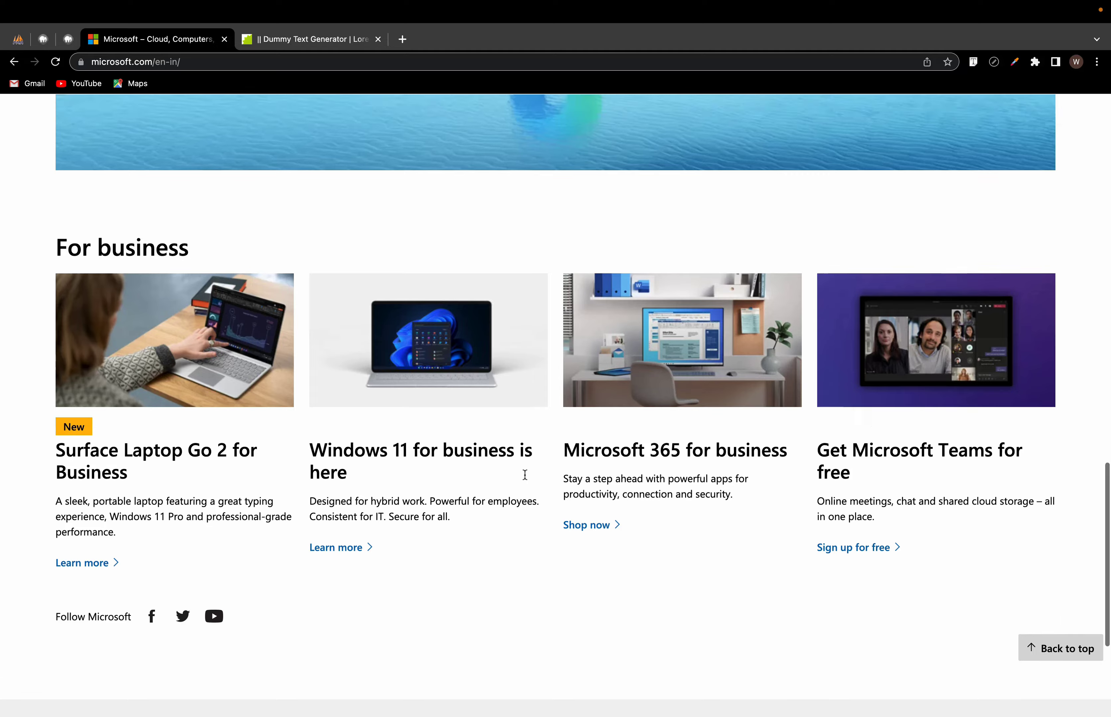
Step: Compare the Microsoft homepage with the current front page of the local Flatsome site
scroll(658, 355, "up", 10)
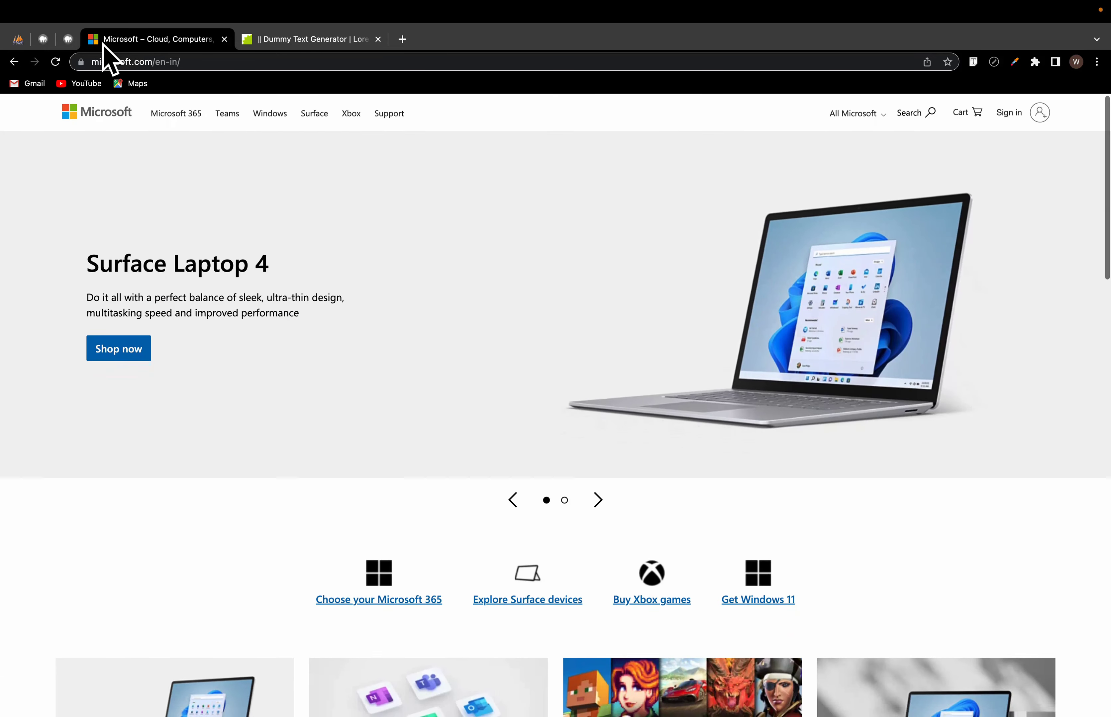
left_click(68, 40)
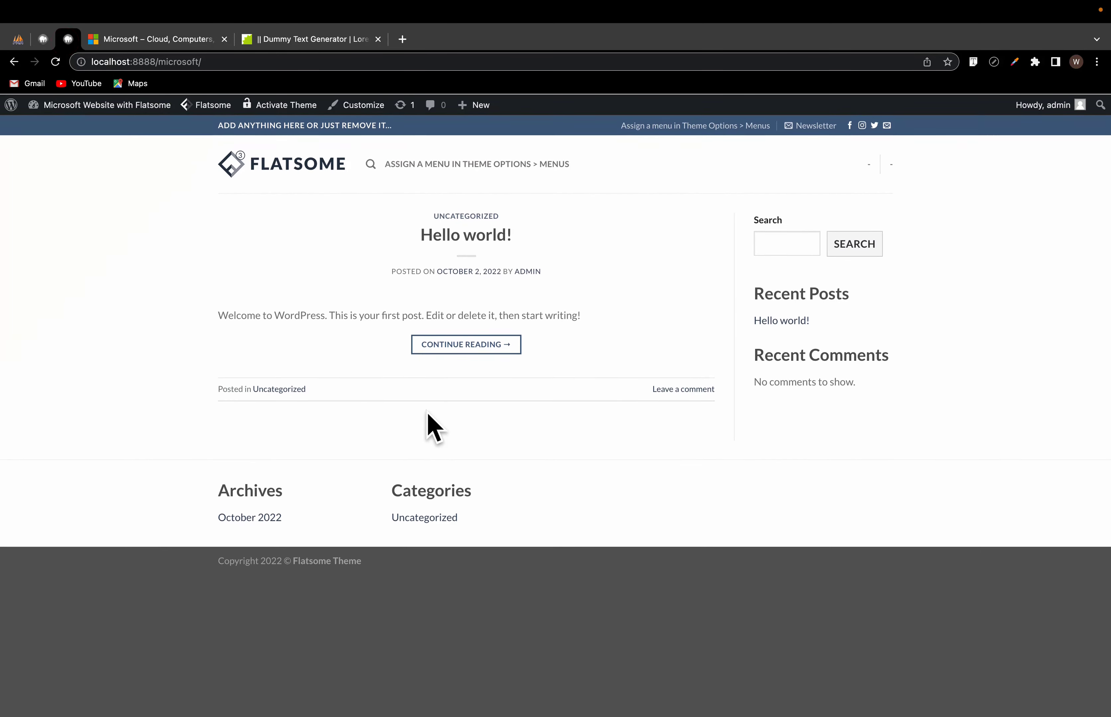
left_click(279, 159)
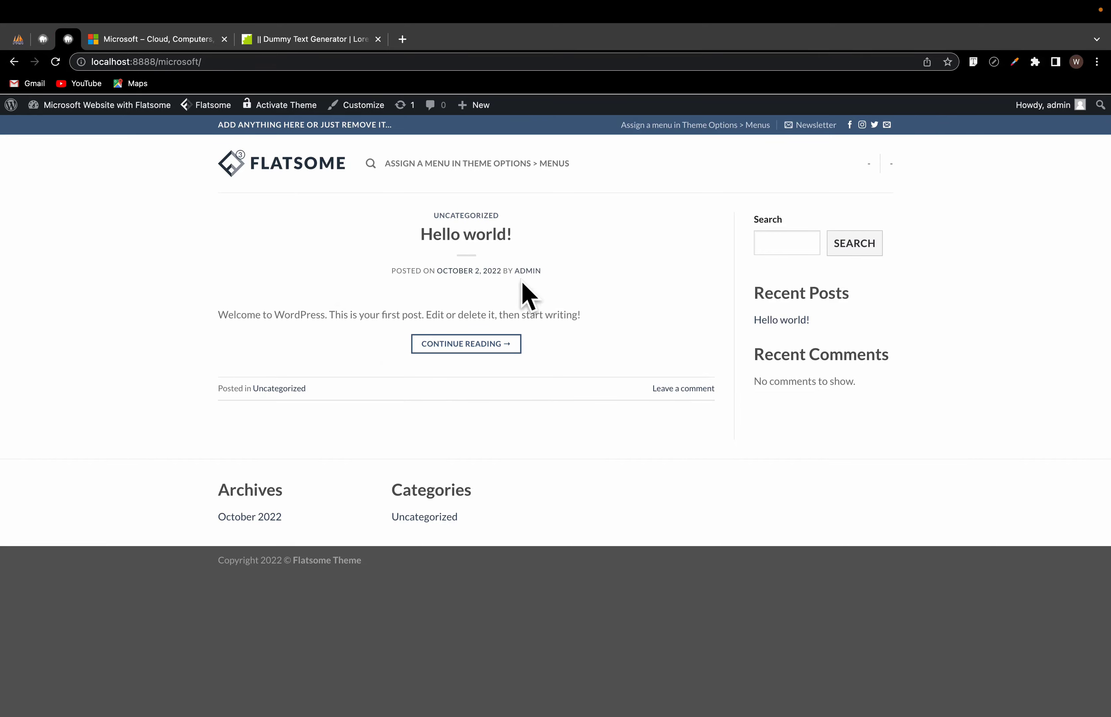
Step: Examine the Microsoft homepage's layout, from the Surface hero banner through the product cards, Edge banner and For business section
left_click(183, 40)
scroll(721, 387, "down", 10)
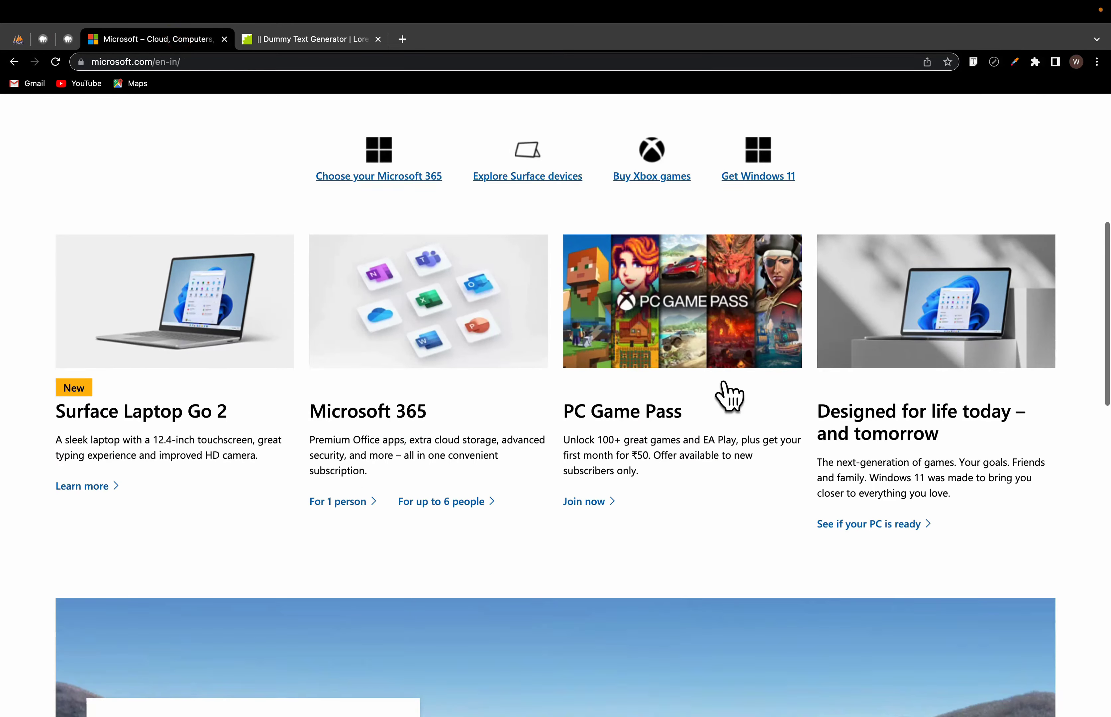
scroll(725, 381, "down", 8)
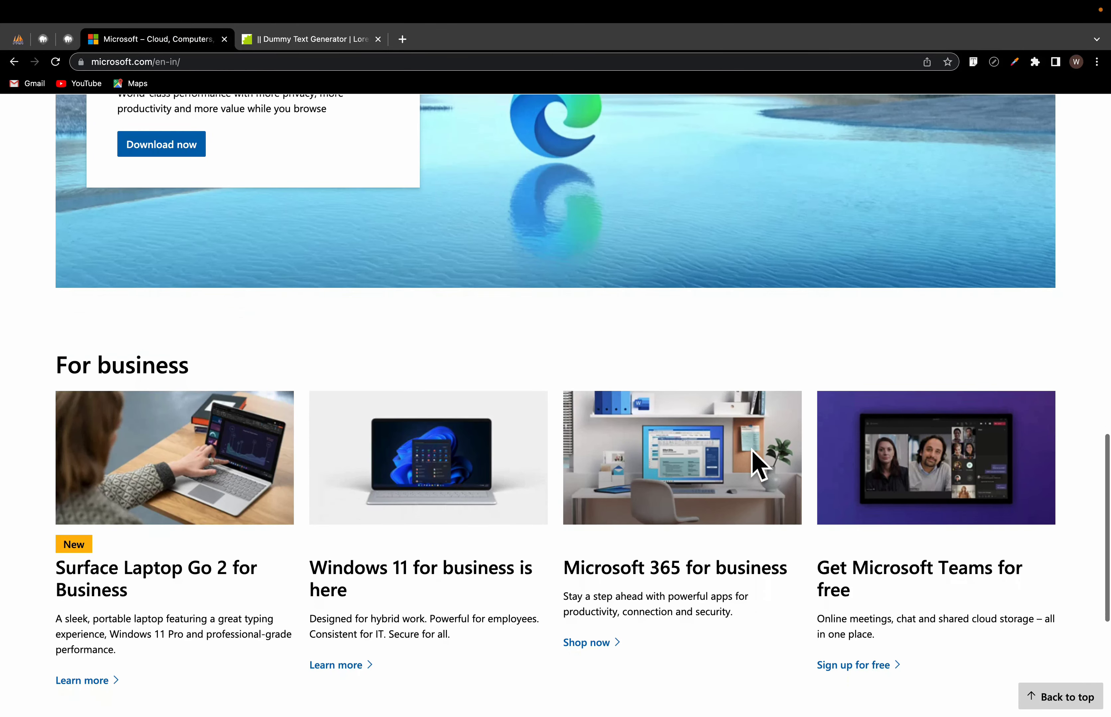
scroll(745, 558, "down", 8)
scroll(746, 558, "up", 18)
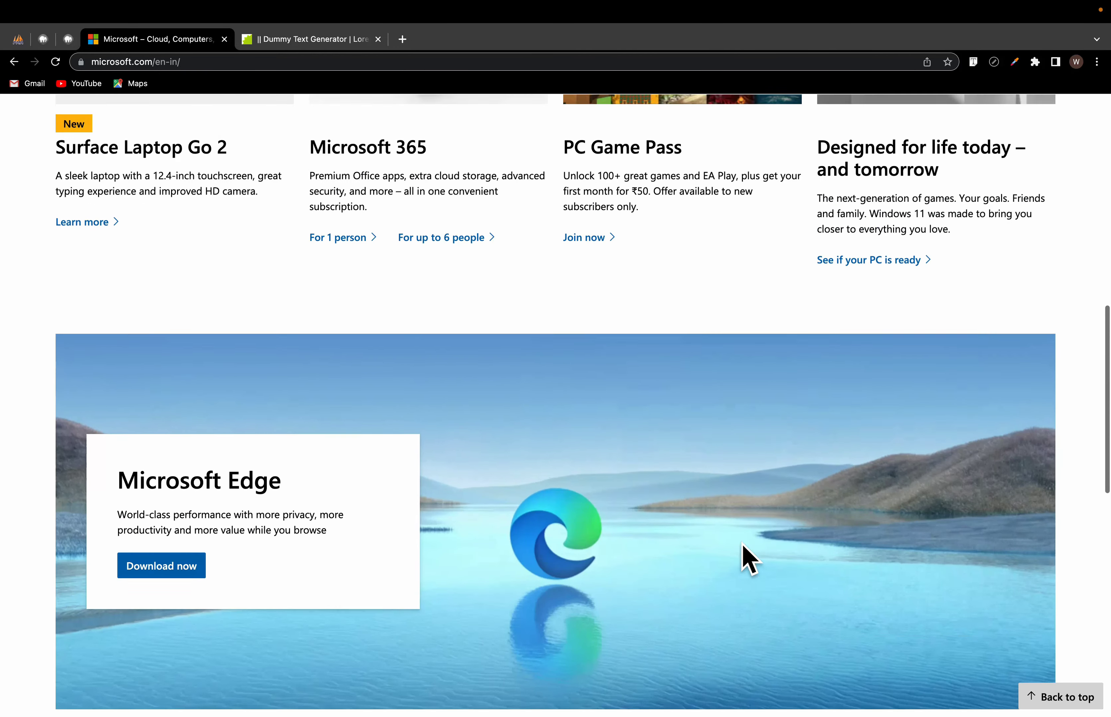
scroll(747, 557, "up", 11)
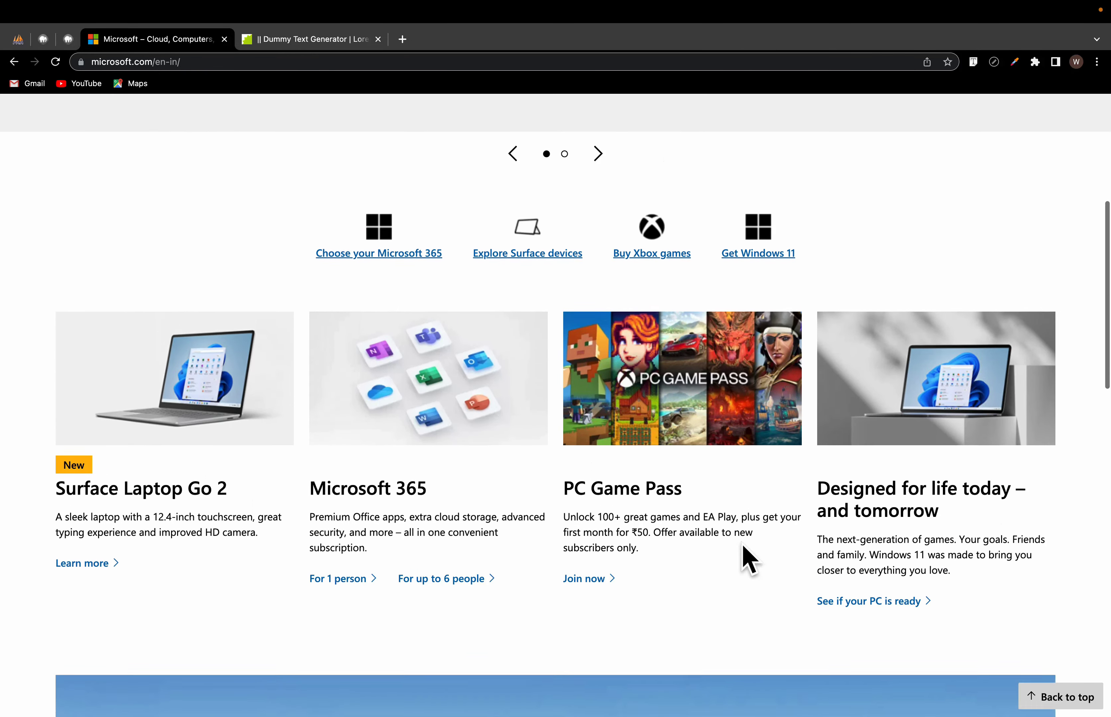
scroll(786, 402, "up", 3)
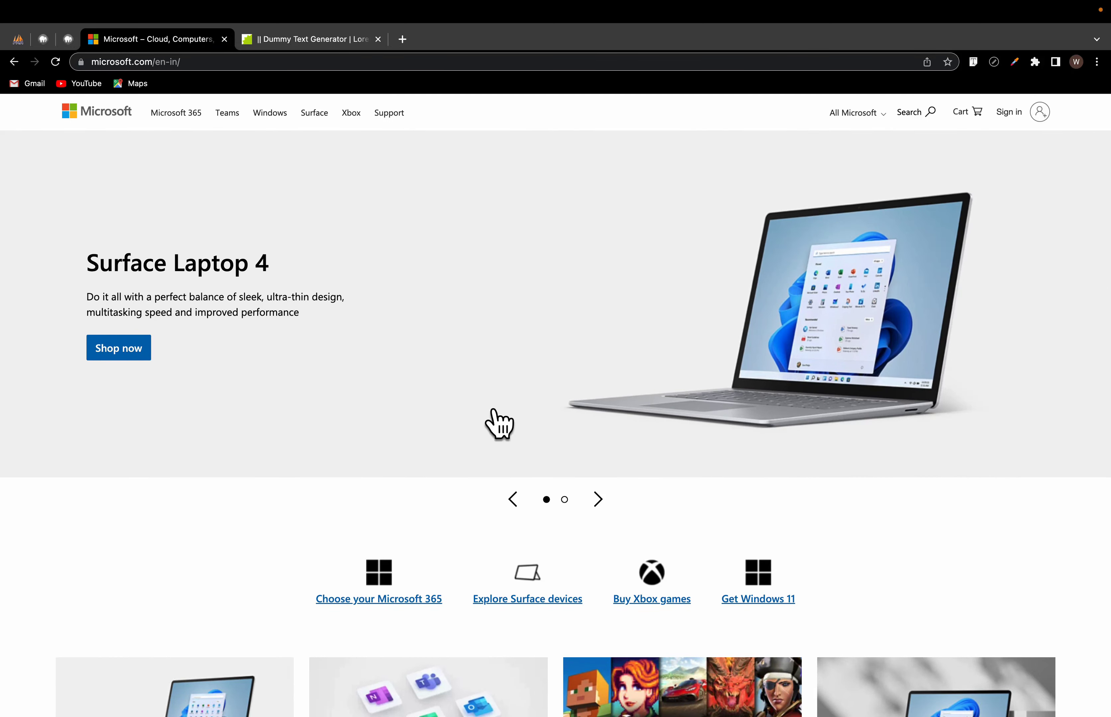
scroll(494, 413, "down", 8)
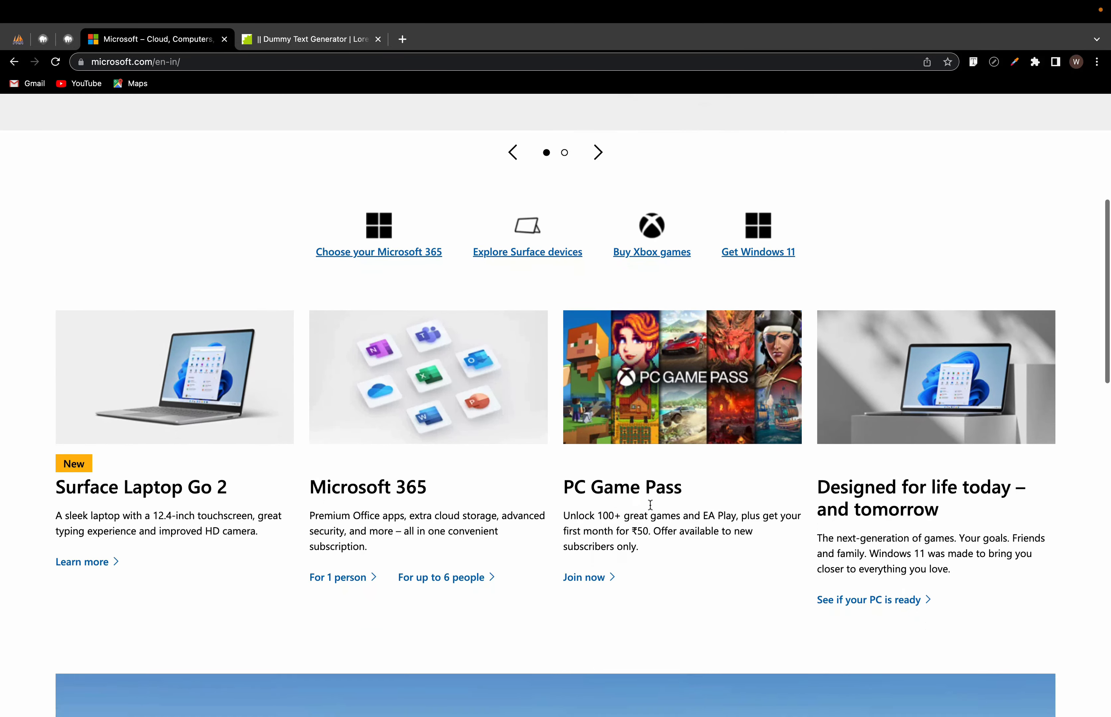
scroll(649, 503, "down", 11)
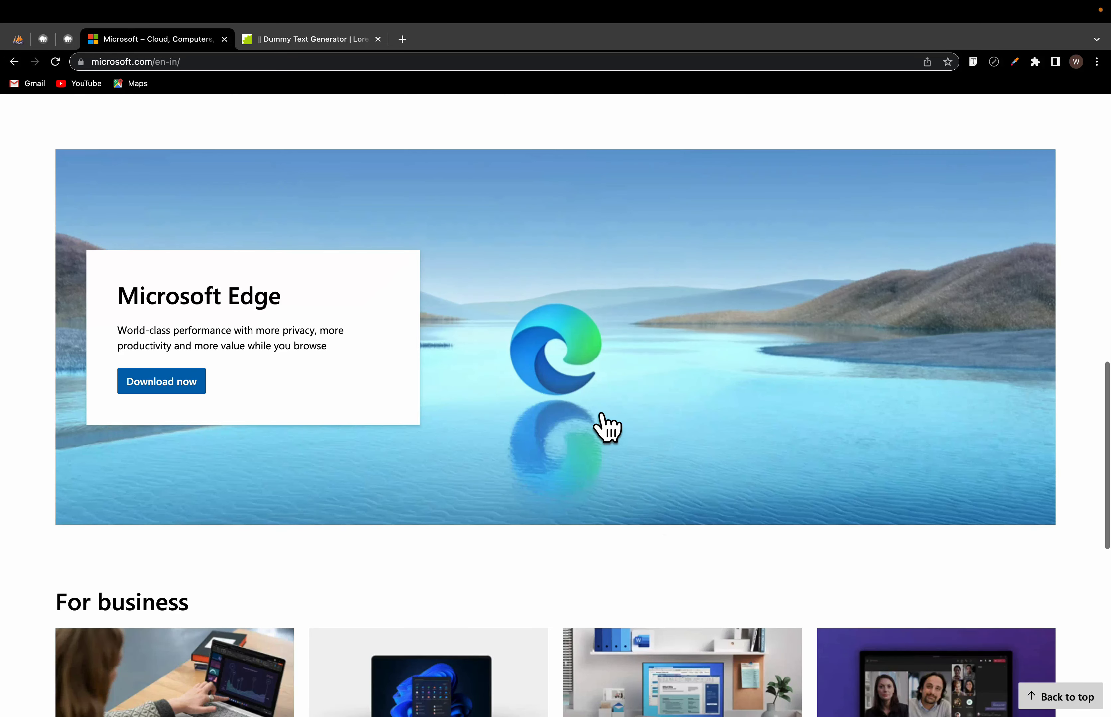
scroll(602, 427, "up", 8)
scroll(491, 384, "up", 4)
scroll(426, 479, "up", 7)
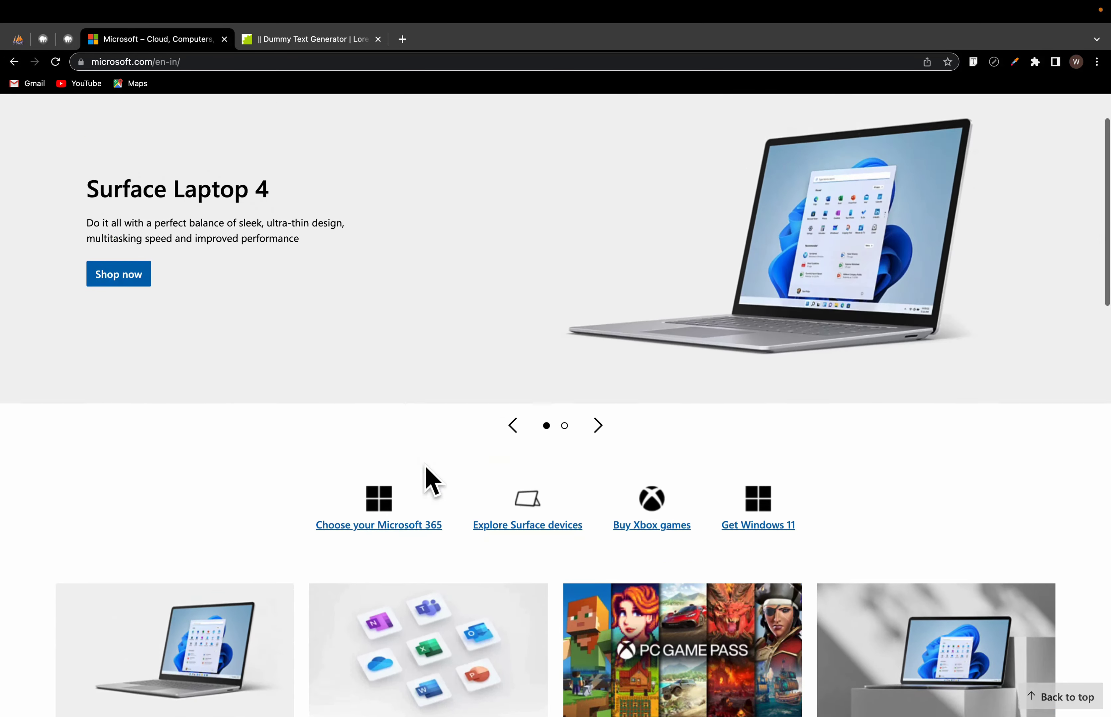
scroll(620, 555, "down", 1)
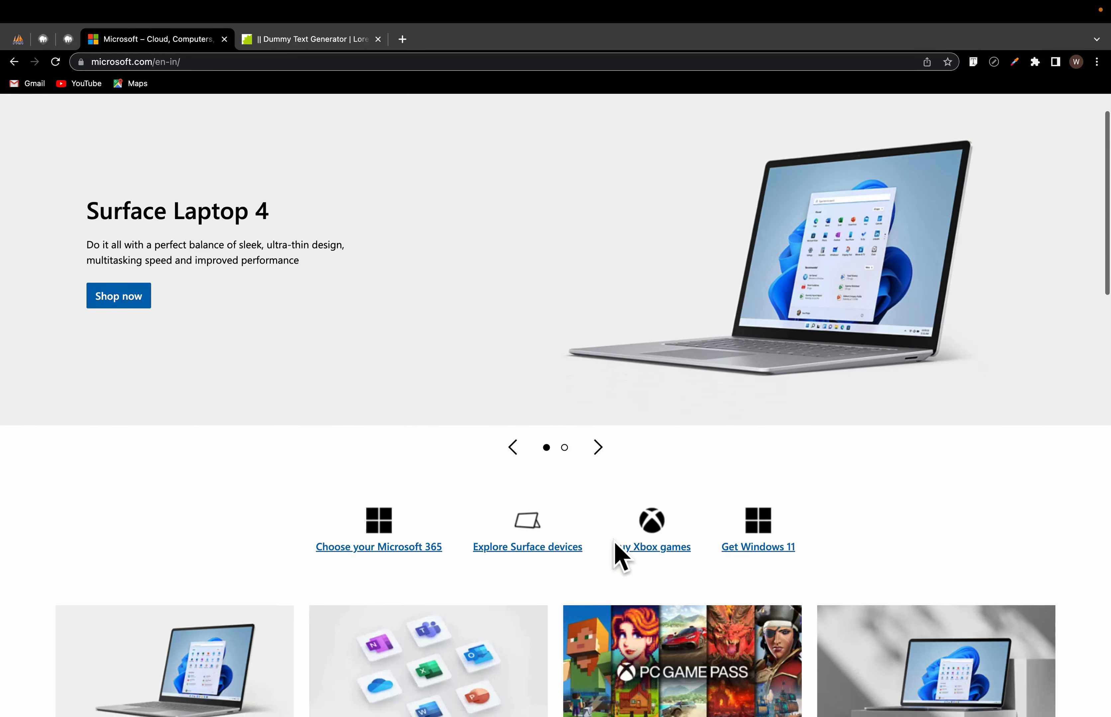
scroll(413, 523, "down", 7)
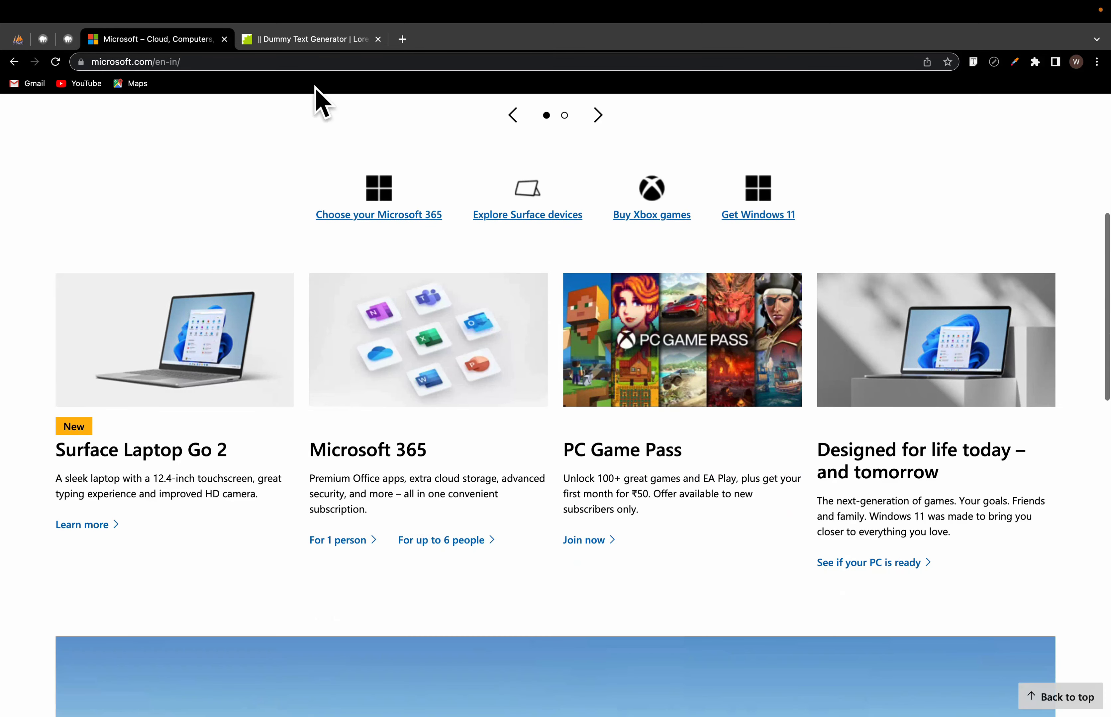
Step: Check the dummy text generator page and review the Microsoft homepage's sections down to the social links and footer
left_click(305, 39)
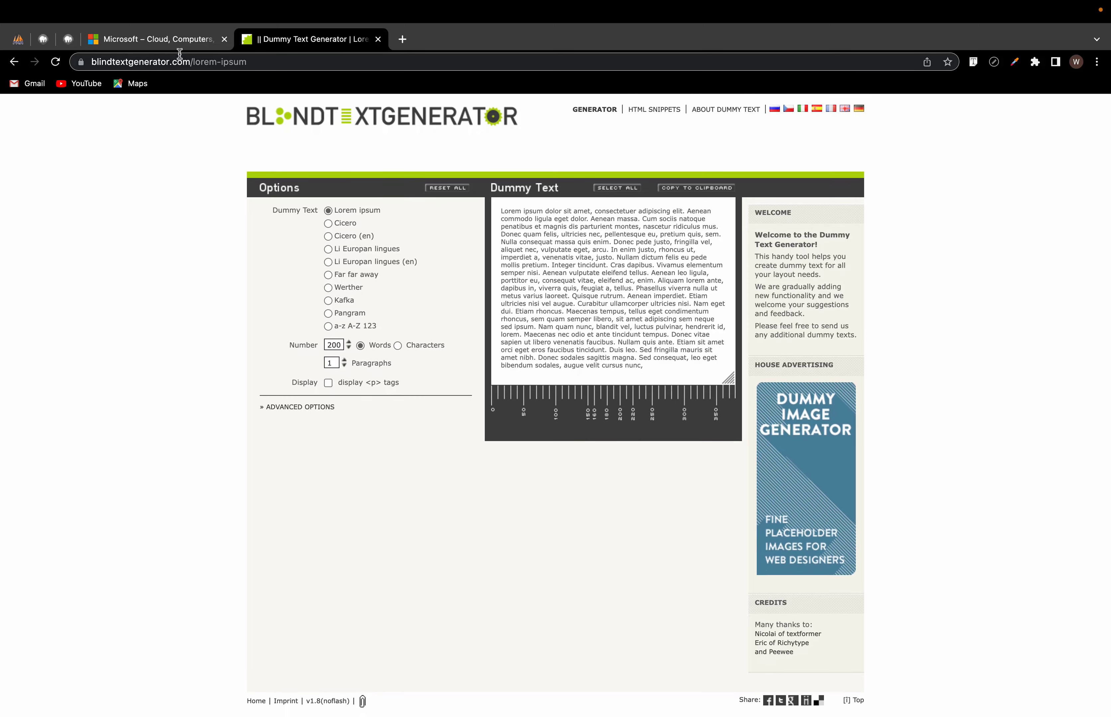
left_click(177, 40)
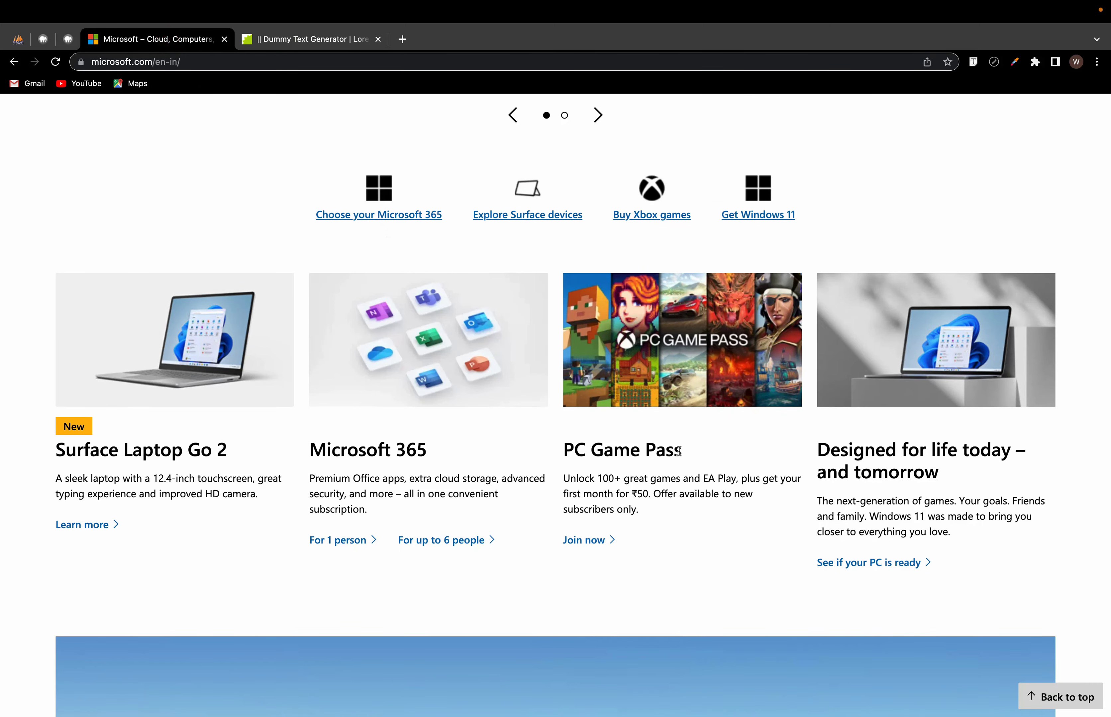
scroll(678, 451, "down", 5)
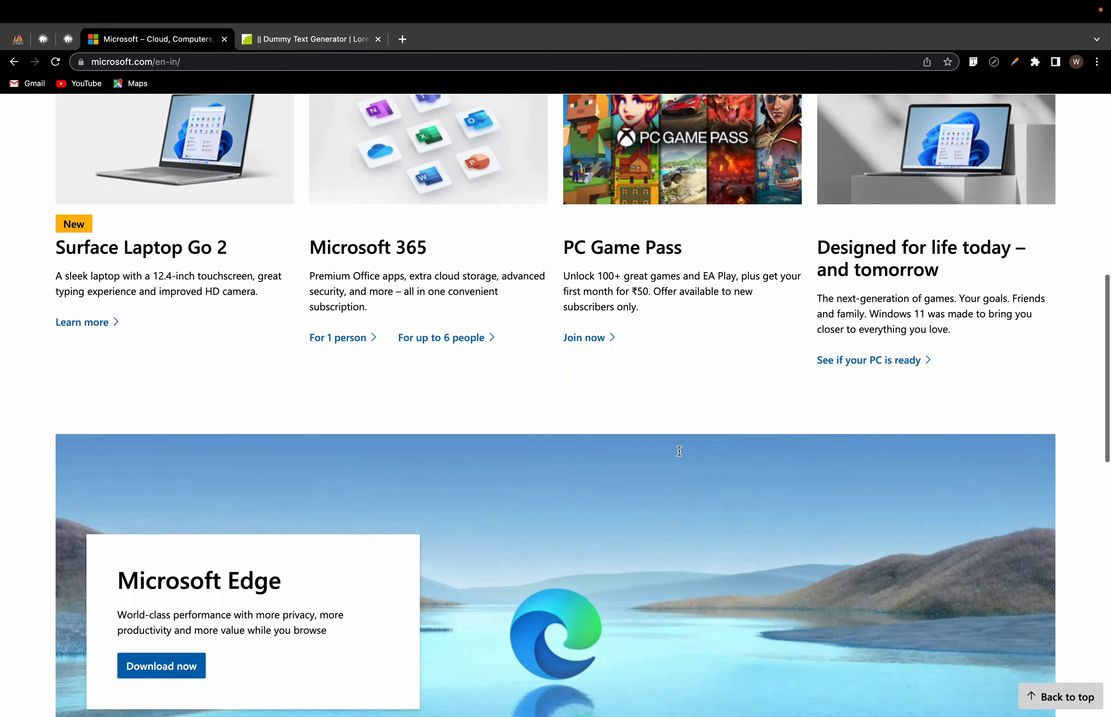
scroll(681, 465, "down", 5)
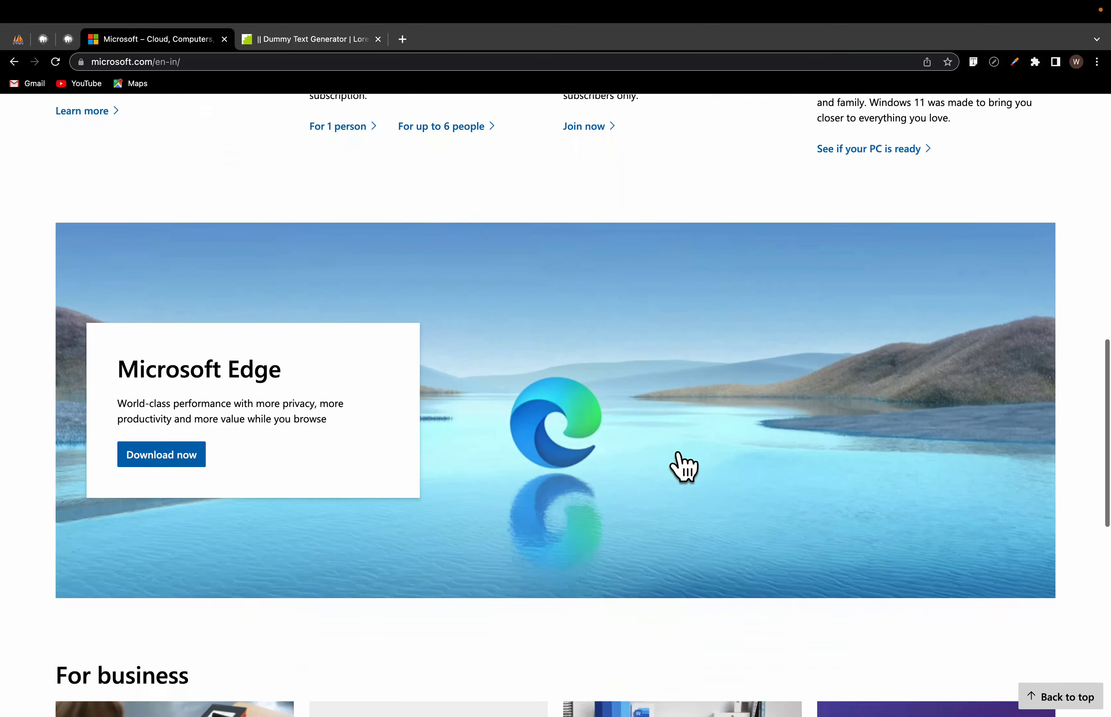
scroll(682, 467, "down", 15)
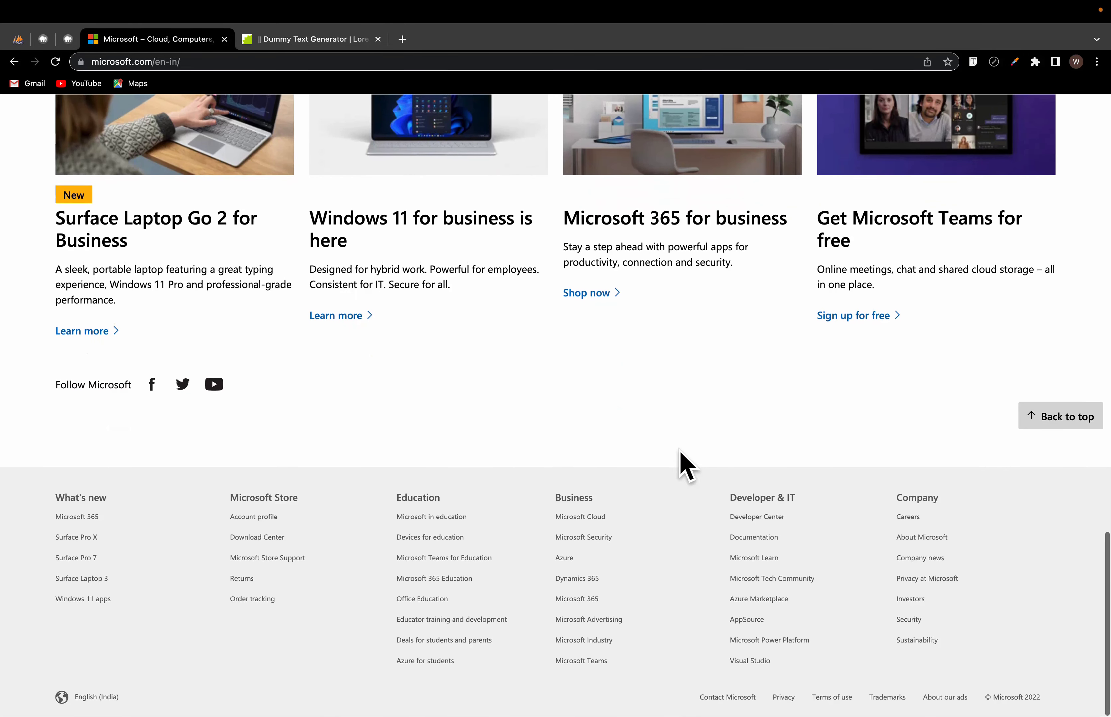
scroll(686, 466, "up", 5)
scroll(682, 464, "up", 9)
scroll(497, 504, "down", 14)
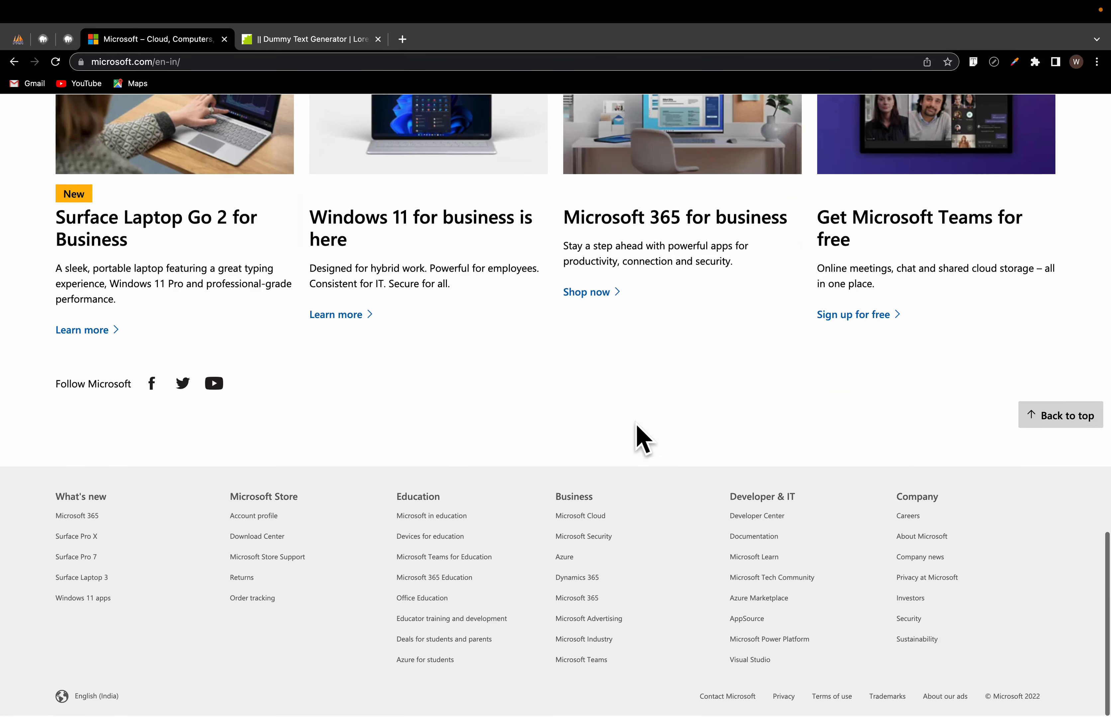
scroll(642, 439, "up", 8)
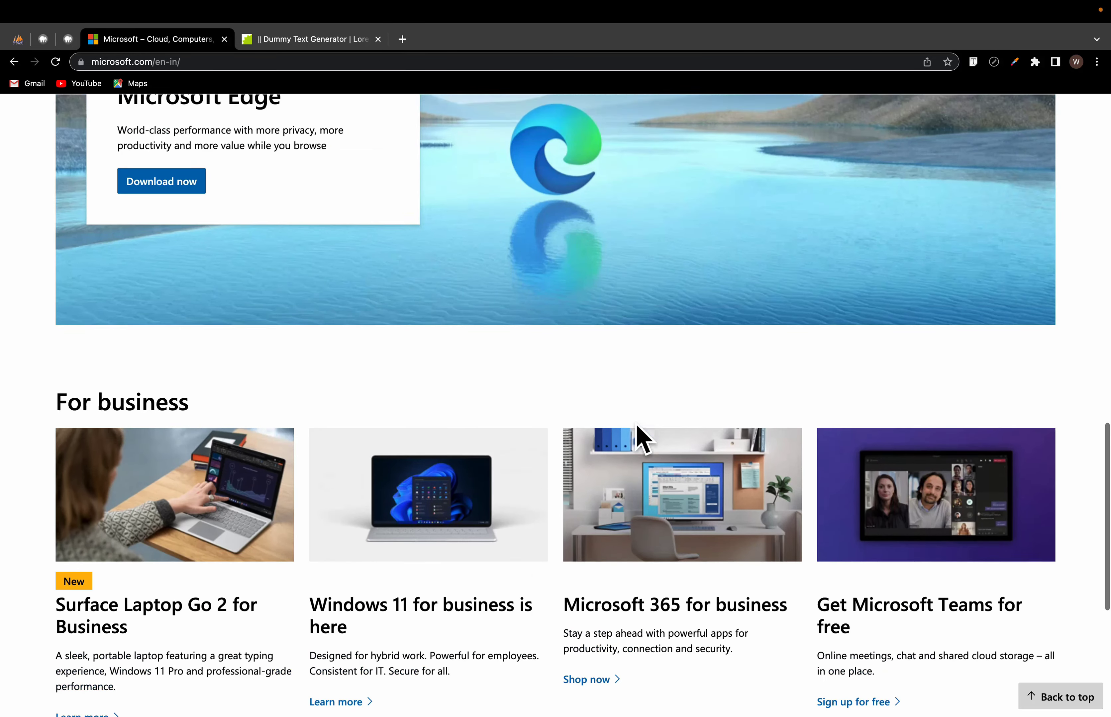
scroll(642, 439, "up", 15)
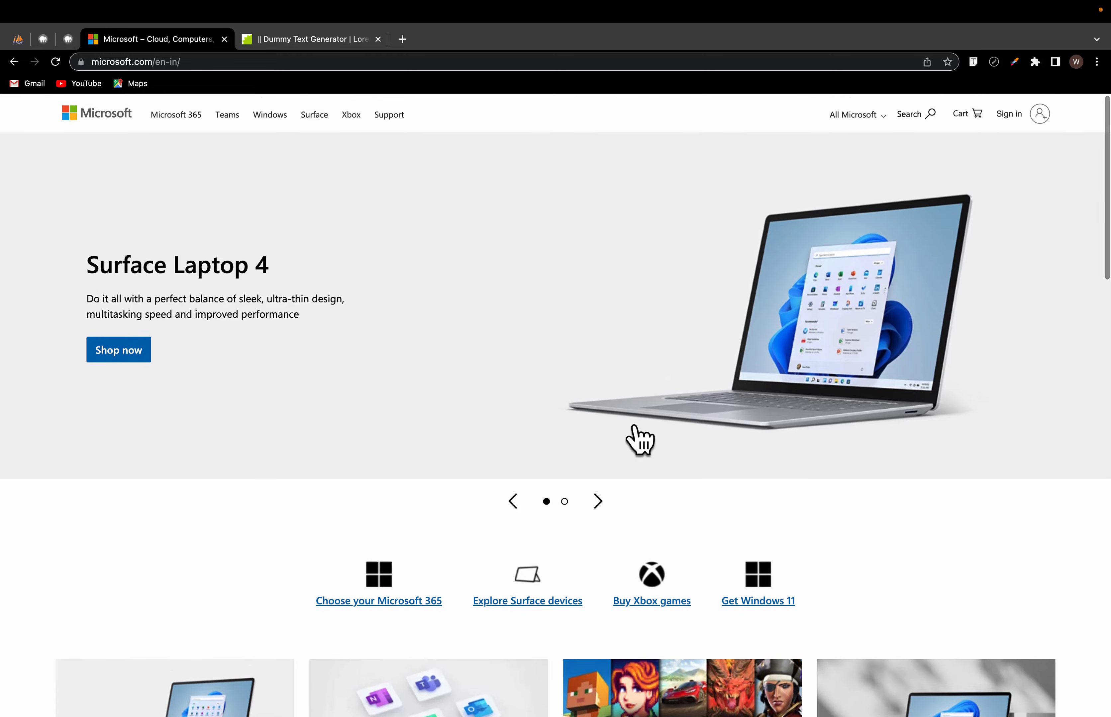
scroll(635, 427, "down", 10)
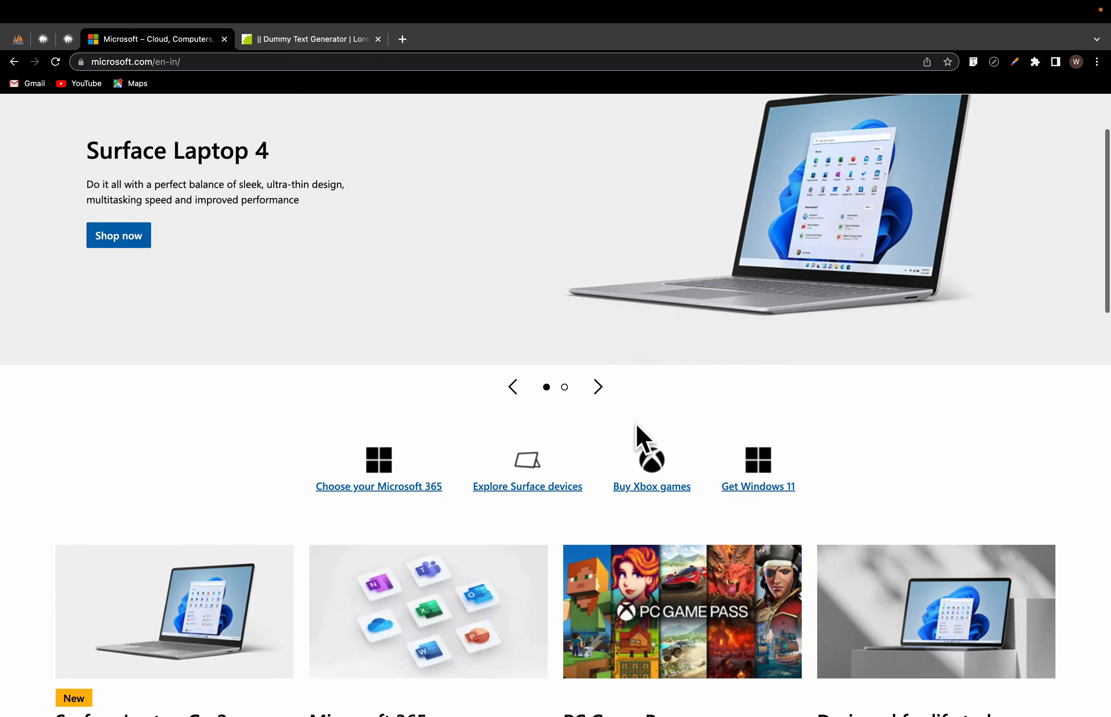
scroll(643, 438, "down", 10)
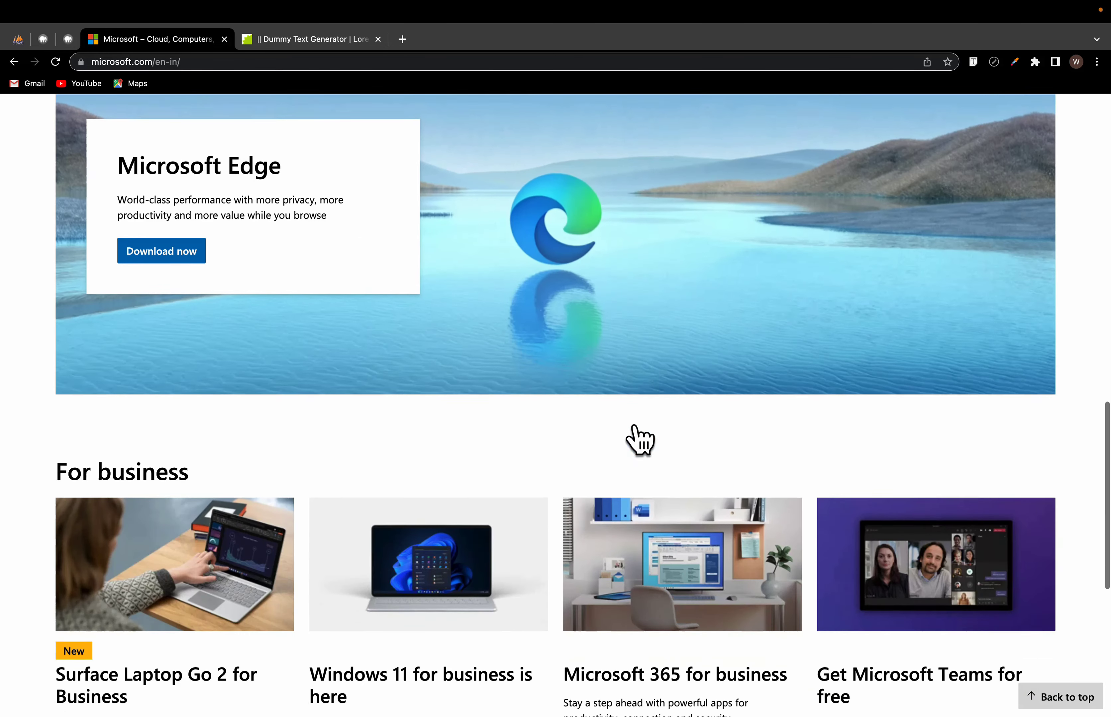
scroll(643, 439, "down", 5)
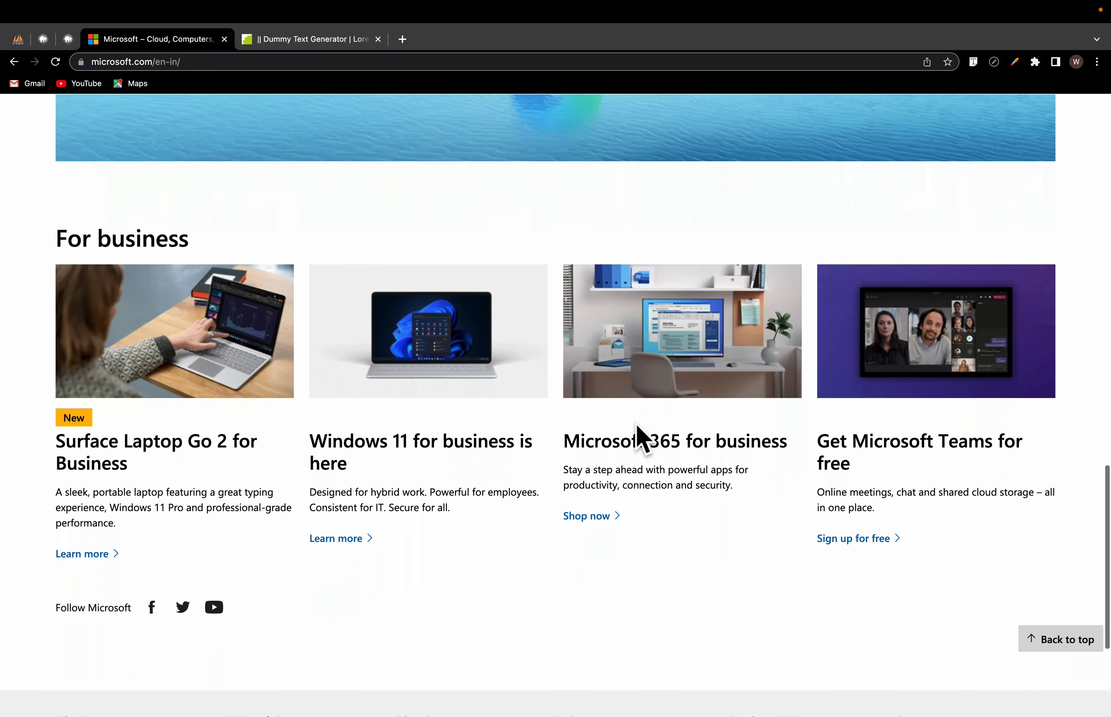
scroll(672, 595, "down", 5)
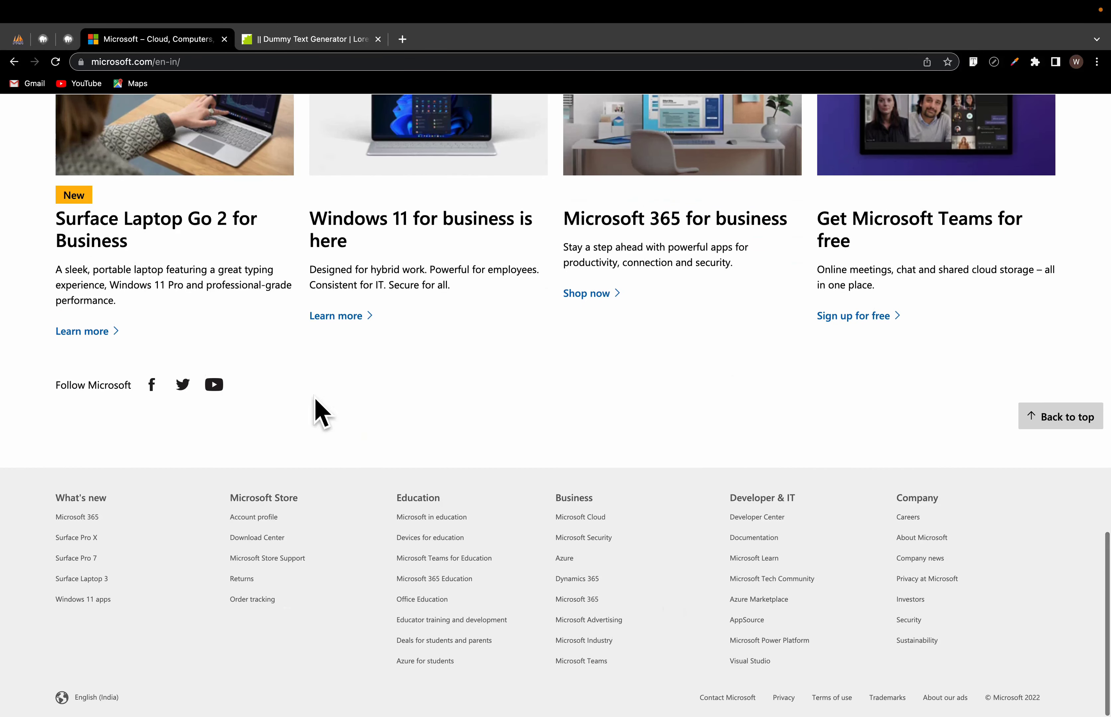
Step: In the local site's WordPress dashboard, dismiss the recommended-plugins notice and view the installed themes
left_click(70, 42)
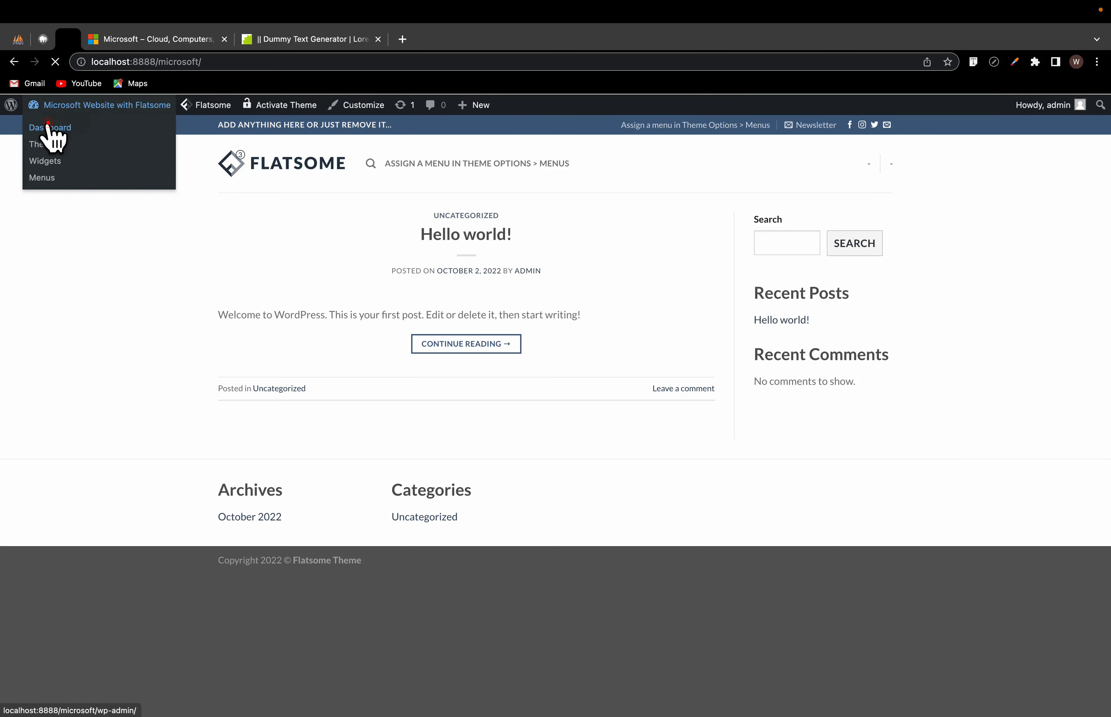
left_click(51, 128)
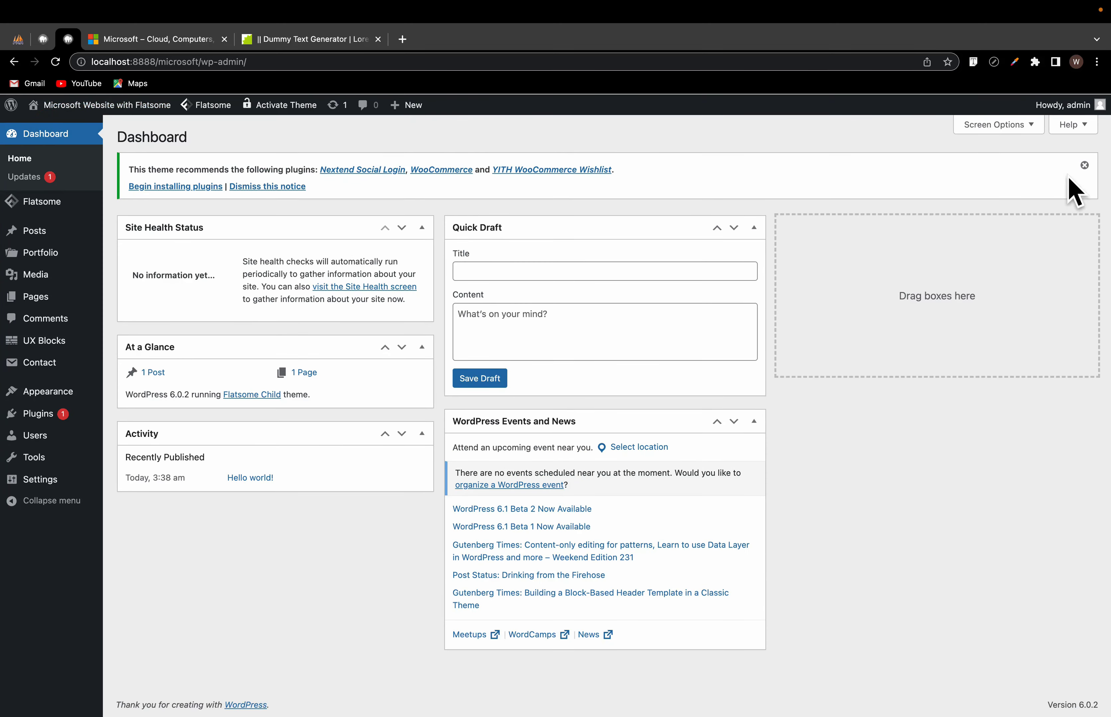
left_click(1084, 166)
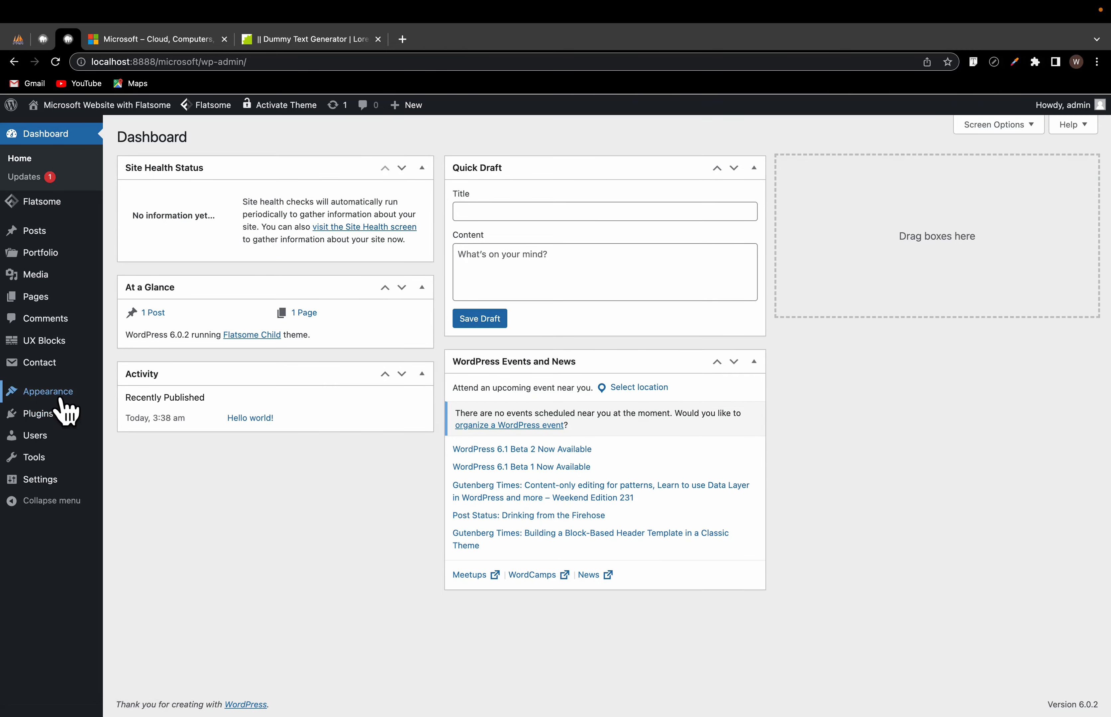
mouse_move(66, 394)
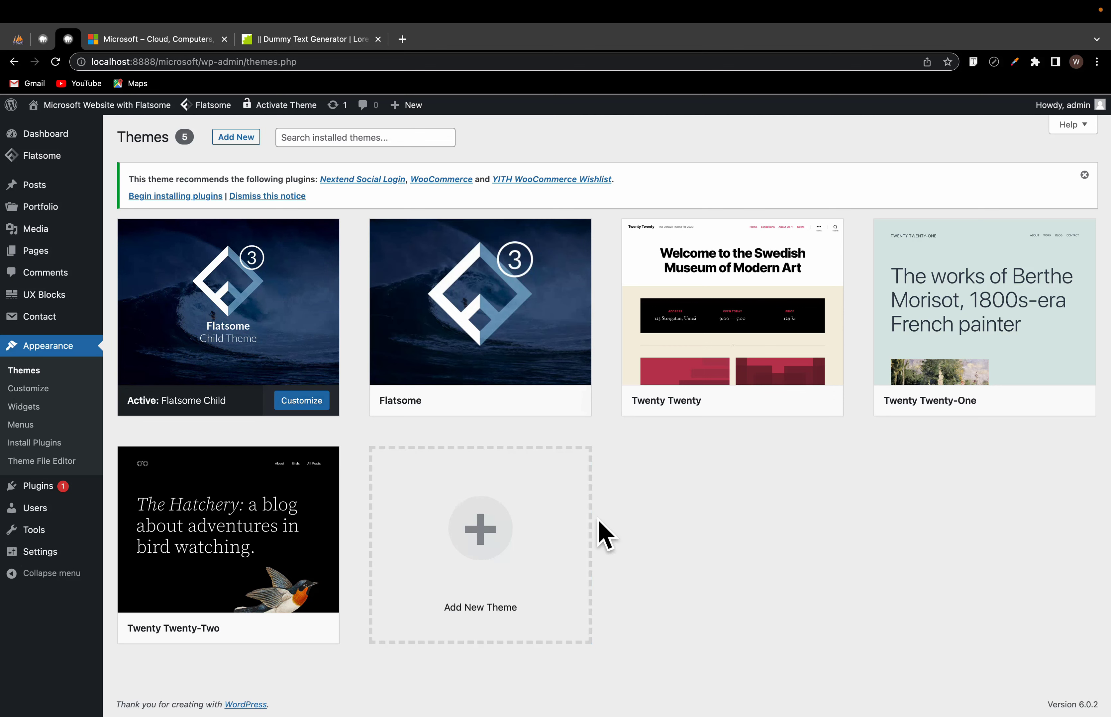
Step: Add a new WordPress page titled HOME
mouse_move(45, 258)
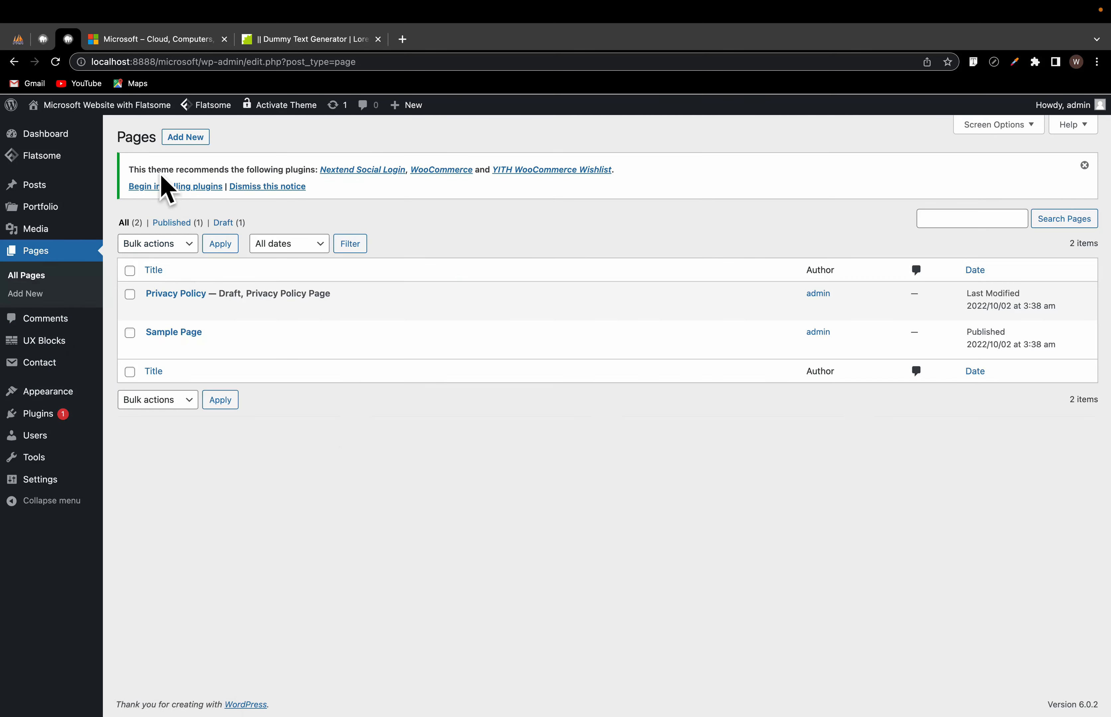
left_click(185, 138)
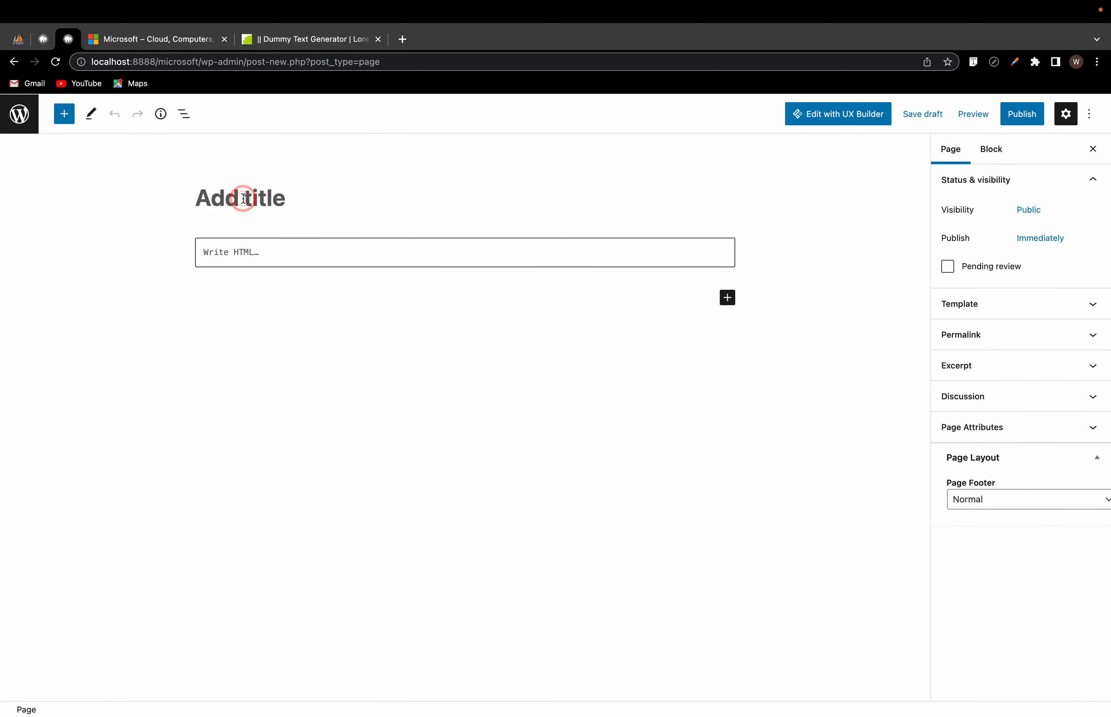
type("HOME")
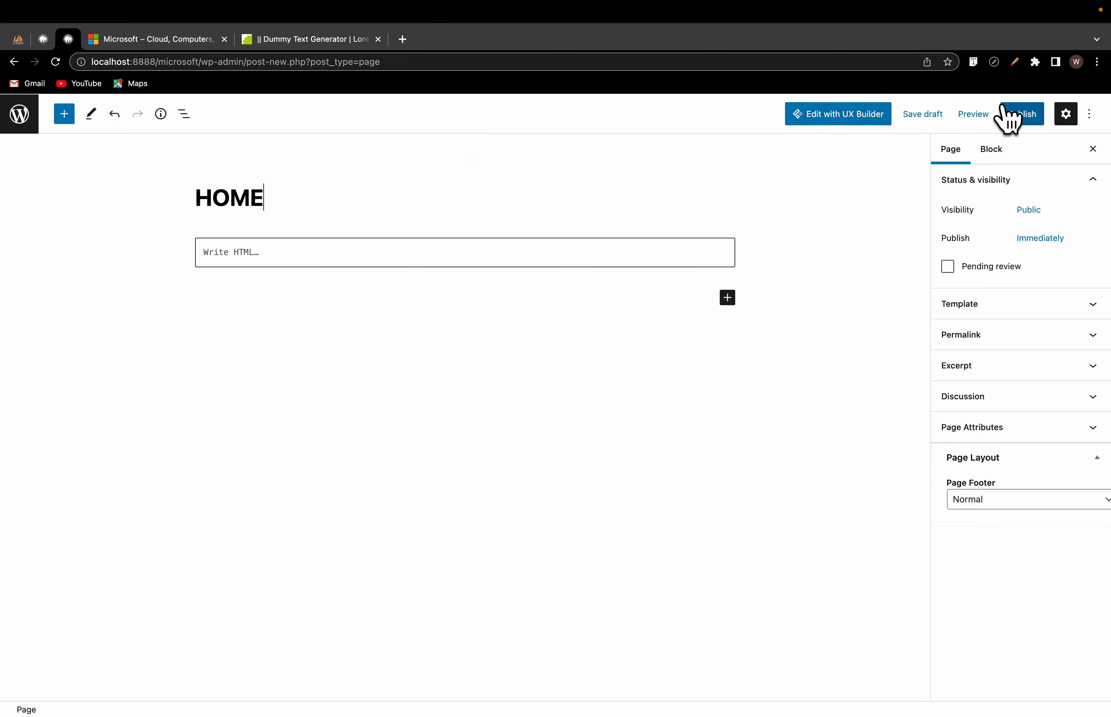
Step: Try to publish the HOME page, and leave the editor for the Pages list without saving
left_click(1013, 115)
left_click(993, 105)
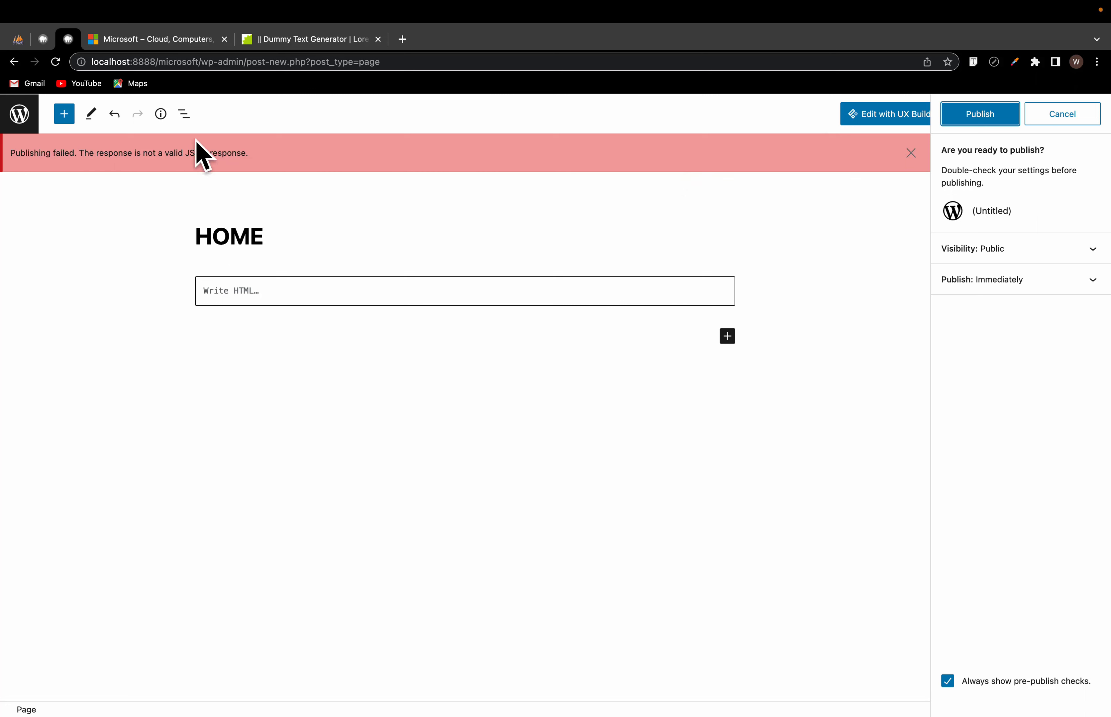
left_click(965, 119)
left_click(910, 153)
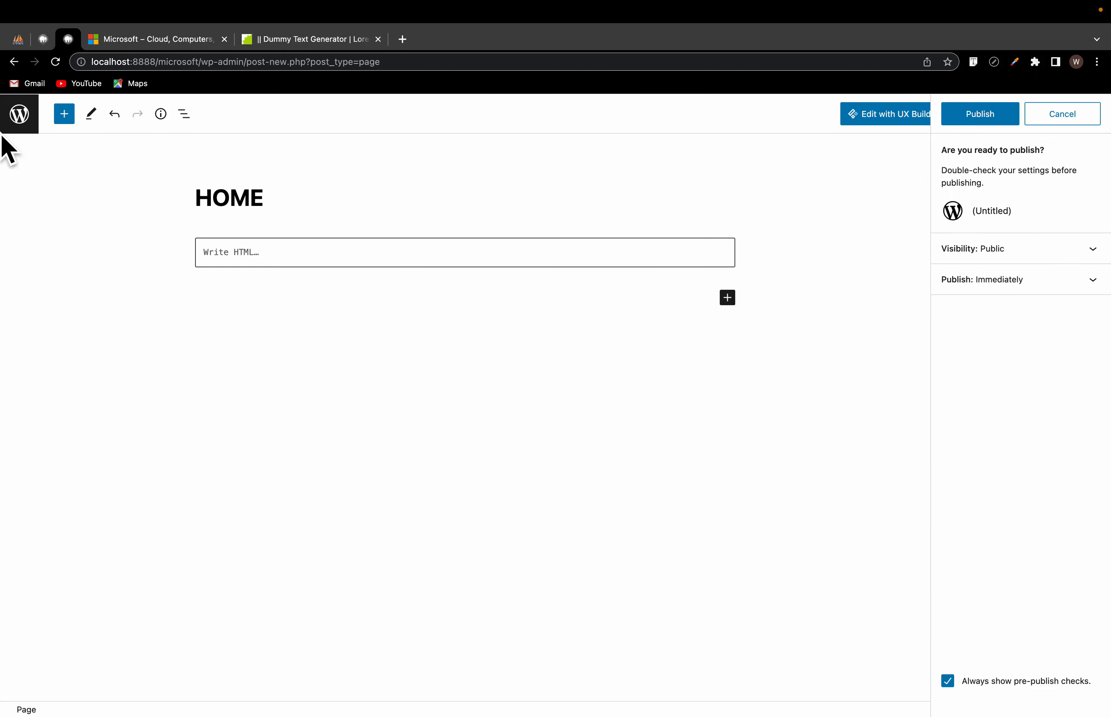
left_click(18, 117)
left_click(588, 281)
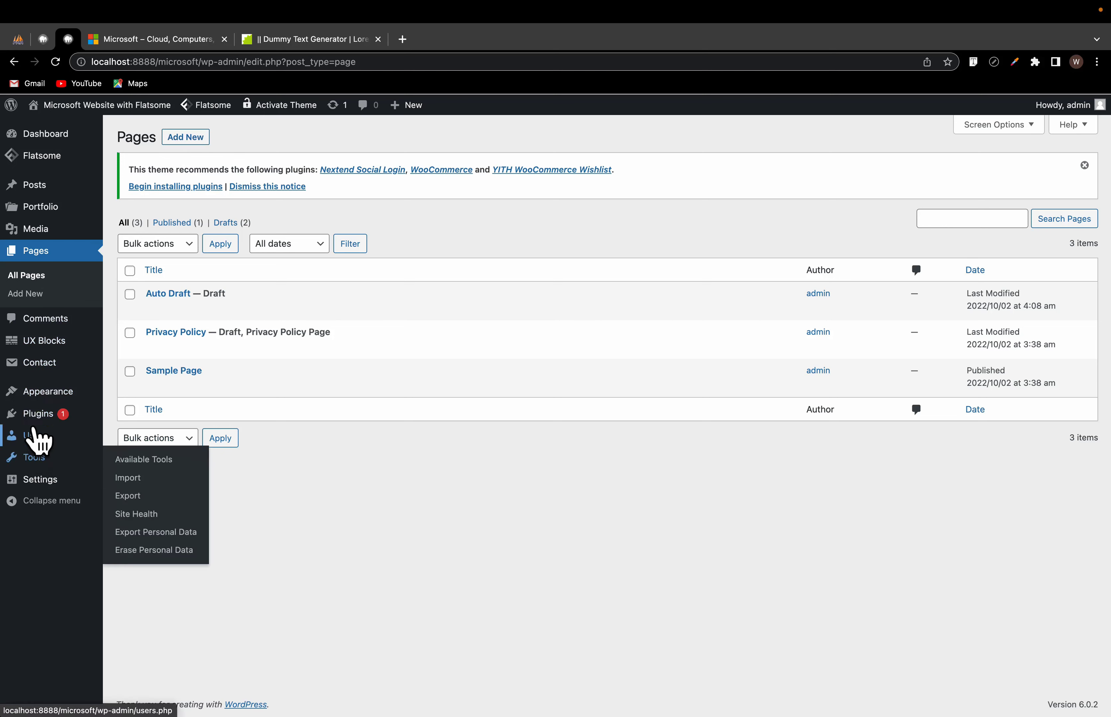
Step: Install the Classic Editor plugin from the plugin directory and activate it
mouse_move(38, 416)
left_click(141, 415)
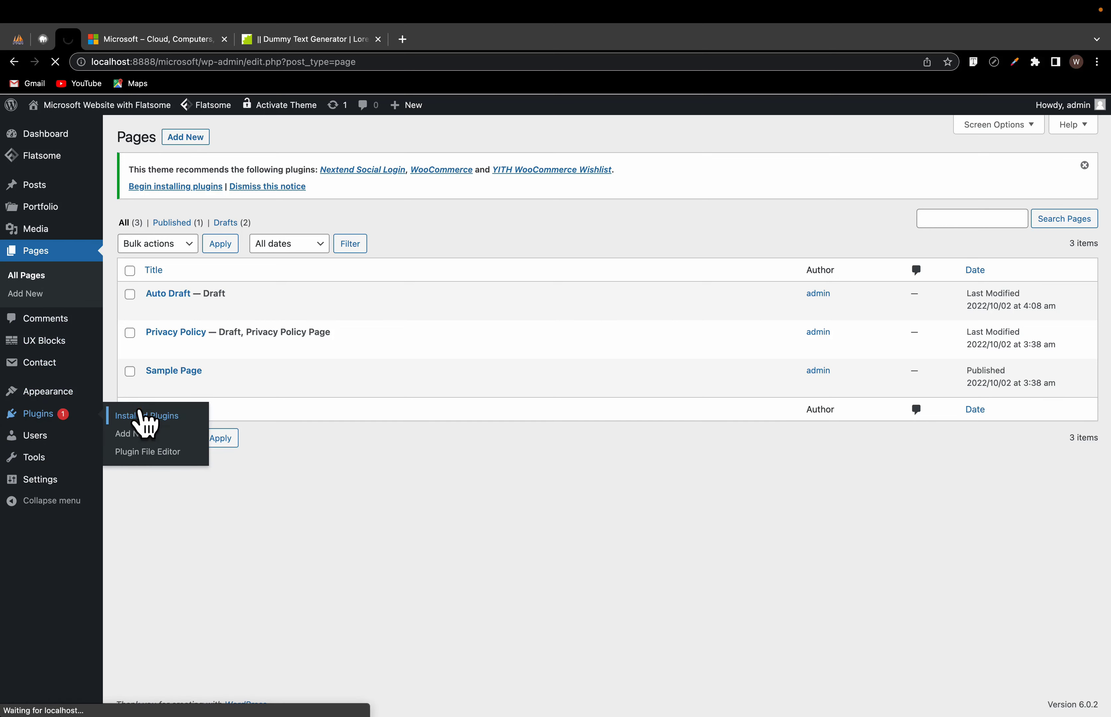
left_click(192, 140)
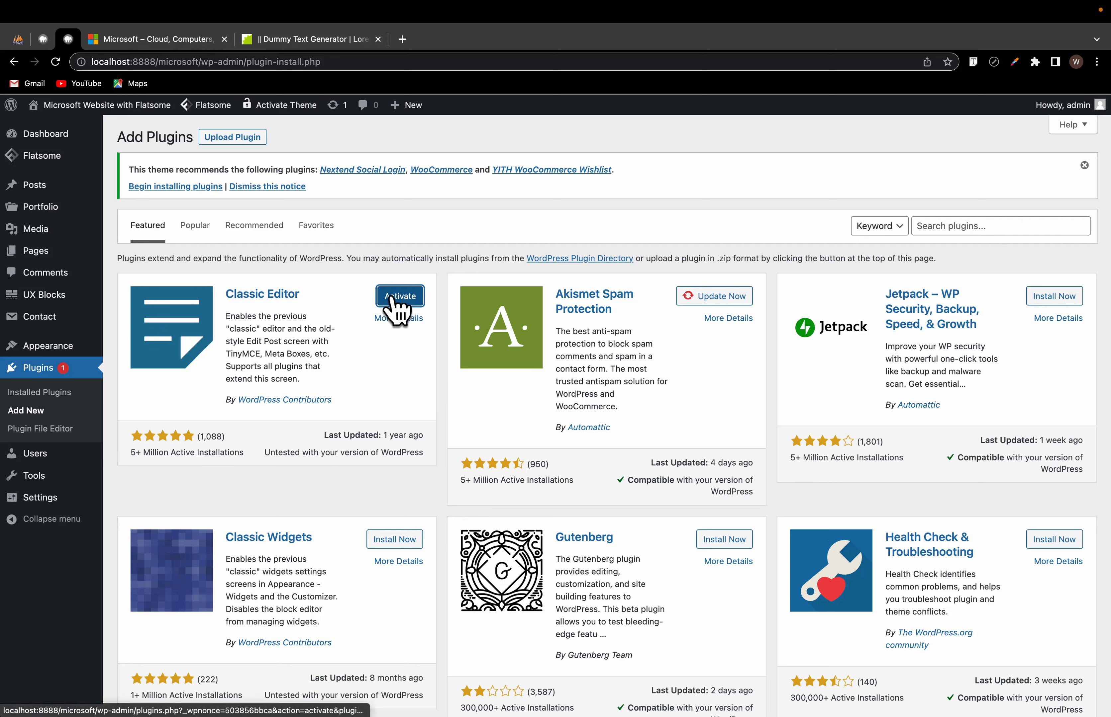
left_click(400, 303)
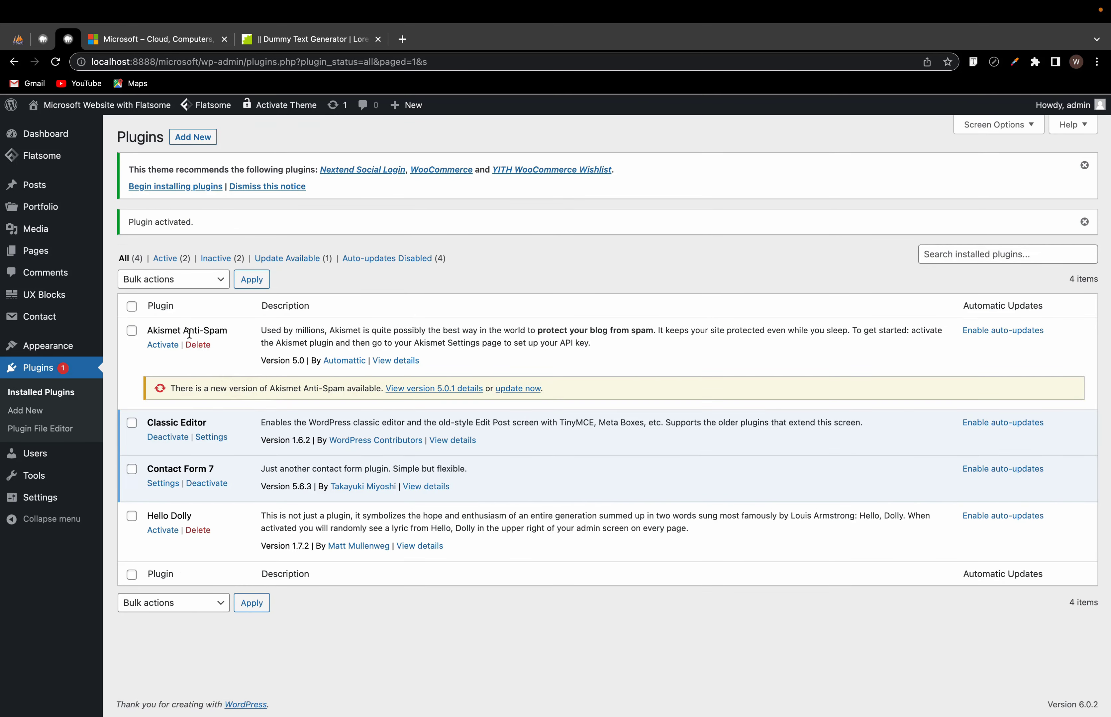
Step: Delete the inactive Akismet Anti-Spam and Hello Dolly plugins
left_click(199, 346)
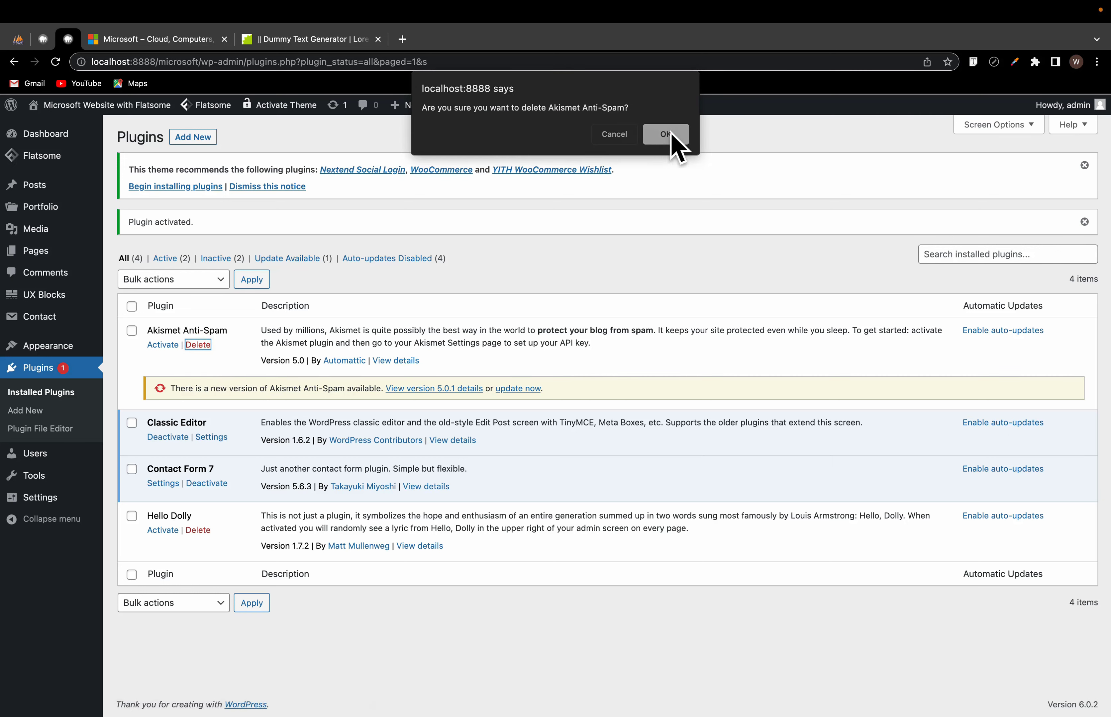
left_click(671, 134)
left_click(199, 464)
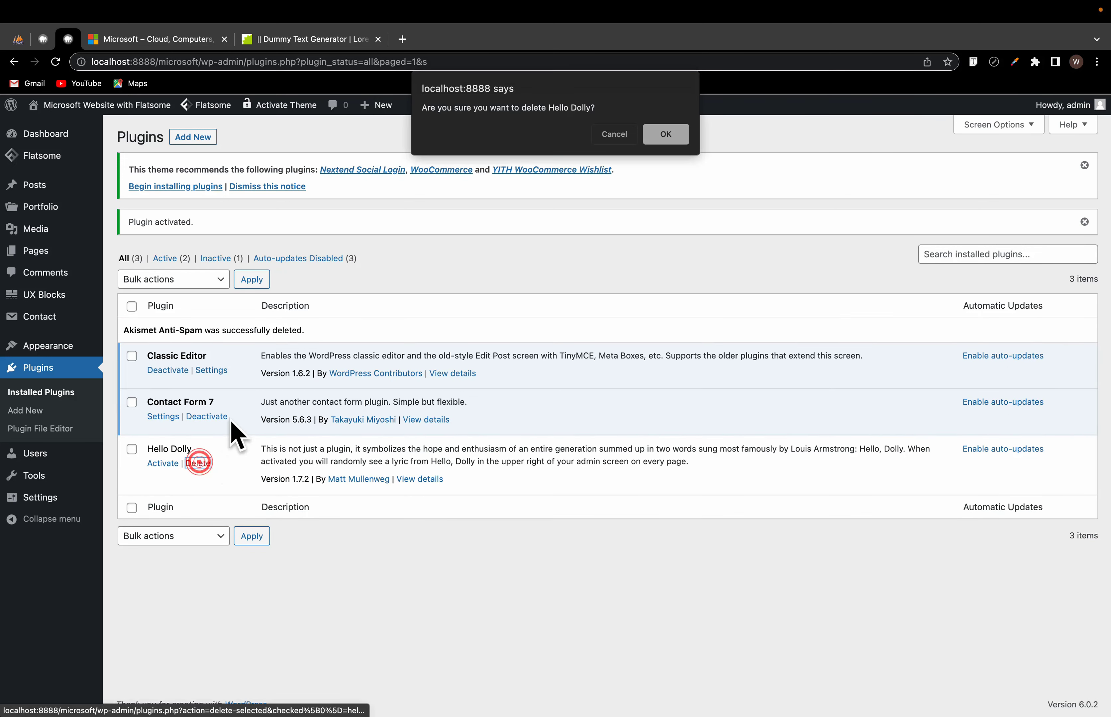
left_click(658, 136)
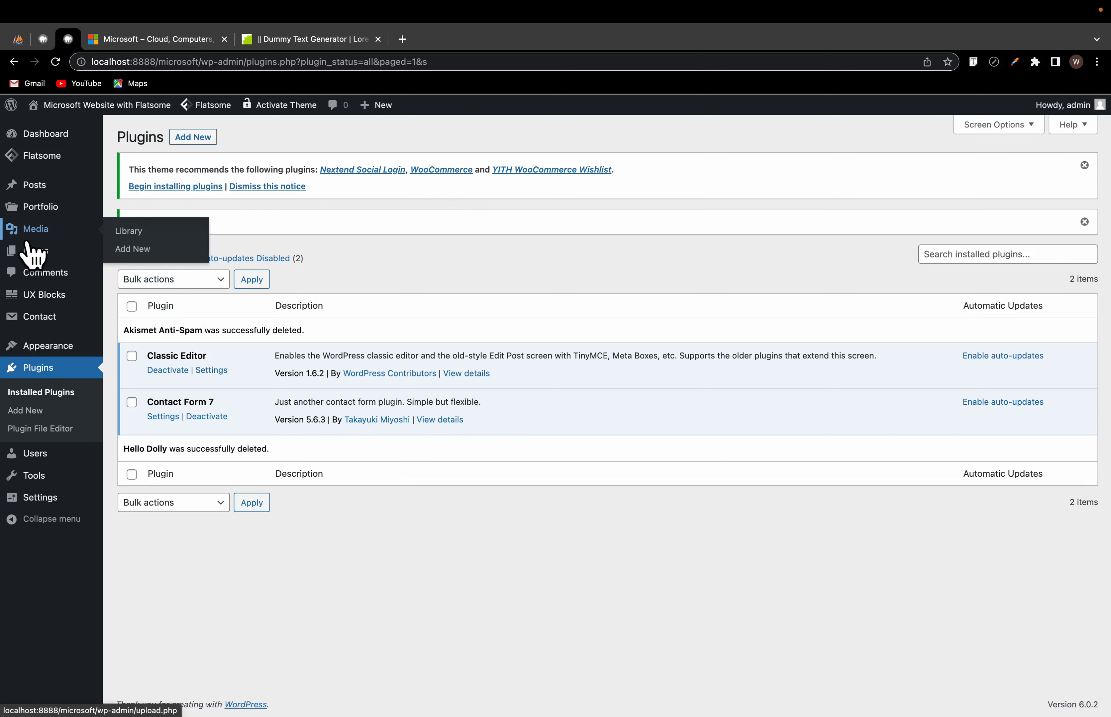
Step: Retitle the Auto Draft page as Home and publish it
left_click(124, 252)
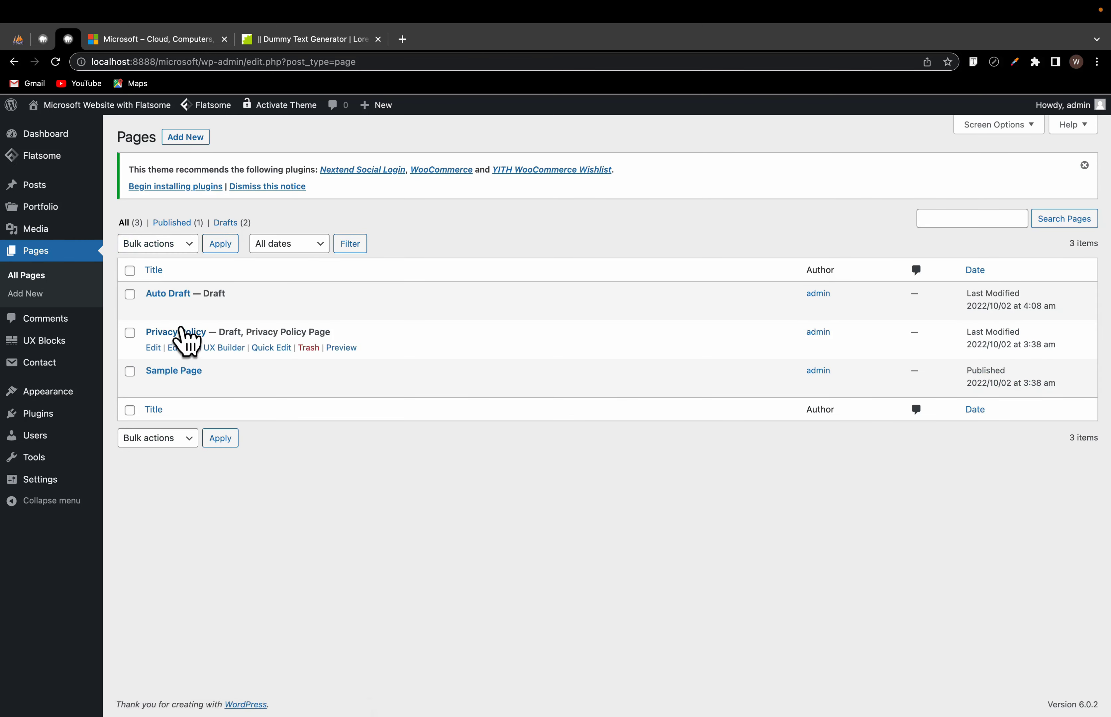
left_click(168, 292)
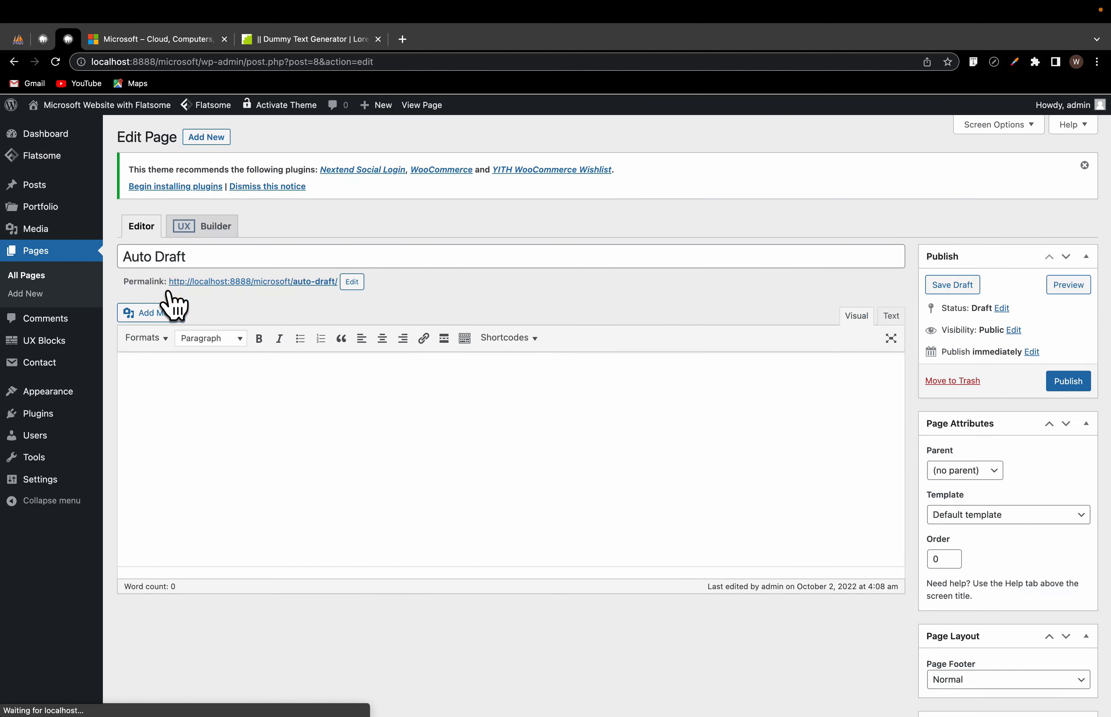
left_click(207, 256)
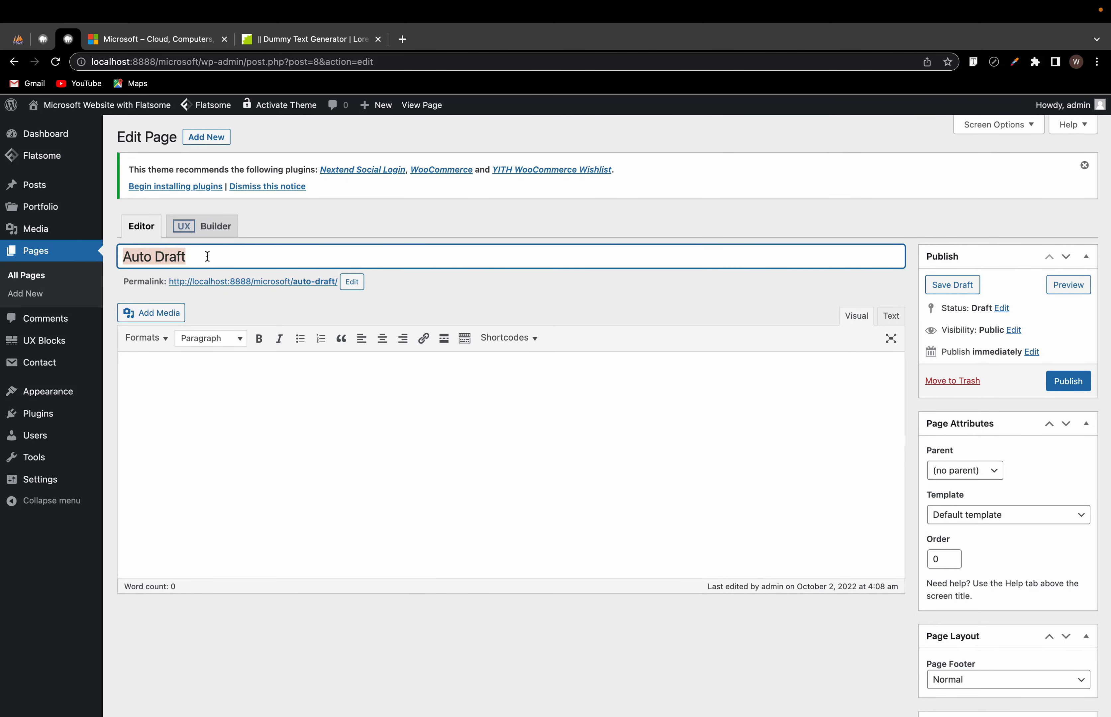
type("Home")
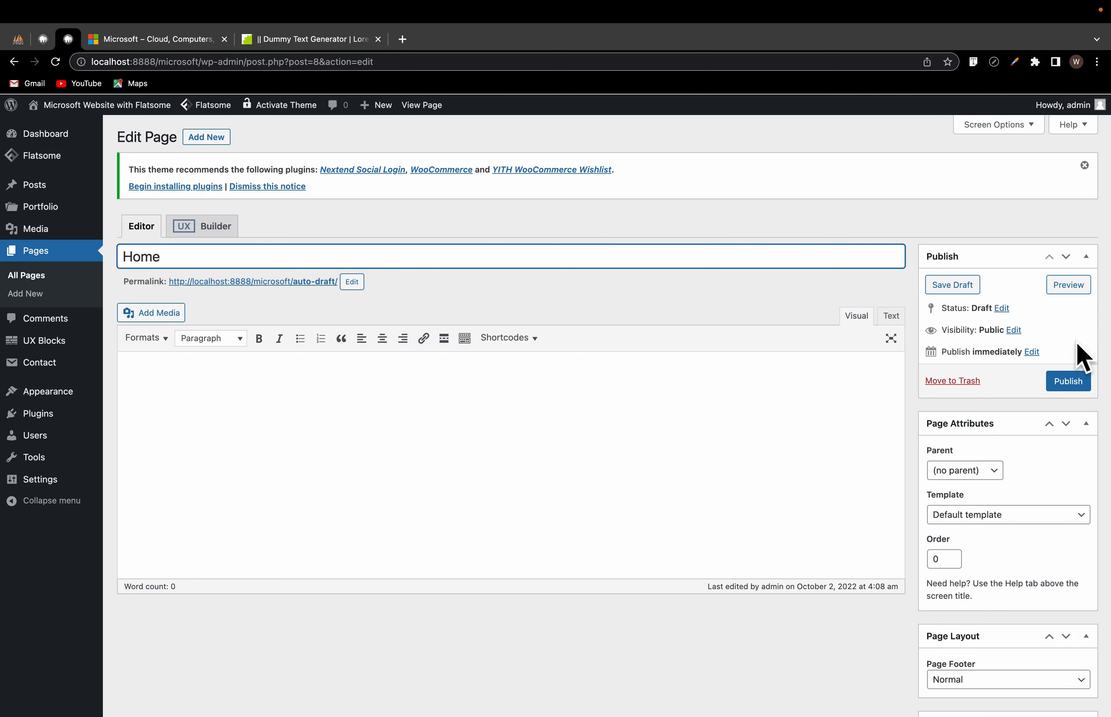
left_click(1068, 381)
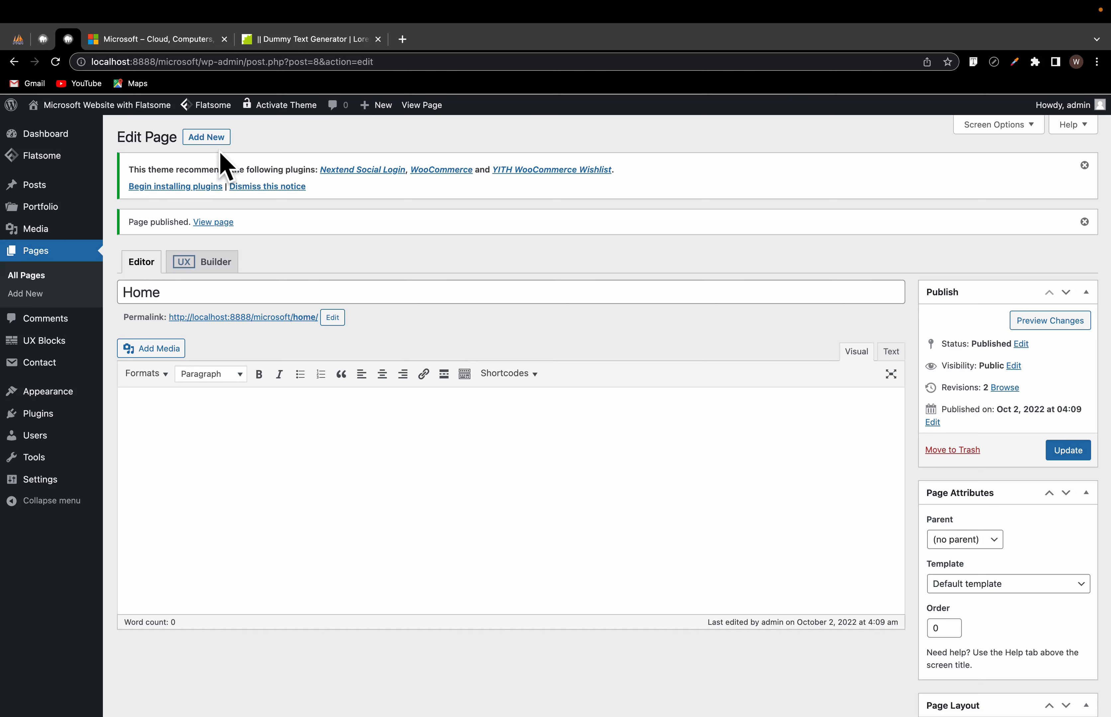
Step: Review the header menu of the Microsoft homepage for the page names needed, and return to the WordPress page editor
left_click(123, 39)
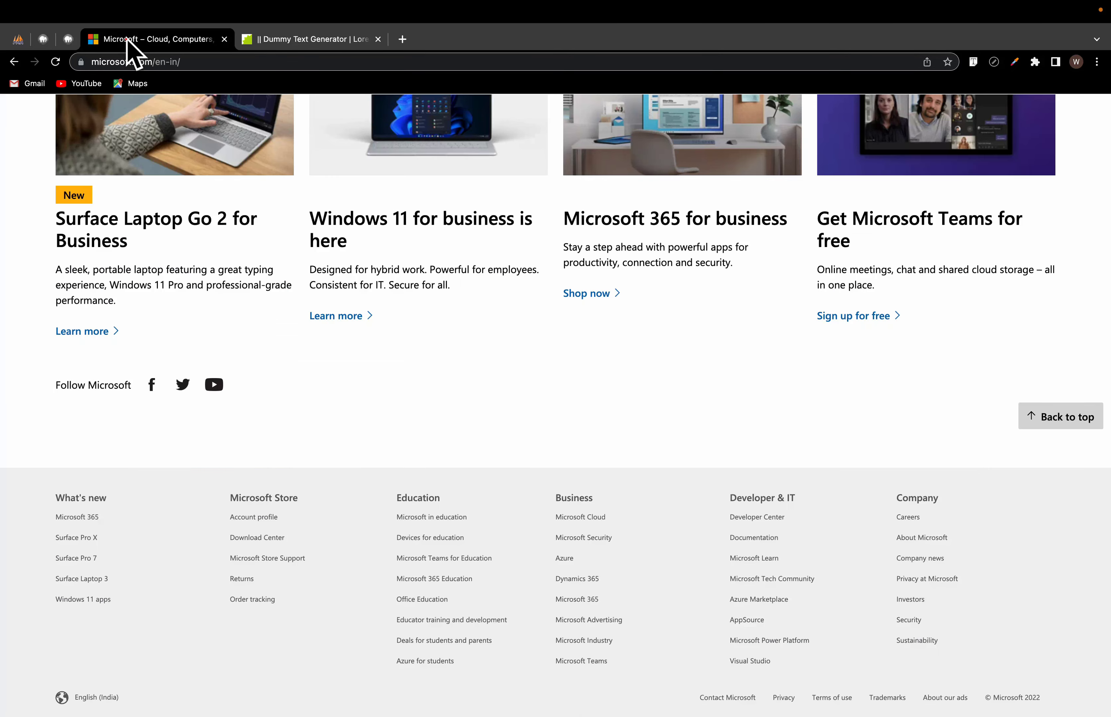
scroll(455, 310, "up", 10)
scroll(454, 296, "up", 6)
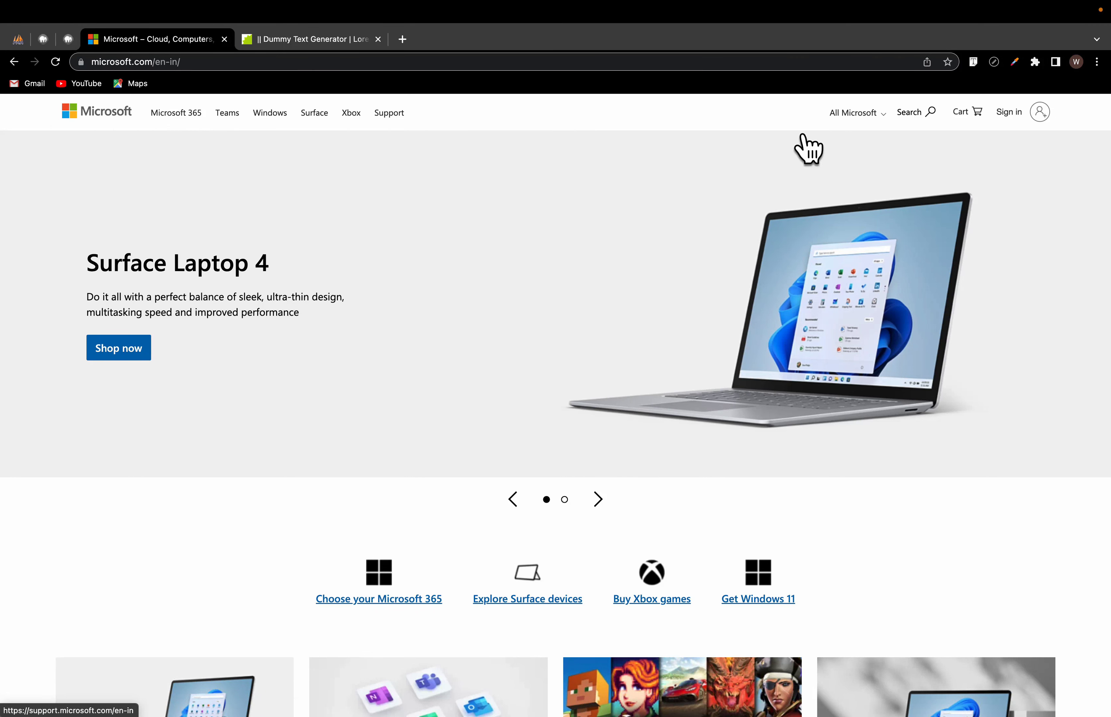
left_click(68, 40)
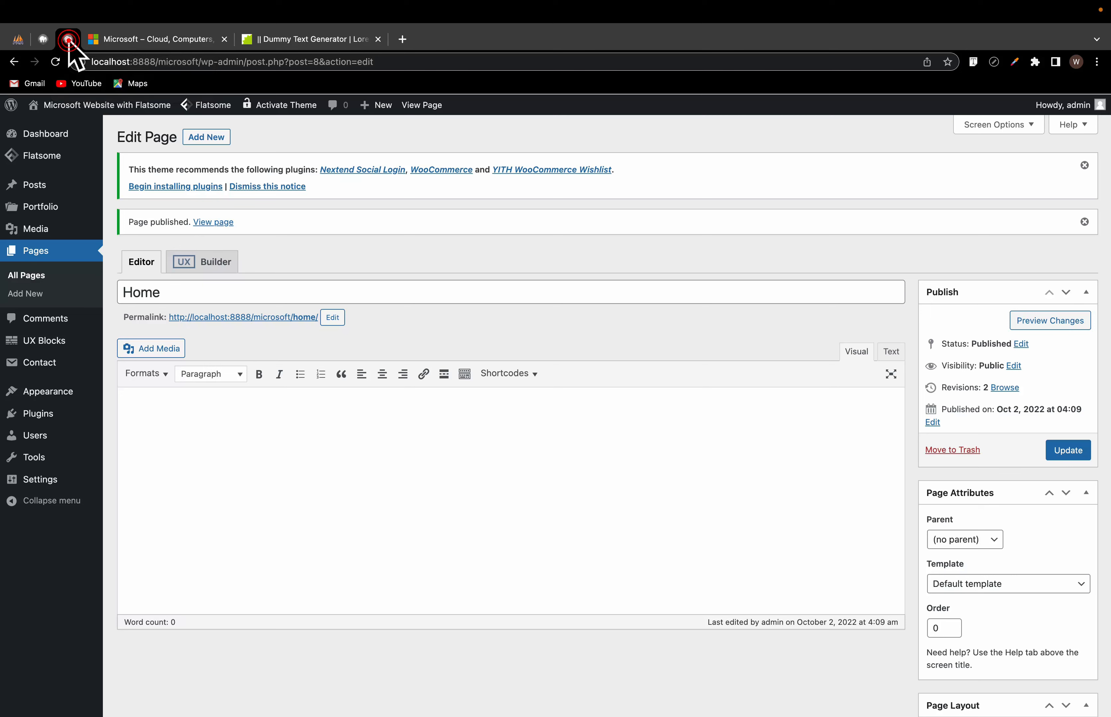
left_click(165, 39)
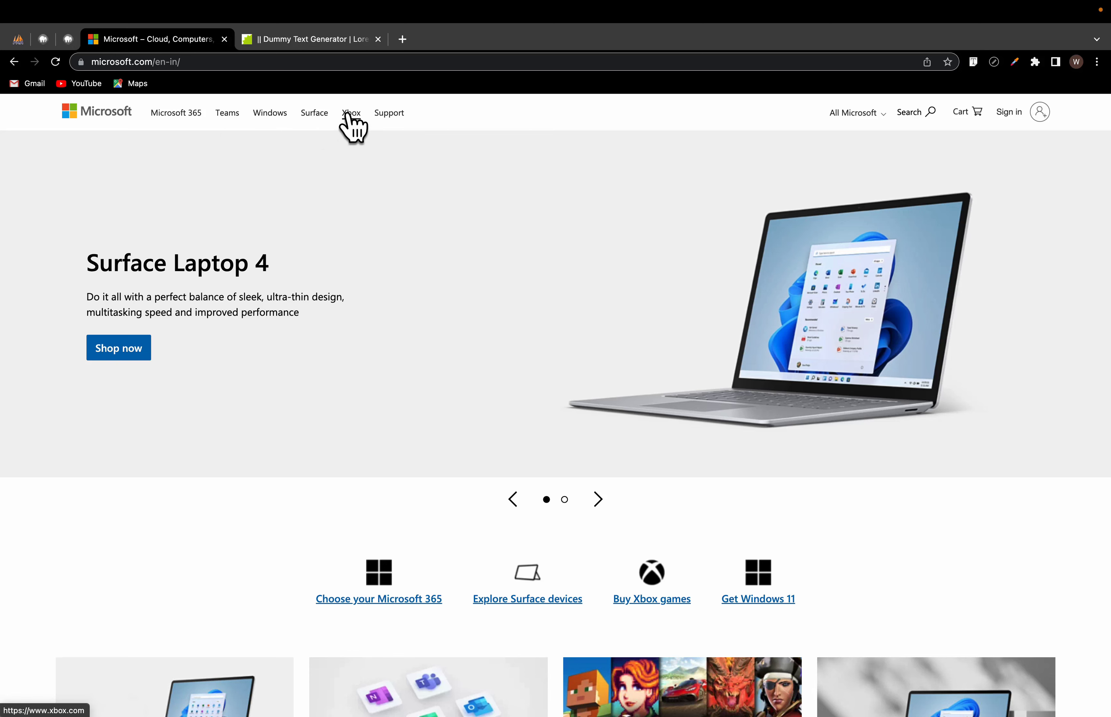
left_click(69, 40)
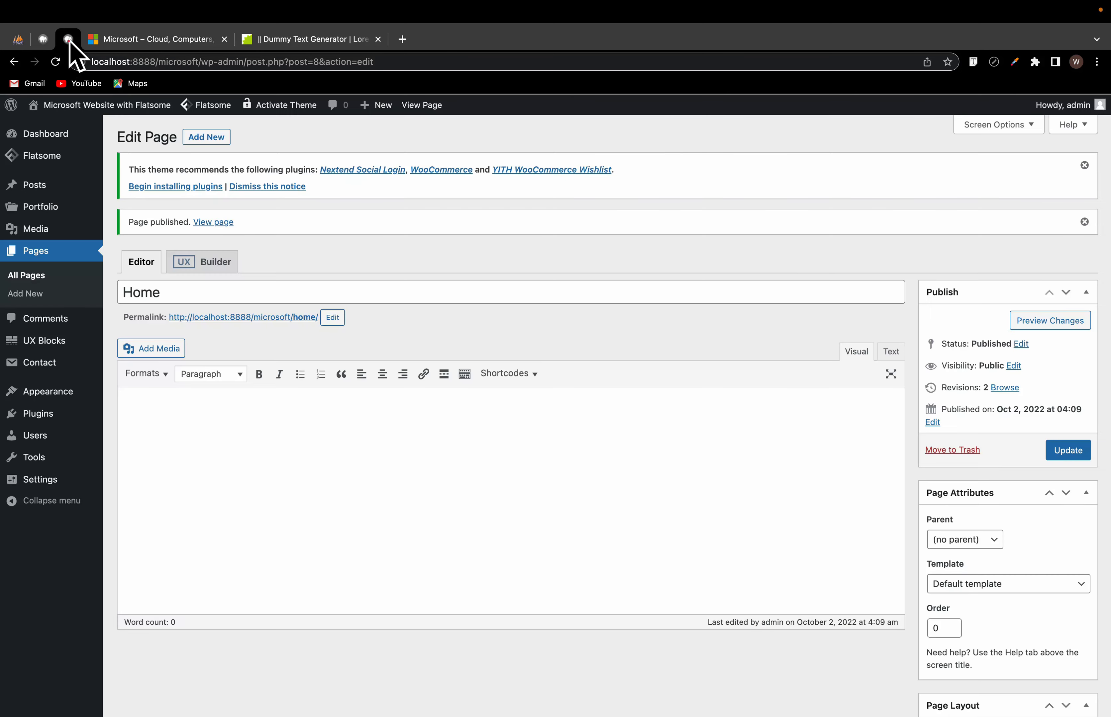
Step: Create and publish two new pages titled Microsoft 365 and Teams
left_click(194, 138)
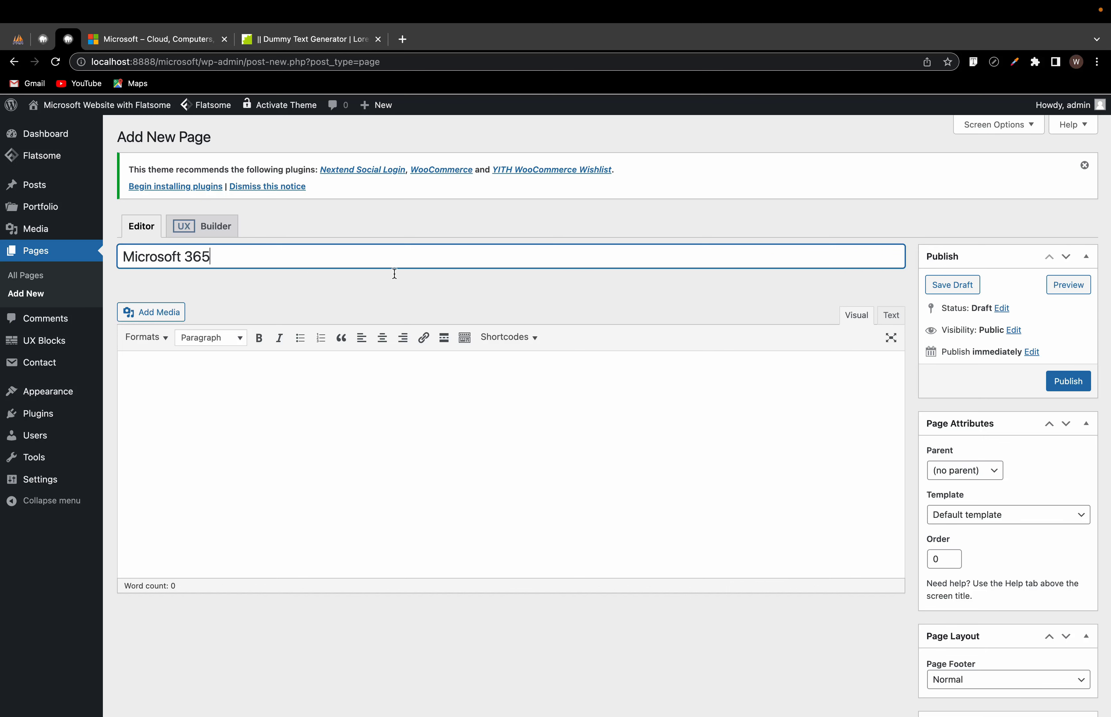
left_click(1059, 388)
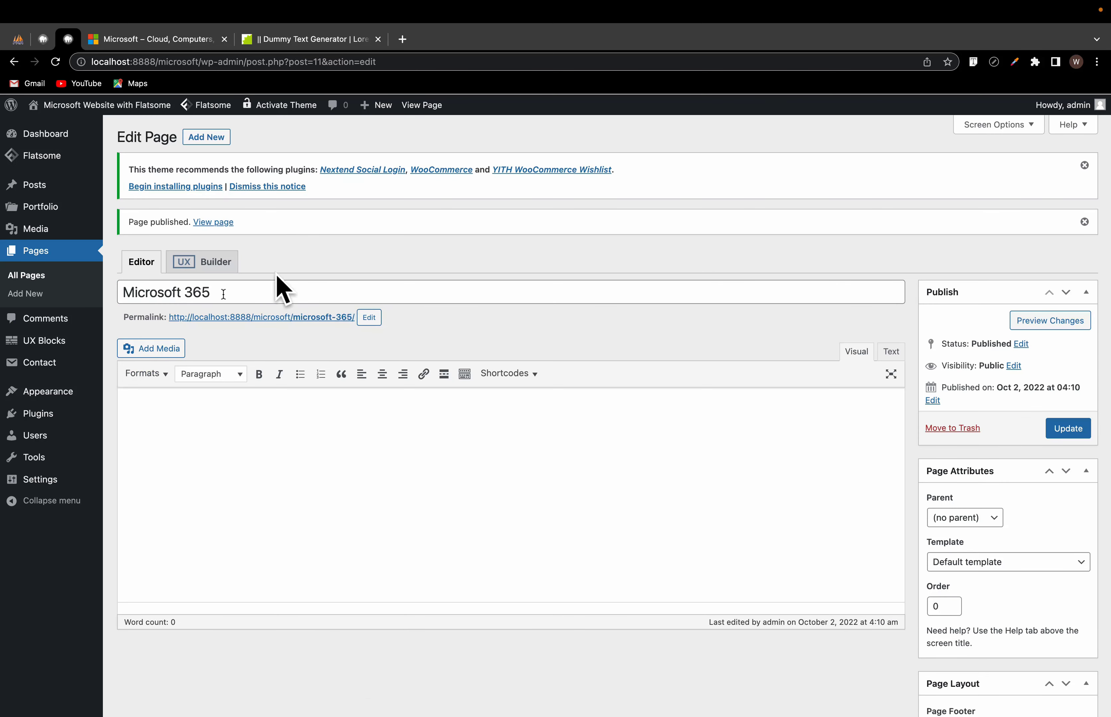
left_click(206, 138)
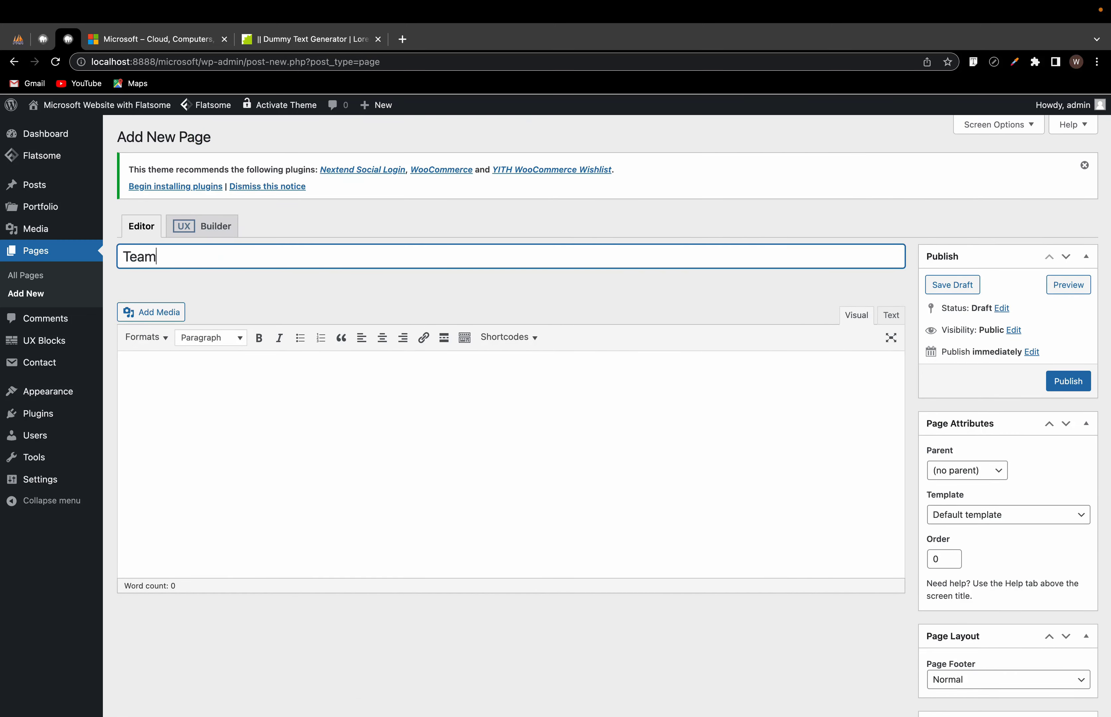
left_click(1056, 384)
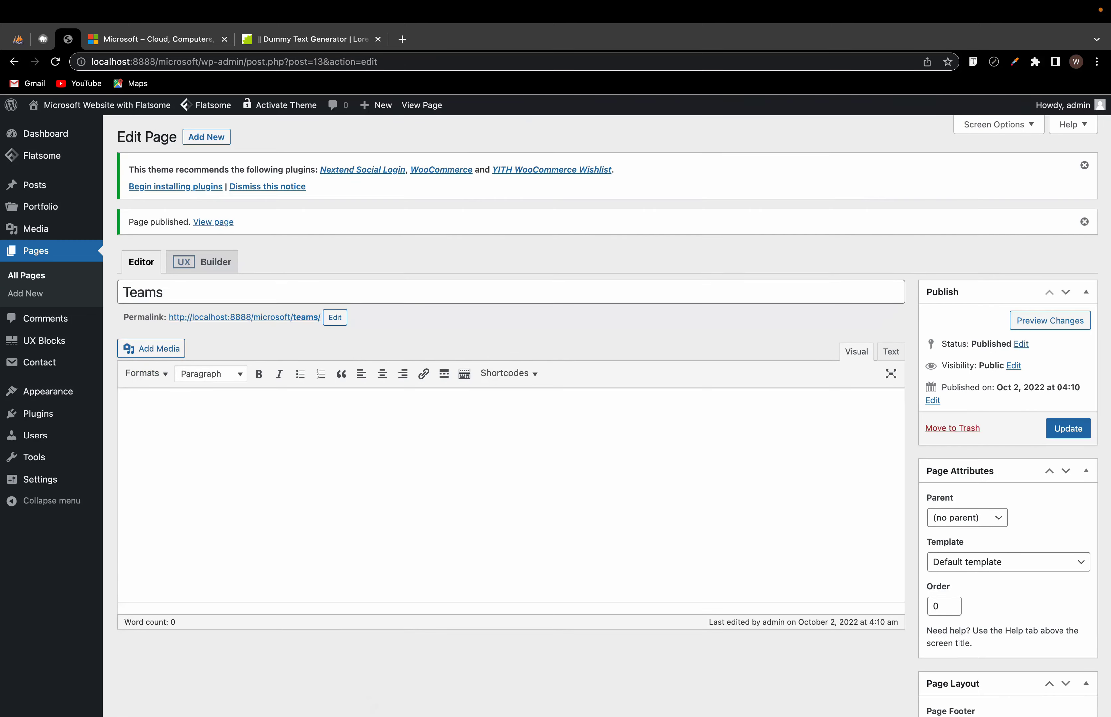
Step: Create and publish a new page titled Support
left_click(206, 137)
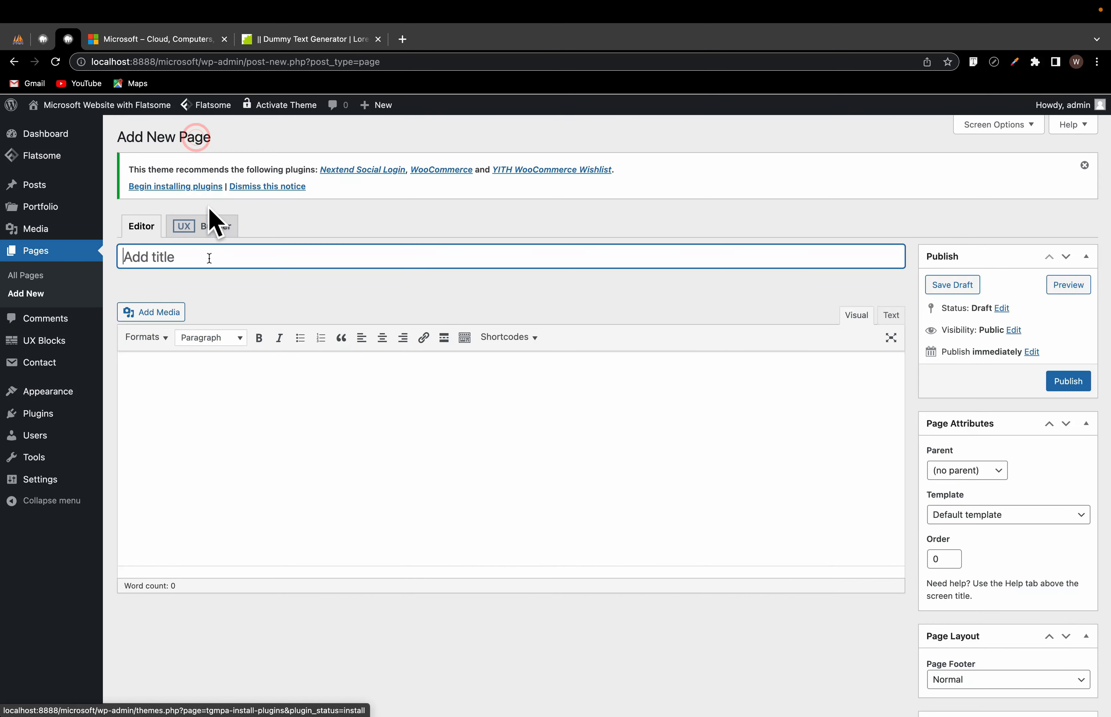
left_click(182, 256)
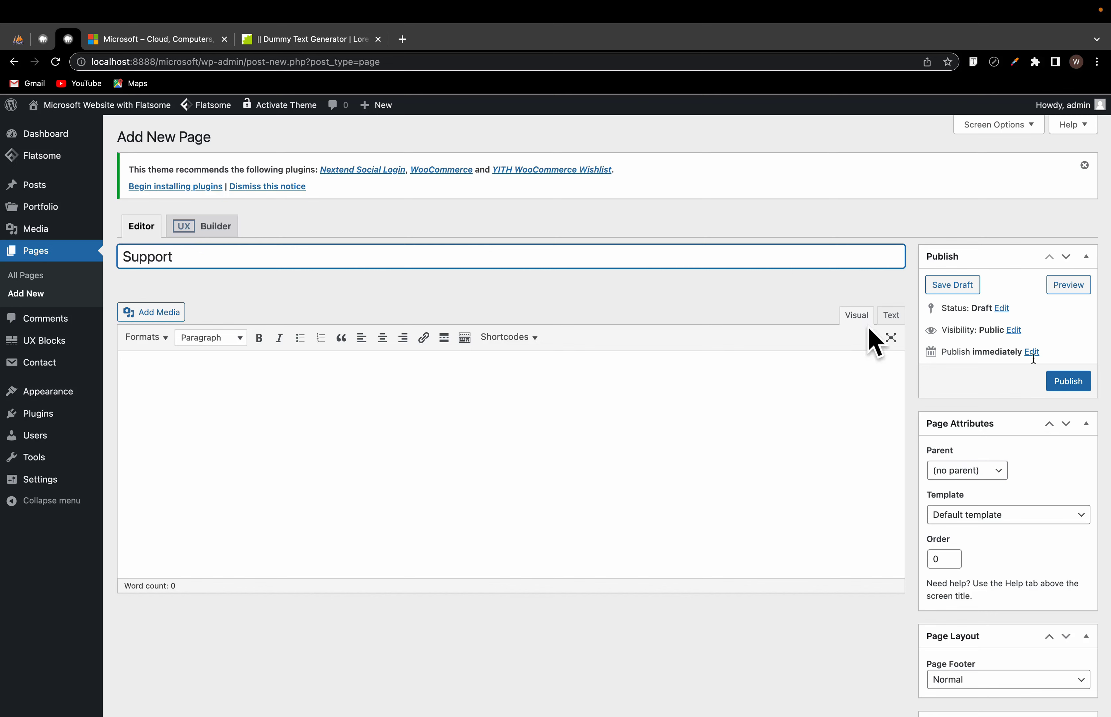
left_click(1080, 386)
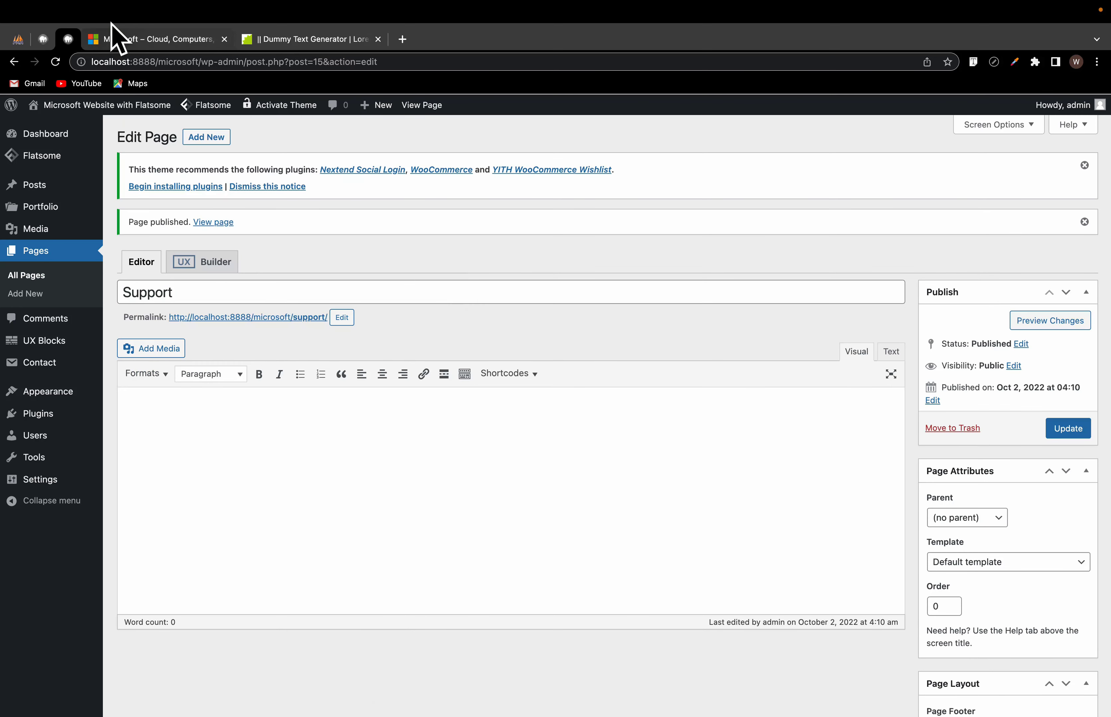
Step: Check the remaining menu names on the Microsoft homepage, and publish a new WordPress page titled Windows
left_click(146, 40)
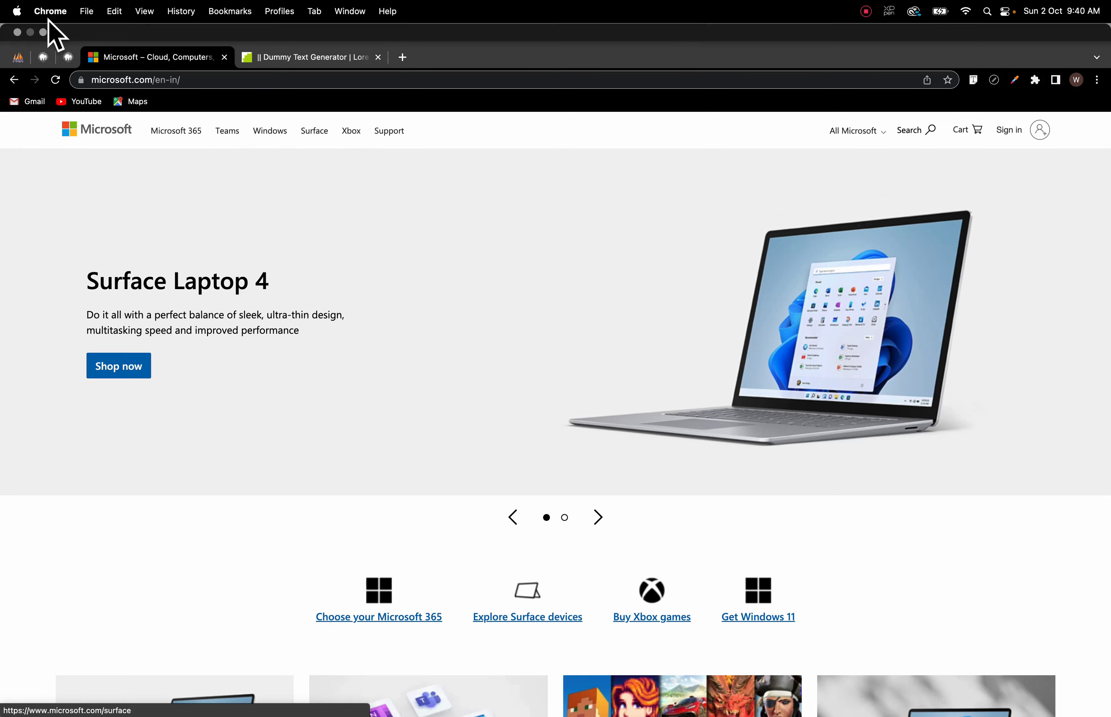
left_click(67, 56)
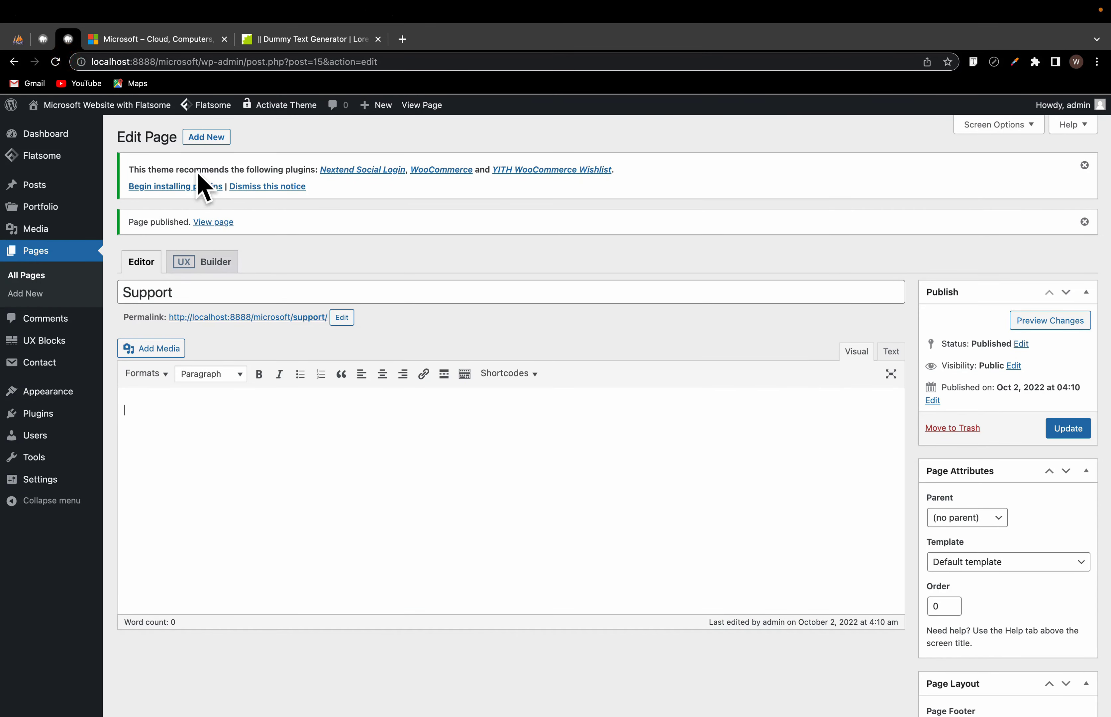
left_click(205, 138)
left_click(207, 263)
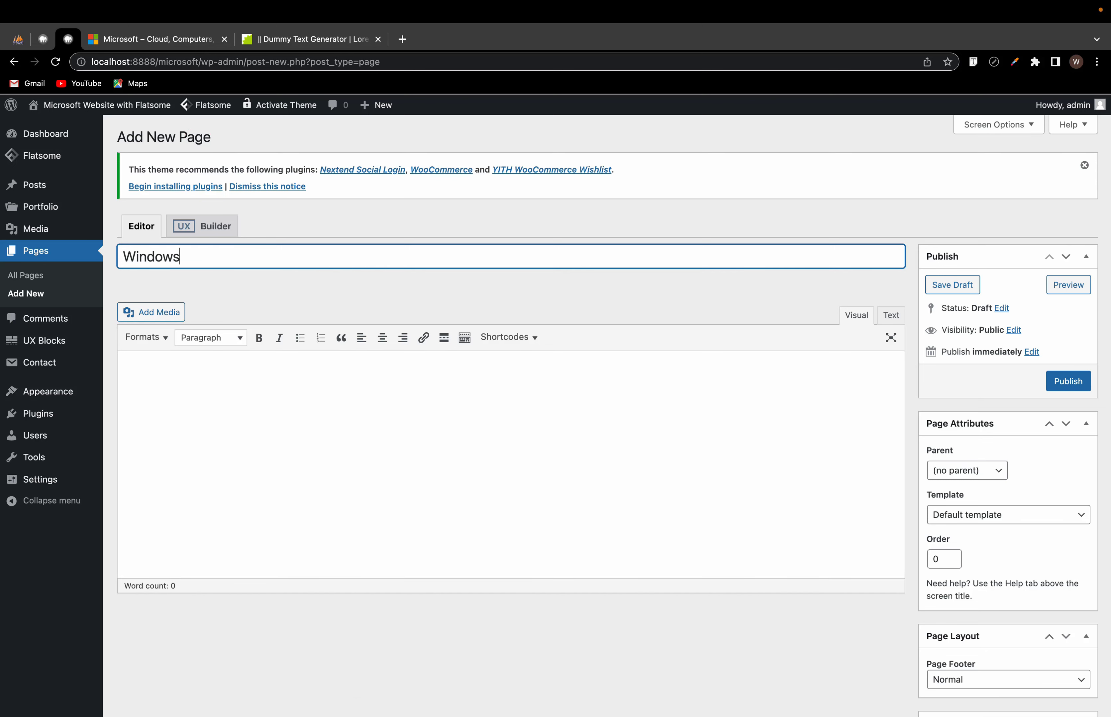
type("Windows")
left_click(1067, 381)
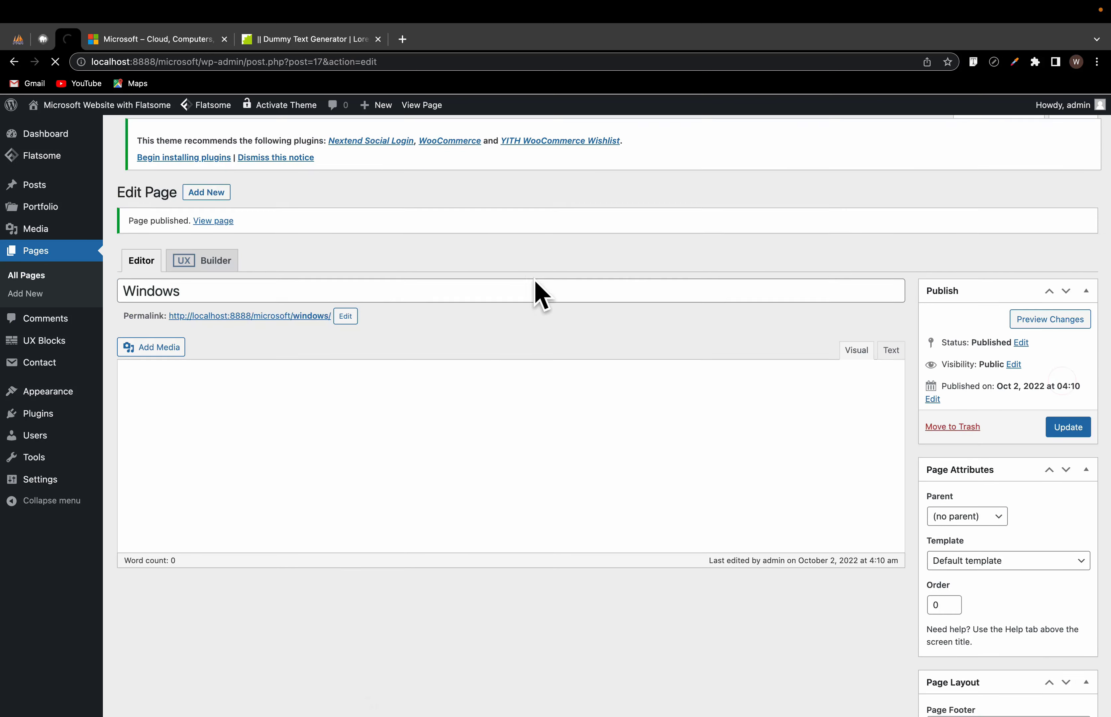
Step: Create and publish two new pages titled Surface and Xbox
left_click(205, 137)
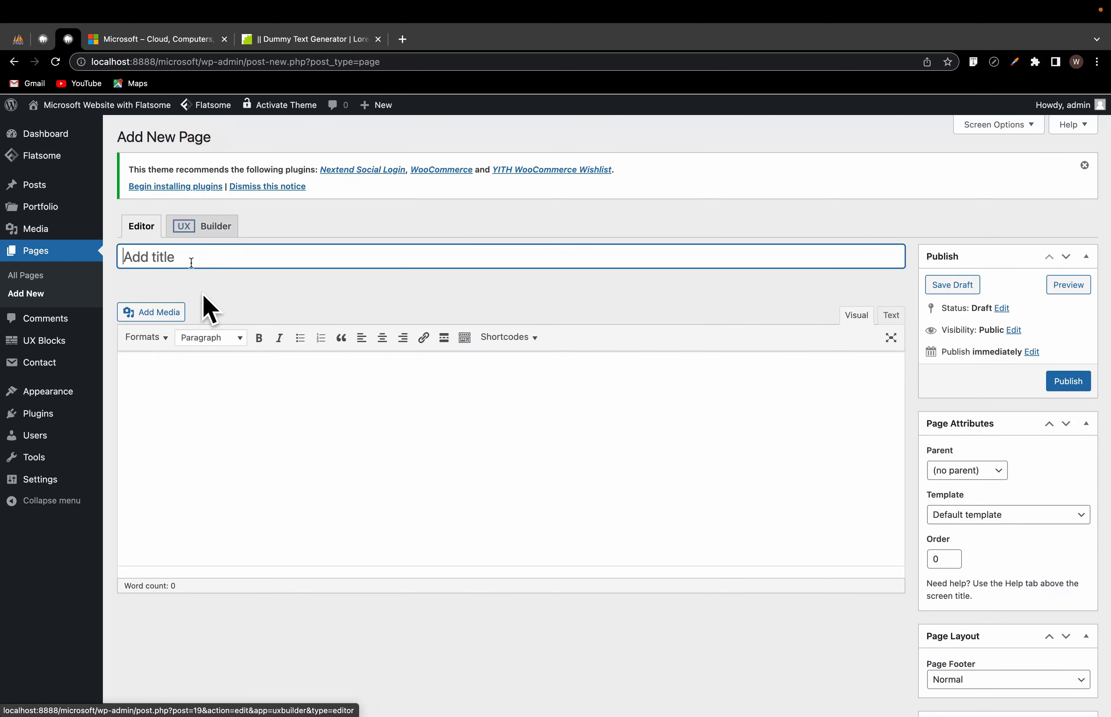
left_click(187, 253)
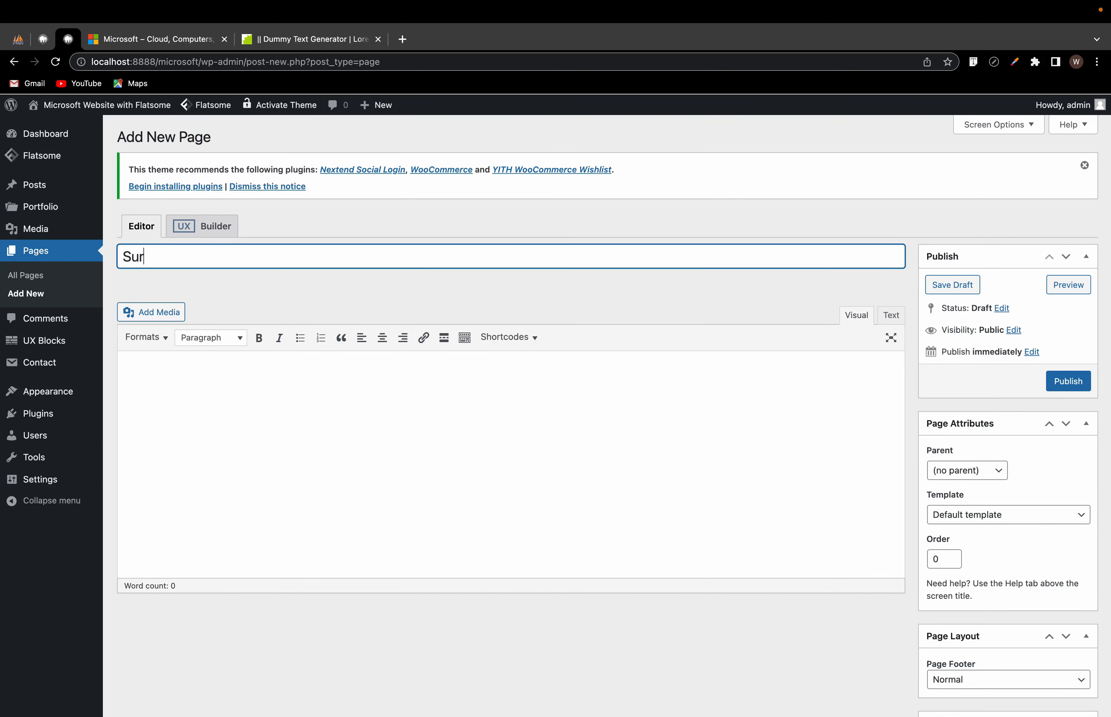
type("Surface")
left_click(1067, 382)
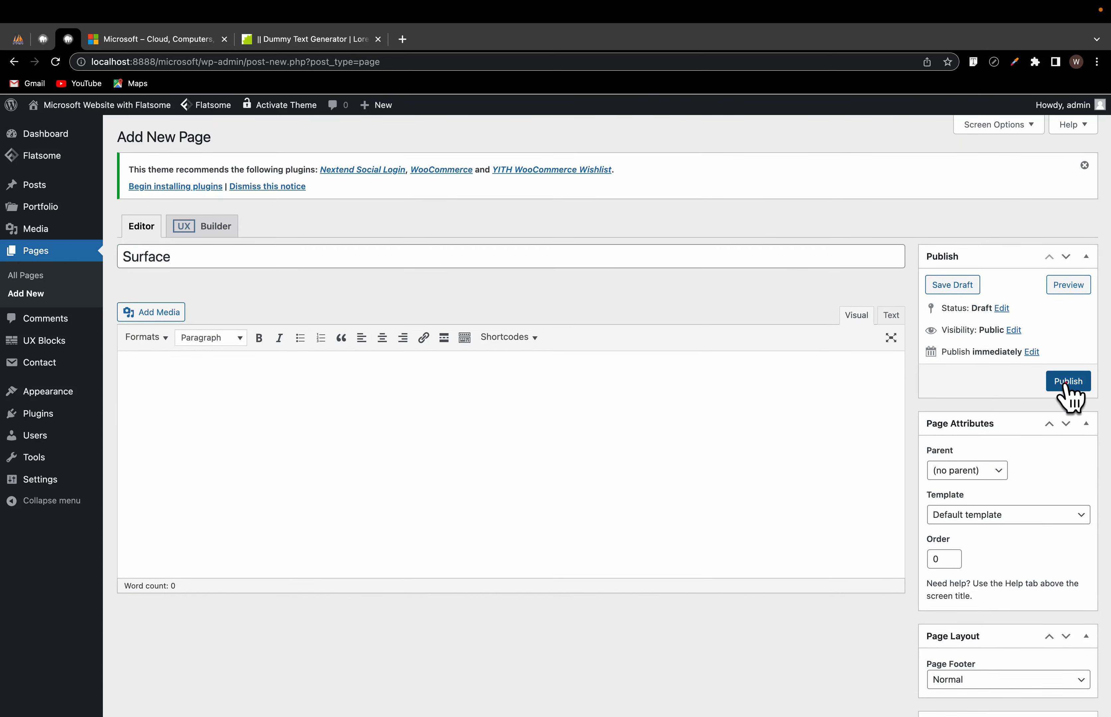
left_click(206, 138)
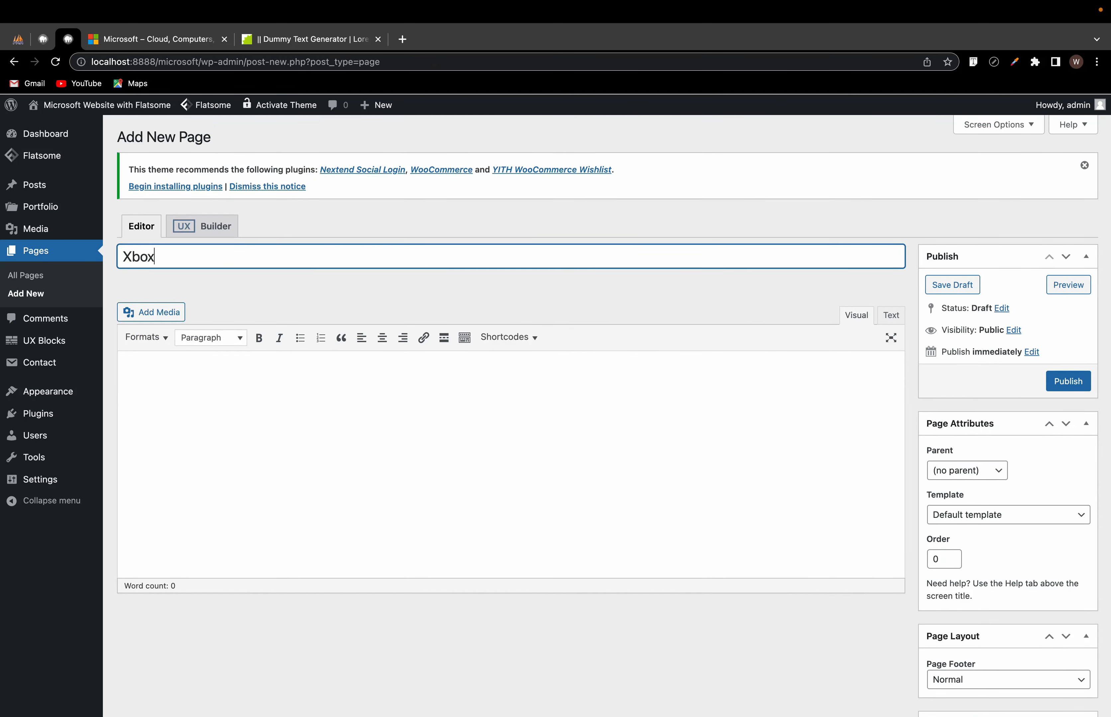
left_click(1067, 383)
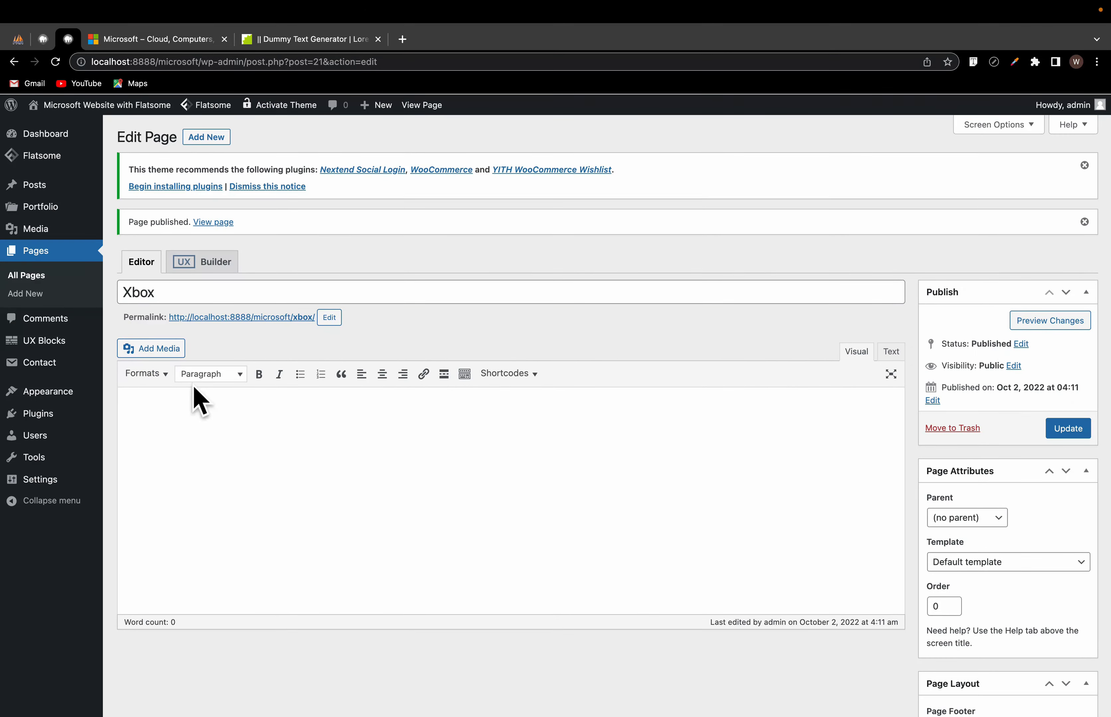
Step: Move the Privacy Policy draft page to the trash from the list of all pages
left_click(21, 276)
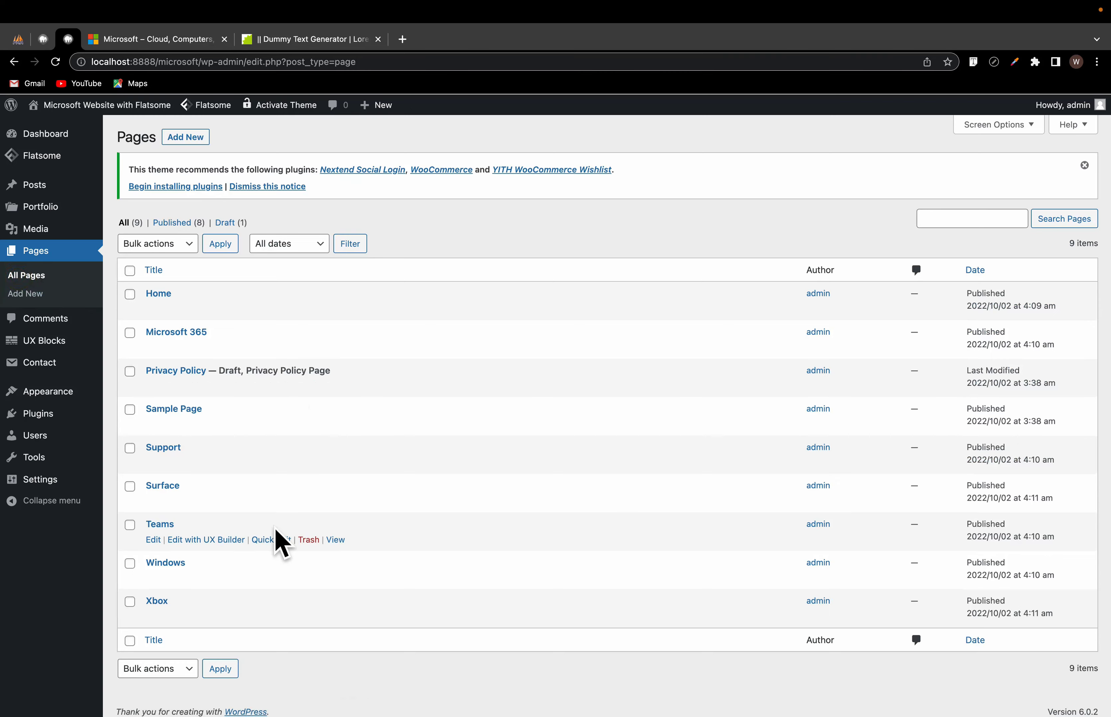
scroll(280, 544, "down", 1)
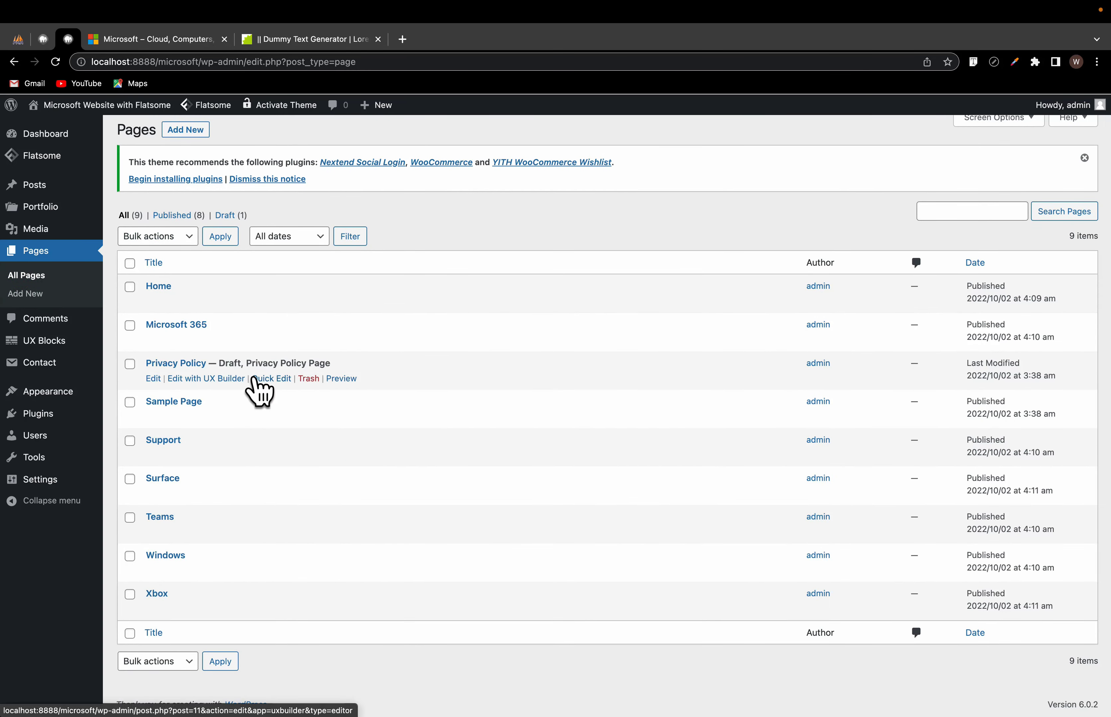
left_click(308, 379)
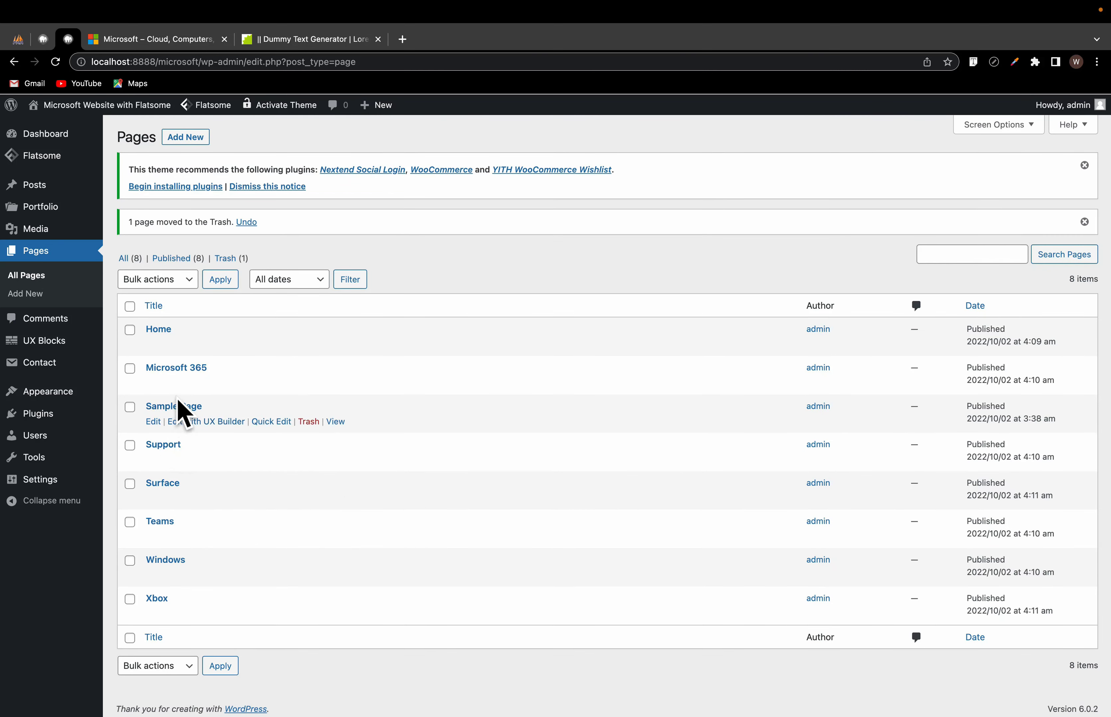
Step: Move the Sample Page to the trash and check the header menu on the Microsoft homepage
left_click(308, 422)
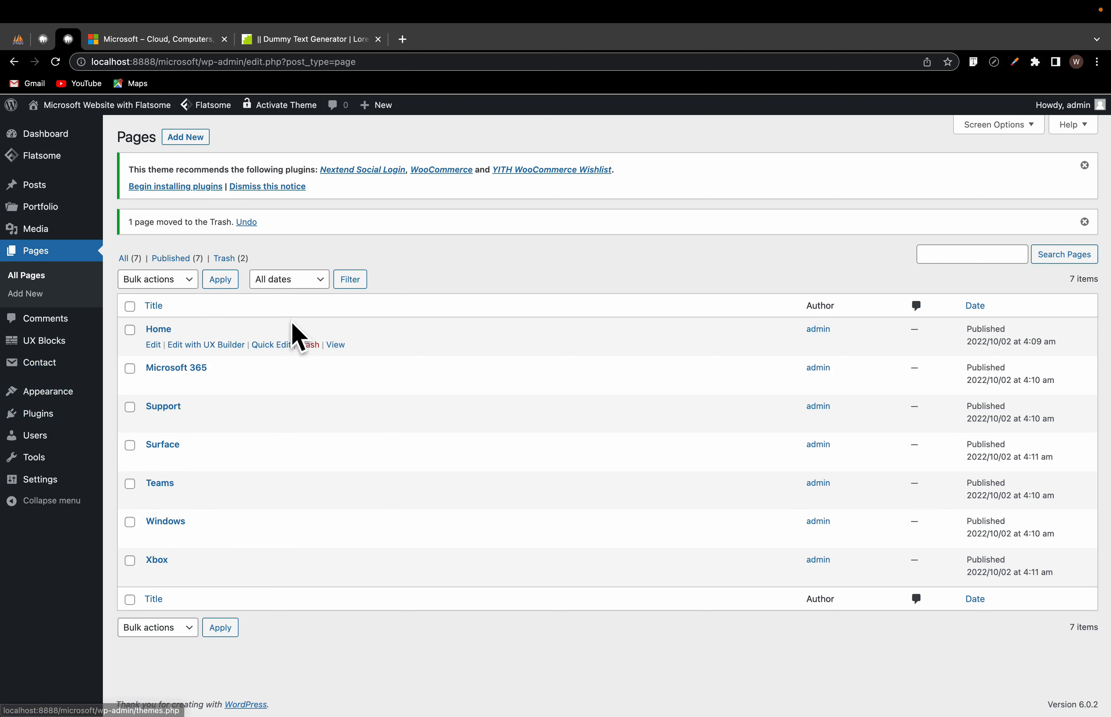
left_click(148, 40)
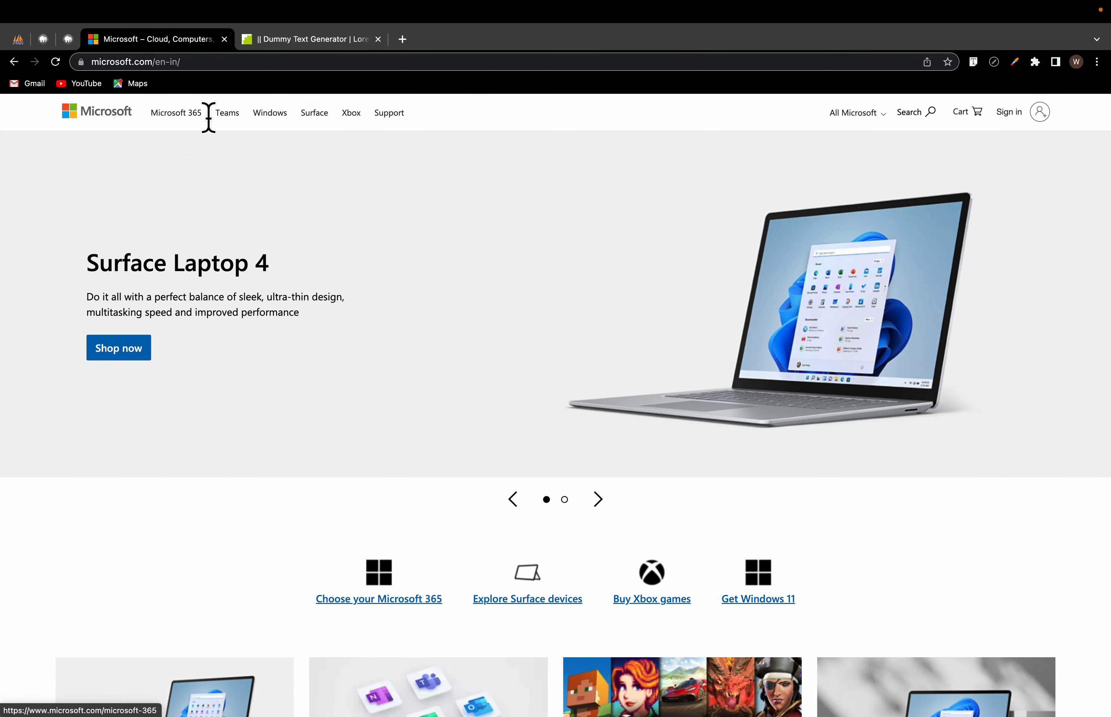
left_click(71, 40)
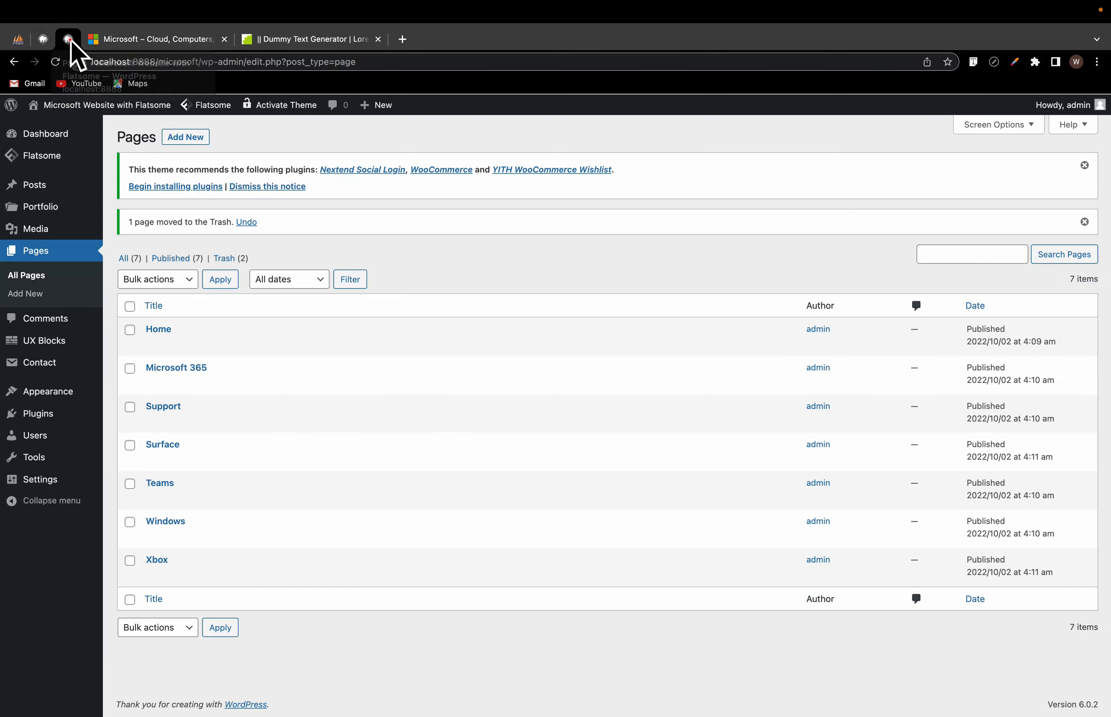
Step: Create a navigation menu named Main menu, assigned to the Main Menu and Main Menu - Mobile display locations
mouse_move(54, 397)
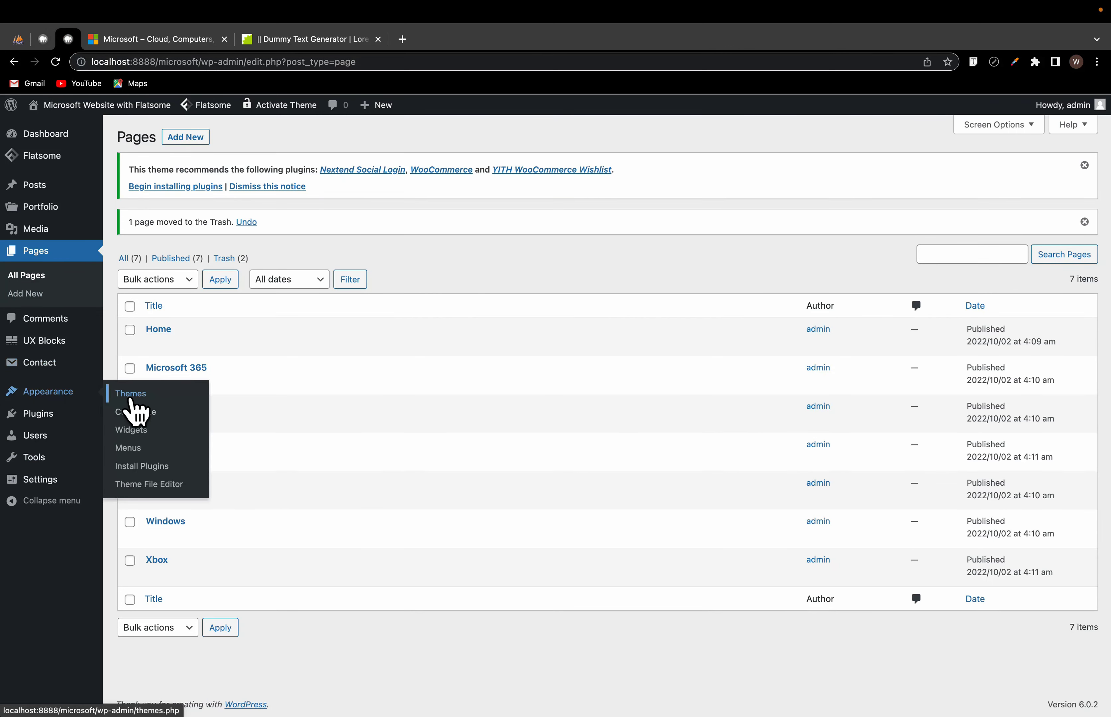
left_click(140, 448)
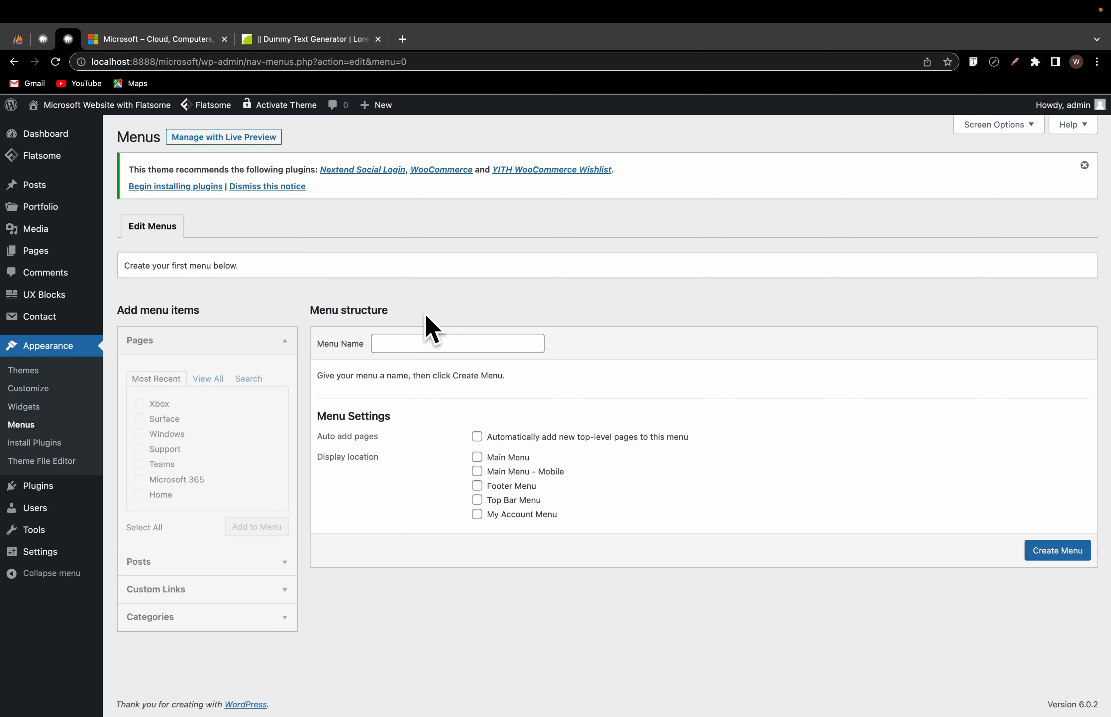
left_click(439, 348)
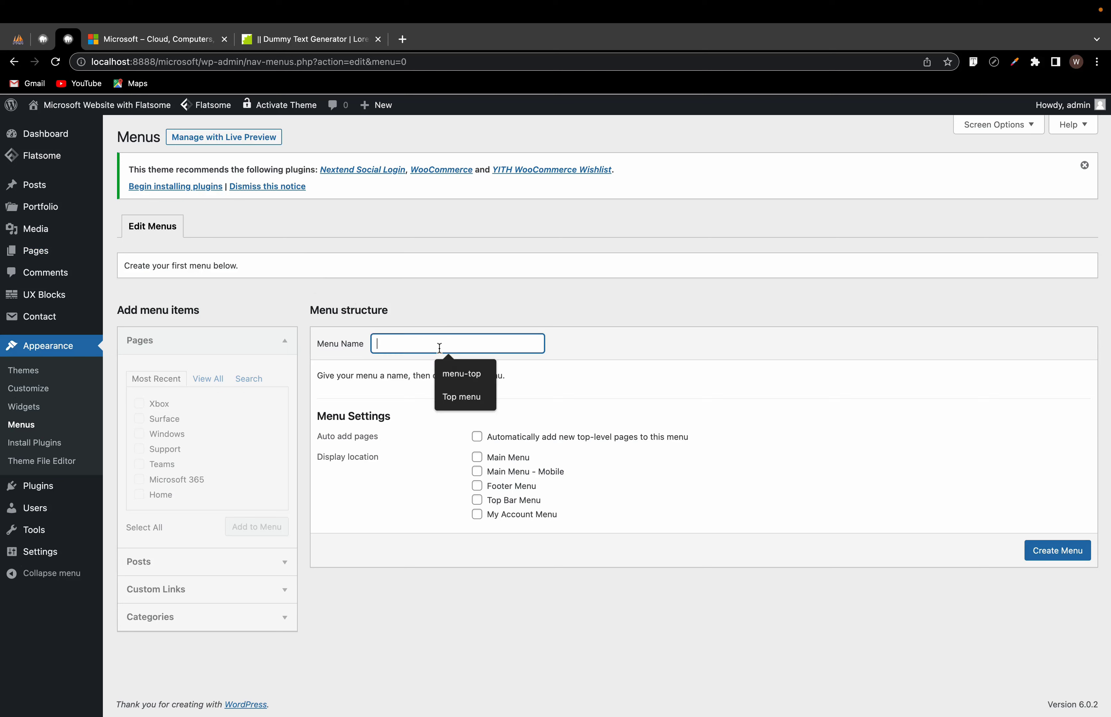
type("Main menu")
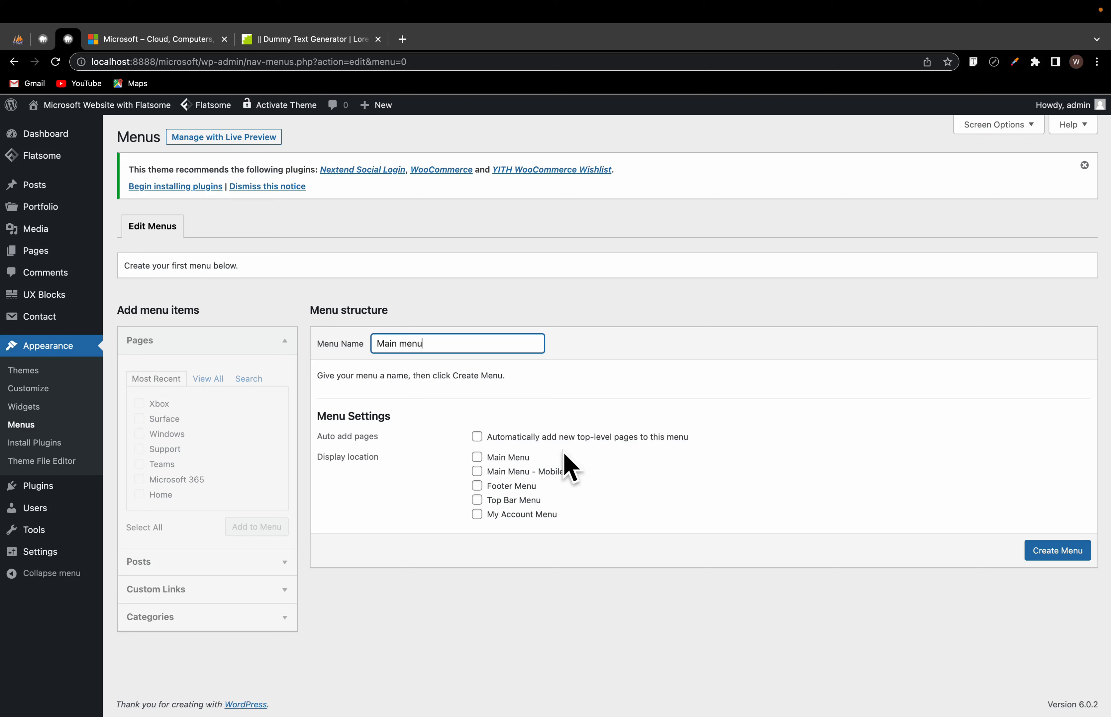
left_click(477, 459)
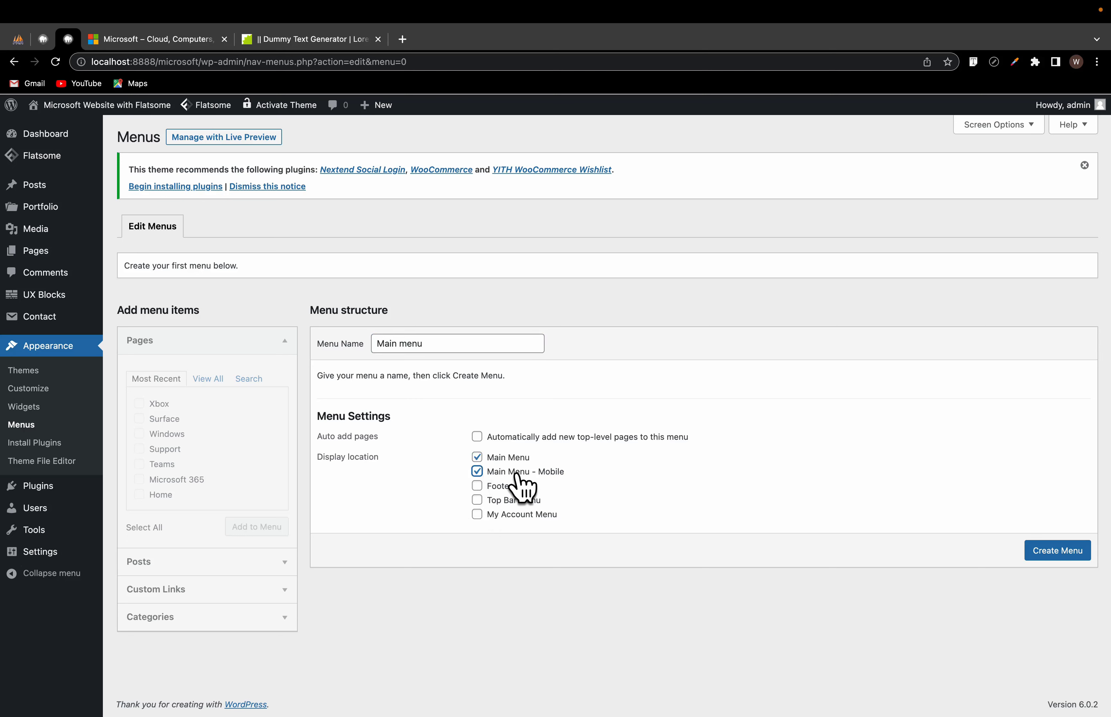
left_click(1062, 546)
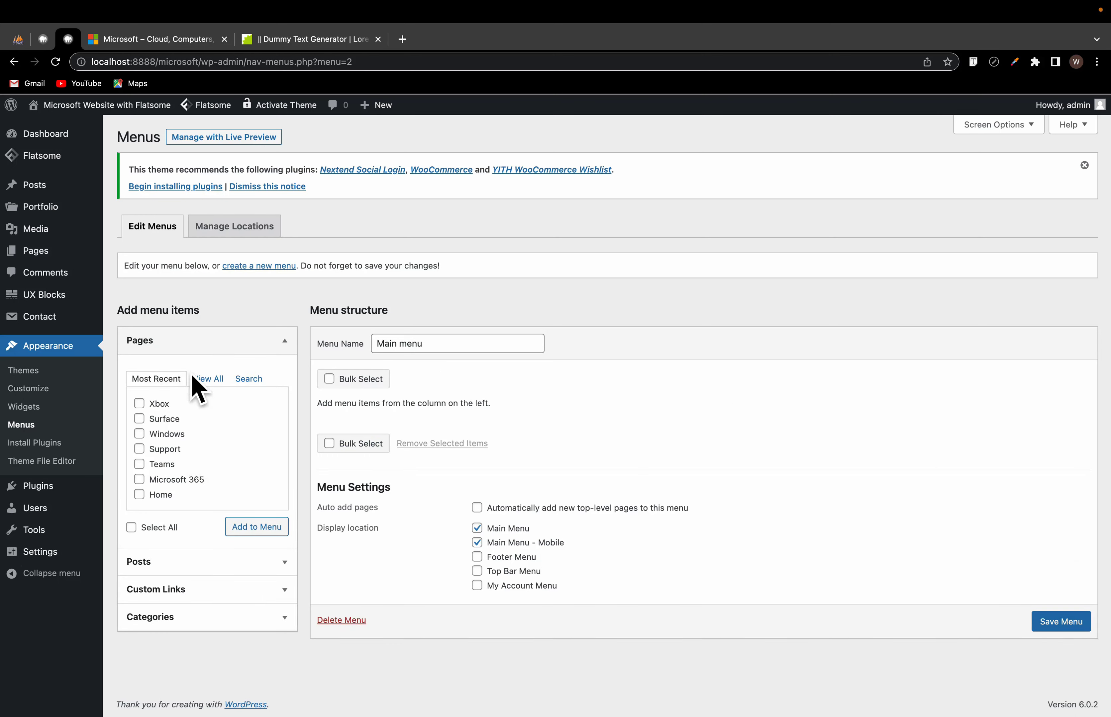
Step: Add every entry from the full pages list, including both Home entries, to the Main menu
left_click(207, 378)
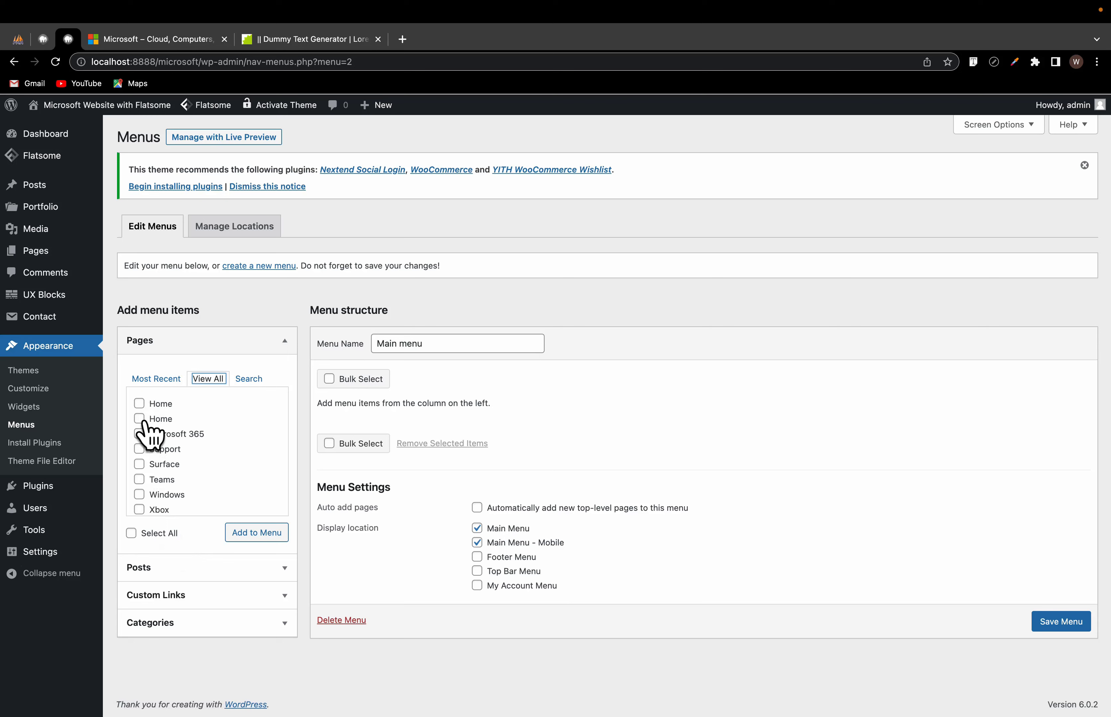
left_click(131, 533)
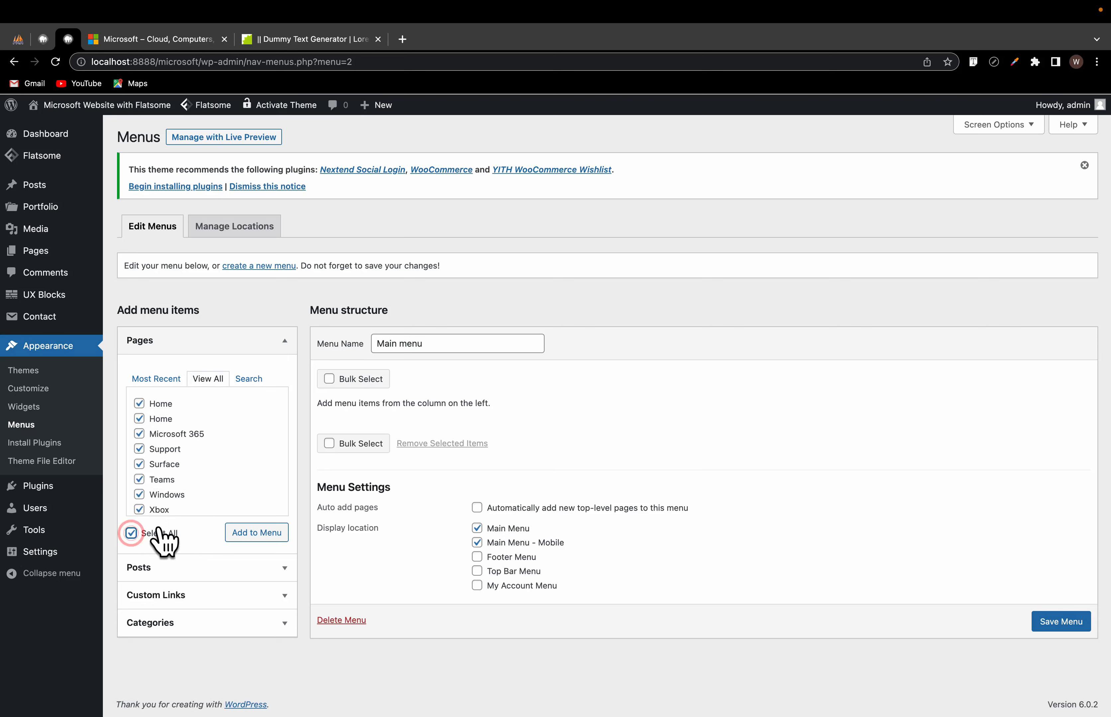
left_click(258, 540)
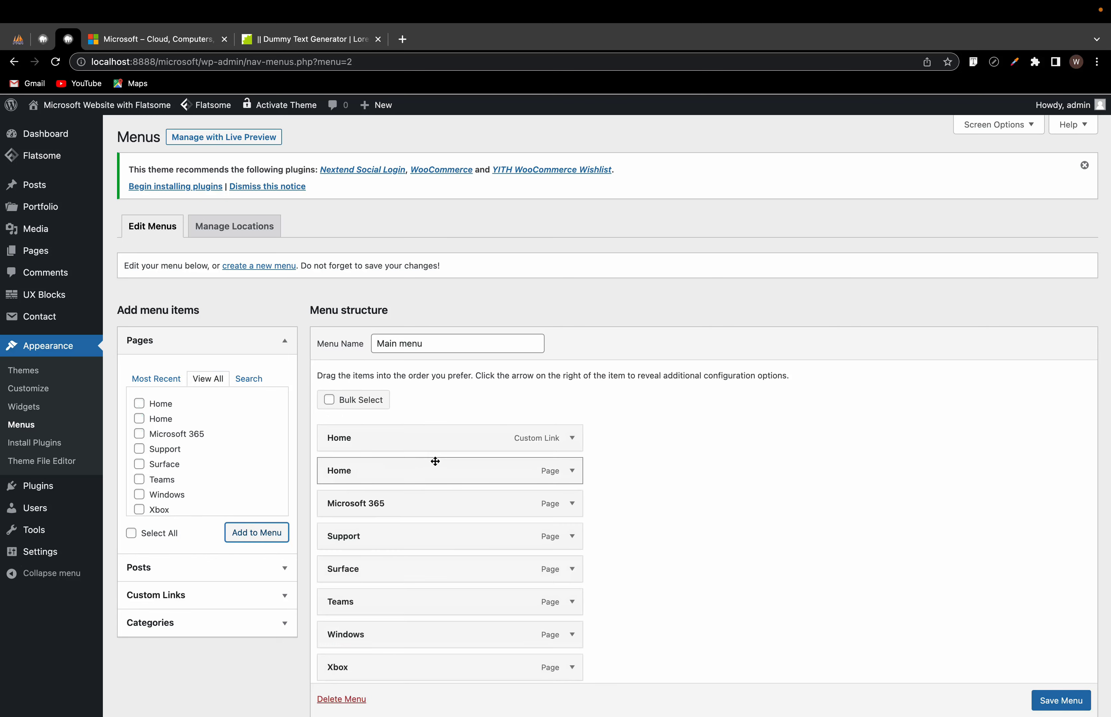
Step: Remove the duplicate Home item of type Page from the Main menu and save the menu
left_click(571, 442)
scroll(383, 606, "down", 6)
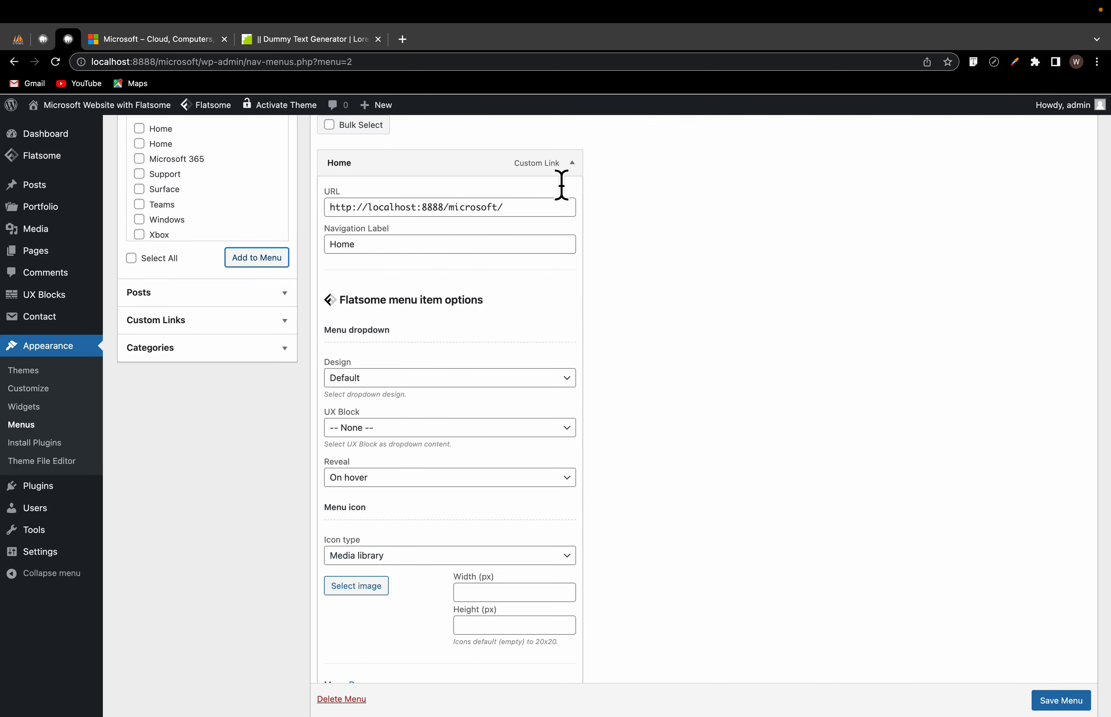
left_click(573, 164)
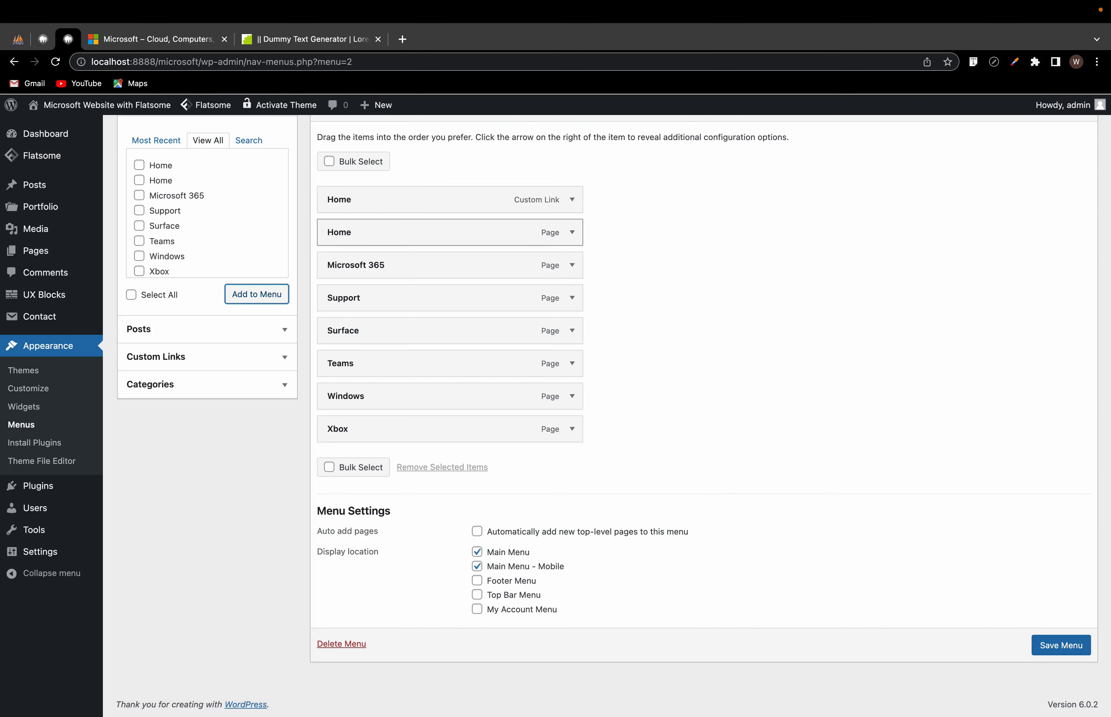
left_click(572, 236)
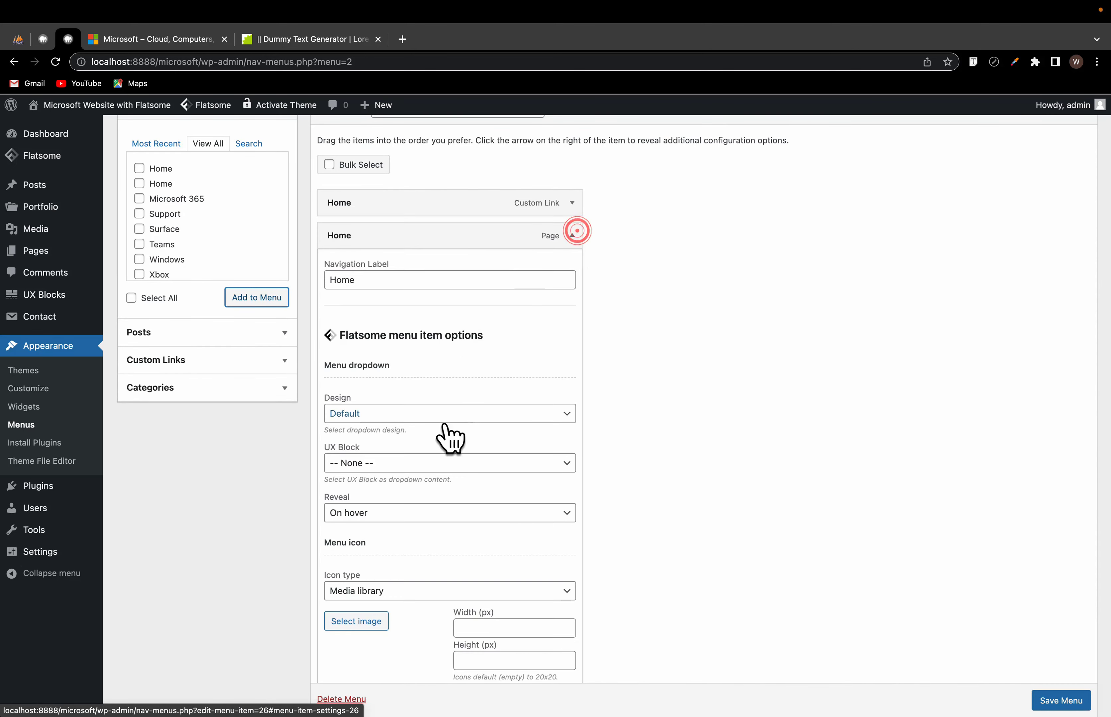
scroll(336, 560, "down", 5)
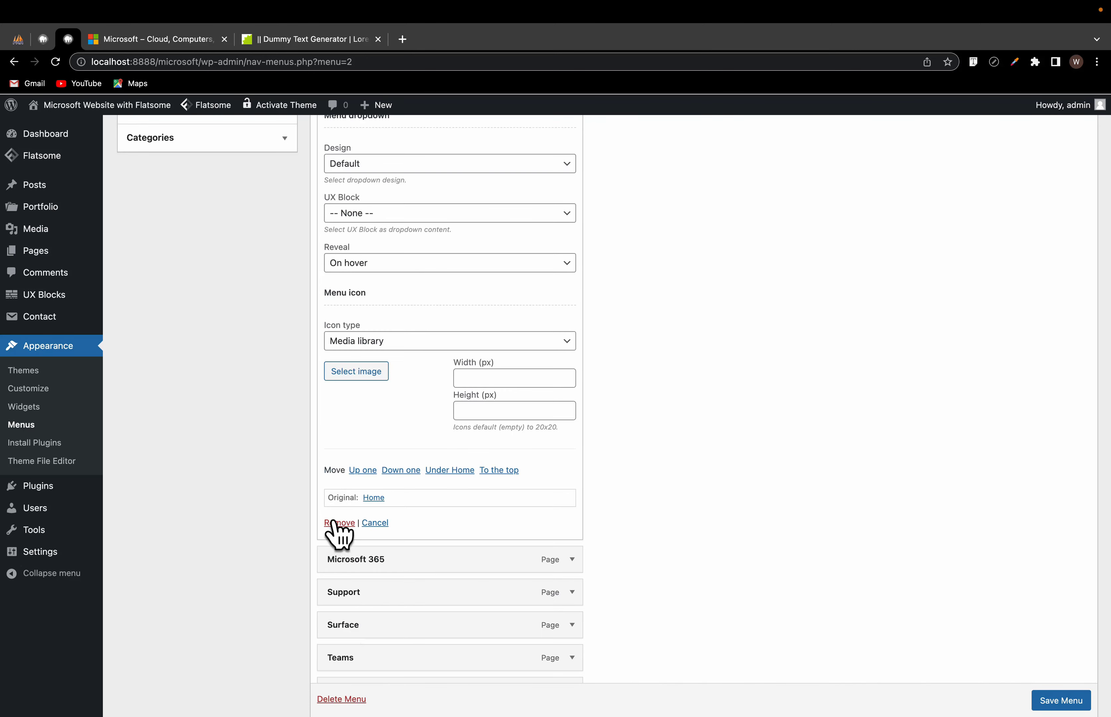
left_click(334, 519)
scroll(556, 462, "up", 1)
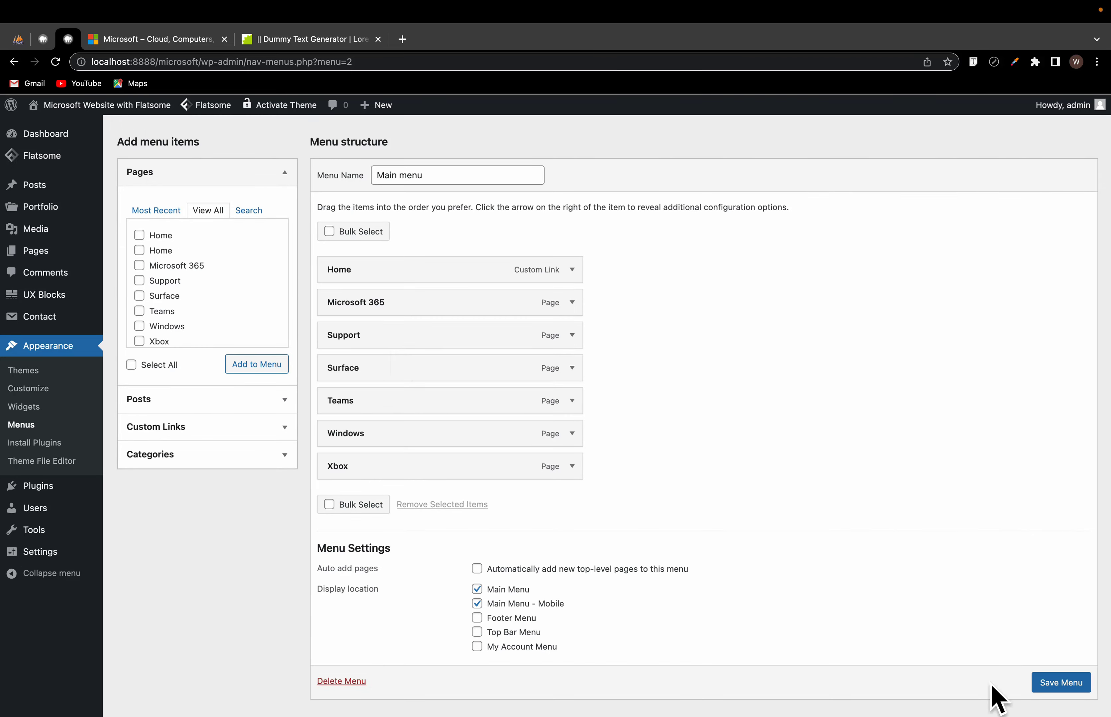
scroll(1050, 690, "down", 1)
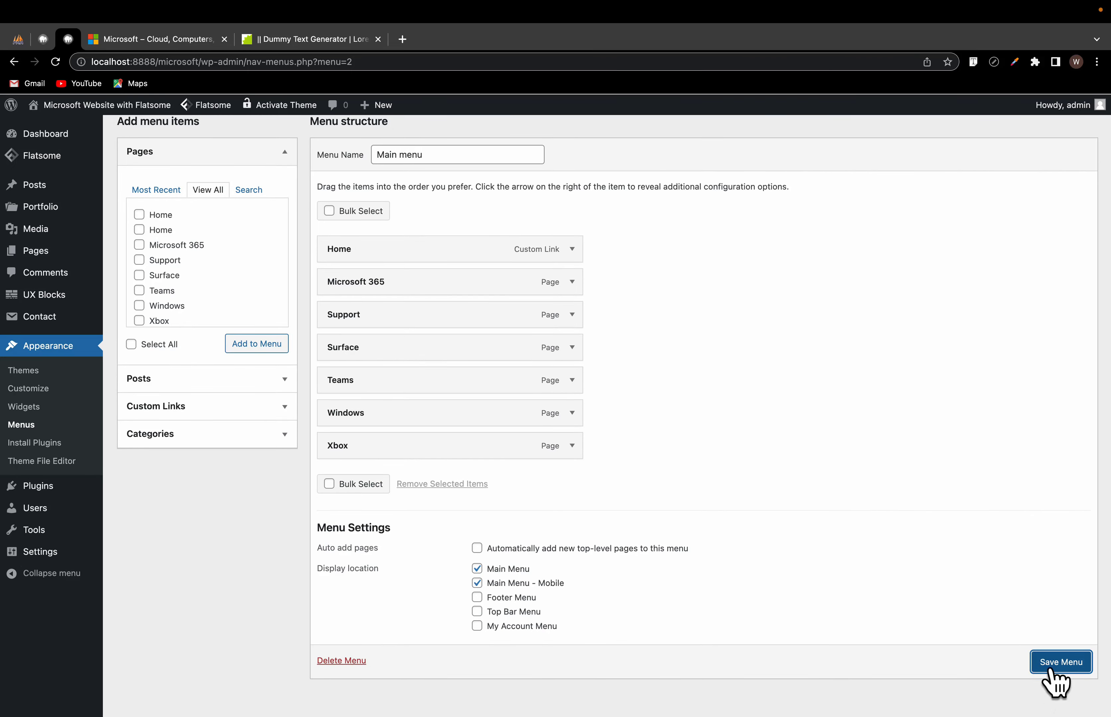
left_click(1051, 665)
scroll(1055, 695, "down", 1)
left_click(1054, 696)
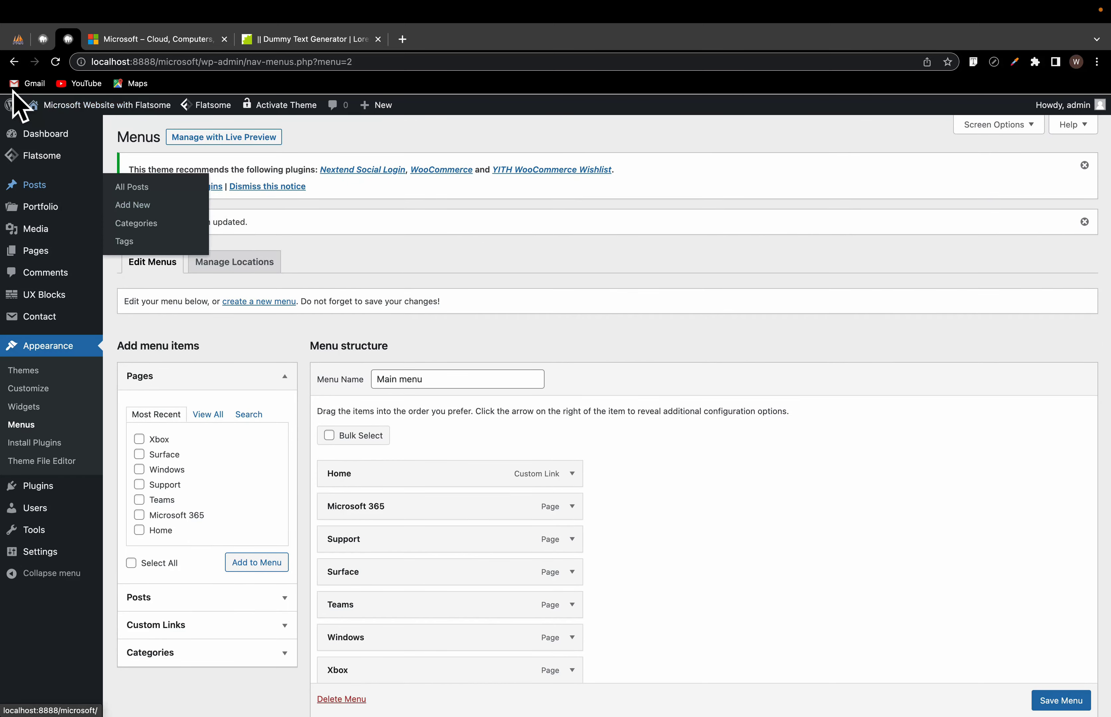
Step: View the local site's front end and compare its header menu with the Microsoft homepage
mouse_move(44, 107)
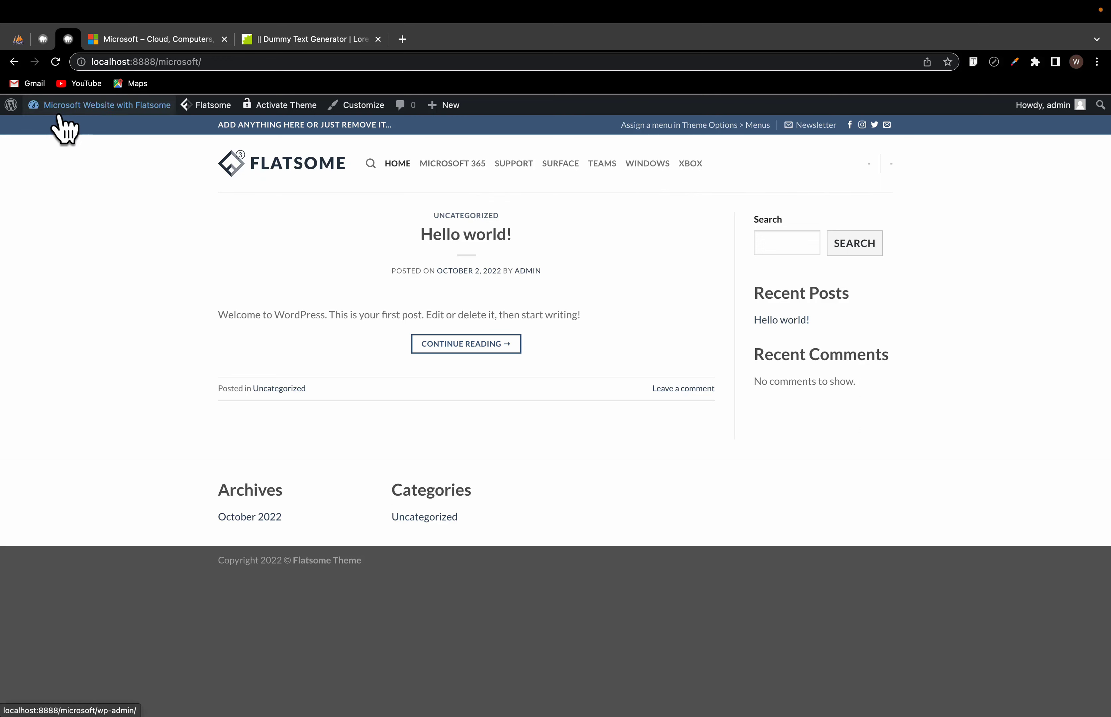
left_click(164, 38)
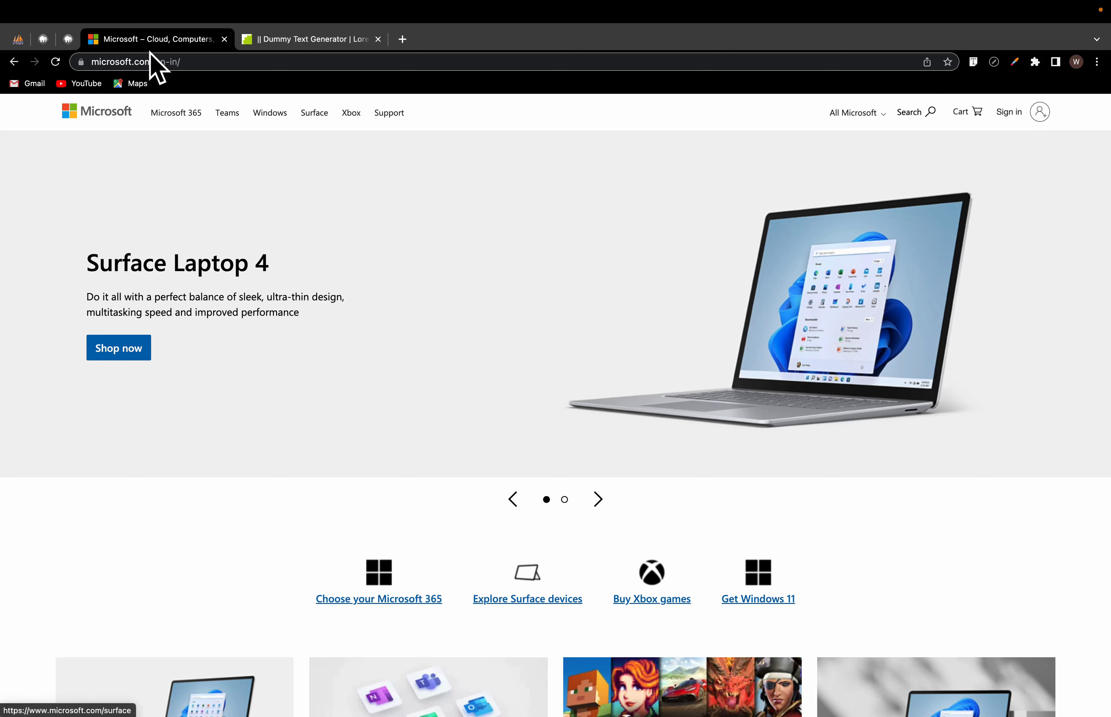
left_click(68, 39)
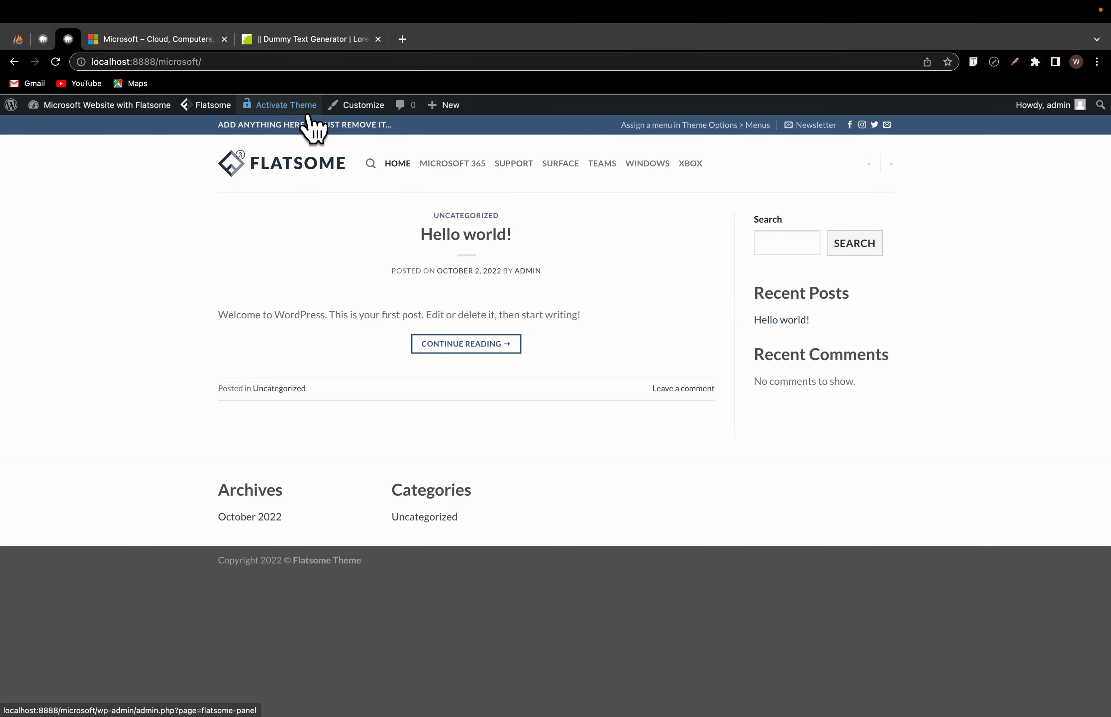
Step: Customize the homepage settings to display a static page, with Home as the homepage, and publish the change
mouse_move(373, 107)
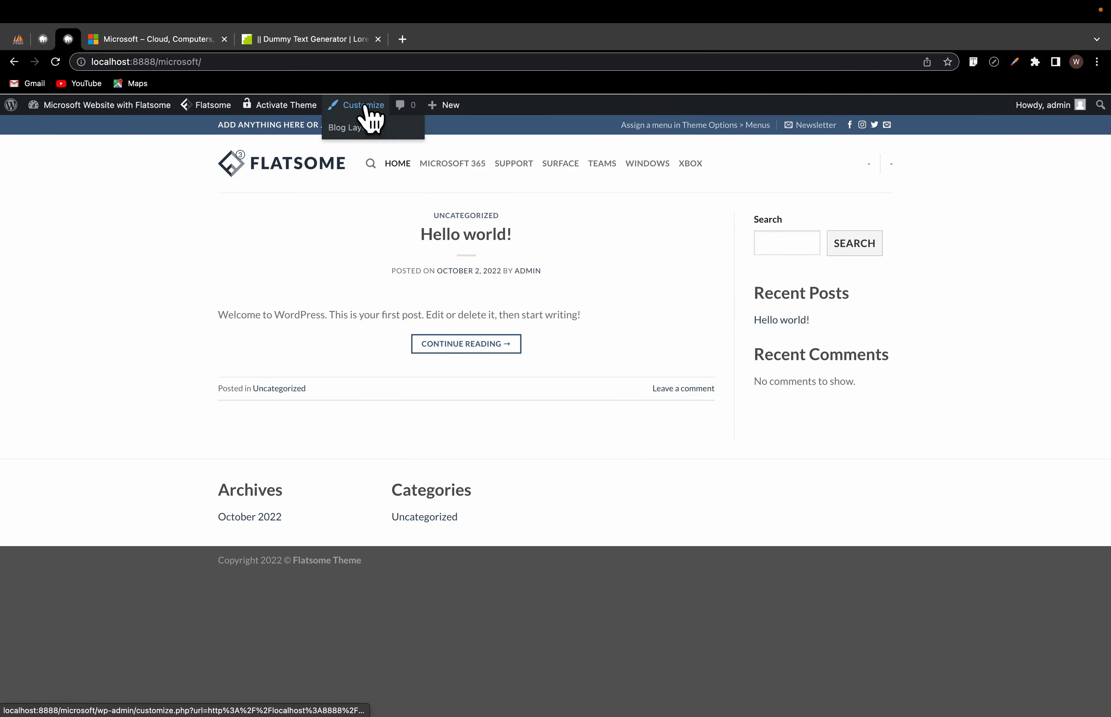
left_click(367, 104)
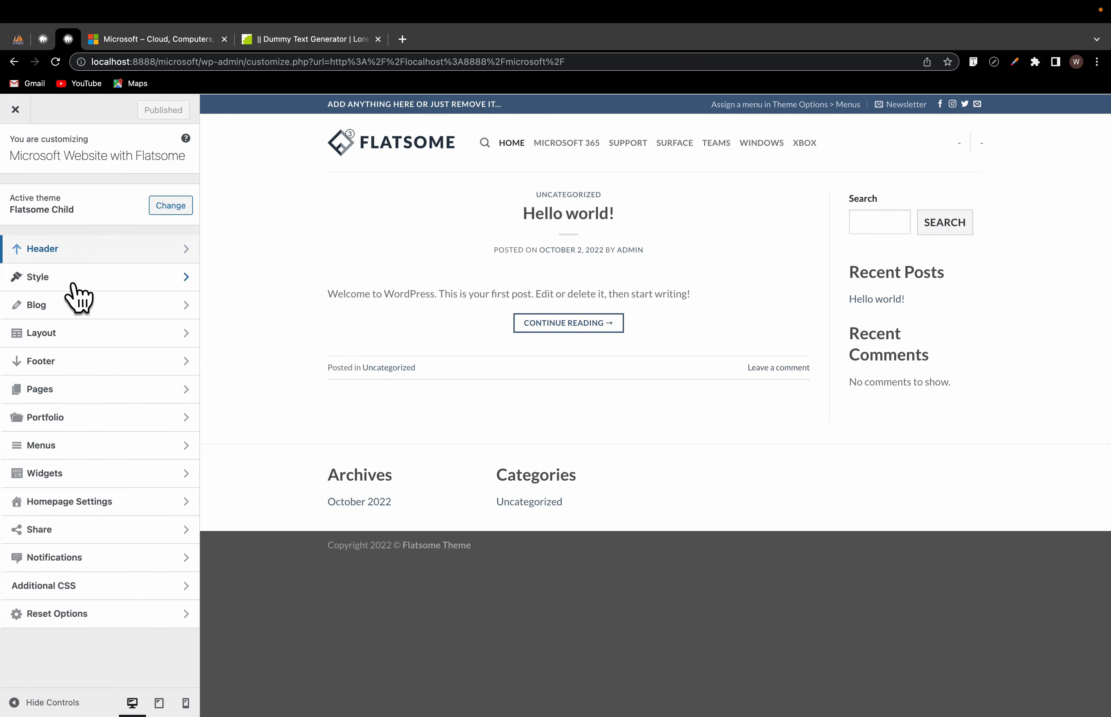
left_click(66, 501)
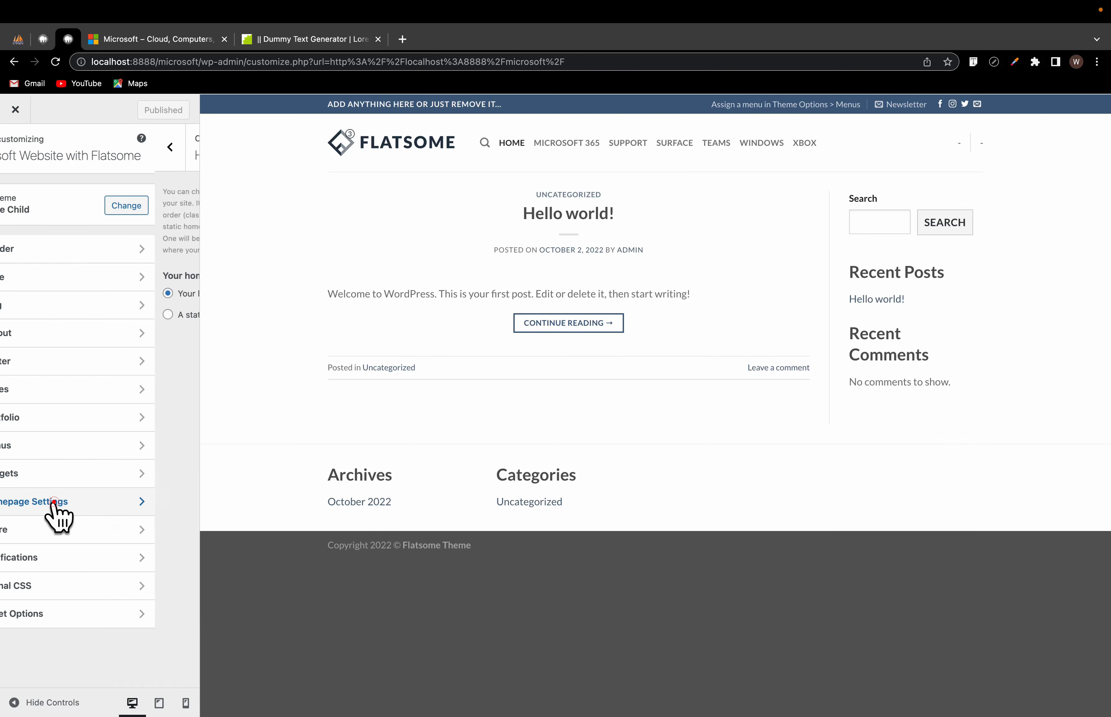
left_click(13, 315)
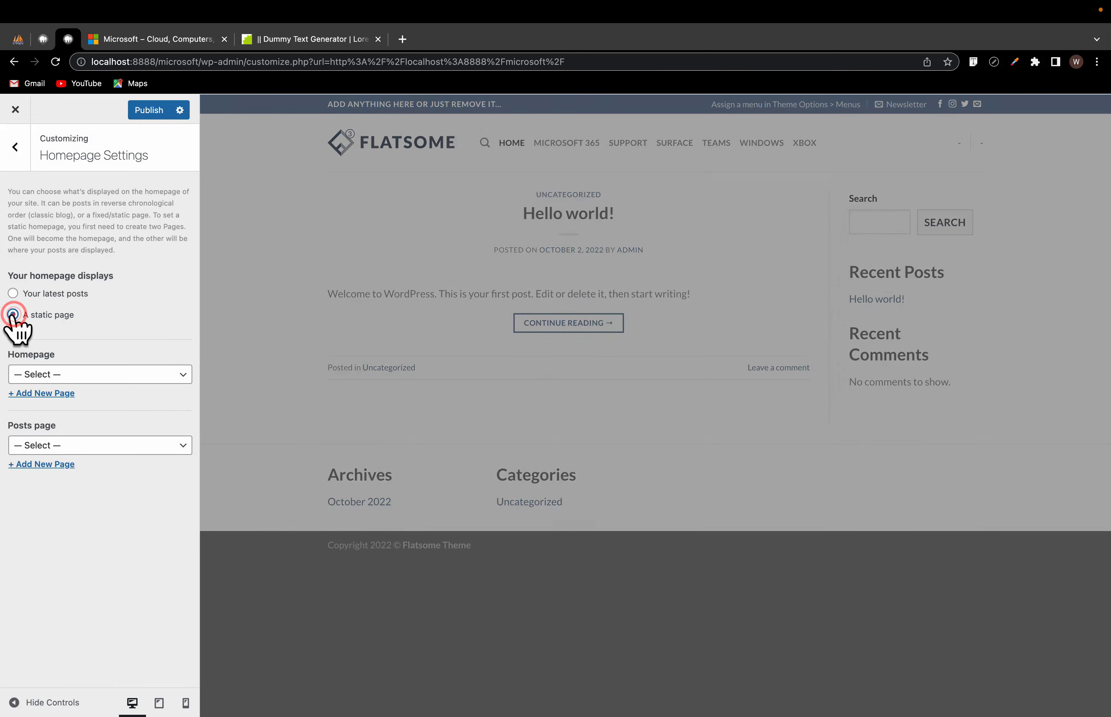
left_click(123, 381)
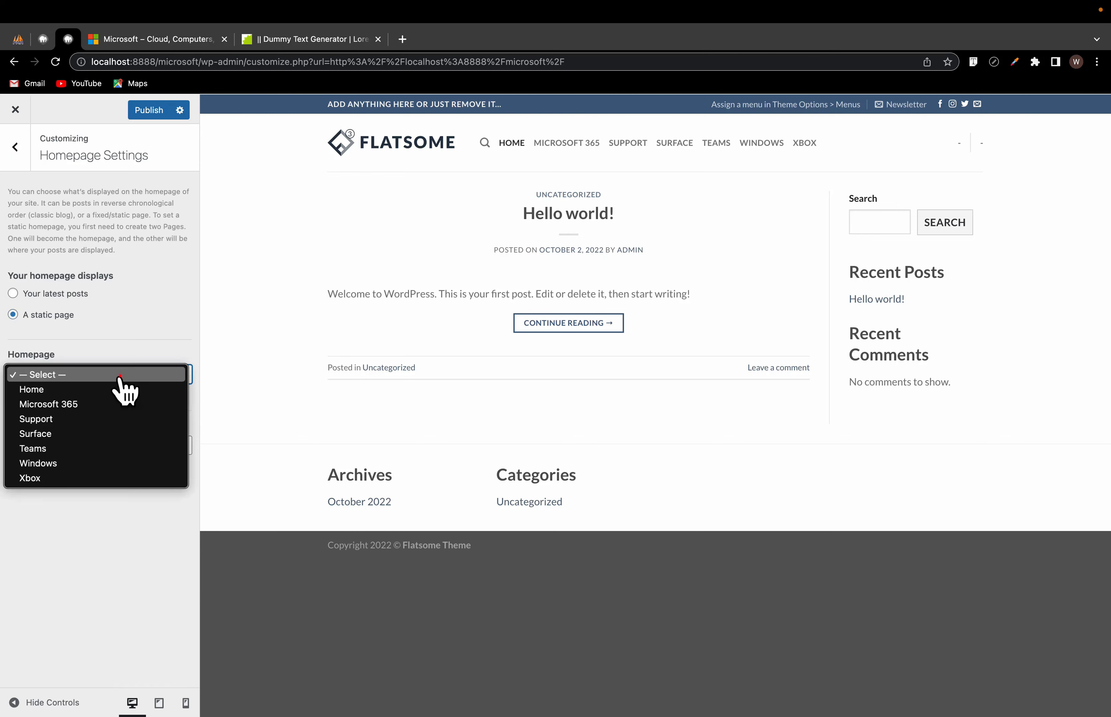
left_click(93, 392)
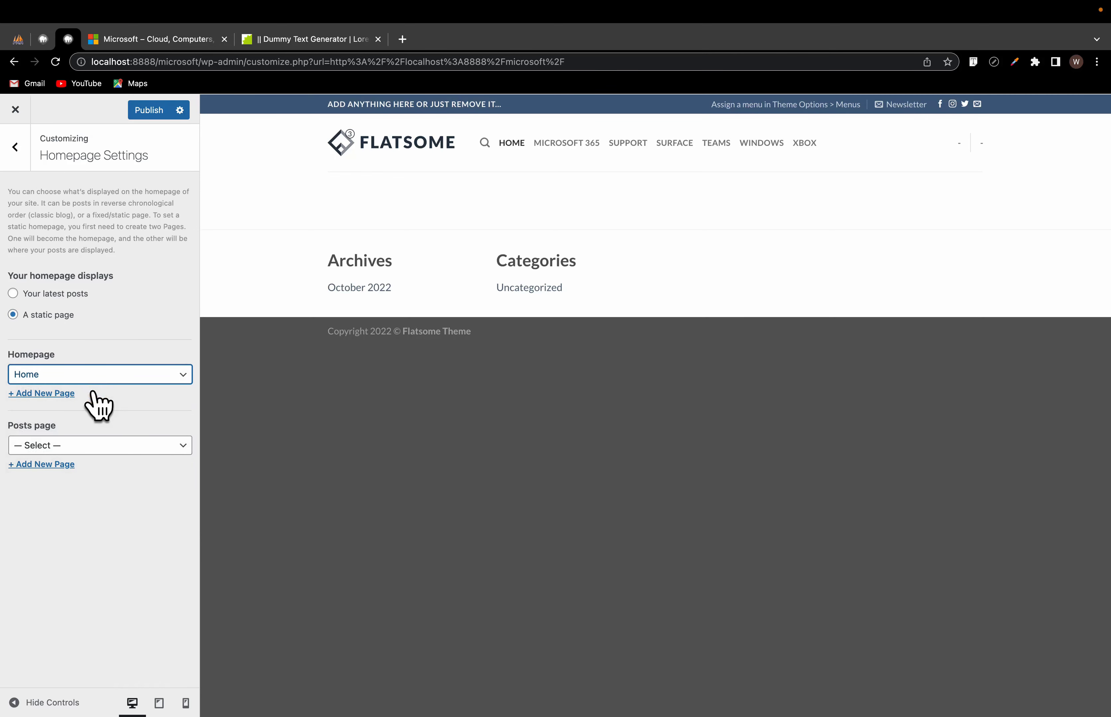
left_click(145, 110)
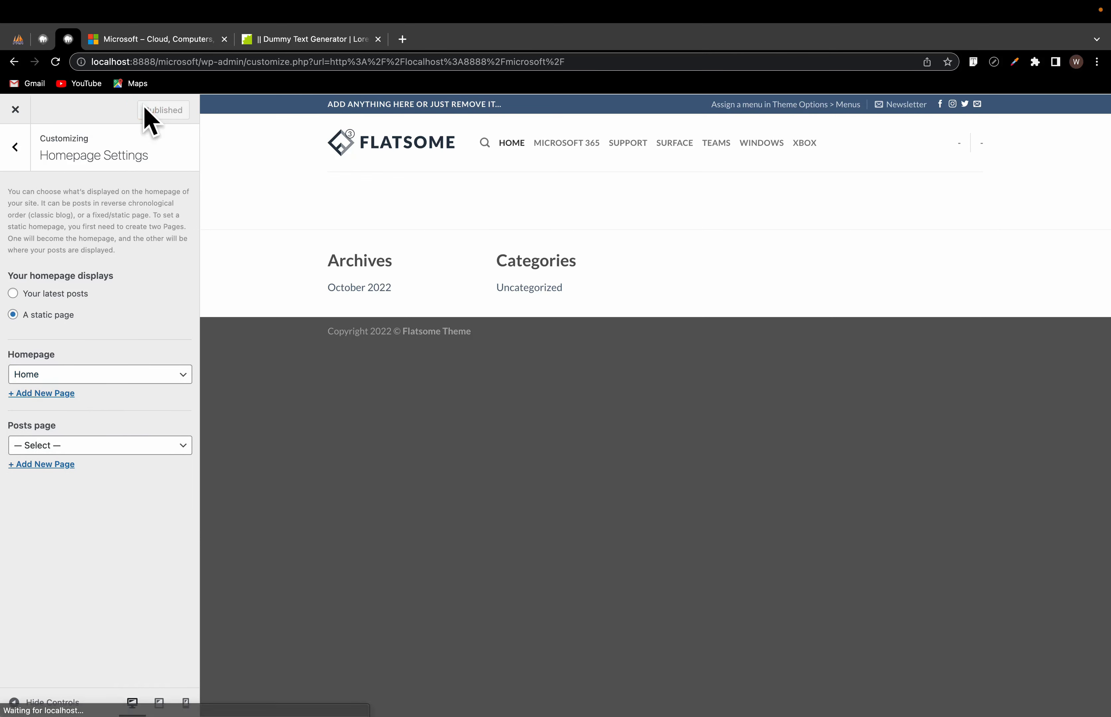
Step: Remove the Flatsome logo image in the header's Logo & Site Identity settings
left_click(18, 152)
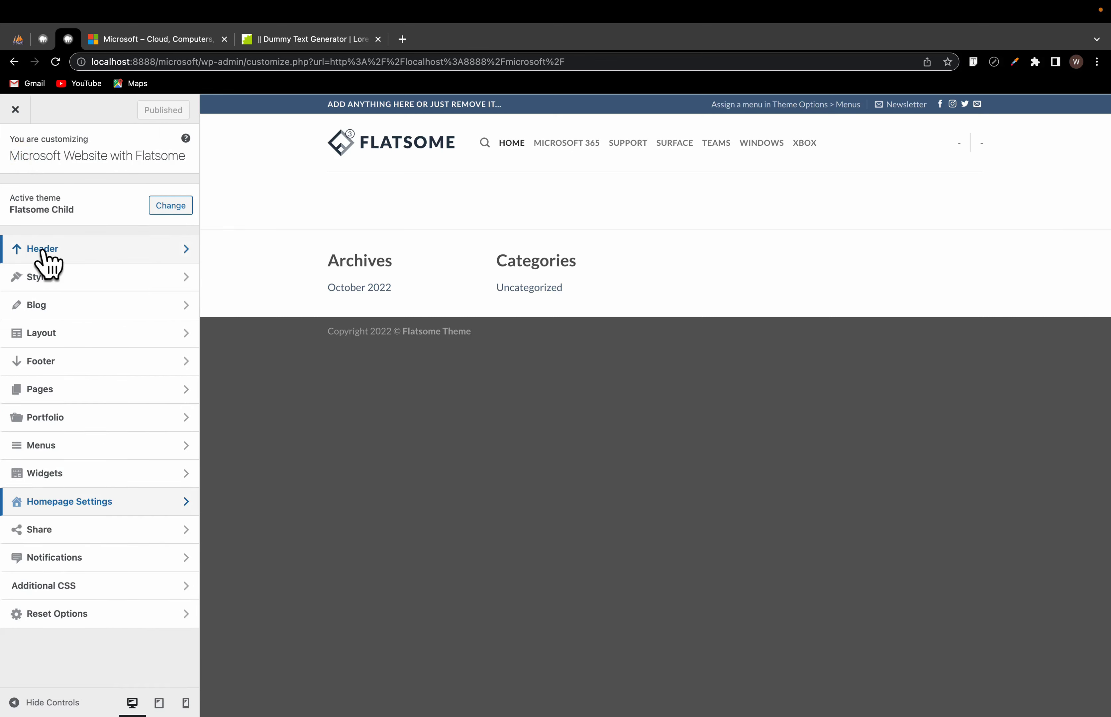
left_click(43, 251)
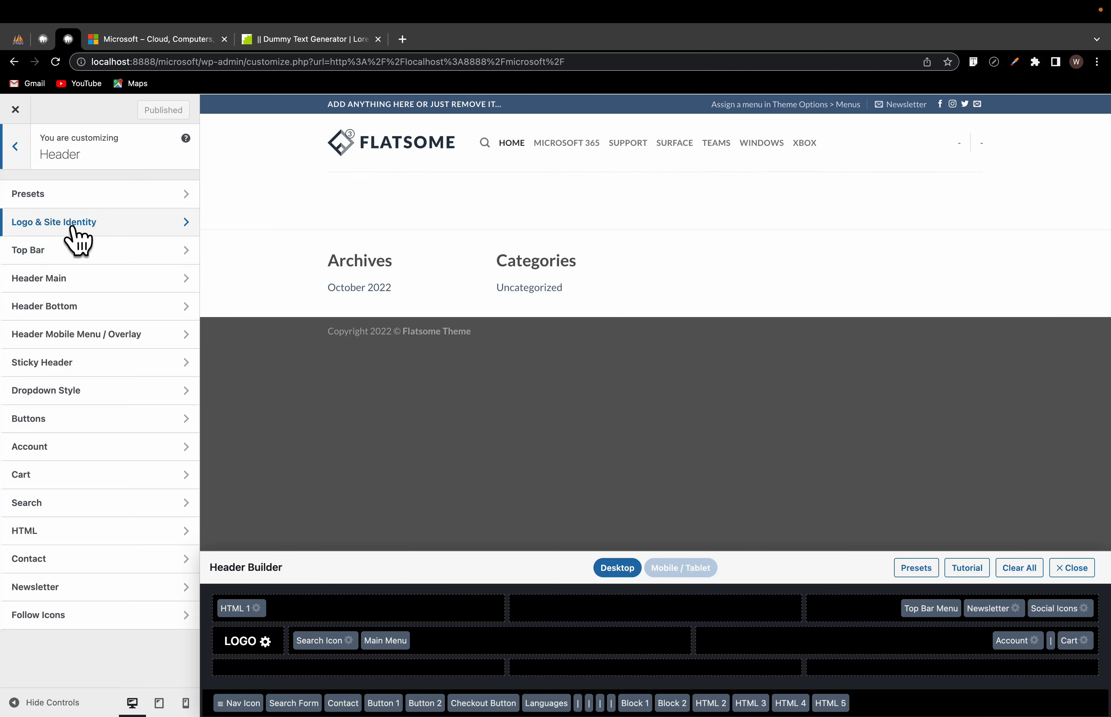
left_click(97, 224)
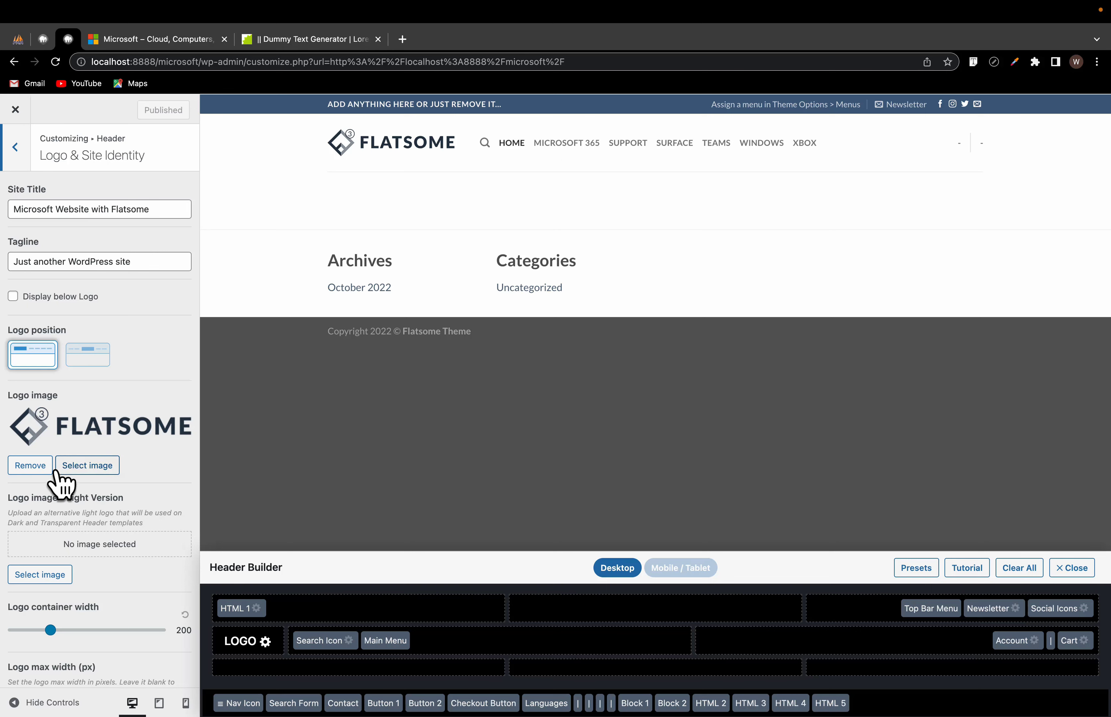
left_click(30, 466)
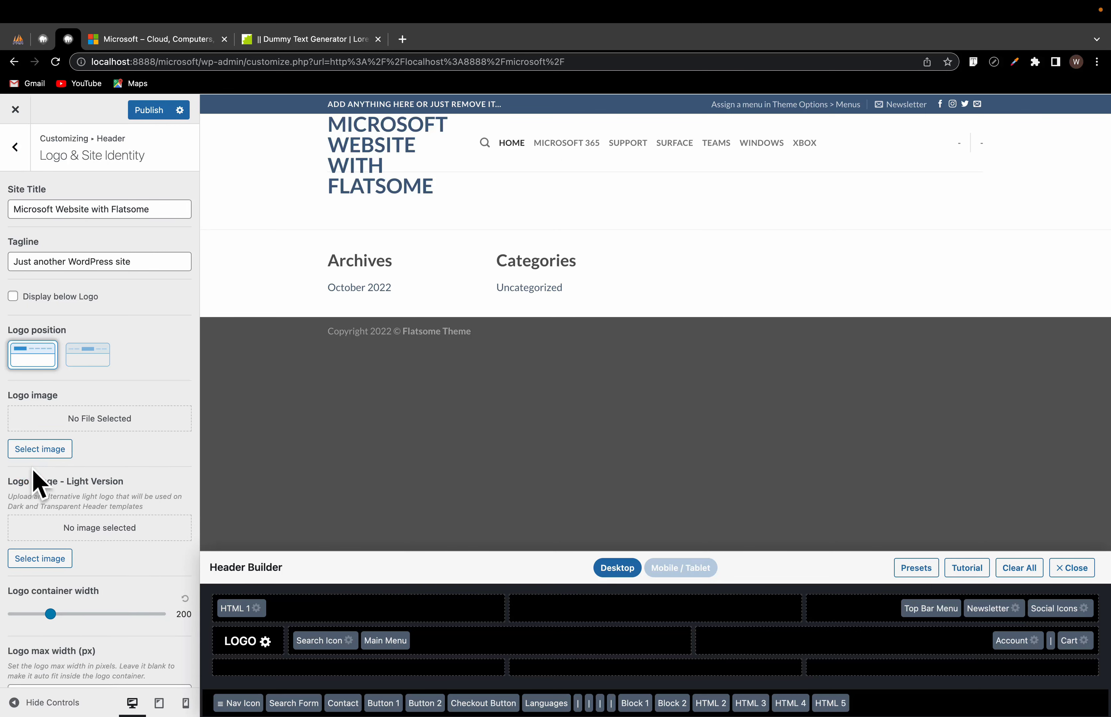
Step: Upload microsoft-logo.png from the microsoft-website-with-flatsome-theme folder on the Desktop and set it as the header's logo image
left_click(40, 450)
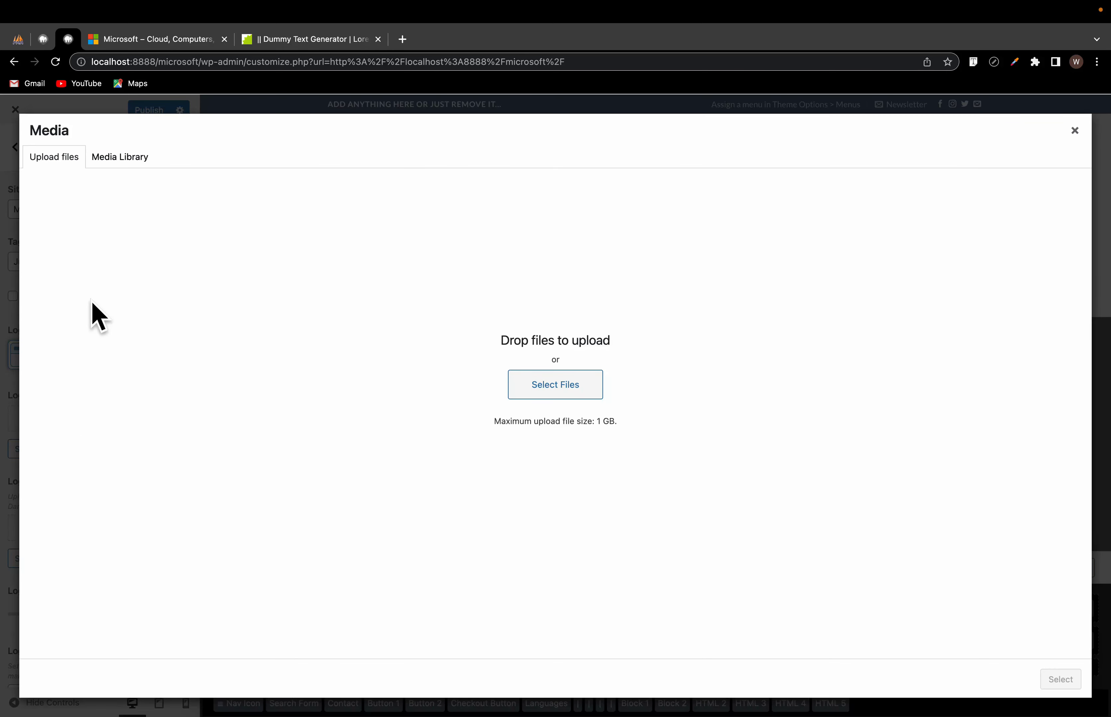
left_click(540, 382)
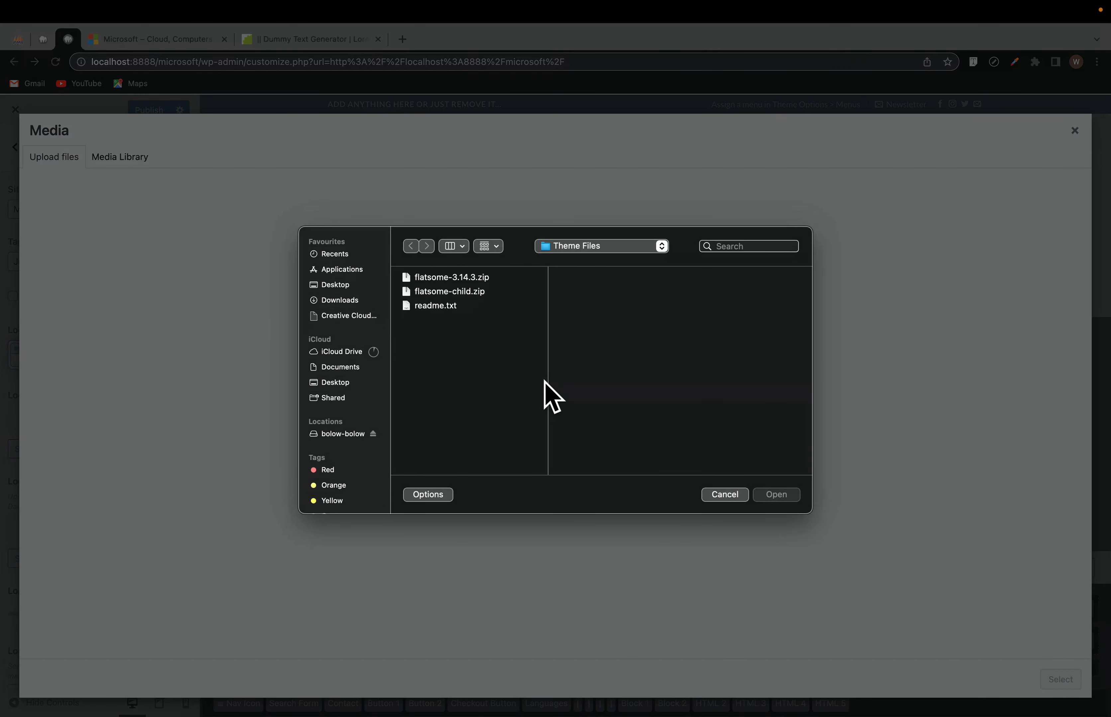
left_click(332, 382)
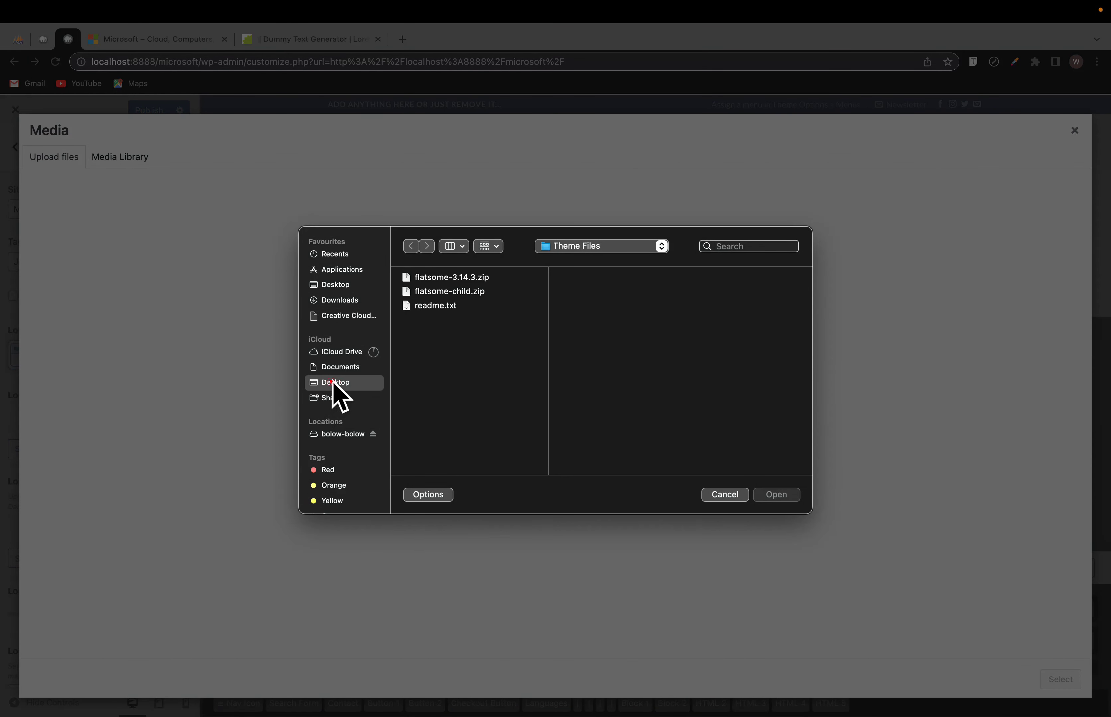
left_click(432, 318)
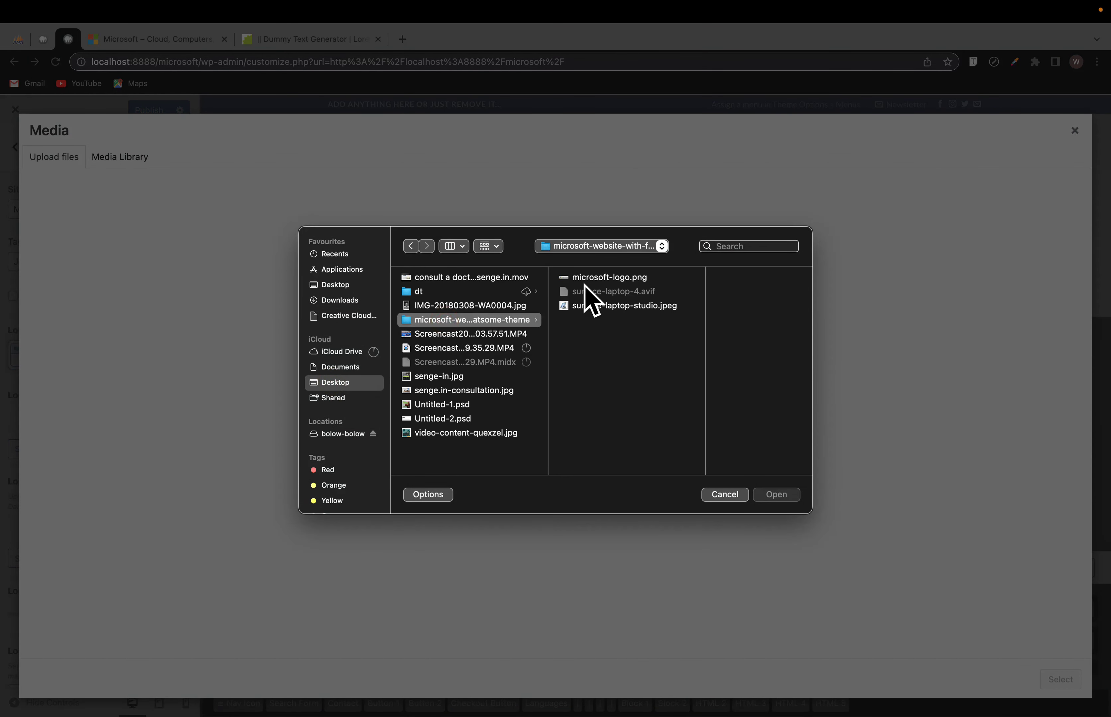
left_click(597, 278)
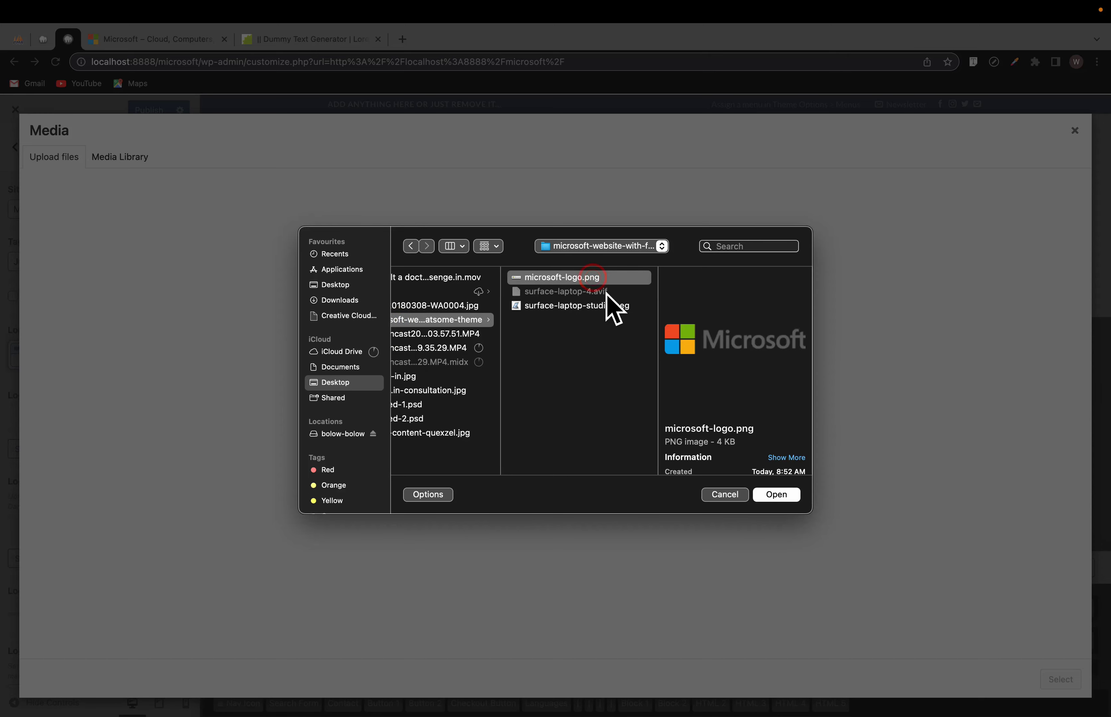
left_click(779, 500)
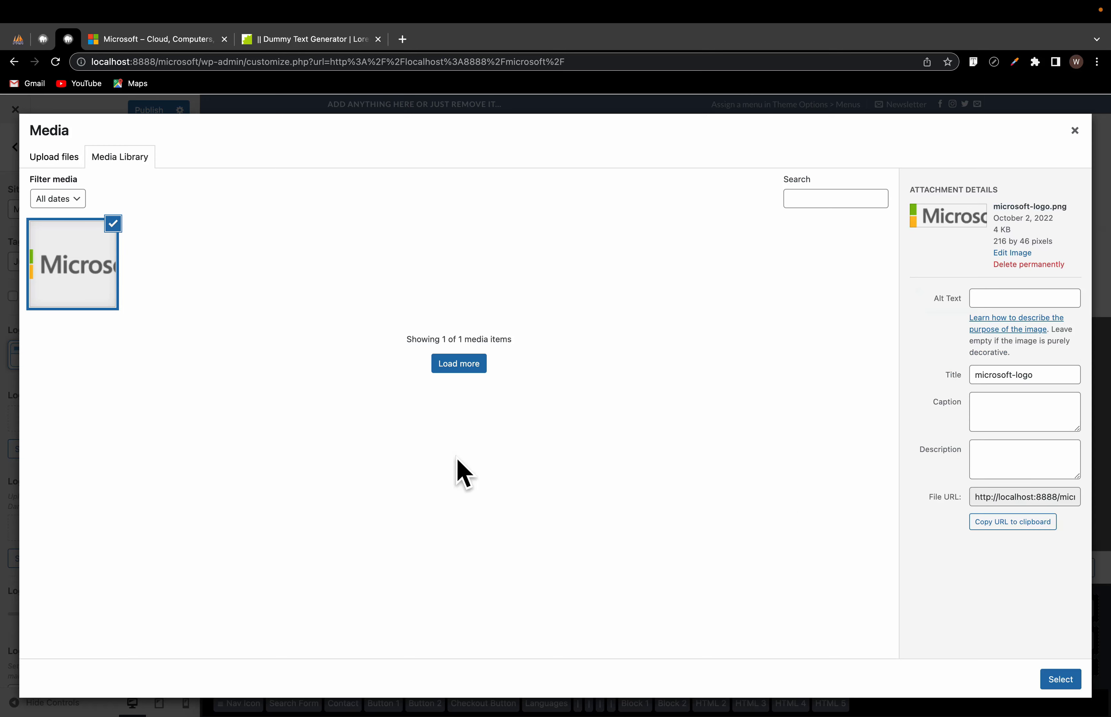
left_click(1062, 680)
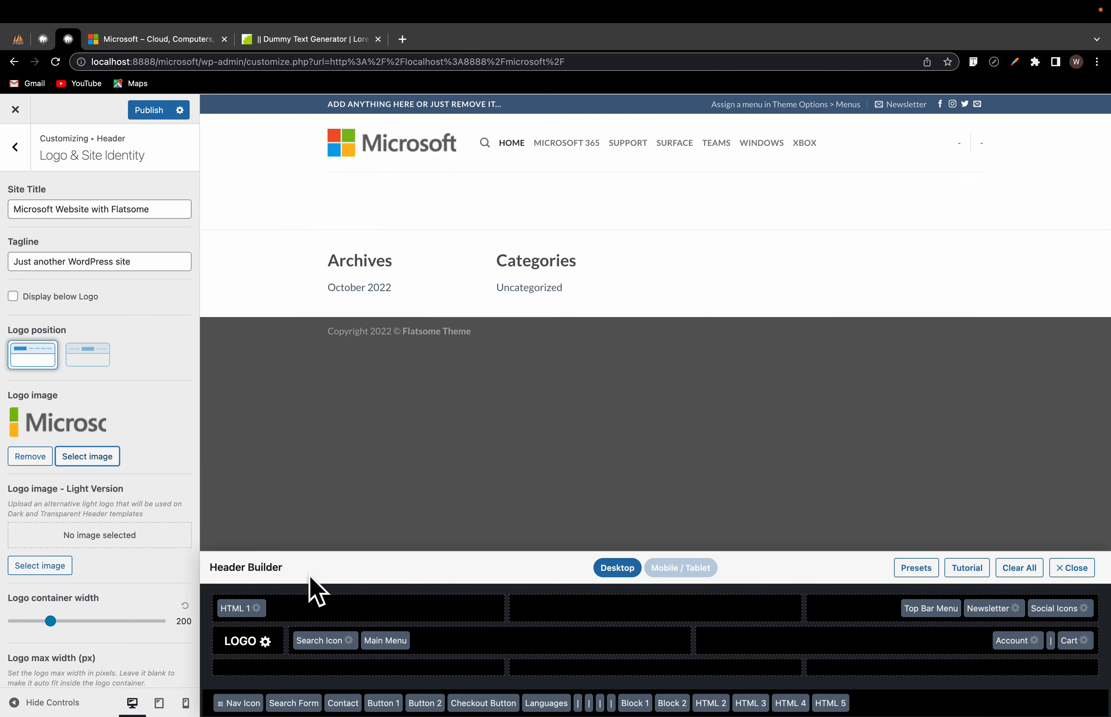
Step: Reduce the logo container width to 104, comparing the logo's size with the one on the Microsoft homepage
scroll(125, 625, "down", 3)
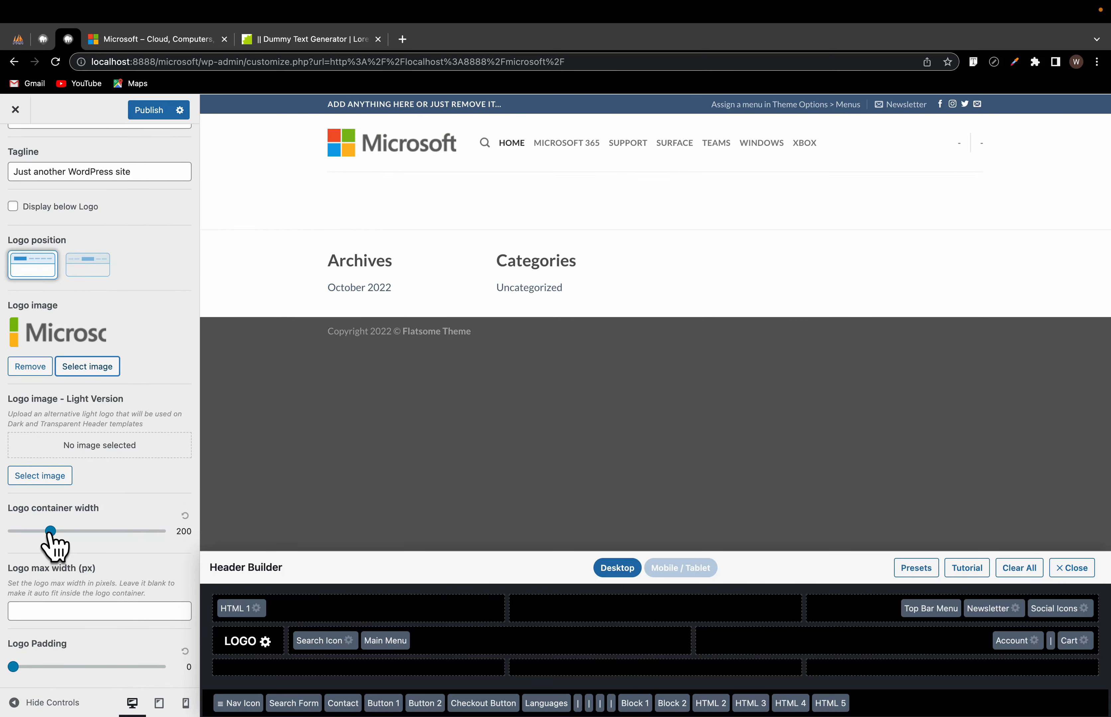
left_click_drag(52, 533, 31, 534)
left_click(138, 44)
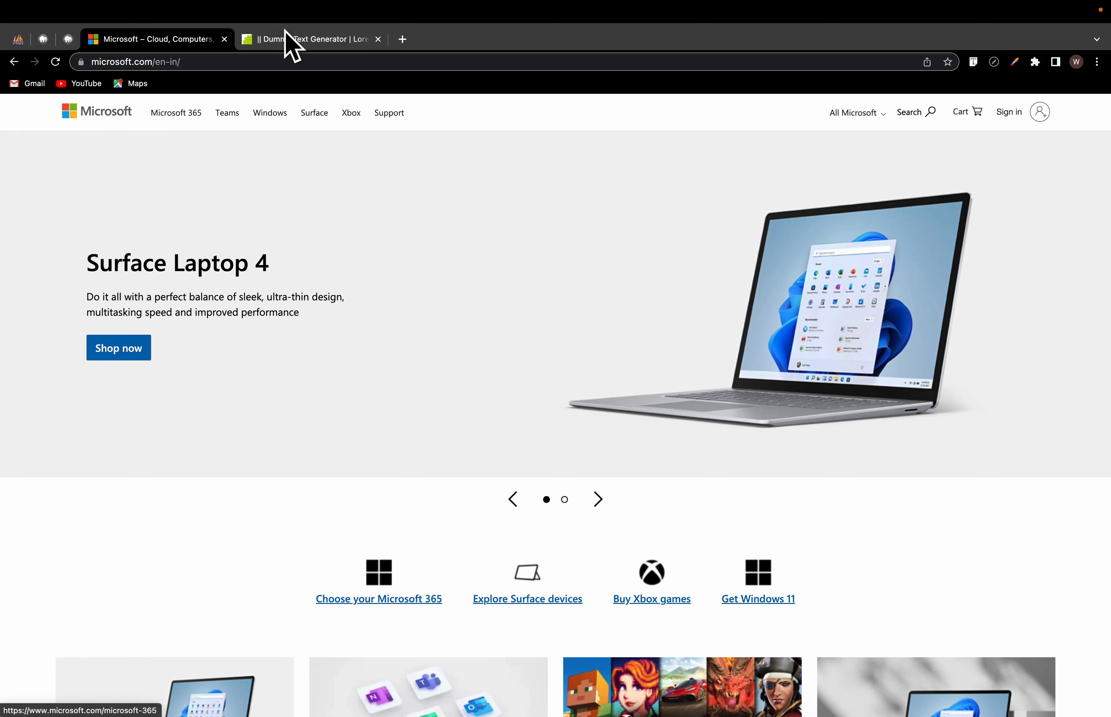
left_click(68, 39)
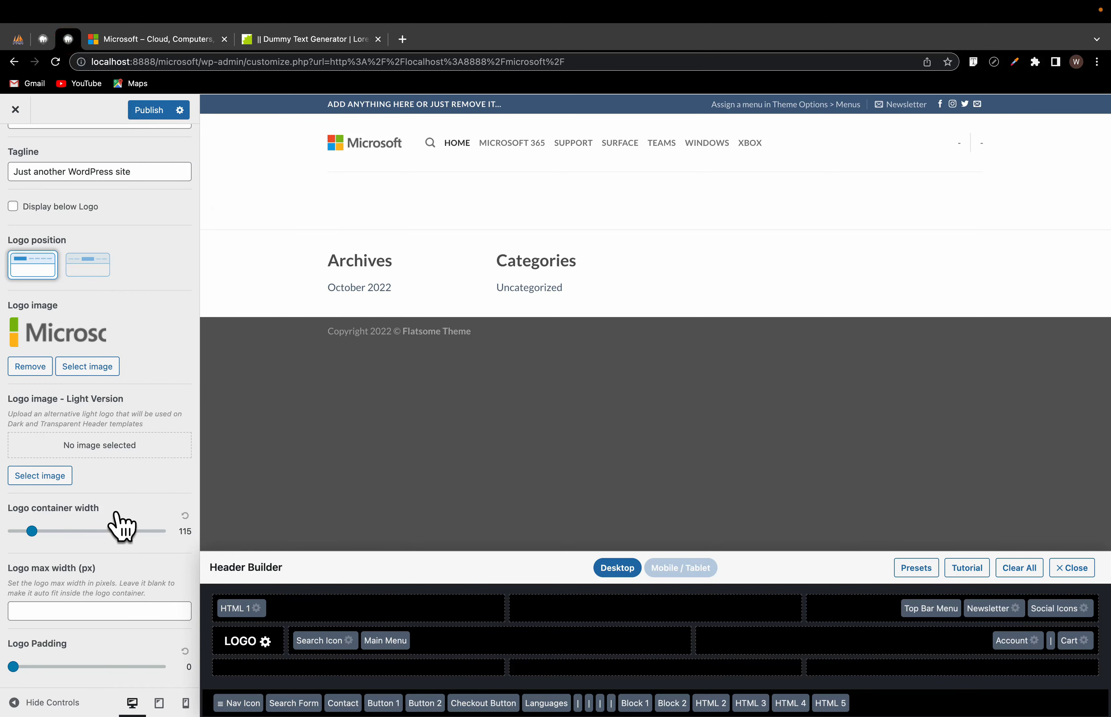
left_click(32, 531)
left_click_drag(31, 532, 29, 534)
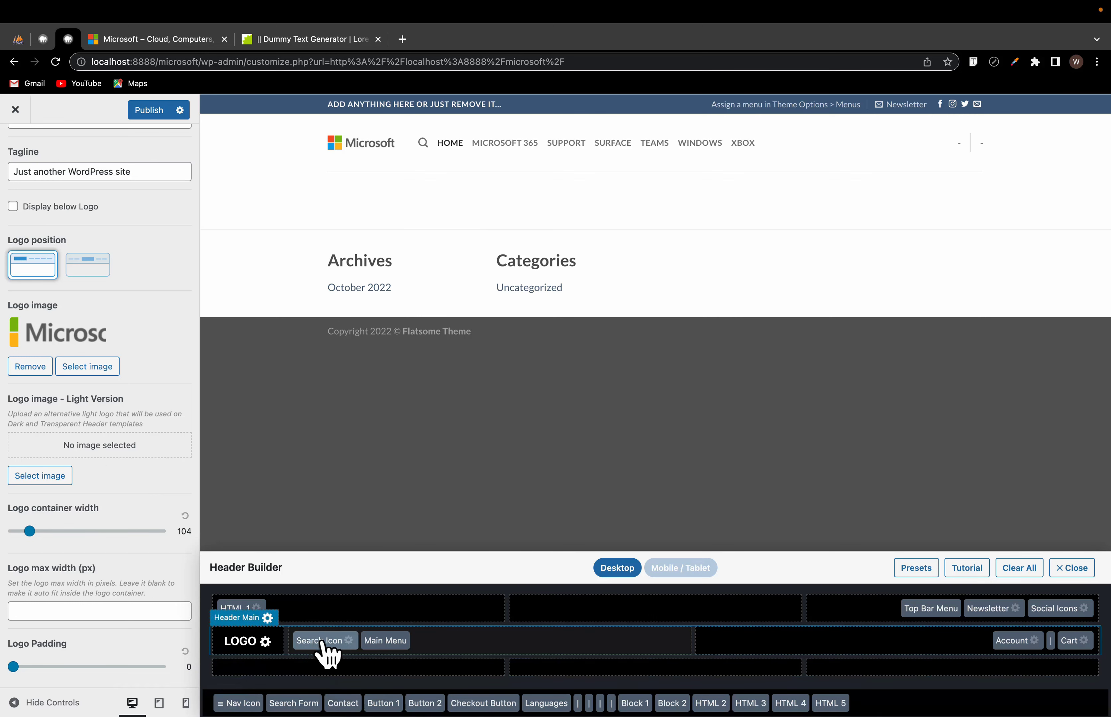
Step: Move the Search Icon element in front of Account in the main header row and publish the header changes
left_click_drag(329, 653, 961, 653)
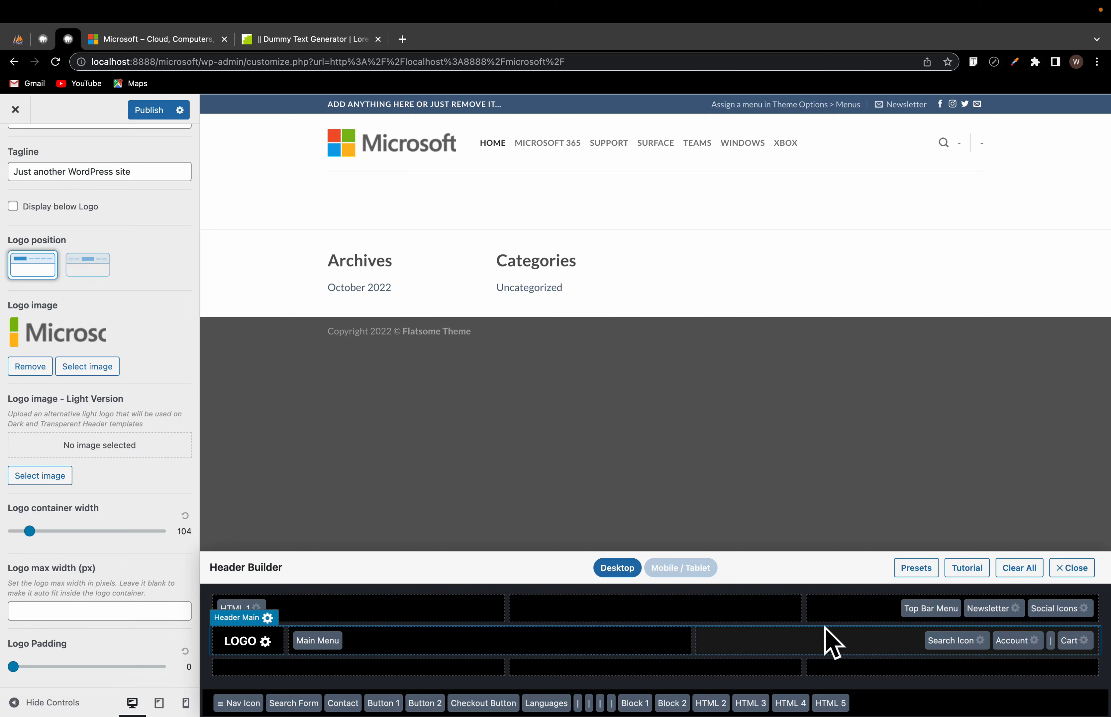
left_click(152, 112)
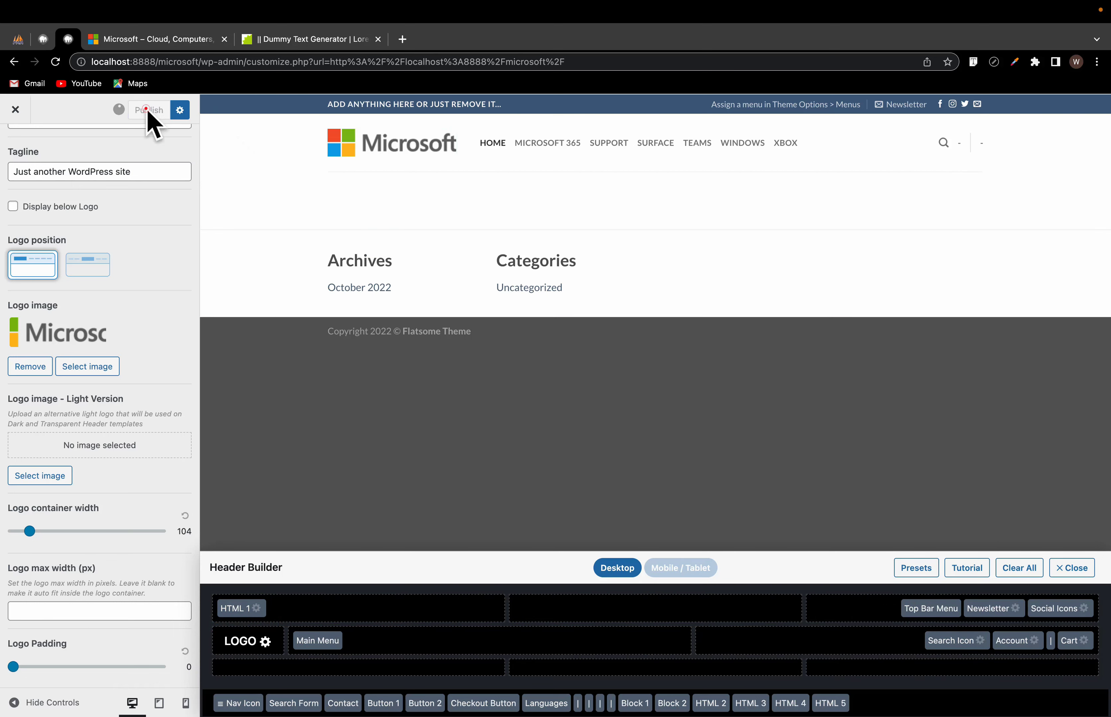
Step: Close the Customizer and compare the local site's header and content width with the Microsoft homepage
left_click(148, 41)
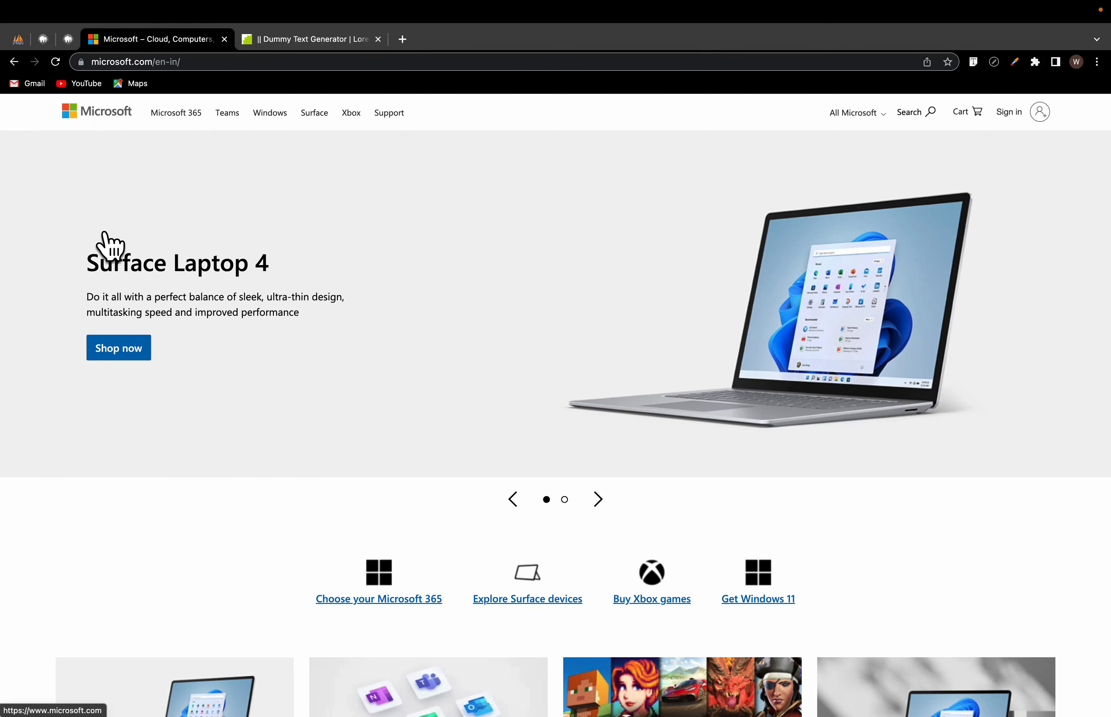
left_click(68, 59)
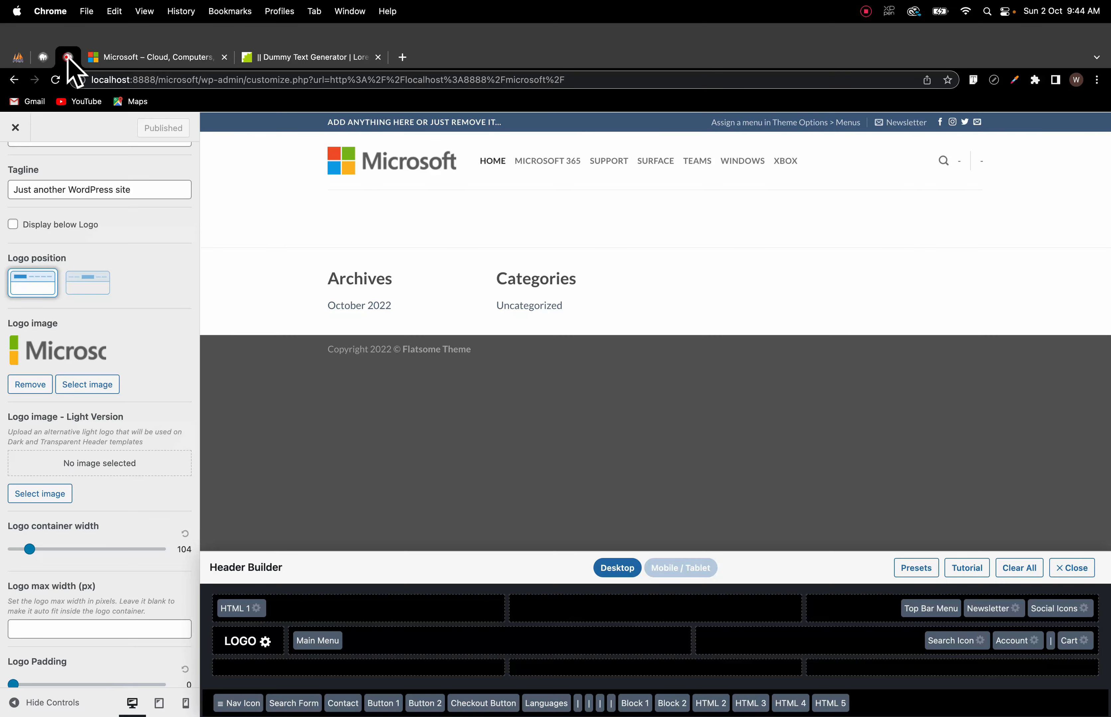
left_click(16, 110)
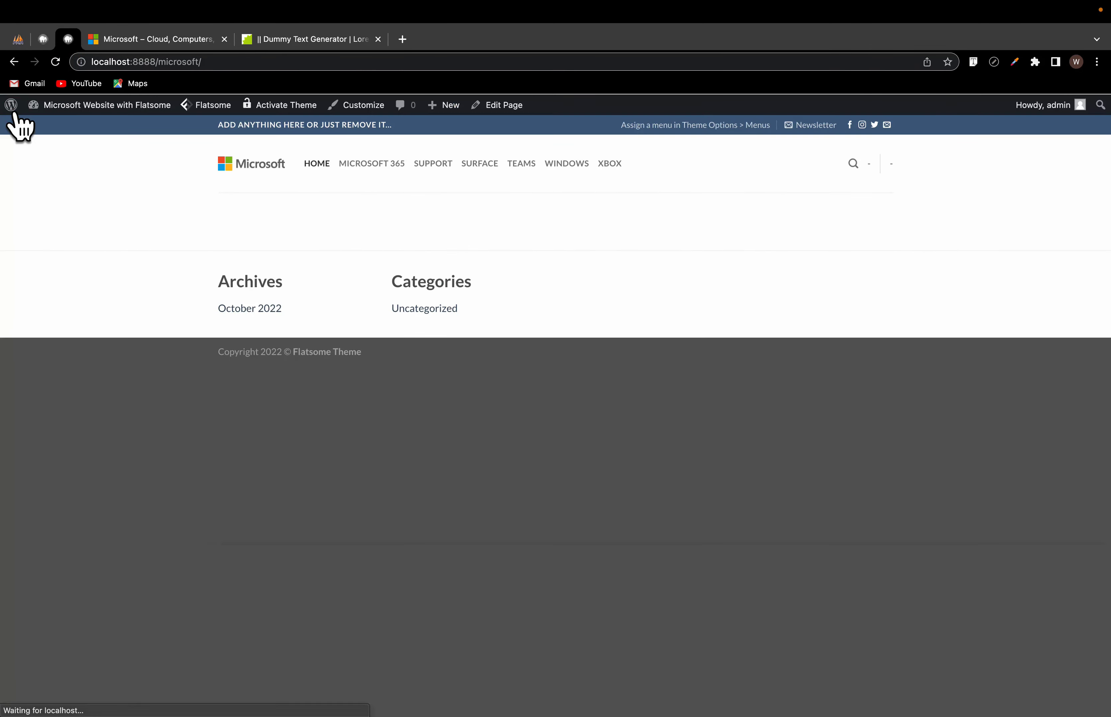
left_click(180, 40)
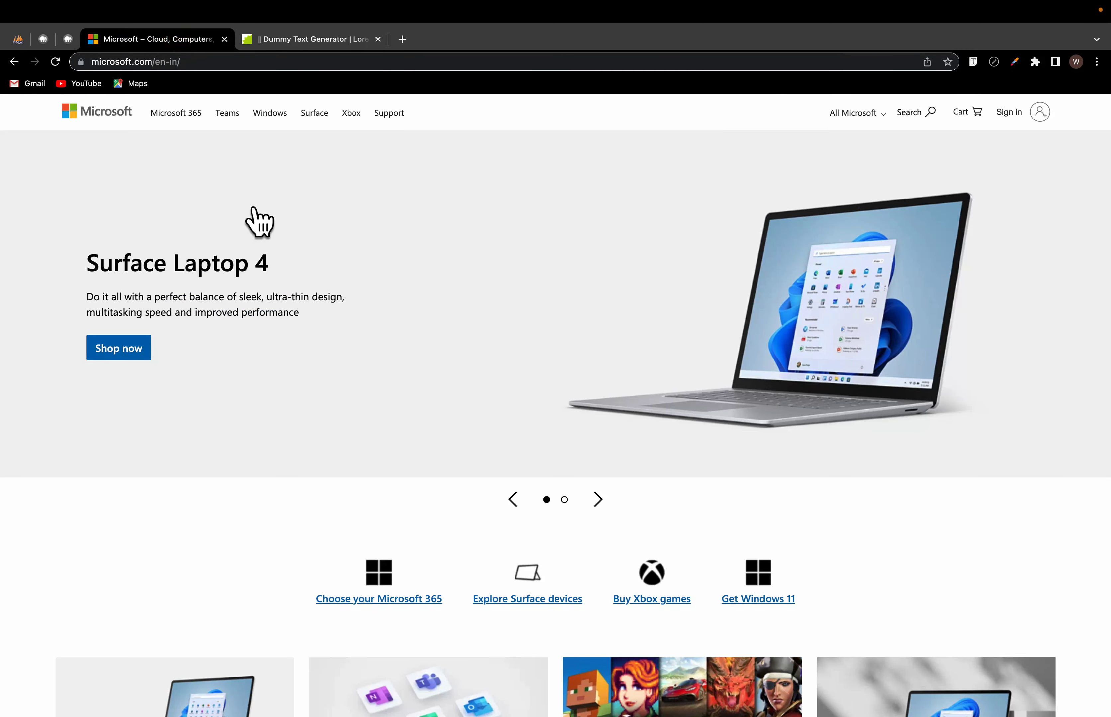
left_click(69, 39)
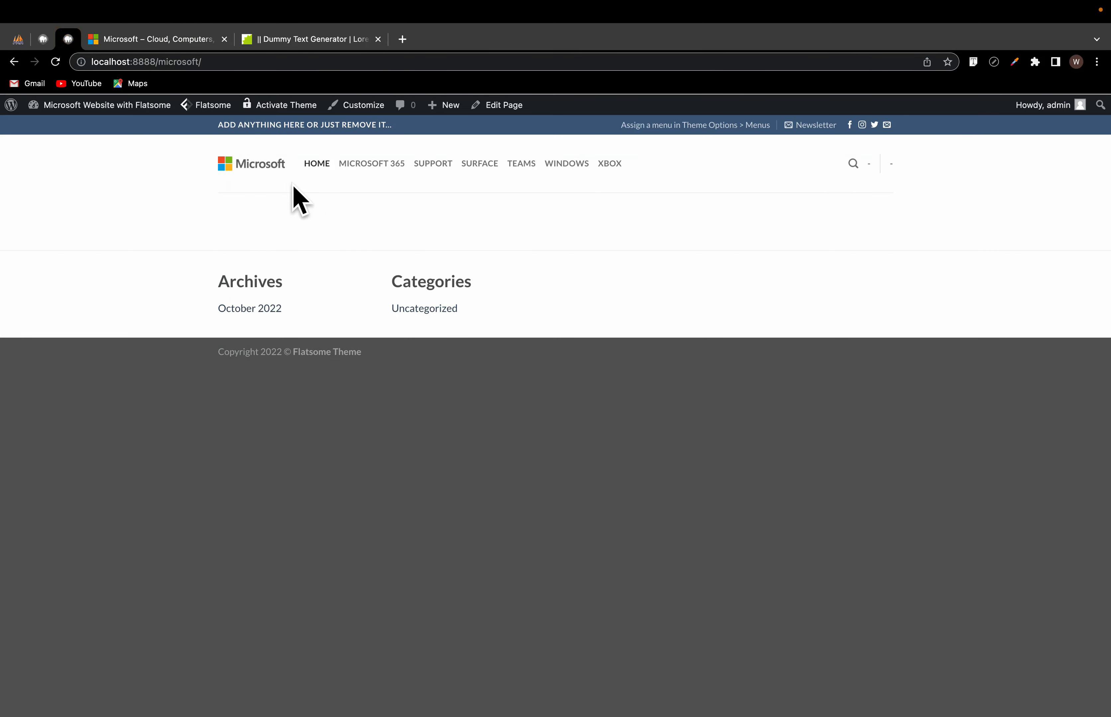
left_click(173, 39)
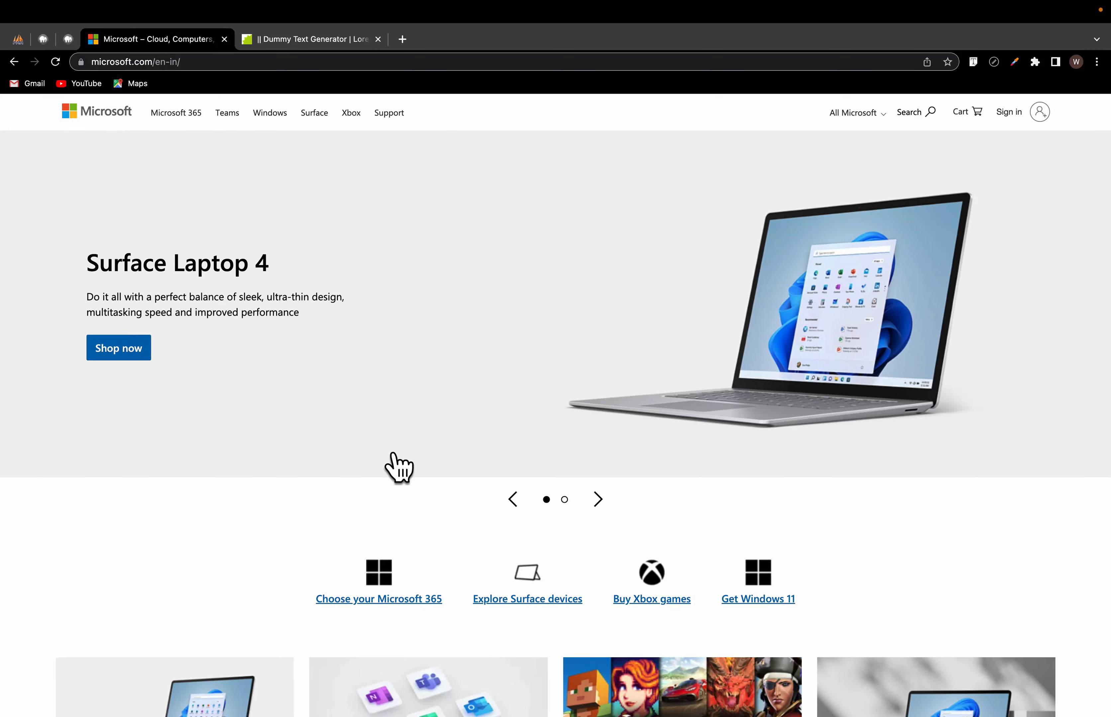
scroll(397, 466, "down", 10)
scroll(397, 466, "up", 10)
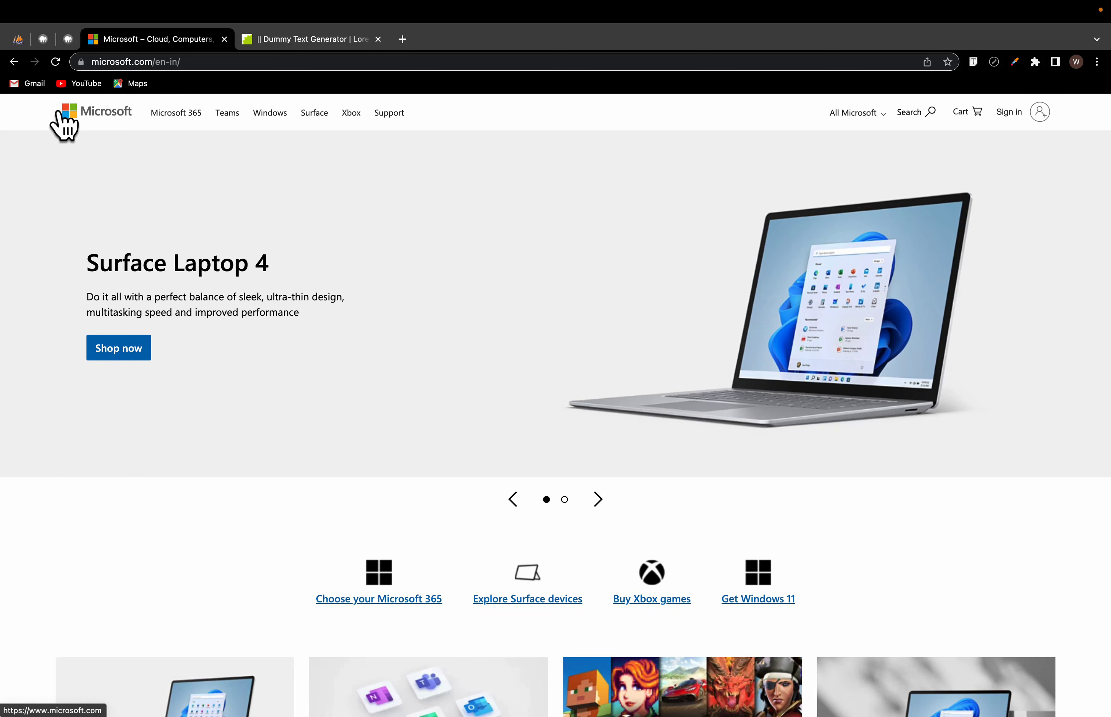
Step: Measure the width of the Microsoft homepage's content area with the page ruler extension
left_click(39, 214)
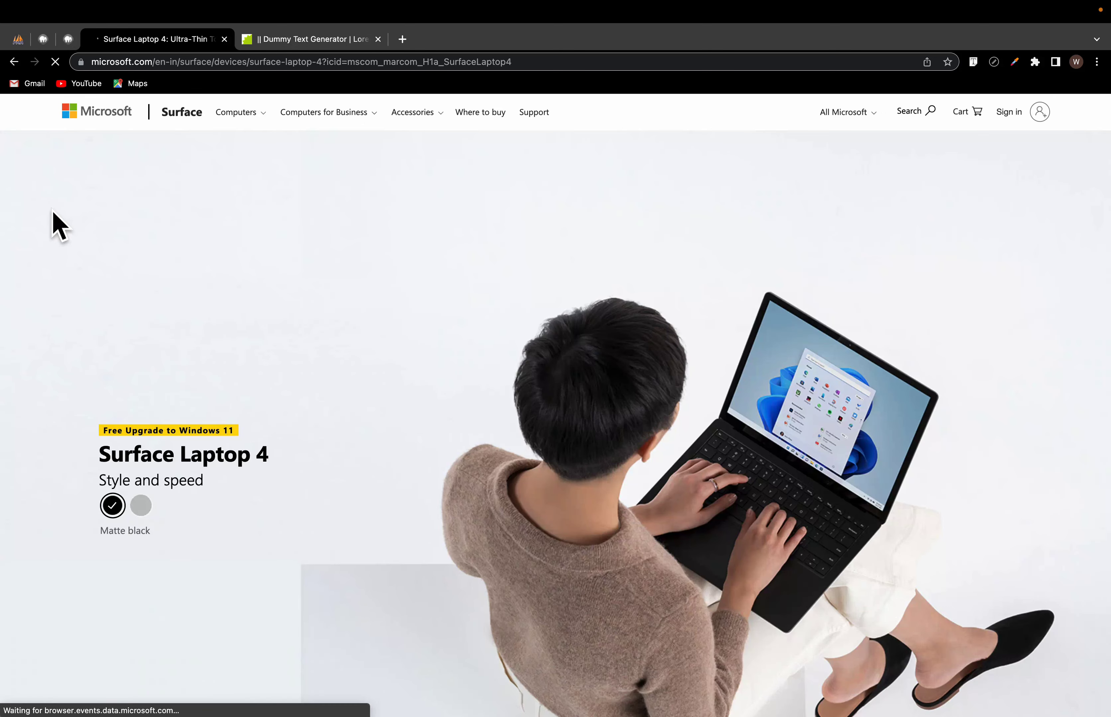
left_click(95, 114)
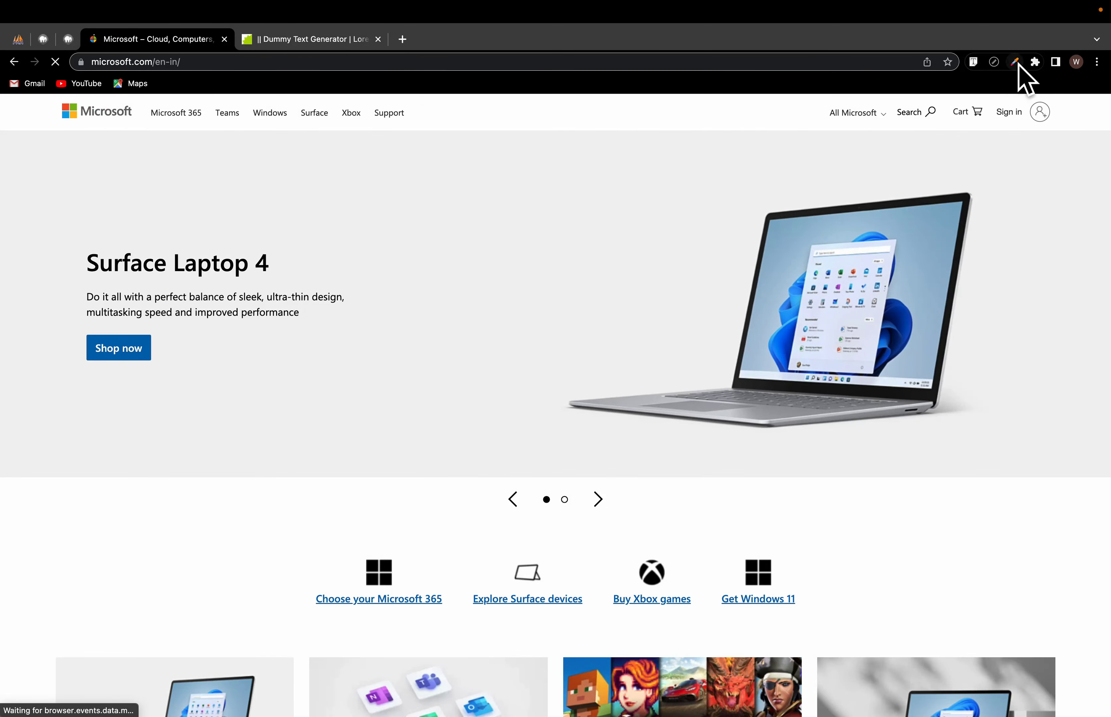
left_click(994, 62)
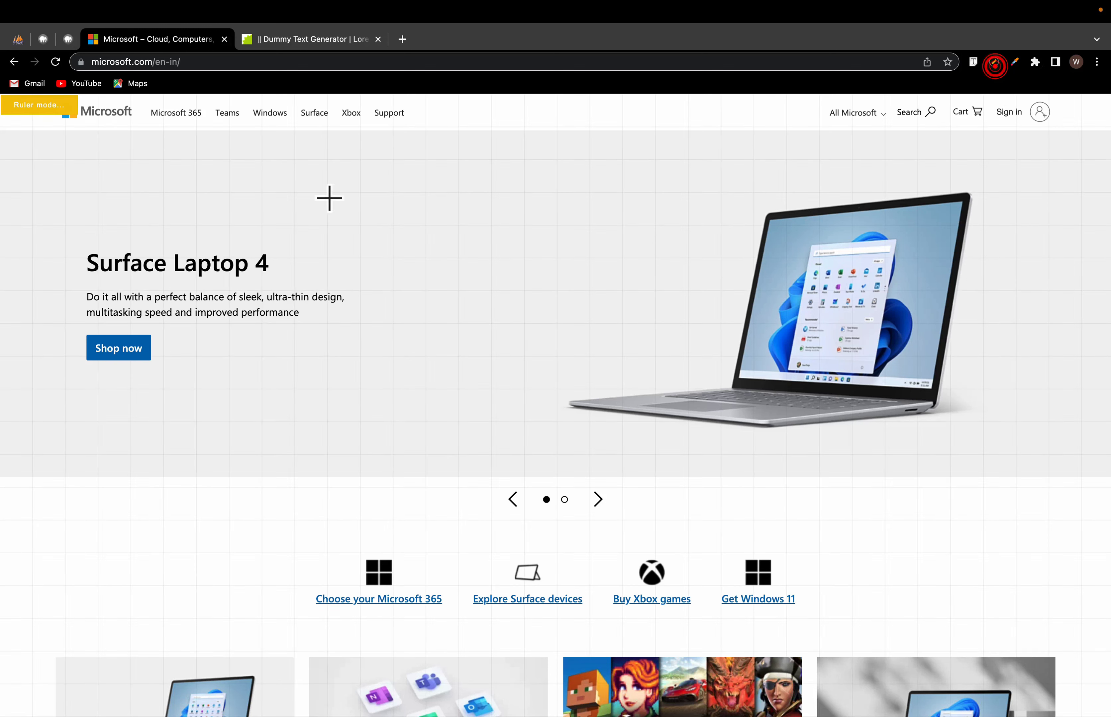
left_click_drag(61, 133, 1049, 565)
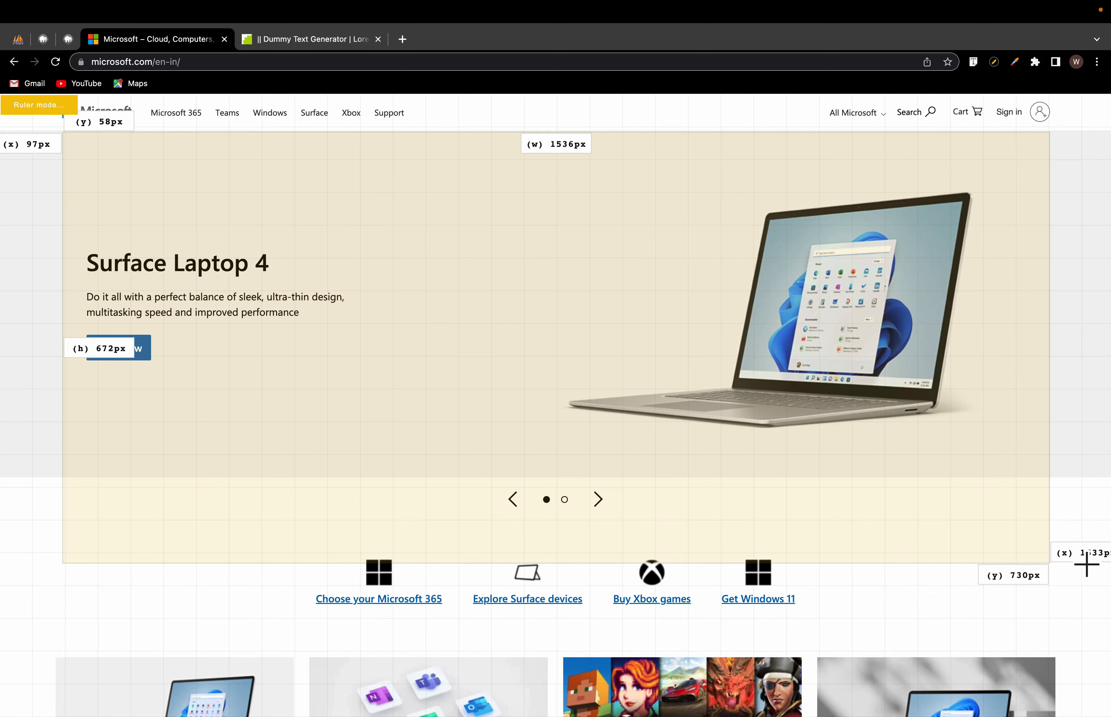
Step: Set the local site's layout container width to 1633 px in the Customizer and publish the change
left_click(66, 37)
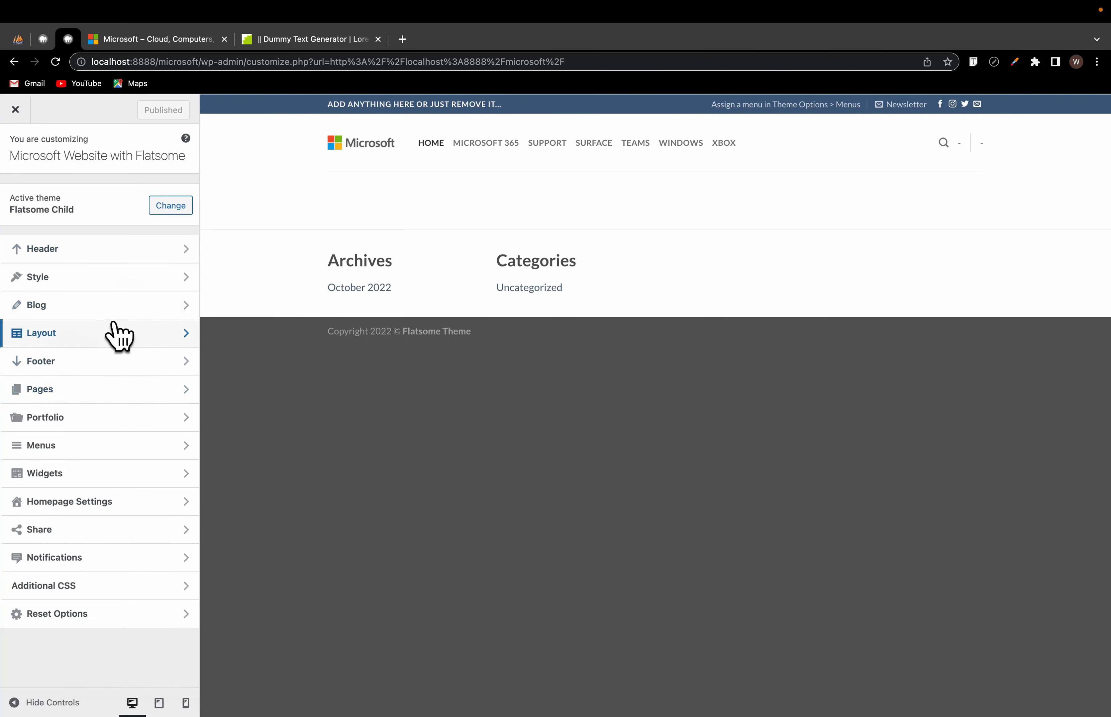
left_click(89, 337)
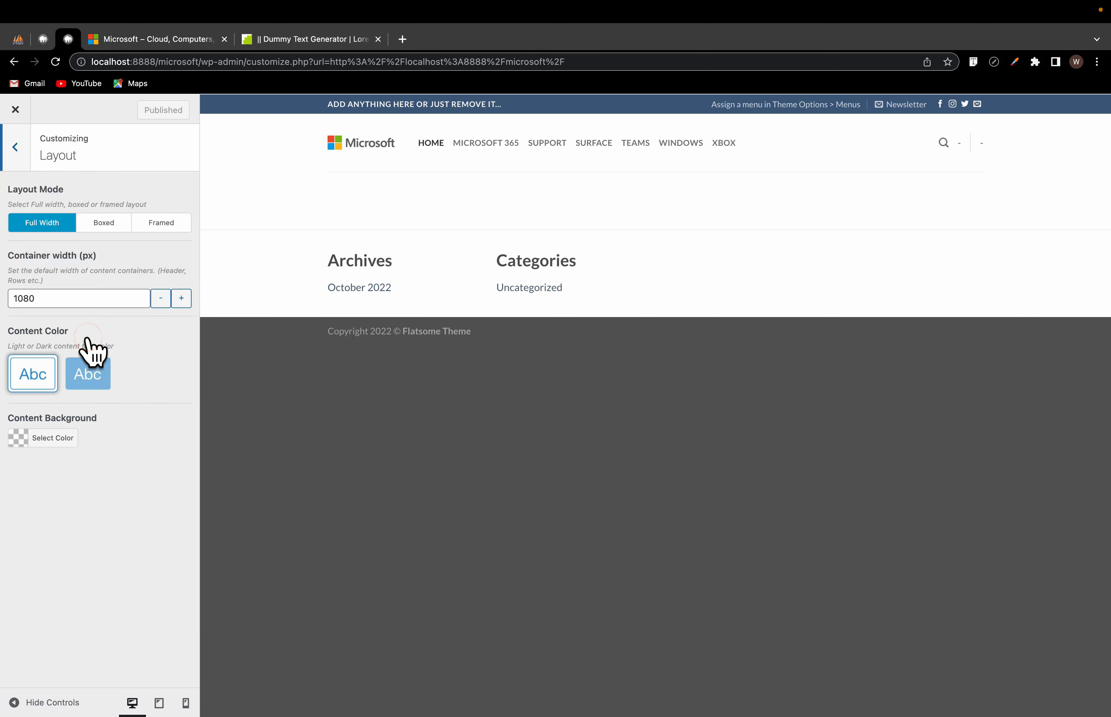
left_click(43, 294)
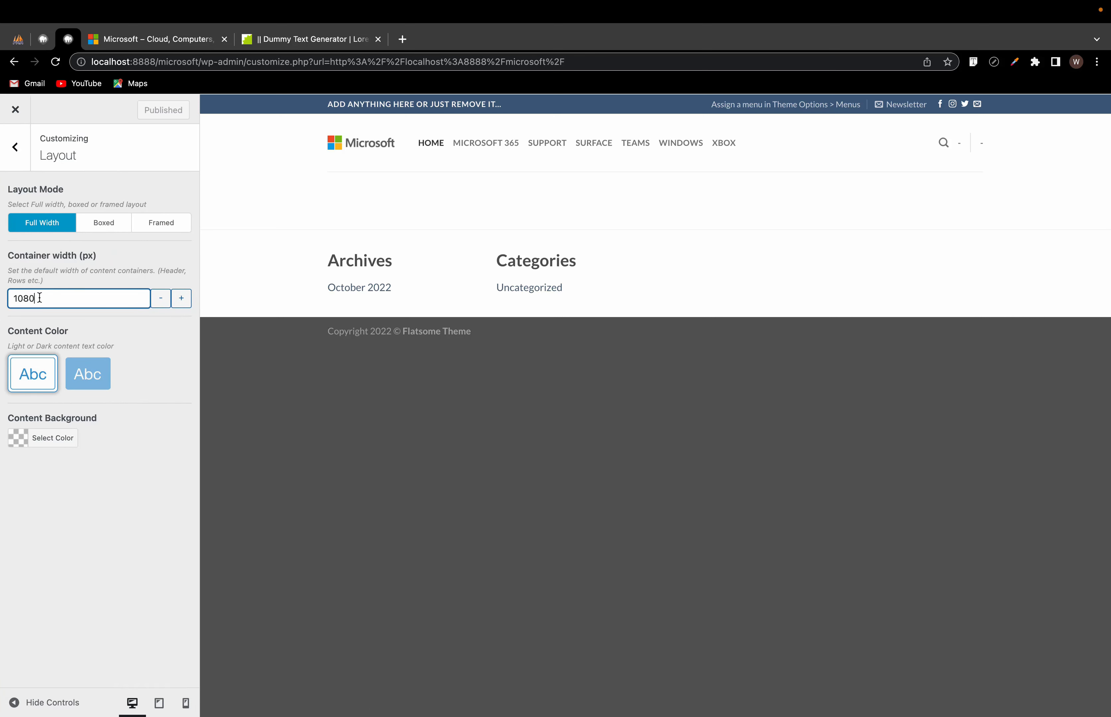
key("BackSpace")
key("BackSpace")
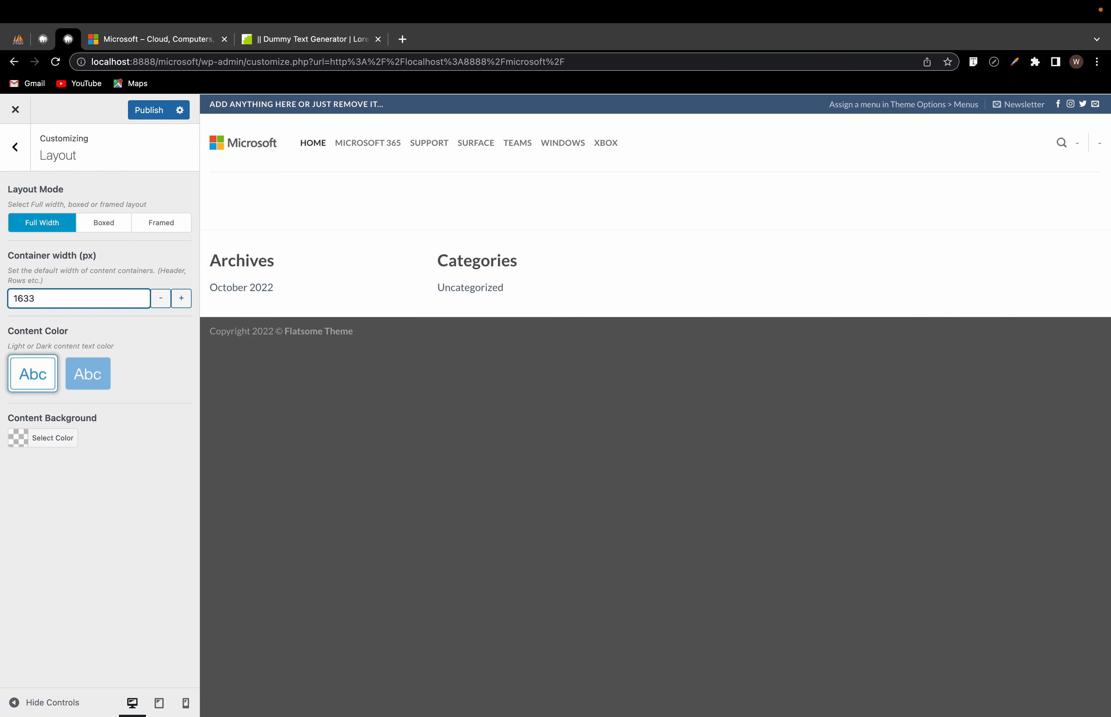
left_click(148, 111)
Step: Disable the header's top bar in the Customizer and publish the change
left_click(23, 129)
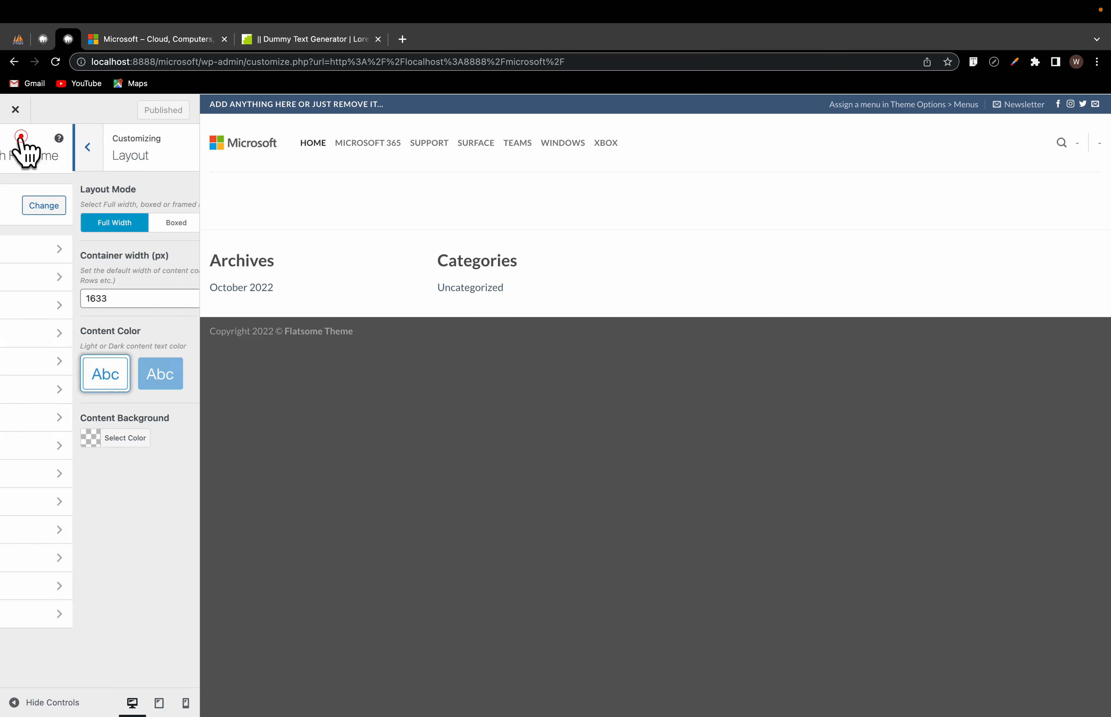
left_click(87, 247)
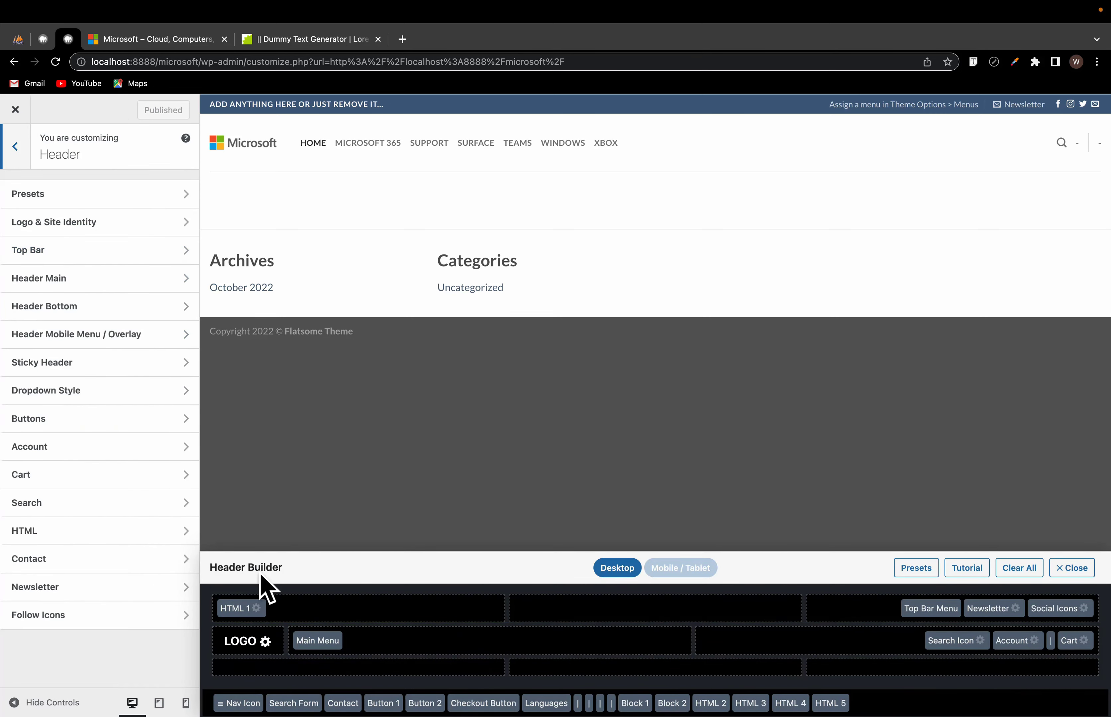
left_click(244, 590)
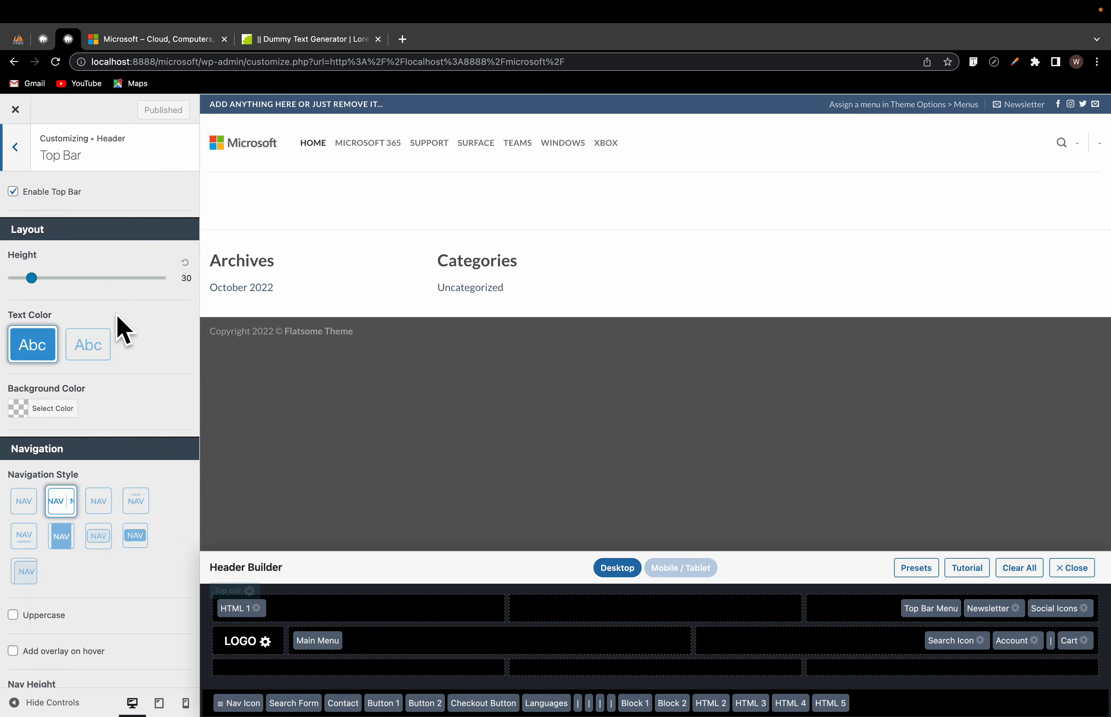
left_click(13, 191)
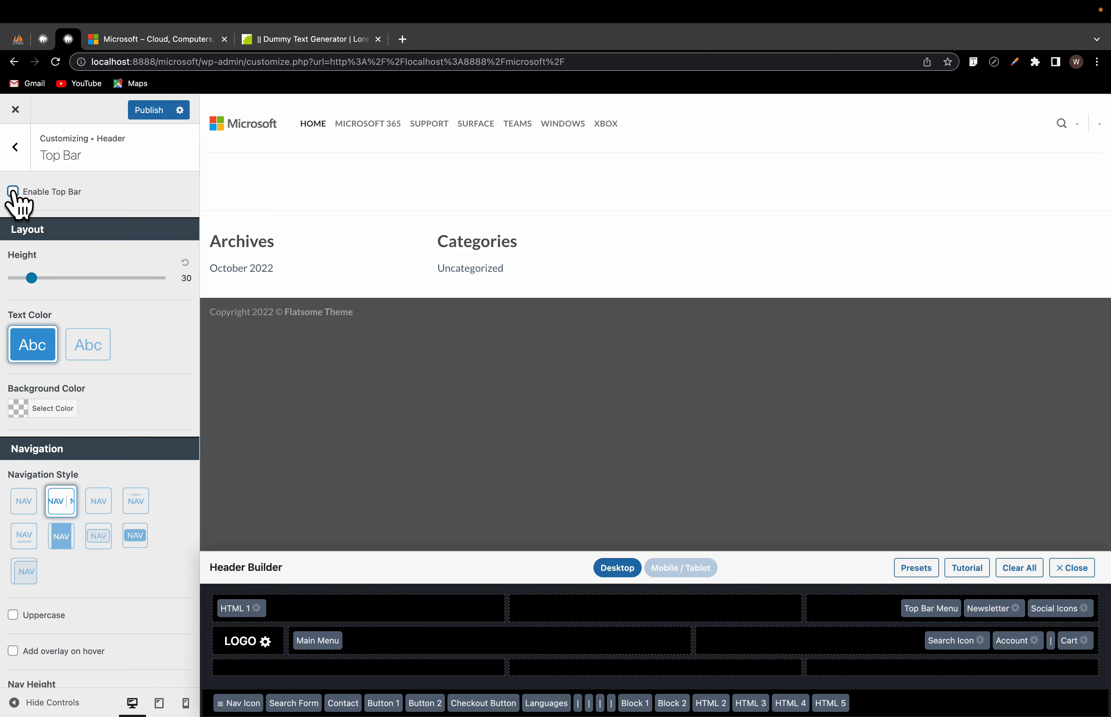
left_click(147, 110)
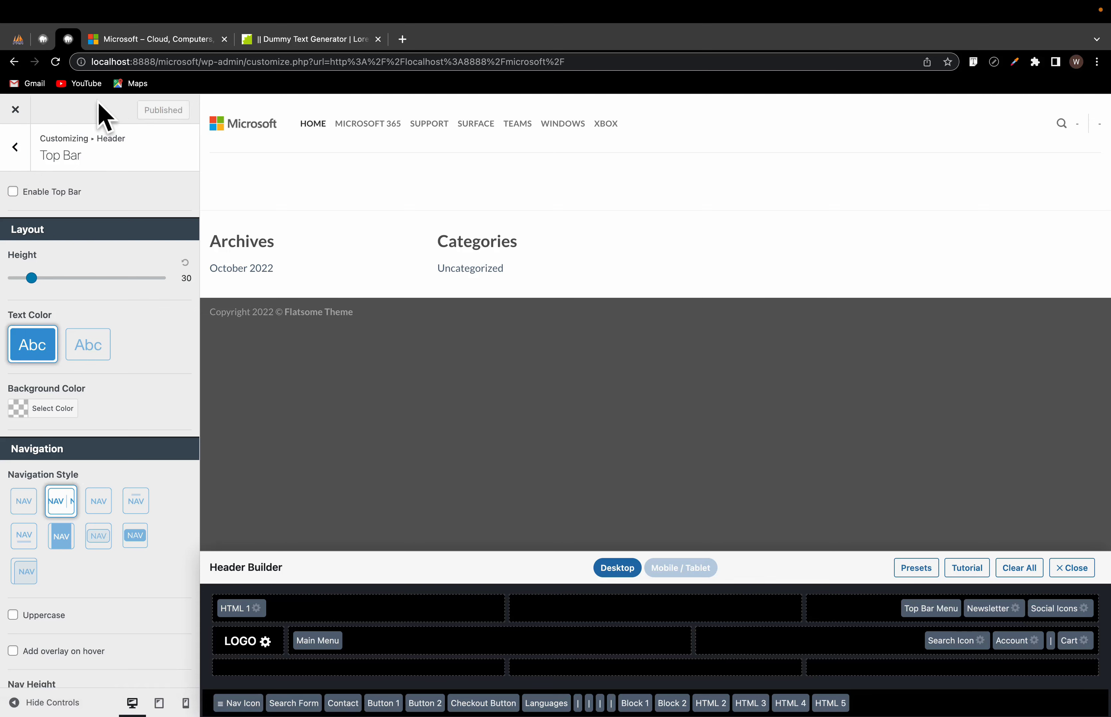
Step: Measure the height of the Microsoft homepage's header bar with the page ruler
left_click(176, 39)
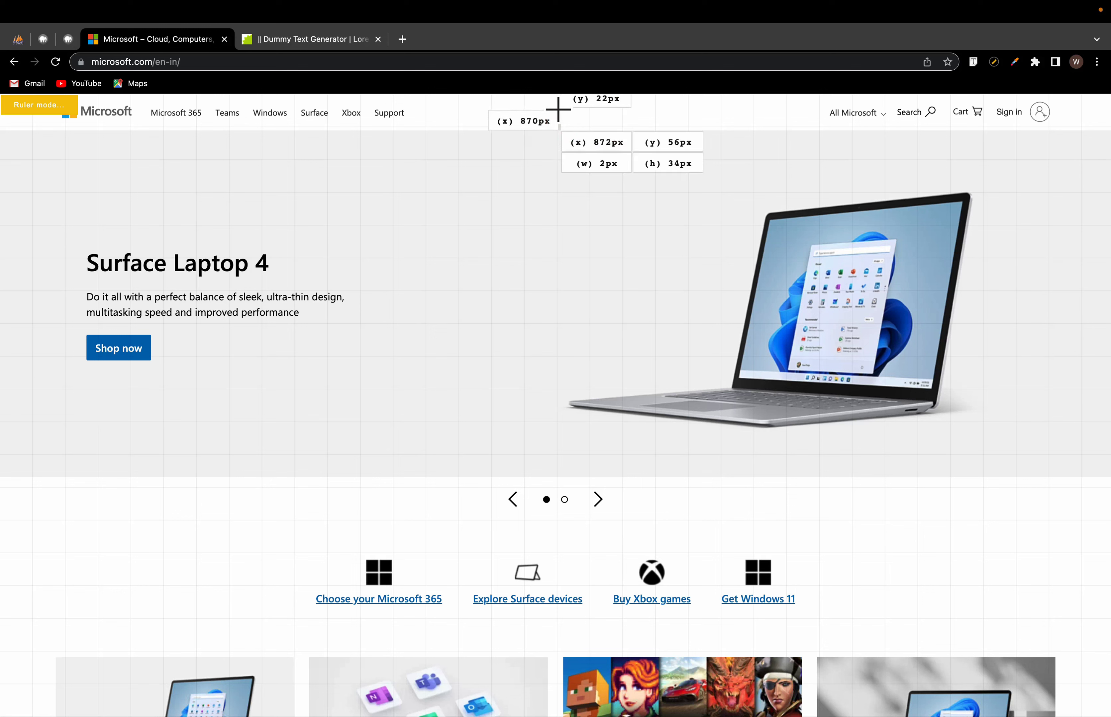
mouse_move(567, 91)
left_mouse_down()
mouse_move(596, 93)
mouse_move(585, 91)
left_mouse_up()
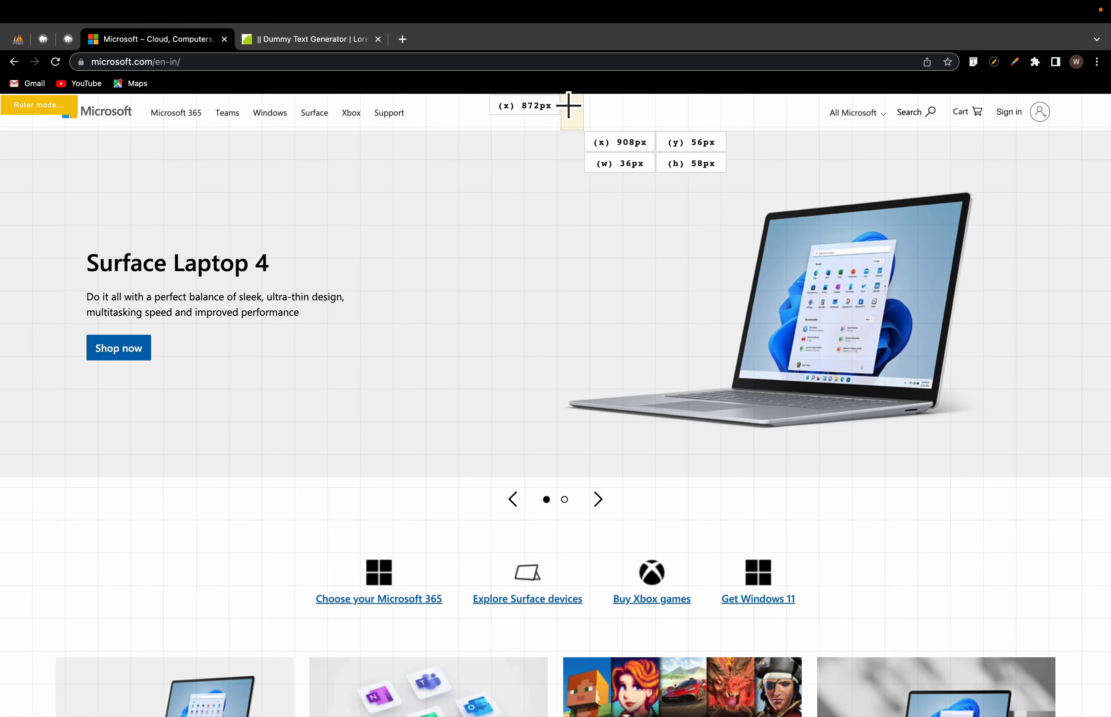
Step: Set the local site's main header height to 58 in the Customizer, publish the change and close the Customizer
left_click(66, 40)
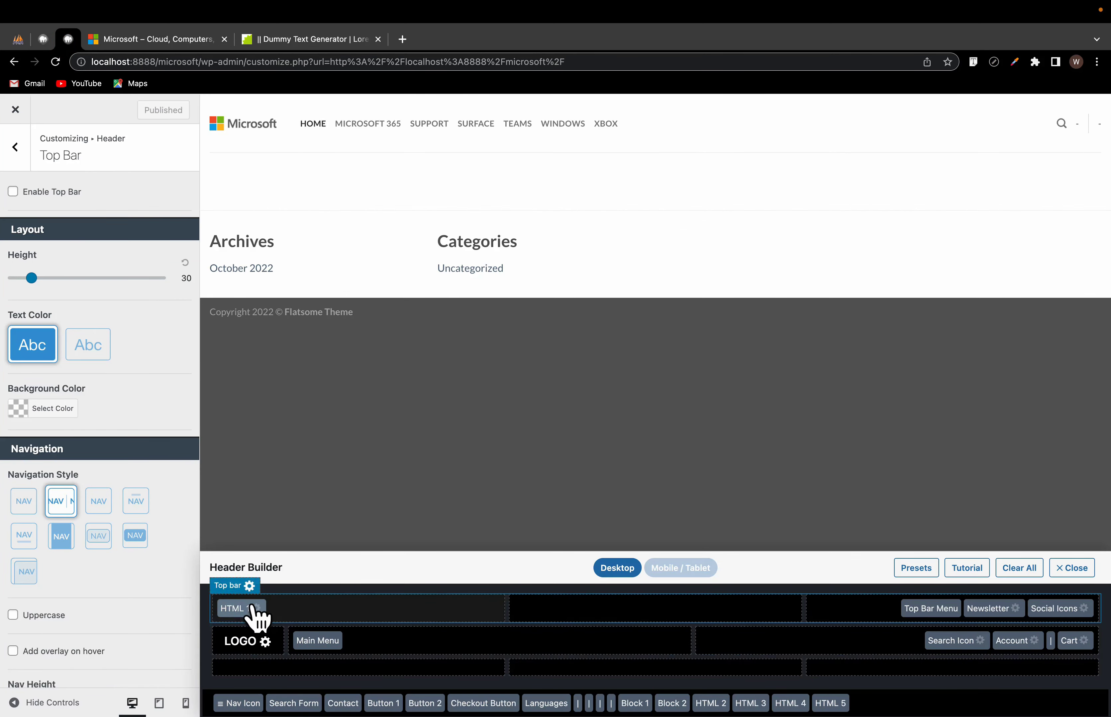
left_click(269, 619)
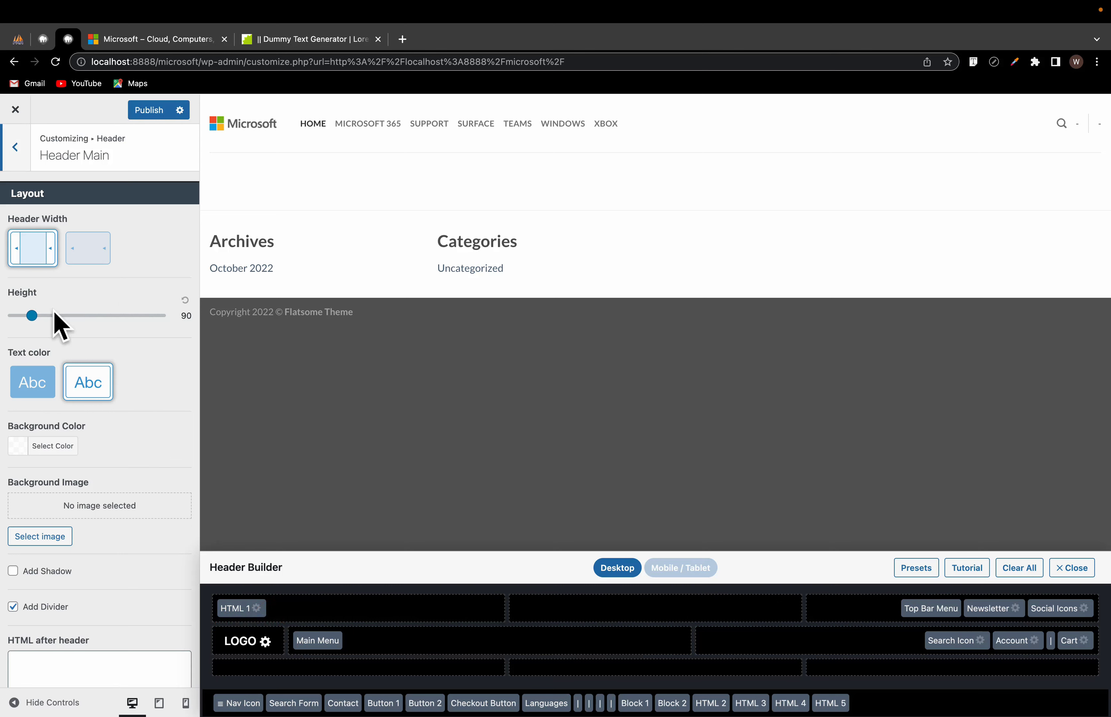
left_click_drag(32, 317, 22, 315)
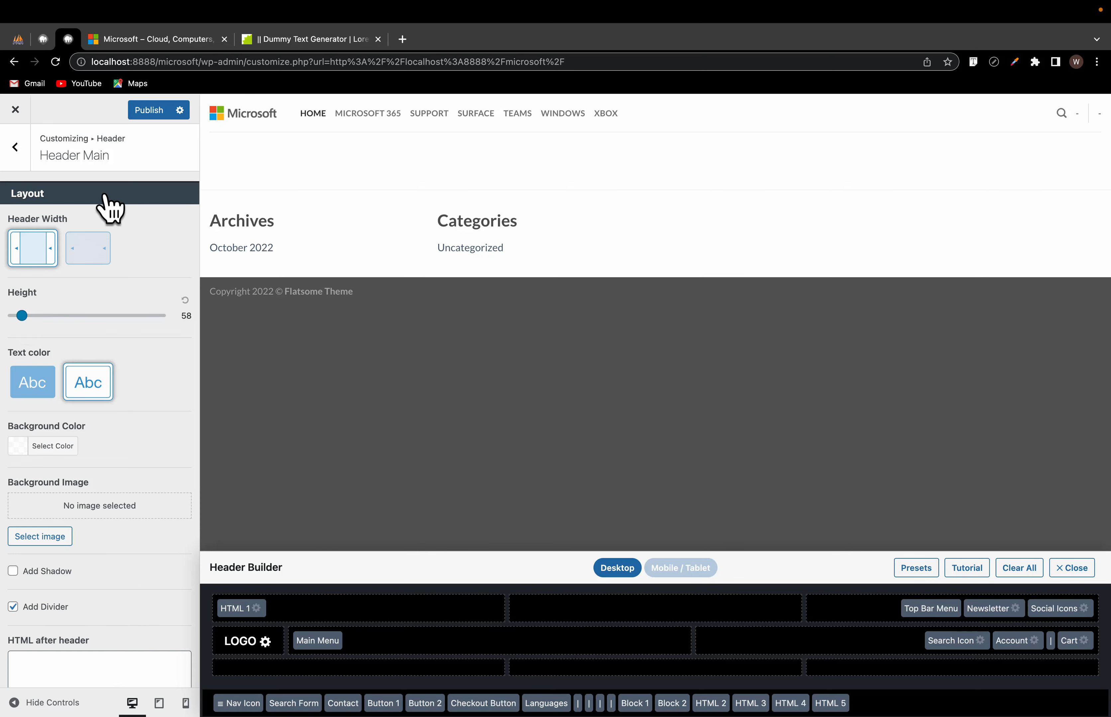
left_click(142, 112)
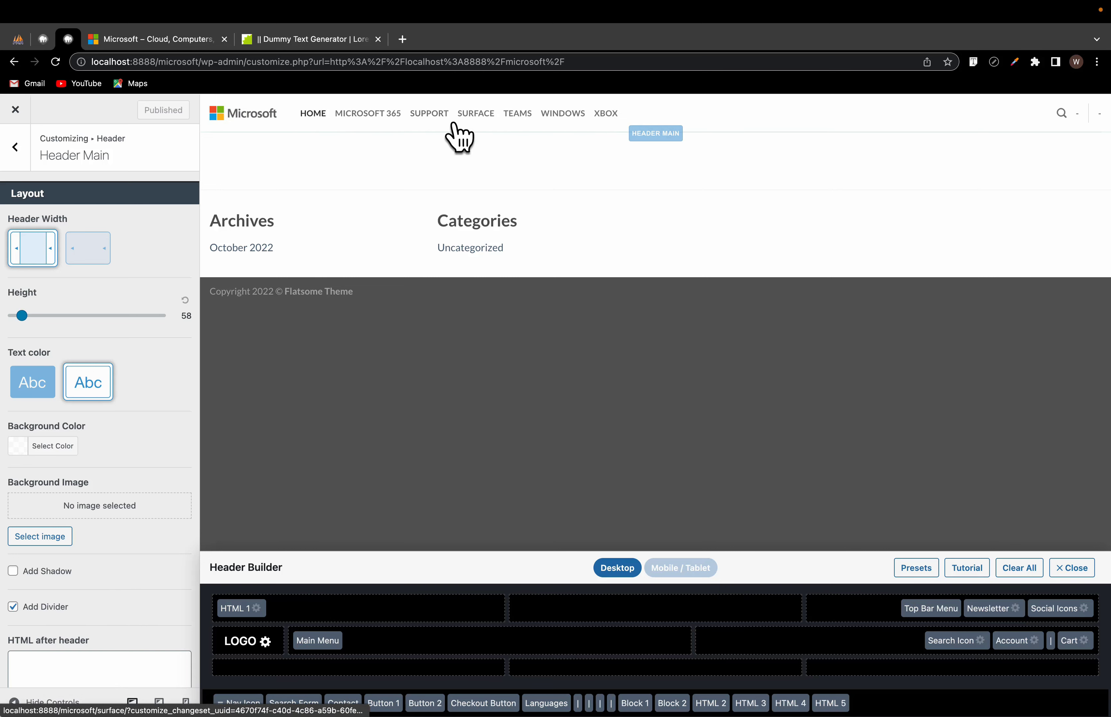
left_click(15, 109)
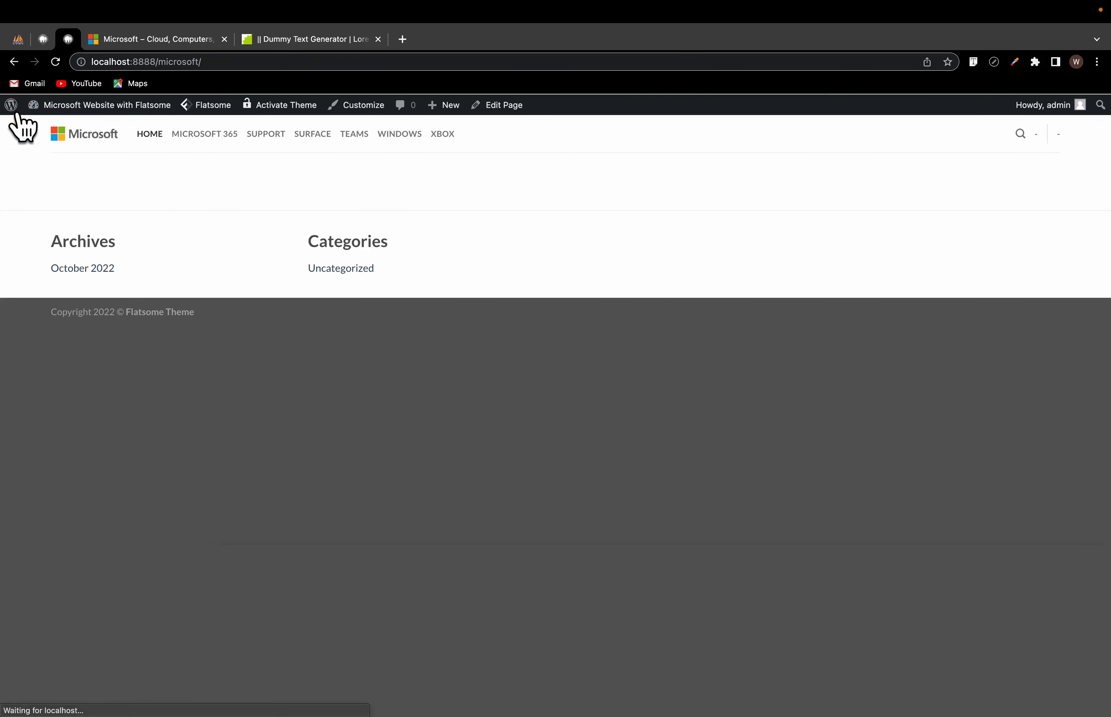
Step: Start the Color Picker on the Microsoft homepage and measure the Surface Laptop 4 hero area with the page ruler
left_click(117, 40)
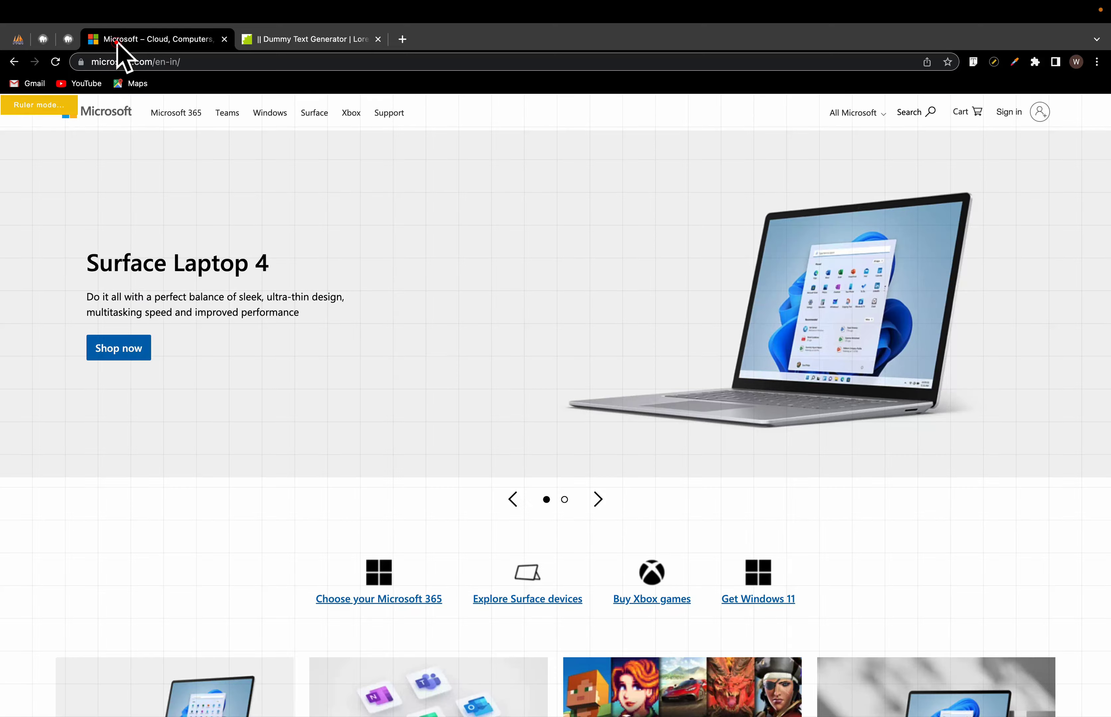
left_click(95, 175)
left_click(1014, 62)
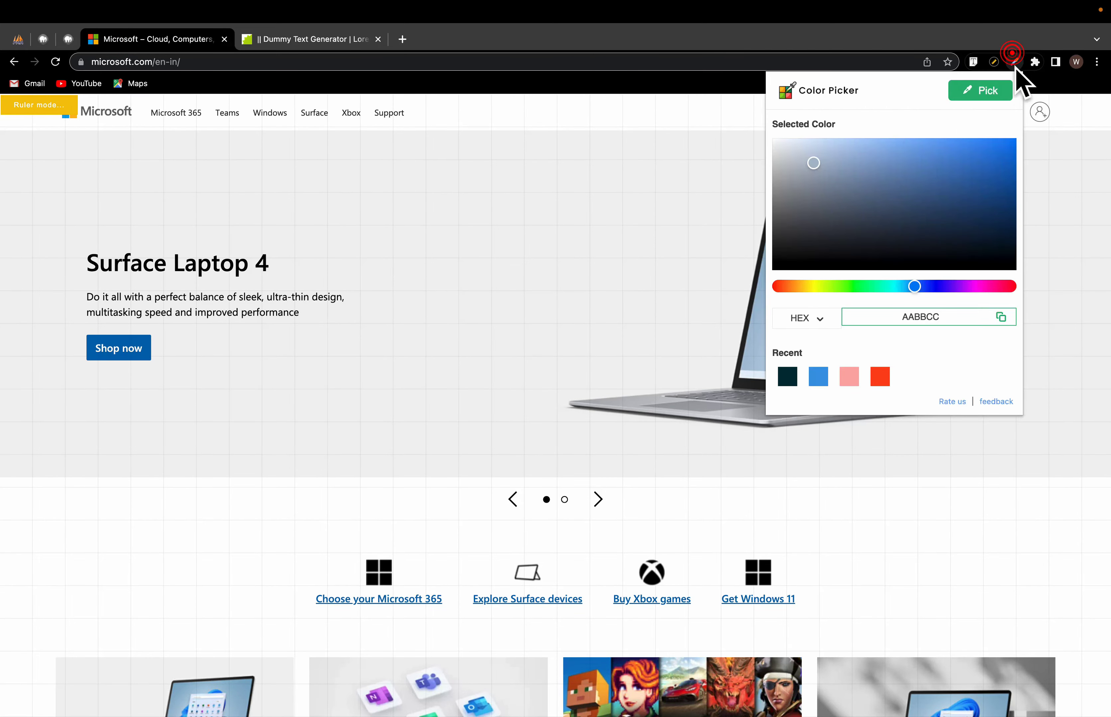
left_click(998, 87)
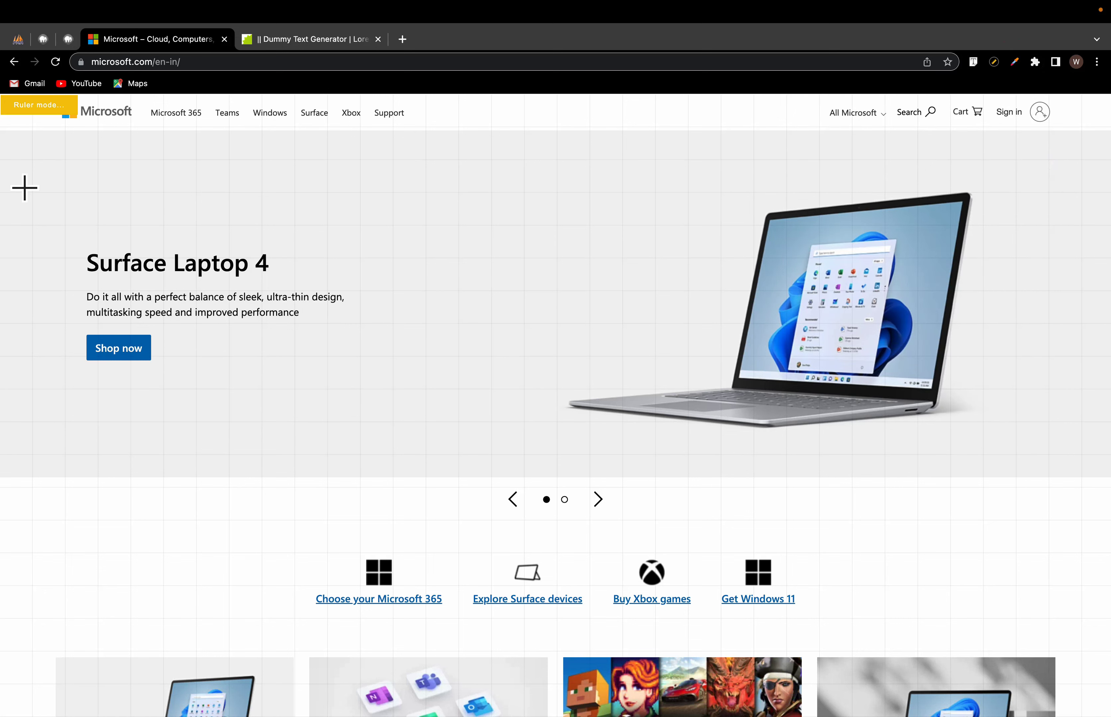
left_click_drag(63, 149, 984, 510)
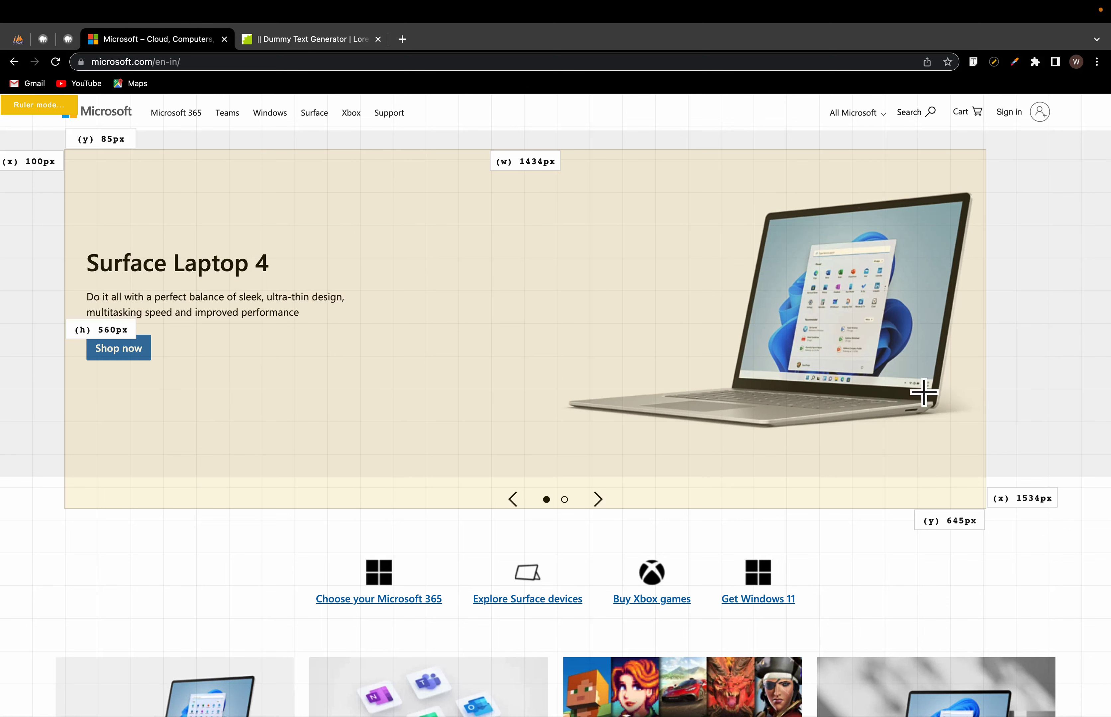
left_click(1022, 422)
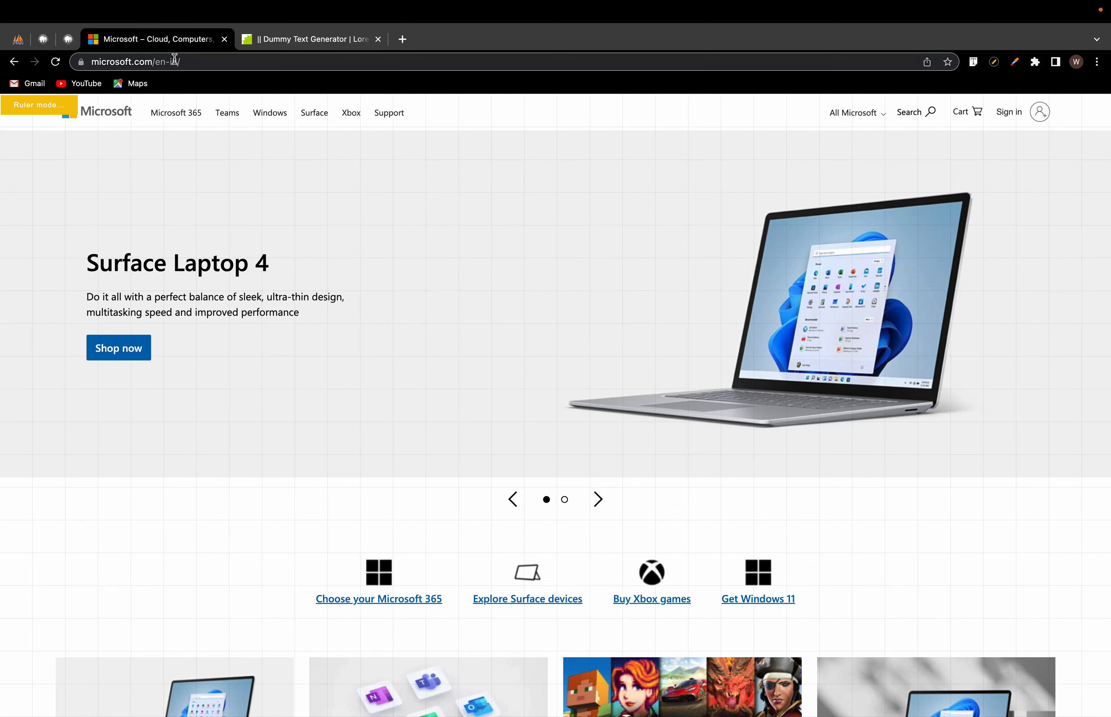
Step: Compare the local site's header with the header of the Microsoft homepage
left_click(67, 40)
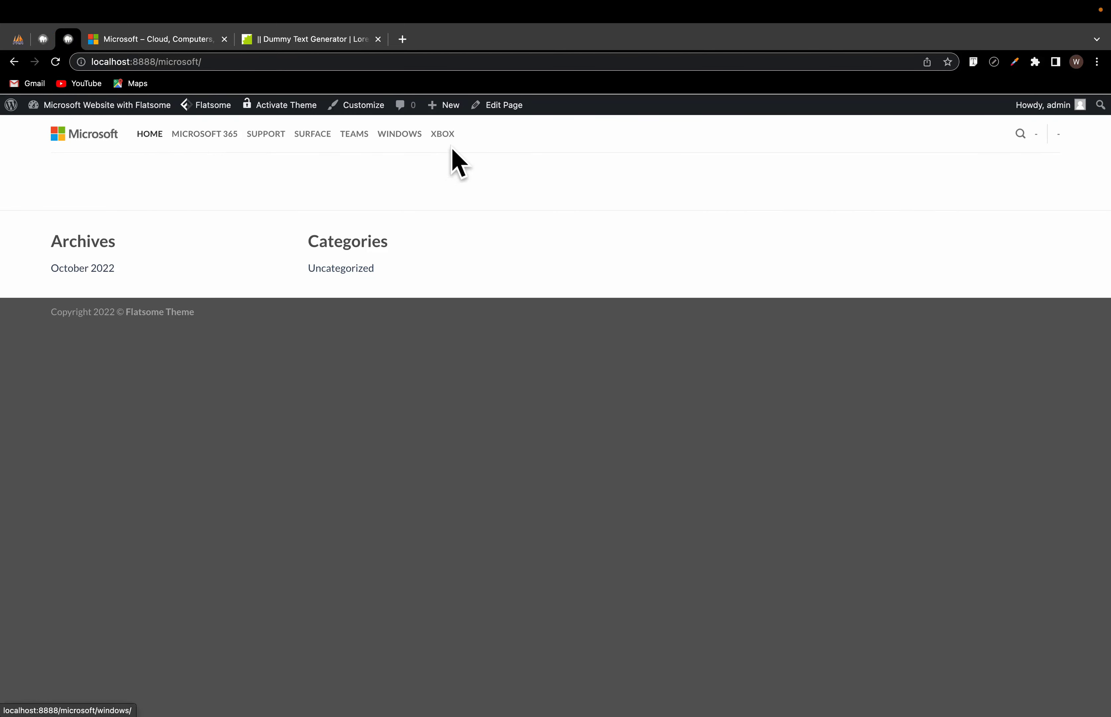
left_click(152, 41)
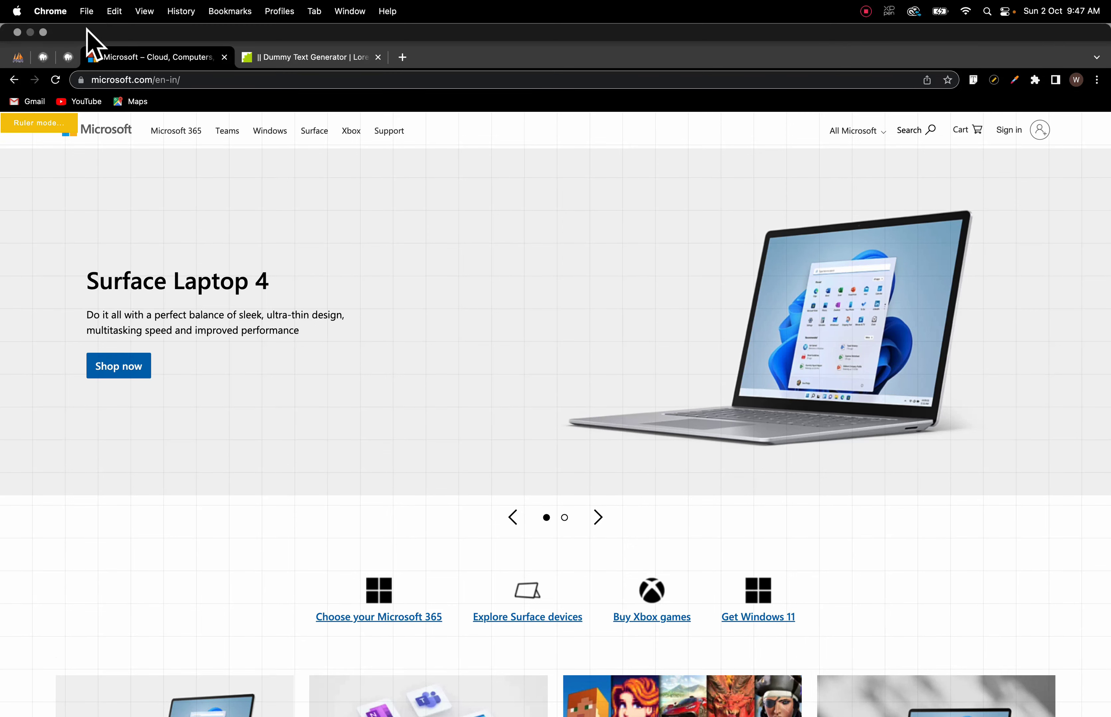
left_click(59, 54)
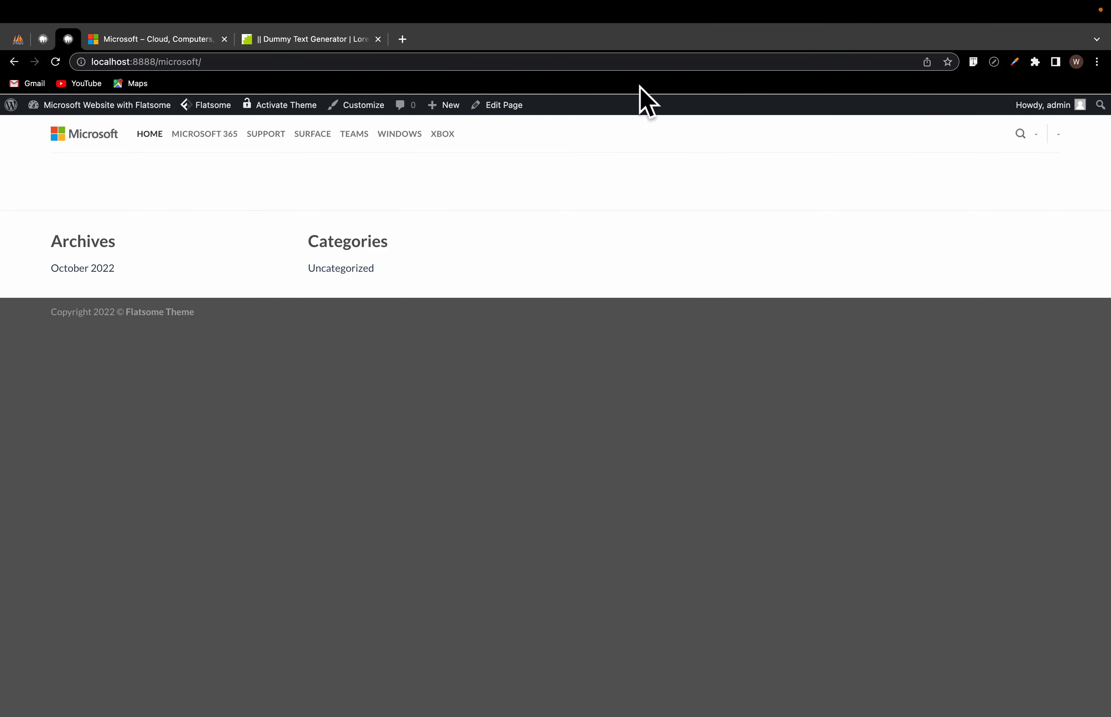
Step: Install the recommended WooCommerce plugin from the theme's required plugins list in the WordPress dashboard
left_click(42, 129)
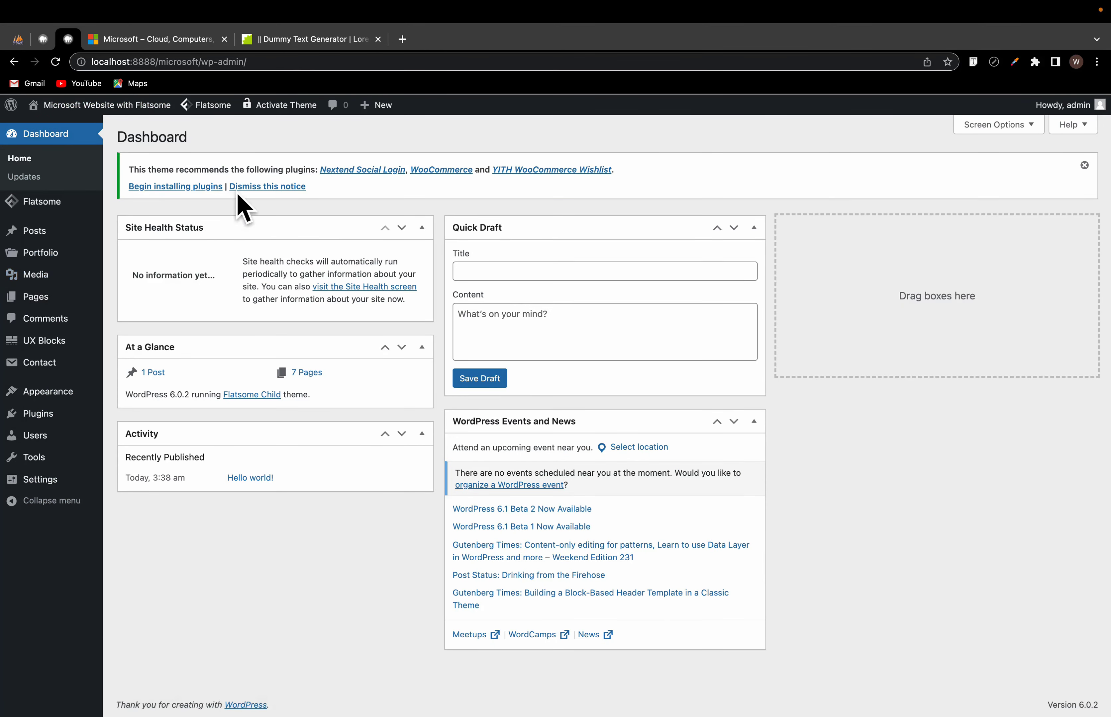
left_click(196, 187)
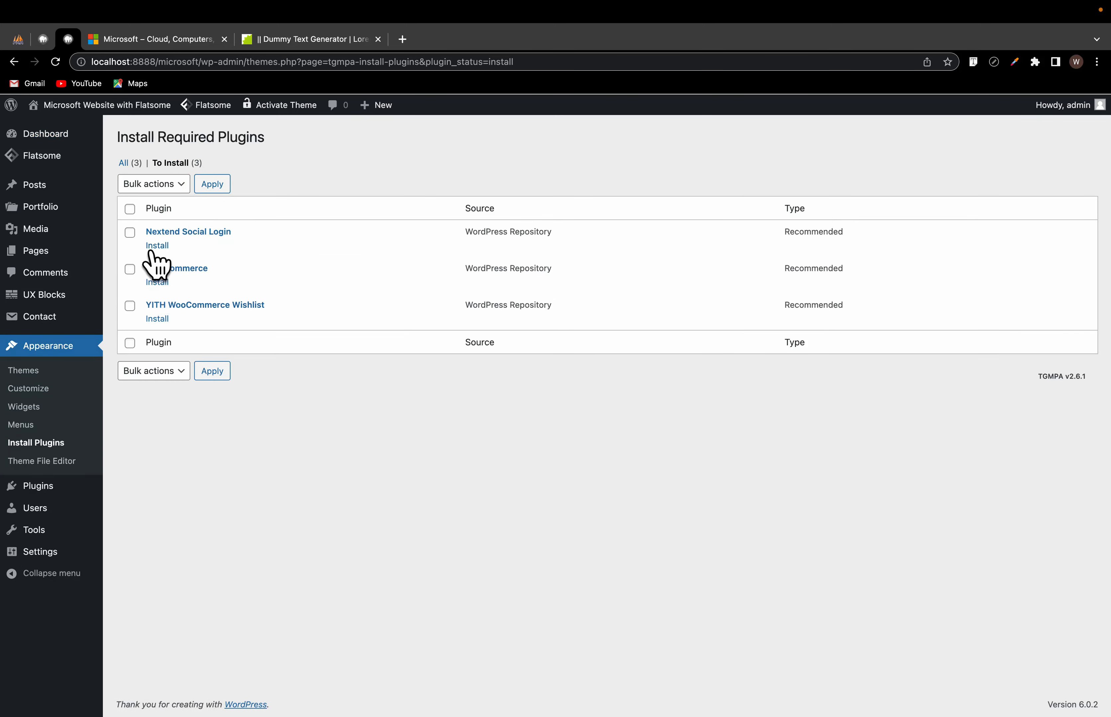
left_click(158, 282)
mouse_move(251, 19)
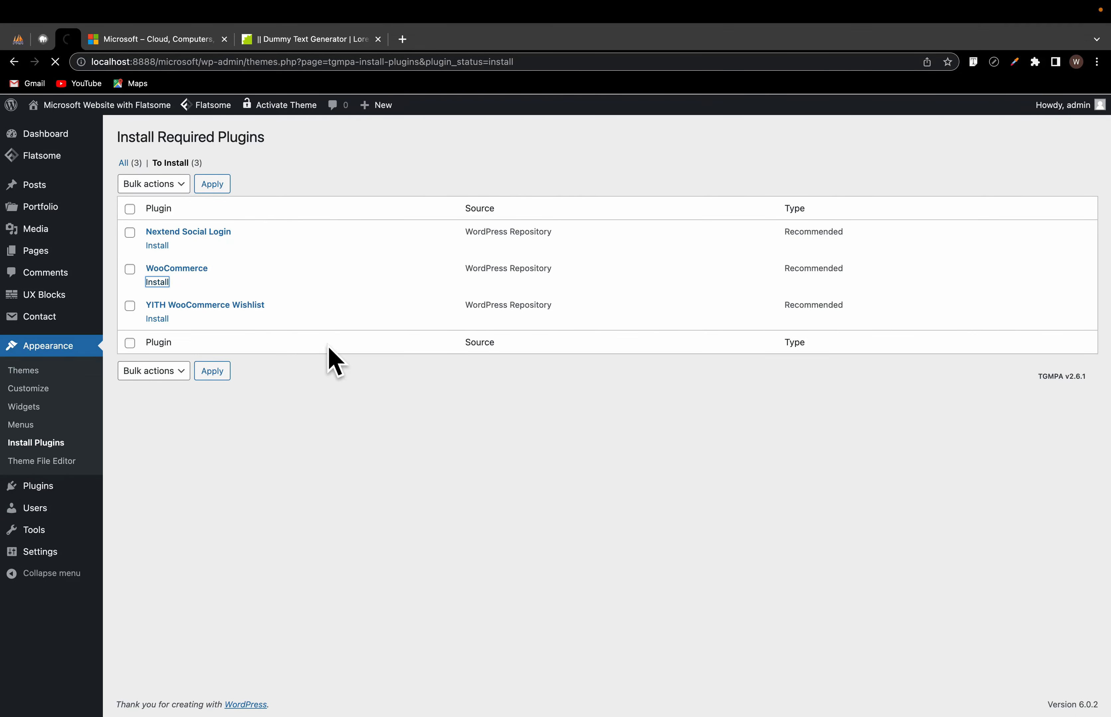
mouse_move(159, 18)
left_click(155, 55)
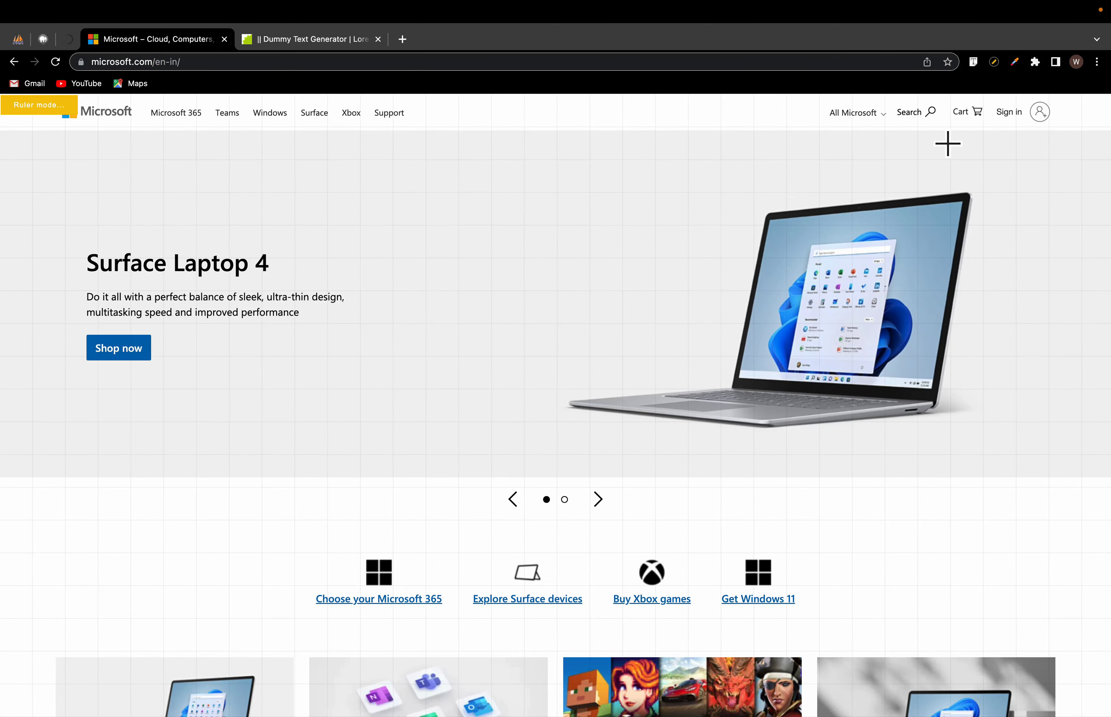
scroll(751, 519, "down", 1)
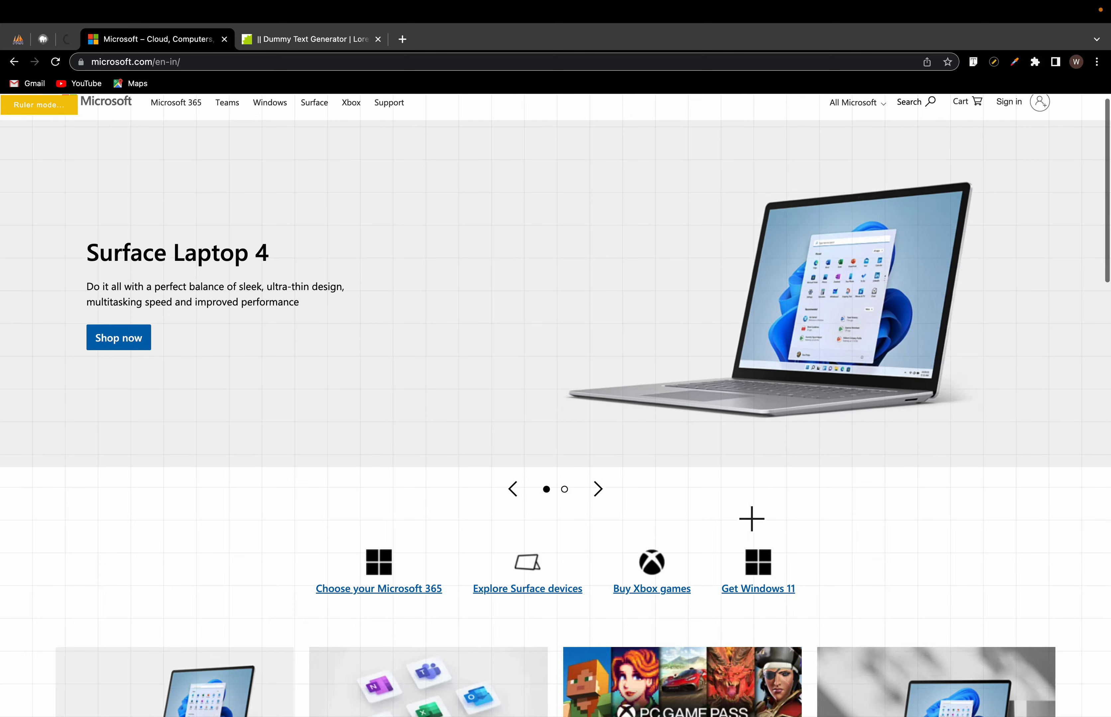
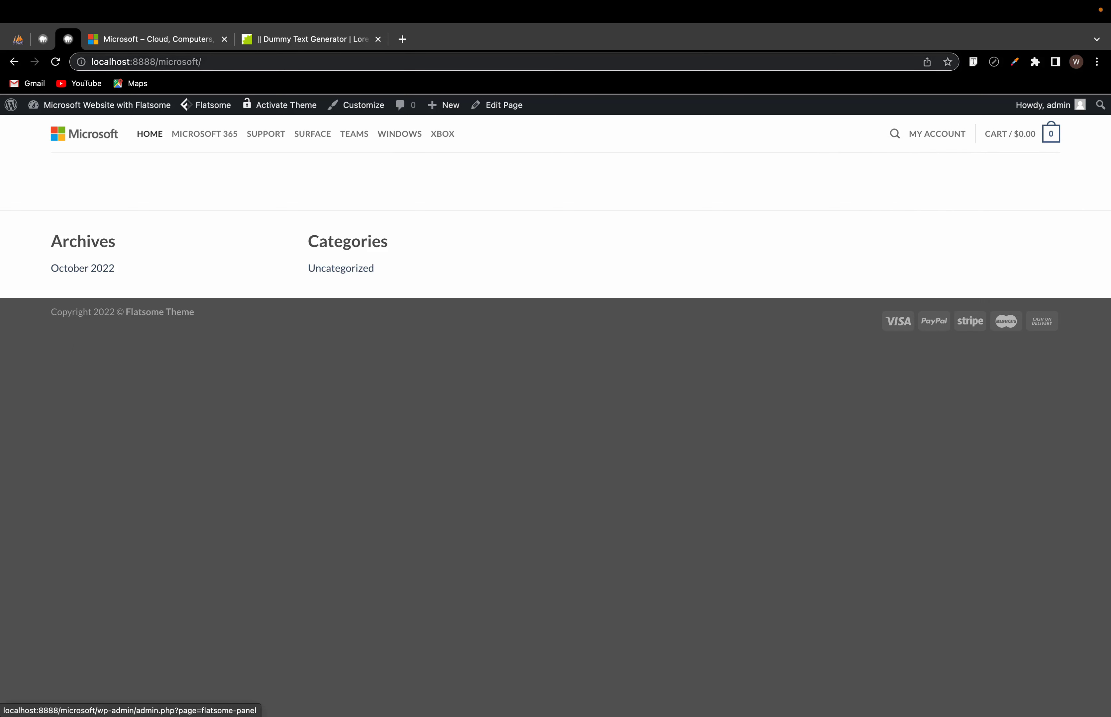
Step: Set the header's cart icon to the shopping cart and its icon style to the plain, unframed version in the Customizer
left_click(171, 40)
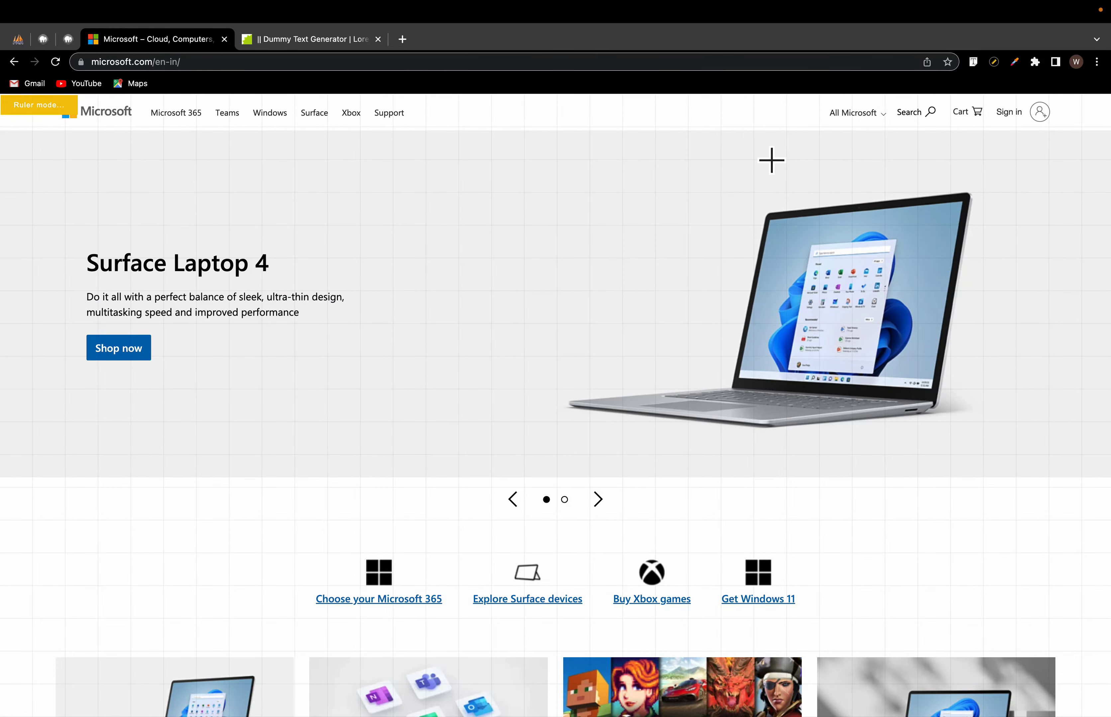
left_click(67, 40)
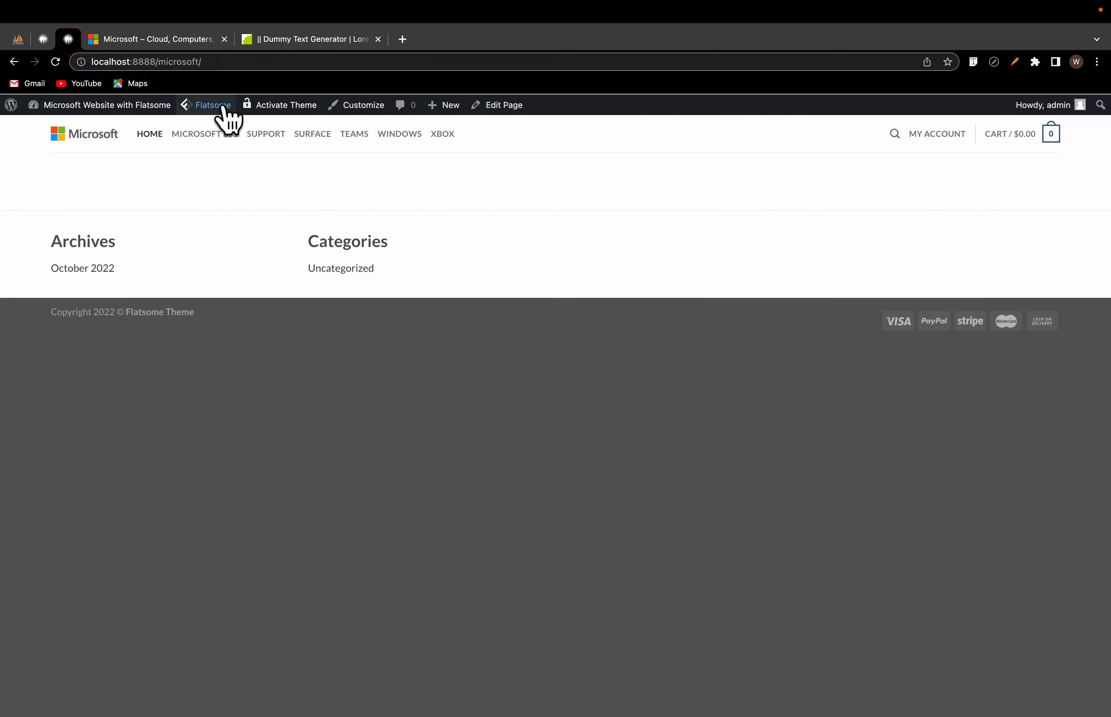
left_click(351, 107)
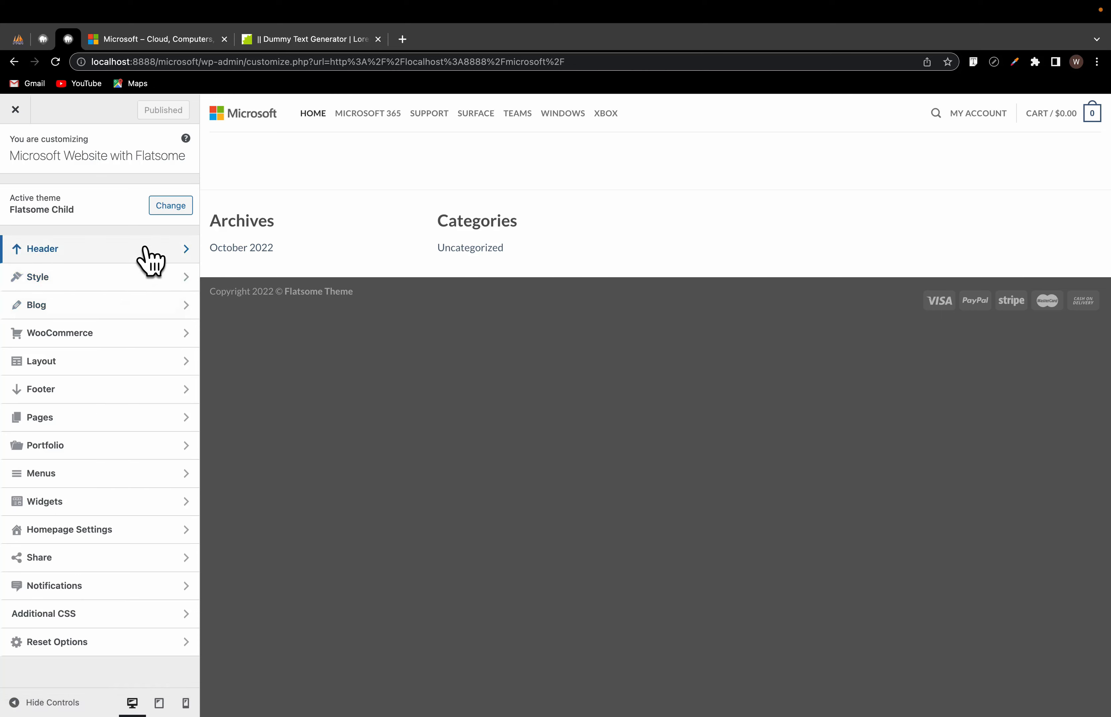
left_click(148, 249)
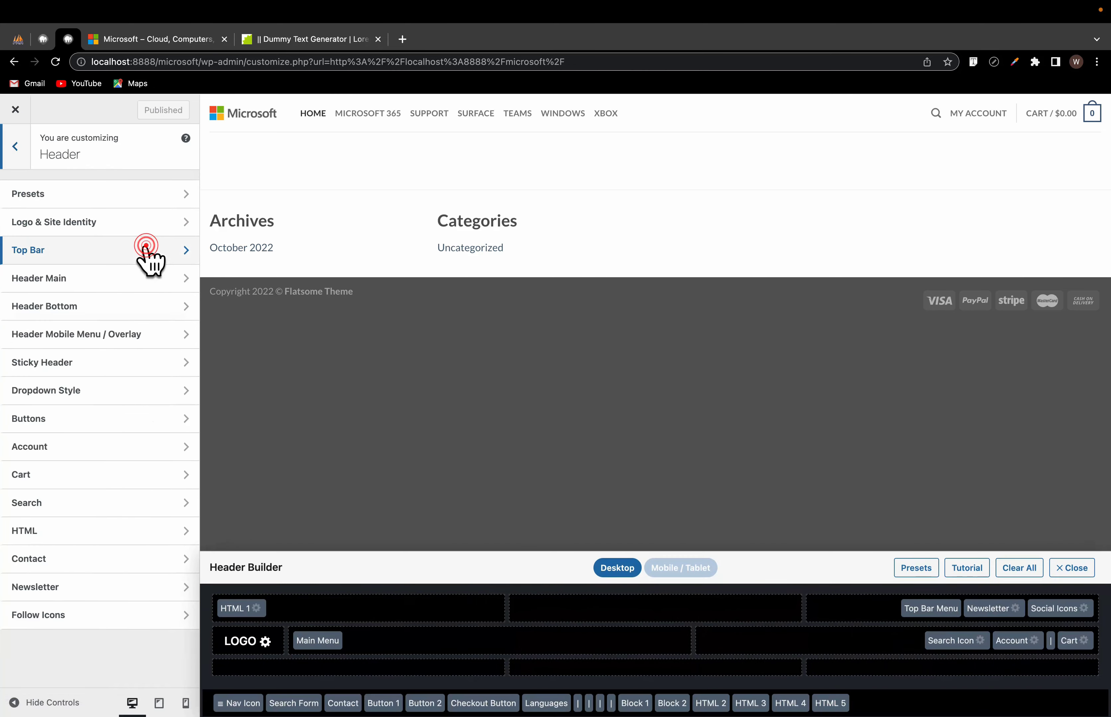
left_click(1084, 646)
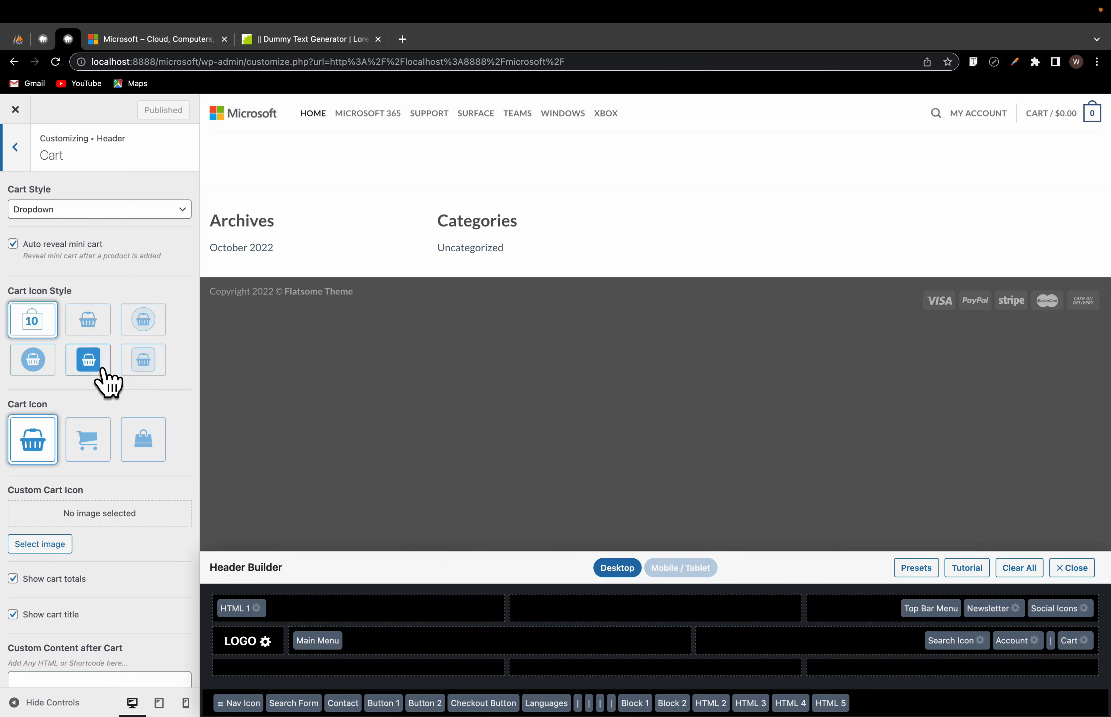
left_click(142, 61)
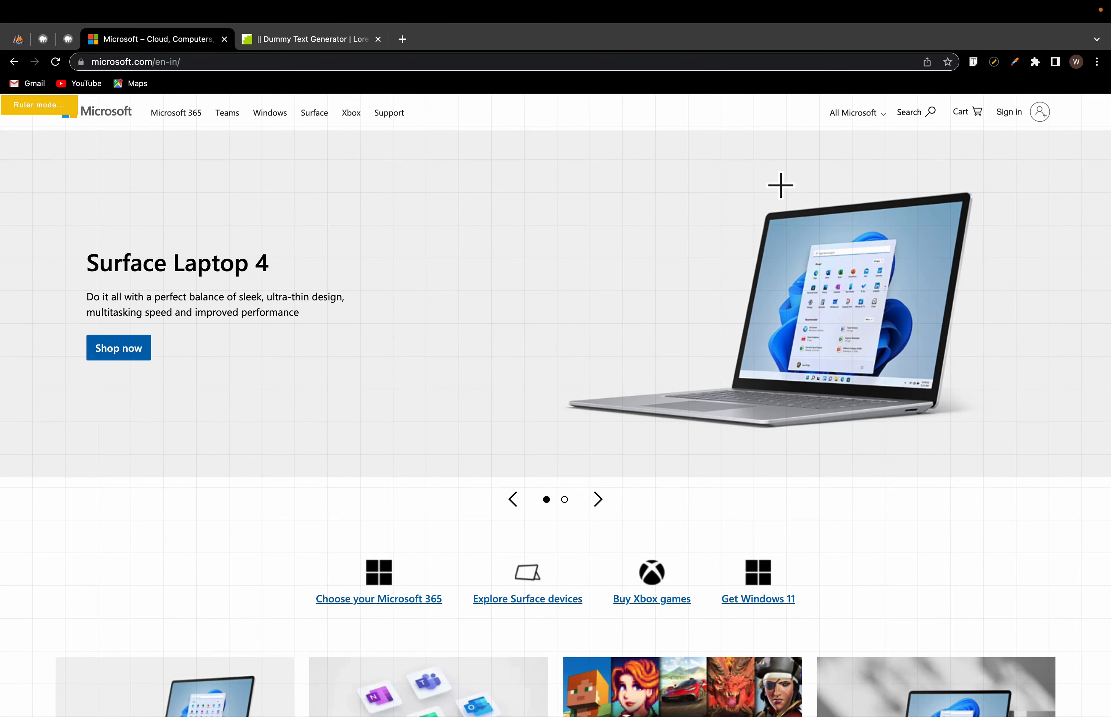
left_click(68, 40)
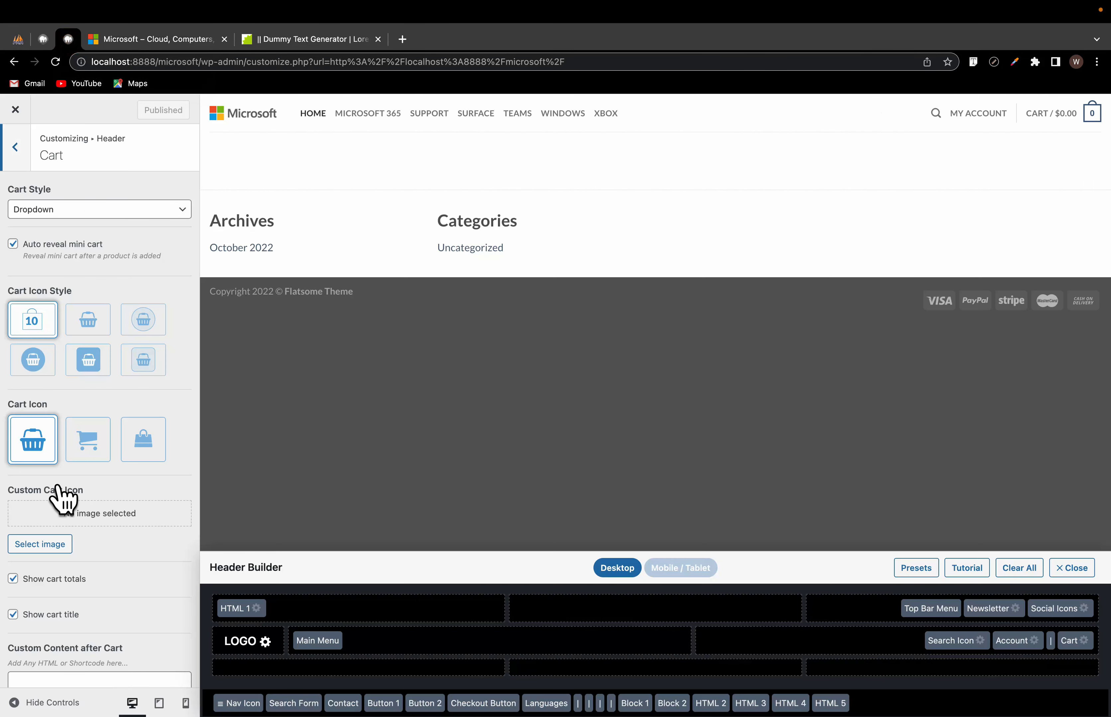
left_click(83, 446)
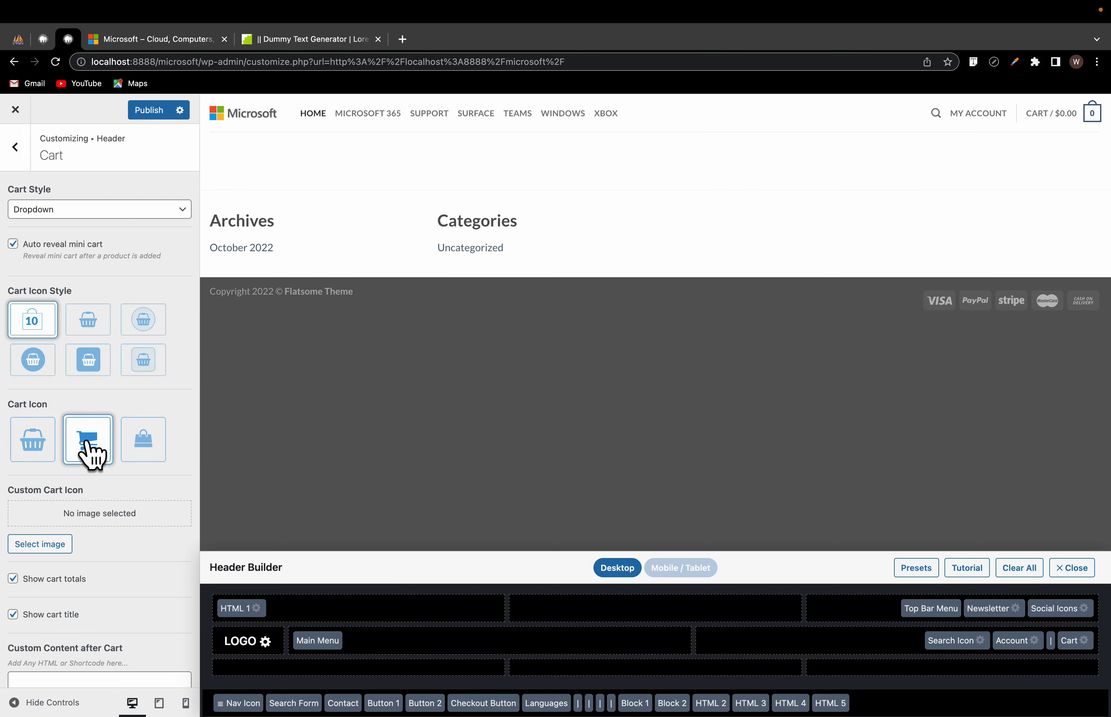
left_click(85, 323)
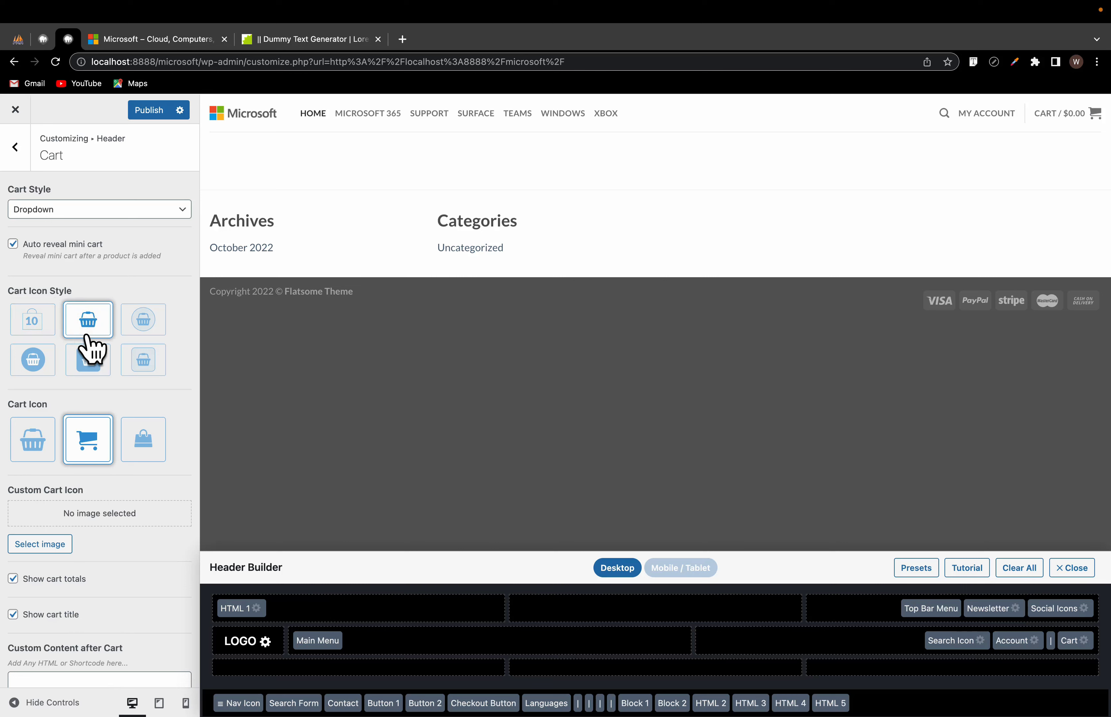
Step: Turn off the cart totals in the header's cart element while keeping the cart title shown
scroll(107, 503, "down", 3)
left_click(13, 545)
left_click(14, 509)
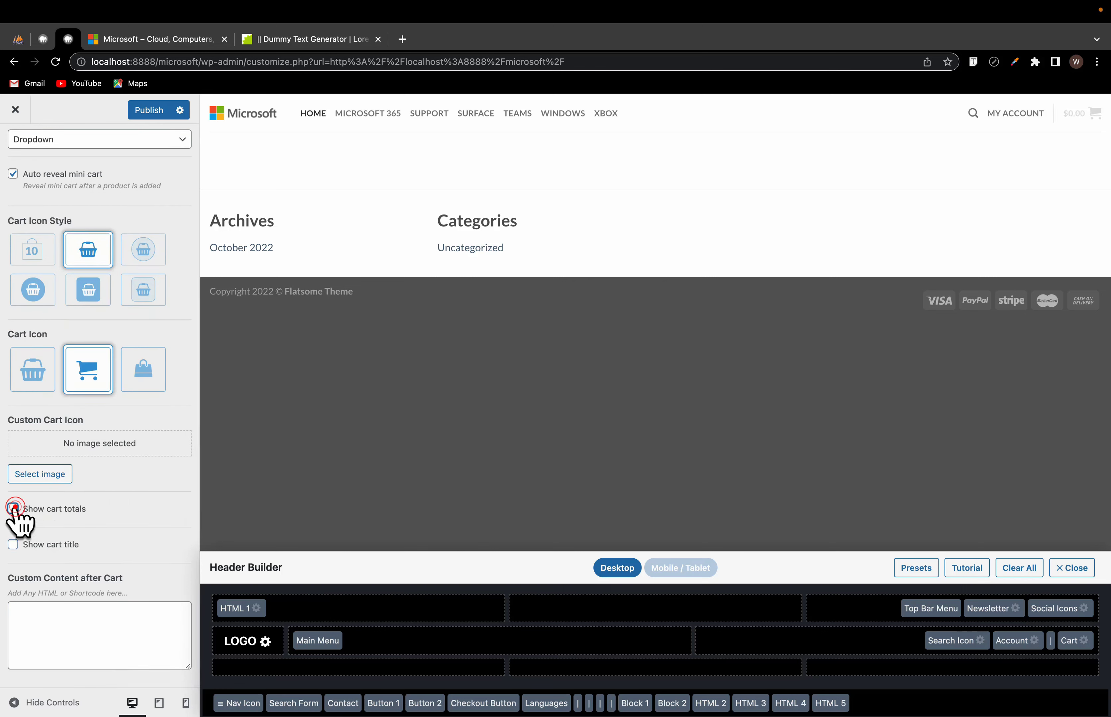
left_click(12, 545)
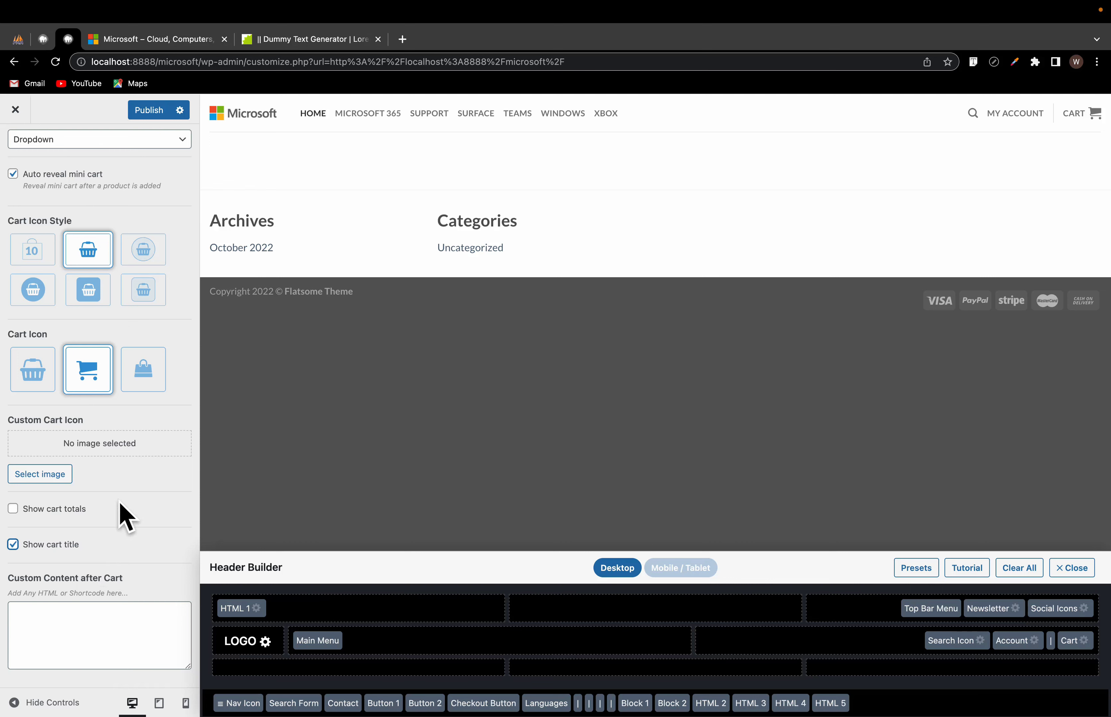
Step: Set the header Account element's icon style to the outlined circle, using the Microsoft homepage header as reference
left_click(134, 41)
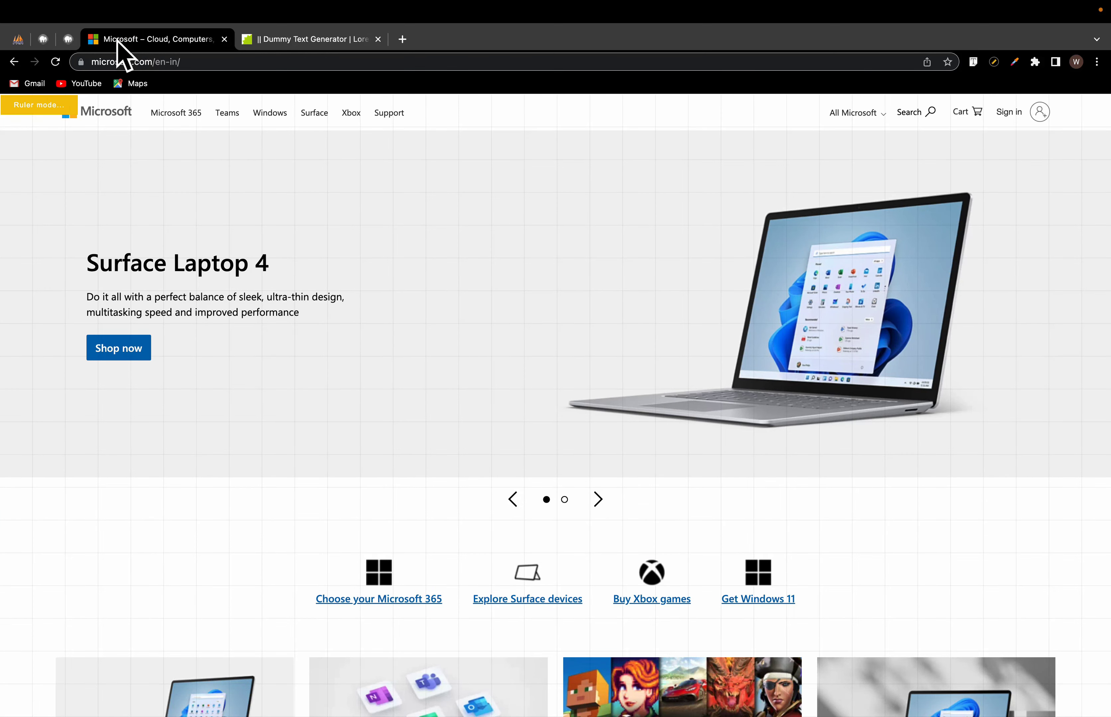
left_click(70, 40)
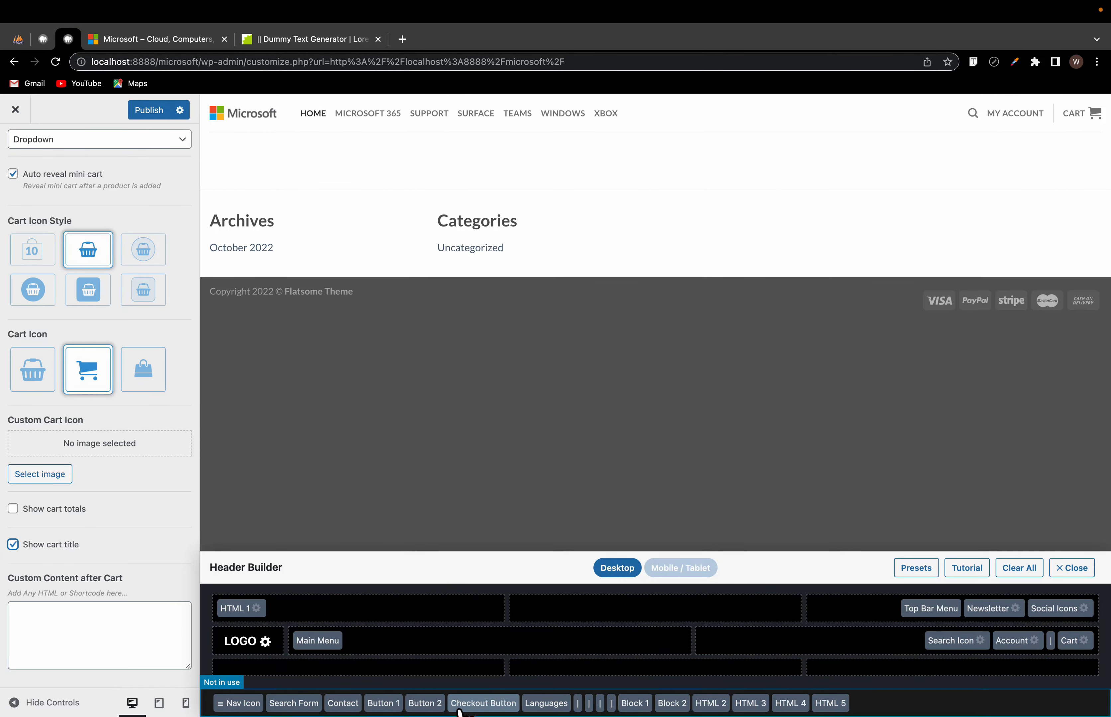
left_click(1037, 646)
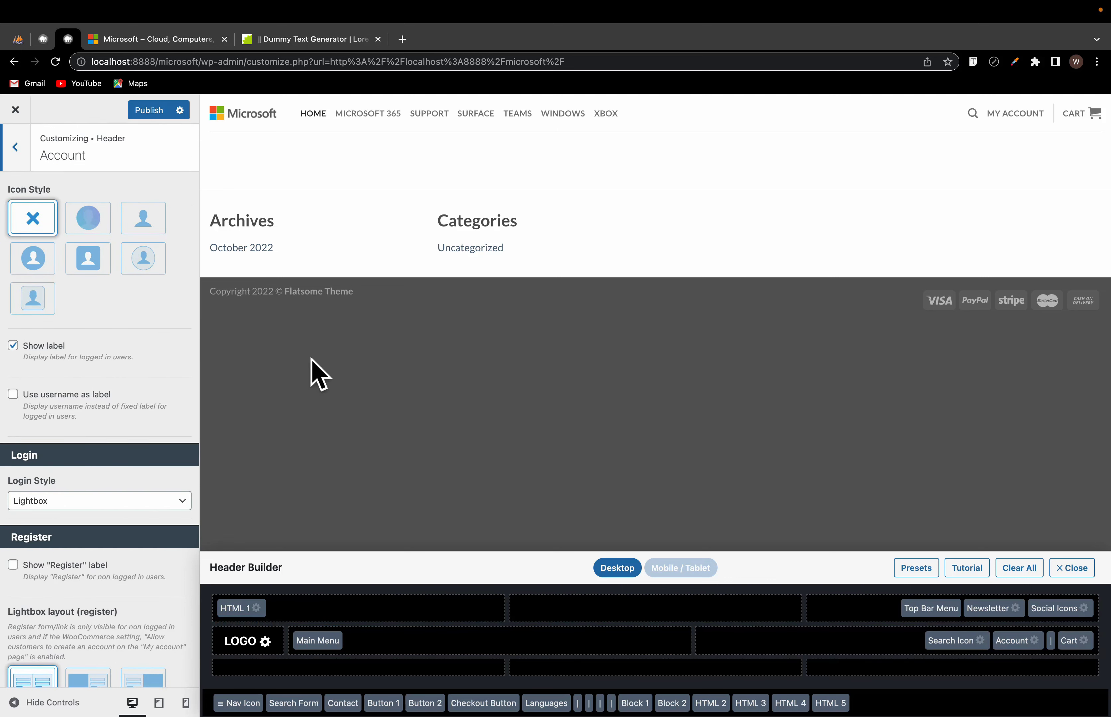
left_click(154, 65)
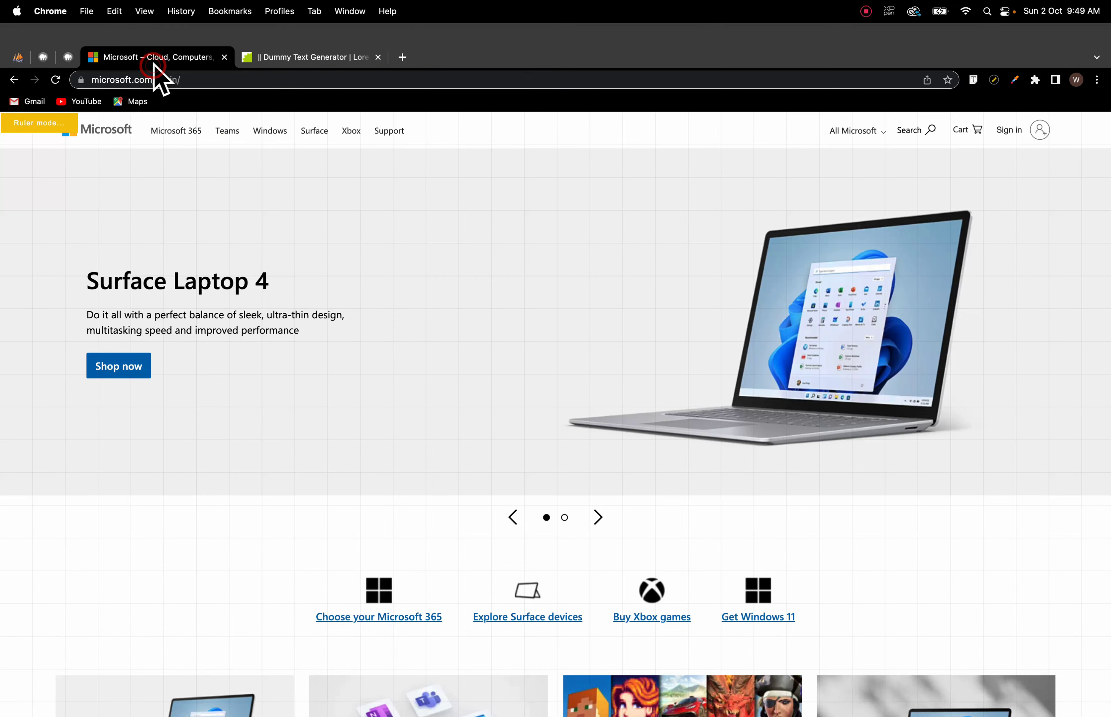
left_click(68, 57)
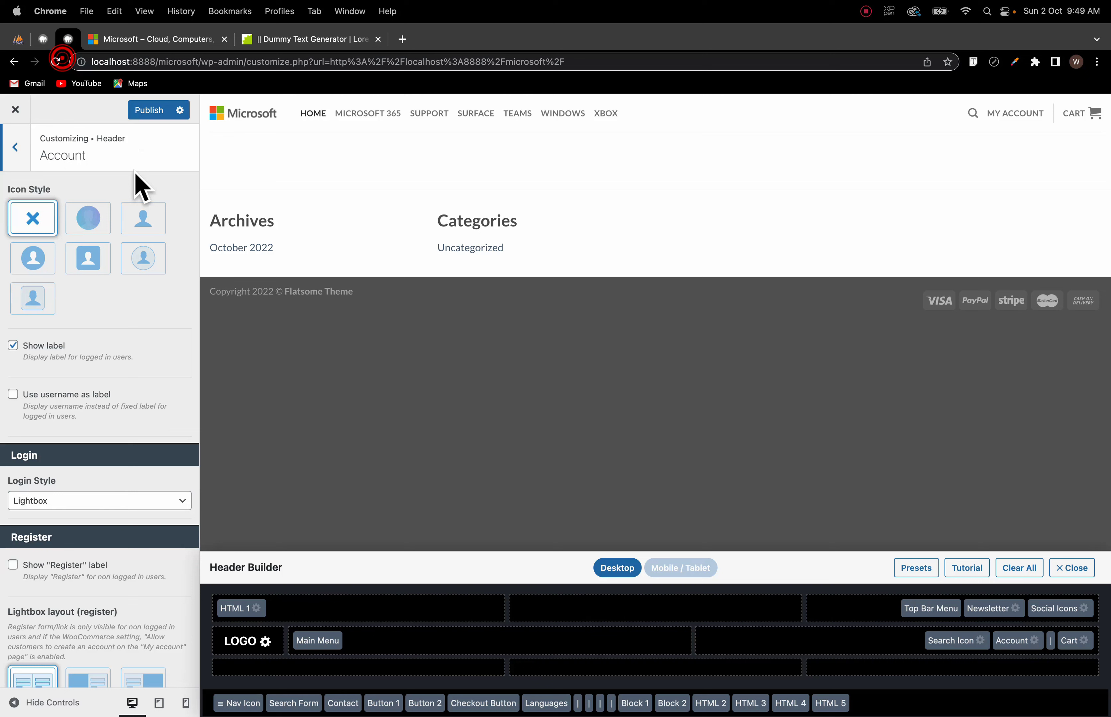
left_click(143, 263)
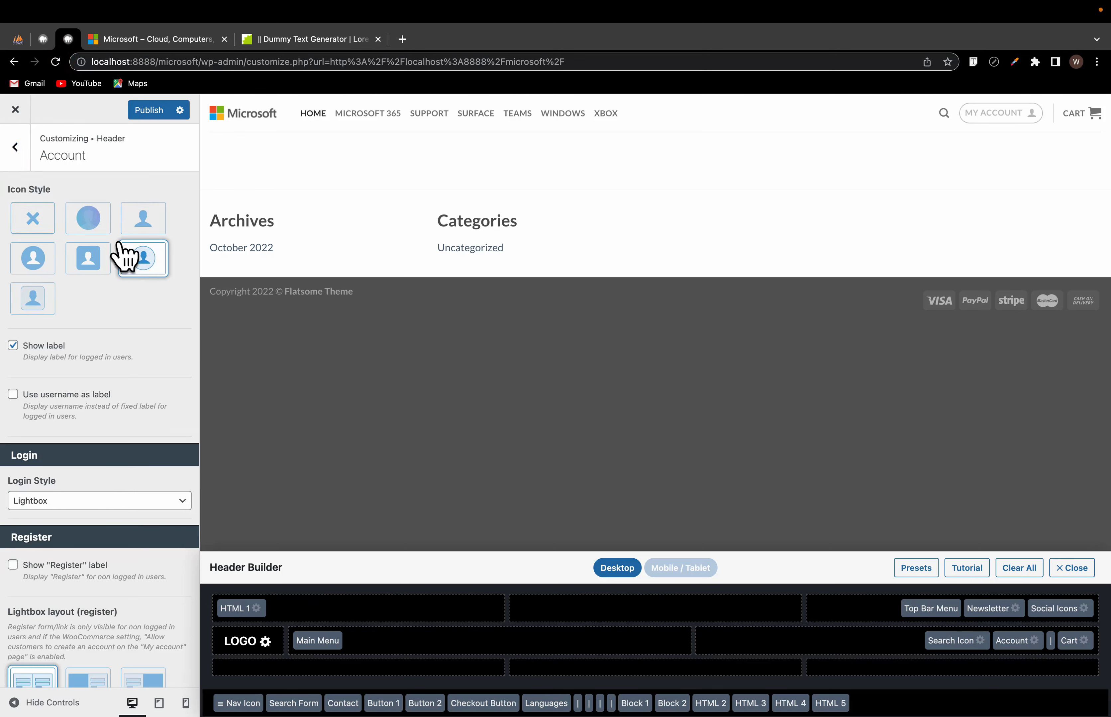
Step: Turn off the Account element's label and move the element after Cart in the main header row
left_click(12, 345)
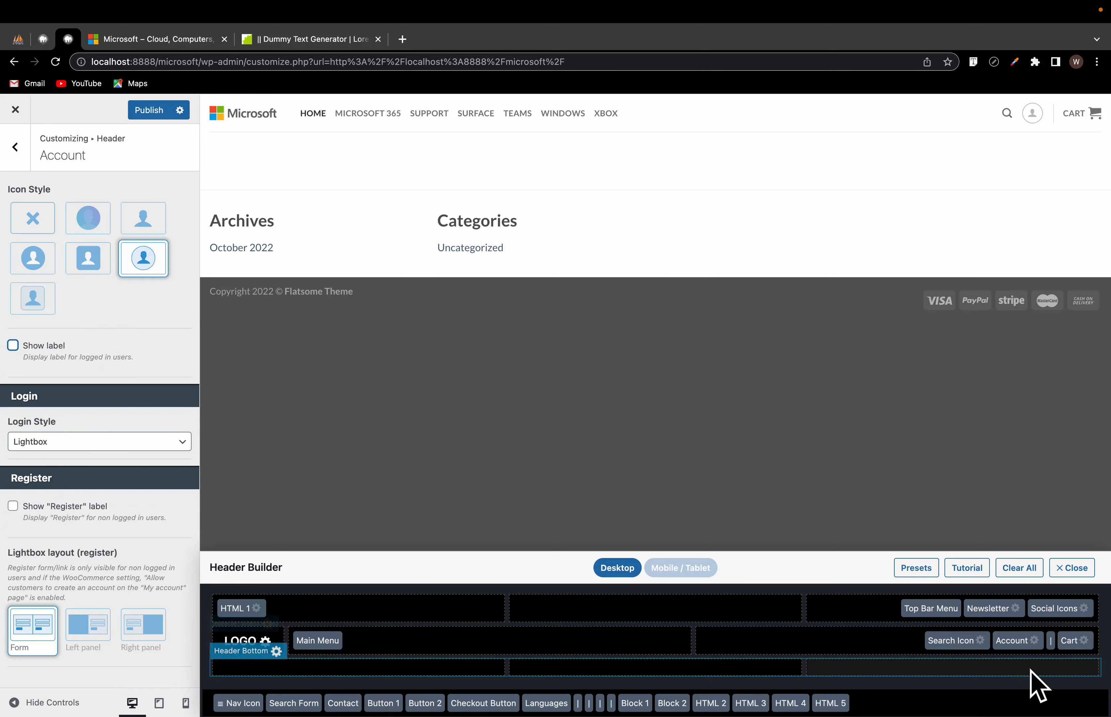
left_click_drag(1014, 642, 1090, 653)
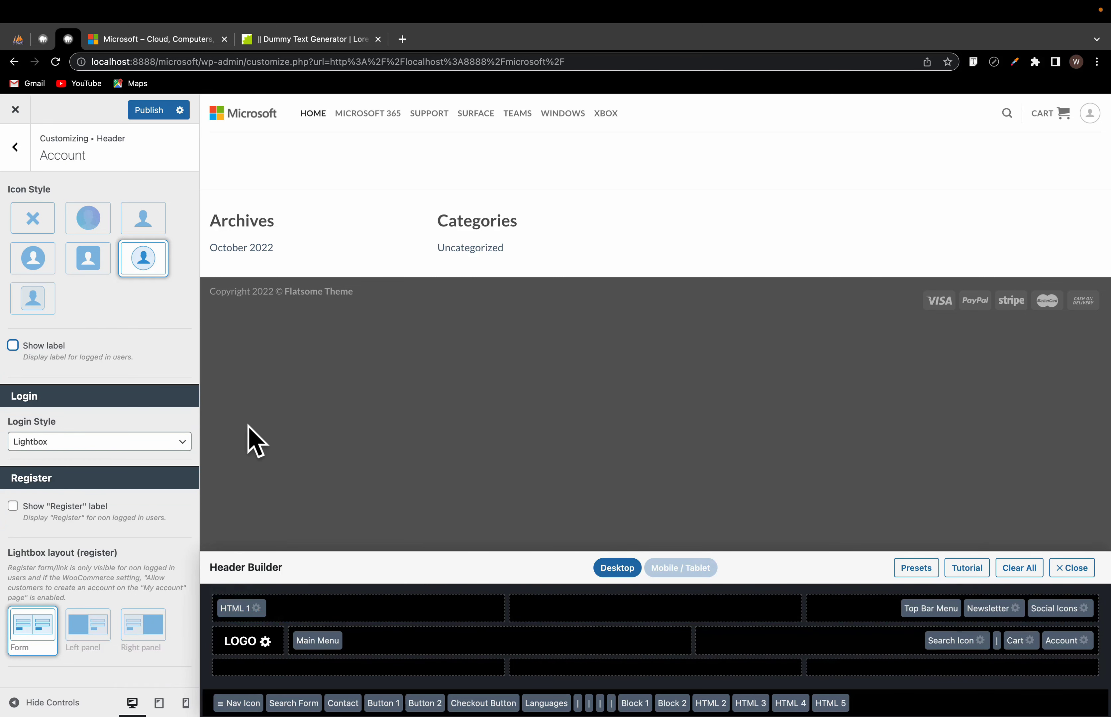
Step: Try the avatar, filled circle and filled square icon styles on the Account element, returning to the outlined circle
left_click(89, 218)
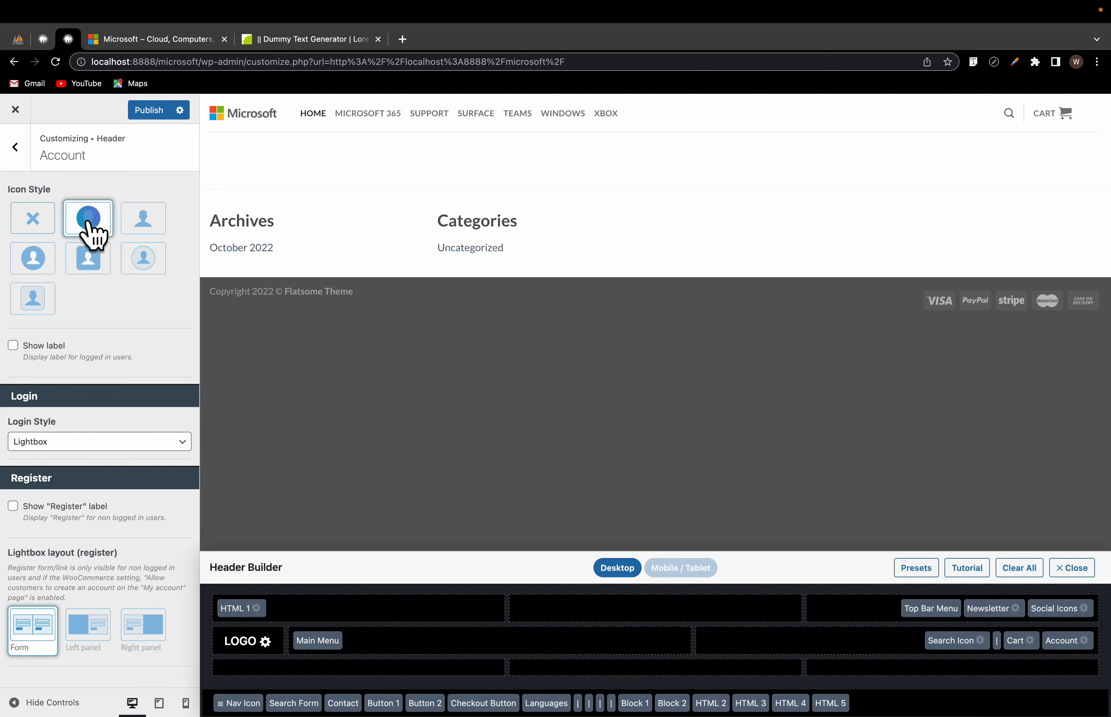
left_click(159, 40)
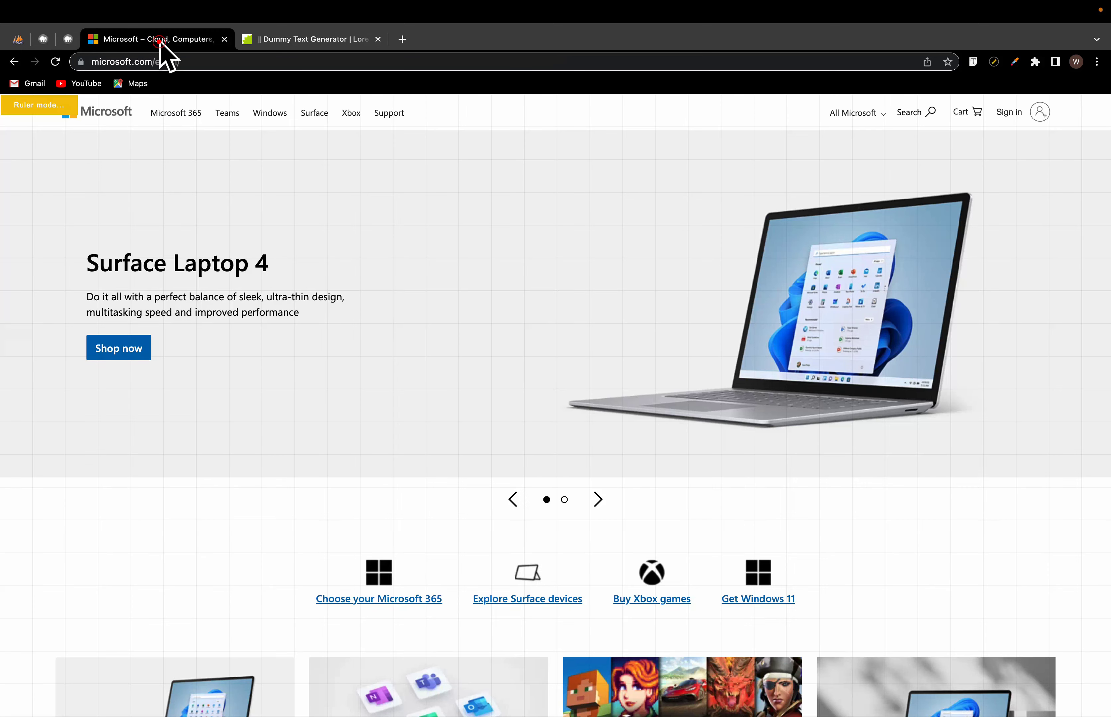
left_click(68, 39)
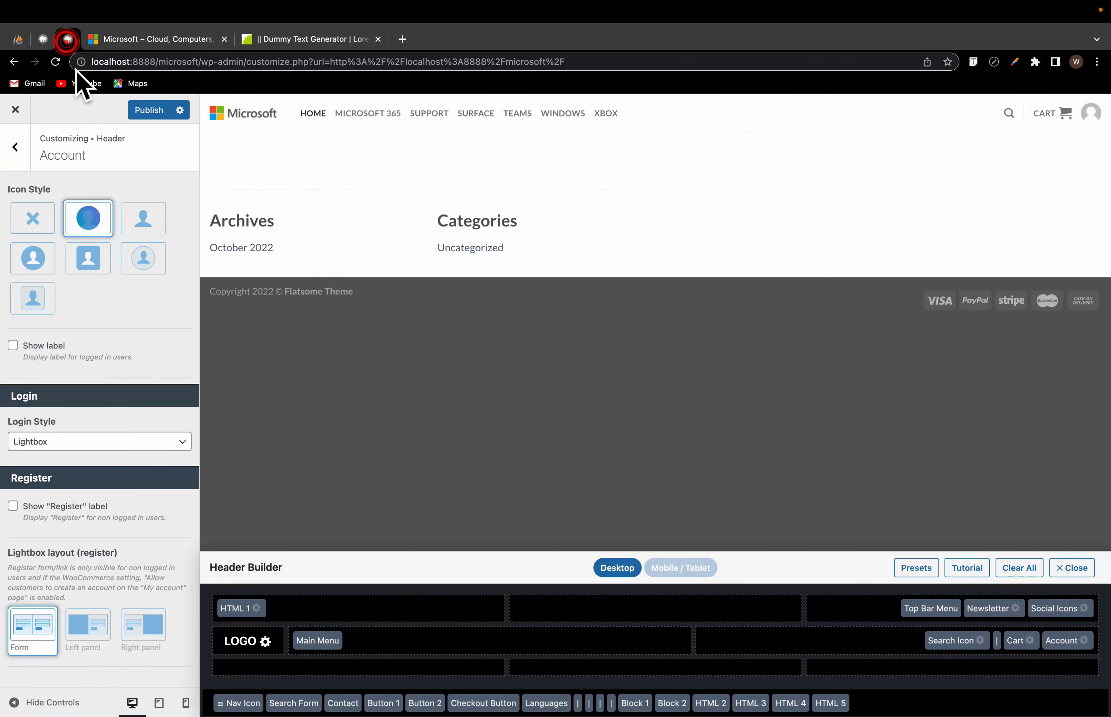
left_click(42, 255)
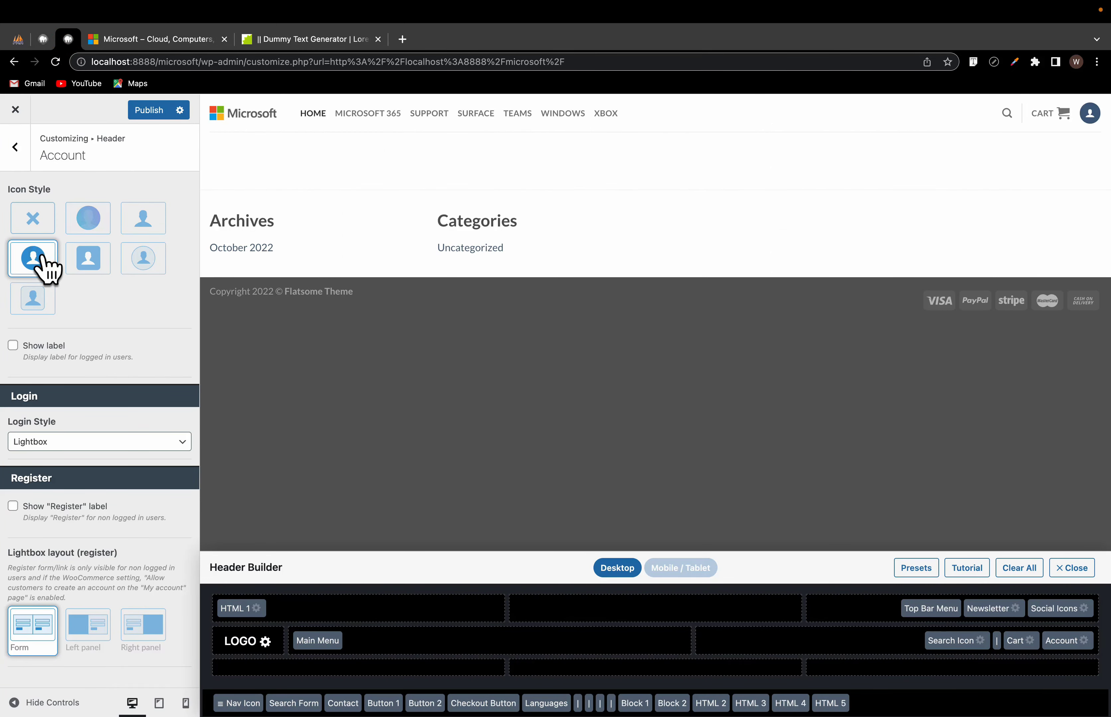
left_click(80, 264)
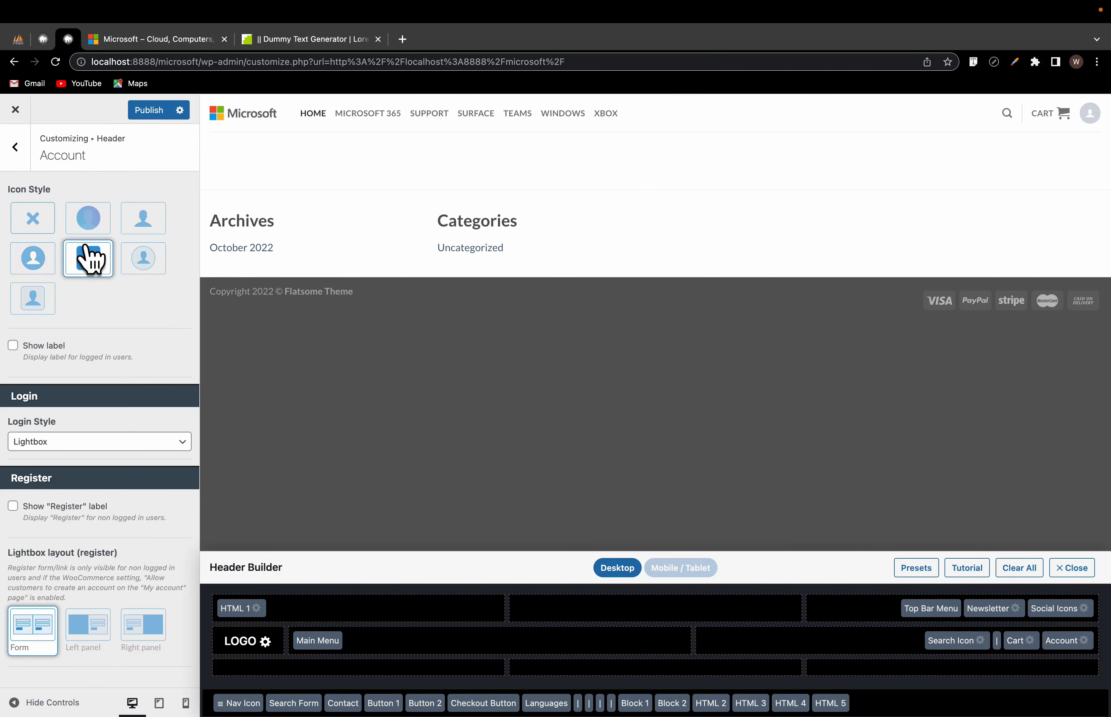
left_click(93, 237)
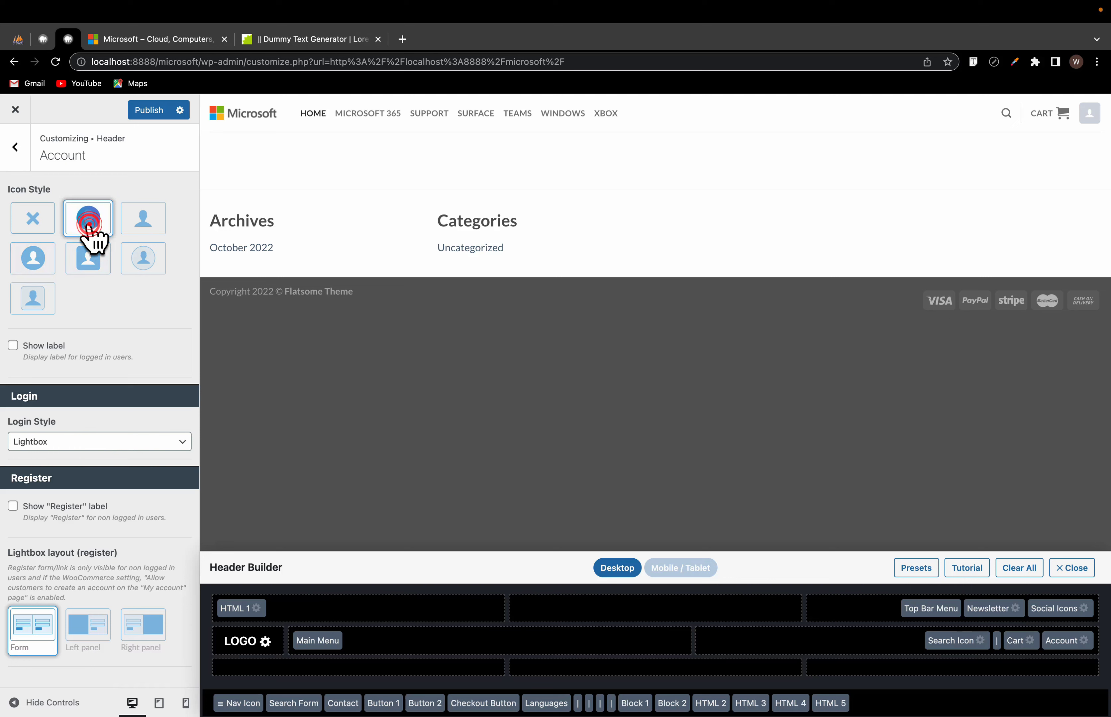
left_click(143, 255)
Step: Compare the account icon with the Microsoft homepage header and publish the Customizer changes
left_click(135, 41)
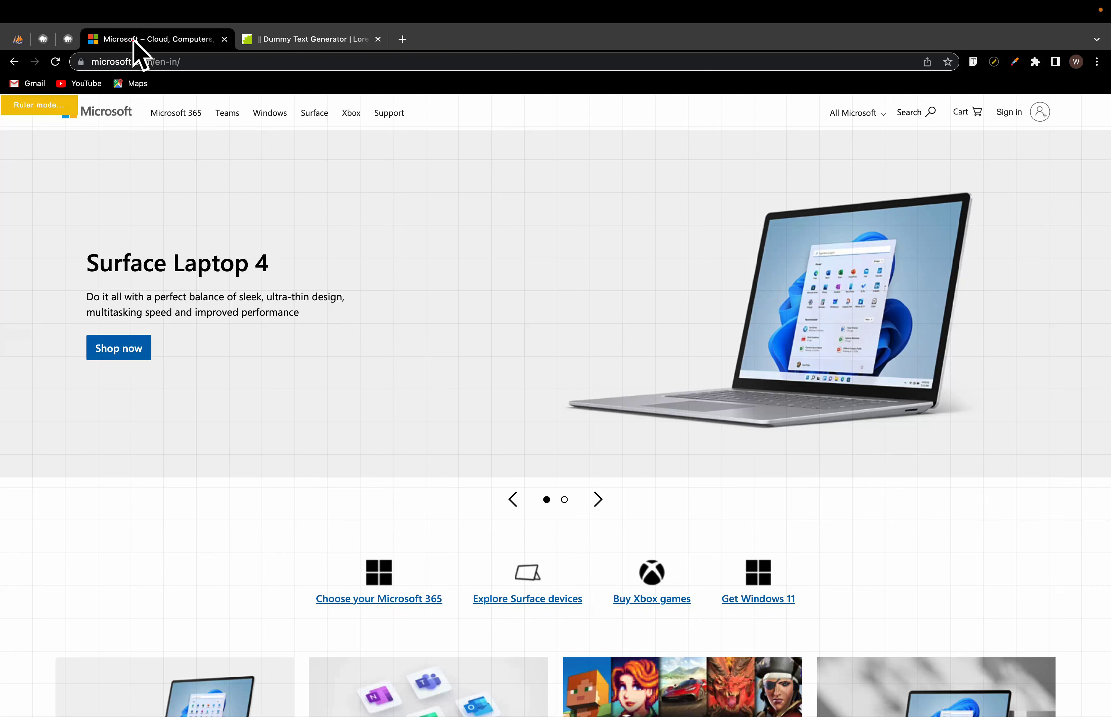
left_click(68, 39)
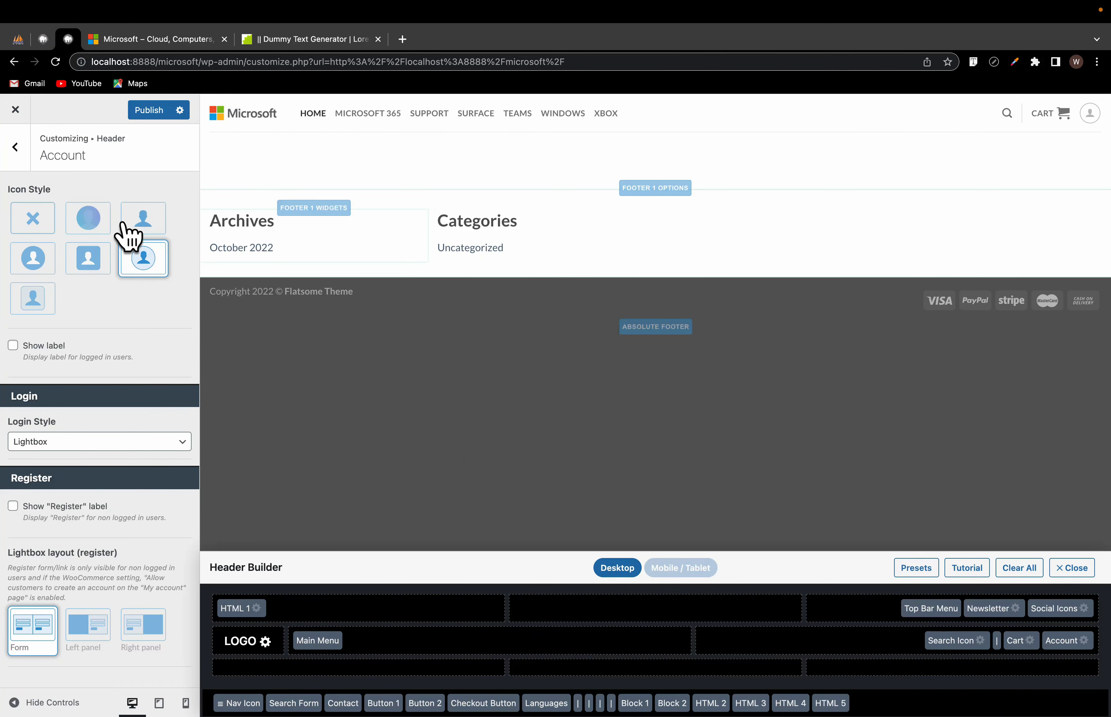
left_click(140, 110)
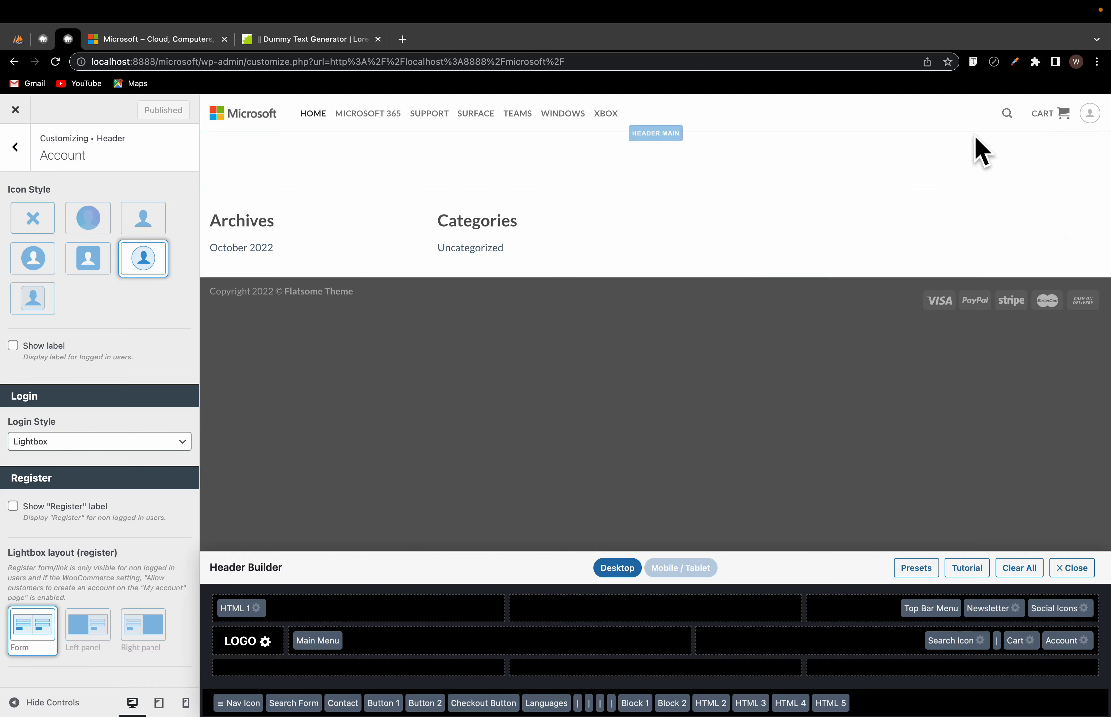
Step: Remove Top Bar Menu, Newsletter, Social Icons, HTML 1 and the divider from the header layout, moving them to the unused elements
left_click(173, 40)
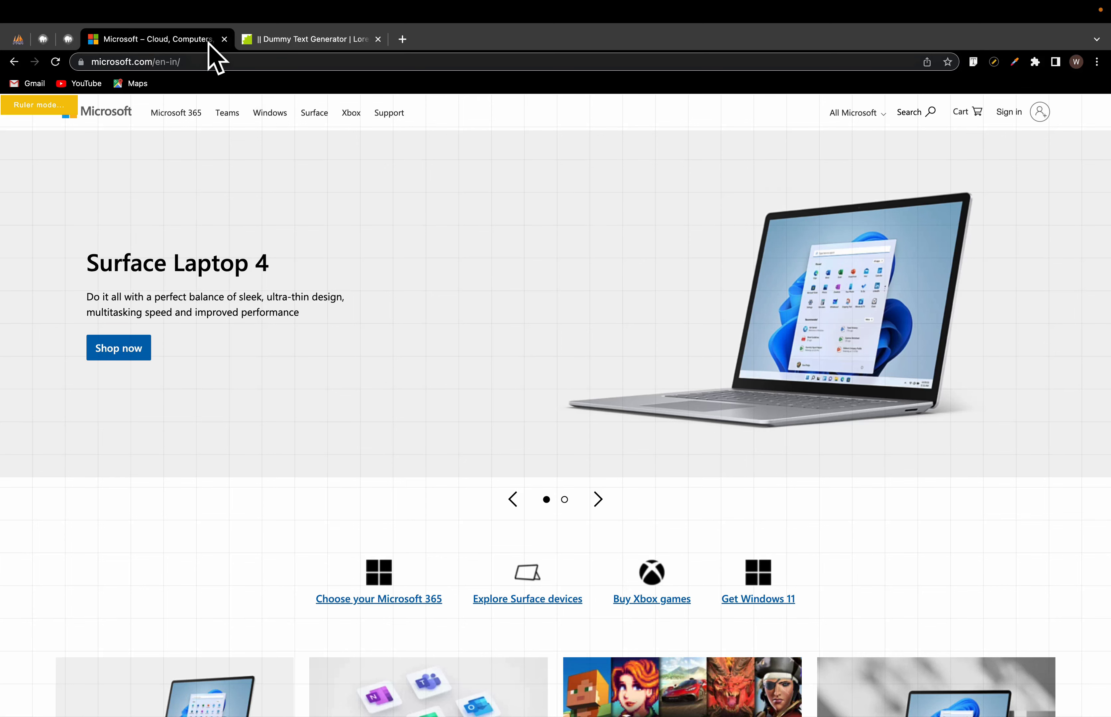
left_click(287, 40)
left_click(70, 40)
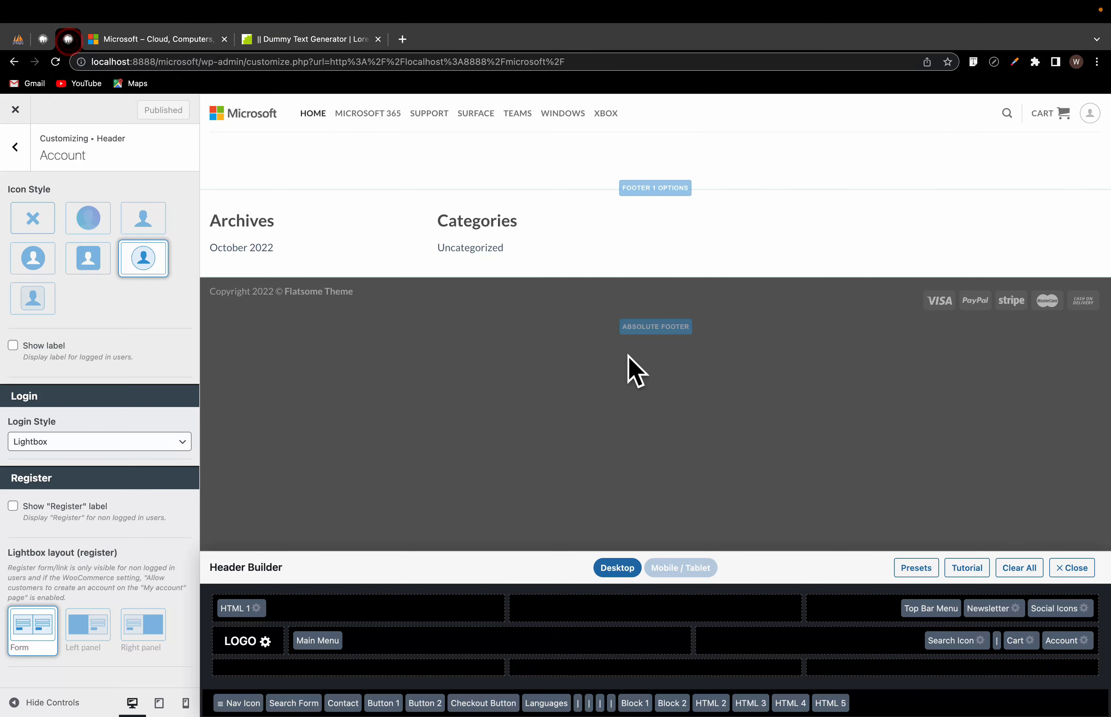
left_click_drag(930, 613, 973, 651)
left_click_drag(997, 610, 1016, 709)
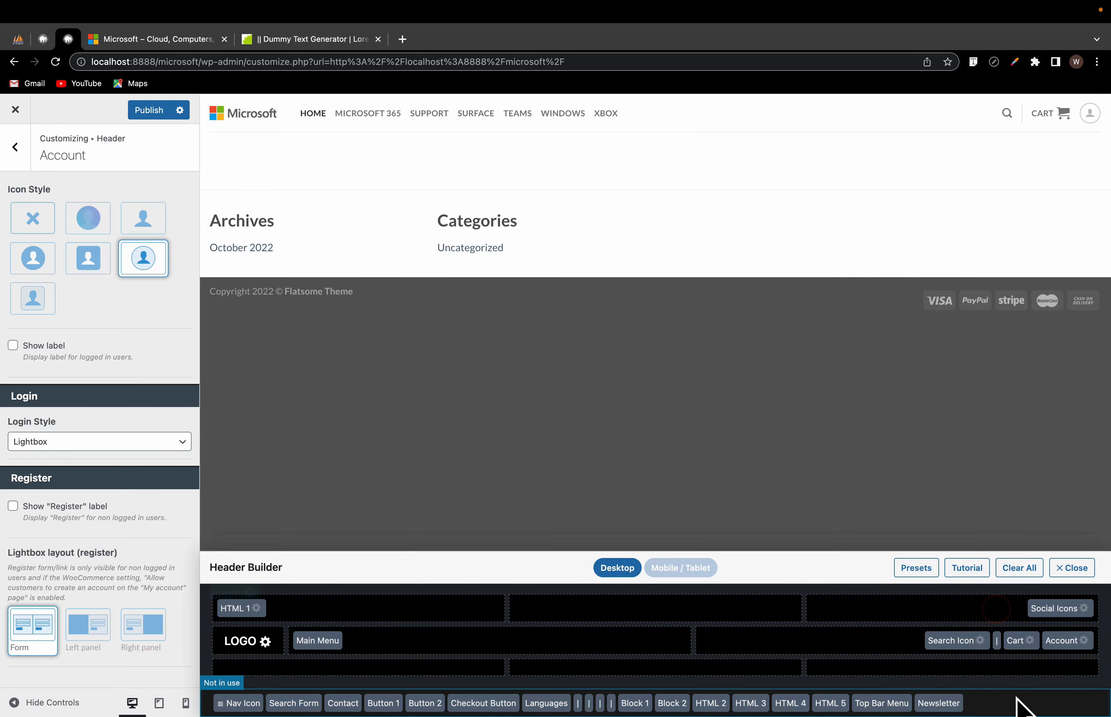
left_click_drag(1059, 609, 1003, 709)
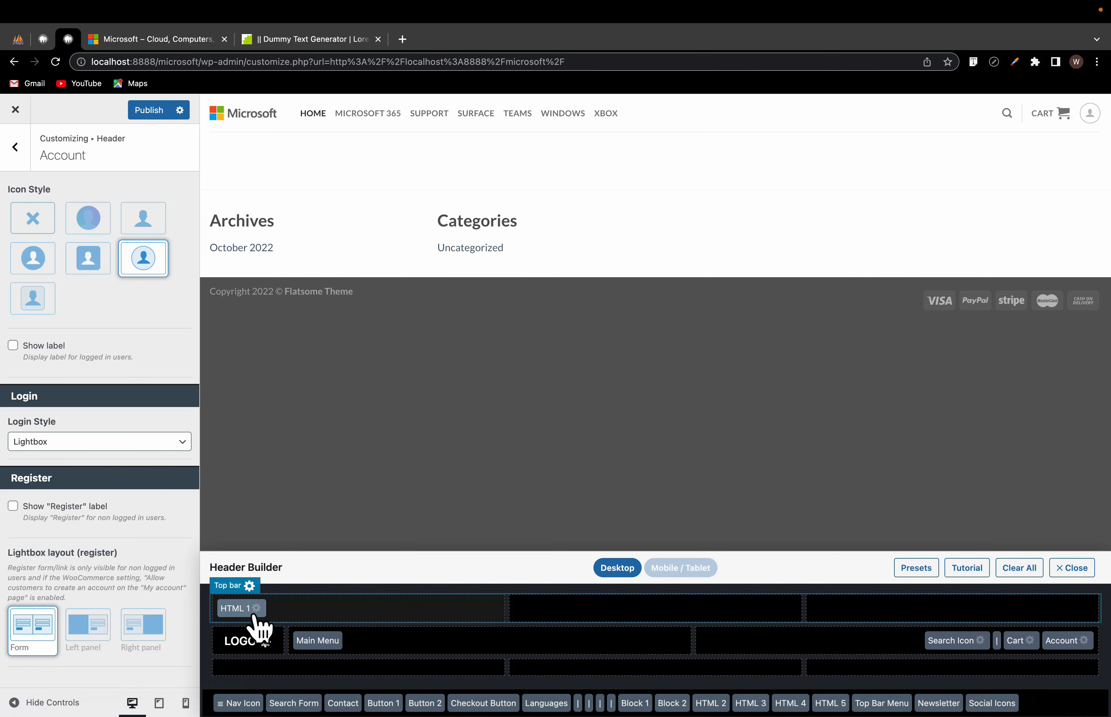
left_click_drag(250, 609, 750, 704)
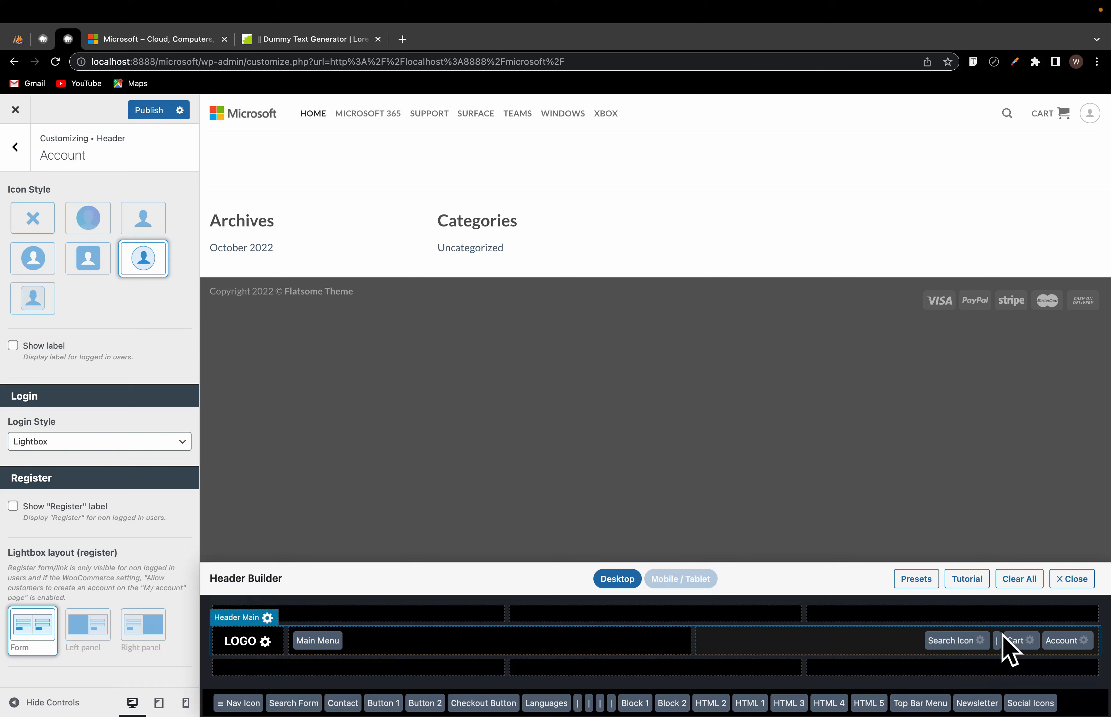
left_click_drag(1001, 638, 1005, 704)
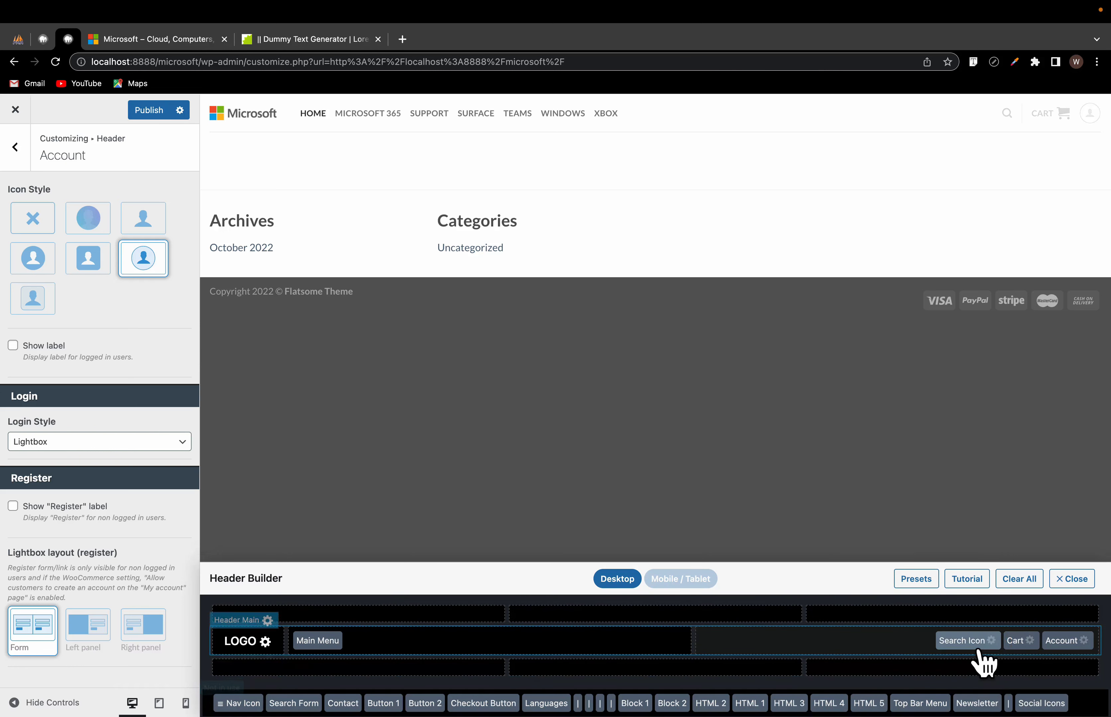
Step: Place the Top Bar Menu element before the Search Icon in the main header row and publish the changes
left_click(994, 640)
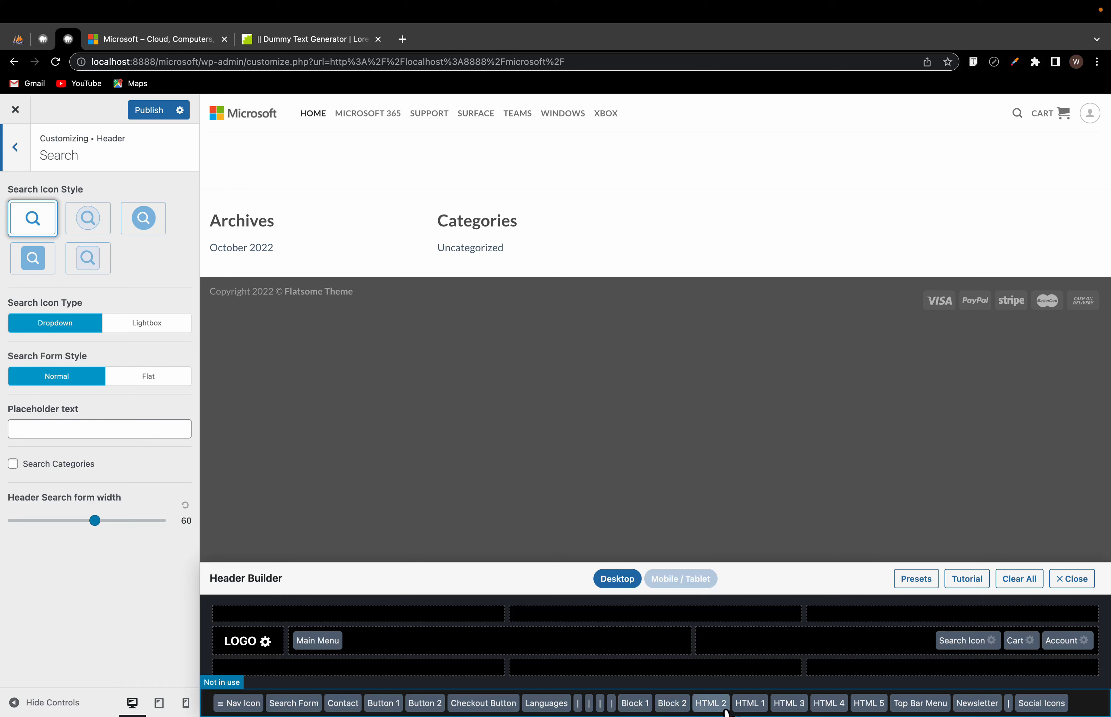
left_click_drag(926, 704, 884, 644)
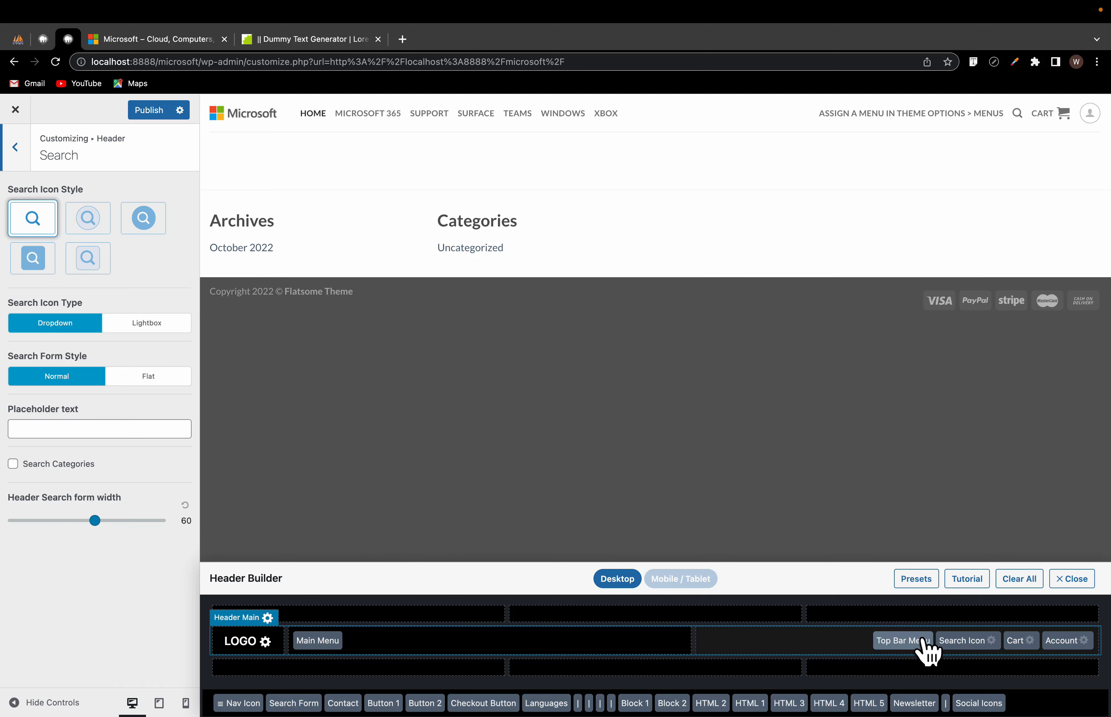
left_click(148, 111)
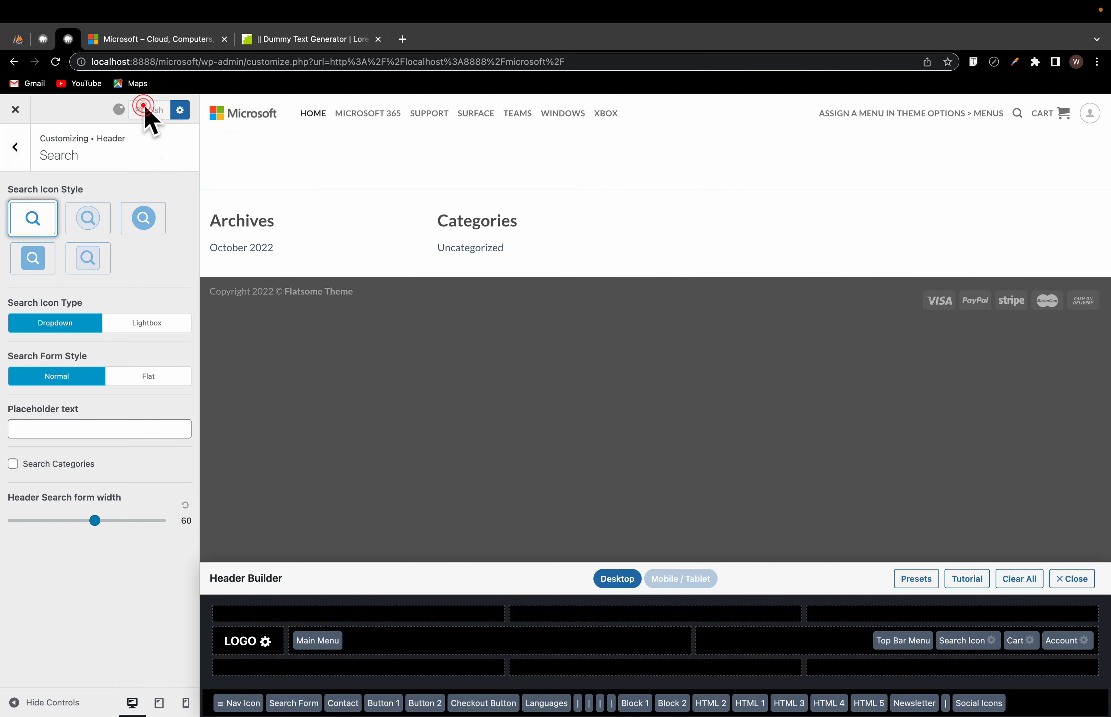
Step: Close the Customizer and start a new menu from the WordPress Menus page
left_click(15, 110)
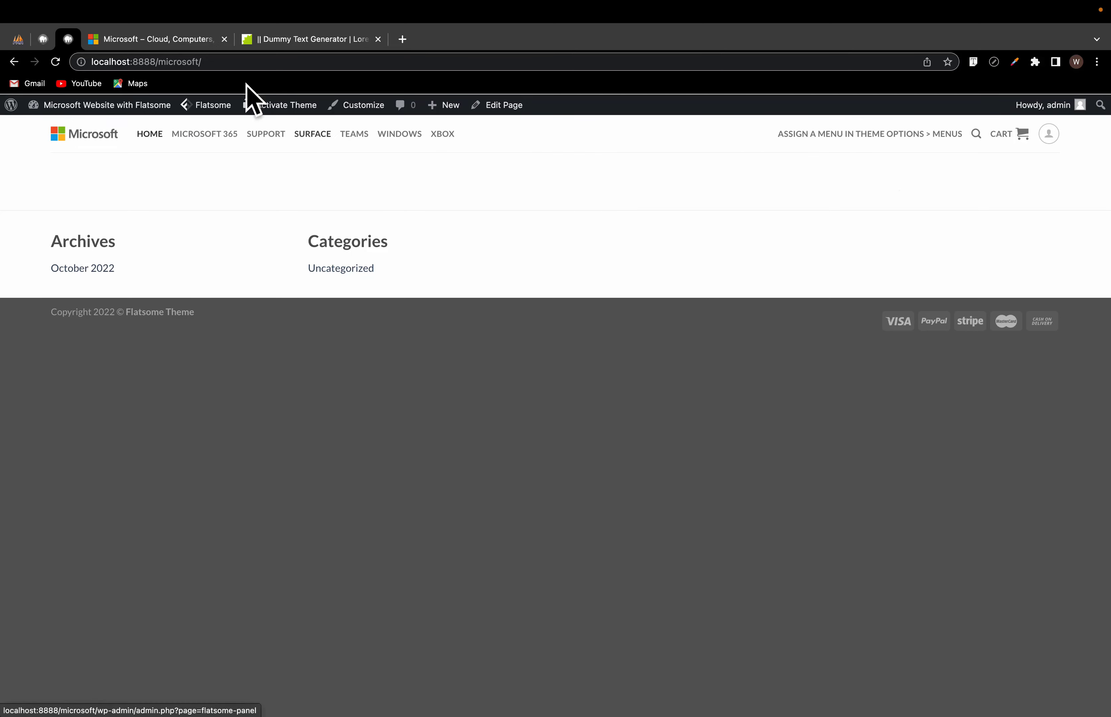
left_click(187, 42)
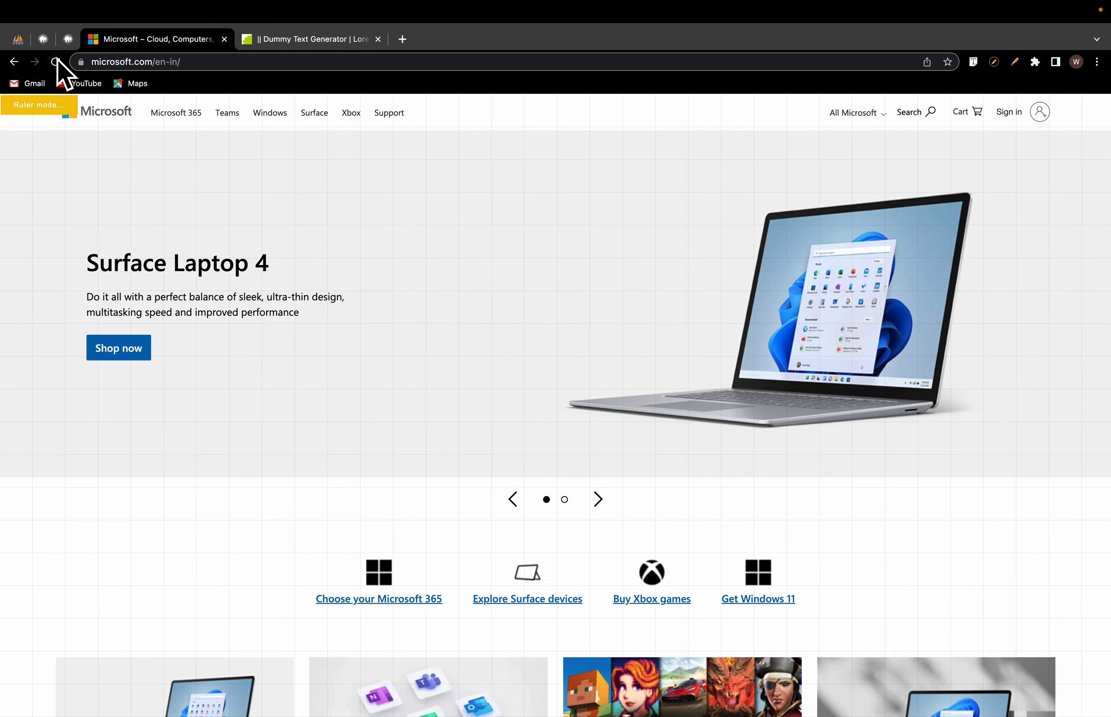
left_click(68, 39)
mouse_move(81, 107)
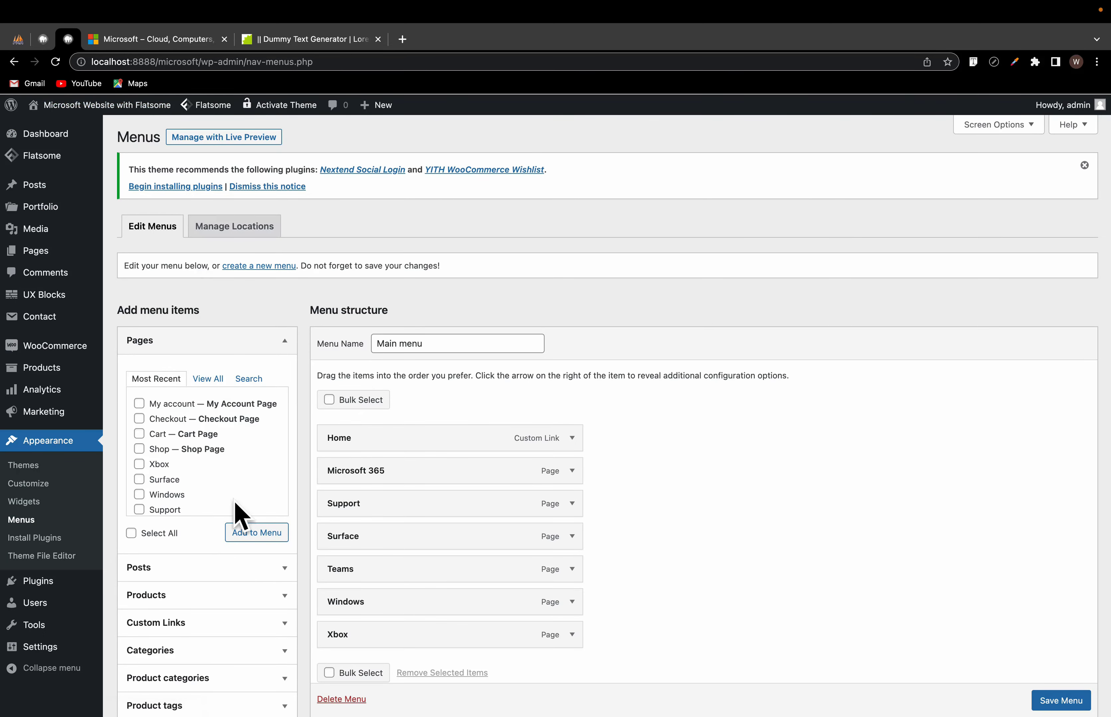
scroll(241, 513, "down", 2)
scroll(262, 576, "down", 5)
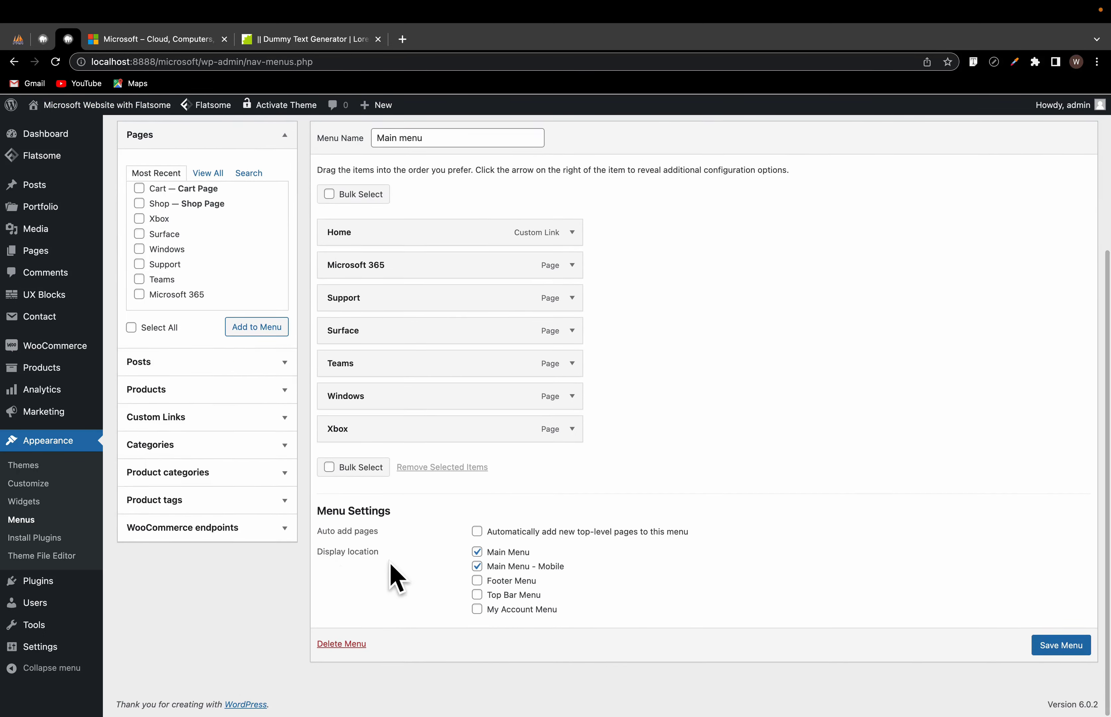
scroll(387, 541, "up", 5)
left_click(262, 267)
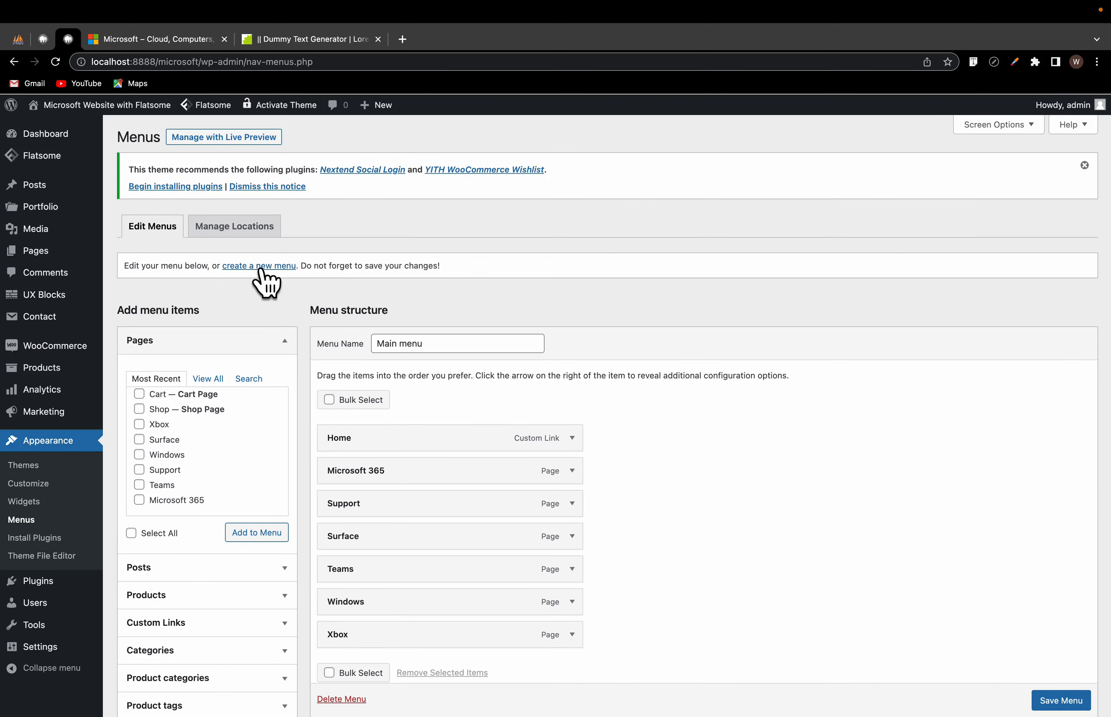
left_click(416, 348)
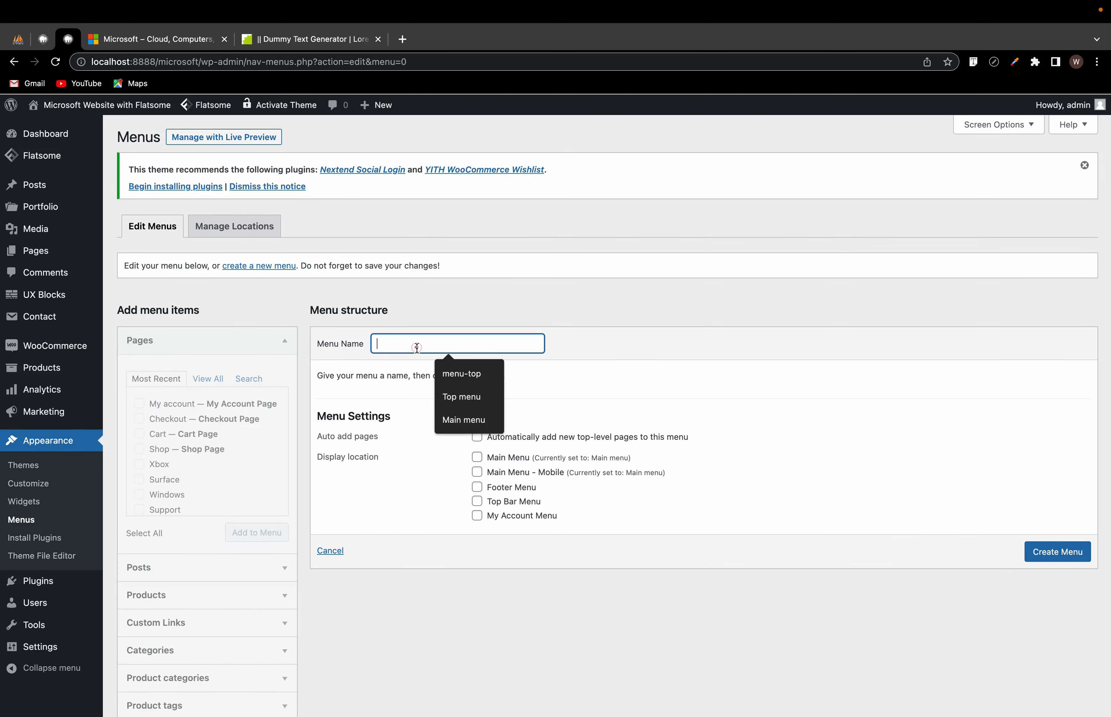
type("T")
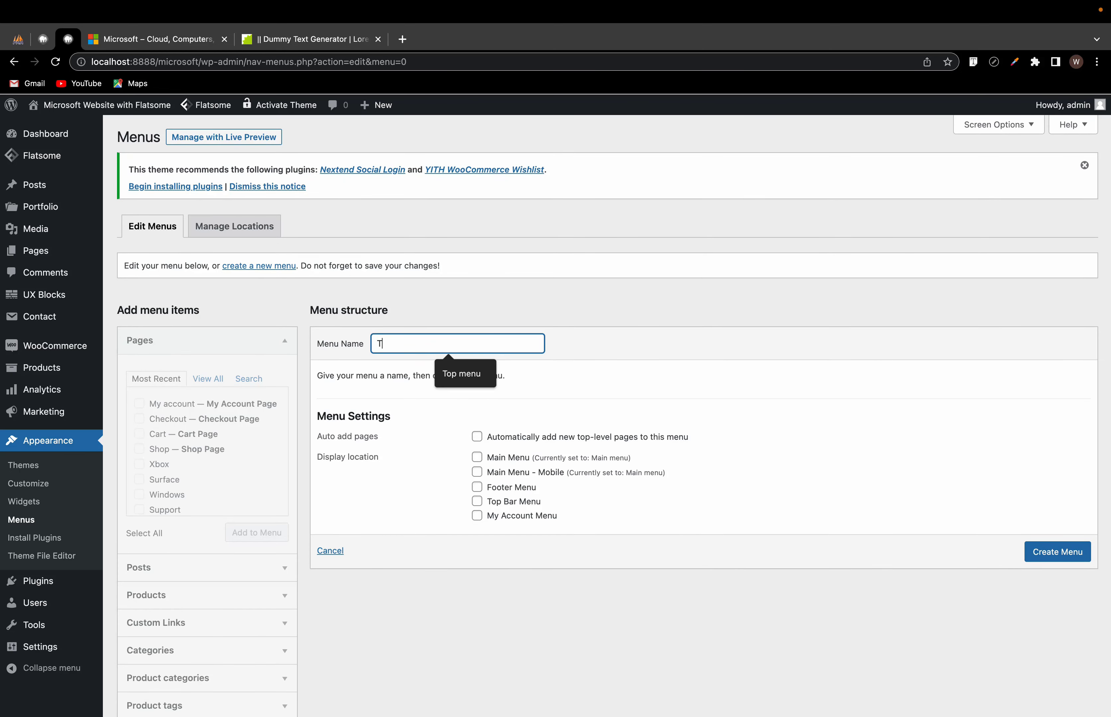
type("op-me")
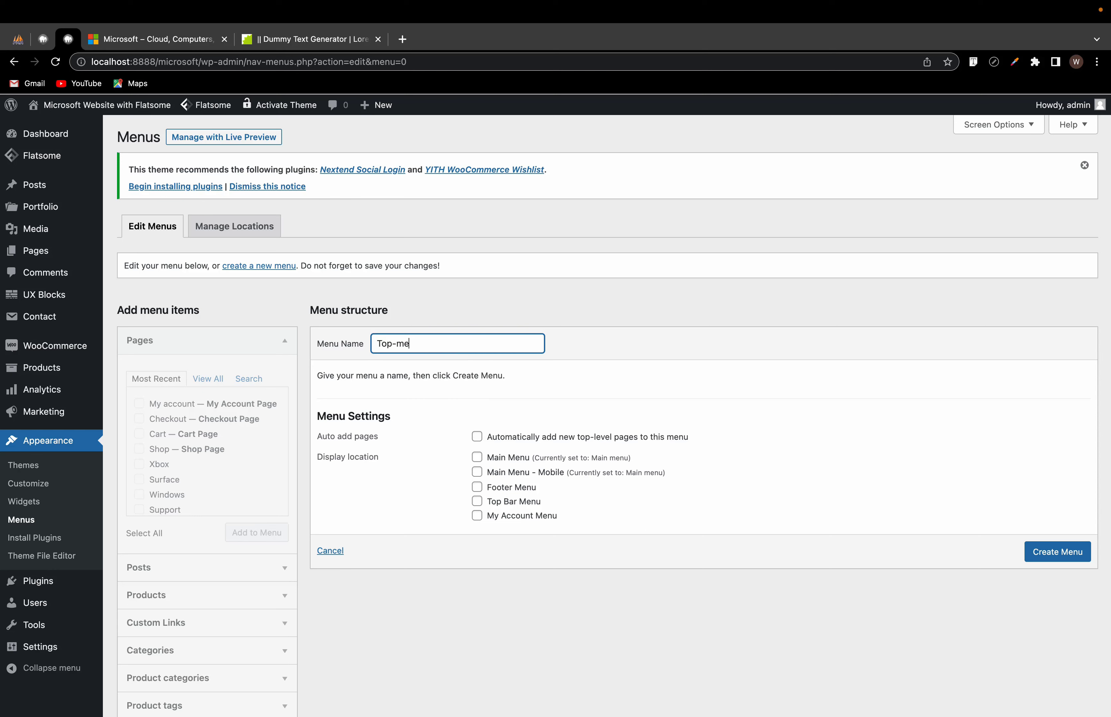
key("BackSpace")
key("BackSpace")
key("BackSpace")
key("BackSpace")
Step: Name the new menu "All microsoft", assign it to the Top Bar Menu location and create it
type("A")
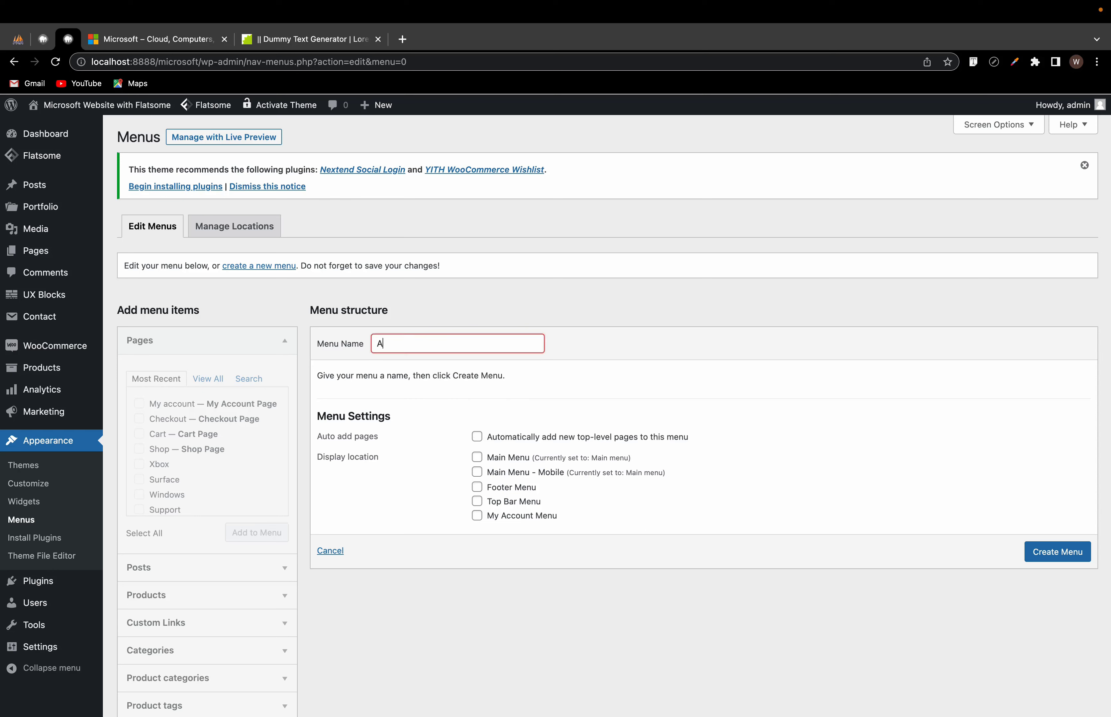
type("ll microsoft")
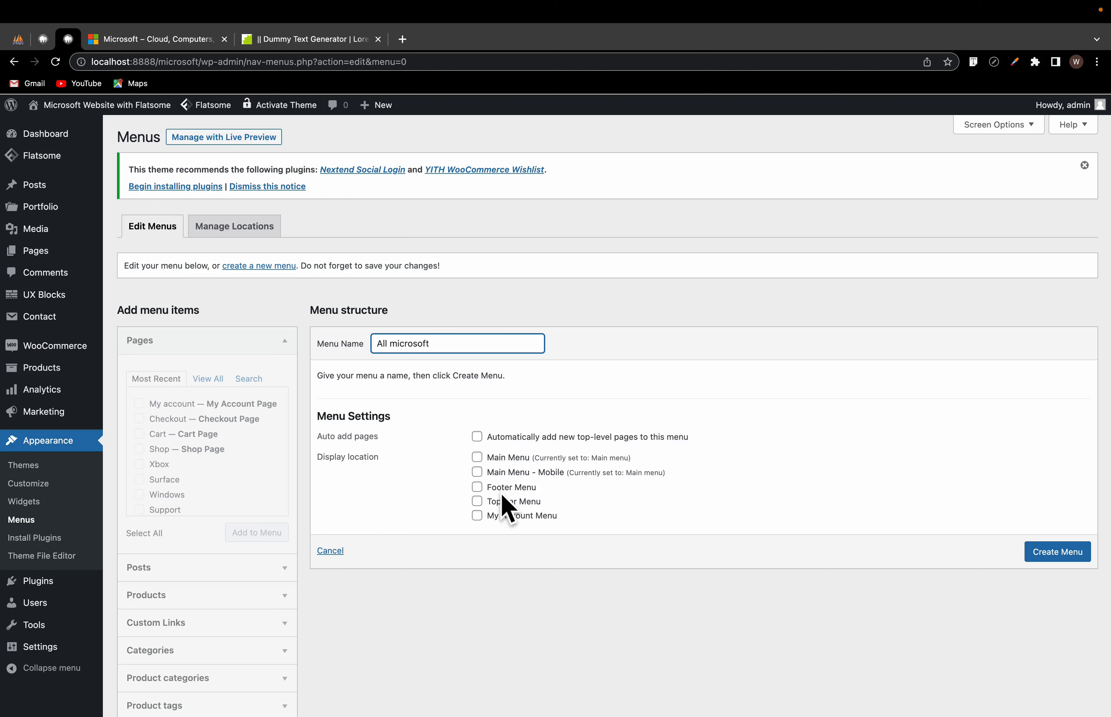
left_click(477, 458)
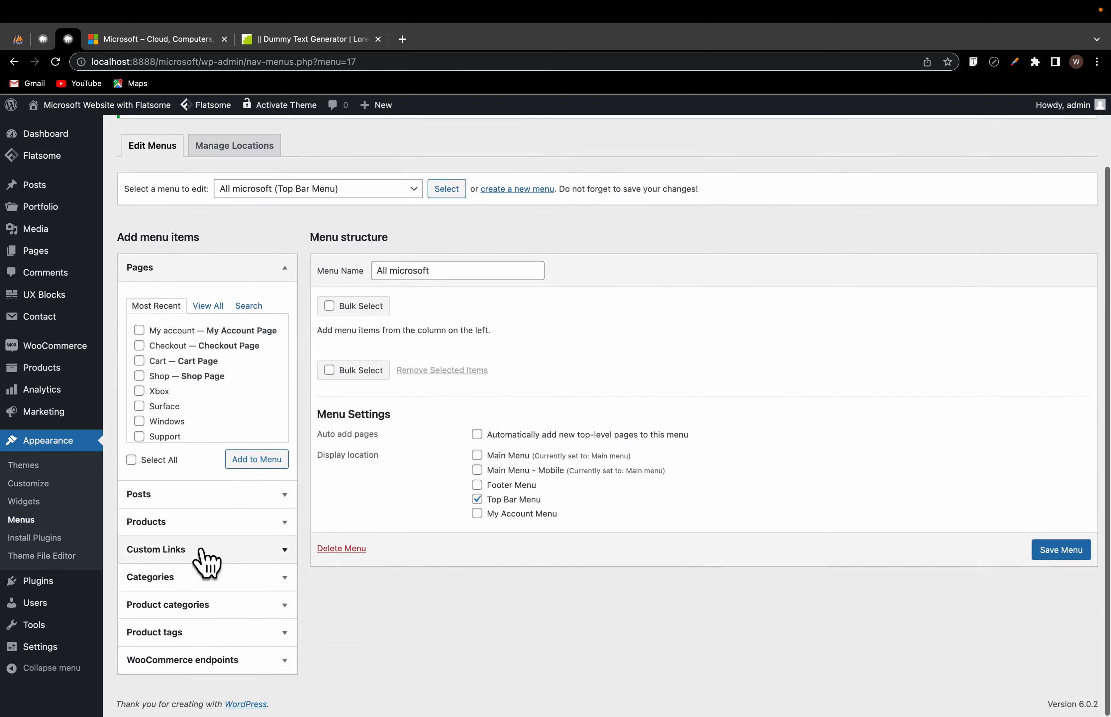
Step: Add a custom link "All Microsoft" with URL # to the menu and save the menu
left_click(205, 551)
left_click(220, 473)
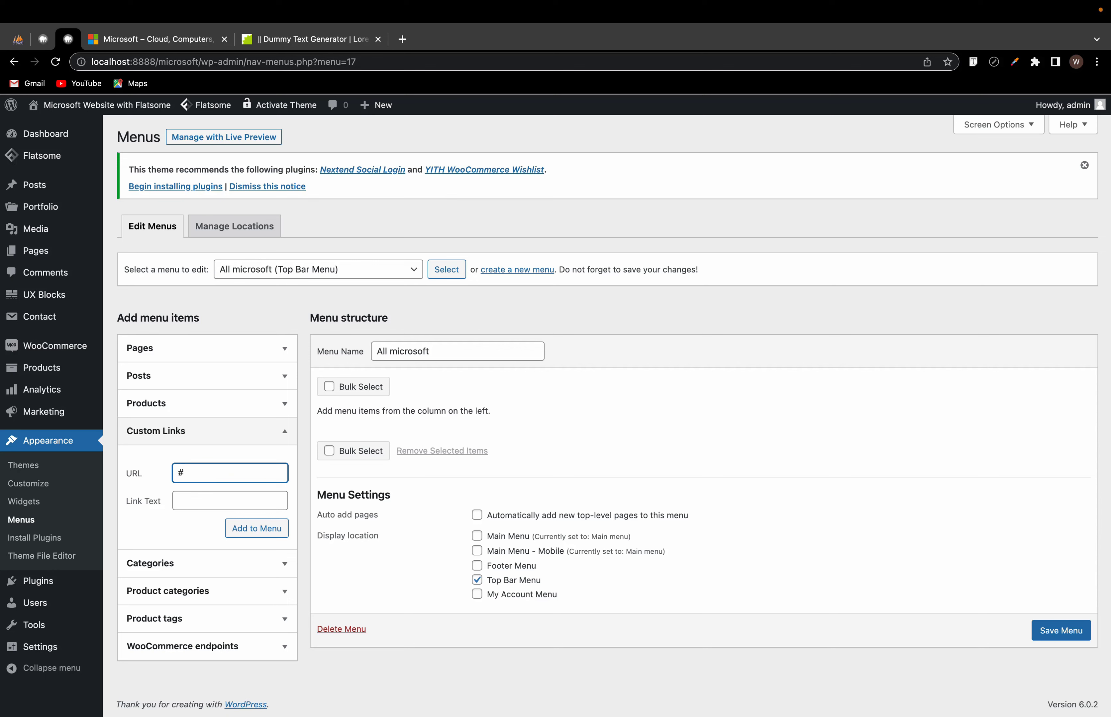
left_click(209, 501)
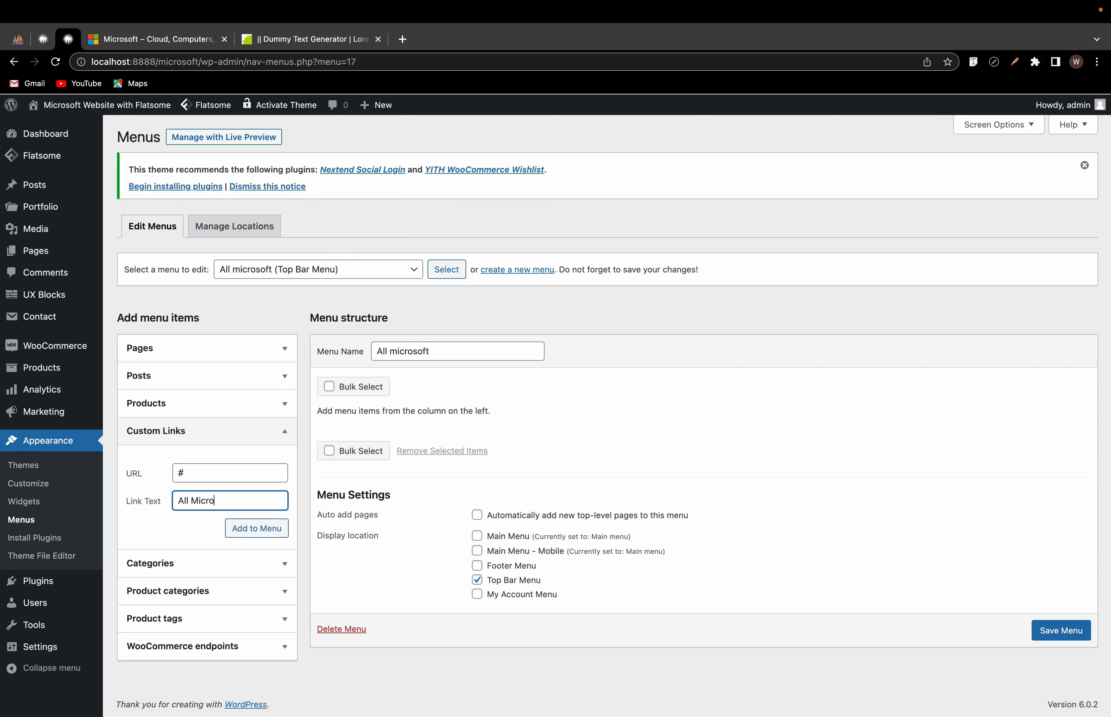
left_click(257, 530)
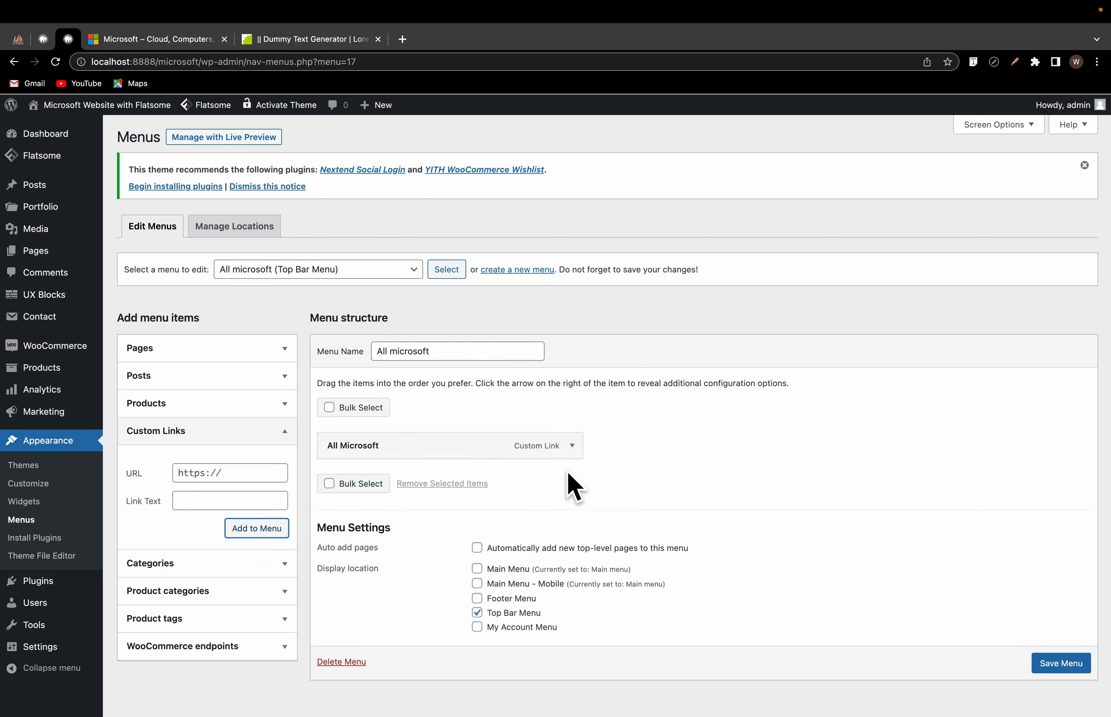
left_click(1057, 662)
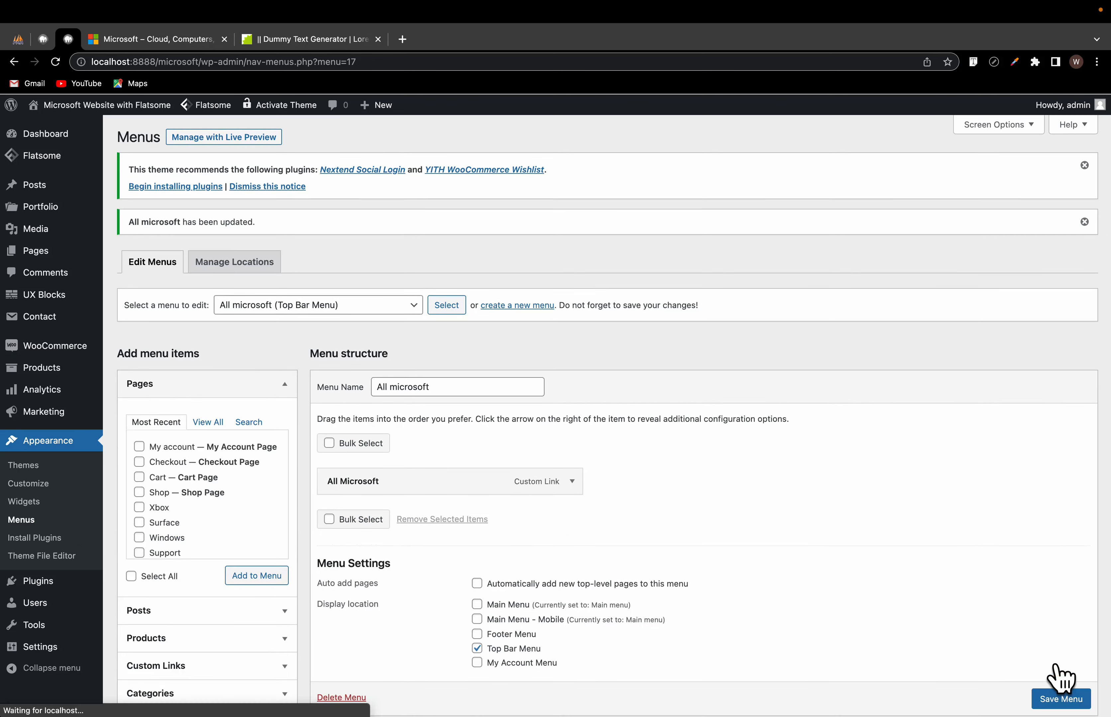
Step: View the local site's header and compare its menu items with the Microsoft homepage header
mouse_move(50, 109)
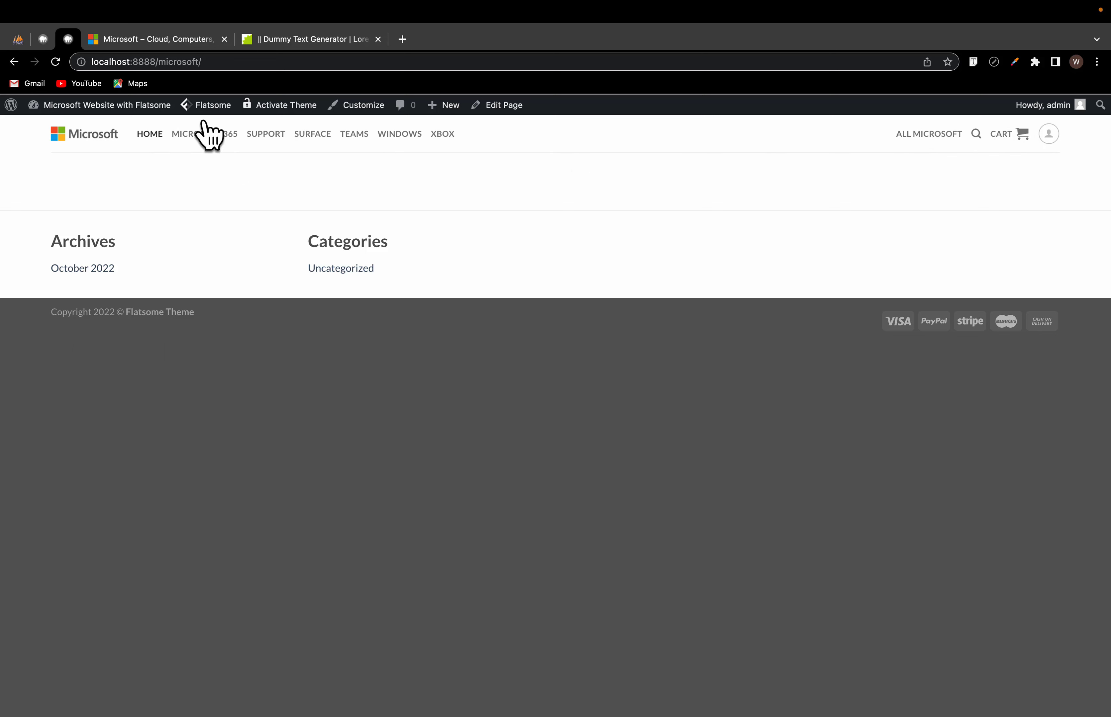
left_click(166, 39)
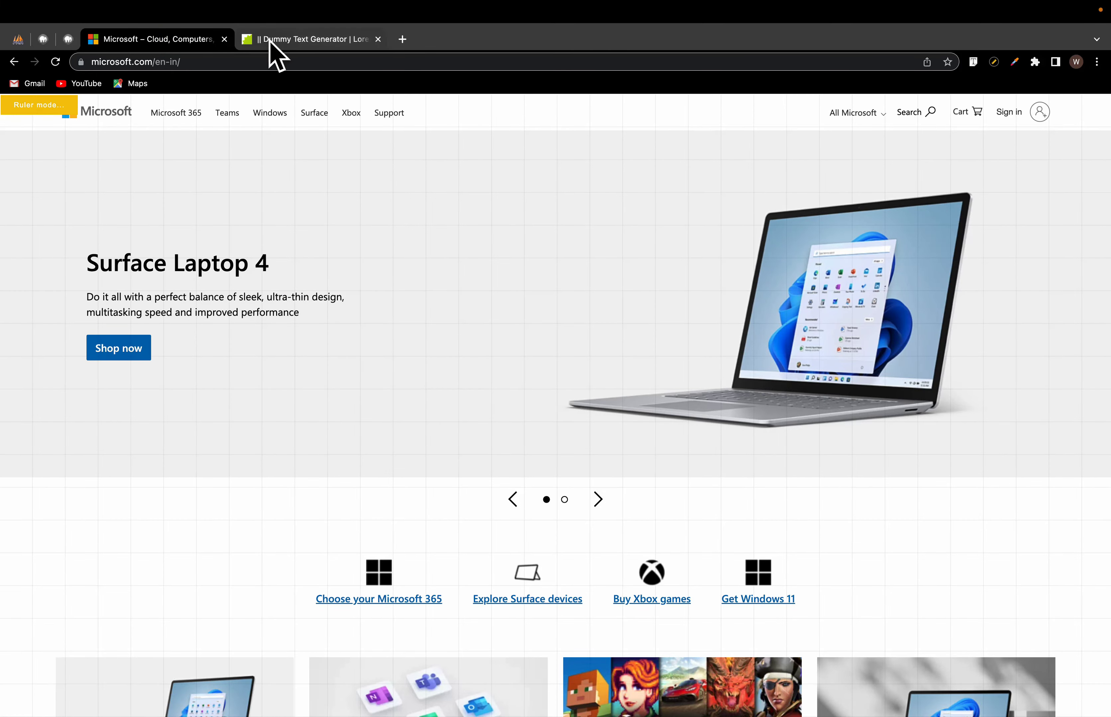
left_click(68, 39)
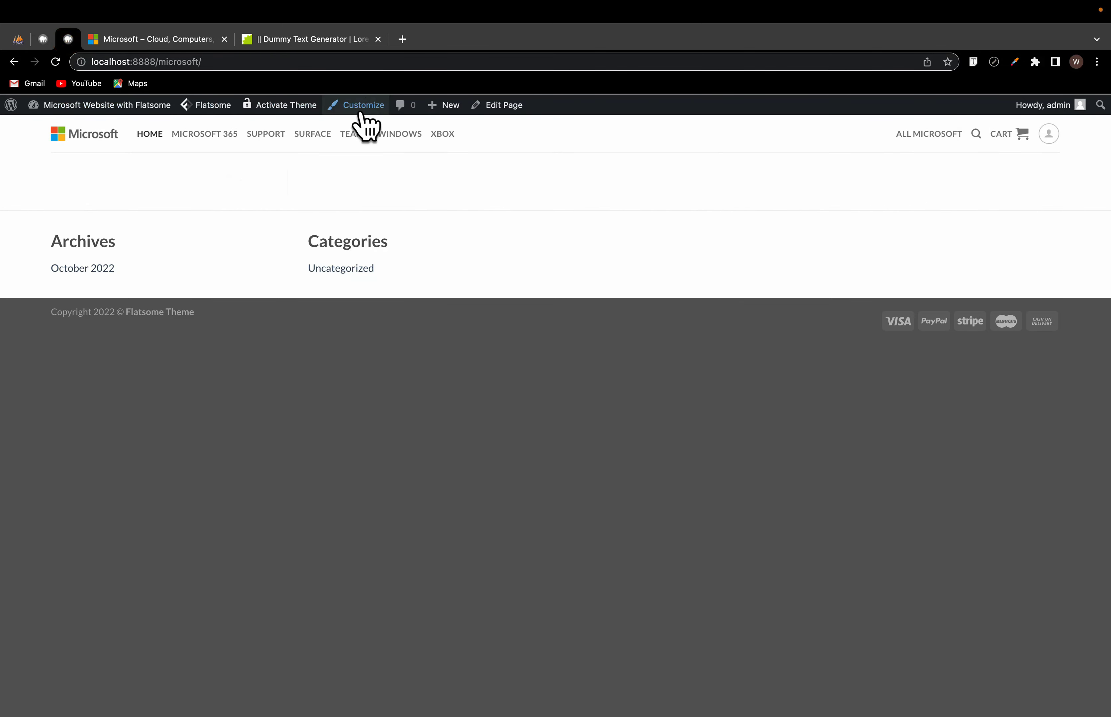
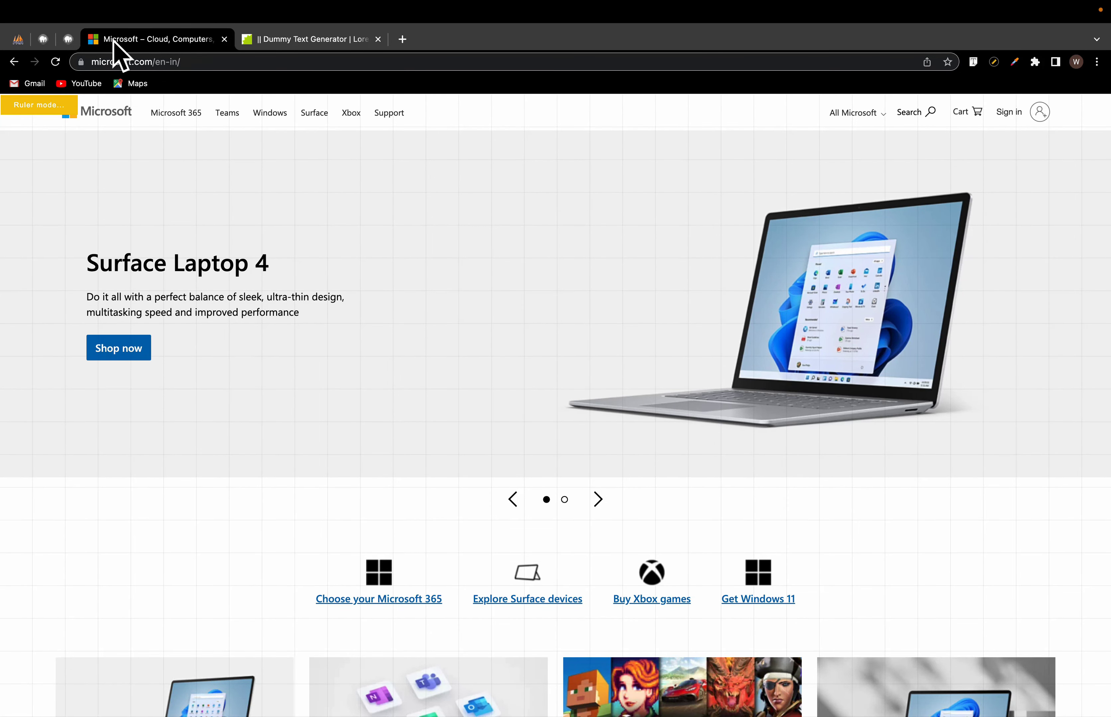
left_click(68, 40)
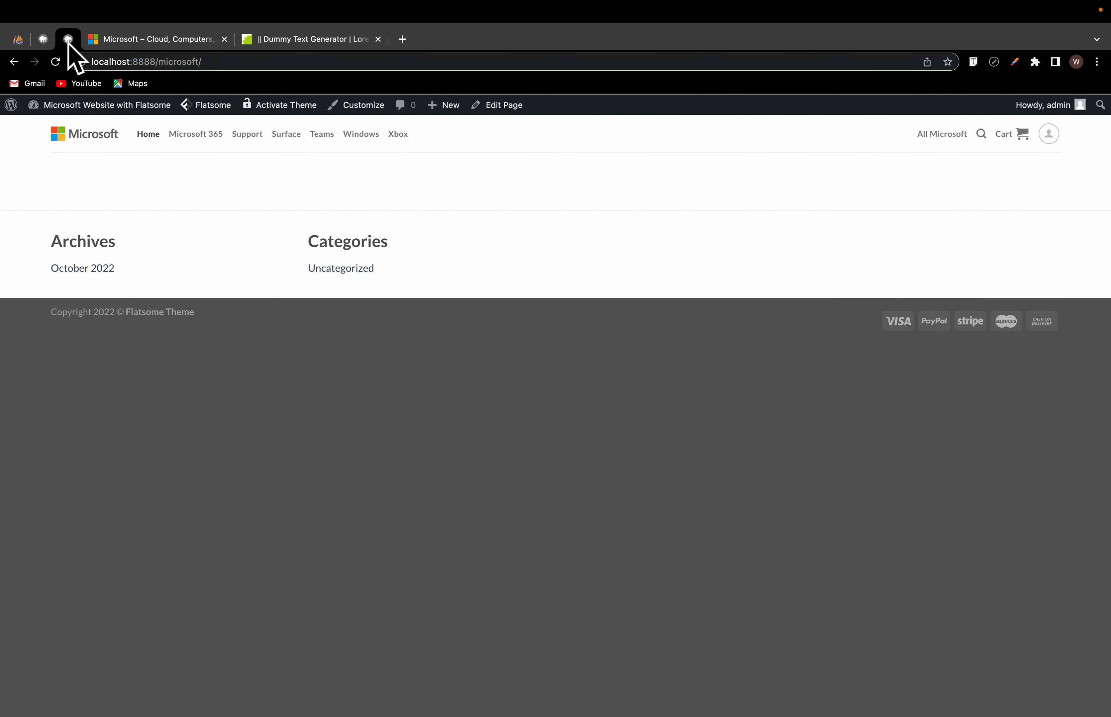
left_click(127, 41)
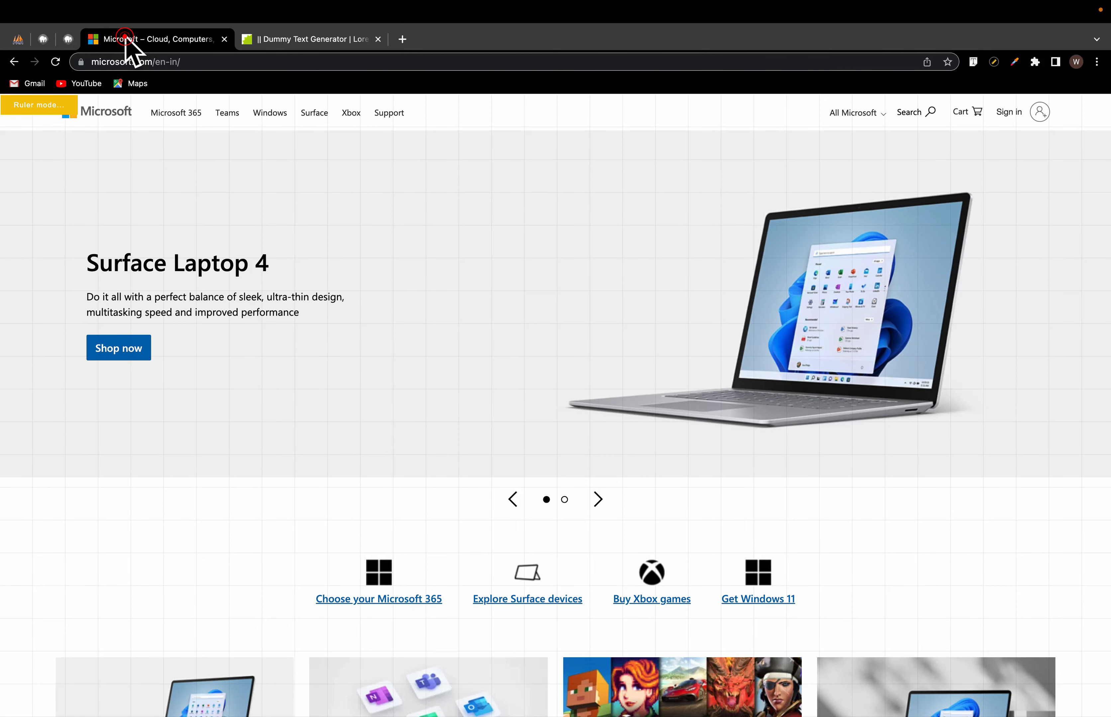
left_click(67, 41)
Step: Add the Xbox, Surface, Windows, Support, Teams and Microsoft 365 pages to the All microsoft menu on the Menus page
mouse_move(89, 112)
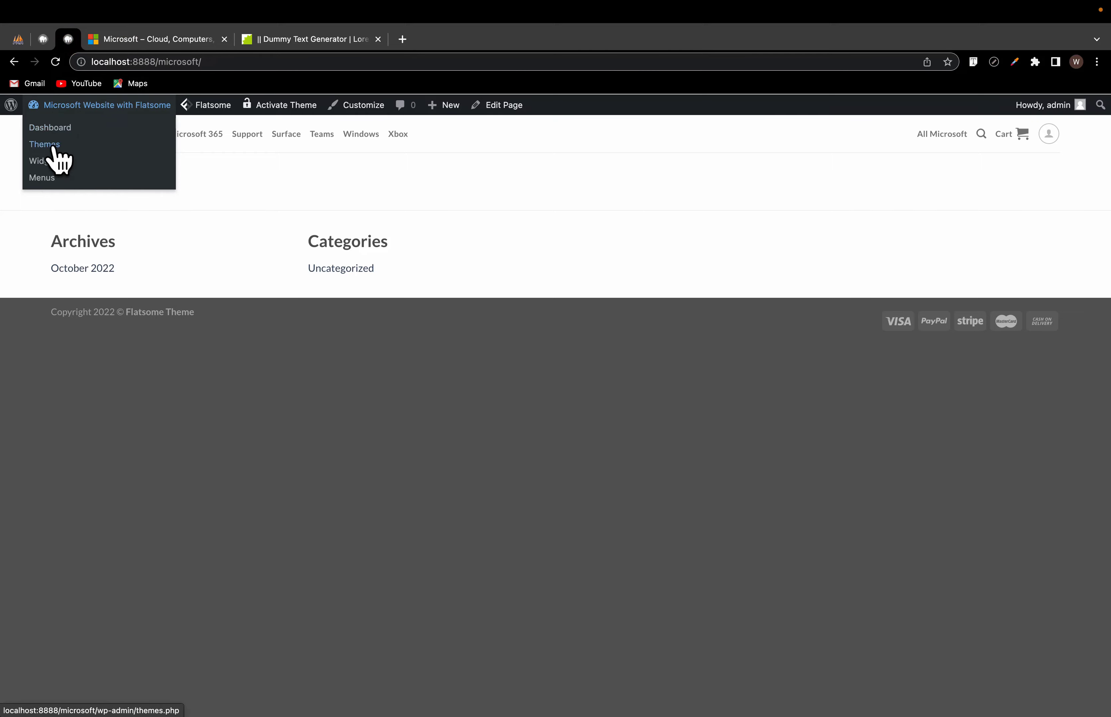
left_click(52, 177)
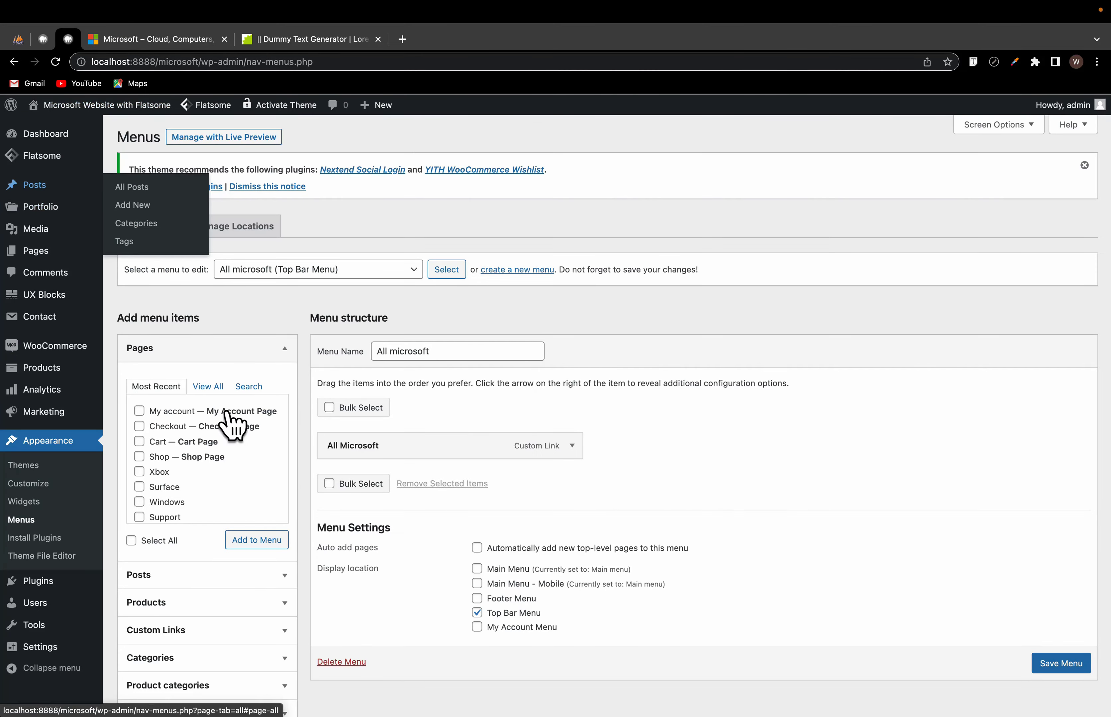
scroll(387, 564, "down", 2)
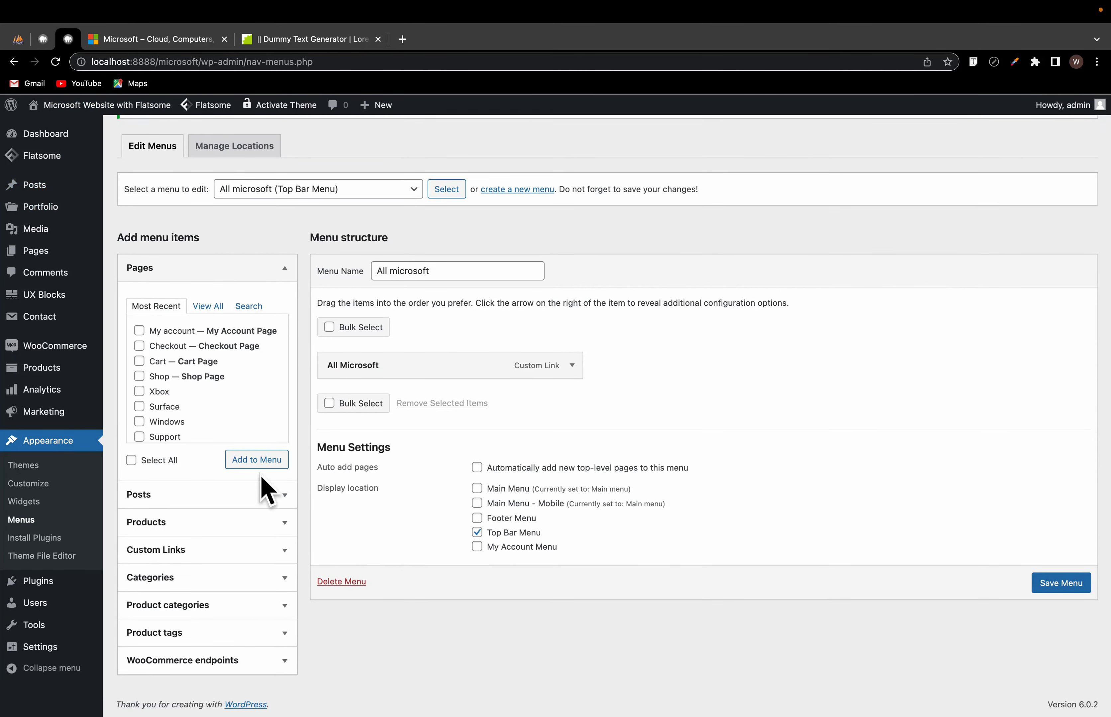
scroll(212, 420, "down", 2)
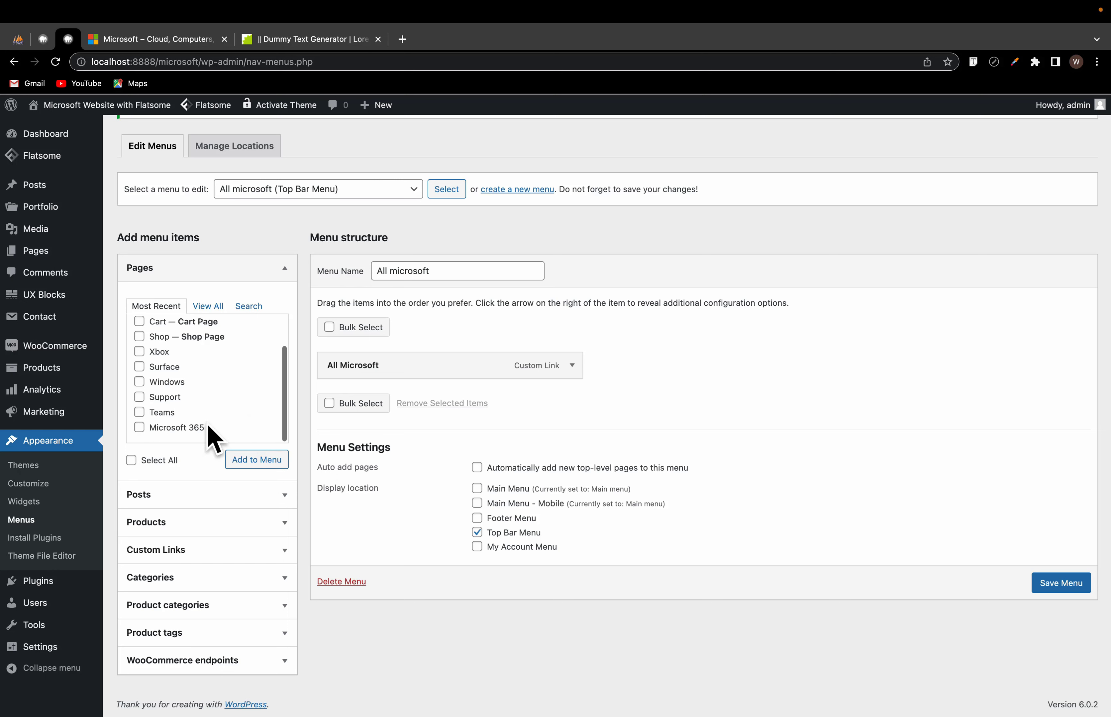
left_click(139, 351)
left_click(139, 367)
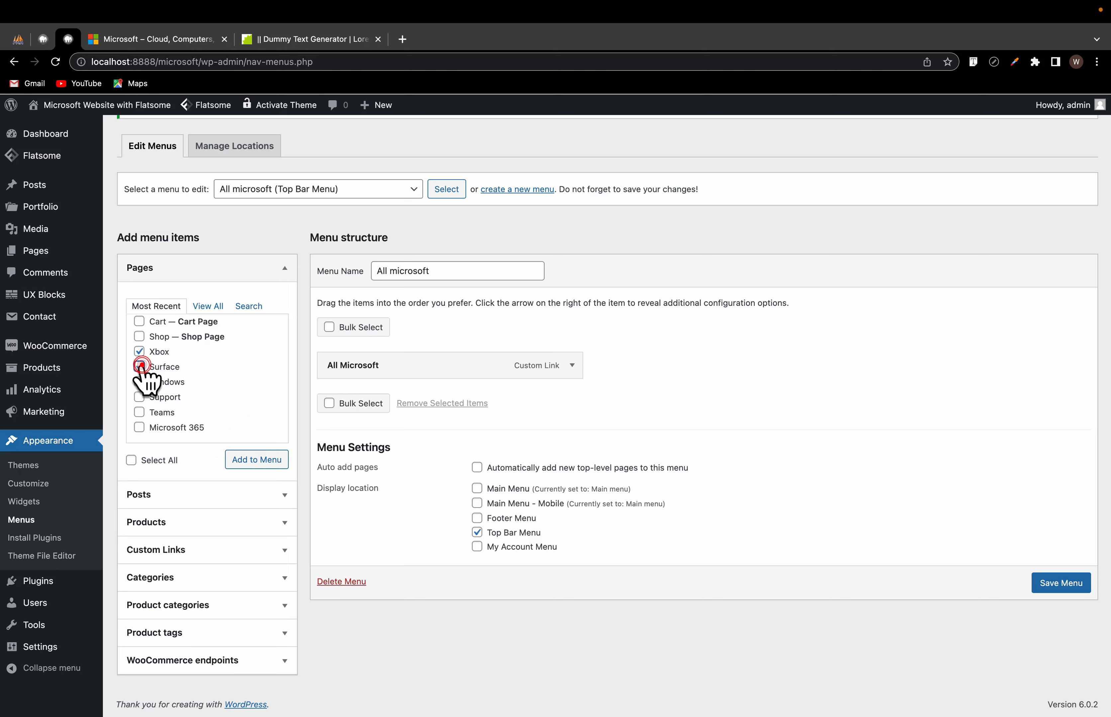
left_click(140, 382)
left_click(139, 396)
left_click(139, 412)
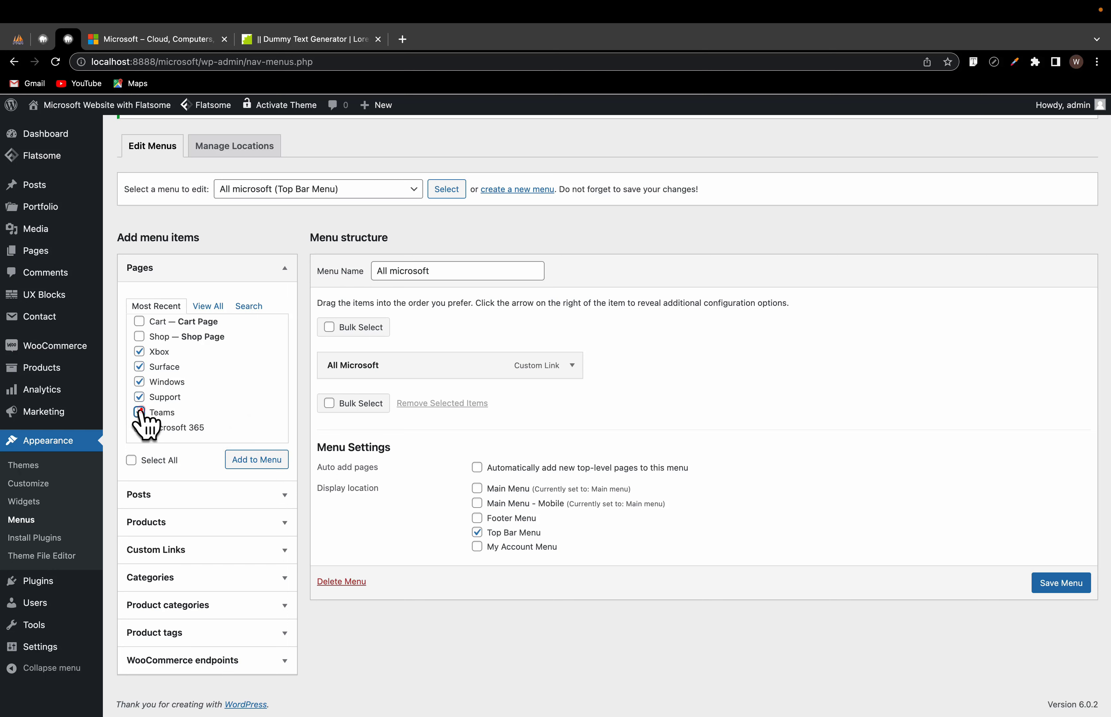
left_click(139, 427)
left_click(258, 457)
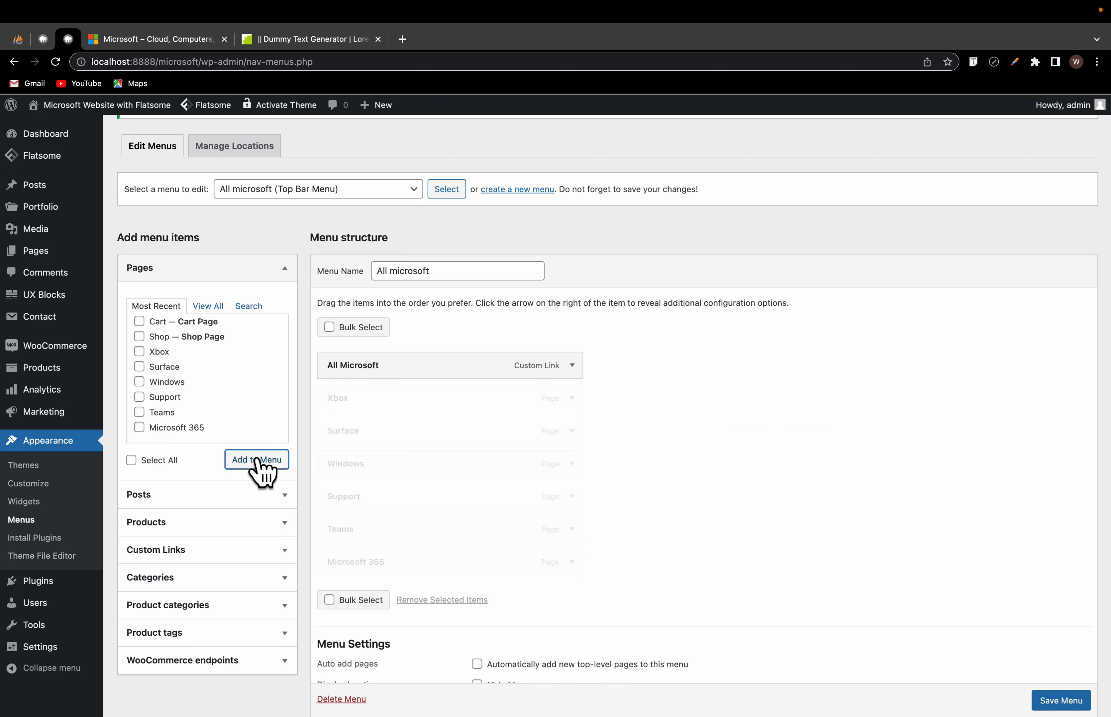
Step: Nest the six added pages as sub items under All Microsoft and save the menu
left_click_drag(350, 400, 575, 562)
scroll(575, 563, "down", 3)
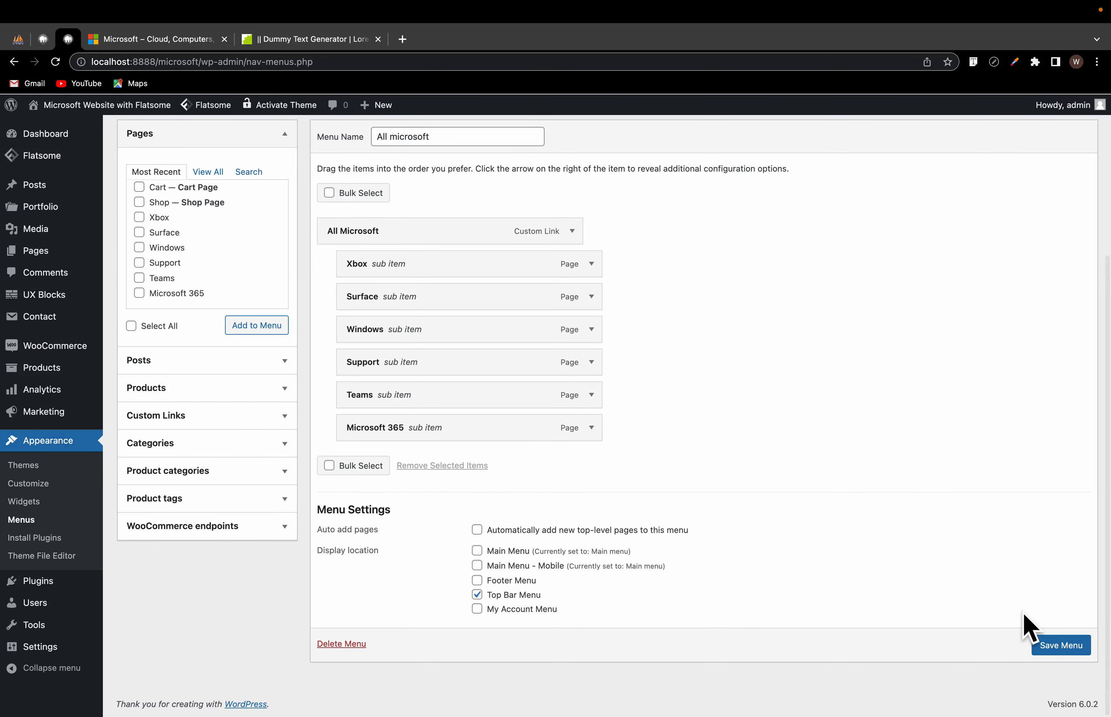
left_click(1050, 644)
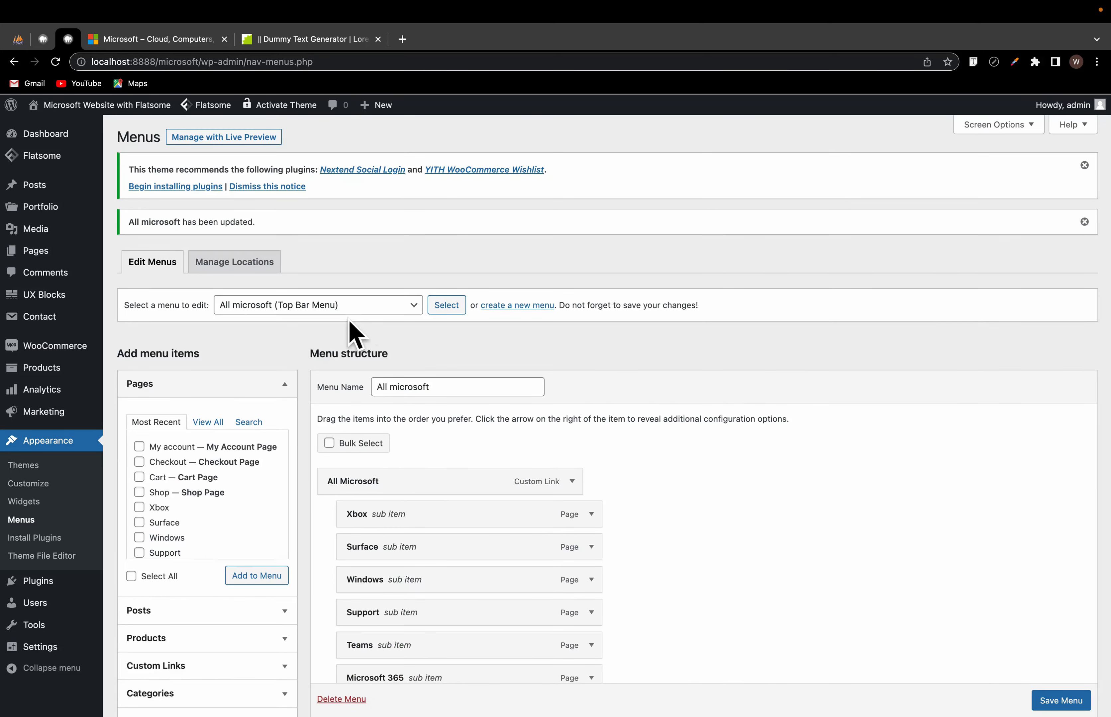
Step: Check the All Microsoft dropdown on the local site, and examine the Microsoft homepage's header and content sections for comparison
mouse_move(47, 107)
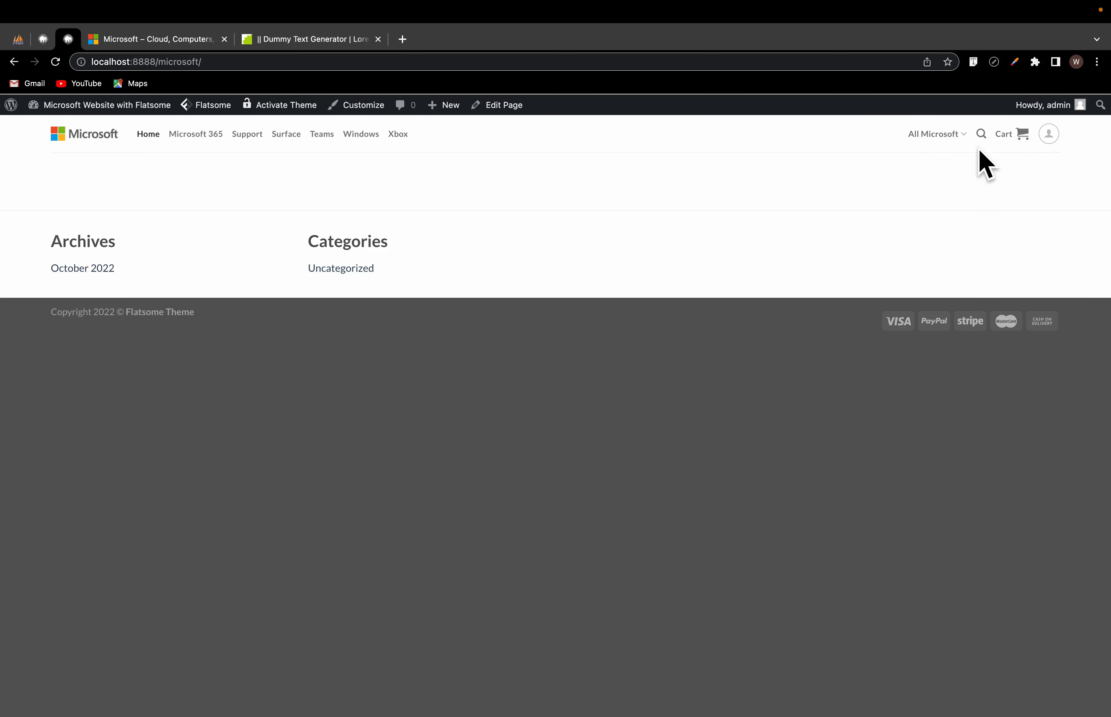
mouse_move(1003, 140)
left_click(145, 39)
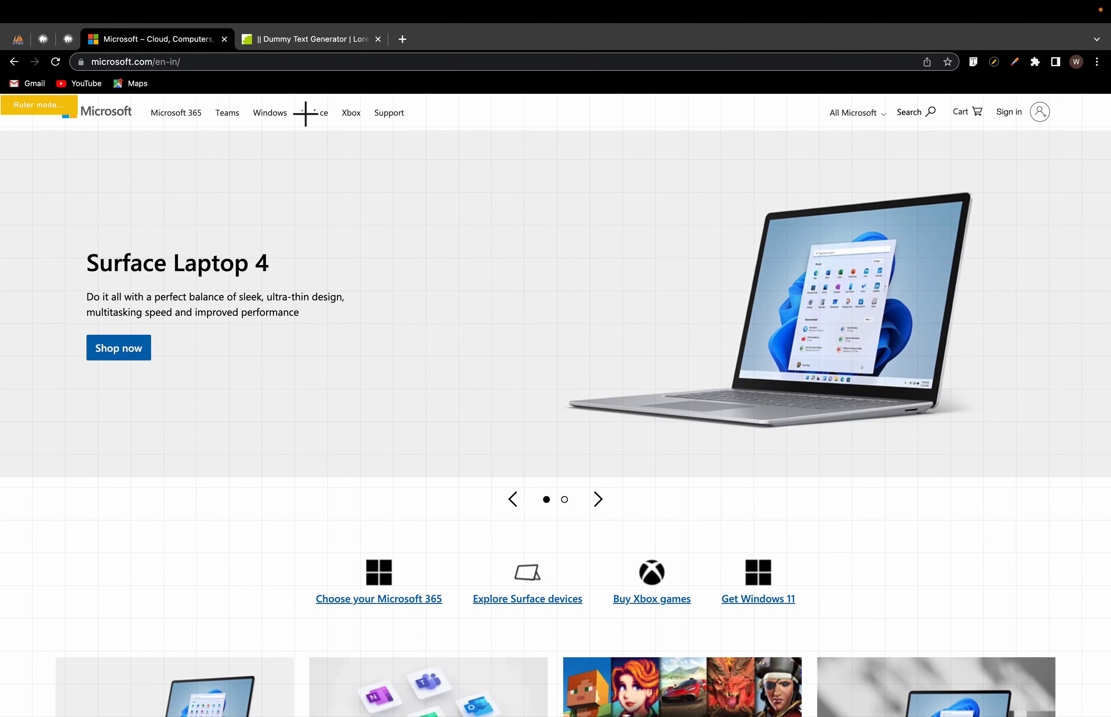
scroll(491, 434, "down", 15)
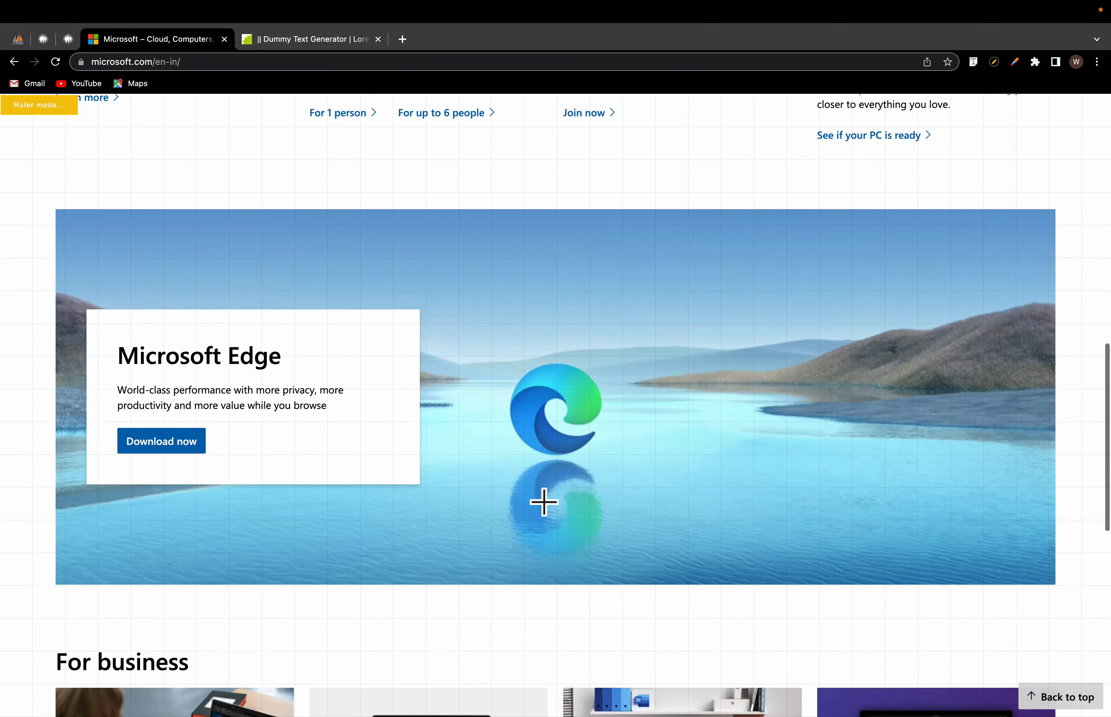
scroll(543, 503, "up", 7)
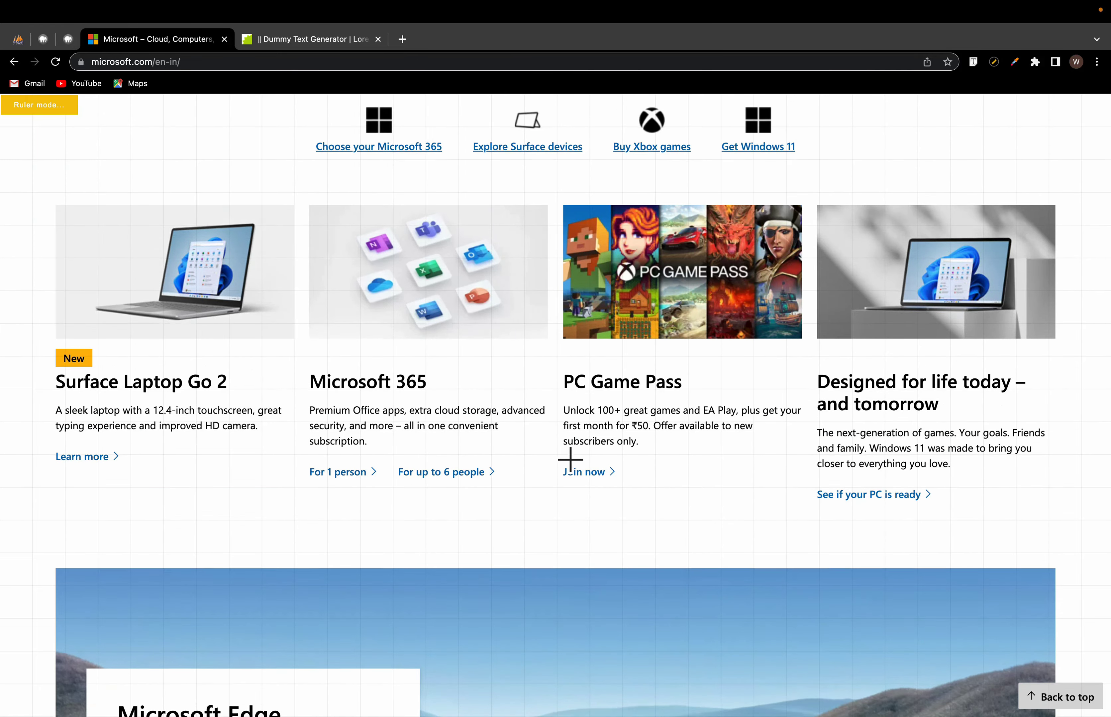
scroll(570, 458, "up", 8)
scroll(330, 363, "up", 1)
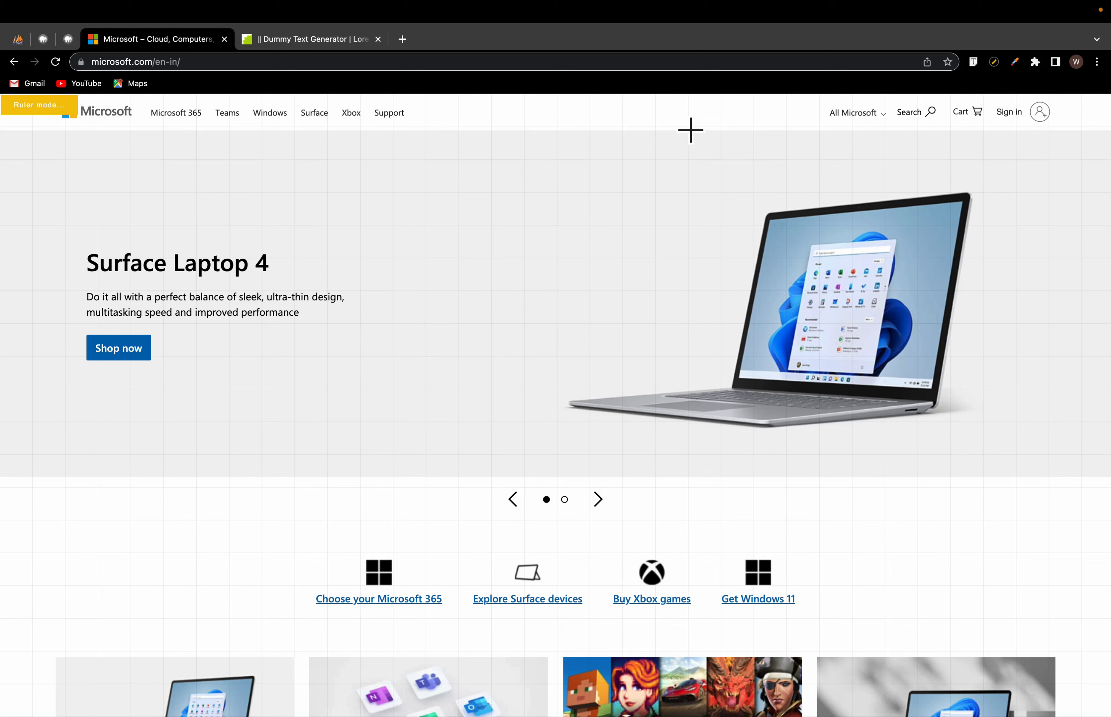
Step: Inspect the font of the Surface Laptop 4 banner text on the Microsoft homepage with Font Finder
left_click(974, 66)
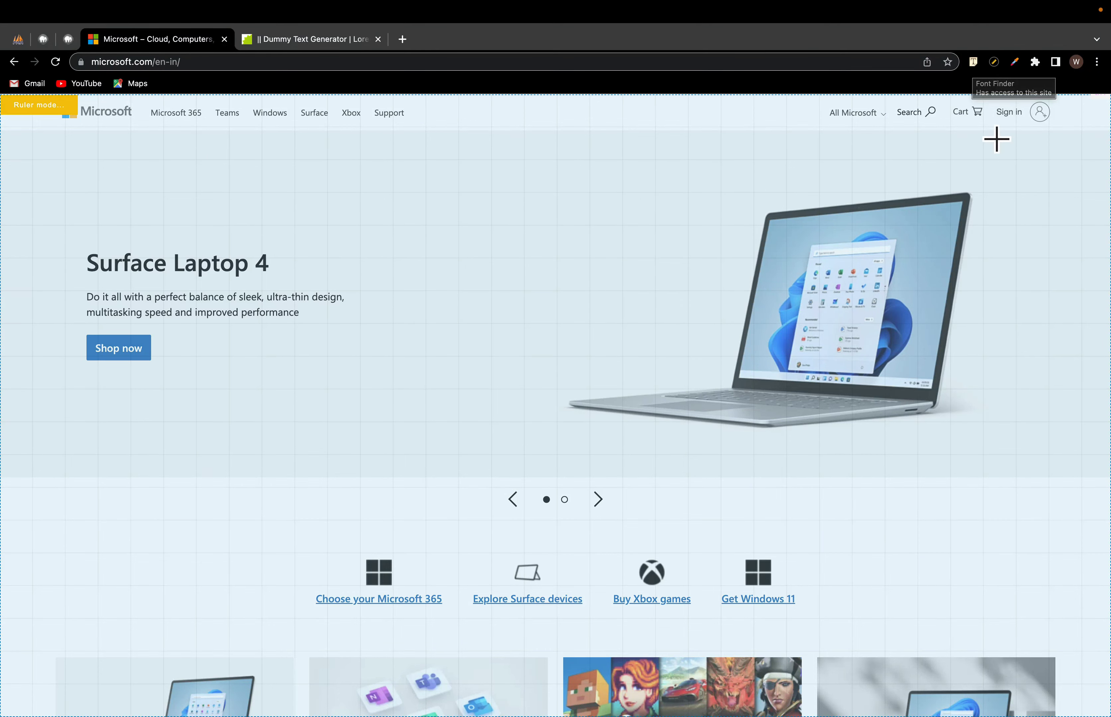
left_click(974, 64)
left_click(974, 64)
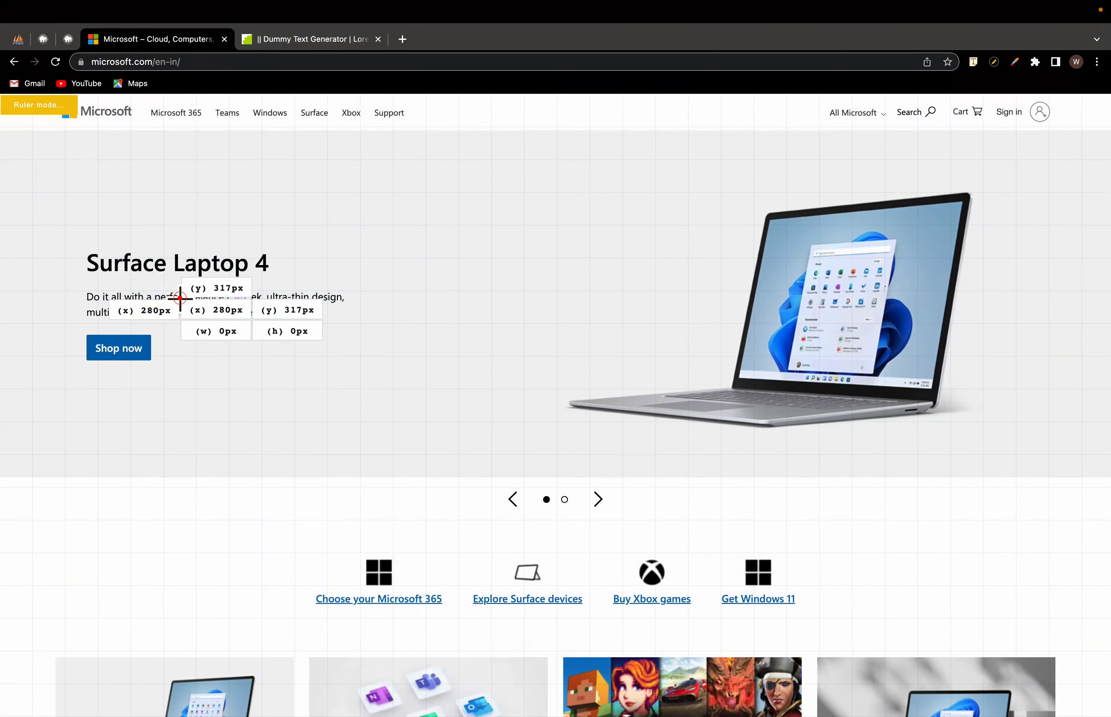
left_click_drag(180, 300, 269, 323)
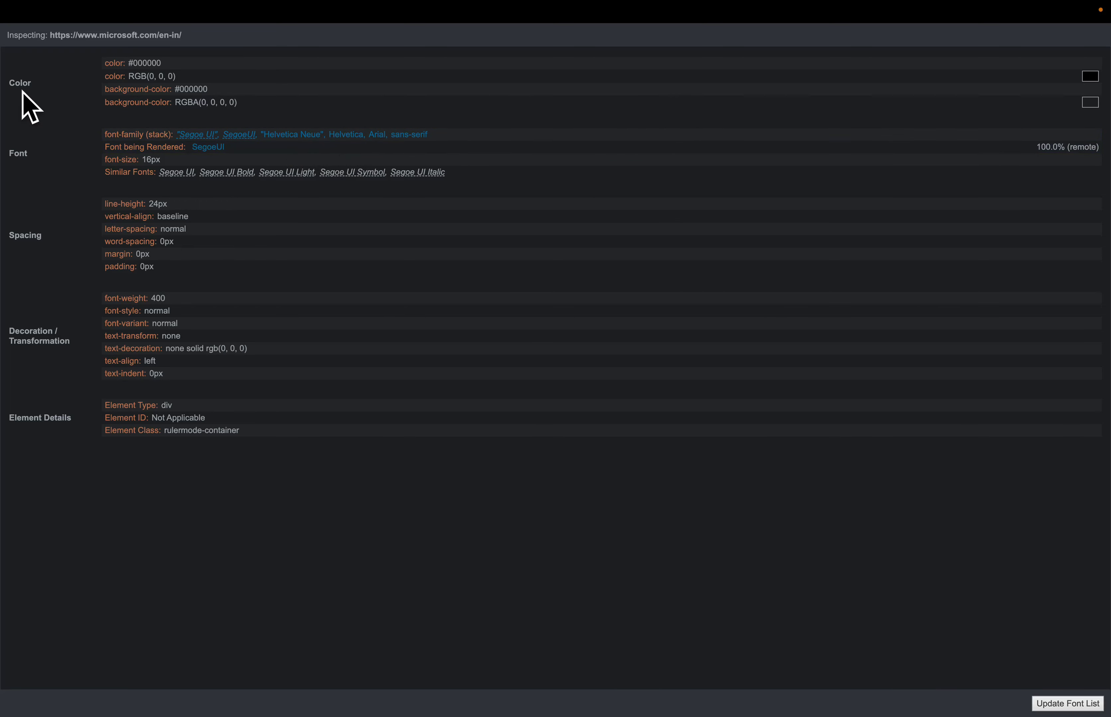
left_click(9, 32)
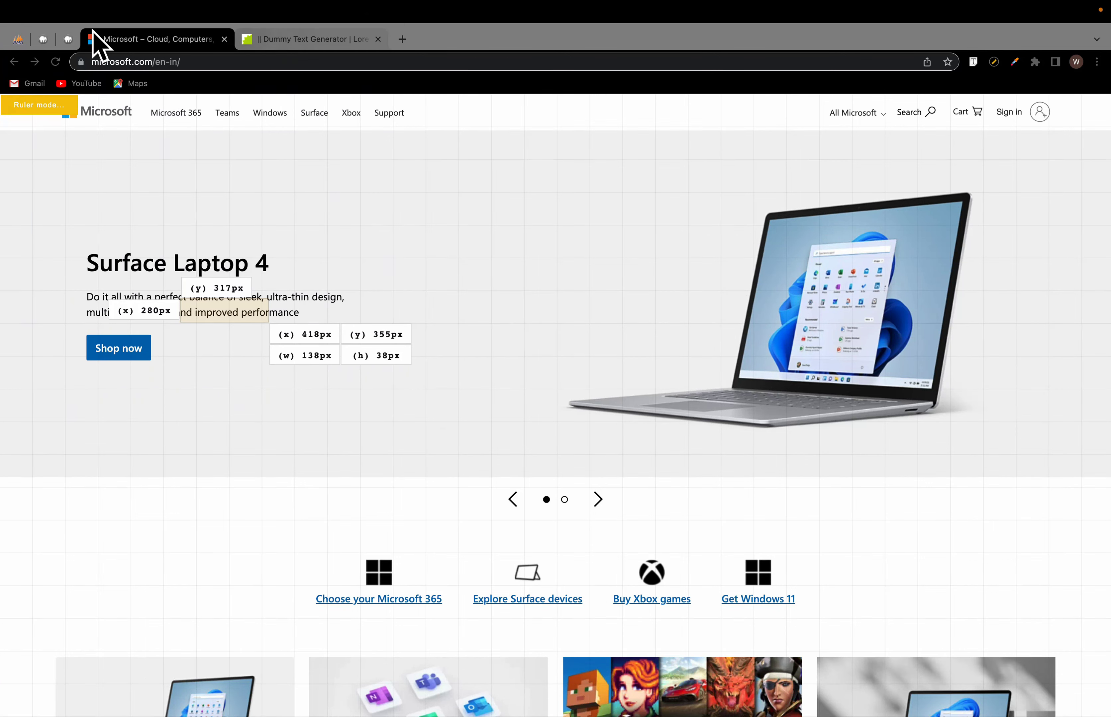
Step: Open the Typography style settings in the site customizer and search the Headlines font family list for "Seg"
left_click(68, 39)
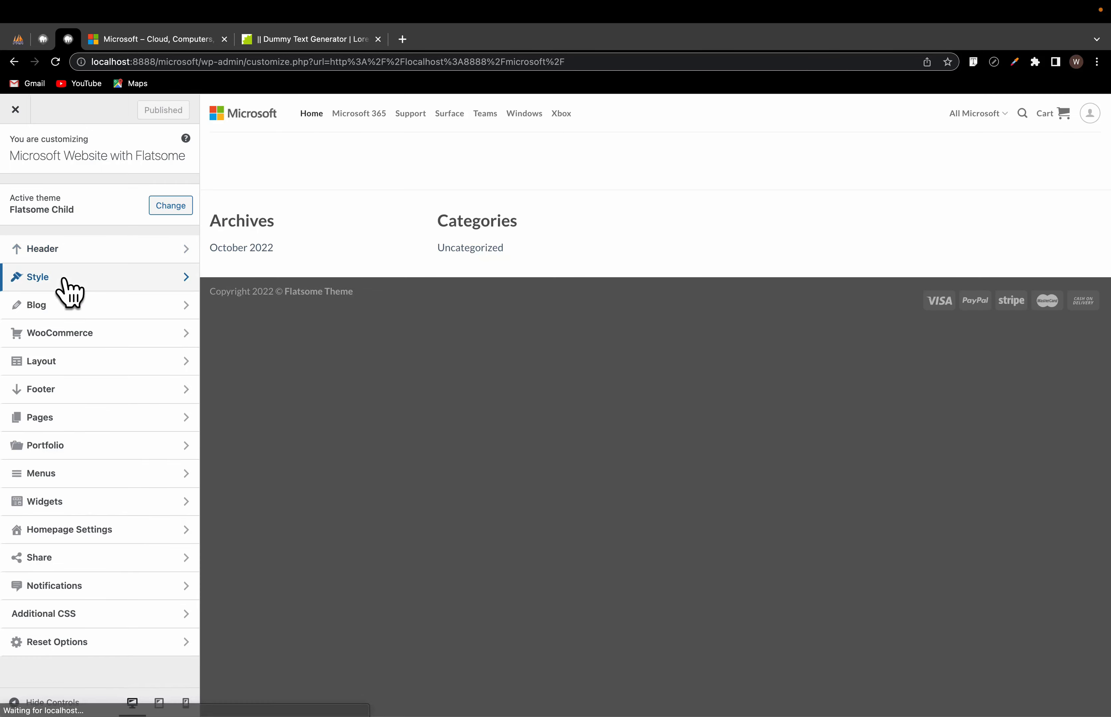
left_click(69, 289)
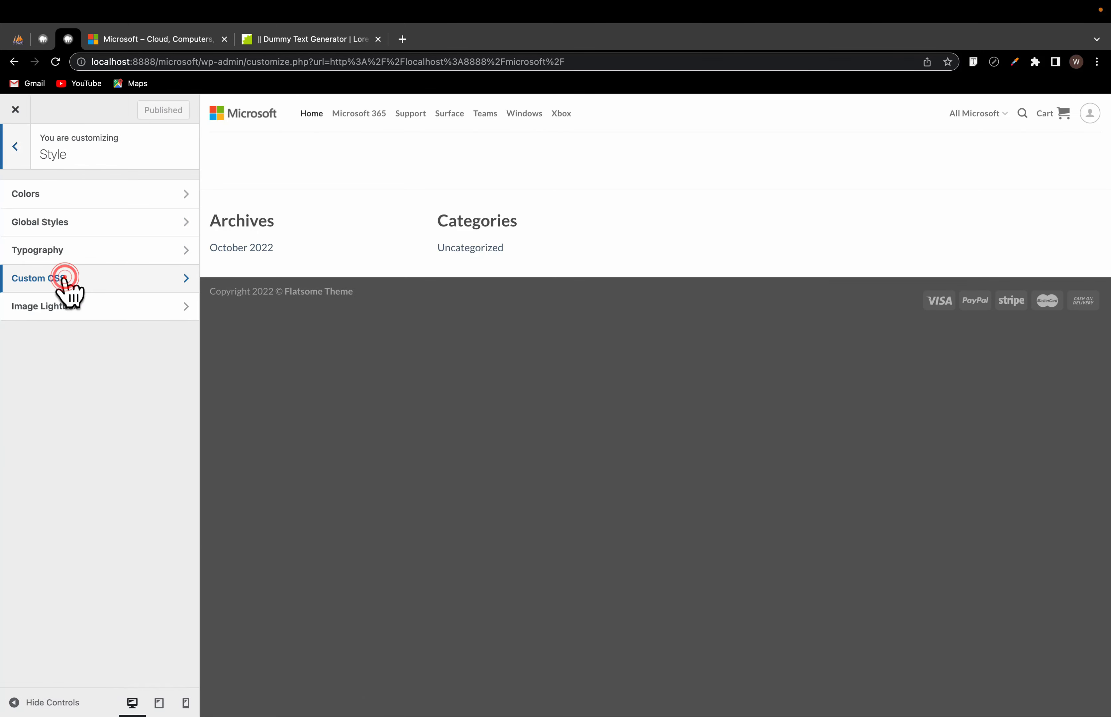
left_click(116, 253)
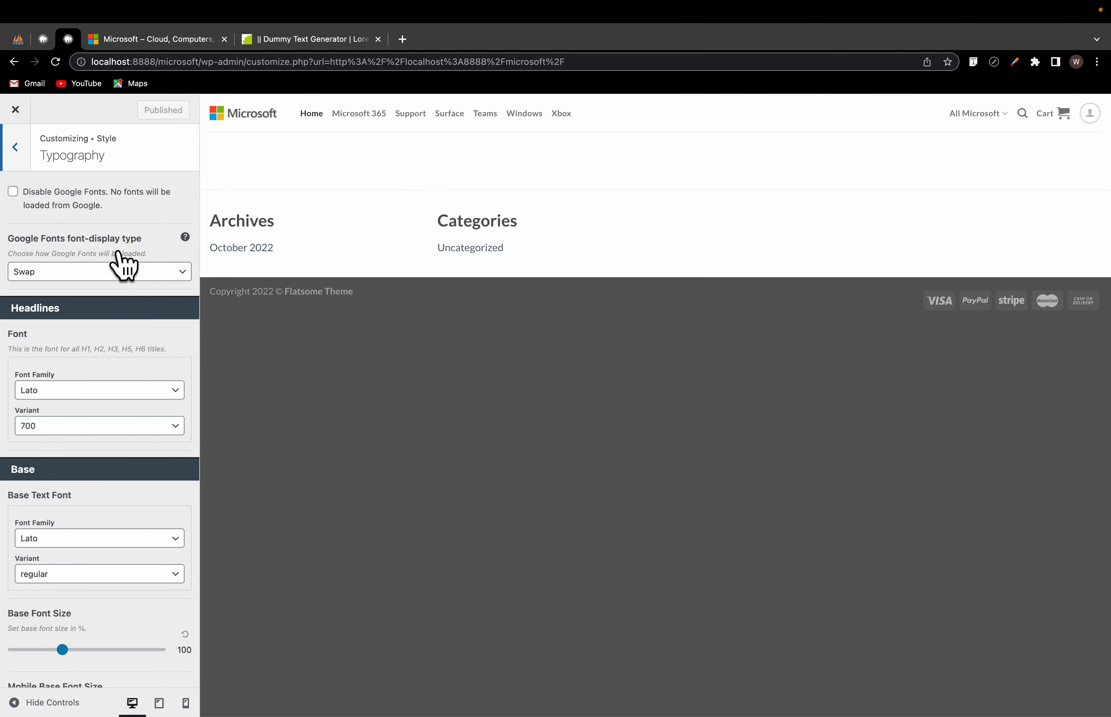
scroll(133, 354, "down", 5)
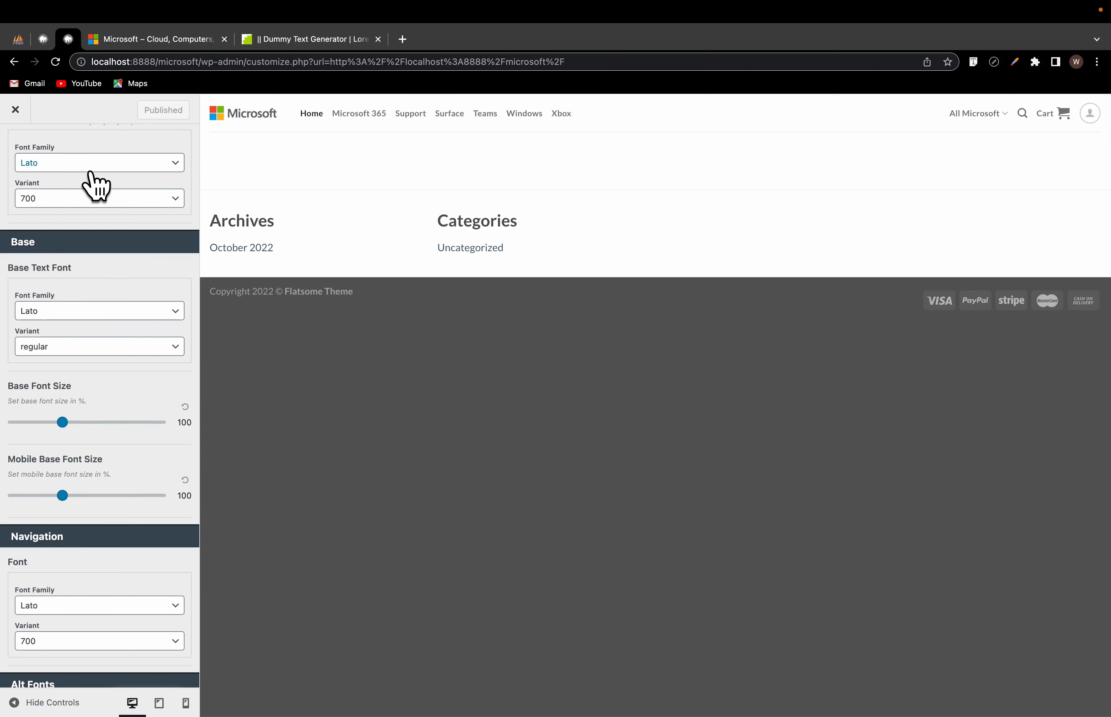
scroll(98, 191, "up", 5)
left_click(91, 279)
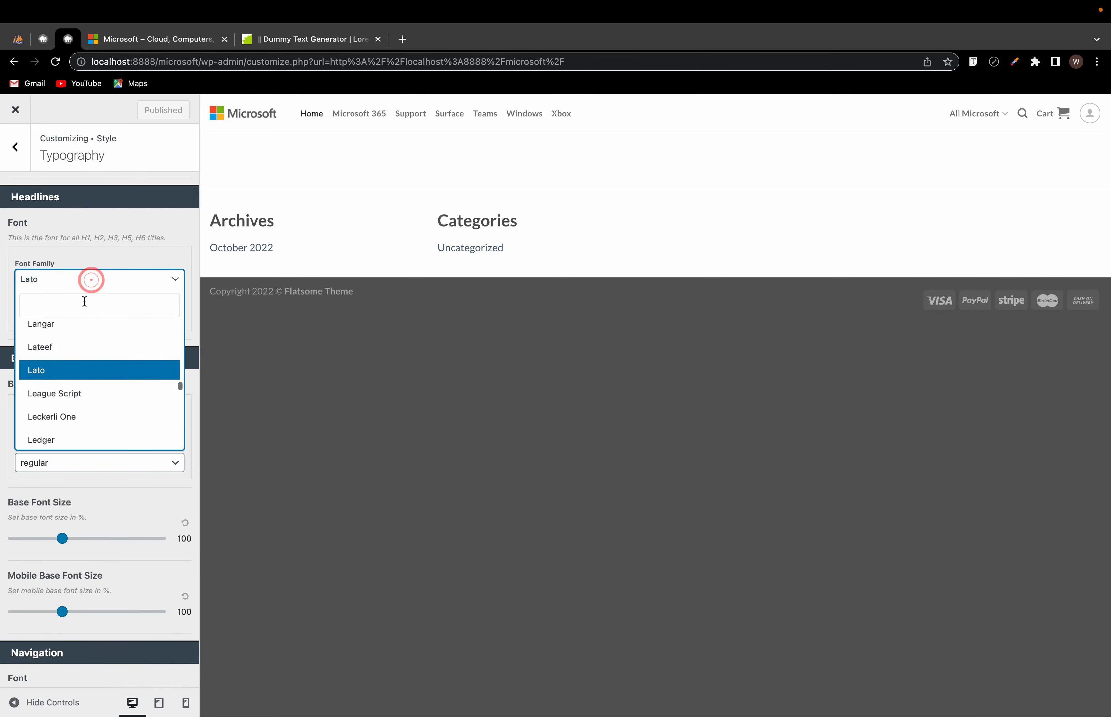
left_click(84, 302)
type("S")
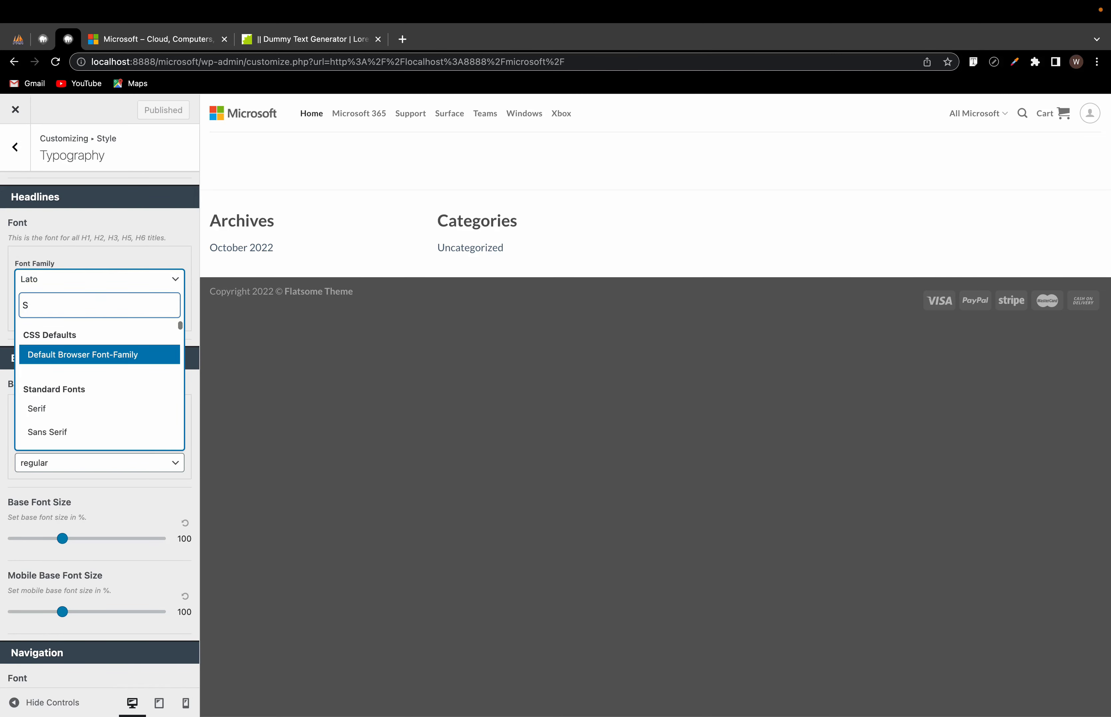
type("eg")
key("BackSpace")
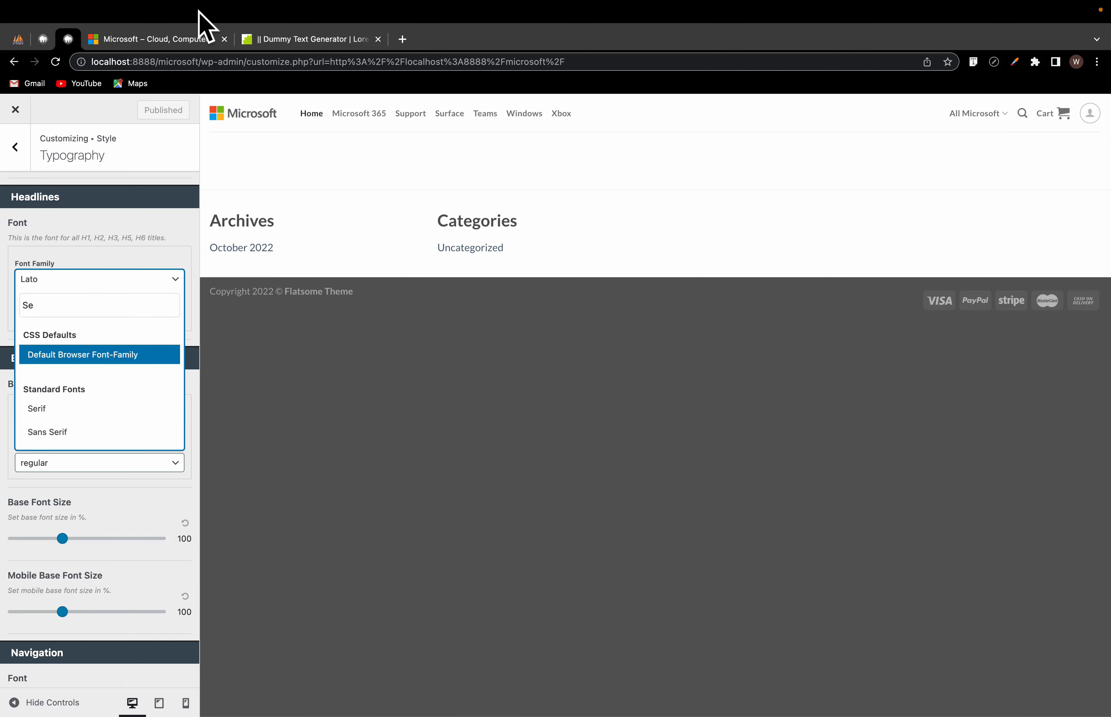
Step: Review the text on the Microsoft homepage, and clear the Headlines font family search in the site customizer
left_click(198, 39)
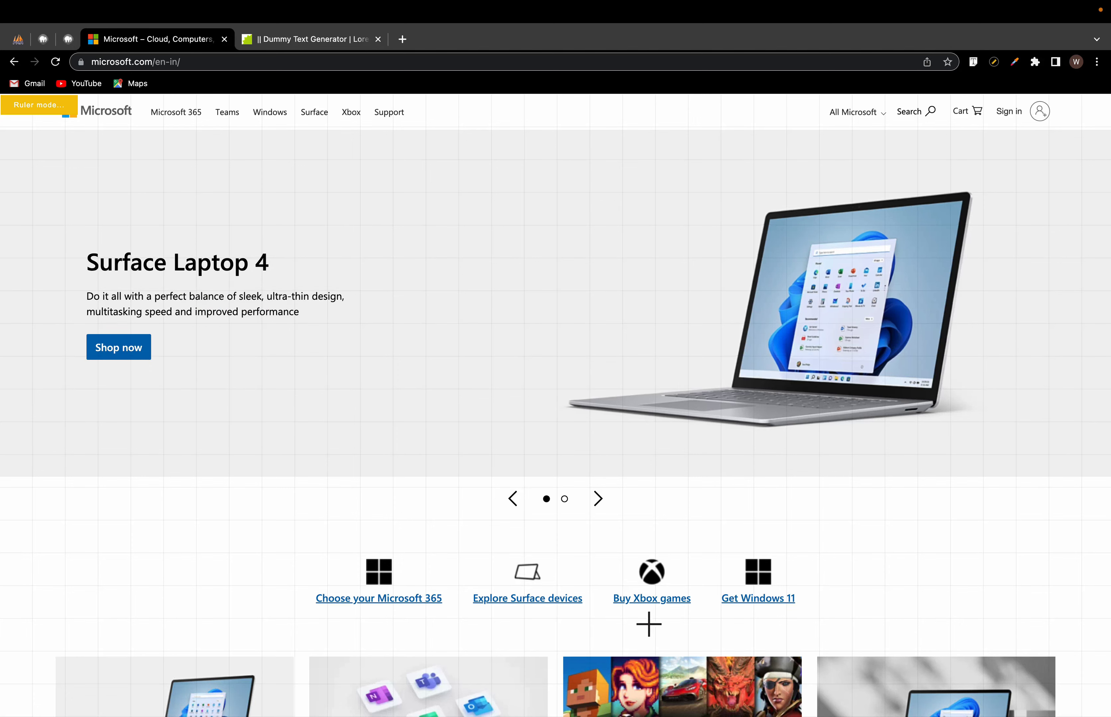
scroll(650, 623, "down", 6)
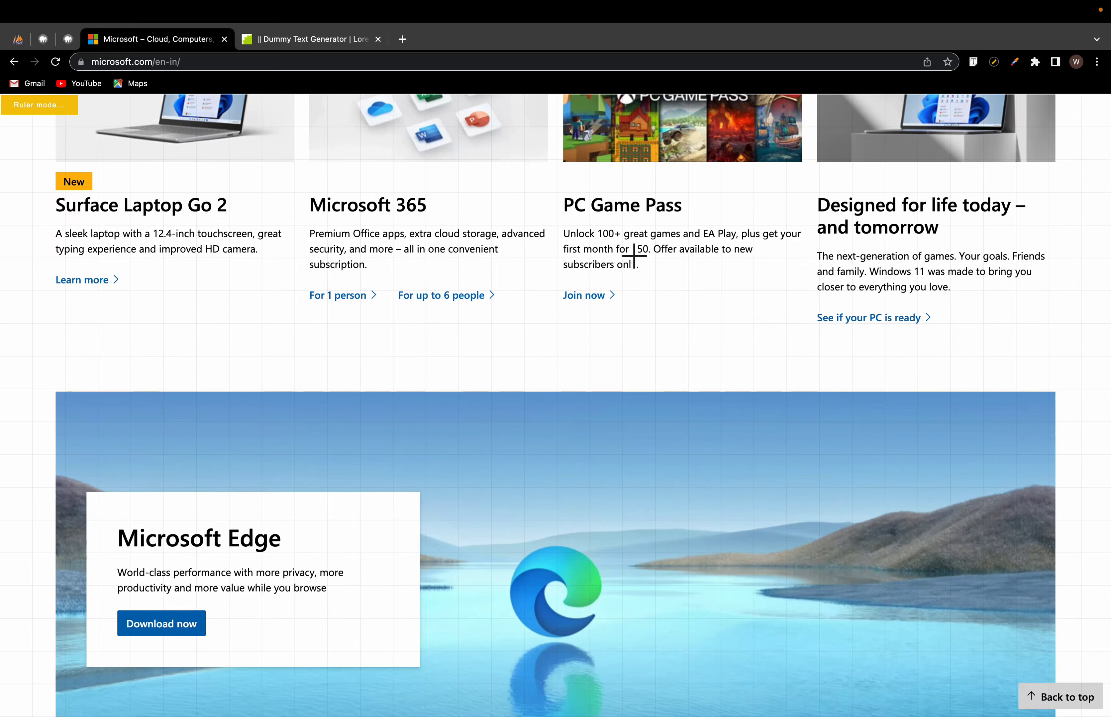
scroll(633, 255, "up", 6)
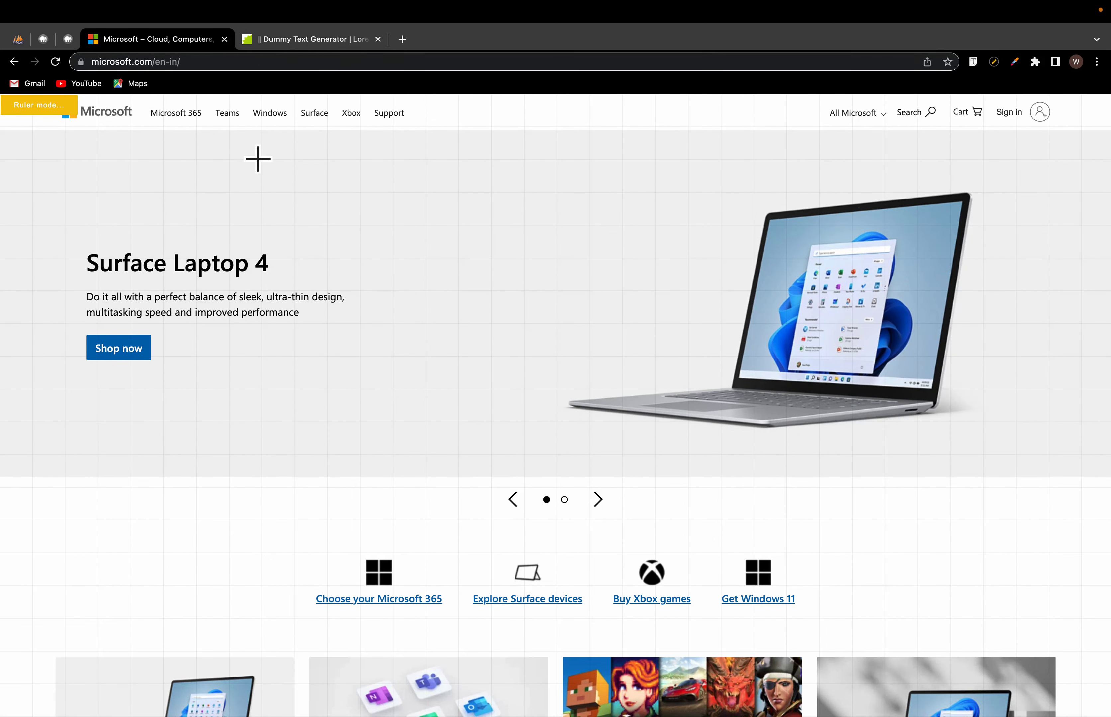
left_click(402, 39)
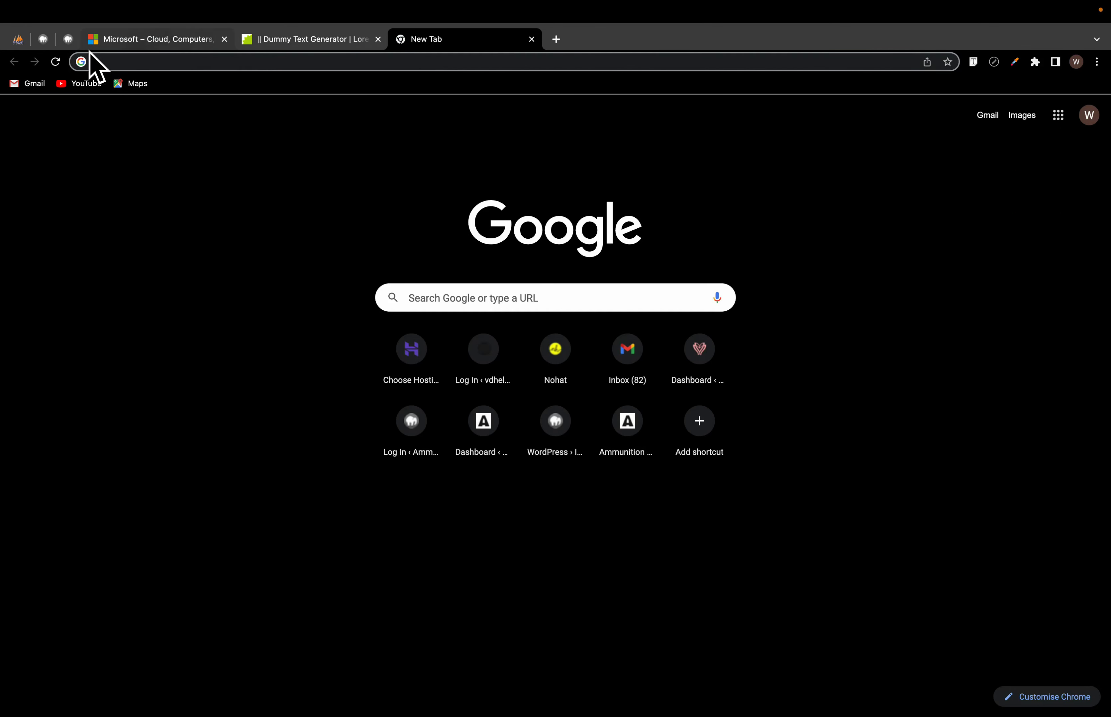
left_click(67, 39)
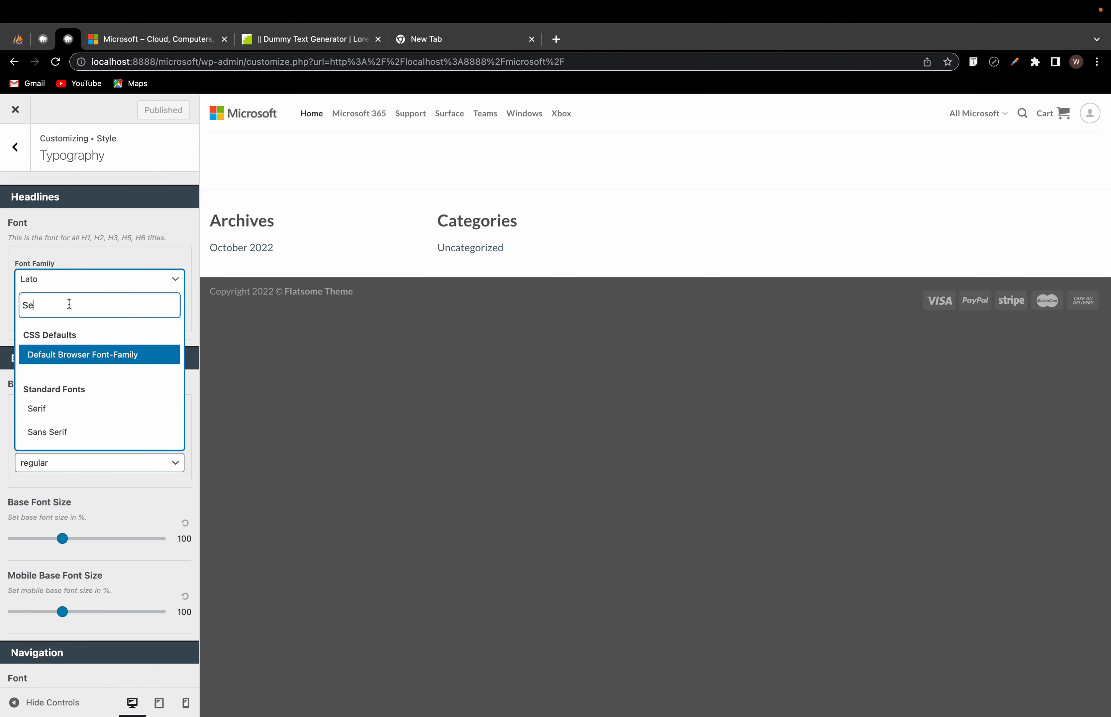
key("BackSpace")
key("BackSpace")
Step: Search the web for "segoe ui font download" in a new tab
left_click(442, 36)
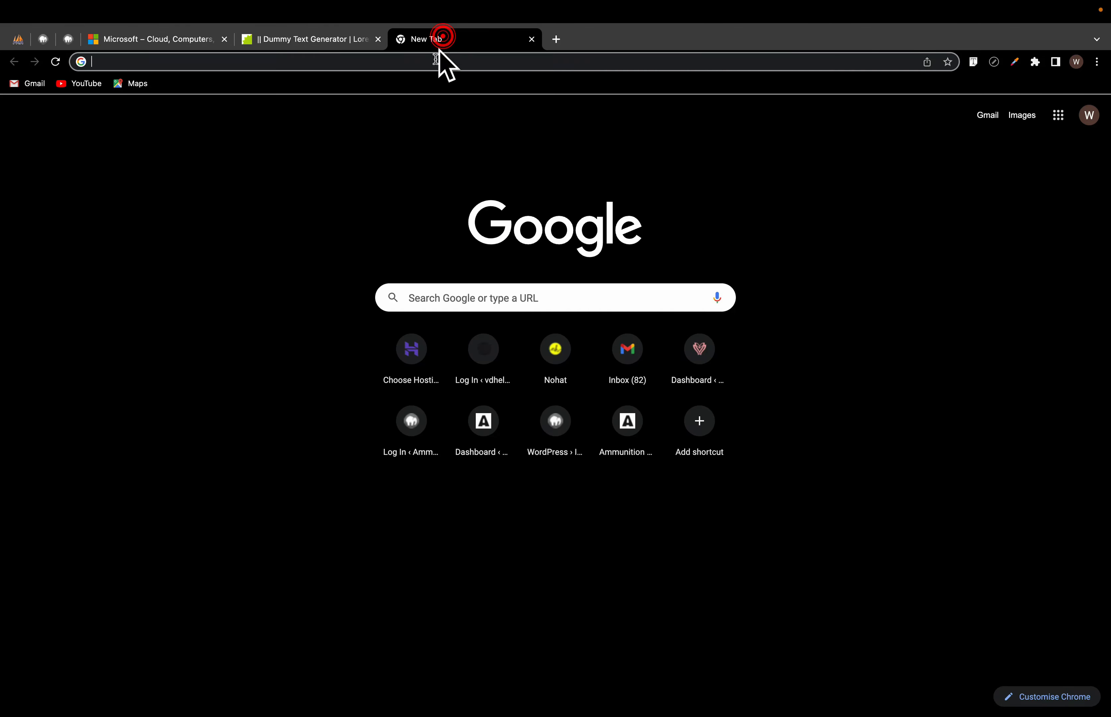
left_click(433, 61)
type("se")
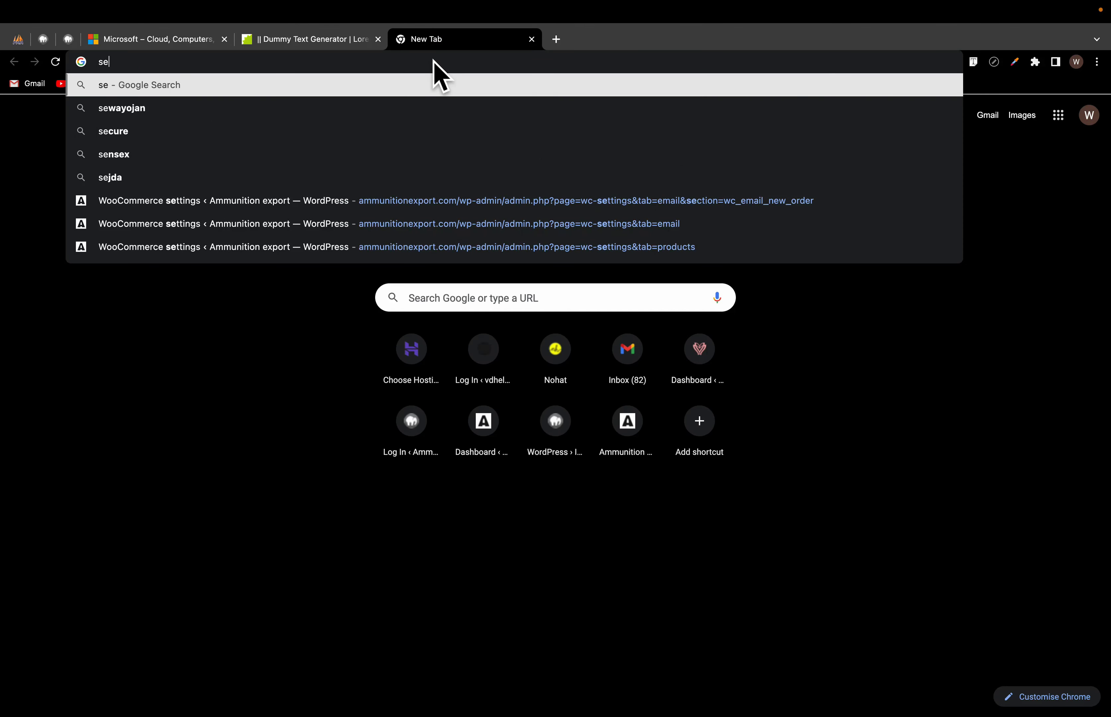
type("geo")
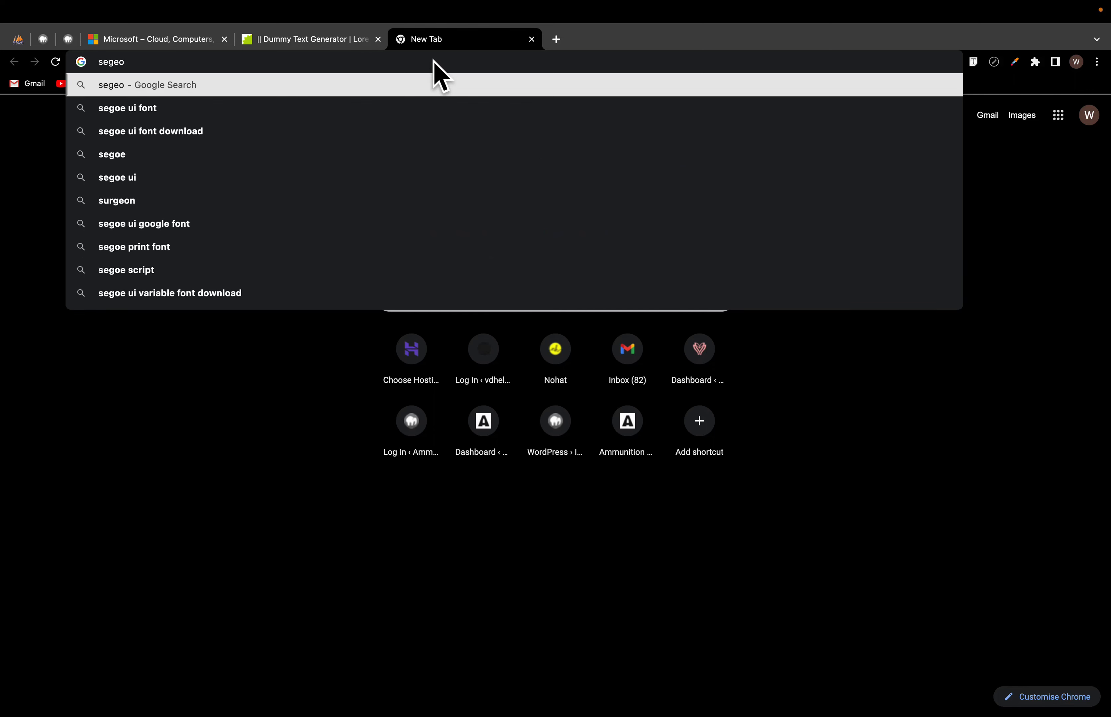
type("ui font")
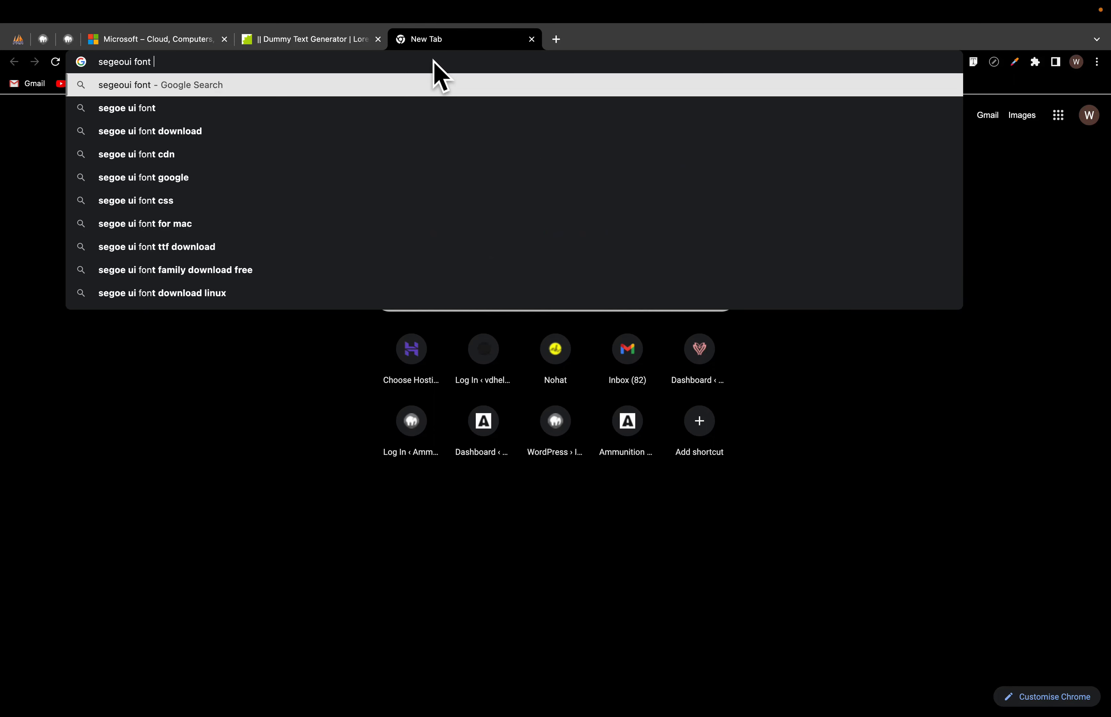
key("BackSpace")
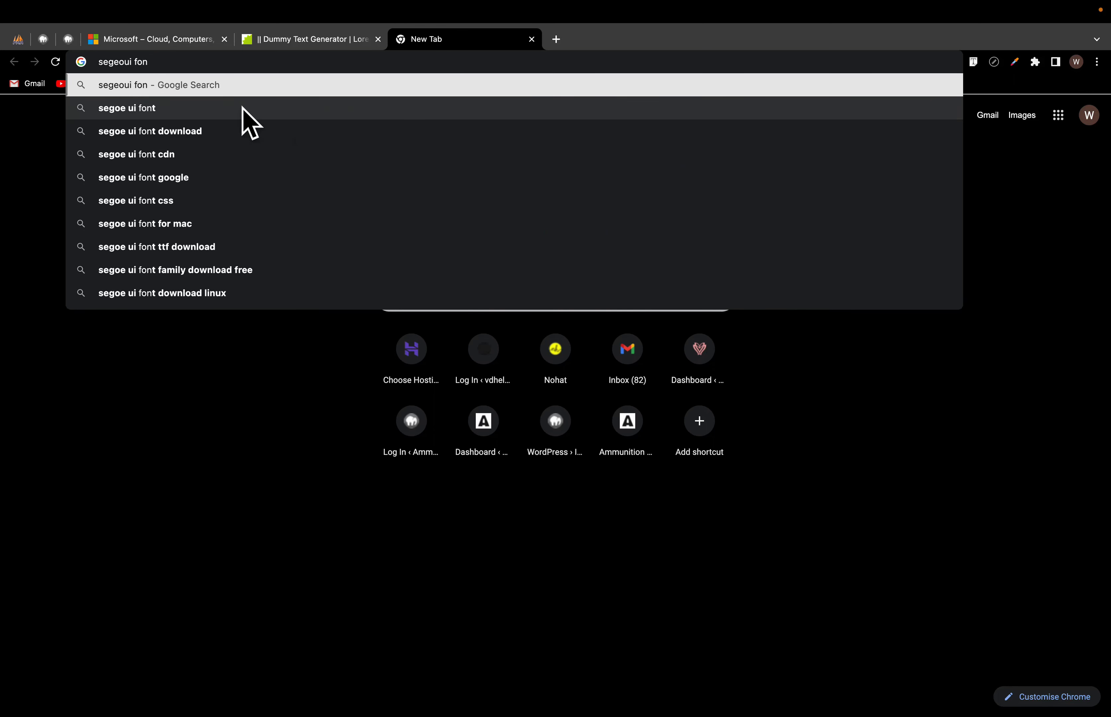
left_click(167, 138)
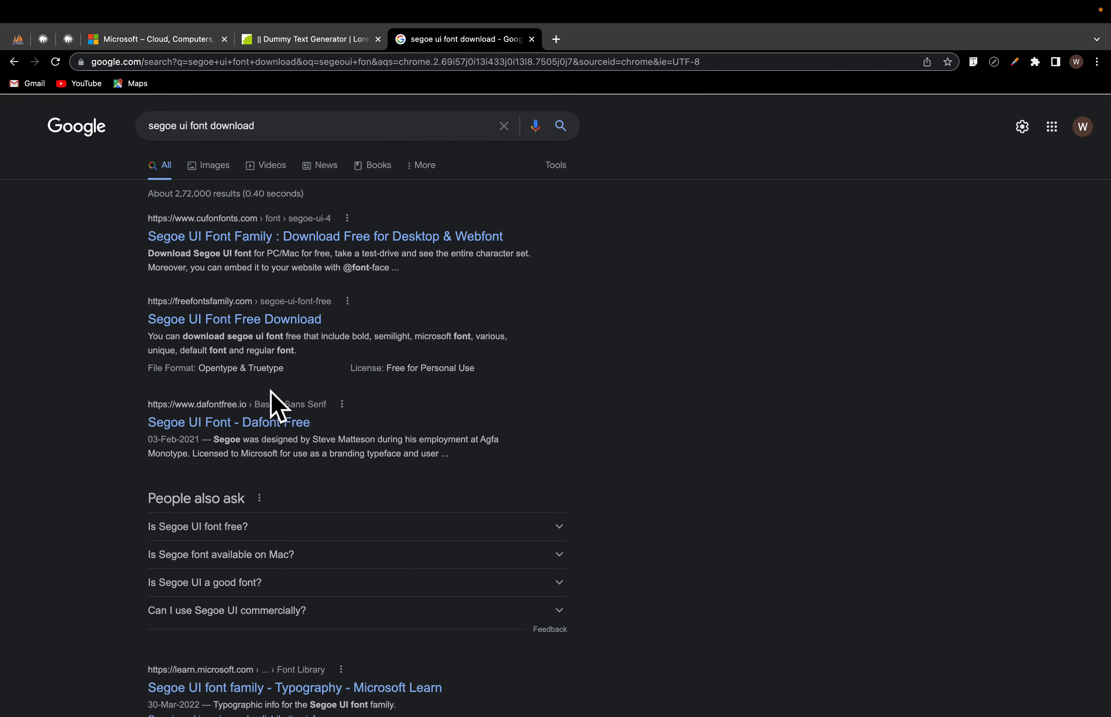
Step: Find the Segoe UI font on Dafont Free from the search results and open its download page
left_click(221, 317)
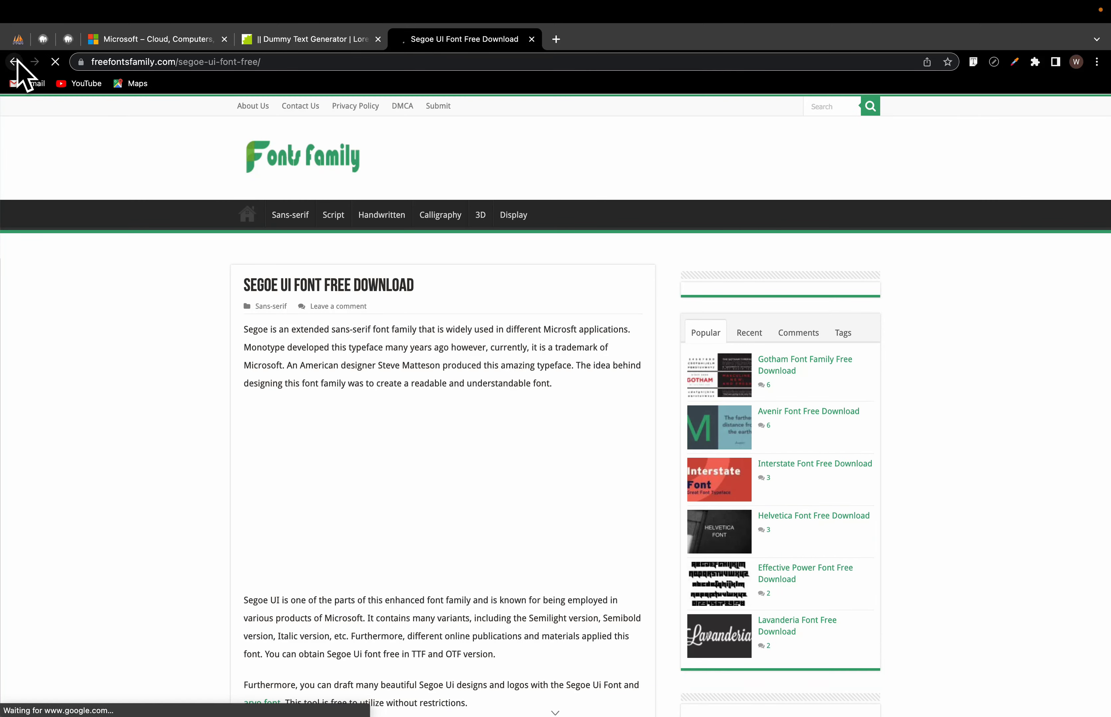
left_click(15, 61)
scroll(233, 511, "down", 3)
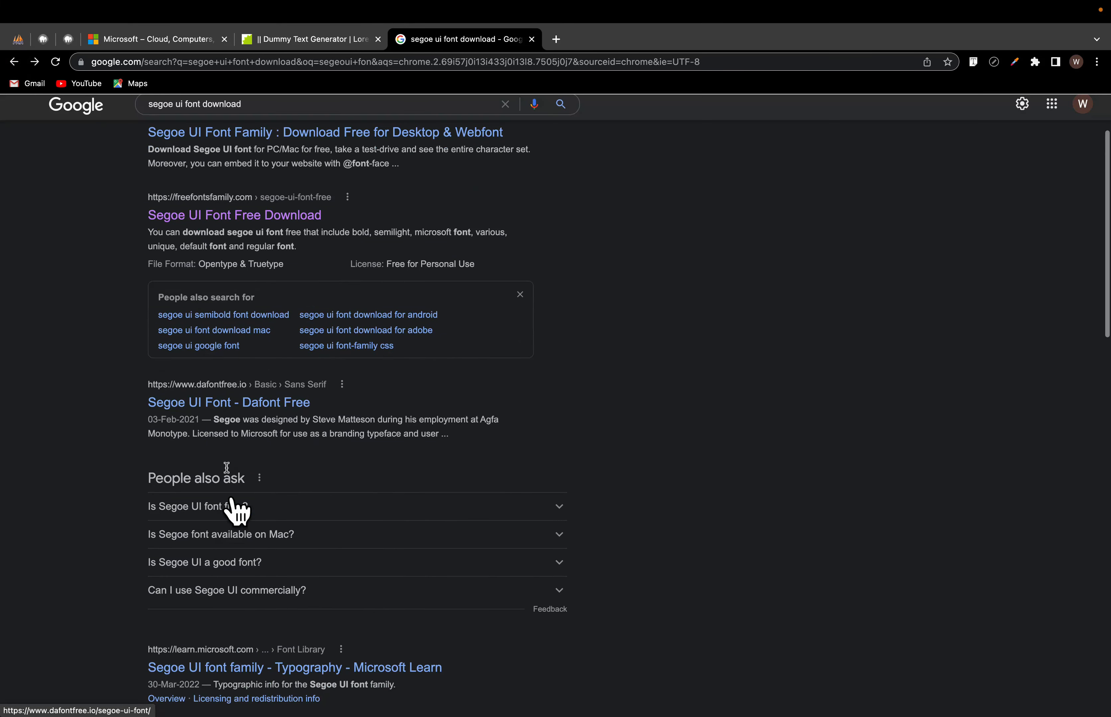
left_click(221, 403)
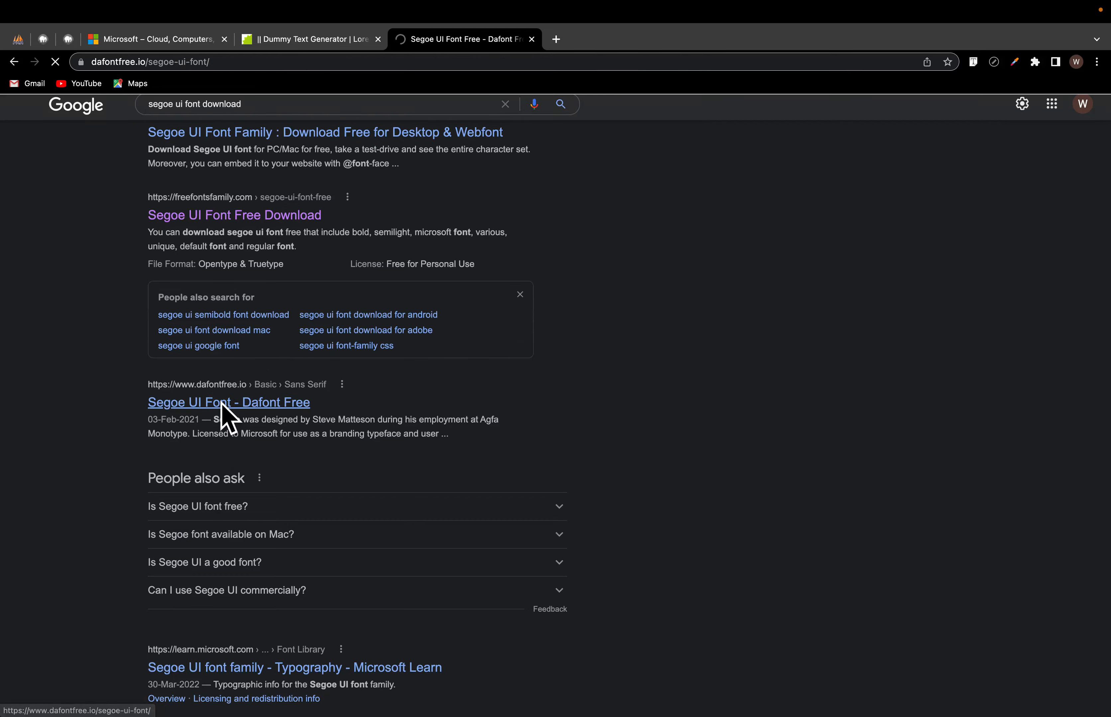
scroll(348, 446, "down", 10)
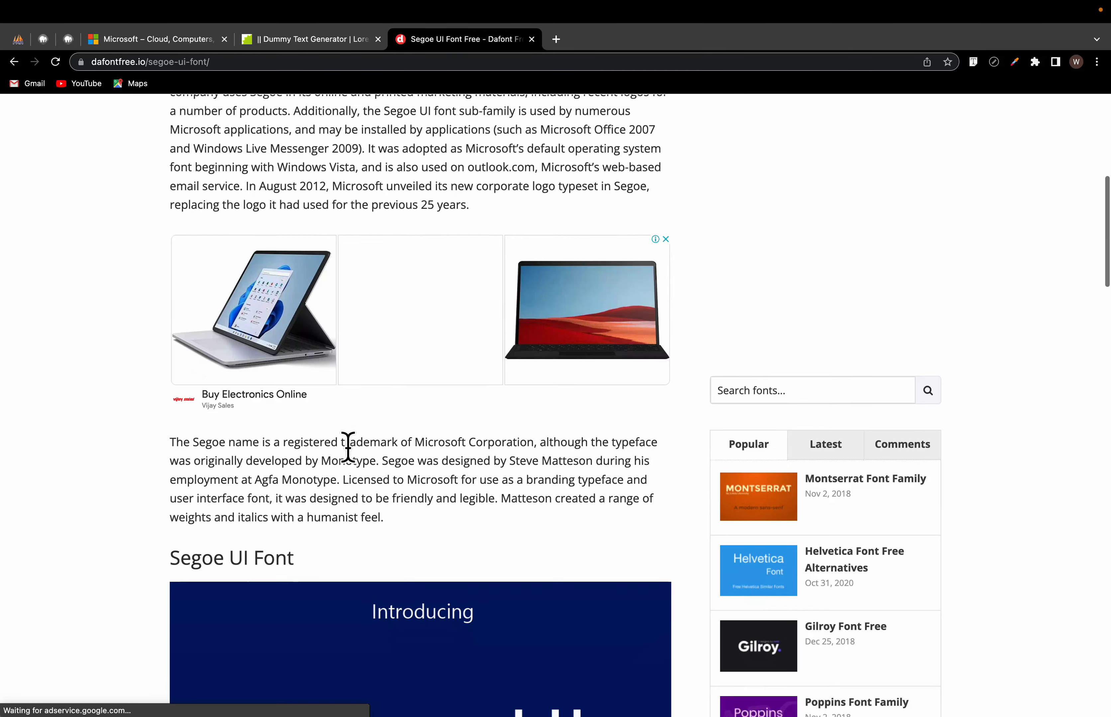
scroll(348, 446, "up", 2)
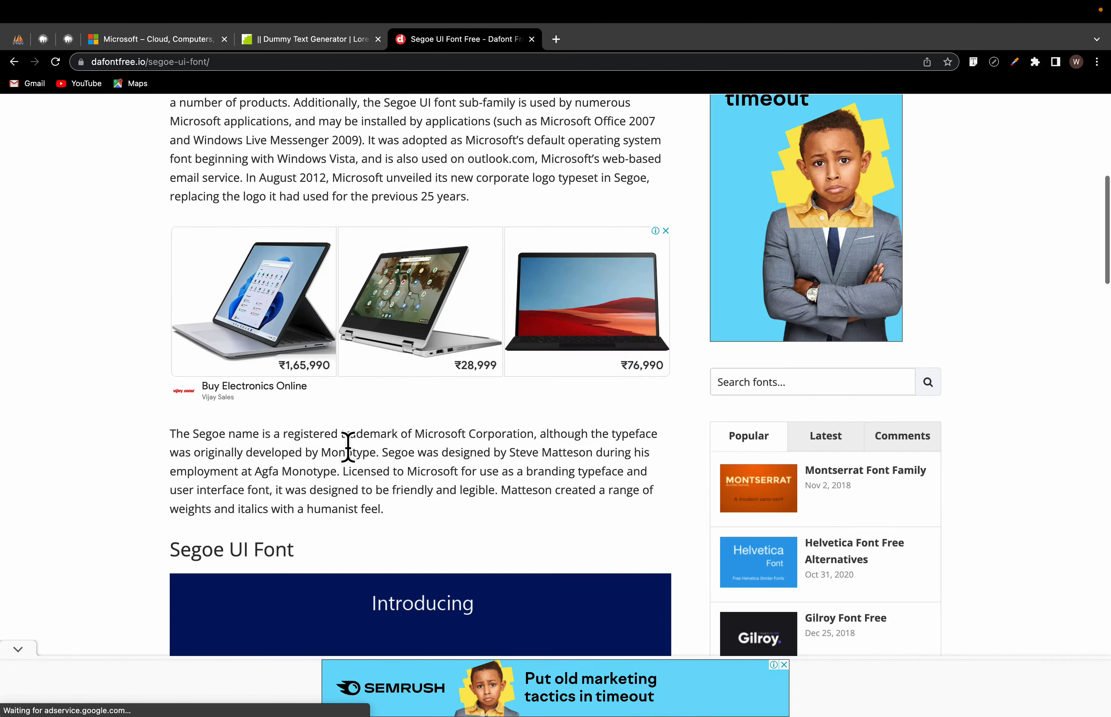
scroll(348, 446, "down", 15)
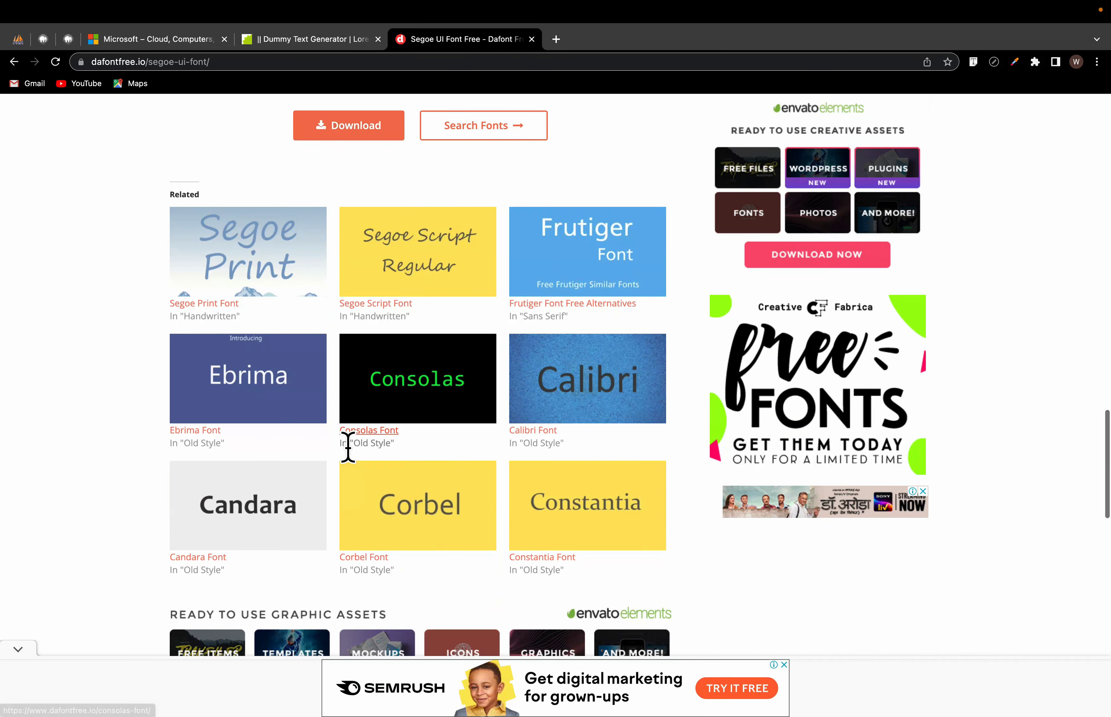
left_click(336, 122)
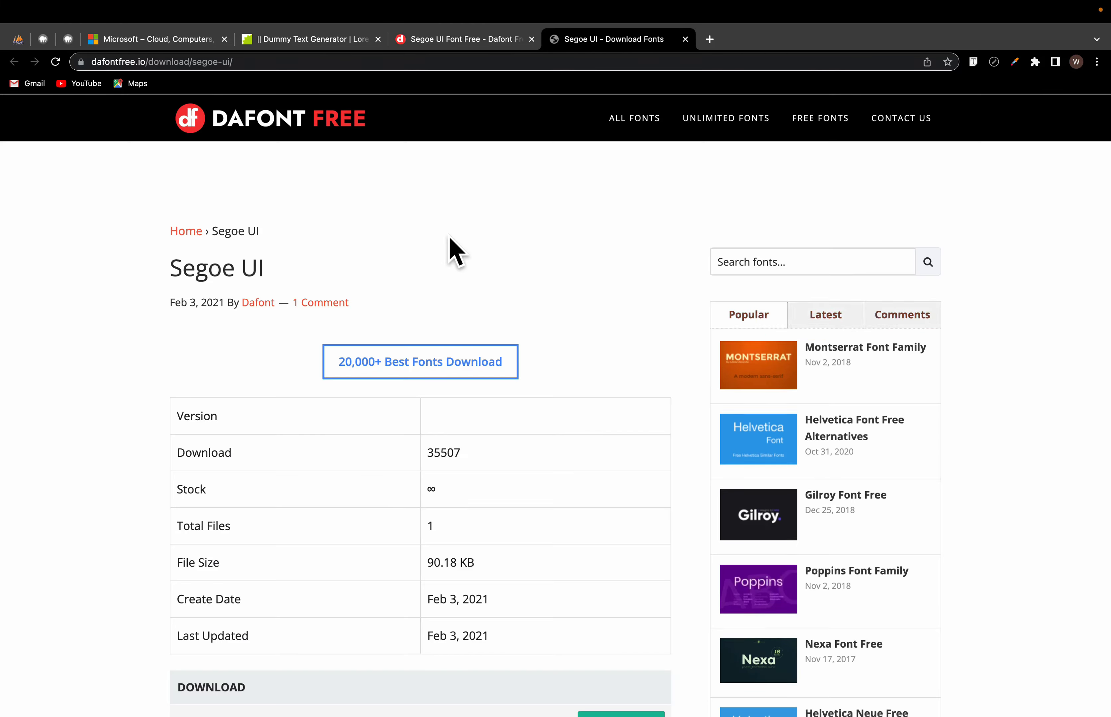
Step: Download segoe-ui-4-cufonfonts.zip from the Segoe UI page and dismiss the ad overlay
scroll(462, 527, "down", 1)
scroll(467, 541, "down", 2)
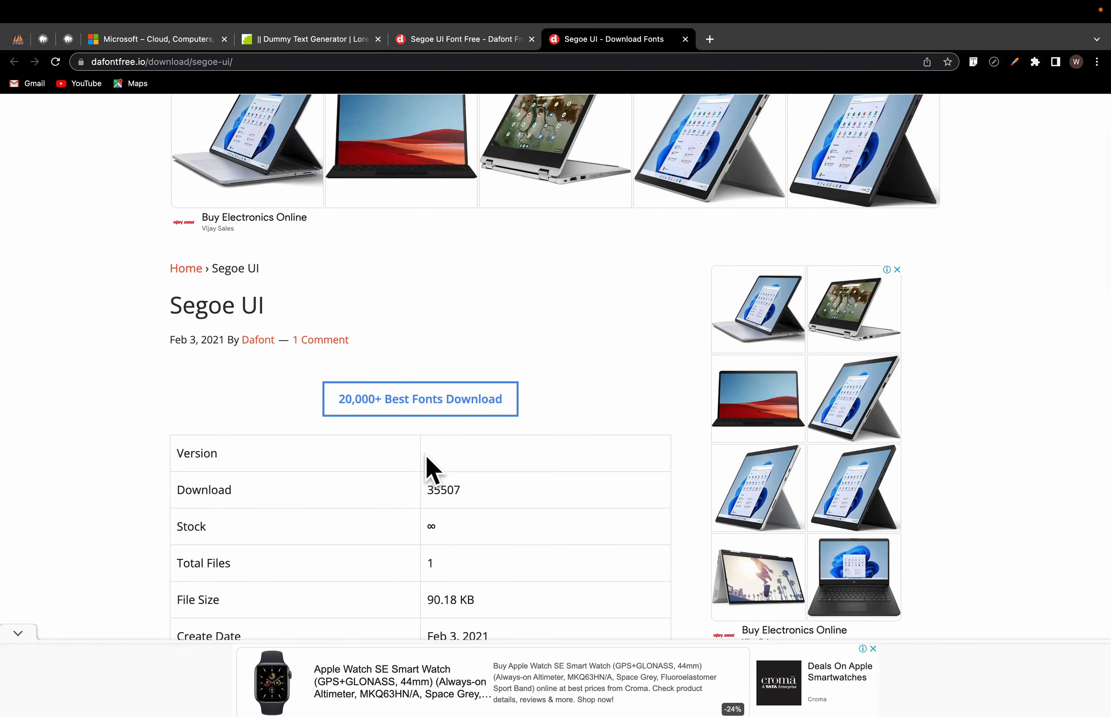
scroll(427, 466, "down", 6)
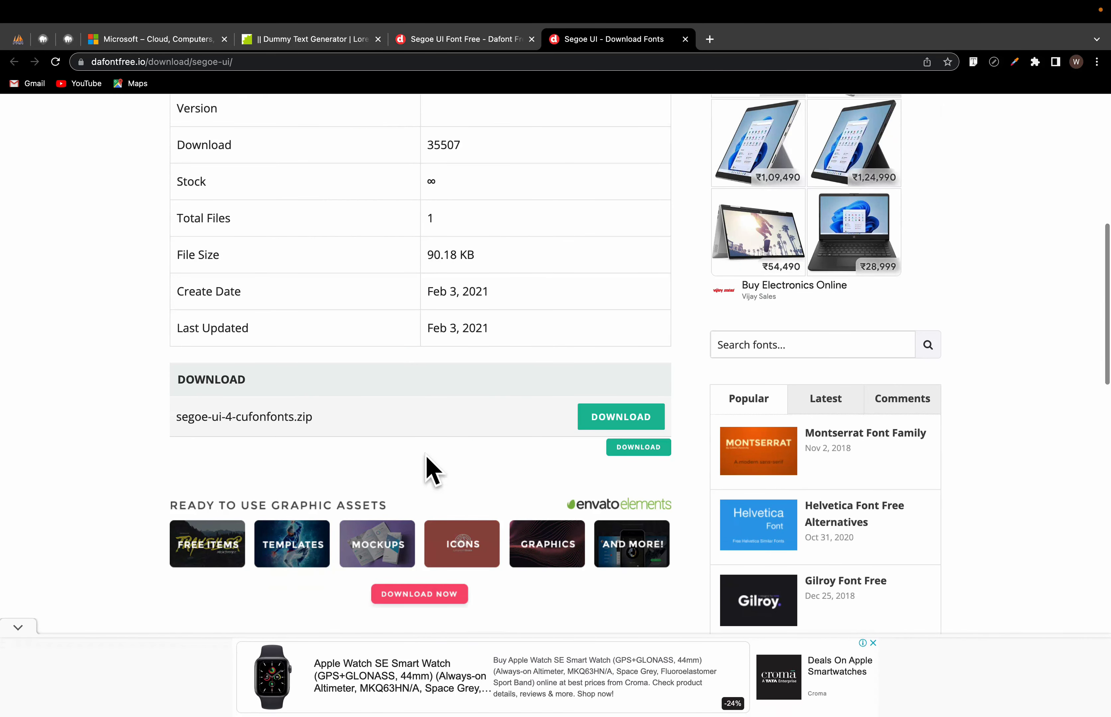
left_click(592, 422)
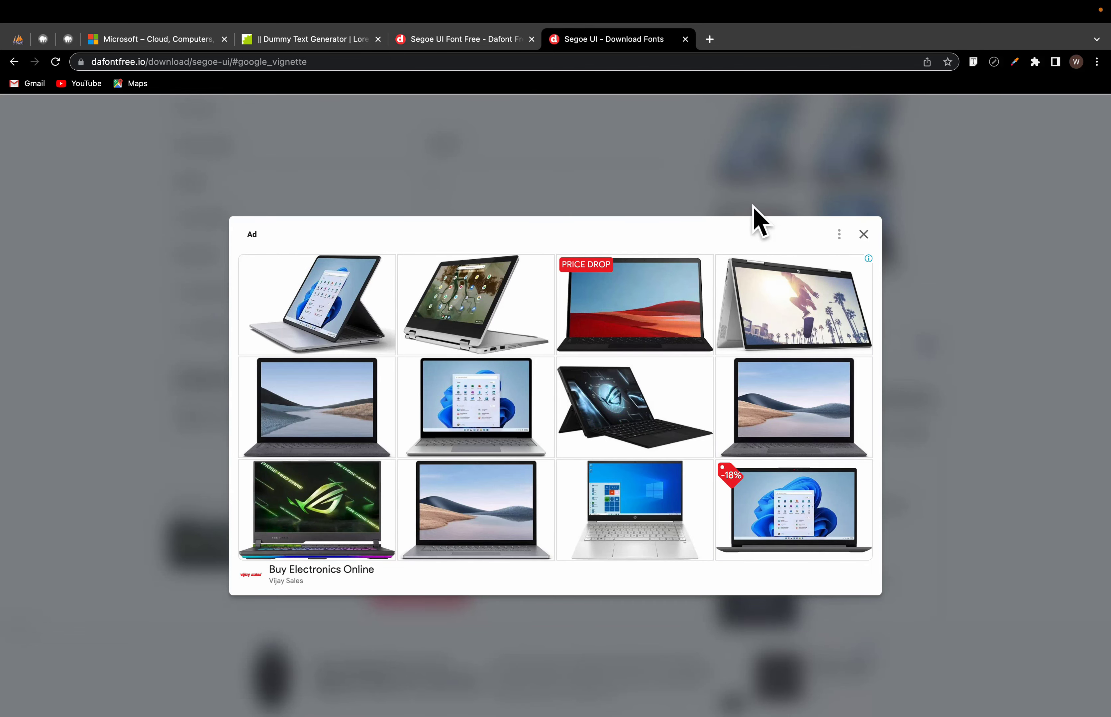
left_click(864, 234)
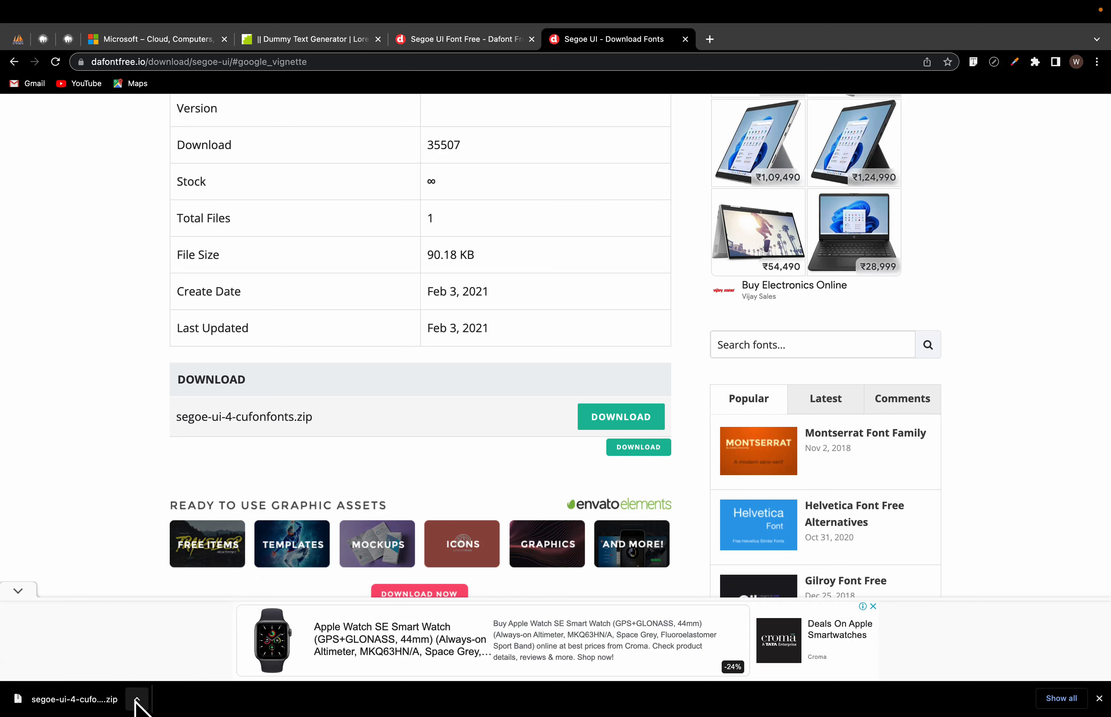
Step: Locate segoe-ui-4-cufonfonts.zip in Finder's Downloads folder, extract it and expand the extracted folder to see its font files
left_click(136, 700)
left_click(152, 683)
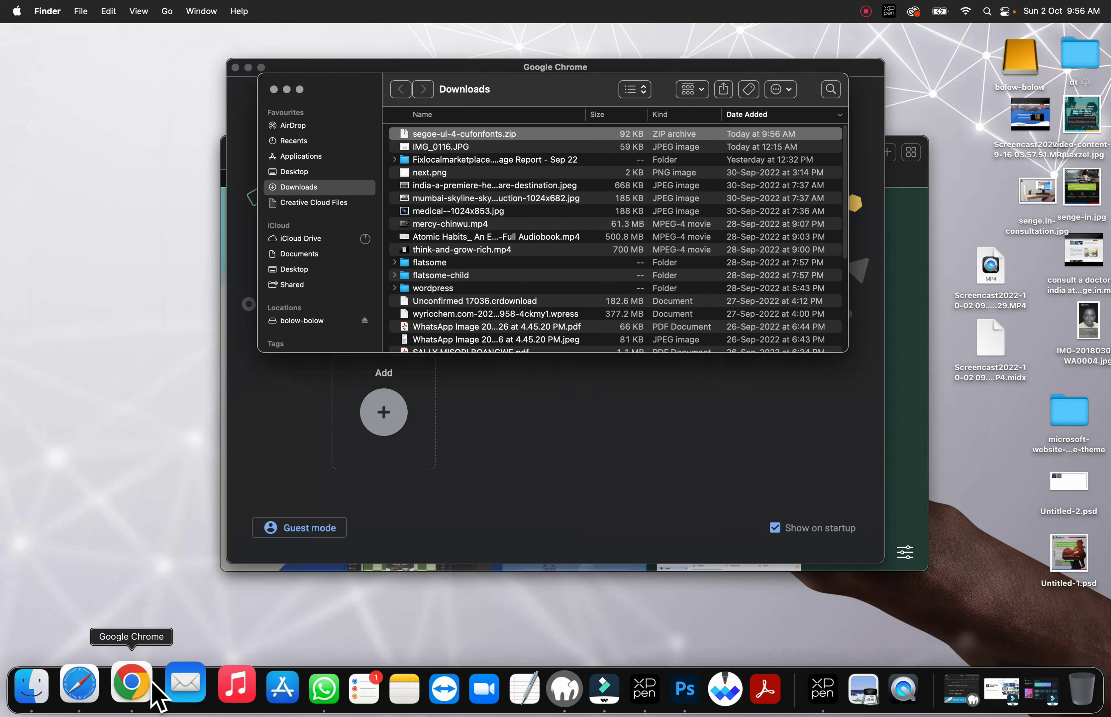
double_click(425, 134)
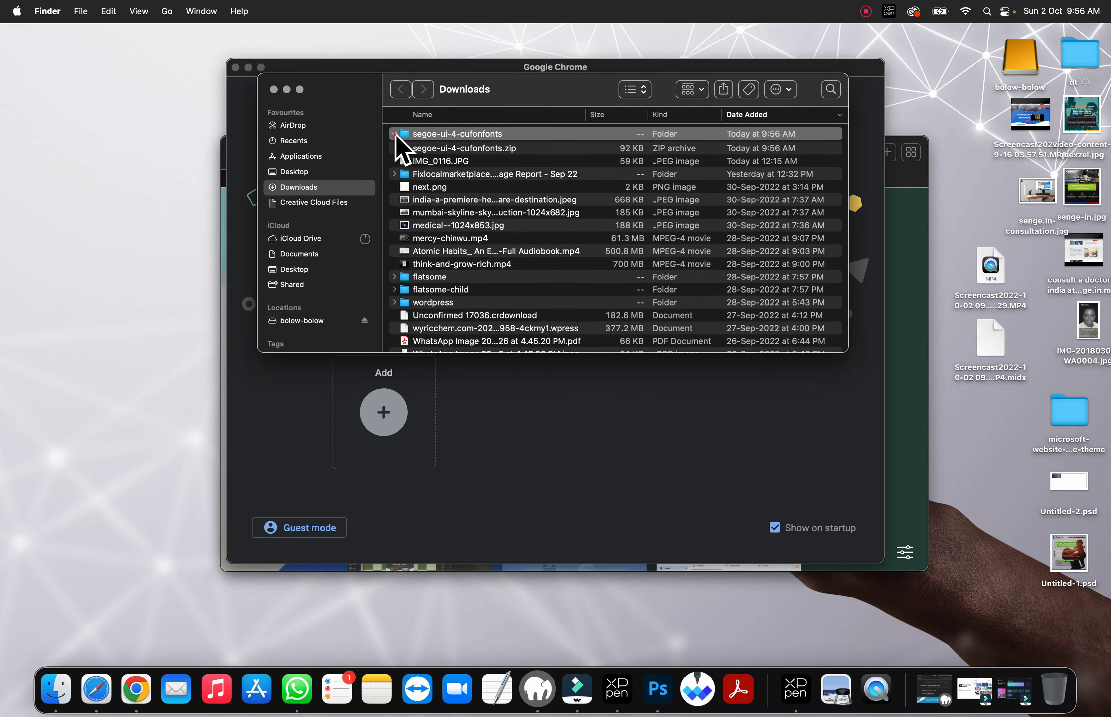
left_click(395, 134)
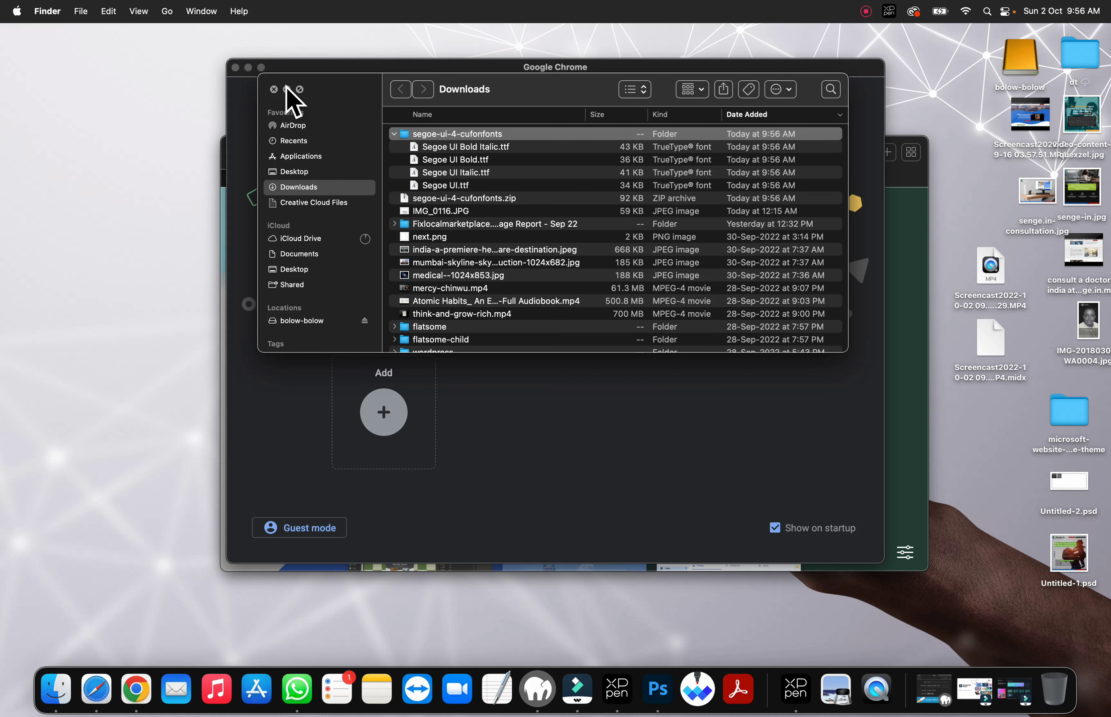
Step: Close the Finder Downloads window and the Chrome profile chooser, and minimise the Safari window
left_click(274, 89)
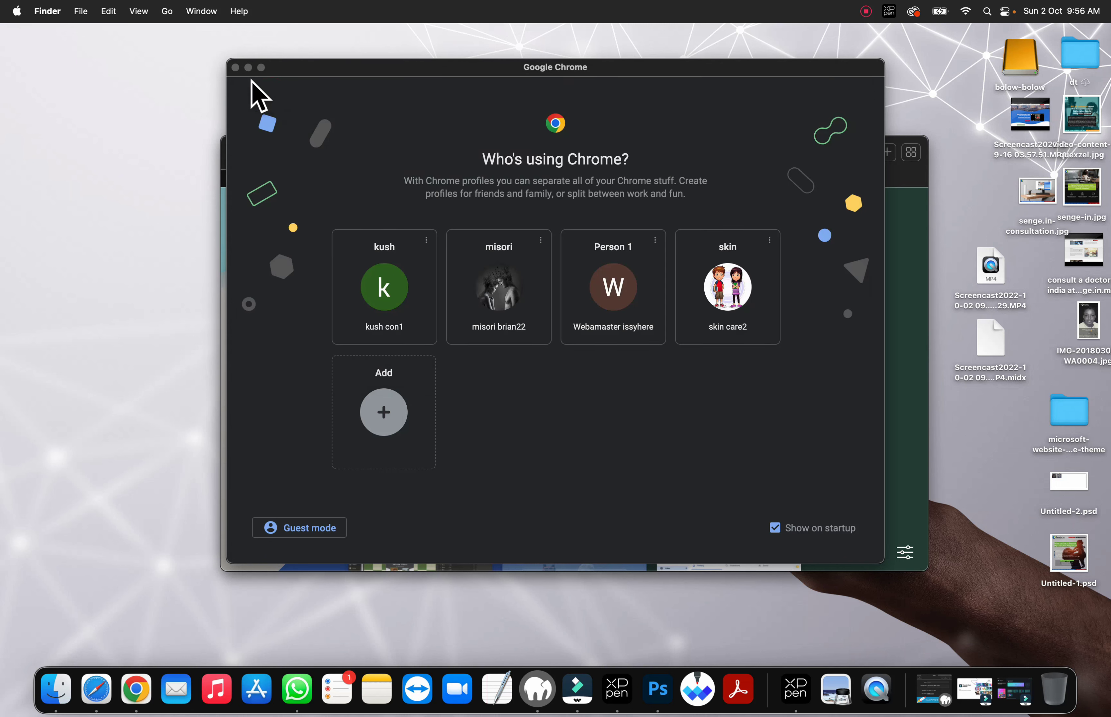
left_click(235, 67)
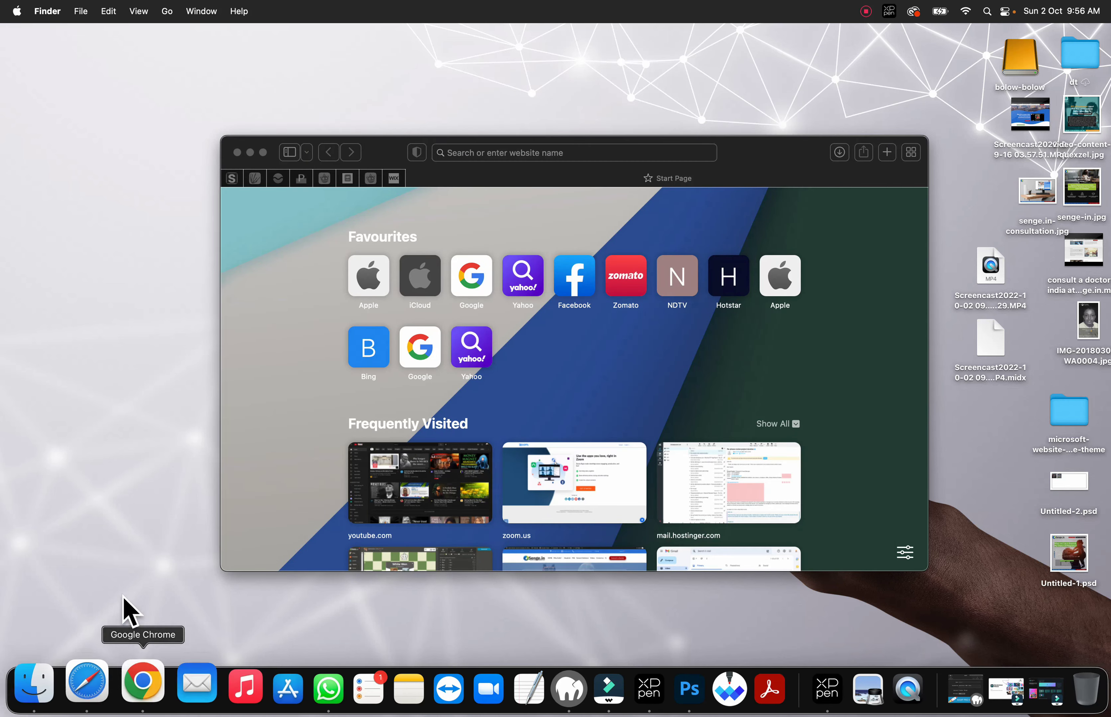
left_click(251, 153)
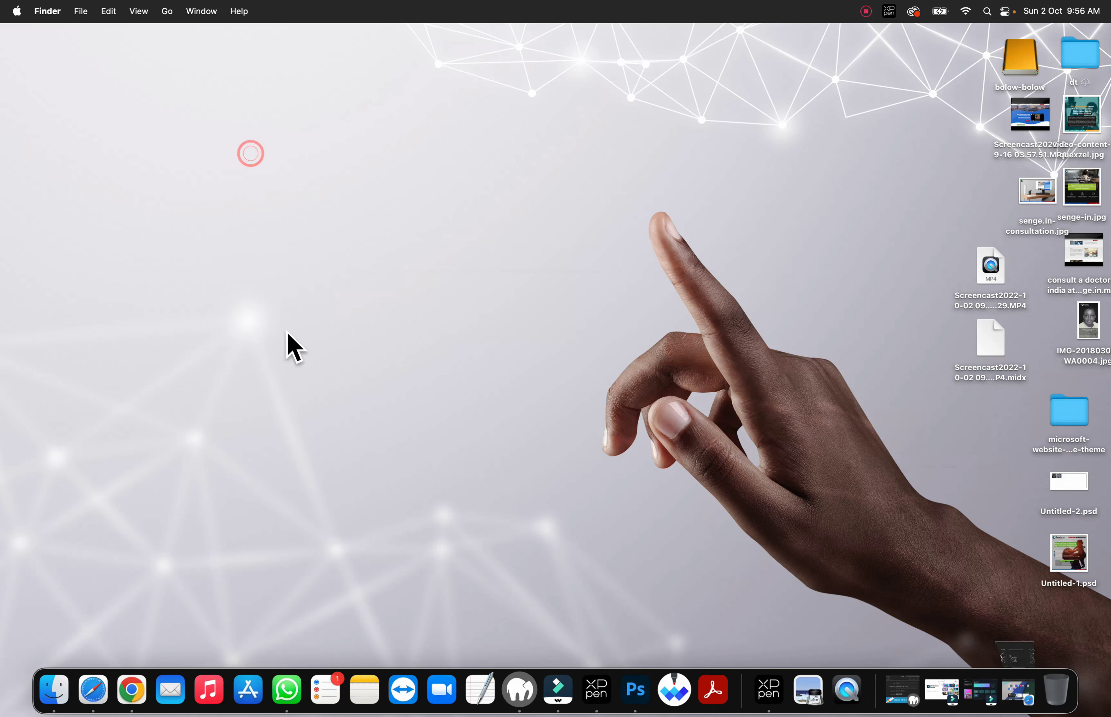
Step: Switch to Chrome, leave the Customizer on the local Microsoft site and open its WordPress admin dashboard
left_click(126, 683)
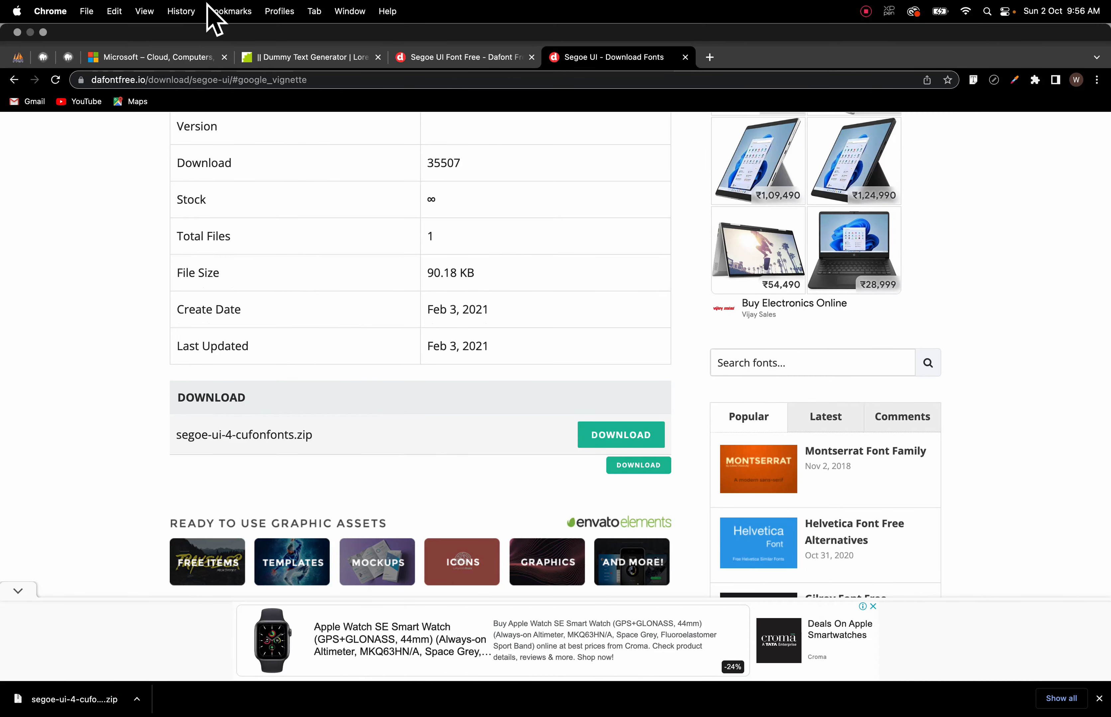
left_click(65, 58)
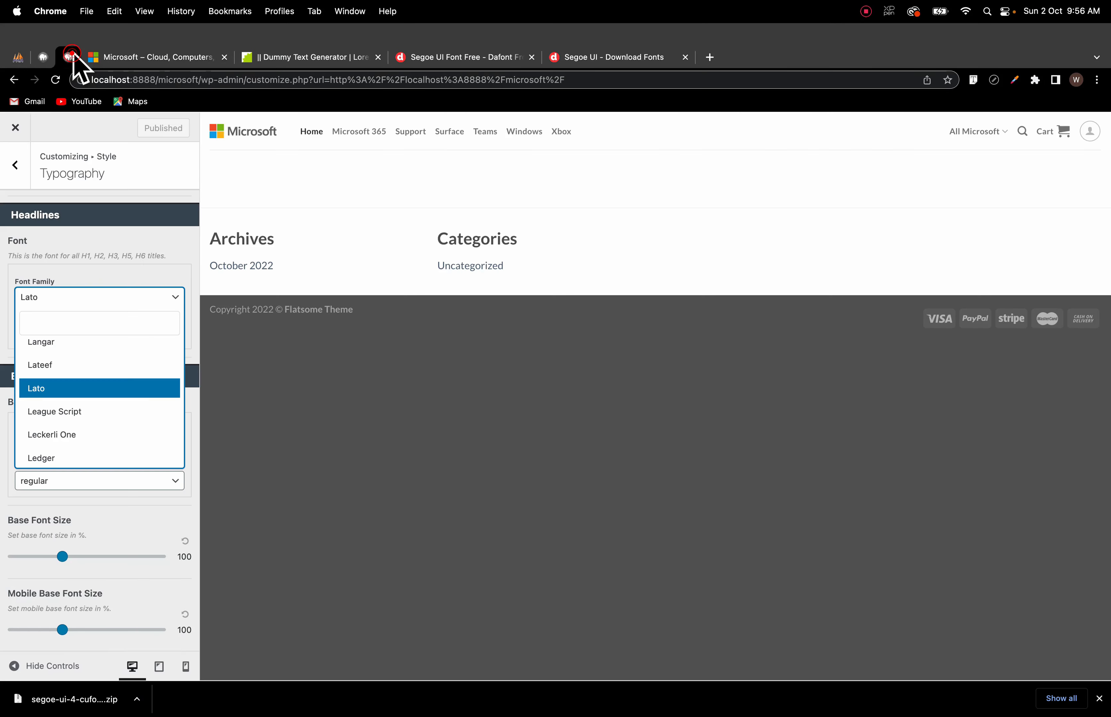
left_click(17, 111)
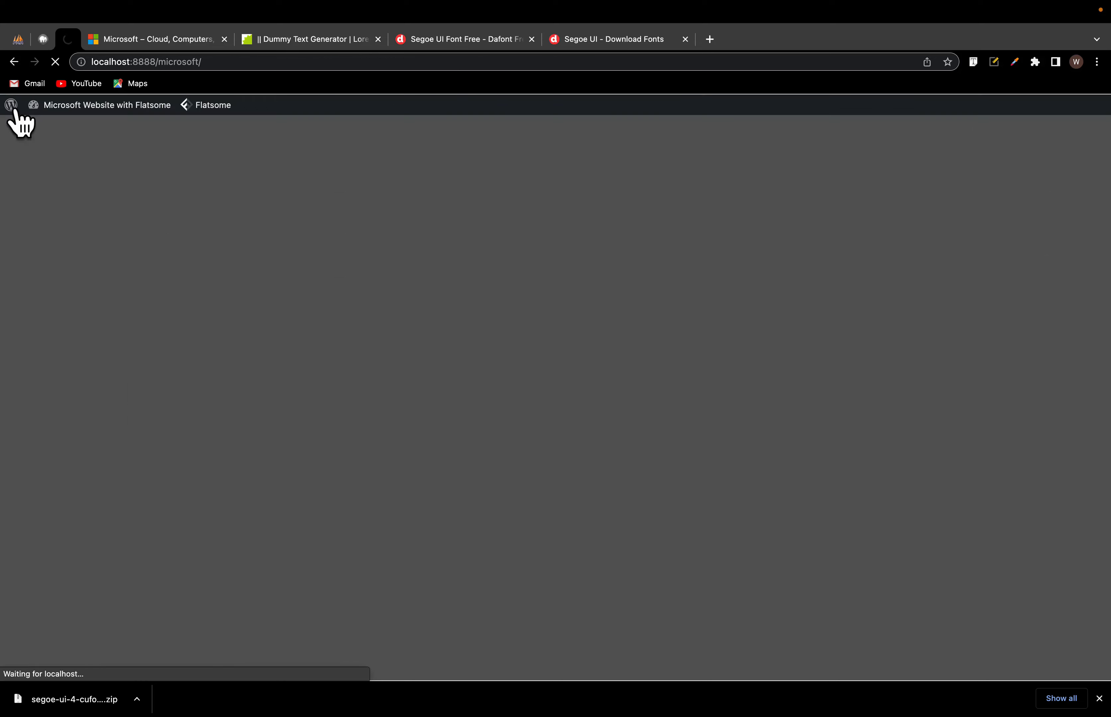
mouse_move(37, 137)
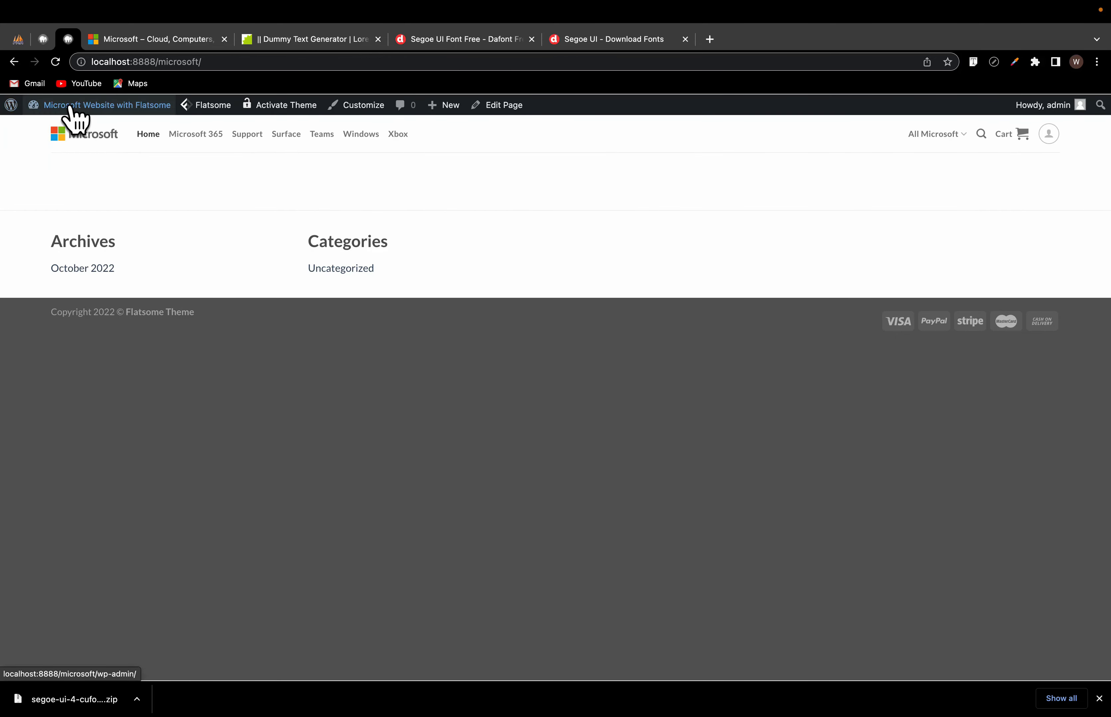
mouse_move(59, 107)
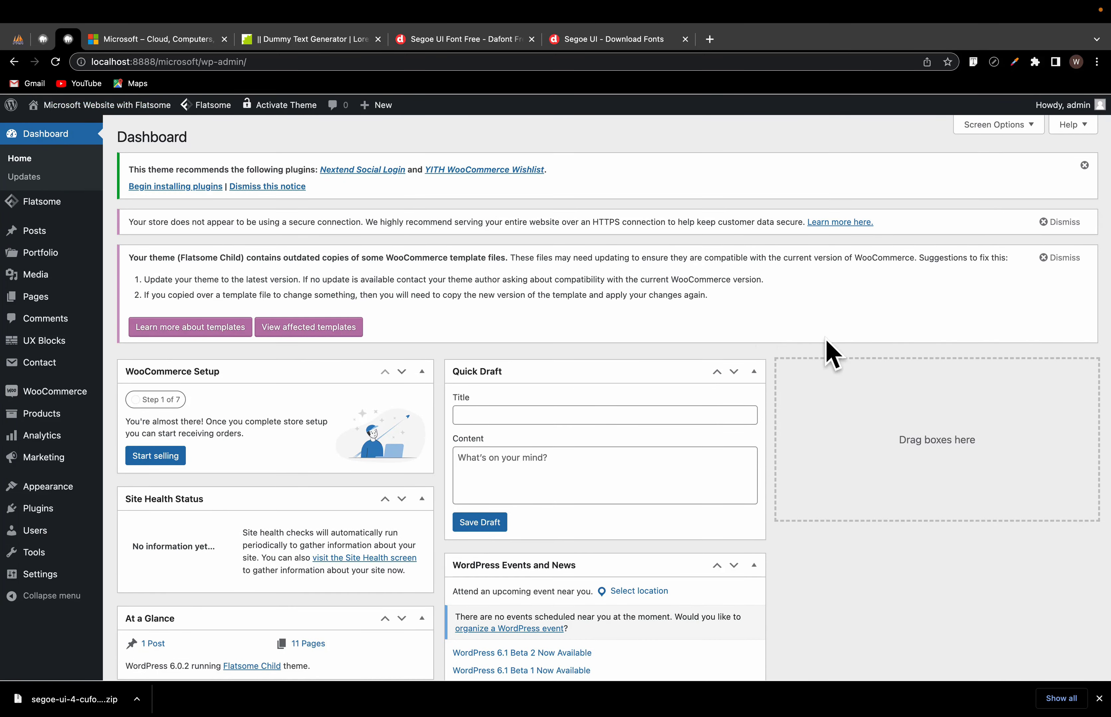
Step: Dismiss the dashboard notices about outdated WooCommerce template files and the store's insecure connection
left_click(1053, 258)
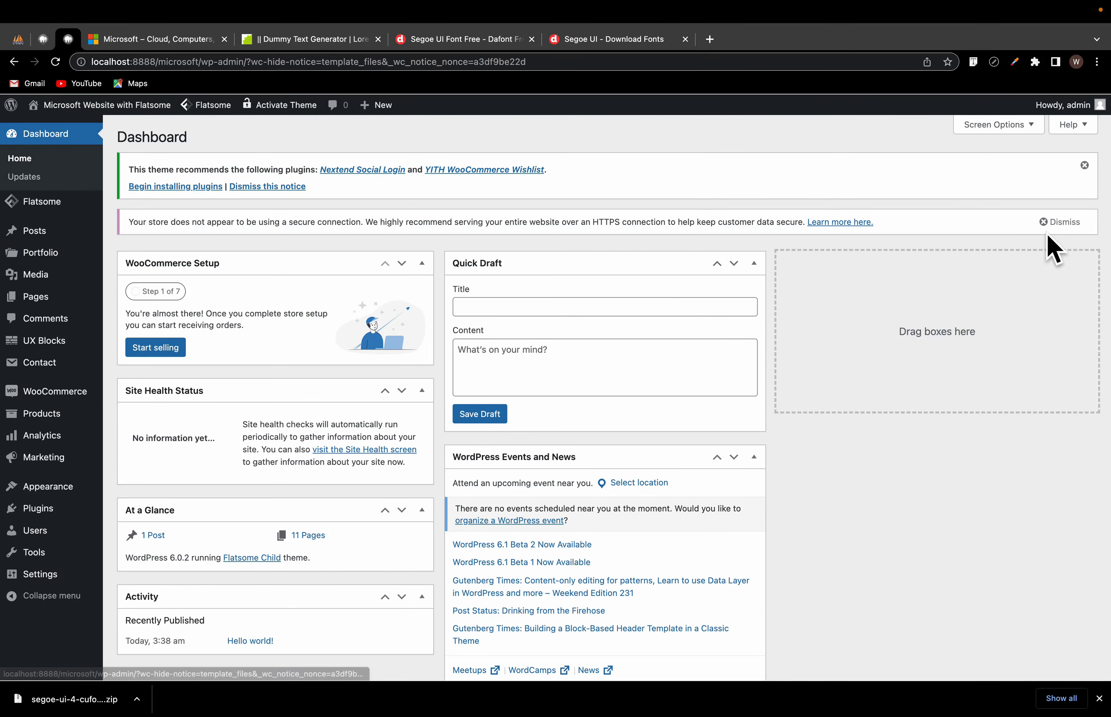
left_click(1056, 223)
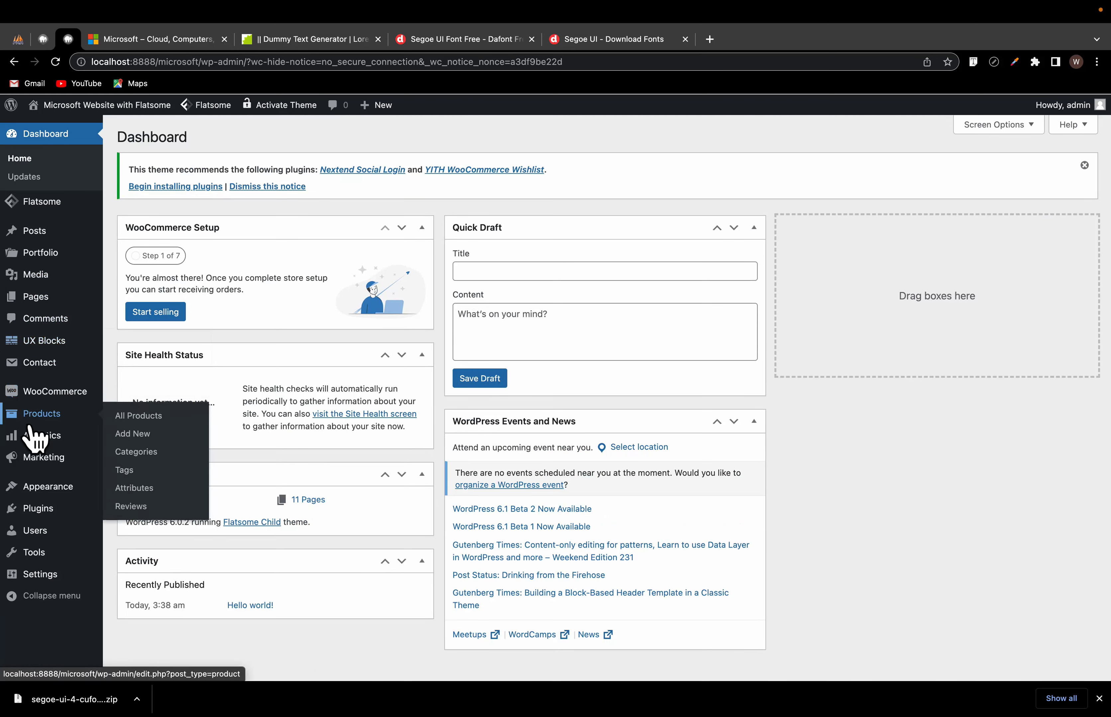
Step: Search for "use any font" among the available WordPress plugins, then install and activate Use Any Font | Custom Font Uploader
left_click(124, 510)
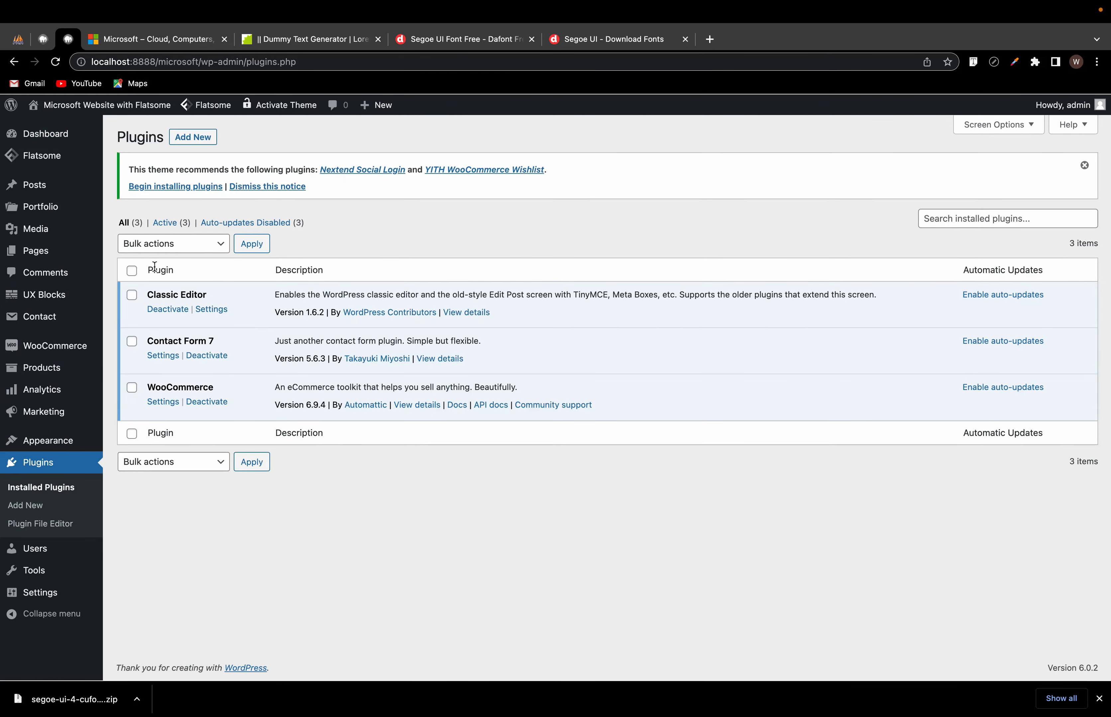
left_click(193, 135)
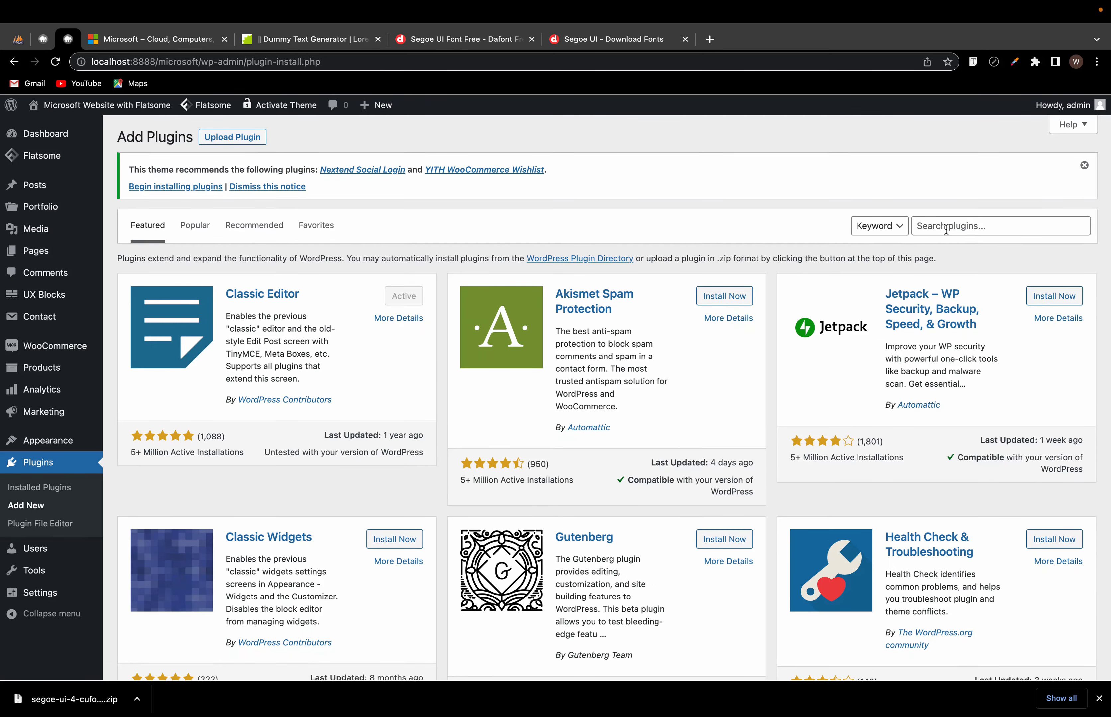
left_click(946, 230)
type("use any font")
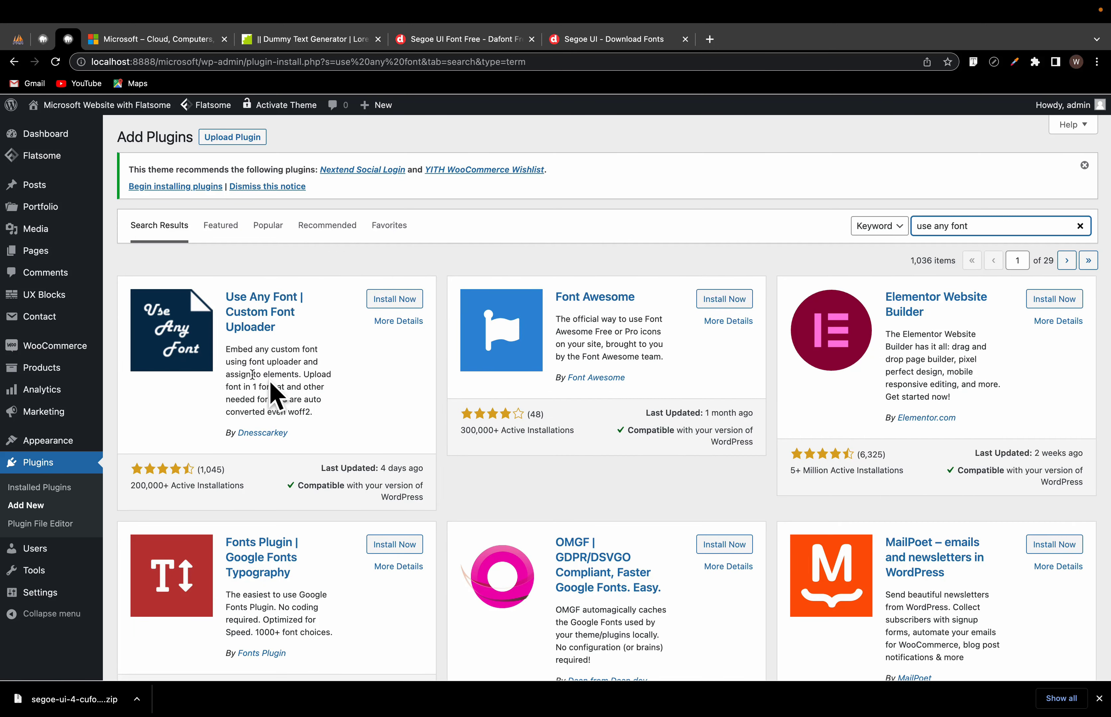
left_click(406, 300)
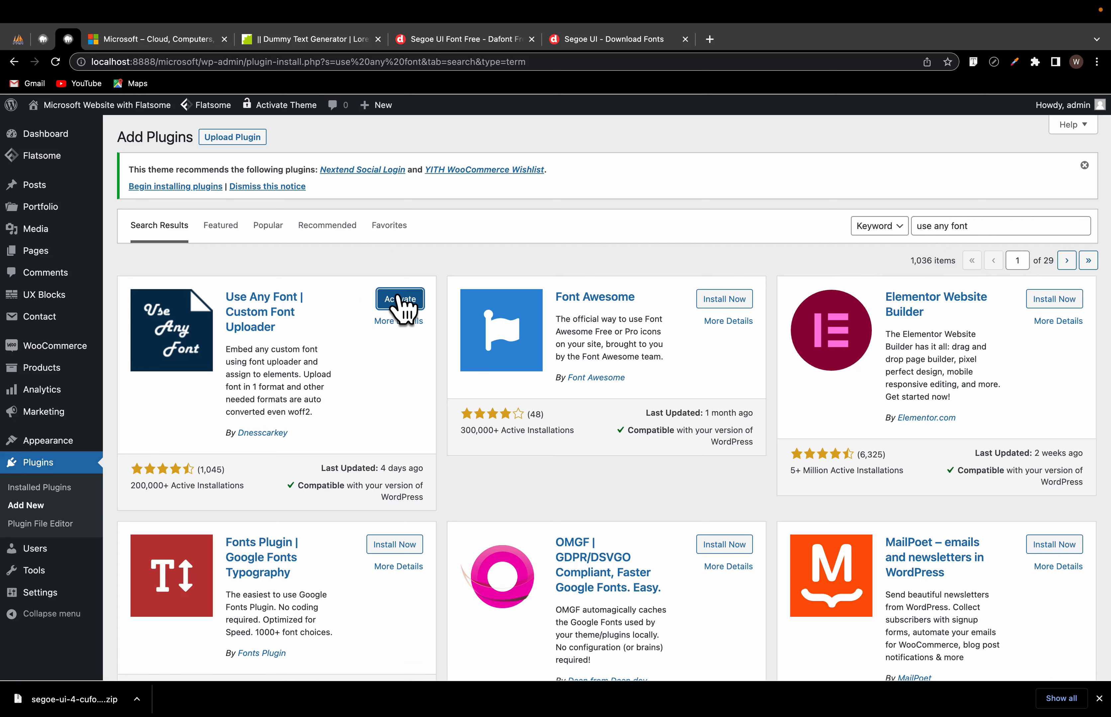
left_click(399, 299)
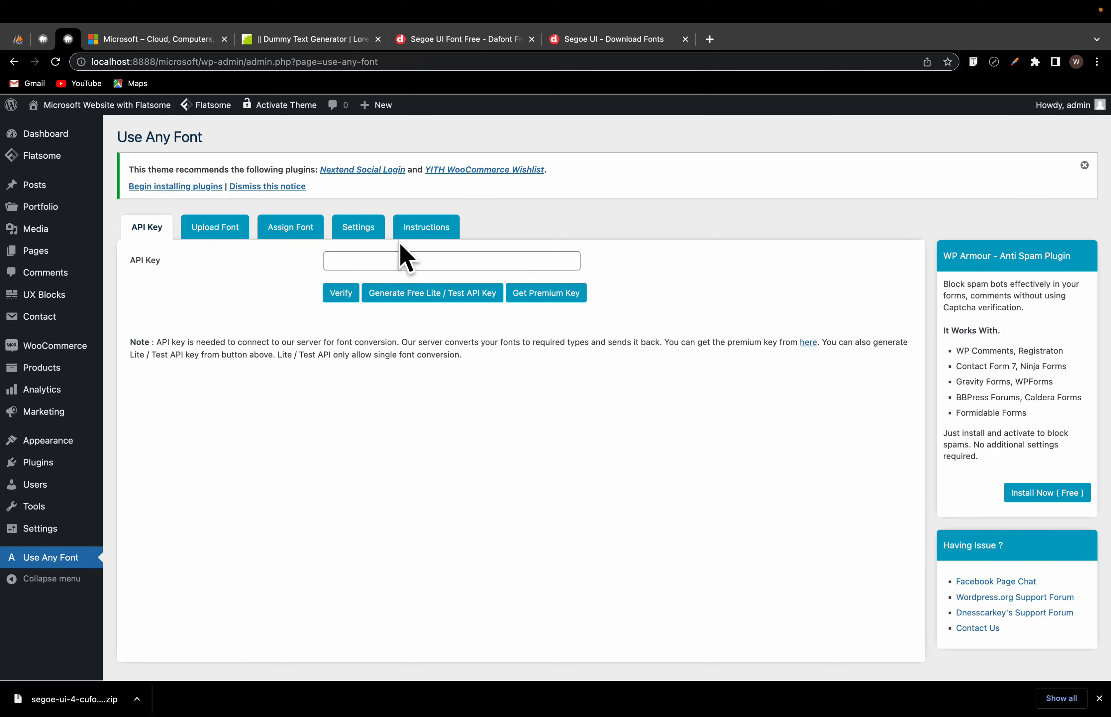
Step: Generate a free Lite / Test API key for Use Any Font in the API Key field and verify it
left_click(334, 254)
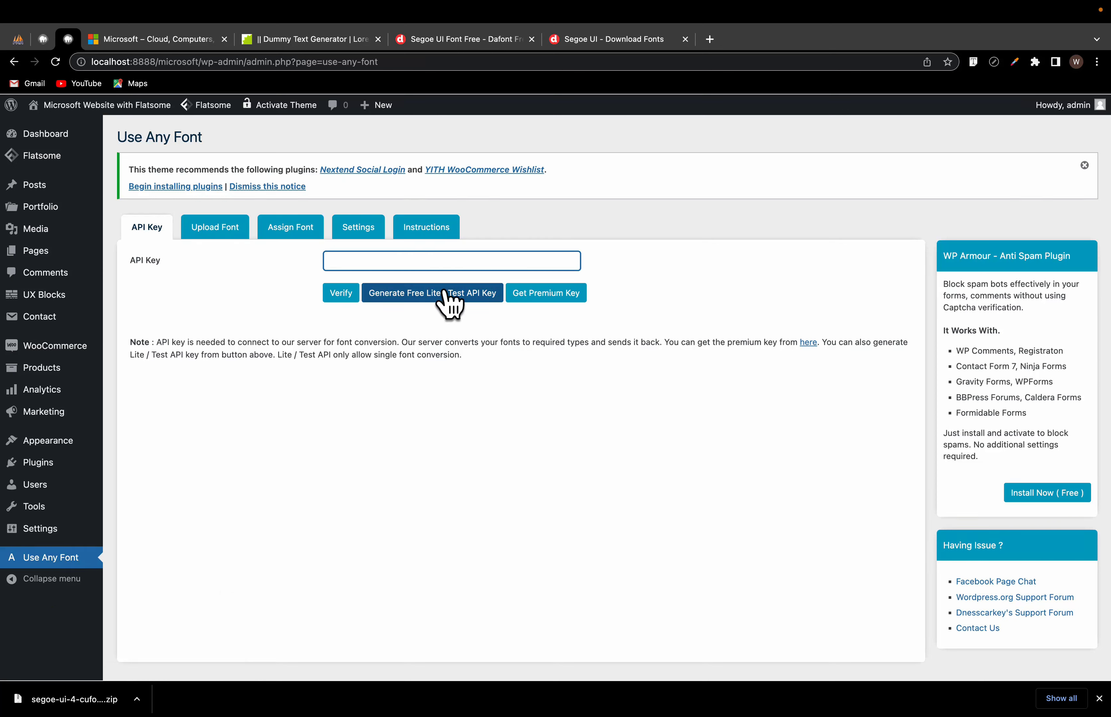
left_click(421, 295)
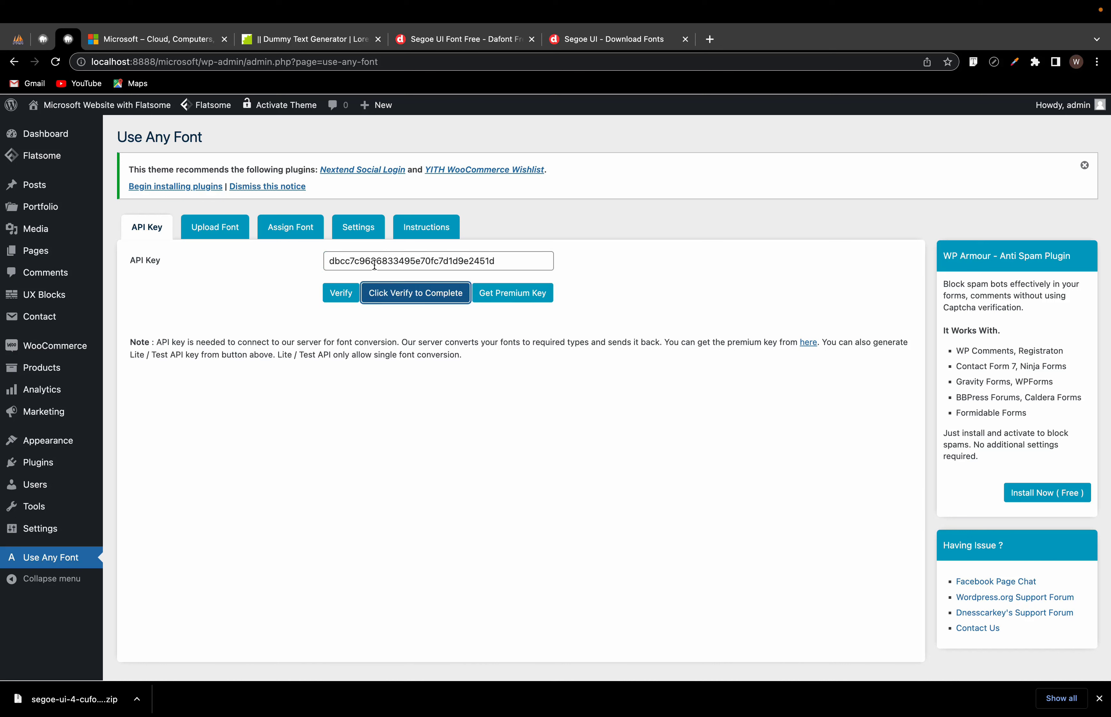
left_click(340, 296)
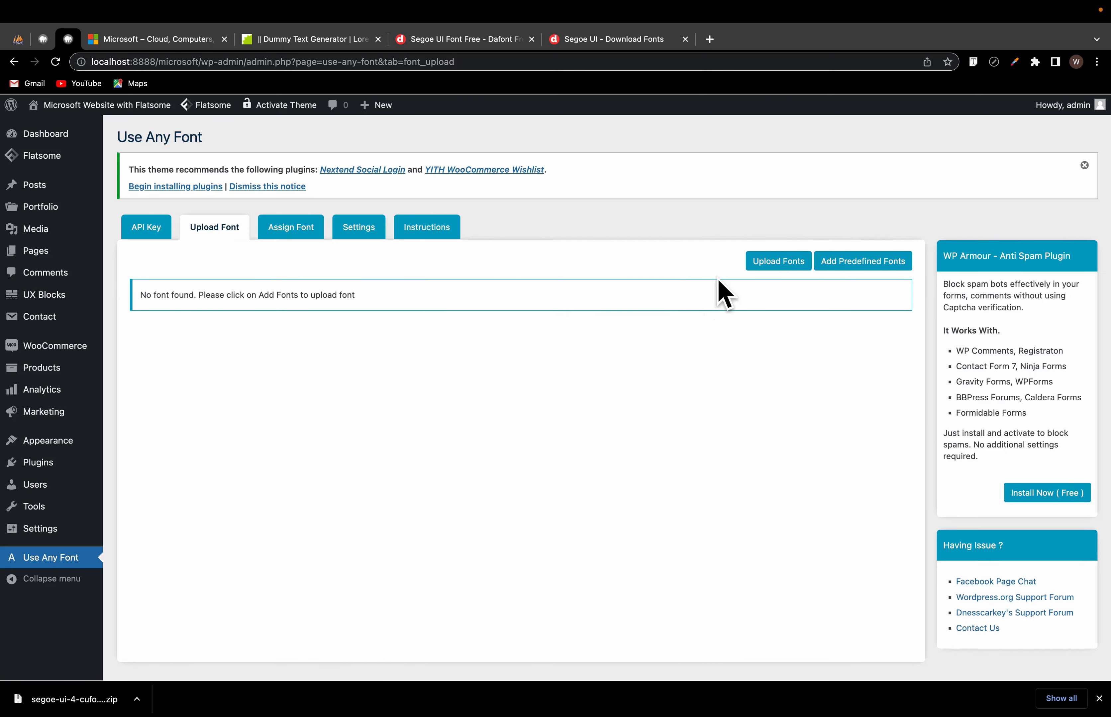
Step: Start a font upload in Use Any Font with the font name SegeoUi, leaving font weight variation disabled
left_click(774, 262)
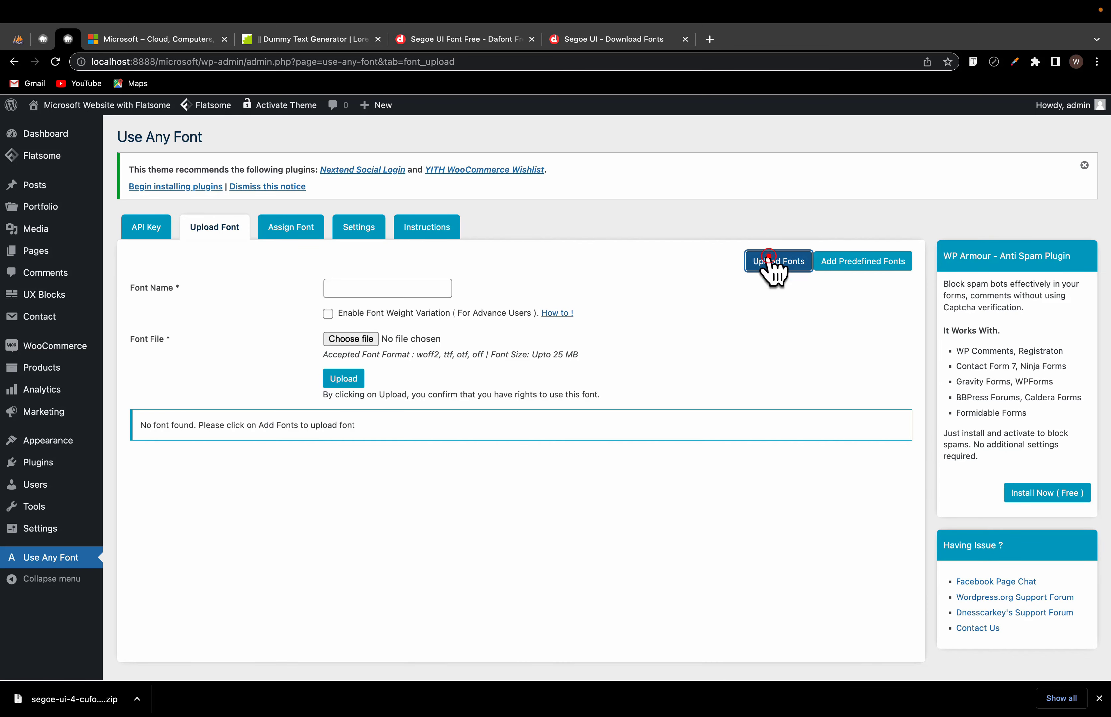
left_click(340, 288)
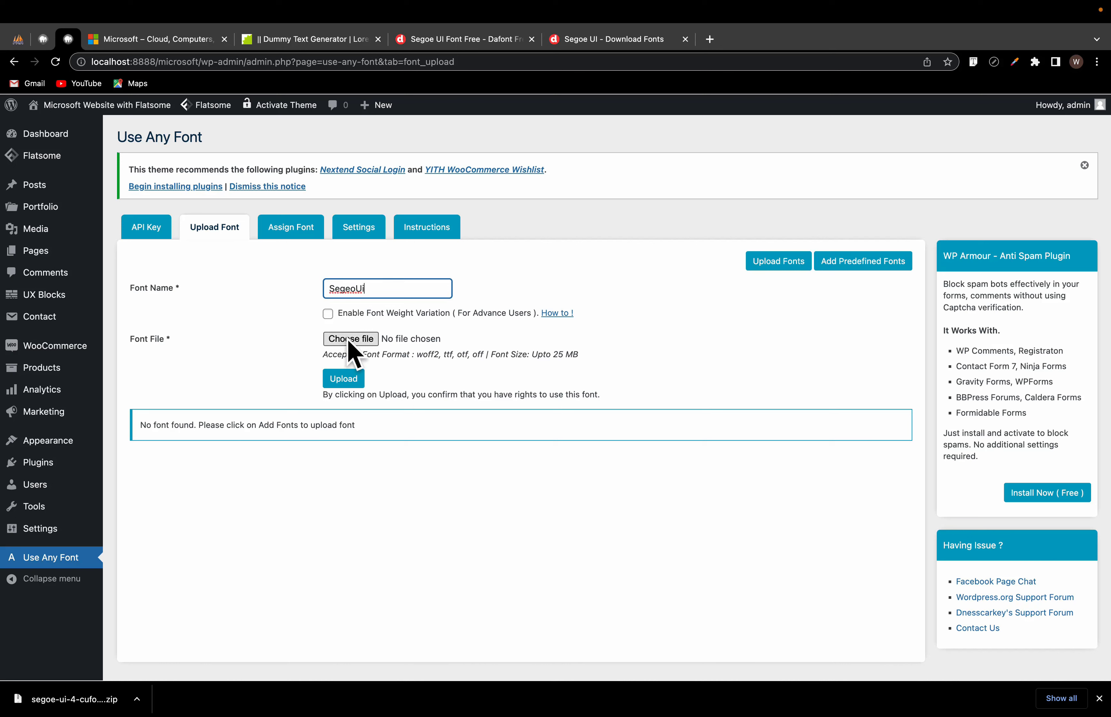
left_click(327, 314)
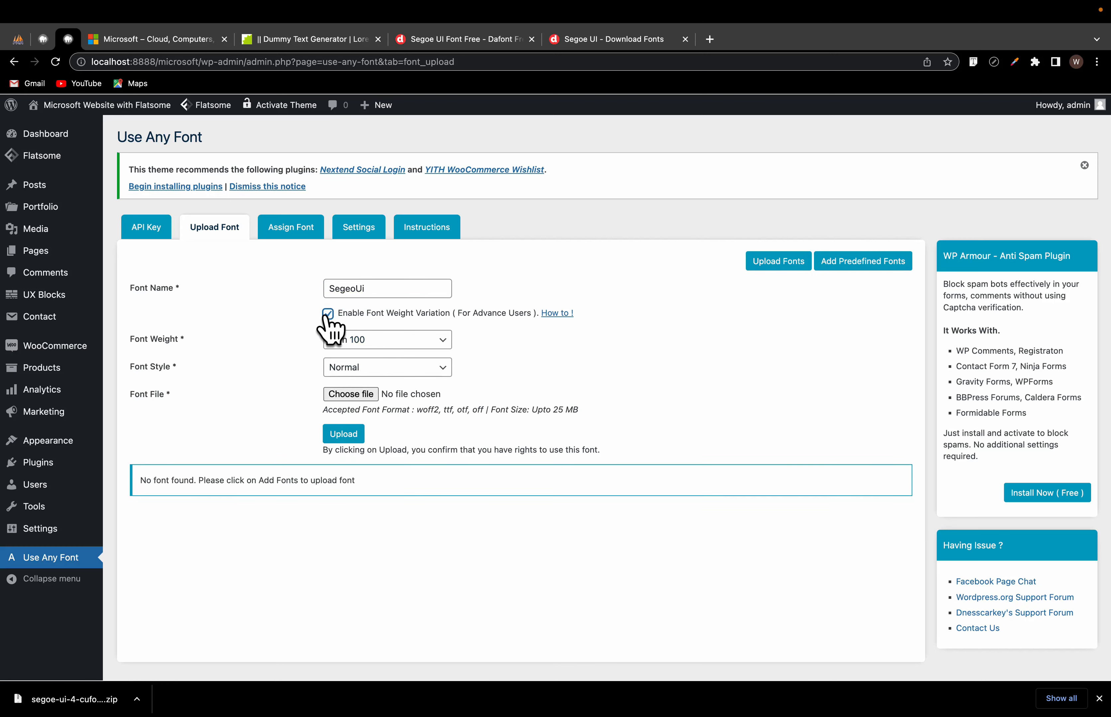
left_click(327, 314)
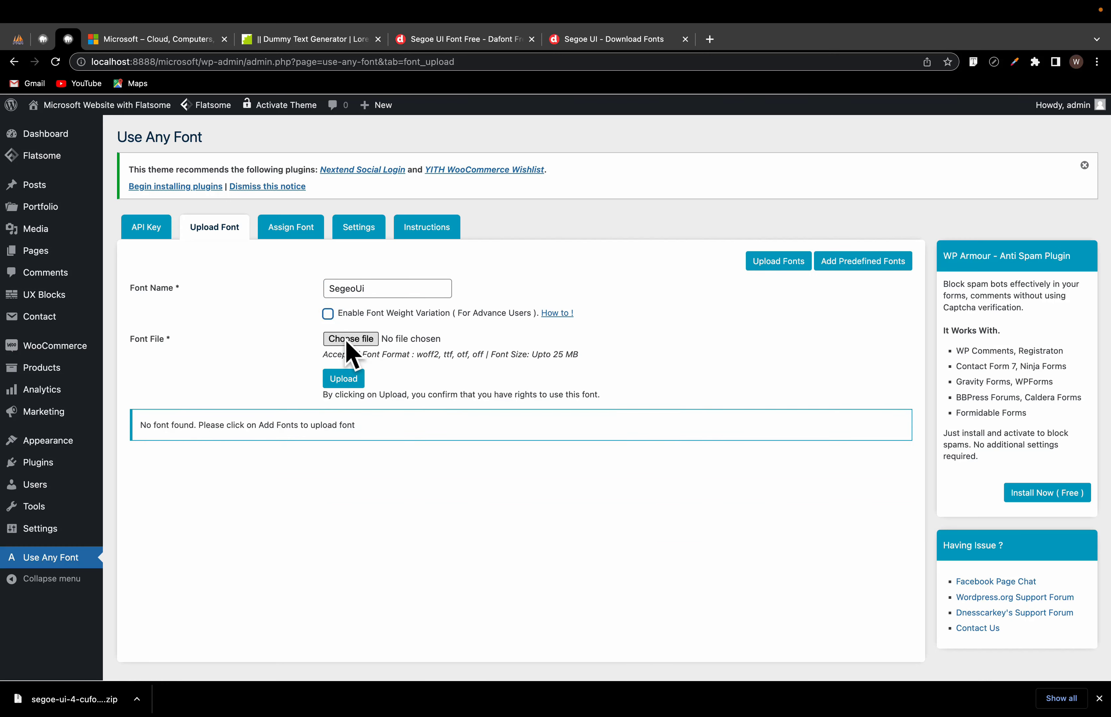
Step: Choose Segoe UI.ttf from the segoe-ui-4-cufonfonts folder in Downloads as the font file and upload it
left_click(348, 340)
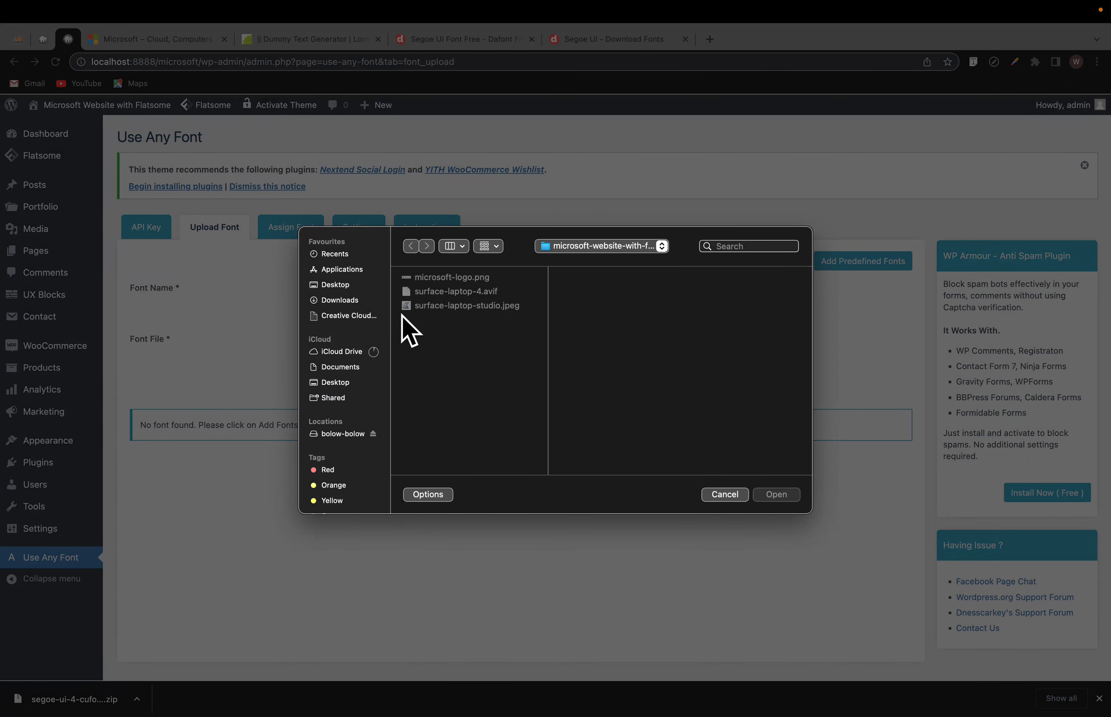
left_click(335, 301)
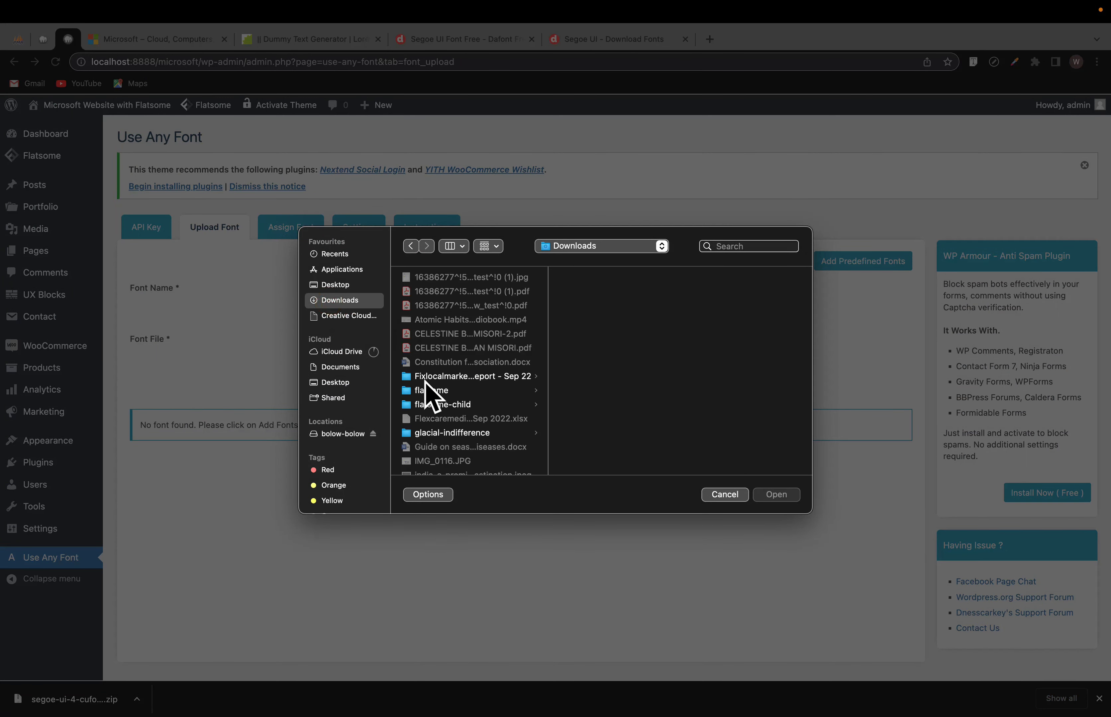
scroll(441, 411, "down", 3)
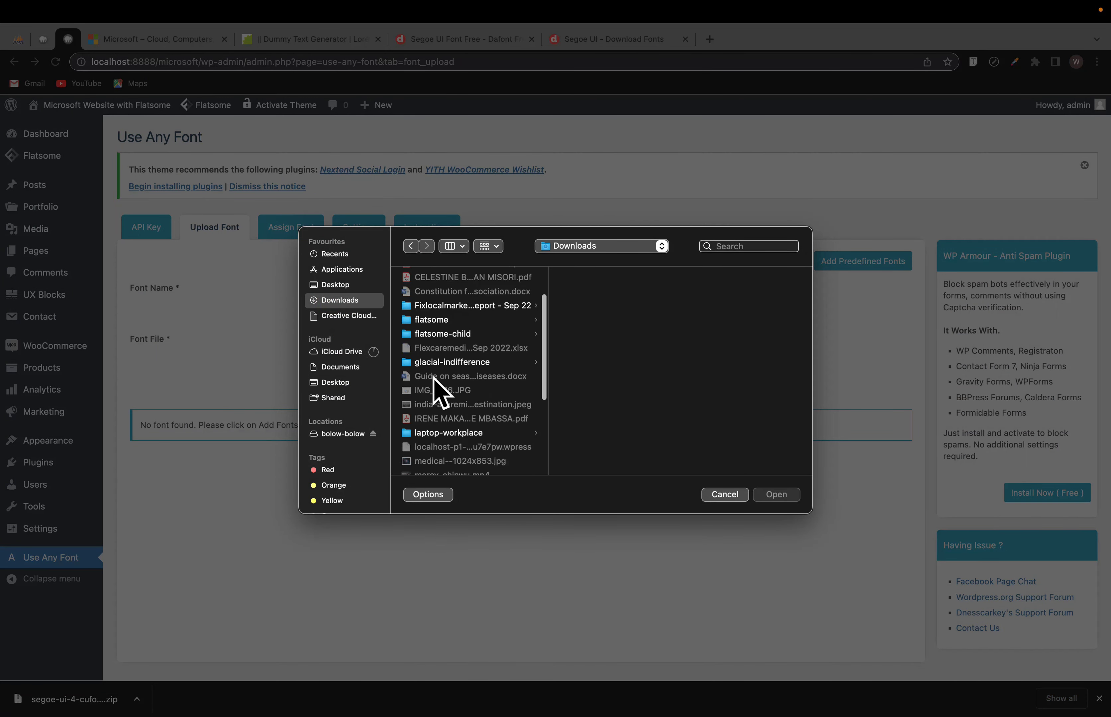
scroll(444, 434, "down", 5)
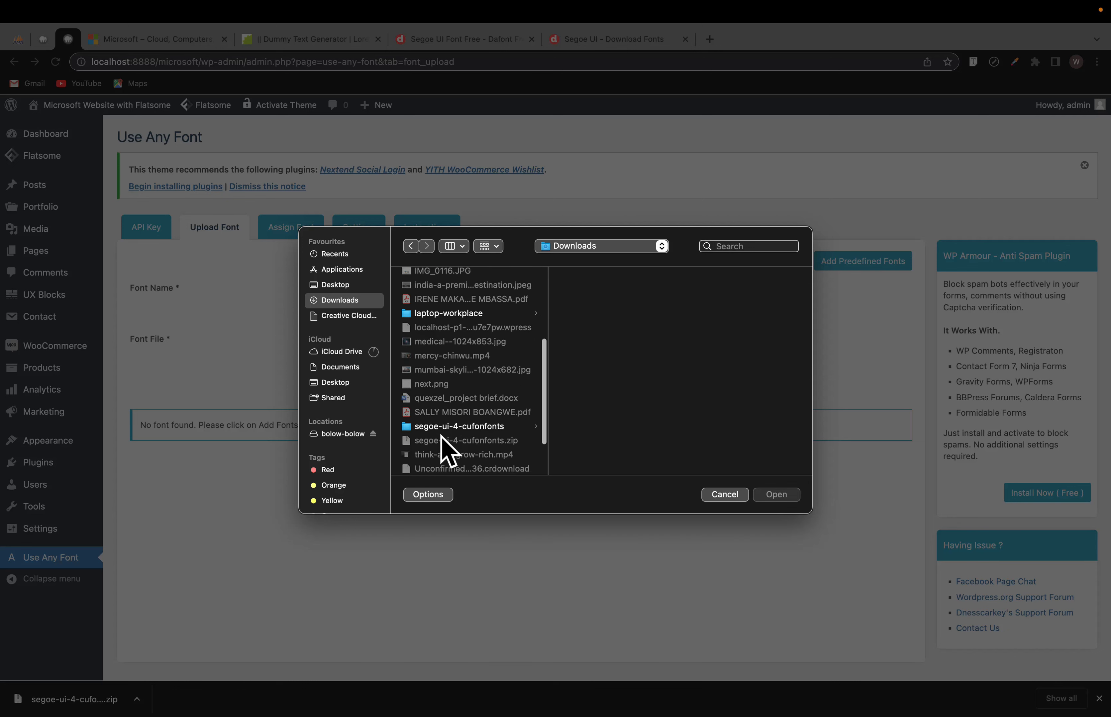
left_click(441, 413)
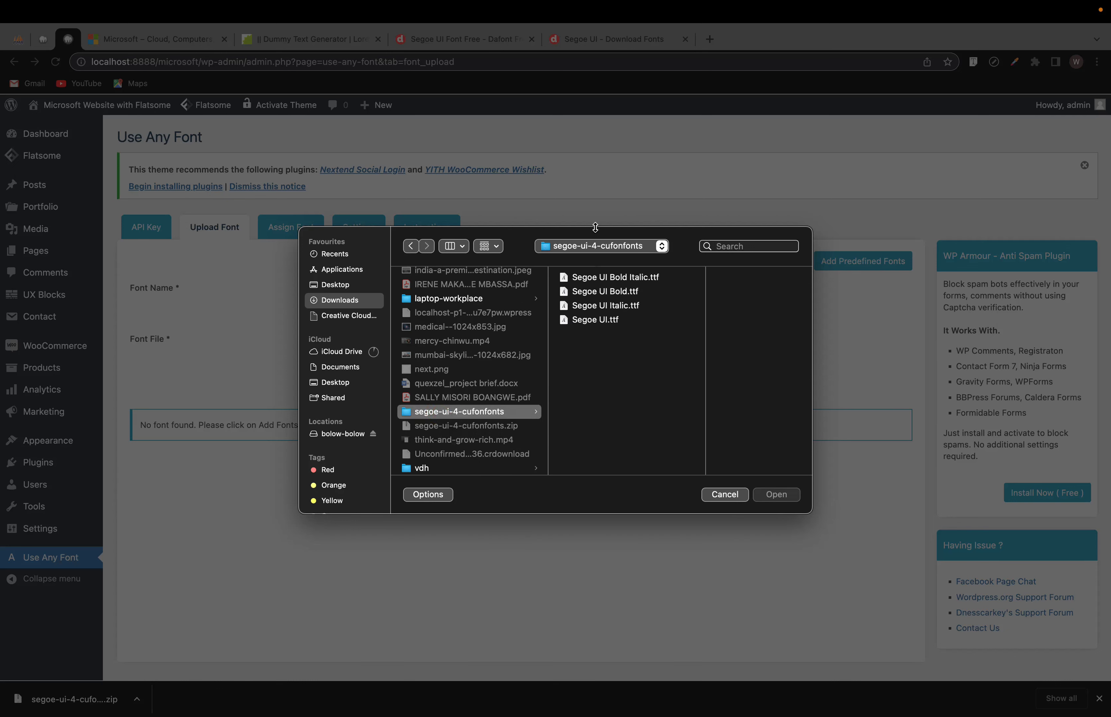
left_click(590, 322)
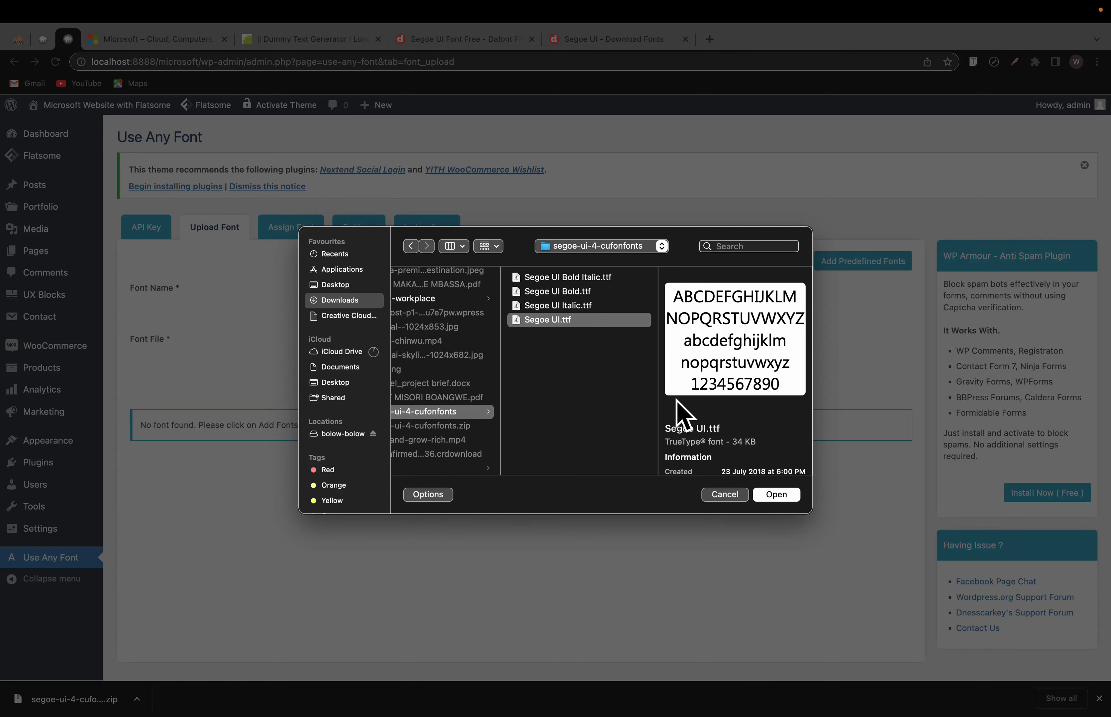
left_click(777, 497)
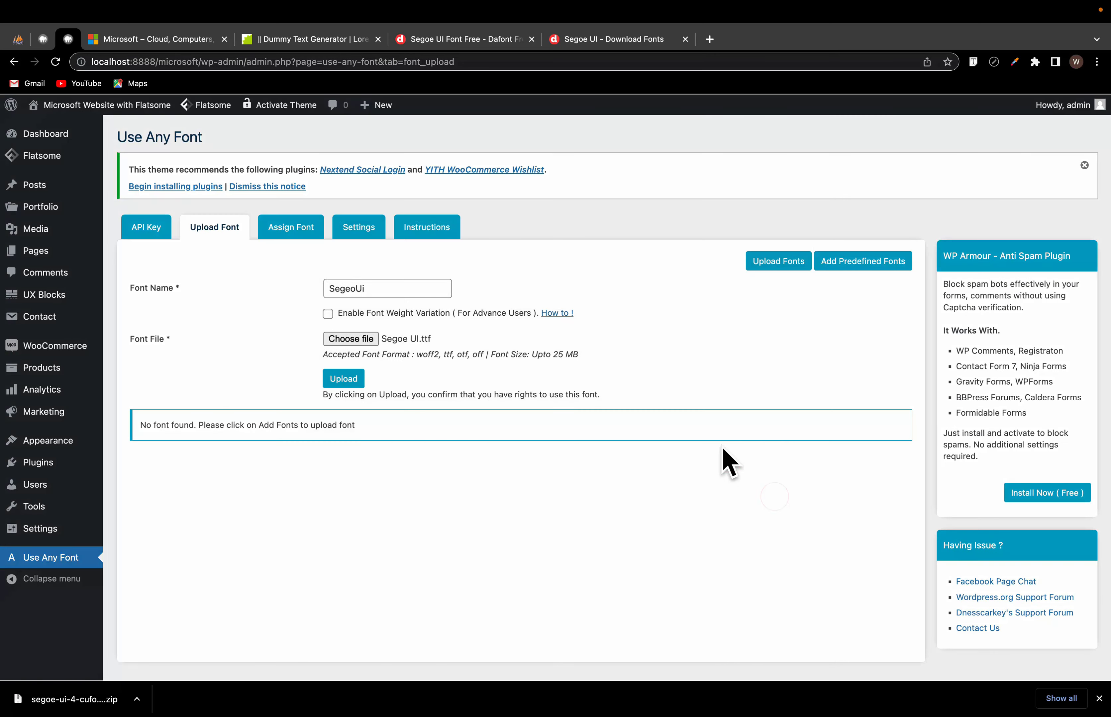
left_click(345, 380)
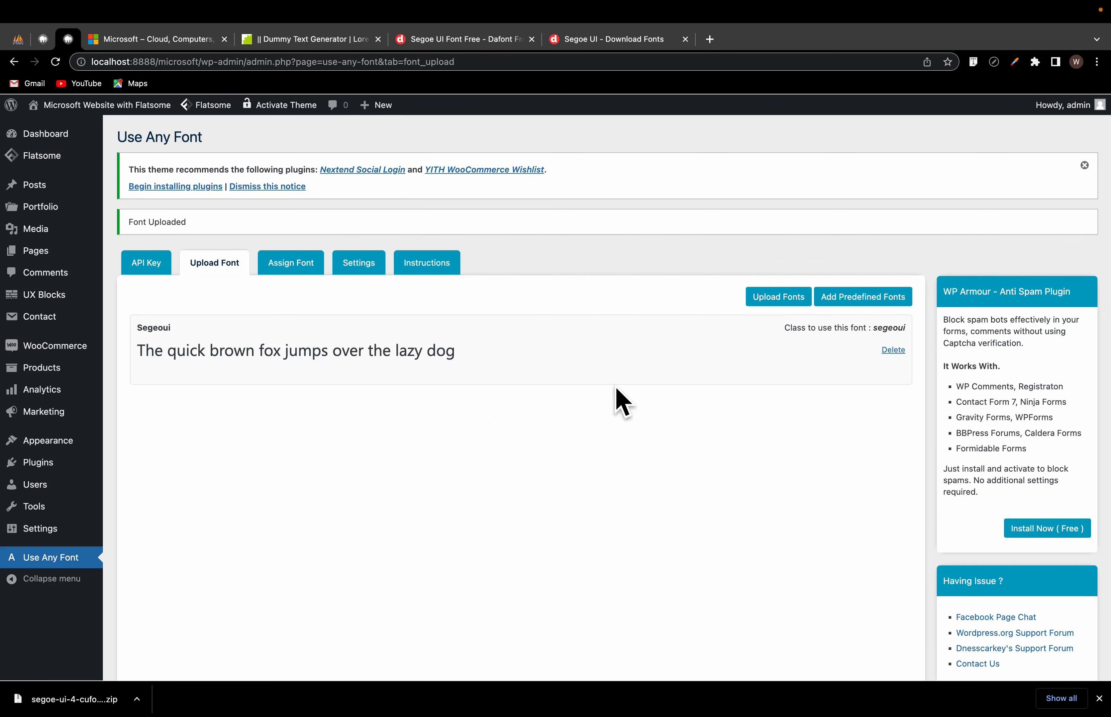
Step: Start a new font assignment in Use Any Font and select segeoui as its font
scroll(667, 397, "down", 3)
scroll(663, 397, "up", 3)
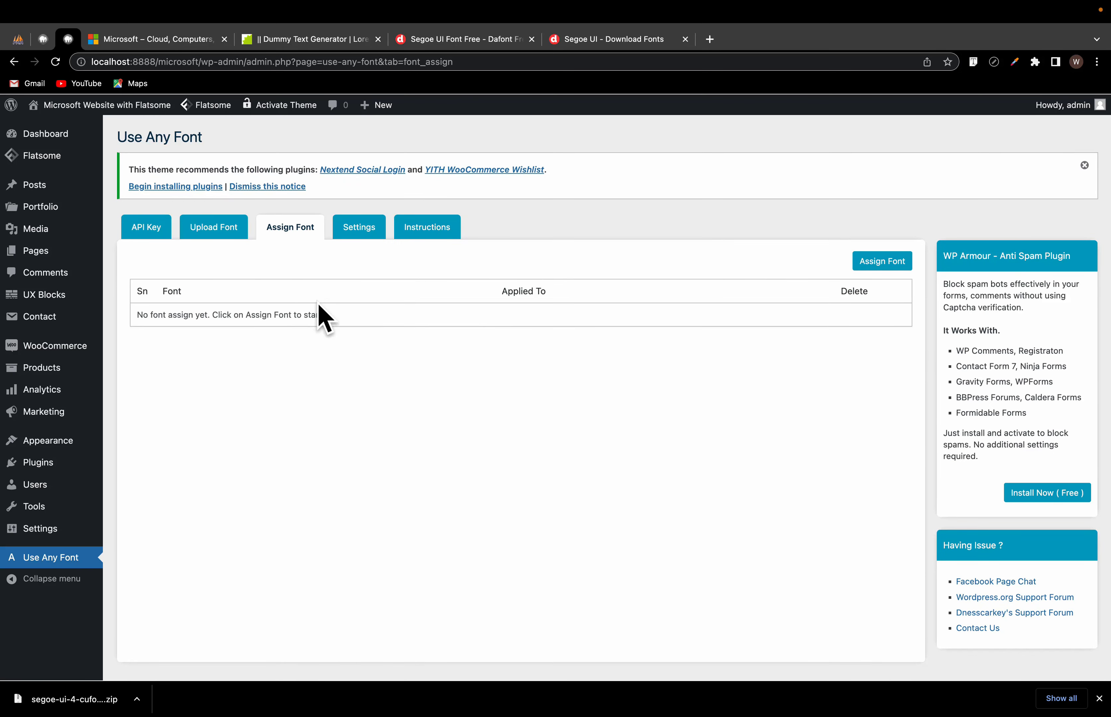
left_click(884, 263)
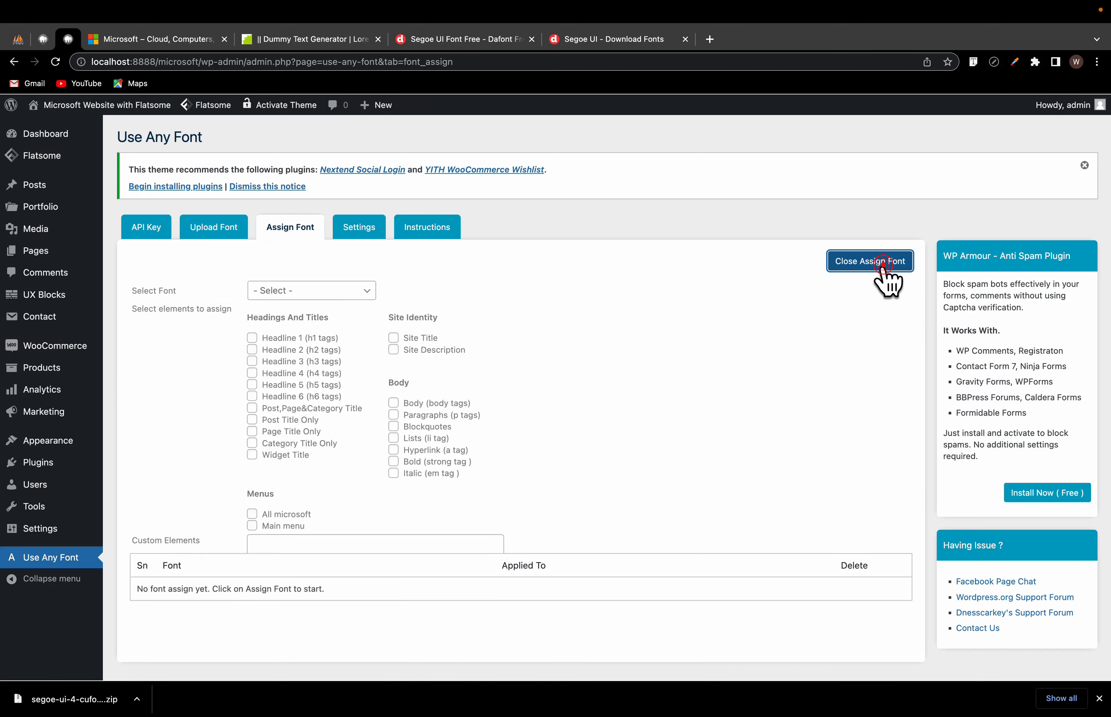
left_click(290, 289)
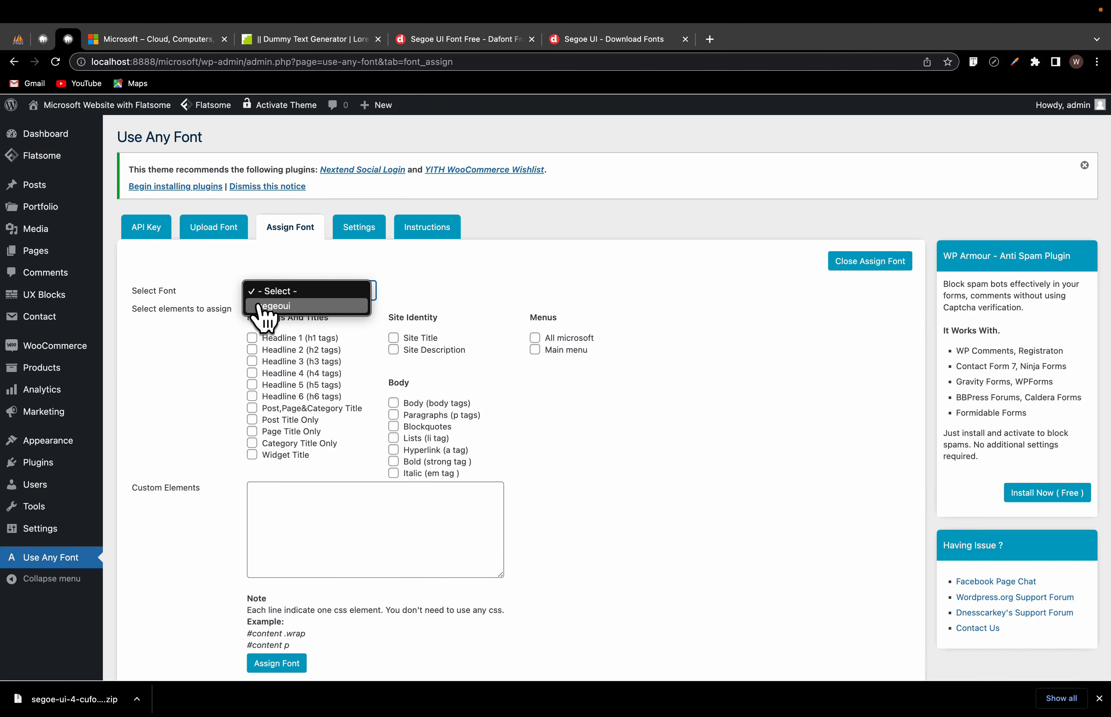
left_click(273, 306)
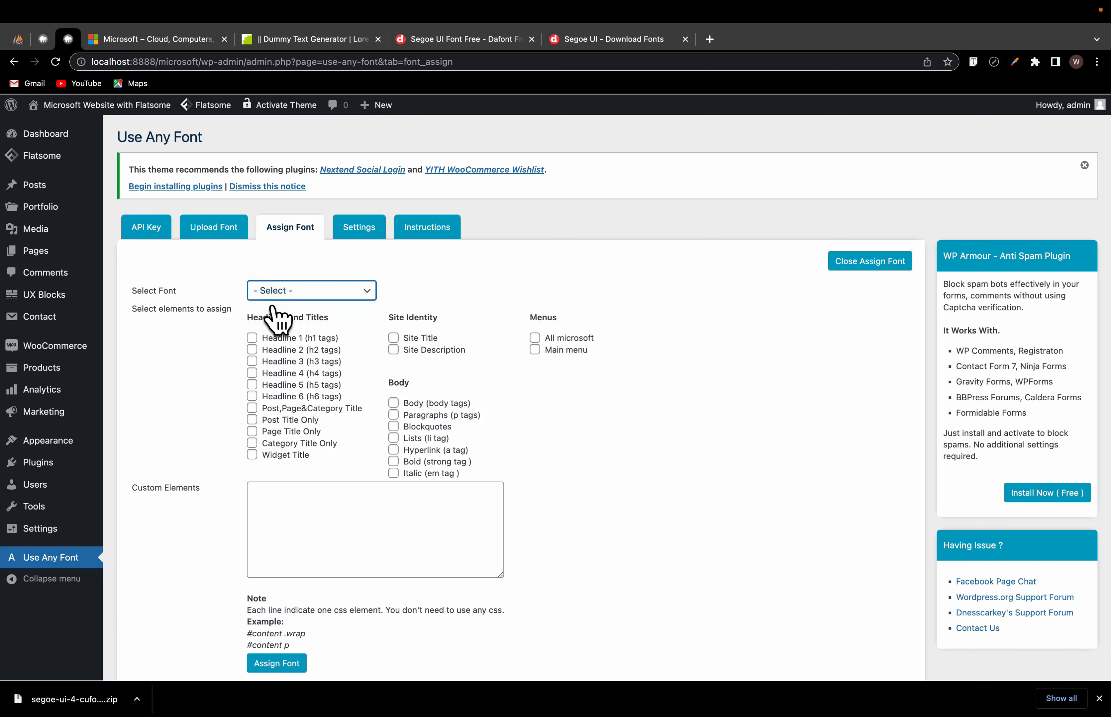
Step: Include every element under Headings And Titles in the font assignment, from Headline 1 through Widget Title
left_click(252, 338)
left_click(252, 350)
left_click(252, 361)
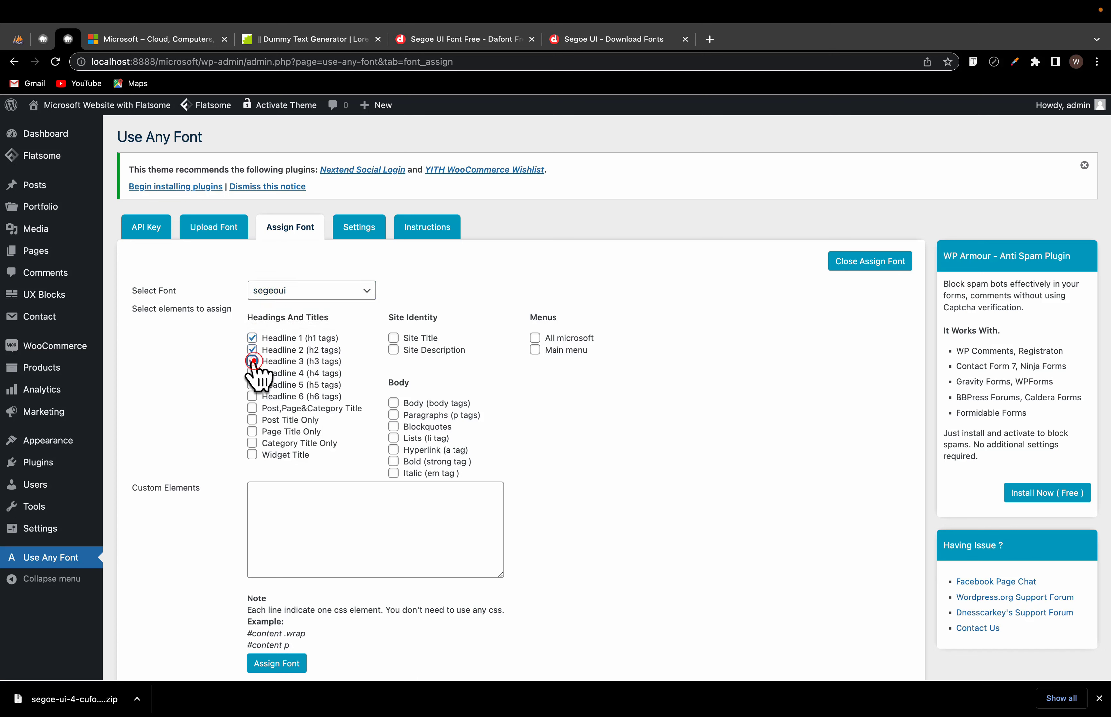
left_click(252, 373)
left_click(253, 385)
left_click(252, 408)
left_click(252, 396)
left_click(252, 420)
left_click(252, 432)
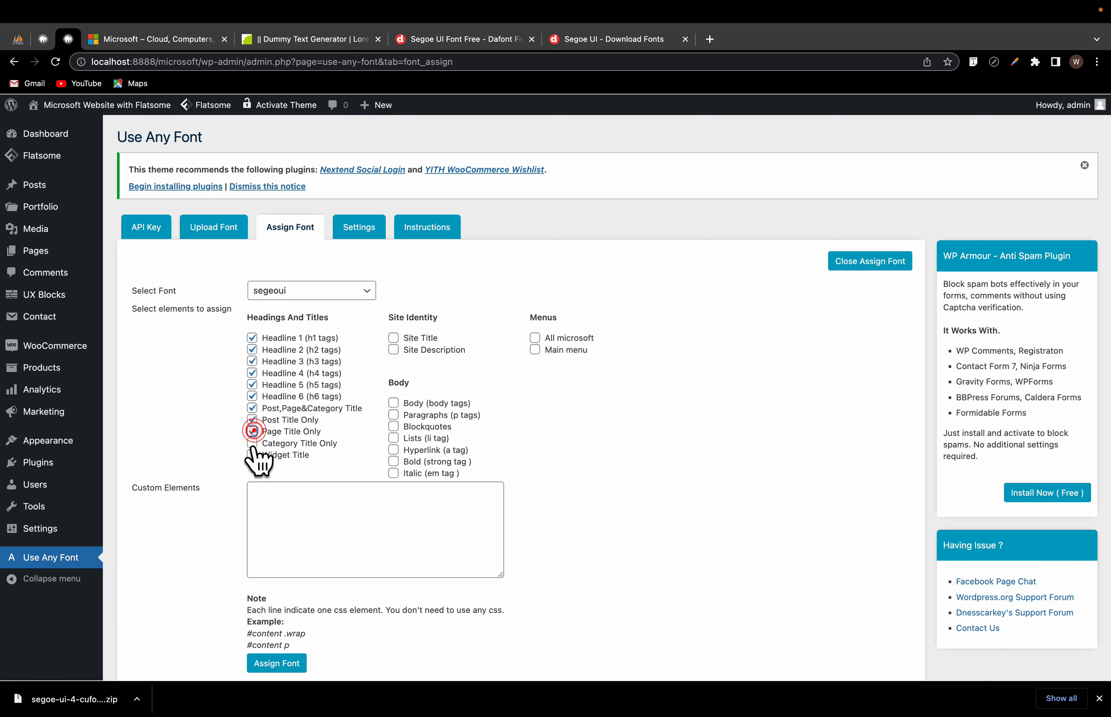
left_click(253, 443)
left_click(252, 455)
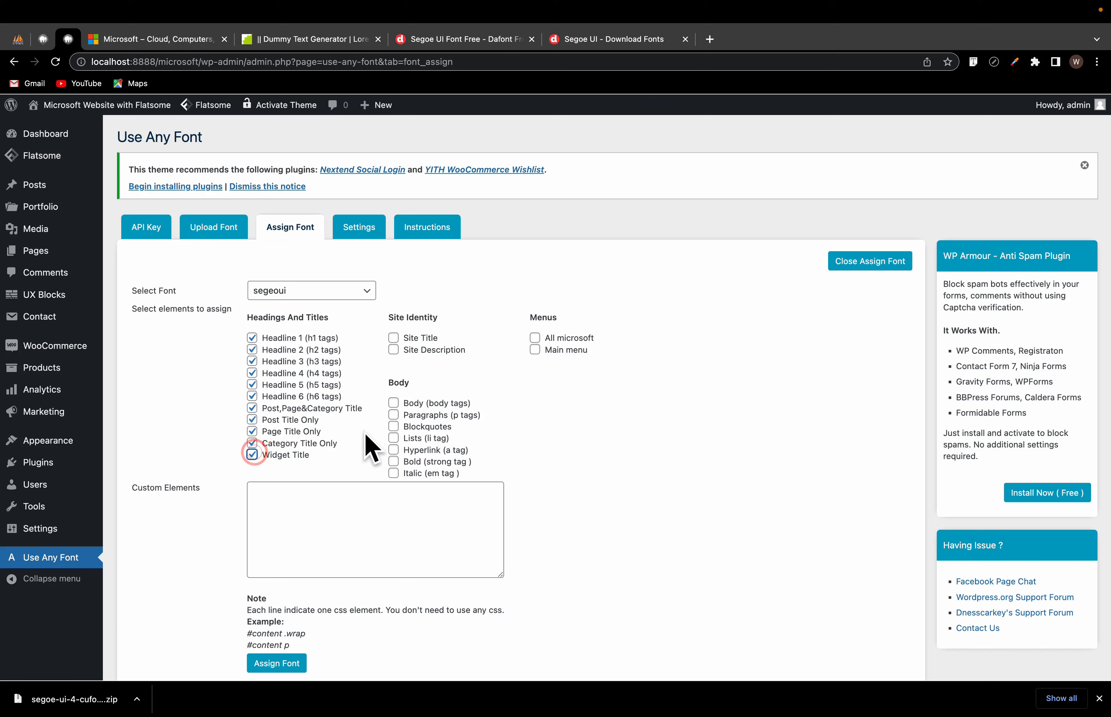
Step: Include every element under Body in the font assignment, from Body and Paragraphs through Bold and Italic
left_click(393, 403)
left_click(393, 414)
left_click(393, 426)
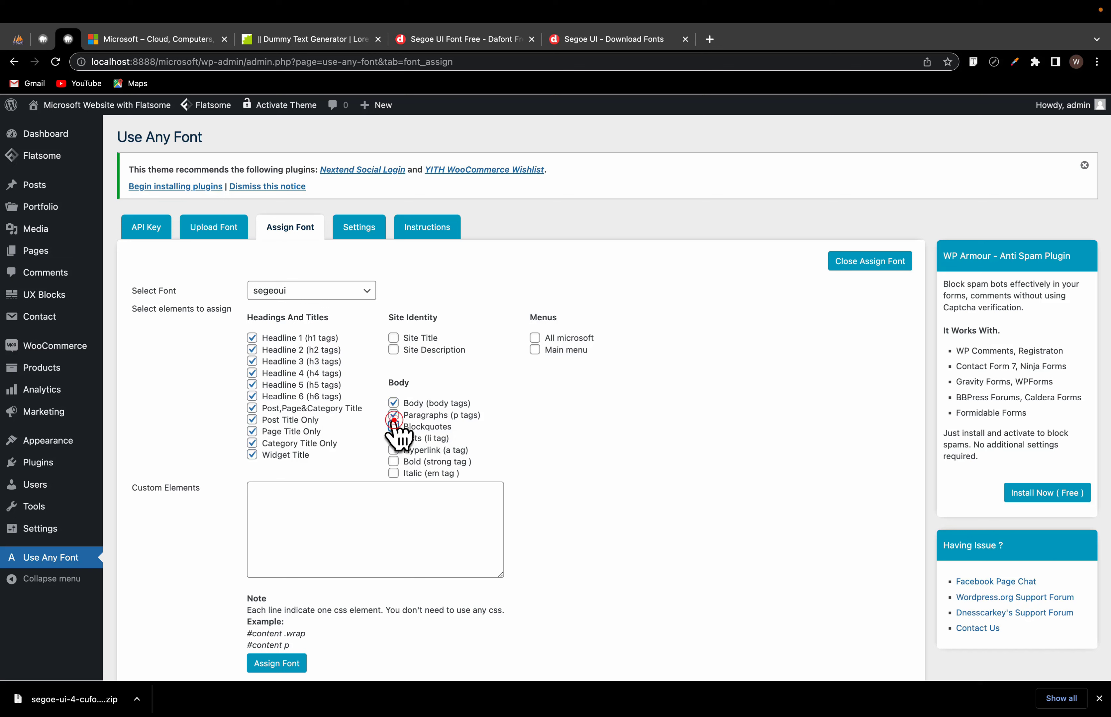
left_click(393, 438)
left_click(393, 449)
left_click(393, 461)
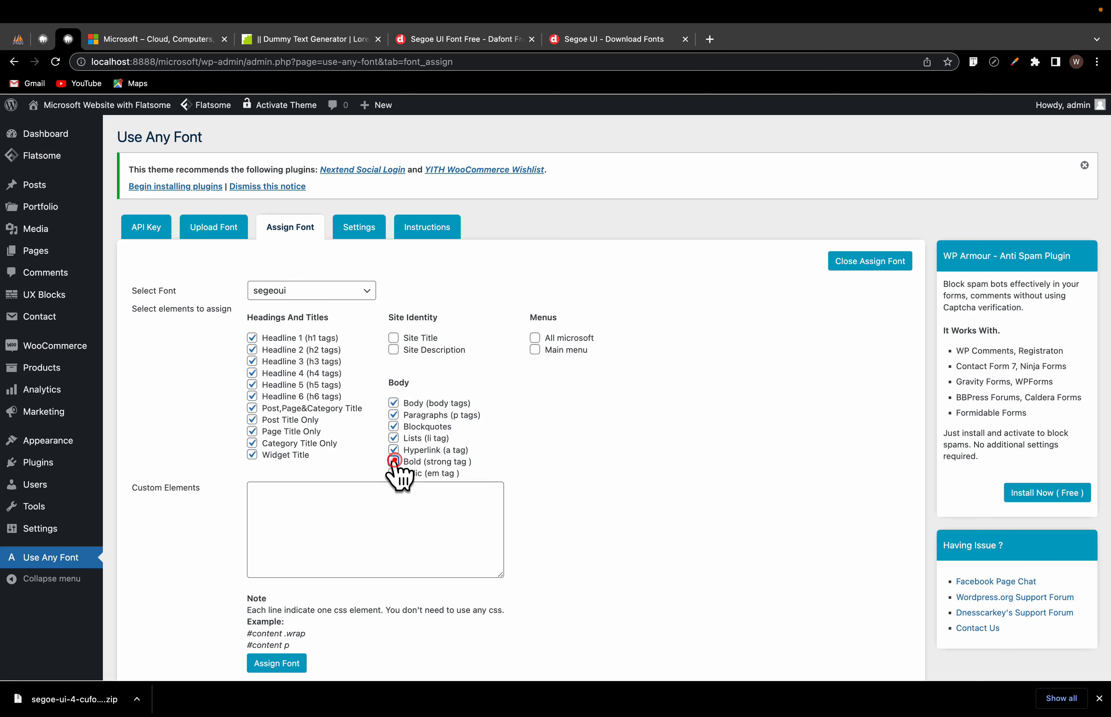
left_click(393, 473)
Step: Add Site Title, Site Description, All microsoft and Main menu to the selection, and assign the segeoui font
left_click(393, 338)
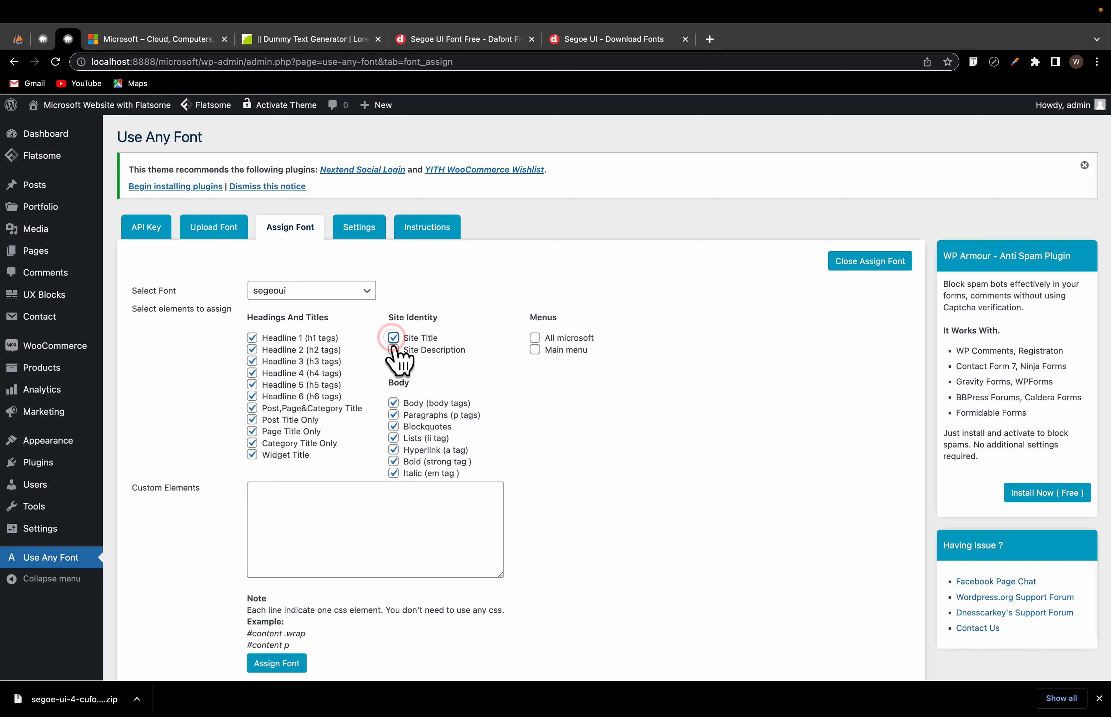
left_click(393, 349)
left_click(536, 339)
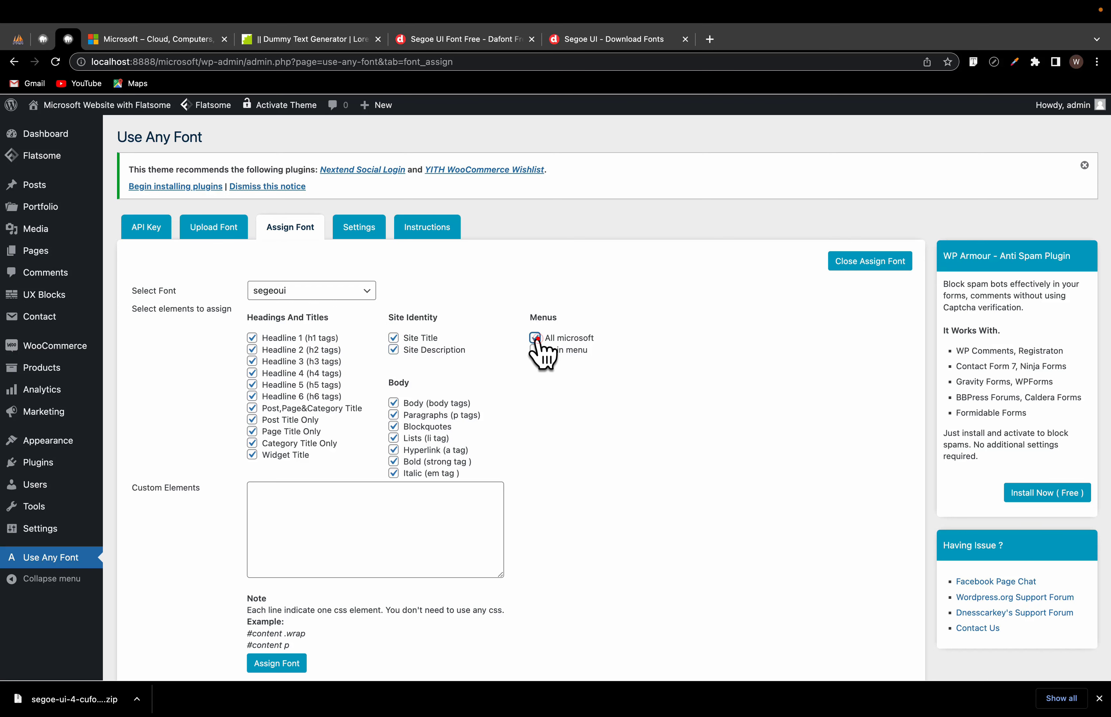
scroll(550, 443, "down", 3)
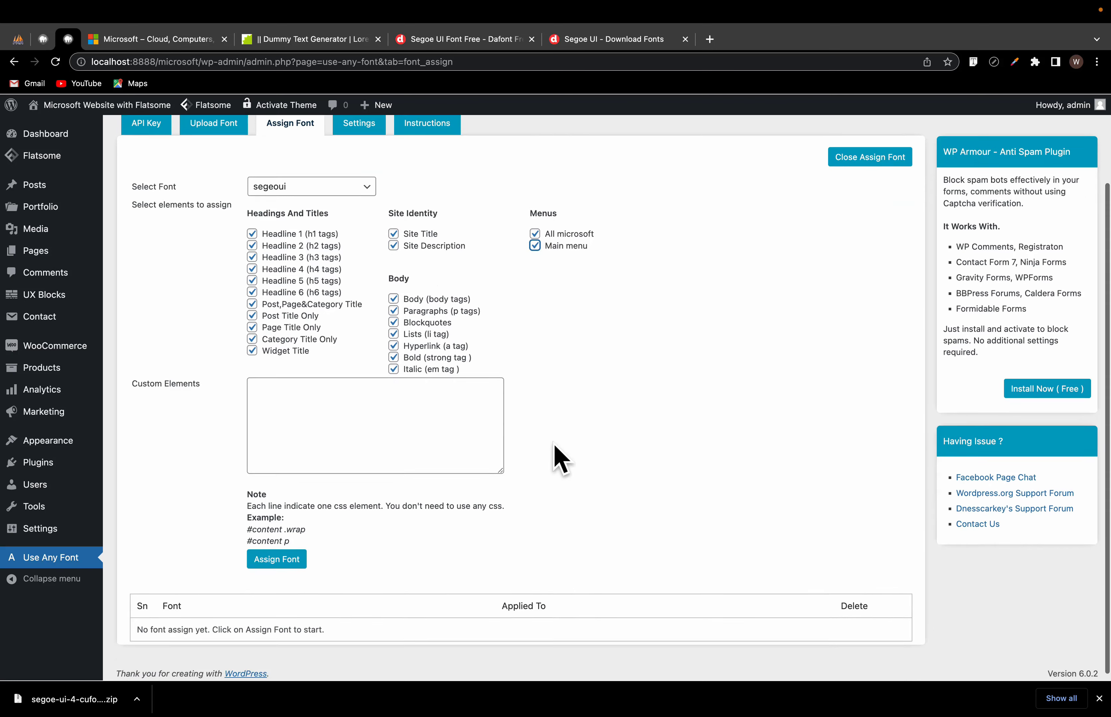
scroll(411, 457, "up", 2)
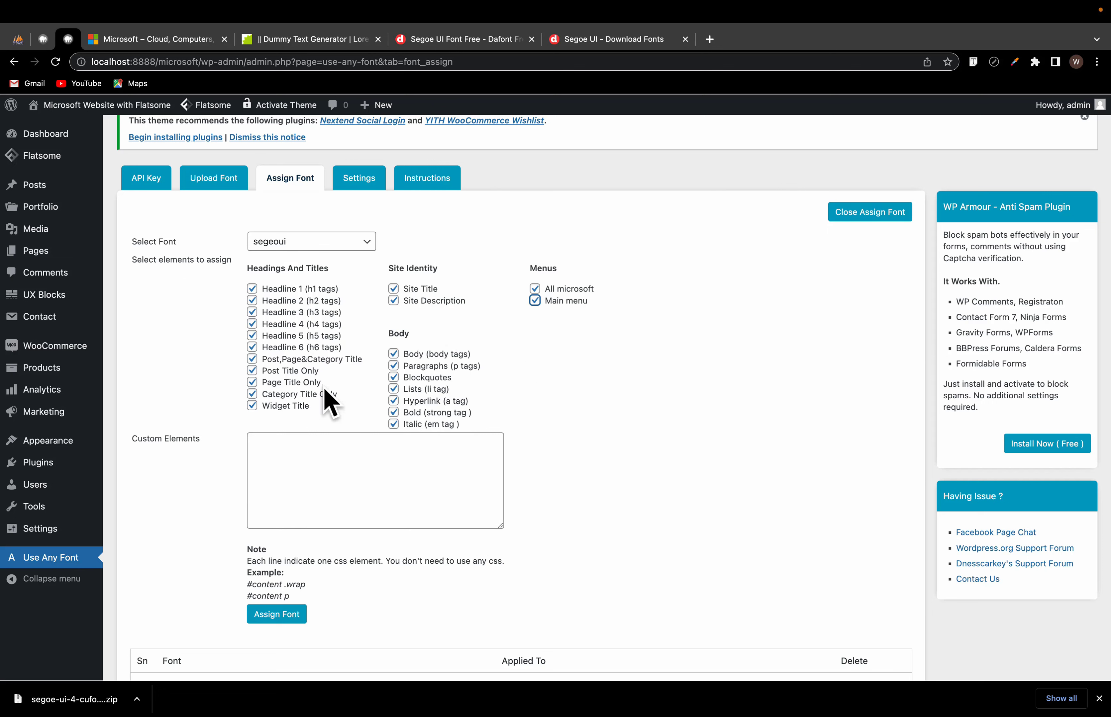
left_click(276, 615)
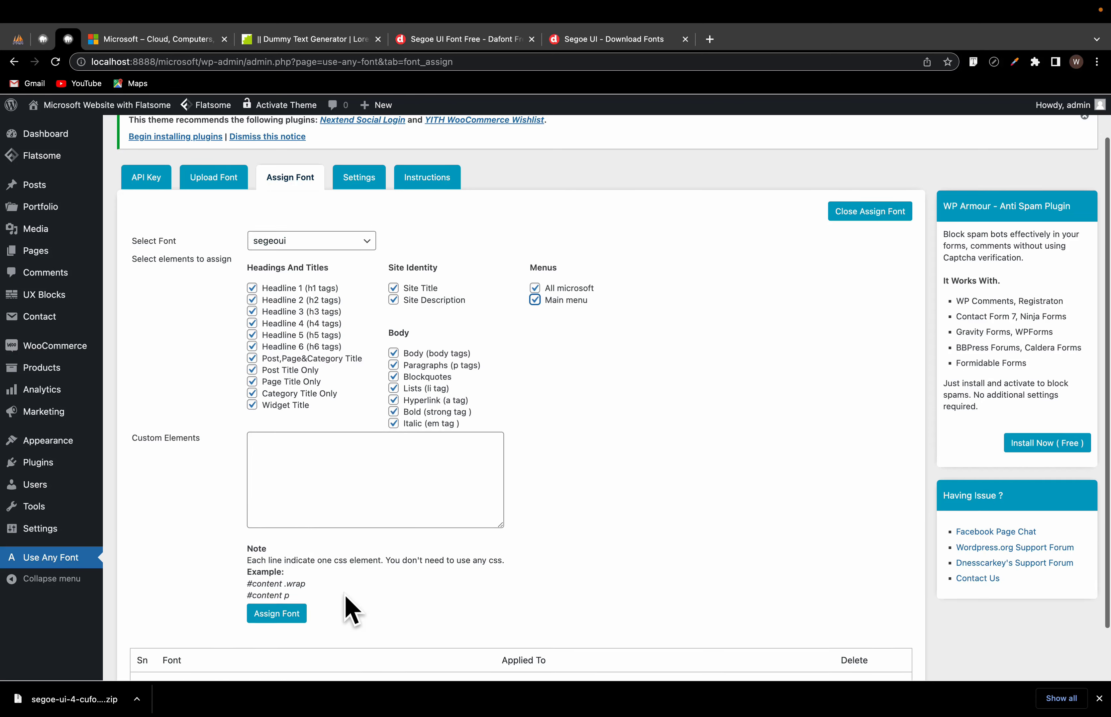
scroll(353, 611, "down", 3)
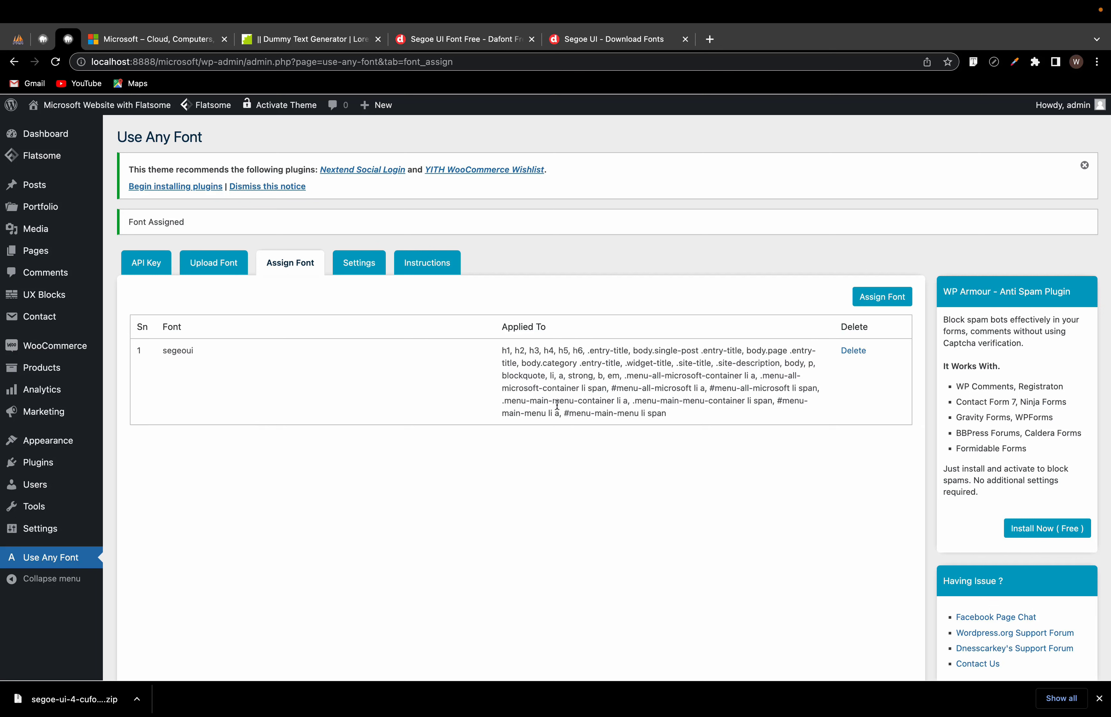
Step: Reload the local site's front page and compare its header font and menu spacing with the Microsoft homepage
mouse_move(55, 107)
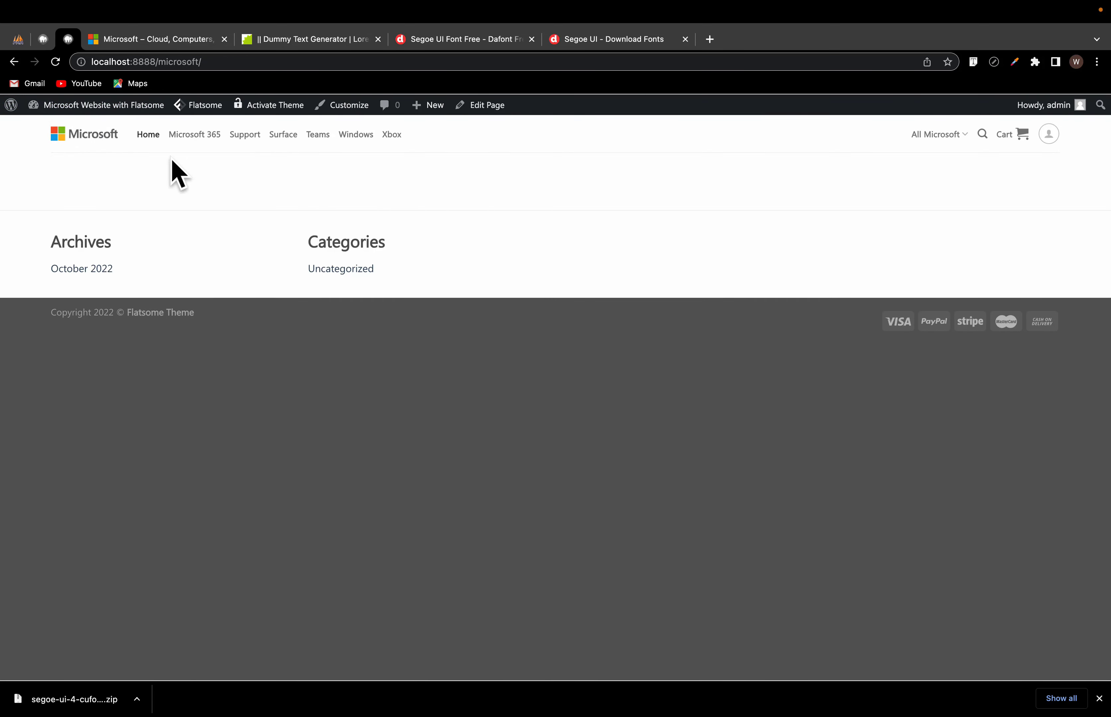
left_click(54, 67)
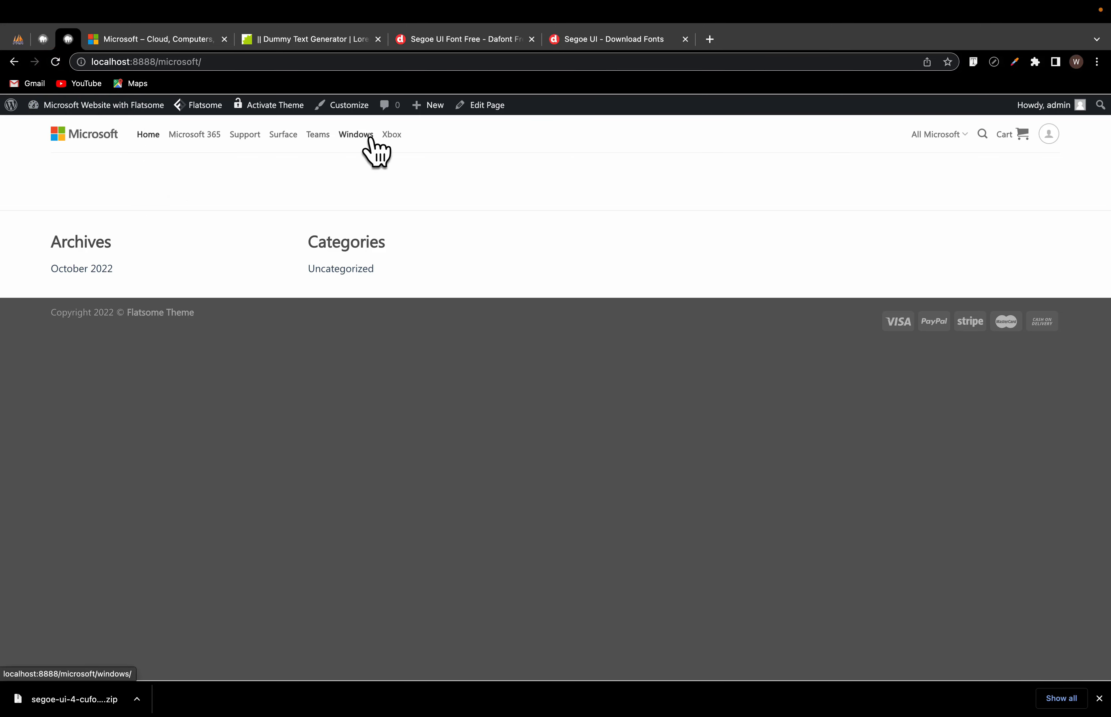
left_click(192, 42)
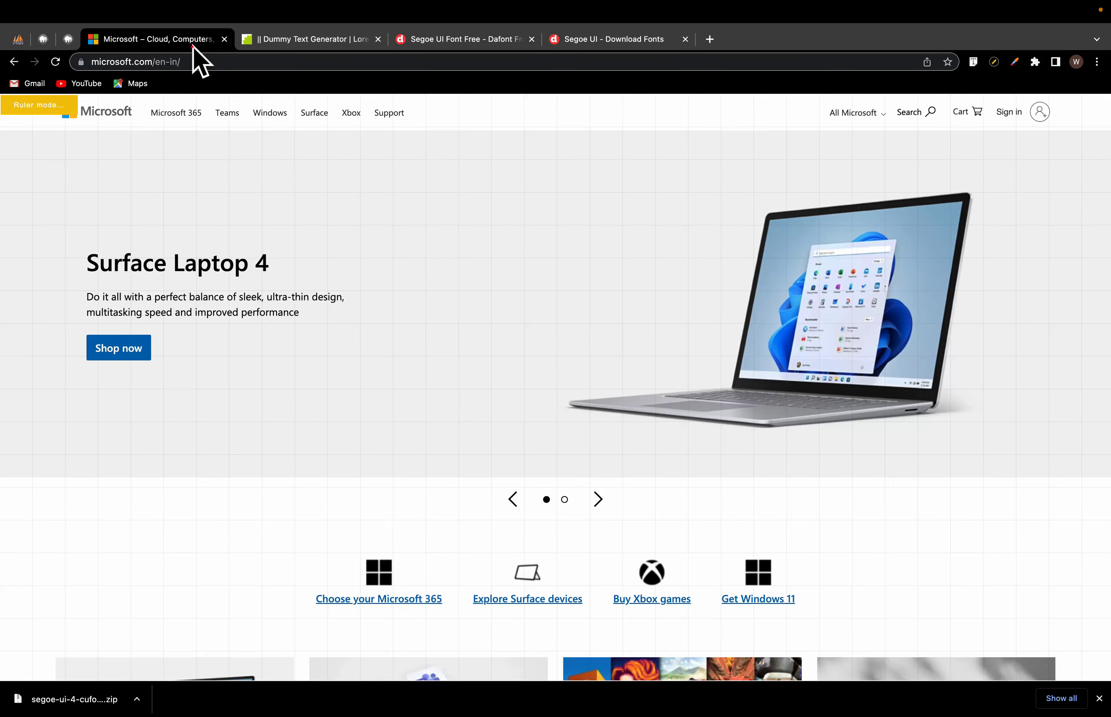
left_click(69, 39)
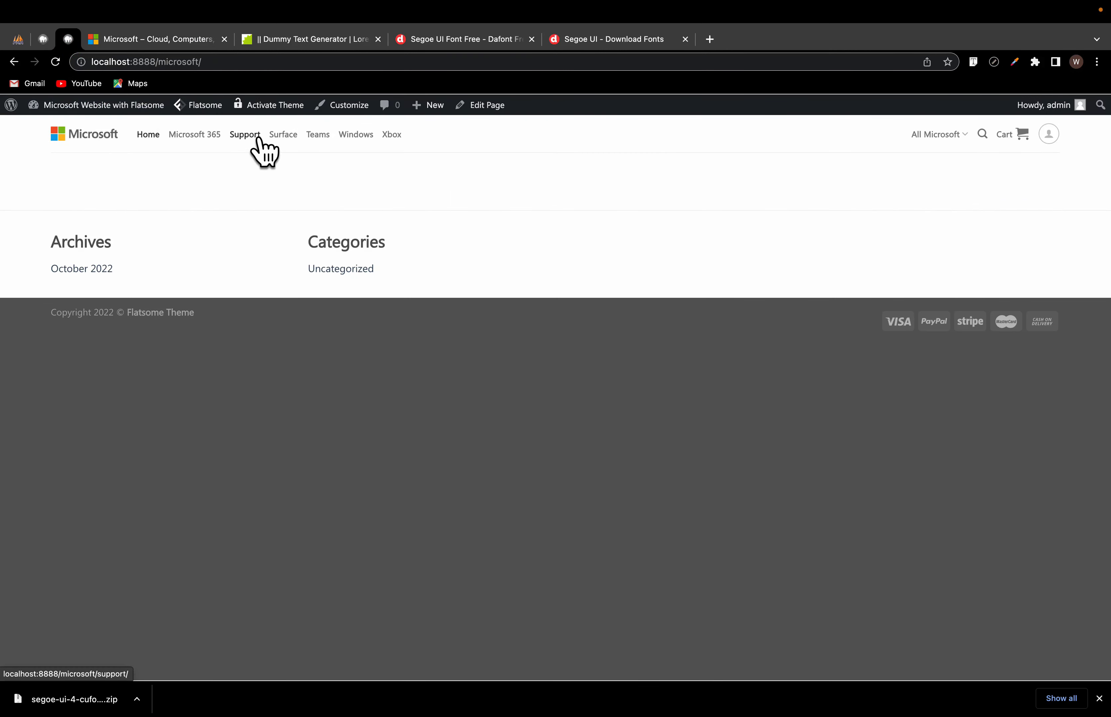
left_click(191, 39)
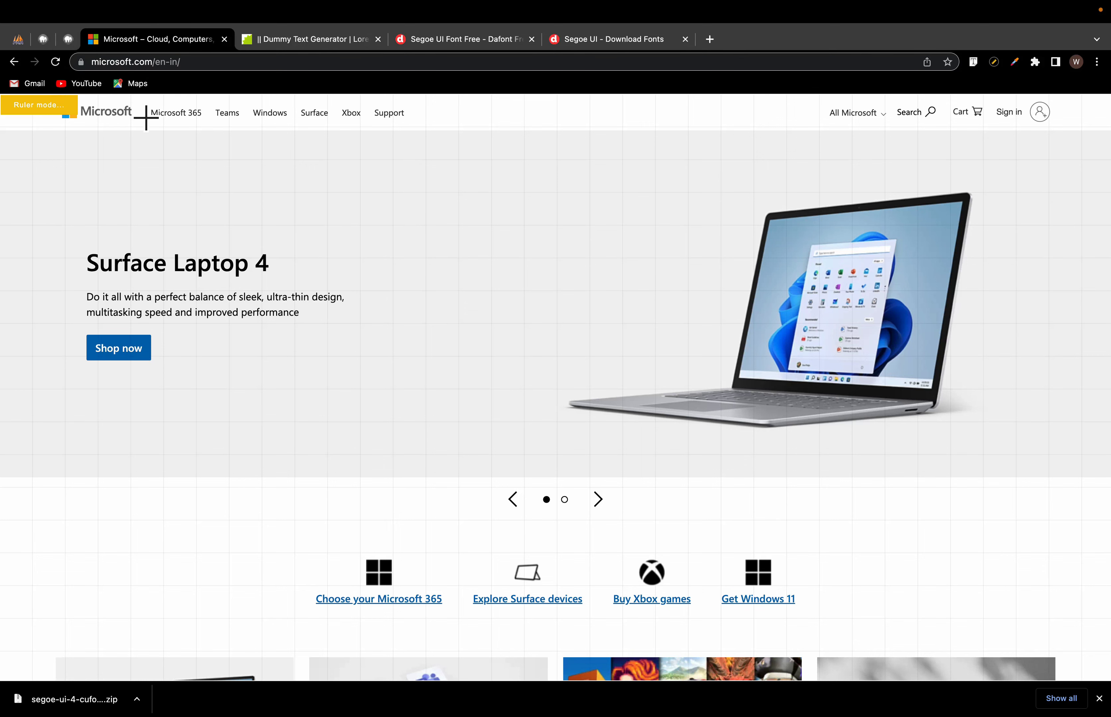
Step: In the local site's theme customizer, set the Header Main nav spacing to M and publish the change
left_click(68, 39)
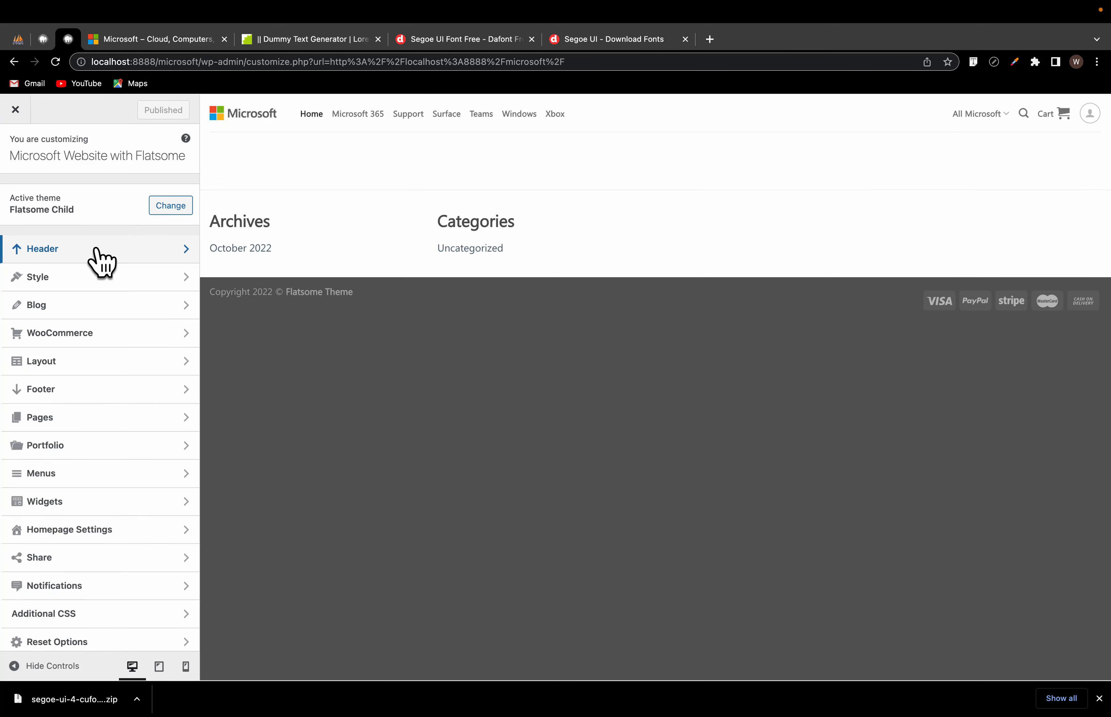
left_click(98, 252)
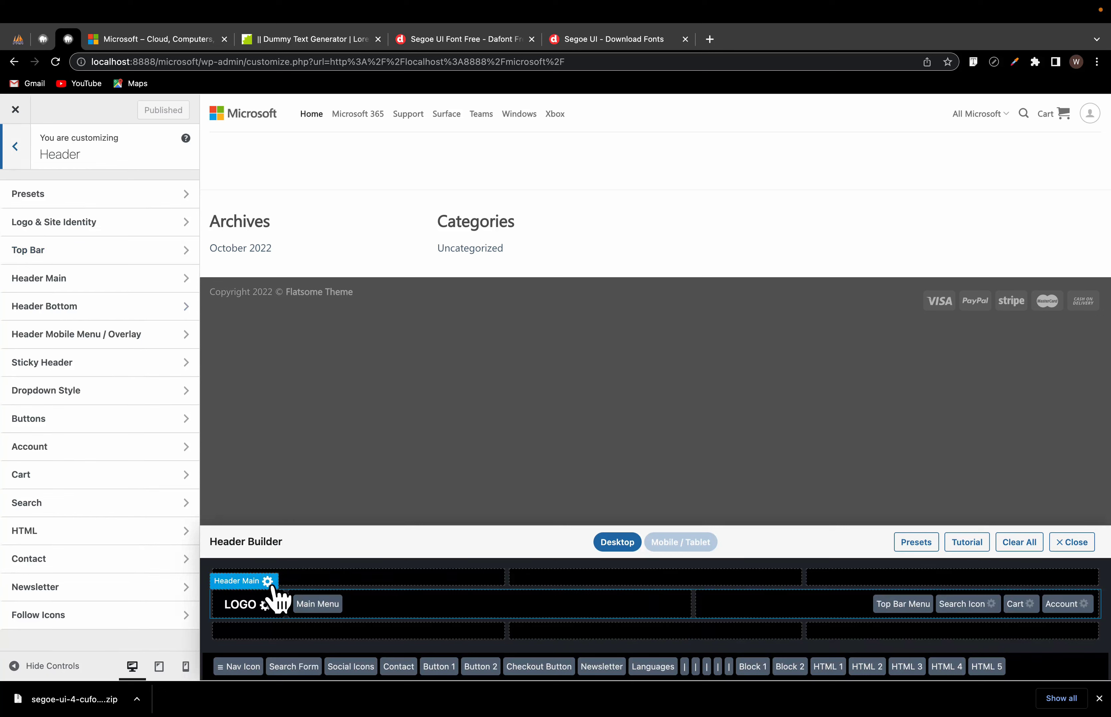
left_click(267, 581)
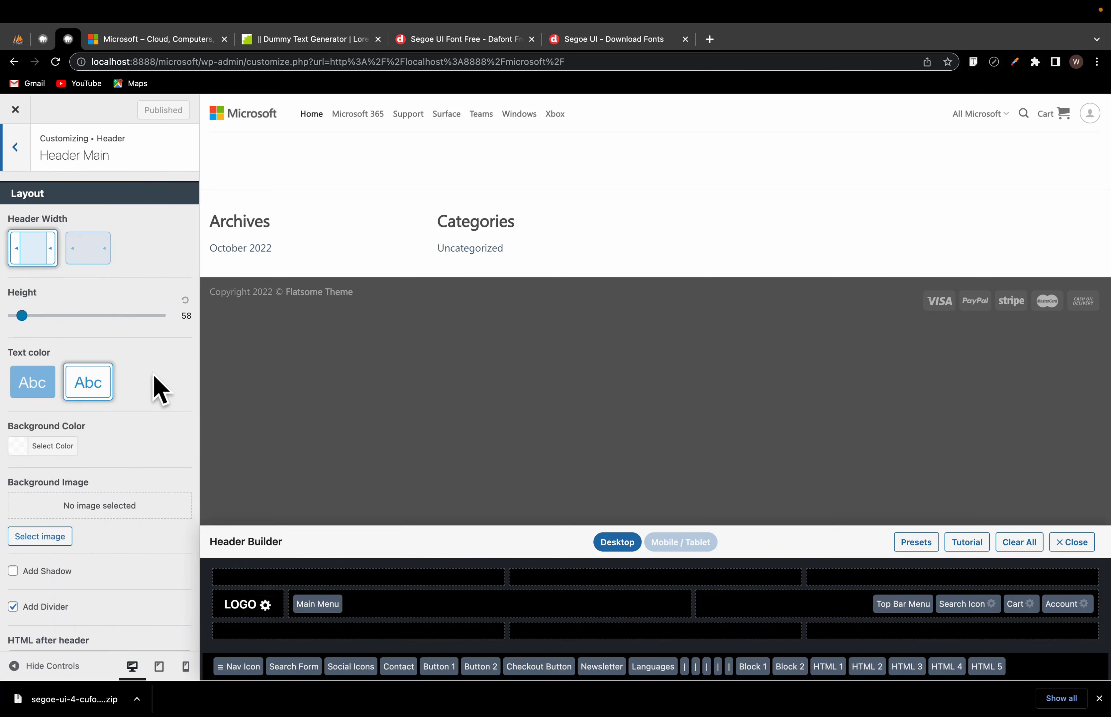
scroll(155, 389, "down", 8)
scroll(154, 389, "down", 7)
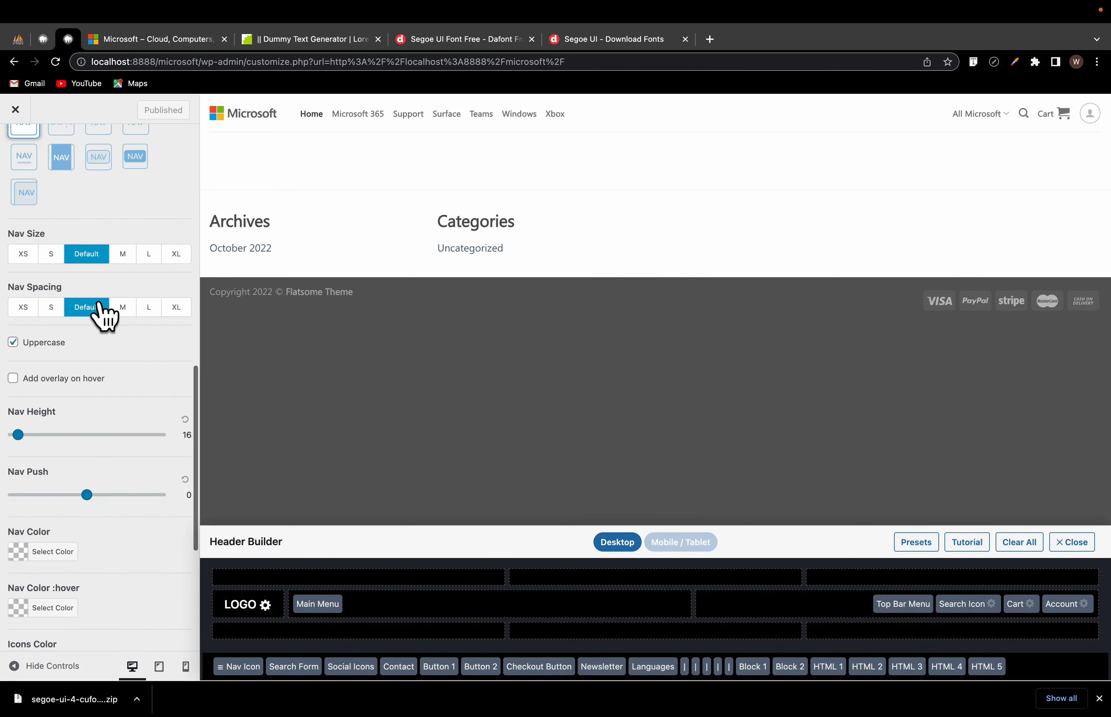
scroll(142, 278, "up", 6)
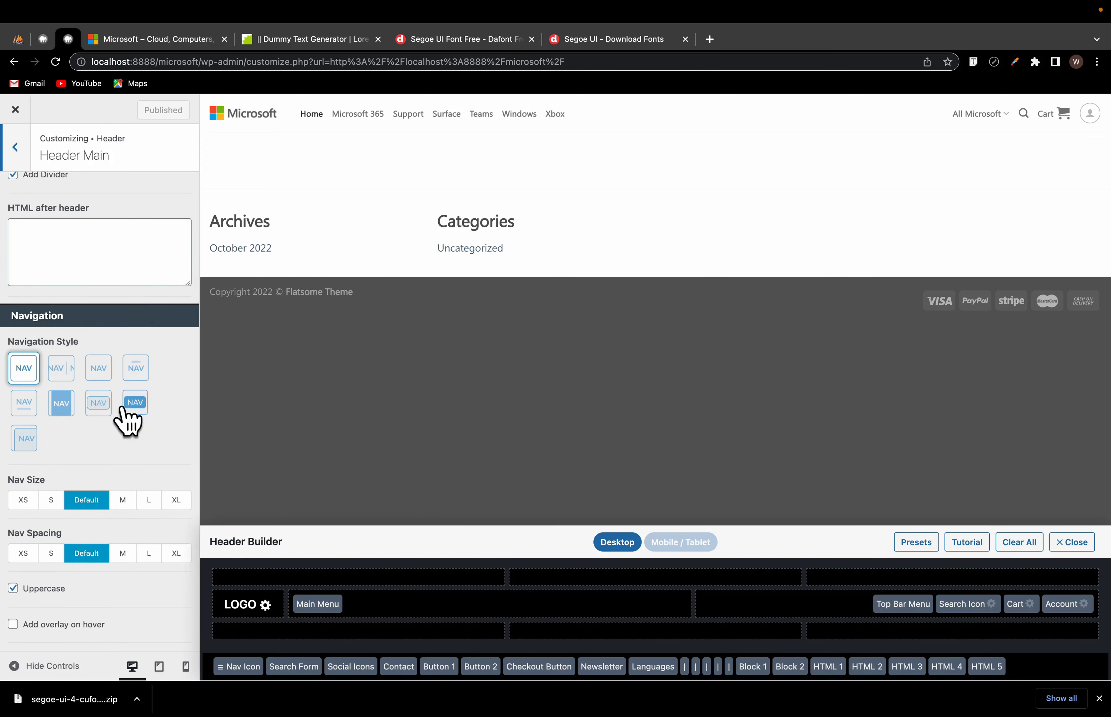
scroll(124, 413, "down", 3)
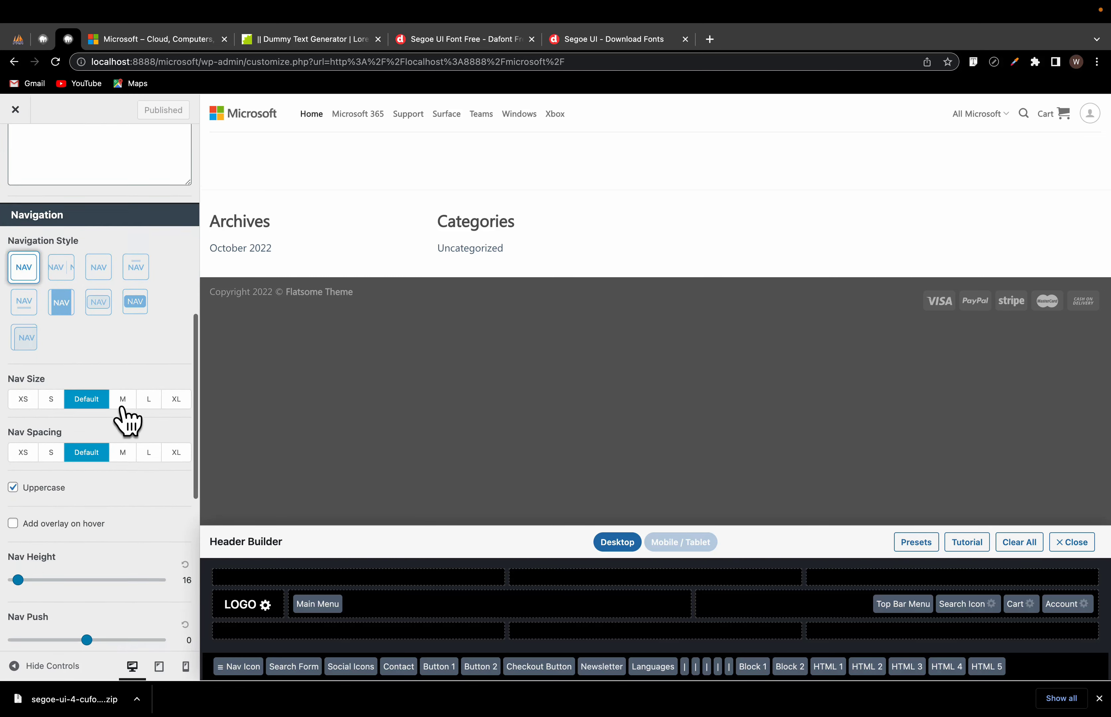
scroll(121, 416, "down", 2)
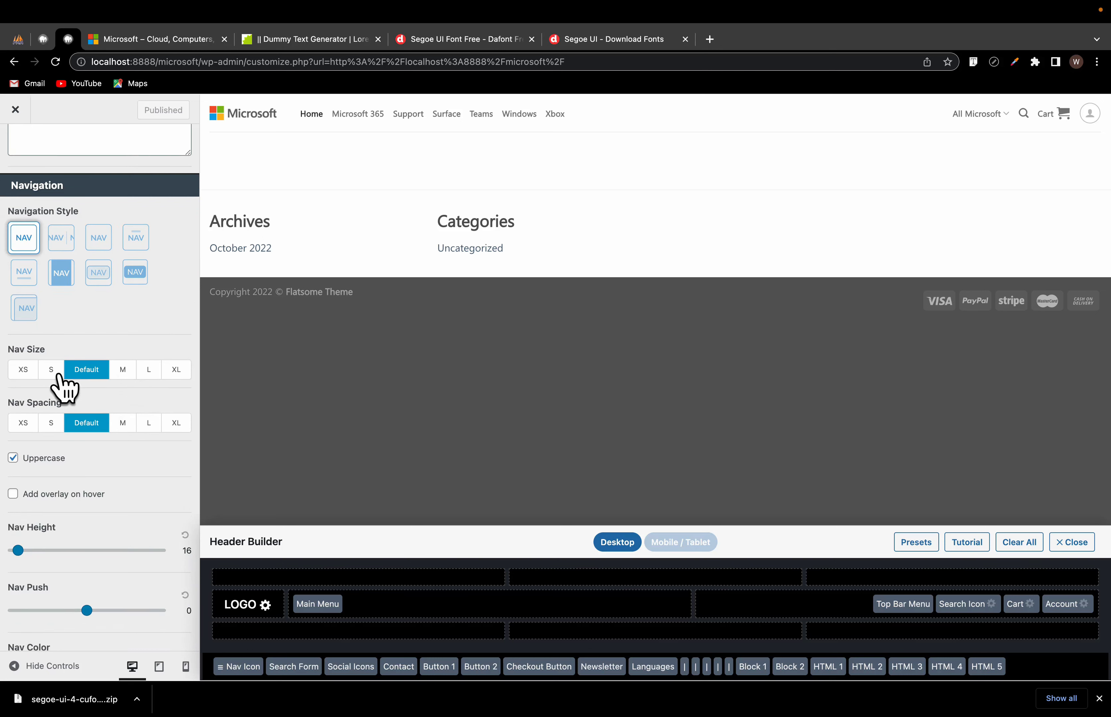
left_click(123, 424)
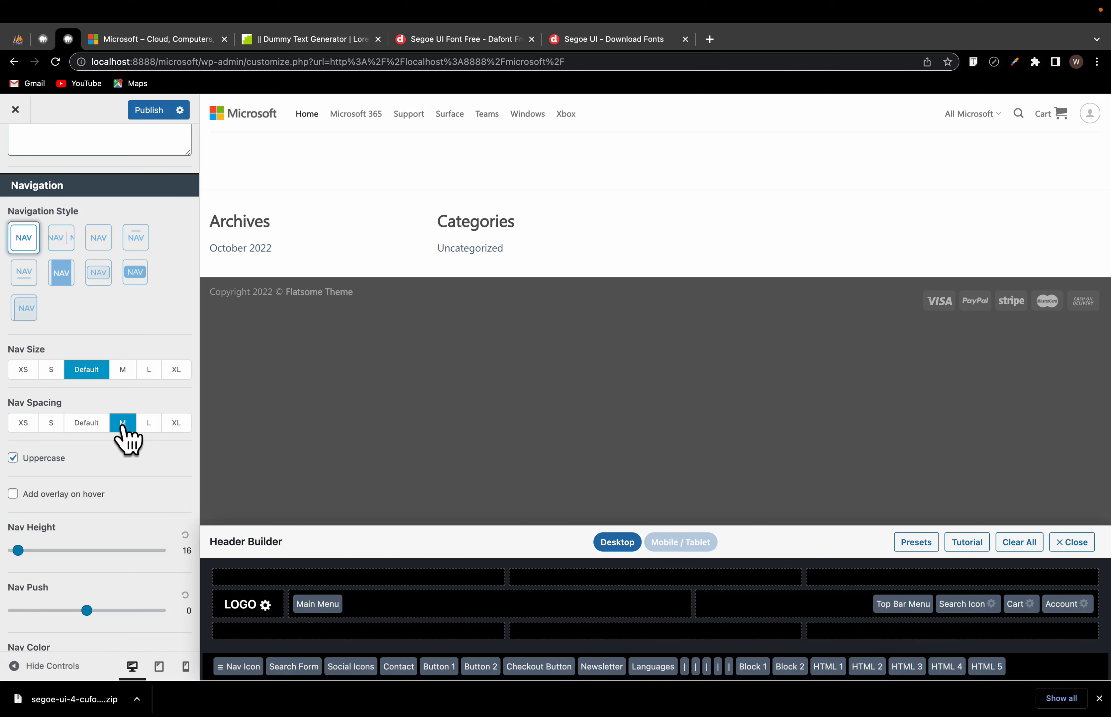
left_click(147, 424)
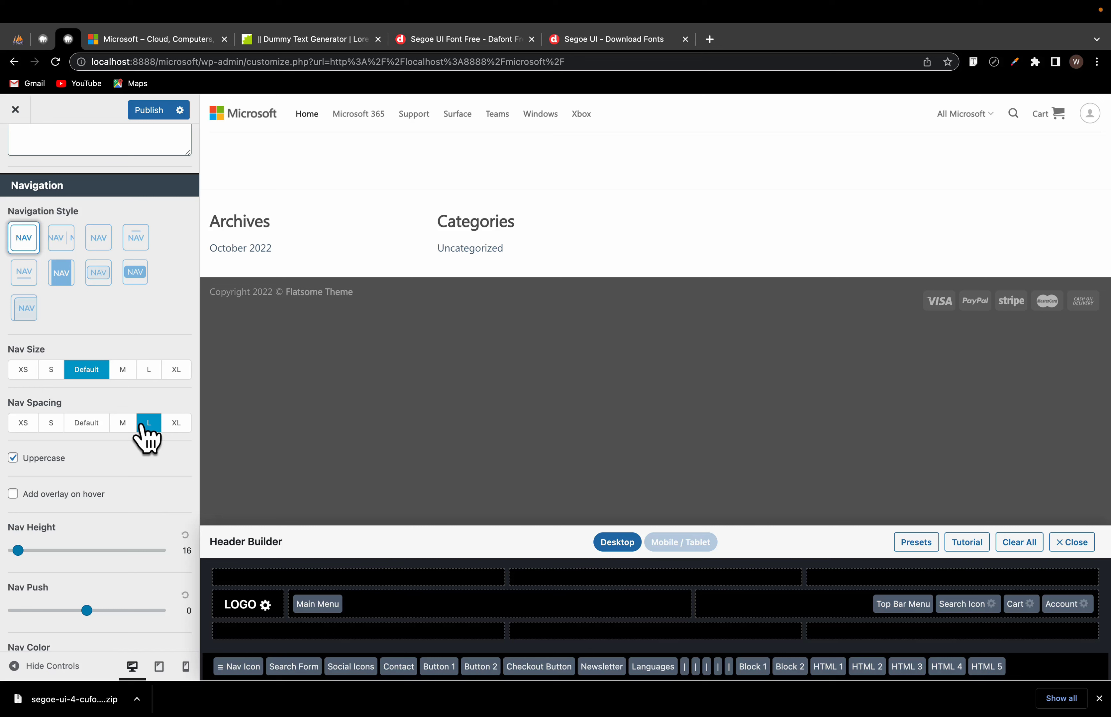
left_click(123, 425)
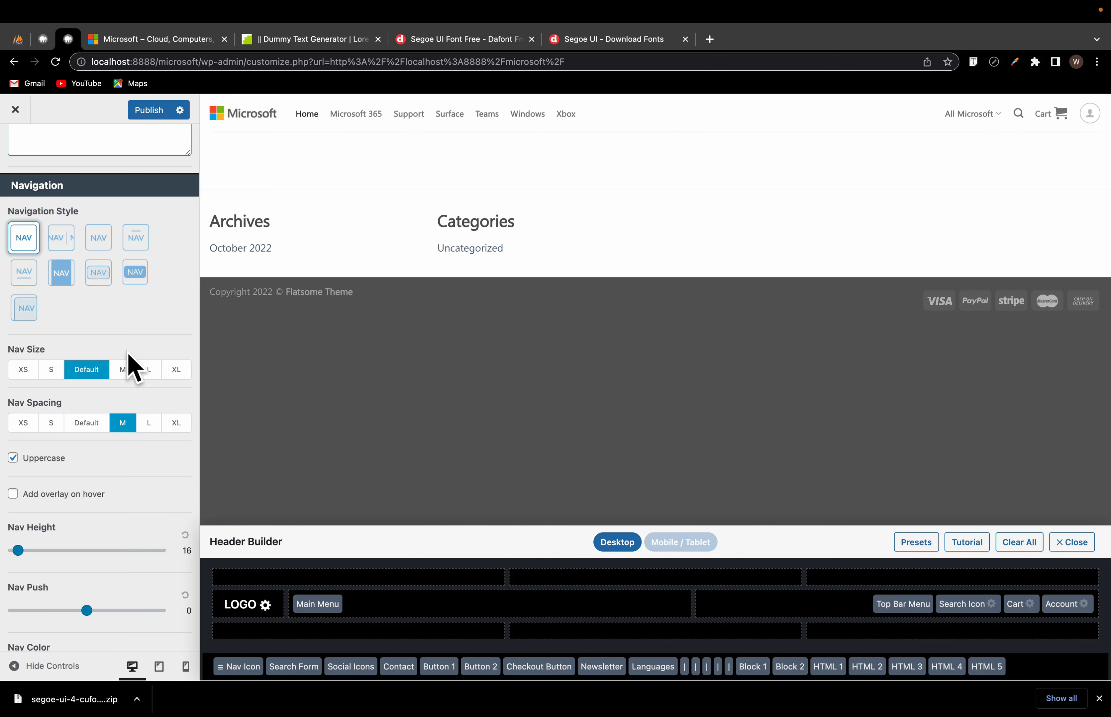
left_click(151, 110)
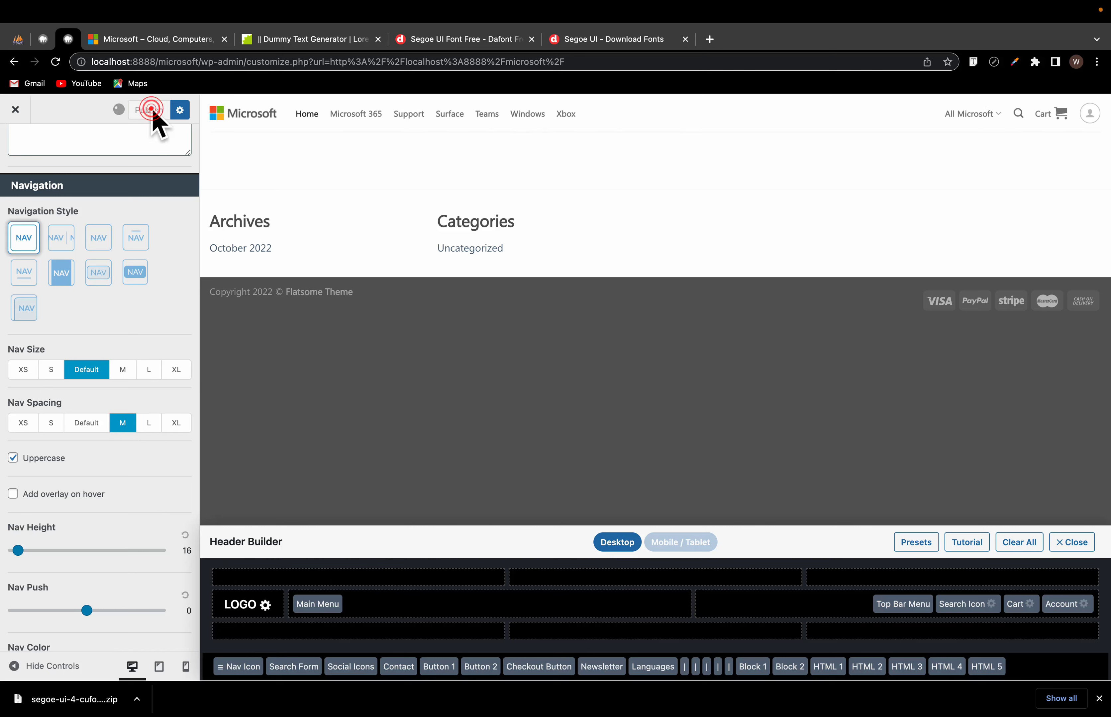
Step: Set the header logo's container width to 116 and its logo padding to 17, and publish the changes
scroll(164, 507, "down", 3)
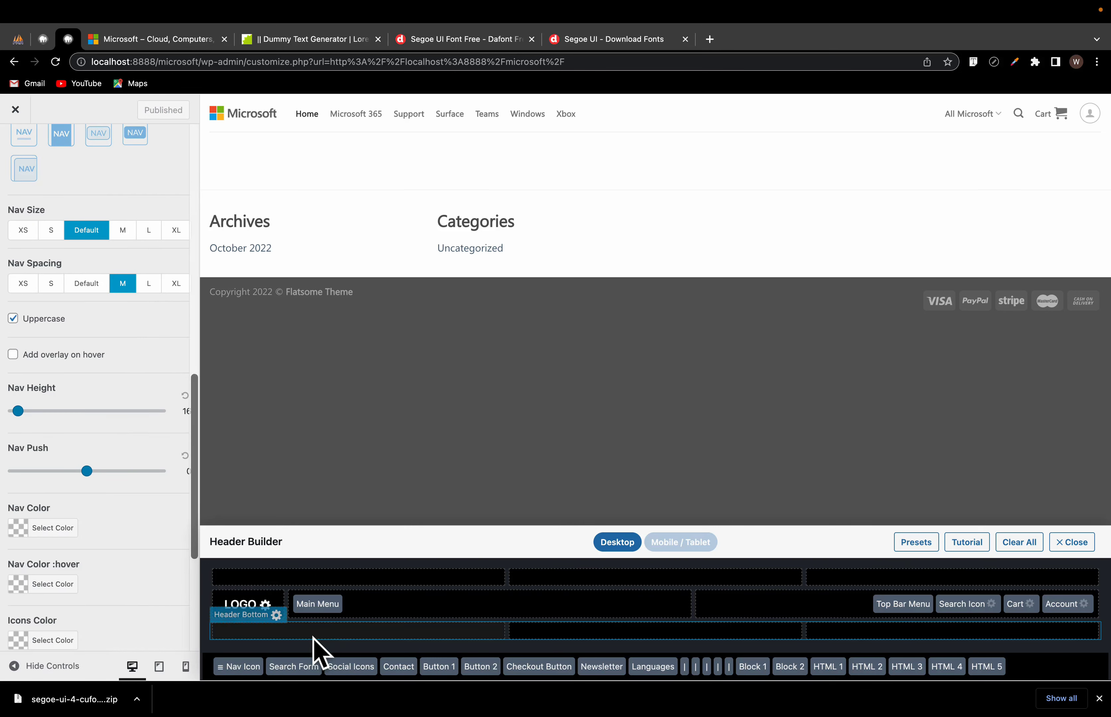
left_click(265, 605)
scroll(146, 543, "down", 2)
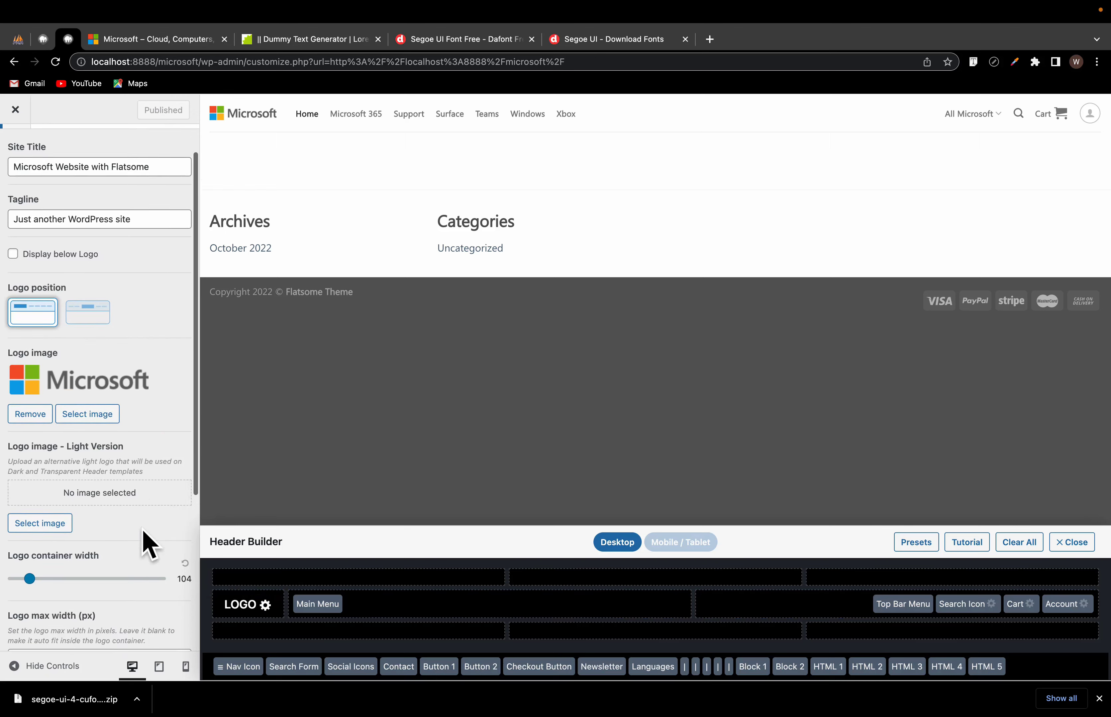
scroll(144, 540, "down", 4)
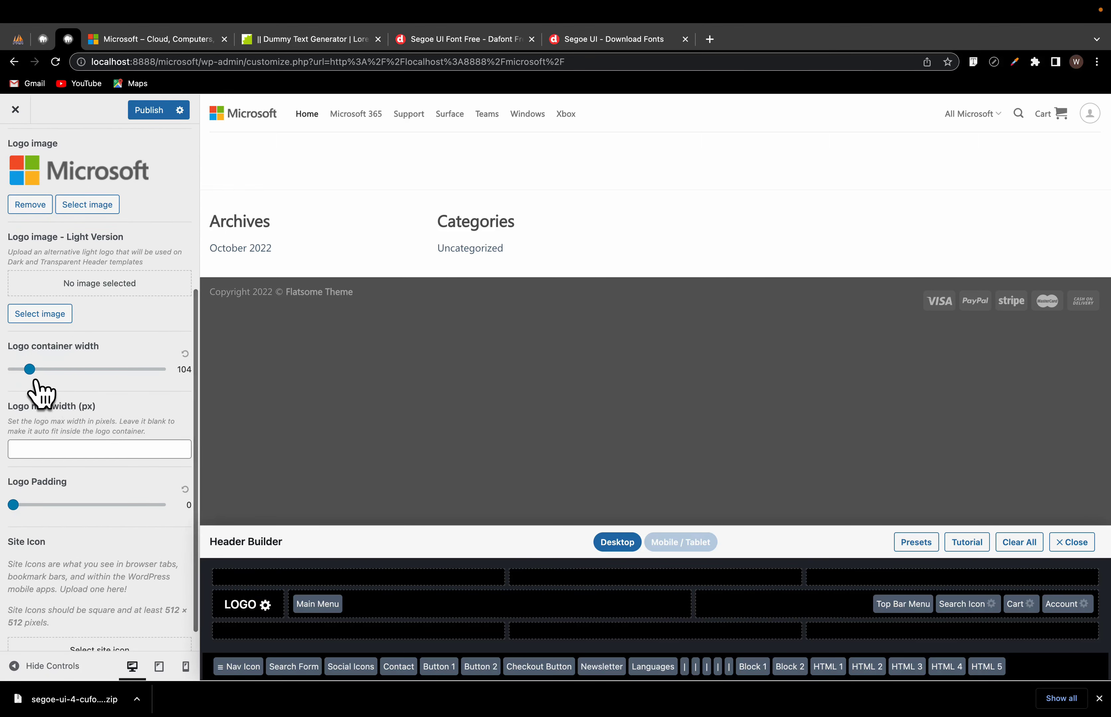
left_click_drag(31, 371, 37, 370)
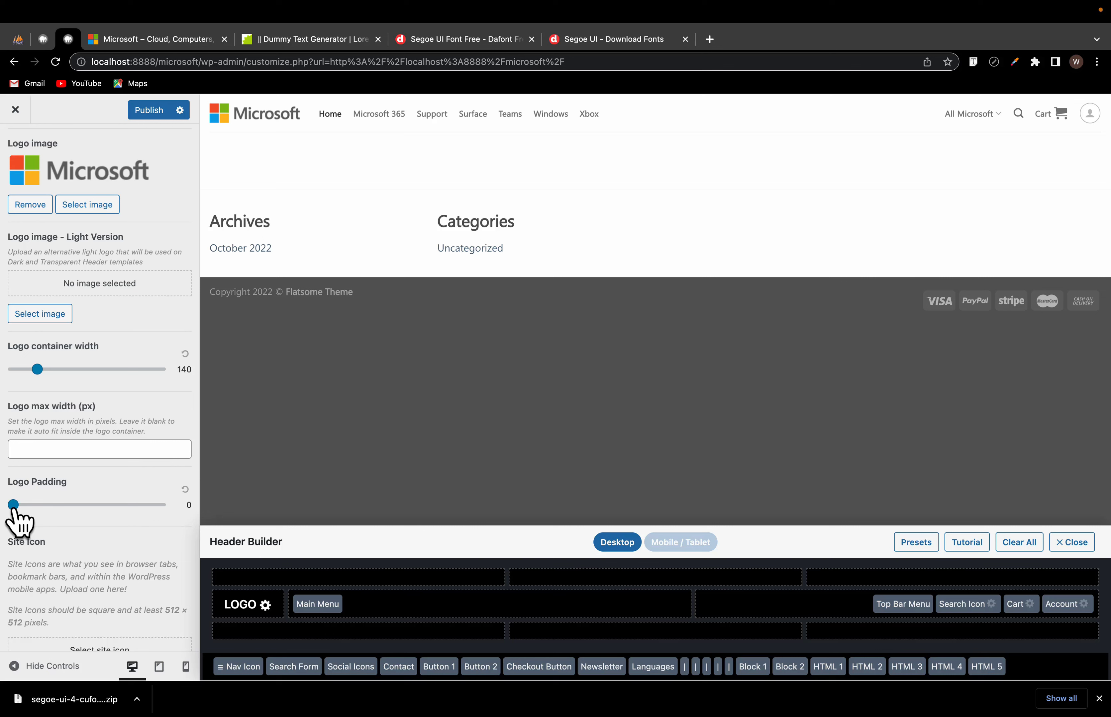
left_click_drag(17, 508, 22, 508)
left_click_drag(40, 506, 93, 506)
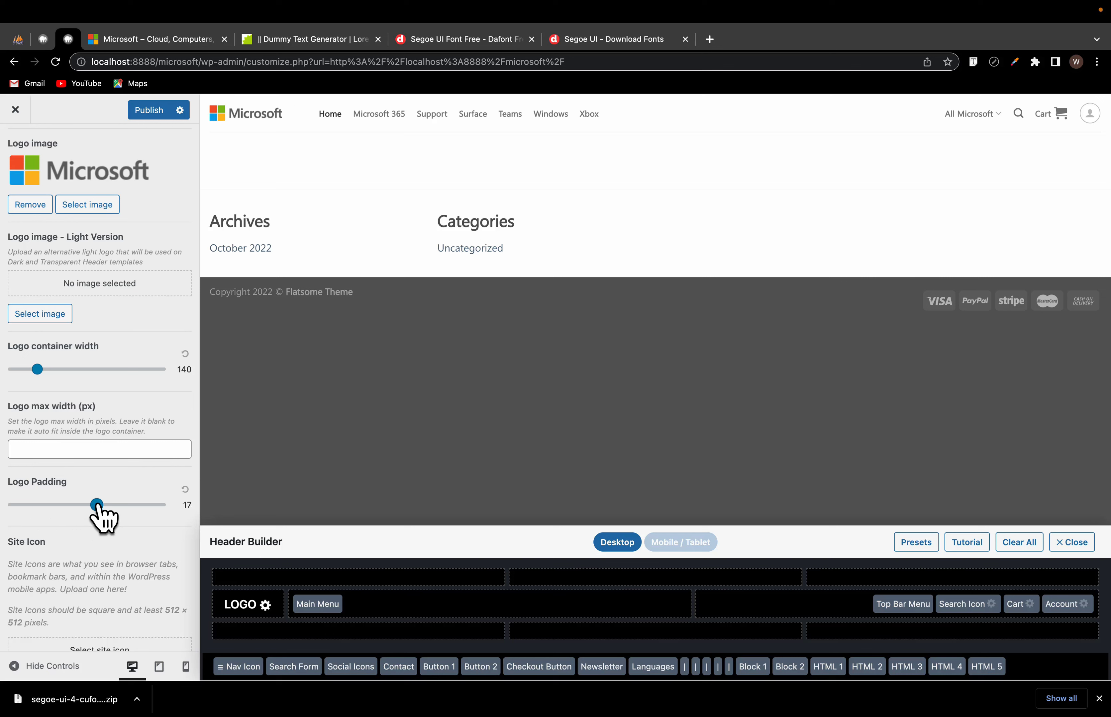
mouse_move(97, 506)
left_mouse_down()
mouse_move(111, 505)
mouse_move(97, 506)
left_mouse_up()
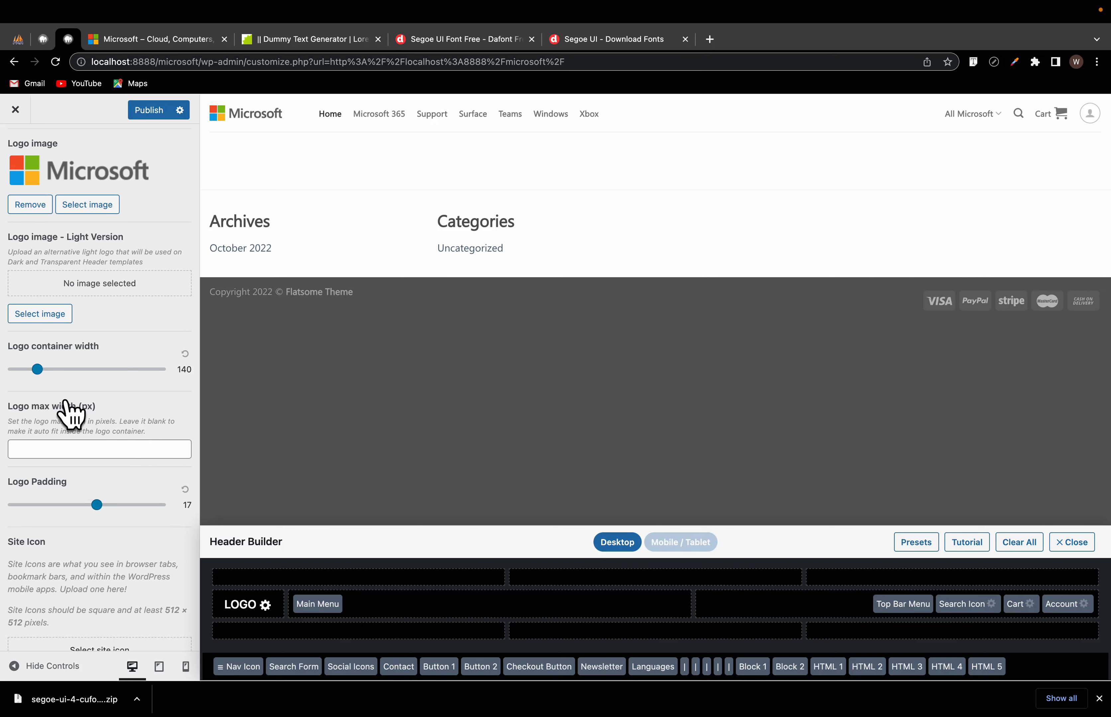
left_click_drag(37, 370, 30, 370)
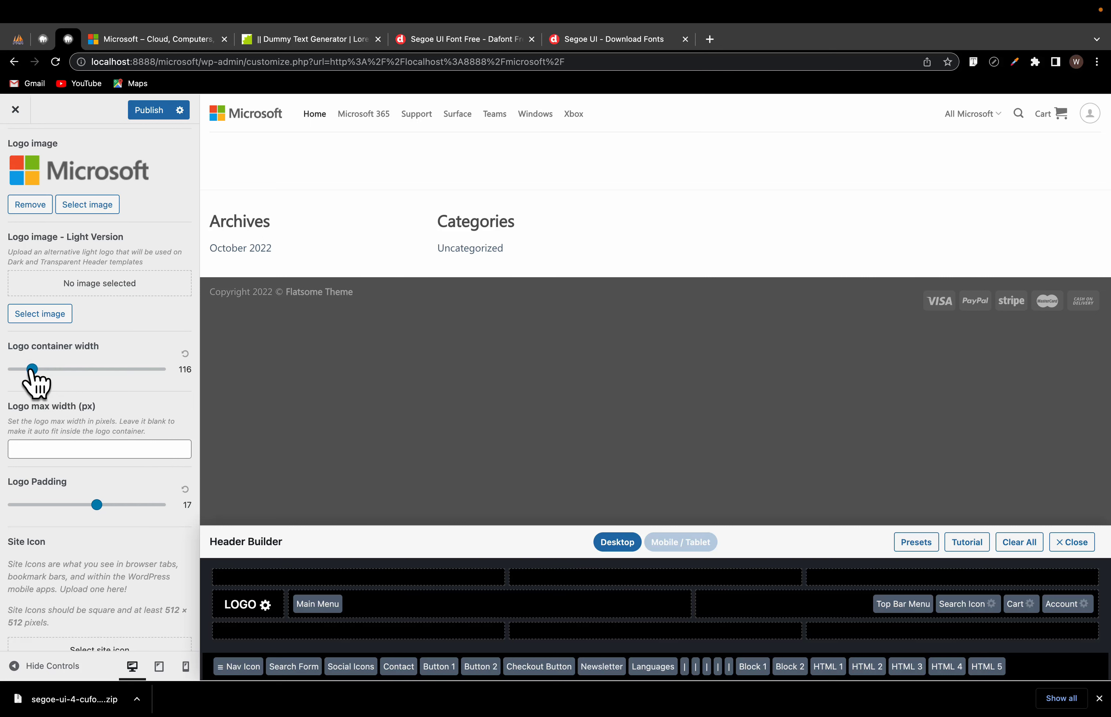
left_click(140, 114)
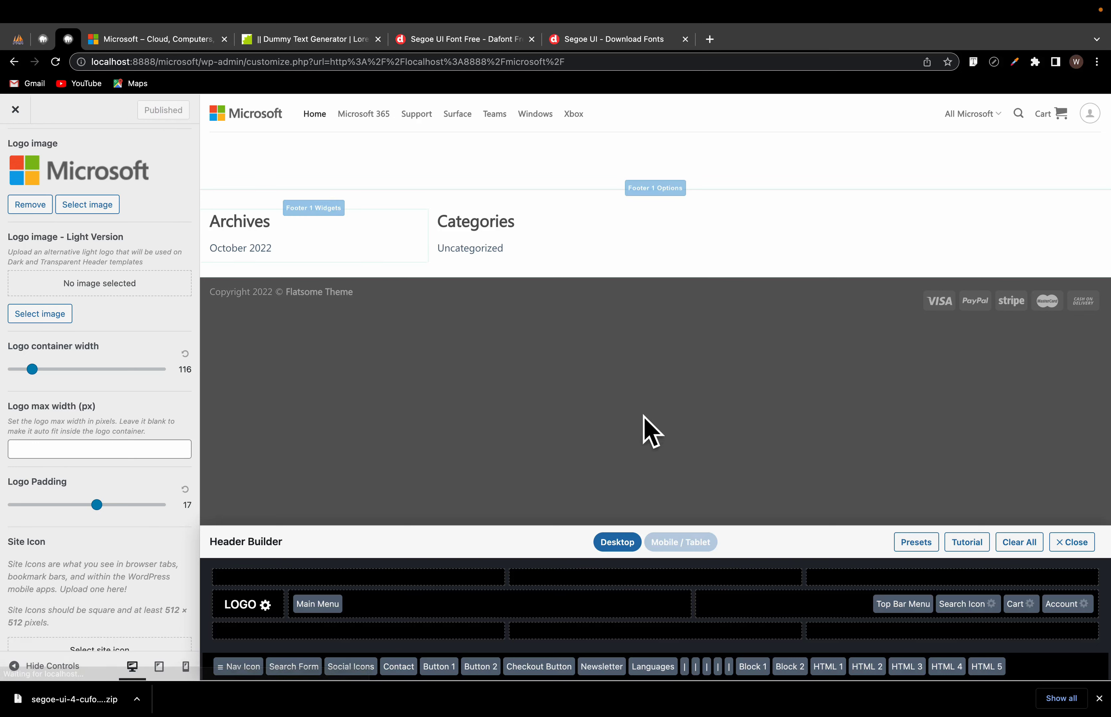
Step: Set the header cart's icon to the basket, with the plain icon style that has no outline or fill
mouse_move(1060, 124)
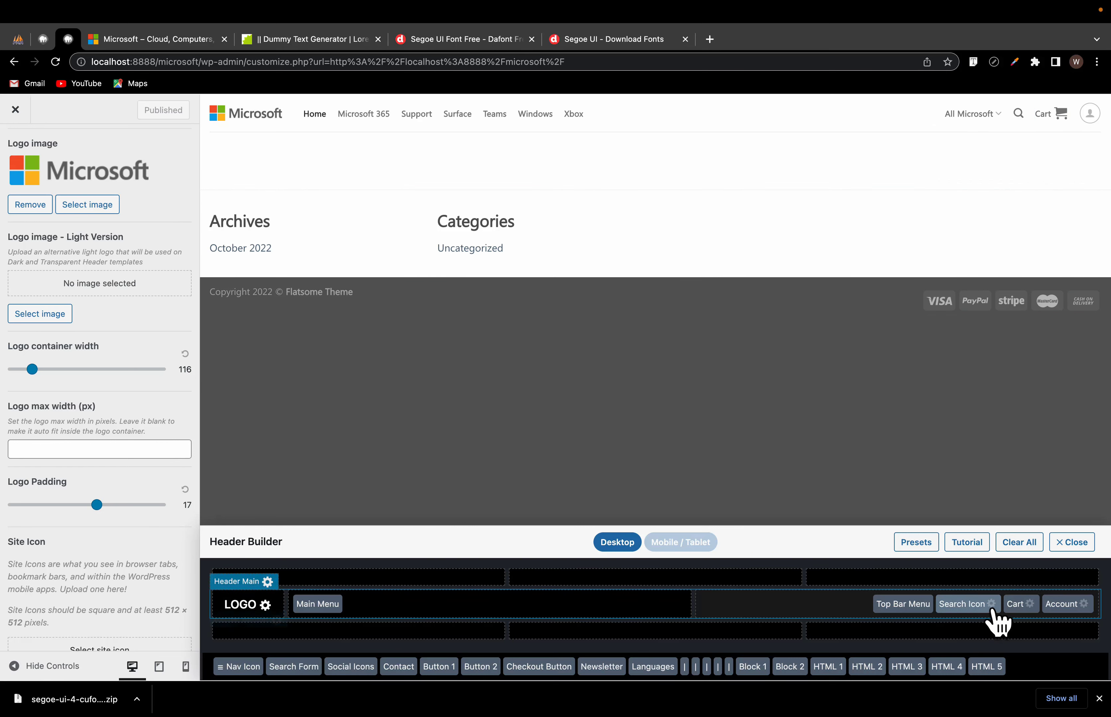
left_click(1030, 608)
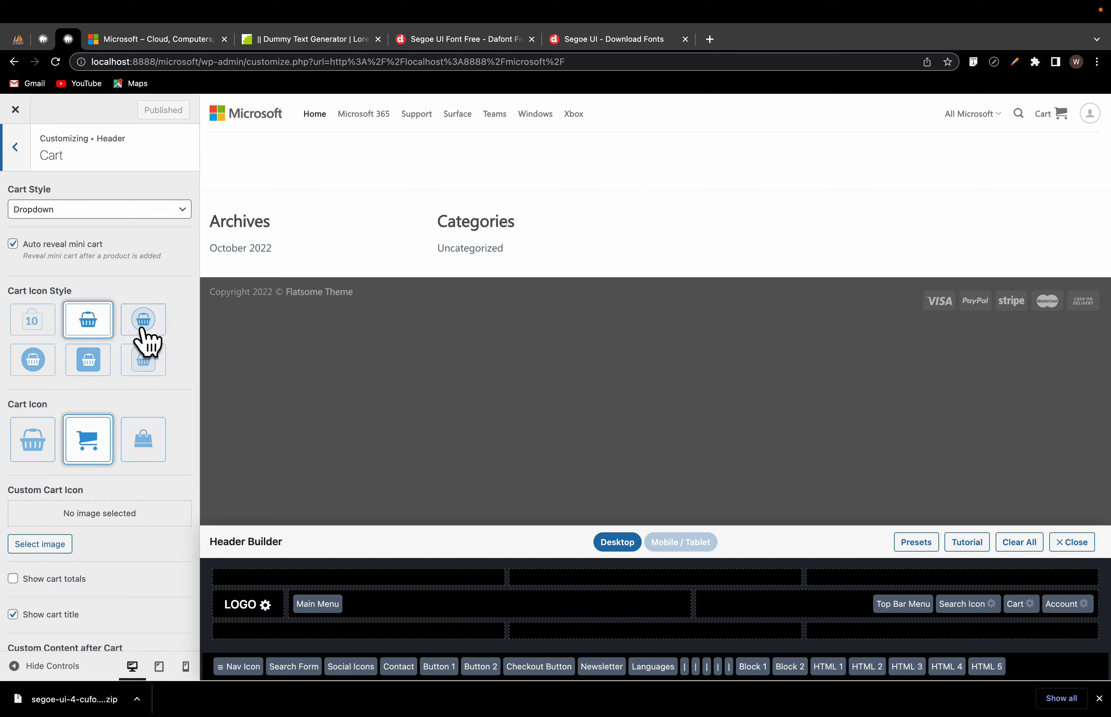
left_click(143, 330)
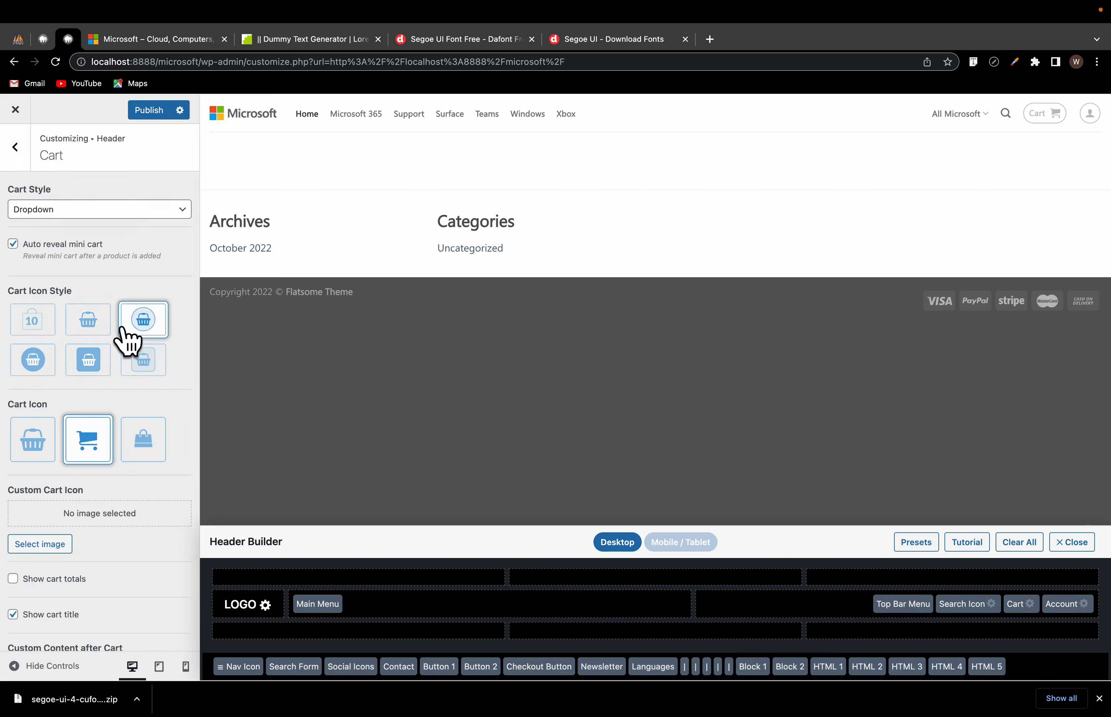
left_click(39, 444)
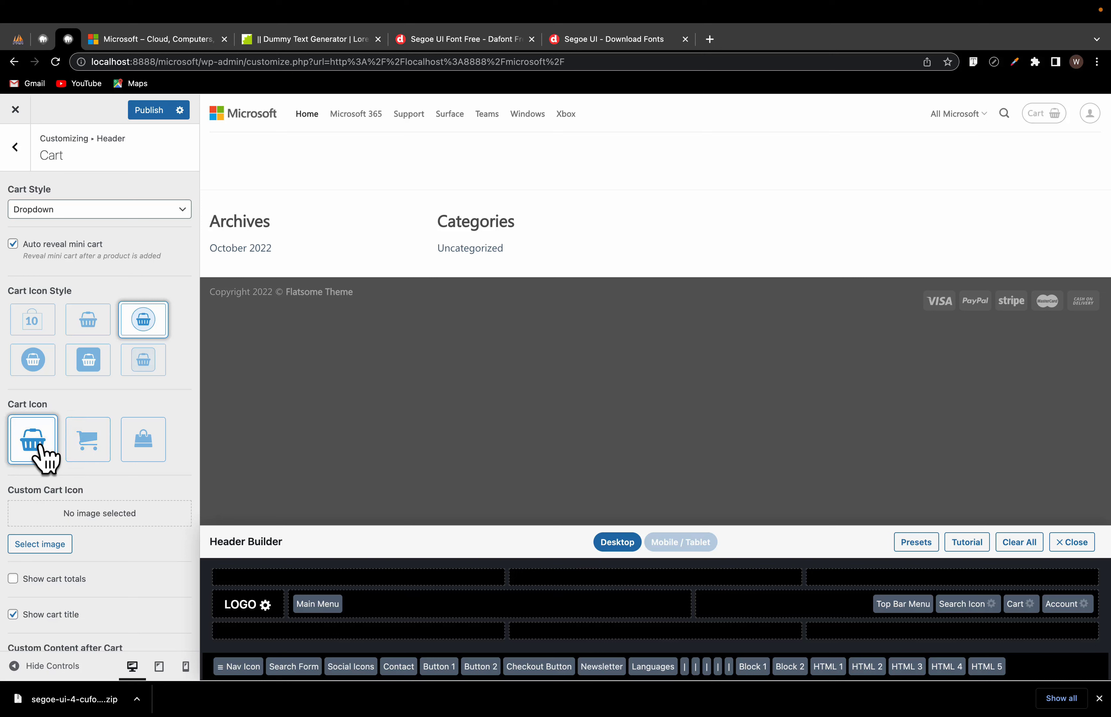
left_click(86, 319)
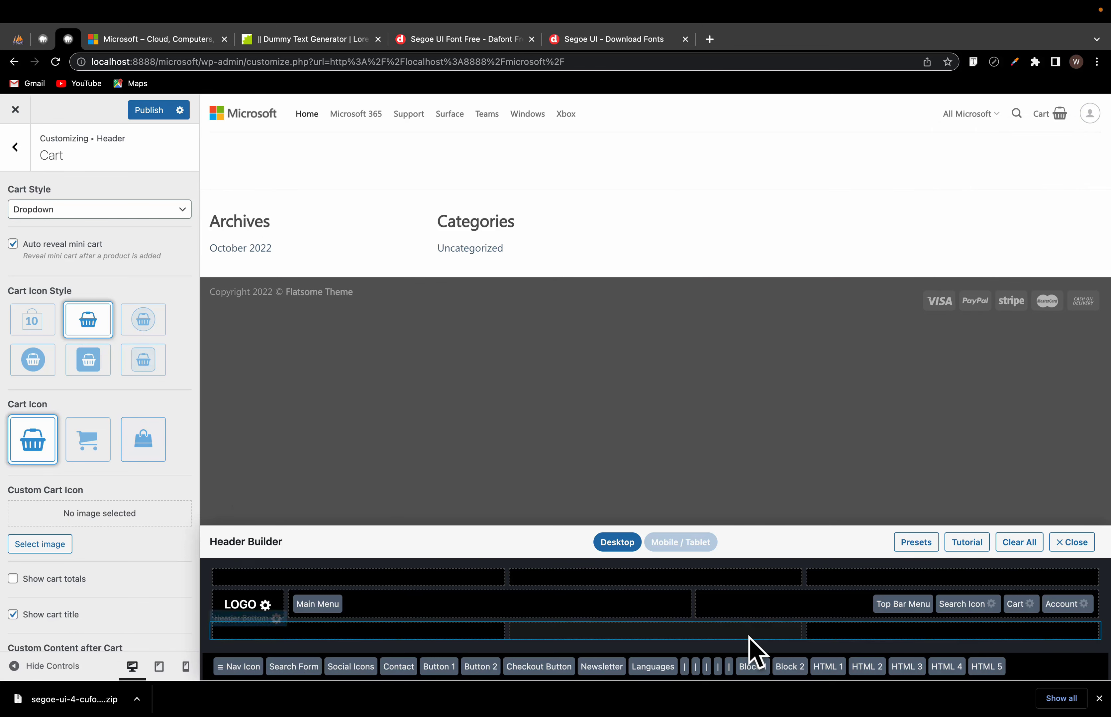
Step: Change the header account icon style to the round avatar image, publish the changes, and close the customizer
left_click(1085, 605)
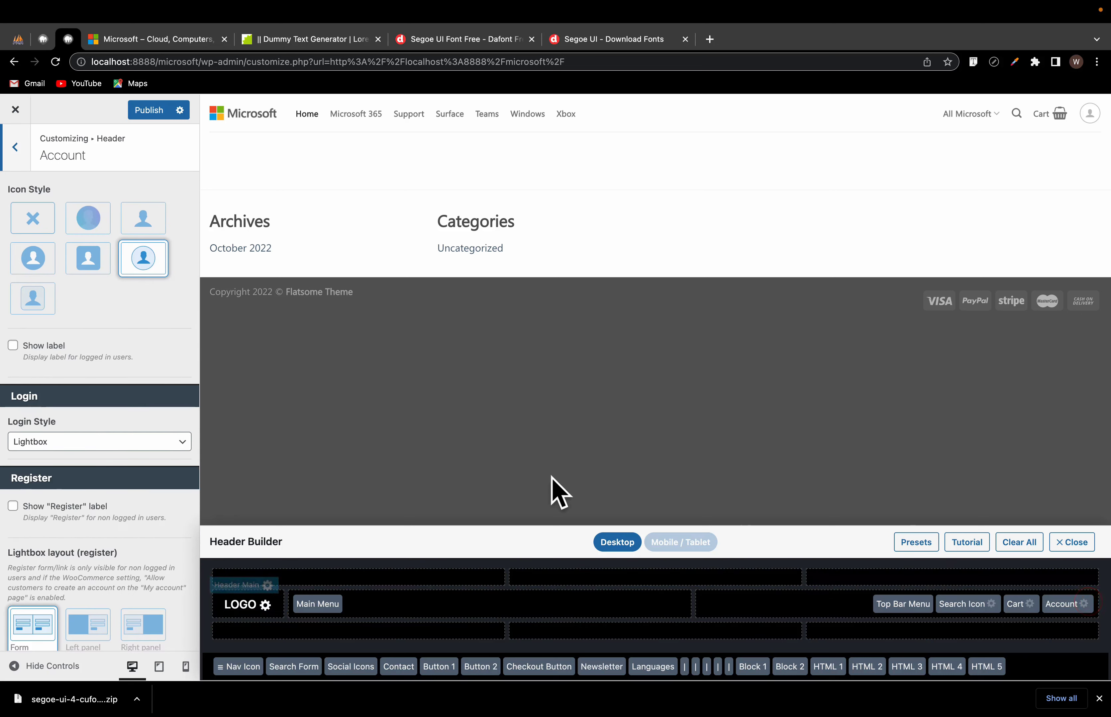
left_click(135, 224)
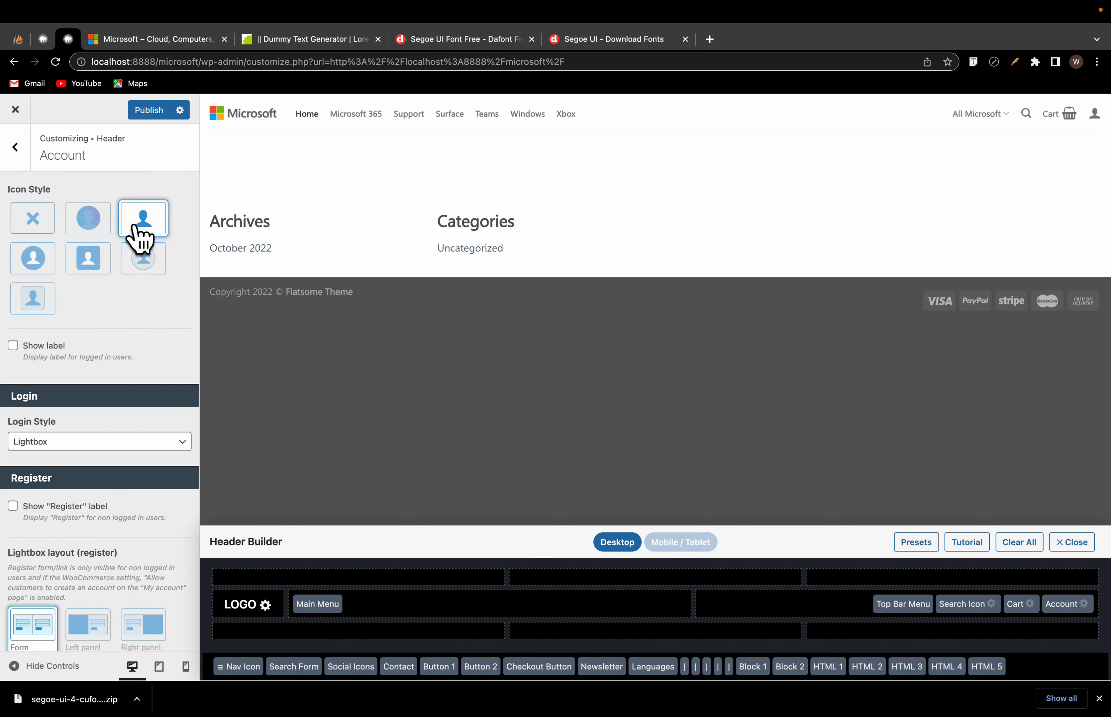
left_click(89, 224)
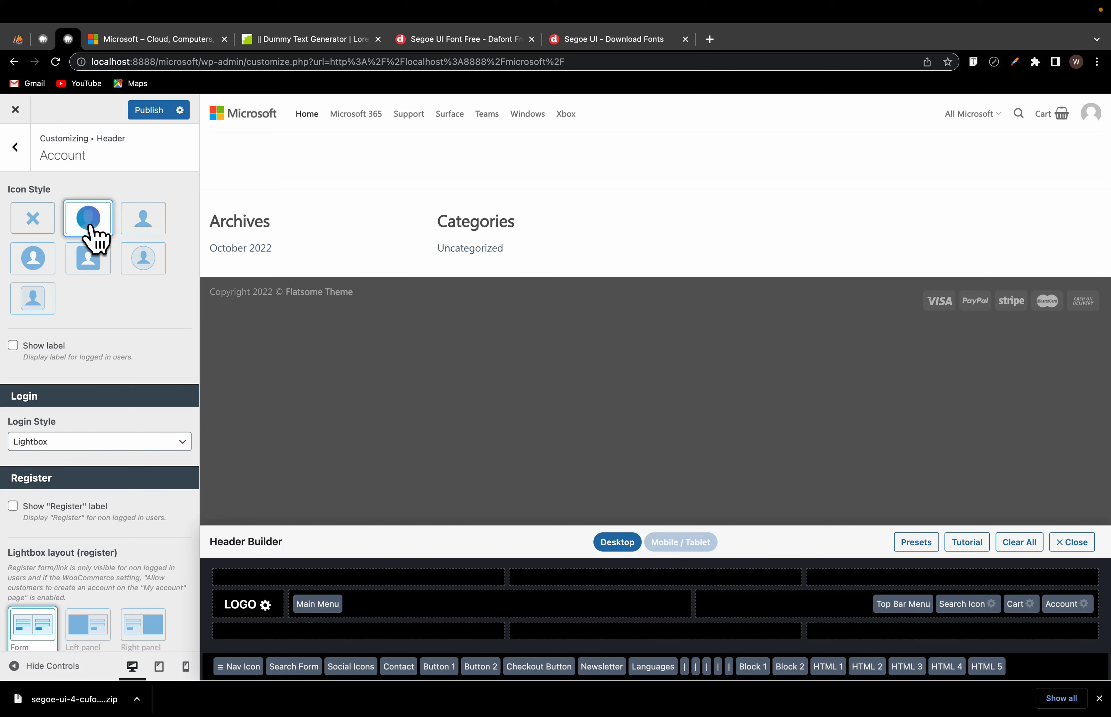
left_click(149, 114)
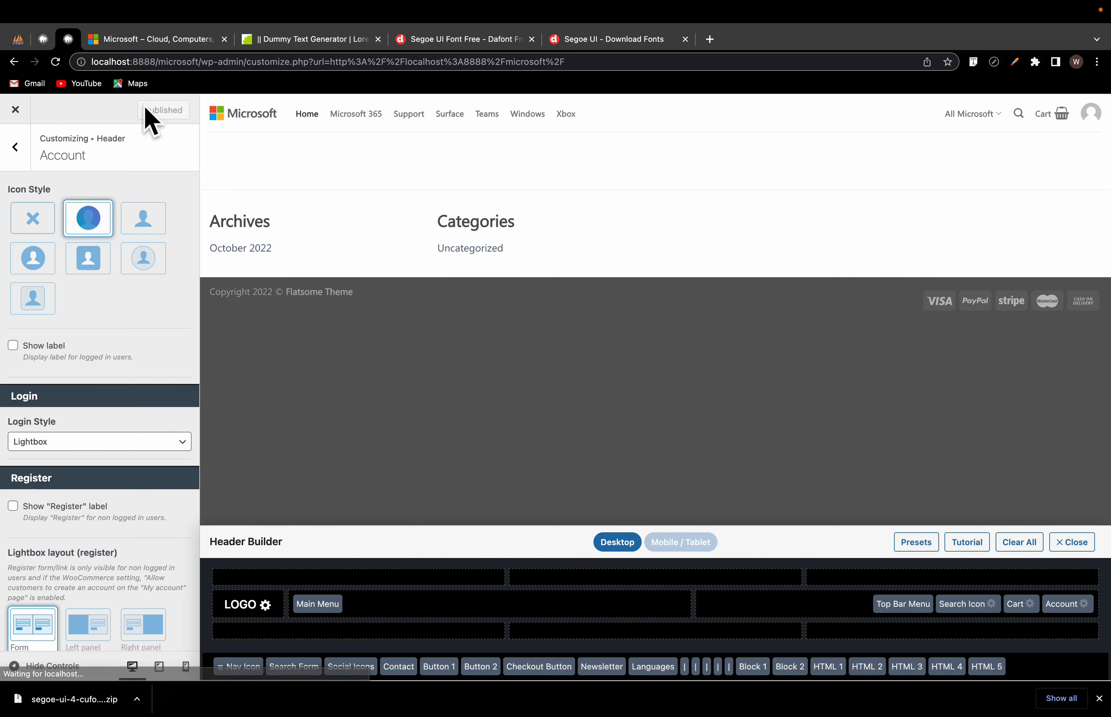
left_click(15, 108)
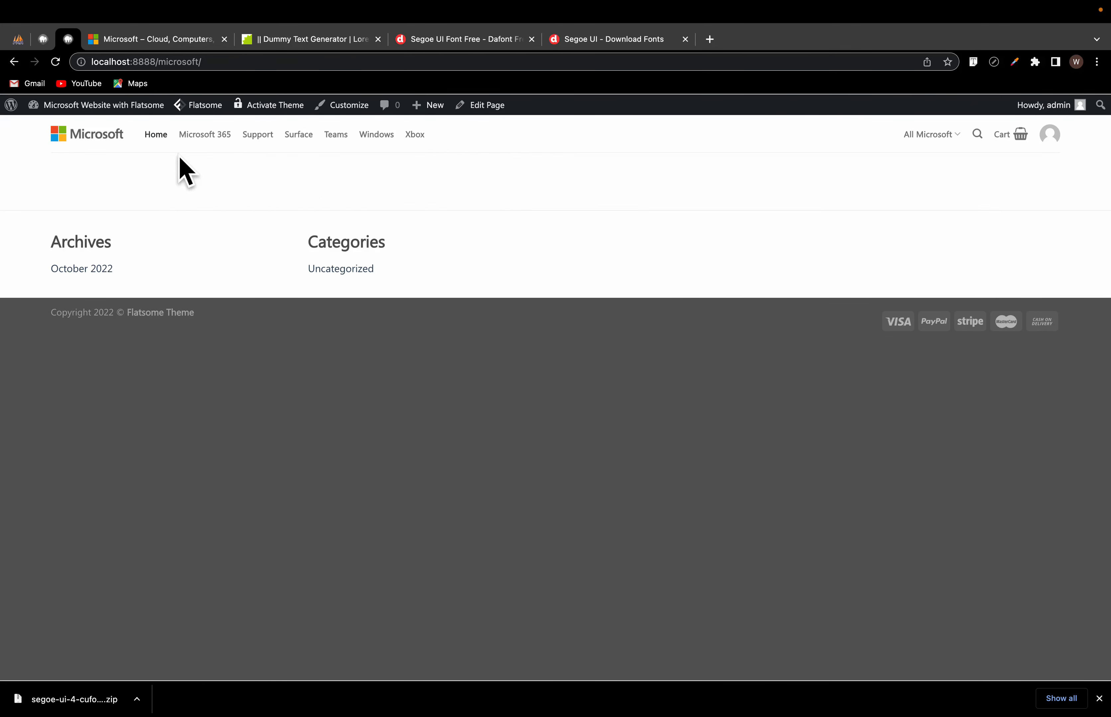
Step: Compare the local site's published header with the header of the Microsoft homepage
left_click(119, 38)
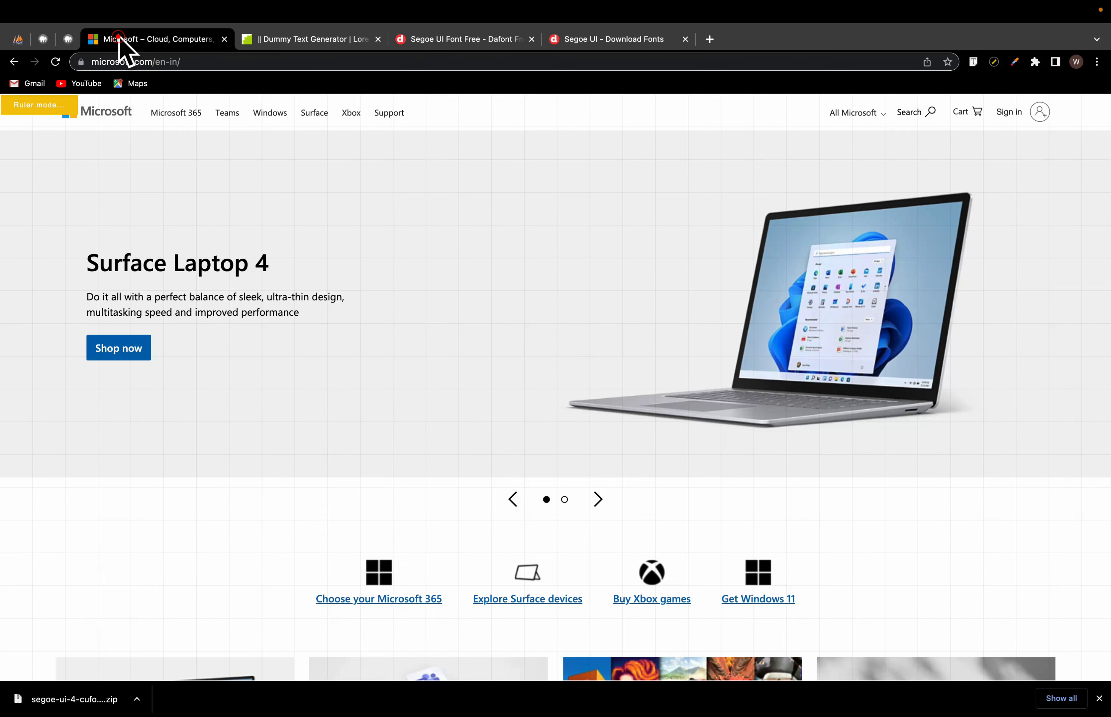
left_click(67, 39)
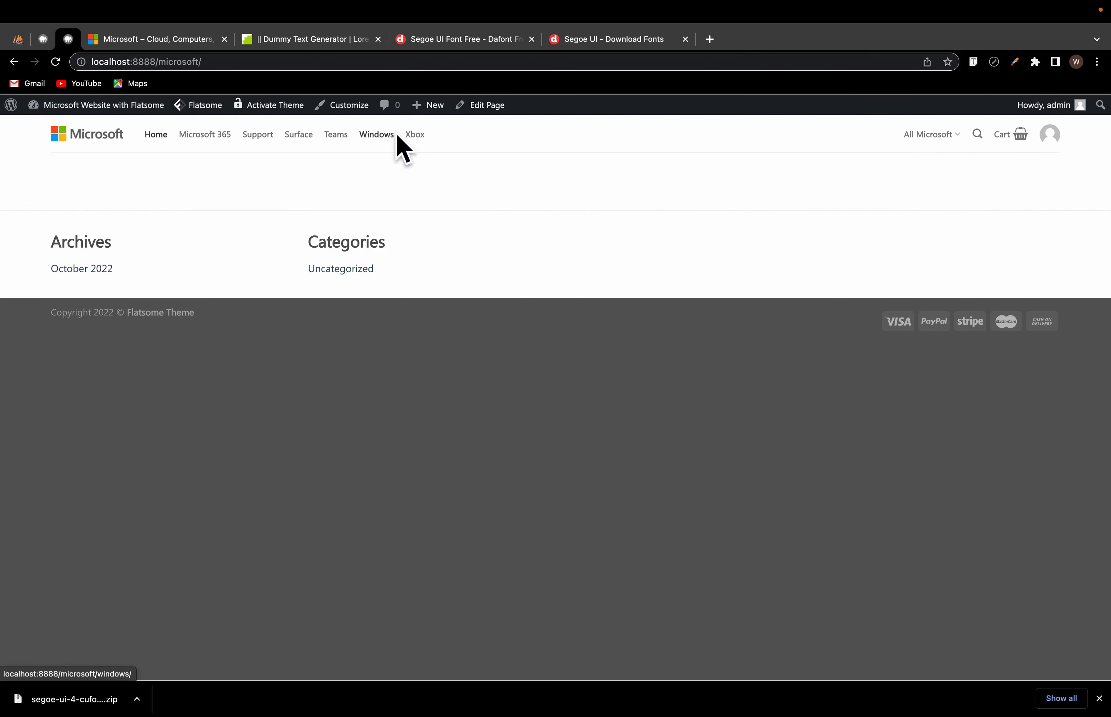
left_click(159, 39)
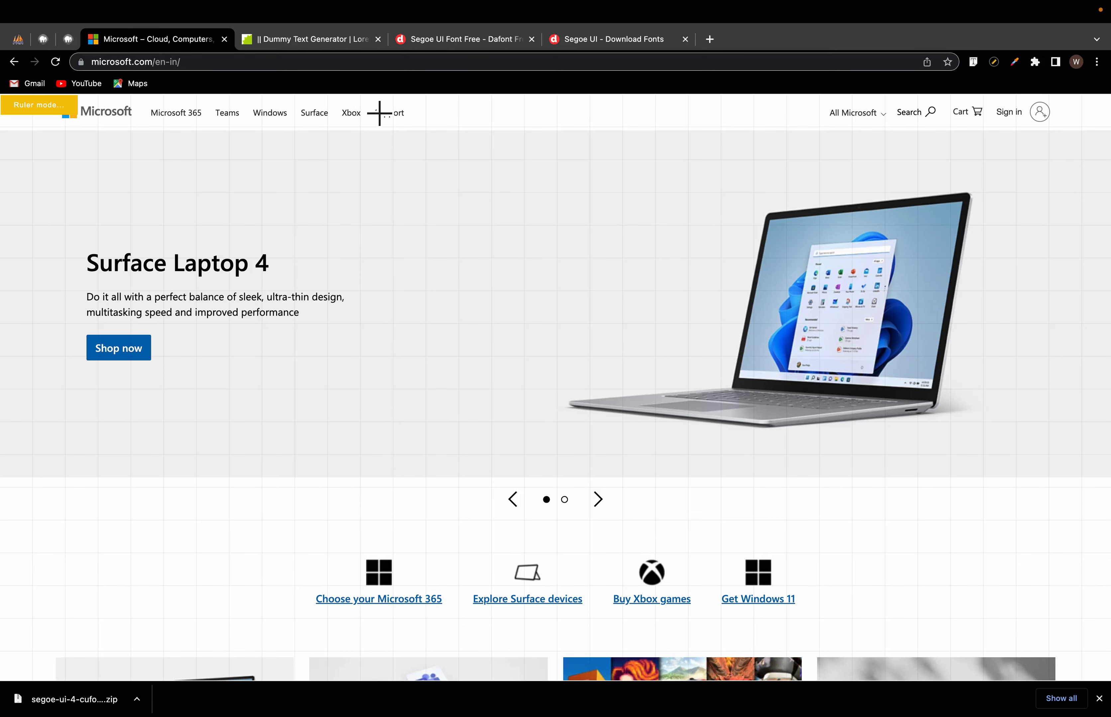
left_click(68, 39)
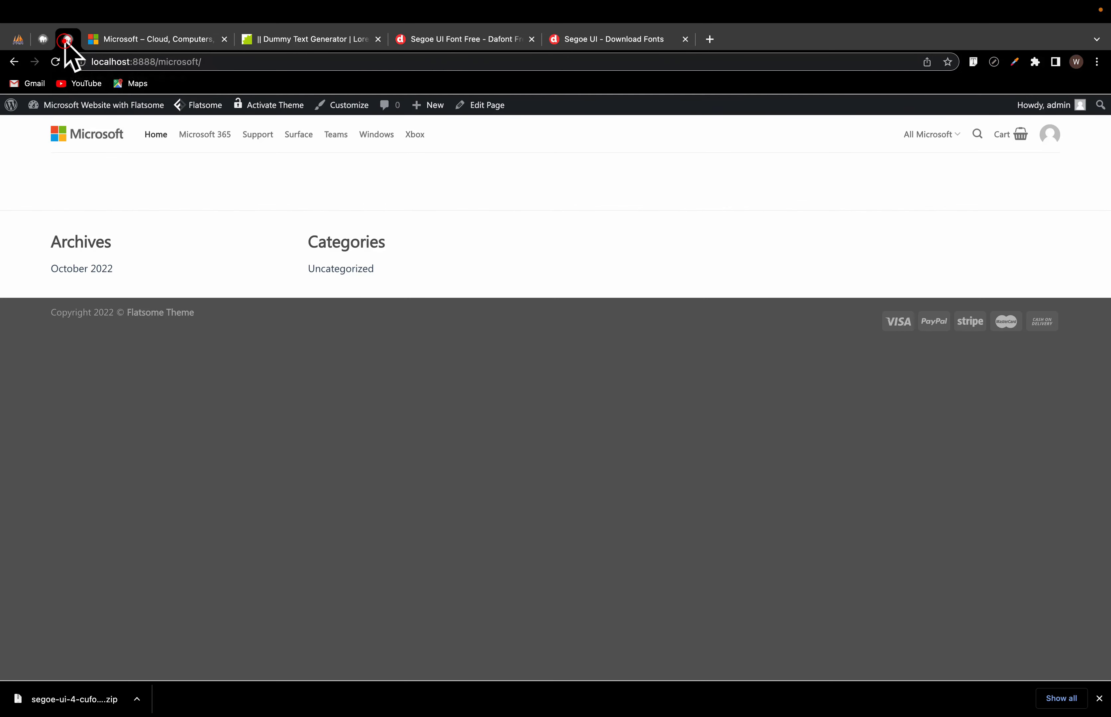
Step: Unpin the local site's browser tab and place it directly after the Microsoft homepage's tab
left_click_drag(67, 41, 236, 51)
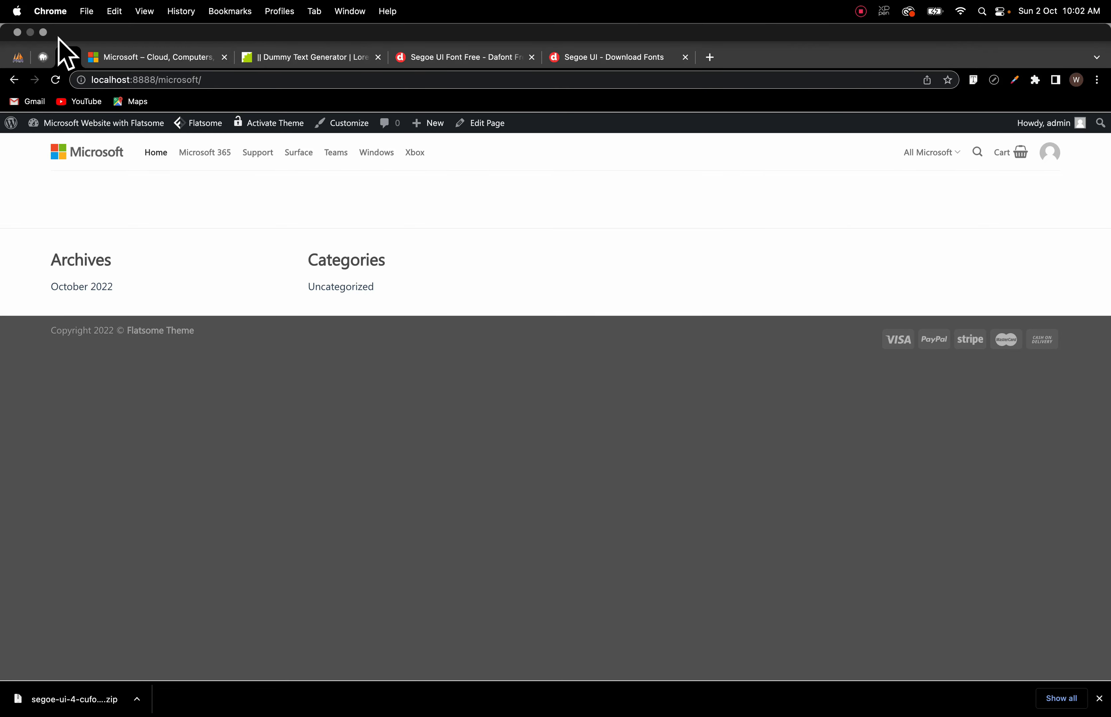
right_click(70, 59)
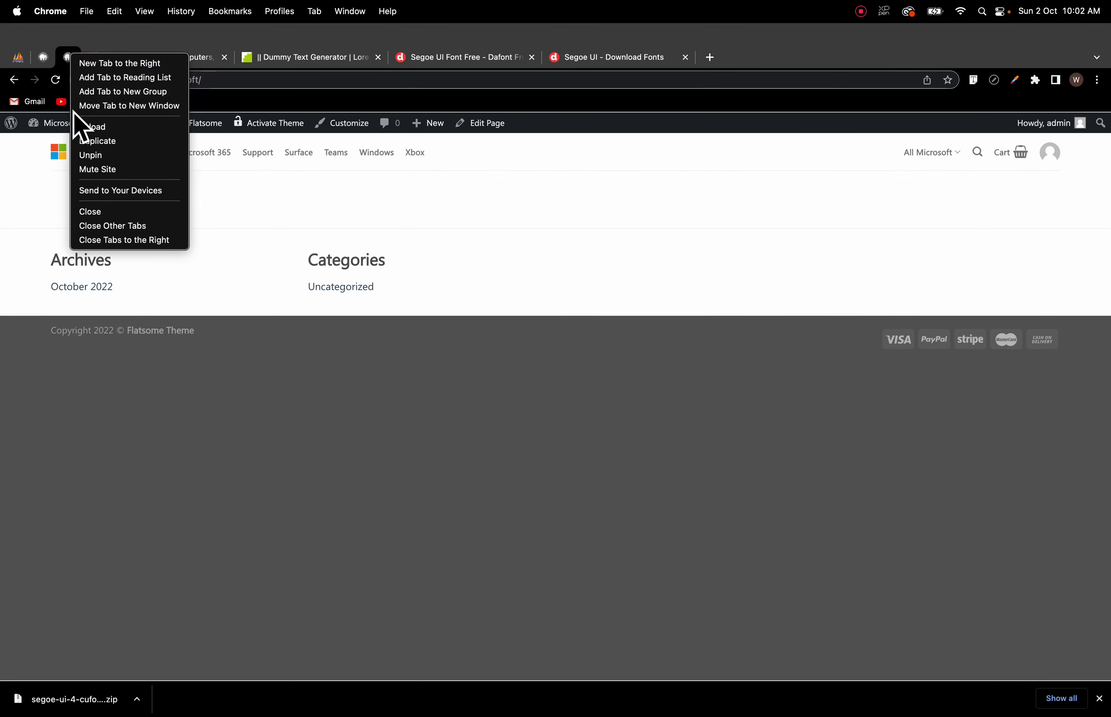
left_click(89, 154)
left_click_drag(90, 39, 247, 42)
Step: Turn off the ruler overlay on the Microsoft homepage and compare its header menu with the local site's menu
left_click(159, 40)
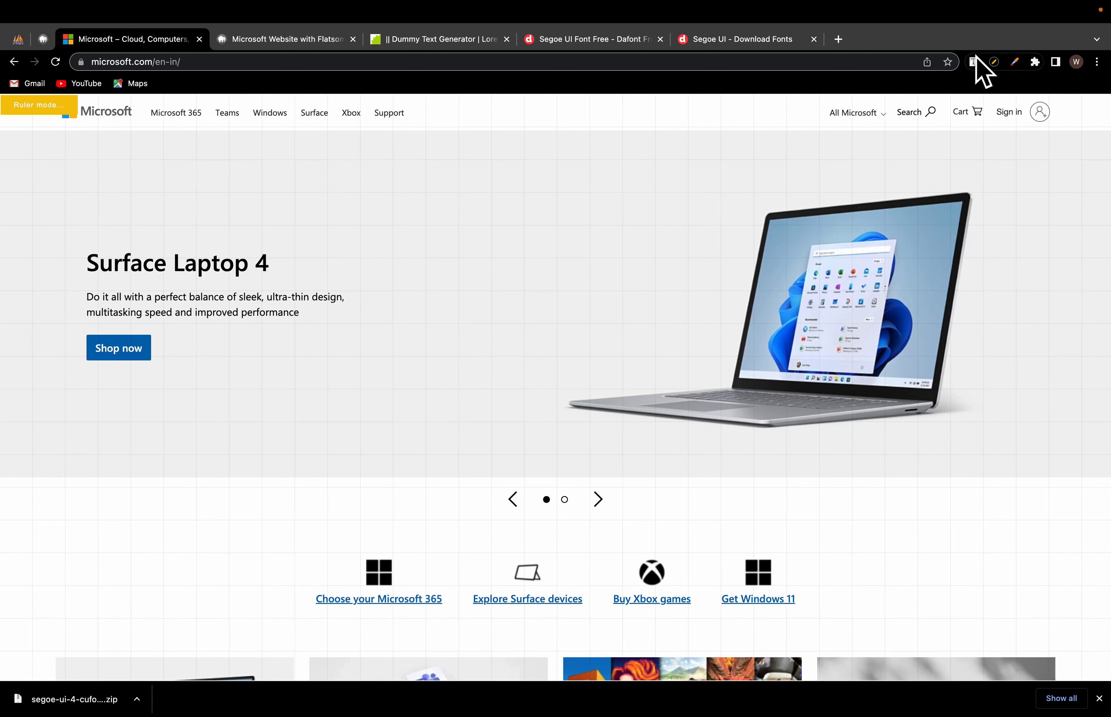
left_click(994, 62)
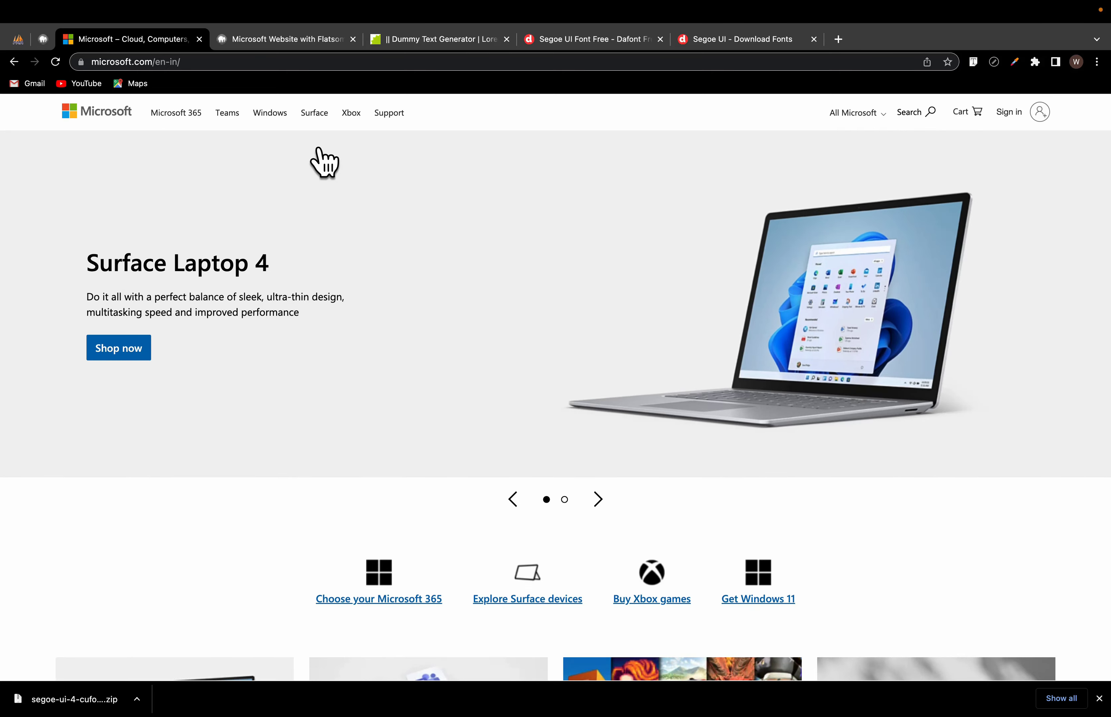
left_click(248, 39)
left_click(129, 41)
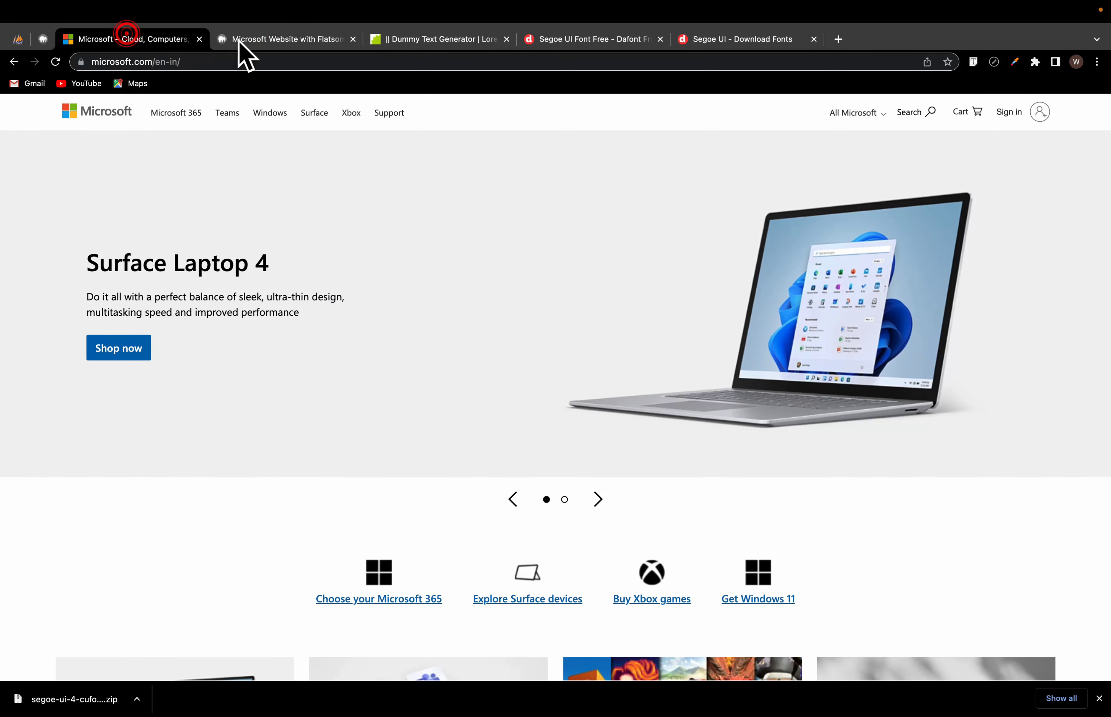
left_click(260, 41)
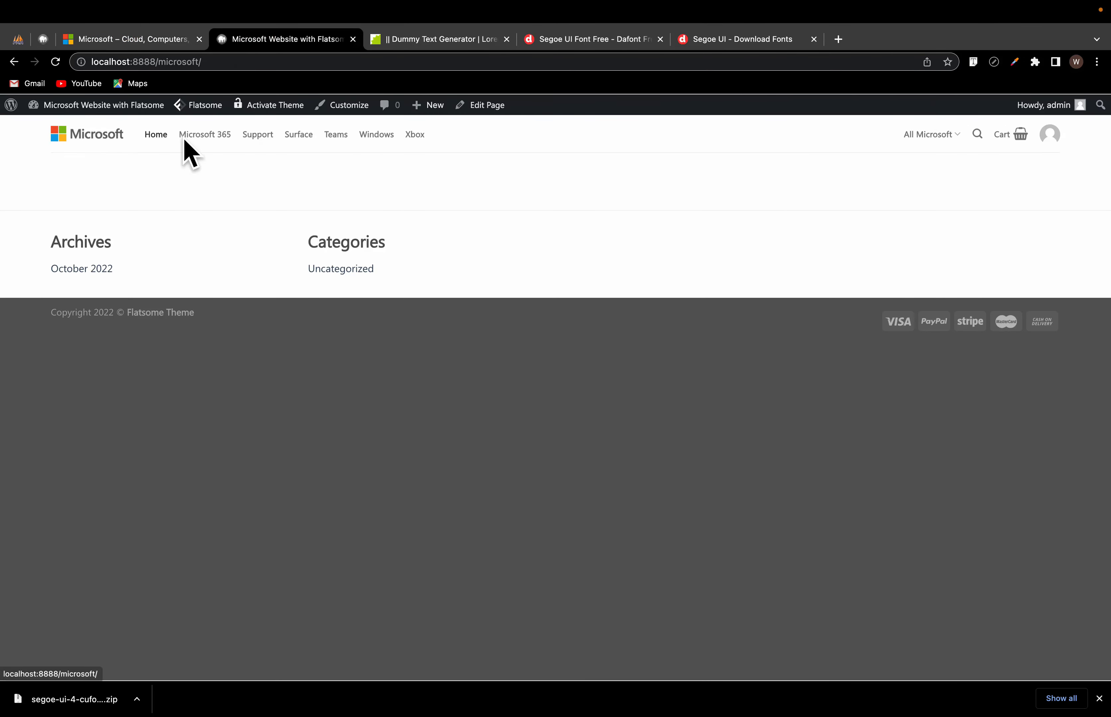
left_click(155, 43)
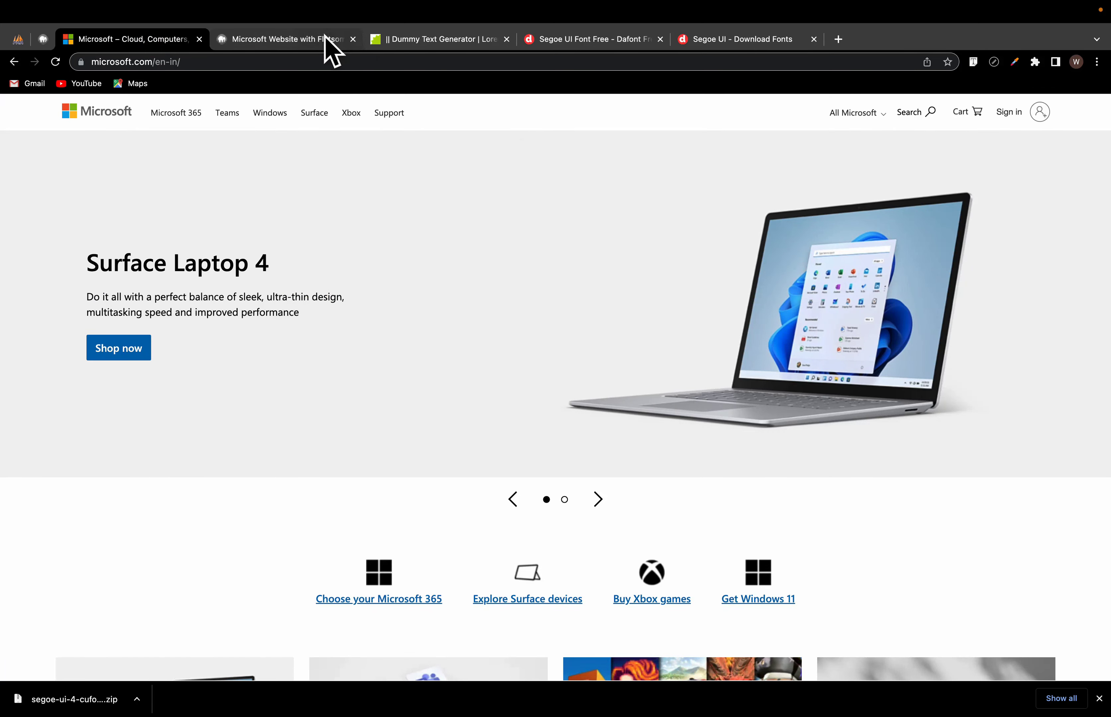
left_click(284, 41)
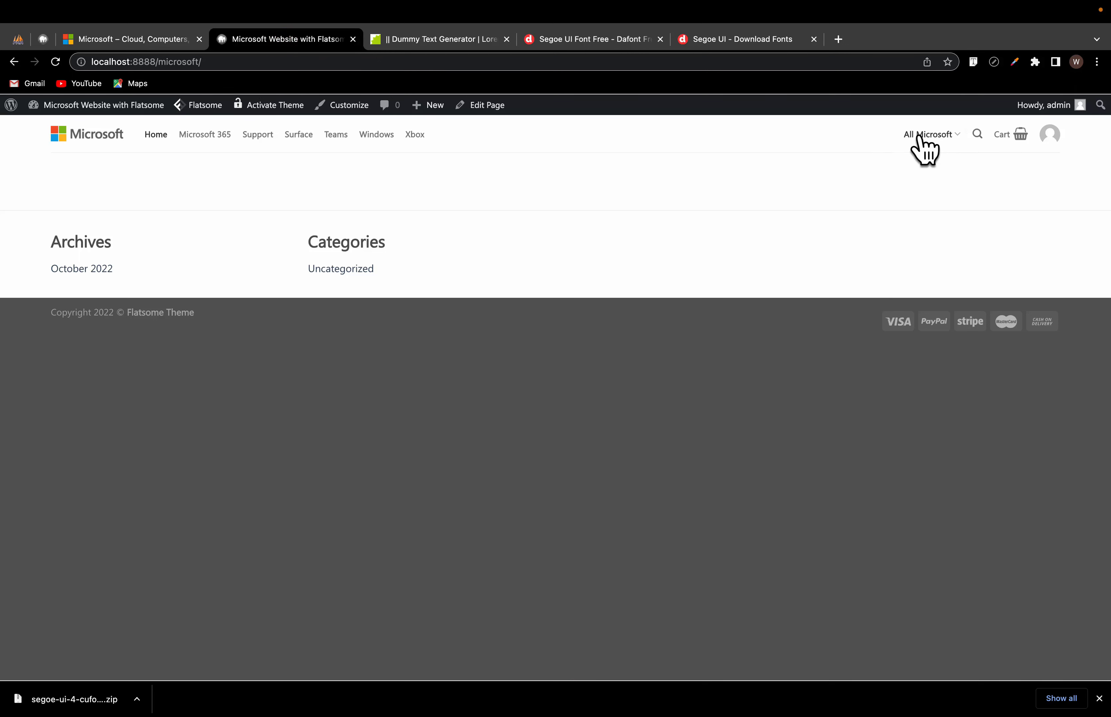
Step: Open the Style settings in the local site's theme customizer
mouse_move(913, 139)
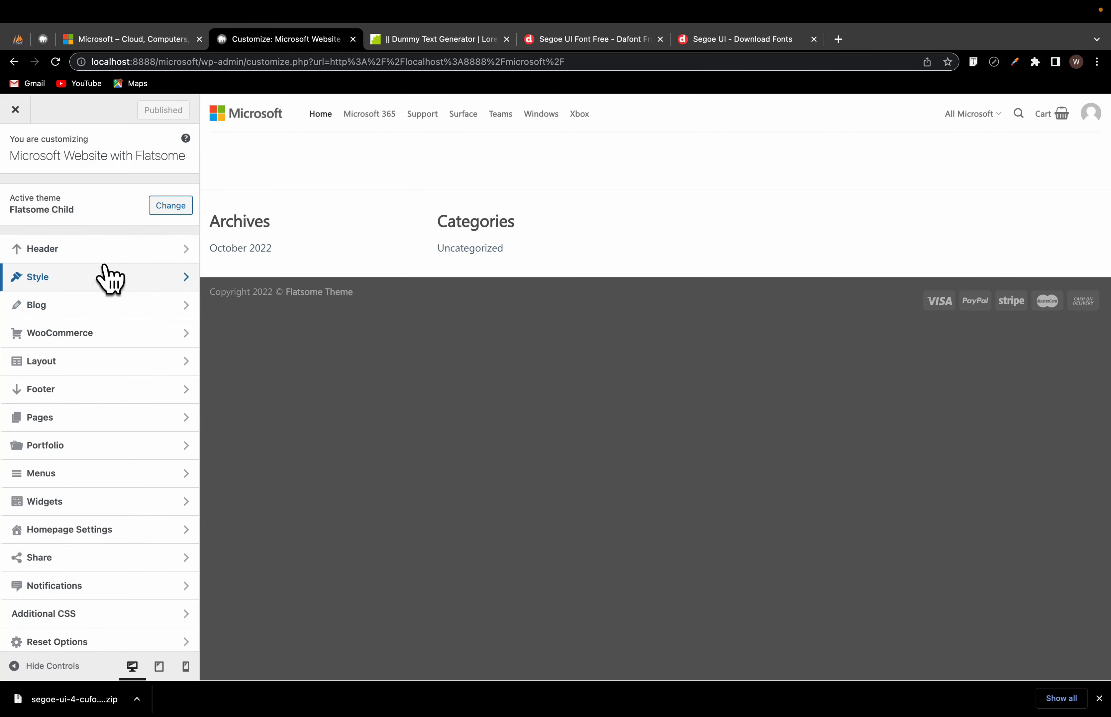
left_click(125, 277)
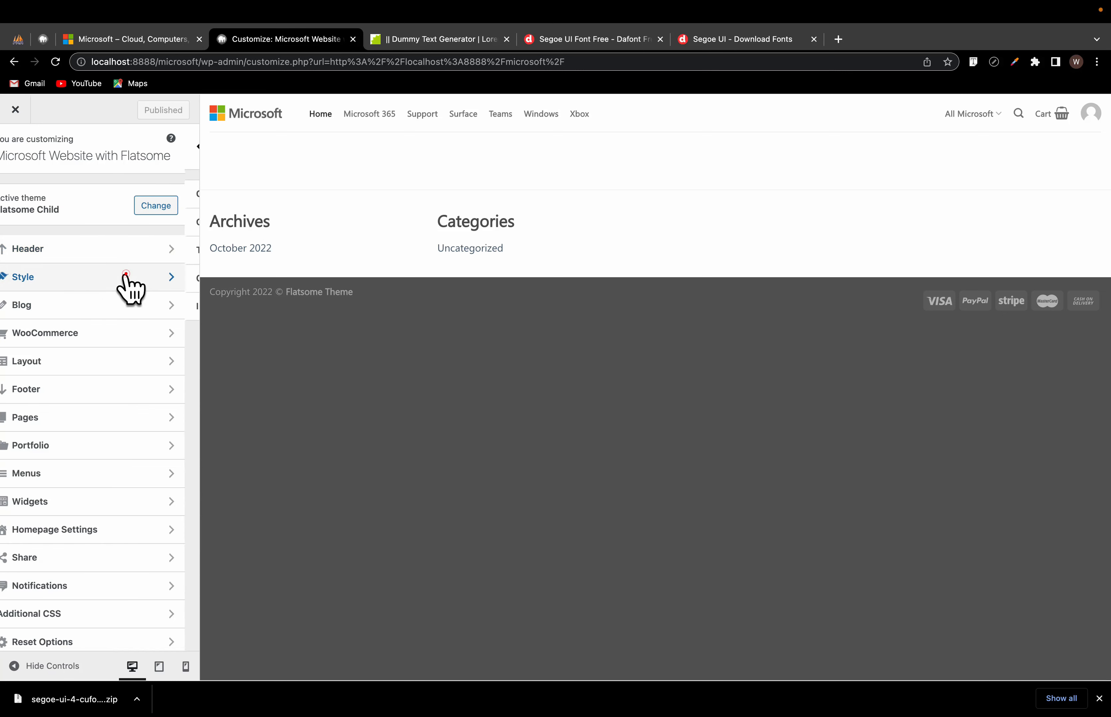
Step: Set the theme's Base Color for normal text to #333333 in the style color settings
left_click(94, 193)
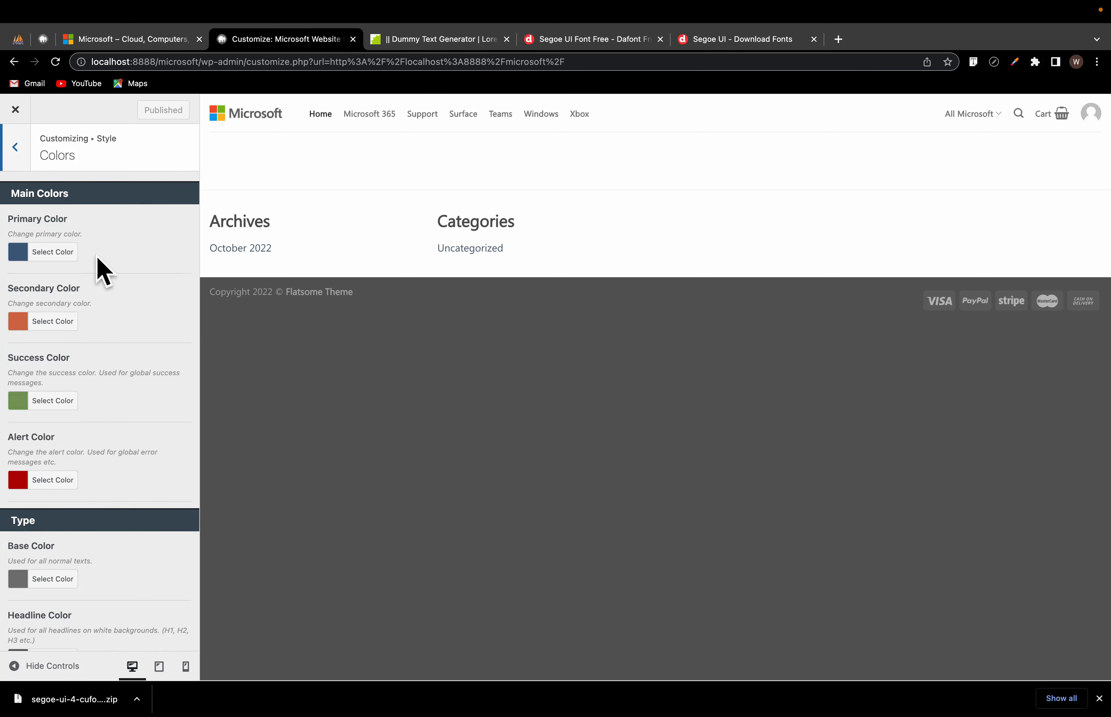
scroll(111, 438, "down", 6)
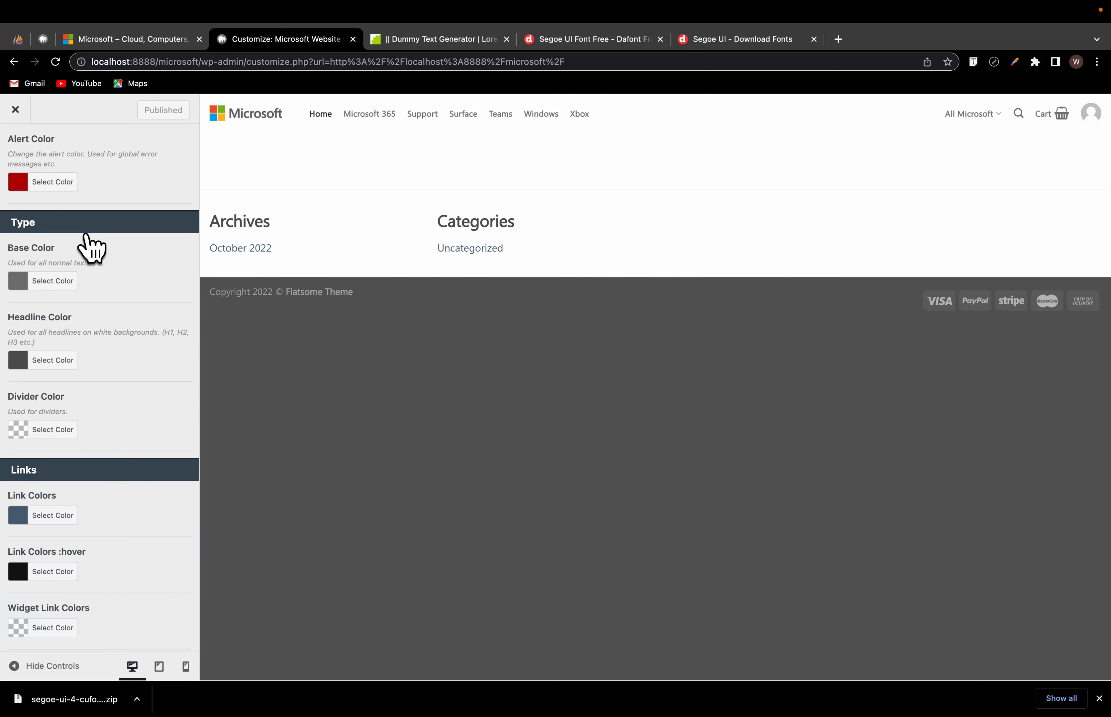
left_click(25, 282)
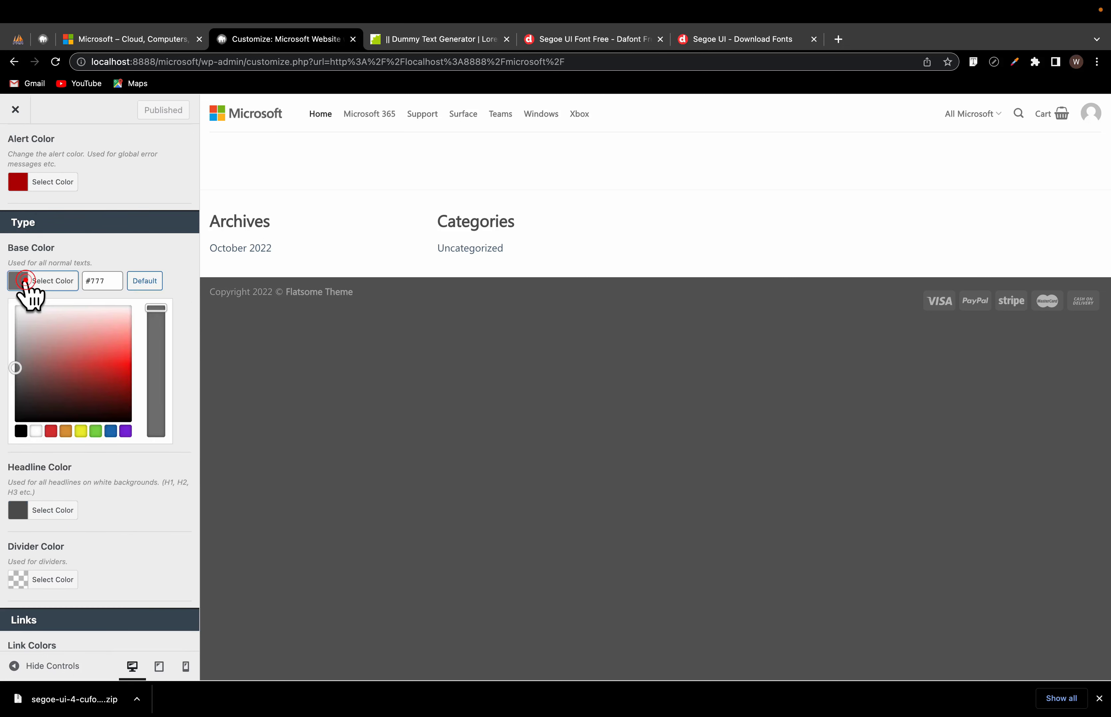
left_click_drag(15, 369, 13, 400)
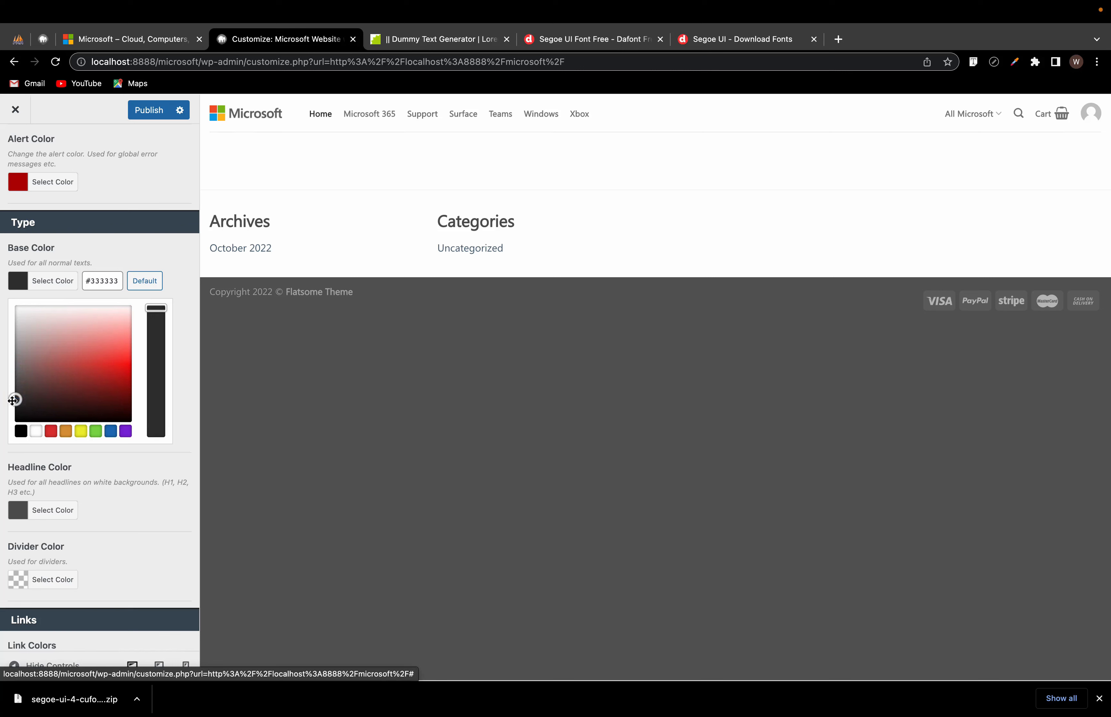
left_click(132, 502)
Step: Copy the Base Color's hex value and set the Headline Color to #333333
scroll(89, 527, "down", 3)
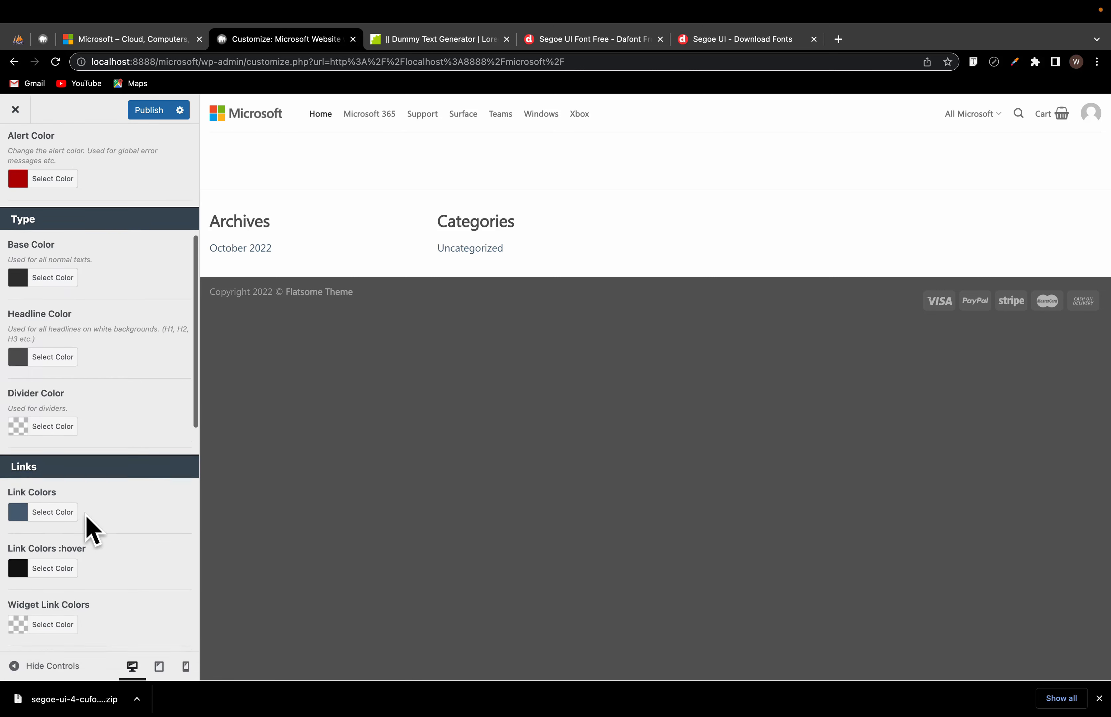
left_click(21, 246)
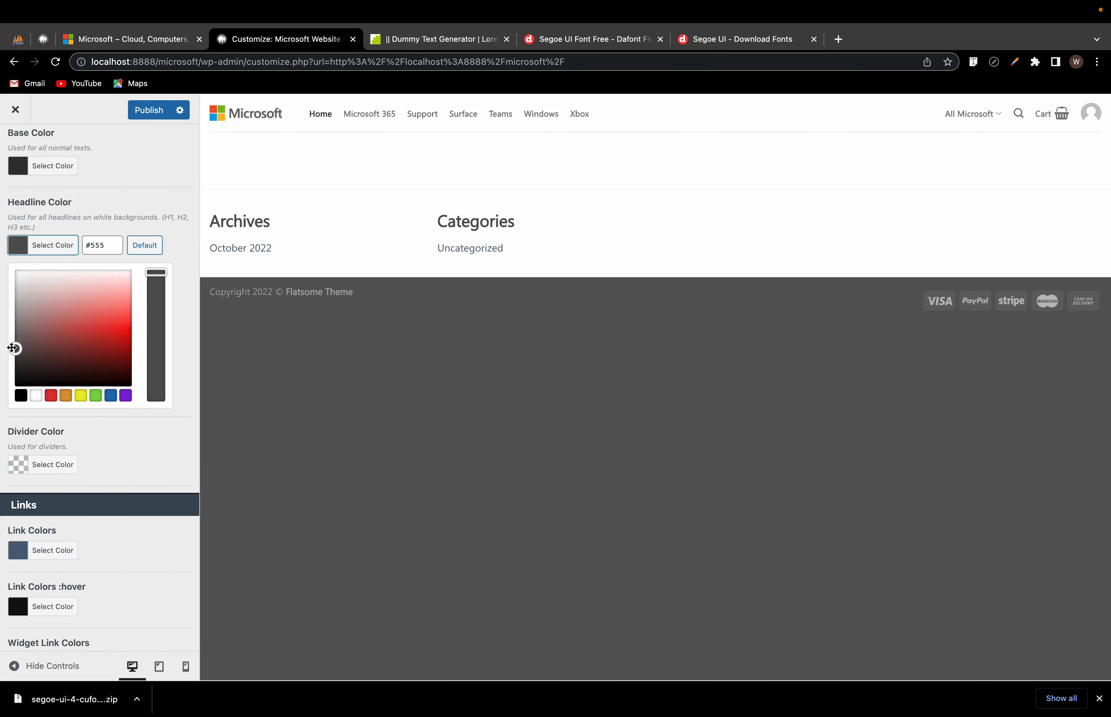
left_click(26, 182)
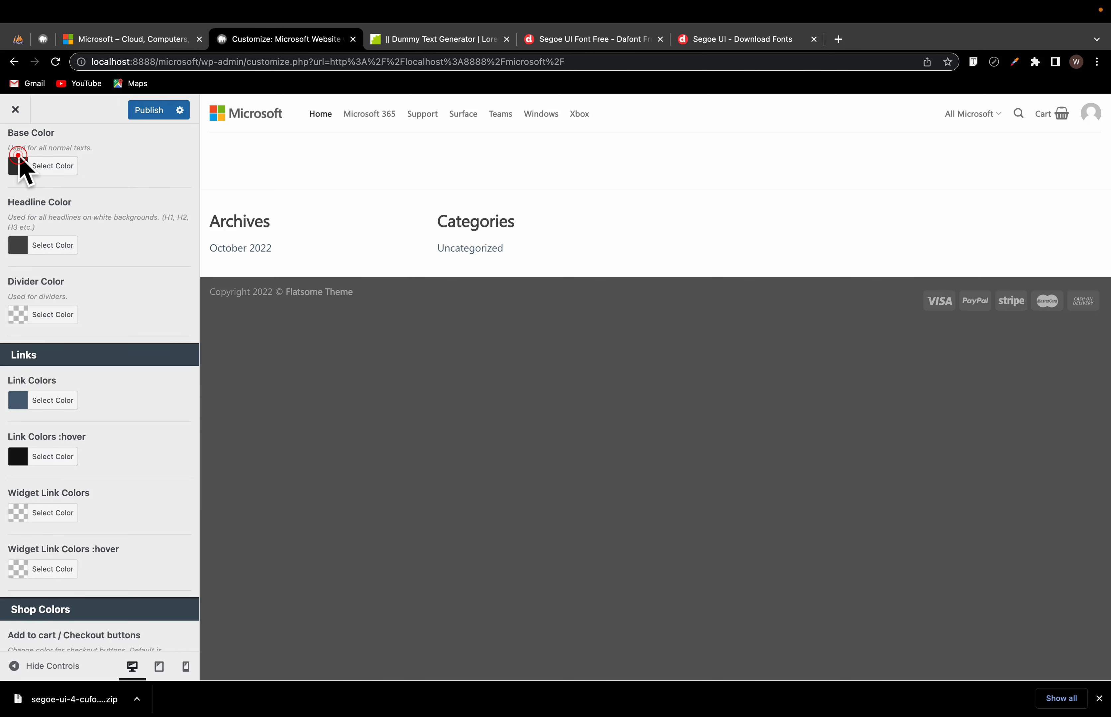
left_click(21, 168)
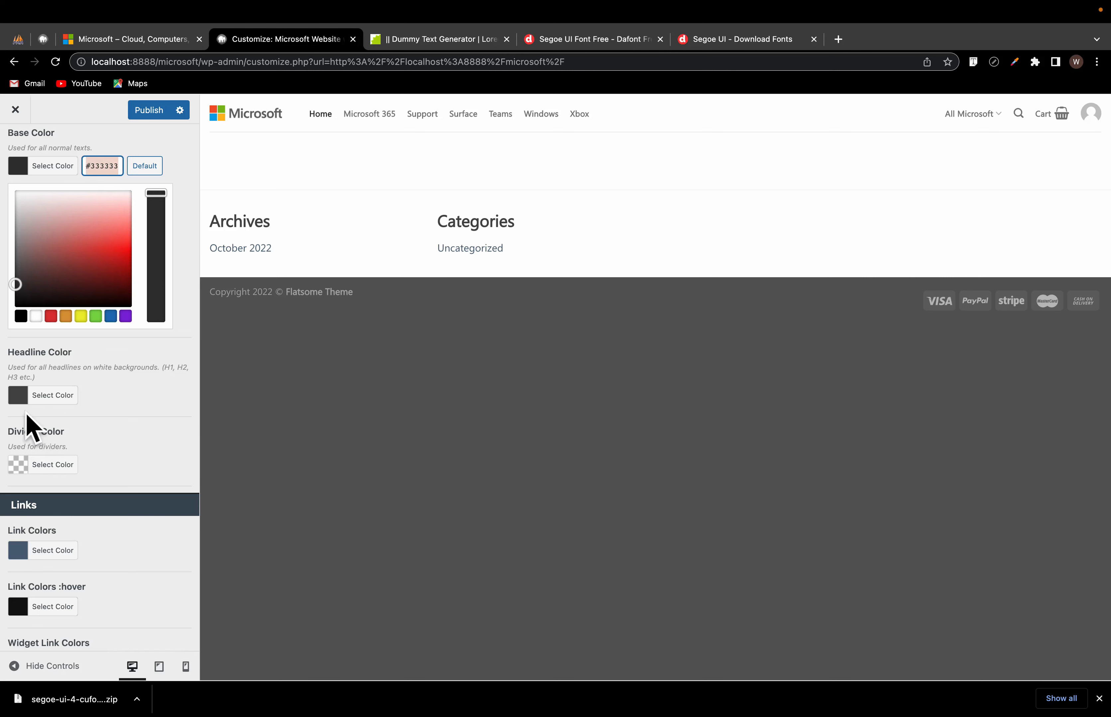
left_click(23, 396)
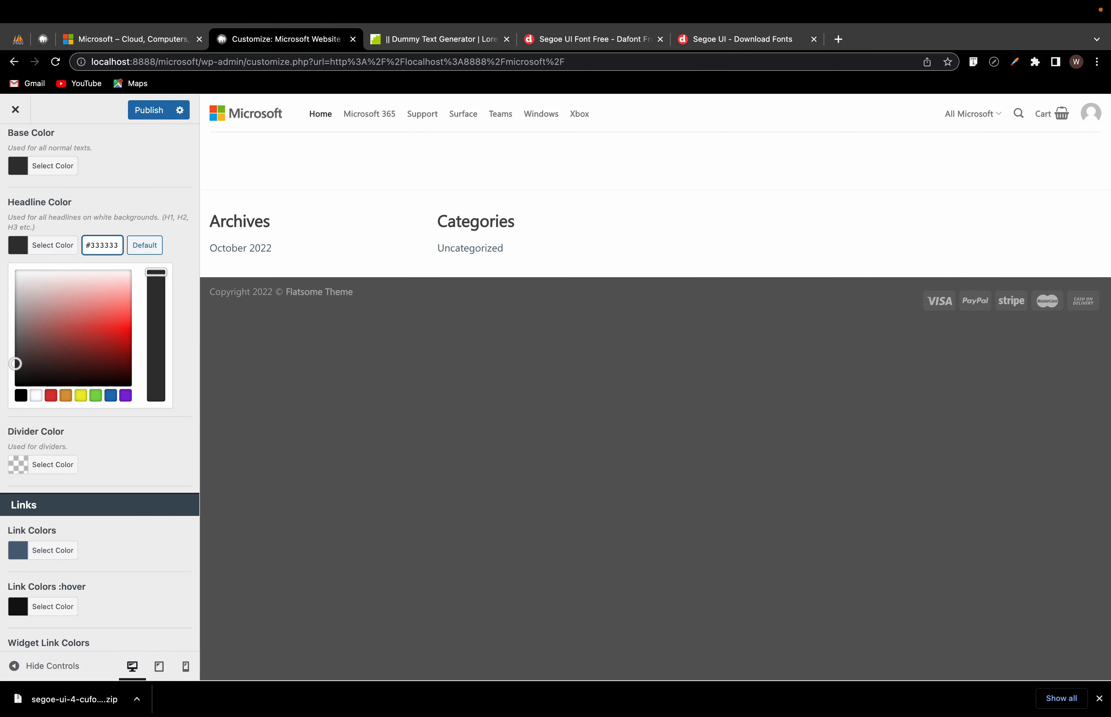
left_click(133, 224)
Step: Darken the Headline Color to #282828 and copy its hex value
scroll(99, 421, "down", 4)
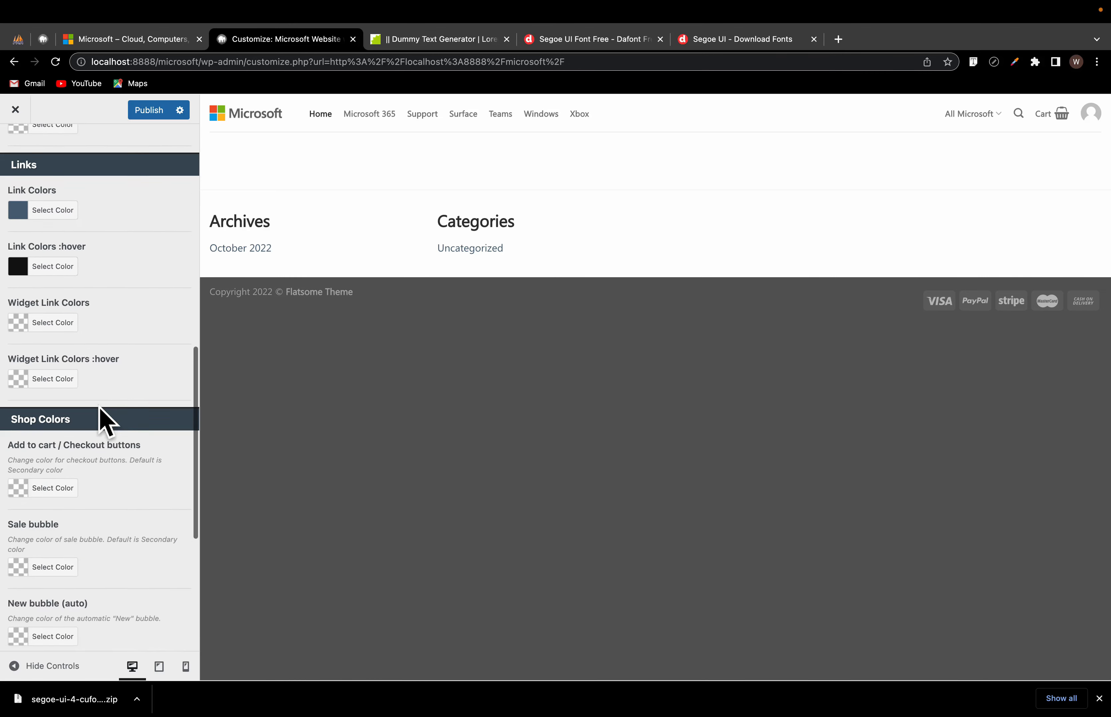
scroll(107, 422, "down", 6)
scroll(106, 423, "up", 5)
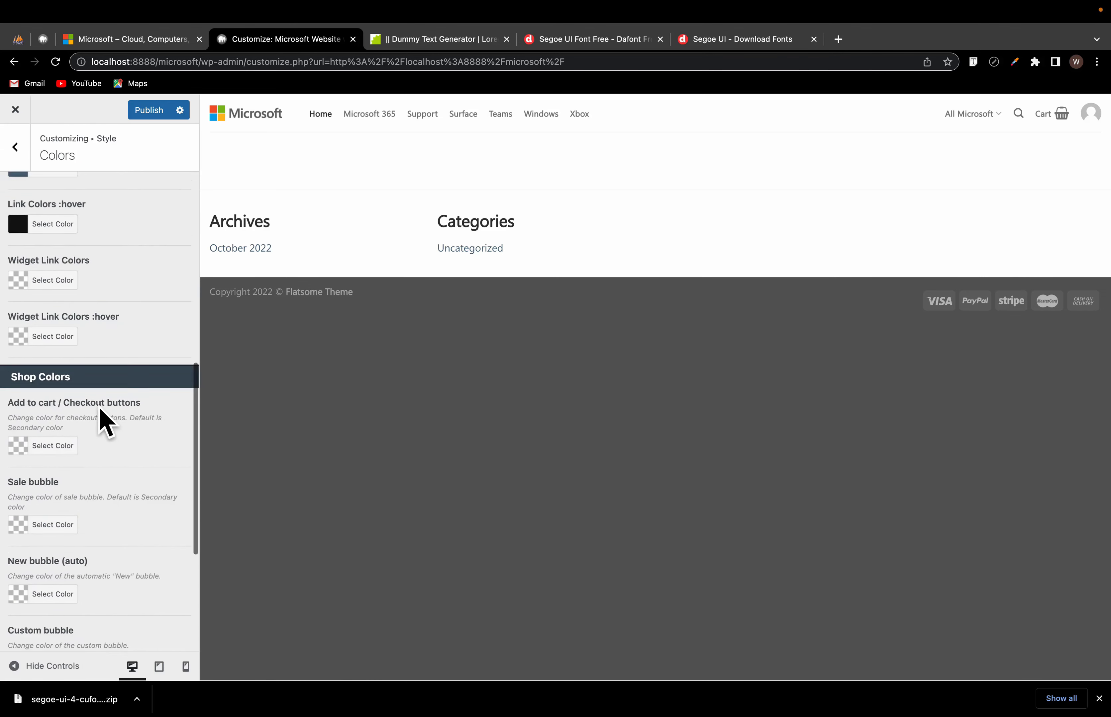
scroll(30, 315, "up", 5)
left_click(18, 208)
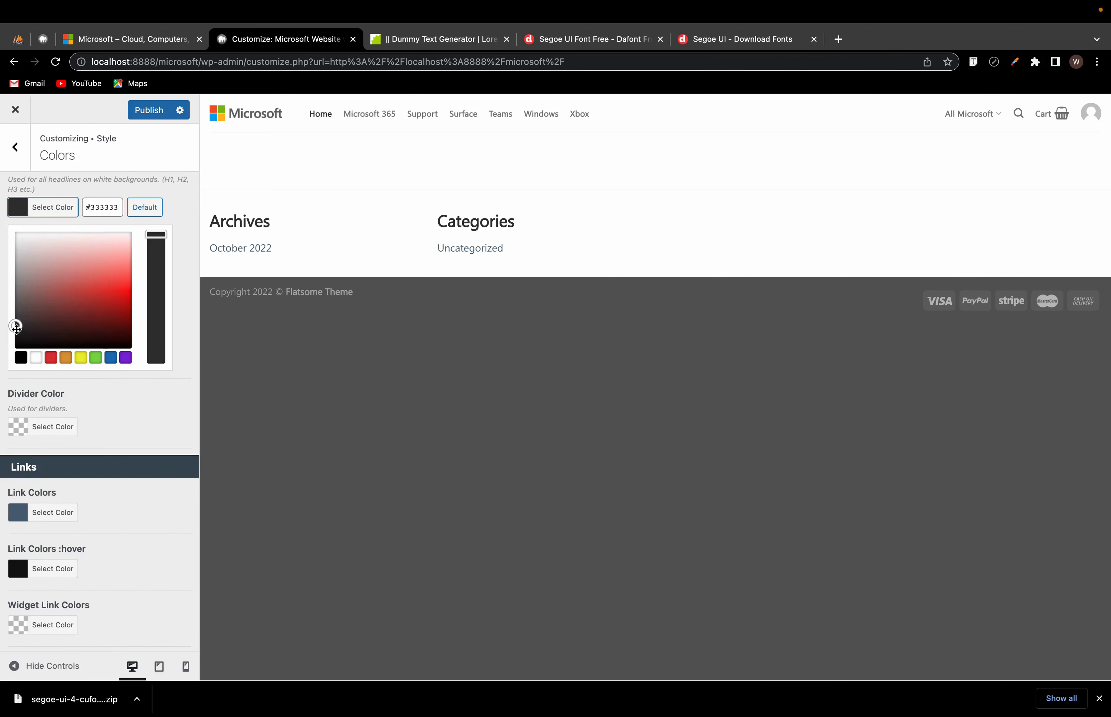
left_click(17, 328)
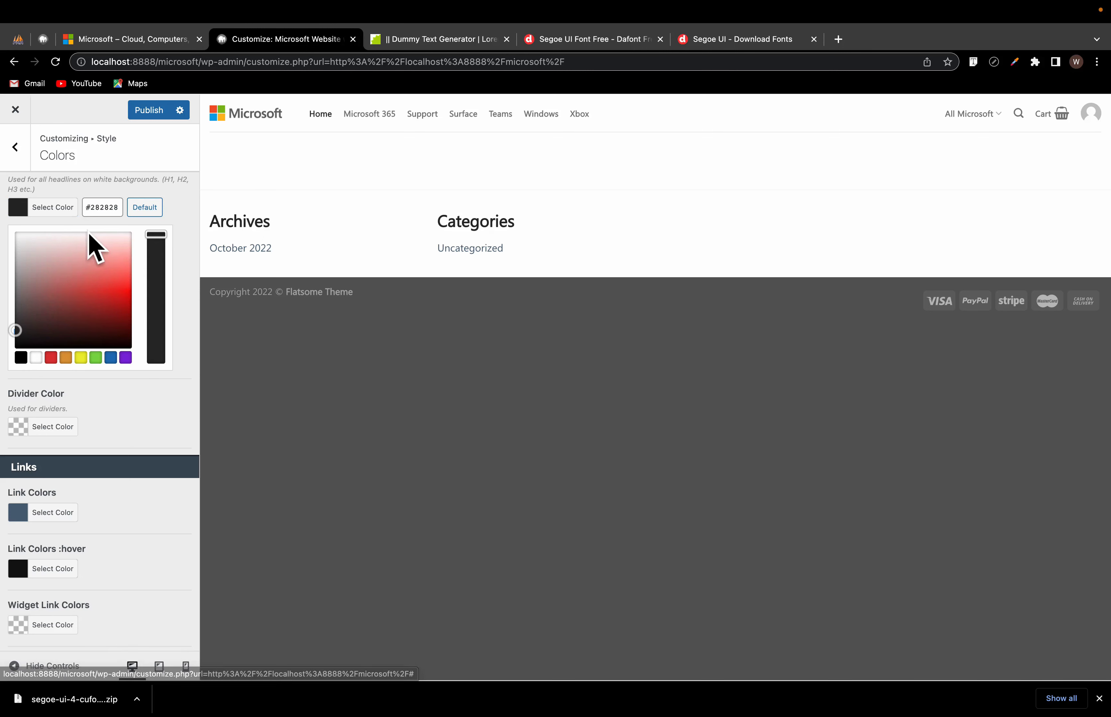
left_click(105, 205)
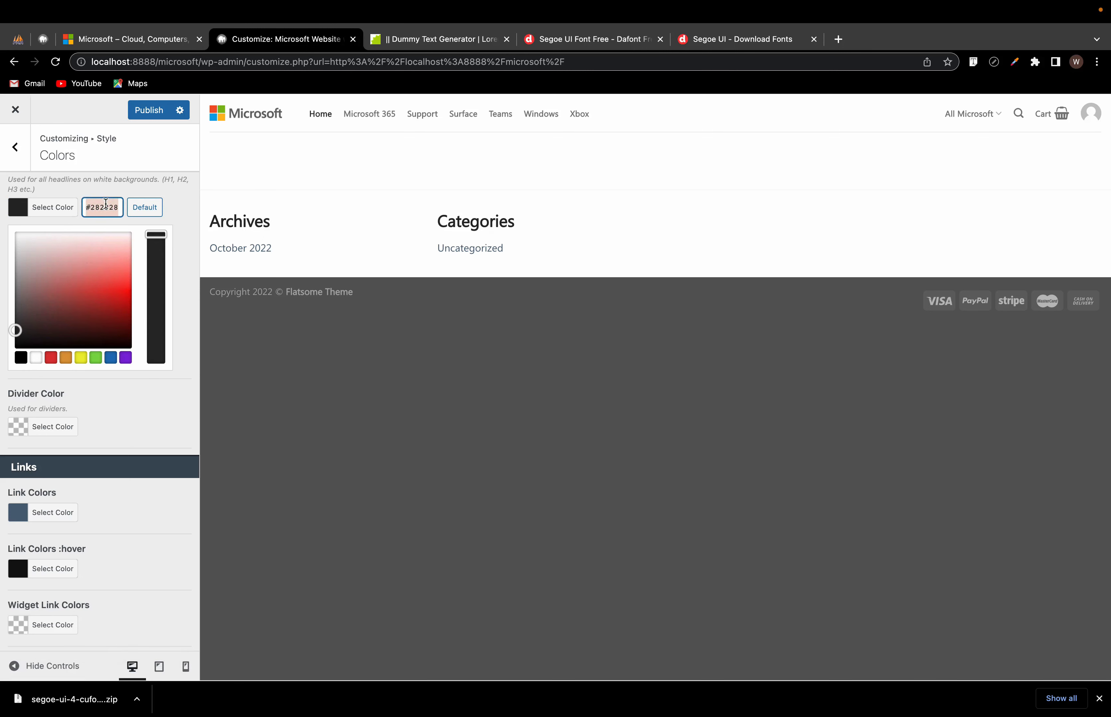
left_click(141, 403)
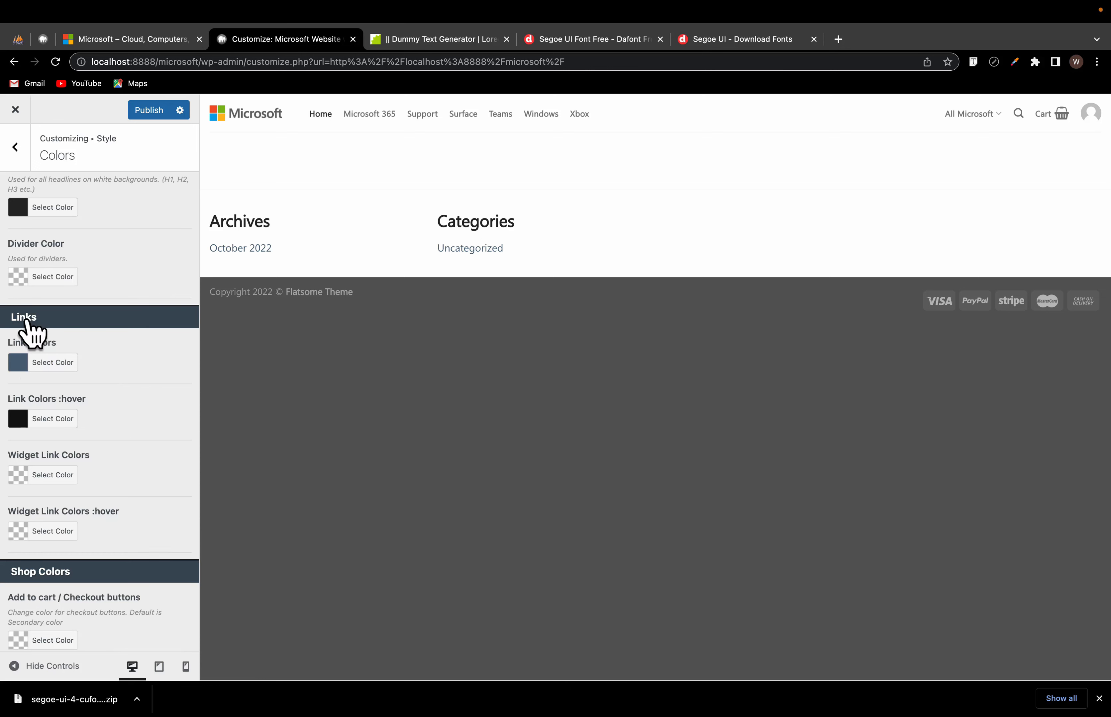
Step: Set the hover color for links to #282828 and publish the color changes
left_click(27, 417)
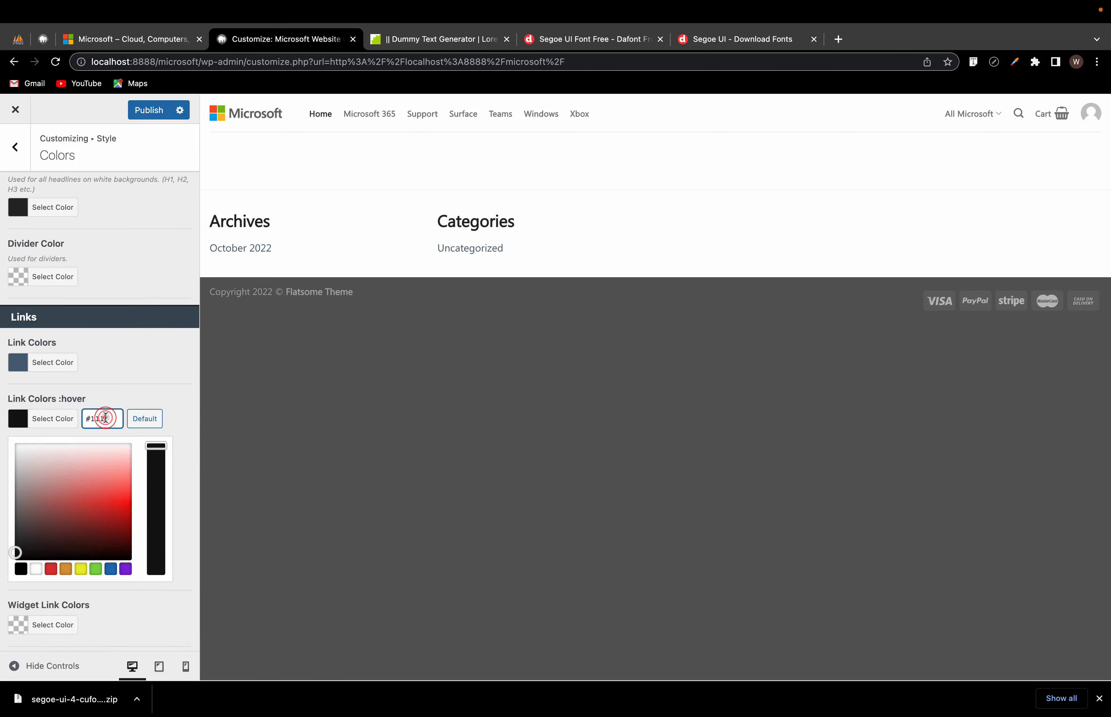
left_click(152, 377)
left_click(150, 110)
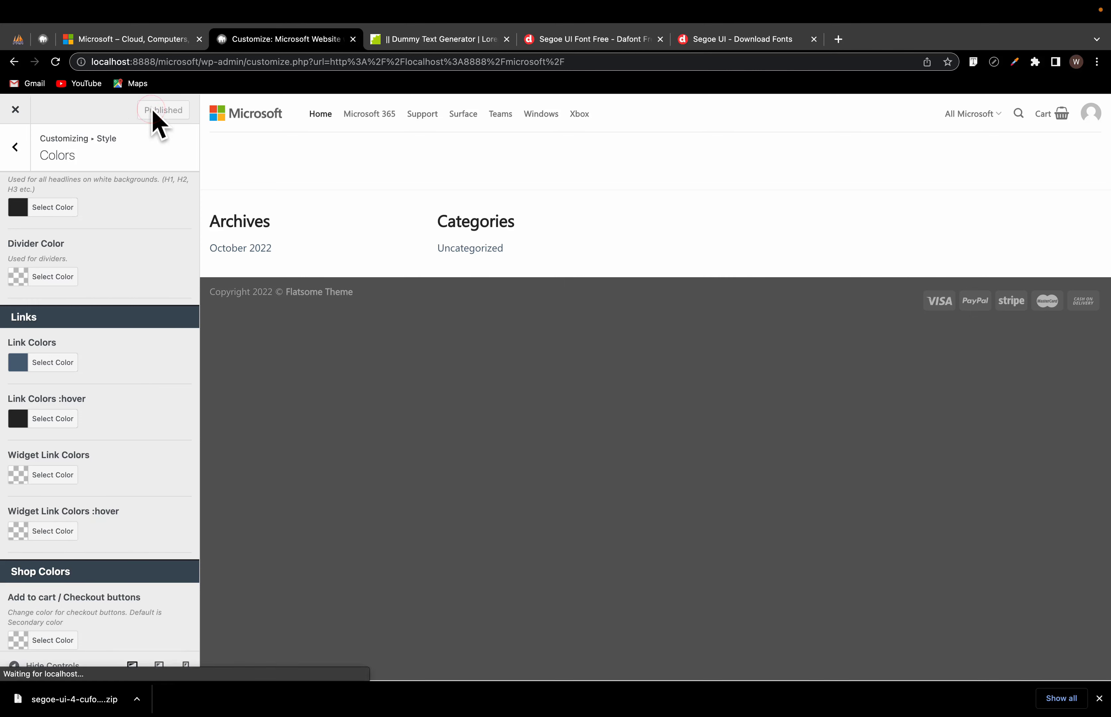
Step: Set the Nav Color of the main header to #282828 and publish the change
scroll(149, 190, "up", 10)
left_click(15, 148)
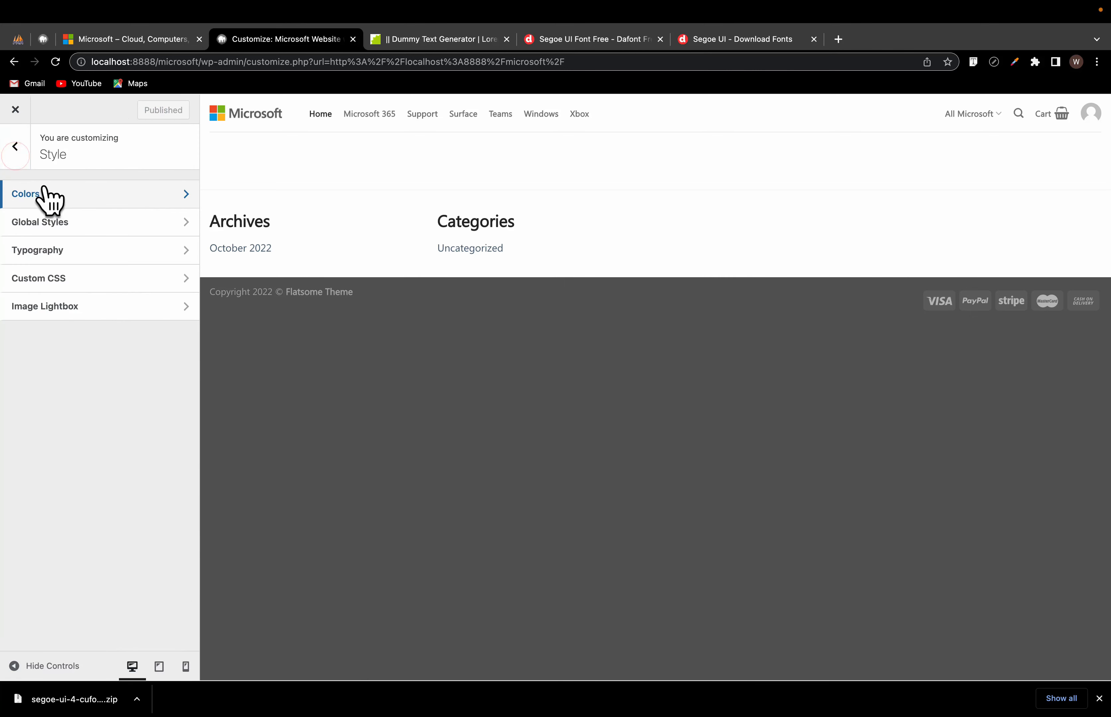
left_click(15, 154)
left_click(80, 252)
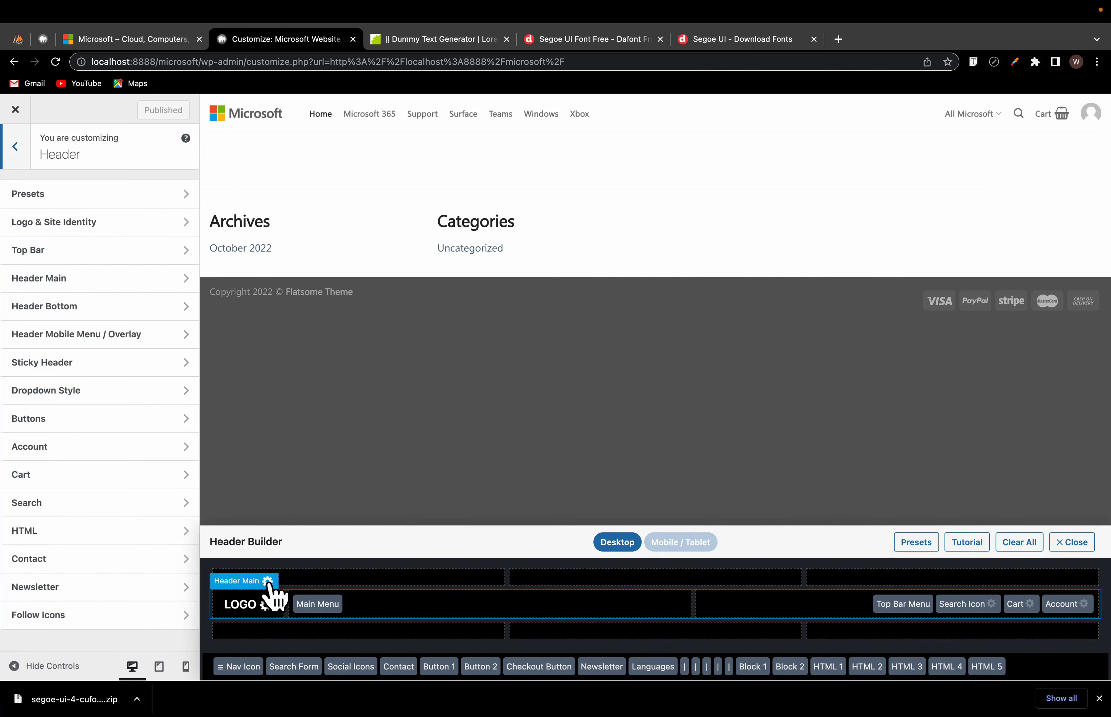
left_click(268, 583)
scroll(114, 433, "down", 10)
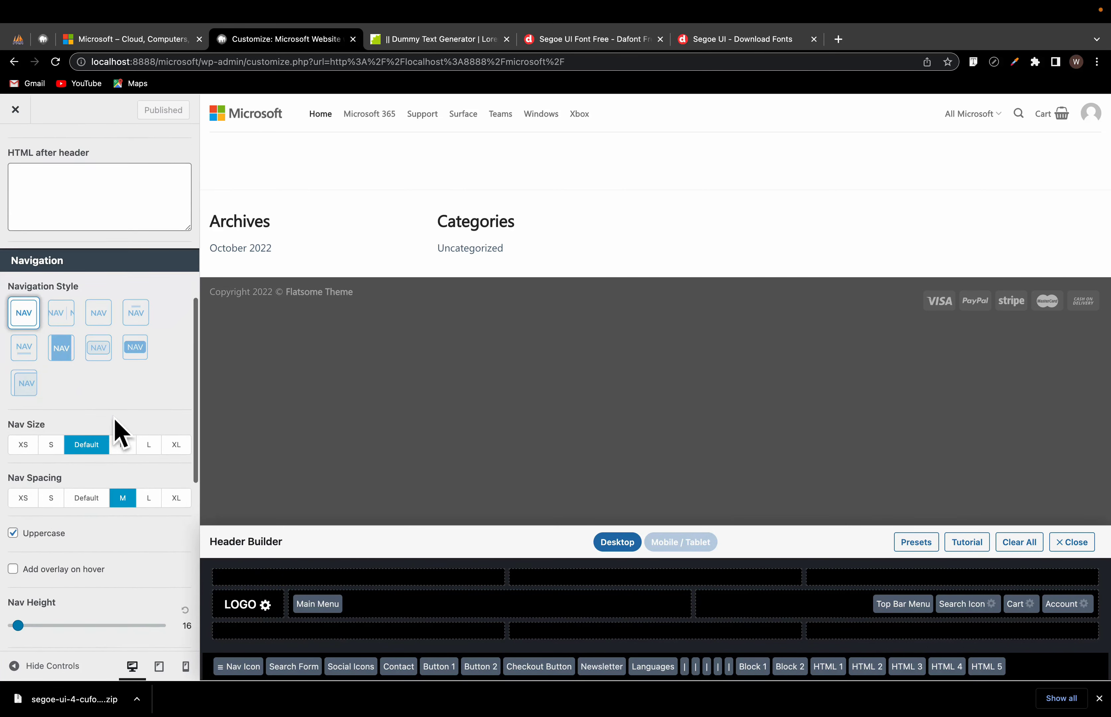
scroll(116, 433, "down", 10)
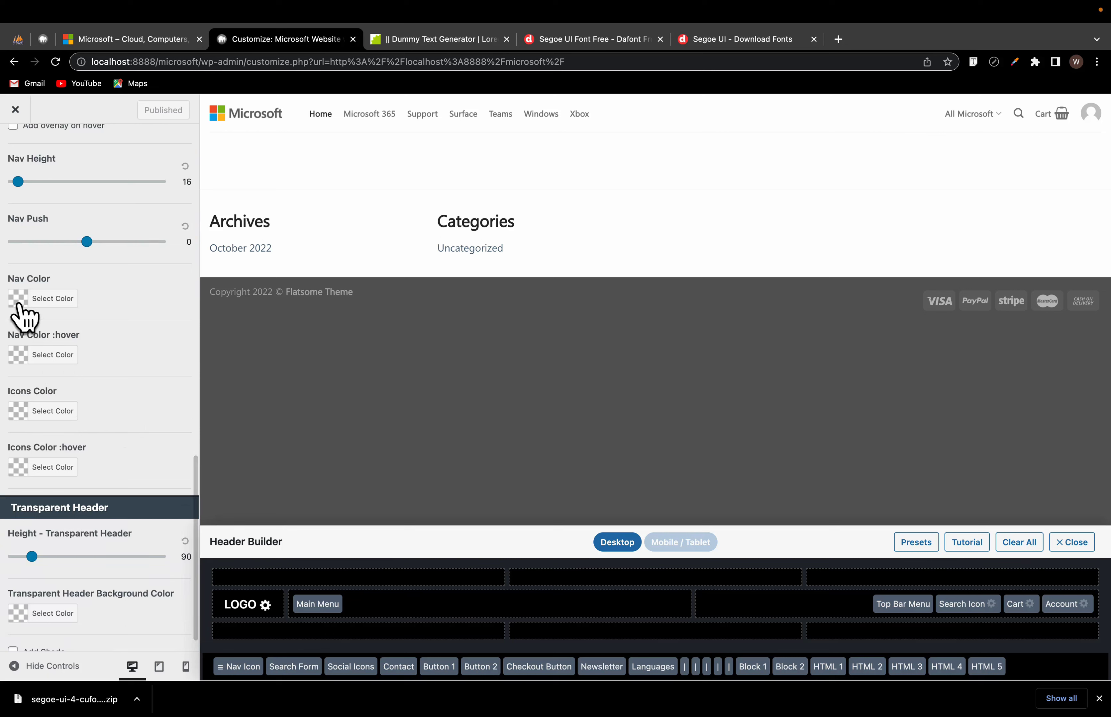
left_click(19, 301)
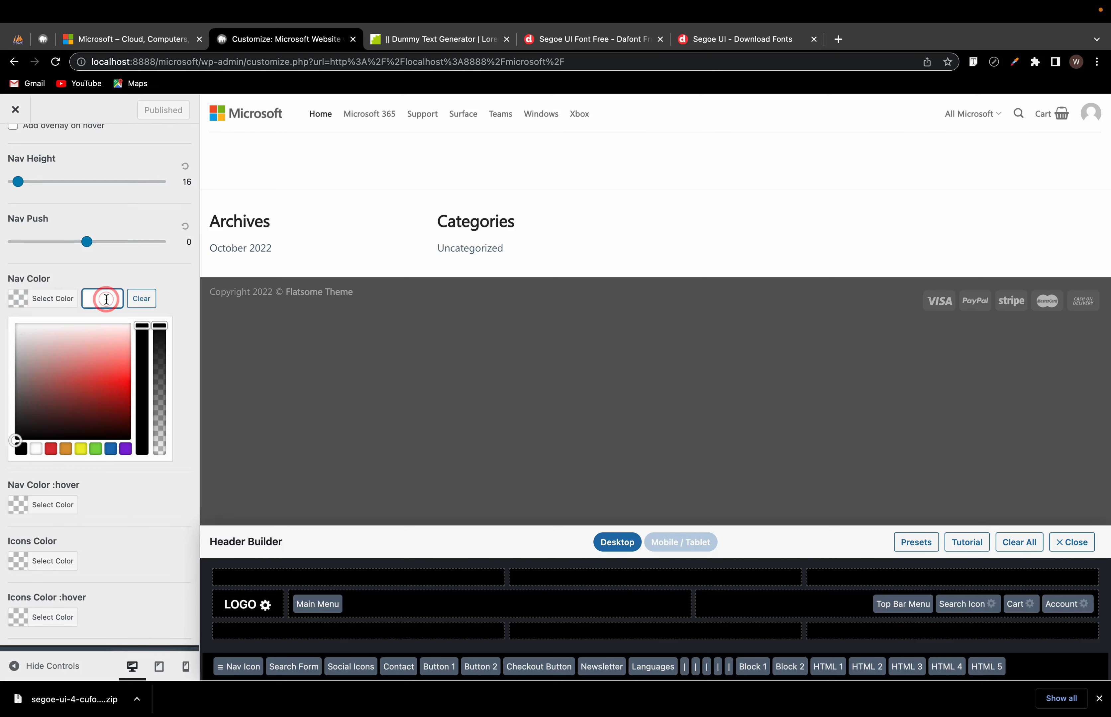
type("#282828")
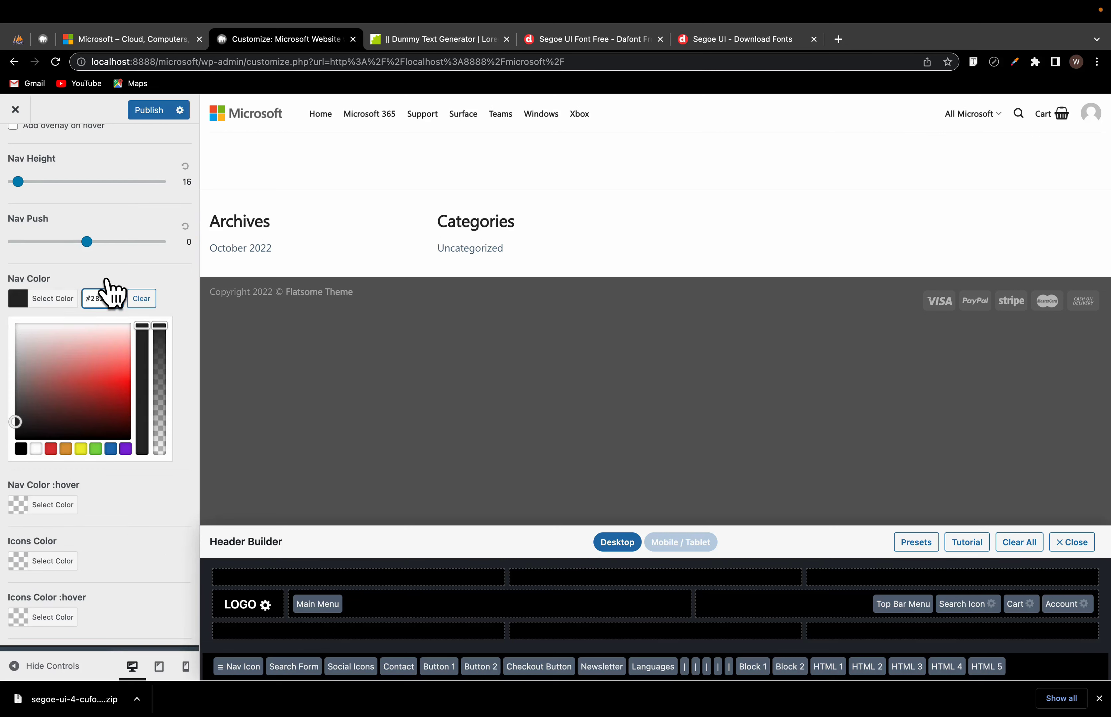
left_click(145, 111)
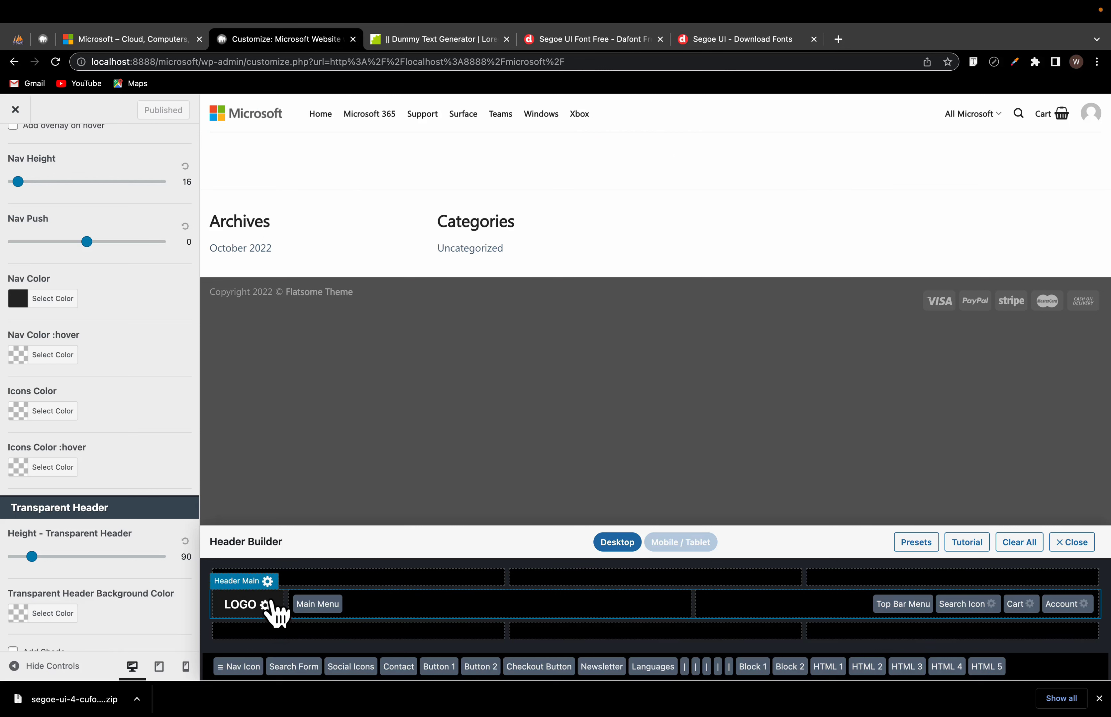
Step: Turn off Add Divider for the main header, publish the change, and leave the customizer
left_click(270, 583)
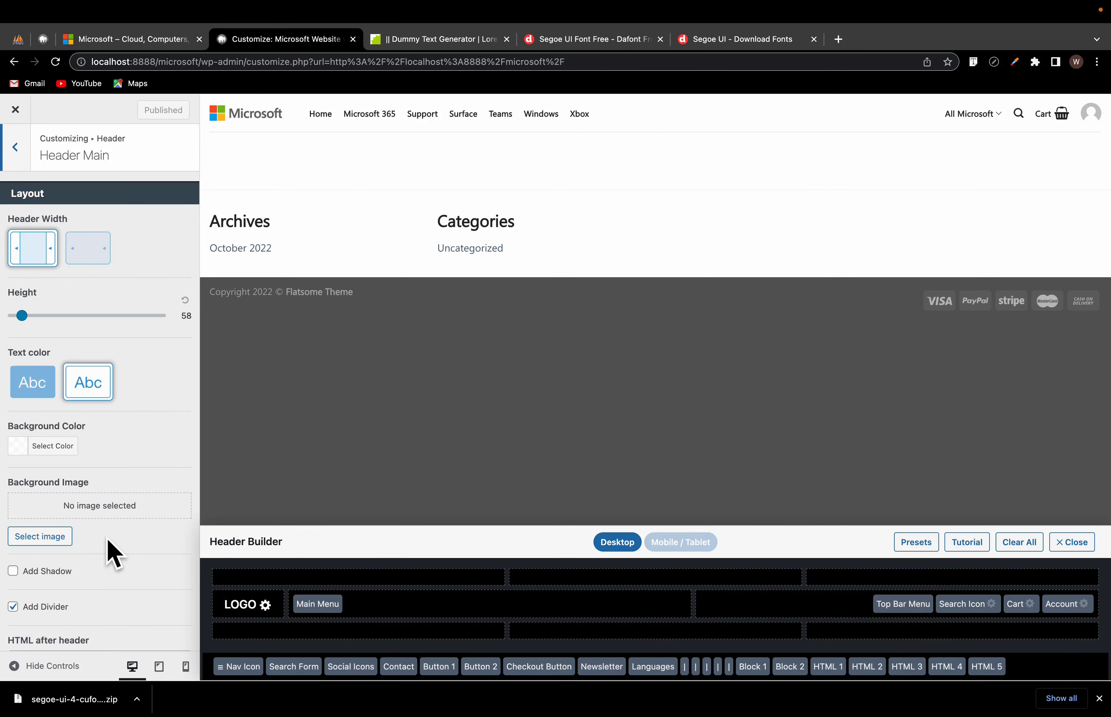
scroll(110, 554, "down", 5)
scroll(69, 352, "up", 4)
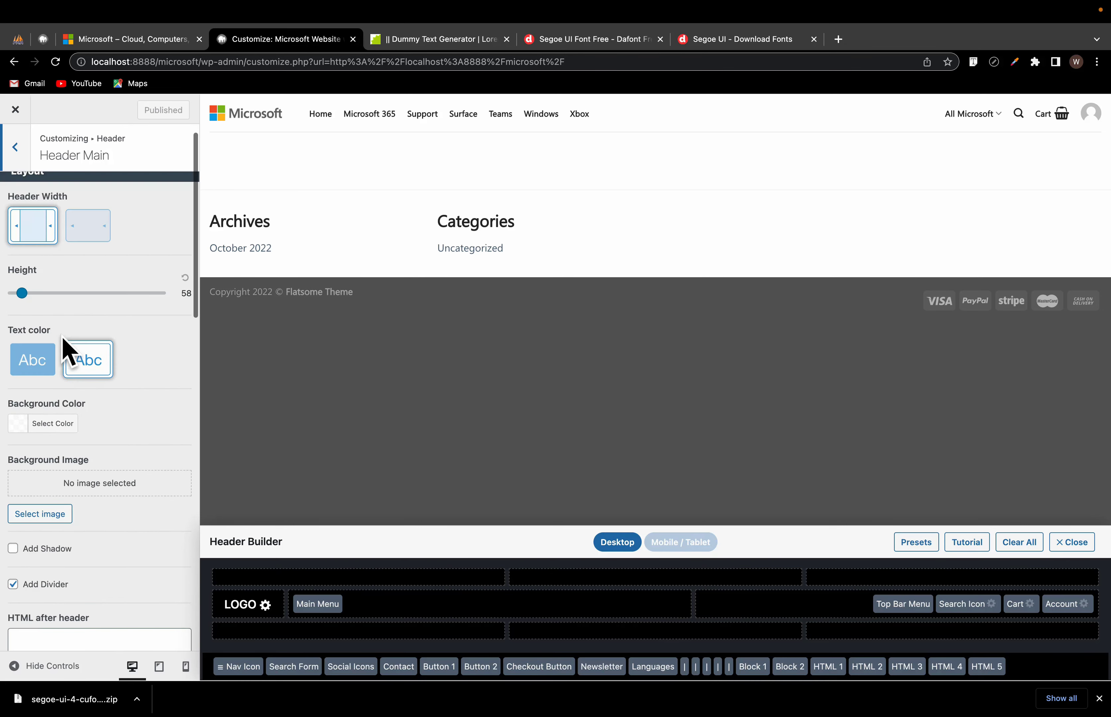
scroll(69, 353, "up", 1)
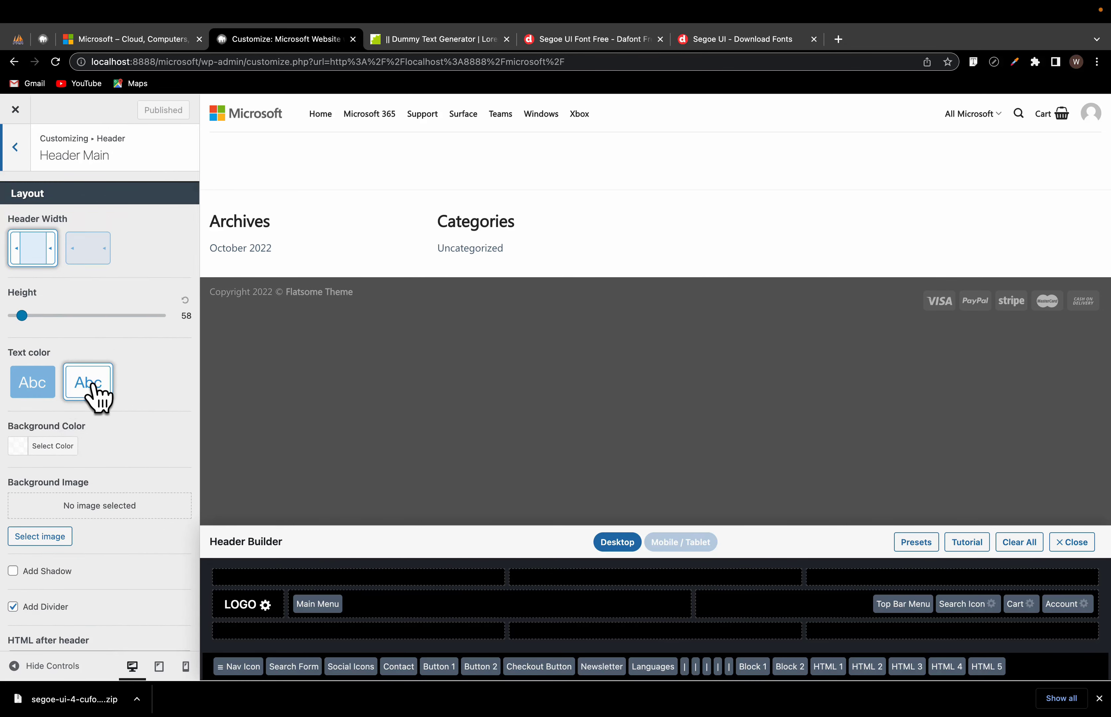
scroll(96, 397, "down", 7)
scroll(84, 539, "up", 1)
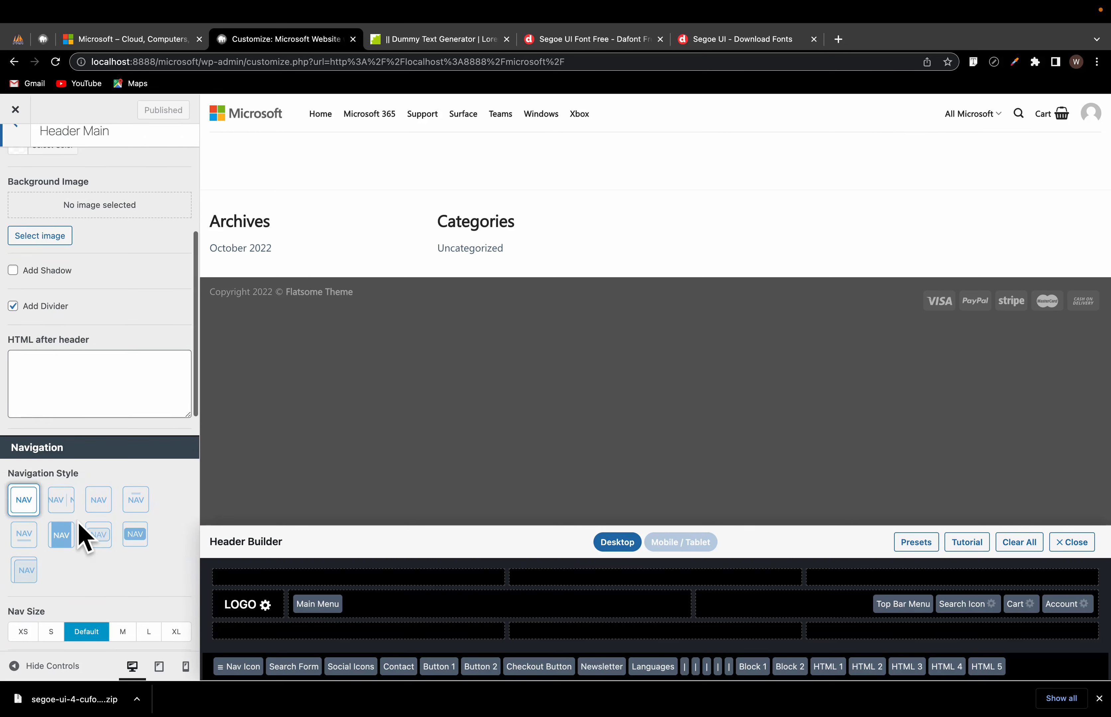
left_click(13, 309)
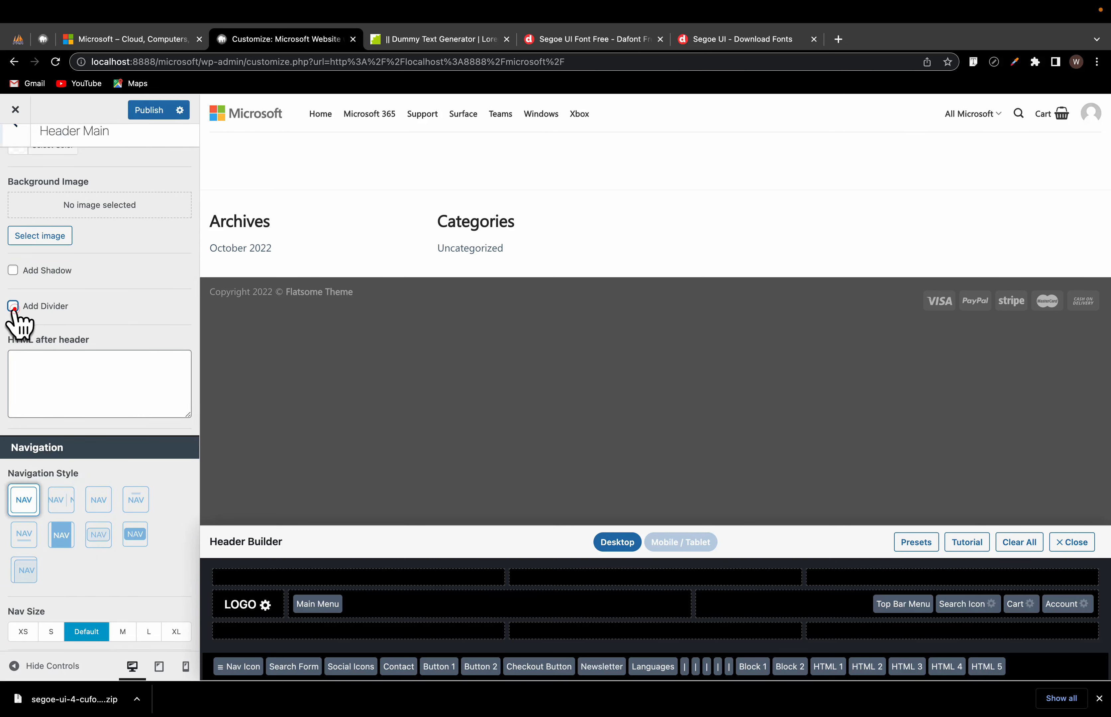
left_click(160, 111)
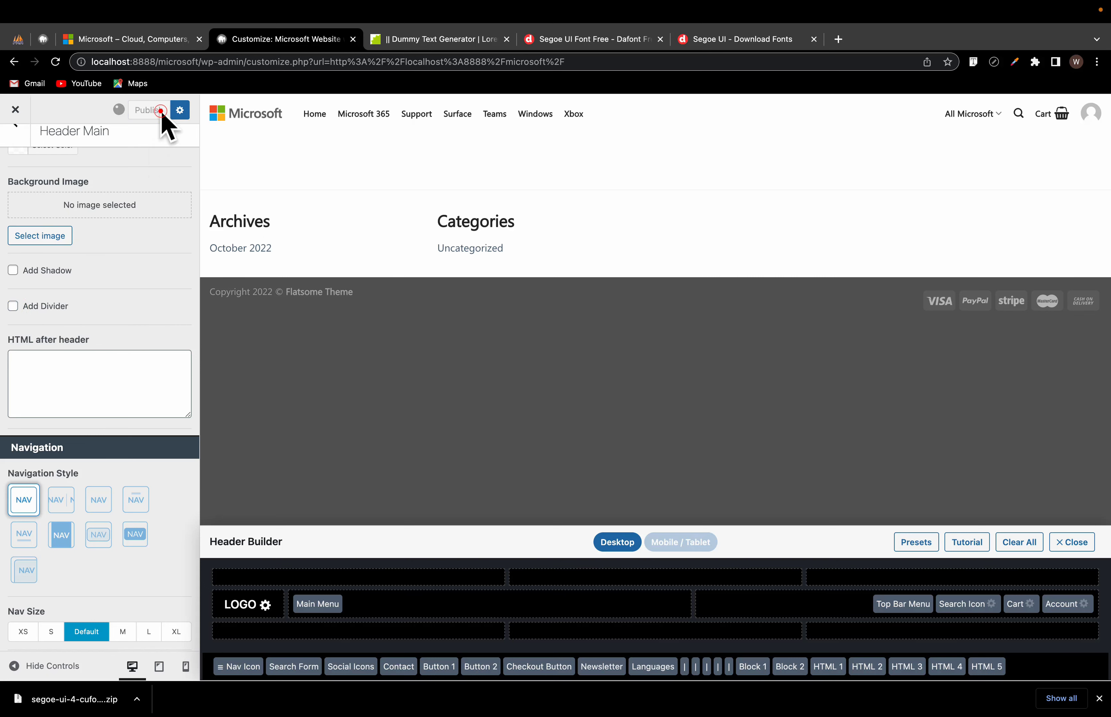
left_click(18, 110)
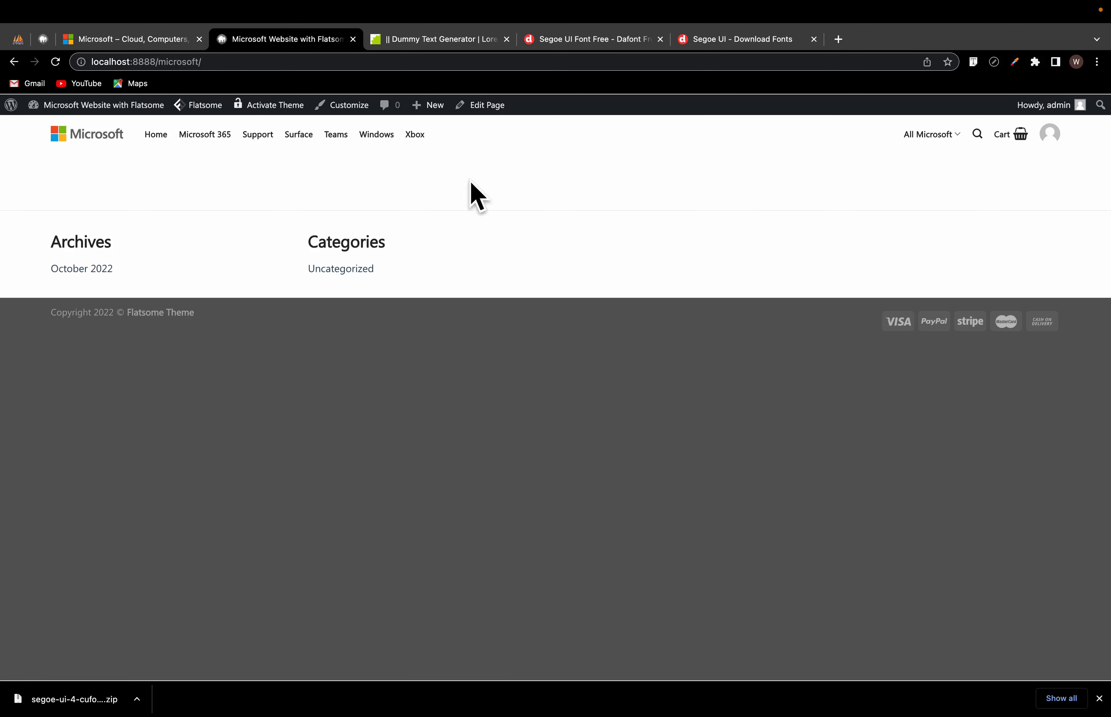
Step: Examine the Surface Laptop 4 hero banner on the original Microsoft homepage, follow its link, and return to the homepage
left_click(123, 40)
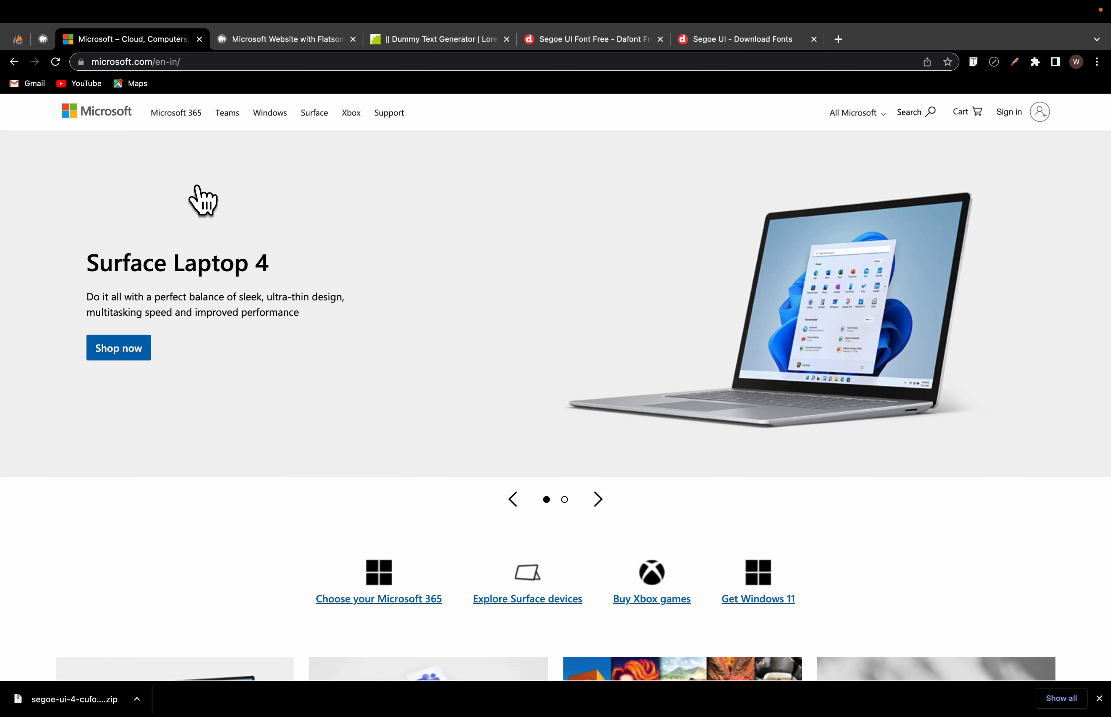
left_click(191, 387)
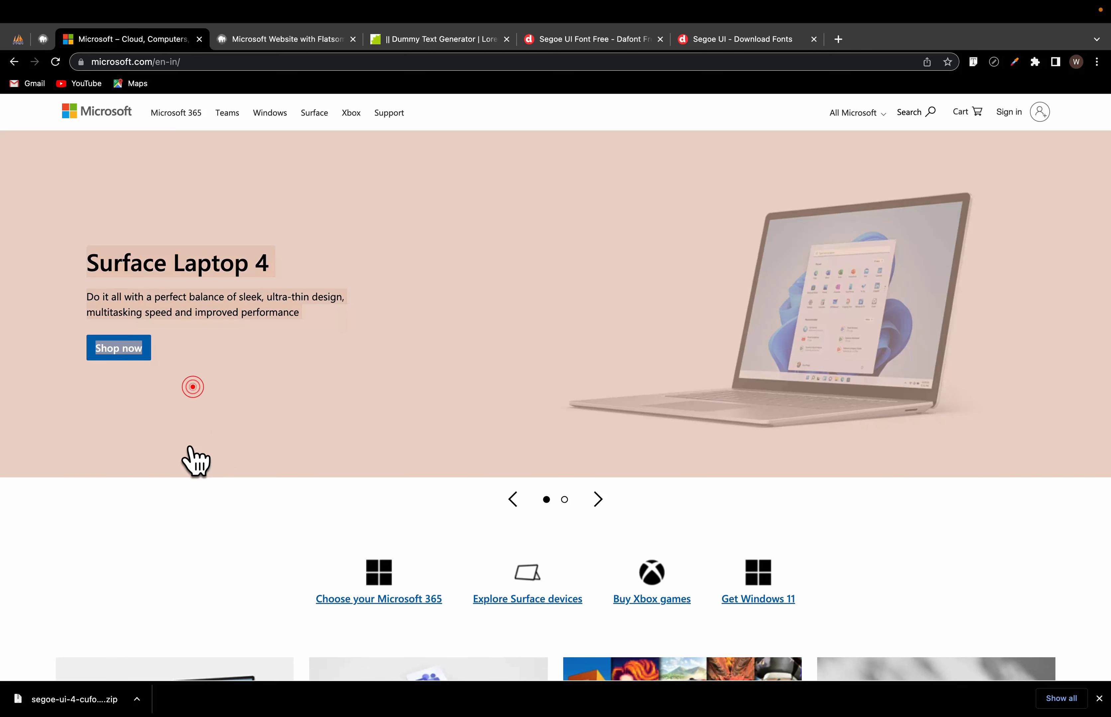
left_click(712, 332)
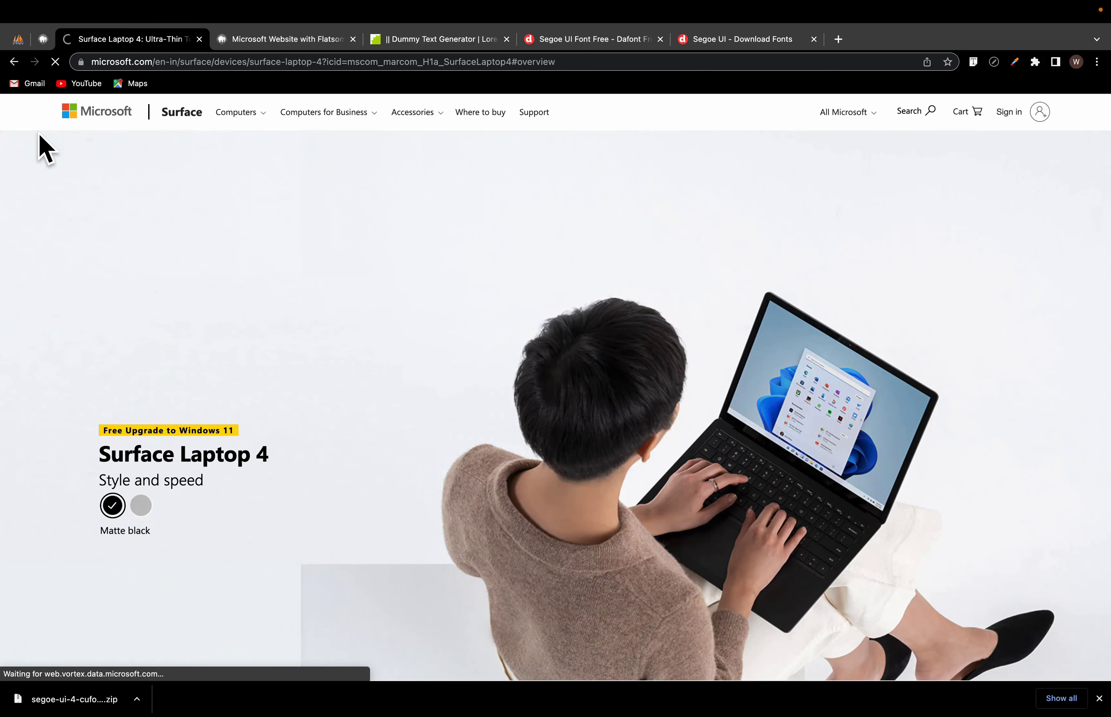
left_click(96, 119)
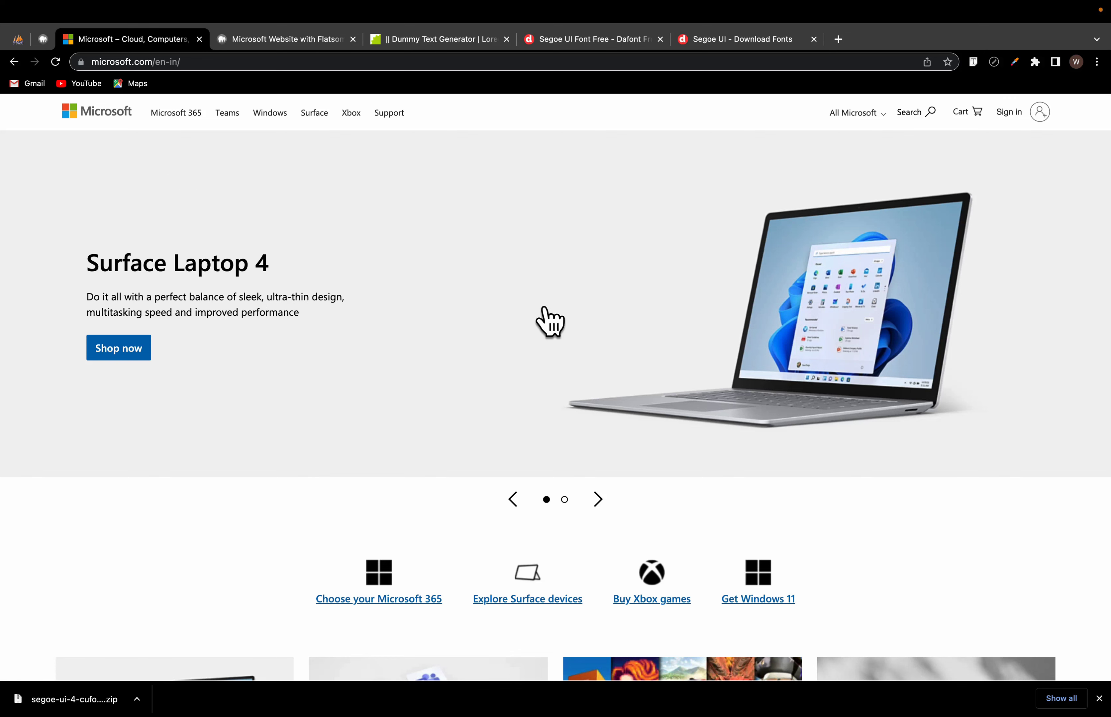
Step: Switch to the WordPress site and open its Home page for editing in UX Builder
left_click(280, 40)
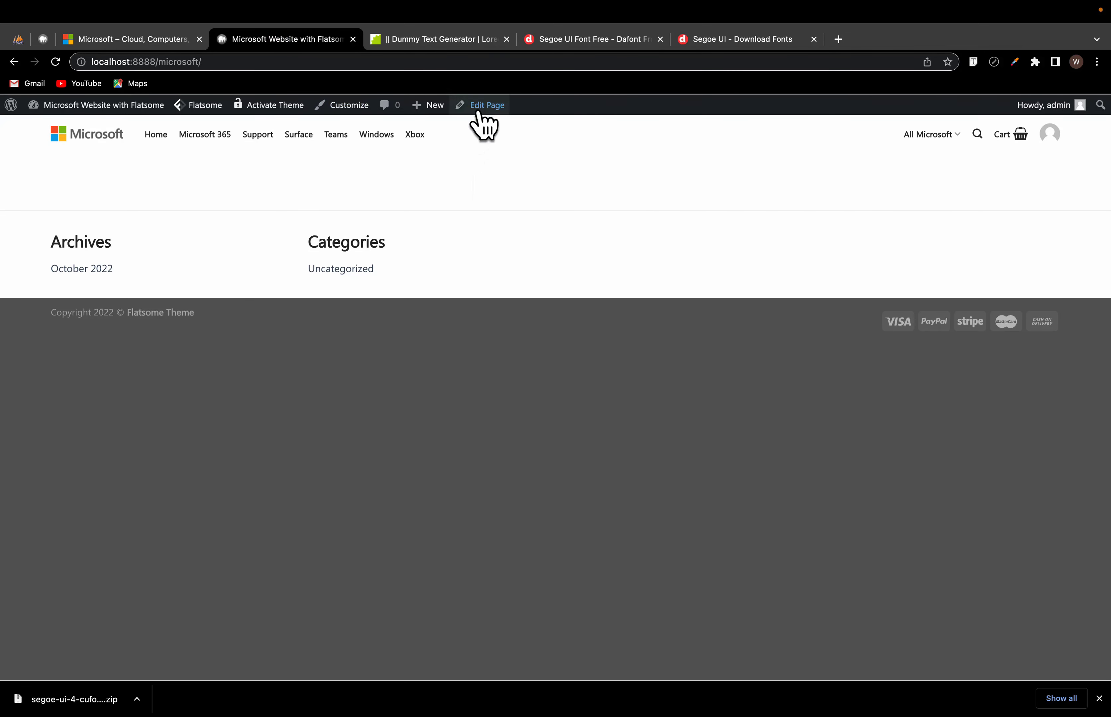
mouse_move(481, 109)
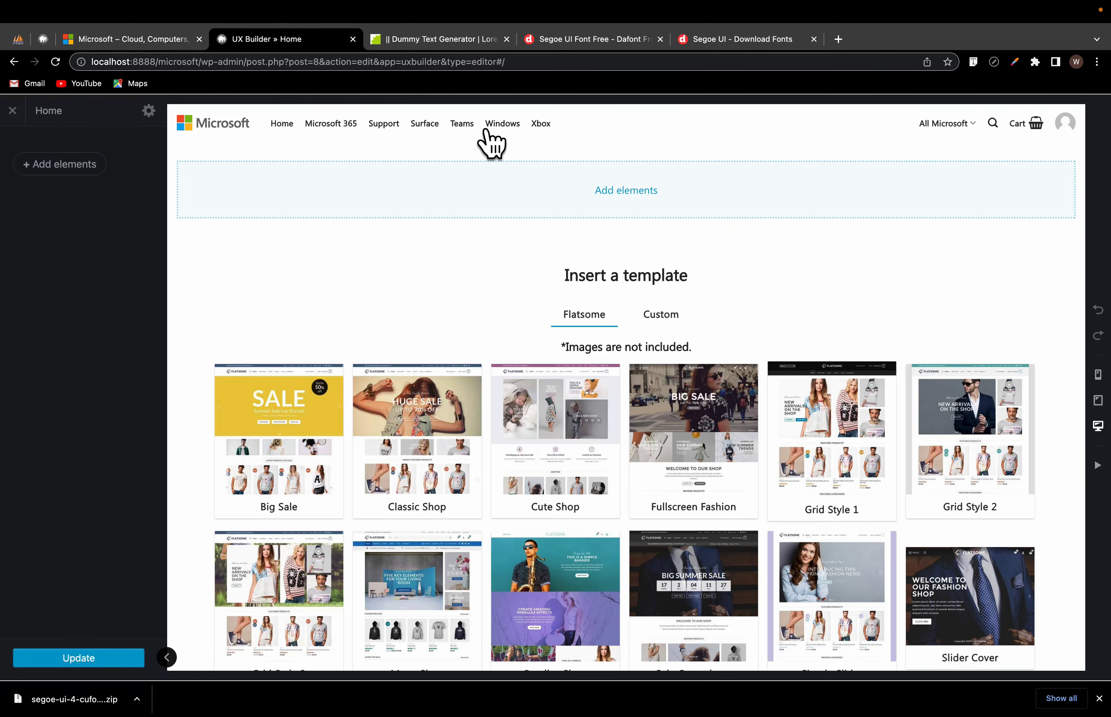
Step: Insert the Parallax Shop template into the Home page and look through its sections
scroll(776, 521, "down", 6)
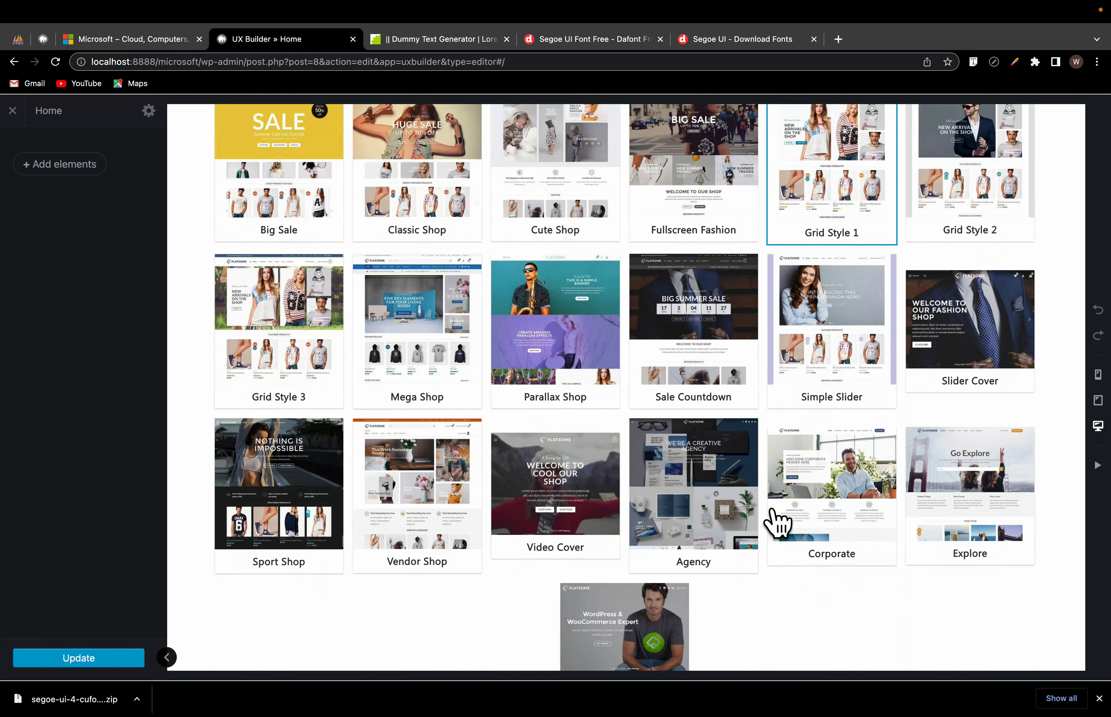
left_click(543, 302)
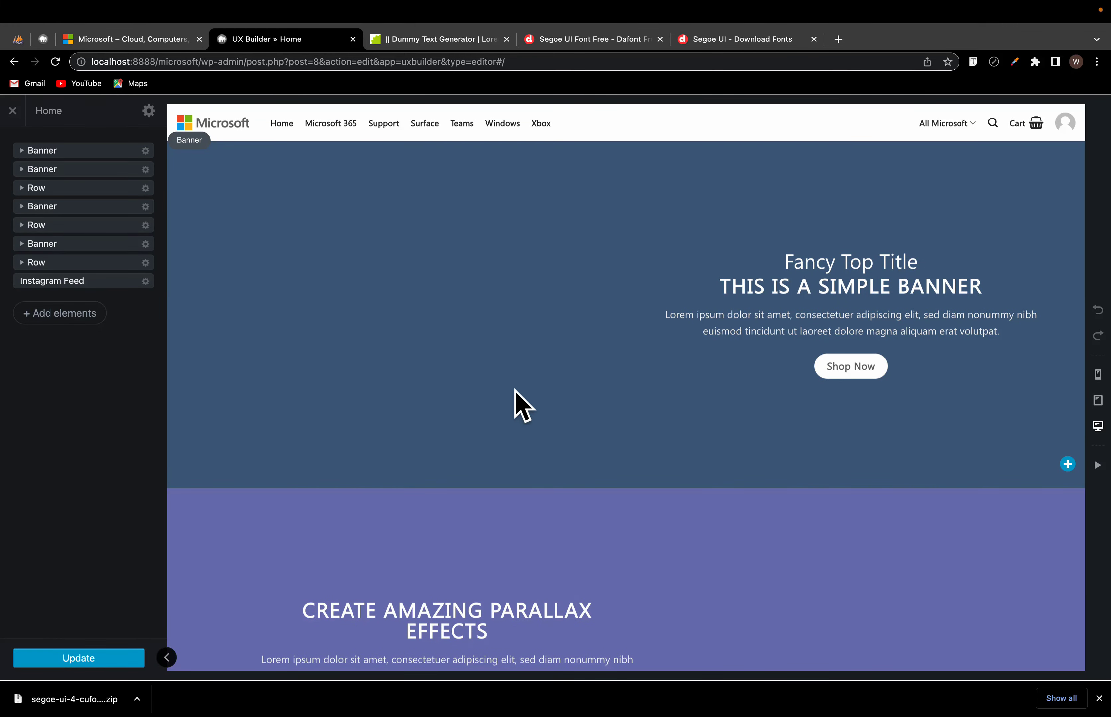
scroll(626, 437, "down", 20)
scroll(626, 437, "up", 5)
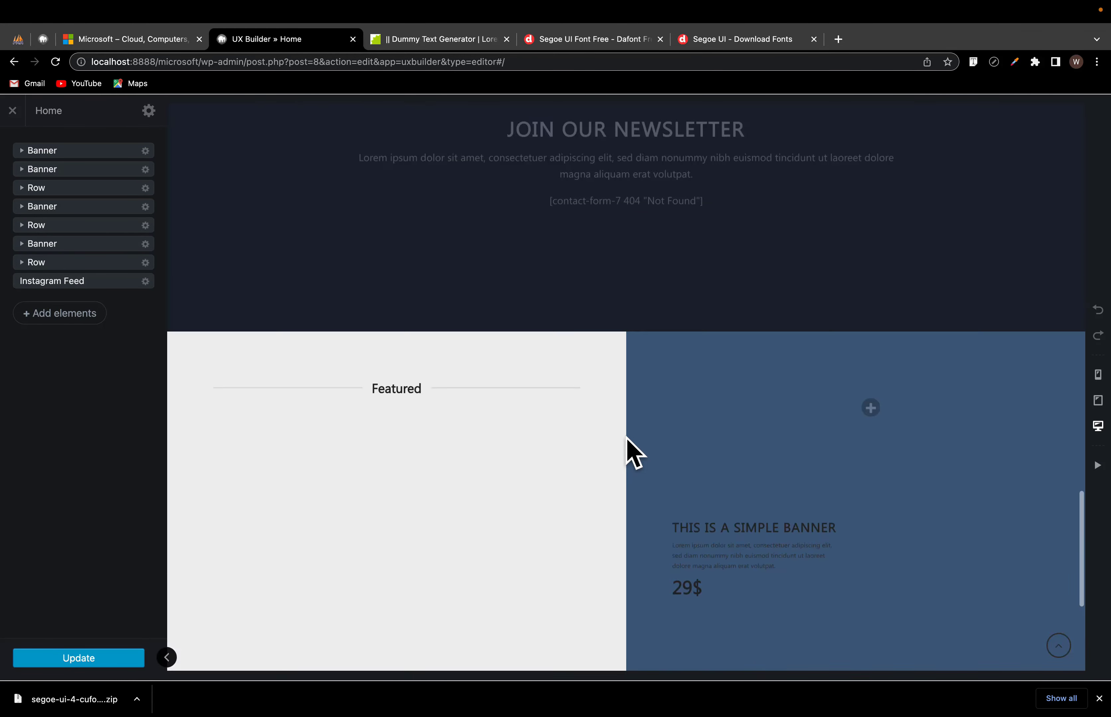
scroll(626, 438, "up", 20)
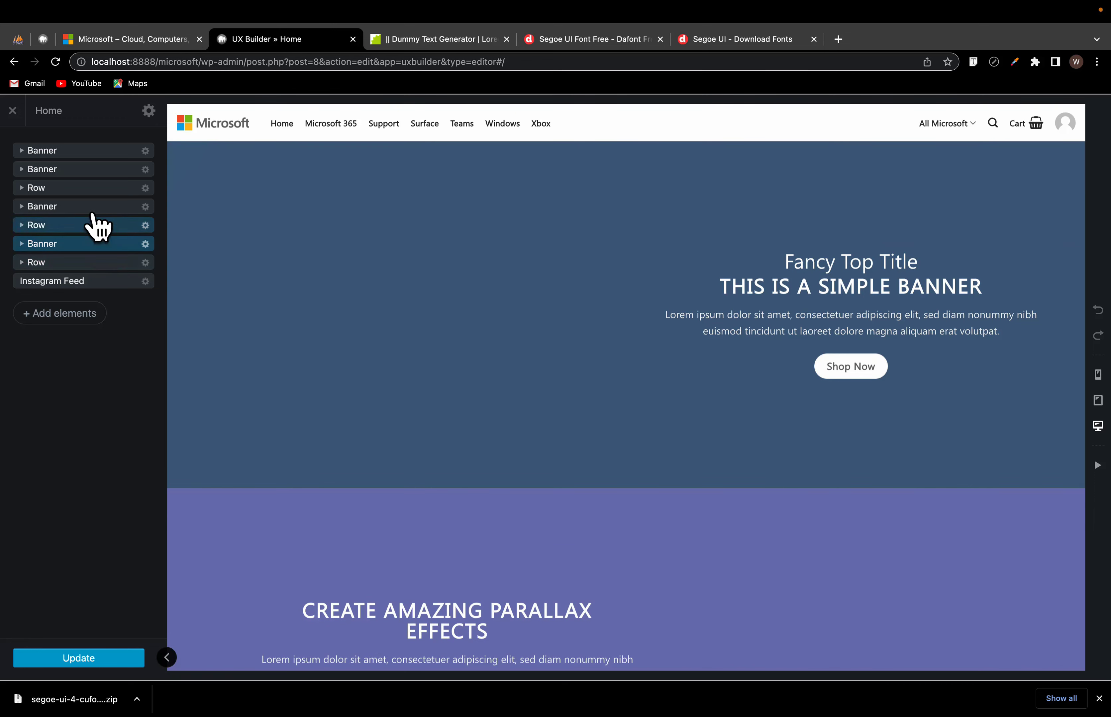
Step: Delete all of the inserted template's banners and rows and its Instagram Feed from the Home page
left_click(146, 150)
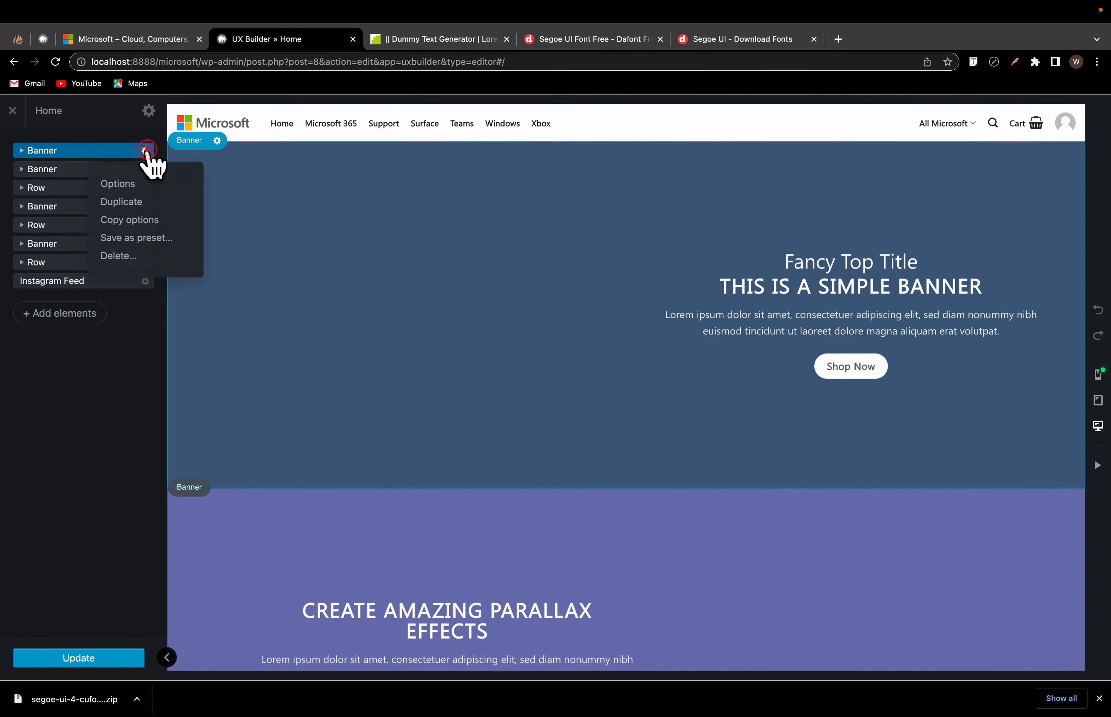
left_click(122, 256)
left_click(146, 169)
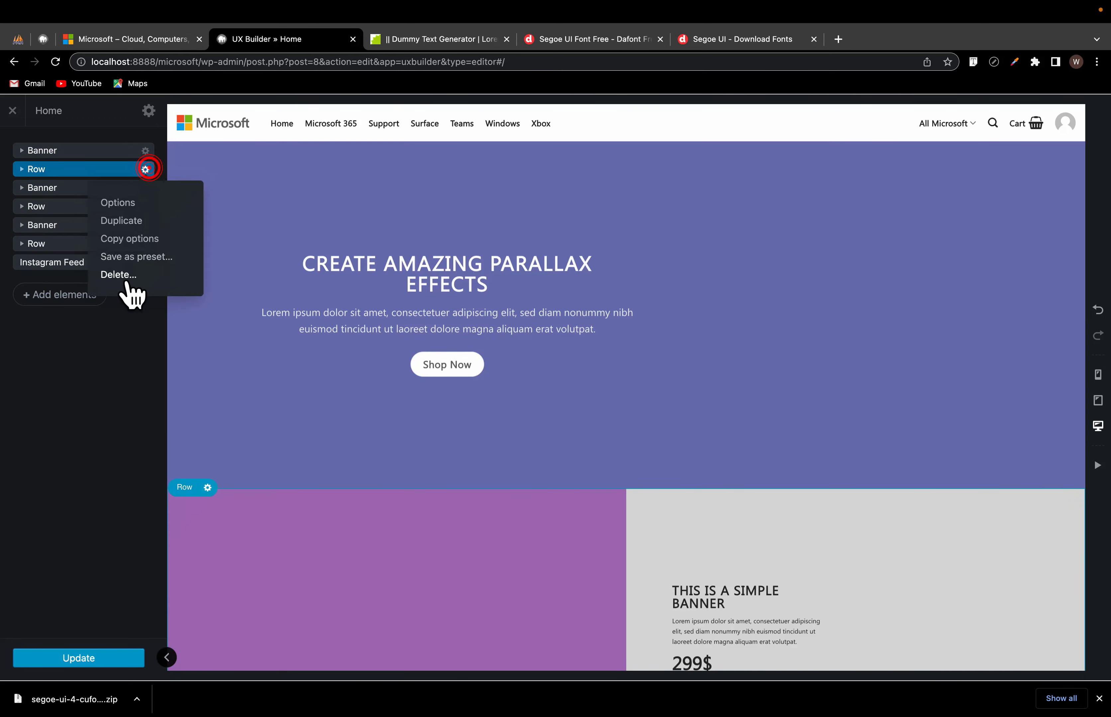
left_click(125, 278)
left_click(145, 169)
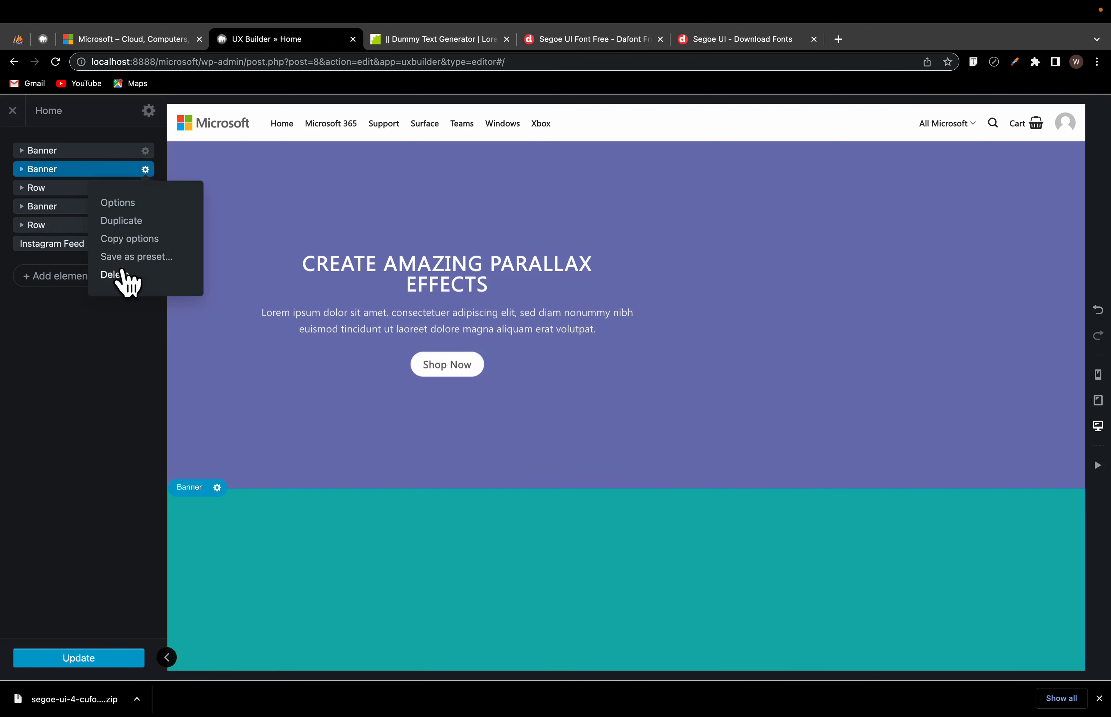
left_click(122, 276)
left_click(146, 169)
left_click(127, 275)
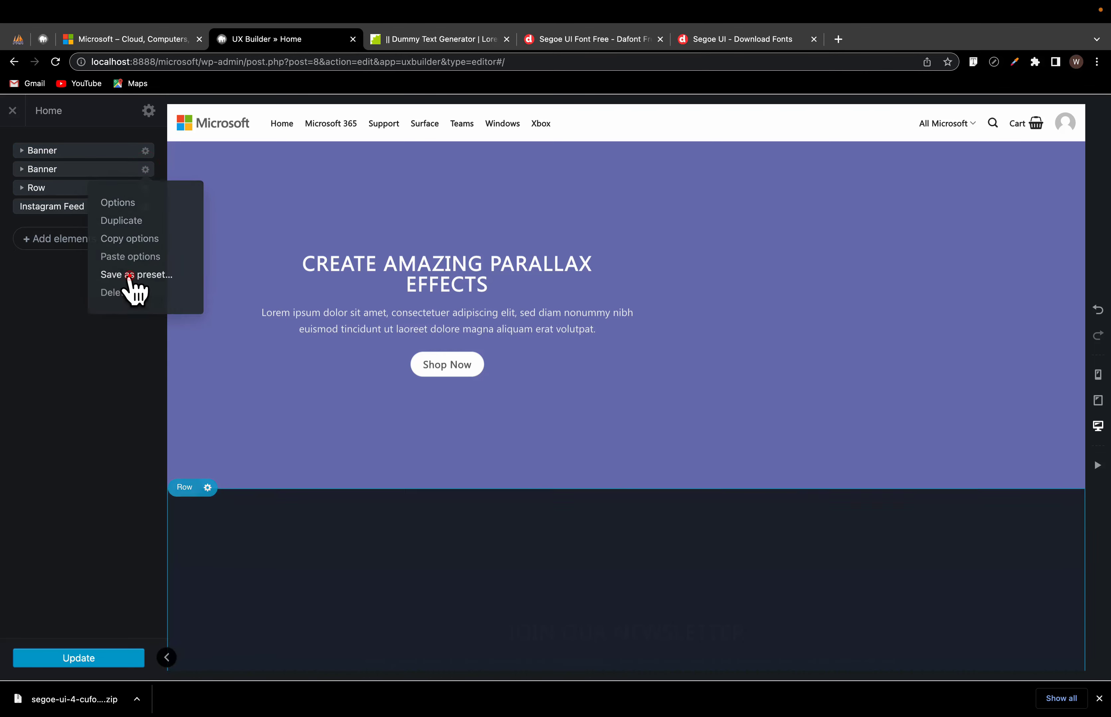
left_click(146, 169)
left_click(123, 275)
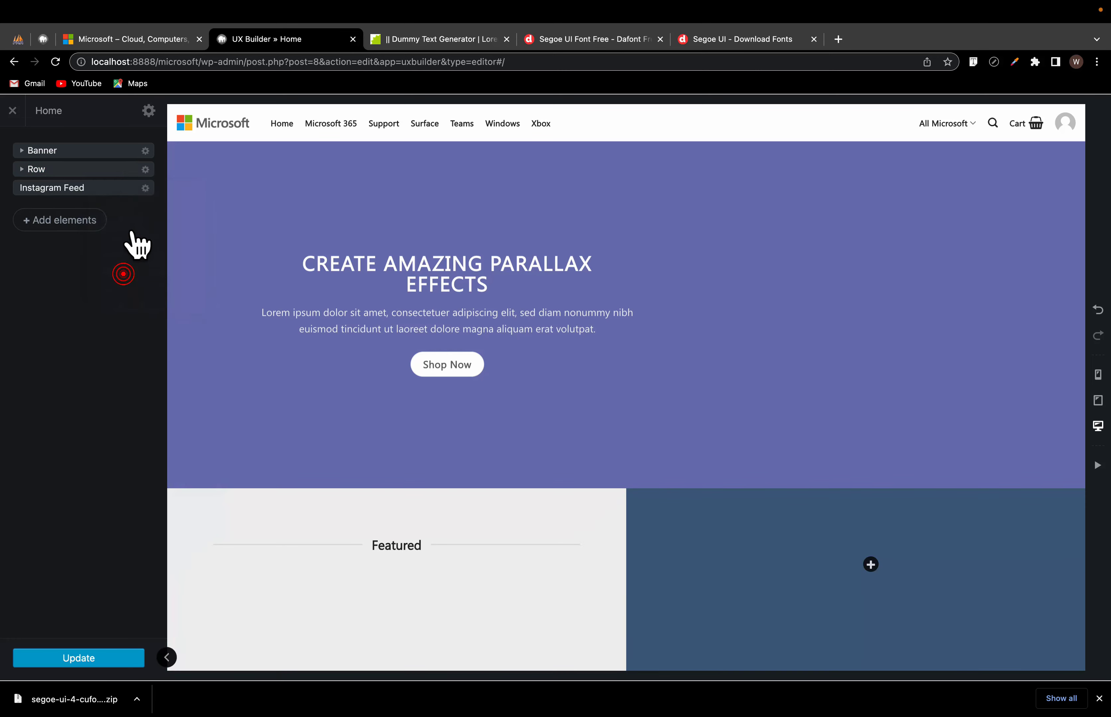
left_click(146, 169)
left_click(122, 275)
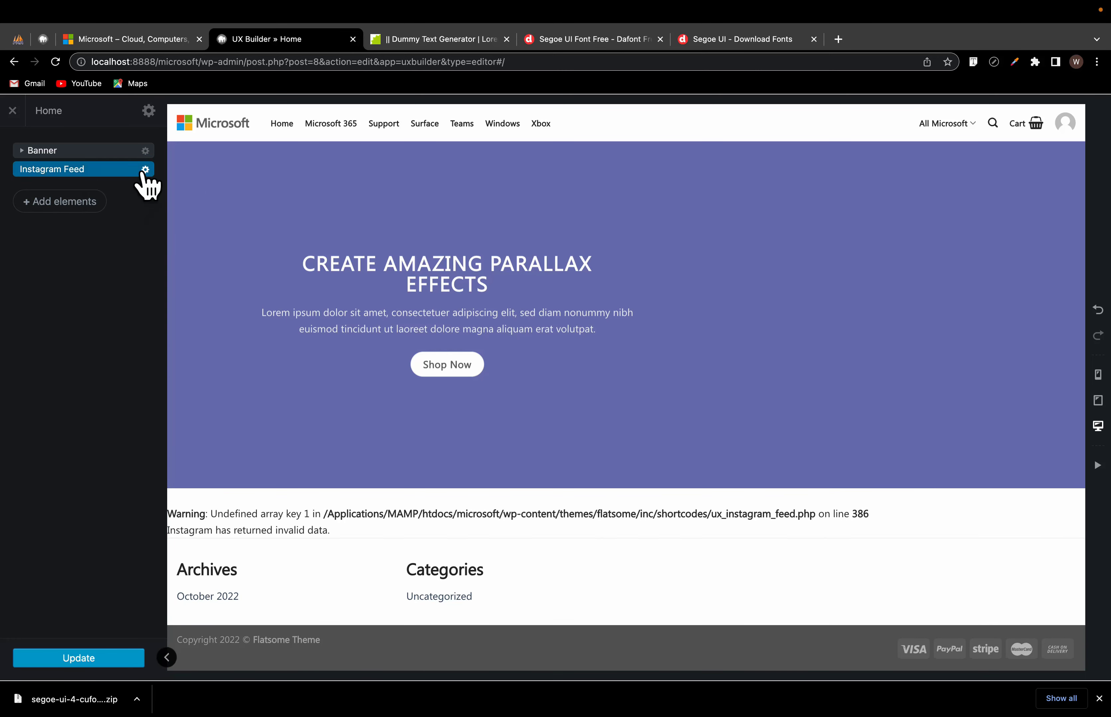
left_click(145, 169)
left_click(119, 276)
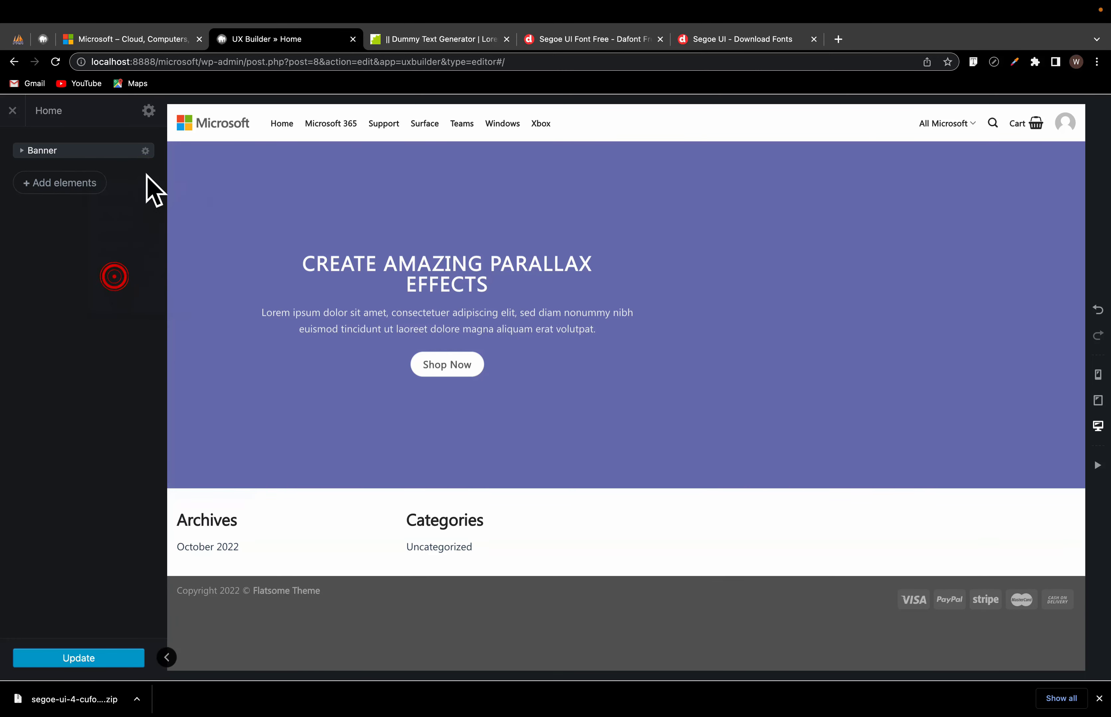
left_click(145, 150)
left_click(122, 256)
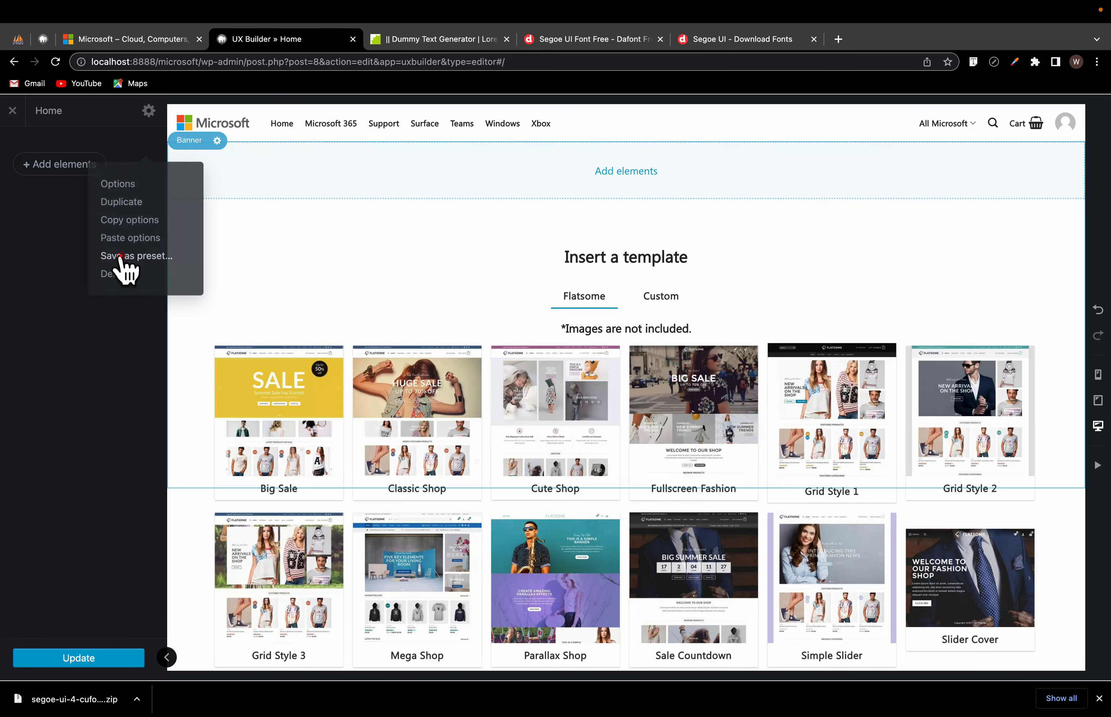
Step: Add a Slider element to the empty Home page
left_click(625, 169)
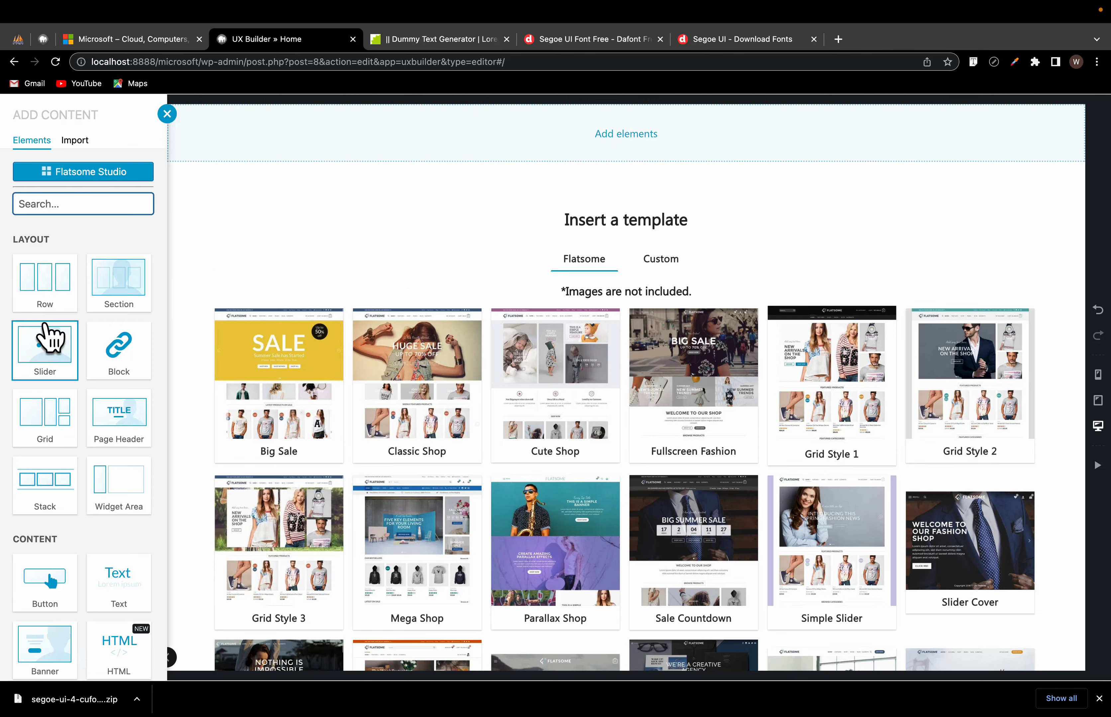
left_click(28, 357)
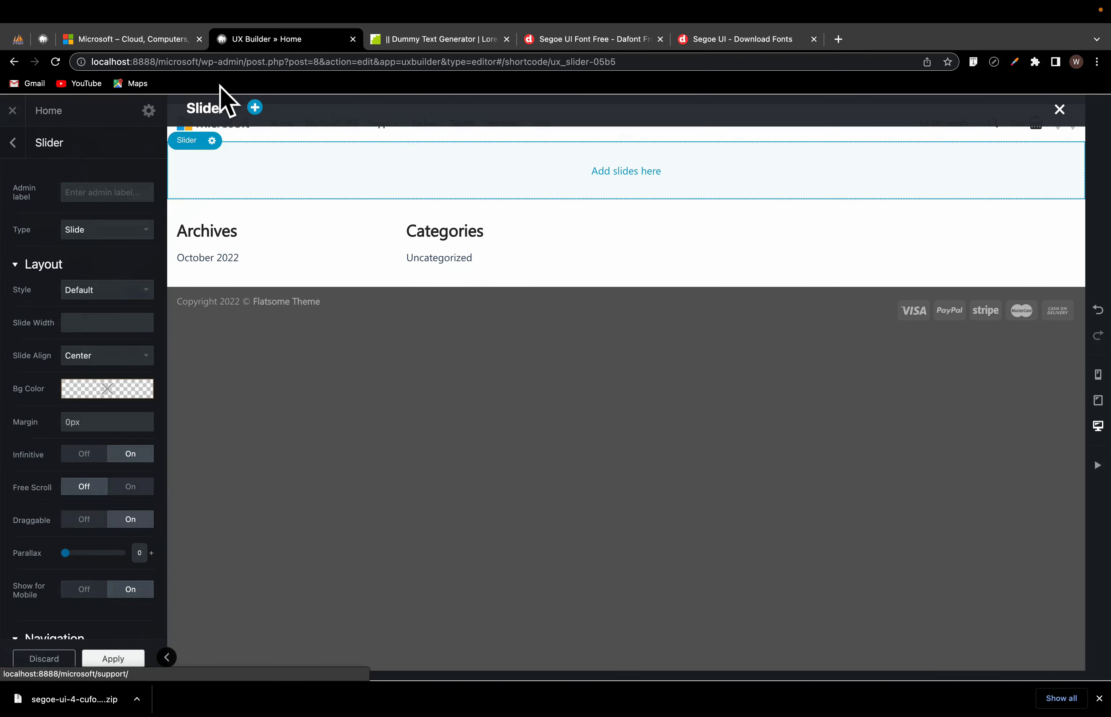
Step: Browse the hero carousel's slides on the original Microsoft homepage, and return to UX Builder
left_click(150, 41)
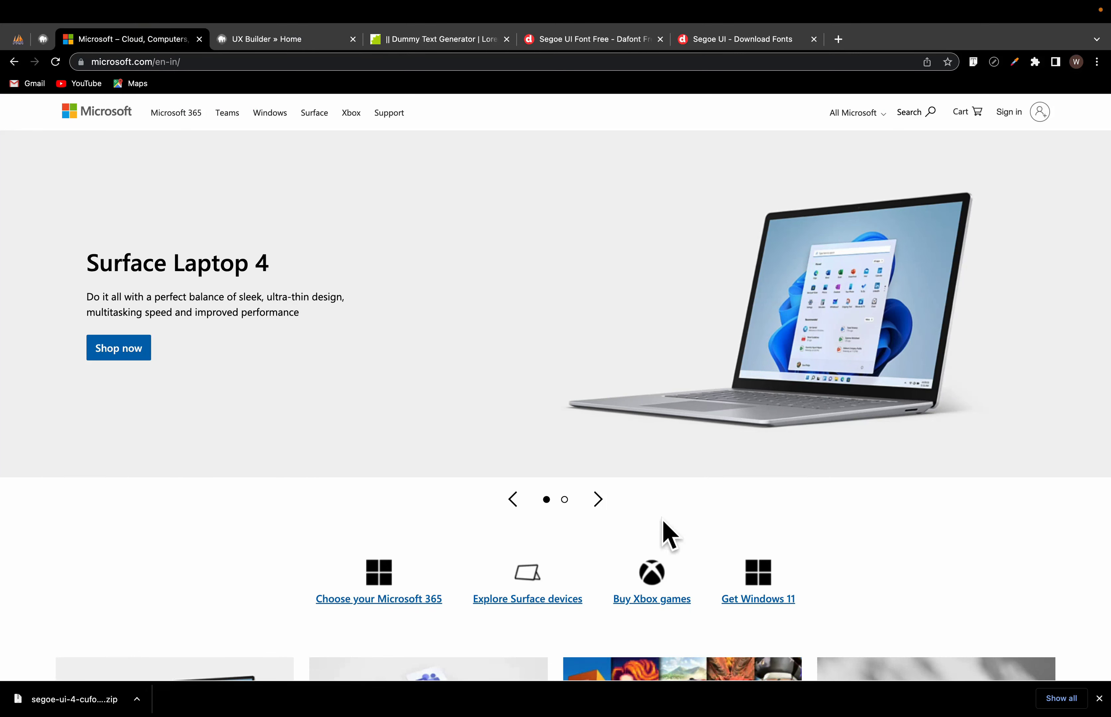
left_click(591, 496)
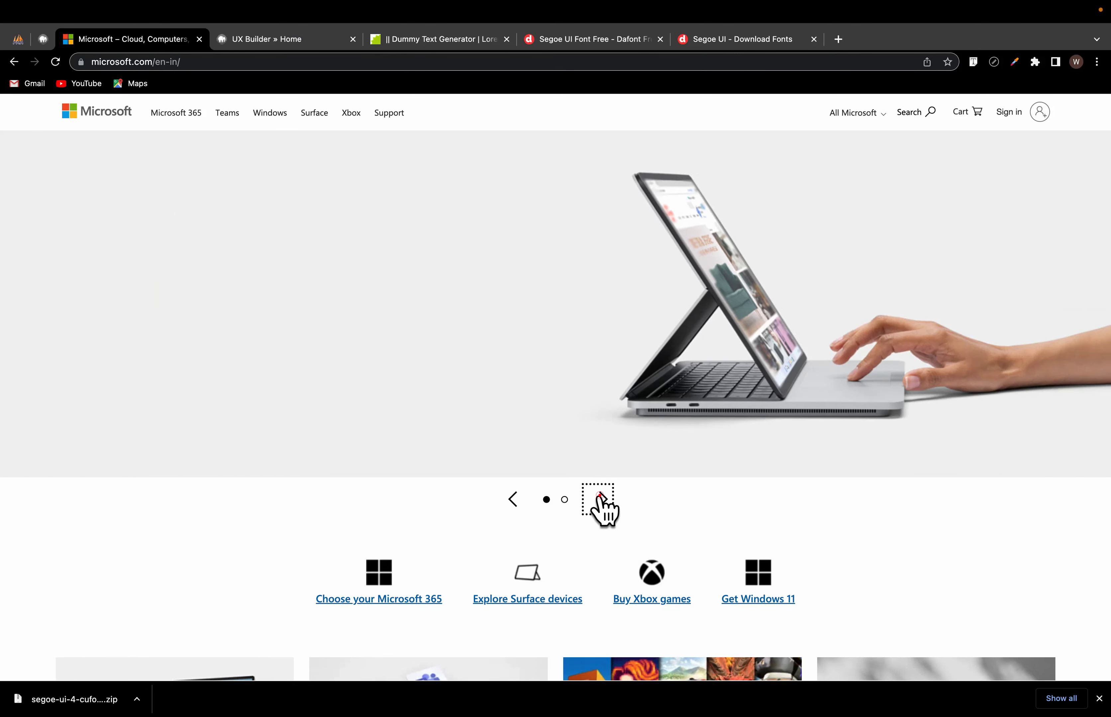
left_click(599, 497)
left_click(601, 498)
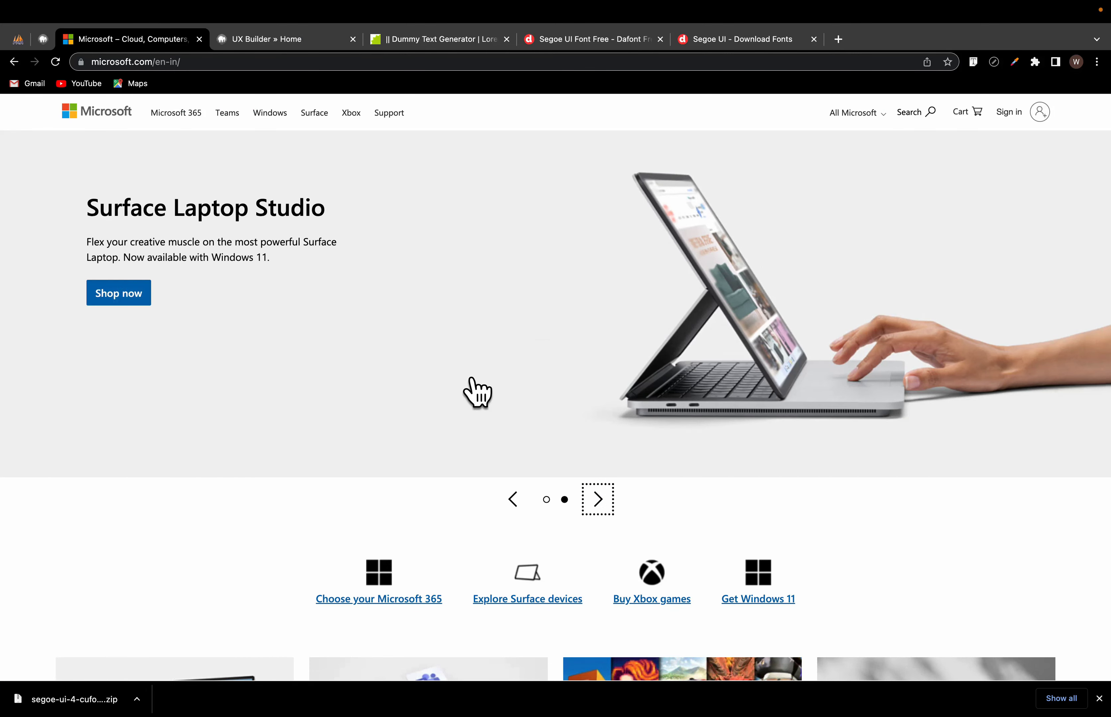
left_click(257, 42)
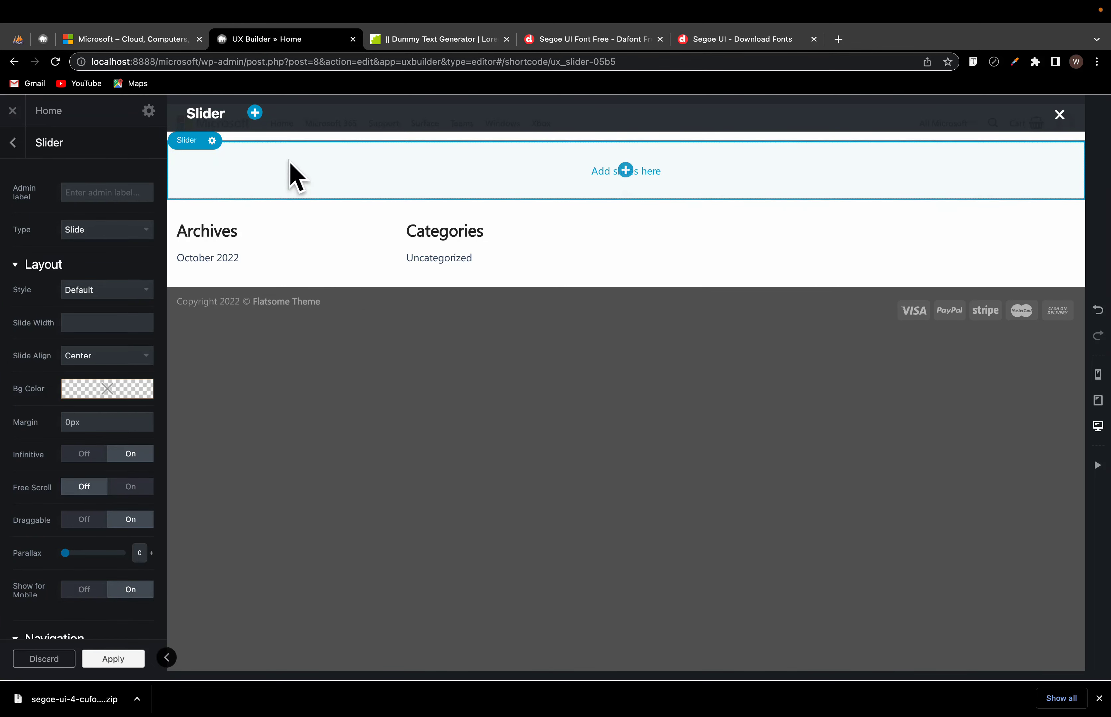
Step: Add a Section with the Media Right preset to the slider and open its layout settings
left_click(625, 170)
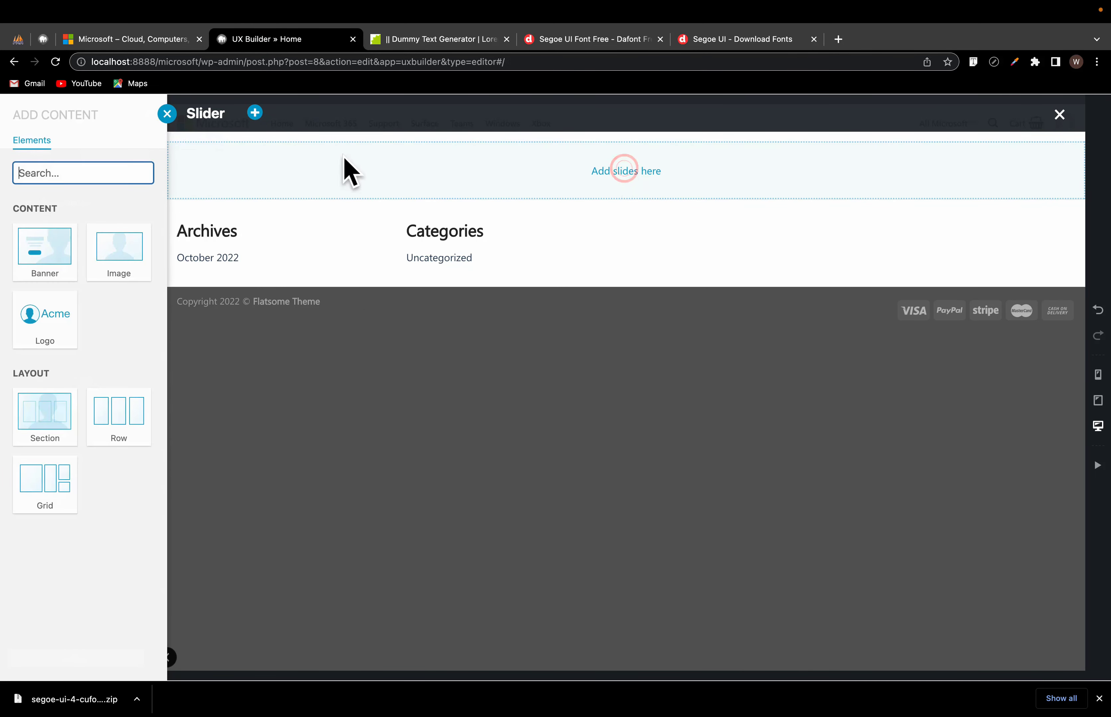
left_click(37, 415)
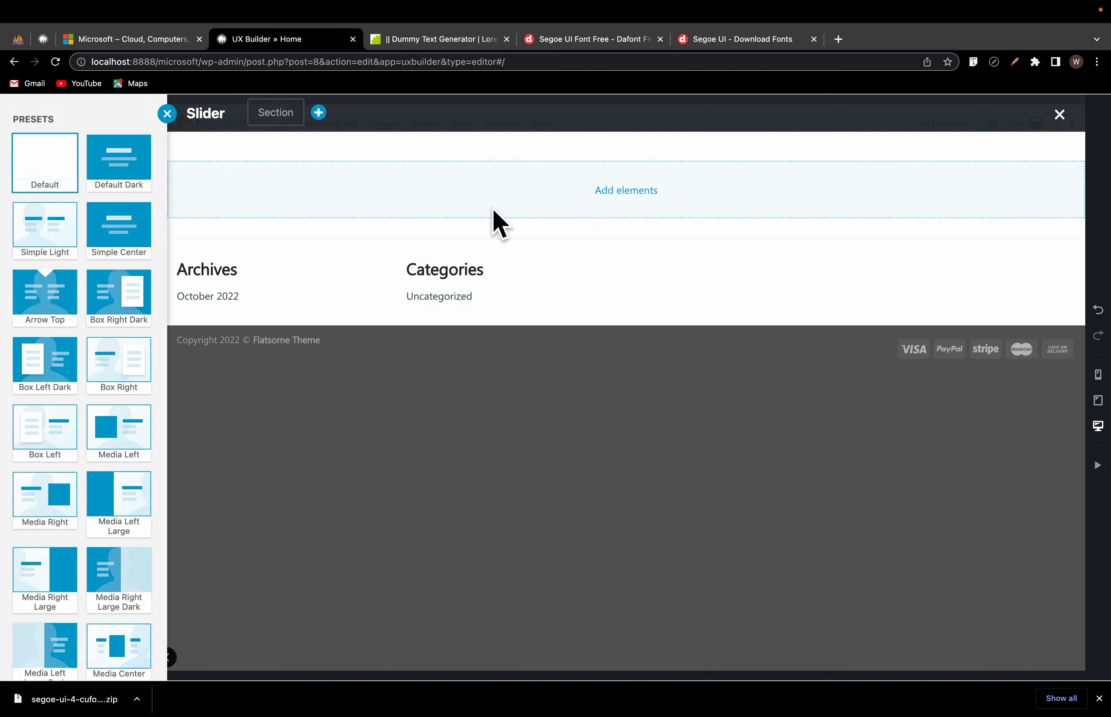
scroll(94, 485, "down", 3)
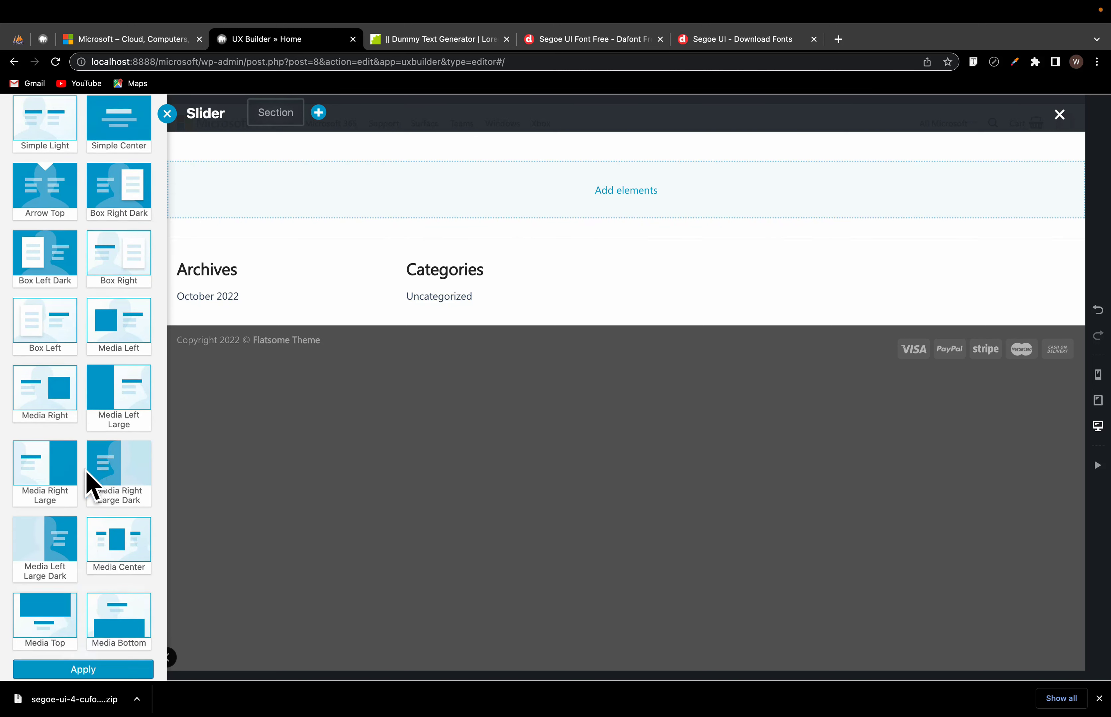
left_click(122, 380)
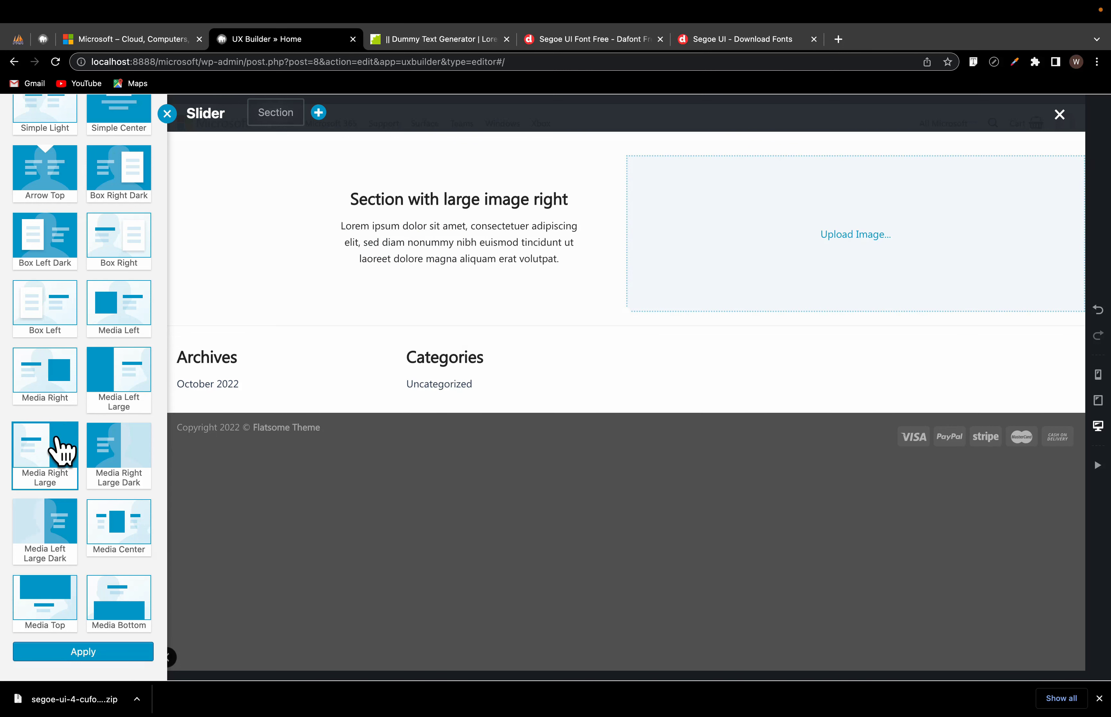
scroll(89, 317, "up", 2)
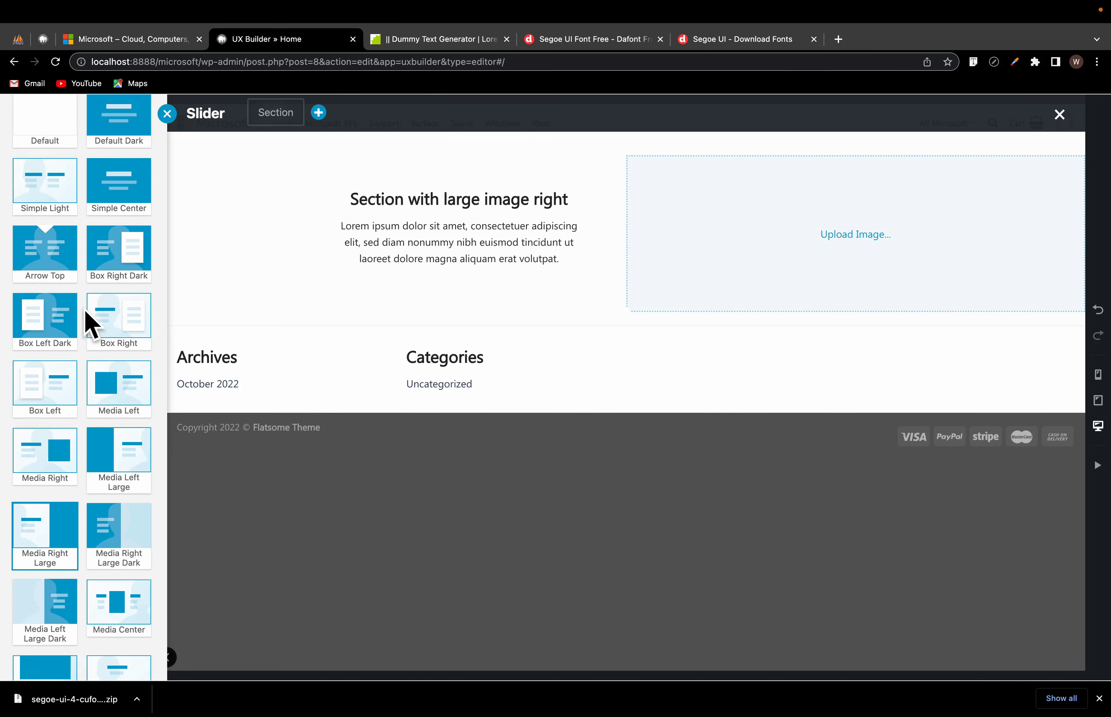
left_click(102, 385)
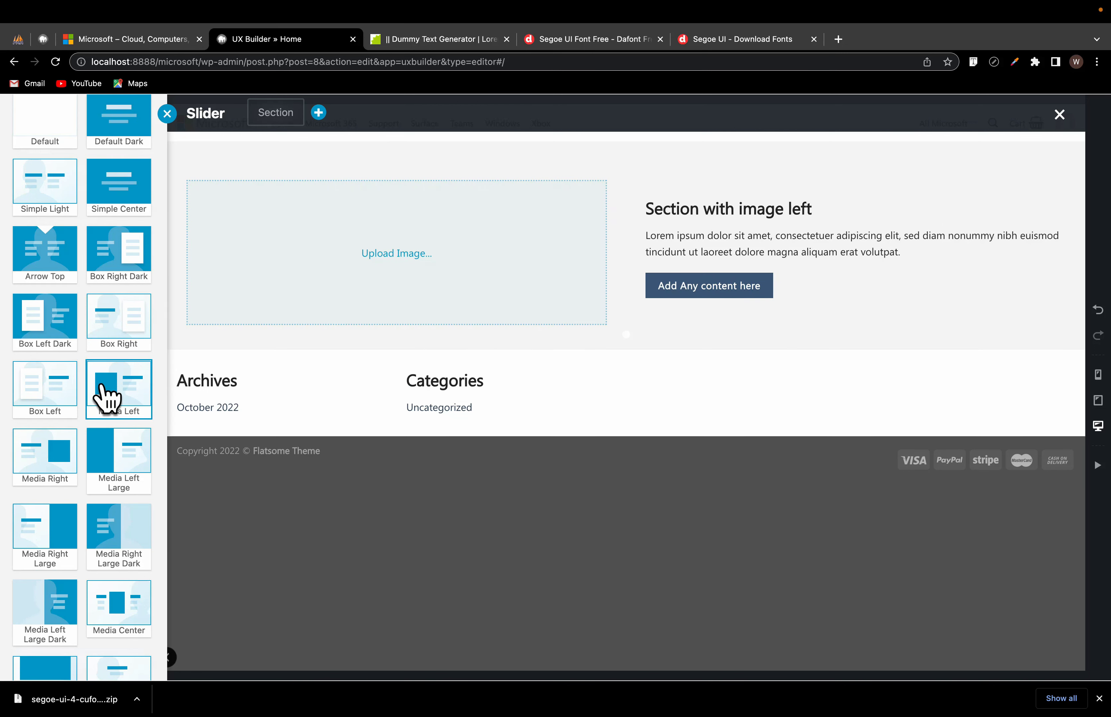
scroll(84, 336, "up", 1)
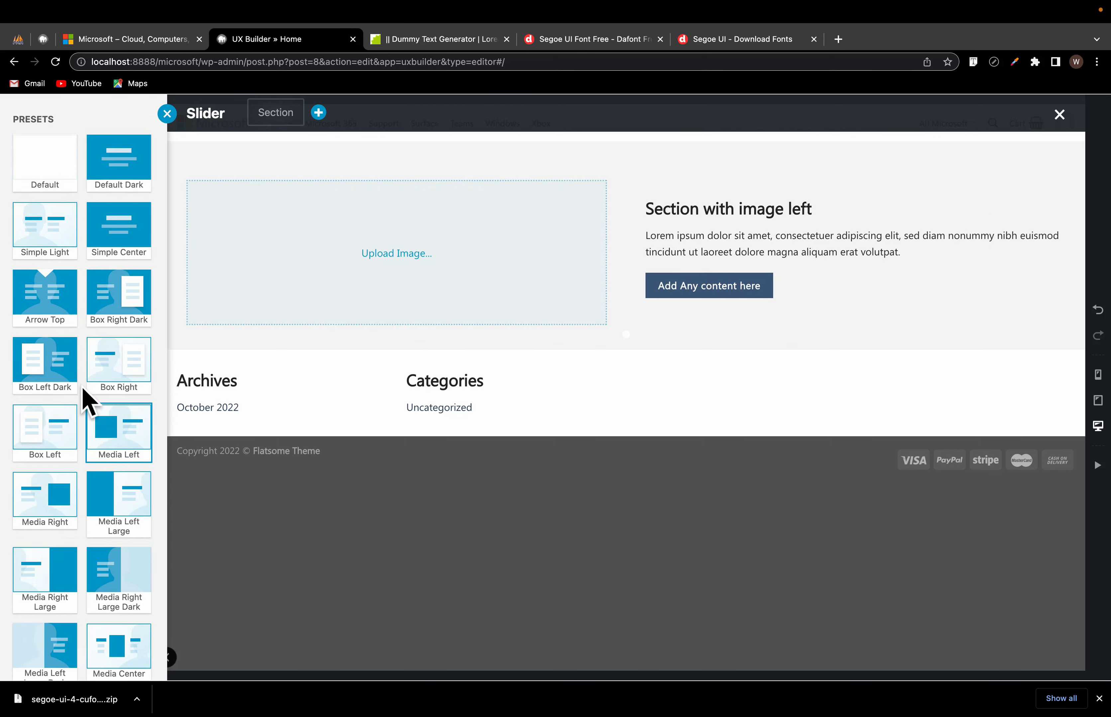
left_click(52, 494)
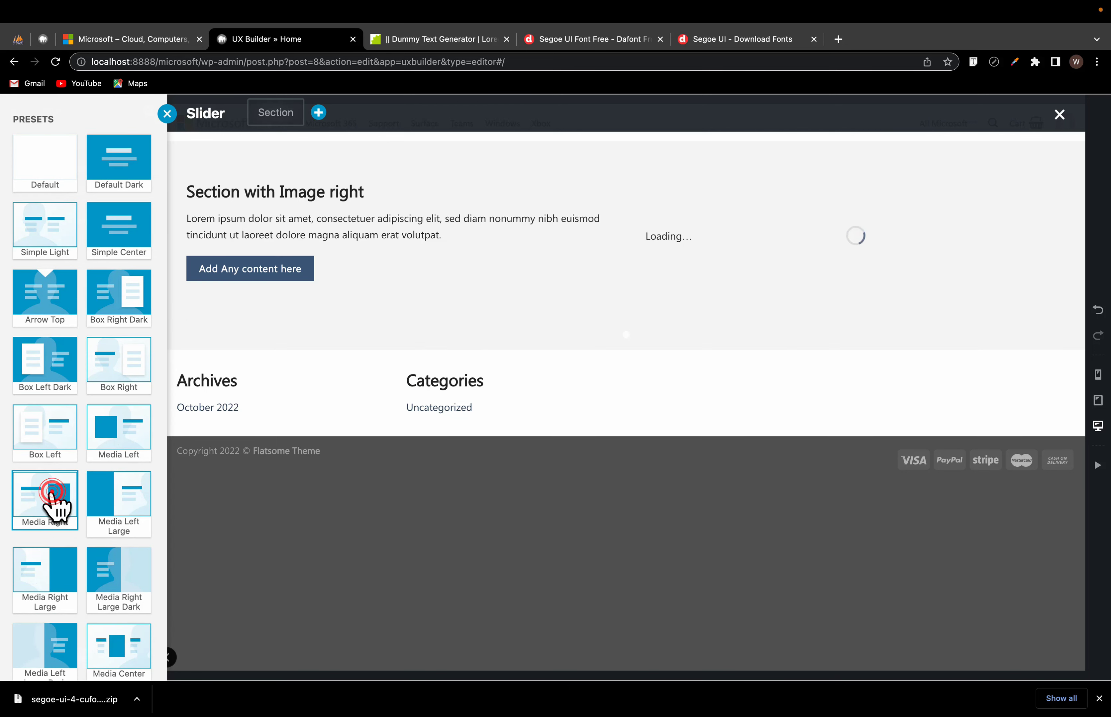
left_click(715, 272)
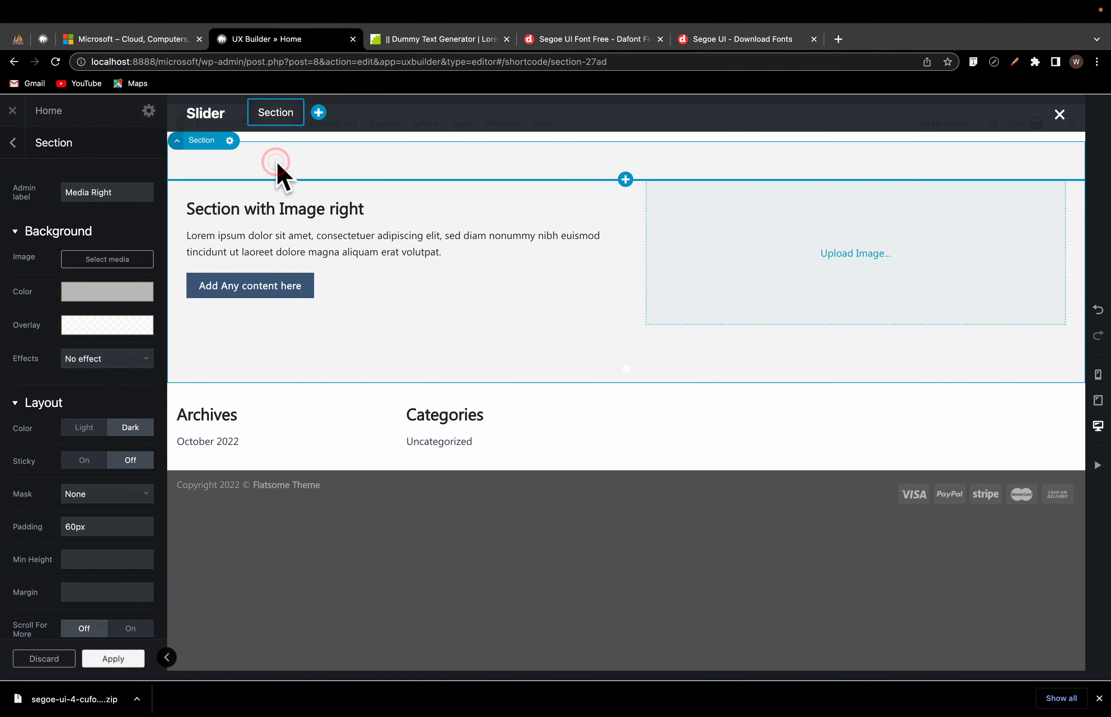
scroll(67, 551, "down", 3)
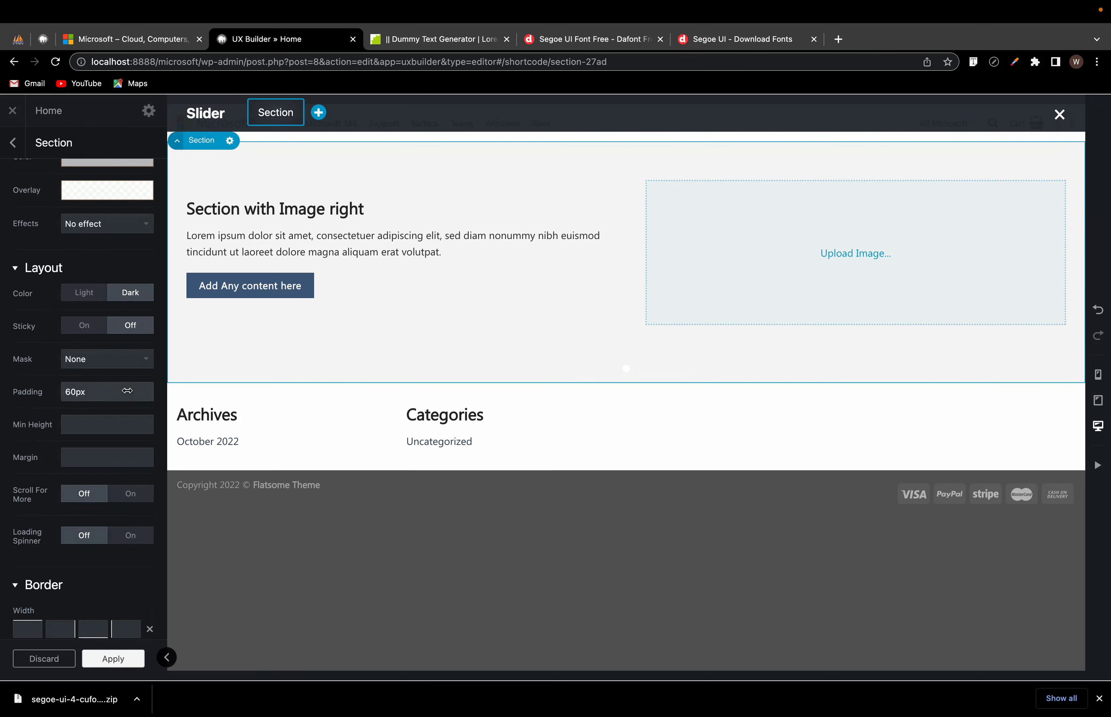
Step: Measure the hero banner's height on the original Microsoft homepage with the page ruler, and return to UX Builder
left_click(150, 39)
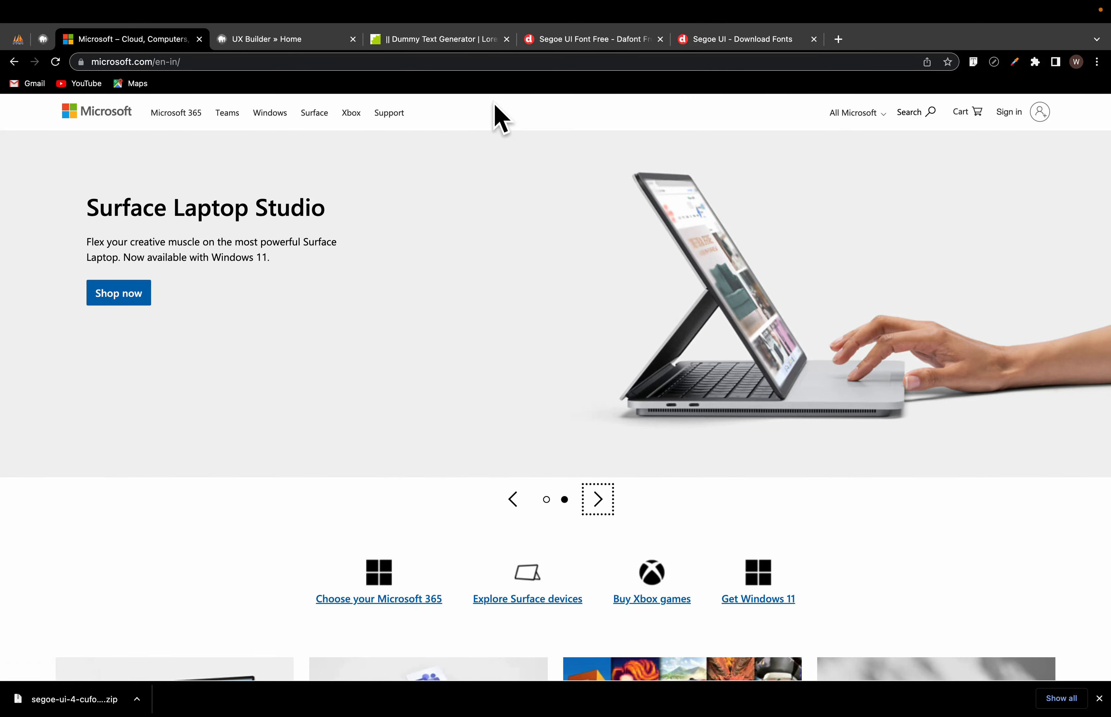
left_click(993, 63)
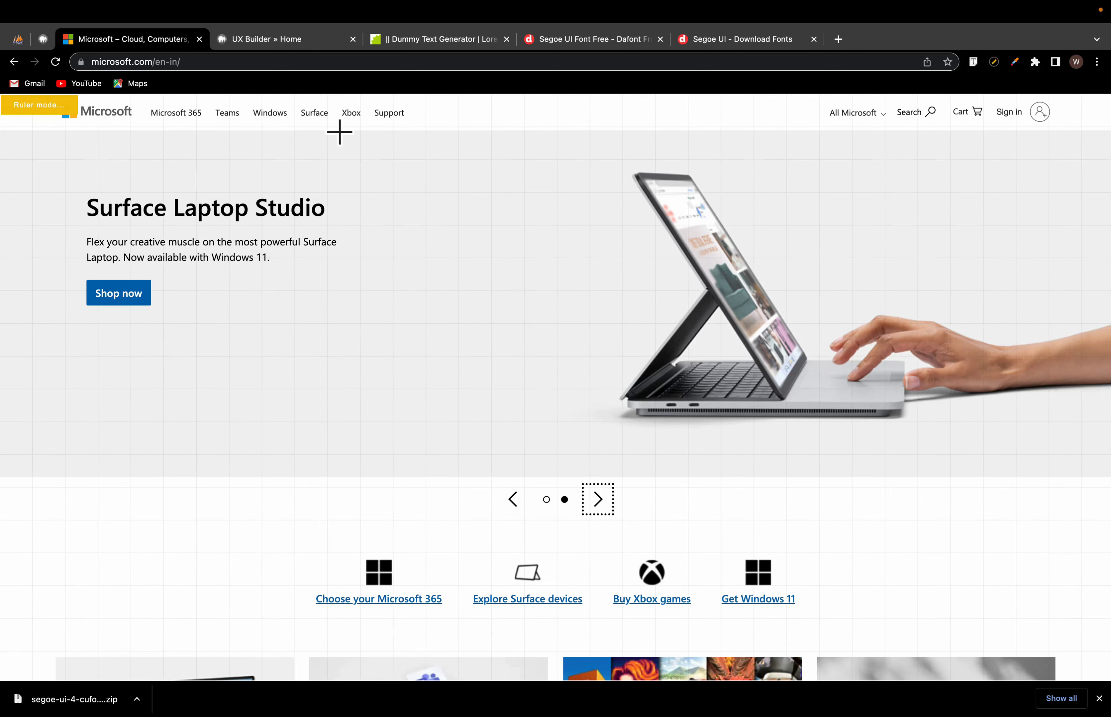
left_click_drag(371, 129, 411, 478)
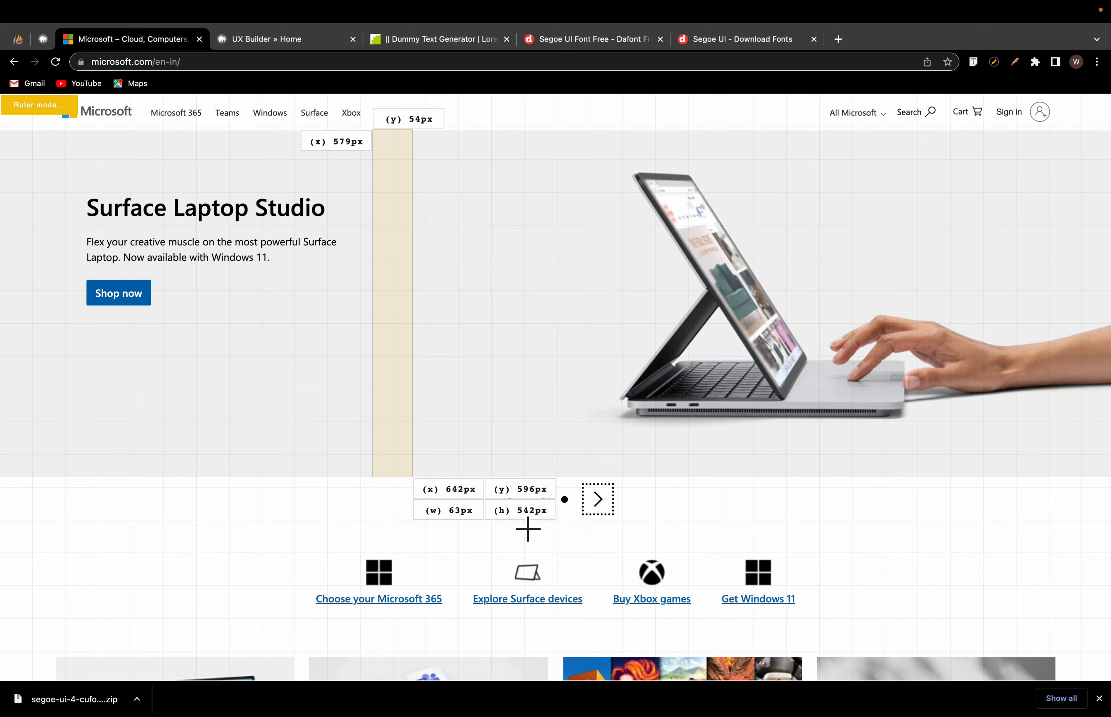
left_click(452, 243)
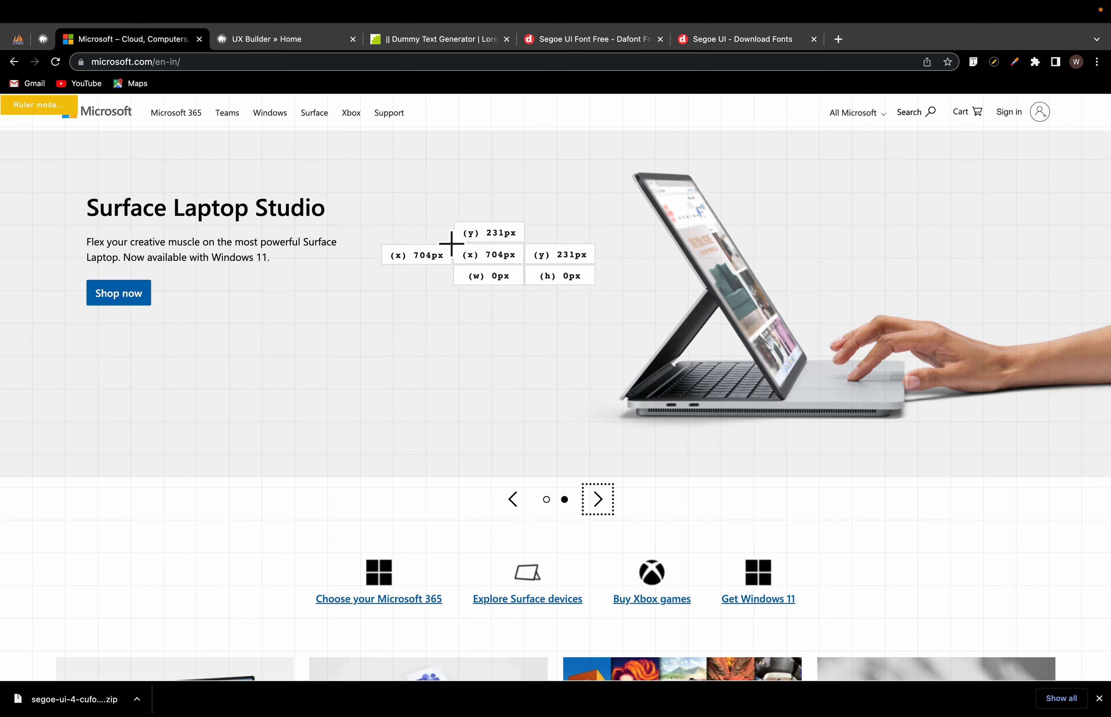
left_click(267, 44)
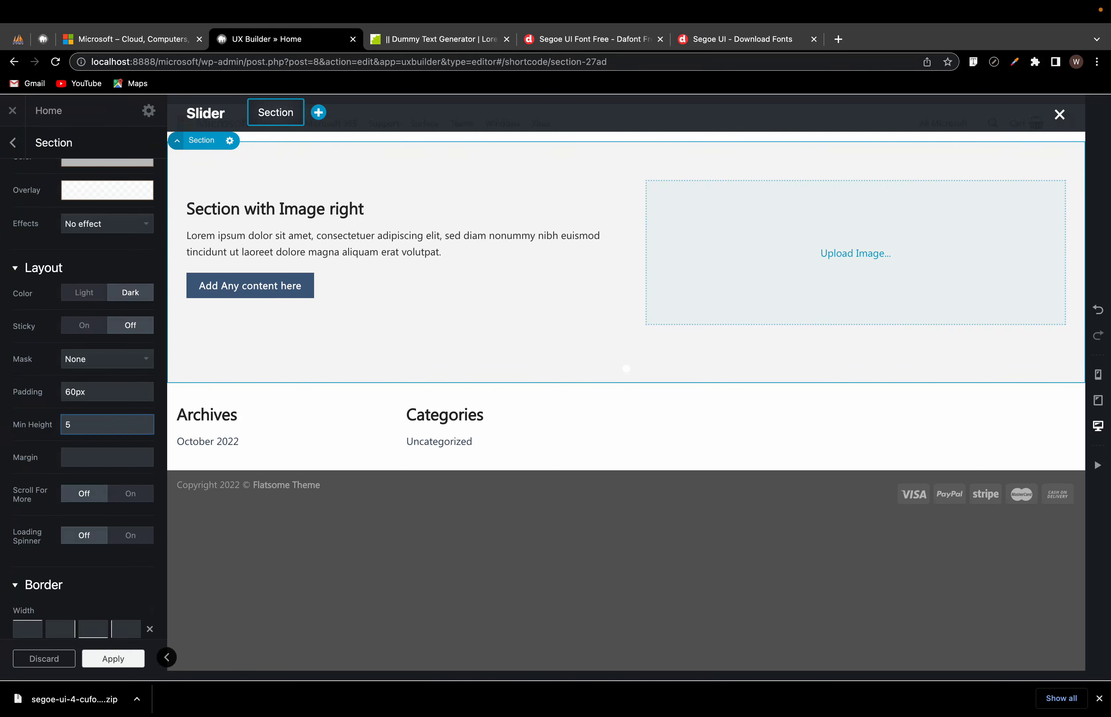
Step: Set the section's minimum height to 542px
type("542px")
left_click(376, 187)
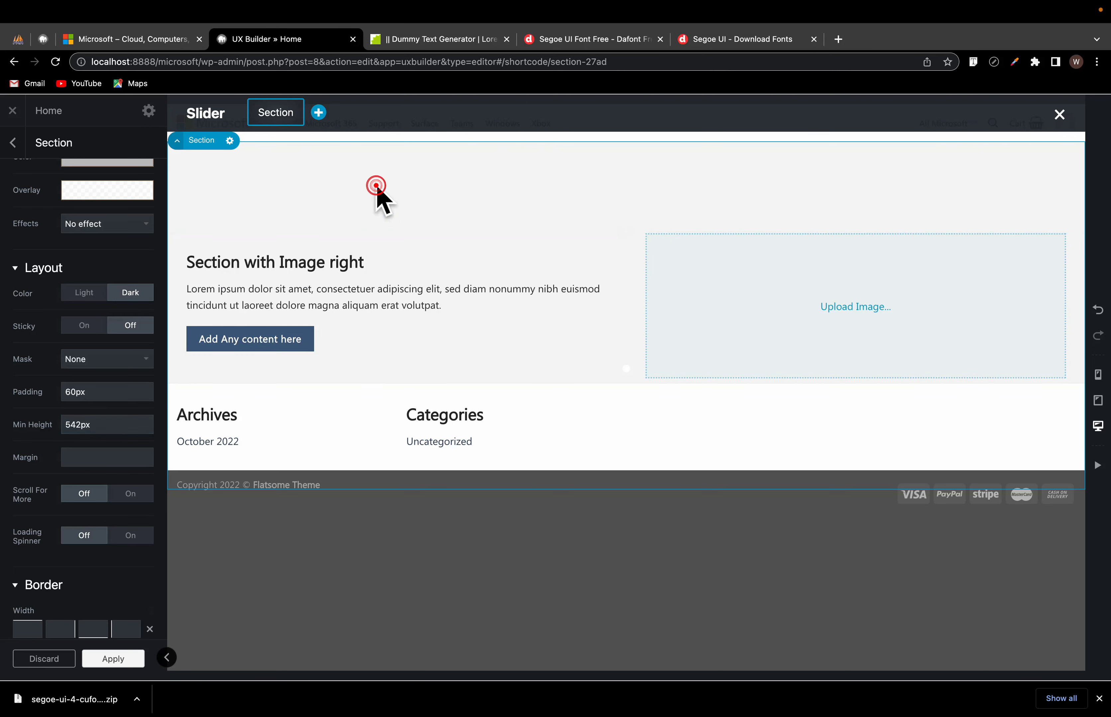
Step: Upload surface-laptop-studio.jpeg from the Desktop's Microsoft website folder and use it in the section's image placeholder
left_click(856, 305)
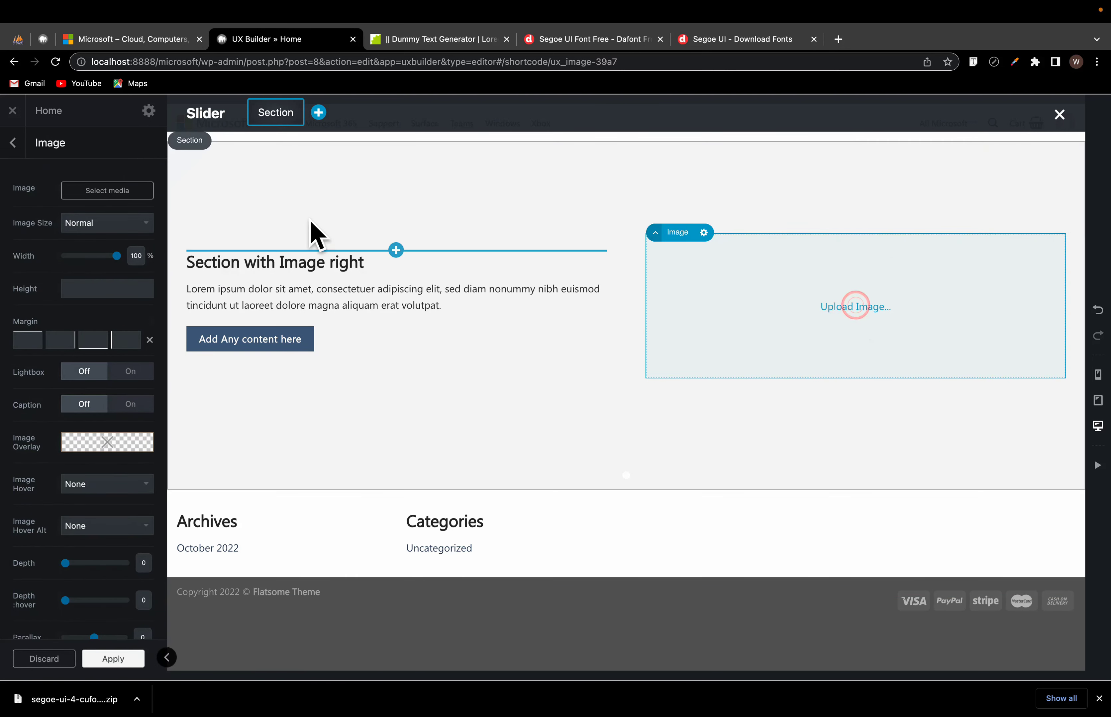
left_click(91, 191)
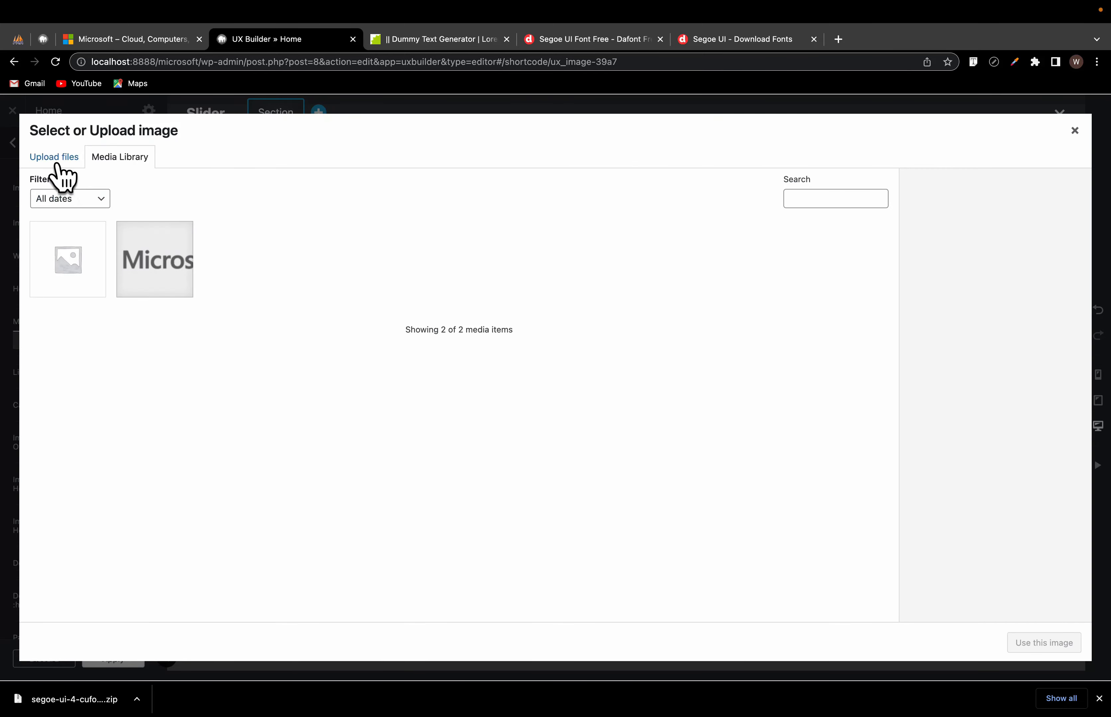
left_click(54, 159)
left_click(543, 378)
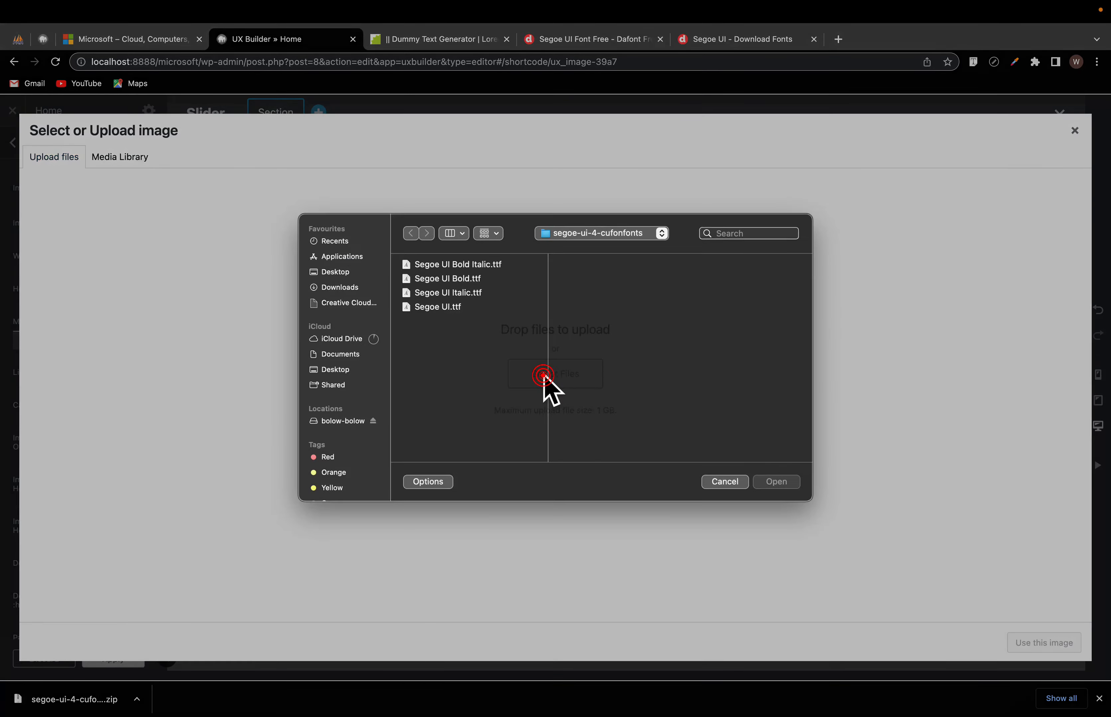
left_click(331, 285)
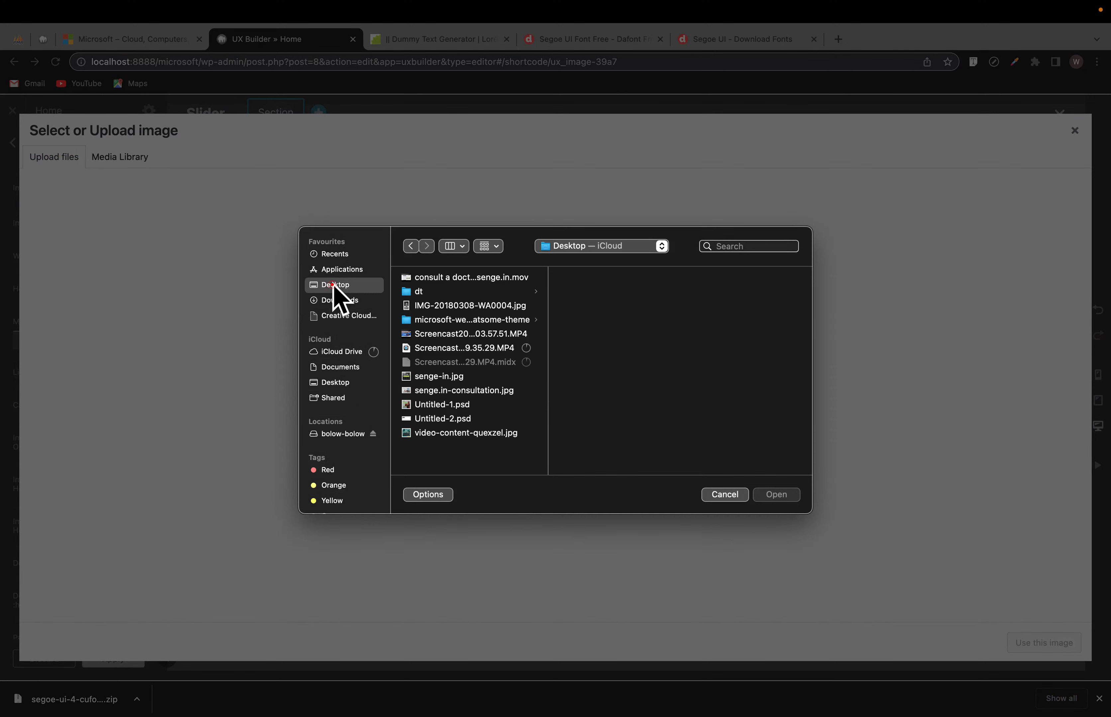
left_click(443, 320)
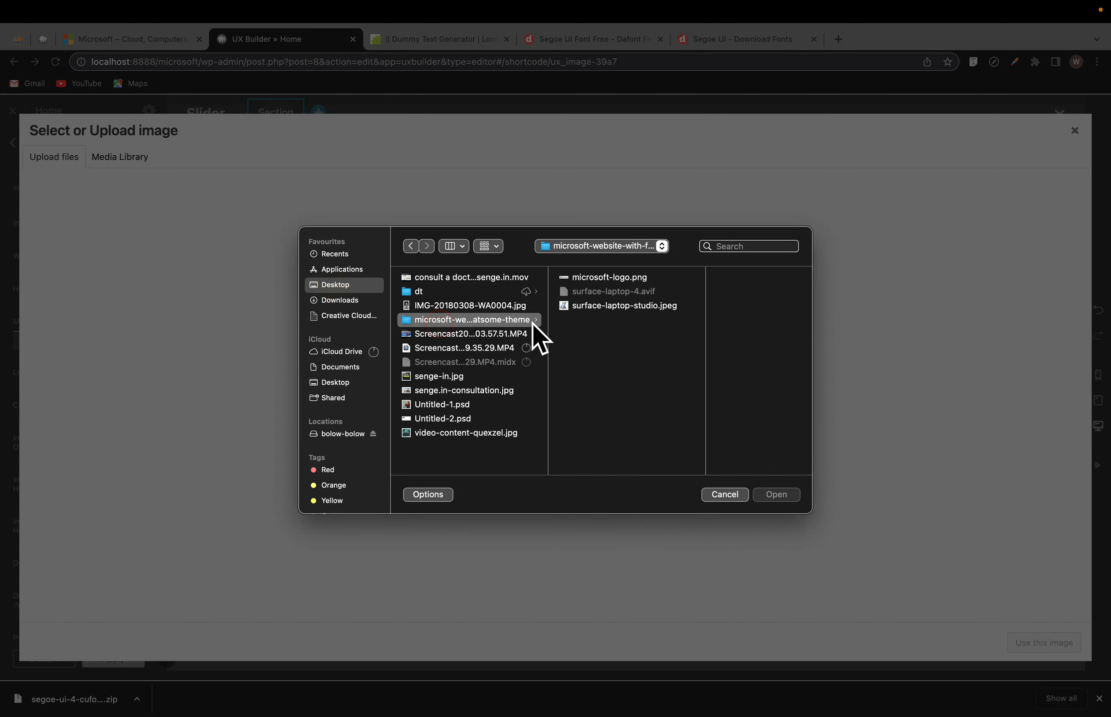
left_click(589, 308)
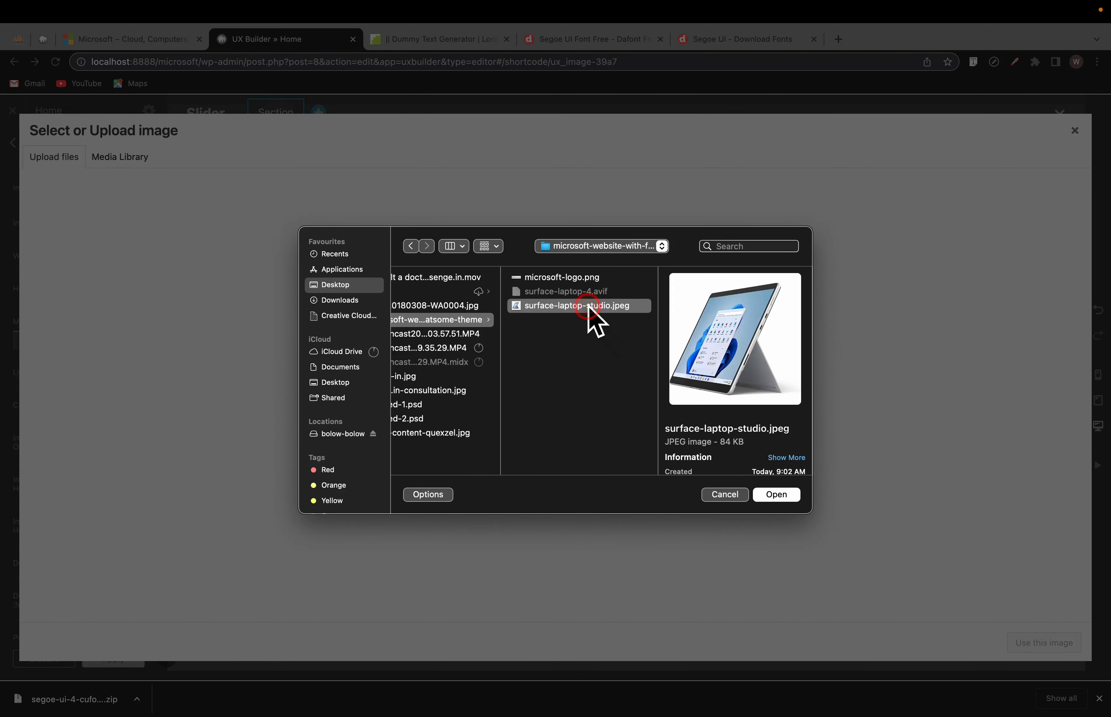
left_click(779, 496)
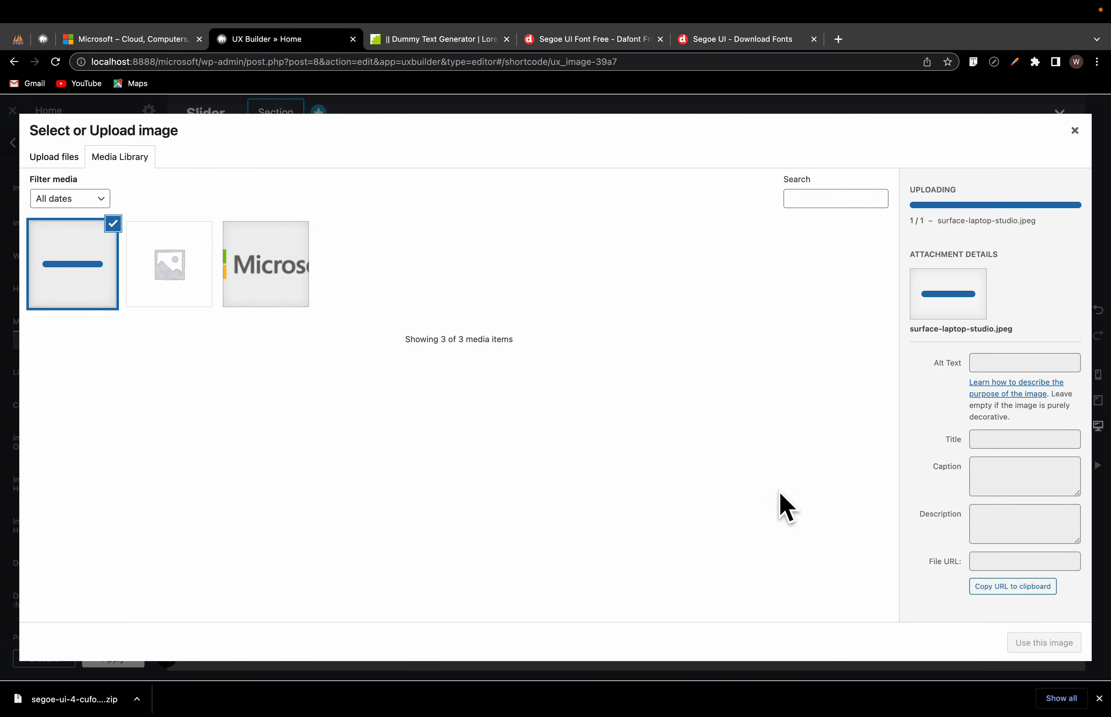
left_click(1042, 647)
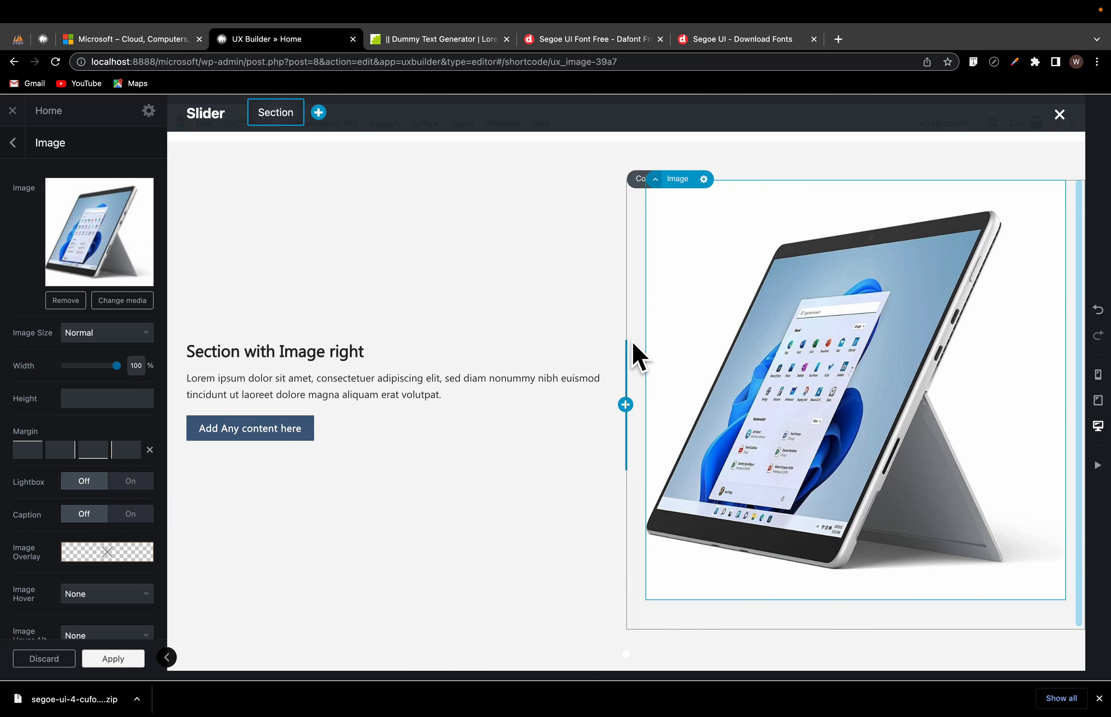
Step: Resize the section's image to 75% width and 89% height, and update the page
left_click_drag(622, 350, 592, 351)
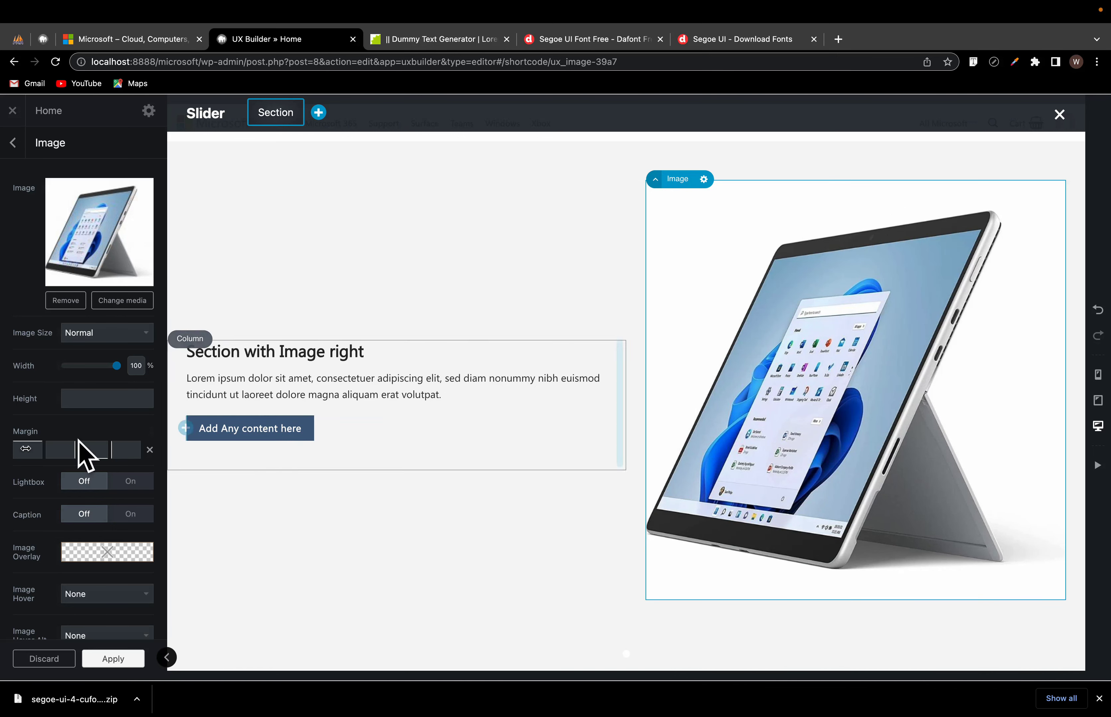
mouse_move(79, 395)
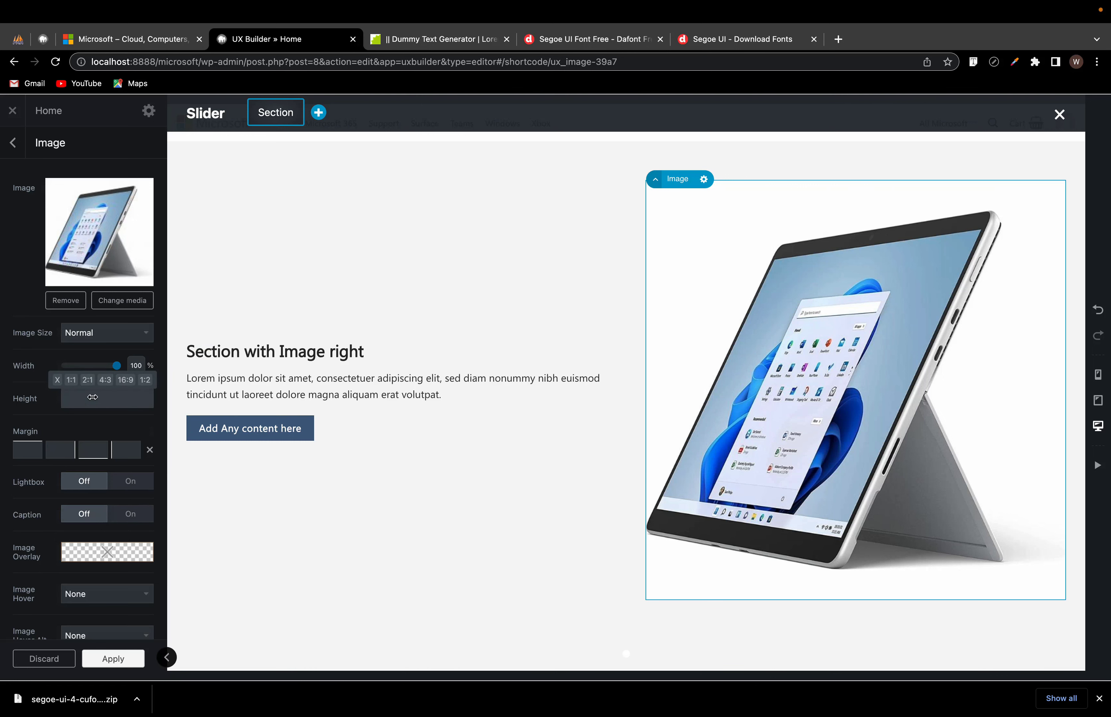
left_click_drag(116, 366, 103, 363)
mouse_move(91, 395)
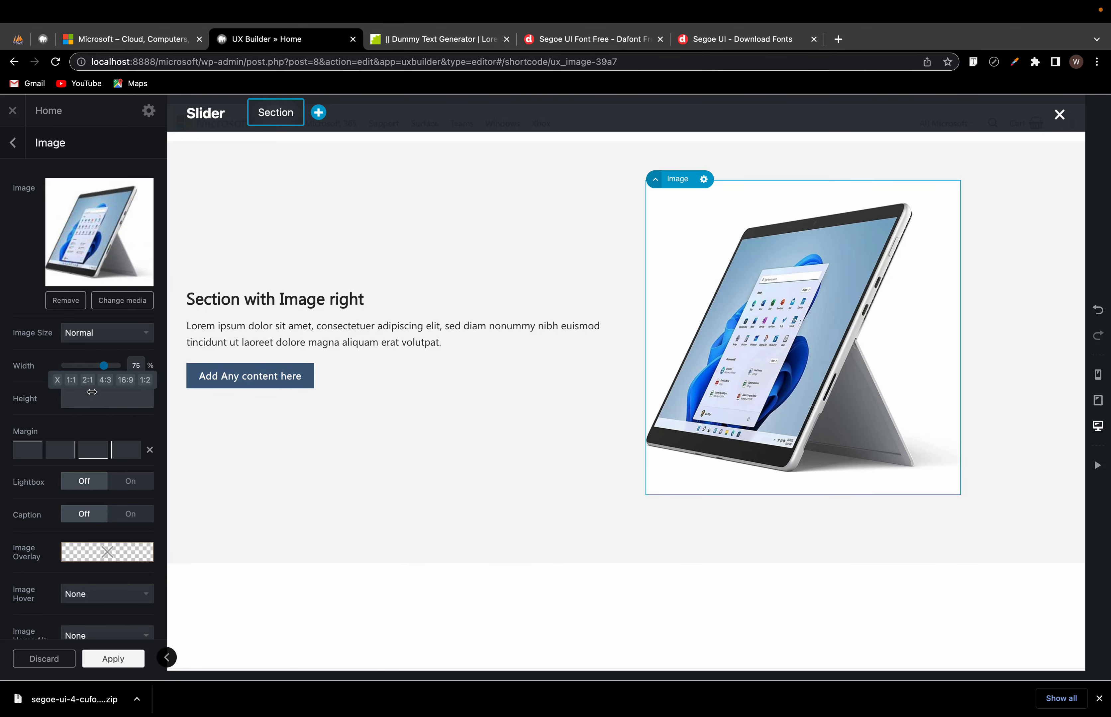
left_click(124, 382)
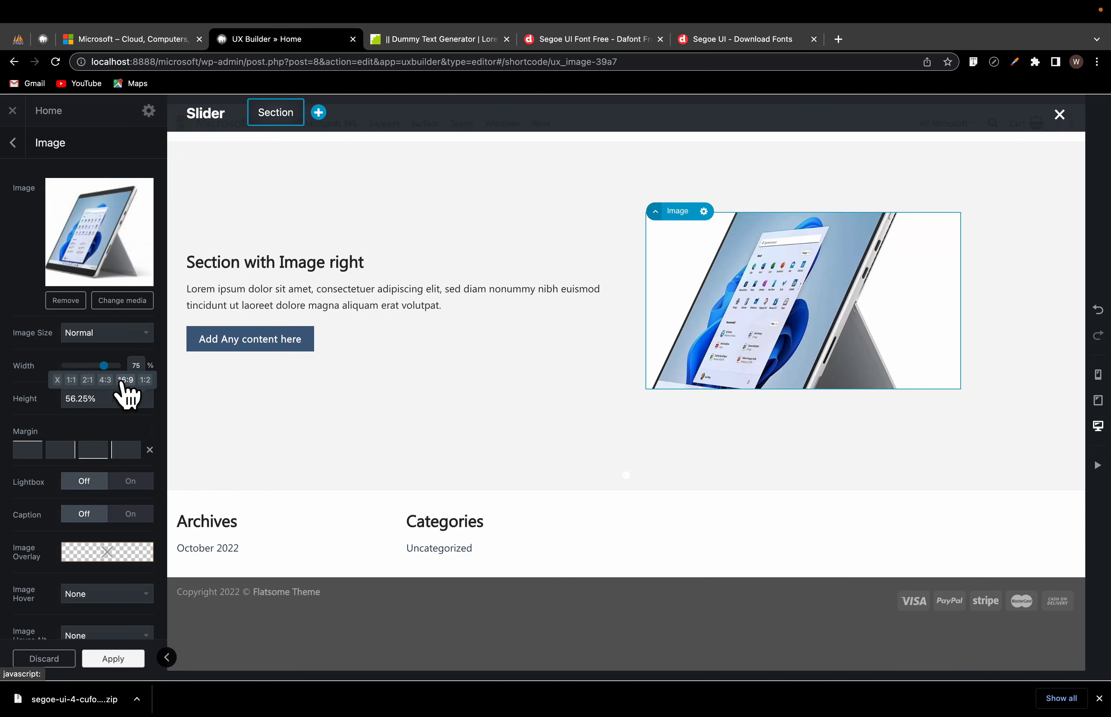
left_click_drag(70, 399, 113, 399)
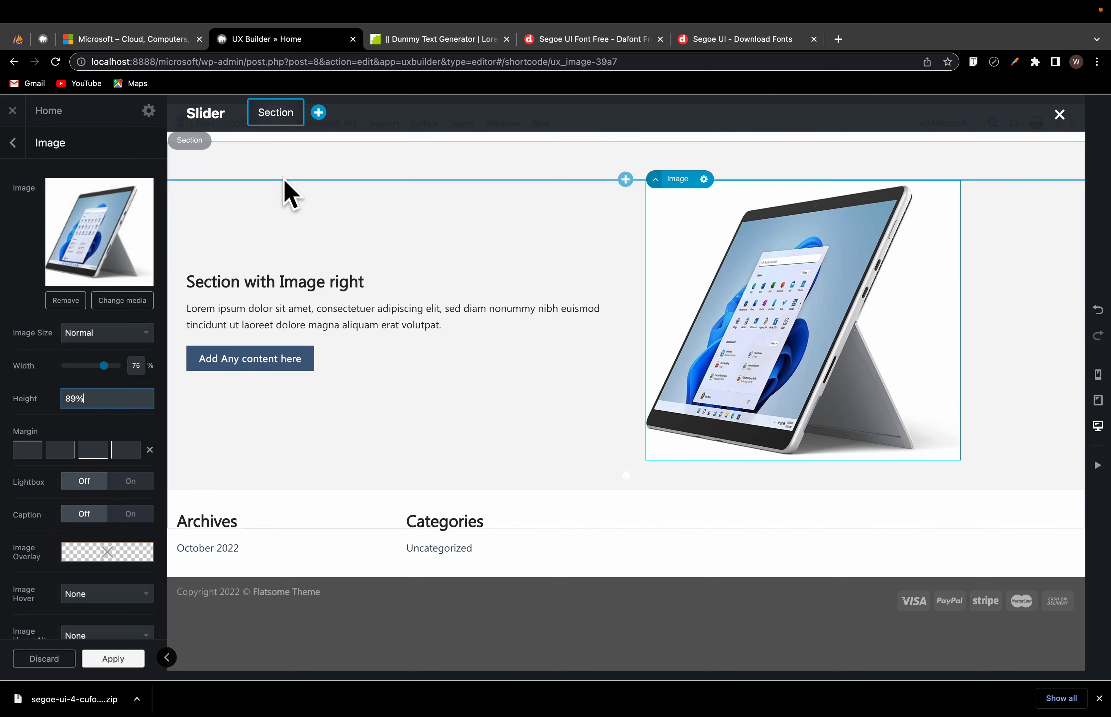
left_click(109, 658)
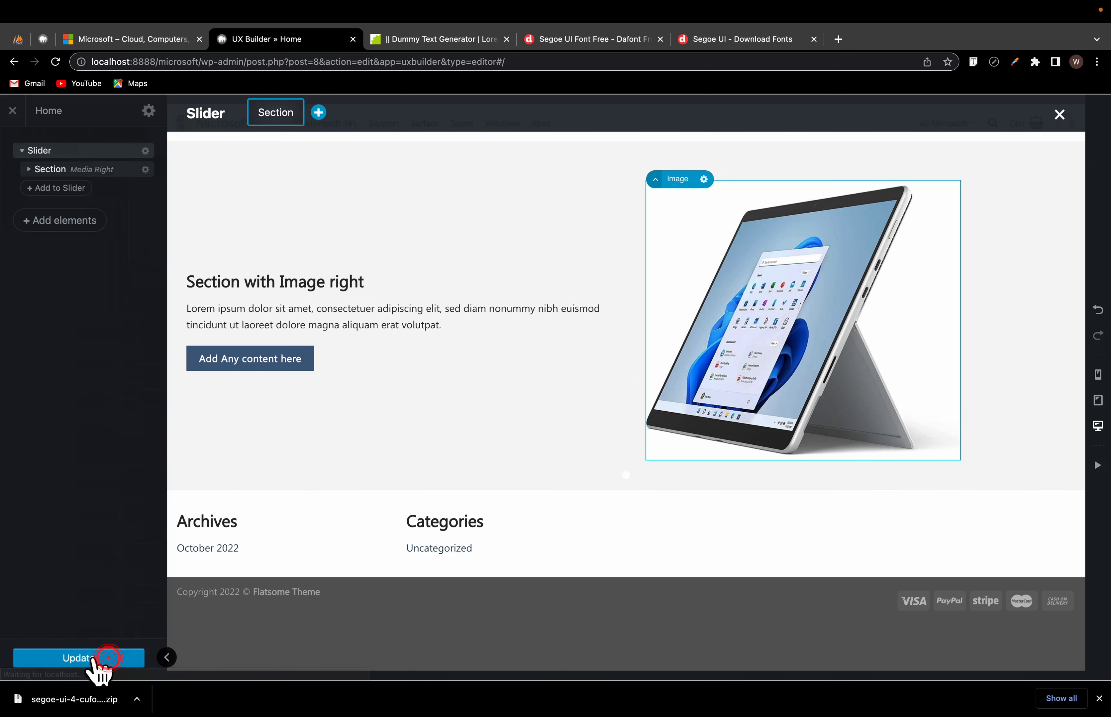
left_click(91, 659)
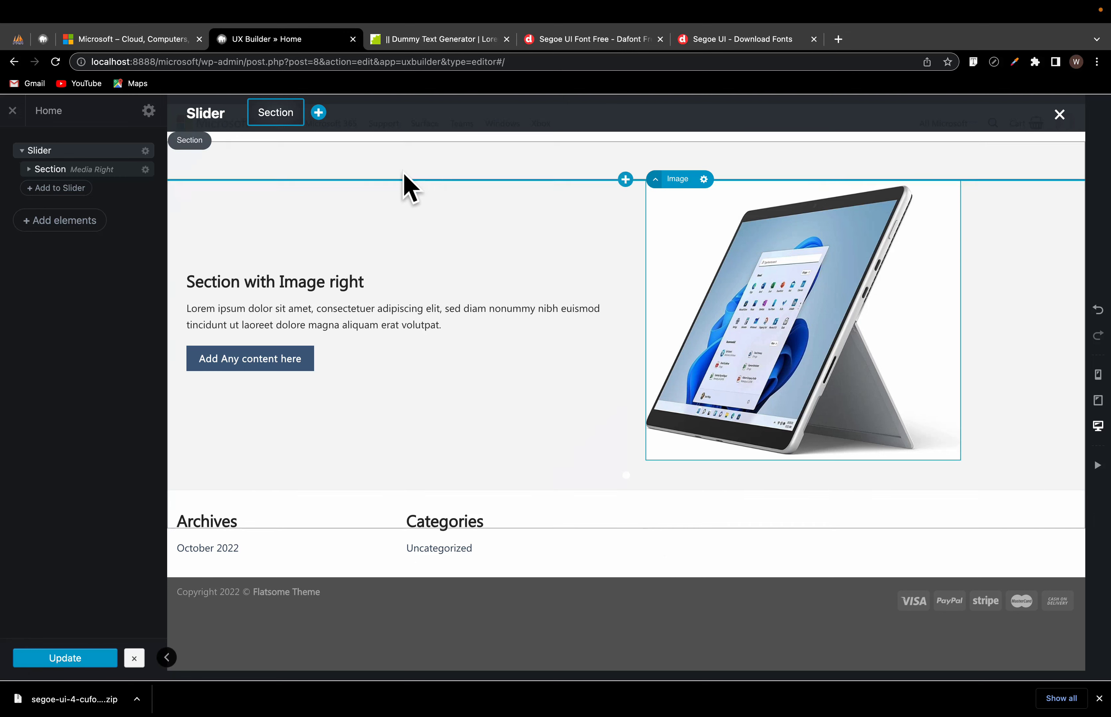
Step: Open the section's settings, review the original Microsoft homepage's banner with the page ruler switched off, and return to UX Builder
left_click(394, 158)
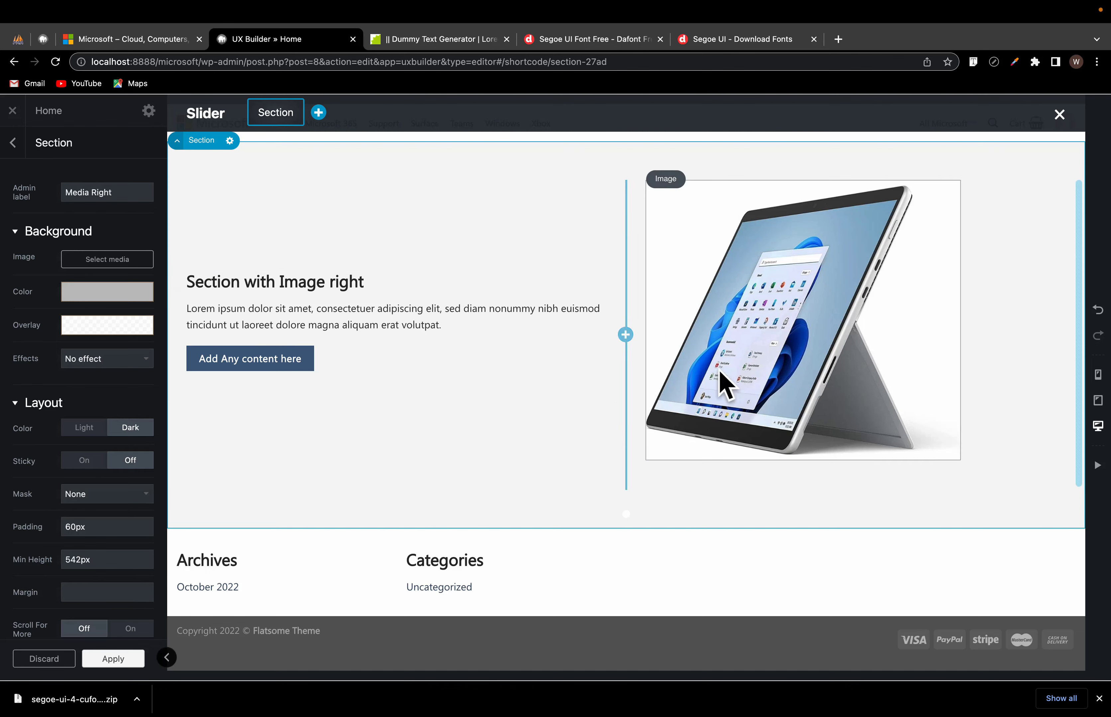
left_click(112, 39)
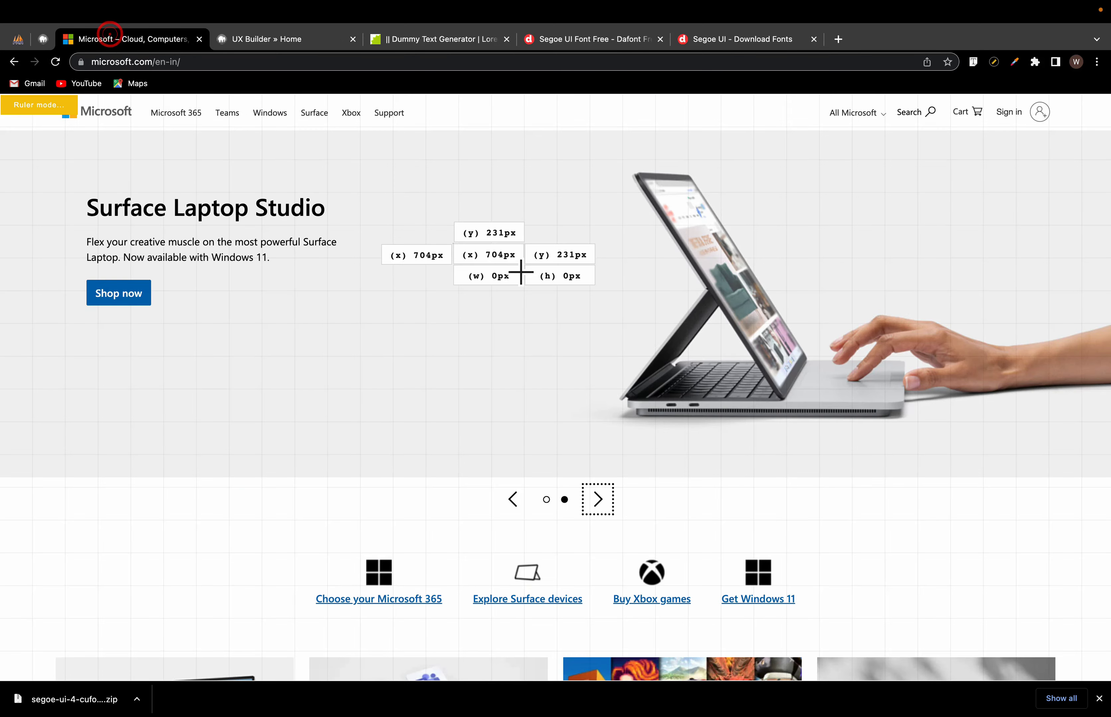
scroll(722, 366, "down", 4)
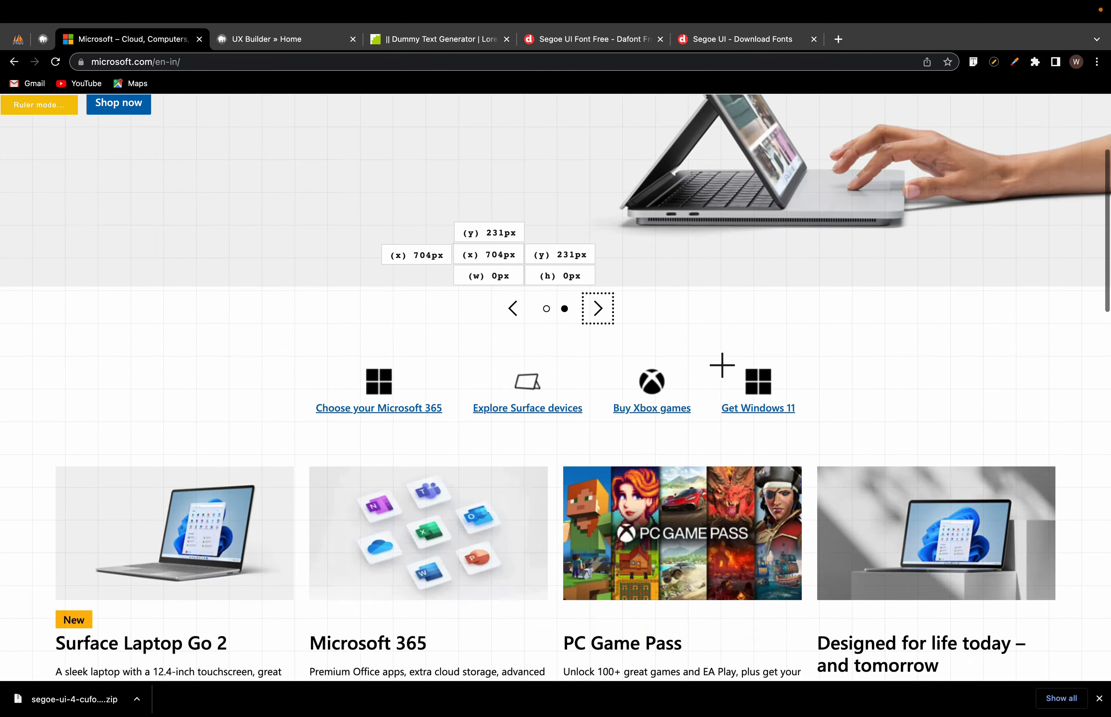
scroll(721, 365, "up", 4)
scroll(730, 353, "down", 4)
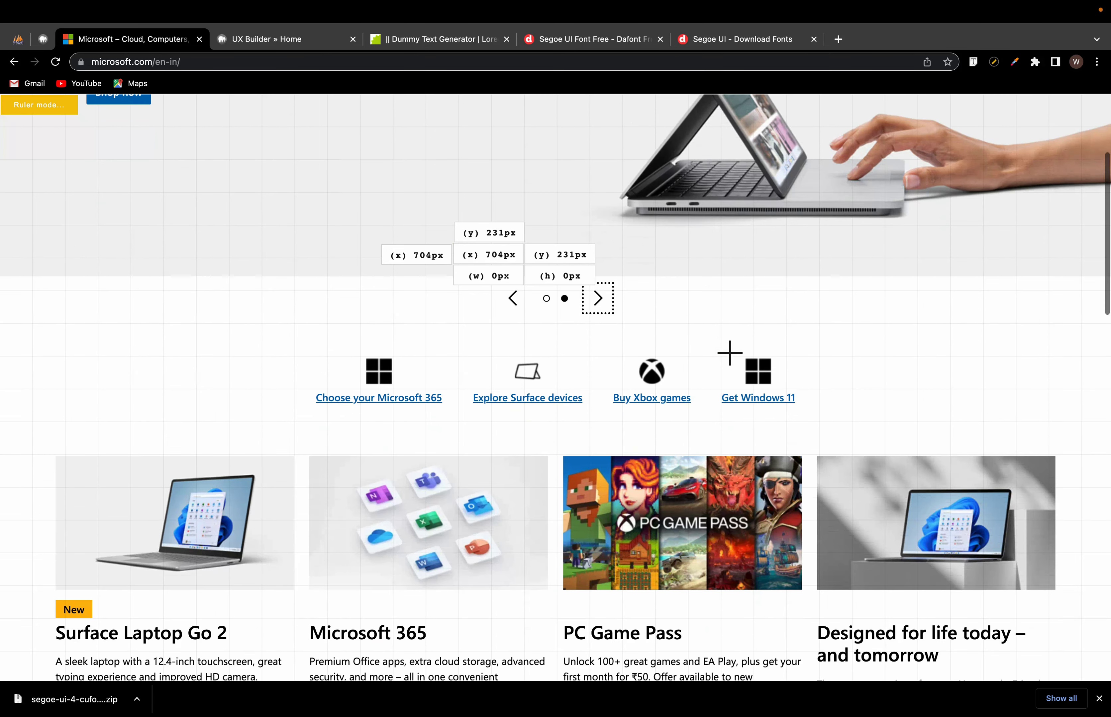
scroll(726, 355, "up", 3)
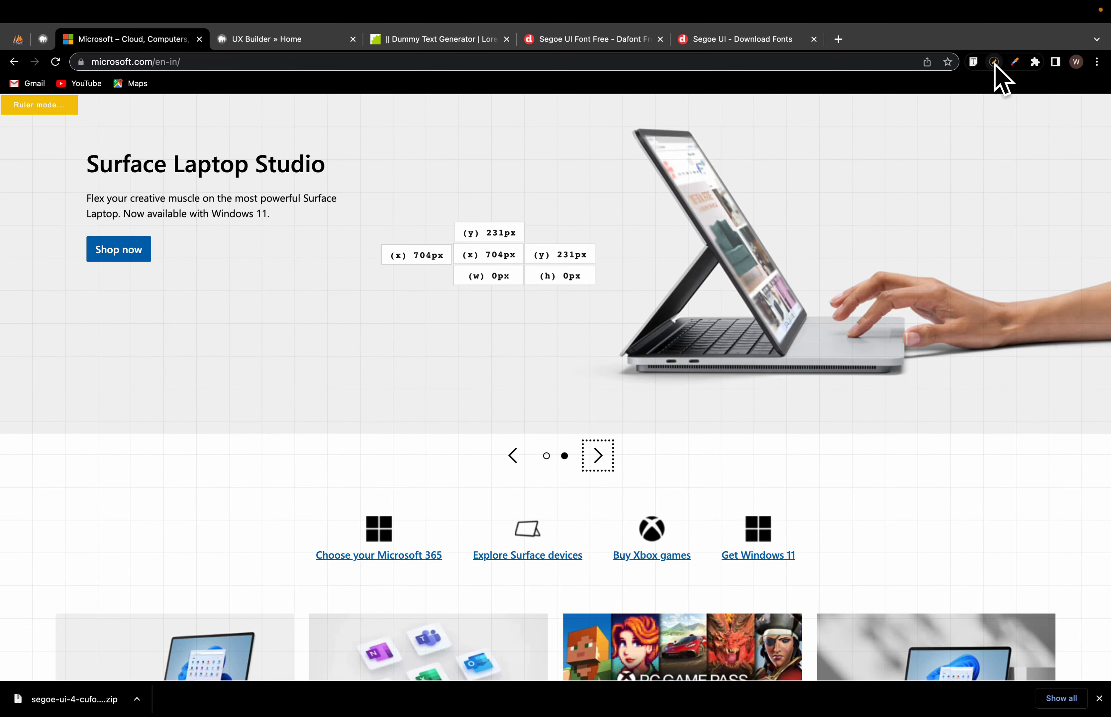
left_click(994, 63)
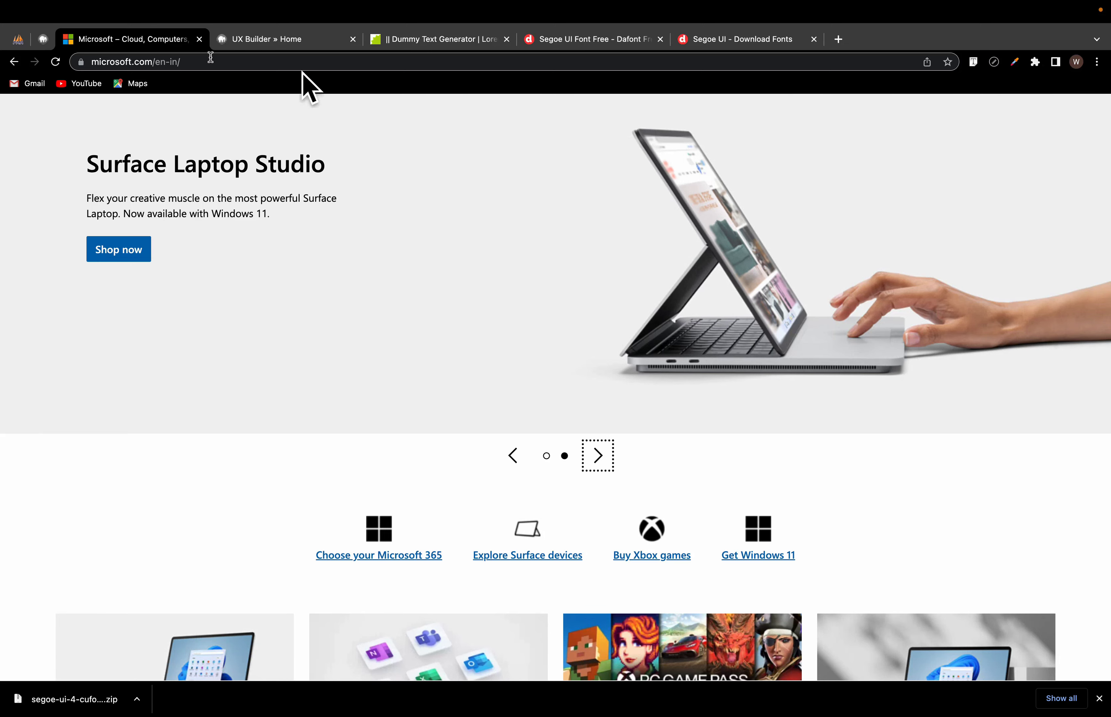
left_click(268, 39)
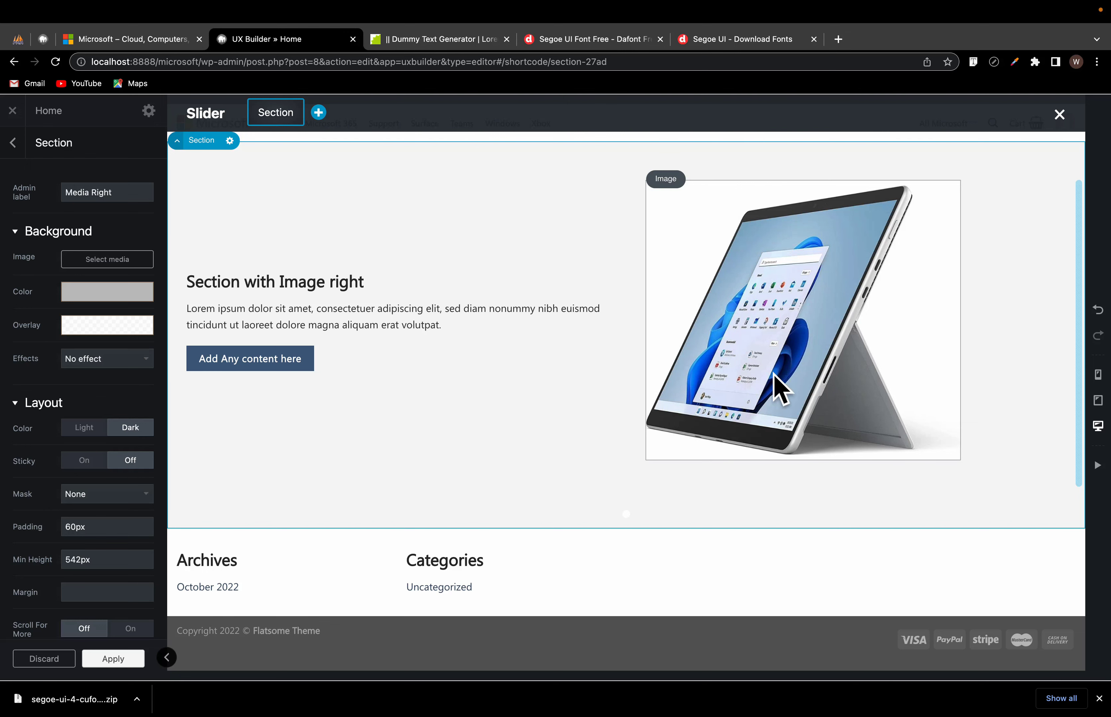
Step: Set the section's background color to white, rgb(255, 255, 255), and update the page
mouse_move(123, 10)
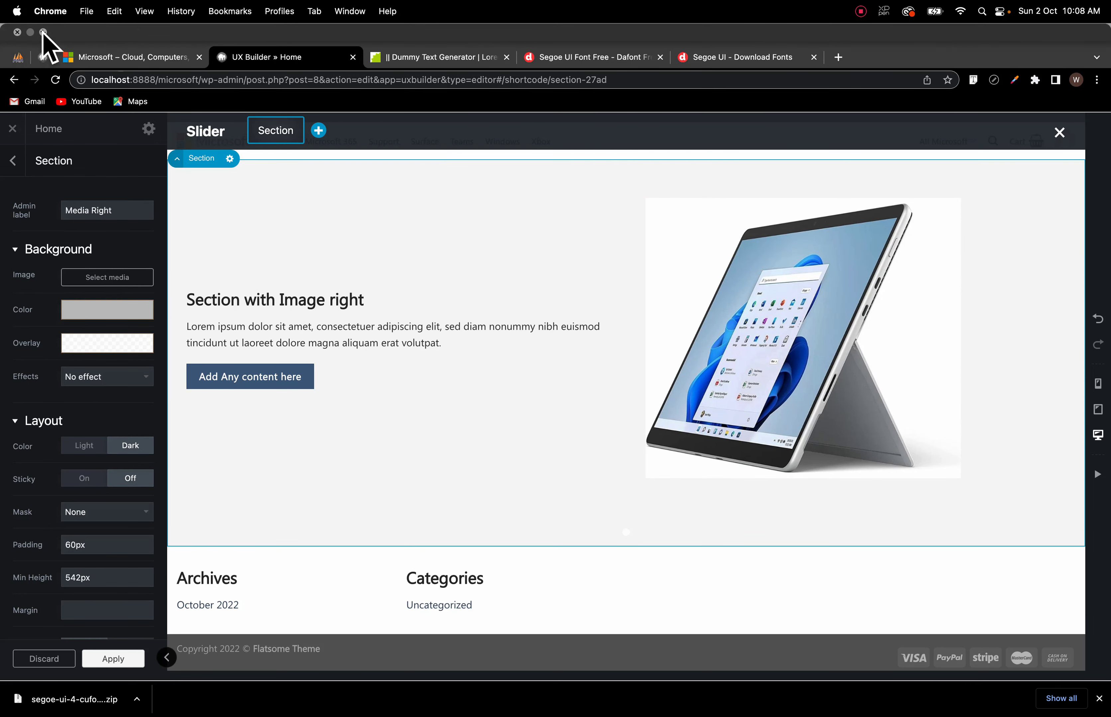
mouse_move(43, 33)
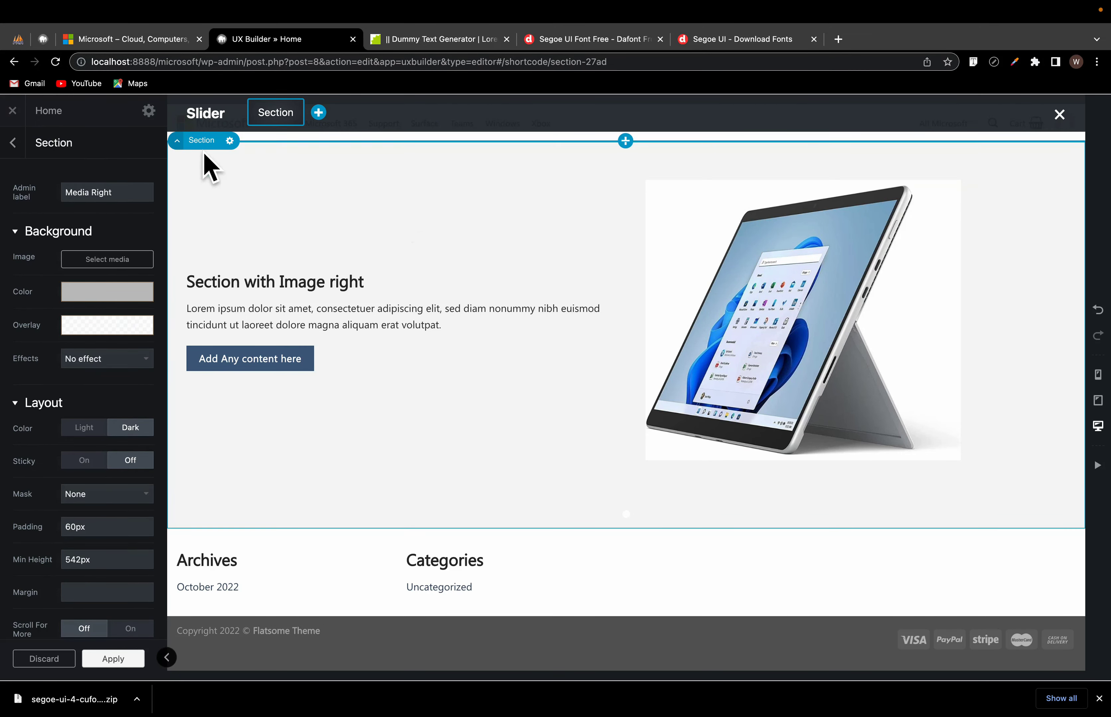
left_click(70, 299)
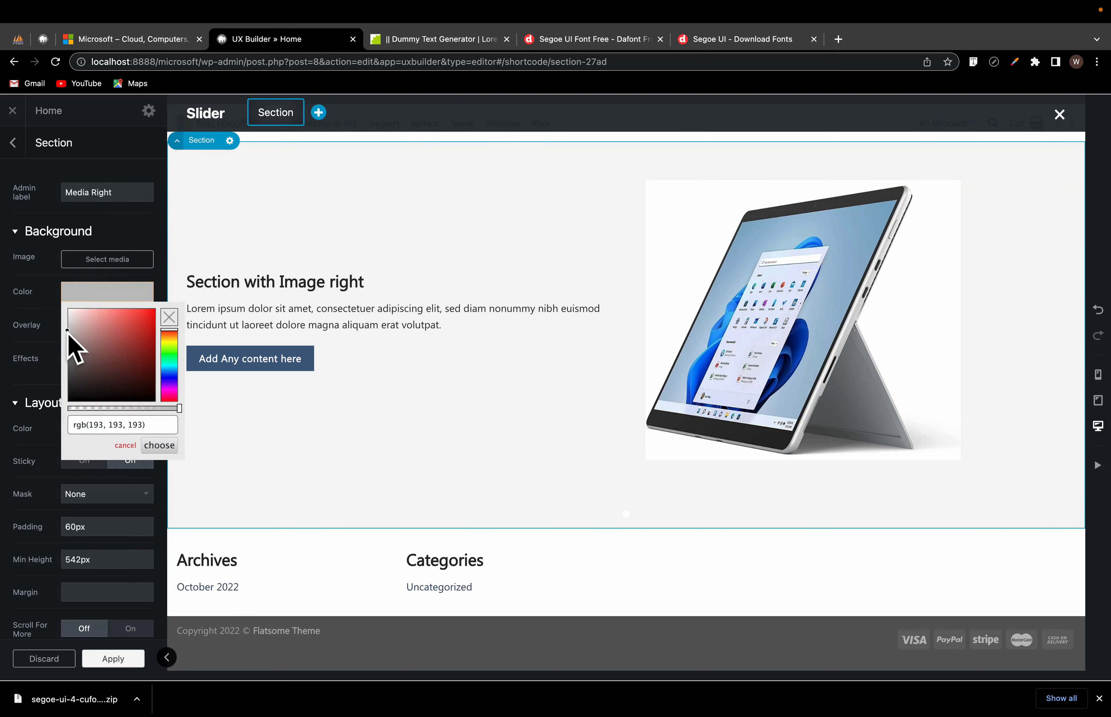
left_click_drag(67, 333, 40, 266)
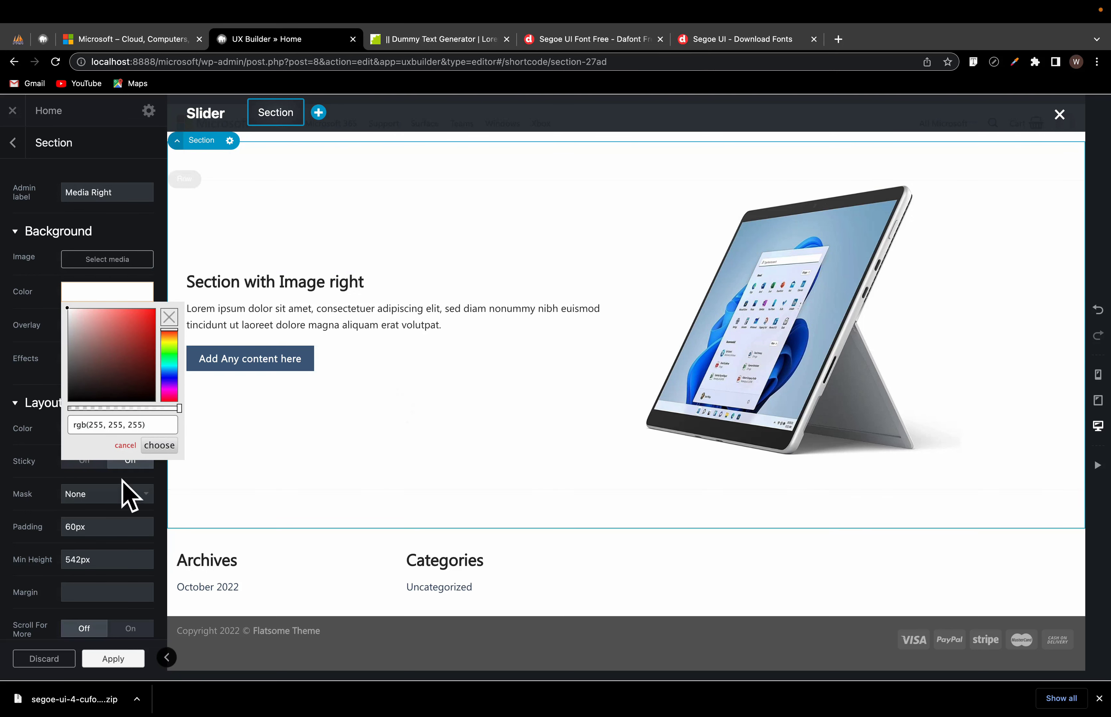
left_click(103, 658)
left_click(75, 656)
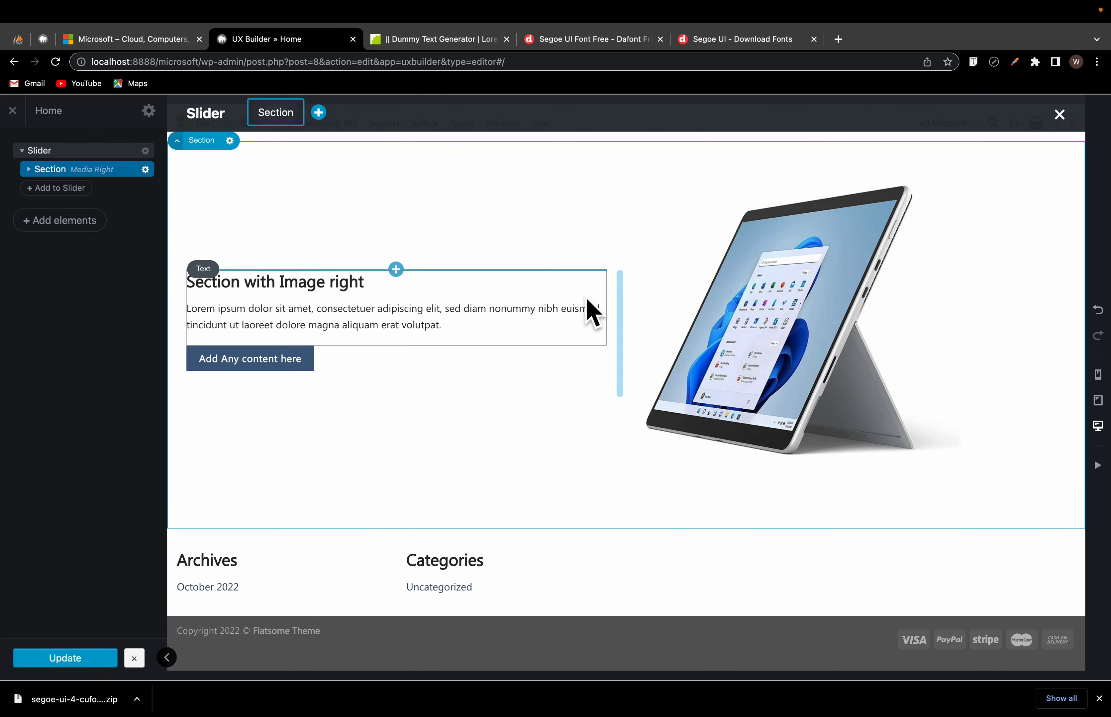
Step: Narrow the section's text column and set the row's vertical alignment to Equal
left_click_drag(621, 295, 543, 287)
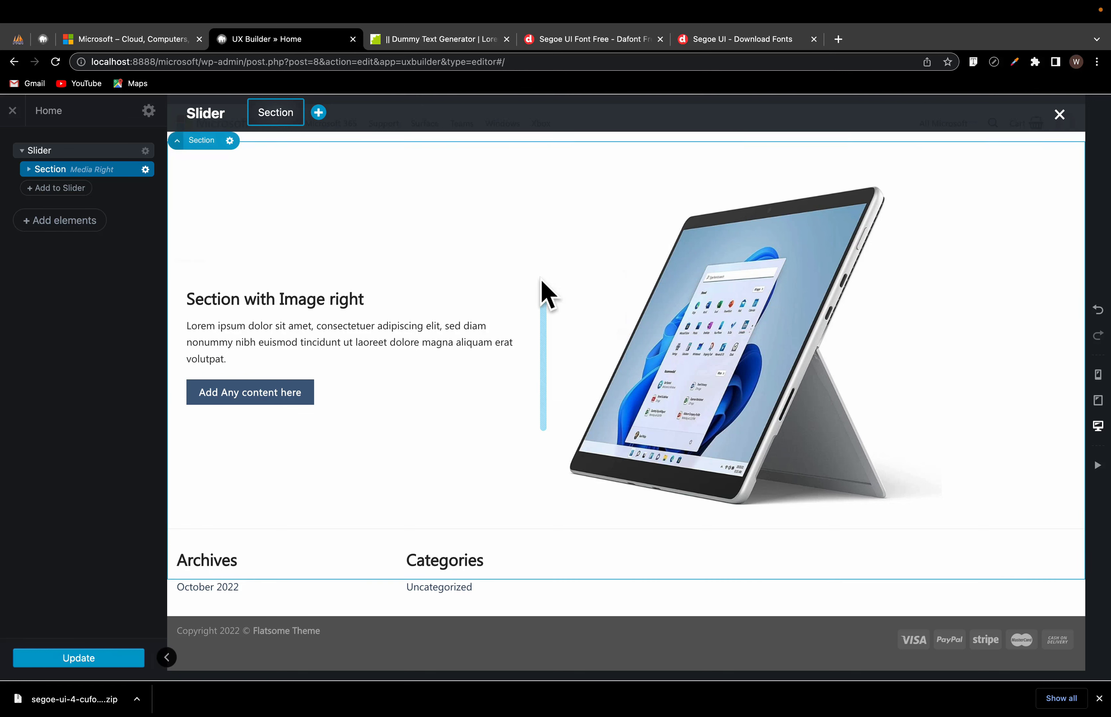
left_click(231, 344)
mouse_move(196, 286)
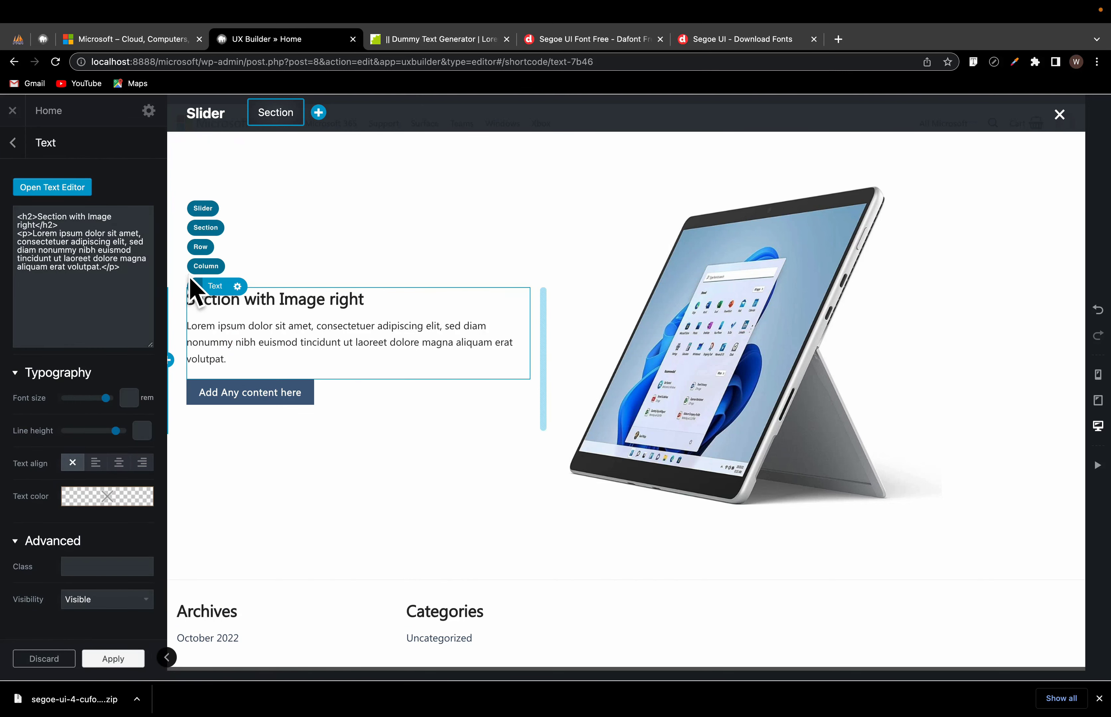
left_click(203, 242)
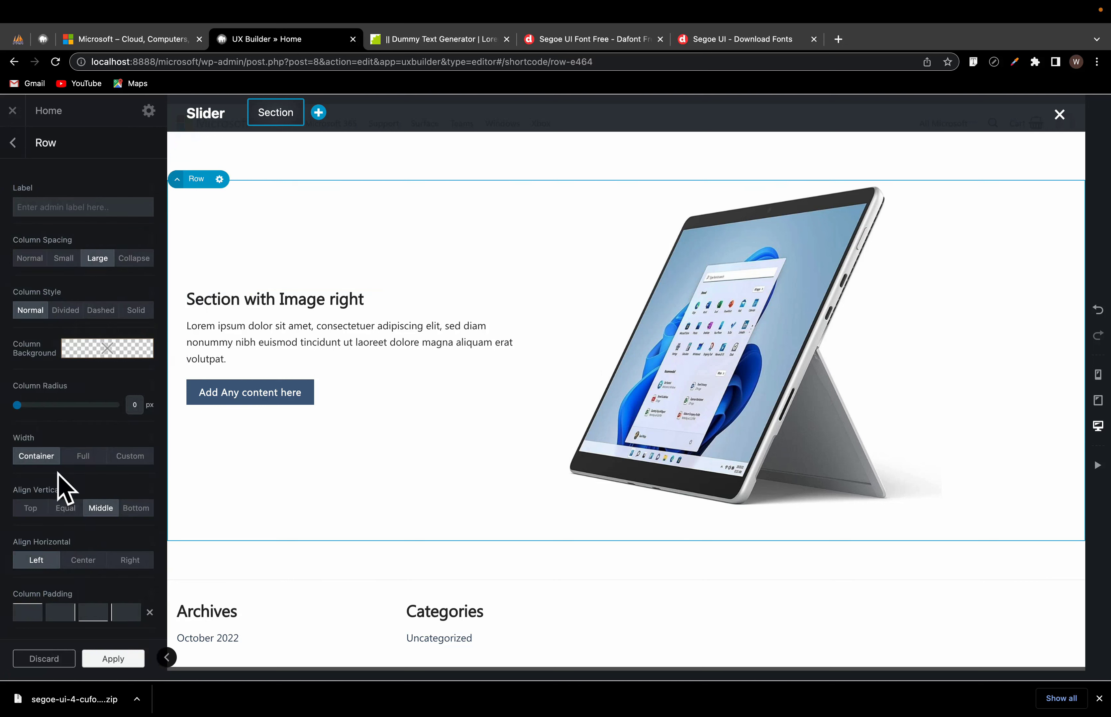
left_click(30, 505)
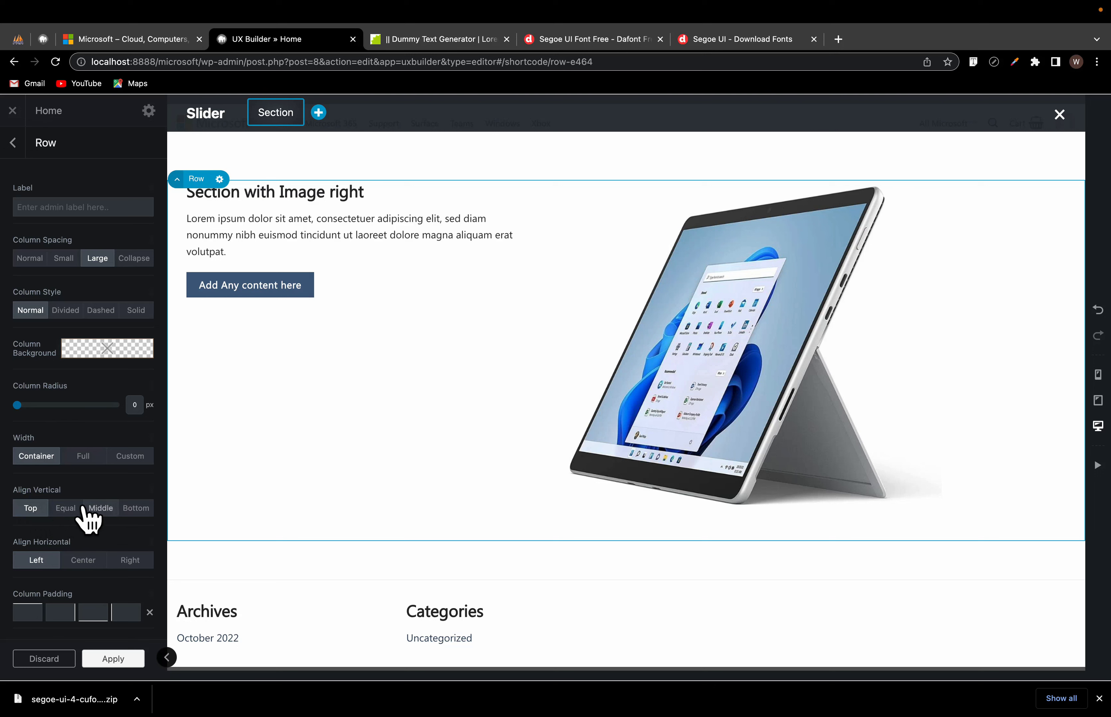
left_click(67, 506)
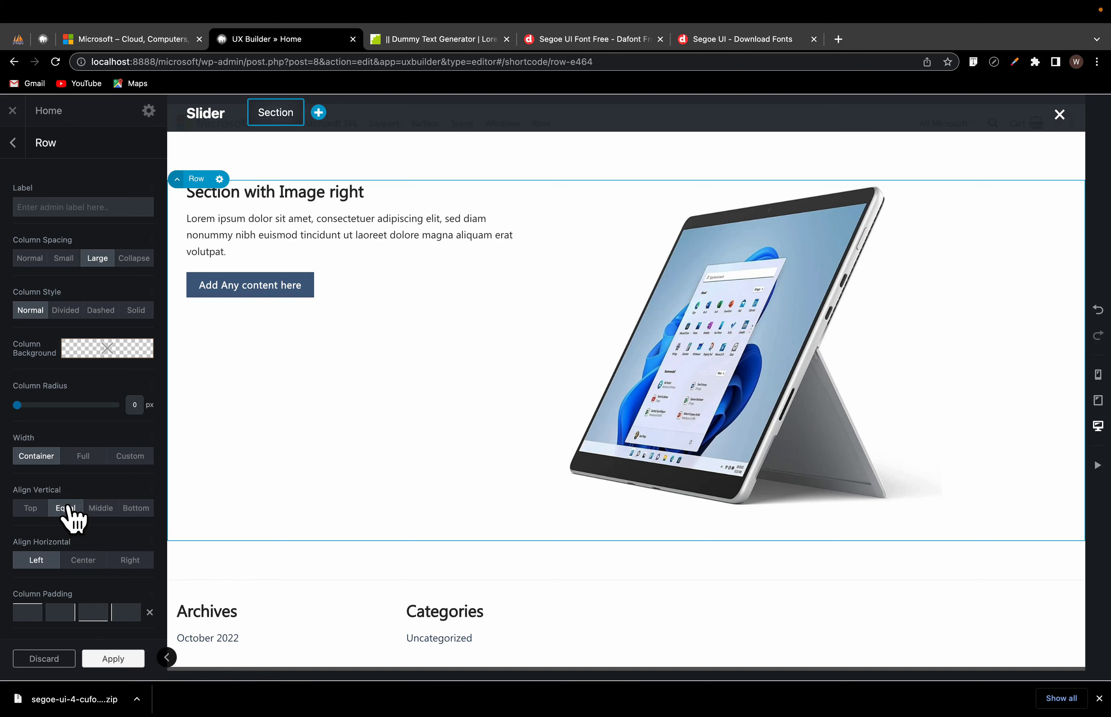
Step: Review the Surface Laptop Studio and Surface Laptop 4 banners on the original Microsoft homepage as reference, and return to UX Builder
left_click(130, 38)
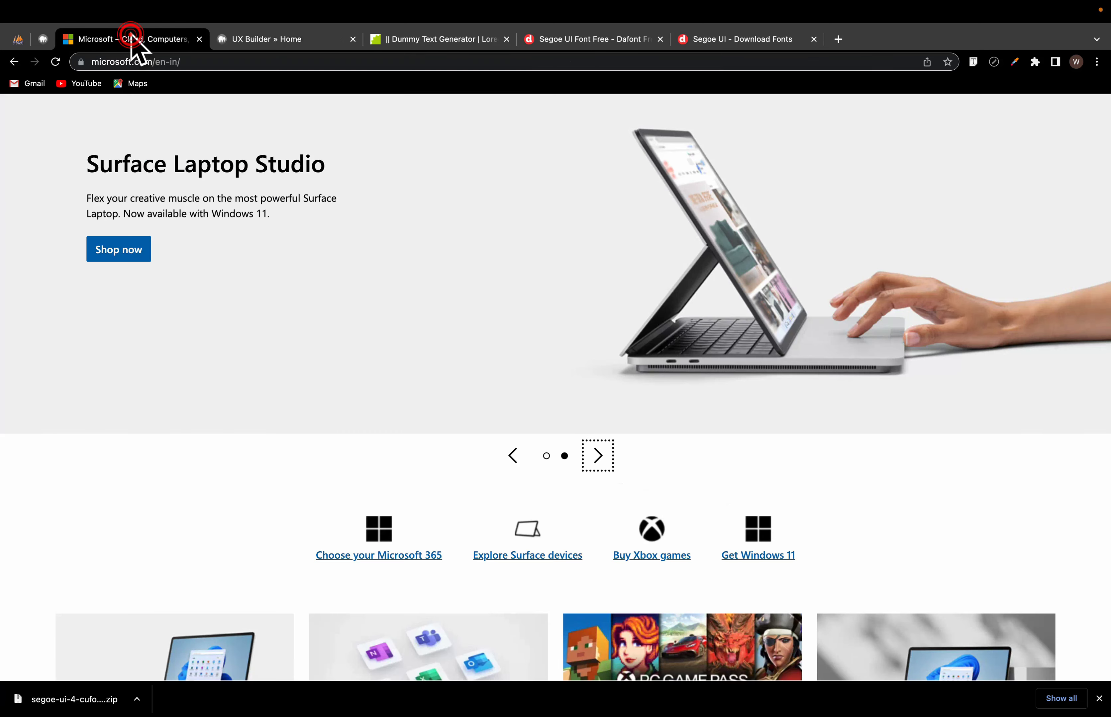
left_click(257, 39)
left_click(243, 219)
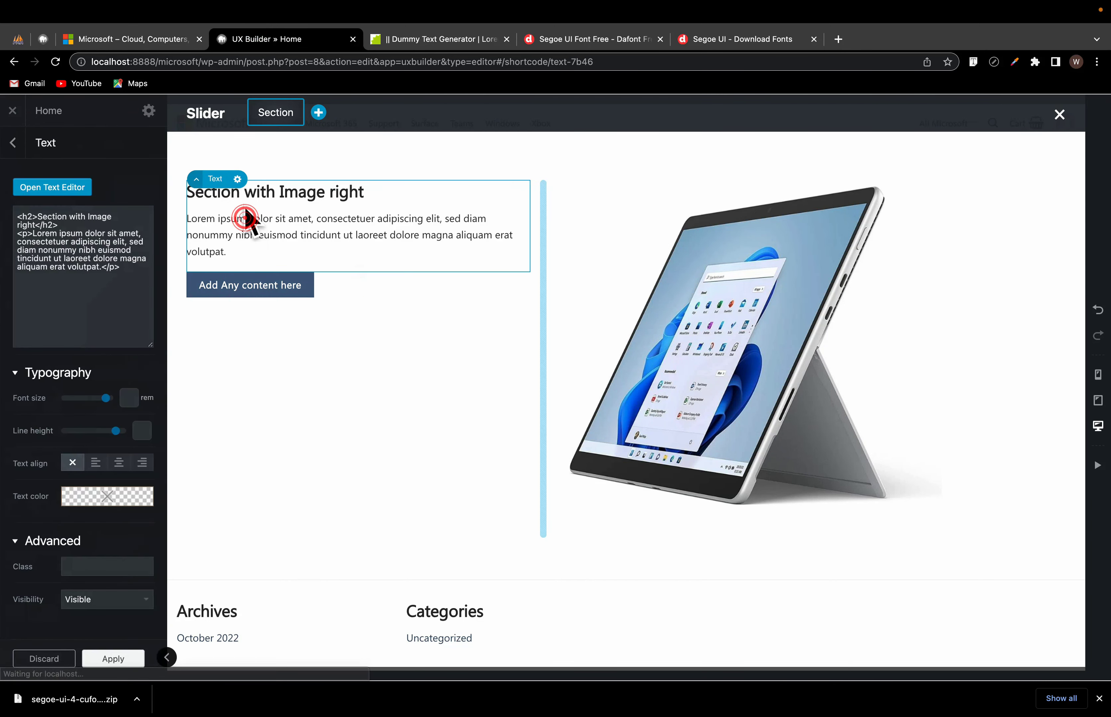
left_click(147, 42)
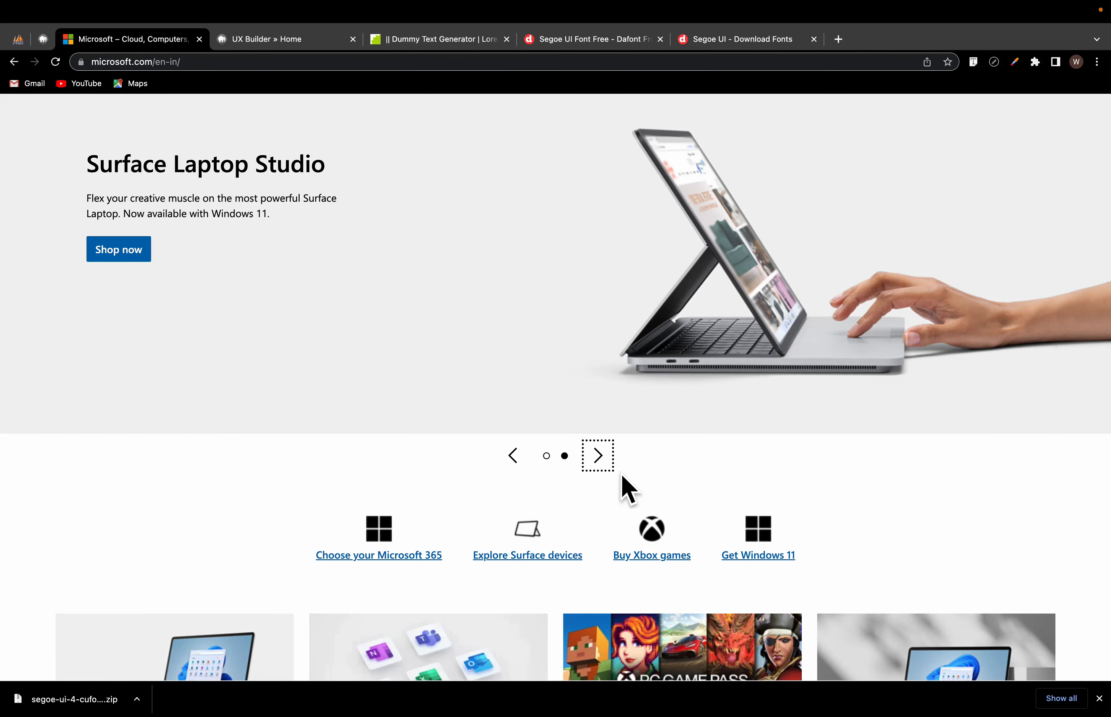
left_click(503, 454)
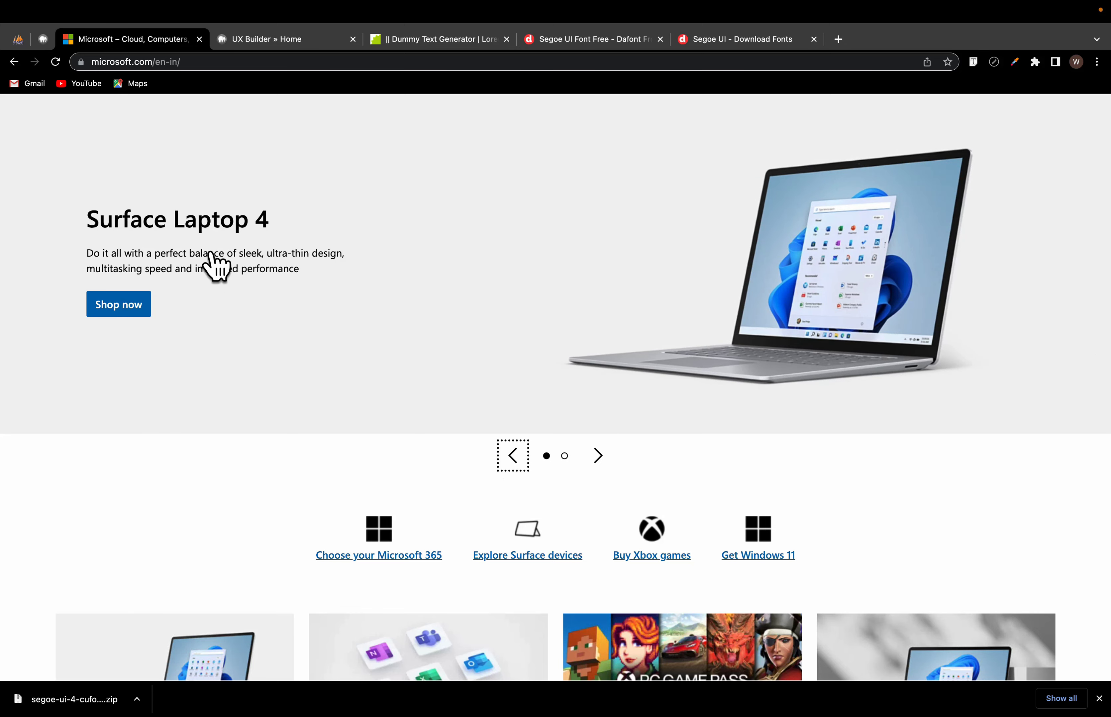
left_click(605, 454)
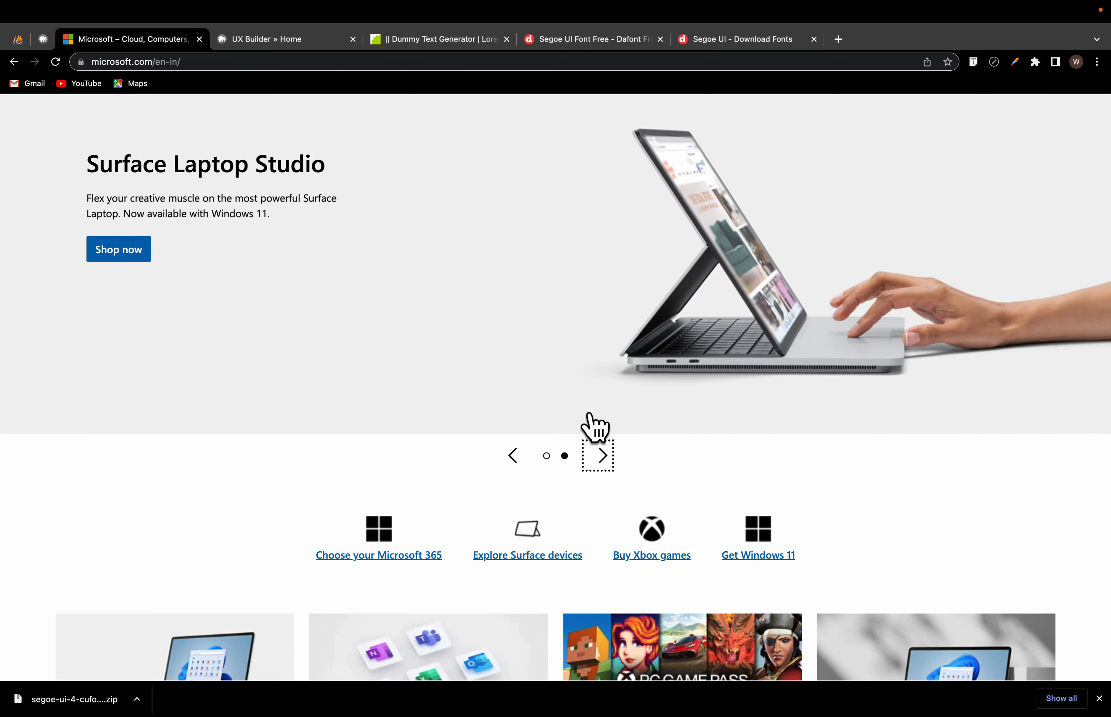
left_click(256, 39)
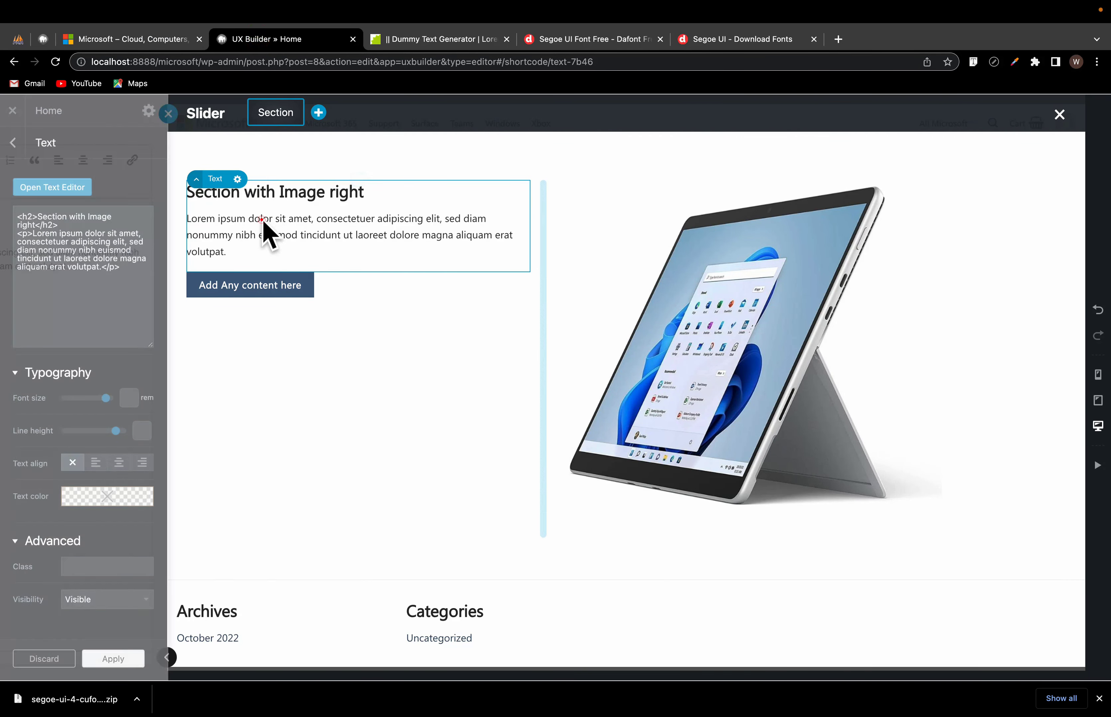
Step: Replace the section's heading text with "Suface Laptop Studio"
double_click(261, 219)
left_click_drag(81, 220, 6, 219)
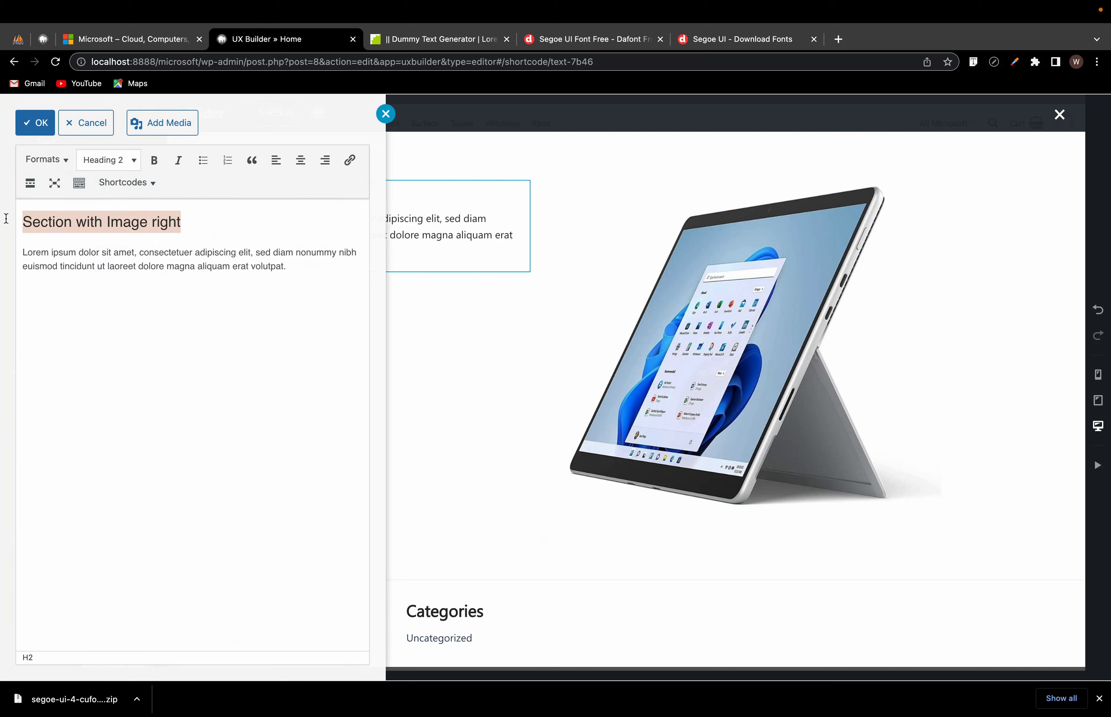
type("Suface Laptop Studio")
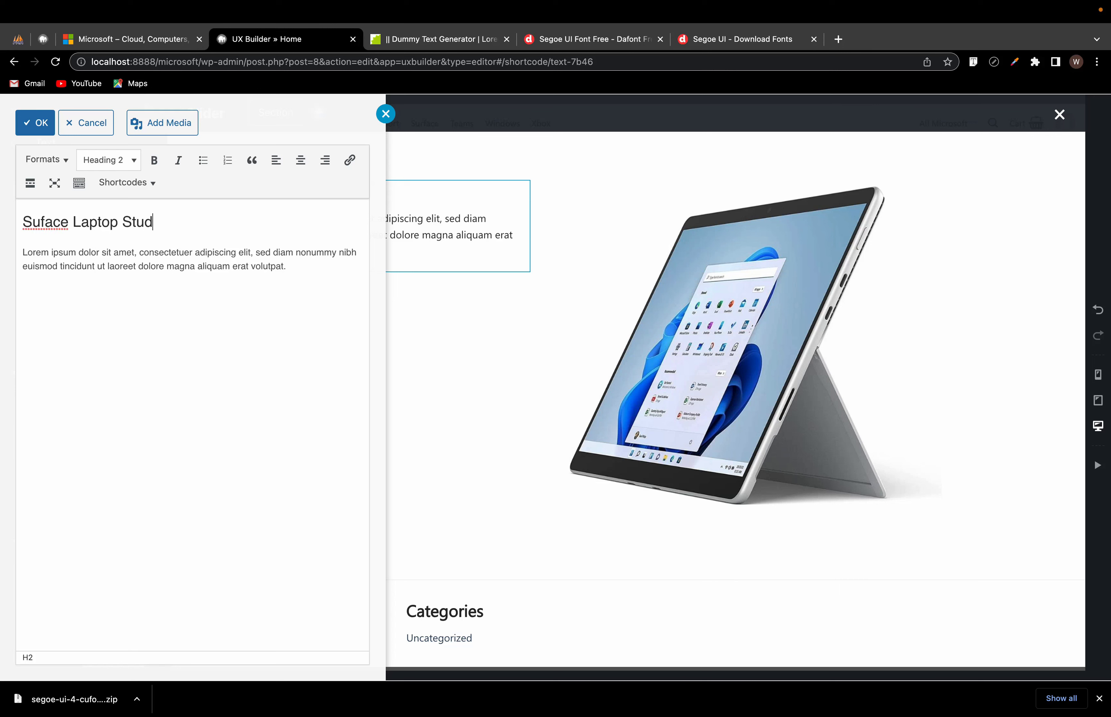
Step: Duplicate the Lorem ipsum text at the end of its own paragraph and close the text editor
triple_click(259, 256)
key("super+c")
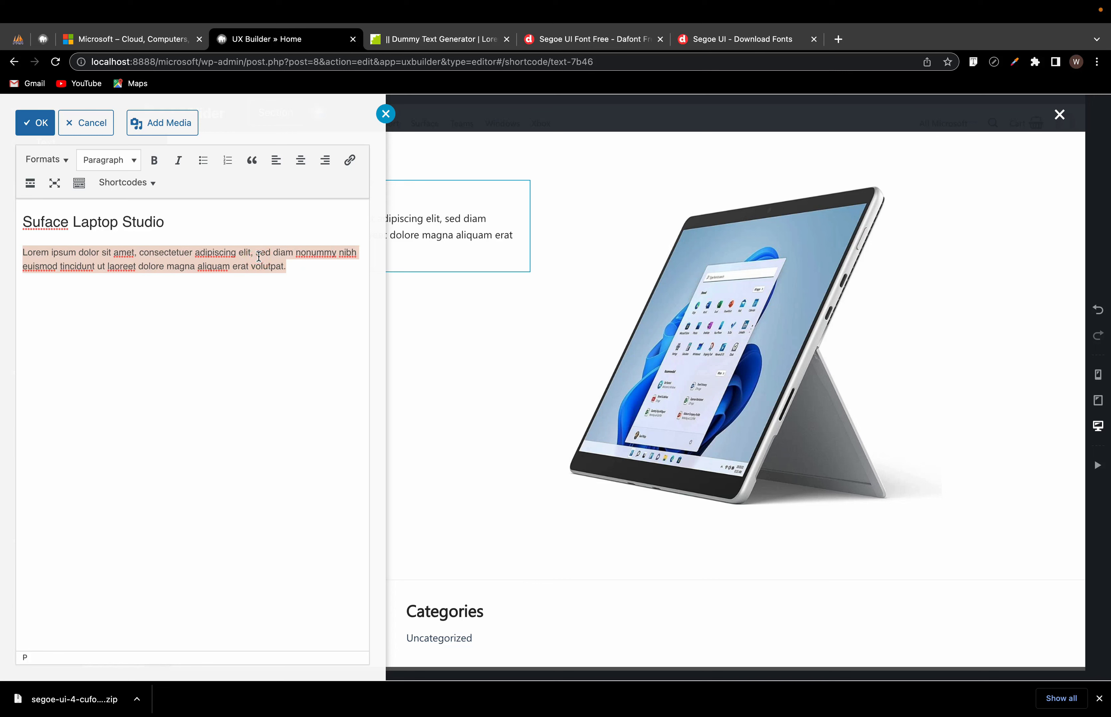
left_click(299, 266)
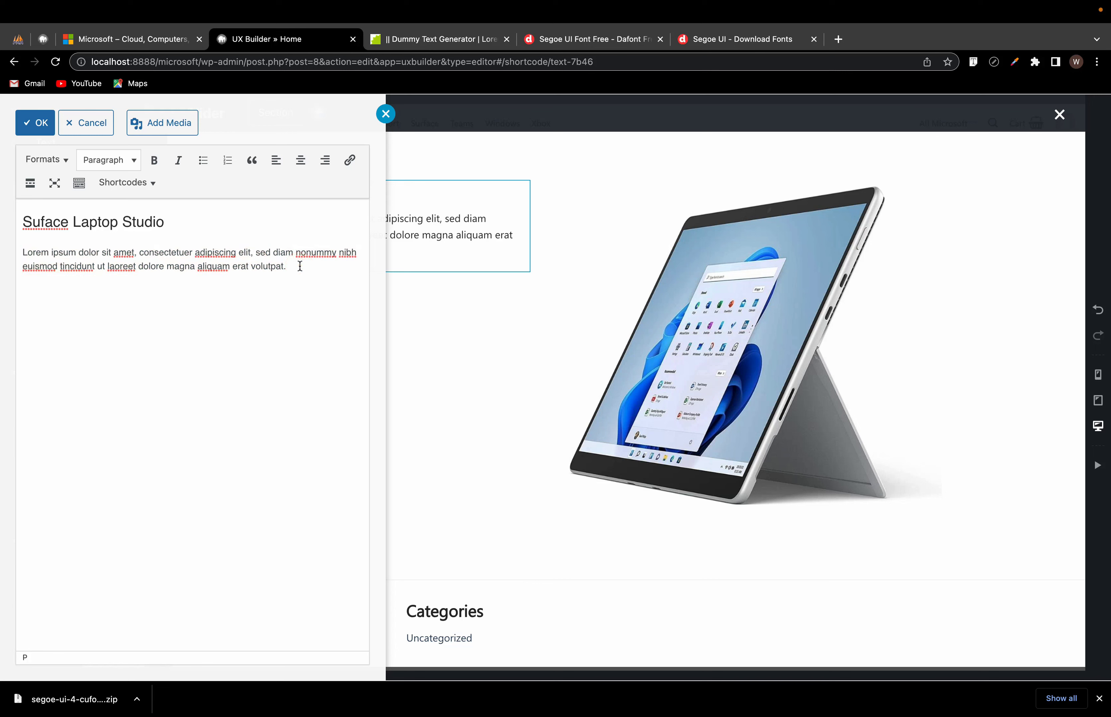
key("super+v")
left_click(486, 268)
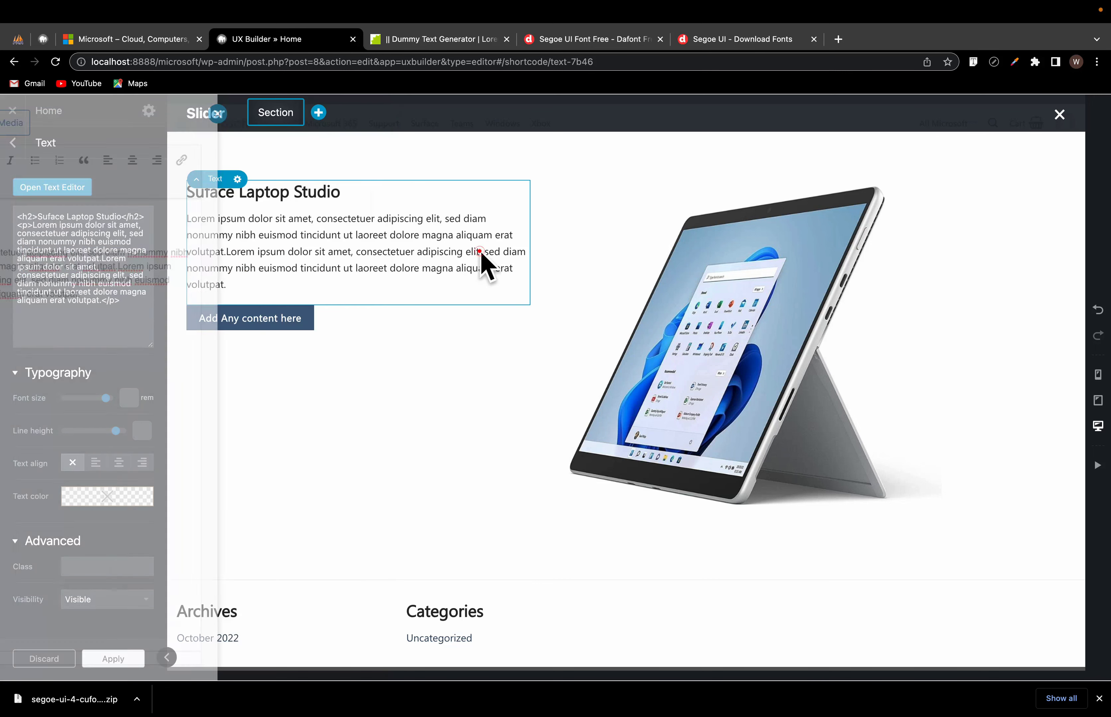
Step: Change the label of the button under the paragraph to "Shop Now"
left_click(262, 322)
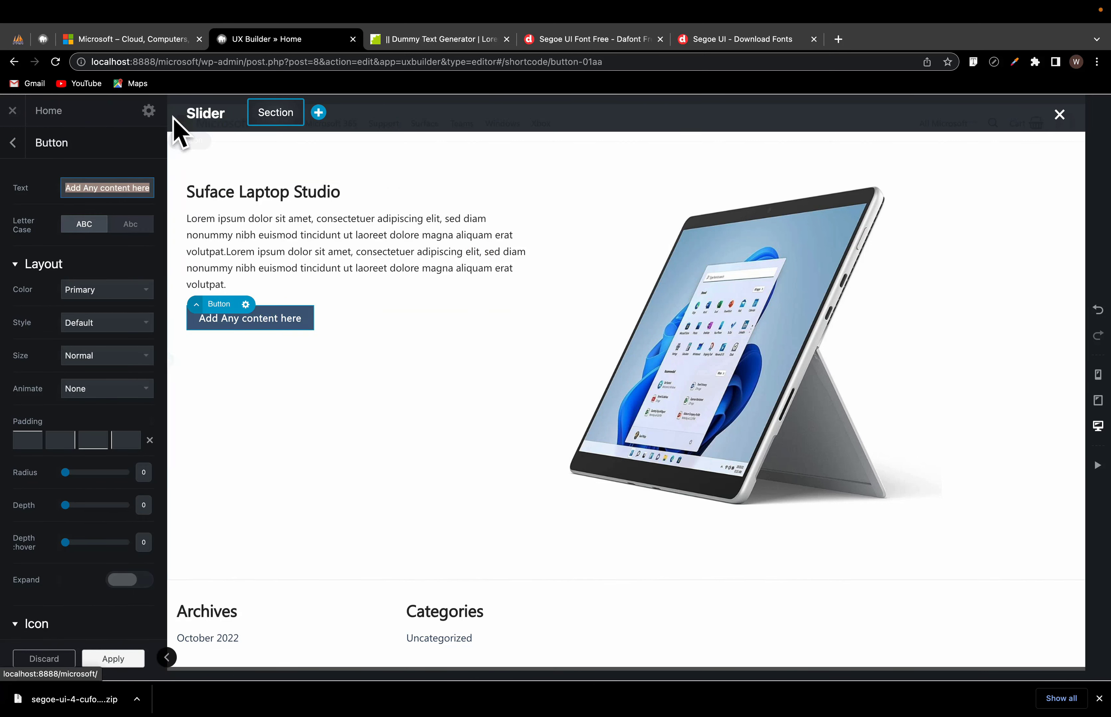
type("Shop Now")
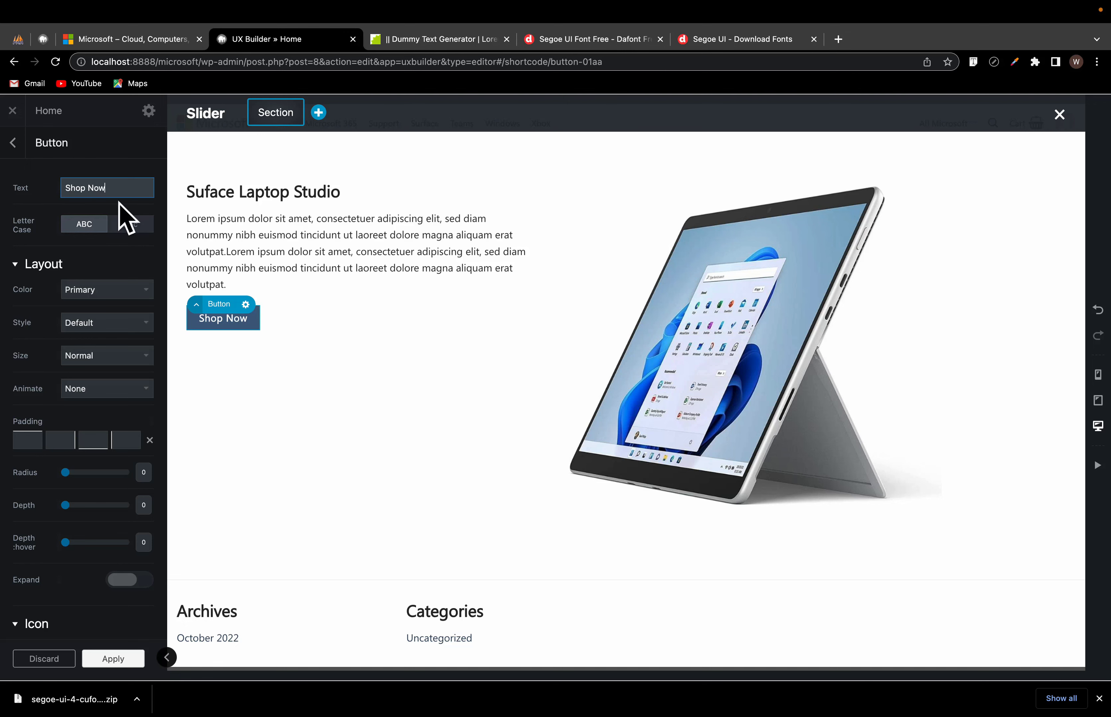
left_click(417, 391)
Step: Sample the blue of the "Shop now" button on the original Microsoft homepage and copy its hex code, #0166b8
left_click(163, 43)
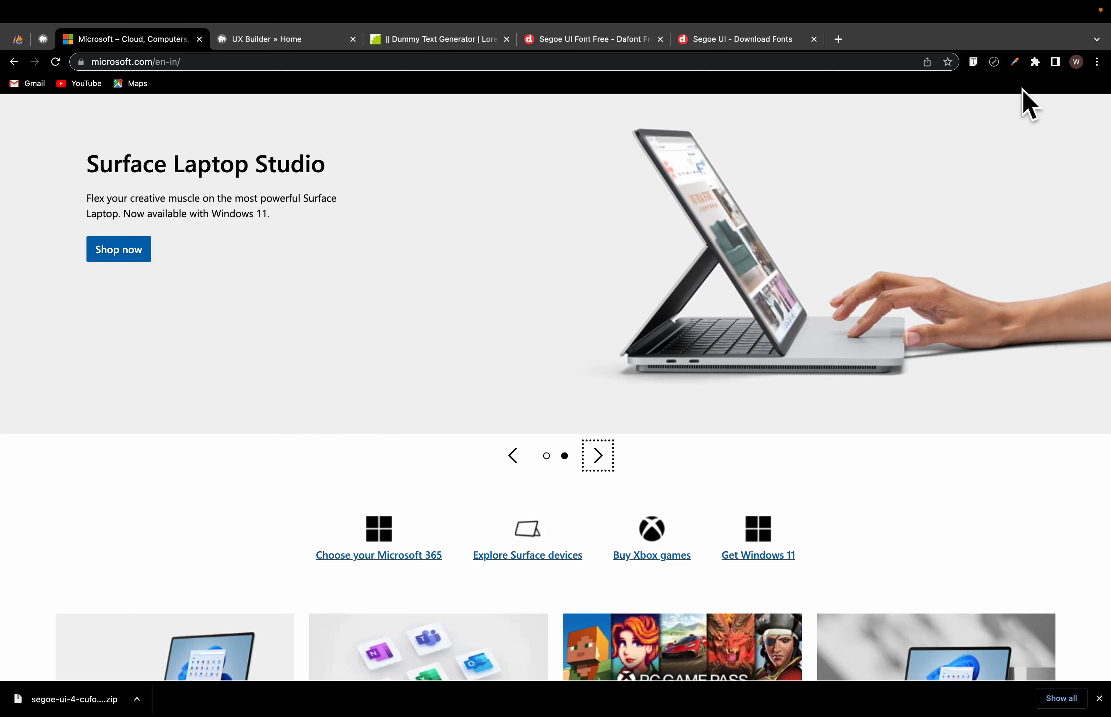
left_click(1015, 64)
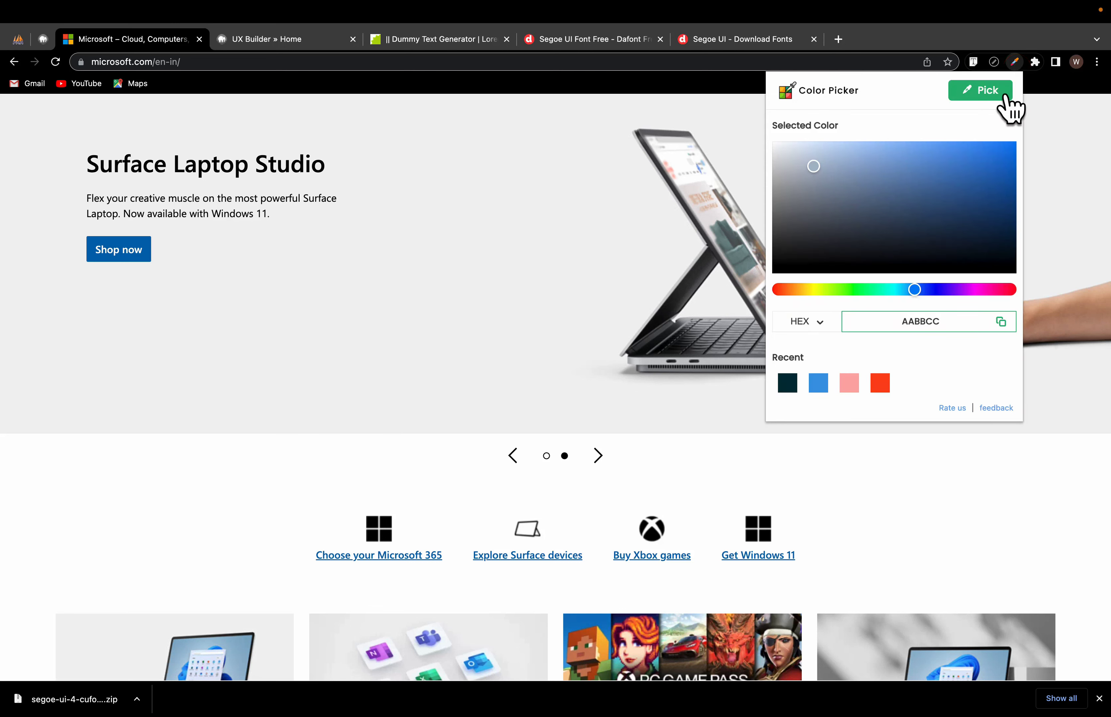
left_click(985, 92)
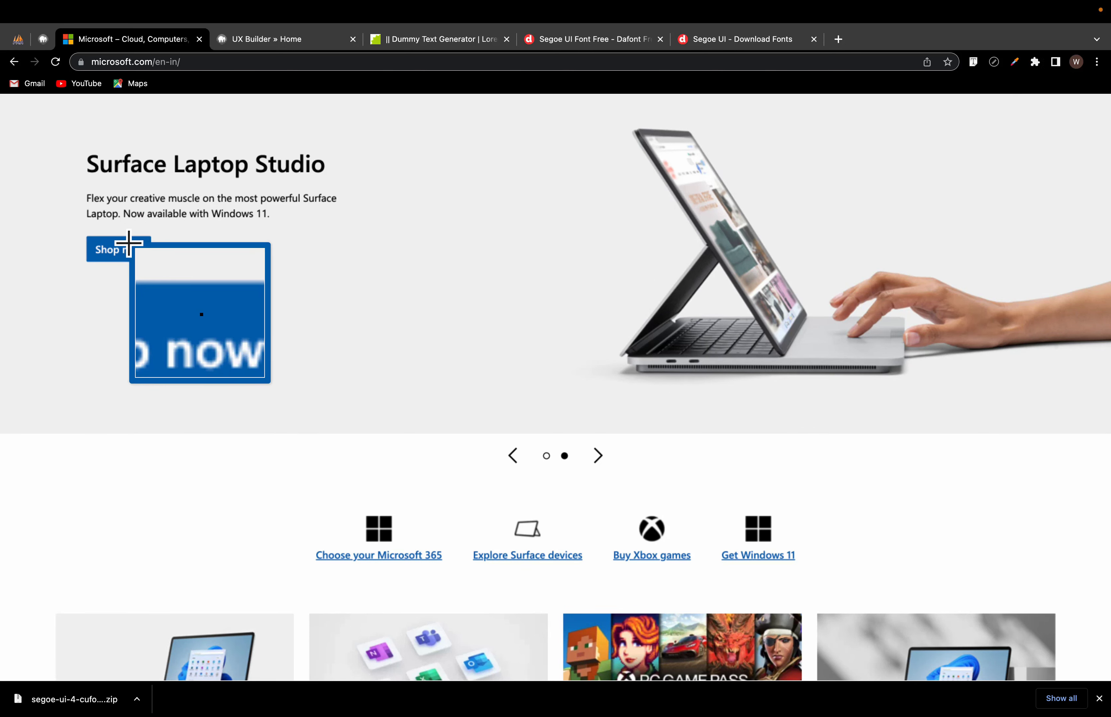
left_click(133, 246)
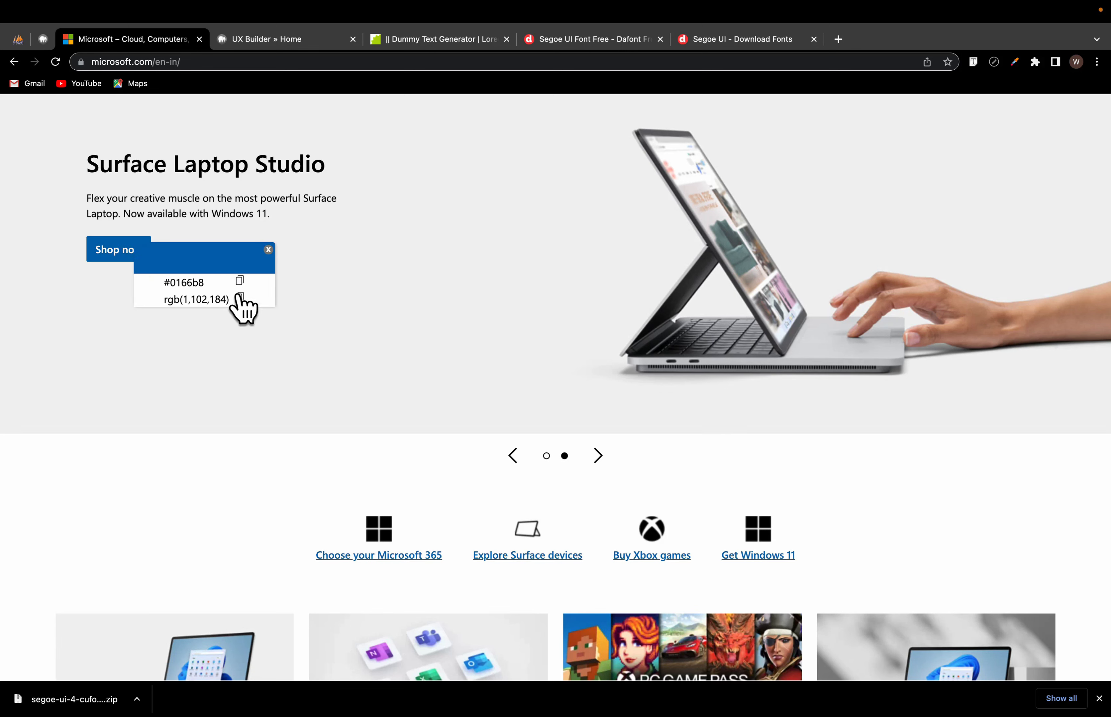
left_click(240, 280)
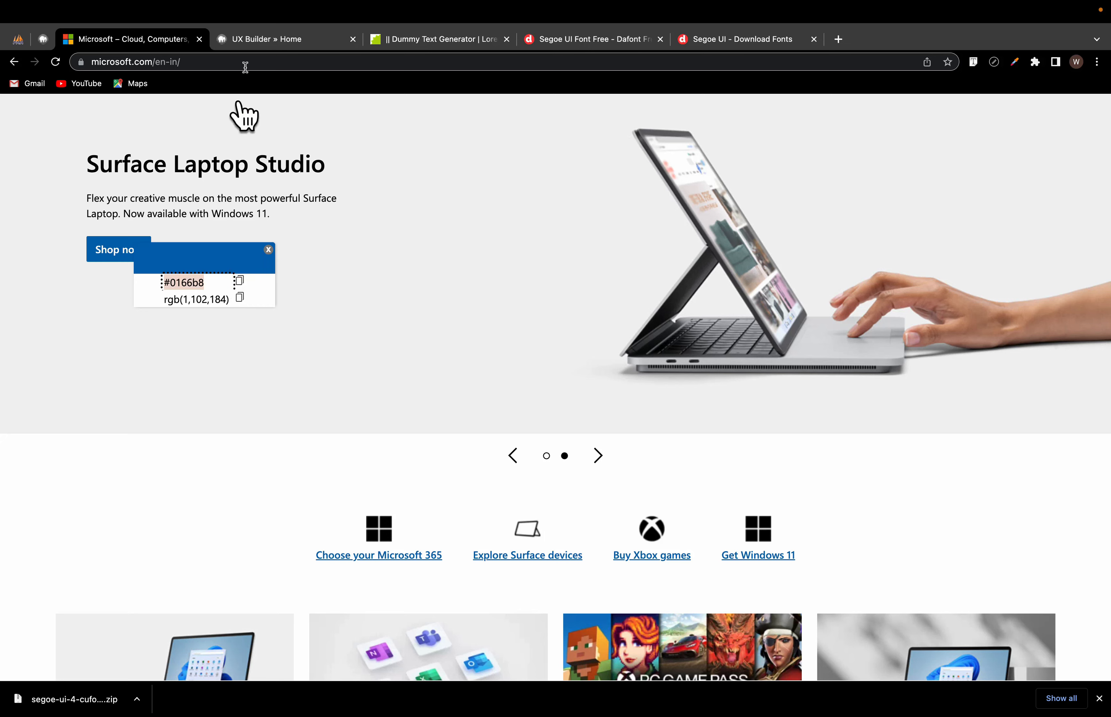
Step: Return to UX Builder, apply the changes, update the page and exit to the site's front end
left_click(265, 37)
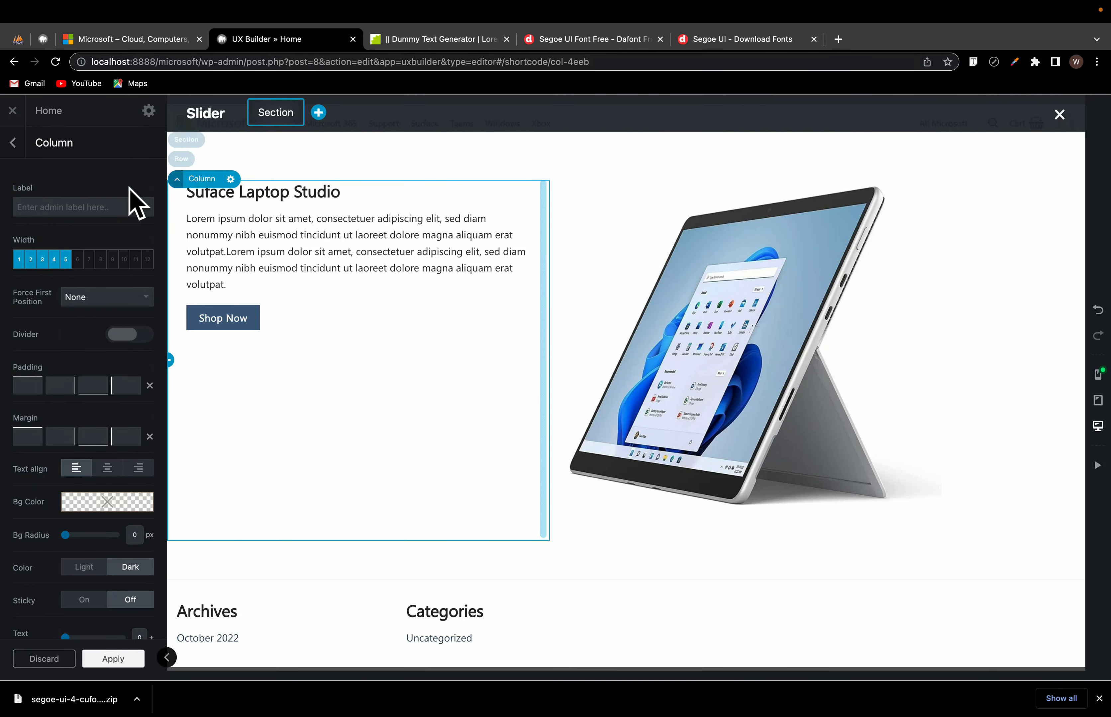
left_click(110, 659)
left_click(78, 653)
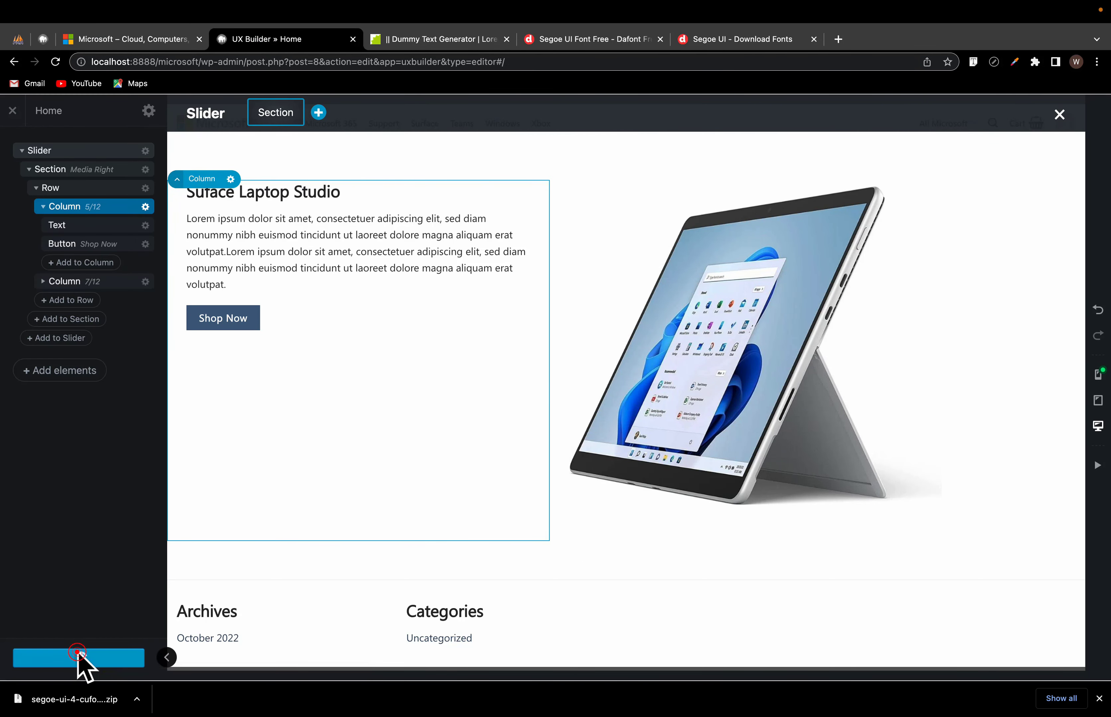
left_click(14, 112)
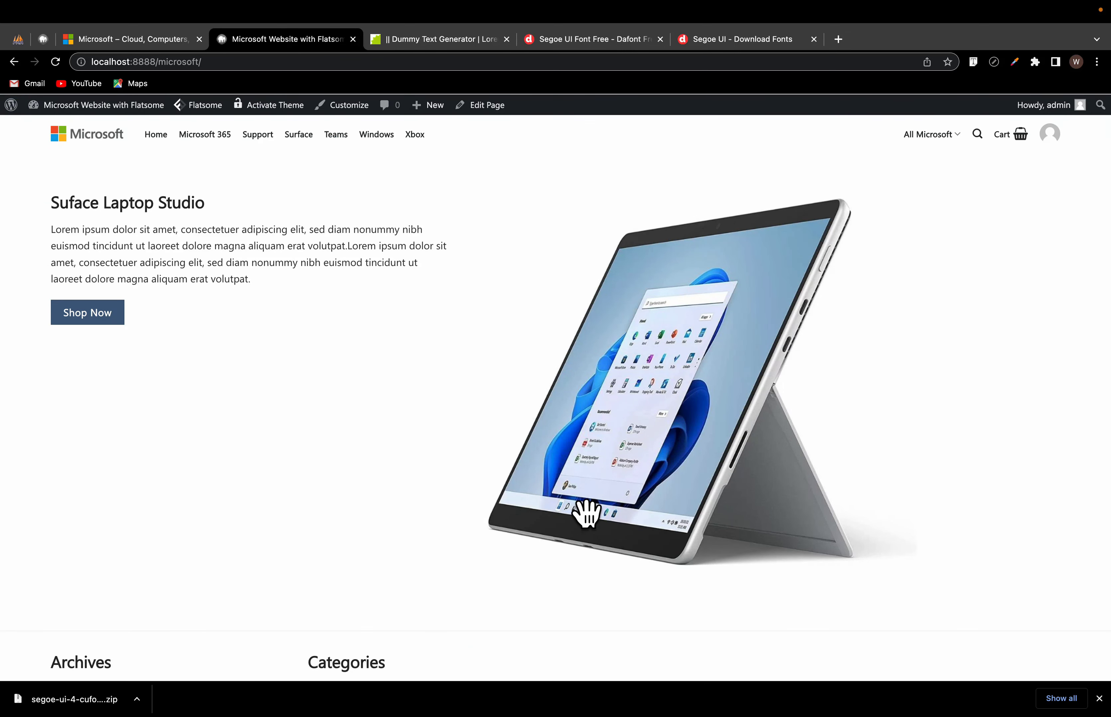
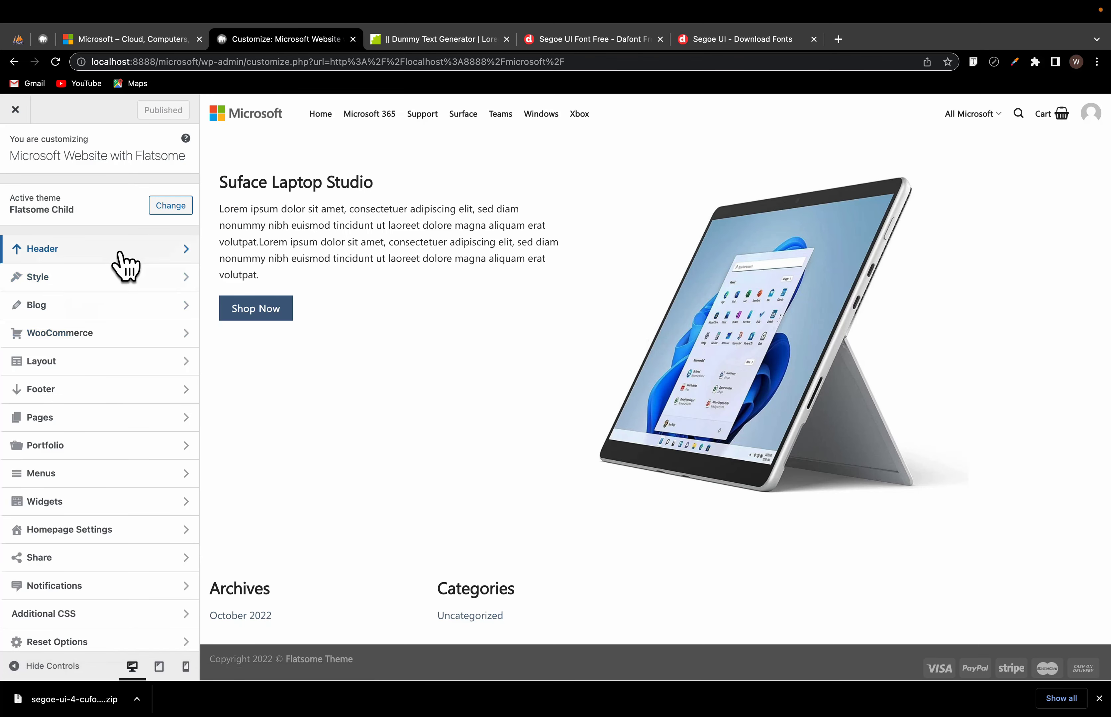
Step: Set the theme's primary color to the copied blue, #0166b8, publish it and close the Customizer
left_click(104, 276)
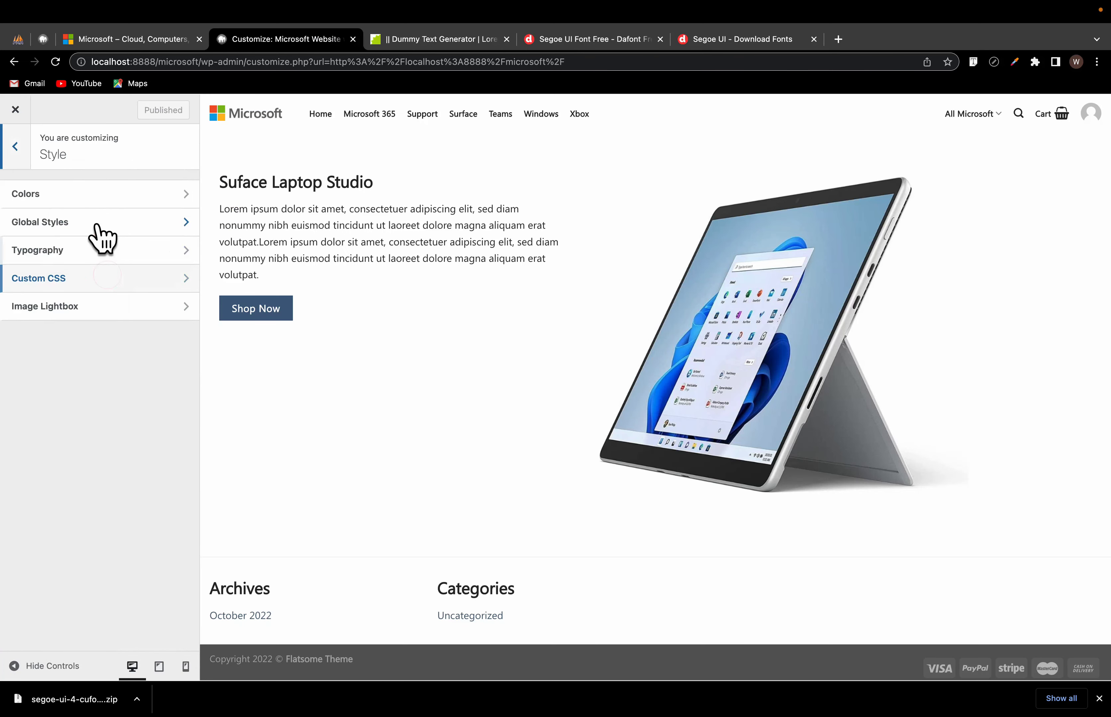
left_click(115, 194)
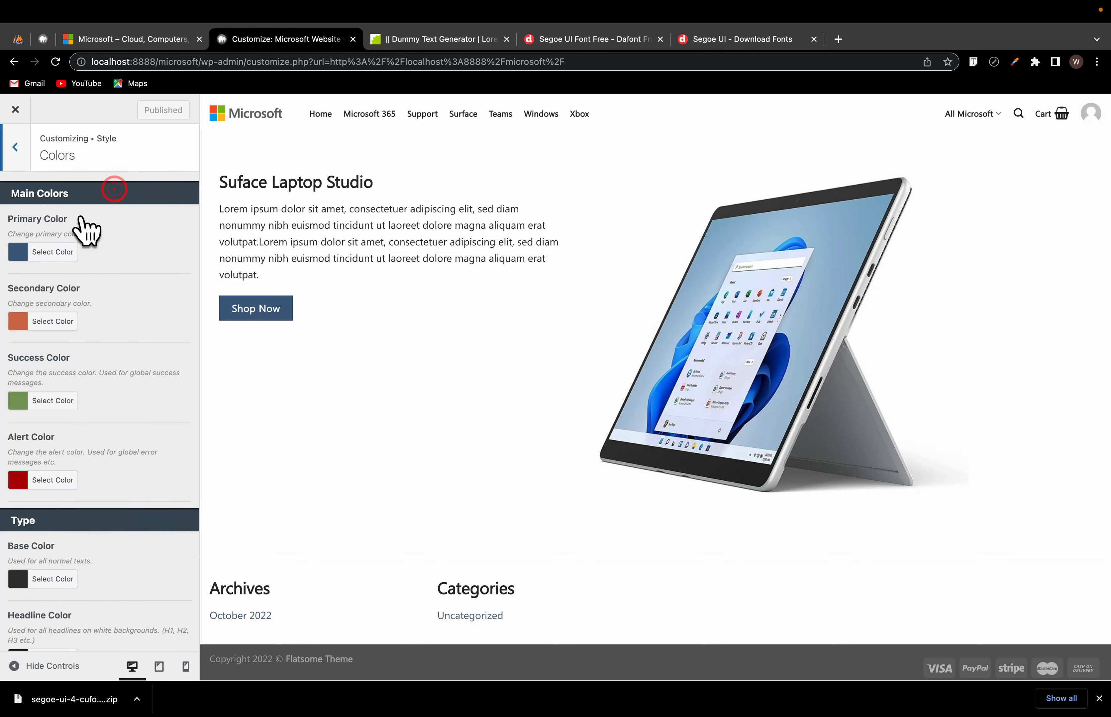
left_click(16, 252)
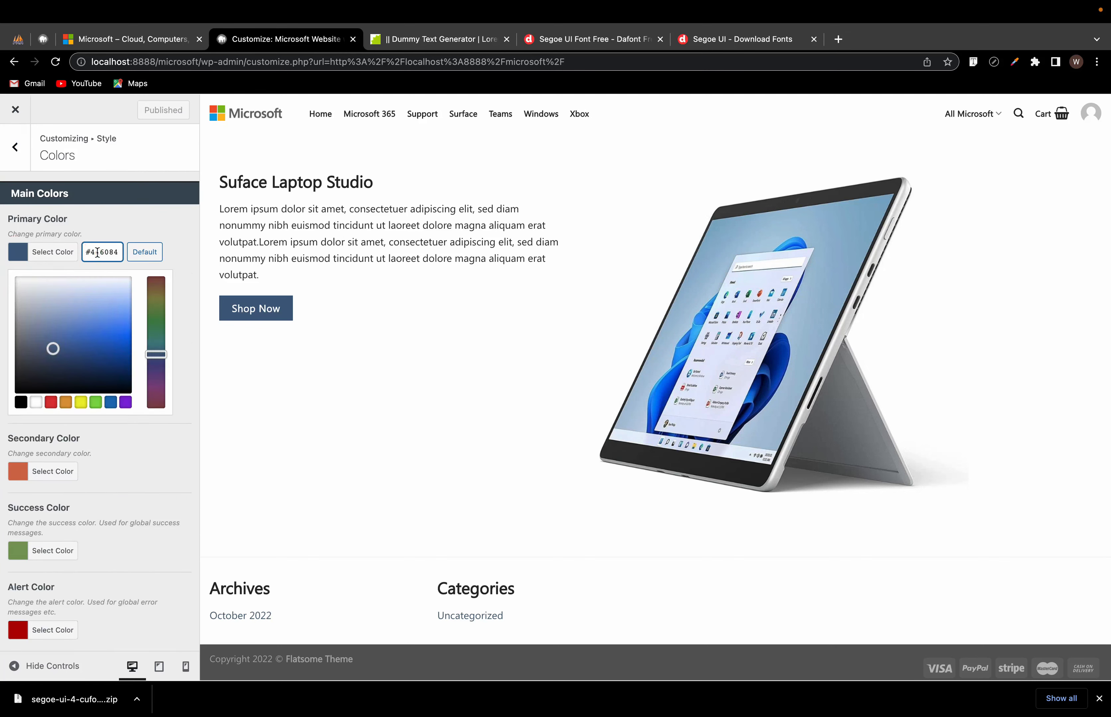
left_click(126, 223)
left_click(147, 110)
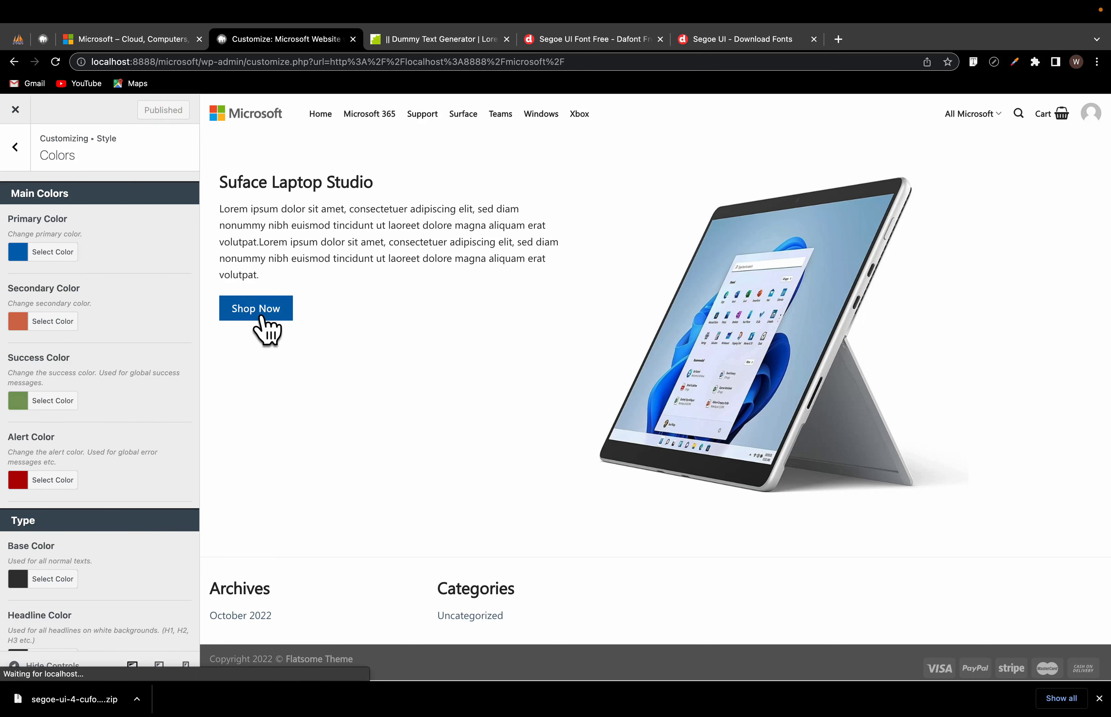
left_click(15, 110)
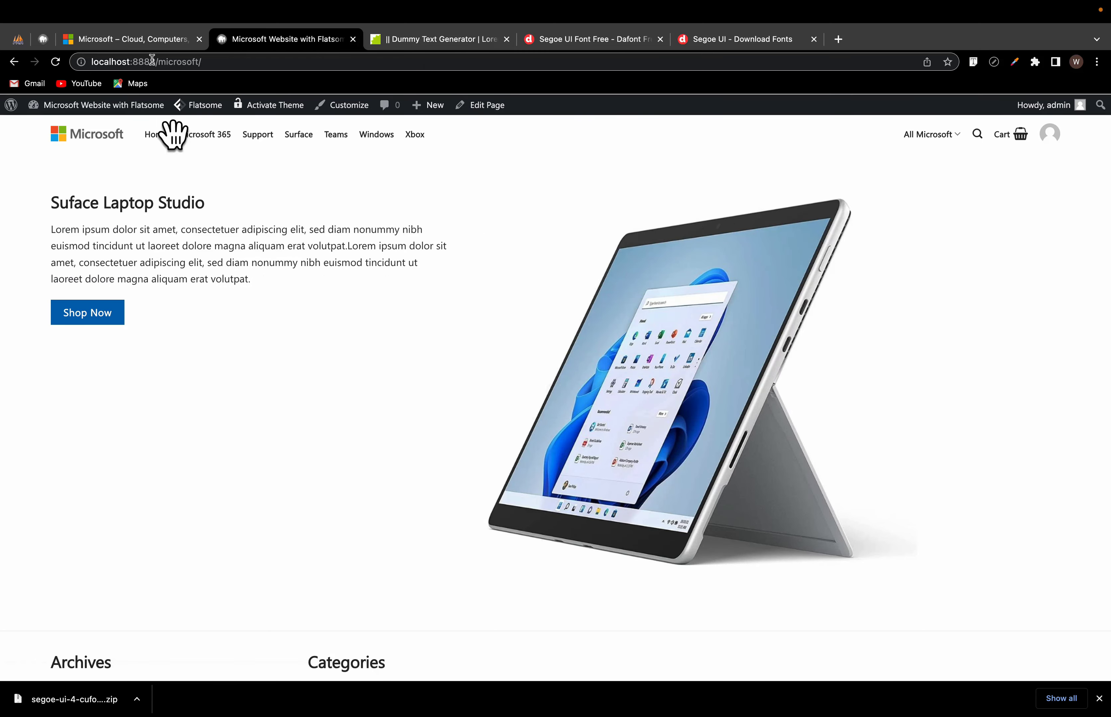
Step: Review the text placement on both hero slides of the original Microsoft homepage, and return to the WordPress site
left_click(150, 40)
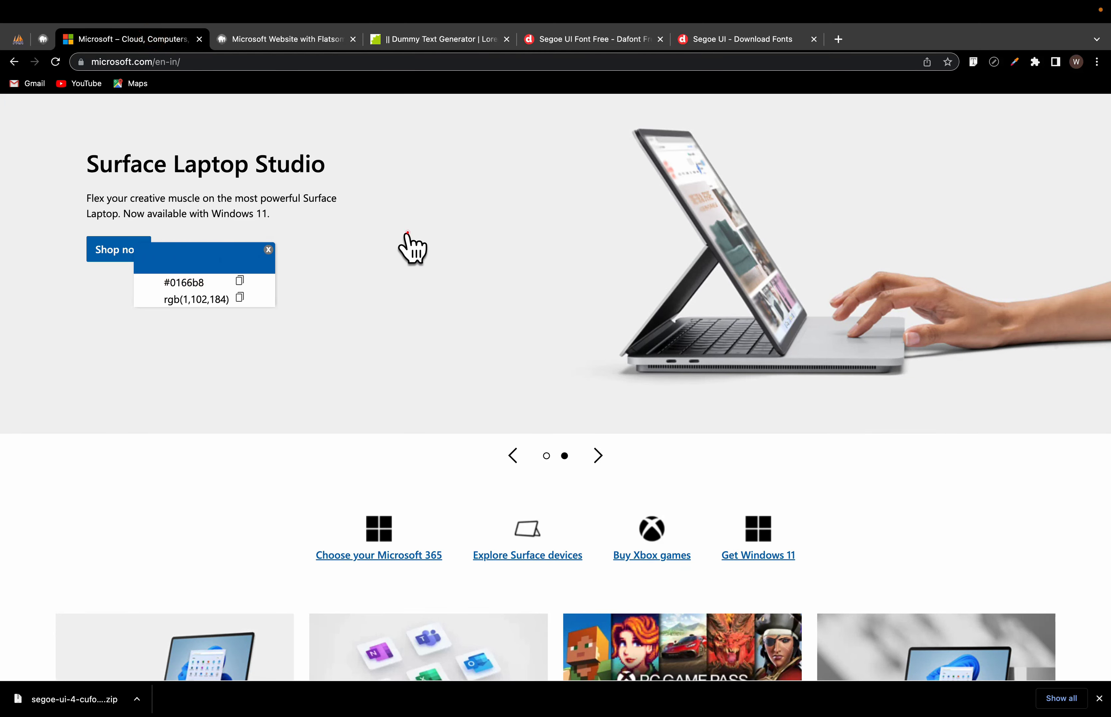
key("Escape")
left_click(145, 285)
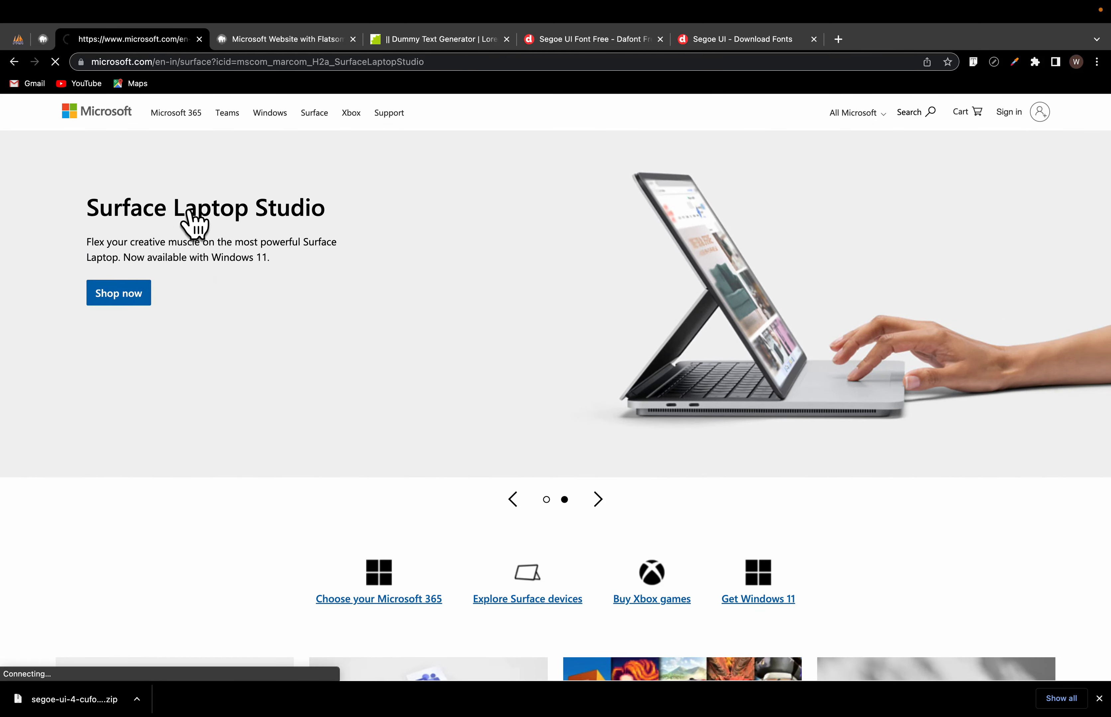
left_click(90, 117)
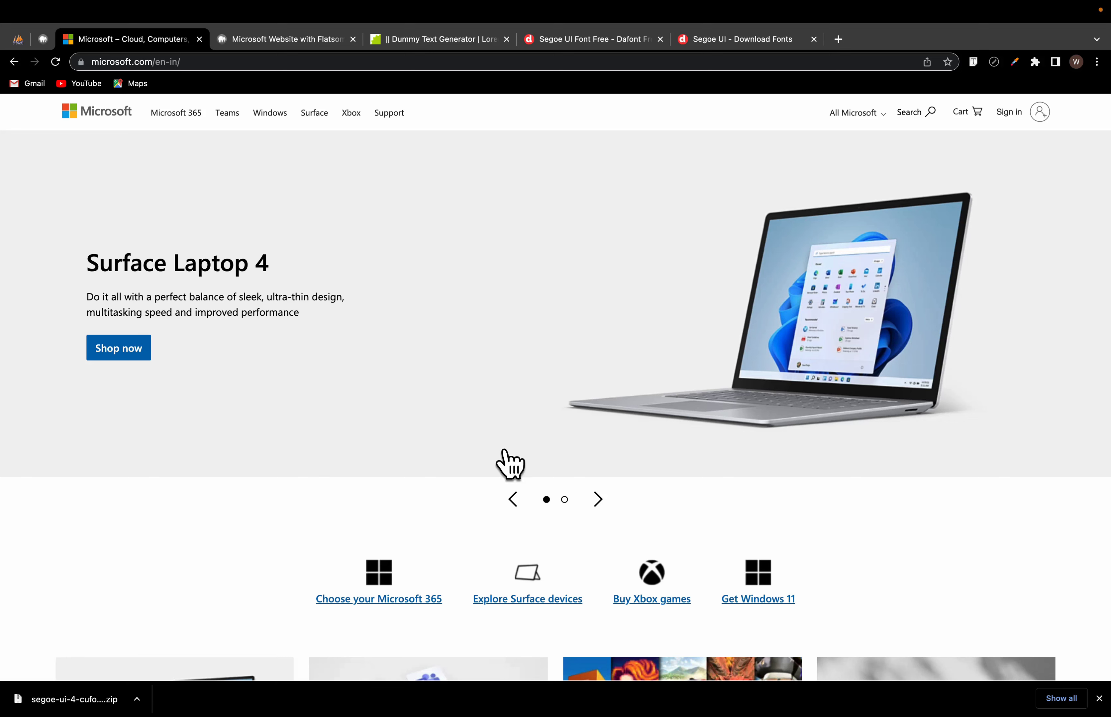
left_click(512, 498)
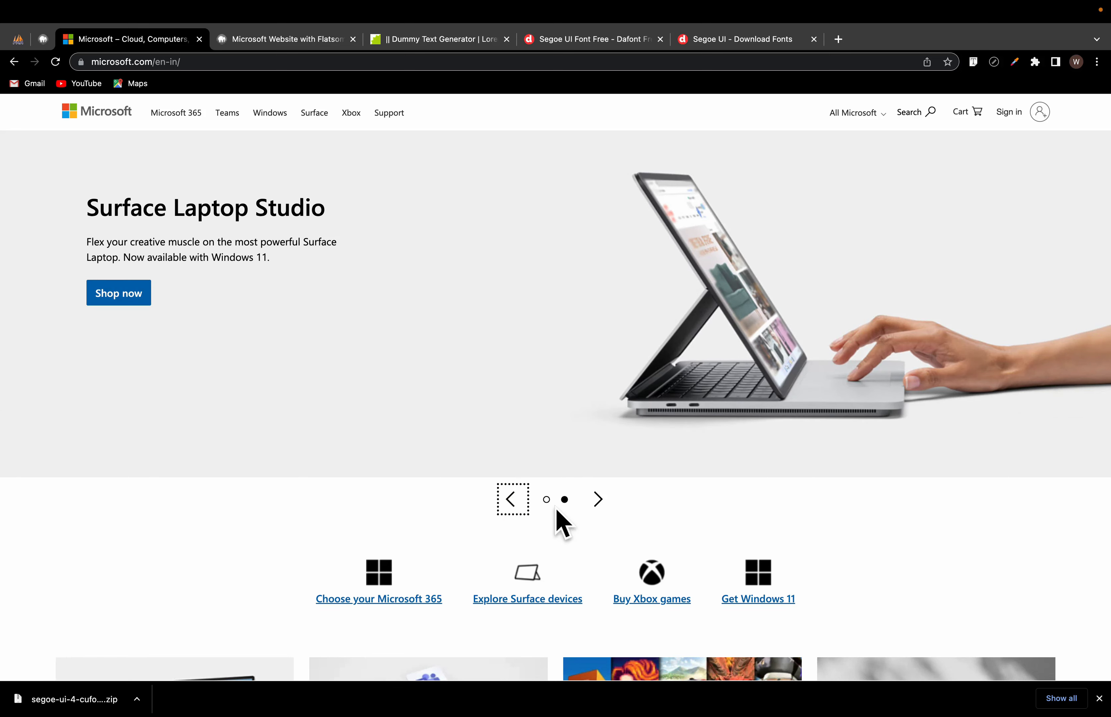
left_click(592, 505)
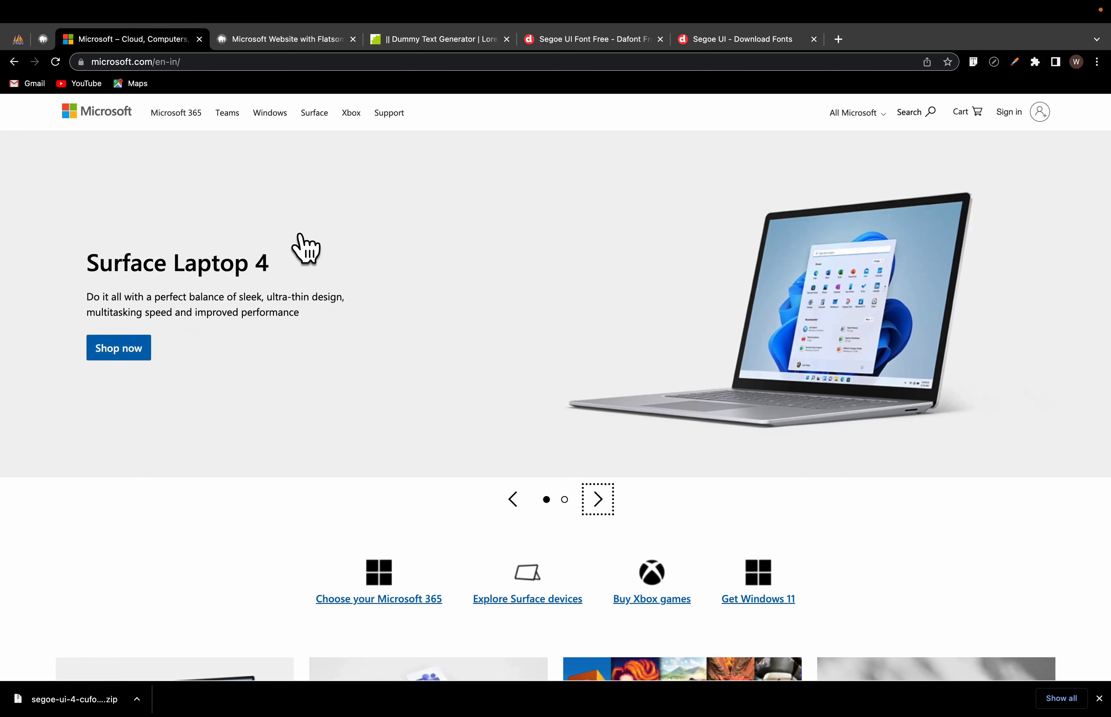
mouse_move(277, 2)
left_click(286, 57)
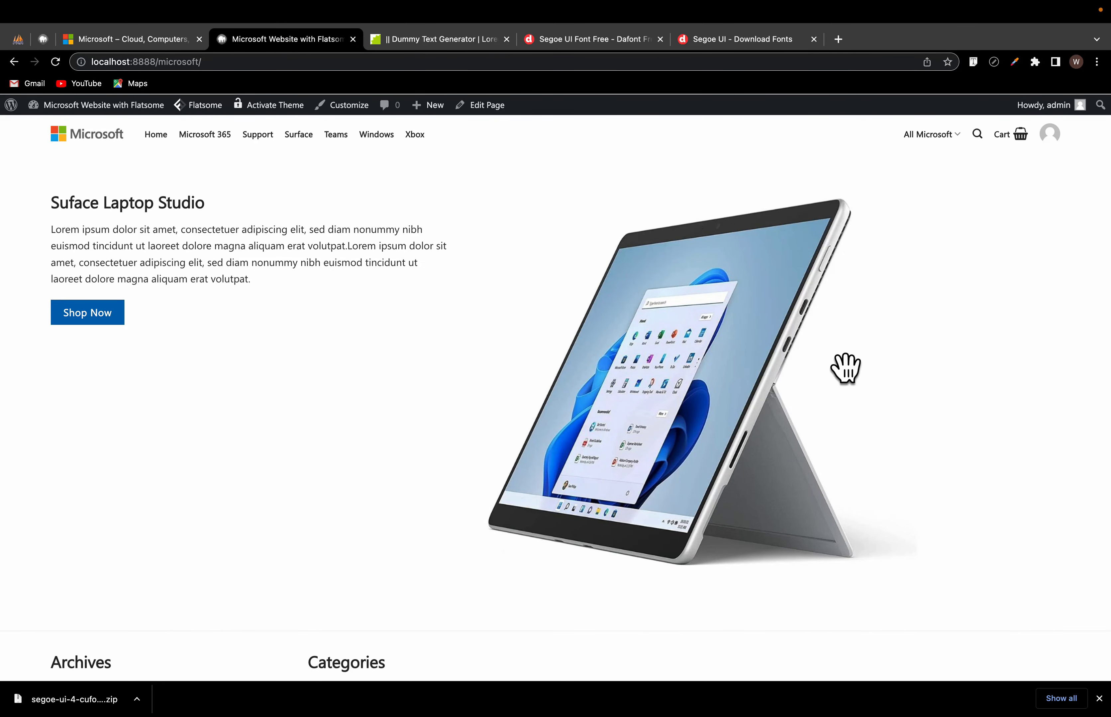
Step: Open the homepage in UX Builder and set the slide row's column spacing to Normal and vertical alignment to Middle
mouse_move(479, 106)
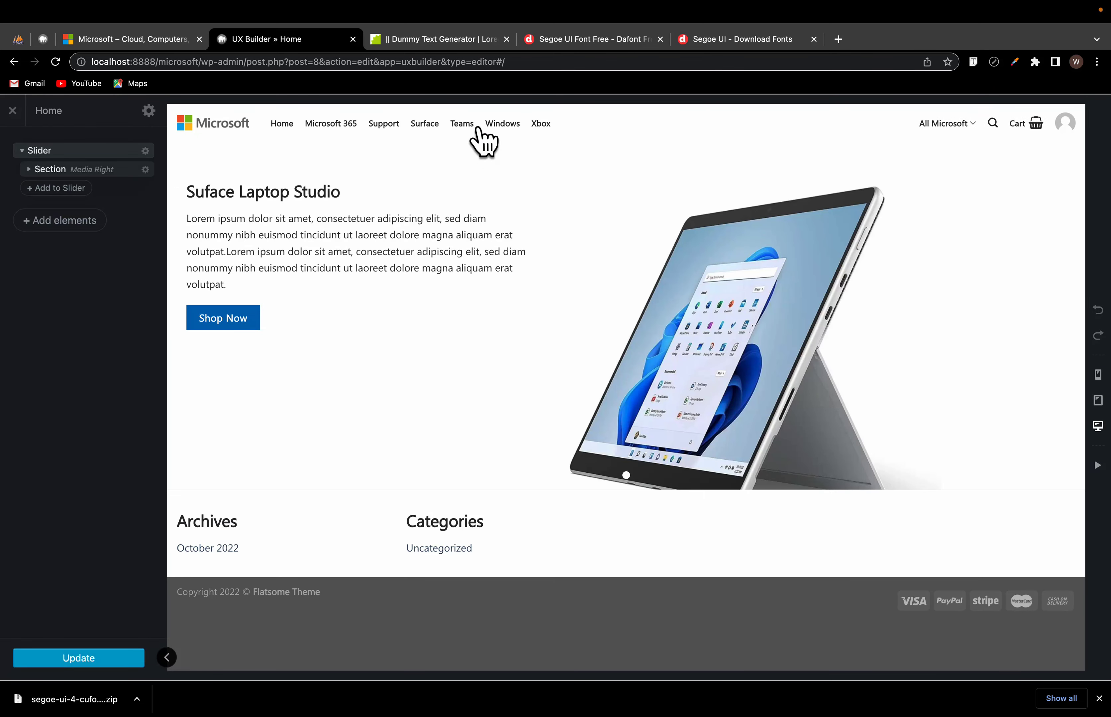
left_click(294, 259)
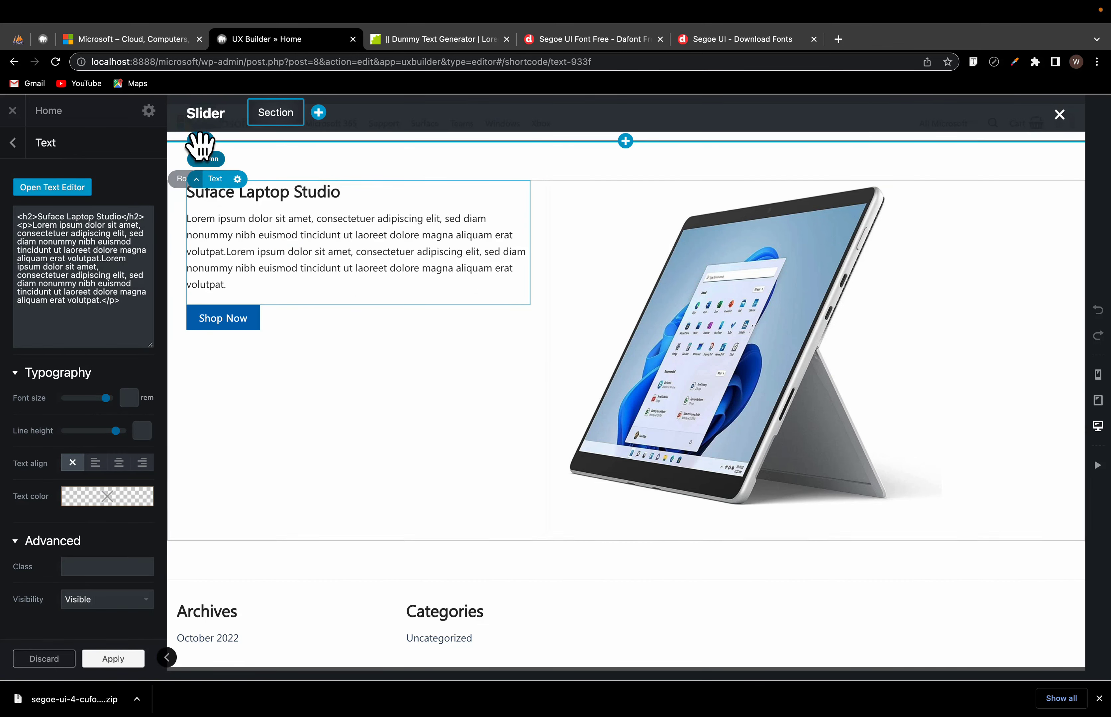
left_click(200, 141)
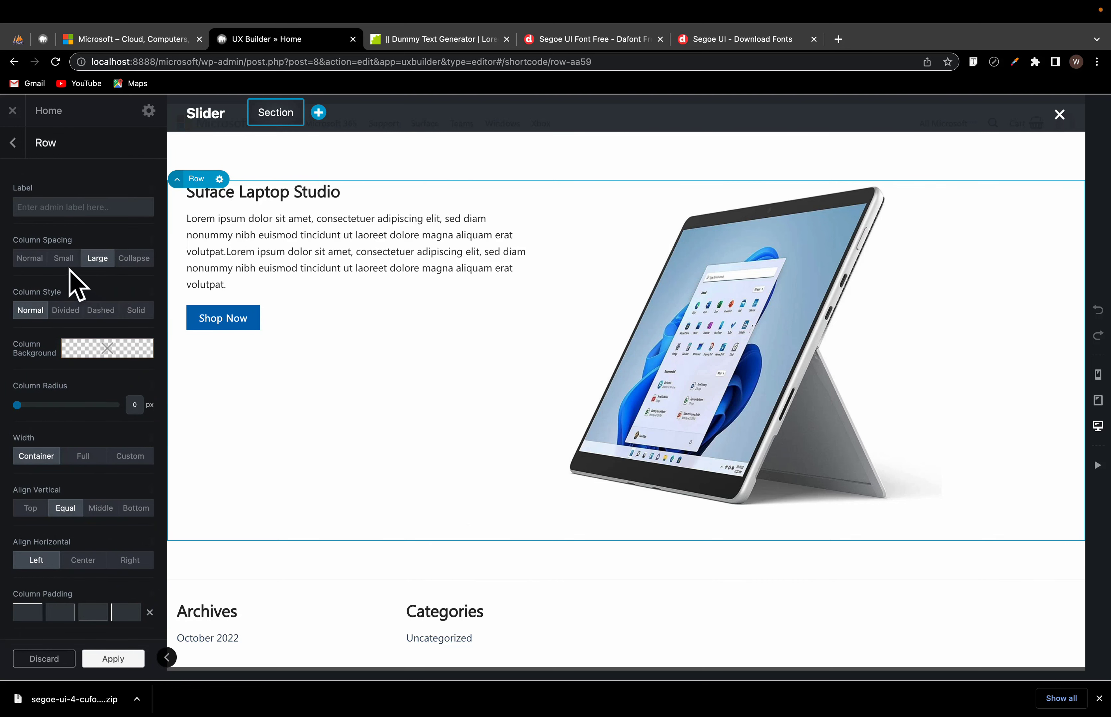
left_click(66, 258)
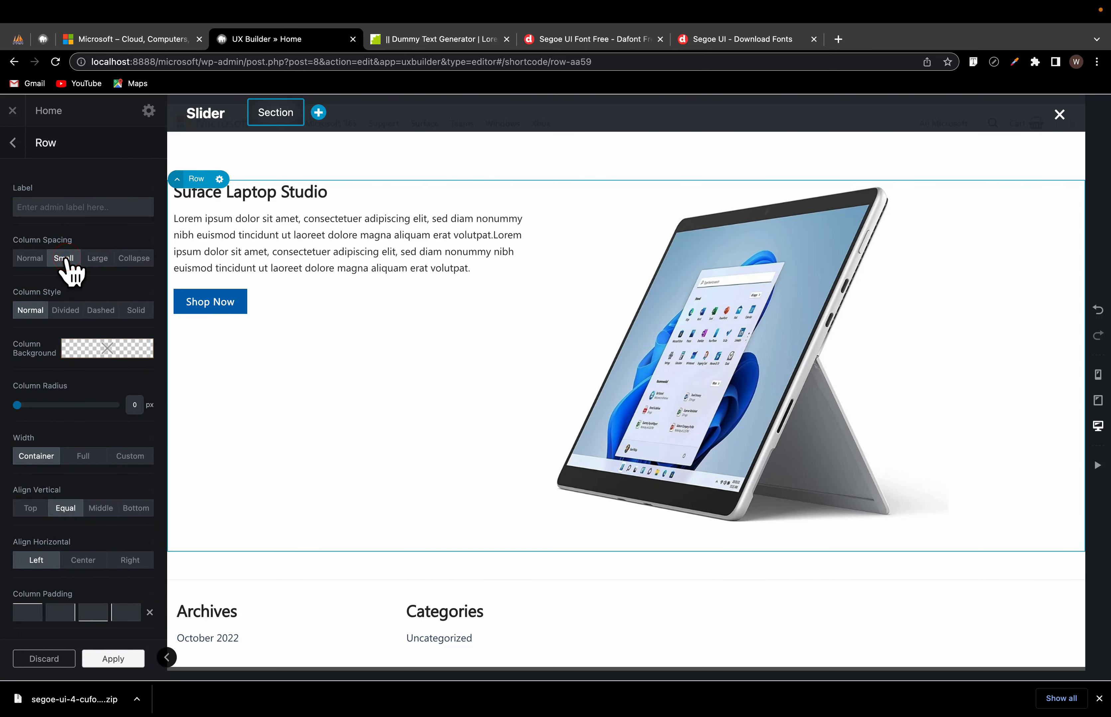
left_click(132, 257)
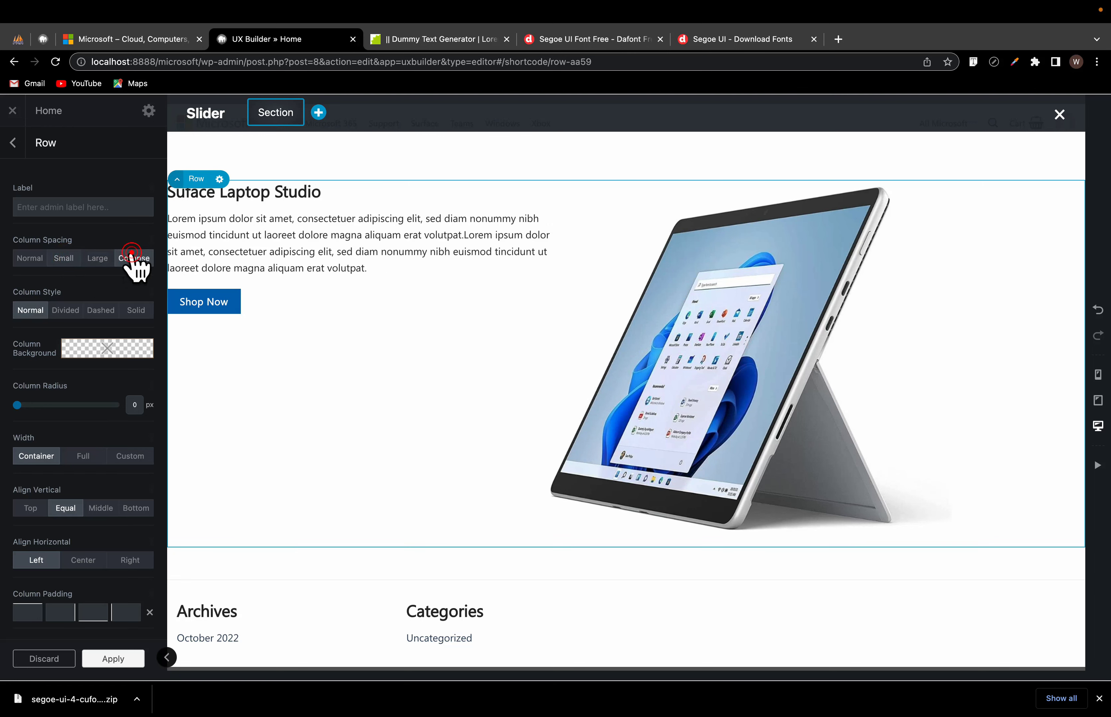
left_click(31, 259)
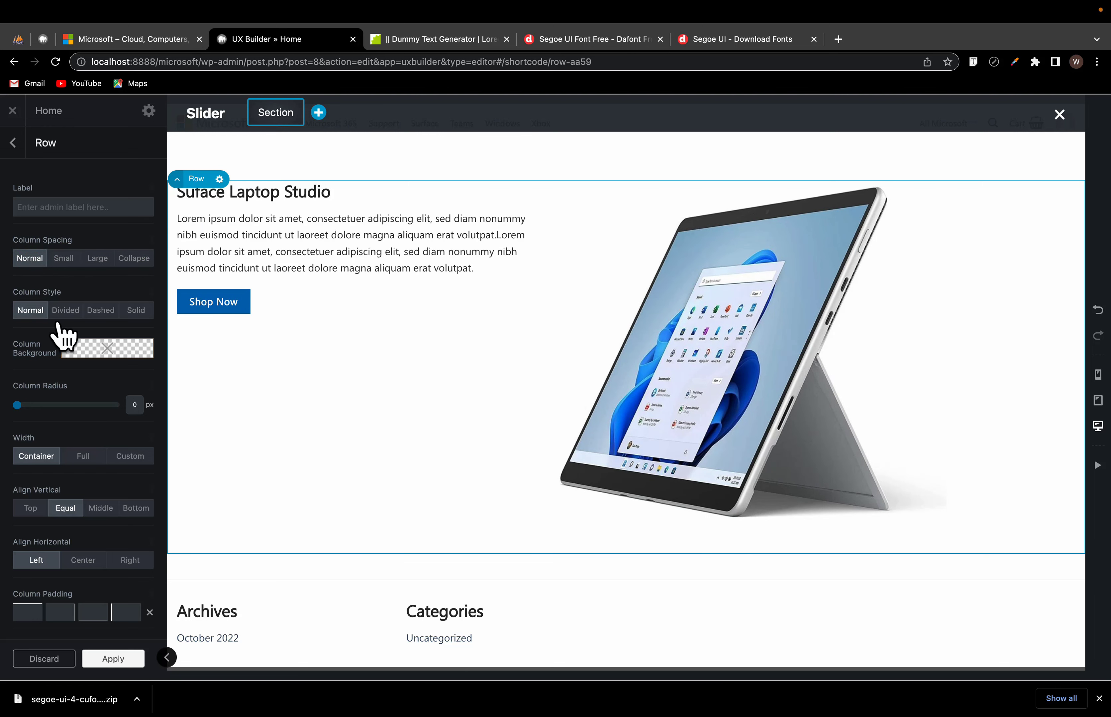
left_click(96, 508)
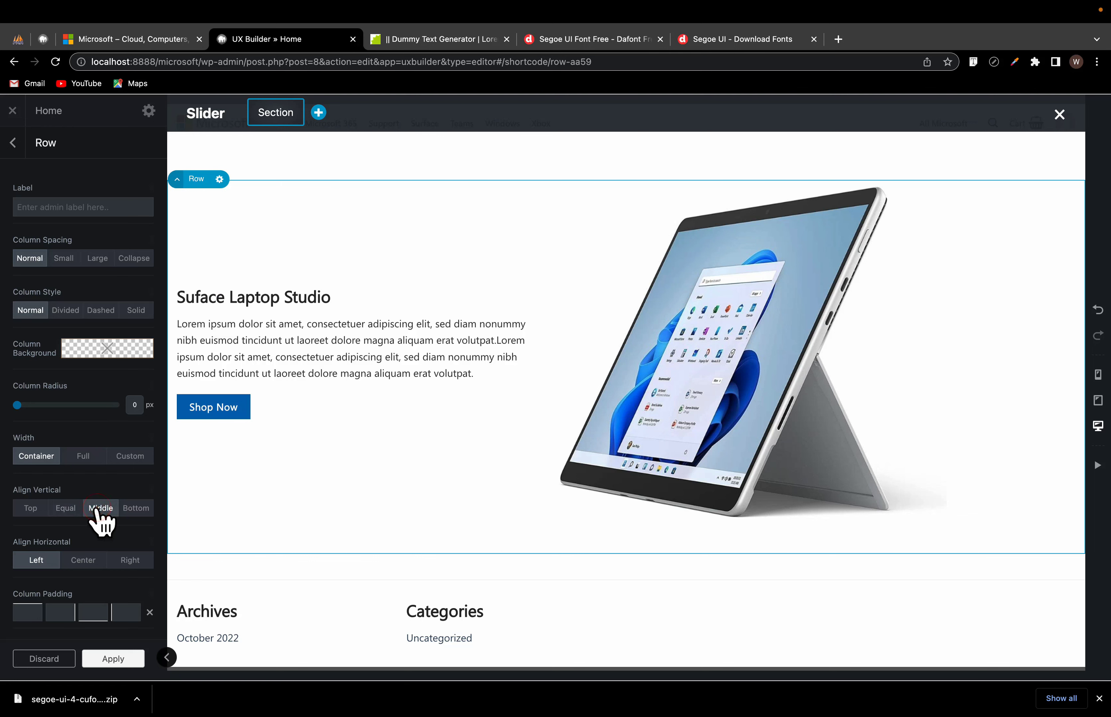
Step: Set the left margin of the column holding the tablet image to 120px
left_click(676, 401)
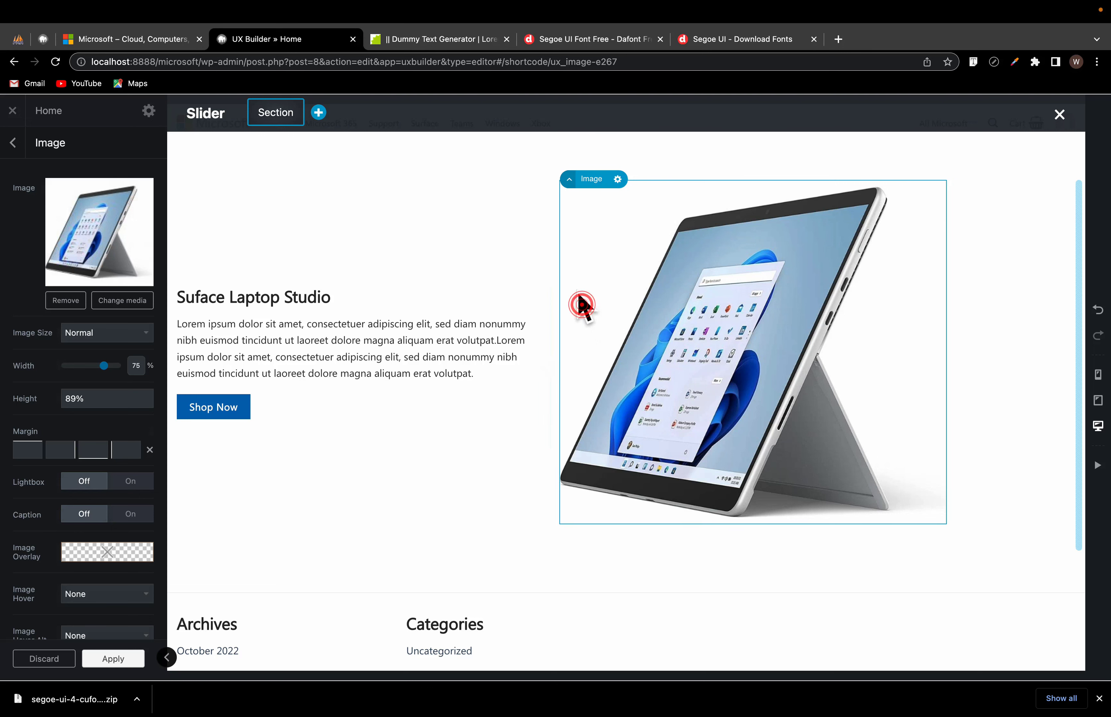
mouse_move(575, 182)
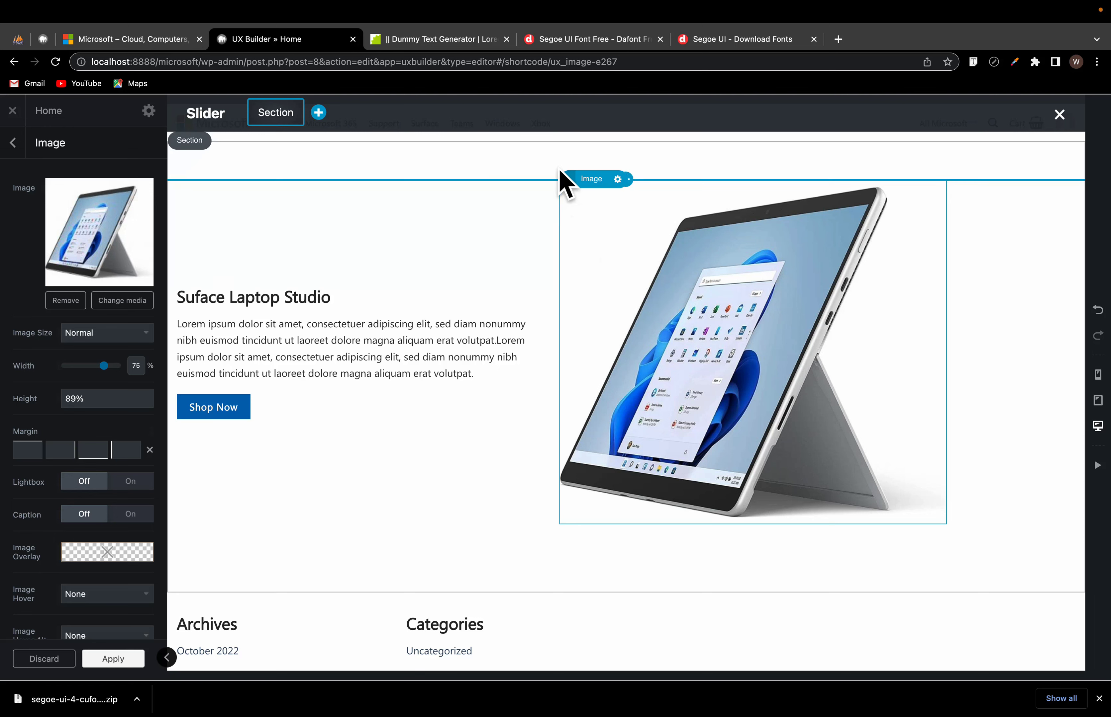
left_click(575, 159)
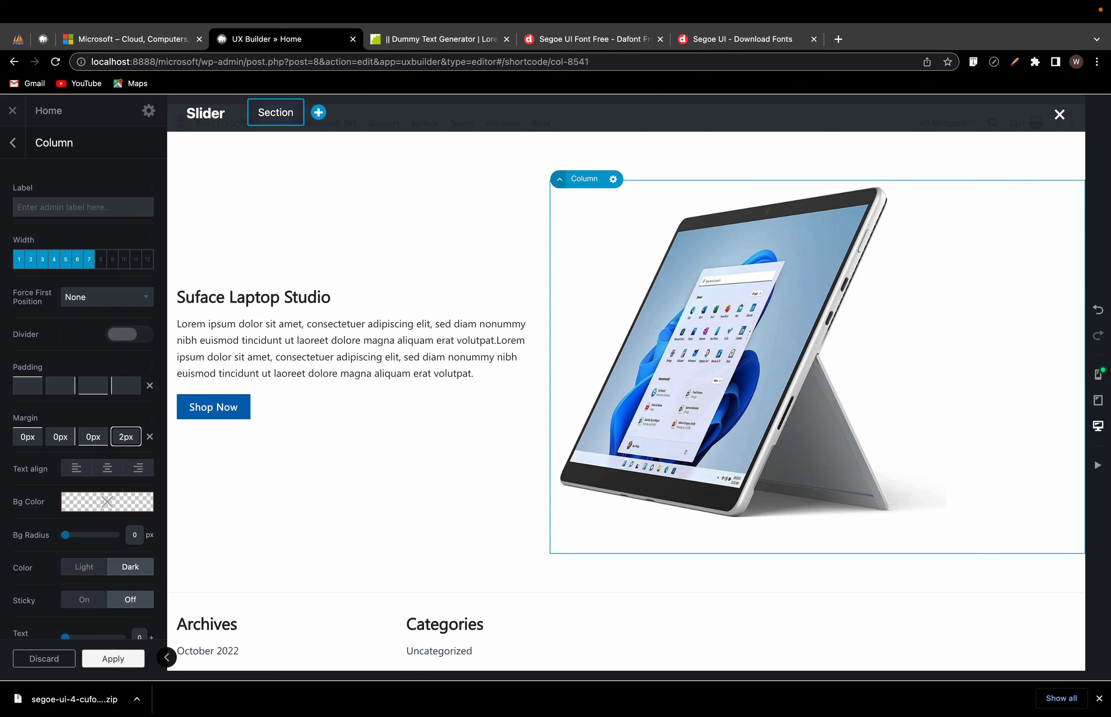
type("8")
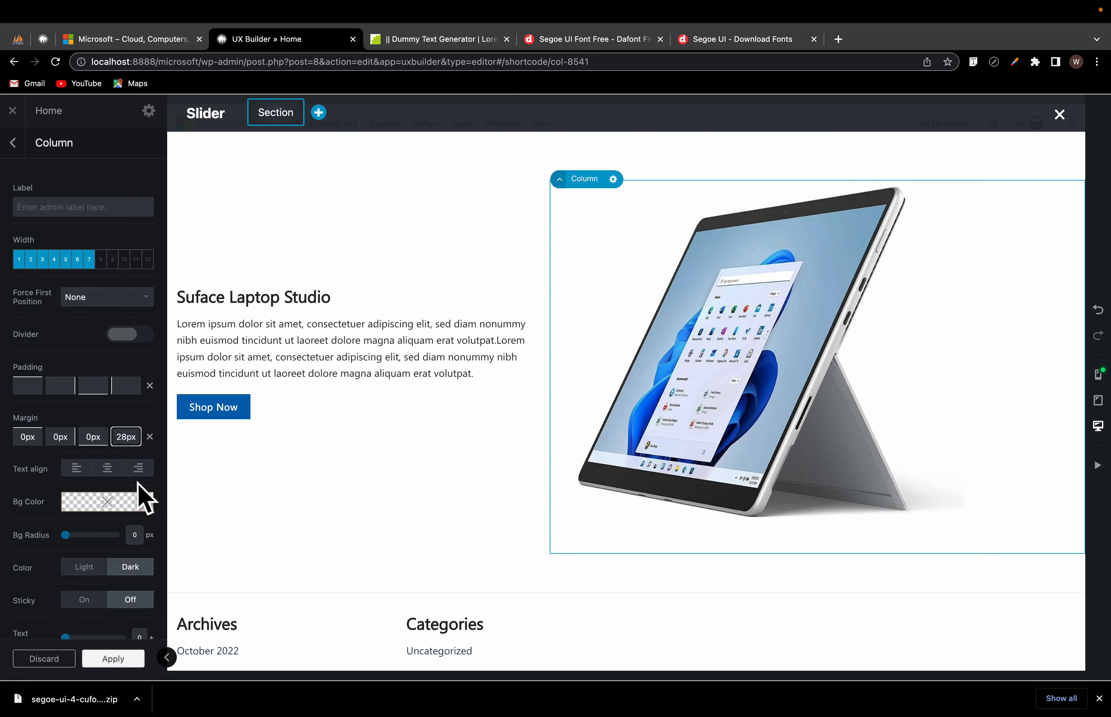
left_click_drag(122, 437, 180, 442)
left_click(223, 442)
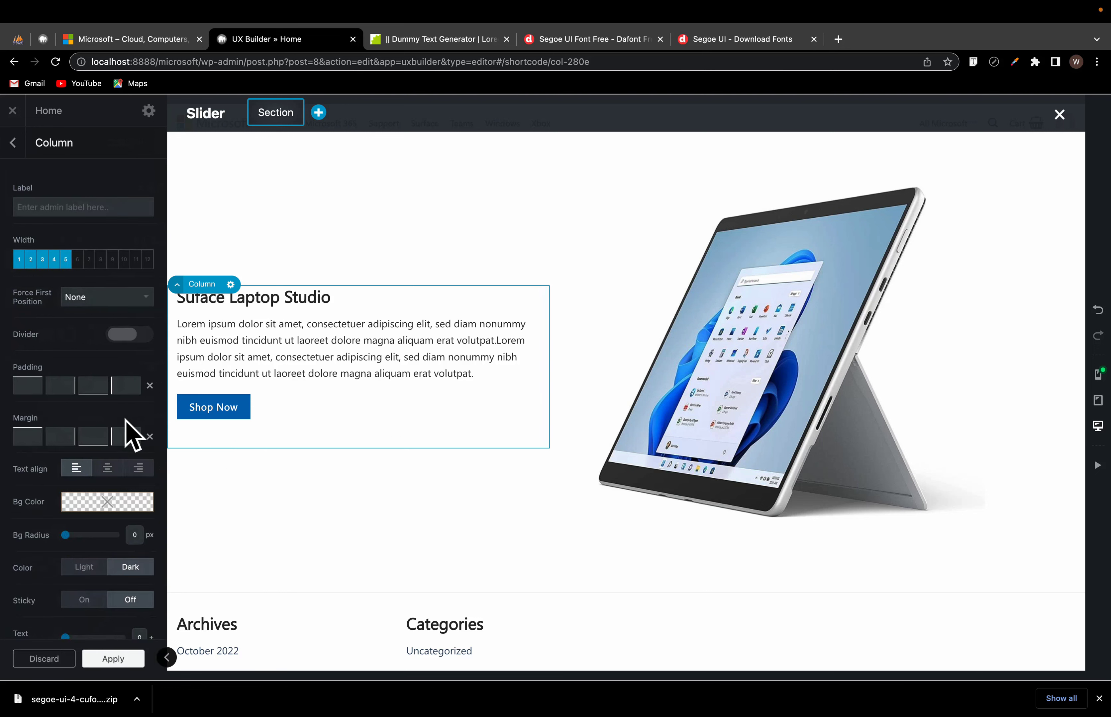
left_click(780, 379)
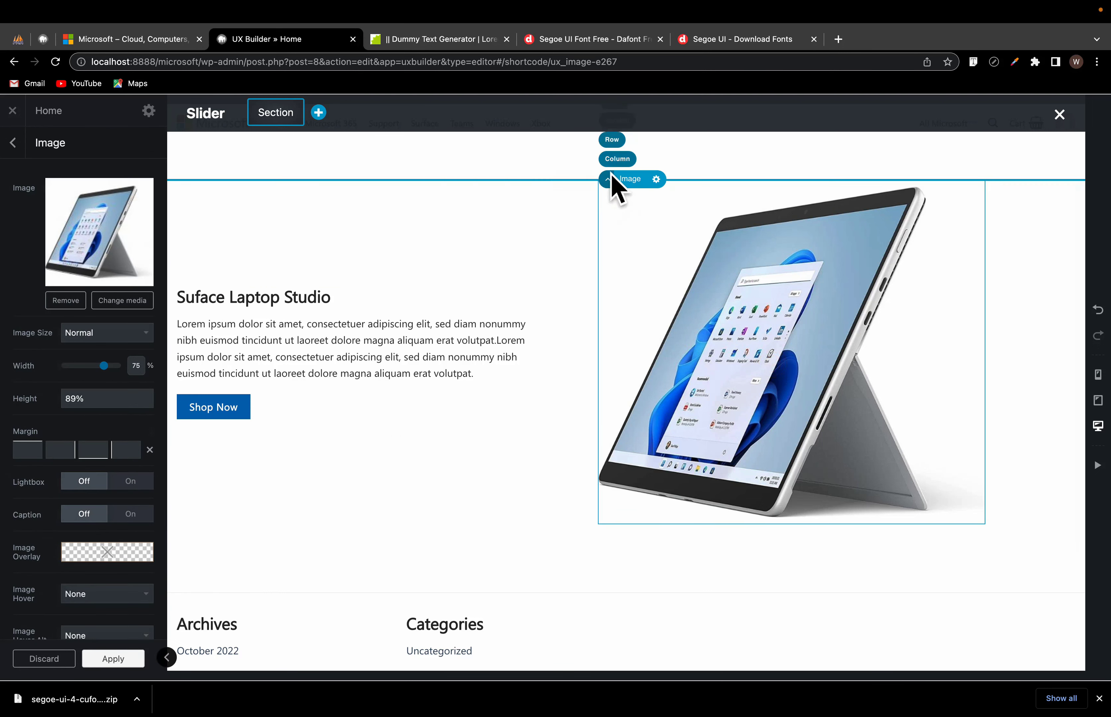
left_click(620, 162)
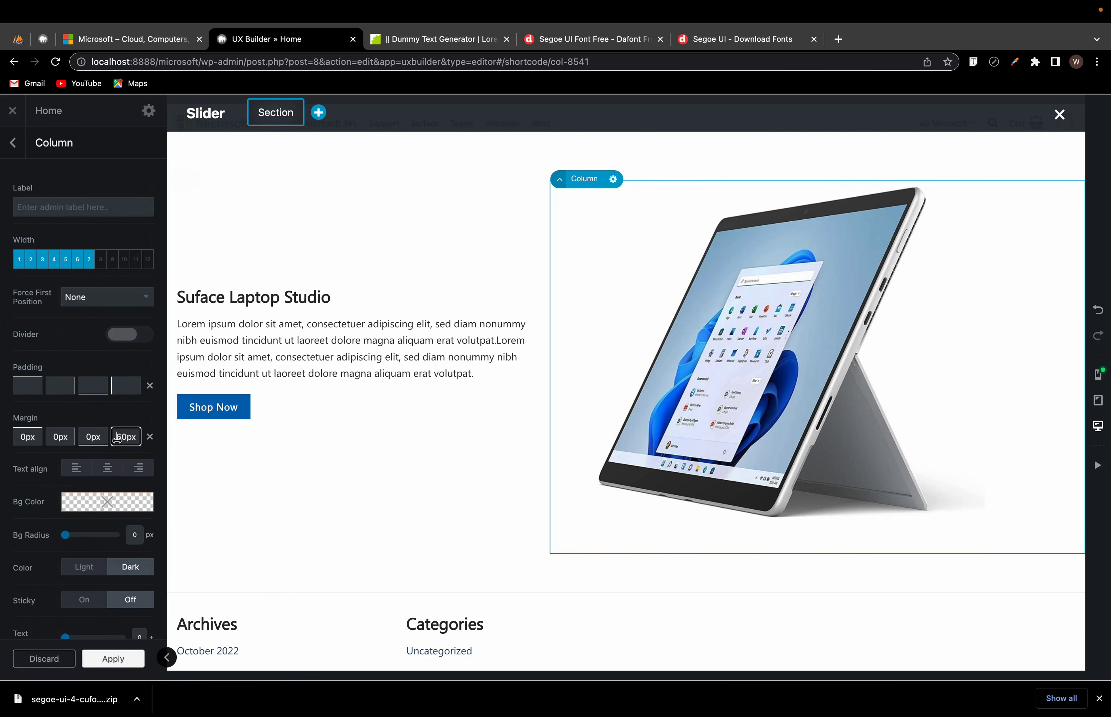
left_click_drag(116, 441, 176, 444)
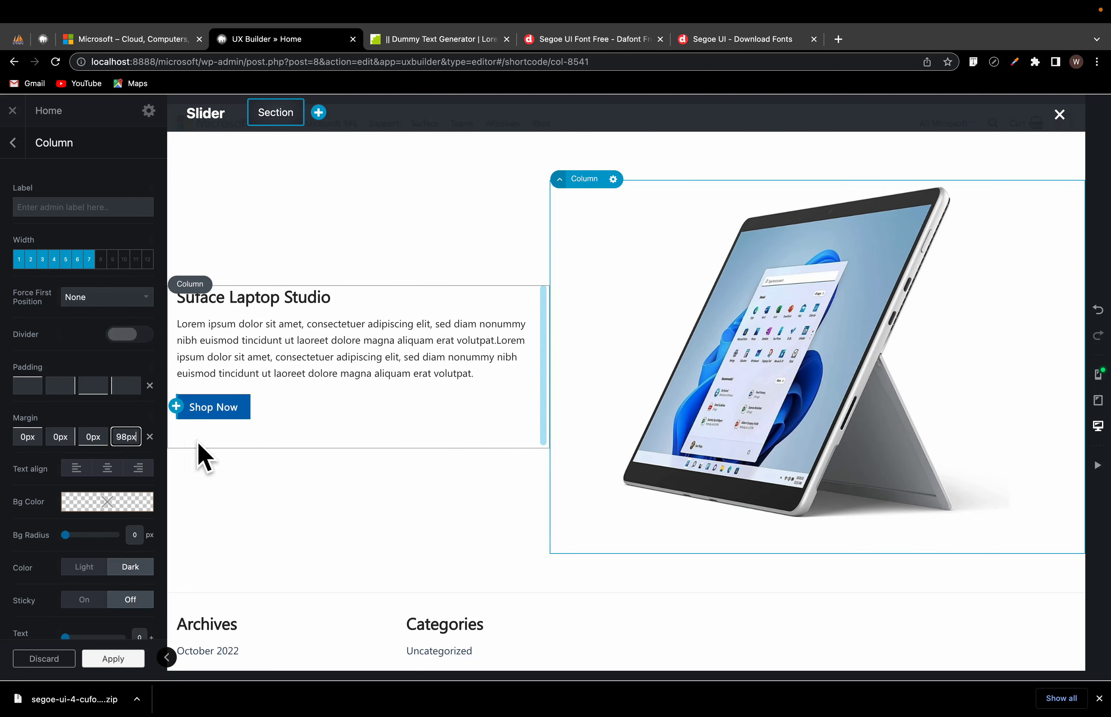
mouse_move(200, 443)
left_mouse_down()
mouse_move(120, 439)
mouse_move(185, 441)
left_mouse_up()
left_click(207, 436)
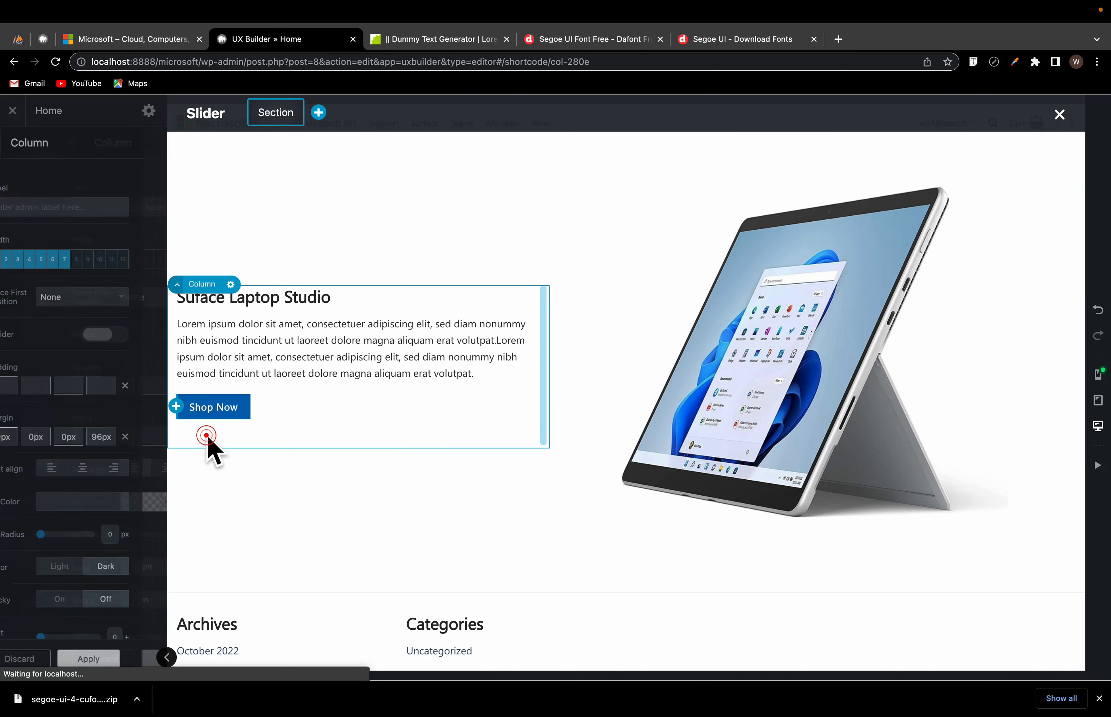
left_click(745, 336)
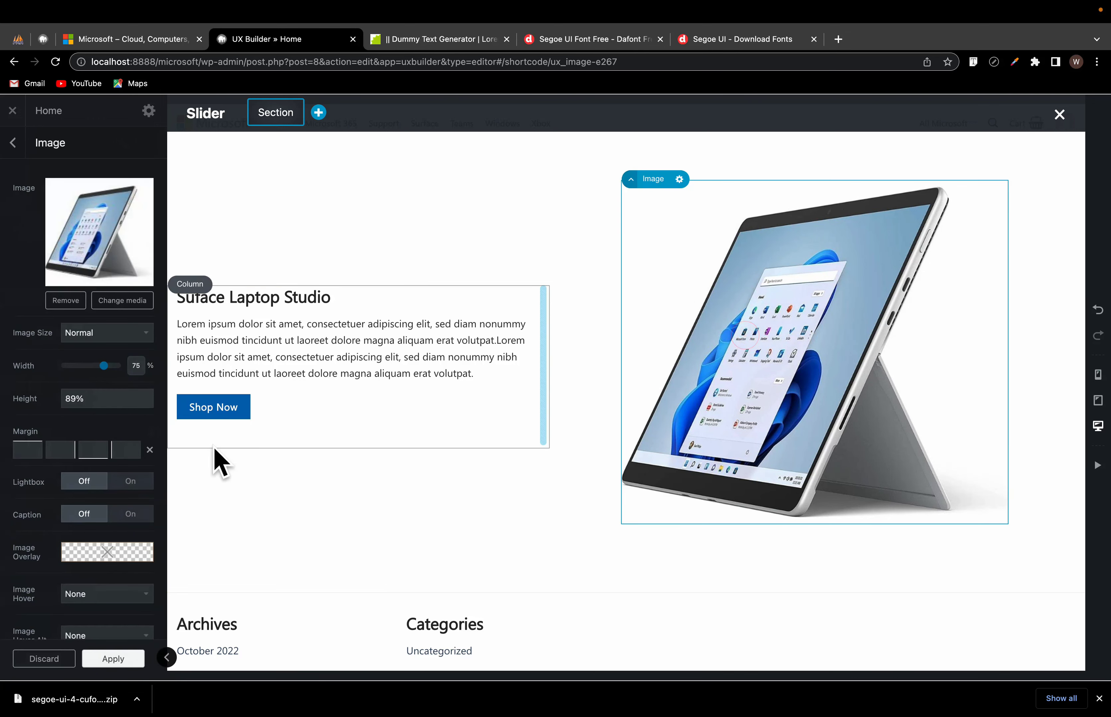
mouse_move(632, 186)
left_click(634, 157)
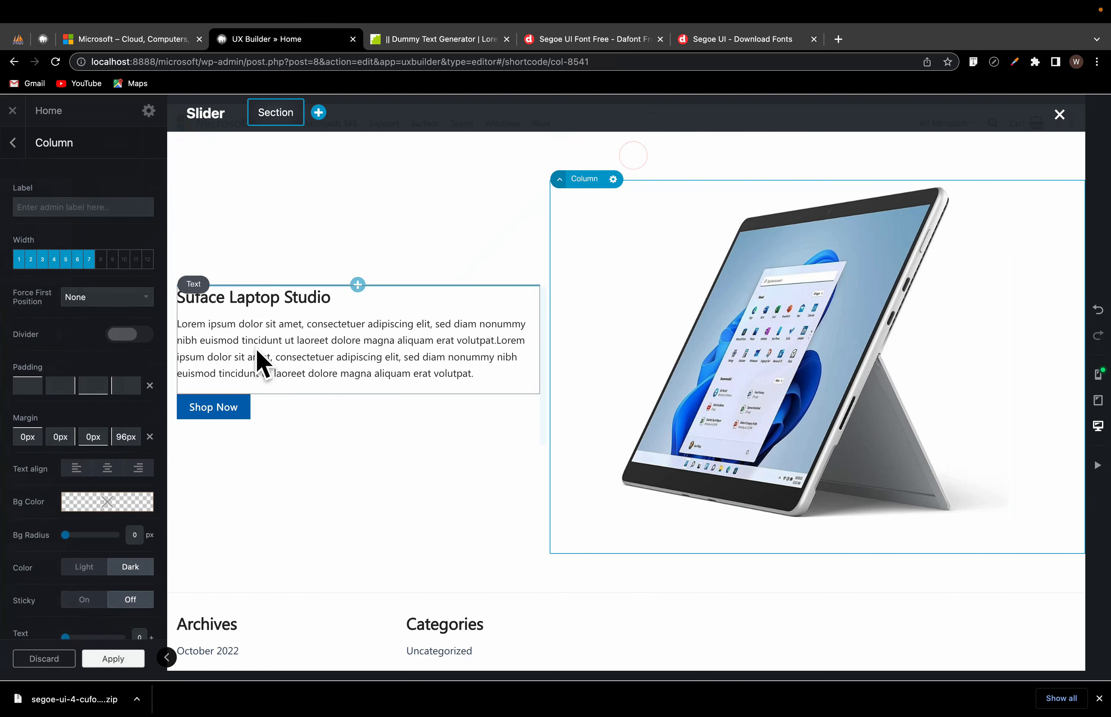
left_click_drag(117, 441, 144, 450)
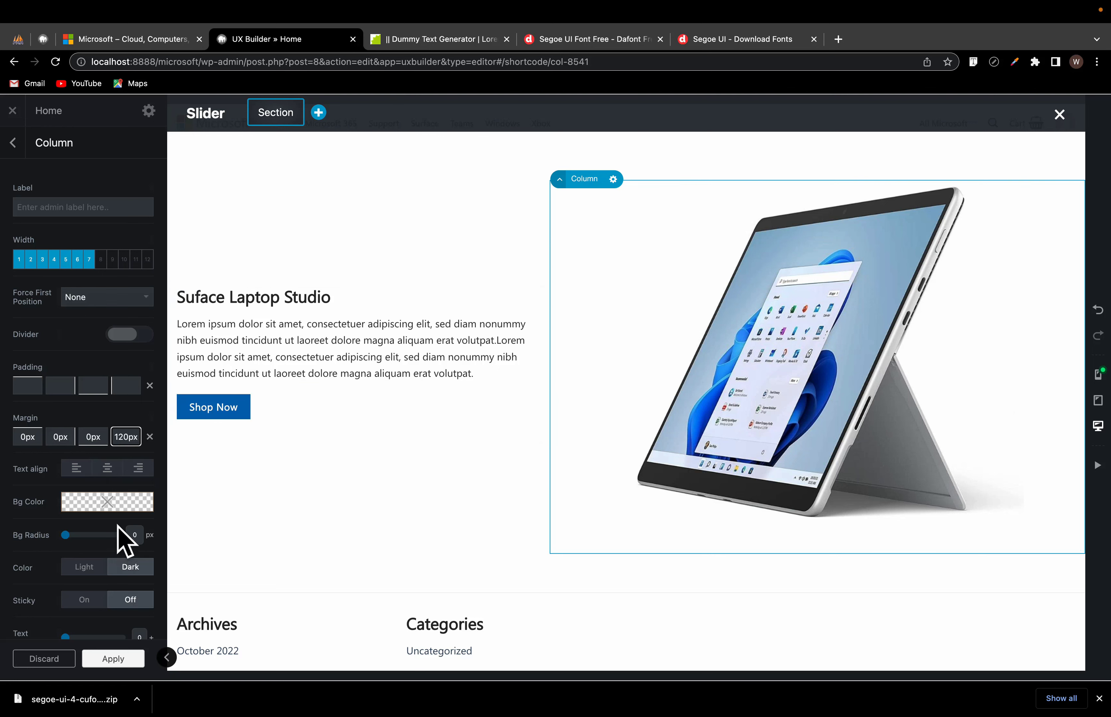
Step: Reduce the tablet image's width to 59%, apply the change and update the page
left_click(879, 356)
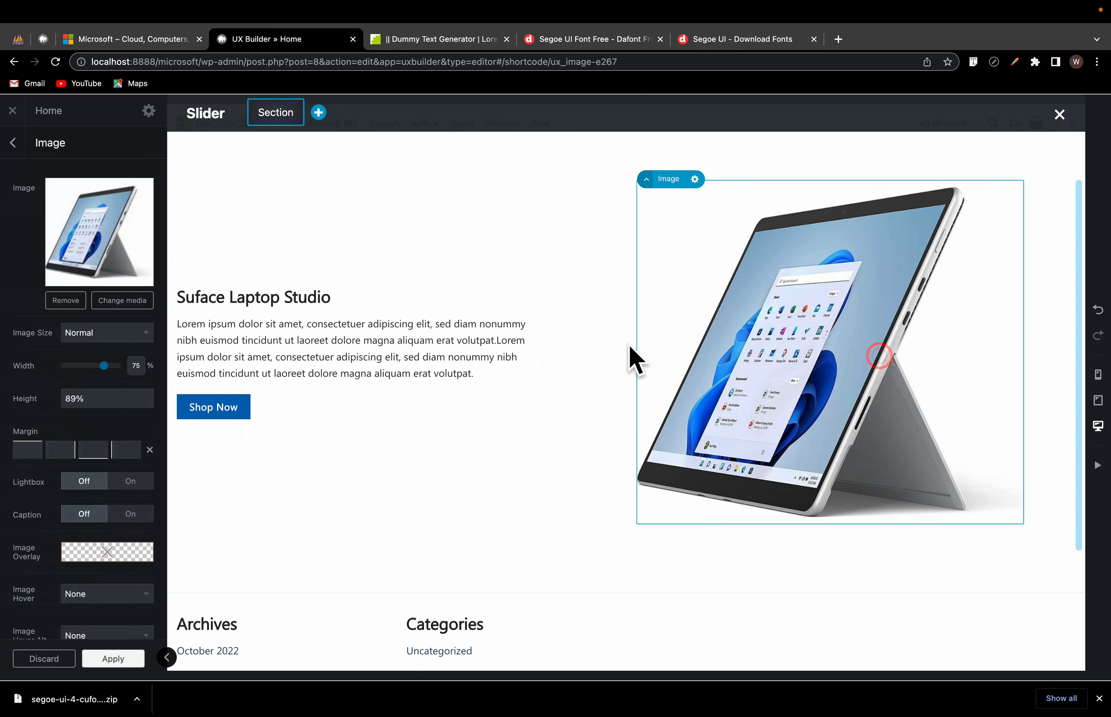
left_click(88, 334)
left_click(91, 333)
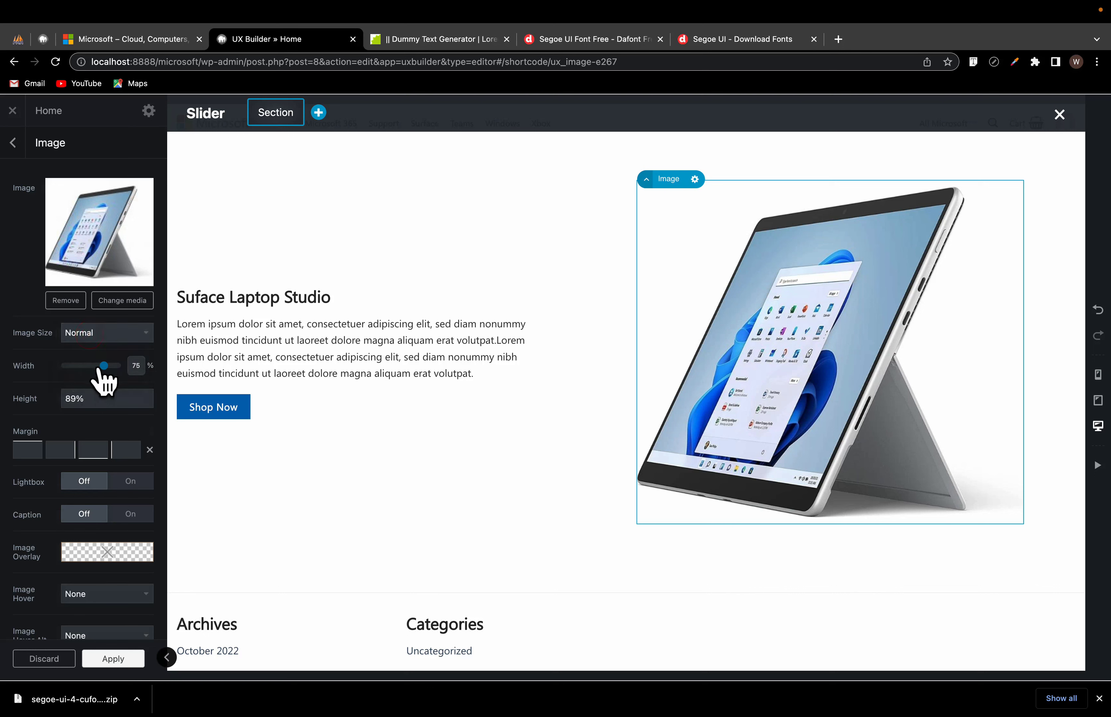
mouse_move(106, 400)
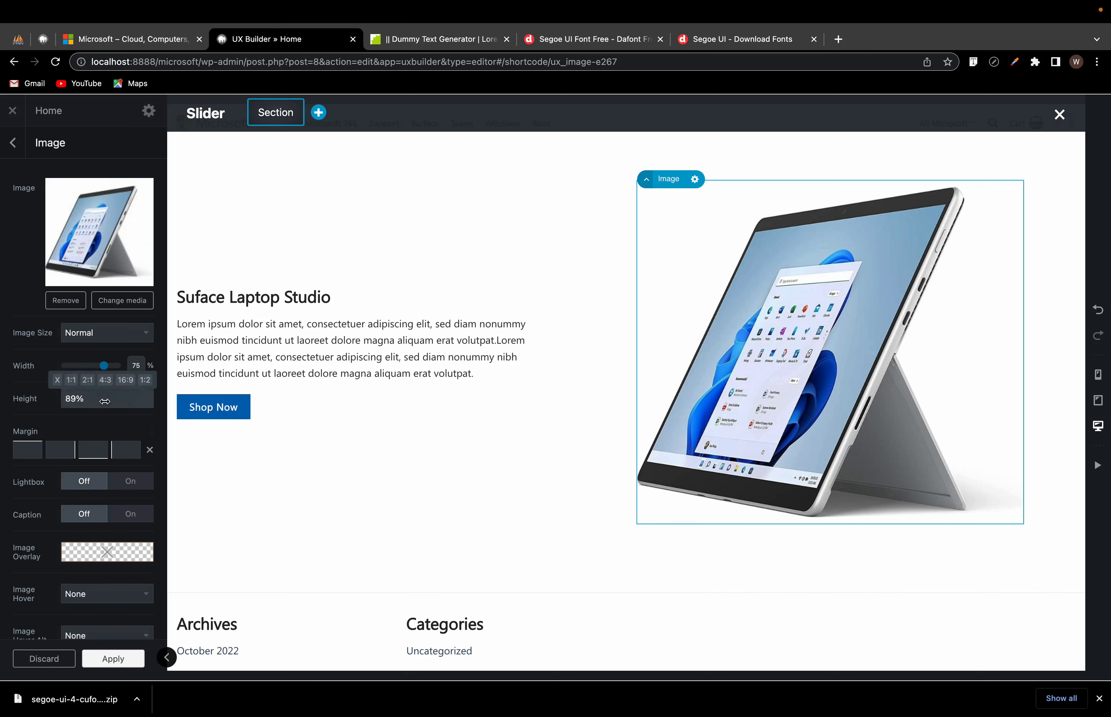
left_click(99, 366)
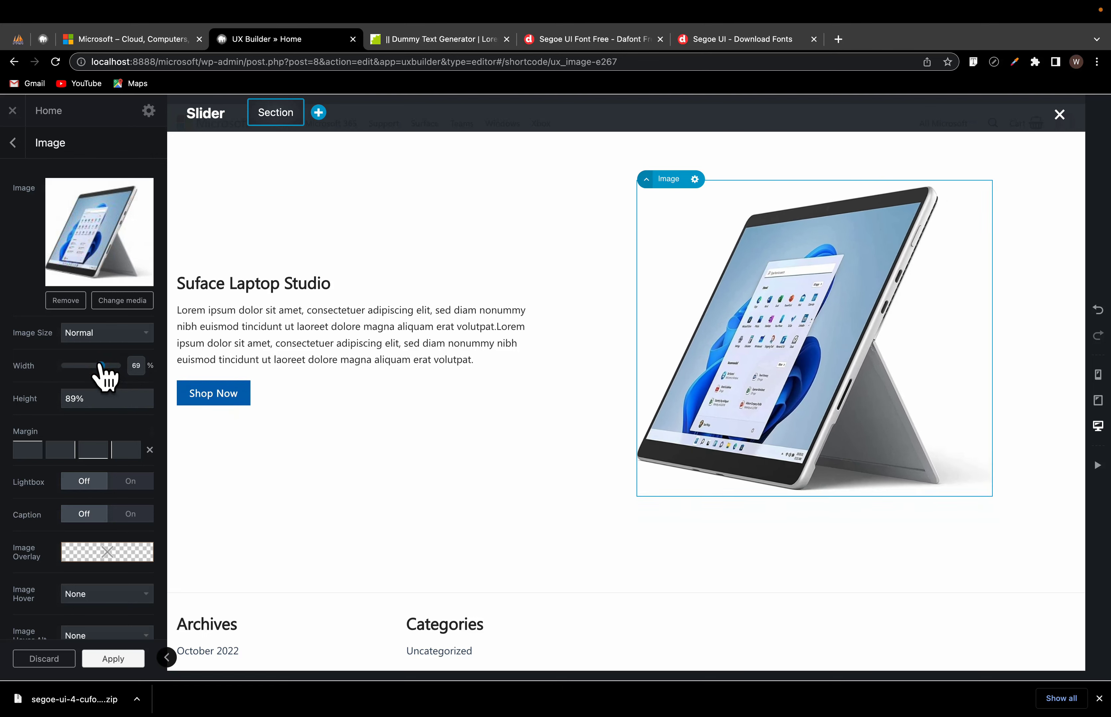
left_click_drag(99, 364, 95, 364)
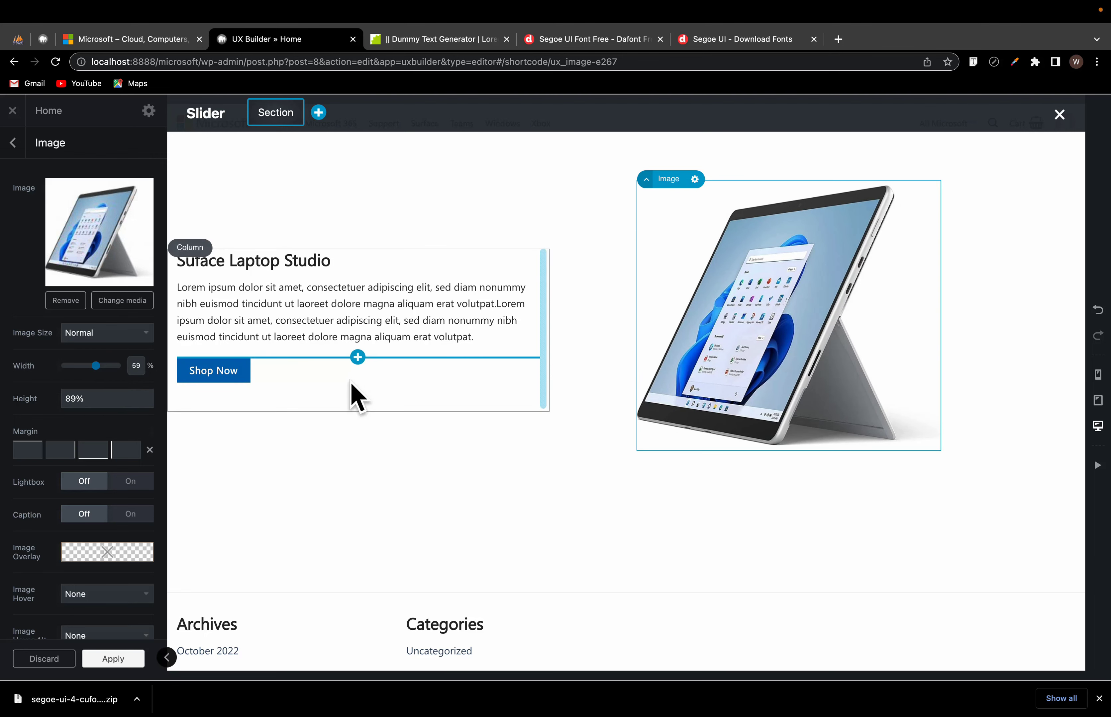
left_click(279, 163)
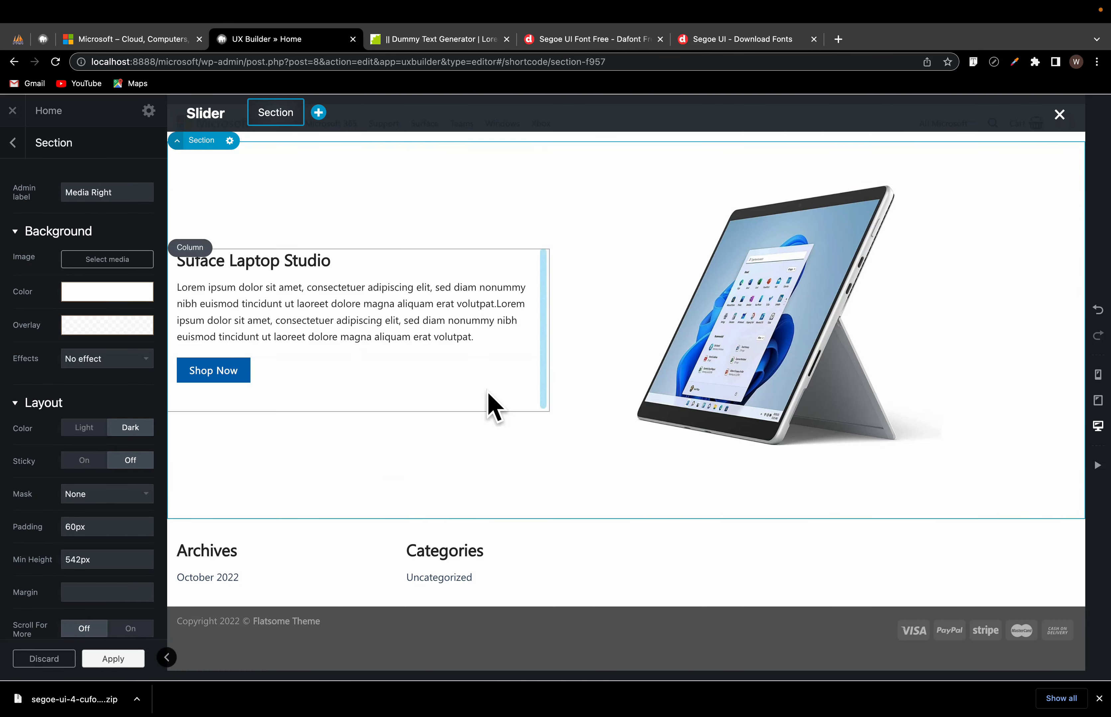
left_click(107, 657)
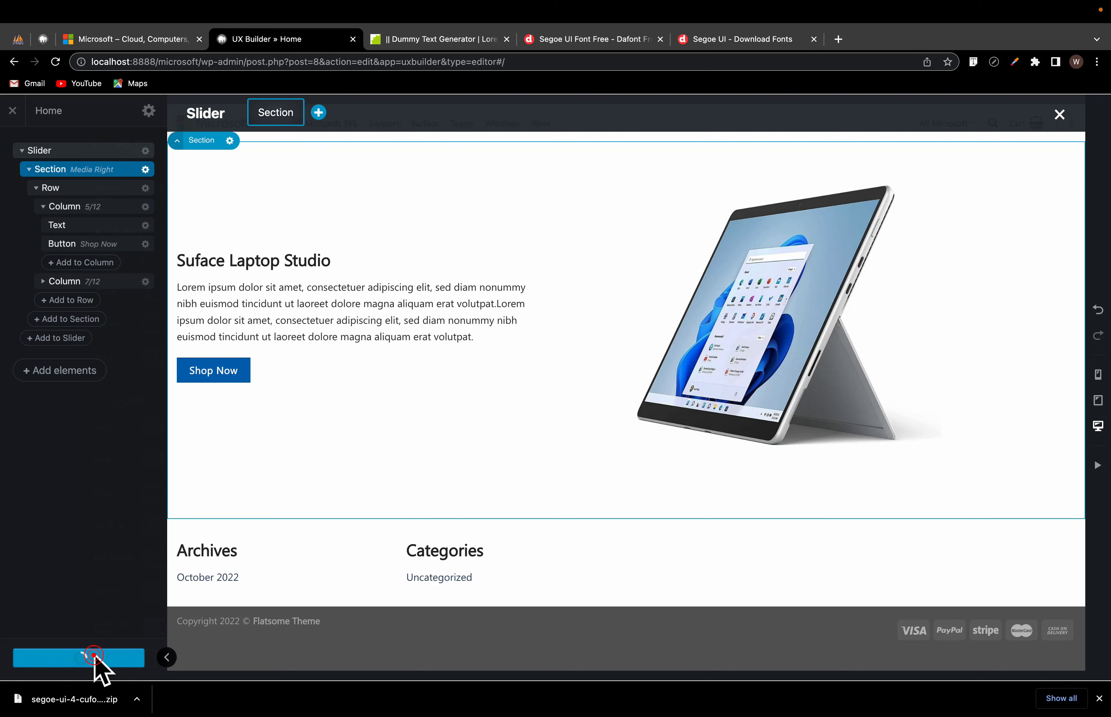
Step: Try a blue background color on the slide section and set it back to white, rgb(255, 255, 255)
left_click(229, 141)
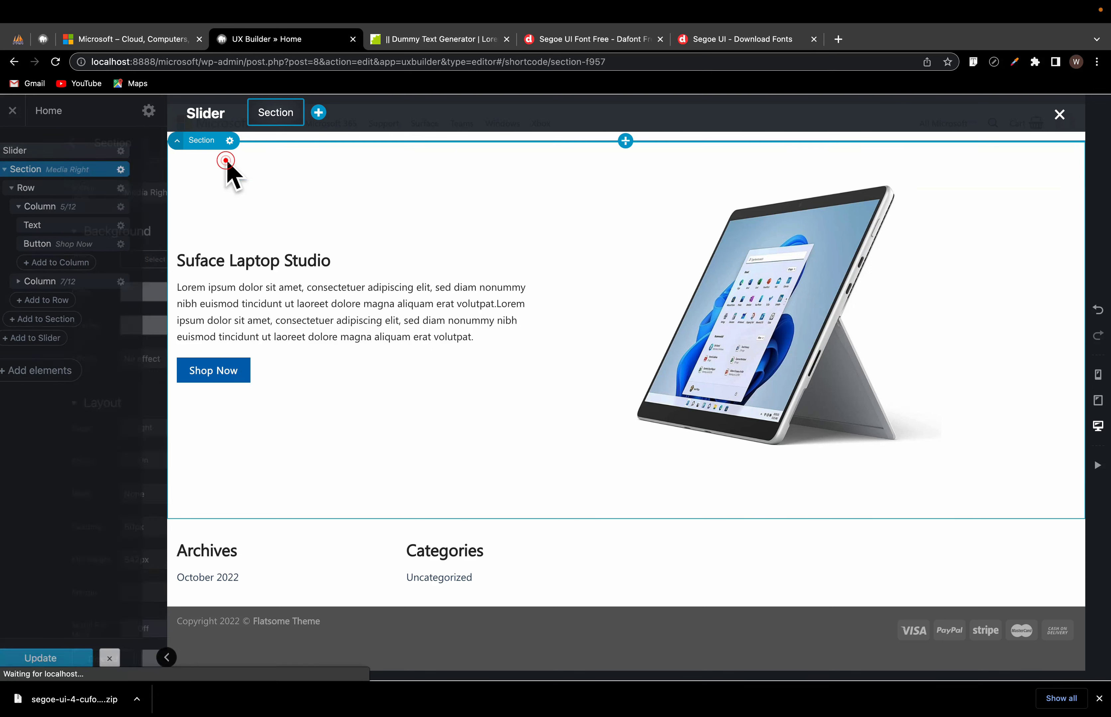
left_click(74, 295)
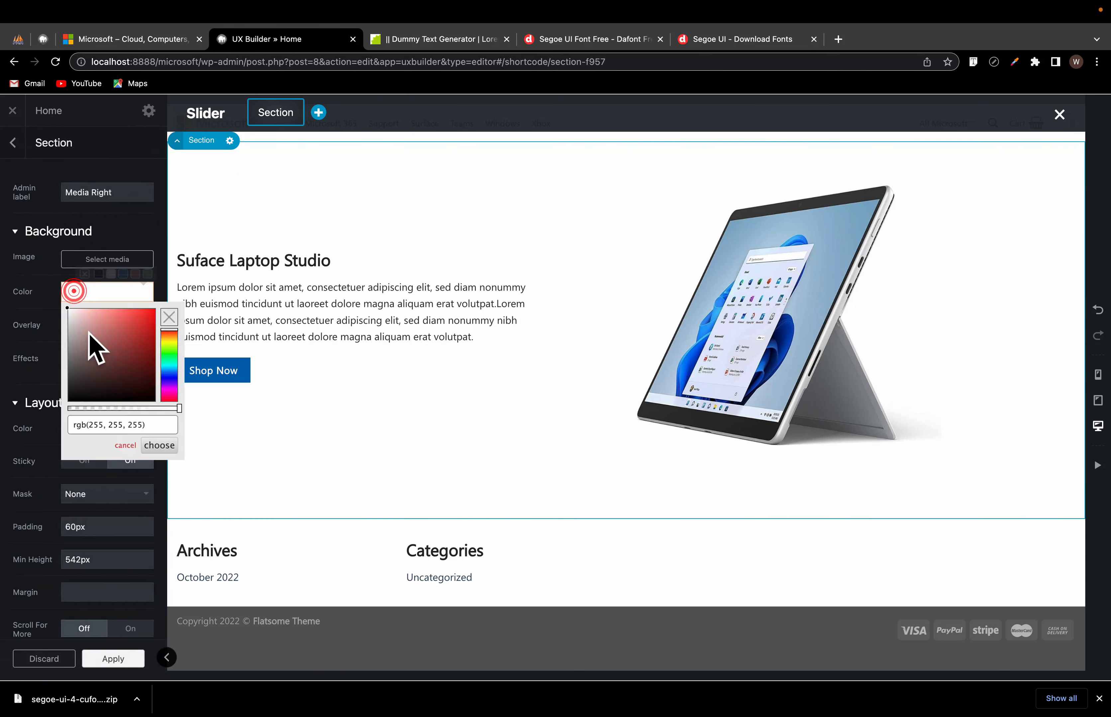
left_click(122, 274)
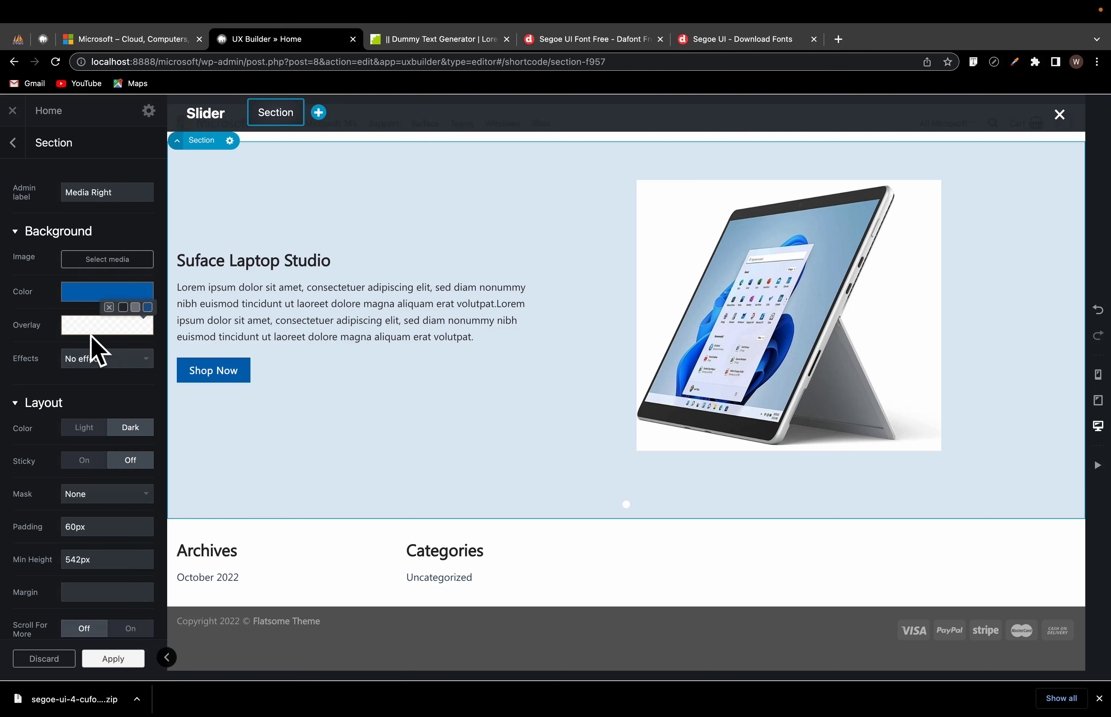
left_click(80, 294)
left_click_drag(74, 321, 22, 273)
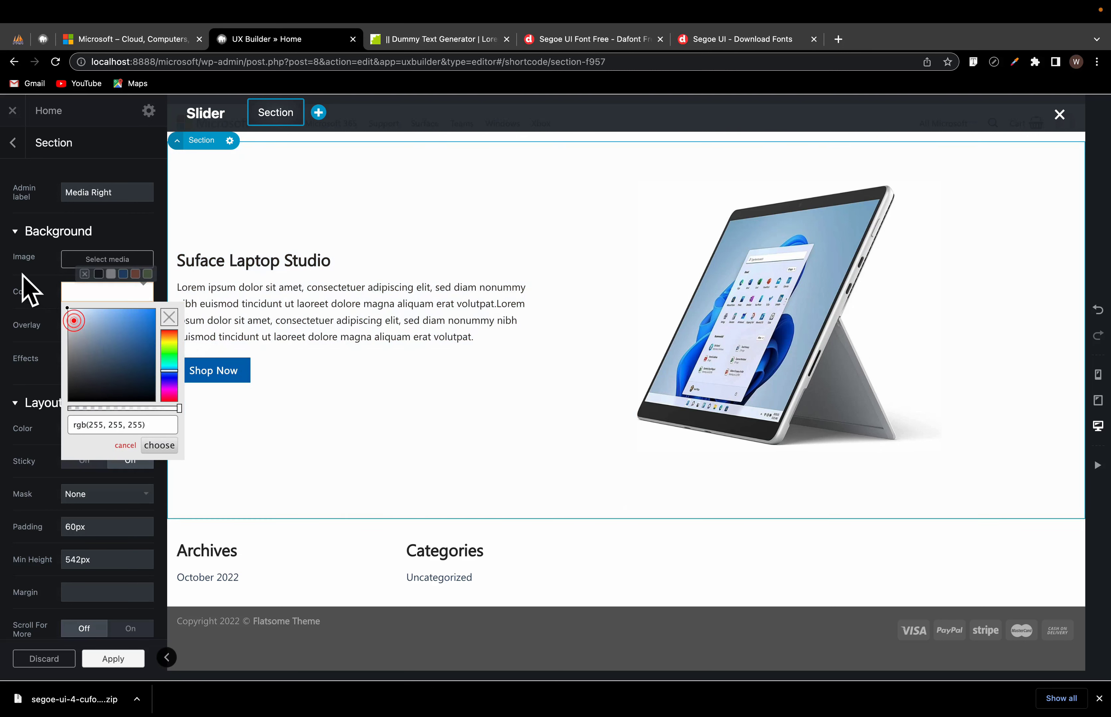
left_click(35, 304)
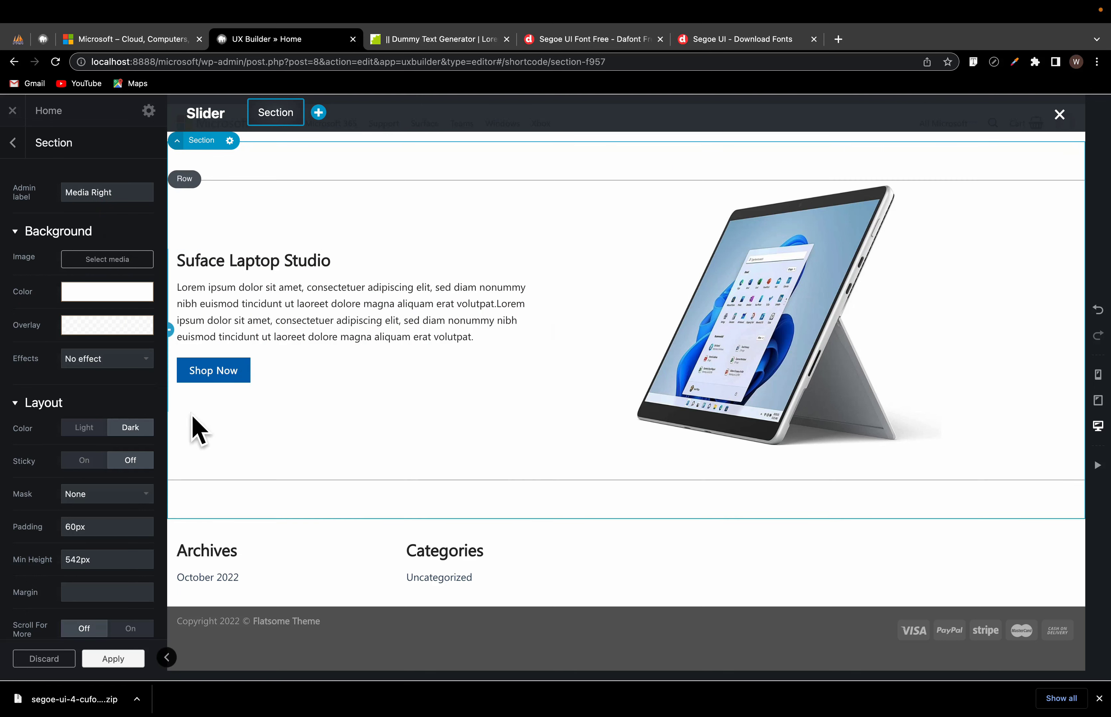
Step: Duplicate the slide section inside the slider
left_click(230, 141)
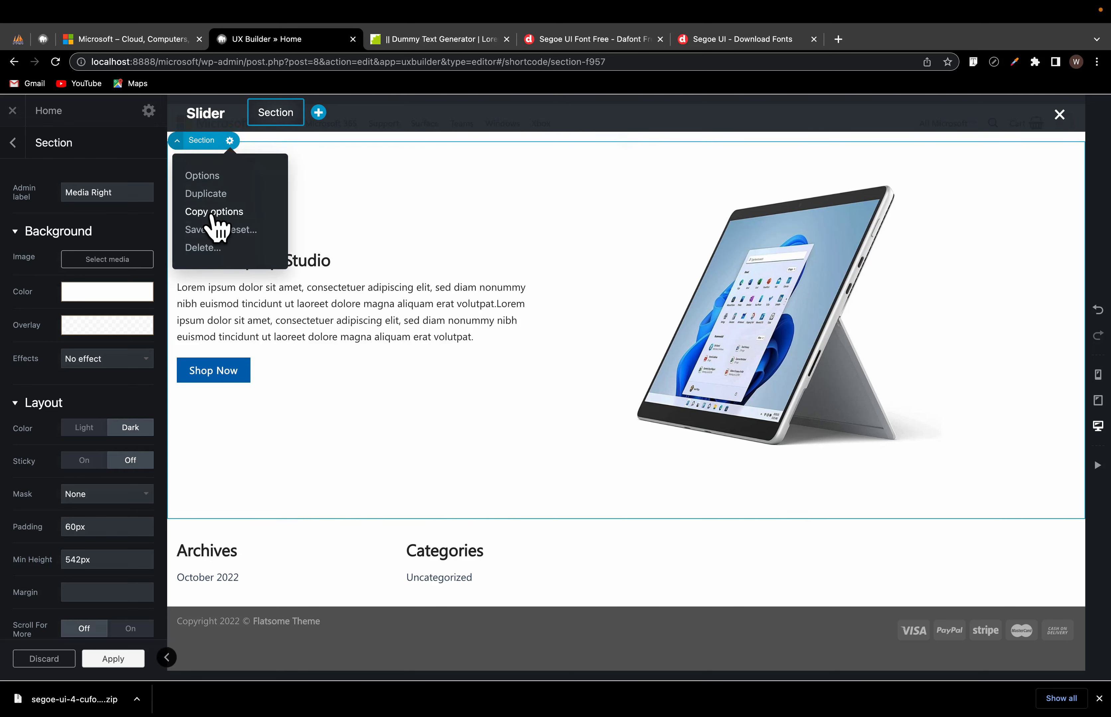
left_click(210, 195)
Step: Examine the Surface Laptop Studio slide in the original Microsoft homepage banner, and return to the UX Builder page
left_click(151, 38)
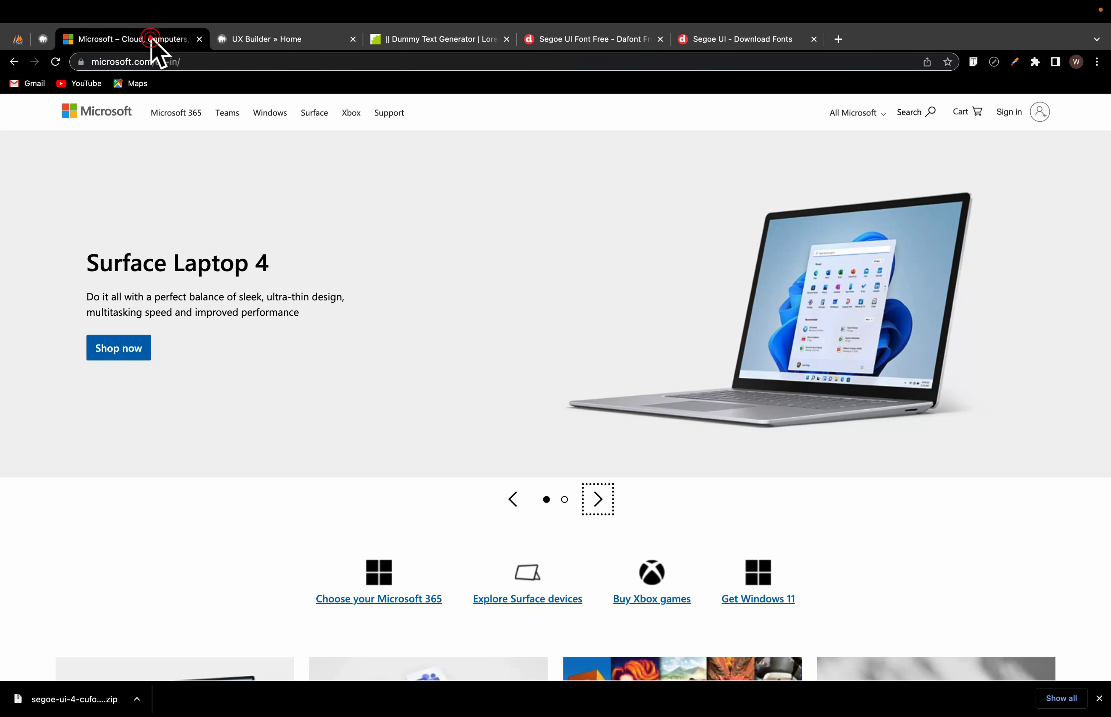
left_click(601, 500)
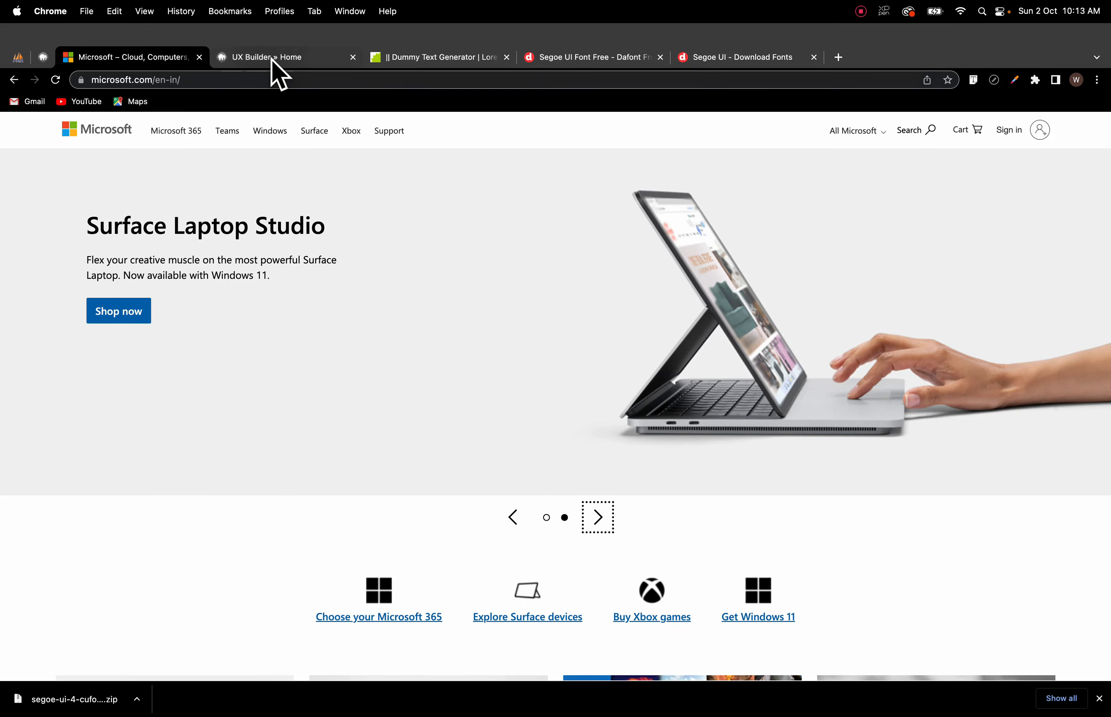
left_click(273, 61)
Step: Open the media upload for replacing the first slide's tablet image, check the project folder for a usable picture and cancel the file selection
left_click(797, 360)
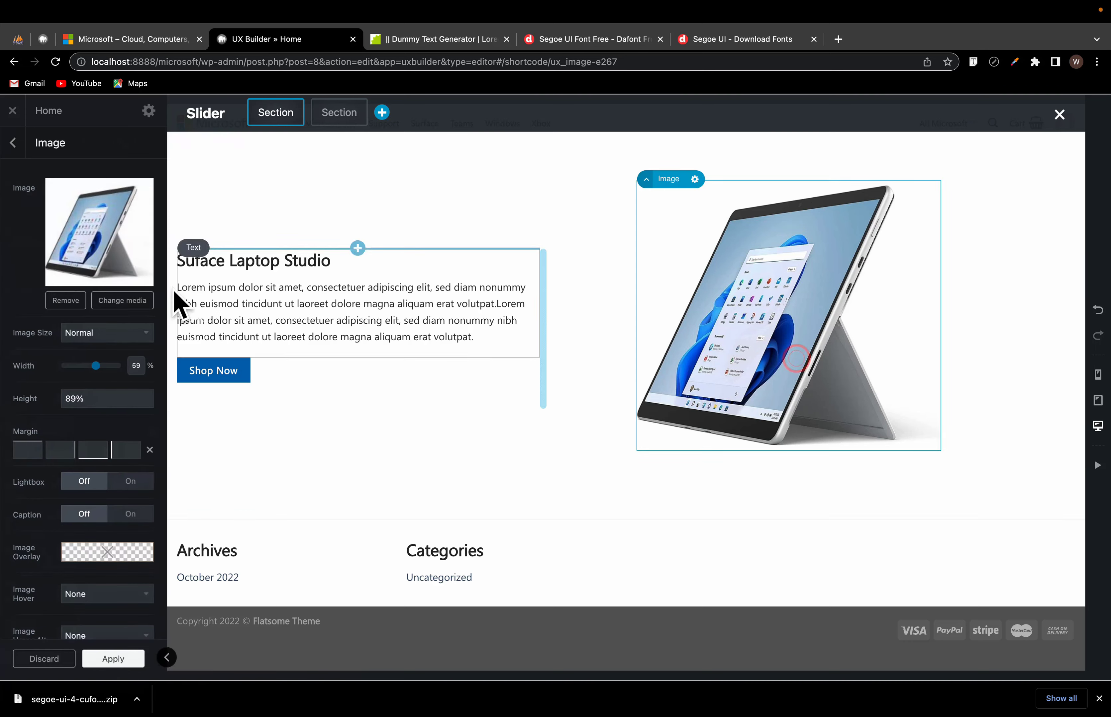
left_click(132, 300)
left_click(42, 156)
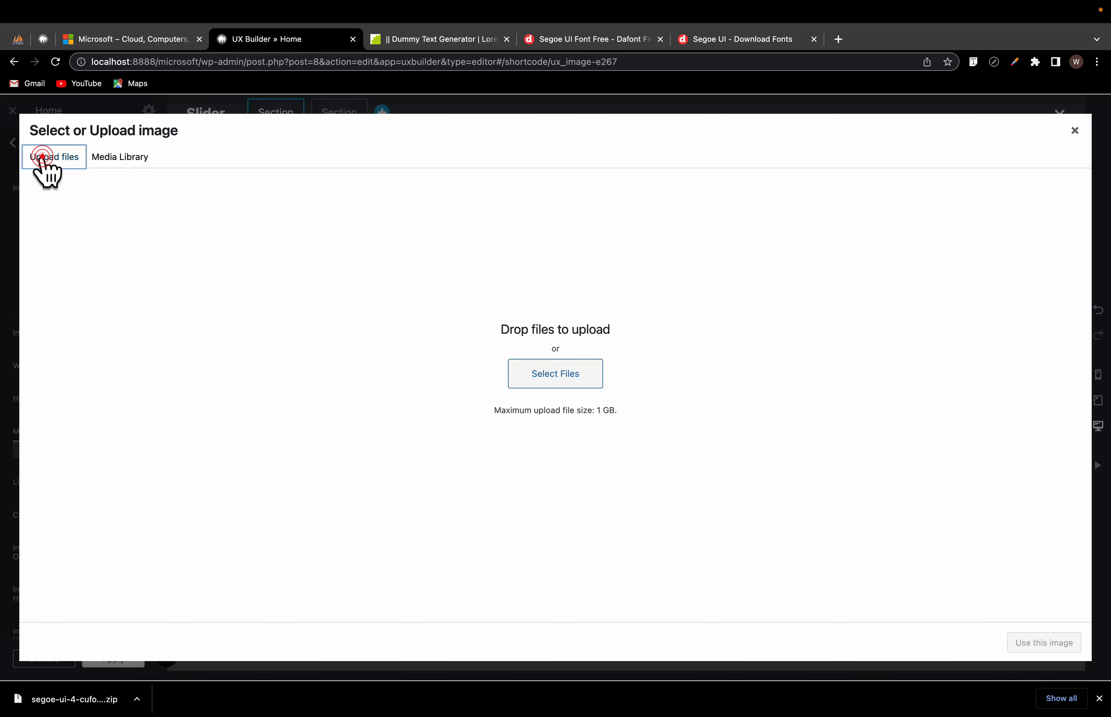
left_click(542, 386)
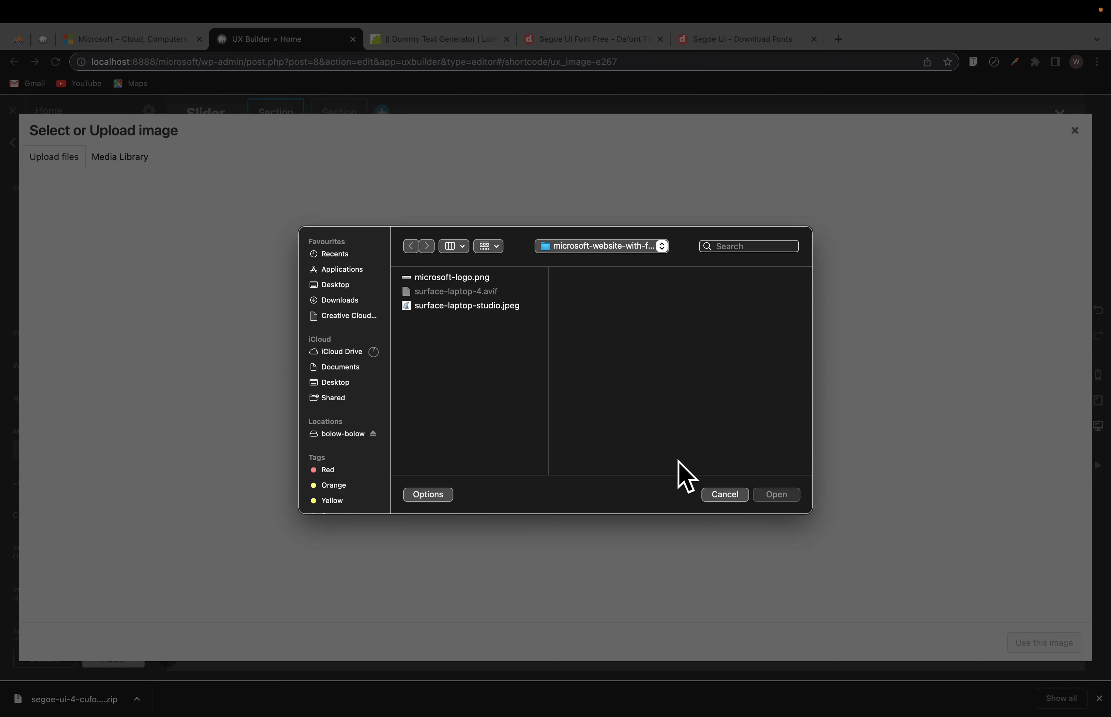
left_click(426, 496)
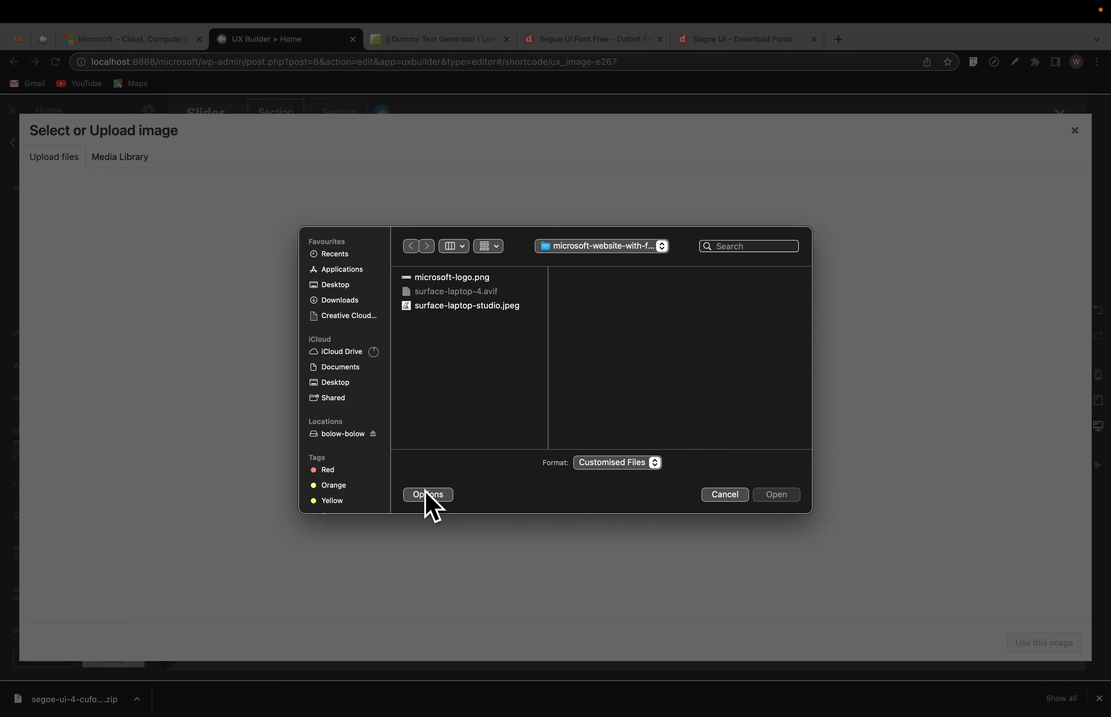
left_click(426, 495)
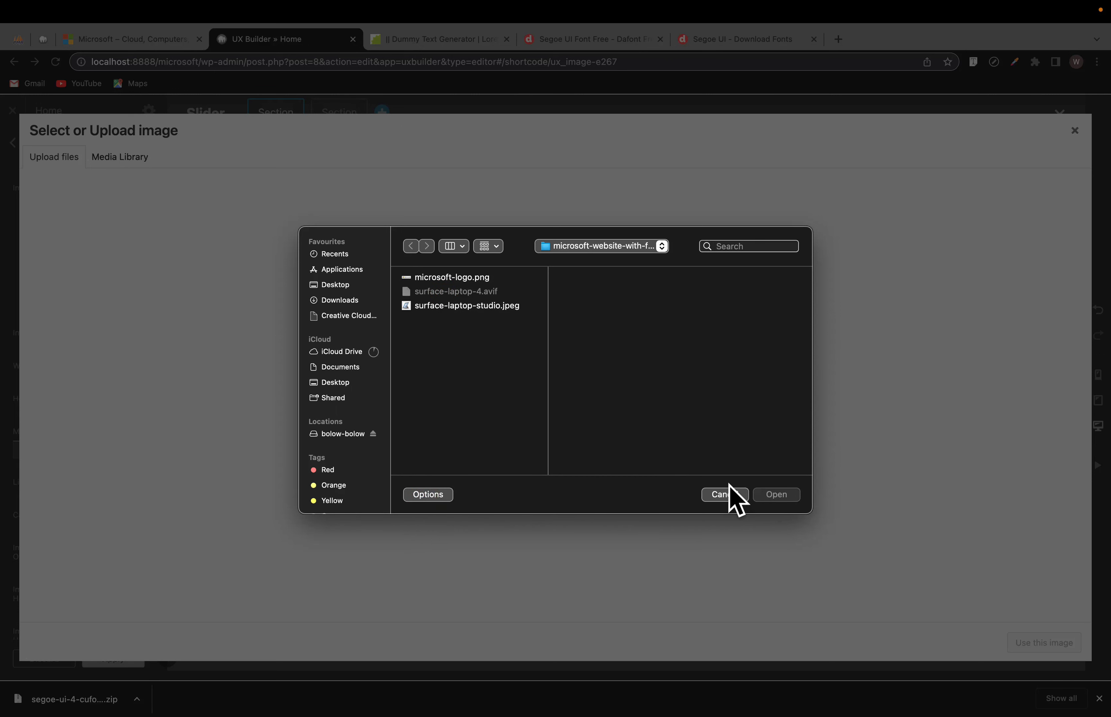
left_click(725, 495)
Step: Search Google Images for "surface laptop studio png" in the font download page's browser tab
left_click(732, 39)
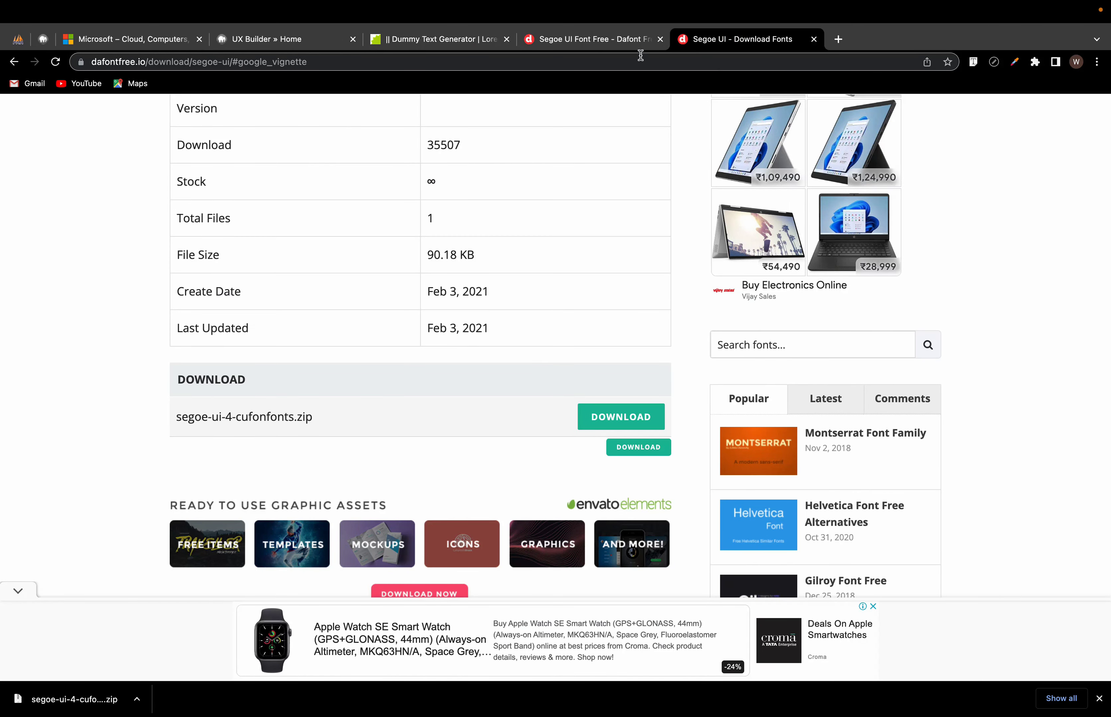
left_click(632, 67)
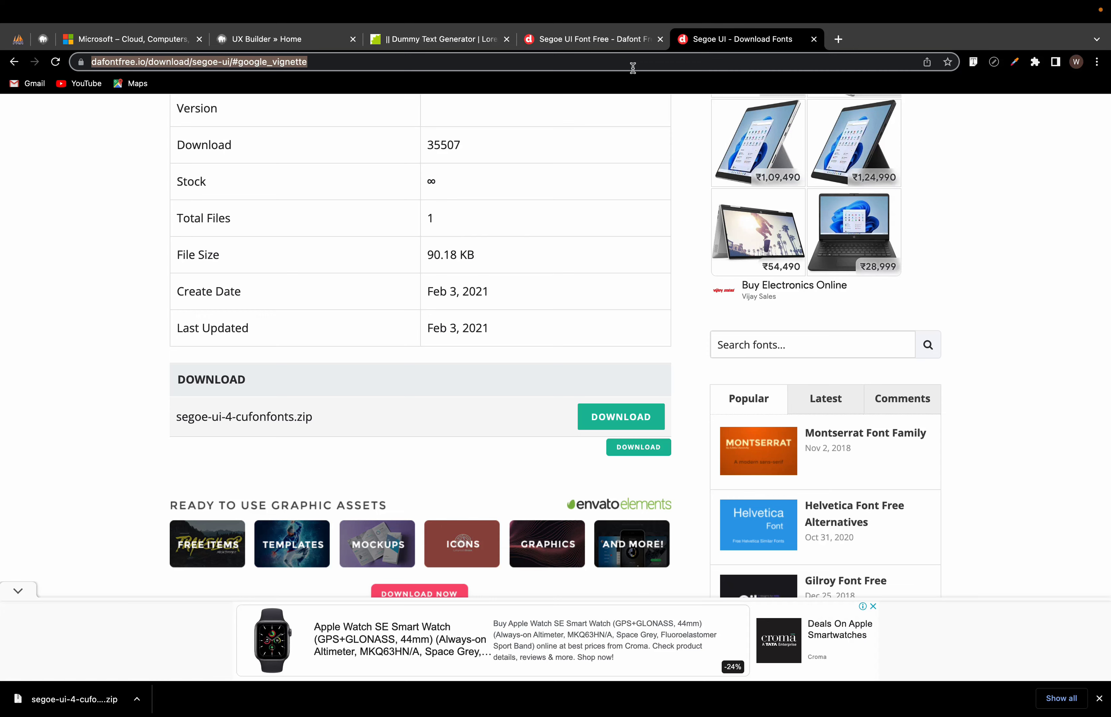
type("surface")
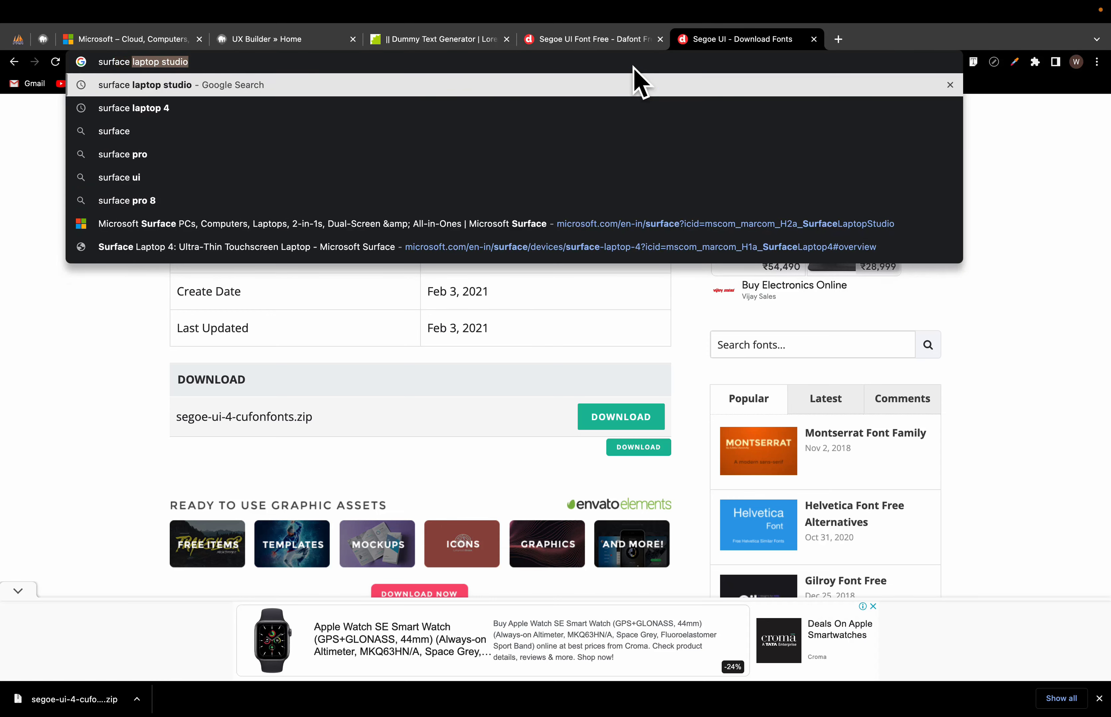
key("Return")
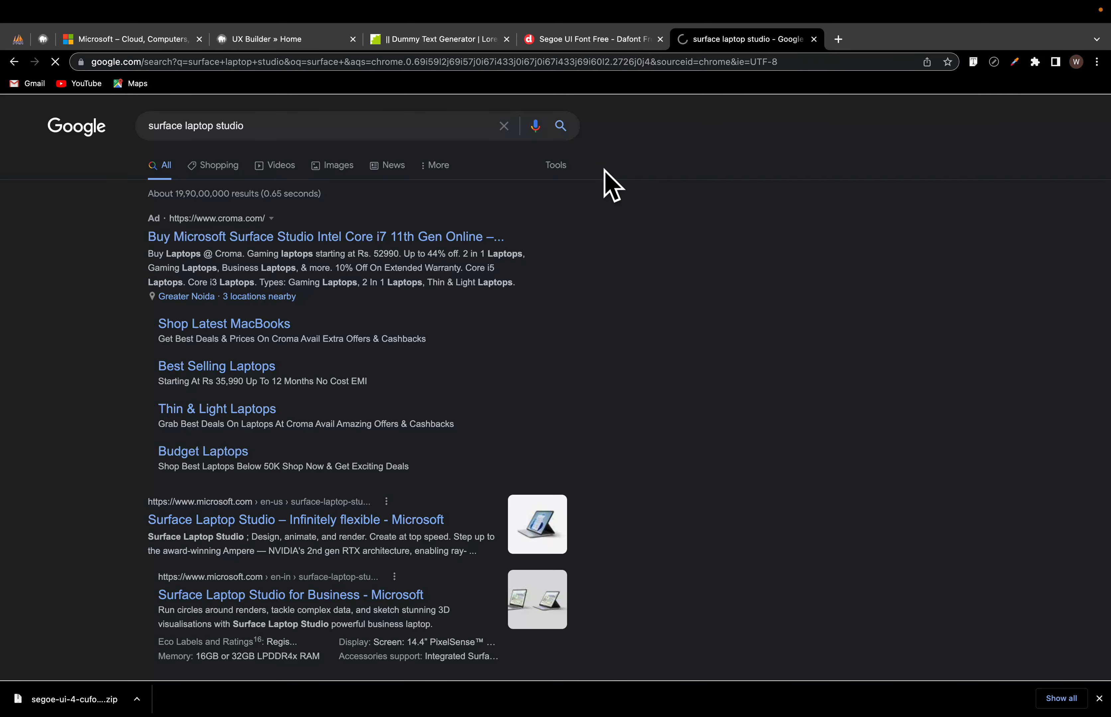
left_click(321, 128)
type("pn")
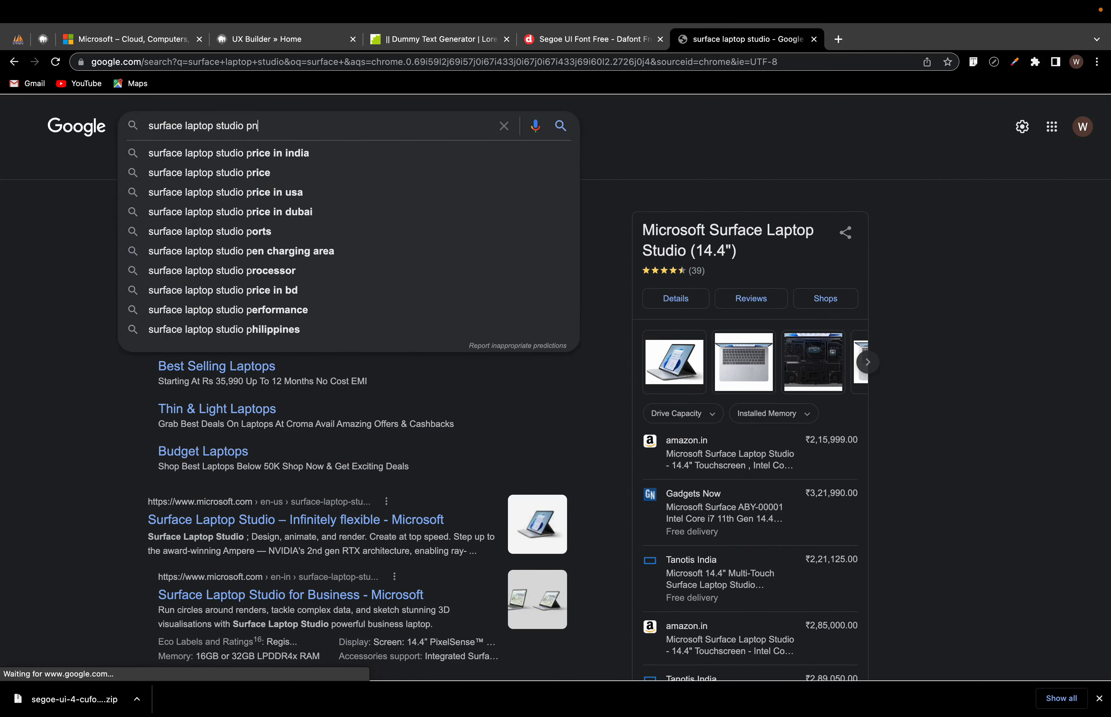
type("g")
key("Return")
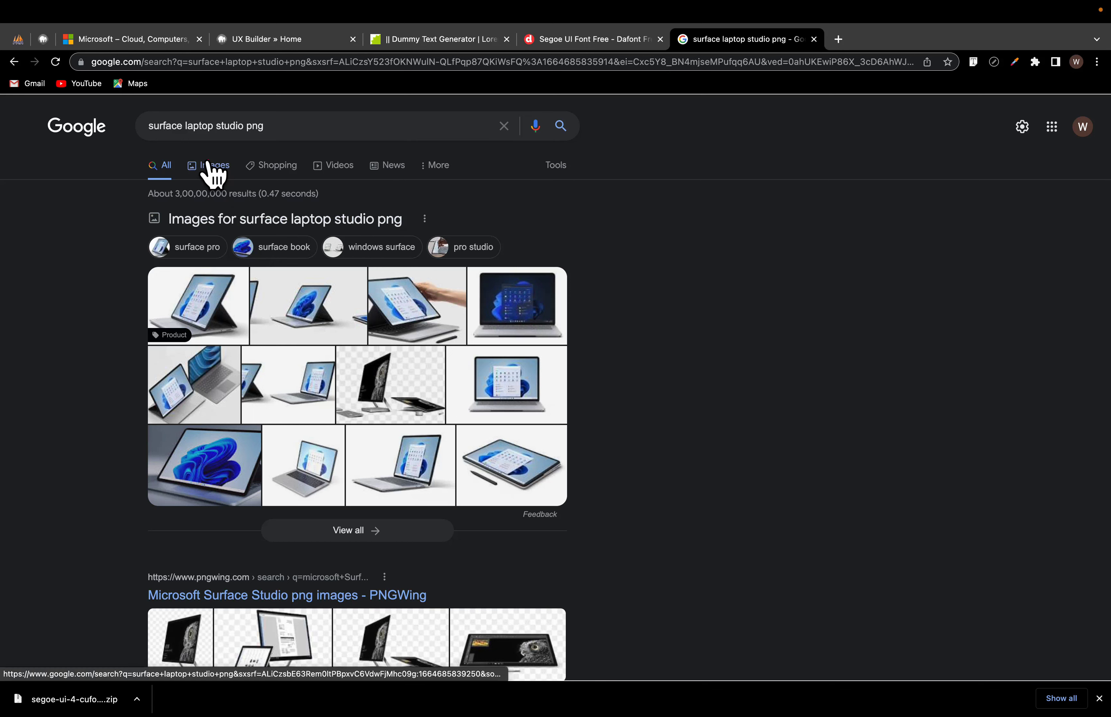
left_click(212, 169)
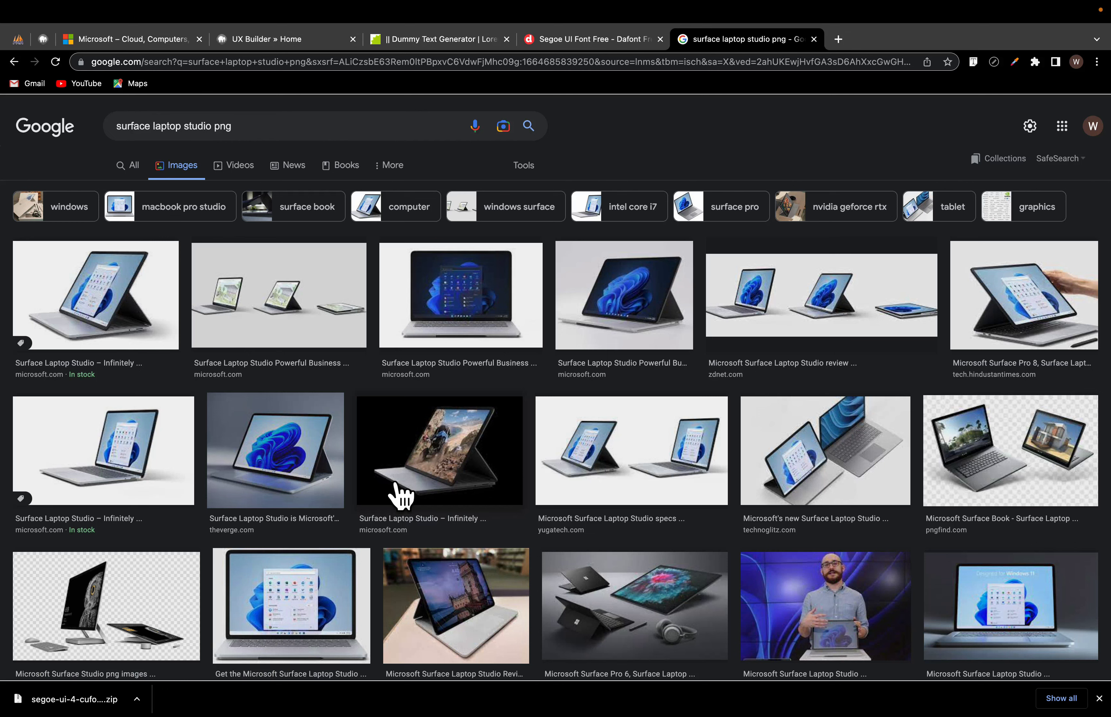
Step: Save the HT Tech picture of a hand touching the Surface Laptop Studio into the project folder as suface-laptop-studio
scroll(399, 495, "down", 1)
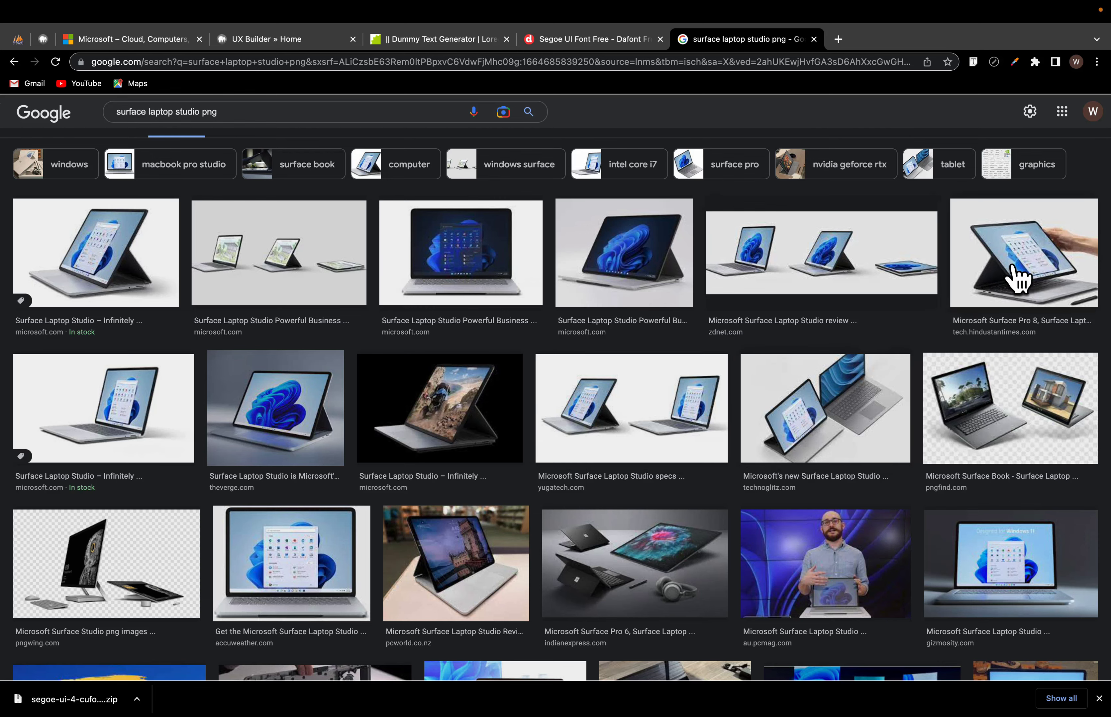
left_click(1029, 258)
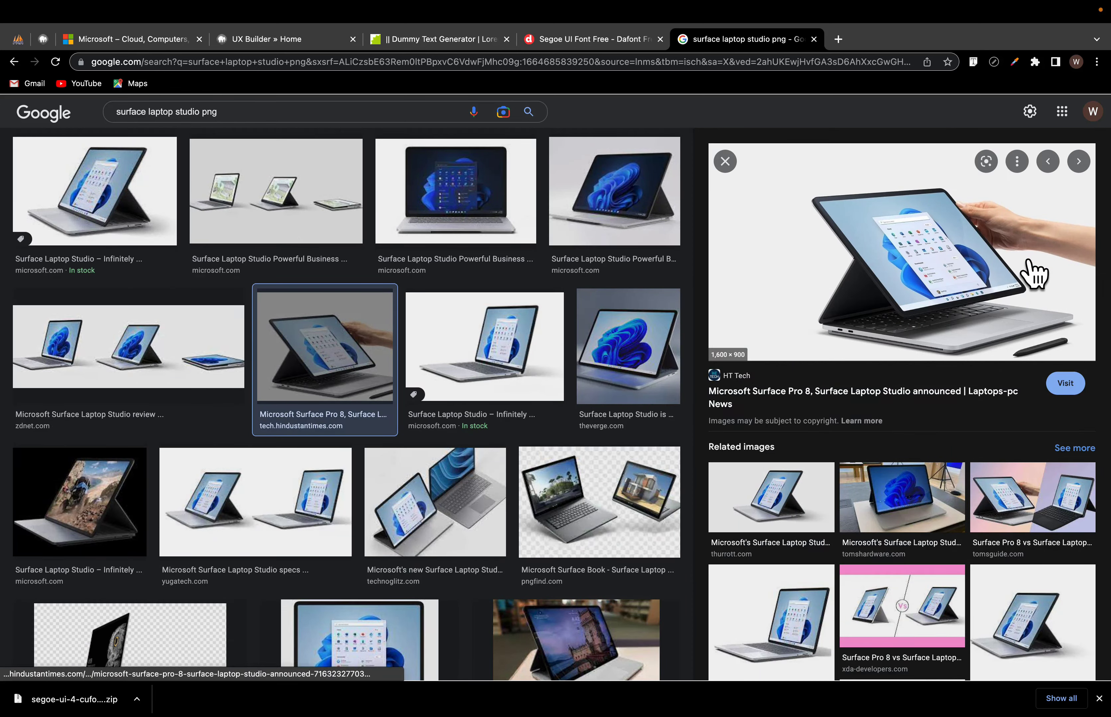
right_click(887, 240)
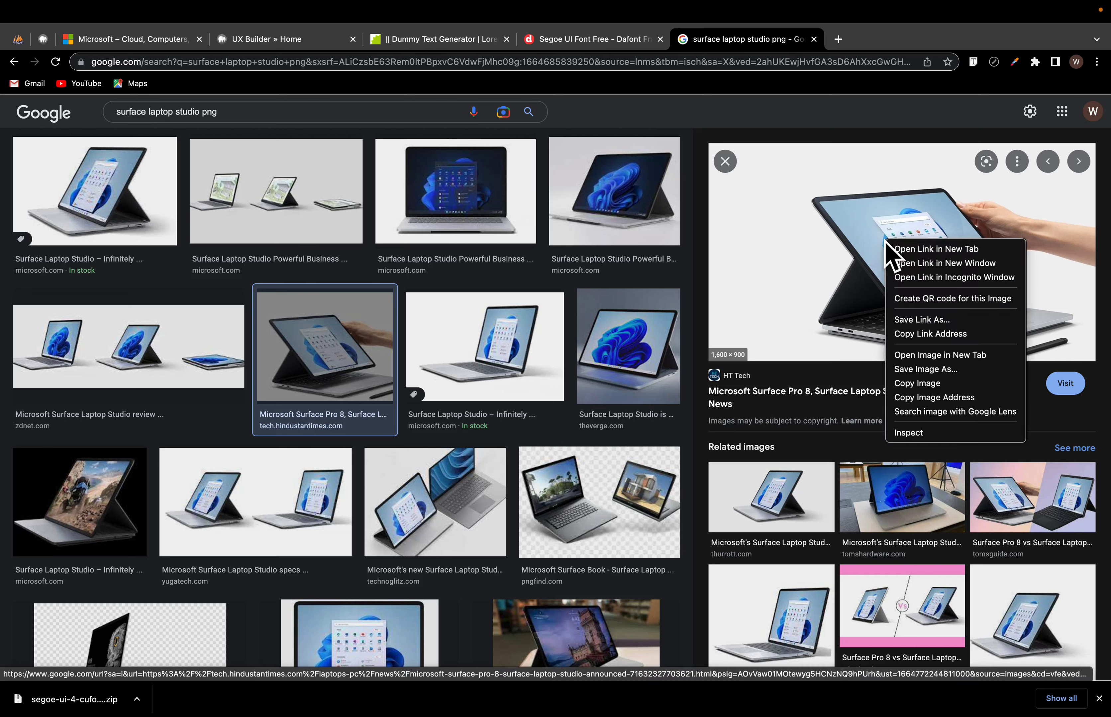
left_click(919, 369)
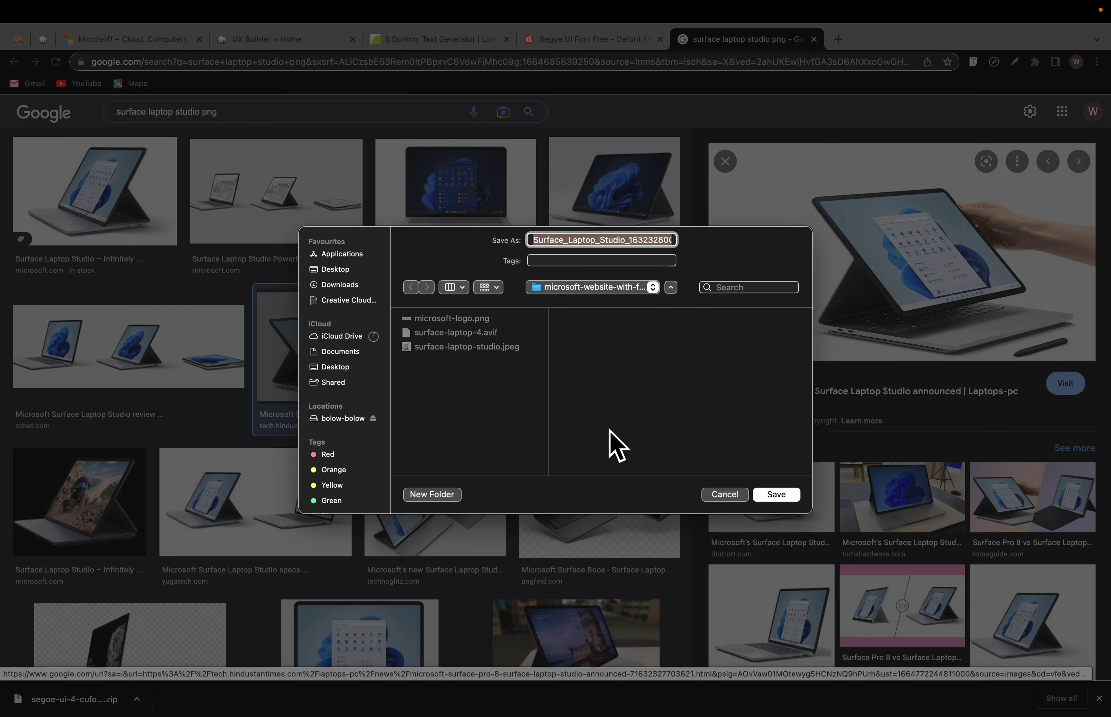
type("suface-laptop-studio")
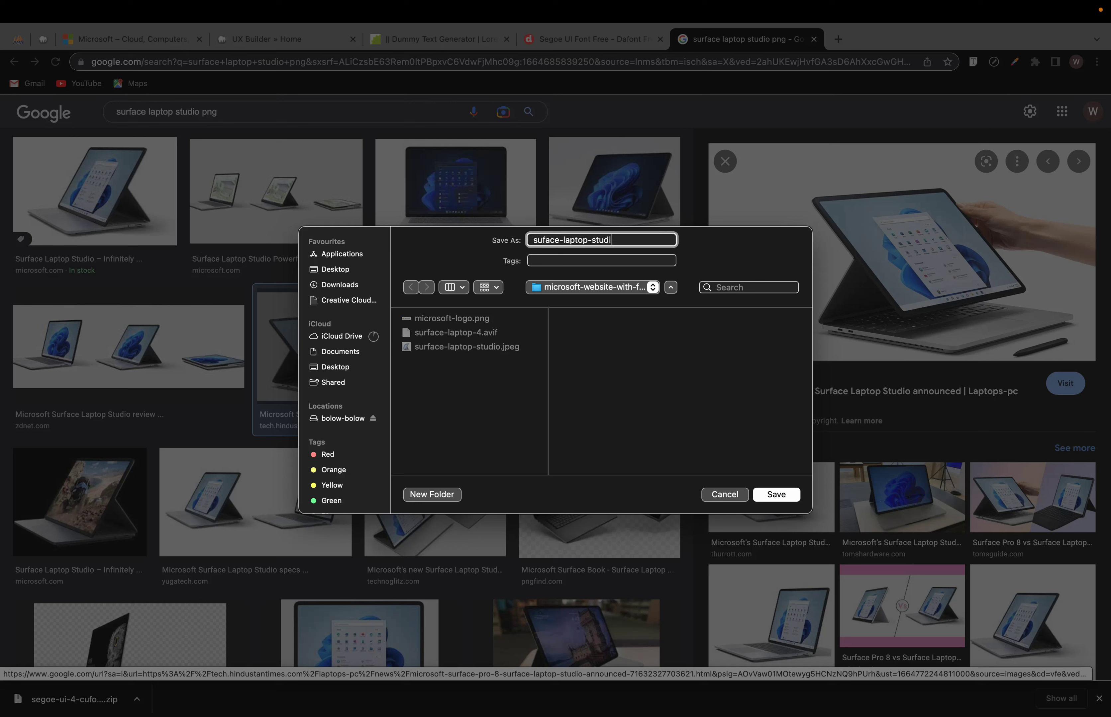
left_click(767, 494)
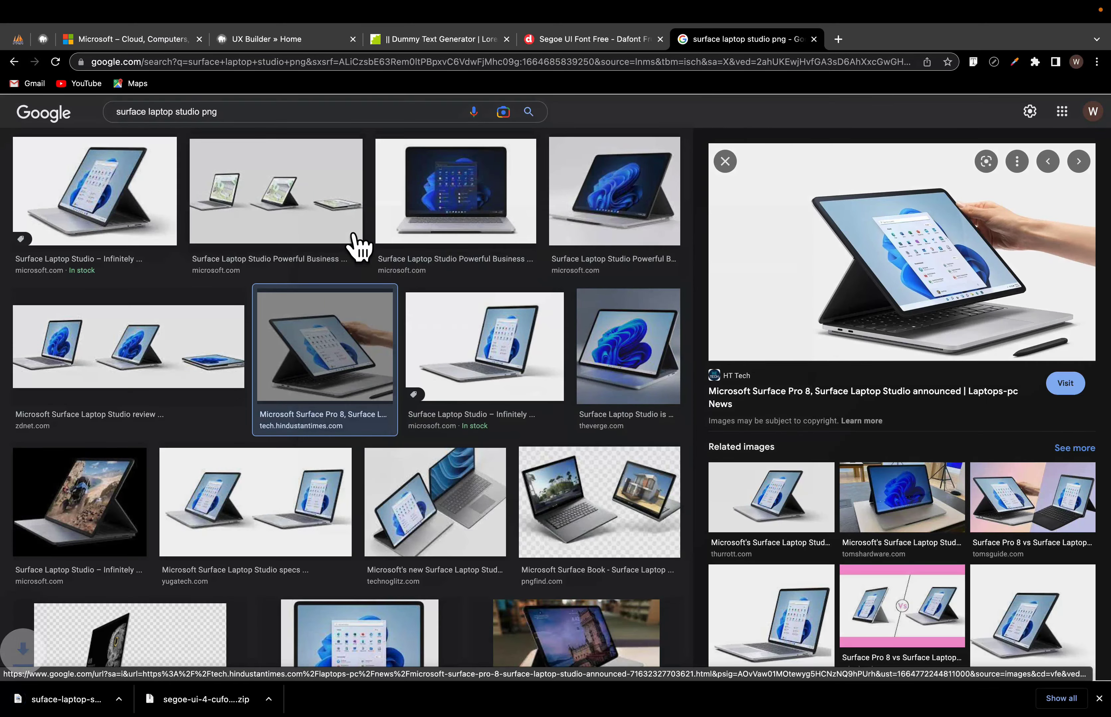
Step: Replace the slide's tablet image in UX Builder with the uploaded suface-laptop-studio.jpeg, sized to 57% width and 73% height
left_click(277, 41)
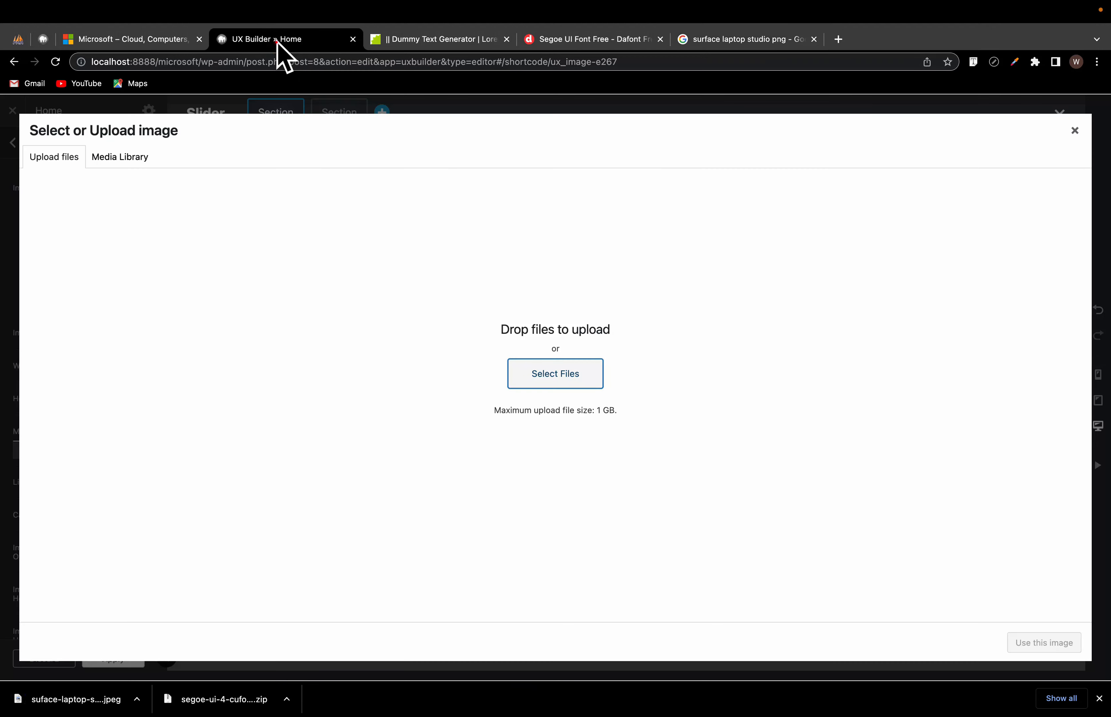
left_click(550, 385)
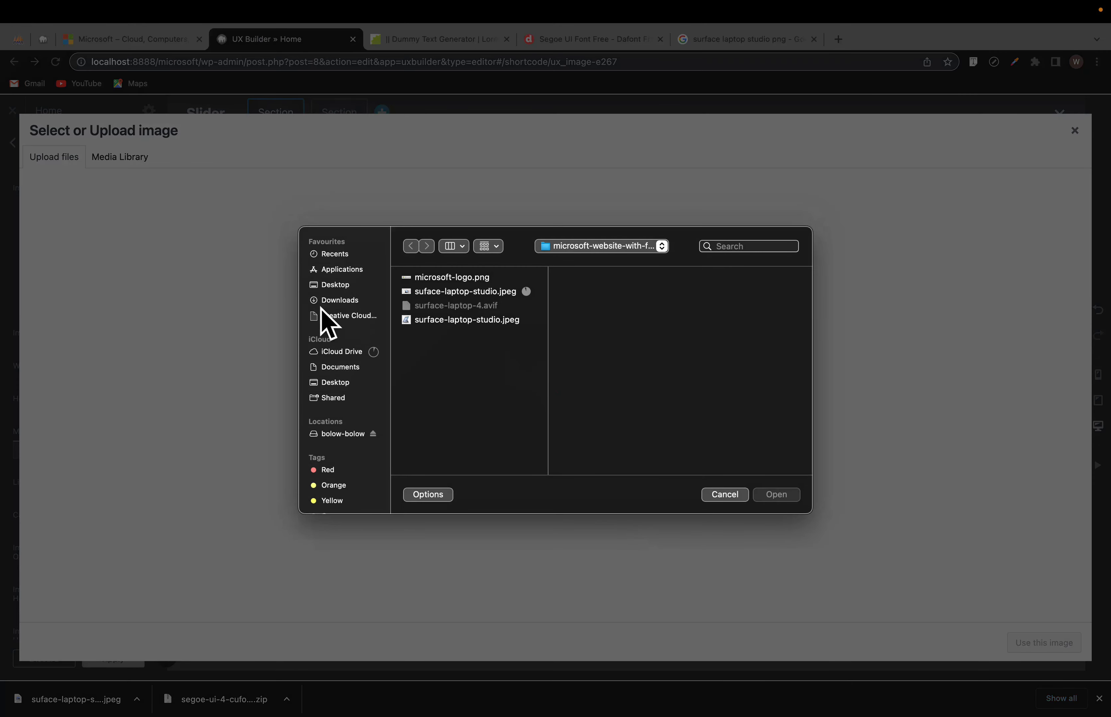
left_click(449, 293)
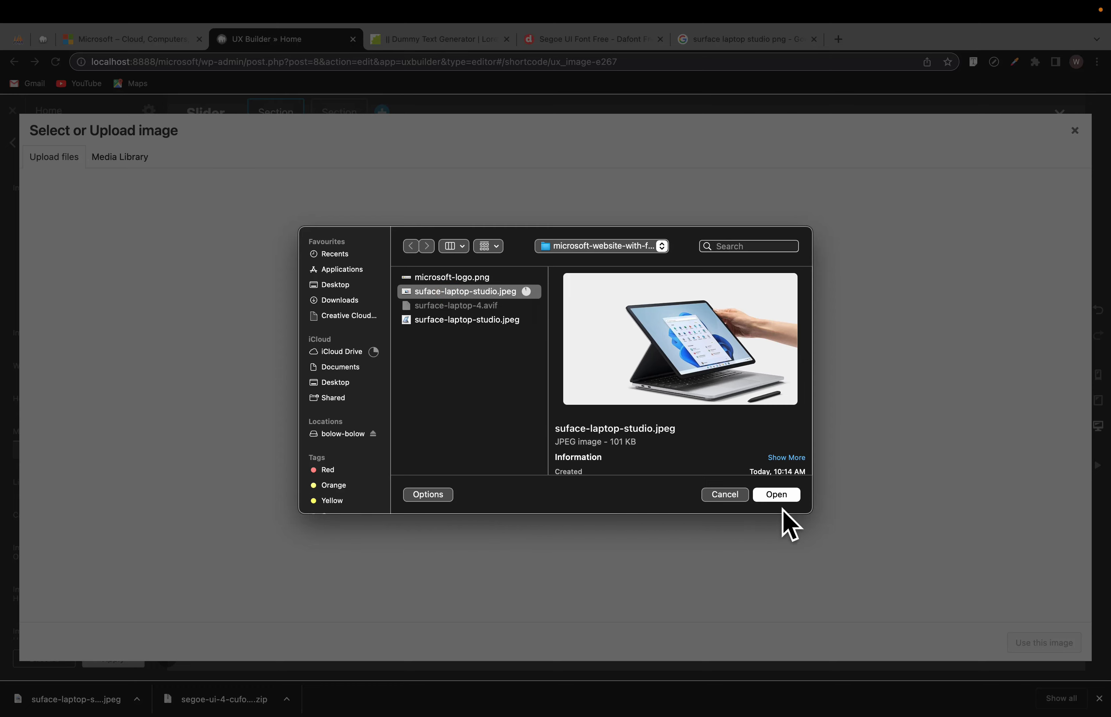
left_click(777, 496)
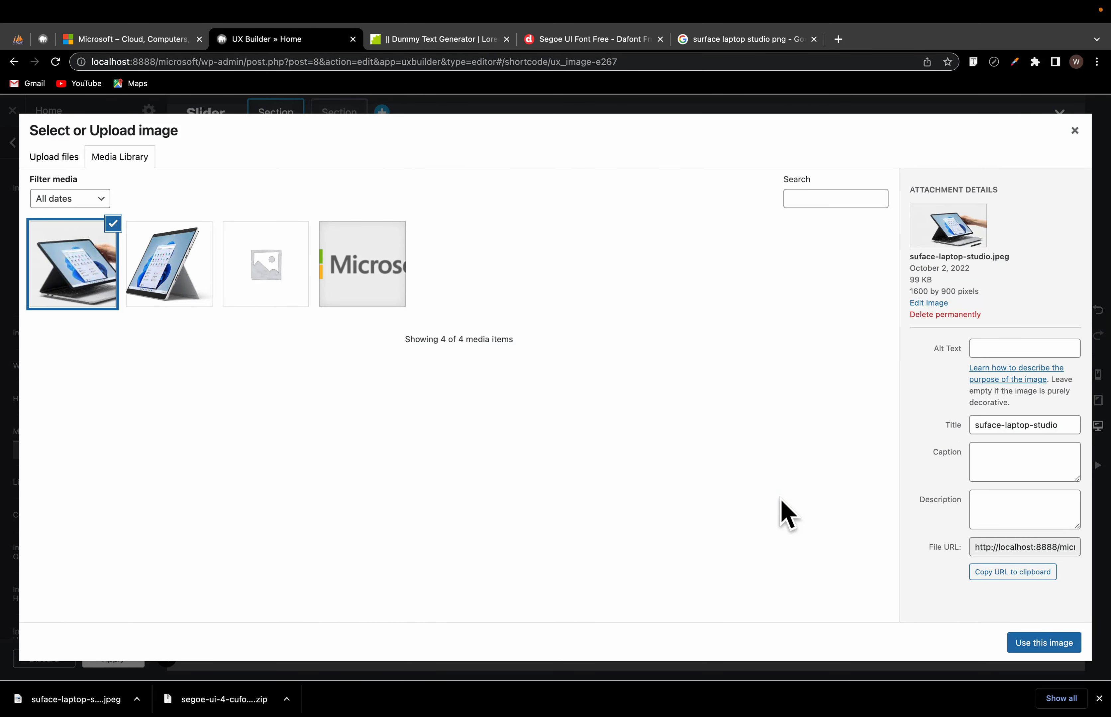
left_click(1041, 646)
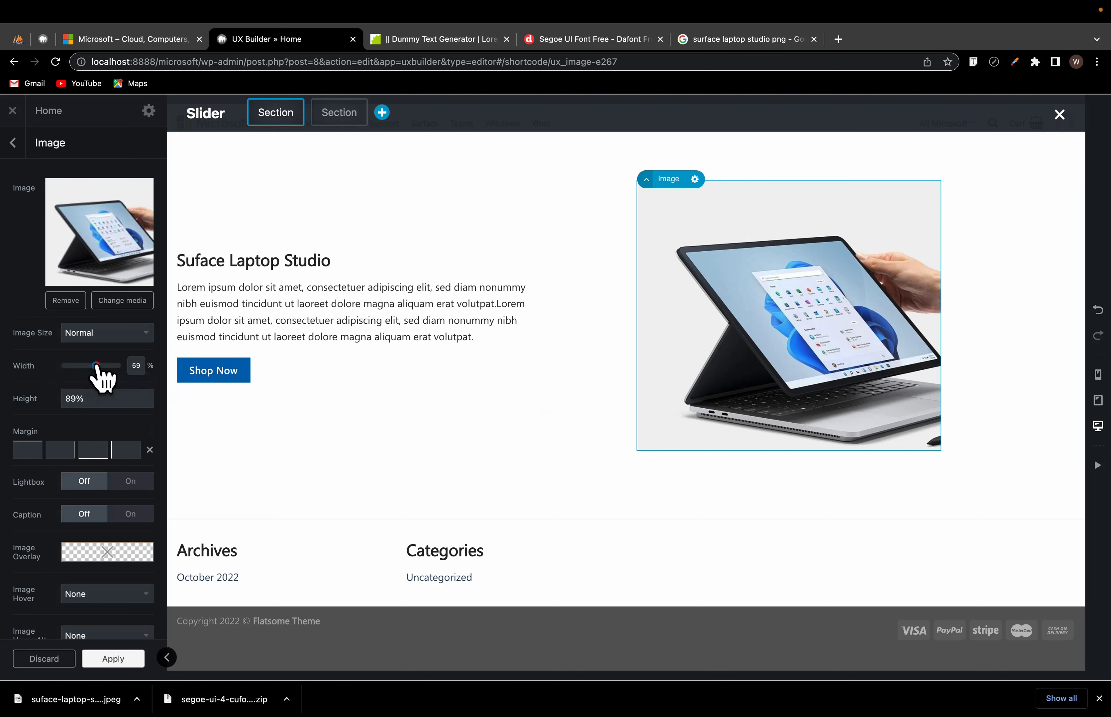
left_click_drag(96, 366, 60, 395)
mouse_move(81, 396)
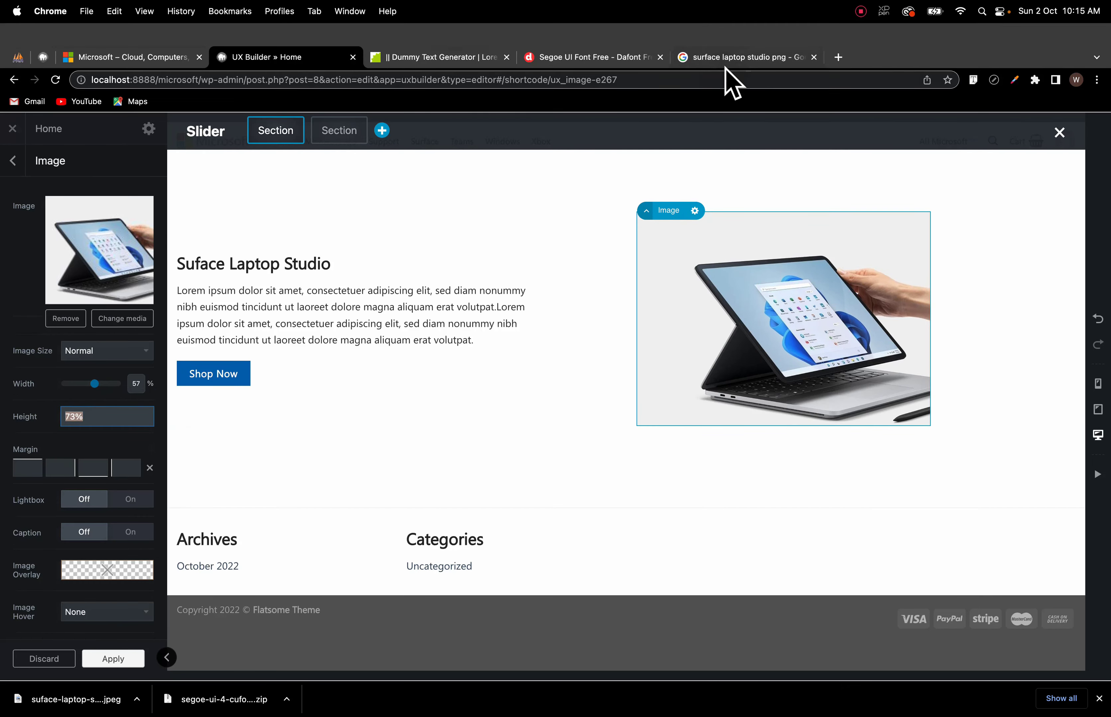
Step: Find the GSMArena picture of the Surface with a black keyboard in Google Images, save it as s1 and return to UX Builder
left_click(725, 39)
scroll(760, 474, "down", 5)
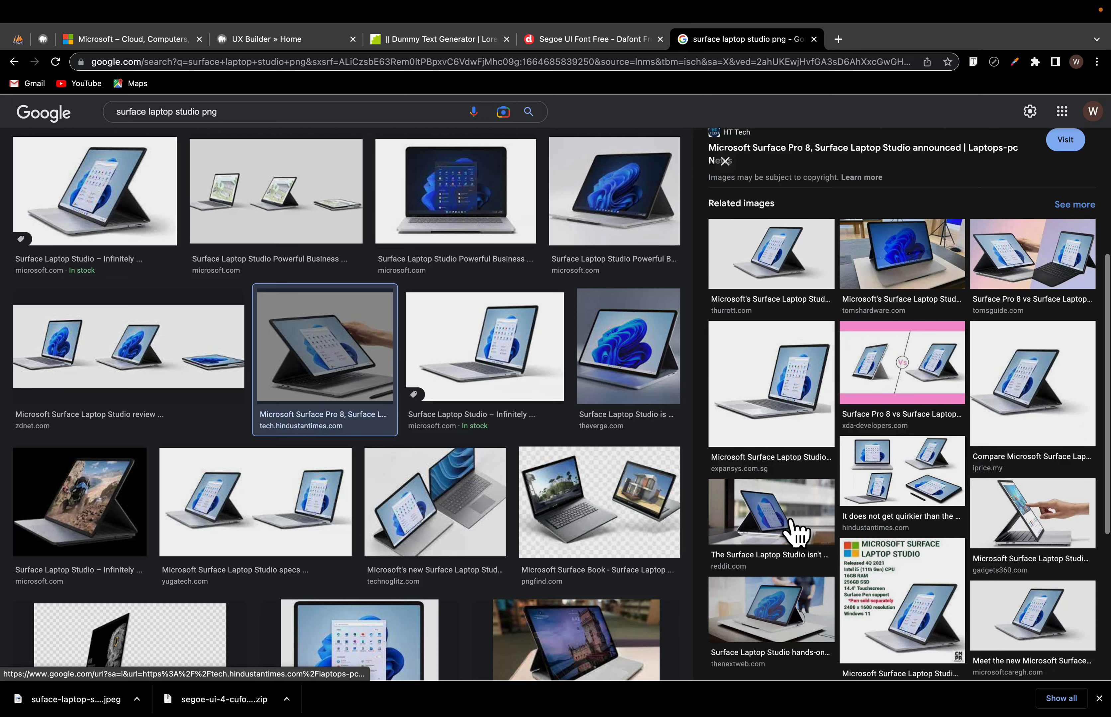
left_click(775, 397)
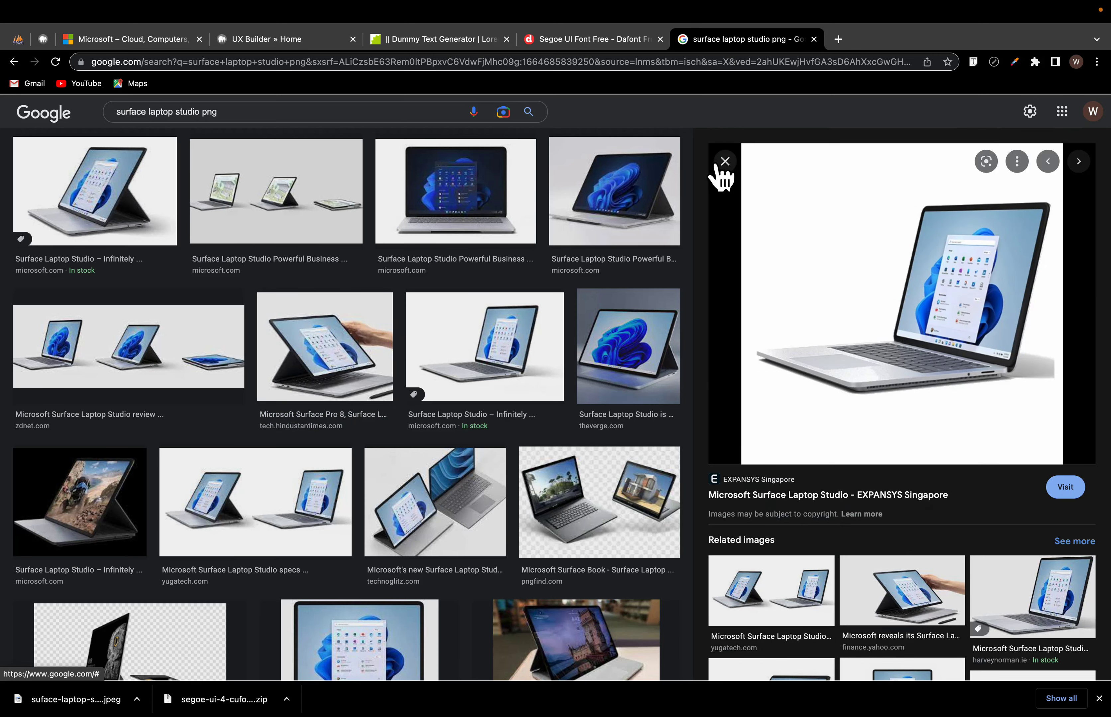
left_click(724, 164)
scroll(922, 478, "down", 8)
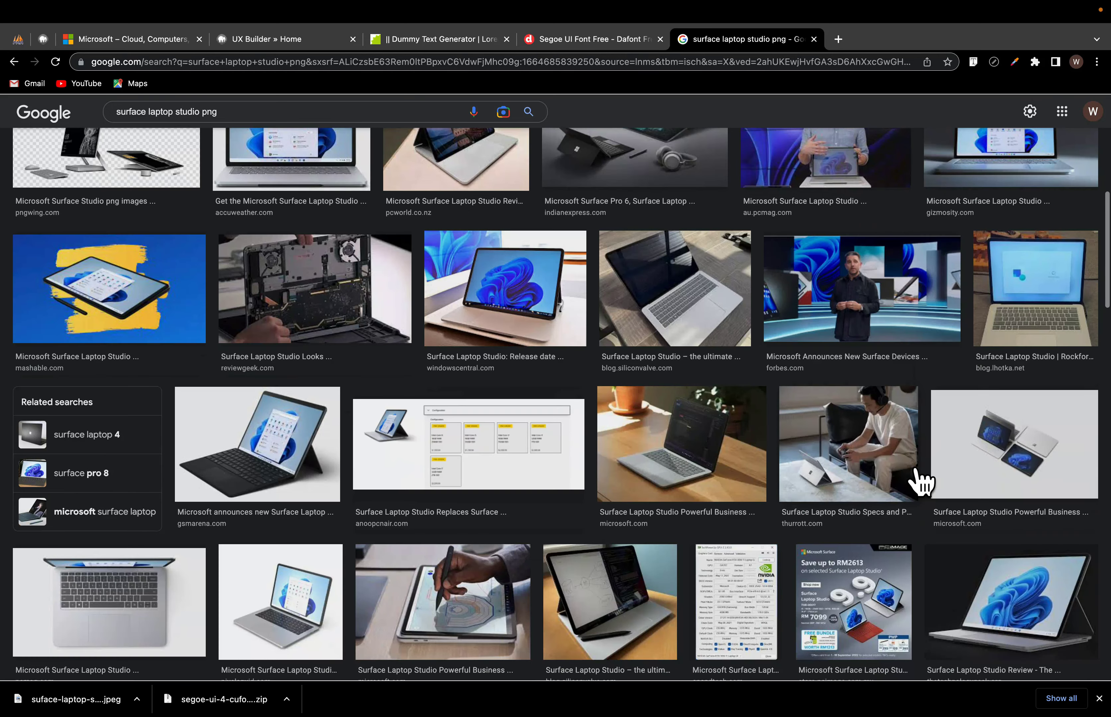
scroll(922, 480, "down", 3)
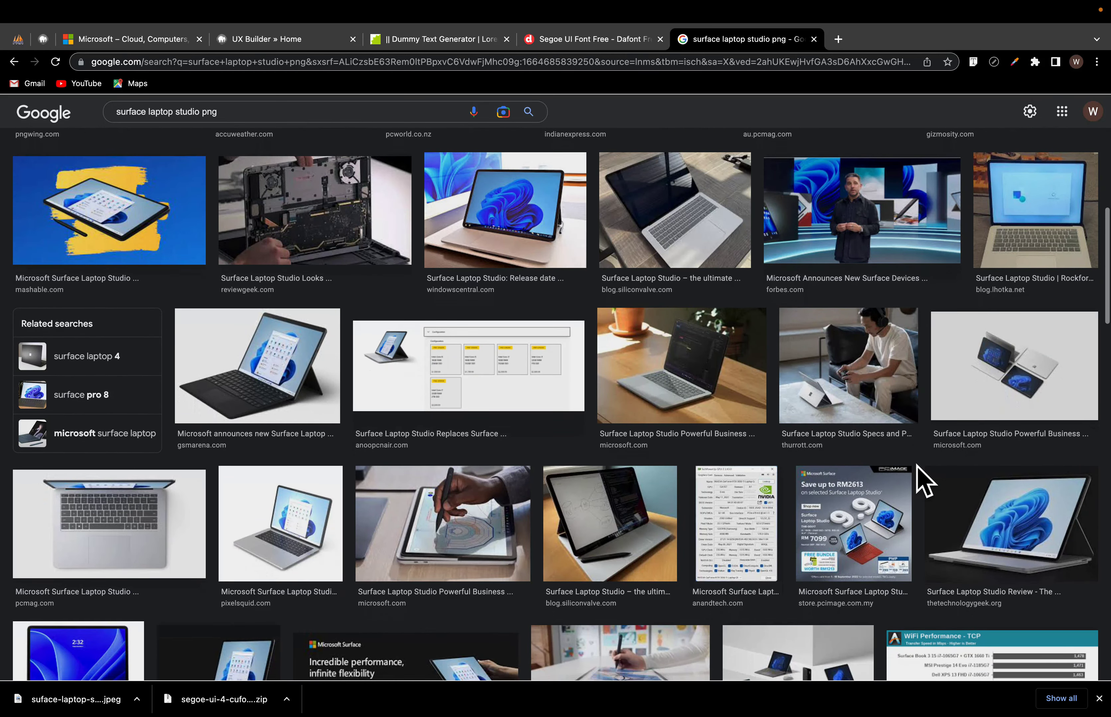
left_click(241, 375)
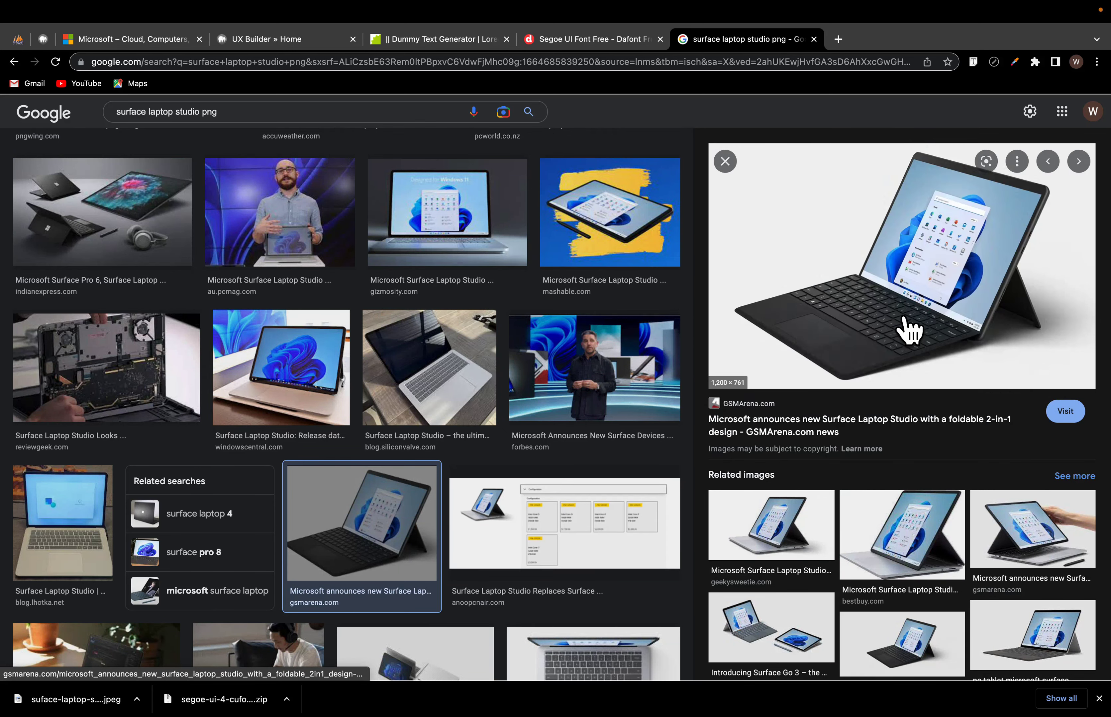
right_click(897, 285)
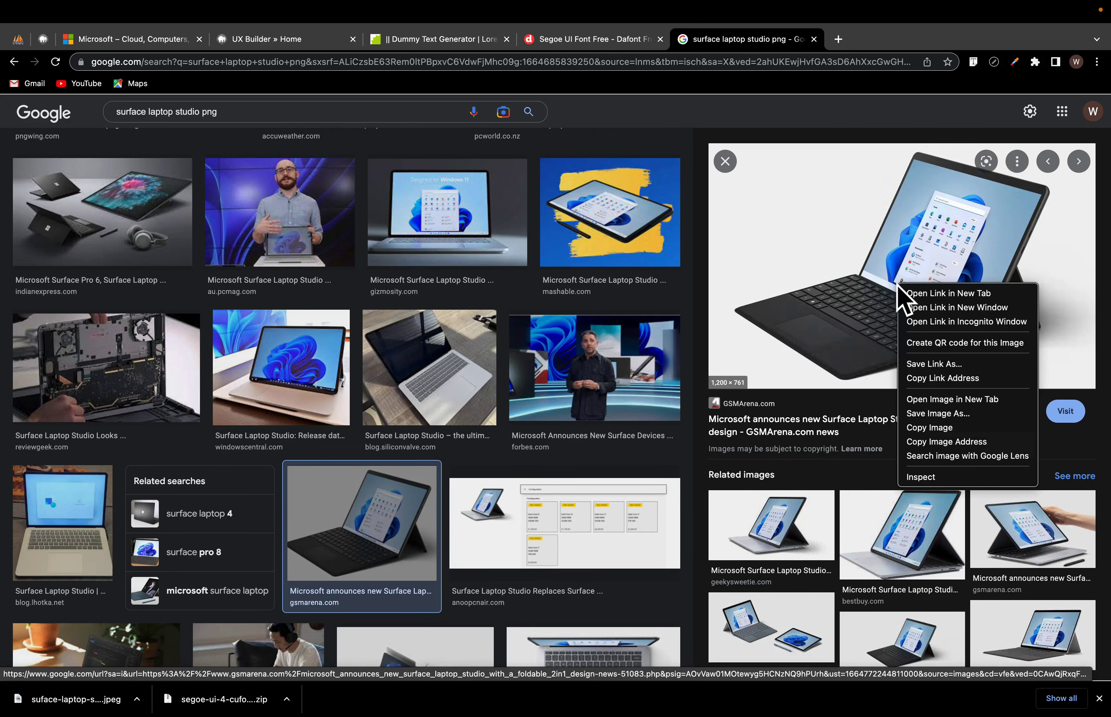
left_click(929, 413)
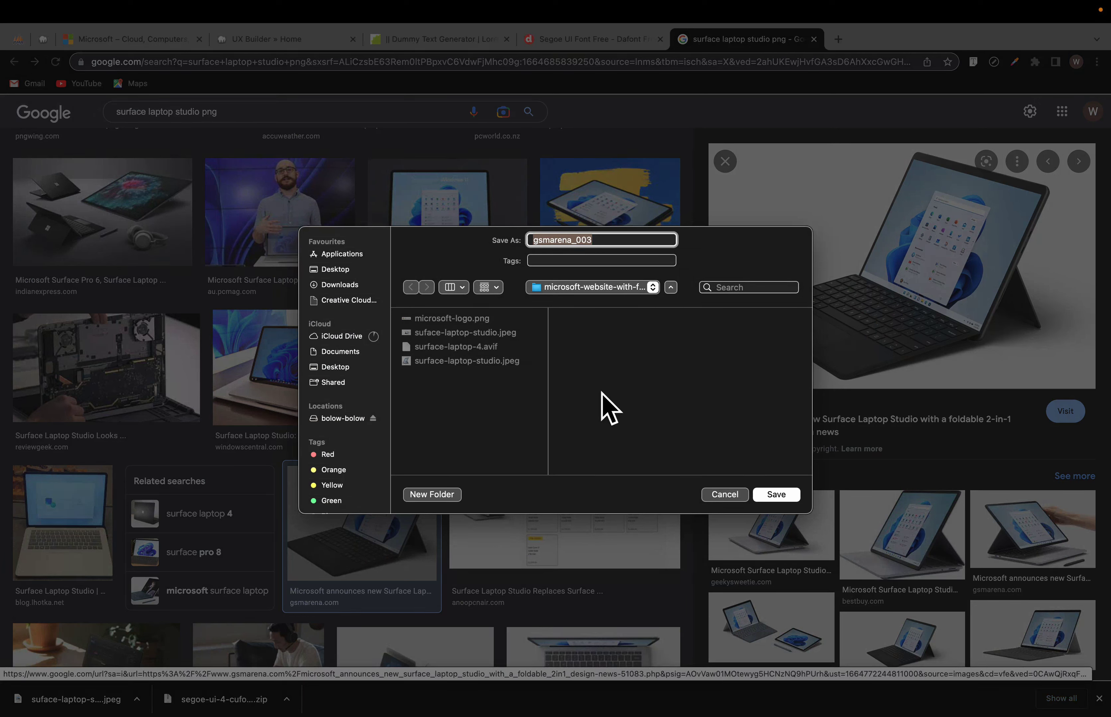
type("s")
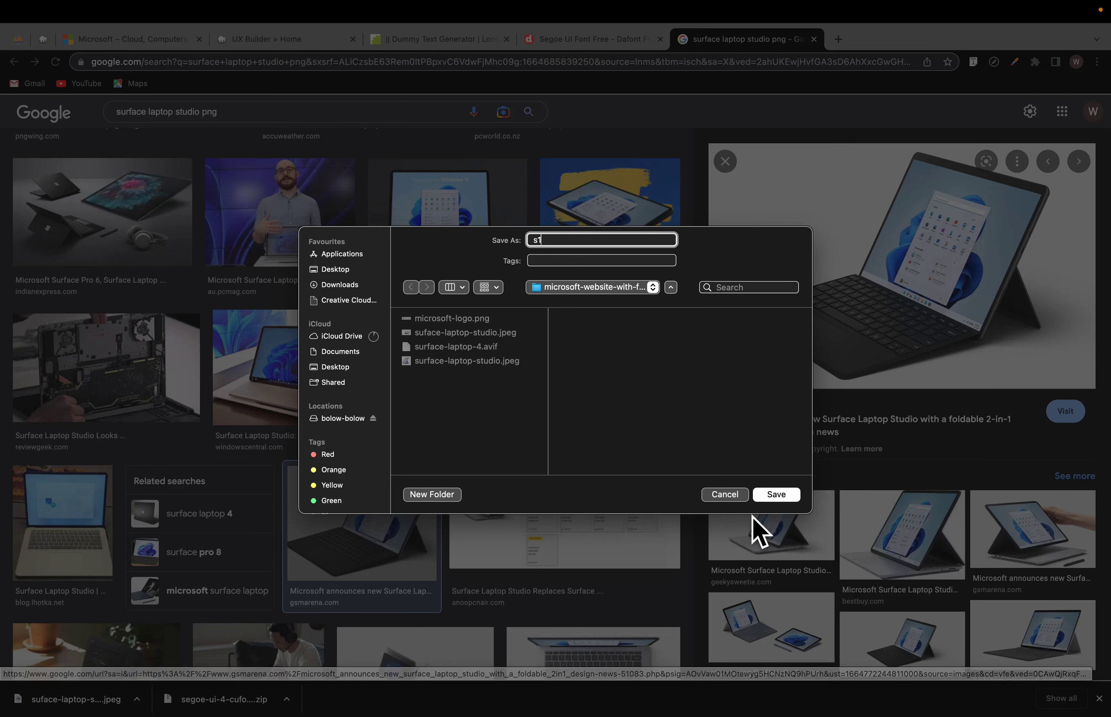
left_click(775, 496)
left_click(274, 45)
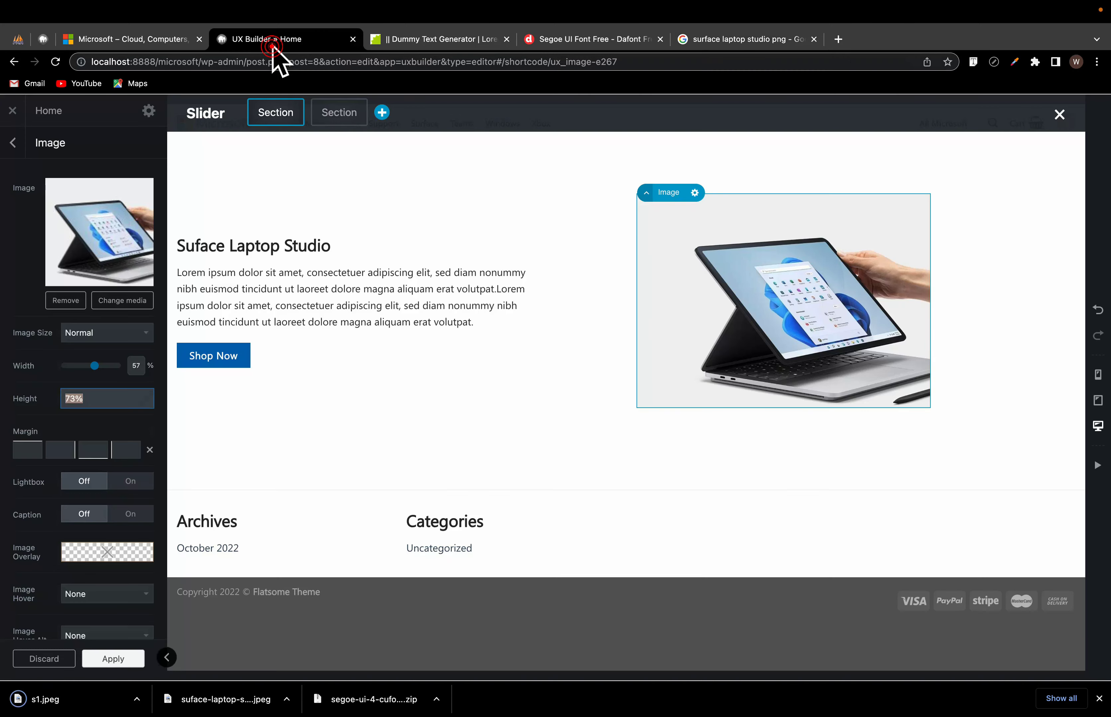
Step: Replace the first slide's laptop picture with the uploaded s1.jpeg from the project folder
left_click(119, 305)
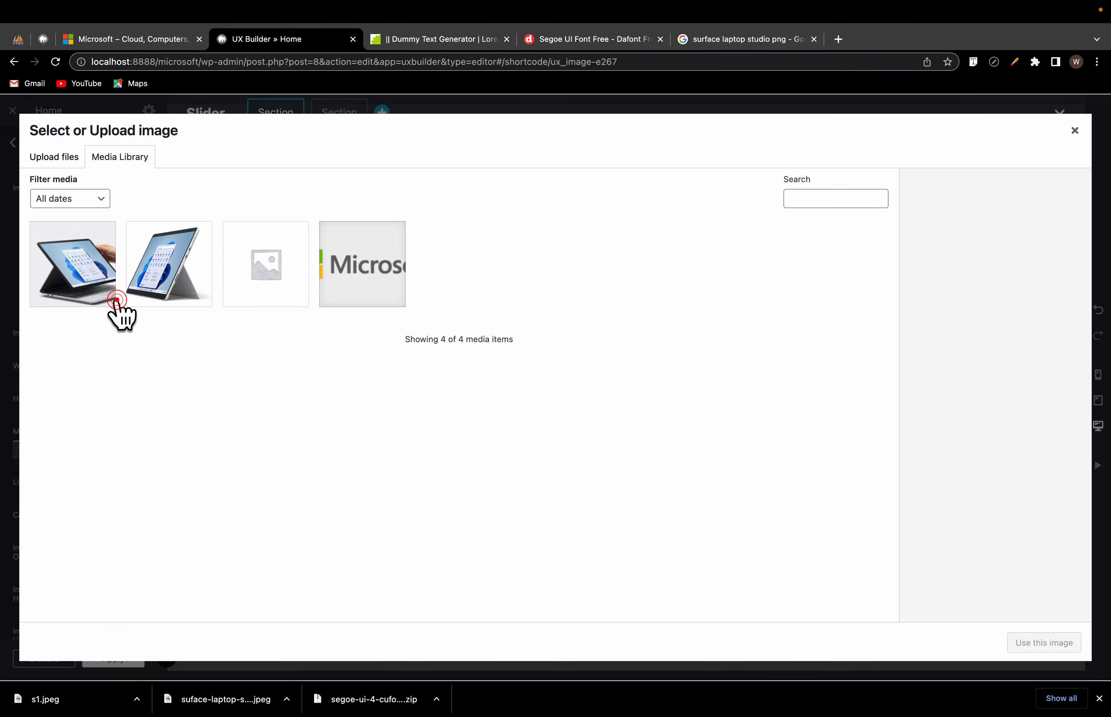
left_click(58, 157)
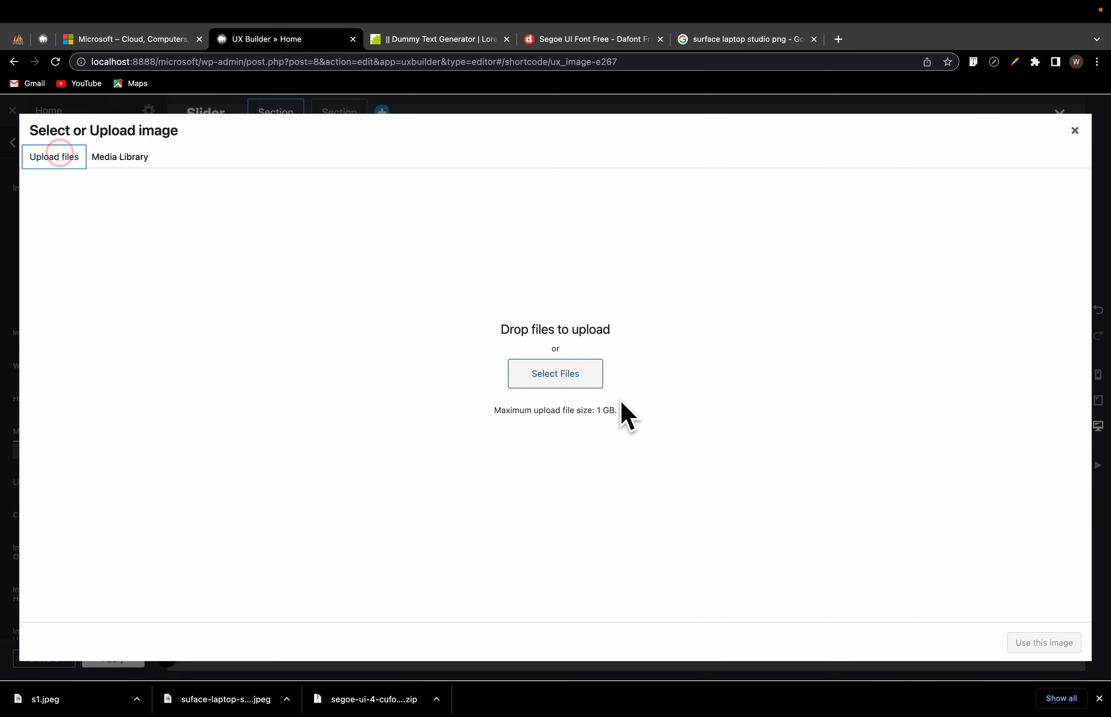
left_click(560, 376)
left_click(437, 294)
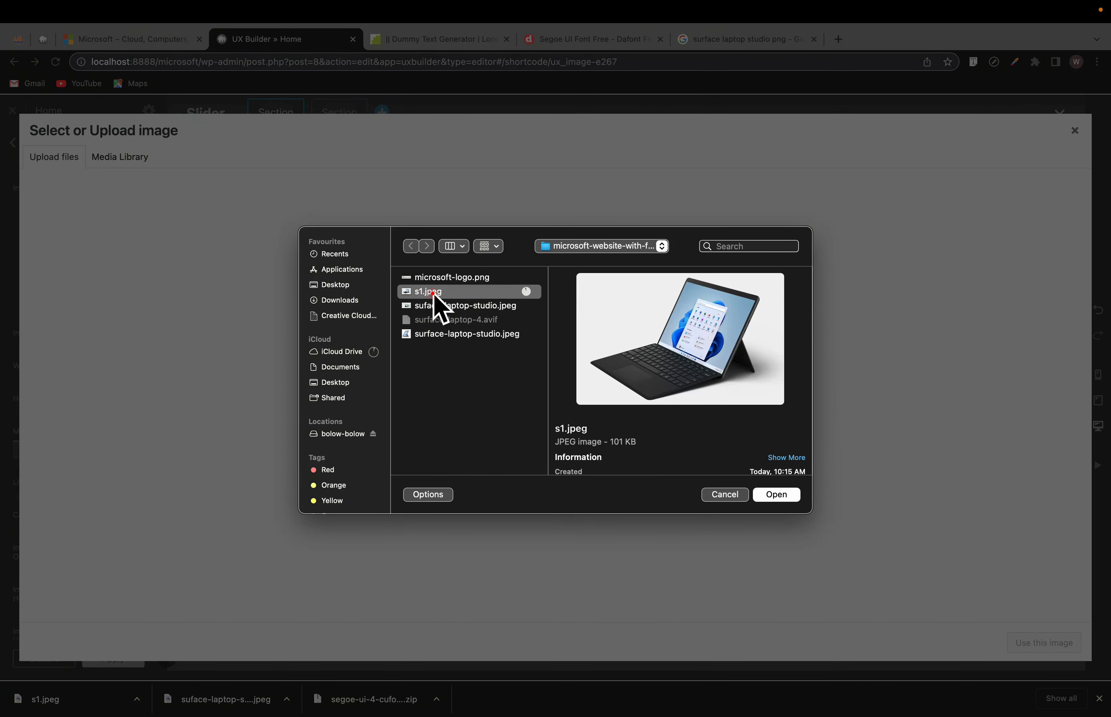
left_click(768, 496)
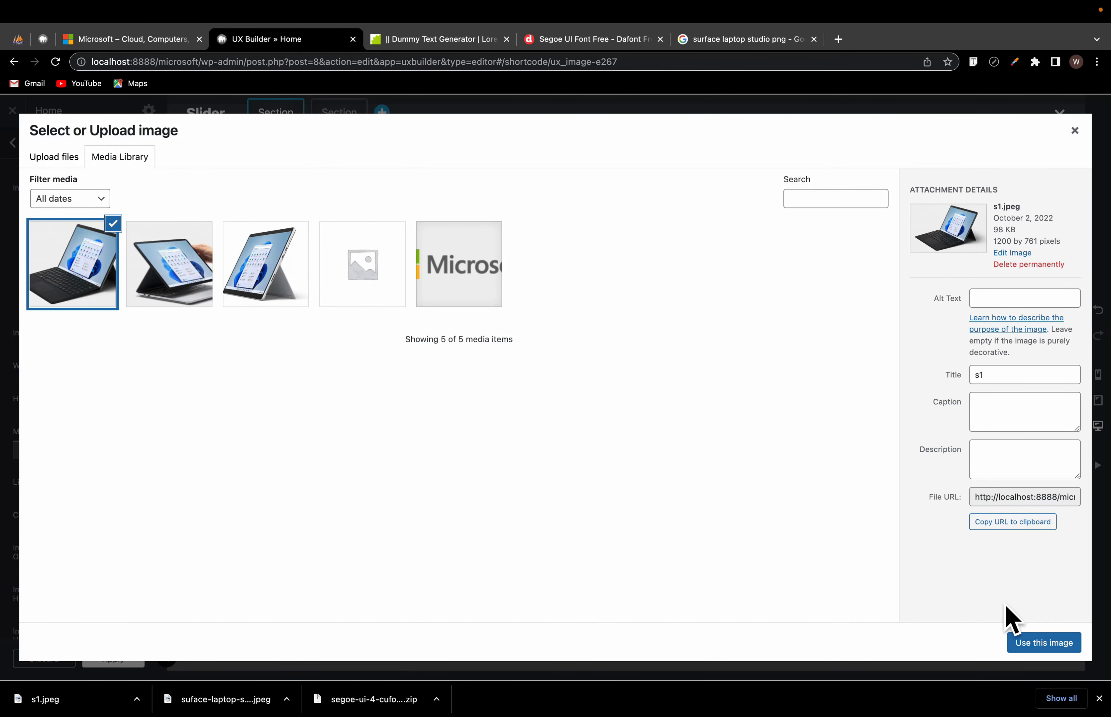
left_click(1025, 644)
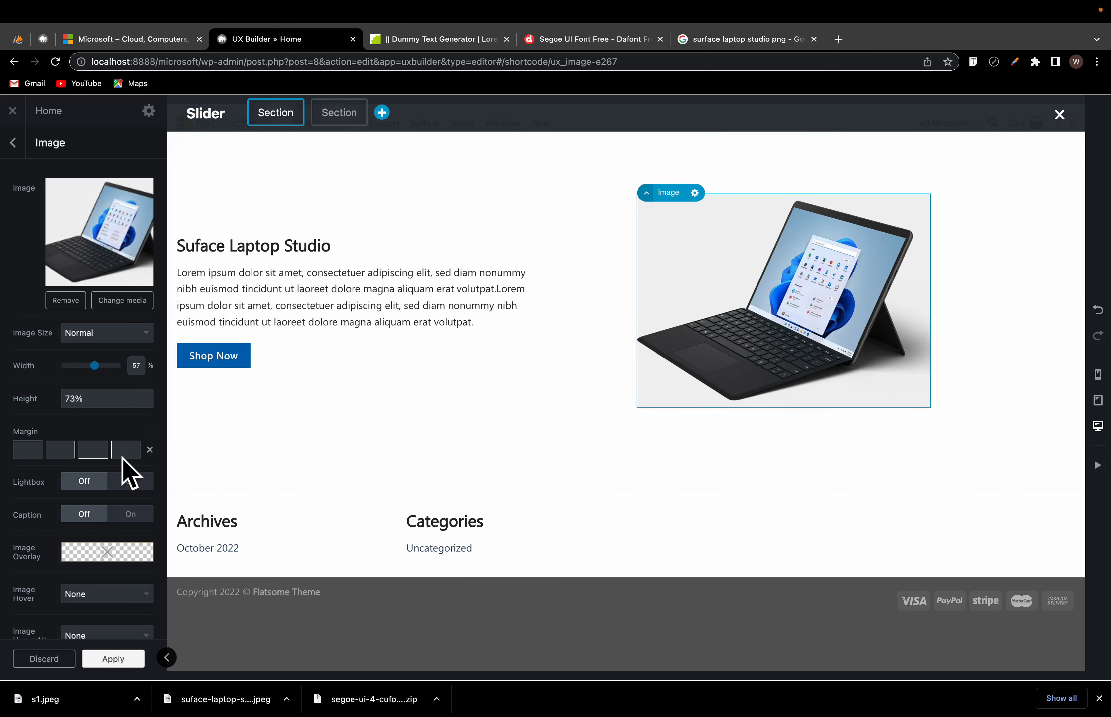
Step: Set the first slide's laptop image to 70% width and 70% height
left_click(77, 402)
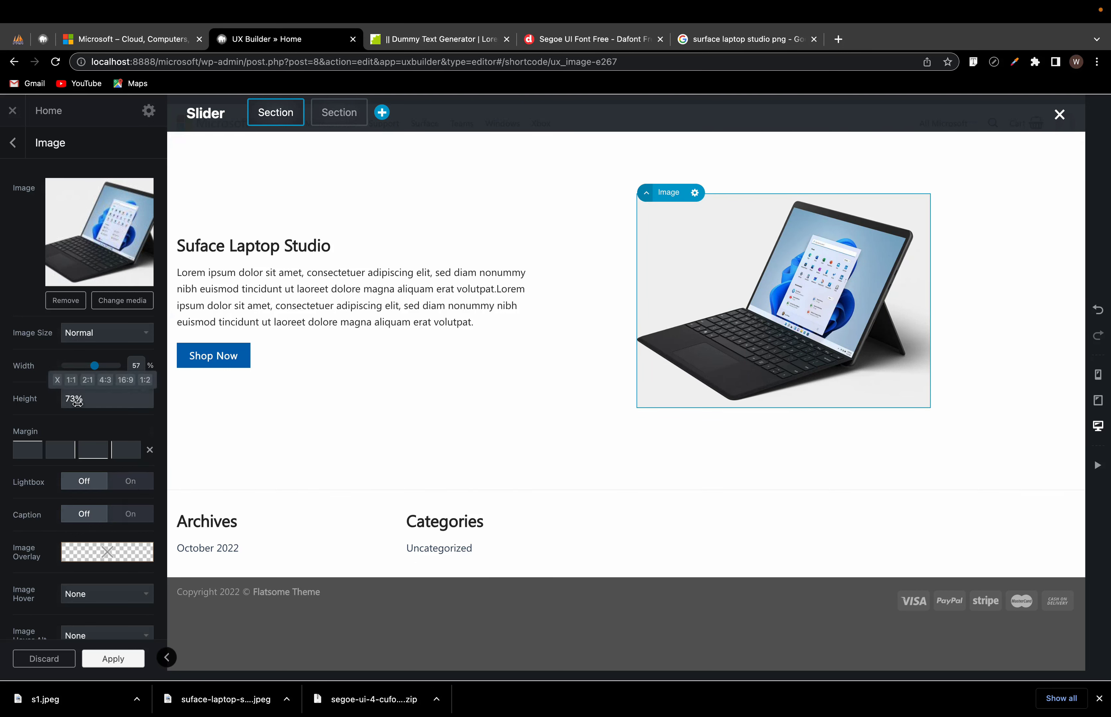
left_click_drag(77, 402, 77, 402)
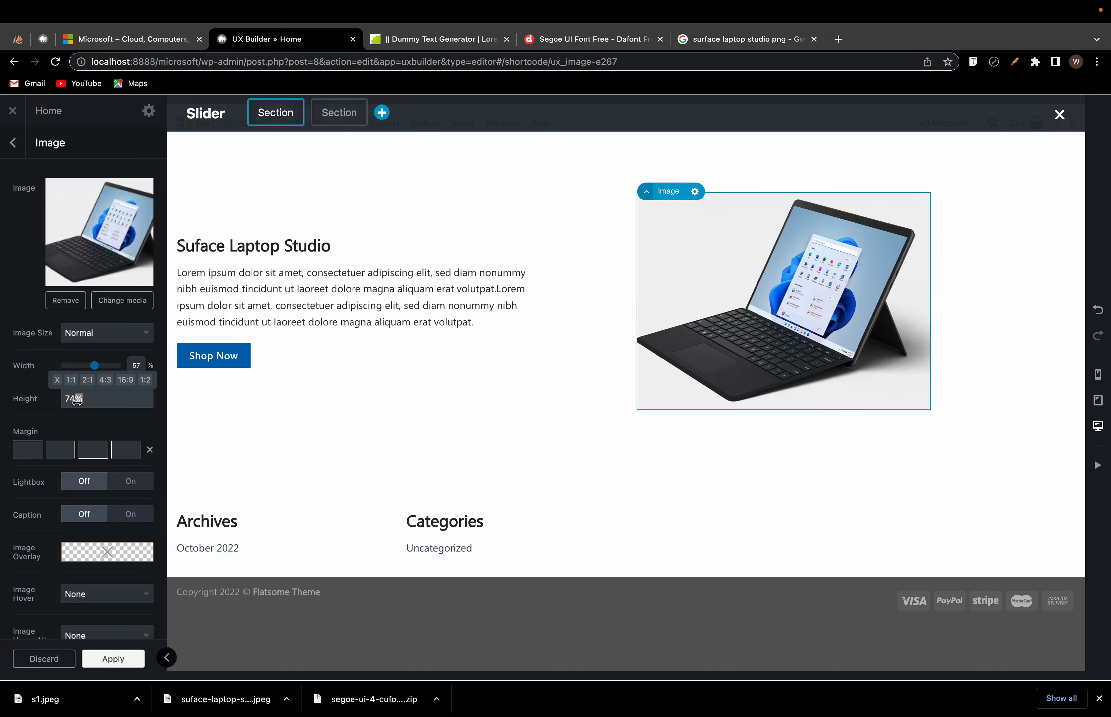
mouse_move(77, 401)
left_mouse_down()
mouse_move(97, 407)
mouse_move(97, 367)
mouse_move(106, 379)
mouse_move(95, 391)
mouse_move(73, 385)
mouse_move(94, 430)
mouse_move(81, 397)
mouse_move(96, 400)
left_mouse_up()
mouse_move(102, 378)
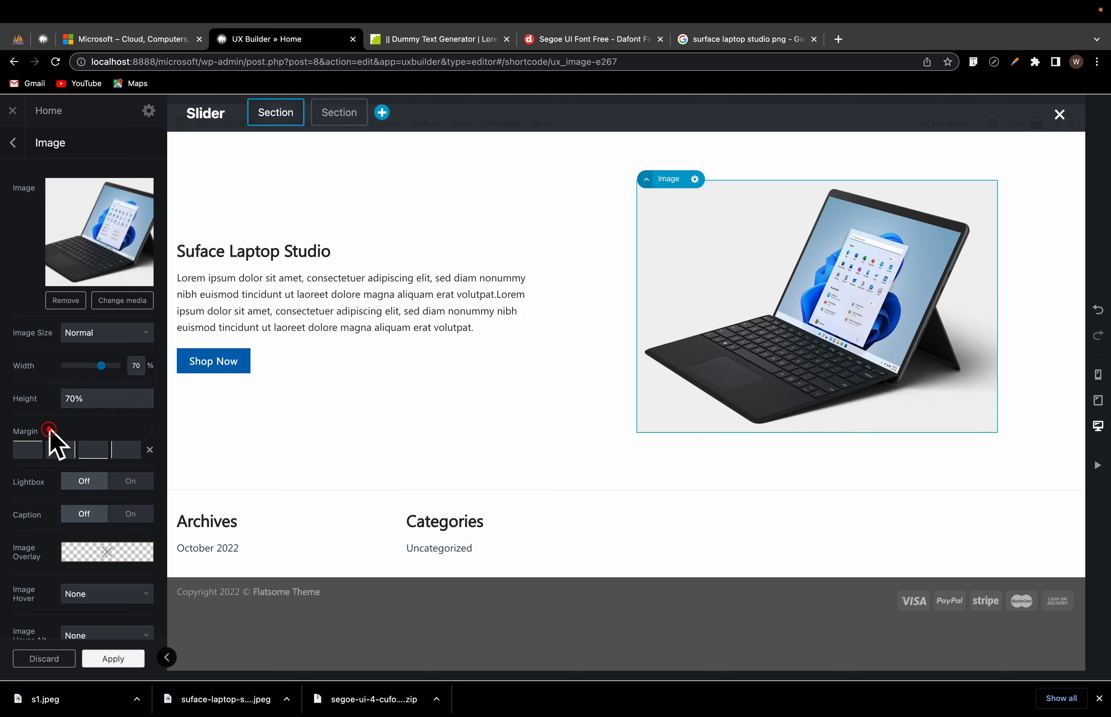
Step: Set the first slide section's background color to rgb(166, 157, 157), apply it and update the page
left_click(499, 216)
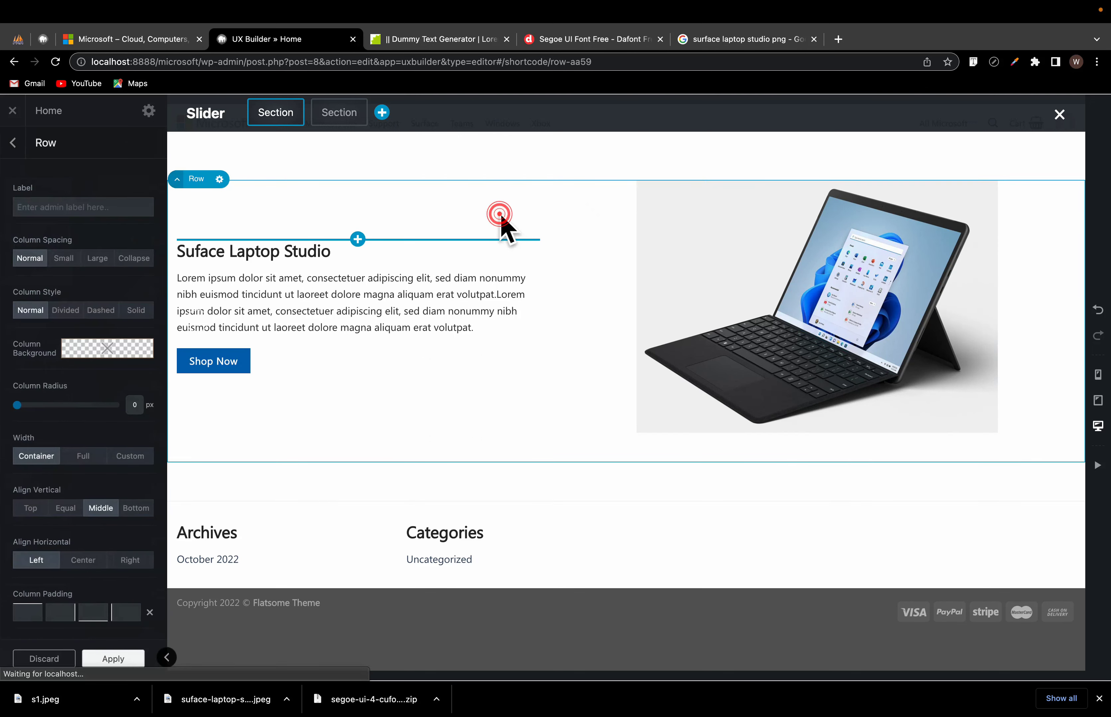
left_click(275, 166)
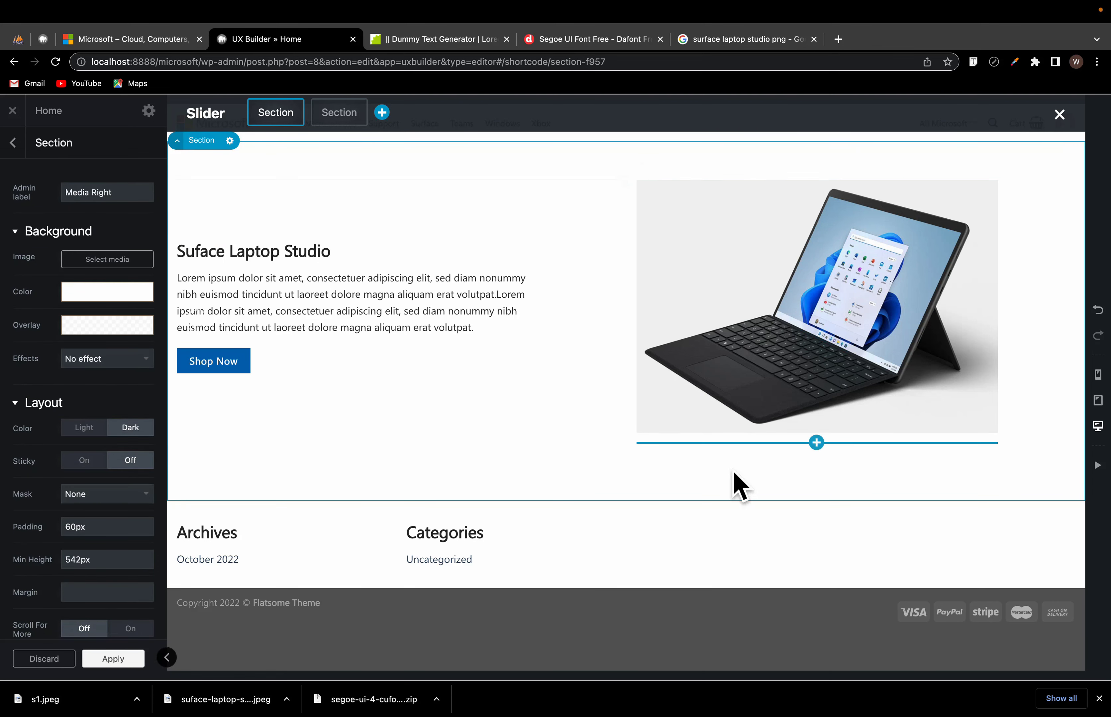
left_click(71, 296)
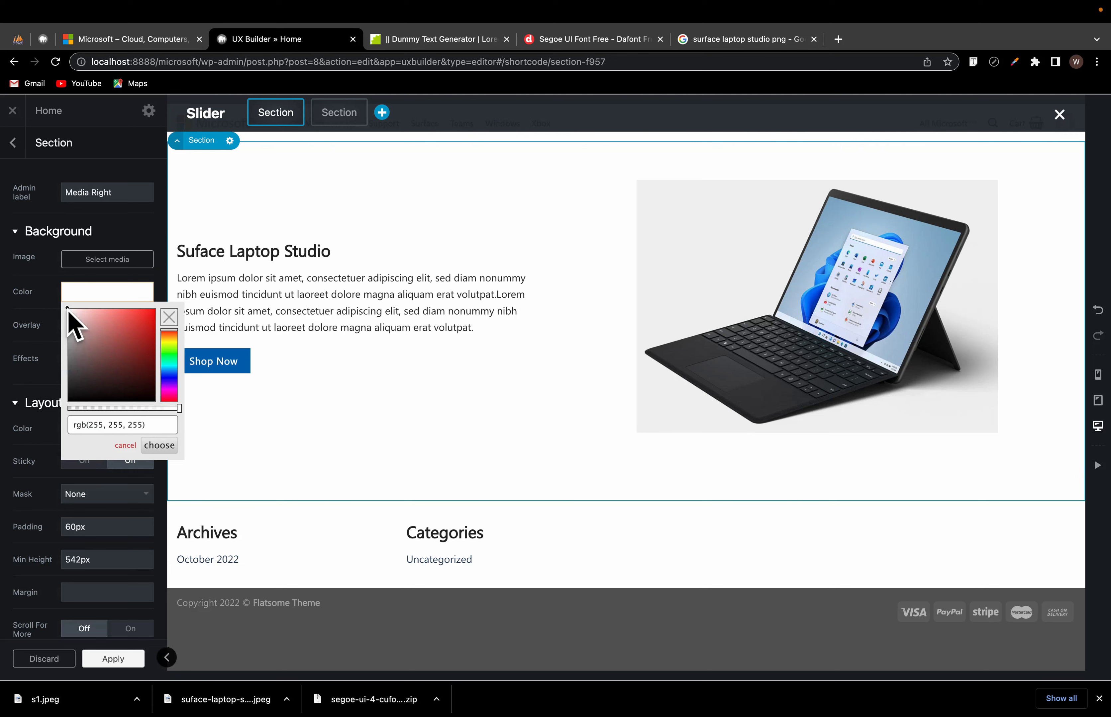
left_click_drag(68, 312, 69, 313)
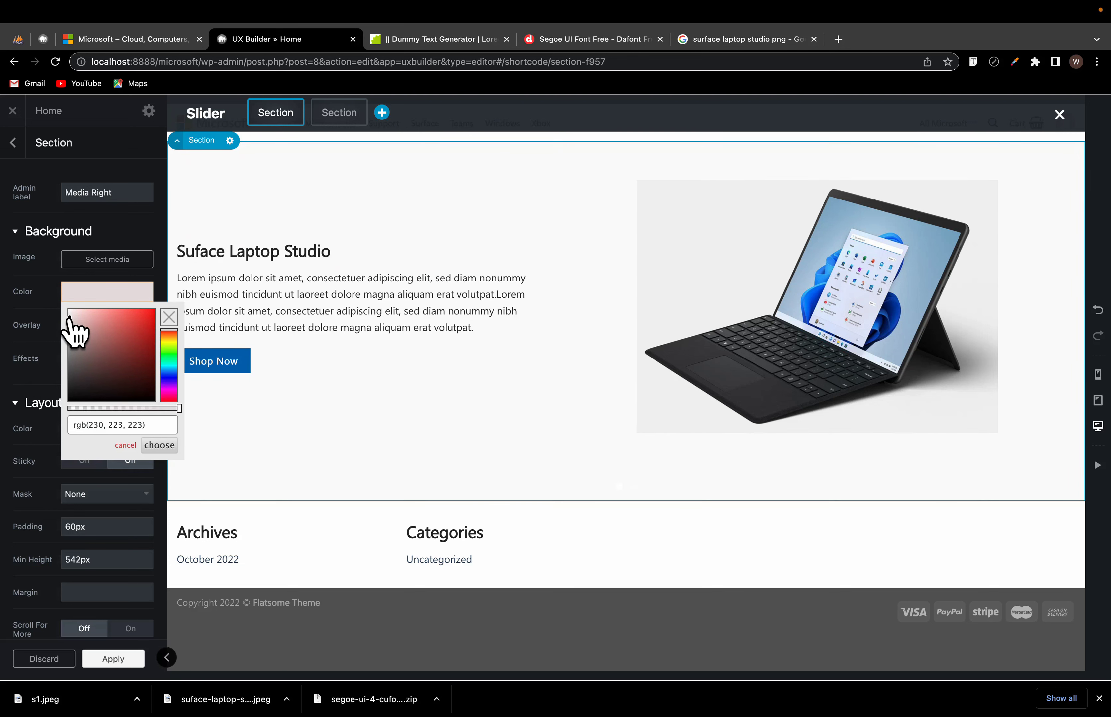
left_click_drag(70, 318, 71, 334)
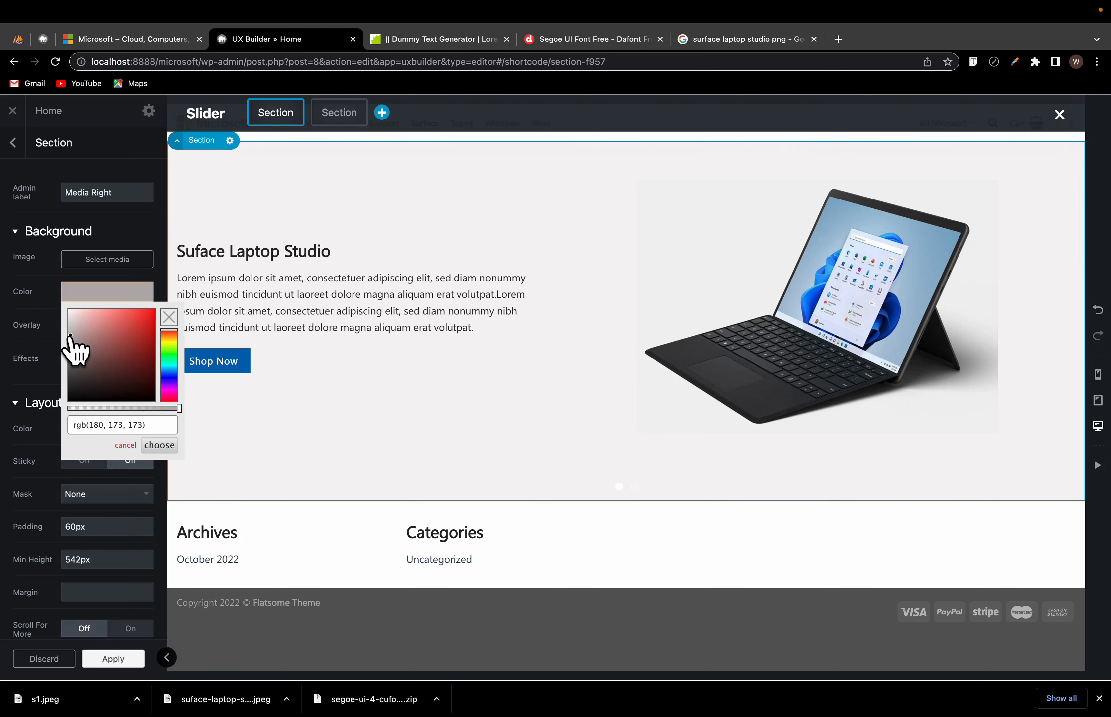
left_click_drag(70, 342, 67, 358)
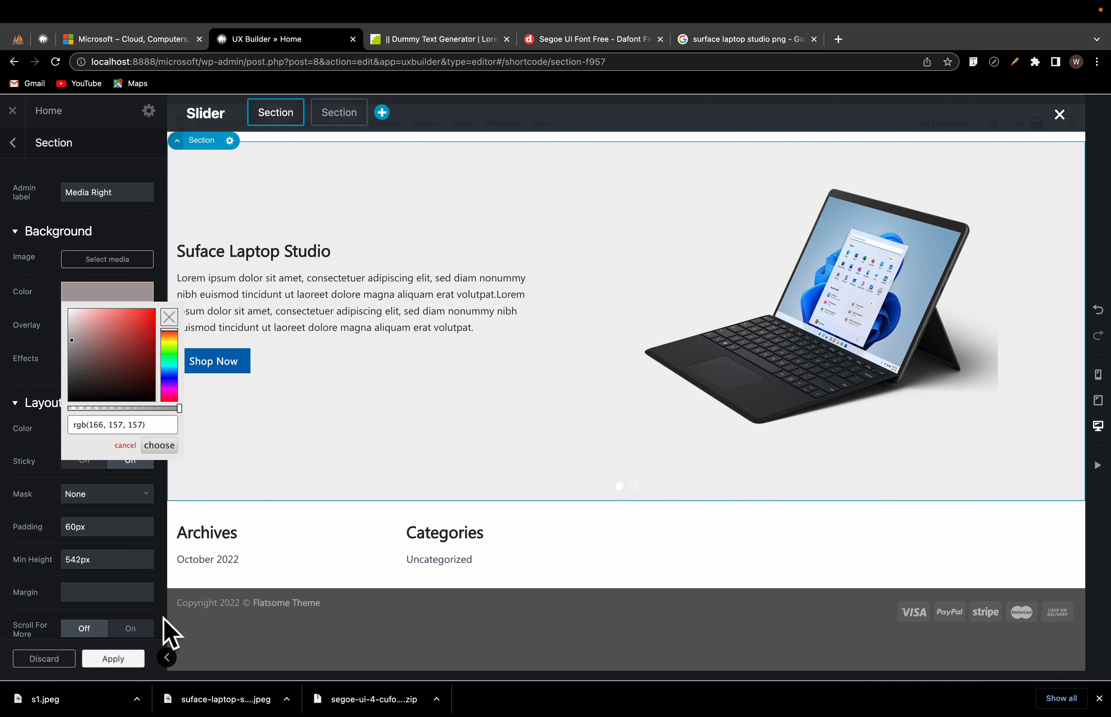
left_click(111, 658)
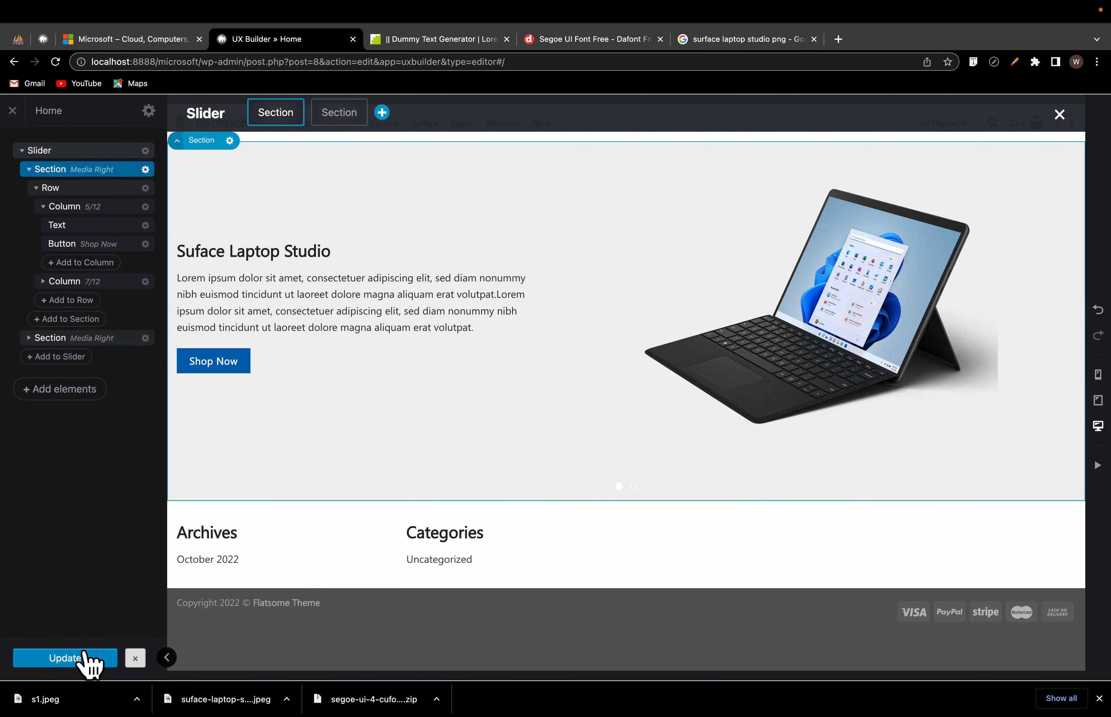
Step: Exit the builder and cycle repeatedly through both hero slides on the live homepage to compare their layout and height
left_click(13, 111)
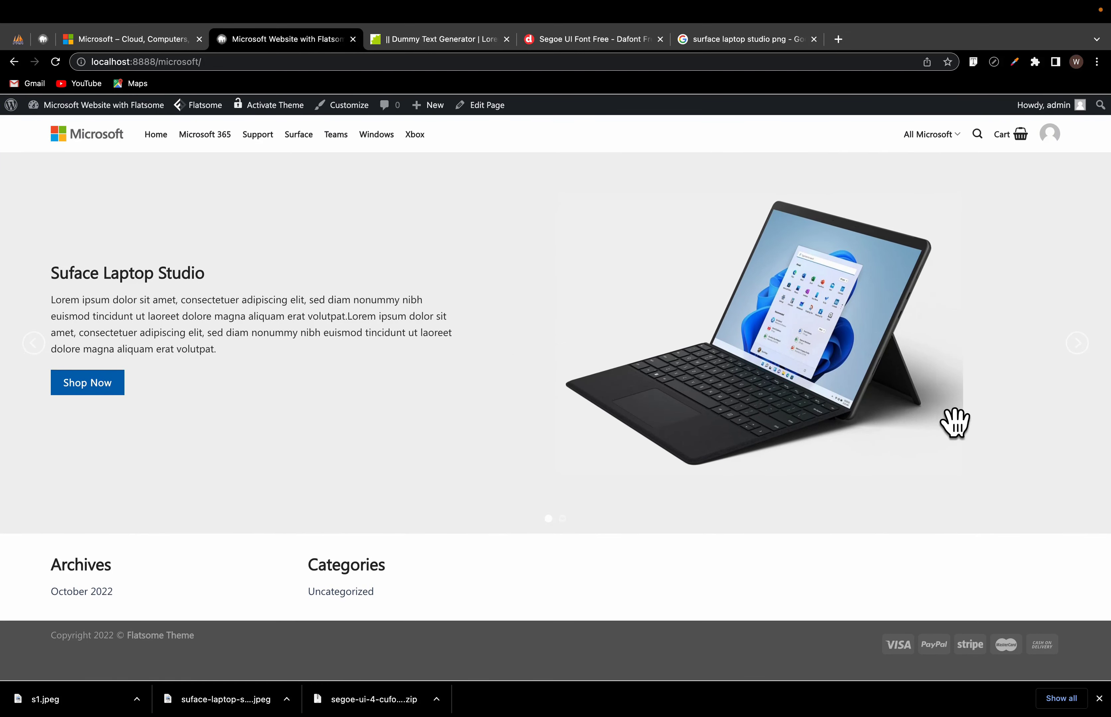
left_click(1081, 350)
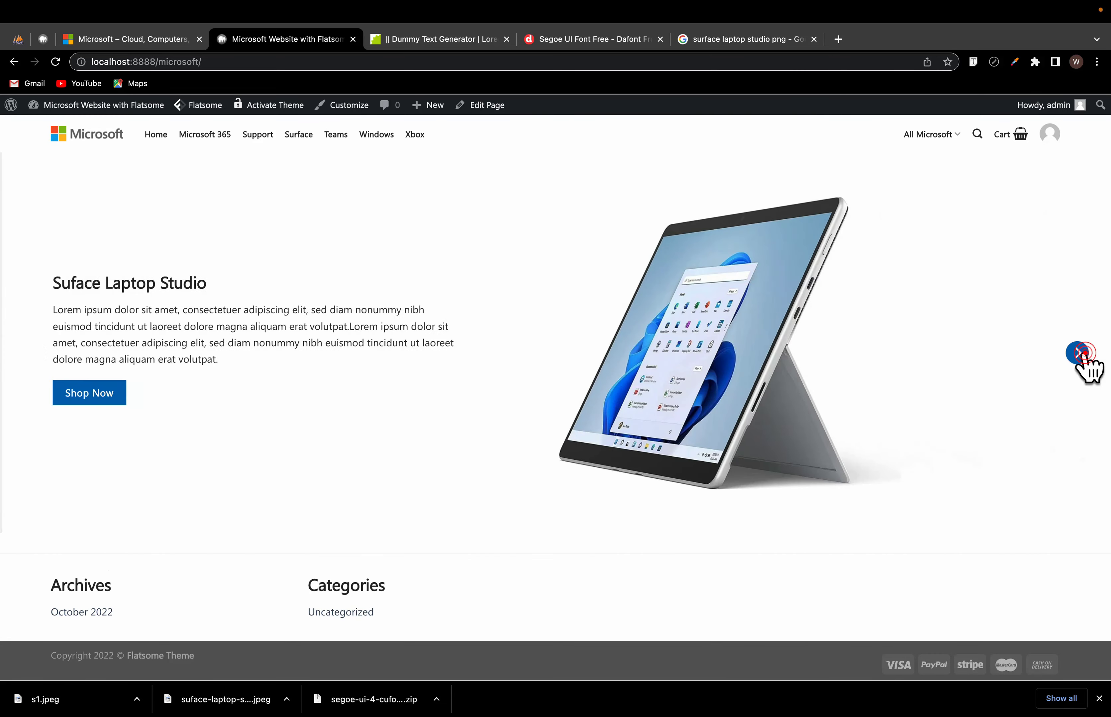
left_click(1081, 349)
left_click(1081, 349)
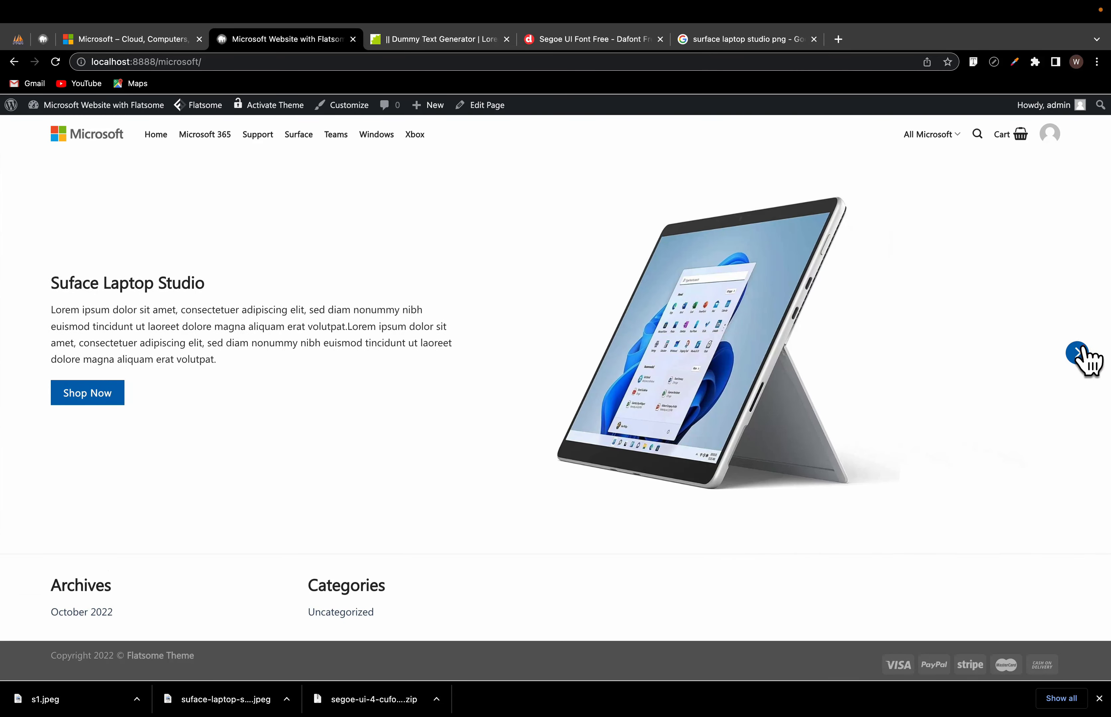
left_click(1081, 349)
left_click(1081, 349)
left_click(1081, 349)
left_click(1080, 349)
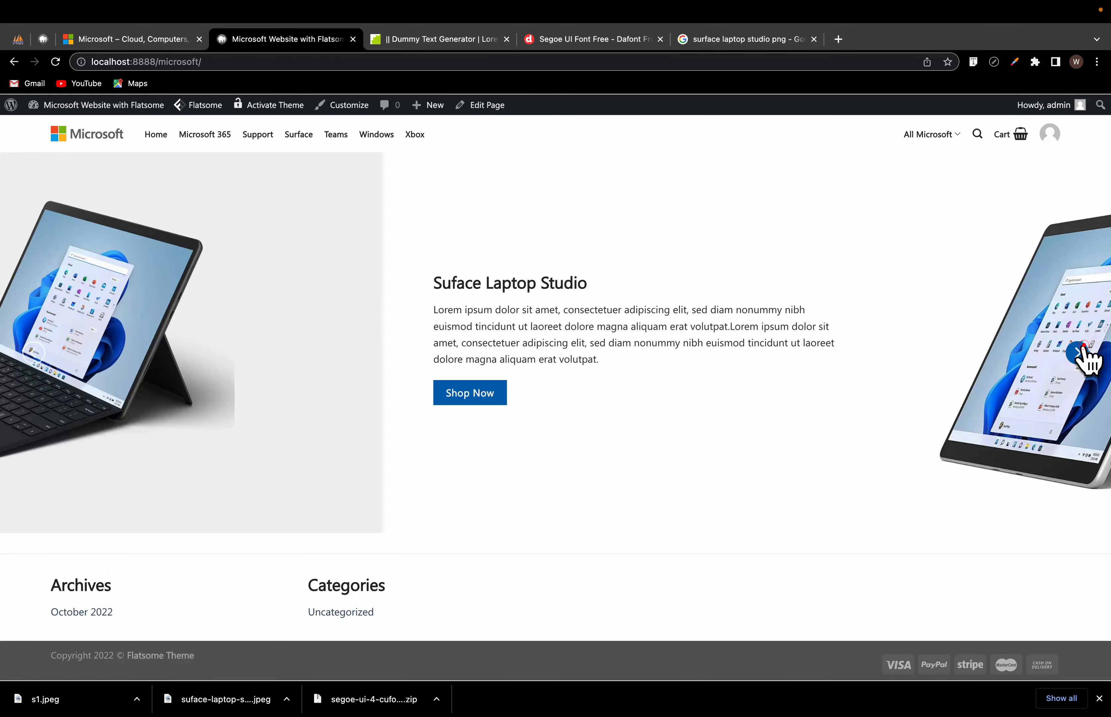
left_click(1080, 349)
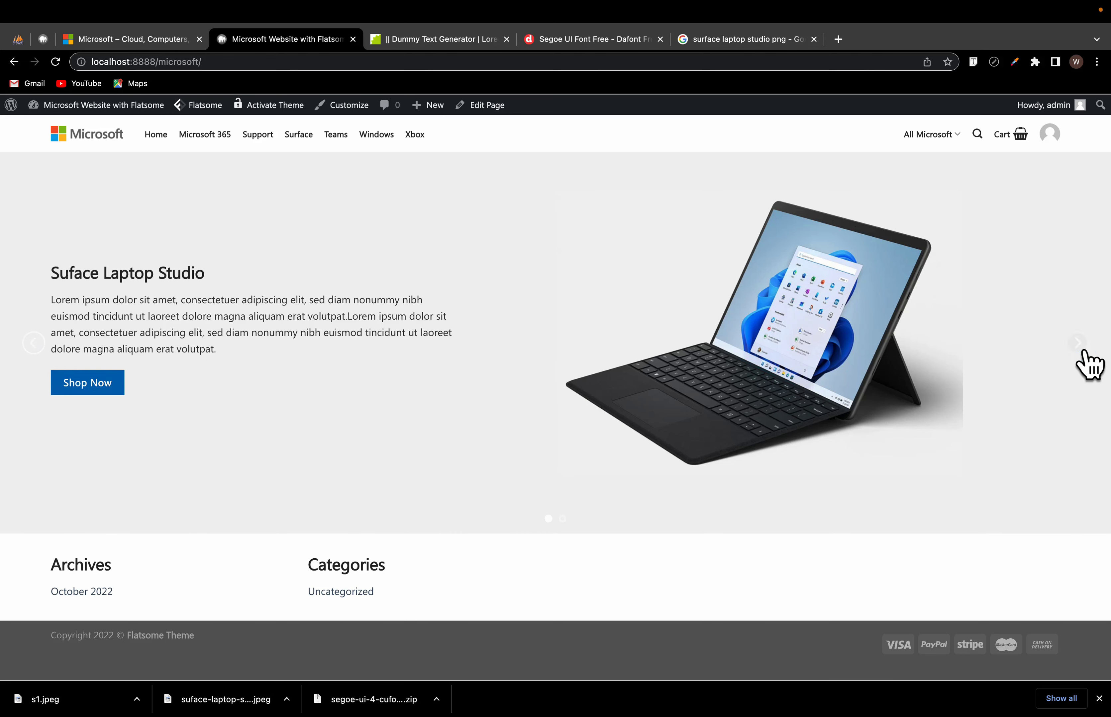
left_click(1078, 344)
left_click(1079, 344)
left_click(1078, 344)
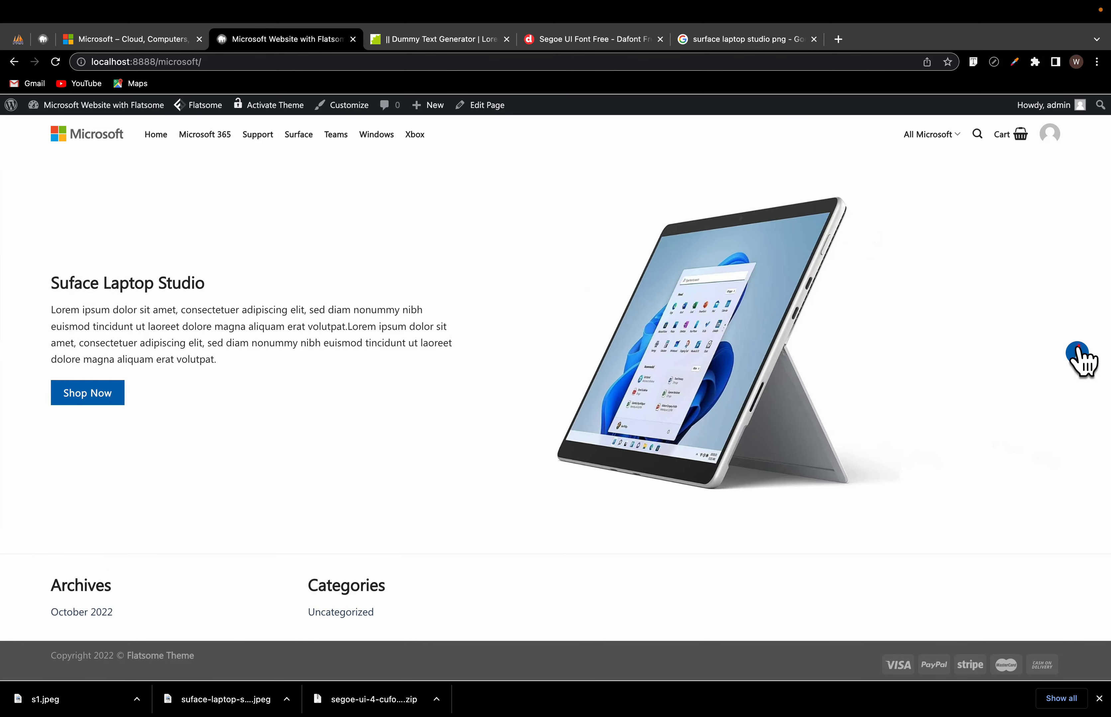
left_click(1078, 344)
left_click(1078, 344)
left_click(1078, 344)
left_click(1078, 344)
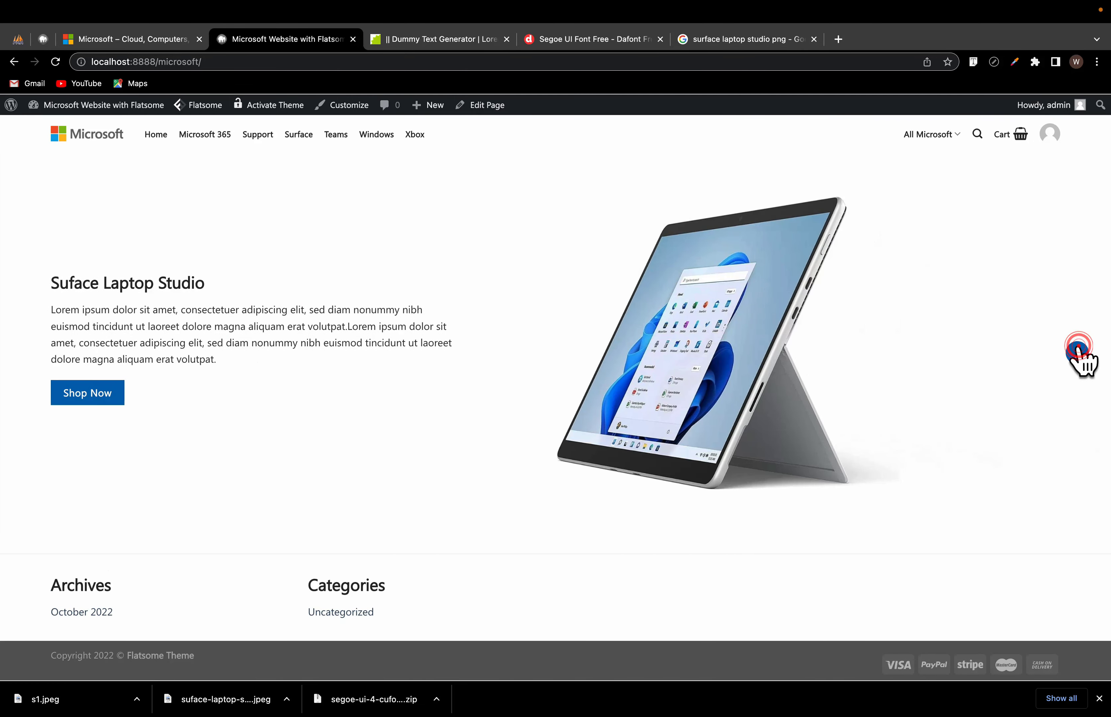
left_click(1078, 344)
left_click(1079, 344)
left_click(1078, 344)
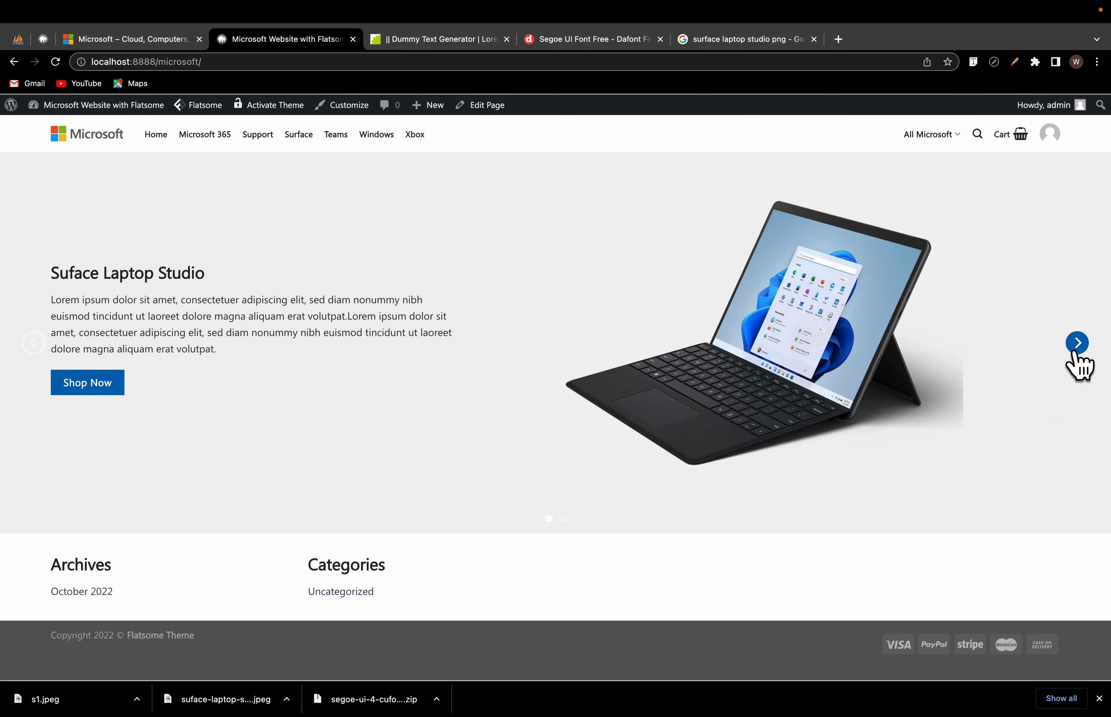
left_click(1078, 344)
left_click(1078, 345)
left_click(1078, 344)
left_click(1077, 344)
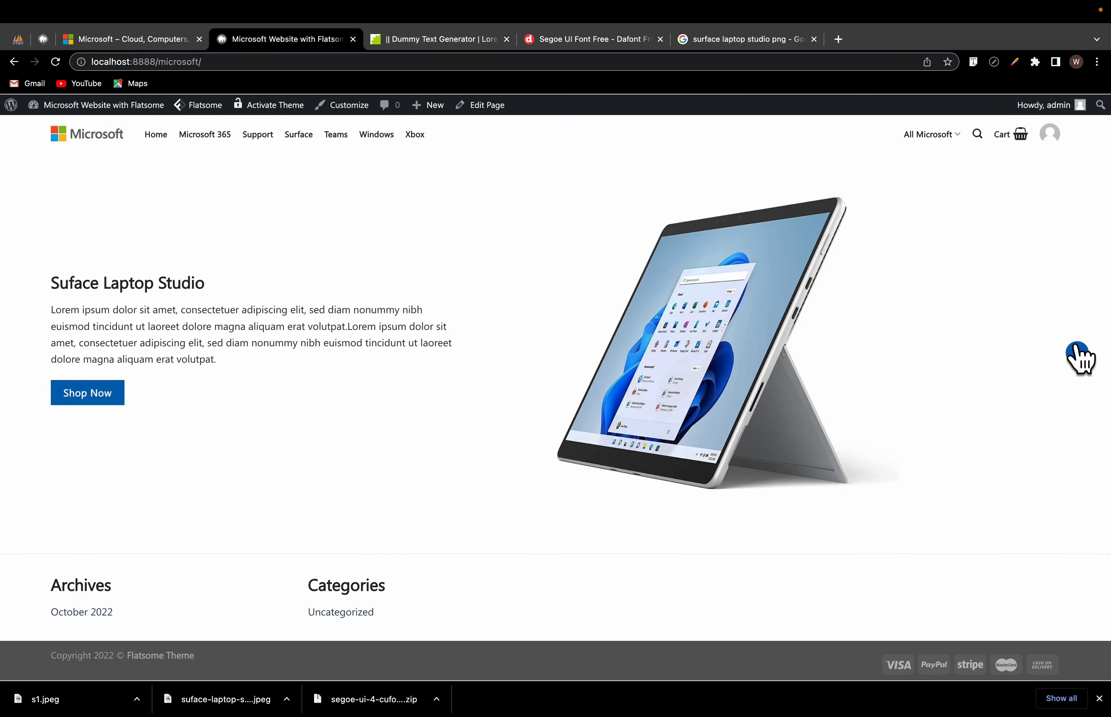
left_click(1077, 345)
left_click(1077, 346)
left_click(1077, 345)
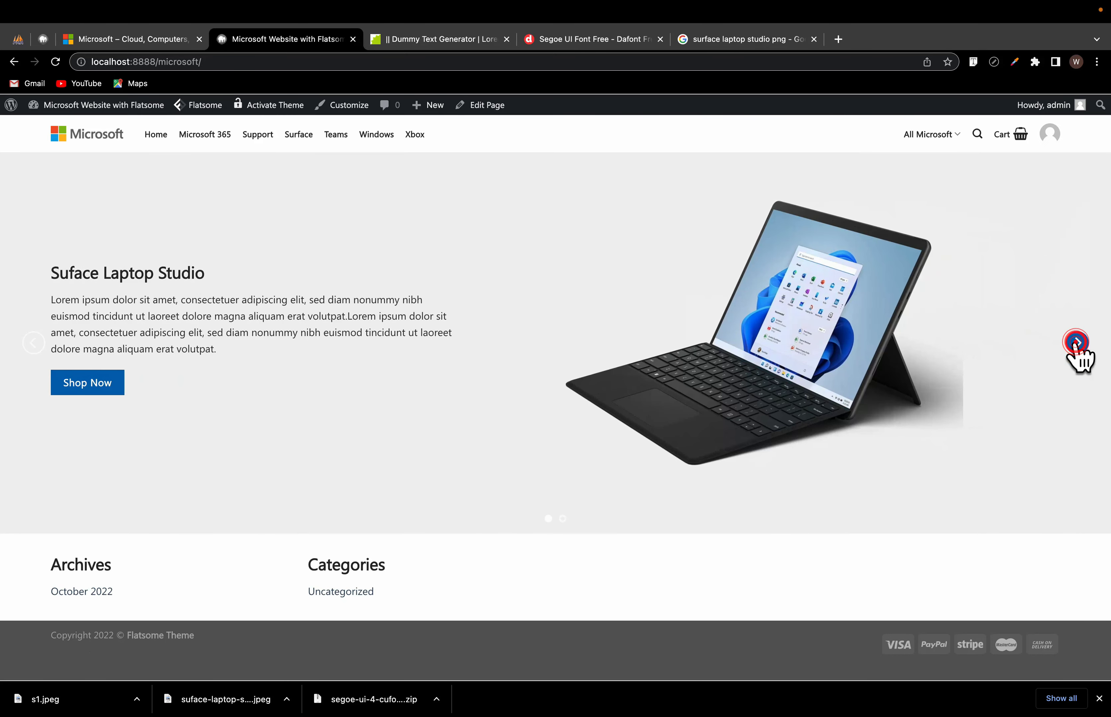
left_click(1077, 345)
left_click(1077, 345)
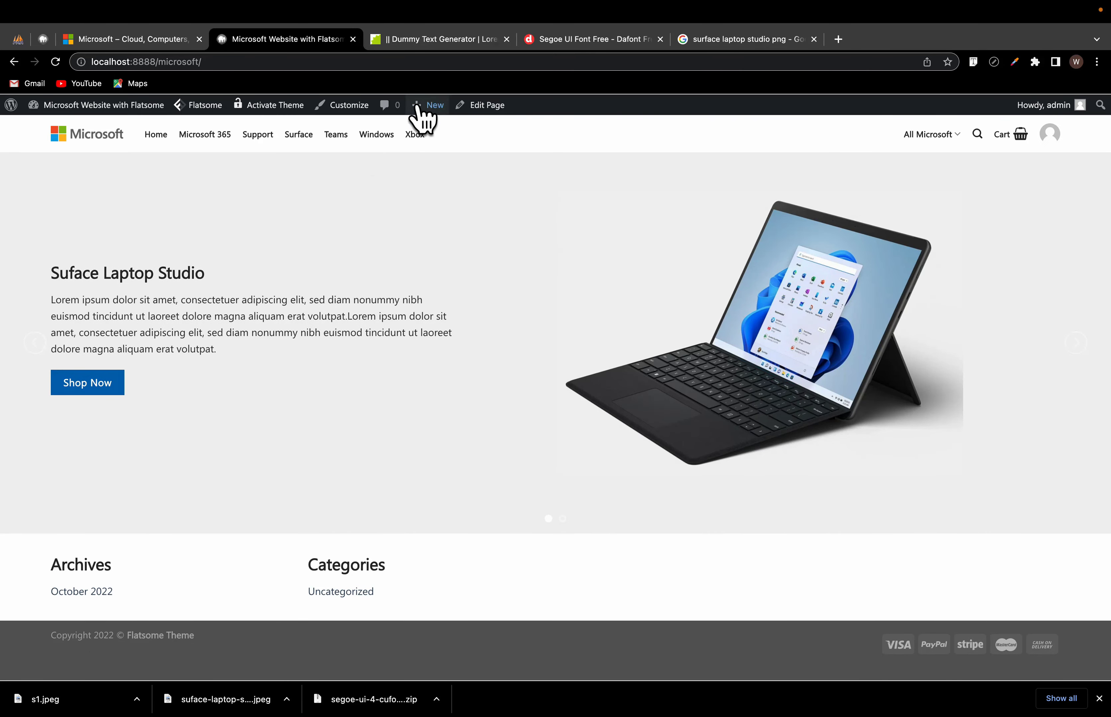
Step: Reopen the homepage in UX Builder and set the second slide's tablet image to 70% width and 70% height
mouse_move(480, 106)
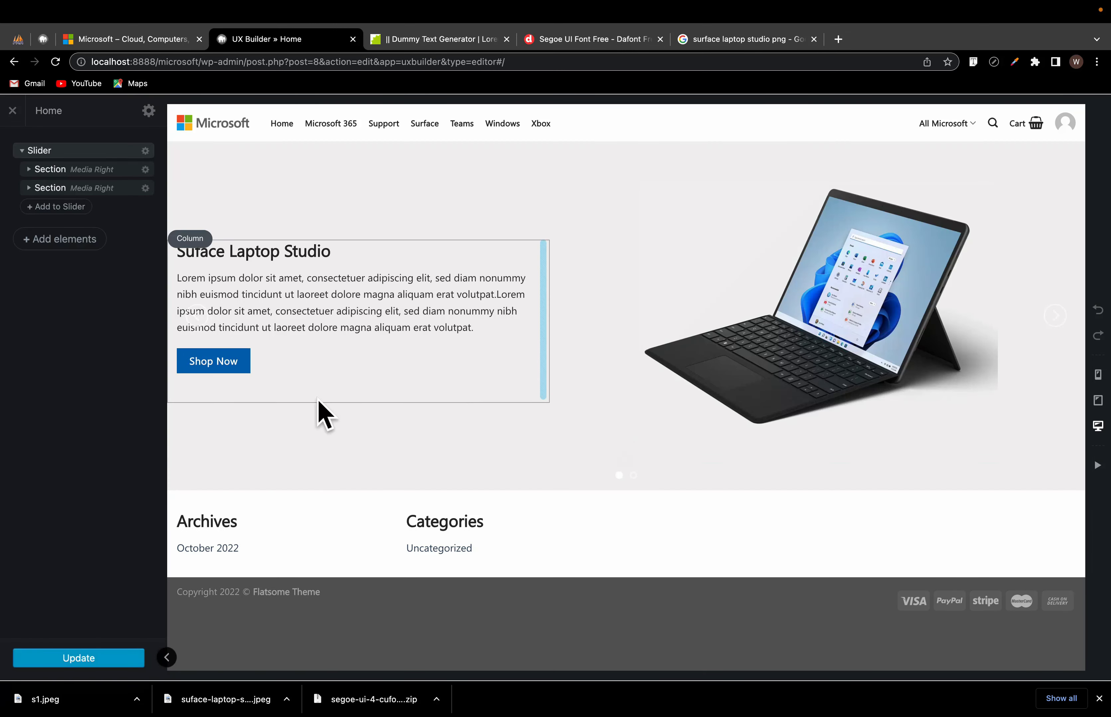
left_click(1054, 317)
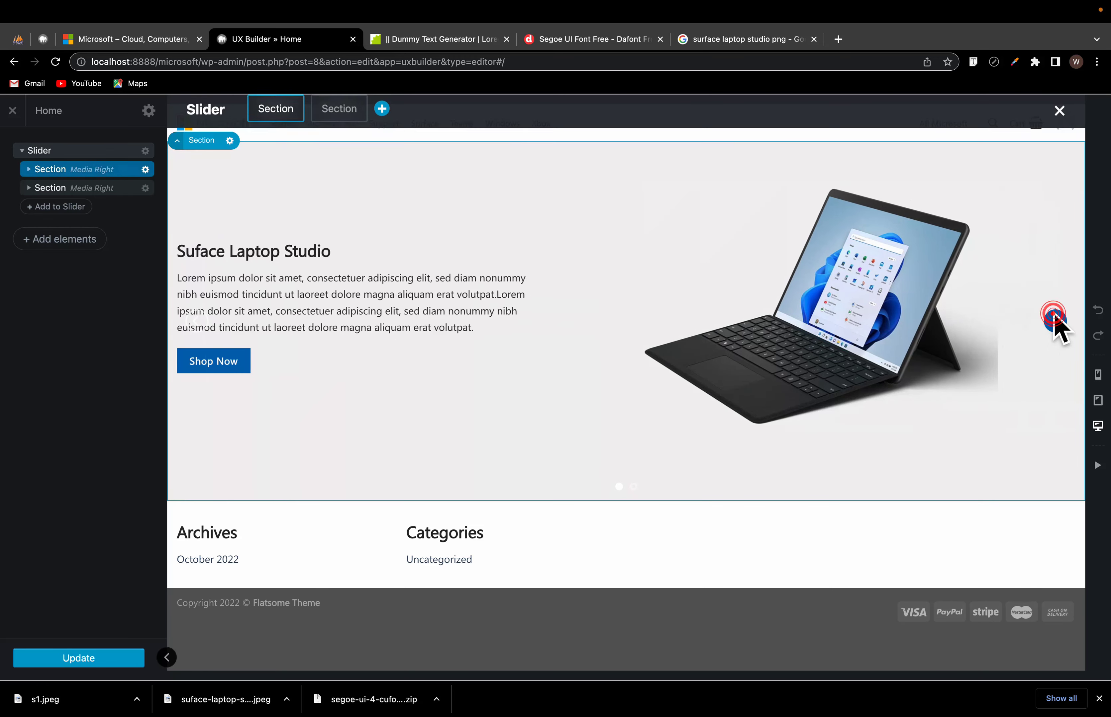
left_click(345, 117)
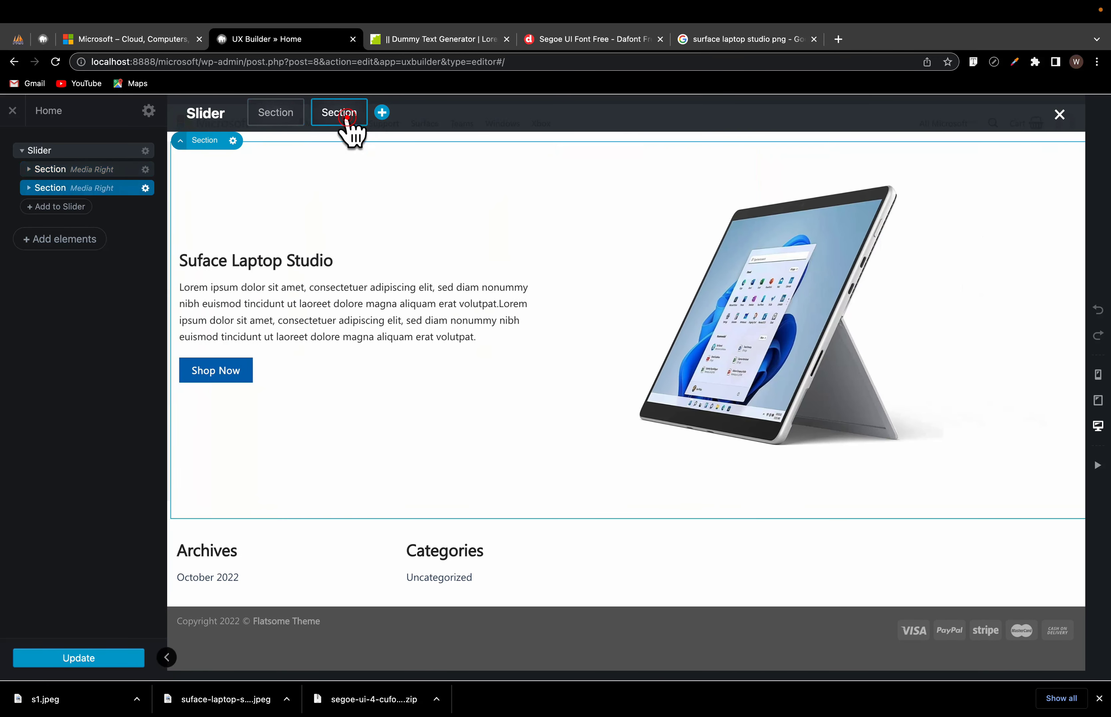
left_click(759, 323)
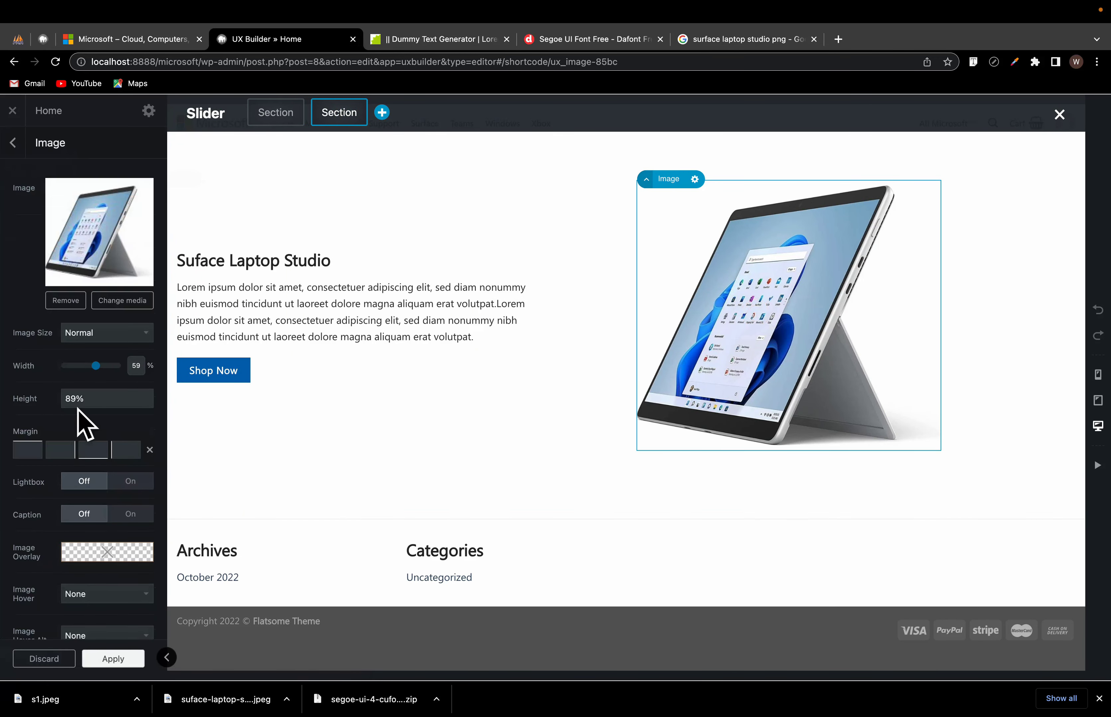
mouse_move(82, 408)
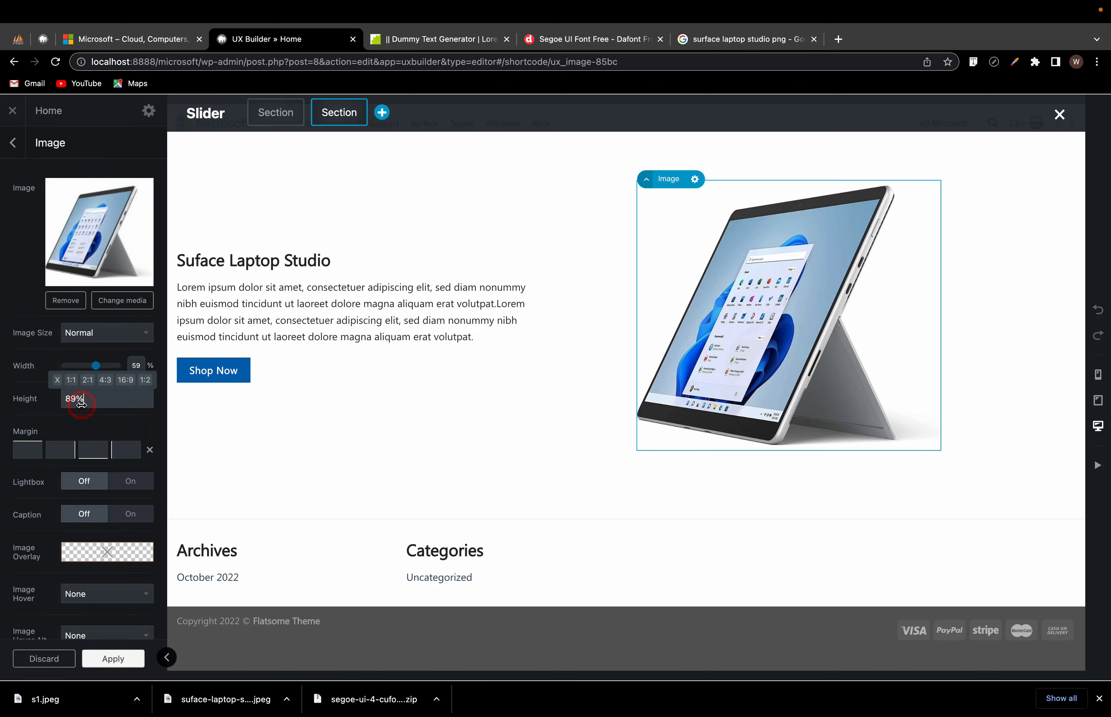
left_click_drag(82, 404, 59, 406)
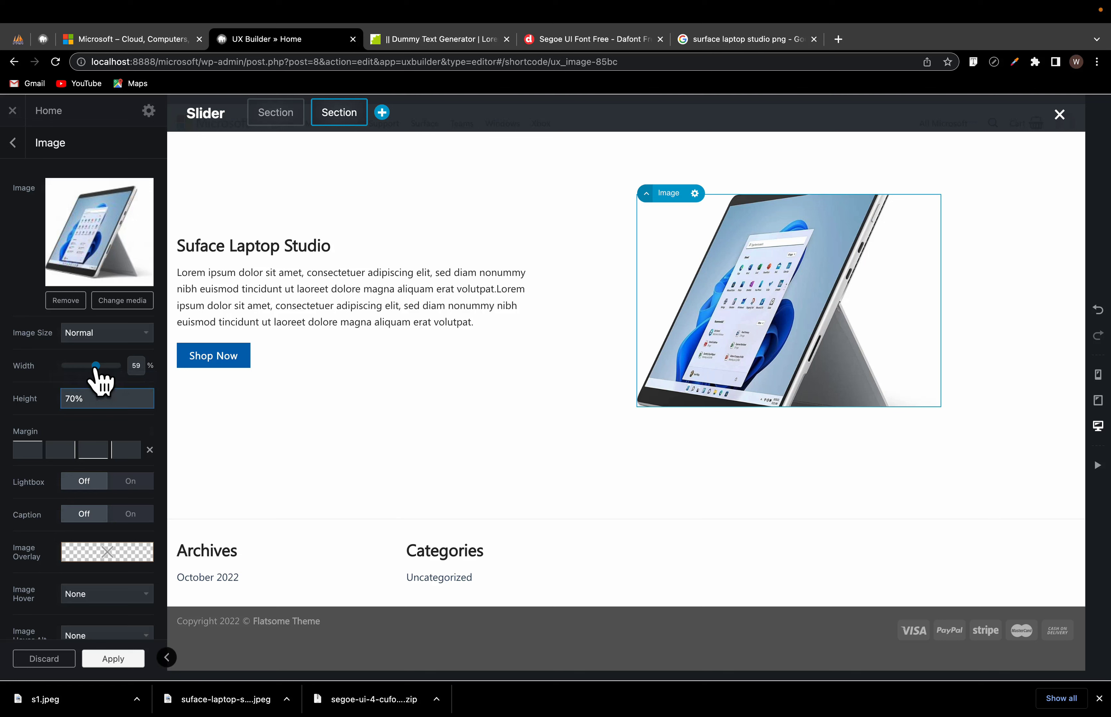
left_click_drag(95, 366, 101, 374)
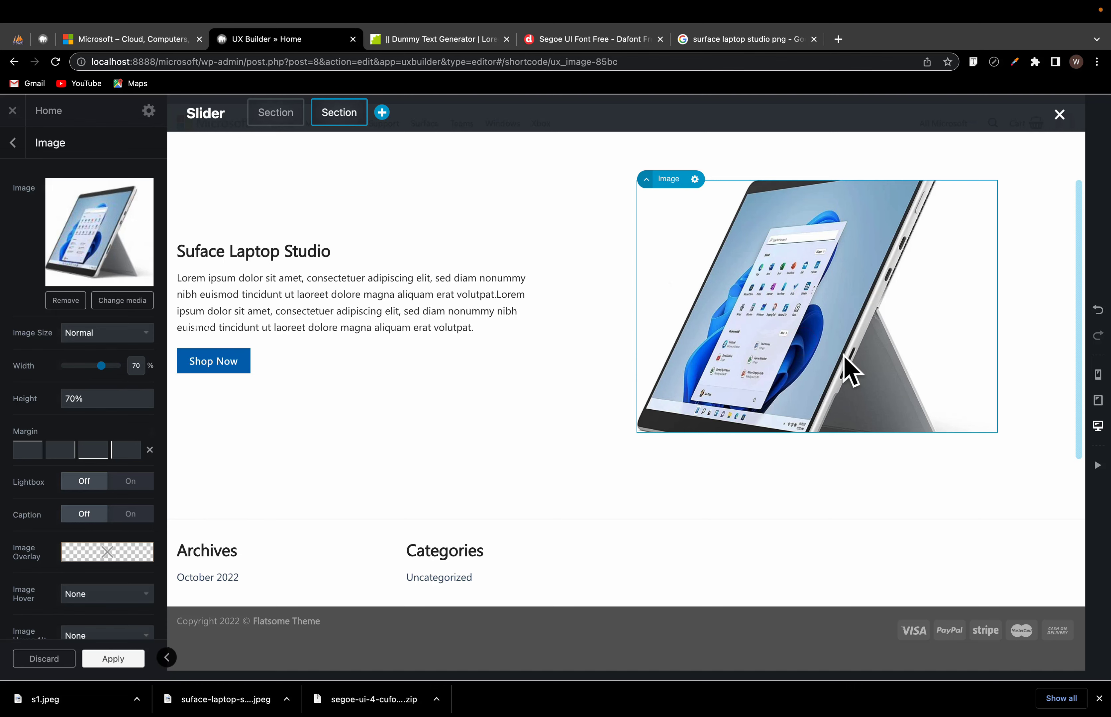
Step: Find the Surface Go 3 tablet picture among the related Google image results and save it as s2 in the website's project folder
left_click(710, 43)
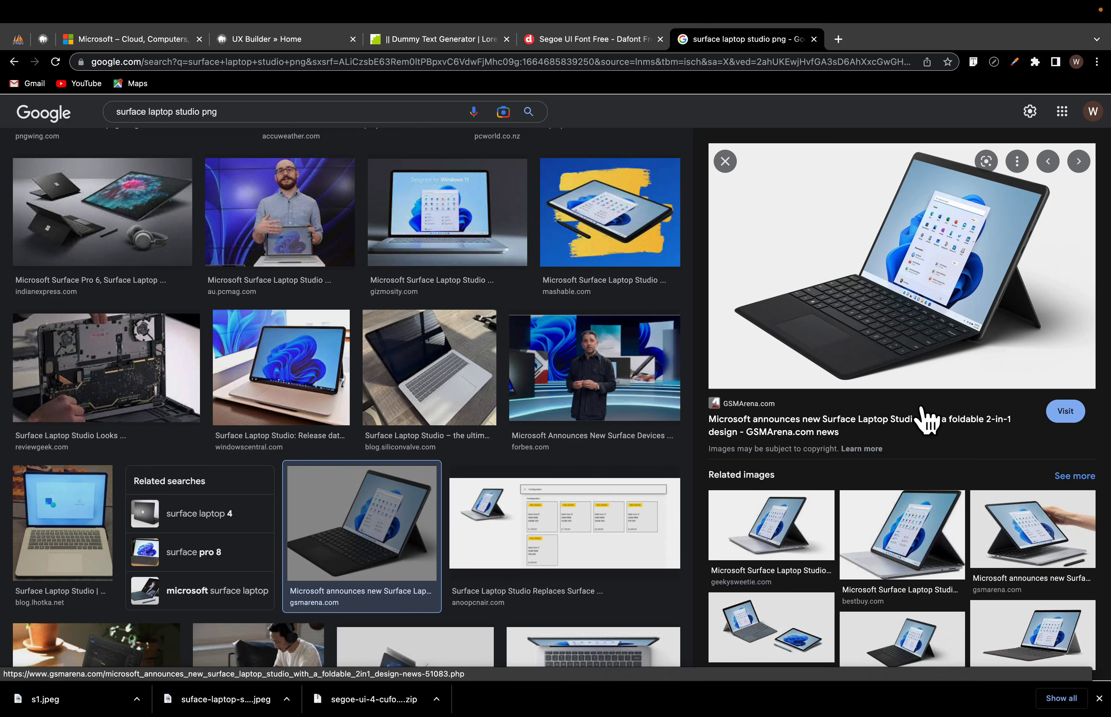
scroll(801, 564, "down", 5)
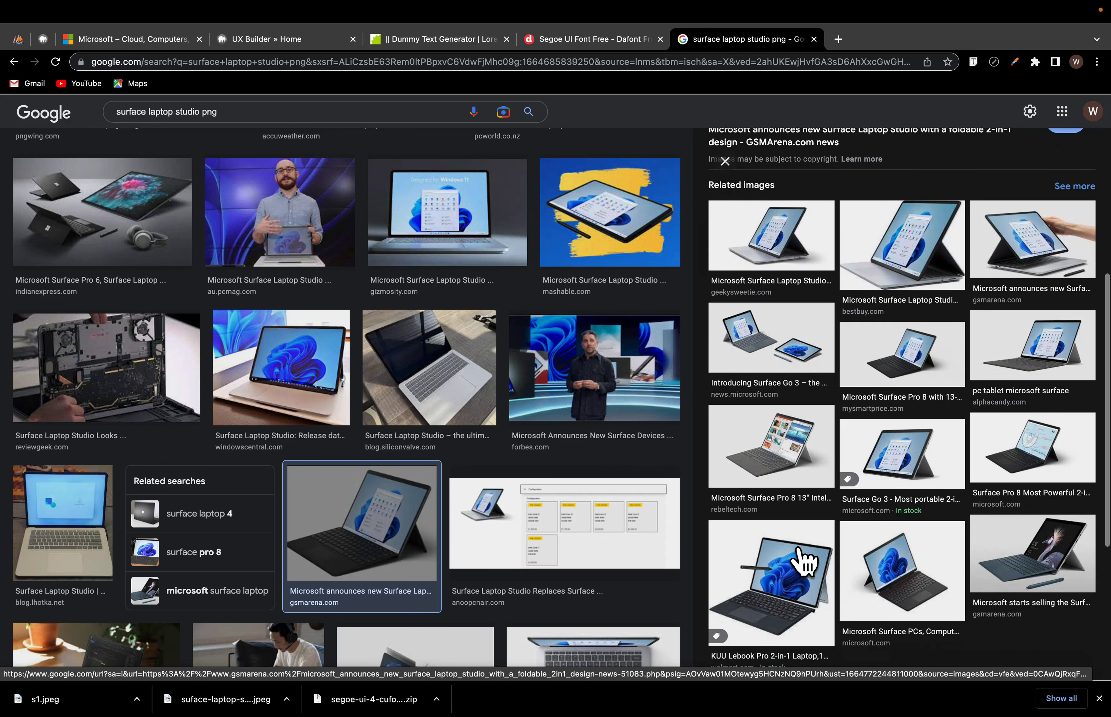
scroll(801, 564, "down", 1)
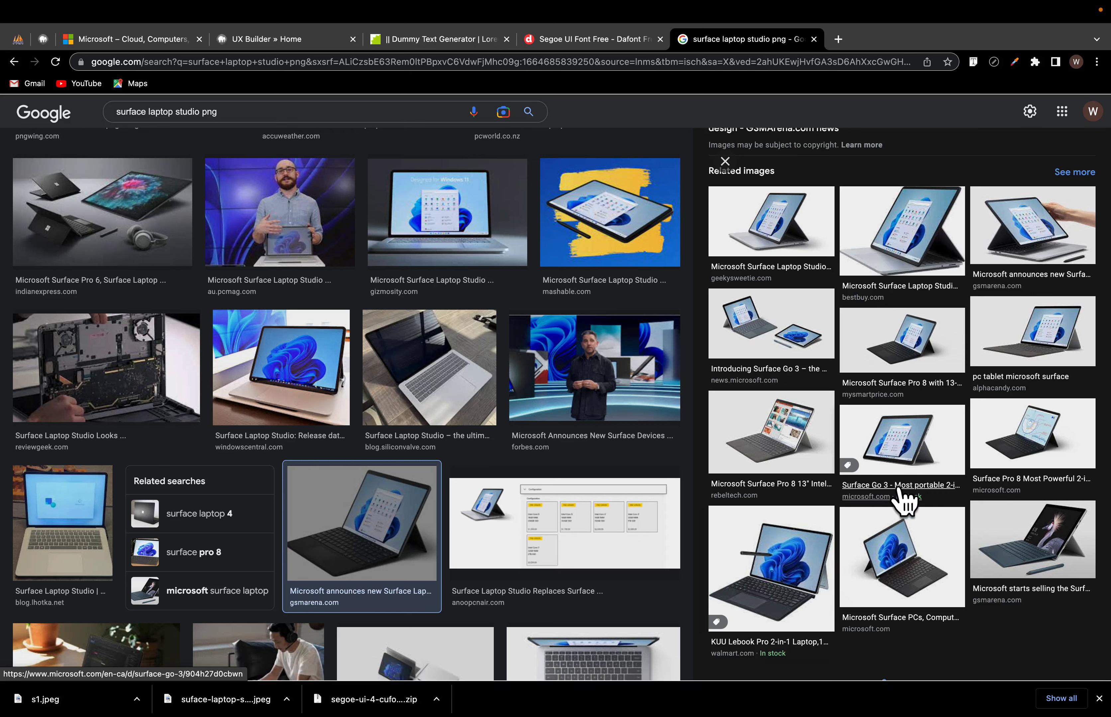
left_click(915, 441)
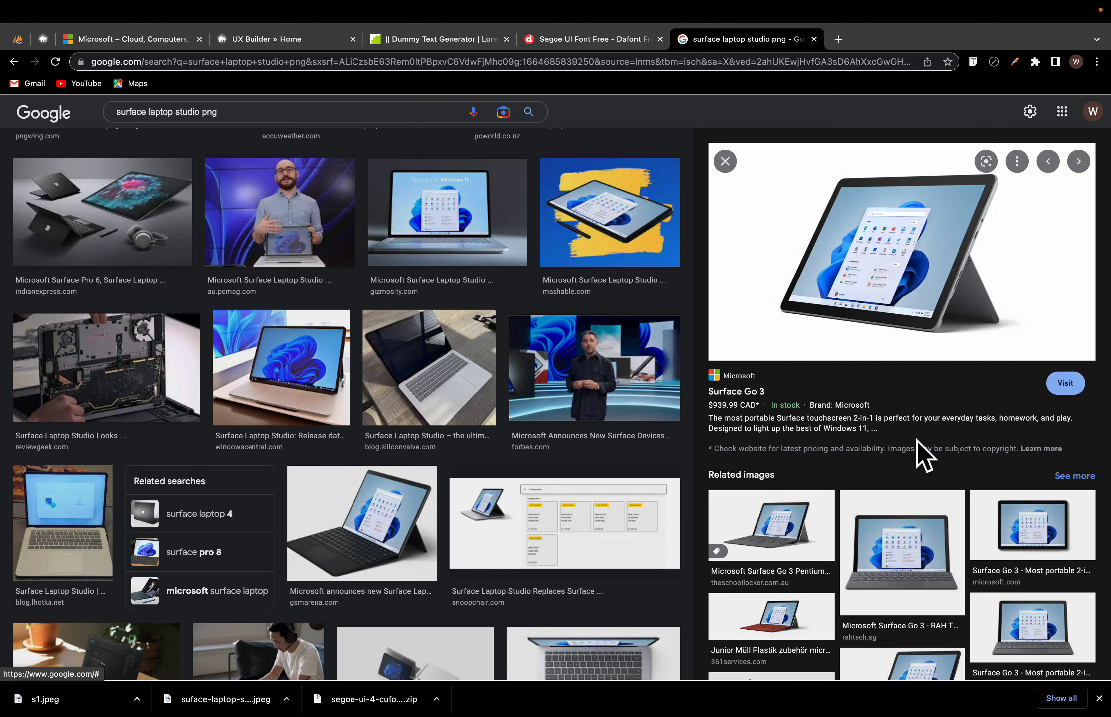
right_click(889, 292)
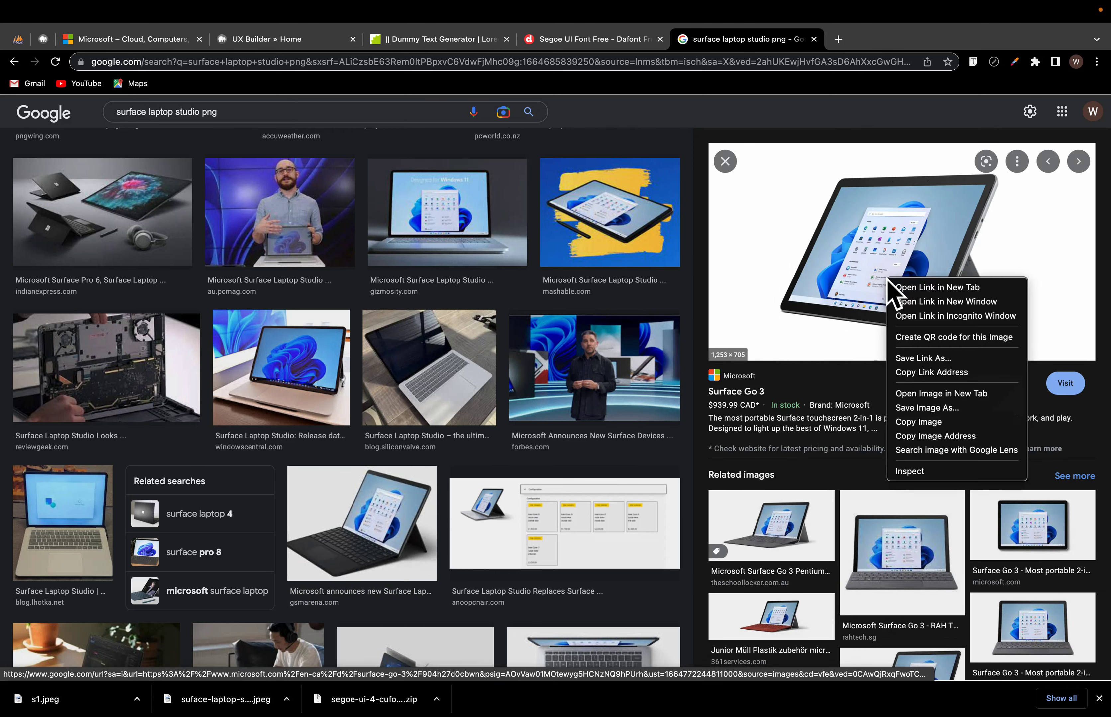
left_click(914, 408)
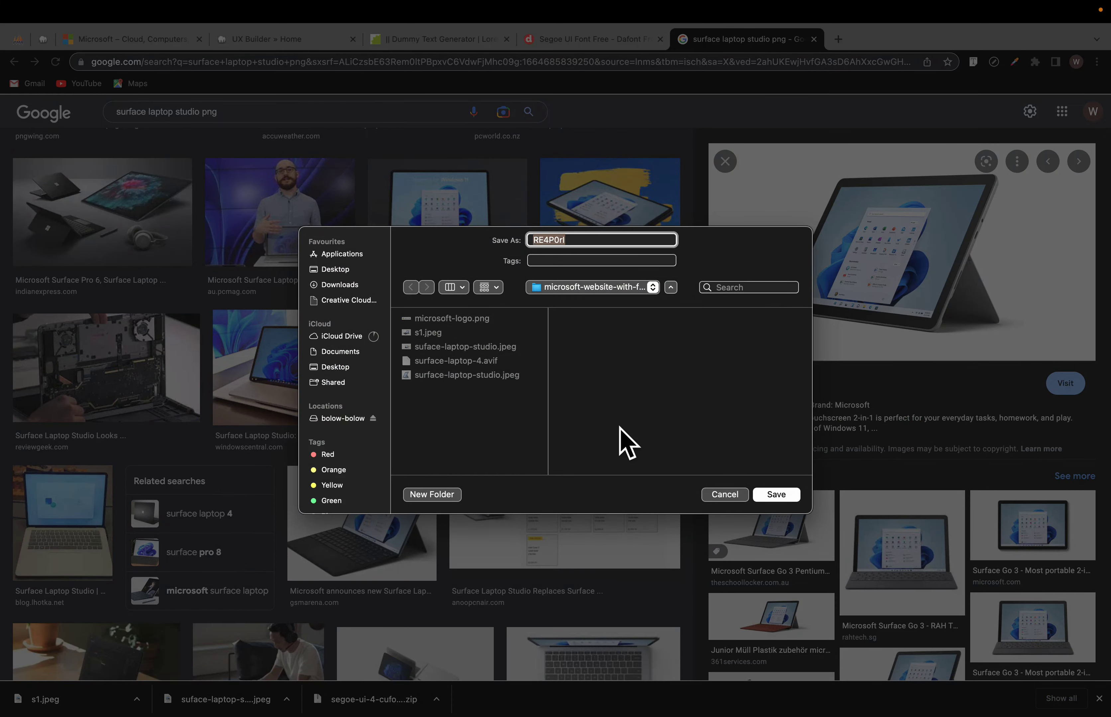
left_click(775, 494)
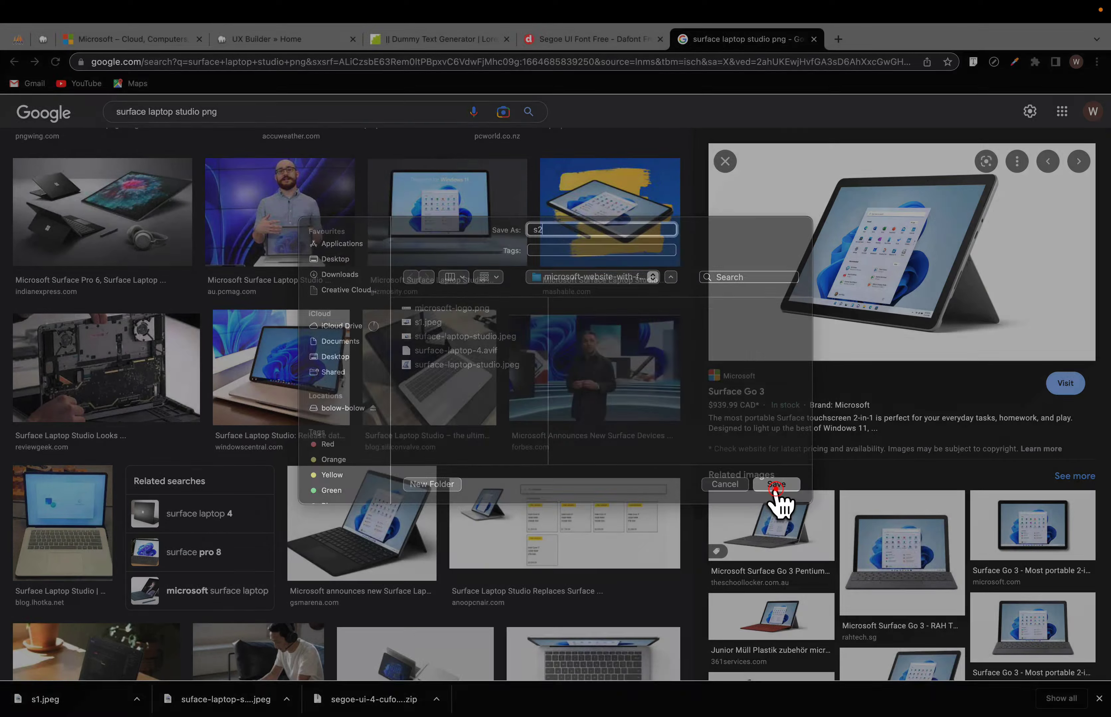
Step: Back in UX Builder, replace the second slide's image with an upload of s2.webp and apply it
left_click(282, 37)
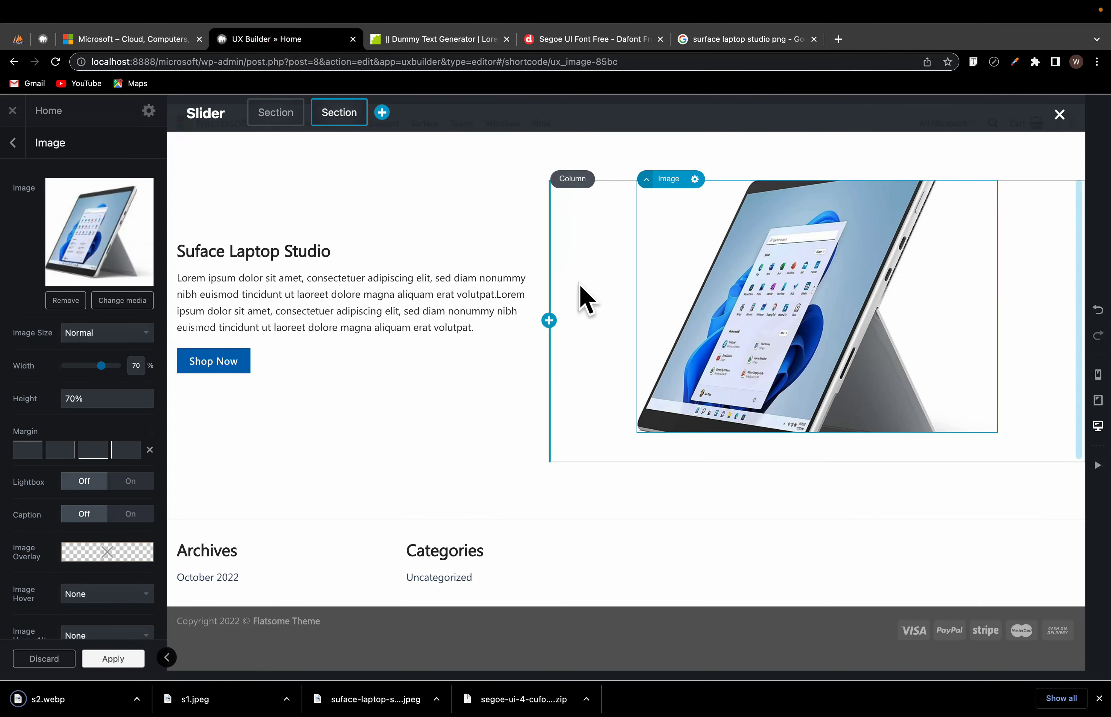
left_click(126, 298)
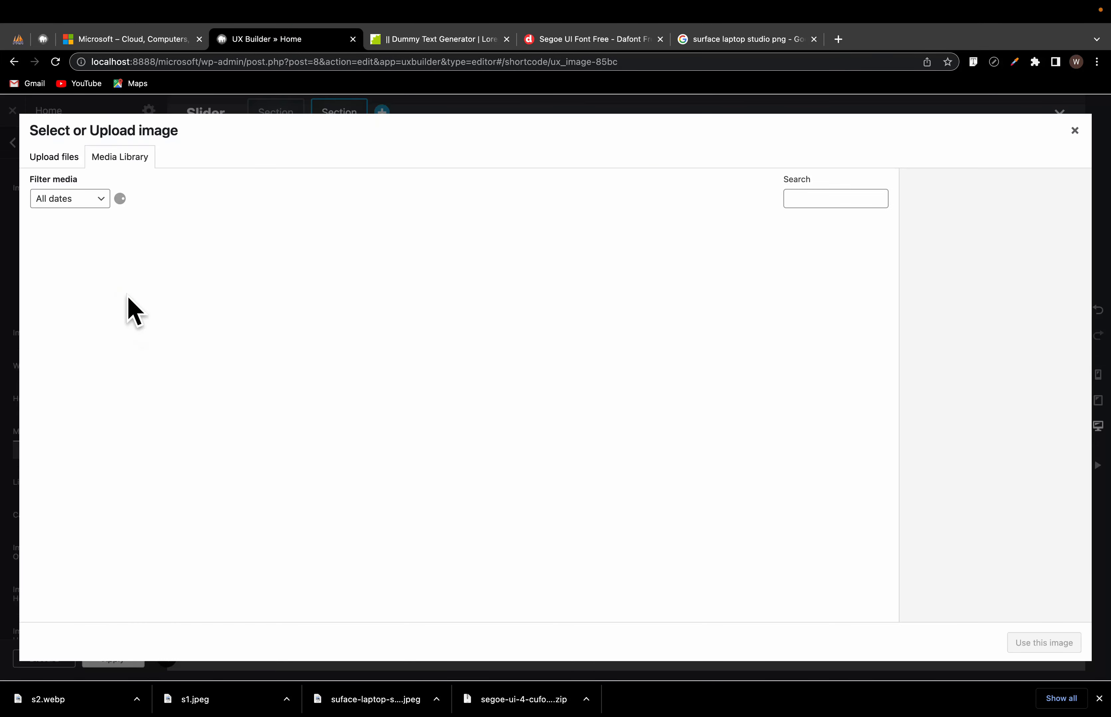
left_click(56, 161)
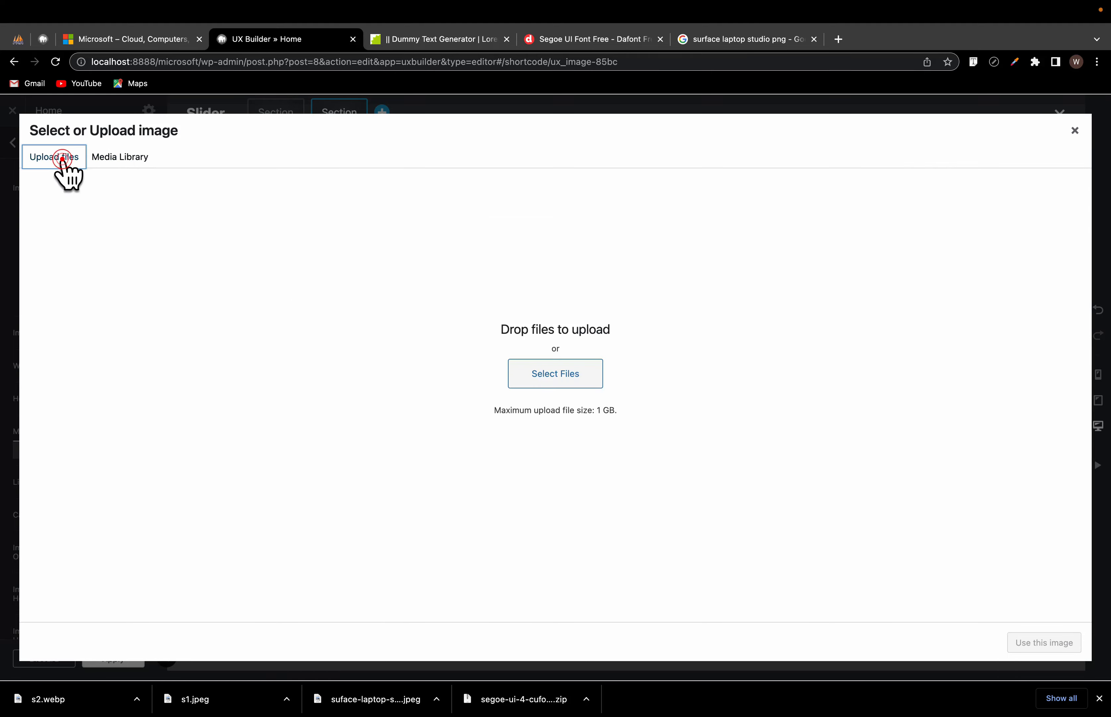
left_click(523, 378)
left_click(423, 306)
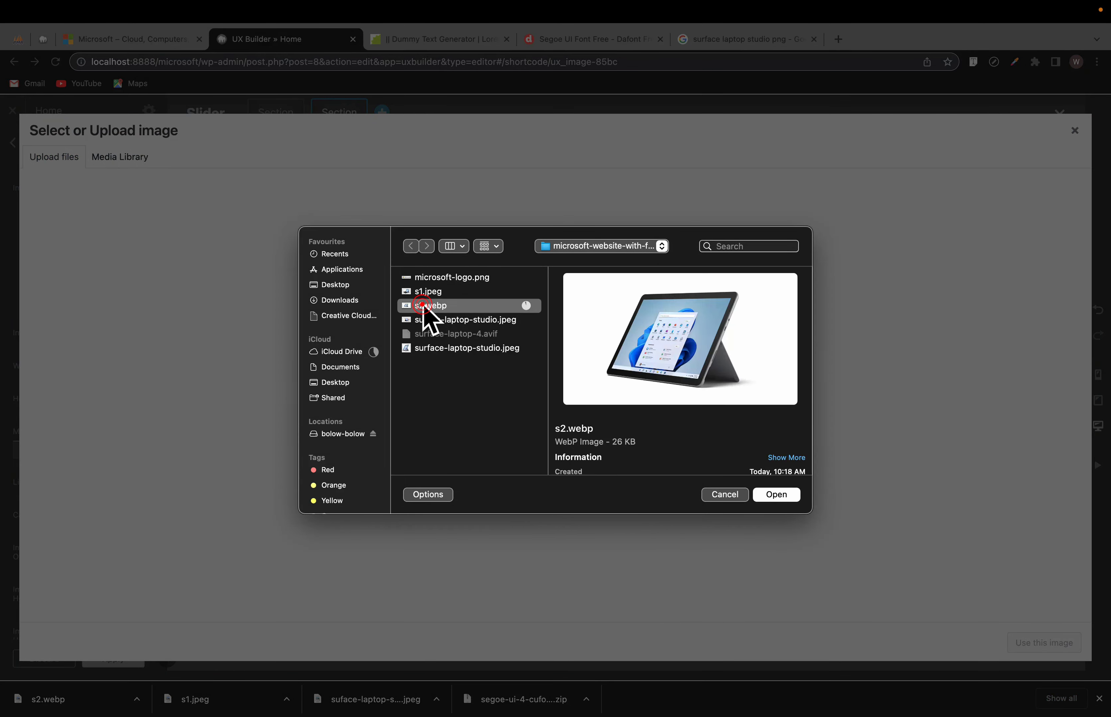
left_click(775, 490)
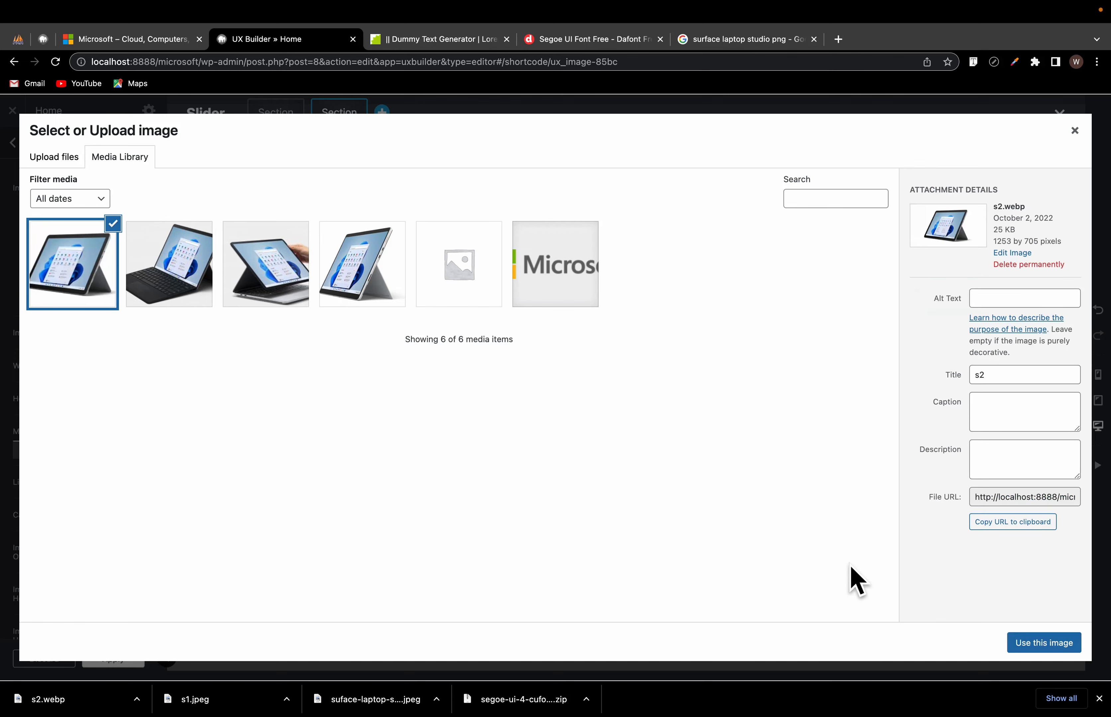
left_click(1025, 644)
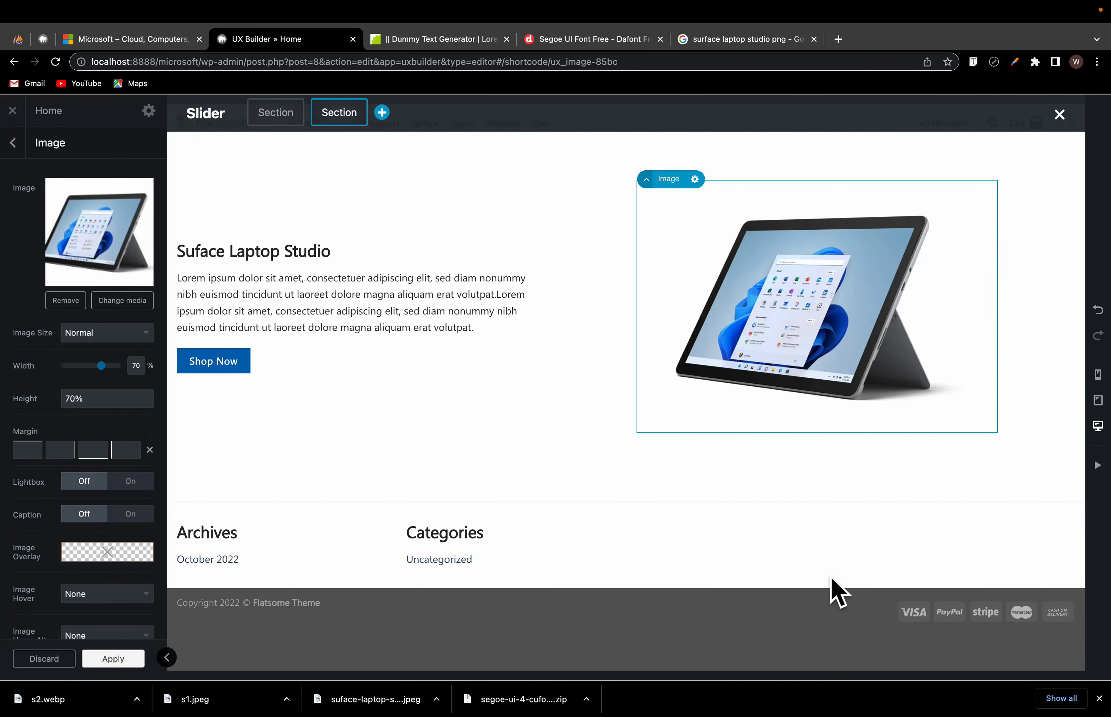
left_click(605, 494)
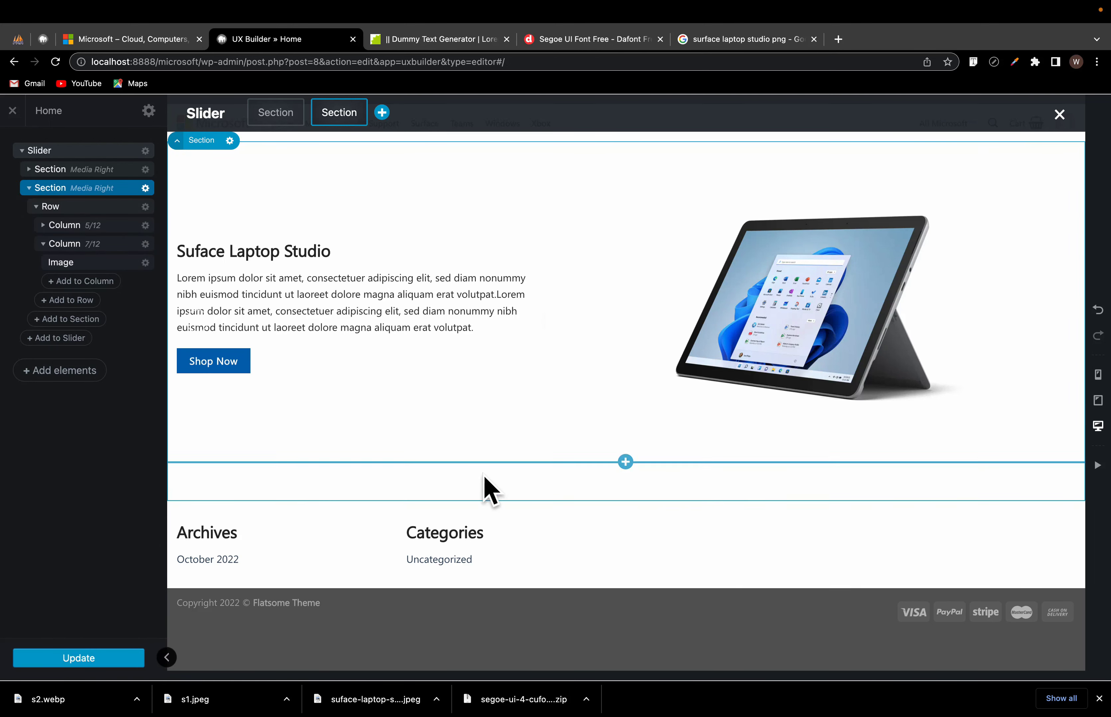
Step: Switch back and forth between the two slider sections to compare their image placement, height and background
left_click(272, 112)
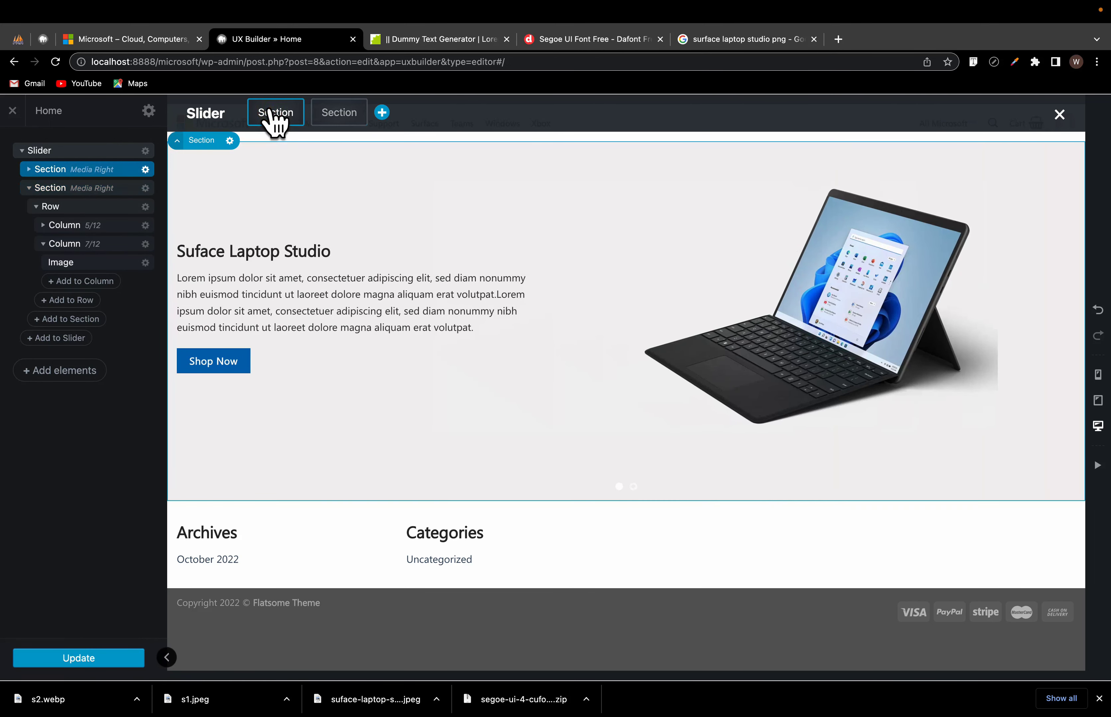
left_click(327, 113)
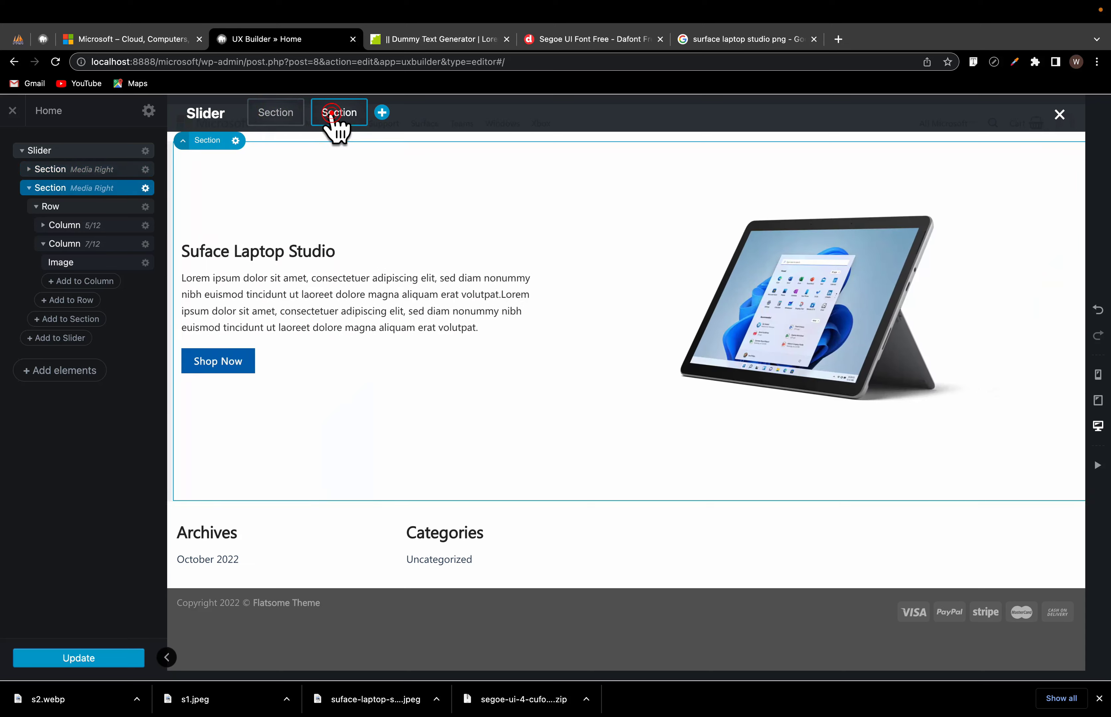
left_click(280, 113)
left_click(340, 115)
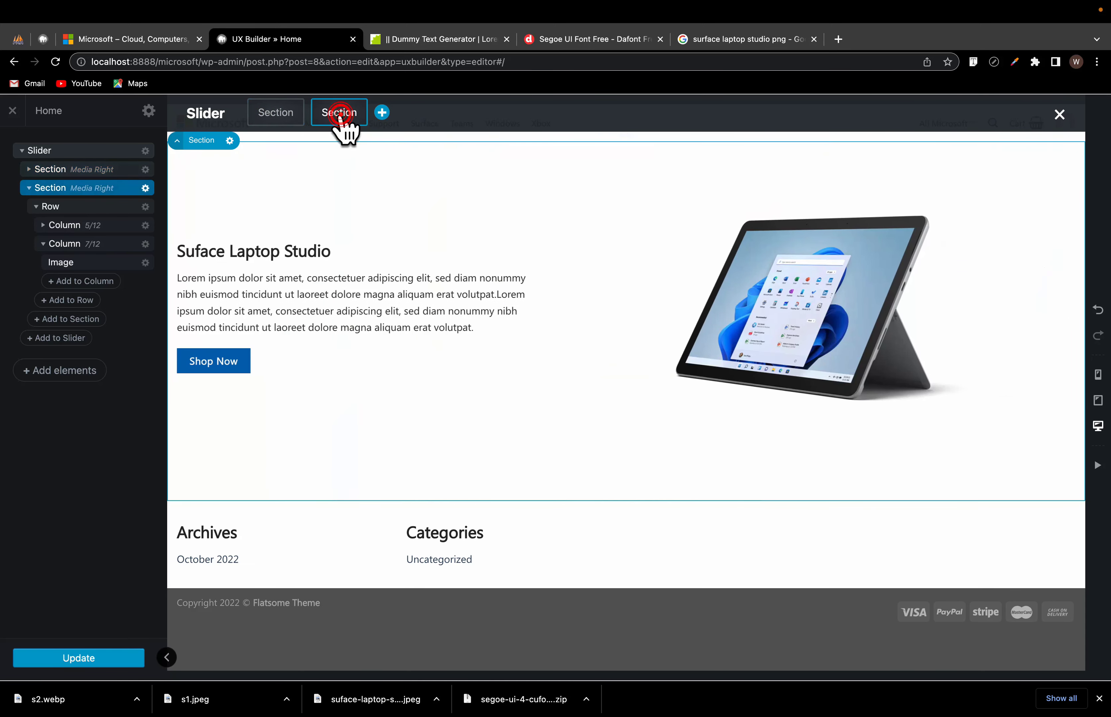
left_click(298, 117)
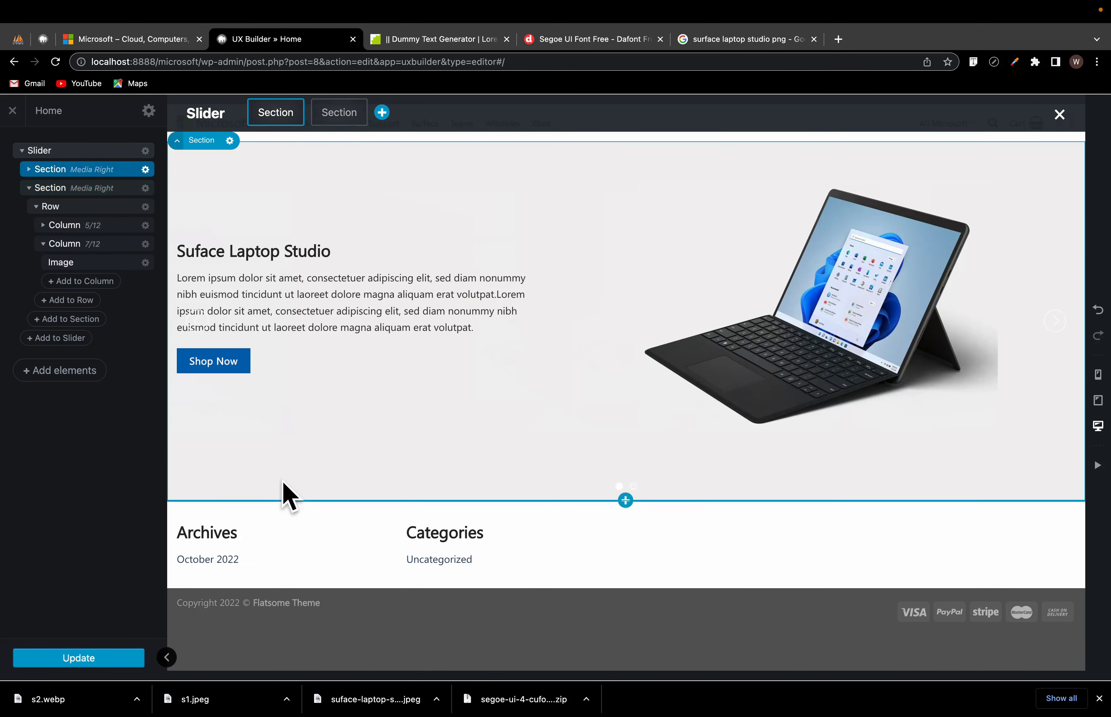
left_click(337, 115)
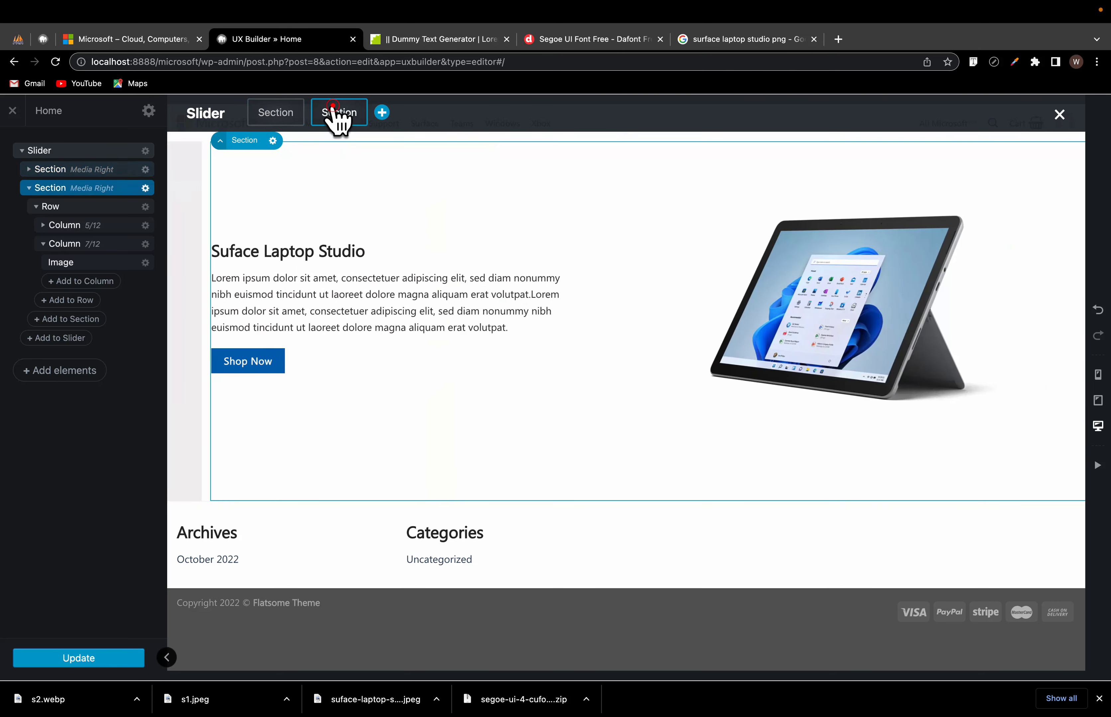
left_click(275, 115)
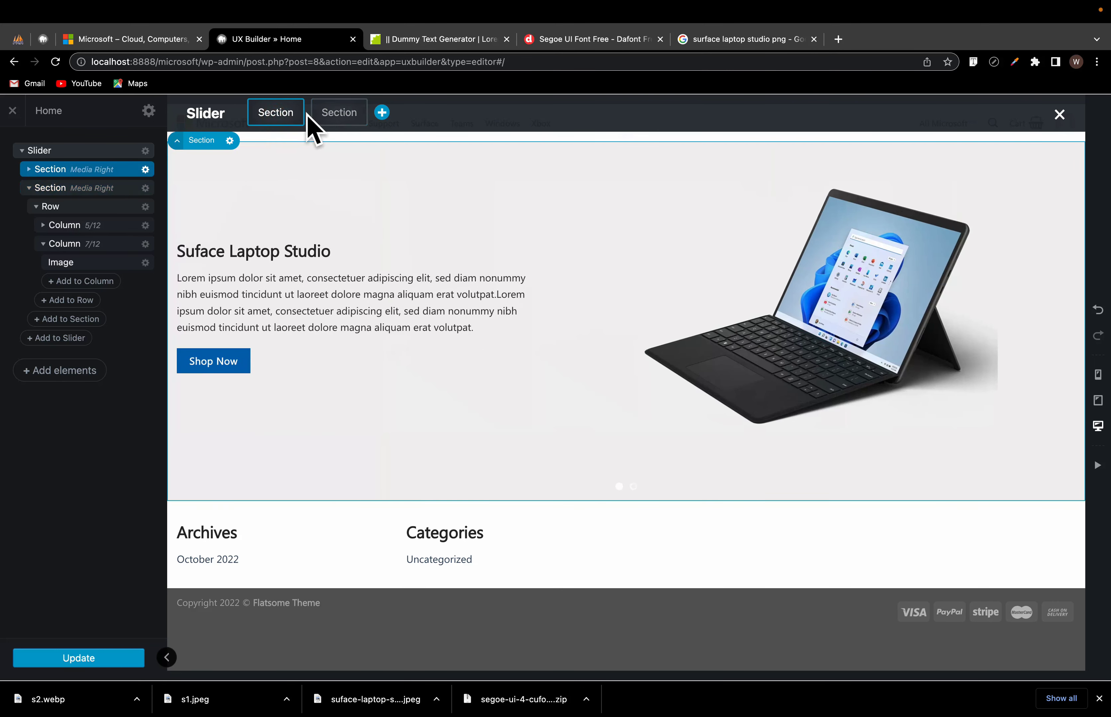
left_click(339, 117)
left_click(287, 119)
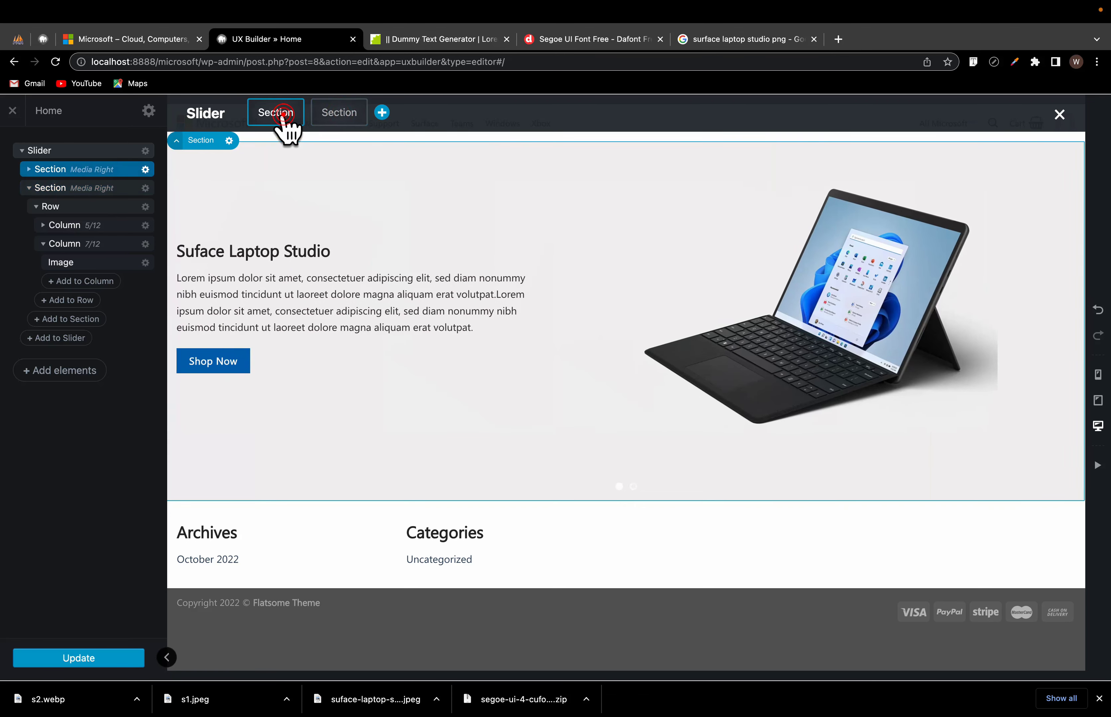
Step: Update the page, exit to the live homepage and compare its hero with the reloaded original Microsoft homepage
left_click(89, 665)
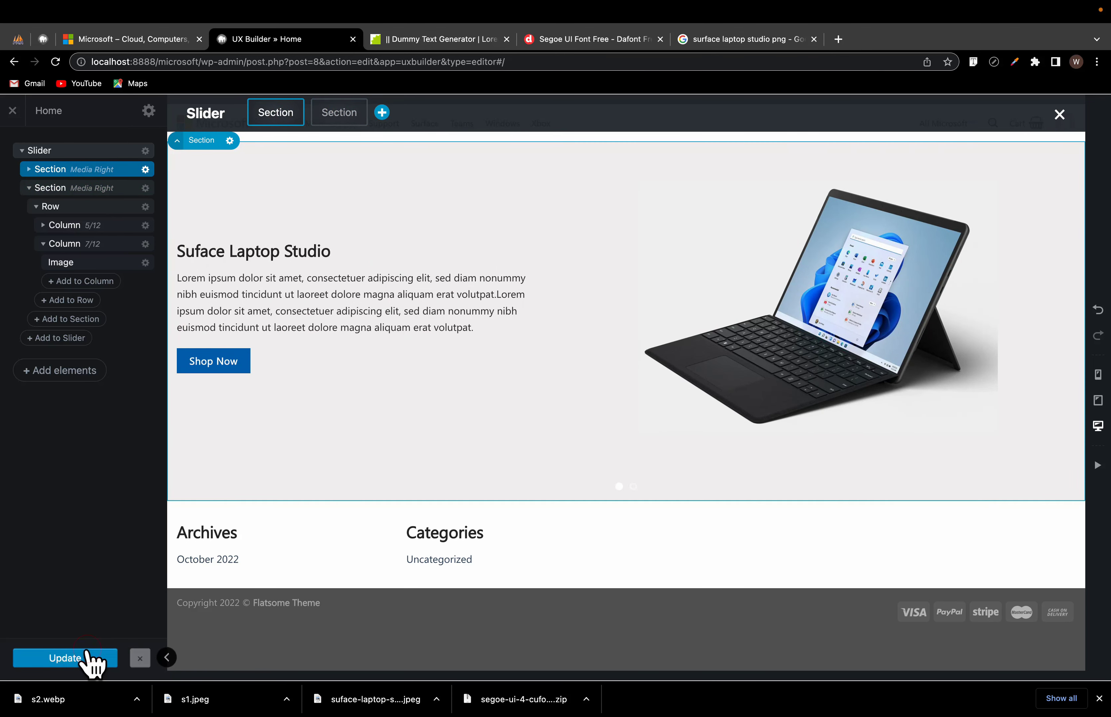
left_click(12, 110)
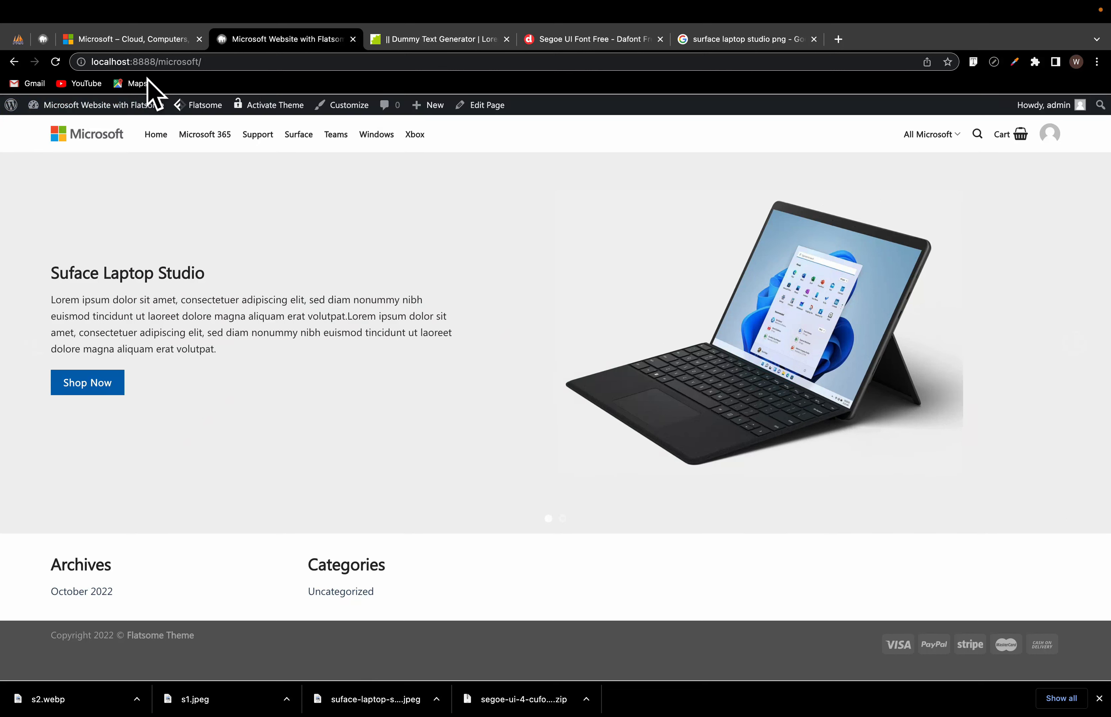
left_click(145, 41)
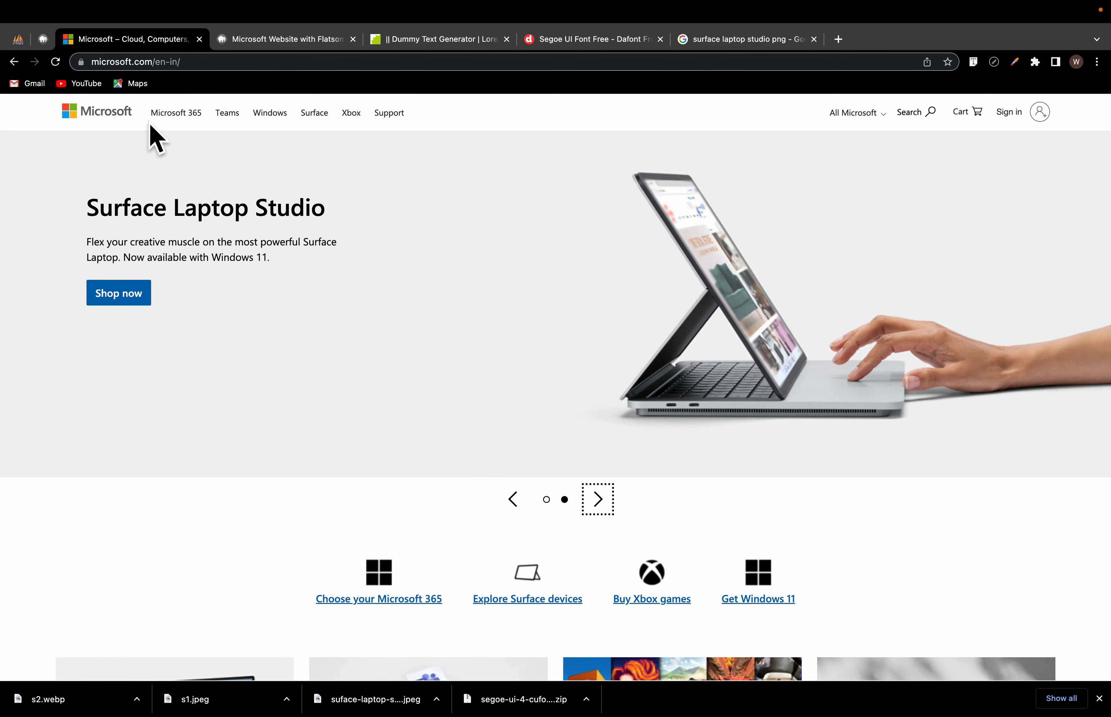
left_click(56, 62)
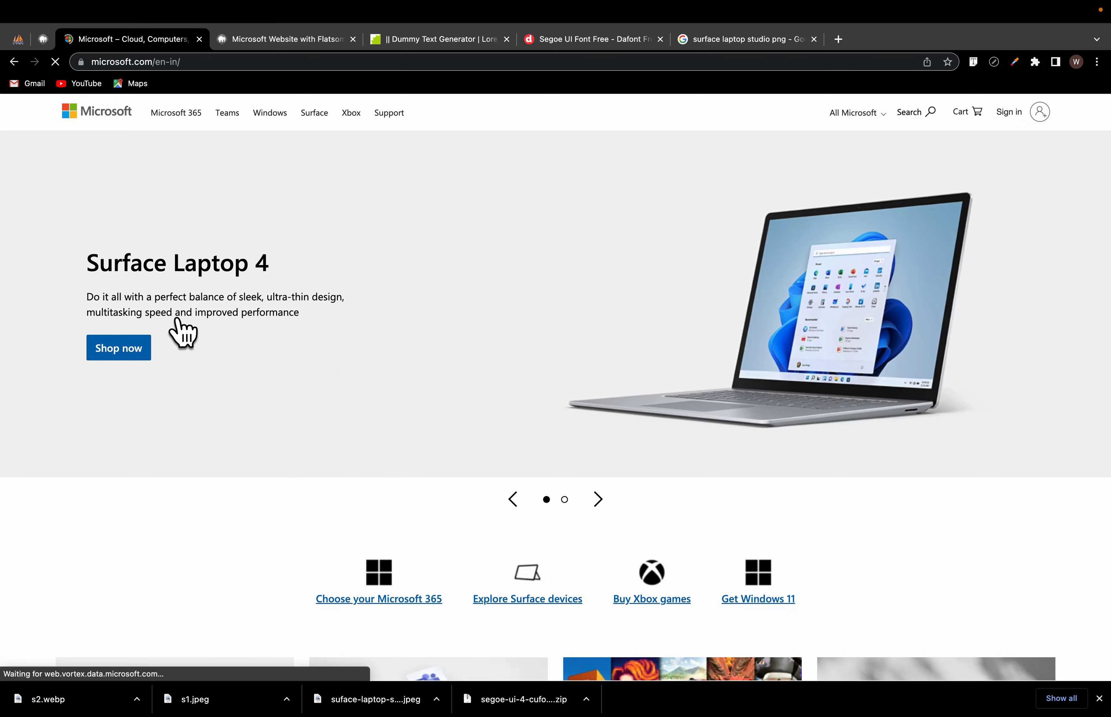
mouse_move(317, 2)
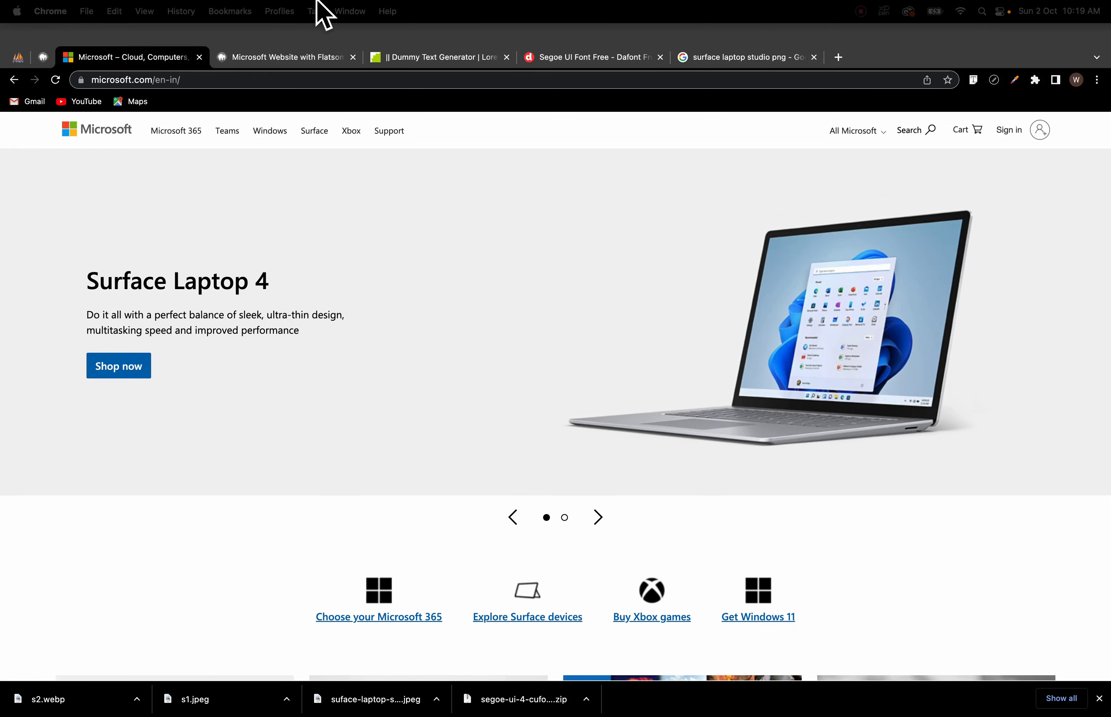
left_click(295, 58)
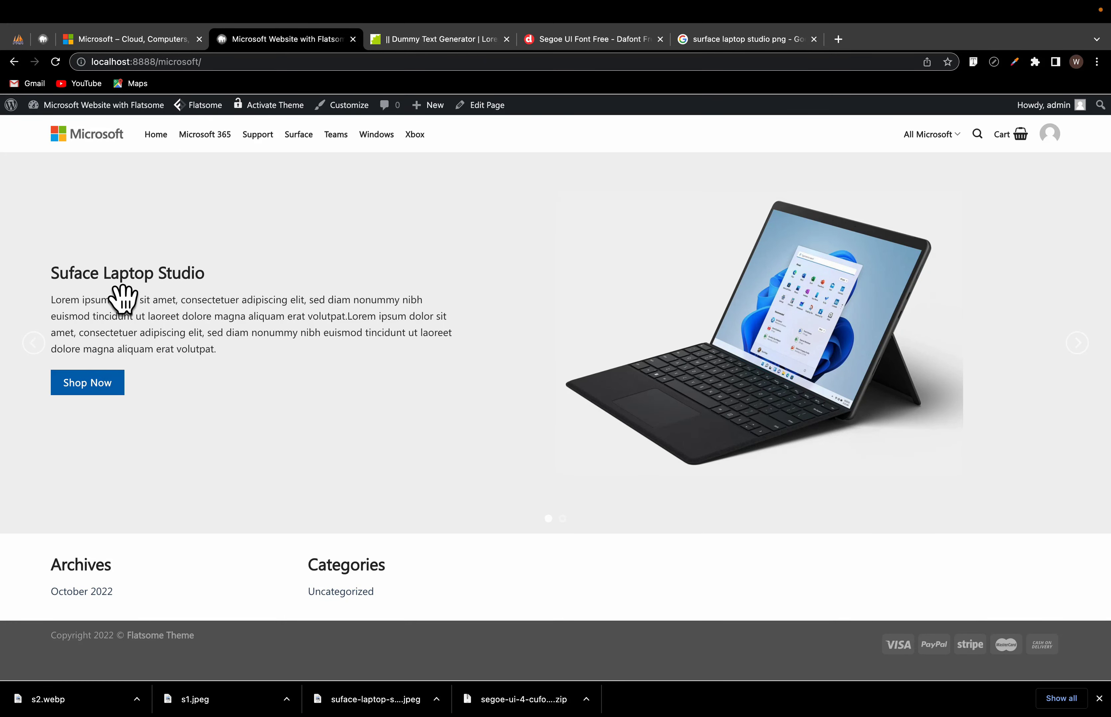
Step: Reopen the homepage in UX Builder and change the first slide's heading text to "Suface Laptop 4"
mouse_move(497, 115)
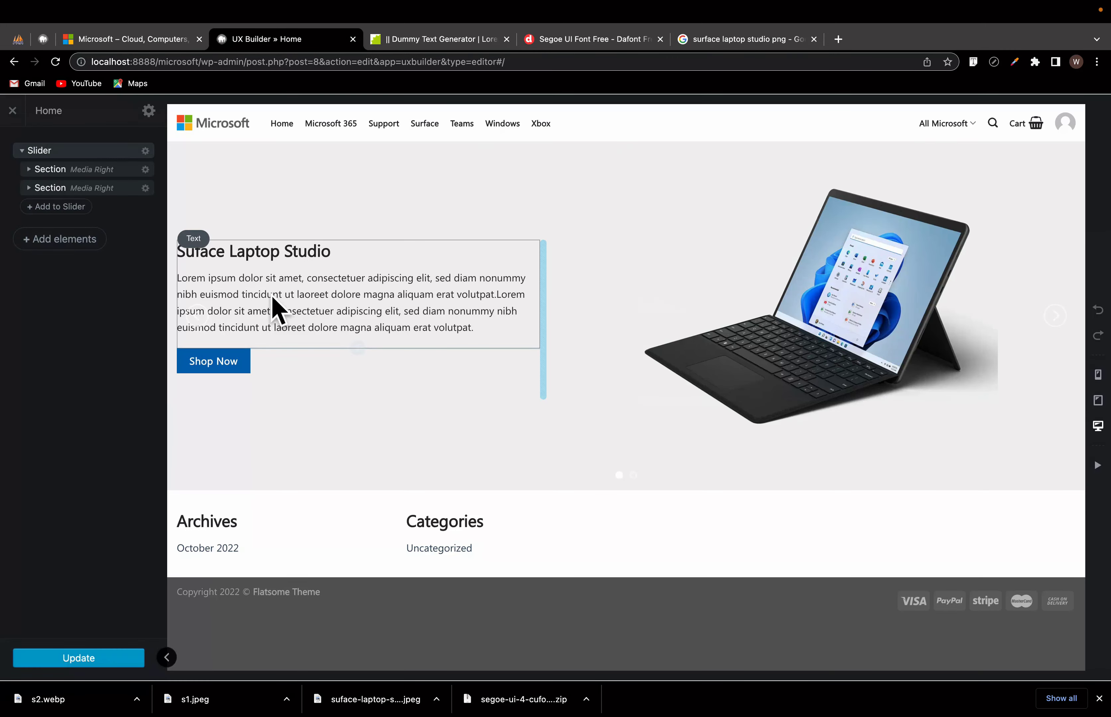
left_click(271, 296)
double_click(290, 284)
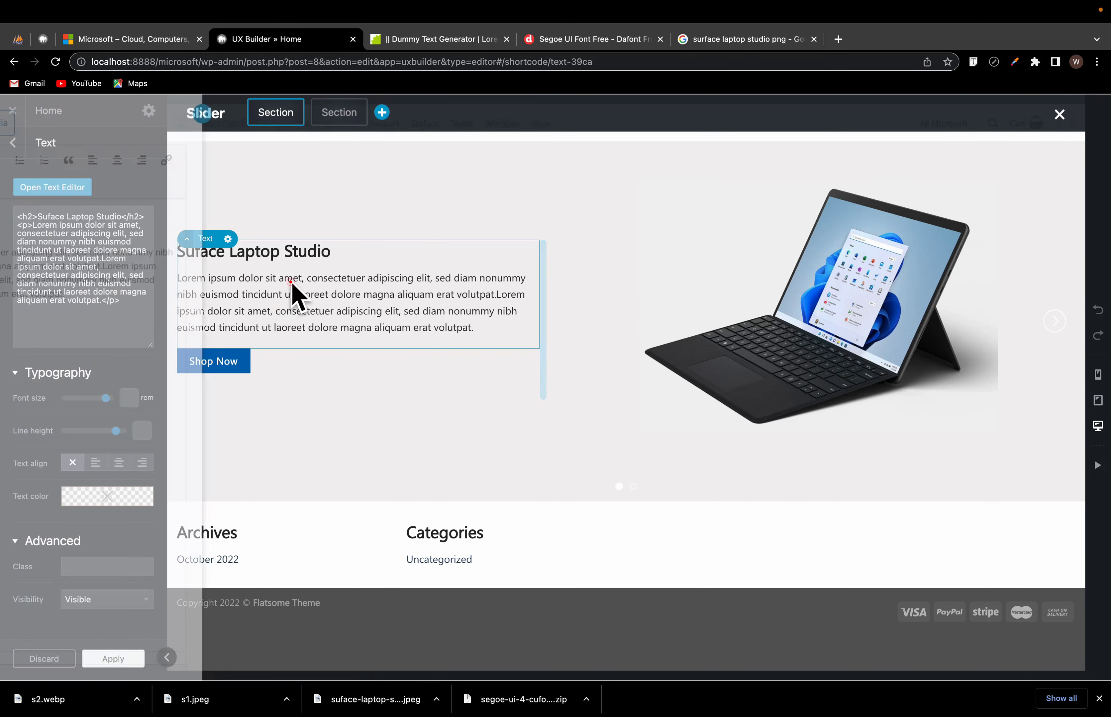
left_click(202, 229)
key("BackSpace")
key("BackSpace")
key("BackSpace")
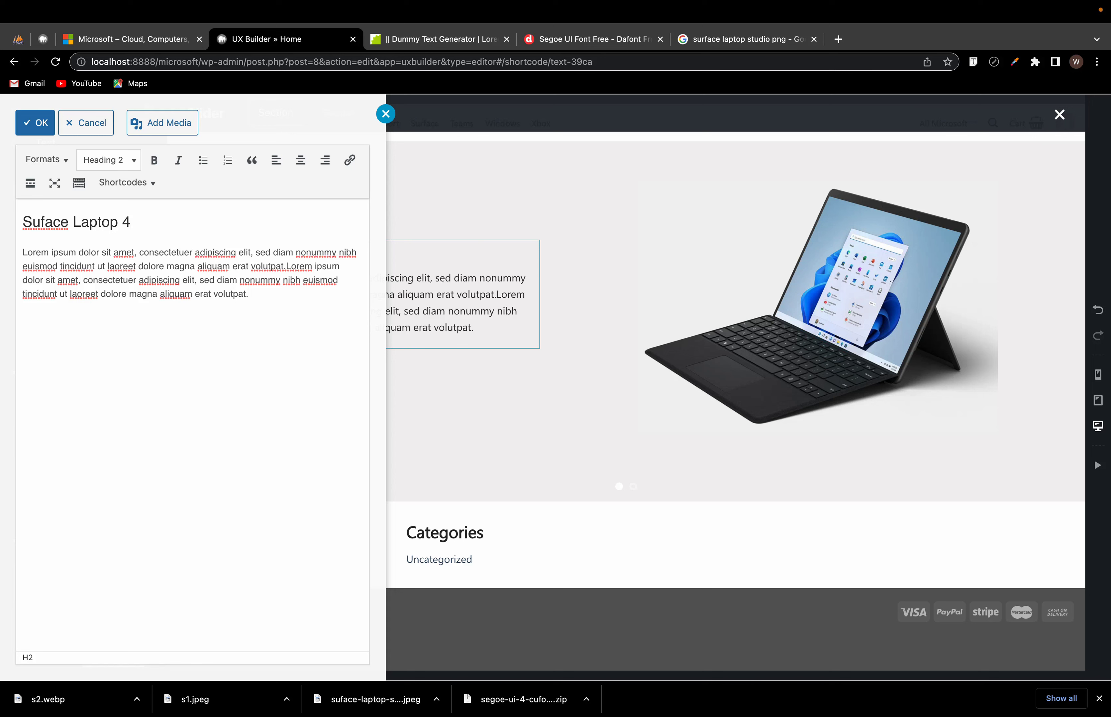
Step: Format the first slide's heading as Heading 1 and apply the text changes
triple_click(142, 218)
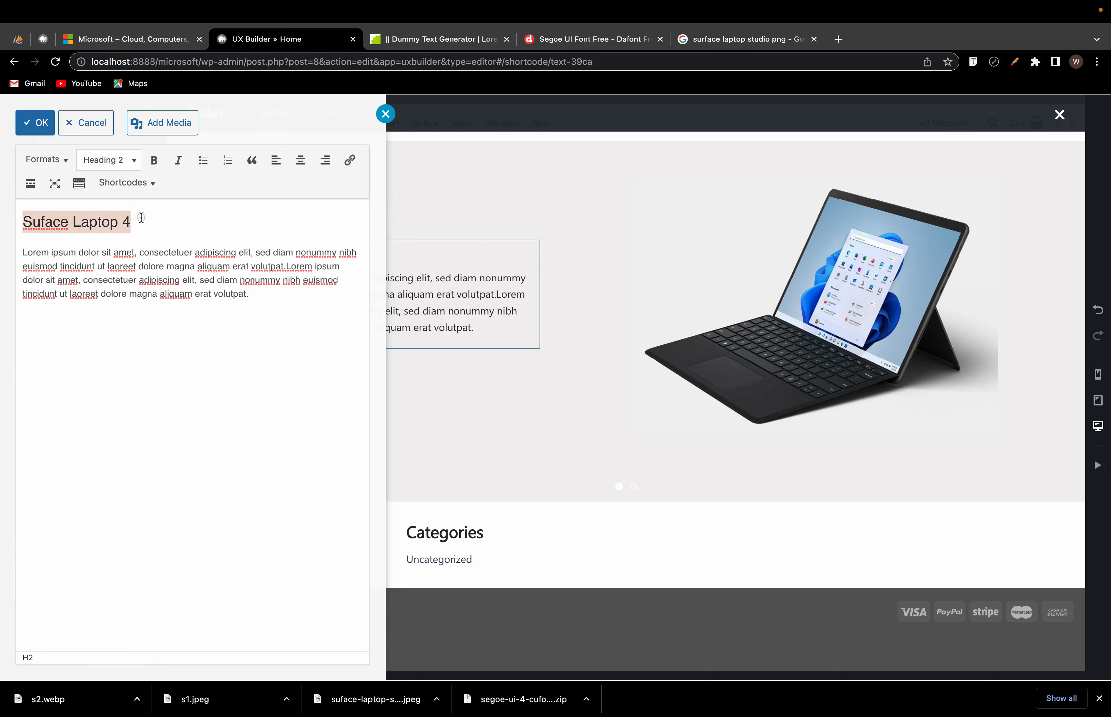
left_click(118, 163)
left_click(135, 204)
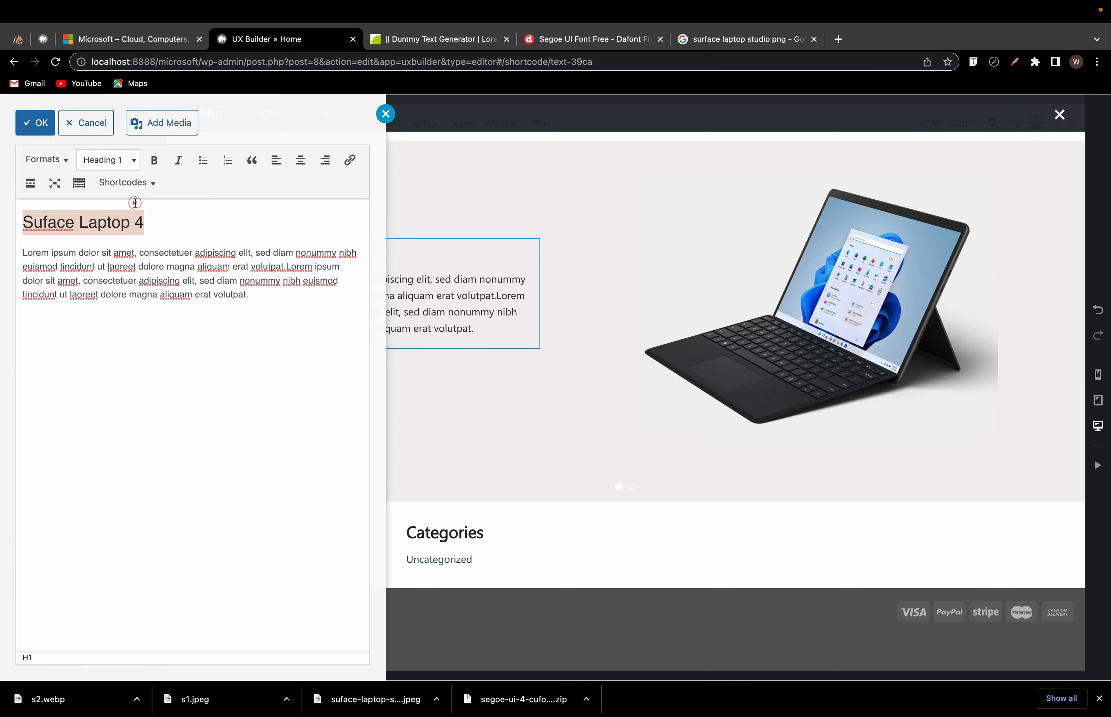
left_click(454, 301)
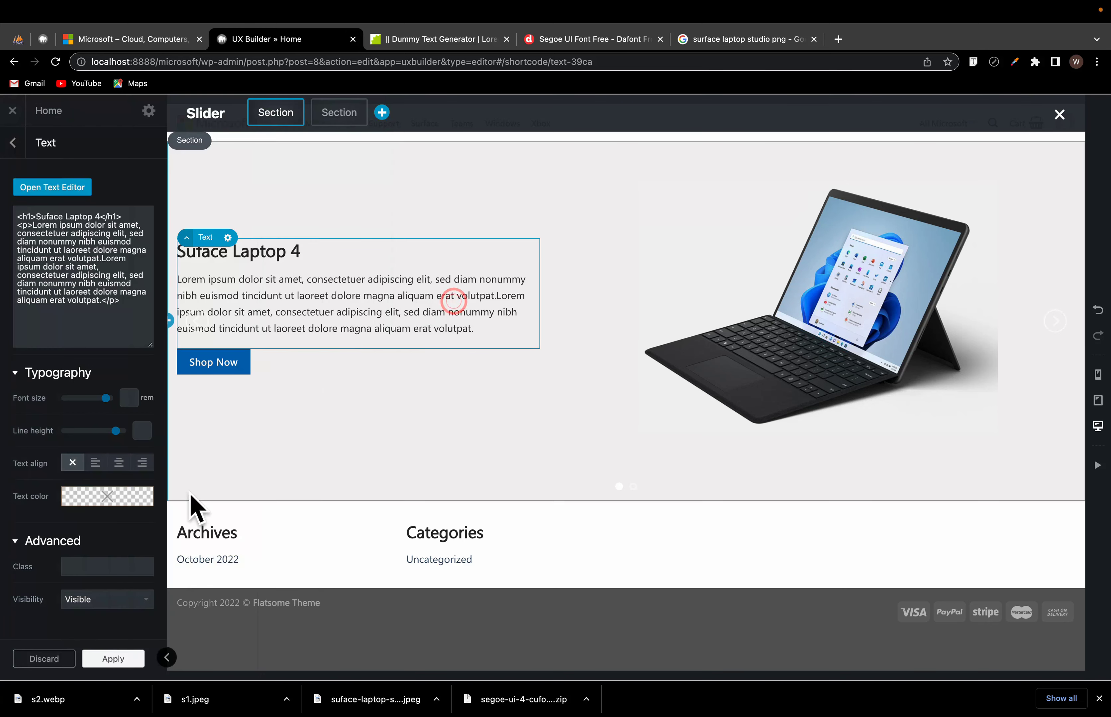
left_click(111, 658)
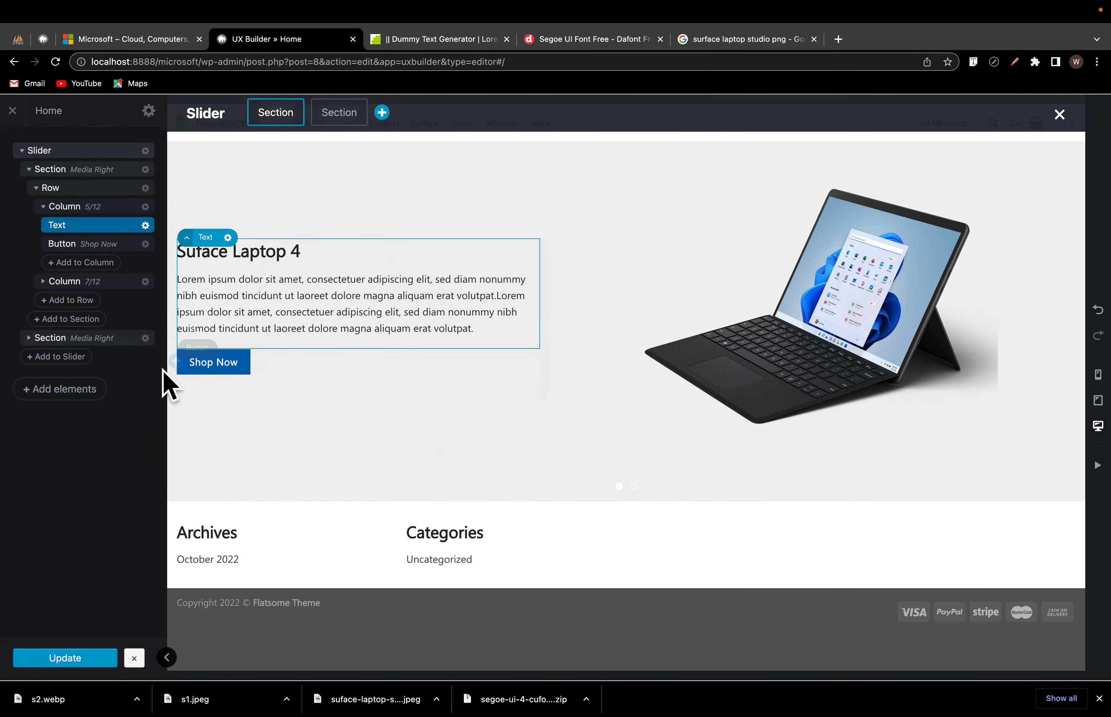
Step: Try the Small size on the first slide's Shop Now button and compare it with the original Microsoft homepage
left_click(190, 370)
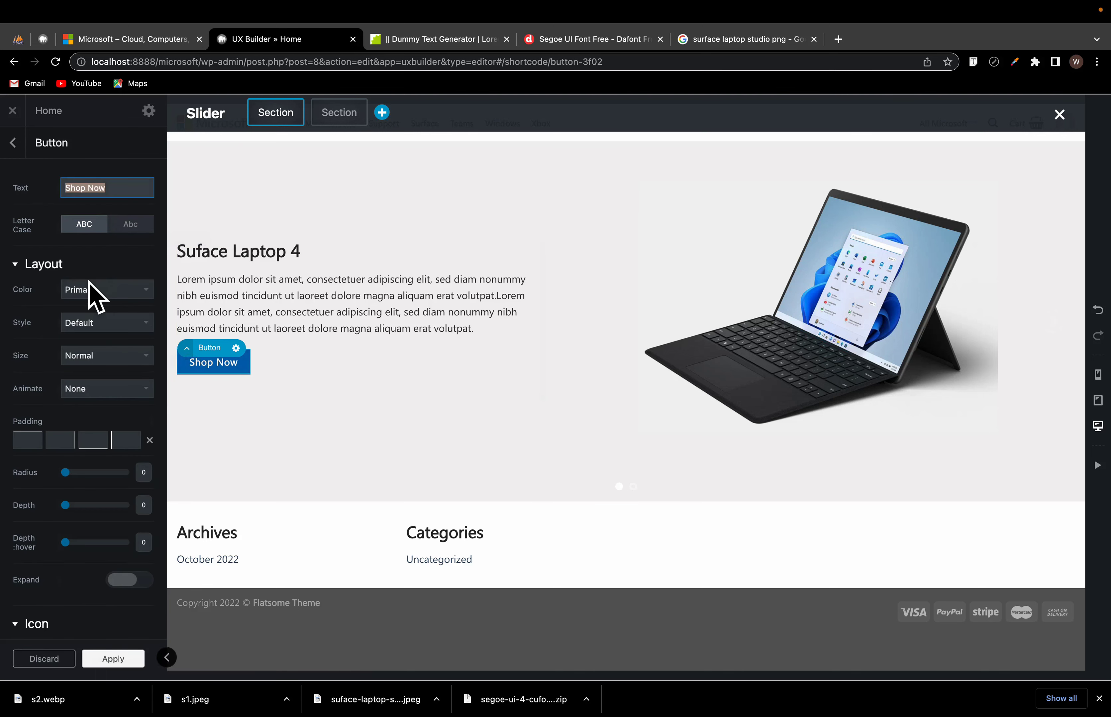
left_click(103, 357)
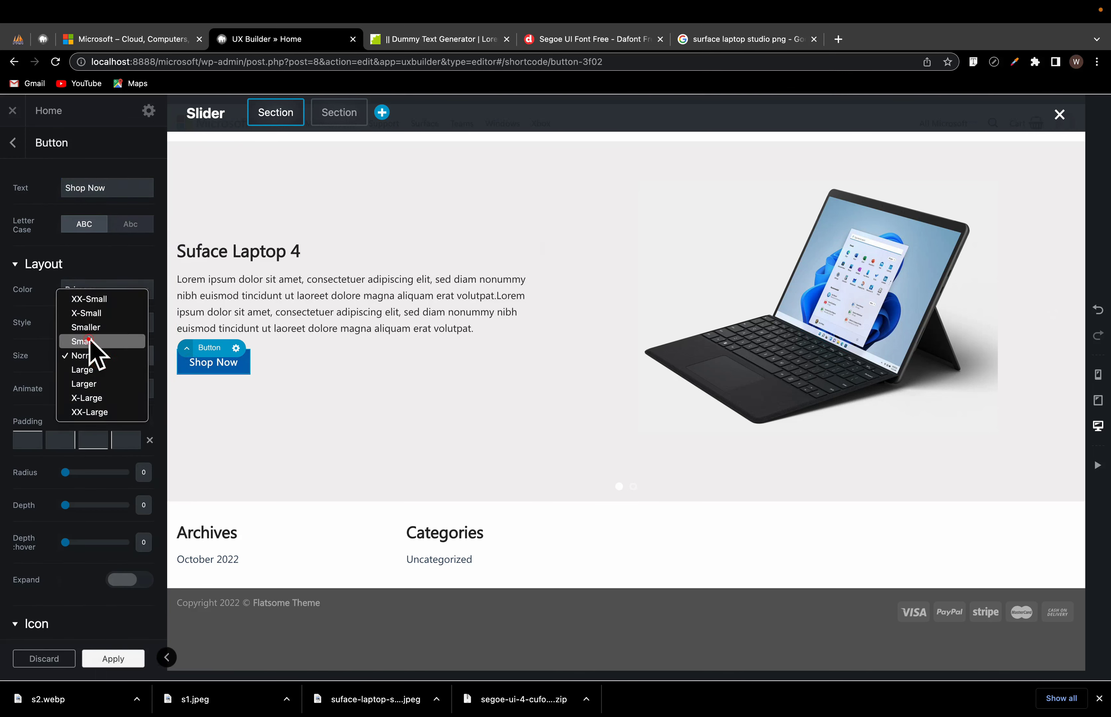
left_click(91, 343)
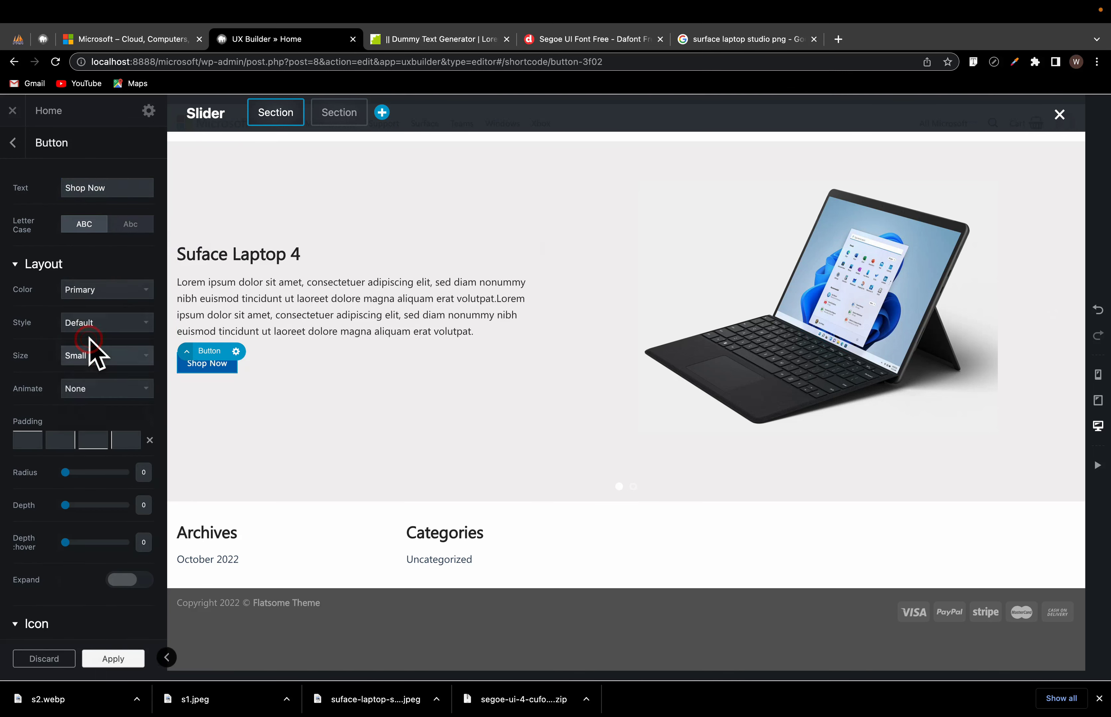
left_click(298, 483)
left_click(161, 46)
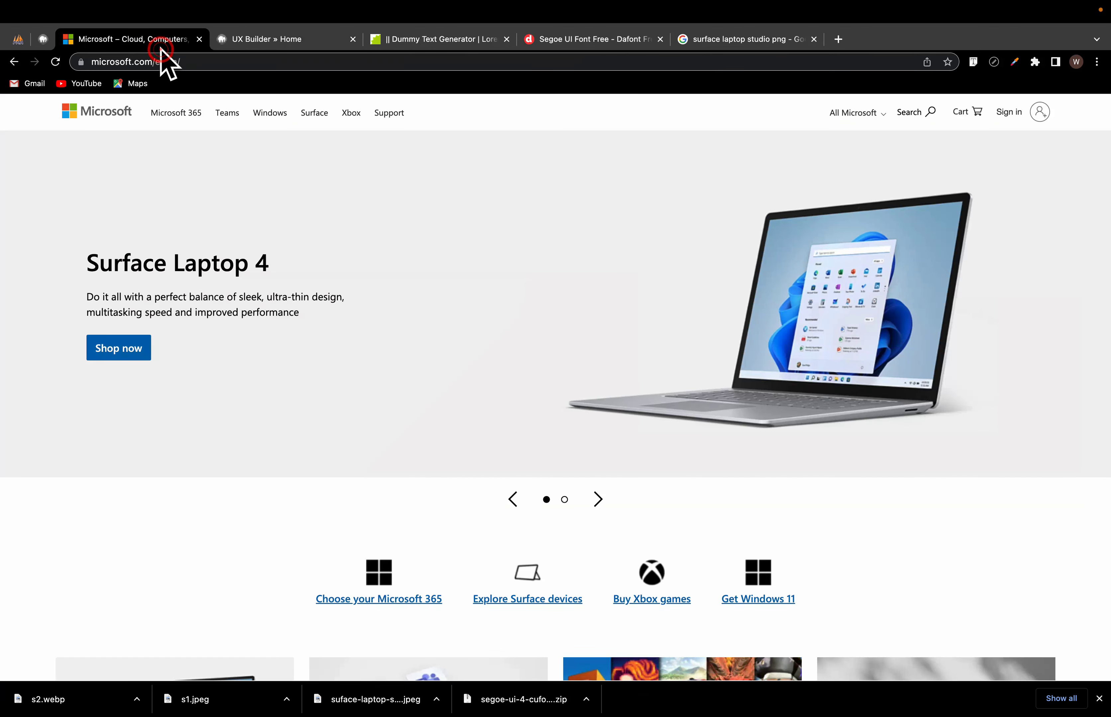
left_click(228, 41)
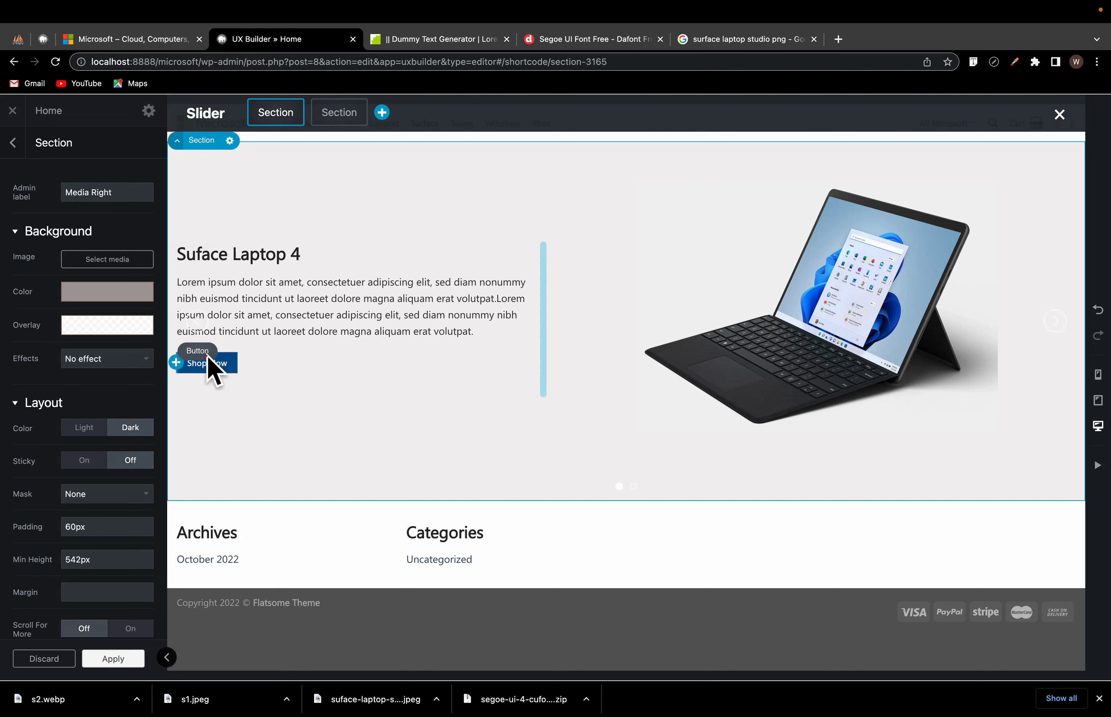
Step: Set the size of the first slide's Shop Now button back to Normal
left_click(210, 366)
left_click(86, 359)
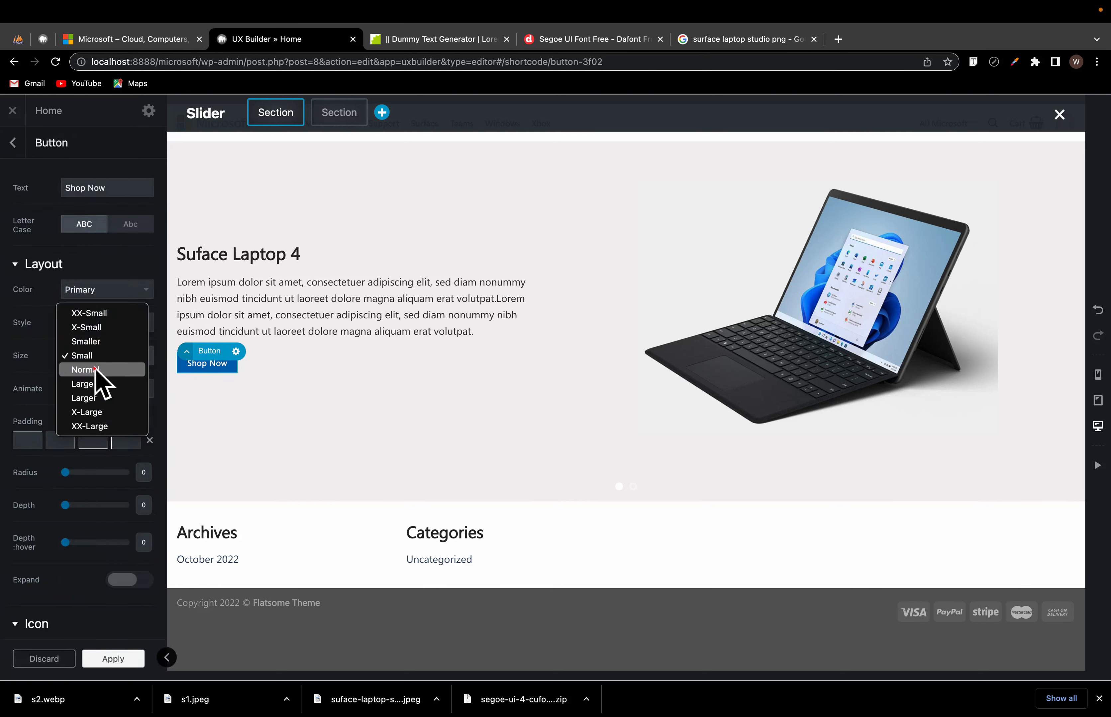
left_click(95, 370)
scroll(100, 465, "down", 3)
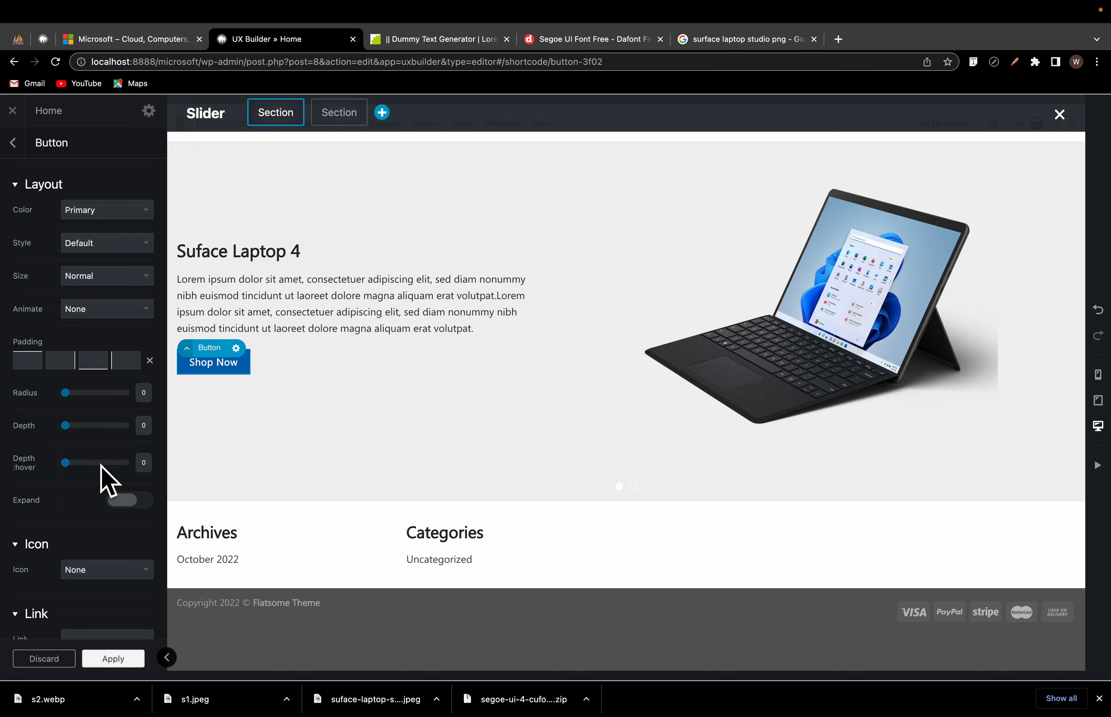
scroll(100, 479, "up", 3)
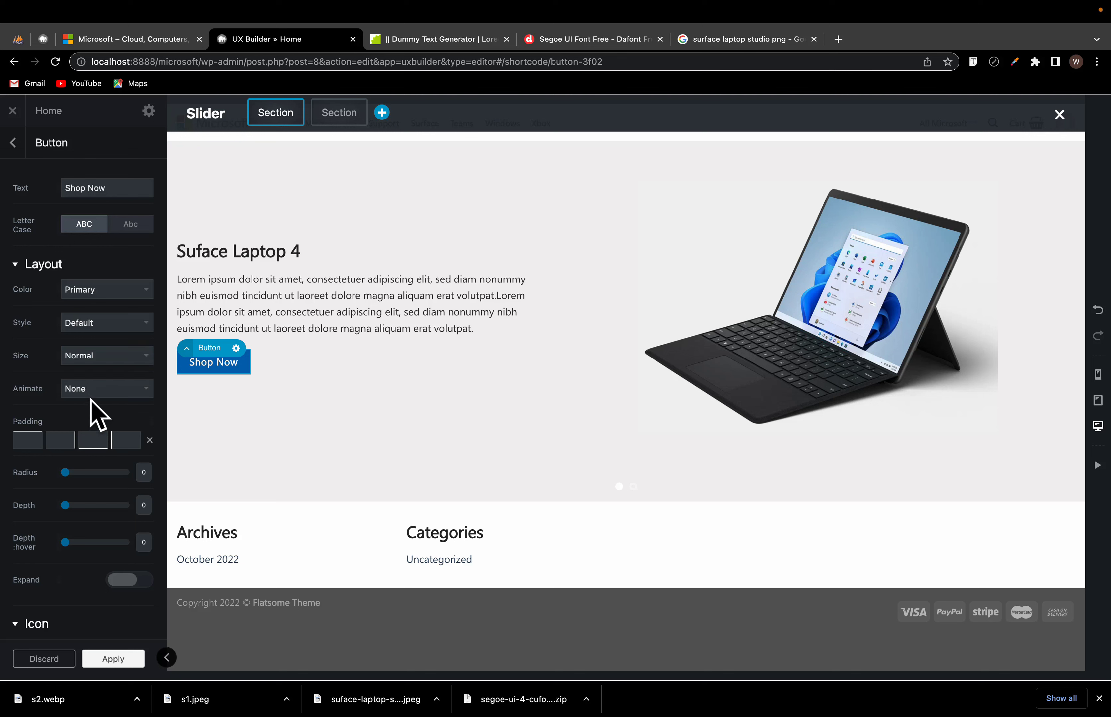
Step: Add an always-visible Arrow Right icon to the first slide's Shop Now button and apply the changes
scroll(103, 466, "down", 10)
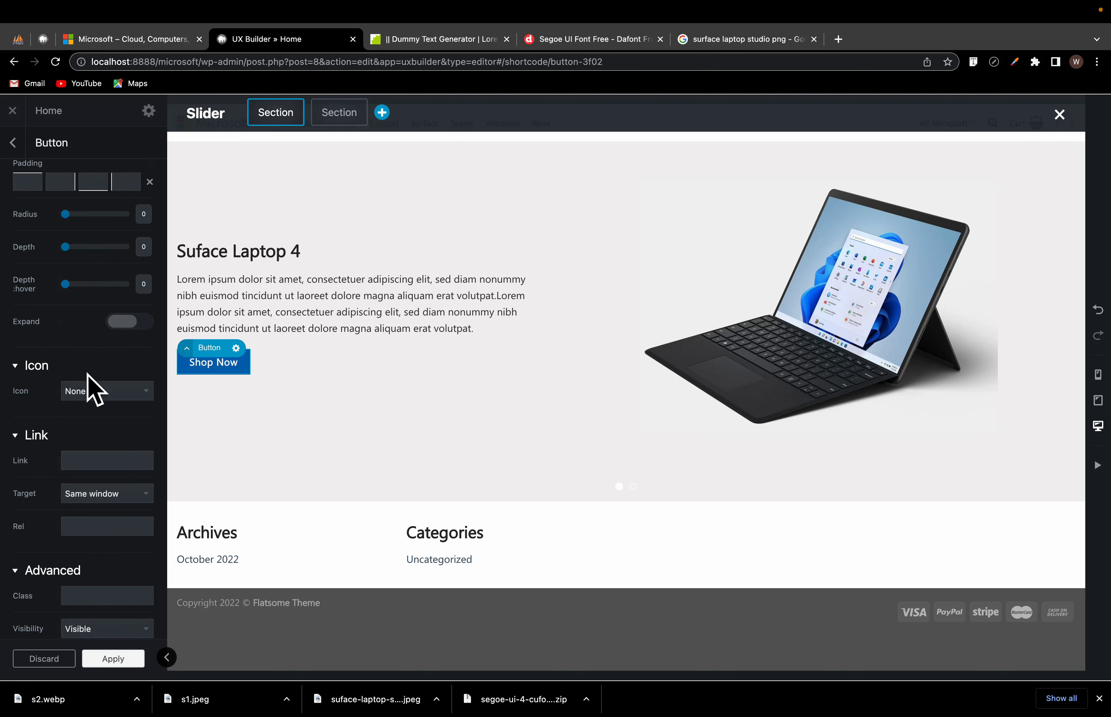
left_click(101, 392)
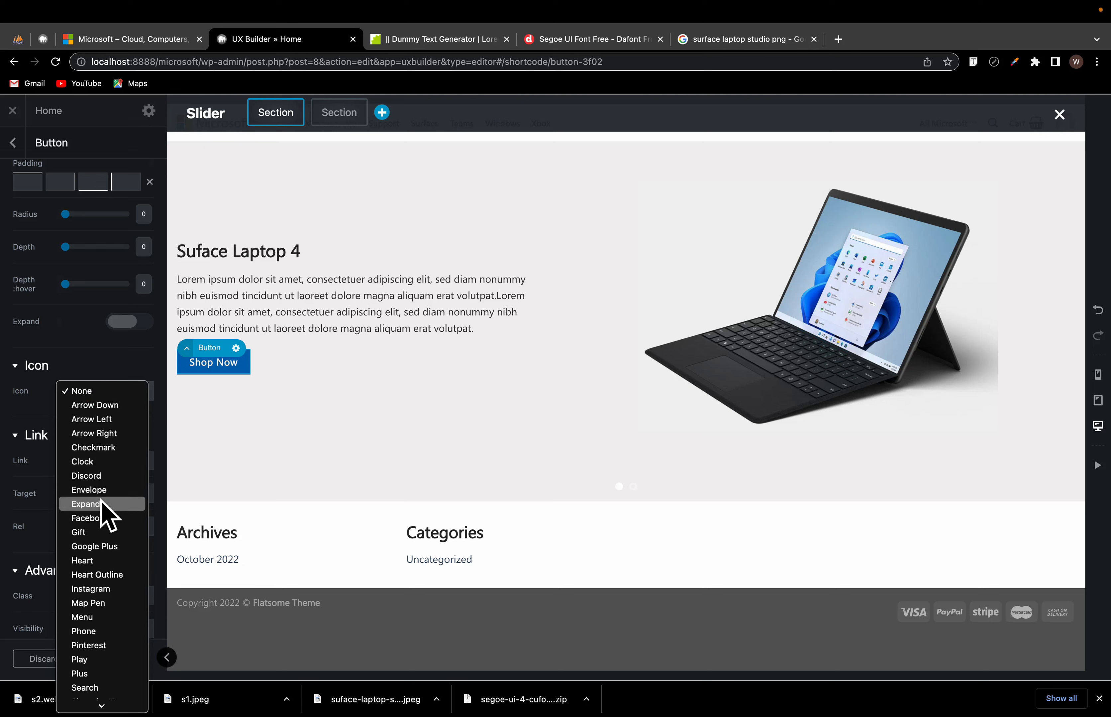
left_click(99, 420)
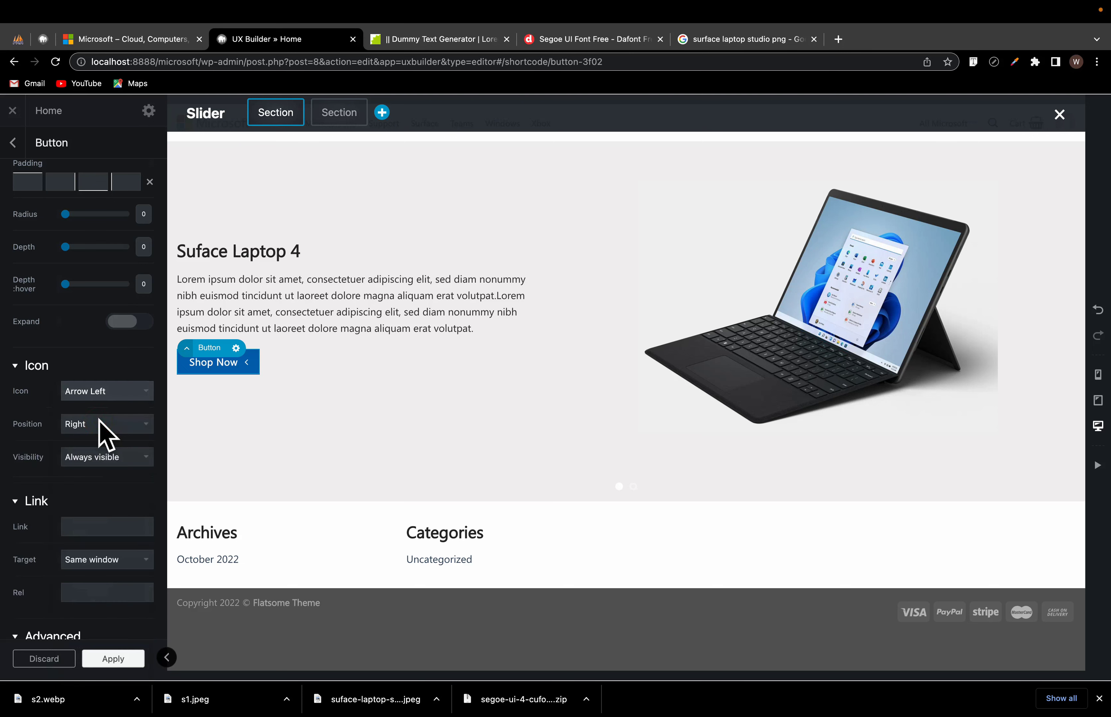
left_click(100, 398)
left_click(99, 405)
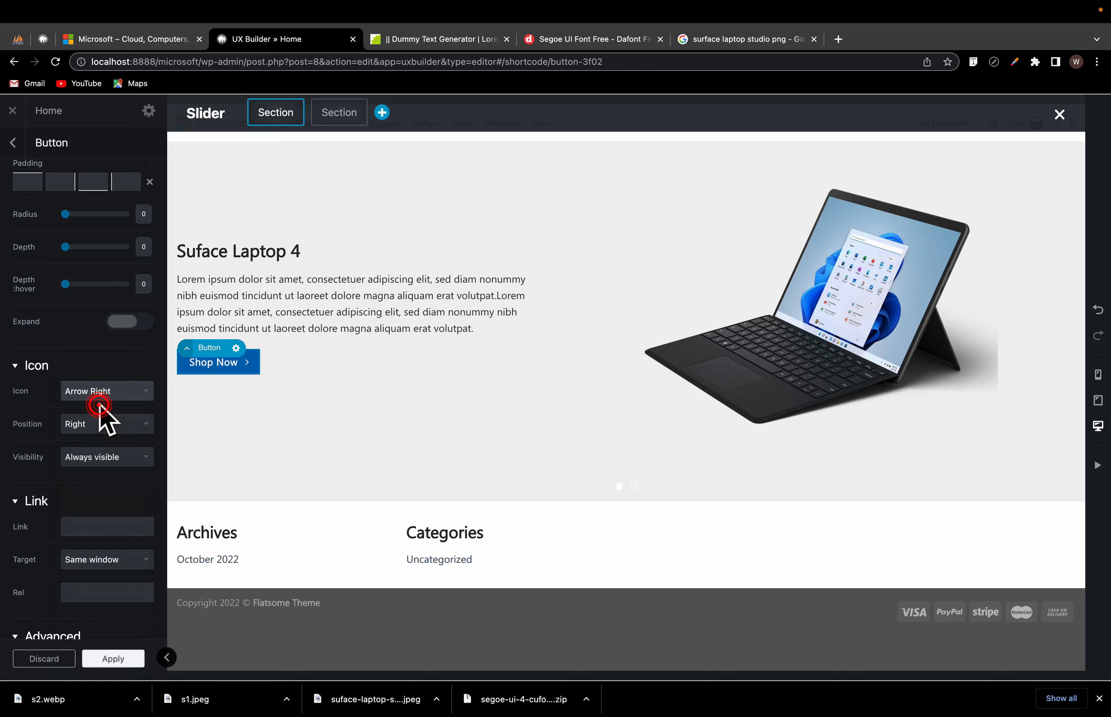
left_click(218, 473)
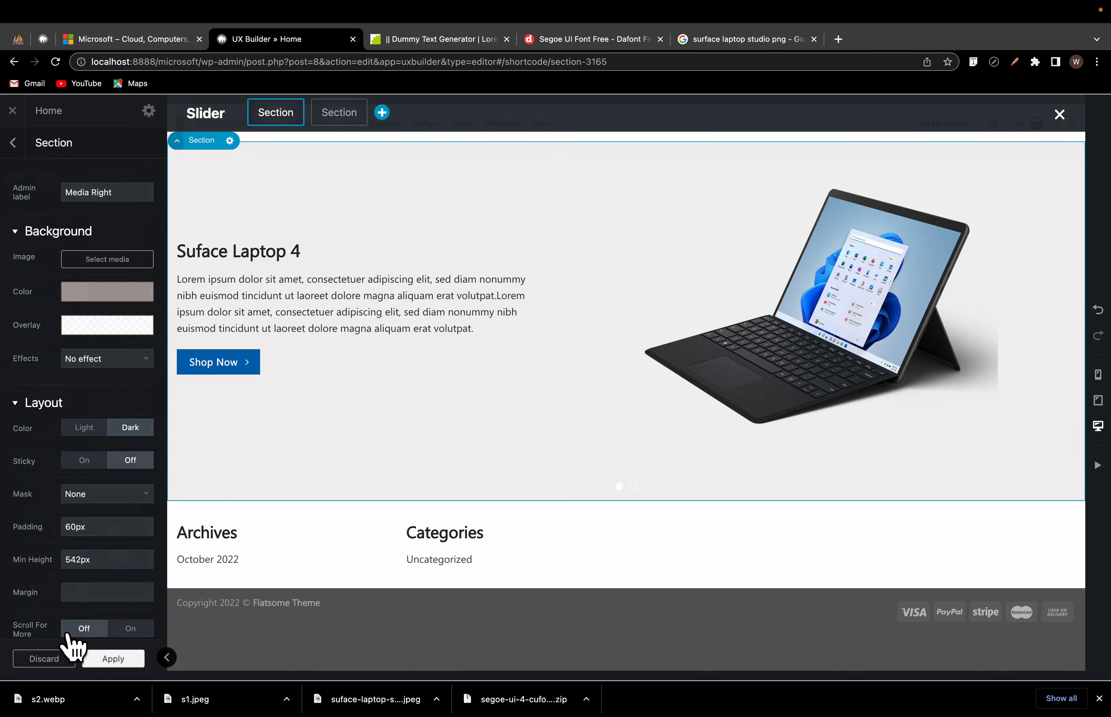
left_click(112, 658)
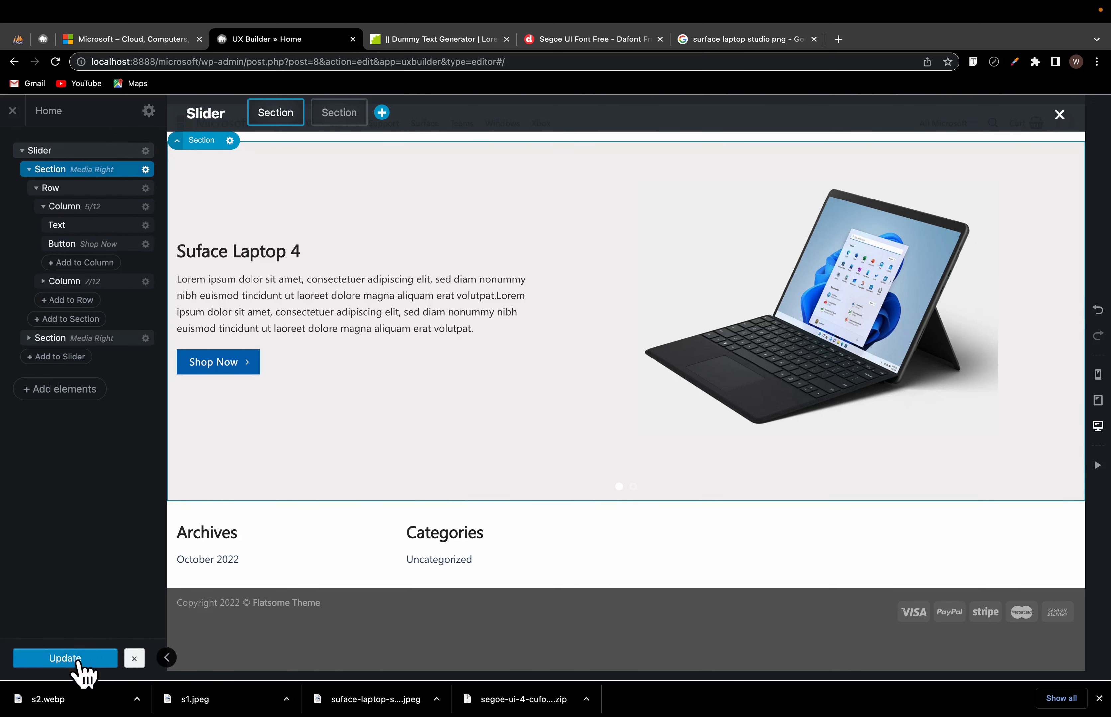
Step: Add an Arrow Right icon to the second slide's Shop Now button, apply it and update the page
left_click(354, 106)
left_click(214, 366)
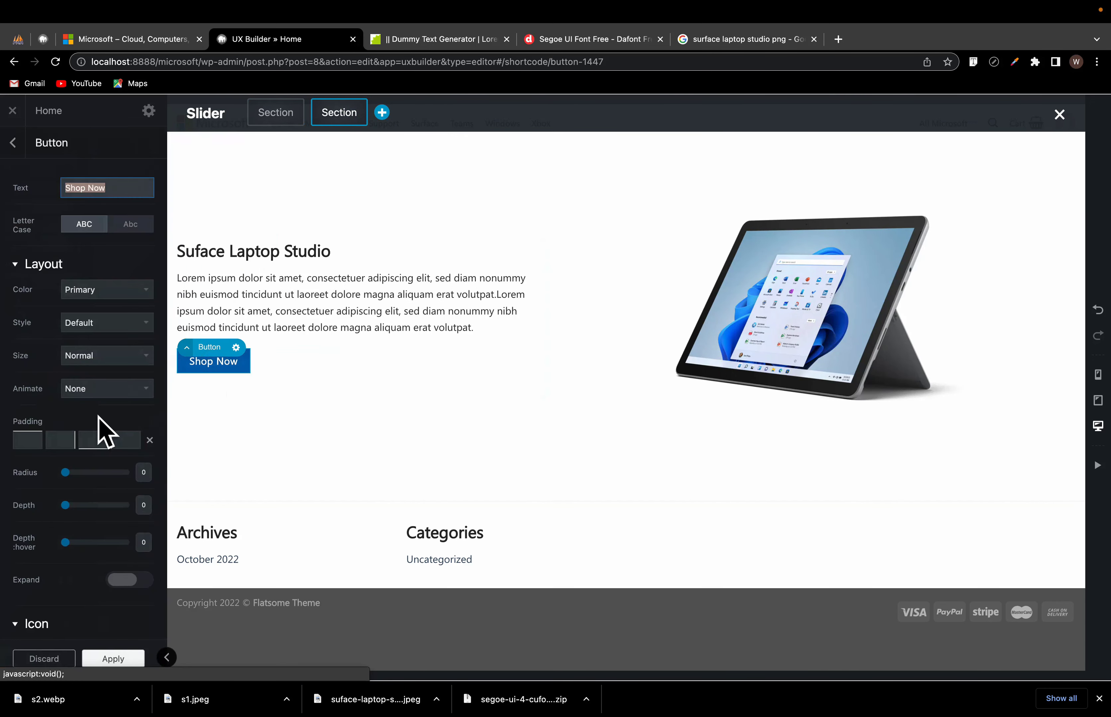
scroll(103, 434, "down", 1)
scroll(105, 457, "down", 1)
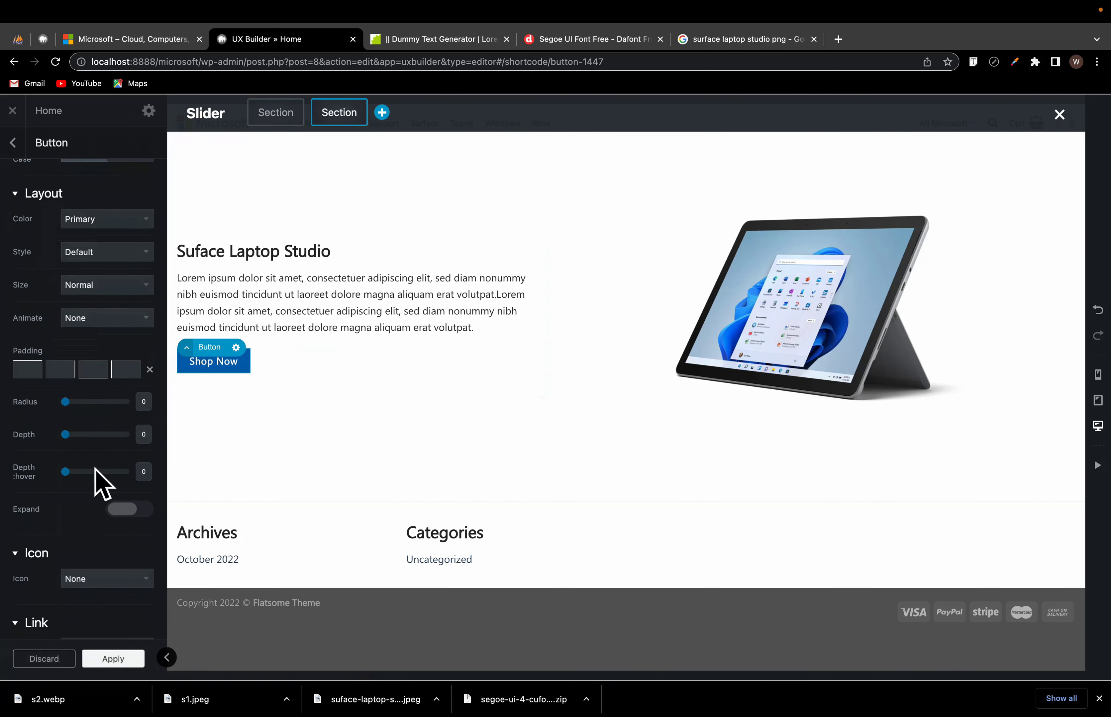
left_click(83, 572)
left_click(100, 621)
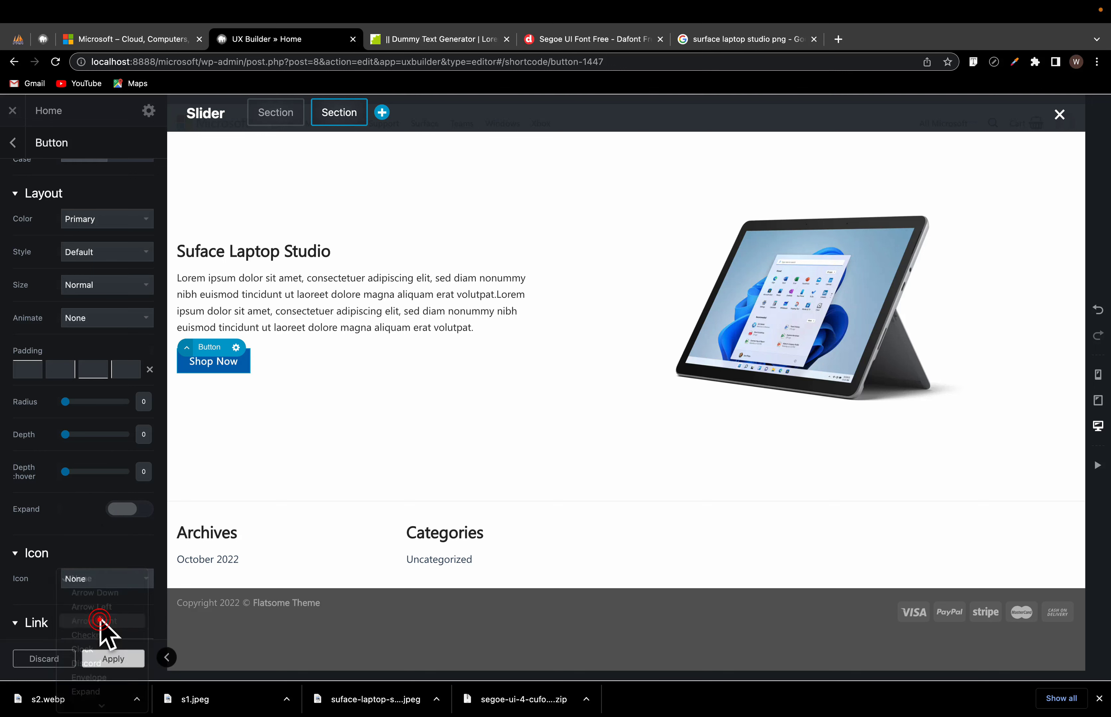
left_click(113, 659)
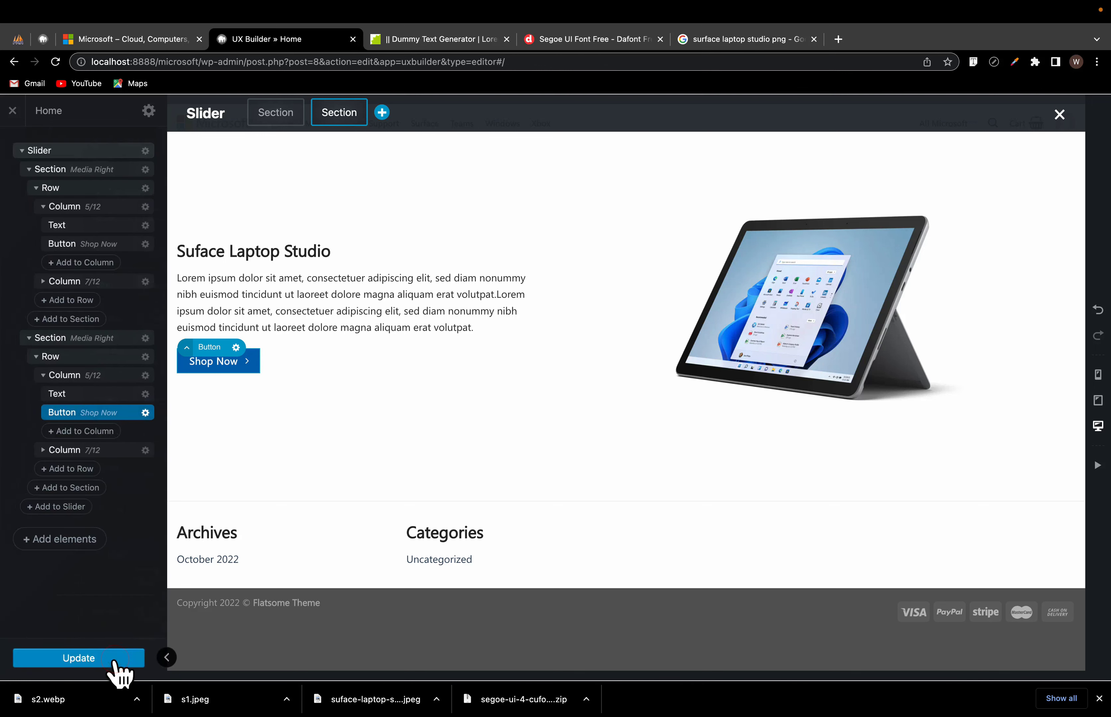
left_click(115, 659)
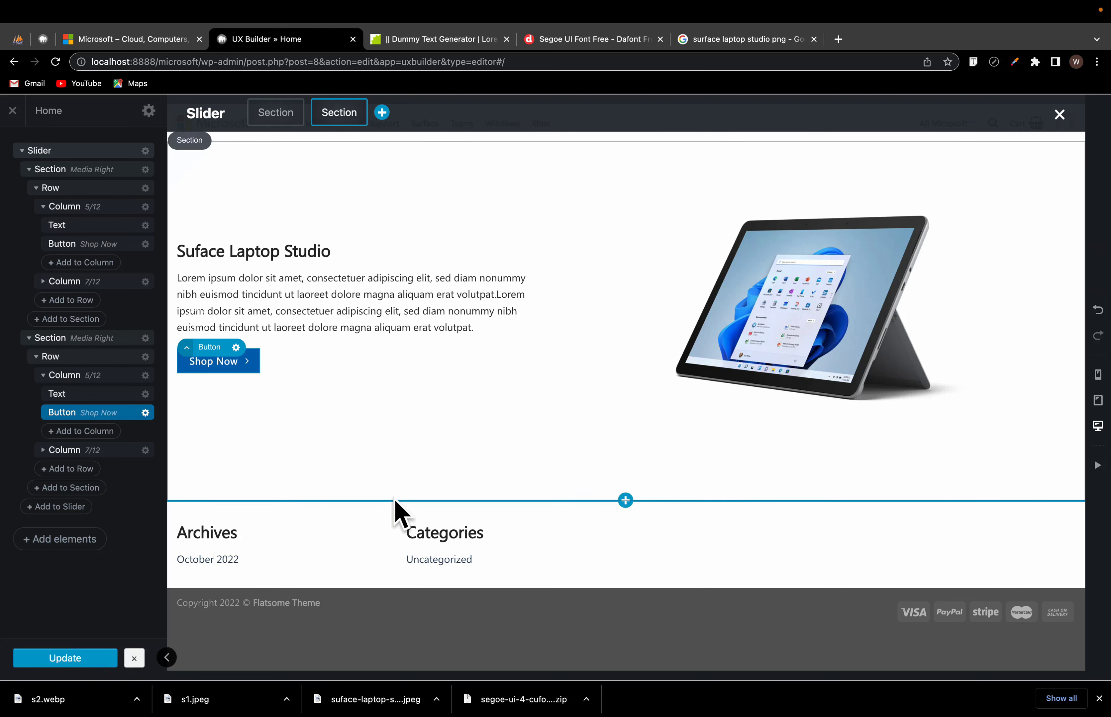
Step: Open the settings of the whole slider and turn on Free Scroll and always-visible navigation
left_click(189, 164)
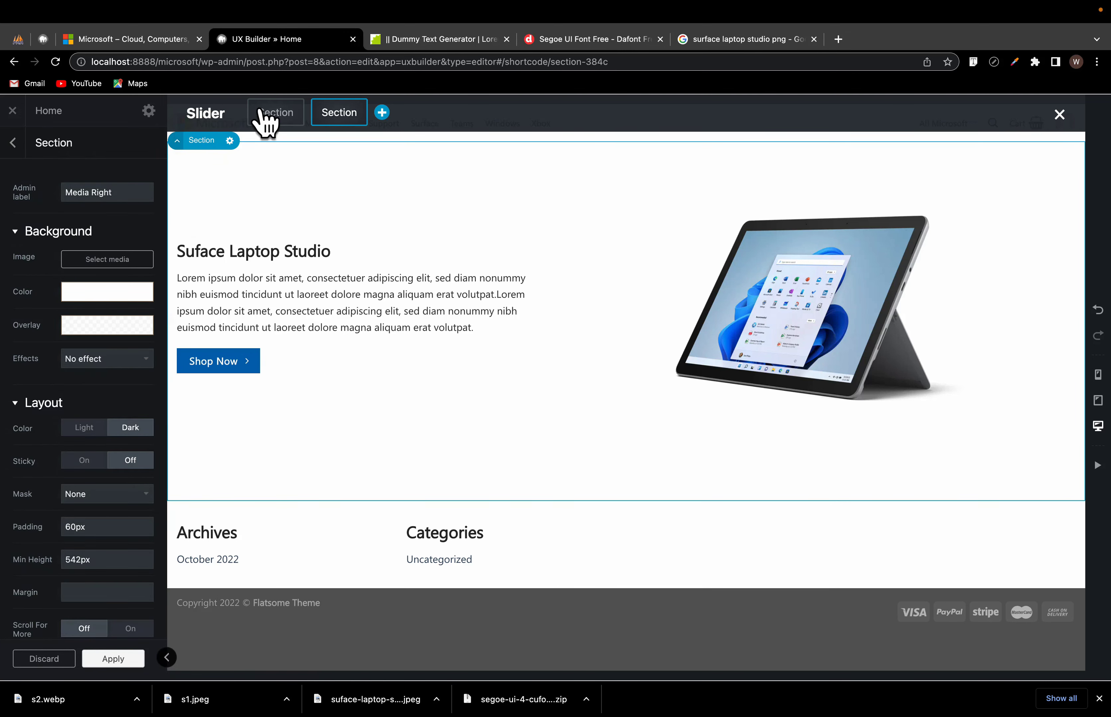
left_click(1059, 114)
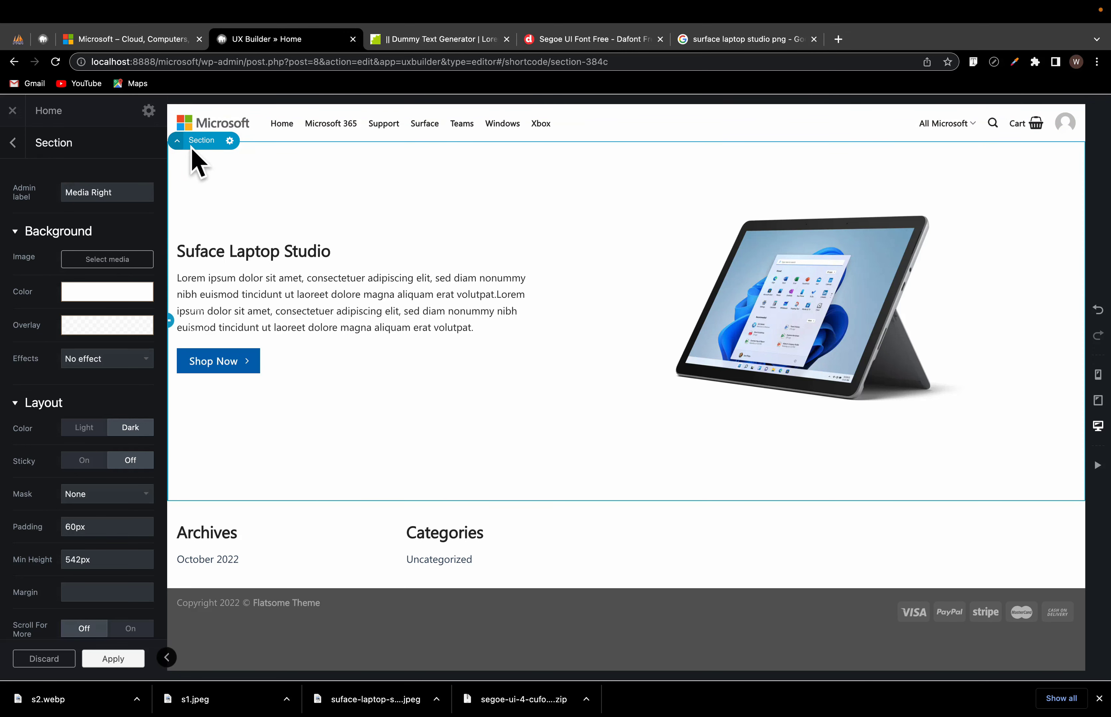
left_click(182, 138)
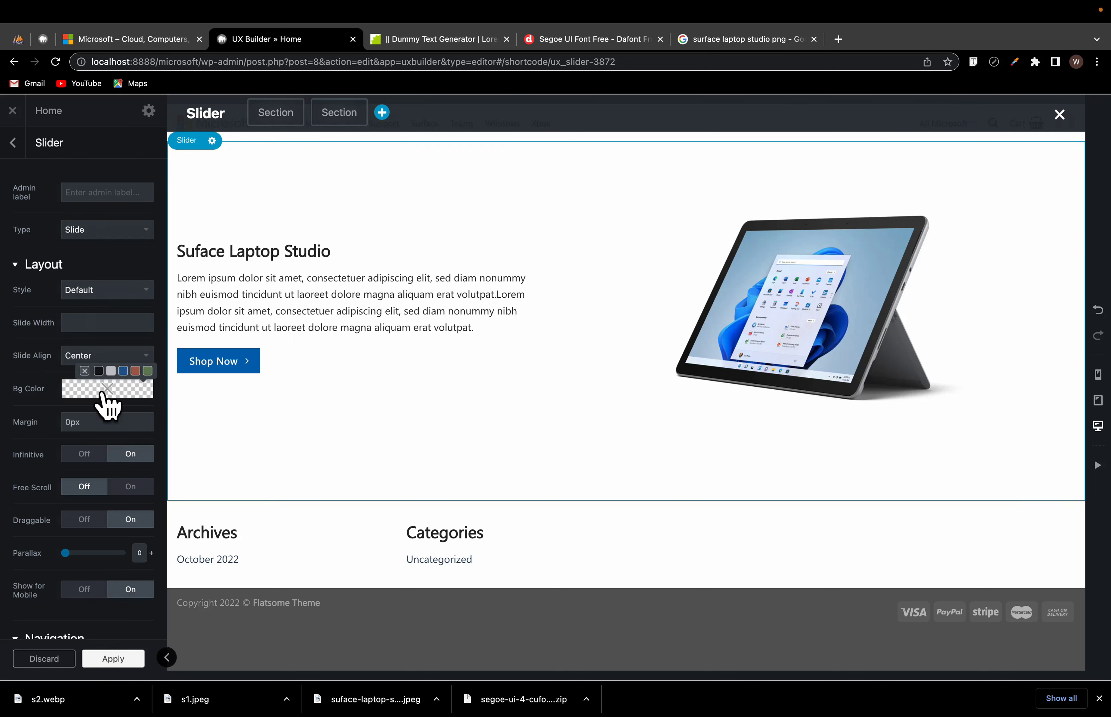
scroll(105, 402, "down", 1)
scroll(103, 405, "down", 2)
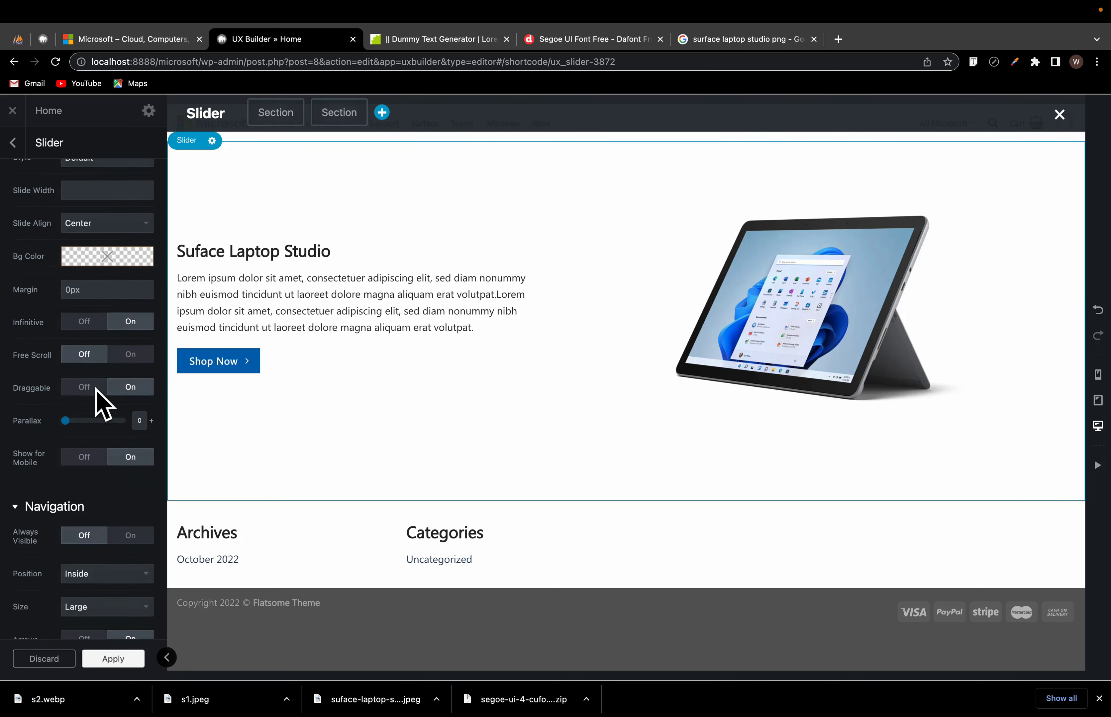
left_click(121, 354)
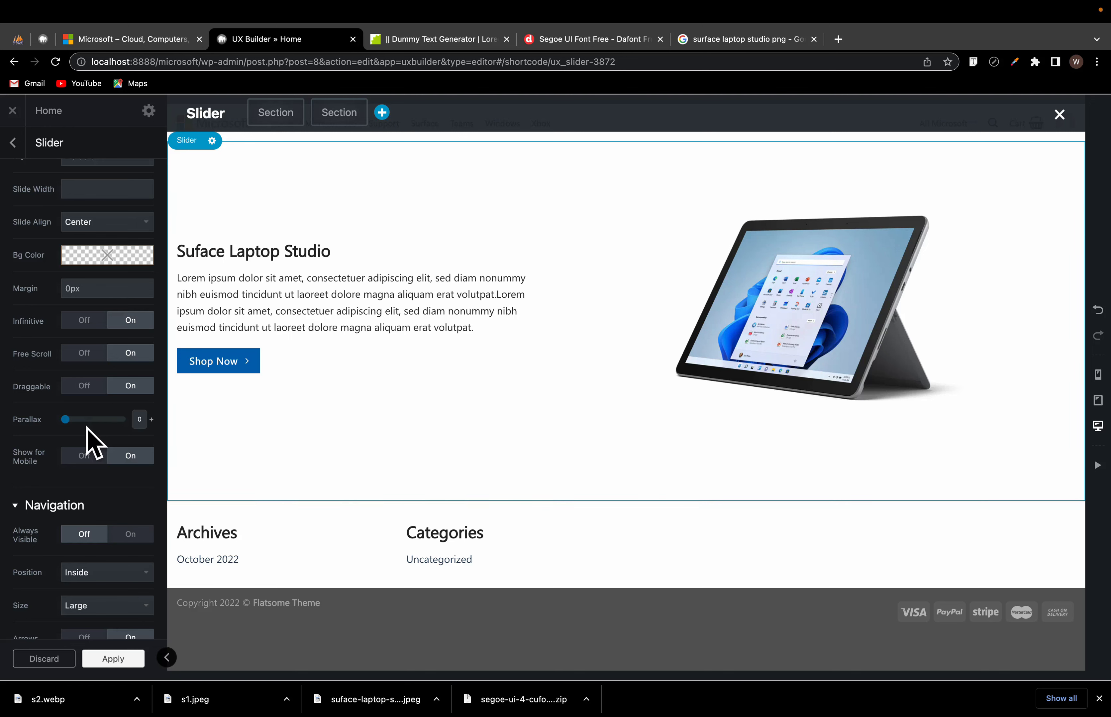
scroll(117, 487, "down", 3)
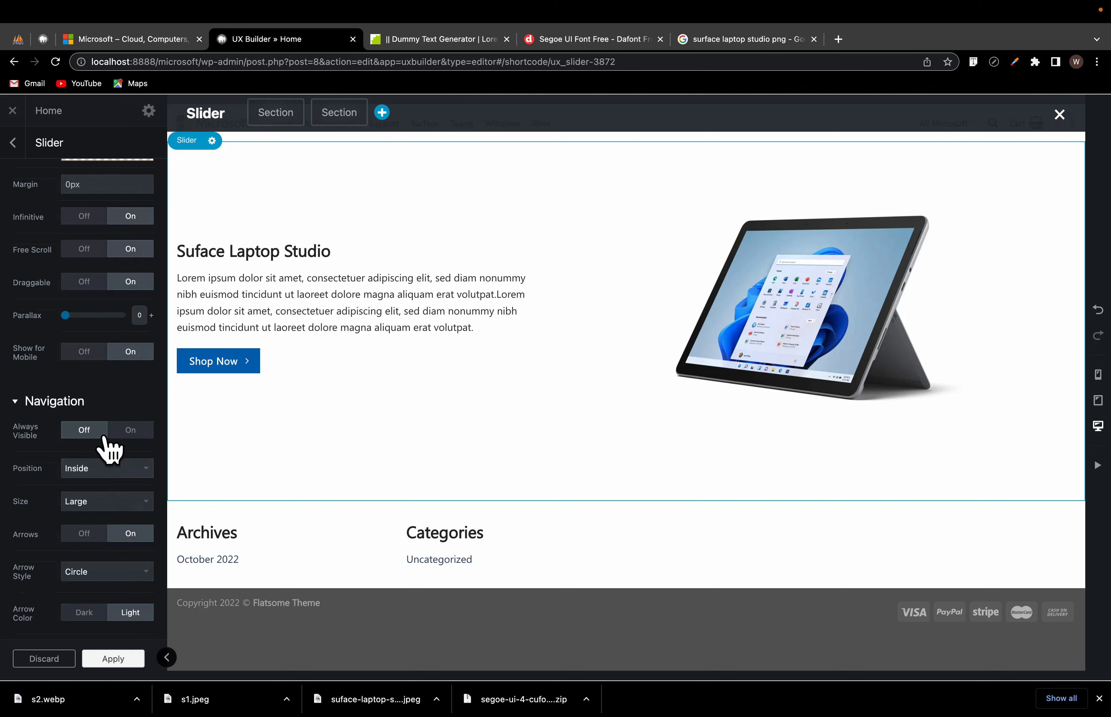
left_click(122, 430)
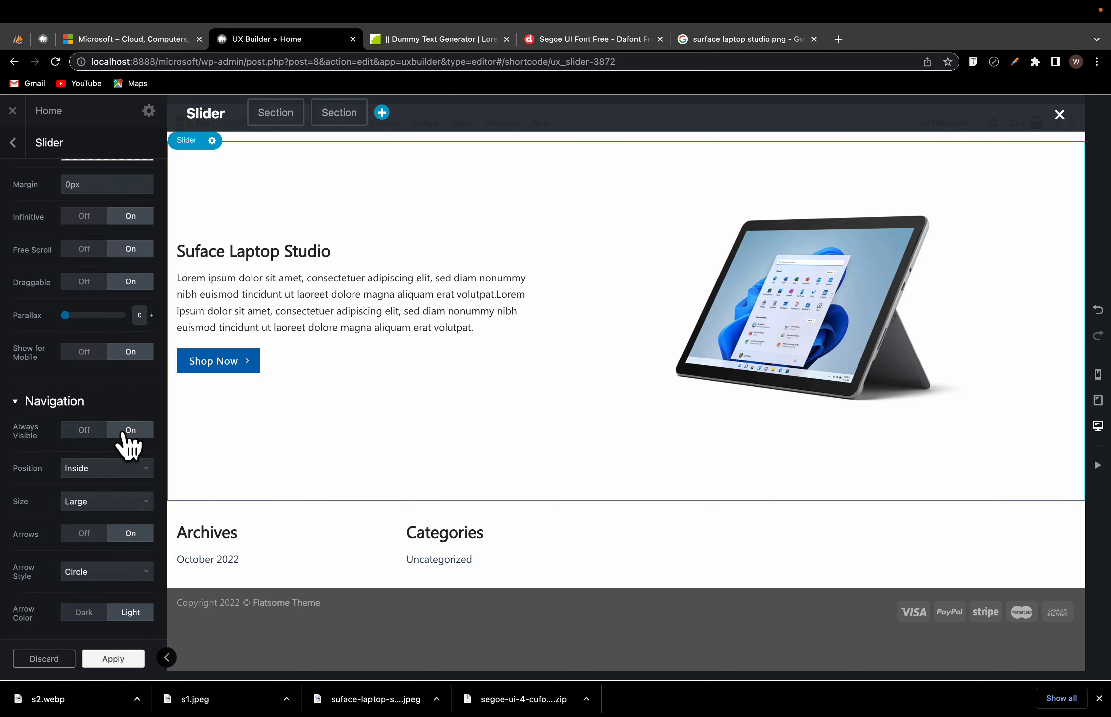
Step: Try the Outside position for the slider's navigation
scroll(114, 490, "down", 5)
left_click(94, 297)
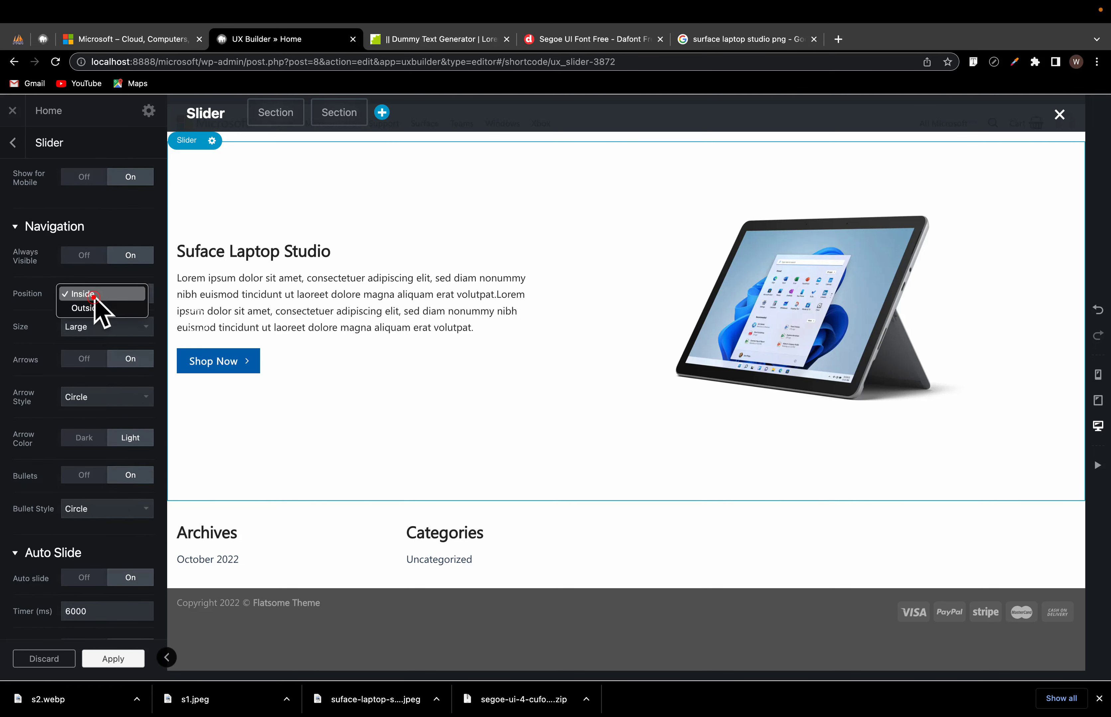
left_click(94, 296)
left_click(94, 297)
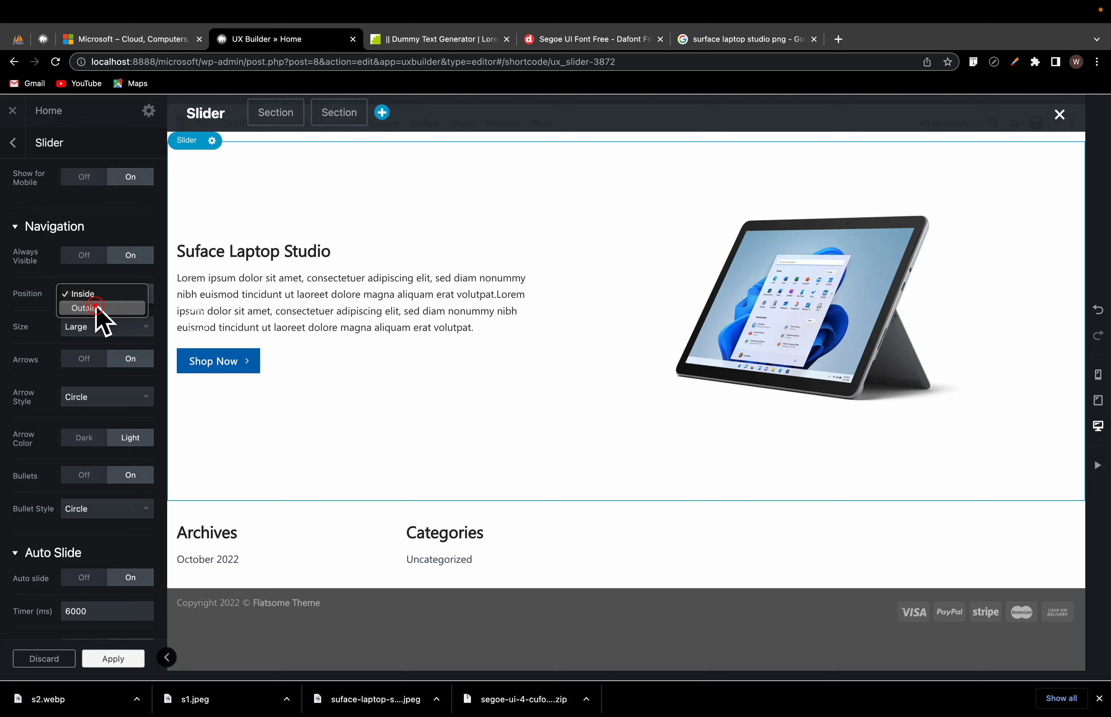
left_click(96, 306)
Step: Keep the slider's arrow style as Circle and set the arrow color to Dark
left_click(114, 398)
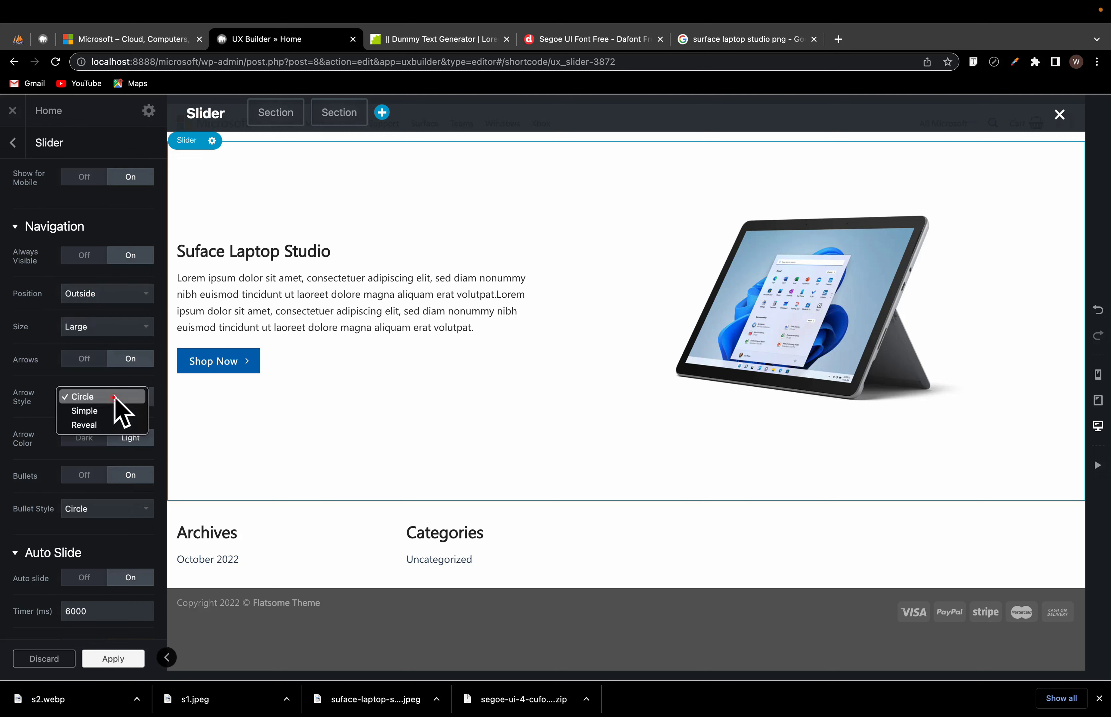
left_click(114, 397)
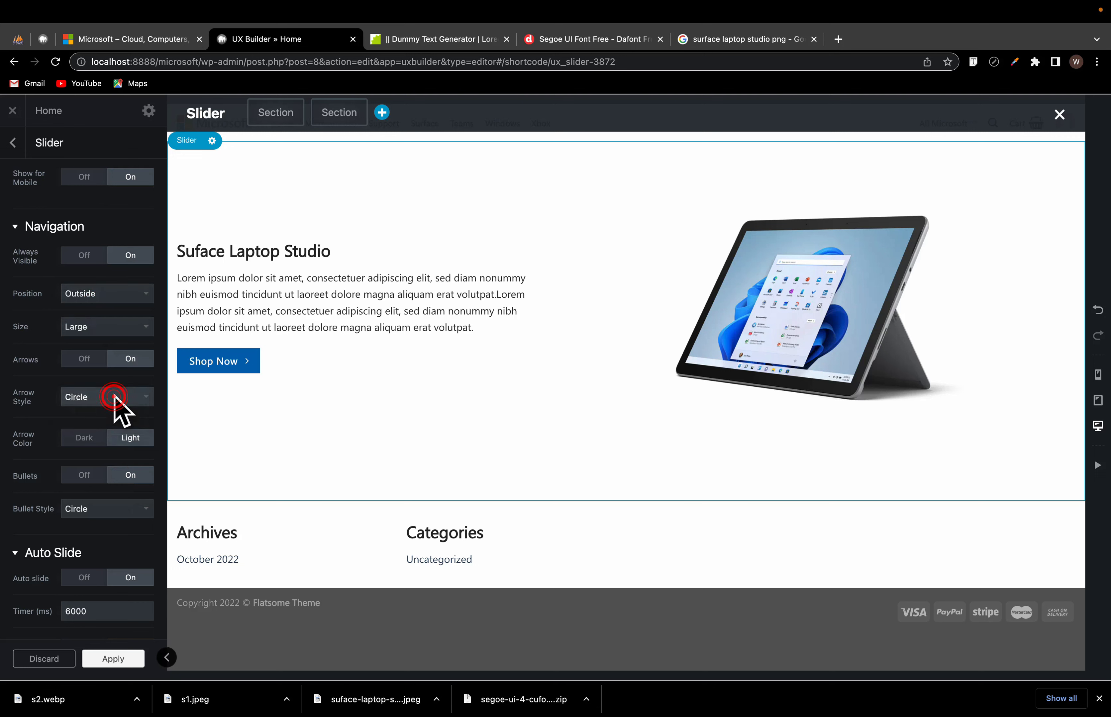
left_click(97, 440)
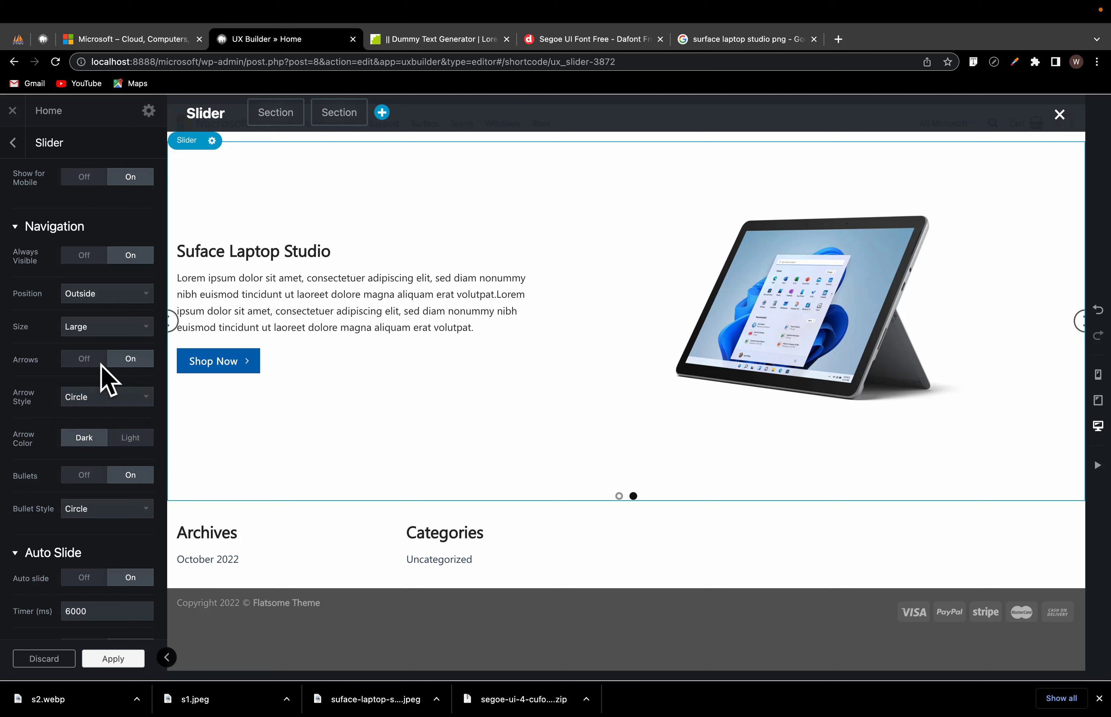
Step: Return the slider's navigation position to Inside, then apply the settings and update the page
left_click(99, 296)
left_click(98, 278)
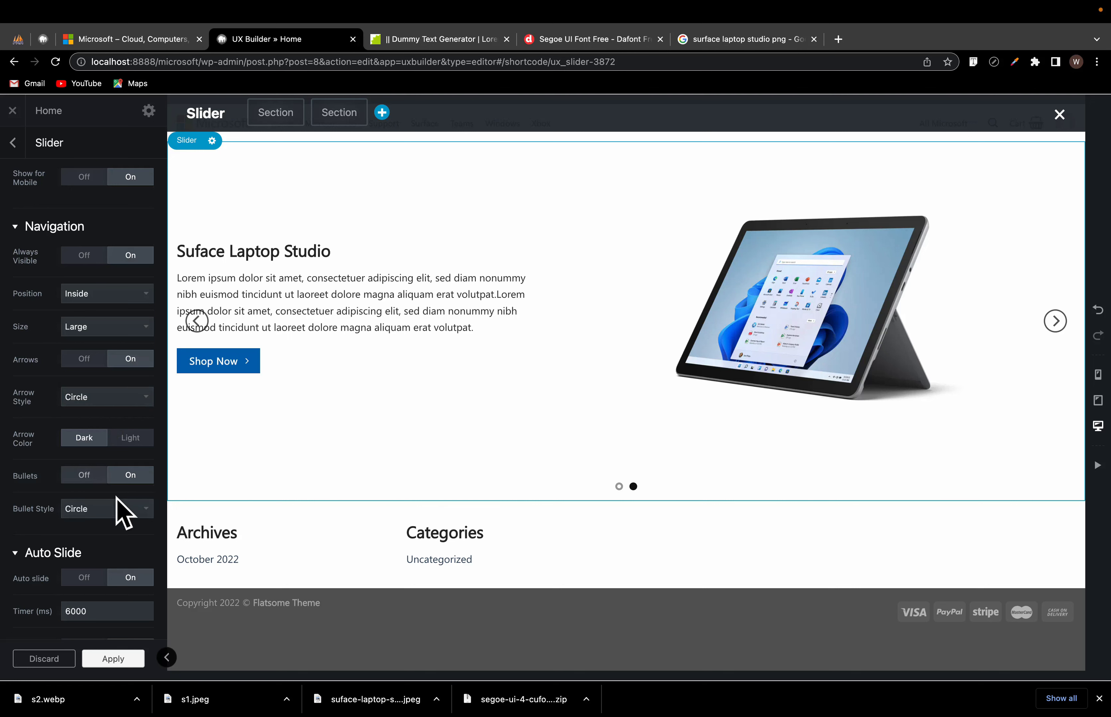
scroll(119, 509, "down", 4)
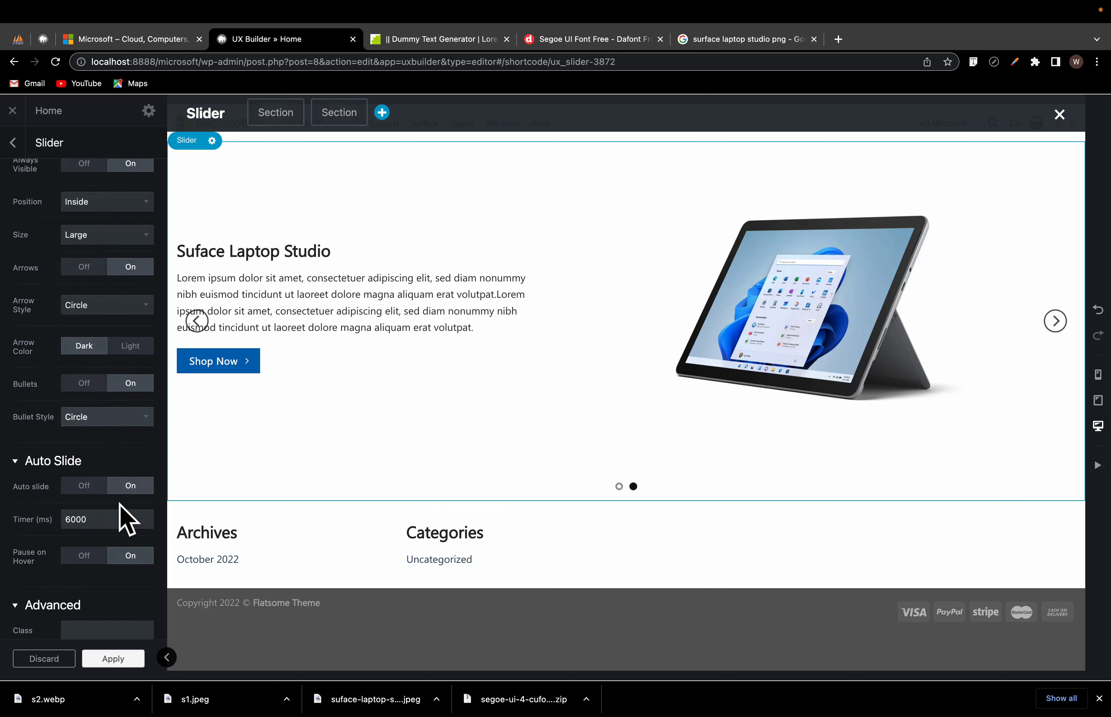
left_click(100, 667)
left_click(85, 664)
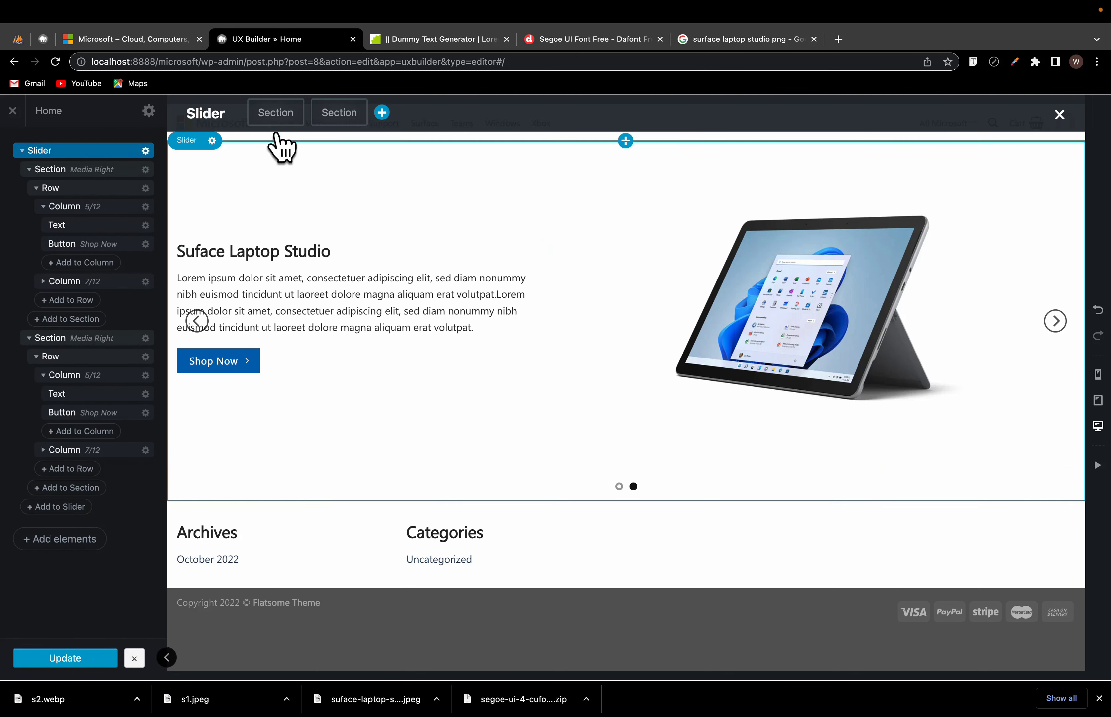
left_click(277, 118)
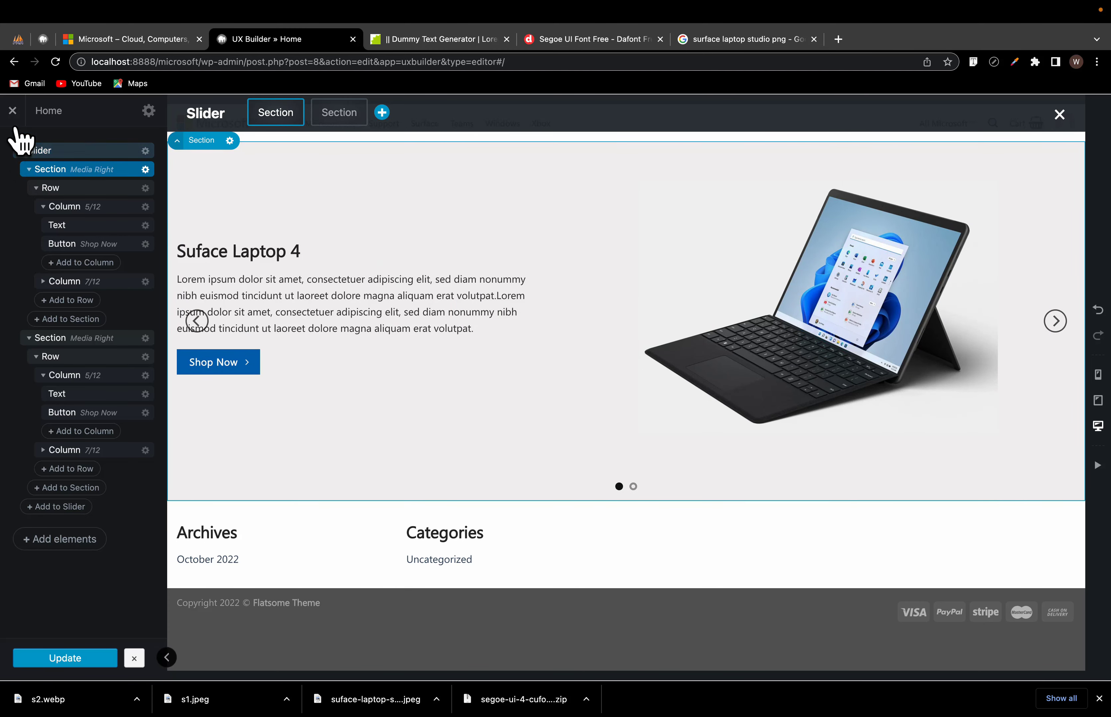
Step: Exit the page builder and flip through the hero slider's slides on the live homepage
left_click(13, 107)
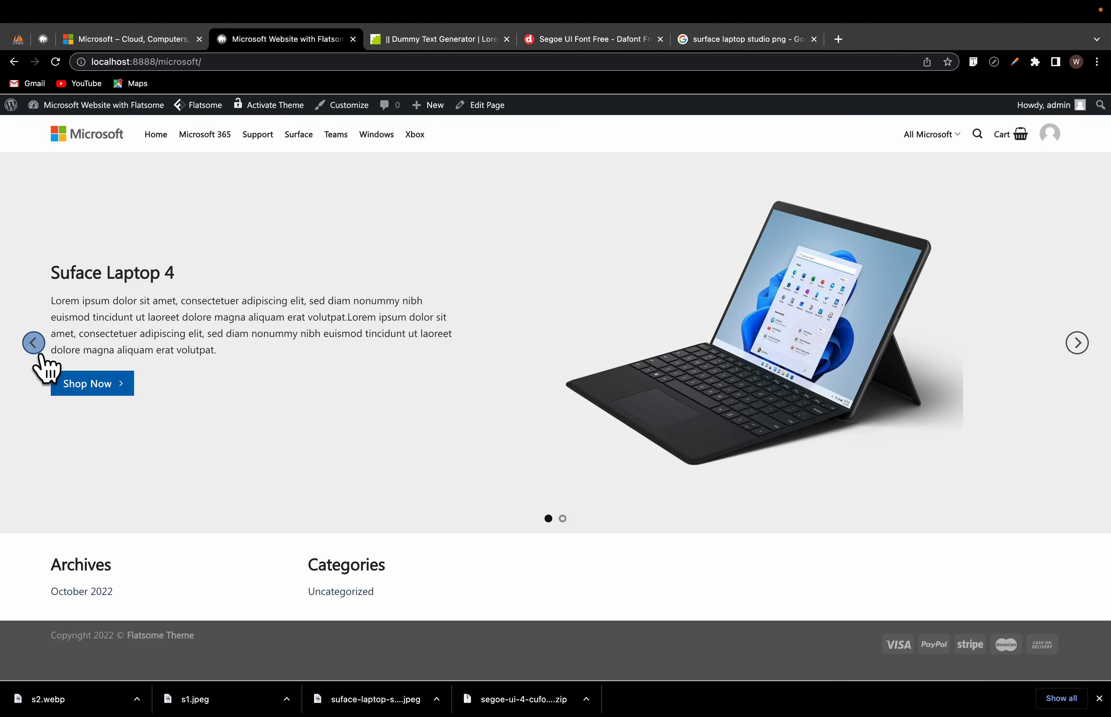
left_click(35, 345)
left_click(35, 347)
left_click(34, 348)
left_click(35, 348)
left_click(35, 347)
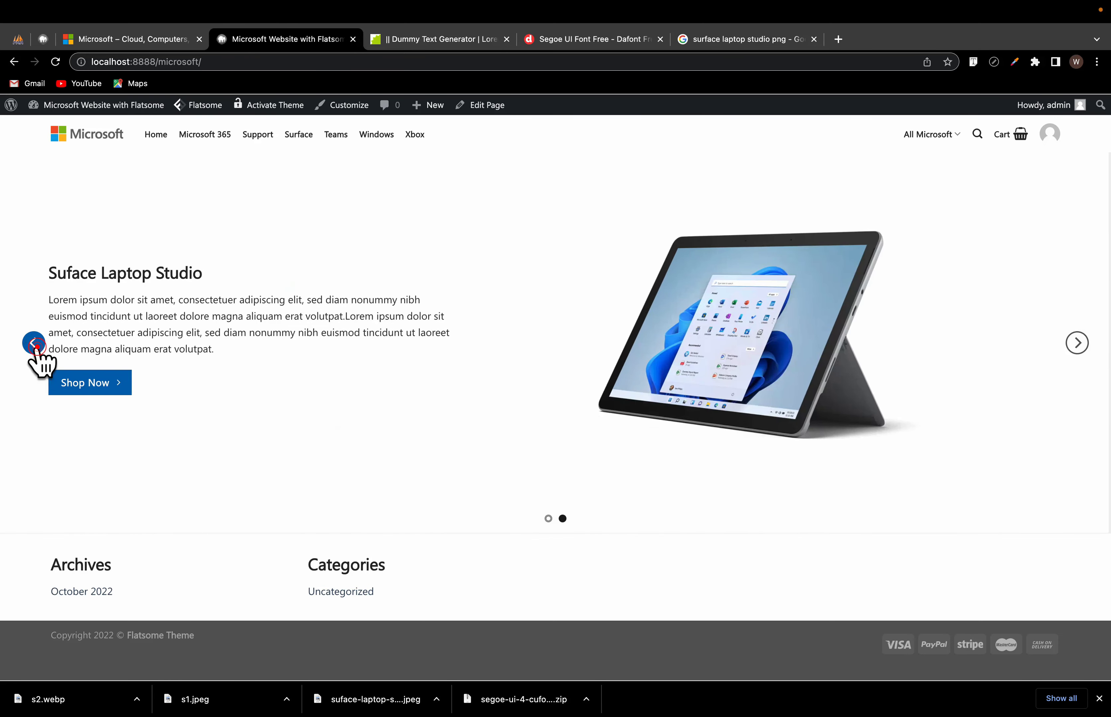
left_click(35, 347)
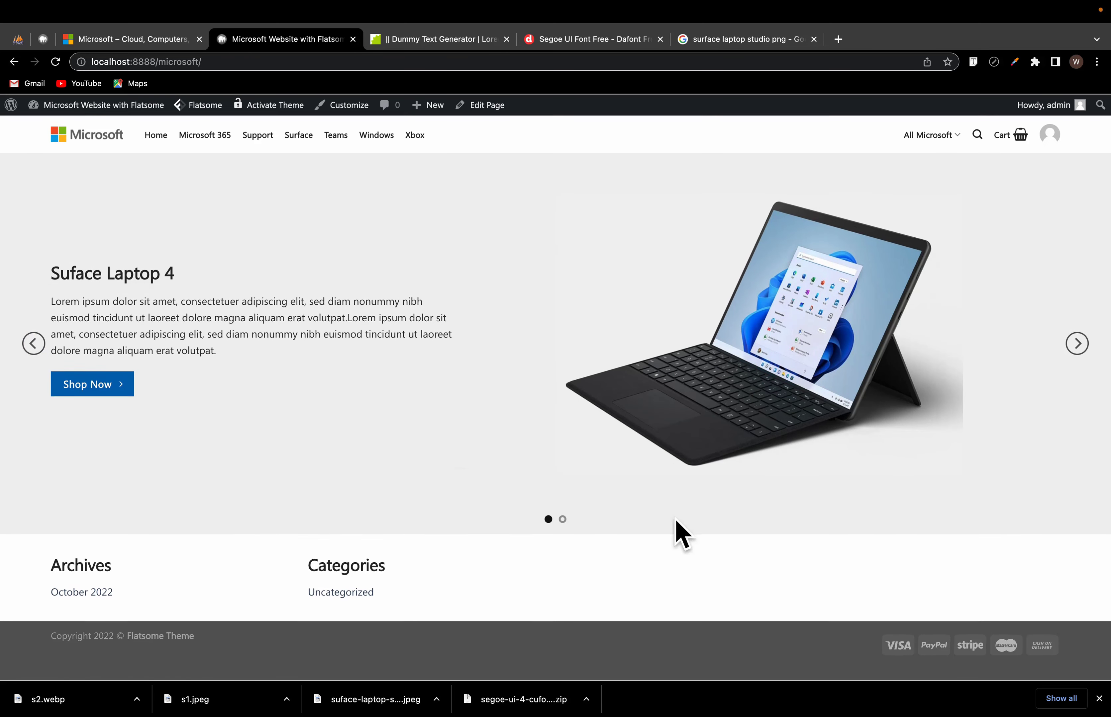
Step: Examine the original Microsoft homepage's slider arrows and the row of icon links beneath it
mouse_move(154, 32)
left_click(166, 55)
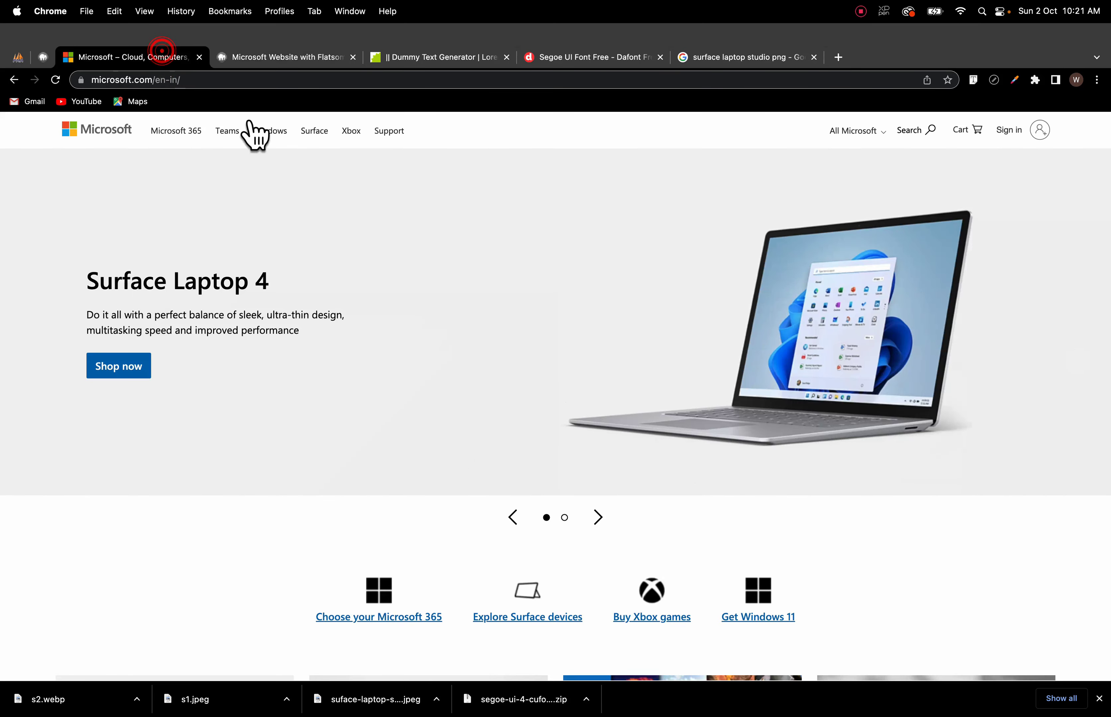
left_click(598, 496)
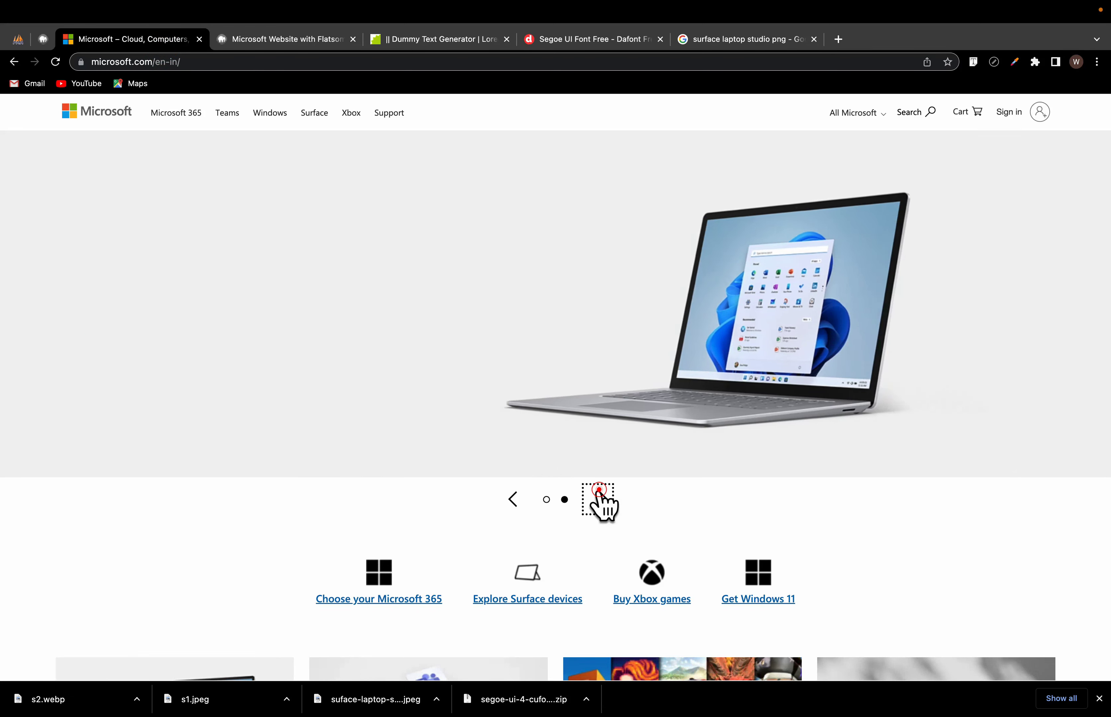
left_click(599, 495)
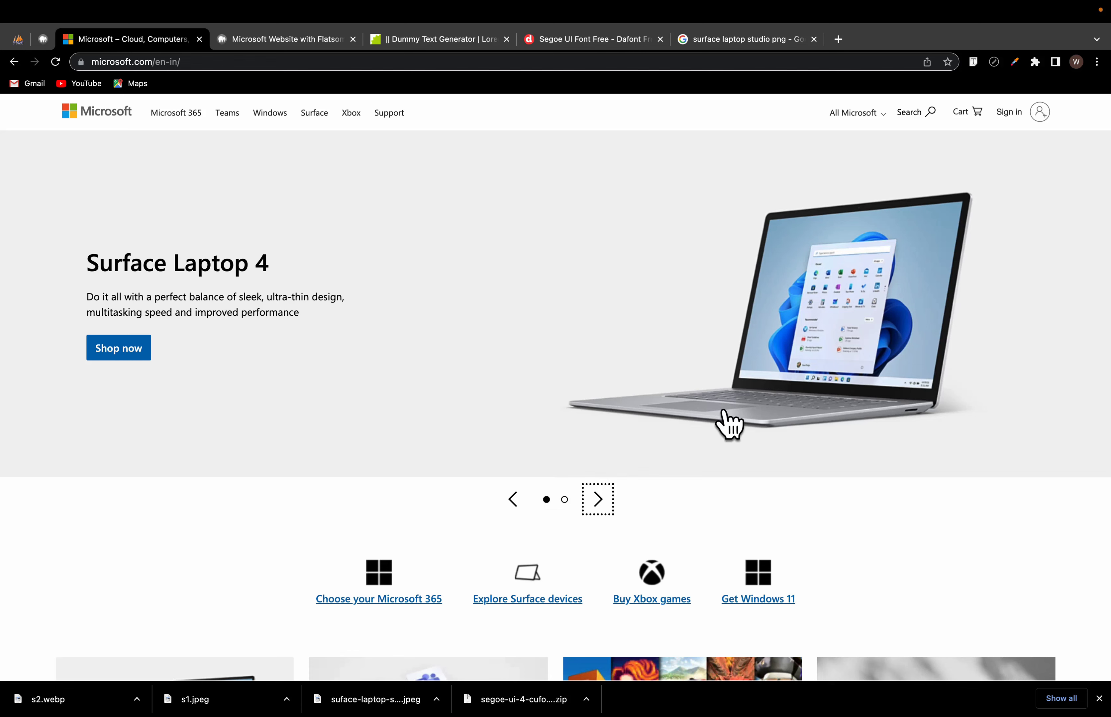
scroll(785, 504, "down", 4)
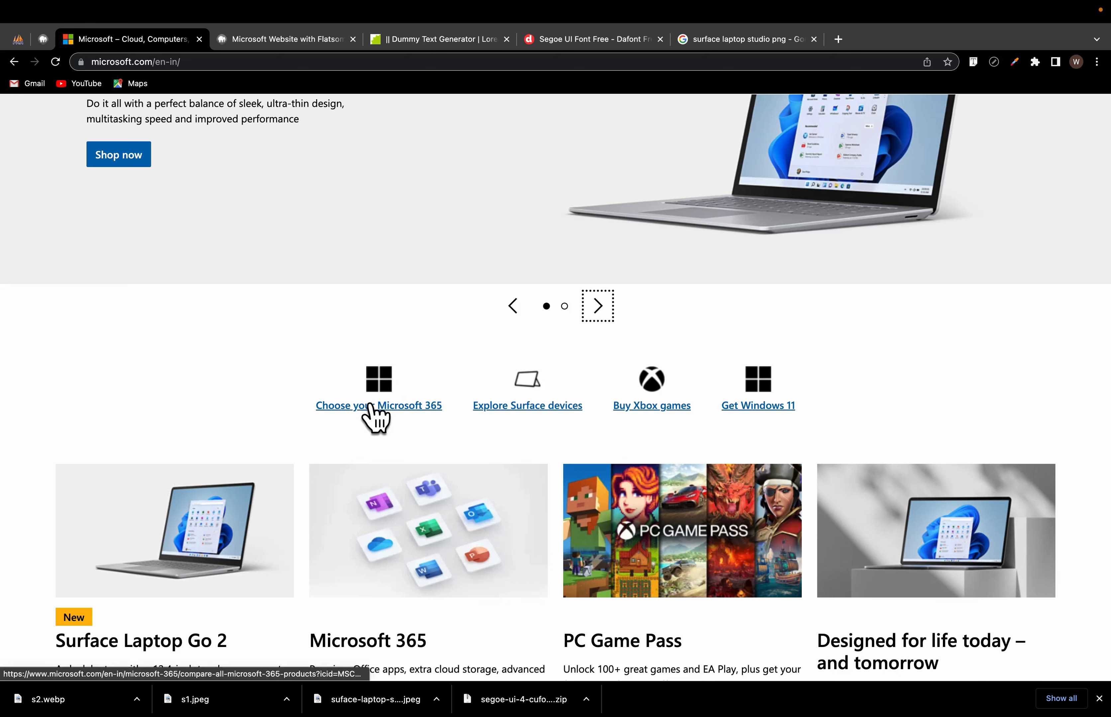
scroll(628, 390, "up", 4)
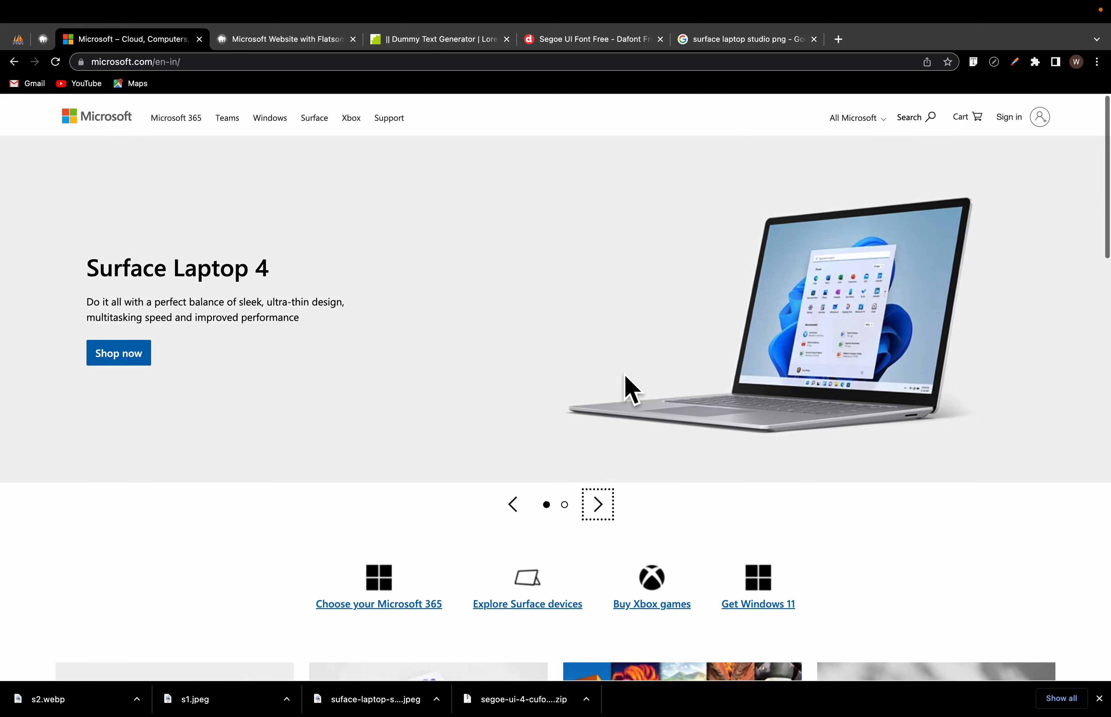
scroll(628, 390, "down", 5)
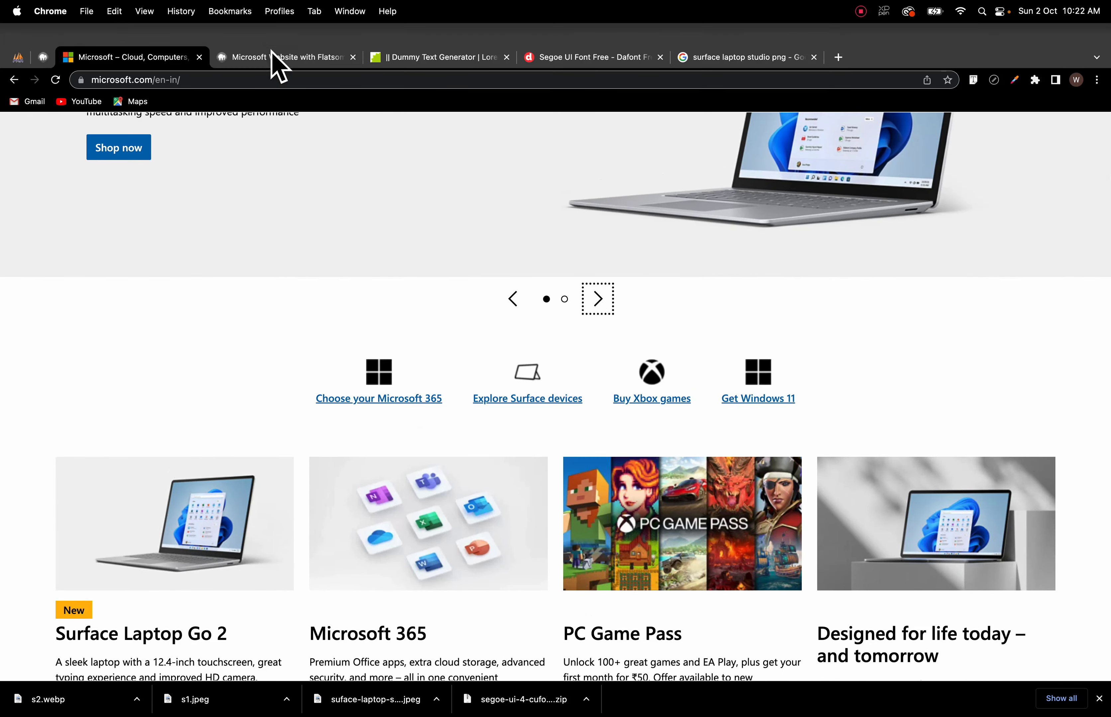
Step: Reopen the home page in UX Builder and insert a new Section directly below the hero slider
left_click(276, 39)
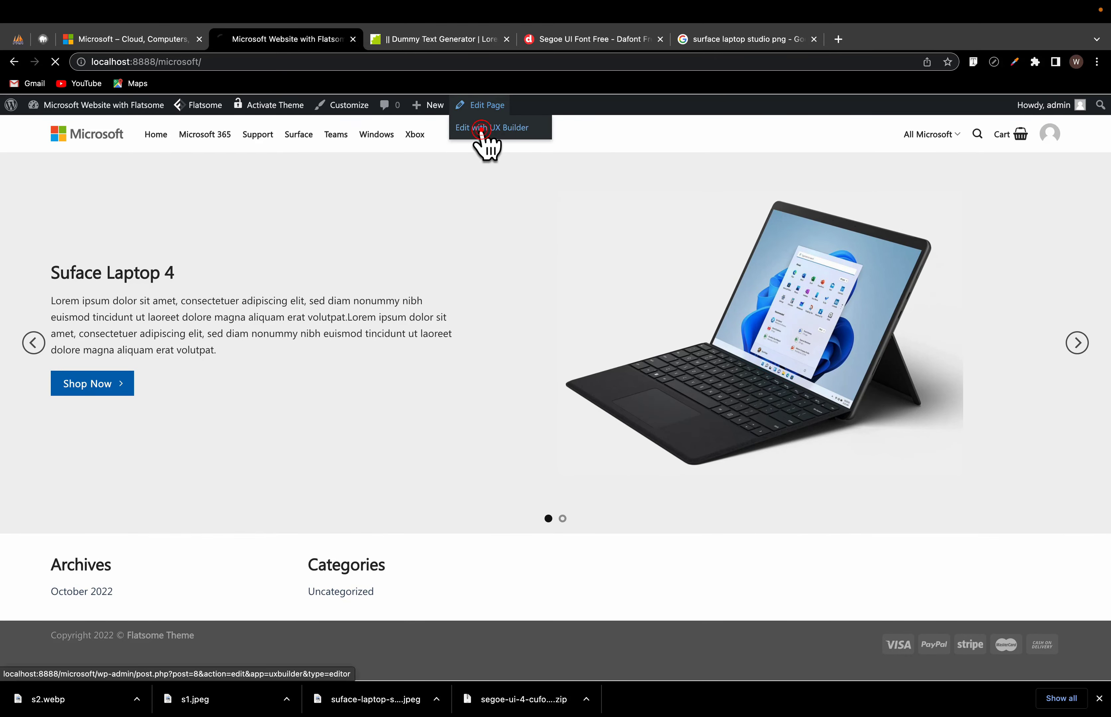
left_click(482, 131)
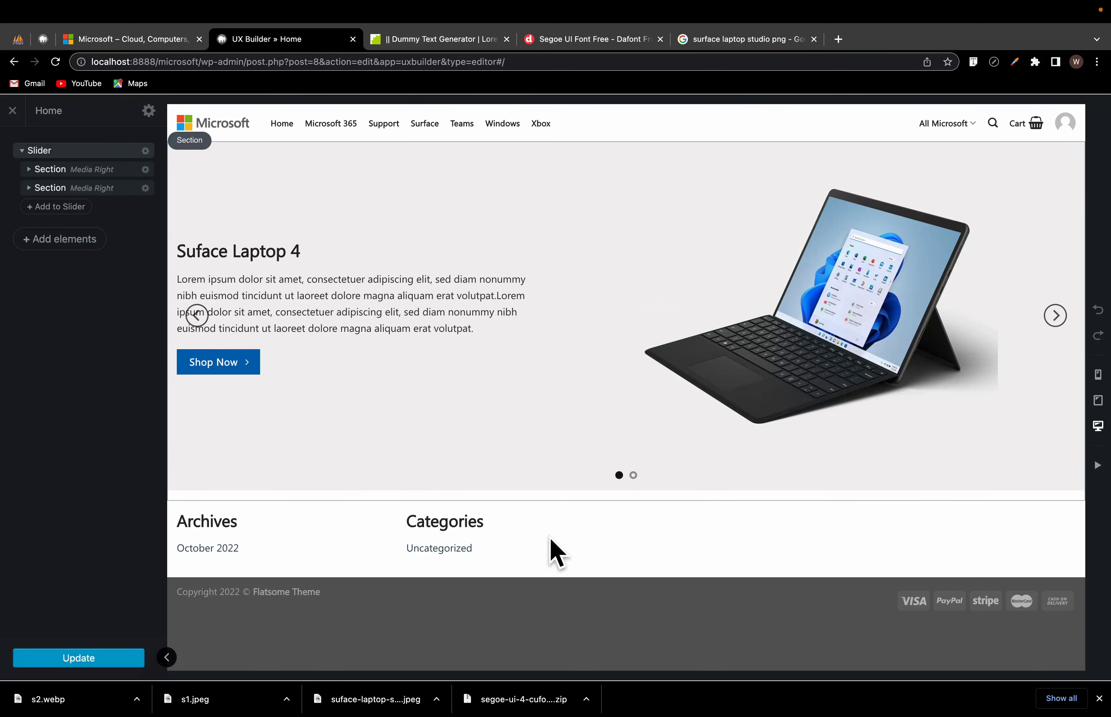
mouse_move(619, 492)
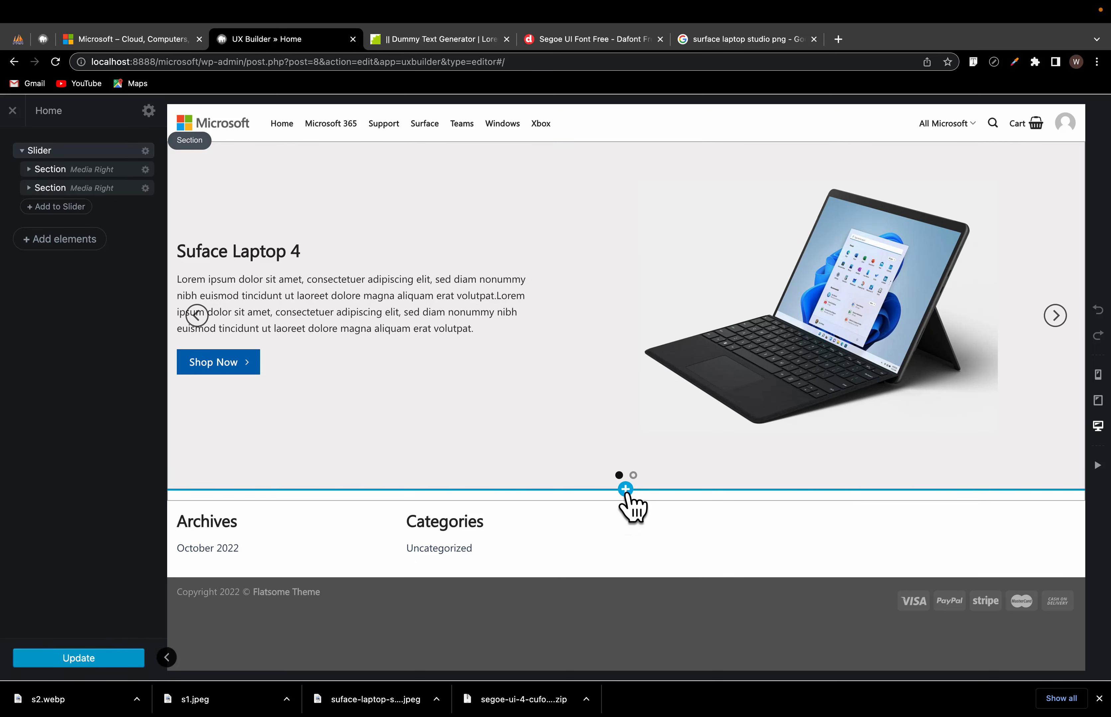
left_click(625, 490)
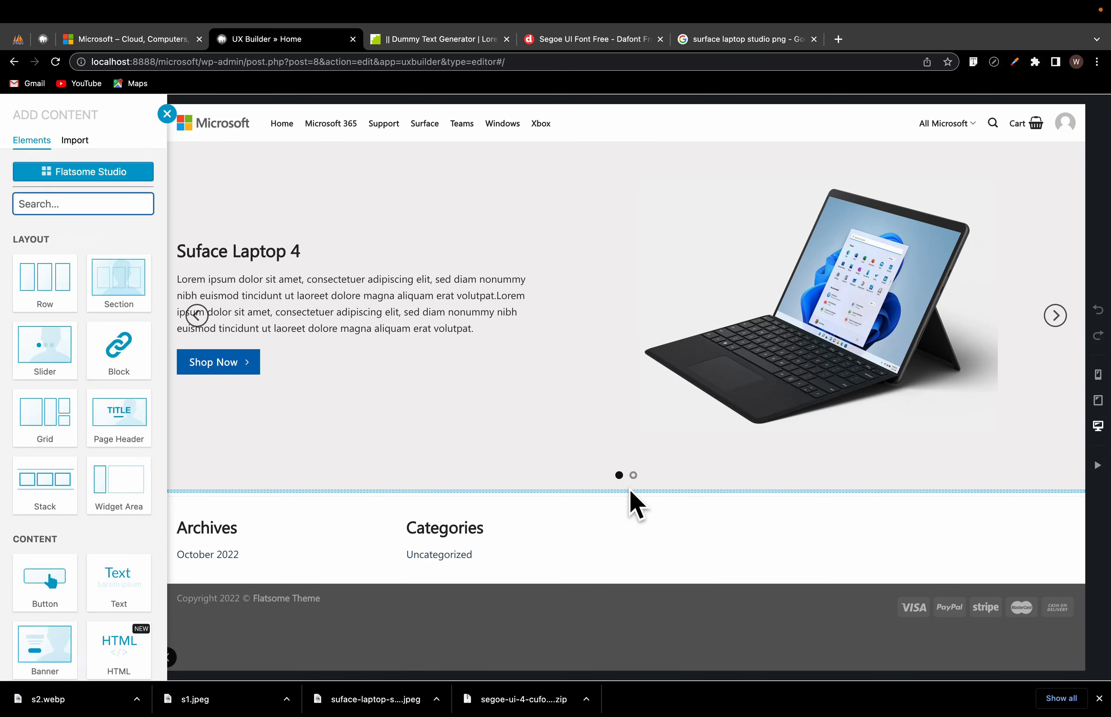
left_click(119, 295)
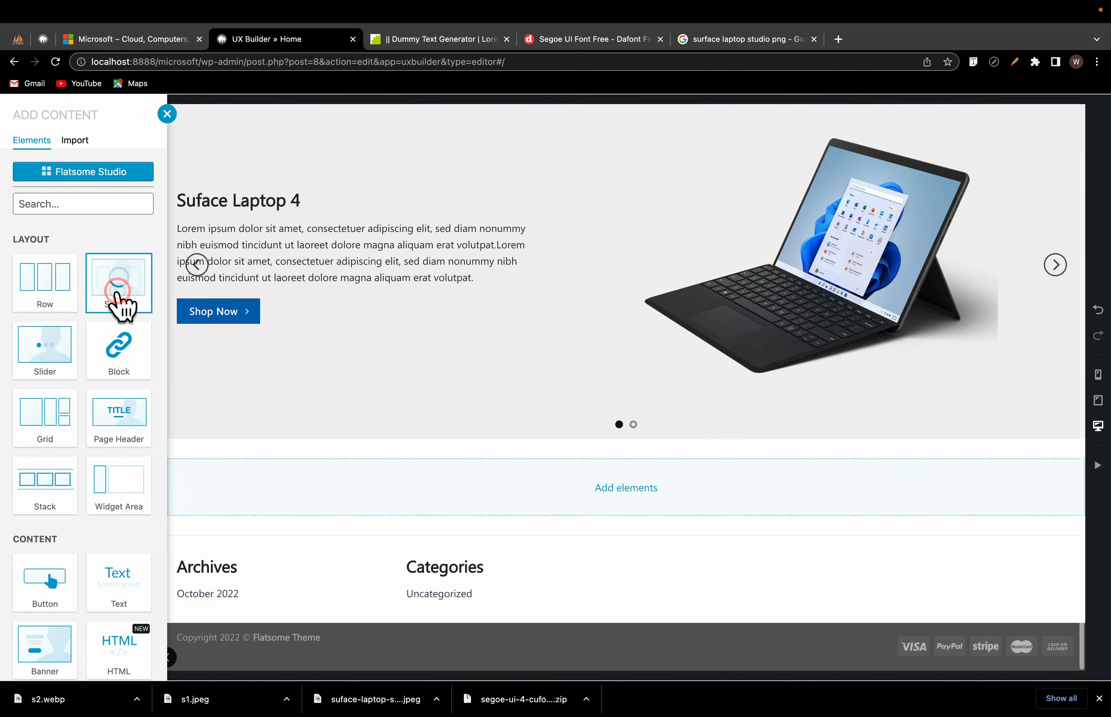
left_click(534, 513)
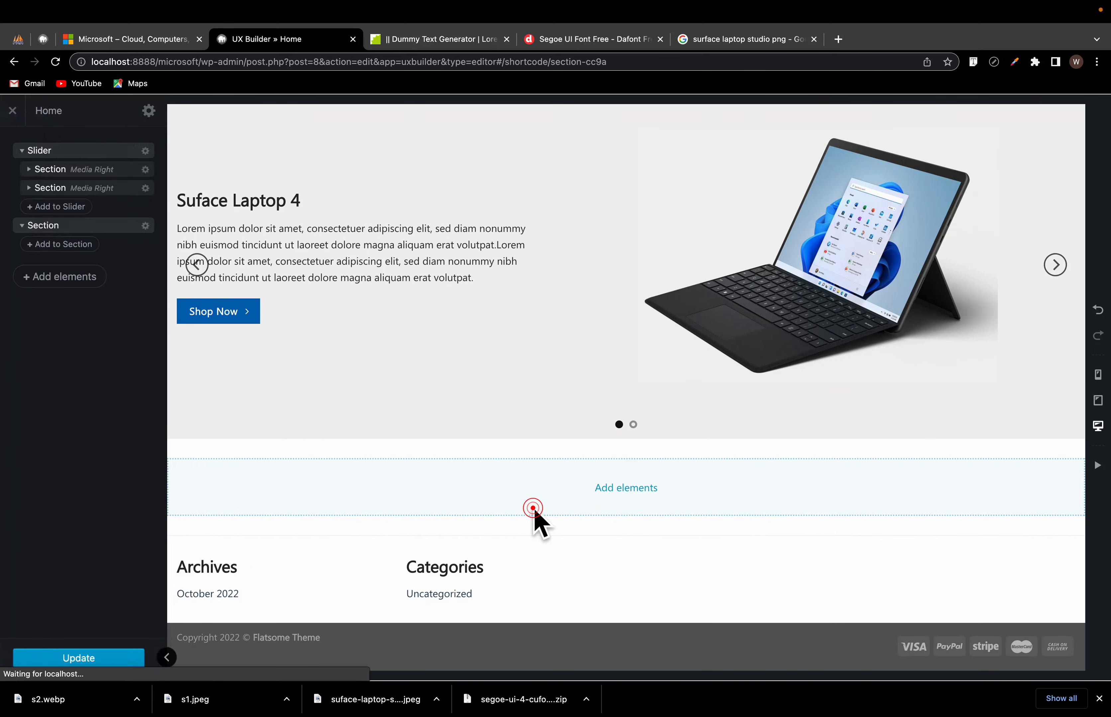
Step: Add a row with the 4 Columns preset inside the new section, using the Microsoft homepage as reference
scroll(462, 177, "up", 1)
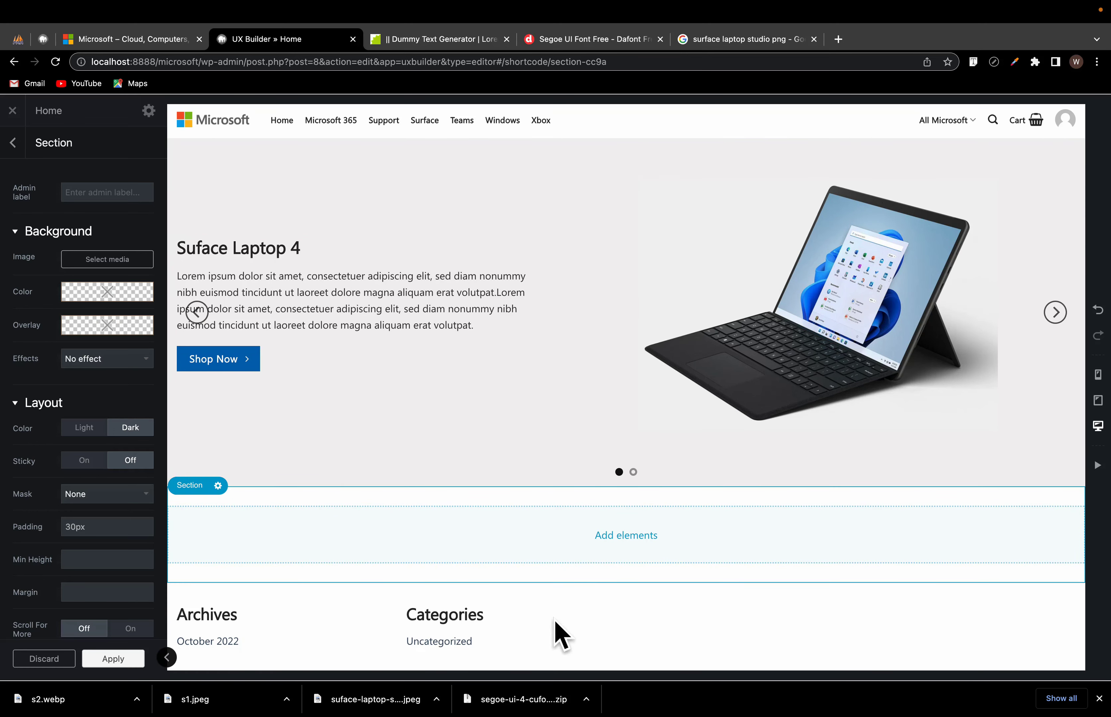
left_click(625, 534)
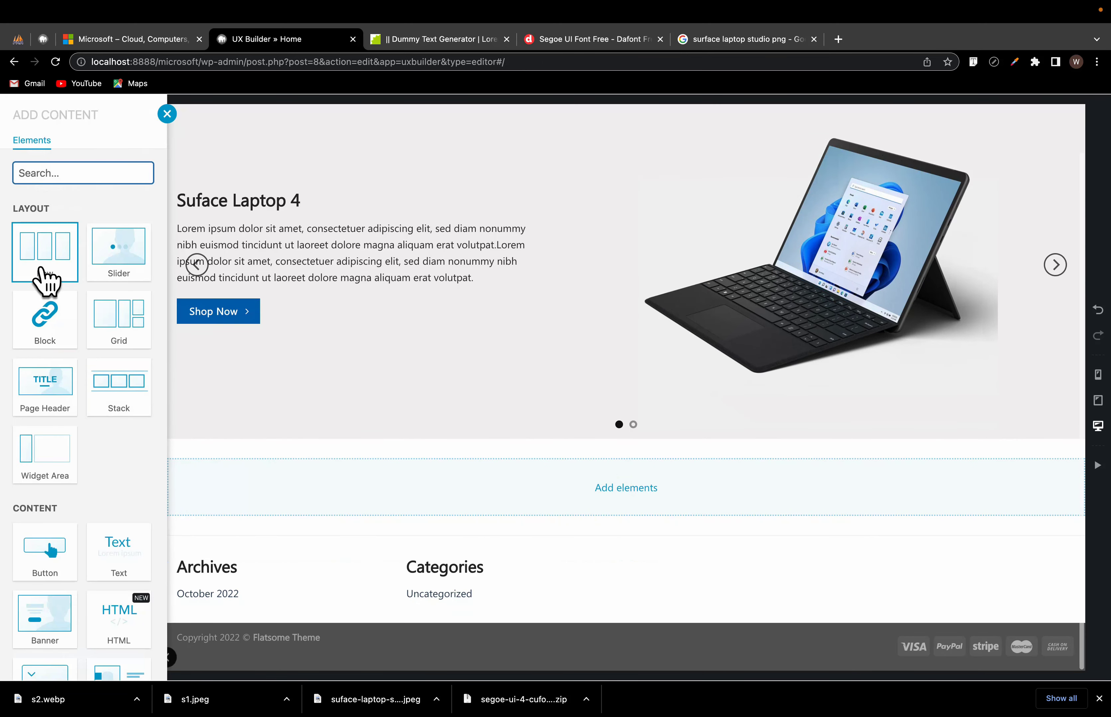
left_click(42, 268)
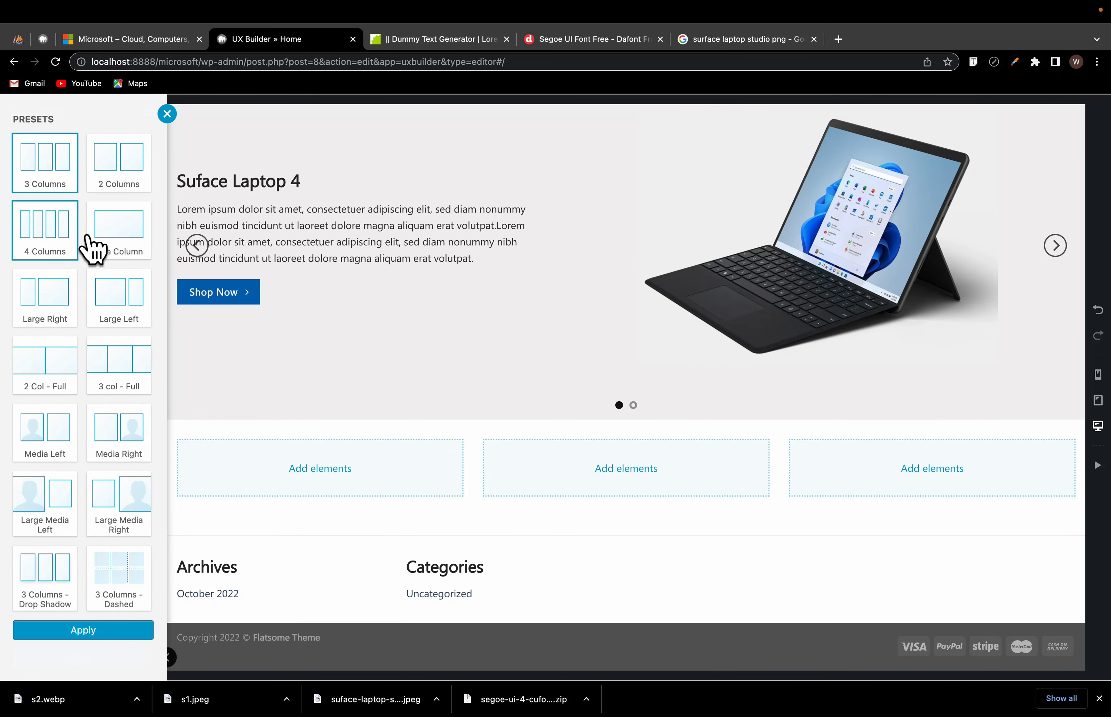
left_click(169, 38)
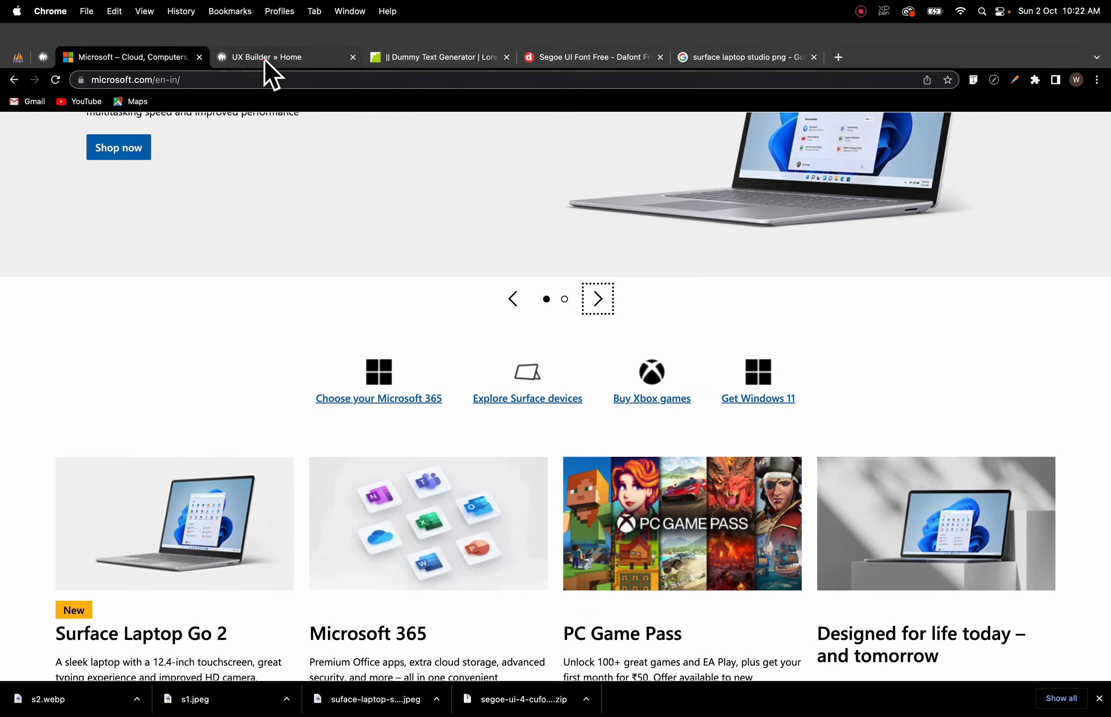
left_click(261, 39)
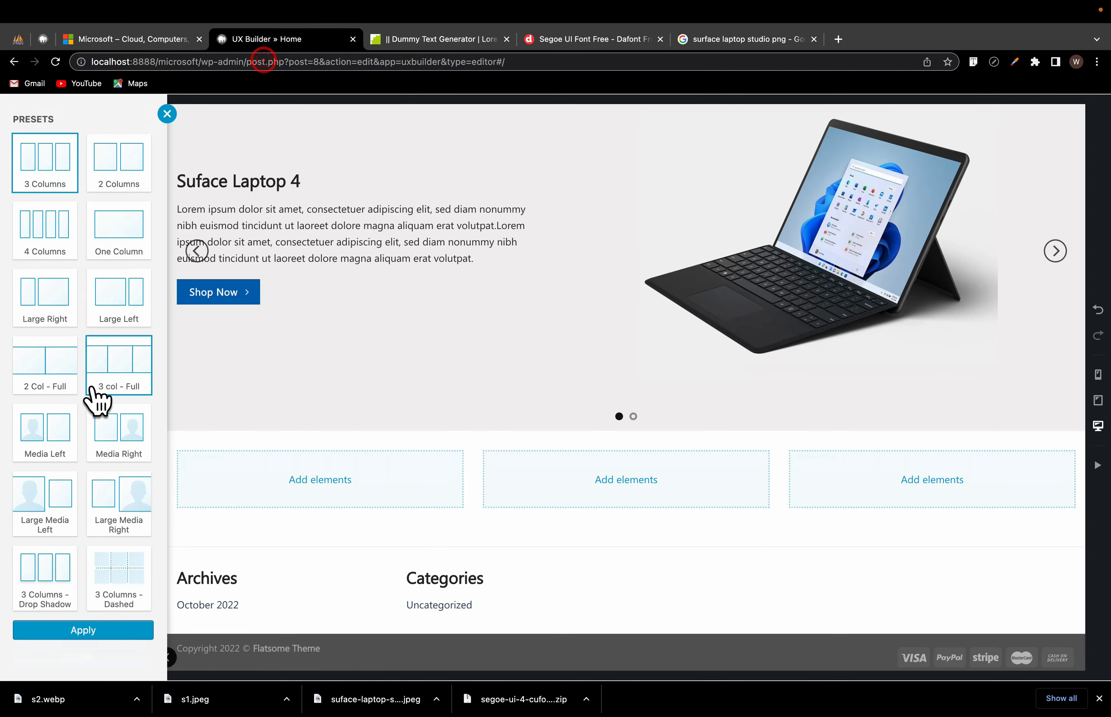
left_click(40, 250)
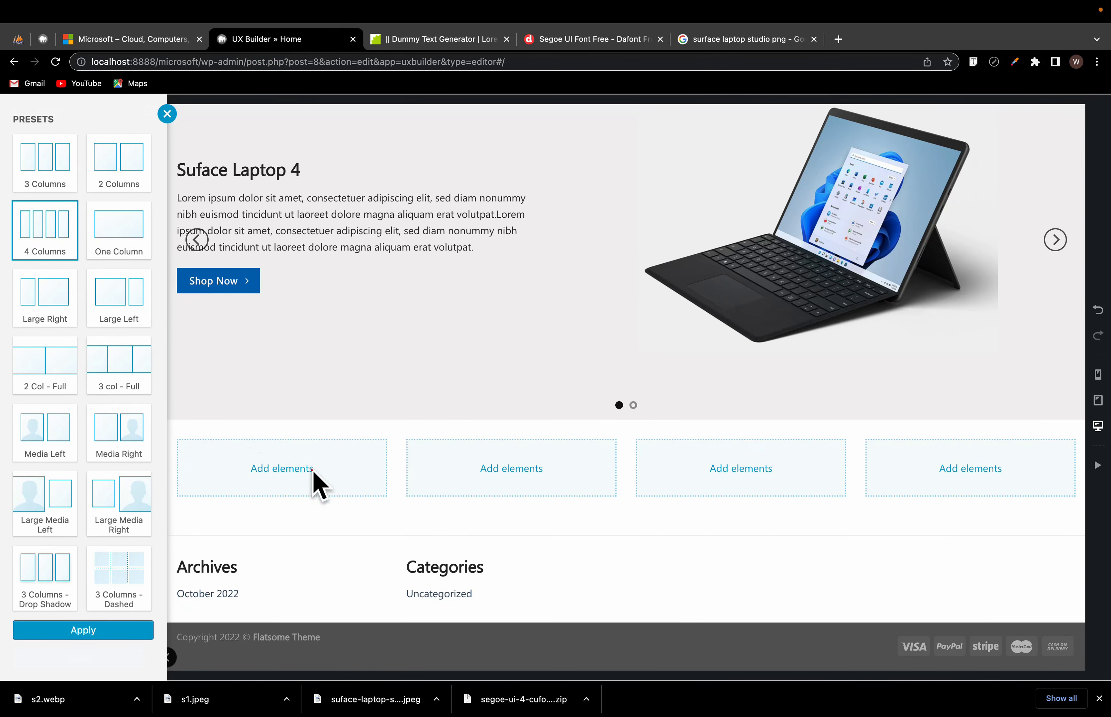
left_click(314, 473)
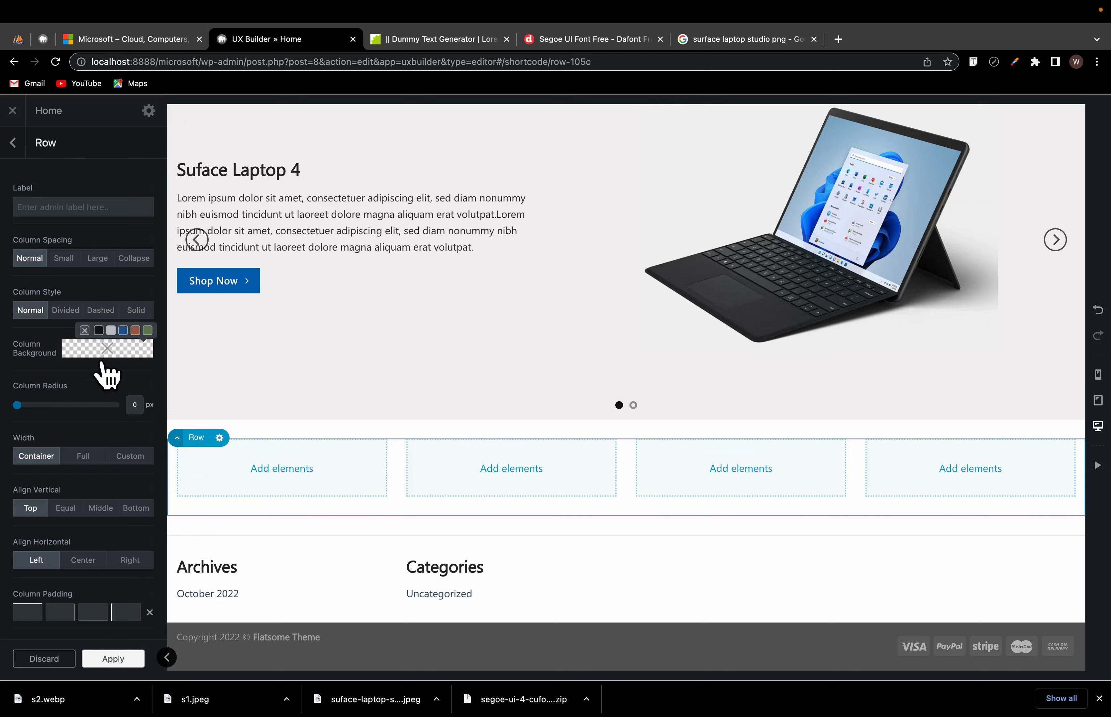
Step: Switch the four-column row's width to Custom and try a custom width of 500
scroll(112, 550, "down", 1)
scroll(111, 550, "down", 5)
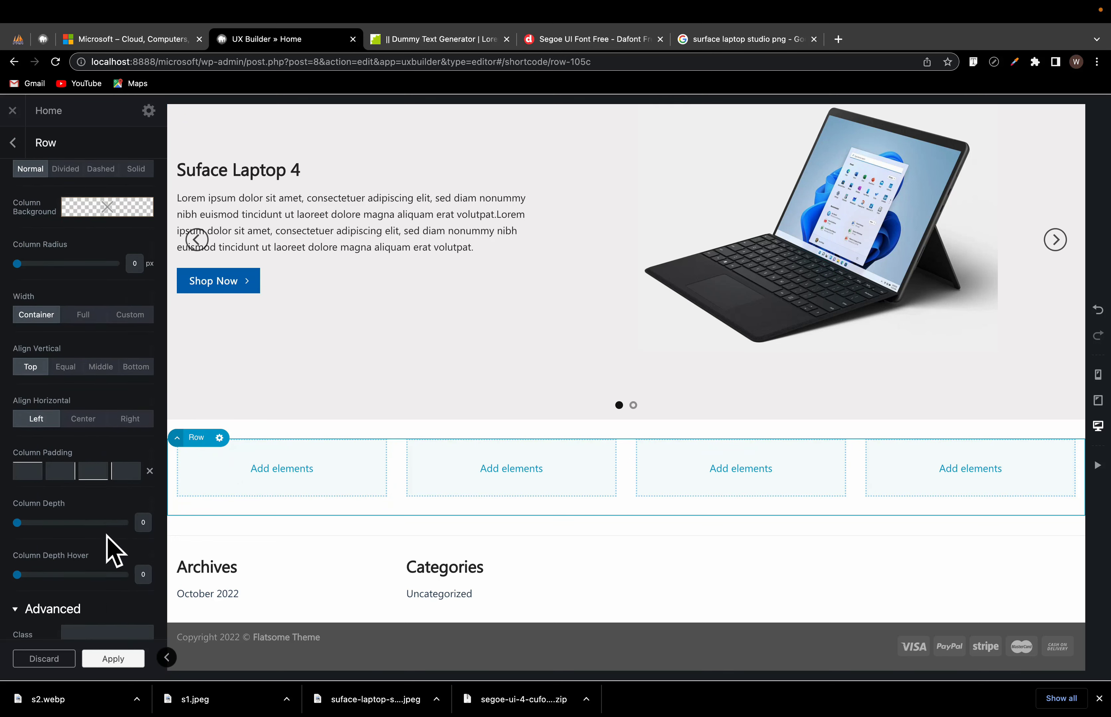
scroll(112, 550, "up", 6)
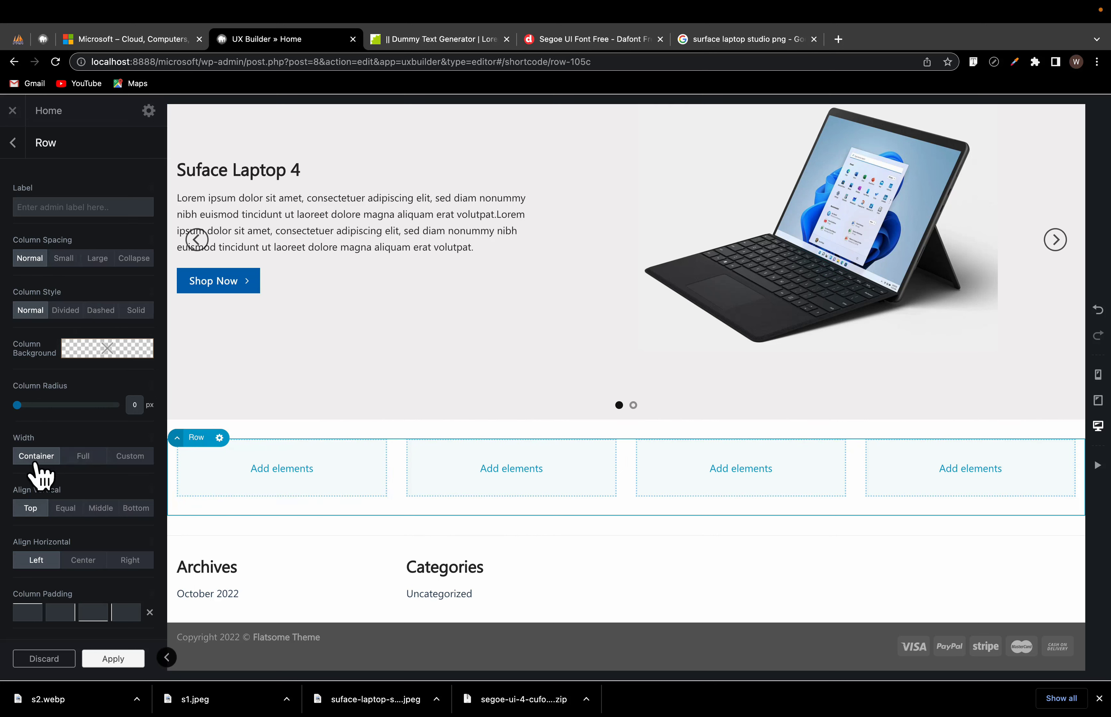
left_click(129, 459)
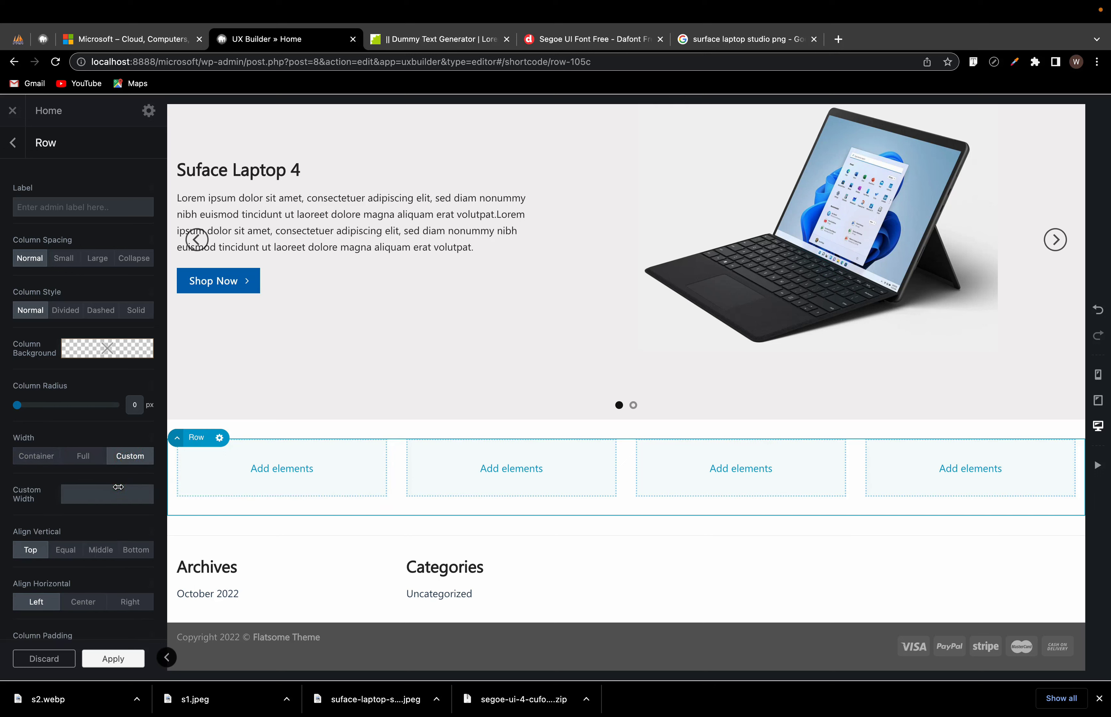
type("5")
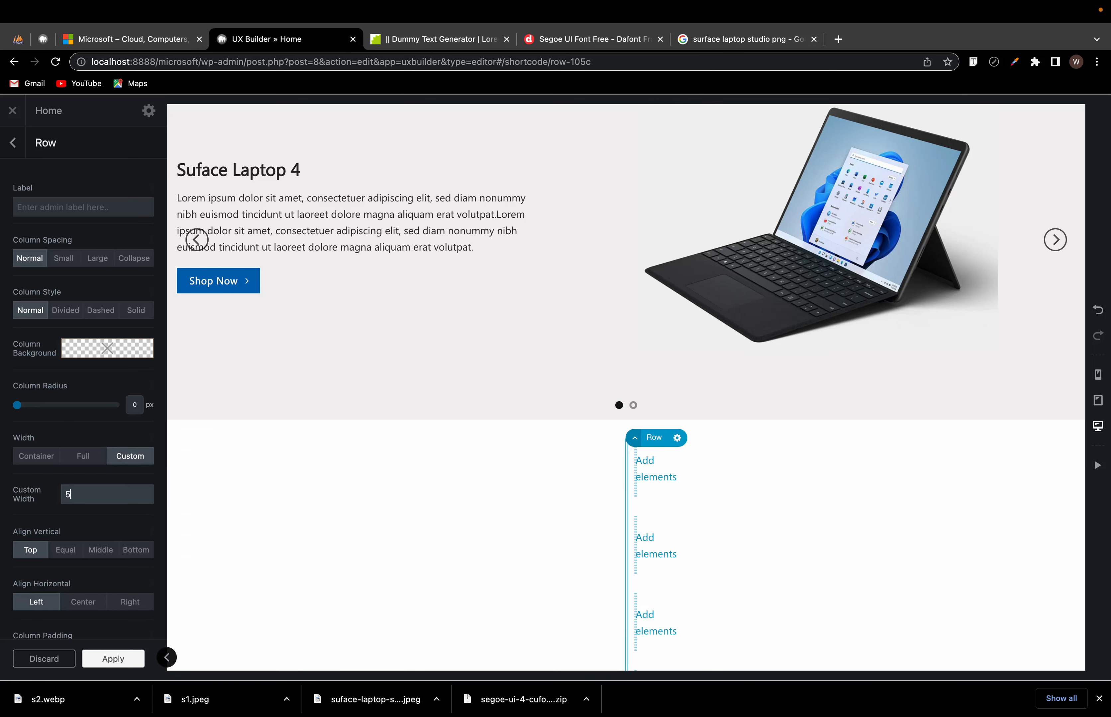
type("00")
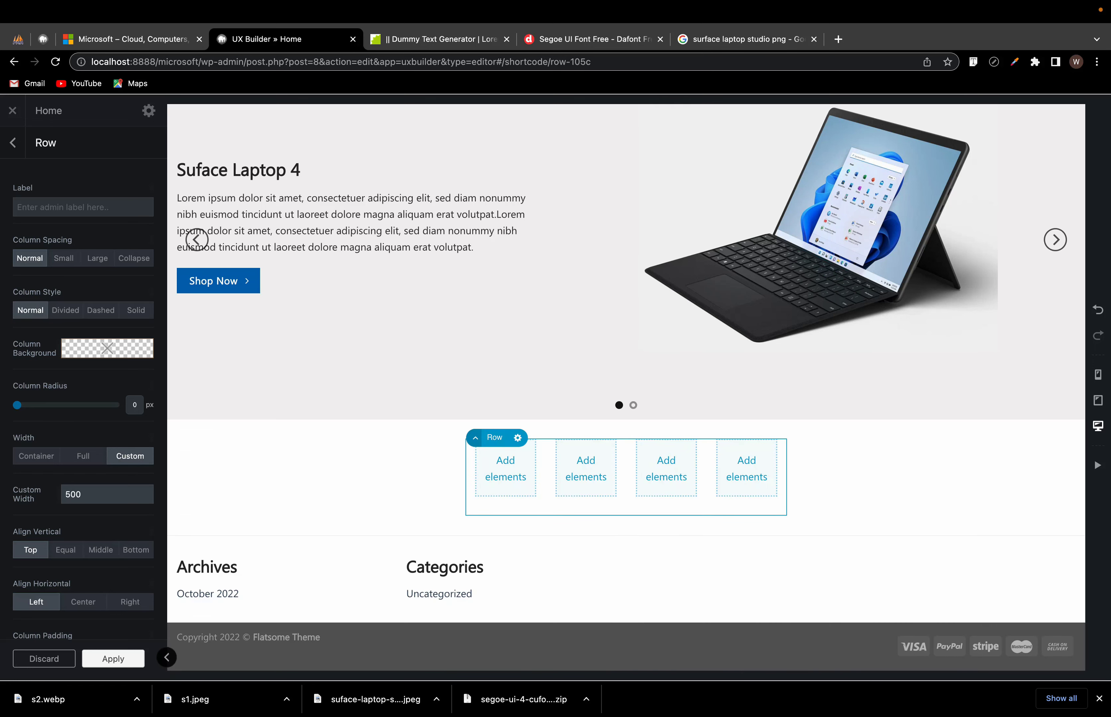
Step: Set the row's custom width to 600 and apply the row settings
key("BackSpace")
key("BackSpace")
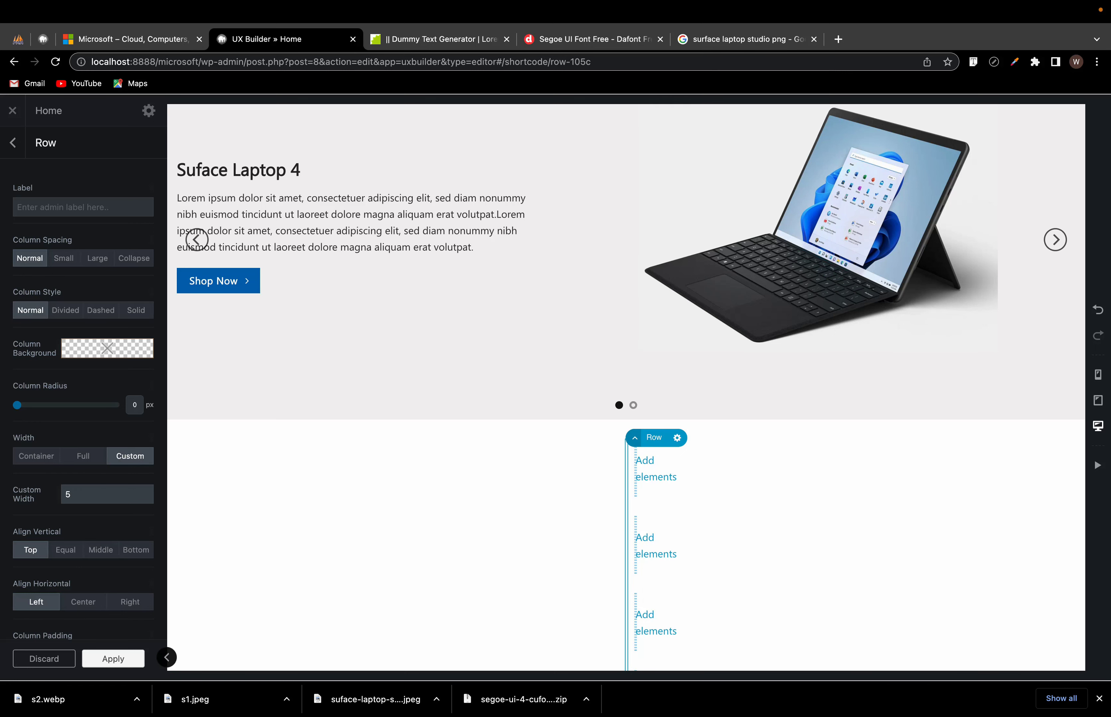
key("BackSpace")
type("600")
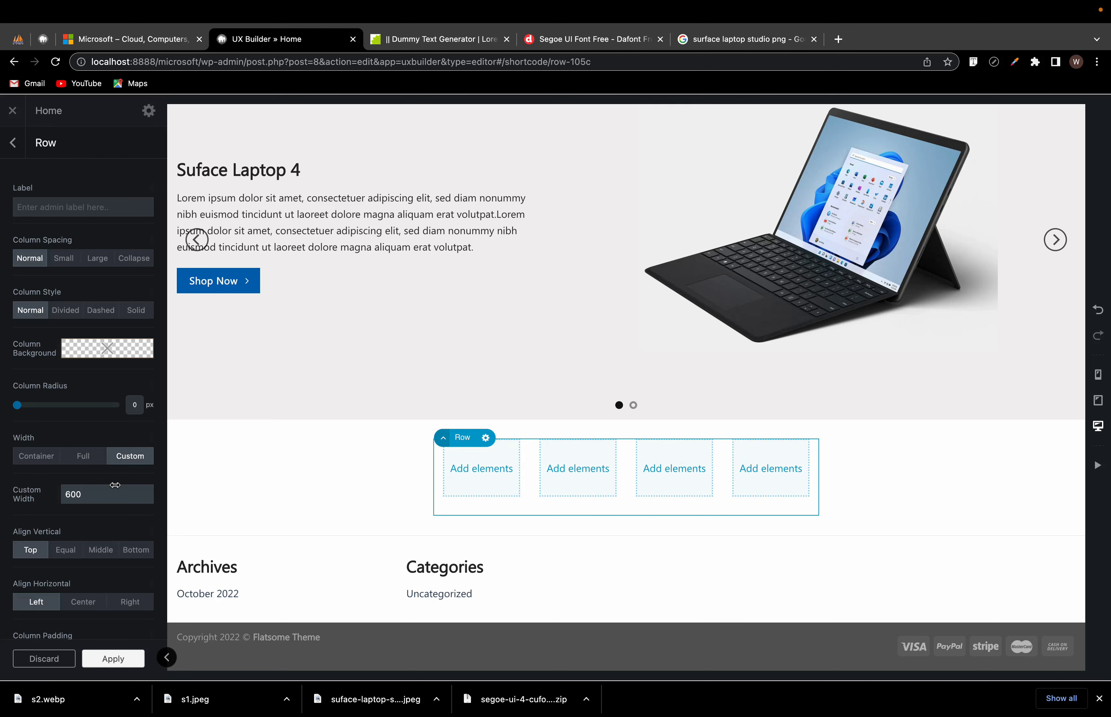
left_click(95, 659)
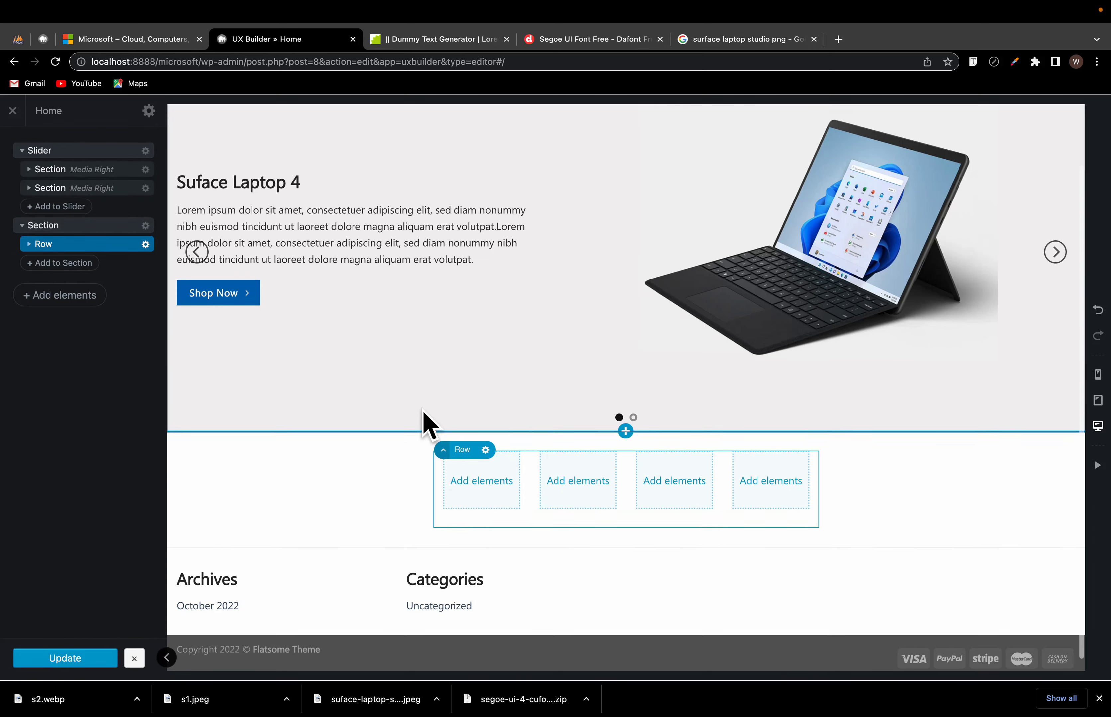
Step: Check the reference homepage's icon links, insert an Icon Box into the row's first column and duplicate it
left_click(150, 39)
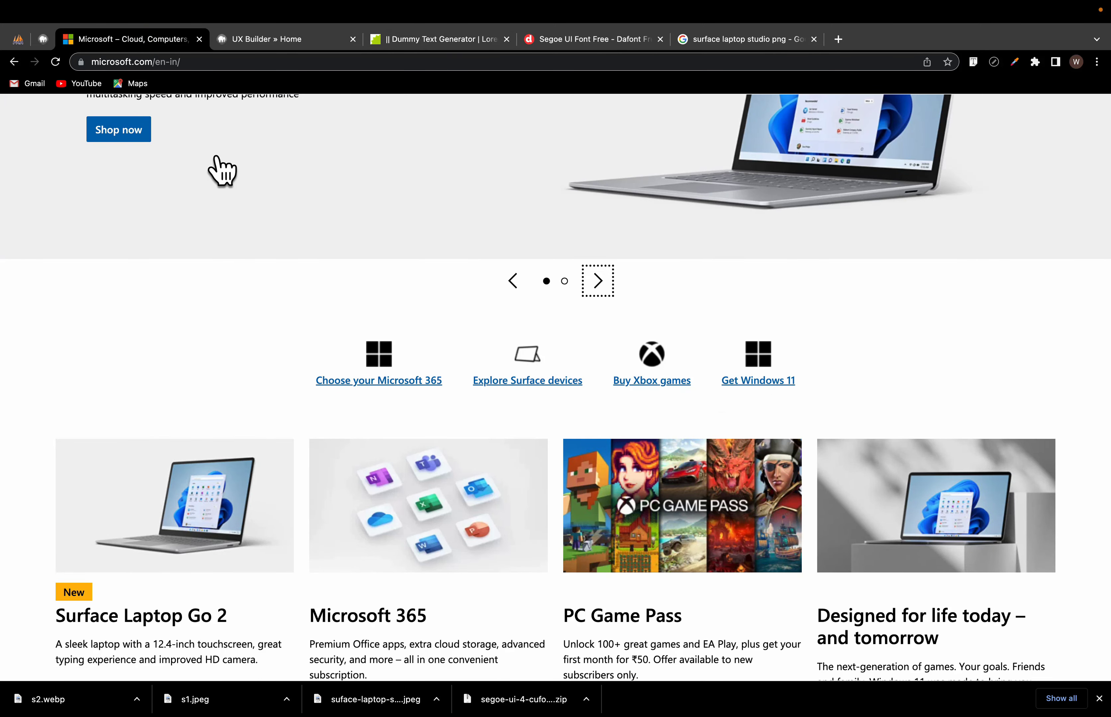
left_click(258, 41)
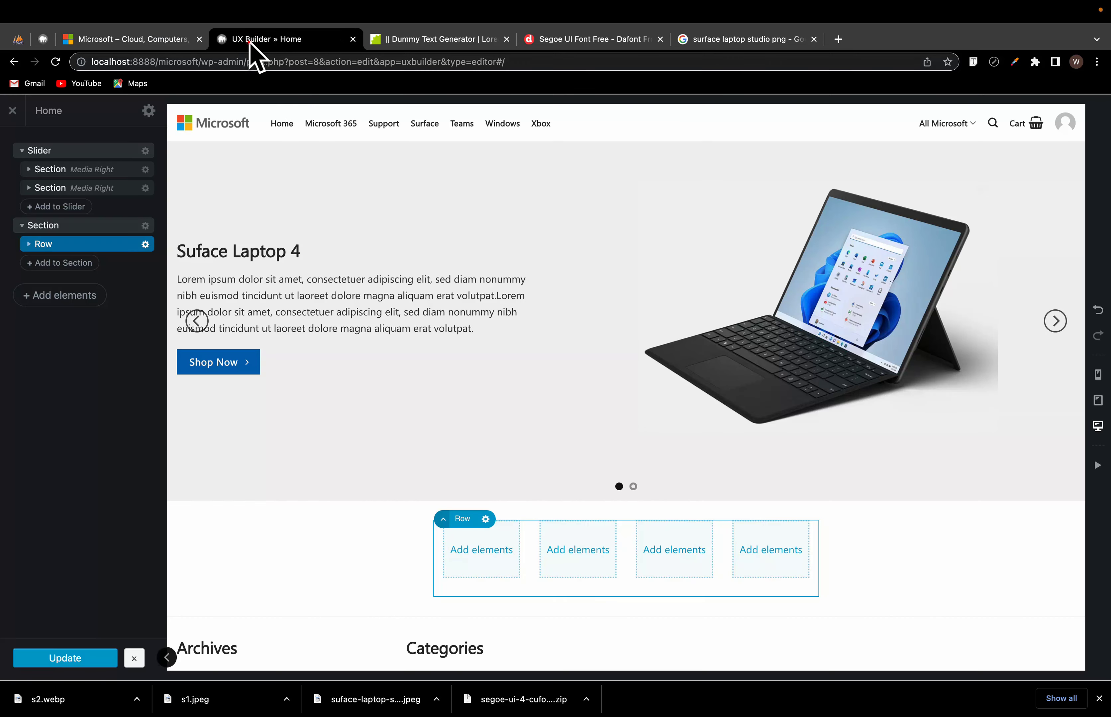
left_click(482, 550)
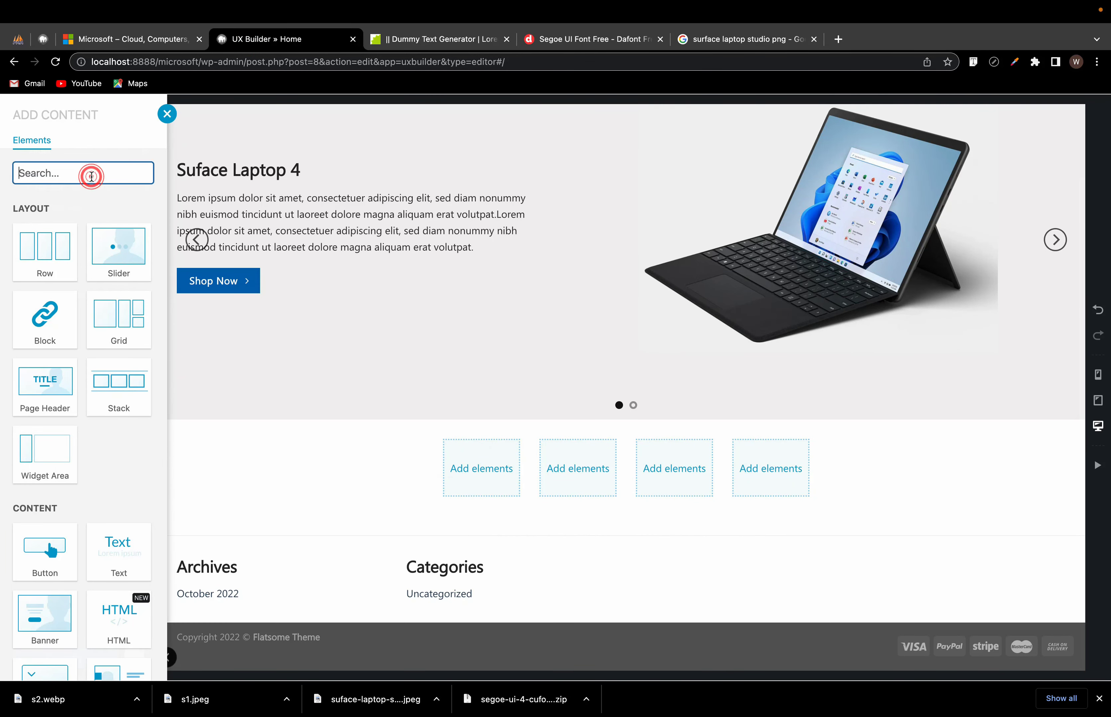
type("icon")
left_click(105, 252)
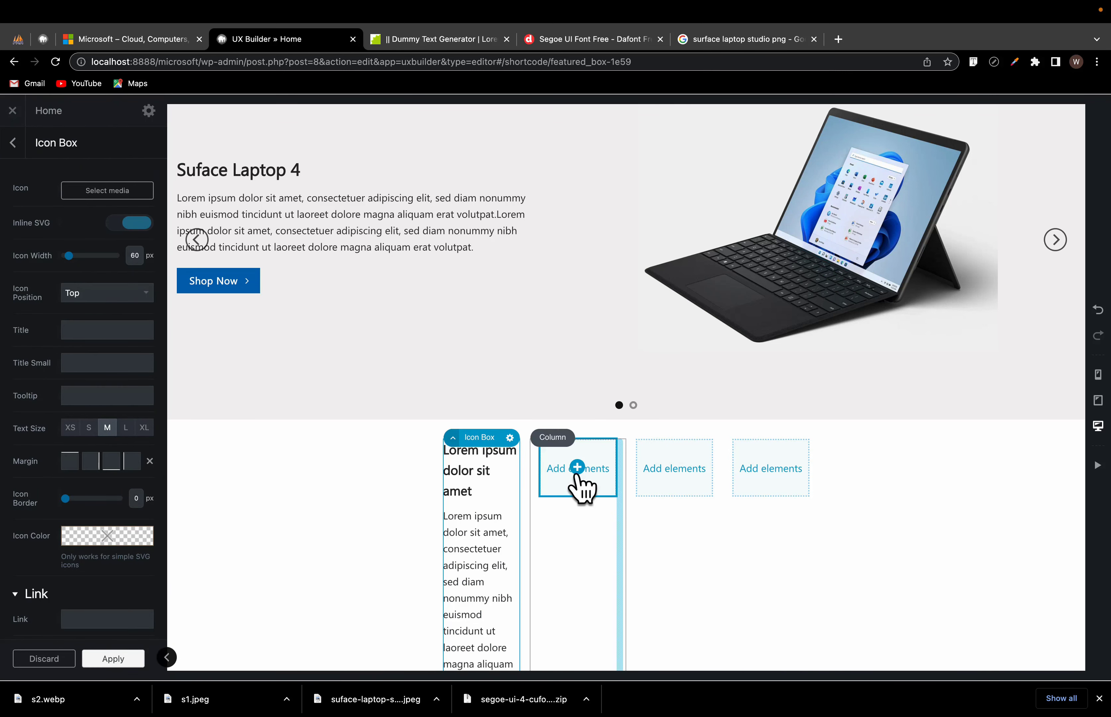
left_click(511, 439)
left_click(494, 478)
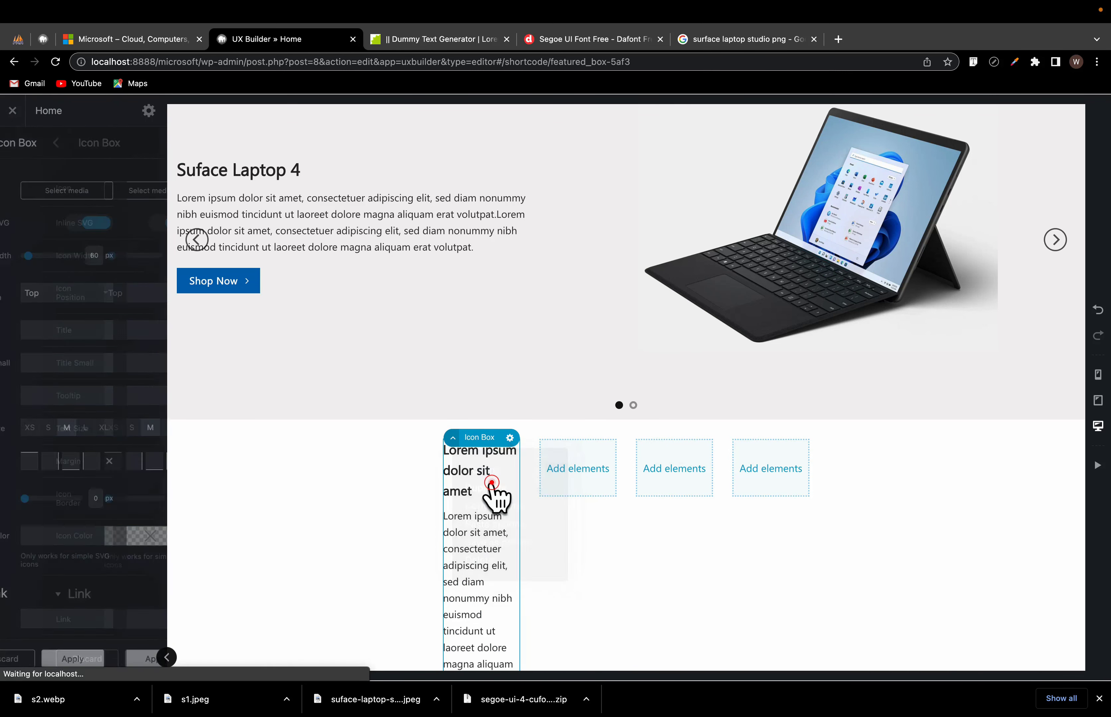
Step: Move the duplicated Icon Box into the row's second column, and fill the third and fourth columns with further duplicates
left_click_drag(476, 438, 568, 468)
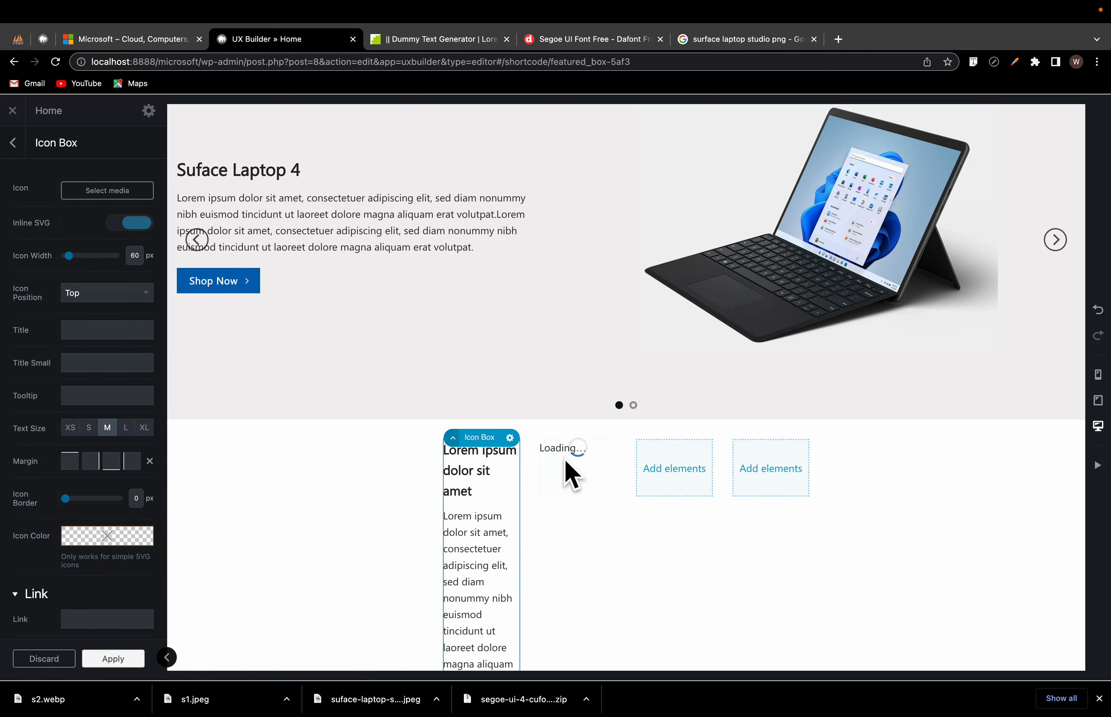
left_click(606, 438)
left_click(590, 498)
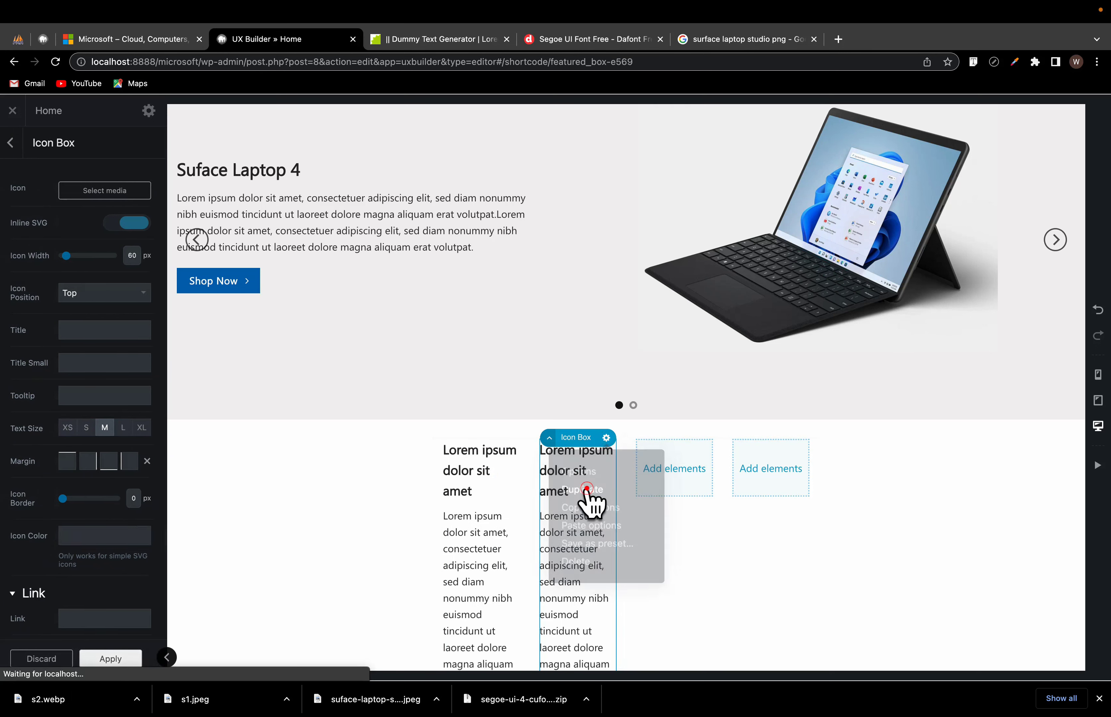
left_click_drag(572, 437, 659, 470)
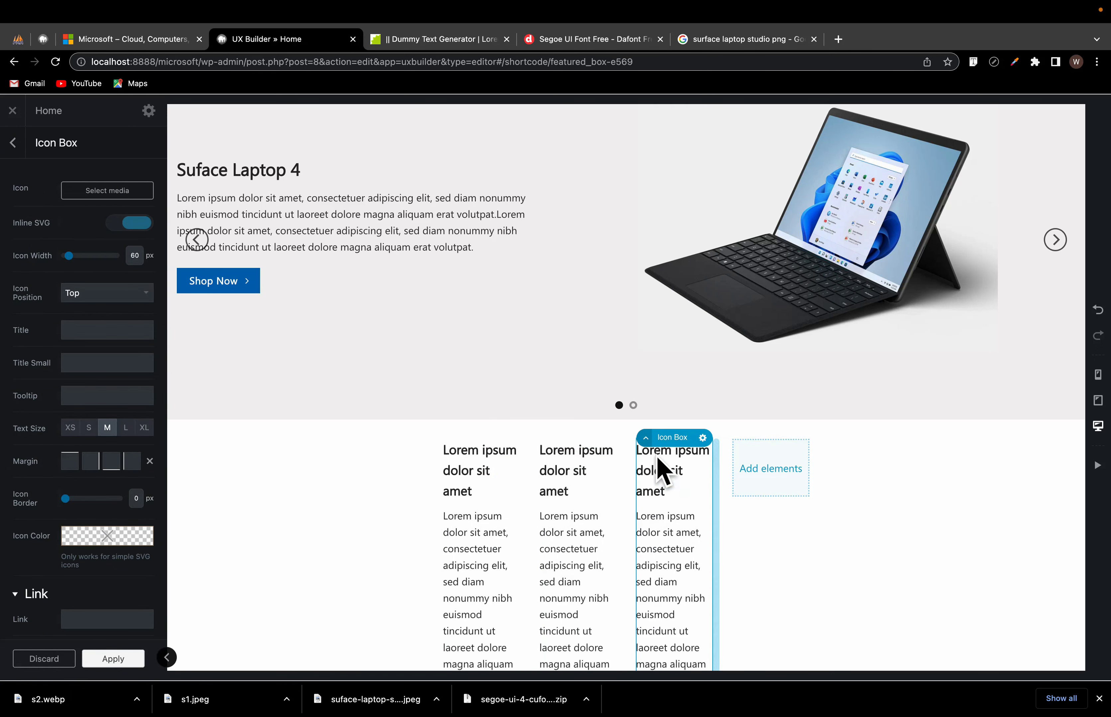
left_click(703, 438)
left_click(680, 490)
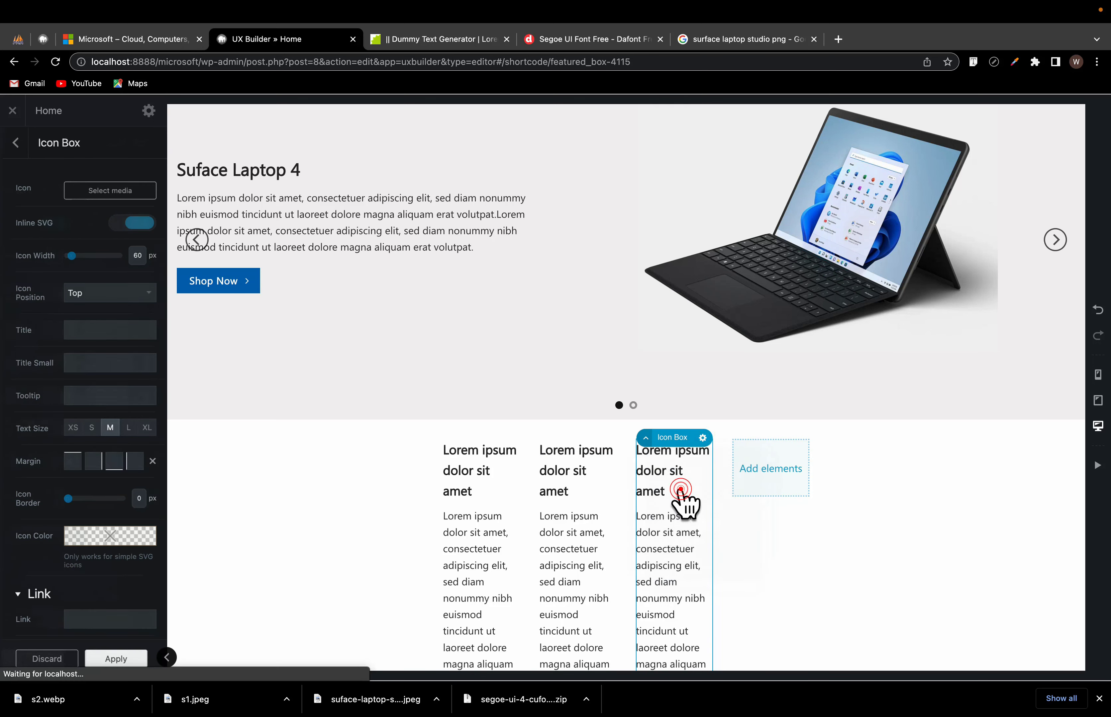
left_click_drag(669, 435, 756, 471)
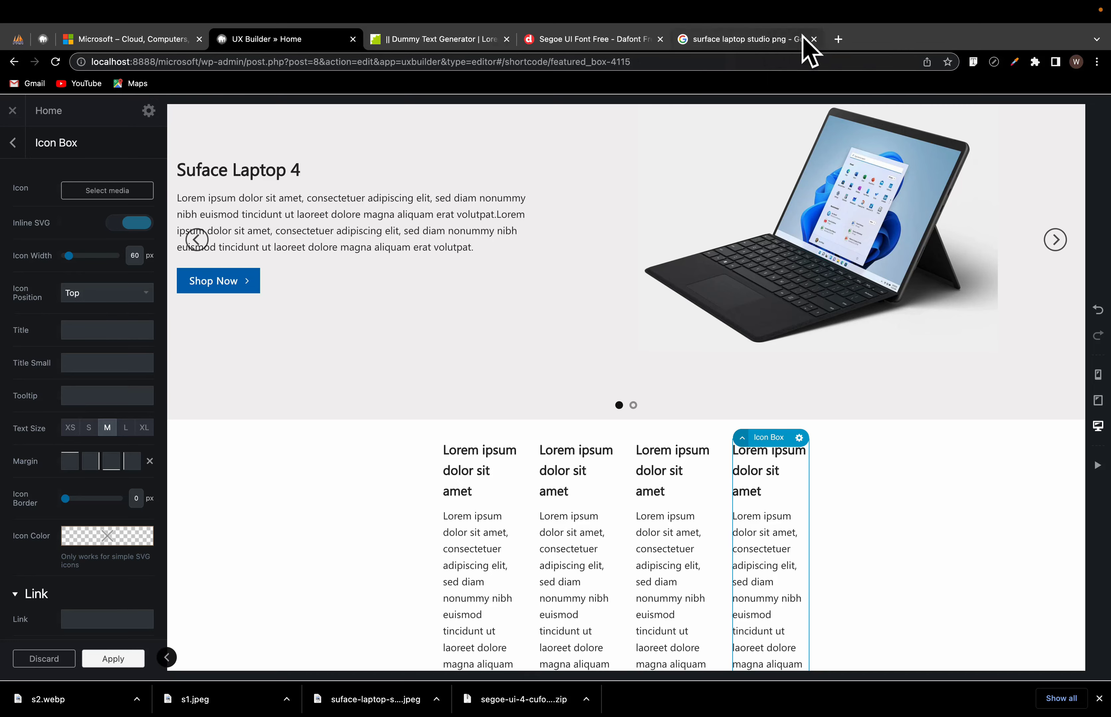
Step: Search Google for "flaticons" in a new browser tab and open the Flaticon website
left_click(838, 39)
left_click(676, 63)
type("f")
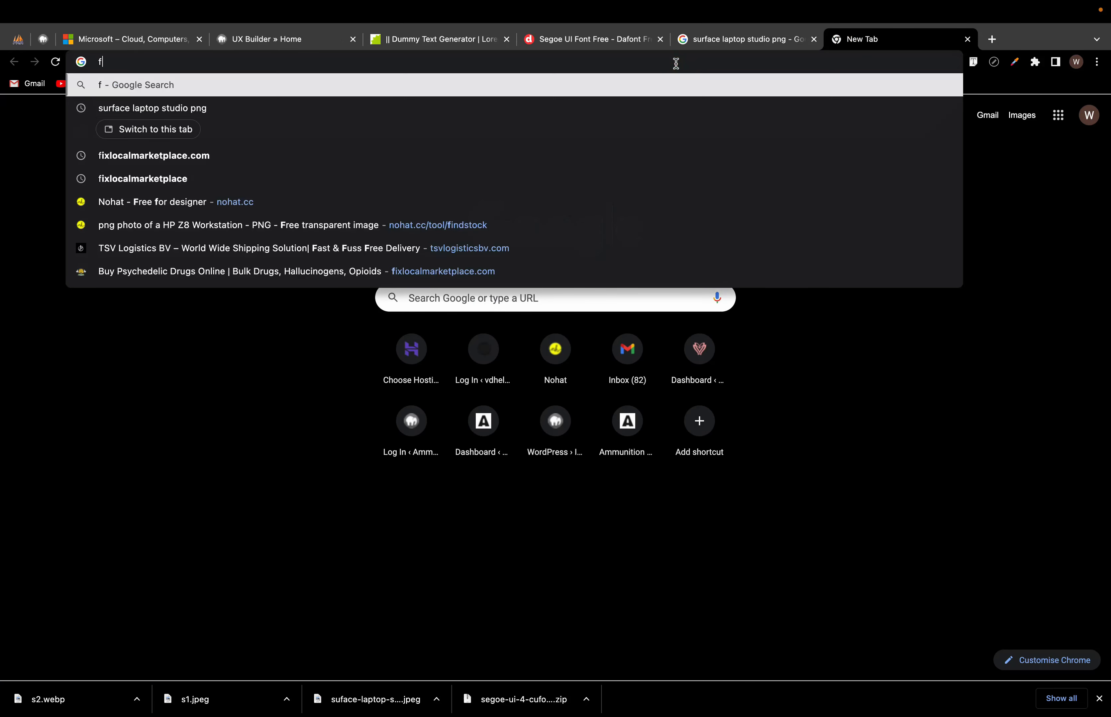
type("laticons")
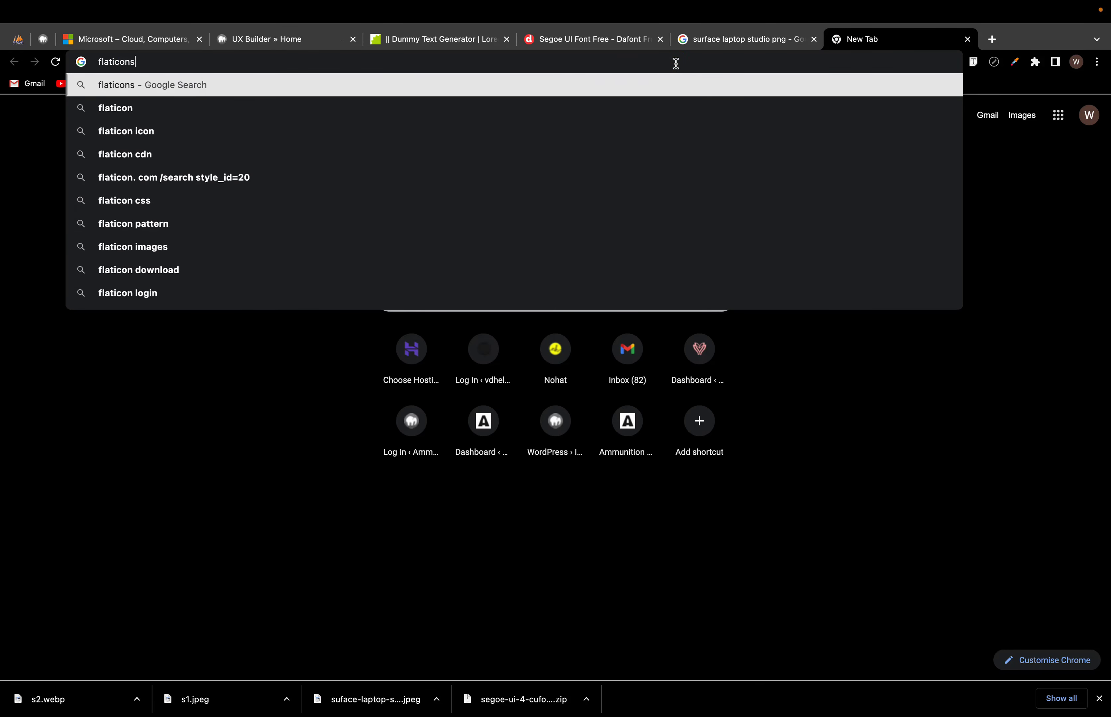
type(".com")
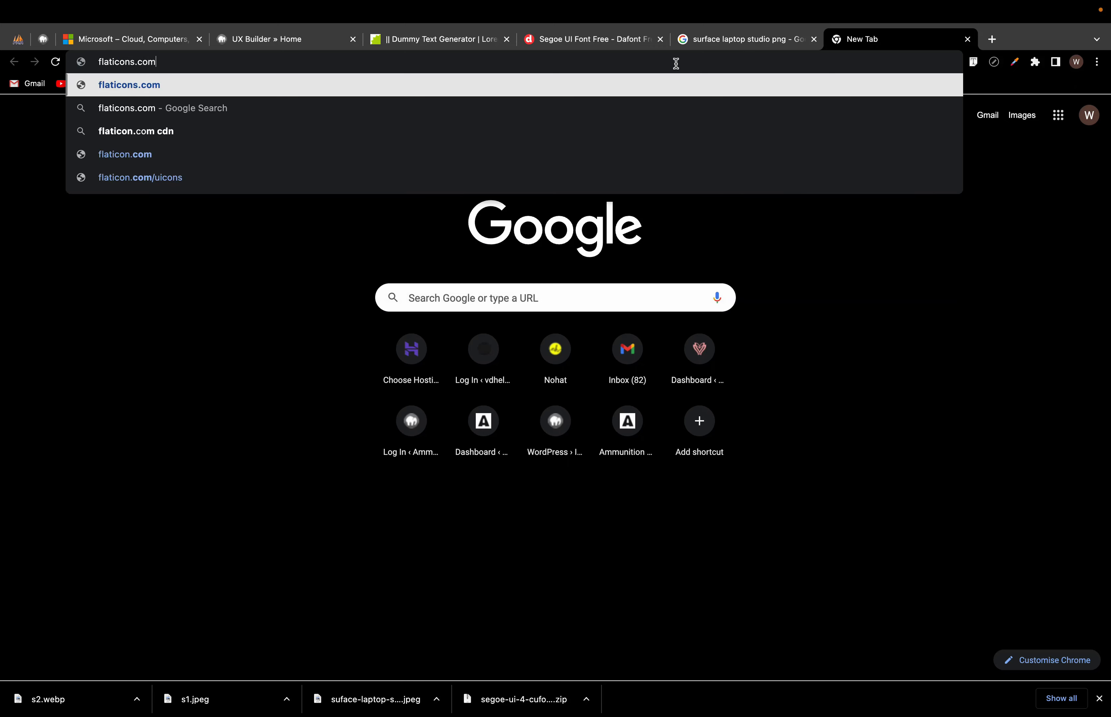
key("BackSpace")
key("BackSpace")
key("BackSpace")
key("BackSpace")
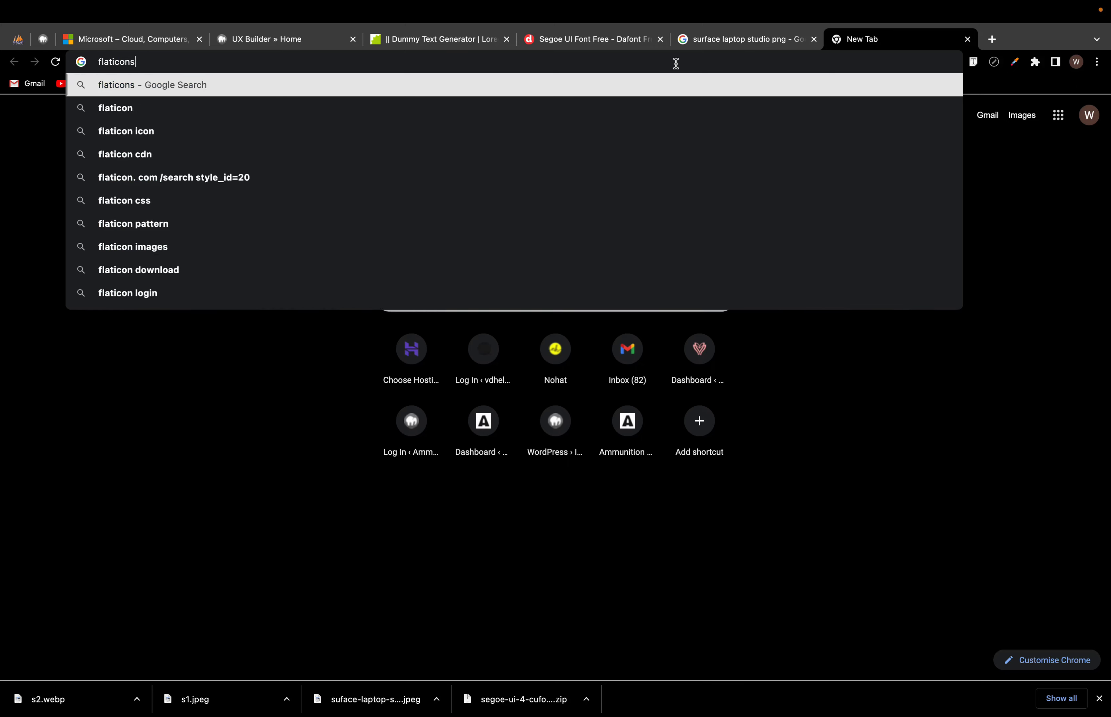
key("Return")
left_click(163, 285)
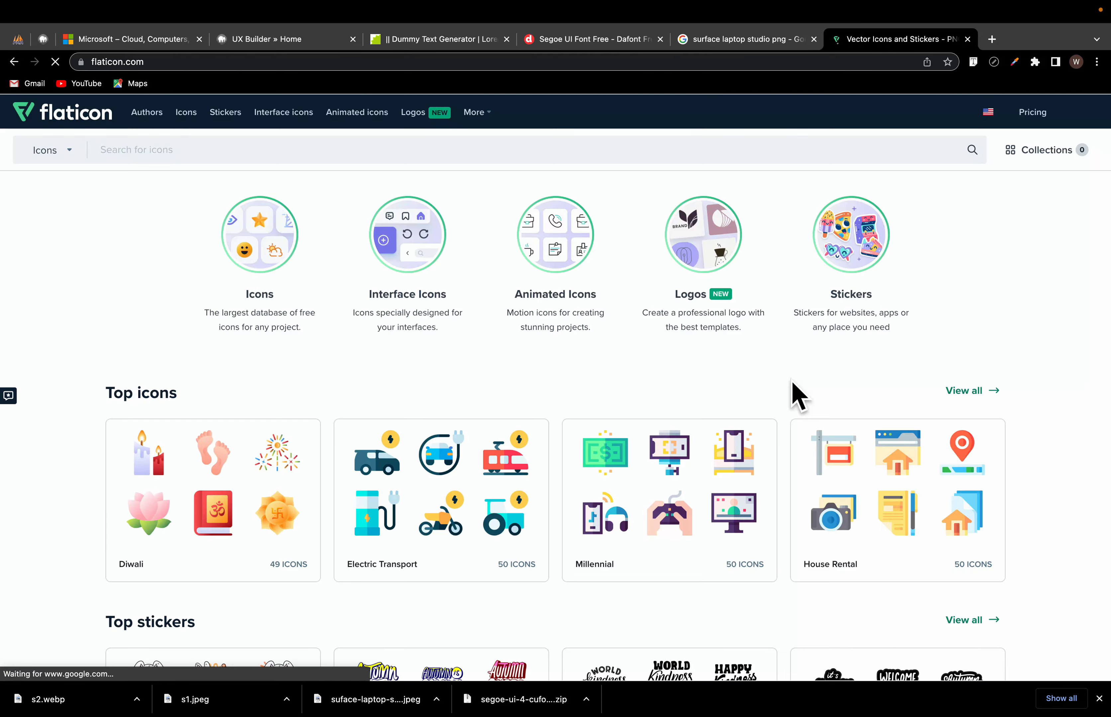
Step: Search Flaticon's icons for "windows" and open the black Windows Platform Logo icon
scroll(644, 394, "down", 15)
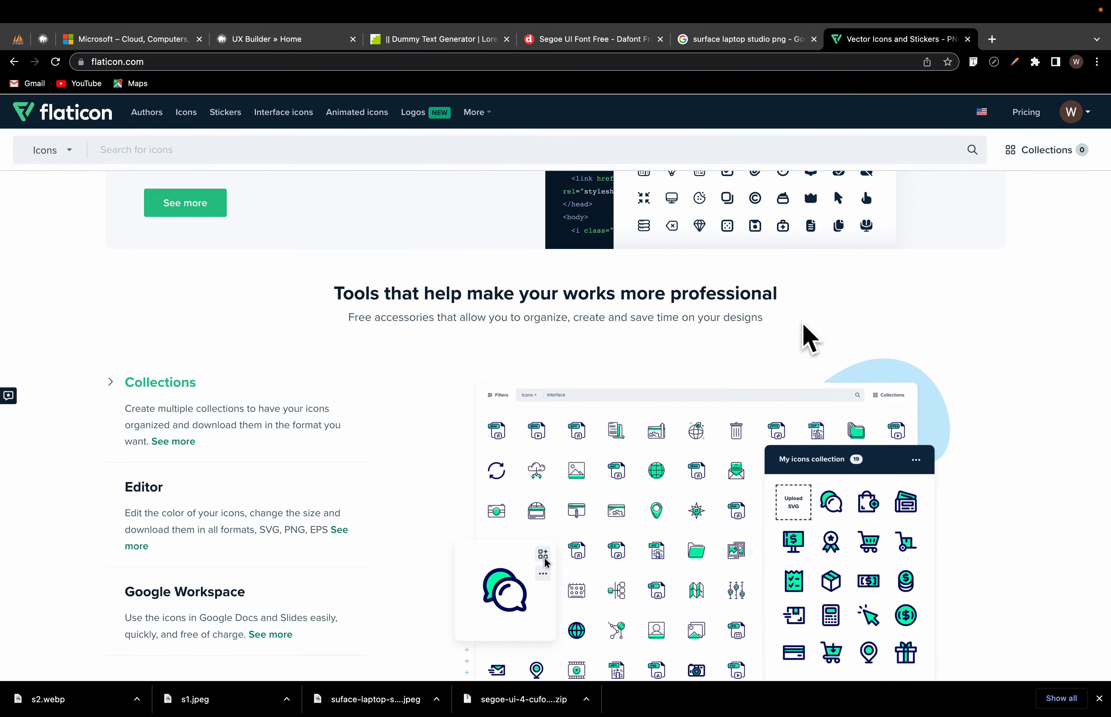
scroll(810, 338, "up", 7)
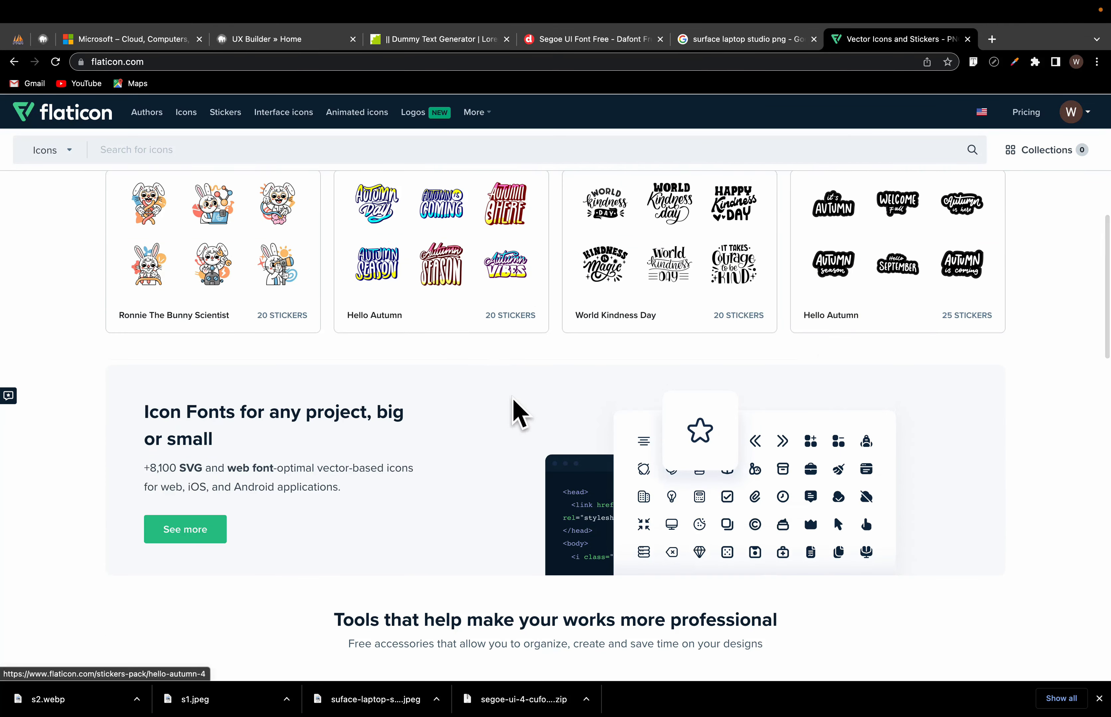
left_click(325, 145)
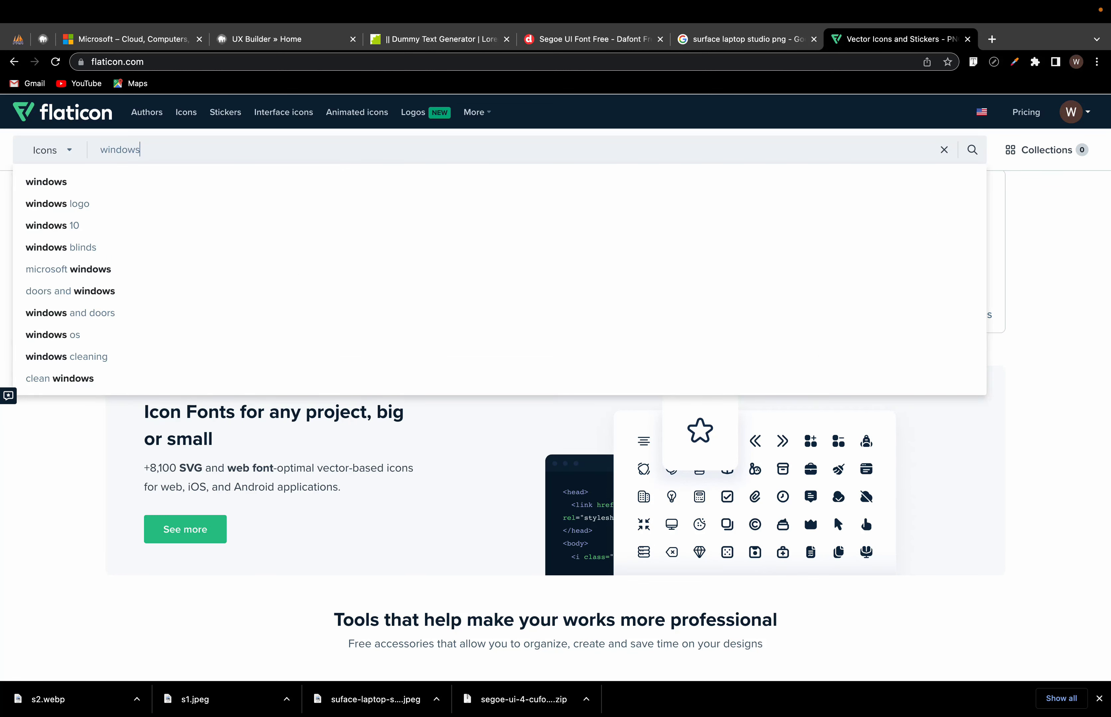
key("Down")
key("Return")
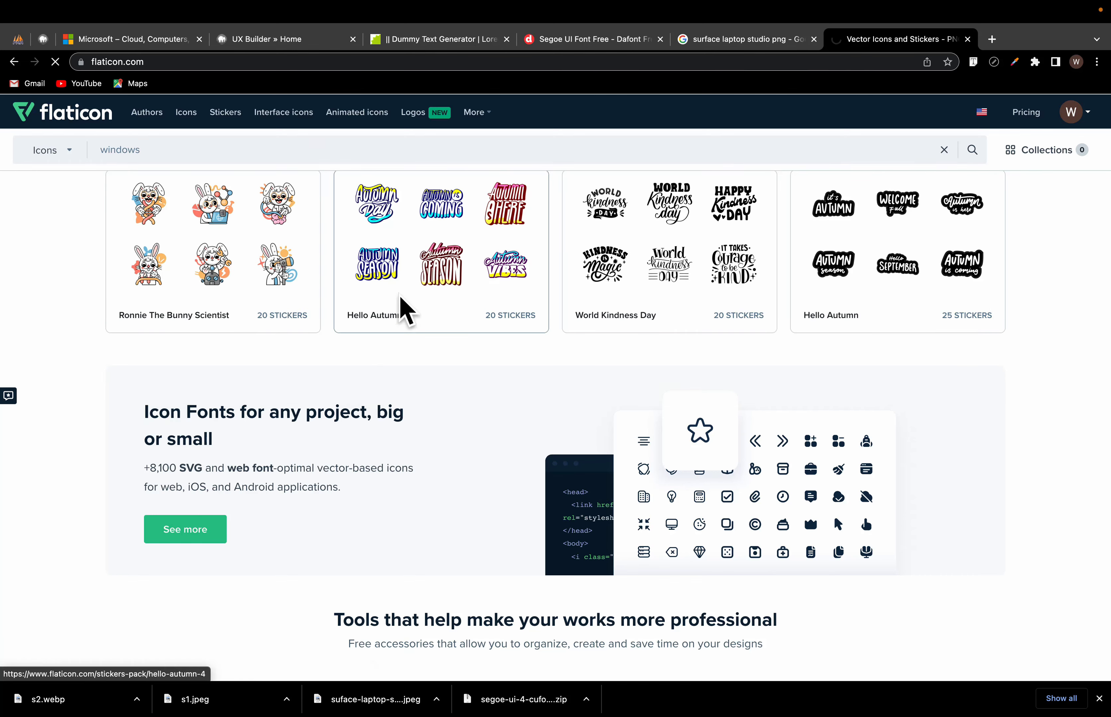
scroll(485, 443, "down", 5)
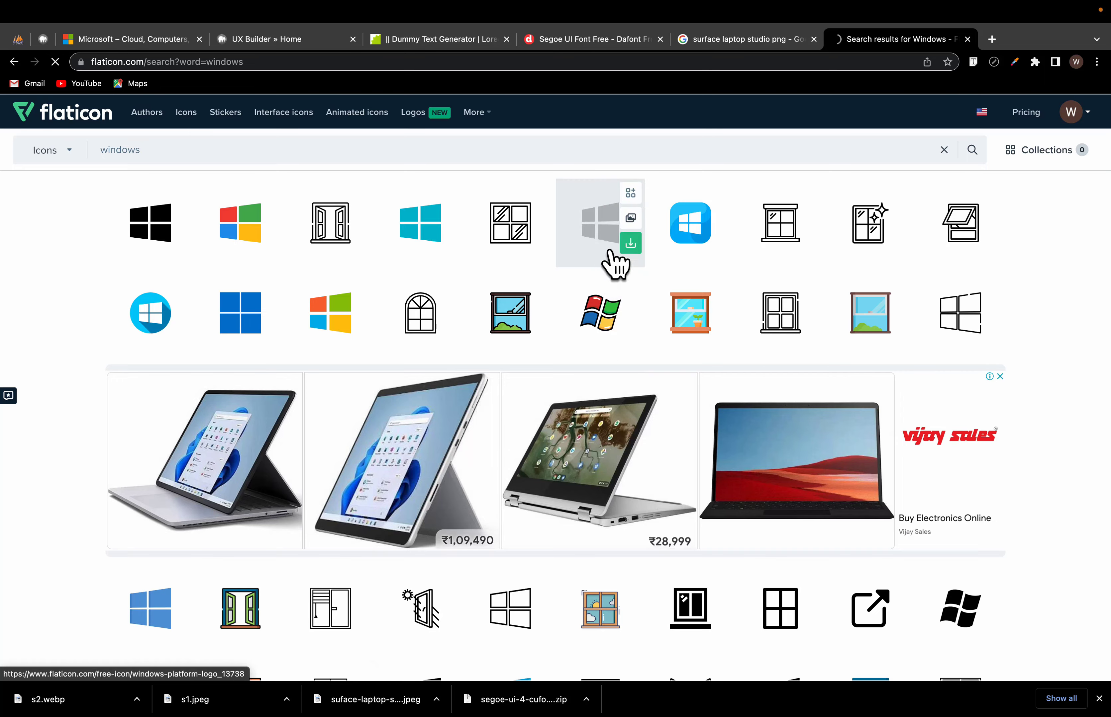
left_click(608, 236)
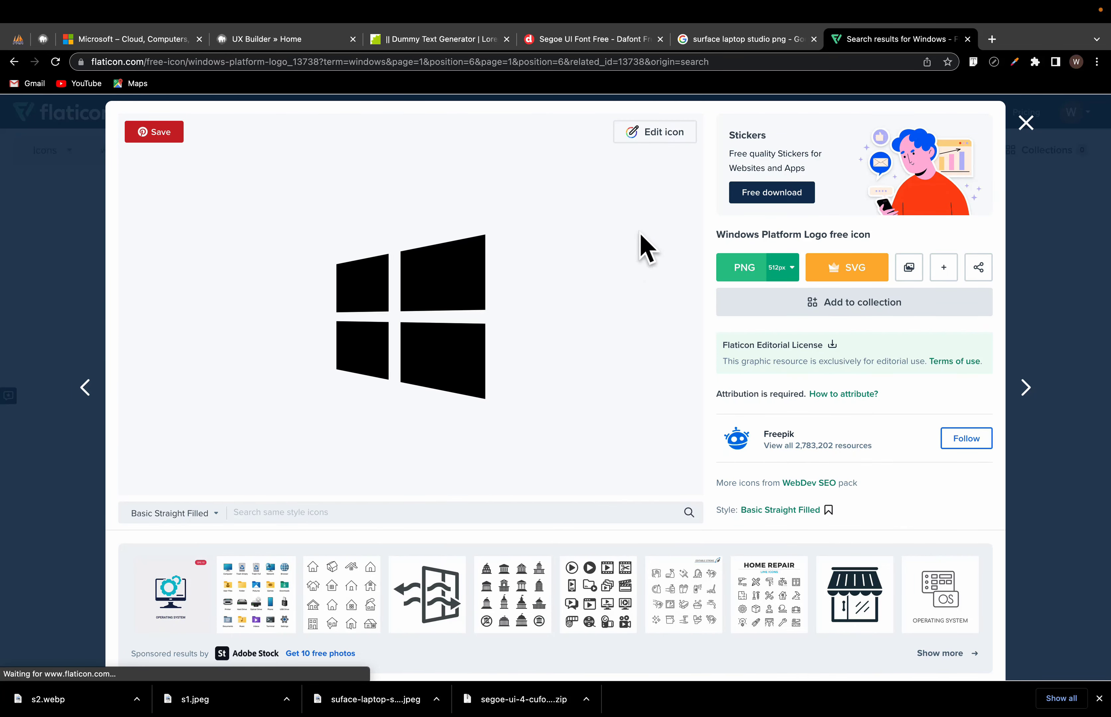
Step: Check the icon links on the Microsoft reference homepage and return to the Windows Platform Logo on Flaticon
left_click(259, 37)
left_click(119, 39)
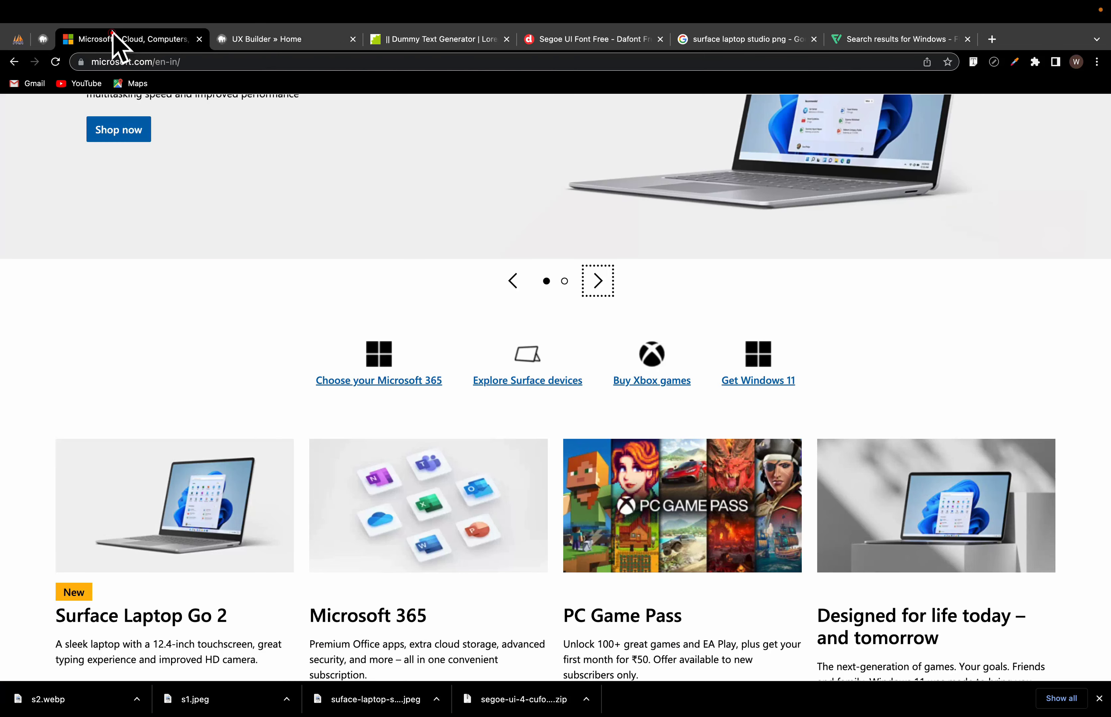
left_click(296, 37)
left_click(865, 40)
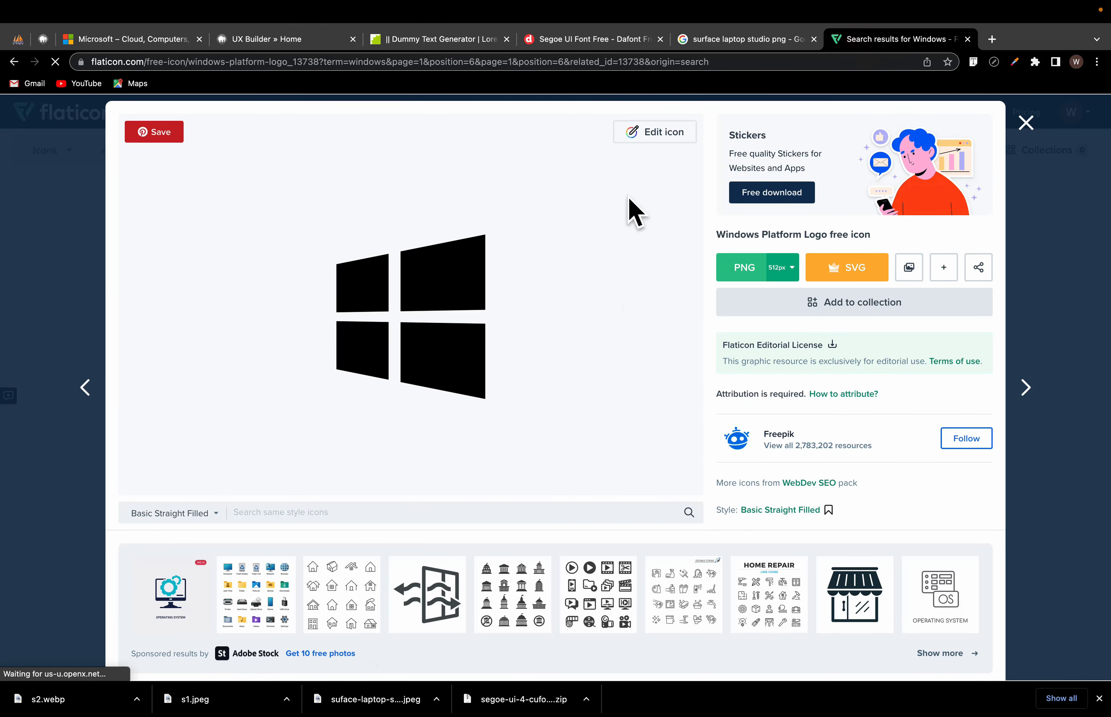
Step: Download the Windows Platform Logo icon as a free 64px PNG and close its detail view
left_click(786, 266)
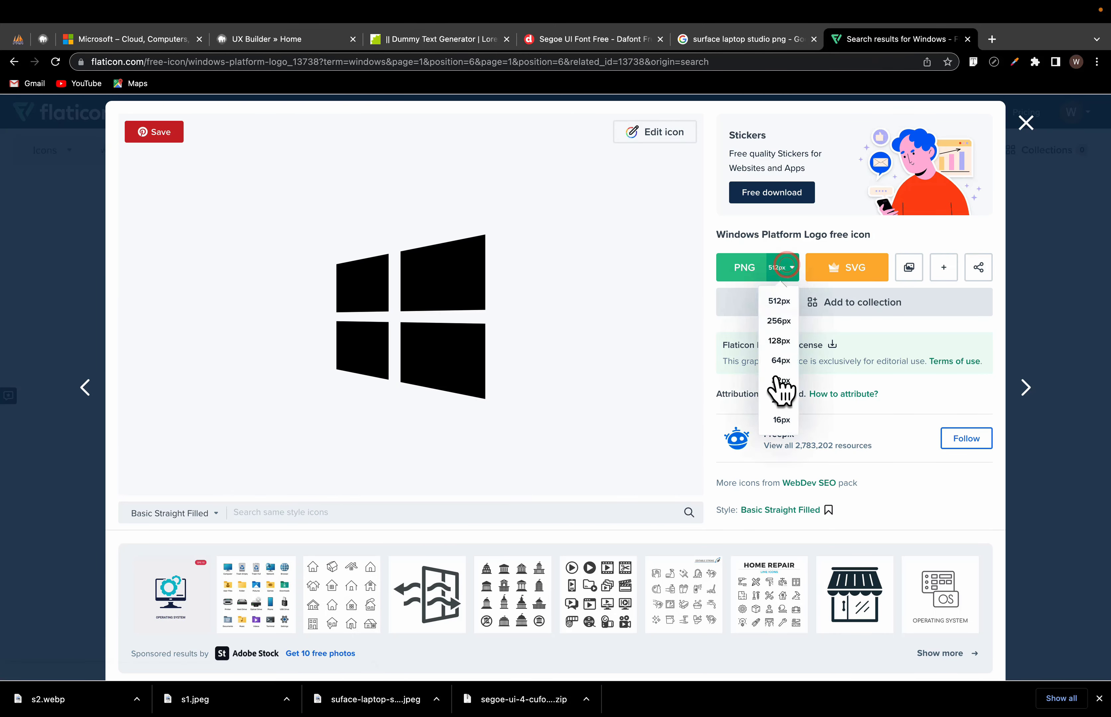
left_click(779, 361)
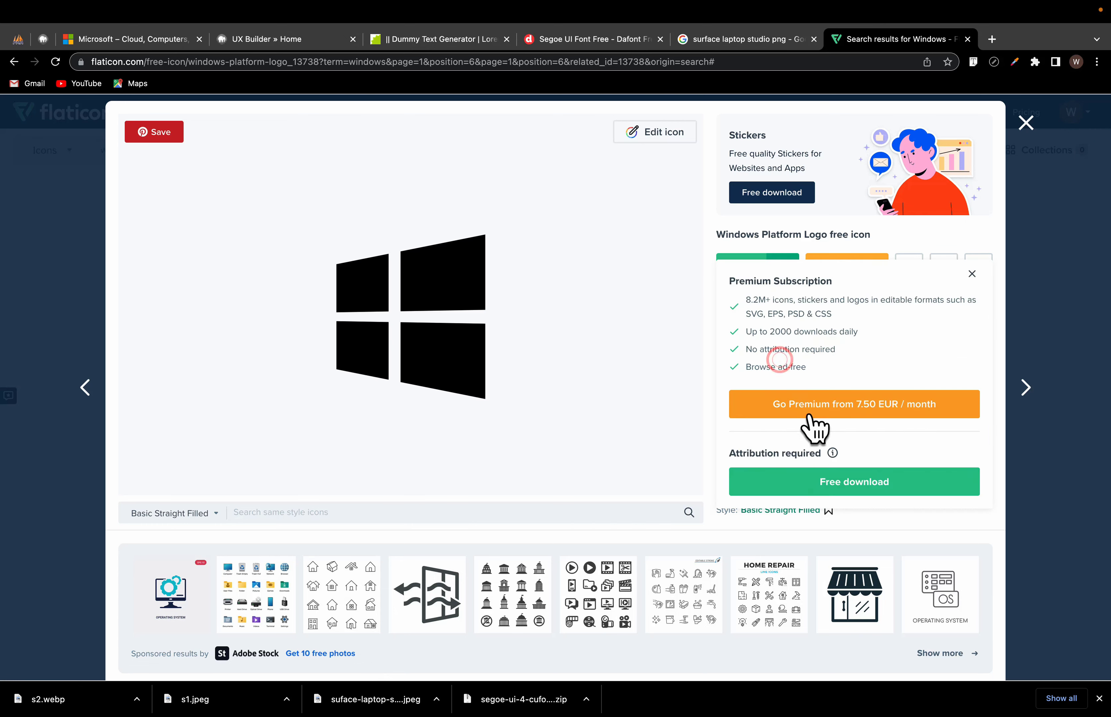
left_click(867, 491)
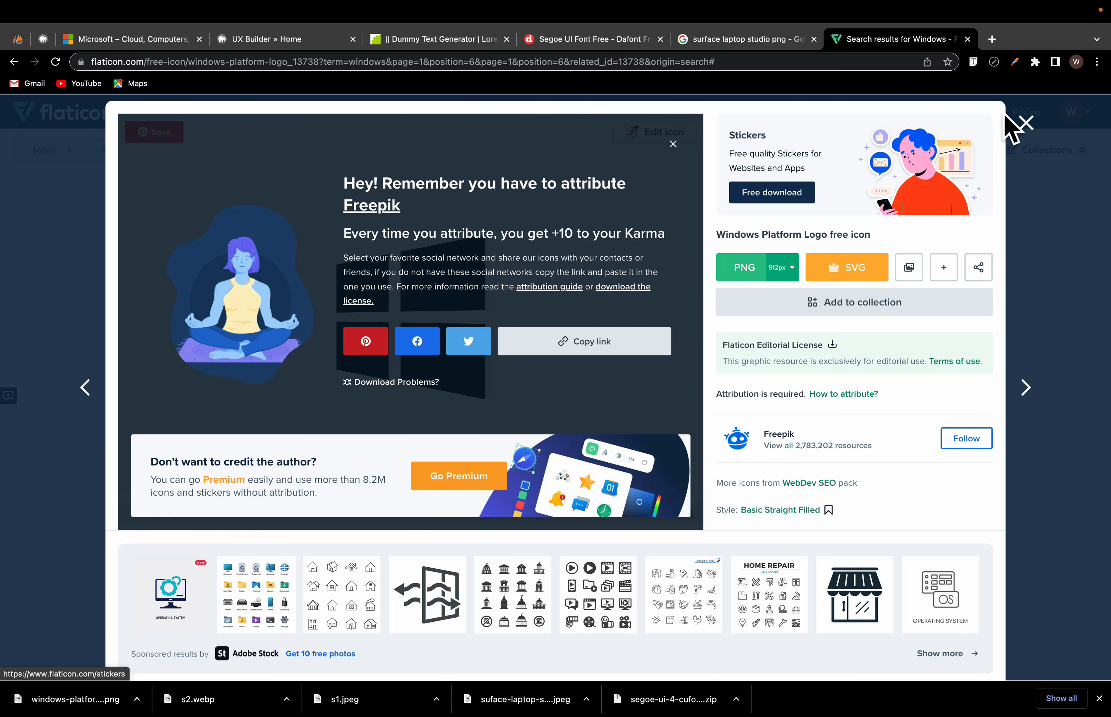
left_click(1026, 123)
Step: Search the icon library for "xbox"
left_click(450, 139)
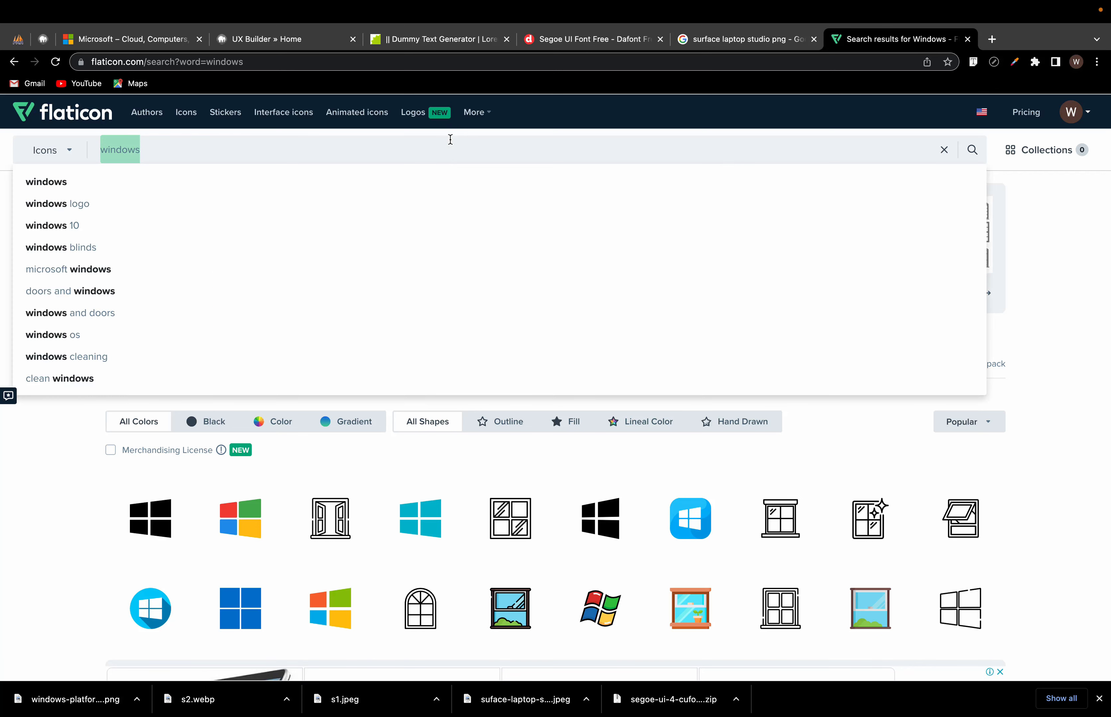
type("xbox")
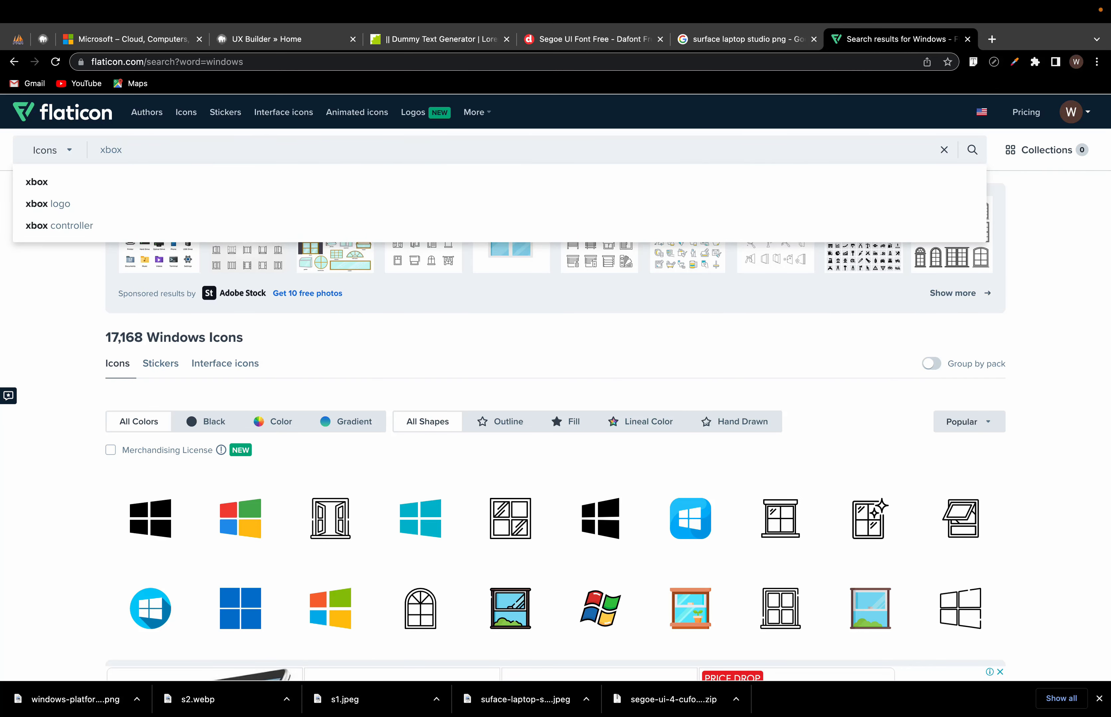
left_click(150, 179)
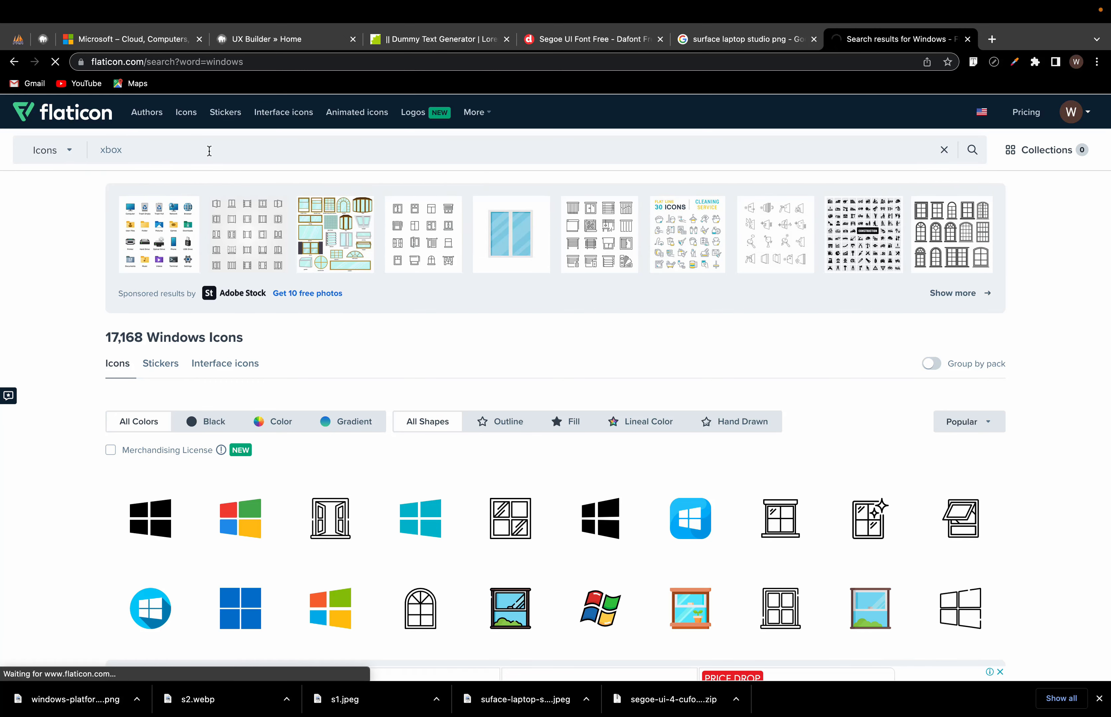
scroll(583, 347, "down", 2)
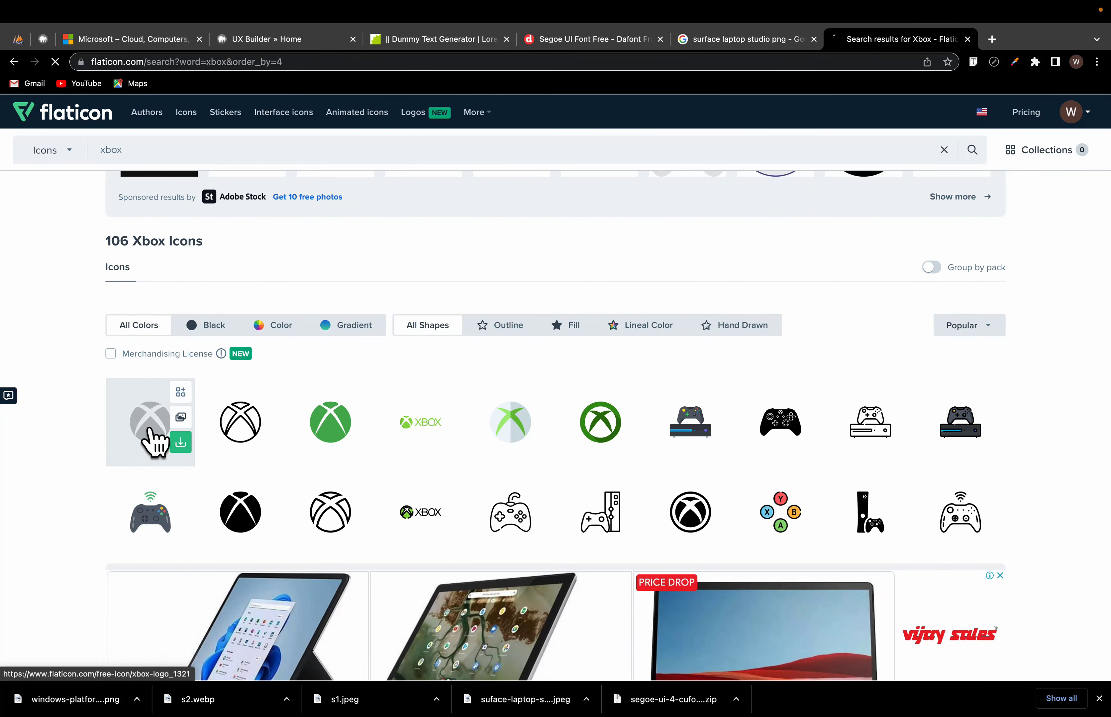
Step: Download the solid black Xbox Logo icon, the first result, as a free PNG
left_click(150, 422)
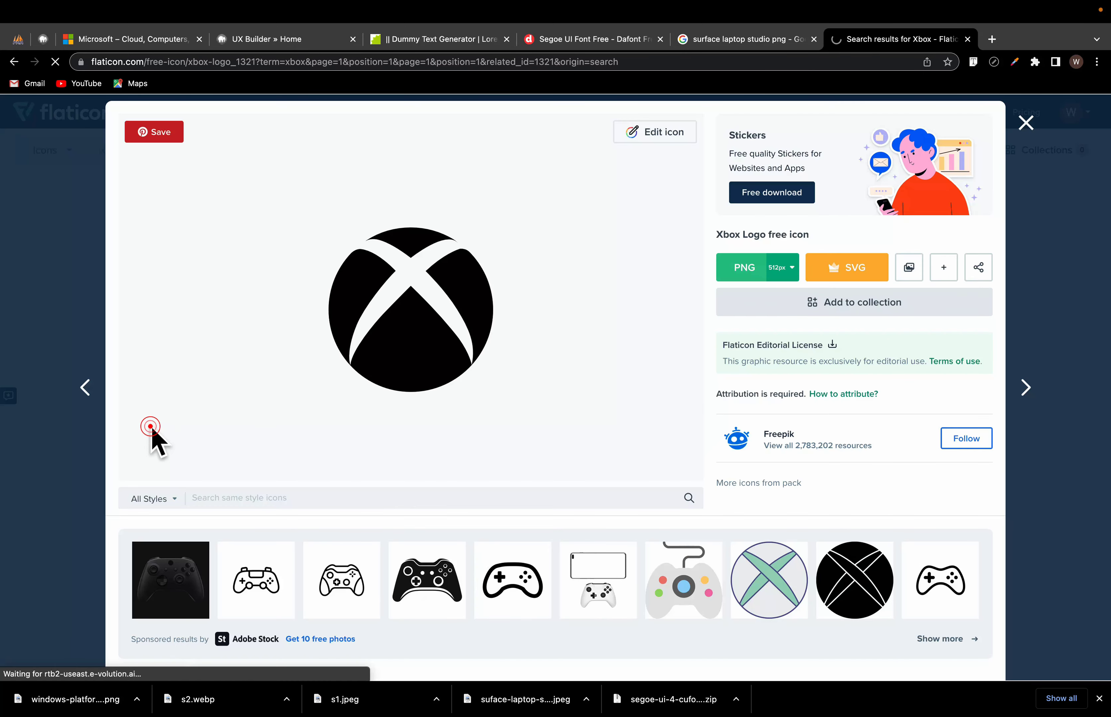
left_click(794, 266)
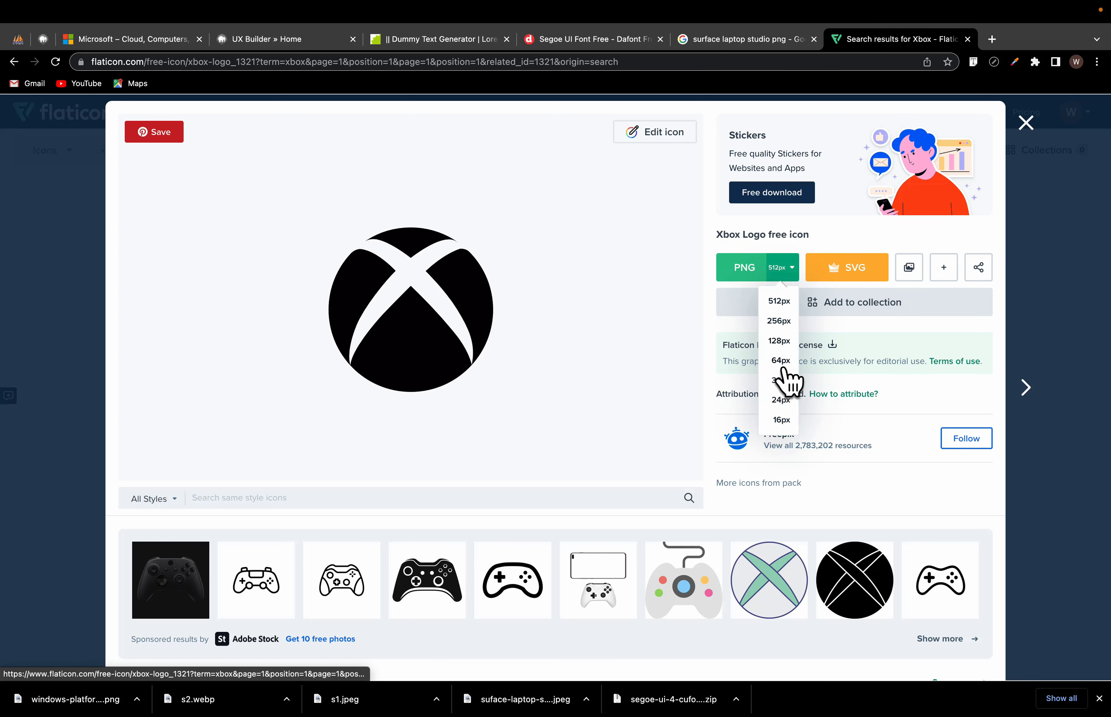
left_click(784, 380)
left_click(845, 483)
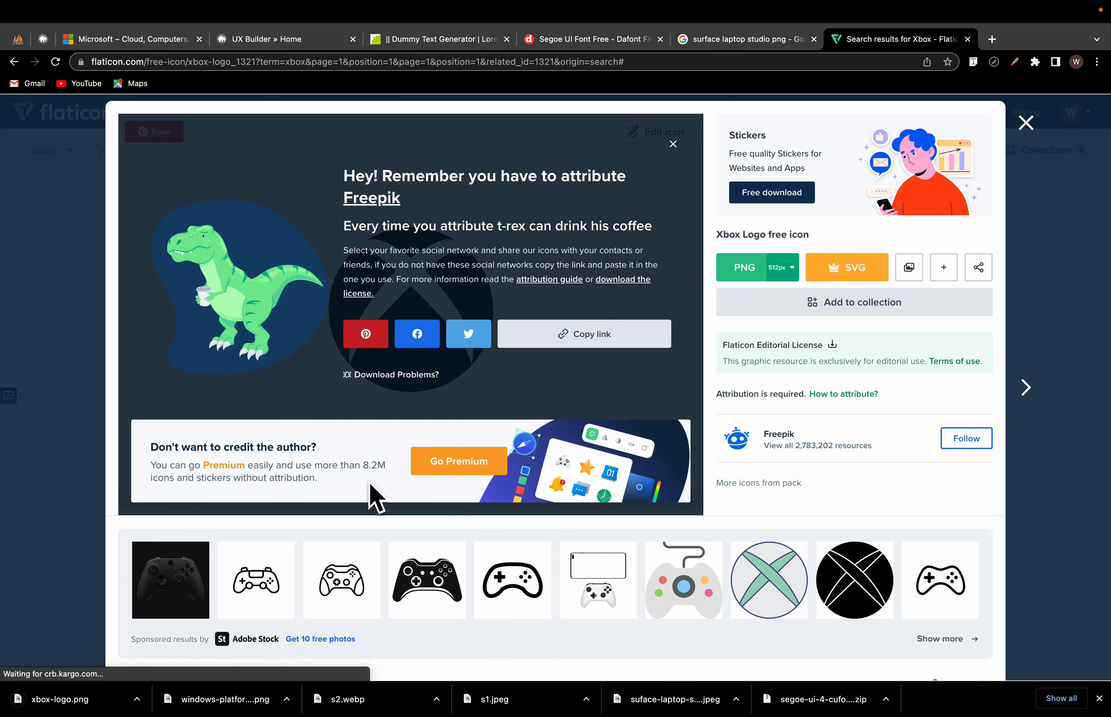
Step: Check the row of linked icons on the Microsoft homepage, then return to the Xbox search results
left_click(146, 40)
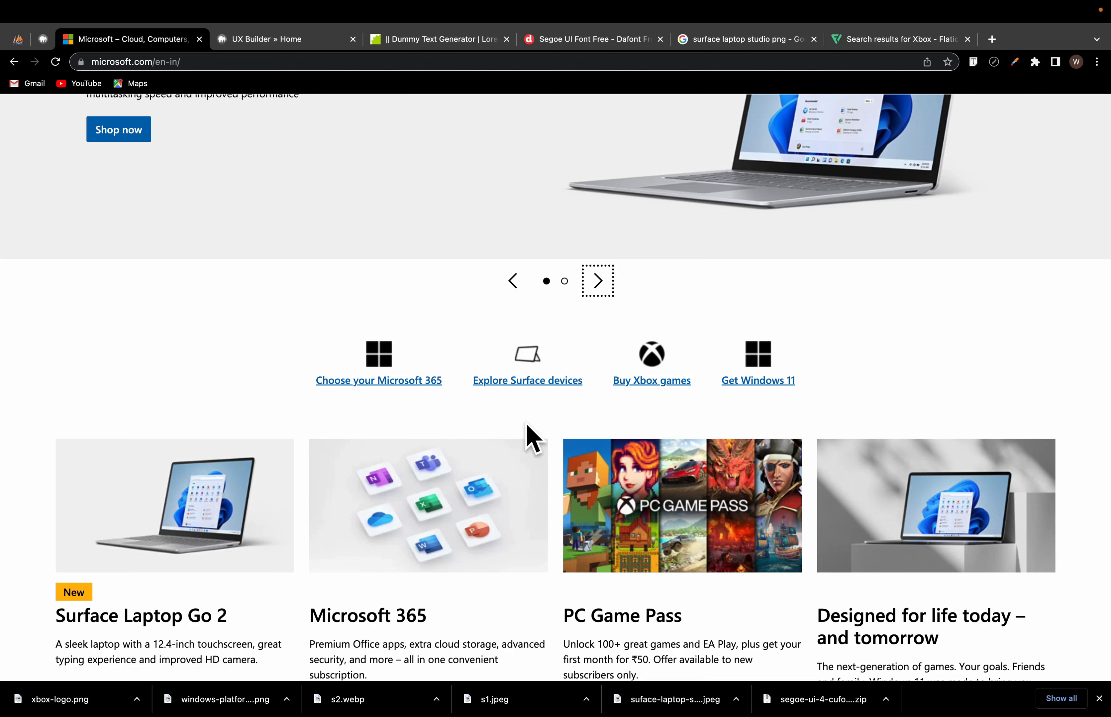
left_click(265, 47)
left_click(863, 56)
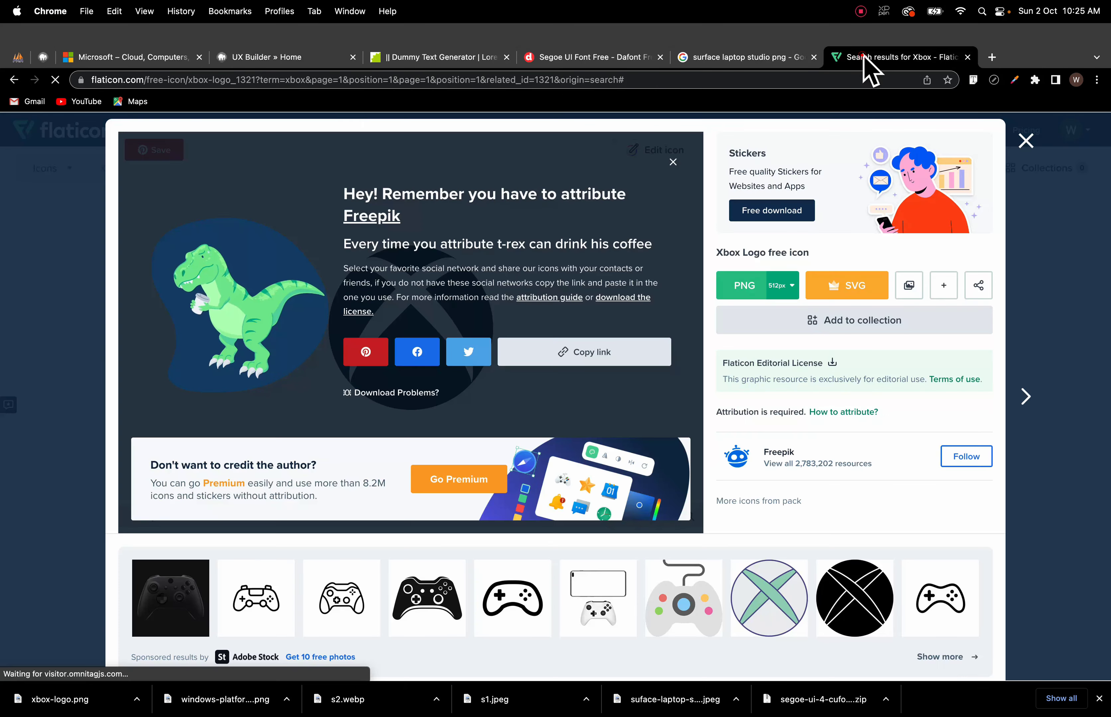
left_click(1024, 123)
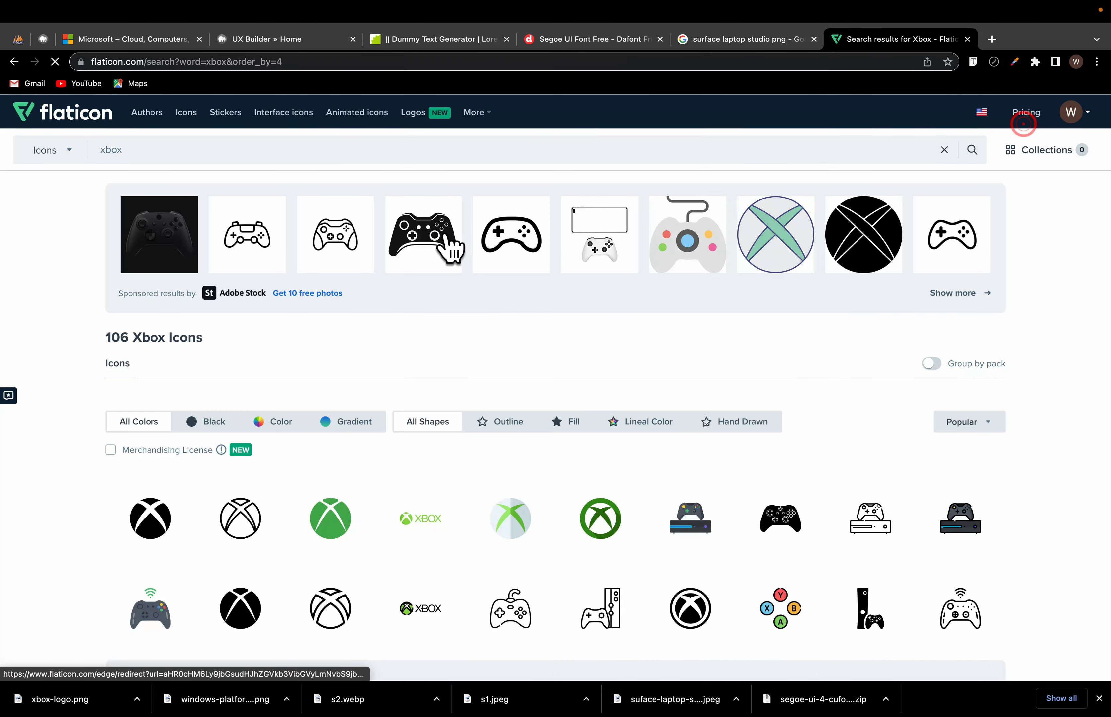
Step: Try to search the icon library for "surface device"
double_click(374, 146)
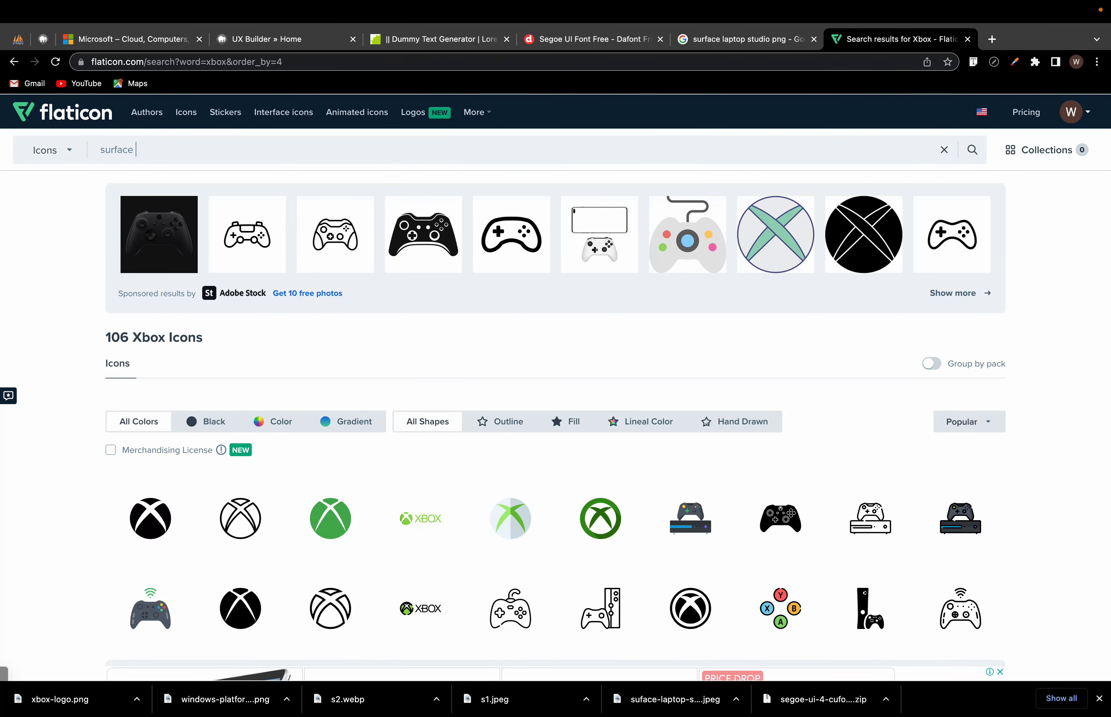
key("Return")
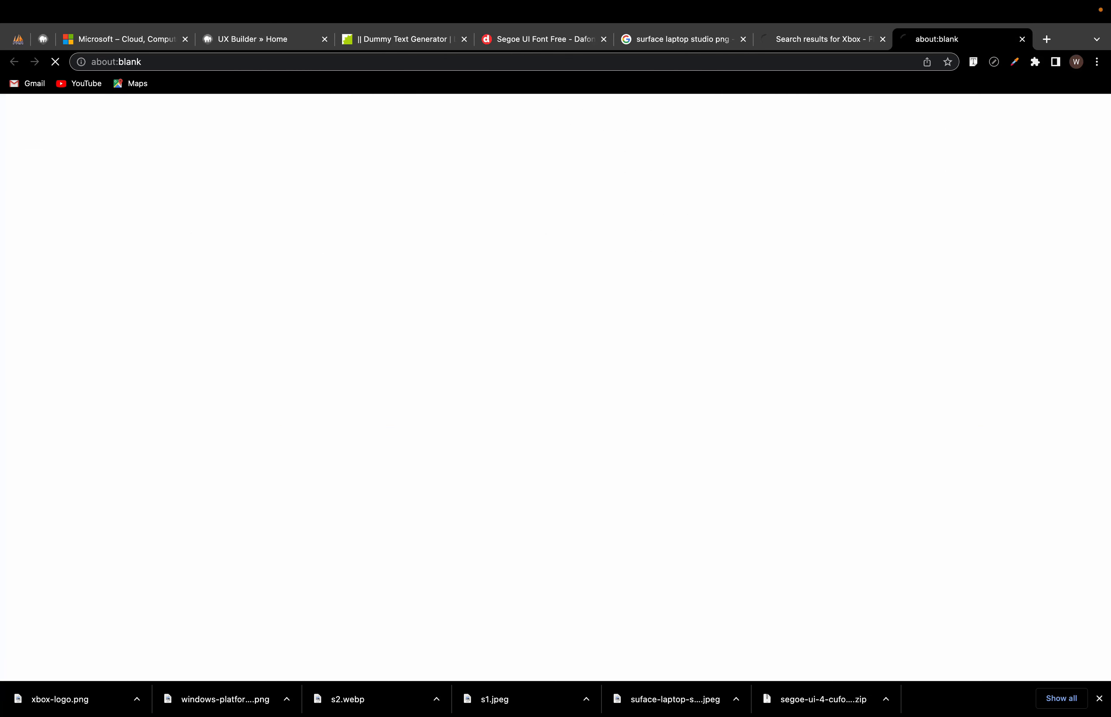
left_click(772, 41)
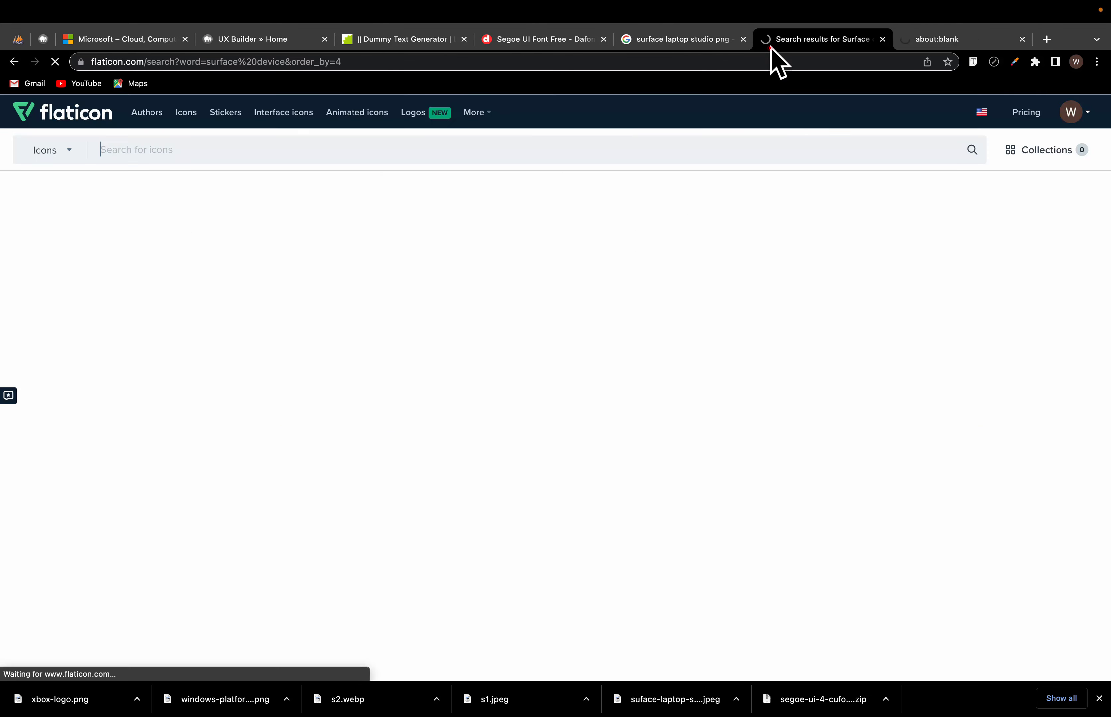
left_click(882, 39)
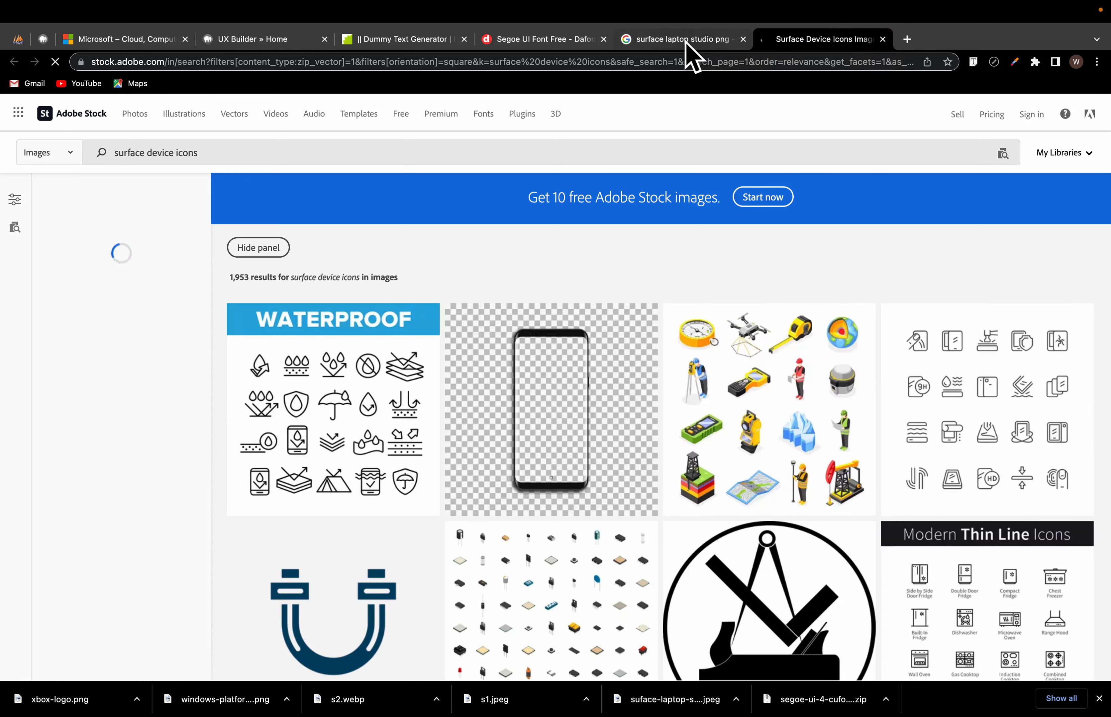
Step: Go back to the Flaticon homepage in this tab by way of a web search for "flaticons"
left_click(778, 62)
type("flat")
key("Return")
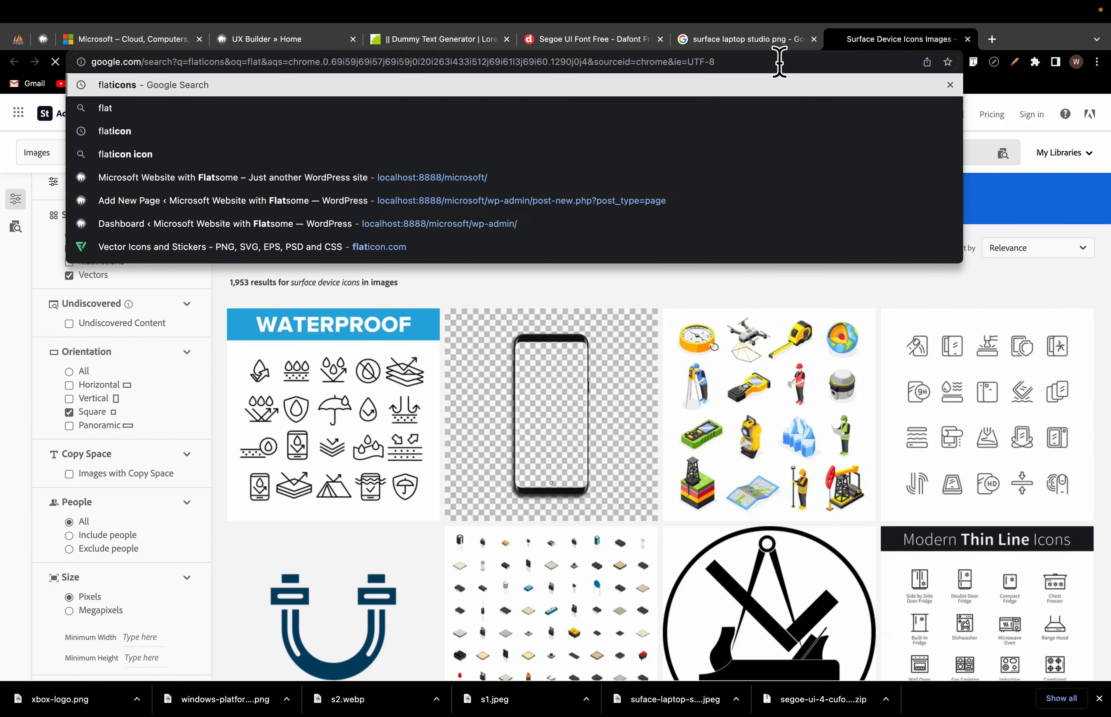
left_click(167, 283)
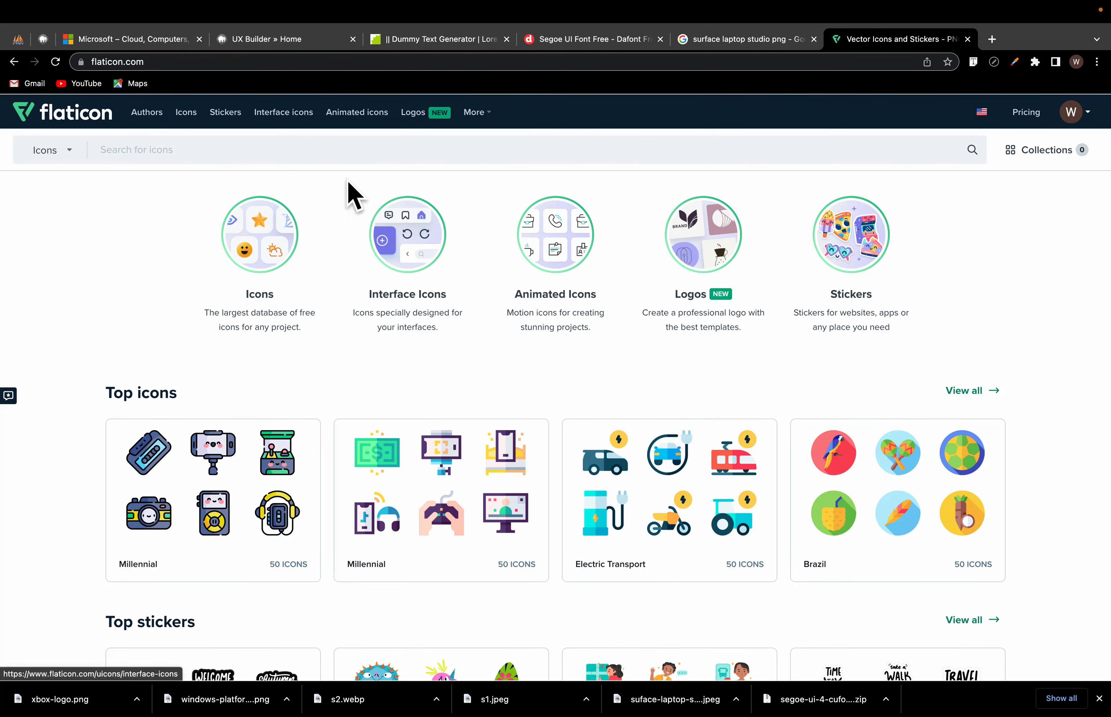
Step: Search Flaticon for "surface device" icons
left_click(340, 150)
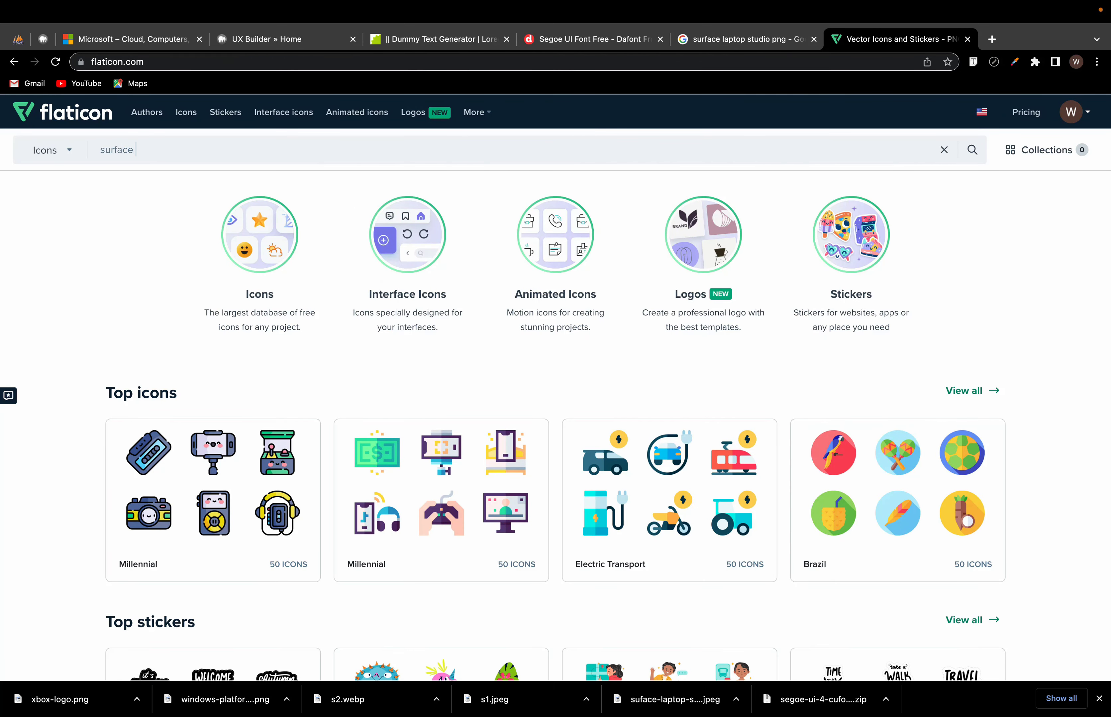
type("surface device")
key("Return")
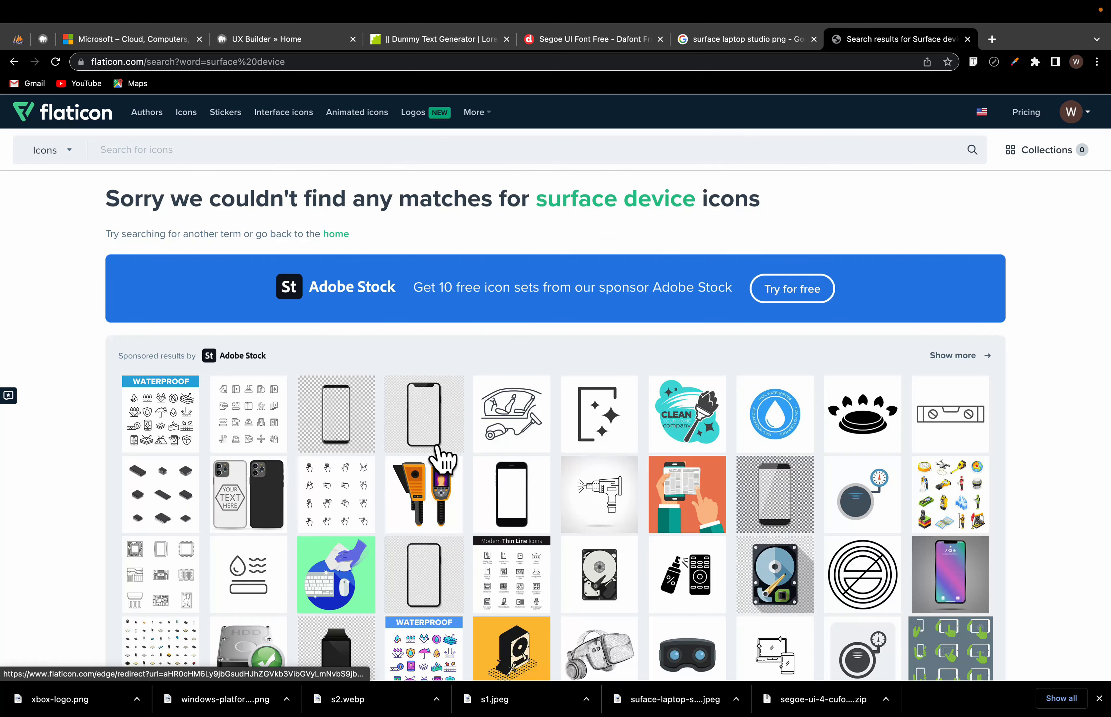
Step: Search for icons with the broader term "device"
left_click(196, 155)
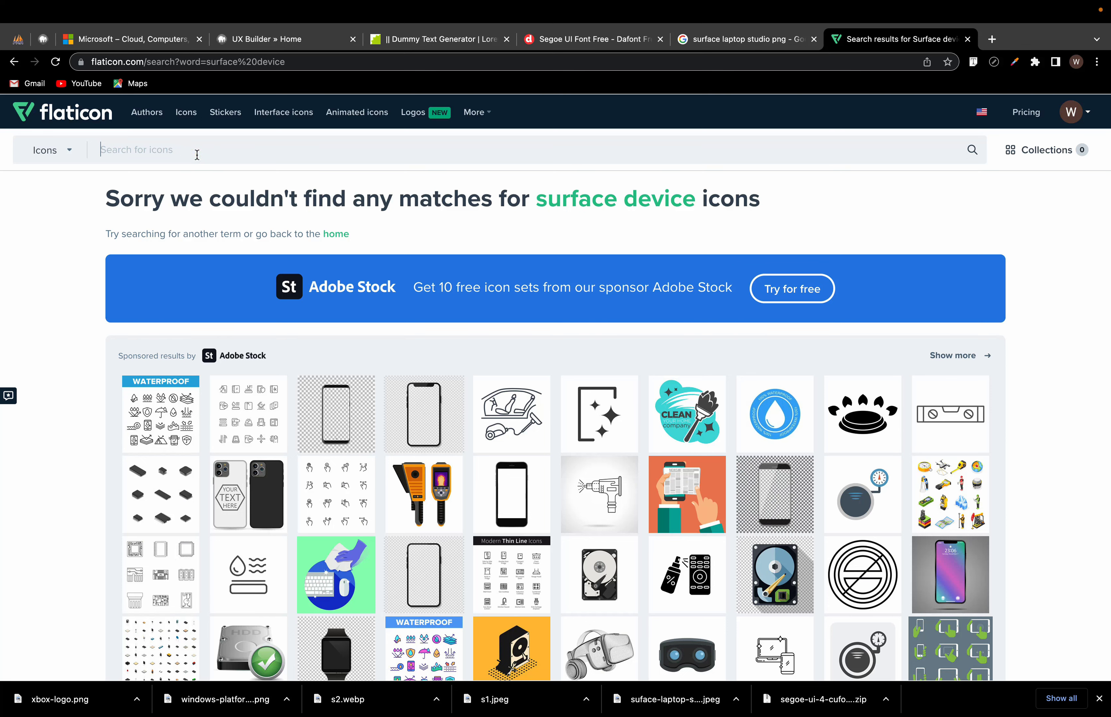
type("devicde")
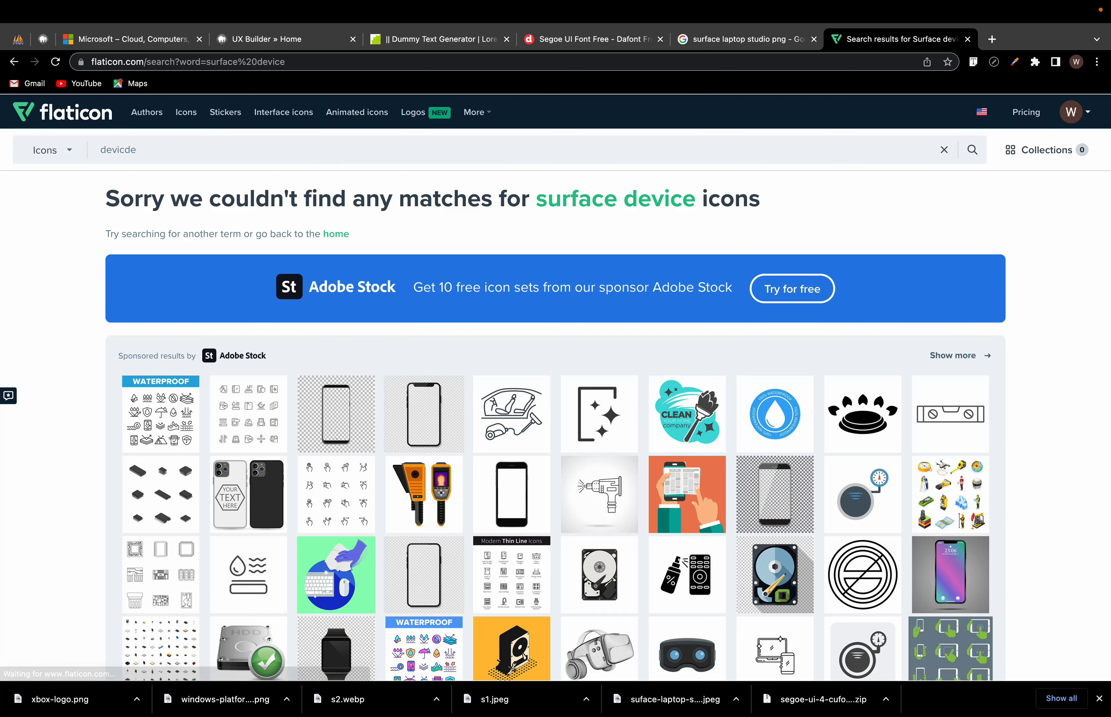
key("BackSpace")
key("BackSpace")
type("c")
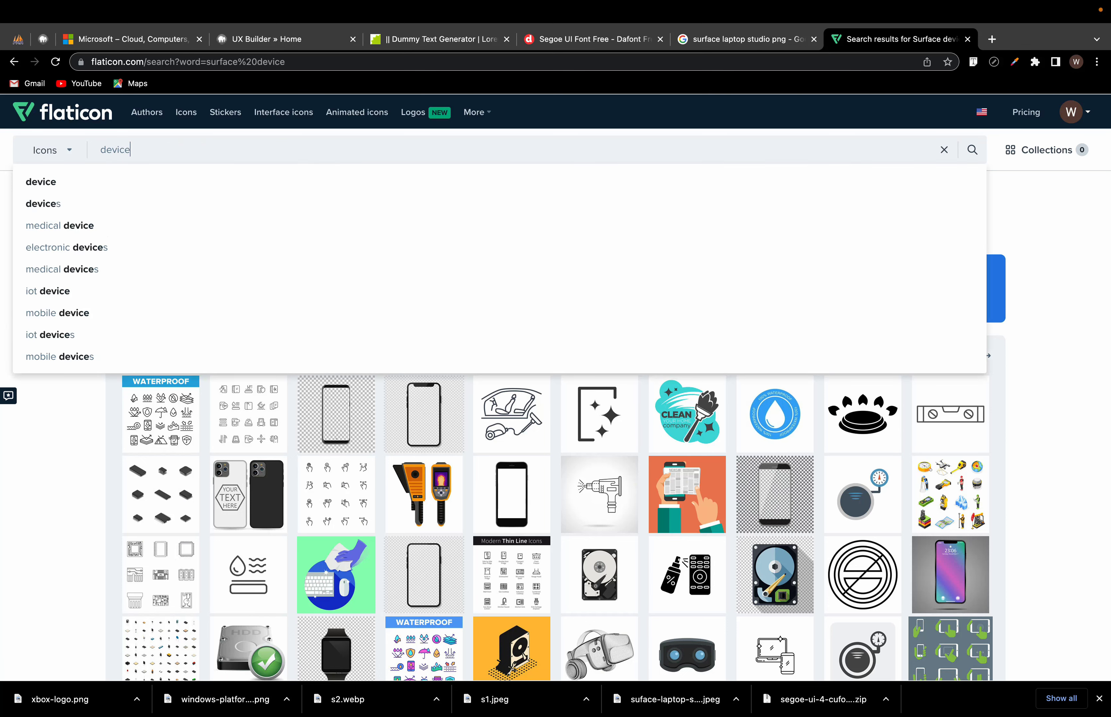
type("e")
key("Return")
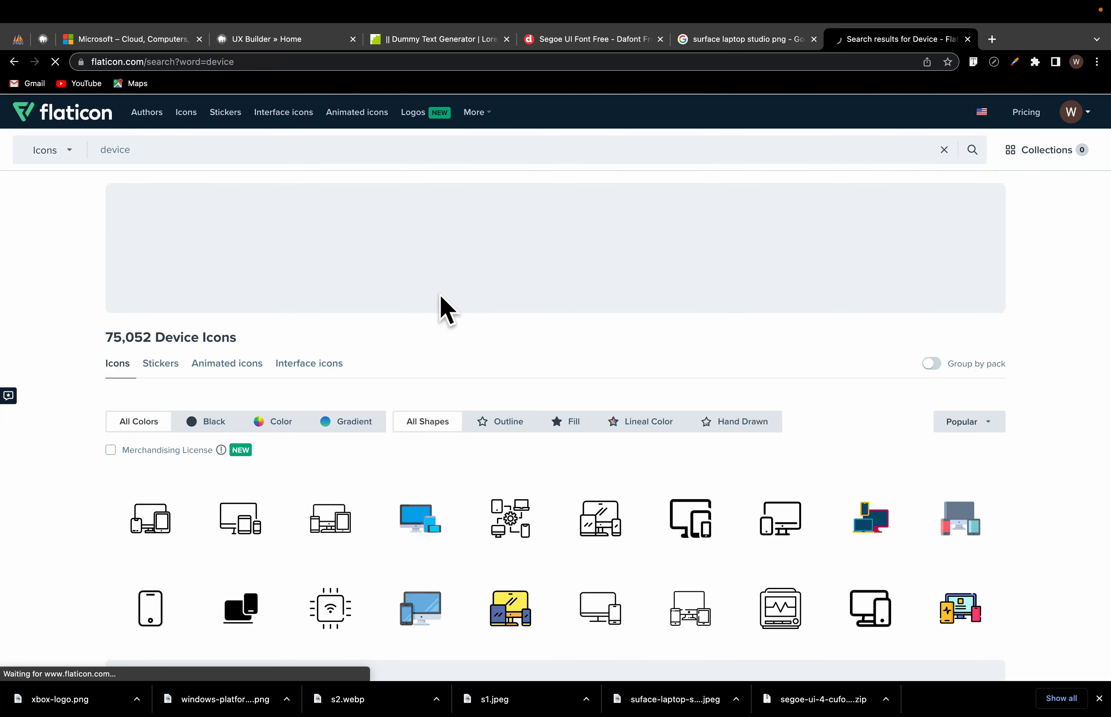
Step: Browse the device icon results for one that suits the Surface devices link
scroll(443, 306, "down", 3)
scroll(443, 309, "down", 1)
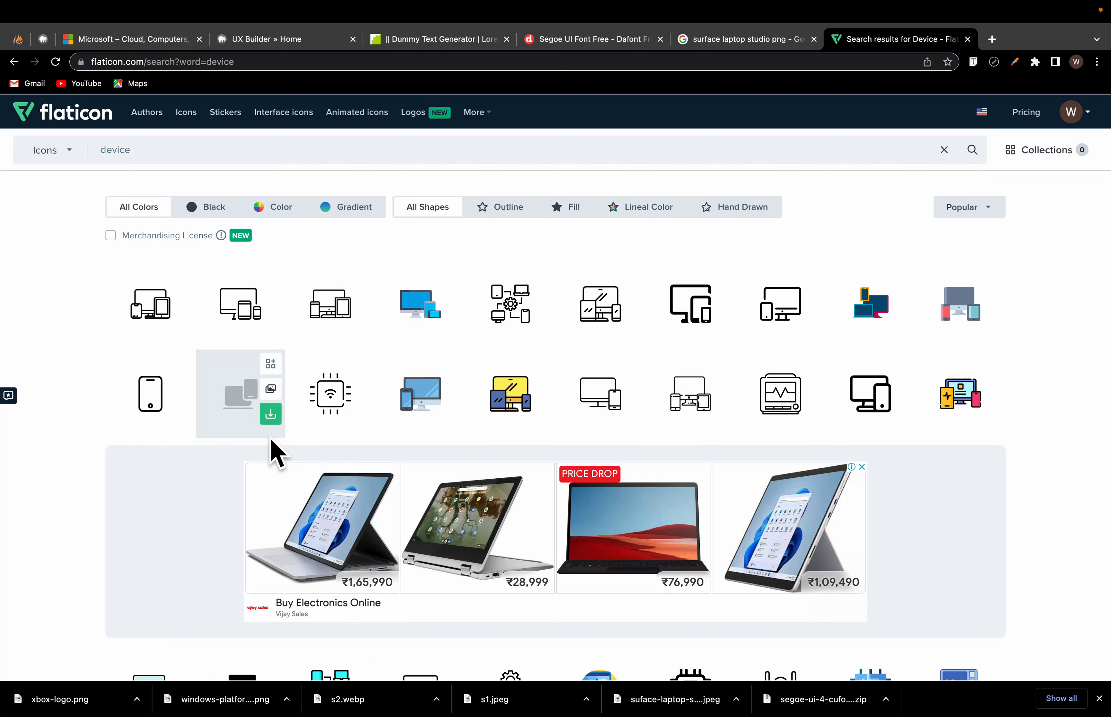
scroll(660, 485, "down", 2)
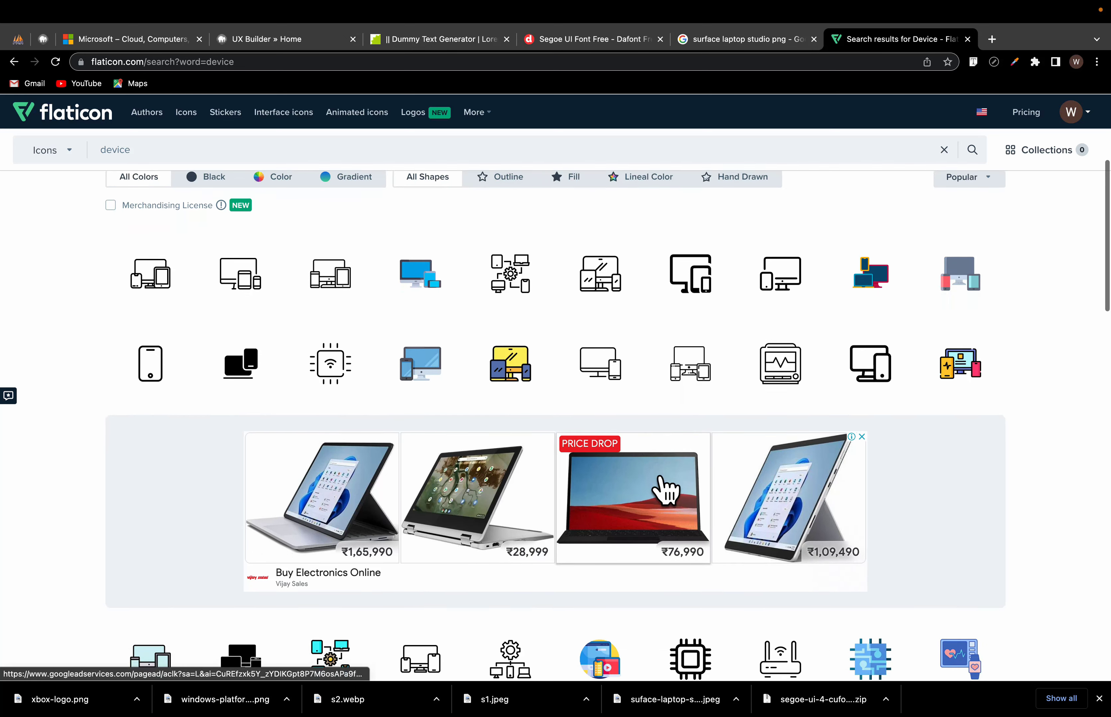
scroll(665, 490, "down", 7)
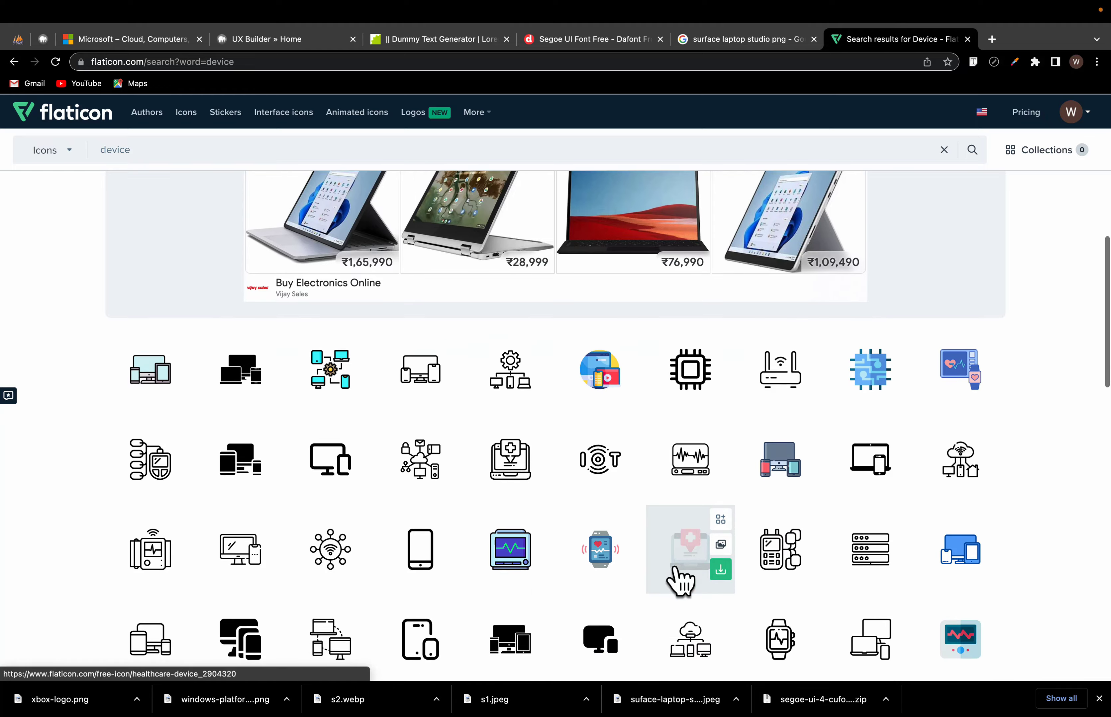
scroll(681, 581, "down", 2)
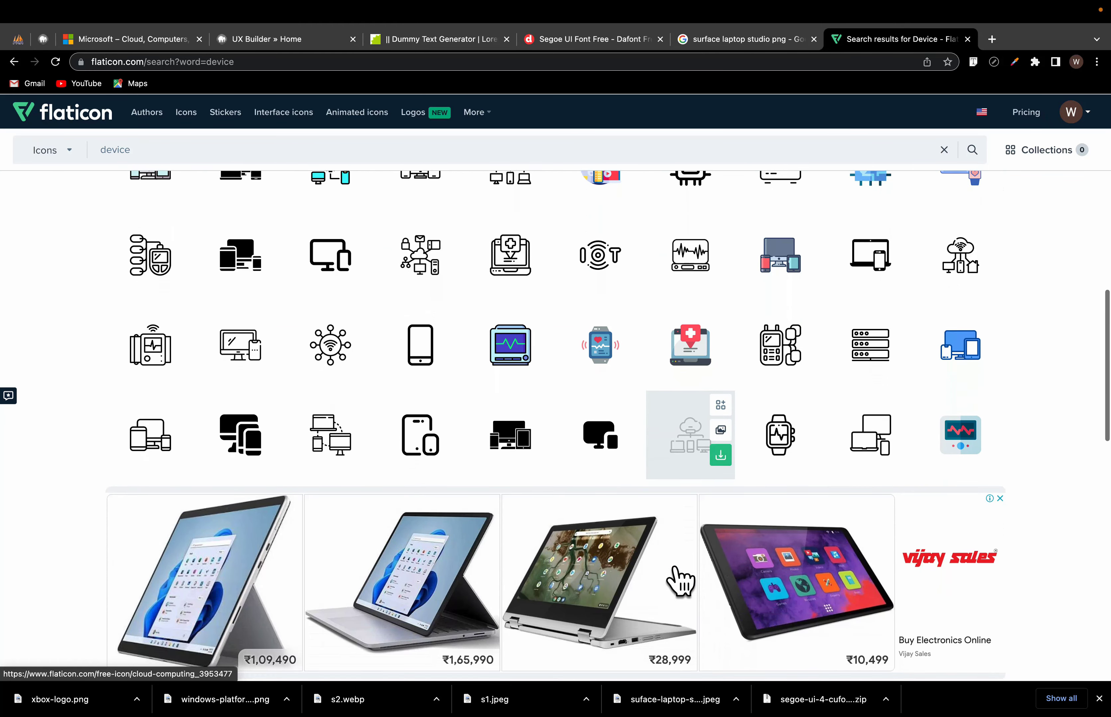
scroll(681, 581, "down", 7)
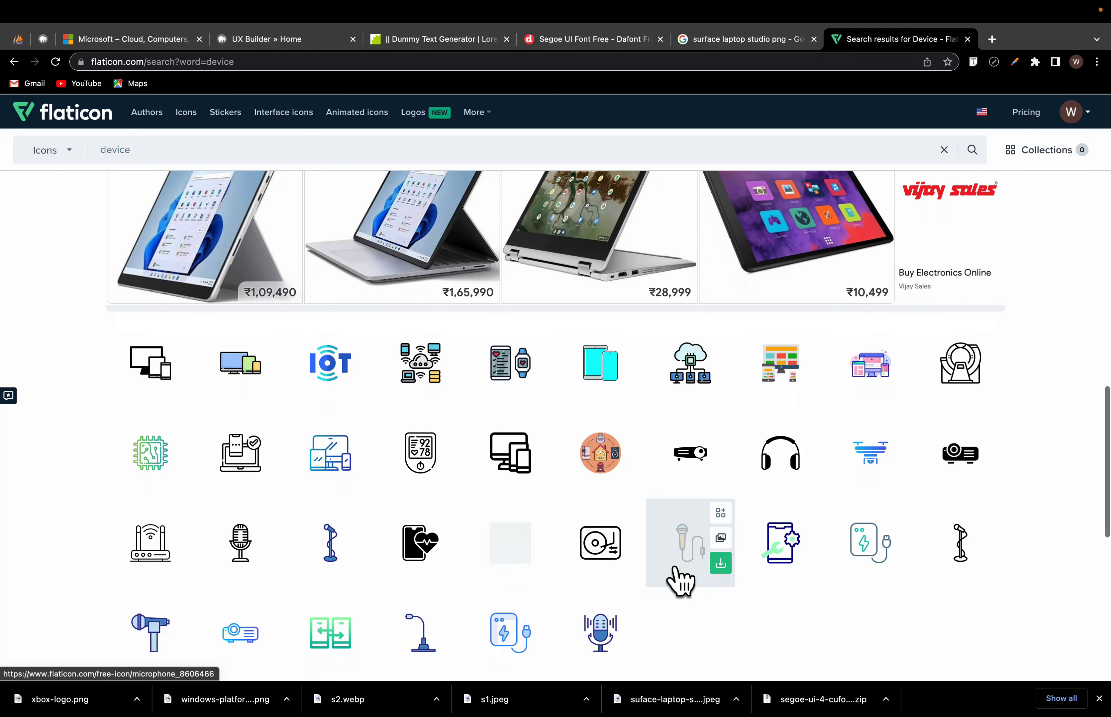
scroll(681, 580, "up", 2)
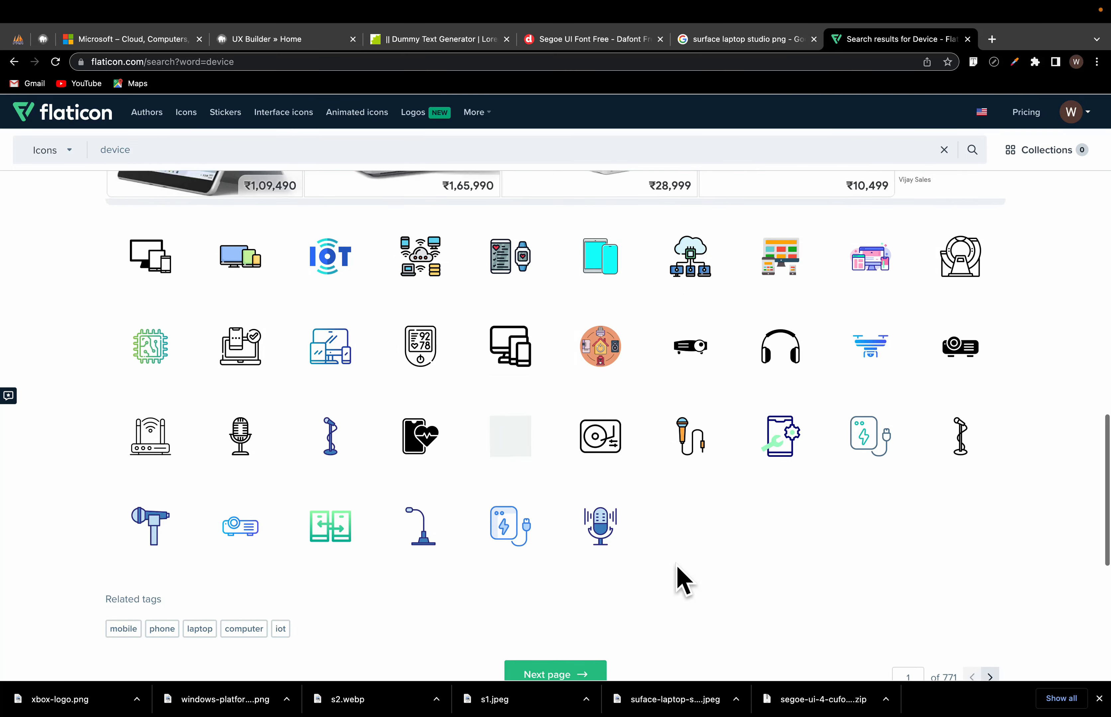
scroll(682, 580, "up", 1)
scroll(677, 581, "up", 2)
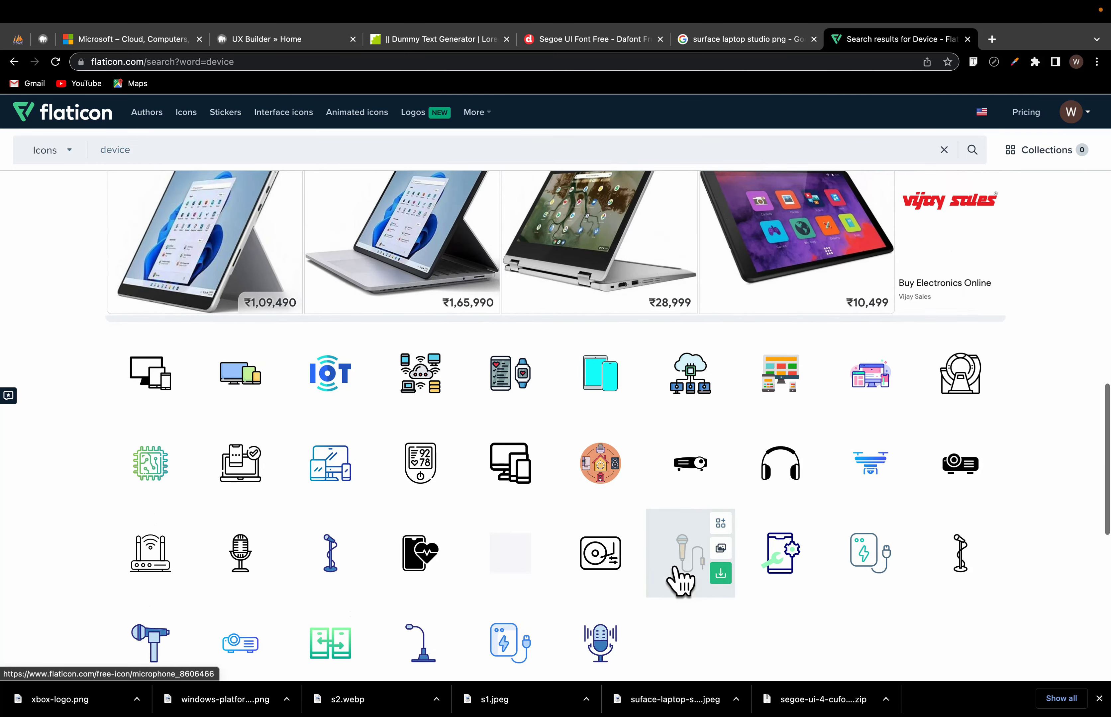
scroll(681, 581, "up", 5)
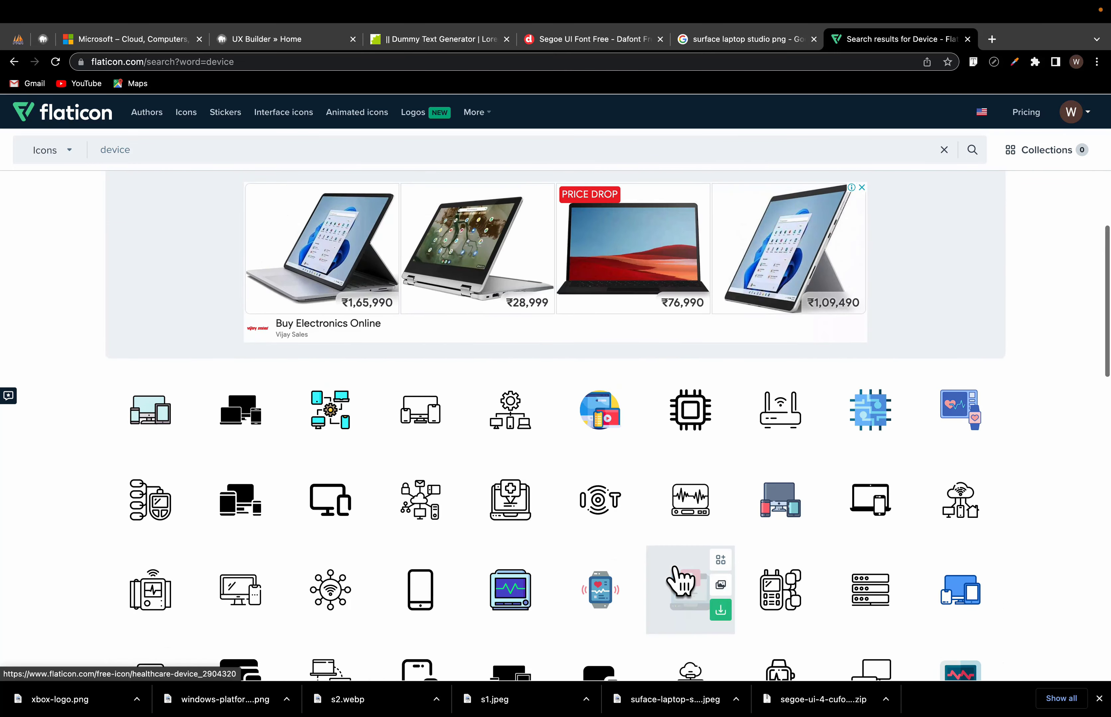
scroll(681, 581, "up", 7)
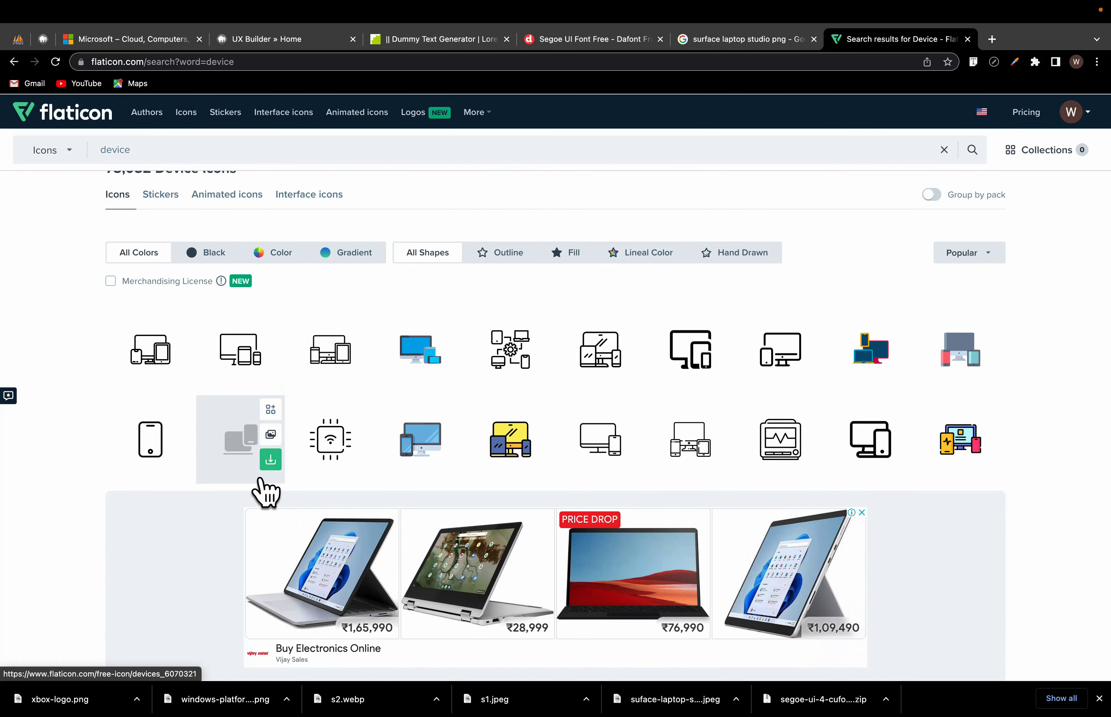
mouse_move(239, 364)
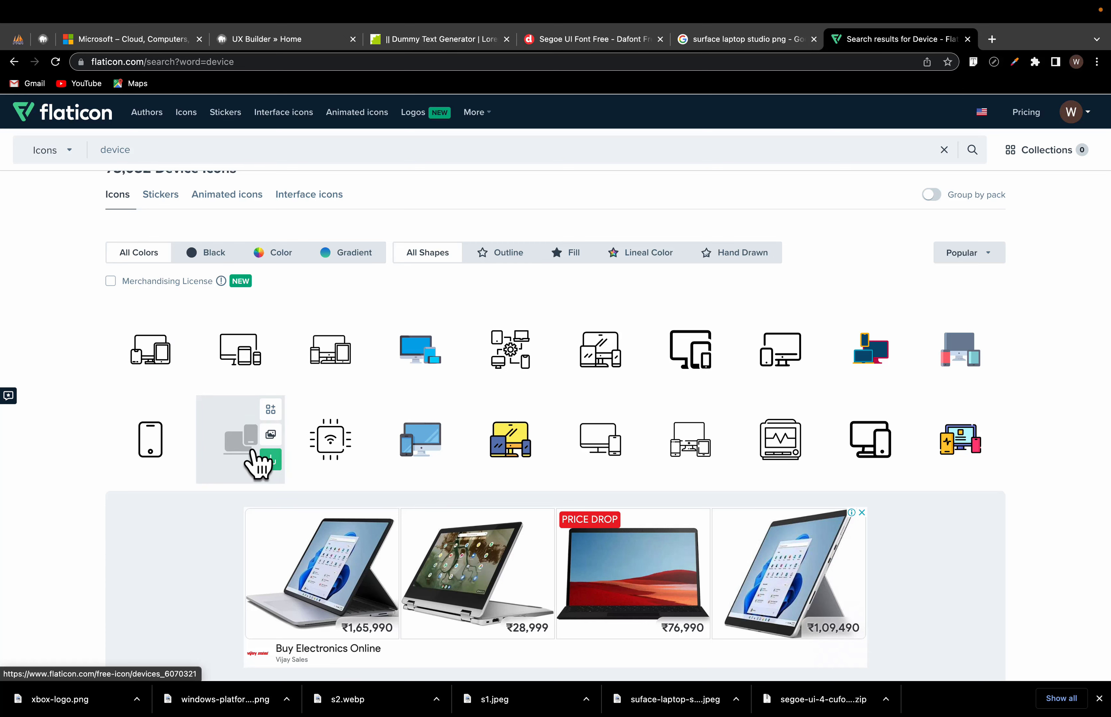
Step: Download the free Monitor Tablet And Smartohone icon from the device results as a 64px PNG
scroll(256, 463, "down", 3)
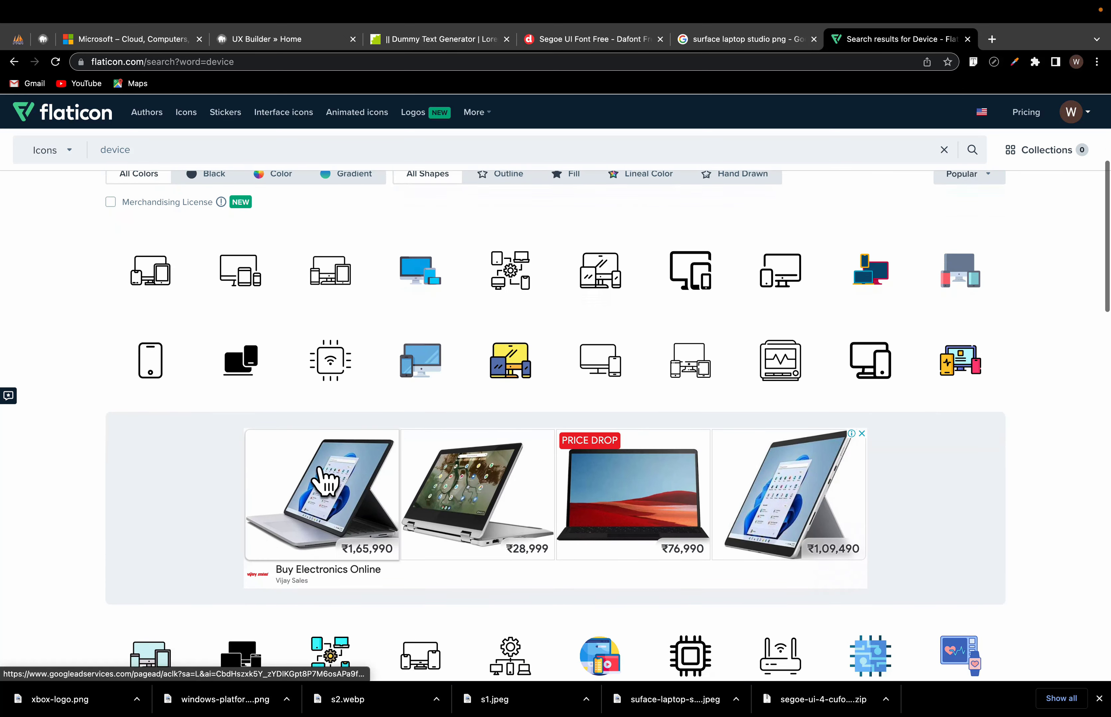
left_click(676, 295)
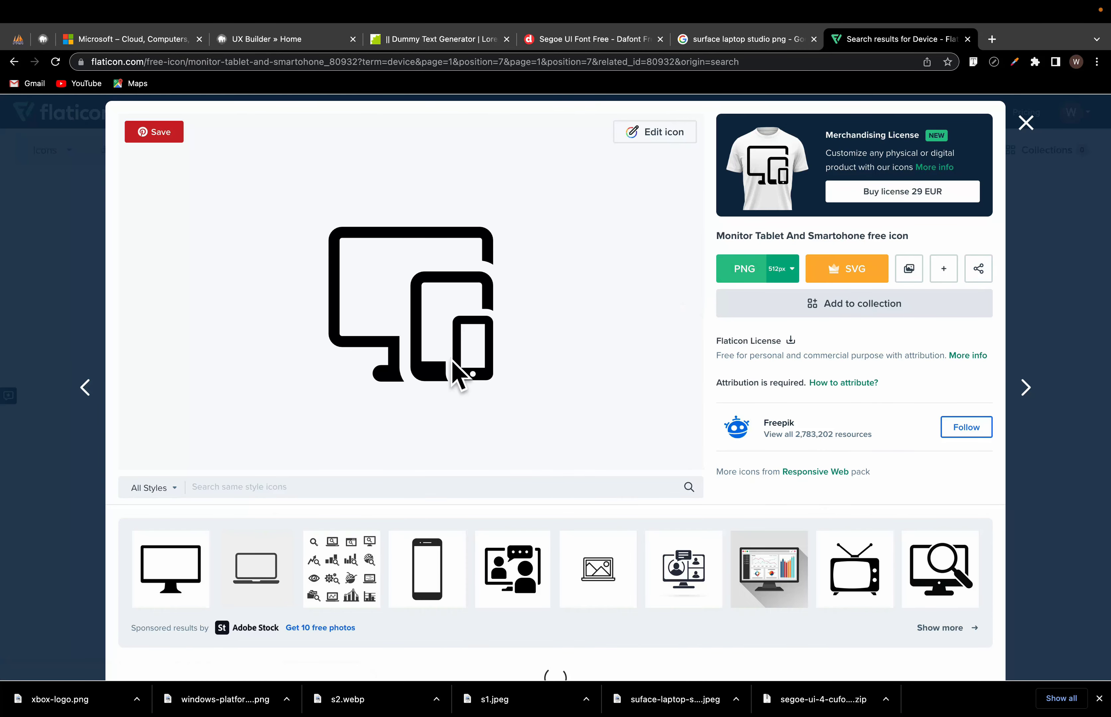
left_click(787, 270)
left_click(781, 366)
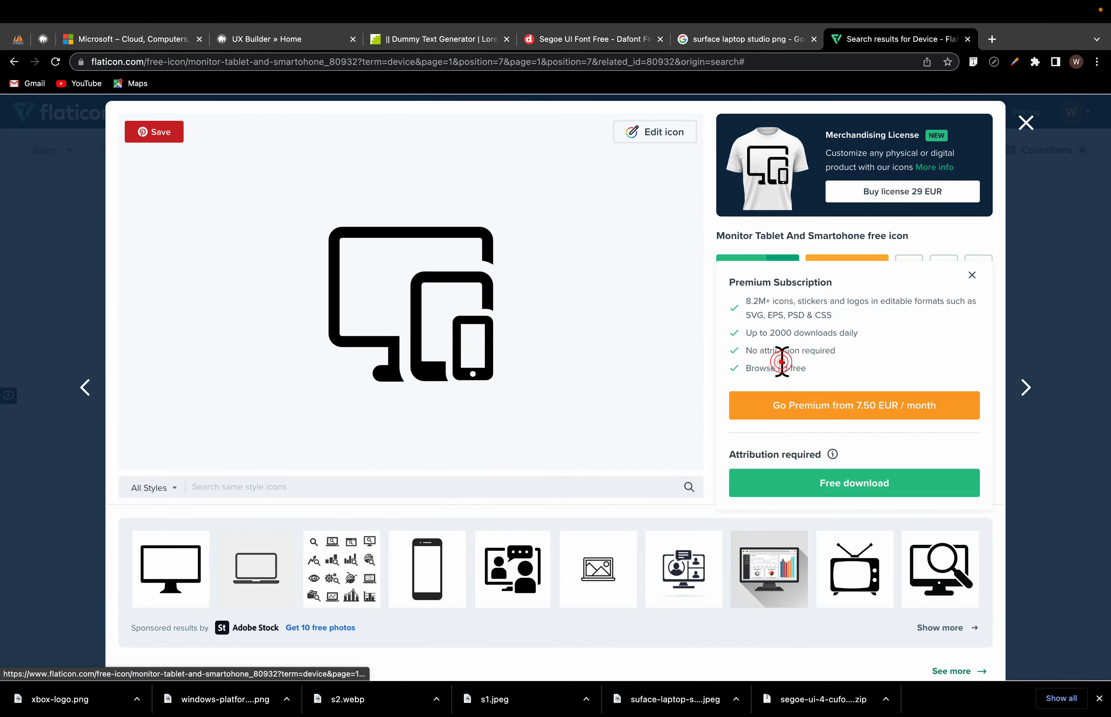
left_click(848, 497)
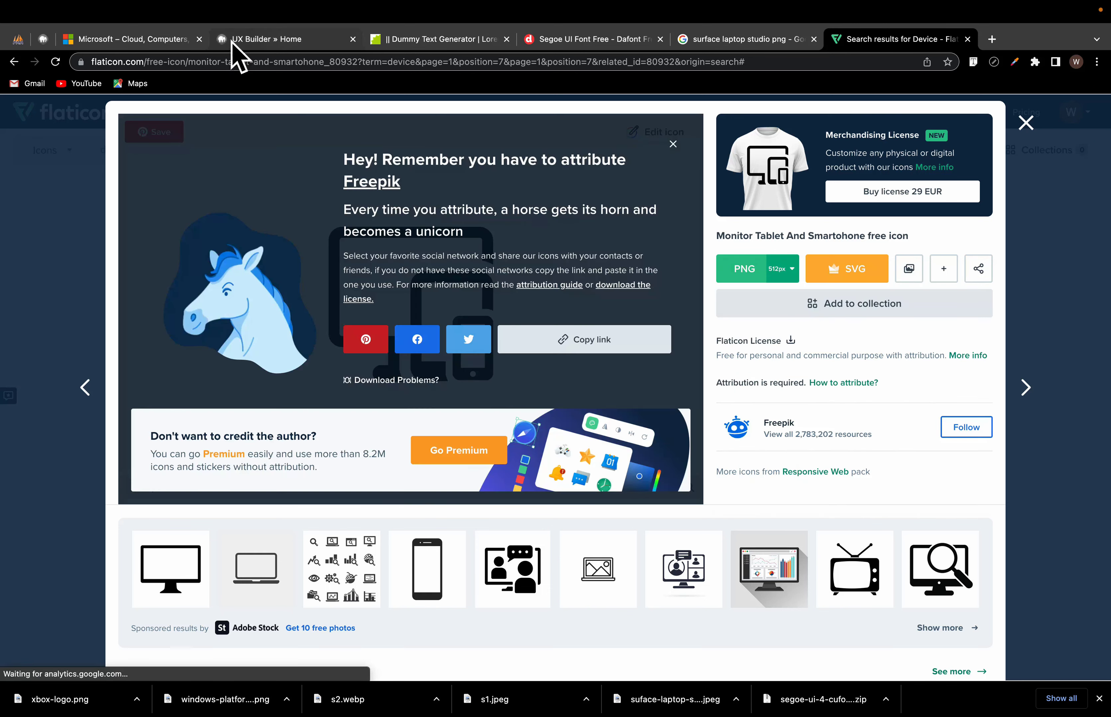
Step: Check the icon row on the Microsoft homepage, then return to UX Builder and open image selection for the first column's Icon Box
left_click(168, 39)
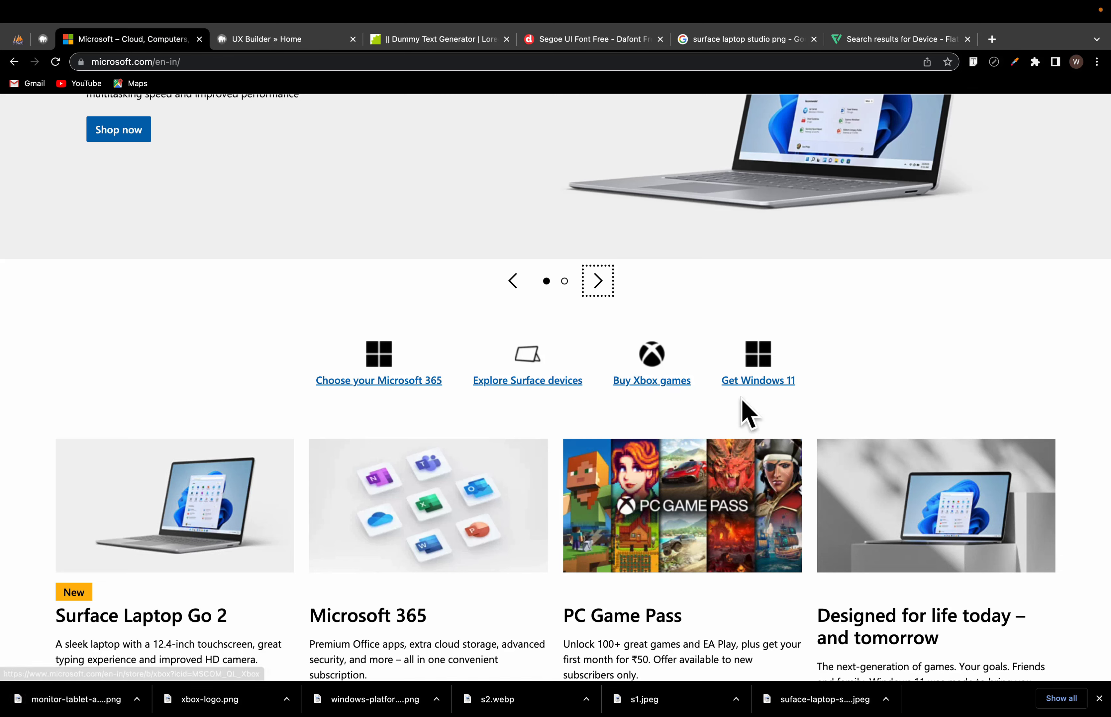
left_click(250, 38)
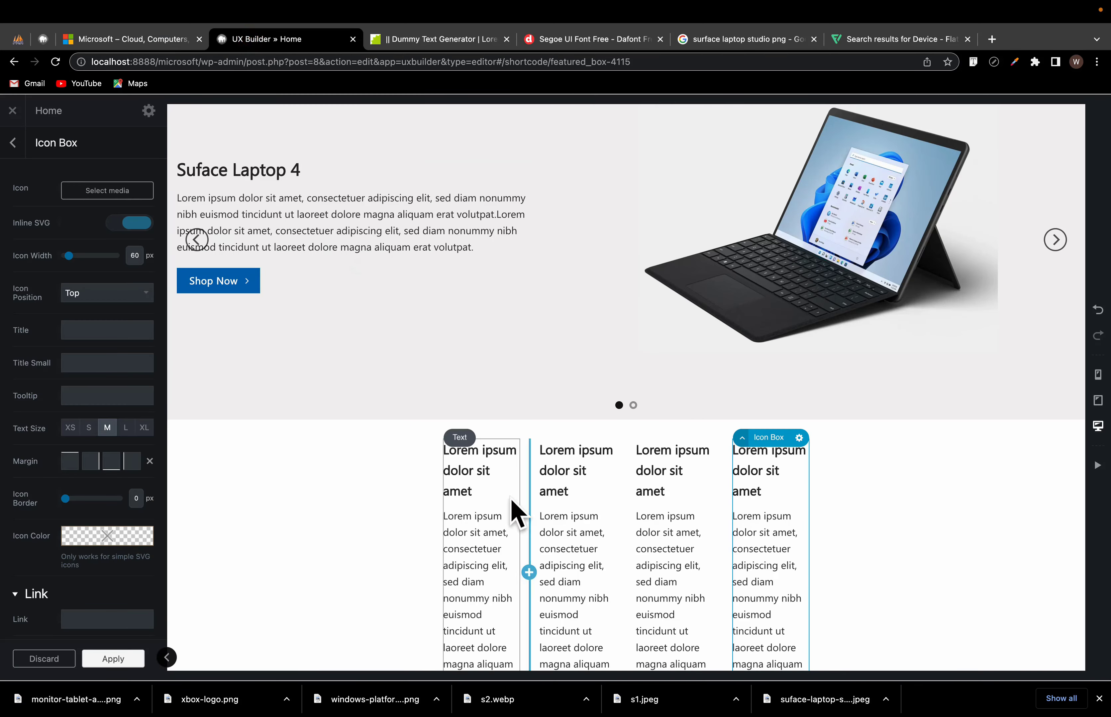
left_click(472, 513)
mouse_move(453, 441)
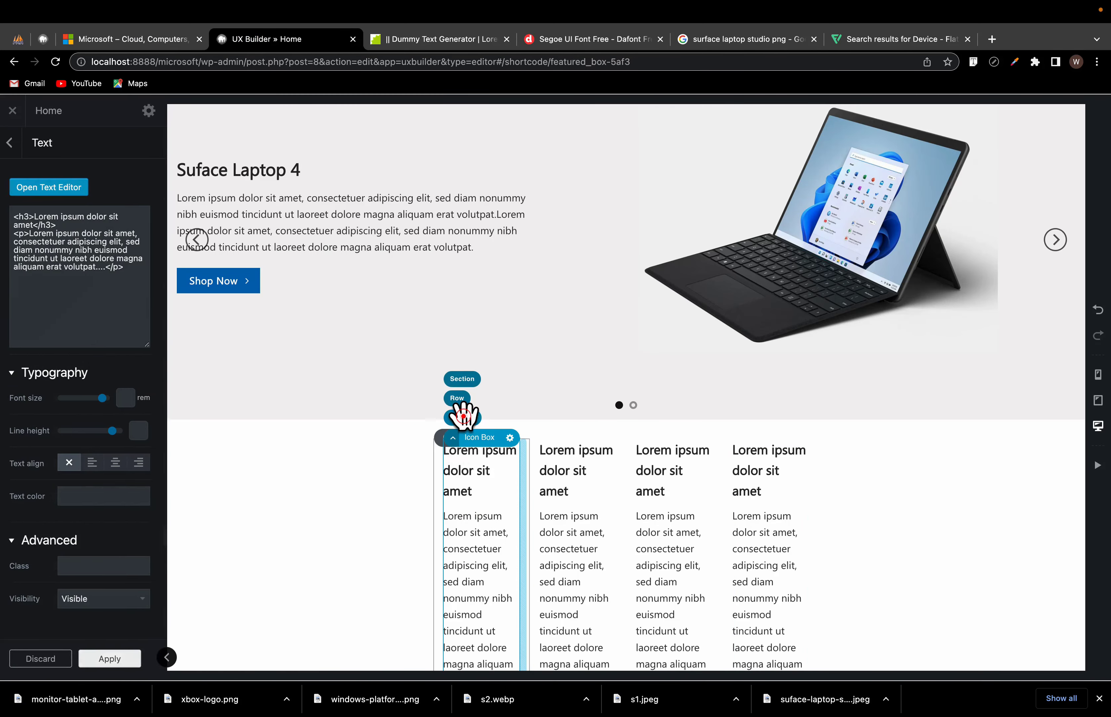
left_click(464, 417)
left_click(97, 193)
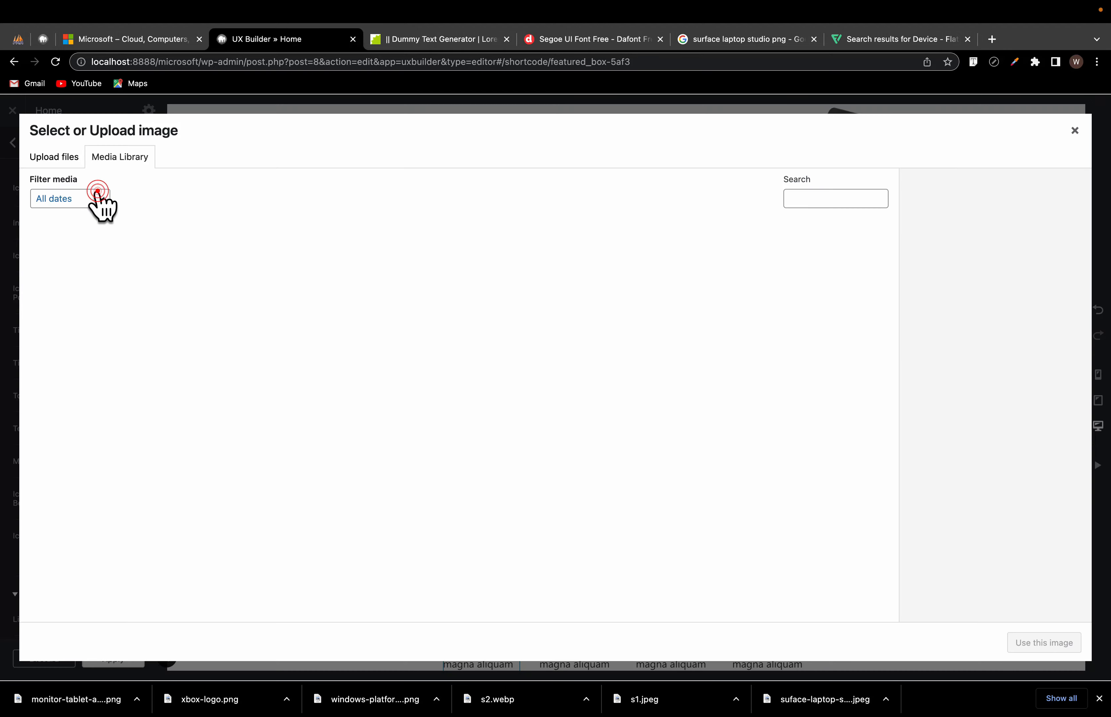
Step: Upload xbox-logo.png and windows-platform-logo.png together from the Downloads folder to the media library
left_click(60, 155)
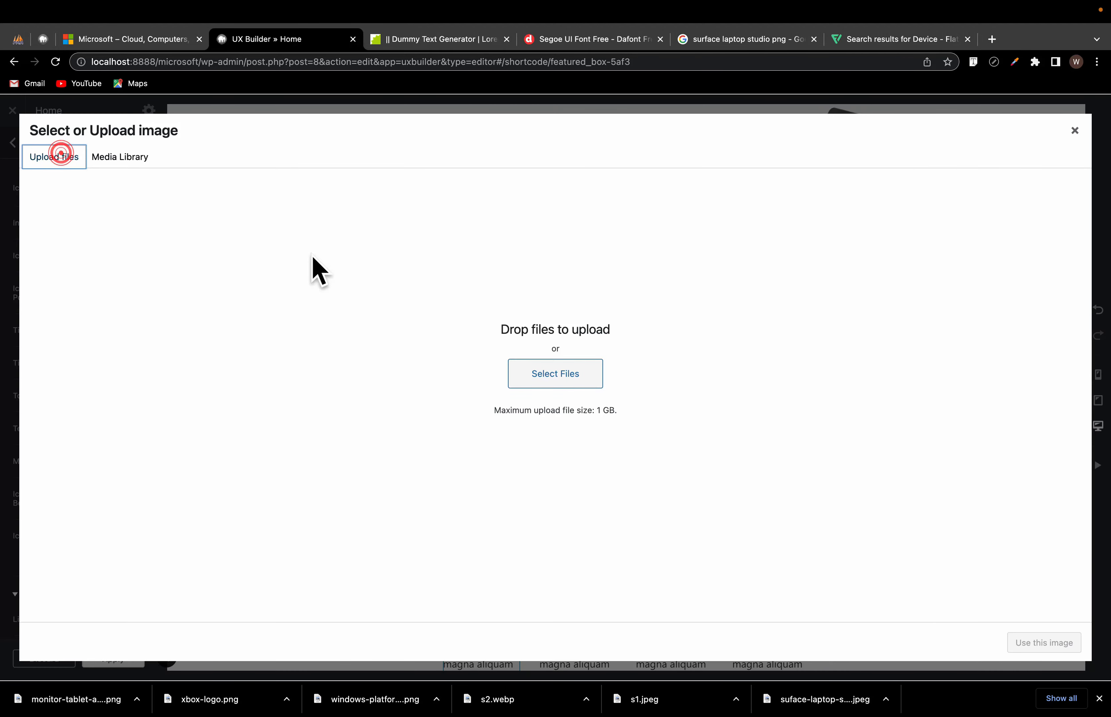
left_click(553, 380)
left_click(333, 300)
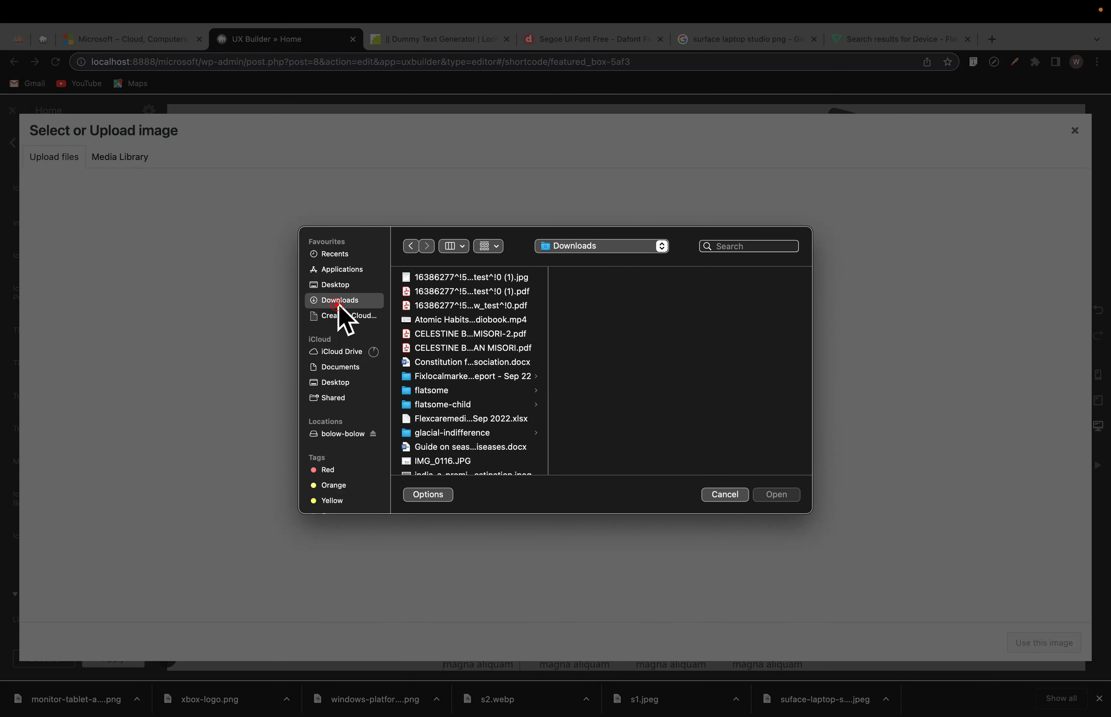
scroll(488, 419, "down", 10)
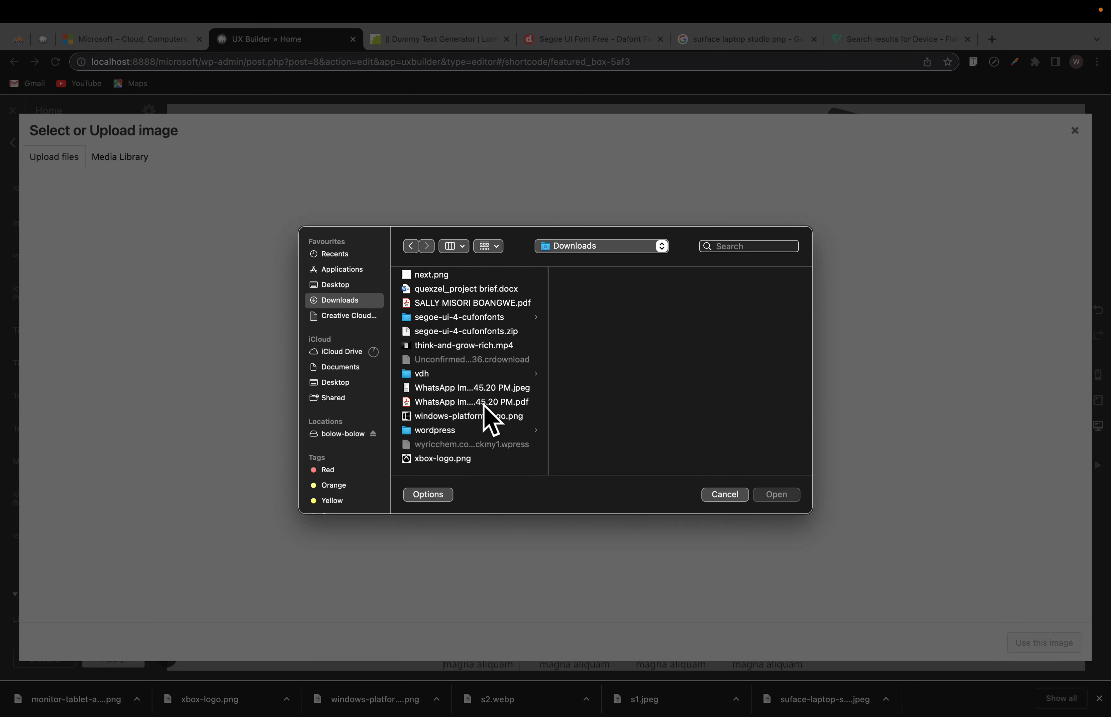
left_click(446, 463)
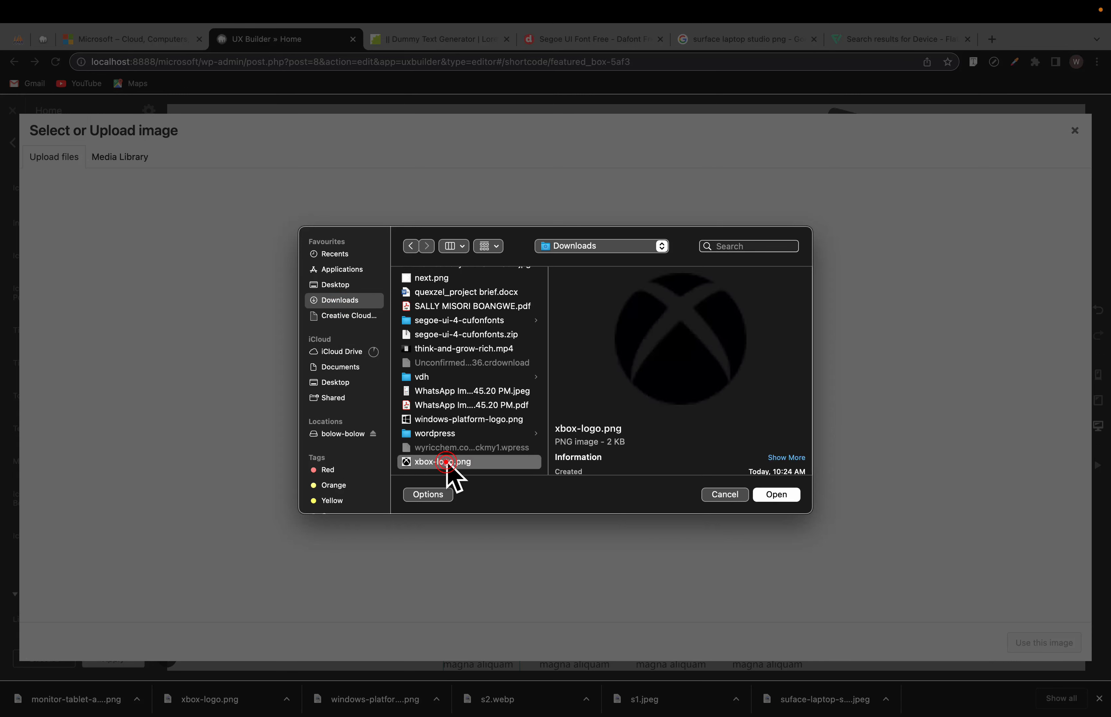
left_click(438, 420, "super")
scroll(440, 429, "up", 3)
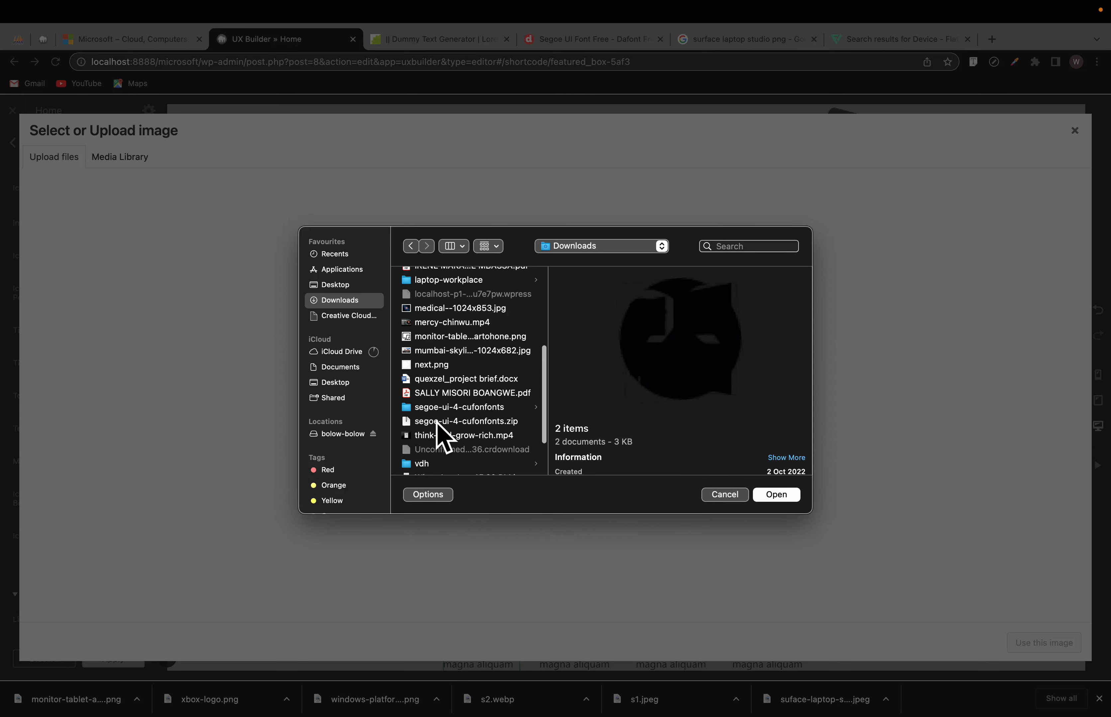
scroll(437, 422, "up", 2)
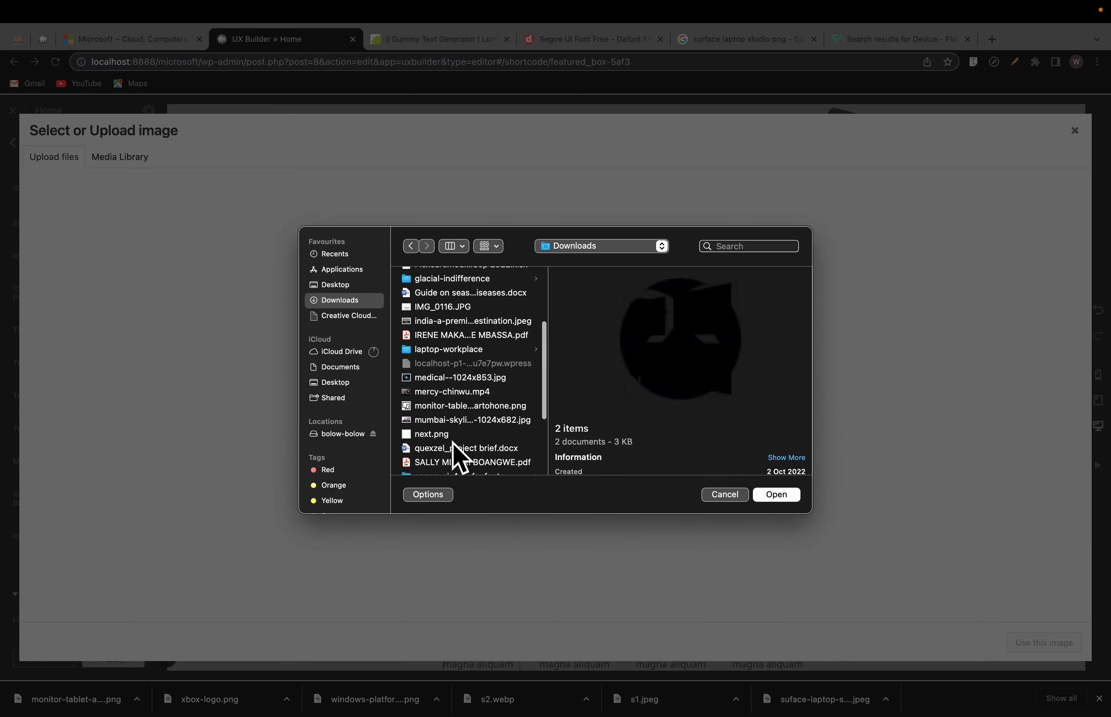
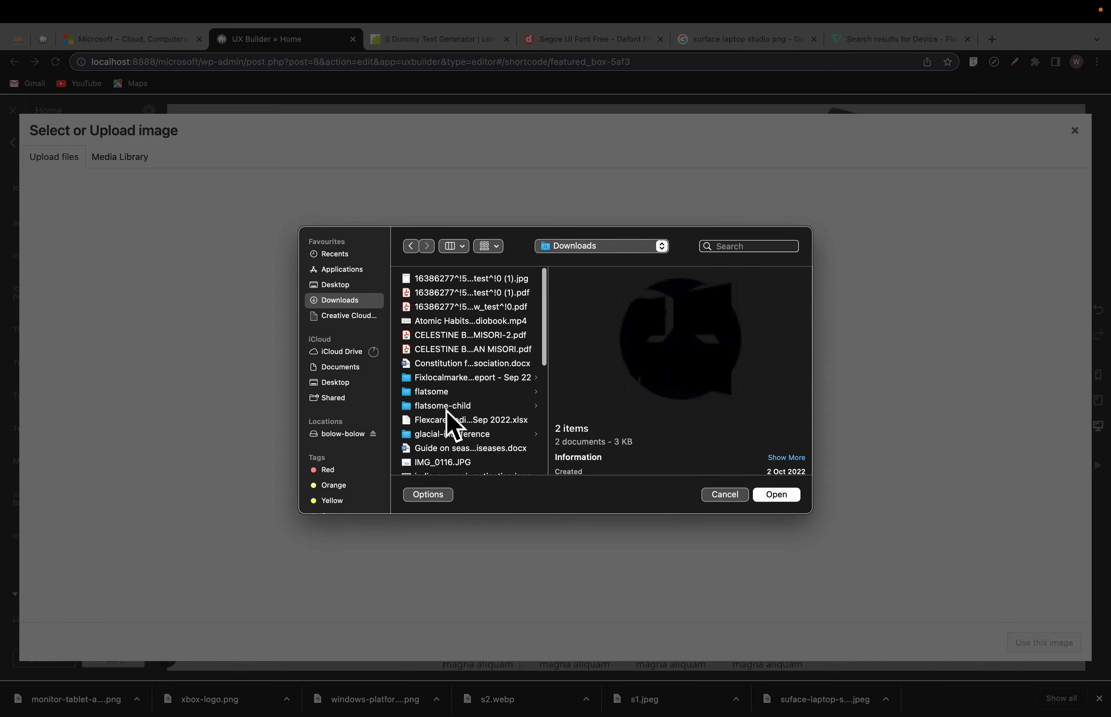
left_click(772, 496)
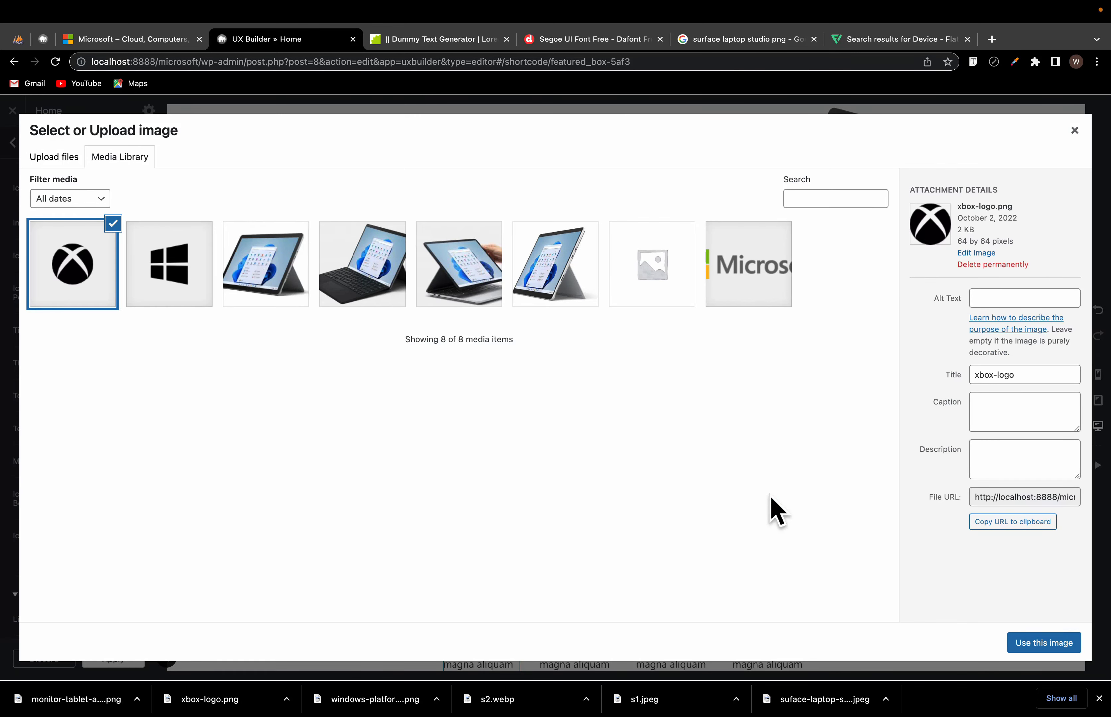
Step: Return to Flaticon, close the icon details and rerun the "device" search to look for another icon
left_click(862, 39)
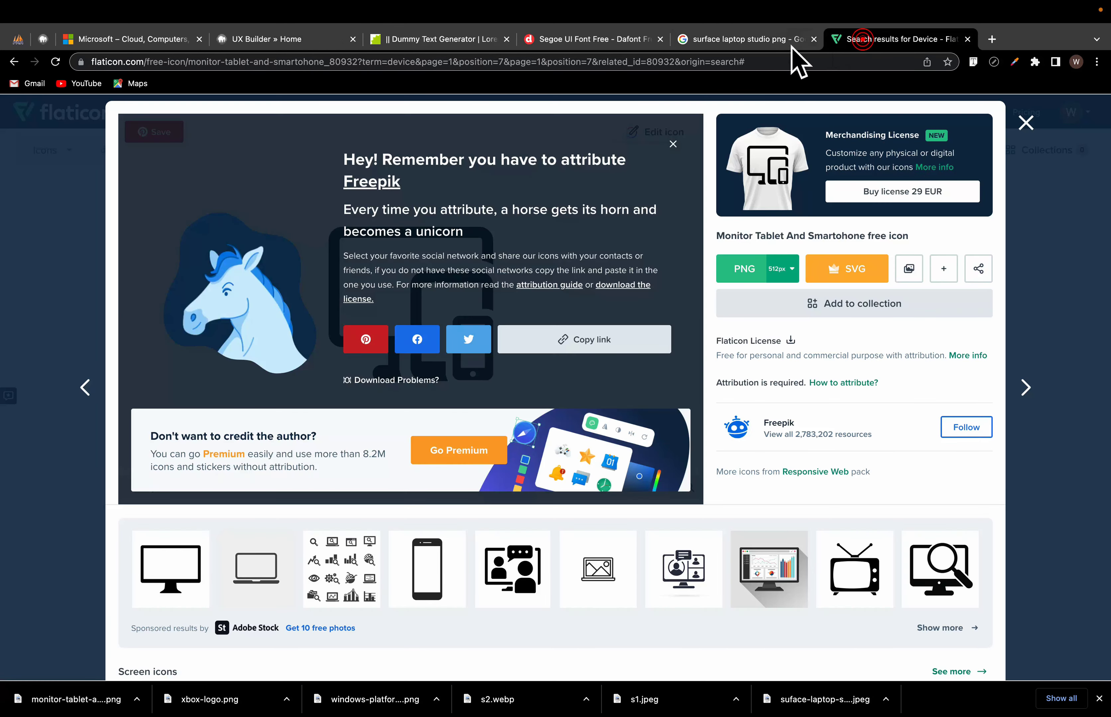
left_click(1025, 123)
left_click(401, 141)
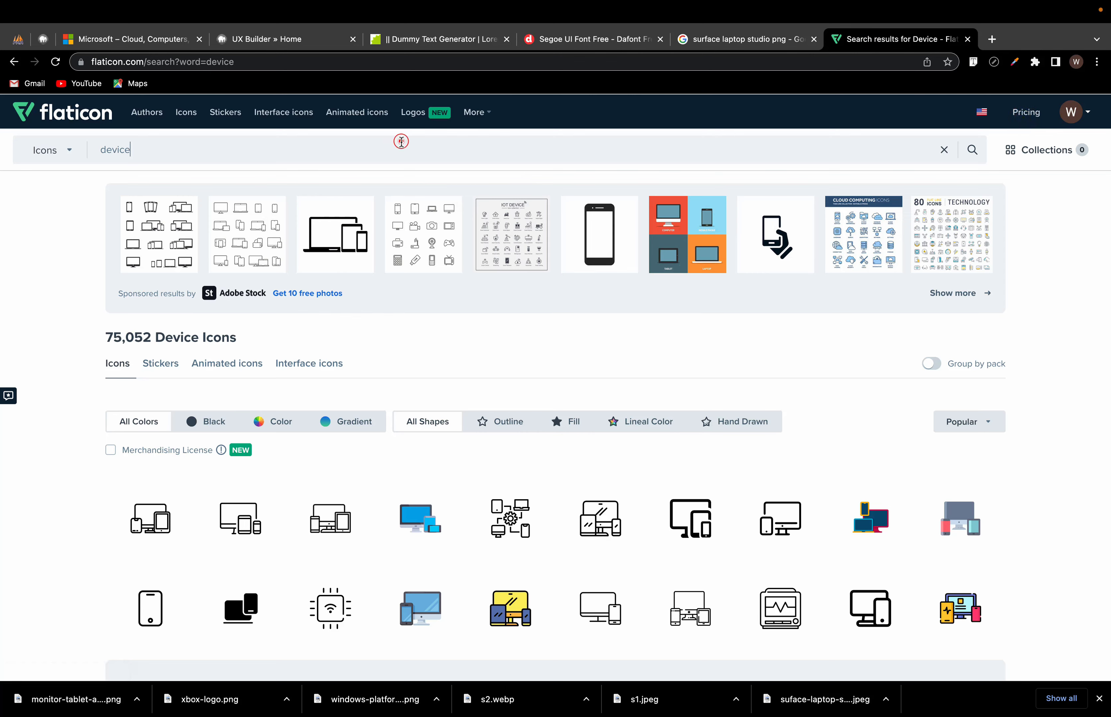
key("Return")
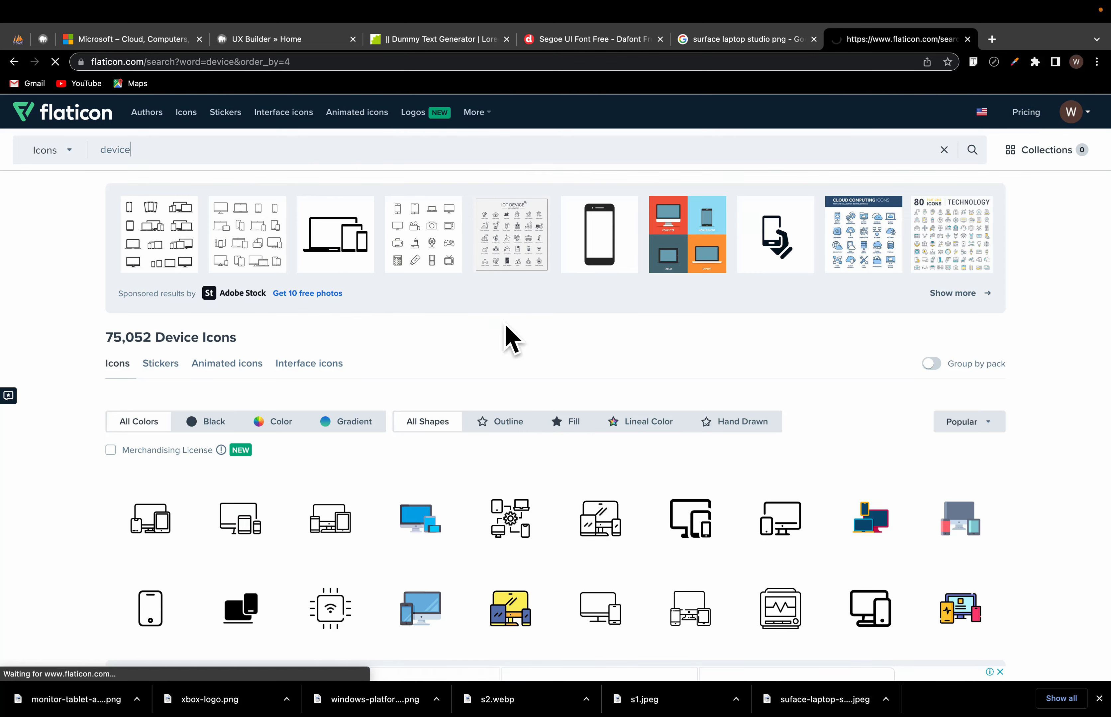
scroll(550, 465, "down", 10)
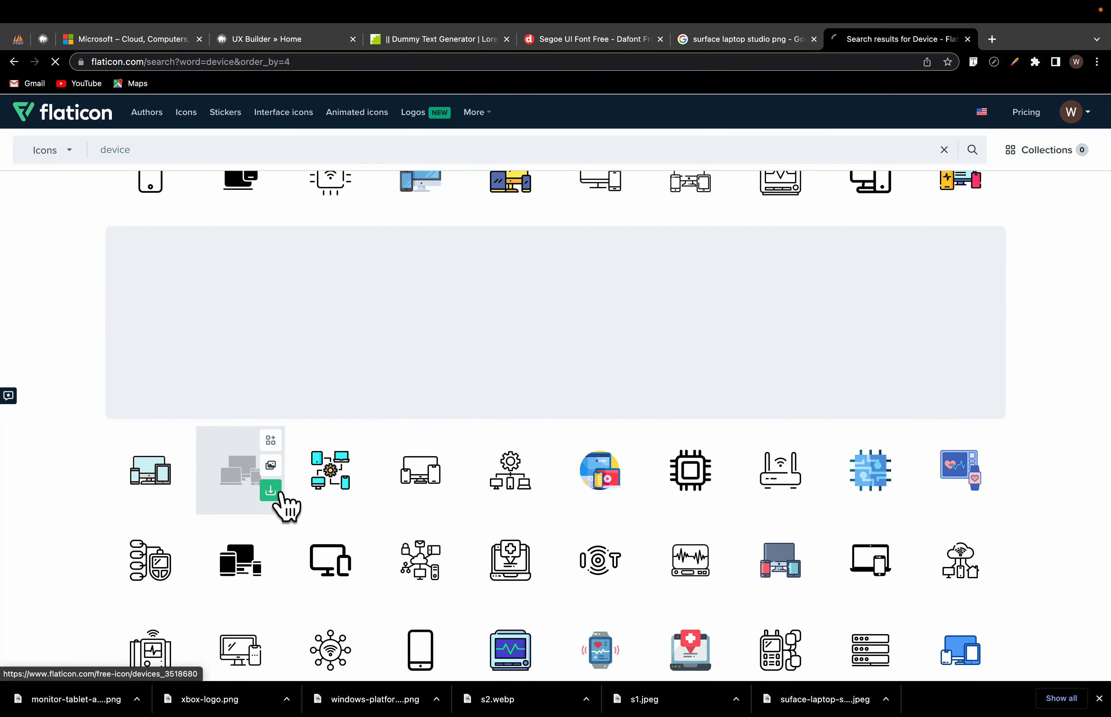
scroll(282, 508, "down", 5)
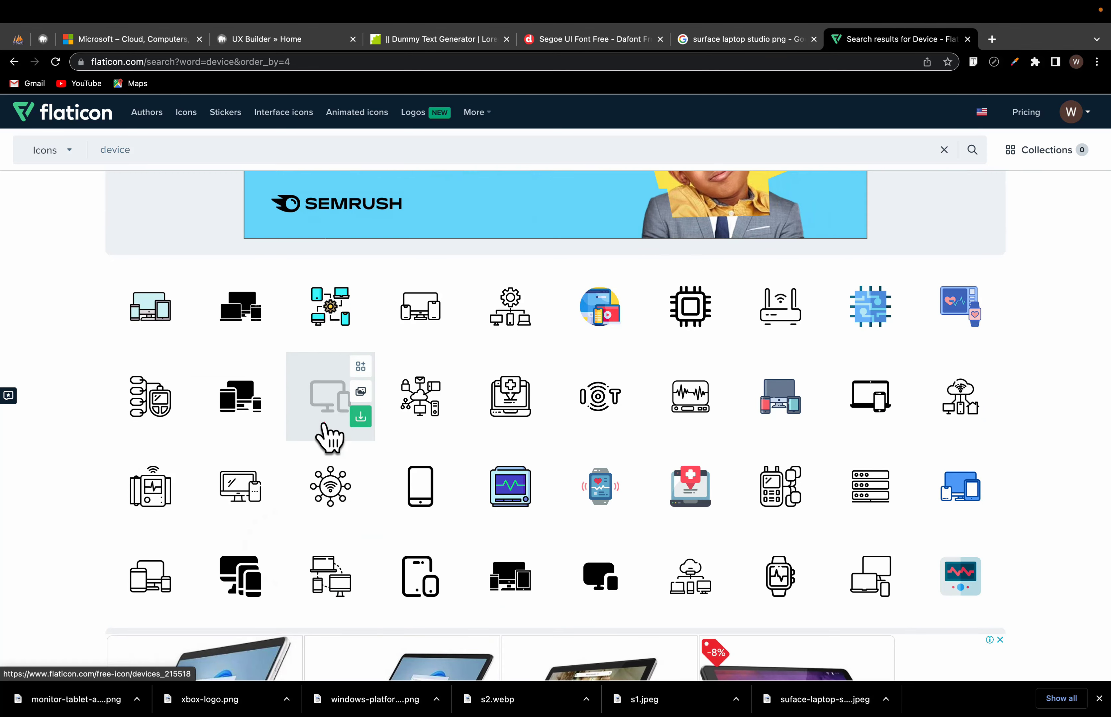
Step: Download the free Devices icon showing a monitor and phone outline as a 64px PNG
left_click(327, 427)
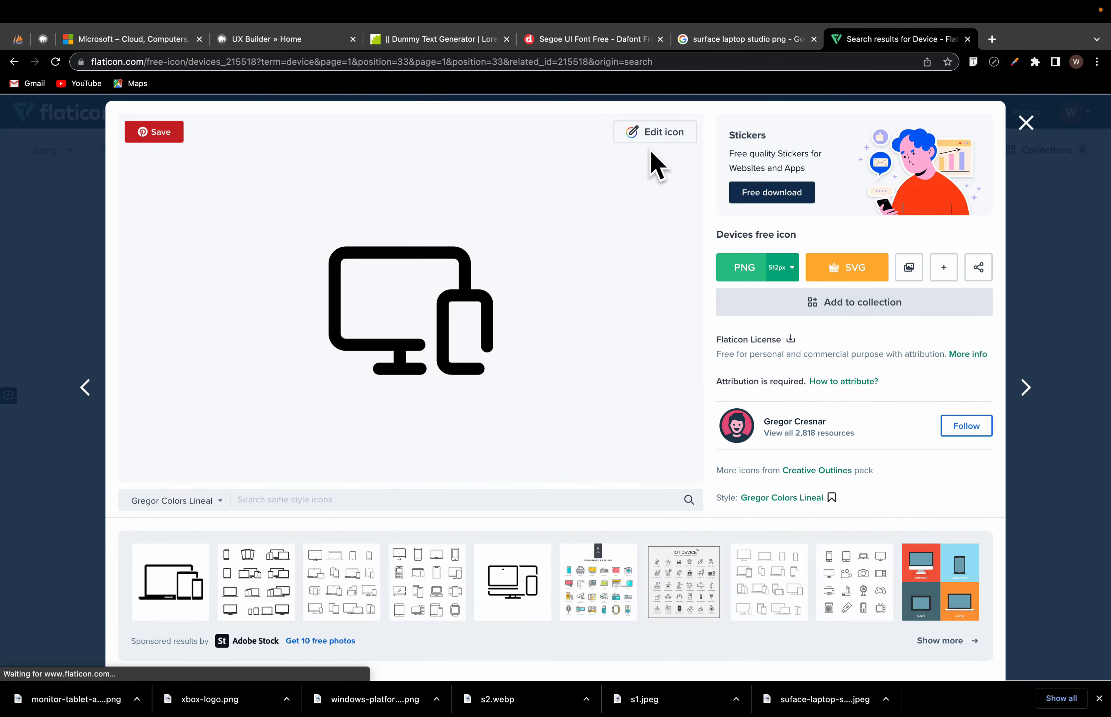
left_click(791, 269)
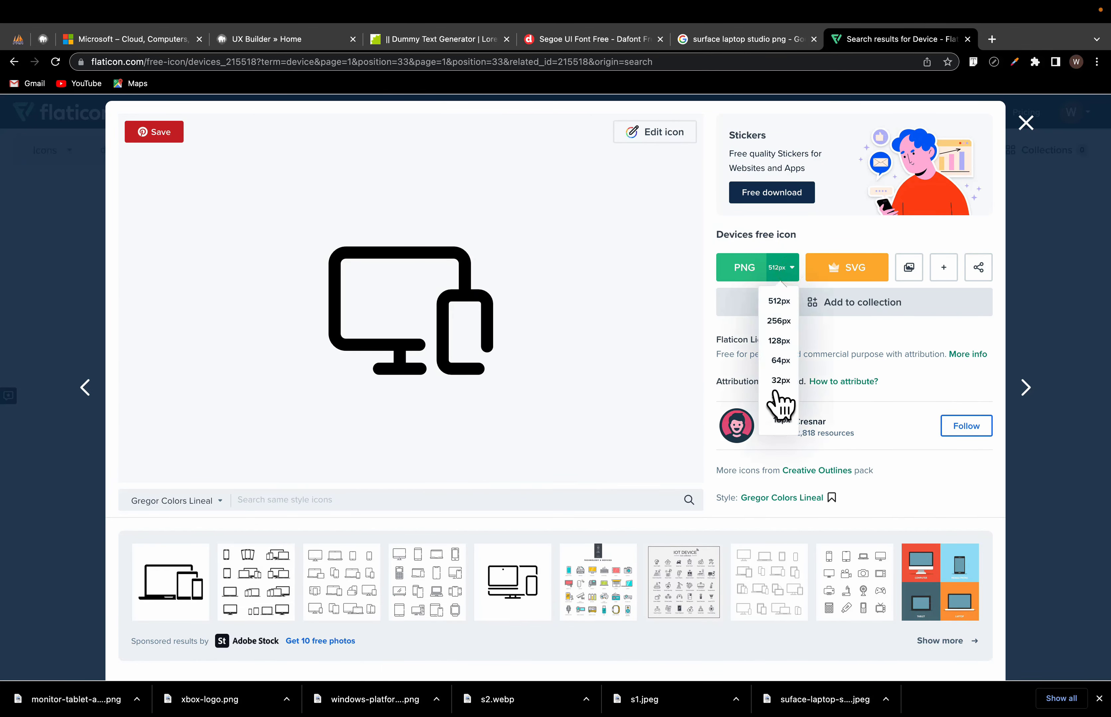
left_click(779, 361)
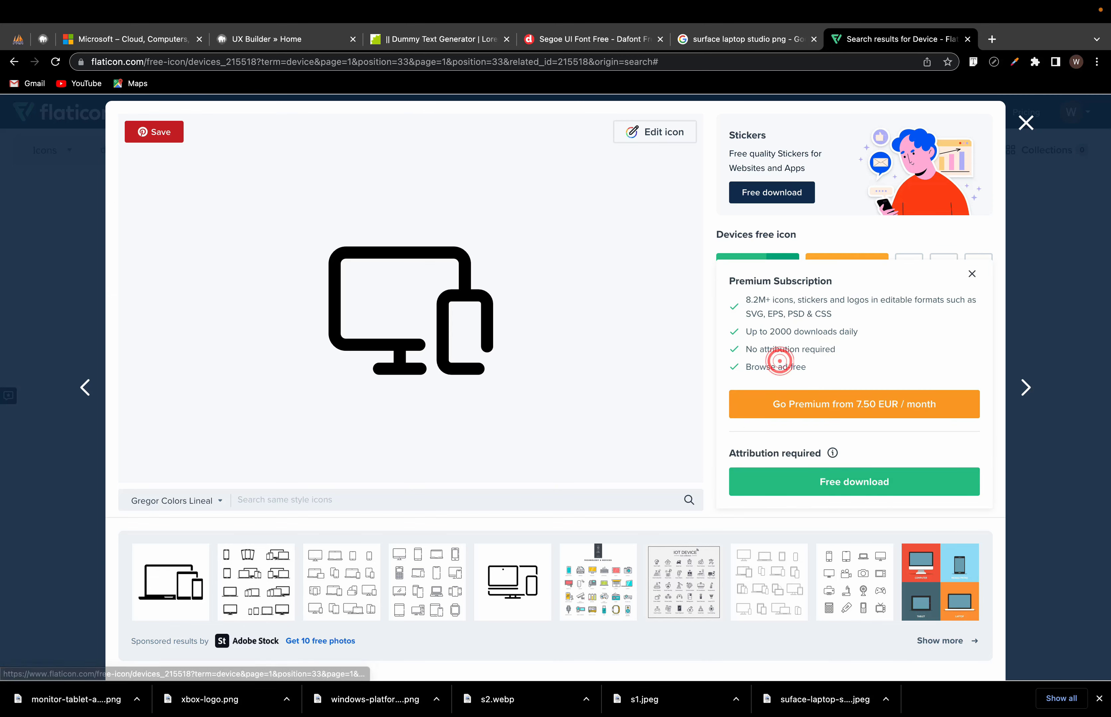
left_click(853, 489)
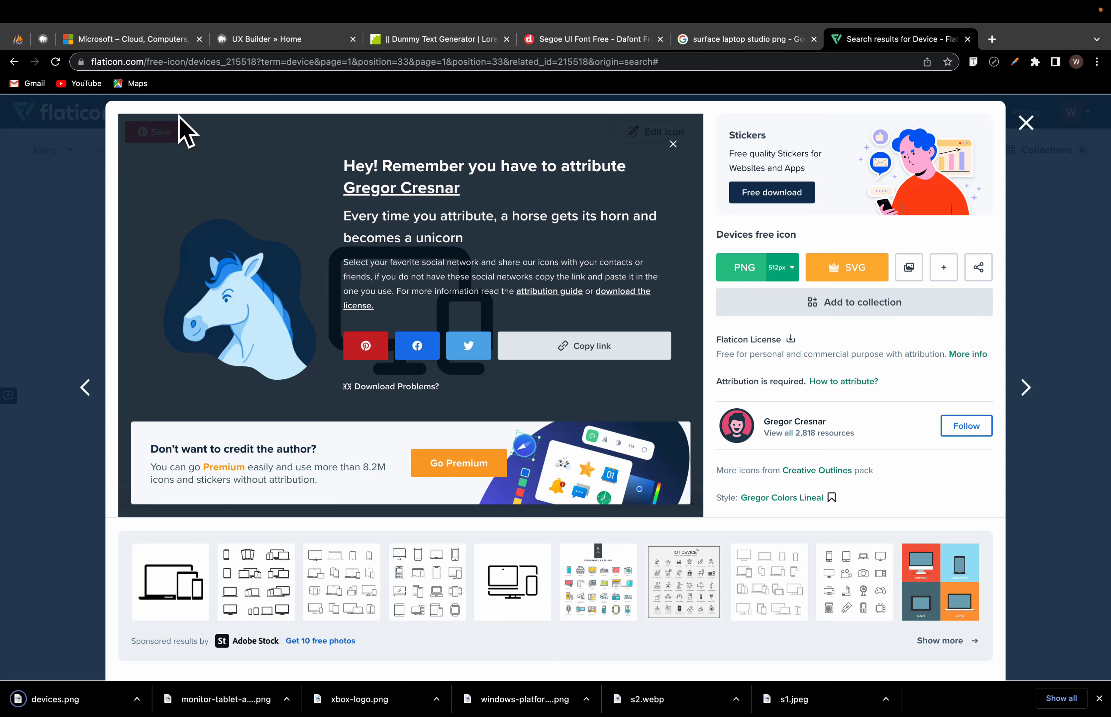
Step: Return to UX Builder and use windows-platform-logo.png as the first Icon Box's icon
left_click(261, 40)
left_click(154, 250)
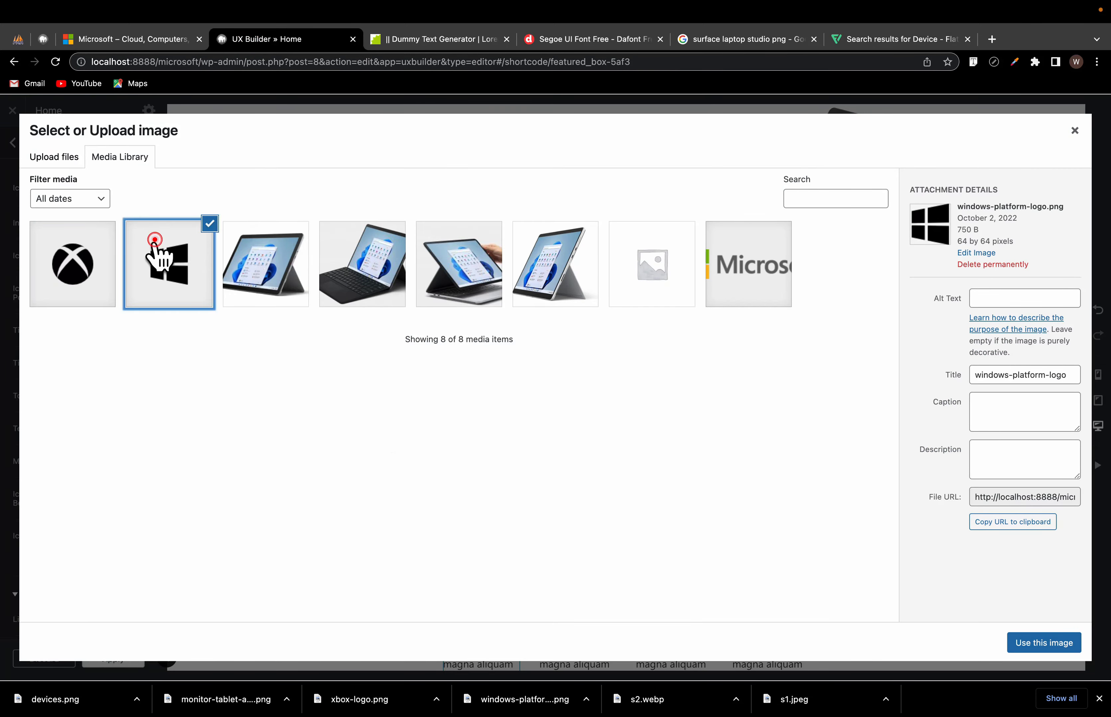
left_click(1042, 645)
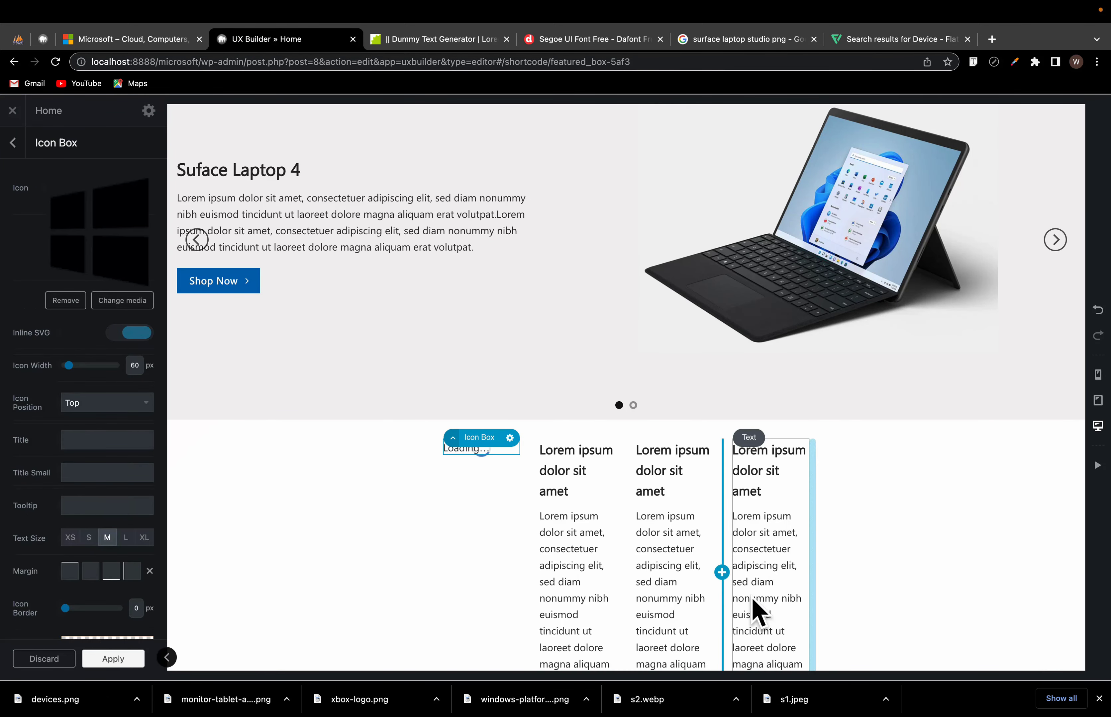
Step: Select the second column's Icon Box instead of its text and open image selection for its icon
left_click(552, 471)
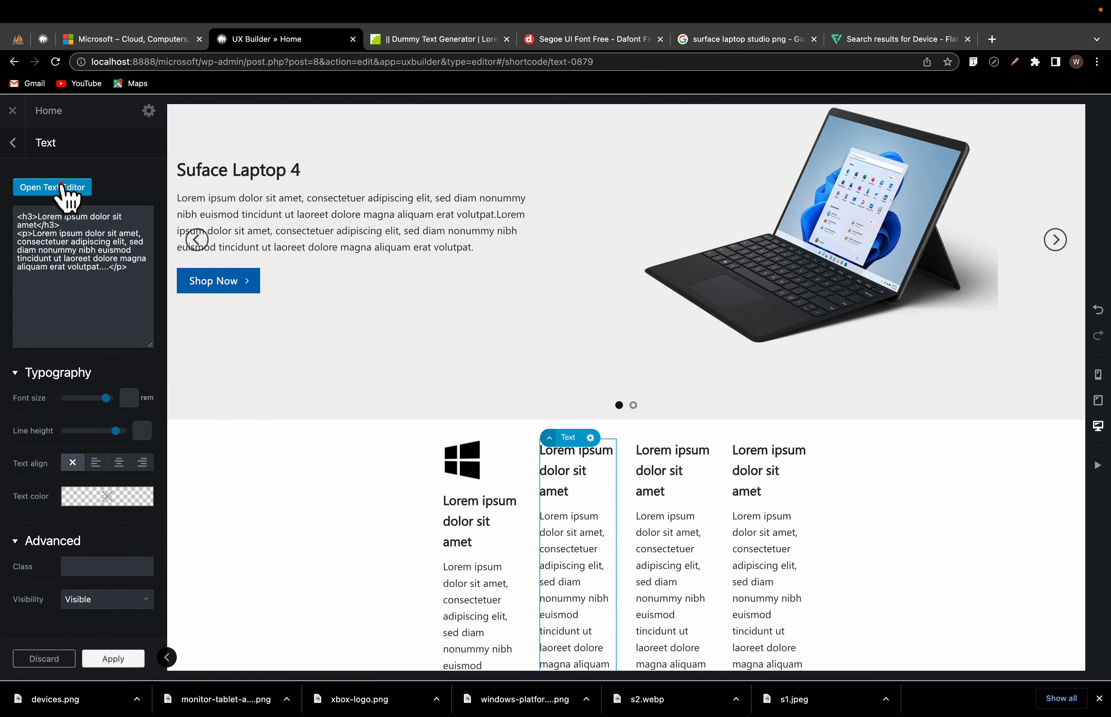
left_click(61, 186)
left_click(597, 537)
mouse_move(550, 441)
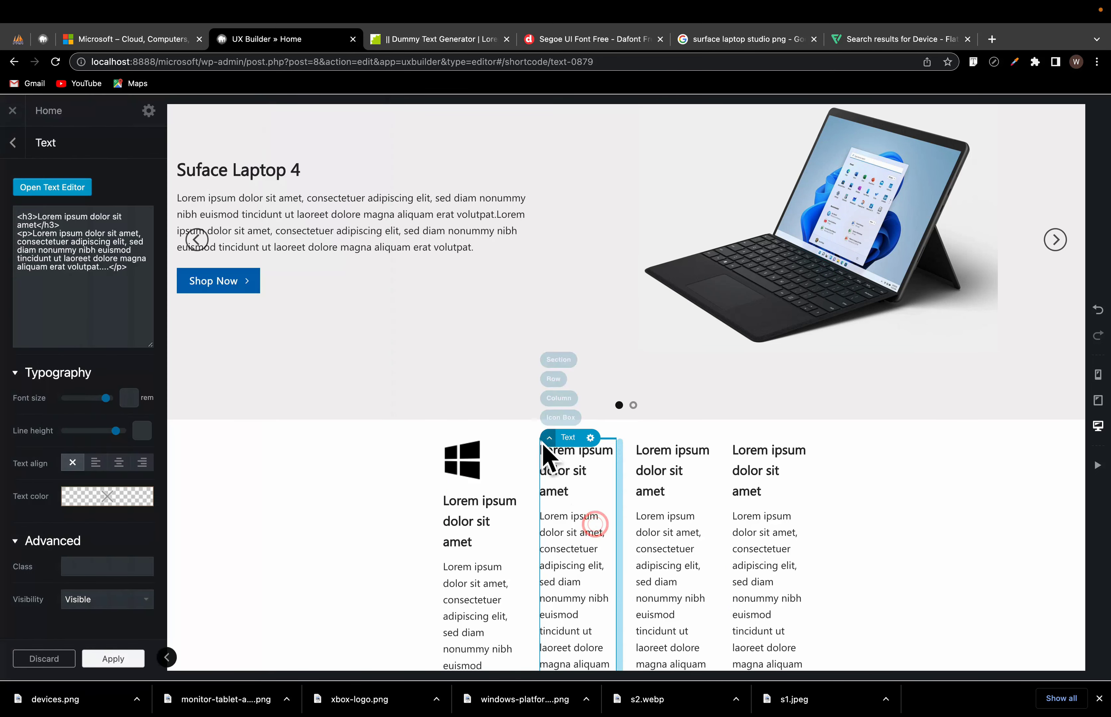
left_click(552, 416)
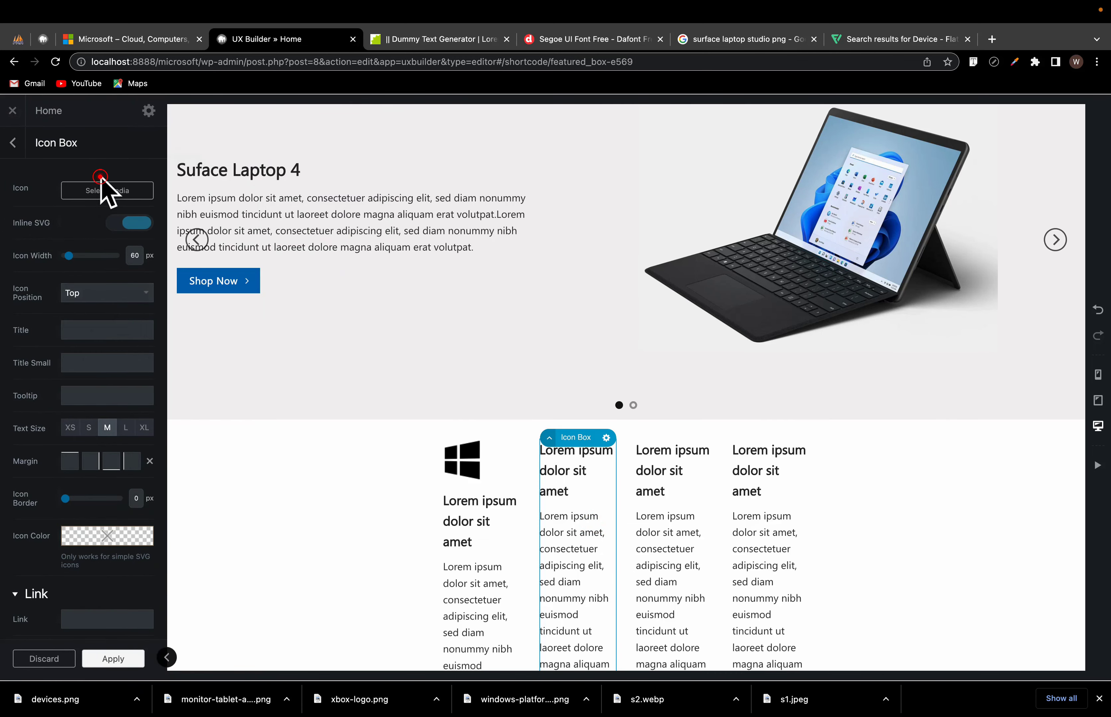
left_click(103, 189)
Step: Upload monitor-tablet-and-smartohone.png from the Downloads folder for the second Icon Box
left_click(68, 158)
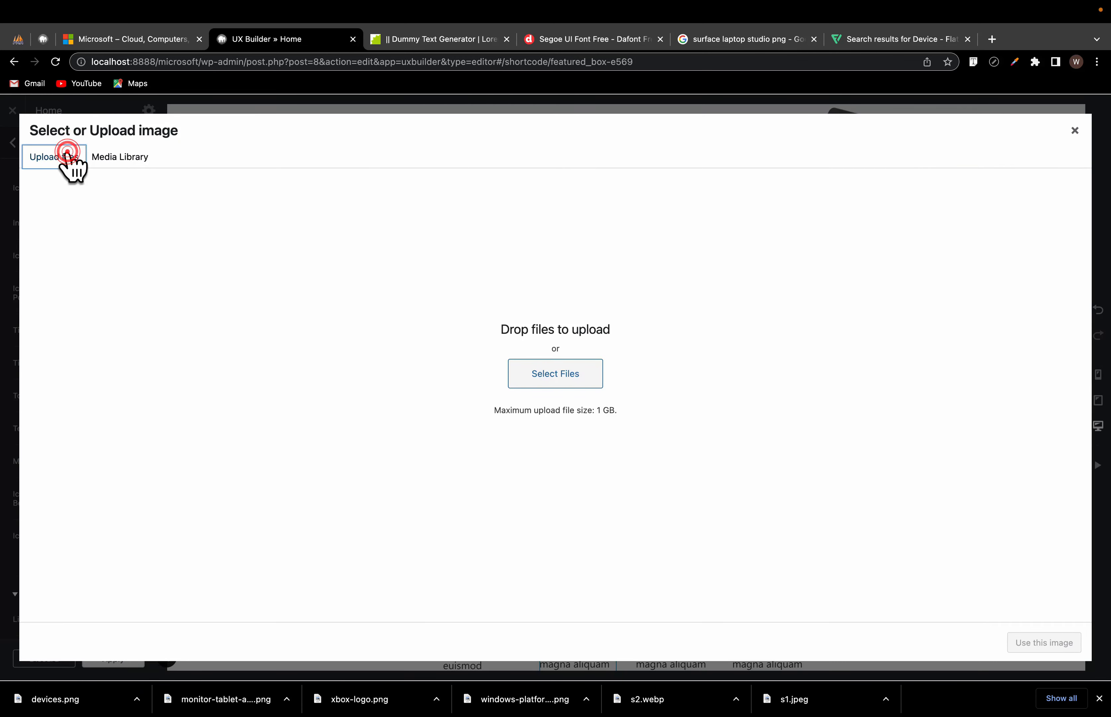
left_click(561, 383)
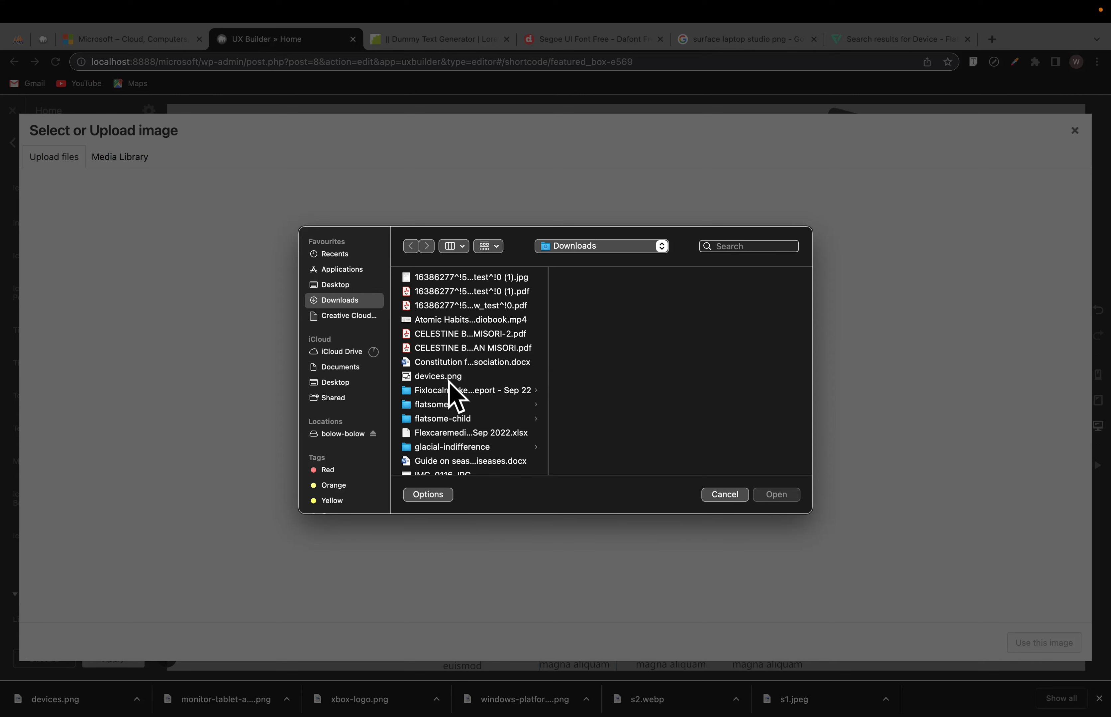
scroll(457, 411, "down", 5)
scroll(454, 416, "down", 5)
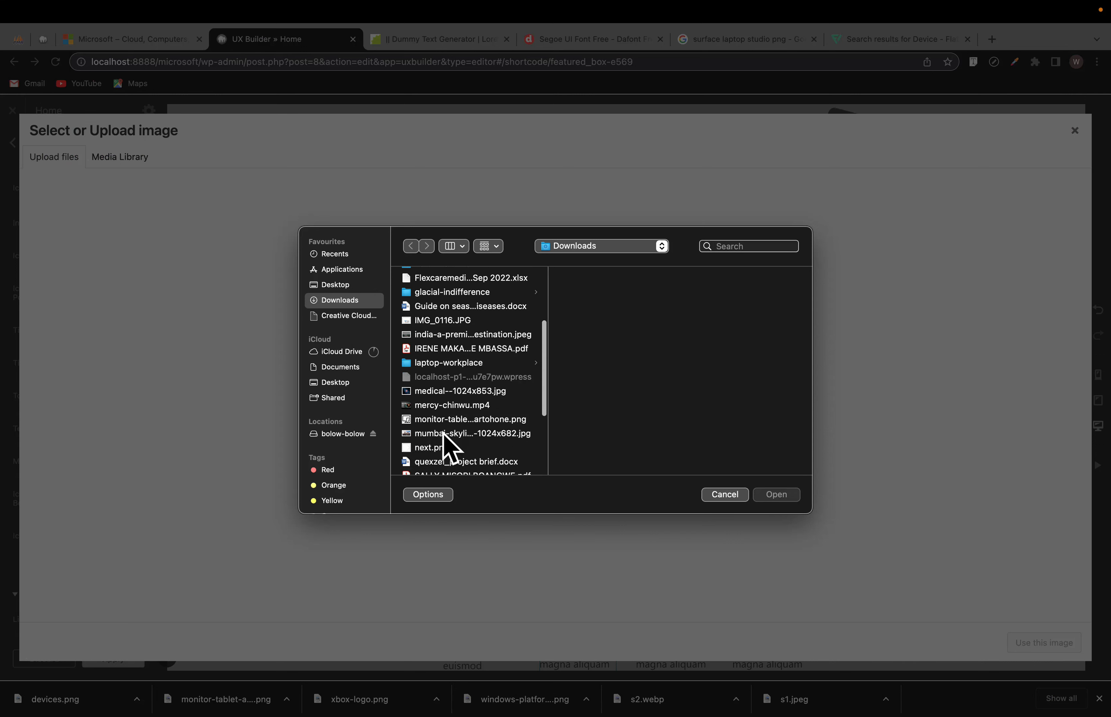
left_click(434, 422)
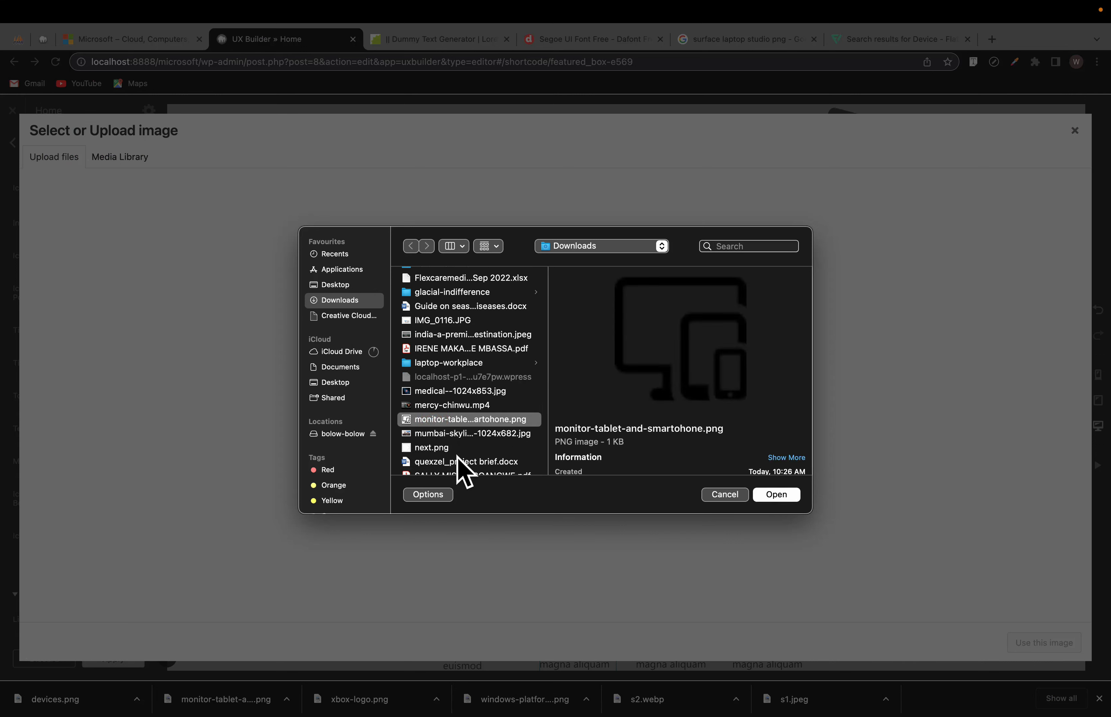
left_click(776, 496)
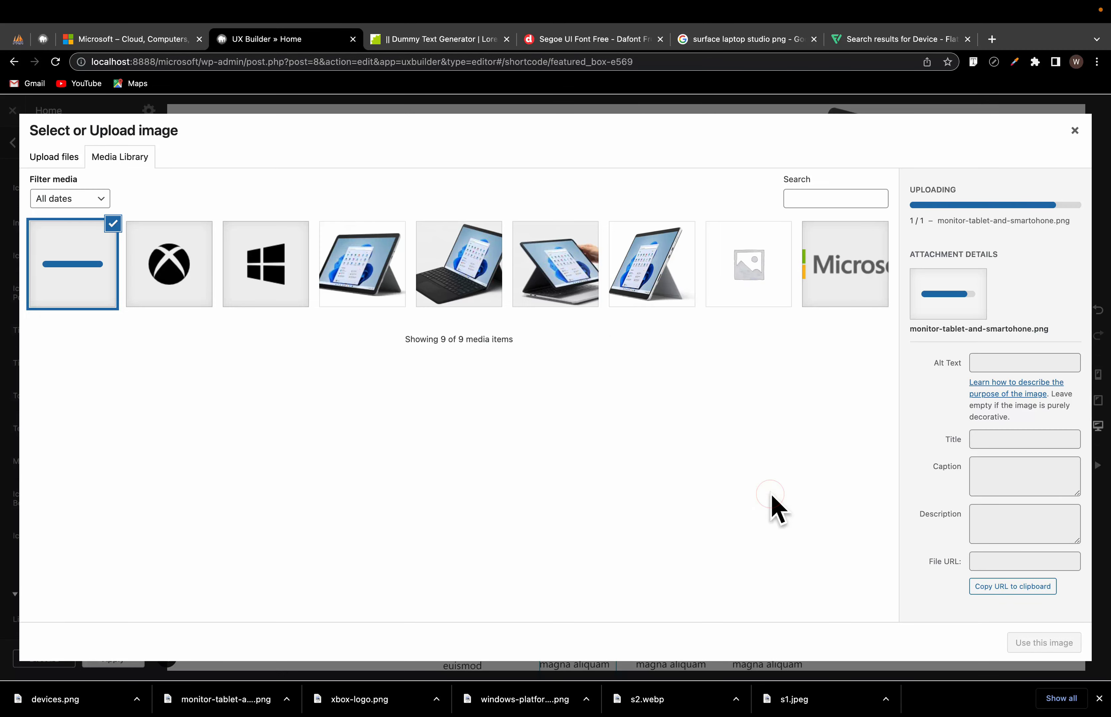
Step: Apply the uploaded devices image to the second Icon Box and use the Xbox logo as the third column's Icon Box icon
left_click(1025, 639)
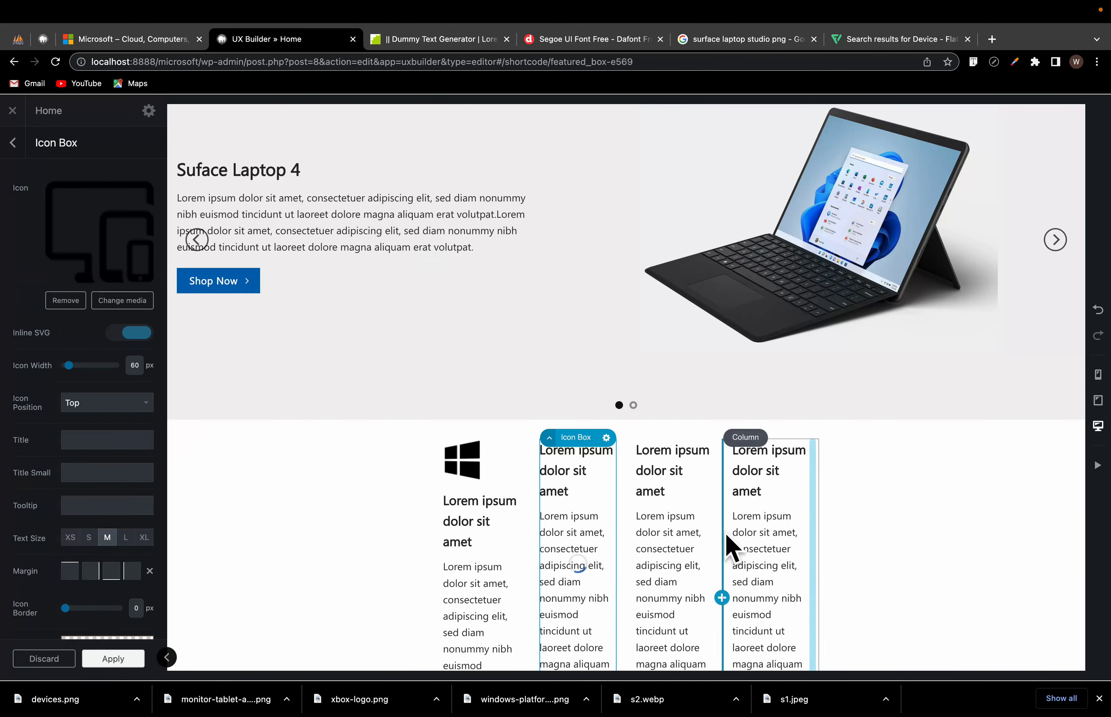
left_click(662, 475)
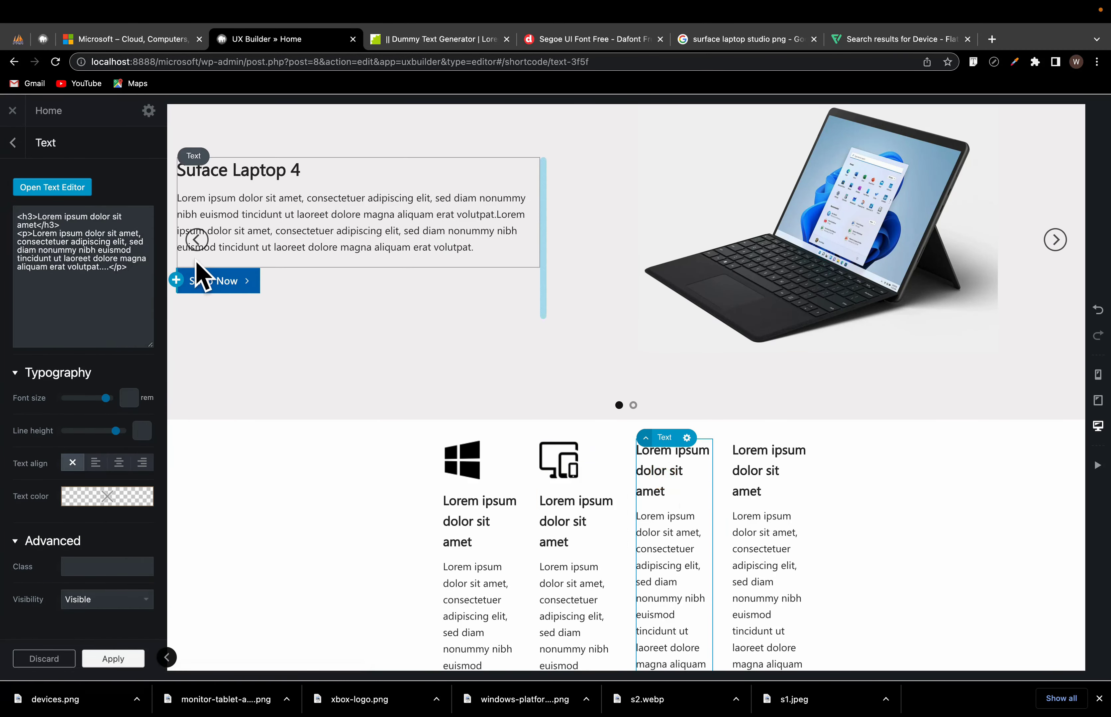
left_click(649, 418)
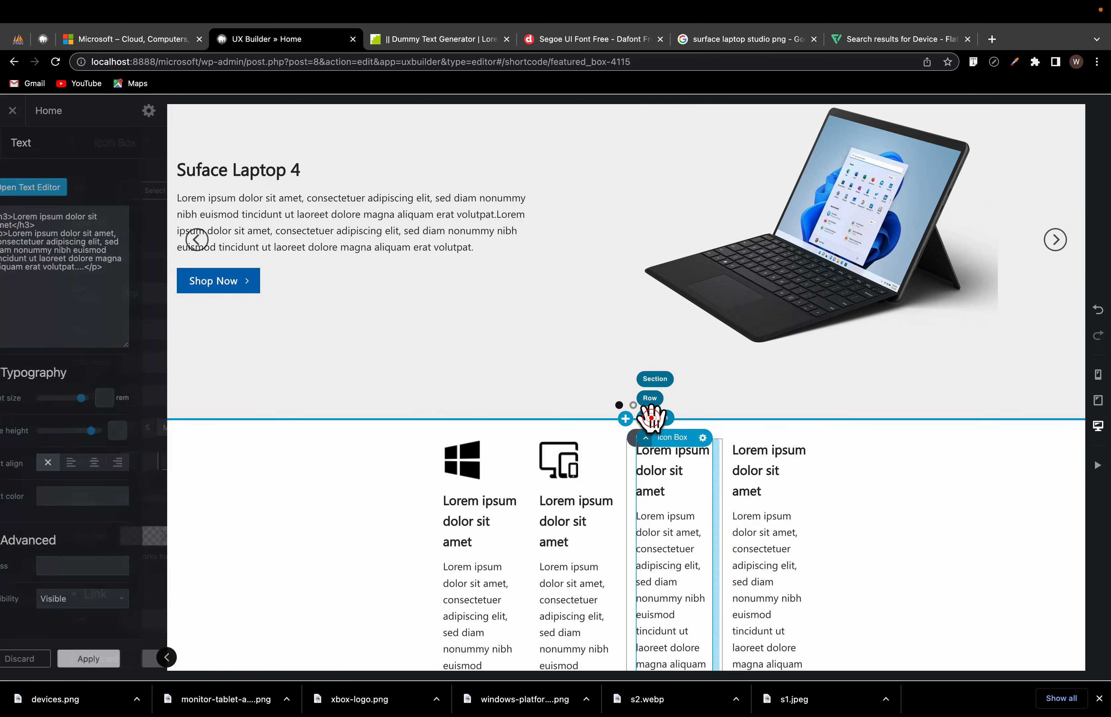
left_click(89, 192)
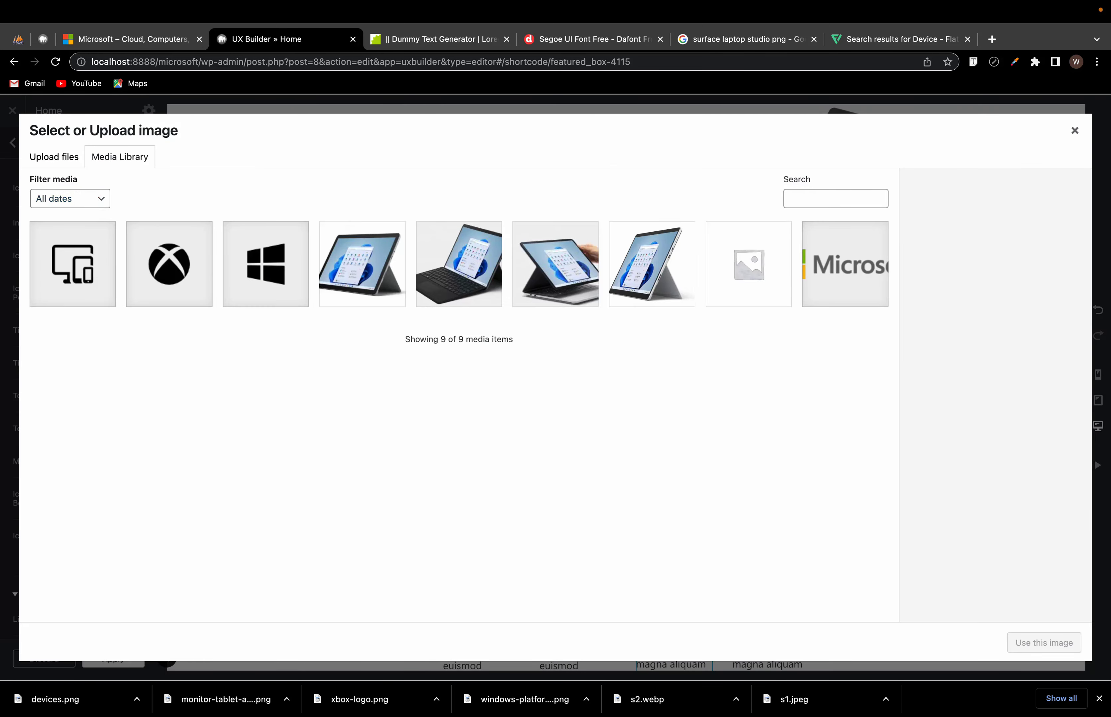
left_click(182, 276)
left_click(1024, 647)
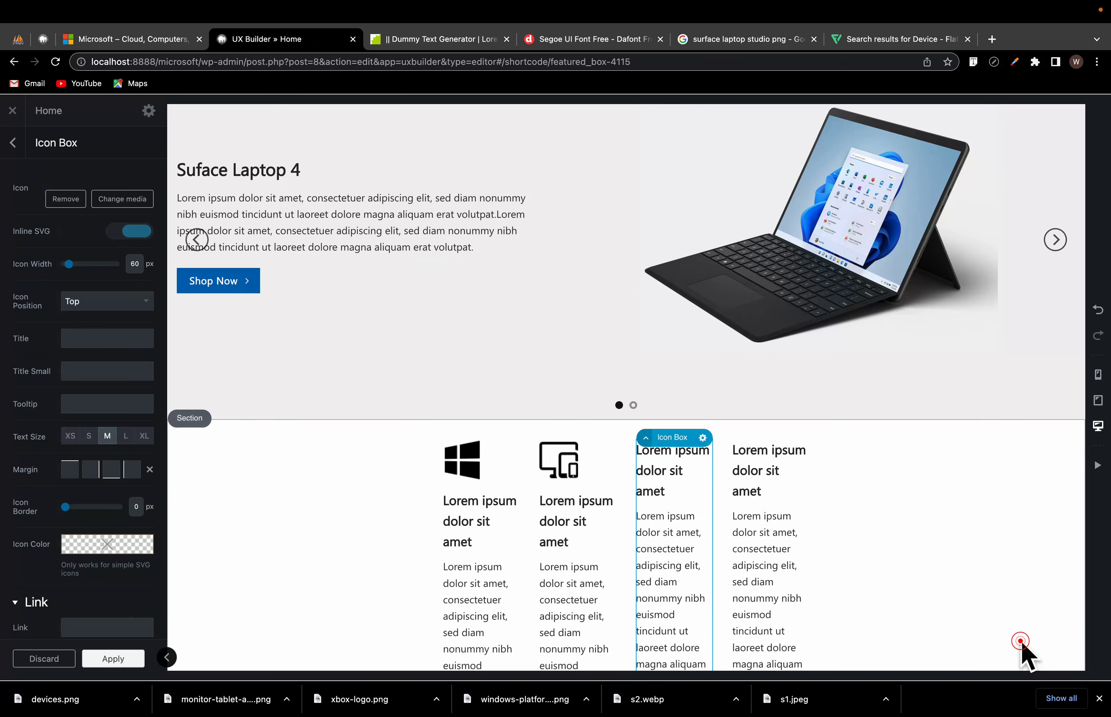
Step: Use the Windows logo from the media library as the icon of the fourth column's Icon Box
left_click(752, 510)
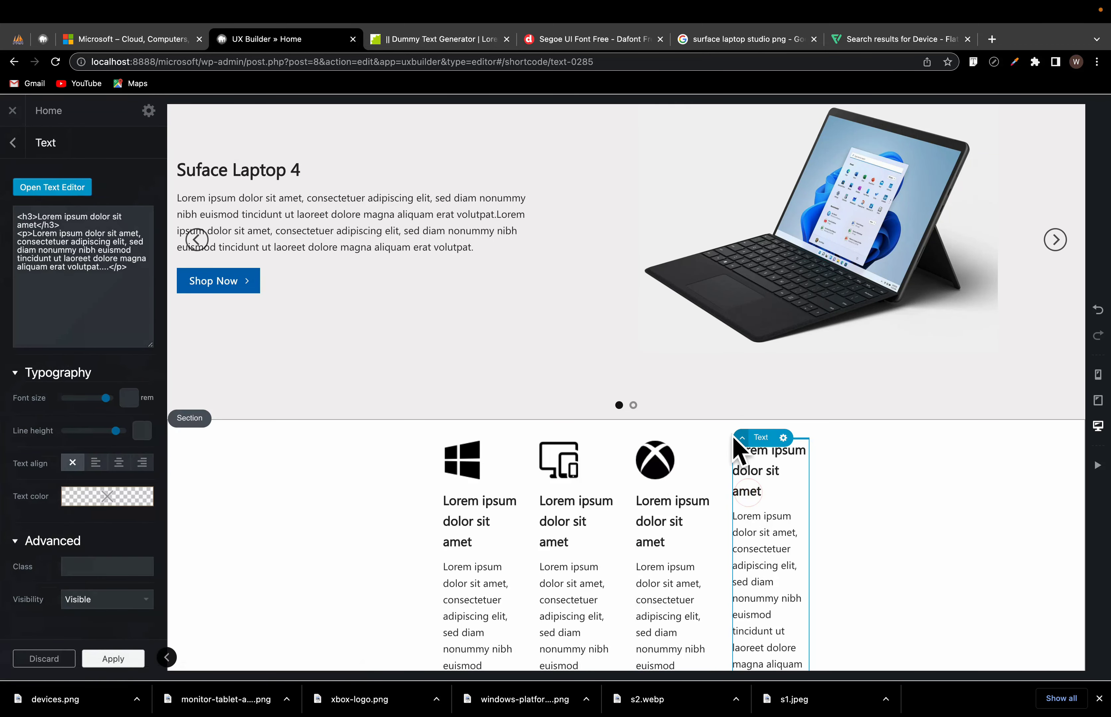
left_click(744, 417)
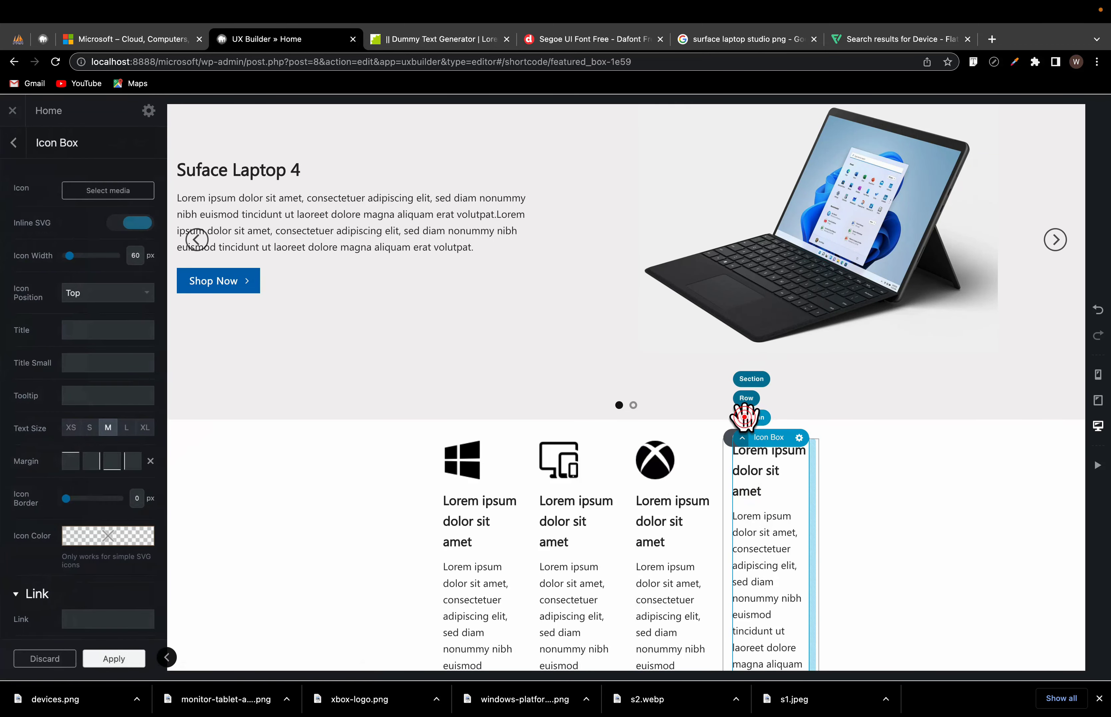
left_click(86, 192)
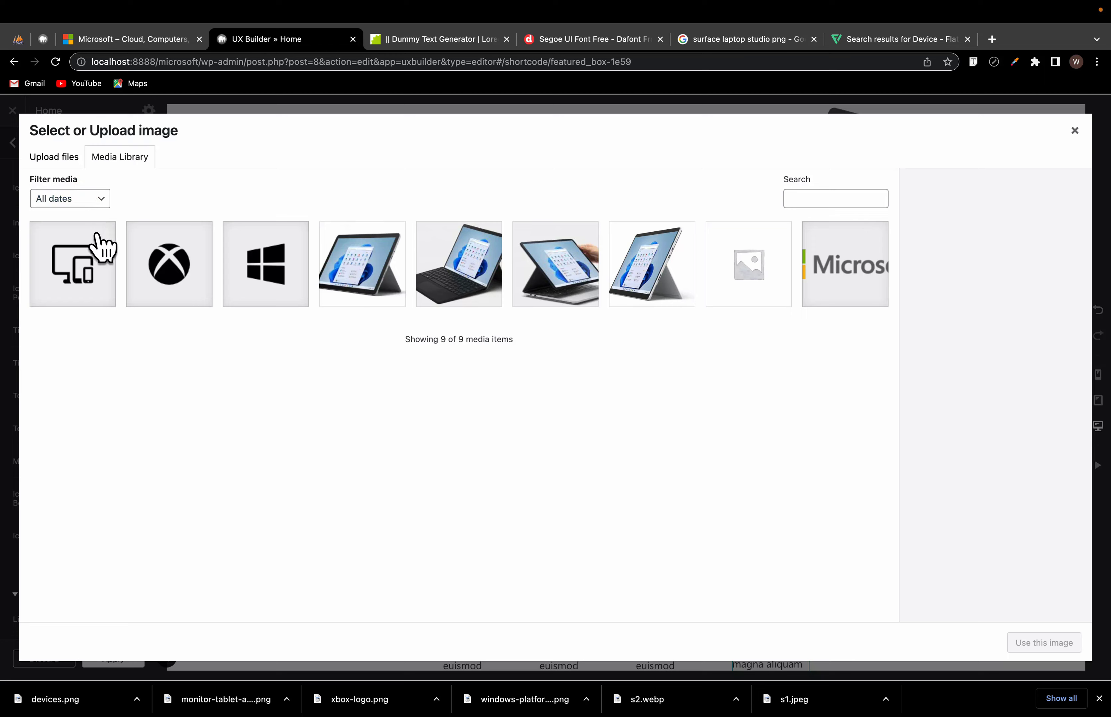
left_click(234, 290)
left_click(1037, 644)
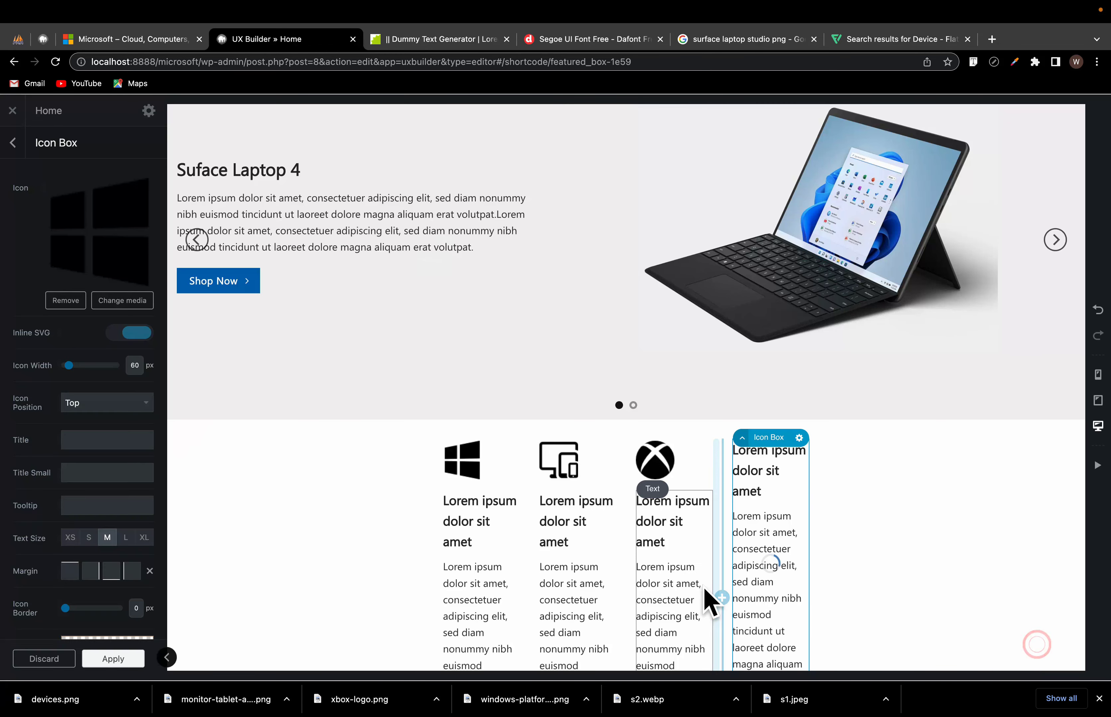
Step: Open the first column's text for editing and delete its body paragraph, keeping the heading
scroll(538, 597, "down", 5)
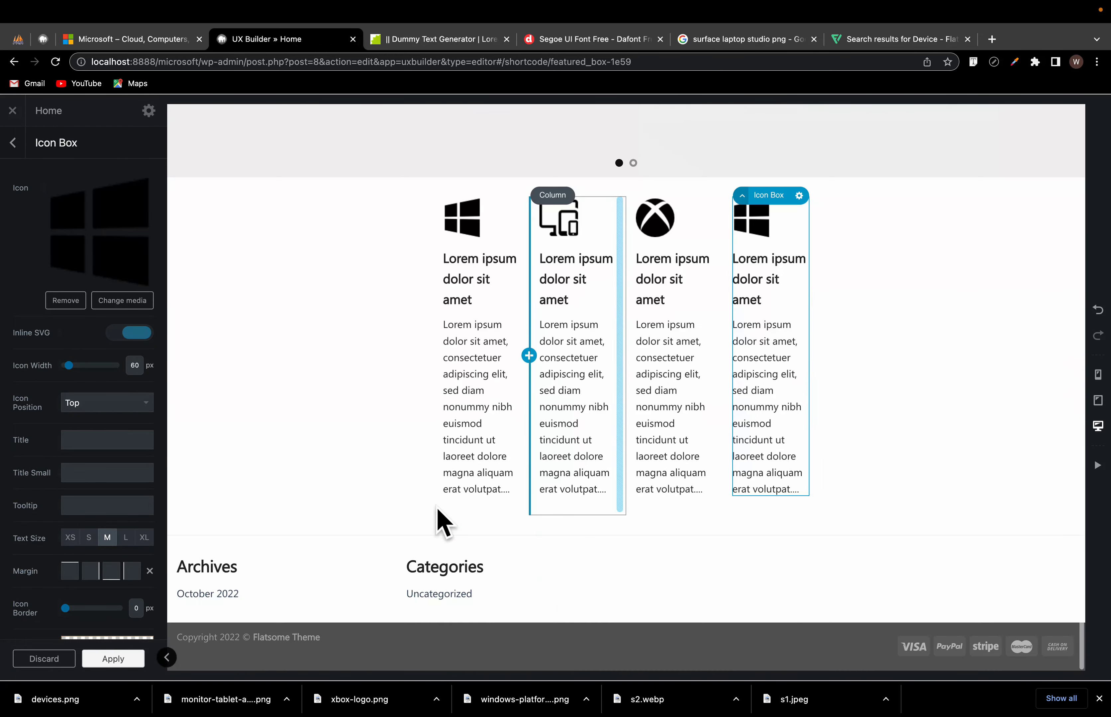
left_click(466, 372)
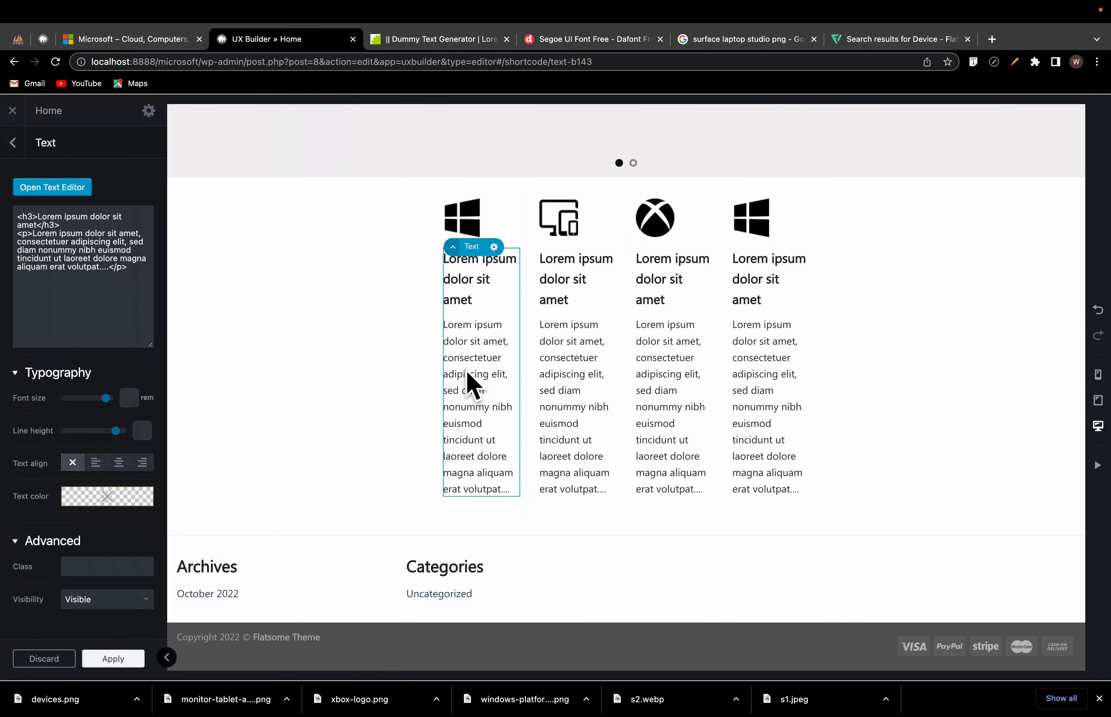
double_click(486, 374)
triple_click(228, 269)
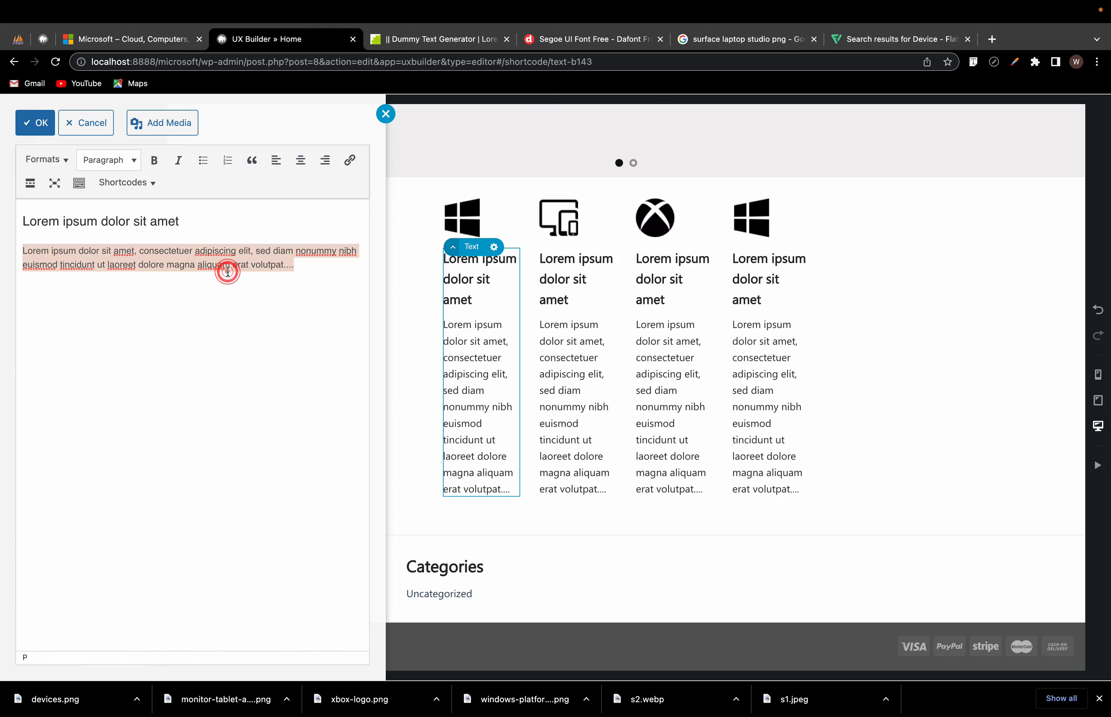
key("BackSpace")
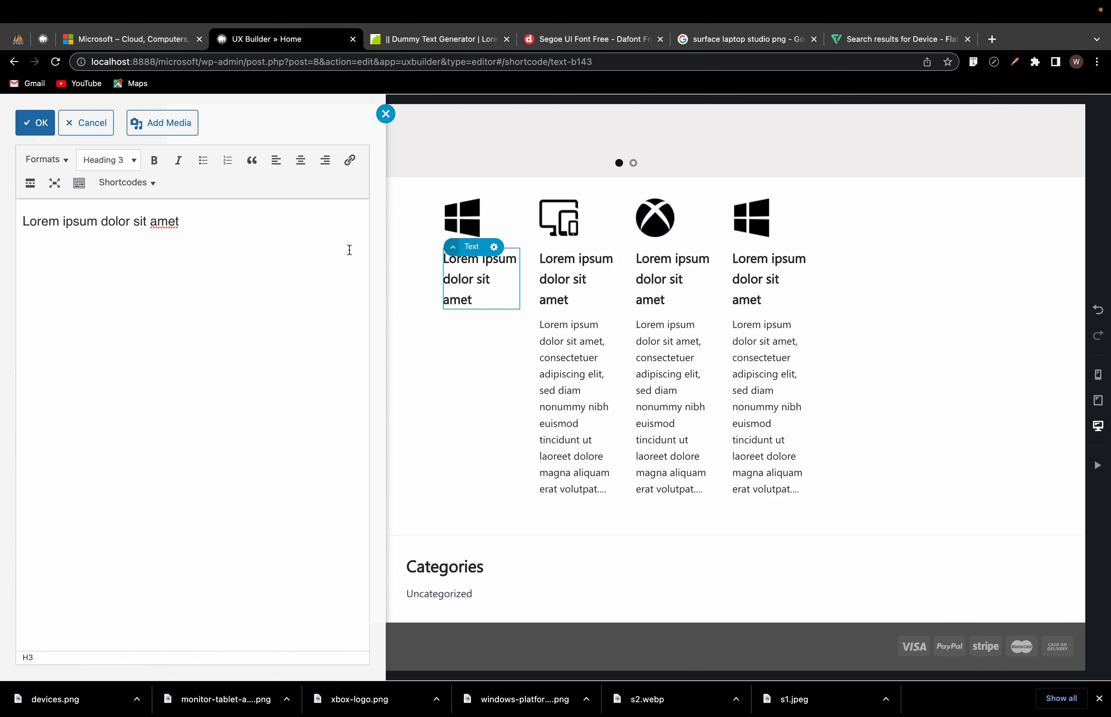
Step: Check the first link's wording on the Microsoft homepage and replace the first column's heading with "Chose your microsoft 365"
left_click(128, 40)
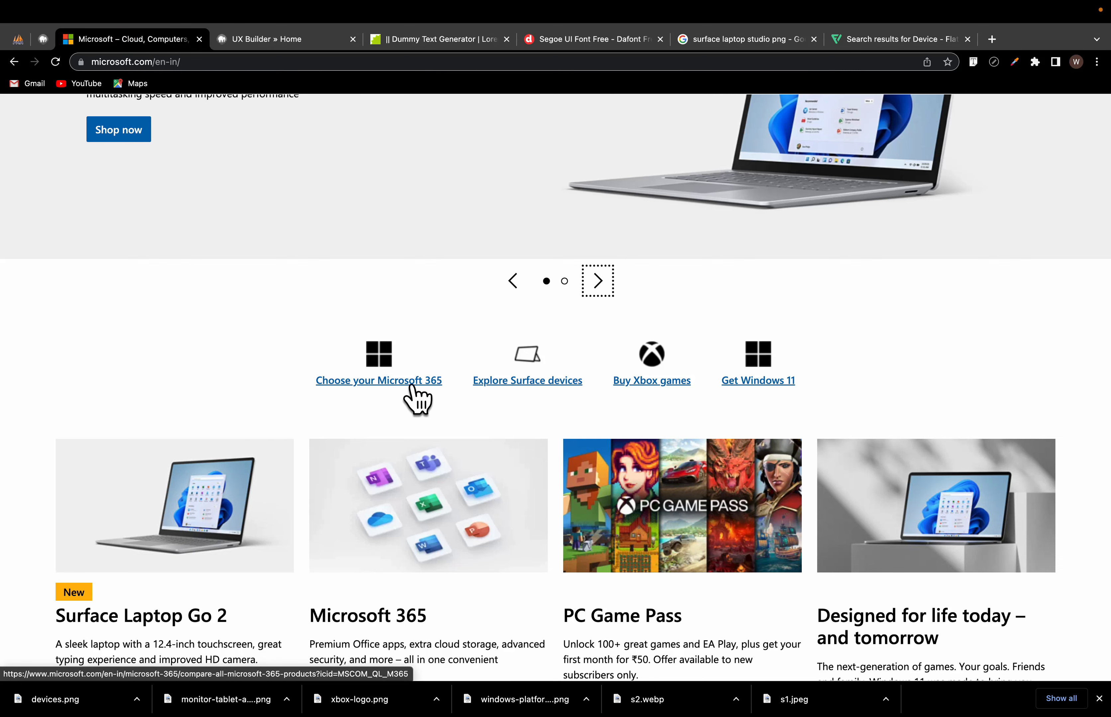
left_click(258, 44)
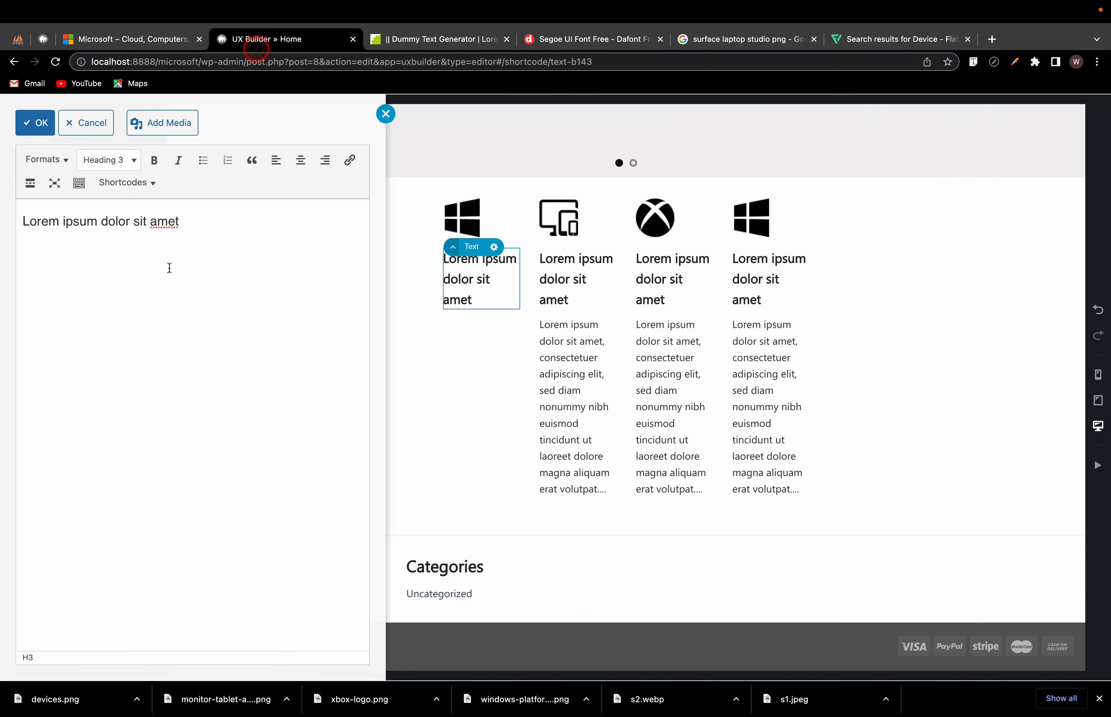
key("super+a")
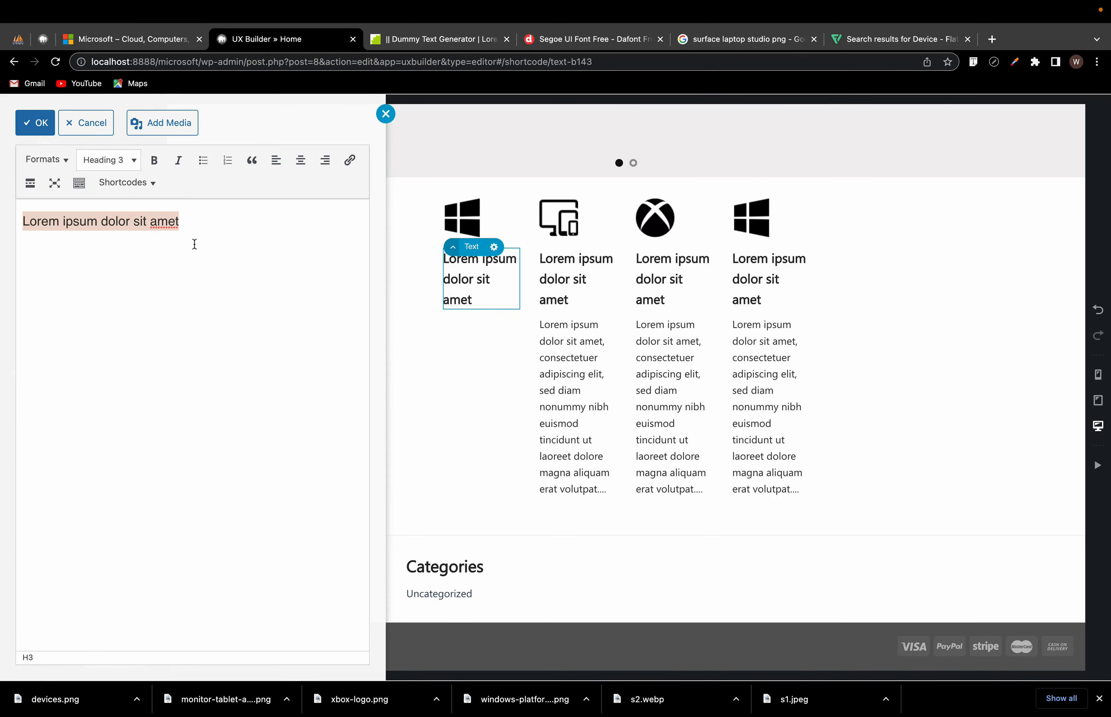
type("Chose your microsoft")
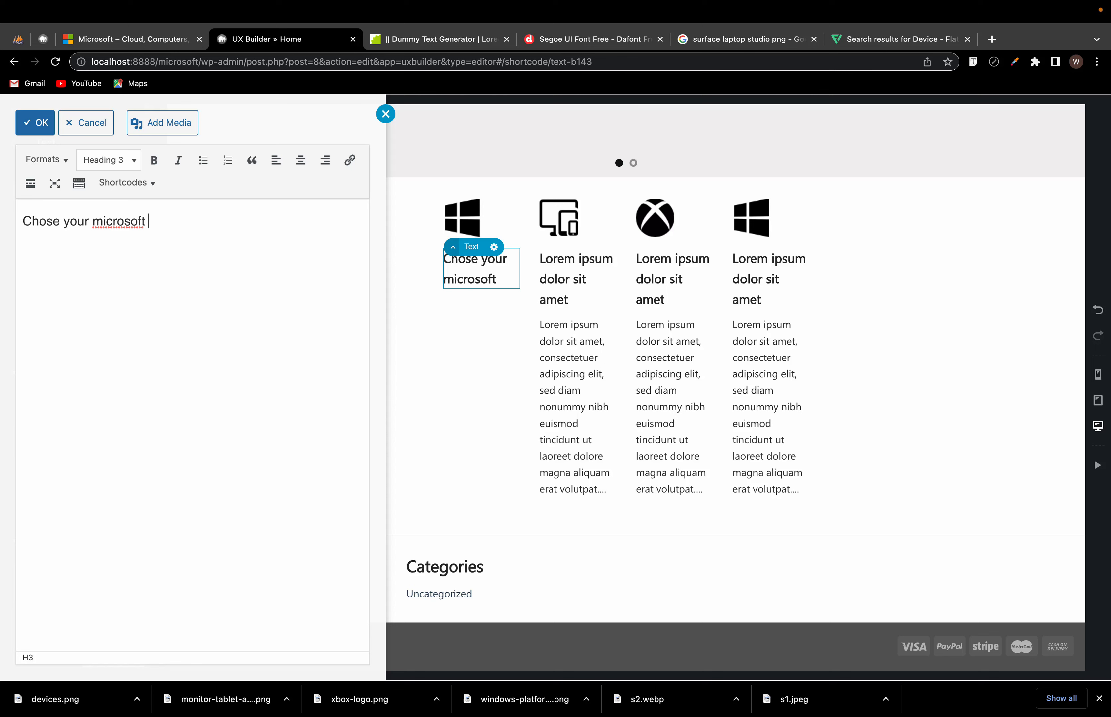
type("5")
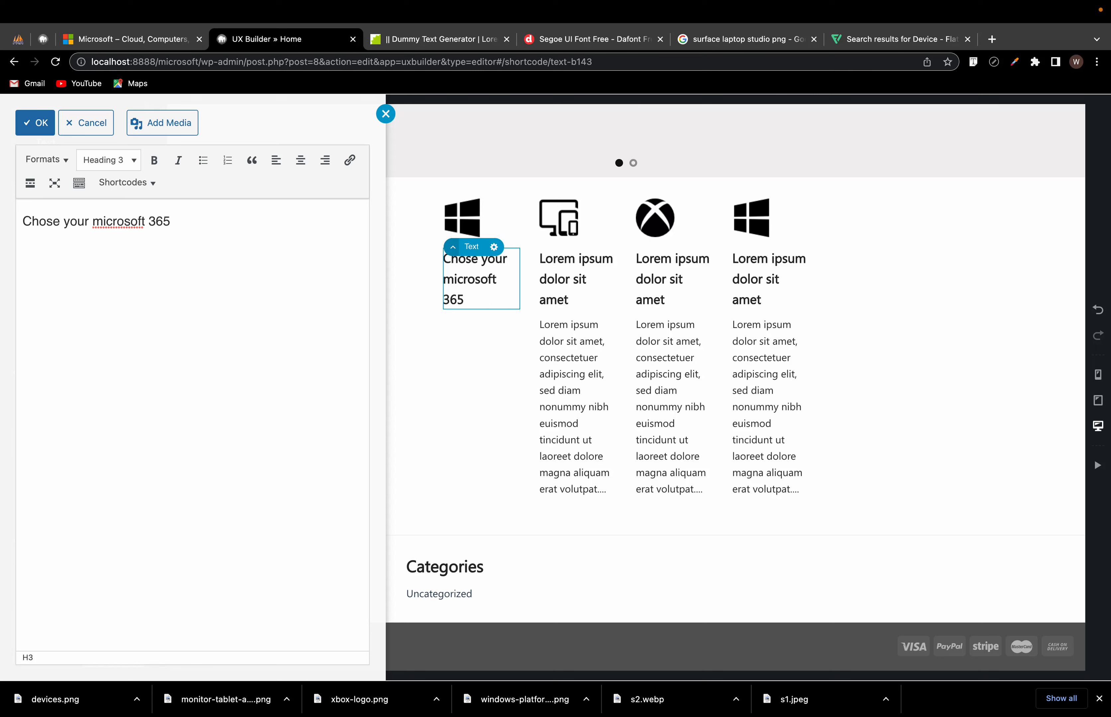
Step: Try Heading 6 on the first column's title and settle on the Paragraph format
key("ctrl+a")
left_click(108, 161)
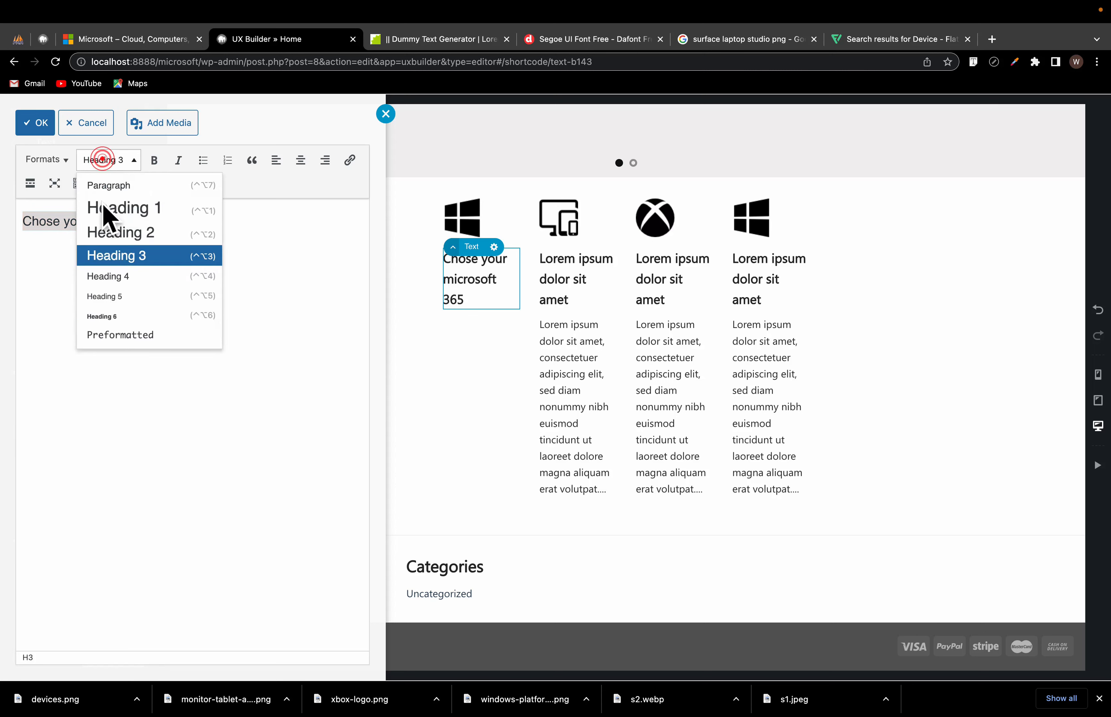
left_click(119, 315)
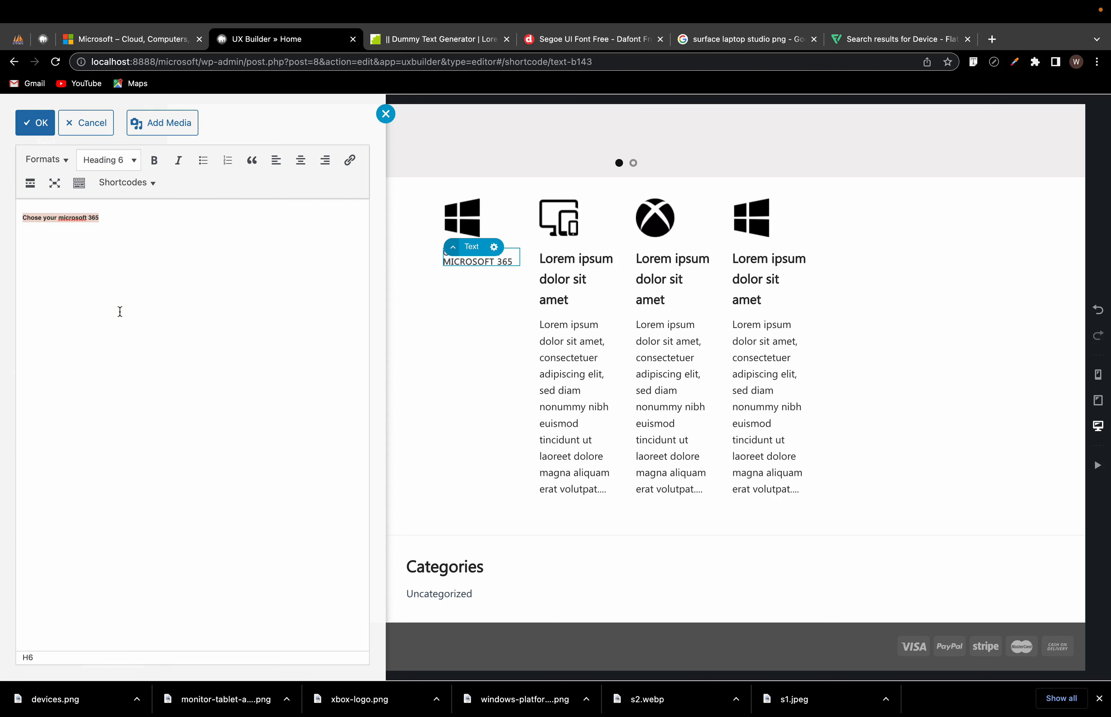
left_click(106, 161)
left_click(119, 187)
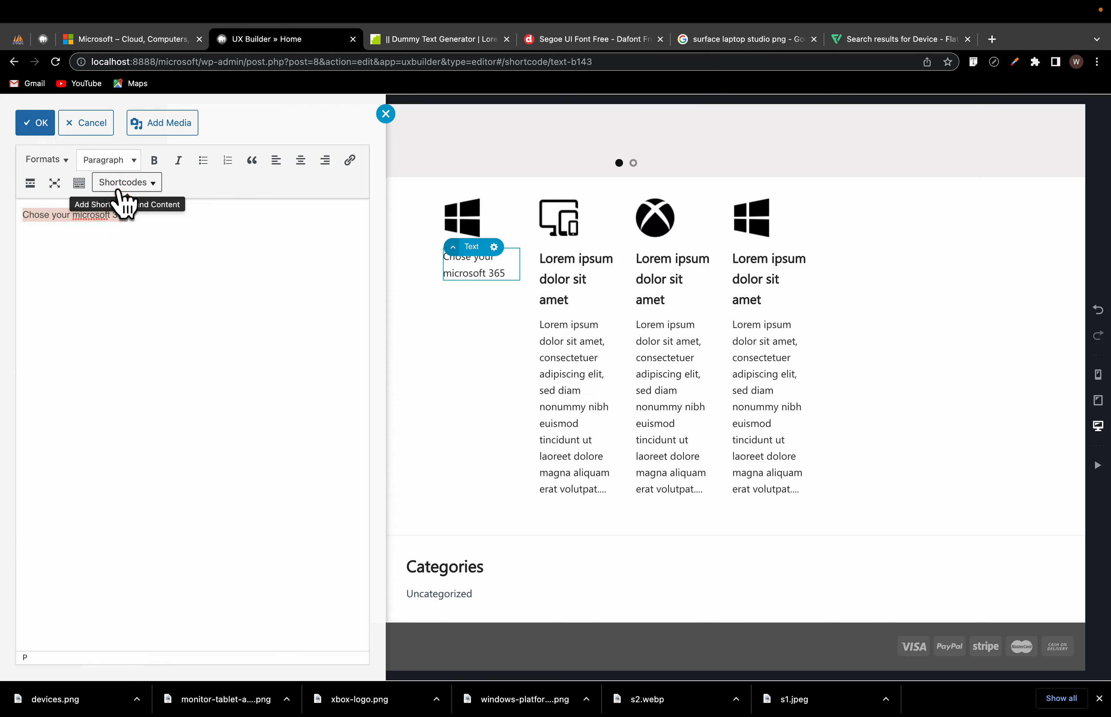
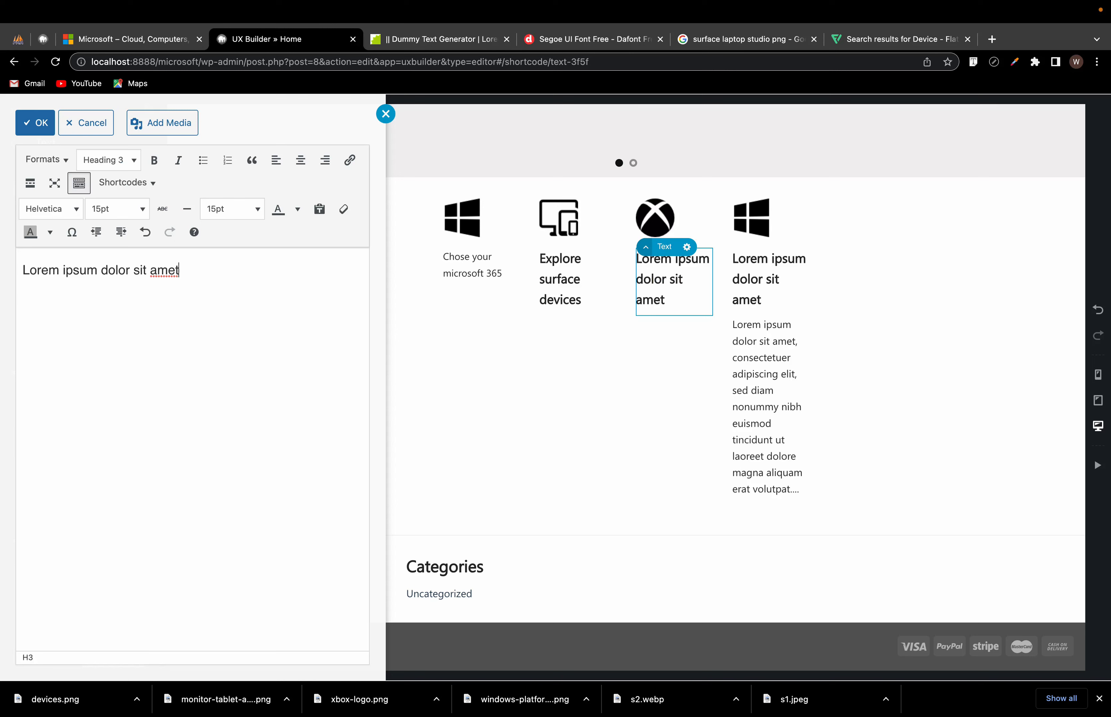
Step: Replace the third column's heading with "Buy Xbox games"
triple_click(210, 268)
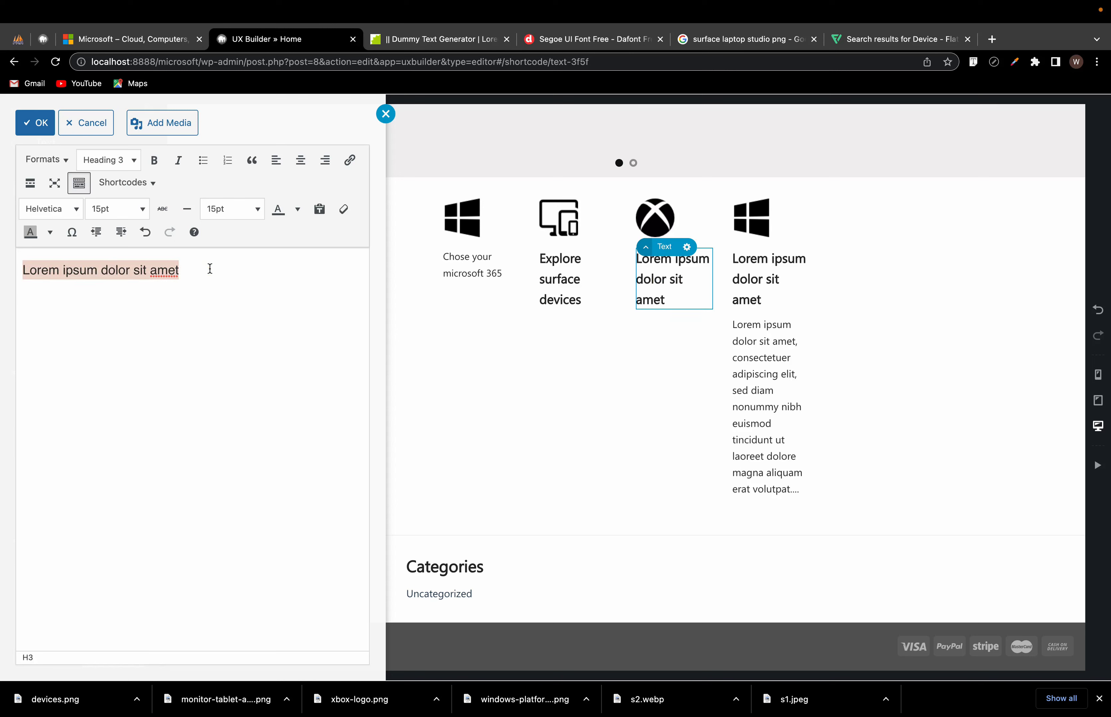
type("Buy Xbox games")
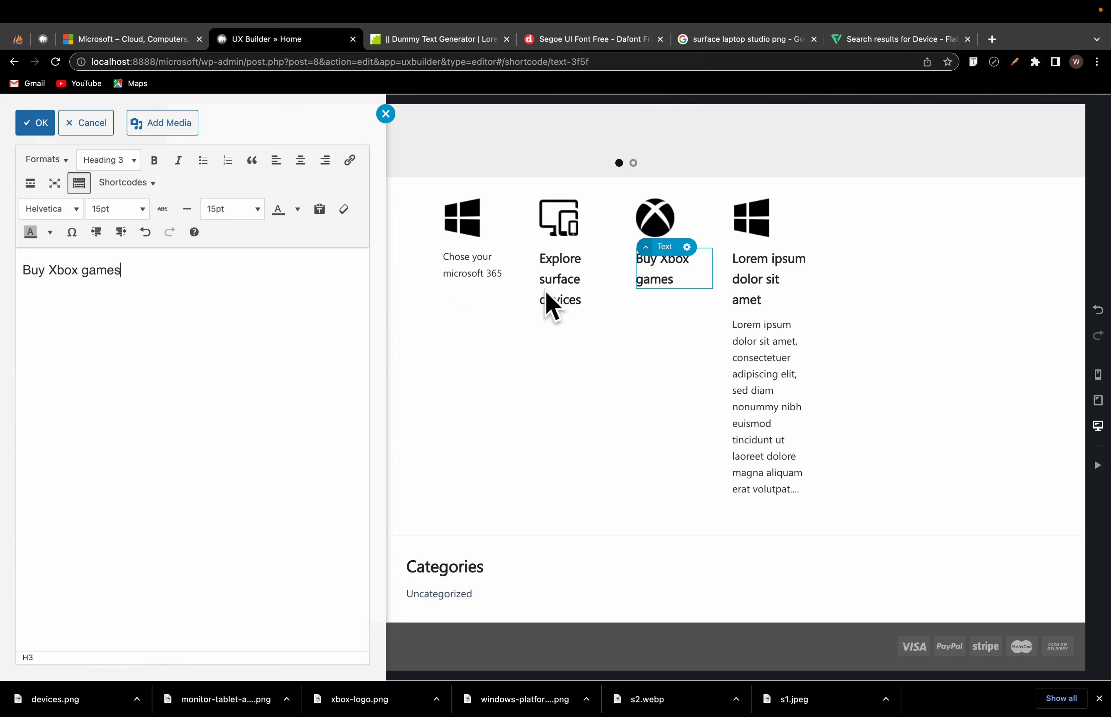
Step: Check the fourth link's wording on the Microsoft homepage and replace the fourth column's heading with "Get Window 11"
left_click(766, 301)
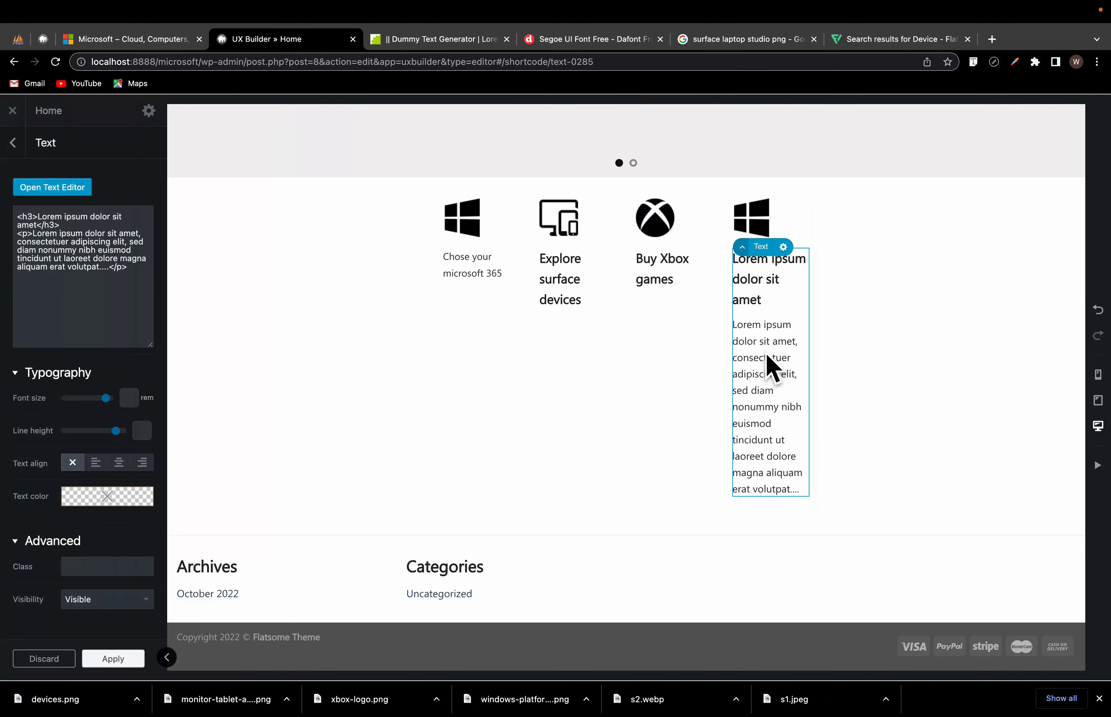
double_click(765, 354)
left_click(766, 354)
left_click(178, 40)
left_click(272, 39)
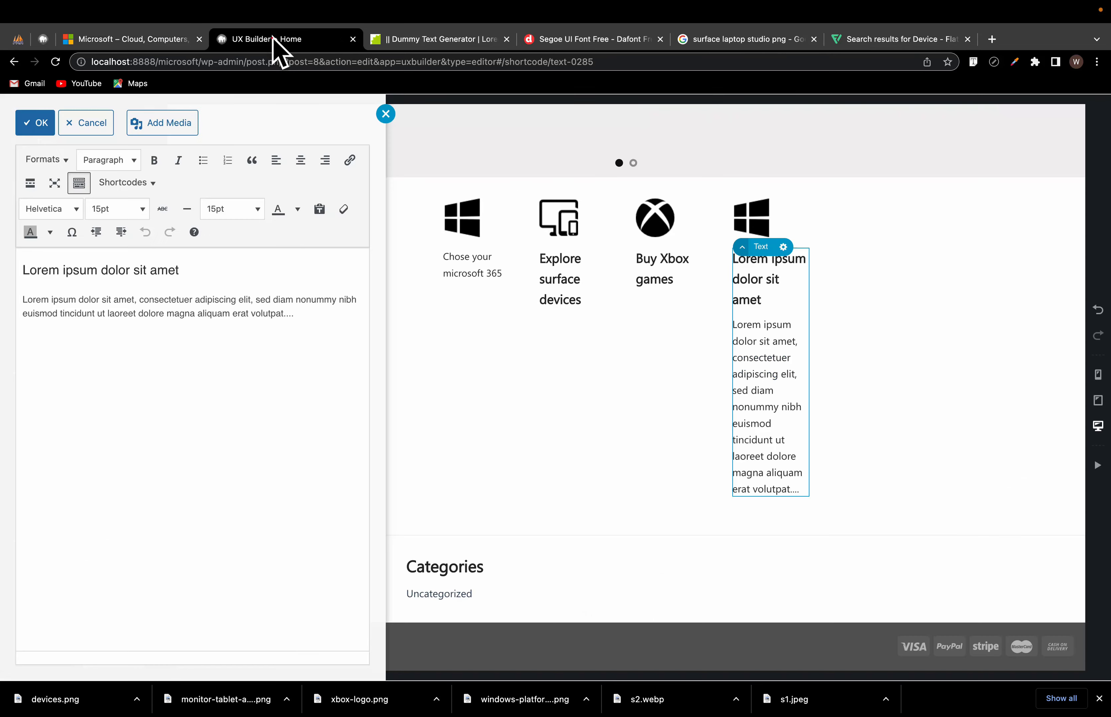
triple_click(135, 274)
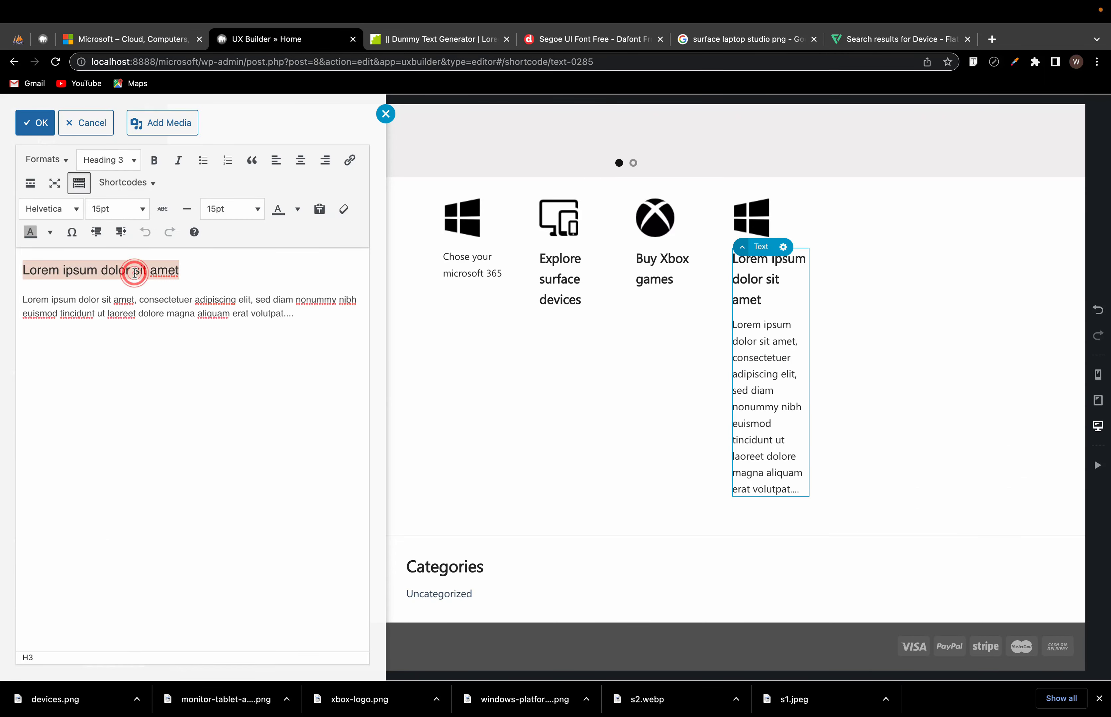
type("Get Window 11")
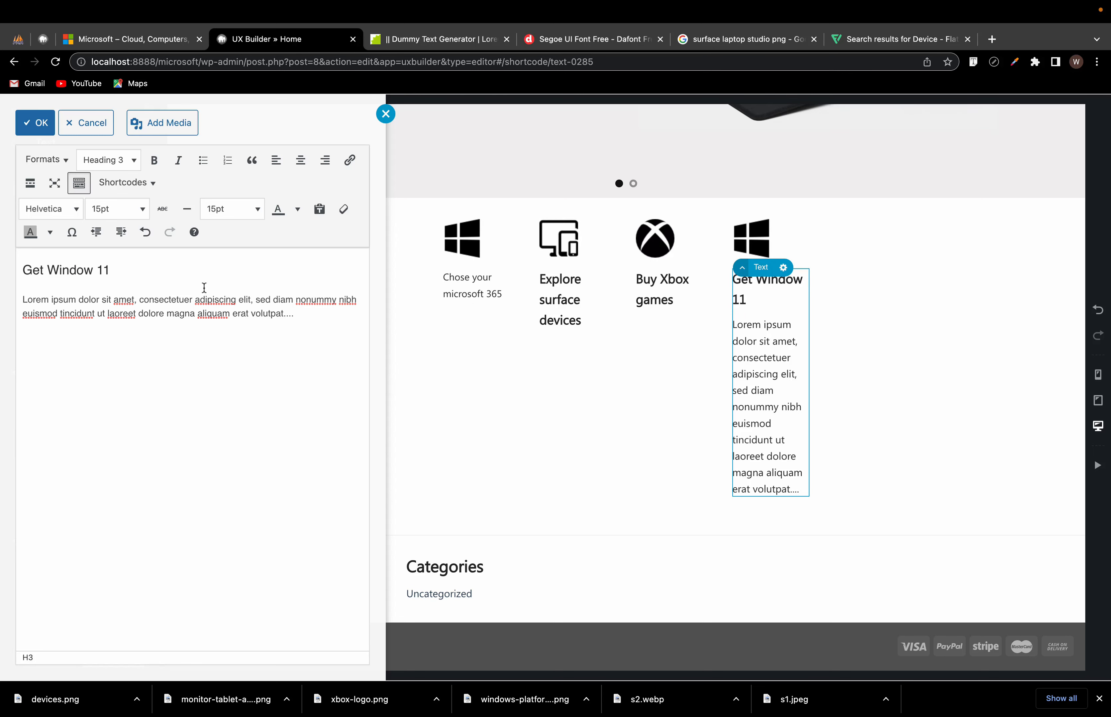
Step: Delete the fourth column's body paragraph, format its title as Paragraph and close the text editor
triple_click(208, 306)
key("BackSpace")
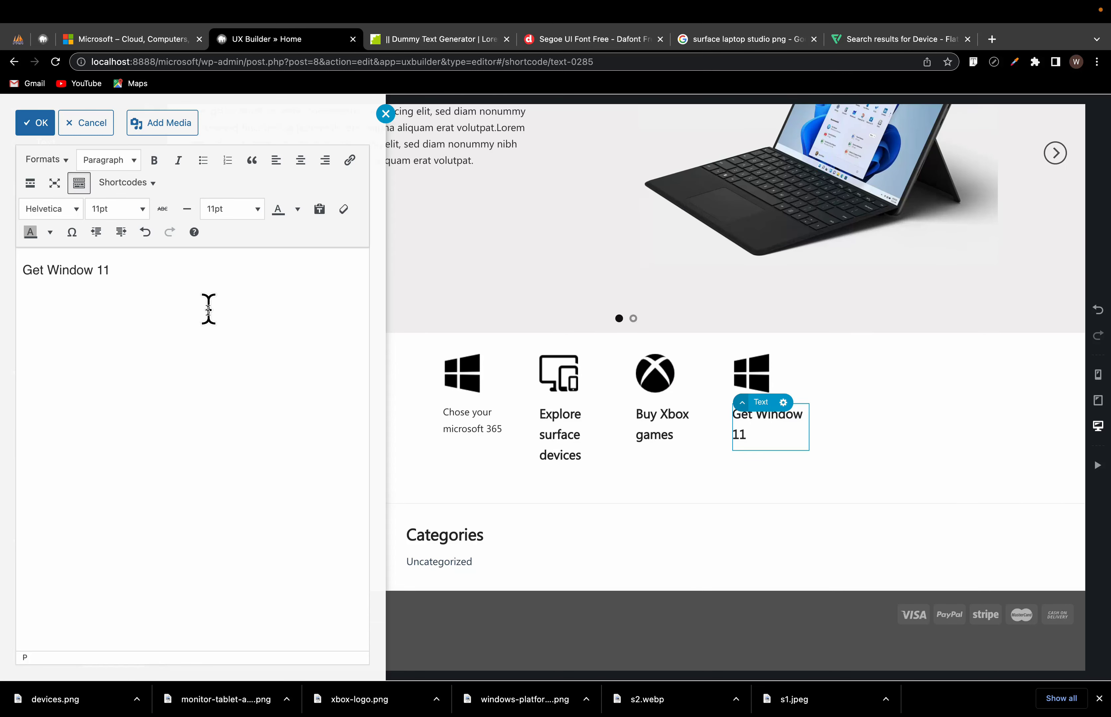
triple_click(163, 275)
left_click(112, 161)
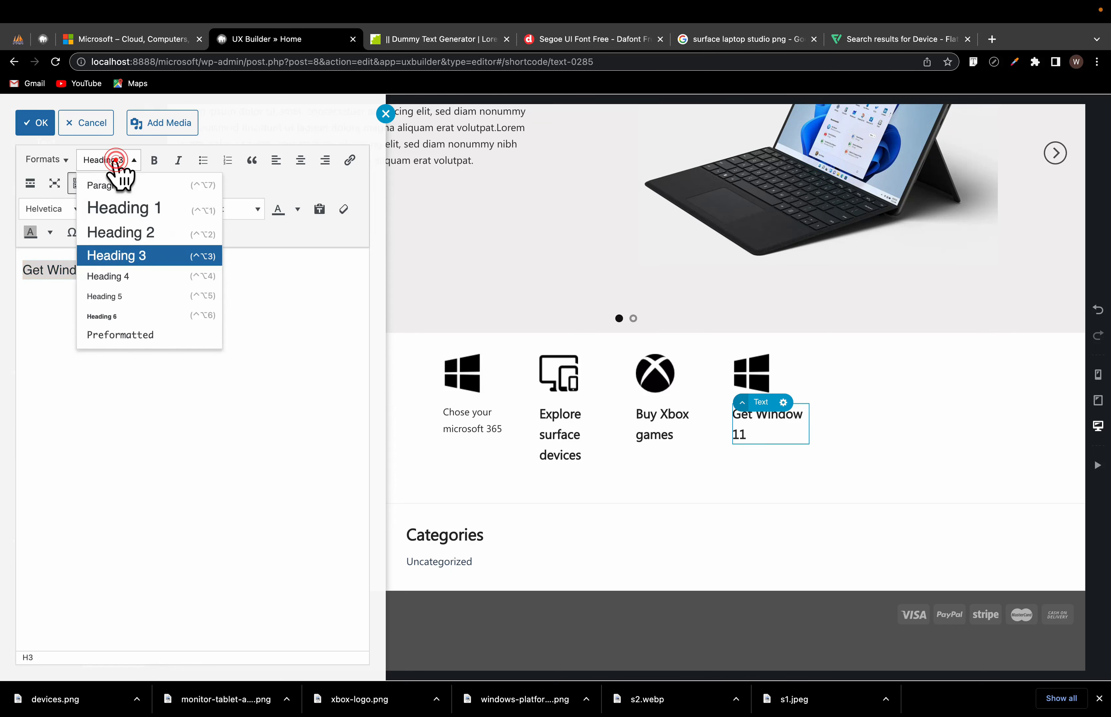
left_click(119, 182)
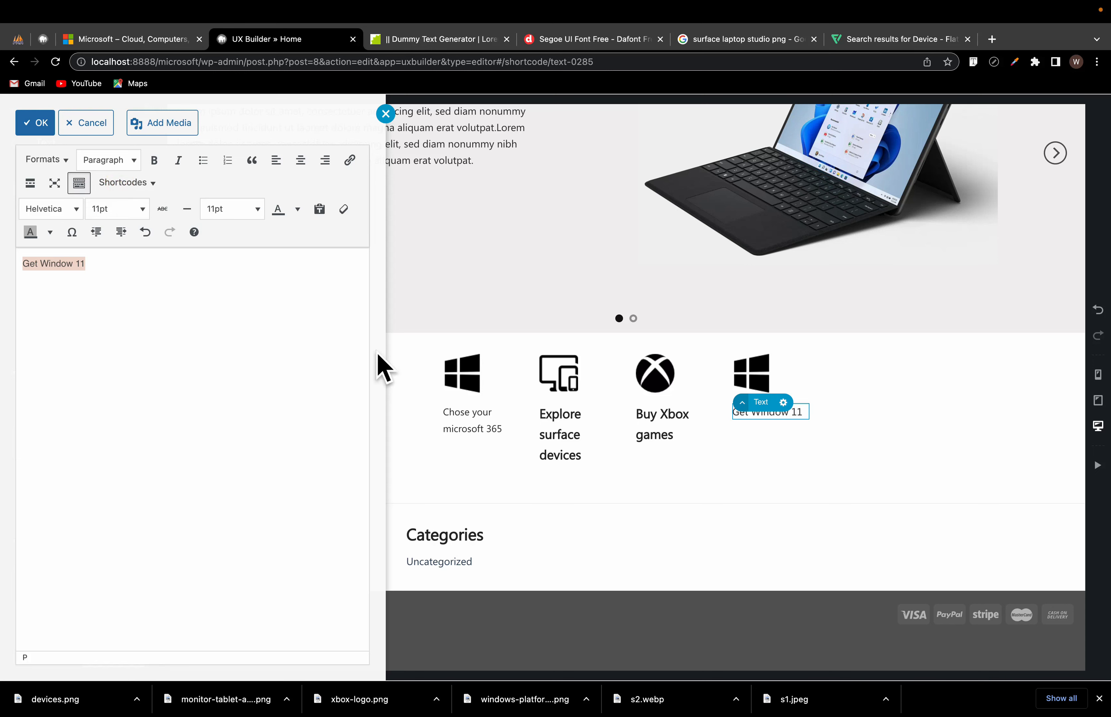
left_click(474, 421)
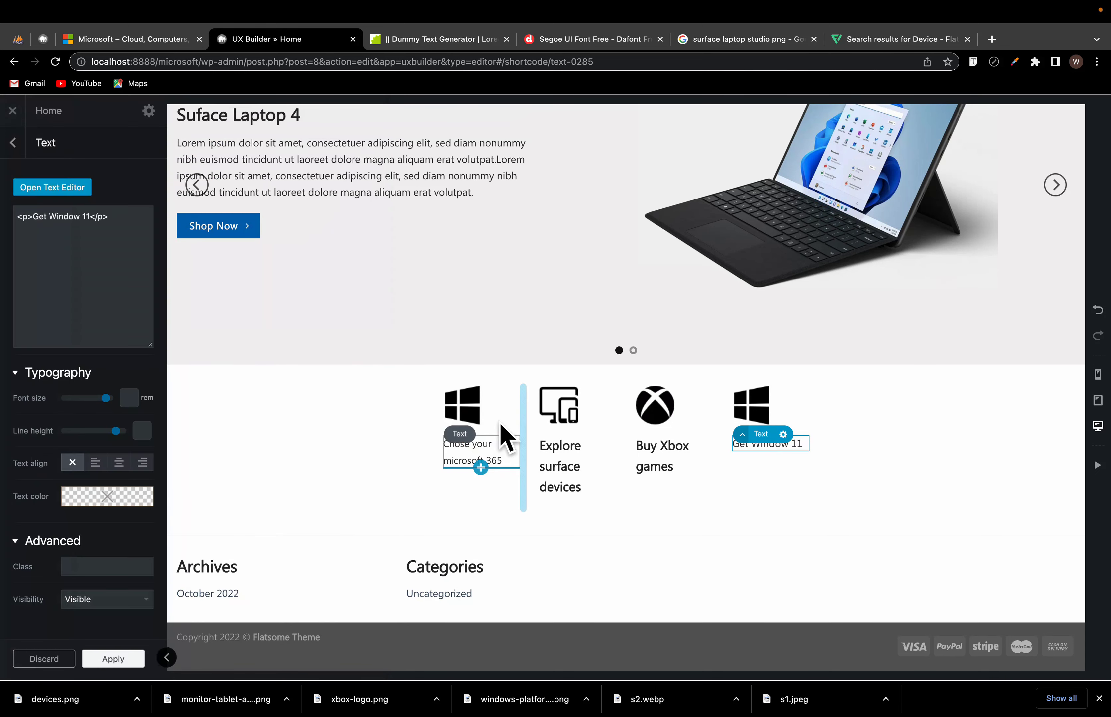
Step: Delete the Icon Box from the first column
left_click(462, 405)
left_click(509, 383)
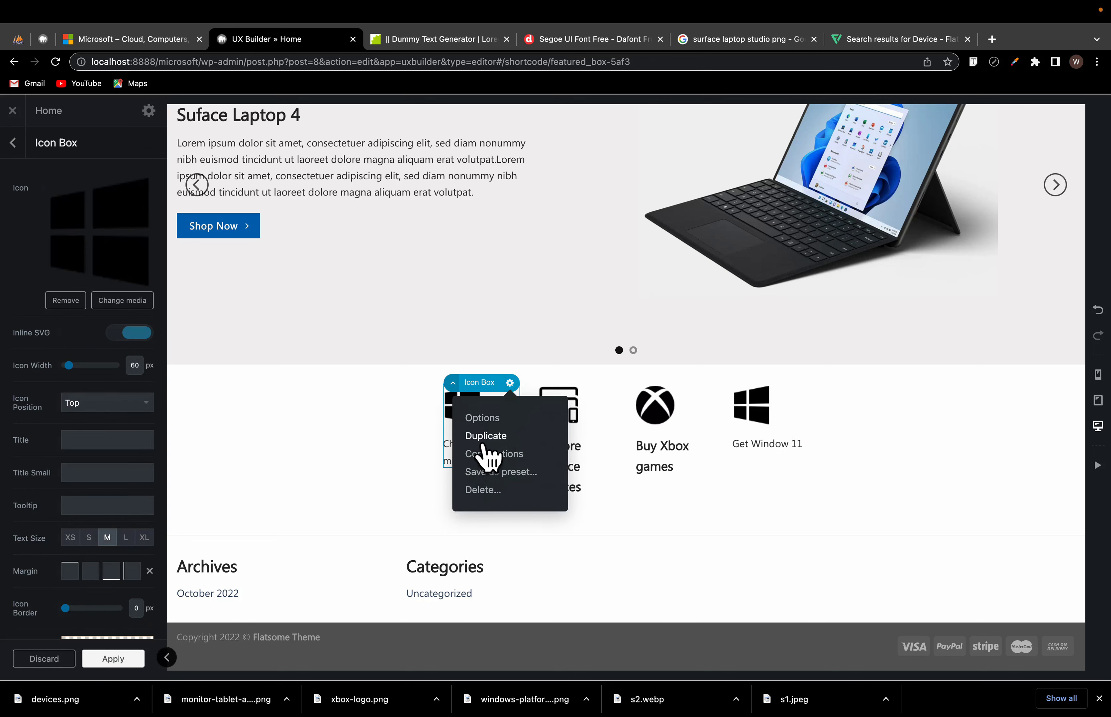
left_click(486, 490)
Step: Duplicate the fourth column's "Get Window 11" Icon Box
left_click(768, 420)
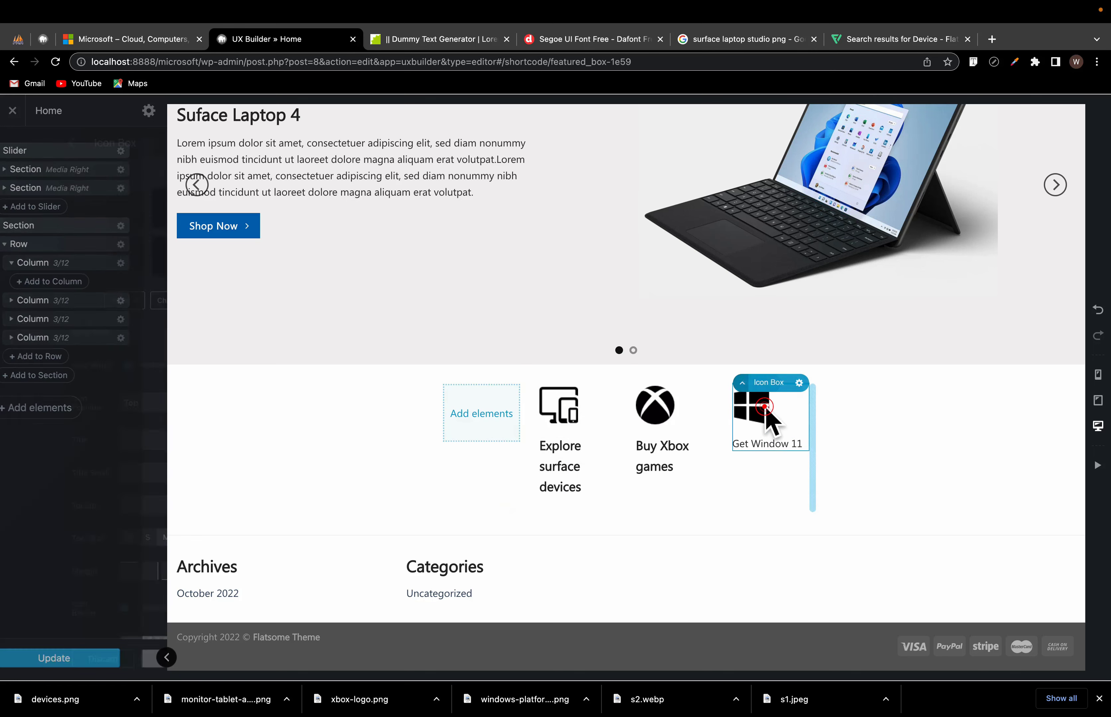
left_click(798, 384)
left_click(786, 441)
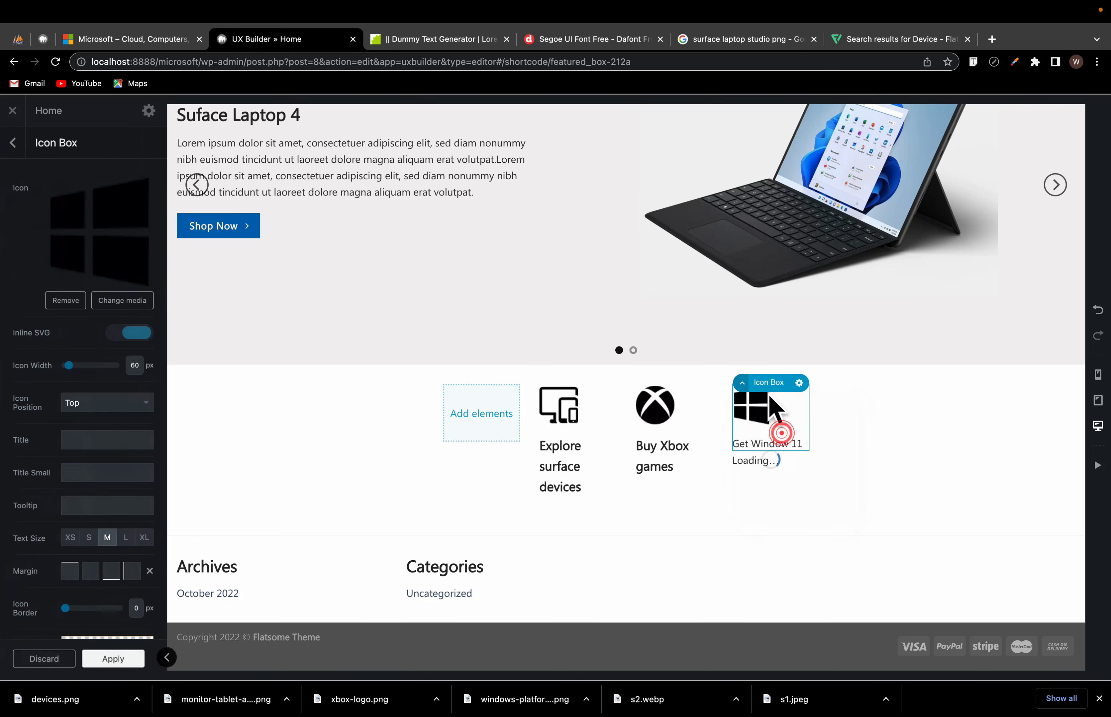
Step: Move the duplicated Icon Box into the empty first column and format the second column's "Explore surface devices" label as Paragraph
left_click_drag(766, 384, 471, 415)
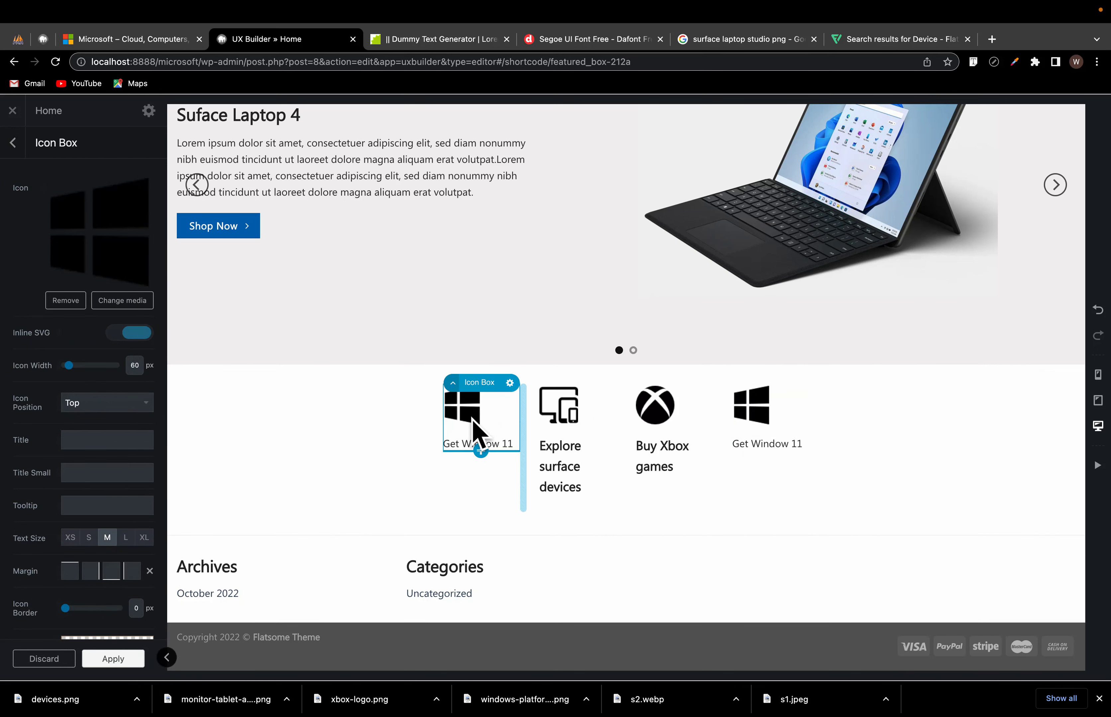
left_click(560, 465)
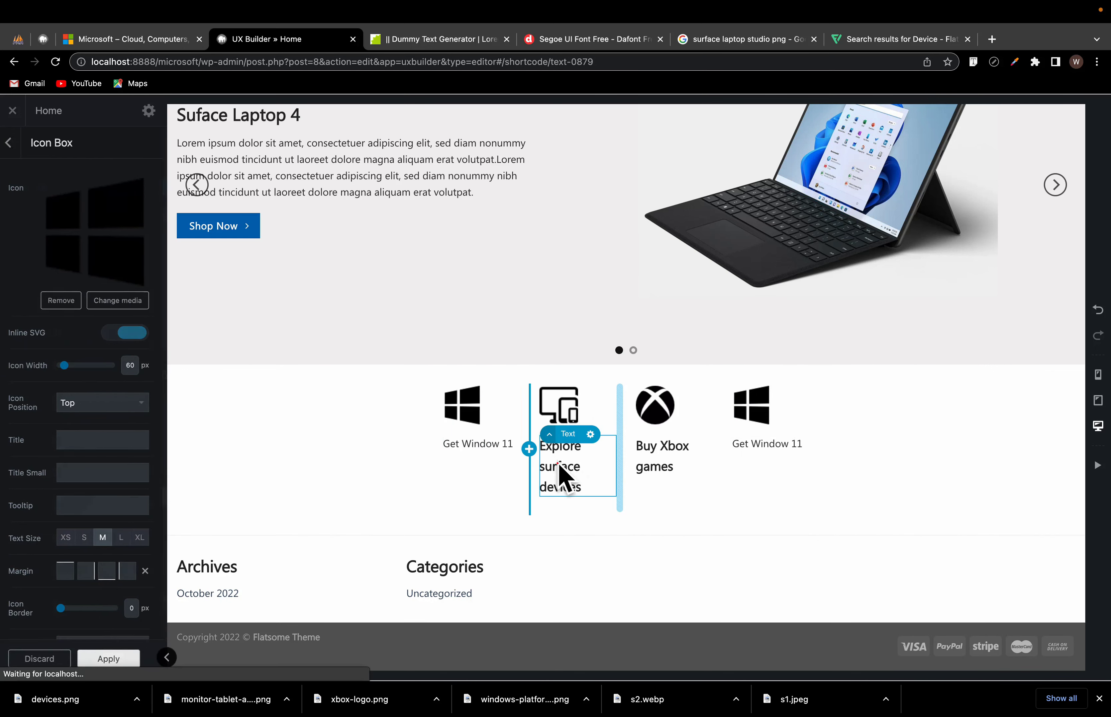
triple_click(179, 283)
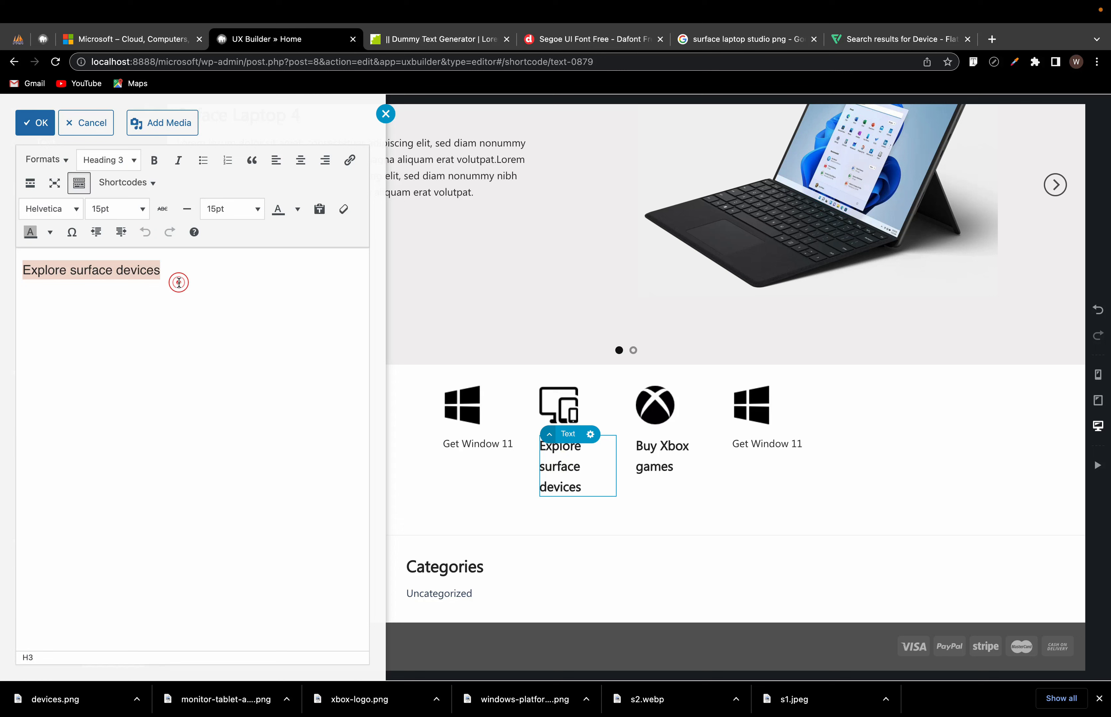
left_click(99, 161)
left_click(113, 186)
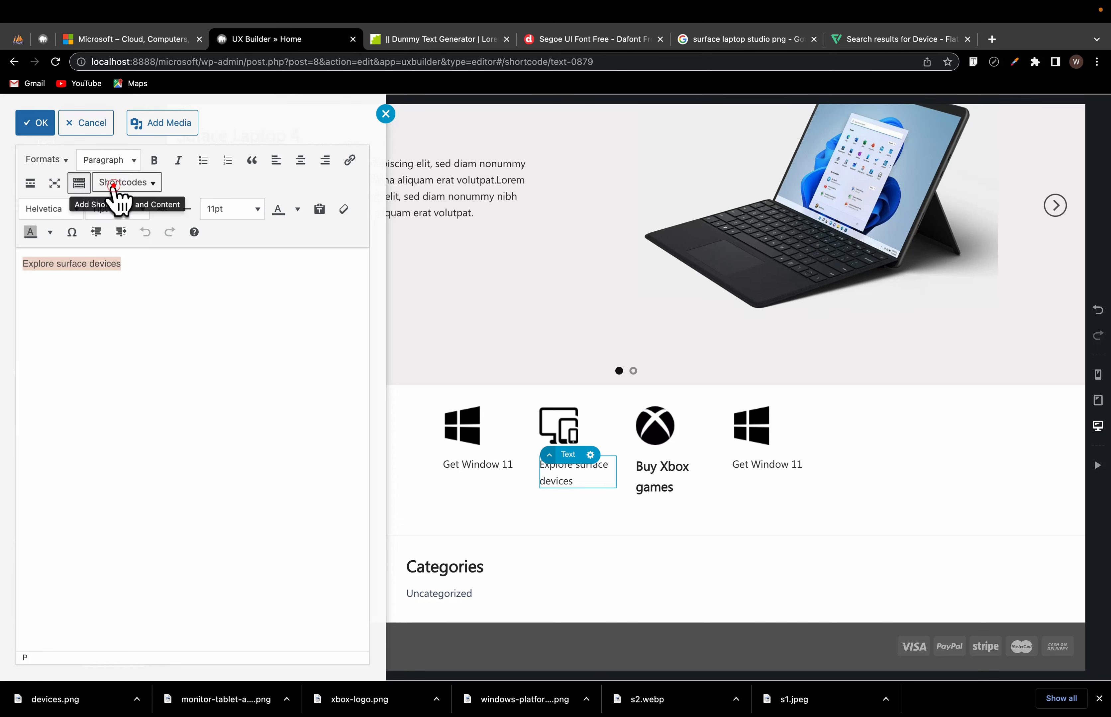
left_click(646, 461)
Step: Format the third column's "Buy Xbox games" label as Paragraph and close the text editor
double_click(663, 488)
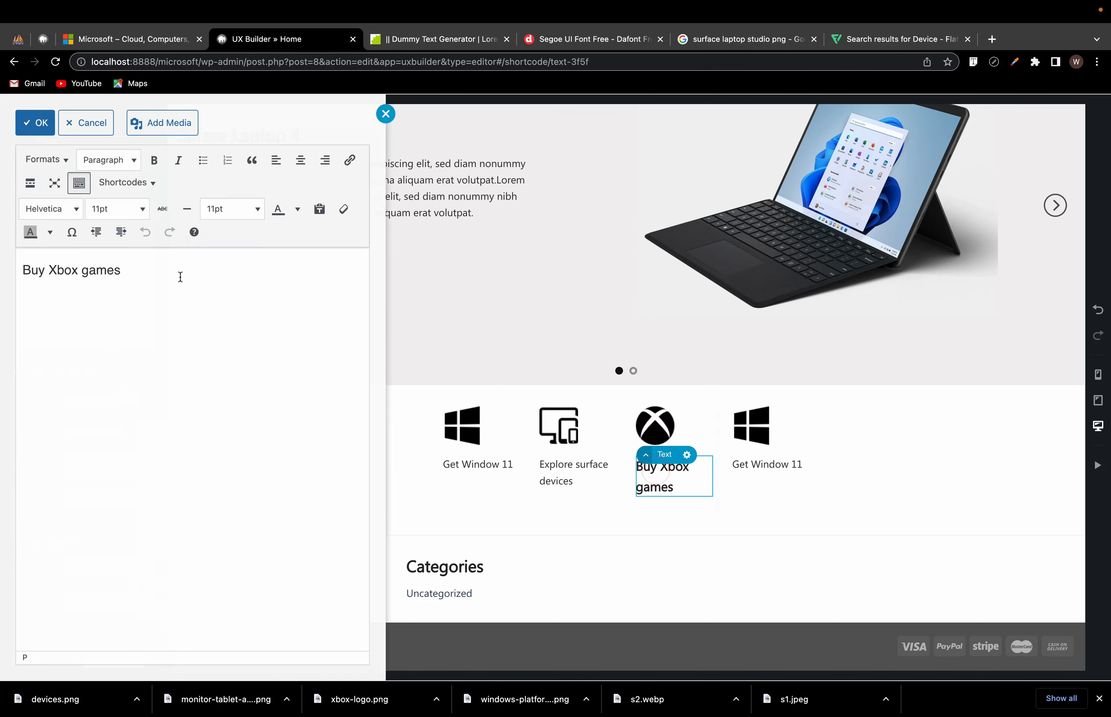
triple_click(179, 277)
left_click(94, 161)
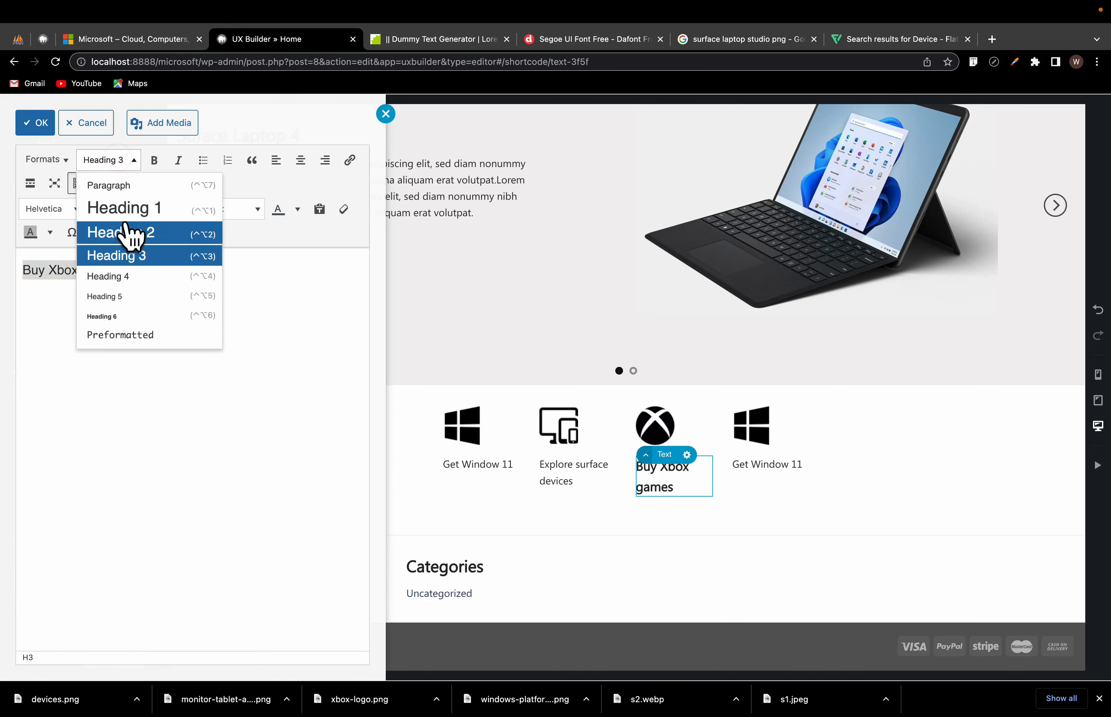
left_click(111, 185)
left_click(478, 436)
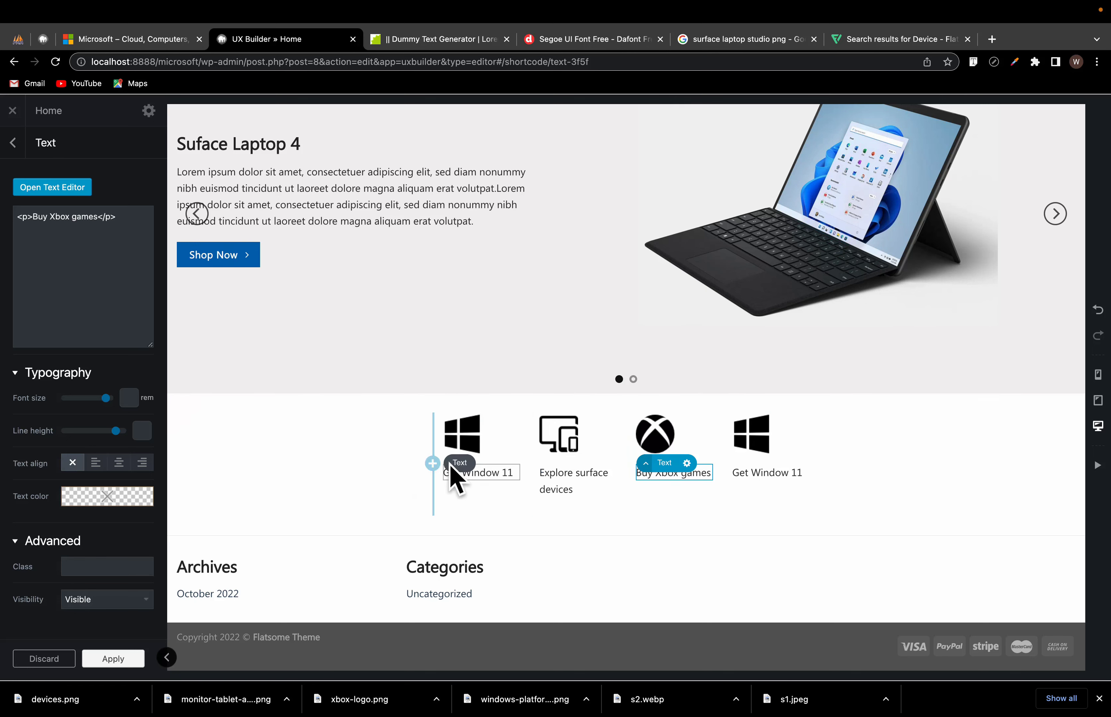
Step: Set the custom width of the row holding the four Icon Boxes to 690px
left_click(449, 440)
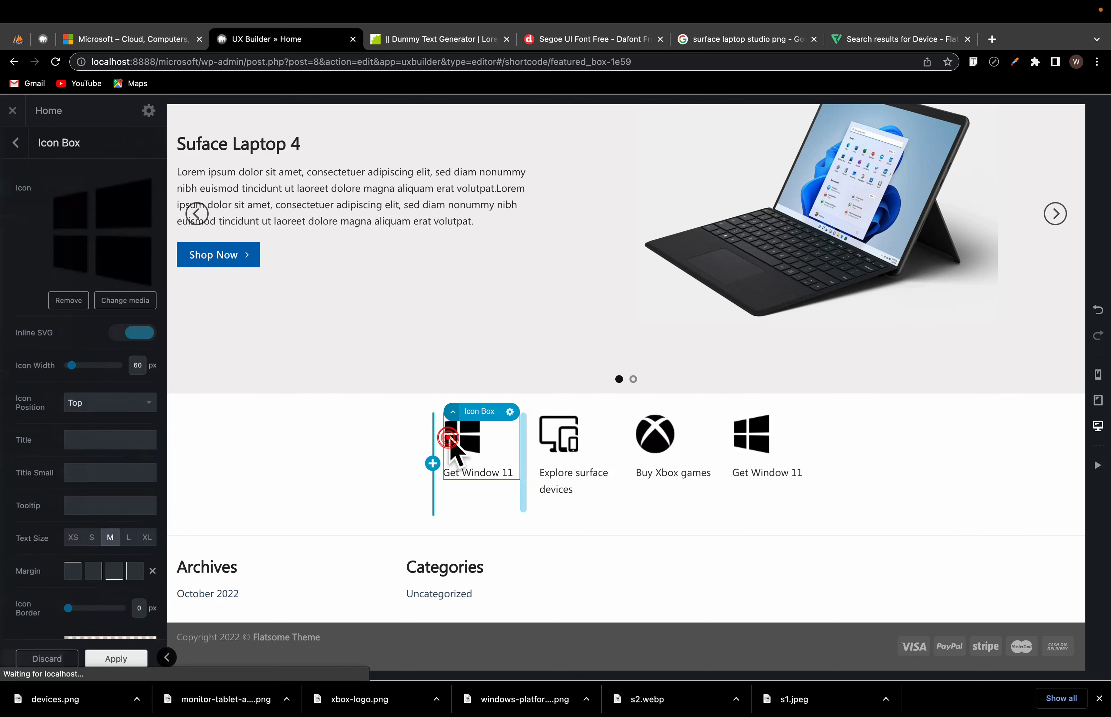
mouse_move(452, 412)
left_click(453, 380)
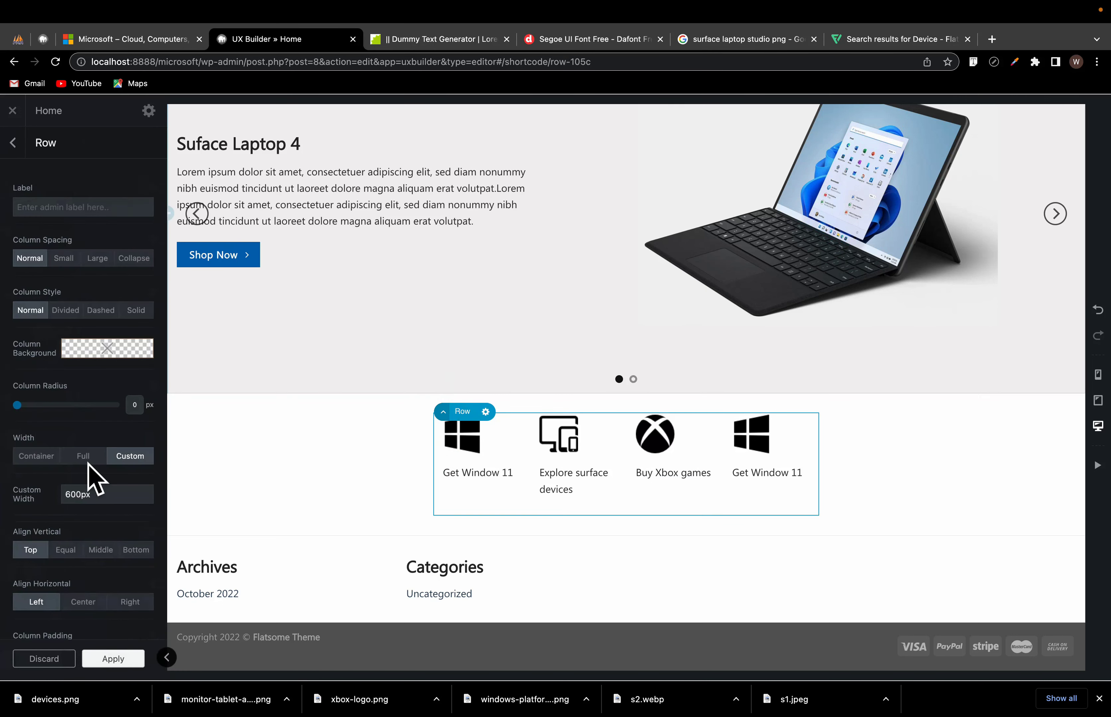
left_click_drag(76, 494, 165, 494)
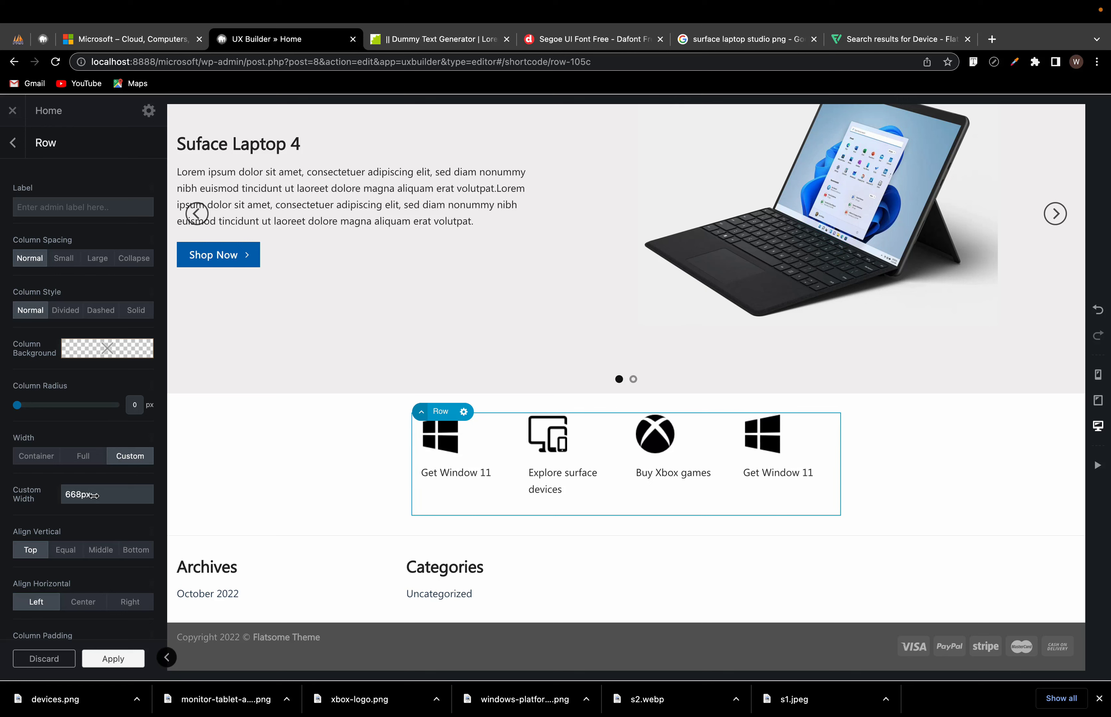
left_click_drag(93, 495, 120, 493)
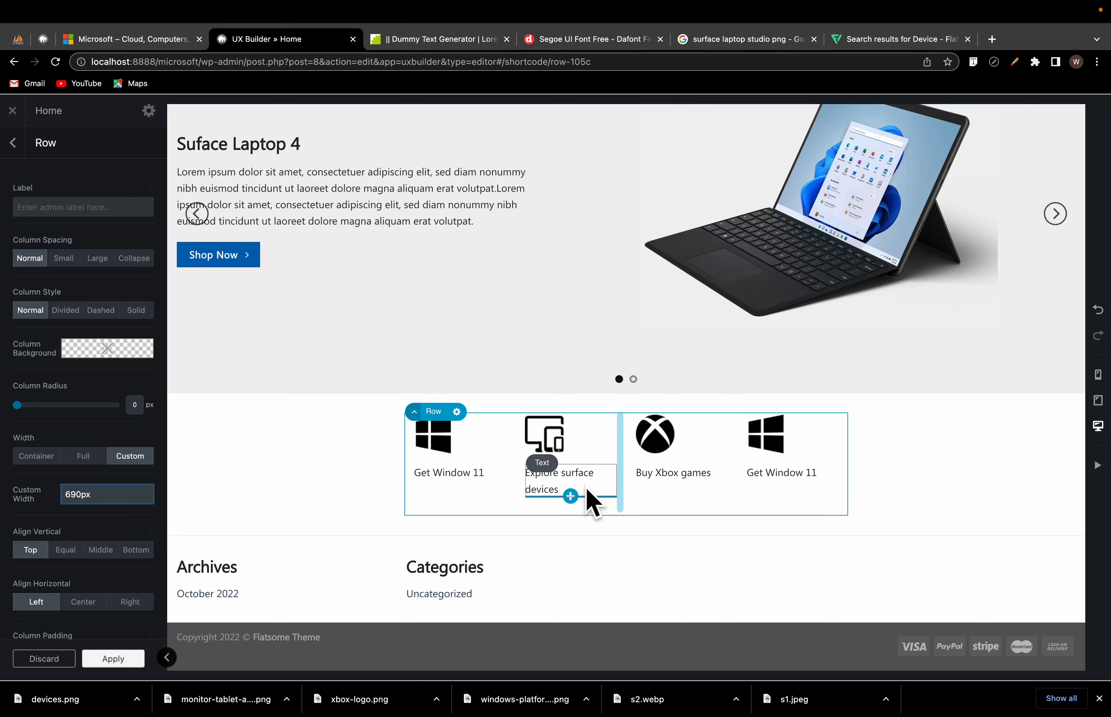
Step: Make the first column's "Get Window 11" label bold and close the text editor
left_click(439, 483)
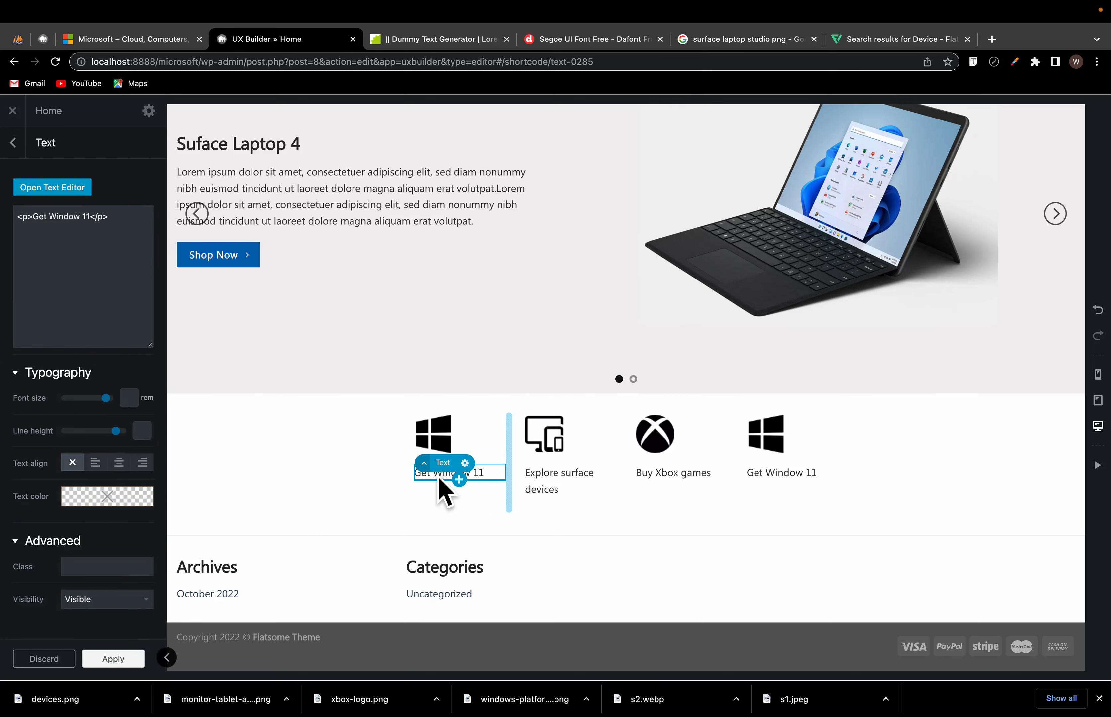
double_click(440, 481)
triple_click(92, 276)
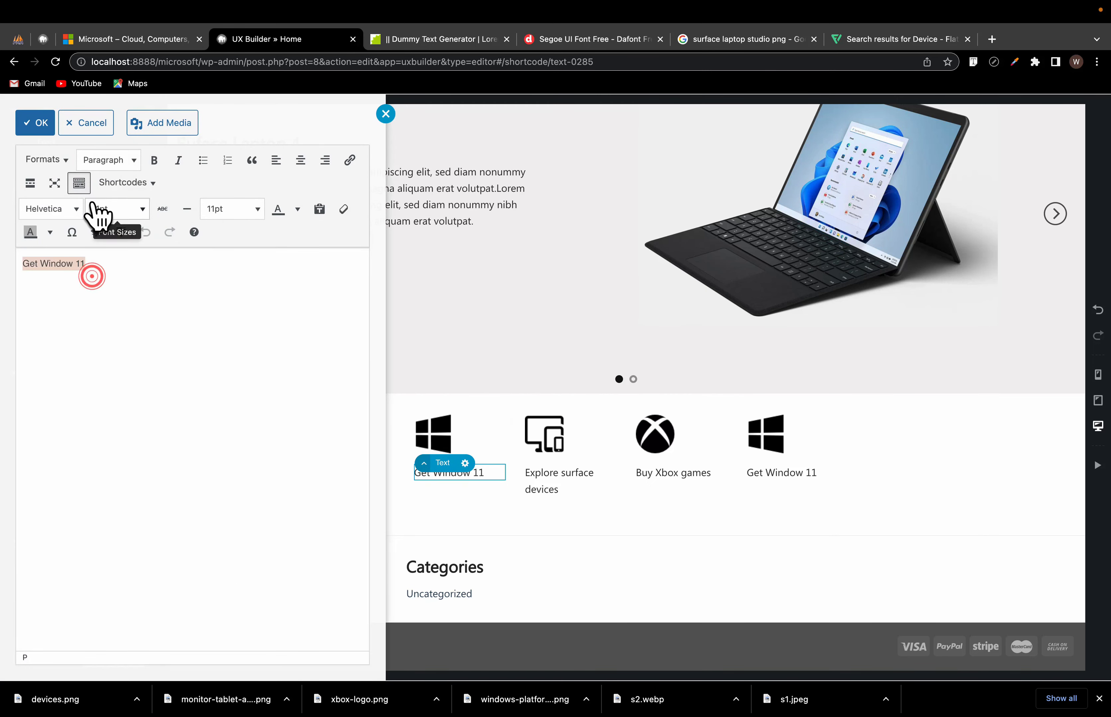
left_click(154, 161)
left_click(550, 481)
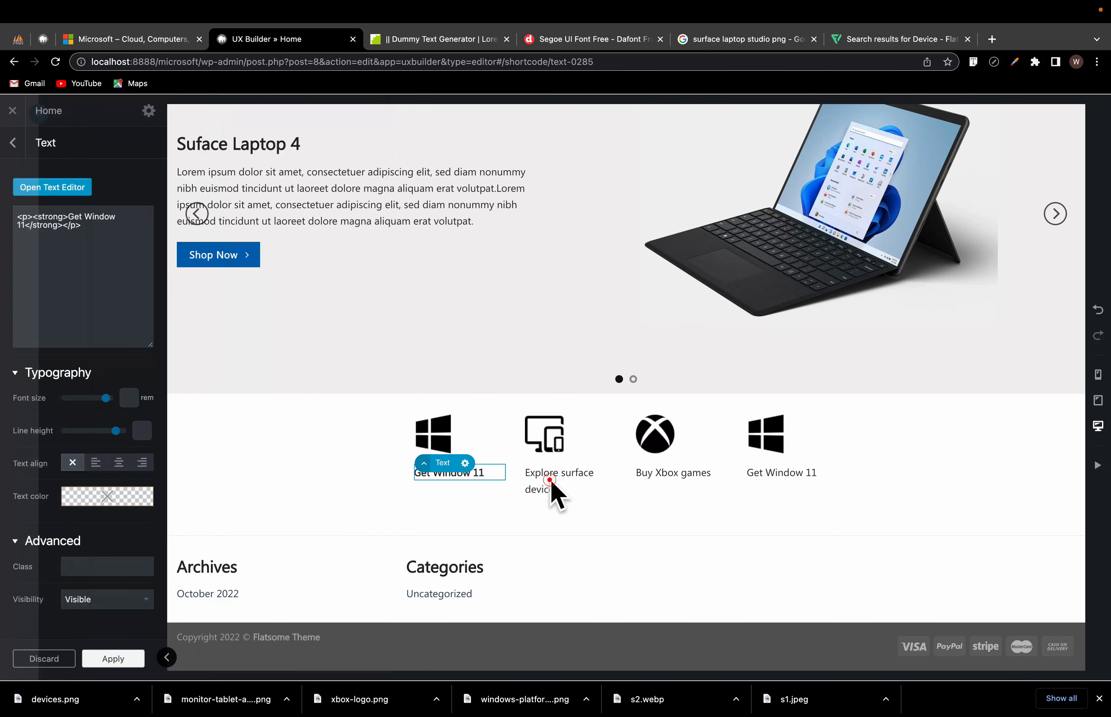
Step: Make the second column's "Explore surface devices" label bold and close the text editor
double_click(550, 483)
triple_click(132, 273)
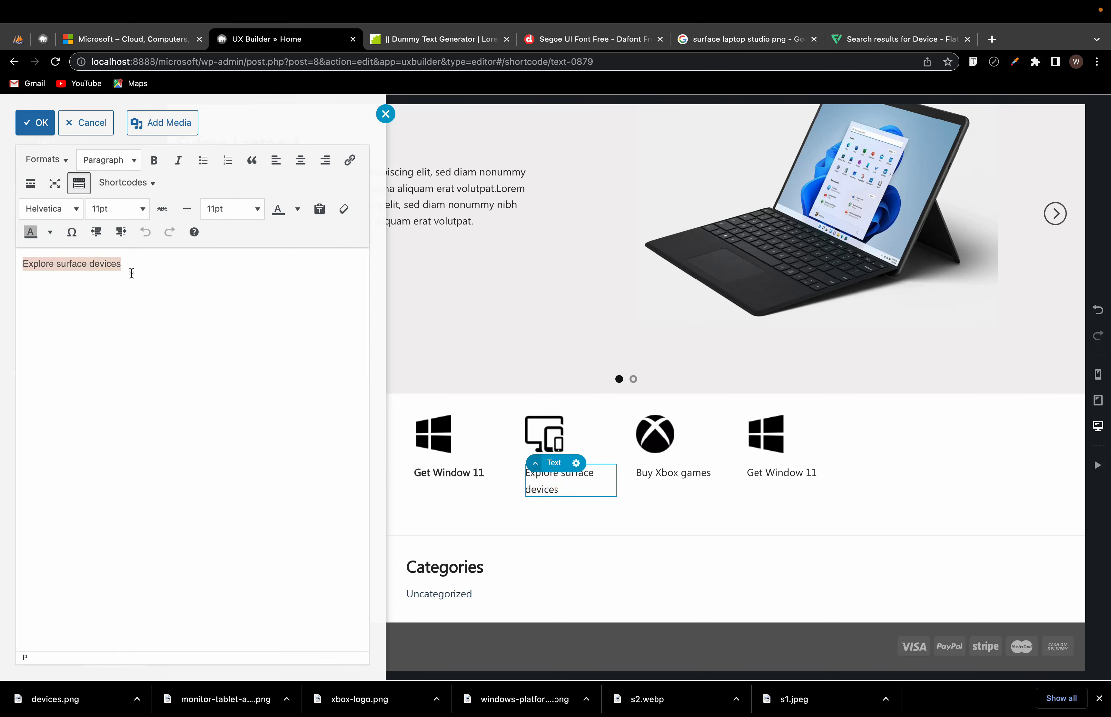
left_click(154, 160)
left_click(658, 478)
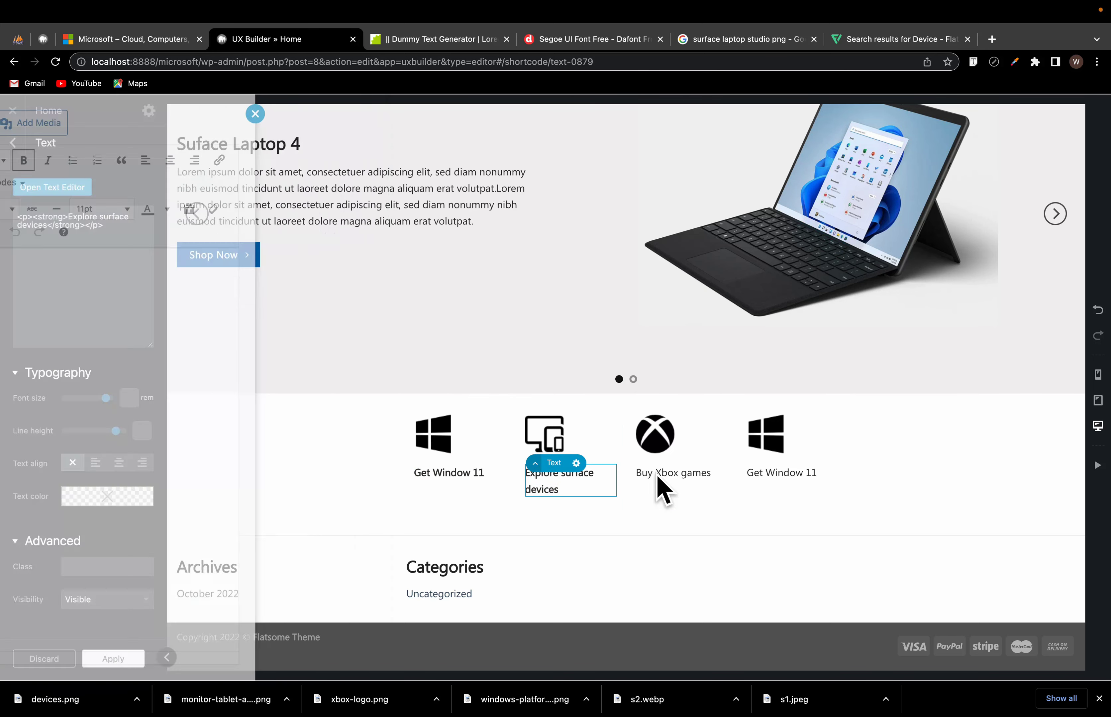
Step: Make the third column's "Buy Xbox games" label bold and close the text editor
double_click(657, 477)
triple_click(143, 278)
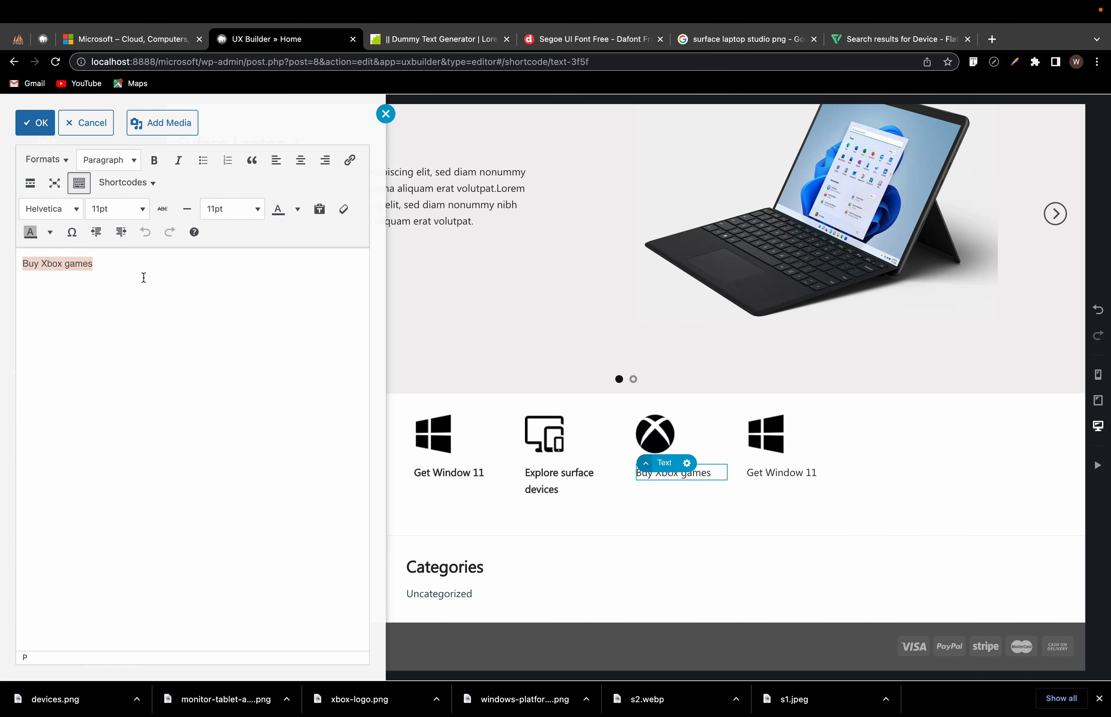
left_click(158, 161)
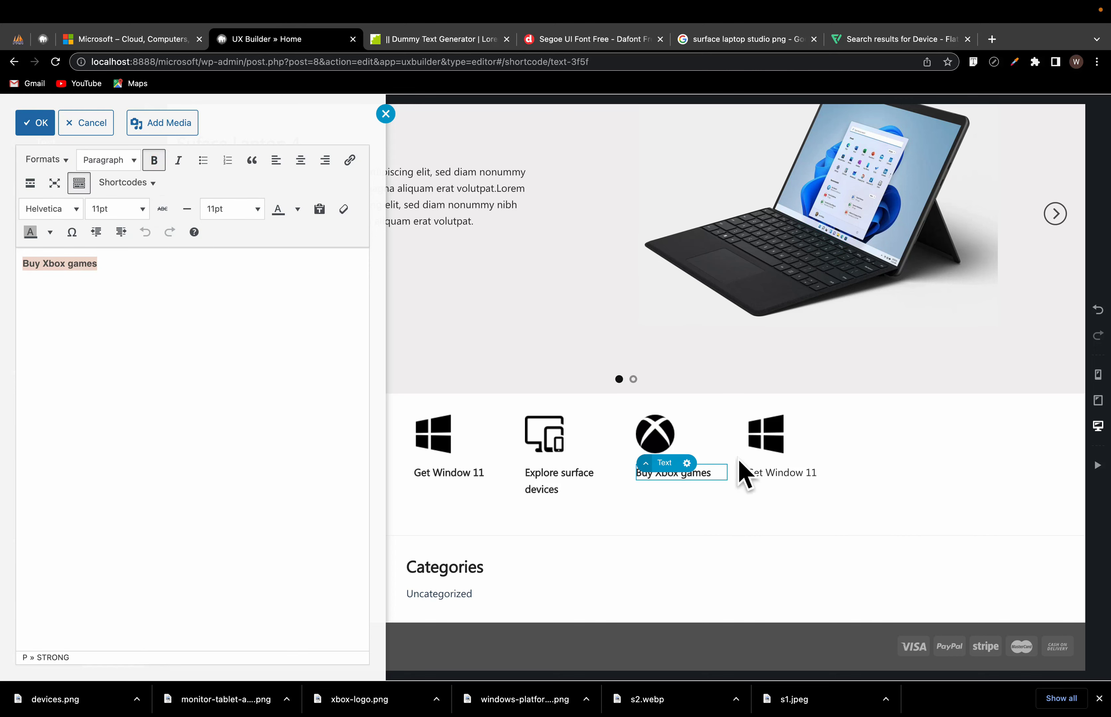
left_click(771, 485)
Step: Make the fourth column's "Get Window 11" label bold and close the text editor
left_click(771, 485)
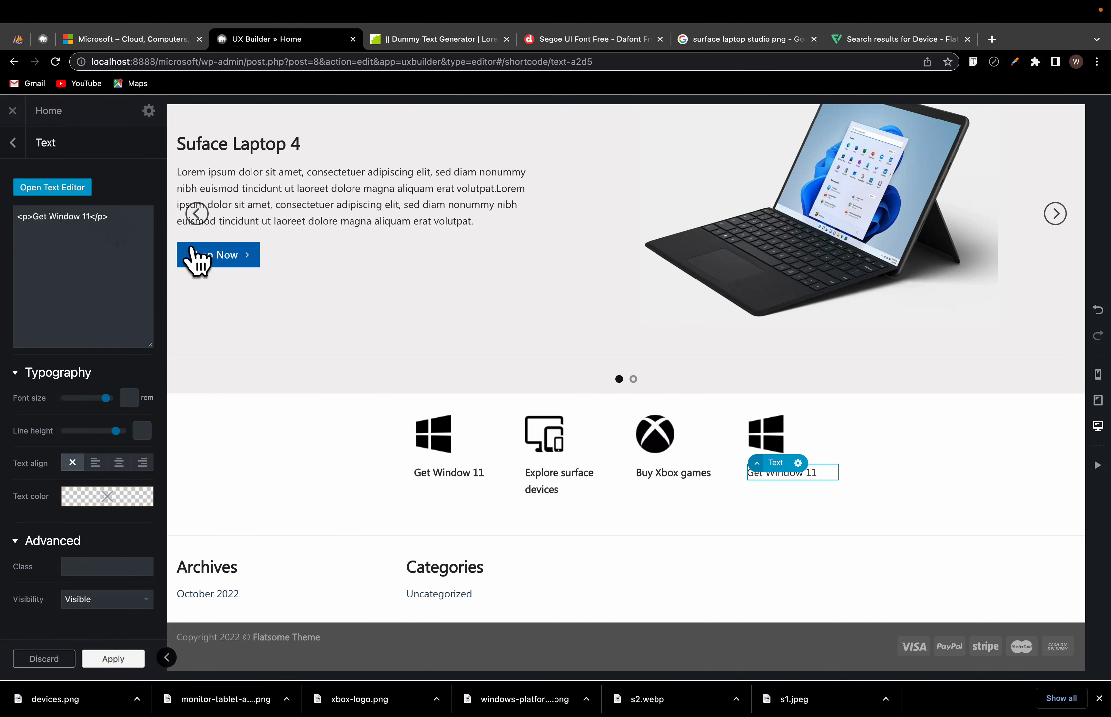
double_click(822, 488)
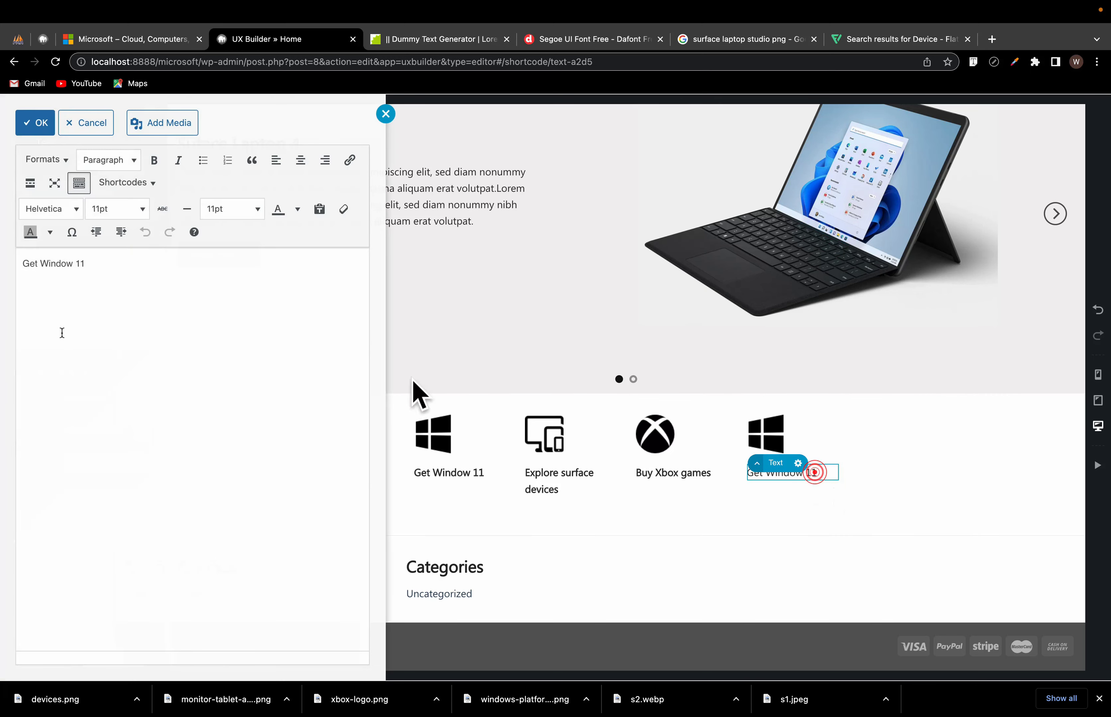
left_click(155, 160)
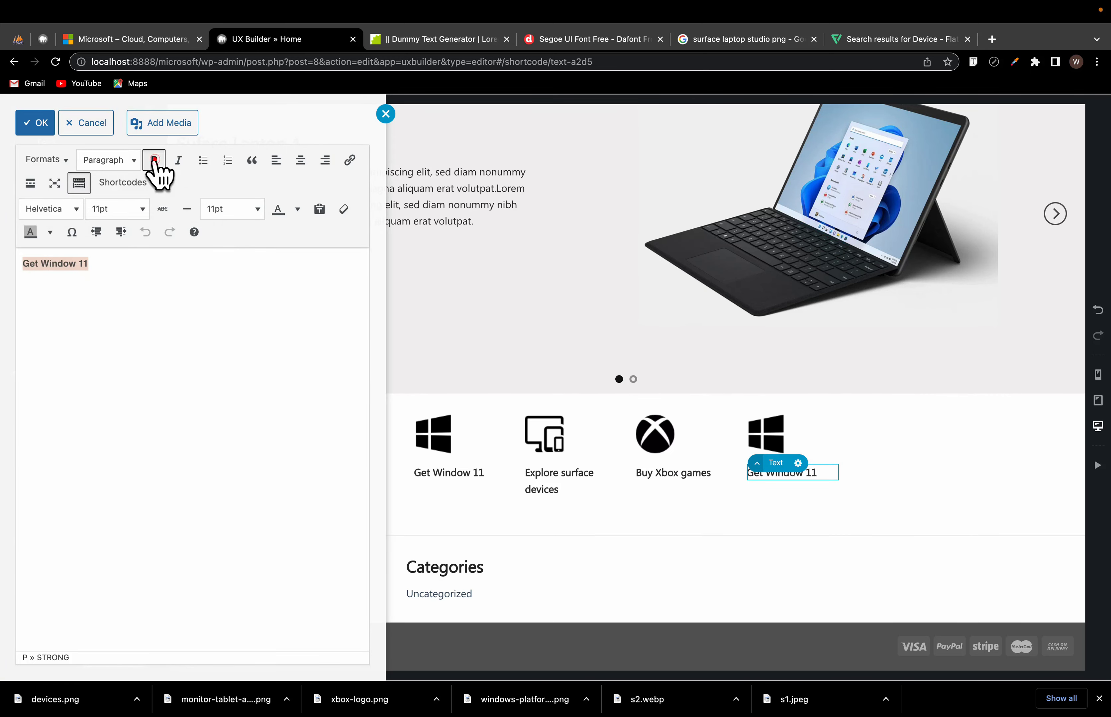
left_click(568, 484)
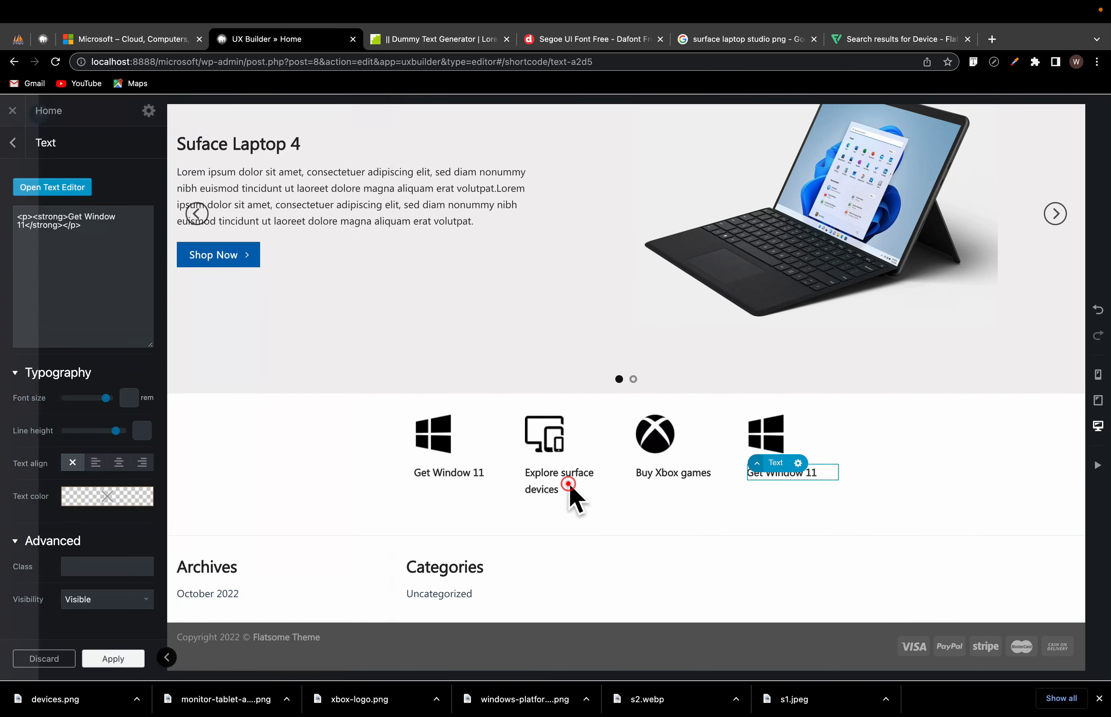
Step: Check the icon row's link styling on the Microsoft homepage and link the first column's "Get Window 11" label to "#"
left_click(182, 40)
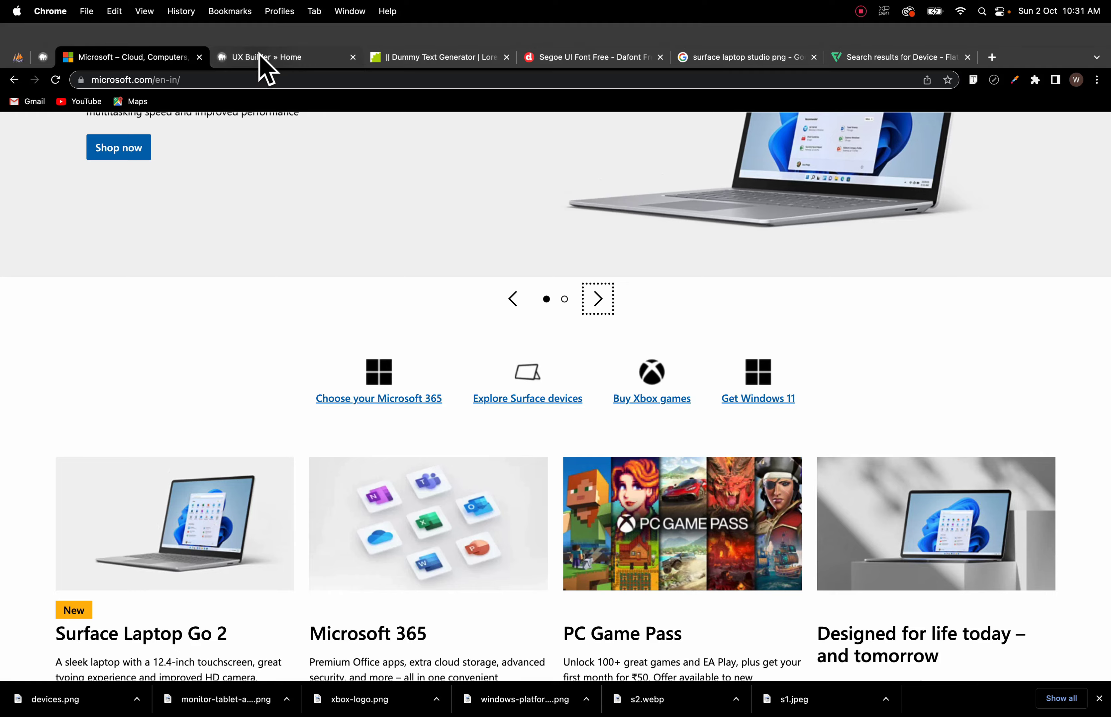
left_click(261, 39)
left_click(430, 472)
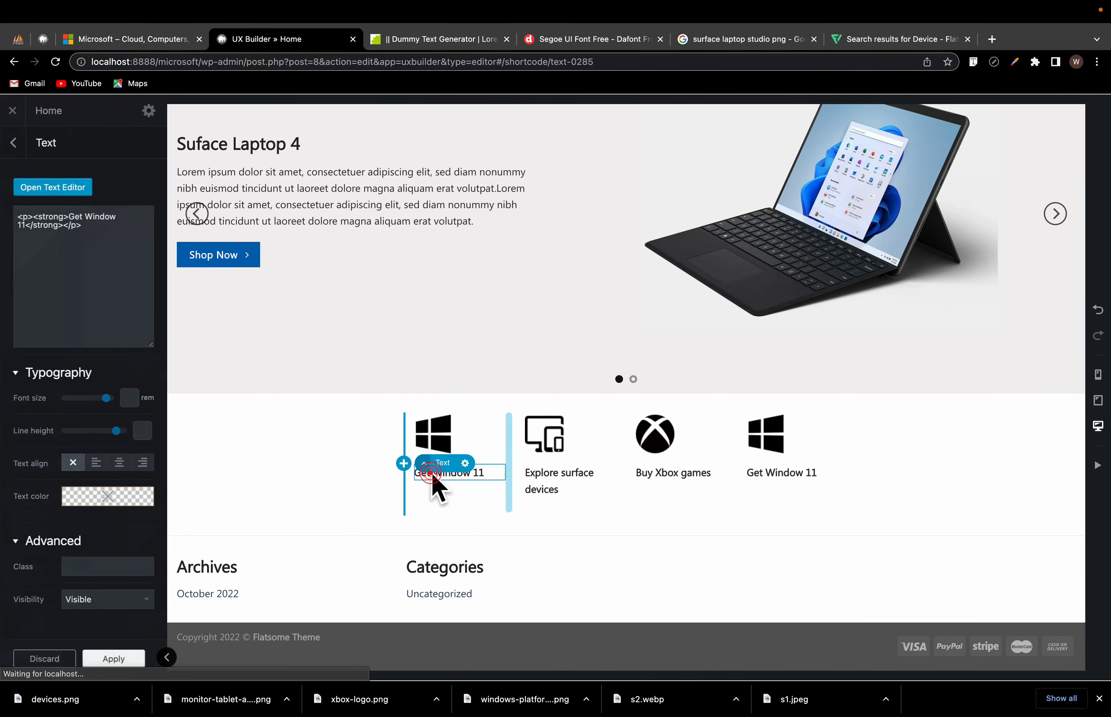
double_click(438, 481)
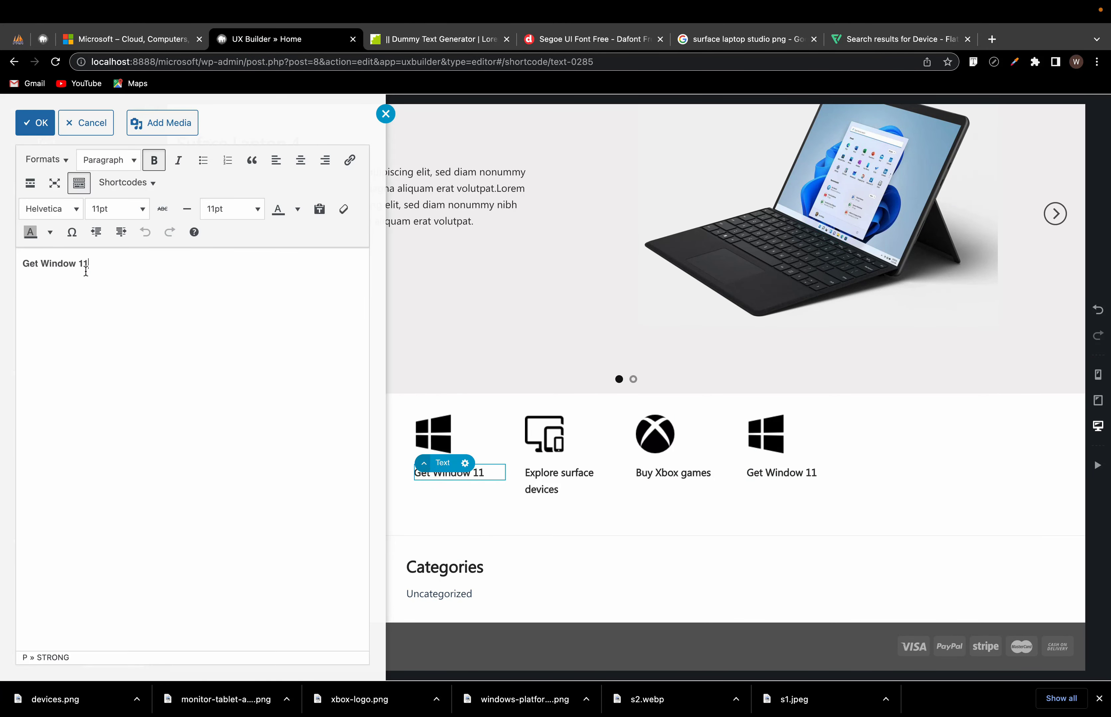
triple_click(86, 271)
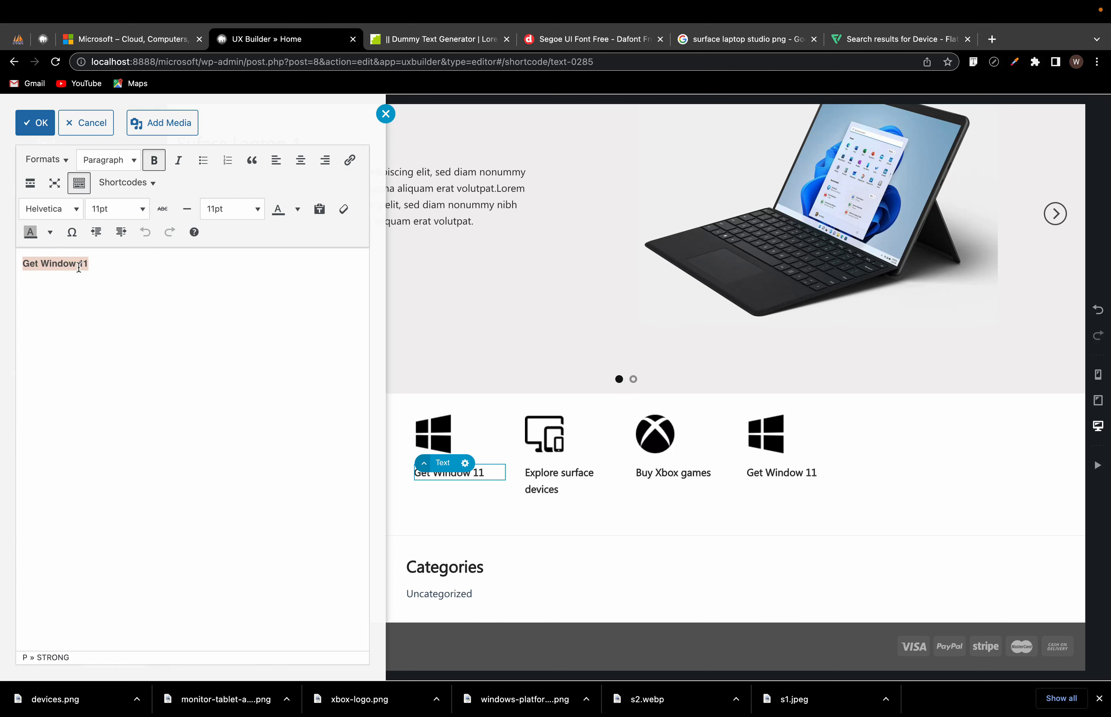
left_click(349, 161)
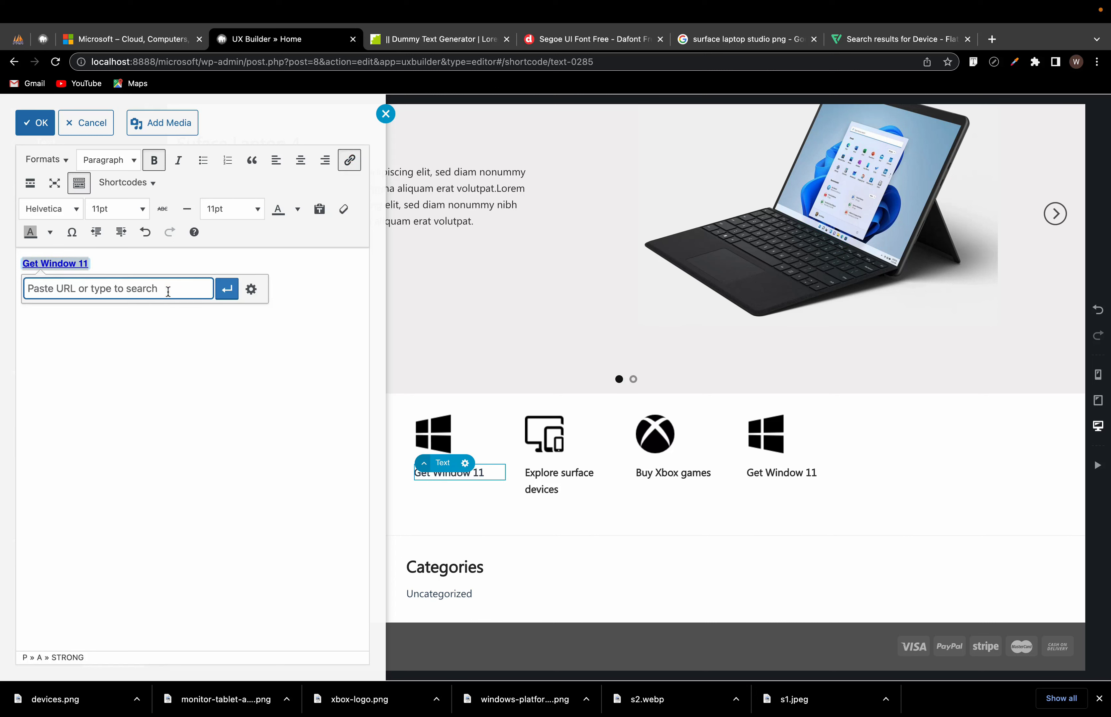
type("#")
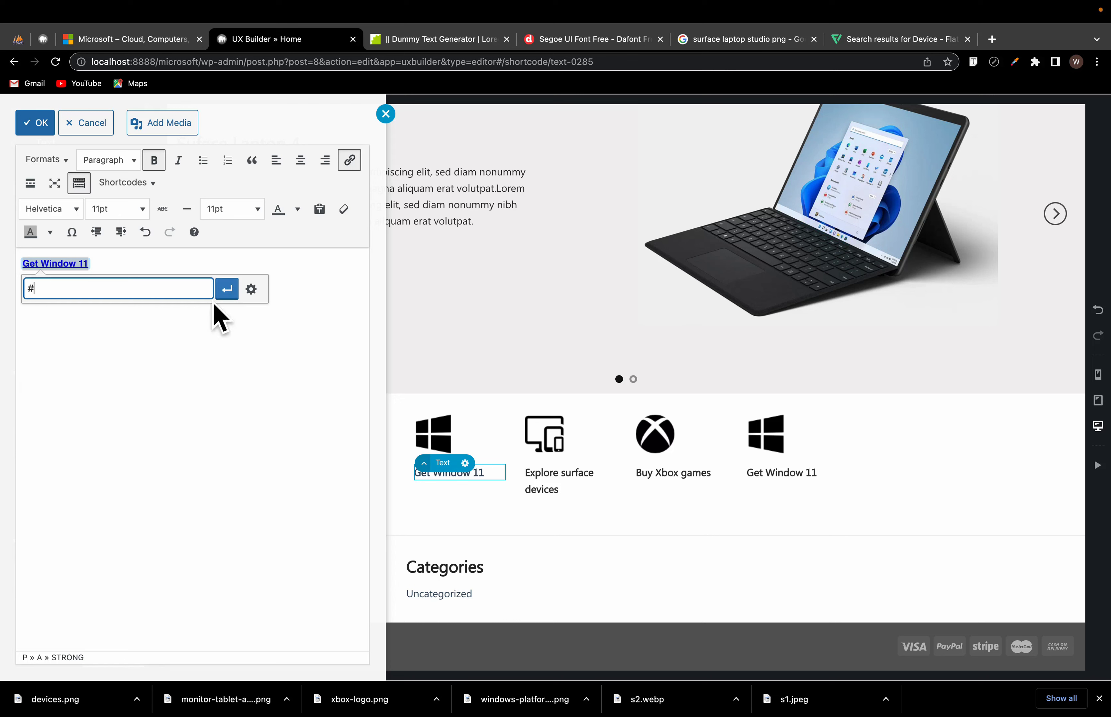
left_click(226, 290)
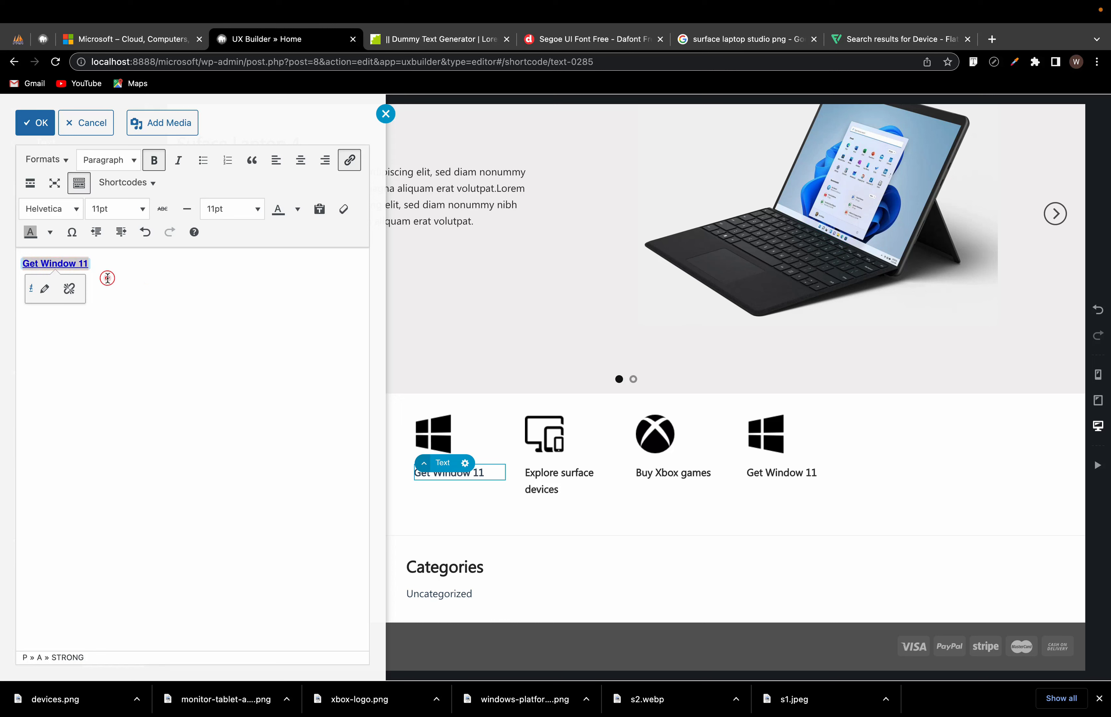
Step: Apply the Primary Color text format to the first column's linked label and close the text editor
left_click(46, 160)
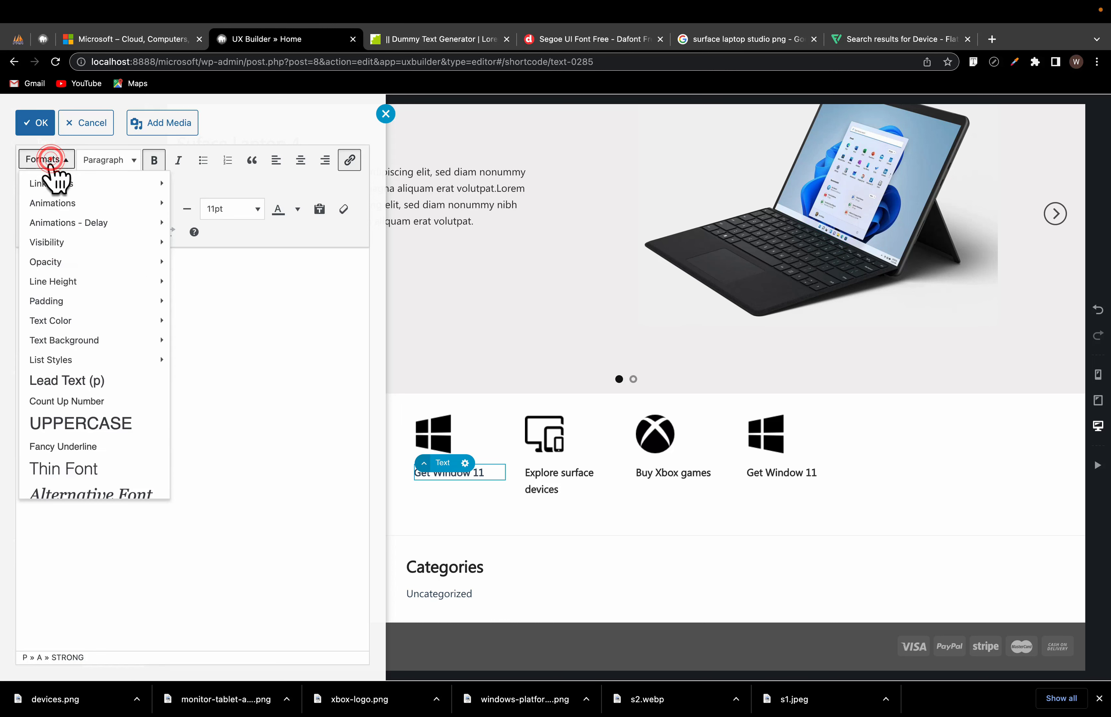
mouse_move(69, 342)
mouse_move(93, 321)
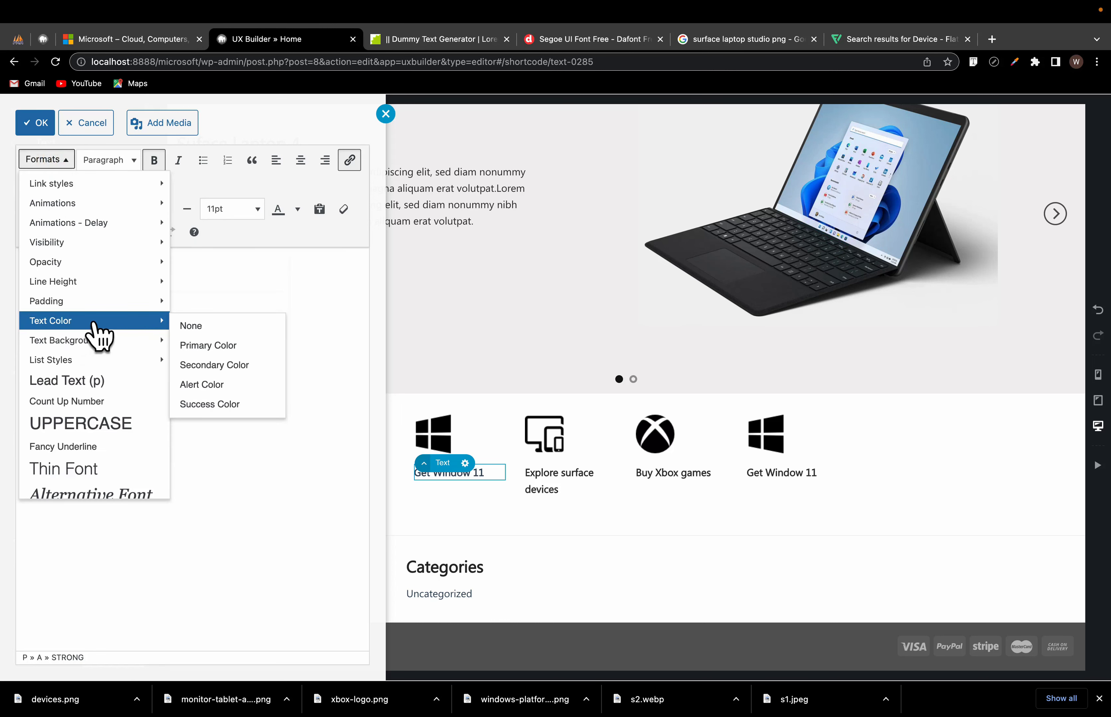
left_click(208, 346)
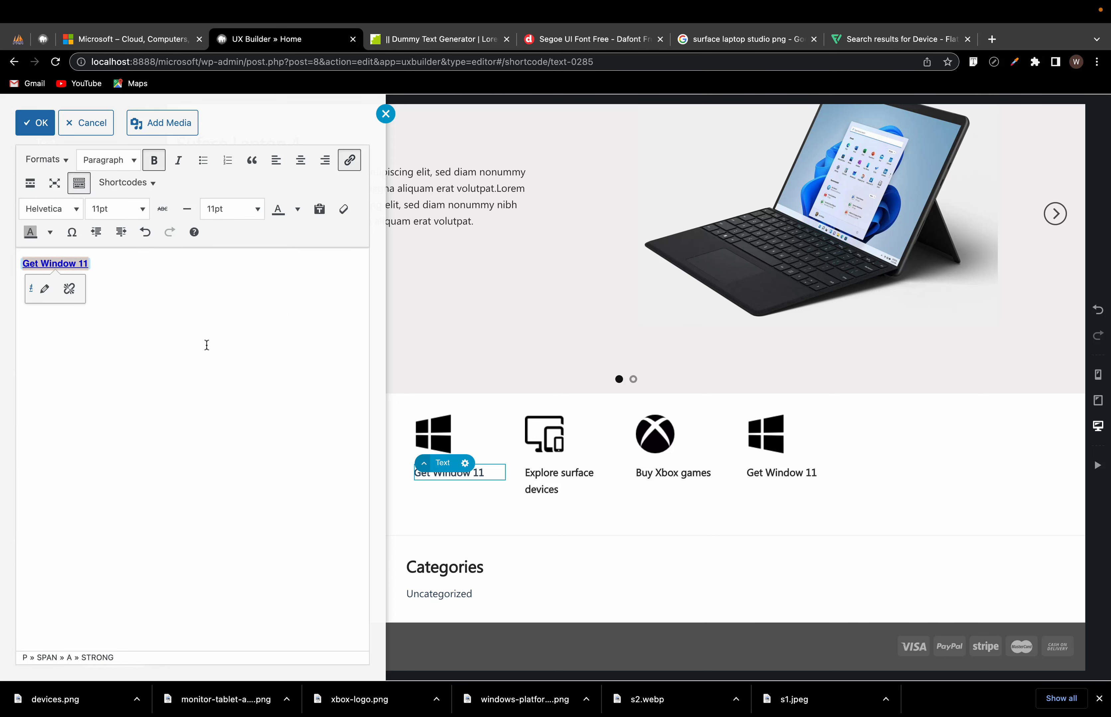
left_click(550, 491)
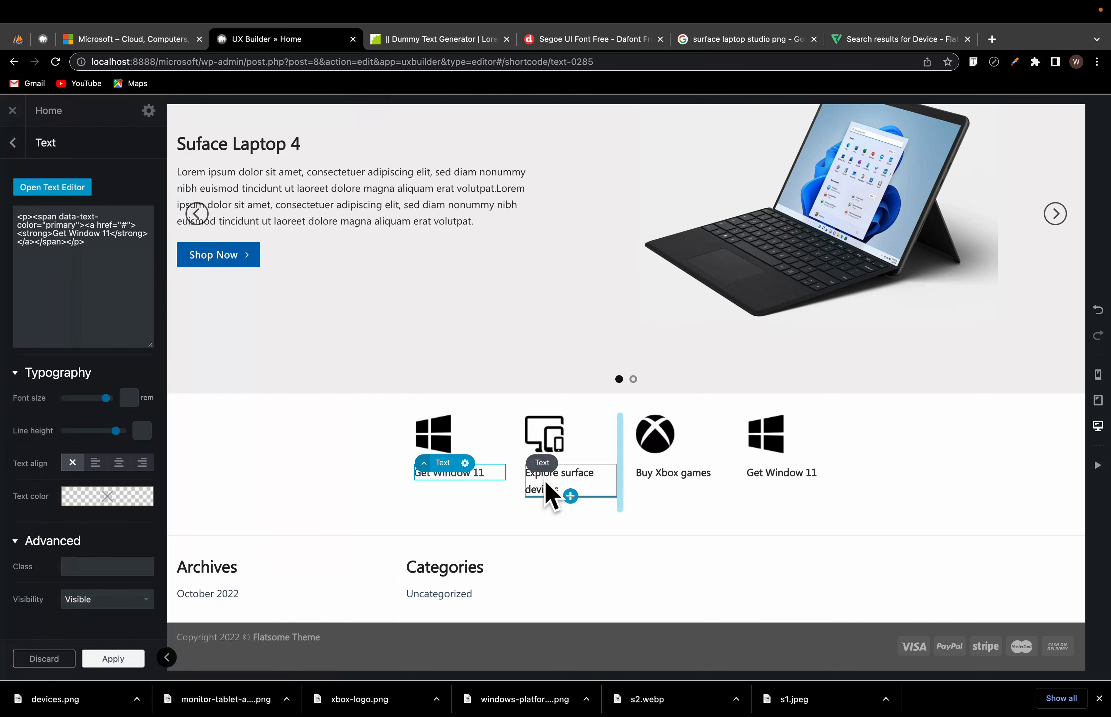
Step: Link the second column's "Explore surface devices" label to "#"
left_click(544, 483)
double_click(550, 494)
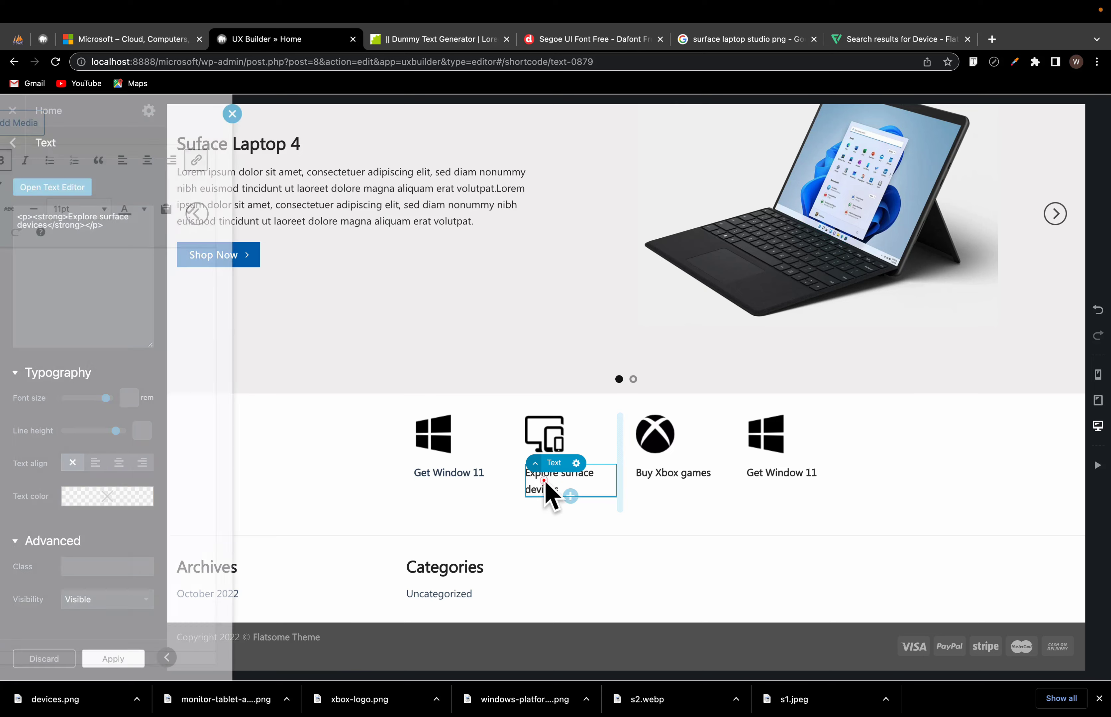
triple_click(161, 280)
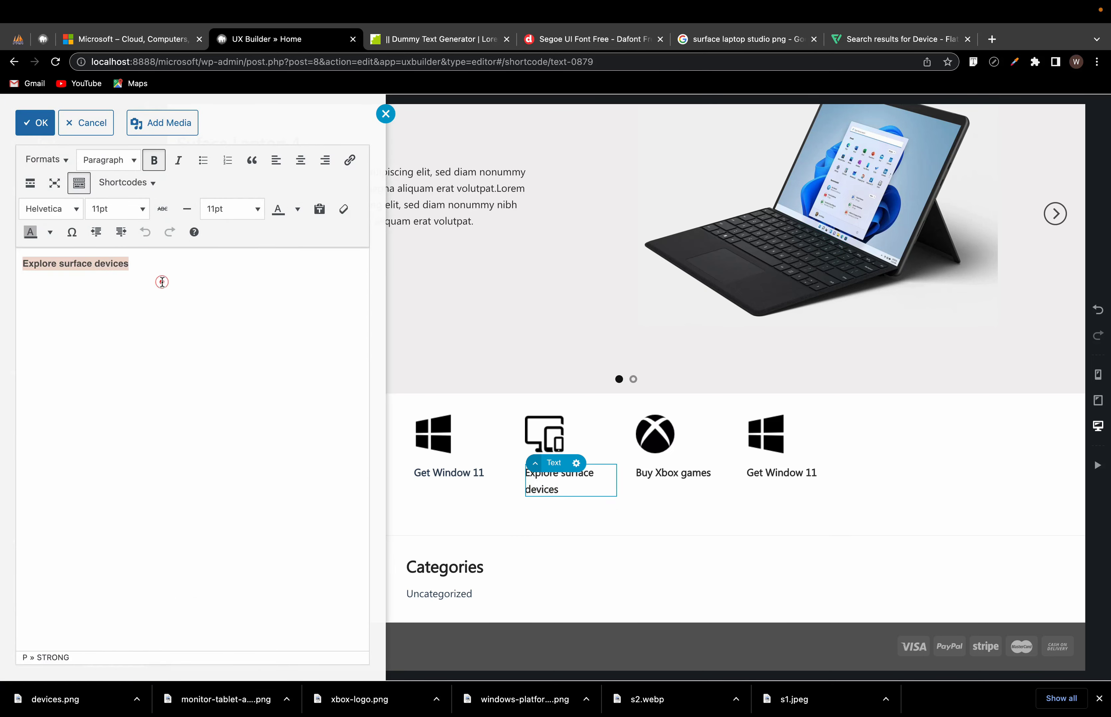
left_click(348, 161)
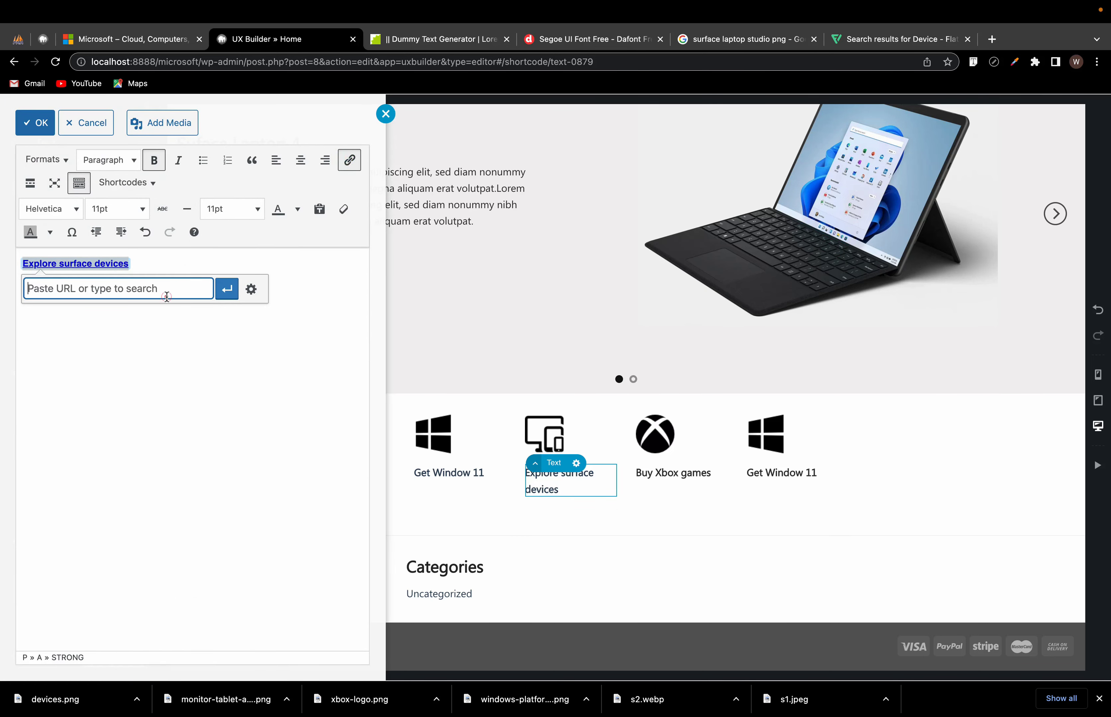
type("#")
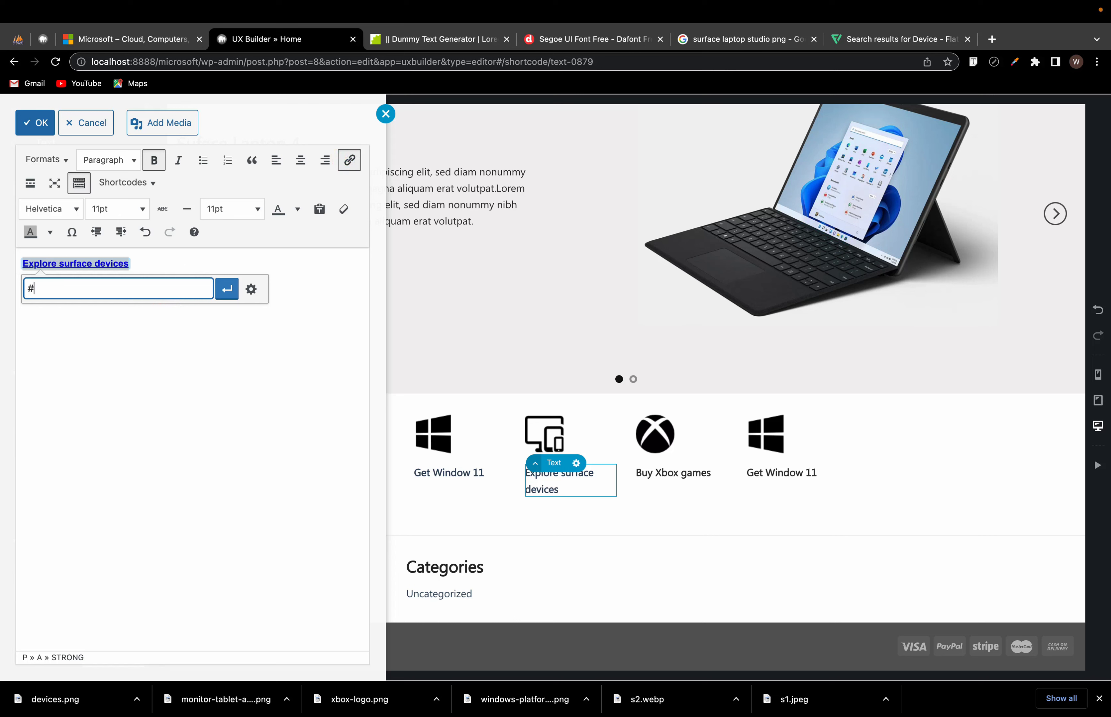
left_click(228, 289)
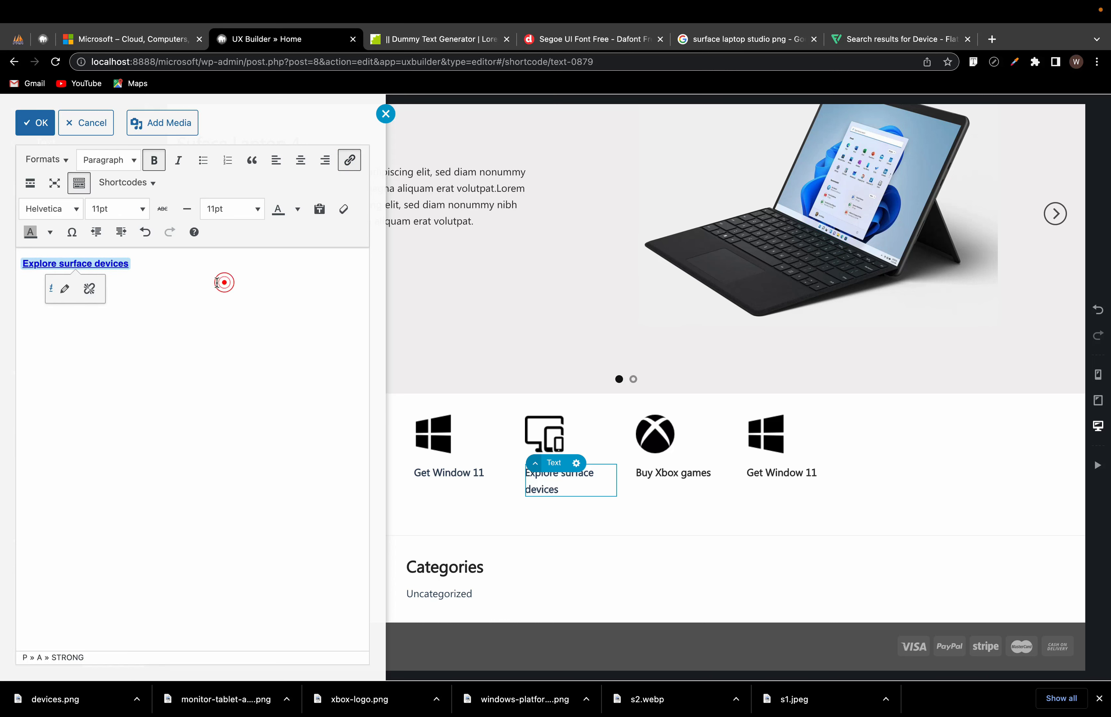
Step: Apply the Primary Color text format to the second column's linked label and close the text editor
left_click(176, 268)
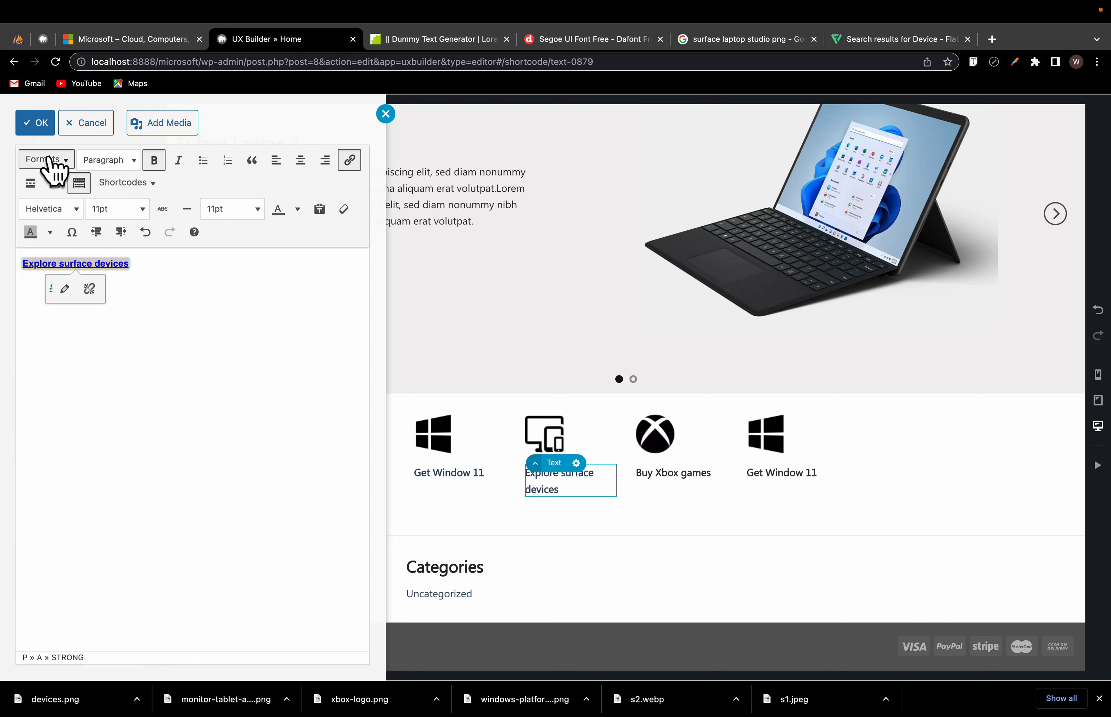
left_click(52, 164)
mouse_move(75, 321)
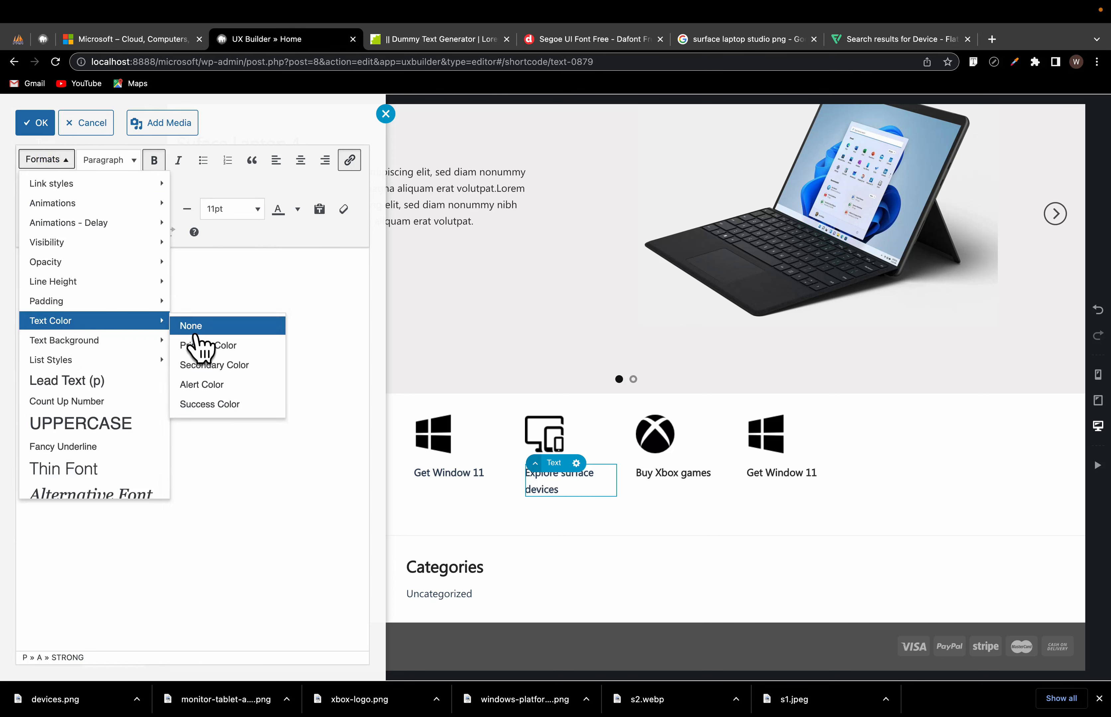
left_click(200, 344)
left_click(679, 477)
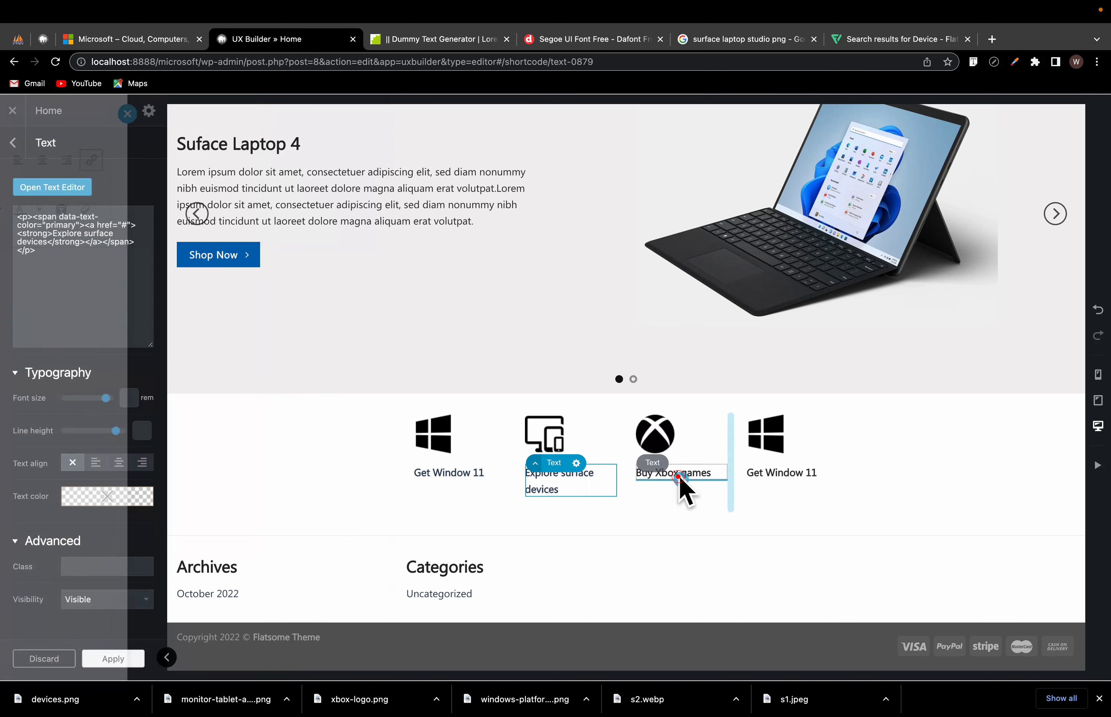
Step: Link the third column's "Buy Xbox games" label to "#"
double_click(678, 478)
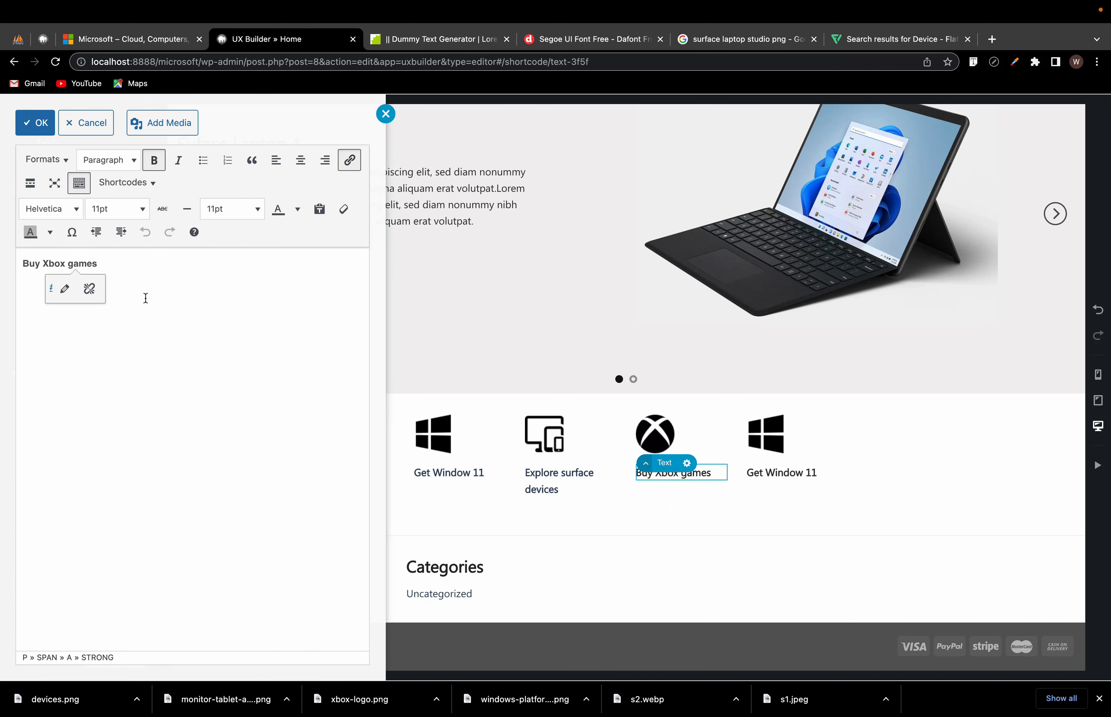
triple_click(147, 295)
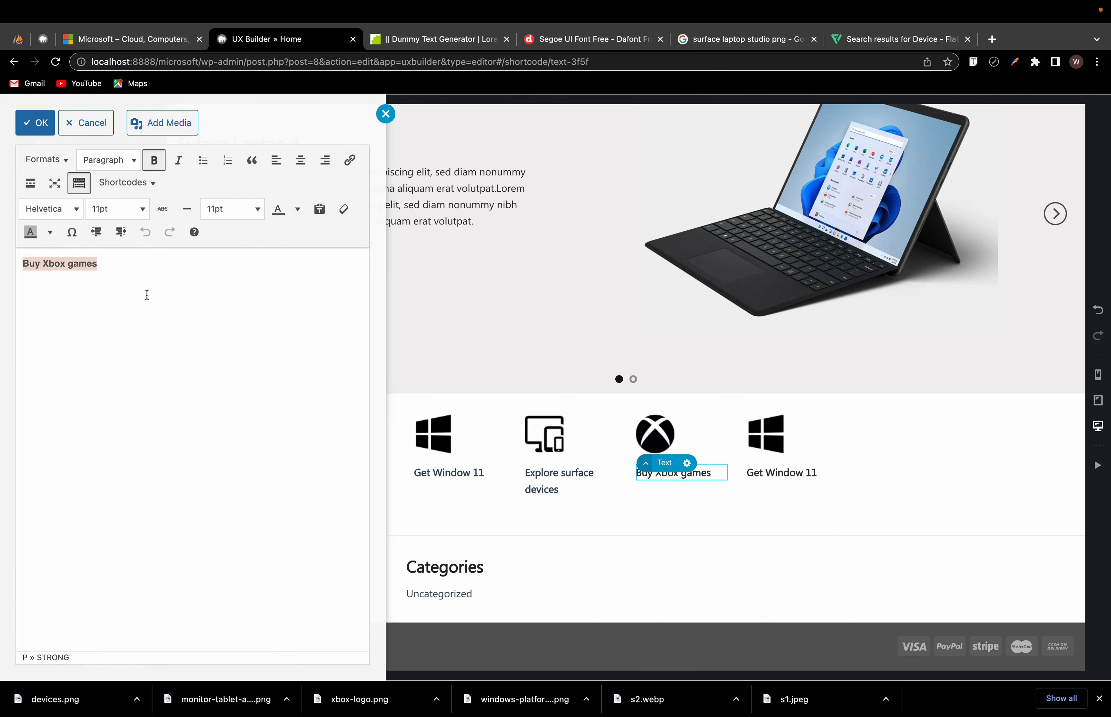
left_click(349, 161)
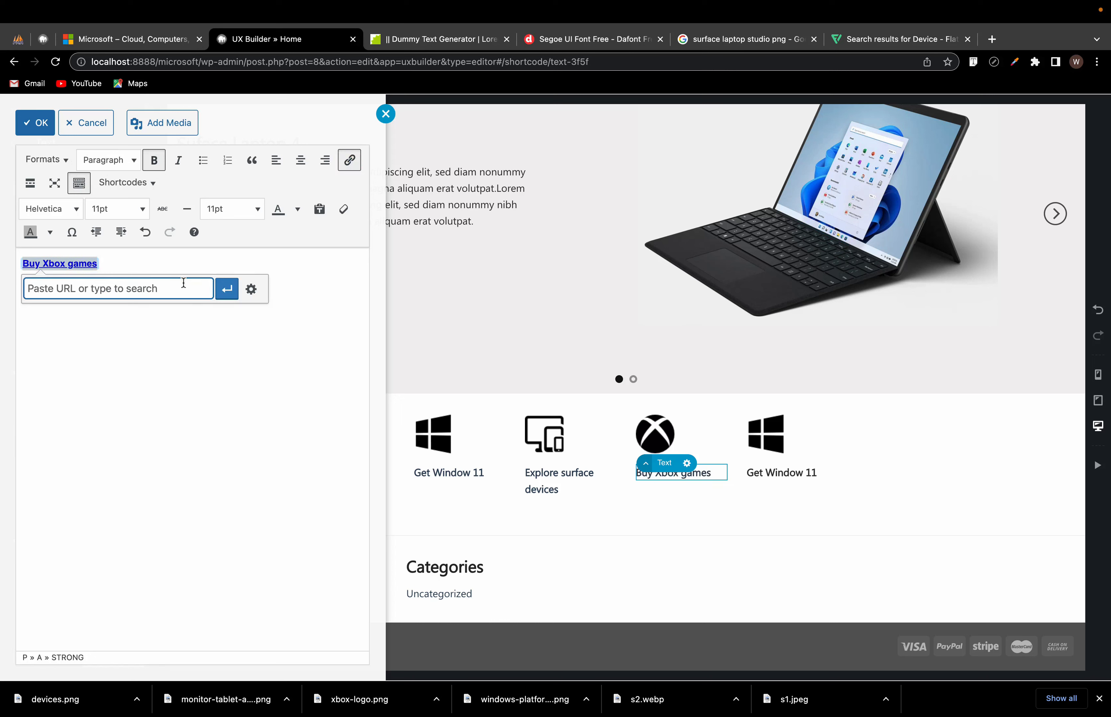
type("#")
left_click(224, 287)
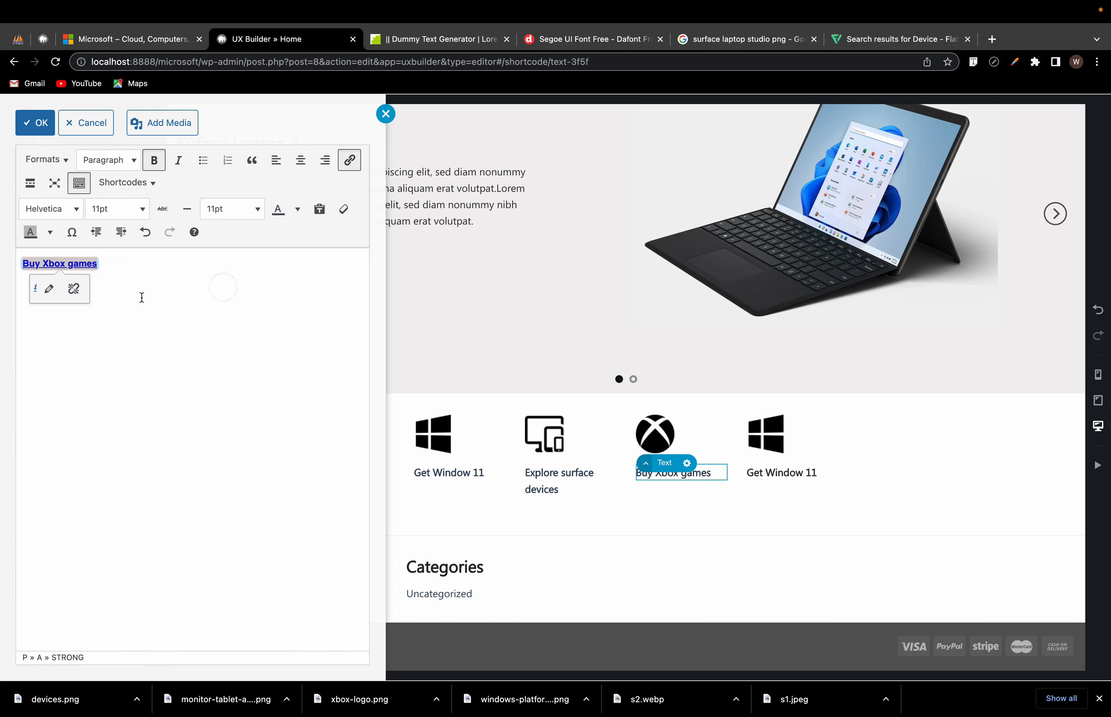
Step: Apply the Primary Color text format to the third column's linked label and close the text editor
left_click(149, 279)
left_click(55, 161)
mouse_move(59, 326)
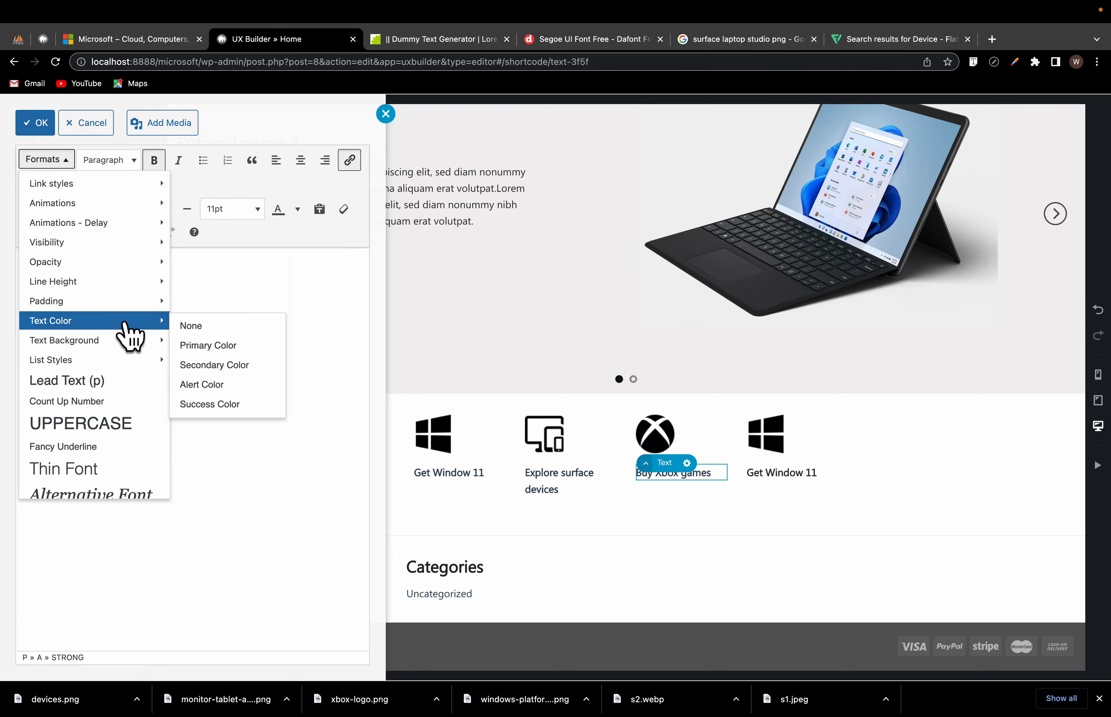
left_click(206, 344)
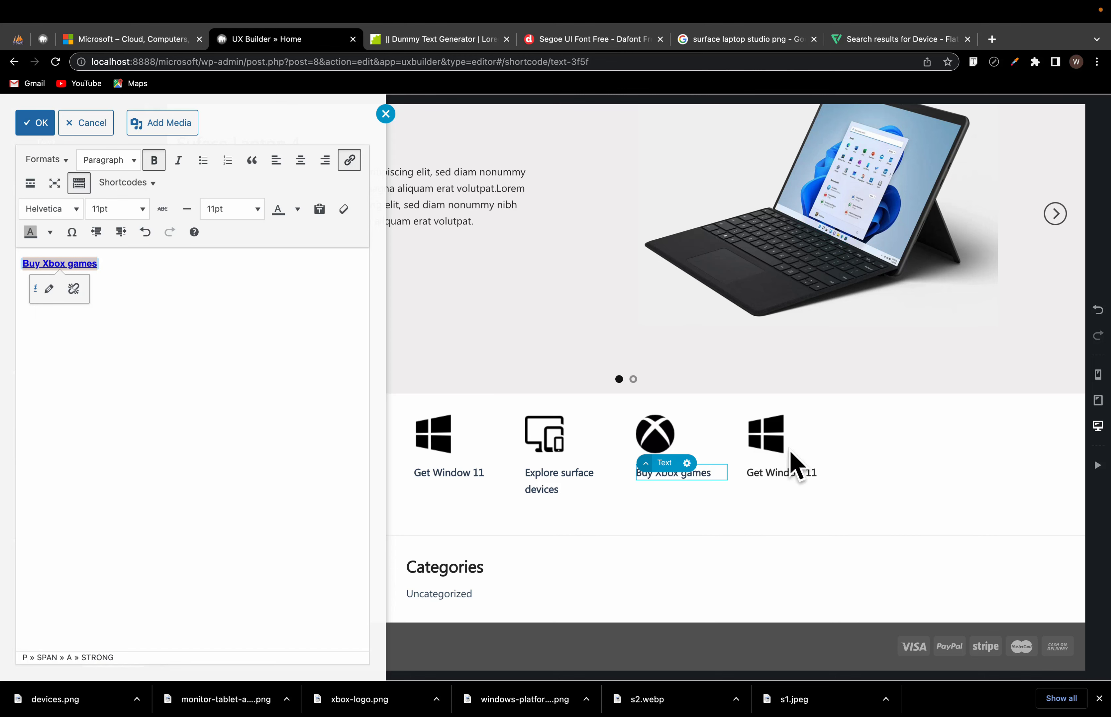
left_click(777, 474)
Step: Apply the Primary Color text format to the fourth column's "Get Window 11" label and link it to "#"
double_click(769, 484)
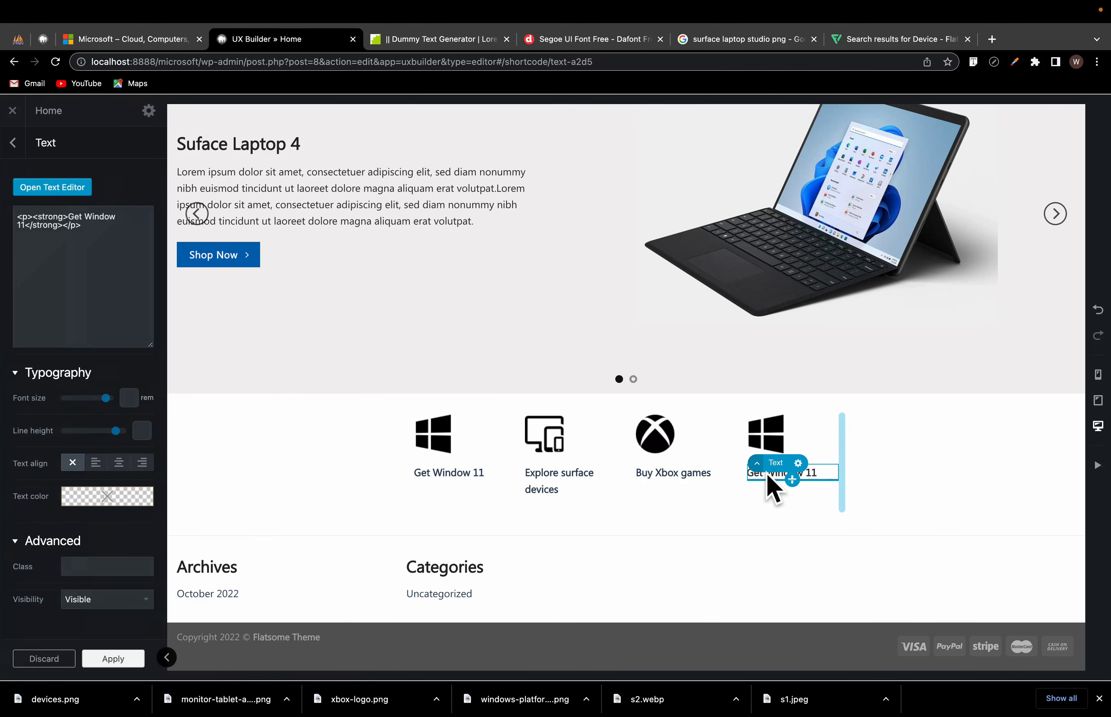
key("ctrl+a")
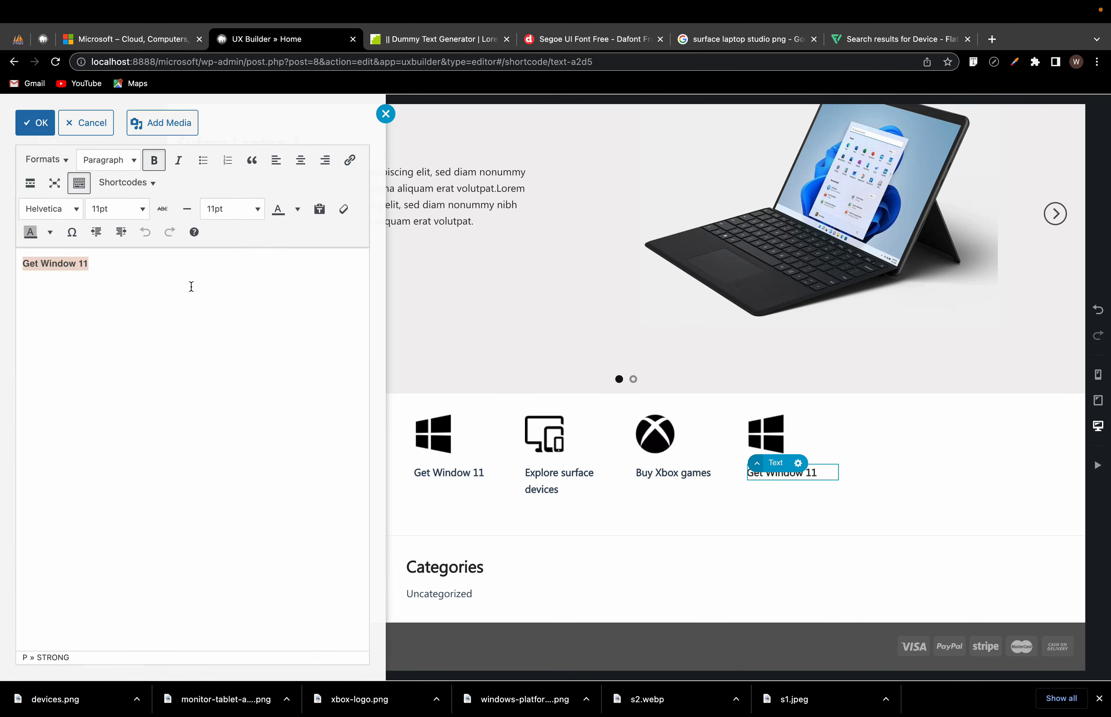
left_click(62, 160)
mouse_move(96, 322)
left_click(348, 161)
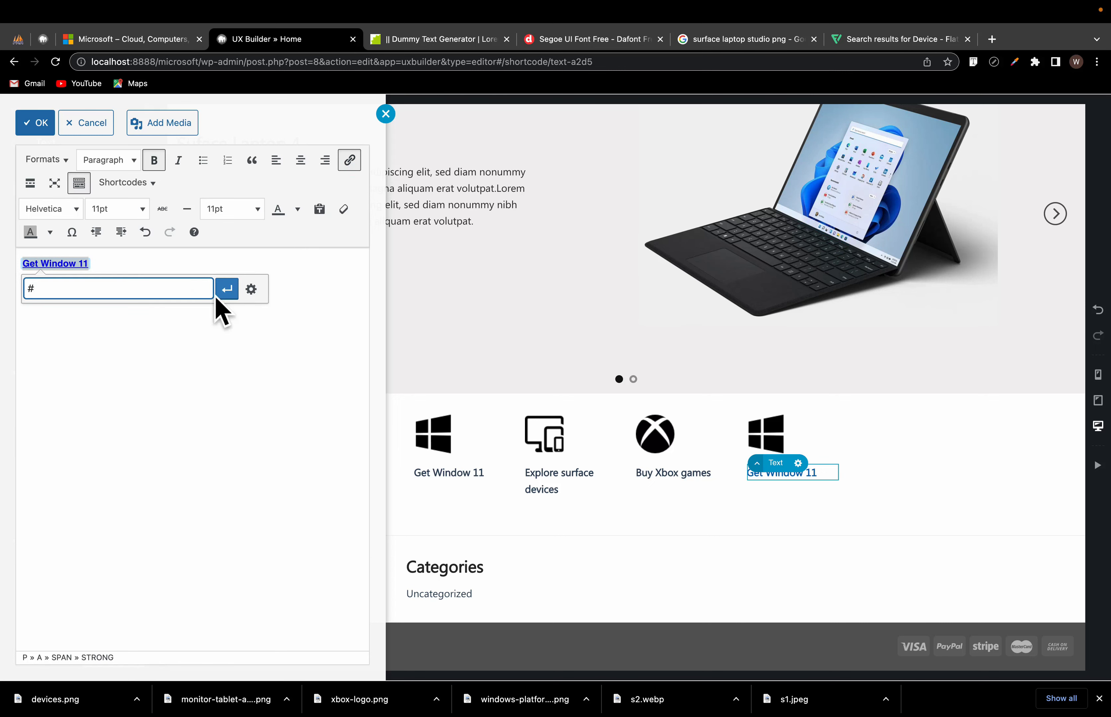
left_click(227, 292)
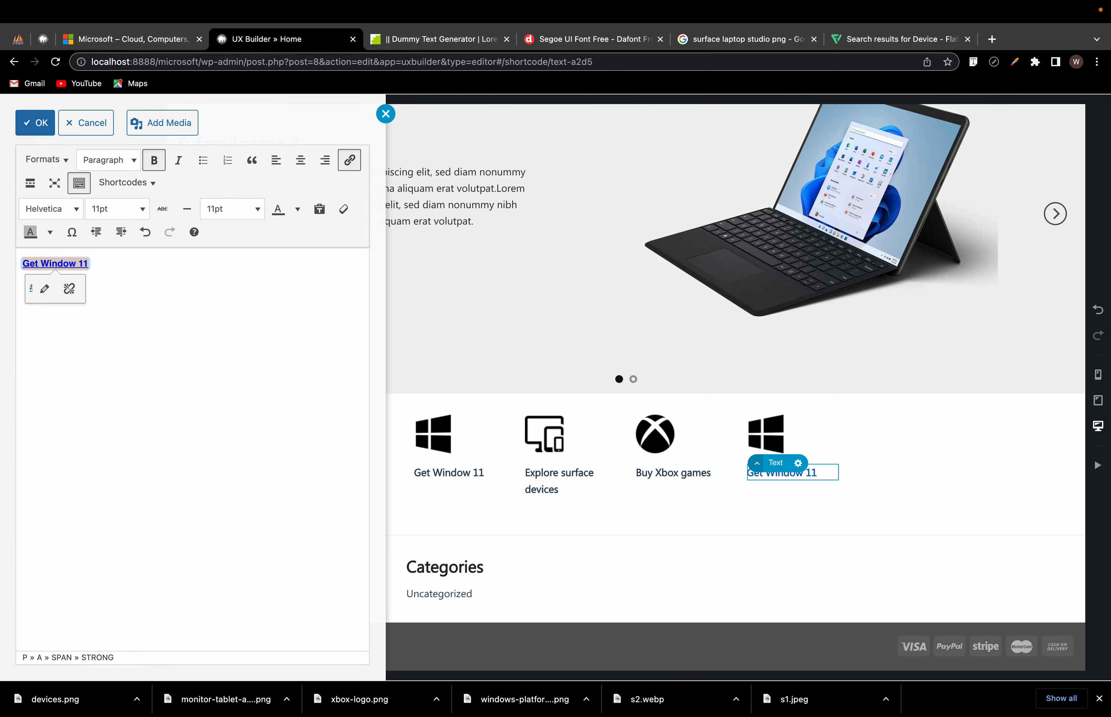
Step: Save the label edits to the page and exit the builder to check the icon row on the live homepage
left_click(503, 470)
left_click(109, 659)
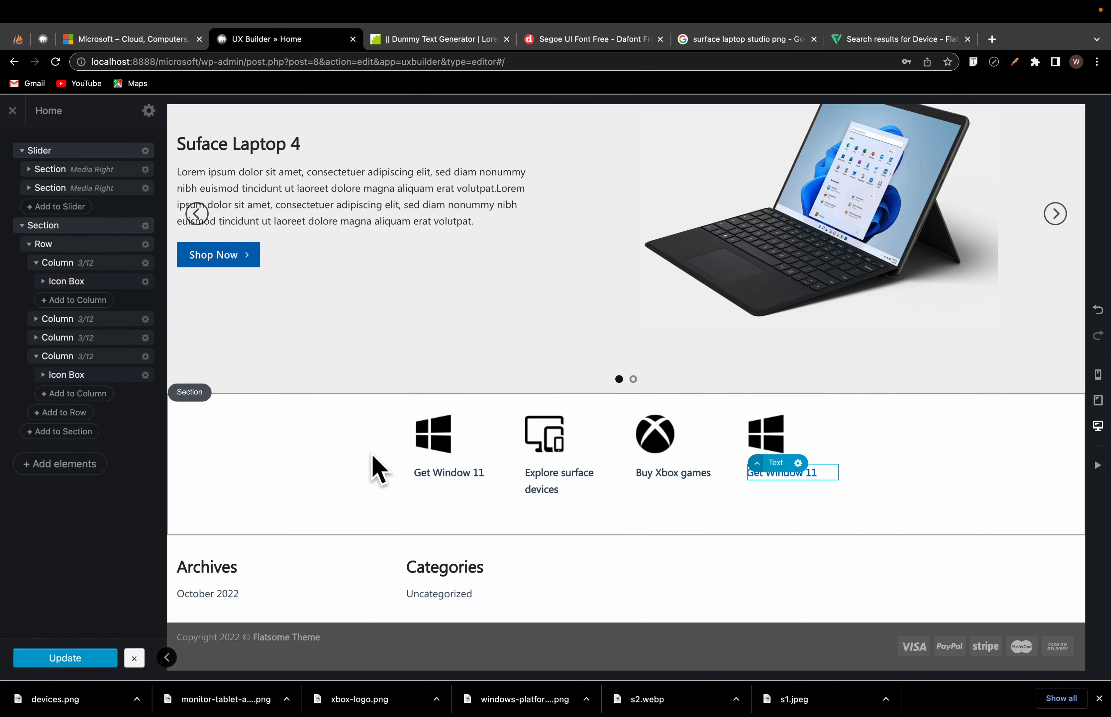
left_click(13, 112)
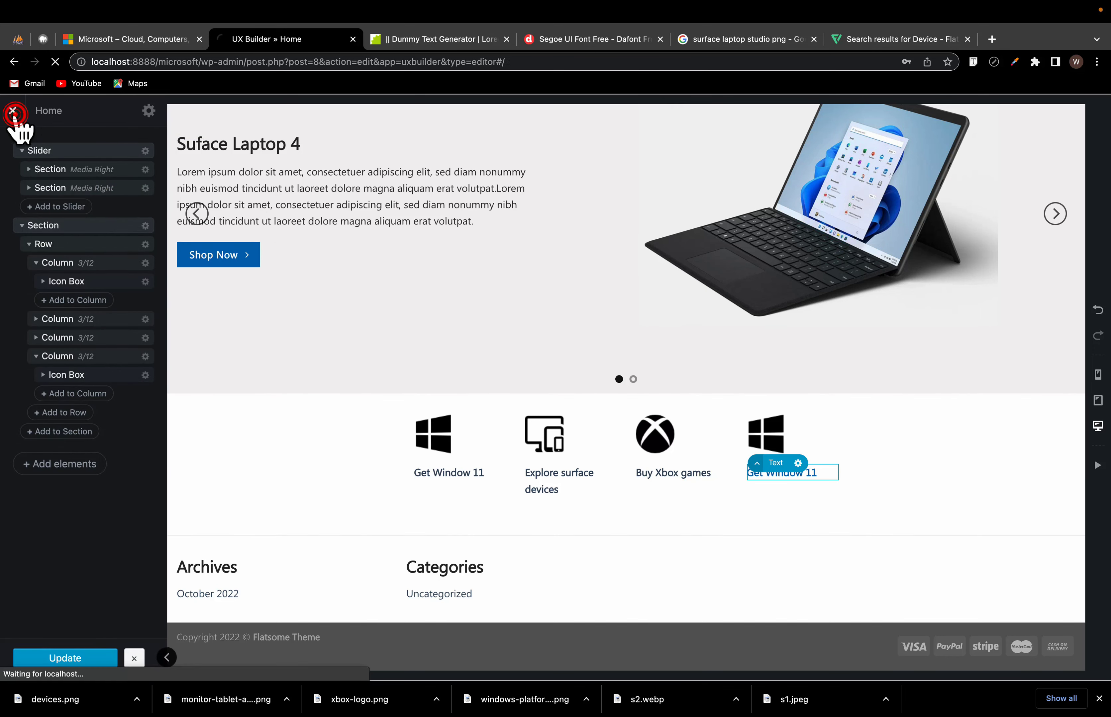
scroll(339, 228, "down", 2)
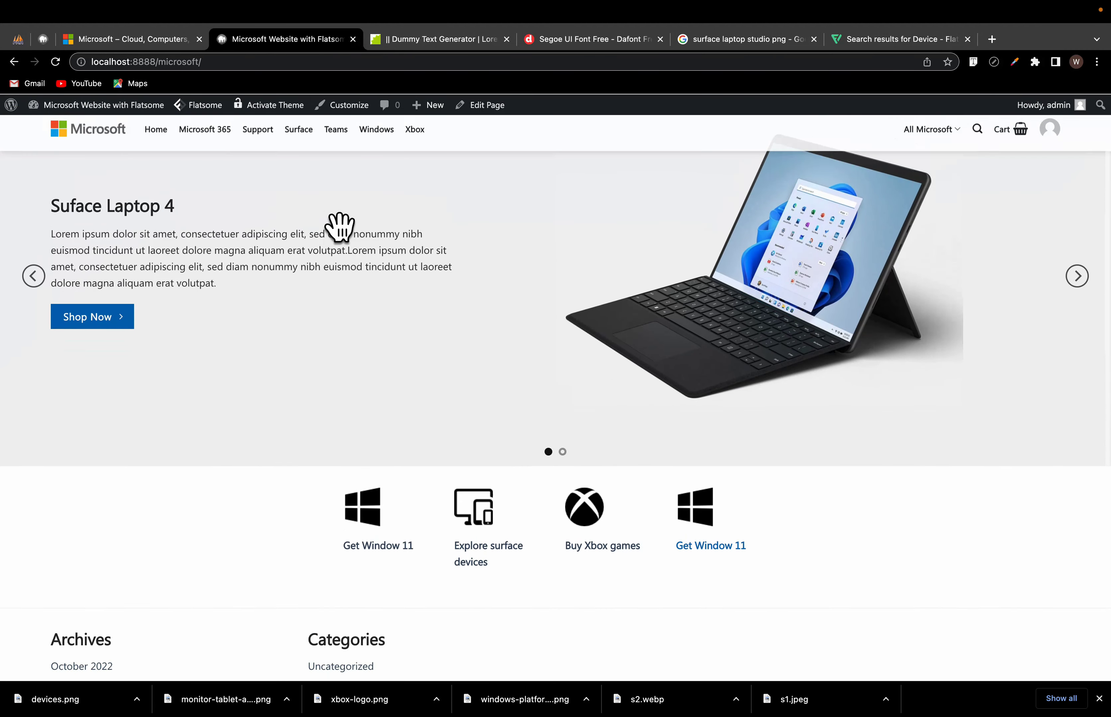
scroll(339, 228, "up", 2)
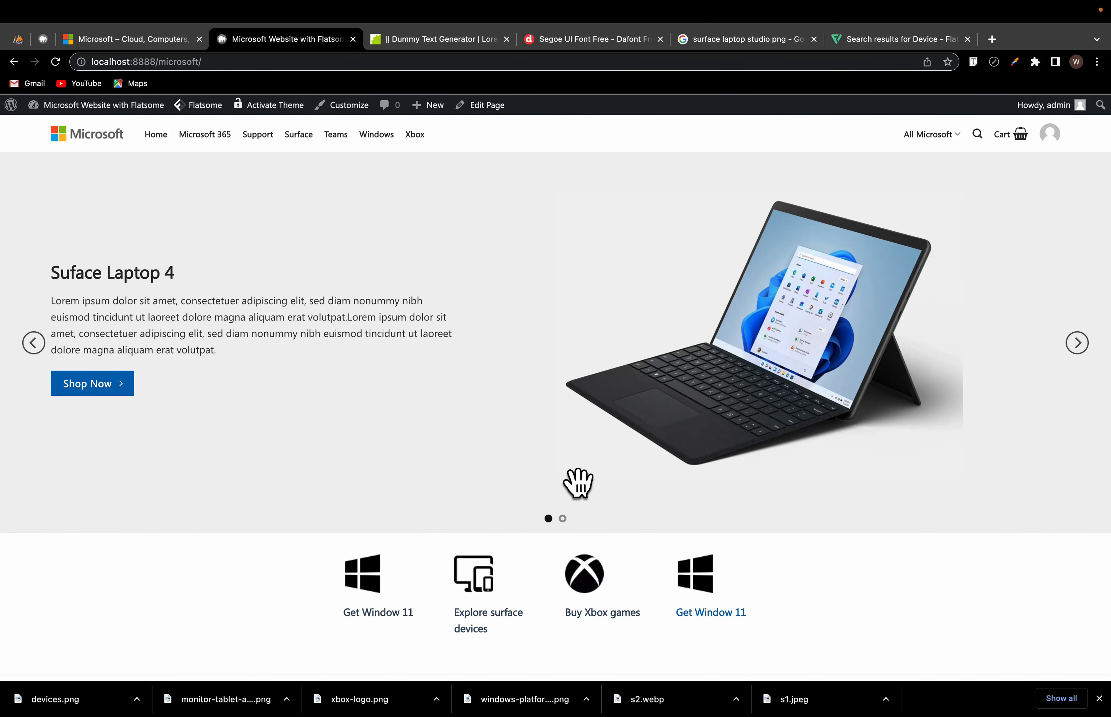
scroll(578, 483, "down", 4)
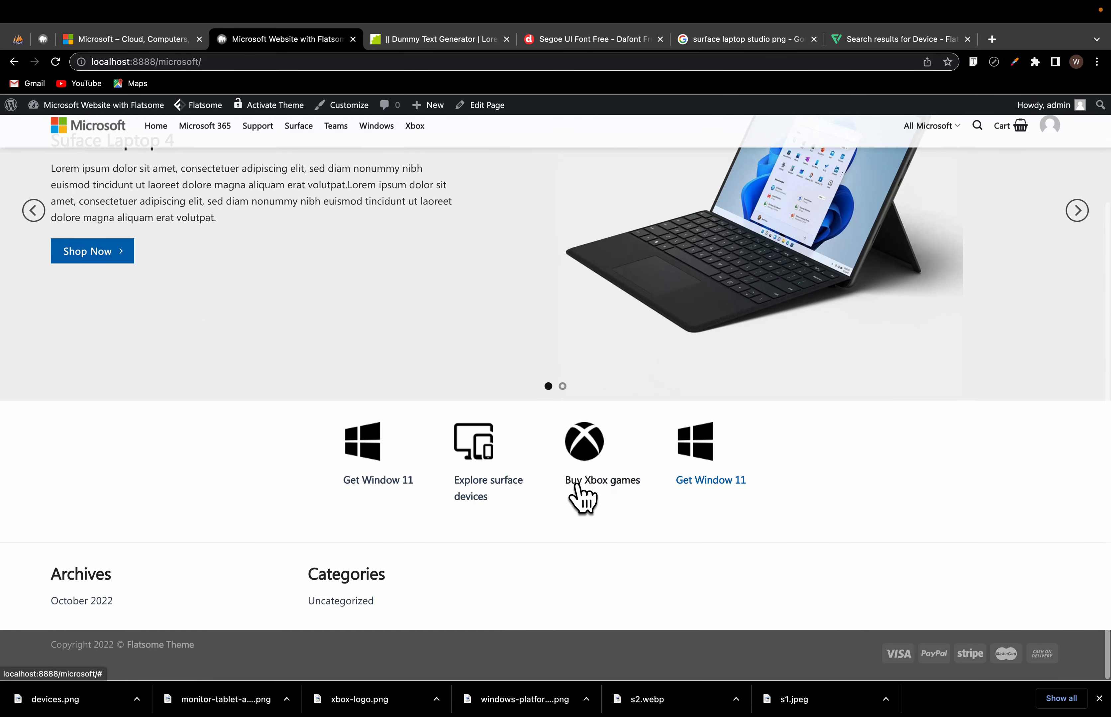
Step: Open the theme customizer's Style colors and copy the Primary Color hex code #0166b8
scroll(578, 490, "up", 4)
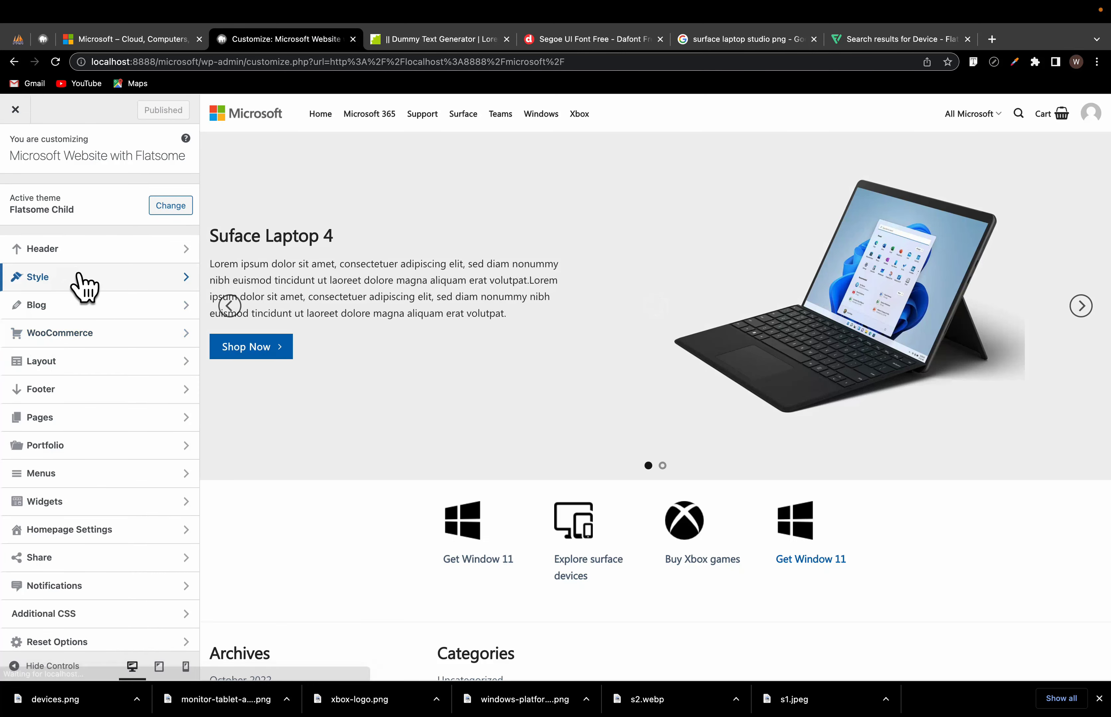
left_click(79, 277)
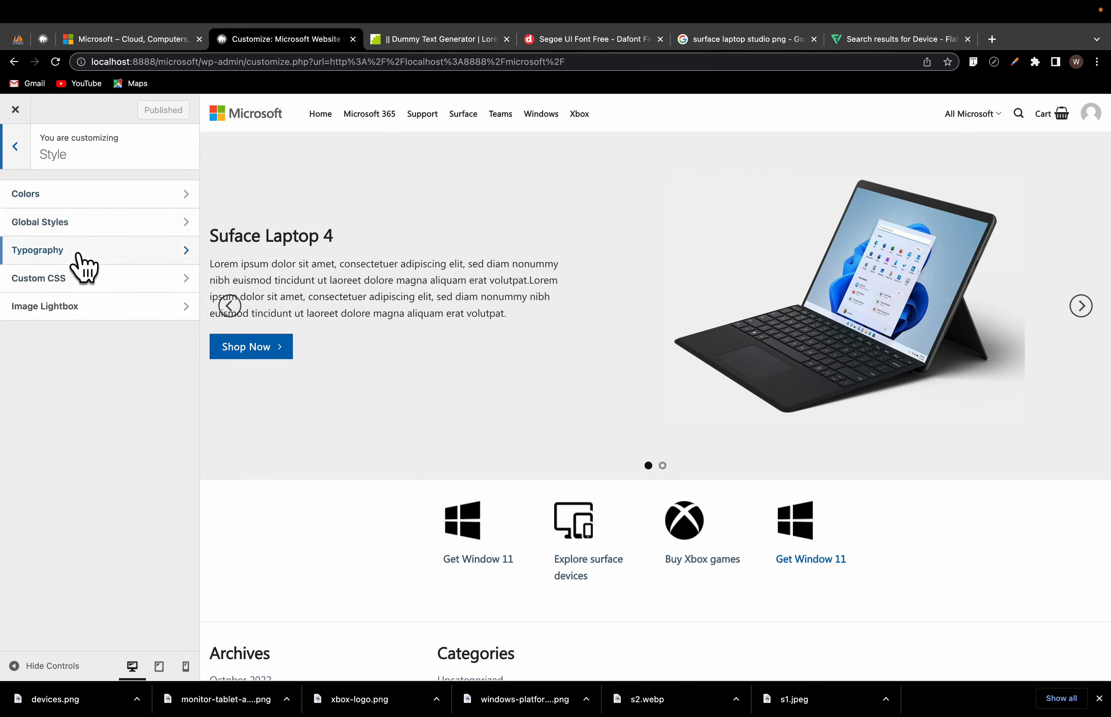
left_click(106, 193)
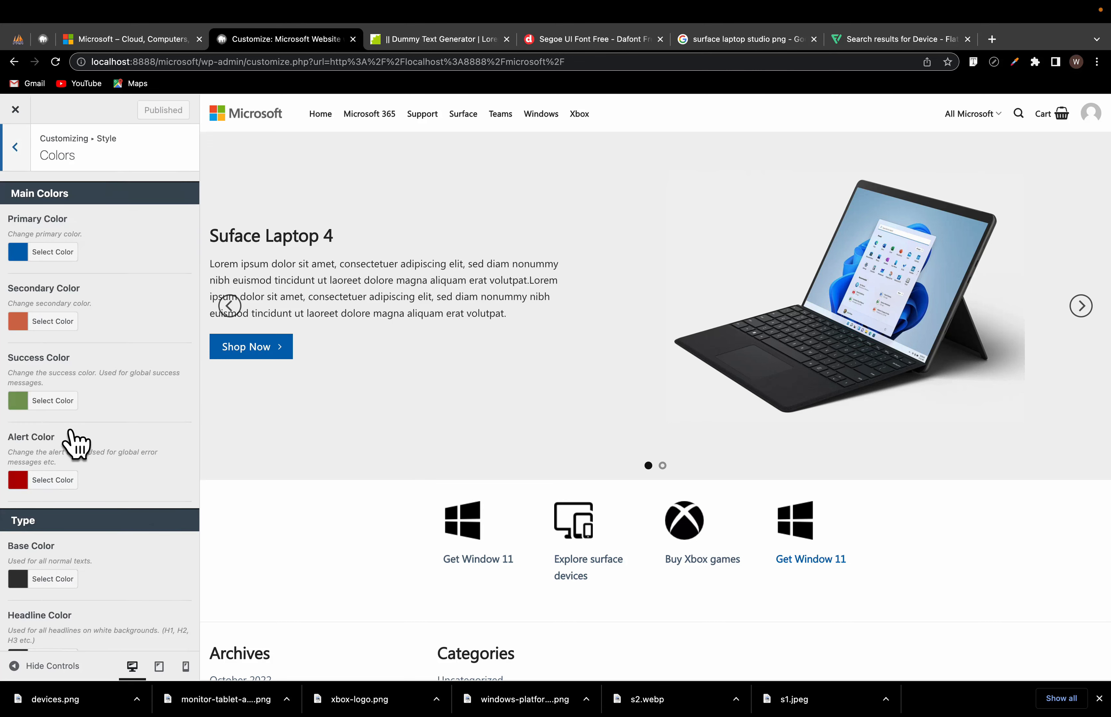
left_click(18, 252)
left_click(118, 250)
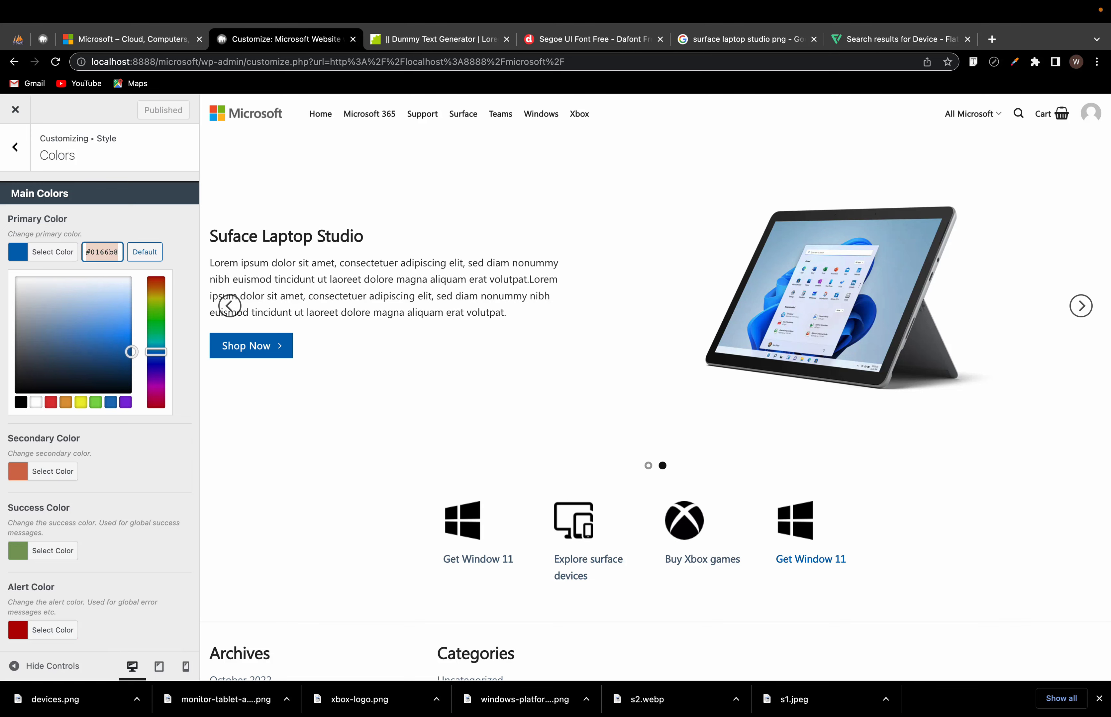
left_click(142, 229)
left_click(15, 148)
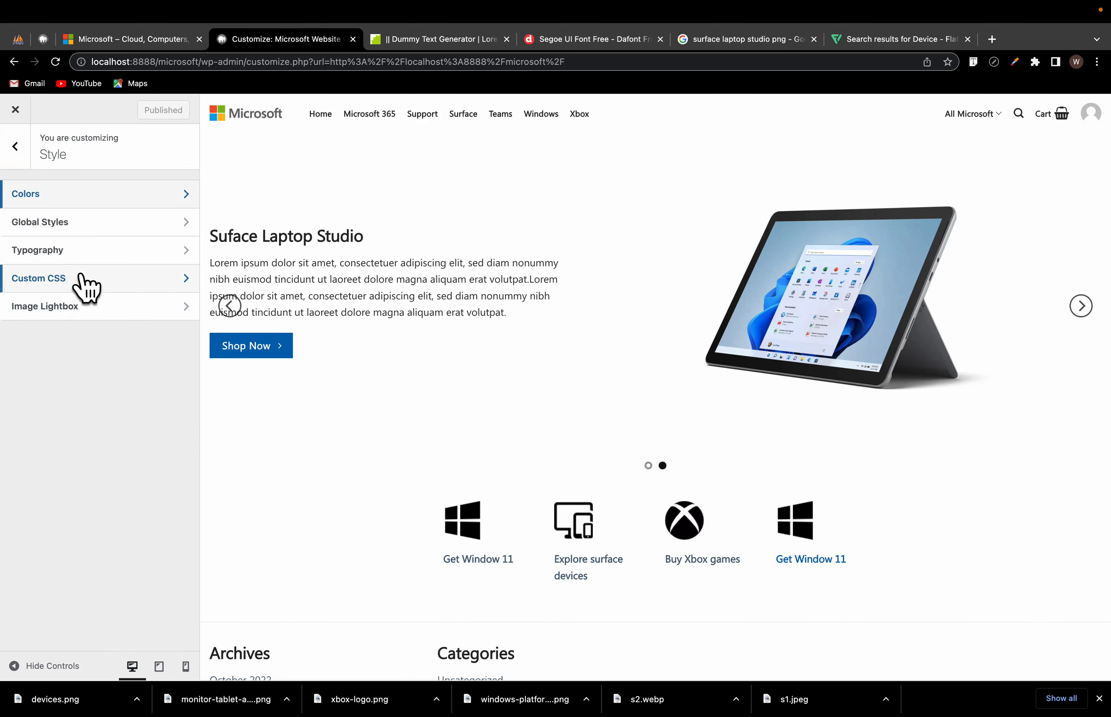
Step: Set the theme's Link Colors to #0166b8 in the Style colors and publish the change
left_click(87, 192)
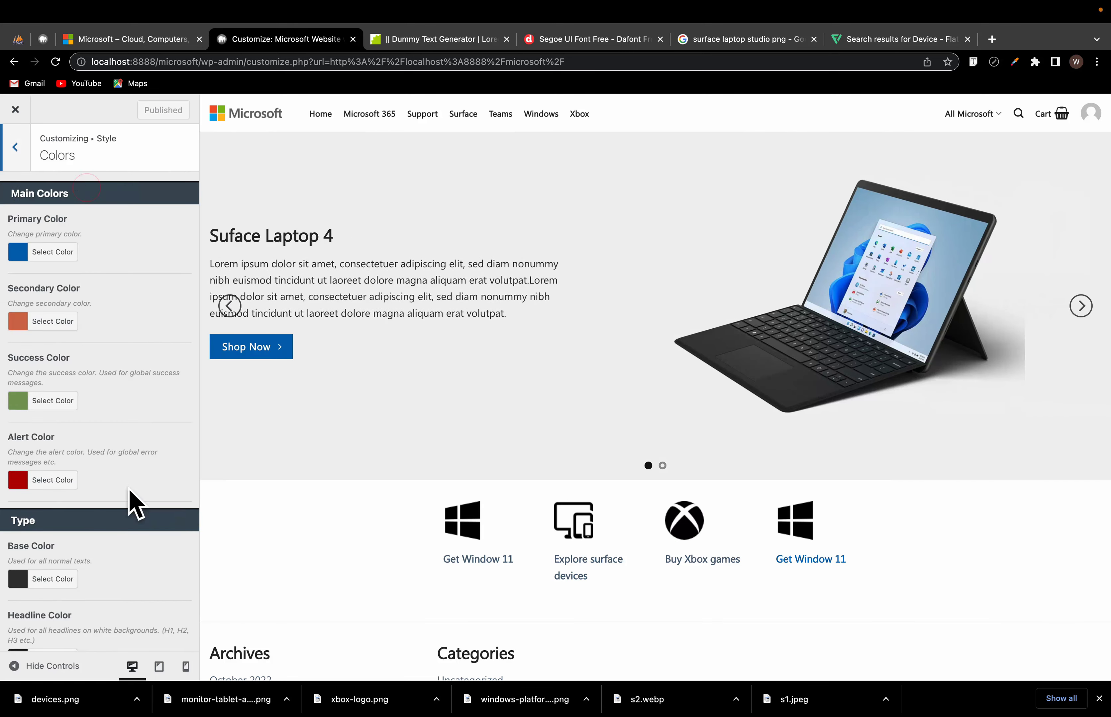
scroll(129, 502, "down", 10)
left_click(18, 358)
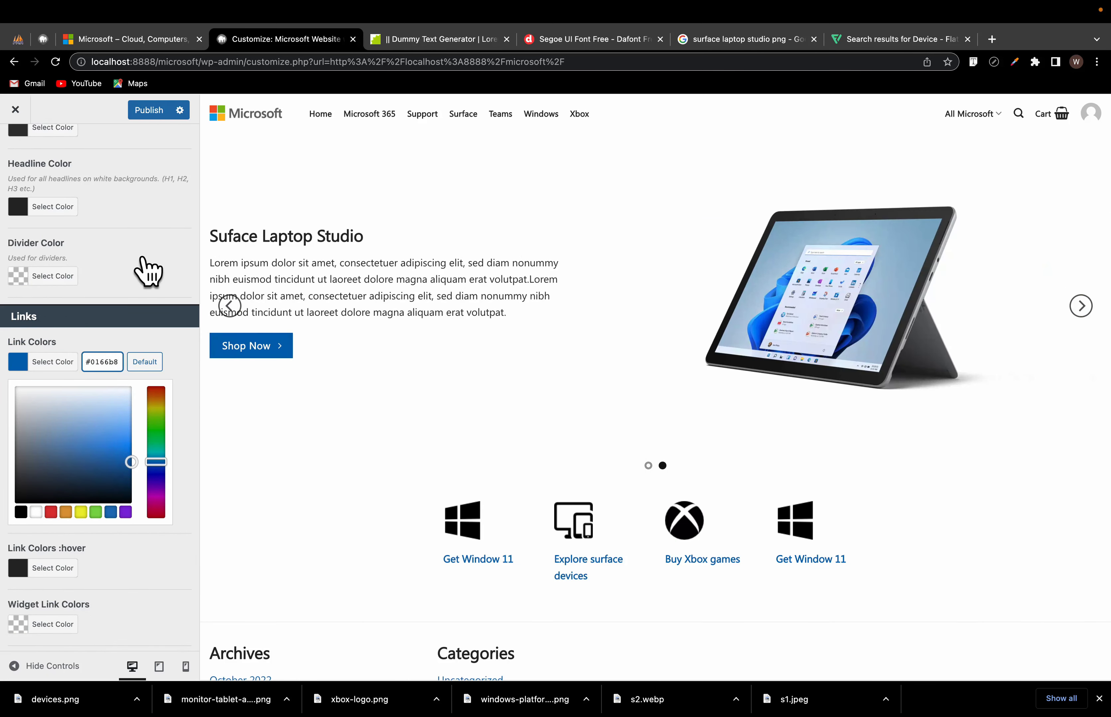
left_click(158, 112)
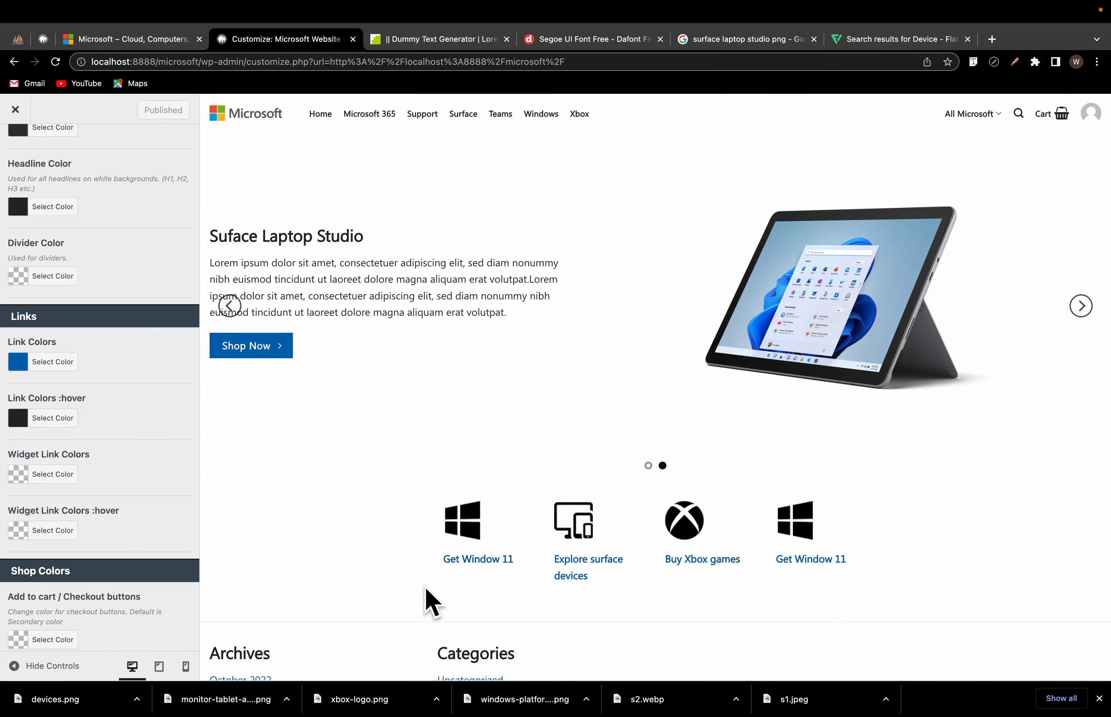
Step: Leave the customizer and check the link colour of the icon row labels on the live homepage
left_click(15, 110)
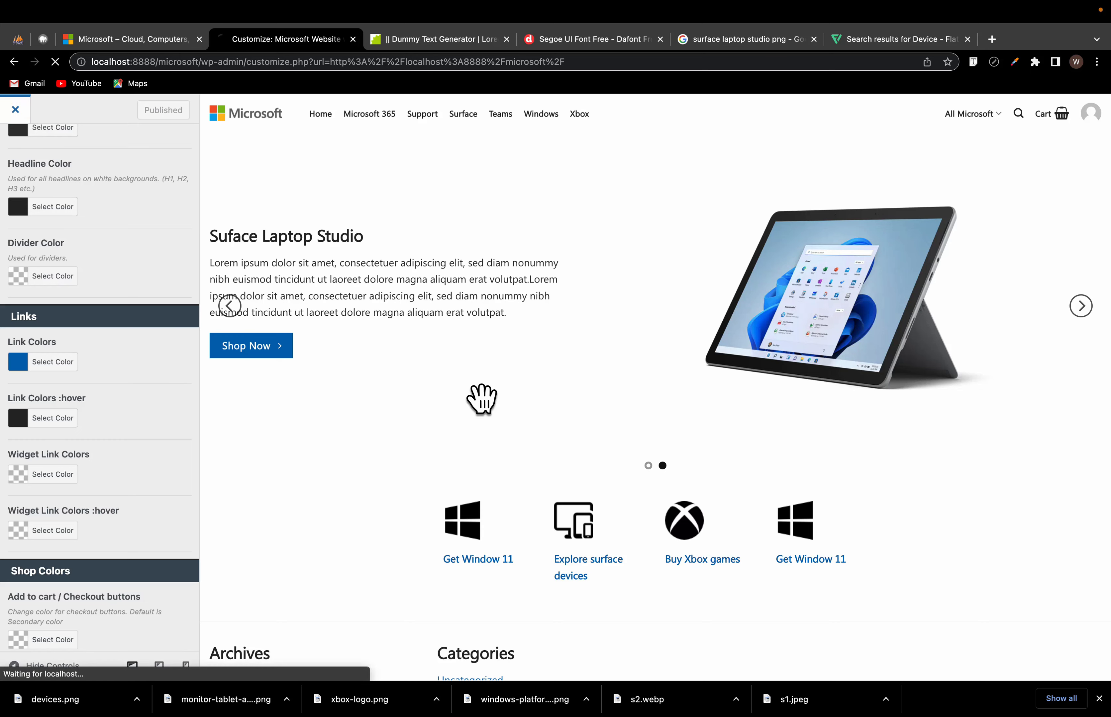
scroll(482, 399, "down", 3)
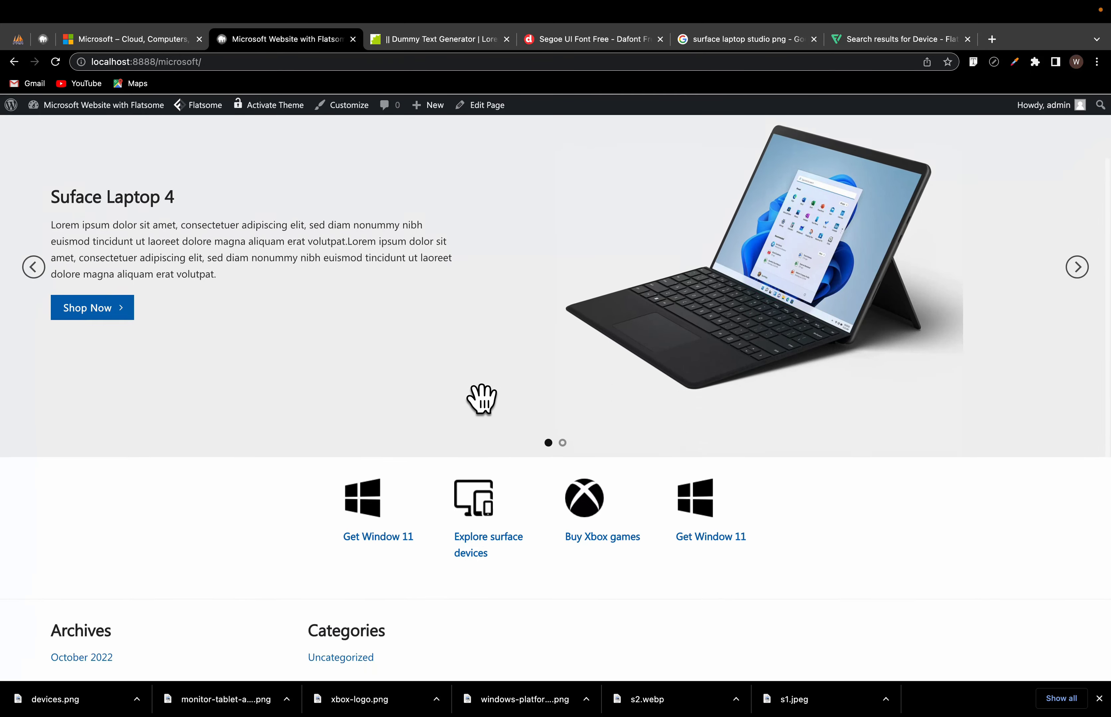
scroll(481, 399, "up", 3)
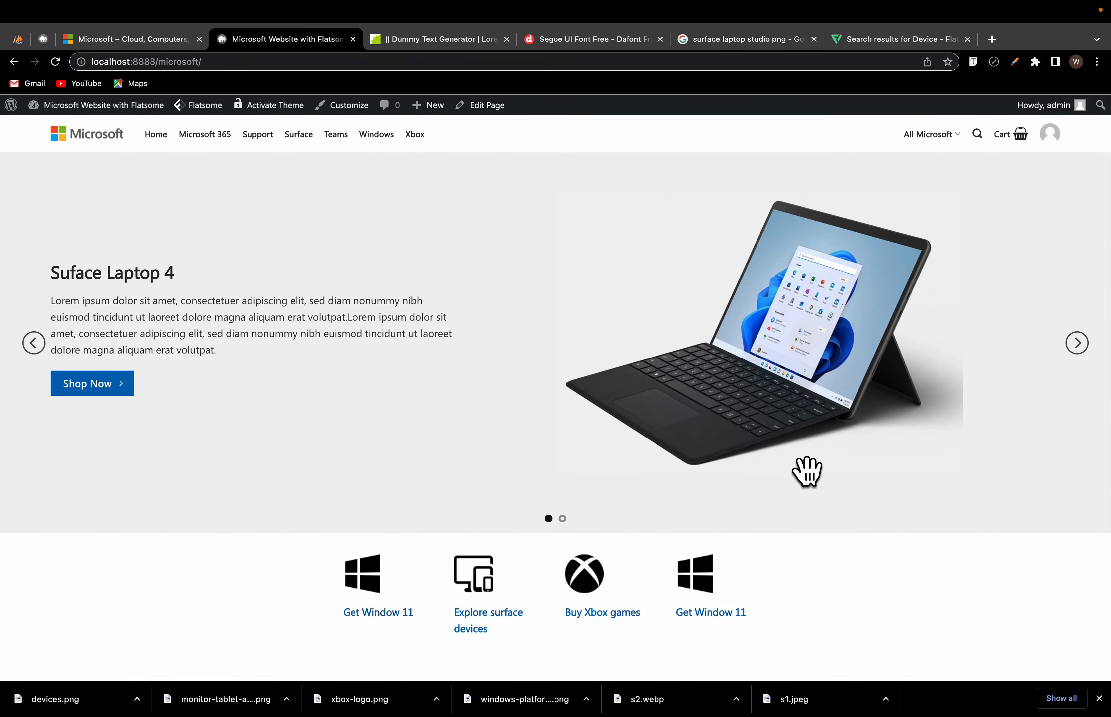
scroll(807, 471, "down", 3)
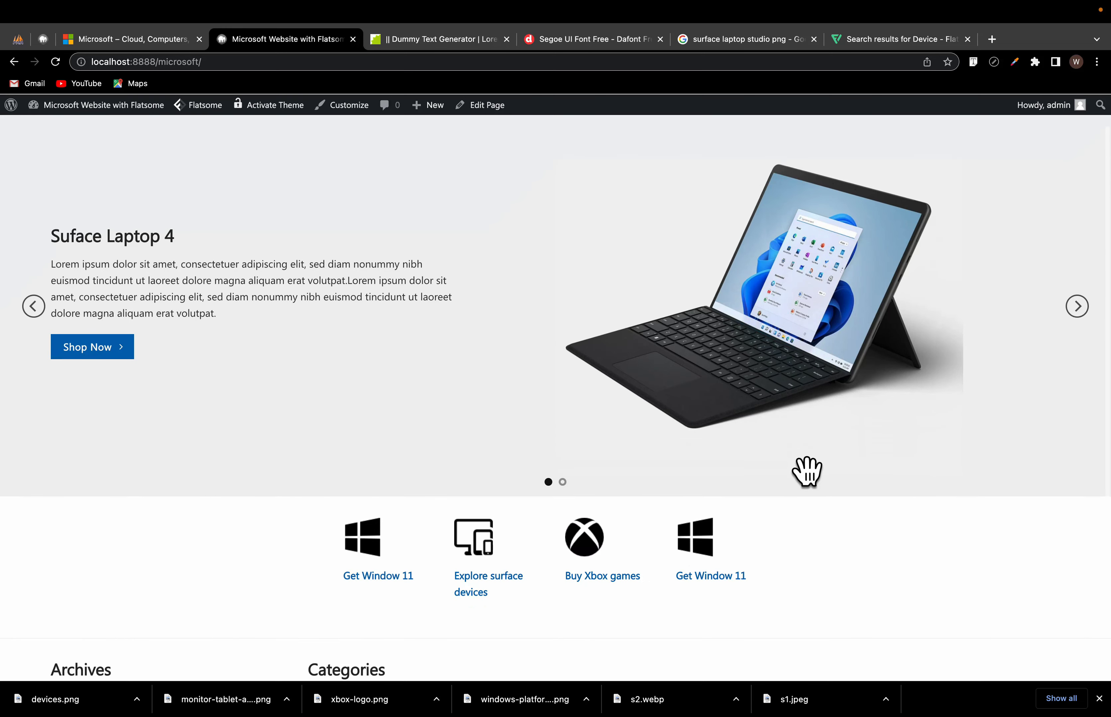
Step: Examine the live homepage's icon row and the reference Microsoft homepage's product cards, Edge banner and For business section
scroll(807, 472, "up", 3)
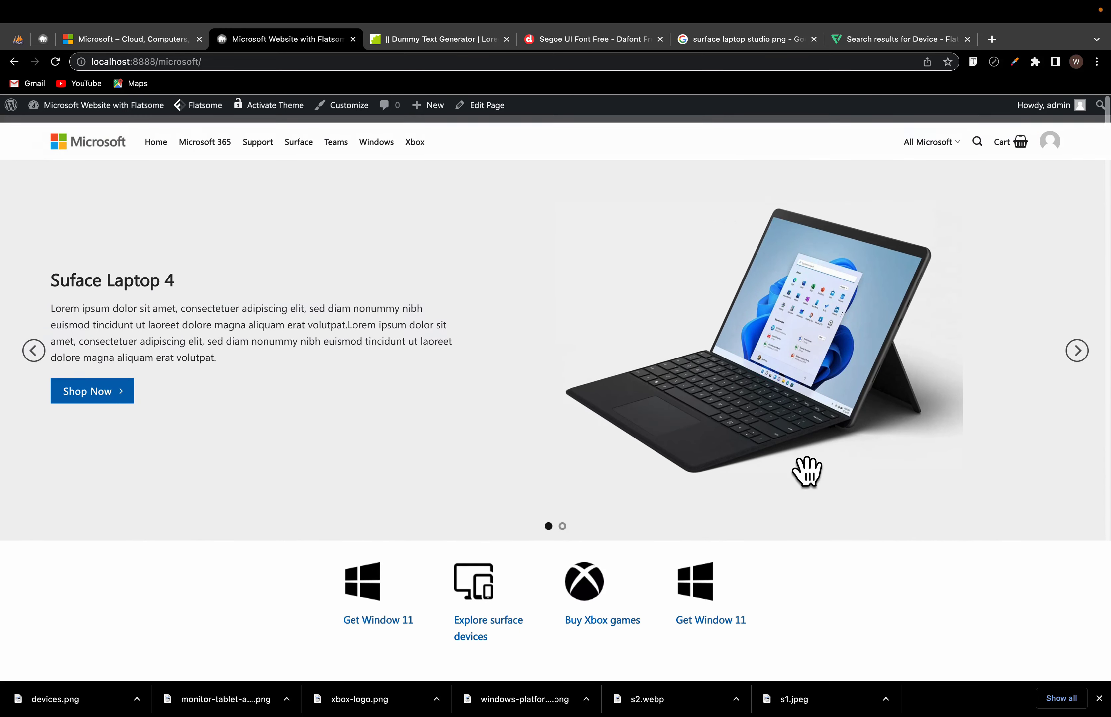
scroll(808, 472, "down", 1)
scroll(807, 472, "up", 1)
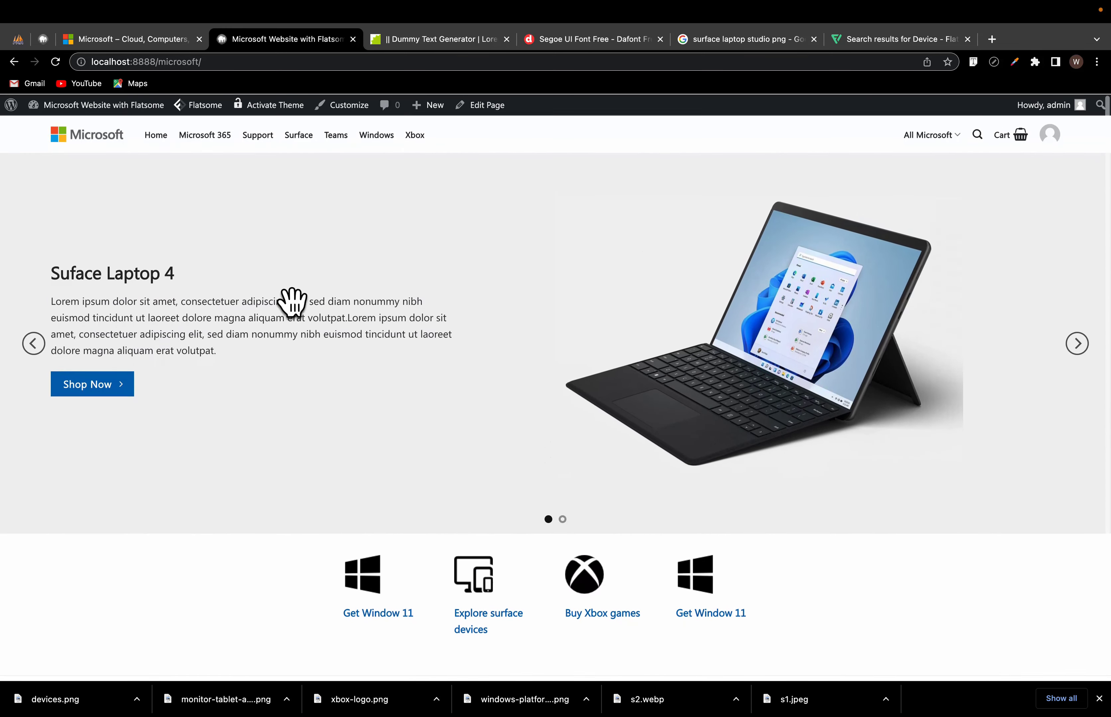
left_click(138, 40)
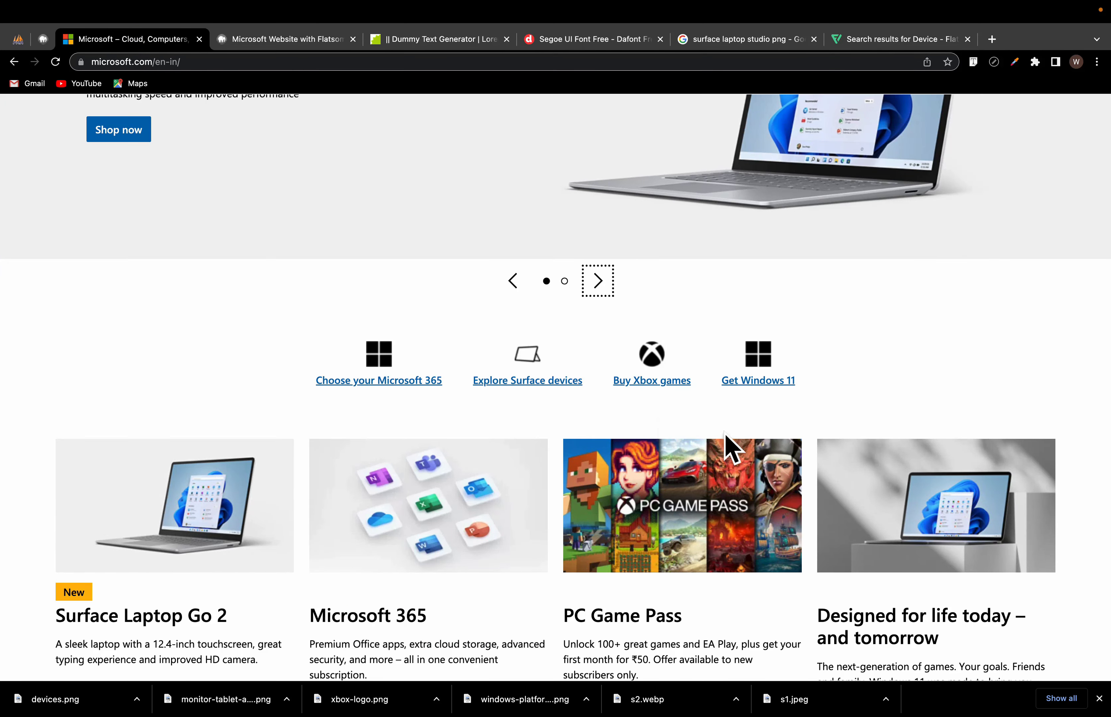
scroll(714, 441, "down", 5)
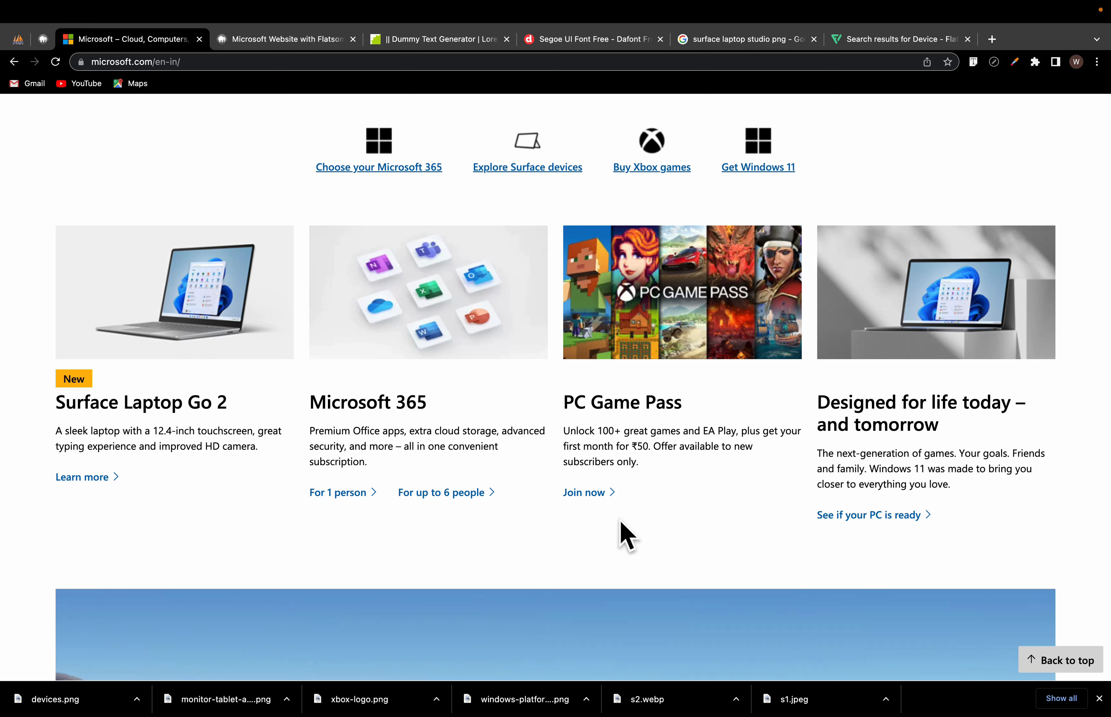
scroll(784, 587, "down", 10)
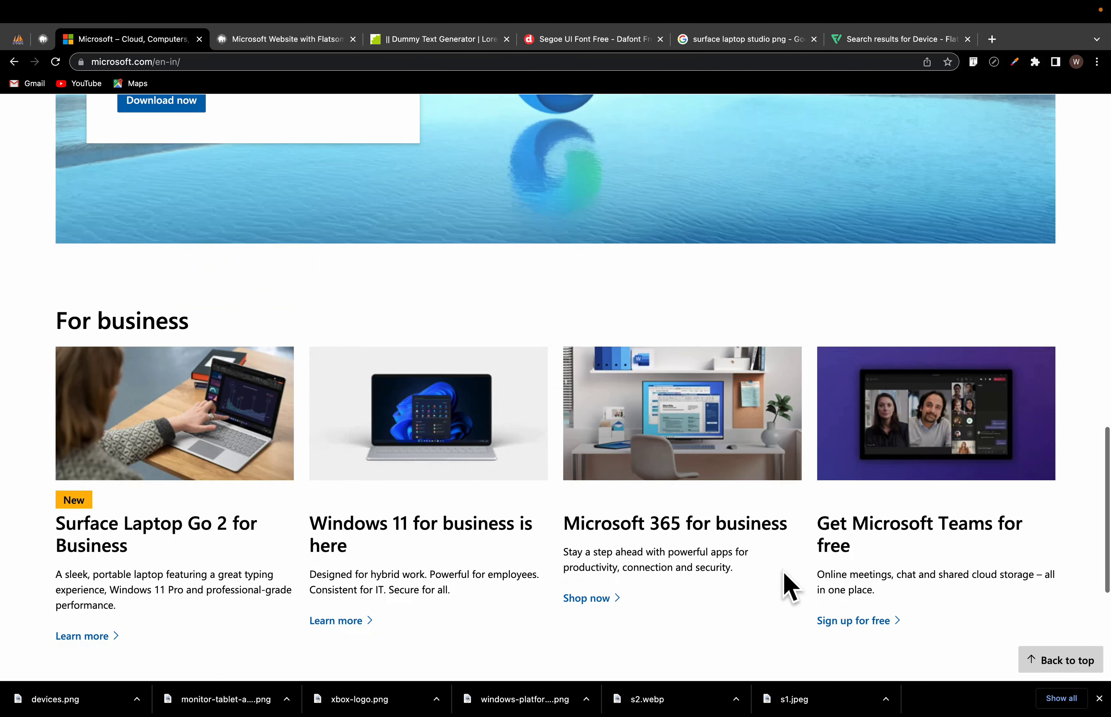
scroll(789, 589, "up", 3)
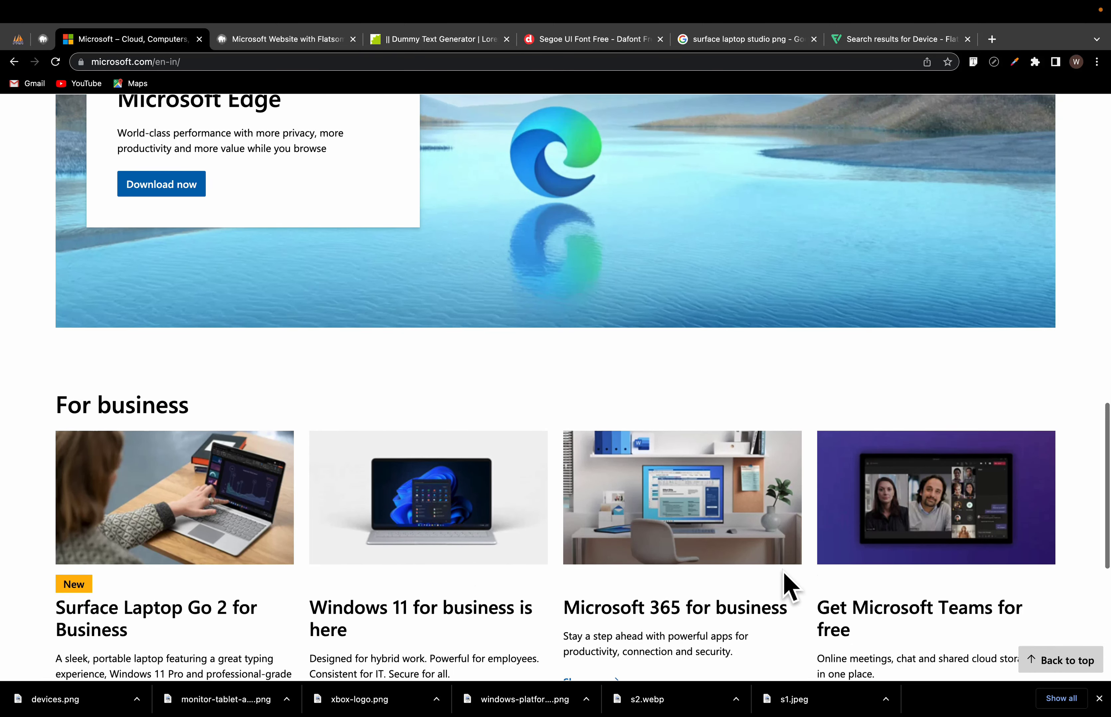
scroll(784, 575, "up", 15)
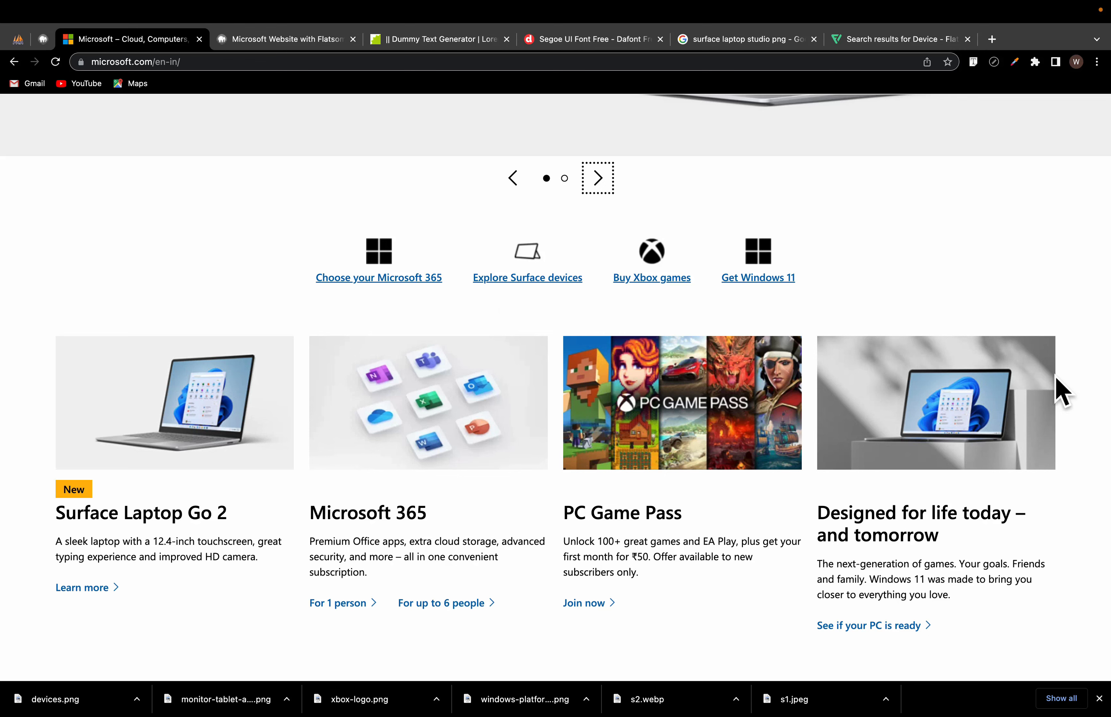
scroll(1063, 392, "up", 7)
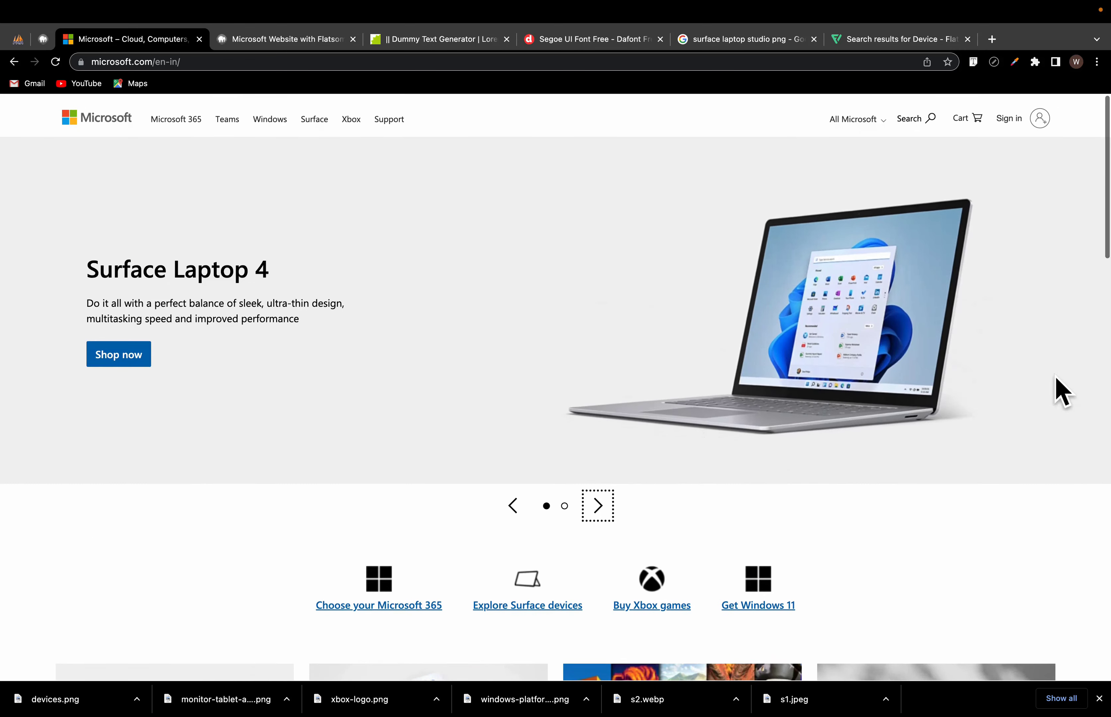
left_click(319, 60)
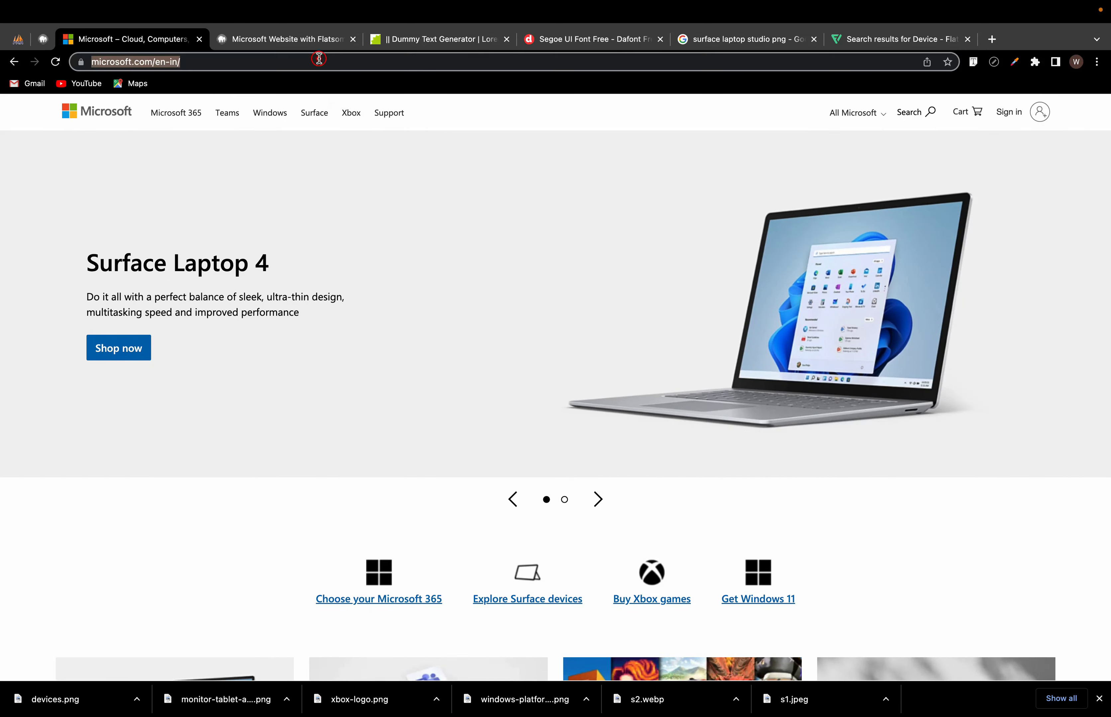
Step: Reopen the local homepage in UX Builder and set the icon row section's padding to 40px
left_click(312, 45)
scroll(560, 459, "down", 3)
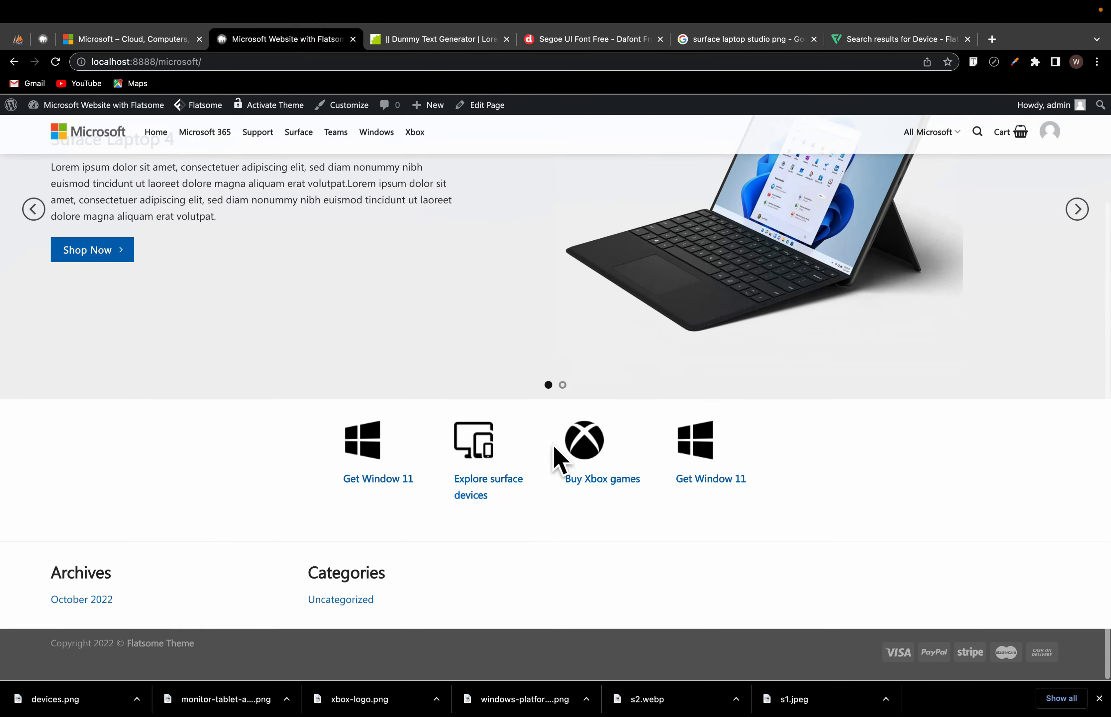
scroll(552, 445, "up", 3)
mouse_move(491, 109)
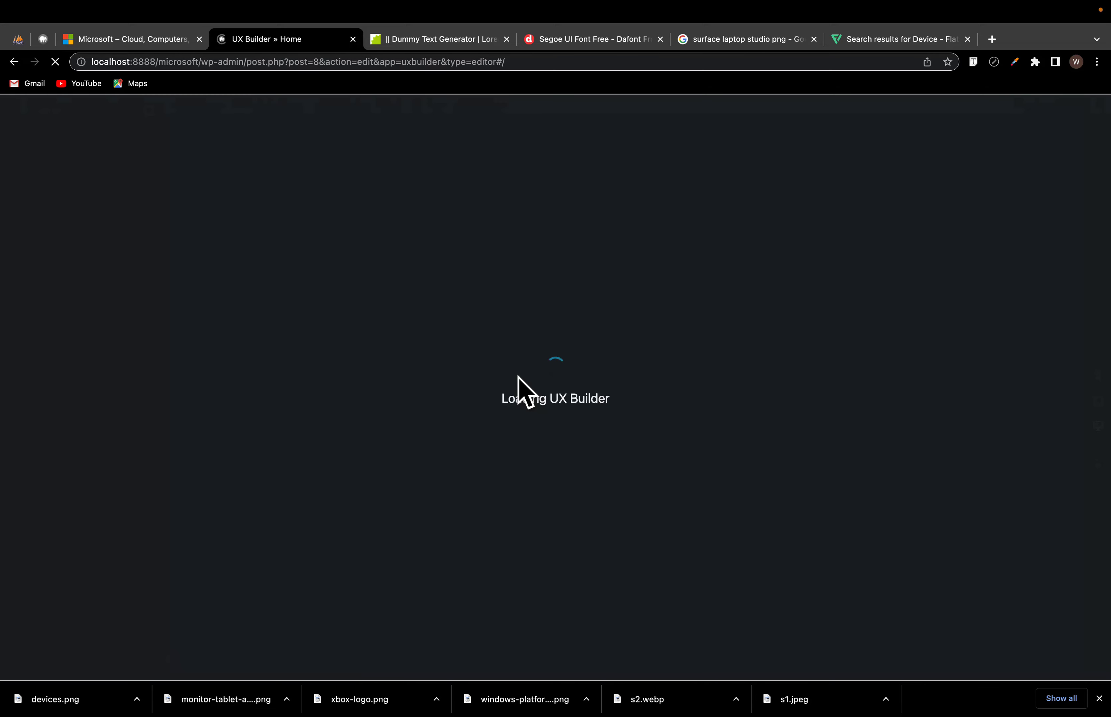
scroll(555, 494, "down", 3)
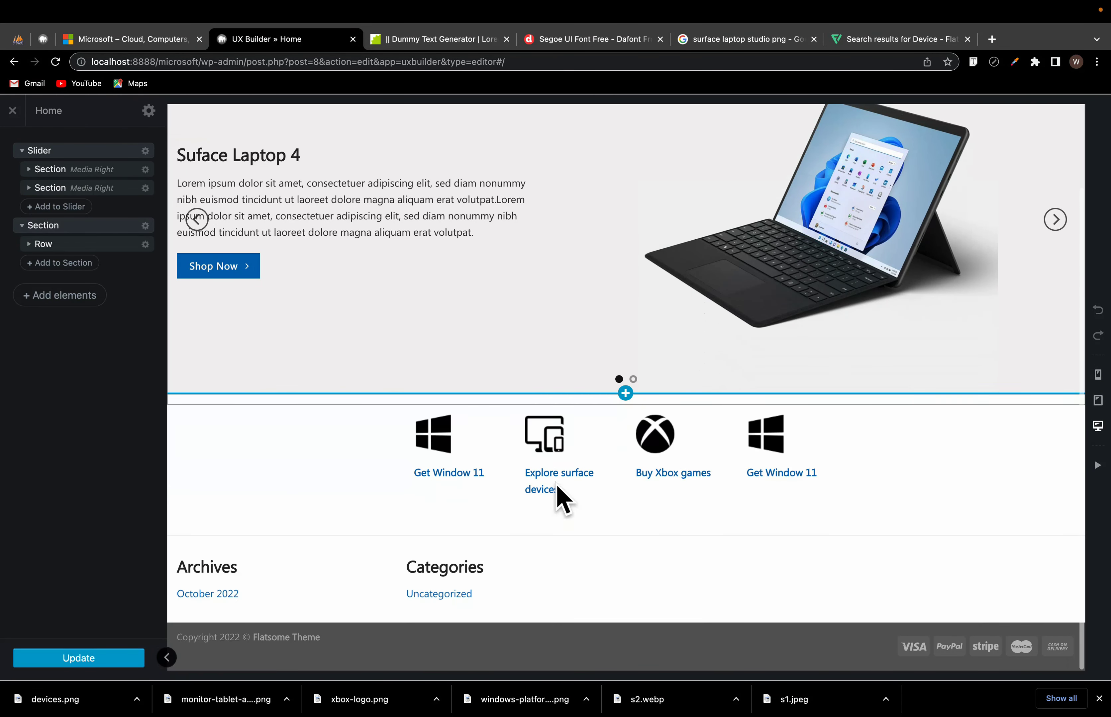
left_click(253, 437)
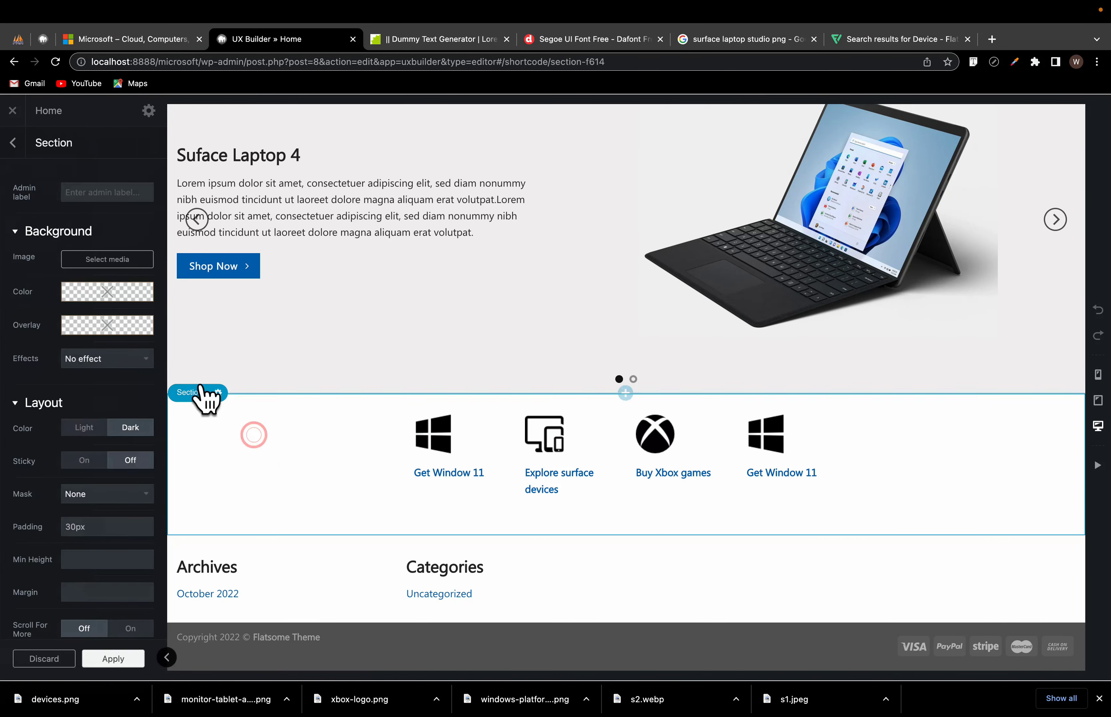
left_click_drag(92, 532, 98, 525)
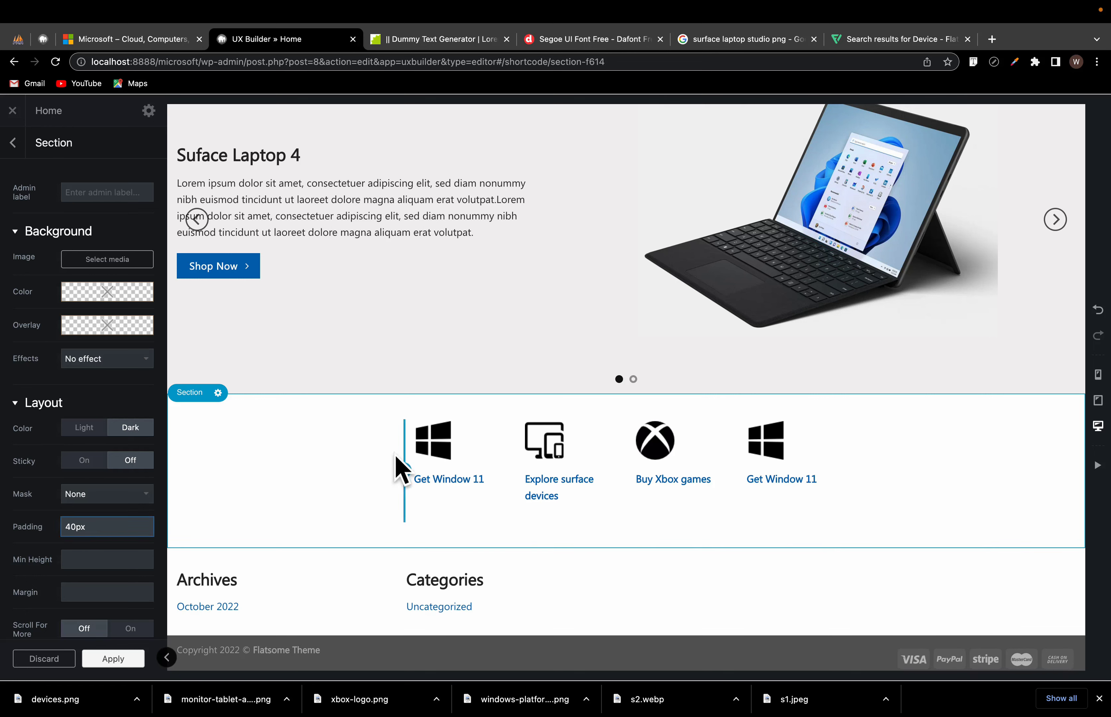
Step: Set the icon row's vertical alignment to Equal, apply it and update the page
left_click(427, 459)
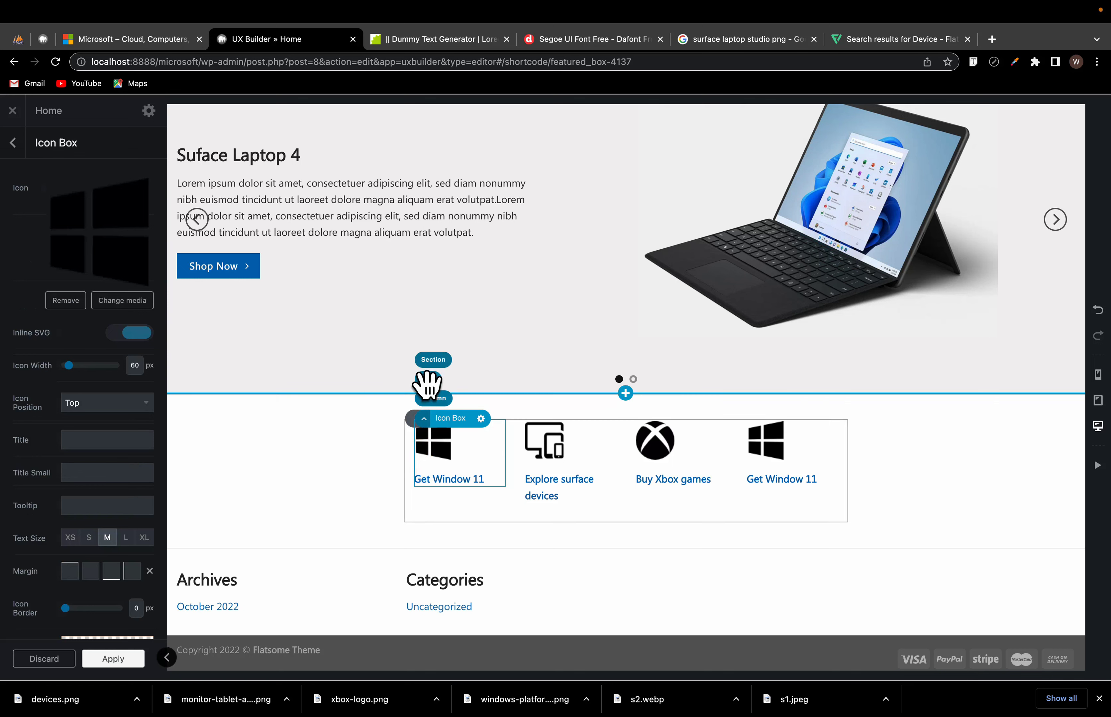
left_click(427, 378)
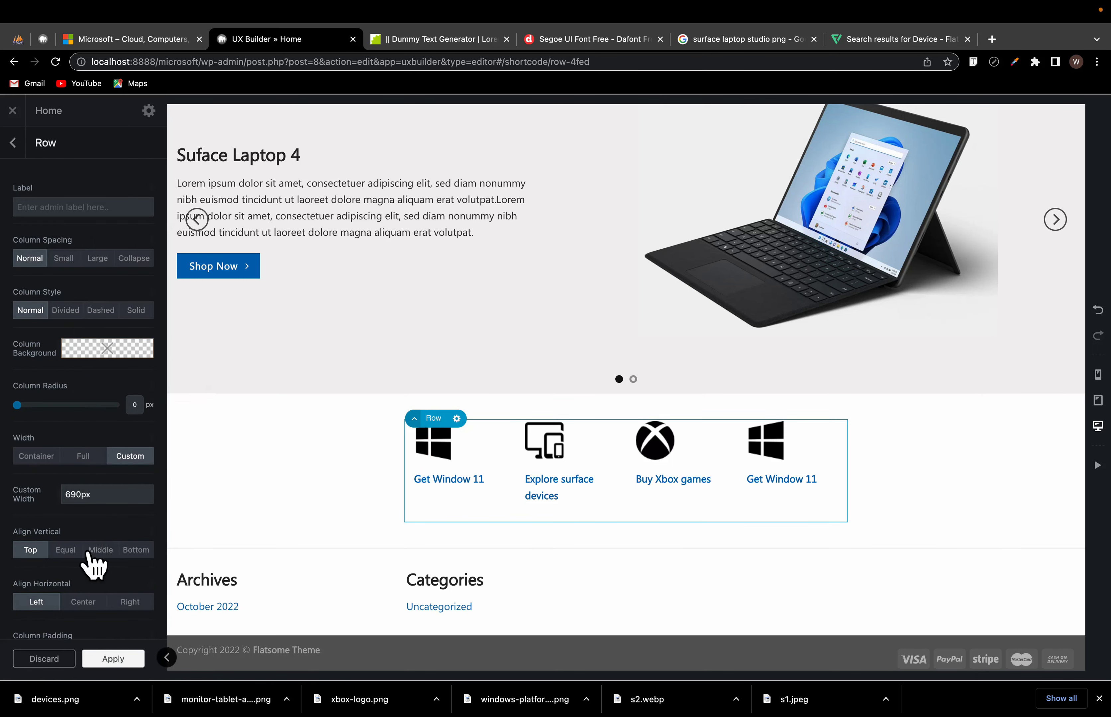
left_click(97, 550)
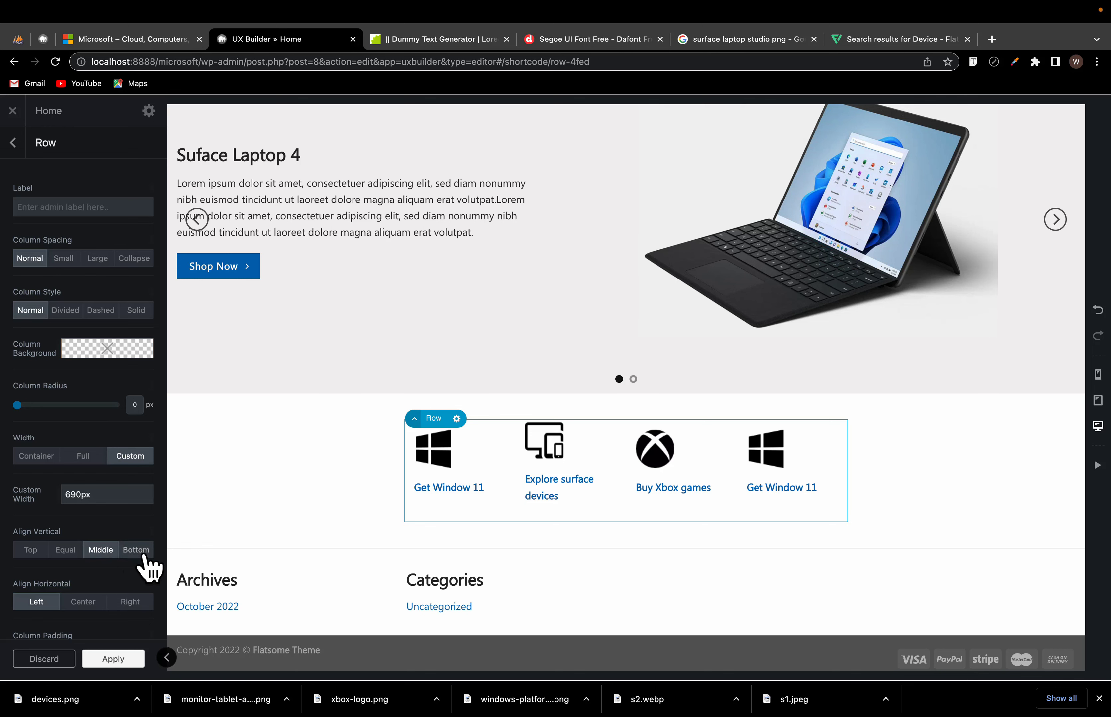
scroll(417, 521, "down", 1)
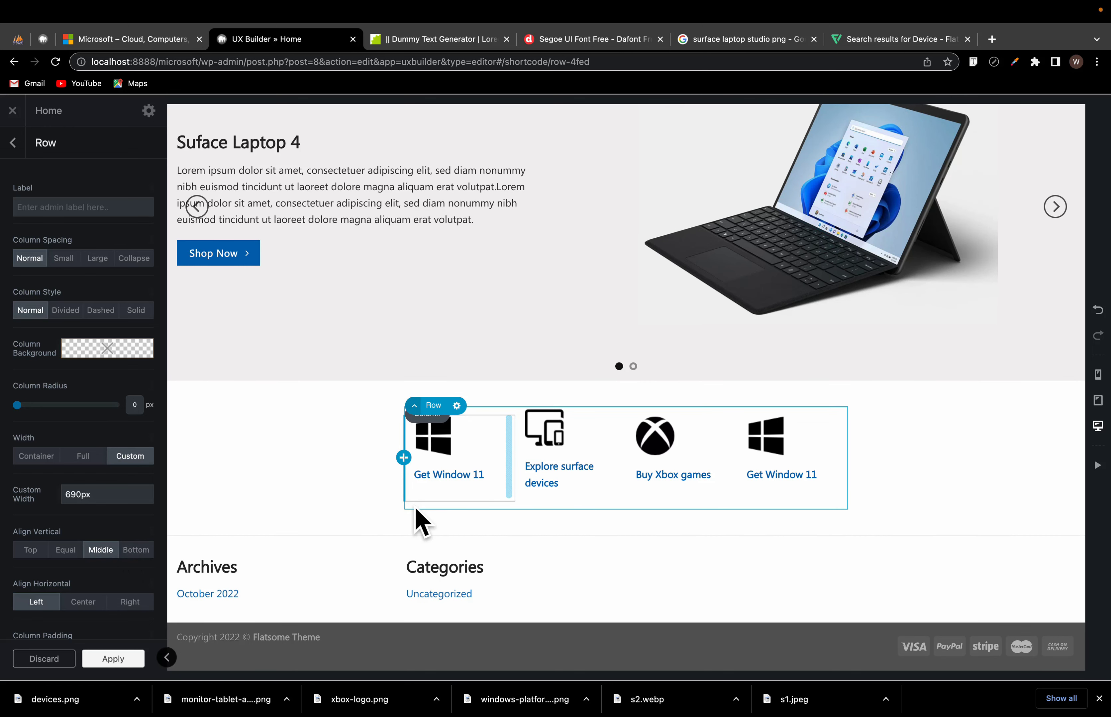
left_click(65, 550)
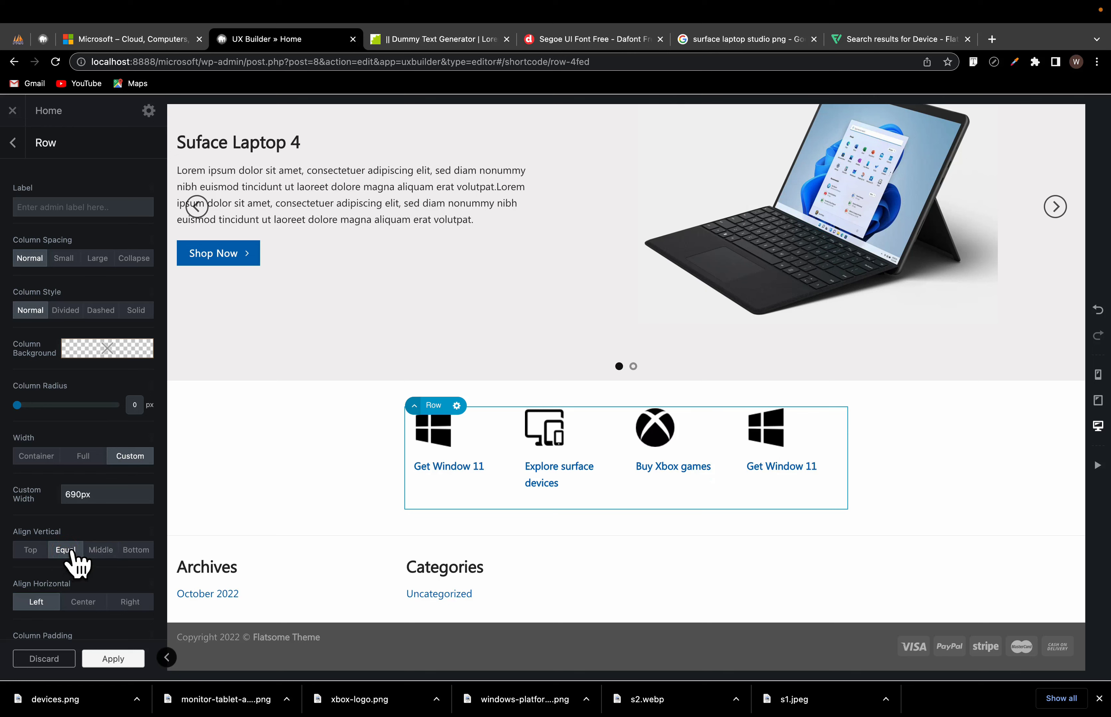
left_click(107, 660)
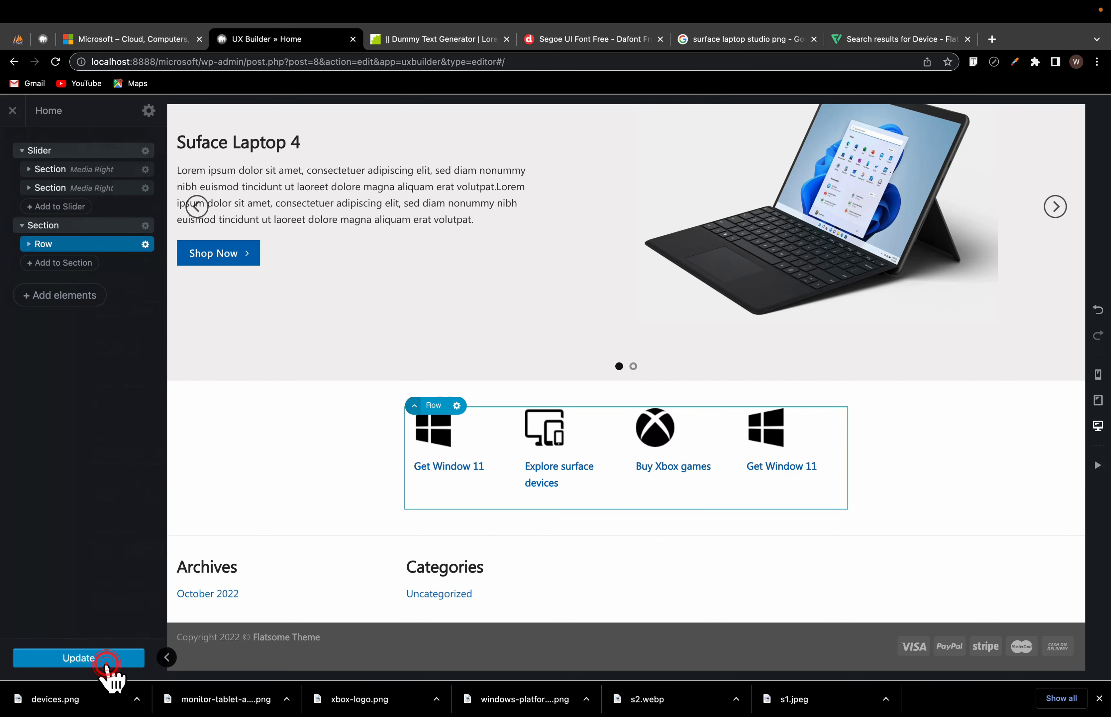
left_click(108, 659)
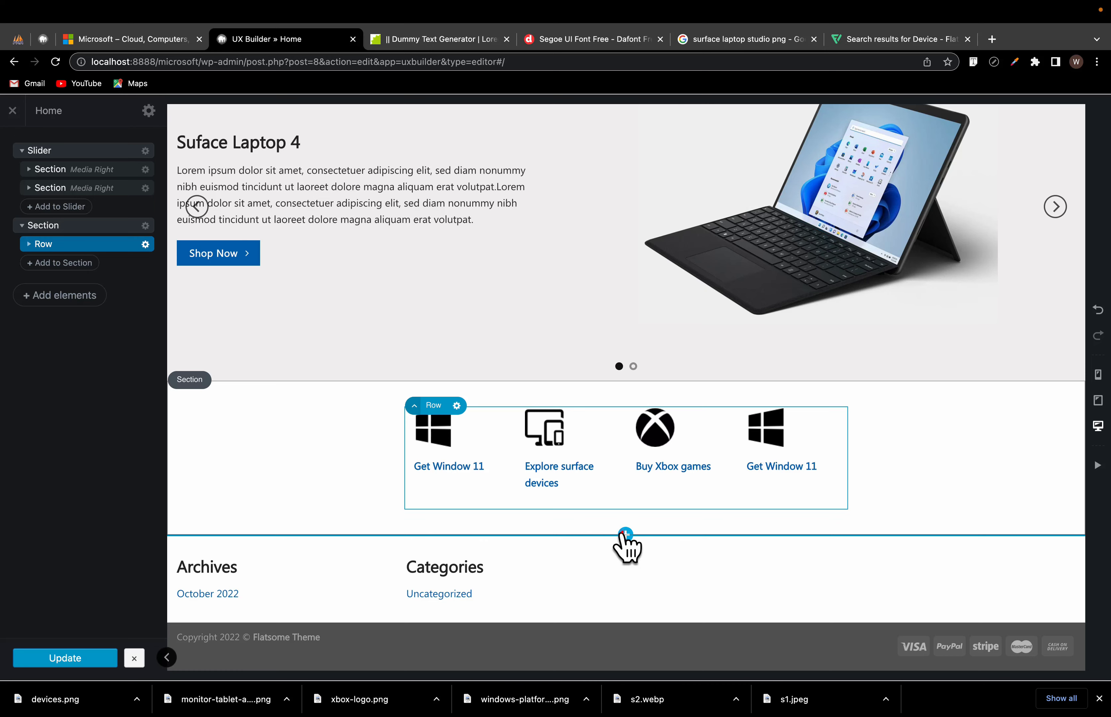
Step: Add a new Section below the icon row and insert a Row with the 4 Columns preset
left_click(626, 534)
left_click(117, 287)
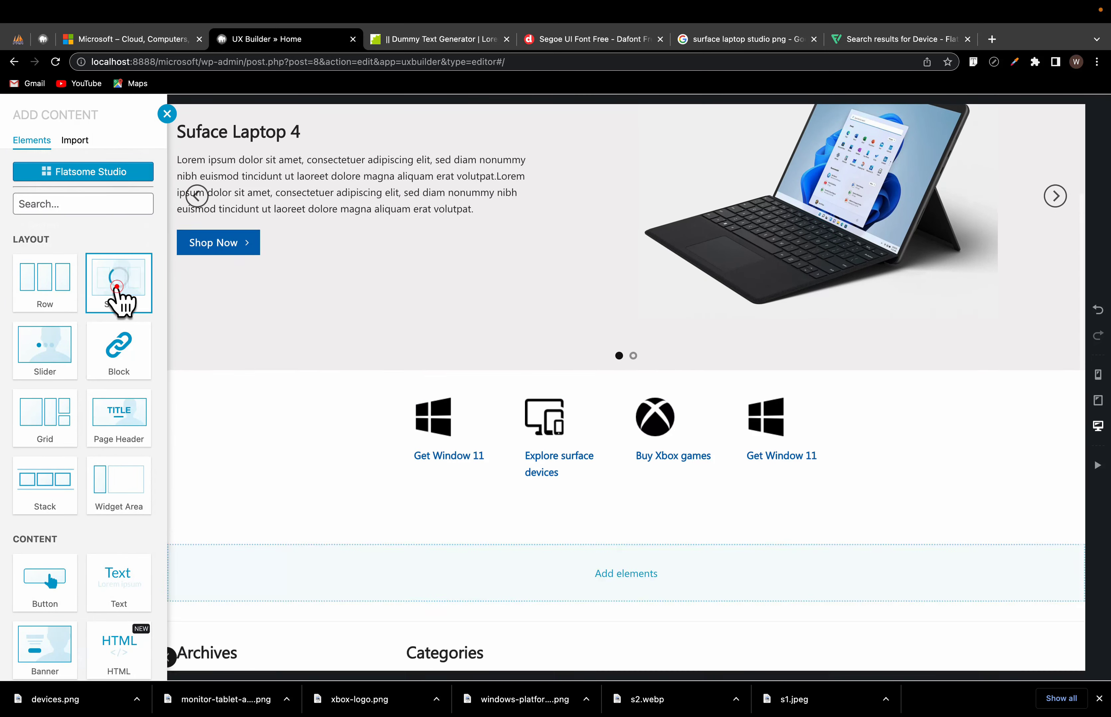
left_click(614, 524)
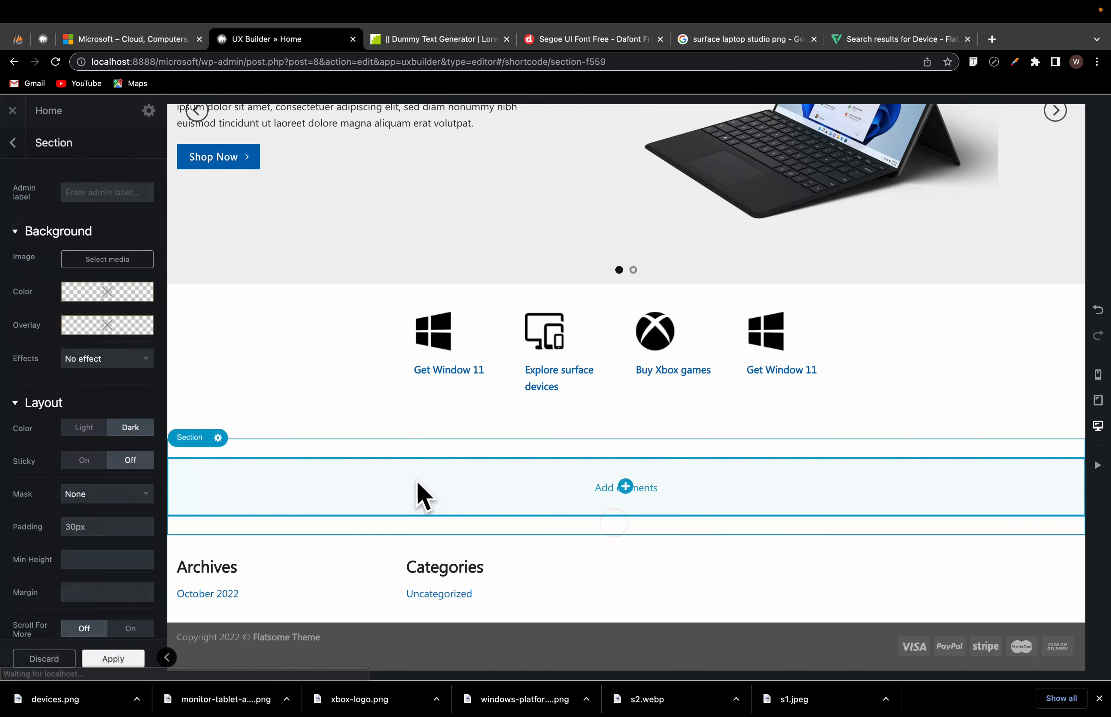
left_click(626, 487)
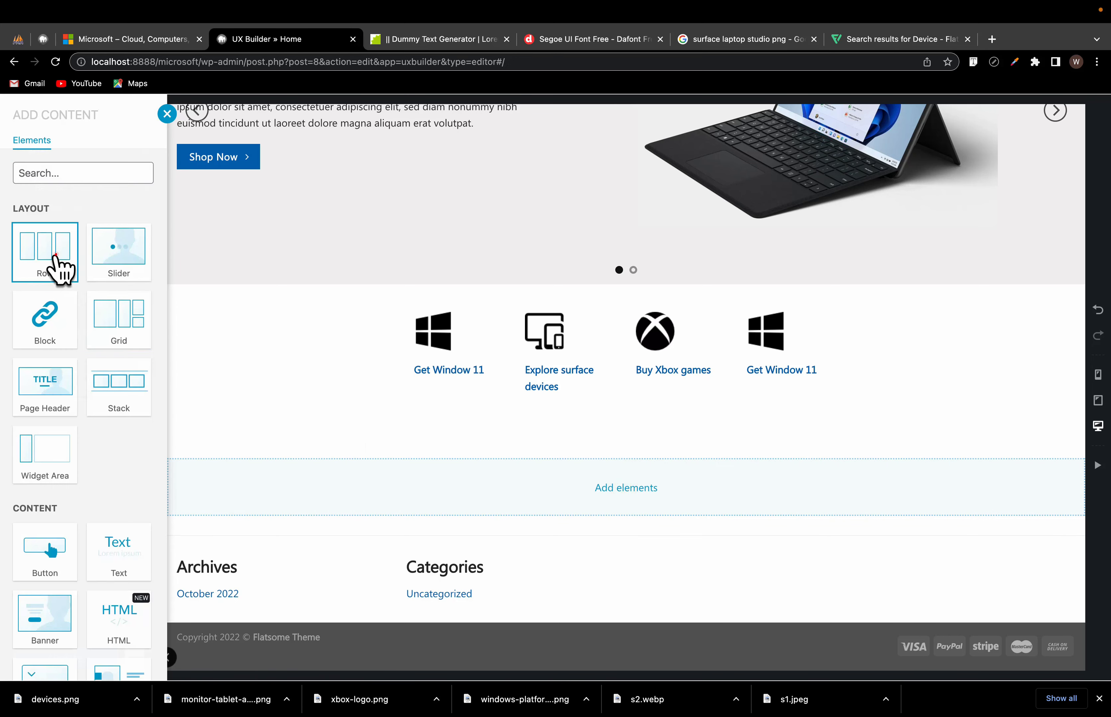
left_click(55, 261)
left_click(35, 235)
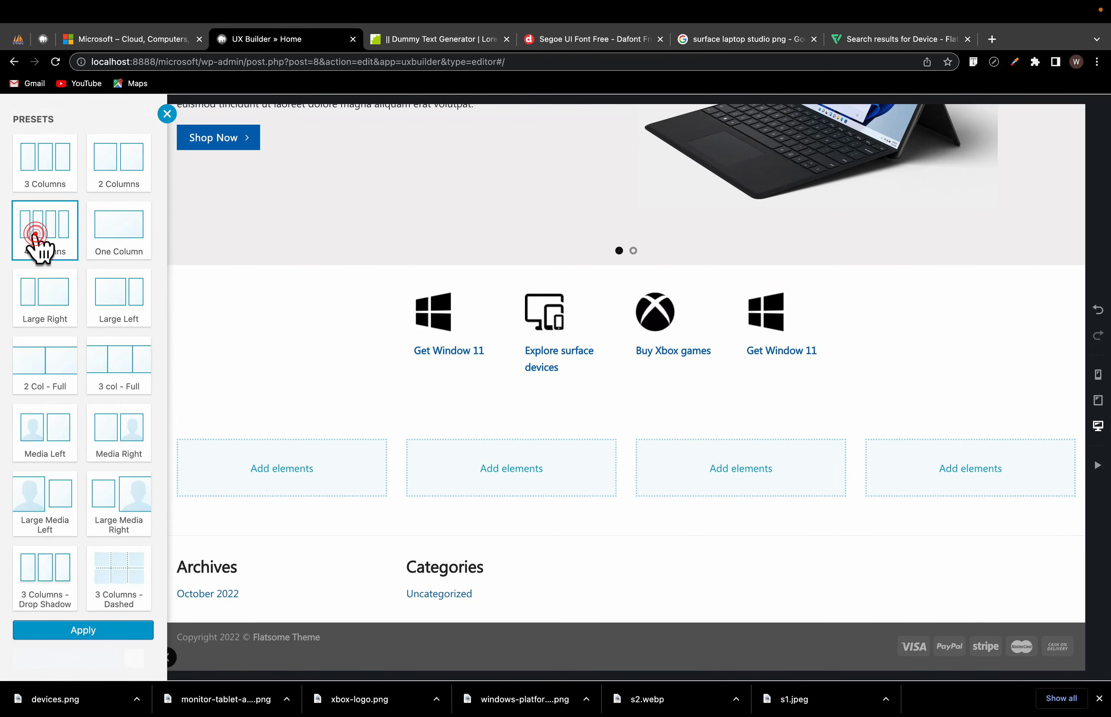
left_click(364, 452)
Step: Search the elements for "ima" and add an Image Box to the first column of the new row
left_click(283, 465)
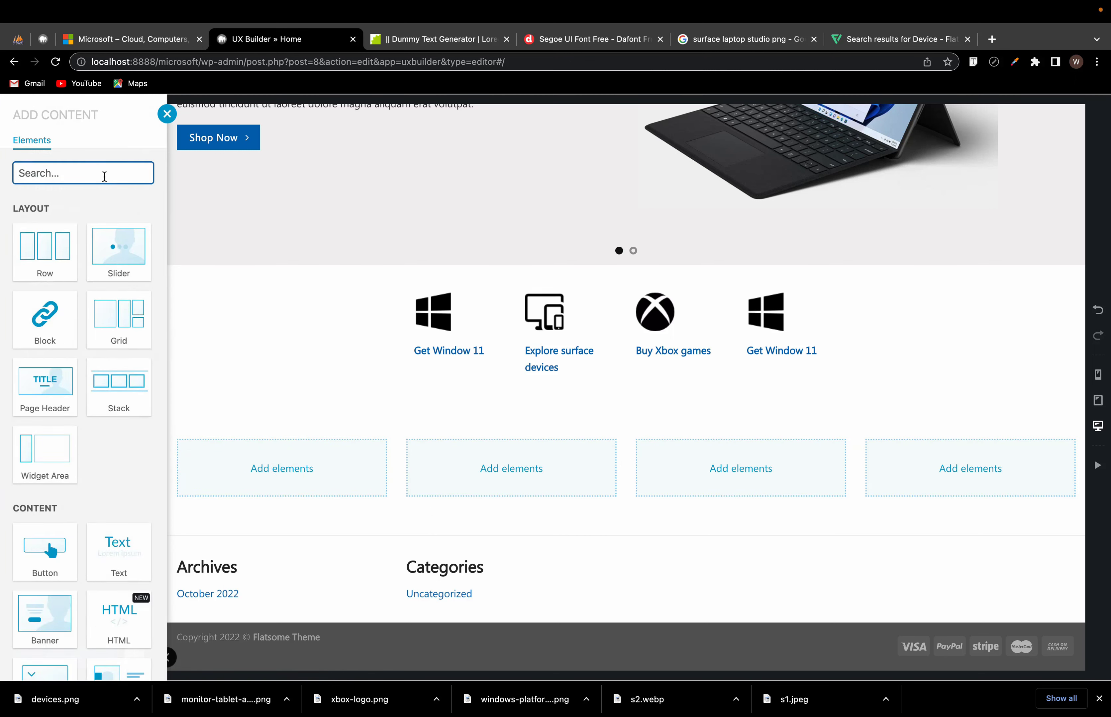
type("ima")
left_click(119, 247)
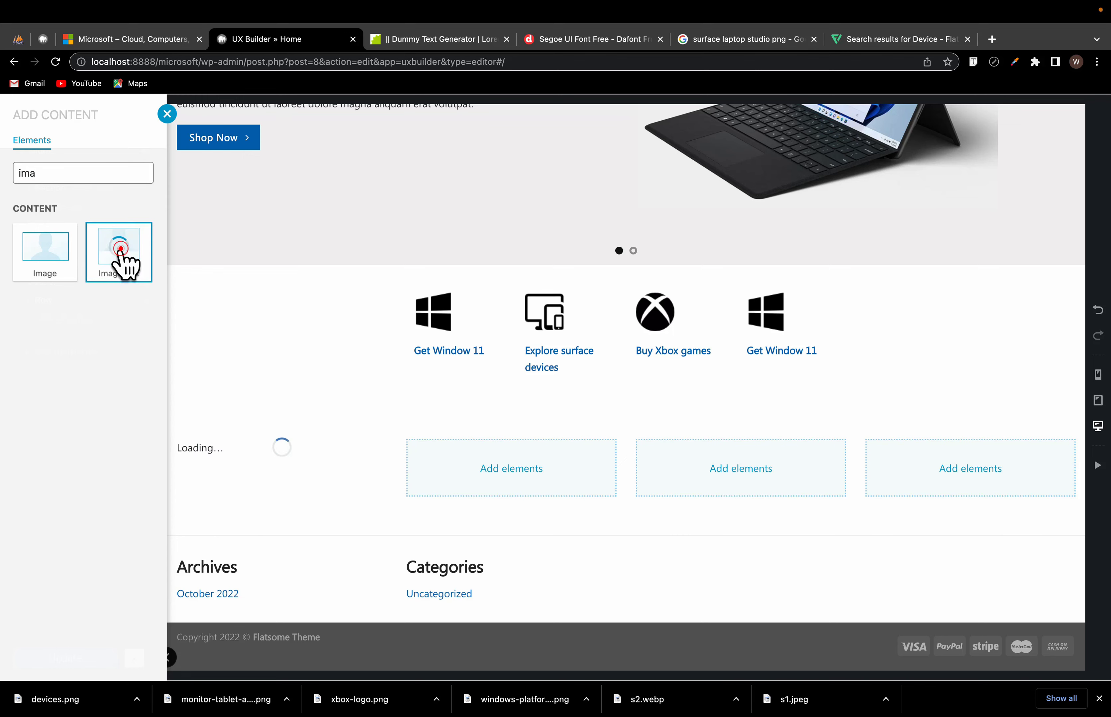
scroll(301, 518, "down", 5)
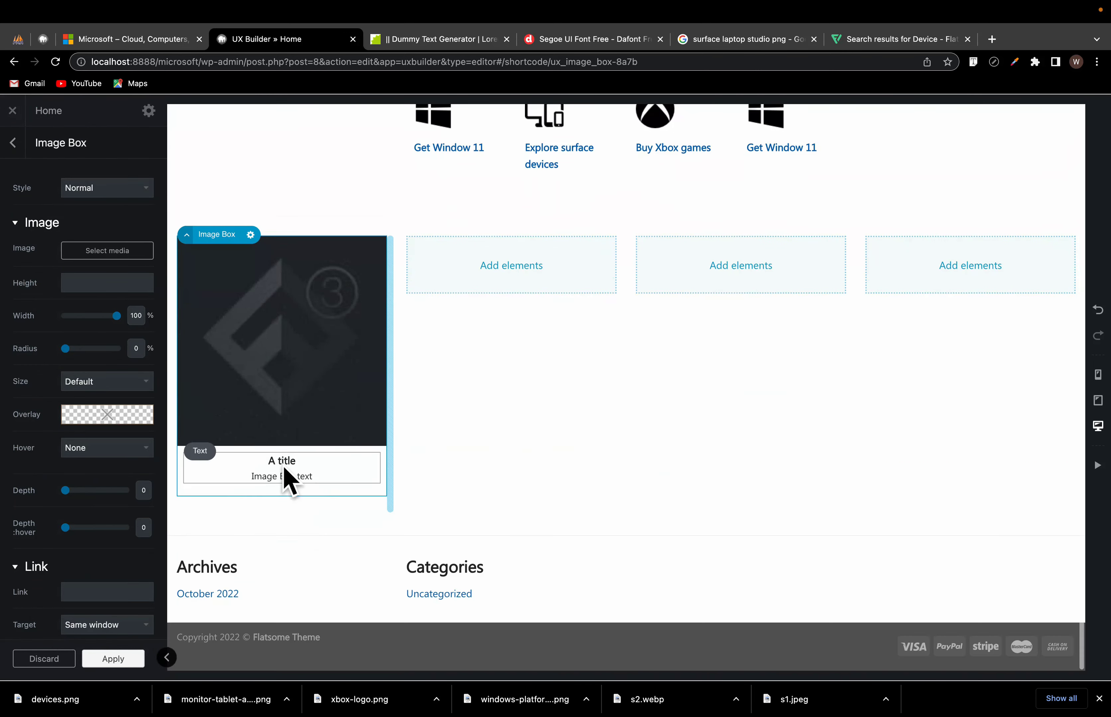
Step: Duplicate the Image Box three times and move the copies into the second, third and fourth columns
left_click(251, 235)
left_click(234, 289)
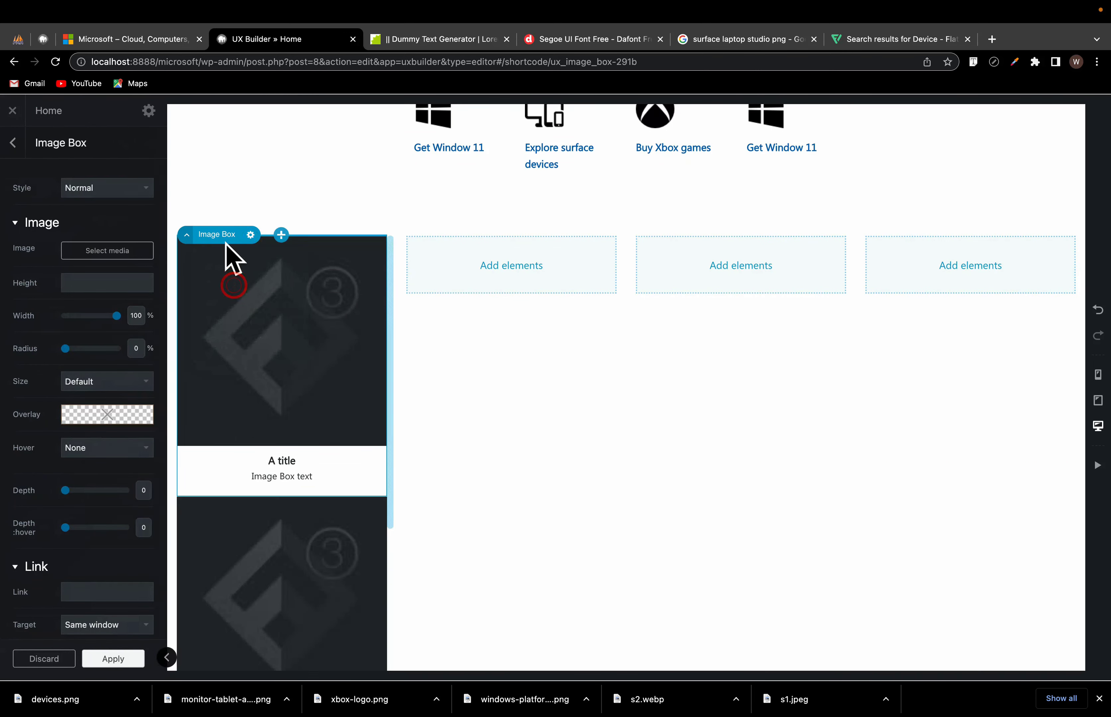
left_click_drag(218, 235, 492, 282)
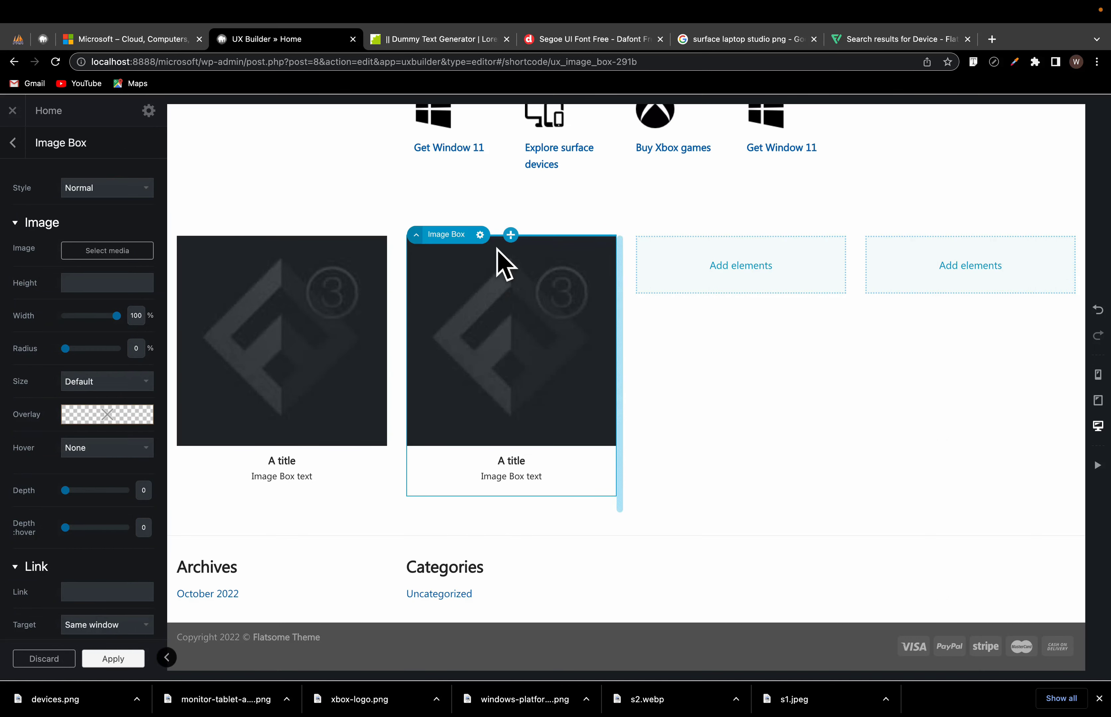
left_click(480, 234)
left_click(462, 285)
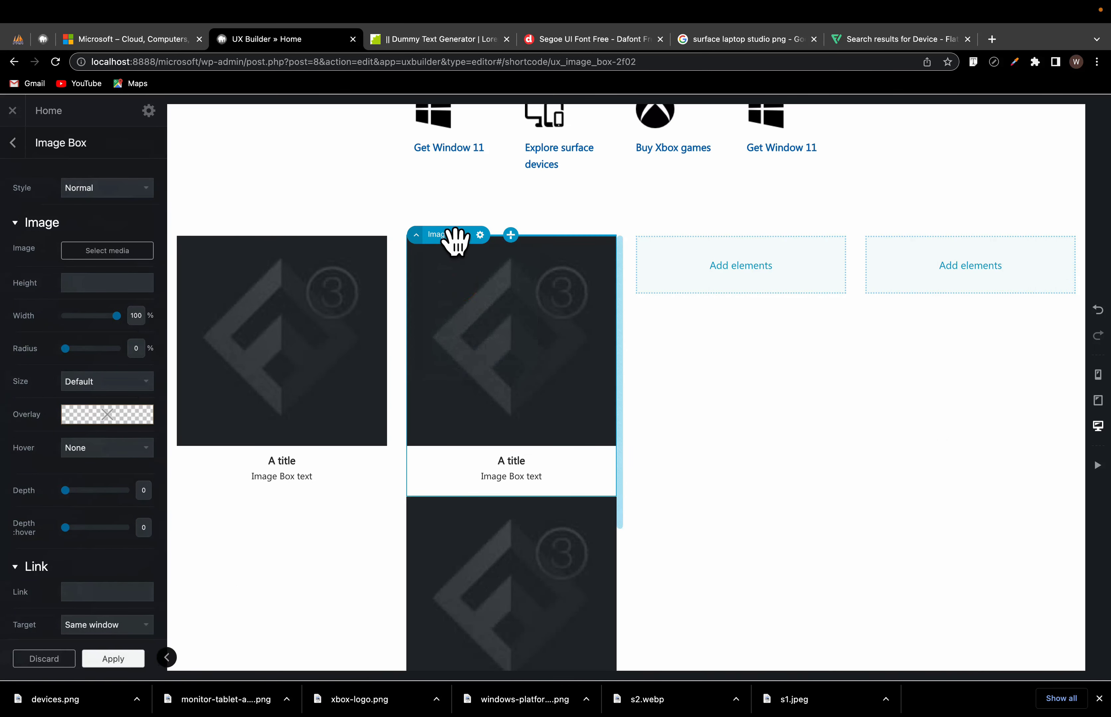
left_click_drag(459, 239, 715, 273)
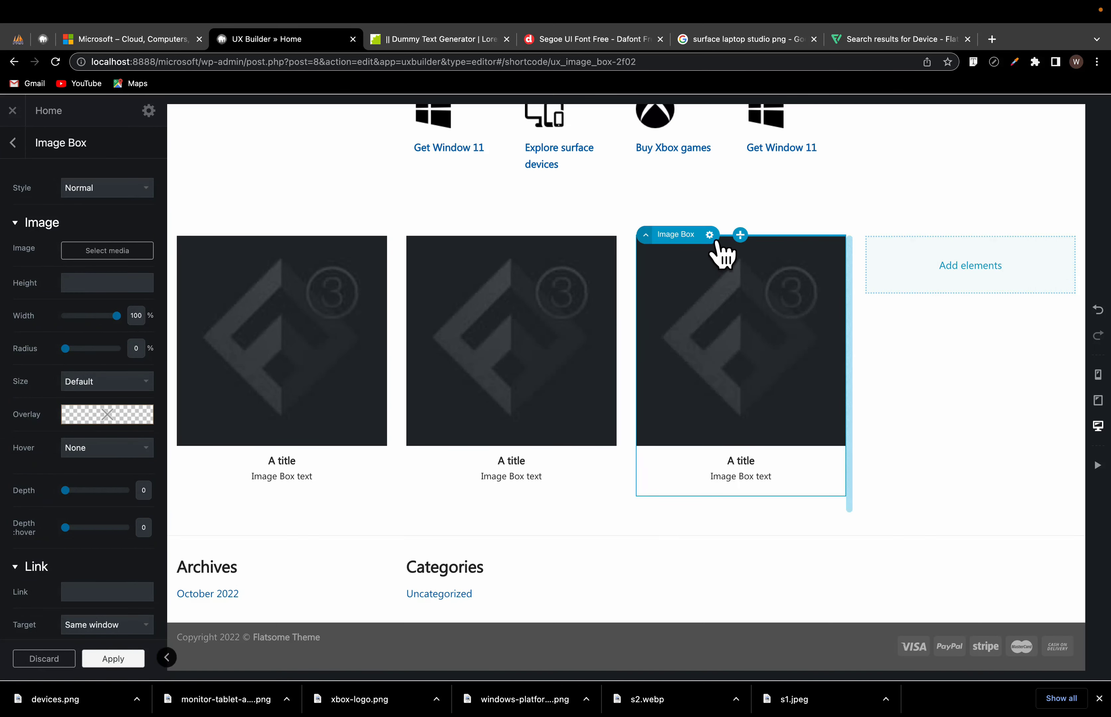
left_click(710, 234)
left_click(694, 286)
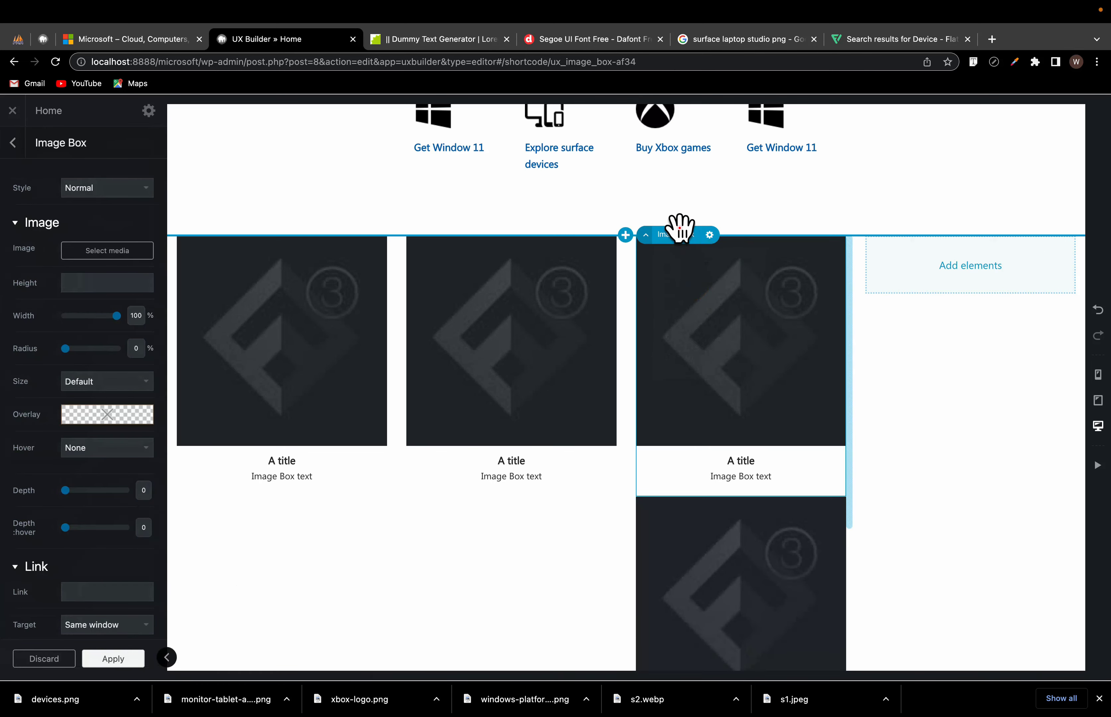
left_click_drag(674, 230, 941, 270)
scroll(941, 269, "up", 8)
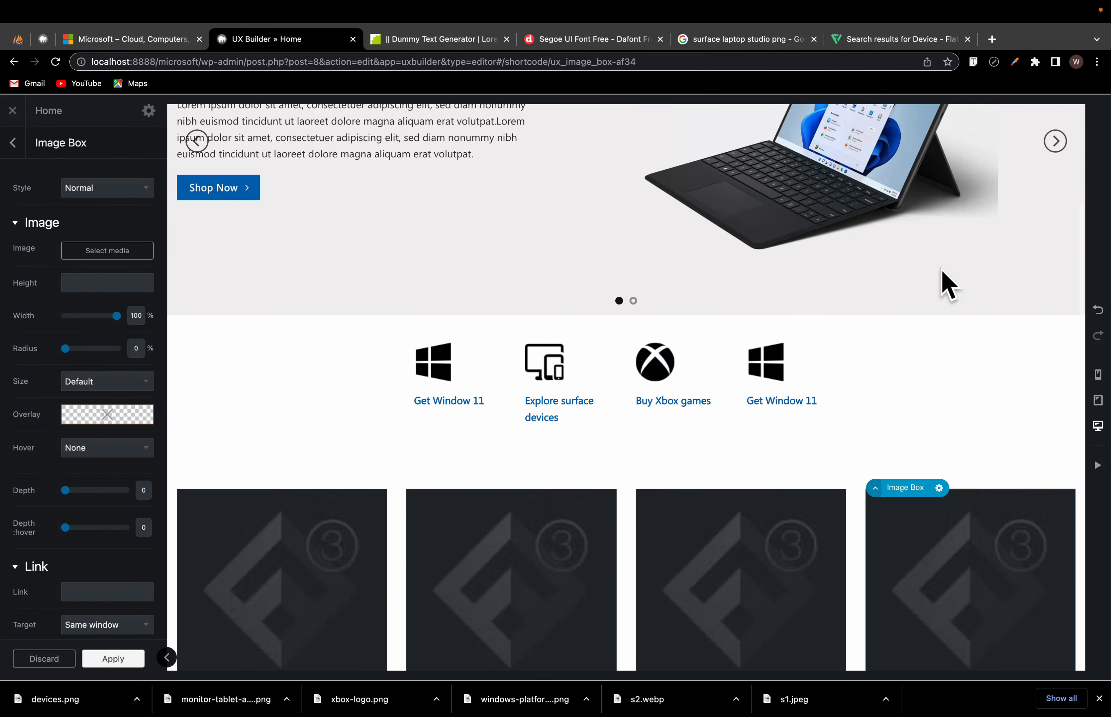
scroll(941, 268, "down", 5)
scroll(941, 269, "down", 4)
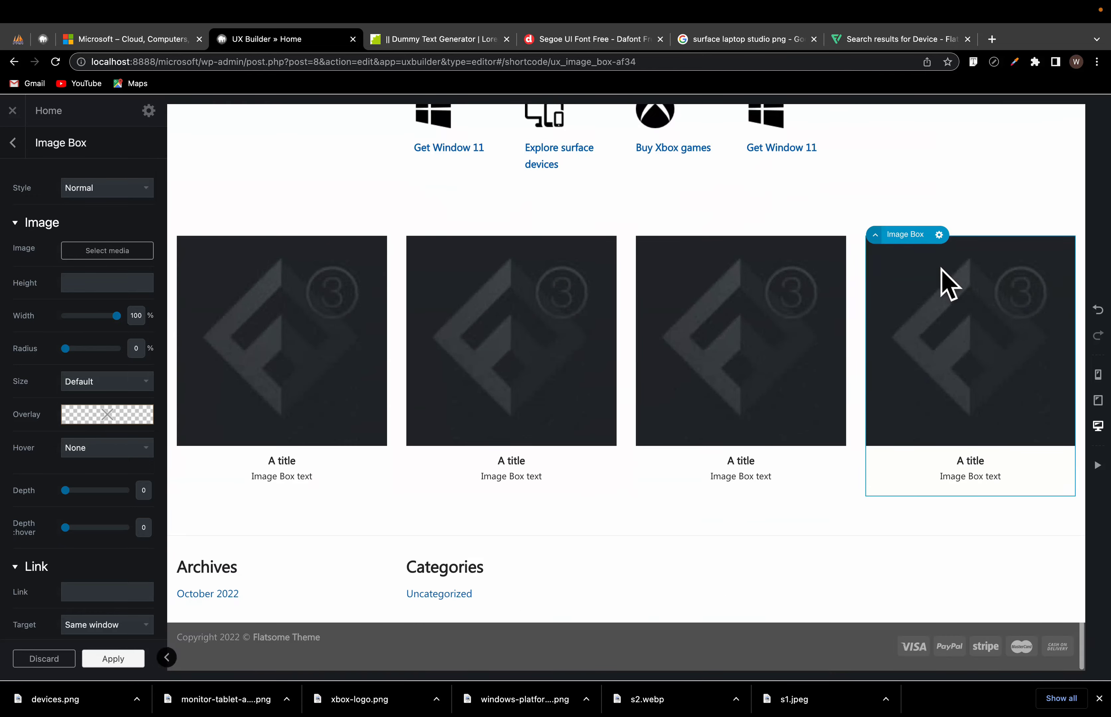
Step: Apply the settings of the Image Box in the fourth column
scroll(941, 268, "up", 5)
scroll(941, 269, "down", 5)
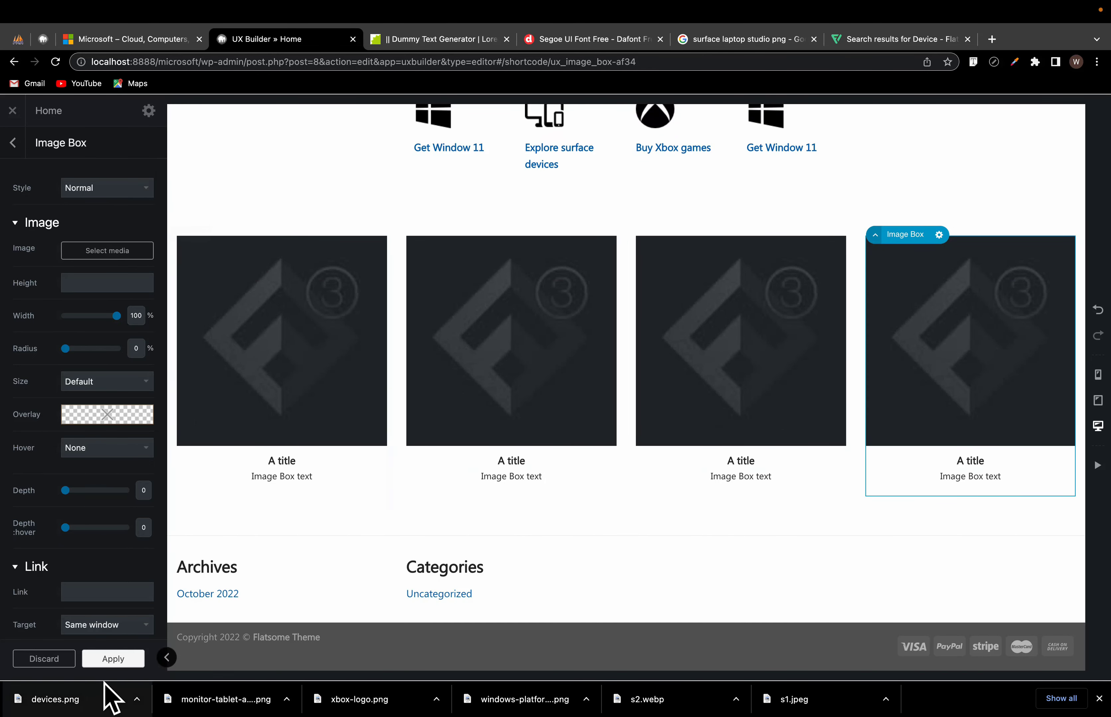
left_click(106, 658)
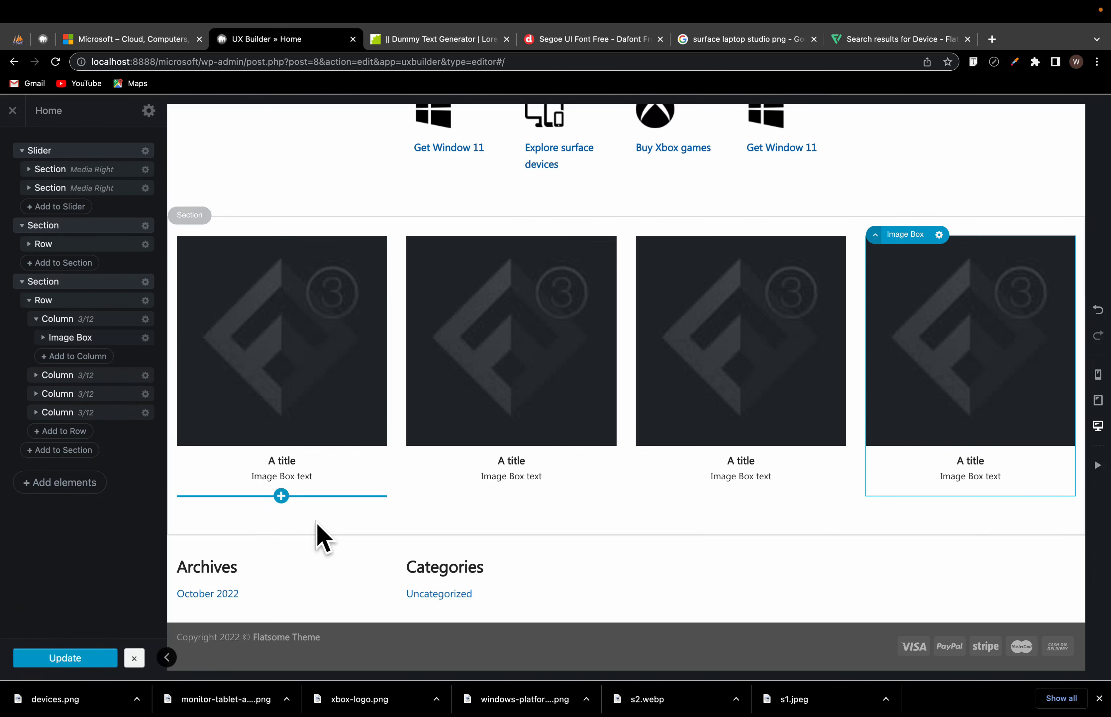
Step: Review the page's slider, icon row and Image Box columns, and examine the matching product cards on the Microsoft homepage
scroll(435, 525, "up", 2)
scroll(612, 509, "up", 4)
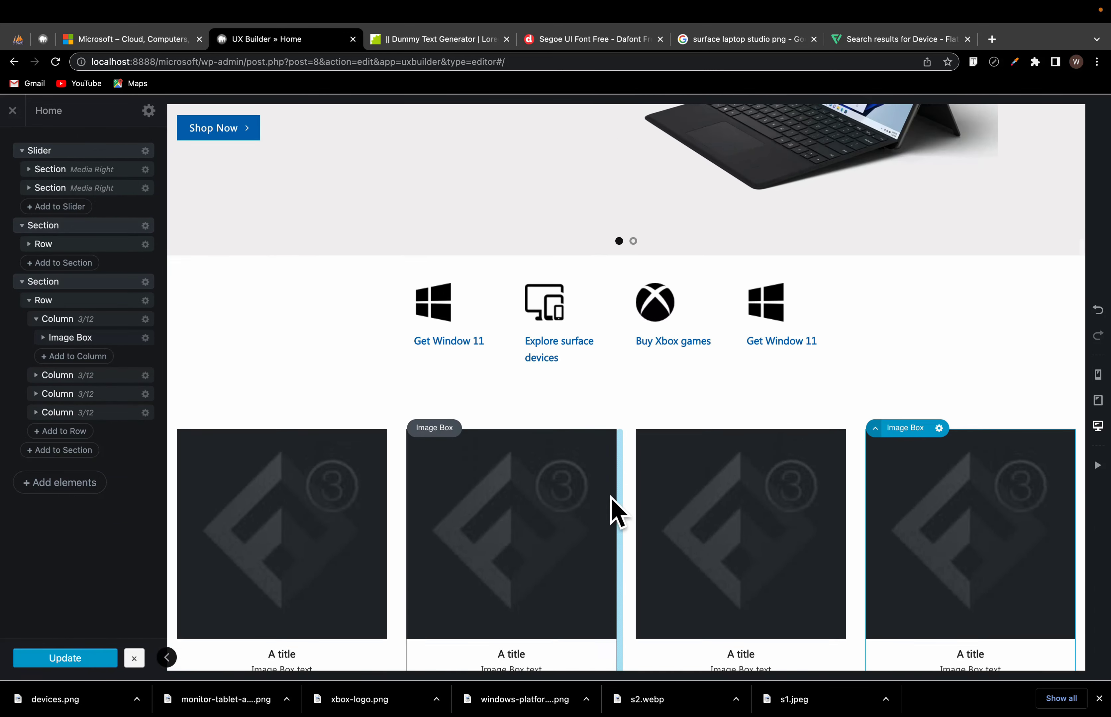
scroll(602, 511, "up", 1)
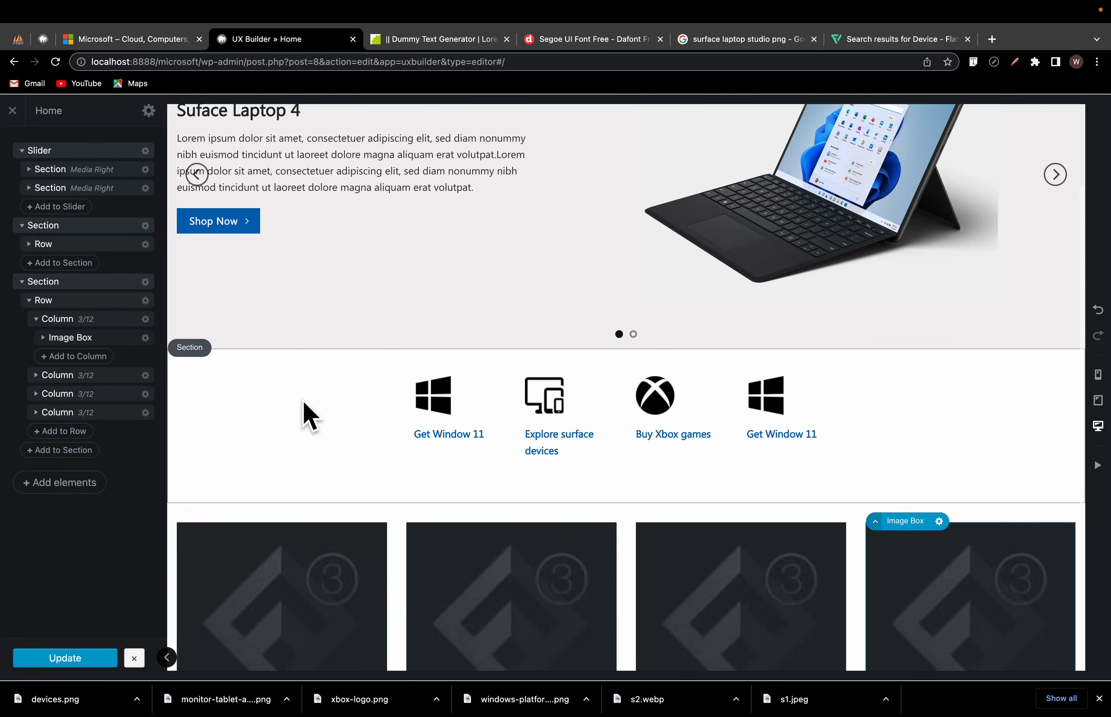
scroll(304, 414, "down", 5)
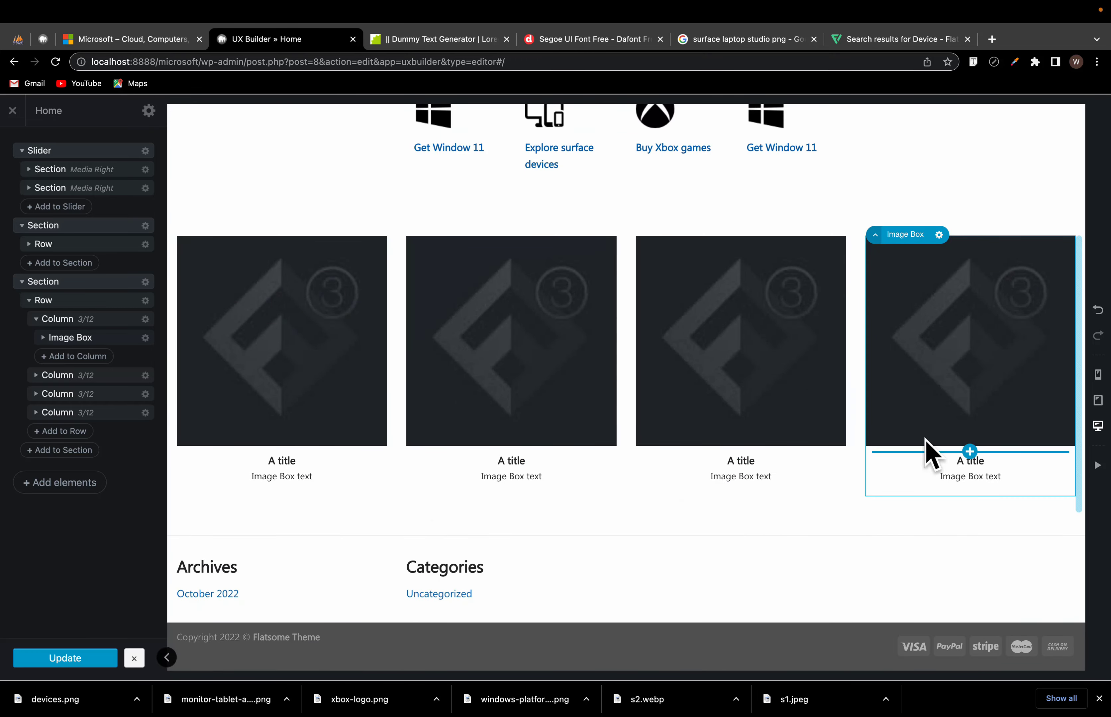
scroll(925, 446, "up", 1)
scroll(931, 455, "up", 10)
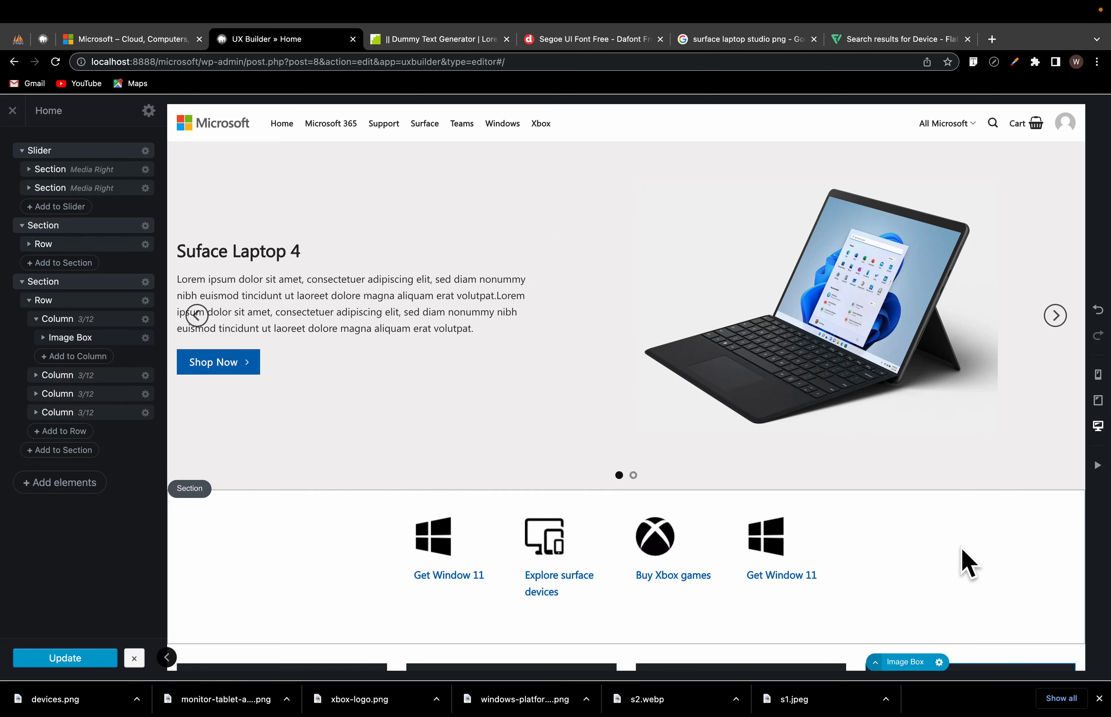
scroll(961, 547, "down", 10)
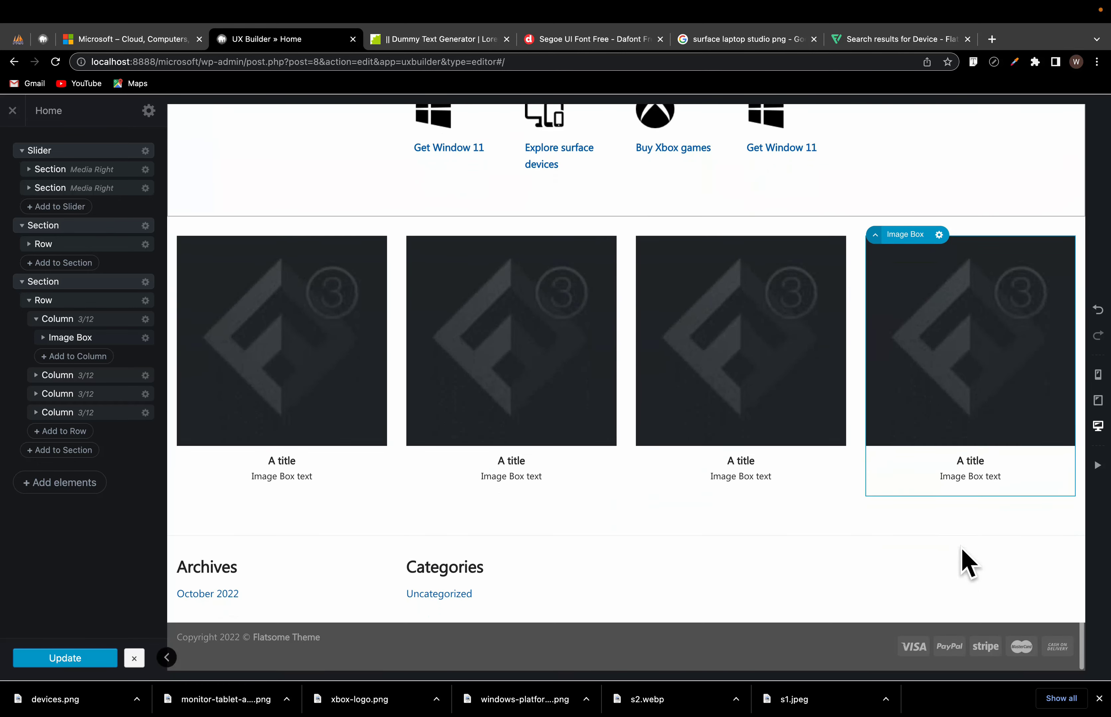
scroll(961, 556, "up", 10)
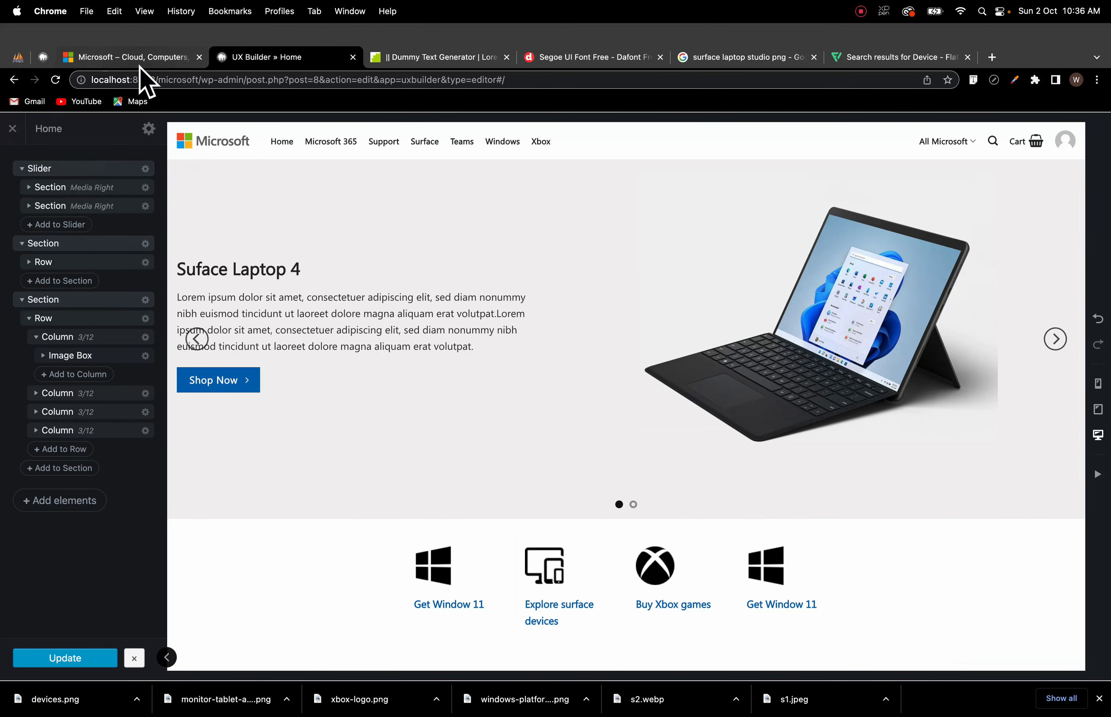
scroll(469, 399, "down", 10)
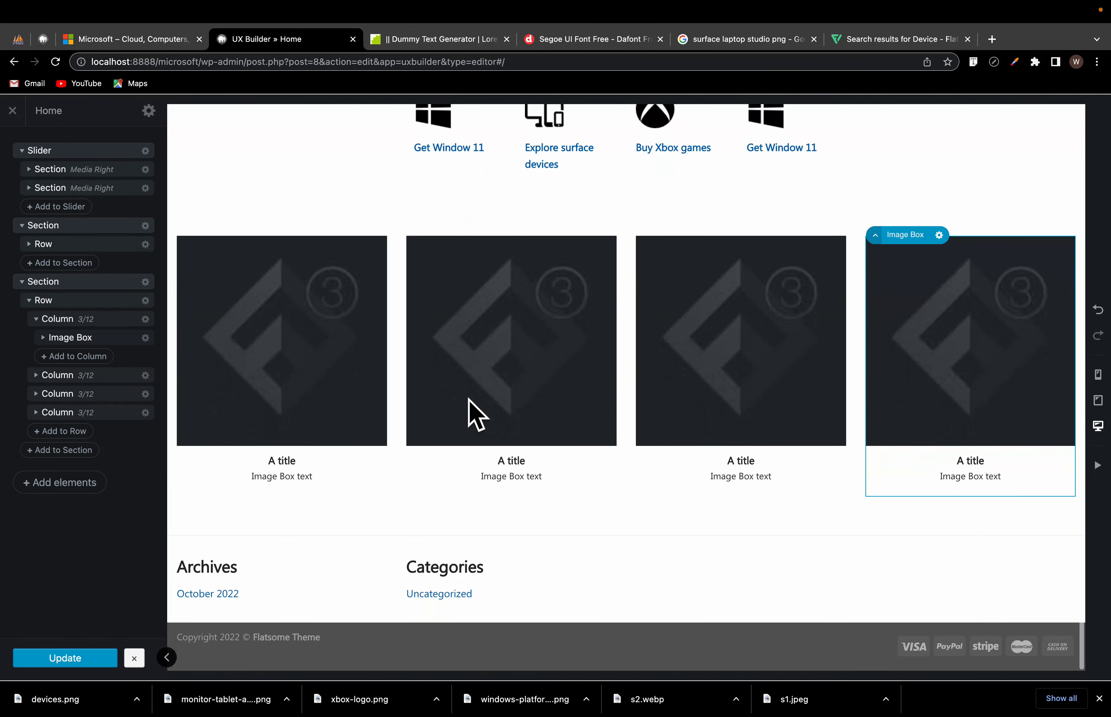
scroll(608, 421, "up", 4)
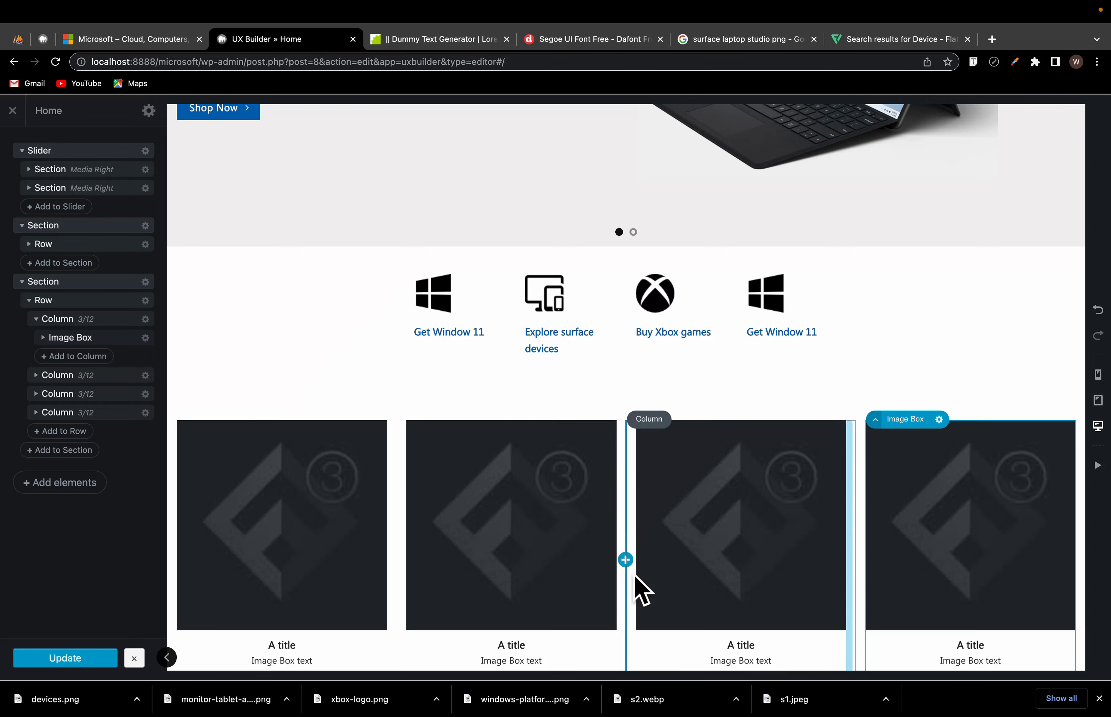
scroll(639, 589, "down", 4)
scroll(638, 589, "up", 5)
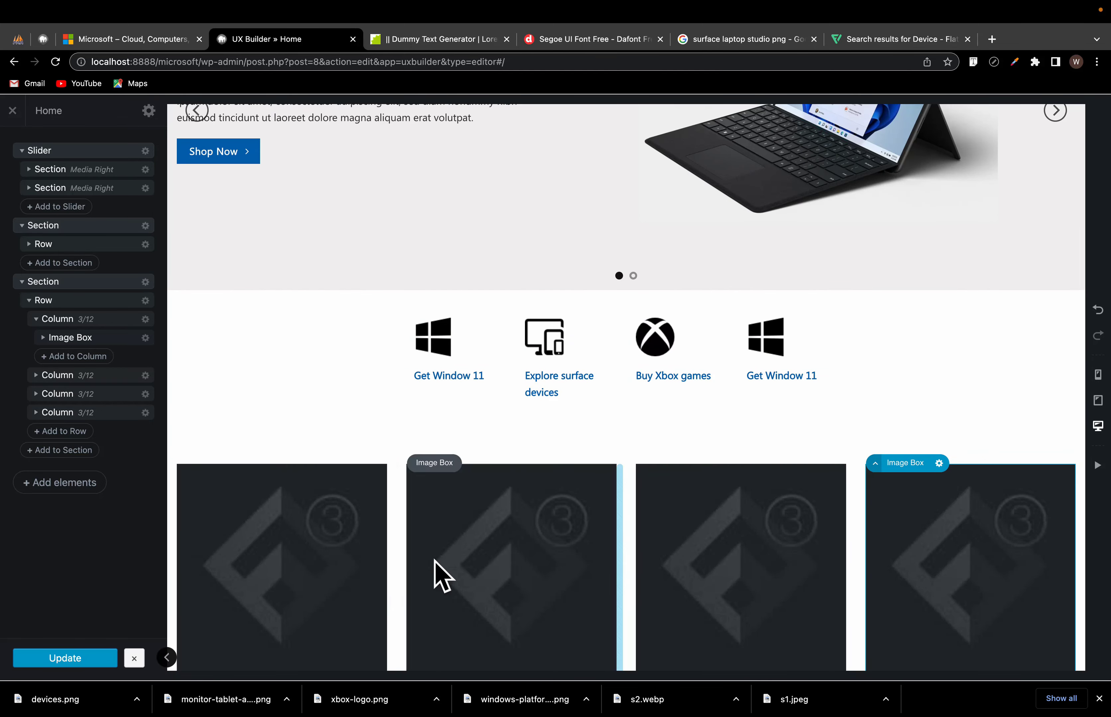
scroll(405, 513, "down", 3)
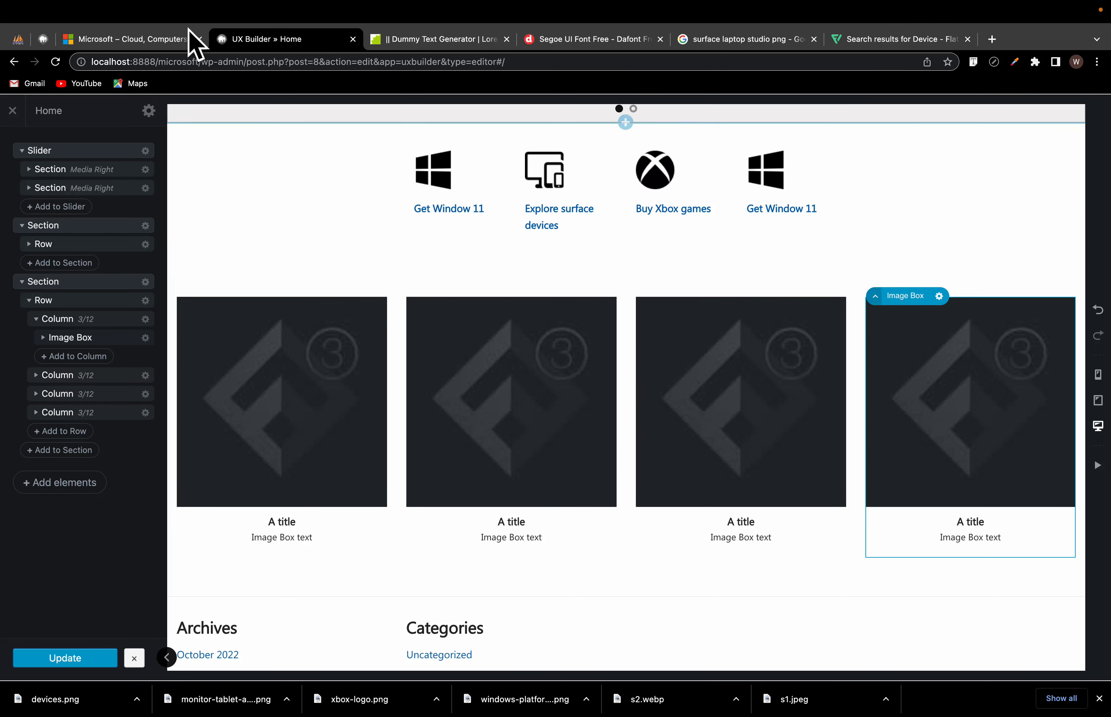
left_click(146, 57)
scroll(396, 454, "down", 10)
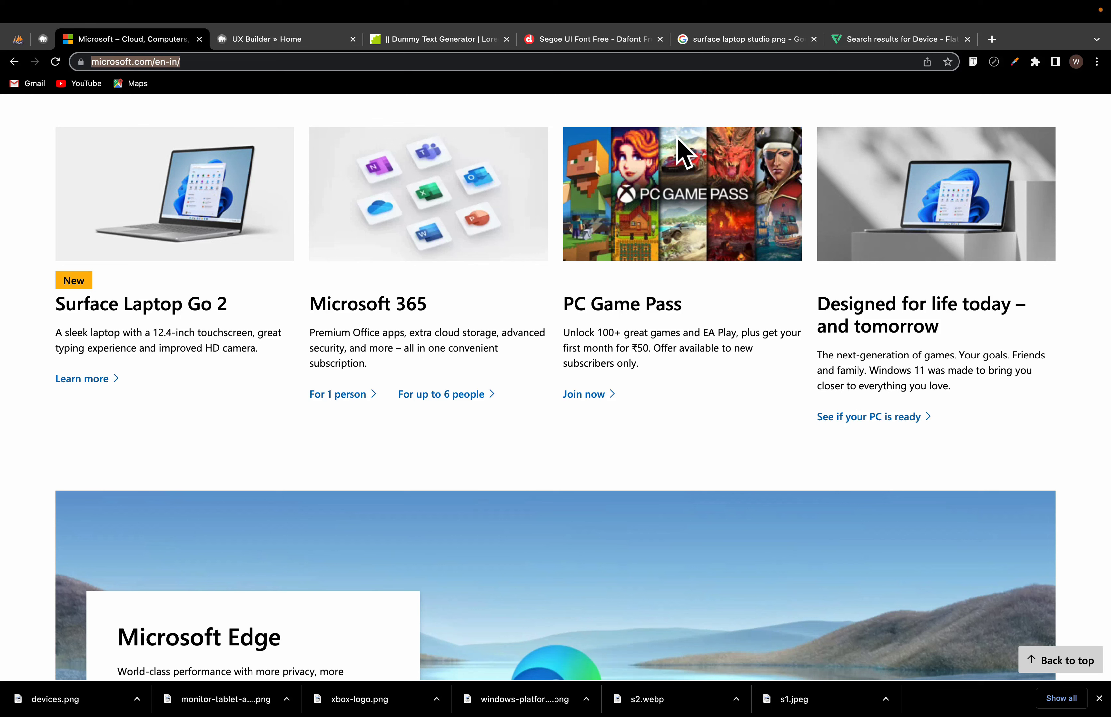
Step: Switch to Google Images and search for "surface laptop Go 2"
left_click(765, 41)
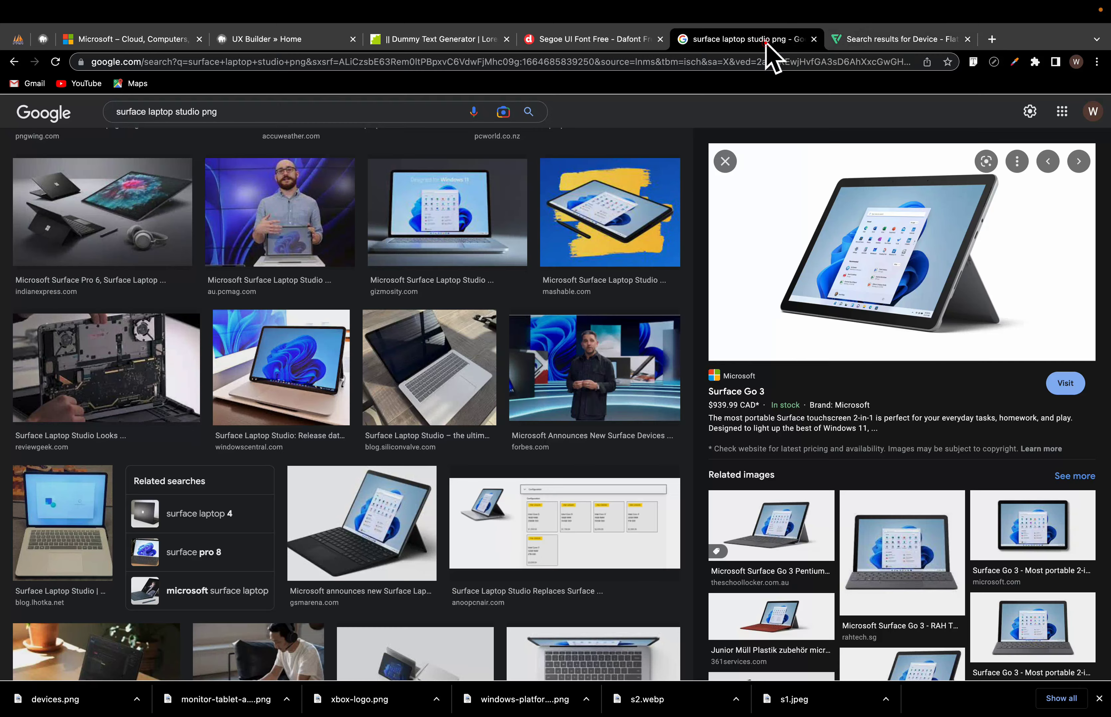
triple_click(412, 118)
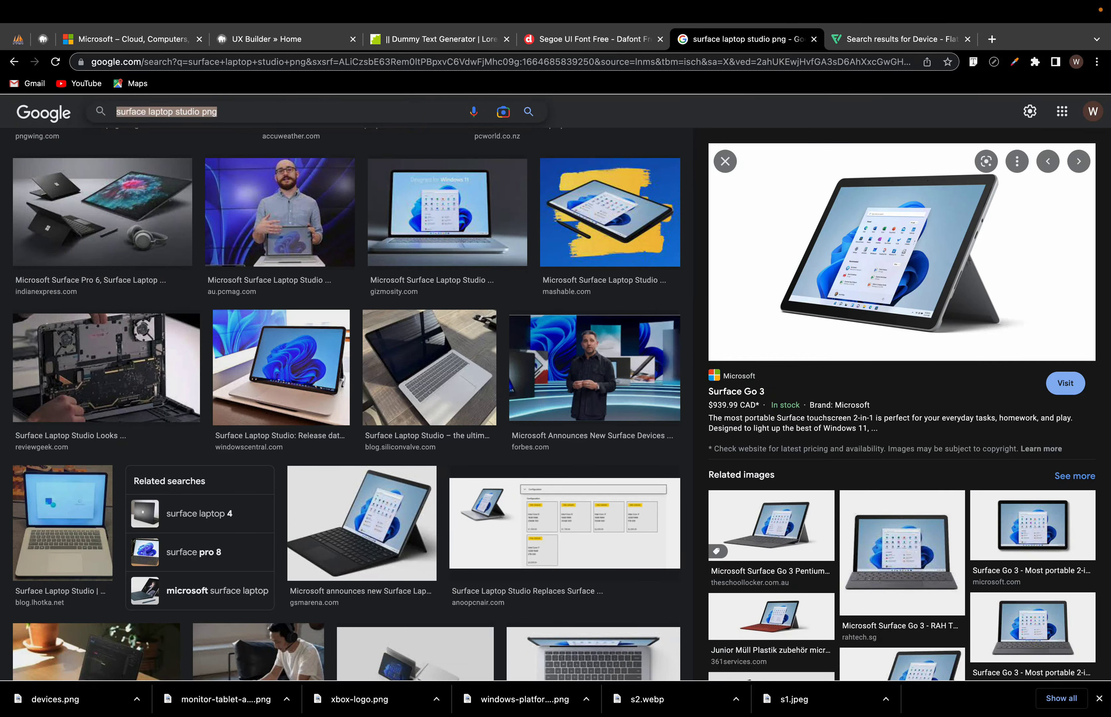
type("surface l")
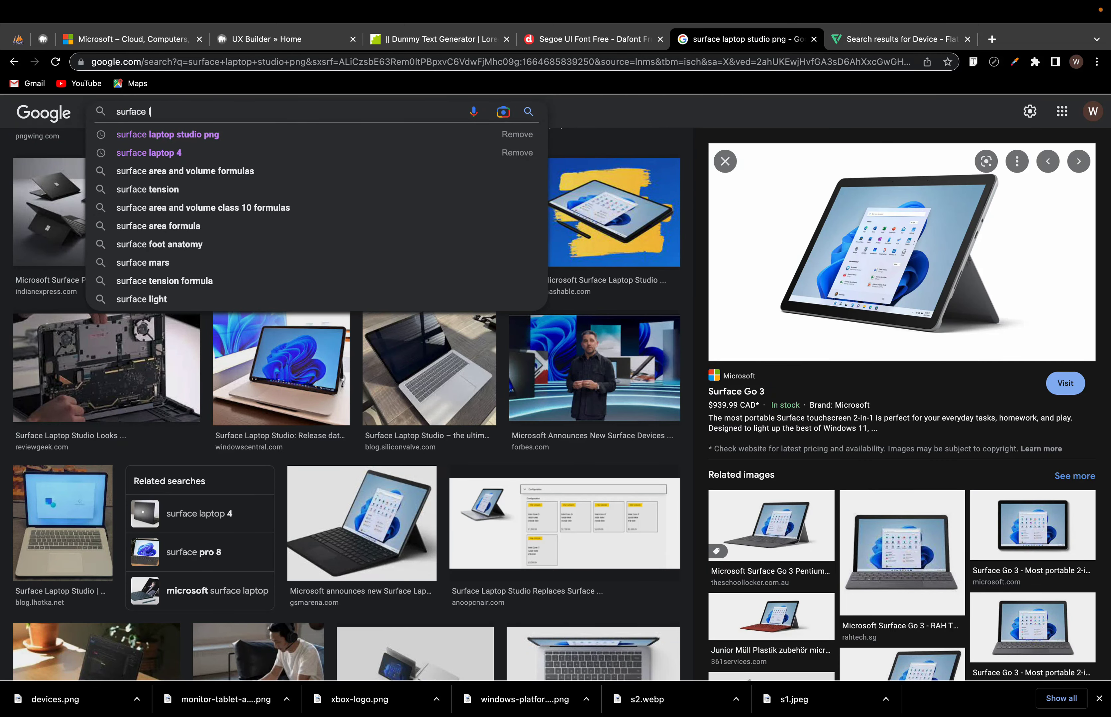
type("aptop ")
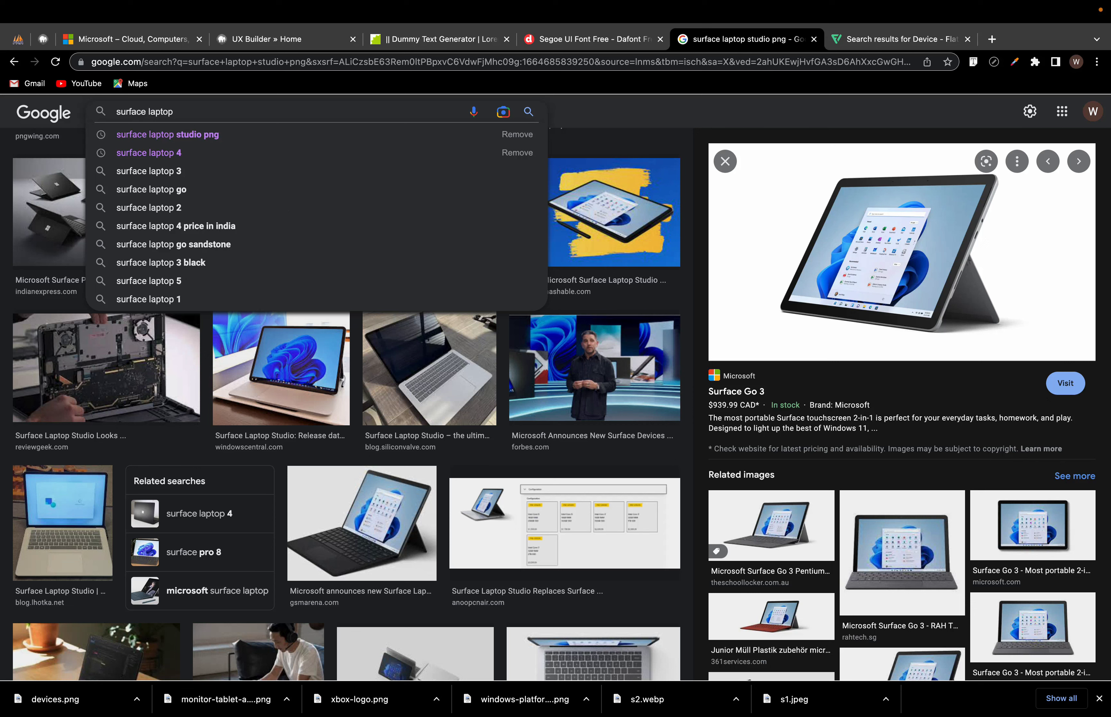
type("Go")
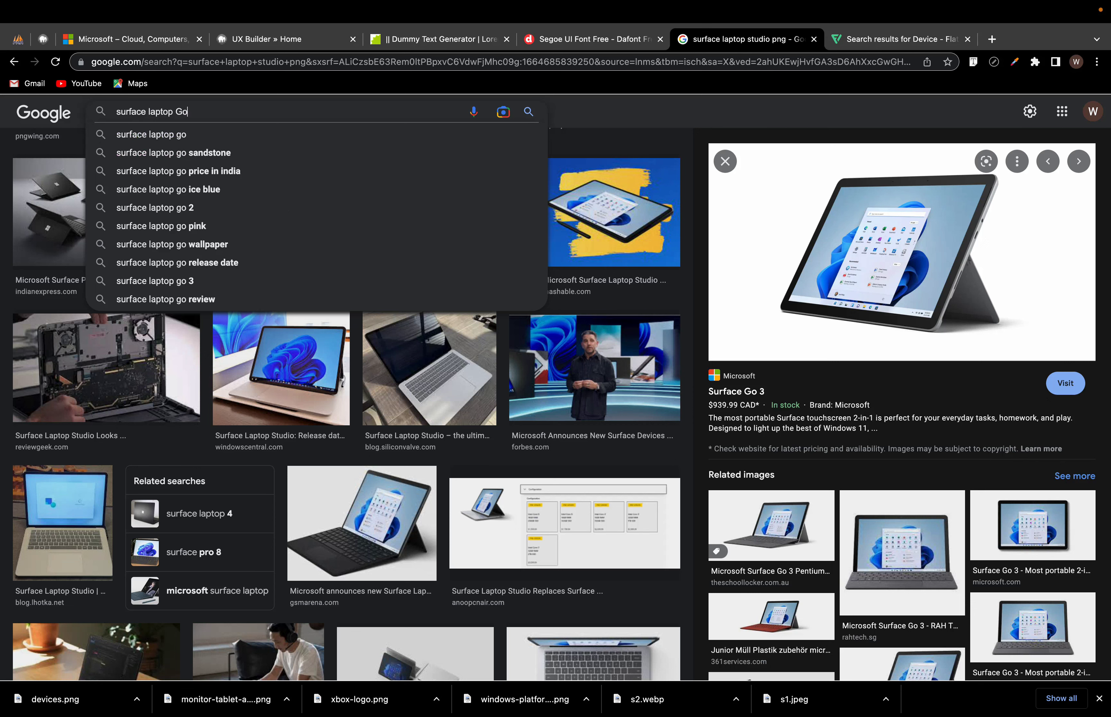
type(" 2")
key("Return")
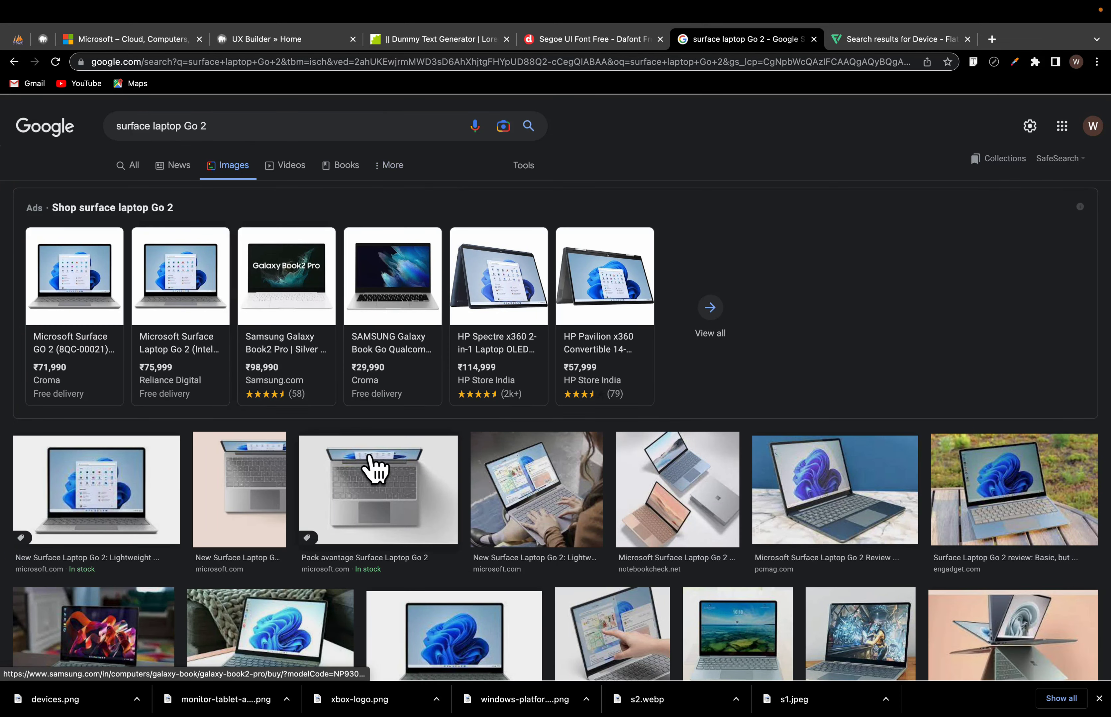
Step: Browse the Surface Laptop Go 2 image results for a suitable product photo, checking against the card on the Microsoft homepage
scroll(373, 468, "down", 6)
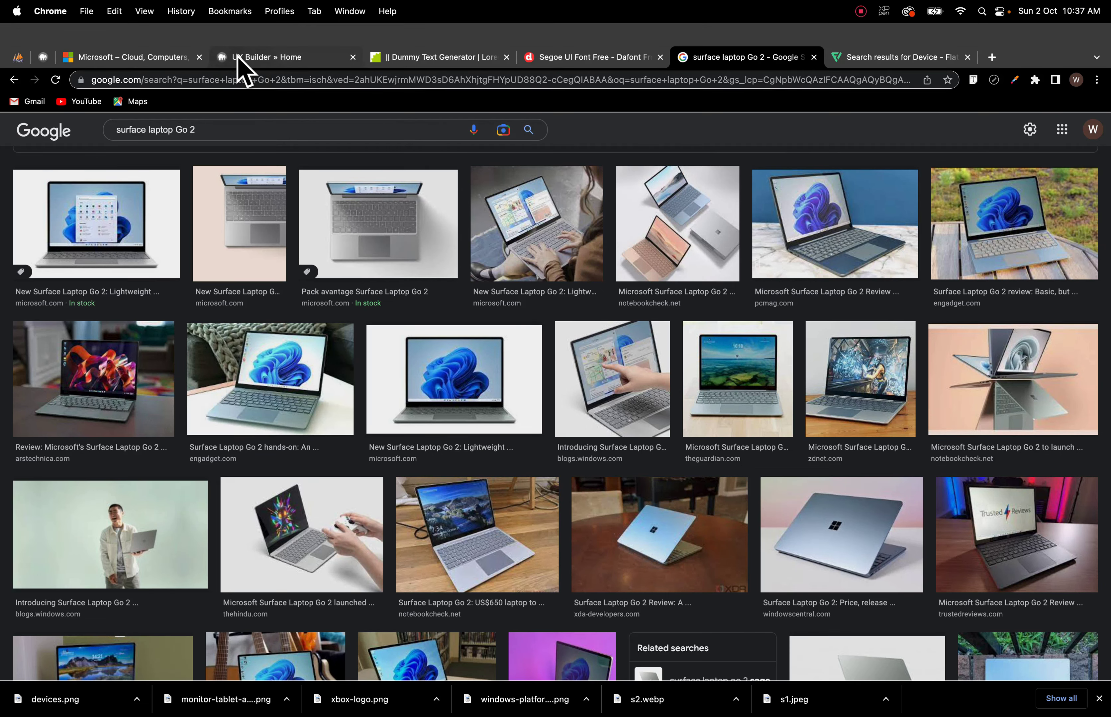
left_click(134, 63)
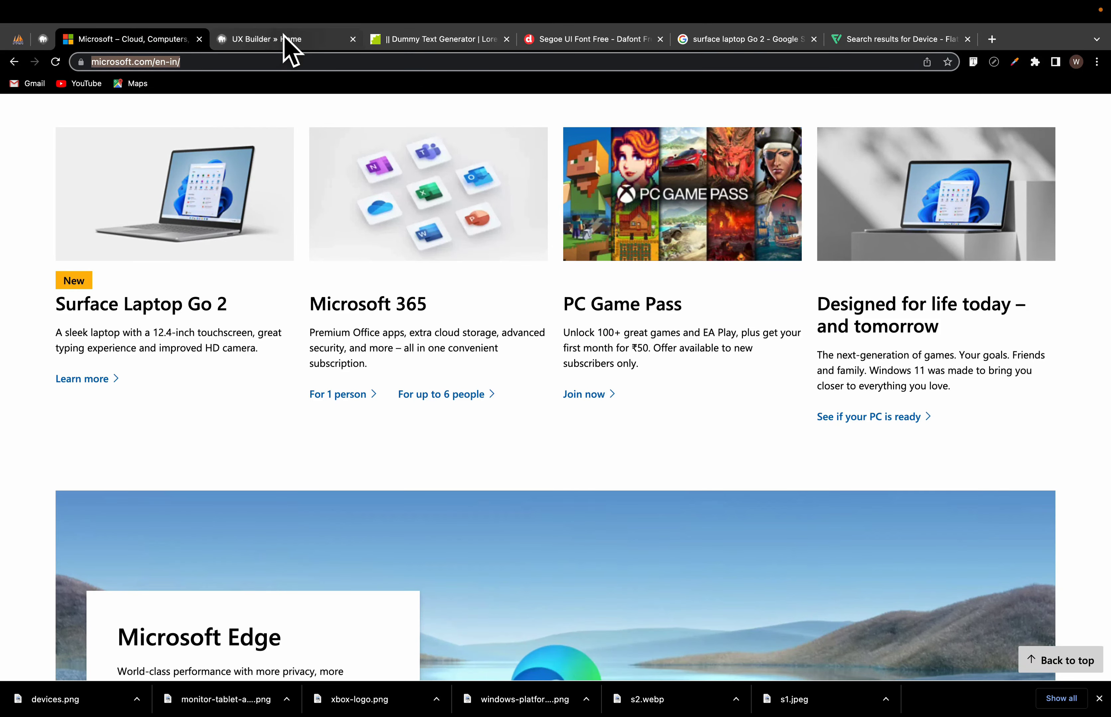
left_click(284, 39)
left_click(741, 38)
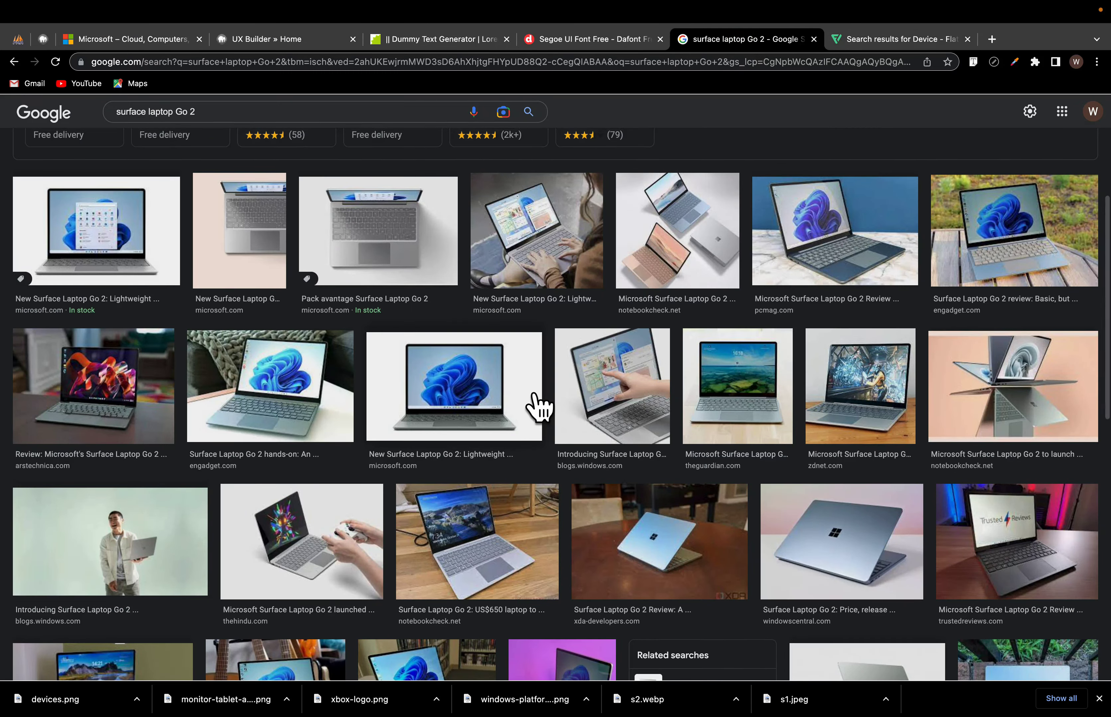
scroll(556, 513, "down", 3)
scroll(555, 515, "down", 4)
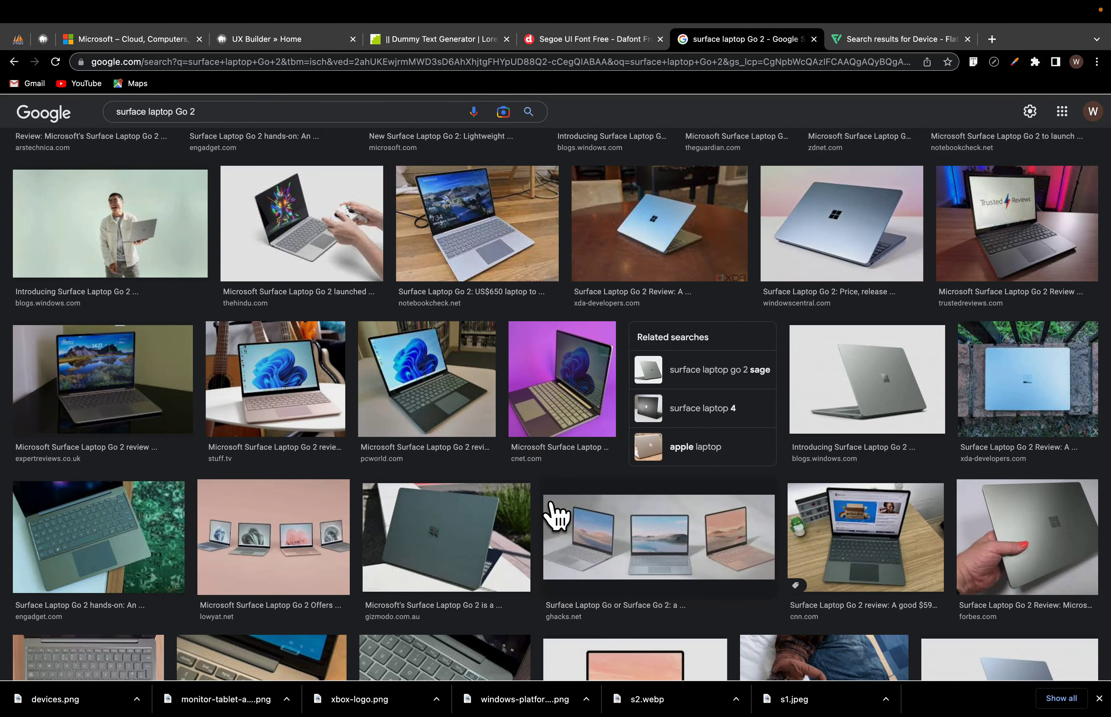
scroll(556, 515, "up", 1)
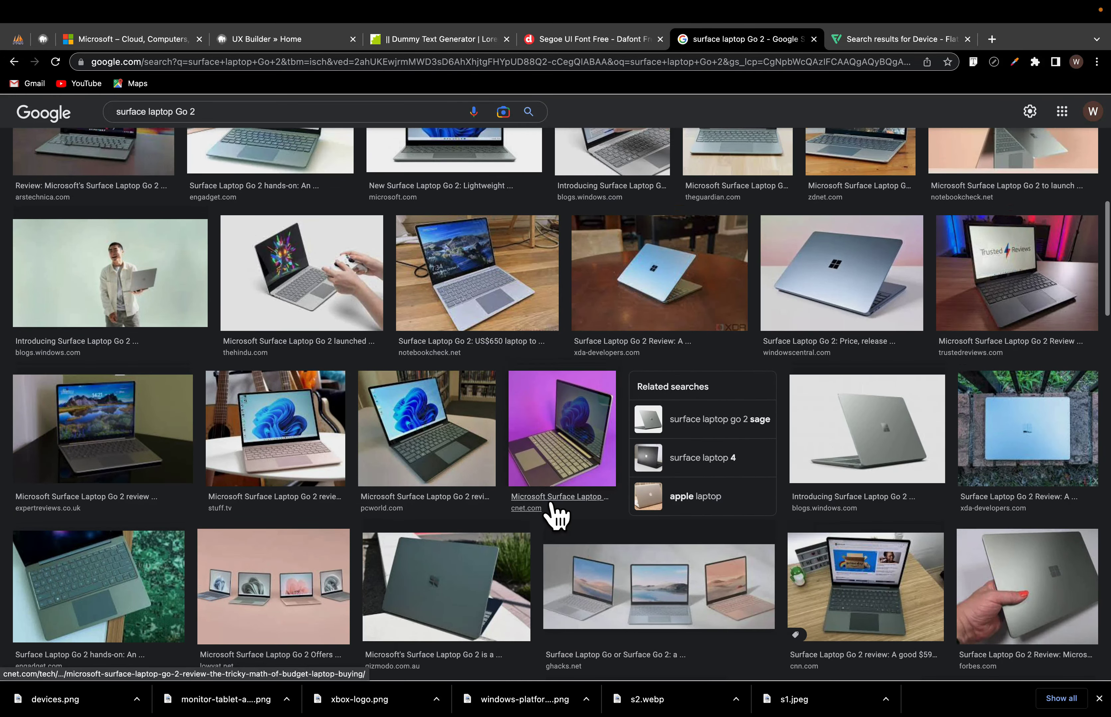
scroll(556, 513, "down", 8)
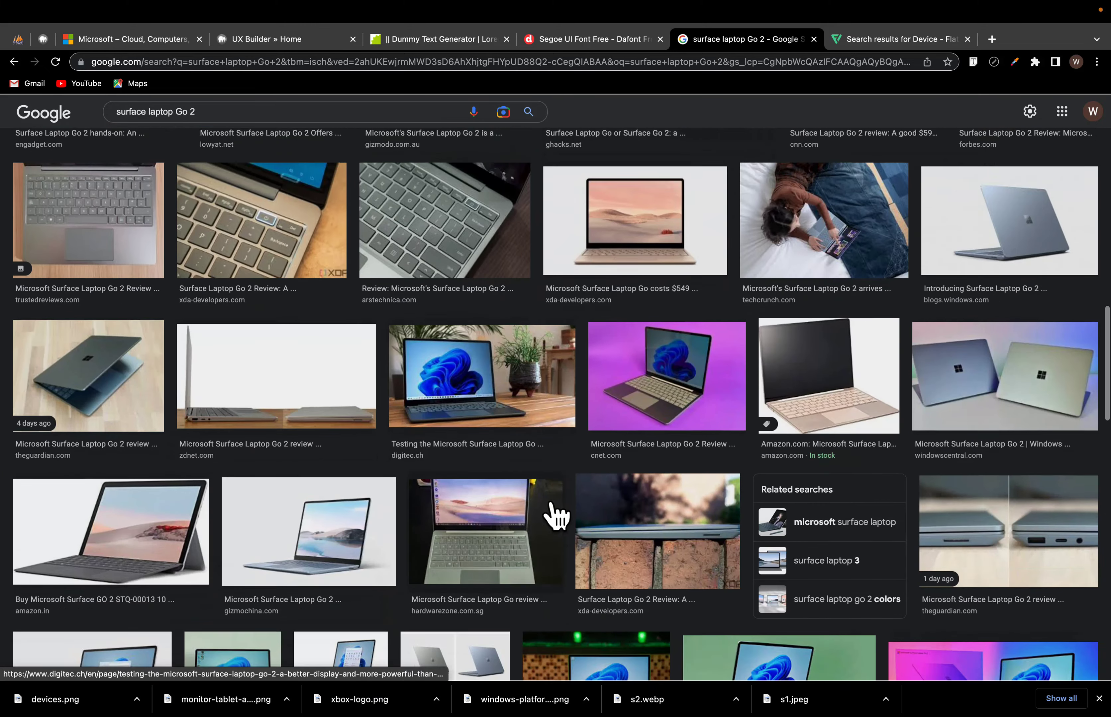
scroll(556, 516, "up", 6)
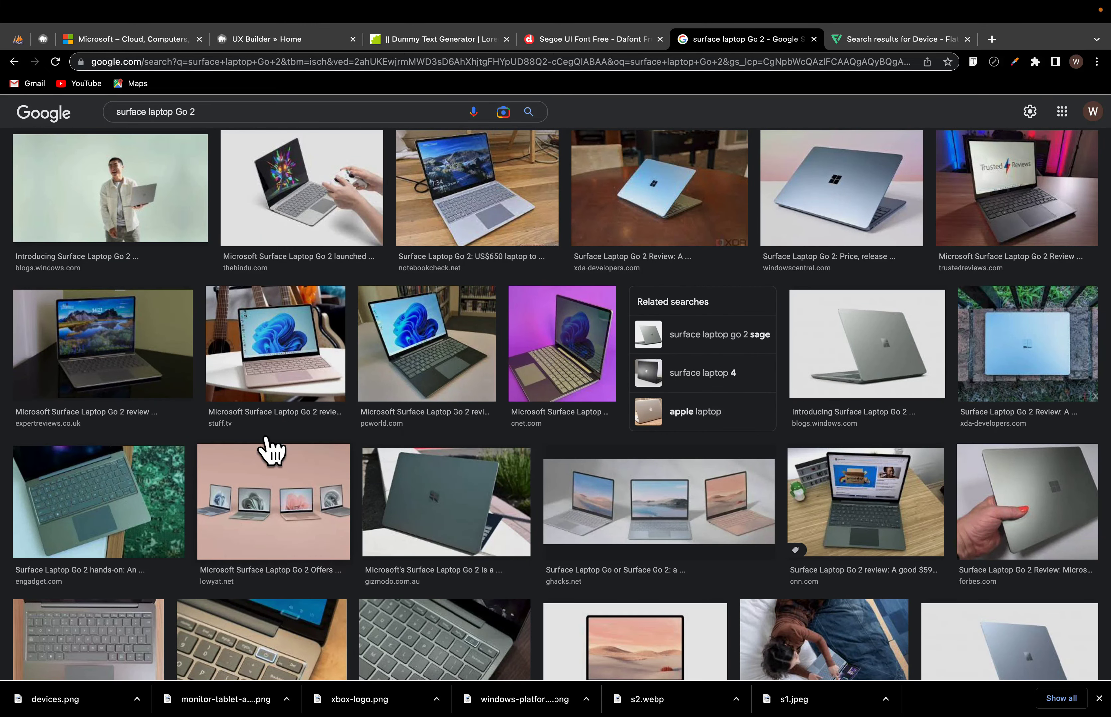
Step: Open the Engadget photo of the Surface Laptop Go 2 and save it as sf1.jpg in the Microsoft website project folder
left_click(282, 371)
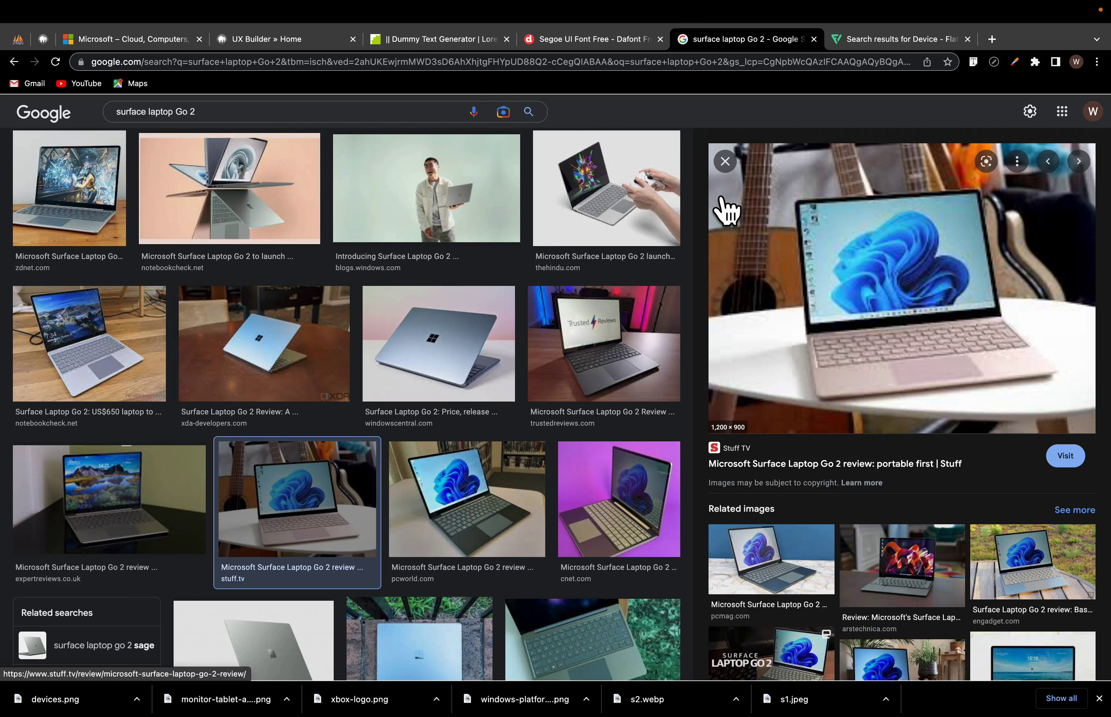
left_click(1035, 597)
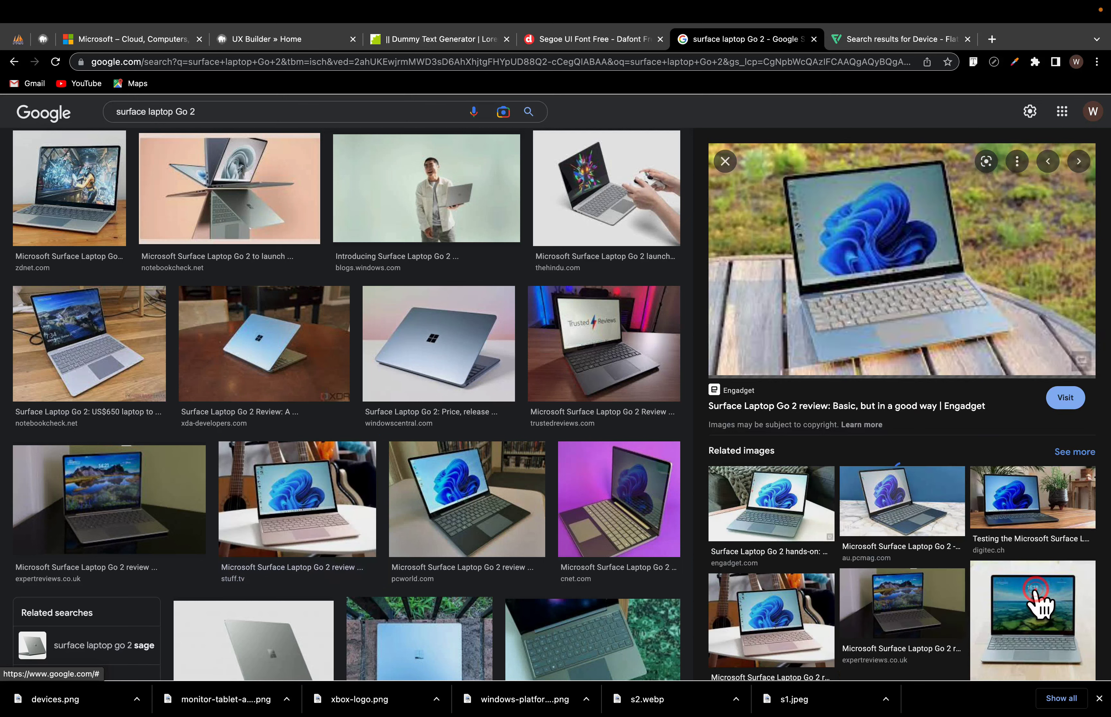
left_click(866, 278)
left_click(882, 39)
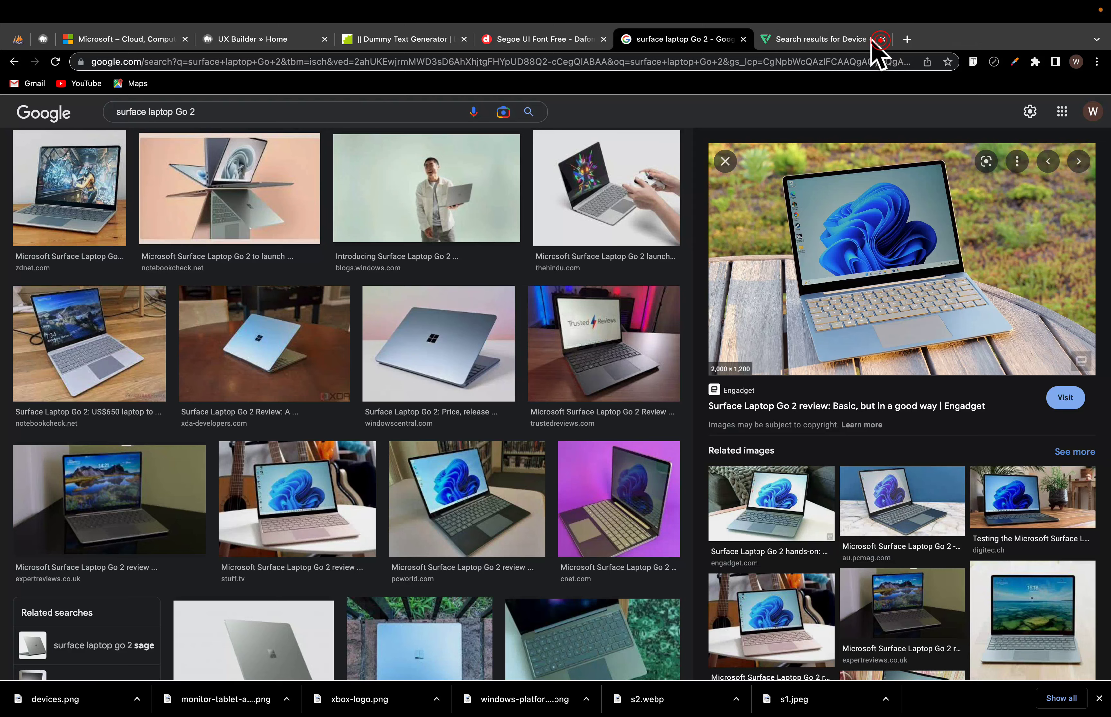
right_click(884, 248)
left_click(892, 372)
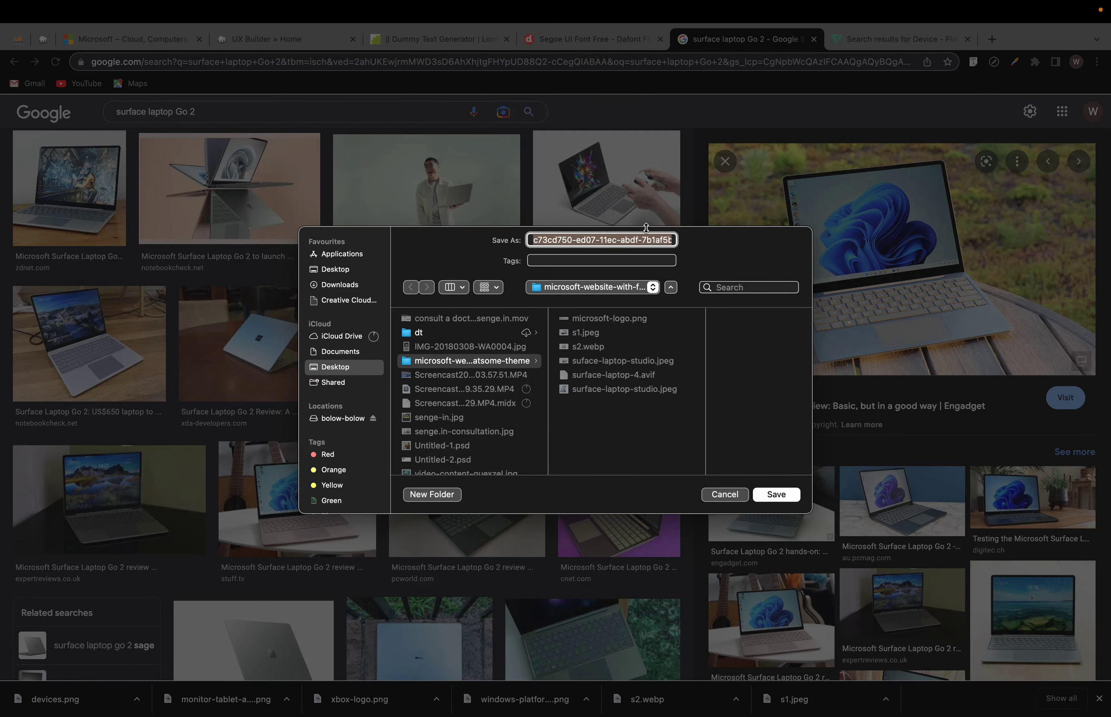
type("sf1.jpg")
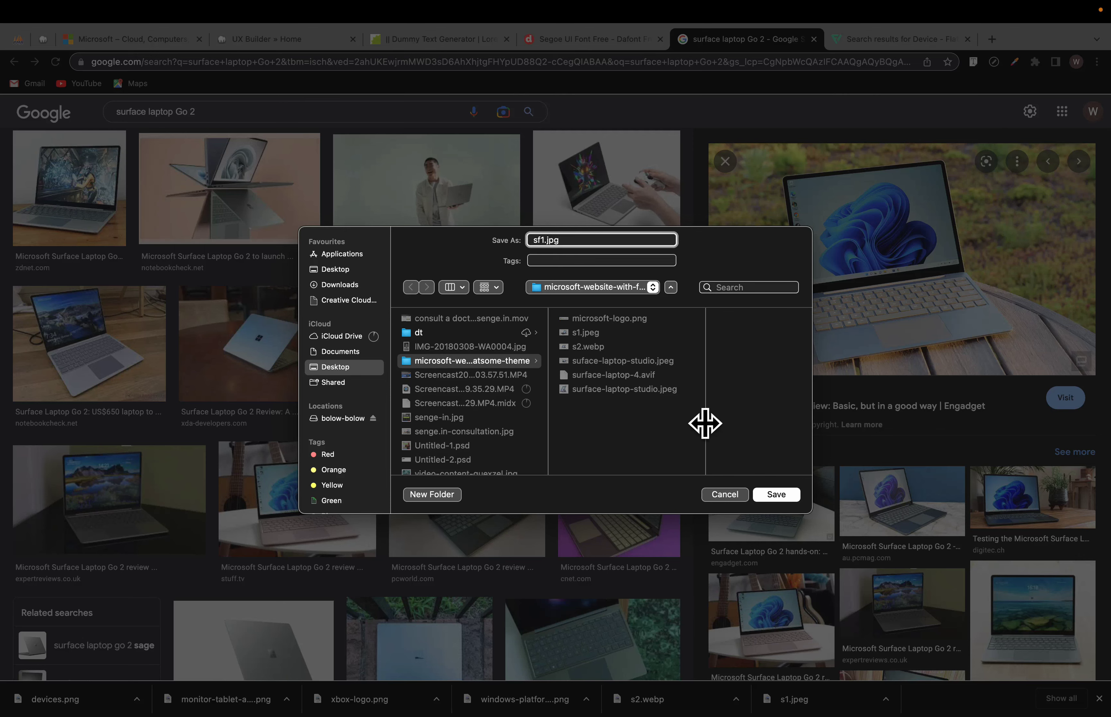
left_click(759, 494)
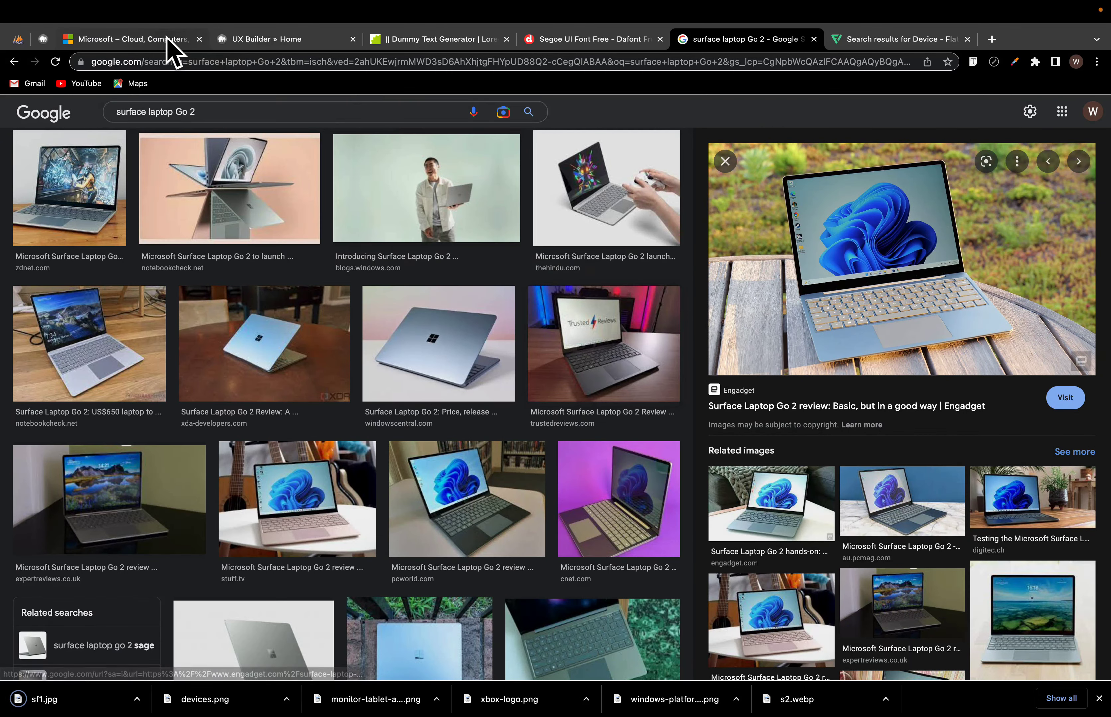
Step: Check the Microsoft 365 card on the Microsoft homepage, and search Google Images for "microsoft 365"
left_click(166, 39)
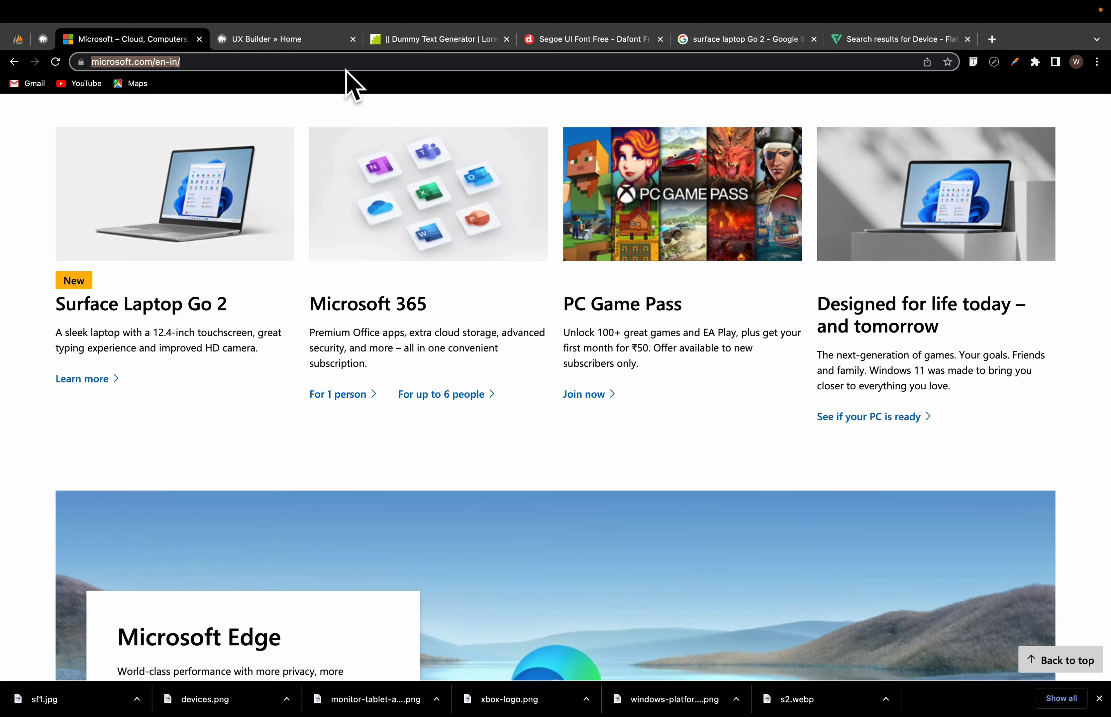
left_click(264, 47)
left_click(719, 46)
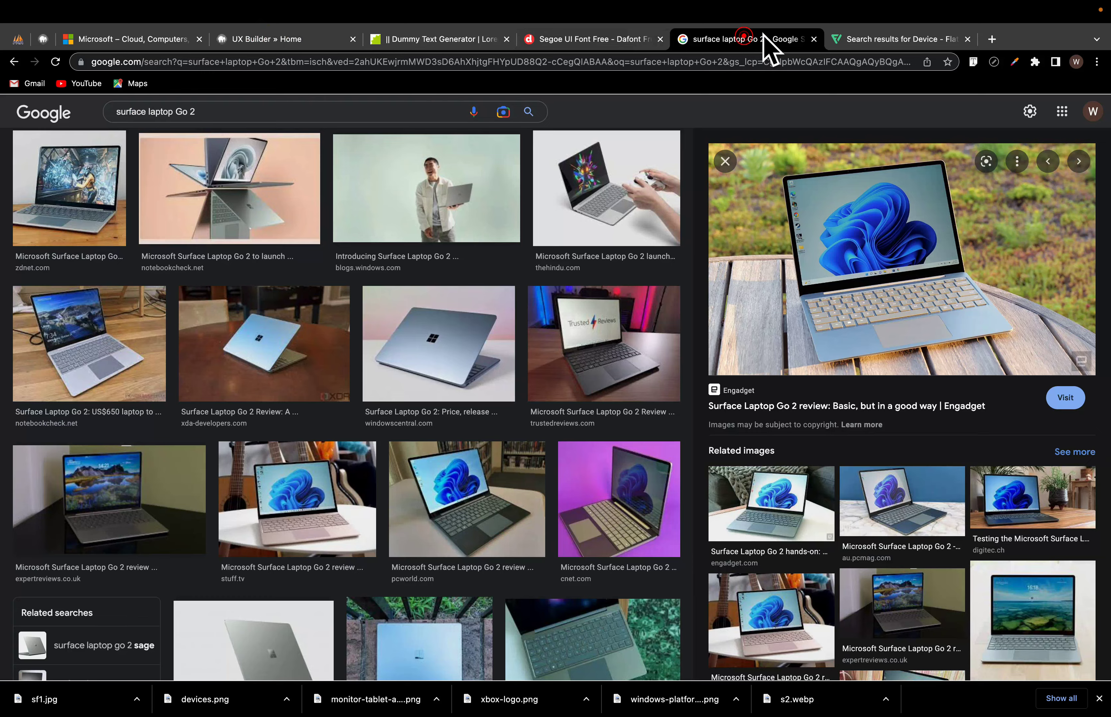
left_click(875, 41)
left_click(727, 44)
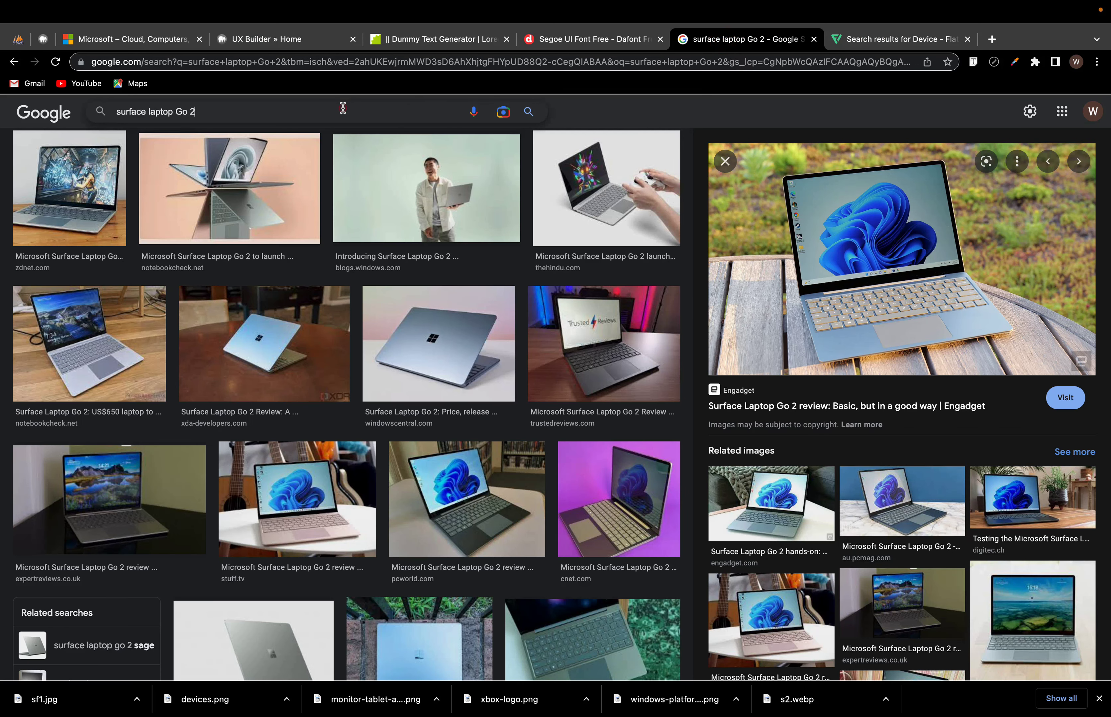
left_click(343, 109)
type("microsoft 3")
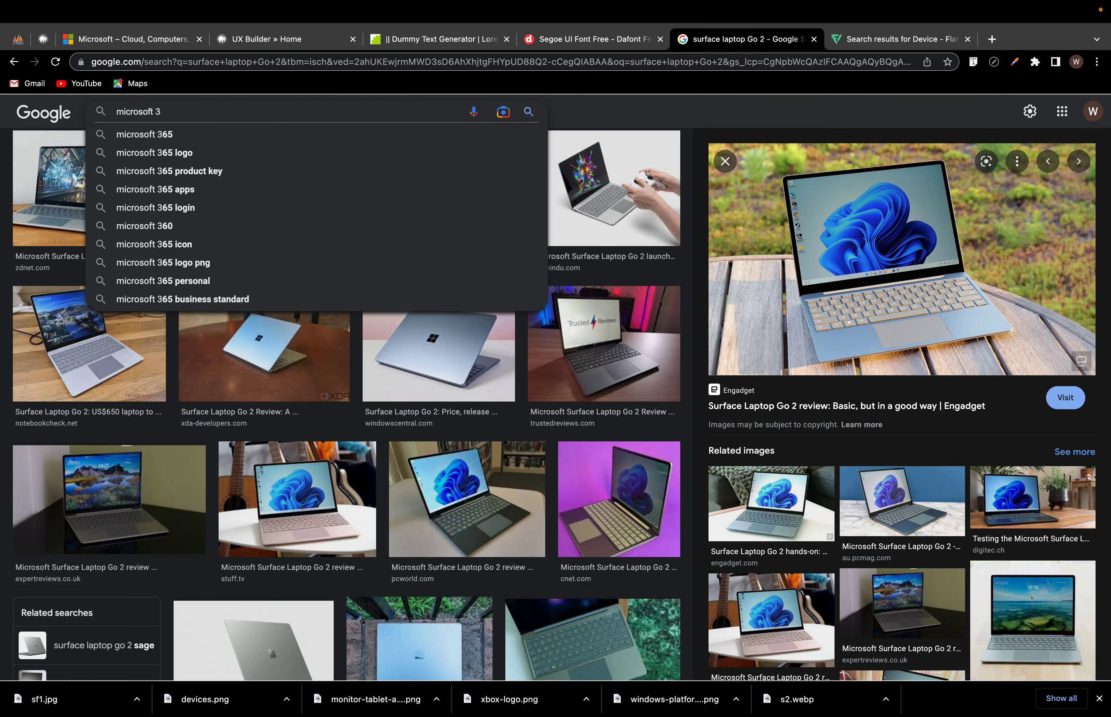
type("65")
key("Return")
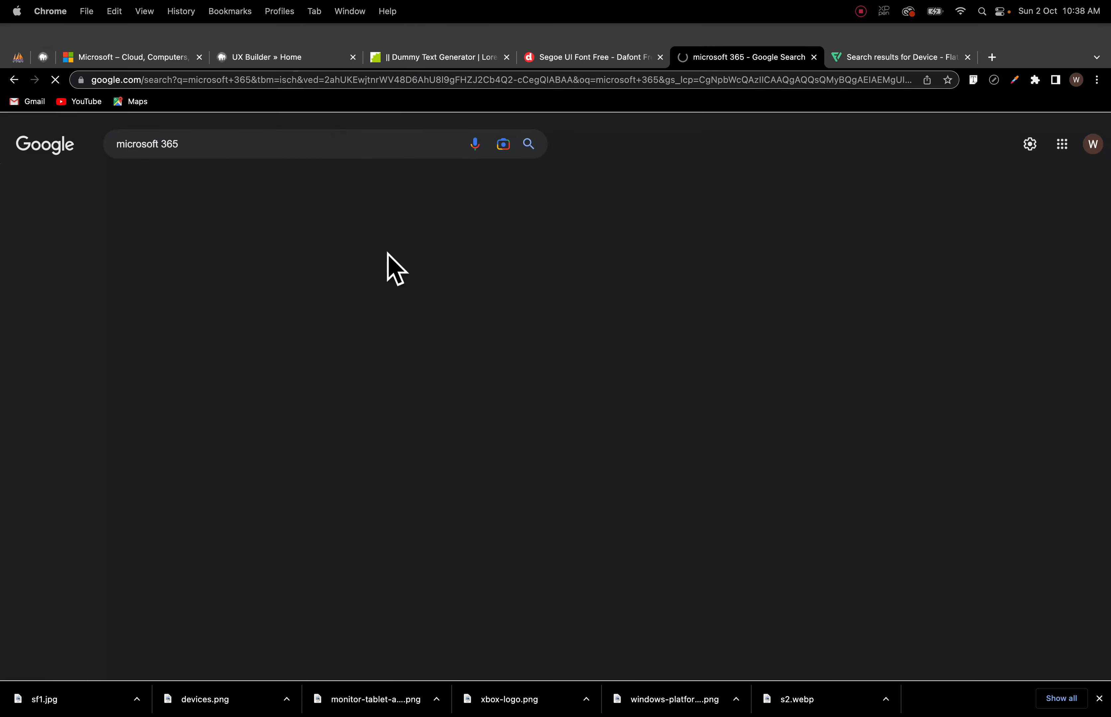
Step: Browse the Microsoft 365 image results, compare them with the homepage card, and open The Windows Club image showing the app icons
scroll(396, 525, "down", 2)
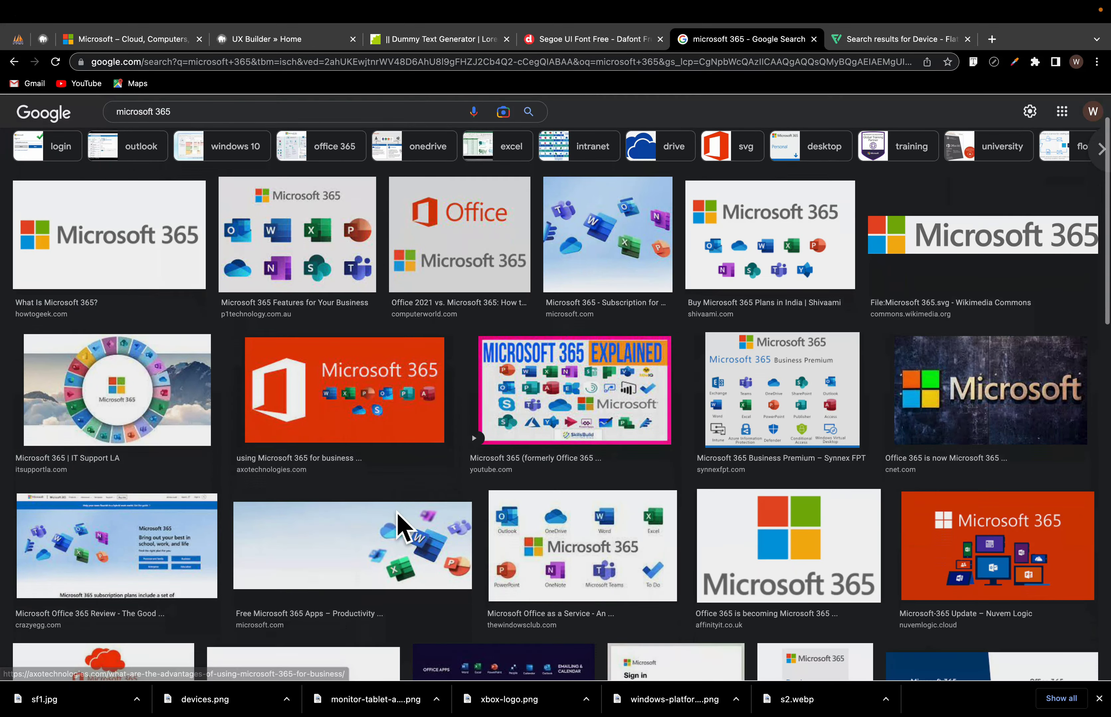
scroll(398, 513, "down", 4)
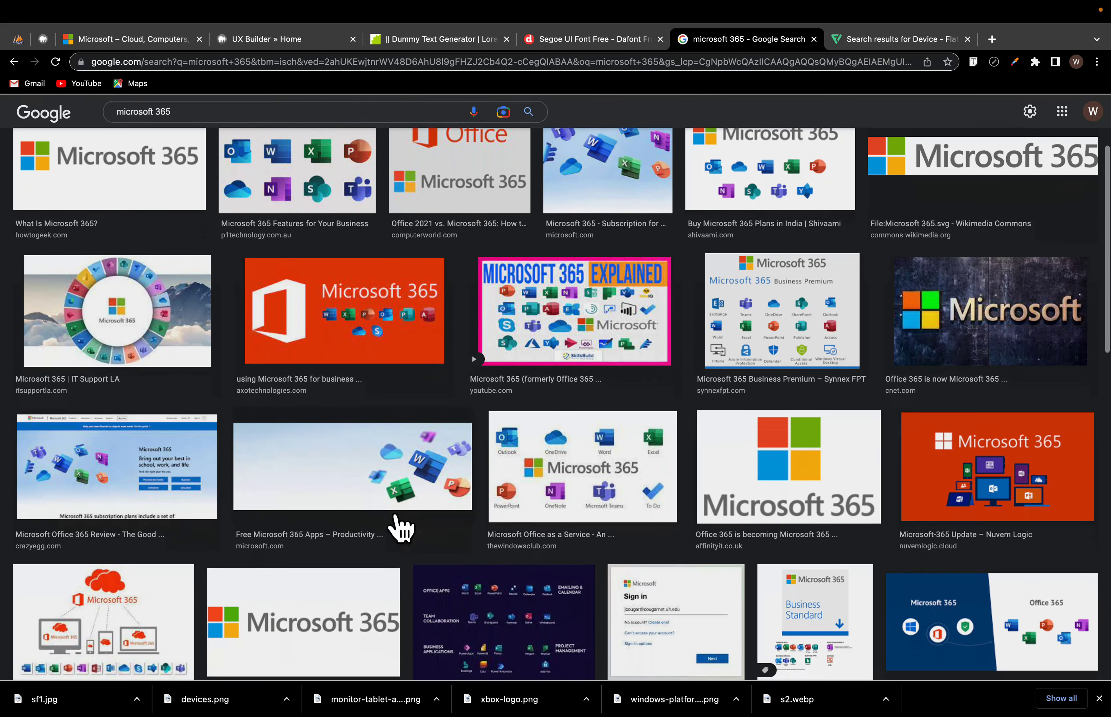
scroll(398, 527, "down", 14)
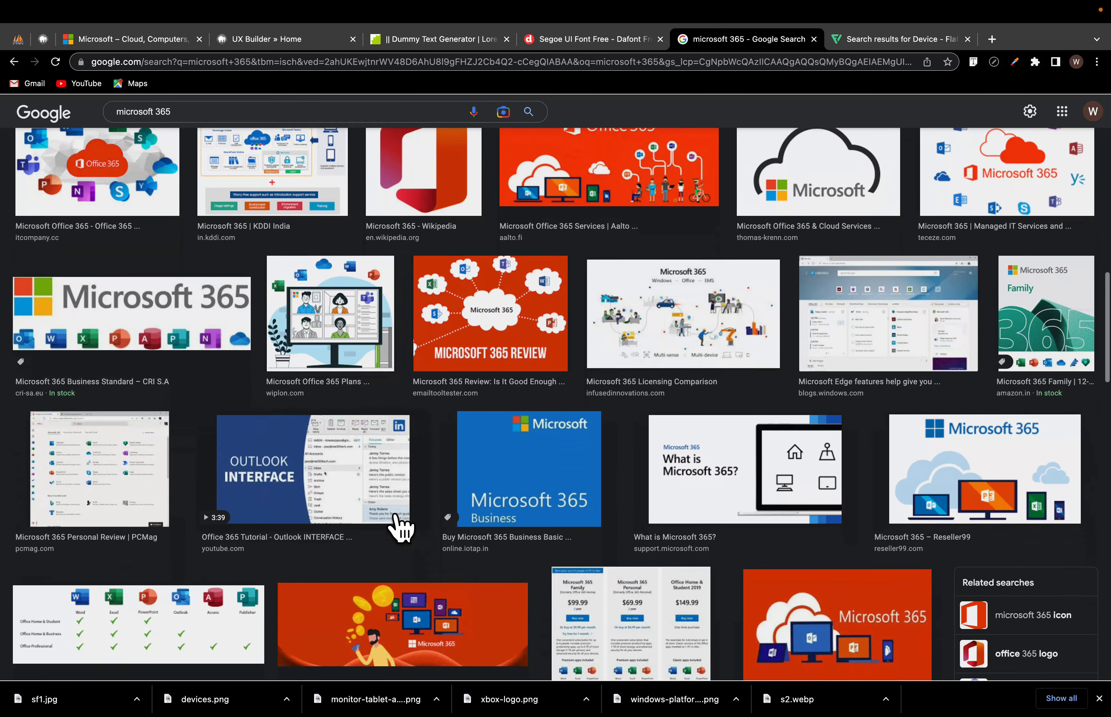
scroll(397, 526, "up", 4)
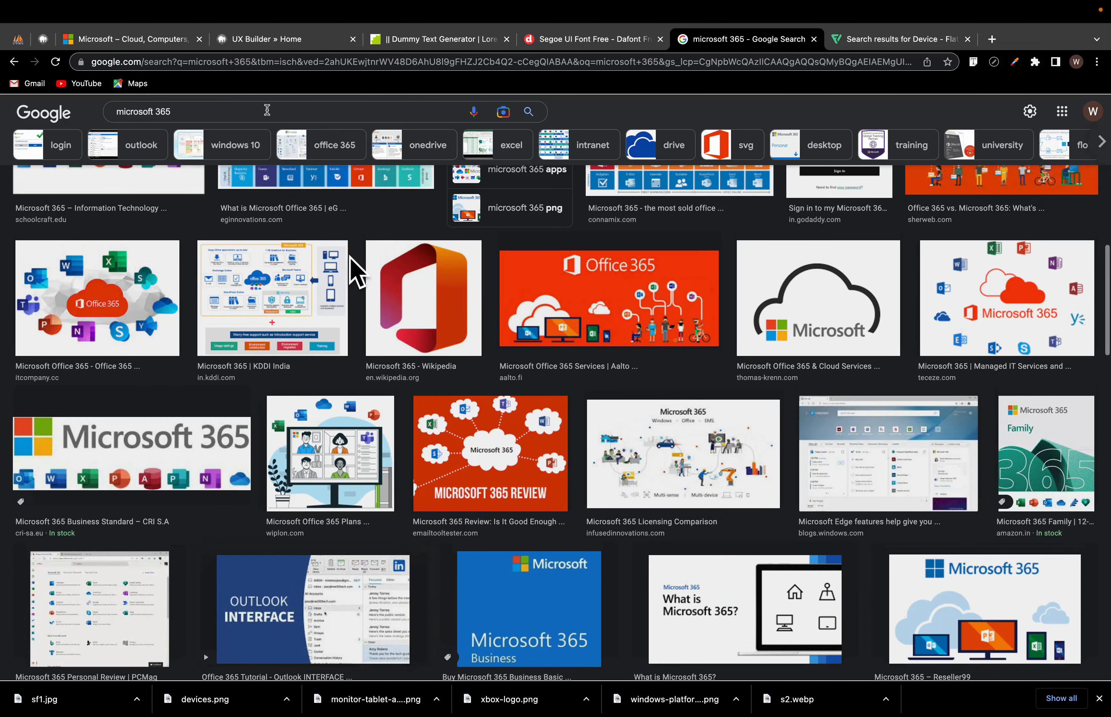
left_click(161, 41)
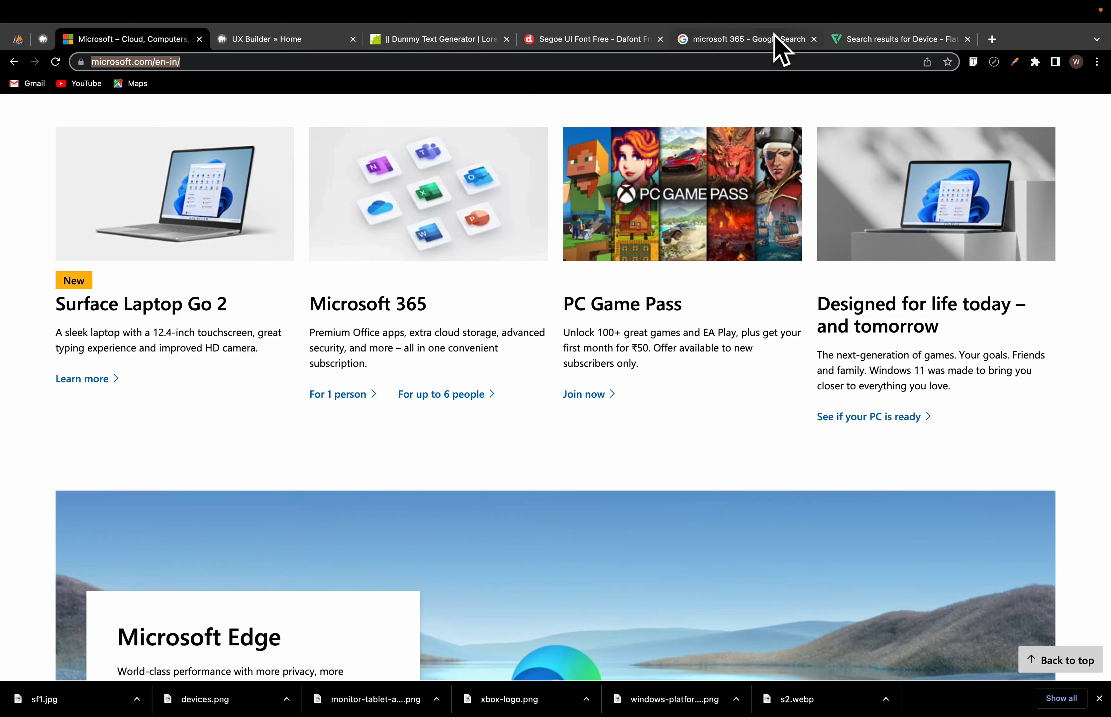
left_click(868, 41)
left_click(575, 41)
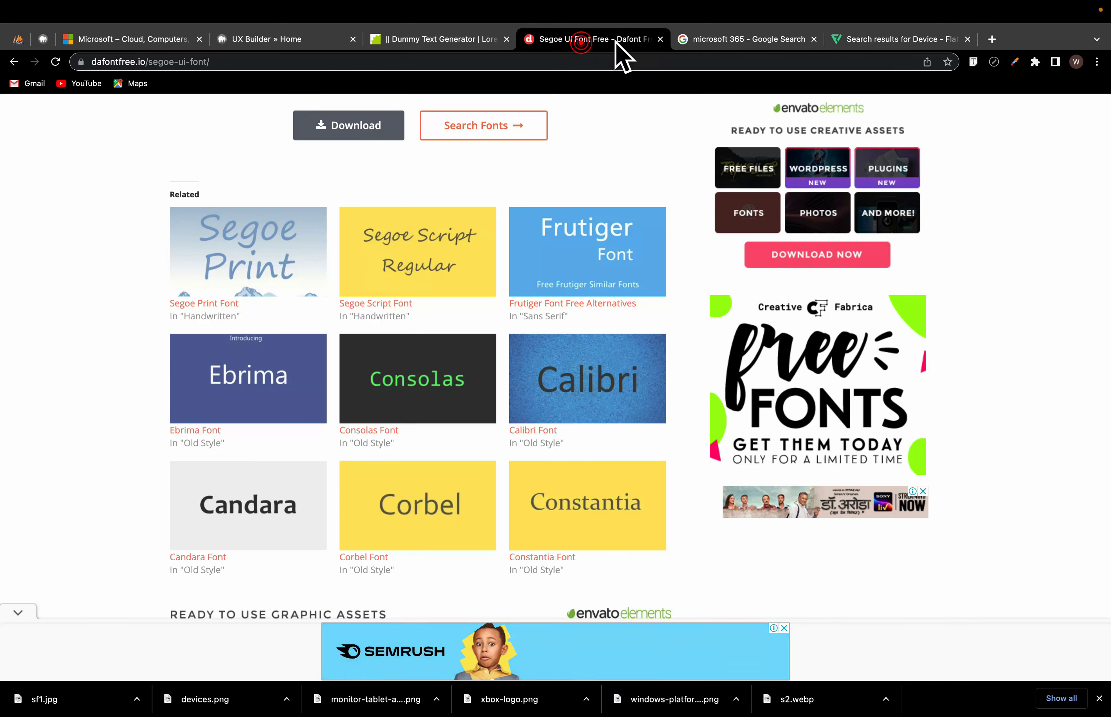
left_click(708, 40)
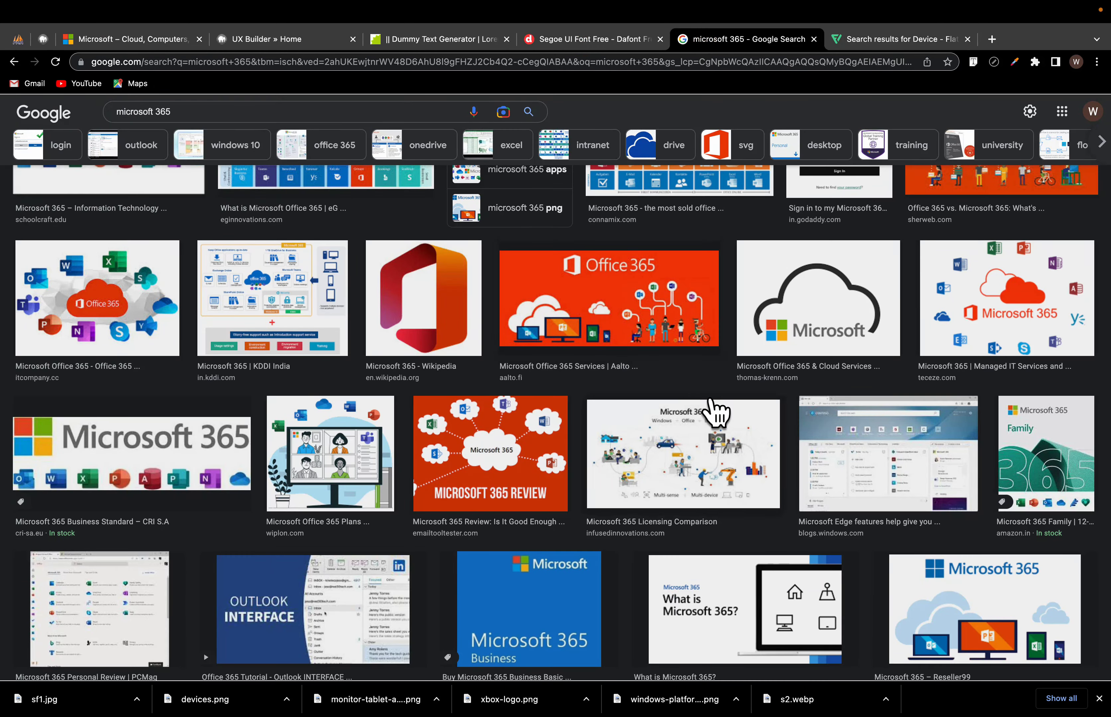
scroll(716, 413, "down", 5)
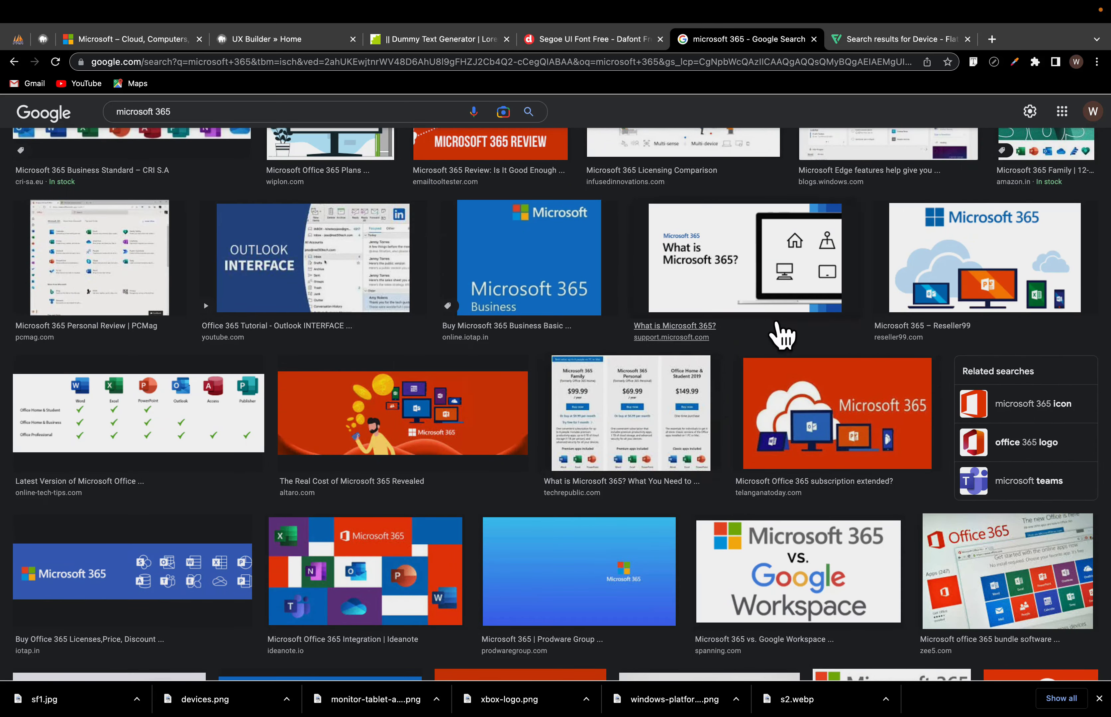
left_click(966, 278)
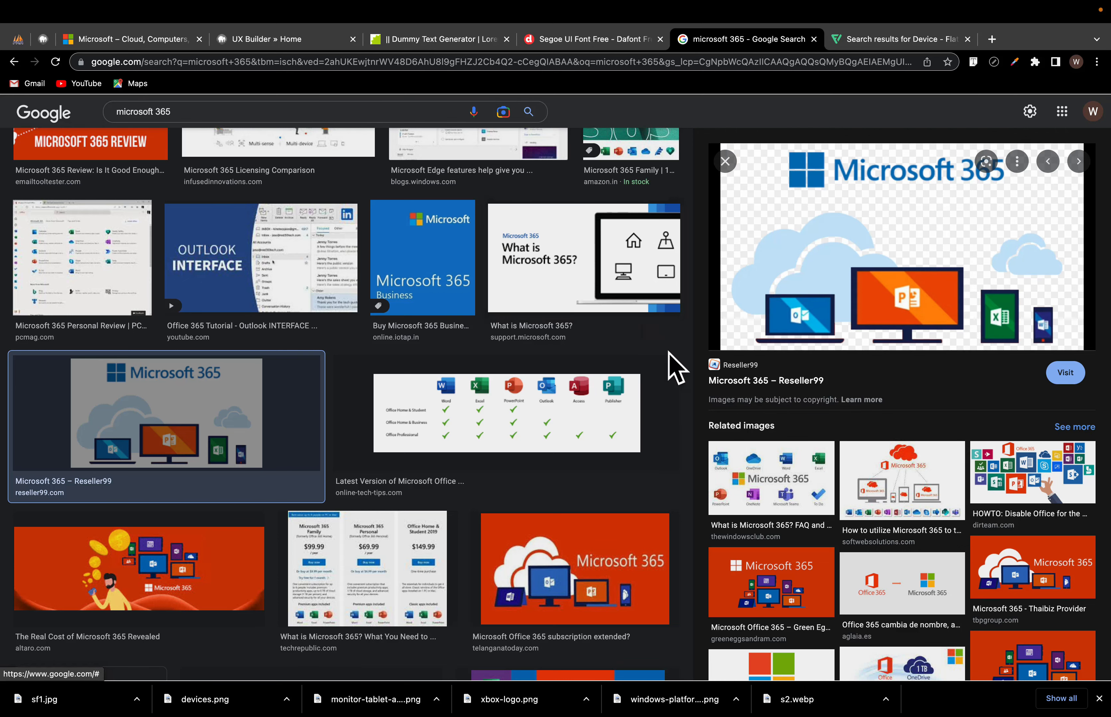
left_click(737, 462)
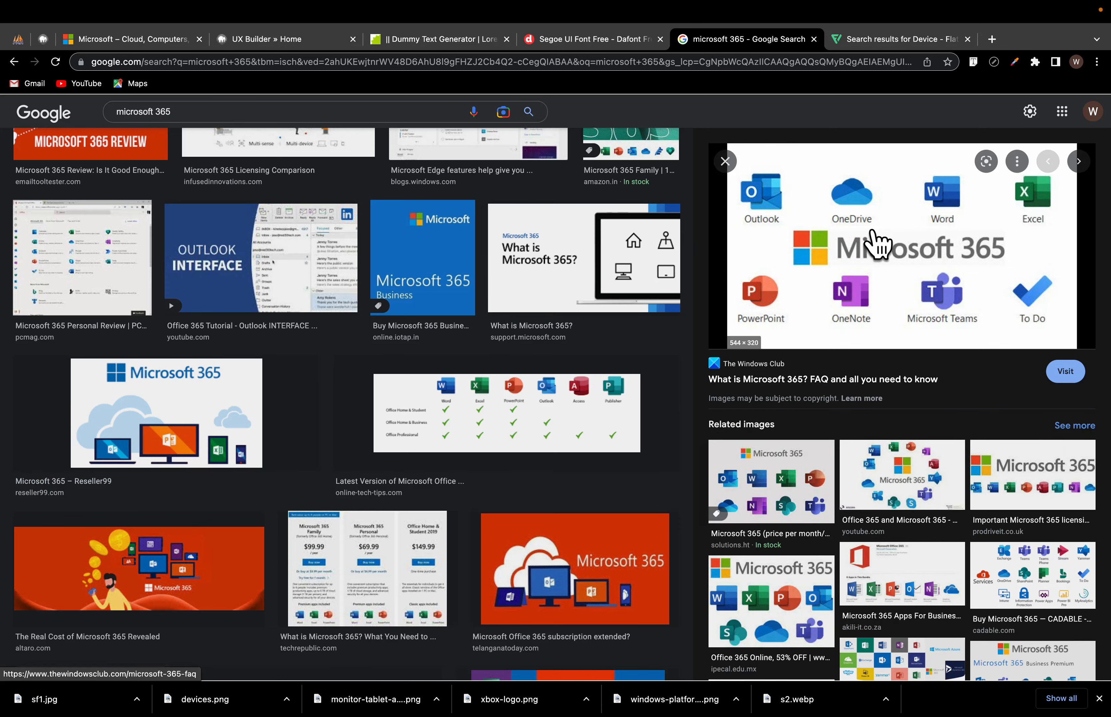
right_click(872, 232)
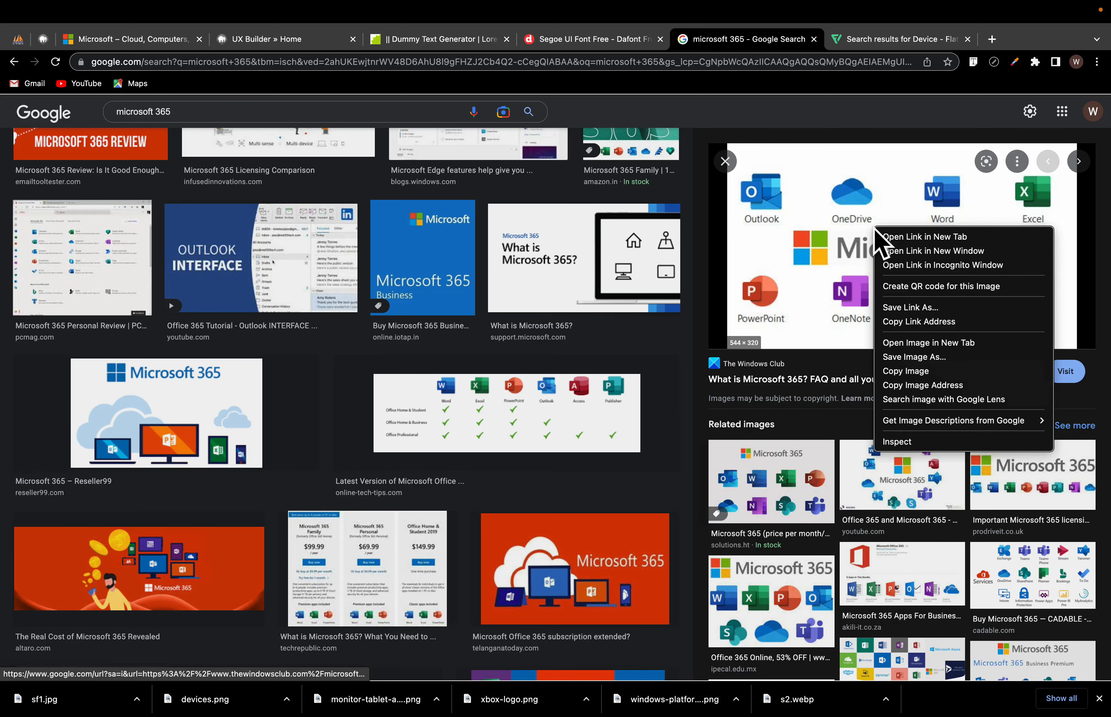
left_click(916, 360)
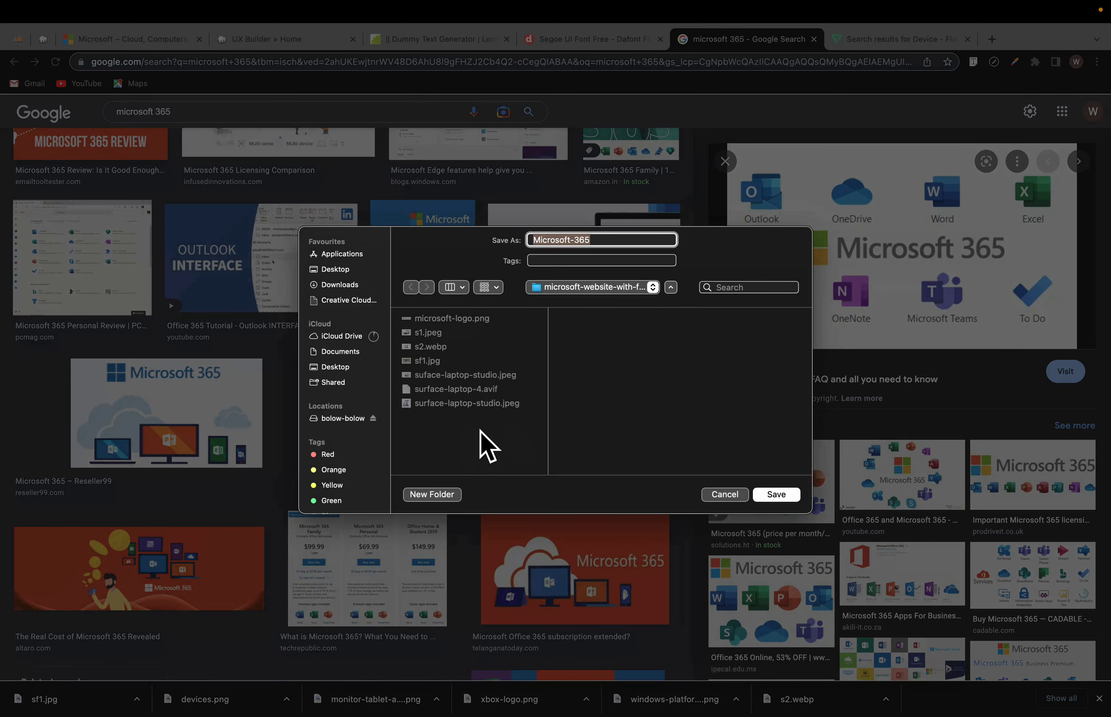
left_click(723, 498)
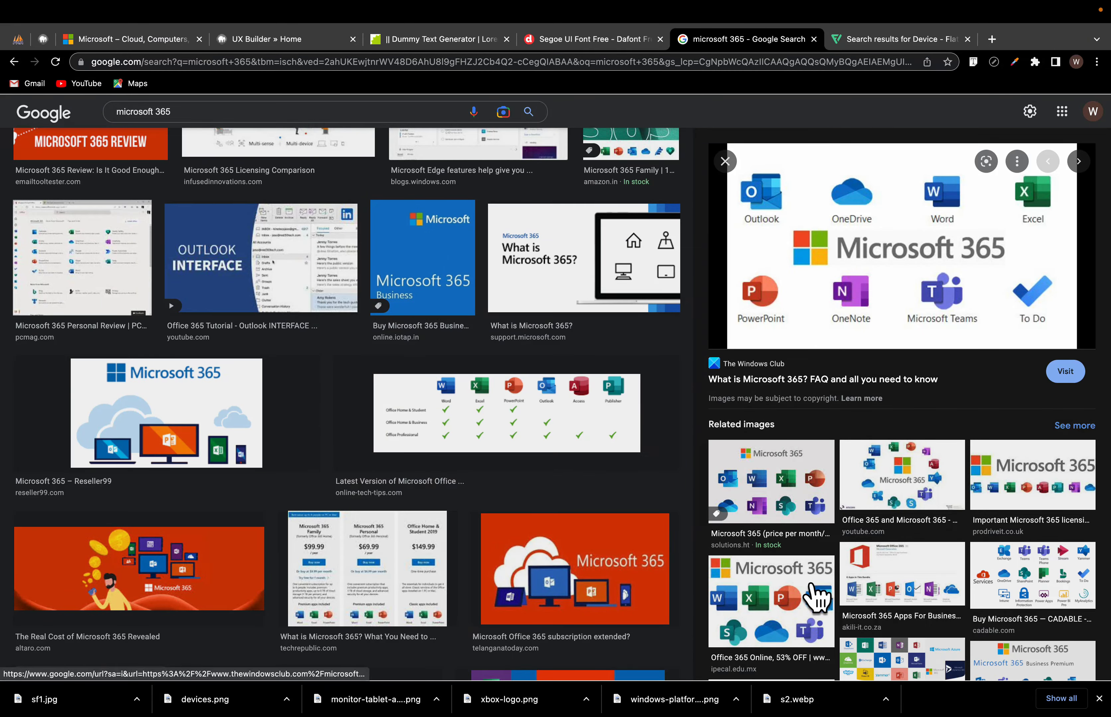
Step: Save The Windows Club image as Microsoft-365 in the Microsoft website project folder
right_click(894, 257)
left_click(927, 380)
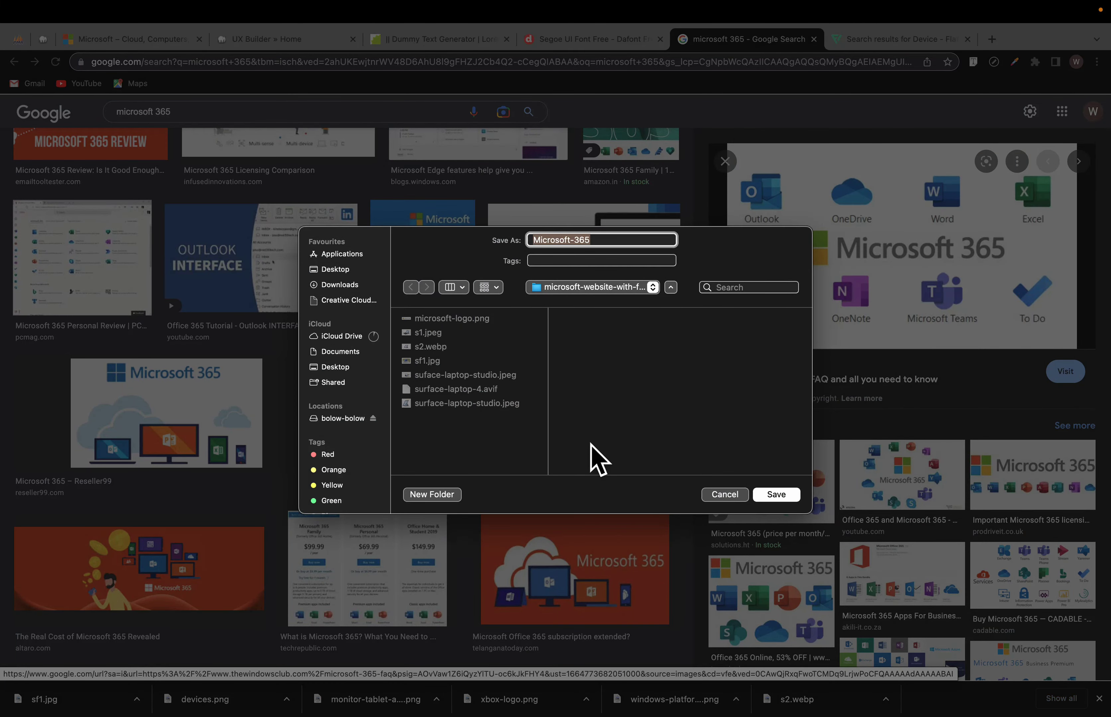
left_click(775, 494)
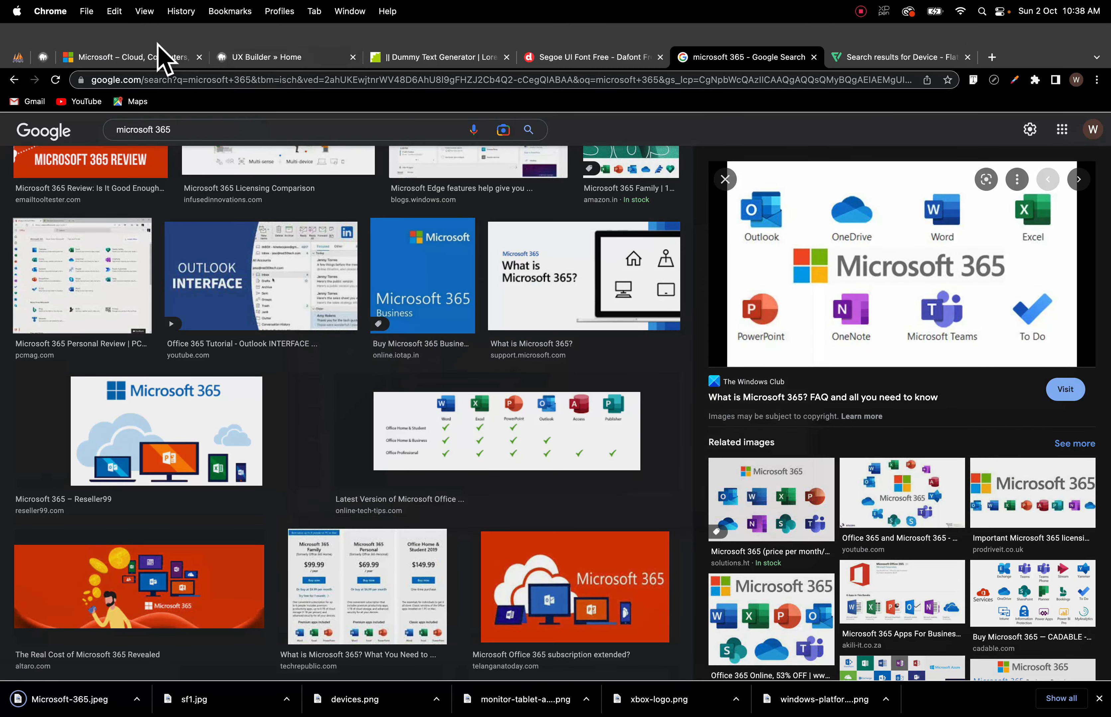
Step: Check the PC Game Pass card on the Microsoft homepage, and search Google Images for "pc games"
left_click(148, 56)
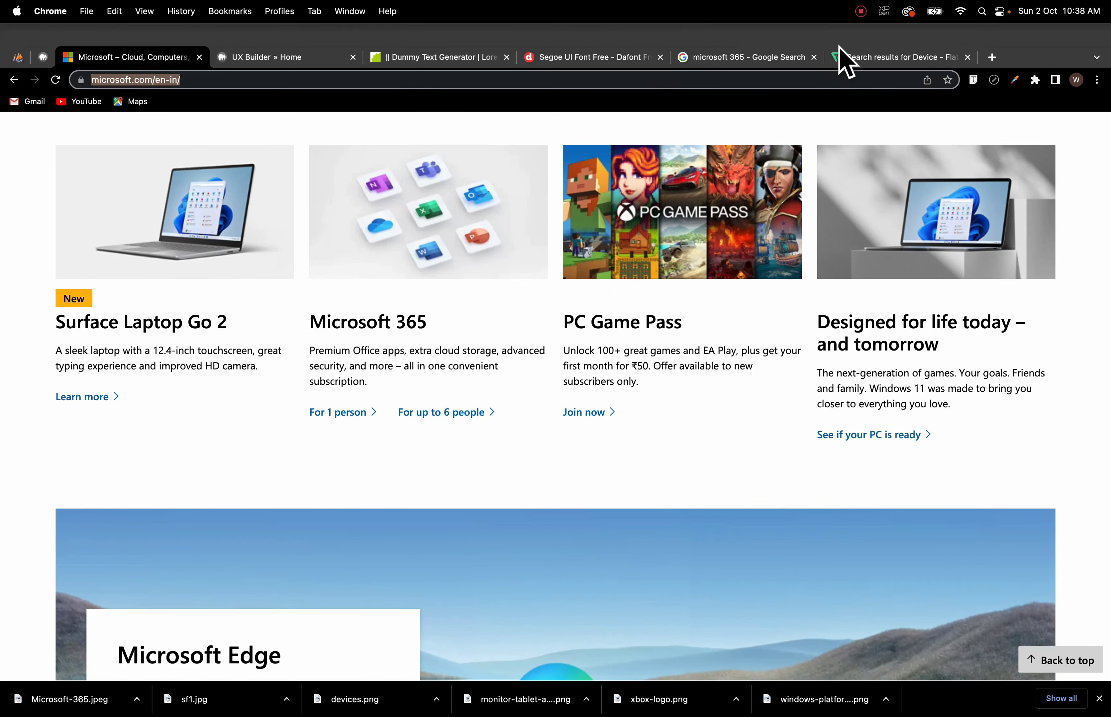
left_click(844, 57)
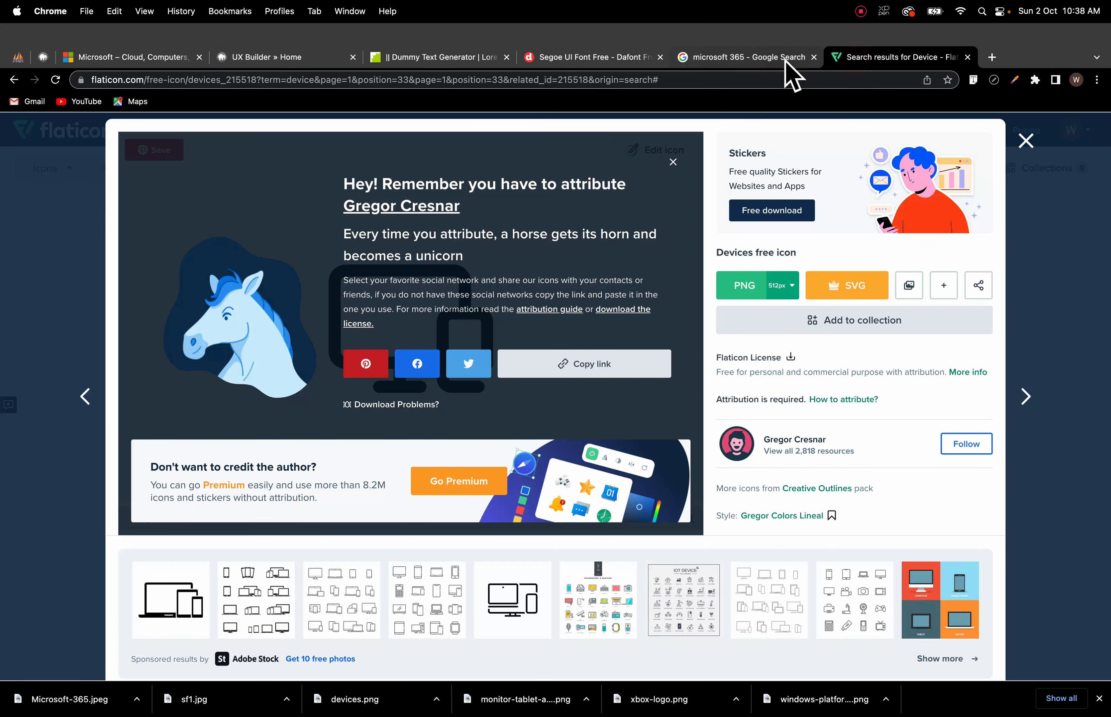
left_click(700, 57)
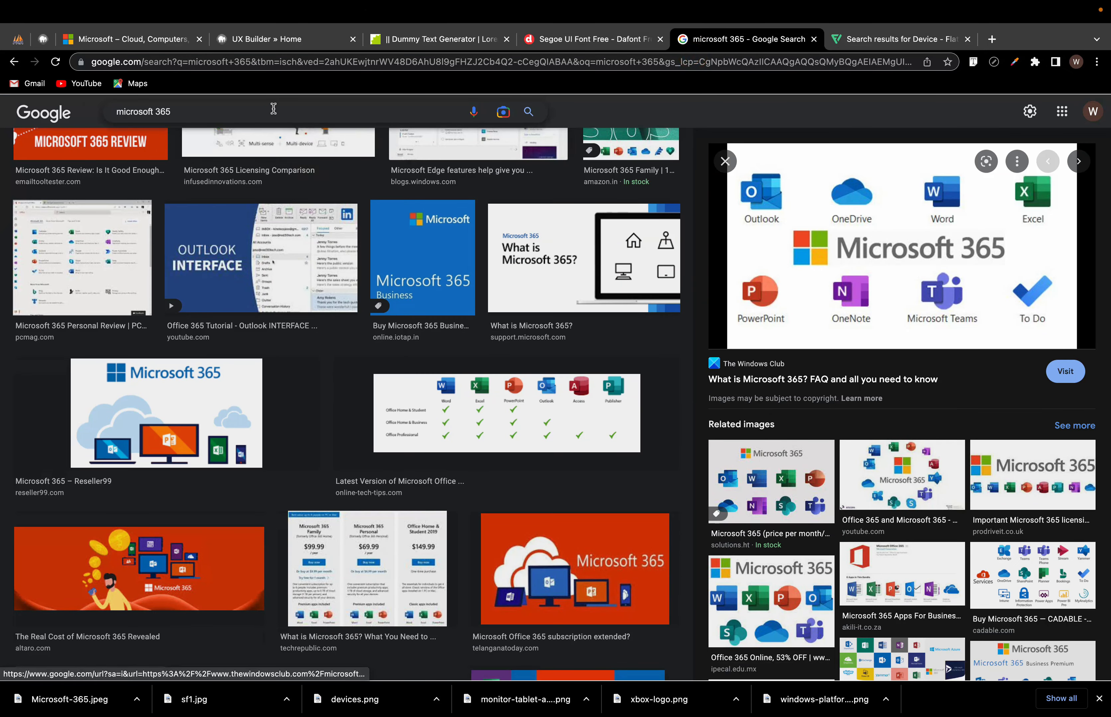
left_click(274, 109)
key("super+a")
type("pc ")
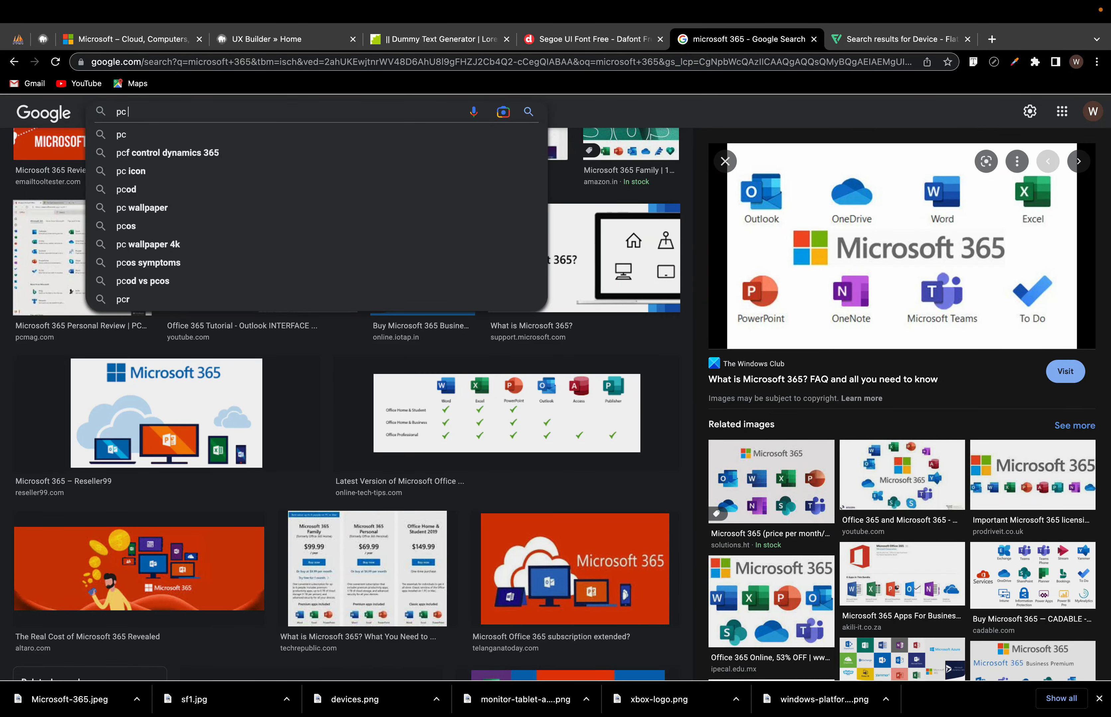
type("games")
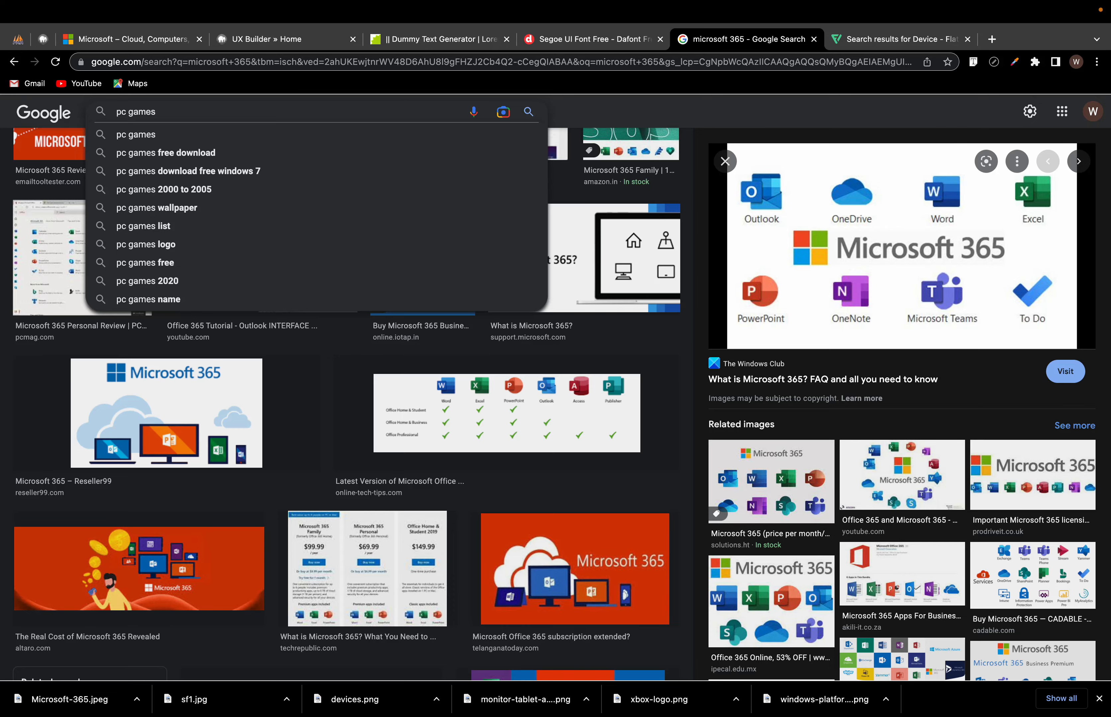
key("Return")
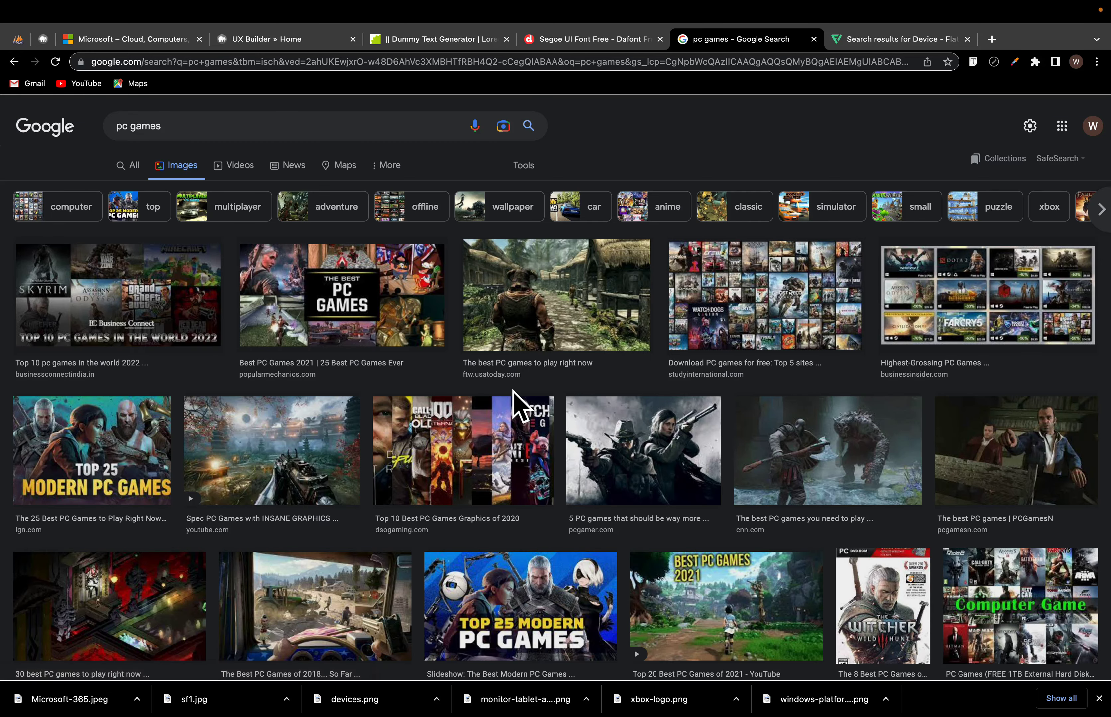
Step: Browse the PC games image results for artwork suited to the PC Game Pass card
scroll(524, 509, "down", 2)
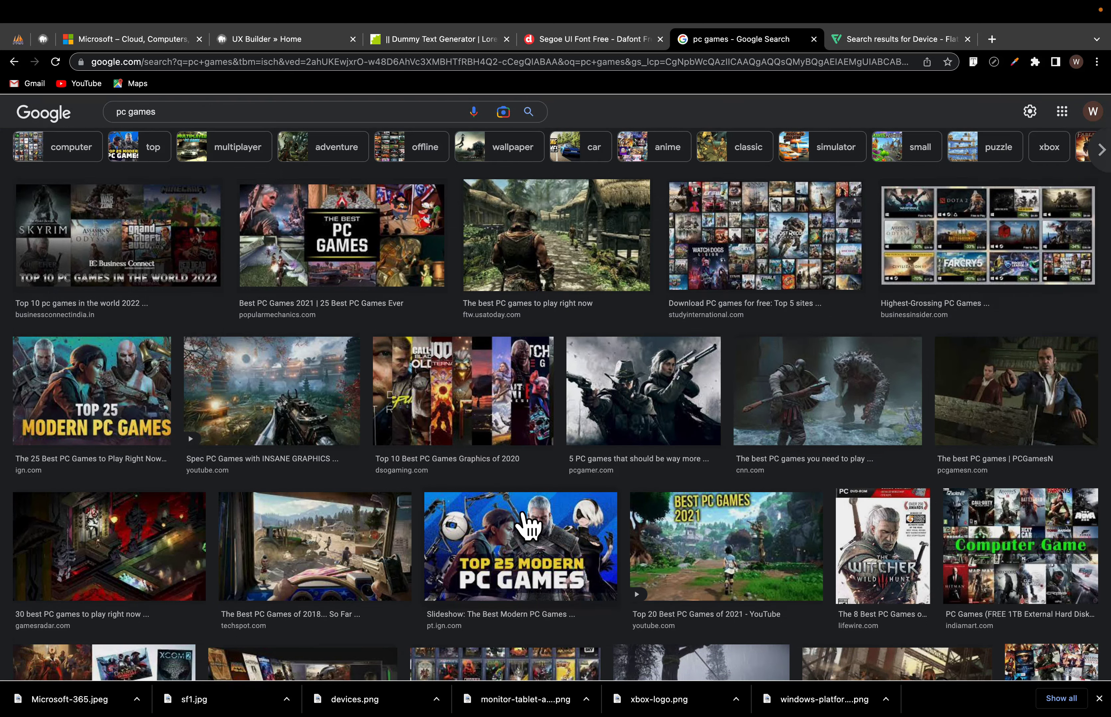
scroll(524, 518, "down", 1)
scroll(527, 525, "down", 3)
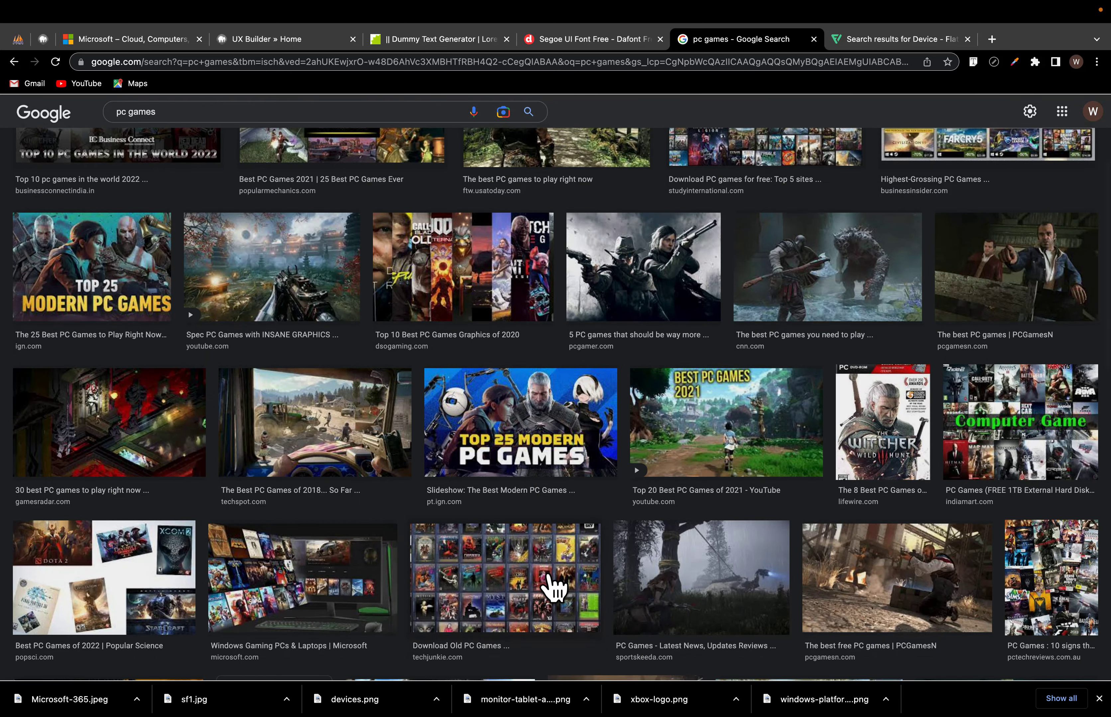
scroll(553, 589, "down", 10)
scroll(553, 589, "down", 6)
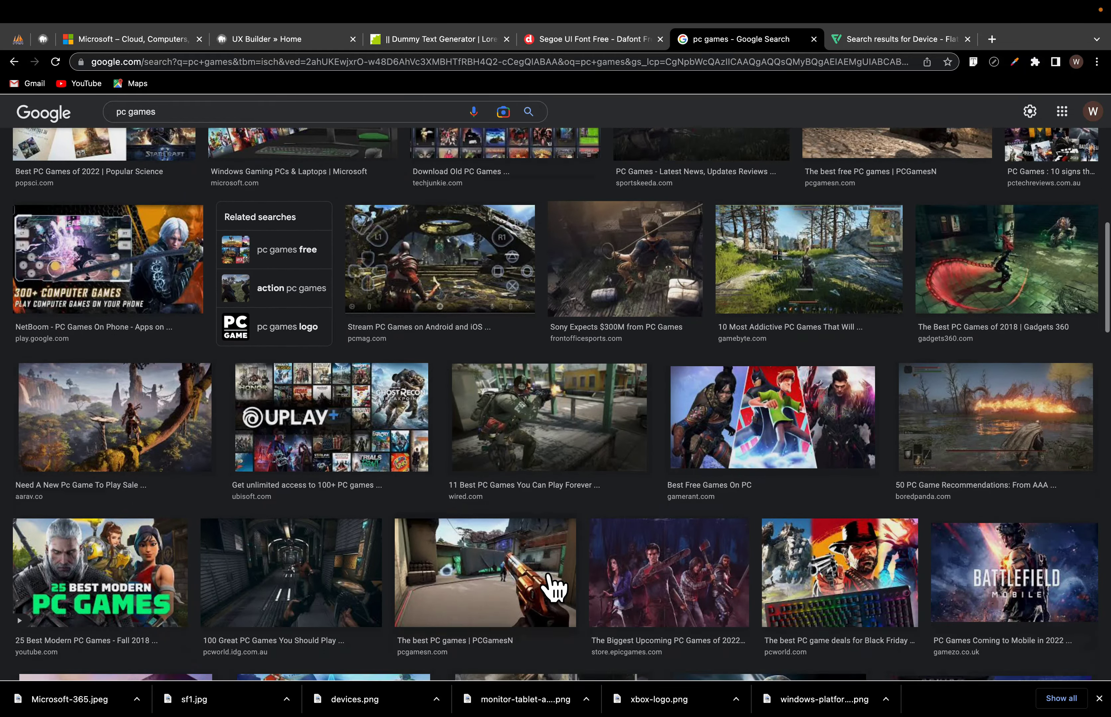
scroll(553, 589, "down", 15)
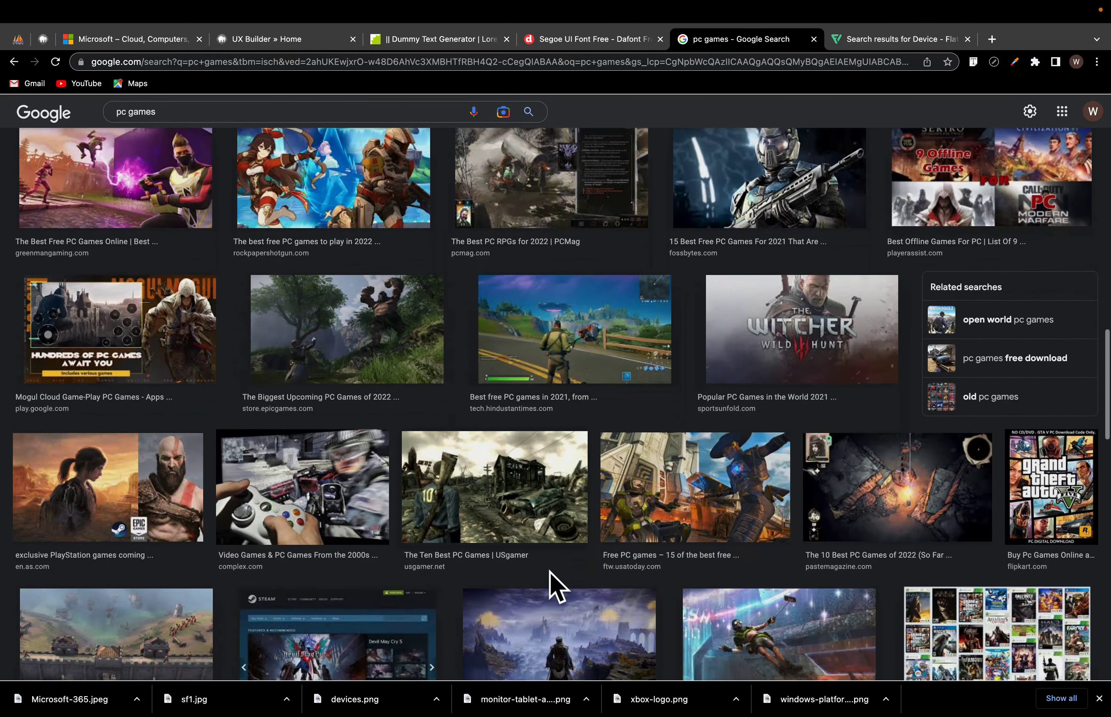
scroll(553, 589, "down", 10)
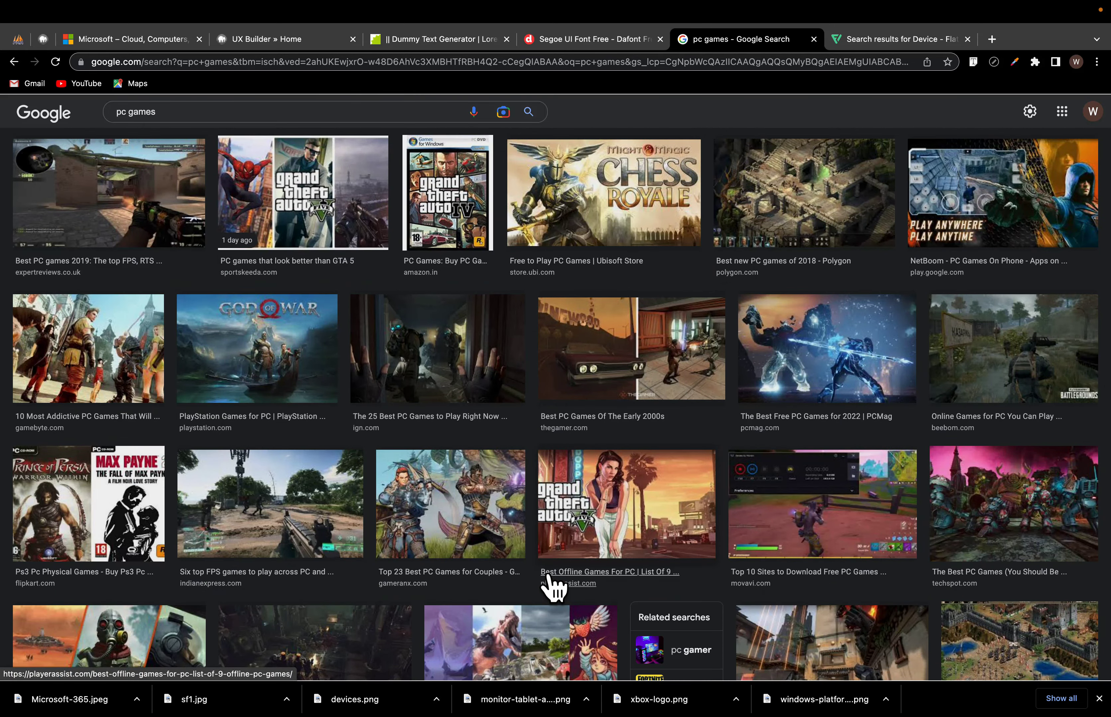
scroll(553, 589, "down", 10)
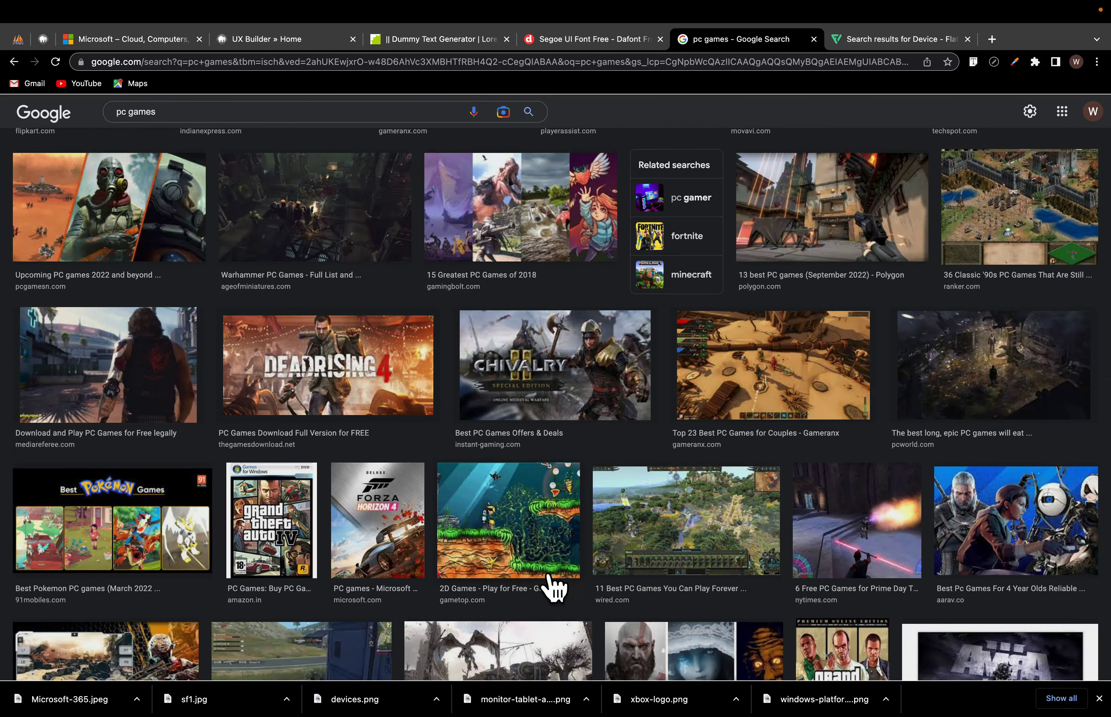
scroll(555, 588, "down", 4)
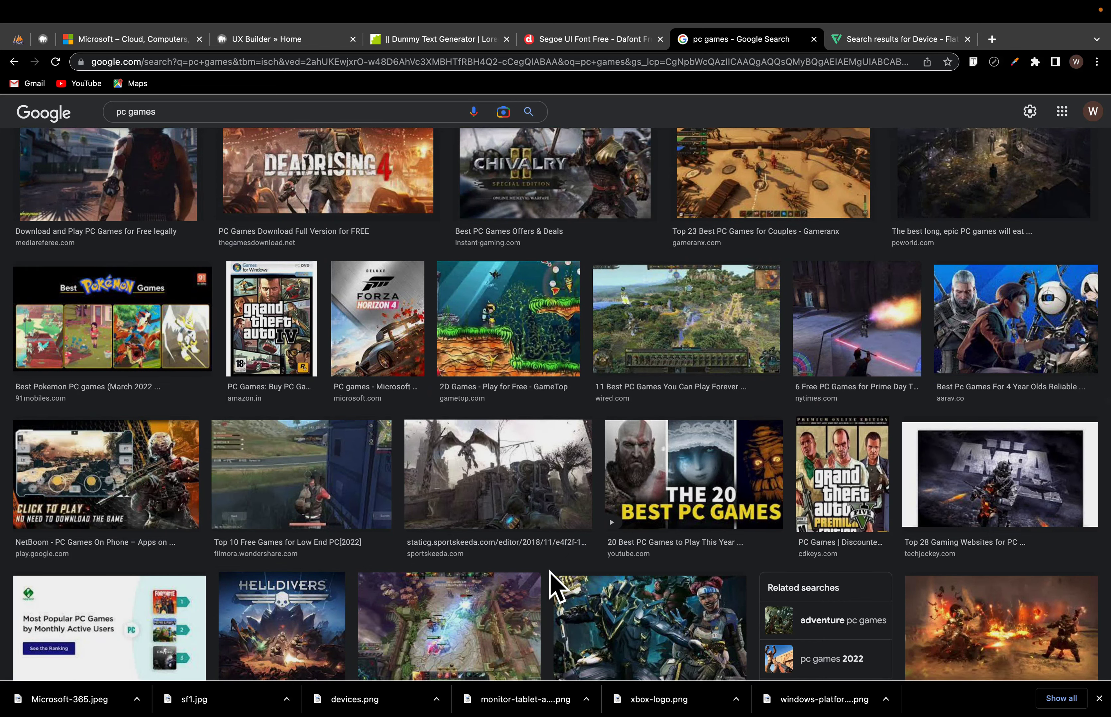
Step: Open the aarav.co PC games image and save it as pc-games in the Microsoft website project folder
left_click(1003, 321)
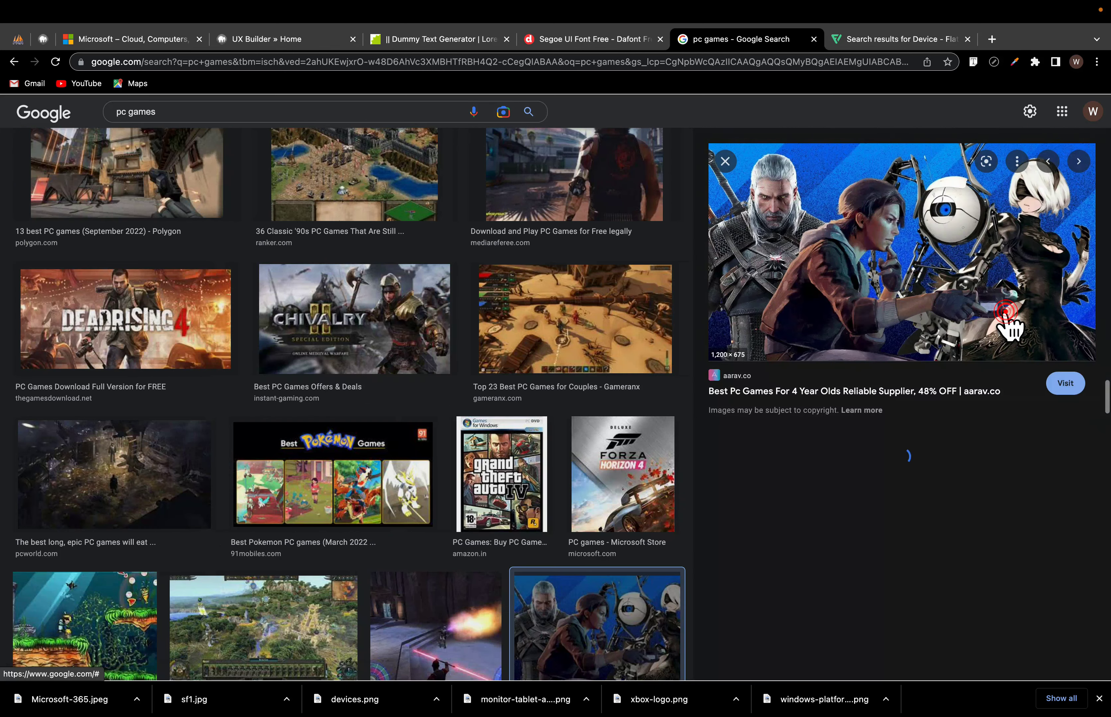
right_click(912, 266)
left_click(952, 393)
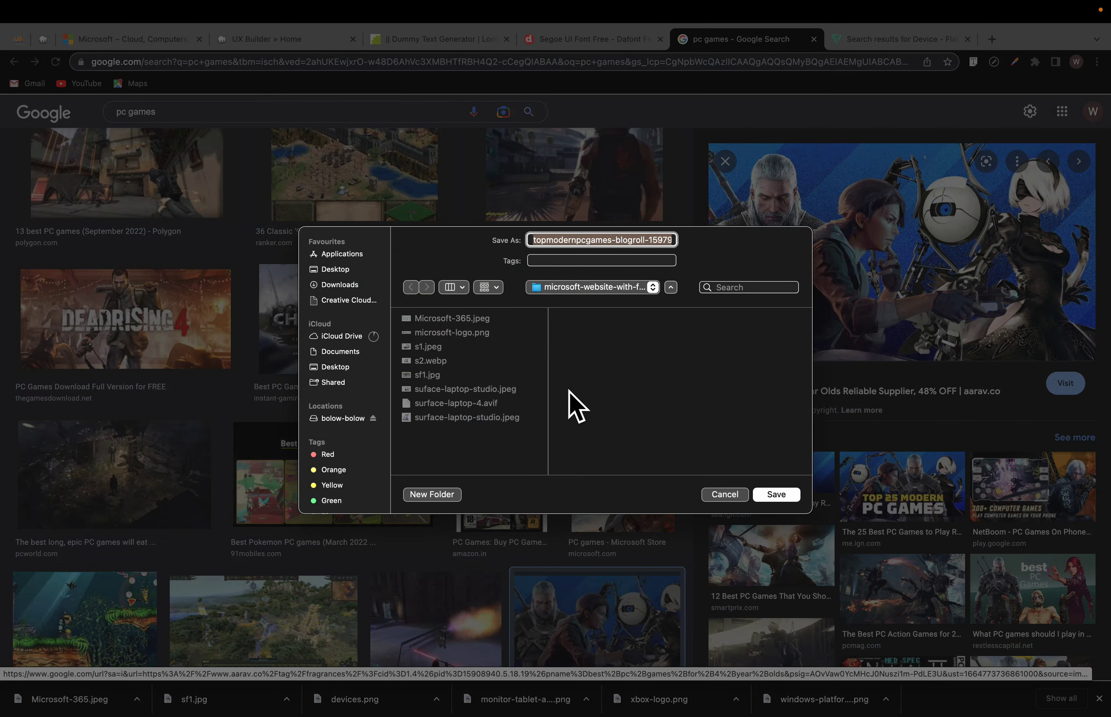
type("pc-games")
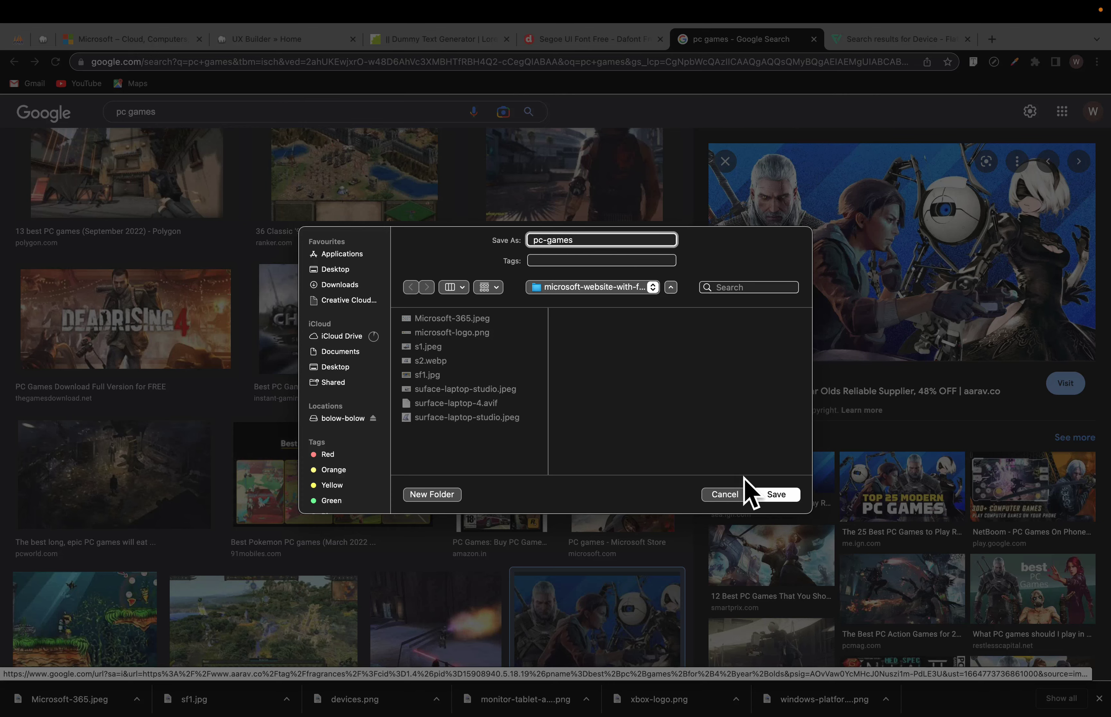
left_click(775, 495)
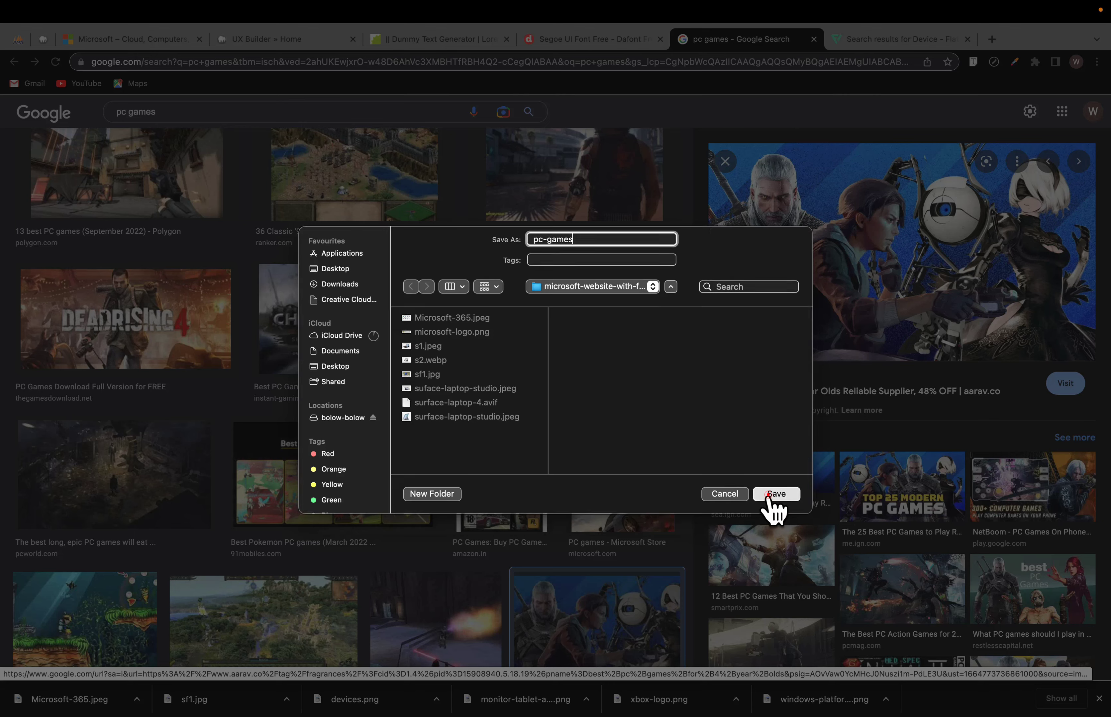
Step: Check the fourth card on the Microsoft homepage, and search Google Images for "microsoft surface pro"
left_click(257, 41)
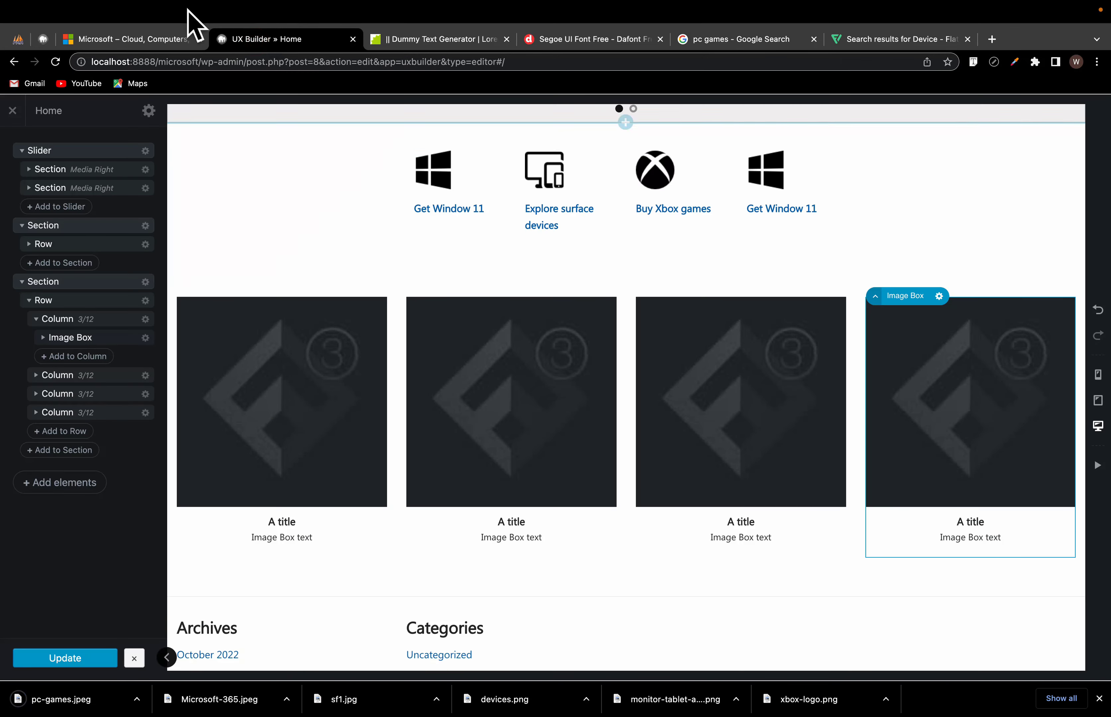
left_click(140, 39)
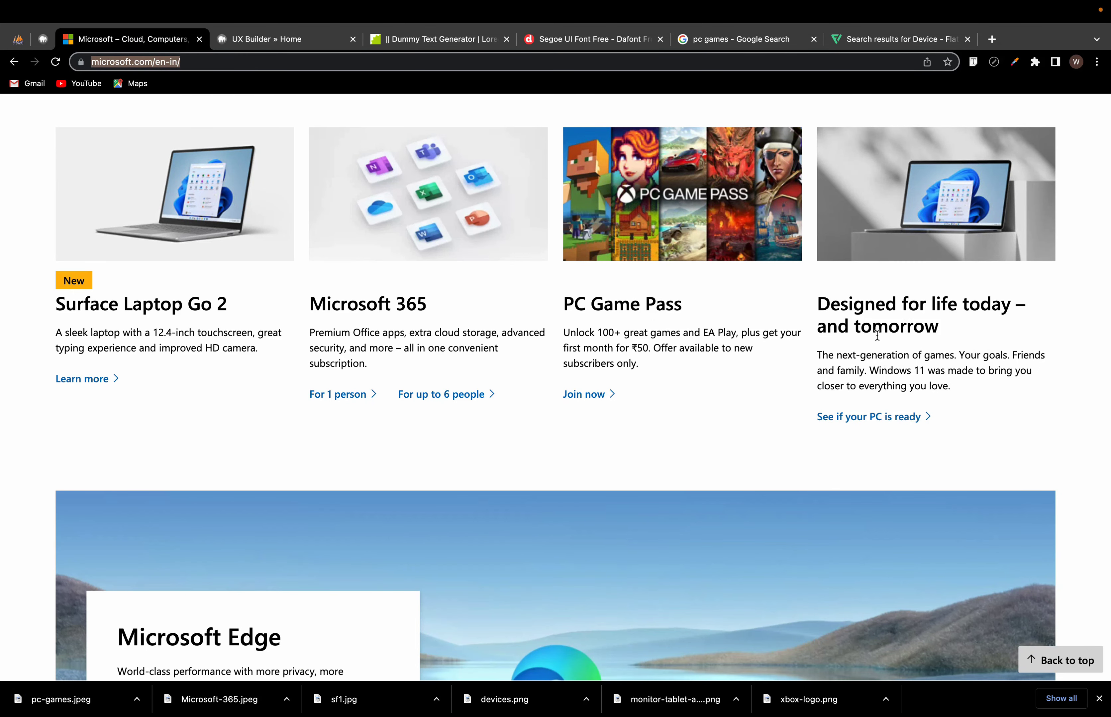
left_click(288, 43)
left_click(721, 53)
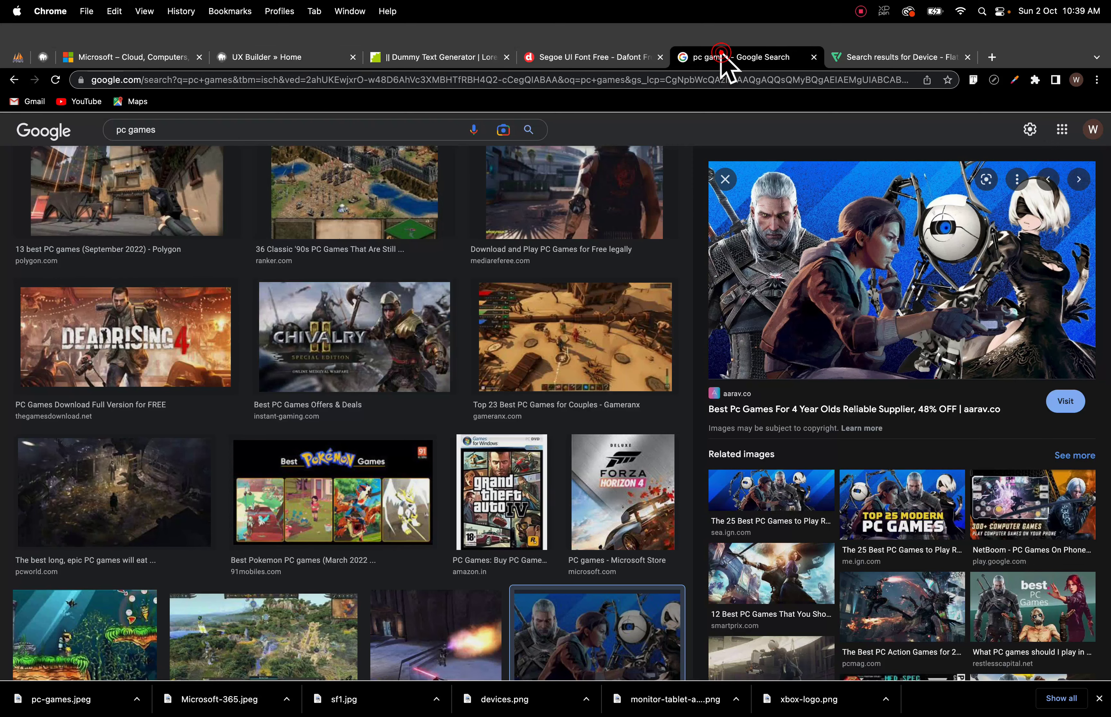
left_click(290, 114)
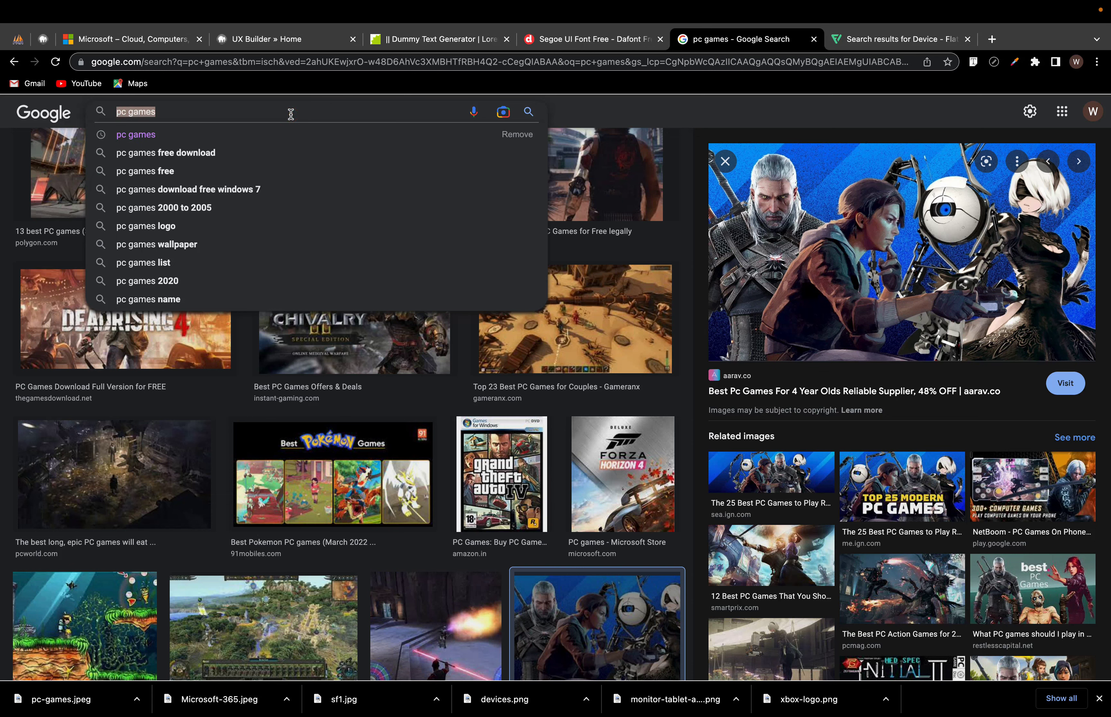
type("microsoft")
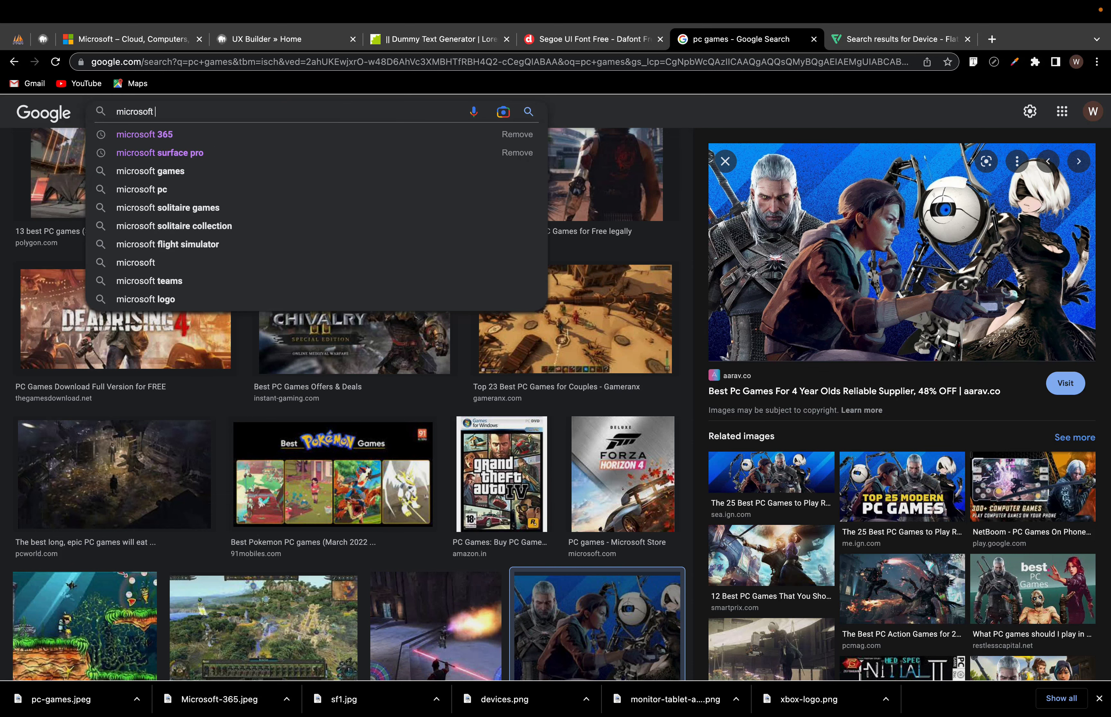
key("Down")
key("Down")
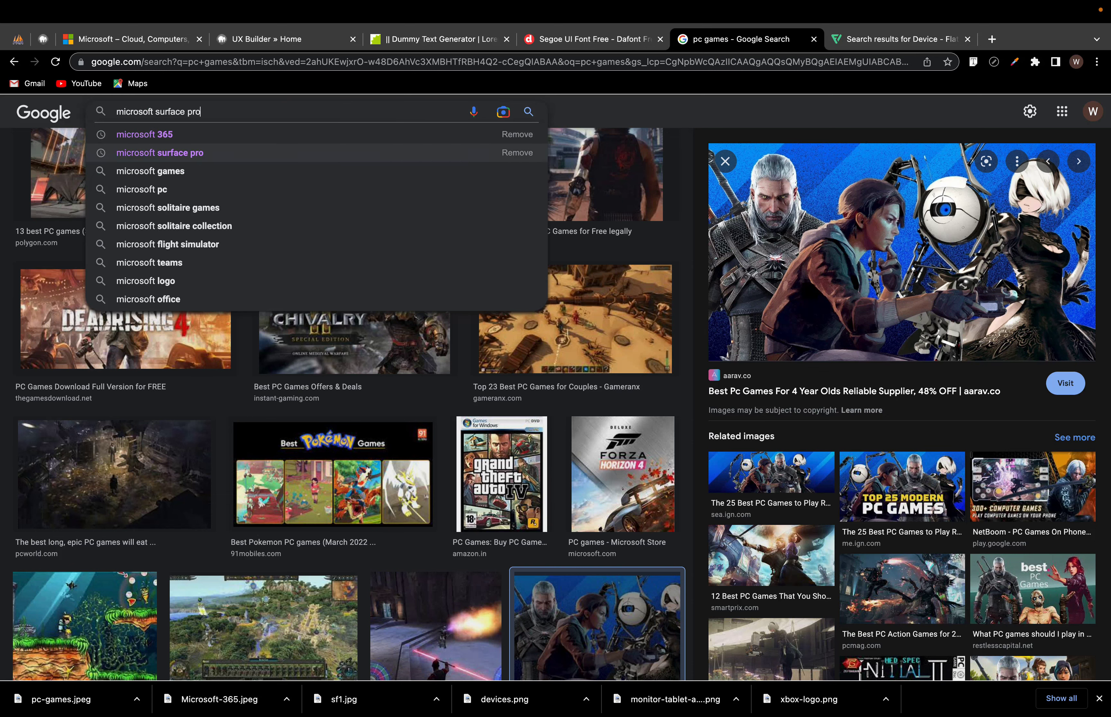
key("Return")
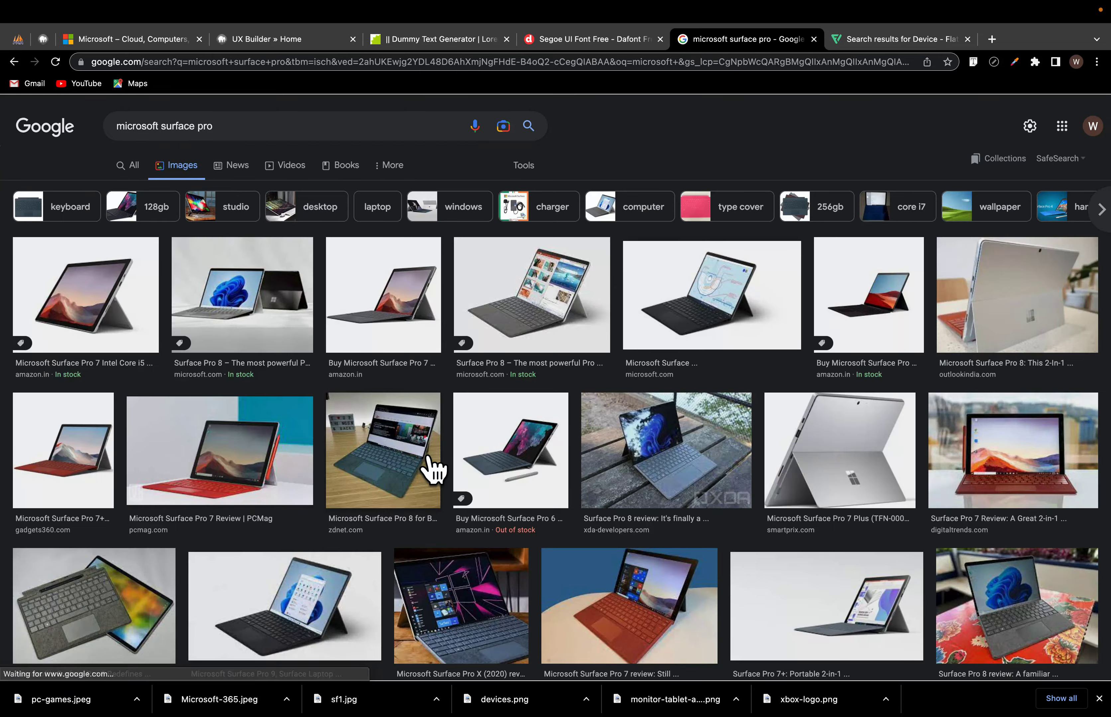
Step: Browse the Surface Pro image results for a picture suited to the "Designed for life today – and tomorrow" card
scroll(597, 472, "down", 1)
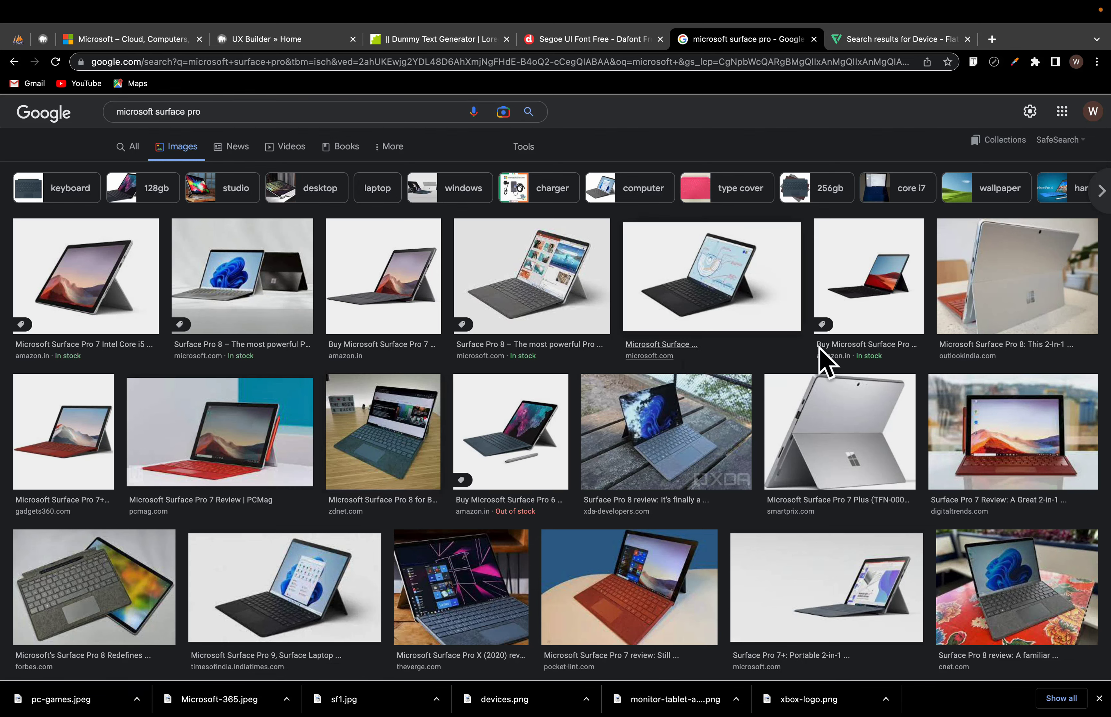
scroll(948, 448, "down", 1)
scroll(948, 447, "down", 10)
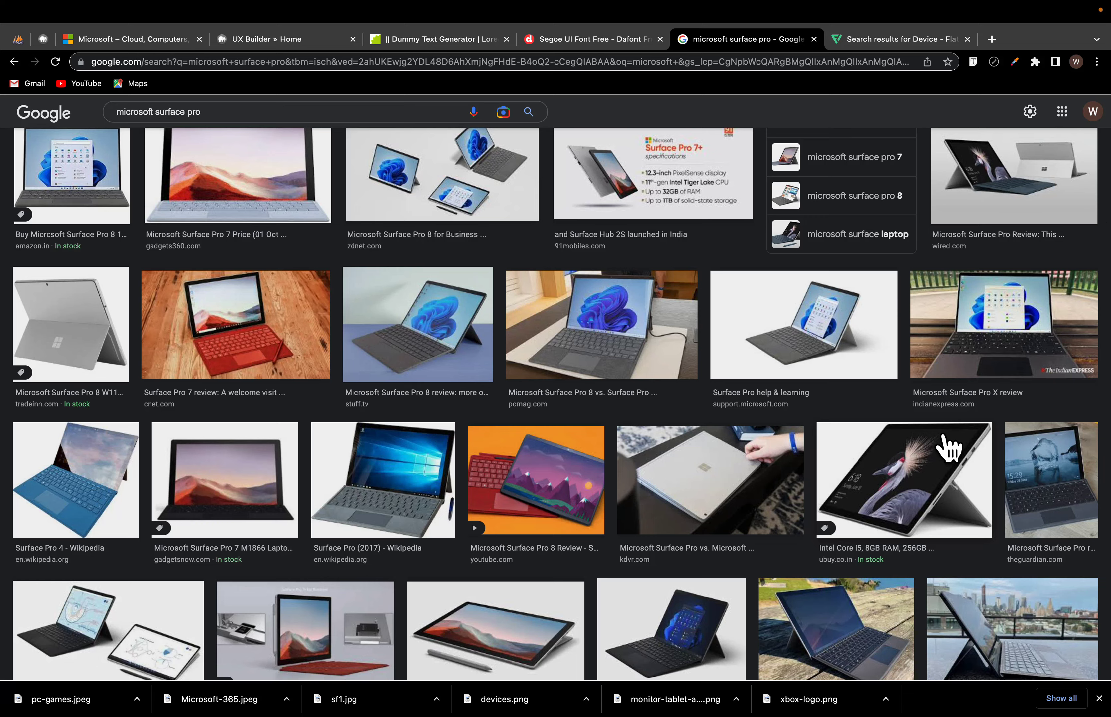
scroll(948, 448, "up", 1)
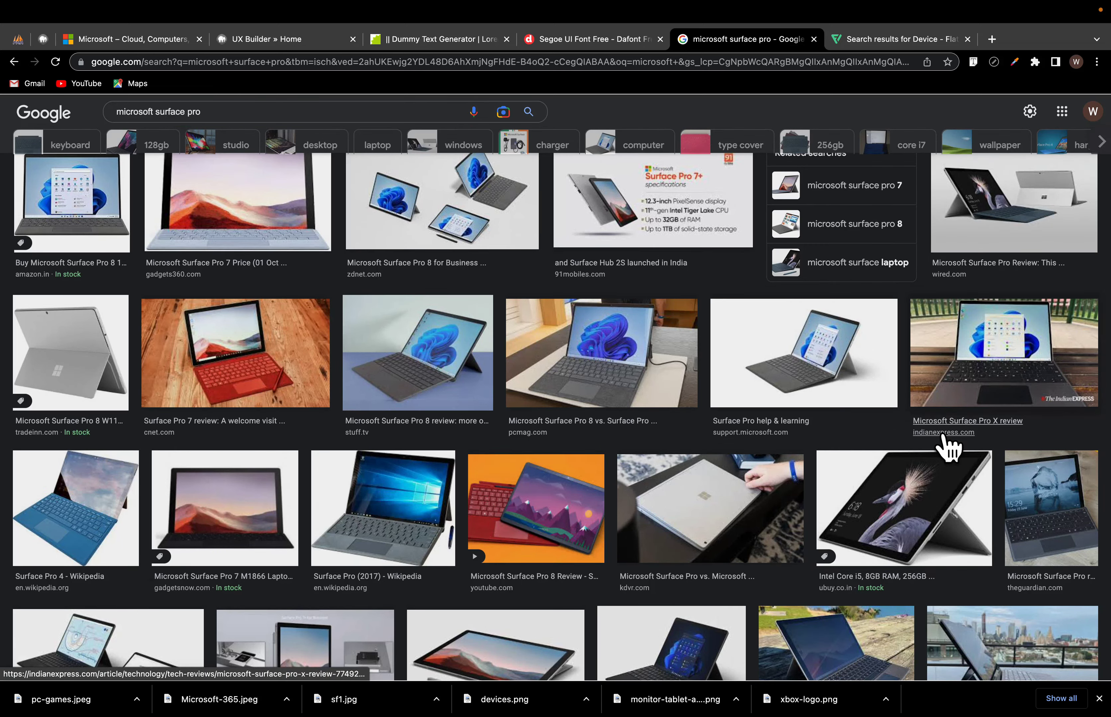
scroll(947, 448, "down", 3)
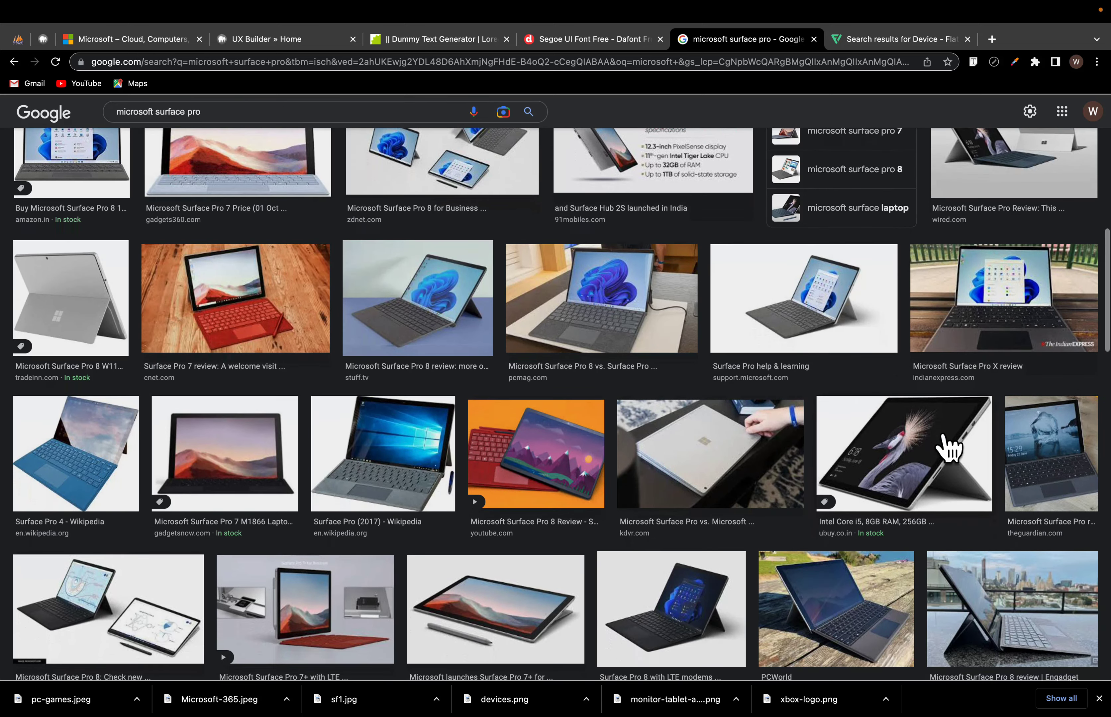
scroll(947, 448, "down", 1)
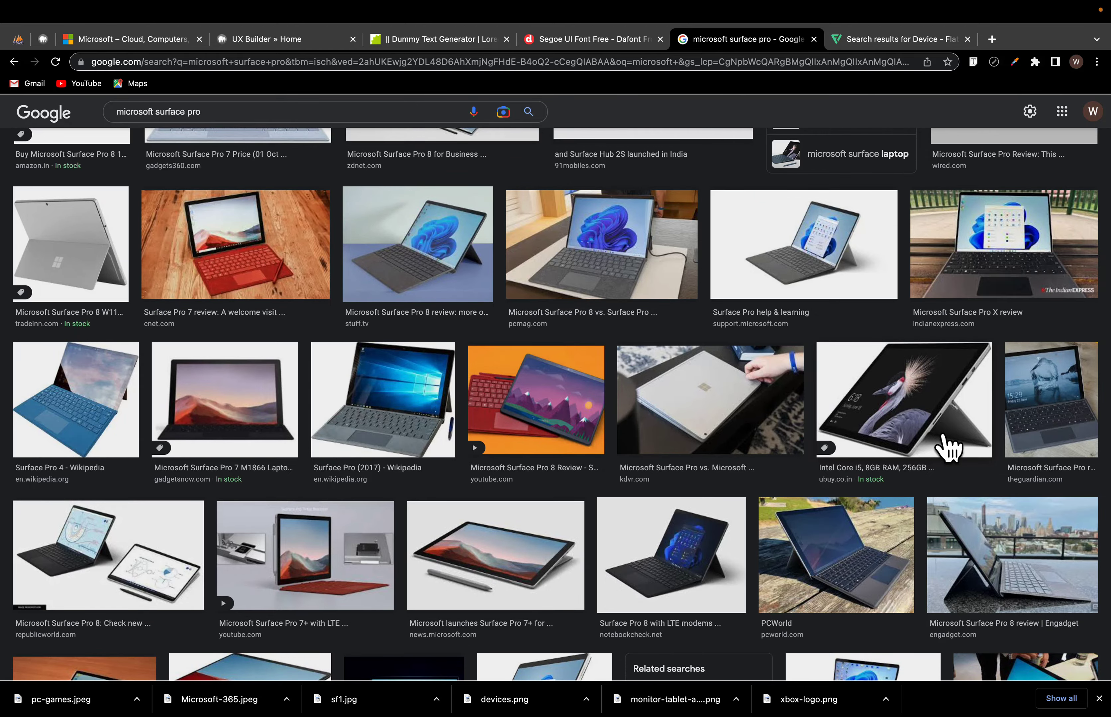
scroll(943, 443, "down", 9)
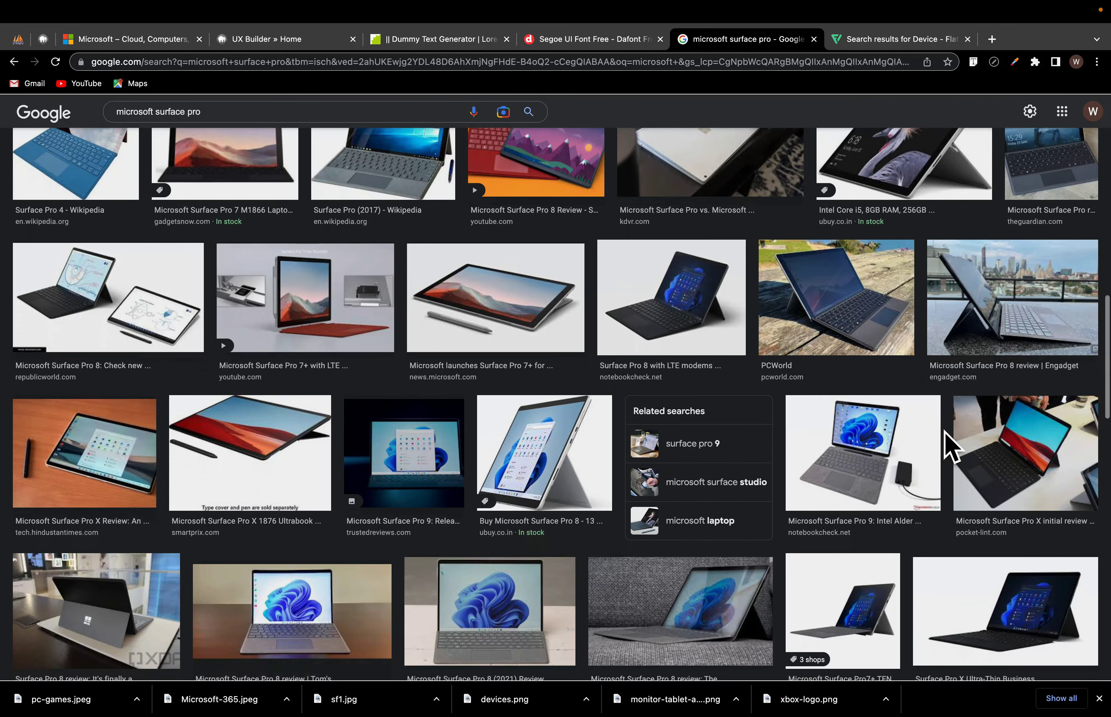
scroll(947, 446, "down", 7)
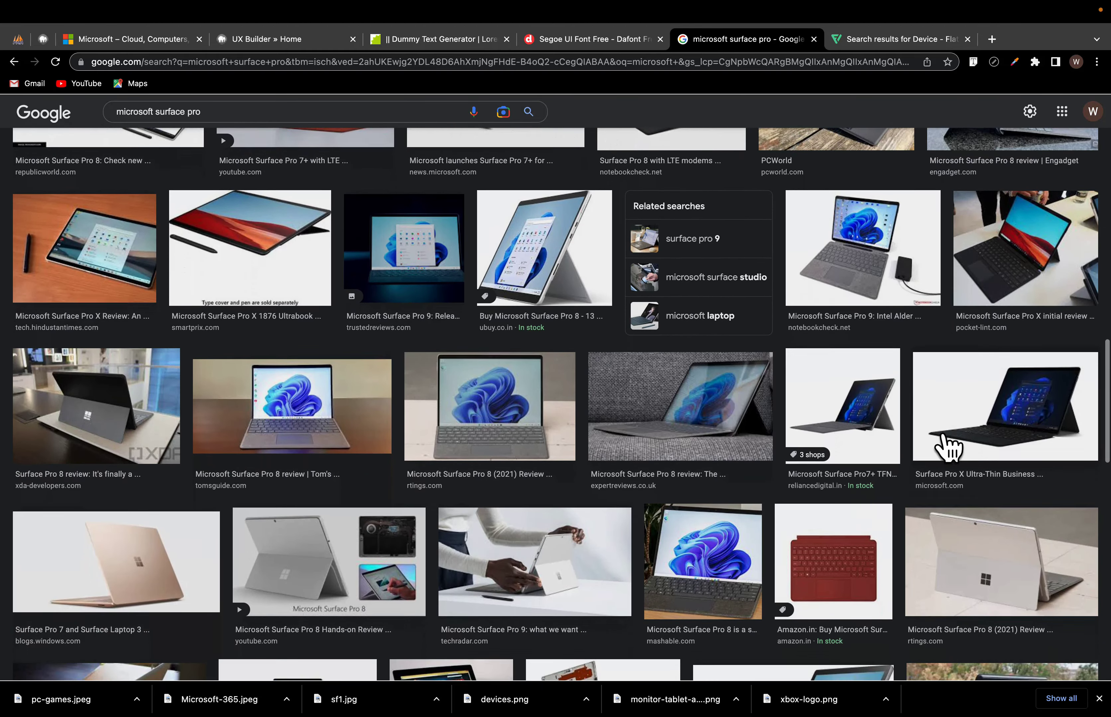
scroll(948, 447, "down", 9)
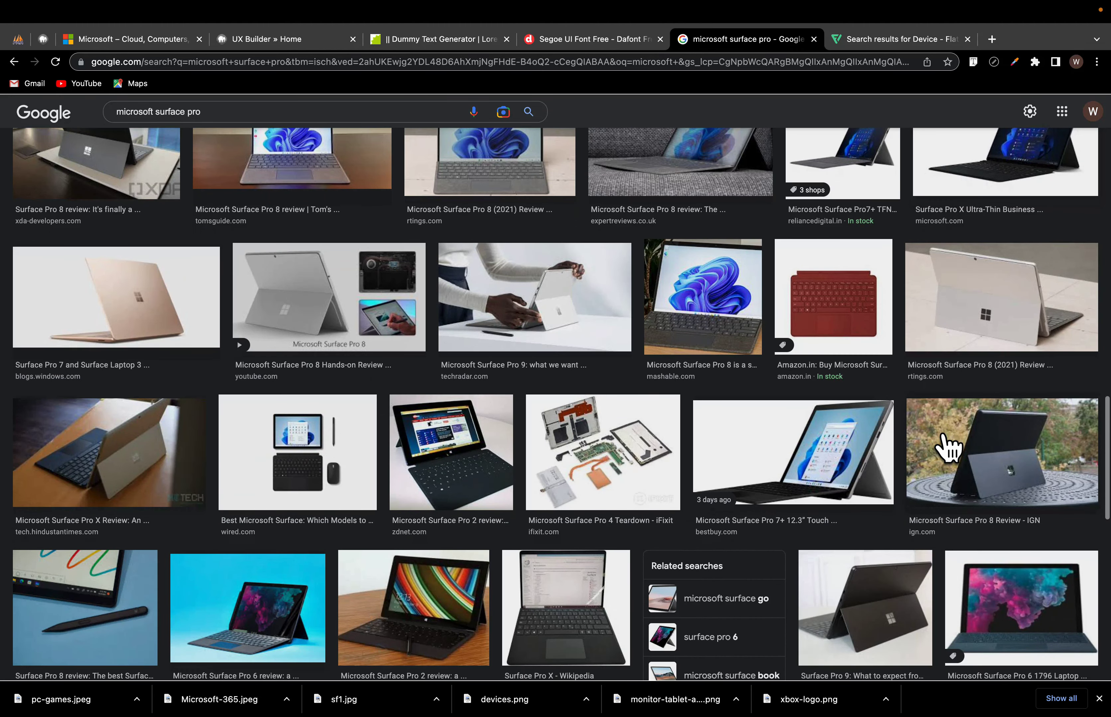
Step: Open the TechRadar Surface Pro 9 image and save it as sf3 in the Microsoft website project folder
left_click(537, 308)
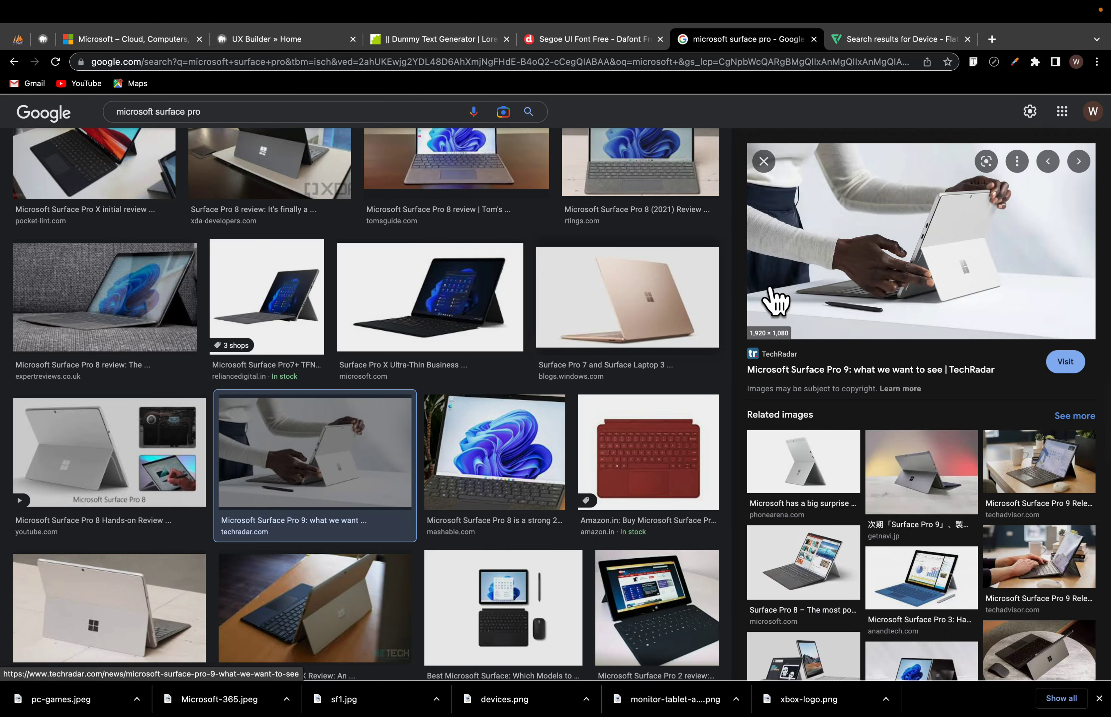
right_click(899, 251)
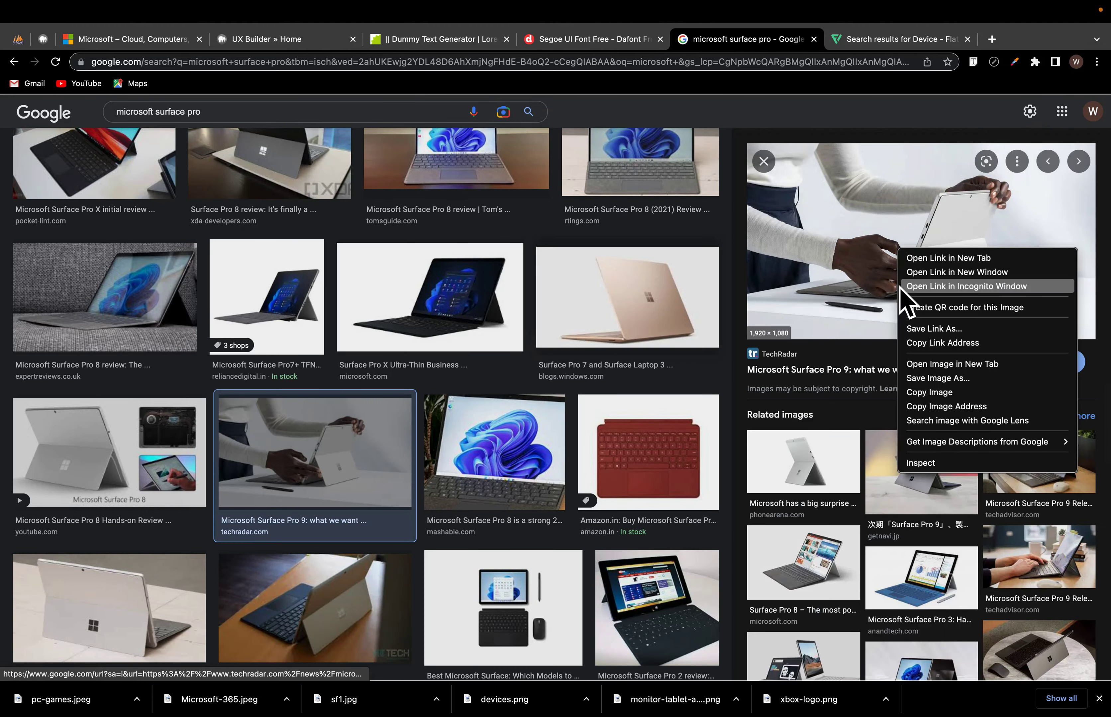
left_click(926, 378)
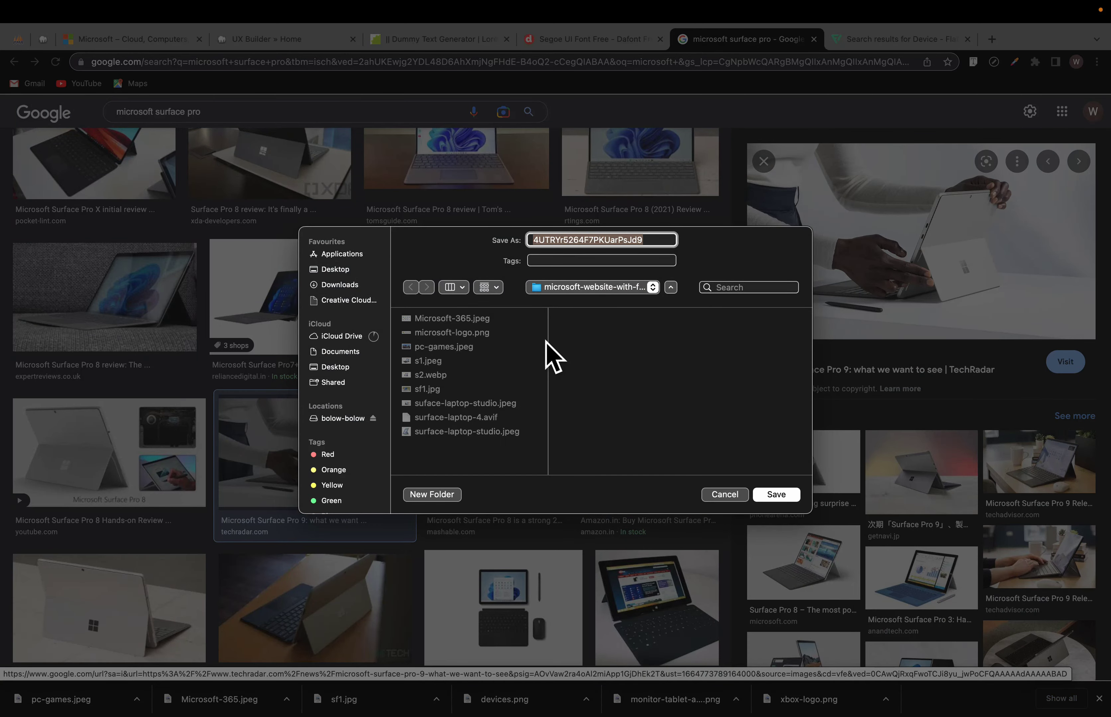
type("sf3")
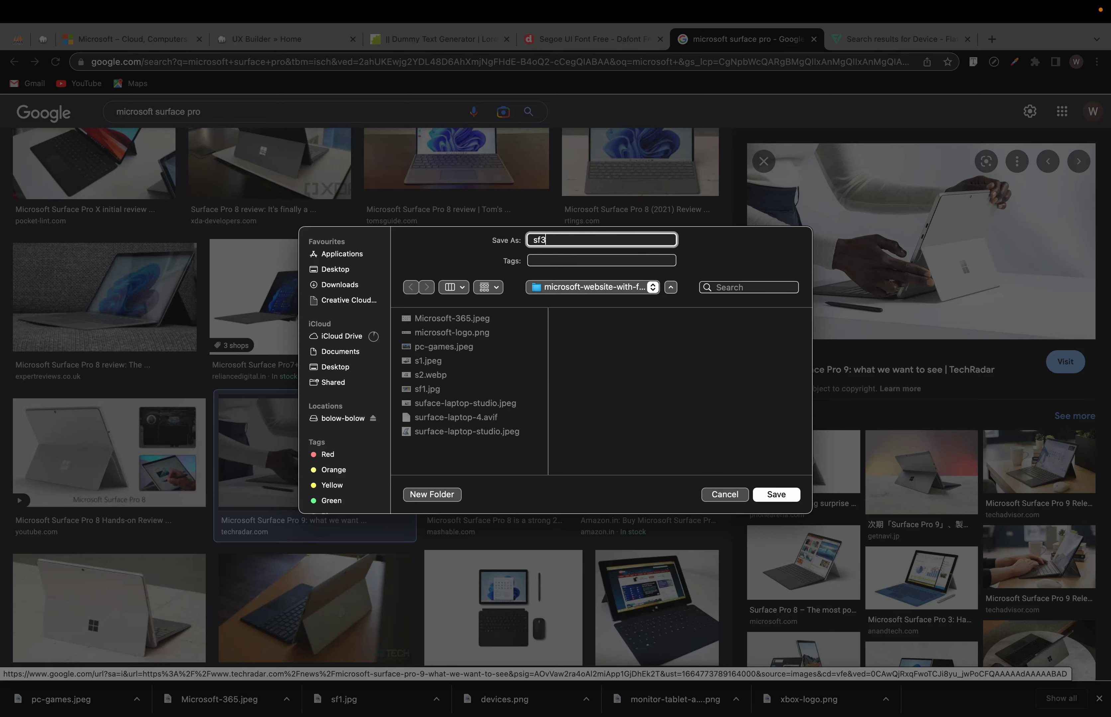
left_click(776, 494)
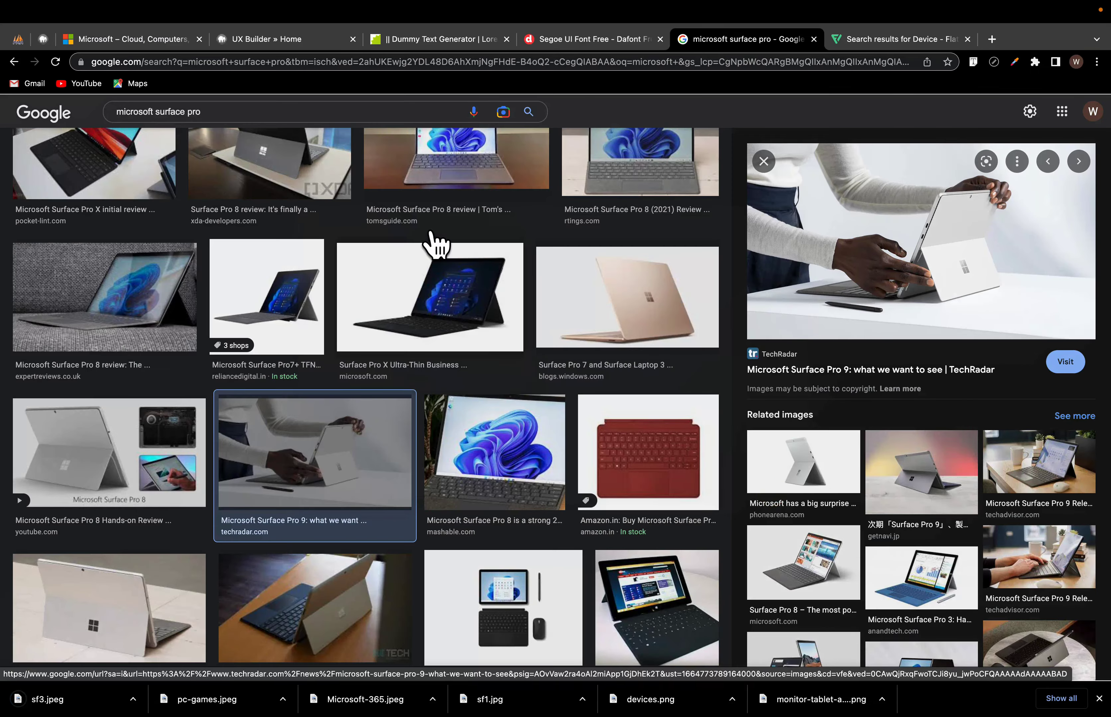
Step: In UX Builder, start an image upload for the first column's Image Box and open the Microsoft website project folder on the iCloud Desktop
left_click(254, 39)
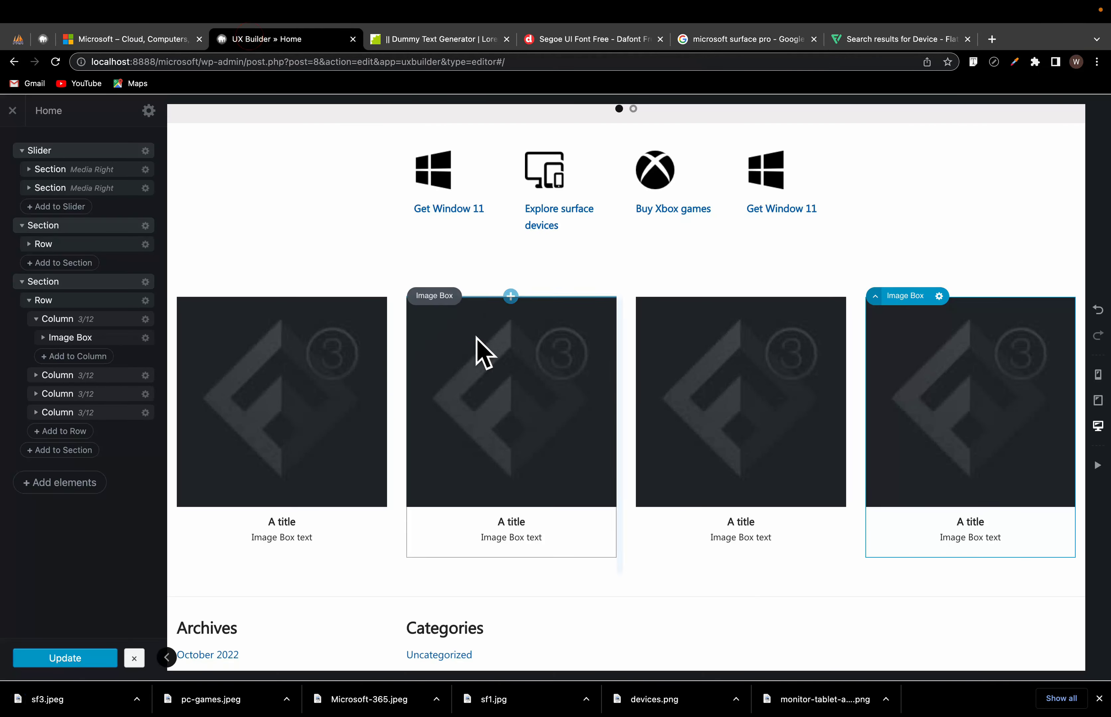
left_click(285, 433)
left_click(94, 252)
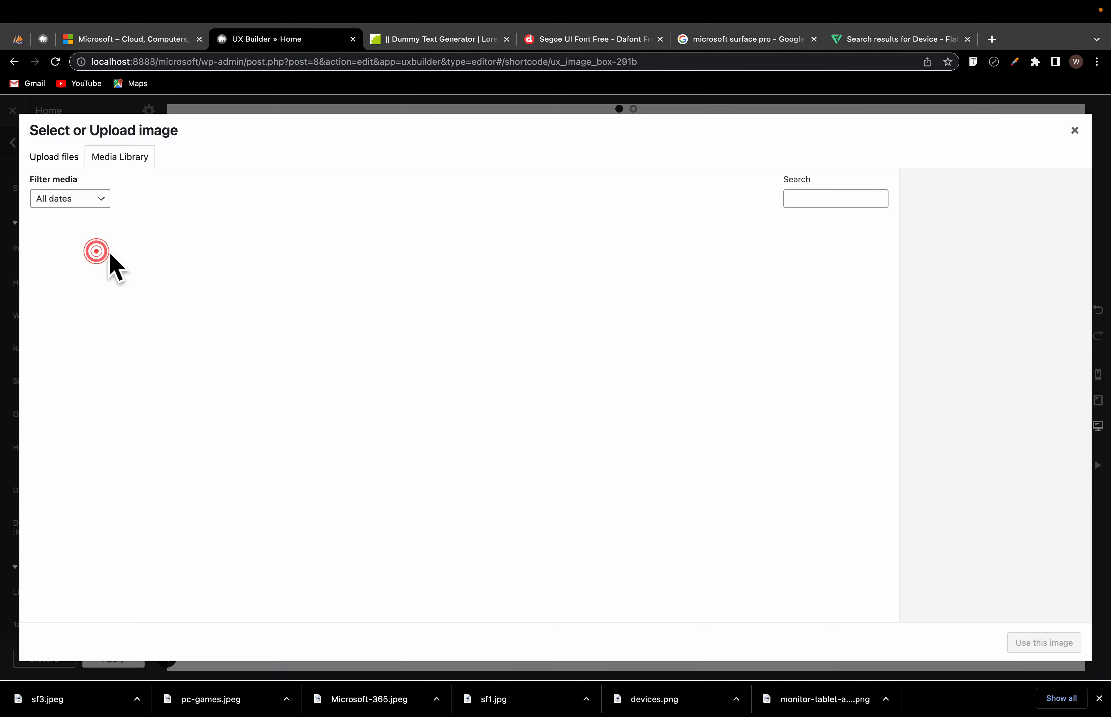
left_click(55, 156)
left_click(550, 376)
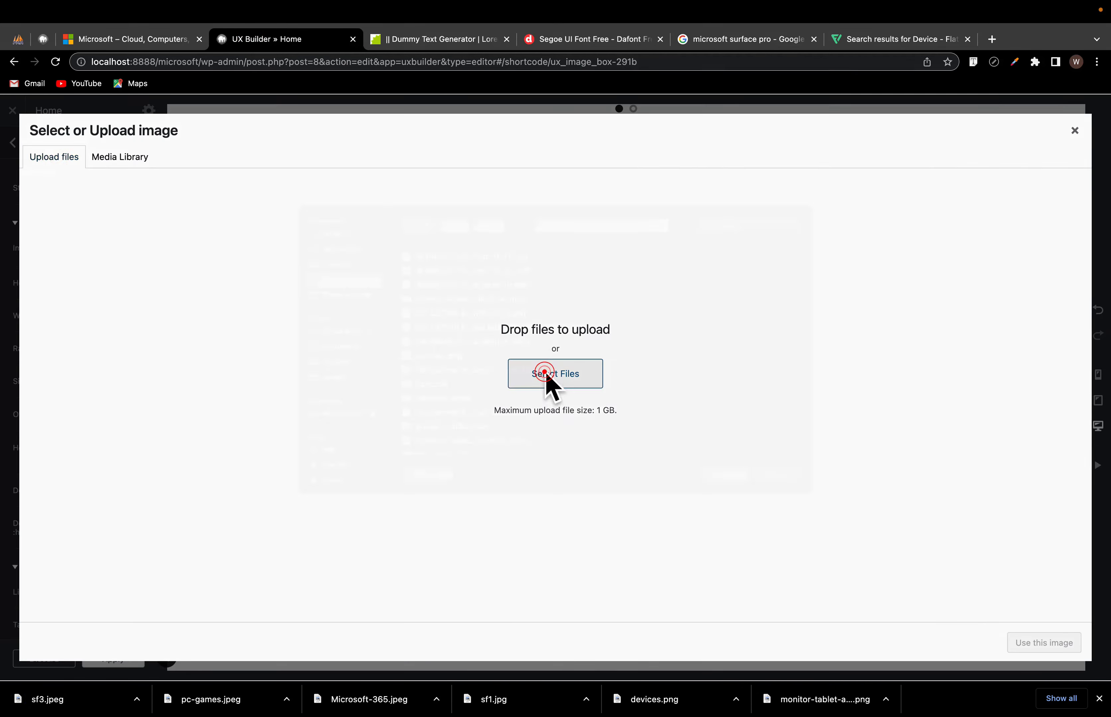
scroll(469, 461, "down", 5)
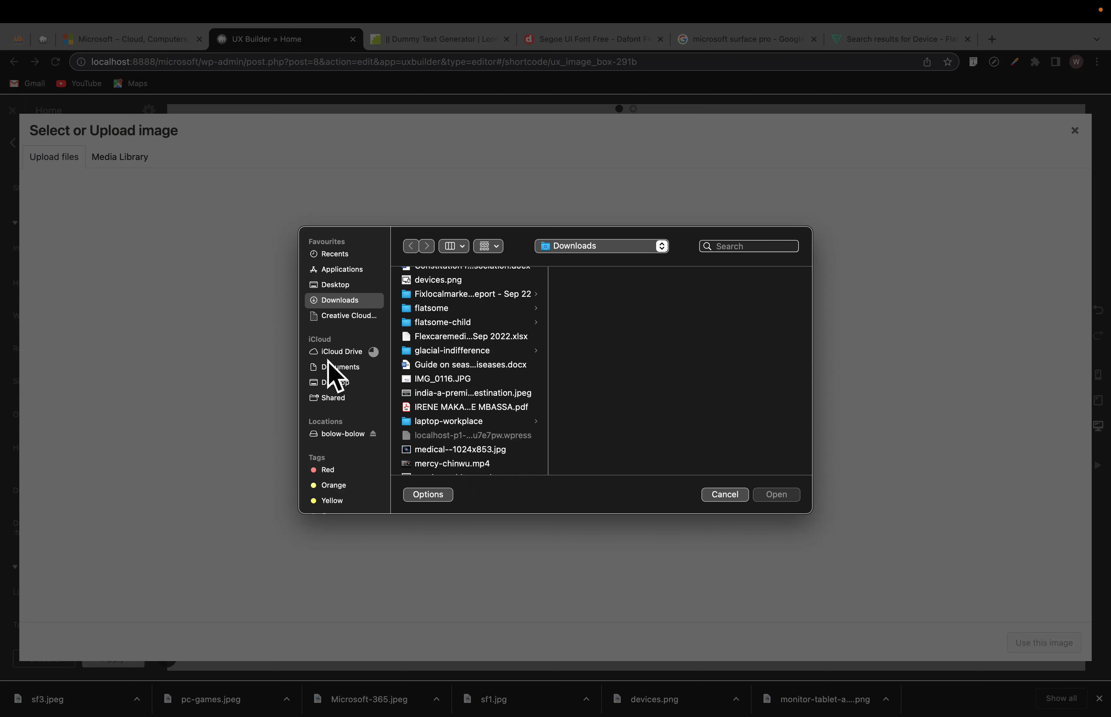
left_click(342, 388)
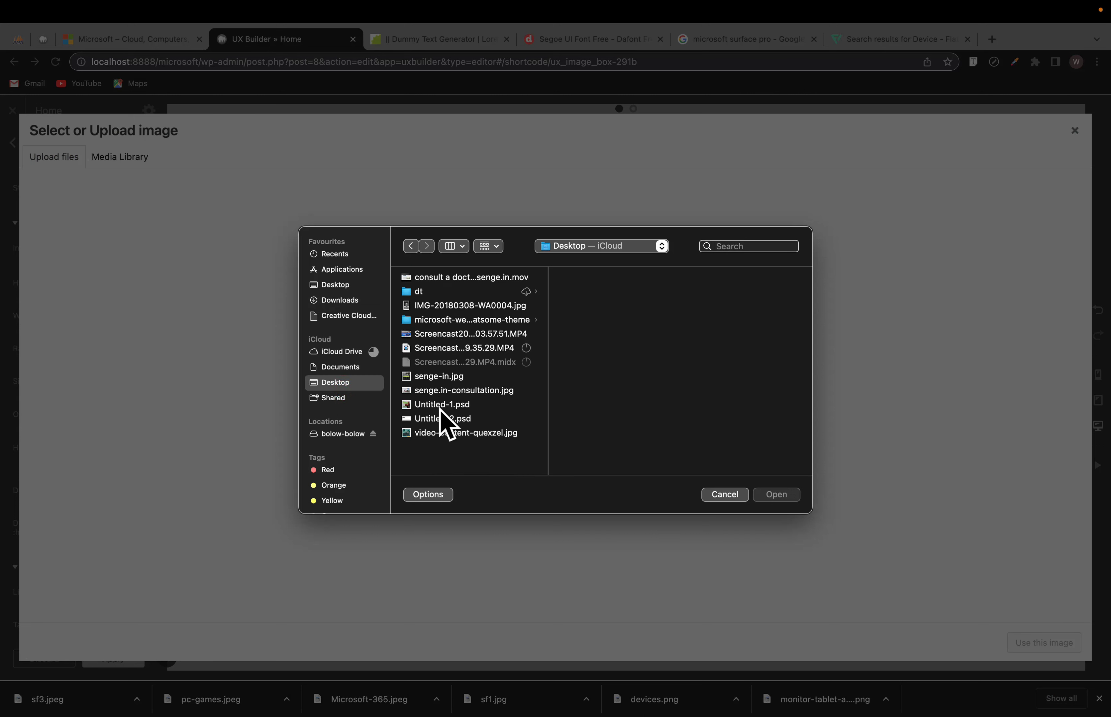
left_click(431, 321)
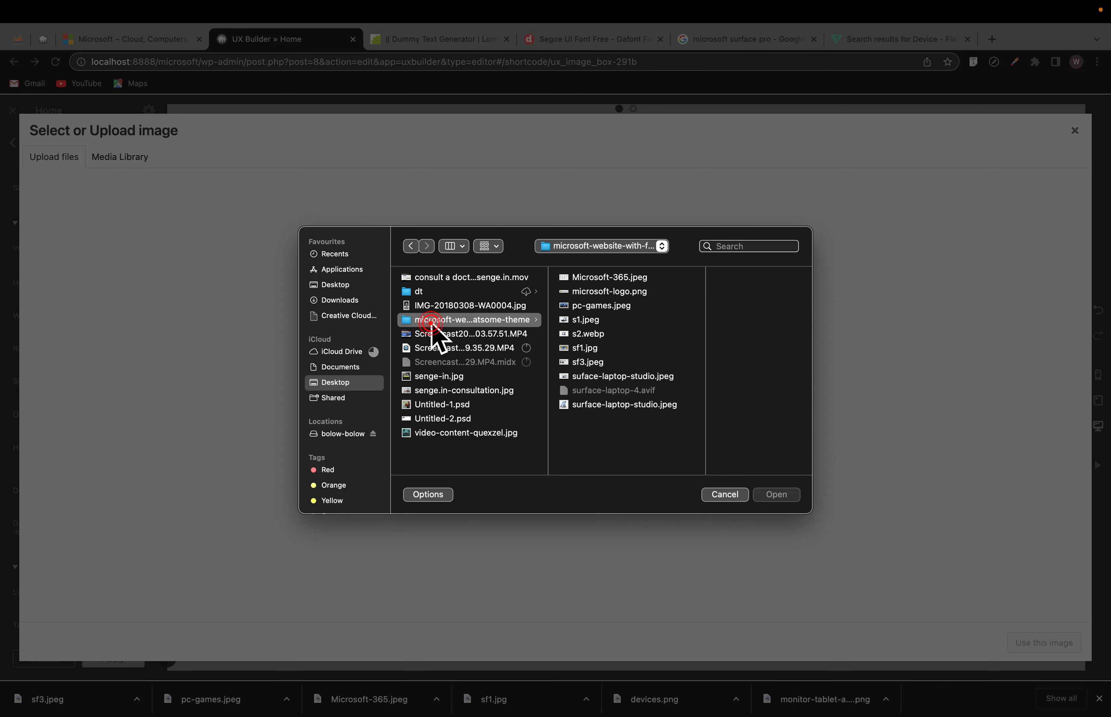
left_click(579, 321)
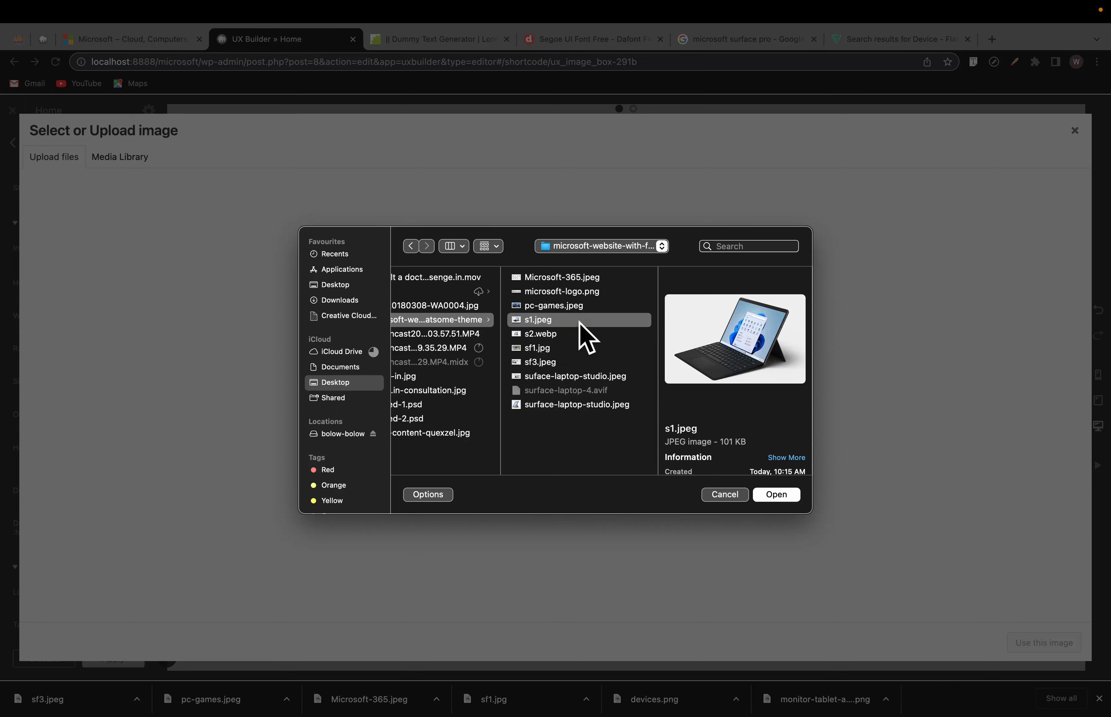
left_click(582, 334, "shift")
left_click(559, 349, "shift")
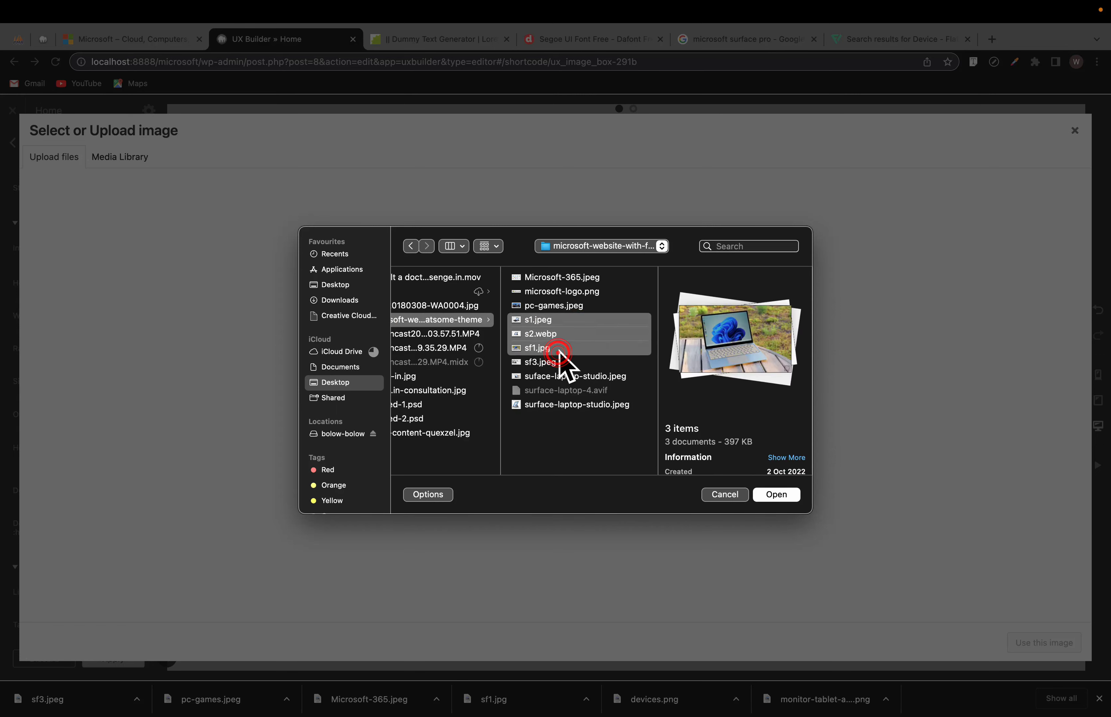
Step: Upload pc-games.jpeg, s2.webp, sf1.jpg, sf3.jpeg and suface-laptop-studio.jpeg to the media library, and use sf1.jpg in the first Image Box
left_click(557, 363)
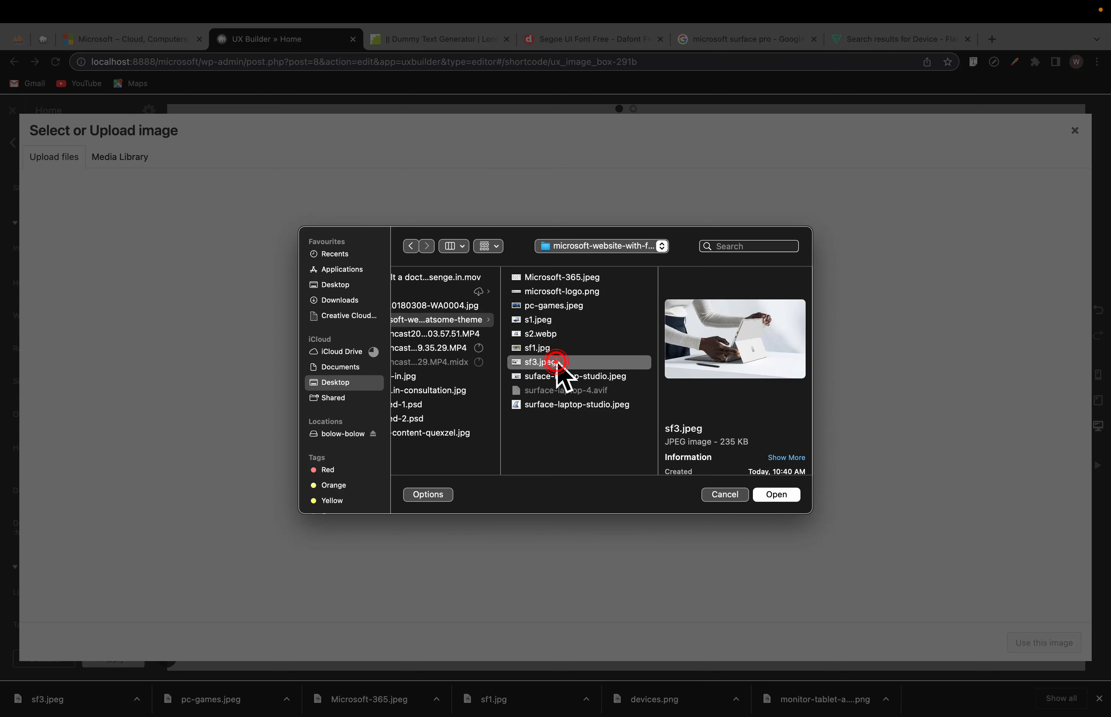
left_click(554, 378, "shift")
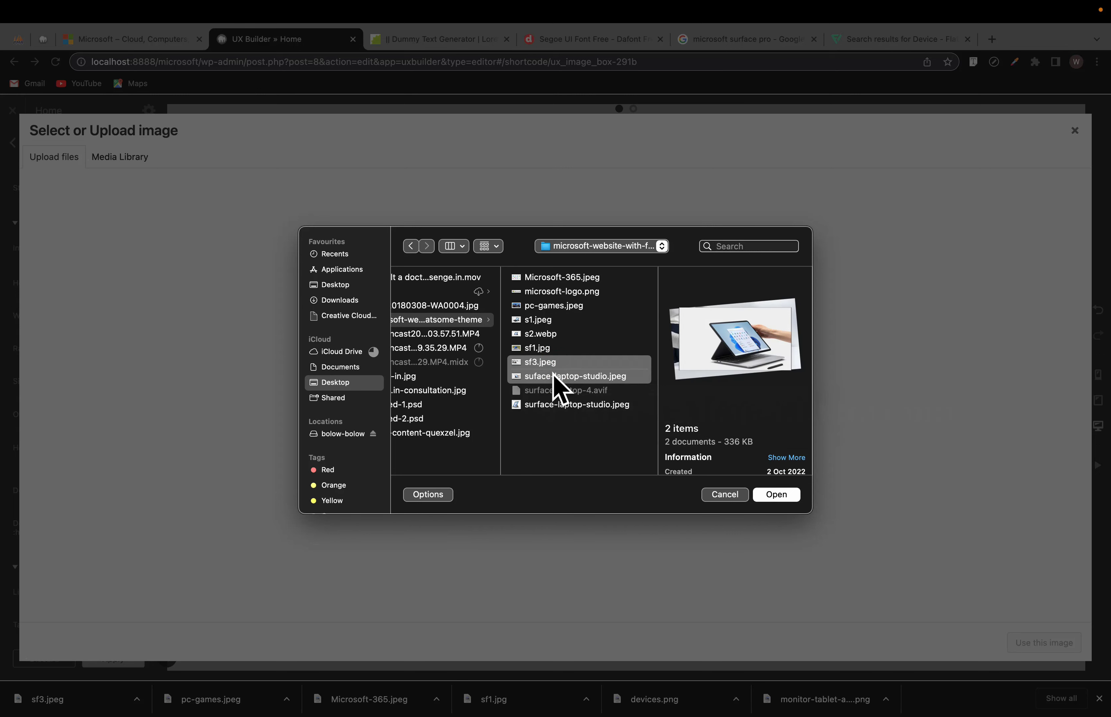
left_click(552, 359, "super")
left_click(550, 349, "super")
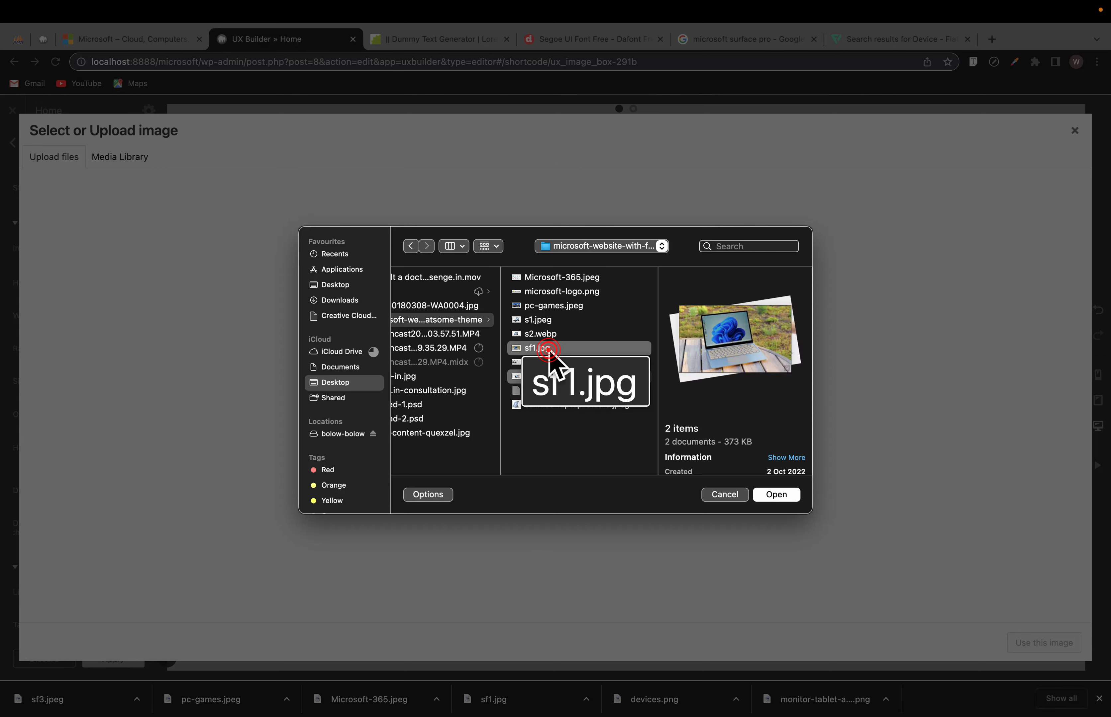
left_click(547, 336, "super")
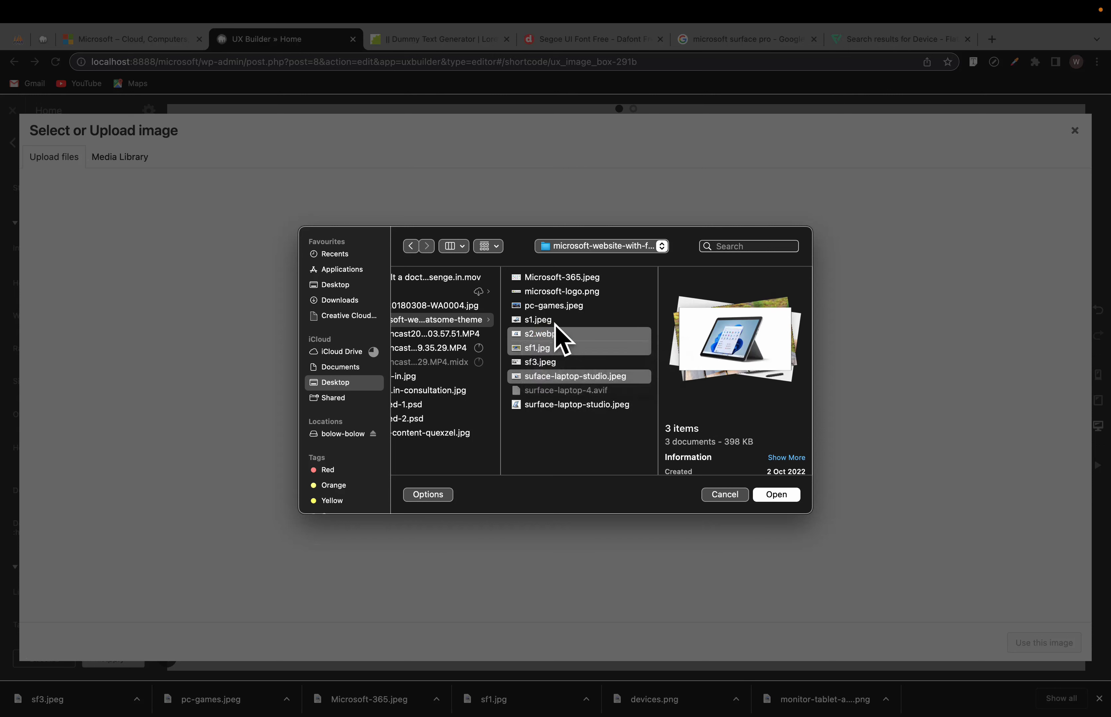
left_click(555, 322, "super")
left_click(555, 323, "super")
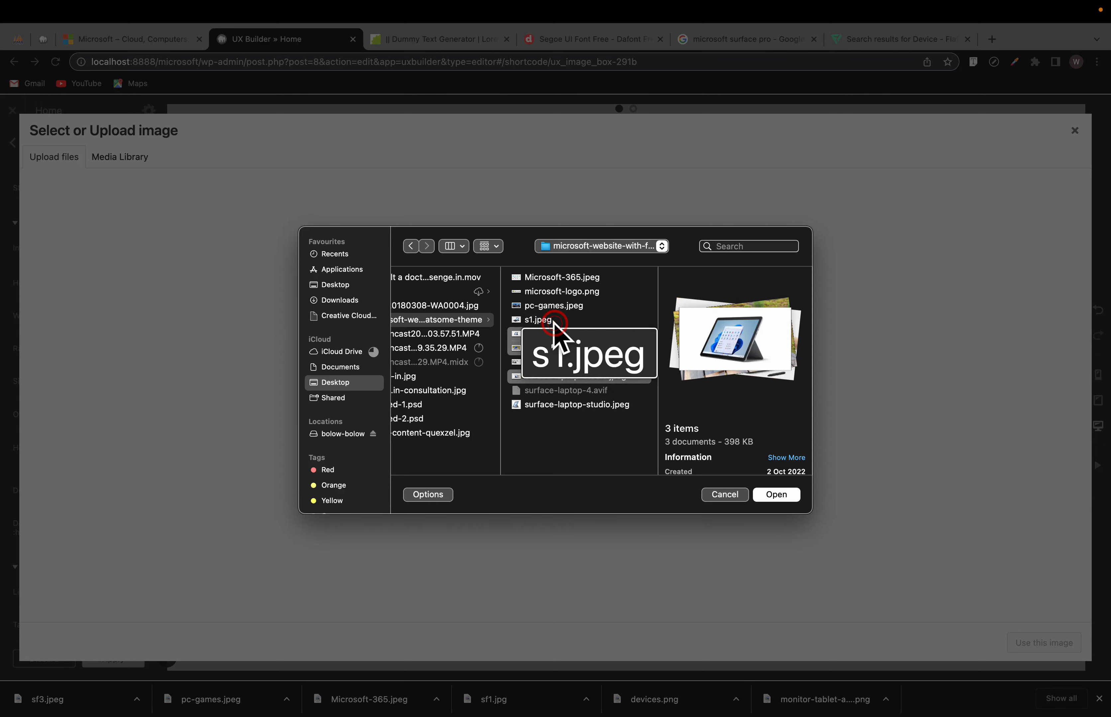
left_click(547, 308, "super")
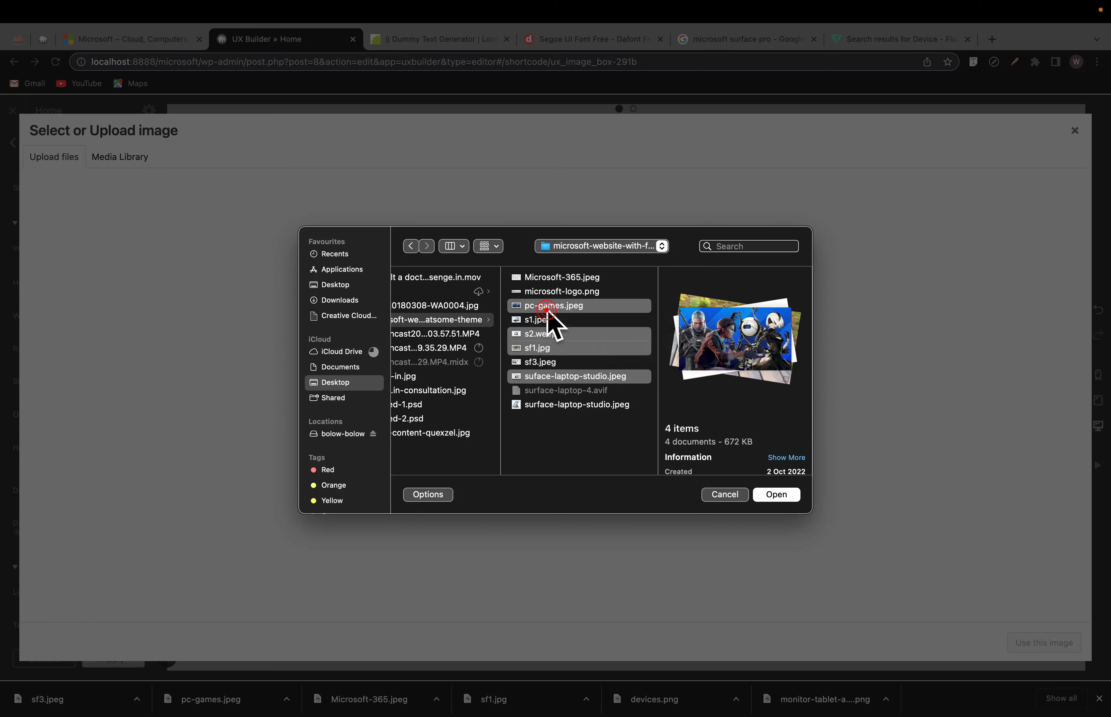
left_click(542, 363, "super")
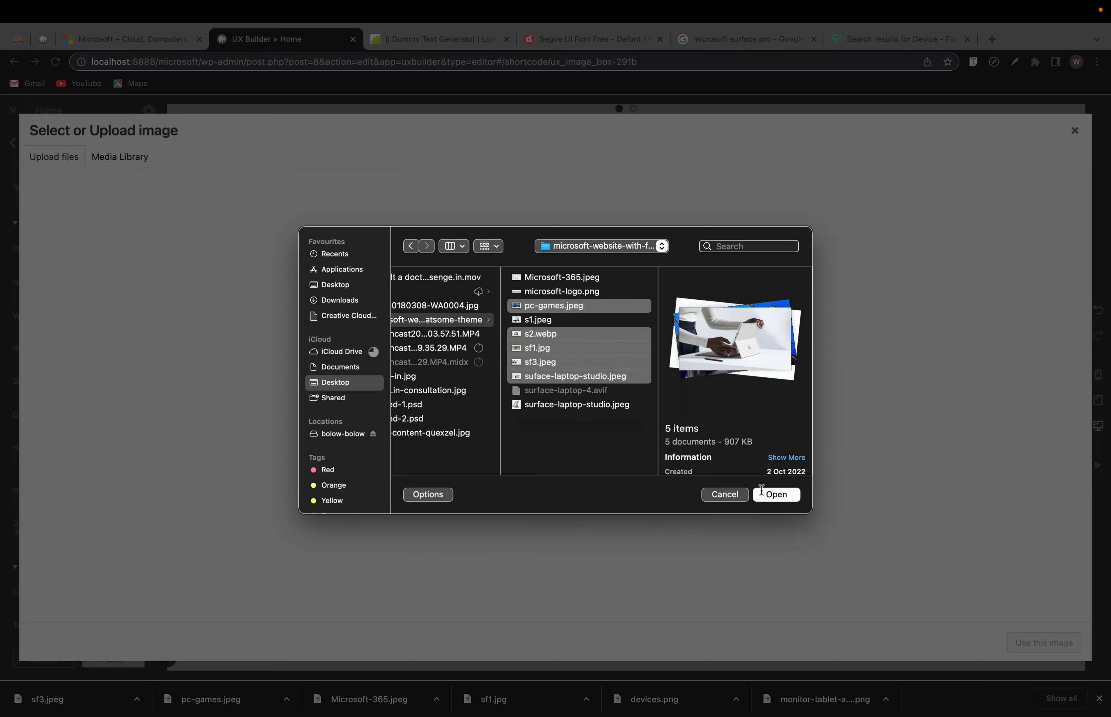
left_click(774, 495)
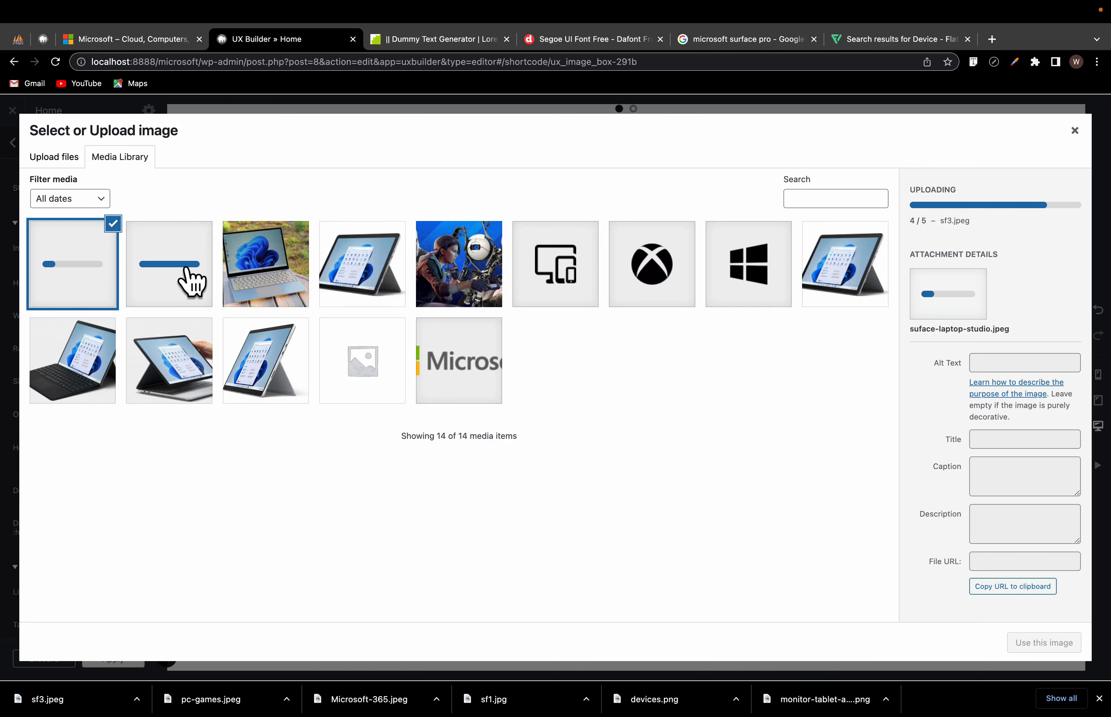
left_click(262, 276)
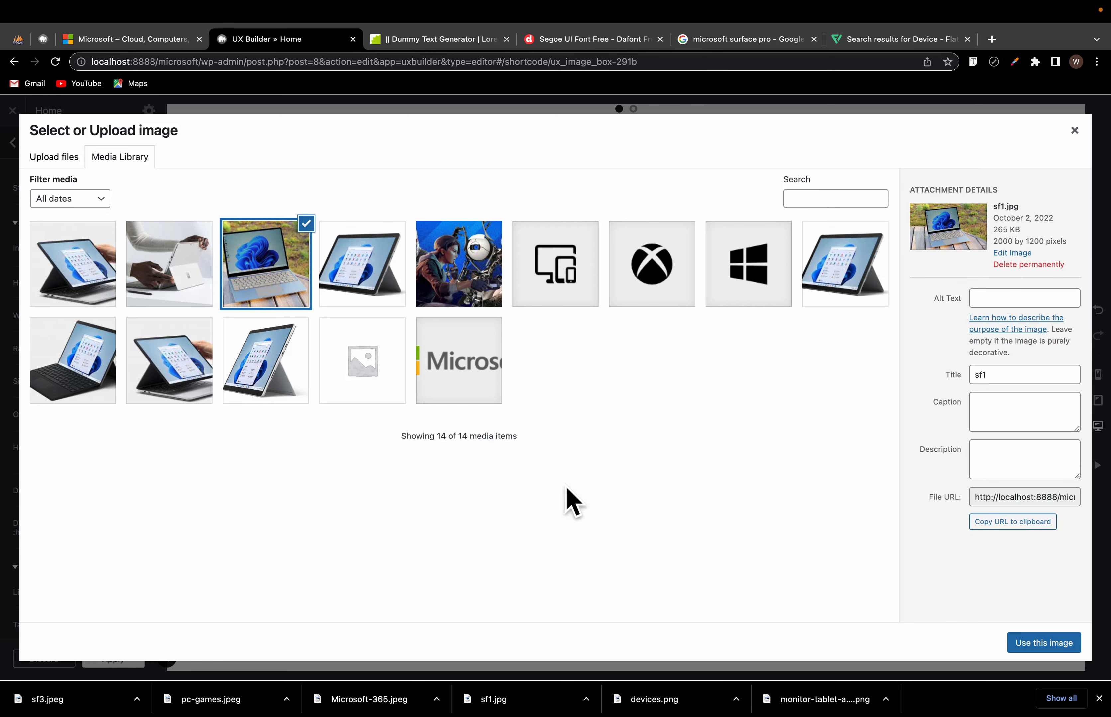
left_click(1042, 647)
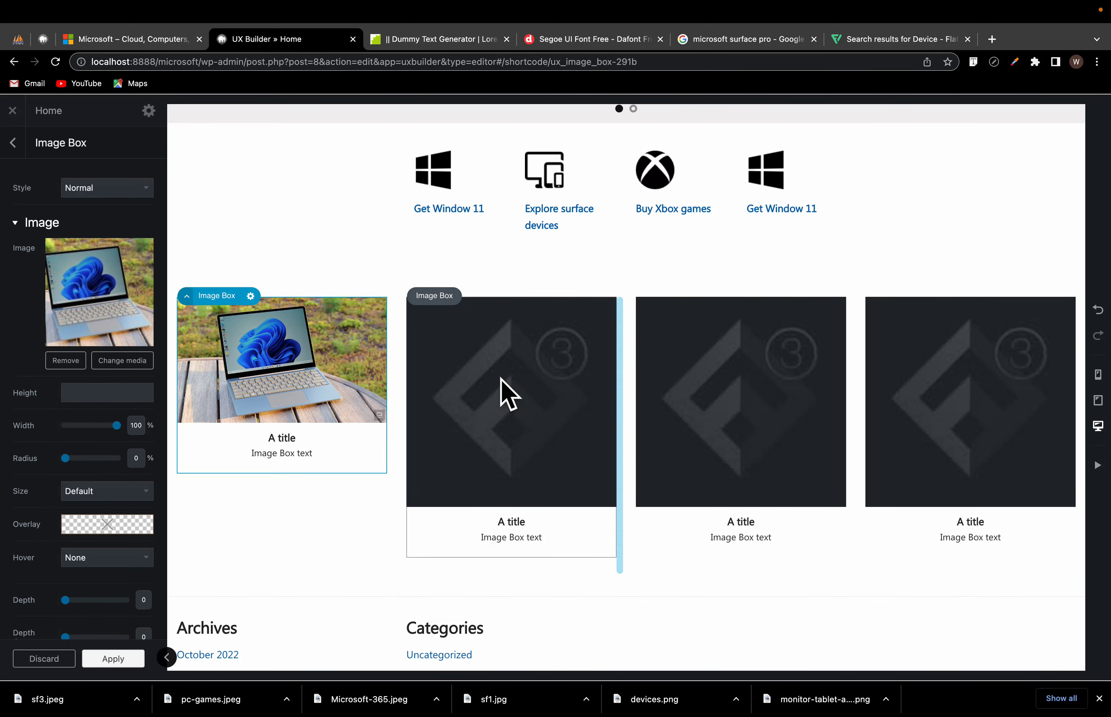
Step: Upload Microsoft-365.jpeg and use it as the second column's Image Box image
left_click(509, 394)
left_click(84, 245)
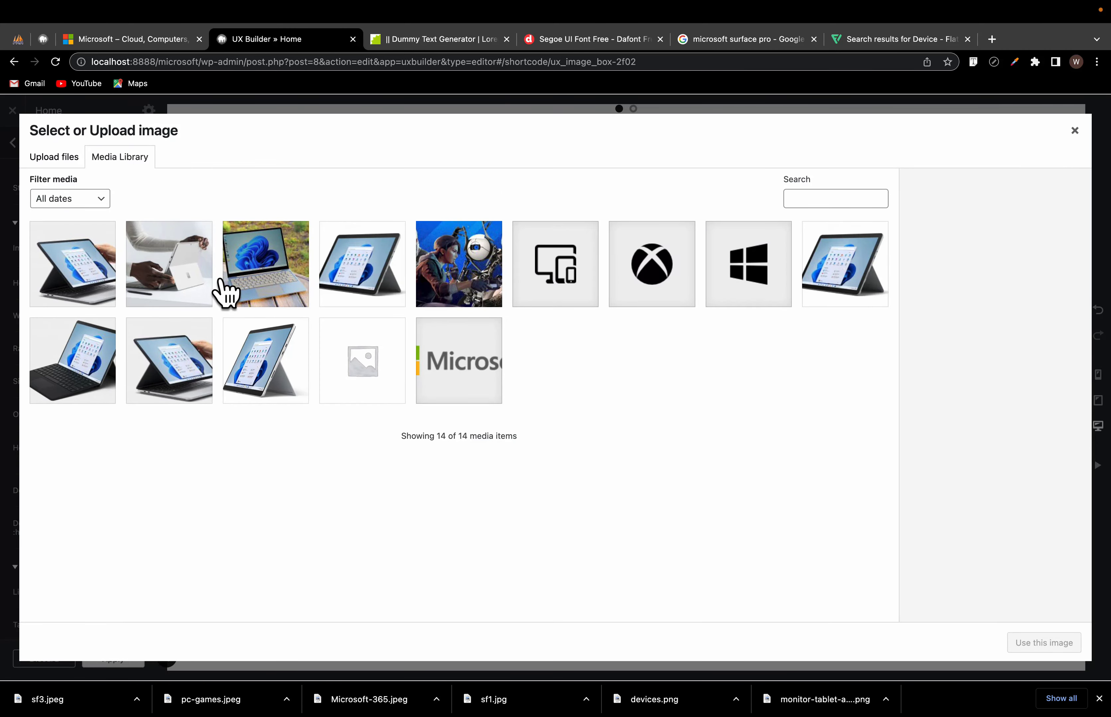
left_click(174, 32)
left_click(280, 40)
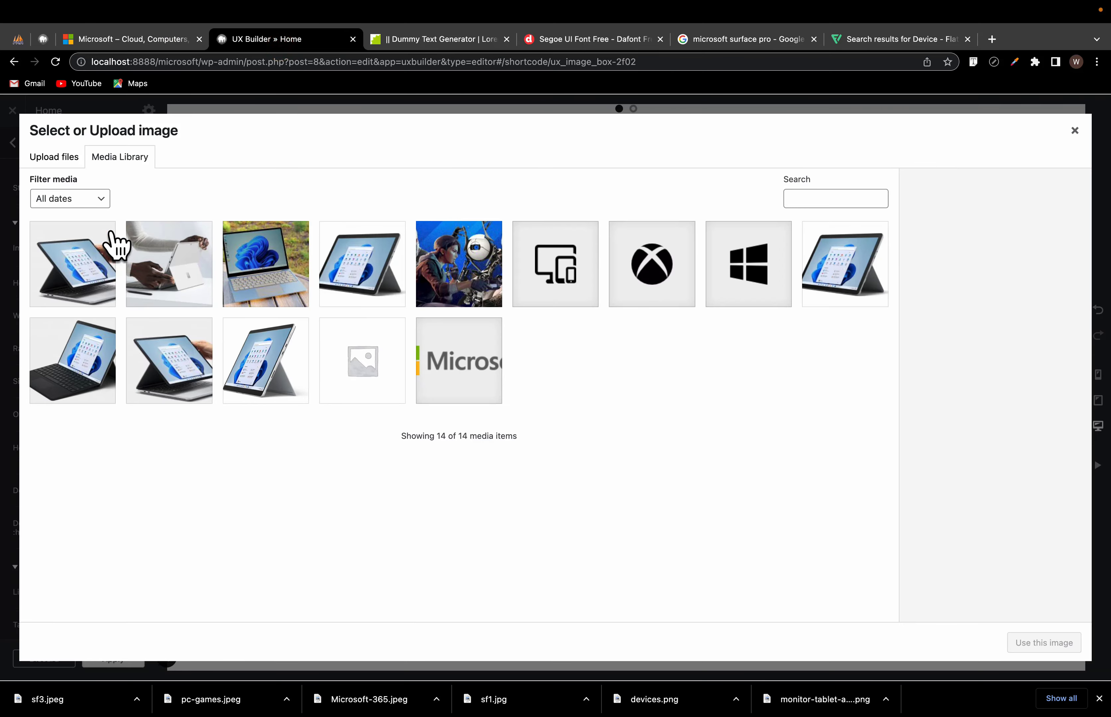
left_click(59, 153)
left_click(546, 379)
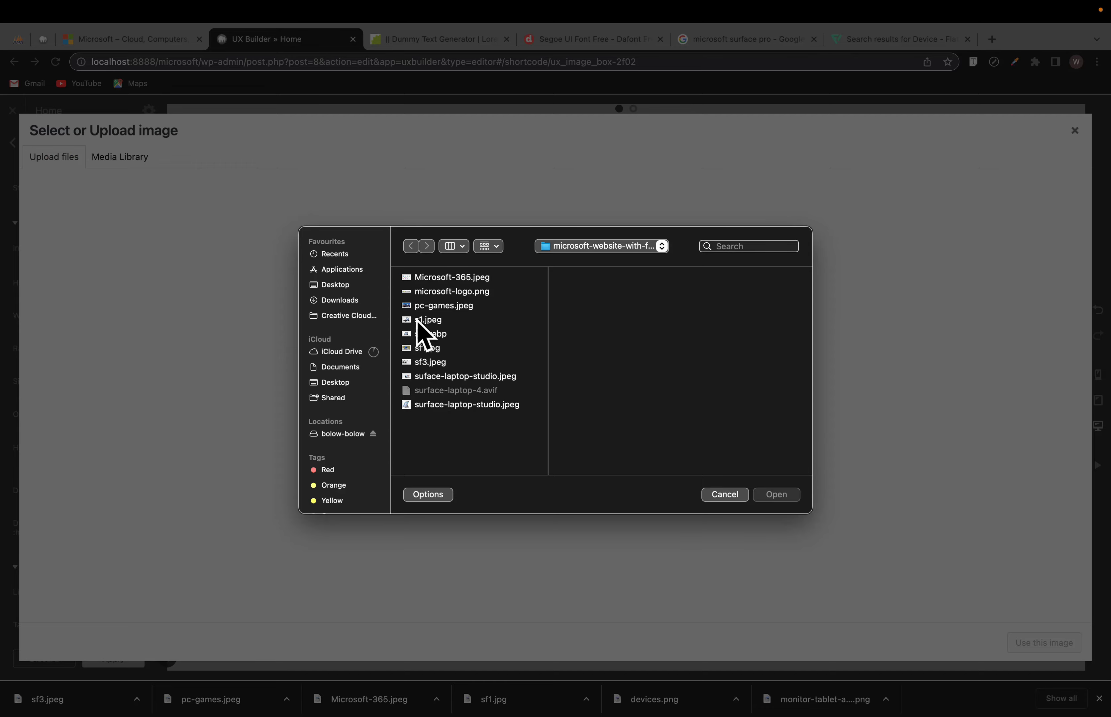
left_click(417, 277)
left_click(778, 497)
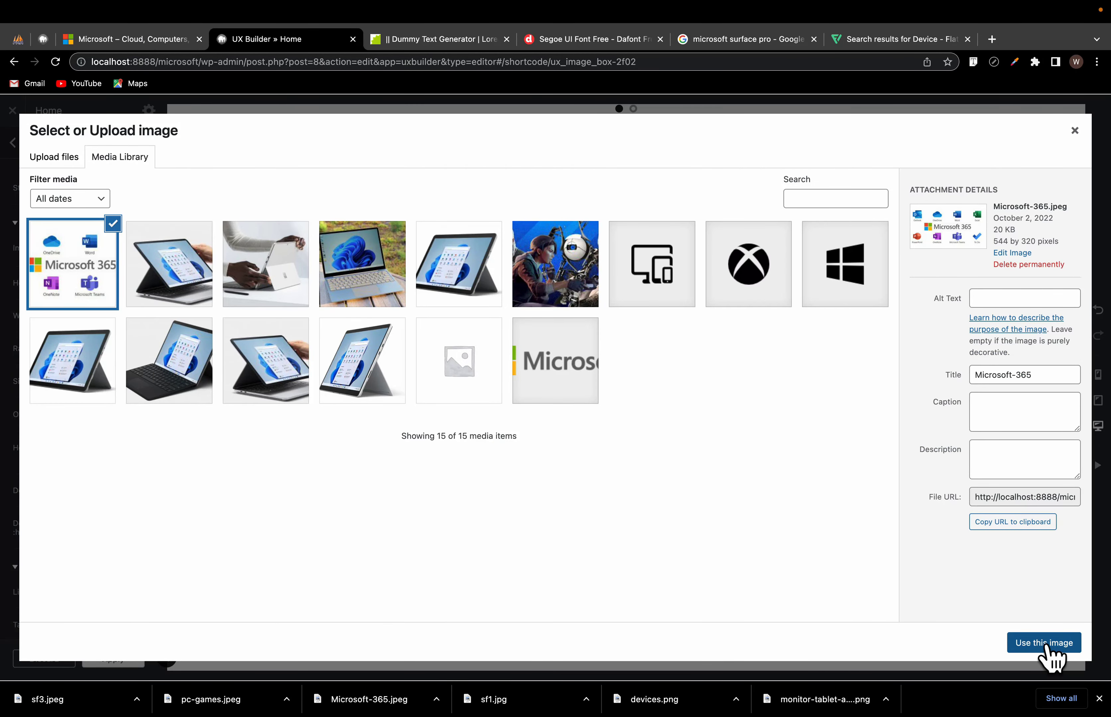
left_click(1045, 643)
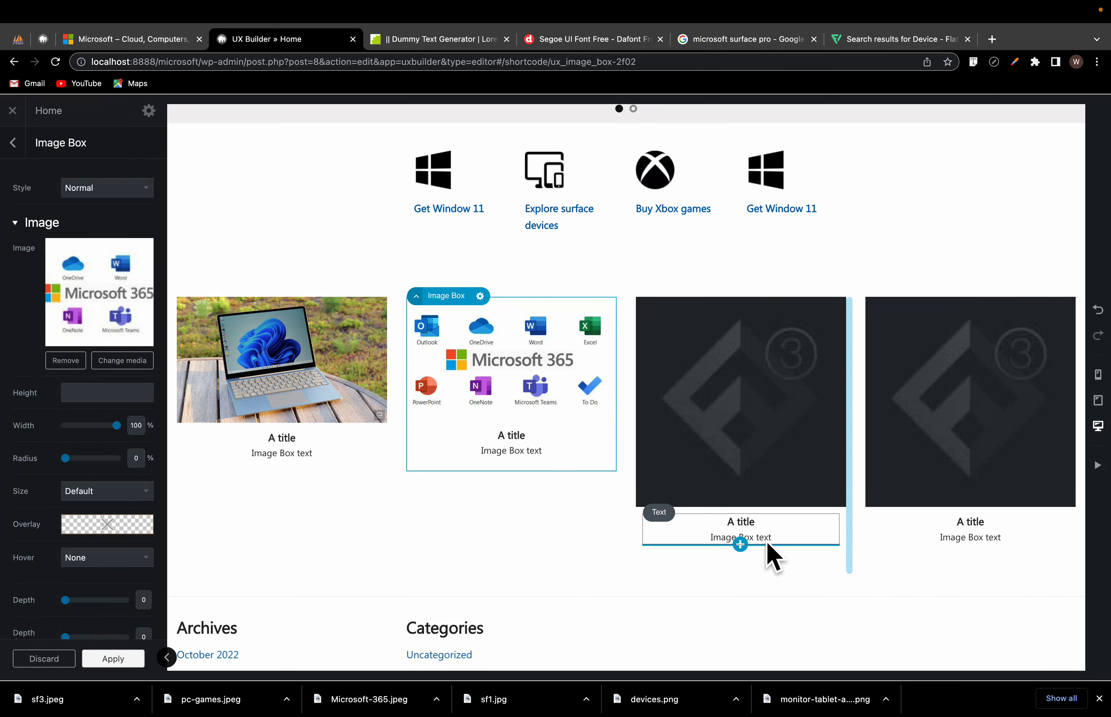
Step: Use the pc-games image from the media library in the third column's Image Box
left_click(698, 391)
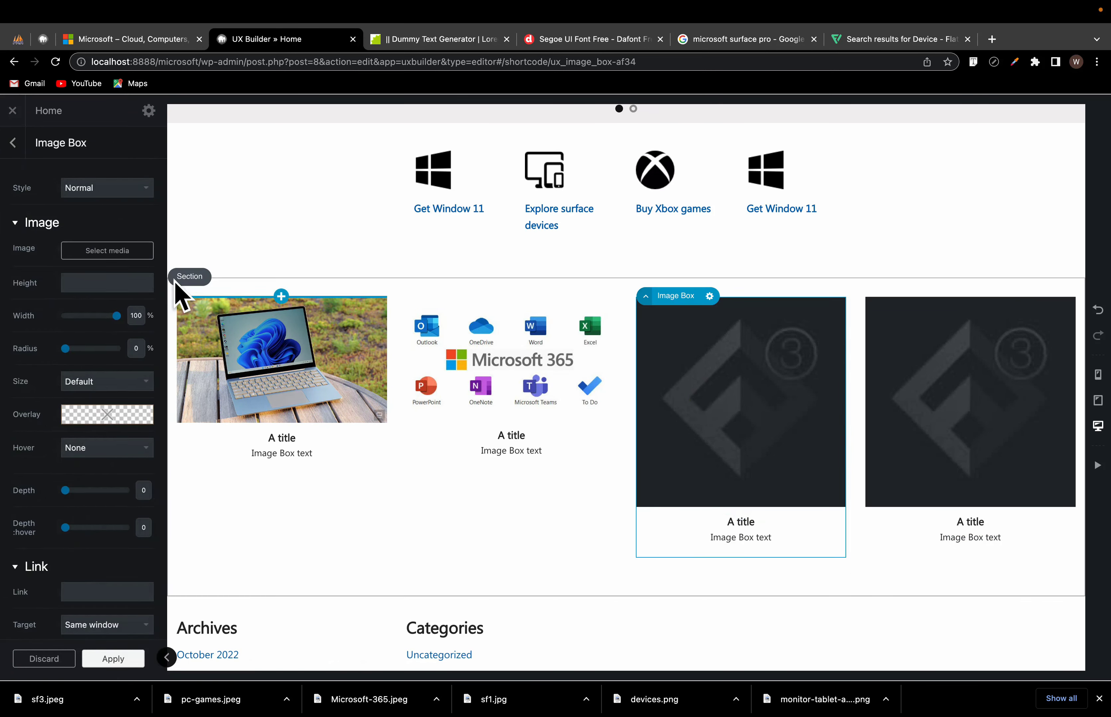
left_click(112, 249)
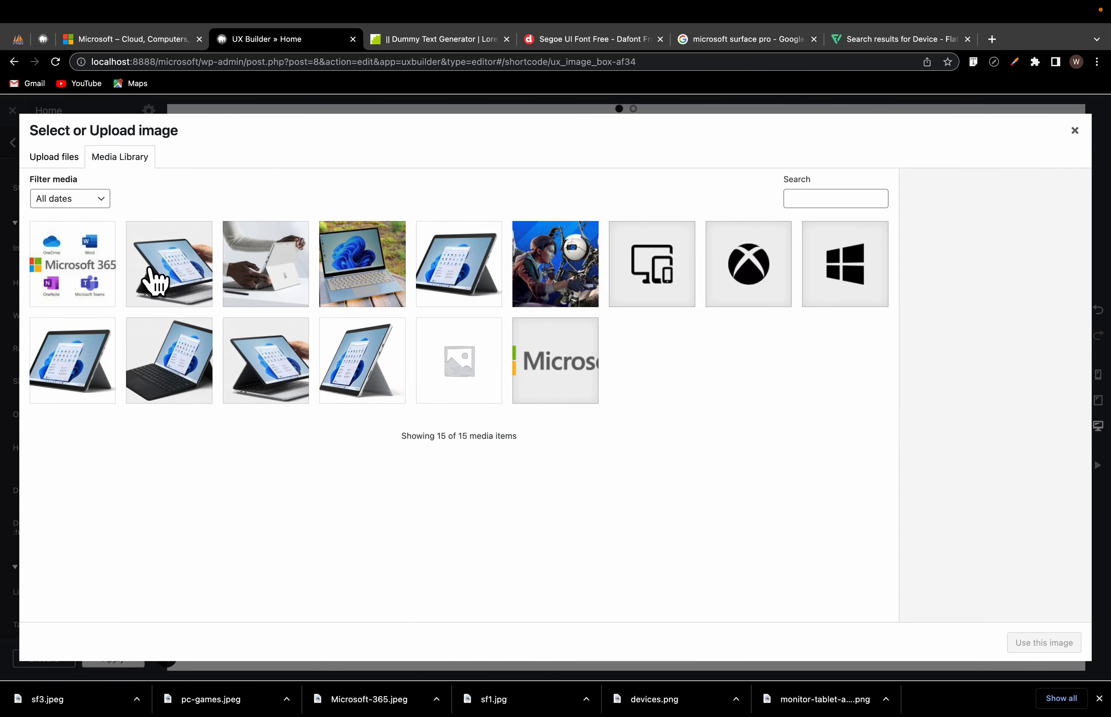
left_click(527, 291)
left_click(1043, 643)
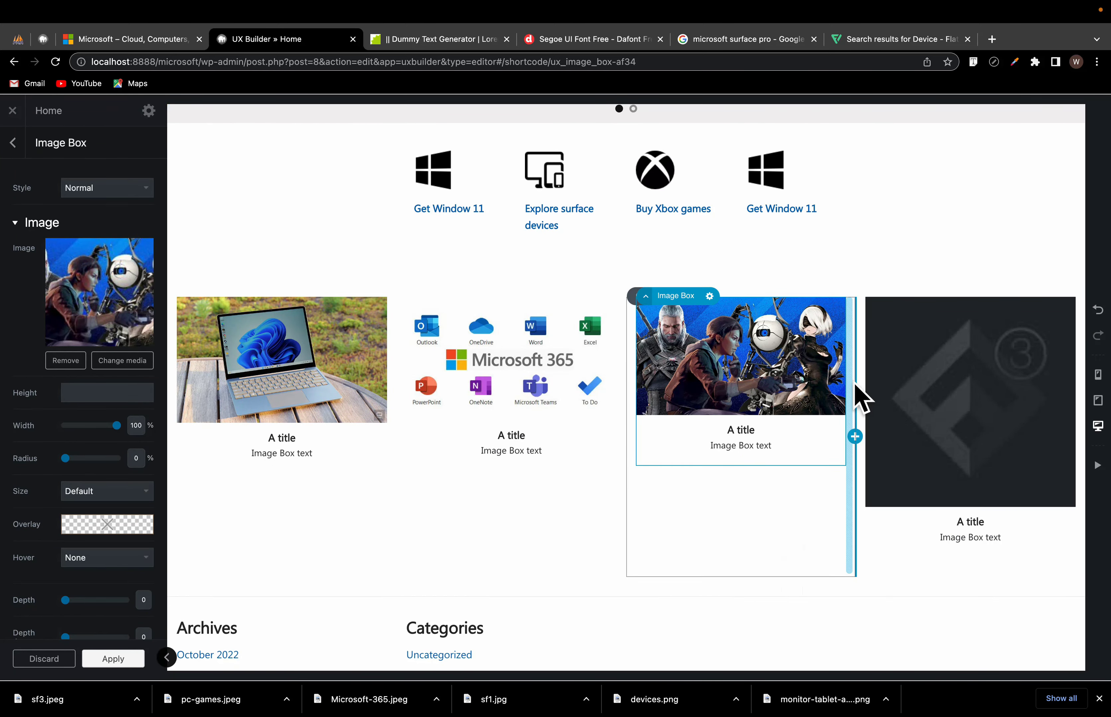
Step: Use the sf3 Surface Pro image from the media library in the fourth column's Image Box
left_click(928, 381)
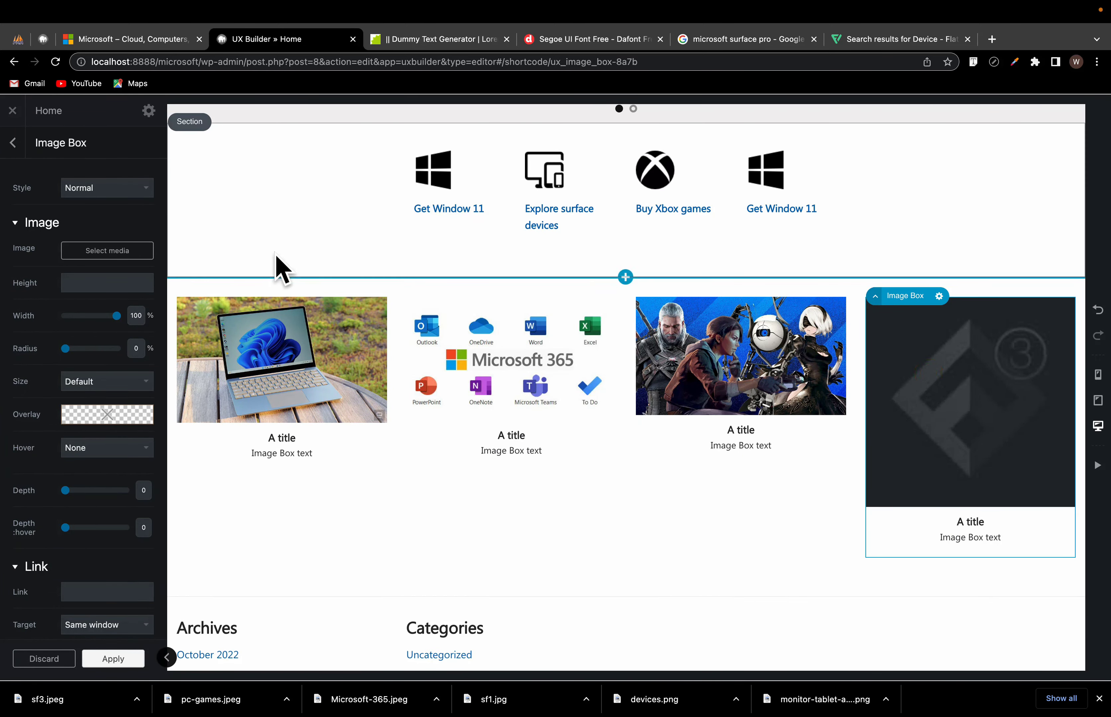
left_click(102, 255)
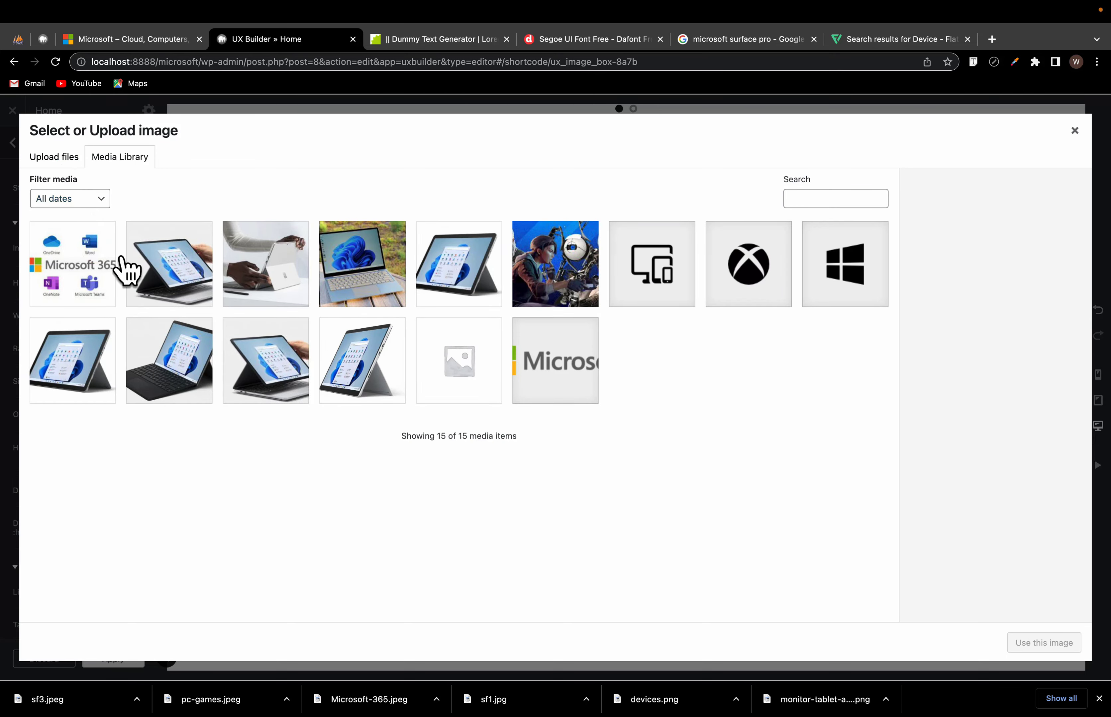
left_click(263, 275)
left_click(1040, 646)
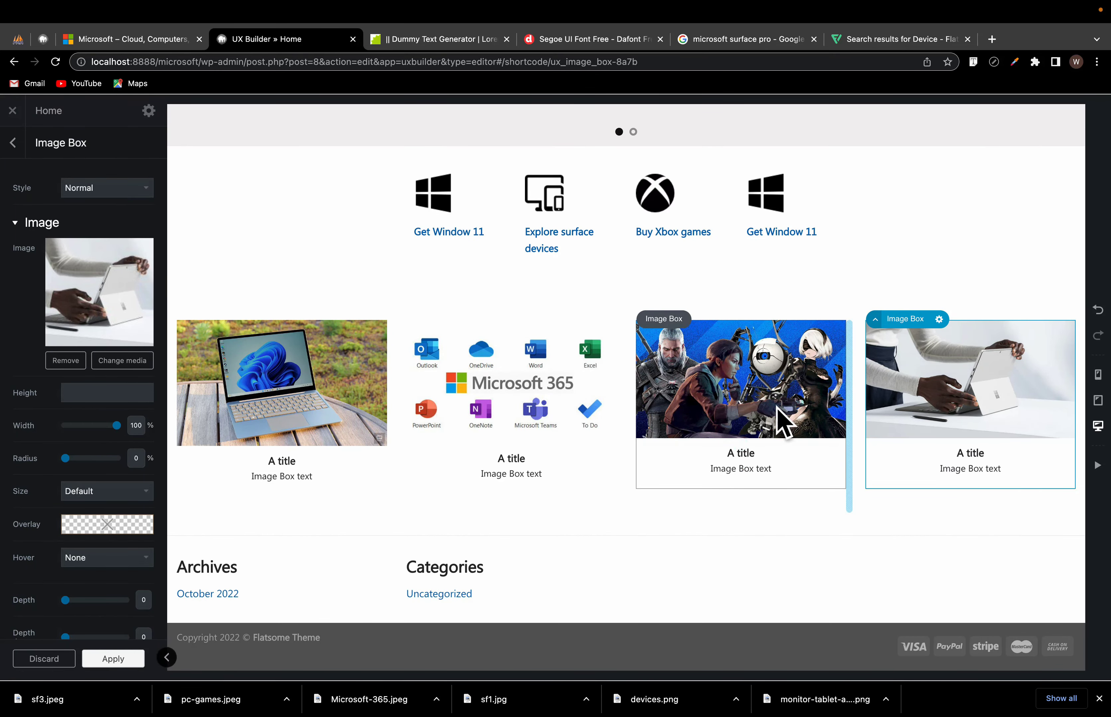
Step: Try different image heights for the first column's Image Box, including the 16:9 ratio
left_click(538, 413)
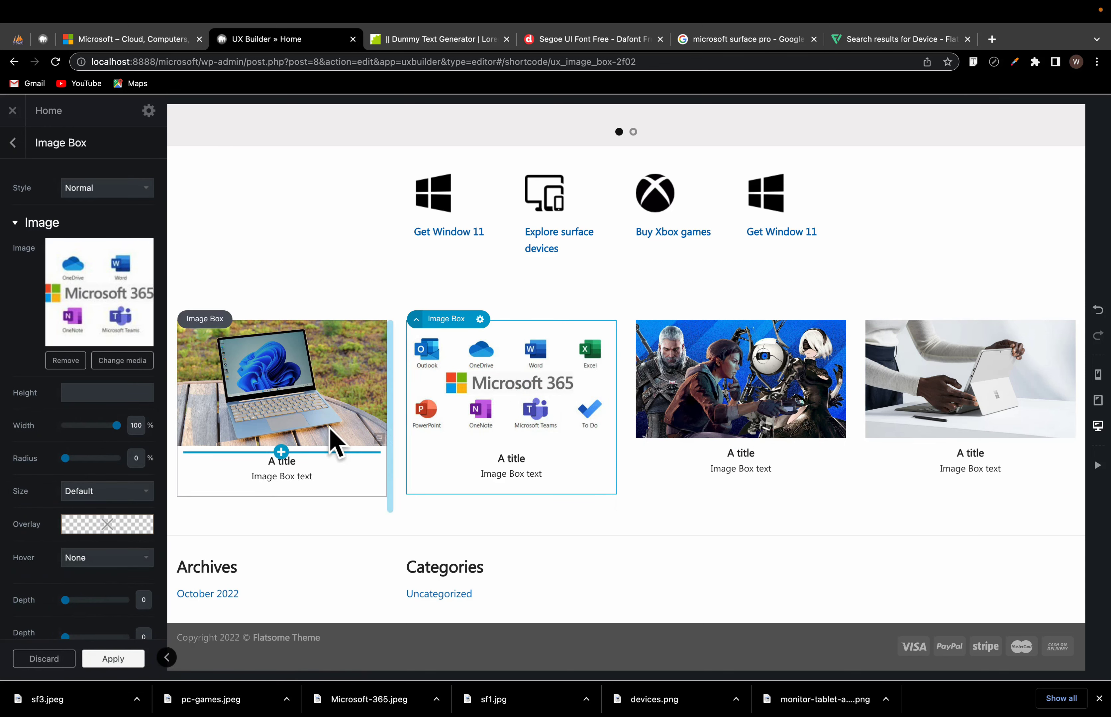
left_click(298, 388)
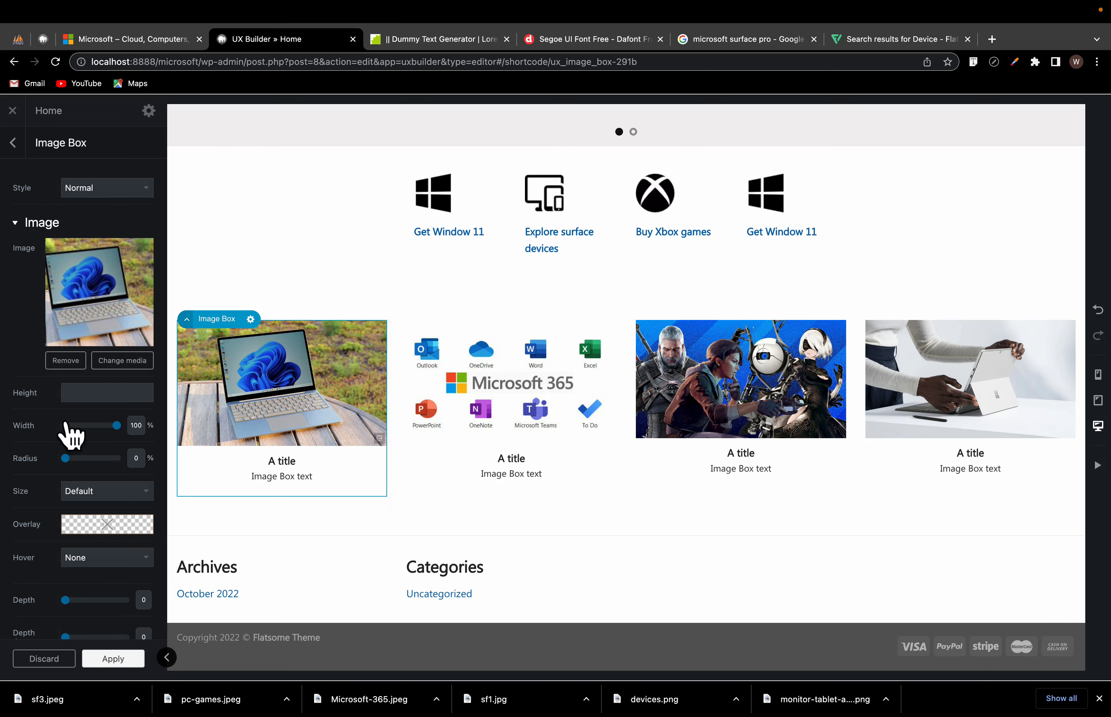
mouse_move(114, 387)
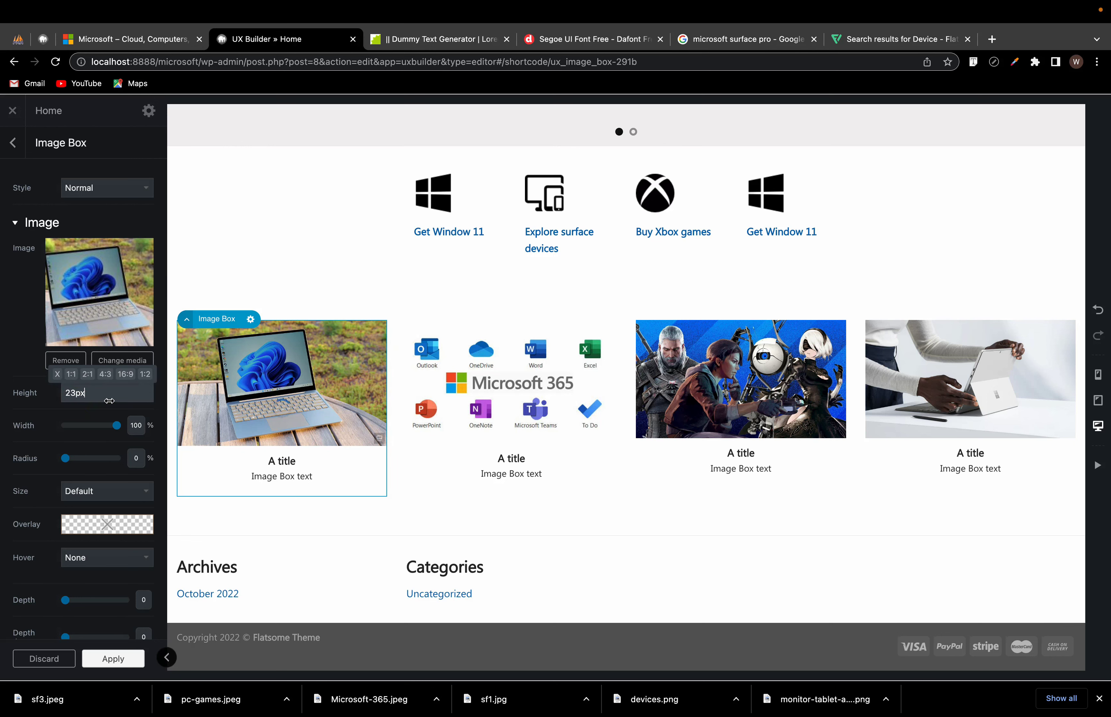
left_click_drag(109, 401, 127, 395)
left_click(126, 374)
Step: Set the image height to 60% for the third and fourth columns' Image Boxes
left_click(706, 384)
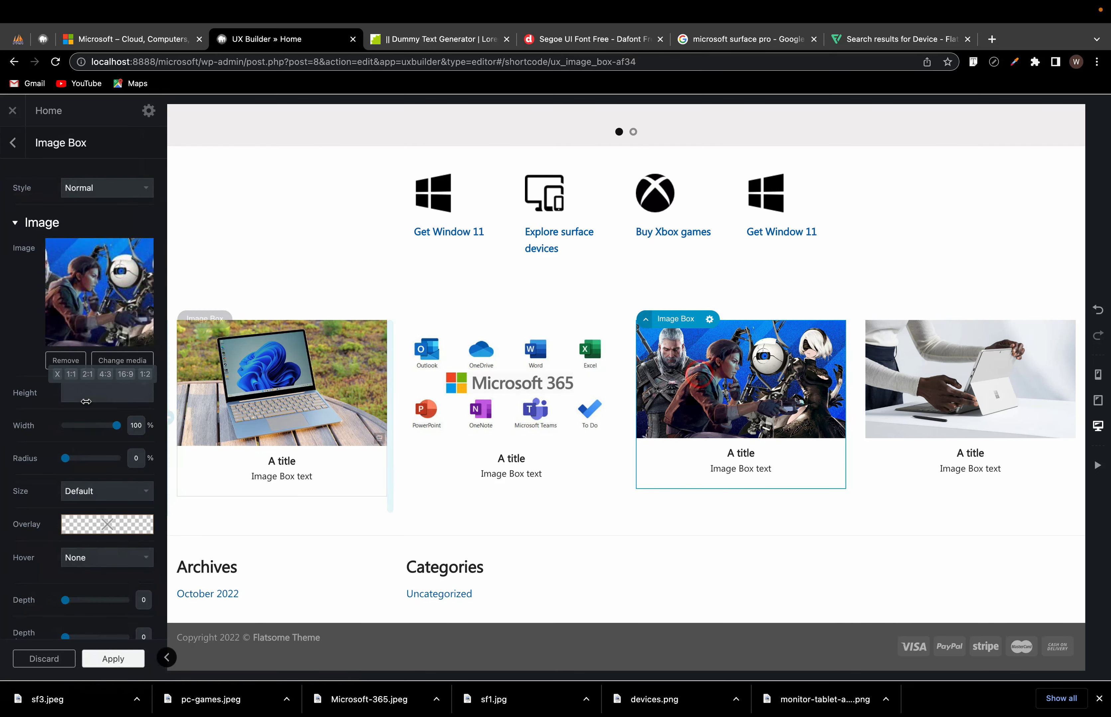
left_click(86, 396)
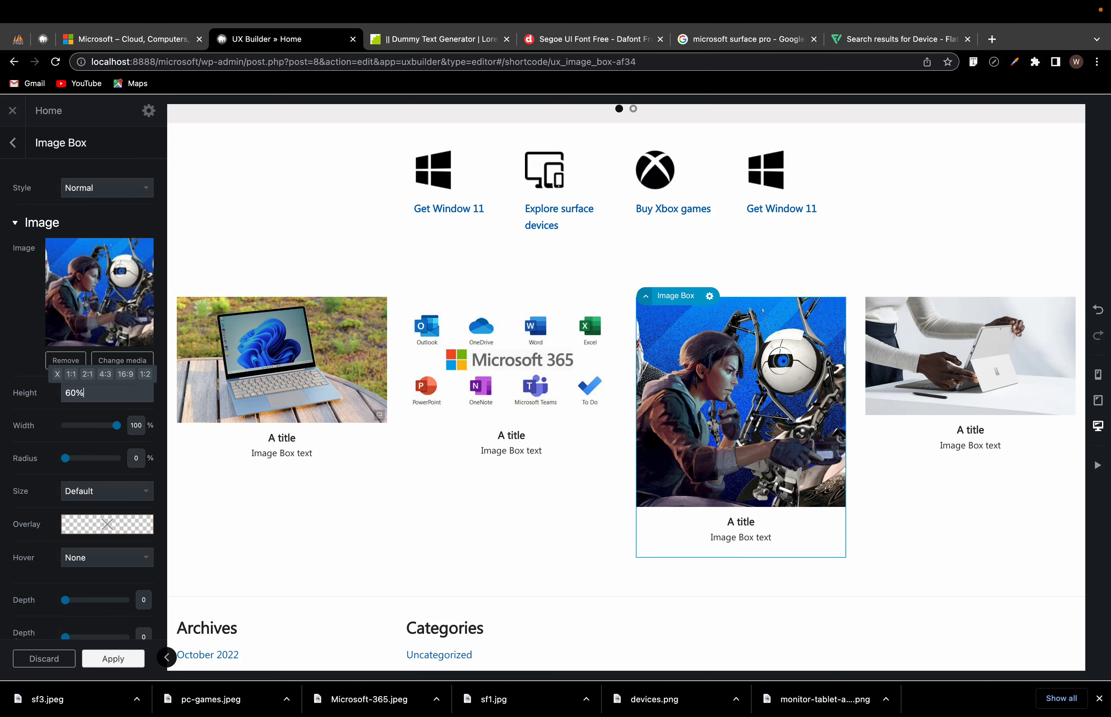
left_click(909, 376)
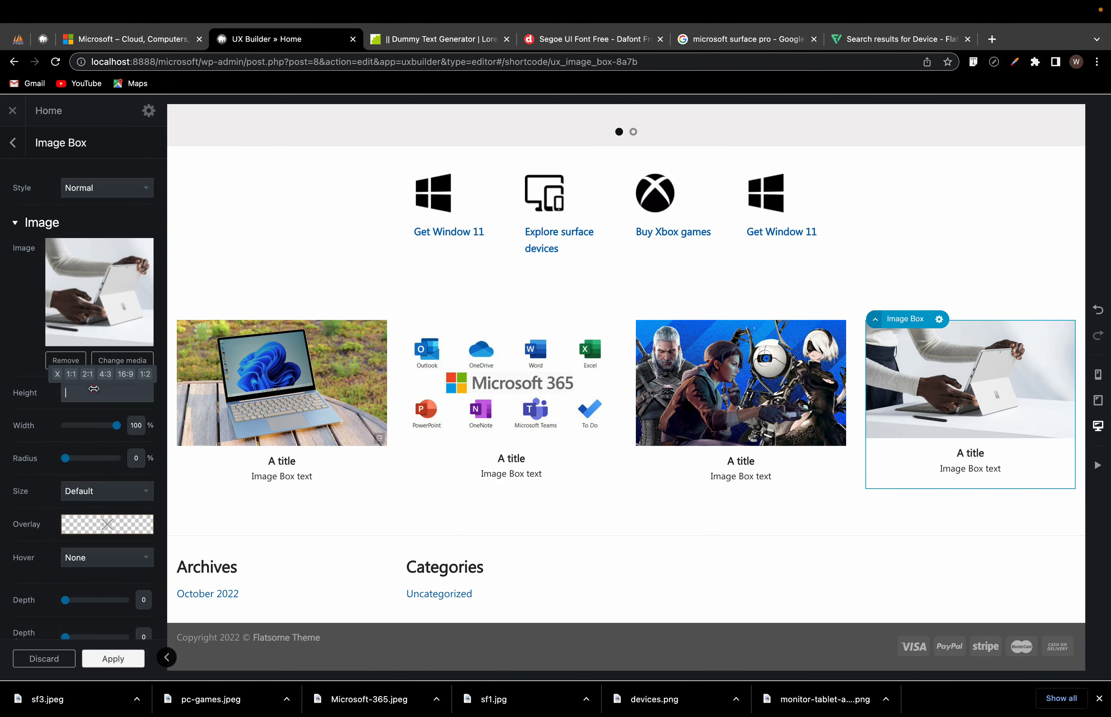
type("60")
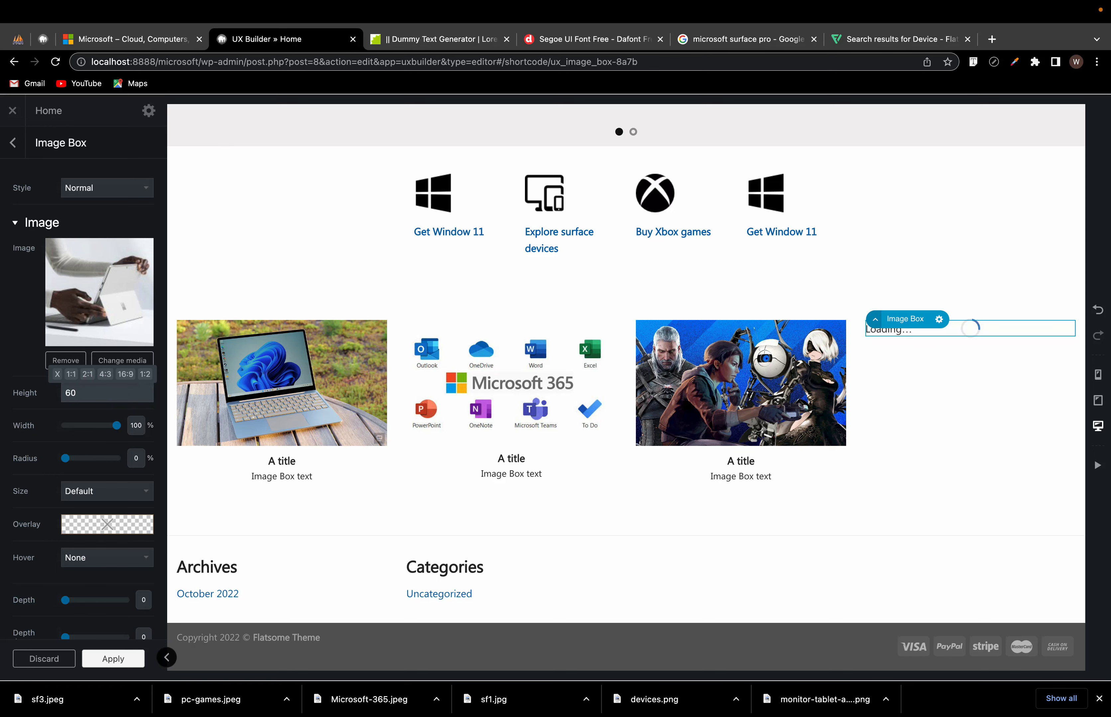
type("%")
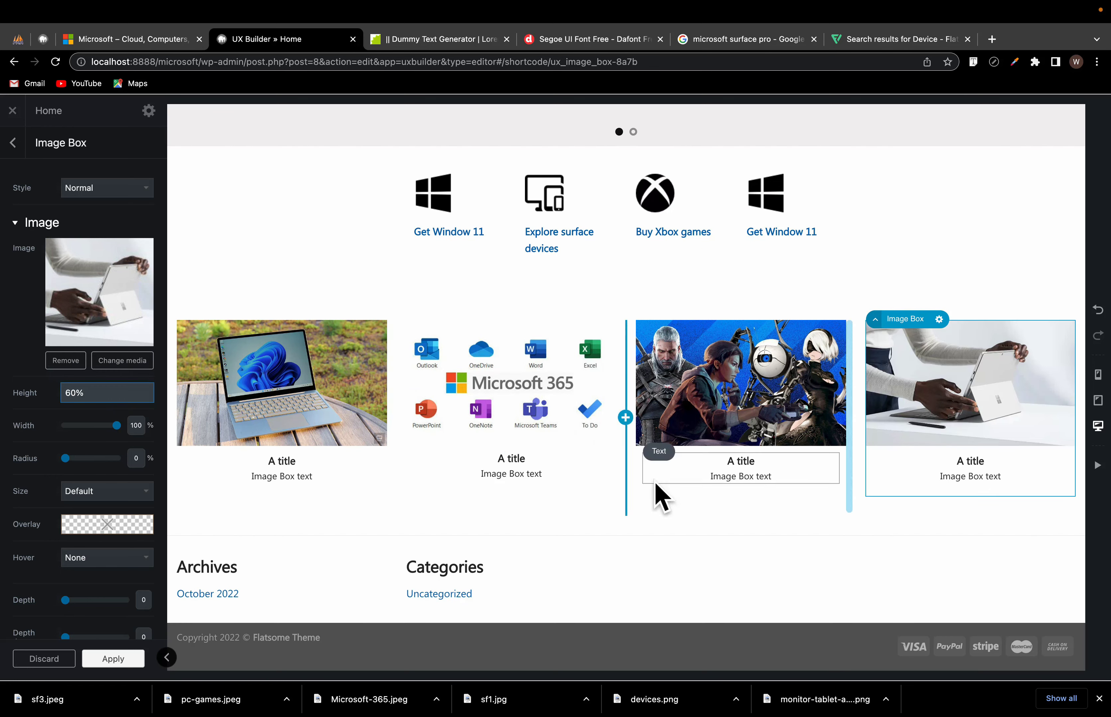
Step: Set the image height of the Microsoft 365 Image Box in the second column to 60%
left_click(532, 385)
left_click(83, 393)
type("1px")
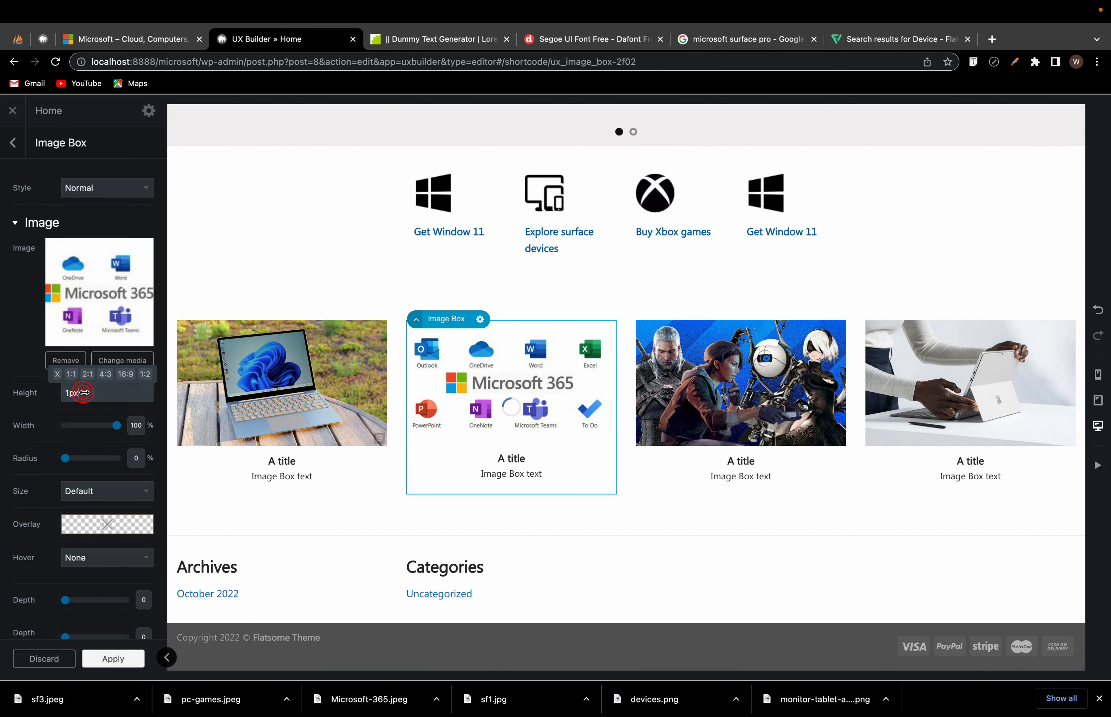
type("60")
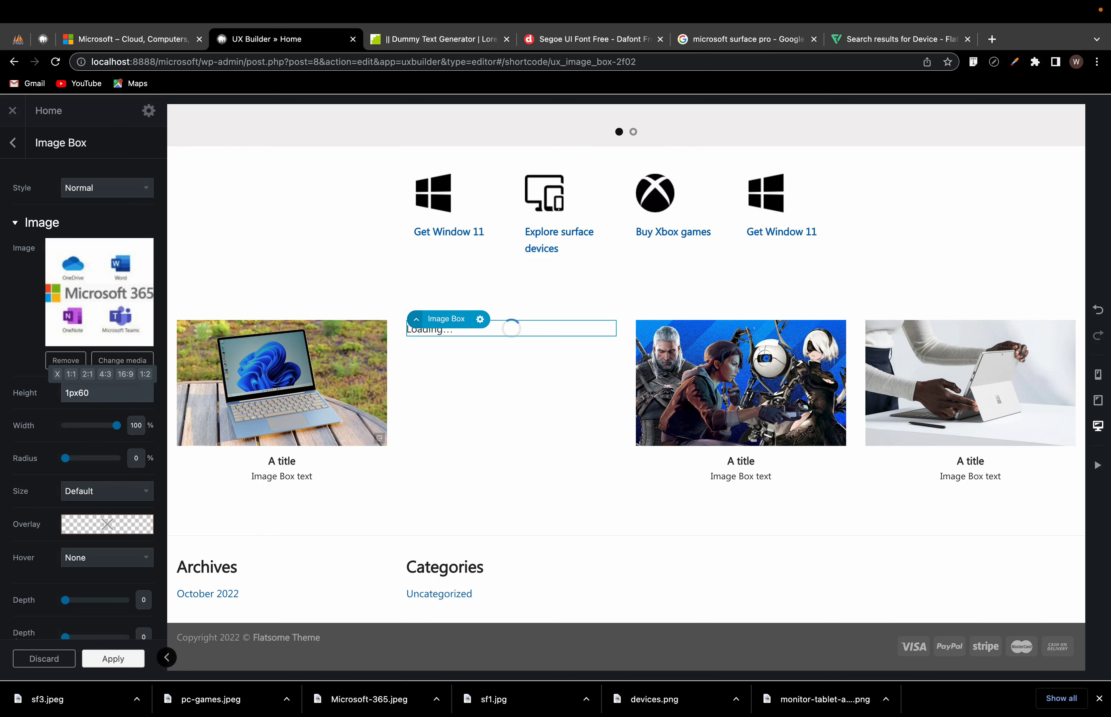
key("BackSpace")
type("60")
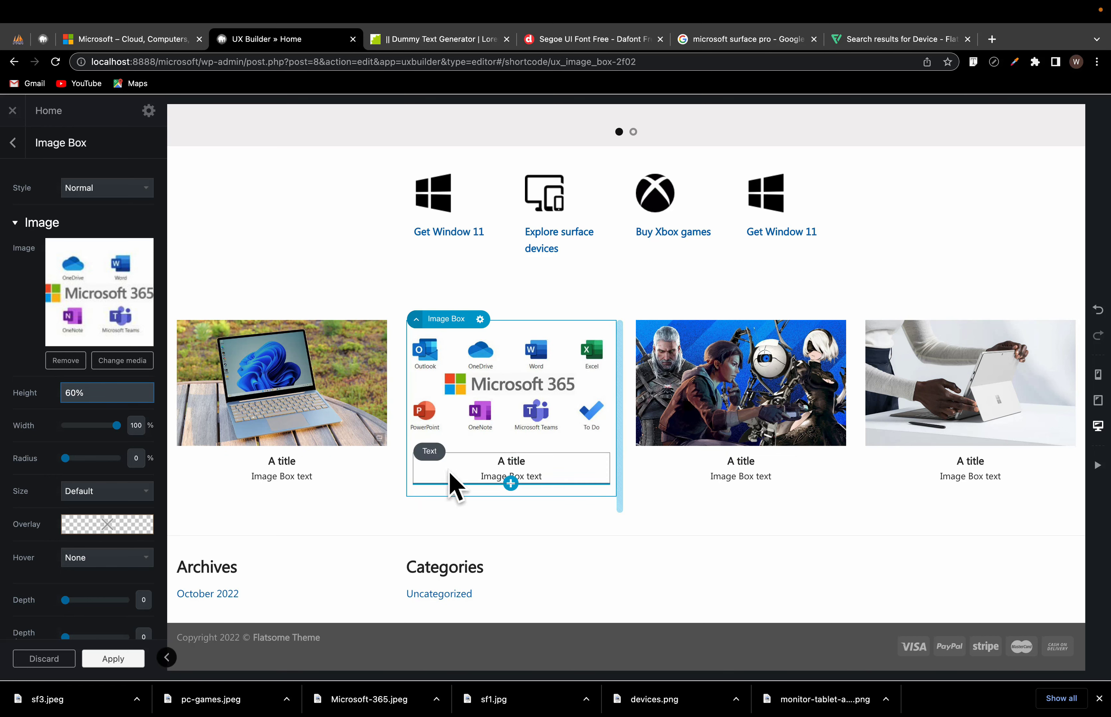
left_click(460, 357)
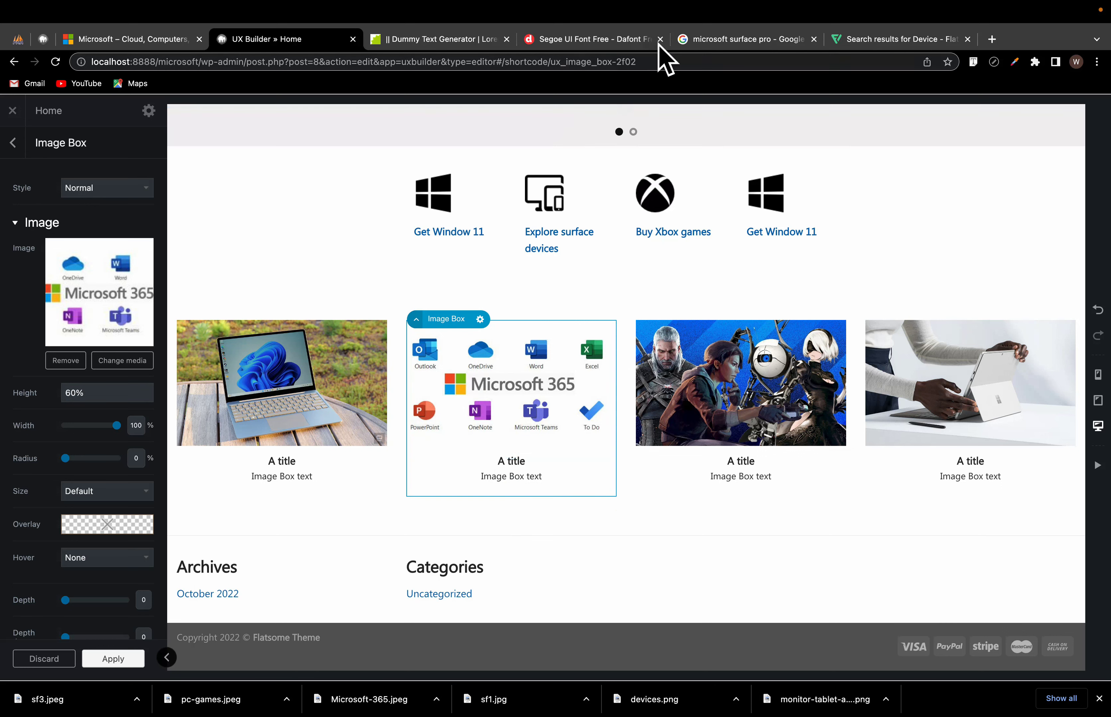
Step: Switch to the Google Images results and search for "microsoft 365" pictures
left_click(735, 41)
left_click(364, 106)
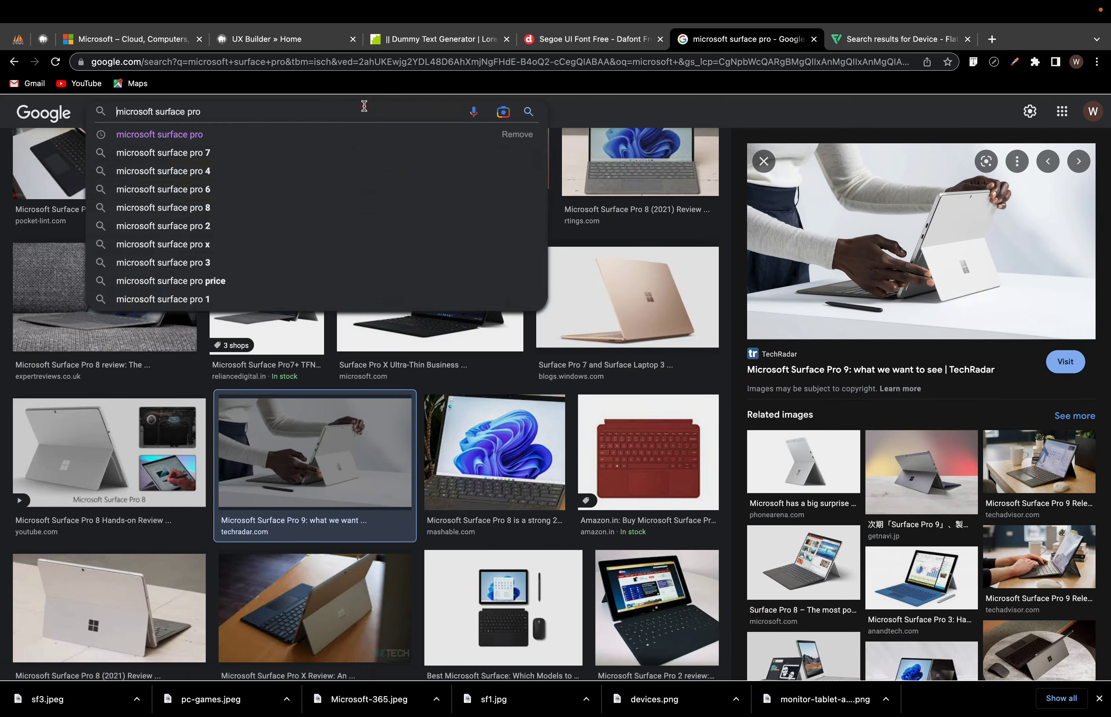
triple_click(364, 106)
type("mi")
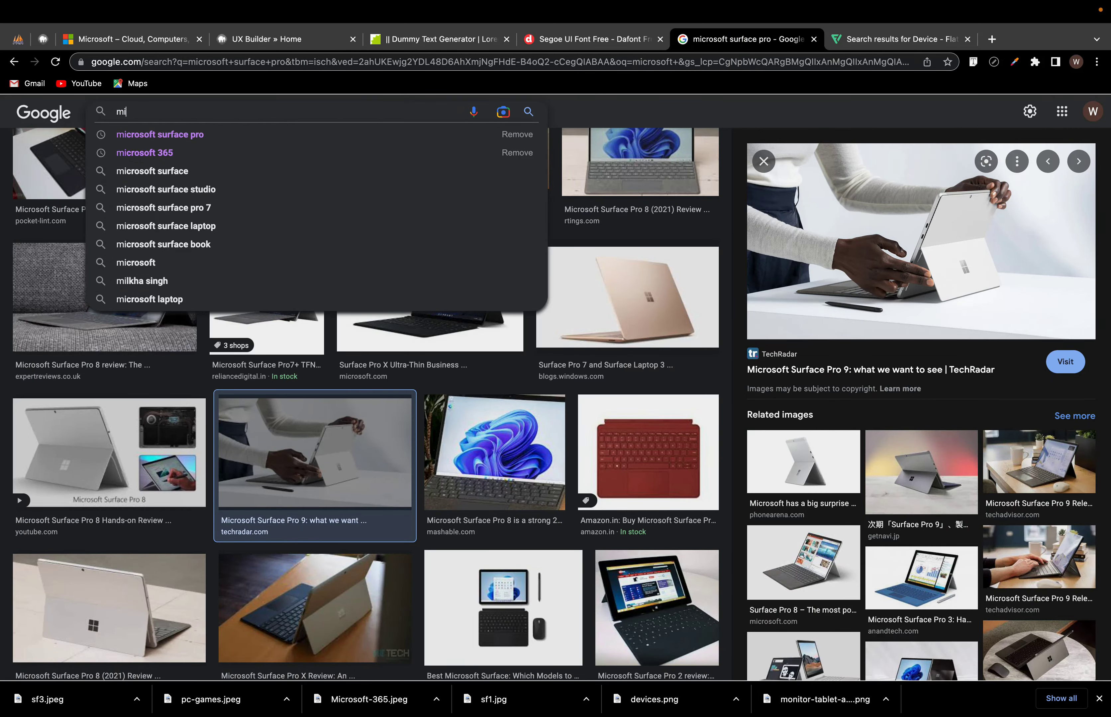
type("cros")
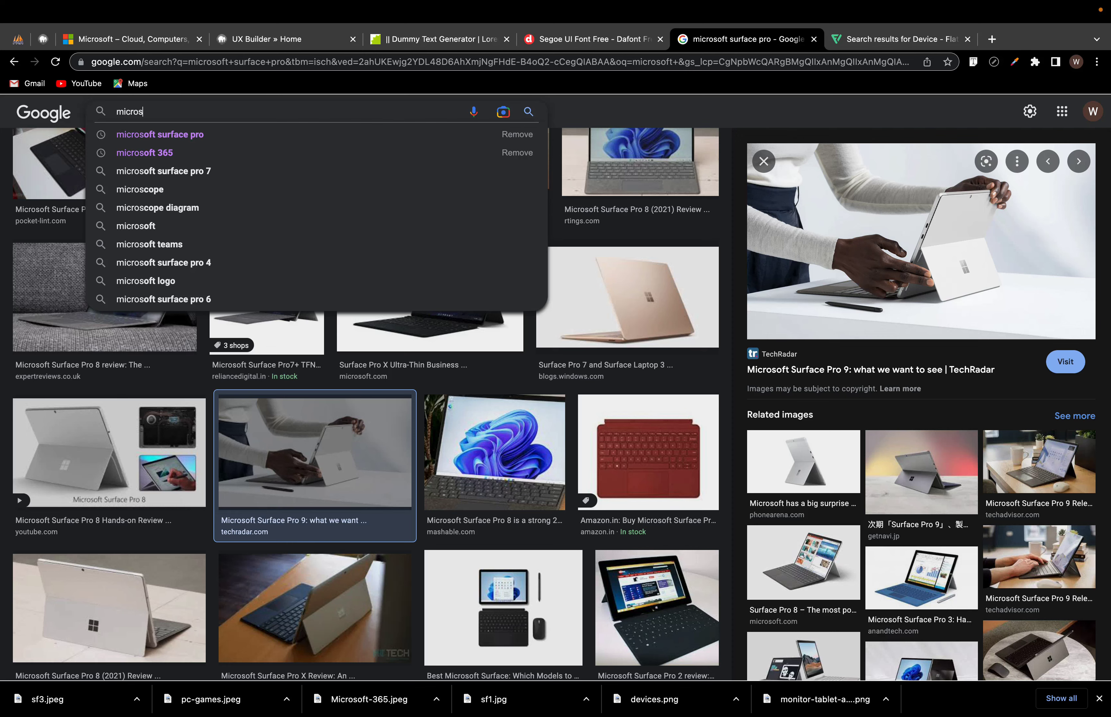
key("Down")
key("Down")
key("Return")
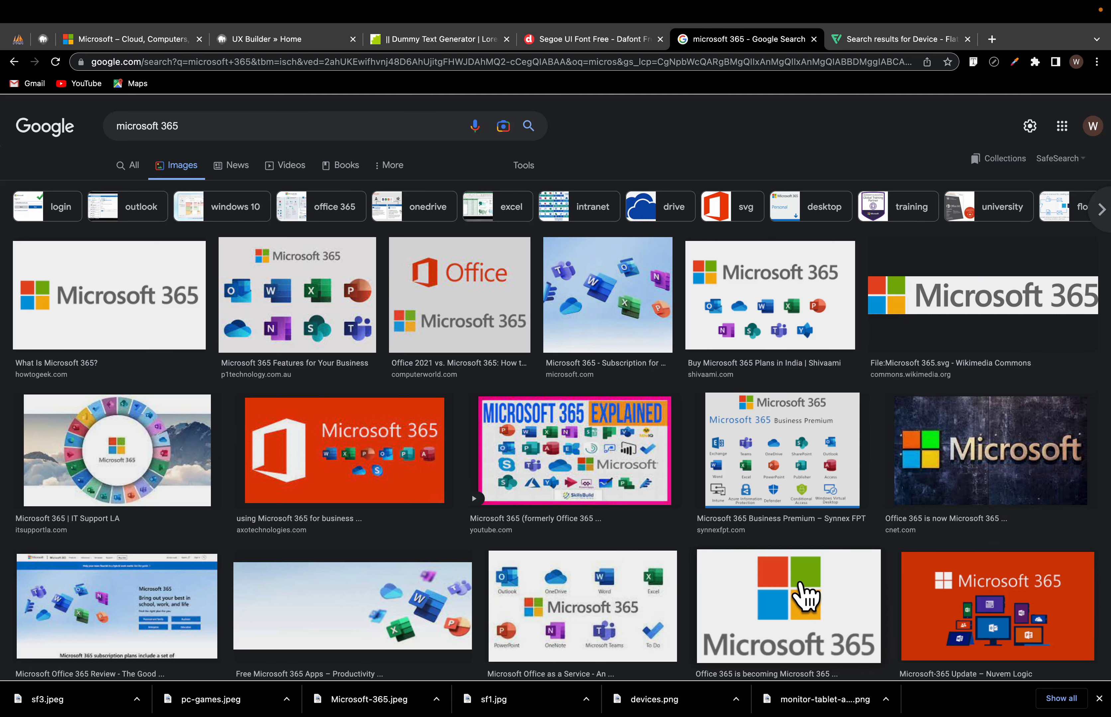
Step: Save the P1 Technology image with the Microsoft 365 logo above eight app icons as Microsoft-365, replacing the existing file
scroll(806, 598, "down", 1)
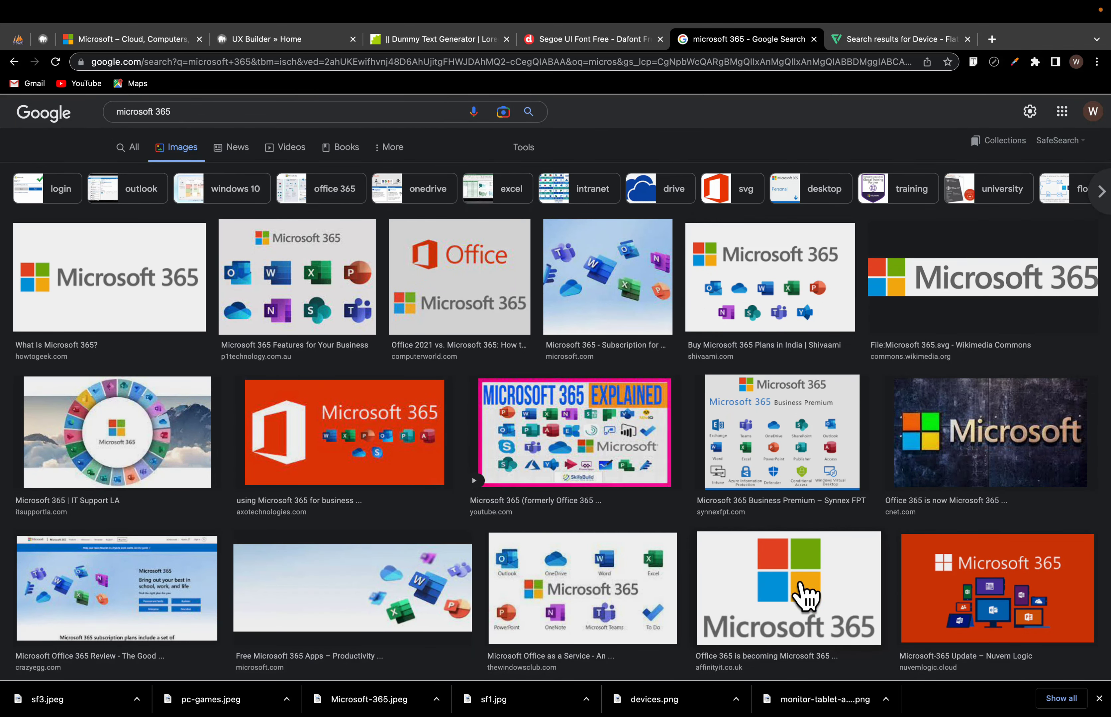
left_click(325, 305)
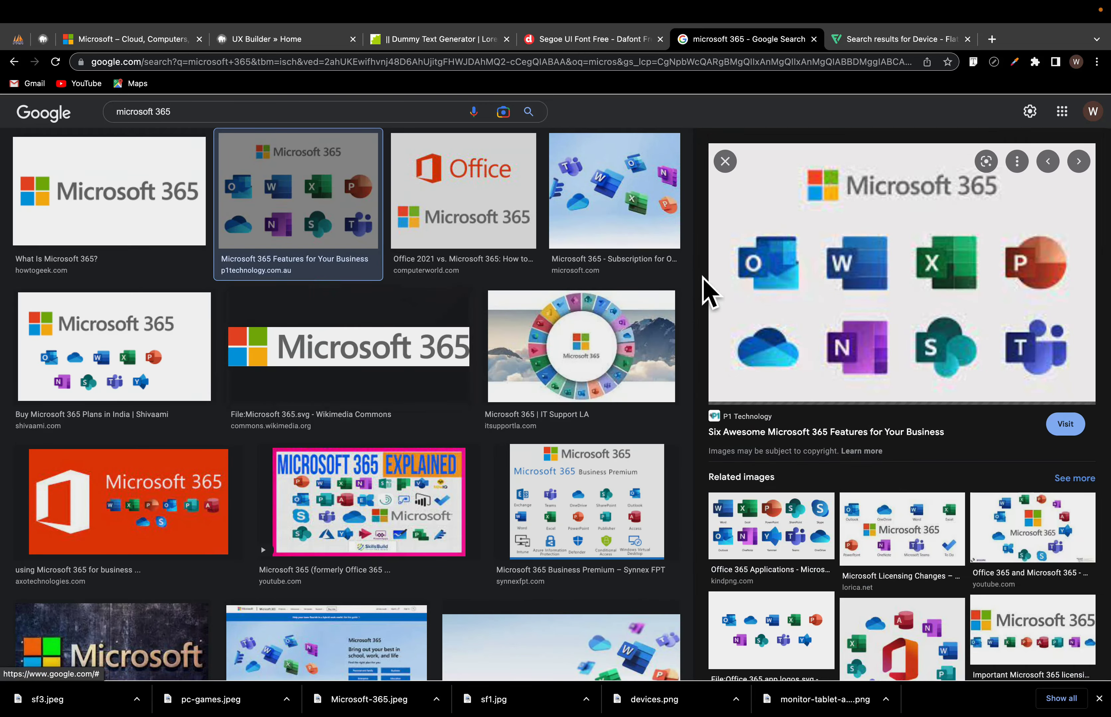
right_click(815, 278)
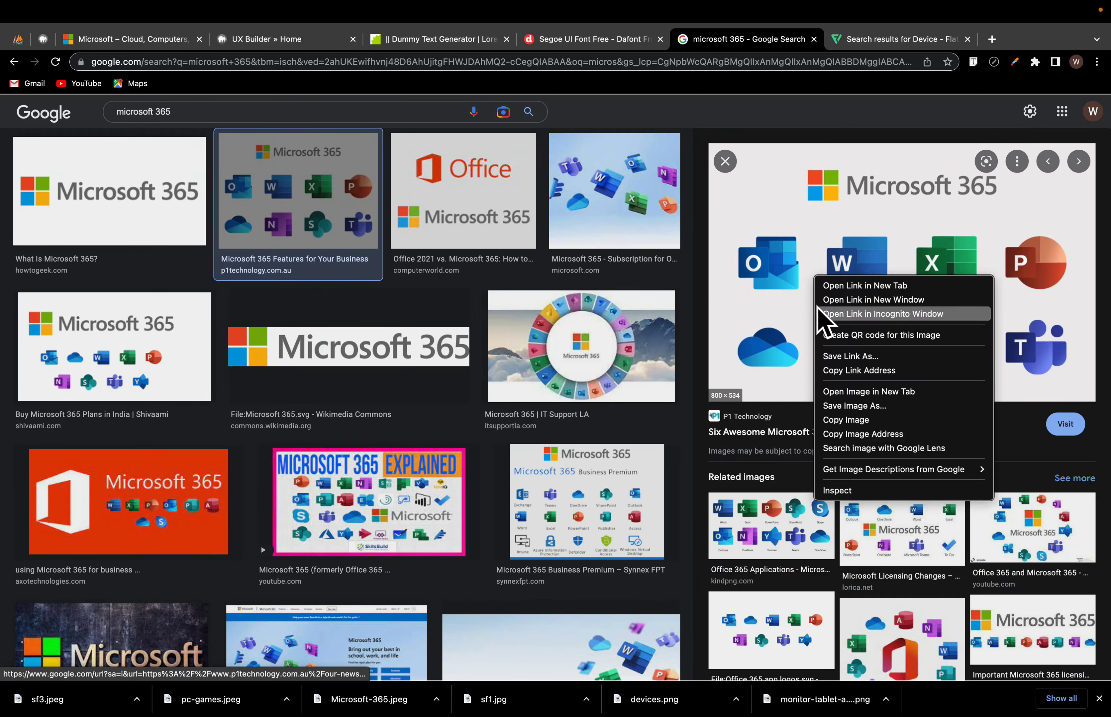
left_click(842, 405)
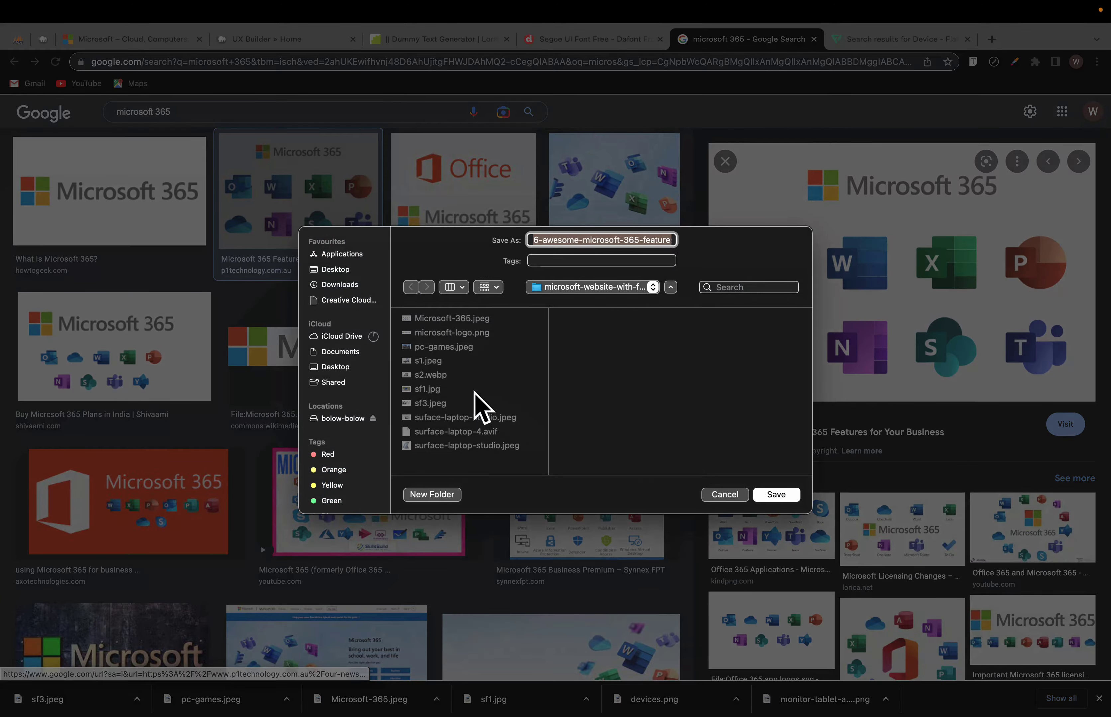
left_click(433, 322)
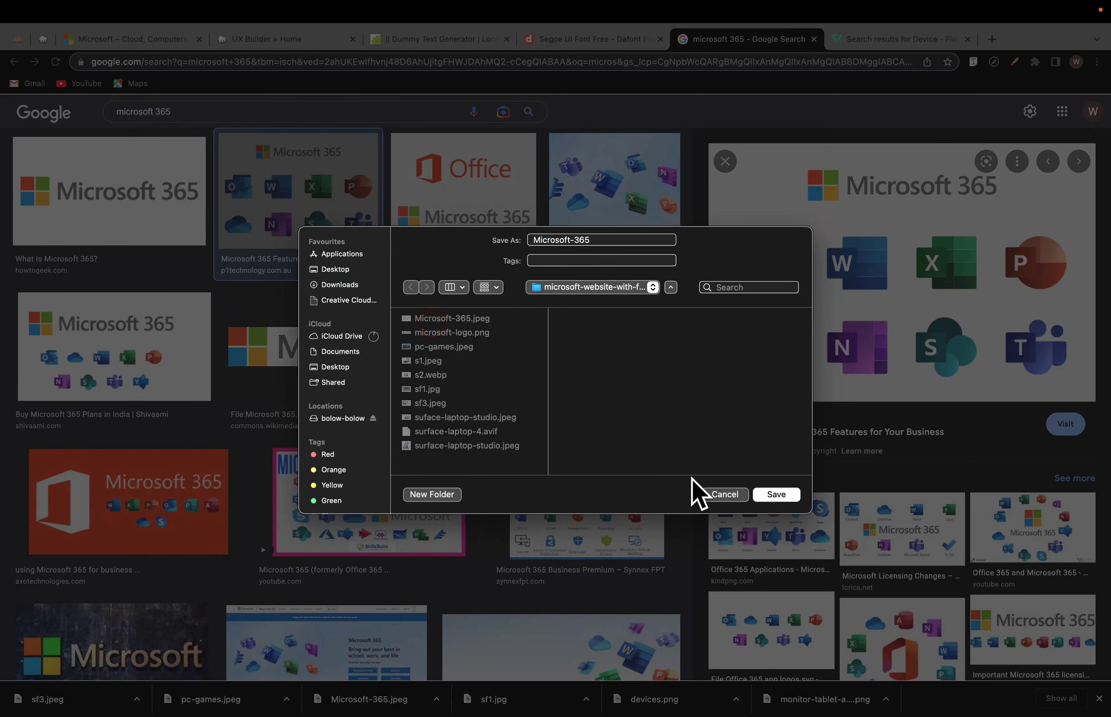
left_click(775, 495)
left_click(606, 436)
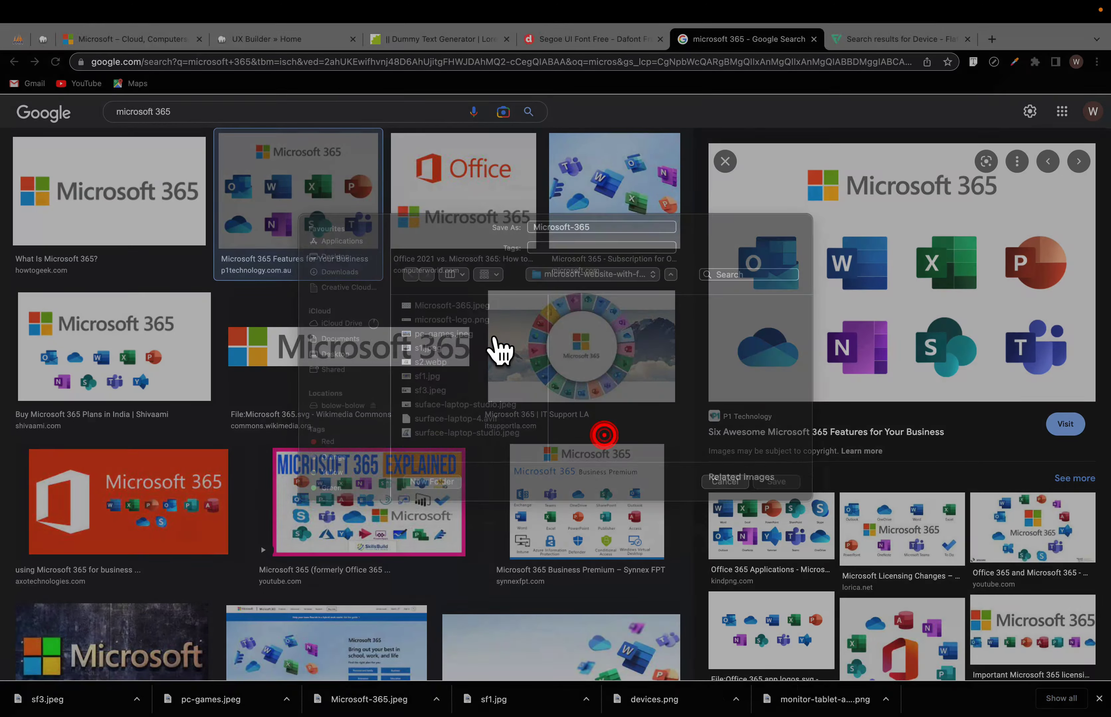
Step: Replace the second column's Image Box picture in UX Builder with the newly saved Microsoft-365.jpeg, uploaded from disk, and update the page
left_click(263, 39)
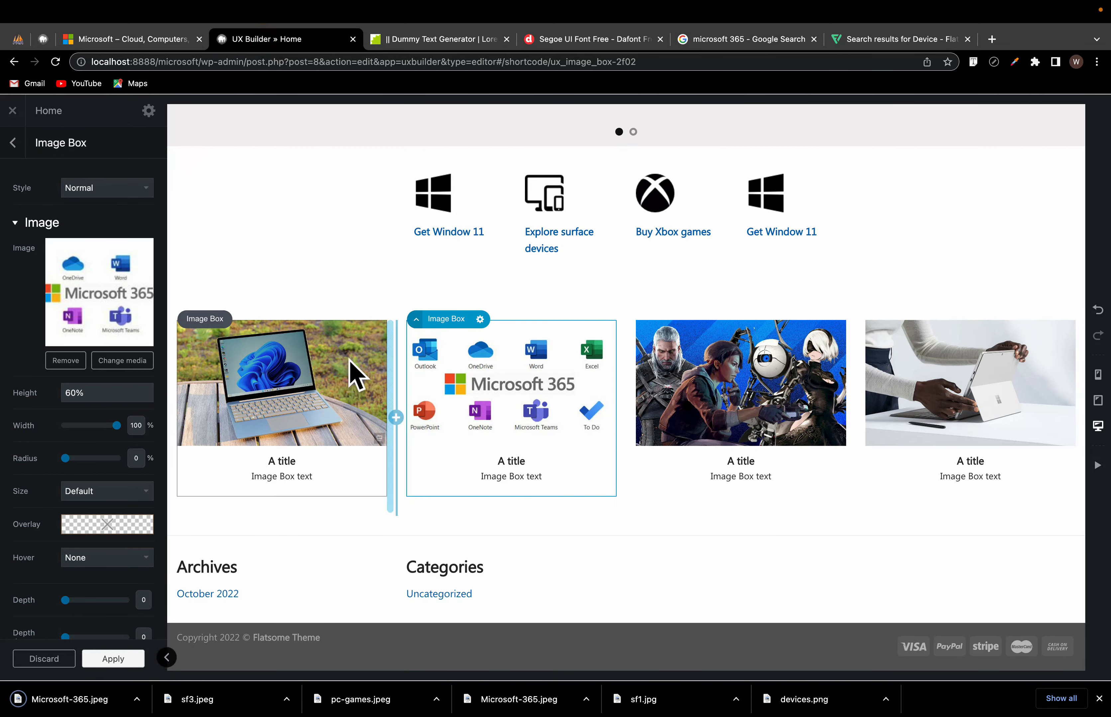
left_click(118, 364)
left_click(53, 159)
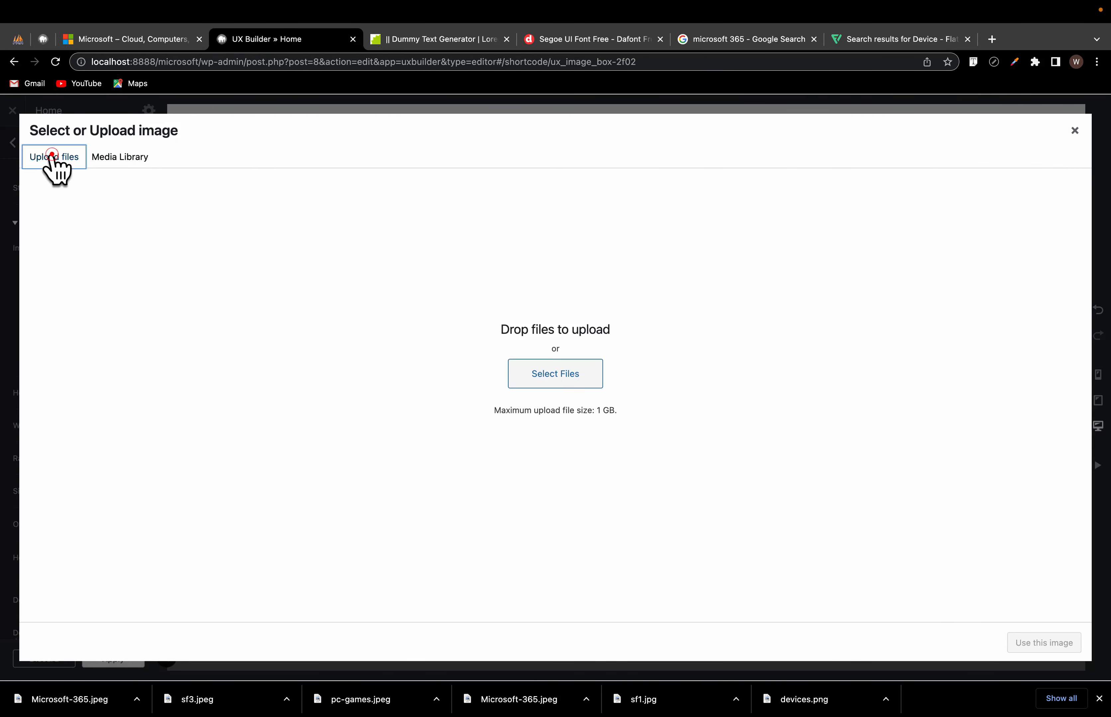
left_click(554, 374)
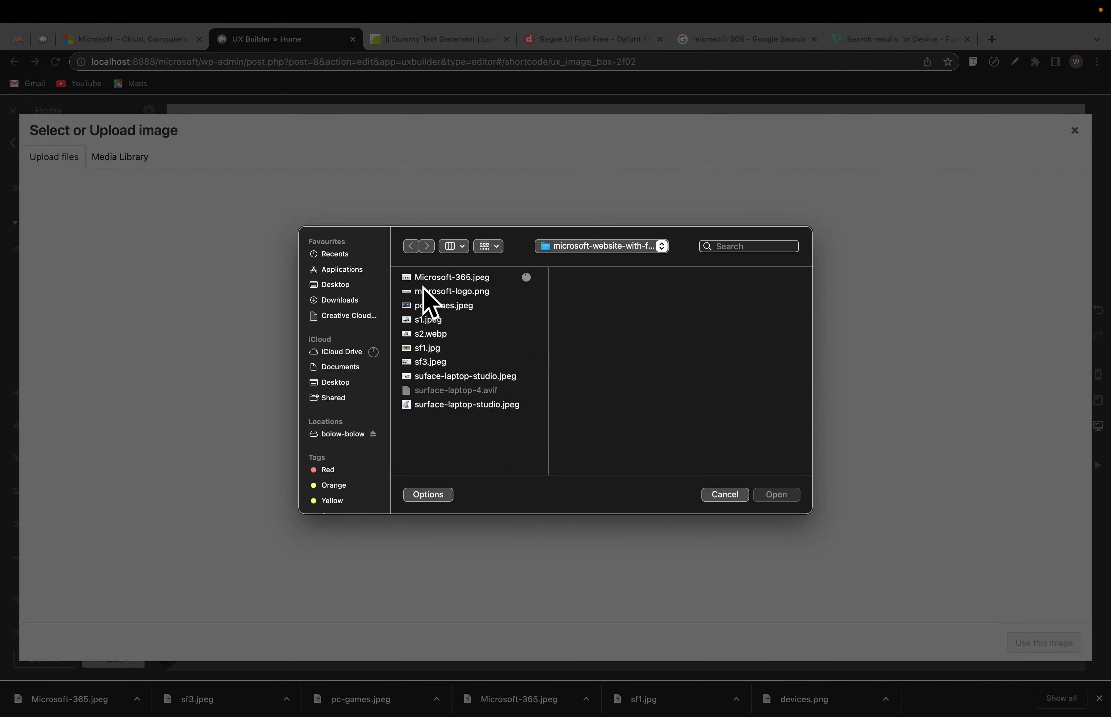
left_click(434, 278)
left_click(775, 496)
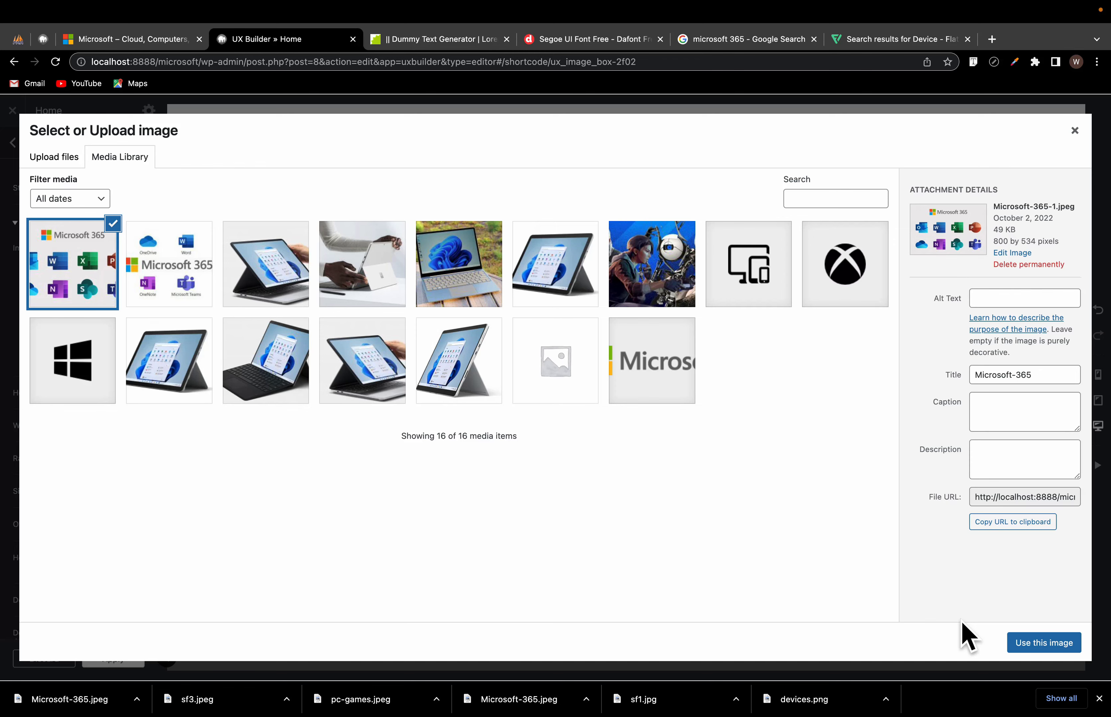
left_click(1022, 644)
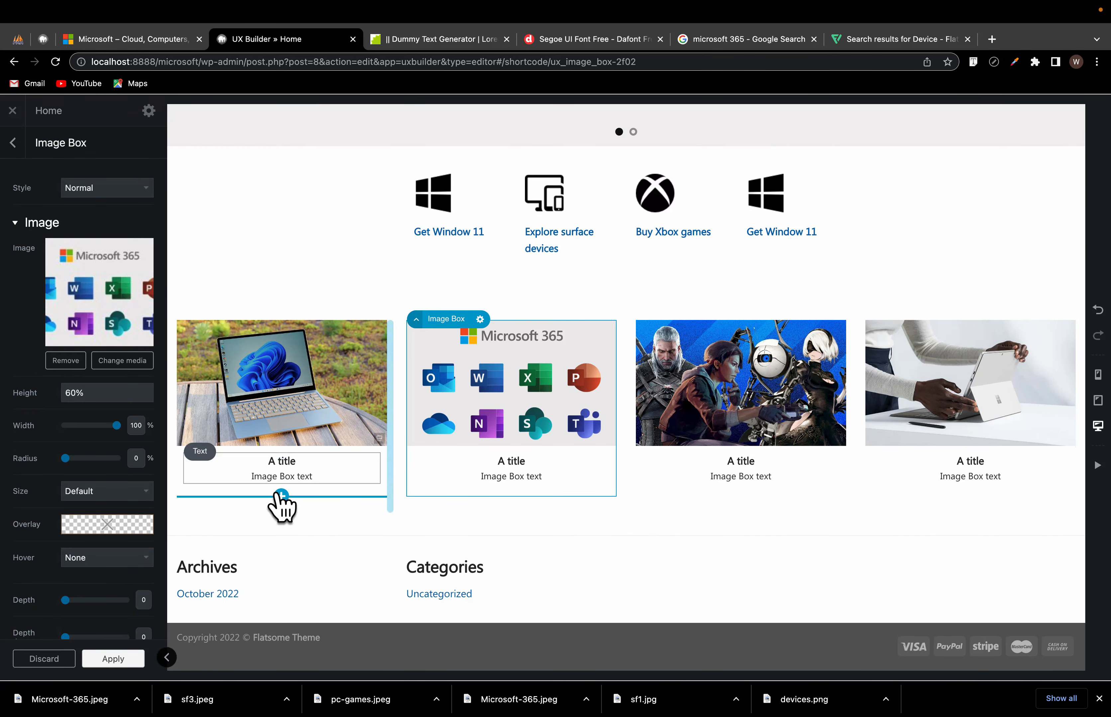
left_click(111, 659)
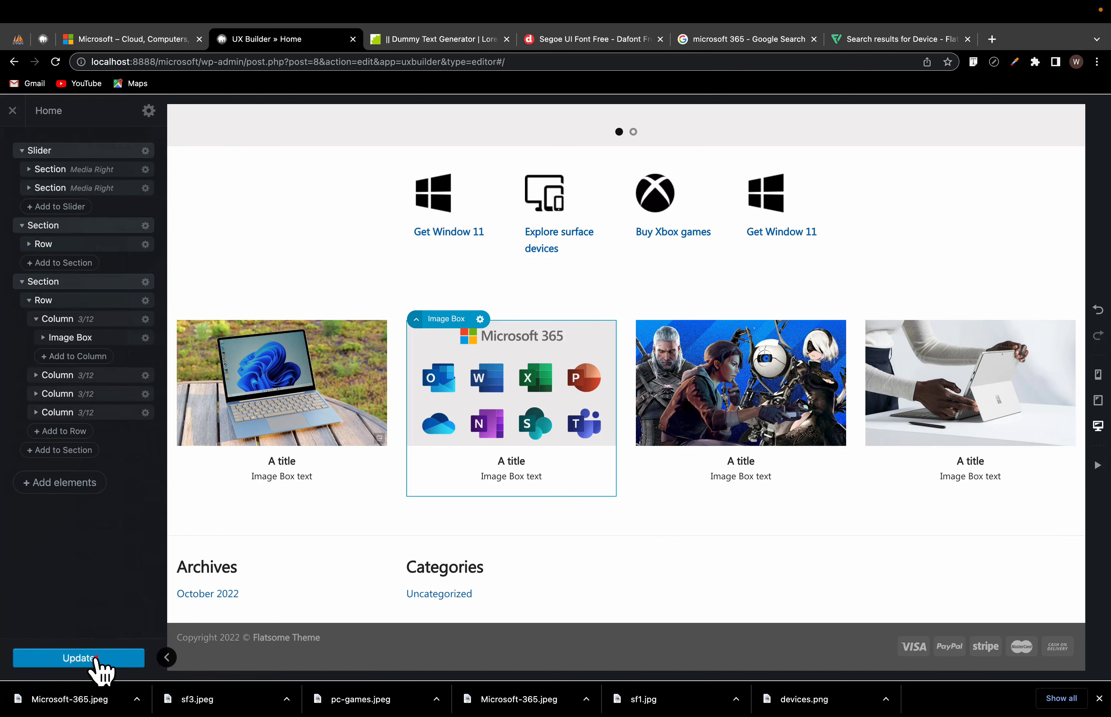
left_click(97, 658)
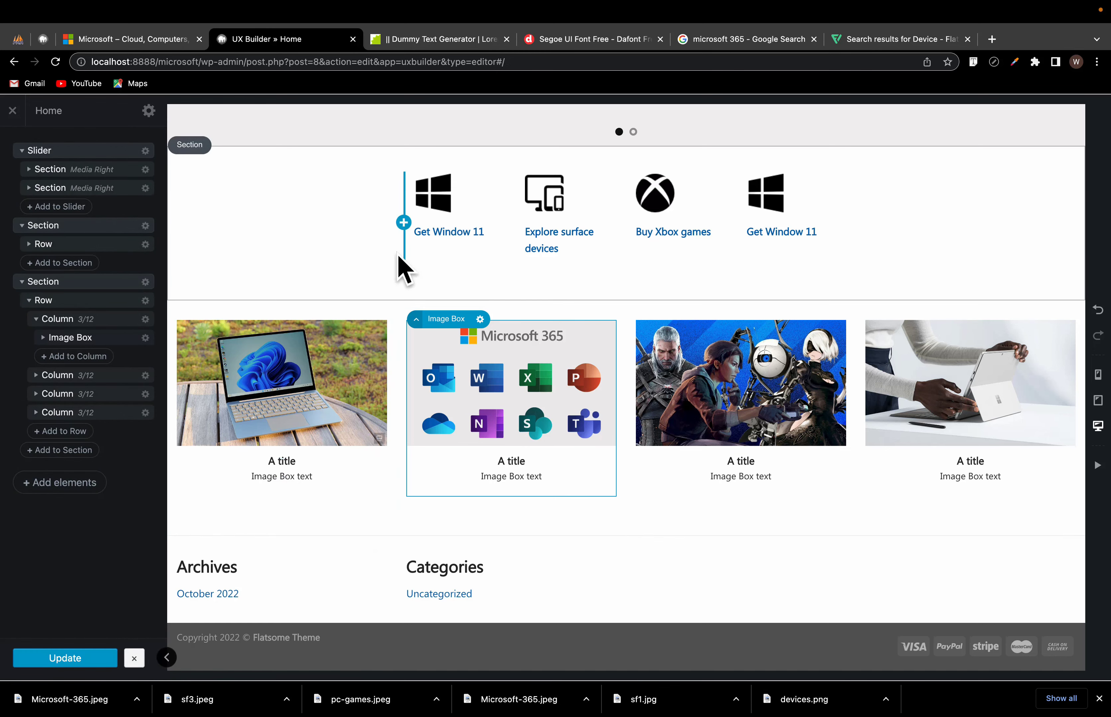
Step: Compare the four image cards on the page with the product cards on the original Microsoft homepage
scroll(306, 259, "up", 8)
scroll(305, 258, "down", 8)
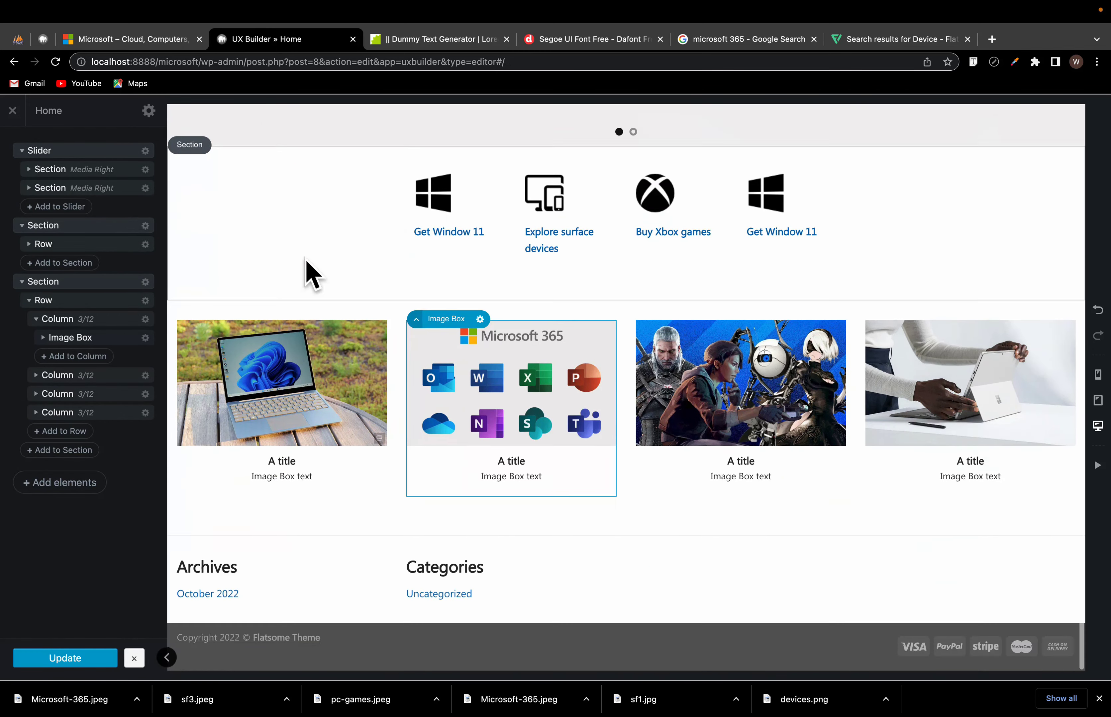
left_click(146, 39)
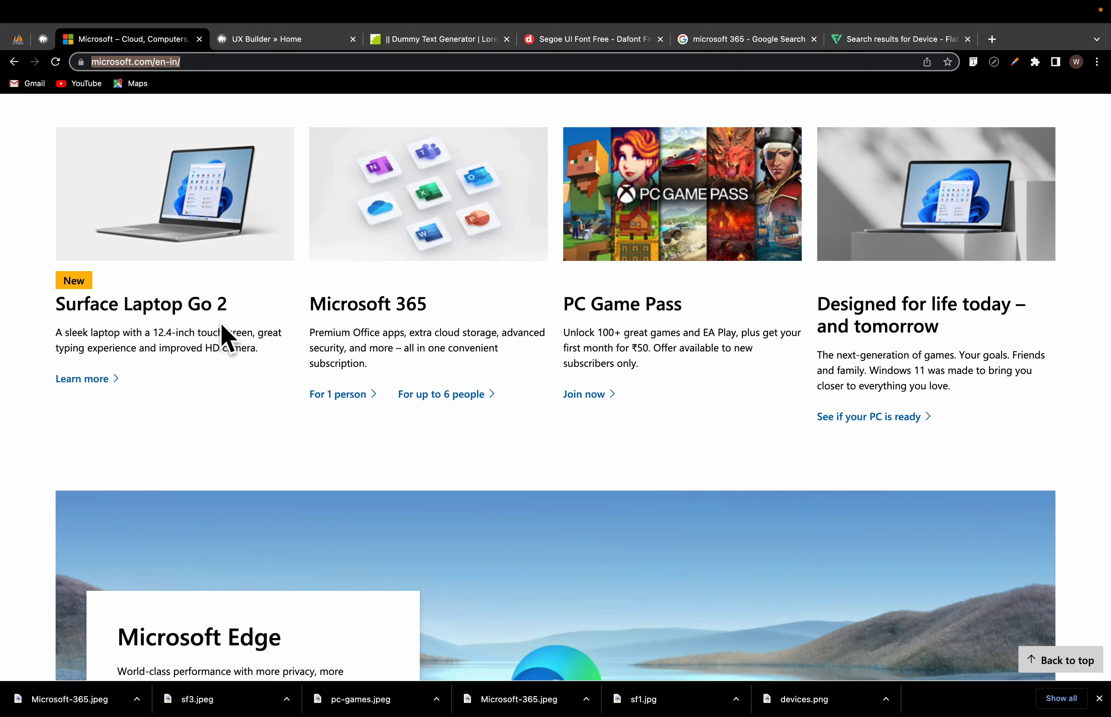
left_click(243, 39)
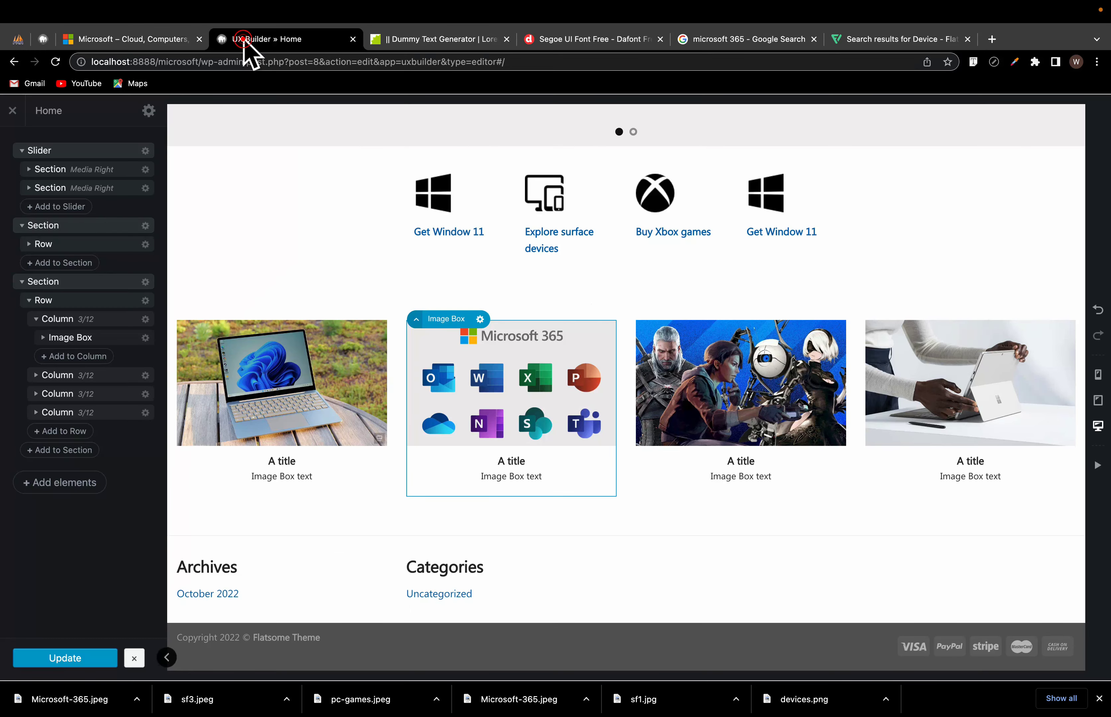
Step: Replace the first image box's title with "Surface Laptop Go 2" and format it as Heading 2
right_click(247, 468)
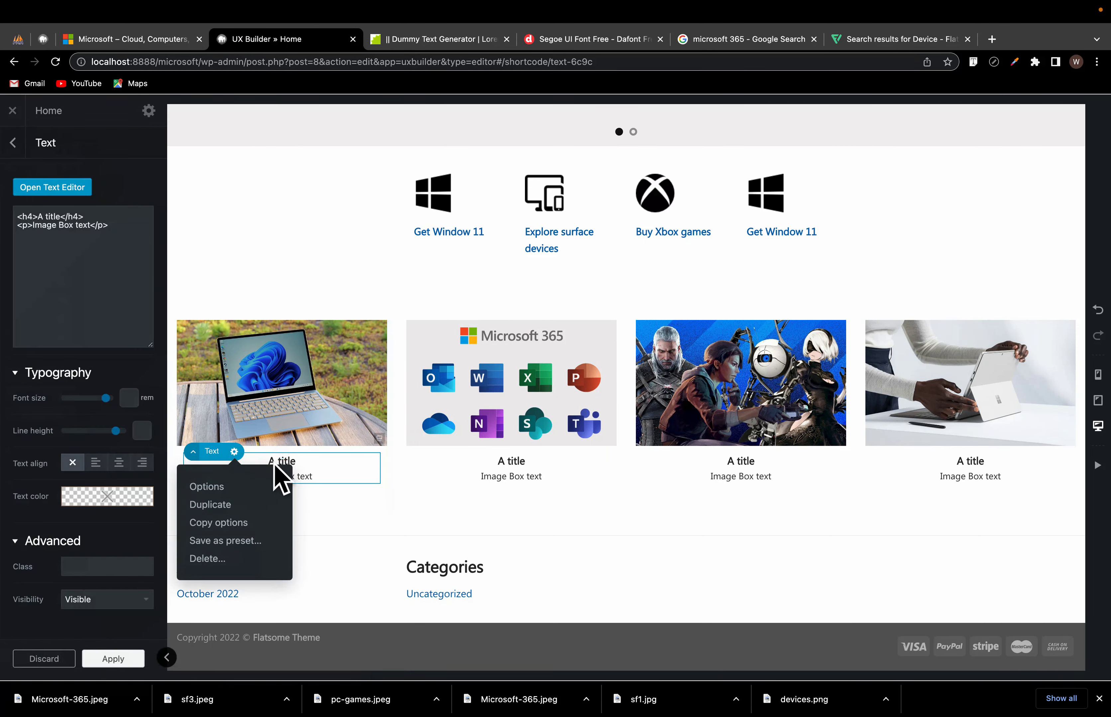
left_click(322, 485)
double_click(335, 475)
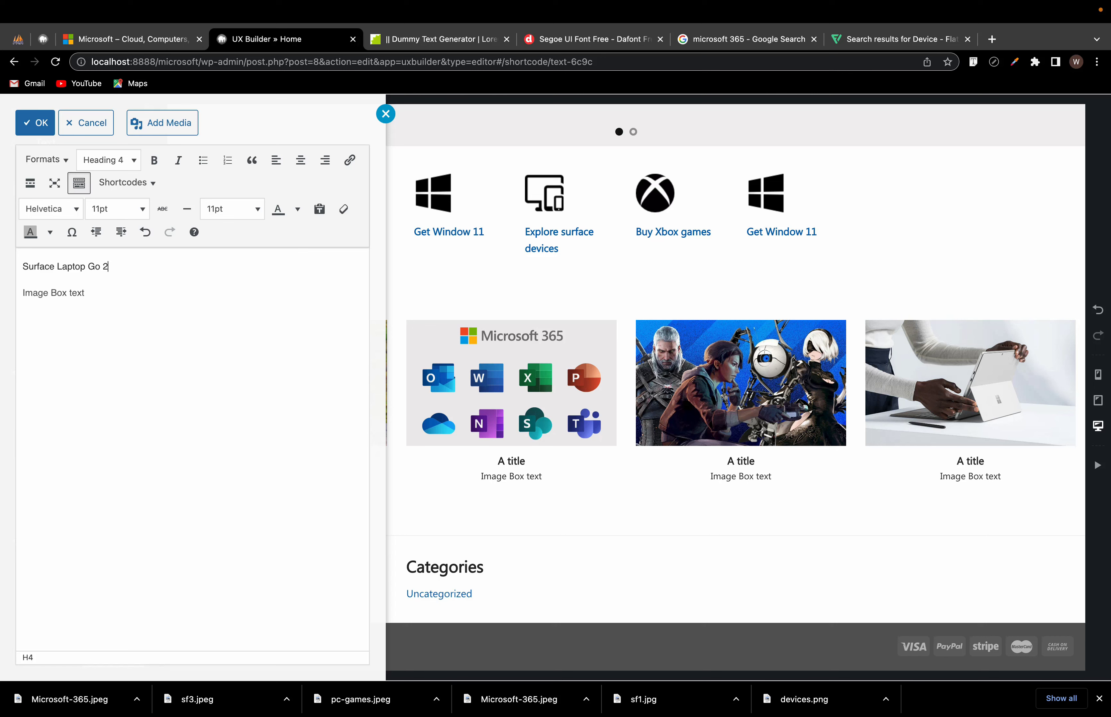
triple_click(78, 268)
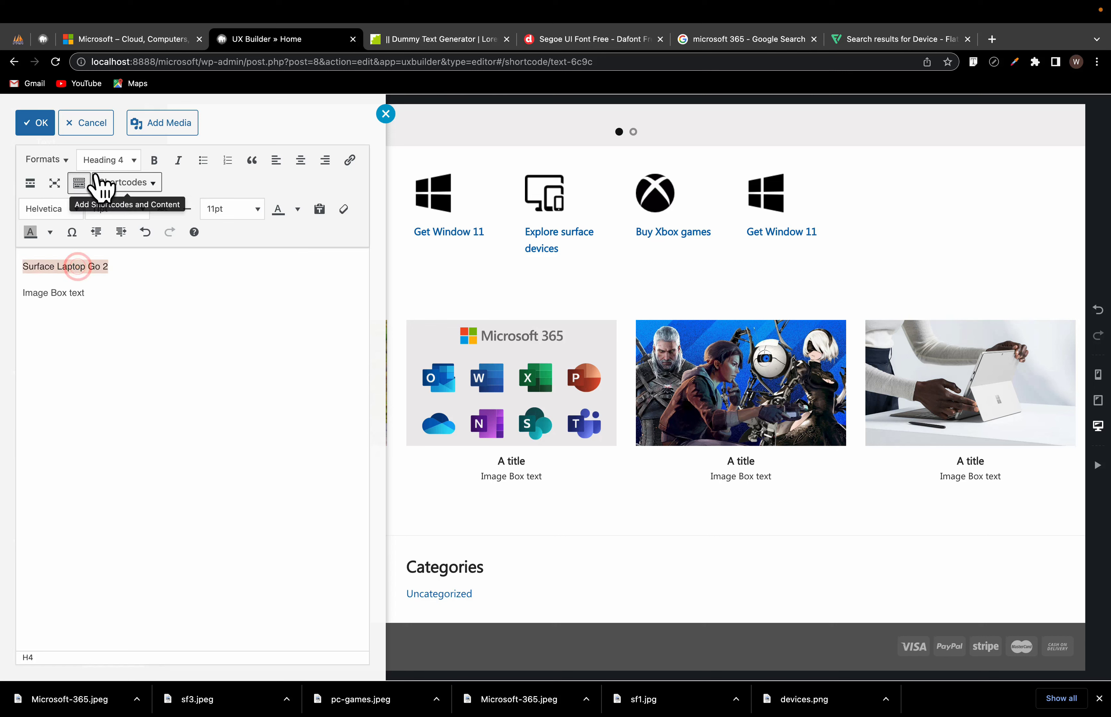
left_click(117, 161)
left_click(123, 233)
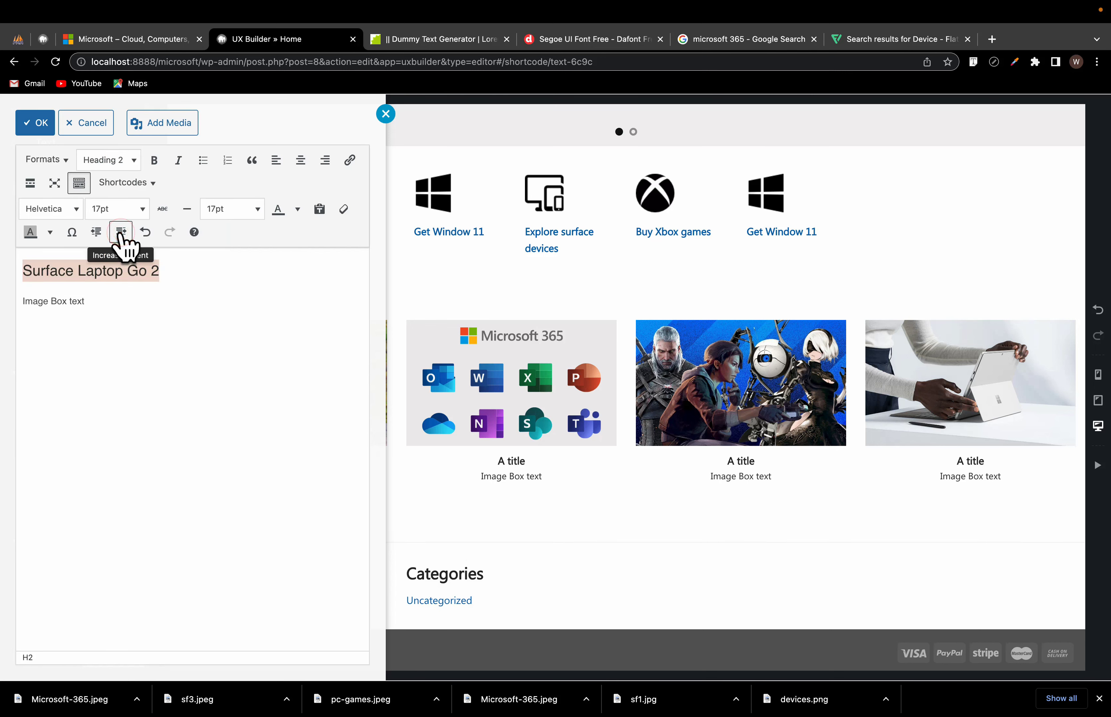
Step: Replace the first image box's body text with the lorem ipsum passage through "Aenean massa", copied from the Blind Text Generator page
triple_click(103, 301)
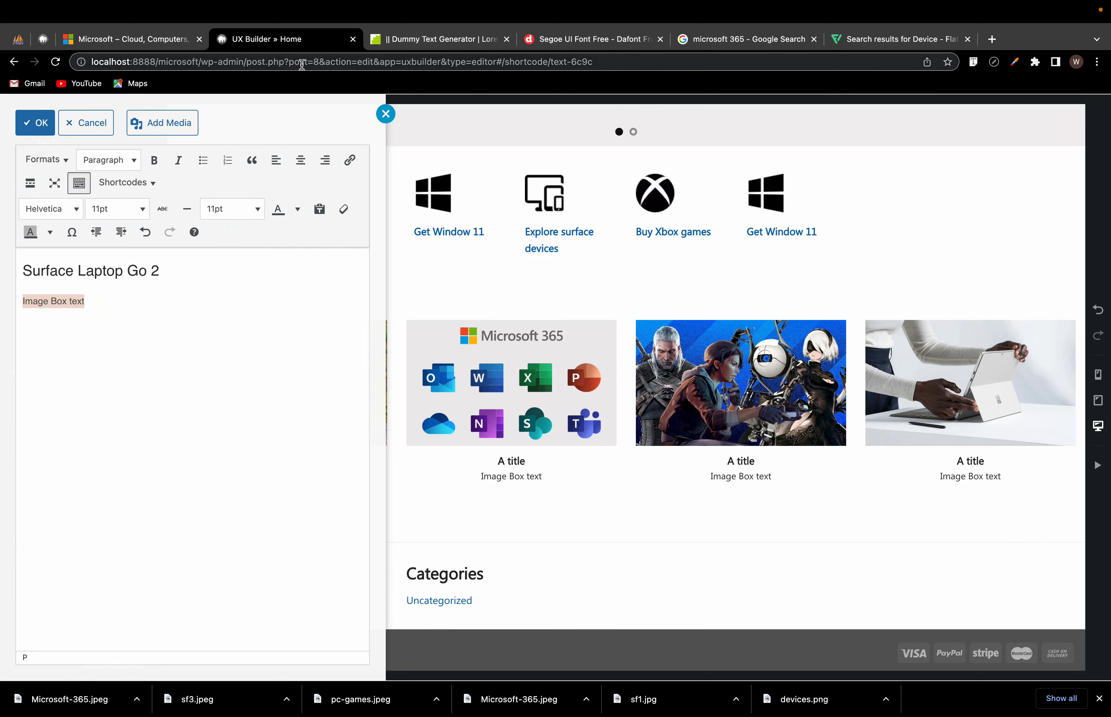
left_click(432, 39)
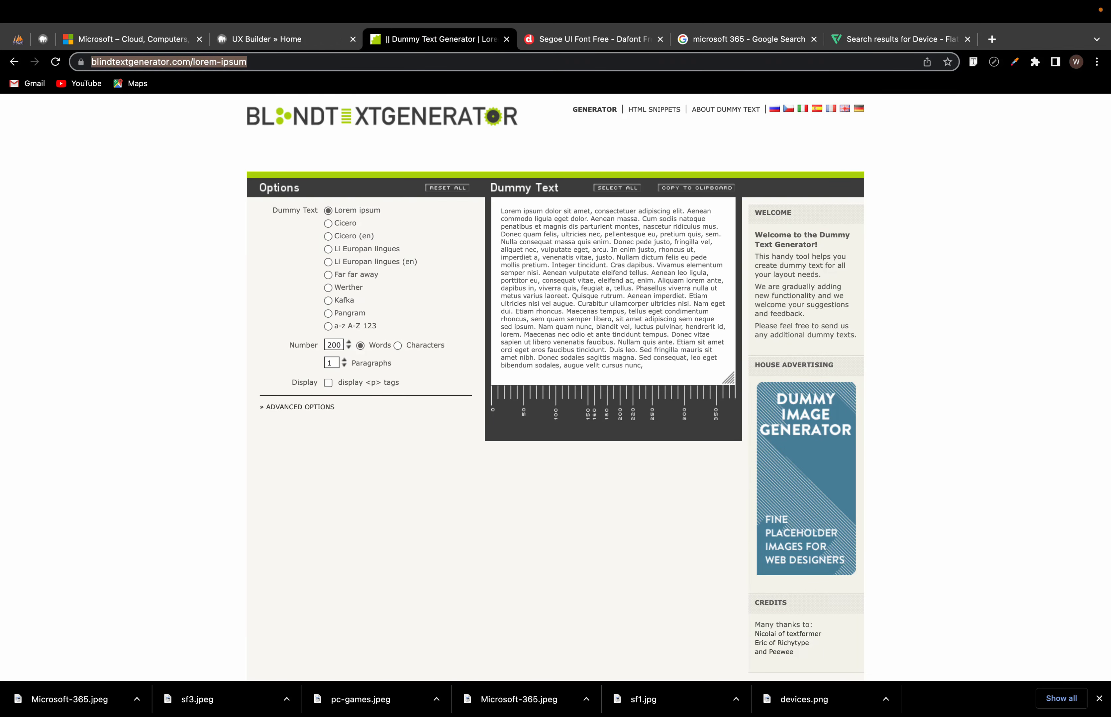
left_click_drag(500, 211, 637, 219)
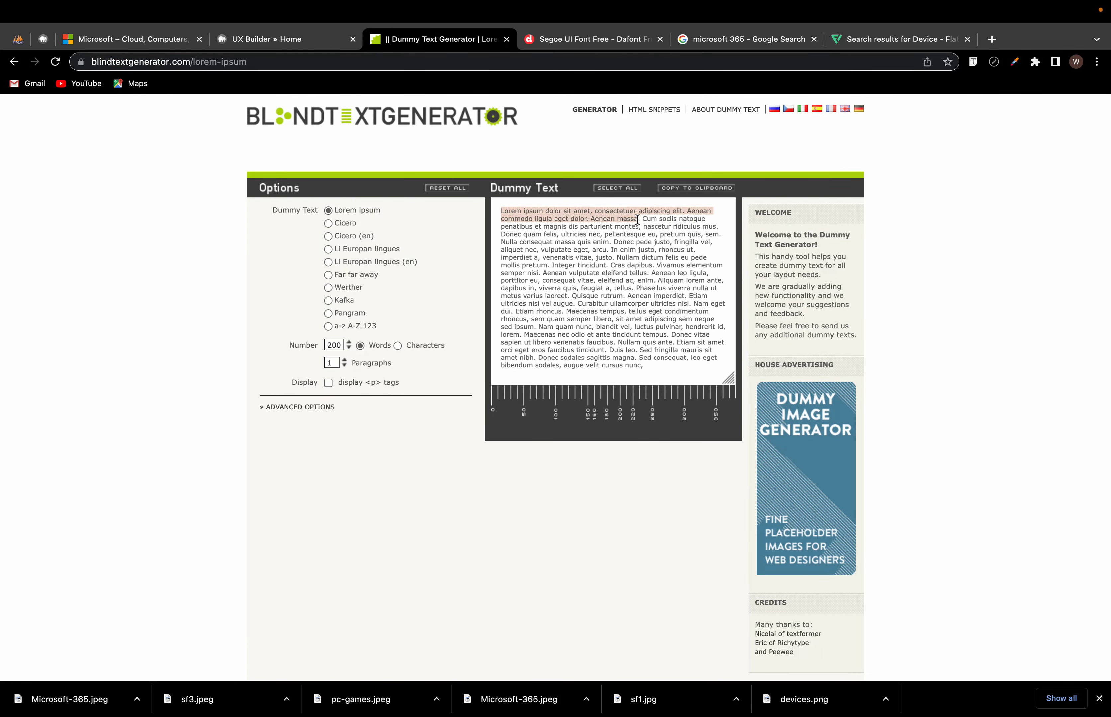
right_click(615, 211)
left_click(639, 240)
left_click(229, 40)
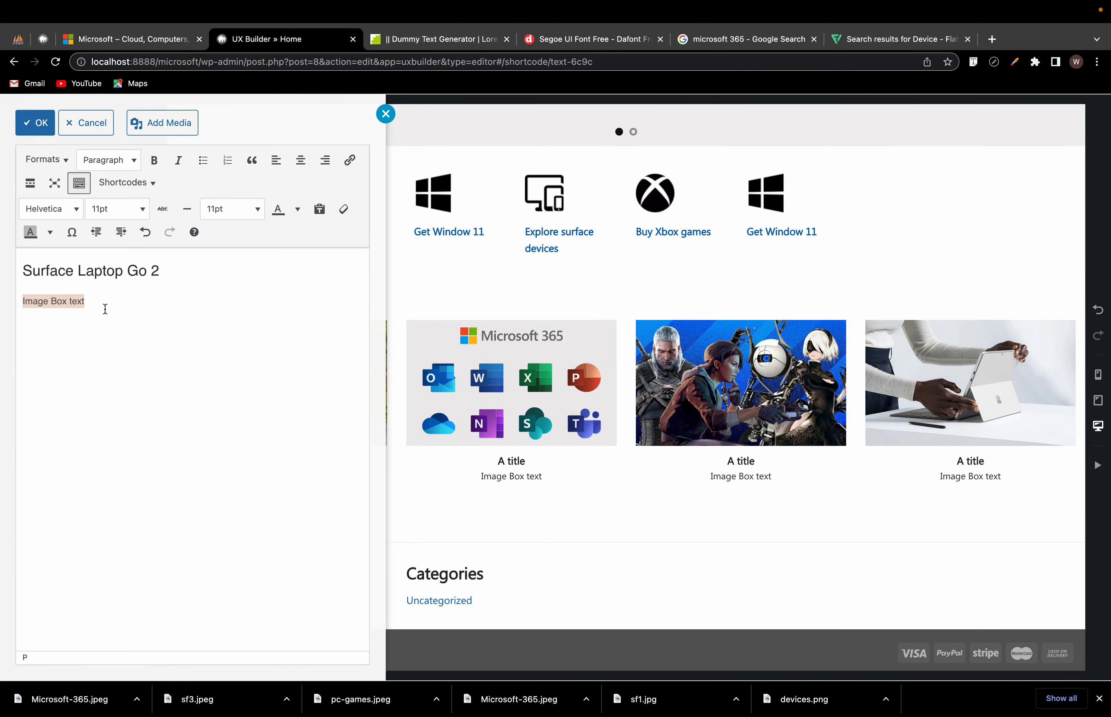
key("BackSpace")
key("super+v")
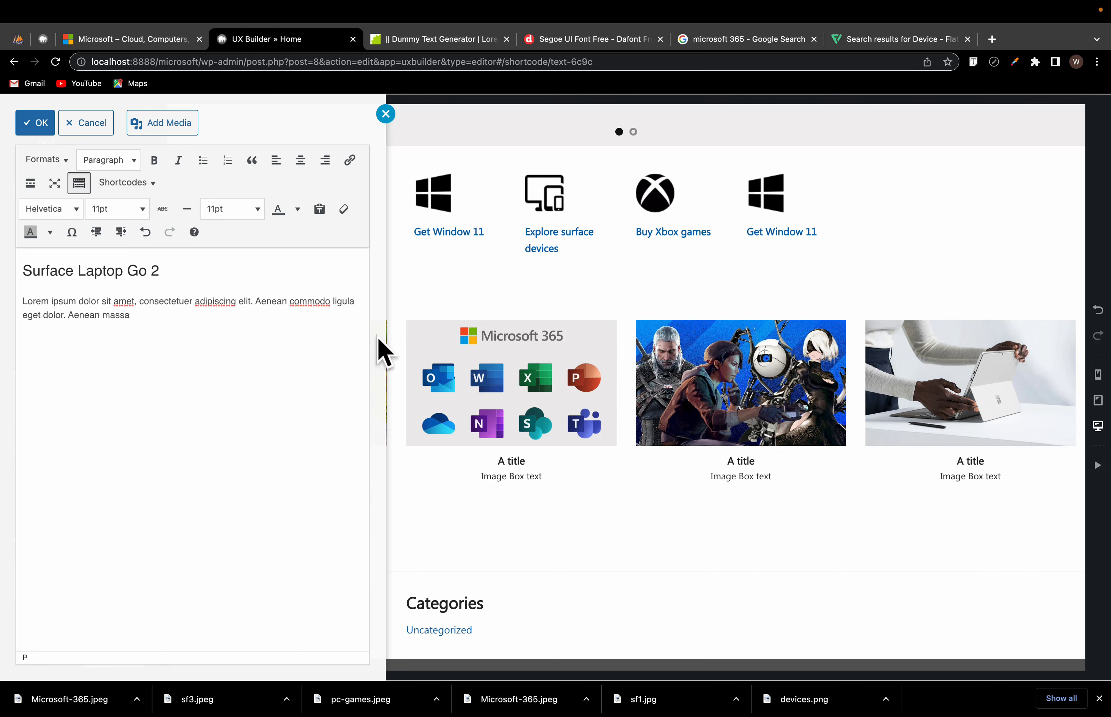
left_click(490, 378)
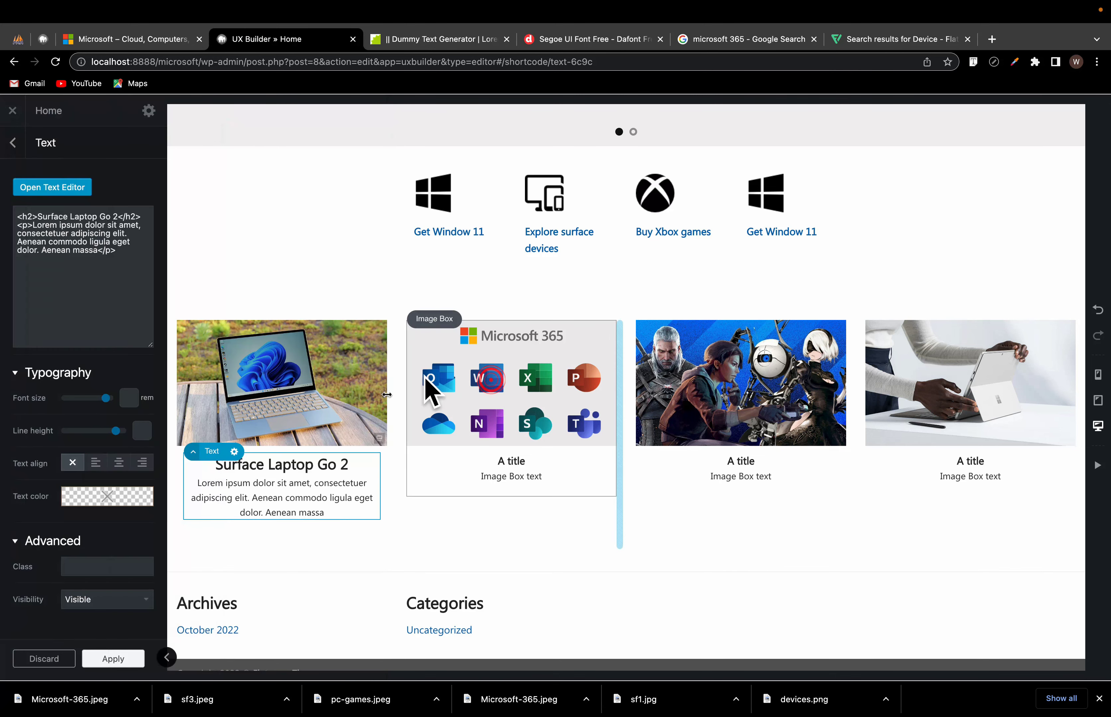
Step: Left-align the title and paragraph of the Surface Laptop Go 2 image box
double_click(304, 485)
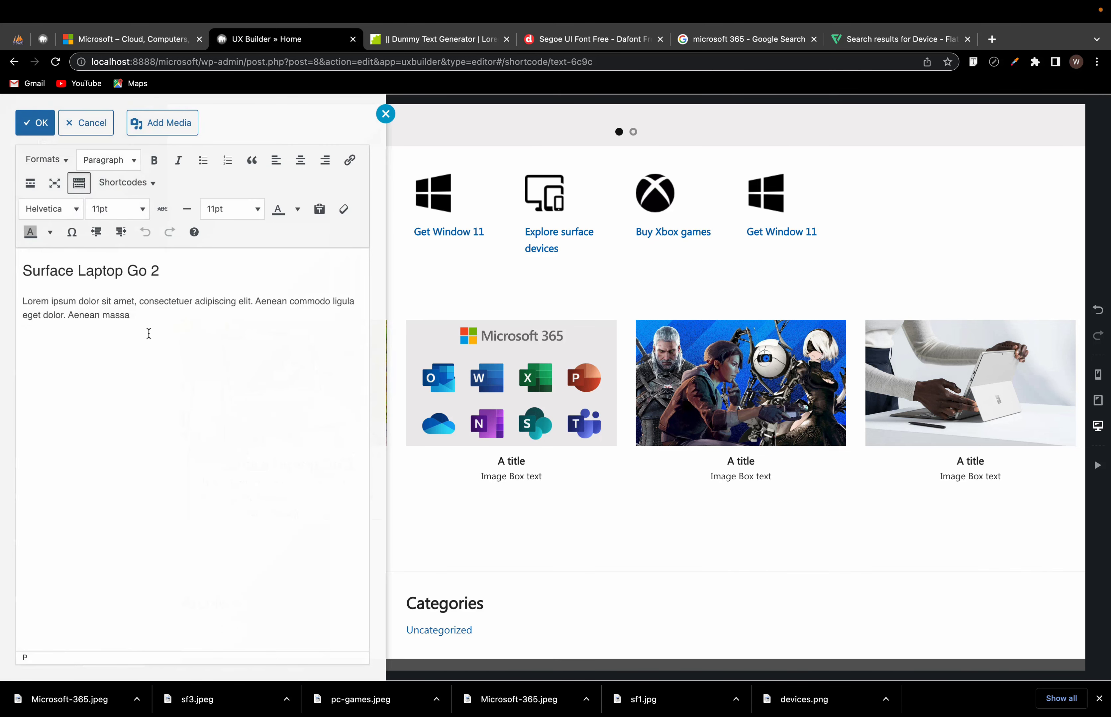
key("super+a")
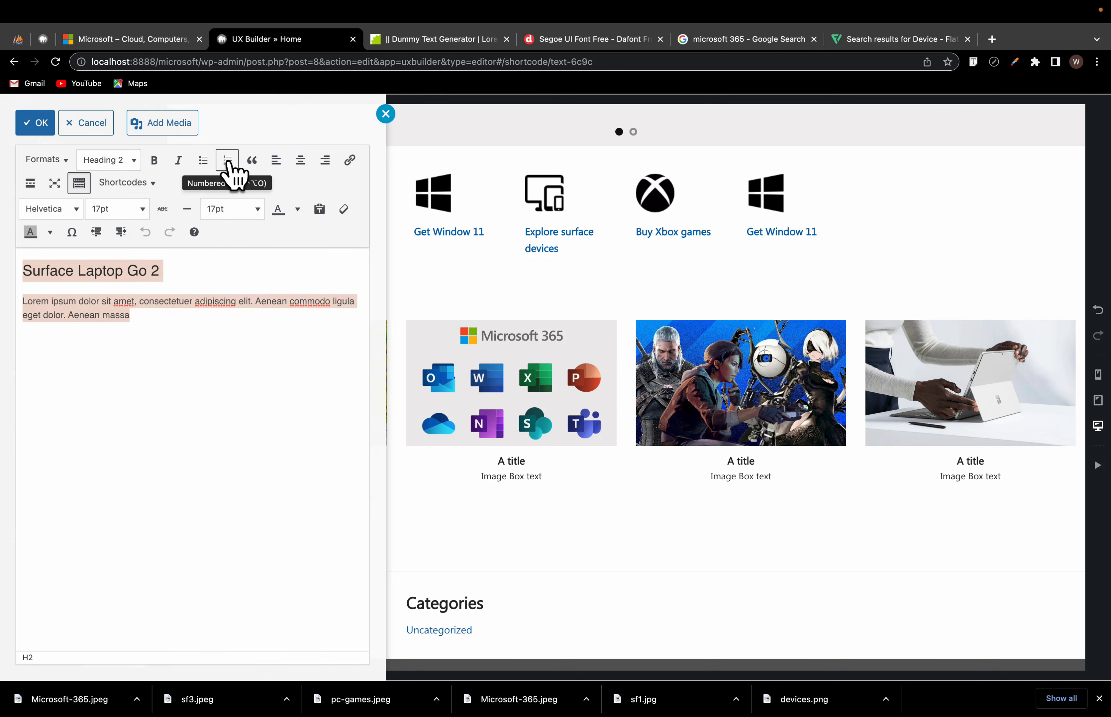
left_click(276, 160)
left_click(288, 299)
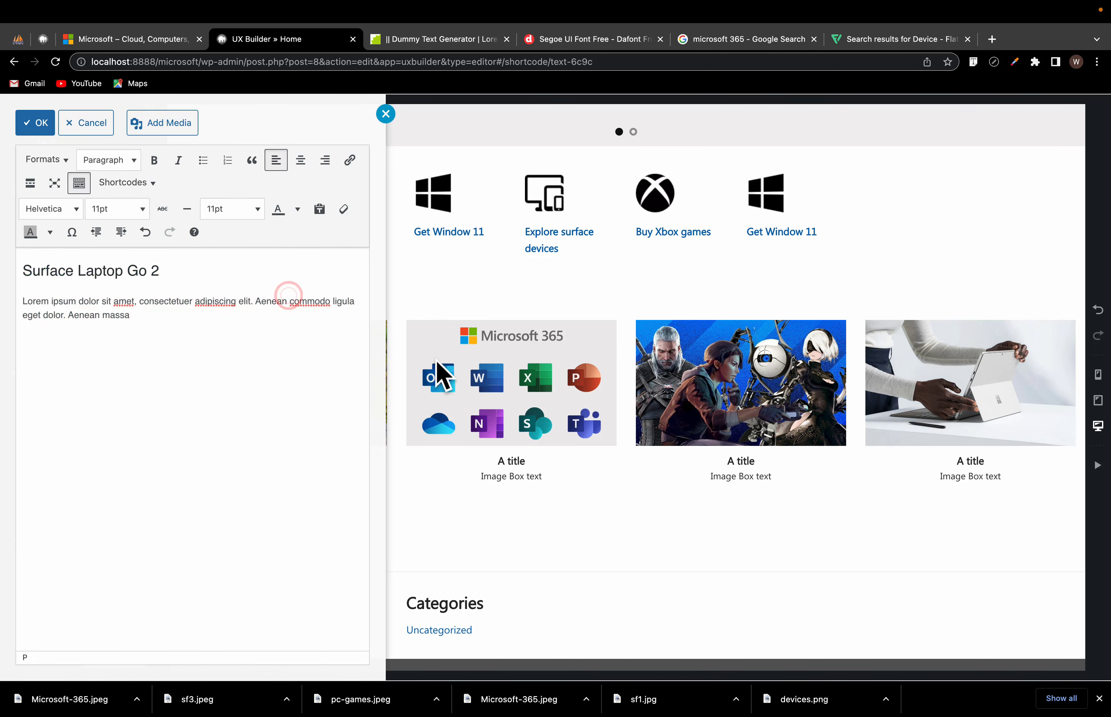
left_click(446, 371)
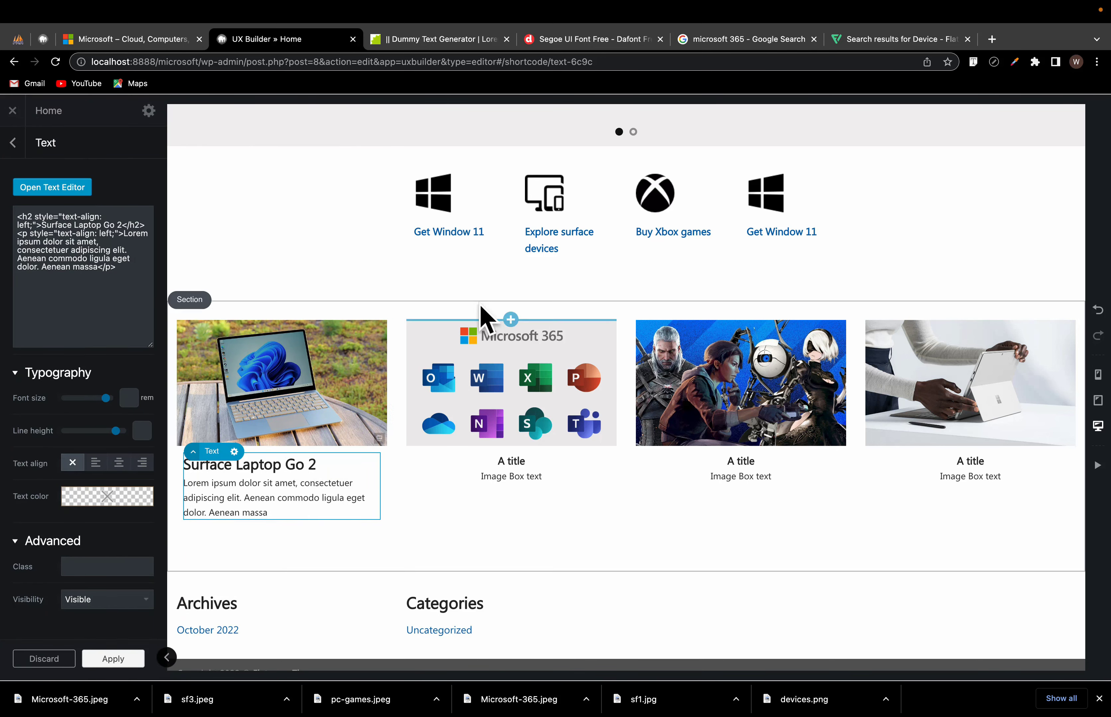
Step: Check the second card's heading on the Microsoft reference page and replace the second image box's title with "Microsoft 365"
scroll(354, 461, "down", 2)
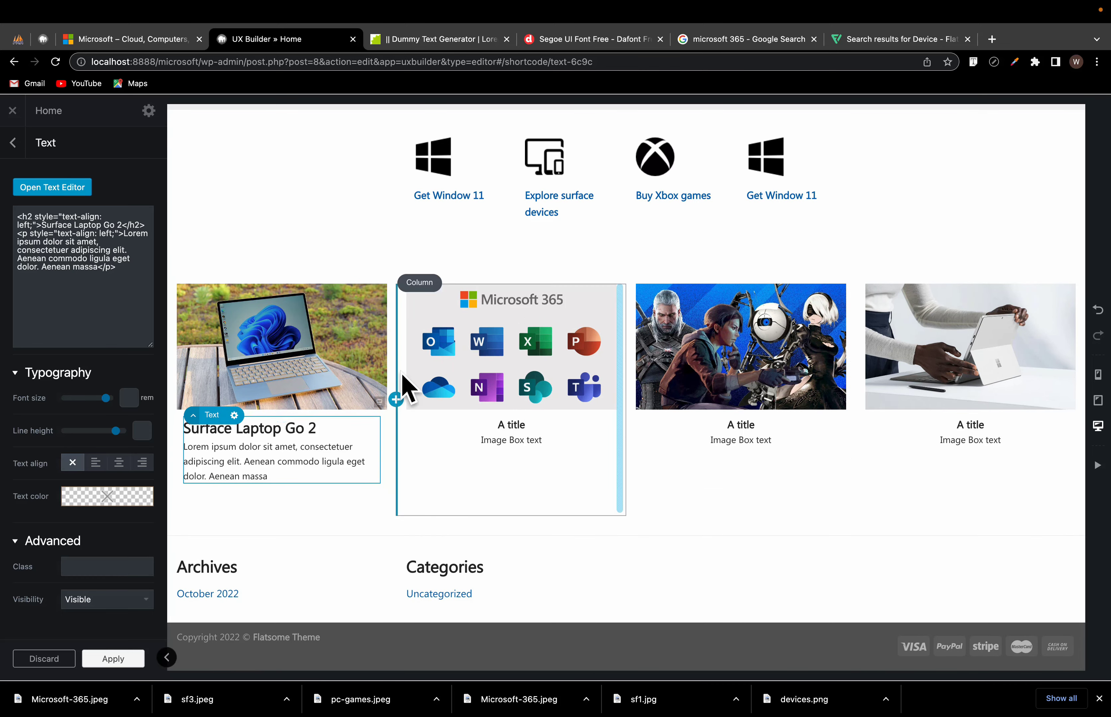
scroll(404, 384, "up", 6)
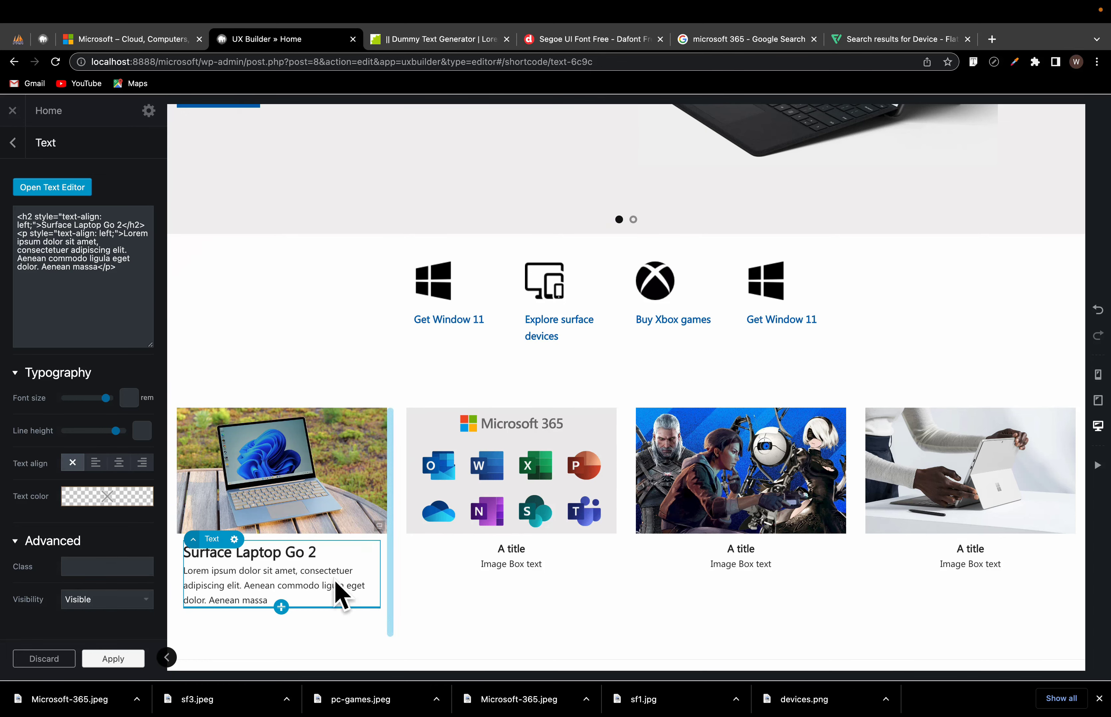
left_click(127, 41)
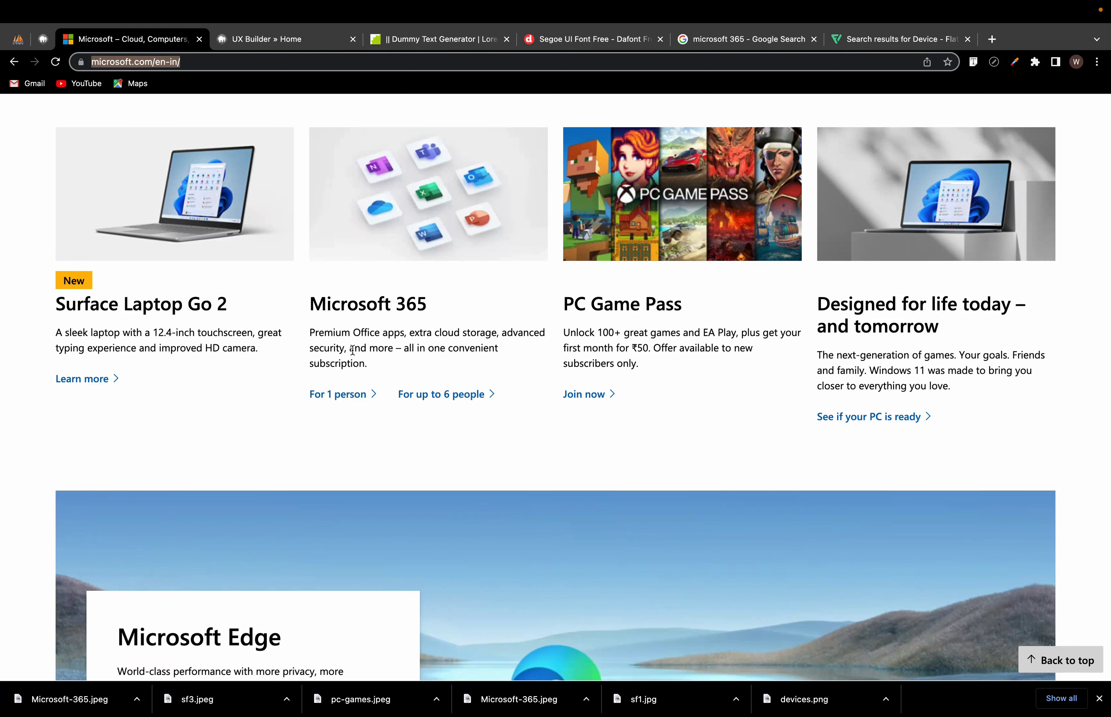
left_click(267, 40)
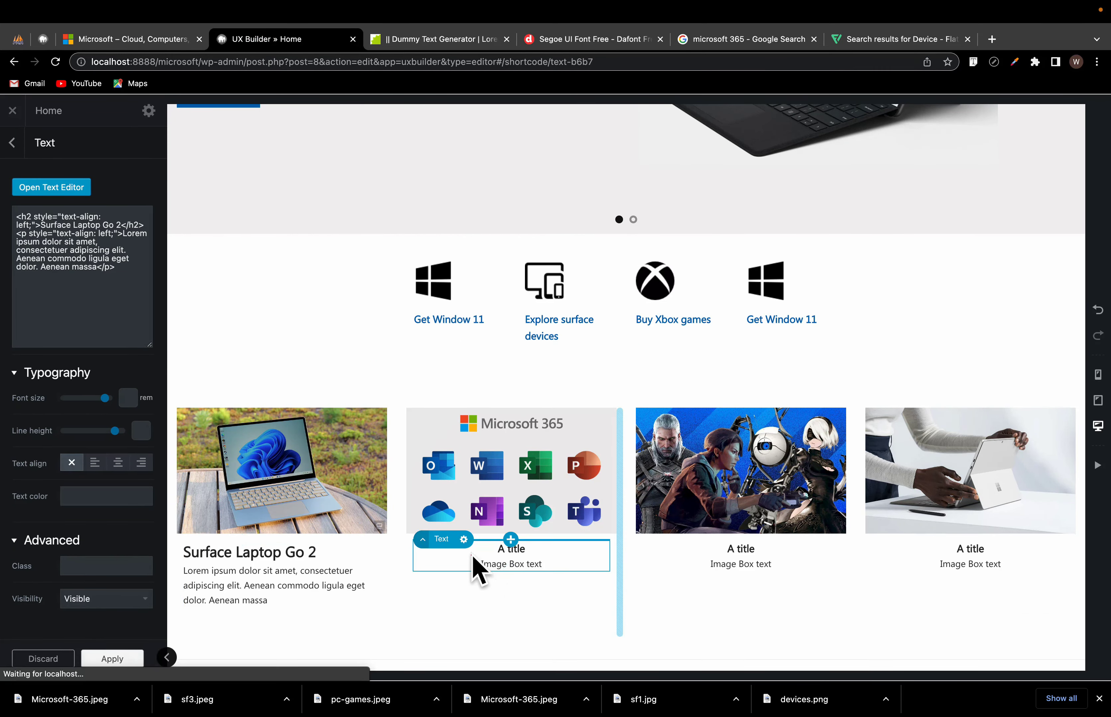
double_click(472, 559)
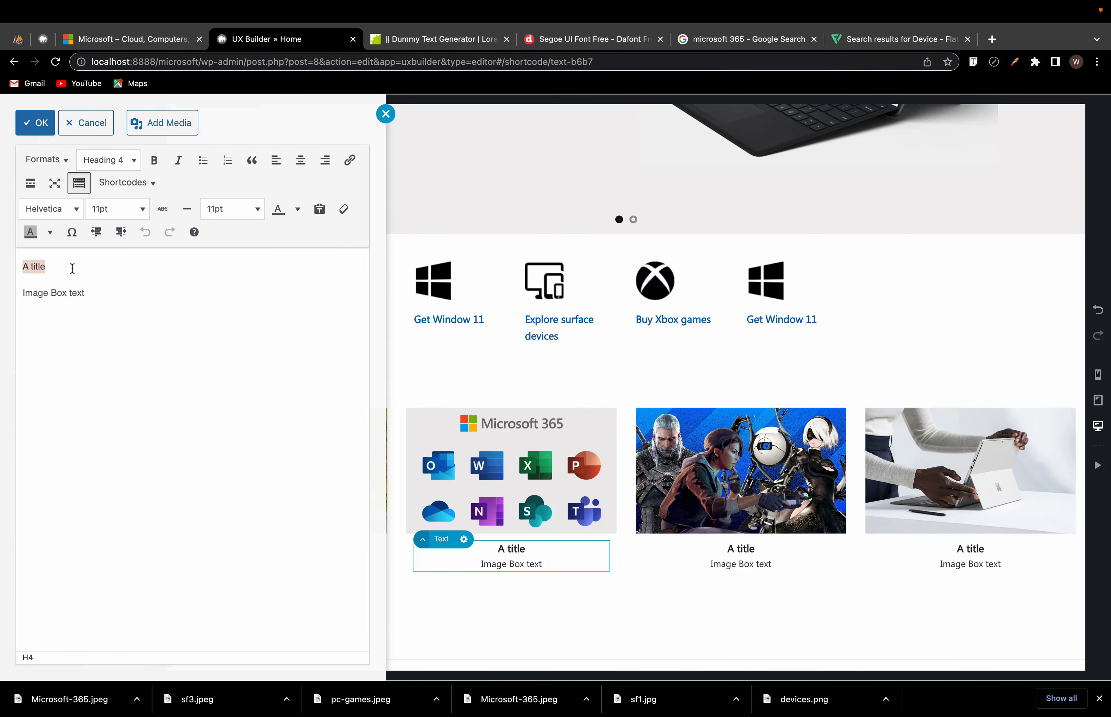
type("Microsoft")
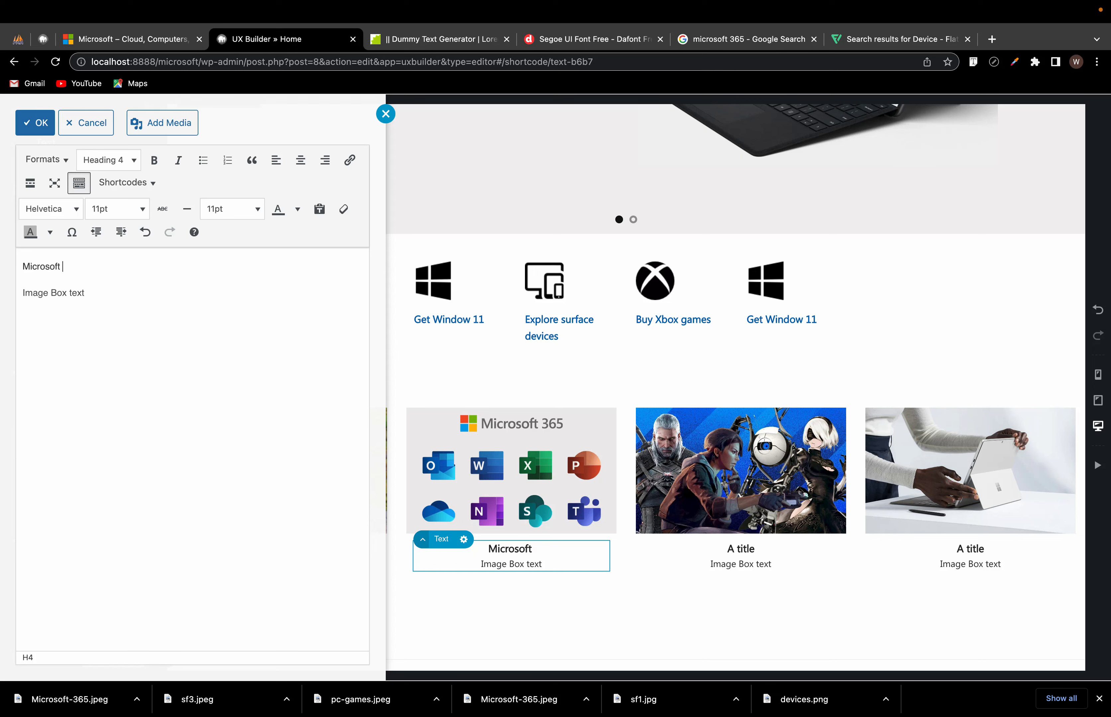
type("365")
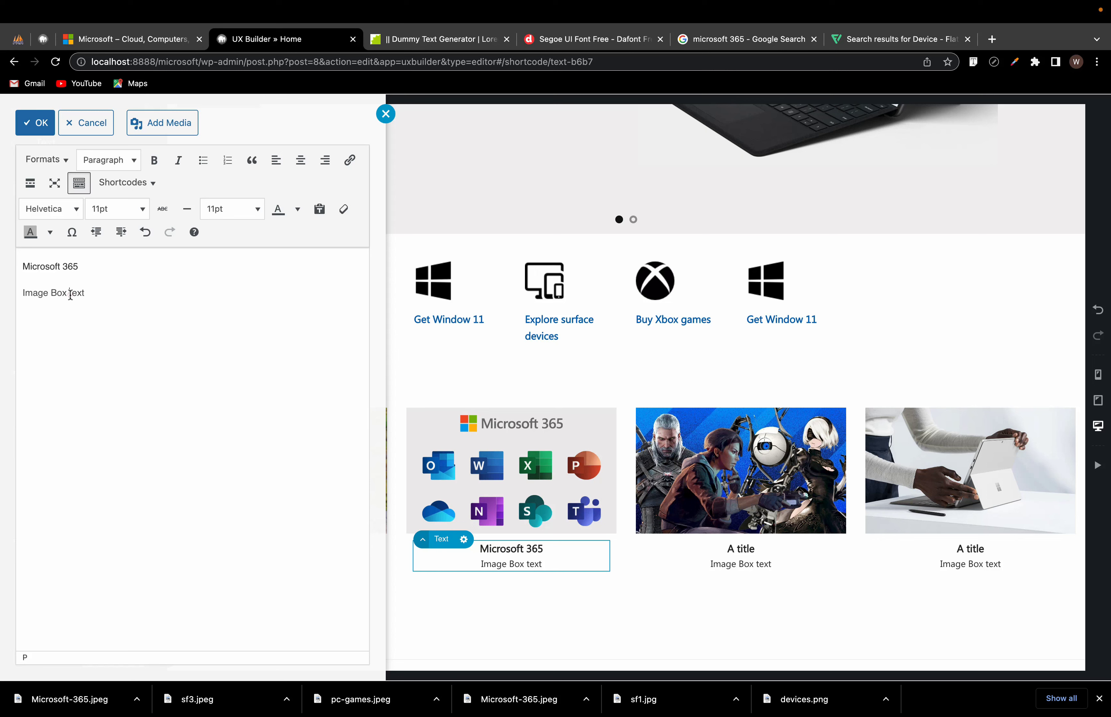
Step: Replace the Microsoft 365 box's body text with the copied lorem ipsum passage and left-align its title and paragraph
triple_click(70, 293)
key("ctrl+v")
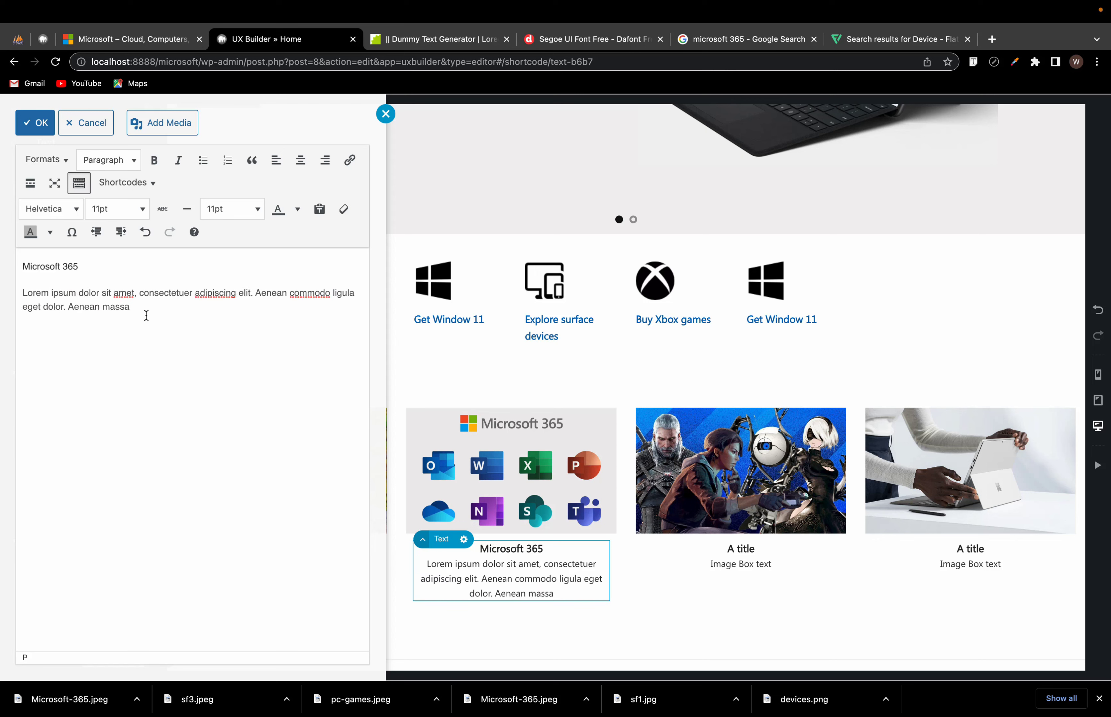
key("ctrl+a")
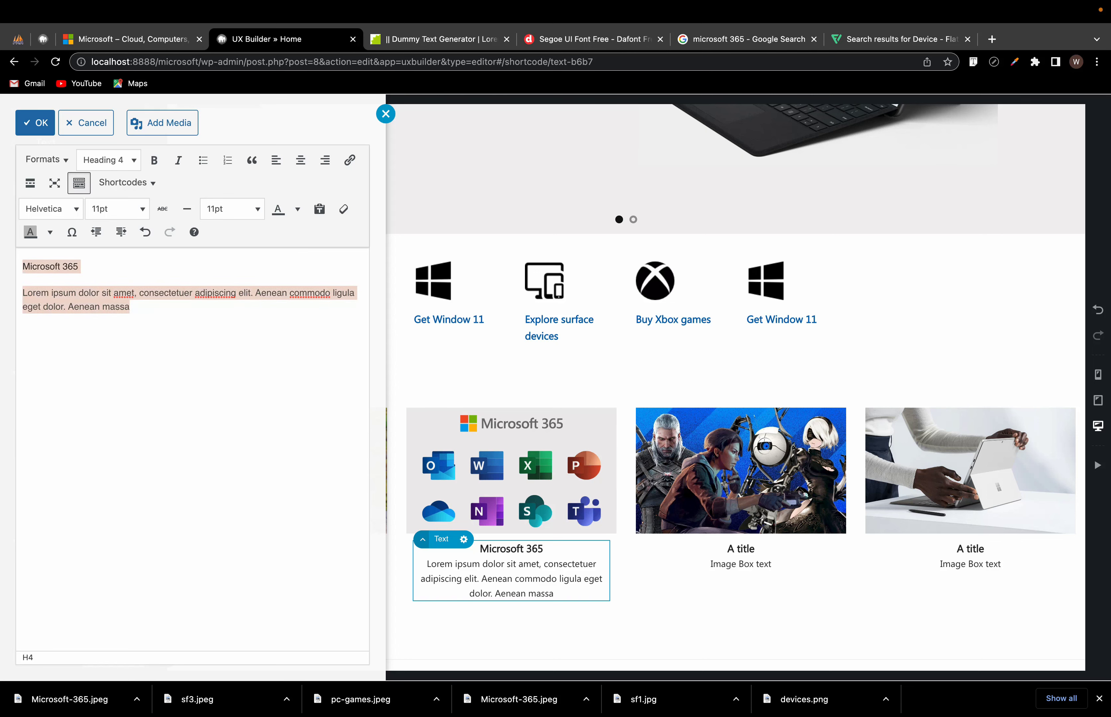
left_click(275, 160)
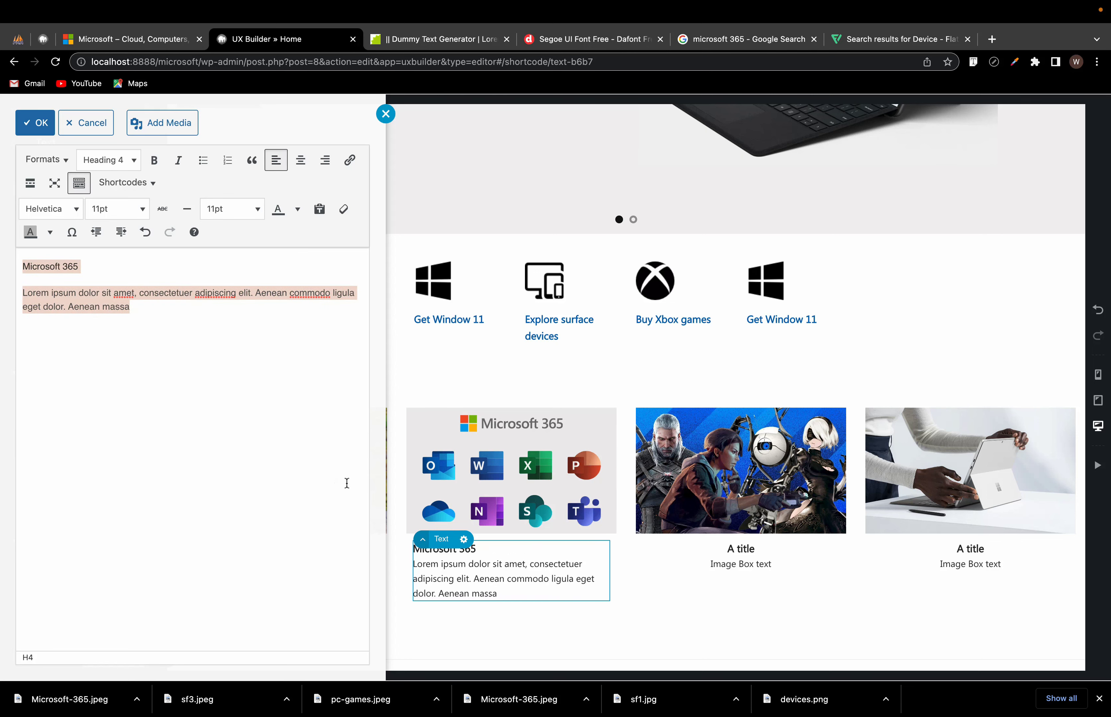
left_click(544, 584)
Step: Check the third card's heading on the Microsoft reference page and replace the third image box's title with "PC Games Pass"
left_click(692, 568)
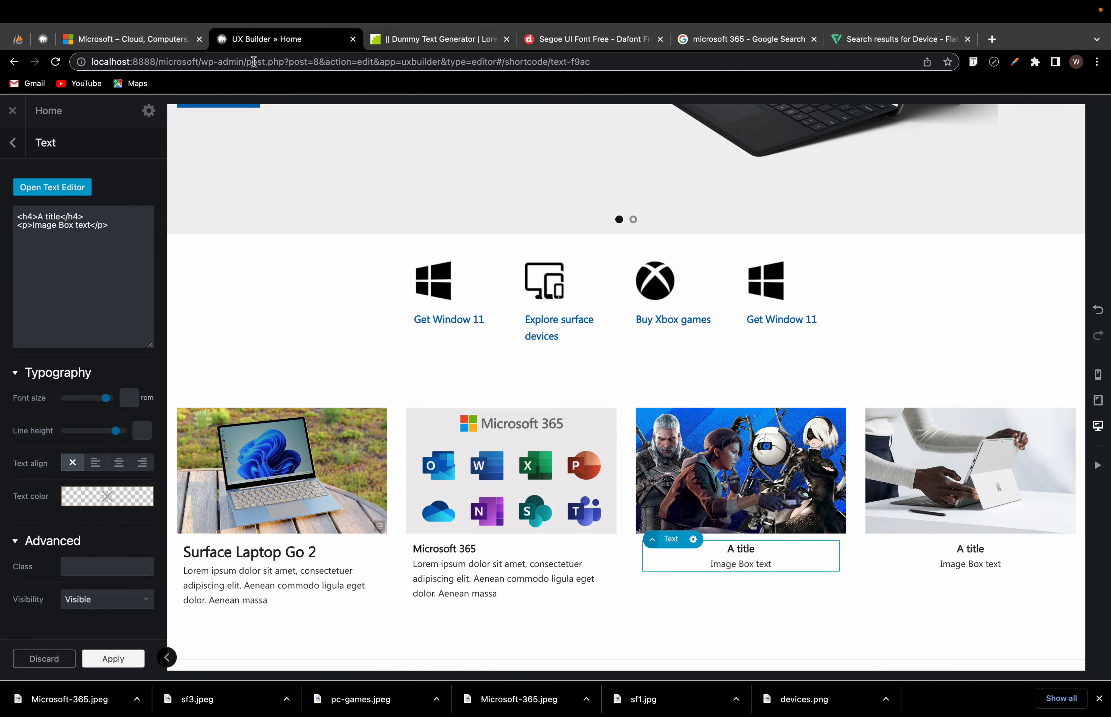
left_click(132, 38)
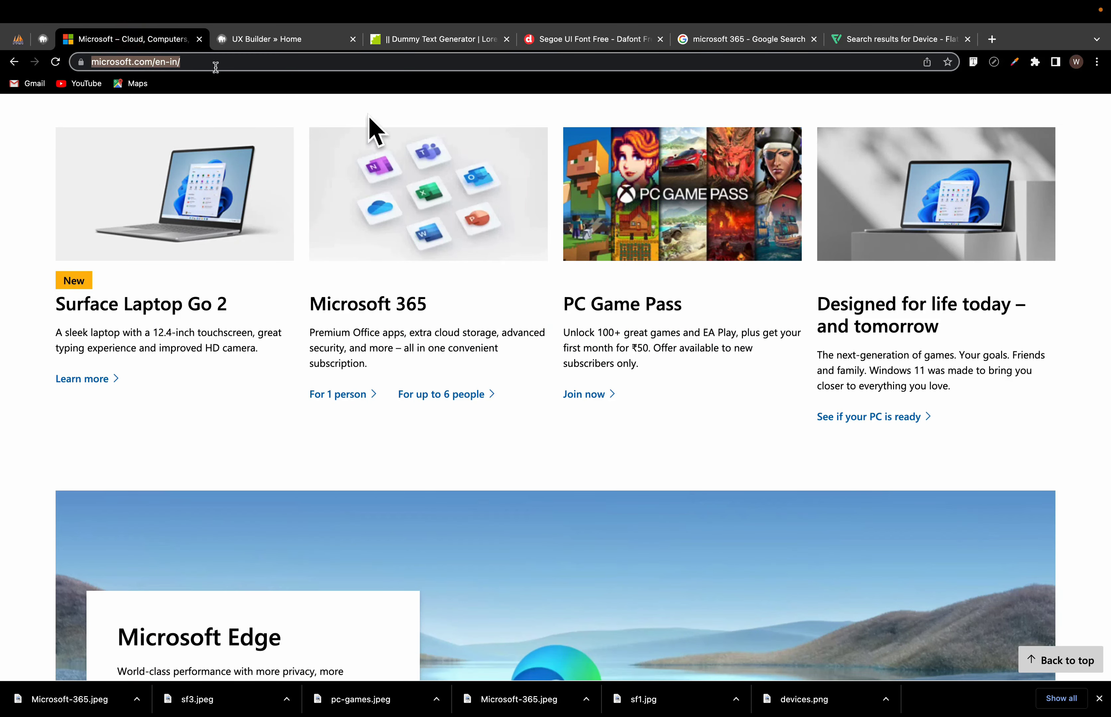
left_click(259, 43)
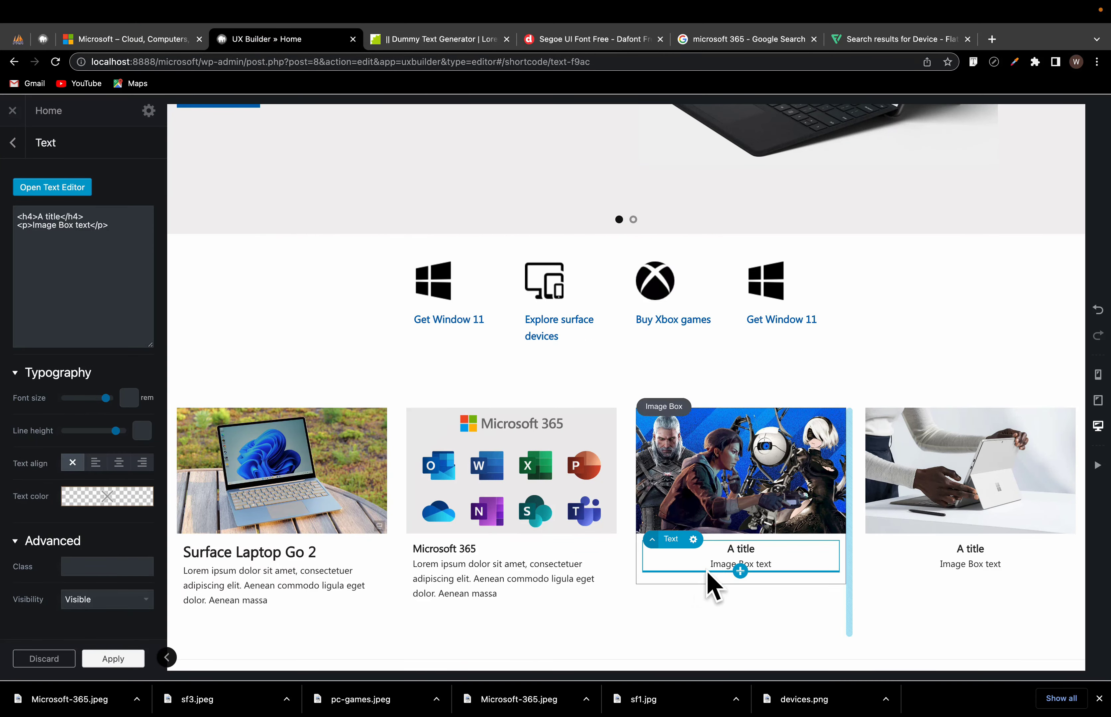
double_click(706, 559)
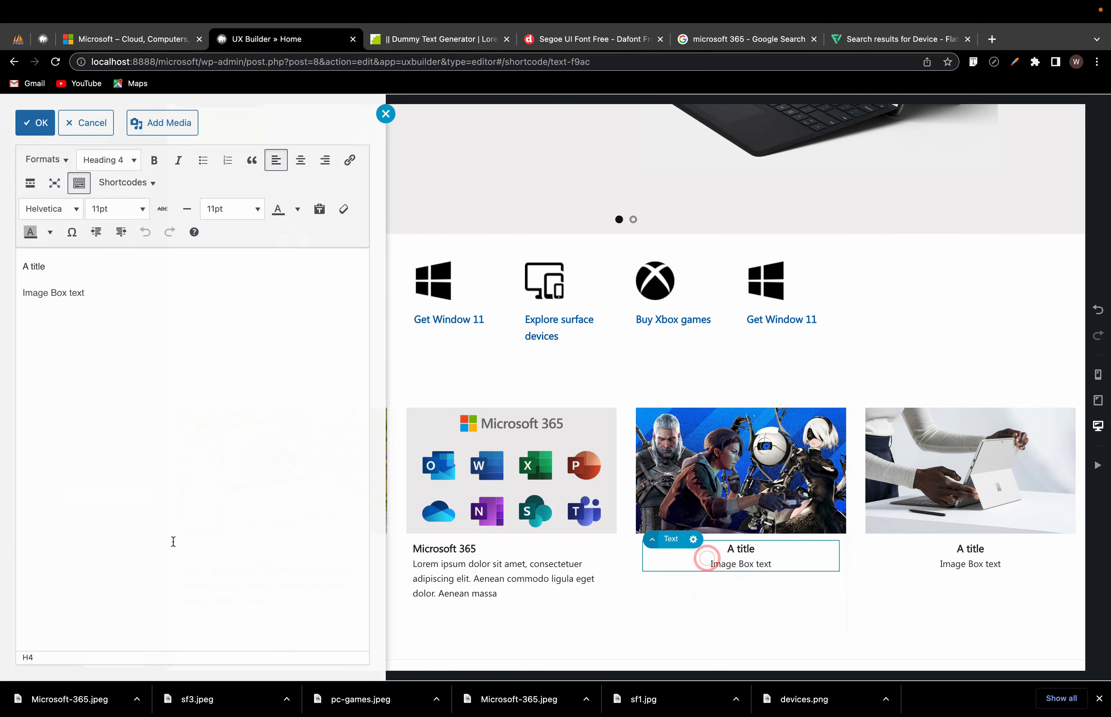
left_click(102, 268)
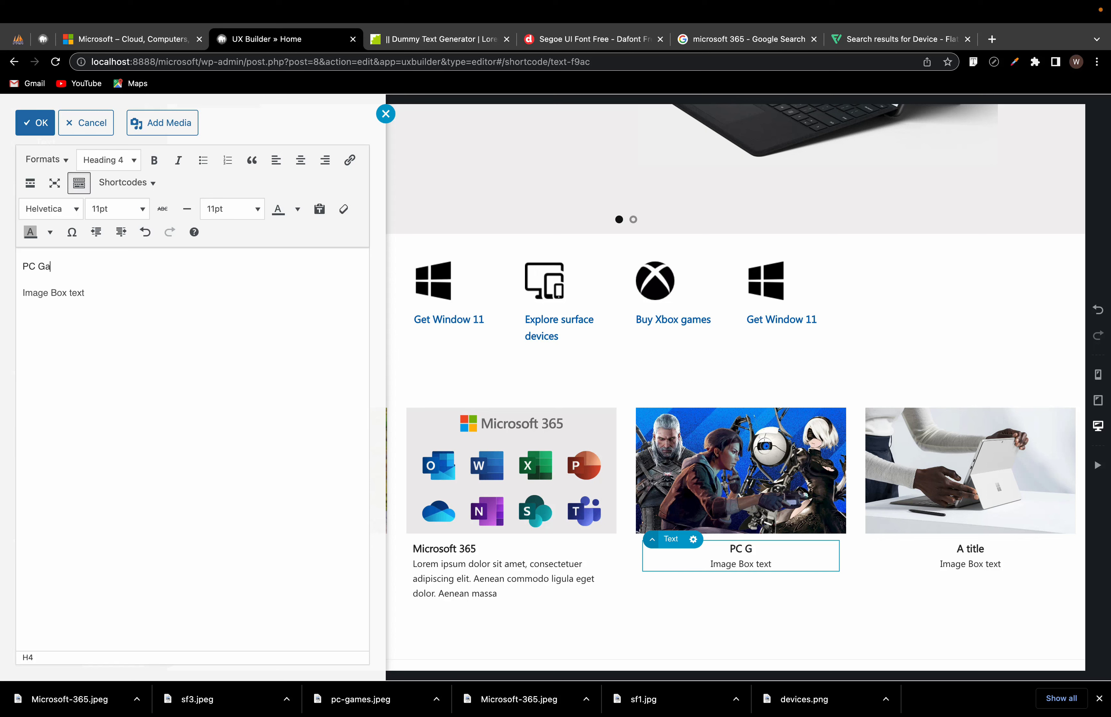
type("PC Games Pass")
Step: Replace the PC Games Pass box's body text with the copied lorem ipsum passage and left-align its title and paragraph
triple_click(122, 317)
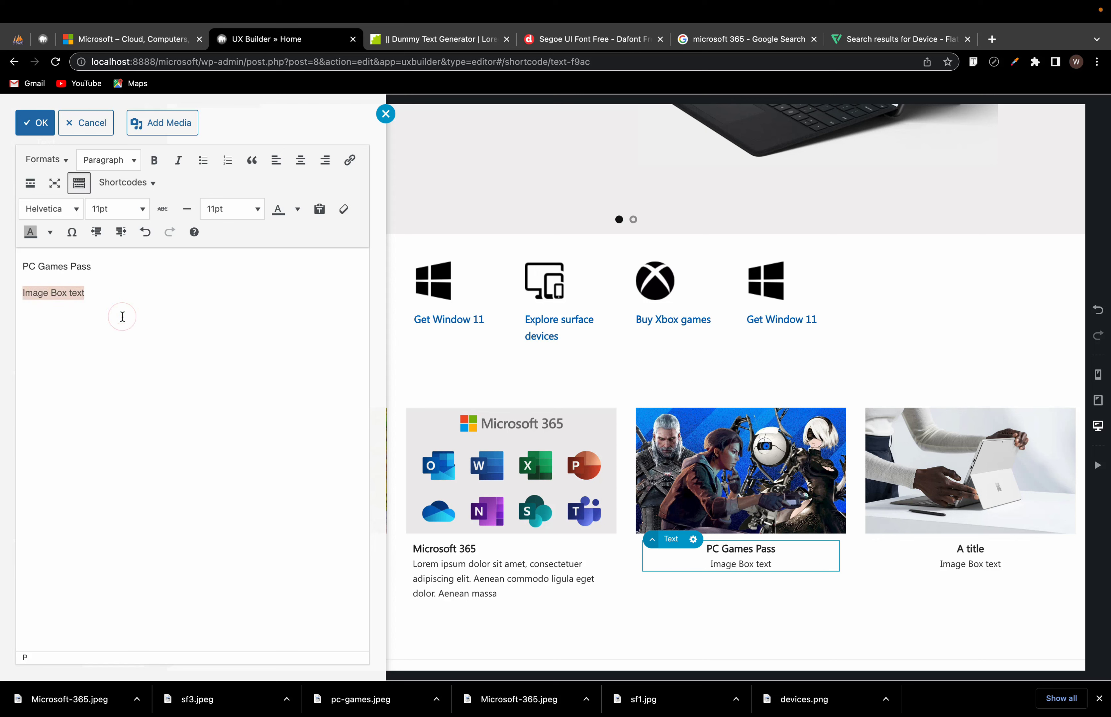
key("super+v")
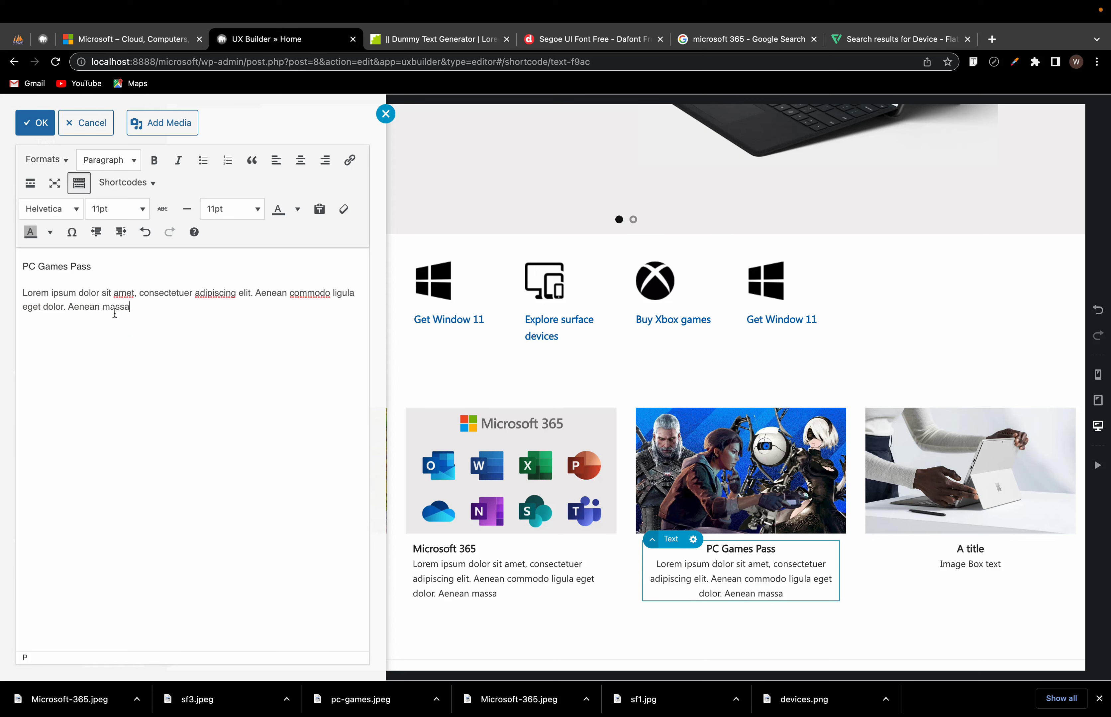
key("super+a")
key("super+c")
left_click(276, 162)
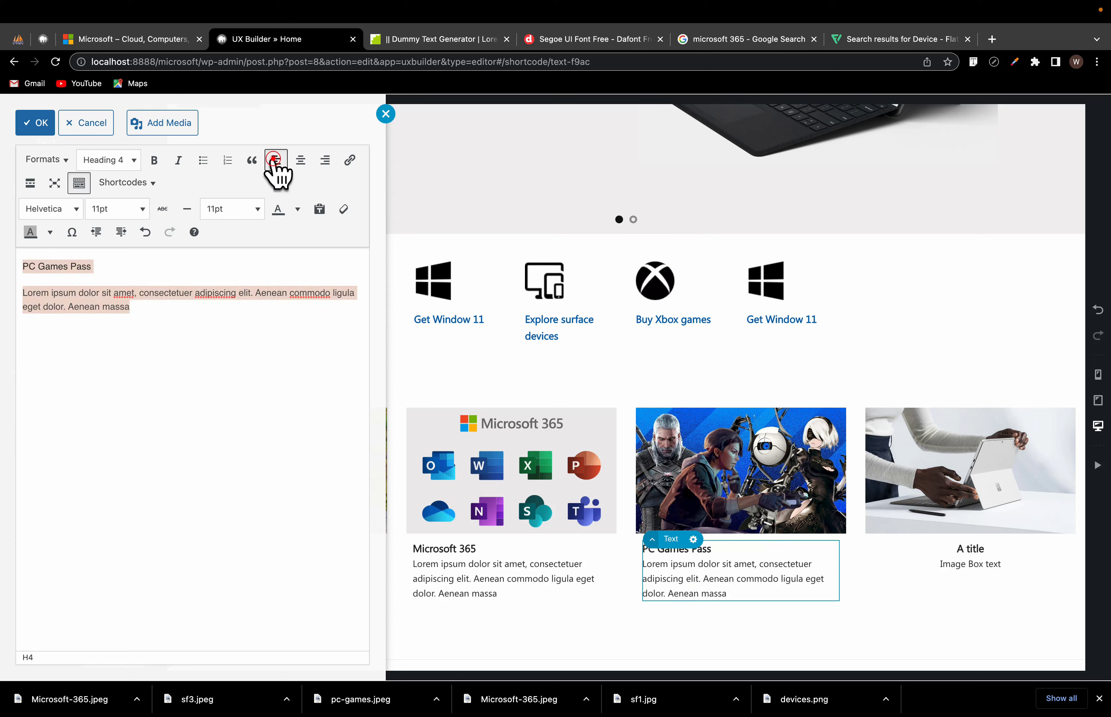
Step: Format the "PC Games Pass" title as Heading 2
left_click(114, 261)
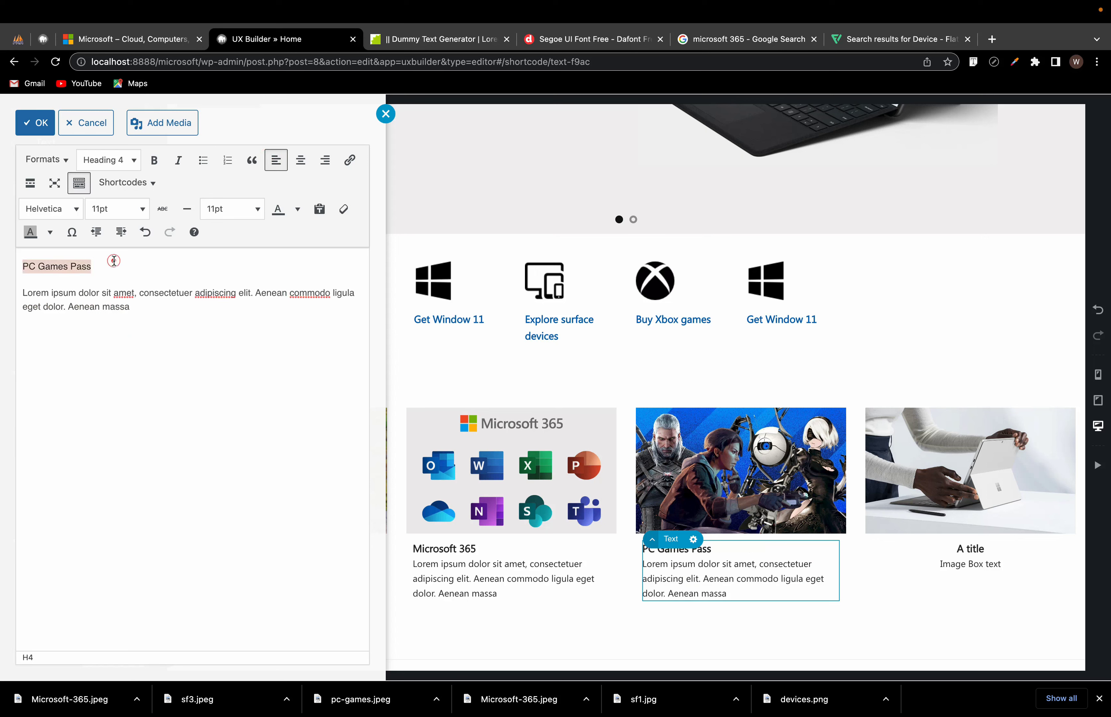
left_click(110, 160)
left_click(121, 233)
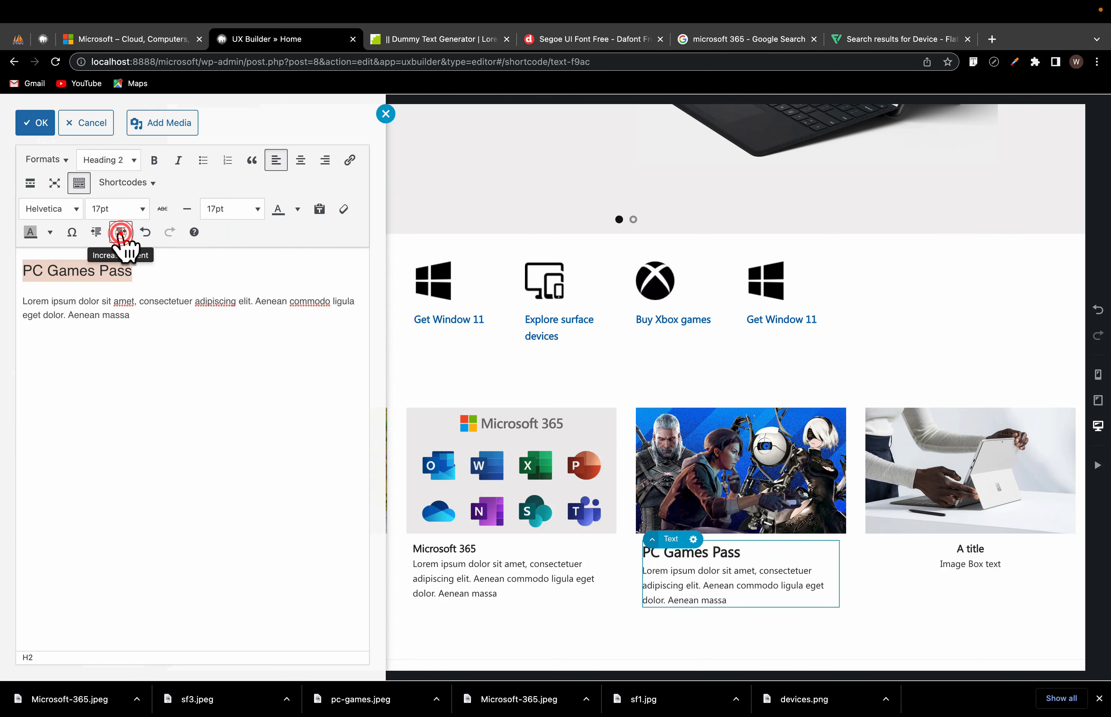
Step: Format the "Microsoft 365" title in the second image box as Heading 2
double_click(439, 567)
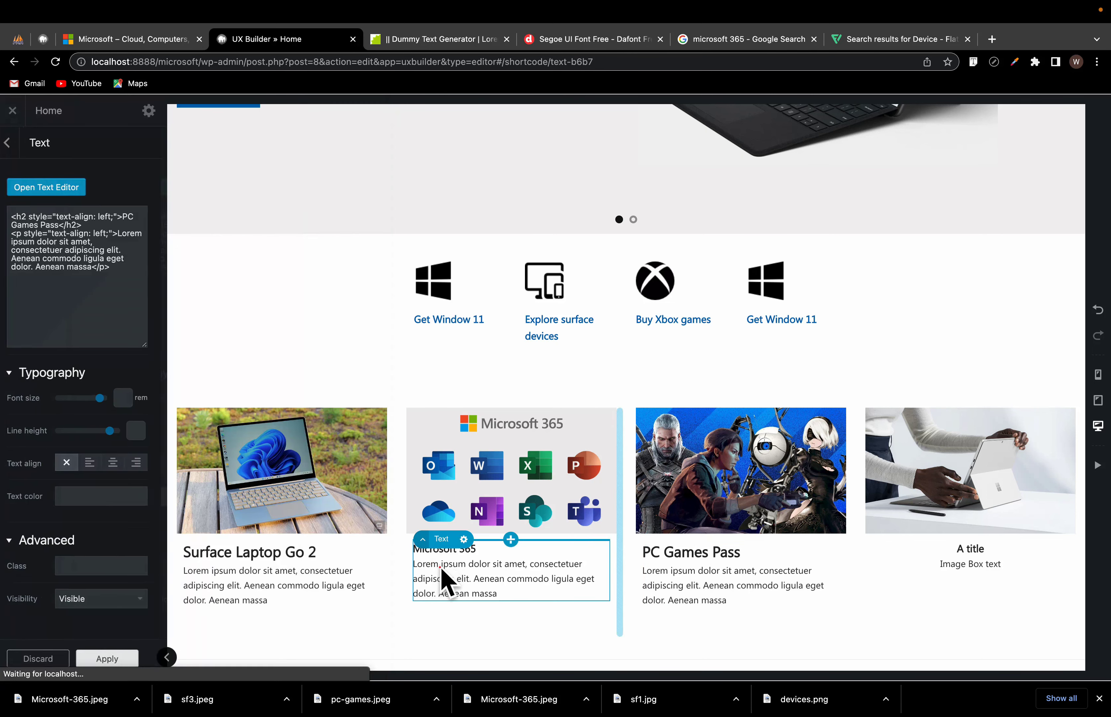
triple_click(89, 264)
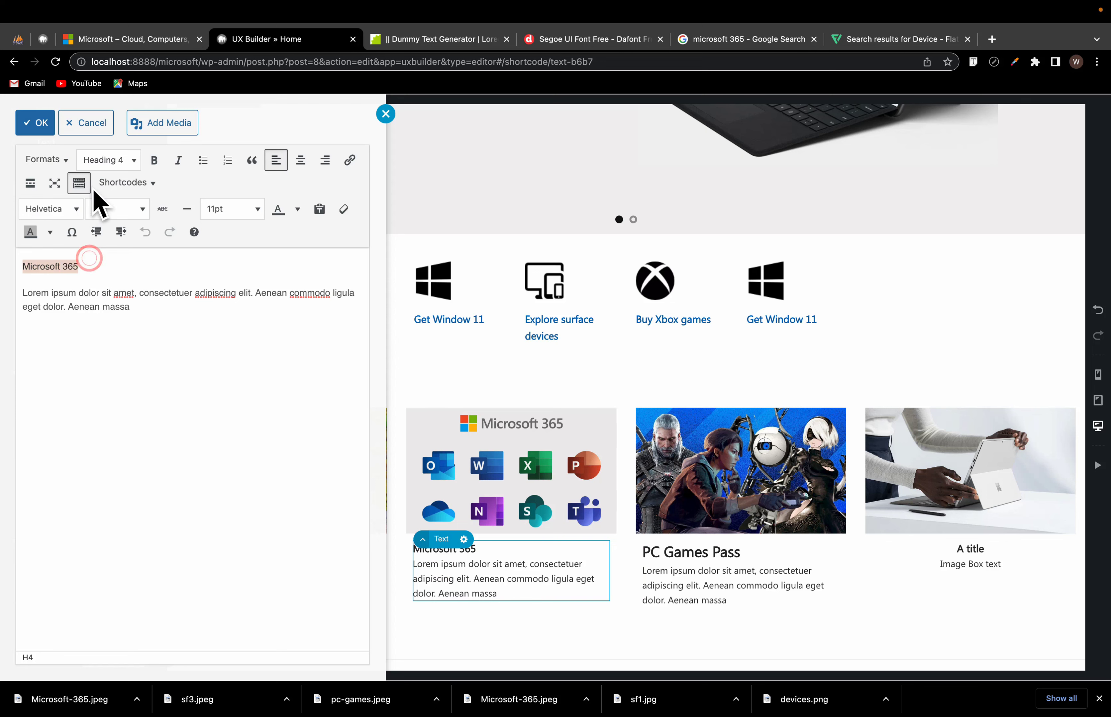
left_click(112, 161)
left_click(120, 233)
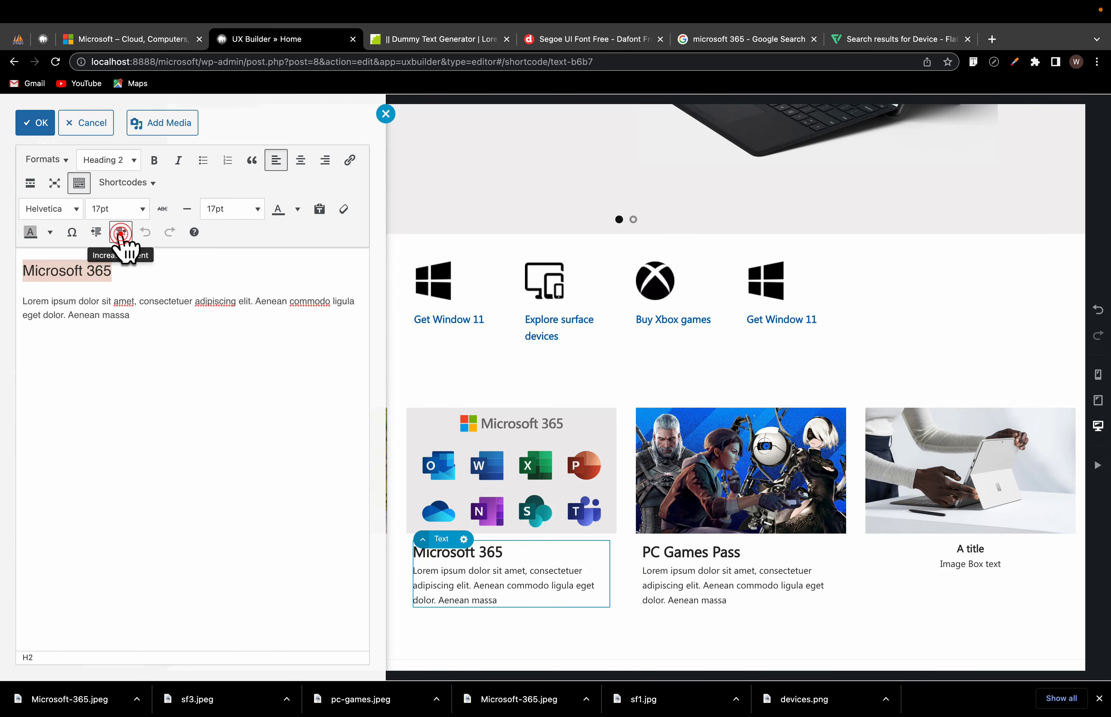
left_click(456, 570)
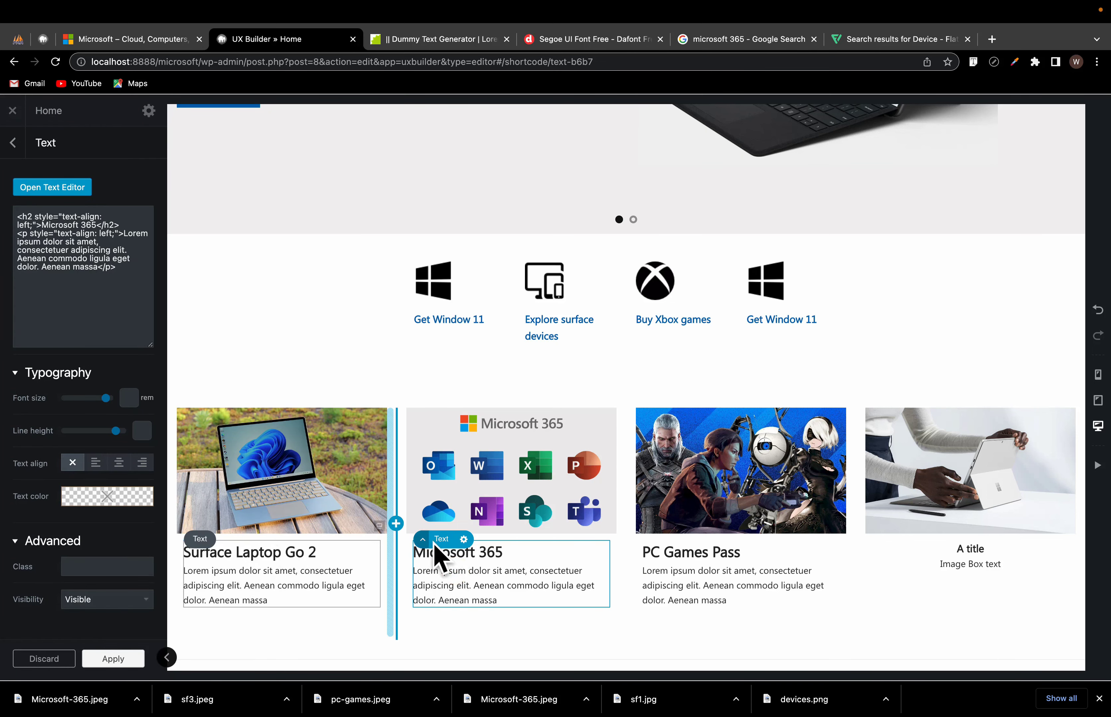
Step: Check the fourth card's heading on the Microsoft reference page and replace the fourth image box's title with "Designed For Life Today & Tomorrow"
left_click(937, 560)
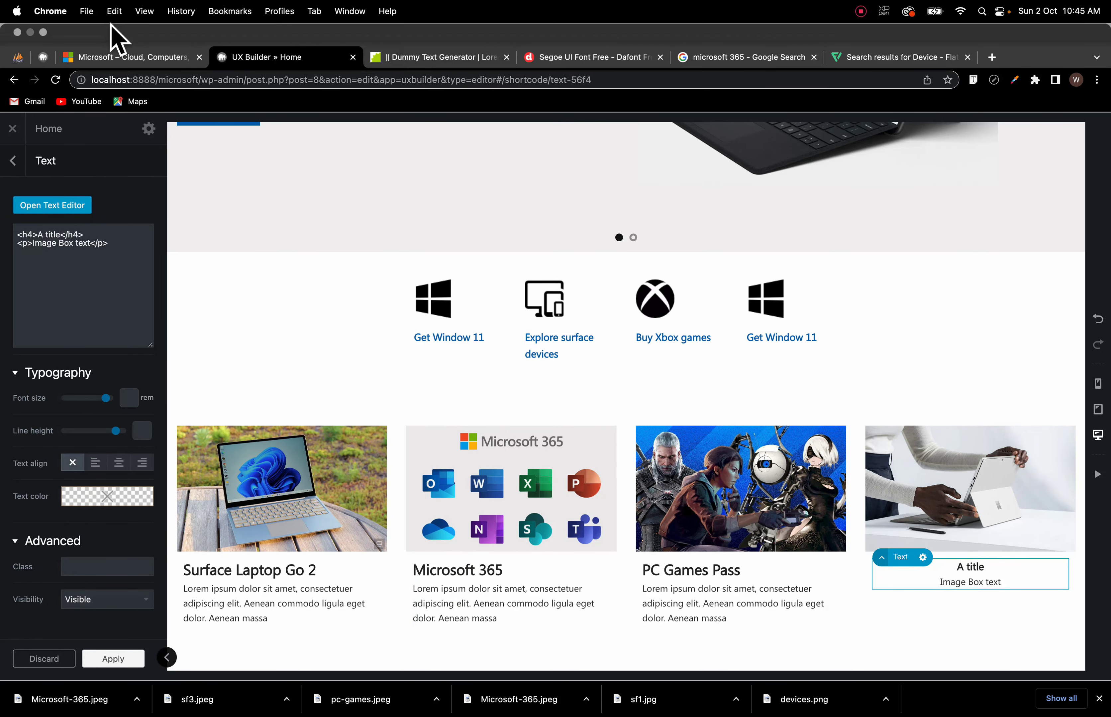
left_click(124, 39)
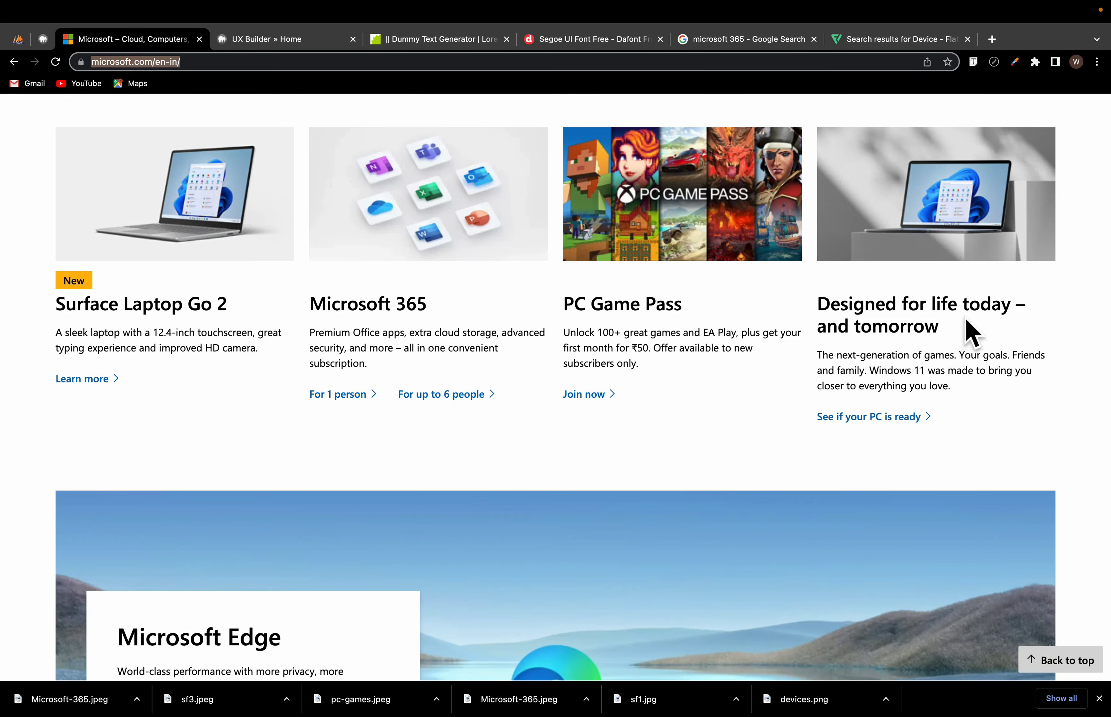
left_click(253, 39)
double_click(944, 565)
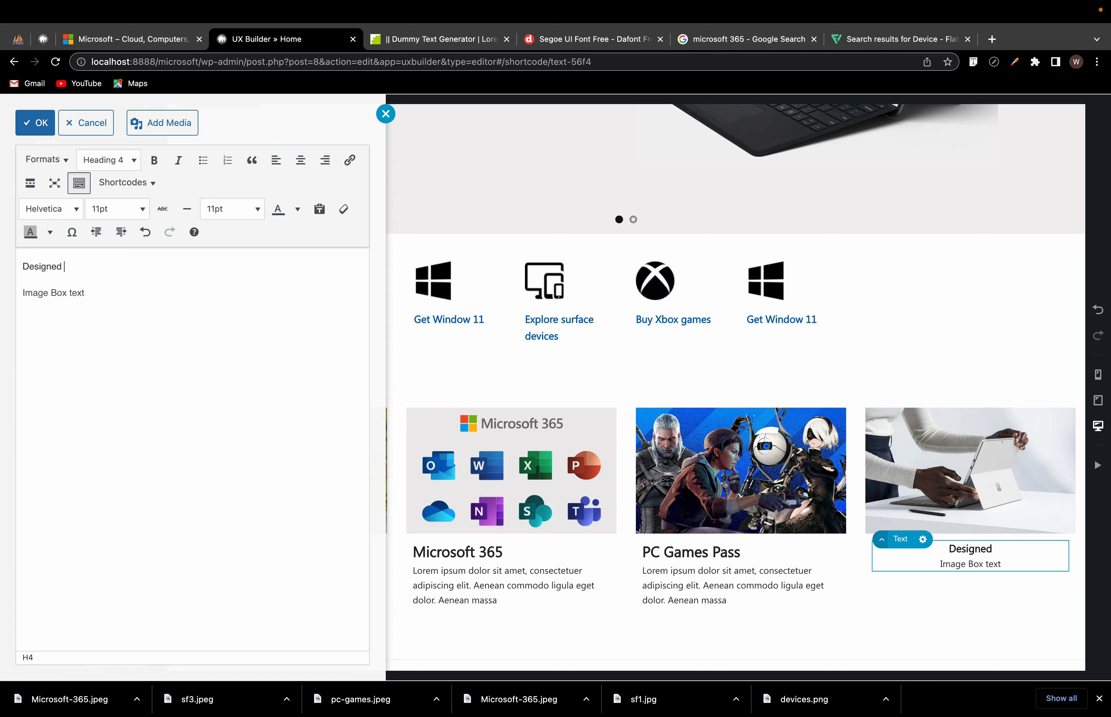
type("Designed For Life Today ")
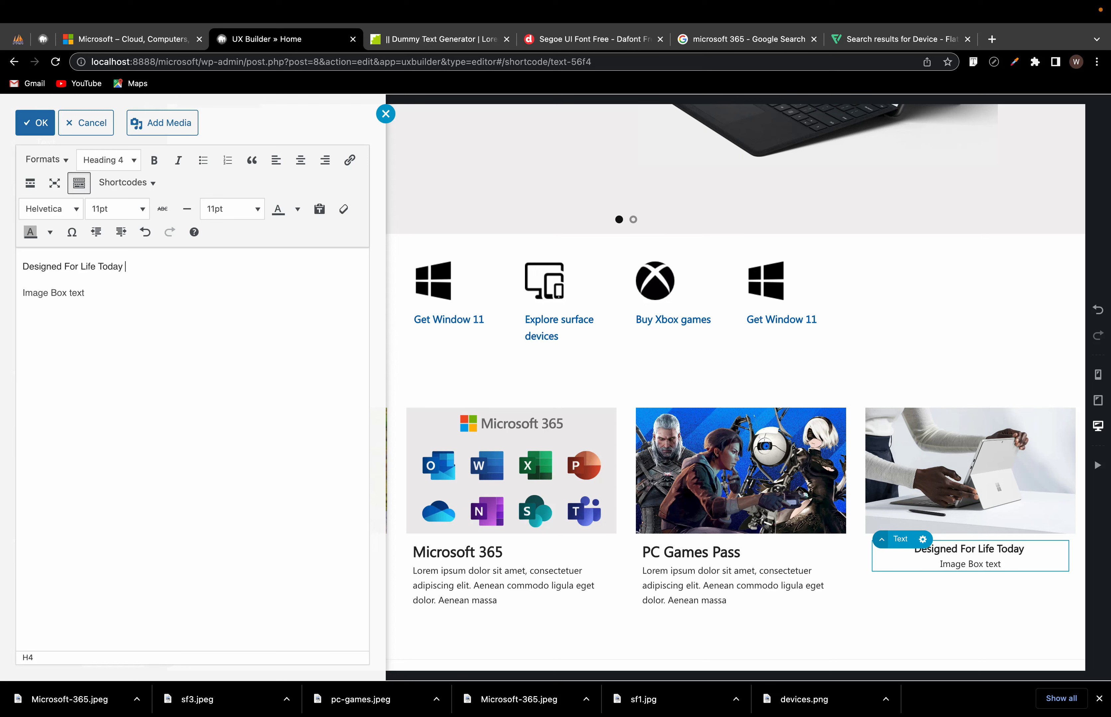
type("& Tom")
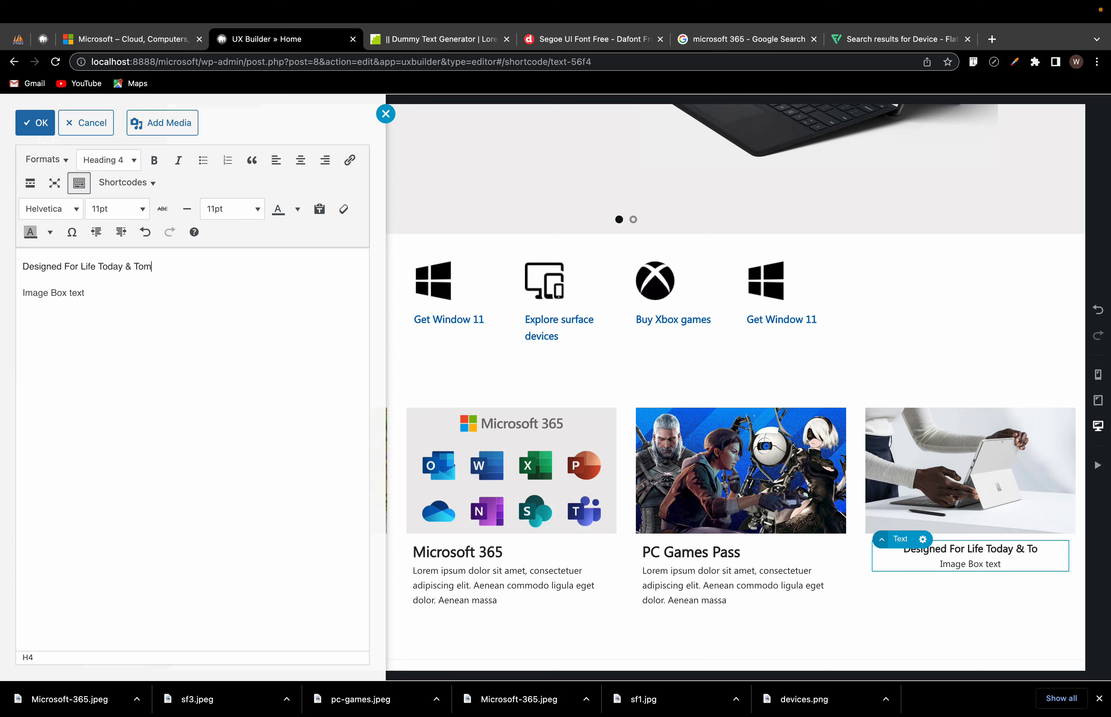
type("orrow")
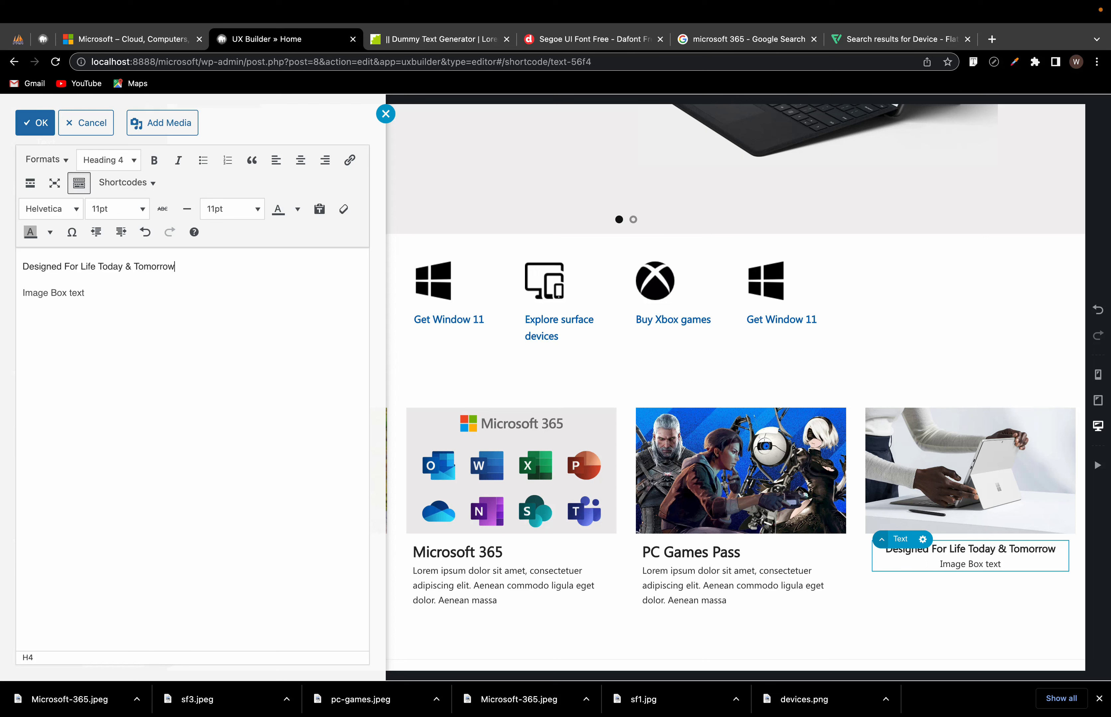
Step: Replace the fourth image box's body text with the copied lorem ipsum passage and left-align its title and paragraph
triple_click(104, 302)
key("super+v")
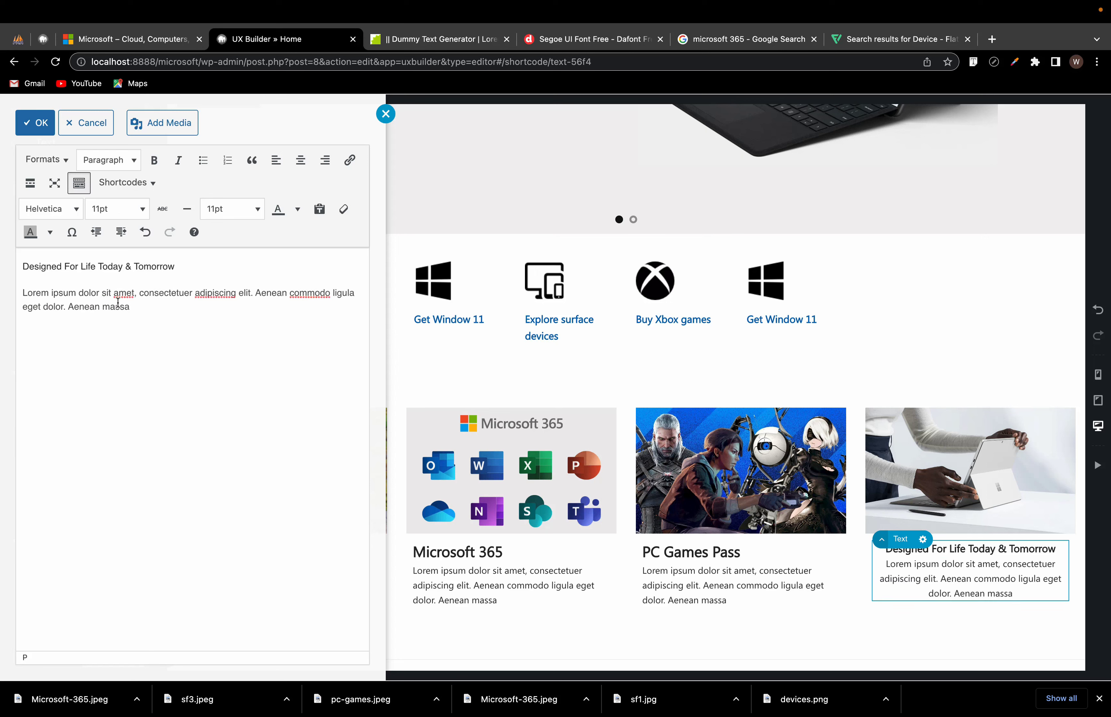
key("super+a")
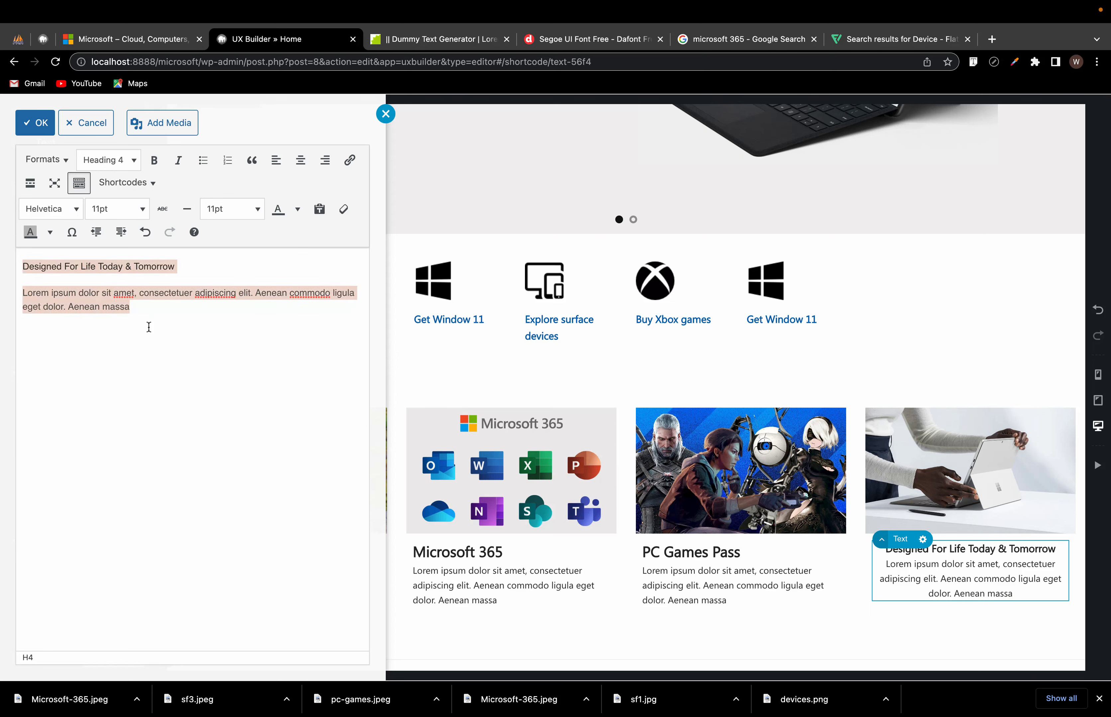
left_click(277, 163)
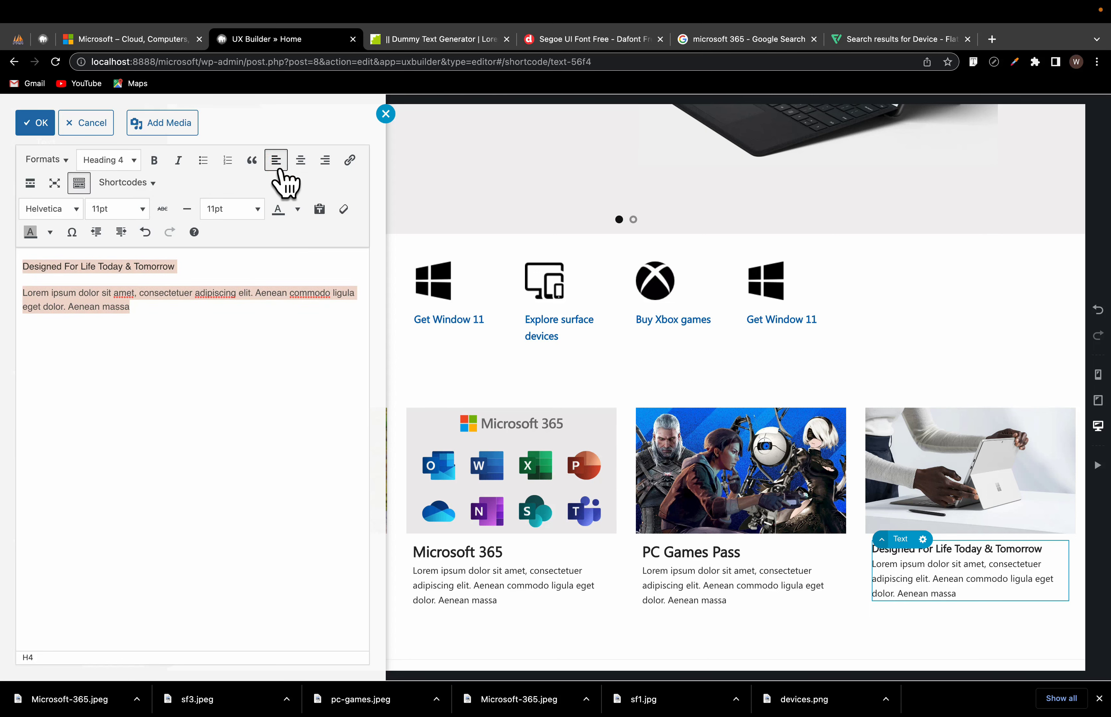
left_click(527, 486)
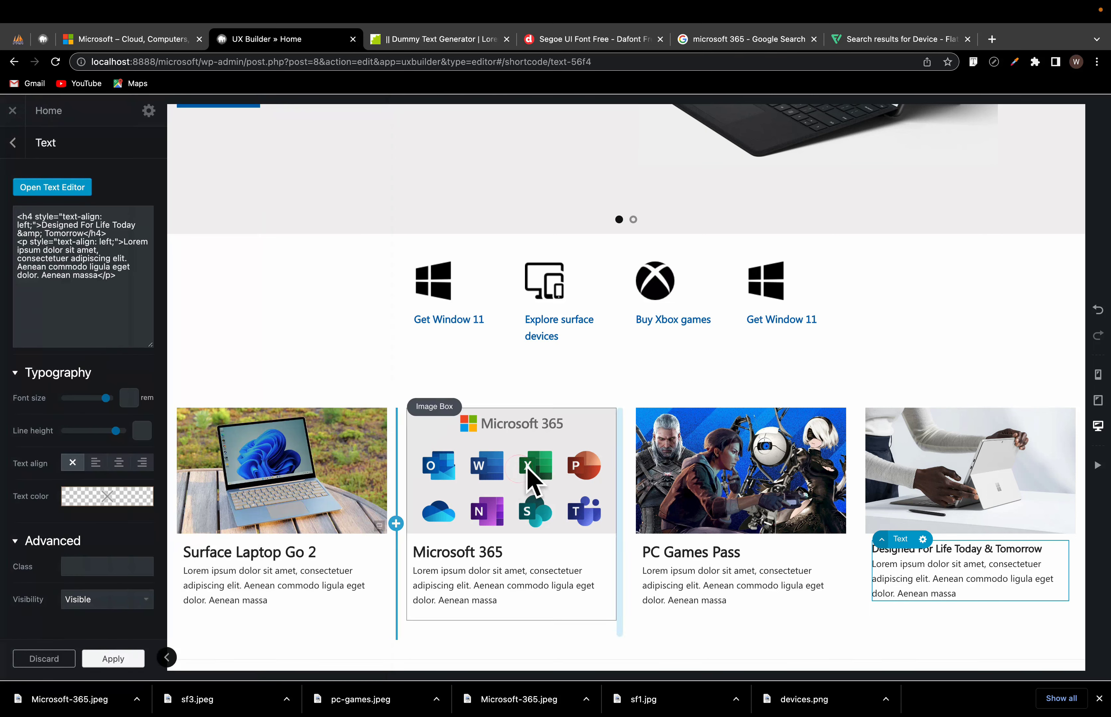
Step: Format the "Designed For Life Today & Tomorrow" title as Heading 2
left_click(925, 563)
triple_click(144, 264)
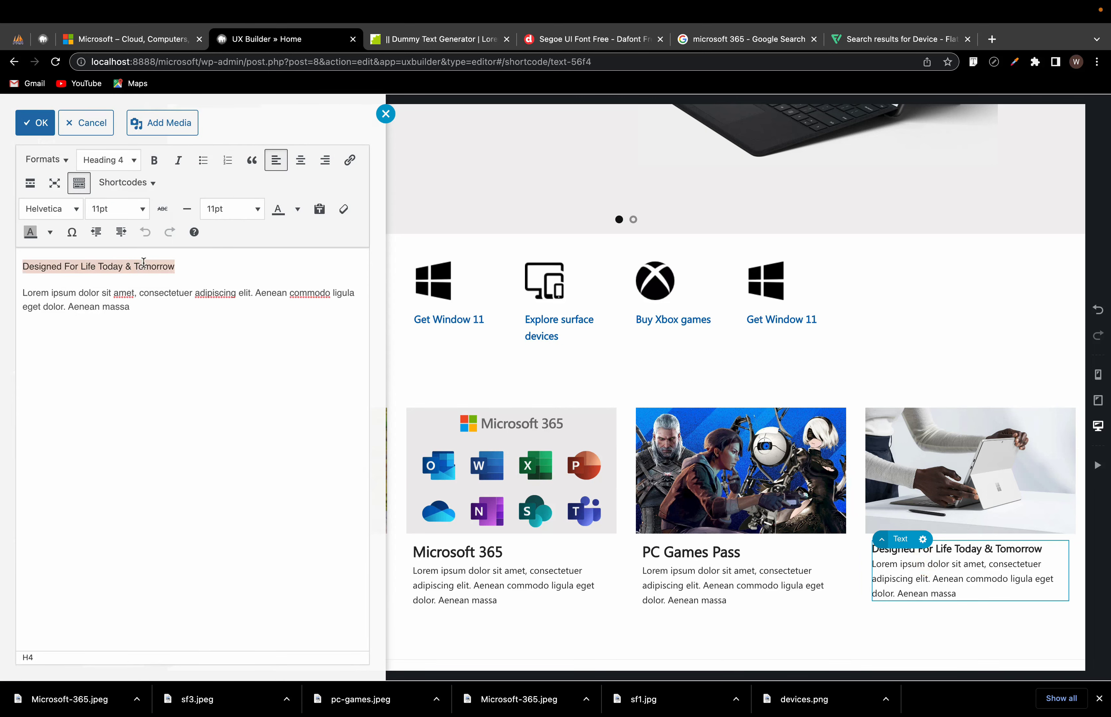
left_click(117, 160)
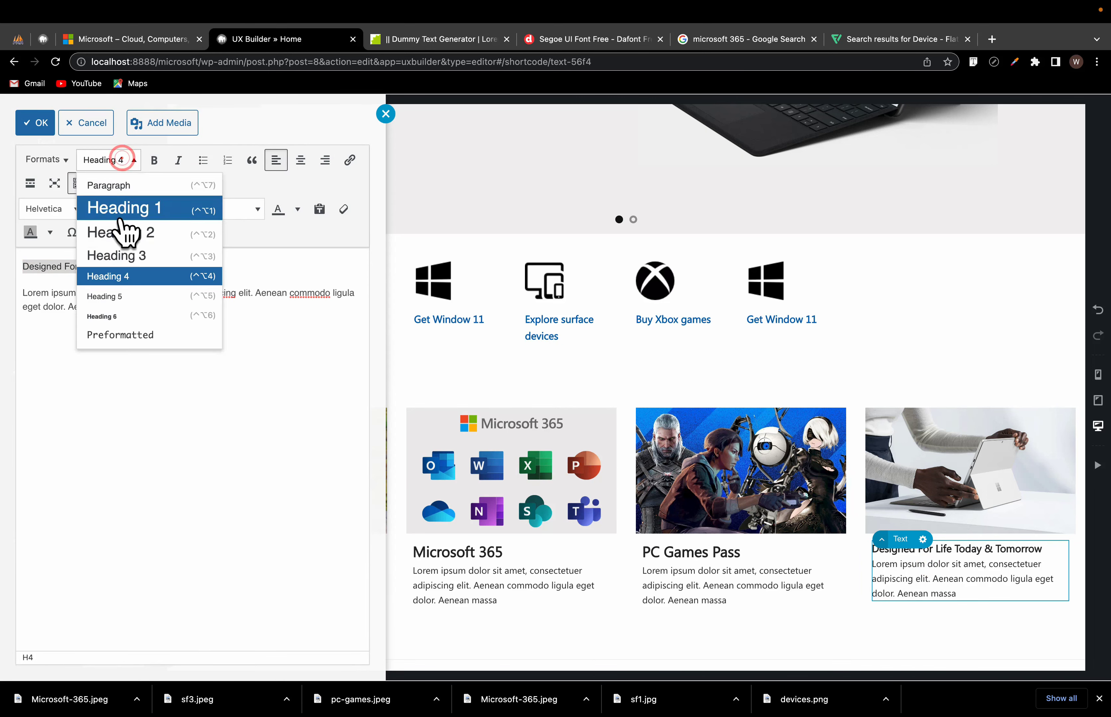
left_click(125, 233)
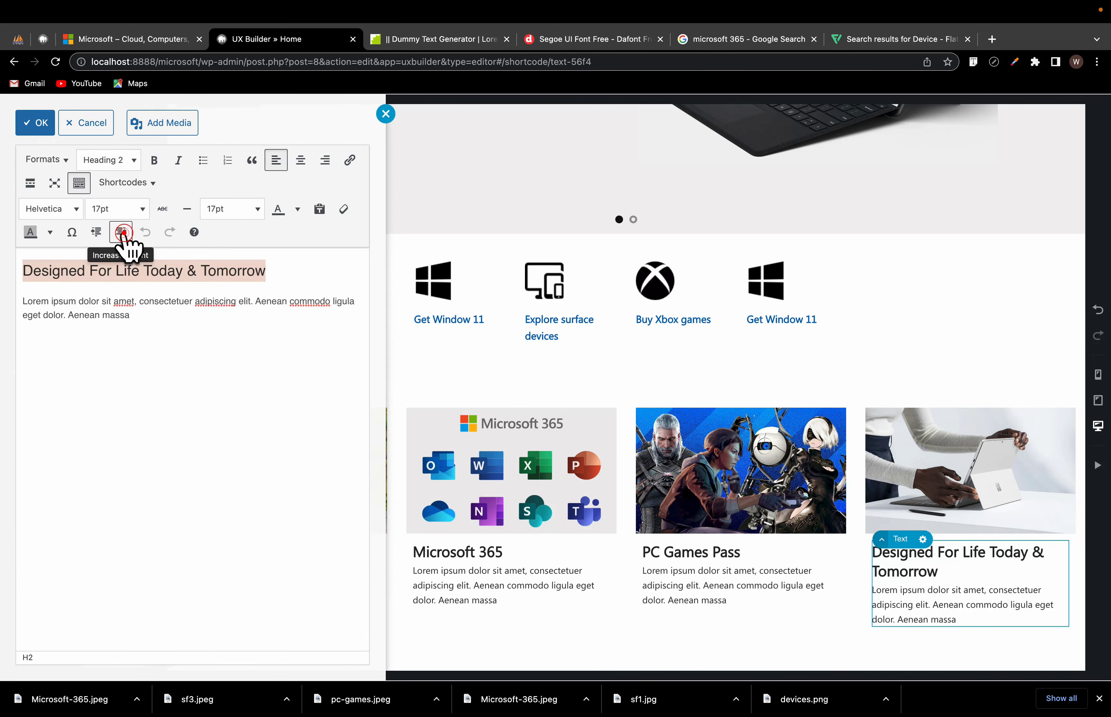
left_click(725, 585)
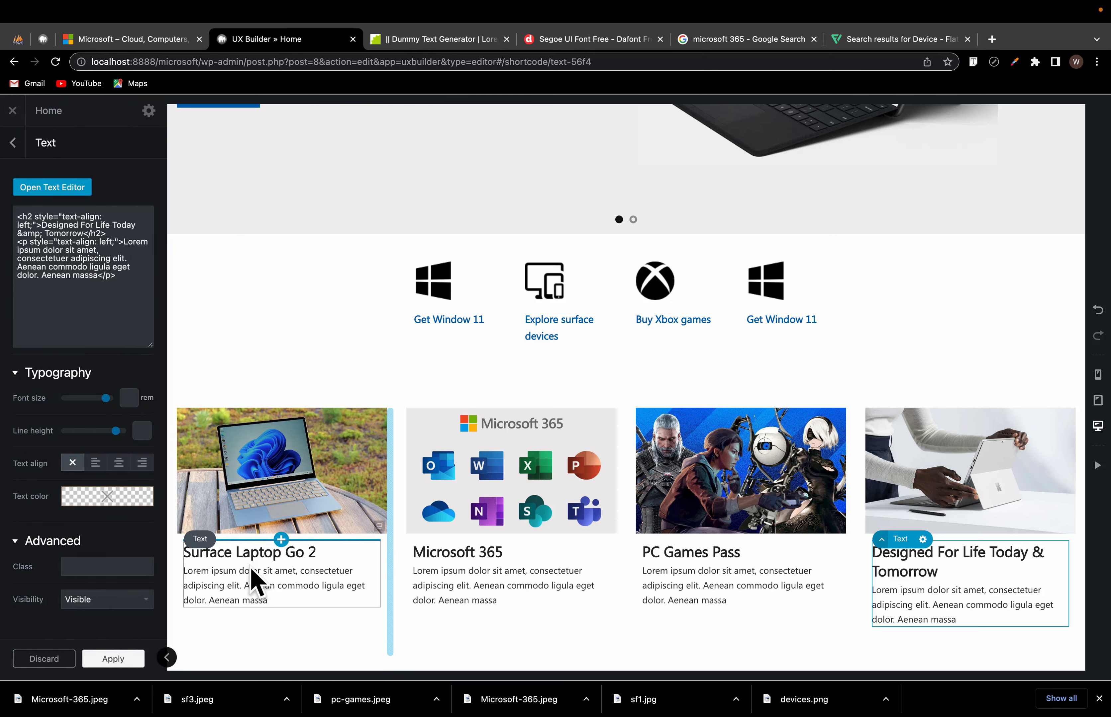
Step: Insert a line reading "New" above the "Surface Laptop Go 2" title in the first image box
double_click(240, 590)
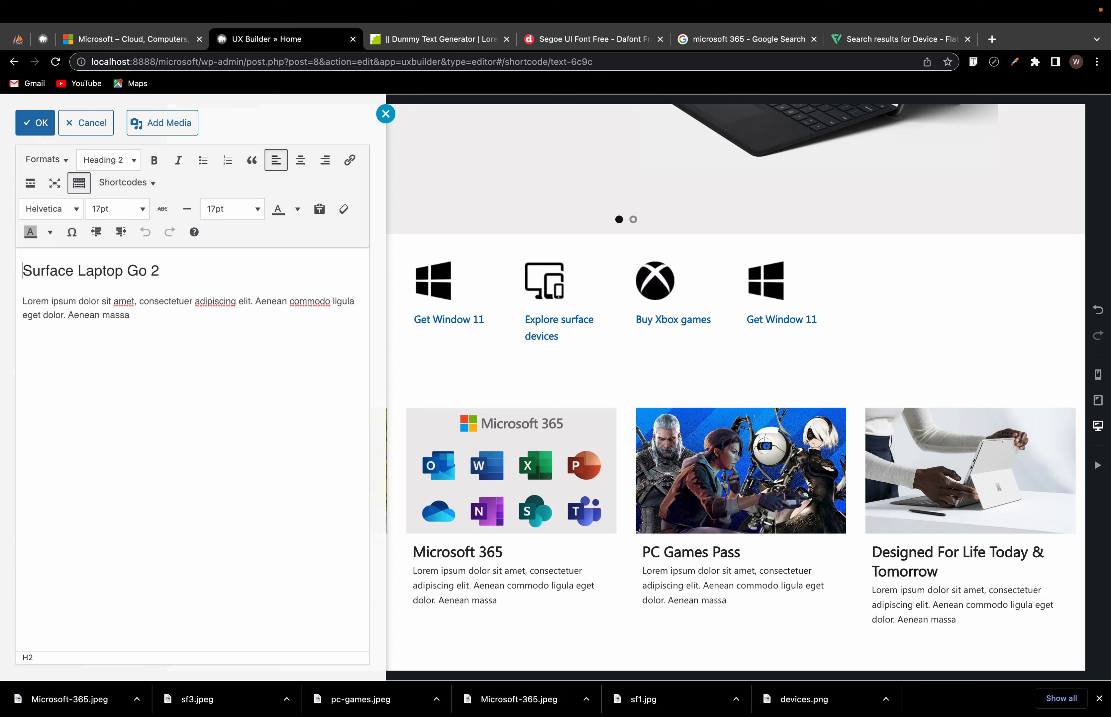
key("Return")
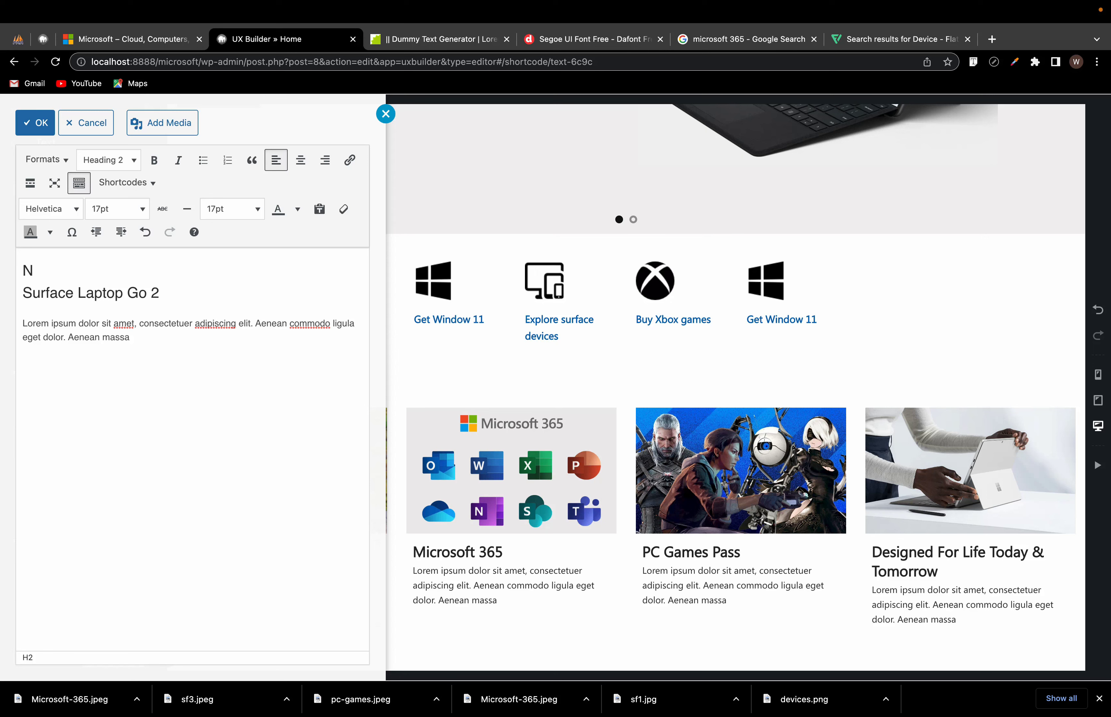
Step: Give the word "New" the Secondary BG Color text background, checking the reference page's badge, and apply the text element's changes
left_click_drag(67, 272, 3, 264)
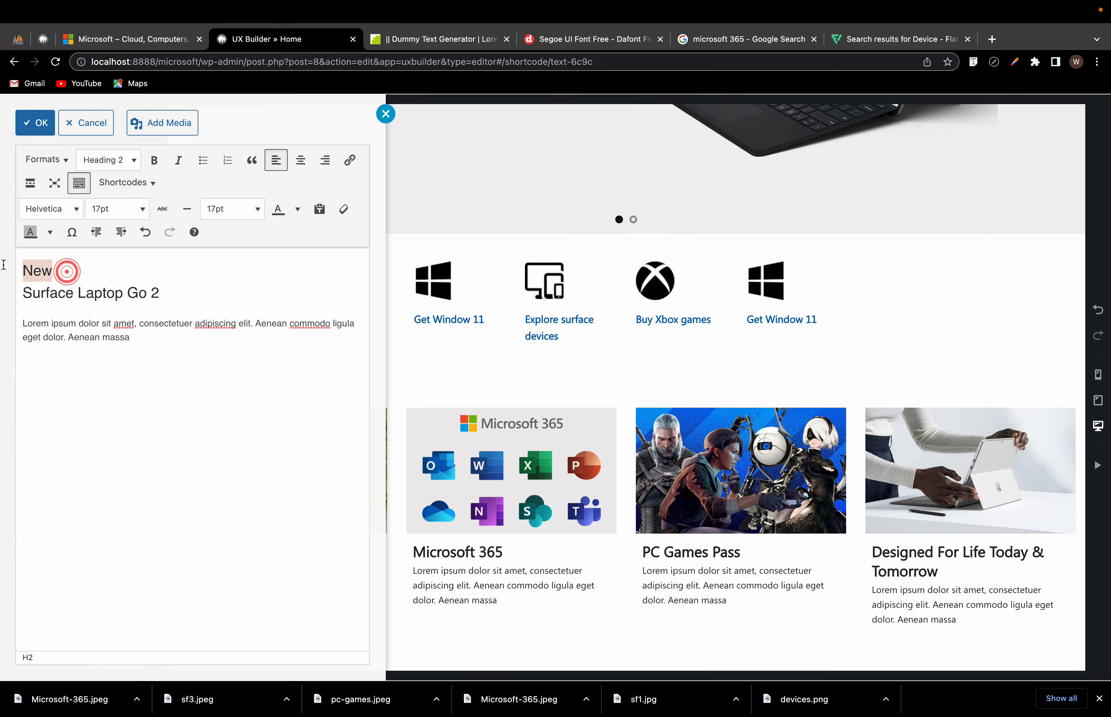
left_click(49, 159)
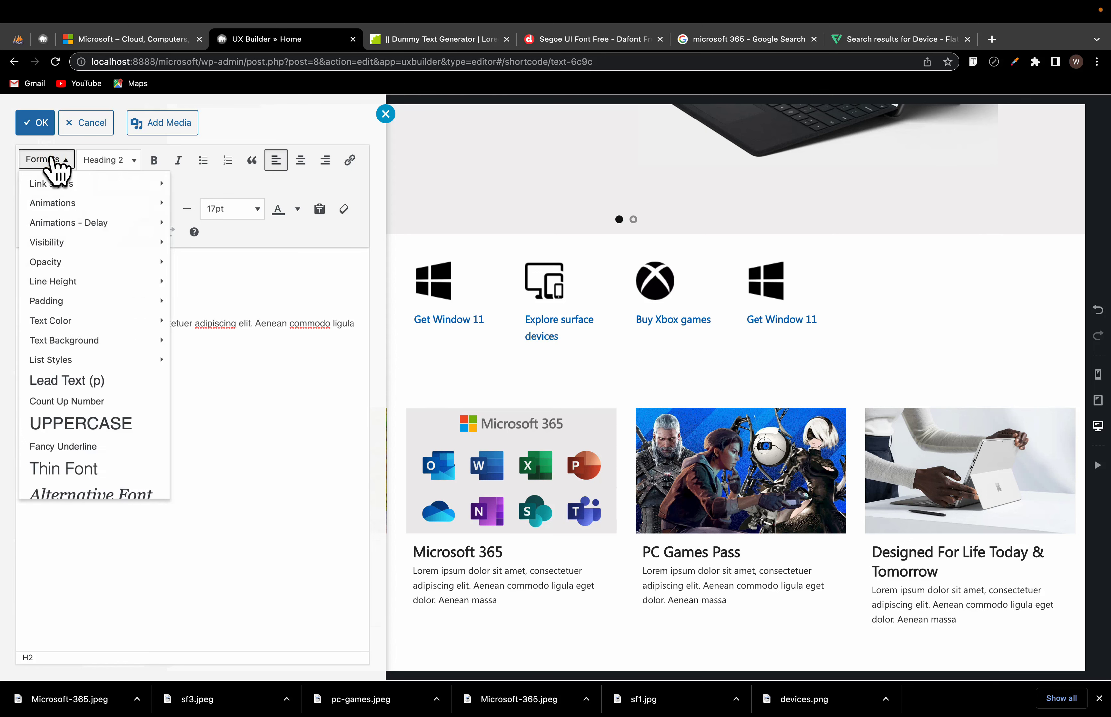
mouse_move(73, 322)
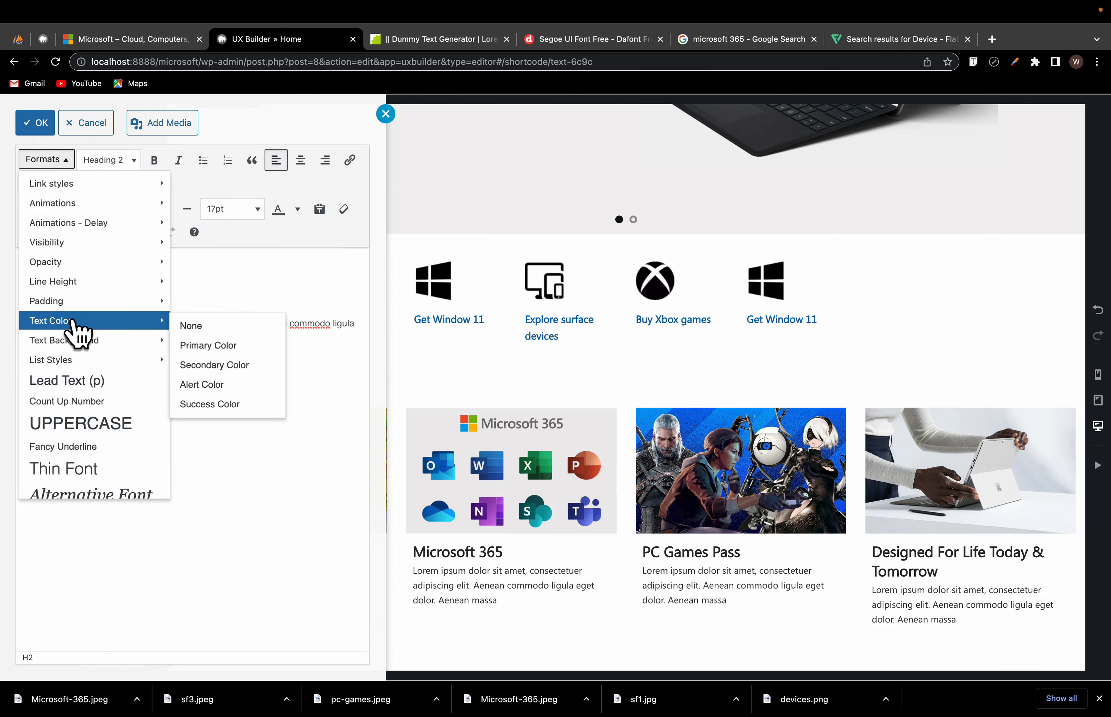
mouse_move(95, 343)
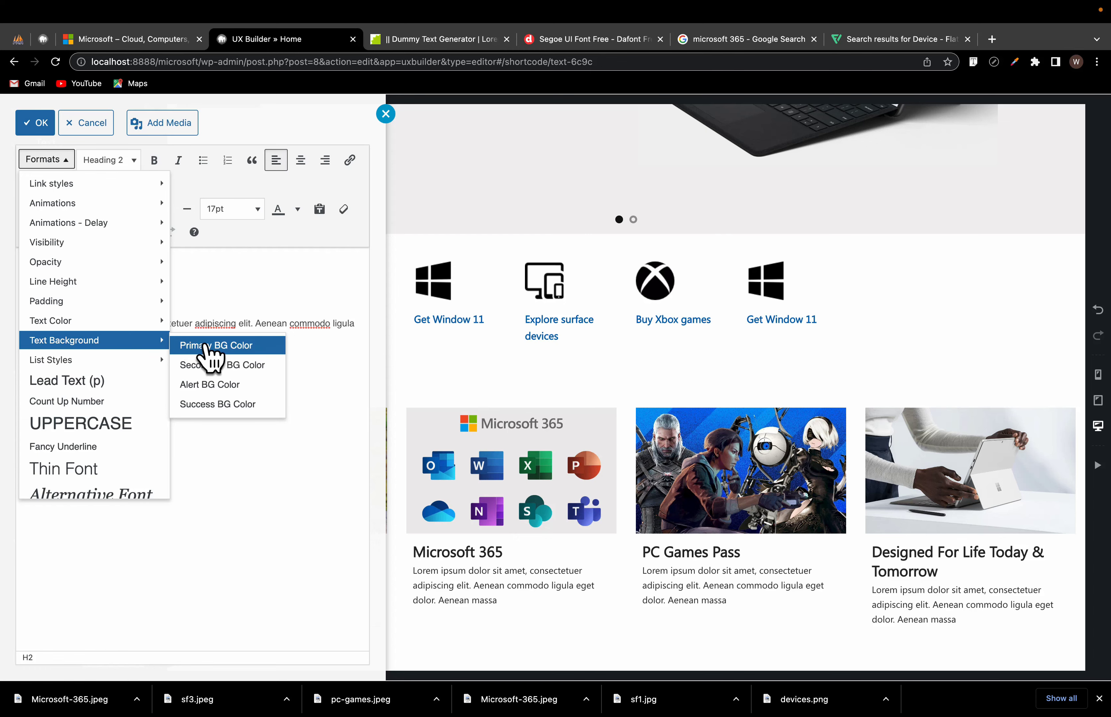
left_click(147, 40)
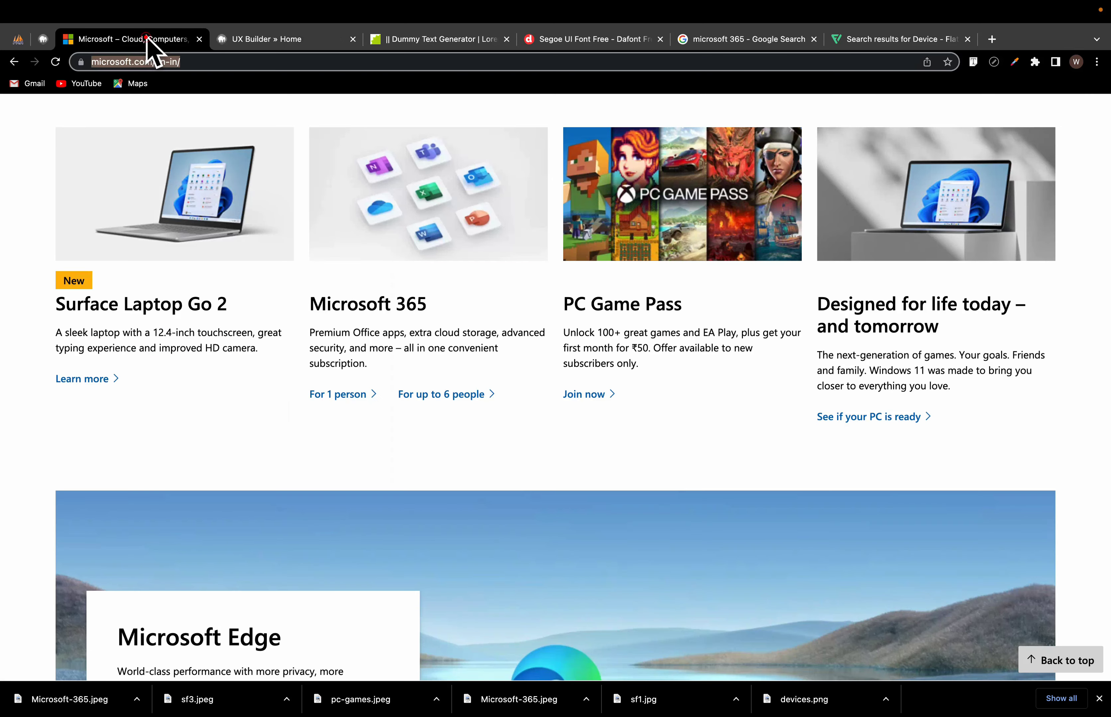
left_click(248, 41)
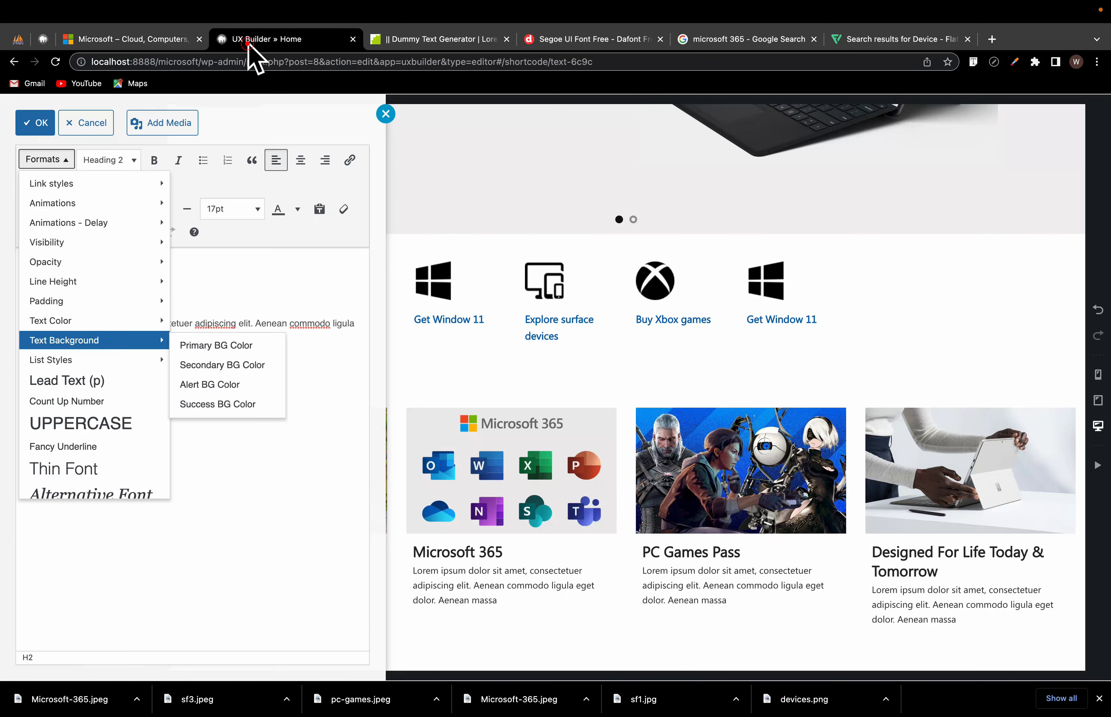
left_click(109, 160)
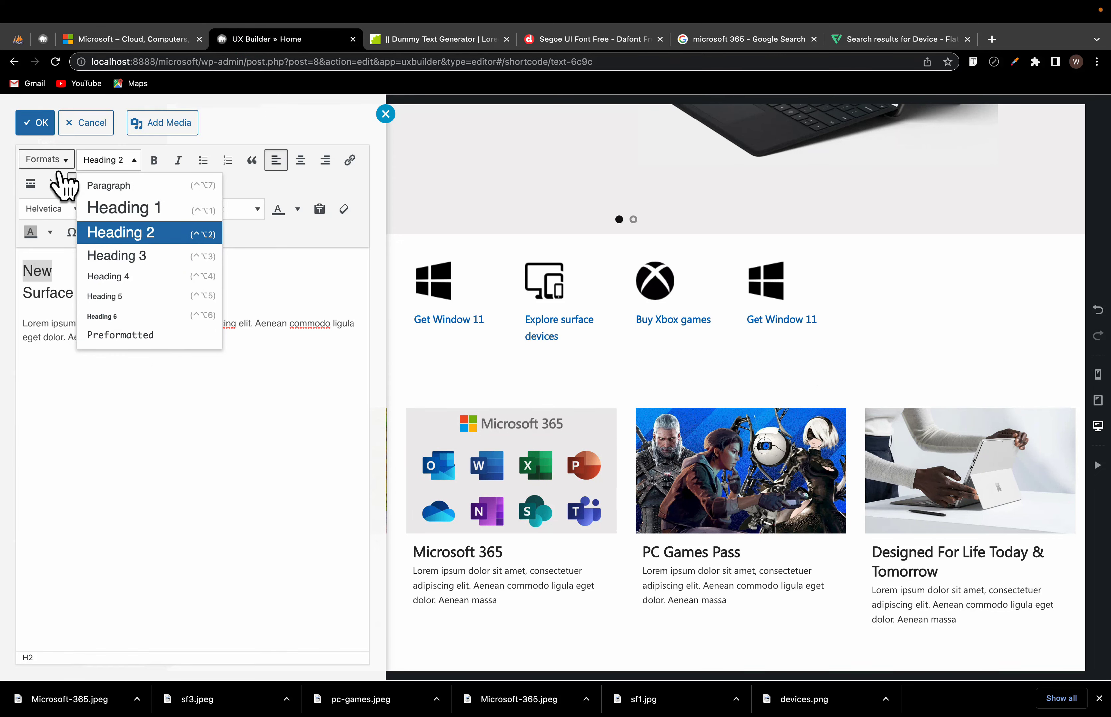
left_click(47, 159)
mouse_move(96, 343)
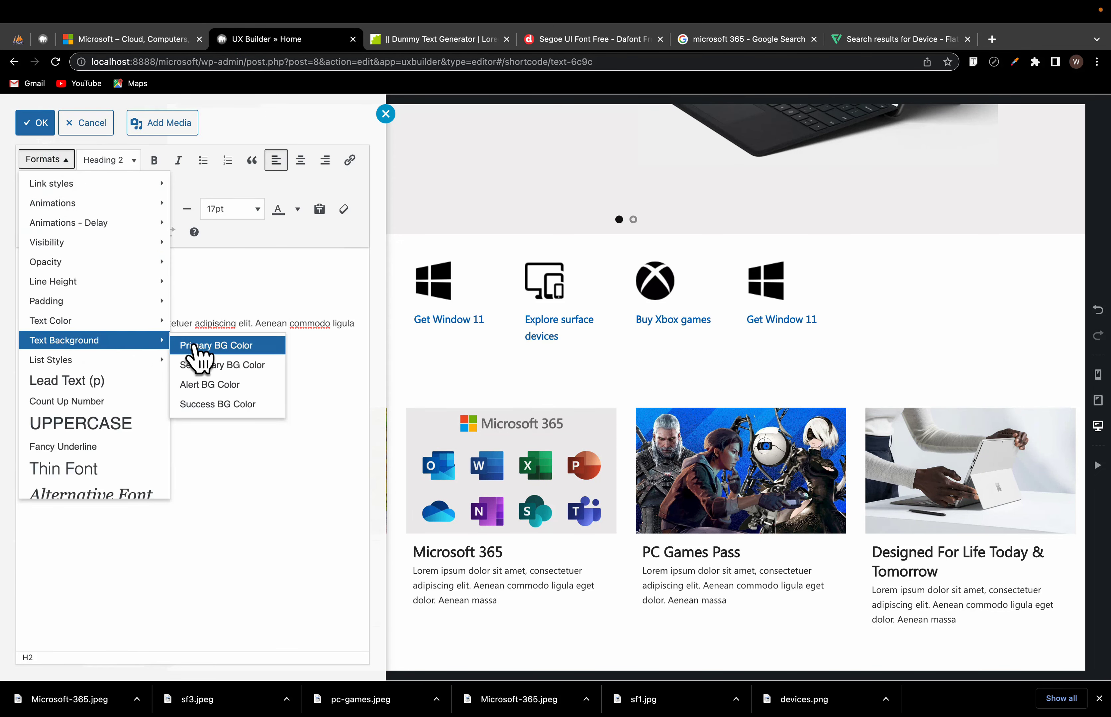
left_click(214, 365)
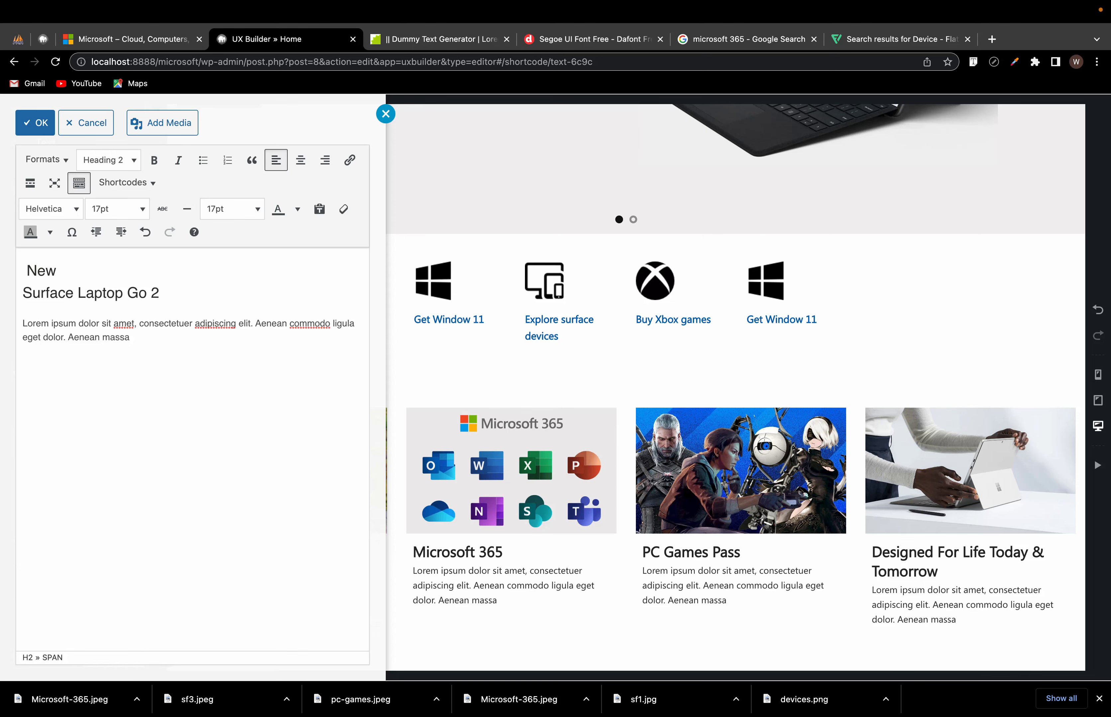
left_click(492, 488)
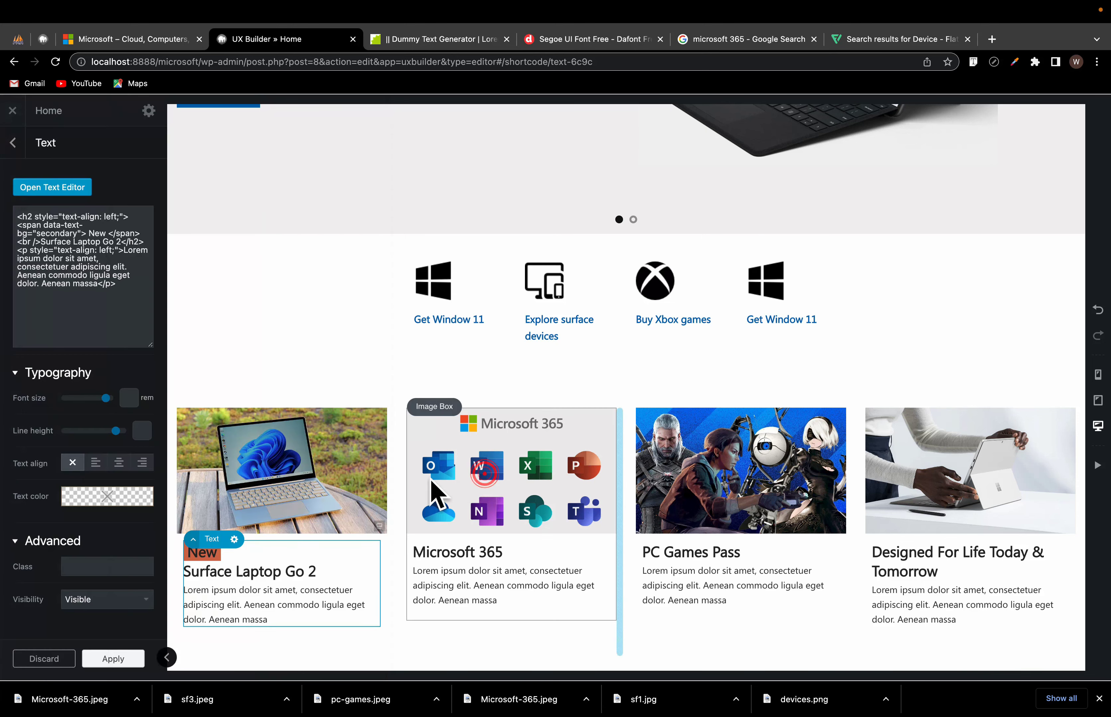
left_click(111, 659)
Step: Compare the four finished image boxes with the Microsoft reference page's cards, examining what follows each description
scroll(388, 446, "down", 3)
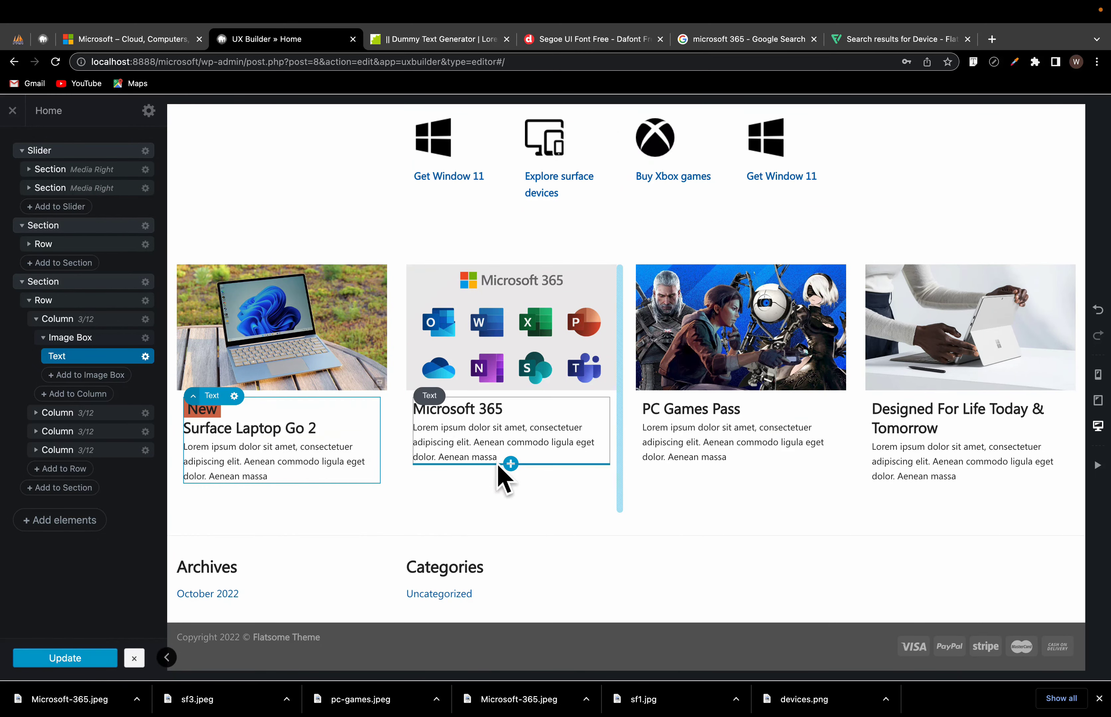
scroll(540, 391, "up", 5)
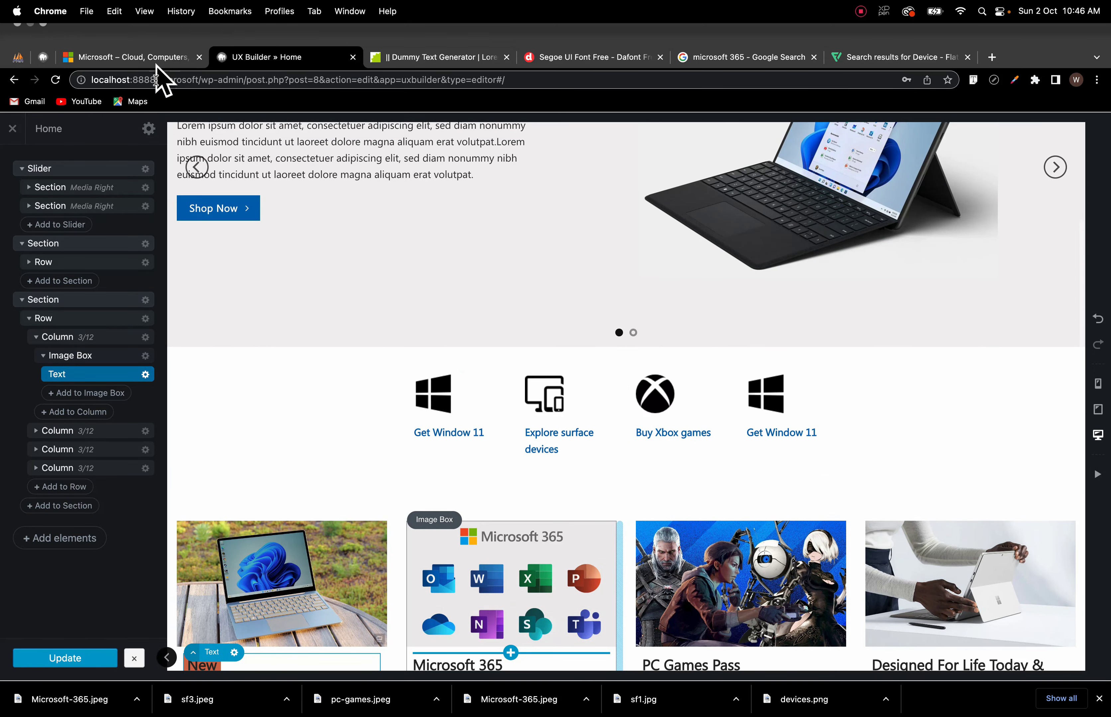
left_click(154, 38)
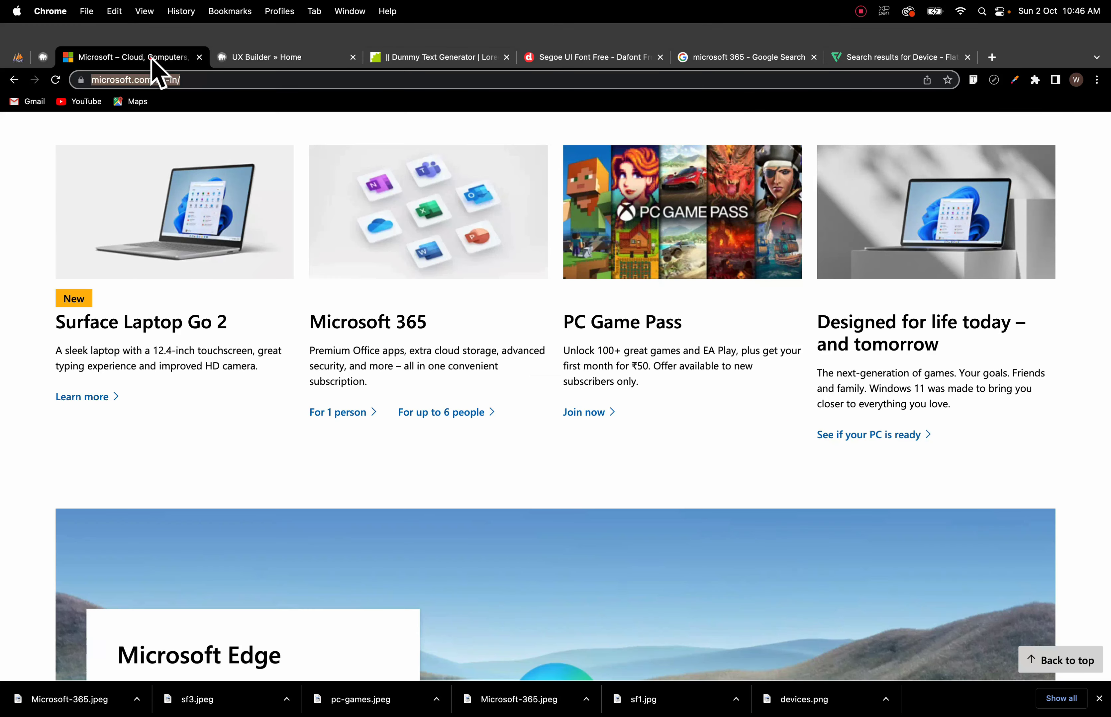
left_click(150, 61)
scroll(408, 425, "down", 2)
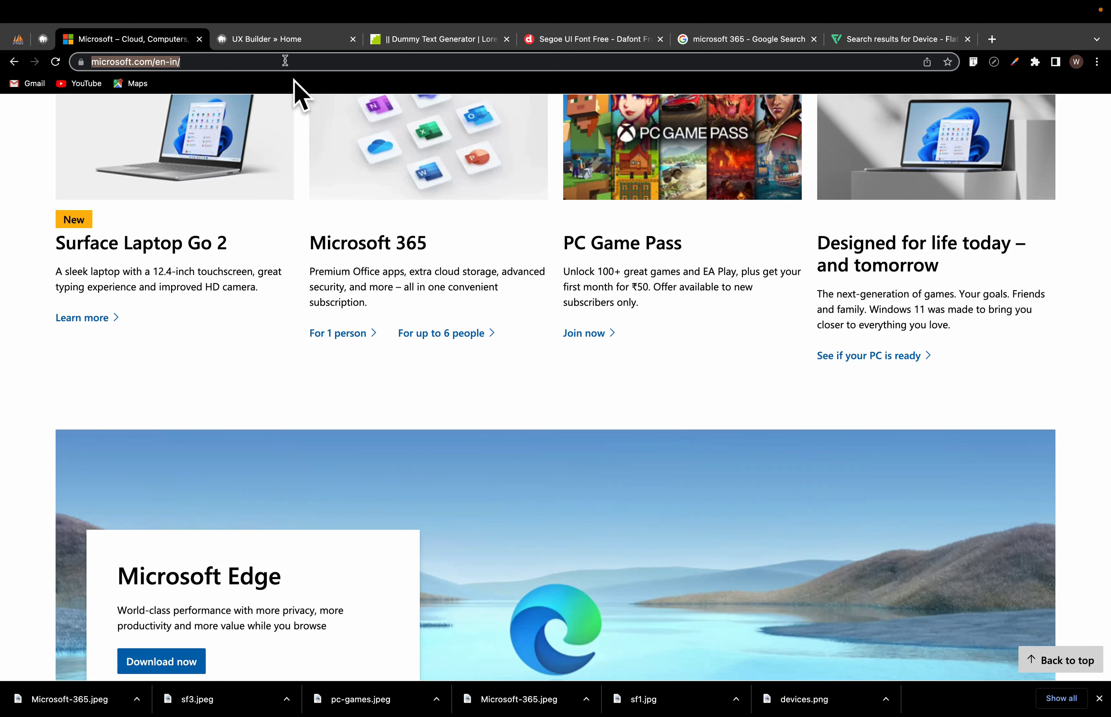
left_click(285, 39)
scroll(339, 506, "down", 5)
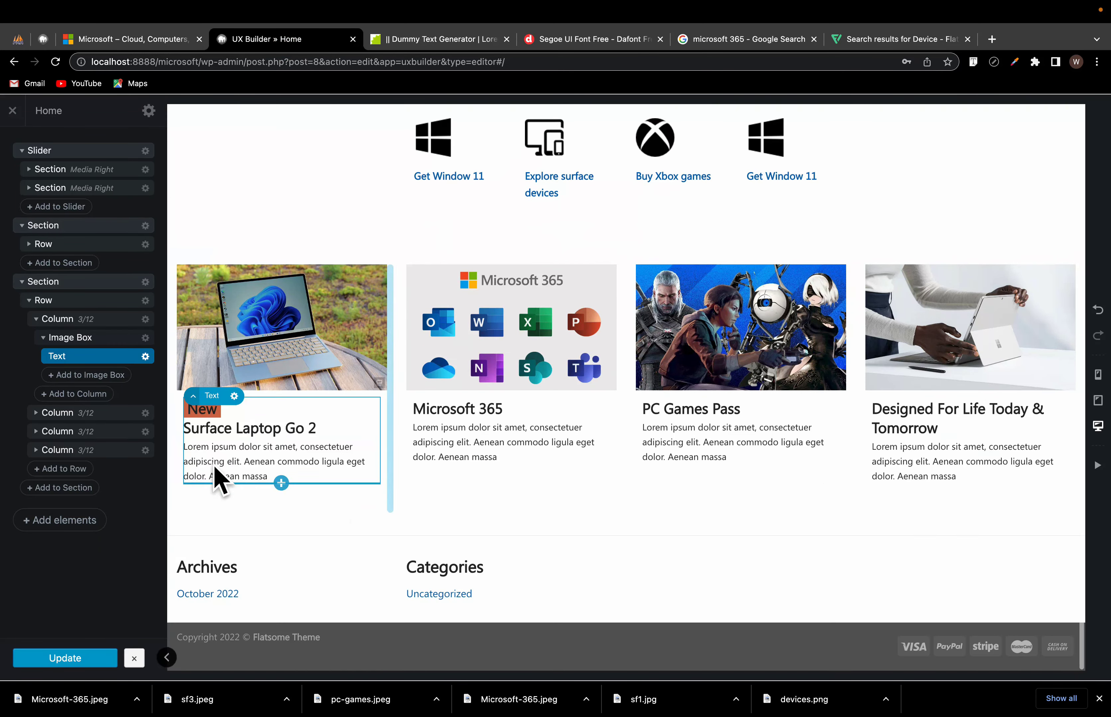
Step: Add a button below the description in the first image box and set its text to "Learn More"
left_click(281, 483)
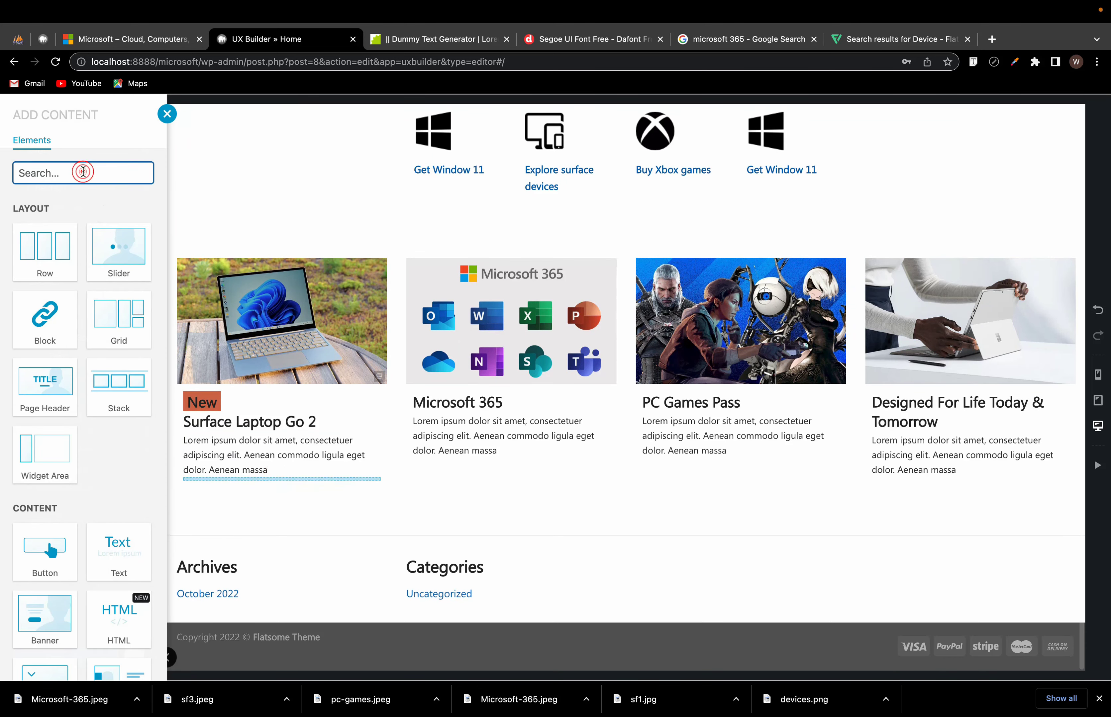
type("but")
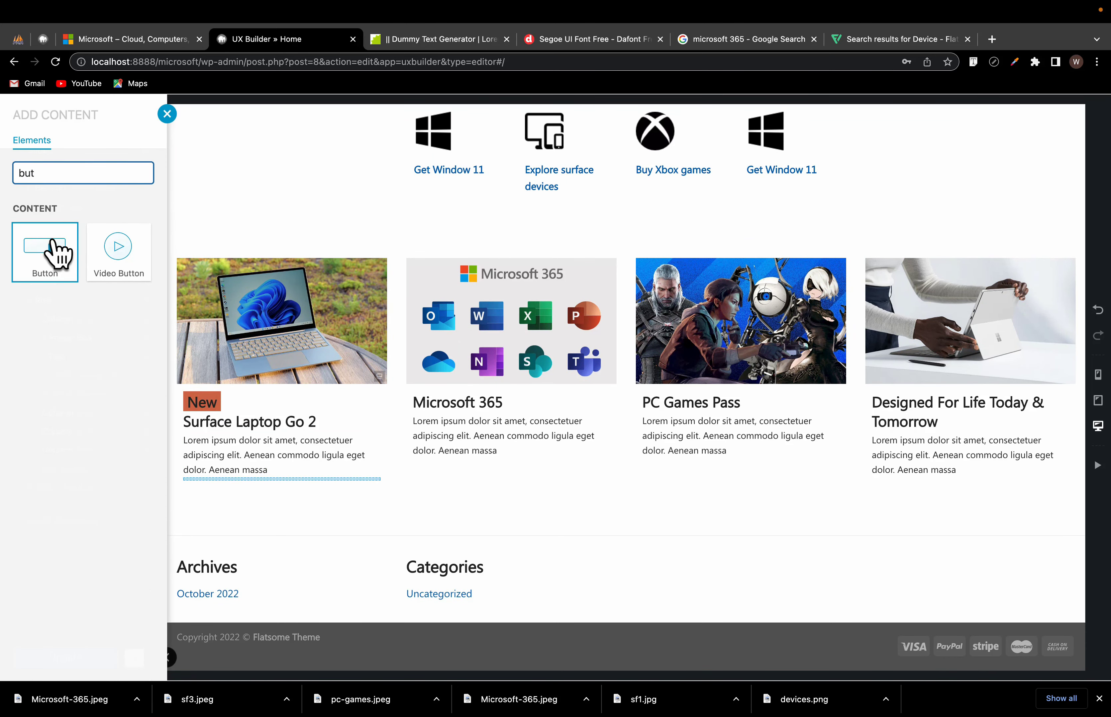
left_click(45, 251)
left_click(271, 480)
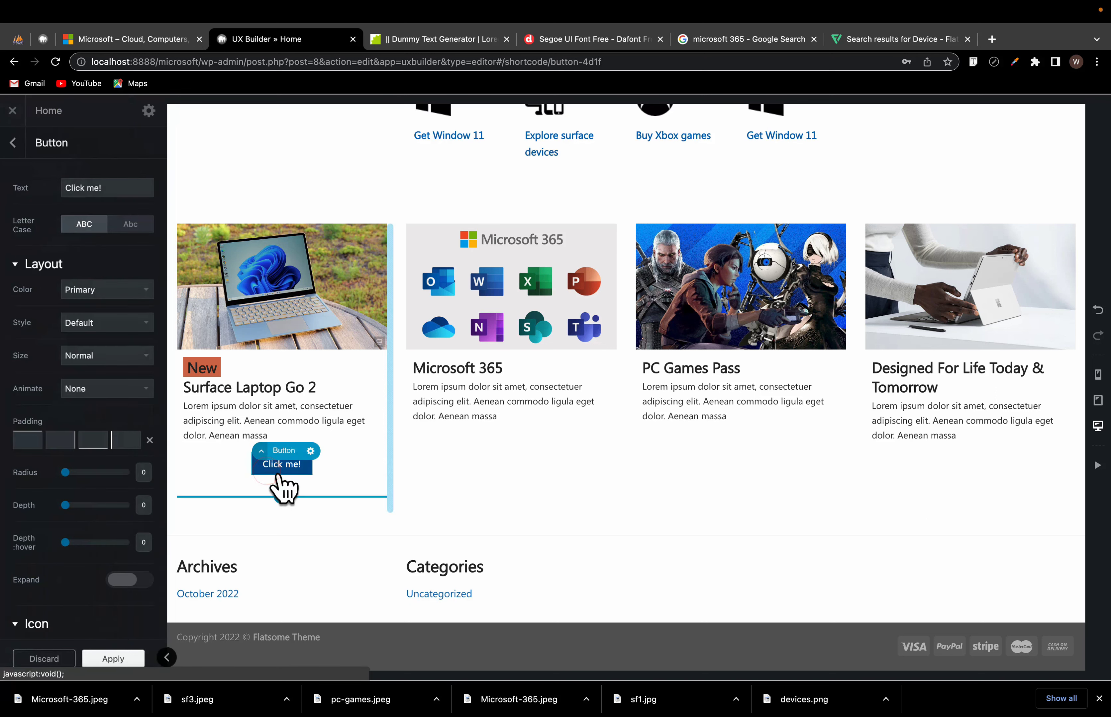
type("L")
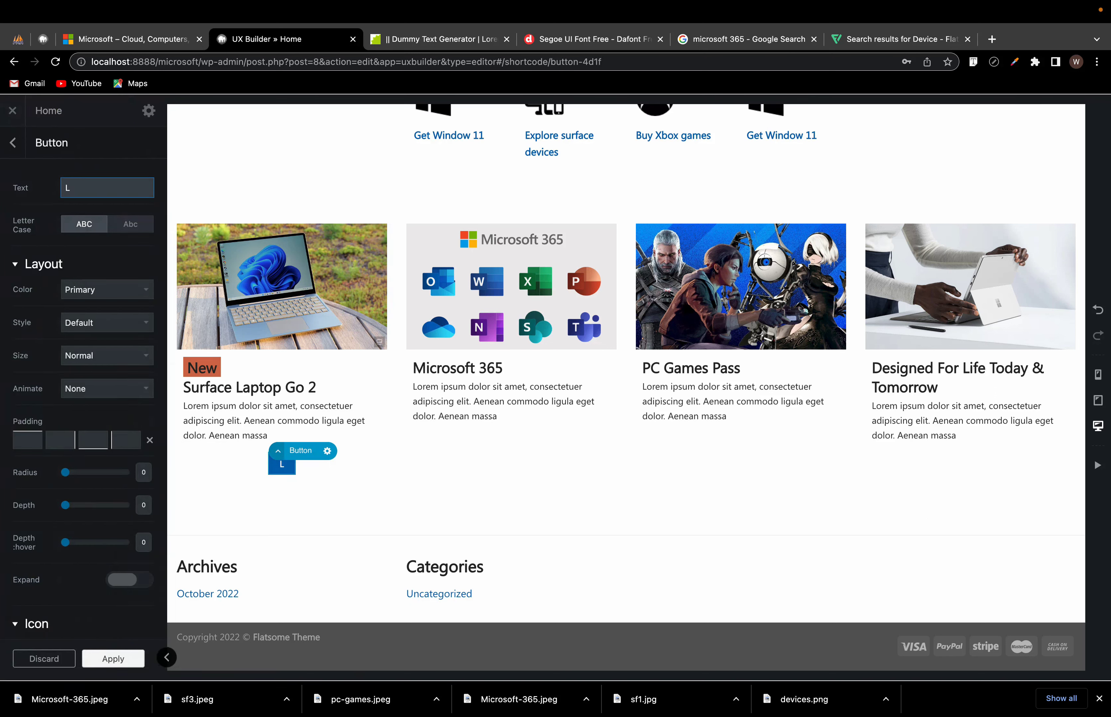
type("earn More")
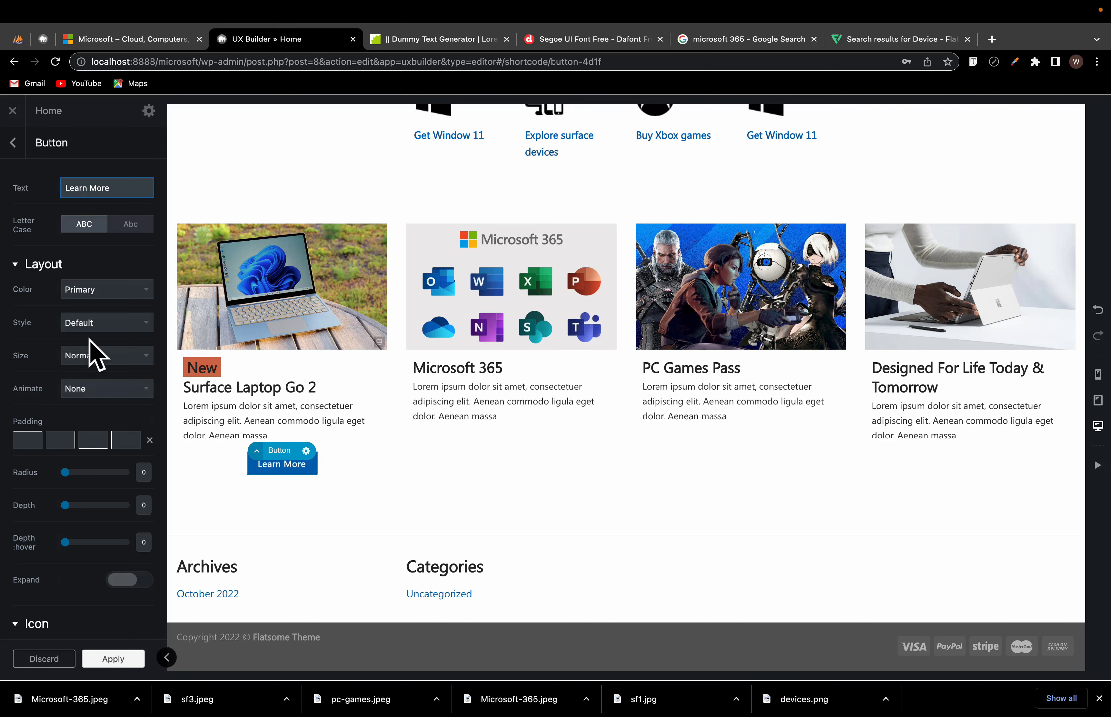
Step: Give the Learn More button the Underline style and an Arrow Right icon
left_click(106, 327)
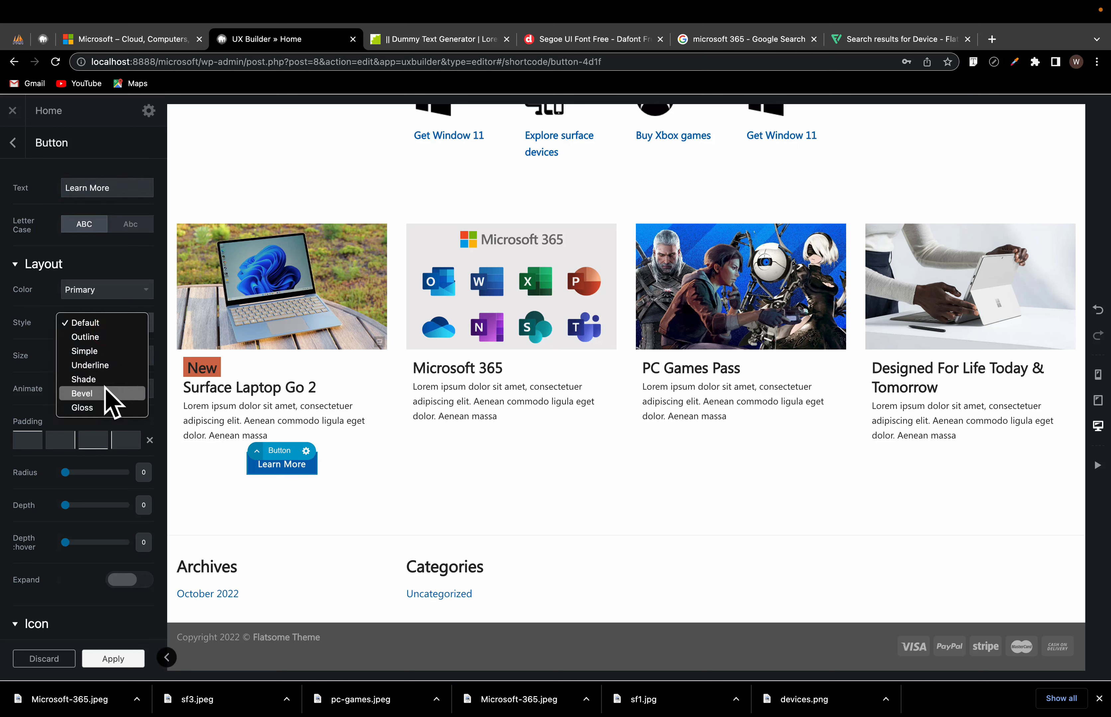
left_click(99, 365)
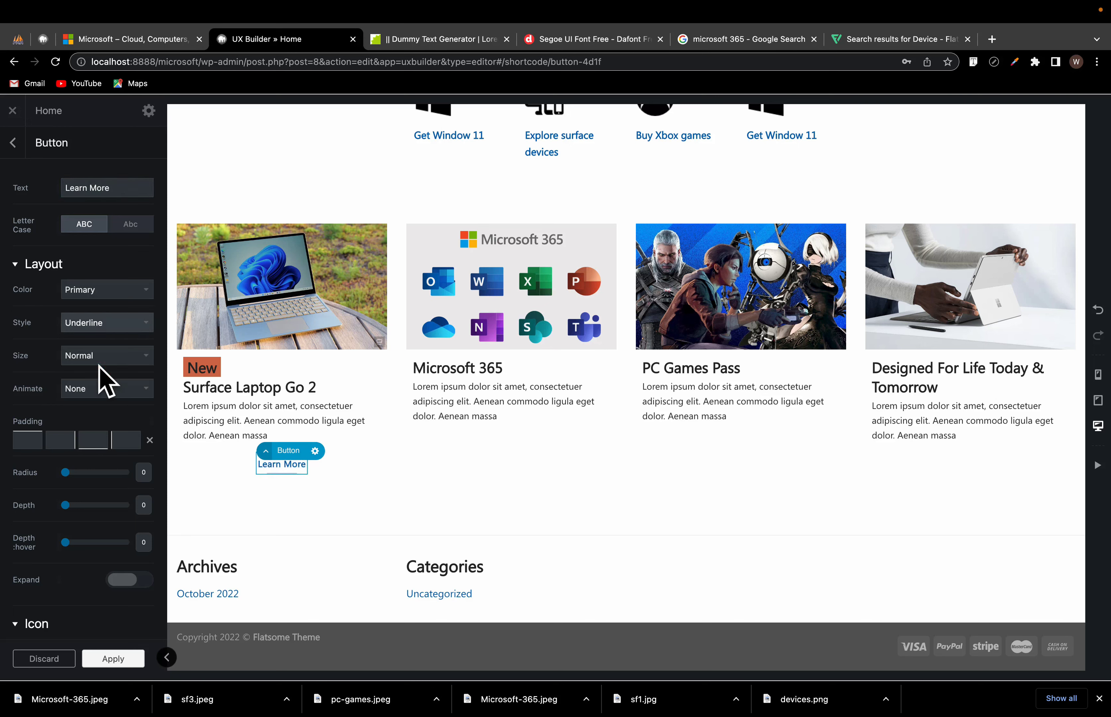
scroll(95, 518, "down", 3)
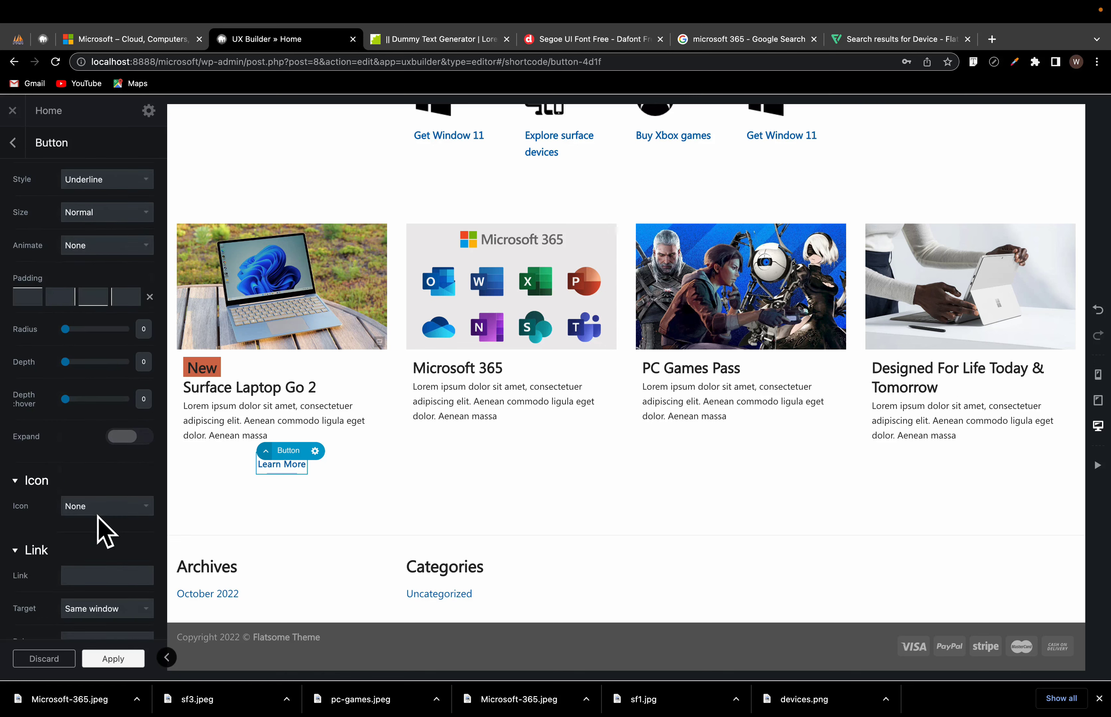
left_click(100, 509)
left_click(98, 548)
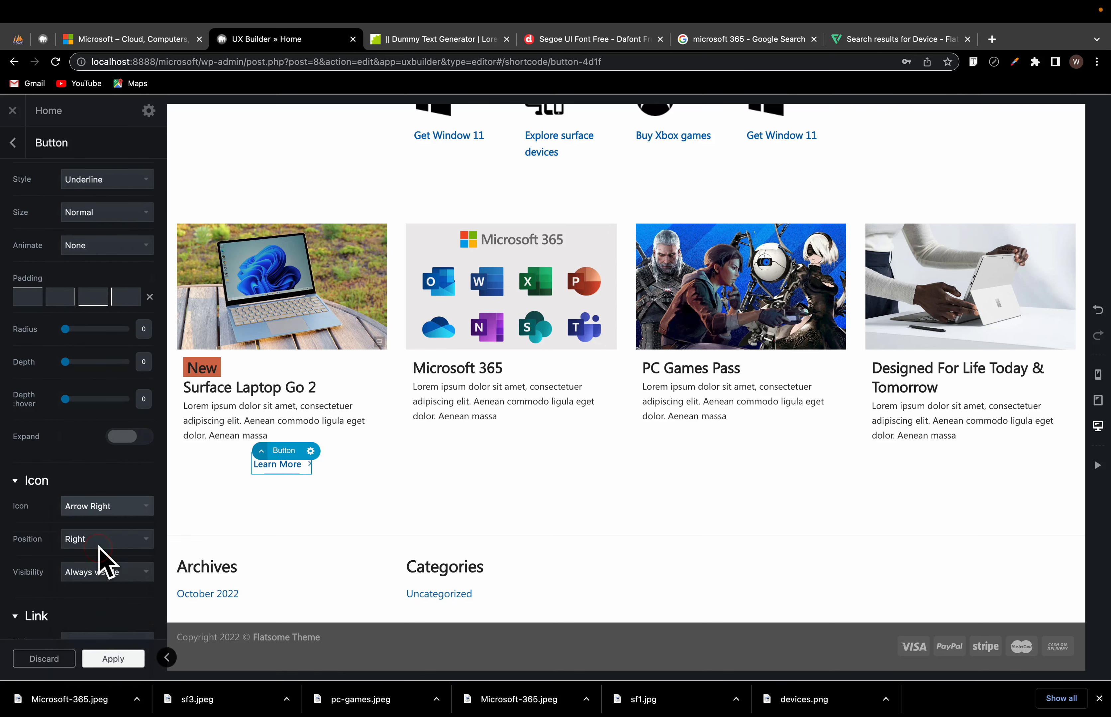
scroll(96, 293, "up", 3)
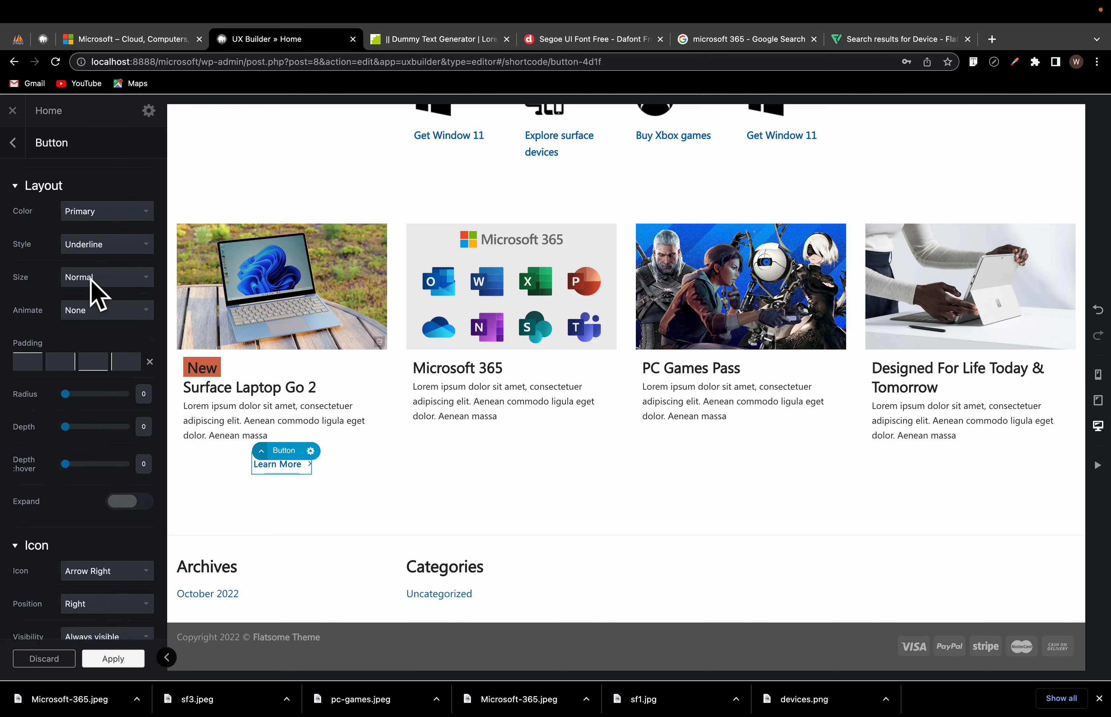
scroll(92, 280, "up", 2)
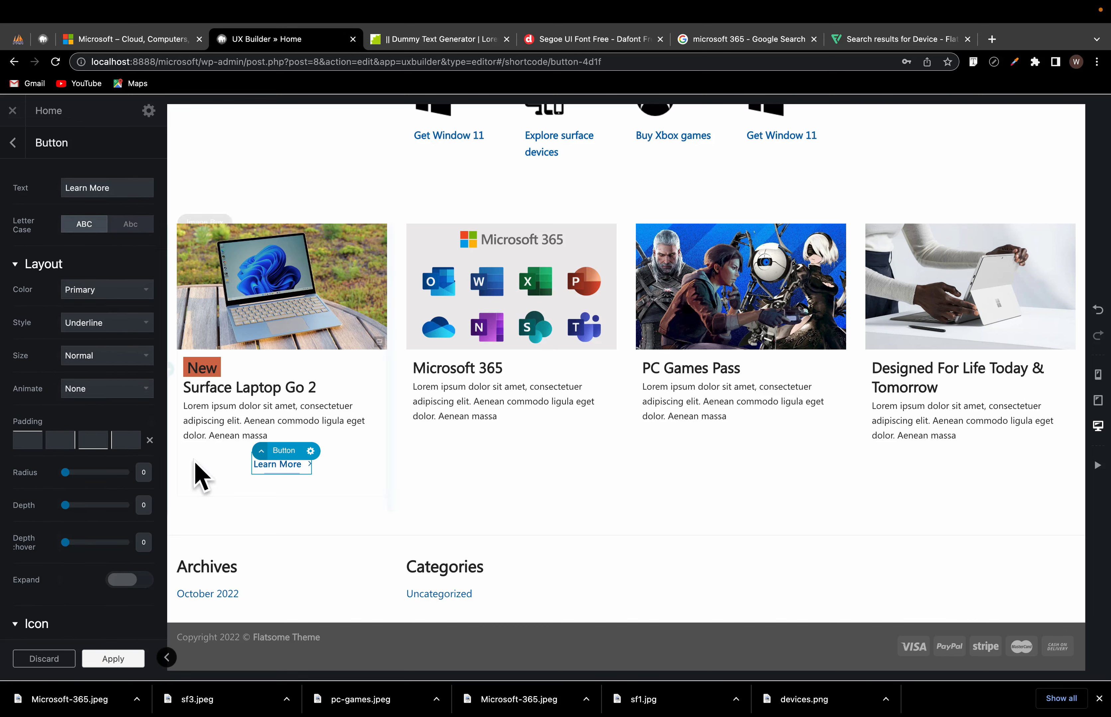
mouse_move(261, 451)
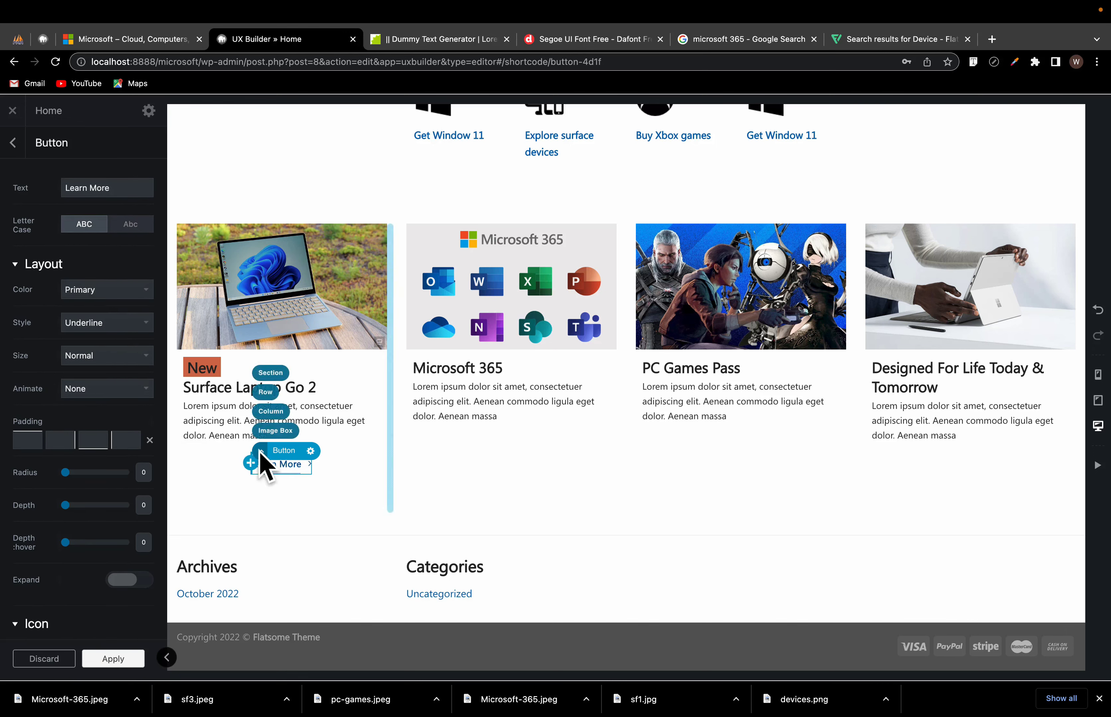
left_click(265, 411)
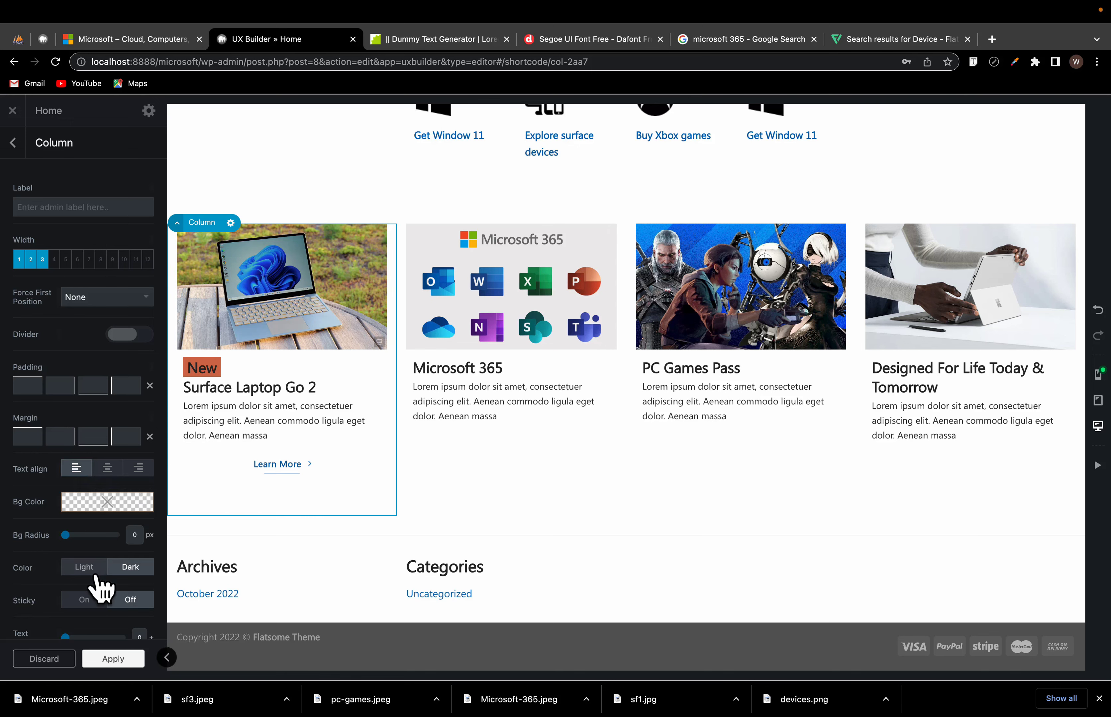
scroll(91, 578, "down", 8)
scroll(98, 575, "down", 3)
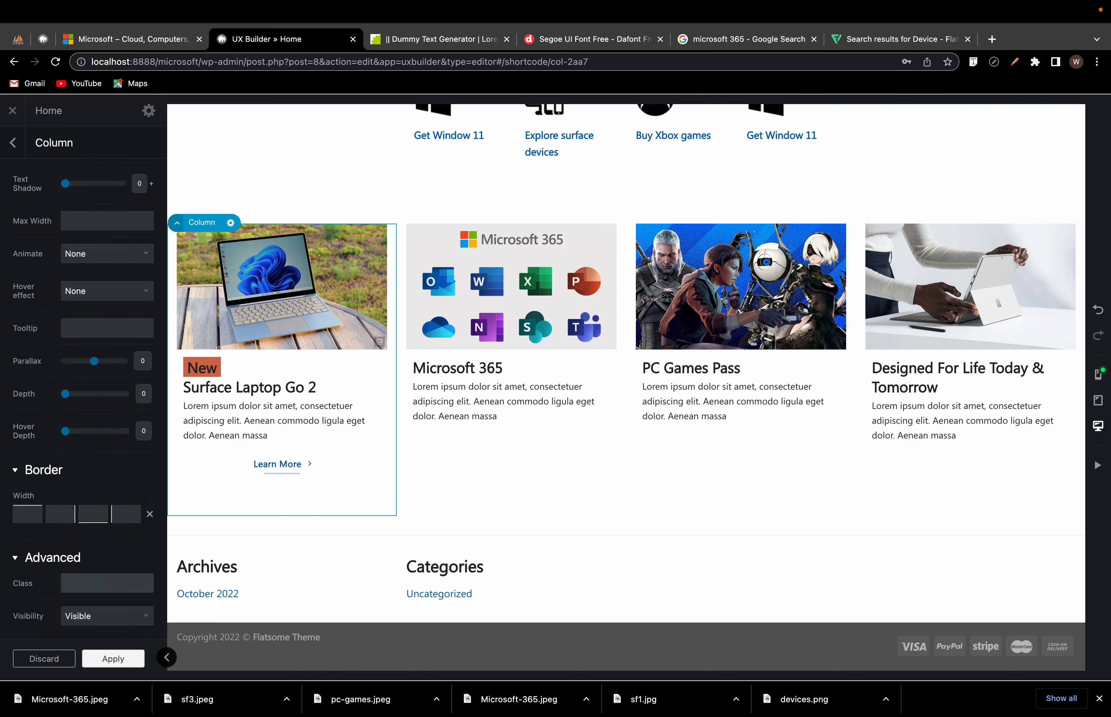
Step: Delete the Learn More button from the first image box
left_click(276, 465)
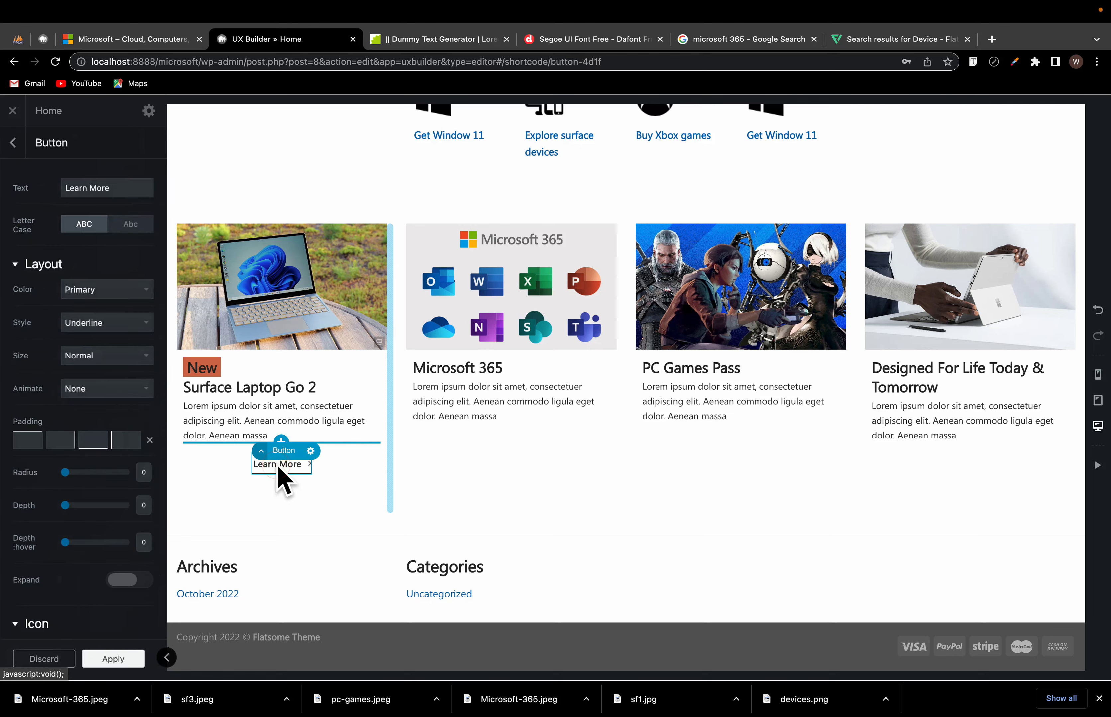
left_click(311, 452)
left_click(285, 559)
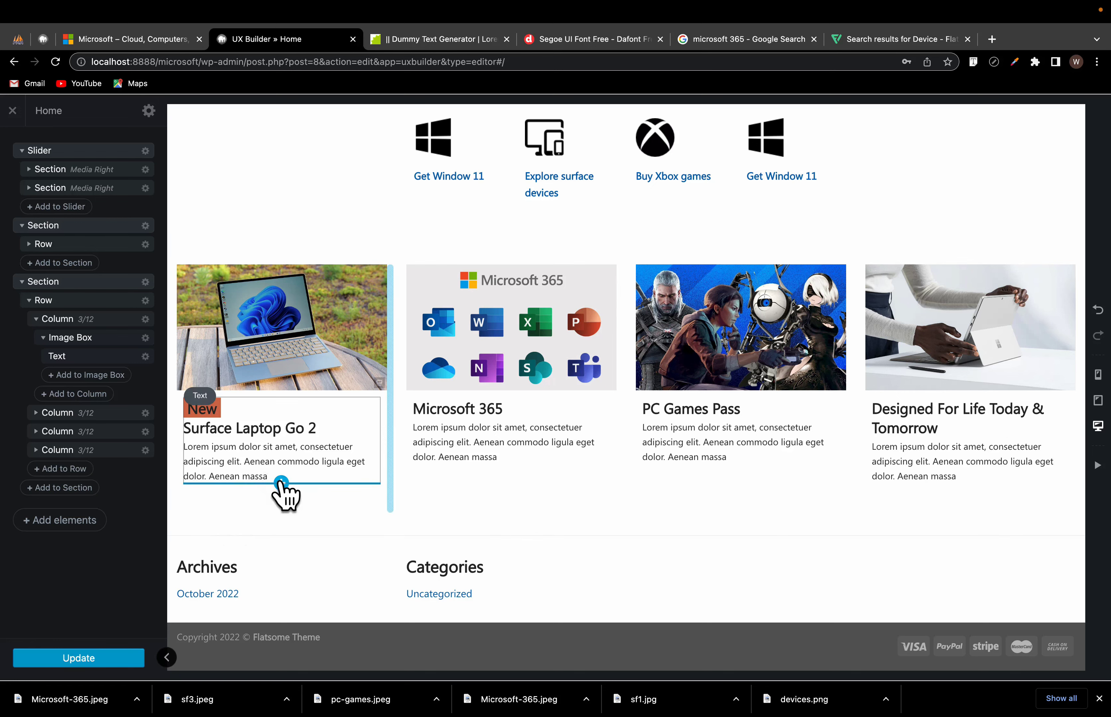
Step: Insert a row with the 2 Columns preset below the description in the first image box
left_click(281, 481)
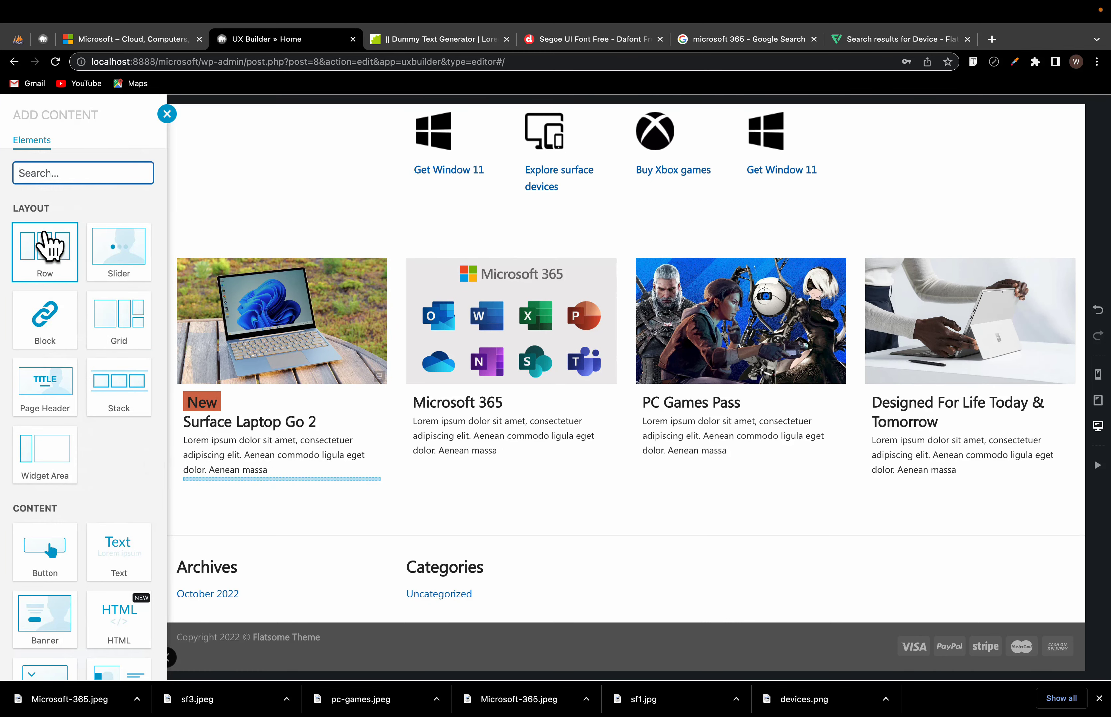
left_click(39, 238)
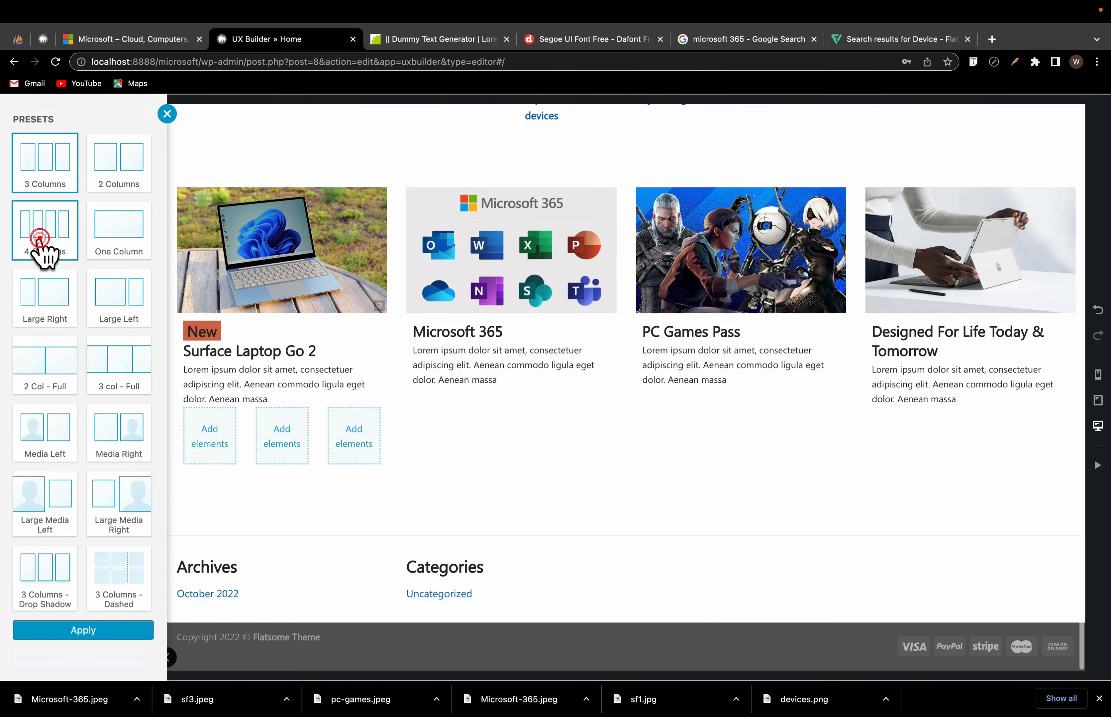
left_click(117, 177)
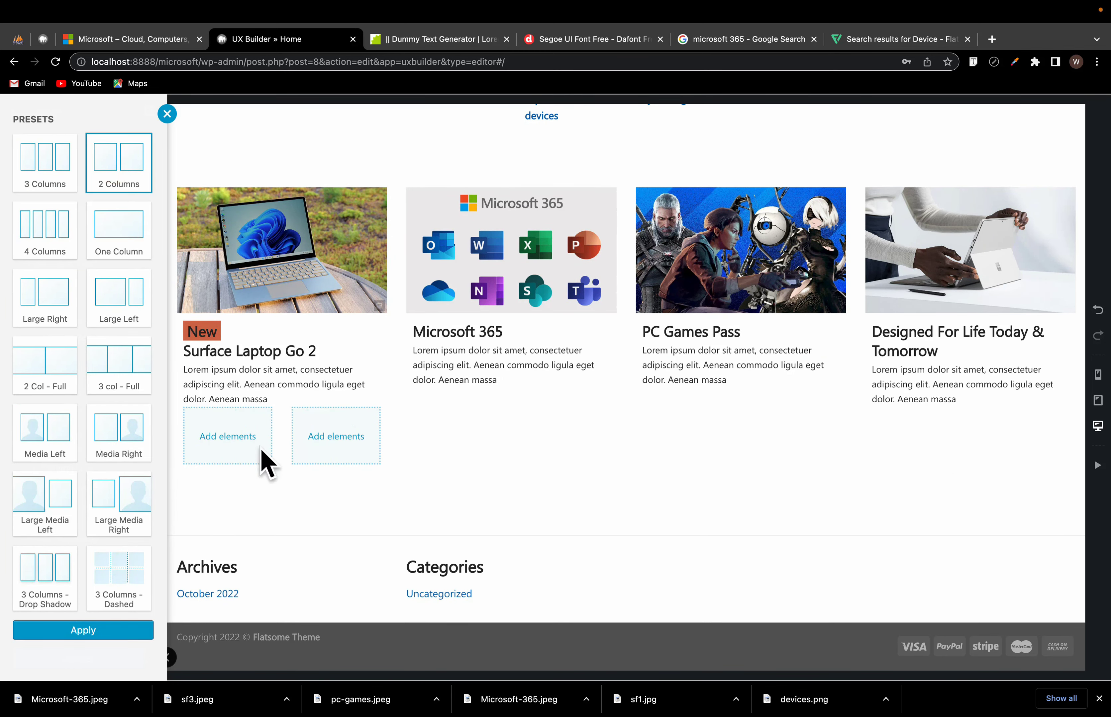
left_click(282, 457)
Step: Add a button with the Simple preset to the new row's left column and narrow that column to 5/12
left_click(226, 443)
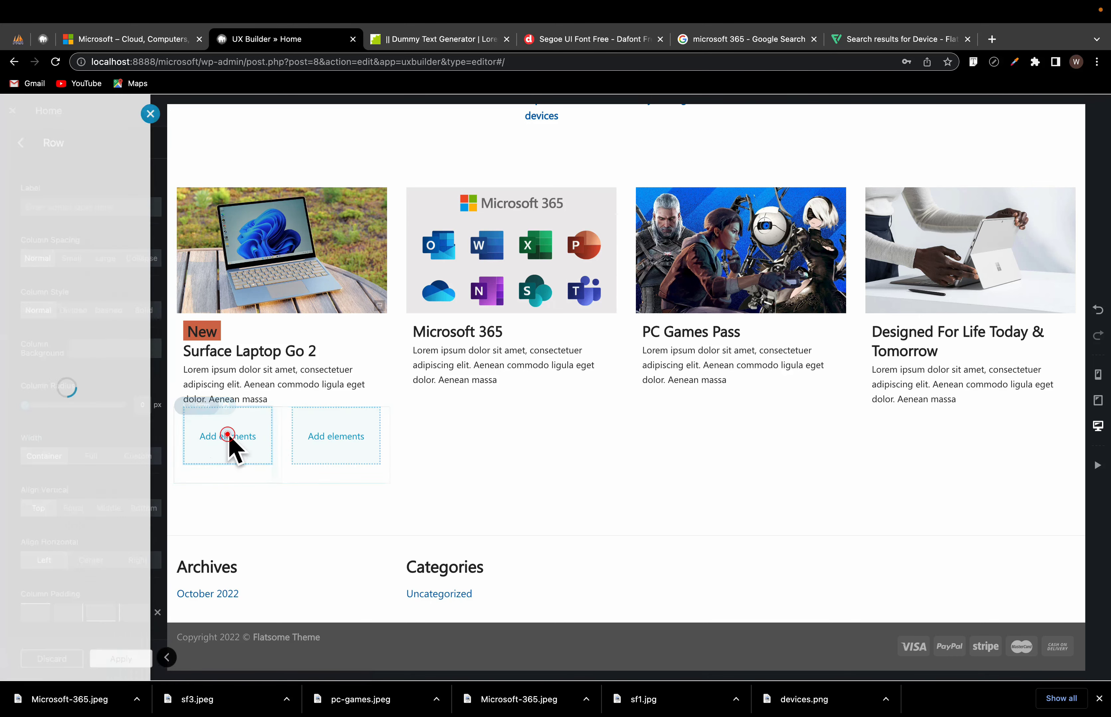
type("but")
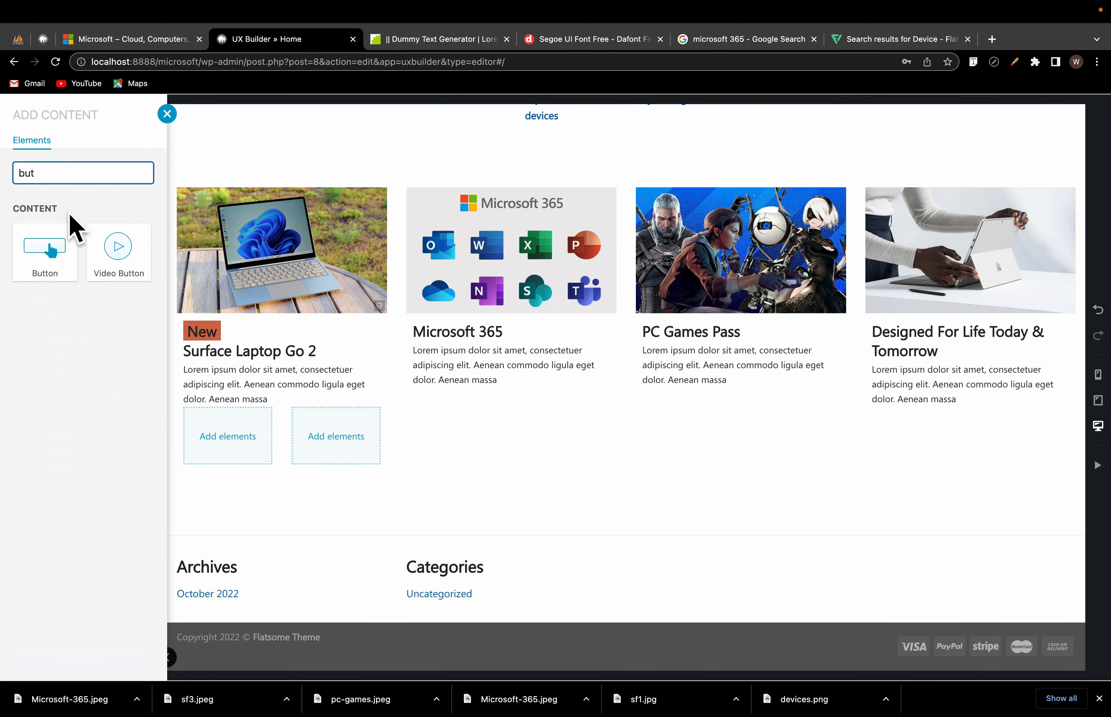
left_click(55, 248)
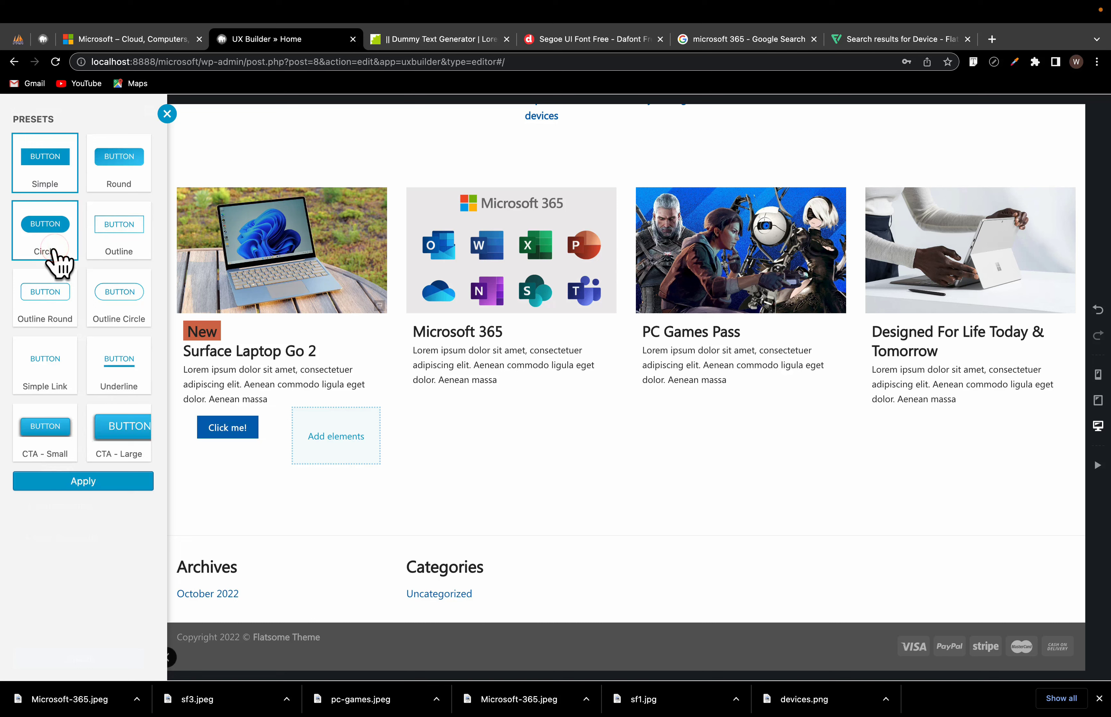
left_click(228, 443)
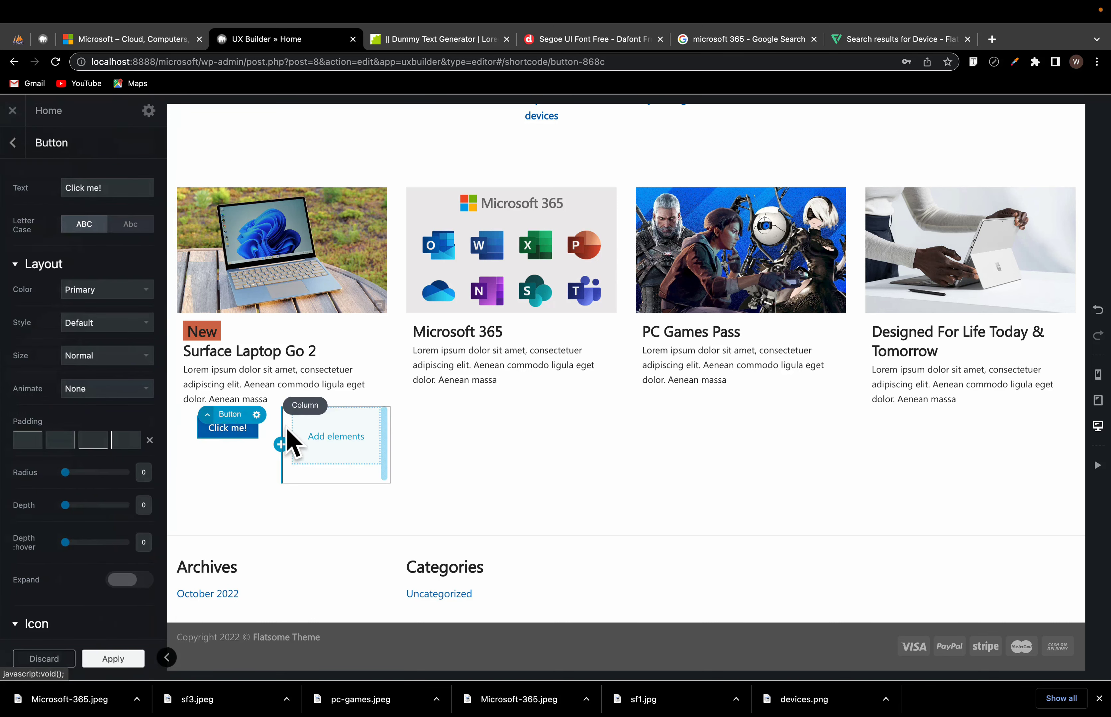
left_click_drag(274, 426, 257, 426)
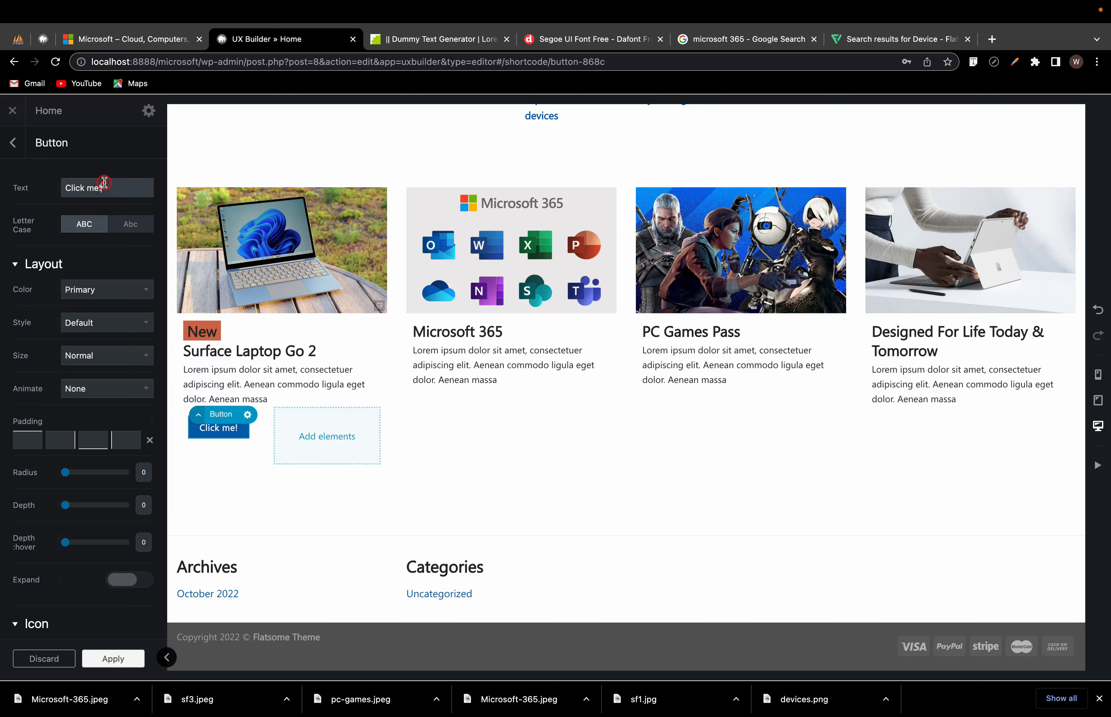
Step: Set the left column button's text to "Learn More" and open its style choices
type("Learn")
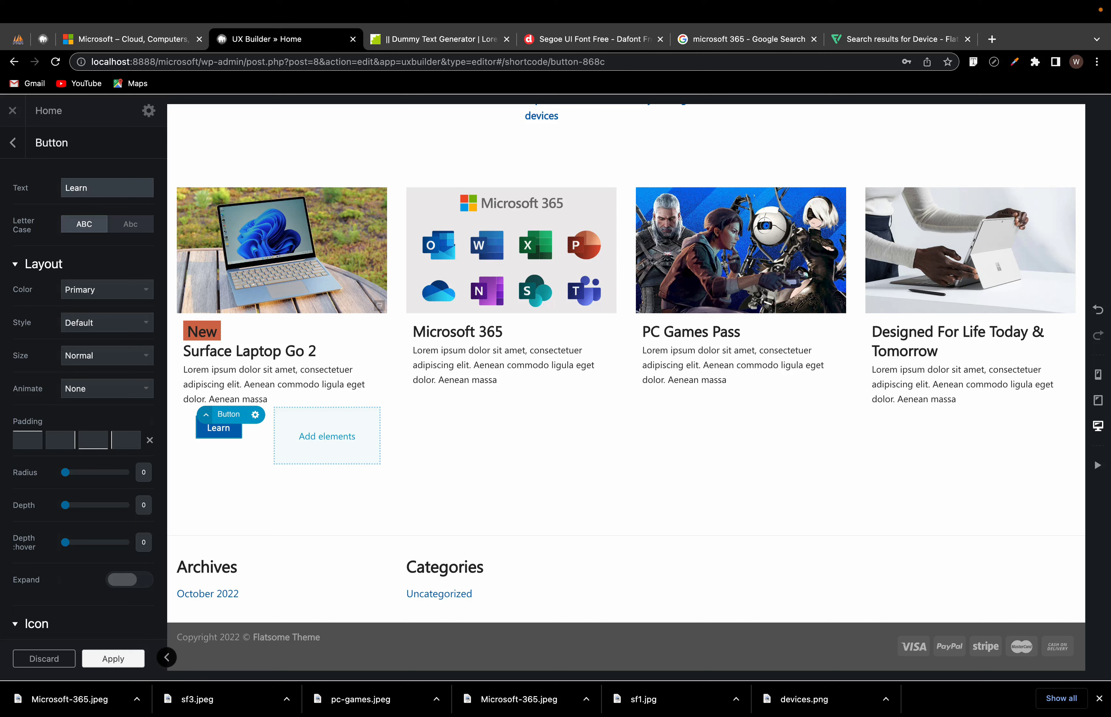
type("More")
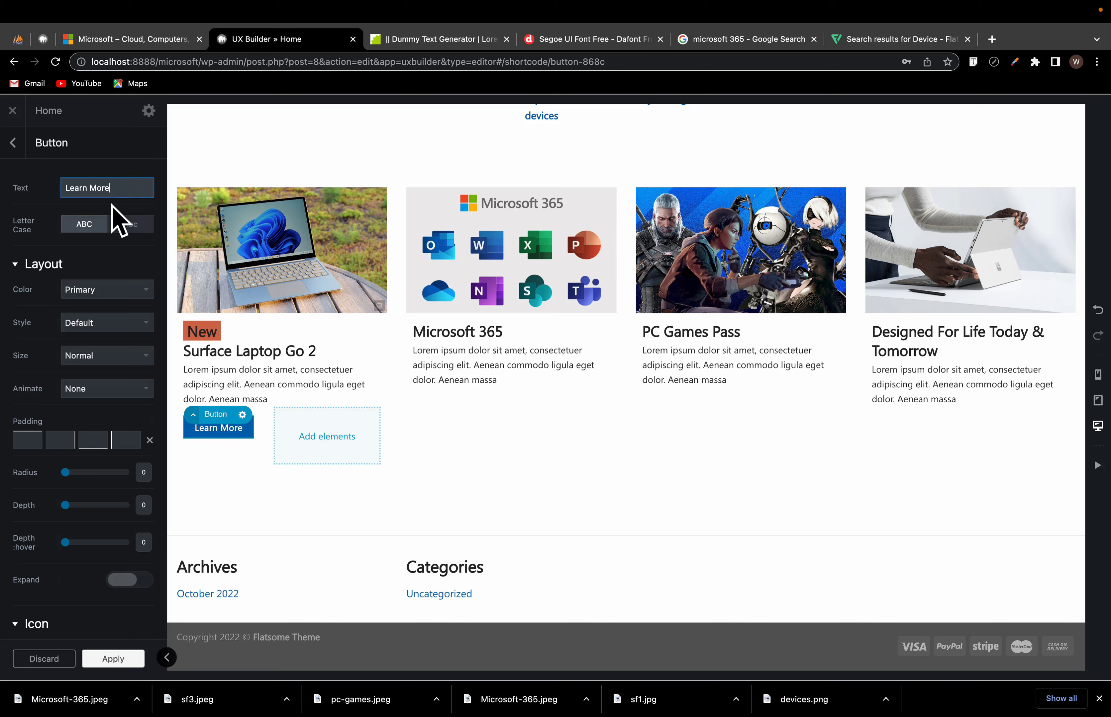
left_click(91, 322)
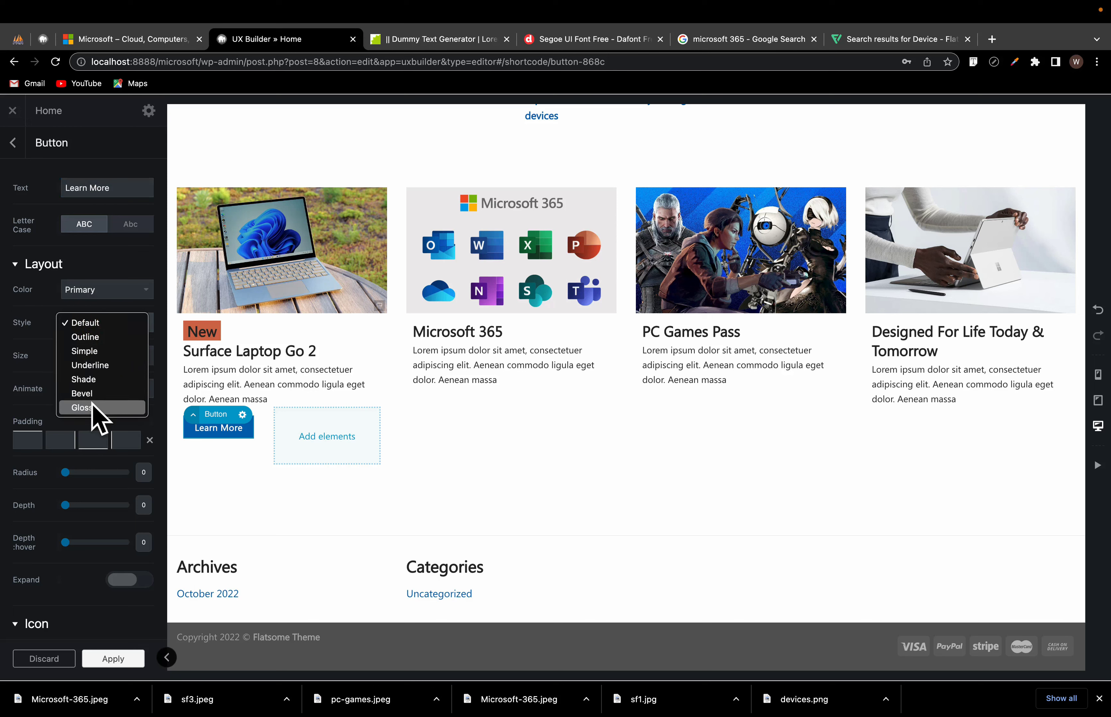
Step: Delete the button from the left column of the first card's inner row
left_click(241, 415)
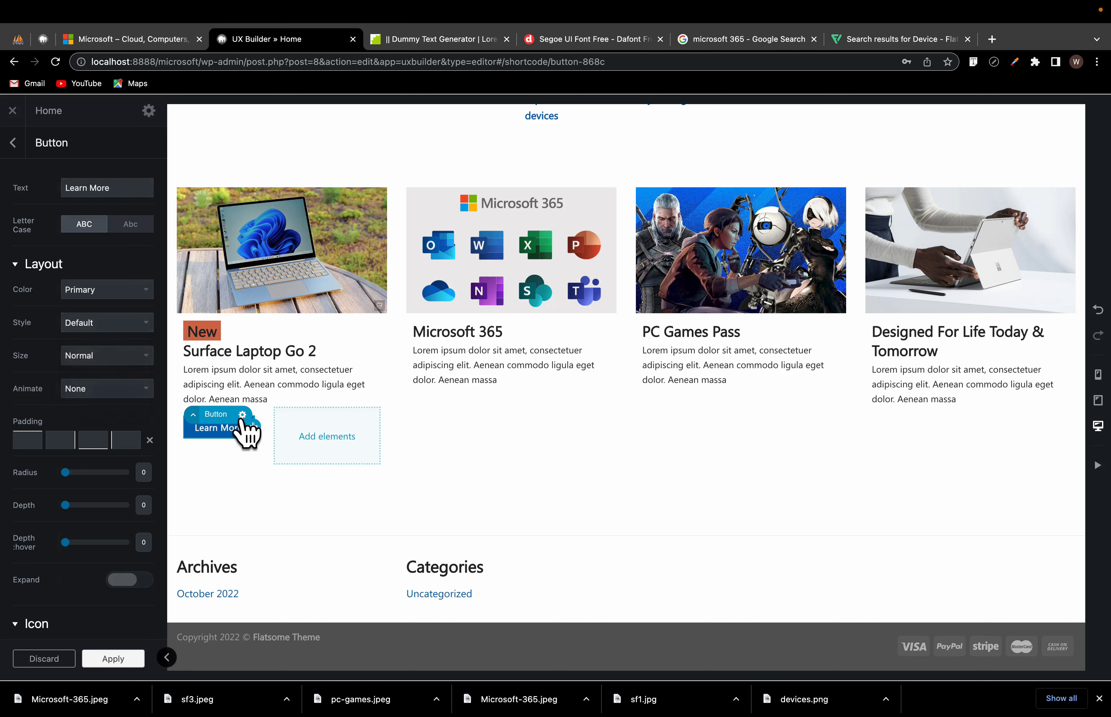
left_click(242, 415)
left_click(217, 522)
left_click(211, 425)
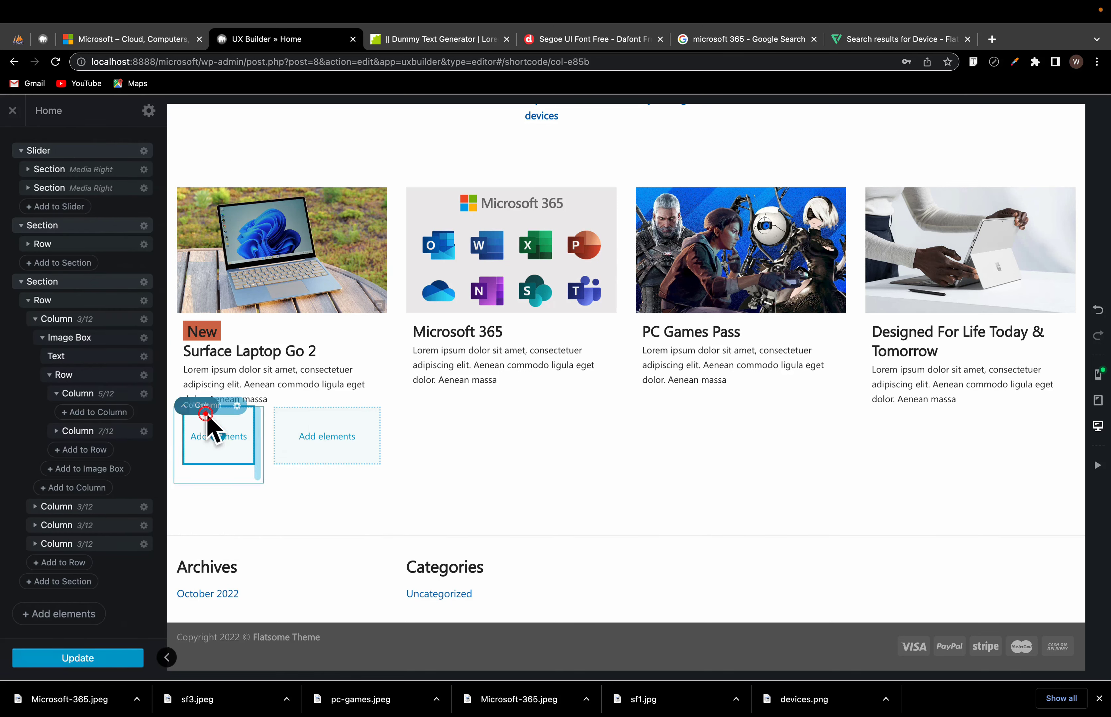
left_click(187, 386)
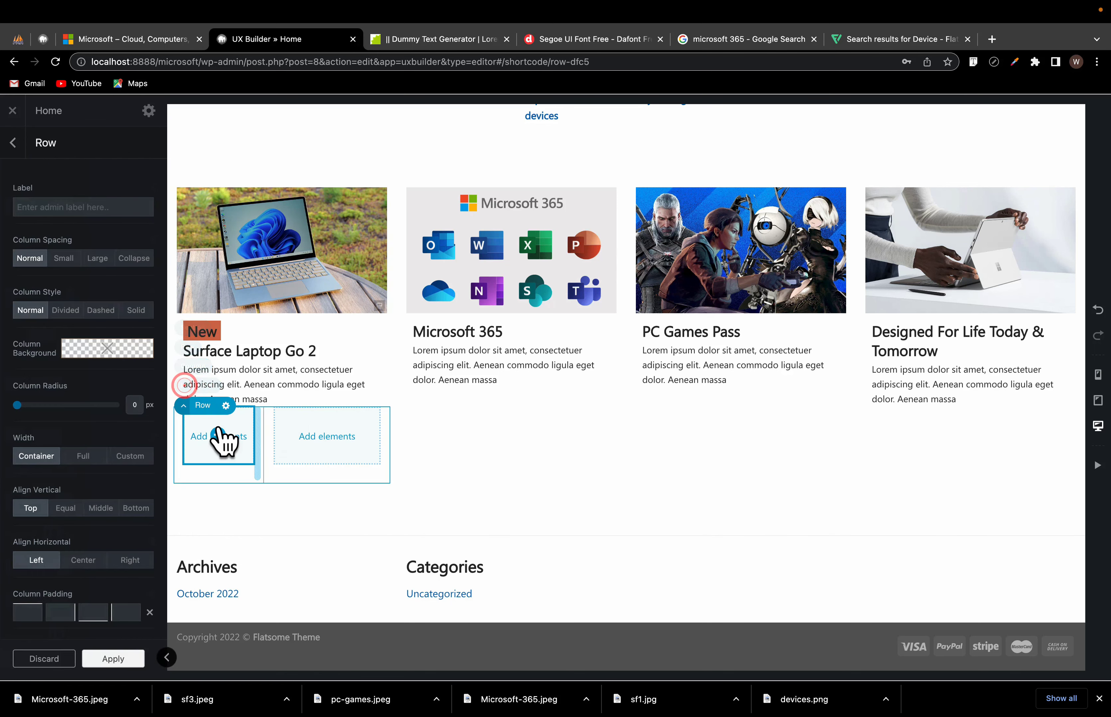
left_click(226, 405)
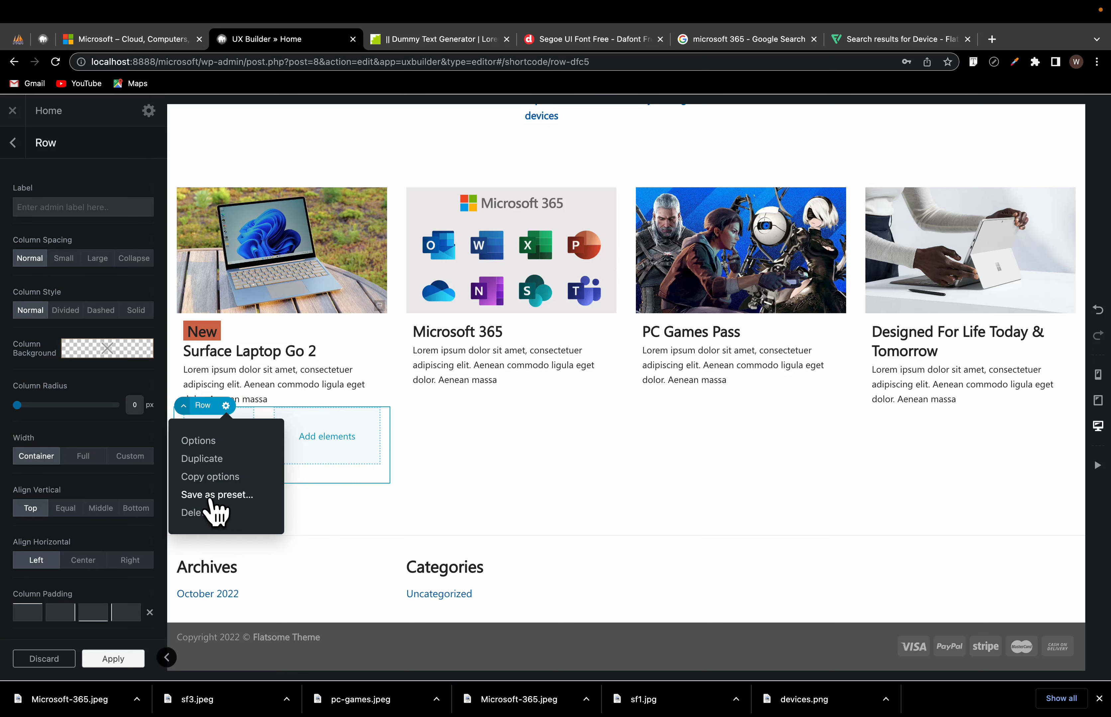
left_click(299, 421)
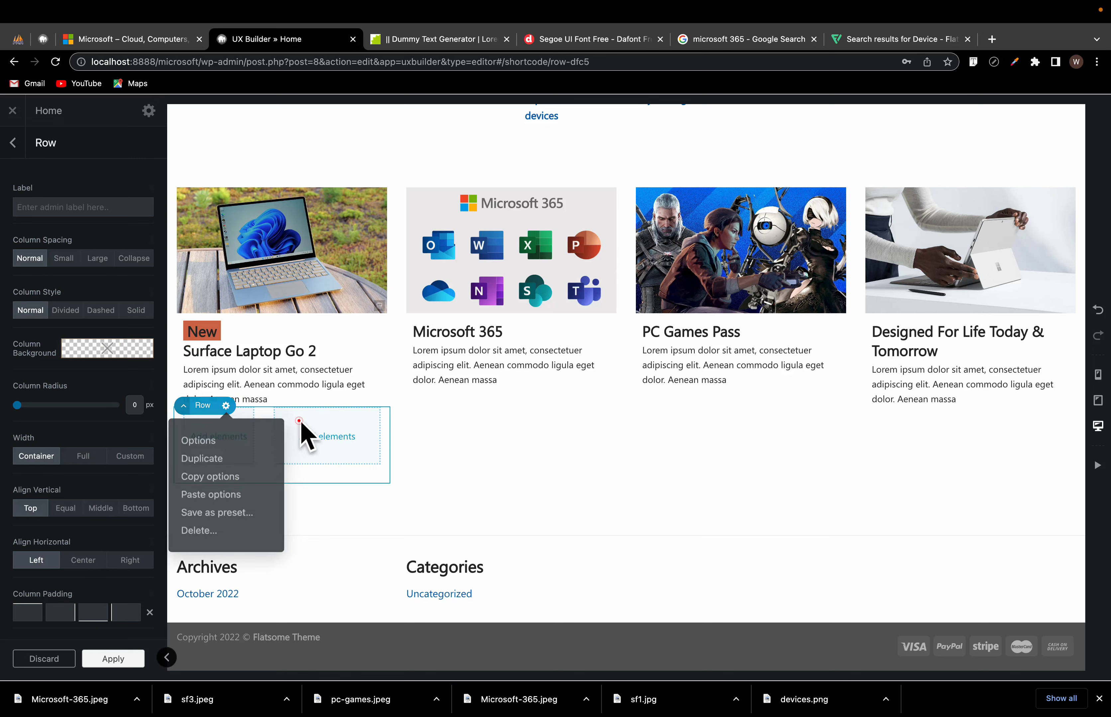
Step: Add a button with the Underline preset to the left column of the first card's inner row
left_click(218, 438)
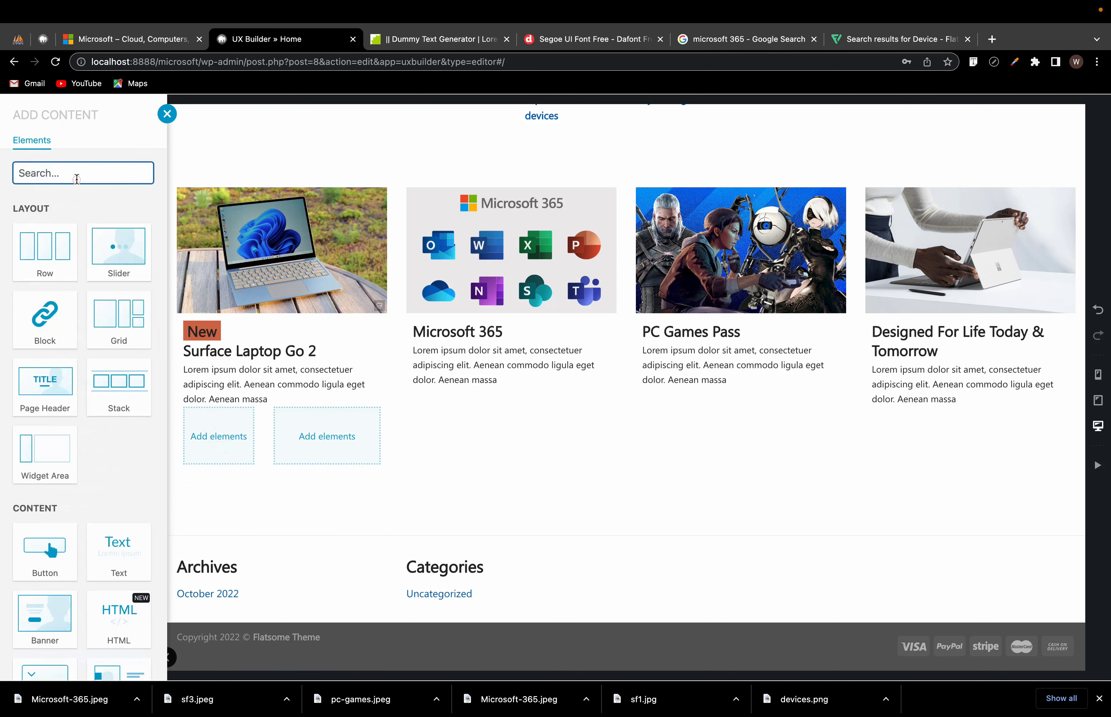
type("but")
left_click(52, 251)
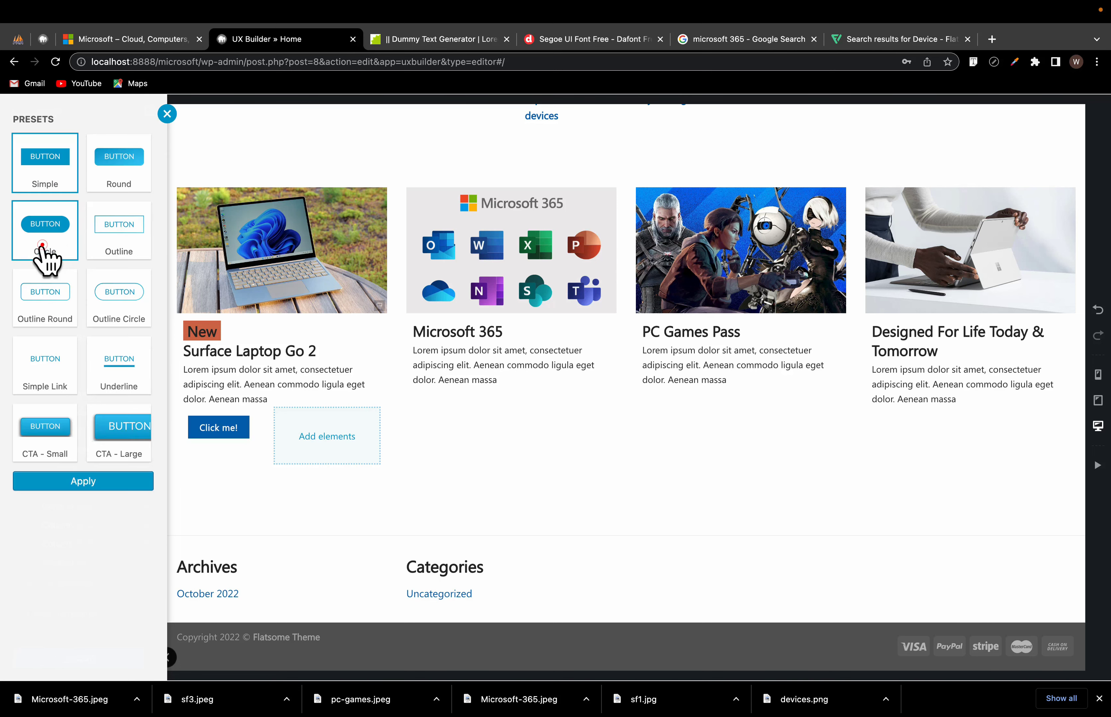
left_click(116, 369)
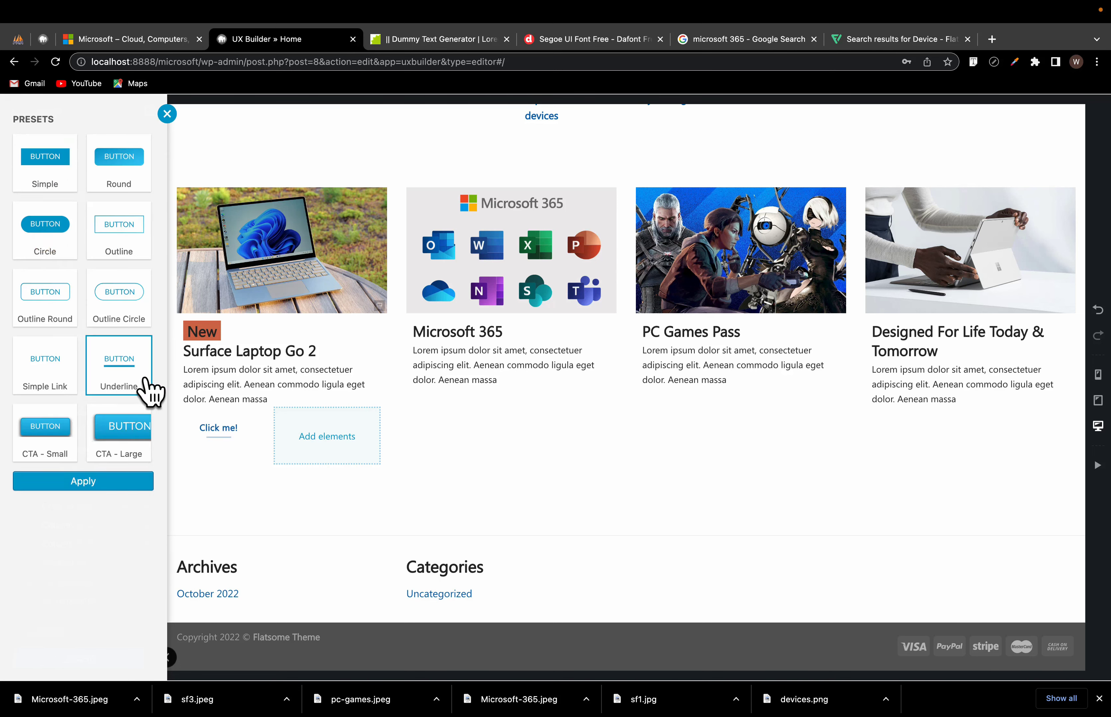
Step: Set the new button's letter case to Abc and its text to "Learn More"
left_click(228, 429)
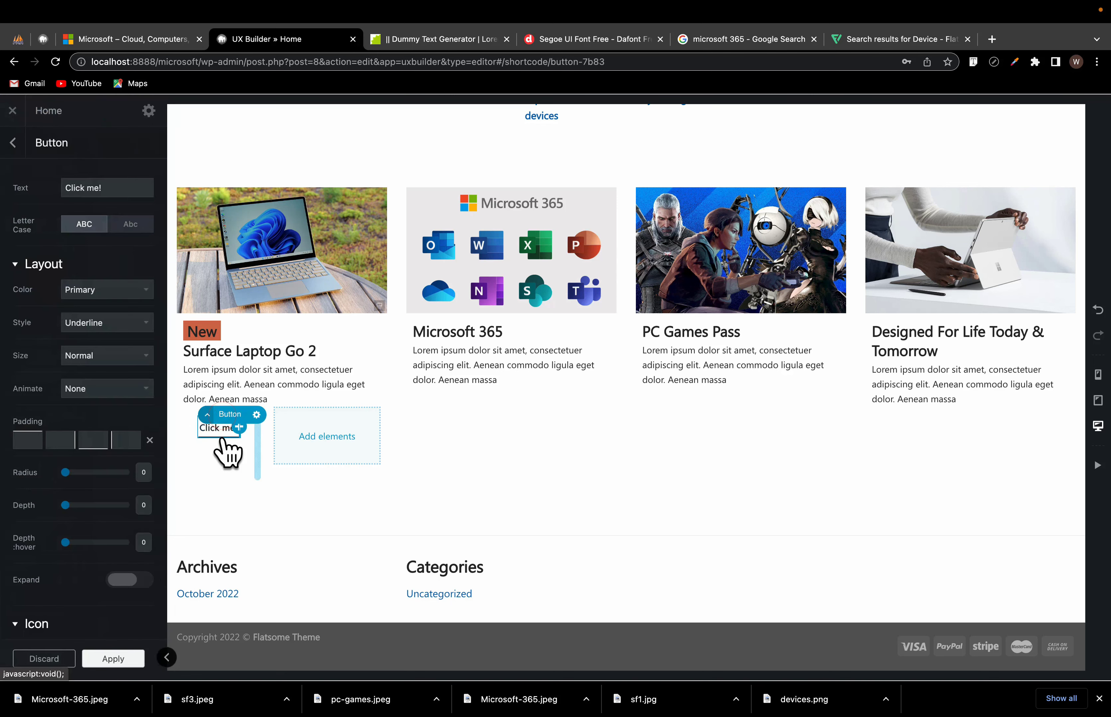
left_click(121, 225)
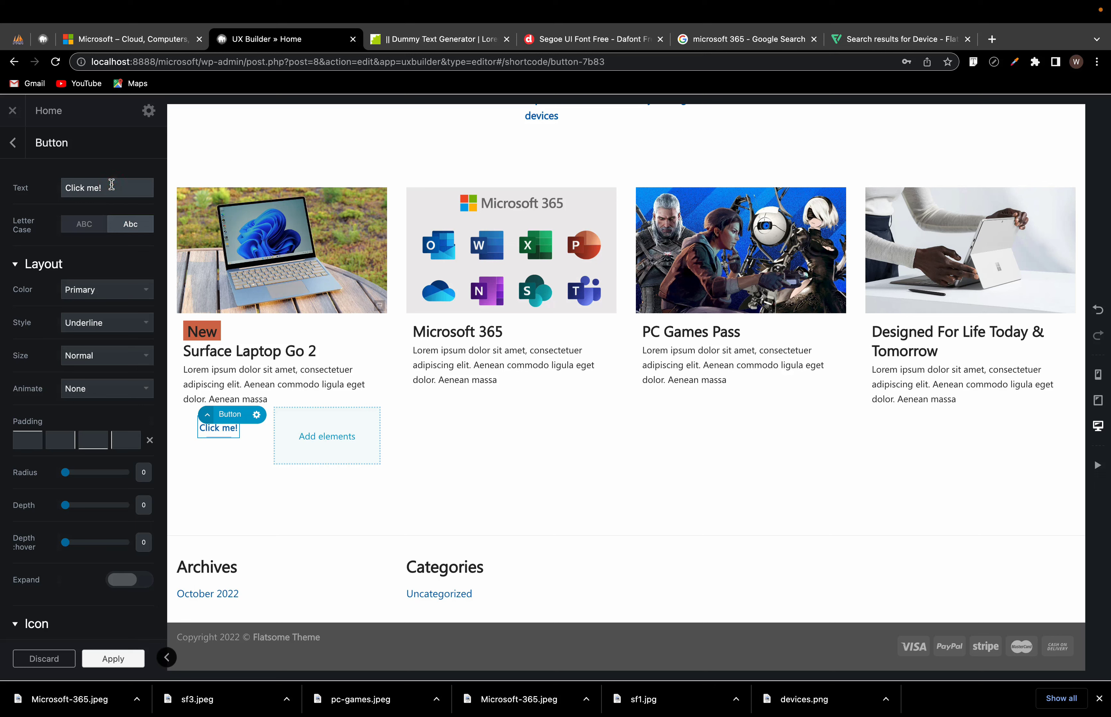
type("Learn More")
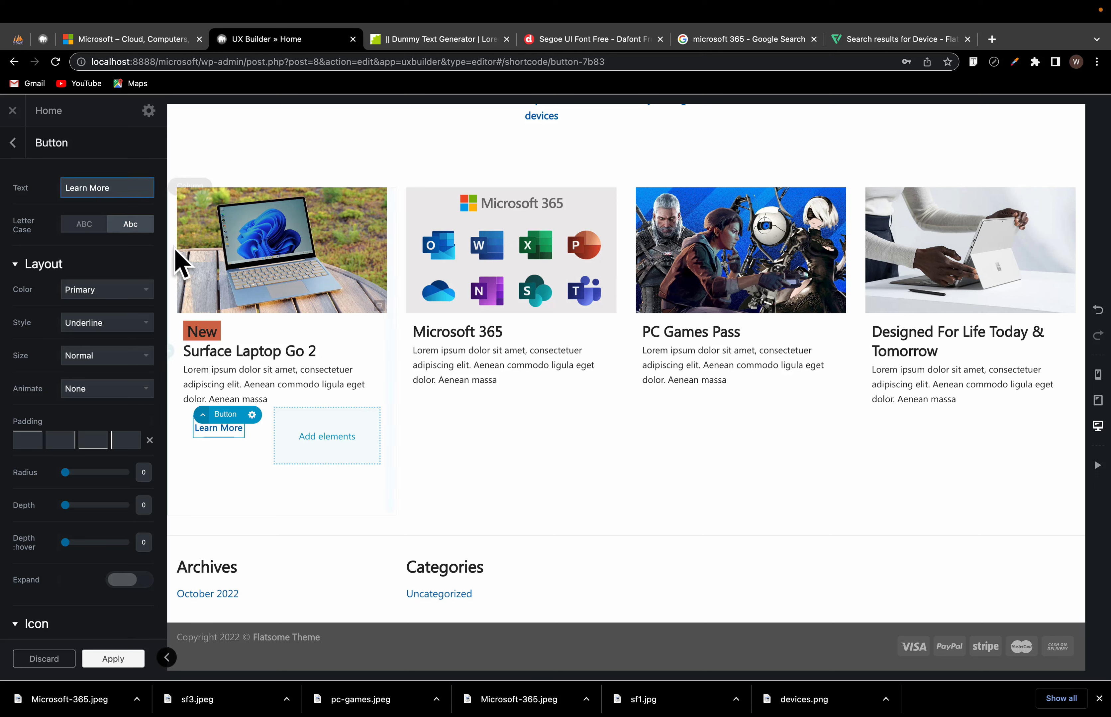
Step: Give the Learn More button an Arrow Right icon
scroll(89, 514, "down", 5)
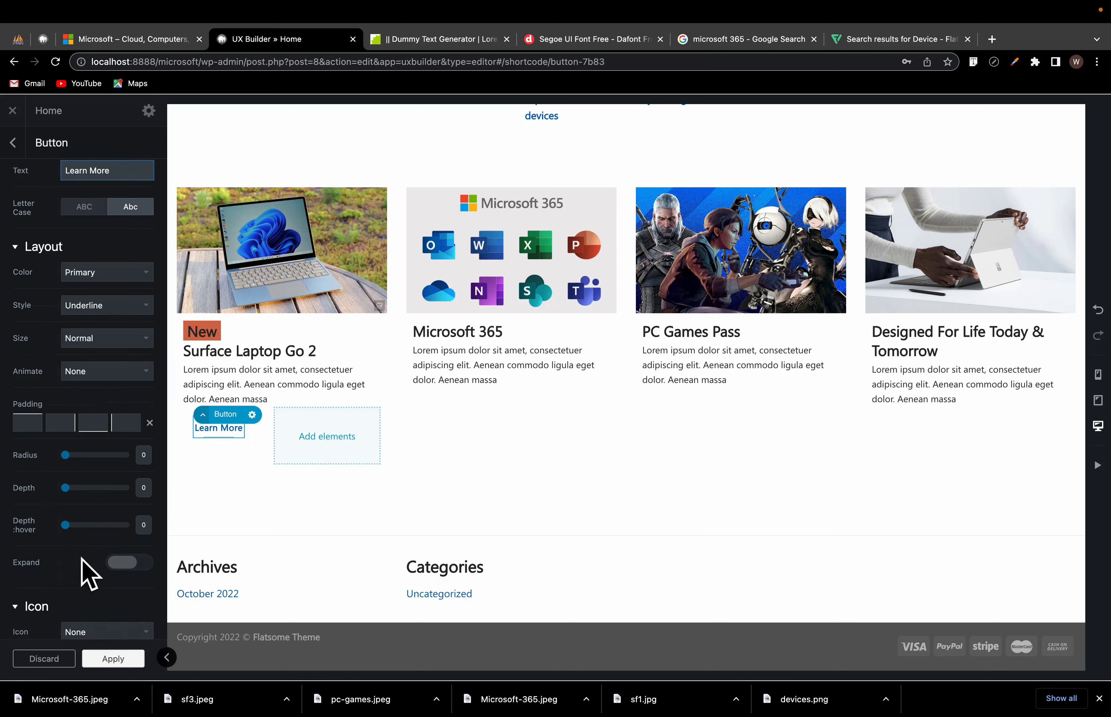
left_click(105, 441)
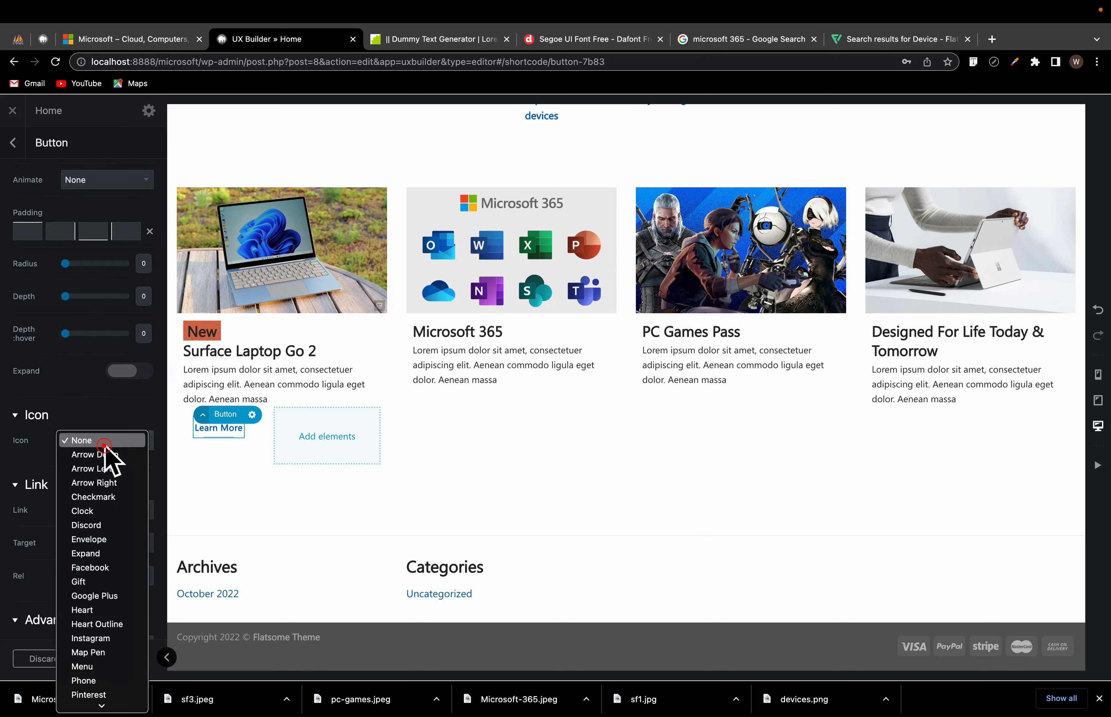
left_click(101, 483)
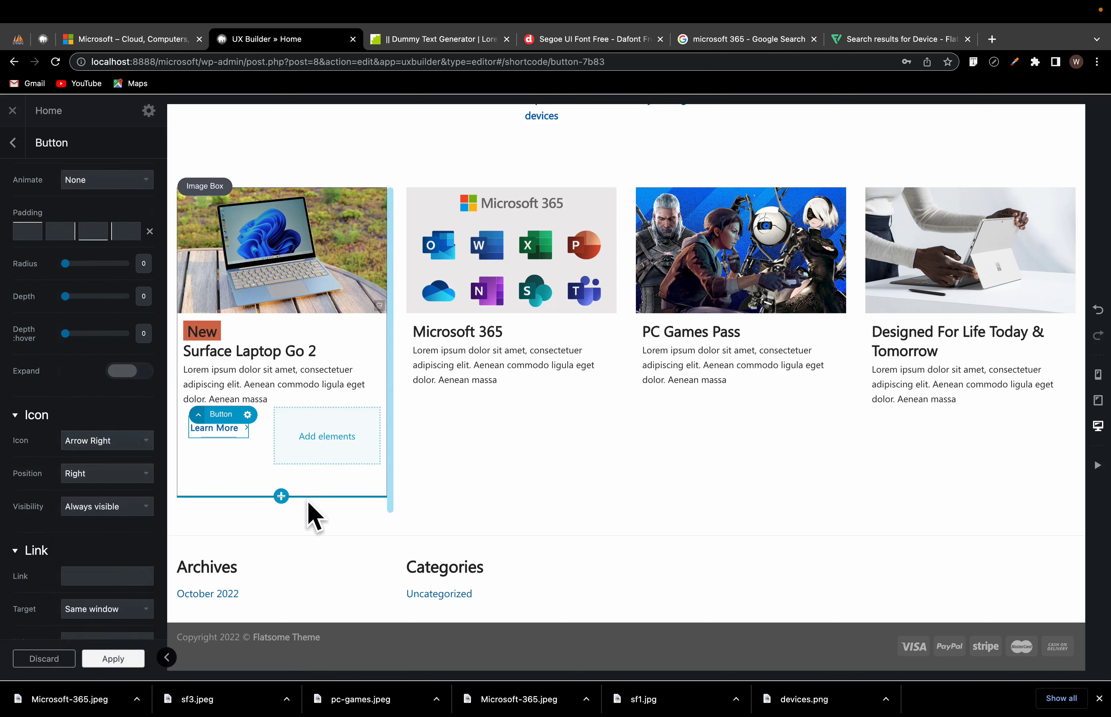
left_click(303, 521)
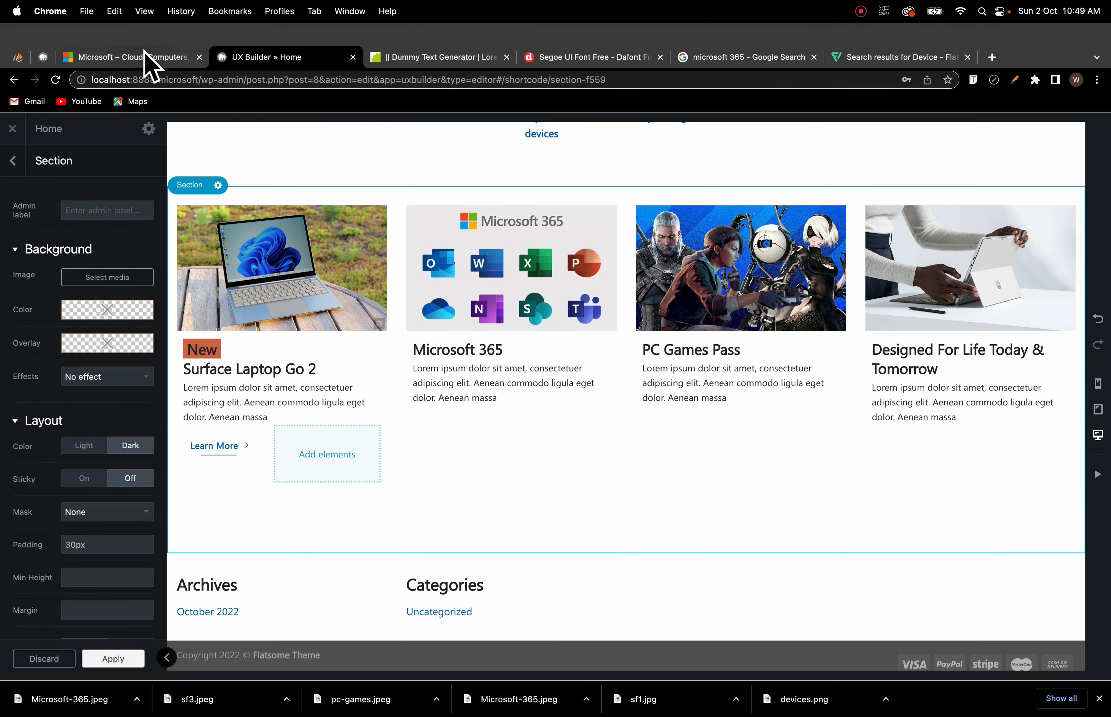
Step: Check the card links on the Microsoft homepage, then duplicate the first card's button row and move one copy below the Microsoft 365 description
left_click(146, 55)
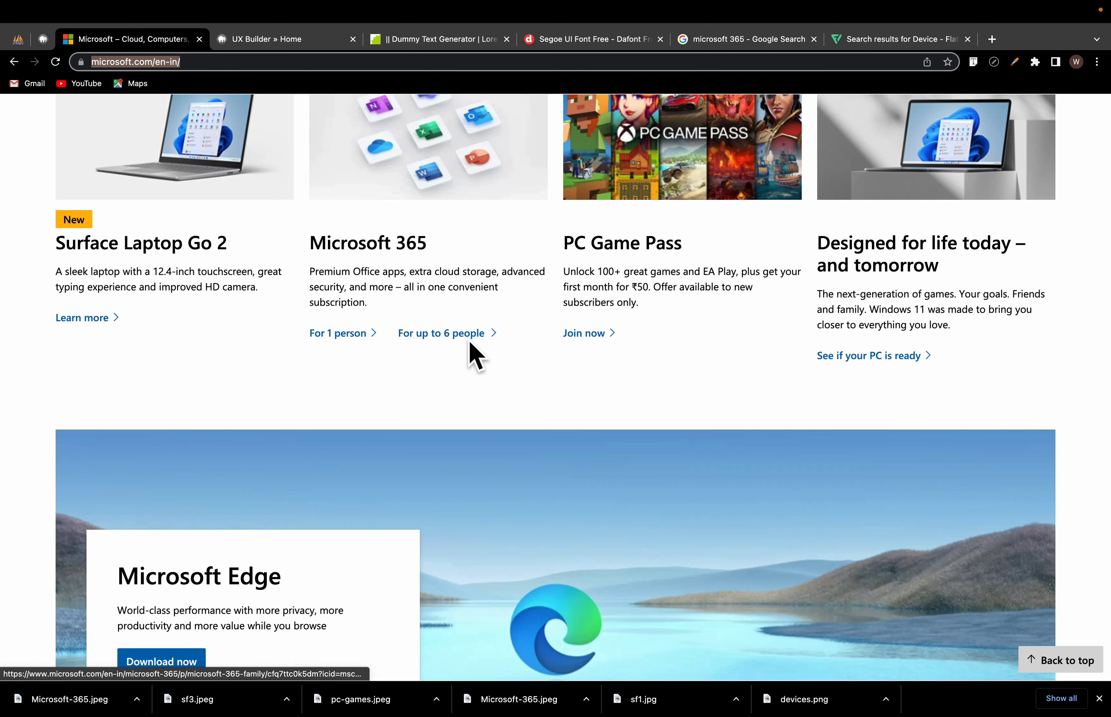
left_click(257, 40)
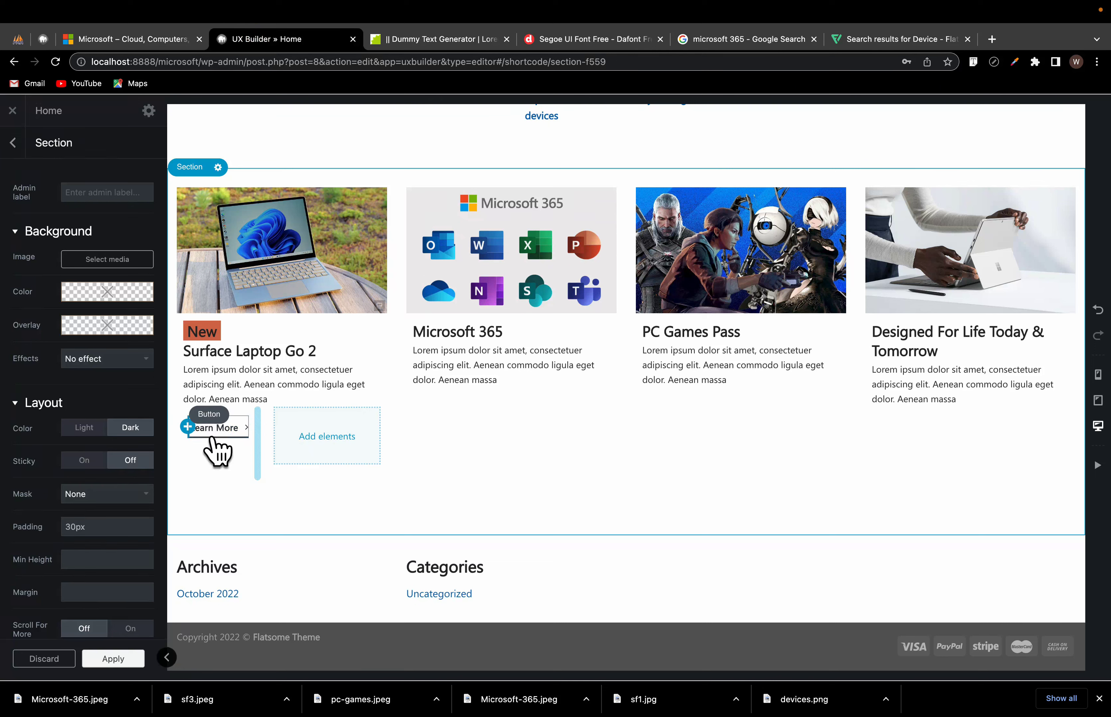
left_click(216, 451)
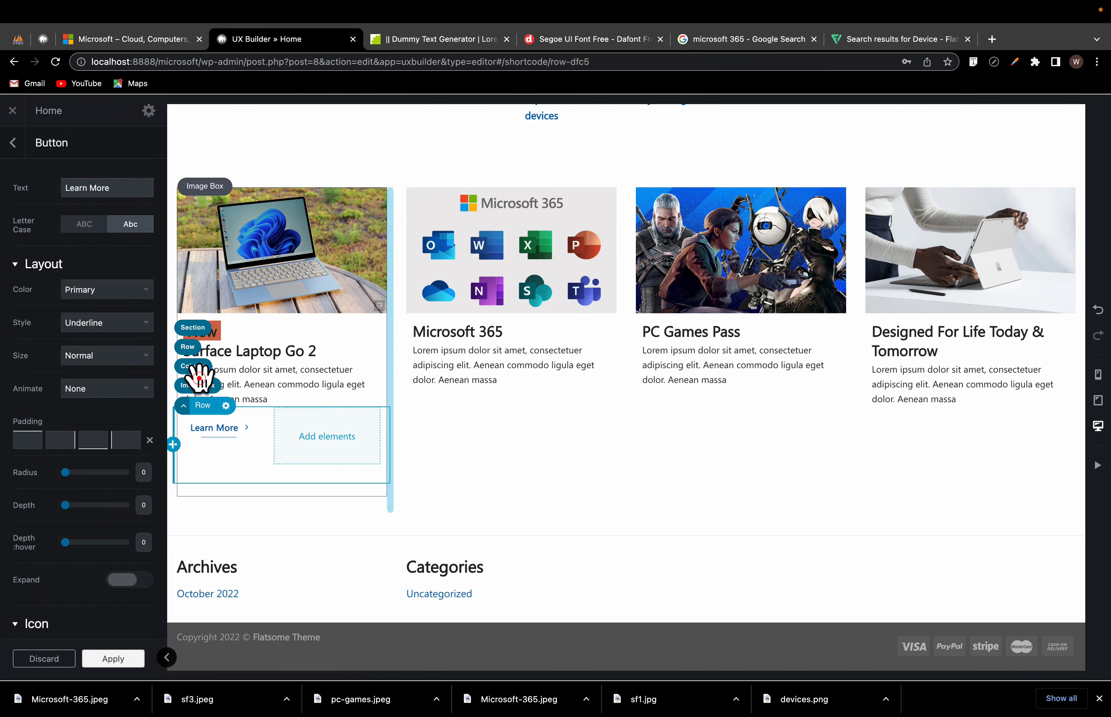
left_click(202, 405)
left_click(226, 405)
left_click(205, 454)
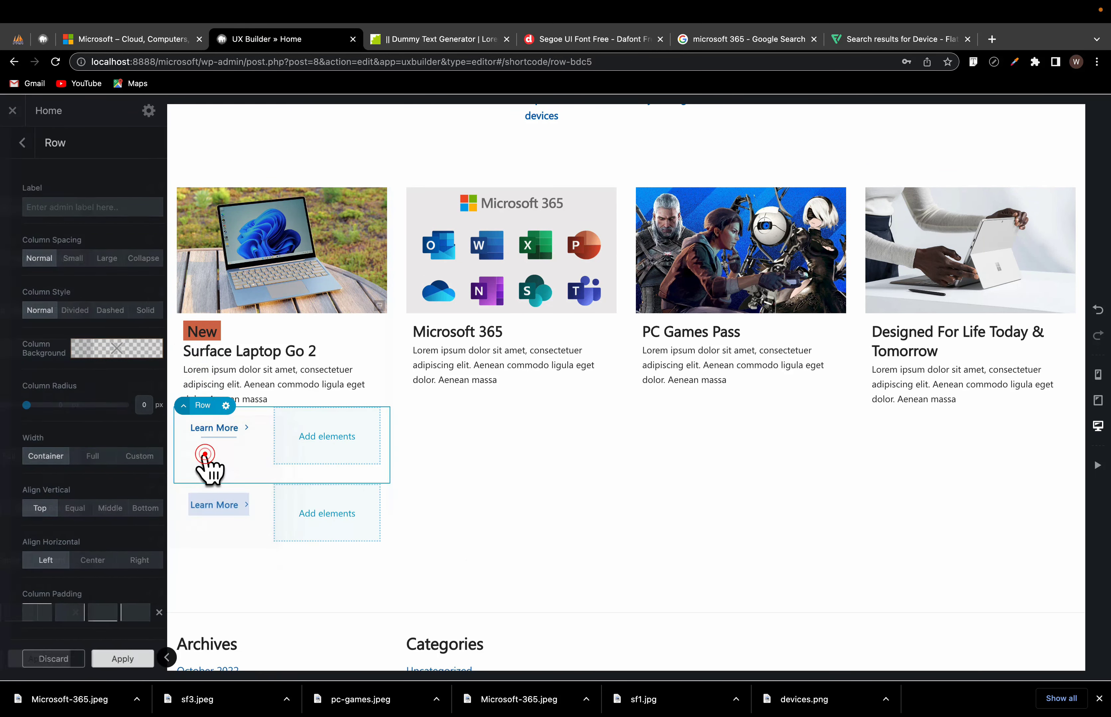
left_click_drag(204, 405, 509, 415)
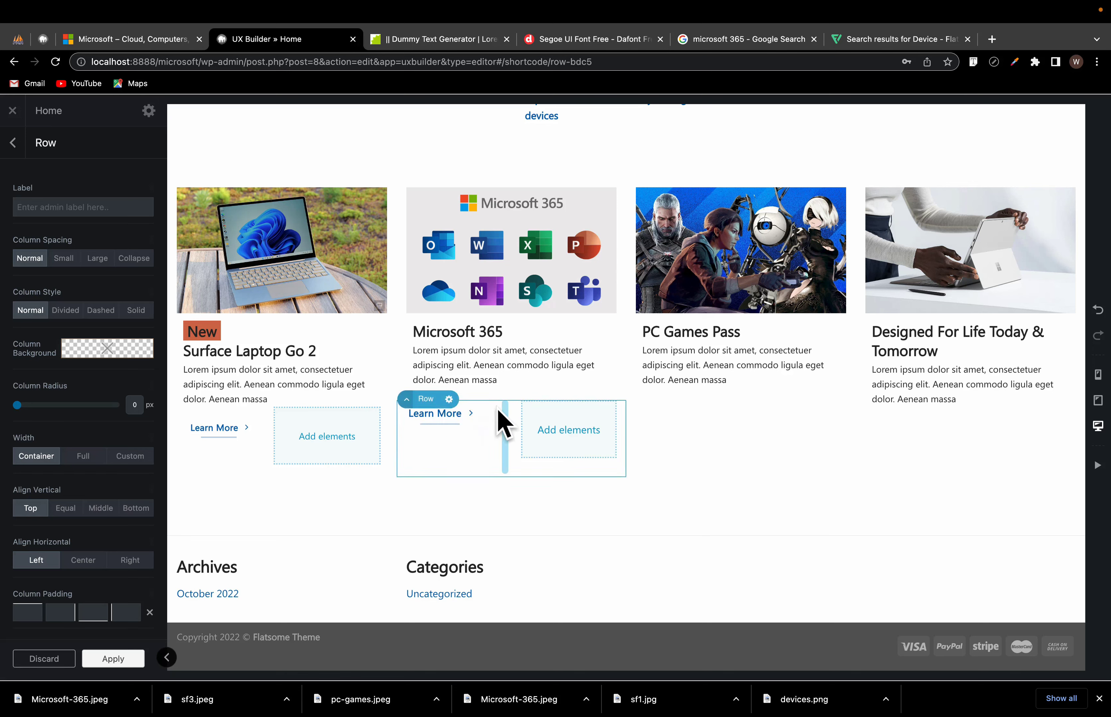
Step: Set the Microsoft 365 card's button text to "For 1 Person" and place a duplicate of it in the row's right column
left_click(436, 414)
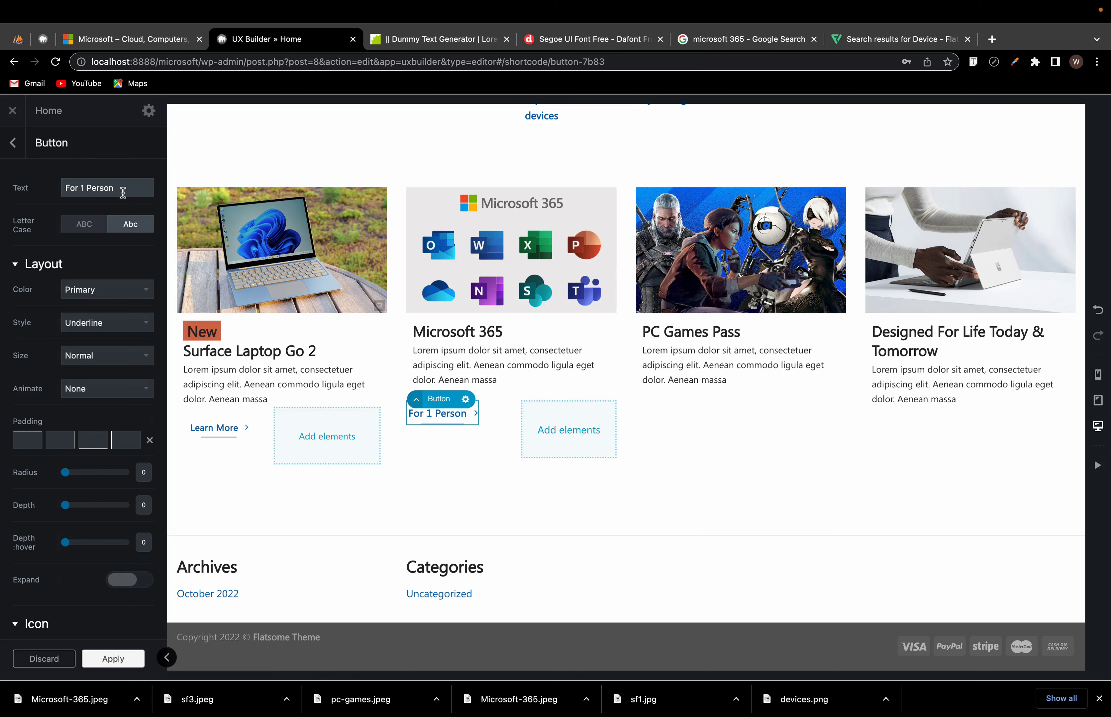
left_click(463, 401)
left_click(451, 454)
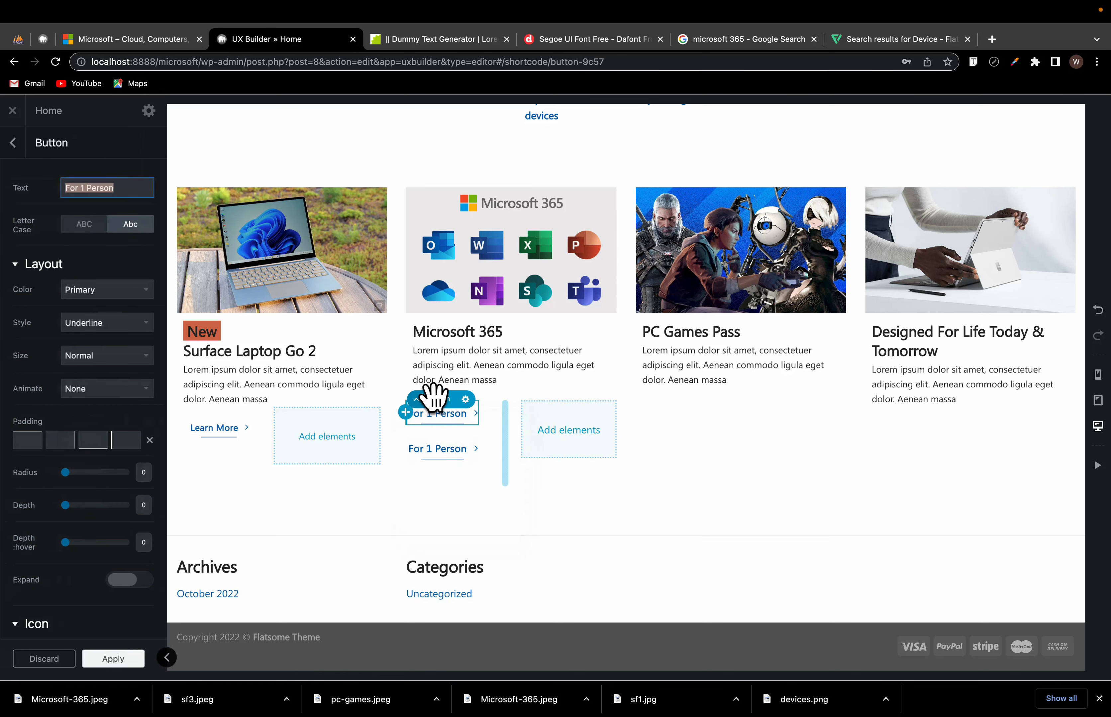
left_click_drag(434, 398, 549, 432)
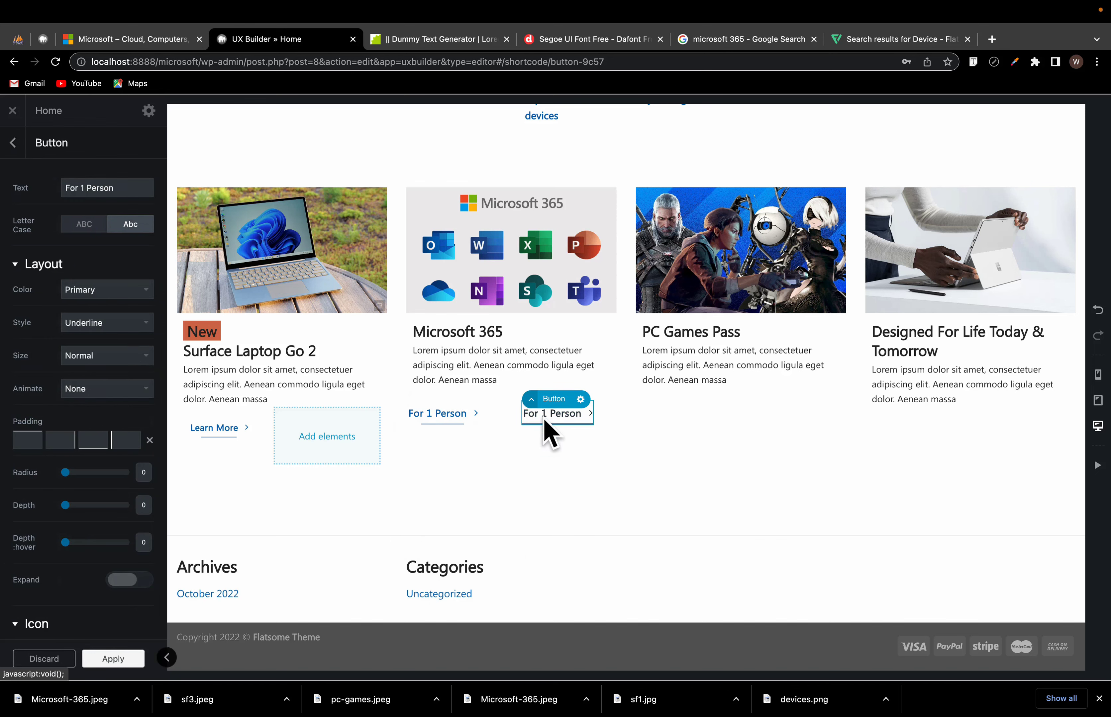
Step: Check the second link's wording on the Microsoft homepage and set the right column button's text to "For up tp 6 Person"
left_click(563, 414)
left_click(146, 63)
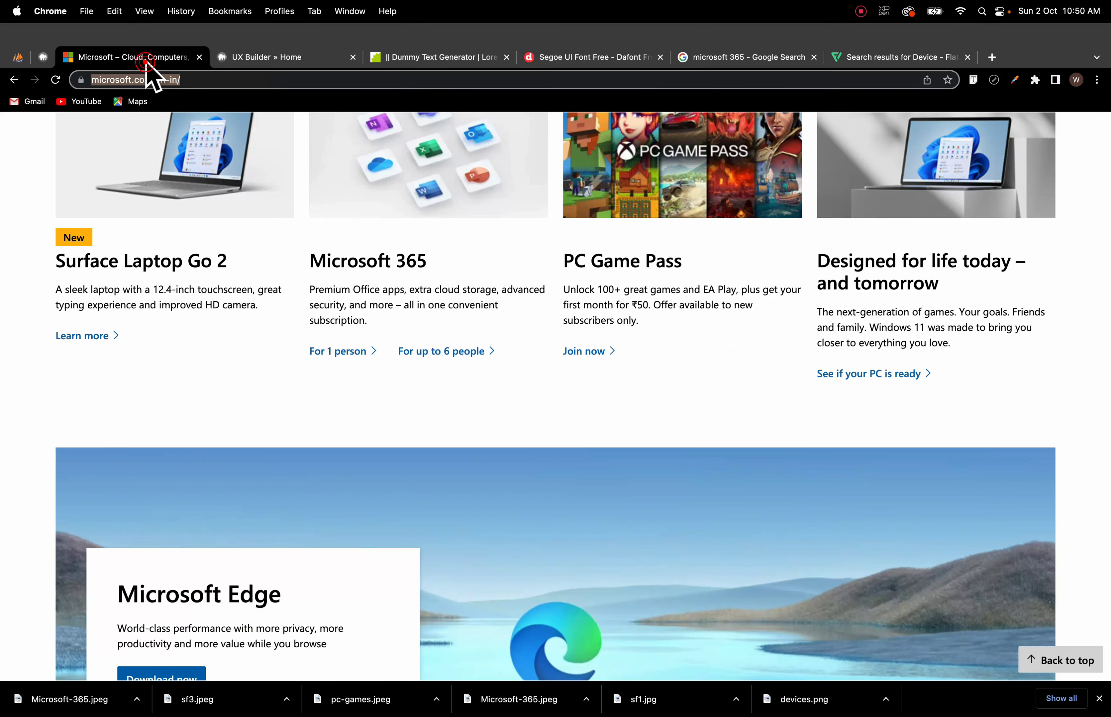
left_click(259, 59)
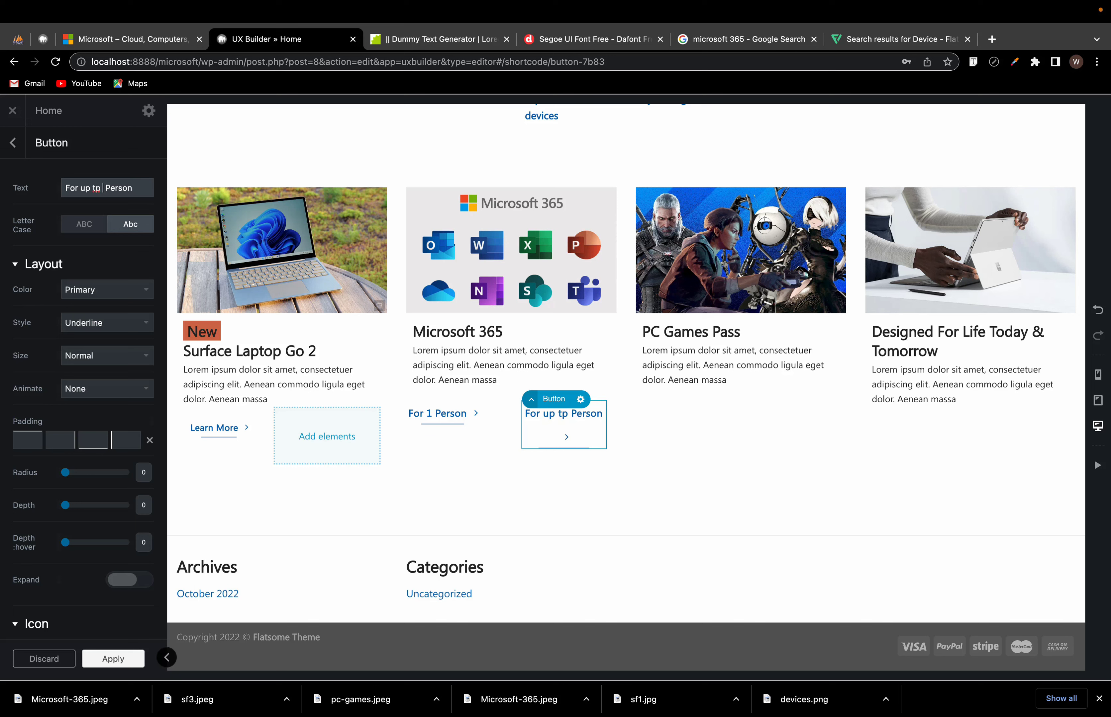
type("6")
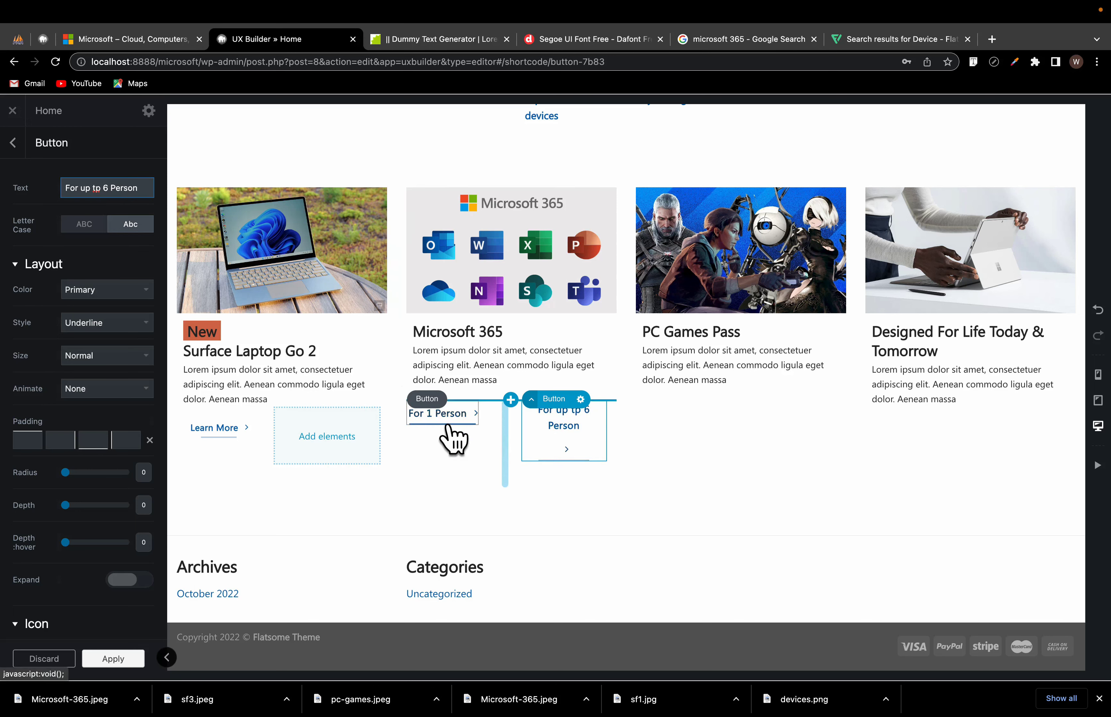
Step: Set the column spacing of the Microsoft 365 card's button row to Collapse
left_click(436, 437)
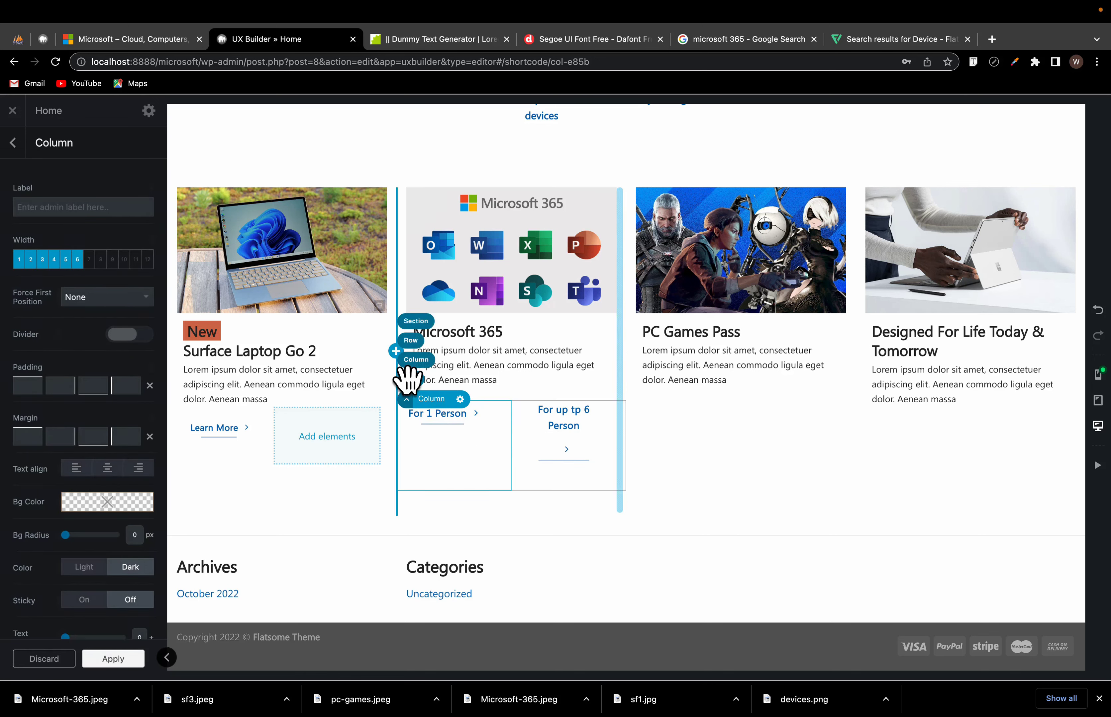
left_click(404, 344)
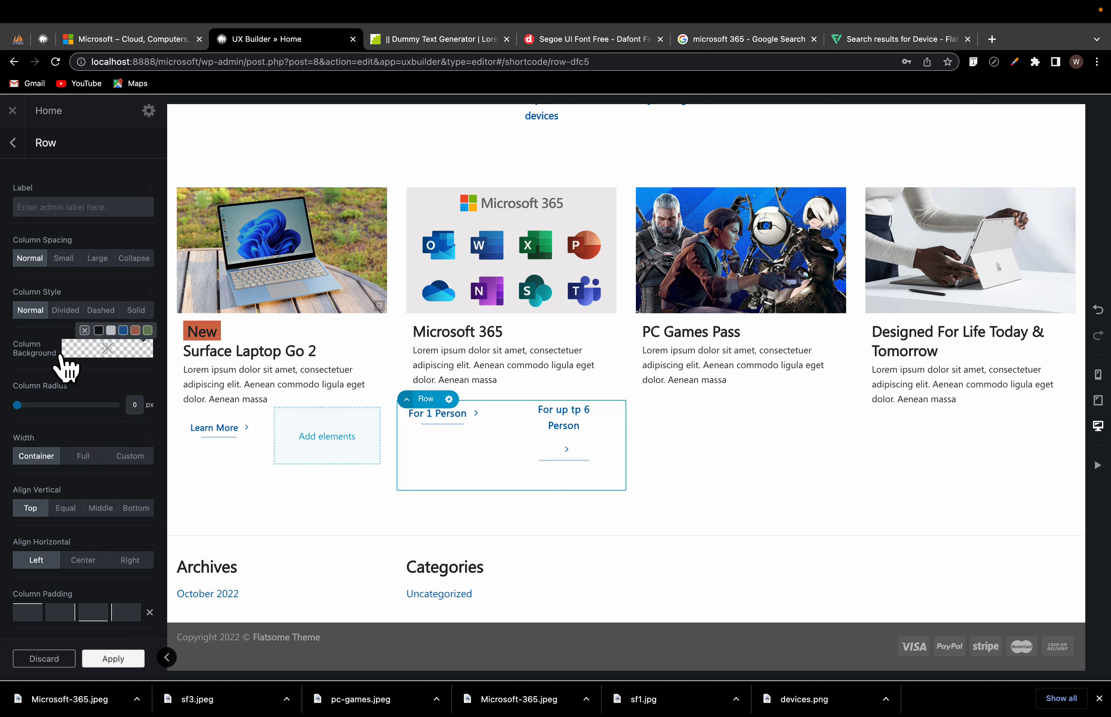
left_click(132, 258)
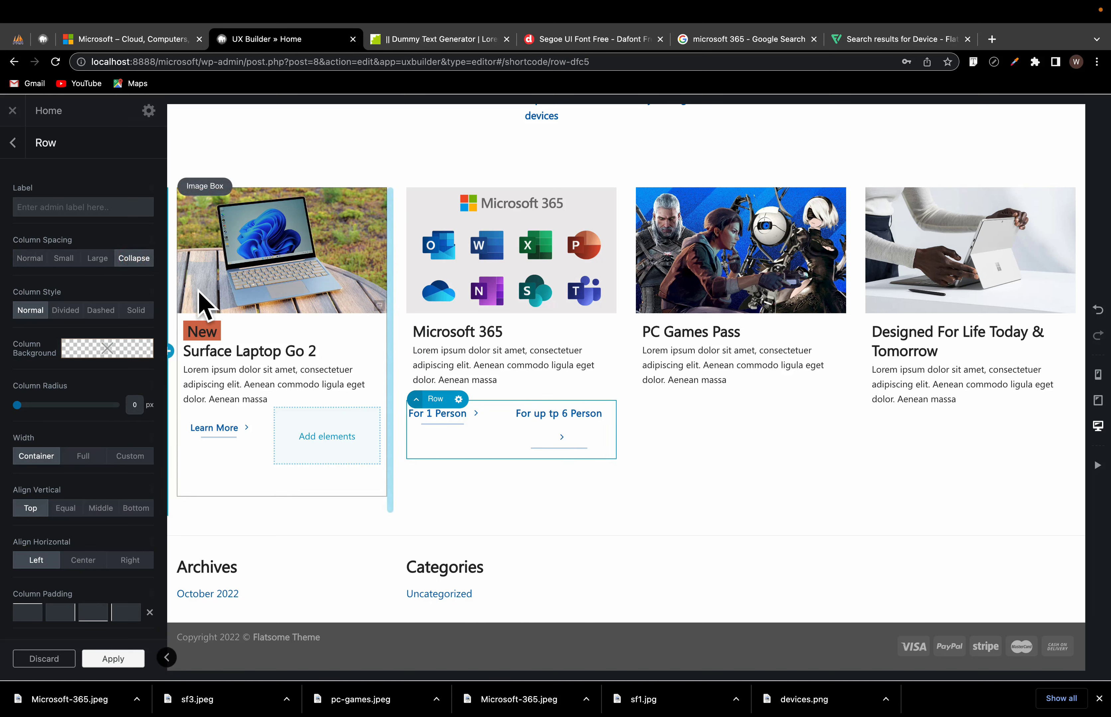
left_click(61, 258)
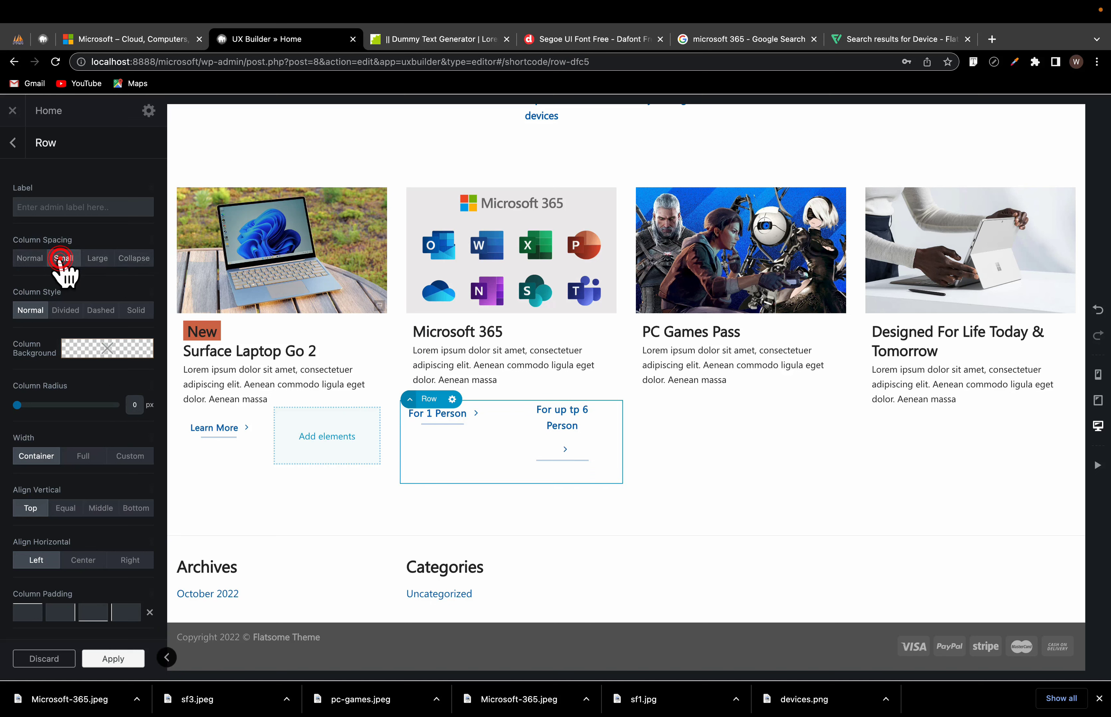
left_click(150, 260)
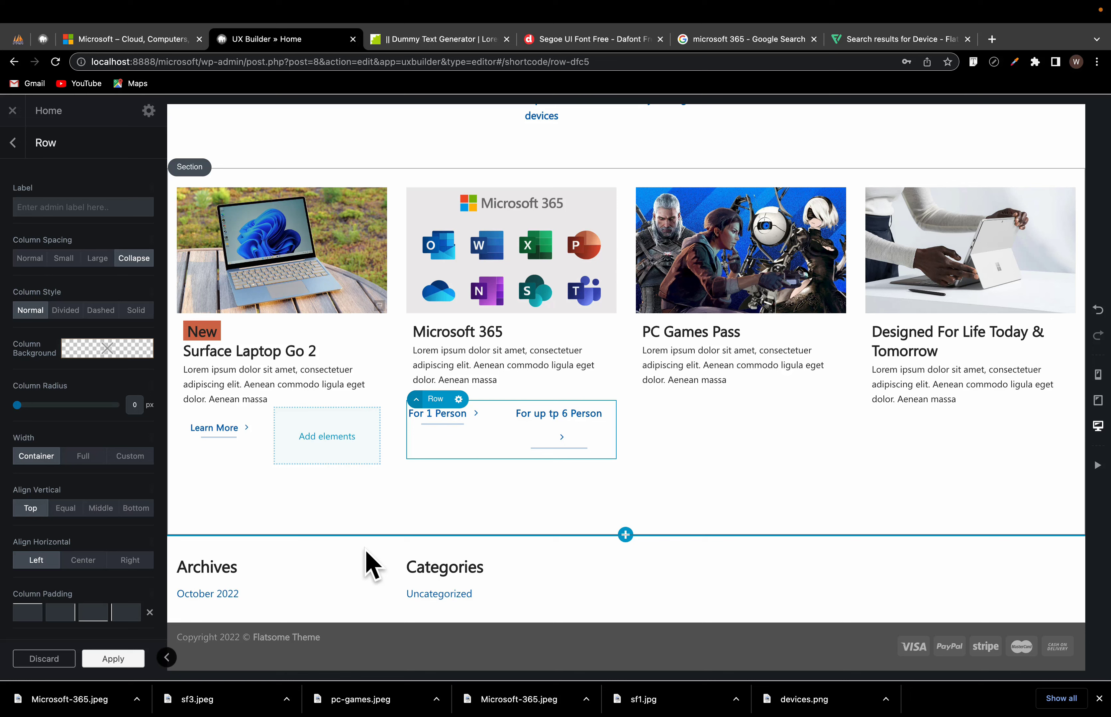
Step: Set the size of both buttons in the Microsoft 365 card to Small
left_click(551, 432)
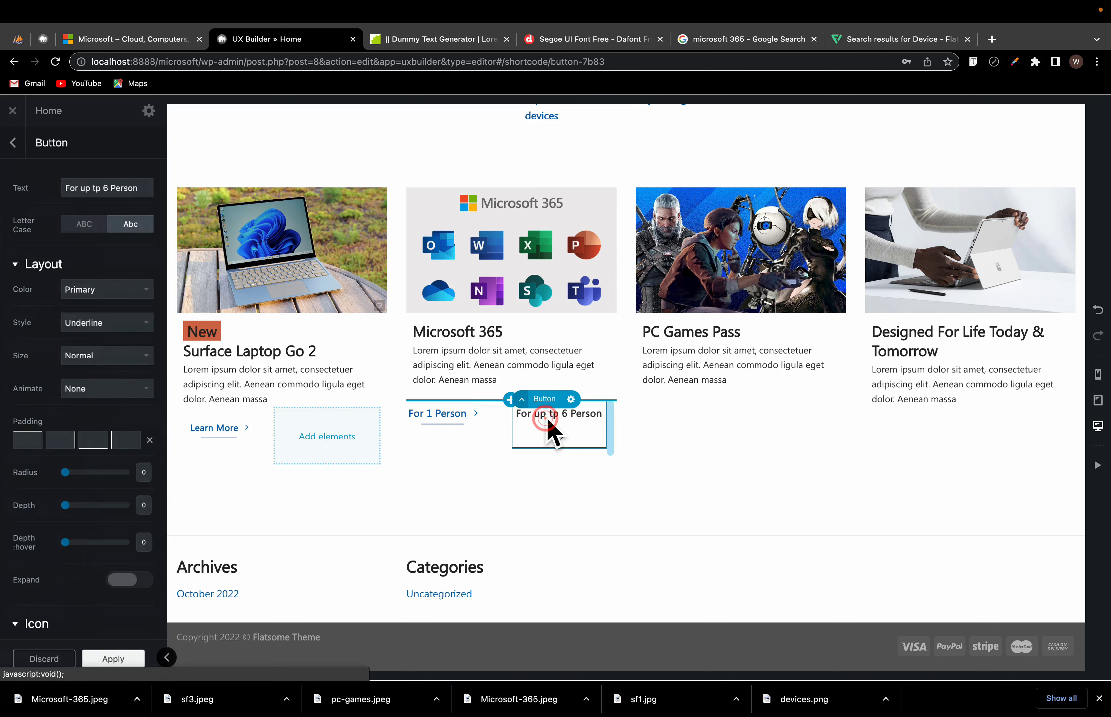
left_click(94, 360)
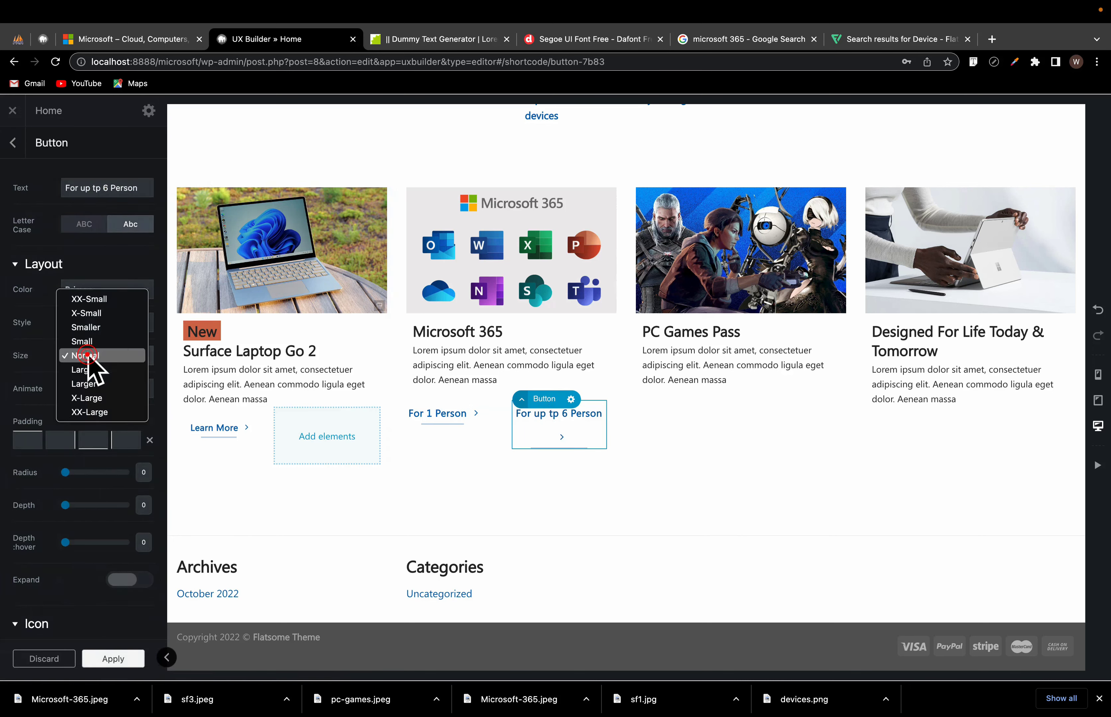
left_click(88, 336)
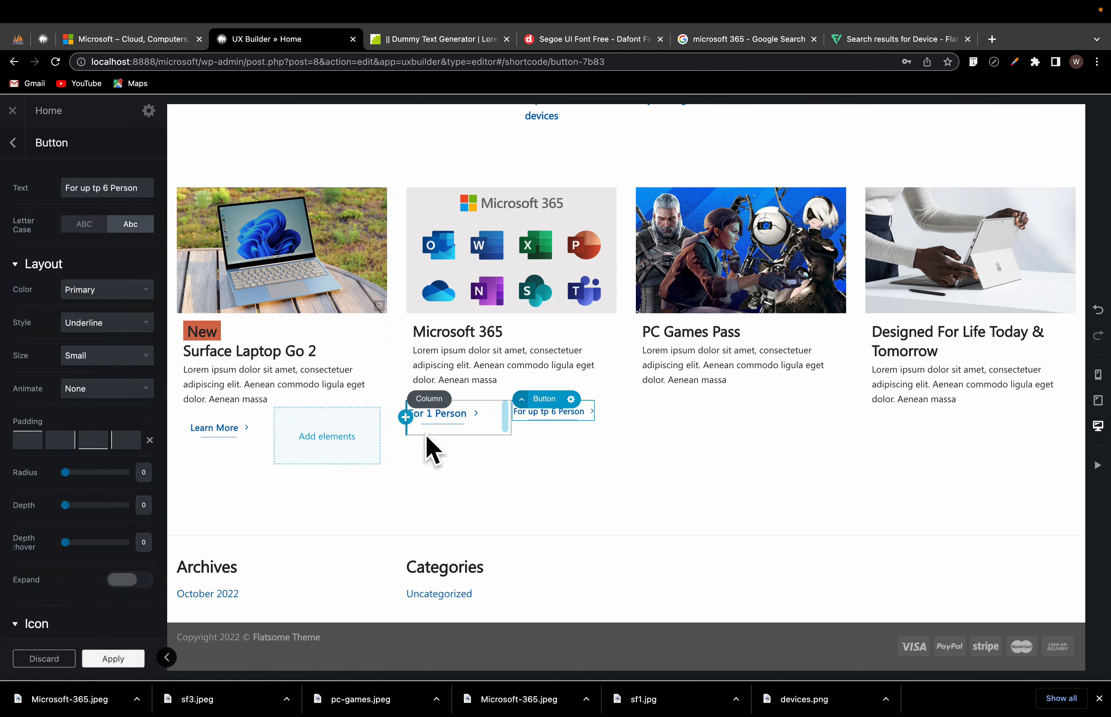
left_click(434, 418)
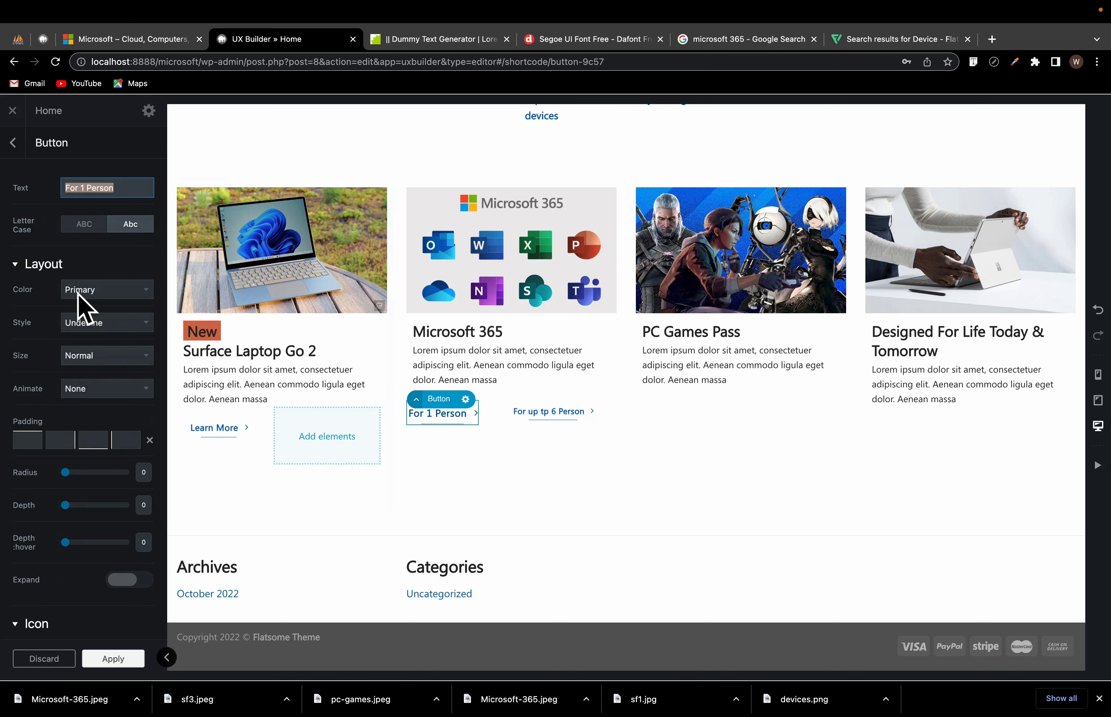
left_click(85, 363)
left_click(87, 350)
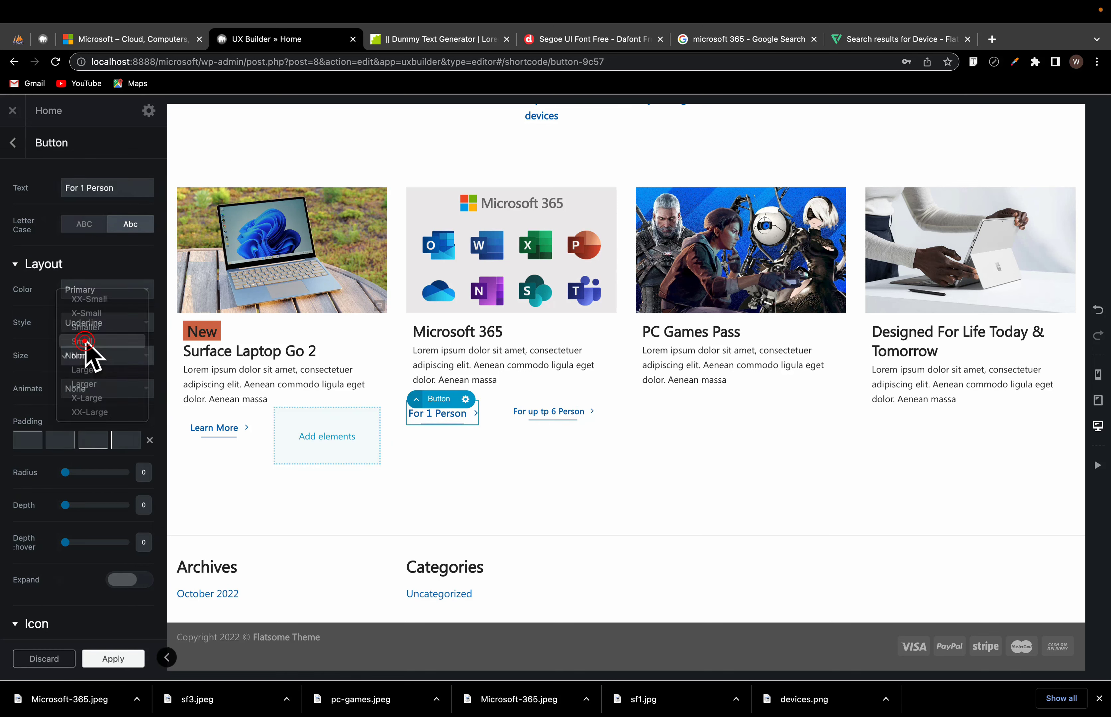
Step: Set the size of the first card's Learn More button to Small
left_click(218, 427)
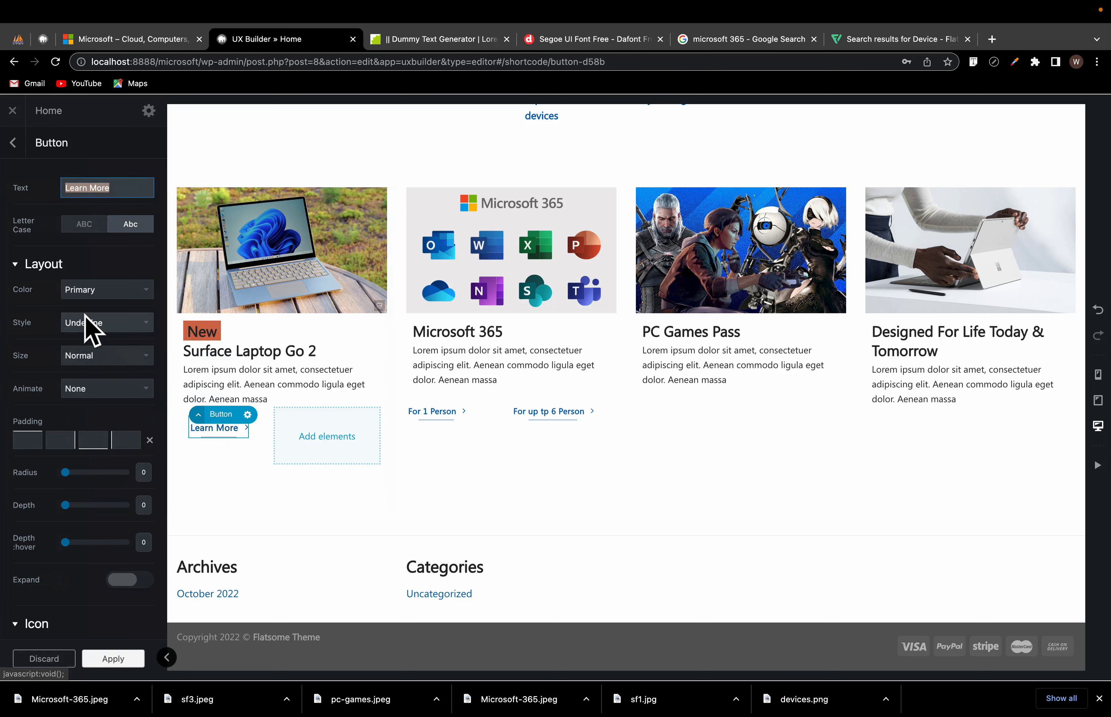
left_click(86, 359)
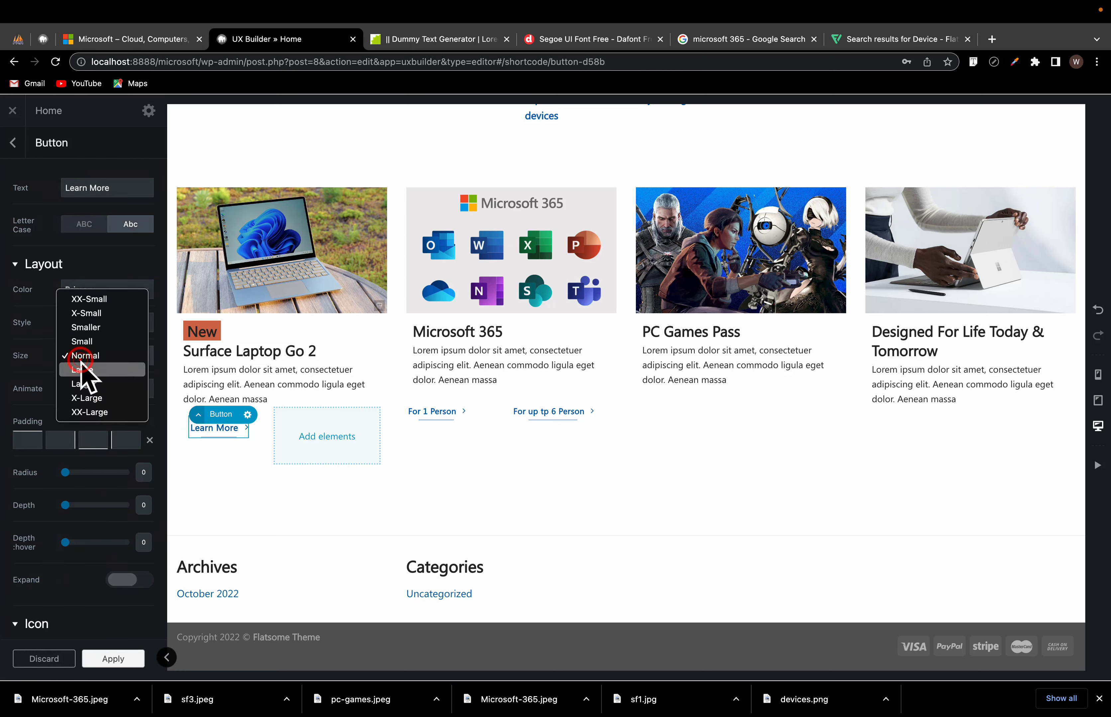
left_click(81, 342)
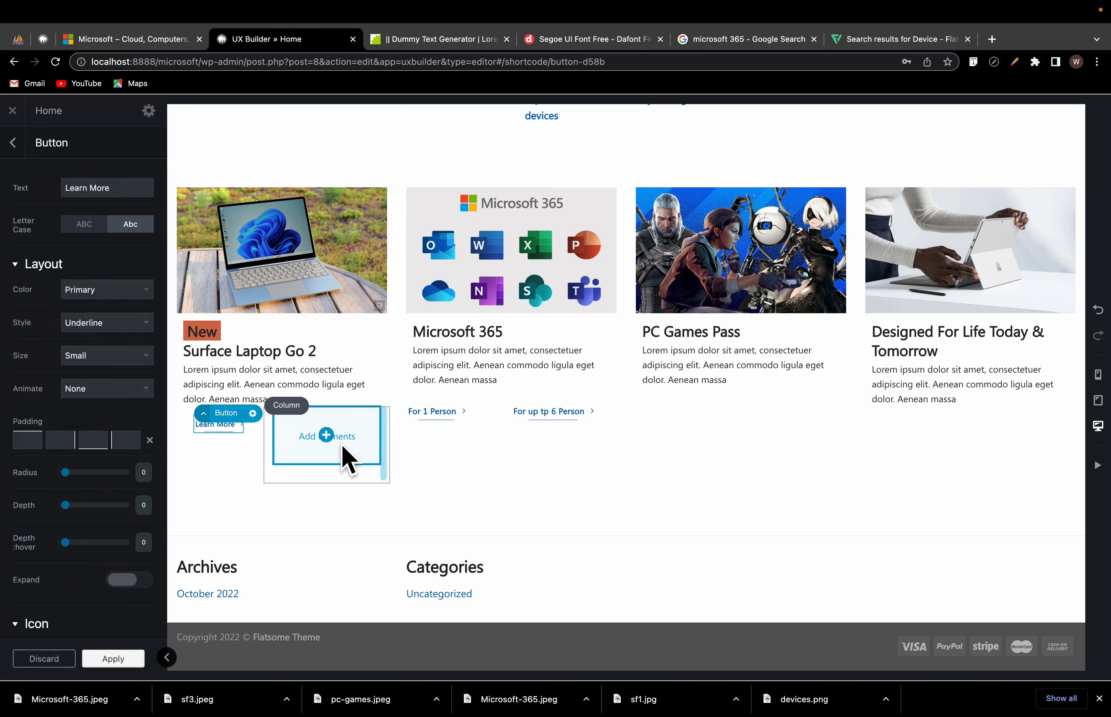
left_click(695, 488)
scroll(694, 492, "up", 2)
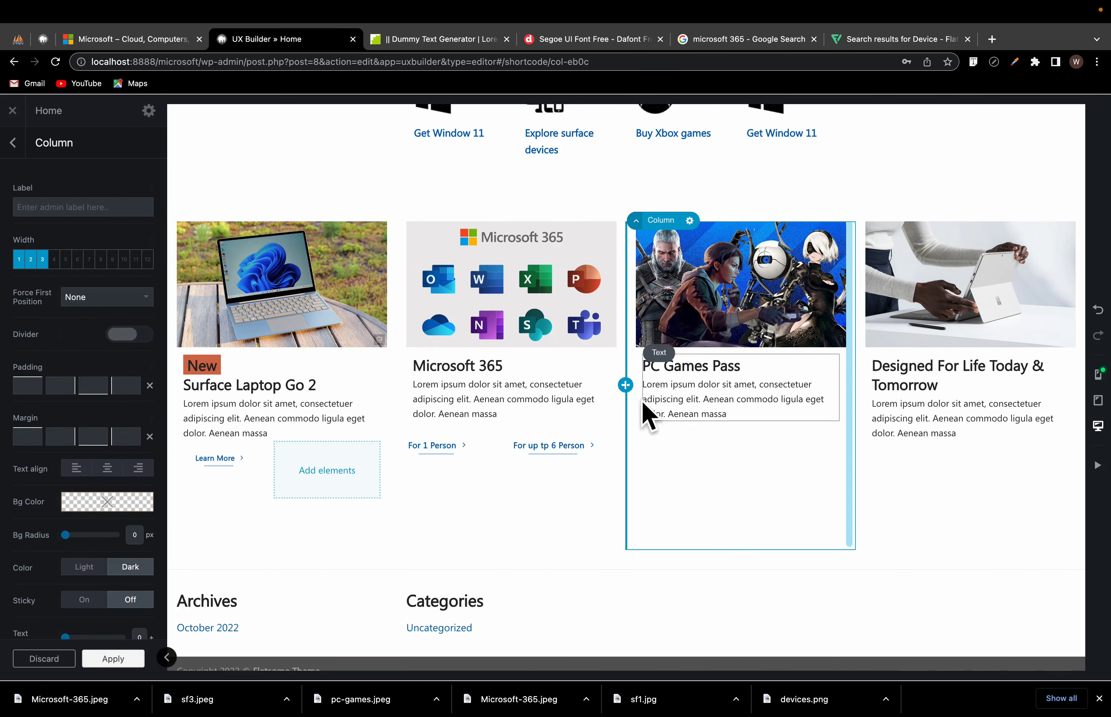
Step: Check the PC Game Pass link on the Microsoft homepage, then duplicate the Microsoft 365 card's button row and place the copy under the PC Games Pass card
left_click(154, 39)
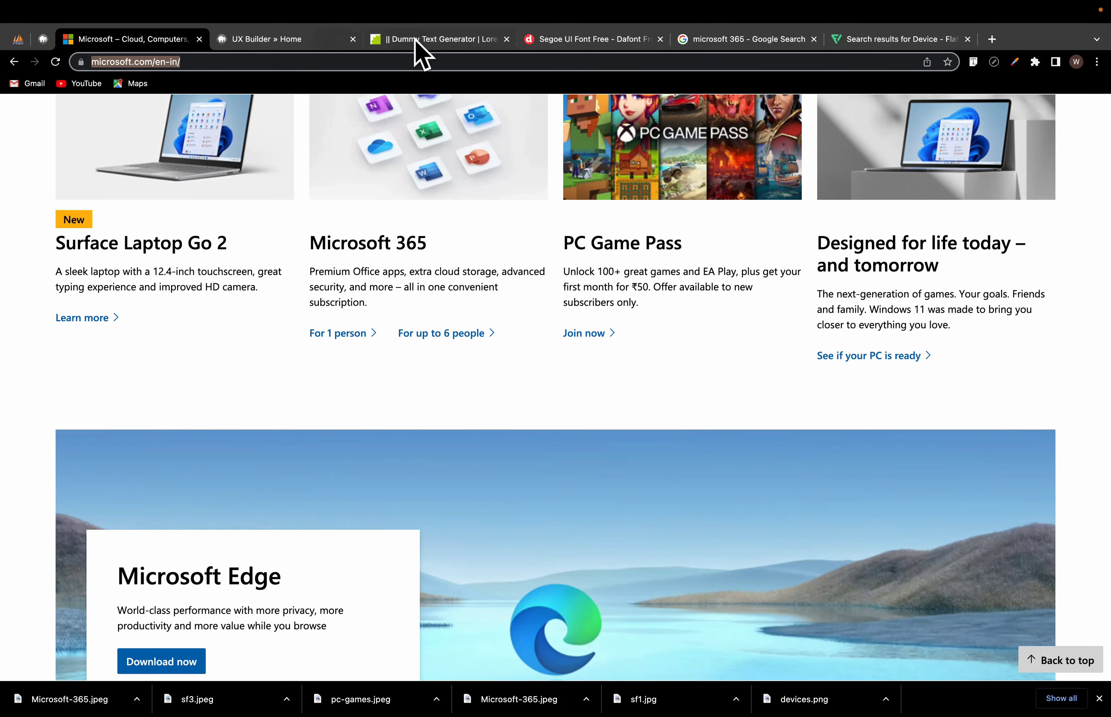
left_click(273, 41)
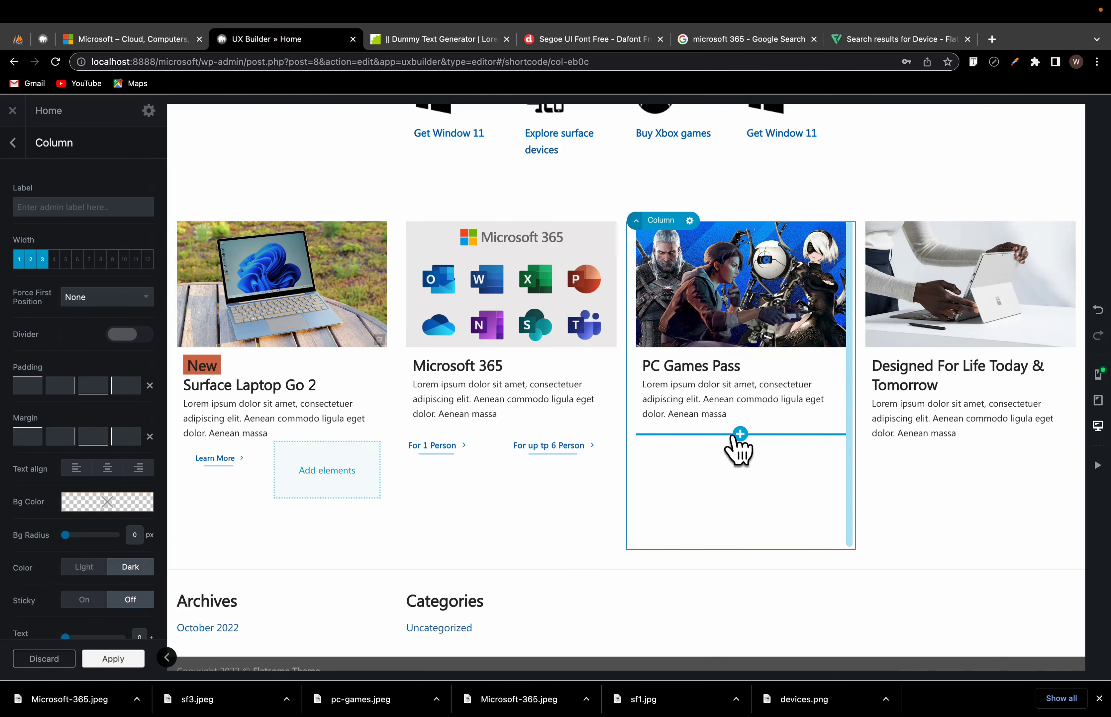
left_click(432, 447)
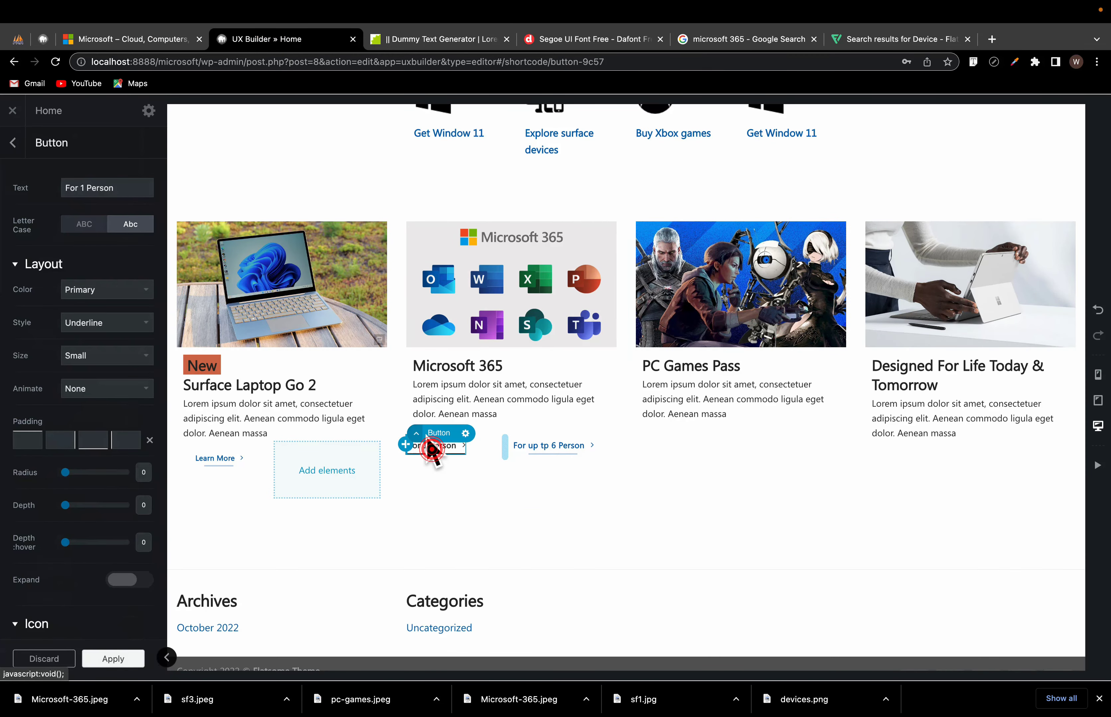
left_click(422, 374)
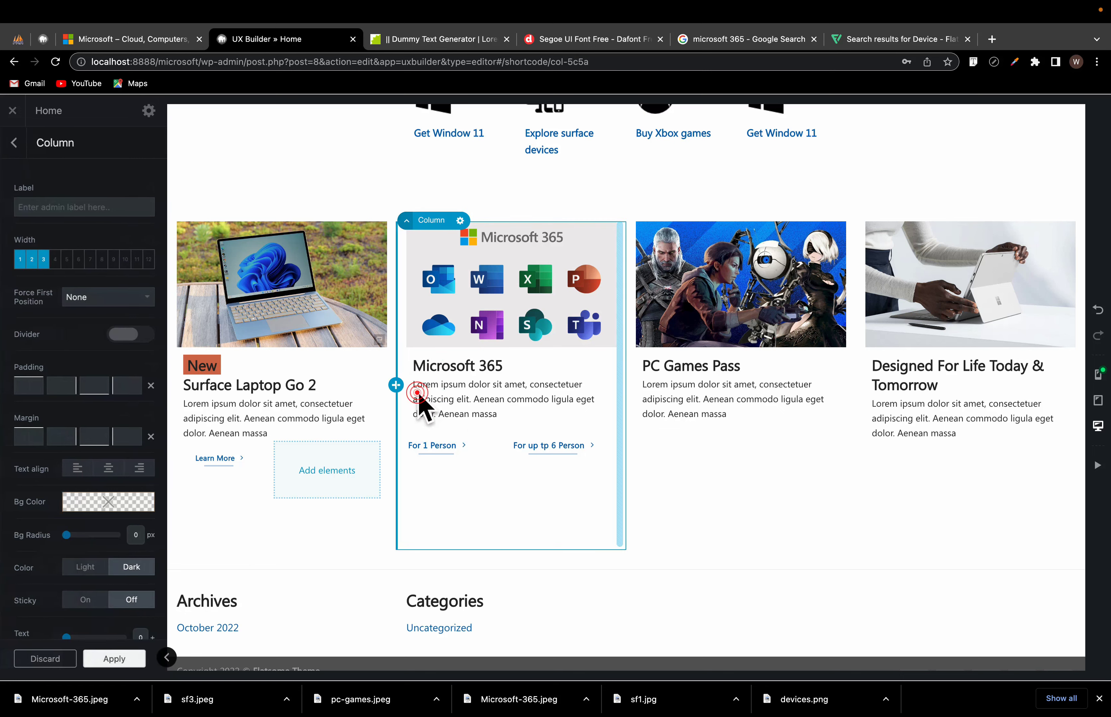
left_click(430, 449)
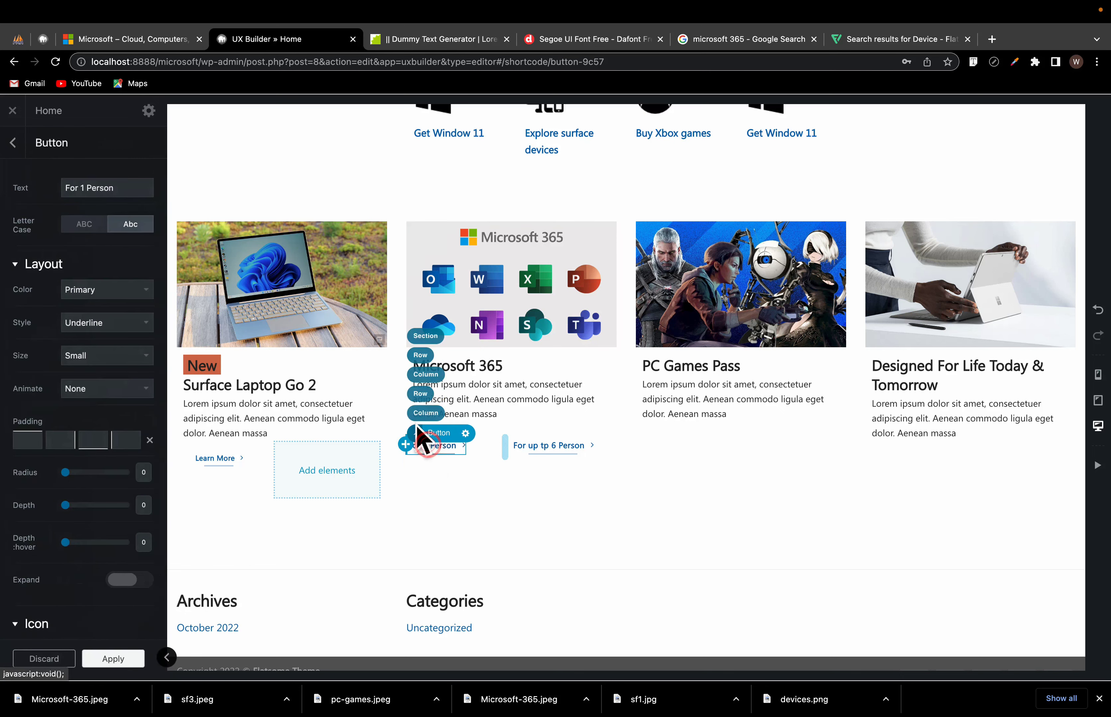
left_click(421, 393)
left_click(459, 443)
left_click(439, 485)
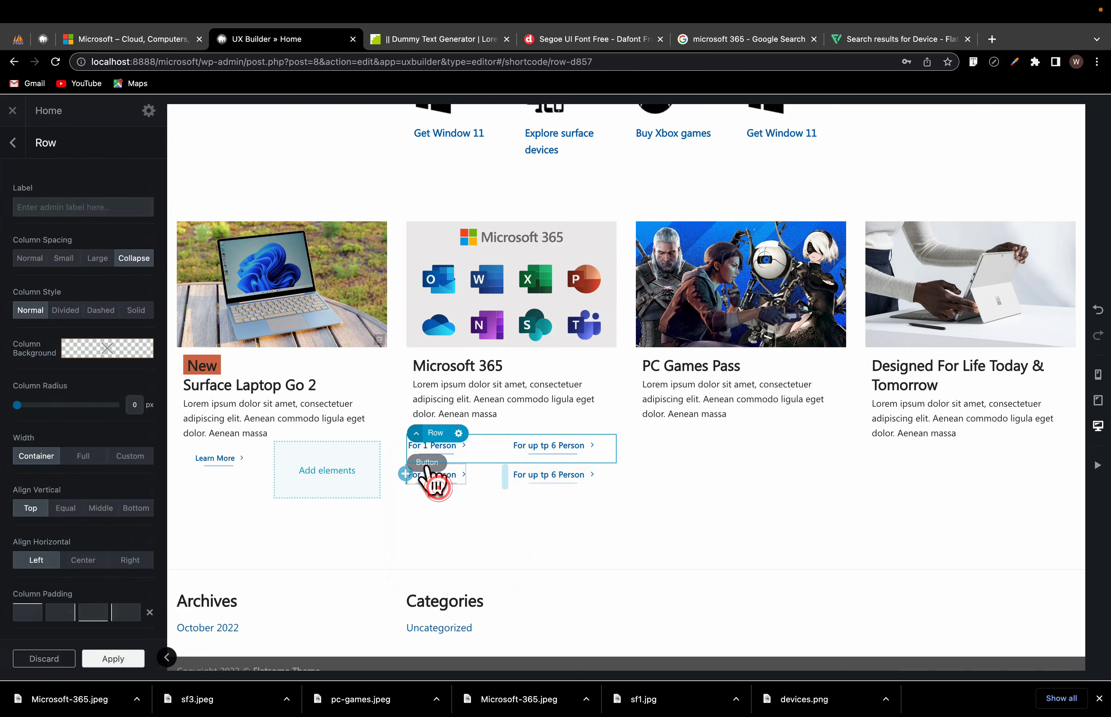
left_click_drag(434, 432, 700, 441)
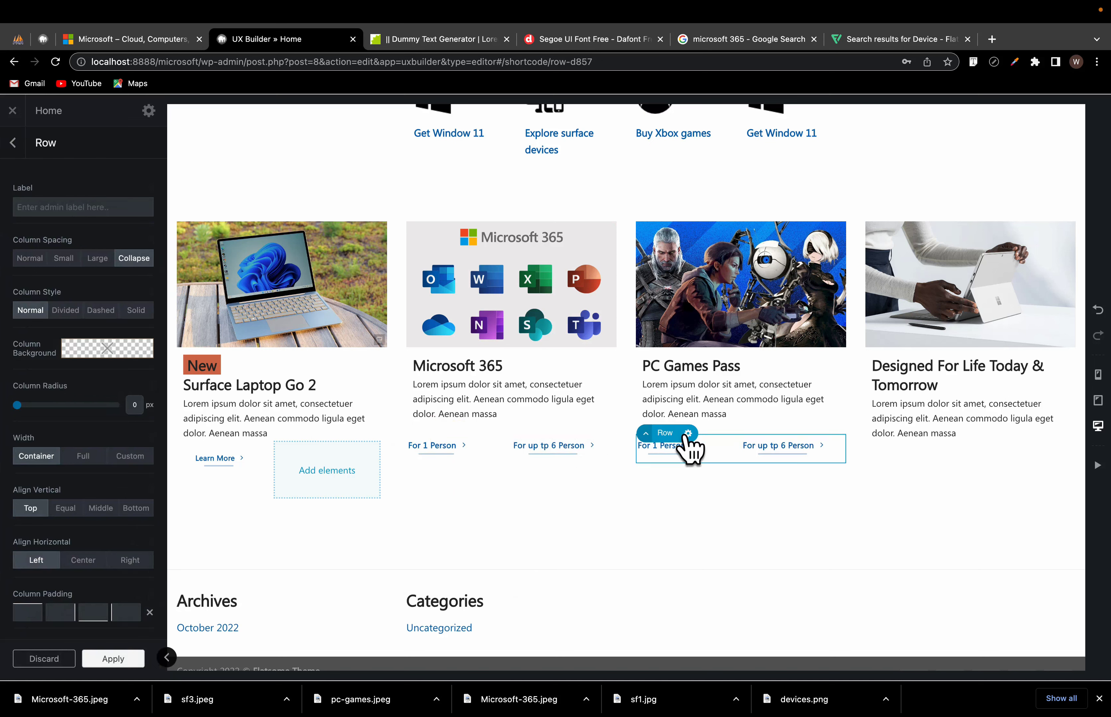
Step: Duplicate the button row under the PC Games Pass card and move it below the "Designed For Life Today & Tomorrow" card
left_click(688, 432)
left_click(684, 487)
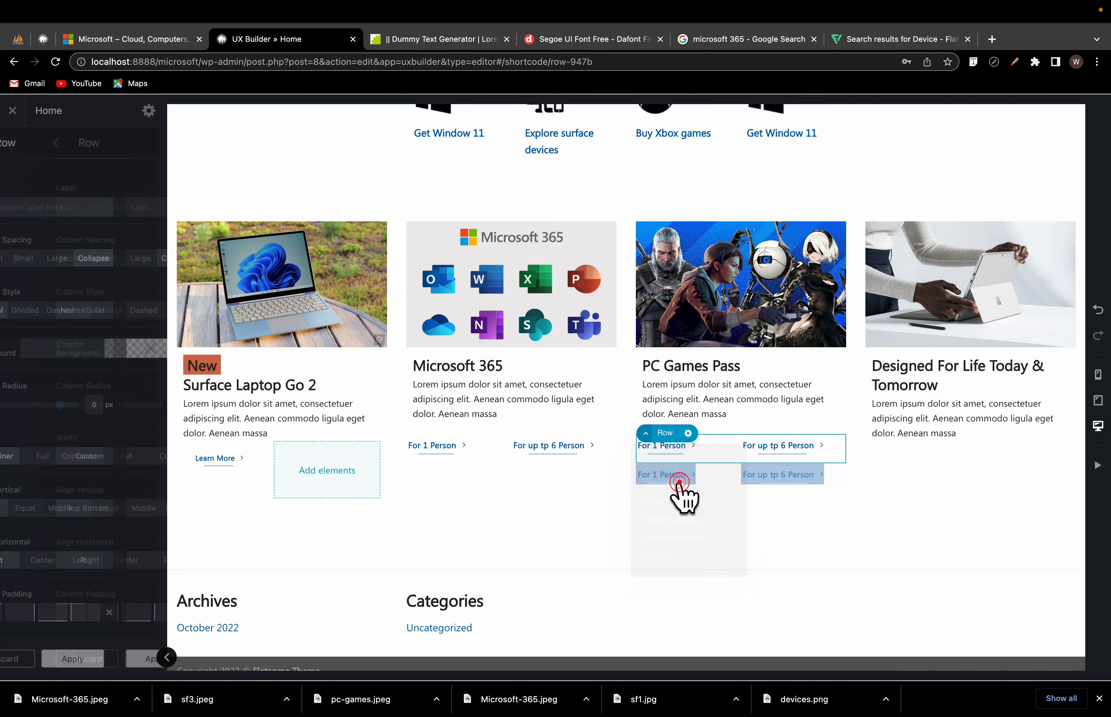
left_click_drag(667, 432, 879, 444)
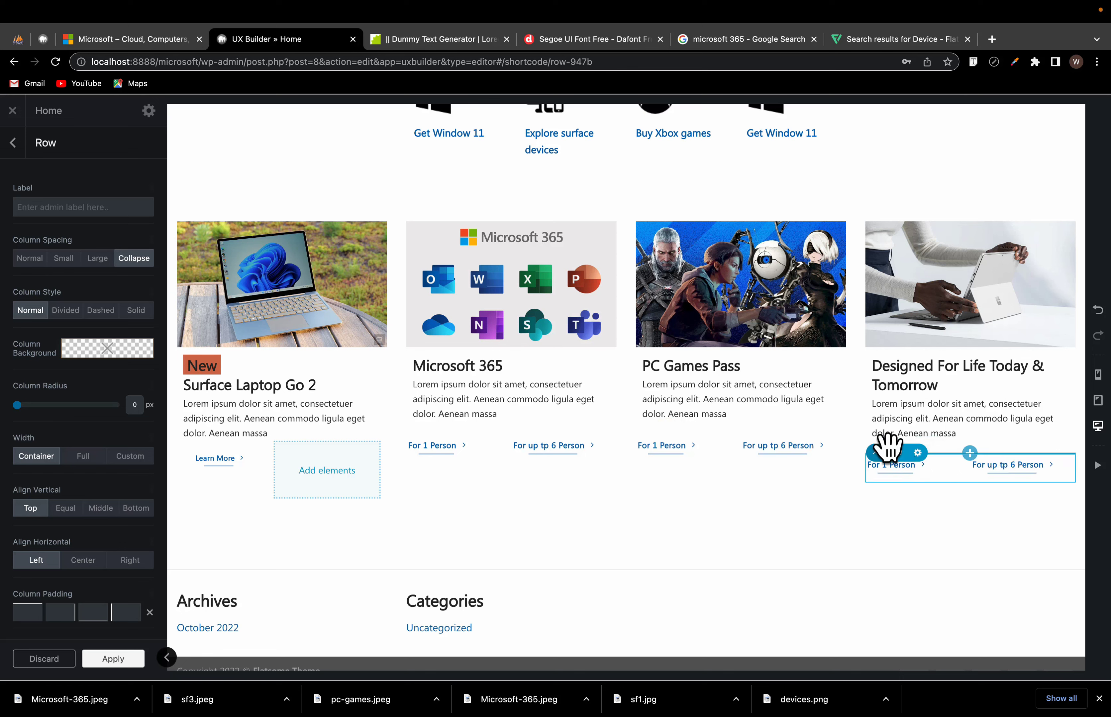
Step: Set the first button under the PC Games Pass card to "Join Now" and delete the second button beside it
left_click(662, 447)
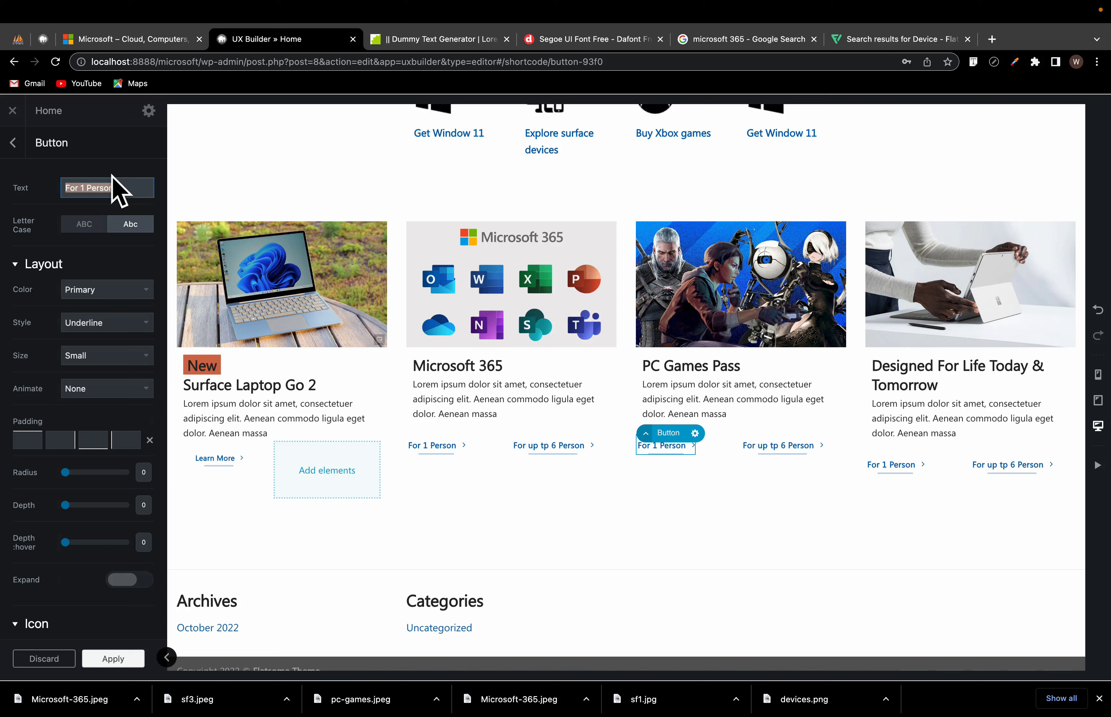
type("K")
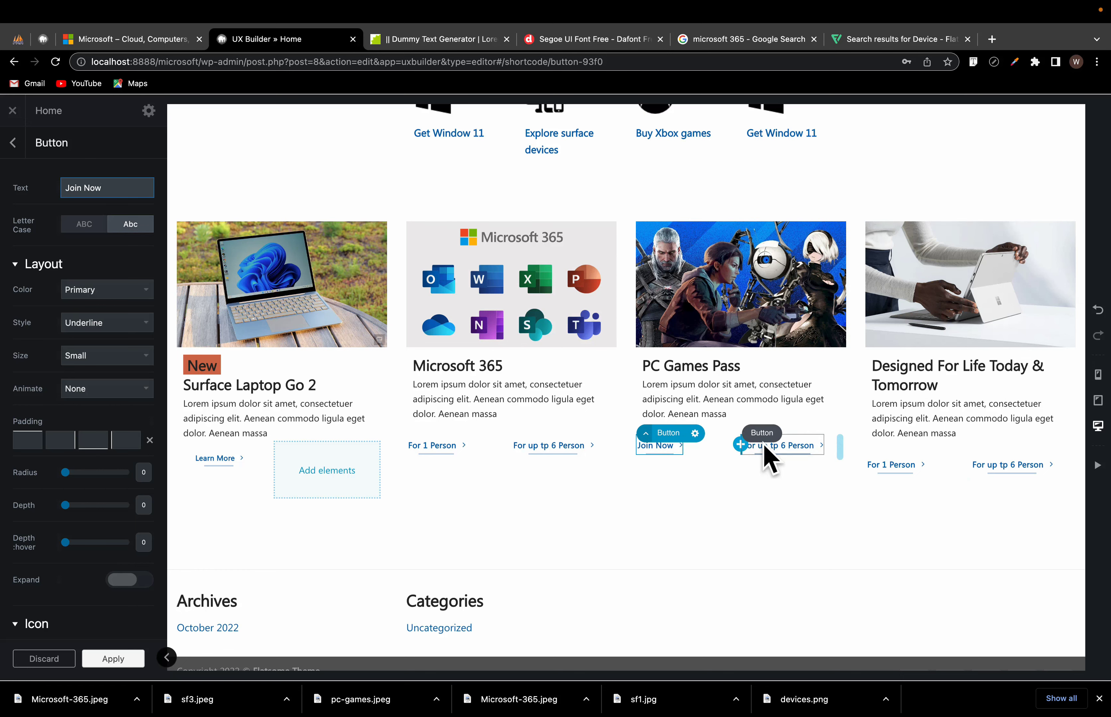
left_click(794, 464)
left_click(800, 433)
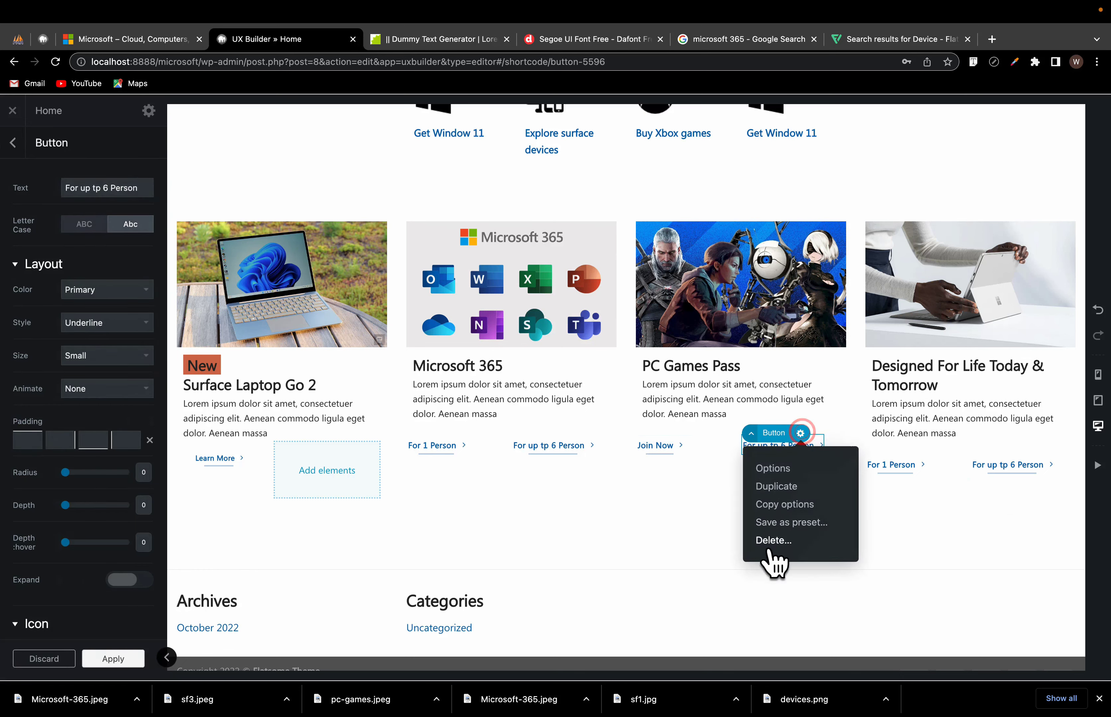
left_click(770, 538)
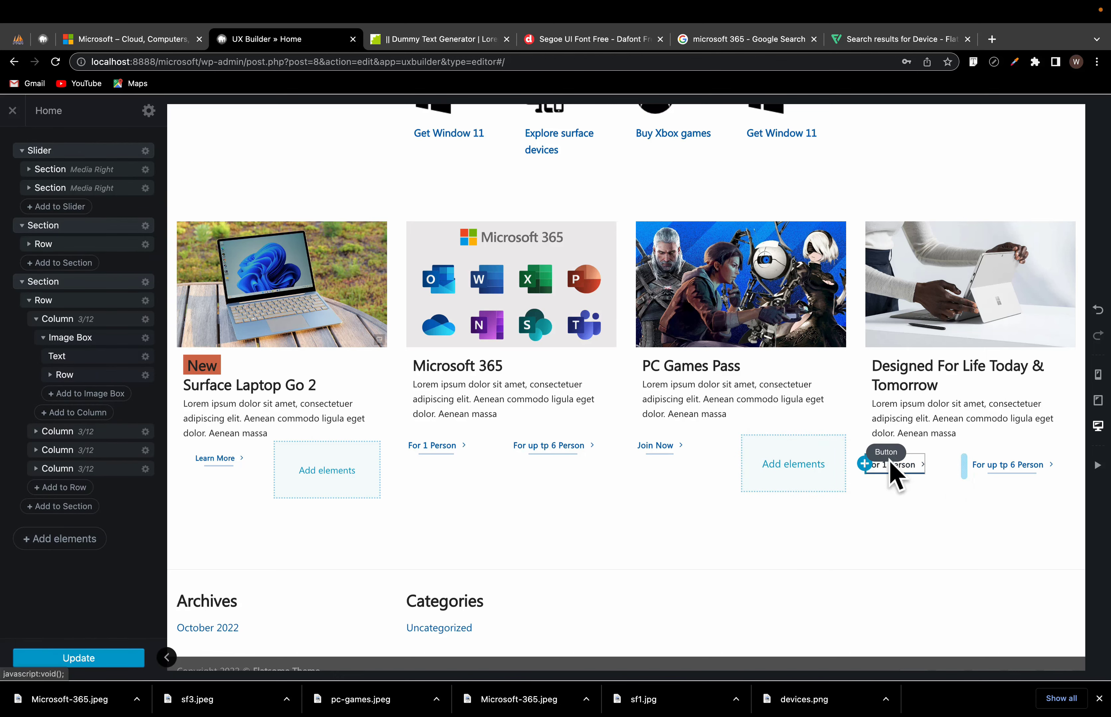
Step: Check the fourth card's link wording on the Microsoft homepage and set its first button's text to "See if your PC is Ready"
left_click(901, 466)
left_click(142, 31)
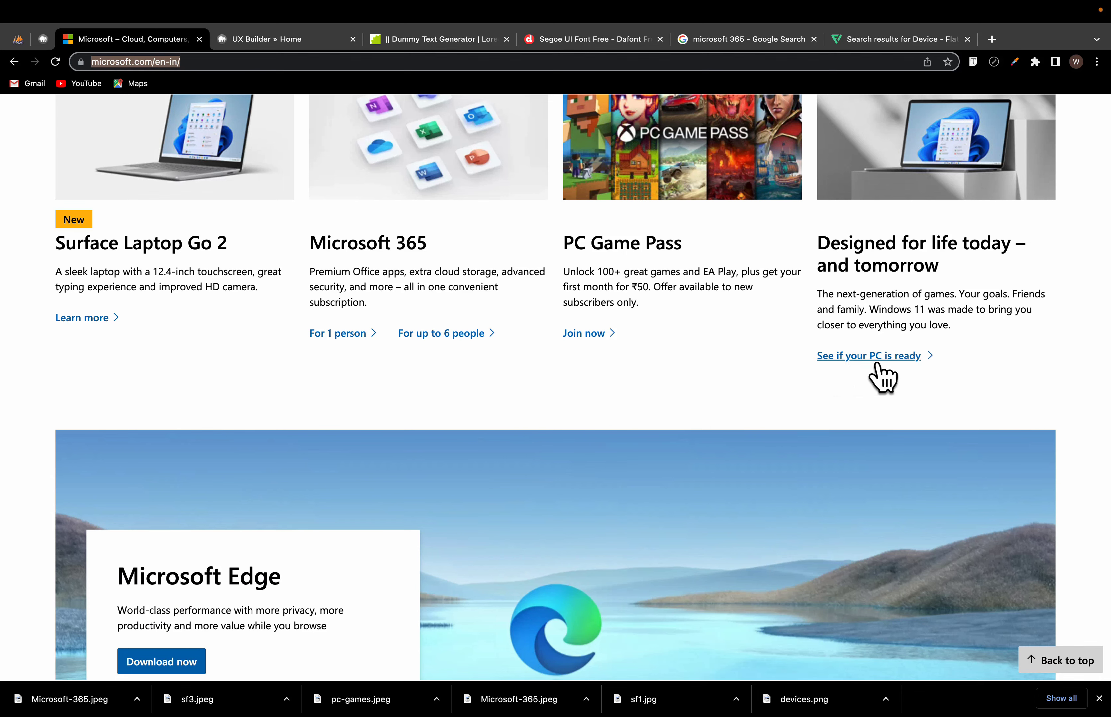
left_click(282, 42)
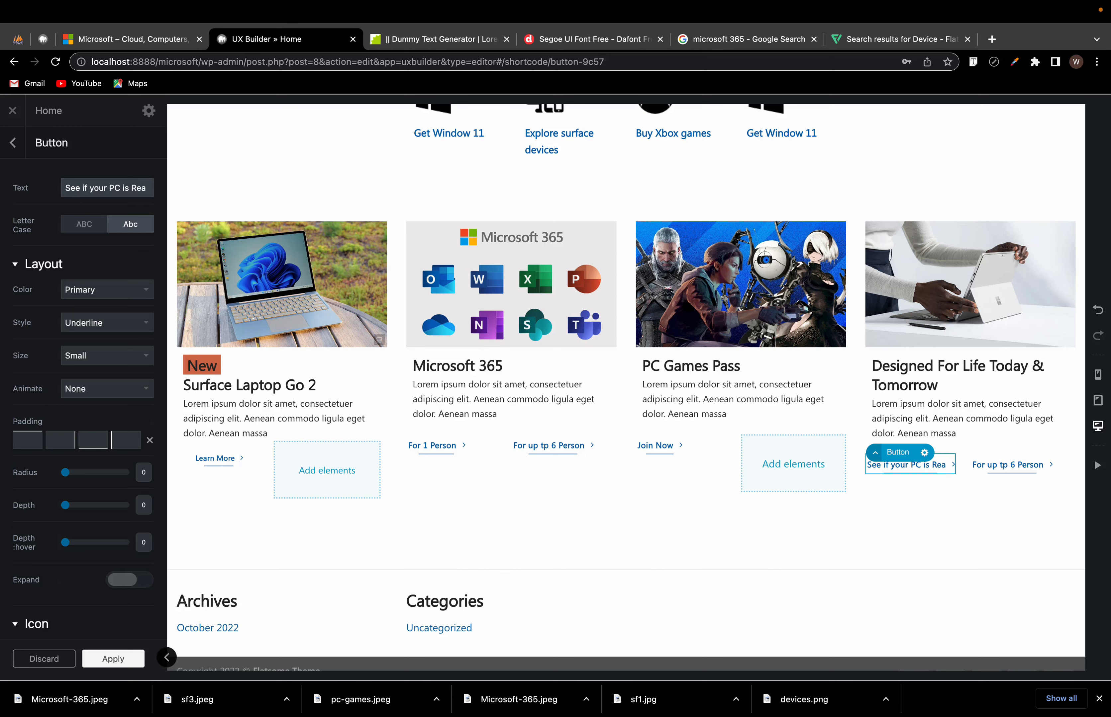
type("dy")
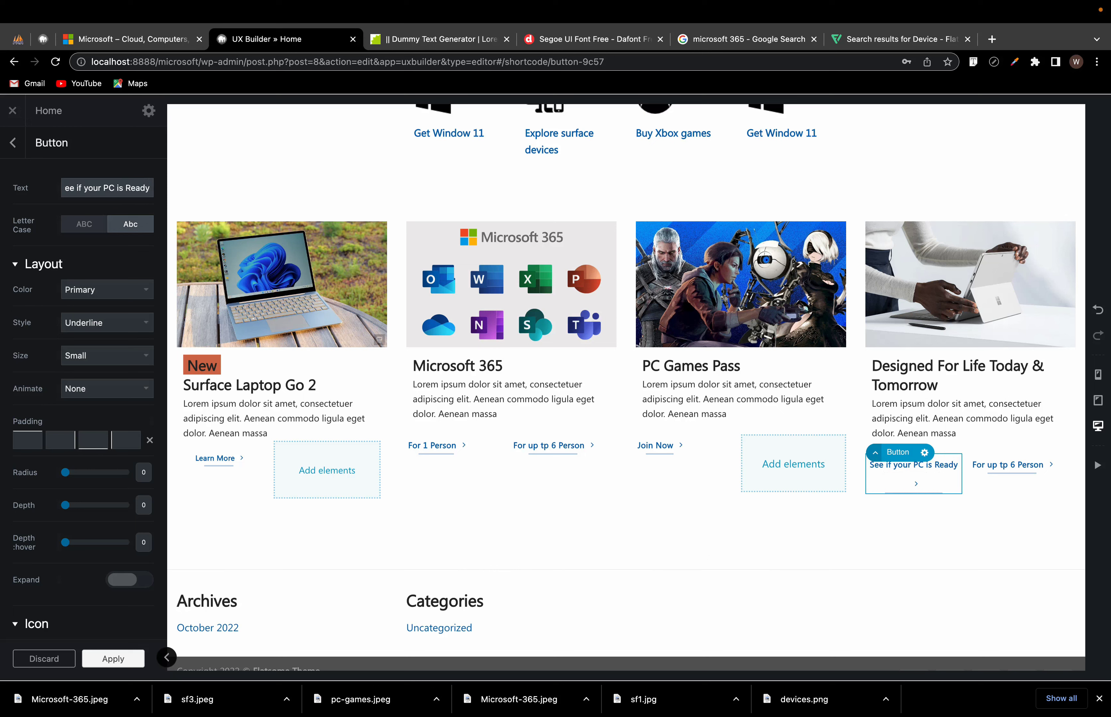
Step: Delete the "For up tp 6 Person" button under the "Designed For Life Today & Tomorrow" card
left_click(997, 469)
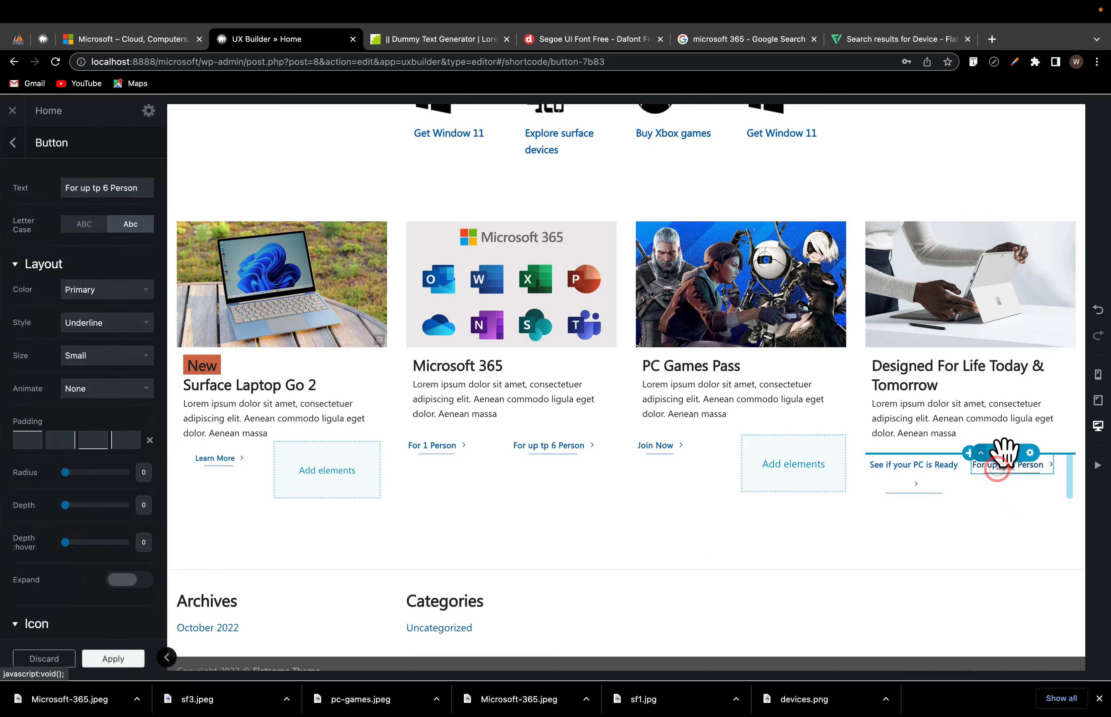
left_click(1030, 453)
left_click(1015, 567)
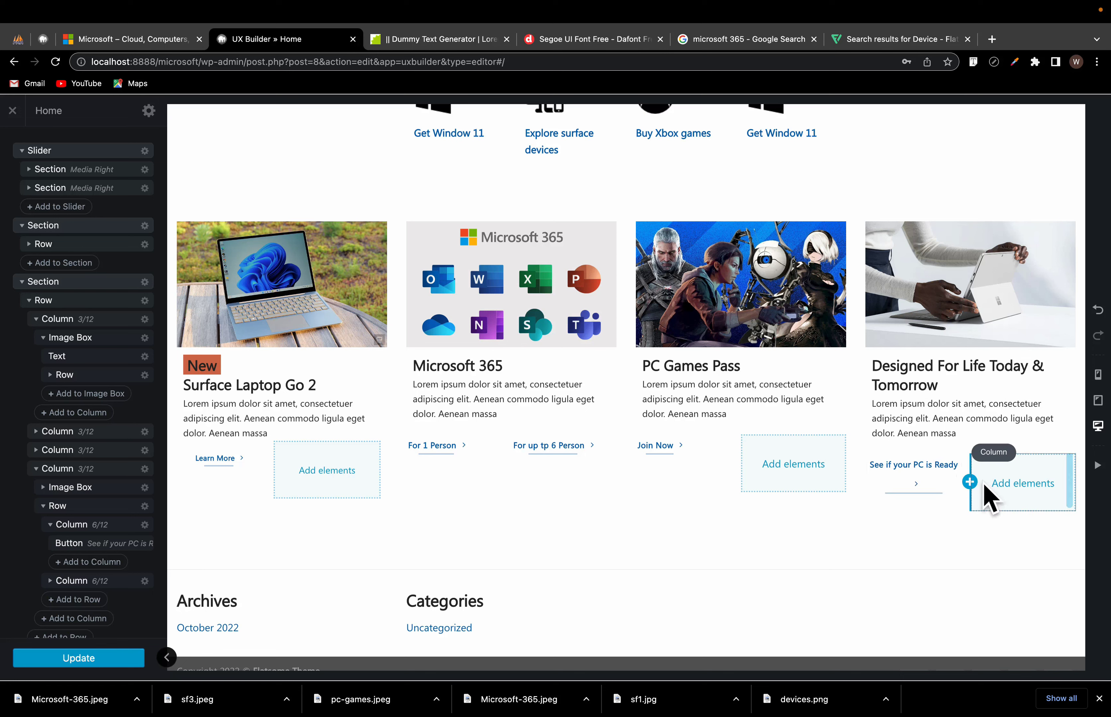
Step: Widen the column holding the "See if your PC is Ready" button to 8/12, apply the change and update the page
left_click(922, 485)
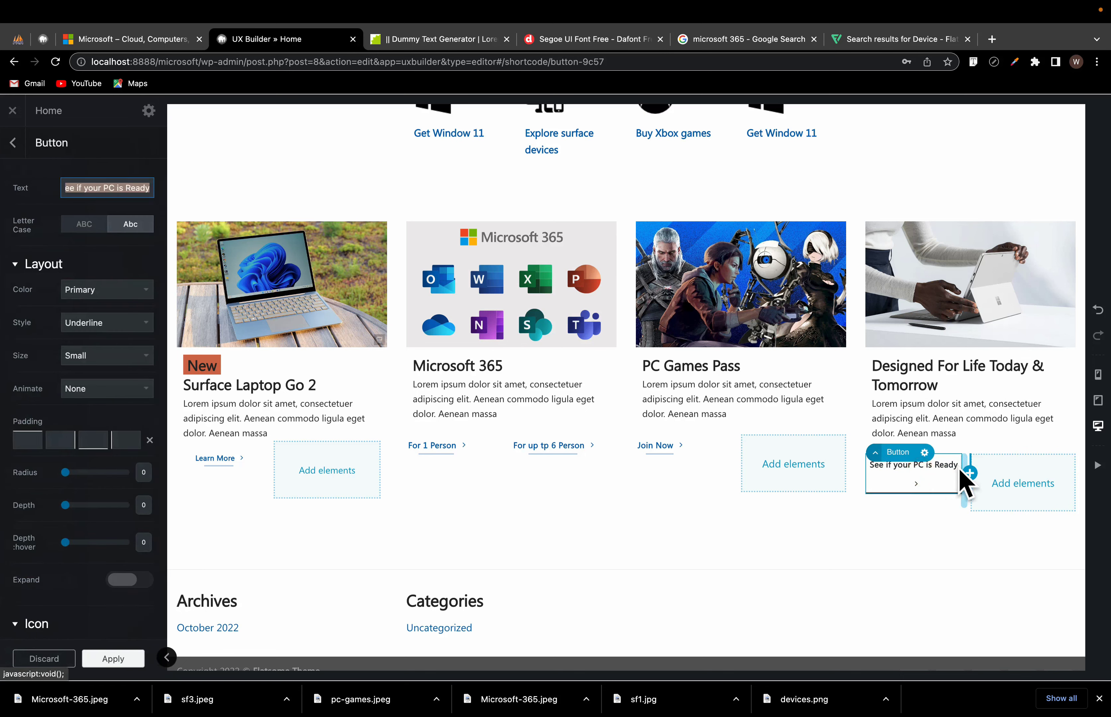
left_click(966, 496)
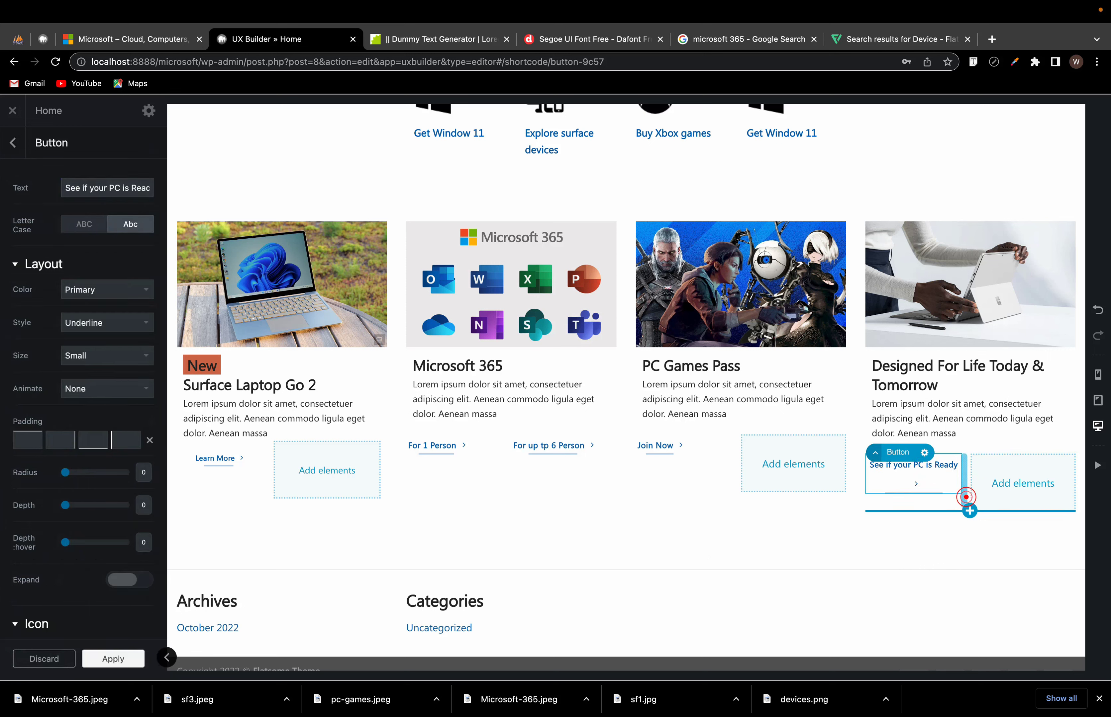
left_click_drag(965, 497, 1000, 500)
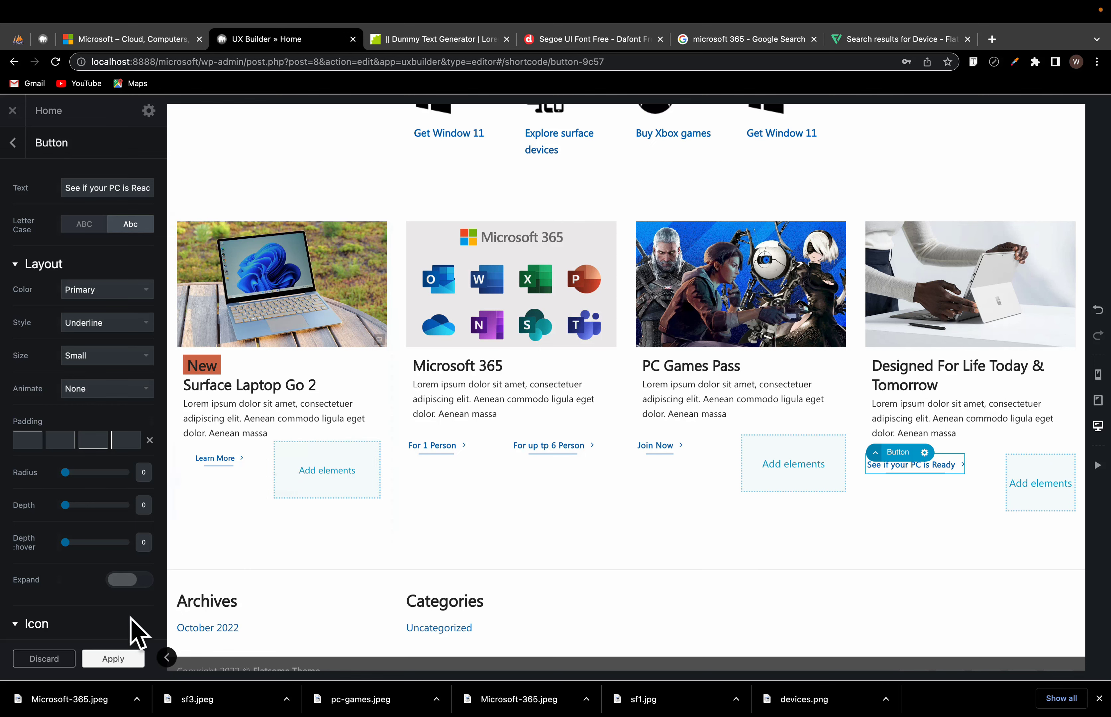
left_click(124, 658)
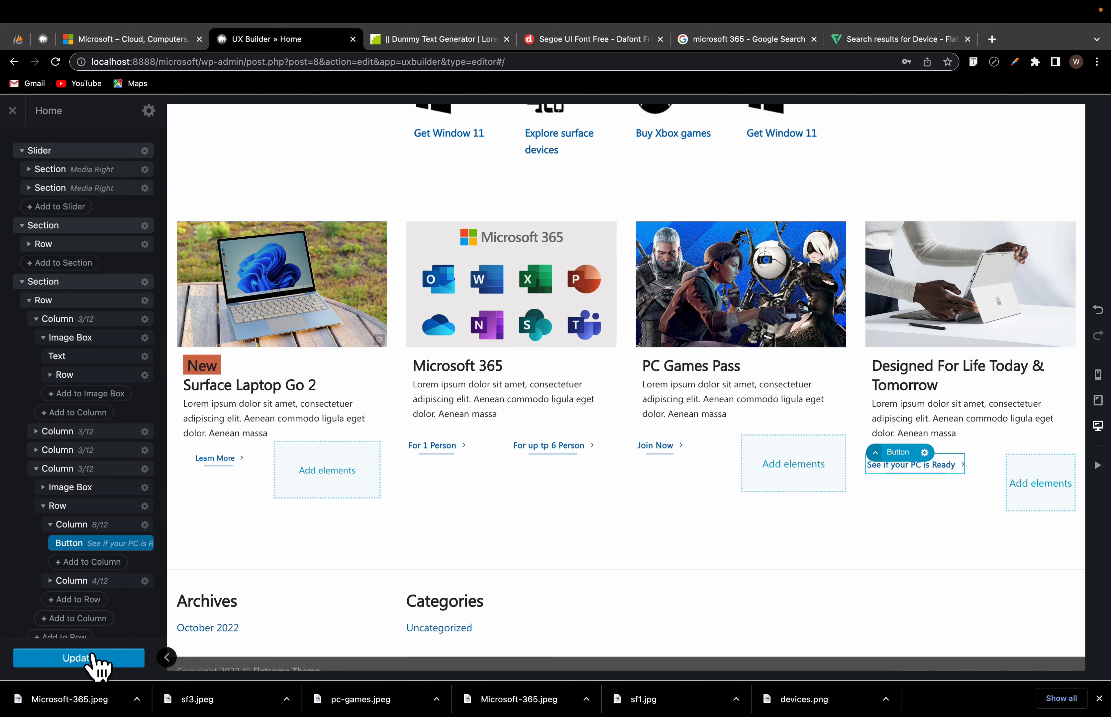
left_click(96, 659)
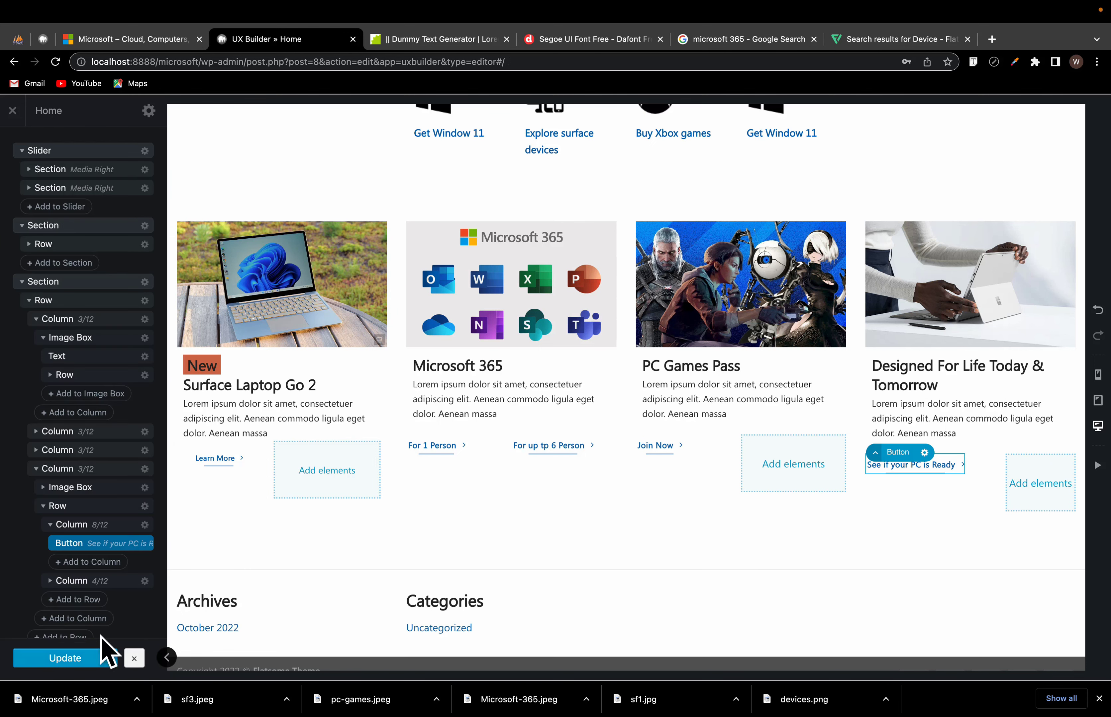
Step: Compare the built page's banner, icon links and product cards with the Microsoft homepage, including its Microsoft Edge and For business sections
scroll(568, 410, "up", 4)
scroll(569, 410, "down", 1)
scroll(568, 409, "up", 5)
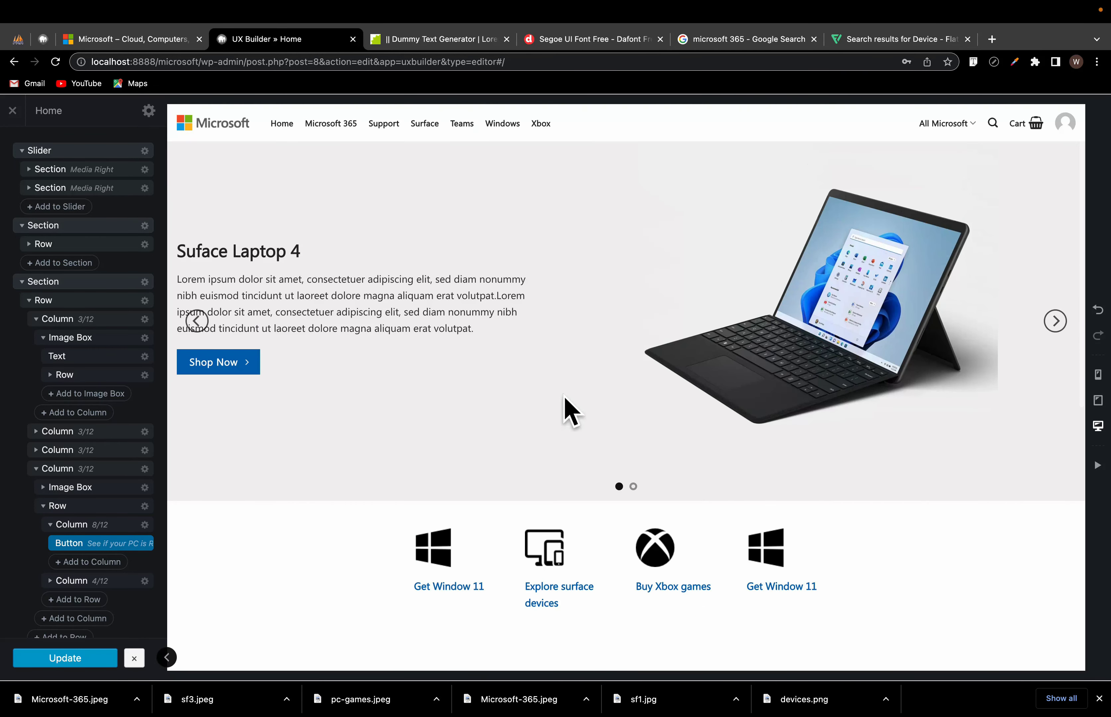
scroll(568, 410, "down", 5)
scroll(569, 409, "down", 3)
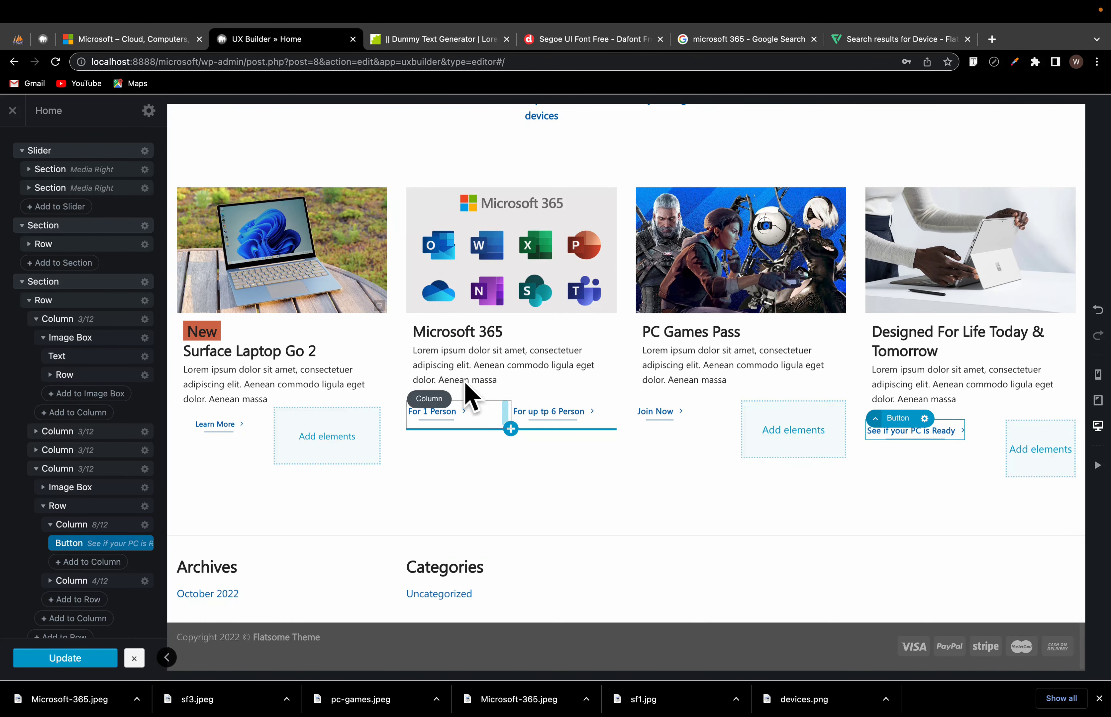
left_click(169, 37)
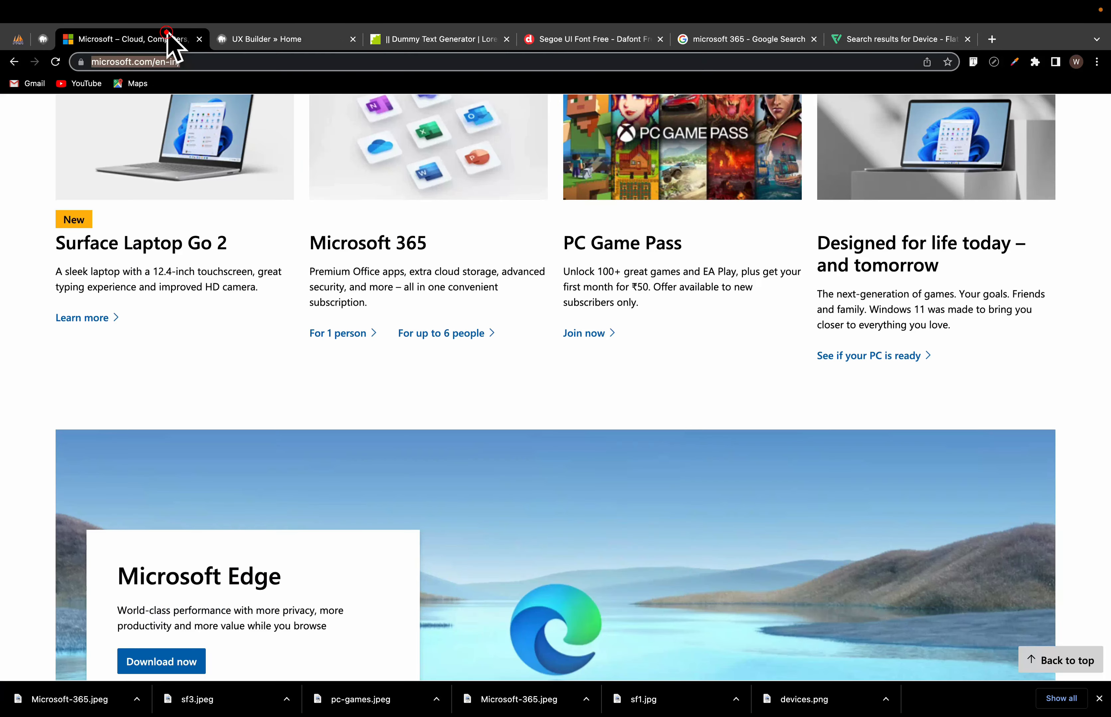
scroll(441, 389, "down", 6)
scroll(444, 392, "up", 8)
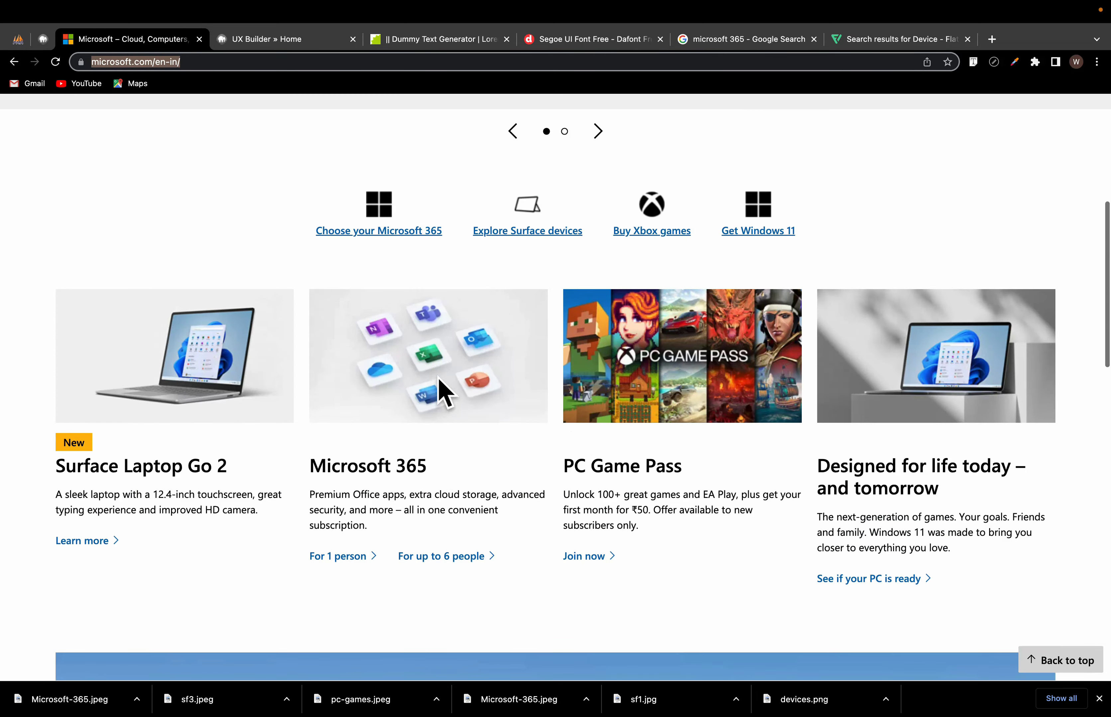
scroll(441, 392, "down", 10)
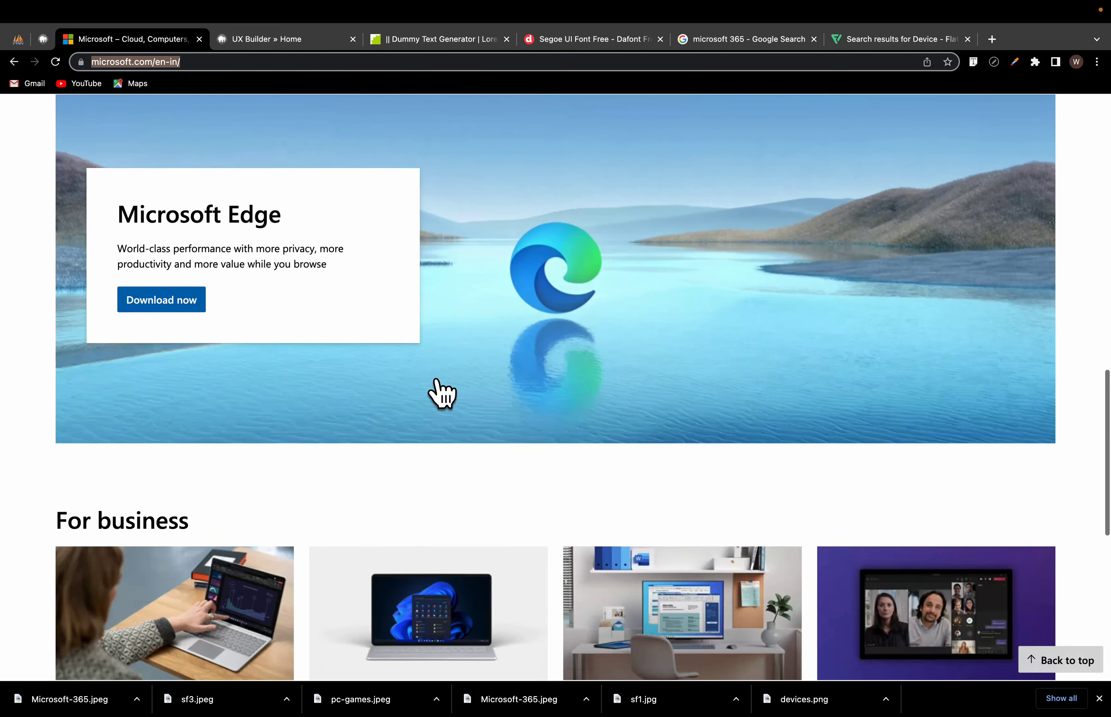
scroll(441, 392, "up", 12)
scroll(441, 392, "up", 3)
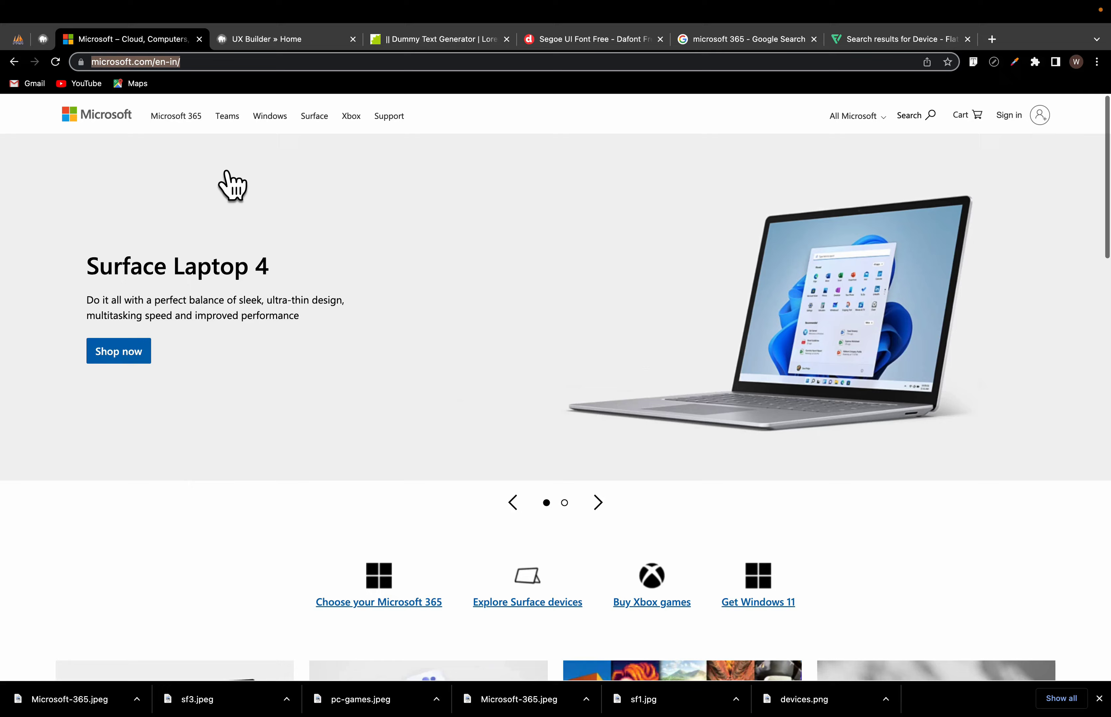
Step: Close the page builder and review the published home page from the banner down to the product cards
left_click(252, 40)
left_click(12, 110)
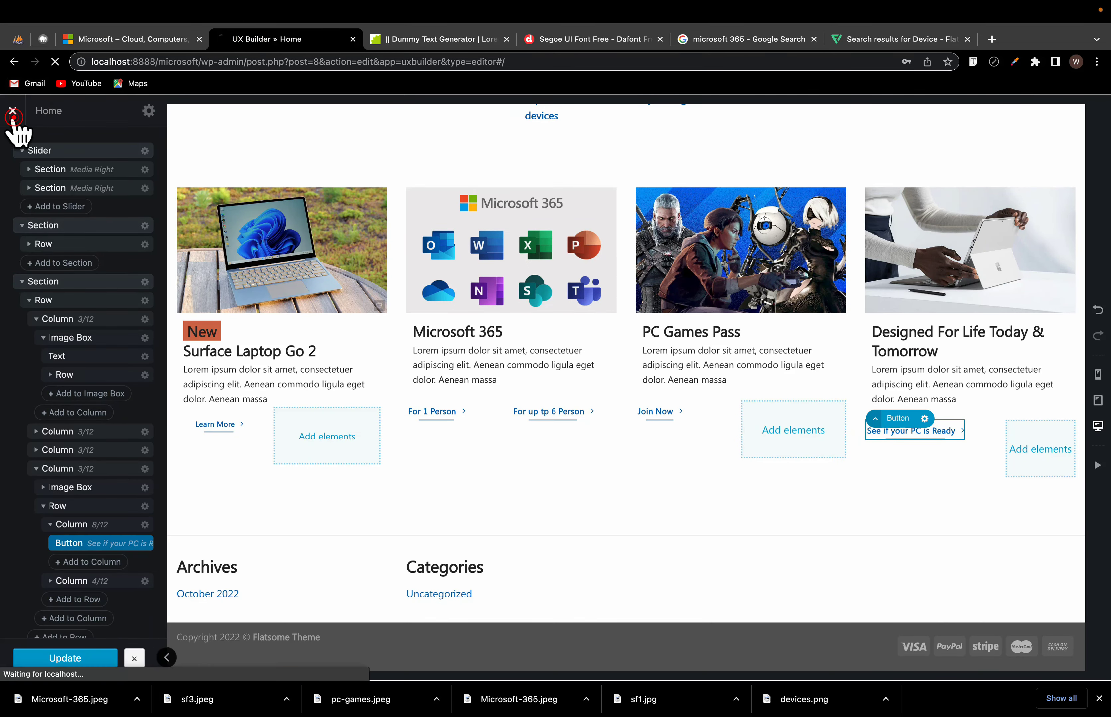
scroll(455, 369, "down", 2)
scroll(455, 369, "down", 6)
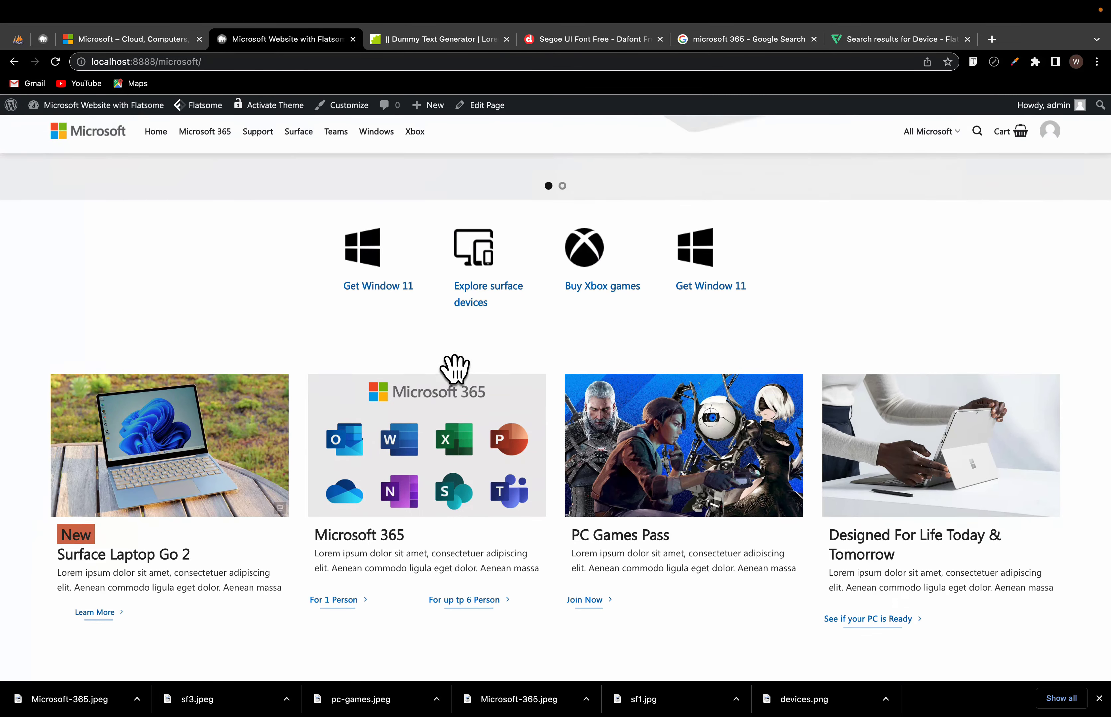
scroll(455, 371, "up", 2)
scroll(455, 384, "up", 3)
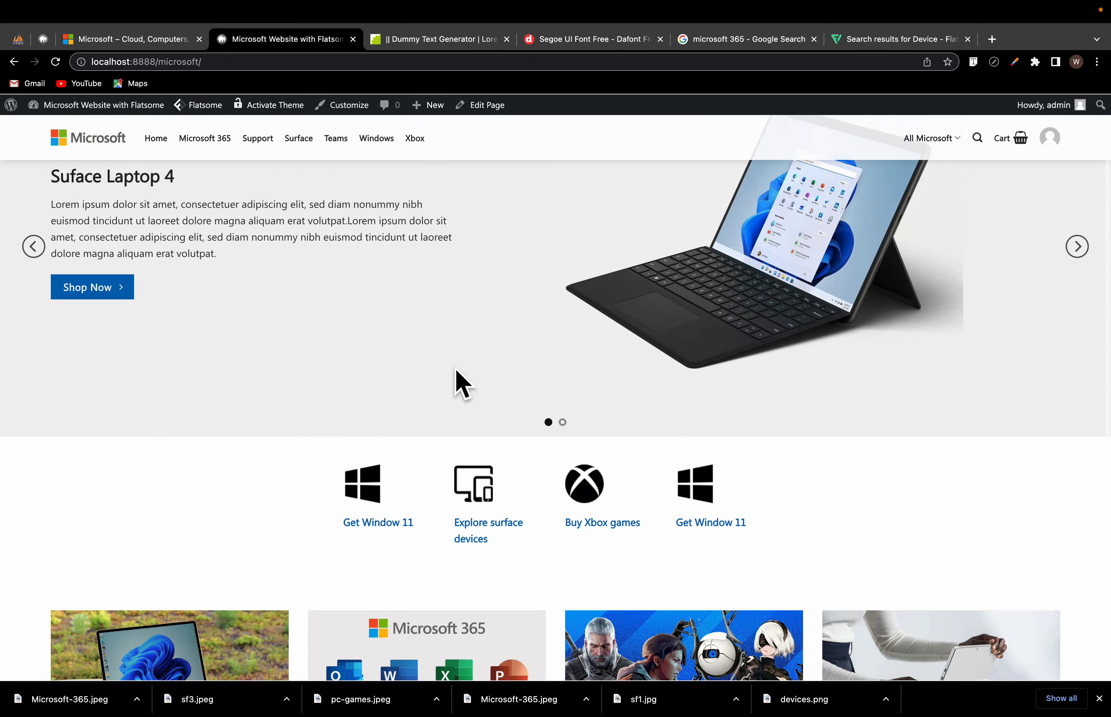
scroll(455, 384, "down", 10)
scroll(456, 383, "up", 10)
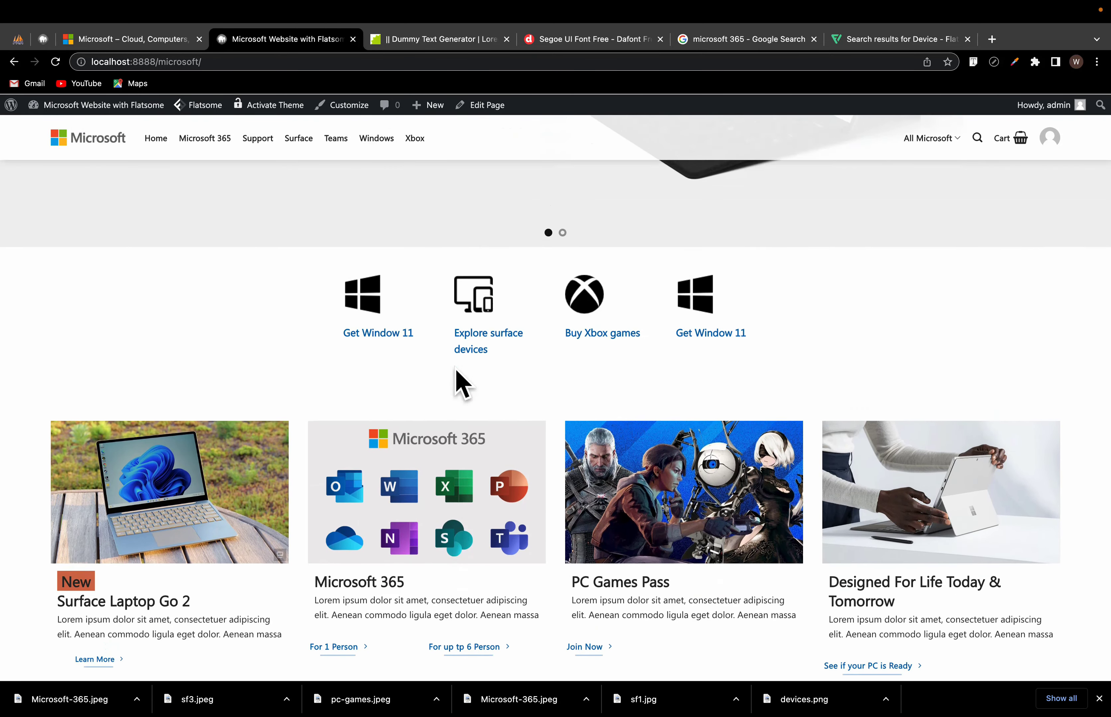
scroll(455, 369, "up", 1)
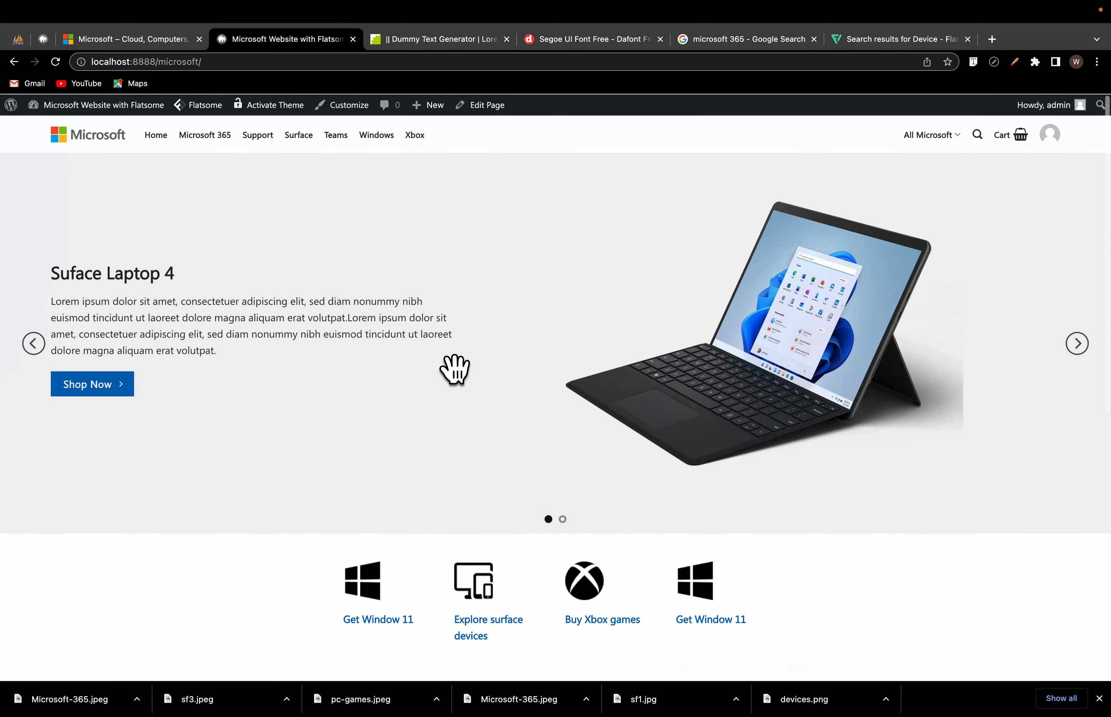
scroll(647, 417, "down", 6)
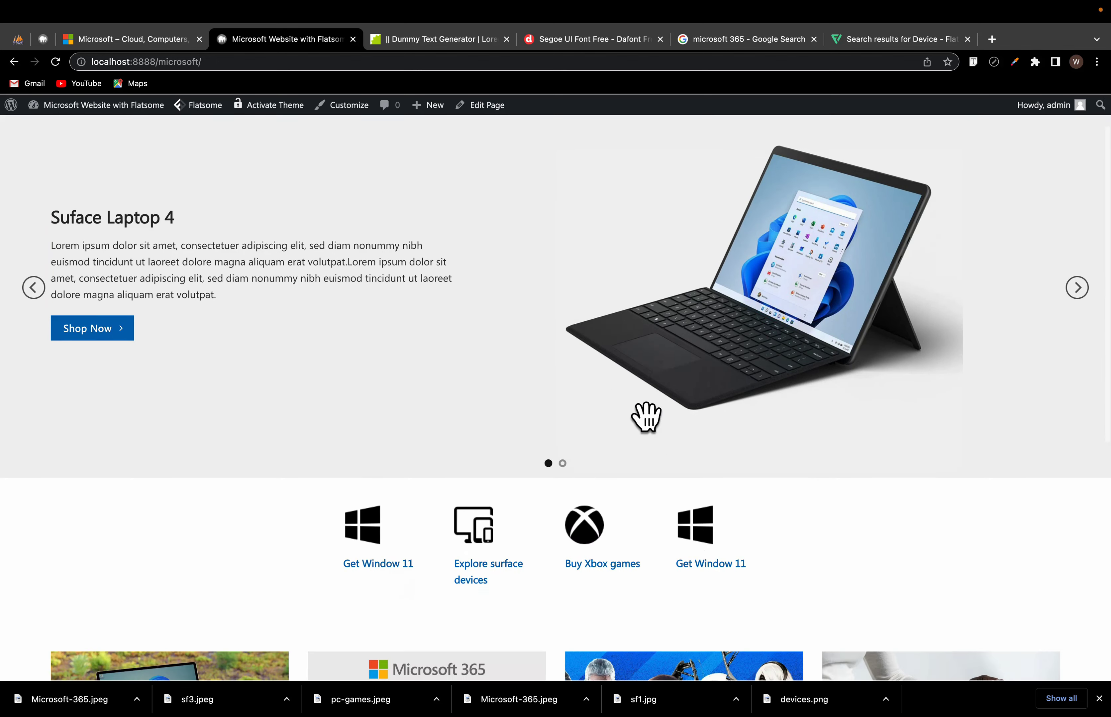
Step: Review the published page's product cards and cycle the banner slider through its slides
scroll(649, 422, "down", 2)
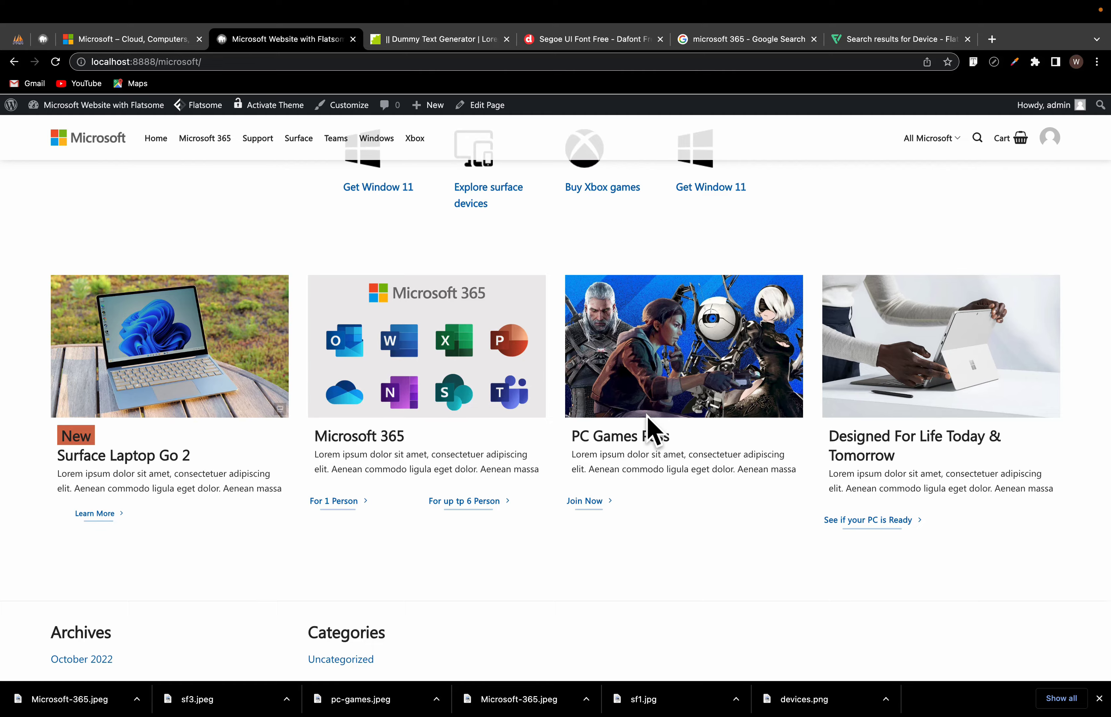
scroll(652, 429, "down", 2)
scroll(647, 416, "up", 1)
scroll(646, 417, "up", 10)
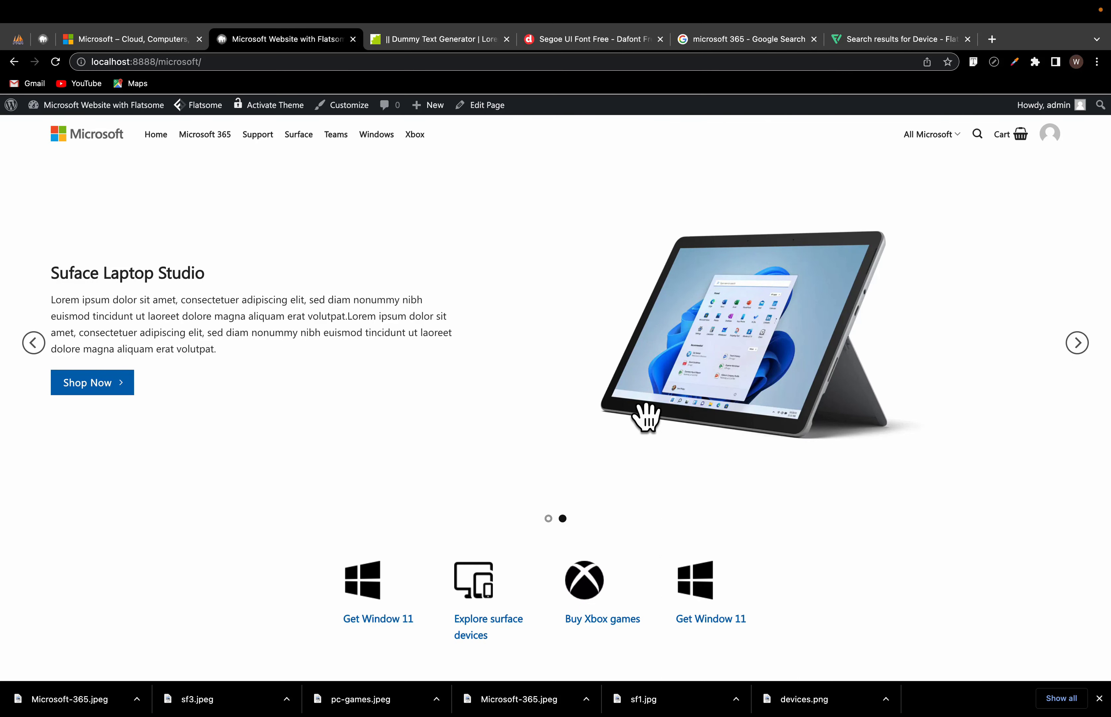
left_click(1081, 352)
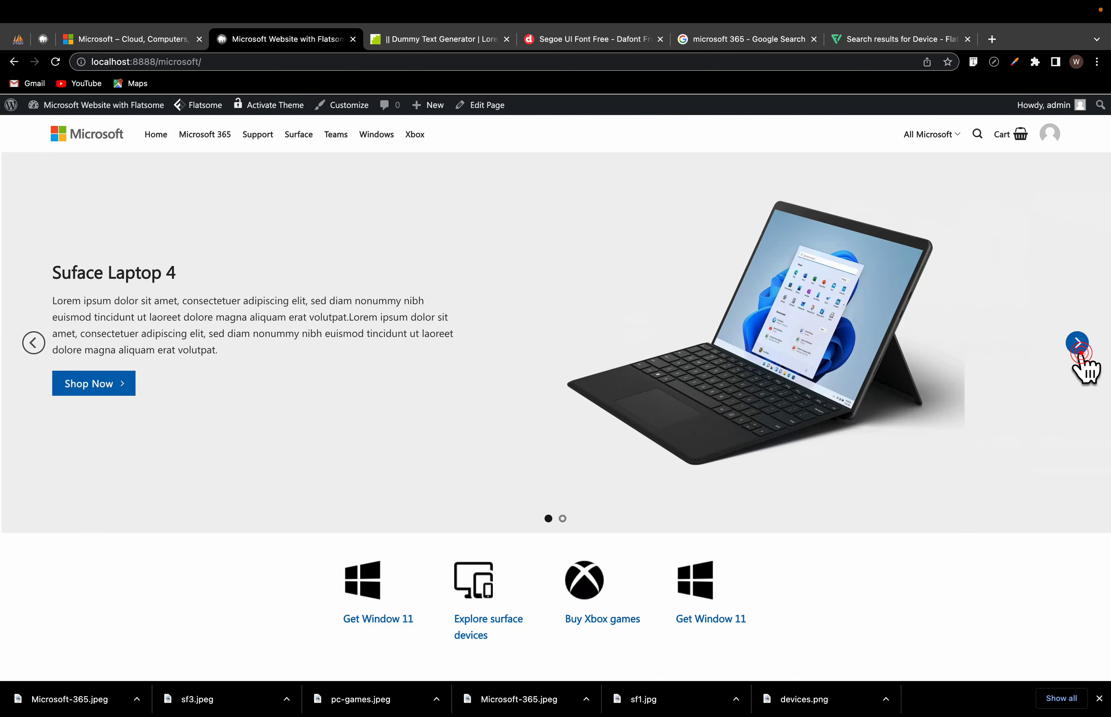
left_click(1080, 352)
left_click(1081, 352)
left_click(1081, 352)
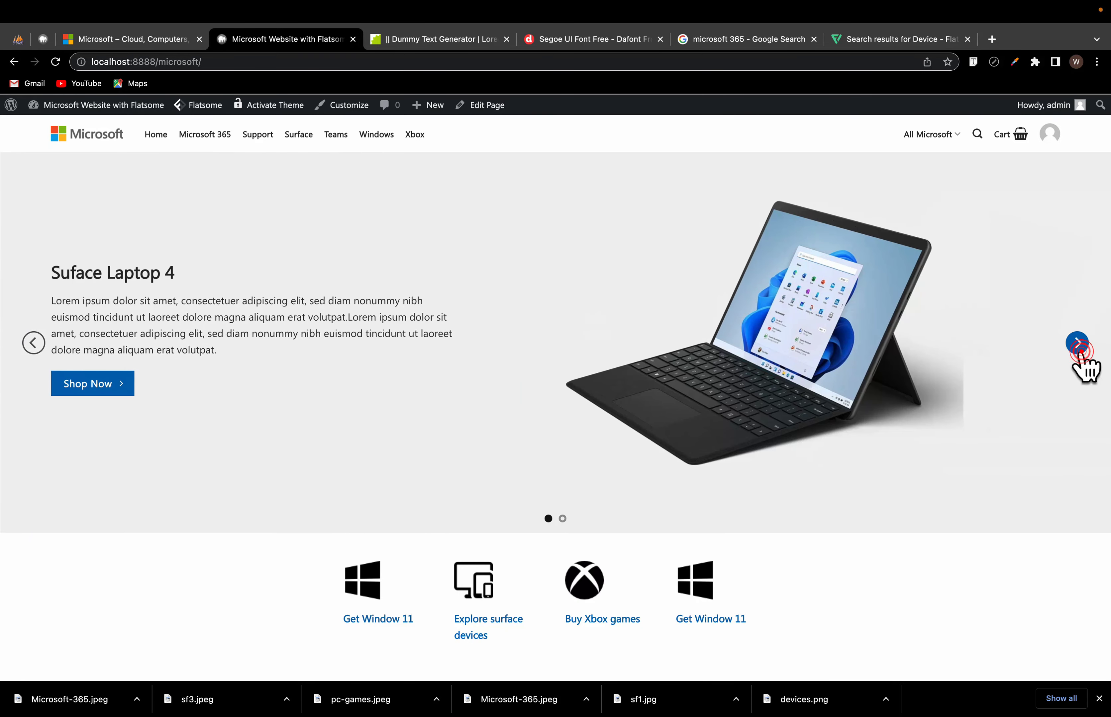
Step: Check the published page from the banner through the icon links and product cards to the footer
scroll(754, 520, "down", 10)
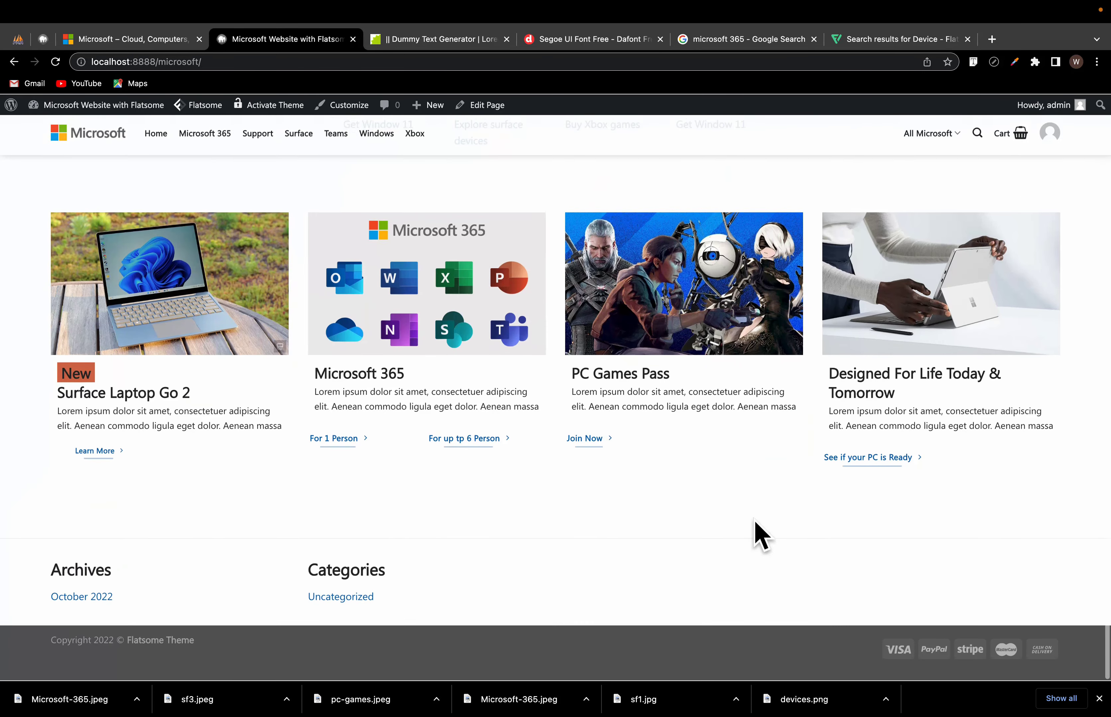
scroll(754, 520, "up", 10)
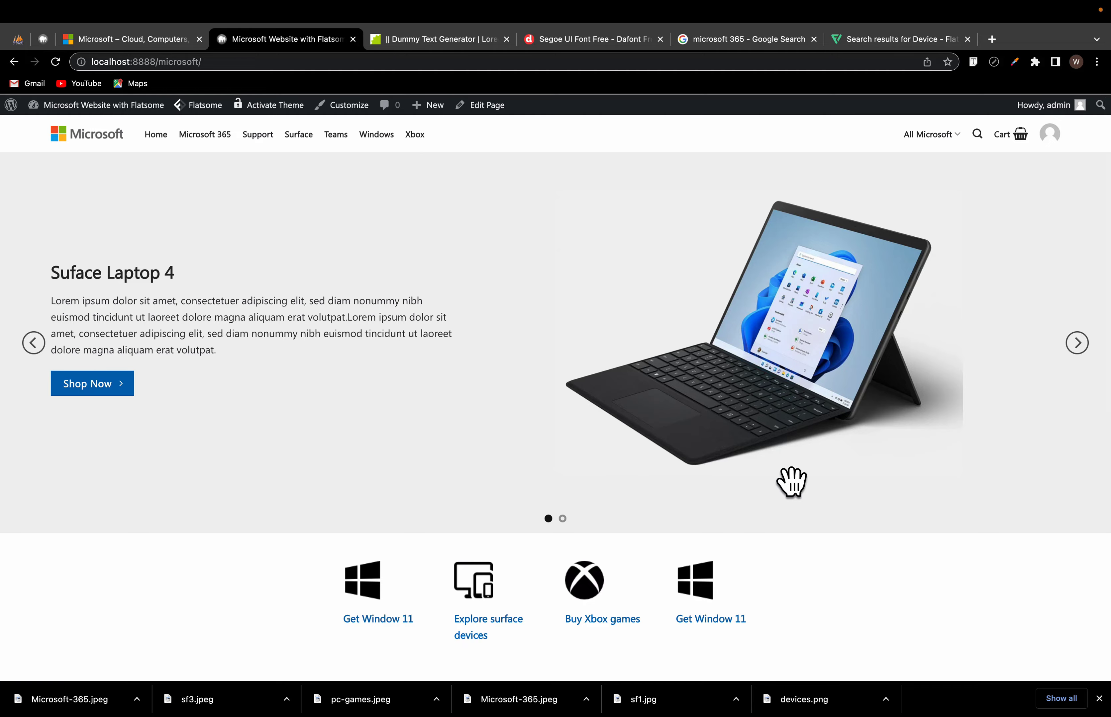
scroll(793, 488, "down", 10)
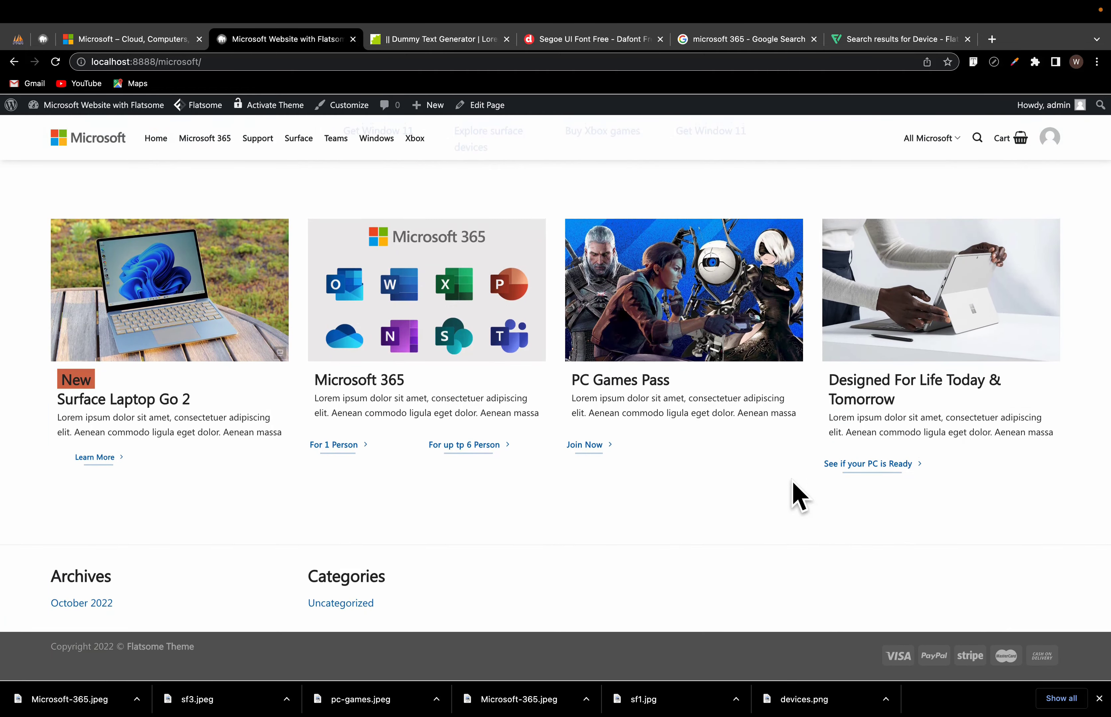
scroll(793, 487, "up", 6)
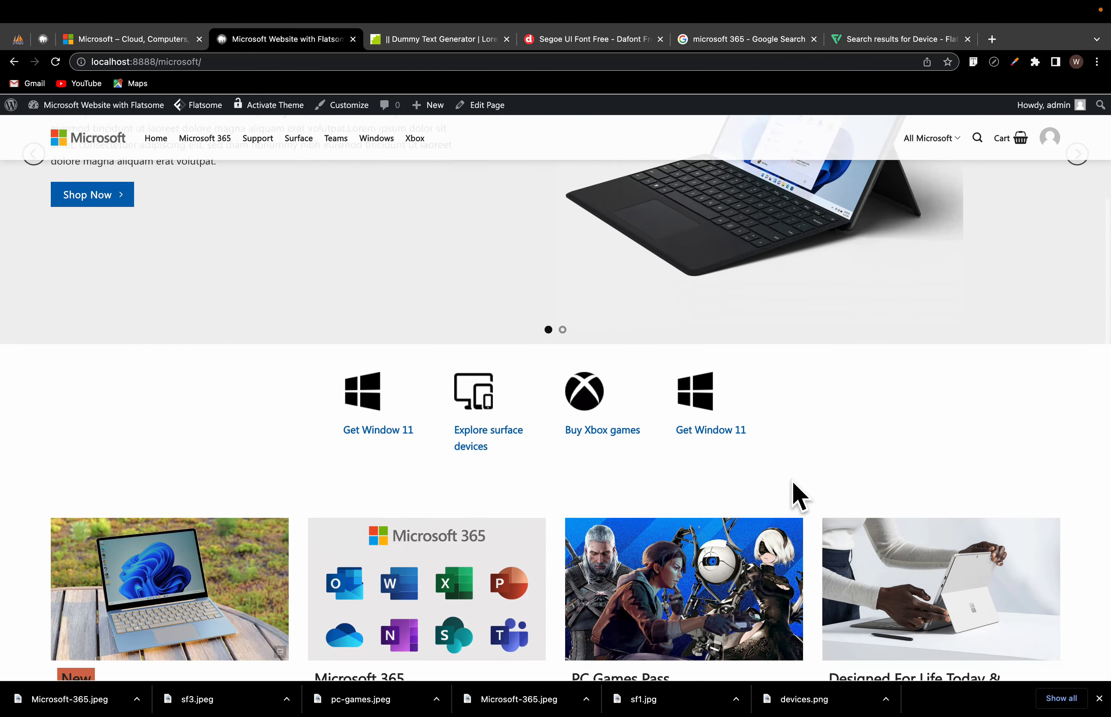
scroll(799, 495, "down", 4)
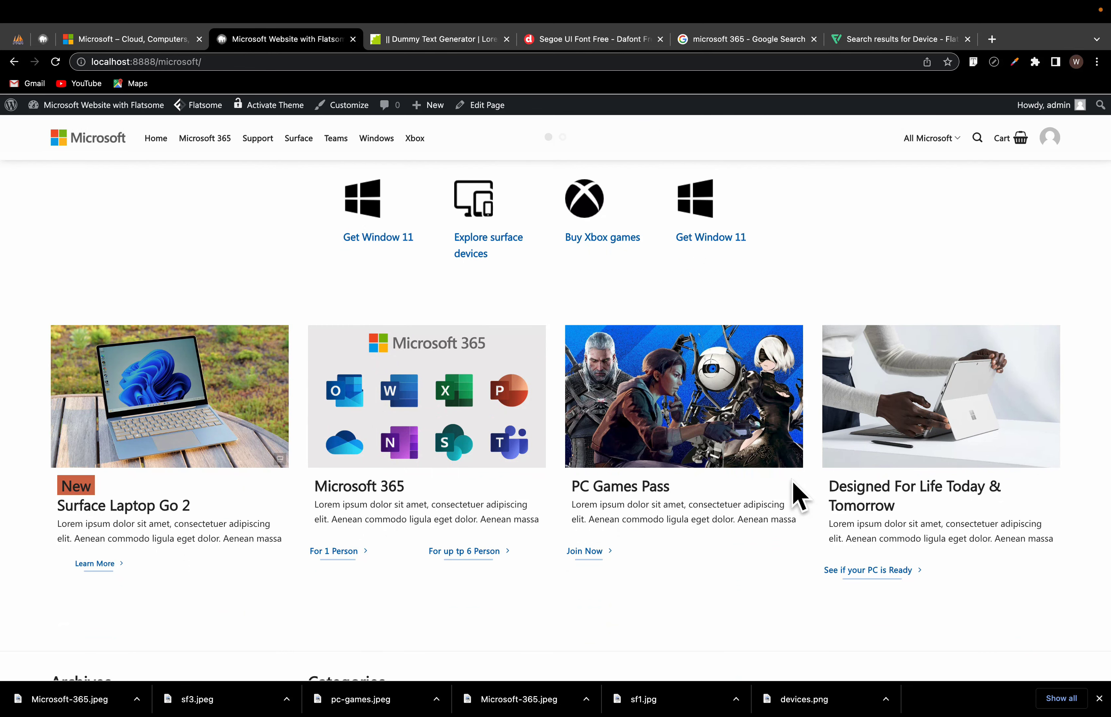
scroll(793, 485, "down", 3)
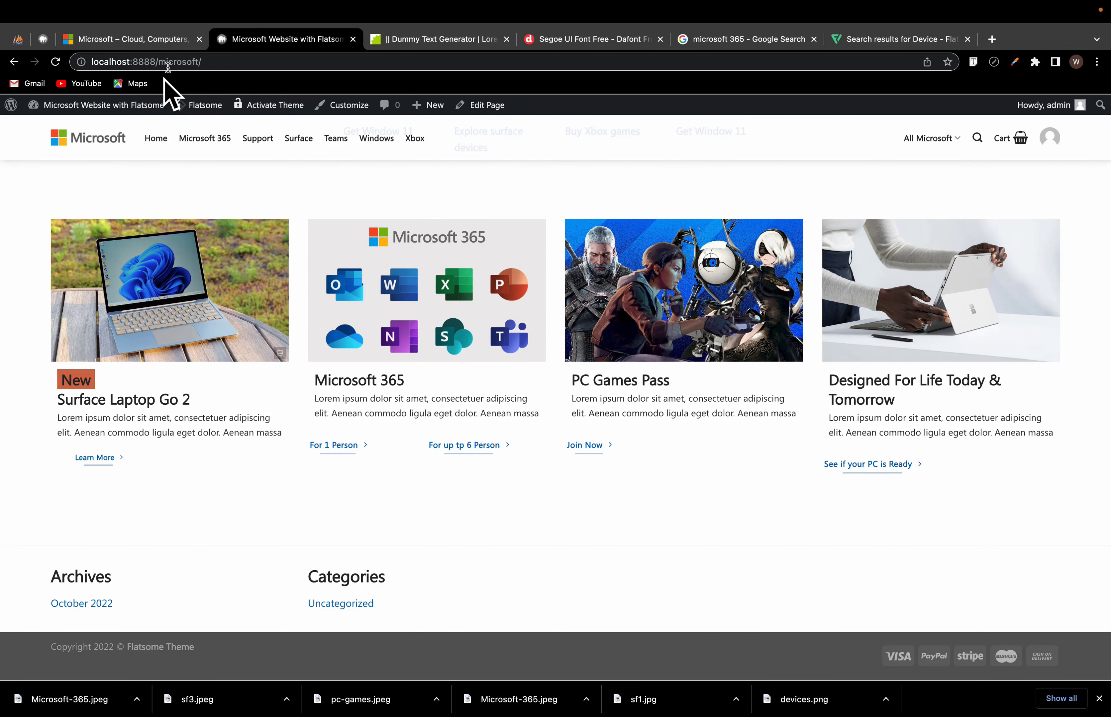
left_click_drag(214, 62, 98, 67)
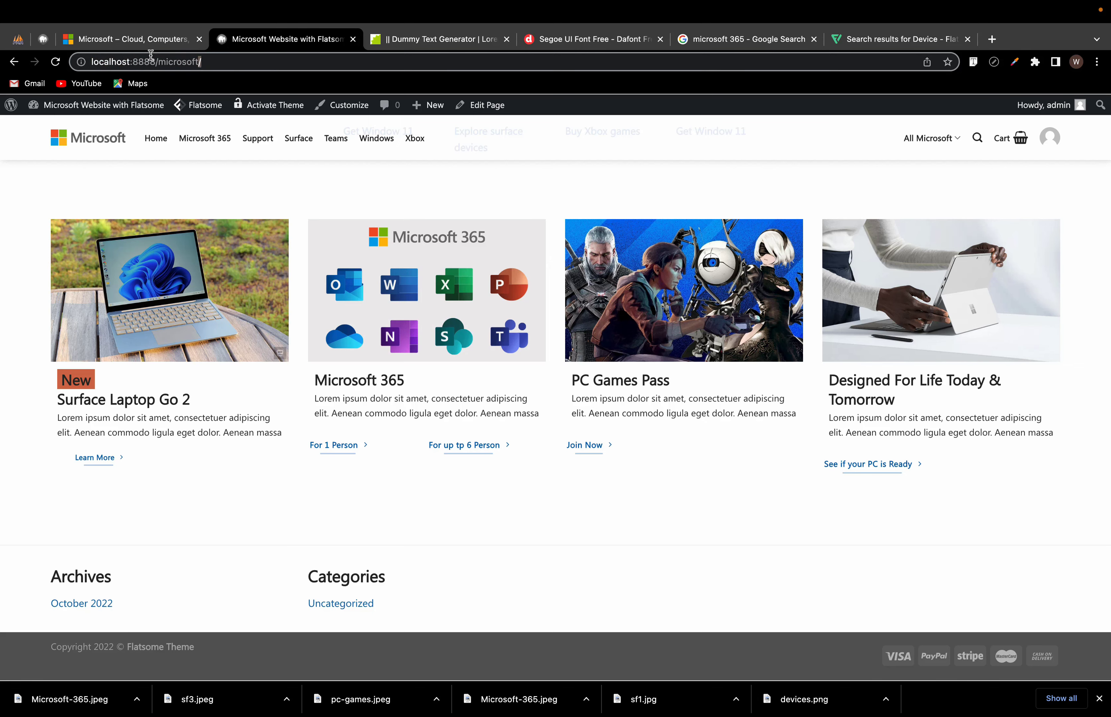
key("Return")
scroll(796, 500, "up", 10)
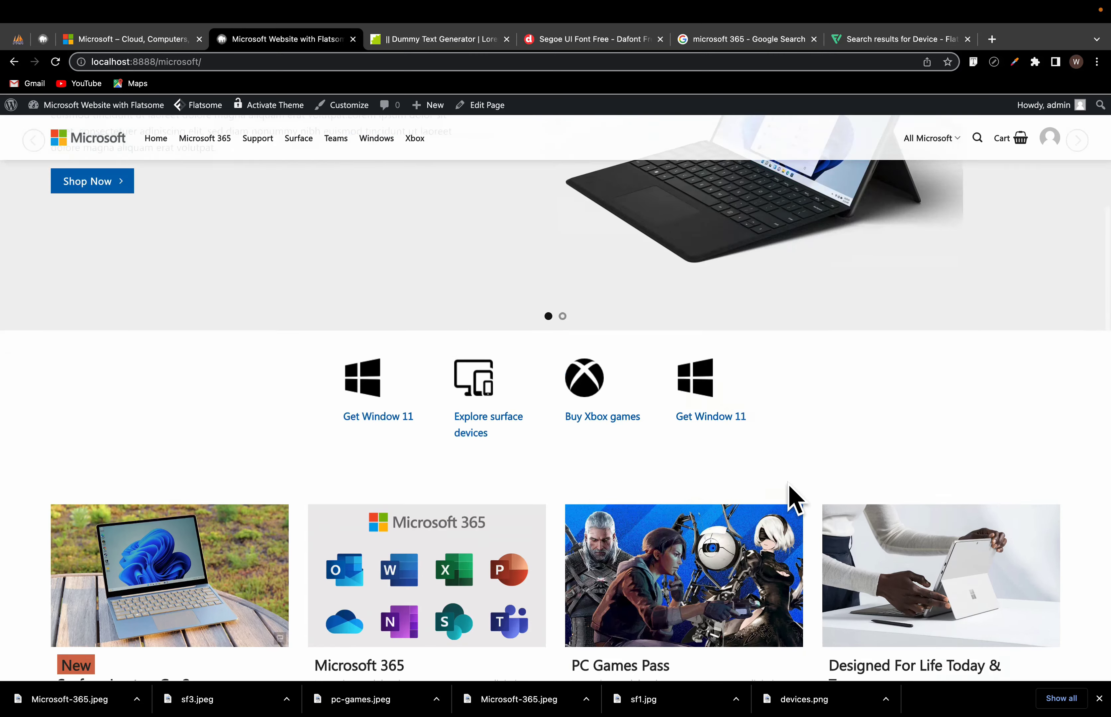
scroll(687, 471, "down", 10)
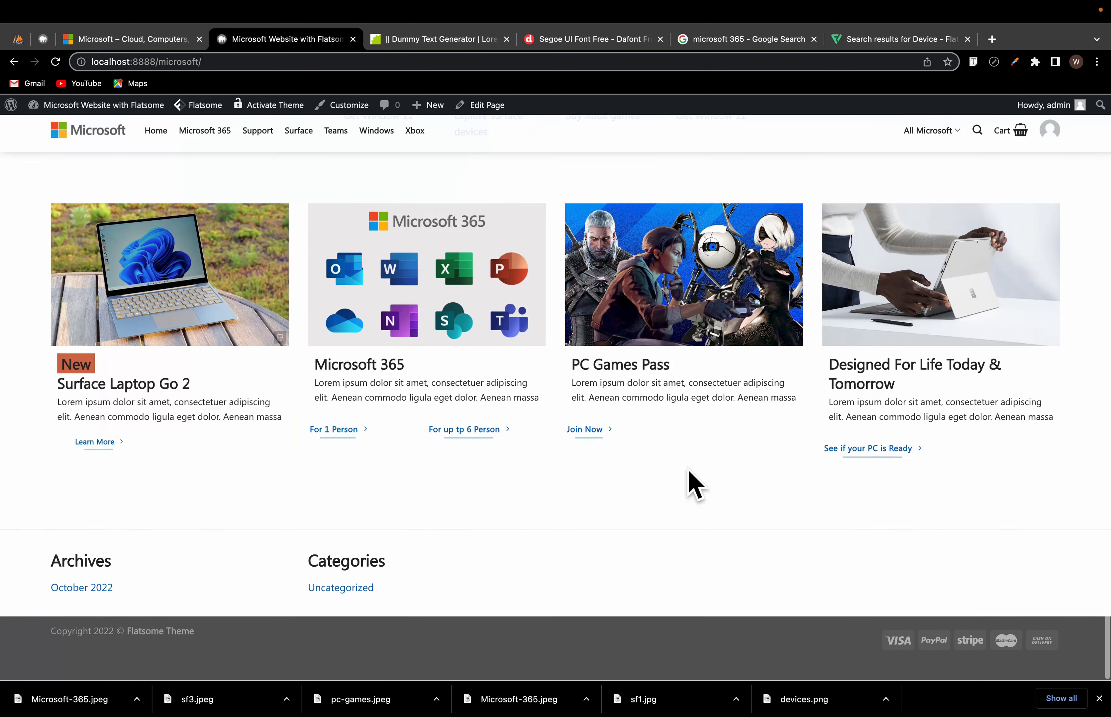
Step: Examine the Microsoft Edge banner layout on the original Microsoft homepage
left_click(149, 46)
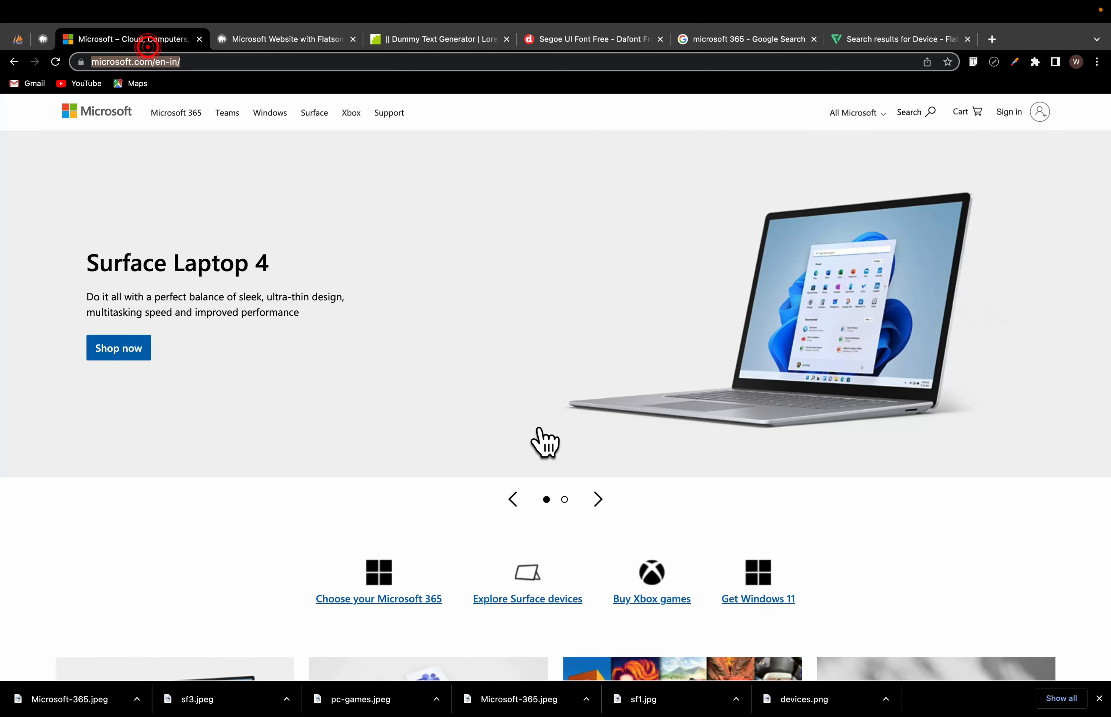
scroll(537, 441, "down", 10)
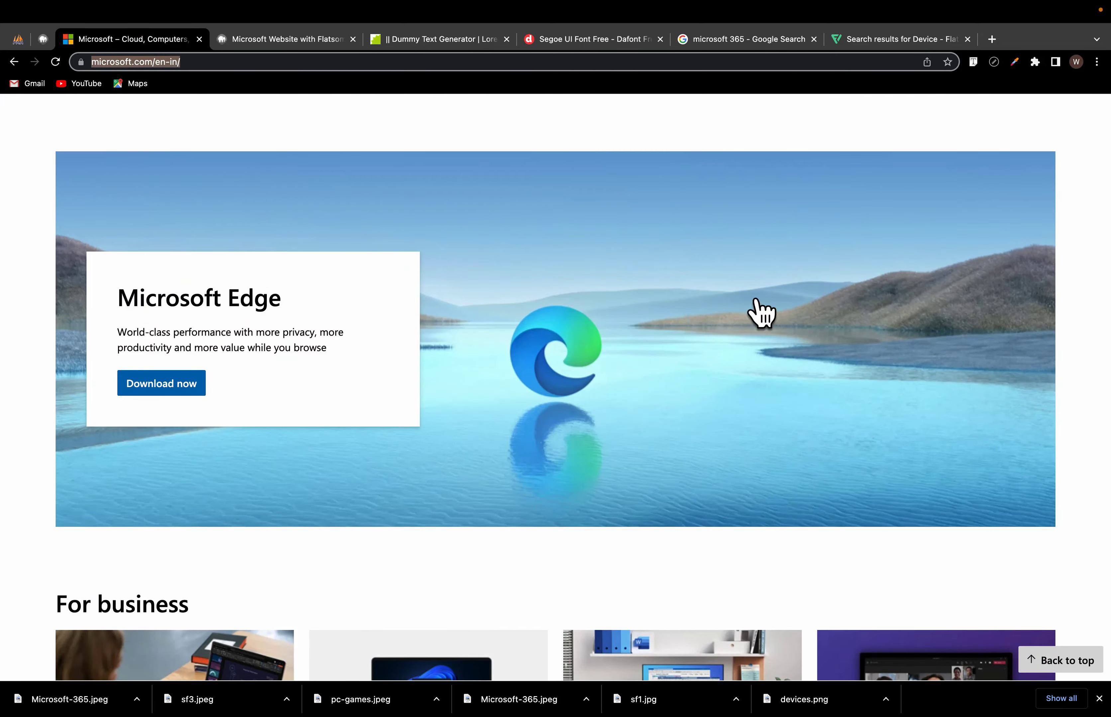
scroll(698, 614, "down", 4)
scroll(697, 615, "up", 2)
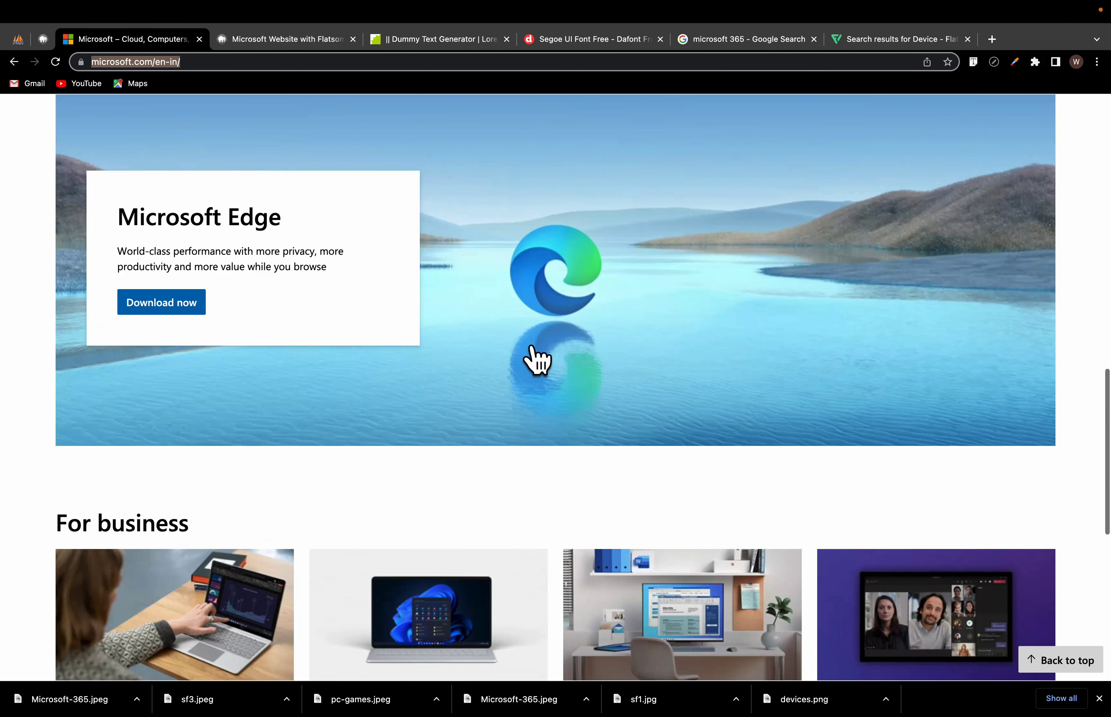
scroll(699, 395, "down", 5)
scroll(698, 394, "up", 7)
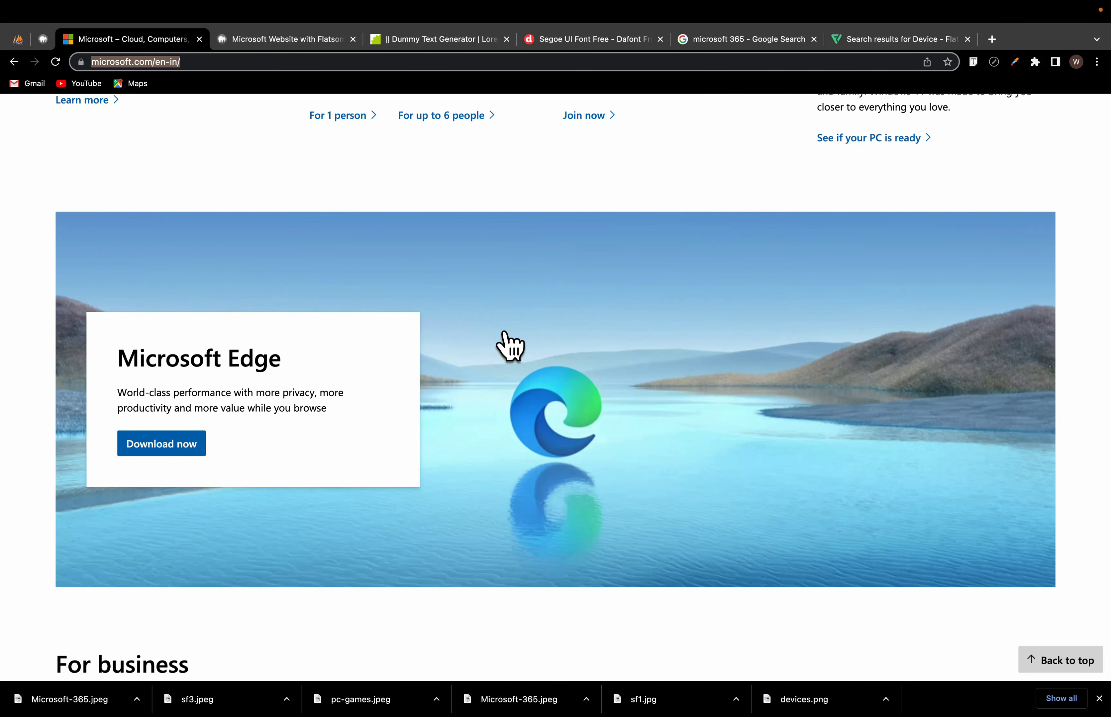
scroll(837, 436, "down", 2)
scroll(840, 444, "up", 2)
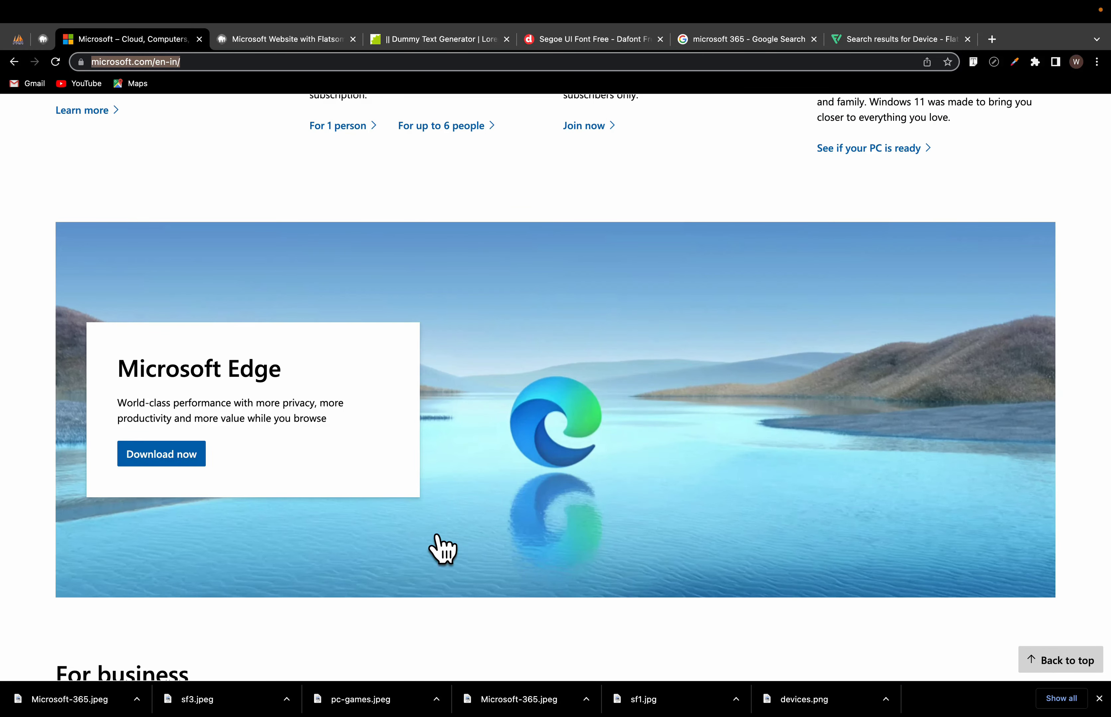
Step: Examine the For business cards, Follow Microsoft links and footer columns on the original Microsoft homepage
scroll(441, 549, "down", 7)
scroll(409, 384, "up", 5)
scroll(406, 380, "down", 3)
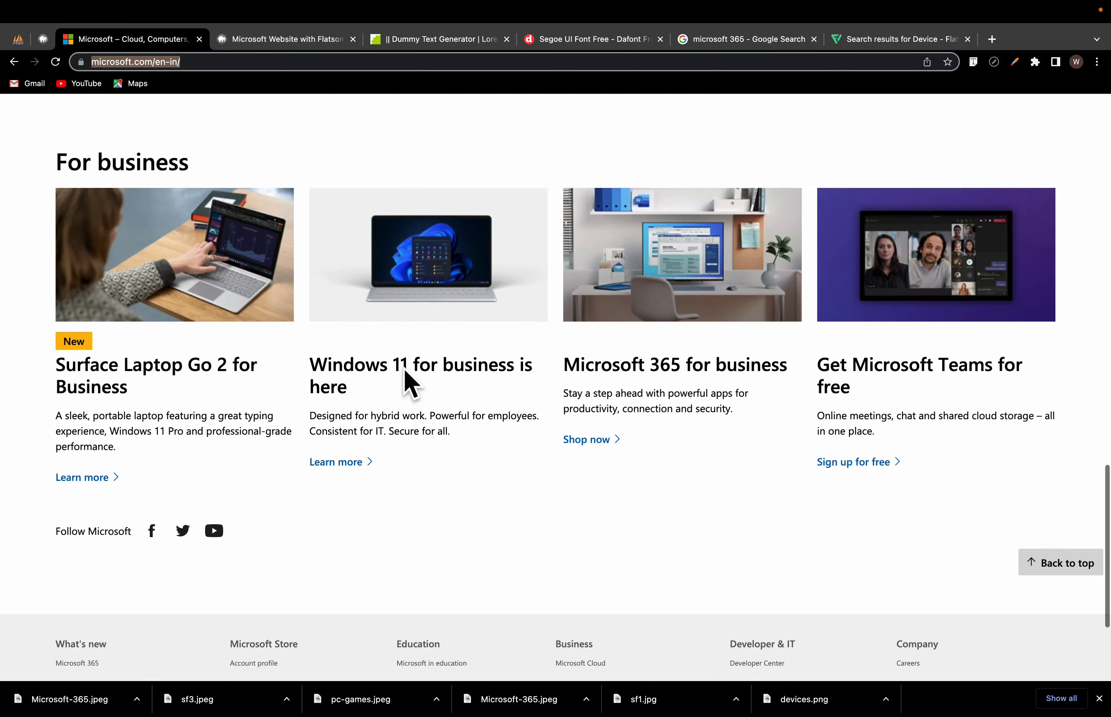
scroll(410, 383, "down", 4)
scroll(406, 383, "up", 3)
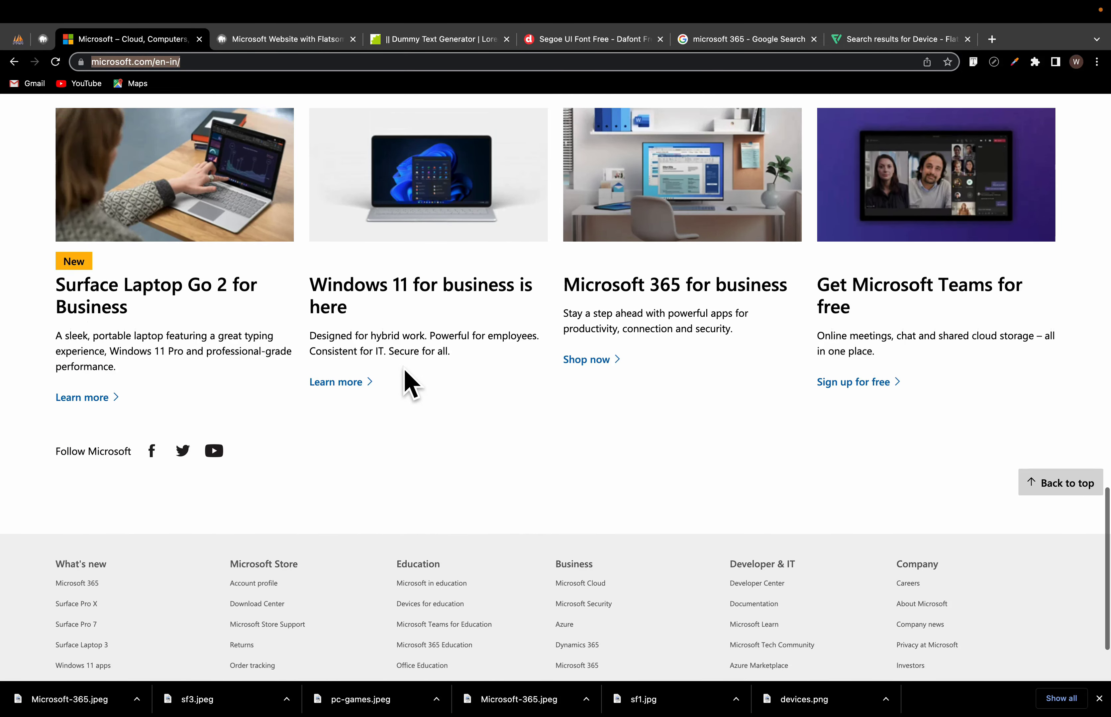
scroll(410, 384, "up", 4)
scroll(409, 384, "down", 6)
scroll(409, 383, "up", 1)
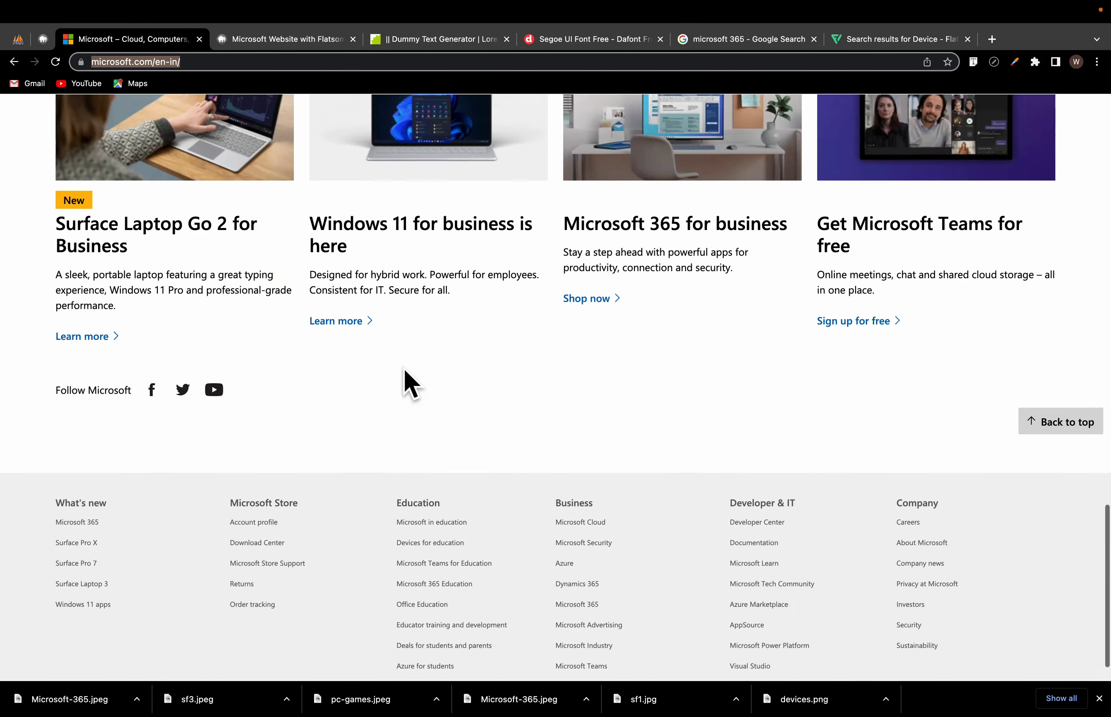
scroll(409, 383, "up", 10)
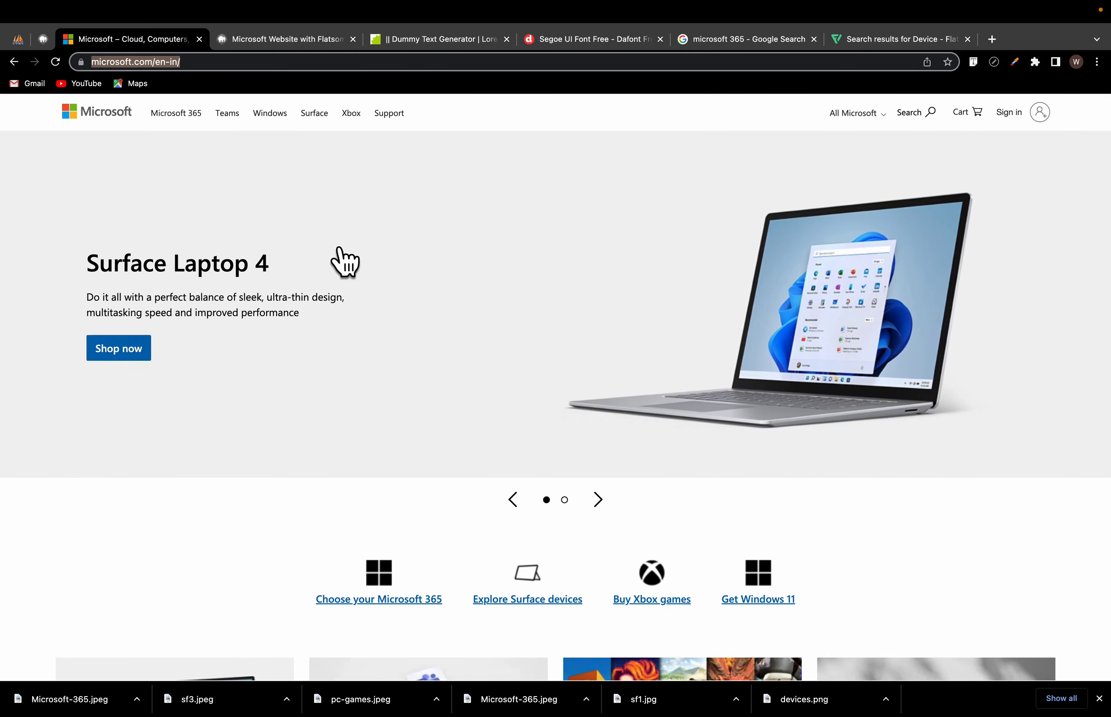
Step: Return to the built WordPress site and open its home page for editing in UX Builder
left_click(267, 38)
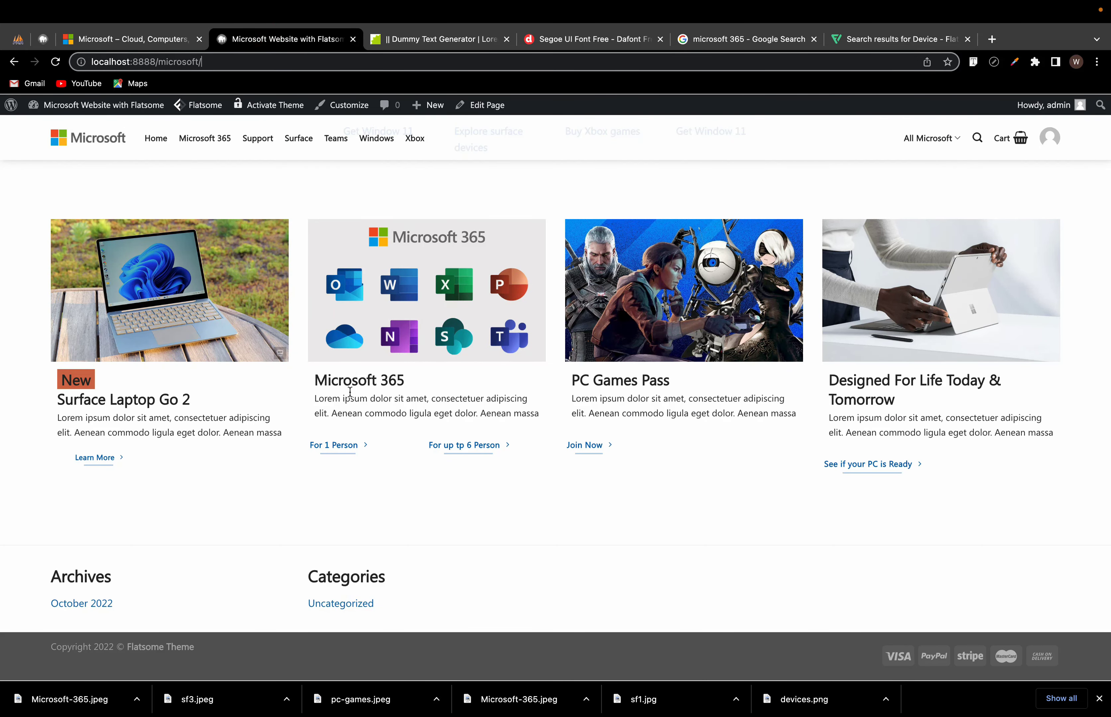
scroll(350, 392, "up", 5)
scroll(354, 404, "down", 5)
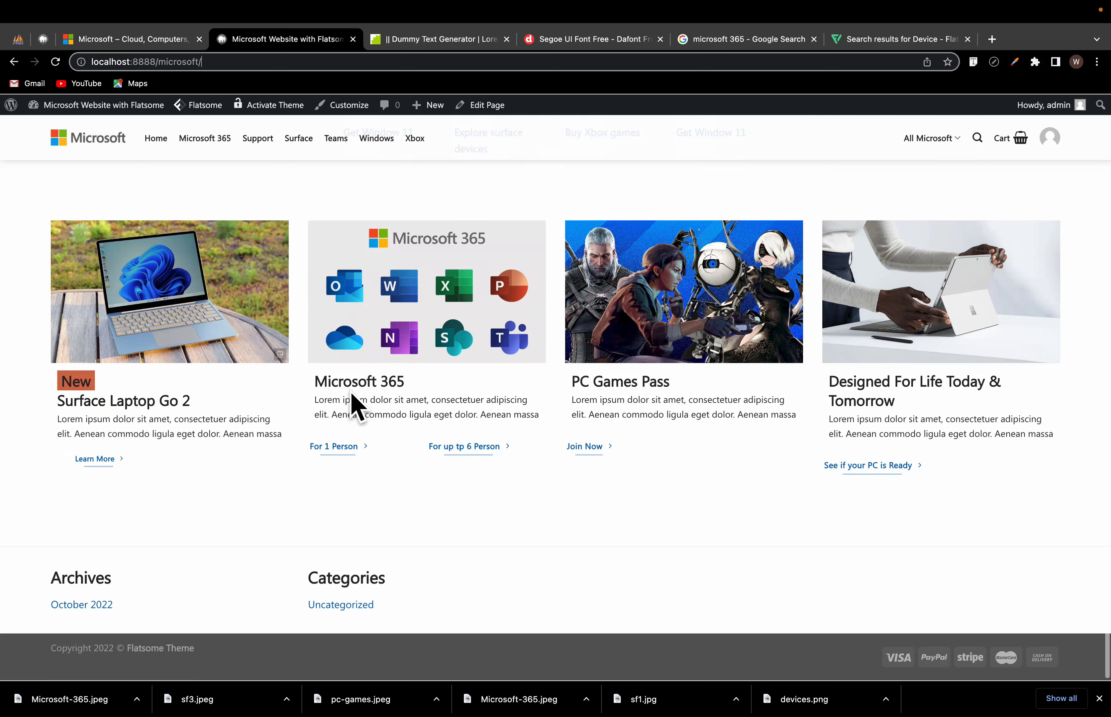
scroll(355, 403, "up", 10)
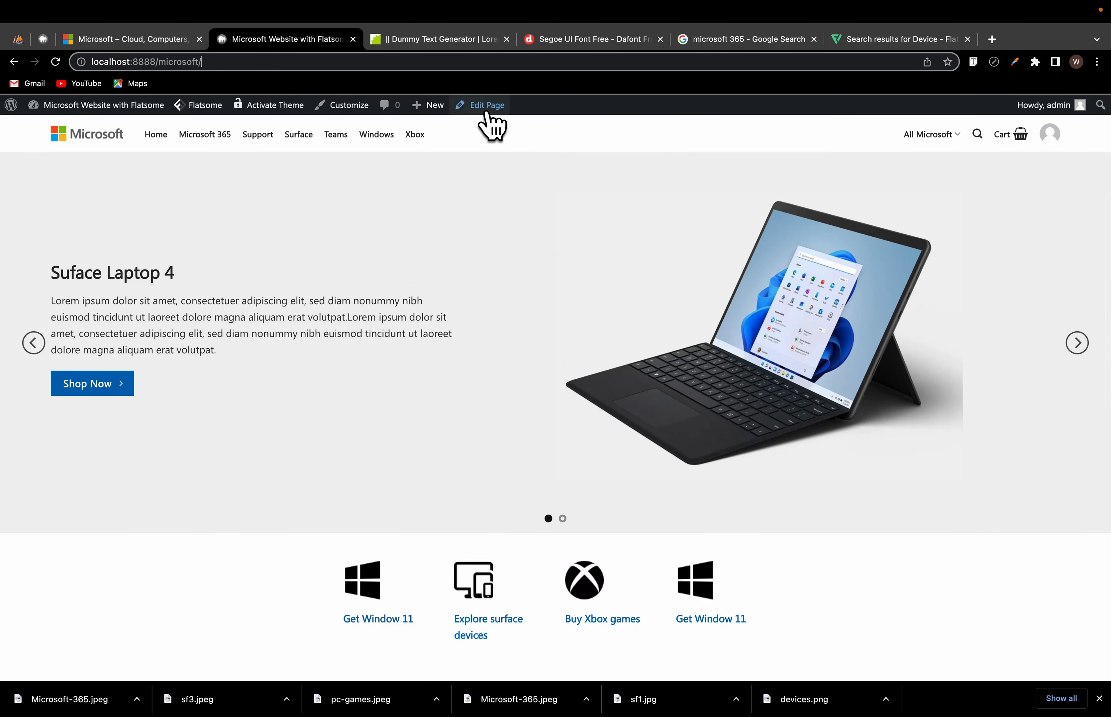
left_click(490, 127)
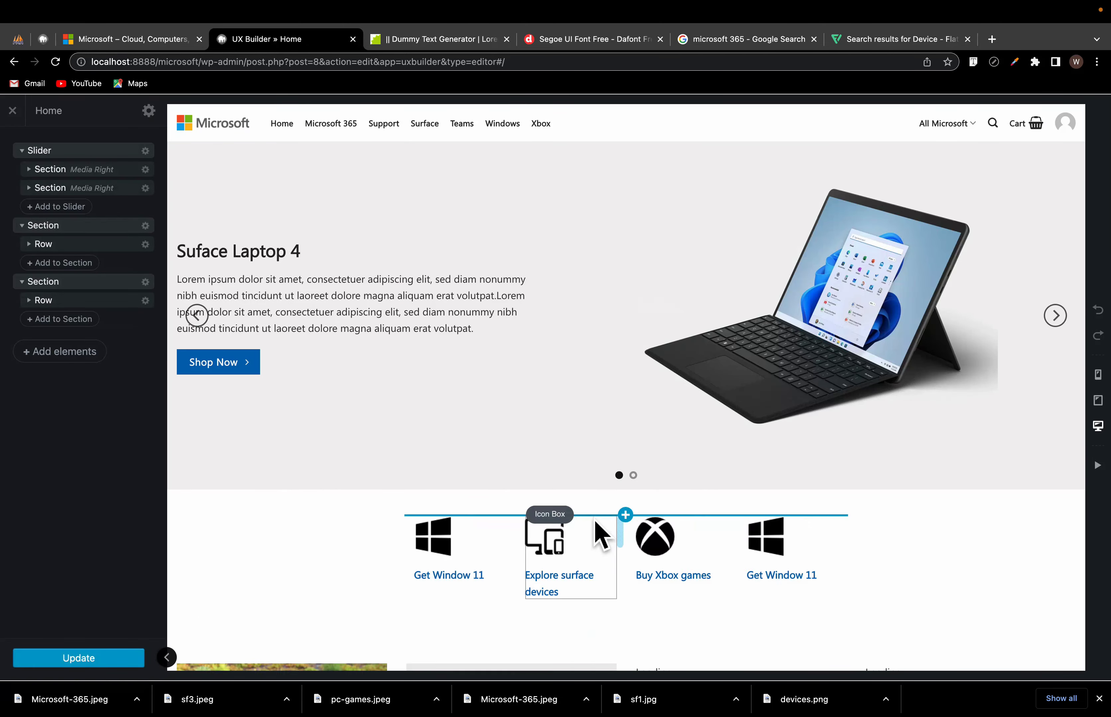
scroll(603, 537, "down", 10)
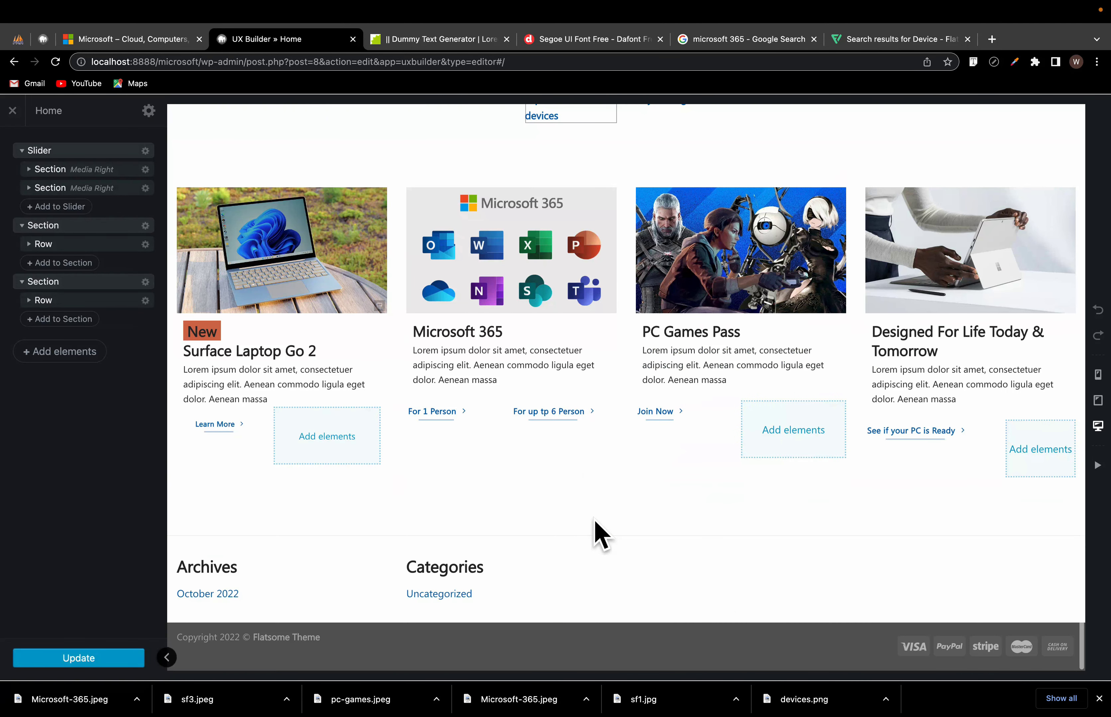
Step: Add a default section below the product cards and insert a One Column row in it
left_click(625, 535)
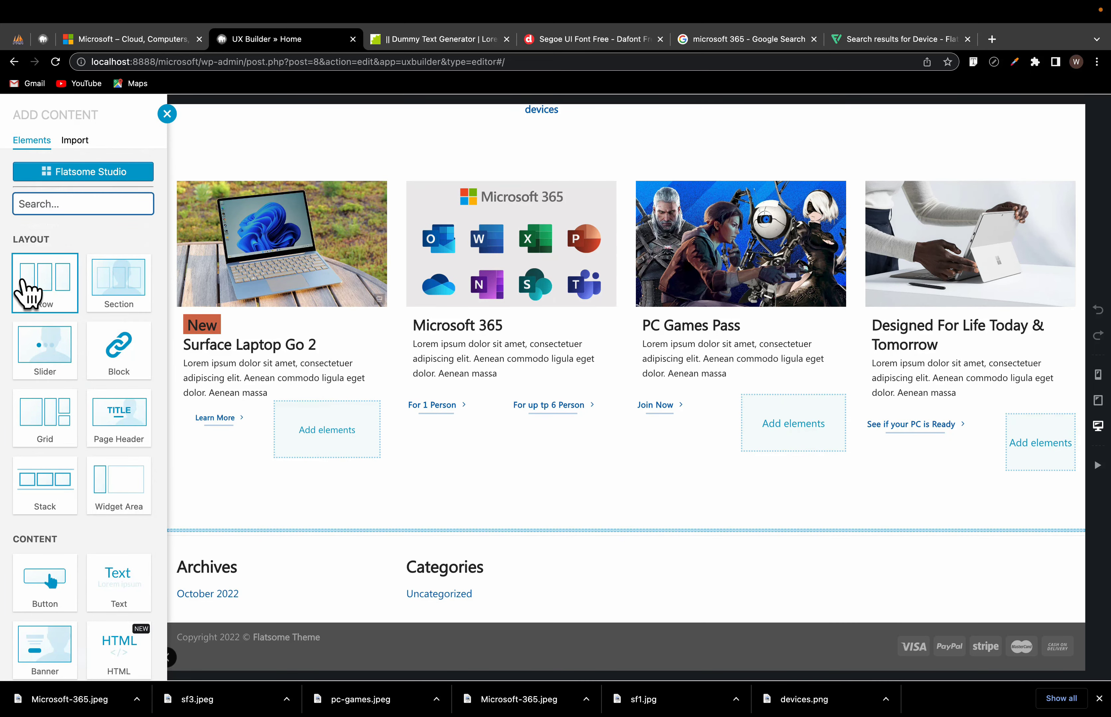
left_click(112, 287)
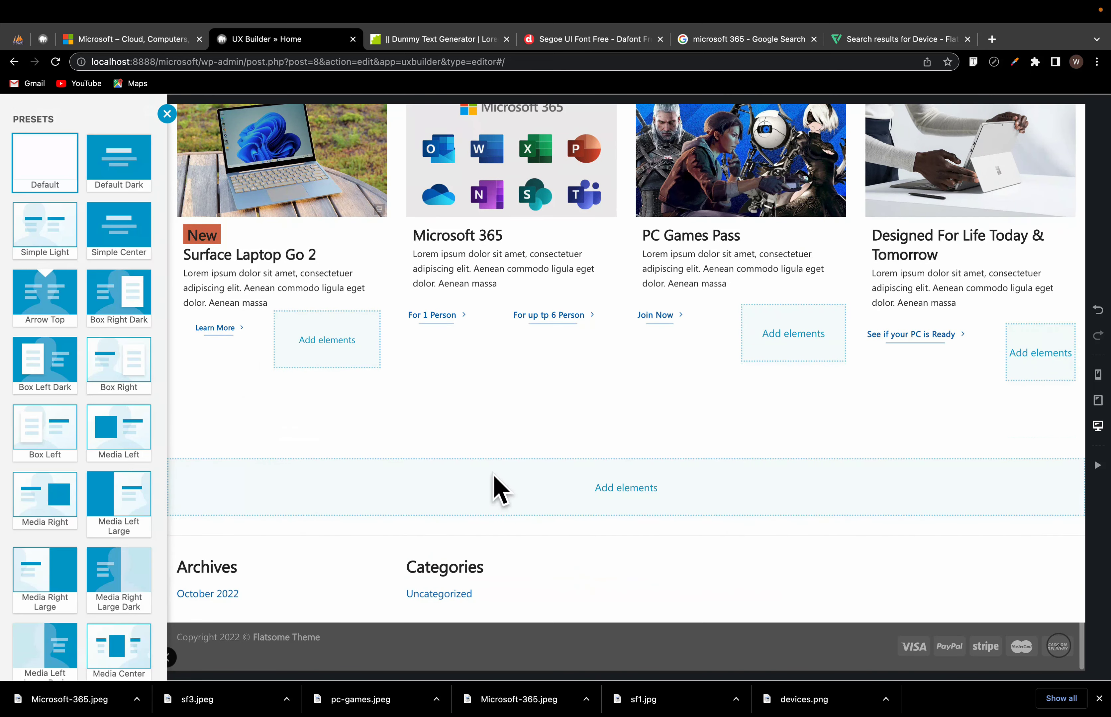
left_click(493, 475)
left_click(625, 488)
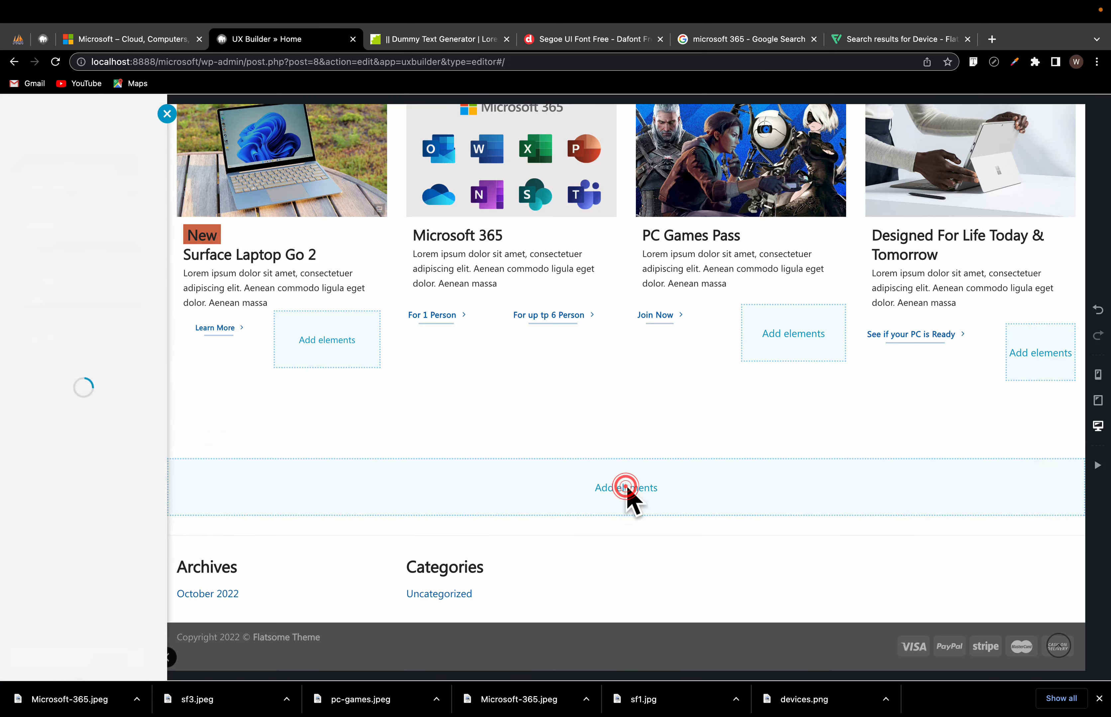
left_click(63, 269)
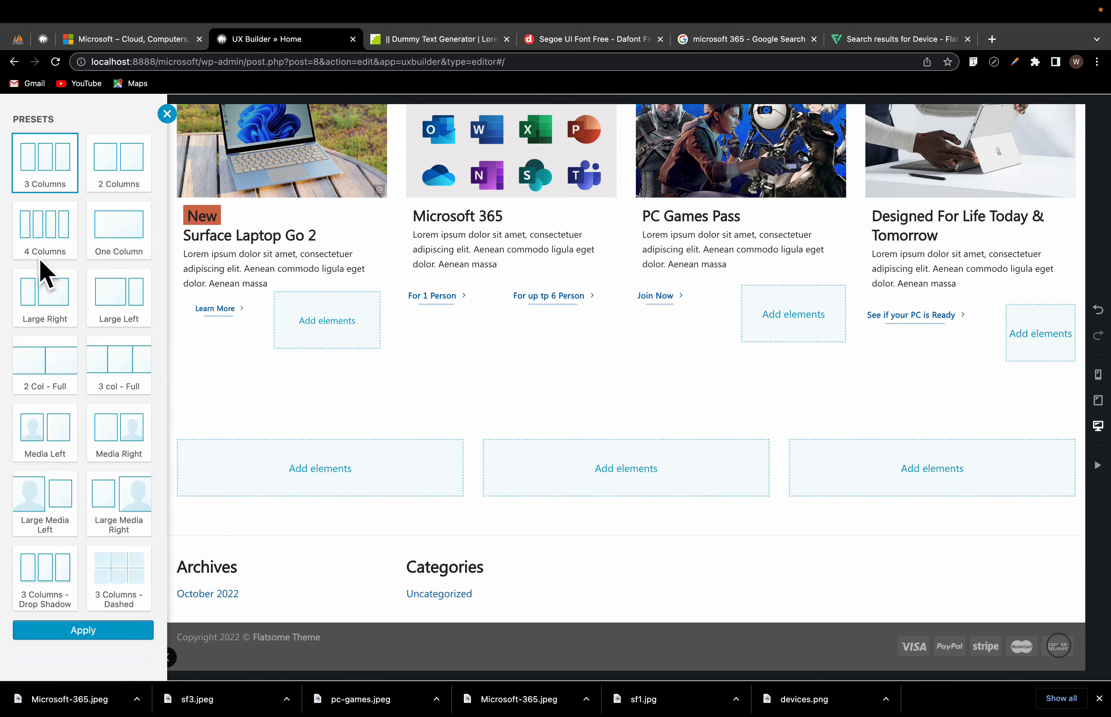
left_click(120, 232)
left_click(546, 466)
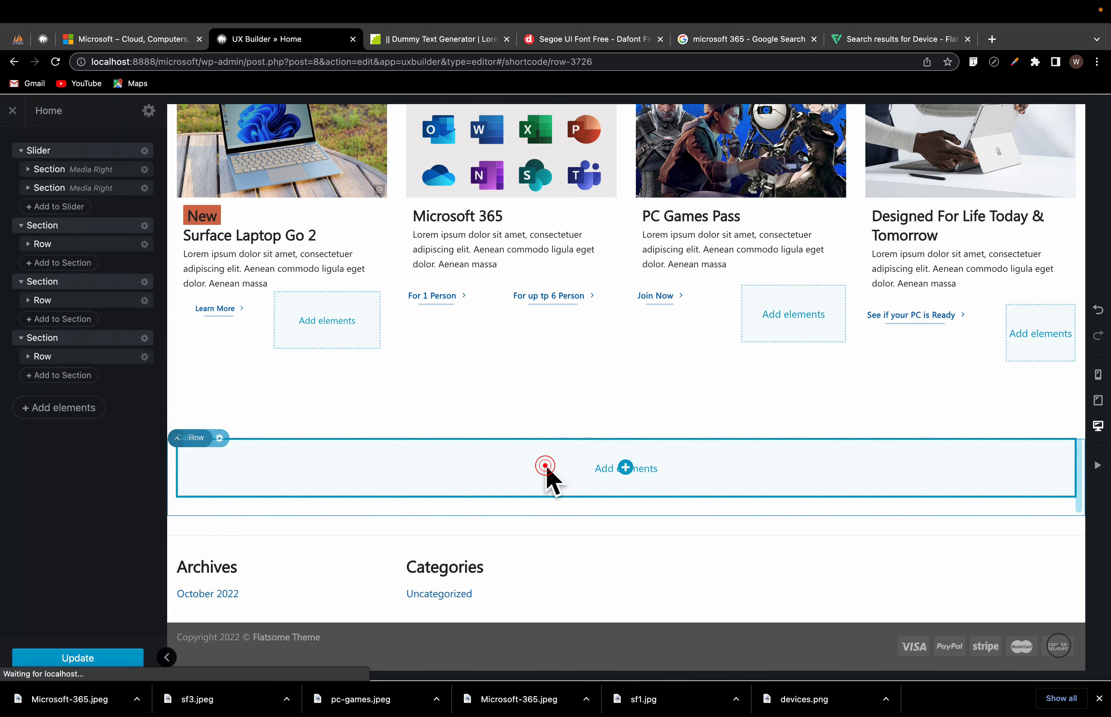
Step: Insert a Banner element with the Dark Box Left preset into the empty row below the product cards
left_click(626, 470)
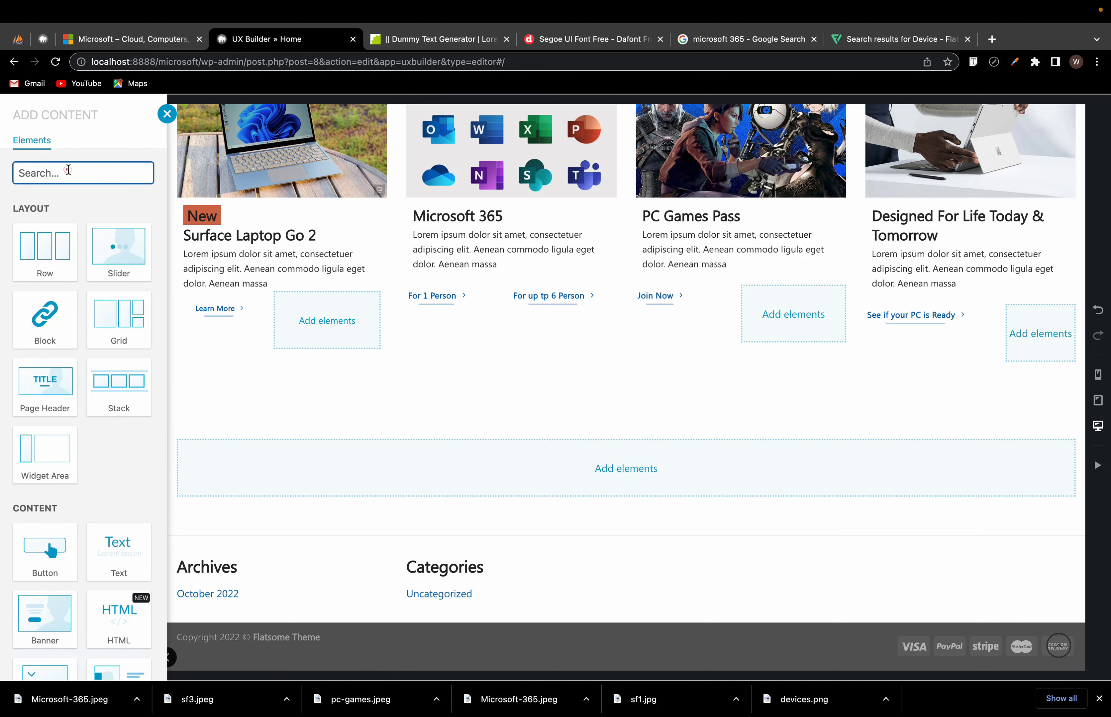
type("ban")
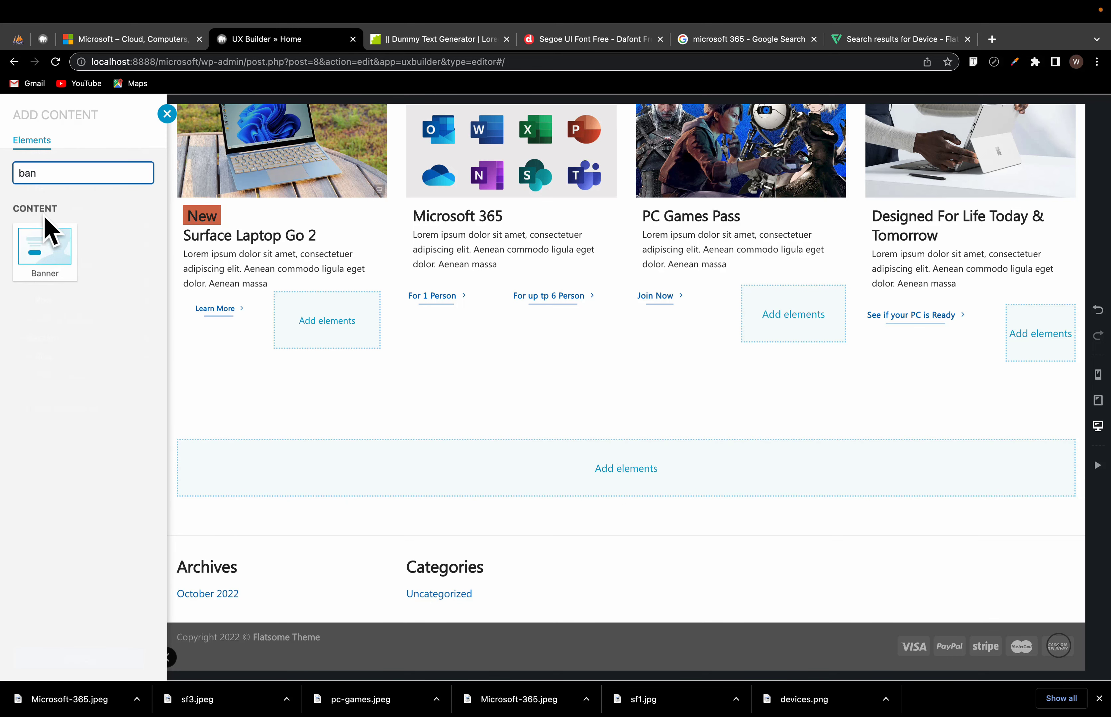
left_click(50, 231)
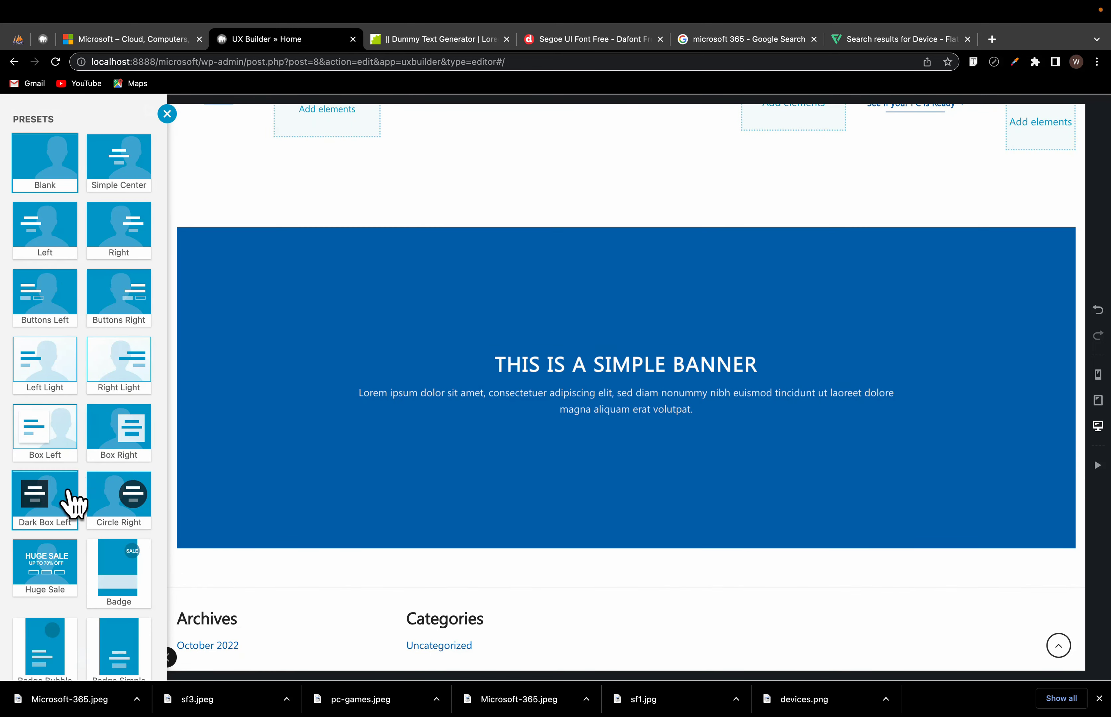
left_click(59, 500)
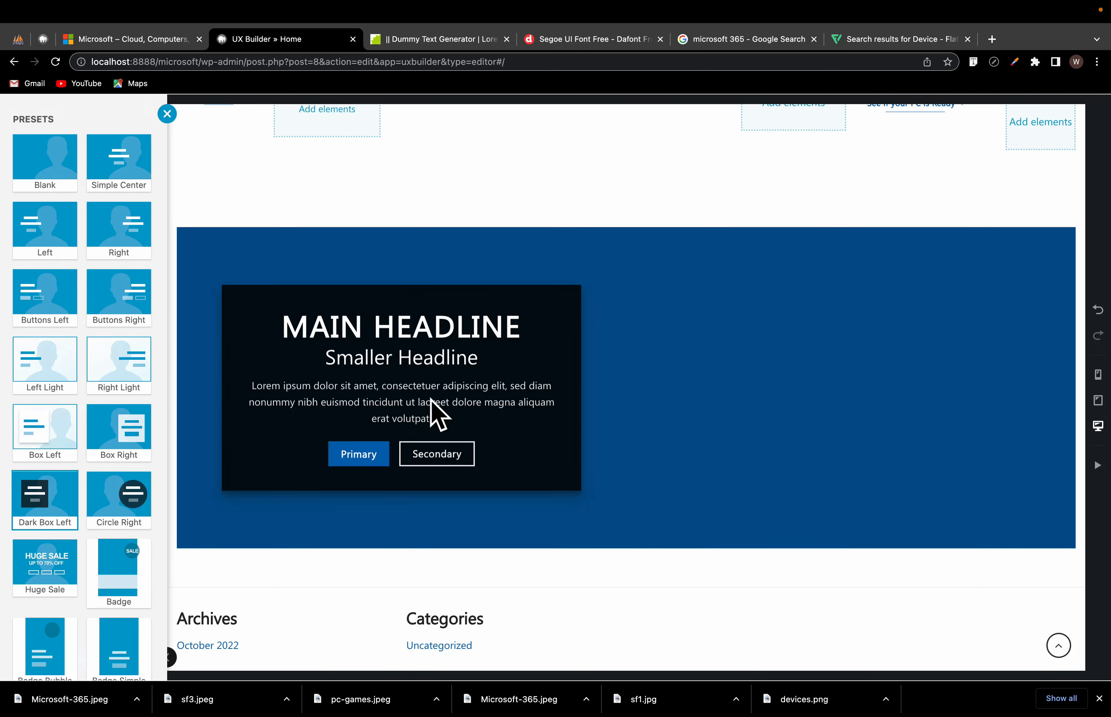
left_click(678, 510)
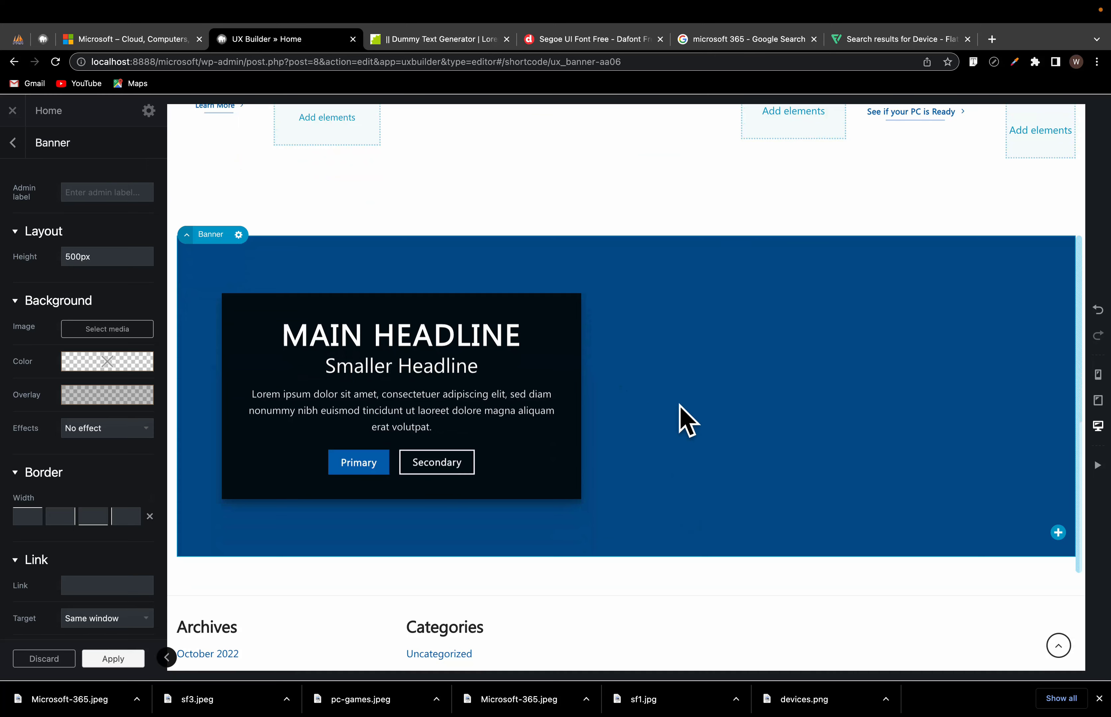
Step: Switch to the Google Images results and search for "microsoft edge"
left_click(877, 39)
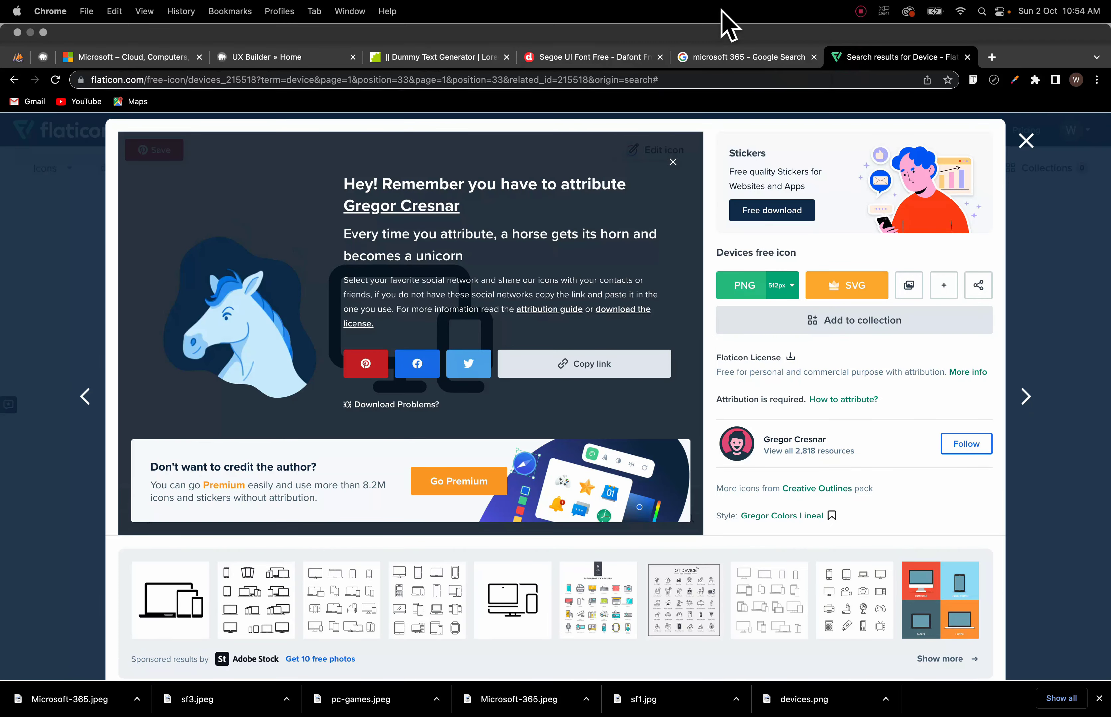
left_click(744, 39)
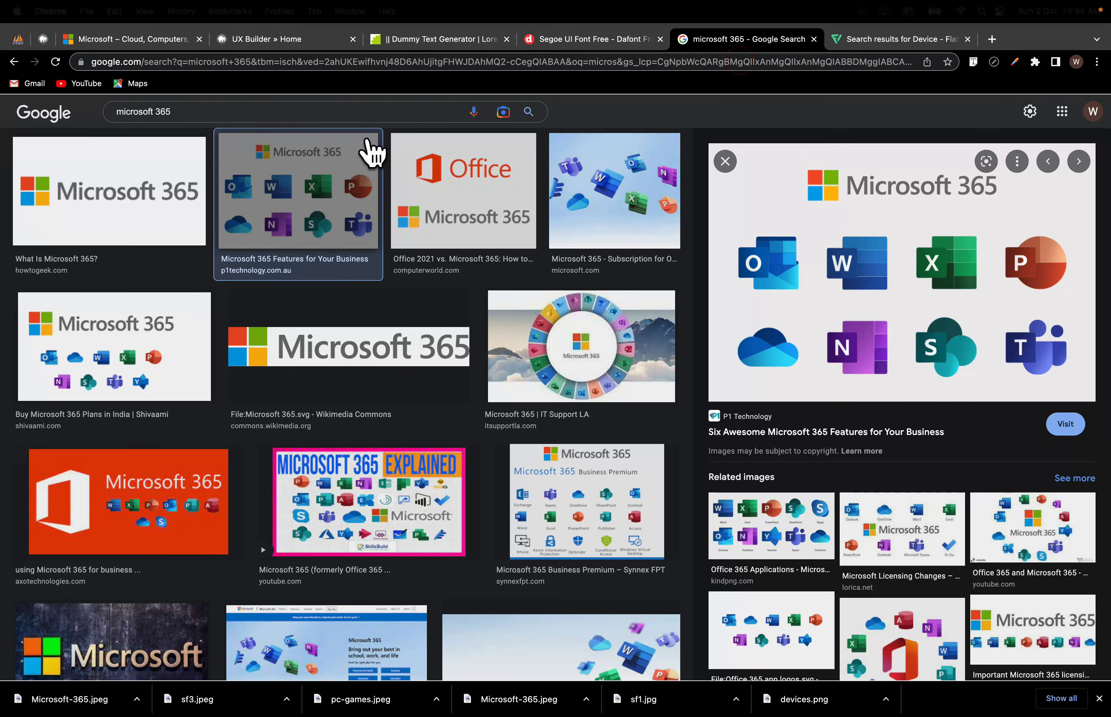
left_click(364, 119)
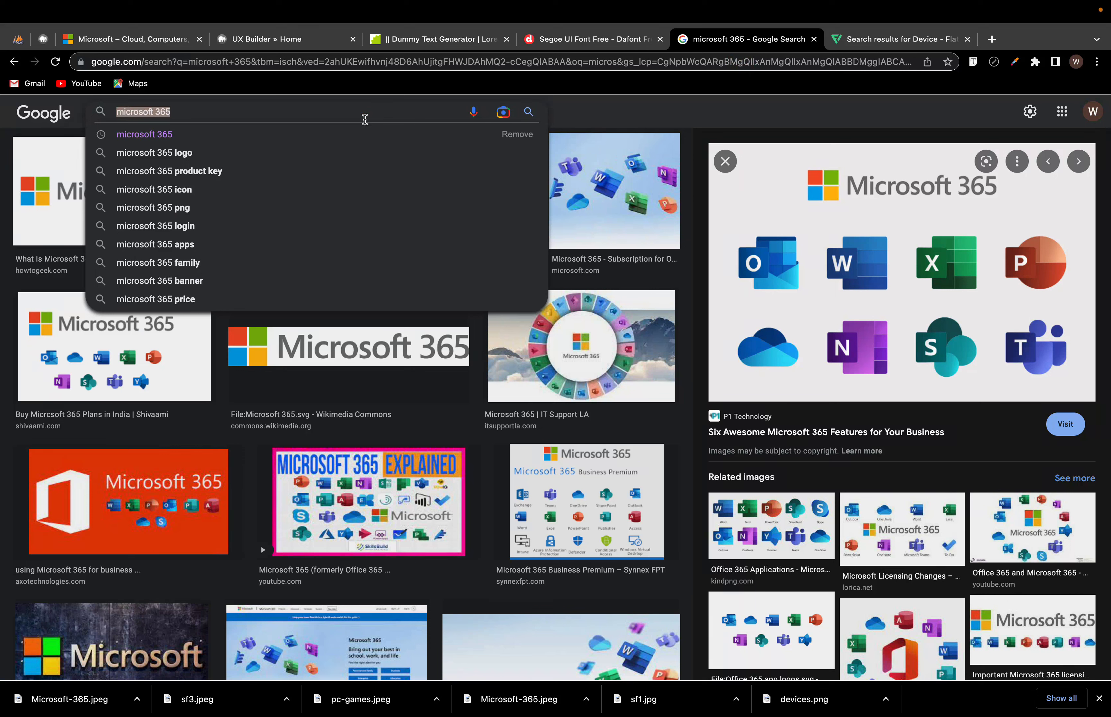
type("microsift")
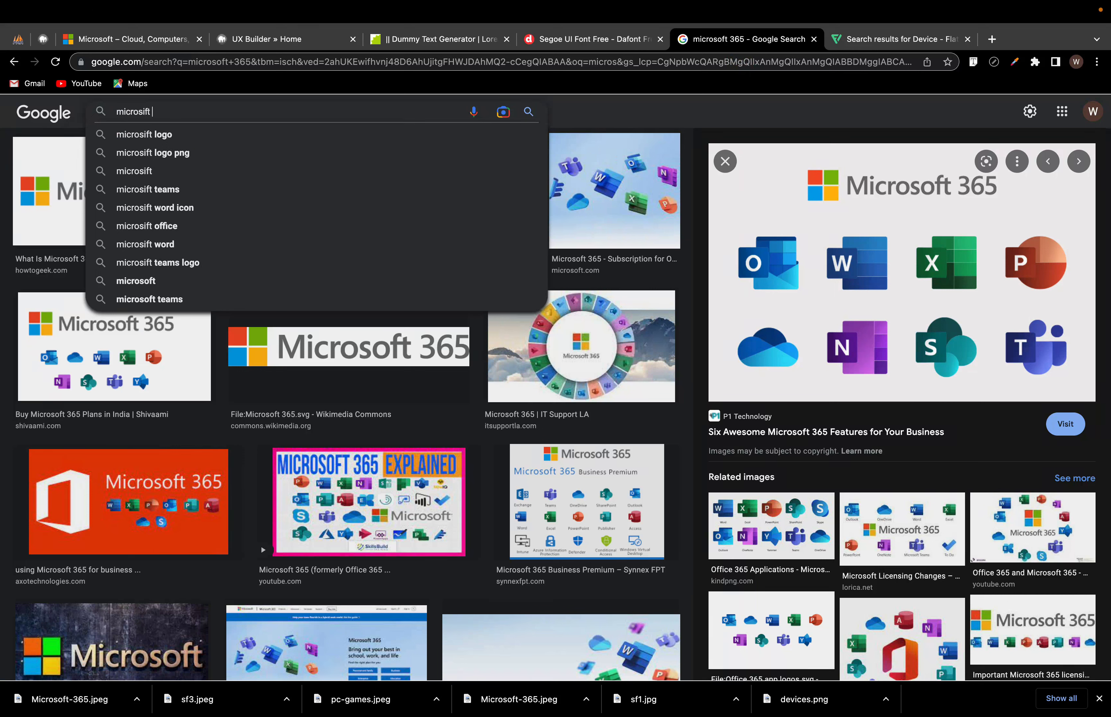
key("BackSpace")
key("BackSpace")
key("BackSpace")
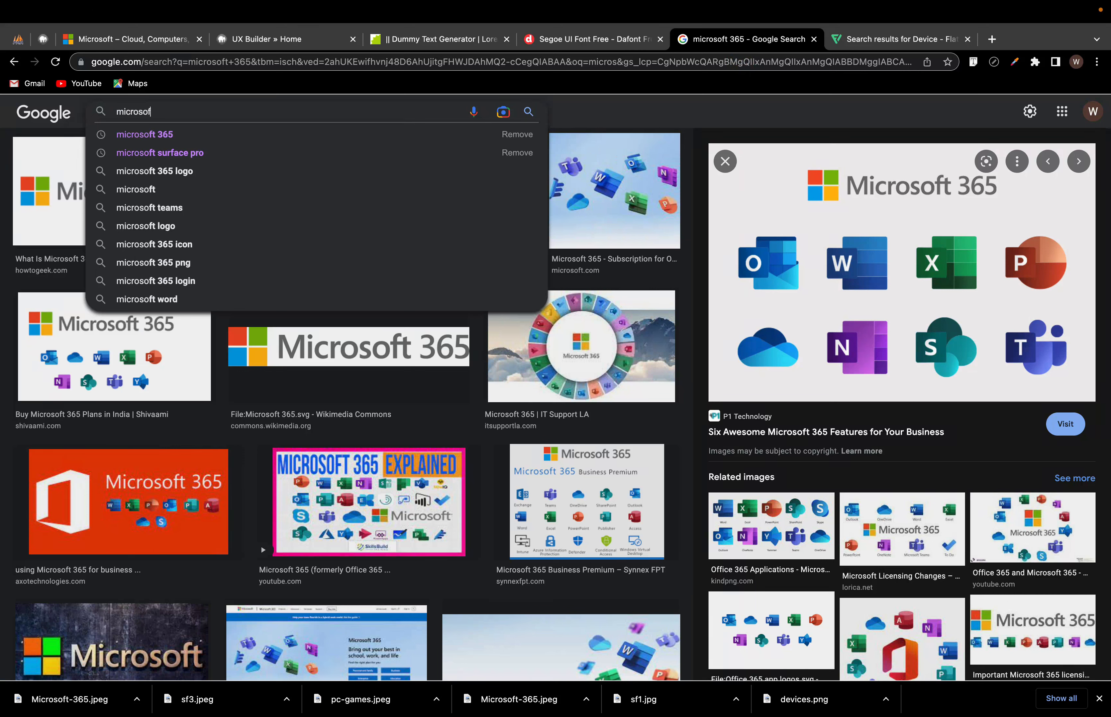
type("oft edg")
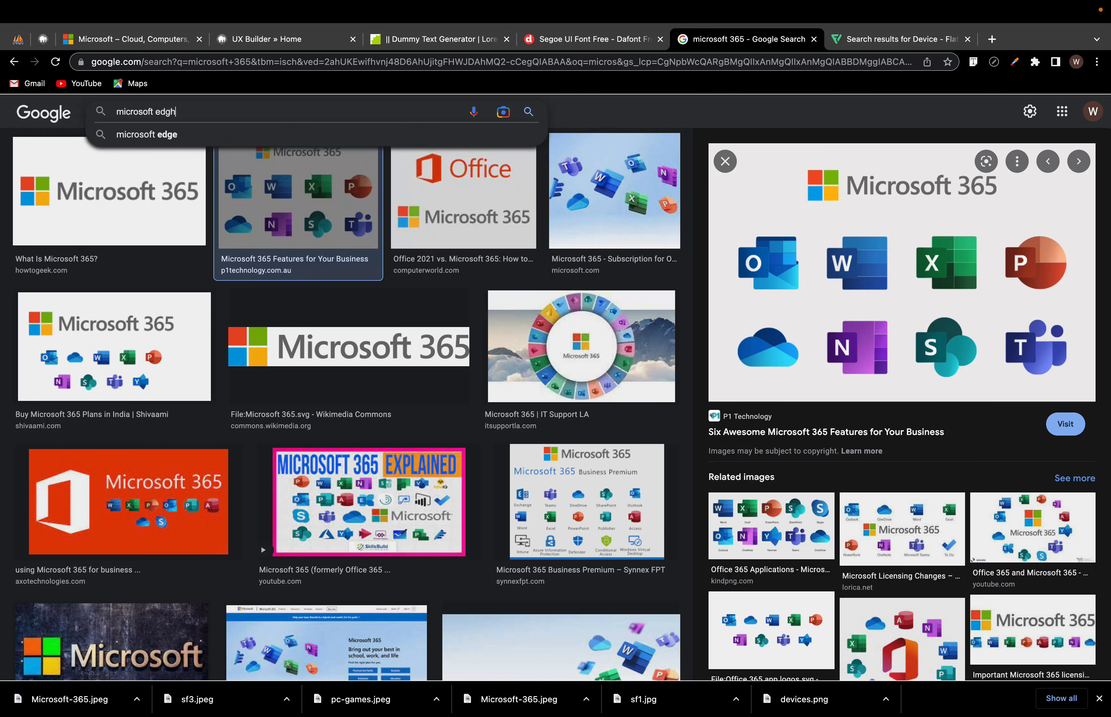
type("e")
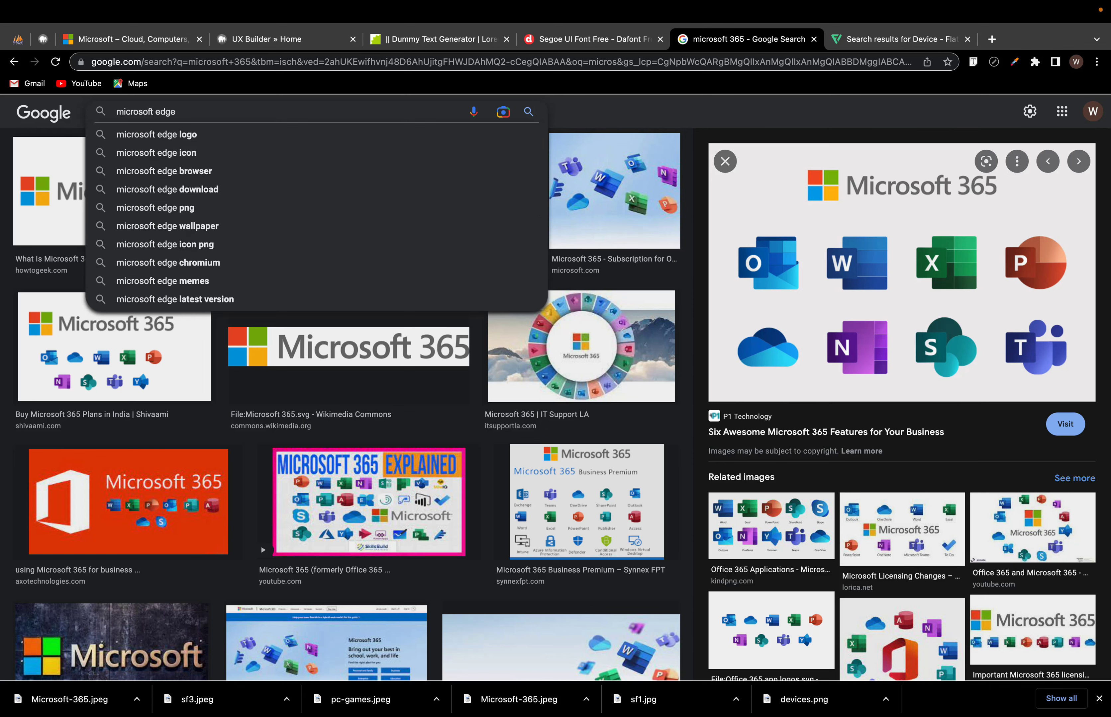
key("Return")
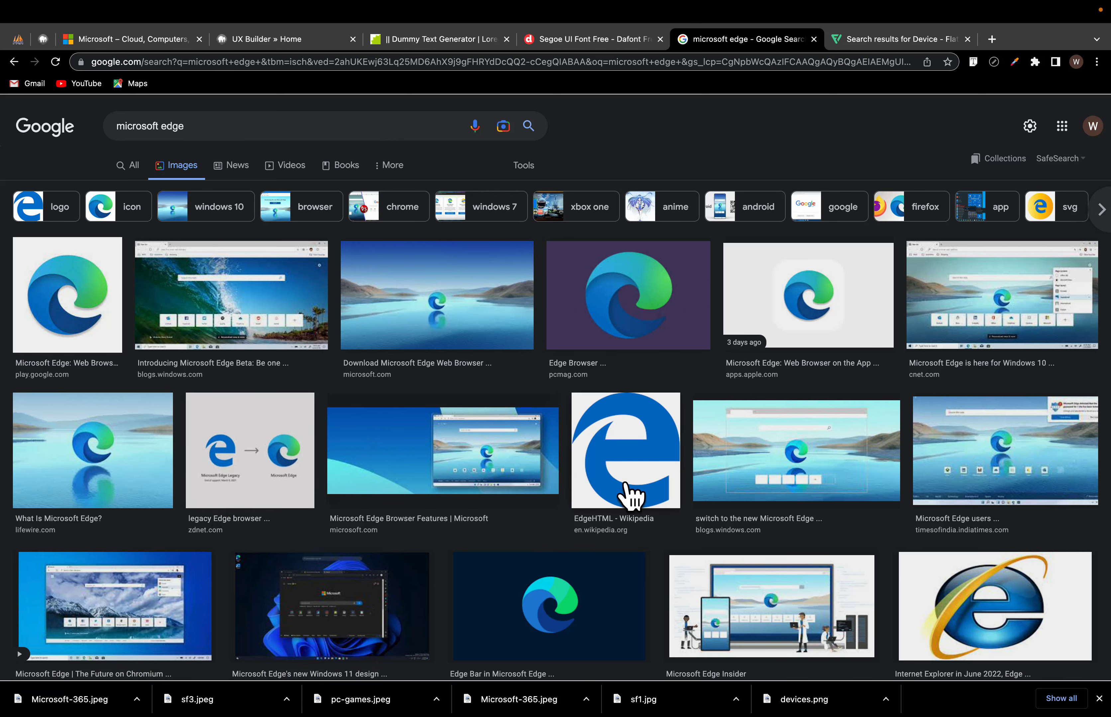
Step: Save Lifewire's Edge logo over water image as "edge" in the website's image folder
scroll(632, 497, "down", 2)
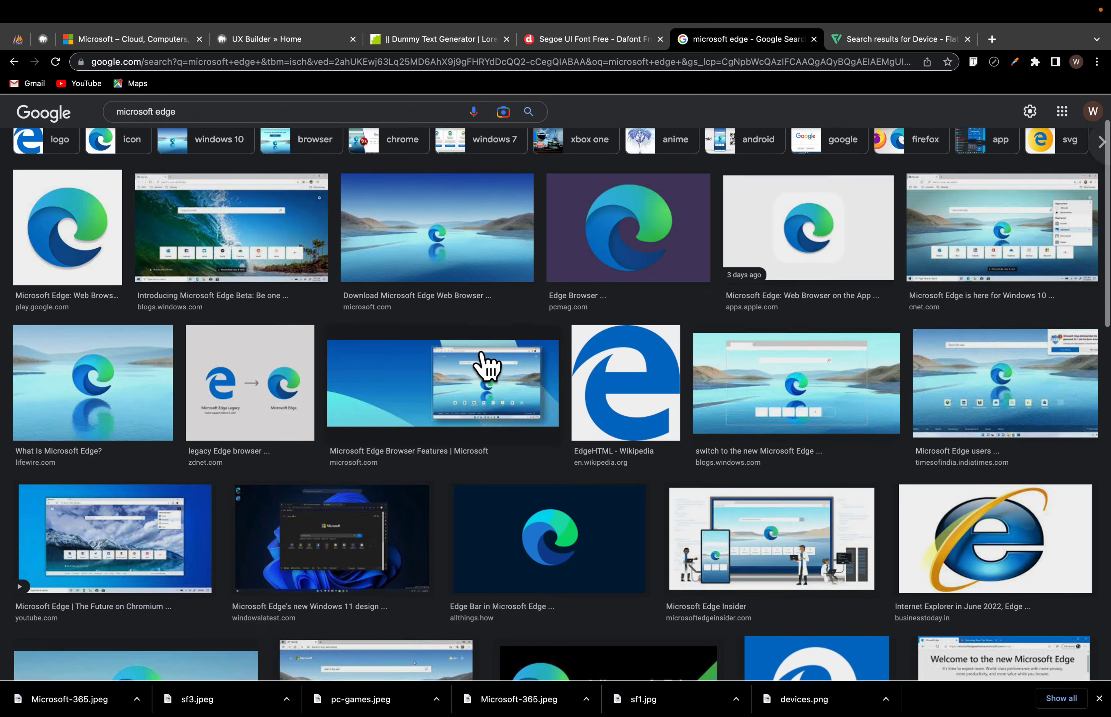
scroll(346, 440, "down", 3)
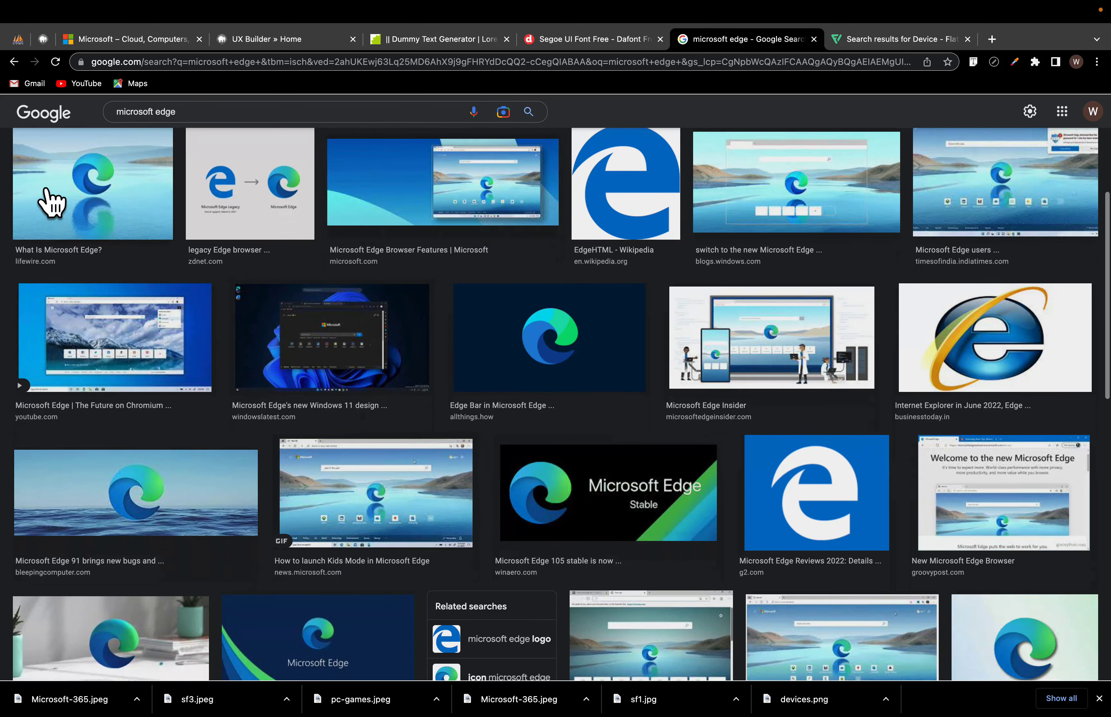
left_click(108, 205)
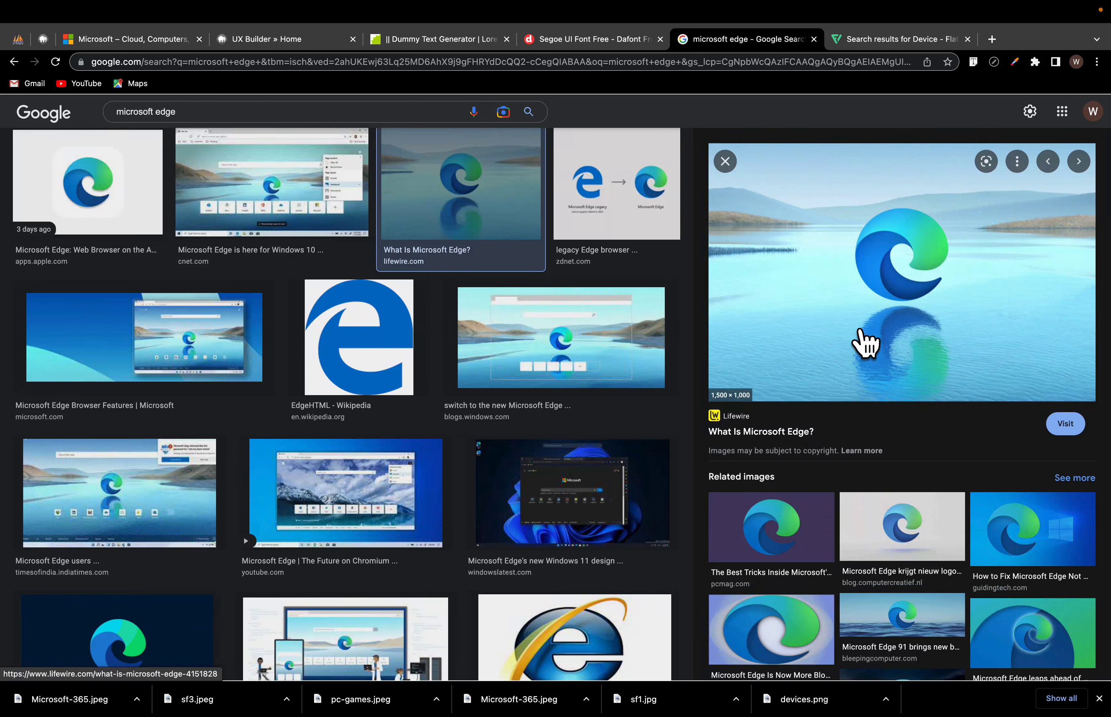
right_click(871, 328)
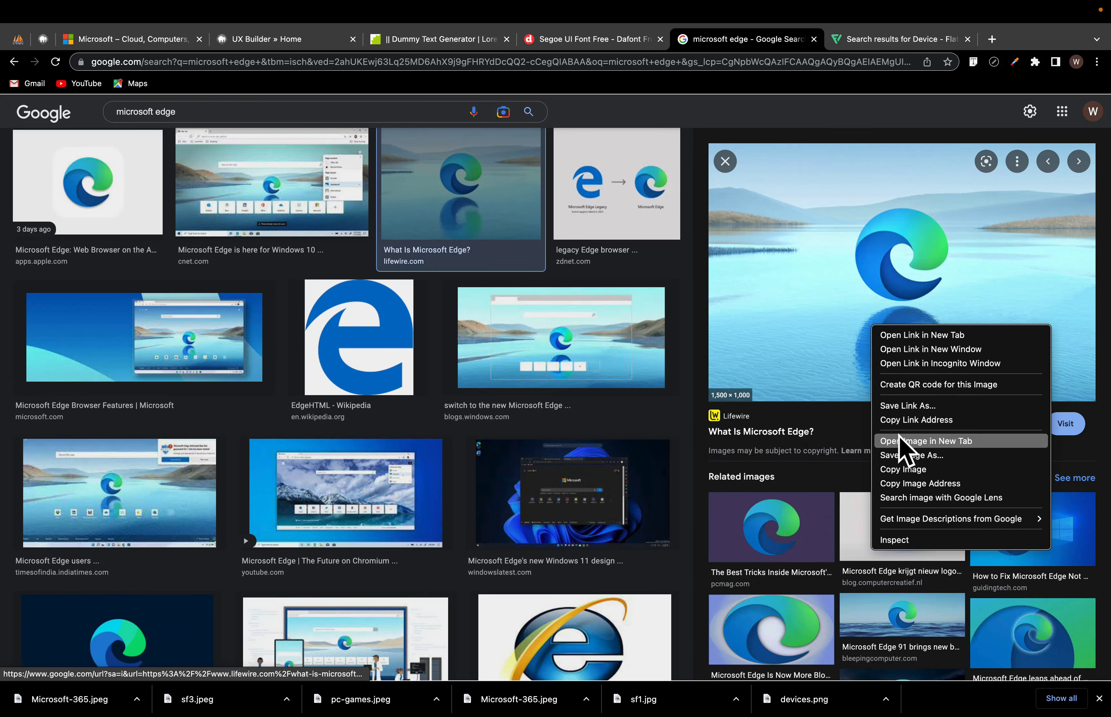
left_click(906, 457)
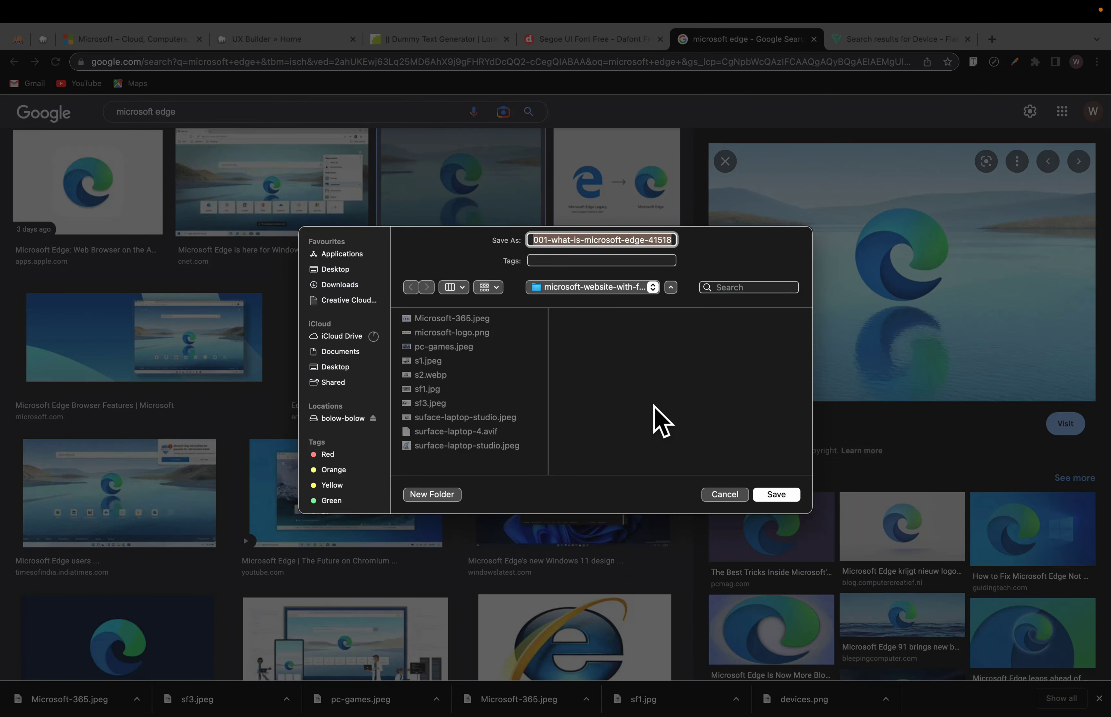
type("edge")
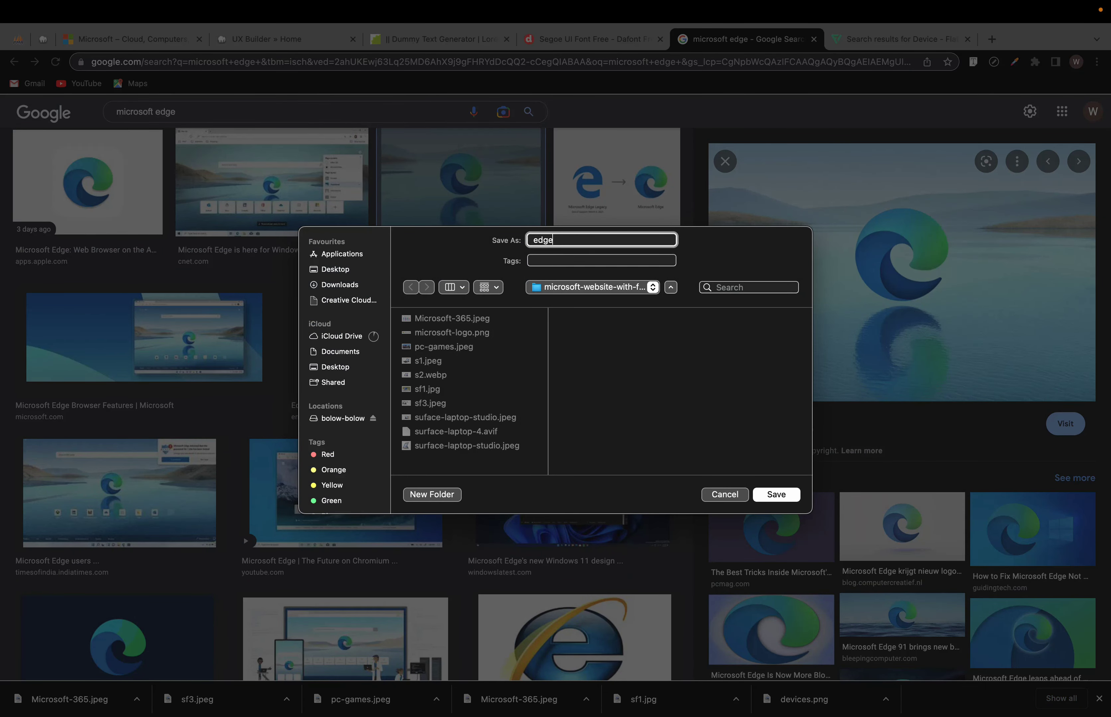
left_click(776, 495)
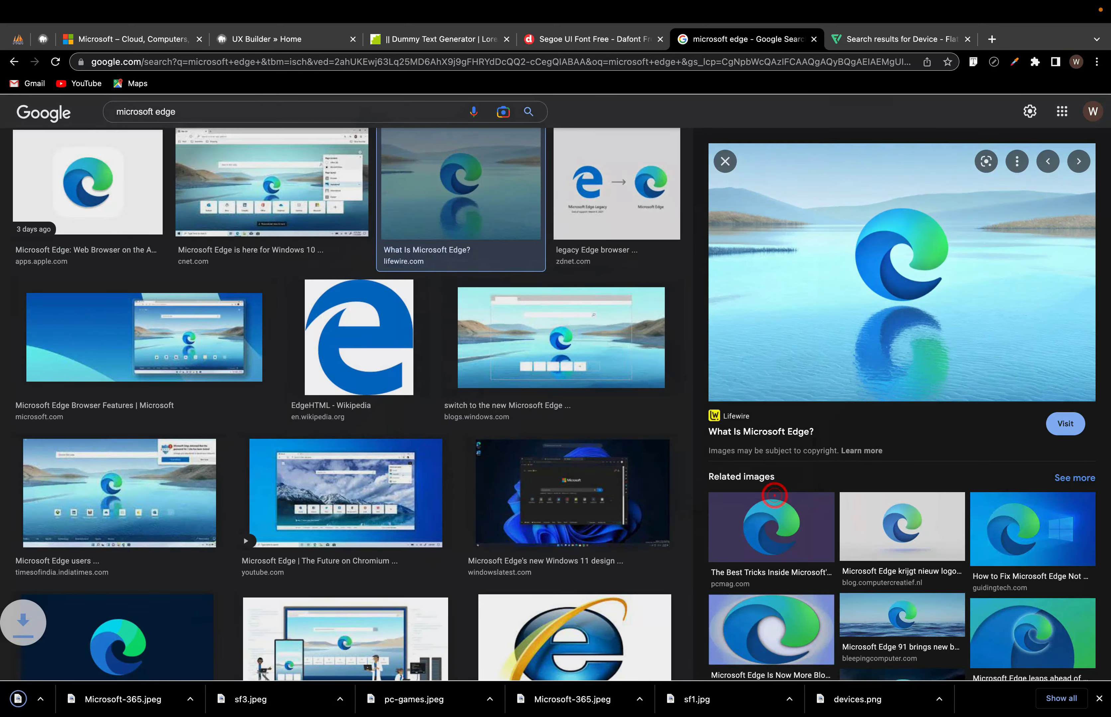
Step: Return to UX Builder, upload edge.jpeg and use it as the banner's background image
left_click(255, 39)
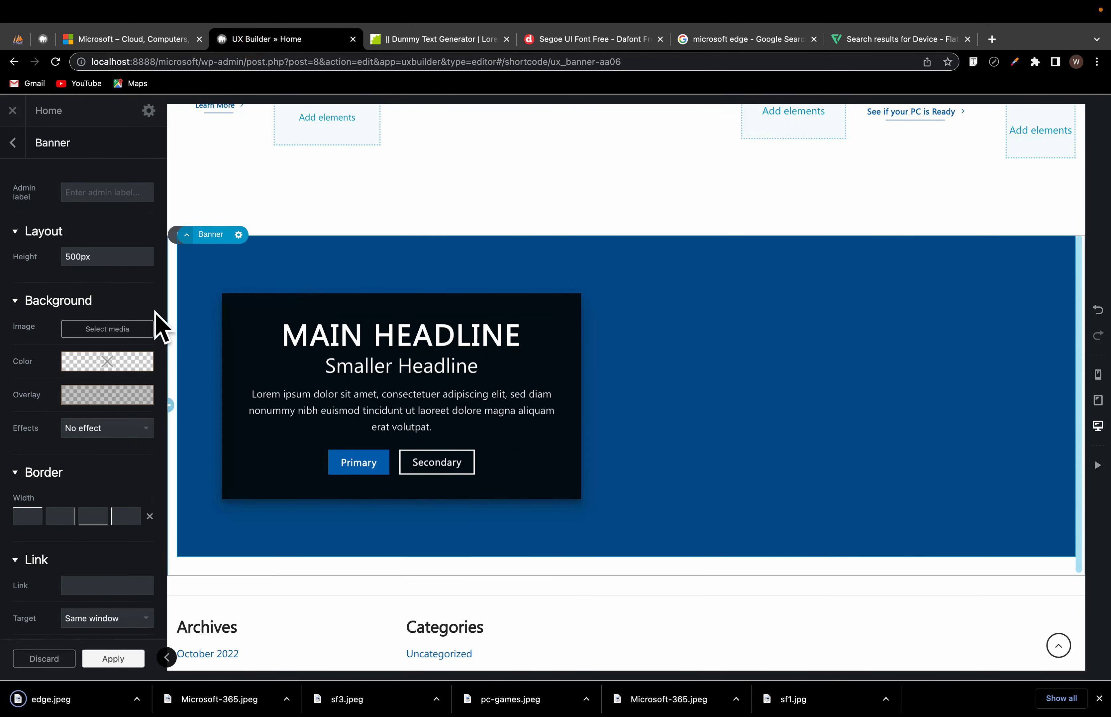
left_click(107, 329)
left_click(53, 158)
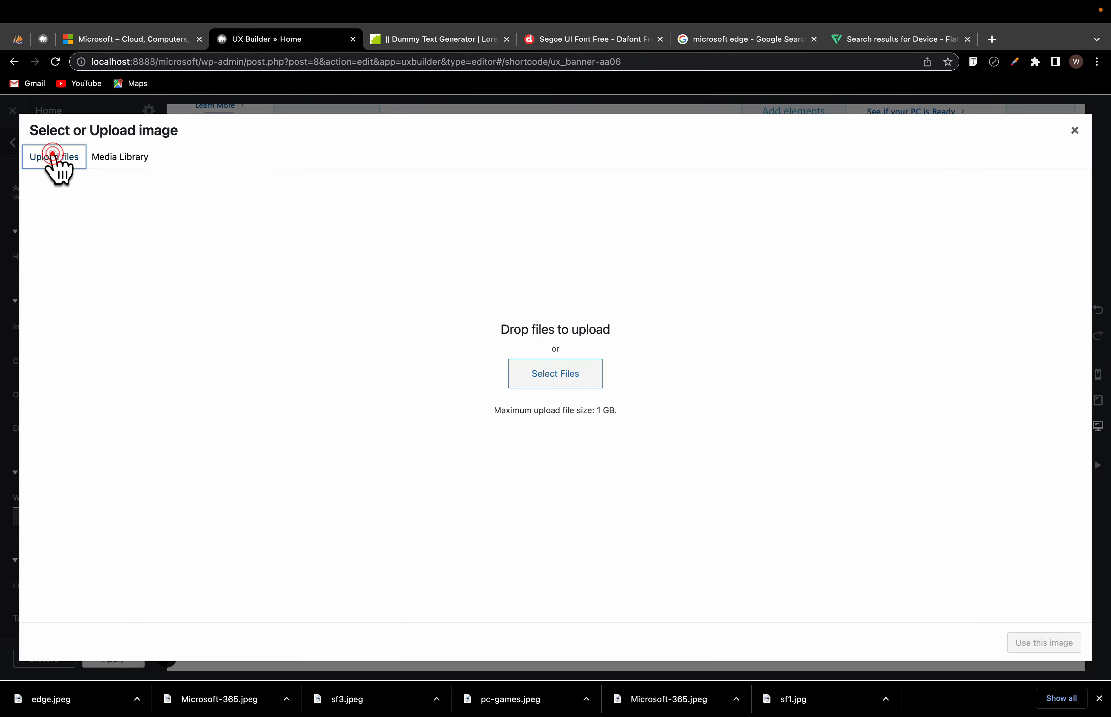
left_click(566, 379)
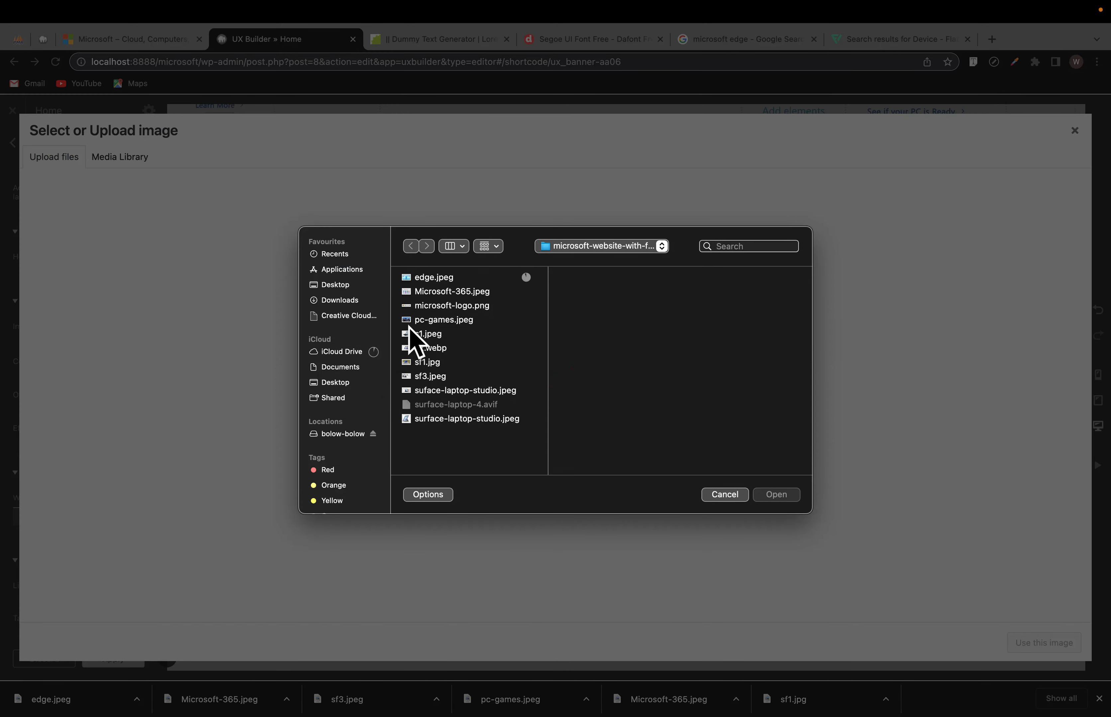
left_click(415, 321)
left_click(418, 304)
left_click(418, 292)
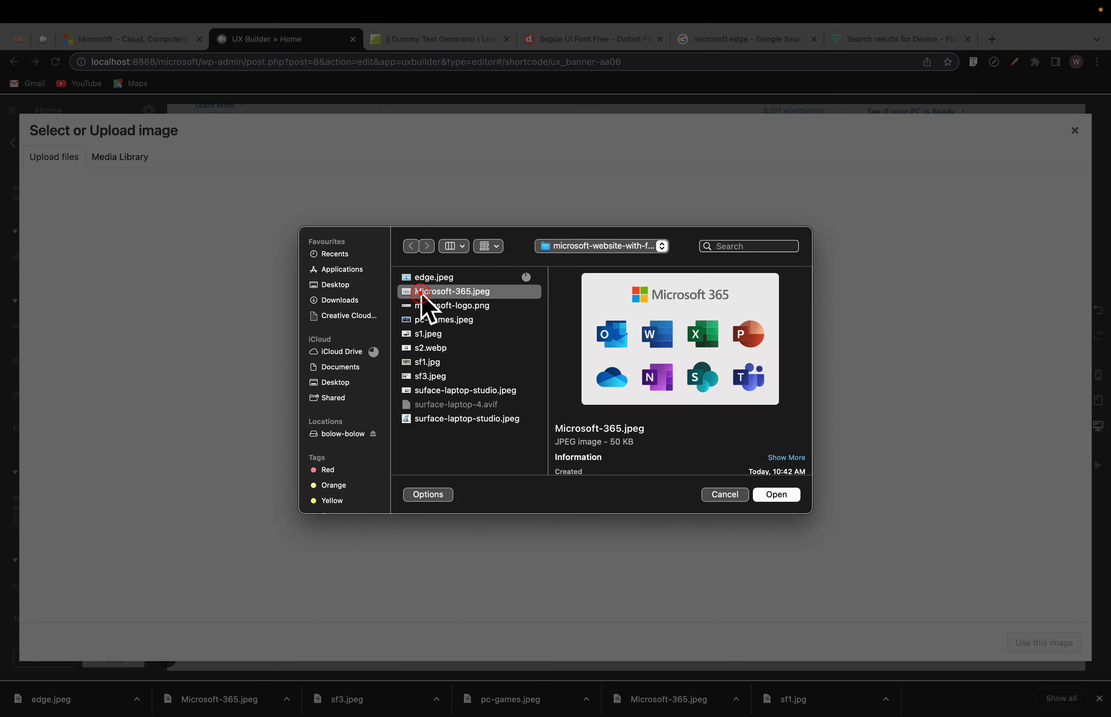
left_click(419, 278)
left_click(767, 497)
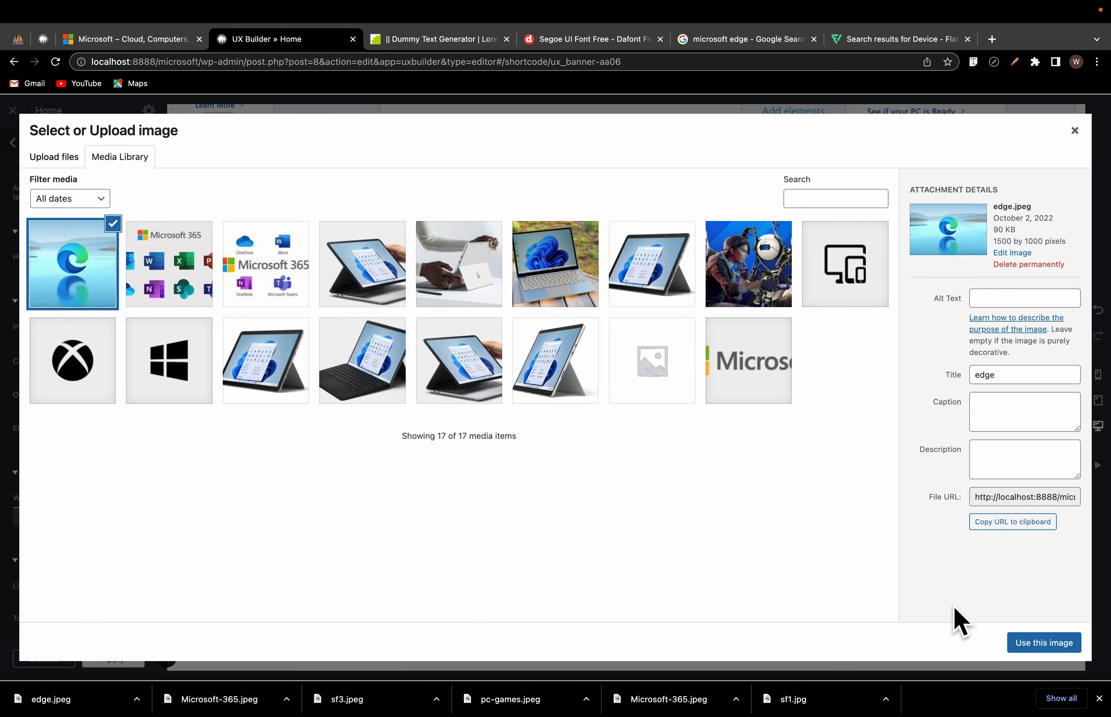
left_click(1039, 643)
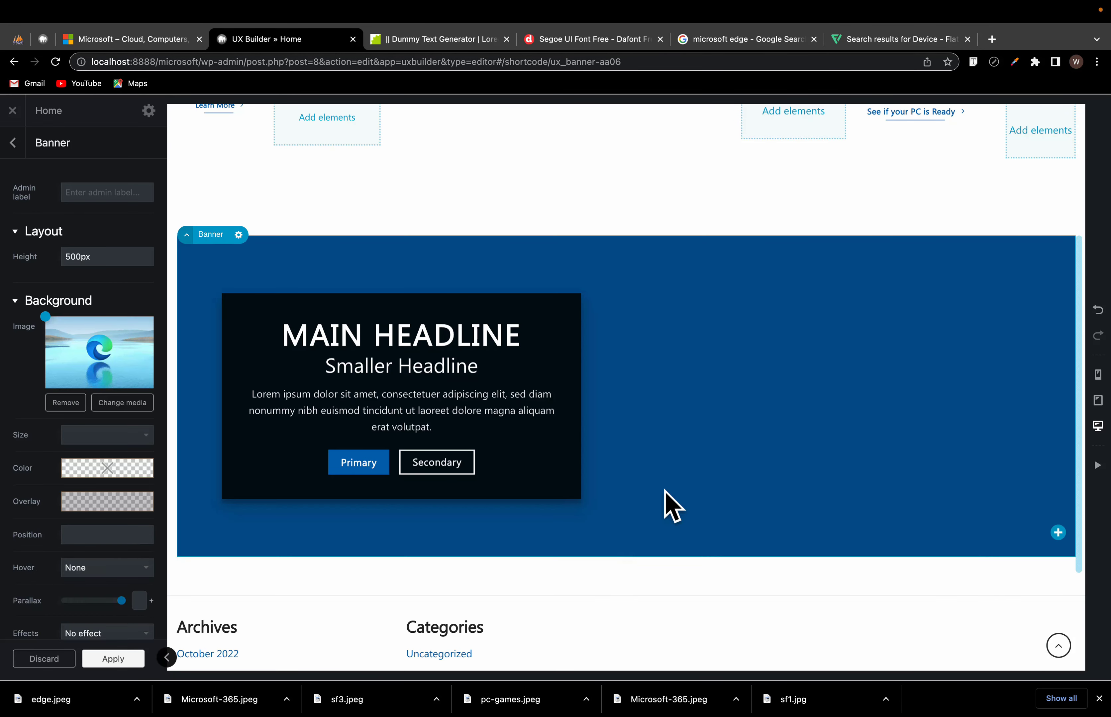
Step: Remove the banner's background overlay colour and set the background image size to Original
scroll(653, 481, "down", 2)
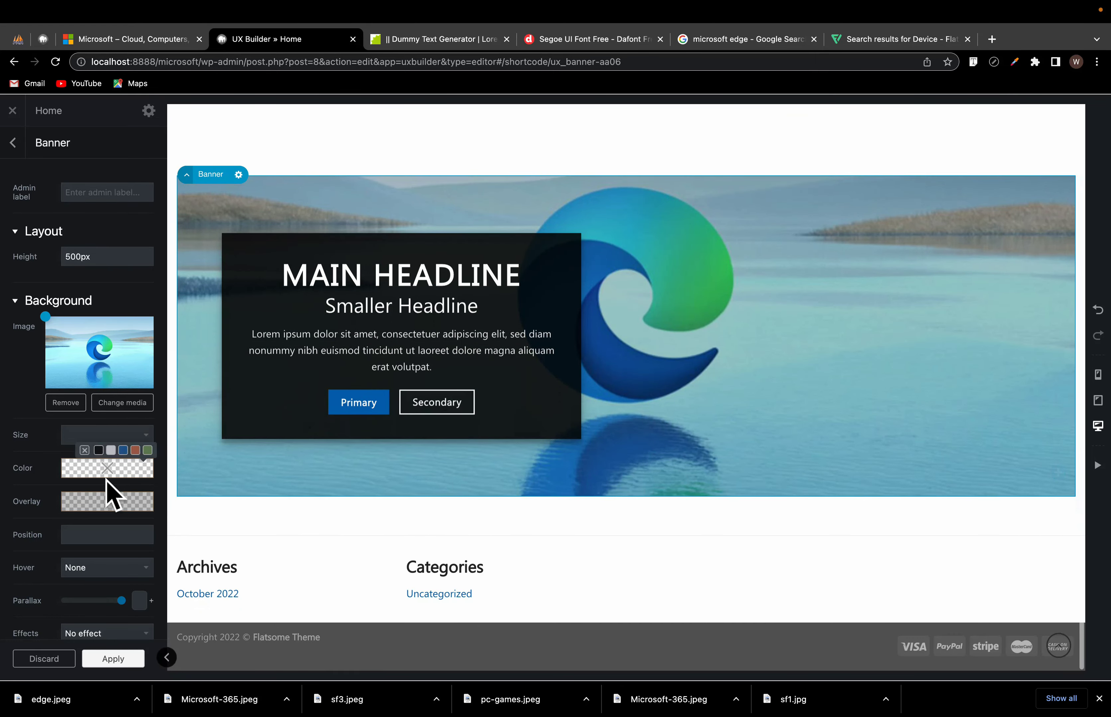
mouse_move(75, 506)
left_click(108, 484)
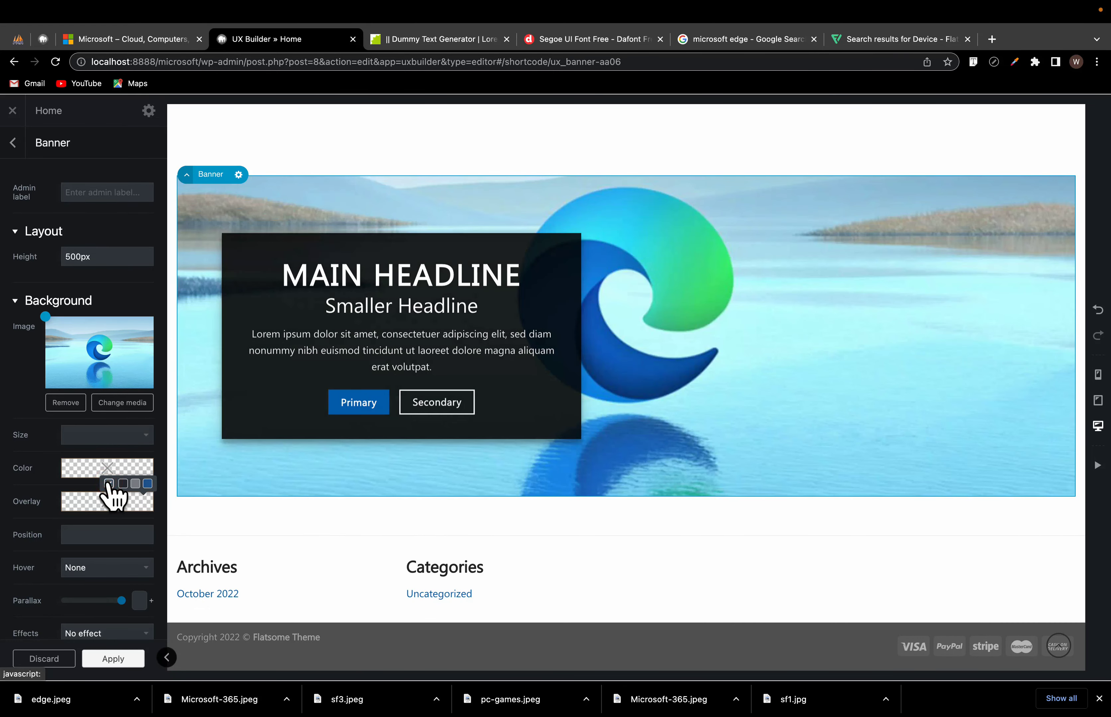
left_click(87, 434)
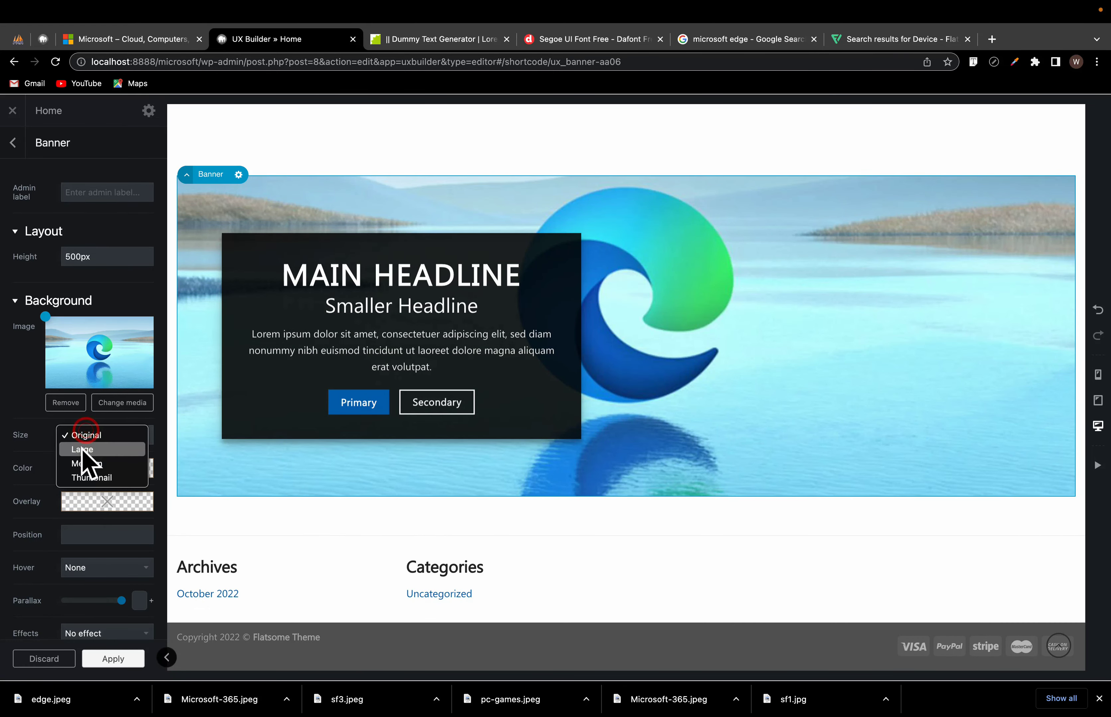
left_click(86, 435)
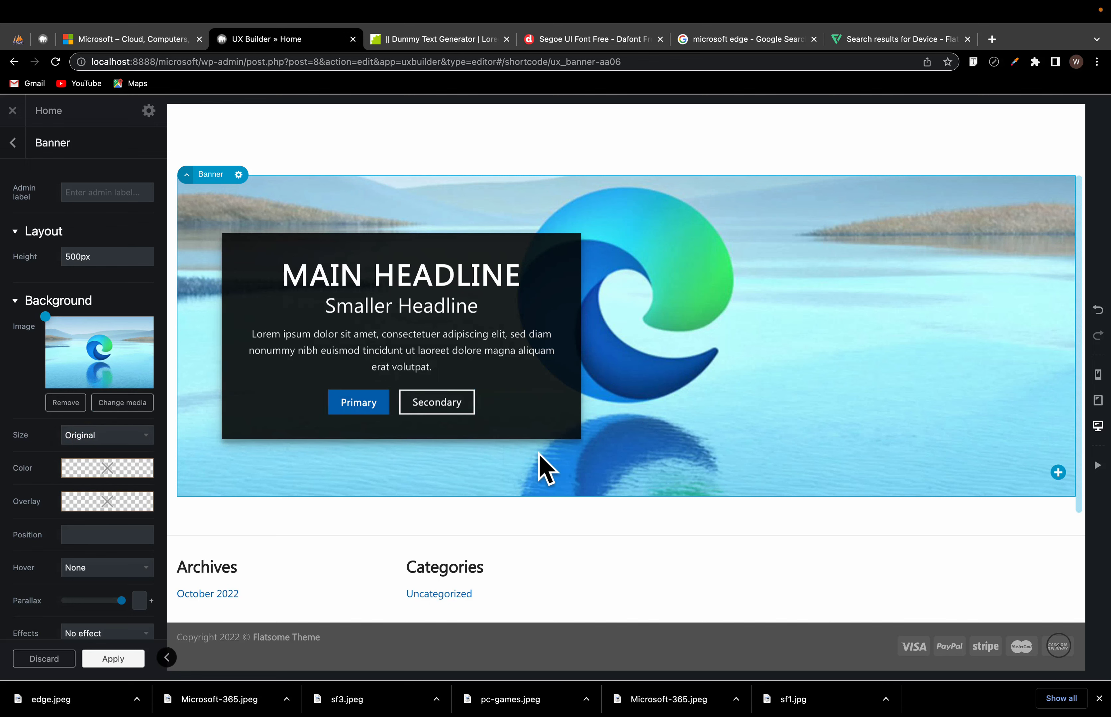
Step: Examine the text box and Download now button of the Microsoft Edge banner on the original Microsoft homepage
scroll(705, 450, "up", 15)
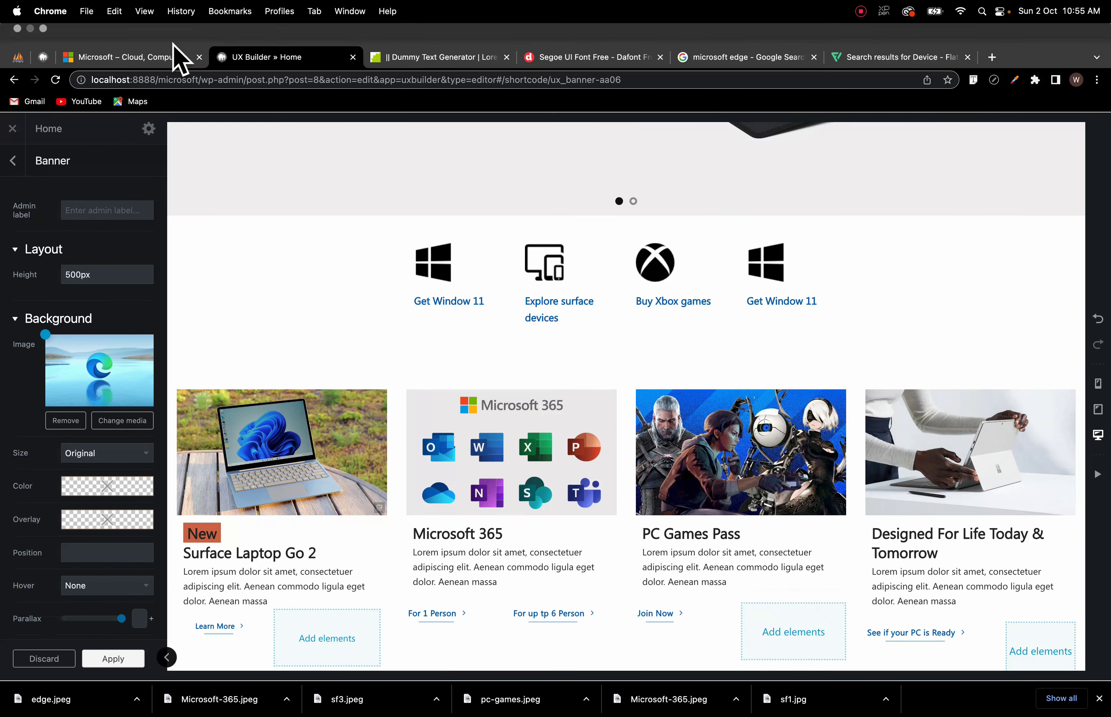
left_click(175, 53)
scroll(514, 448, "down", 10)
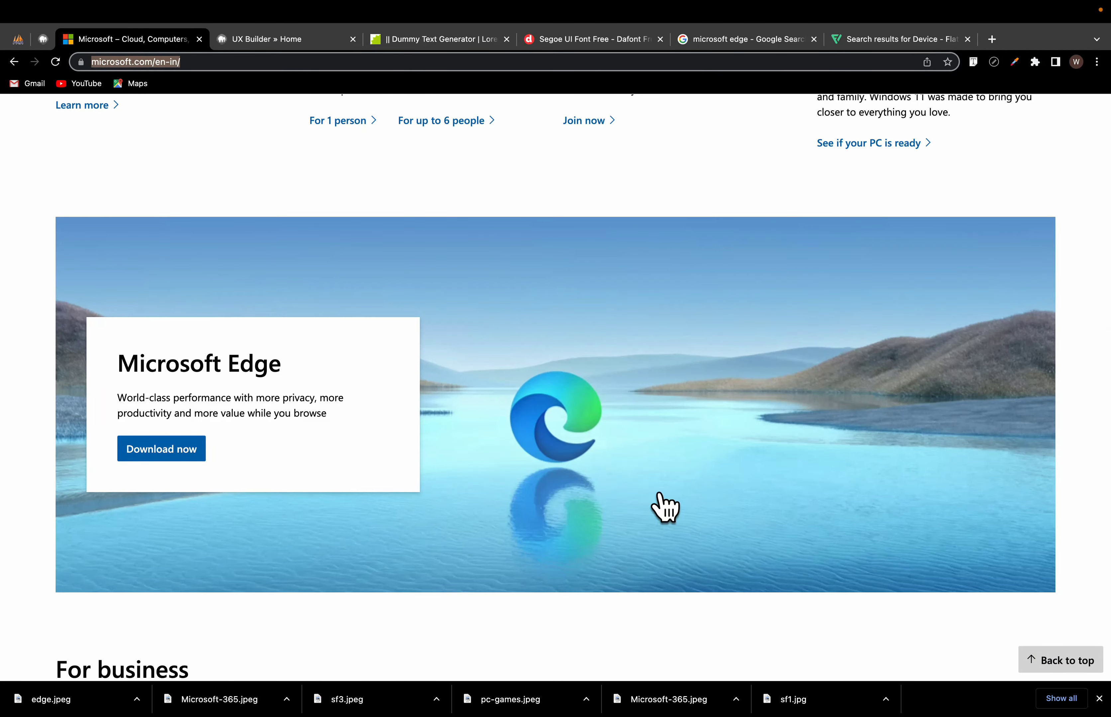
scroll(665, 506, "up", 10)
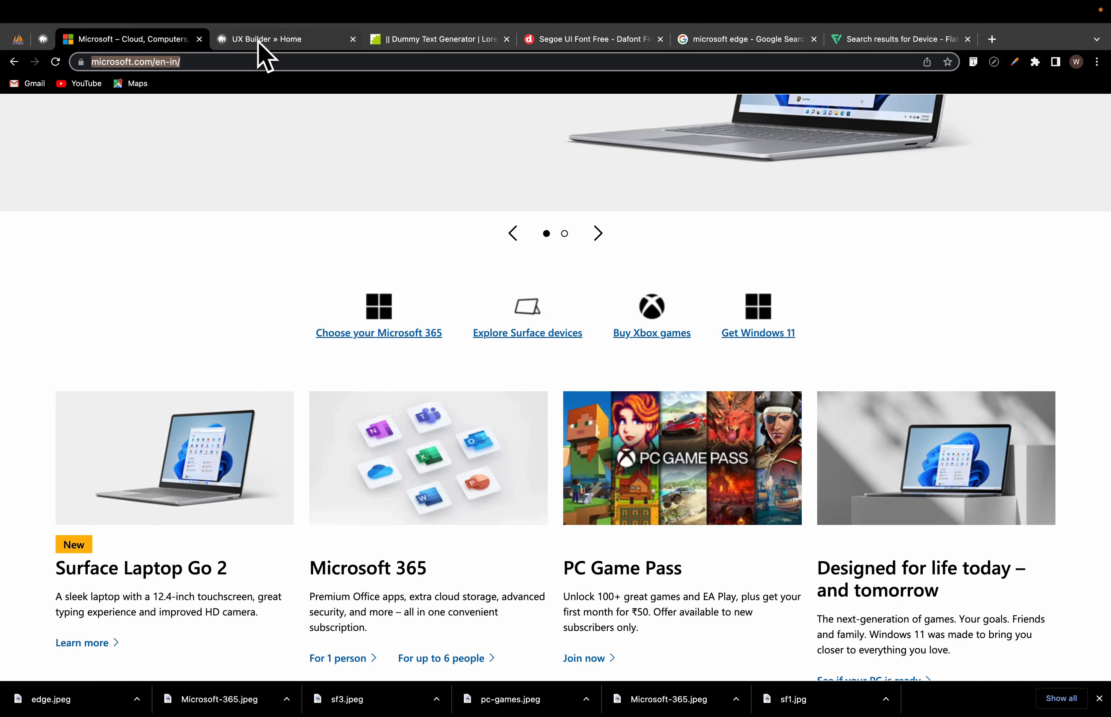
Step: Return to UX Builder and delete the Primary button from the banner's text box
left_click(261, 40)
scroll(523, 474, "down", 8)
scroll(523, 476, "down", 2)
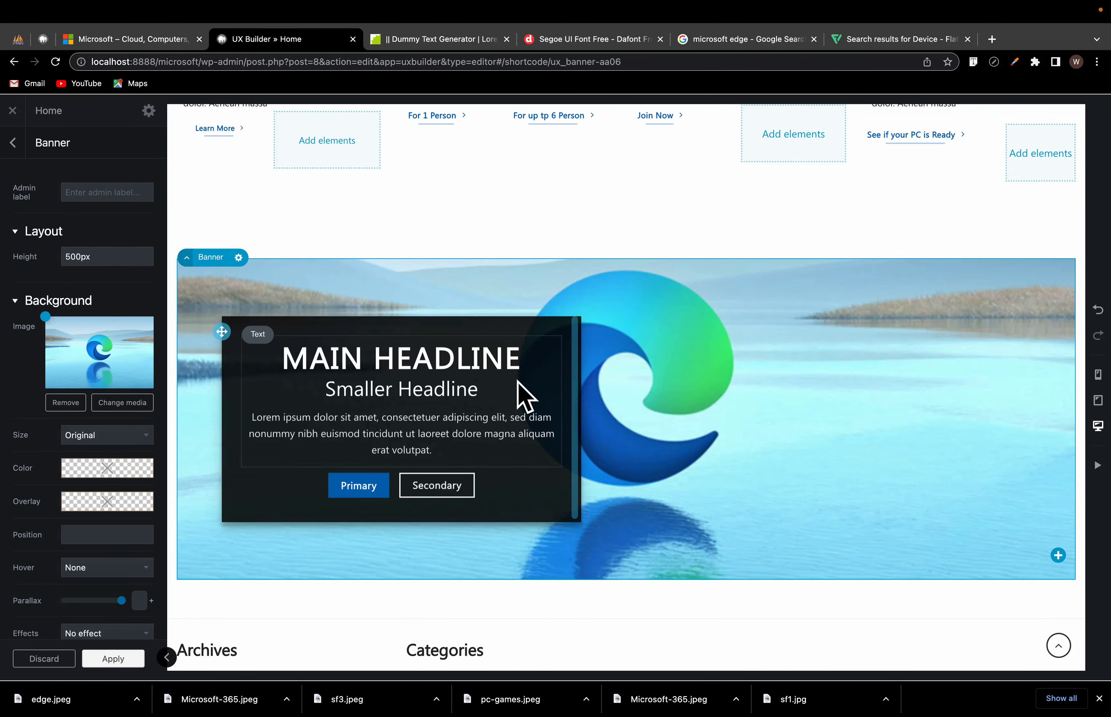
left_click(357, 487)
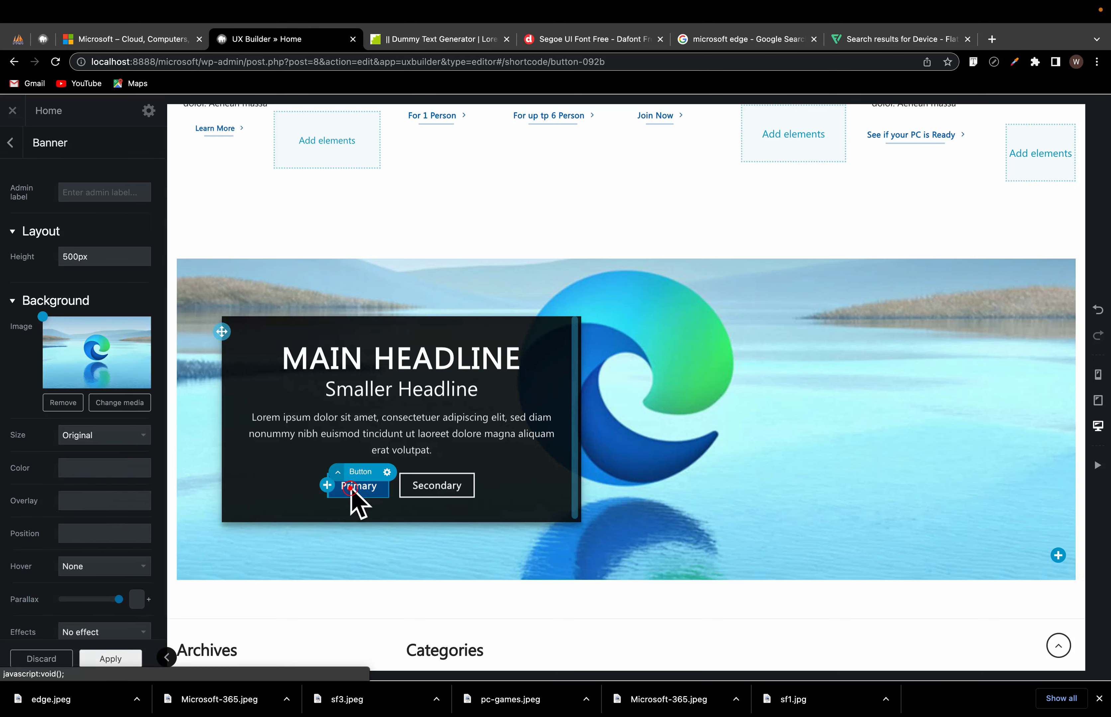
left_click(387, 473)
left_click(360, 578)
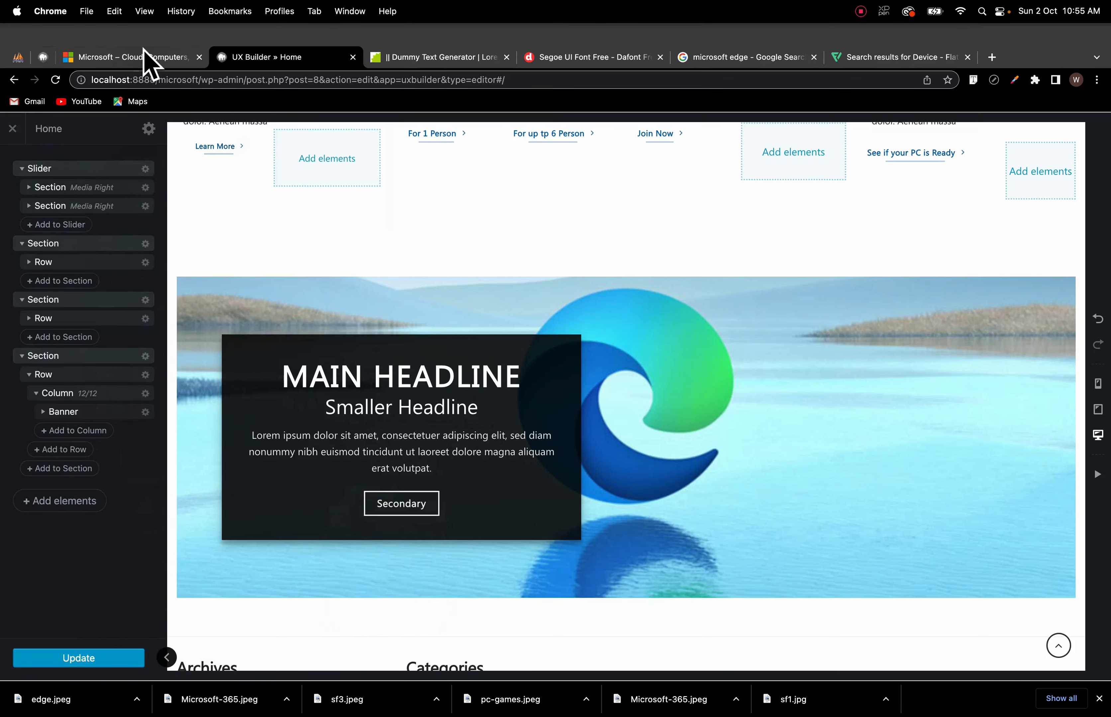
Step: Check the original Microsoft Edge banner, and set the banner text box's background colour to rgba(255, 255, 255, 0.86) in UX Builder
left_click(140, 54)
scroll(334, 488, "down", 10)
scroll(334, 488, "down", 3)
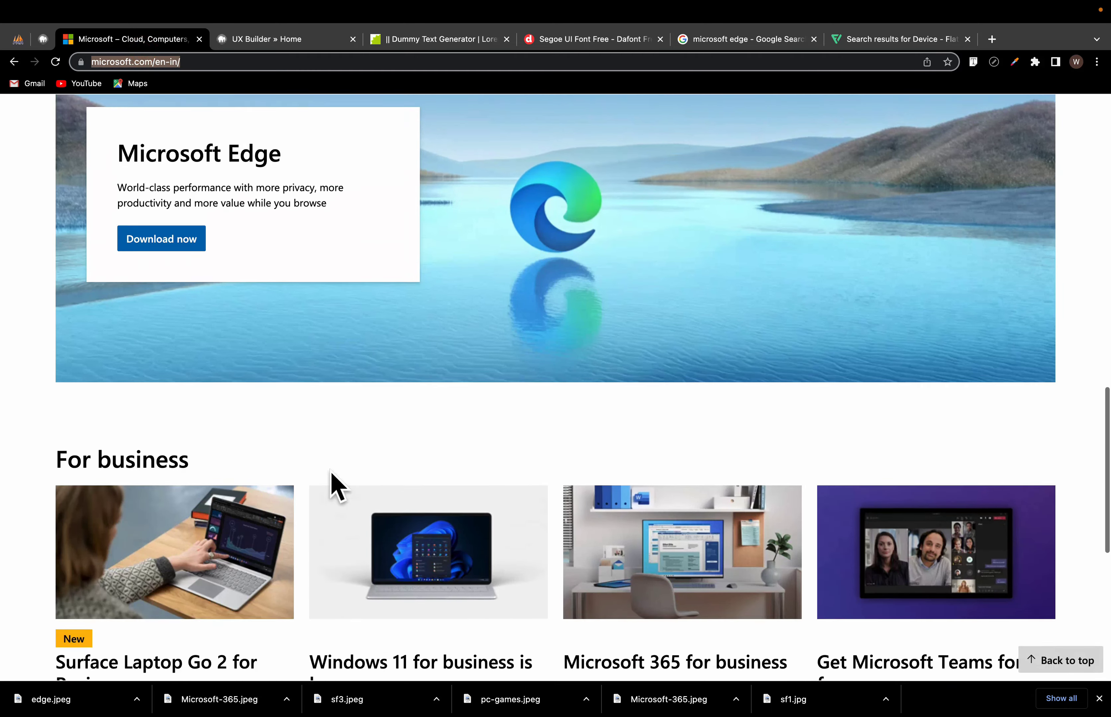
scroll(335, 487, "up", 2)
scroll(306, 353, "up", 5)
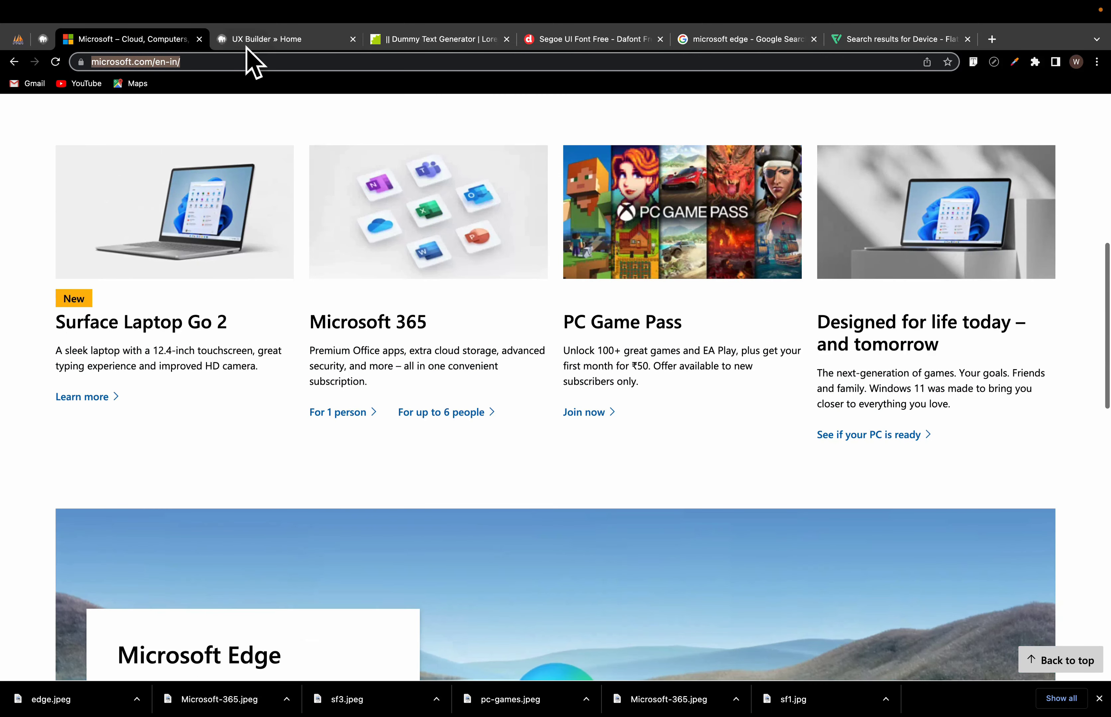
left_click(247, 42)
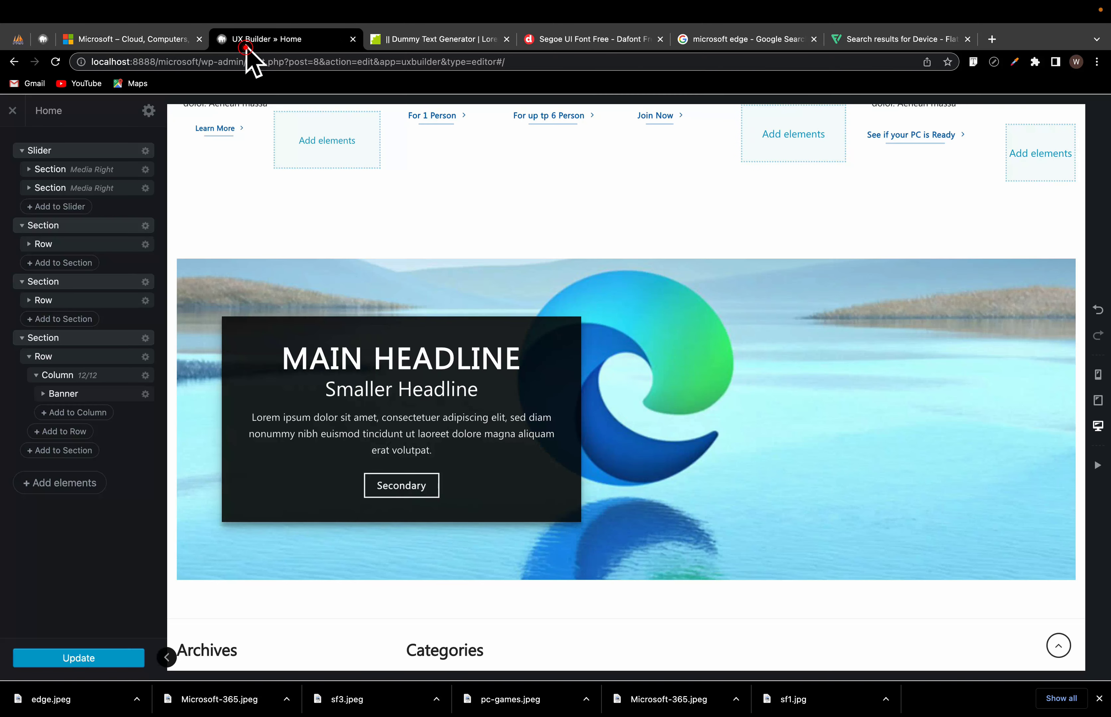
left_click(240, 327)
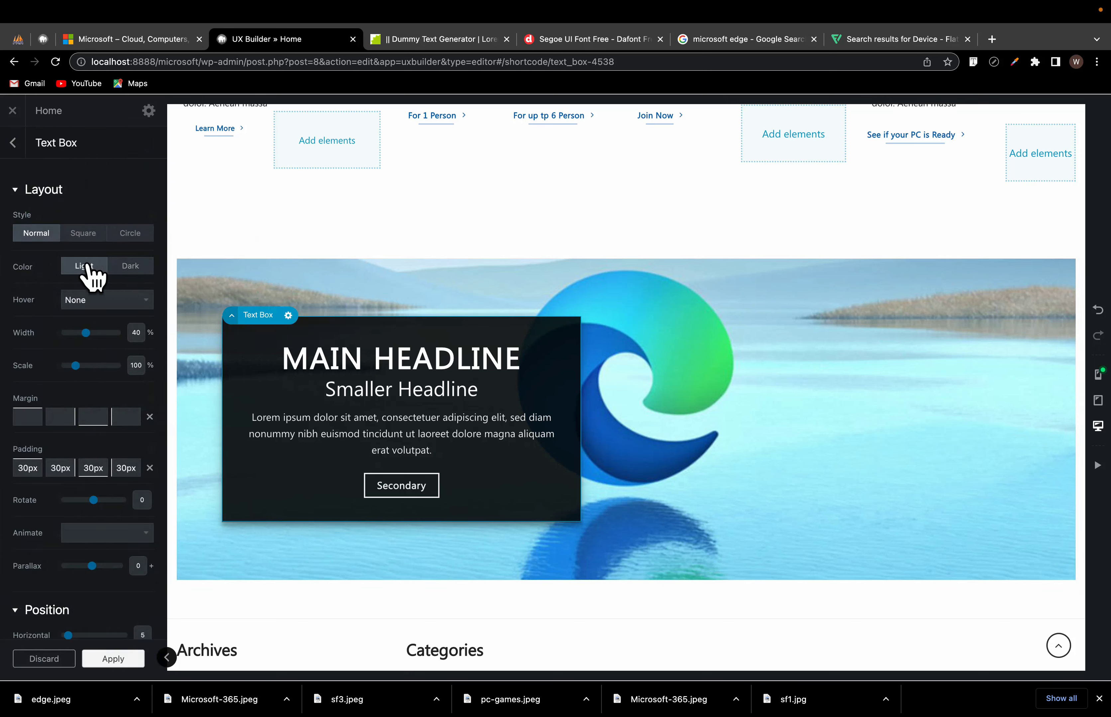
scroll(84, 401, "down", 10)
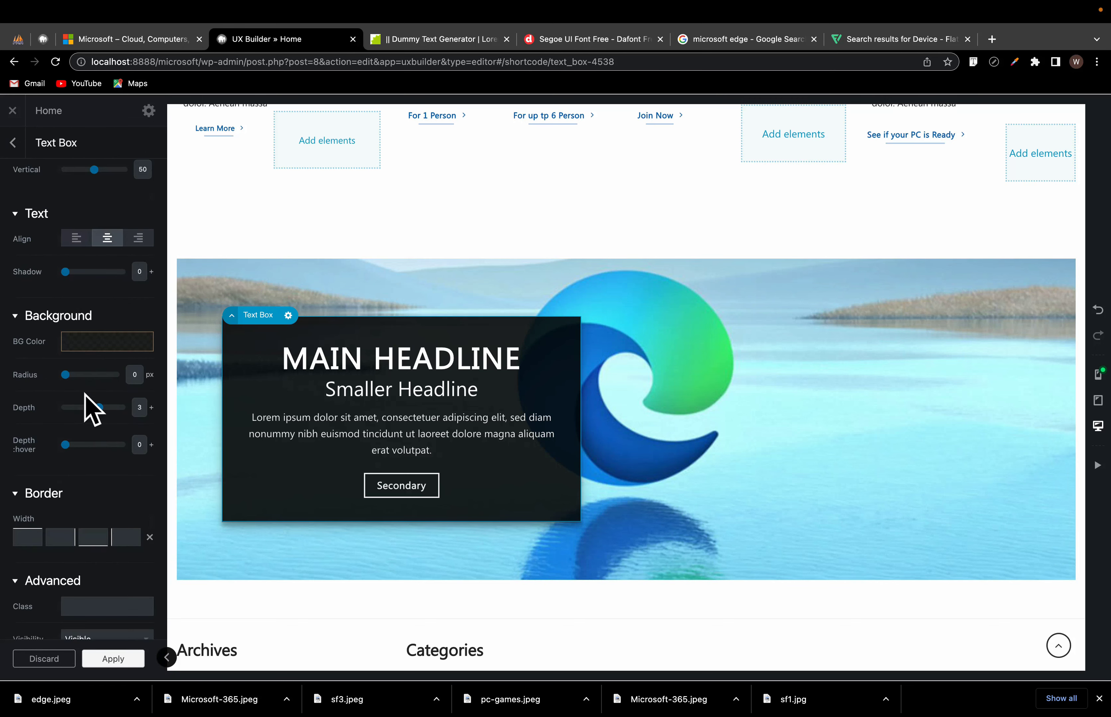
left_click(81, 349)
left_click_drag(77, 399, 65, 363)
scroll(89, 310, "up", 2)
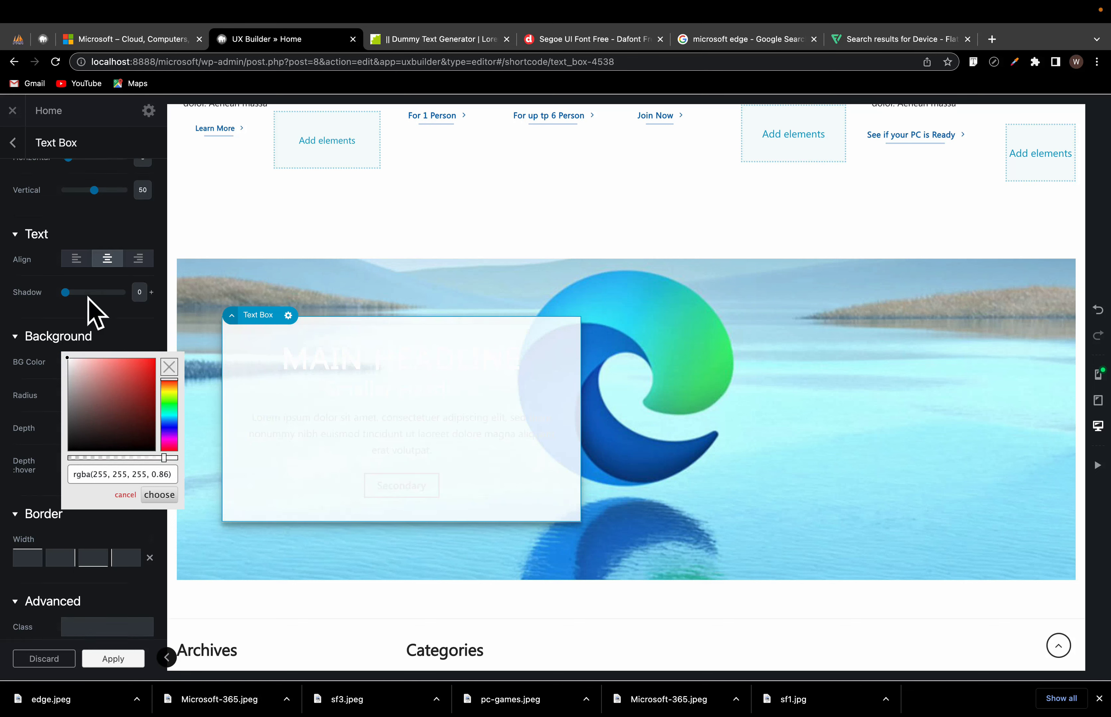
left_click(74, 265)
Step: Set the text box's colour mode to Dark and align its text left
scroll(99, 481, "up", 10)
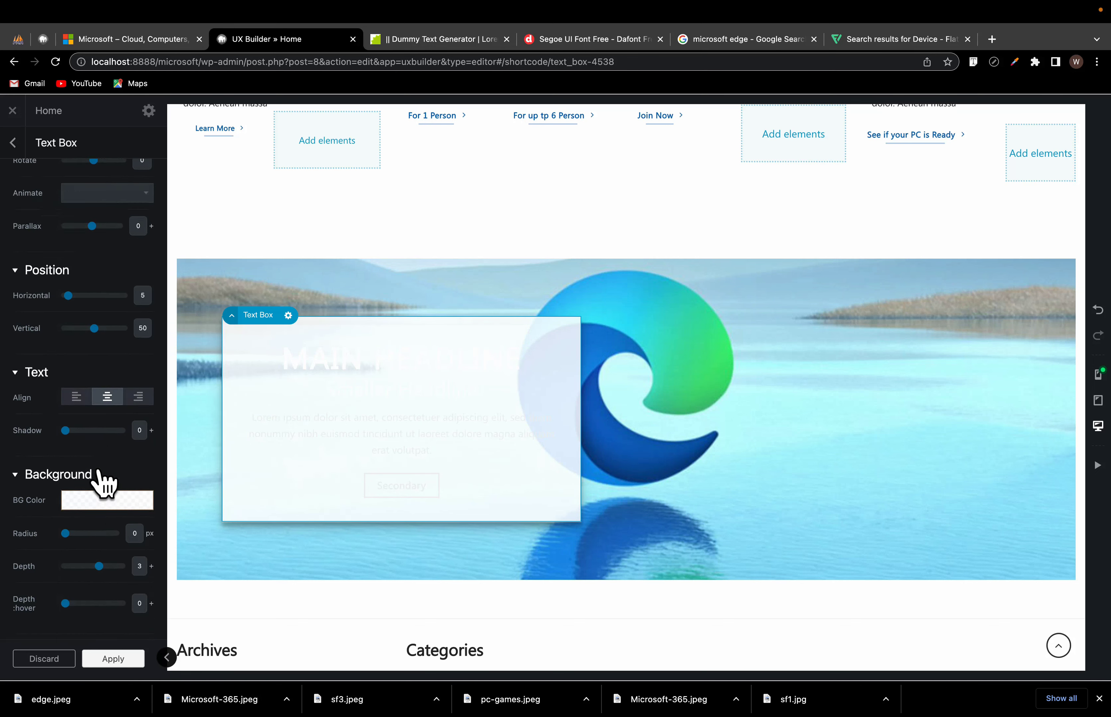
scroll(93, 366, "up", 1)
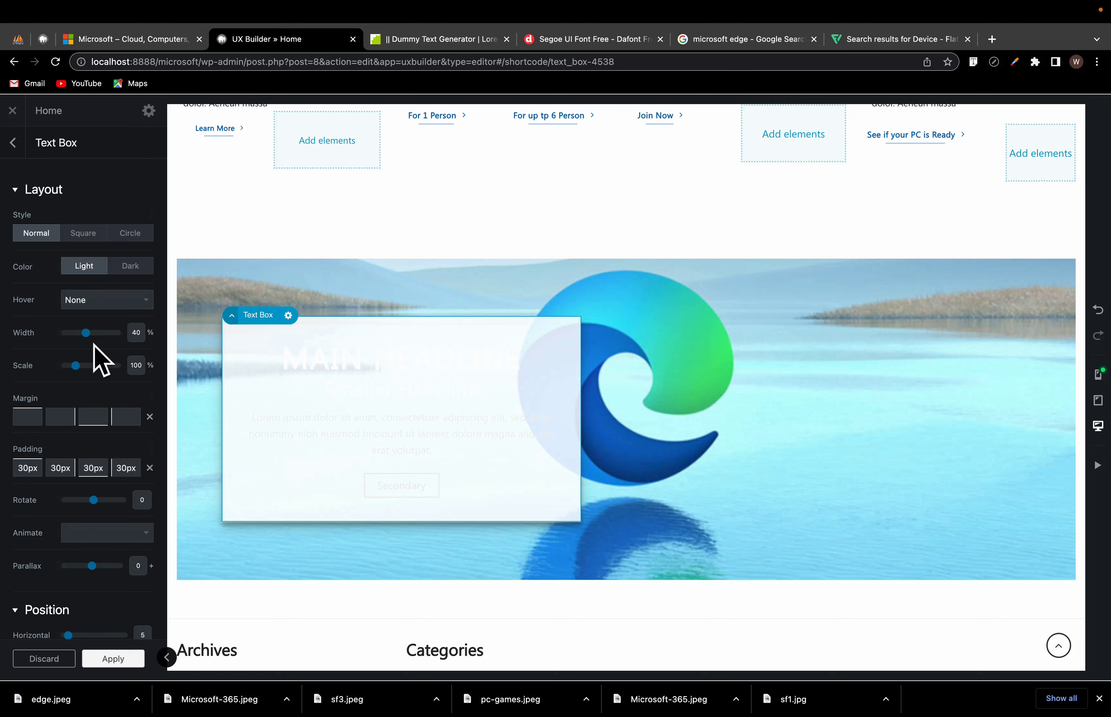
left_click(125, 266)
left_click(303, 405)
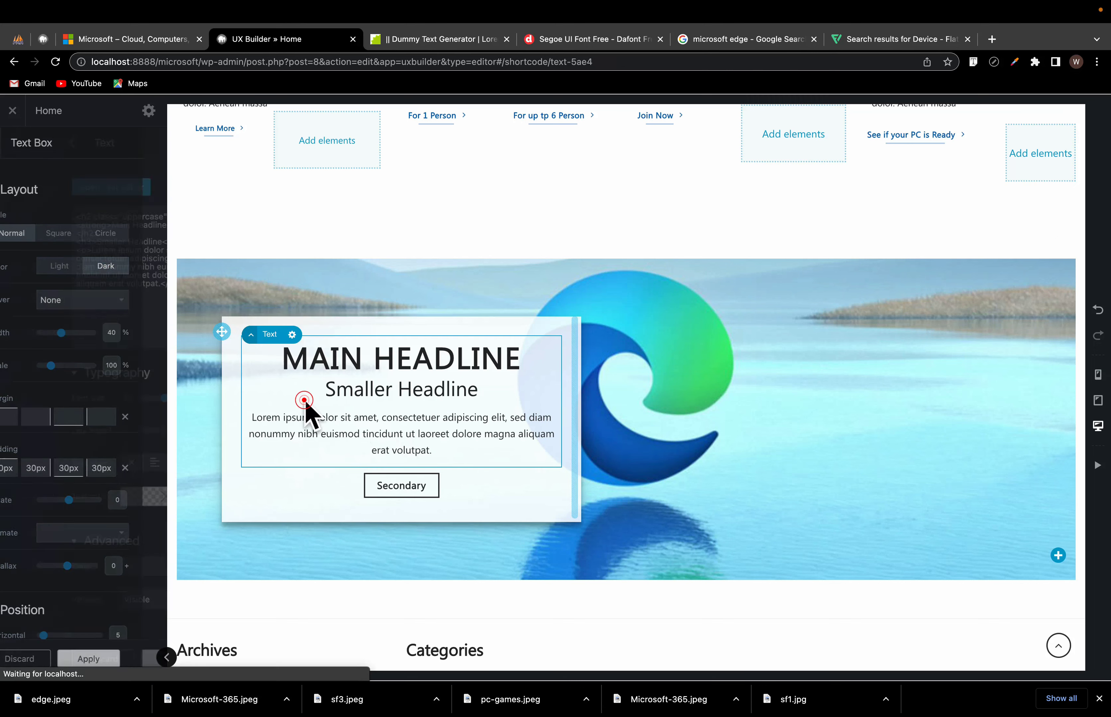
left_click(252, 315)
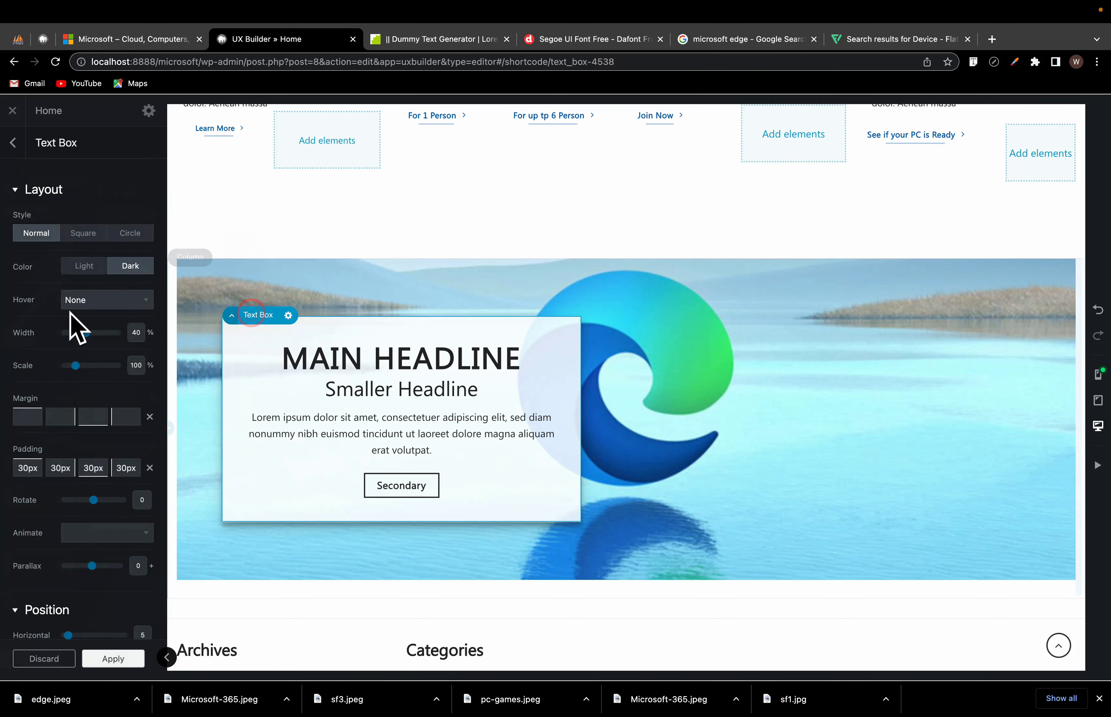
scroll(80, 441, "down", 10)
scroll(77, 431, "down", 2)
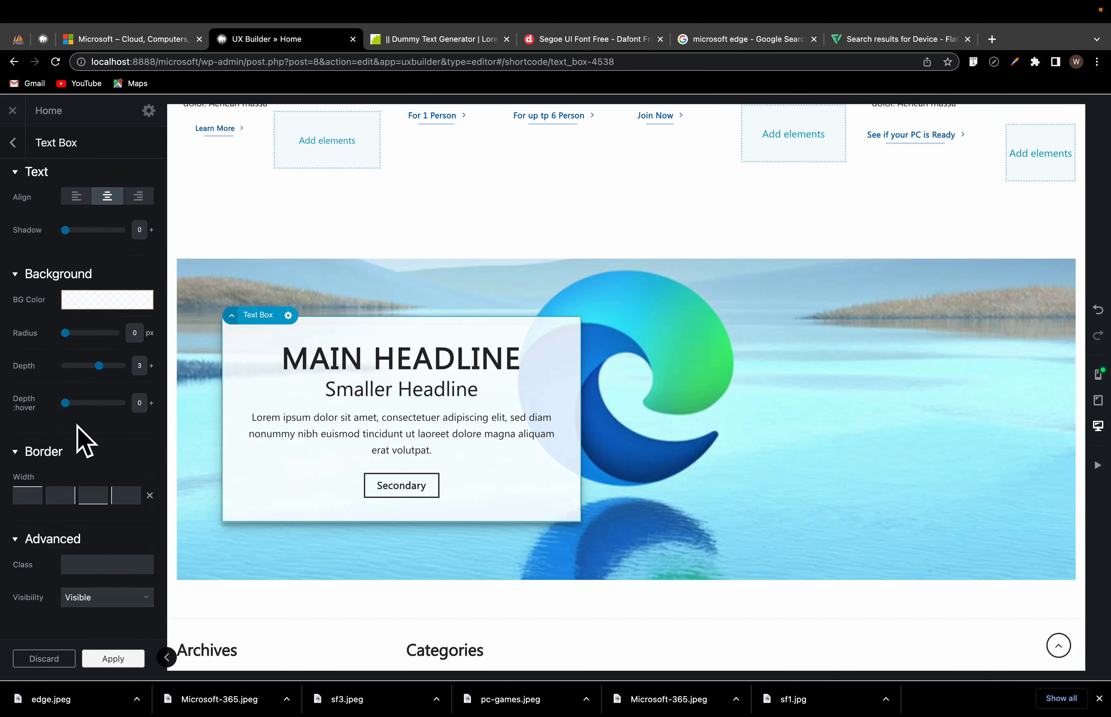
left_click(75, 197)
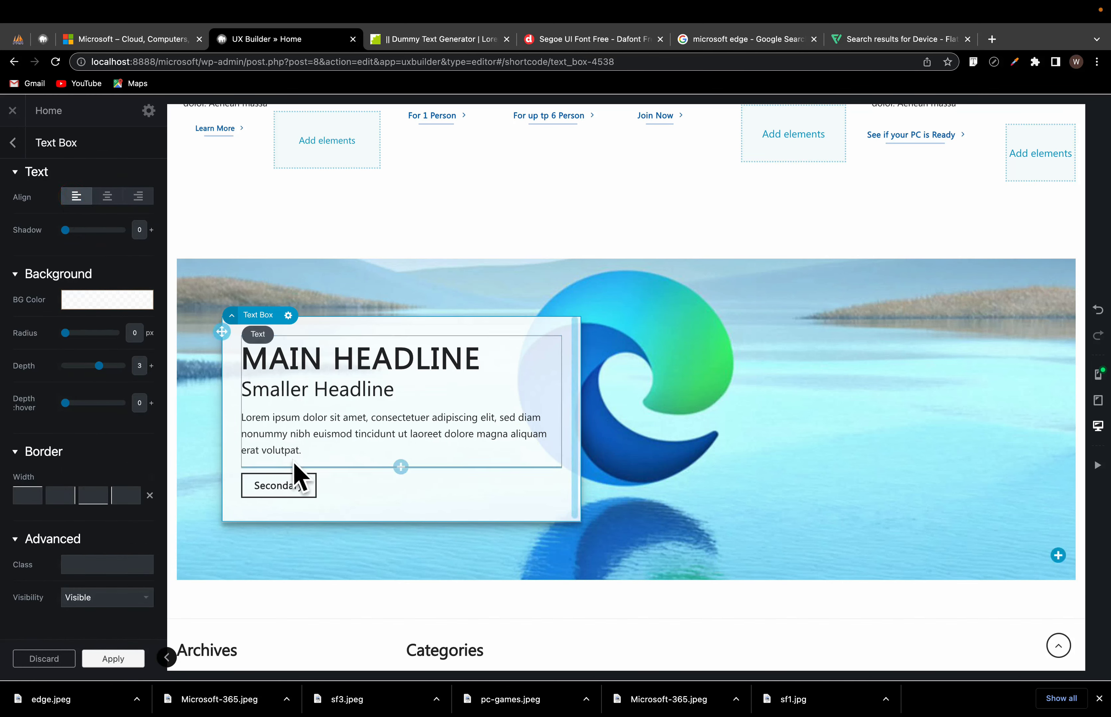
Step: Rename the remaining Secondary button as Download Now and give it the Default style and Primary colour, matching the original Microsoft page
left_click(278, 493)
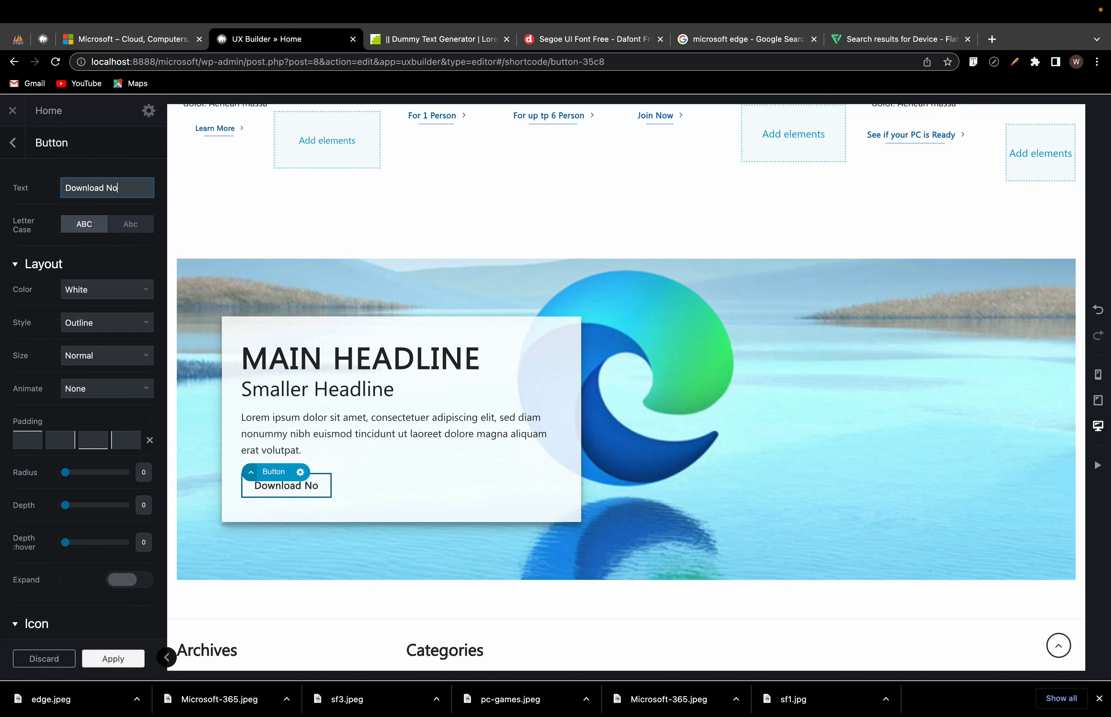
mouse_move(96, 5)
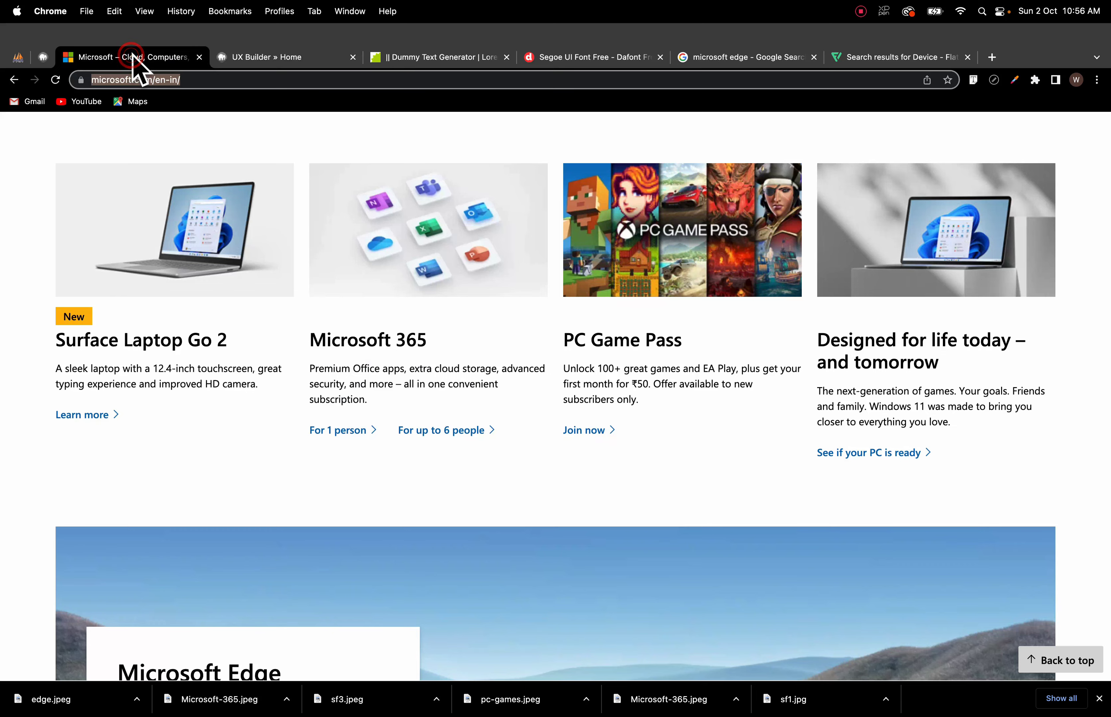
scroll(271, 536, "down", 5)
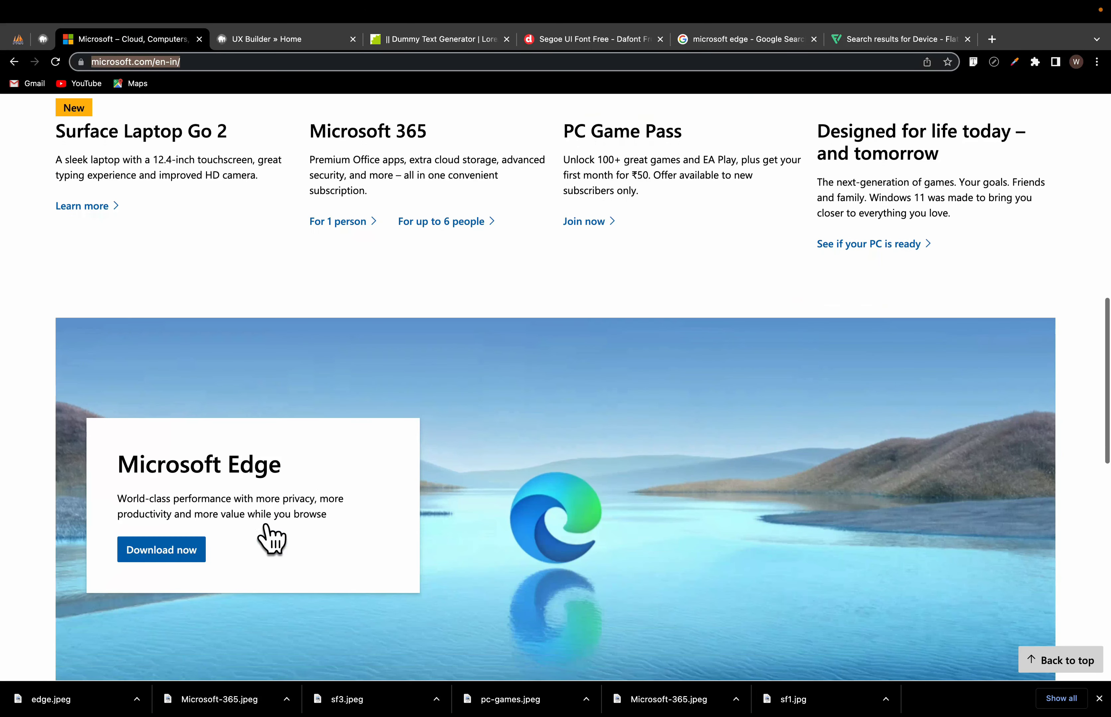
left_click(272, 40)
left_click(98, 326)
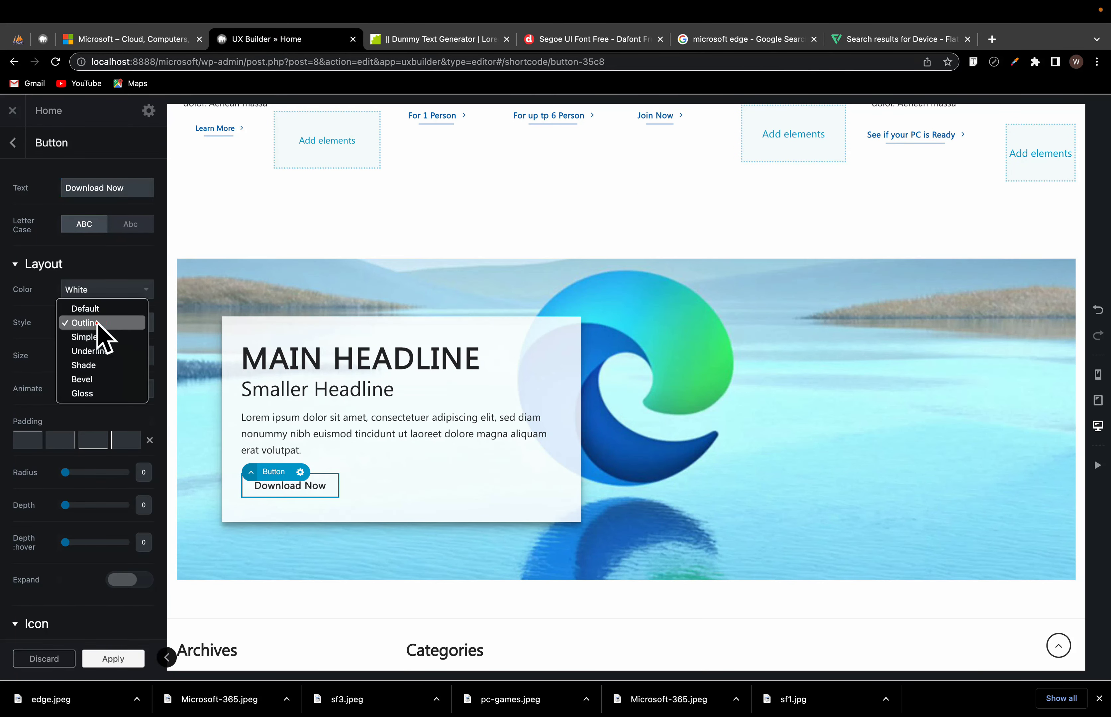
left_click(84, 308)
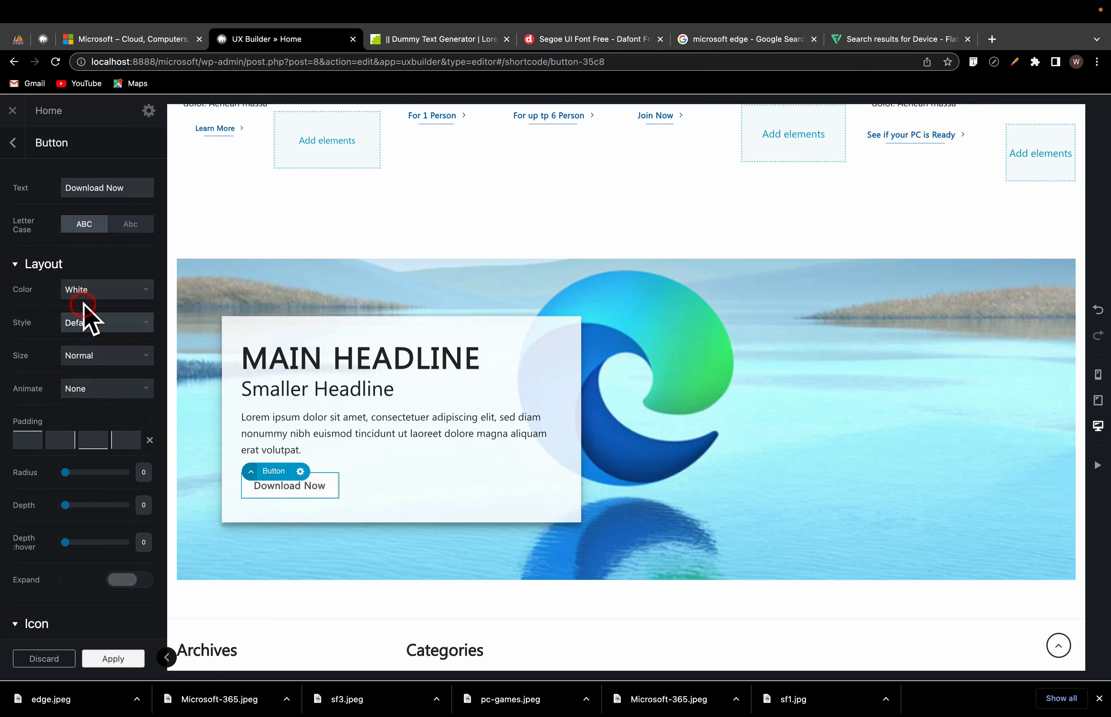
left_click(80, 290)
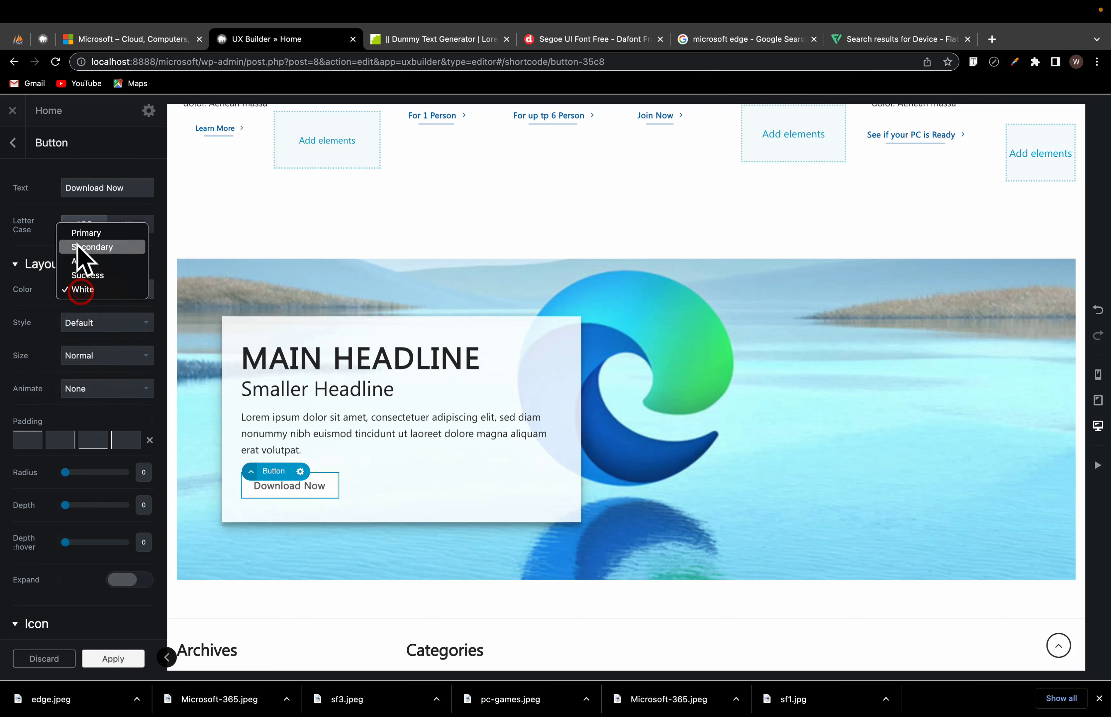
left_click(81, 233)
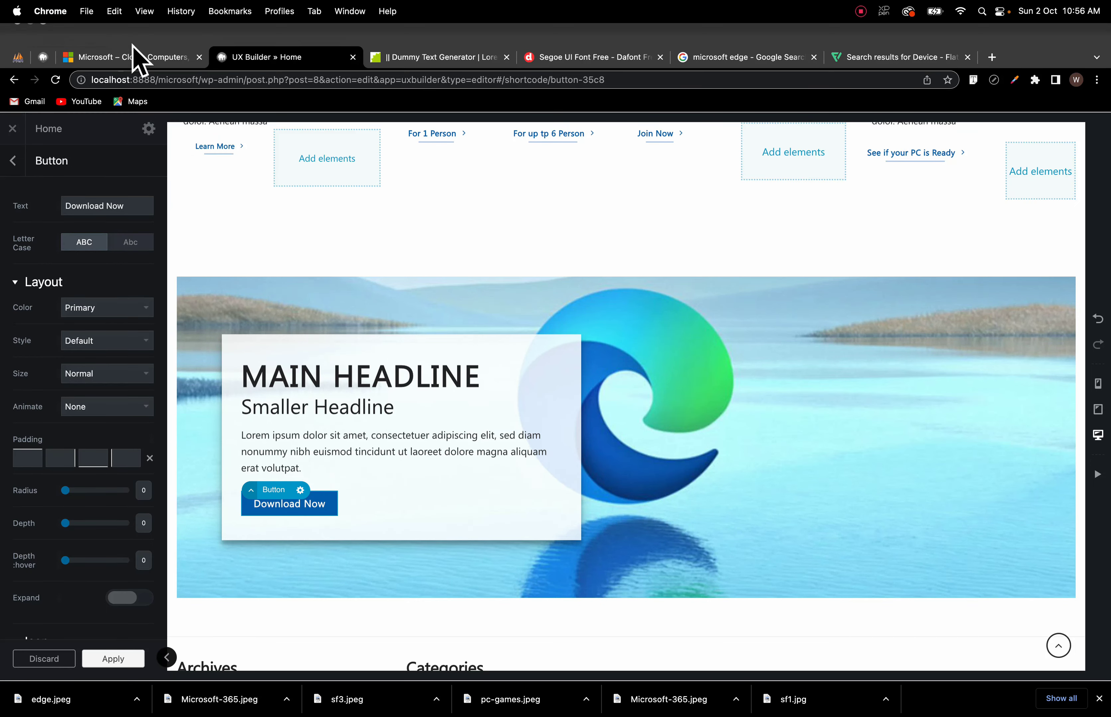
Step: Remove the banner's main headline and replace the smaller headline with "Microsoft Edge" formatted as Heading 2
left_click(108, 39)
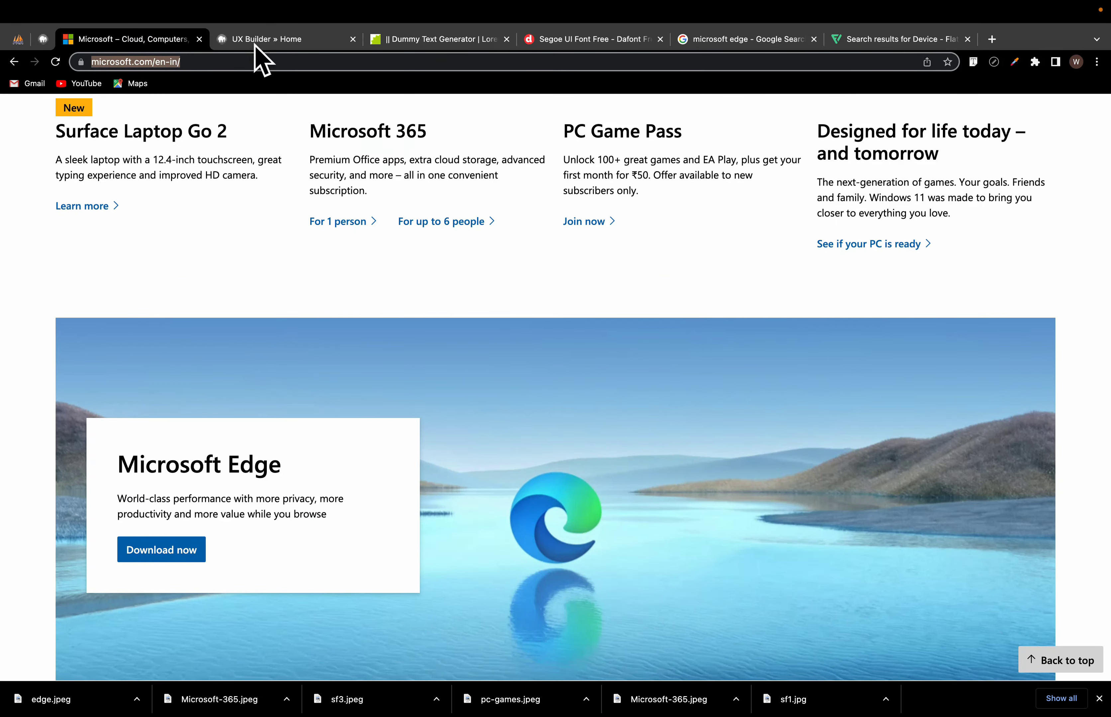
left_click(256, 41)
double_click(322, 395)
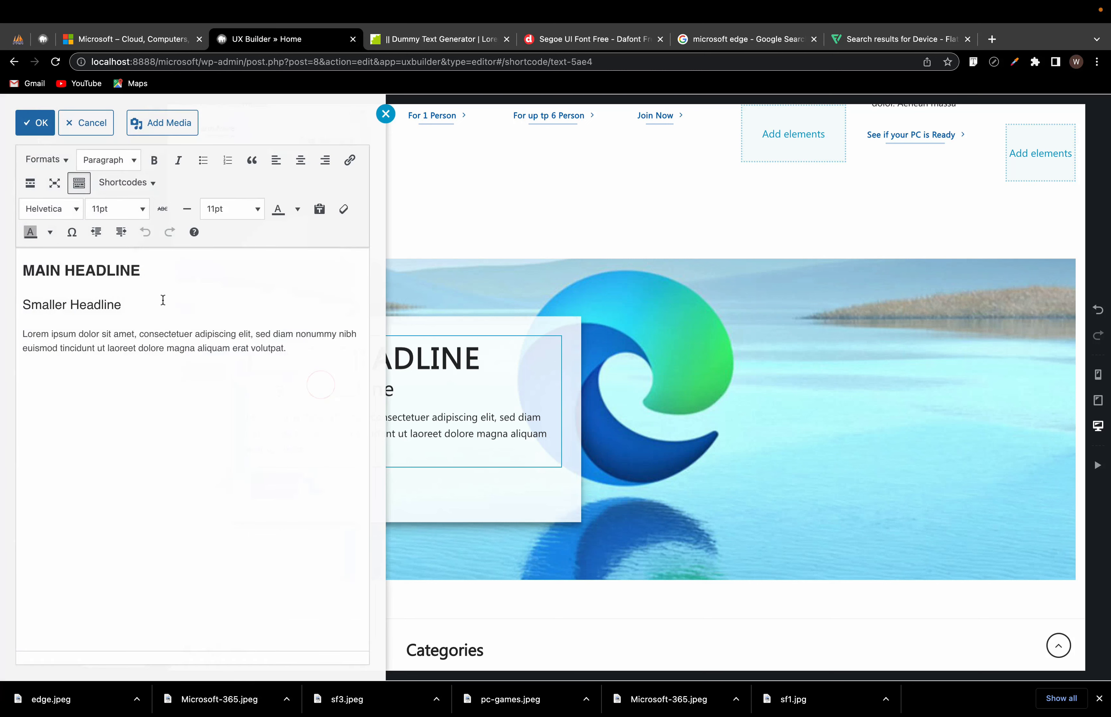
triple_click(154, 269)
type("M")
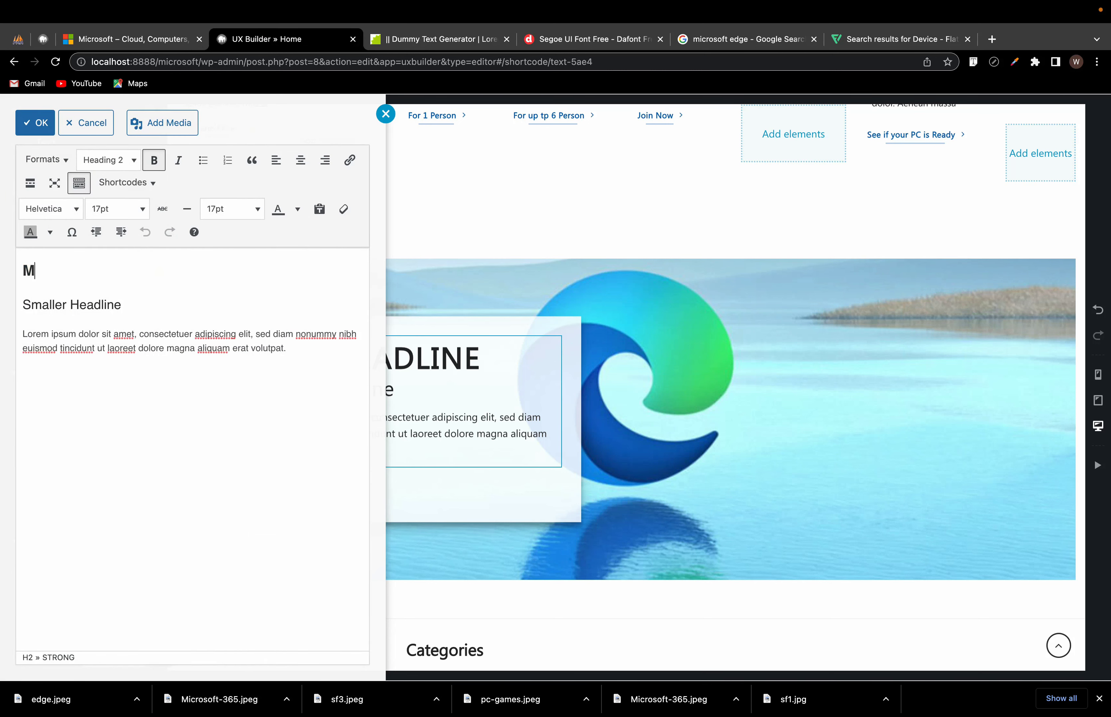
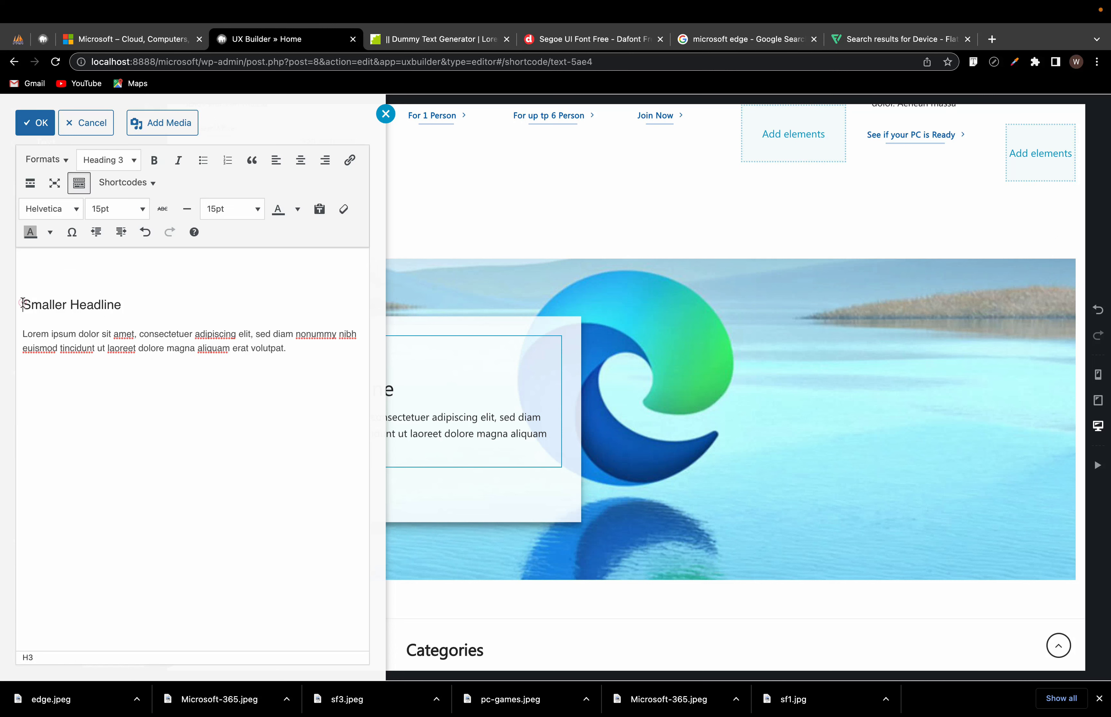
key("BackSpace")
triple_click(128, 270)
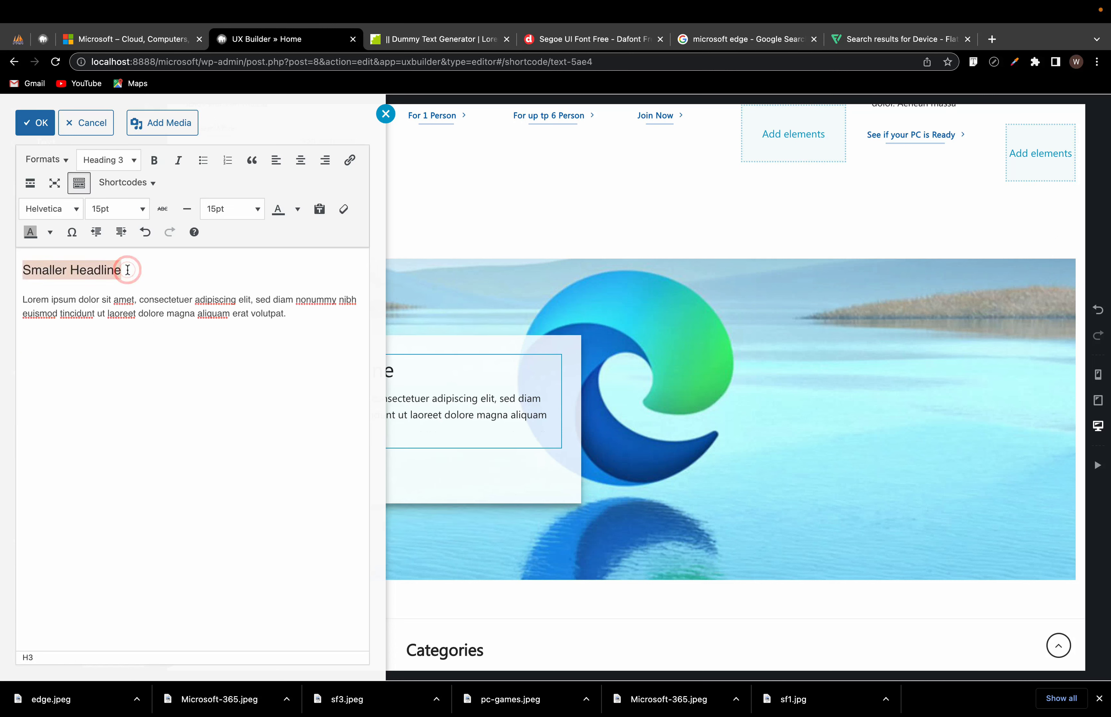
type("Microsoft Edge")
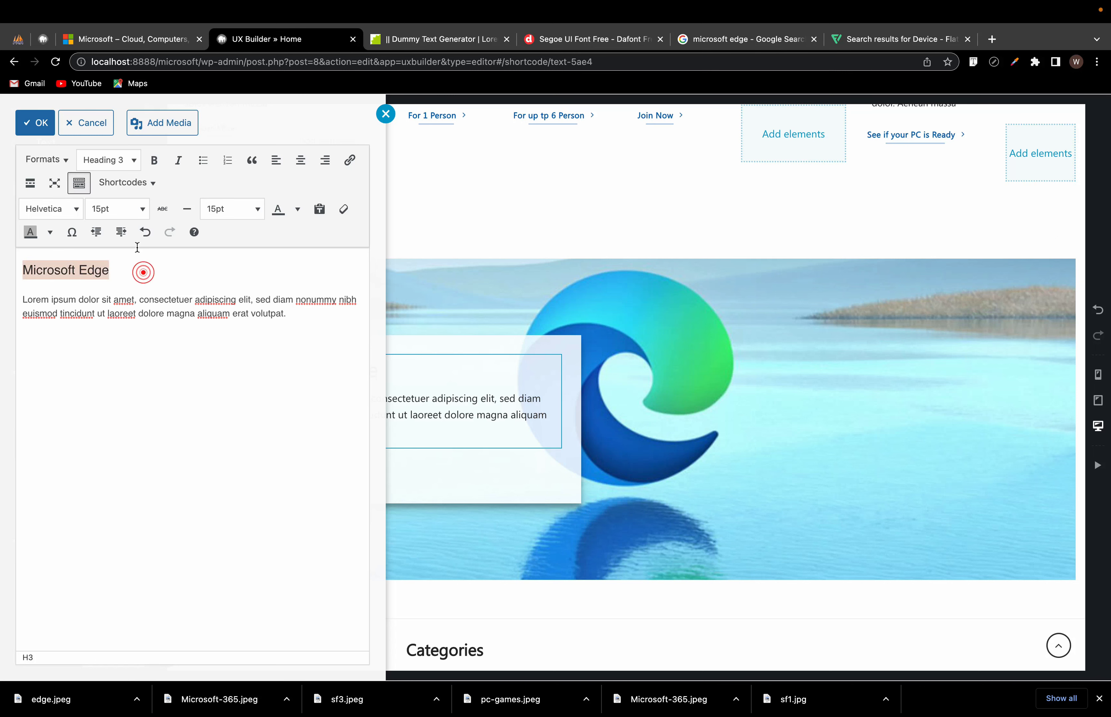
left_click(115, 159)
left_click(114, 233)
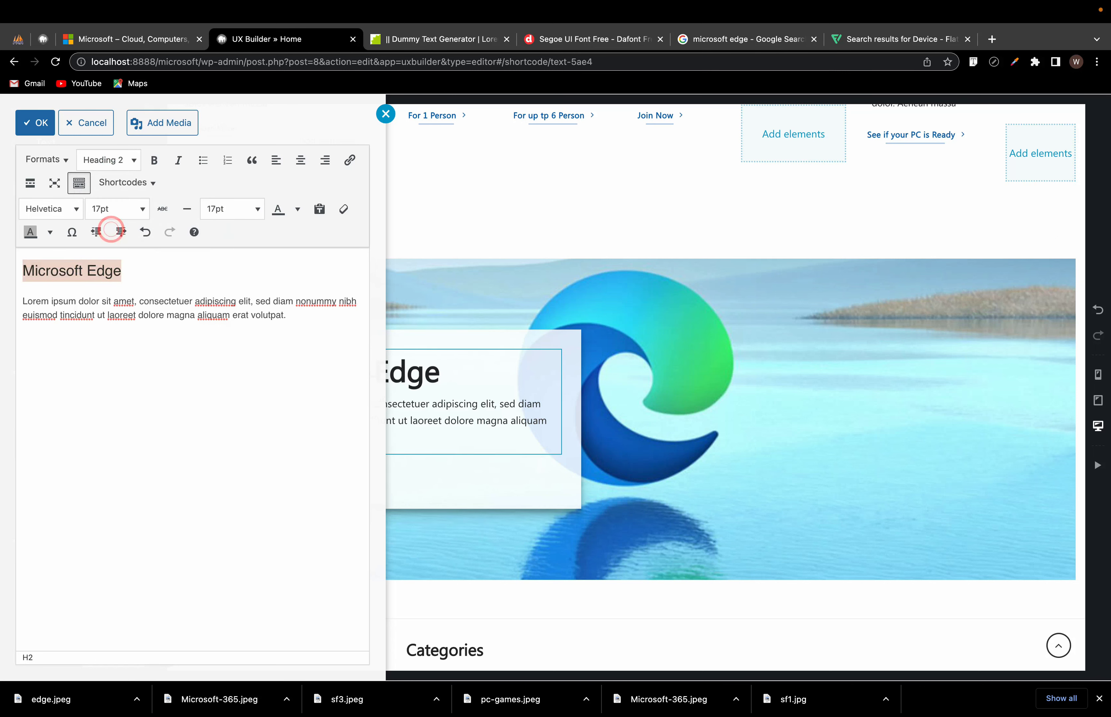
left_click(467, 451)
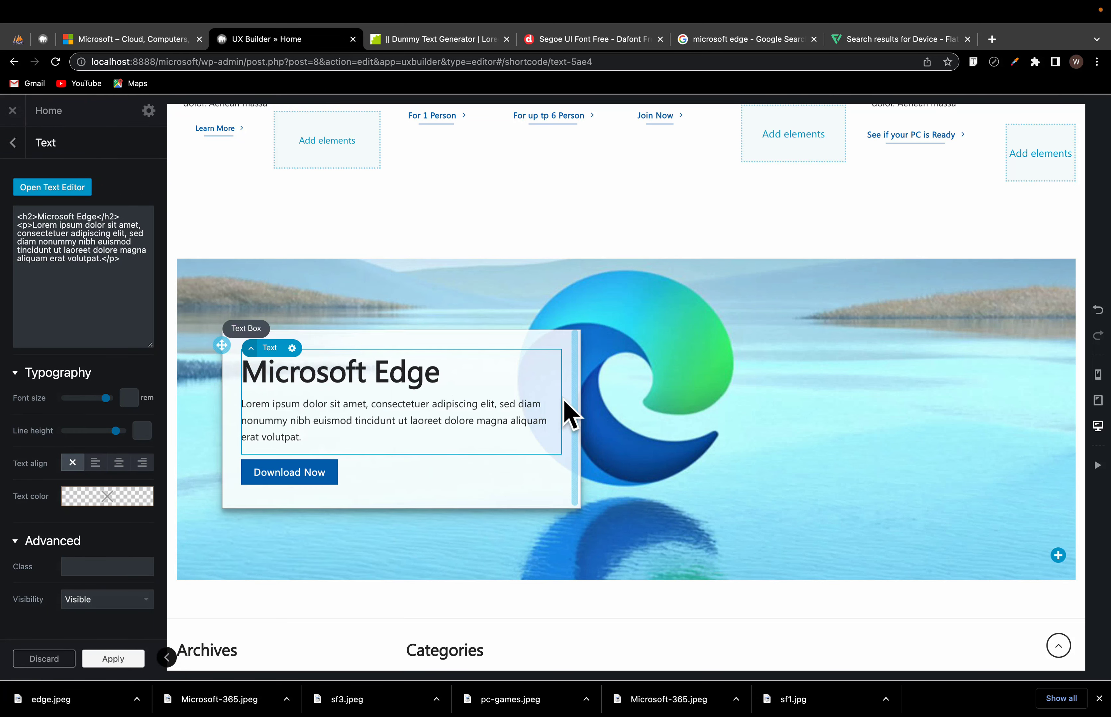
Step: Try to move the Microsoft Edge text box closer to the banner's left edge
left_click_drag(224, 343, 205, 345)
left_click(443, 292)
scroll(675, 471, "down", 3)
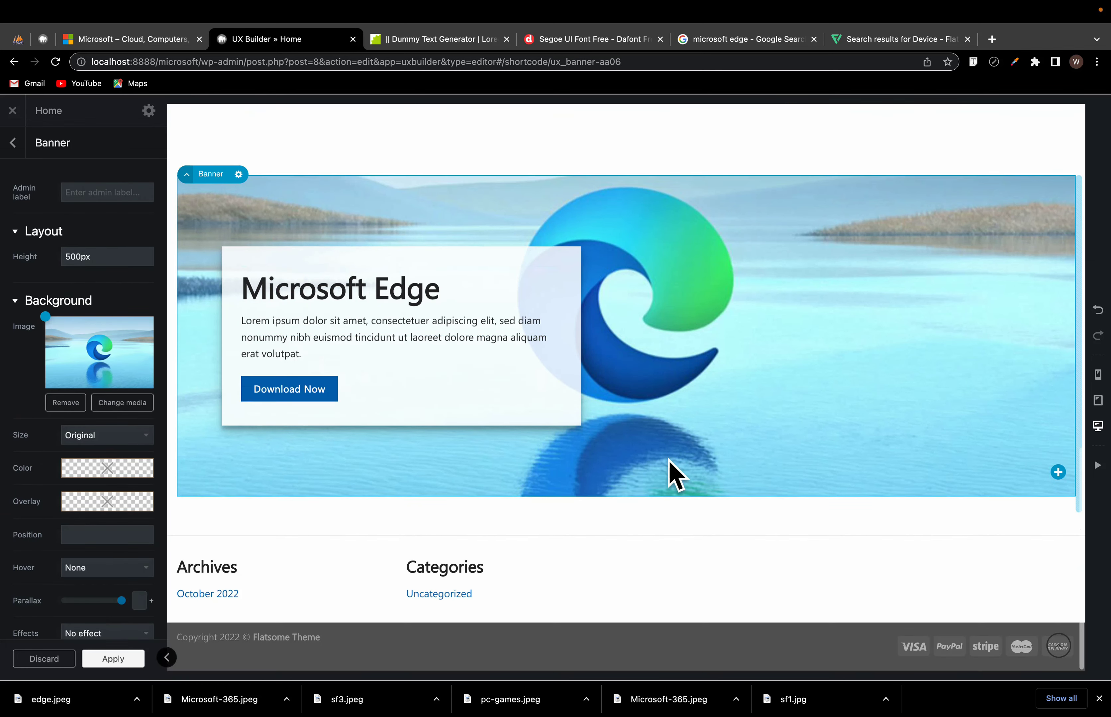
scroll(672, 471, "up", 5)
Step: Download the microsoft.com Edge lake image from the Google image results as edge, replacing the existing edge.jpeg
left_click(733, 41)
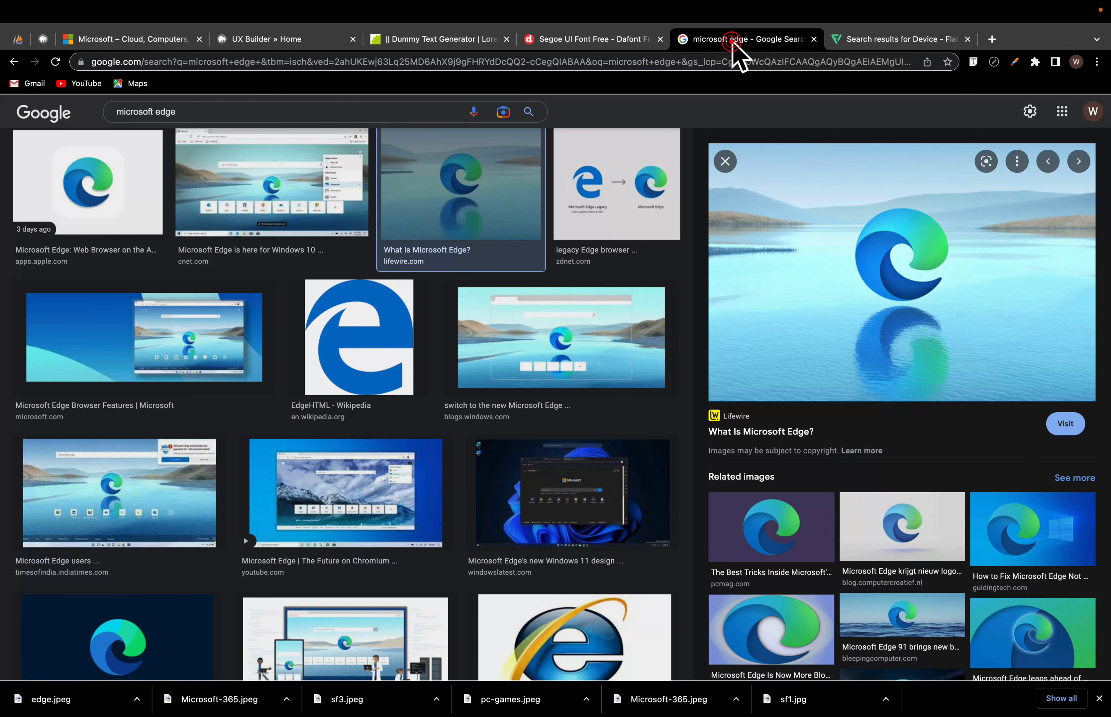
scroll(392, 406, "up", 5)
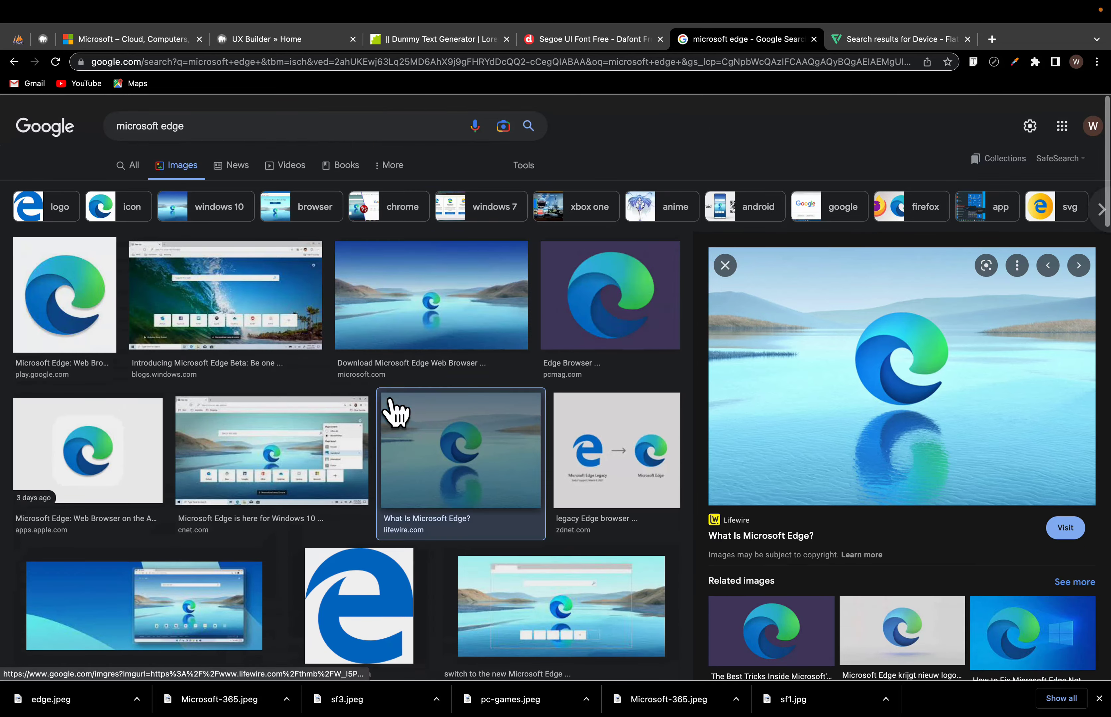
left_click(384, 317)
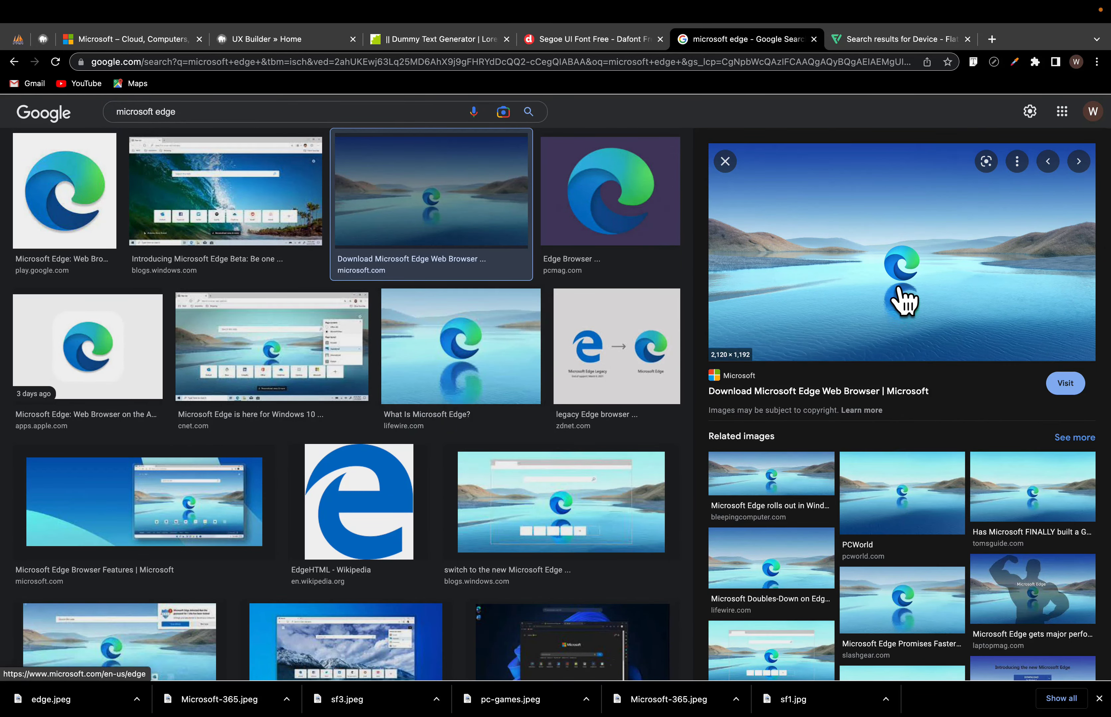
right_click(904, 301)
left_click(924, 414)
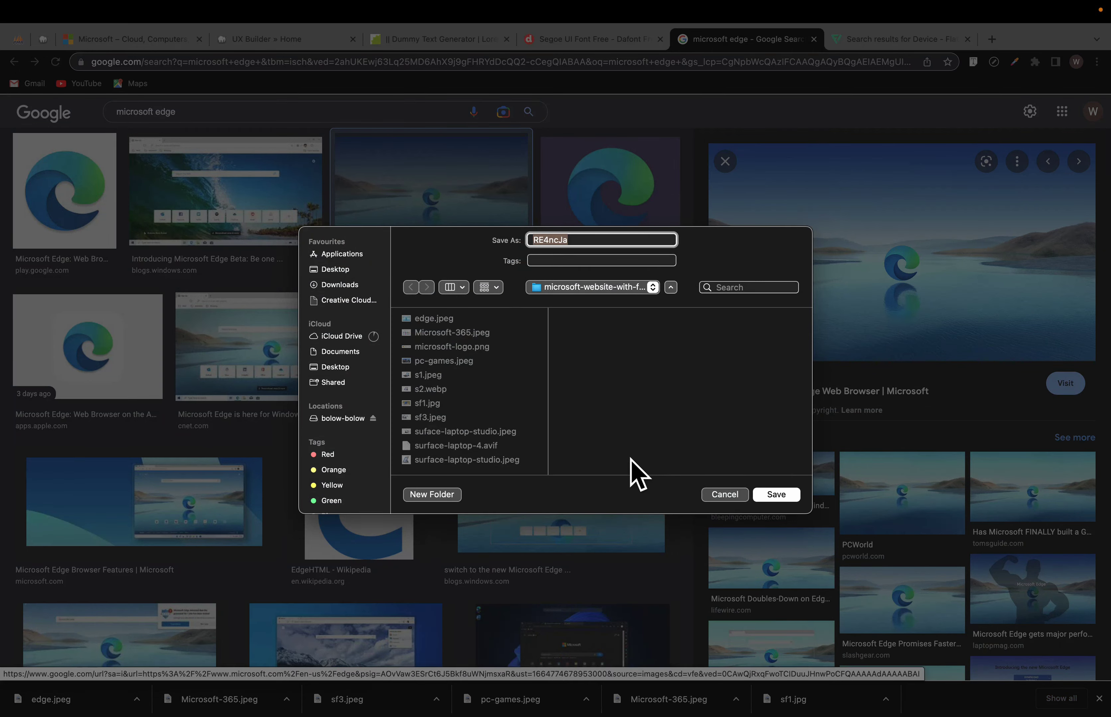
type("edge")
key("Return")
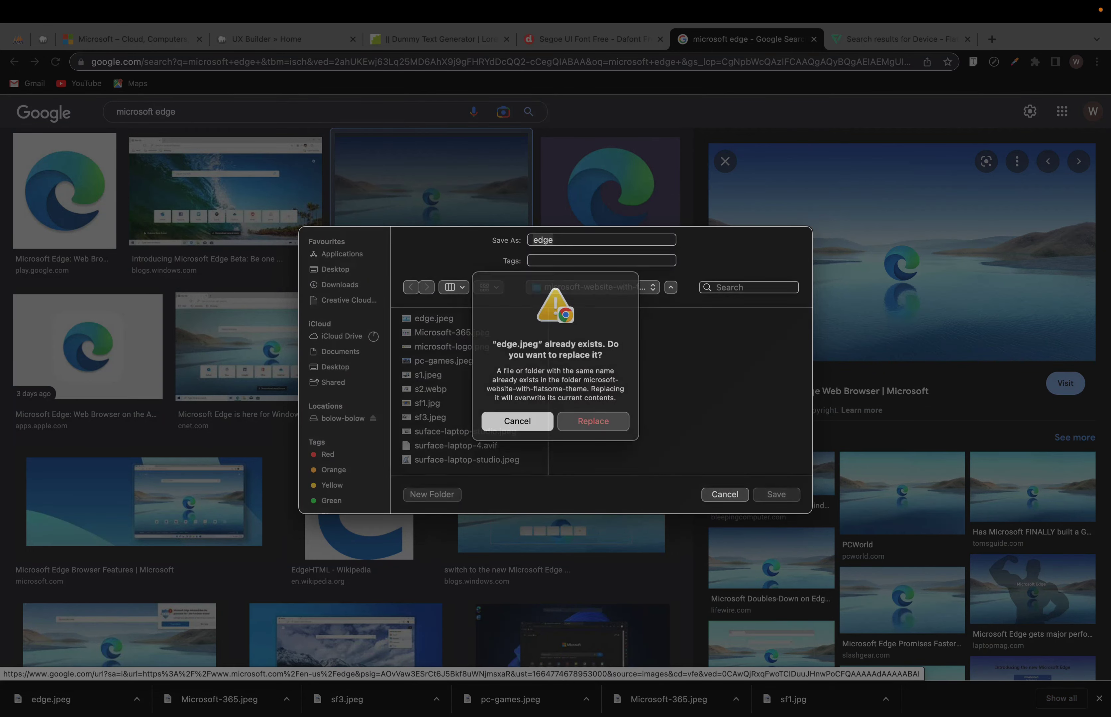
left_click(592, 435)
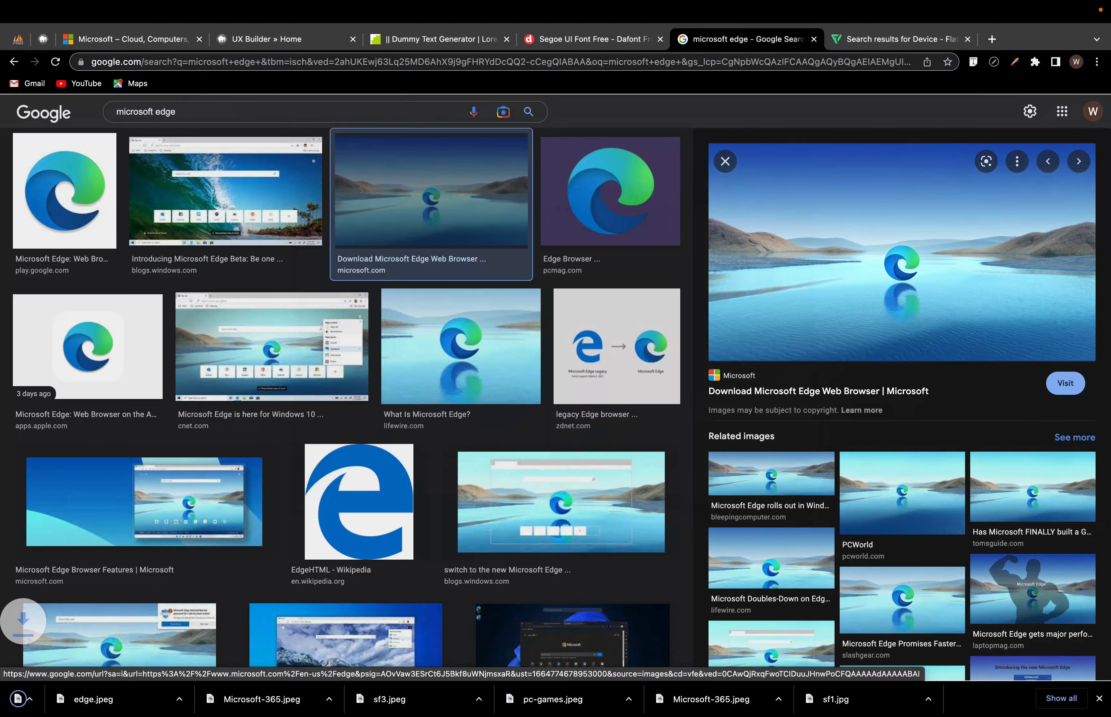
Step: Upload the new edge.jpeg to the media library and use it as the banner's background image
left_click(250, 40)
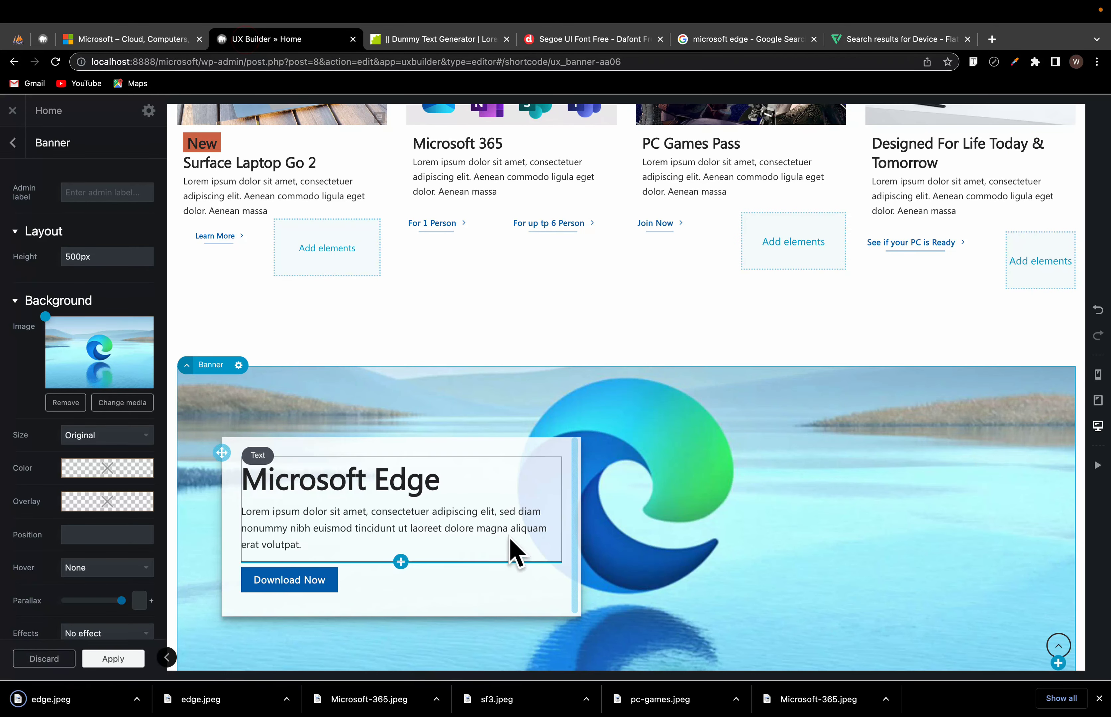
left_click(123, 407)
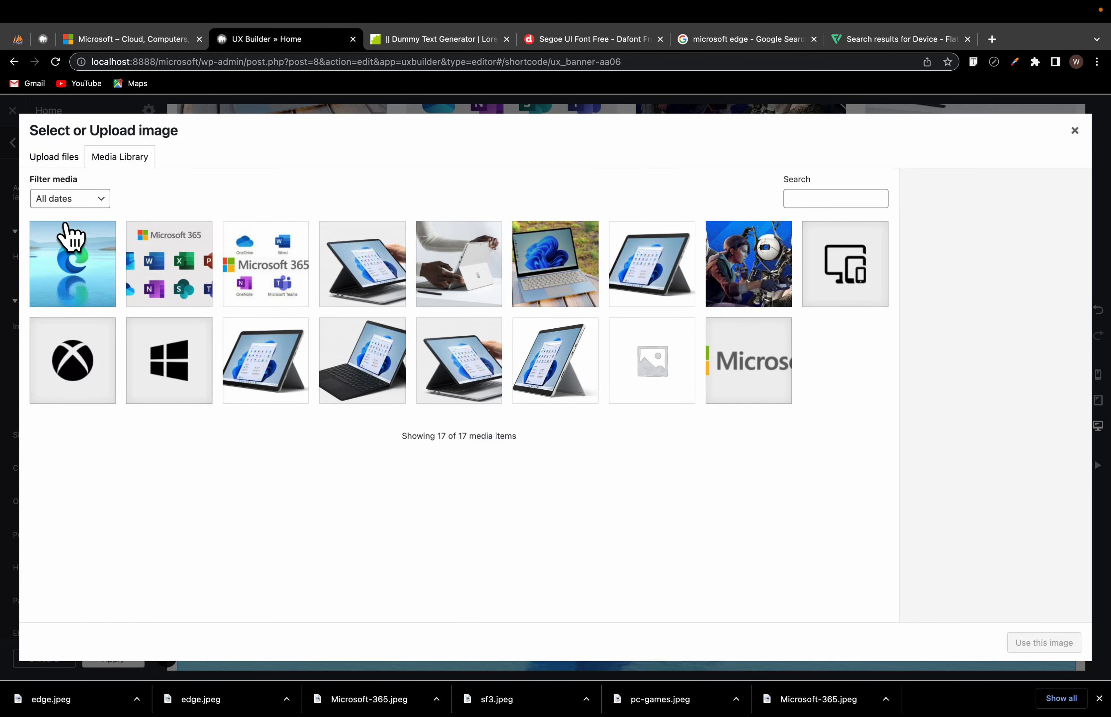
left_click(56, 157)
left_click(541, 377)
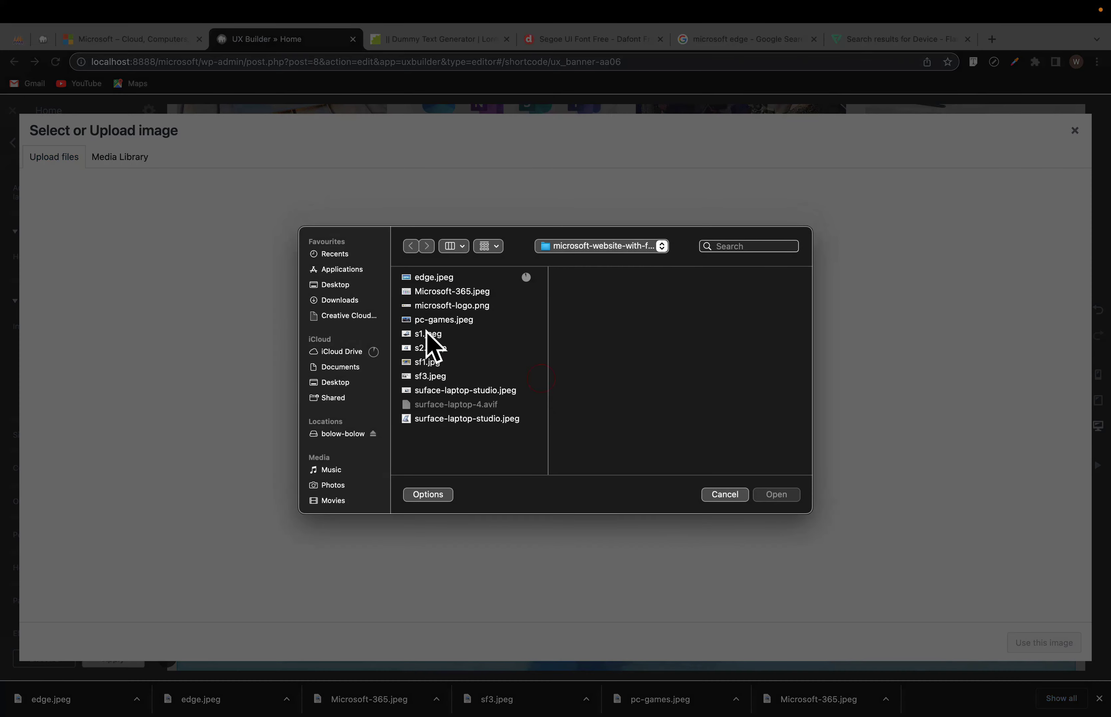
left_click(424, 280)
left_click(771, 494)
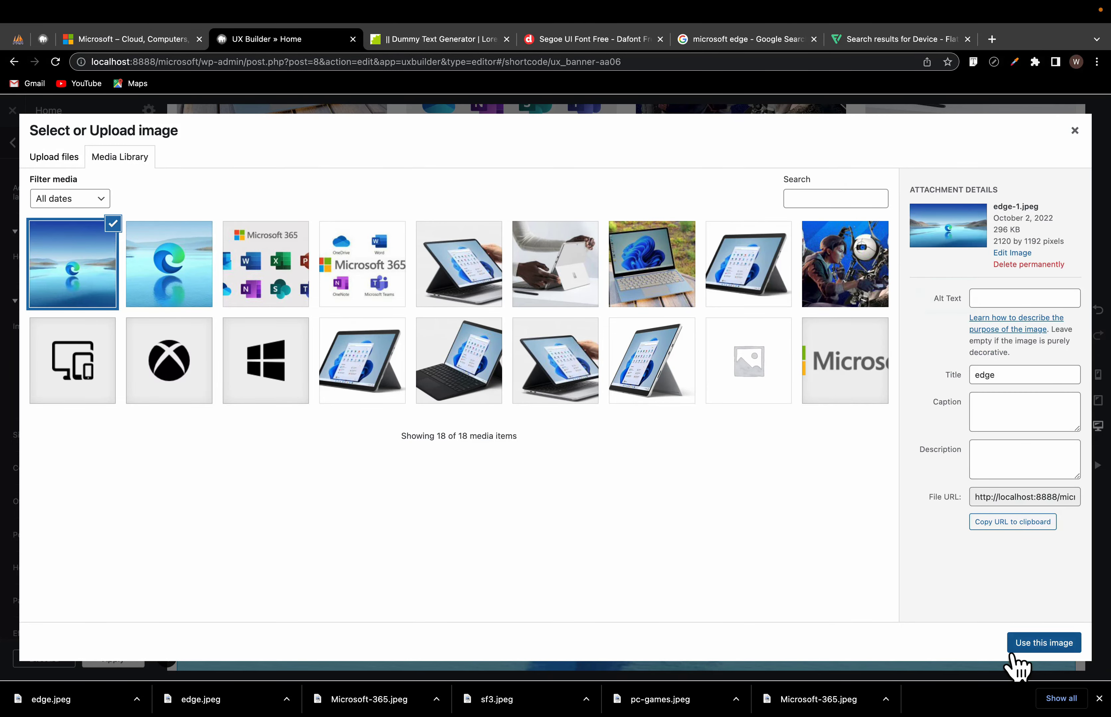
left_click(1033, 653)
Step: Narrow the Microsoft Edge text box from its right side so it clears the logo in the background
scroll(889, 618, "down", 2)
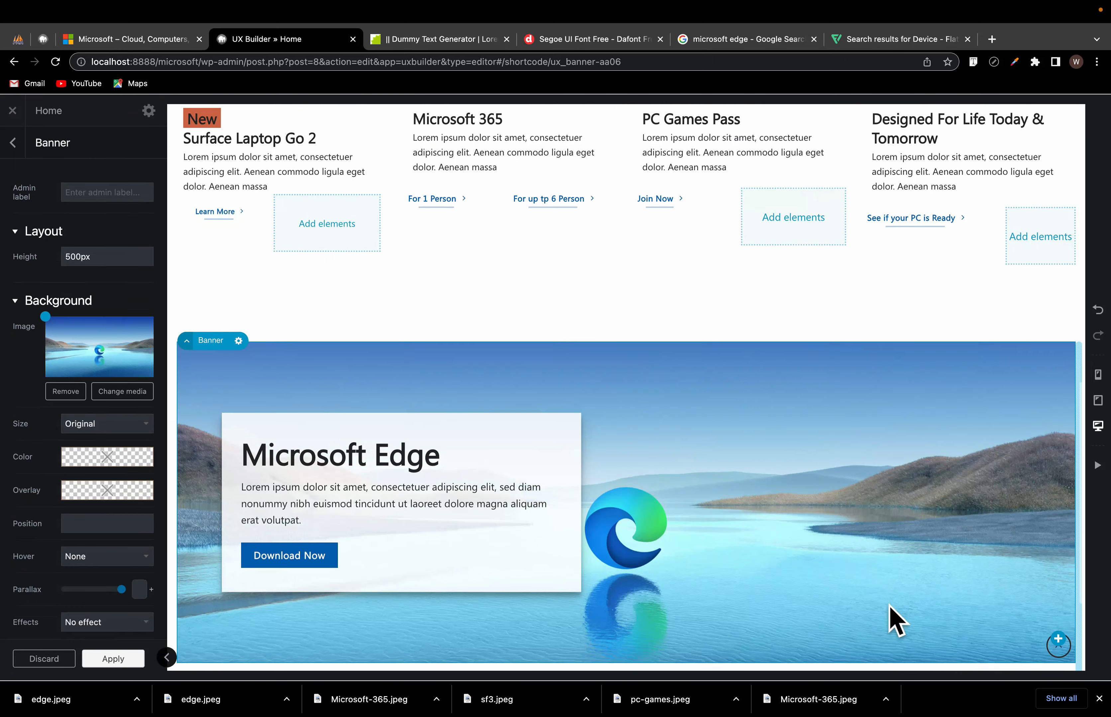
scroll(740, 485, "up", 1)
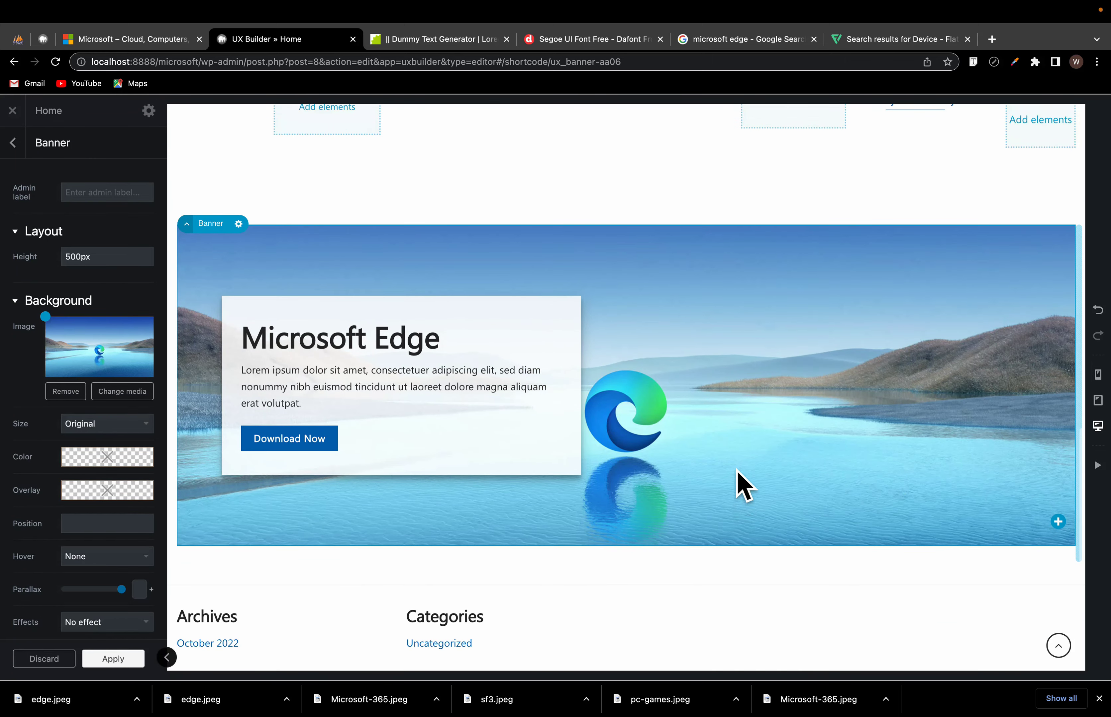
scroll(742, 485, "up", 3)
scroll(742, 486, "up", 1)
left_click_drag(581, 490, 546, 491)
scroll(547, 490, "down", 4)
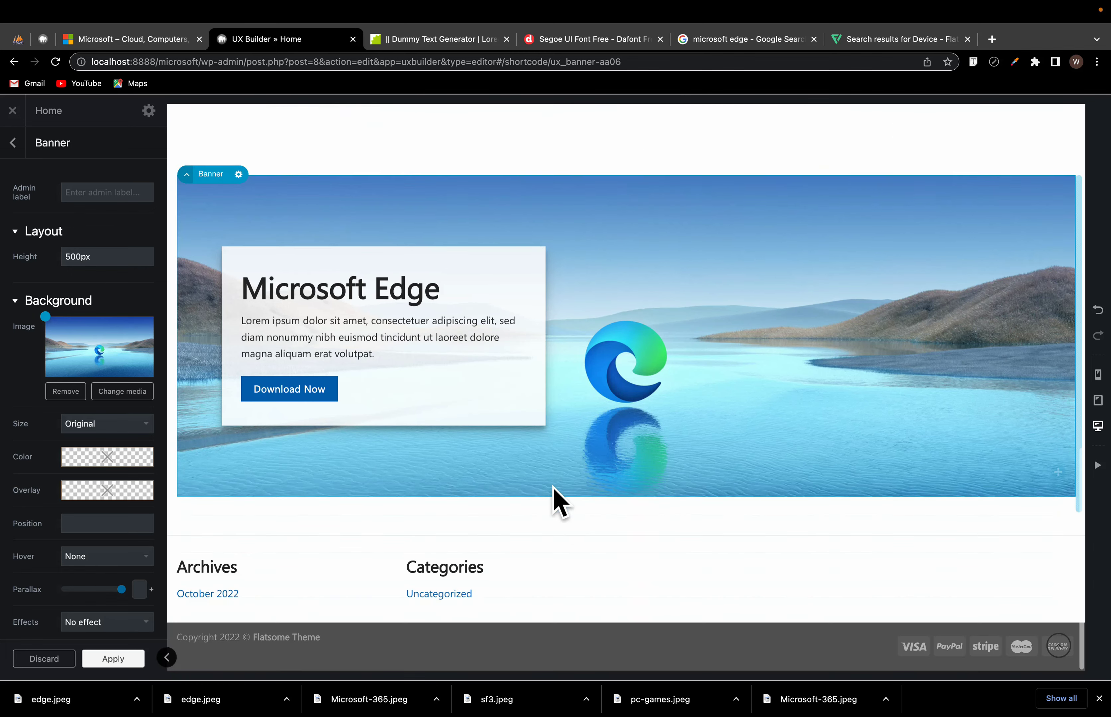
Step: Examine how the banner's background image shifts relative to the page while scrolling
scroll(737, 453, "up", 1)
scroll(744, 468, "up", 1)
scroll(744, 468, "down", 2)
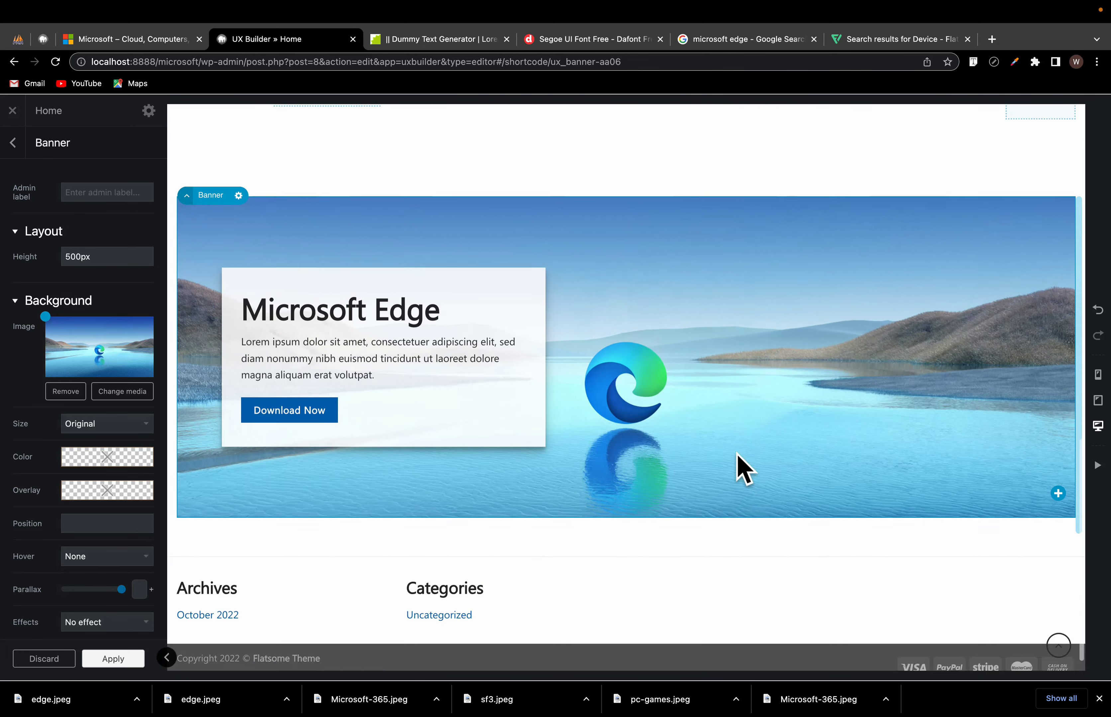
scroll(745, 469, "up", 2)
scroll(744, 469, "down", 2)
scroll(741, 466, "up", 3)
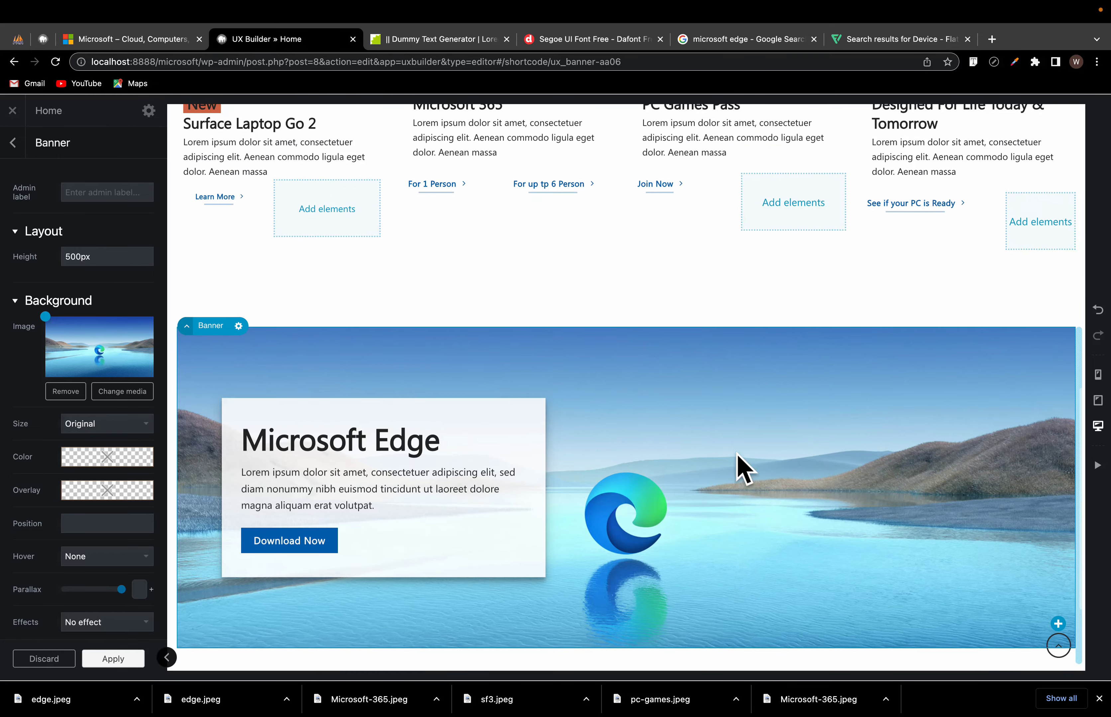
scroll(739, 466, "down", 3)
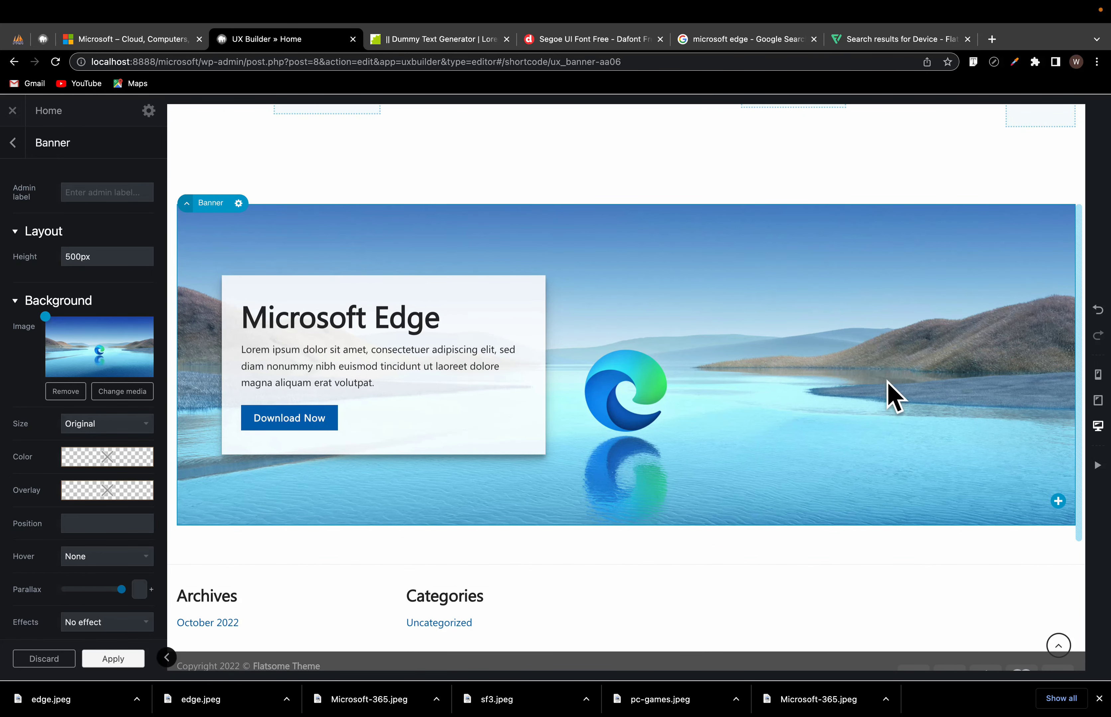
scroll(597, 500, "down", 1)
scroll(597, 499, "up", 3)
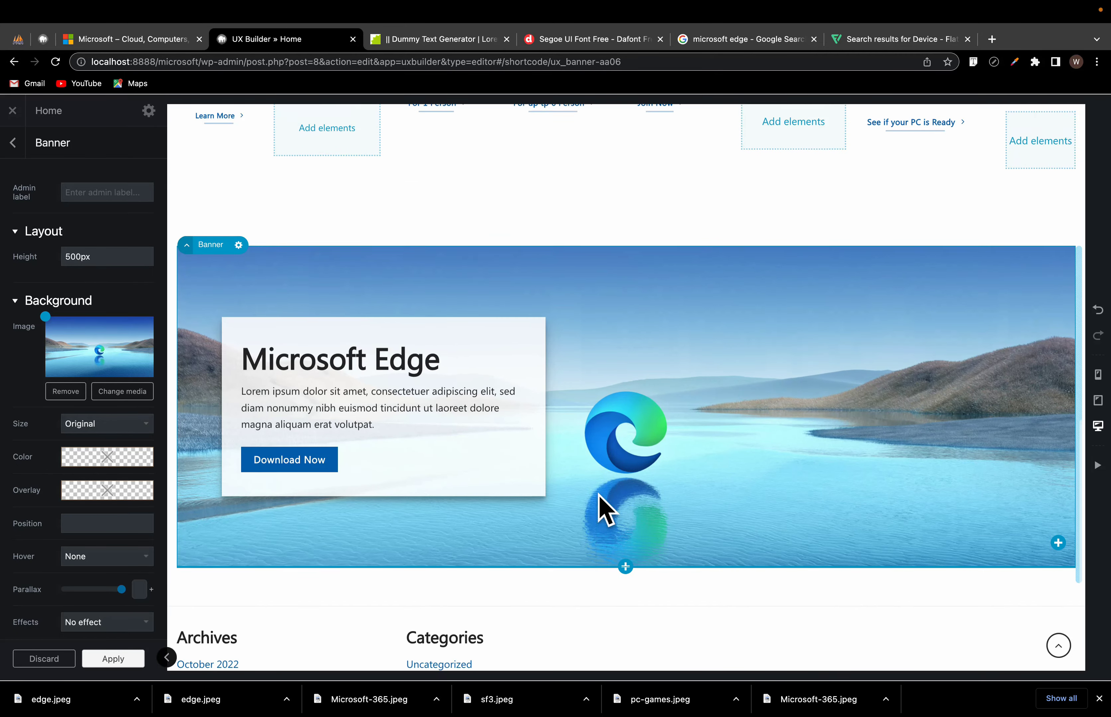
scroll(716, 446, "down", 1)
scroll(717, 446, "up", 2)
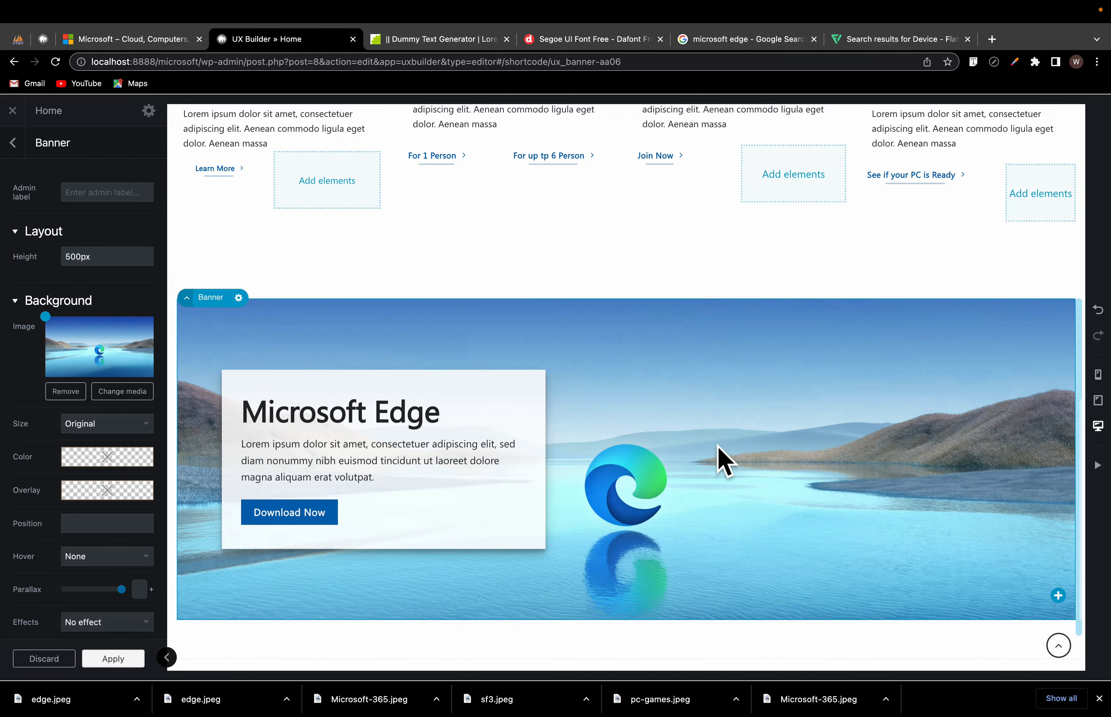
scroll(716, 446, "down", 2)
scroll(717, 446, "up", 1)
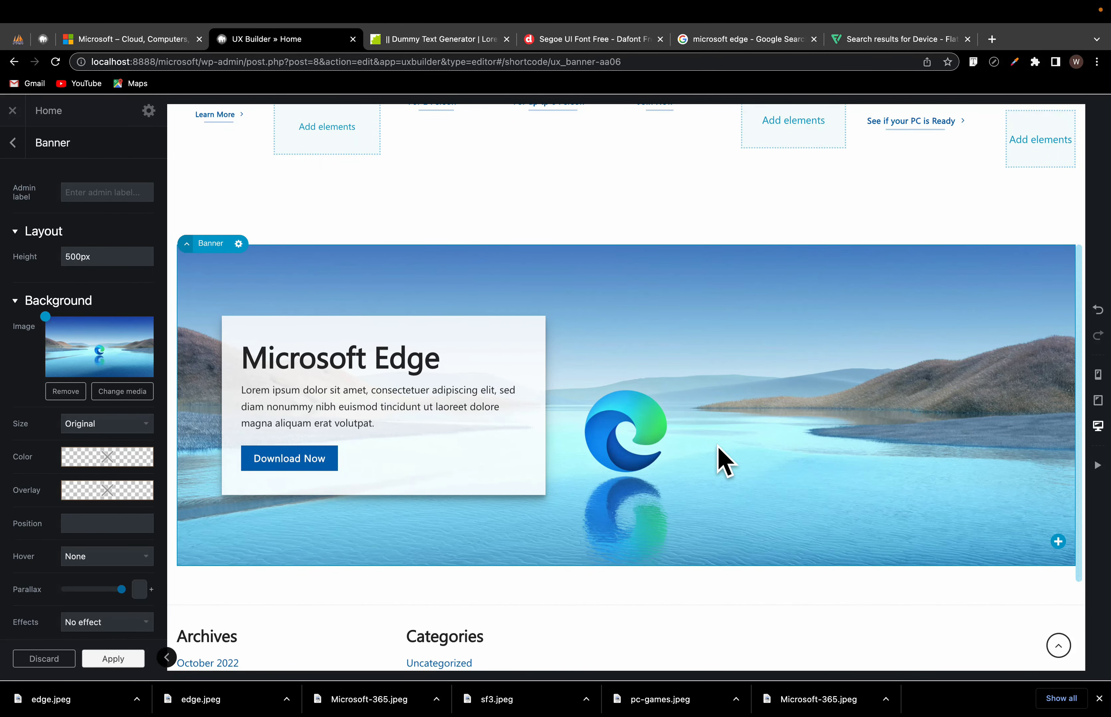
scroll(717, 446, "down", 3)
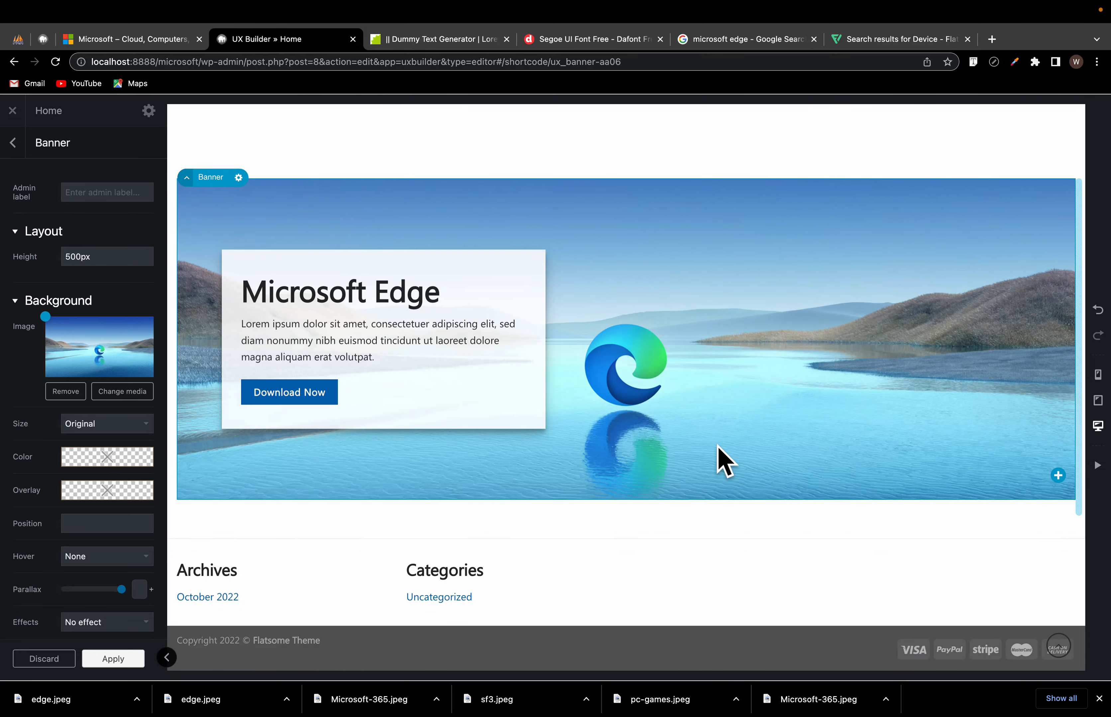
scroll(716, 446, "up", 3)
scroll(717, 446, "down", 3)
scroll(717, 452, "up", 4)
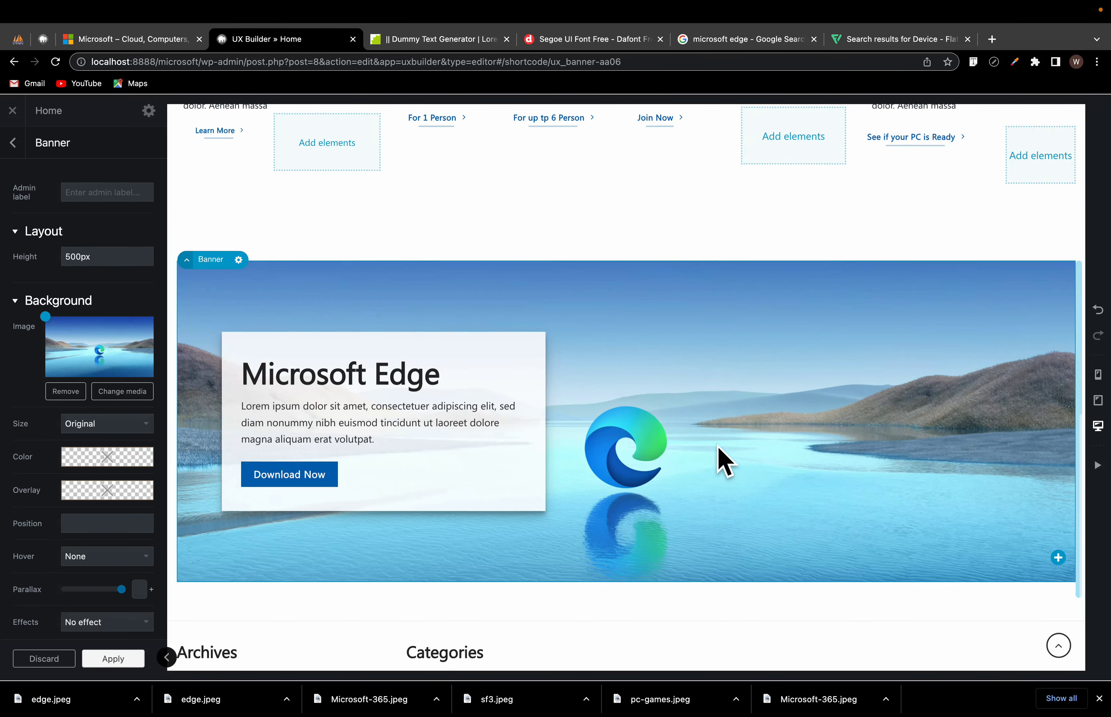
scroll(453, 503, "down", 4)
Step: Set the banner background's parallax to 7
mouse_move(68, 466)
scroll(82, 554, "down", 4)
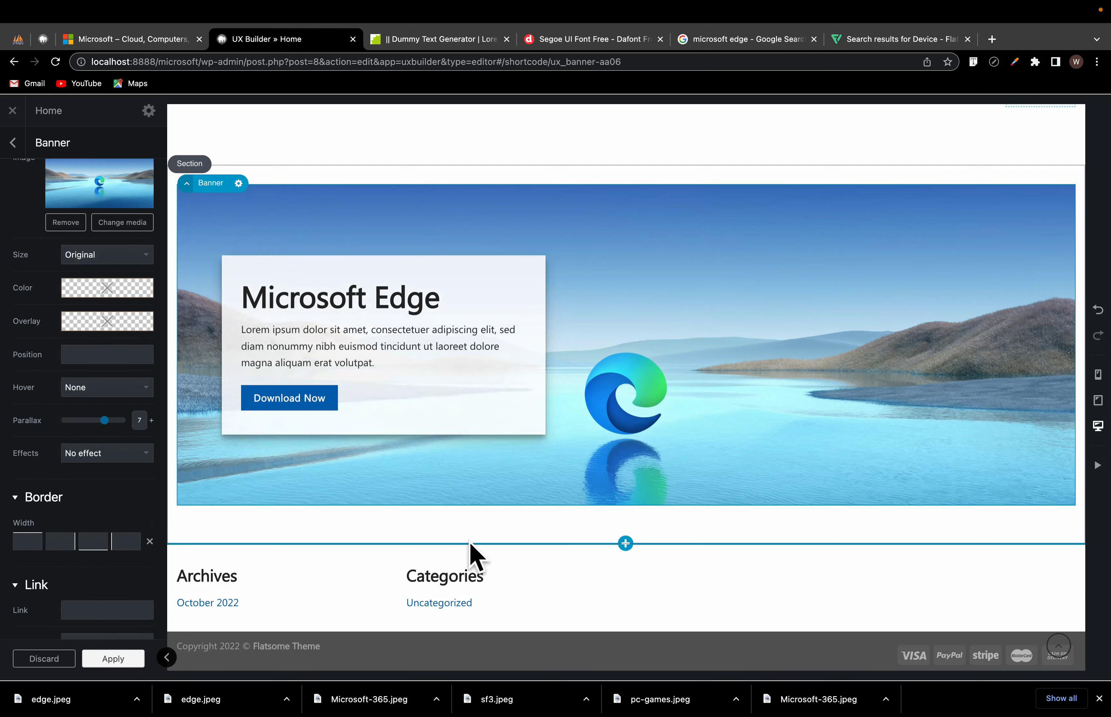
Step: Check the strength of the banner's adjusted parallax effect against the surrounding page sections
scroll(471, 558, "up", 3)
scroll(471, 558, "down", 3)
scroll(476, 557, "up", 4)
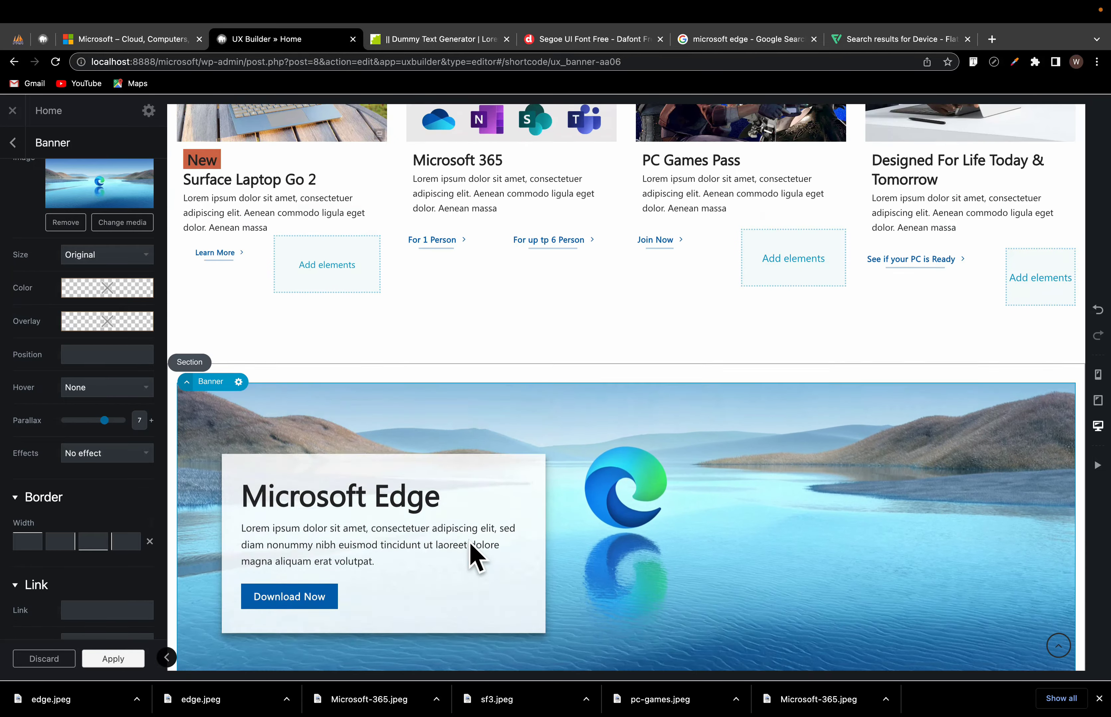
scroll(476, 557, "down", 2)
scroll(476, 557, "up", 2)
scroll(476, 557, "down", 1)
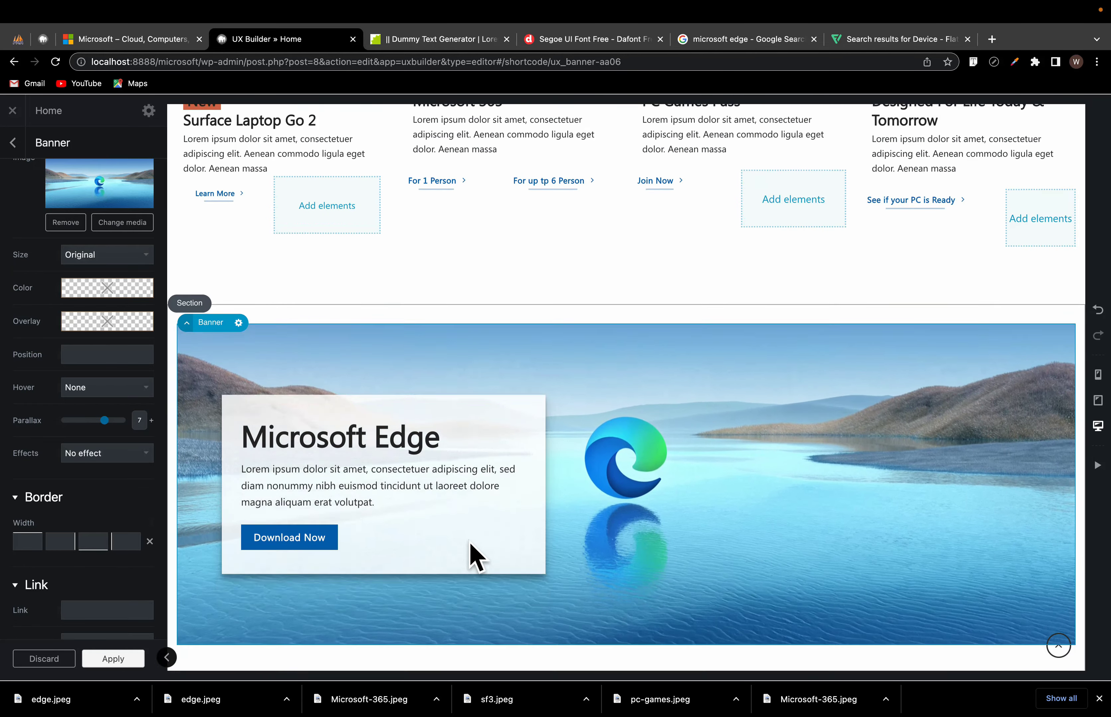
scroll(476, 557, "up", 2)
scroll(475, 558, "down", 1)
scroll(476, 557, "up", 3)
scroll(476, 558, "down", 5)
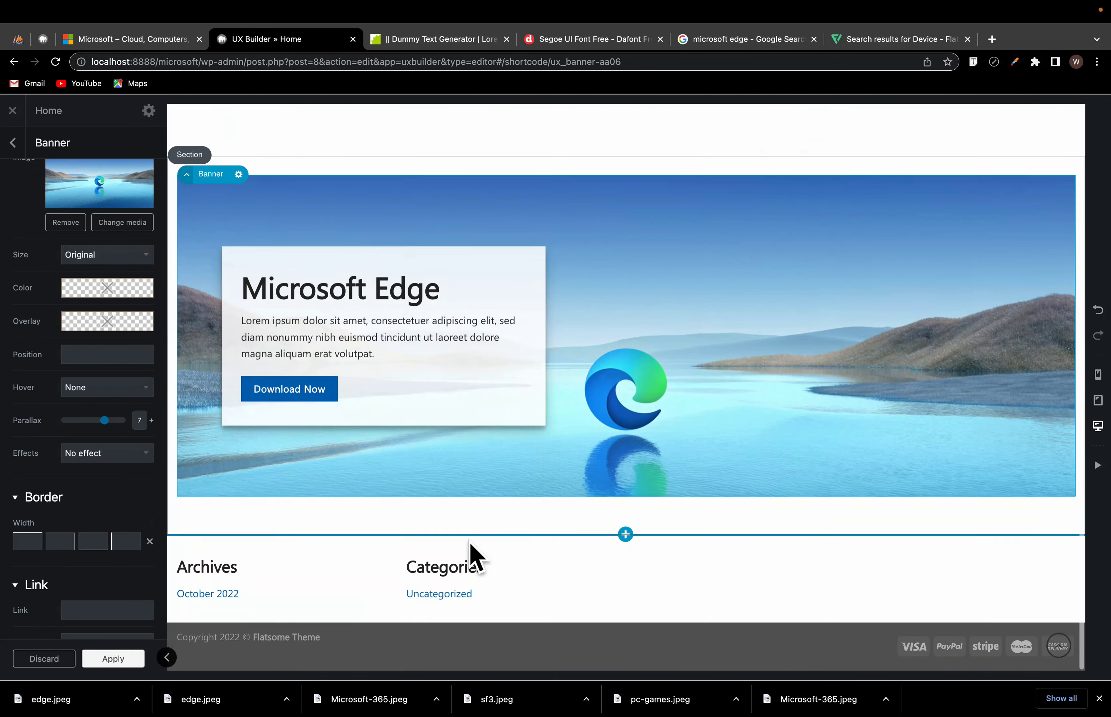
scroll(476, 557, "up", 3)
scroll(476, 557, "down", 1)
scroll(476, 557, "up", 2)
scroll(471, 557, "down", 3)
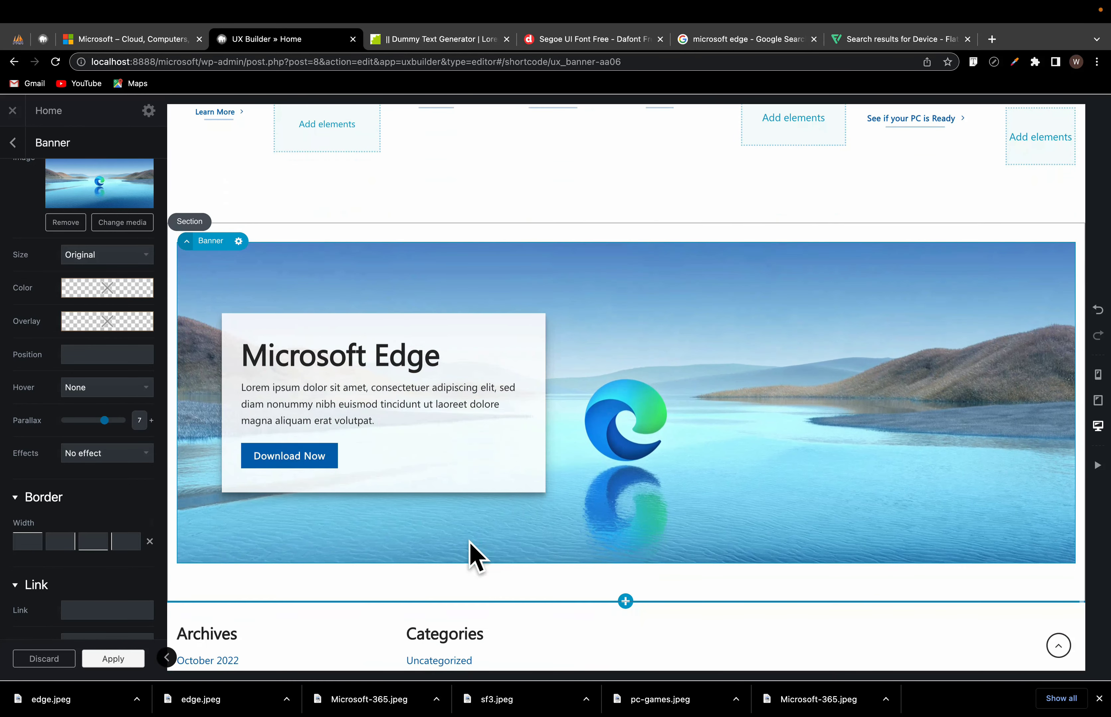
Step: Apply the banner settings, update the Home page and exit the builder to the live site
left_click(100, 658)
left_click(87, 654)
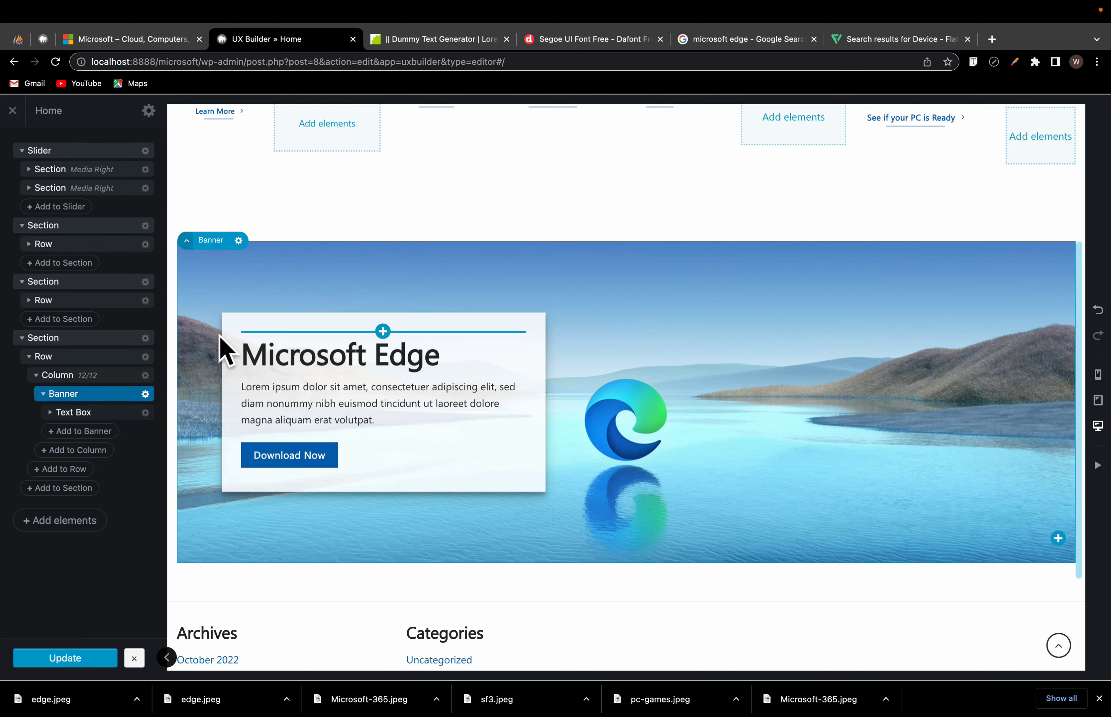
left_click(13, 112)
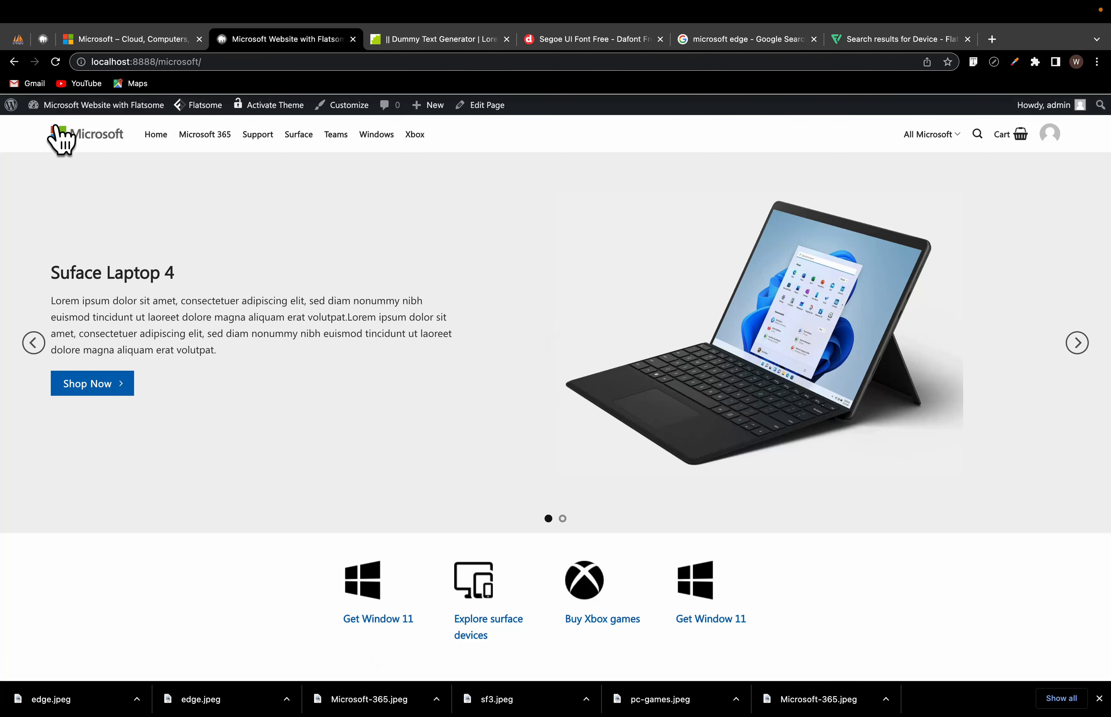
Step: Review the live homepage from the slider down to the Microsoft Edge banner and footer
scroll(526, 399, "down", 10)
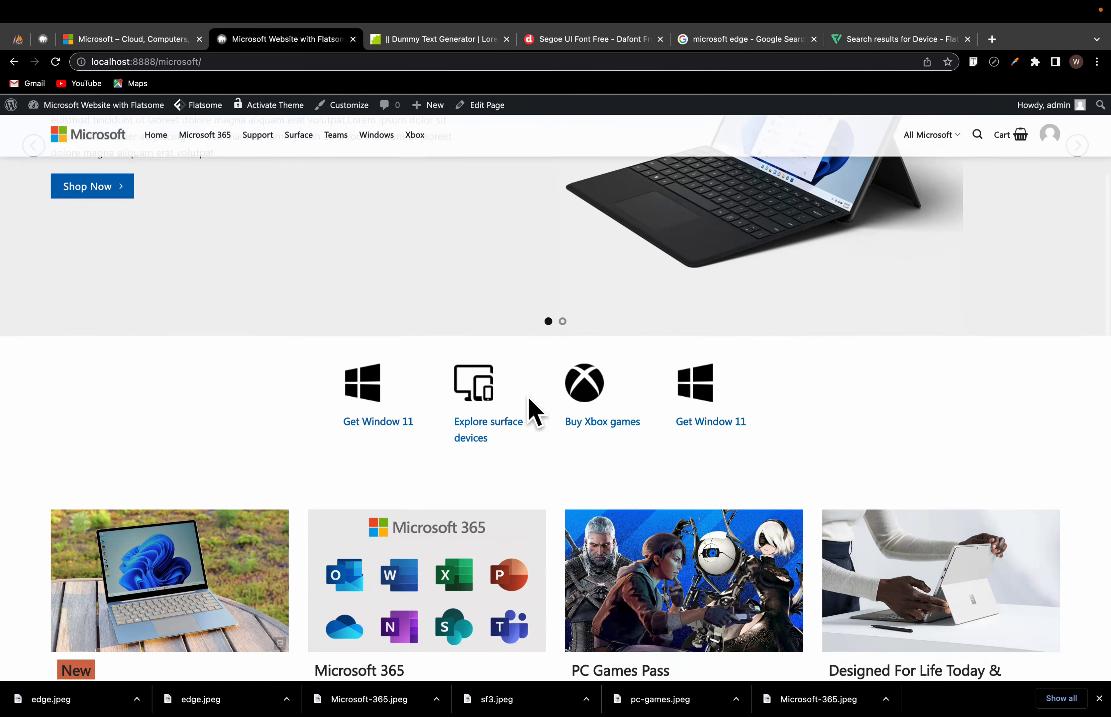
scroll(529, 399, "down", 8)
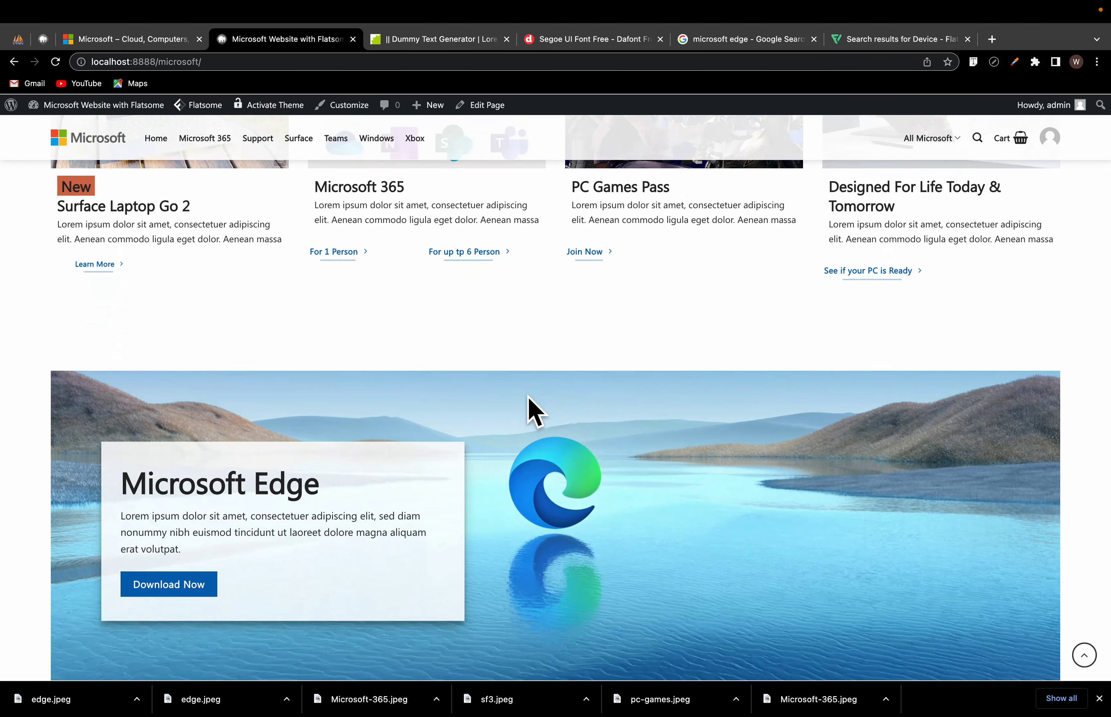
scroll(535, 412, "up", 10)
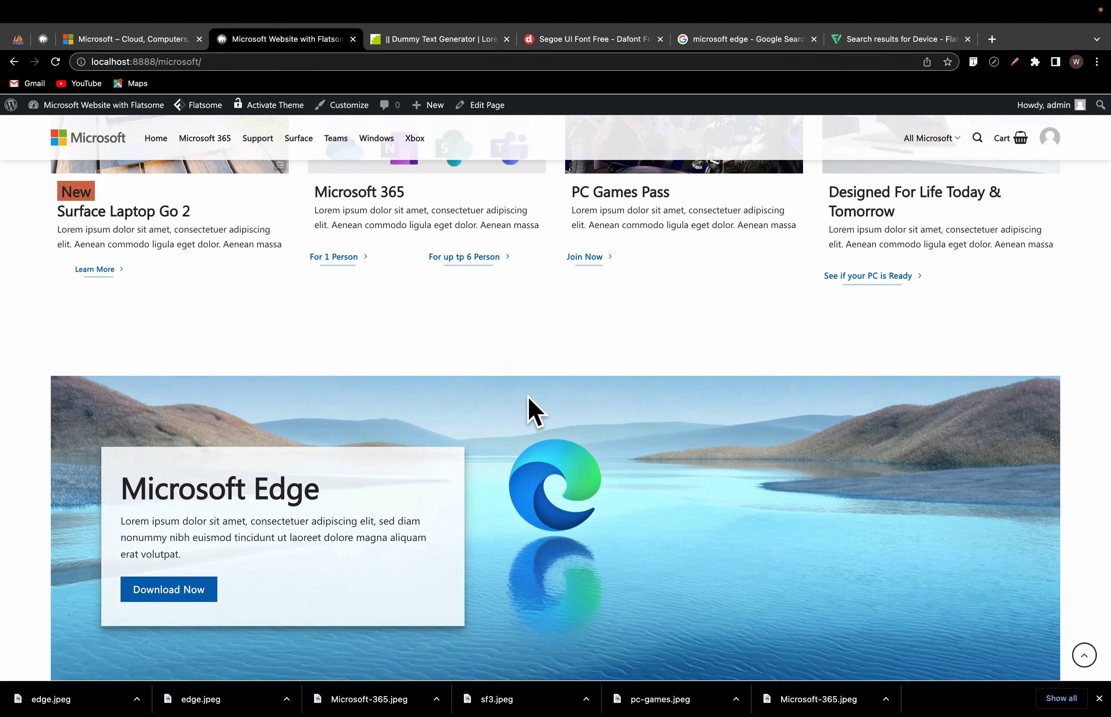
scroll(532, 410, "up", 9)
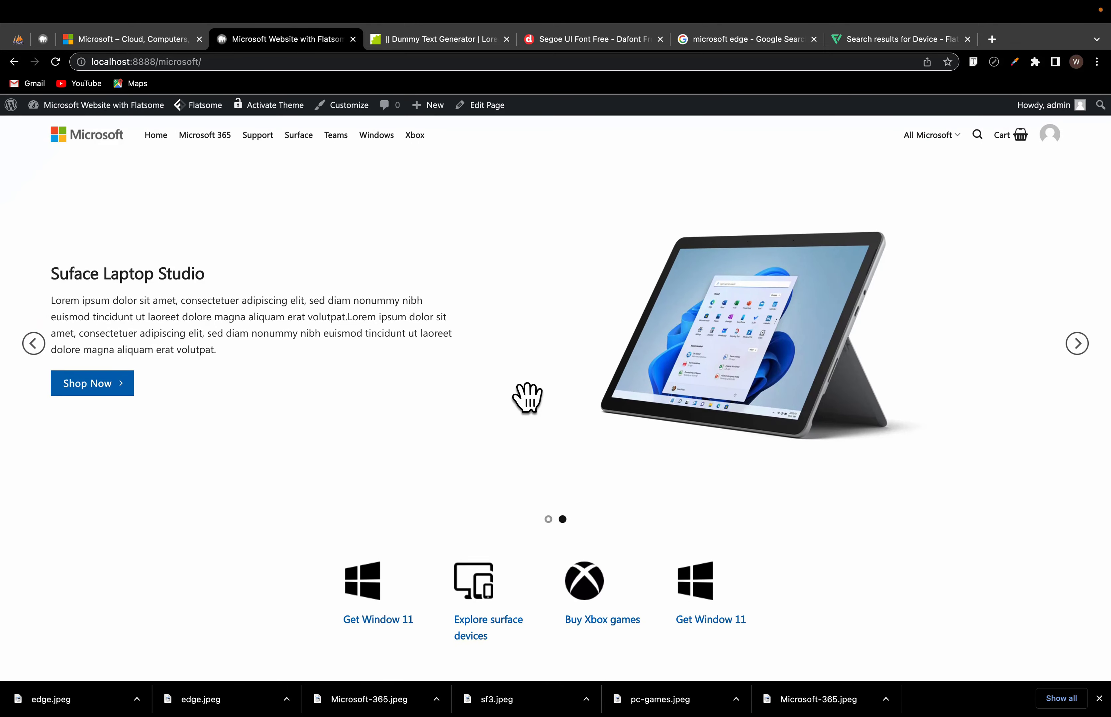
scroll(527, 396, "down", 4)
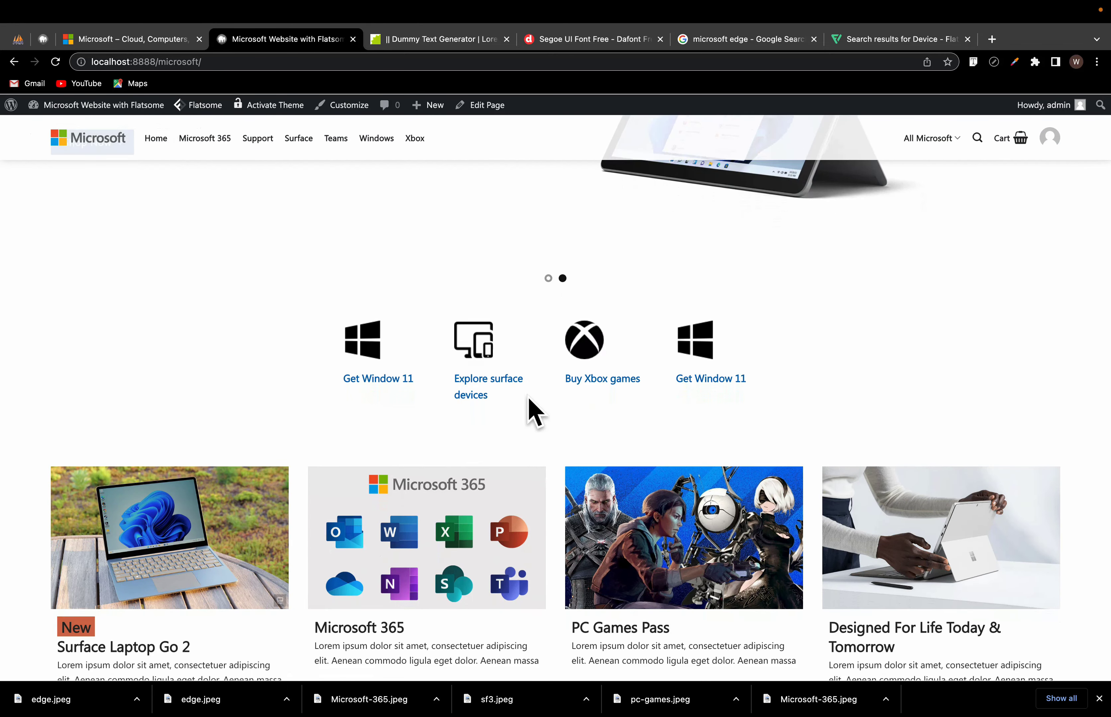
scroll(532, 410, "down", 10)
scroll(532, 411, "down", 4)
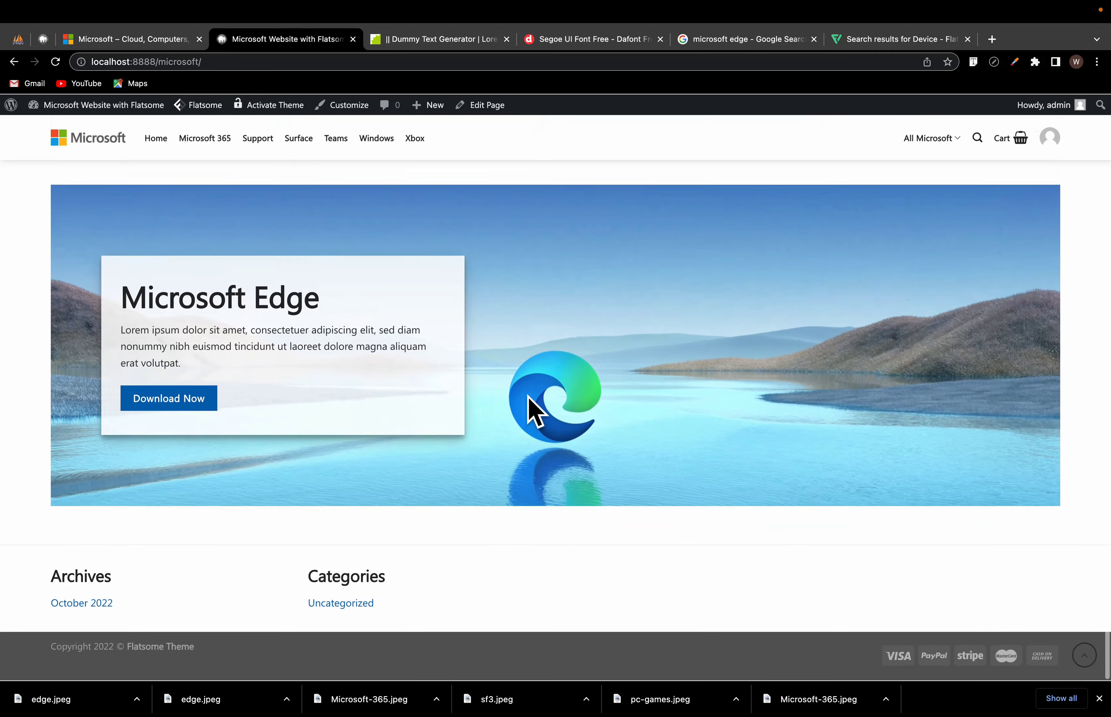
scroll(532, 411, "up", 11)
scroll(533, 410, "up", 8)
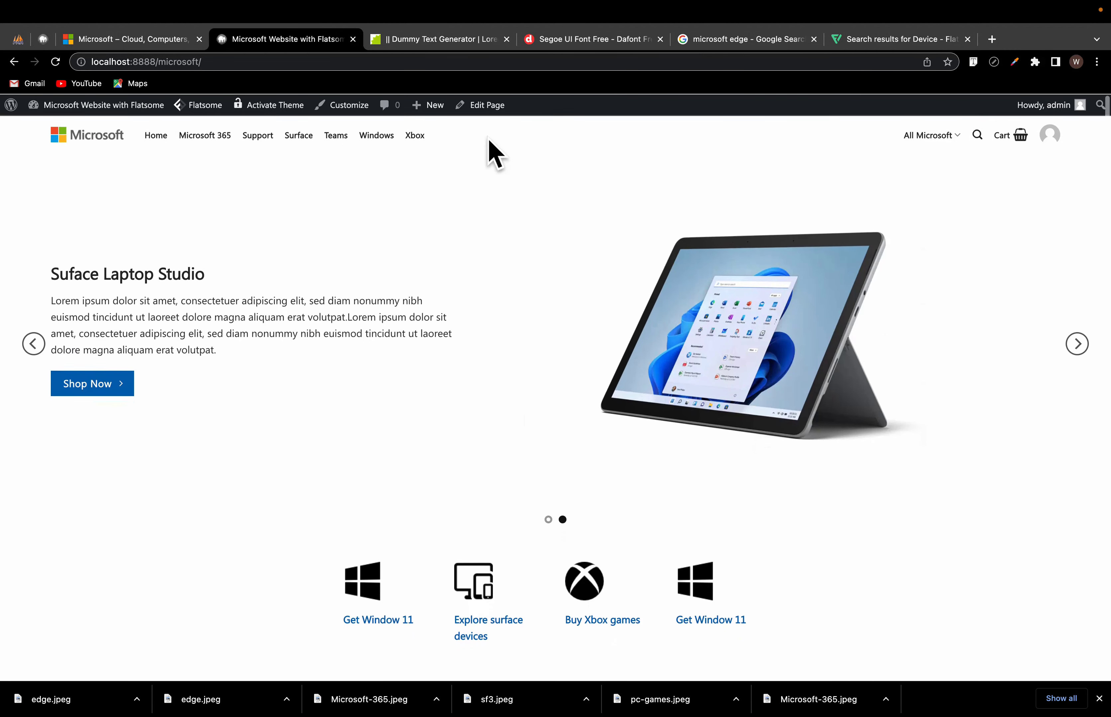
Step: Examine the reference Microsoft homepage from the Microsoft Edge banner through the four-card For business section to the footer
left_click(168, 39)
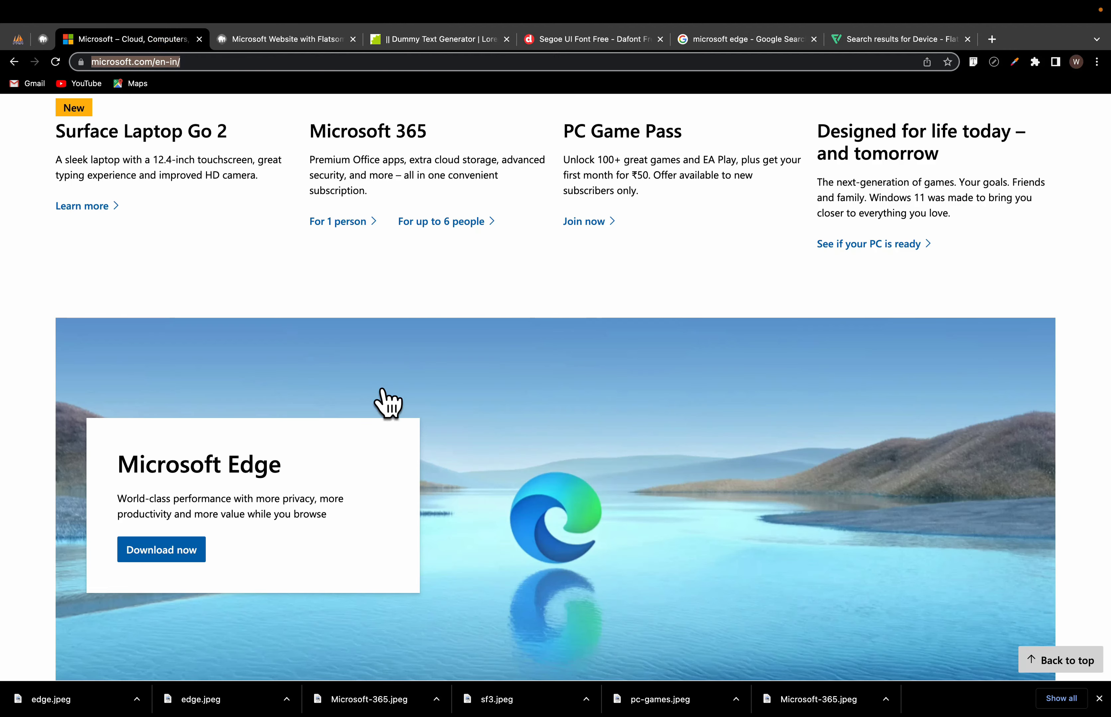
scroll(563, 519, "down", 10)
scroll(563, 519, "up", 5)
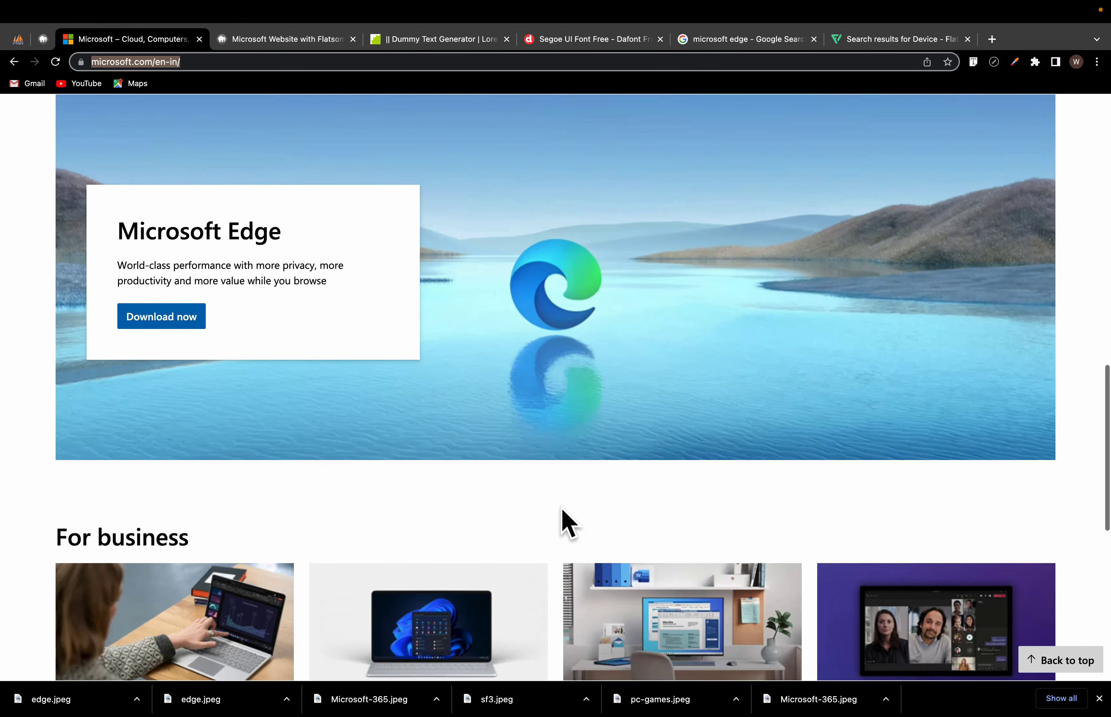
scroll(563, 519, "down", 5)
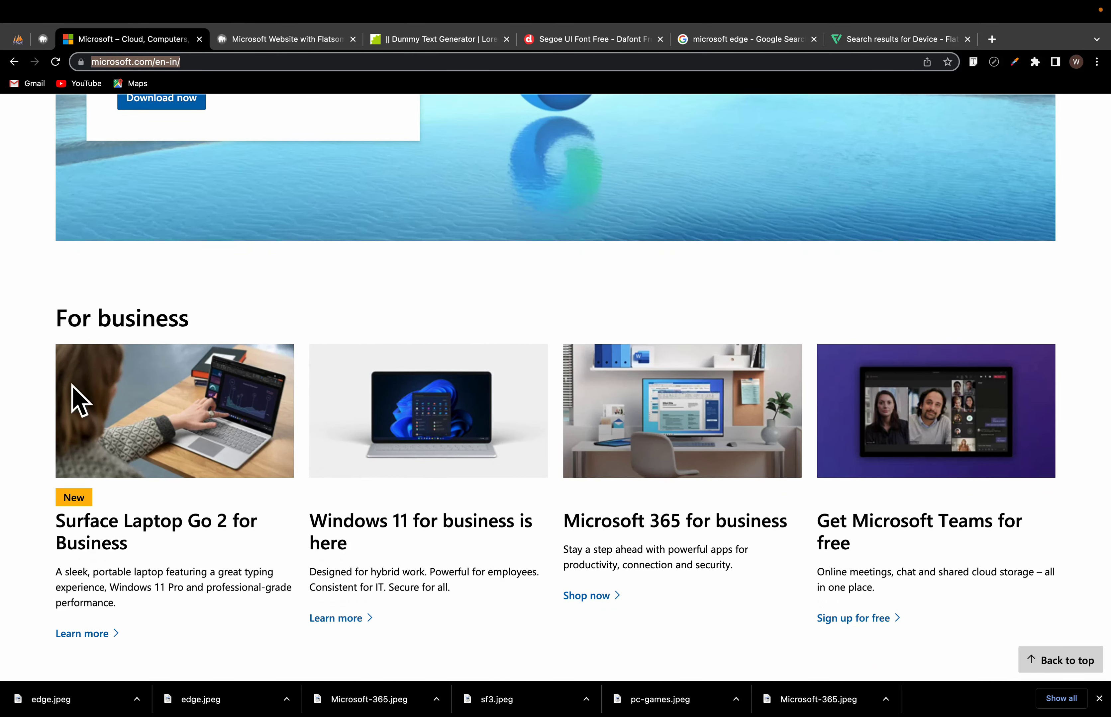
scroll(75, 401, "down", 3)
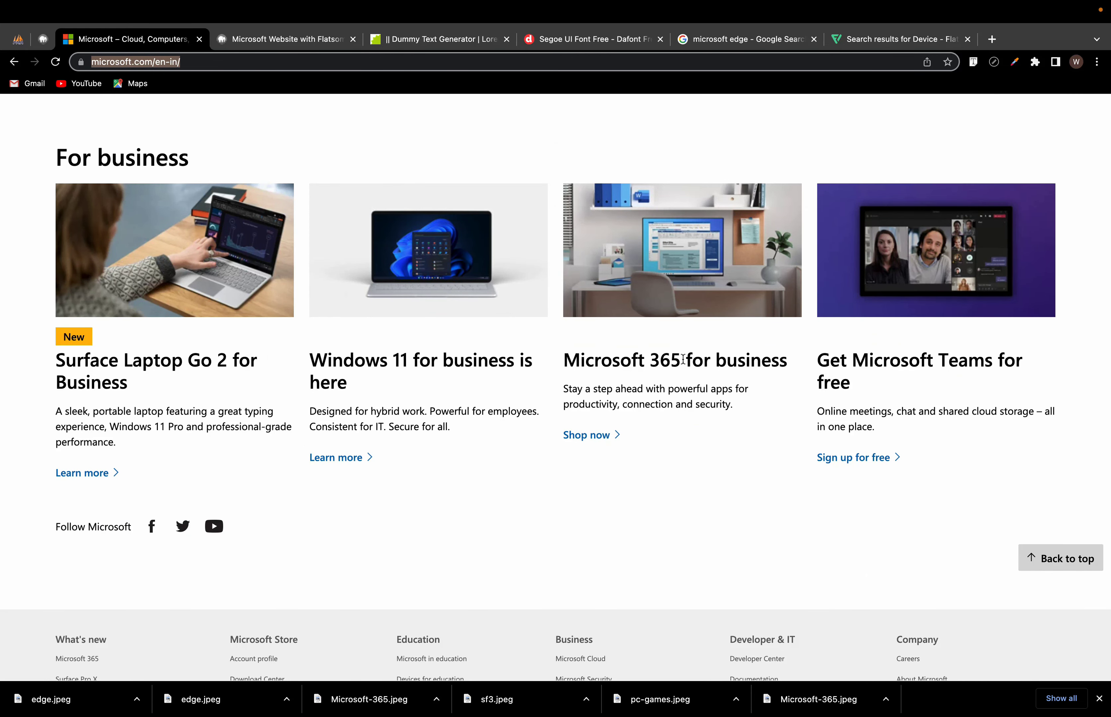
scroll(612, 572, "down", 5)
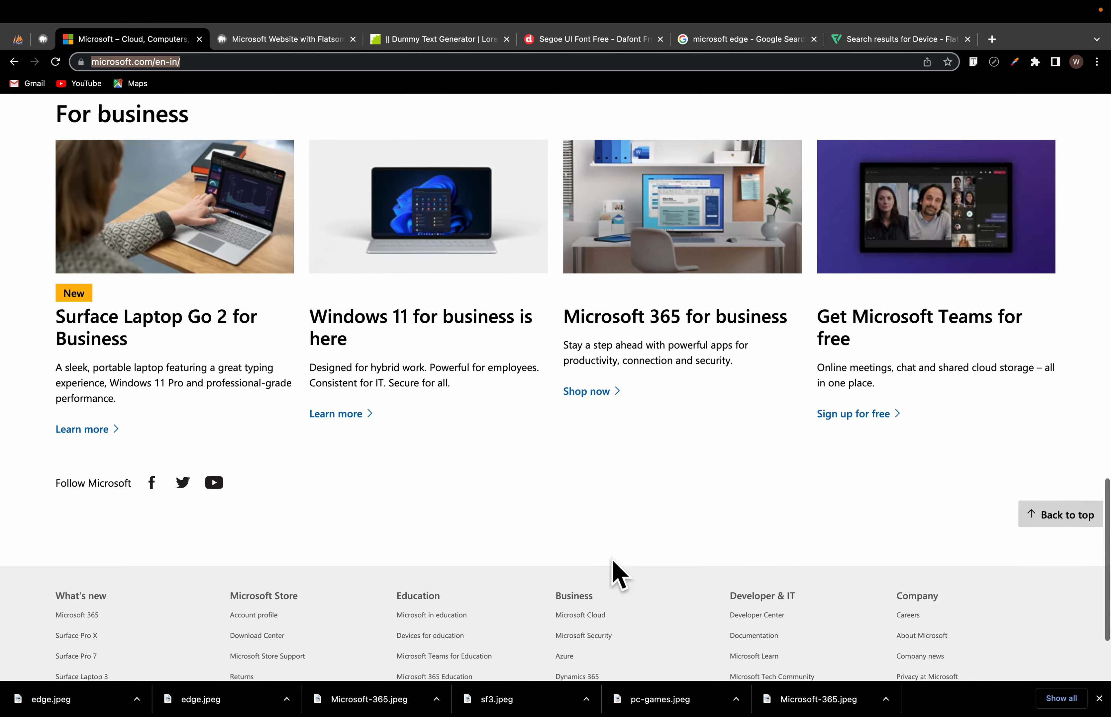
scroll(613, 572, "up", 5)
scroll(556, 372, "up", 3)
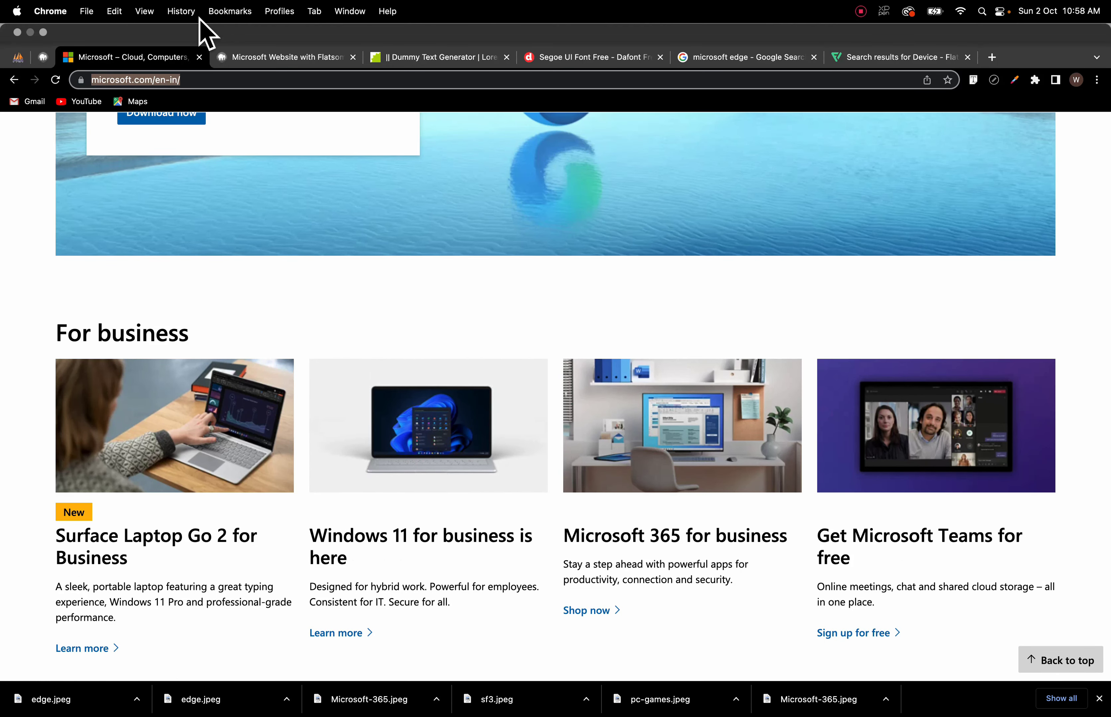
Step: Return to the local WordPress homepage and open it for editing in UX Builder
left_click(258, 58)
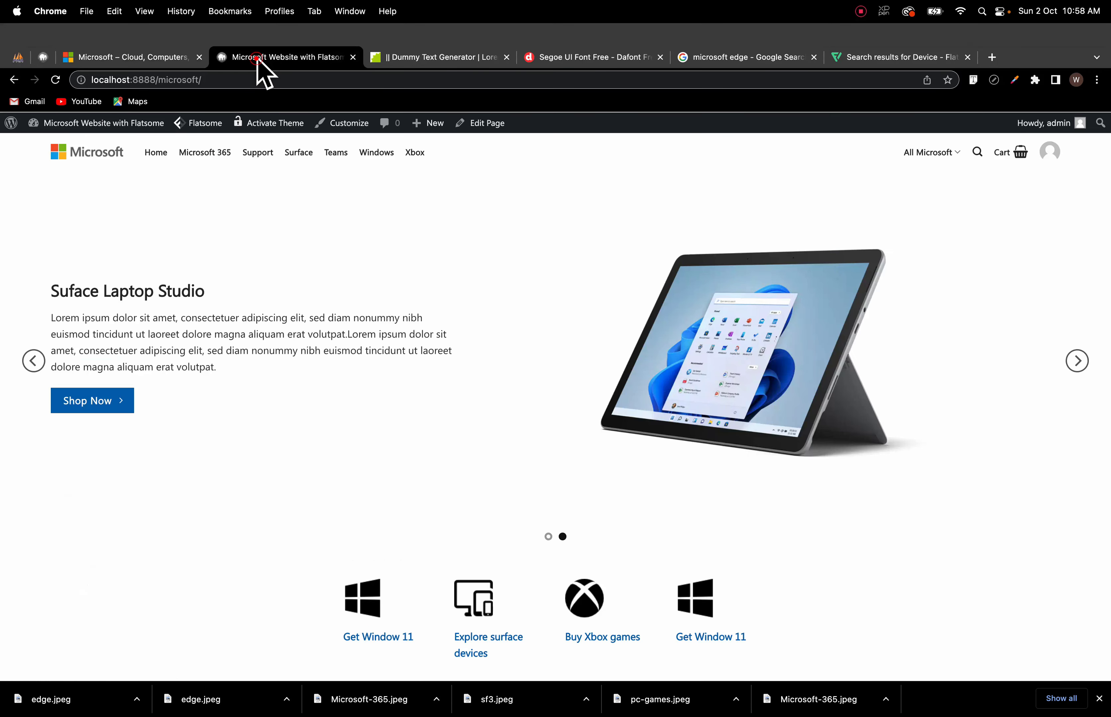
left_click(114, 58)
left_click(267, 61)
scroll(330, 334, "down", 5)
scroll(350, 280, "up", 5)
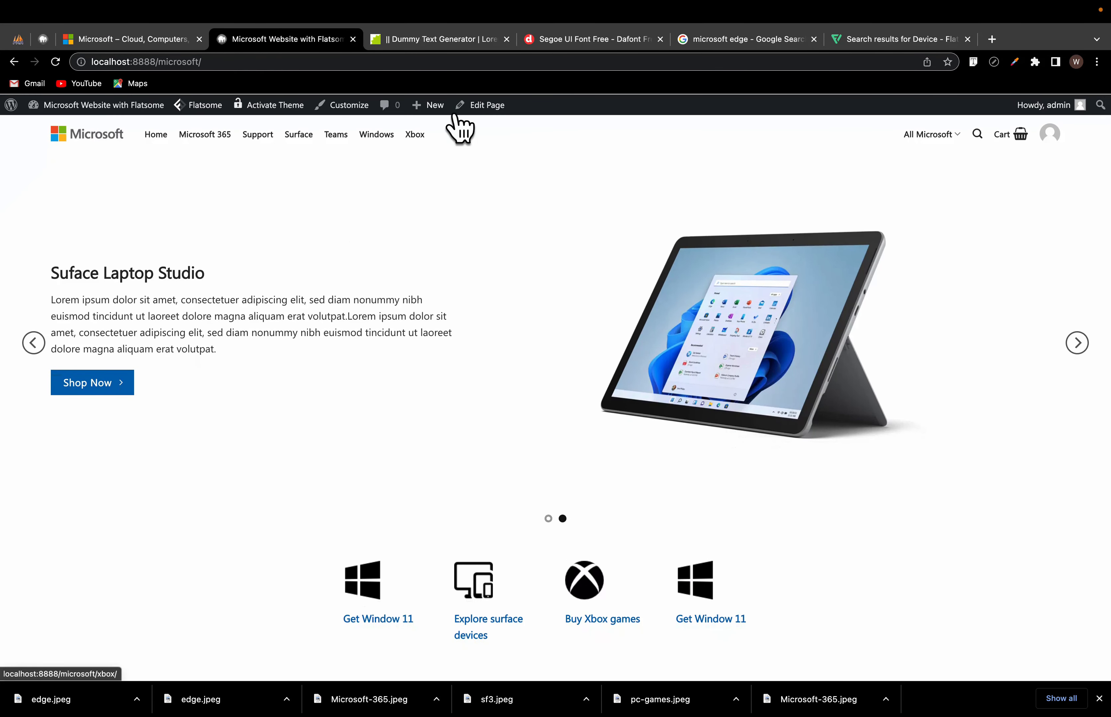
mouse_move(485, 112)
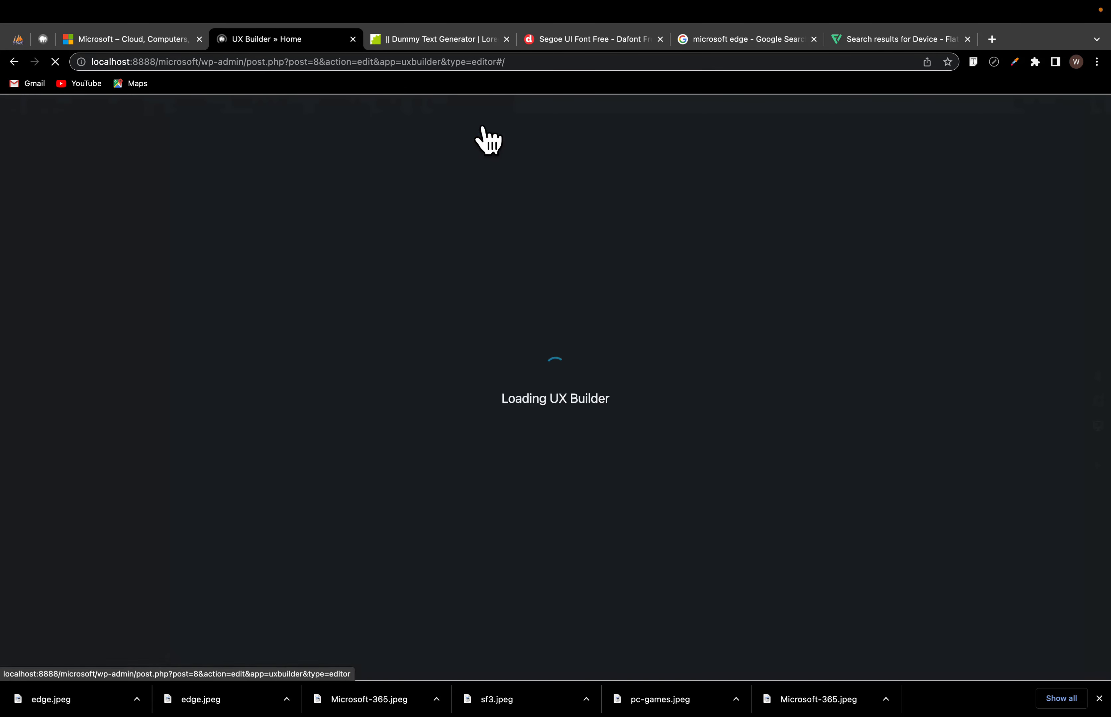
Step: Save the row holding the four product cards as a preset named row-with-4-columns
scroll(528, 518, "down", 15)
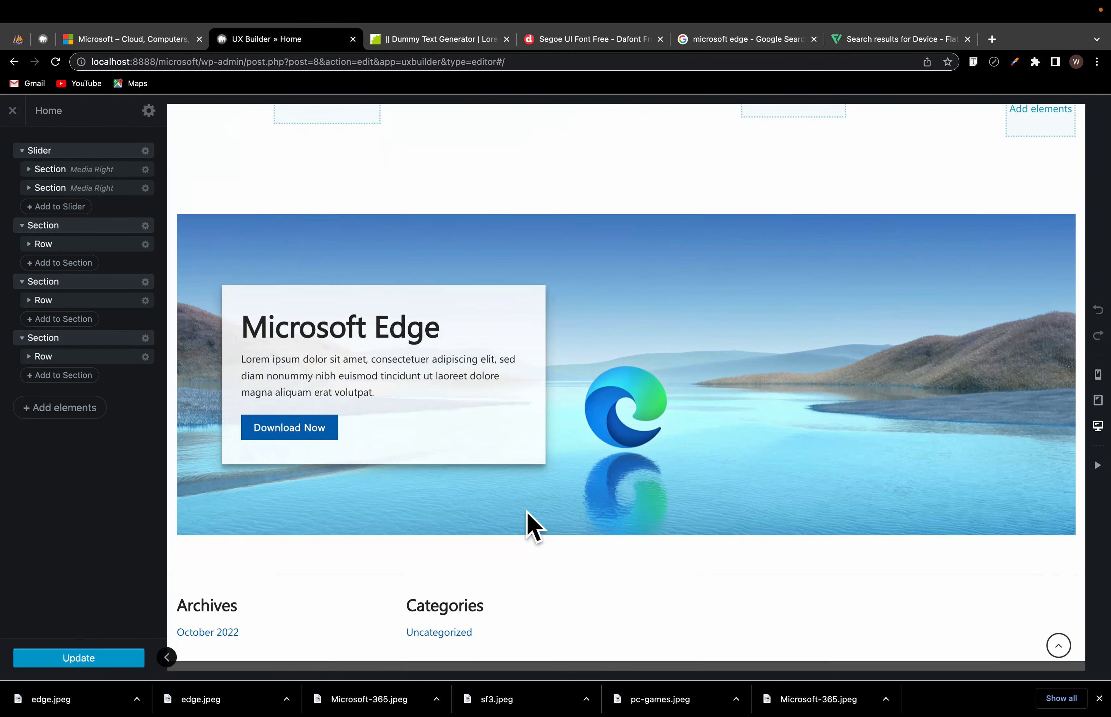
scroll(508, 574, "up", 8)
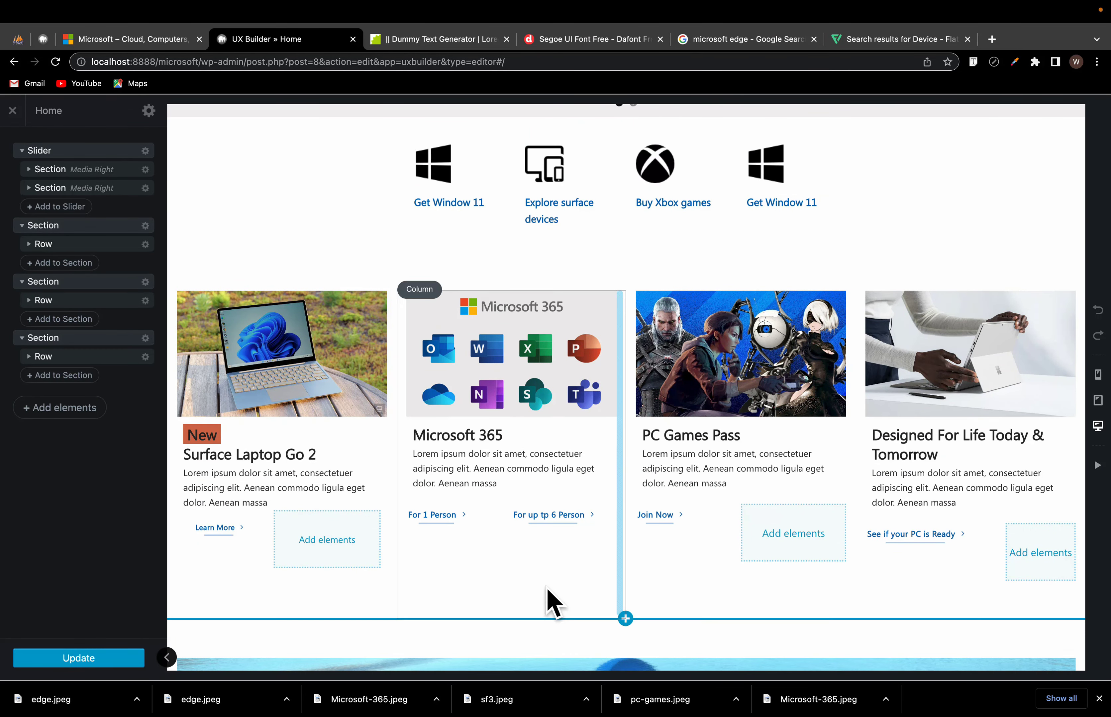
scroll(552, 586, "down", 10)
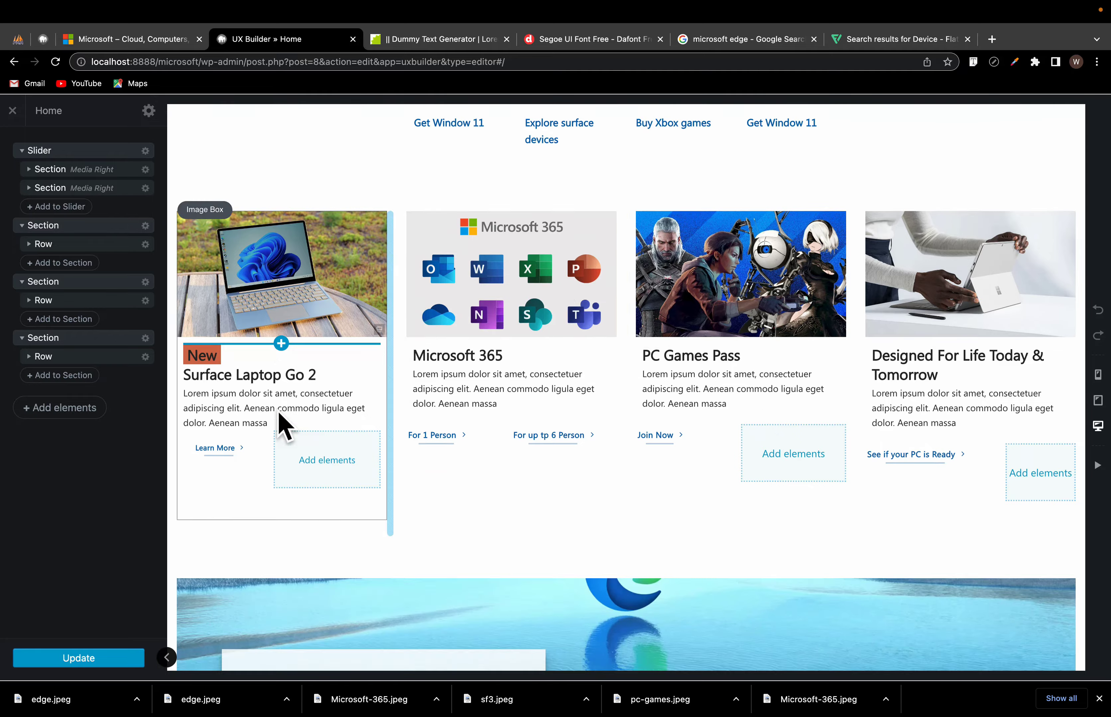
scroll(679, 503, "up", 8)
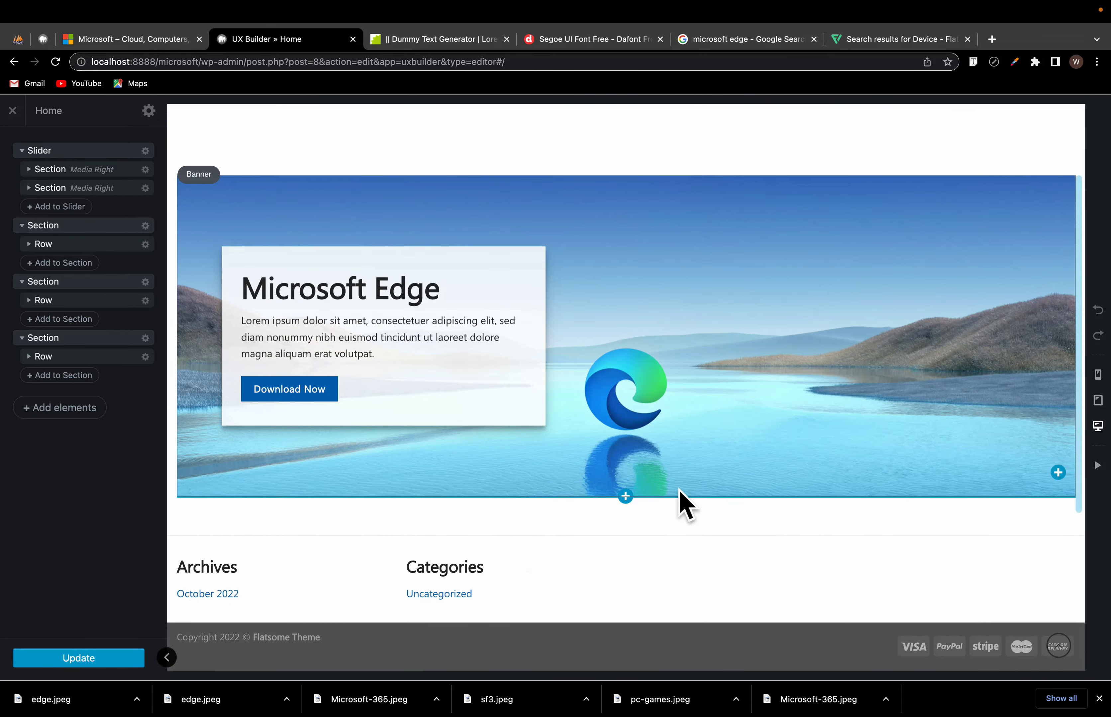
scroll(585, 615, "down", 8)
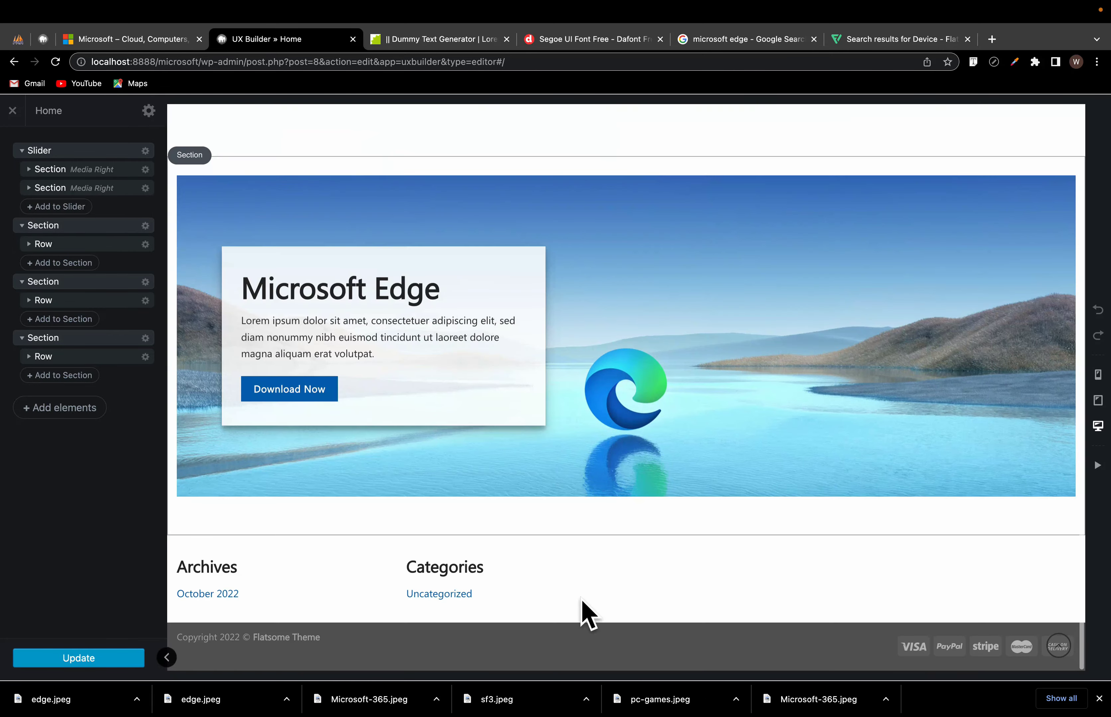
scroll(585, 612, "up", 10)
left_click(281, 400)
mouse_move(182, 319)
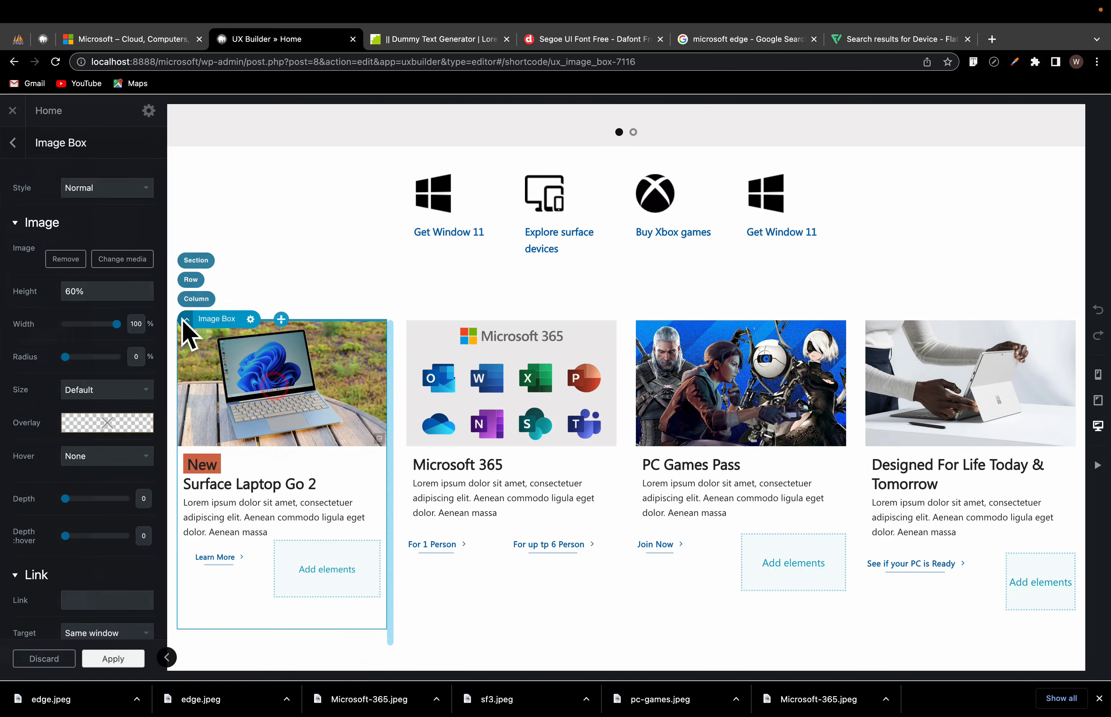
left_click(190, 279)
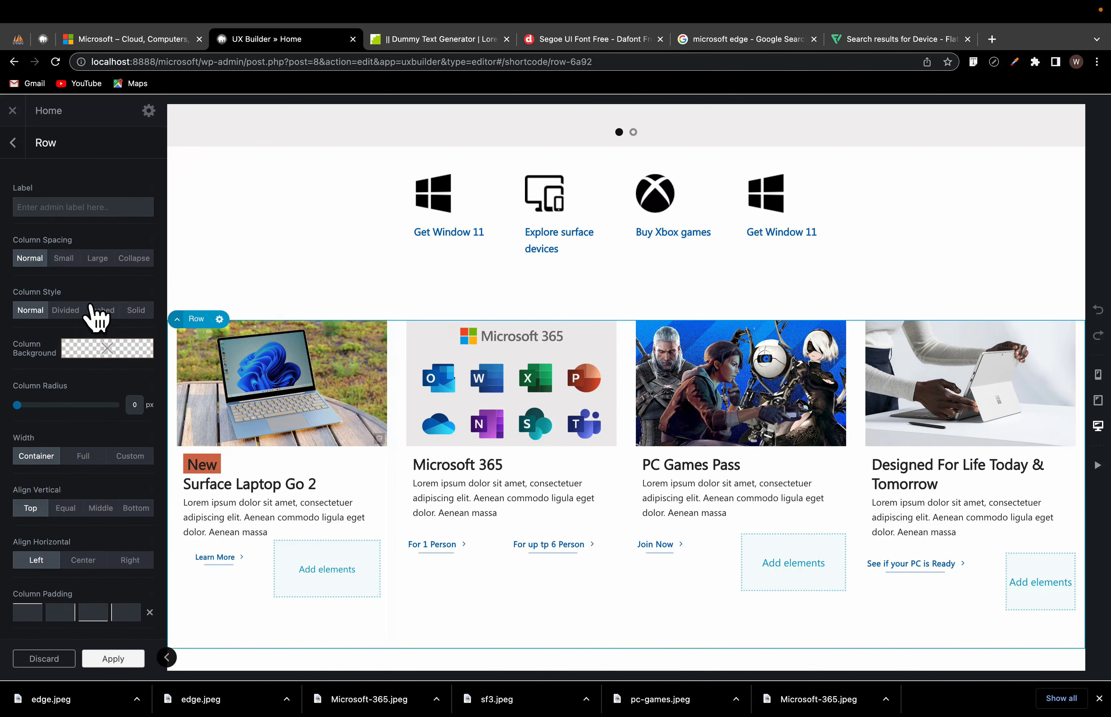
left_click(219, 320)
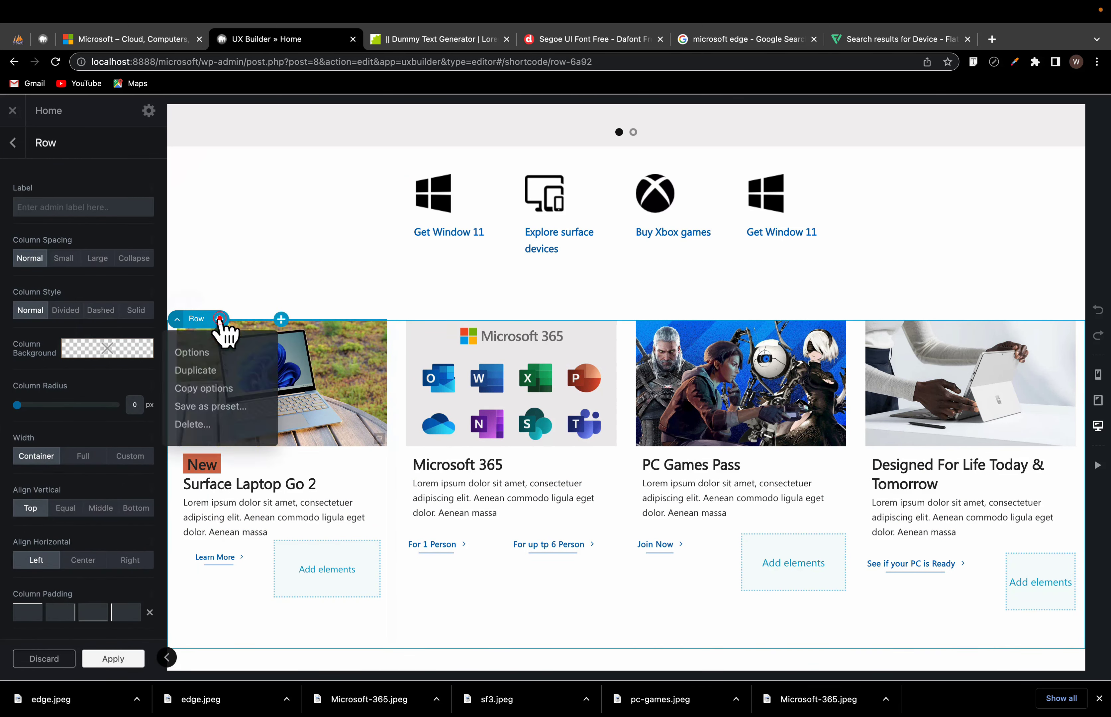
left_click(210, 408)
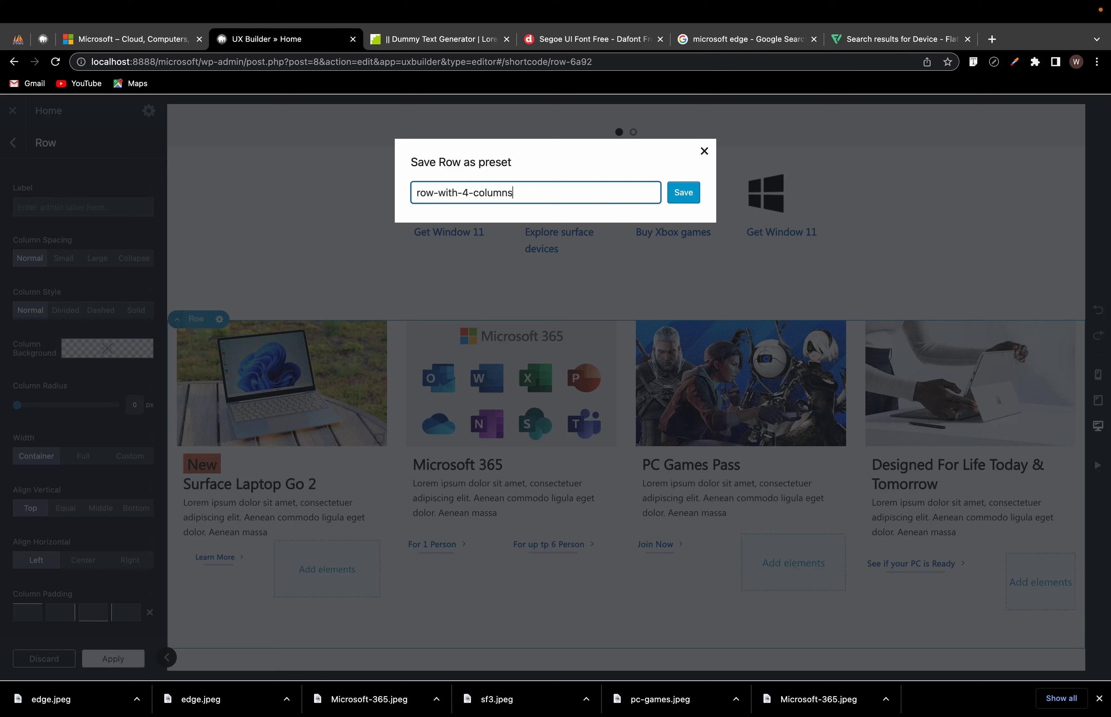
left_click(682, 193)
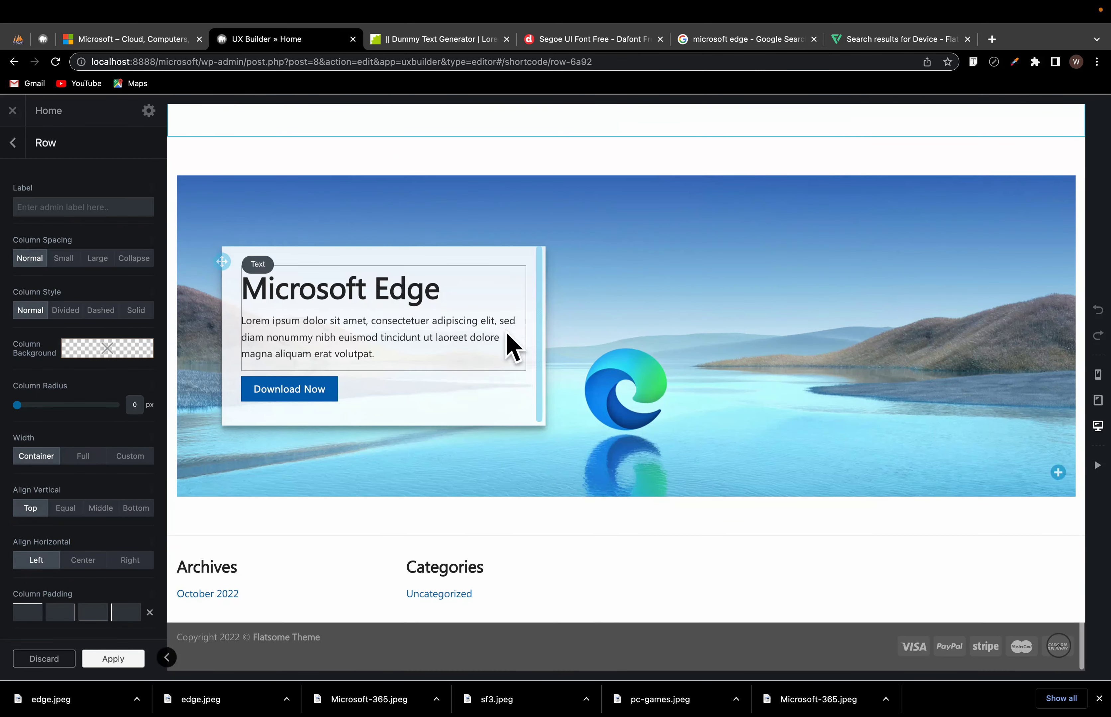
Step: Add a section below the Microsoft Edge banner and fill it with a row from the row-with-4-columns preset
left_click(626, 536)
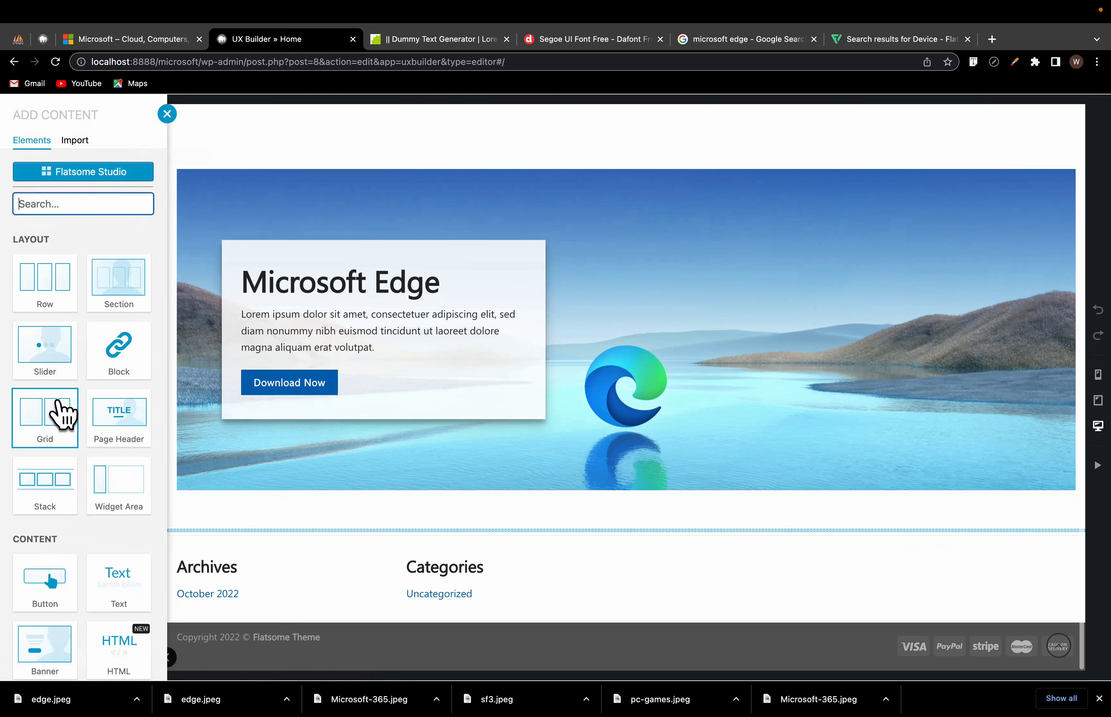
left_click(125, 268)
left_click(514, 488)
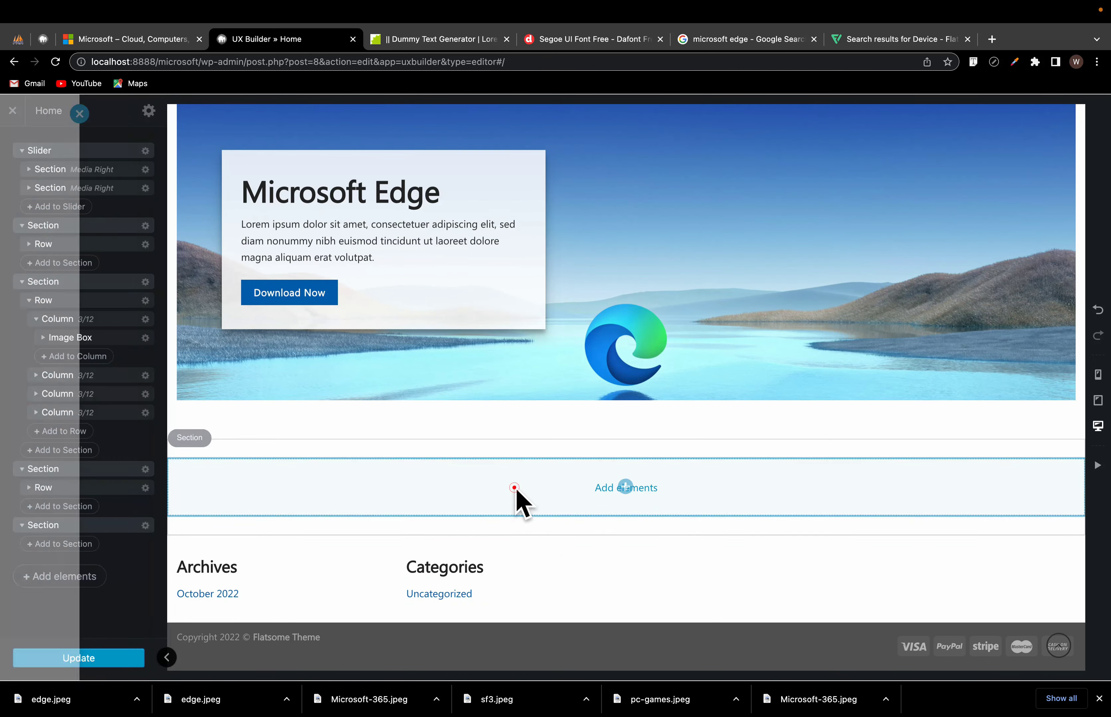
left_click(626, 488)
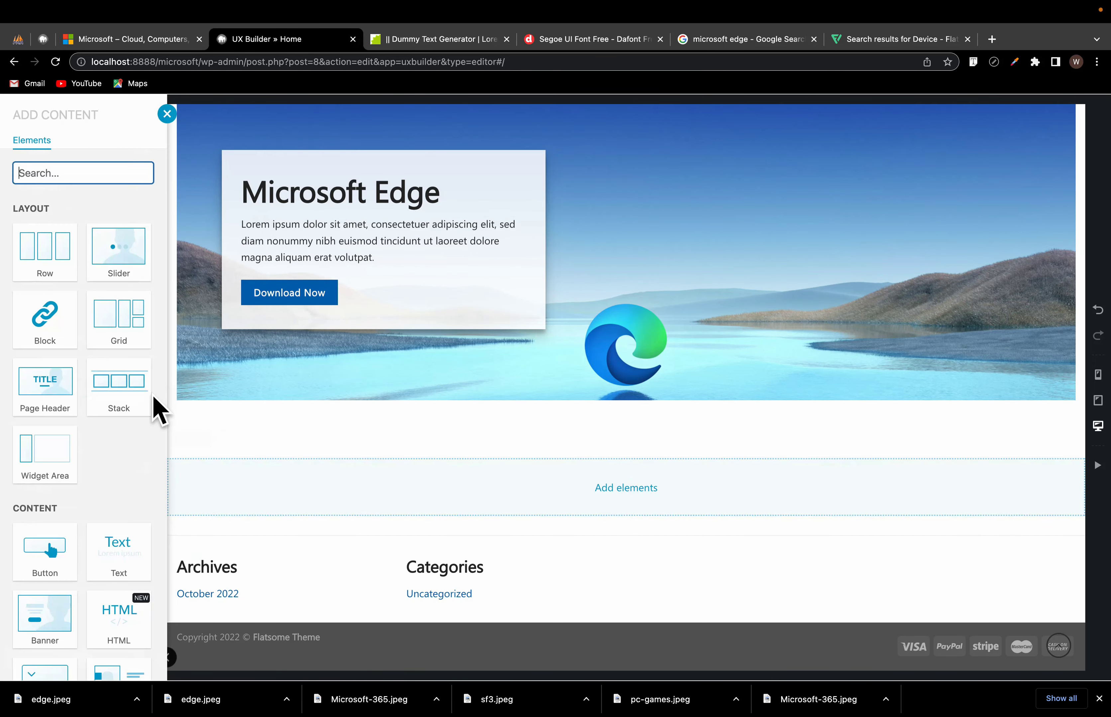
left_click(72, 262)
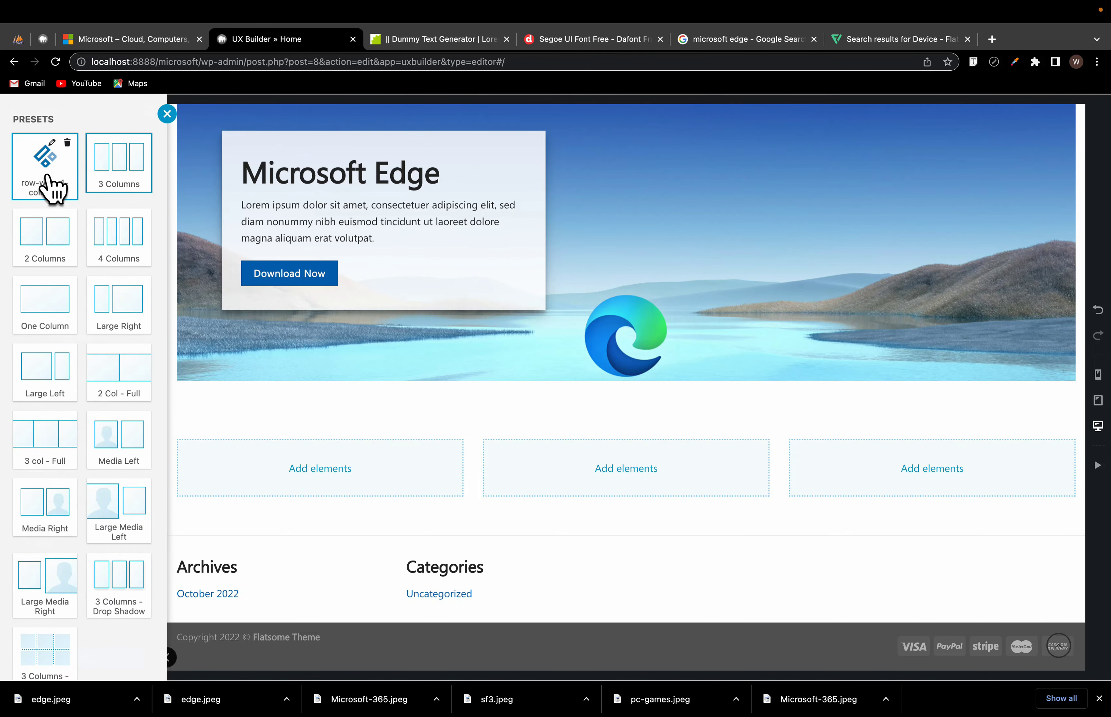
left_click(54, 192)
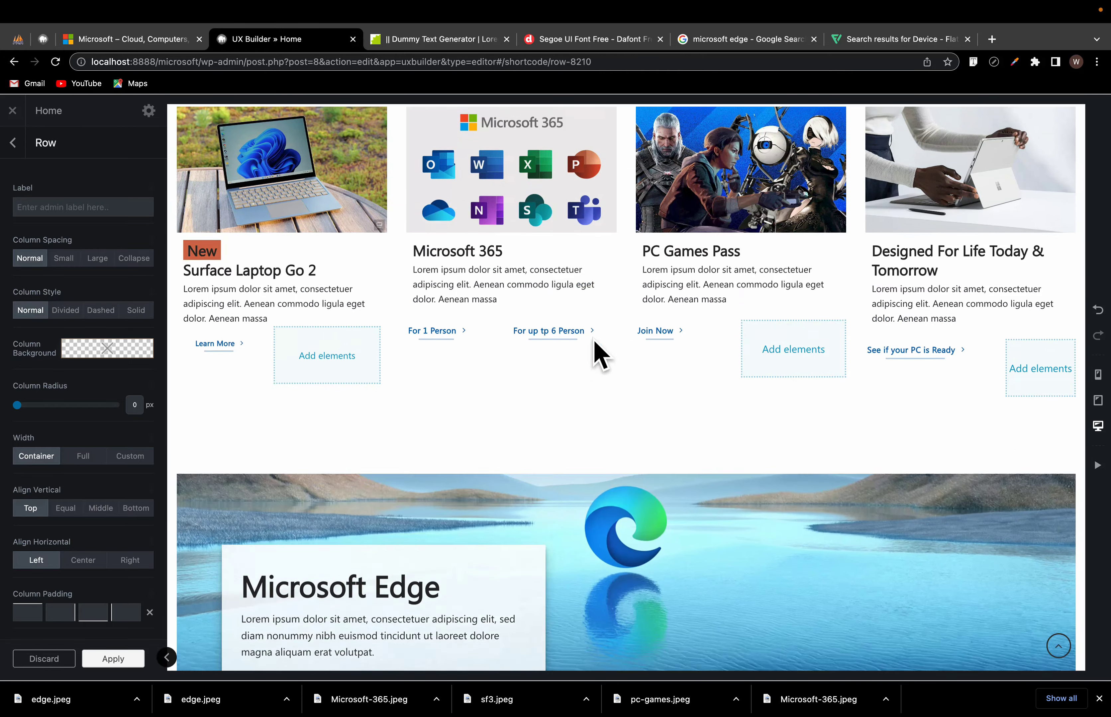
Step: Copy the title "Surface Laptop Go 2 for Business" from the reference site's For business section and return to UX Builder
scroll(223, 590, "down", 6)
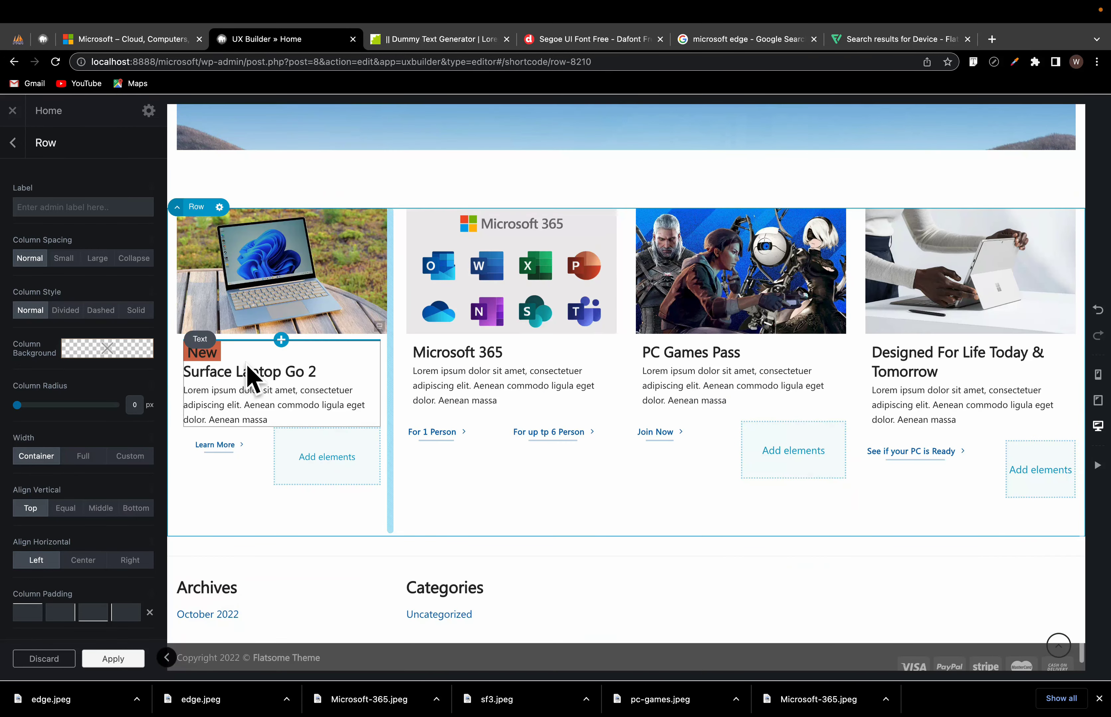
left_click(258, 416)
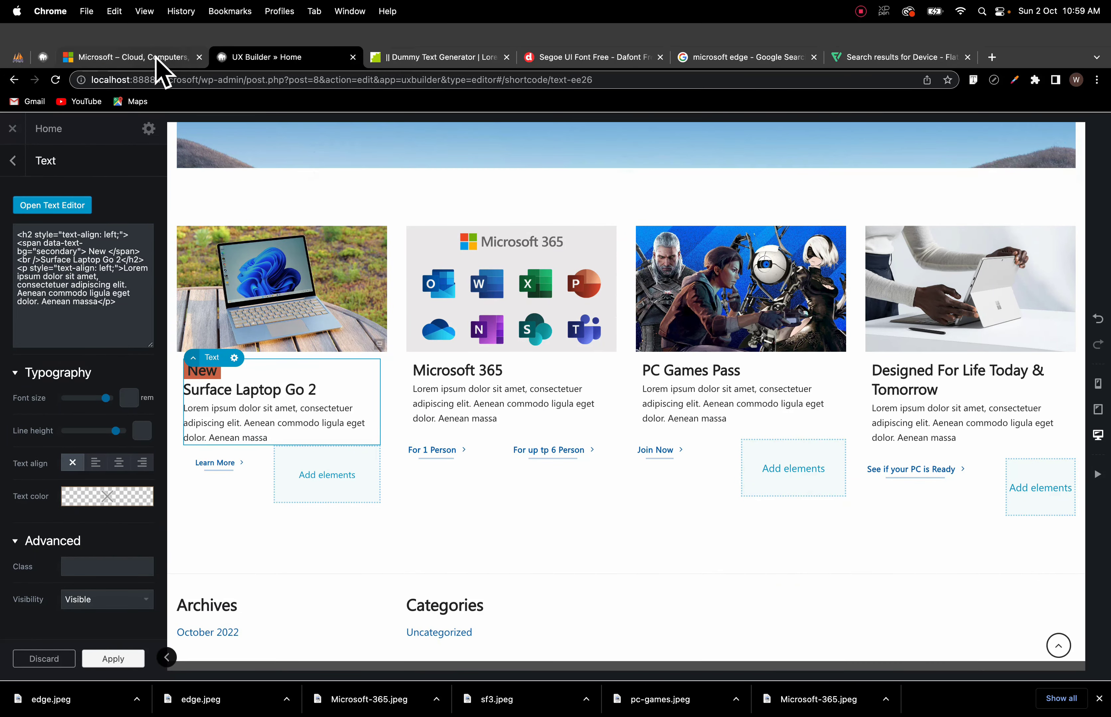
left_click(154, 39)
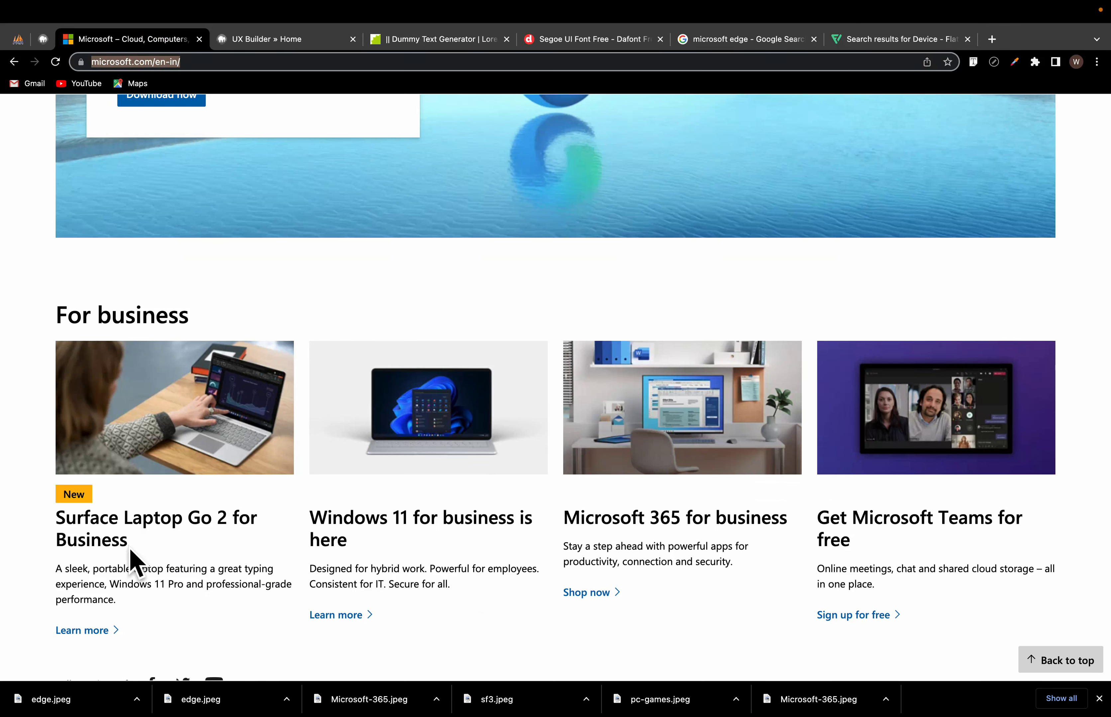
left_click_drag(133, 544, 61, 520)
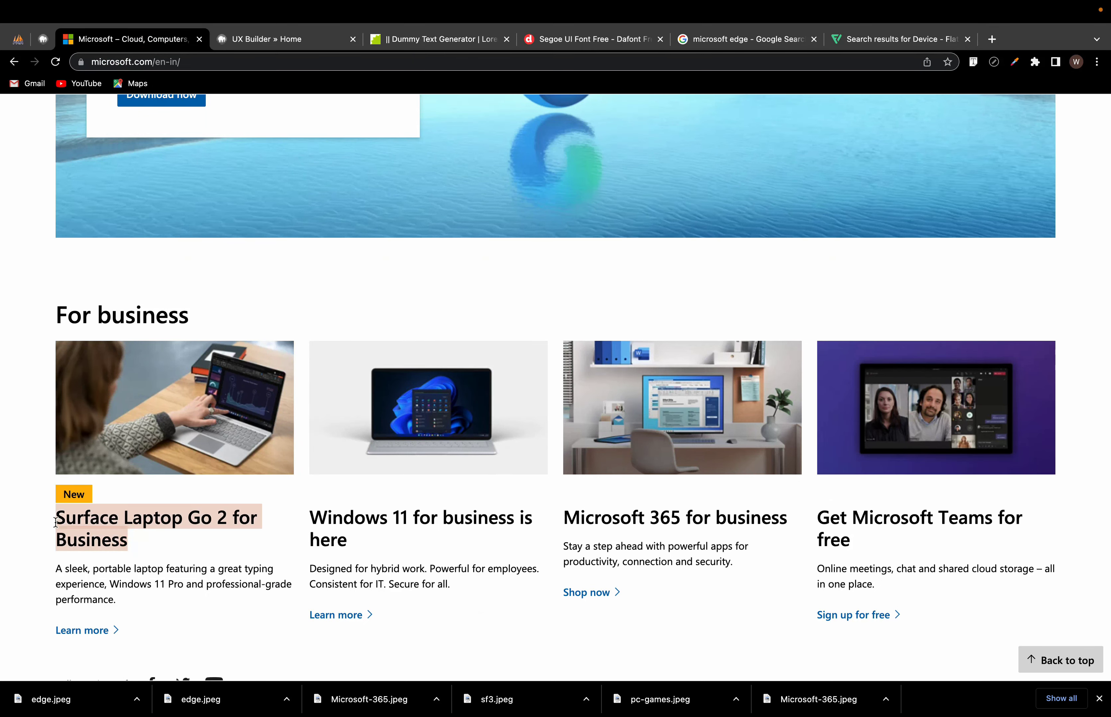
right_click(93, 525)
left_click(108, 553)
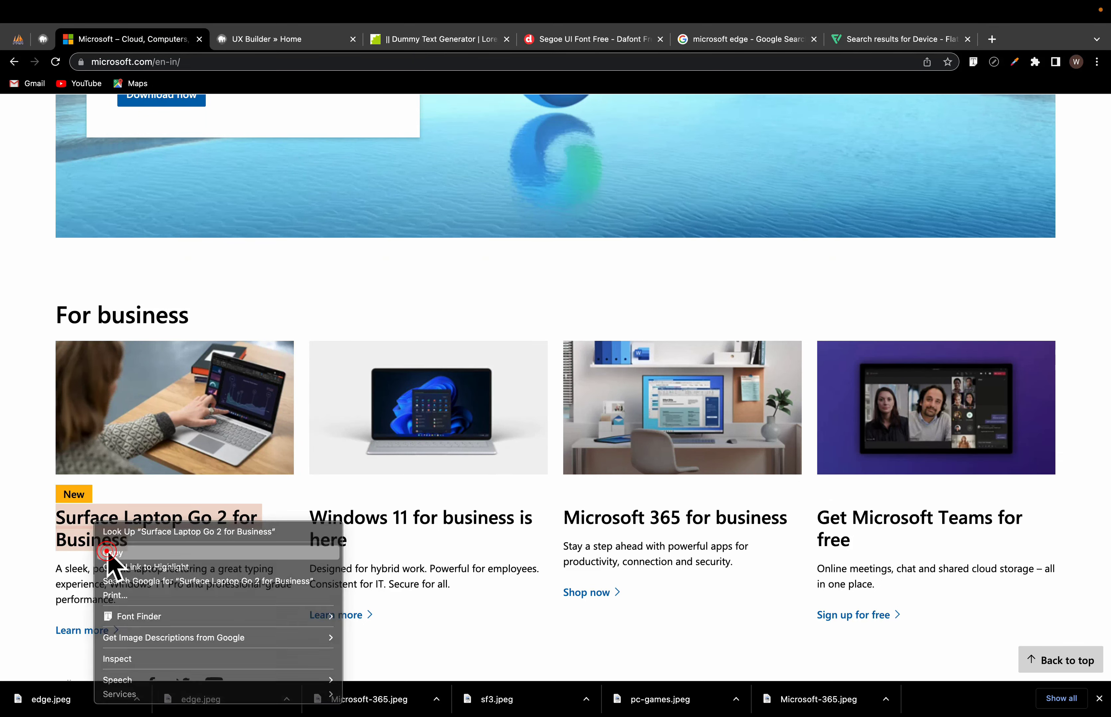
left_click(273, 38)
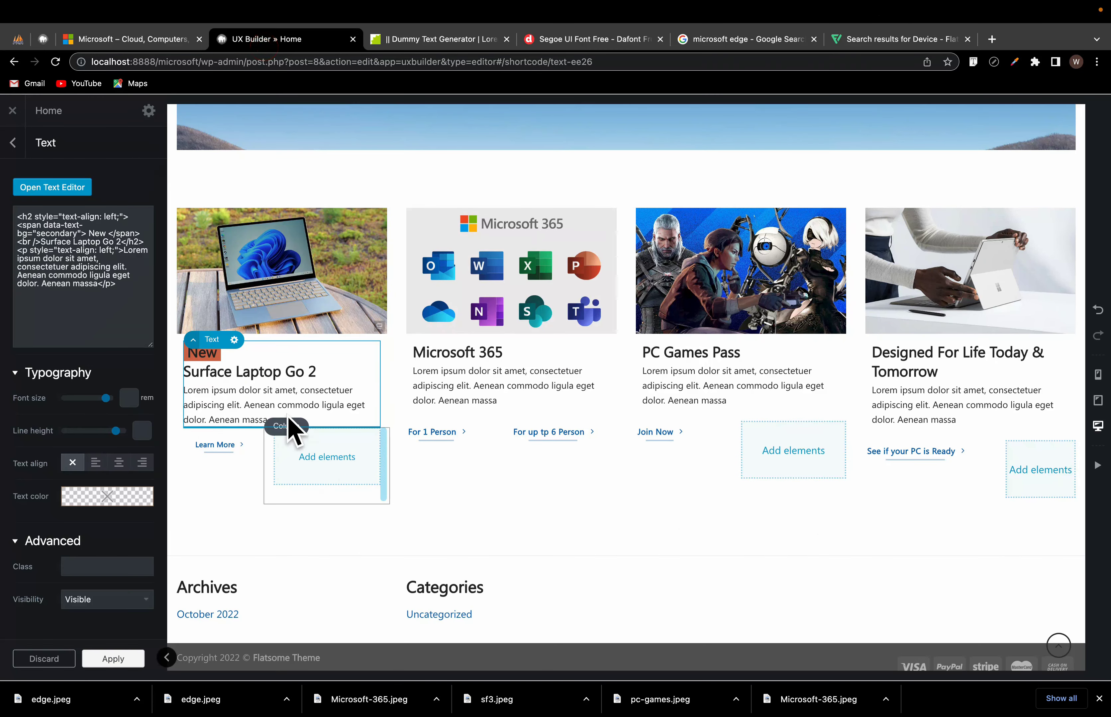
Step: Replace the first new card's "Surface Laptop Go 2" title with the copied business title and format it as Heading 2
double_click(254, 386)
triple_click(176, 293)
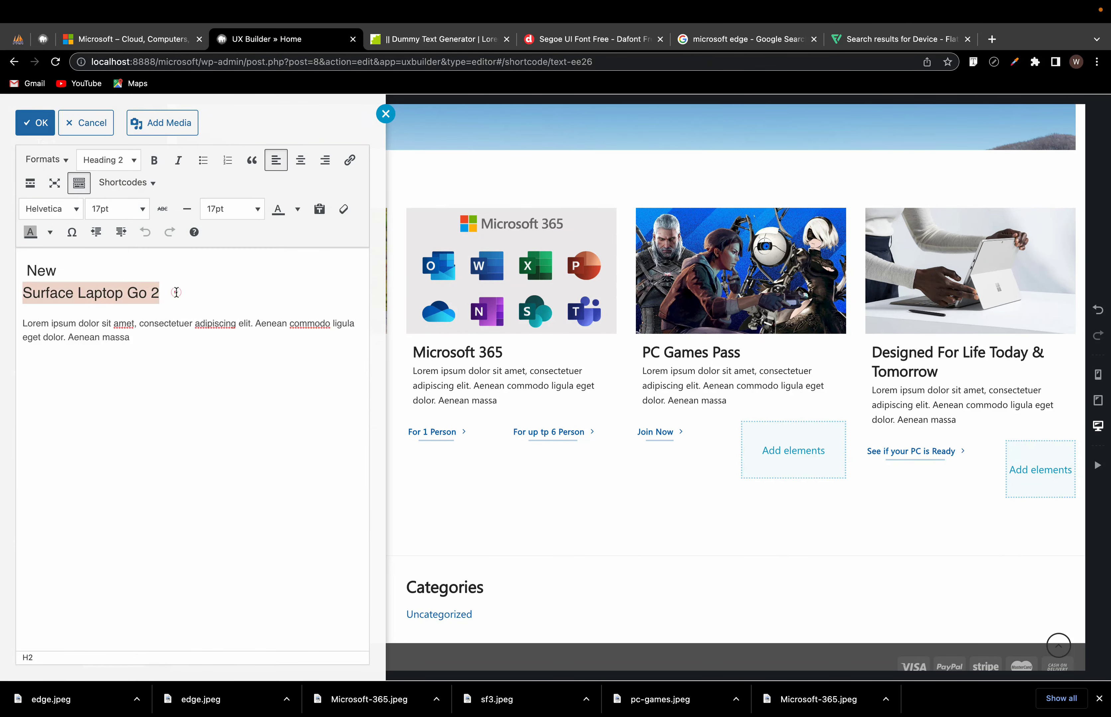
key("super+v")
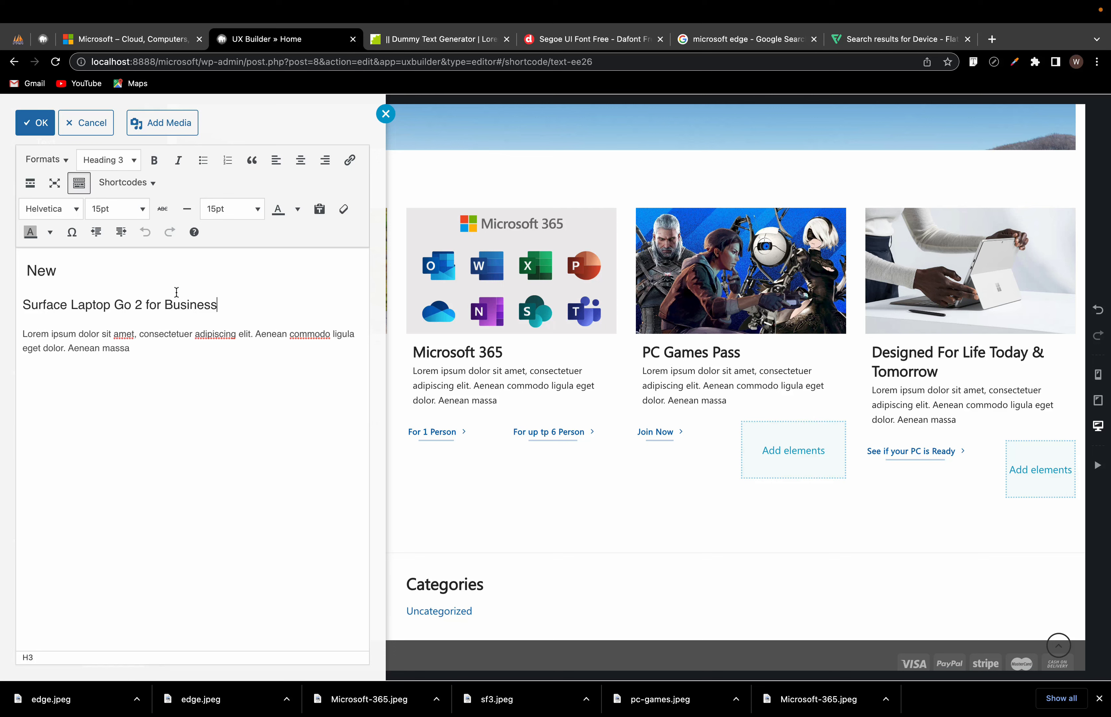
triple_click(179, 301)
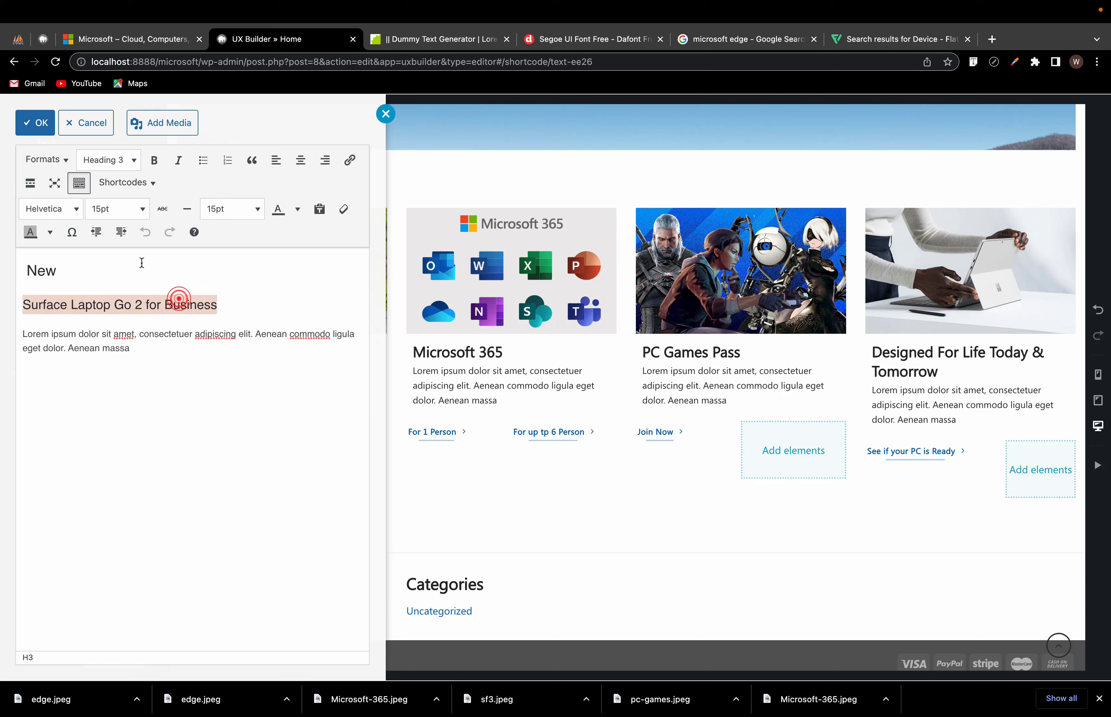
left_click(117, 161)
left_click(124, 227)
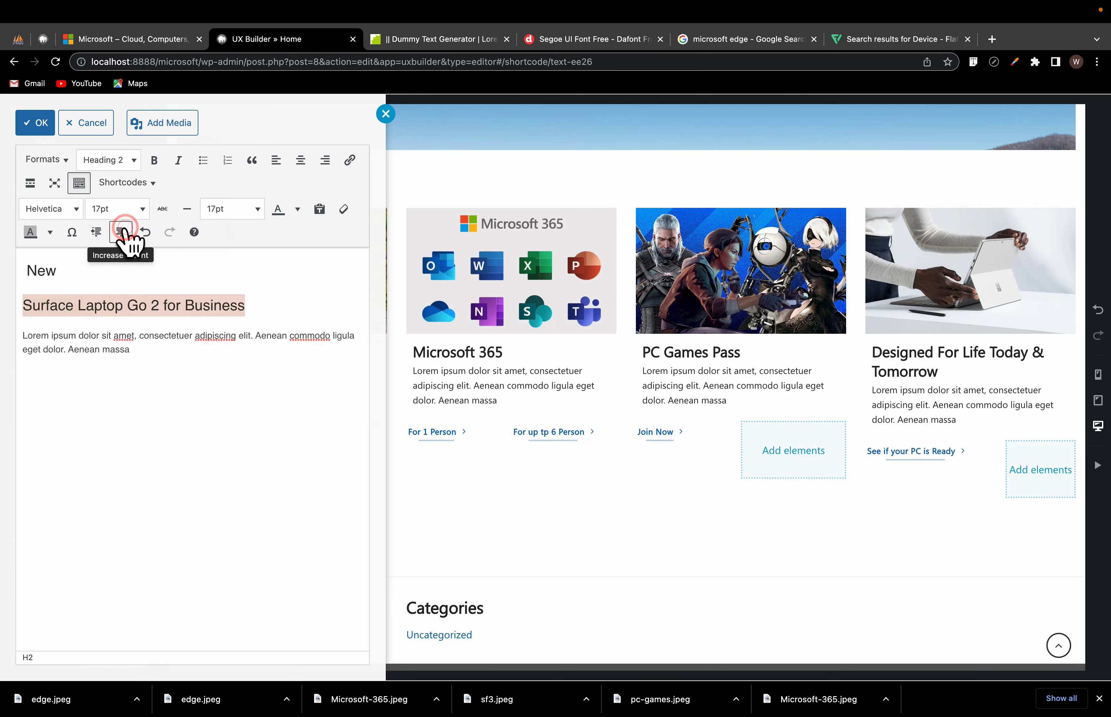
left_click(209, 332)
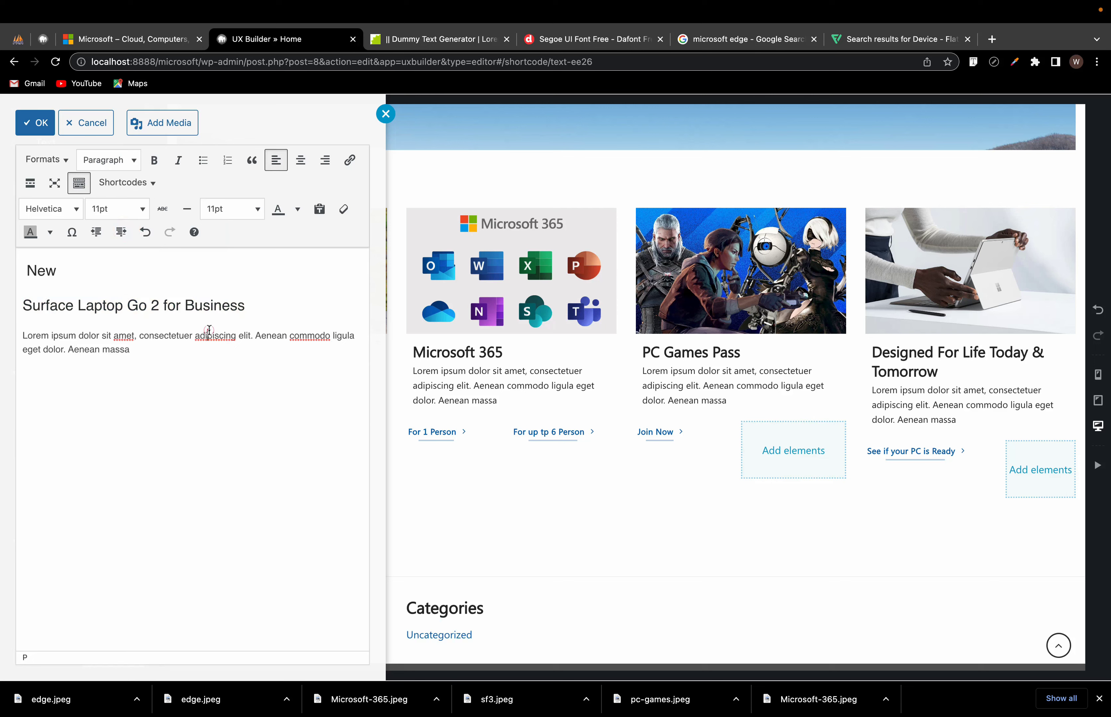
Step: Left-align the "Surface Laptop Go 2 for Business" heading in the first card
left_click(478, 359)
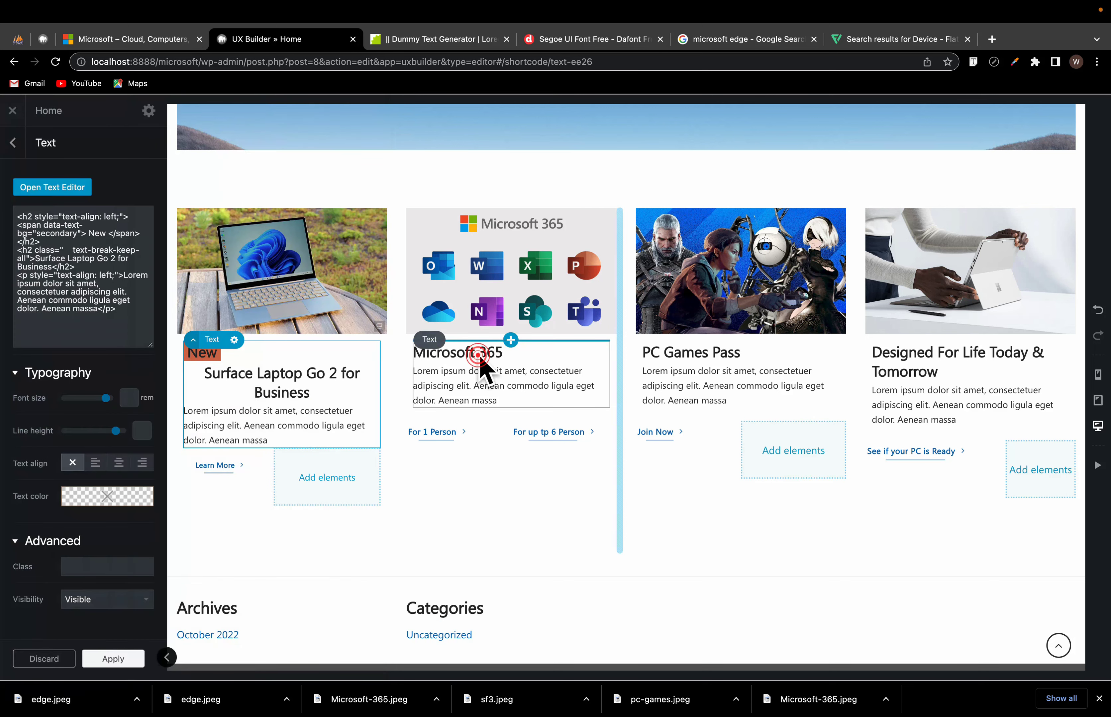
double_click(265, 392)
left_click(175, 321)
triple_click(185, 305)
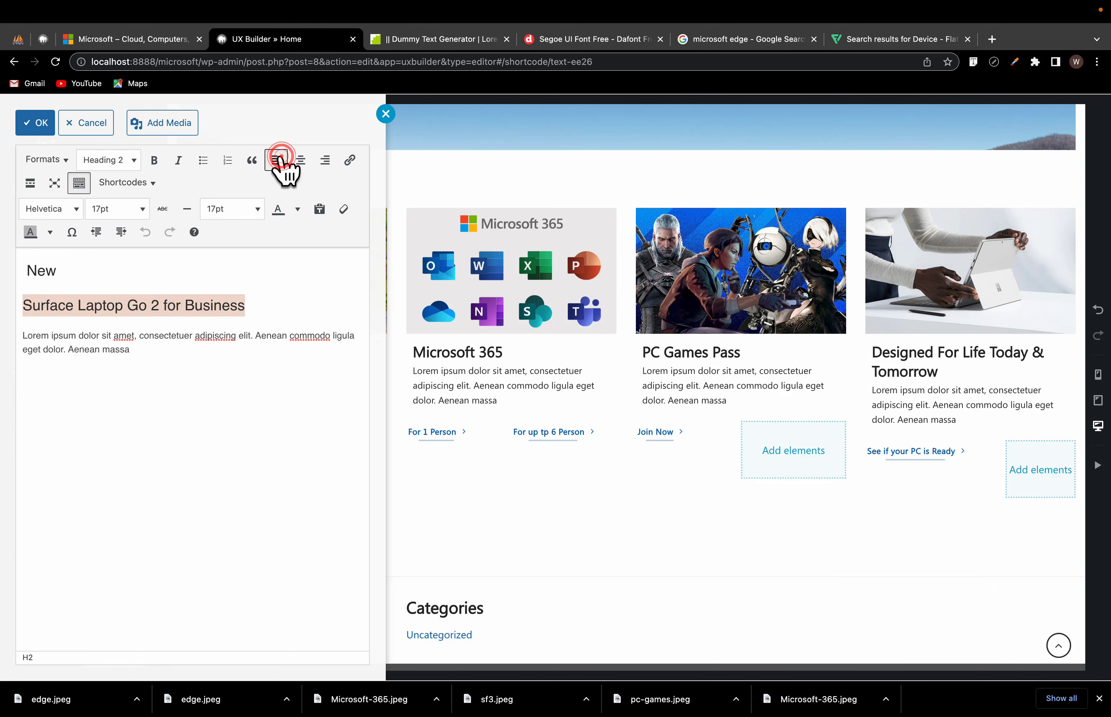
left_click(461, 380)
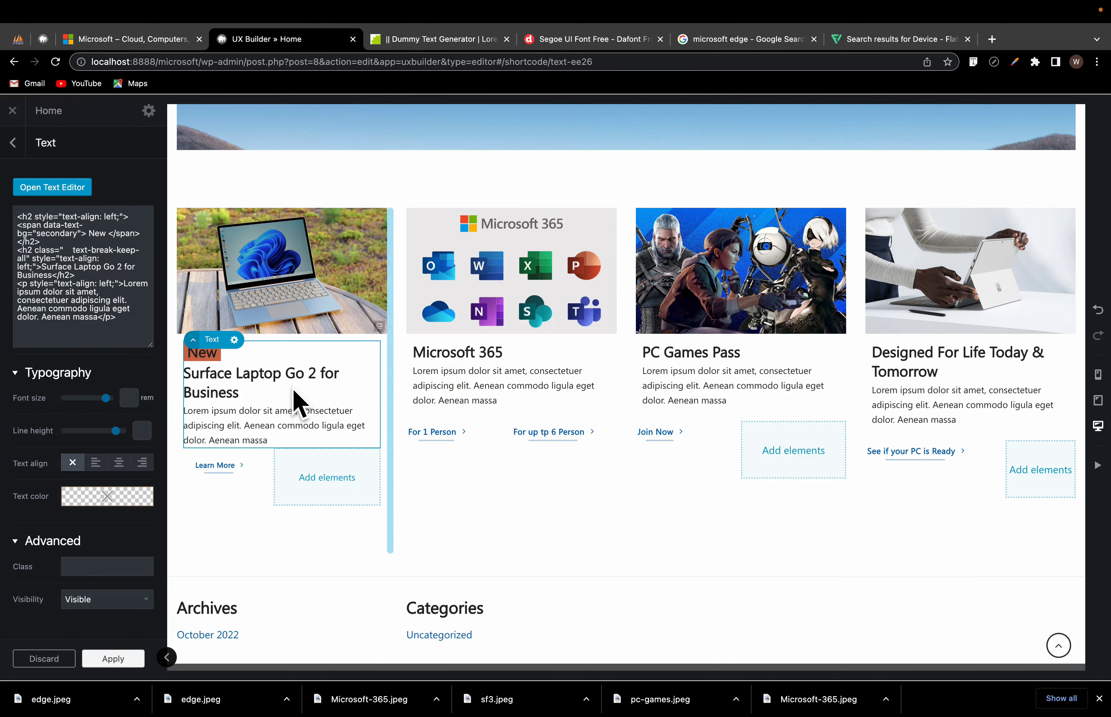
Step: Copy the title "Windows 11 for business is here" from the reference site's For business section and return to UX Builder
left_click(490, 406)
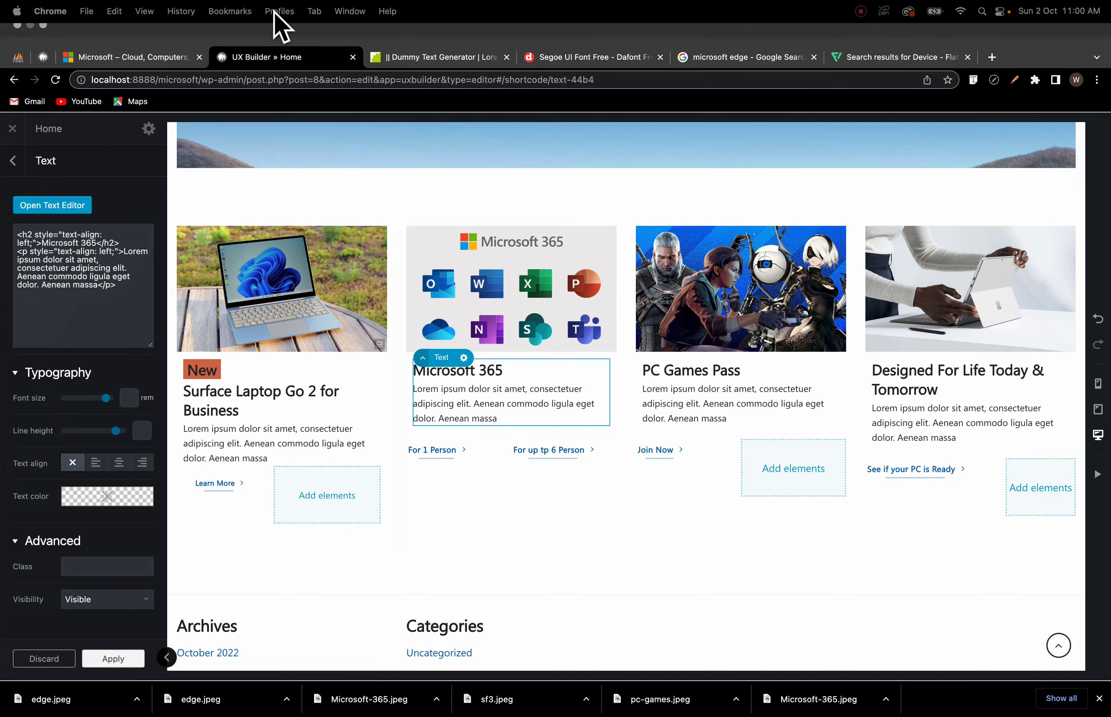
left_click(180, 57)
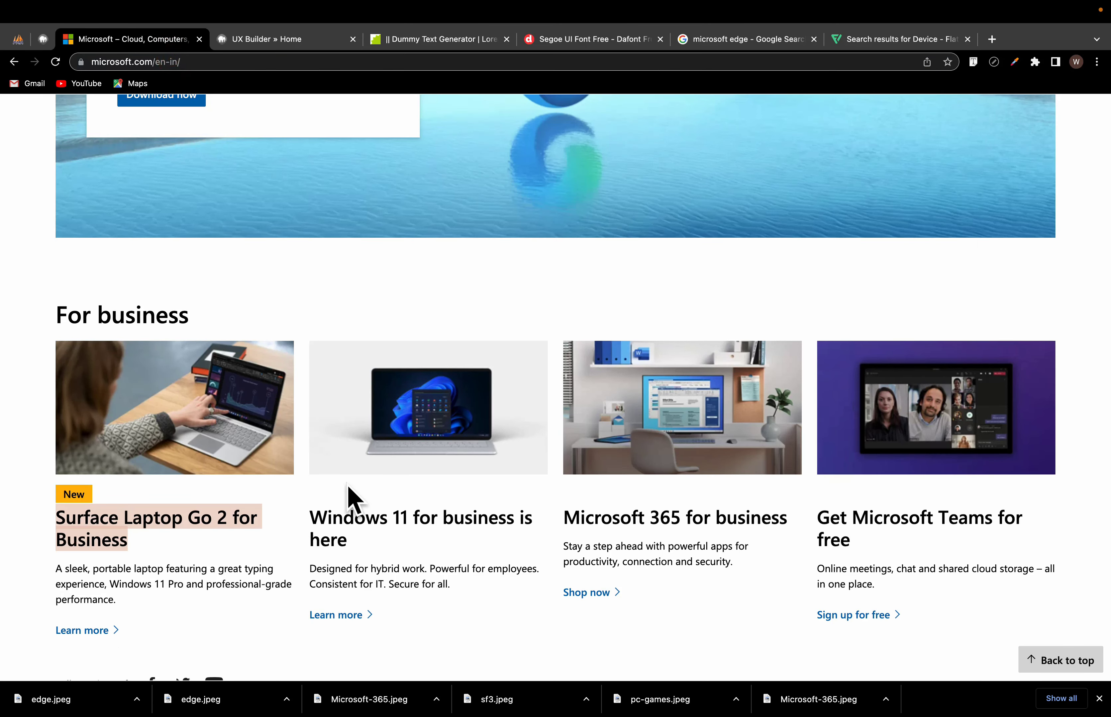
left_click_drag(362, 543, 310, 531)
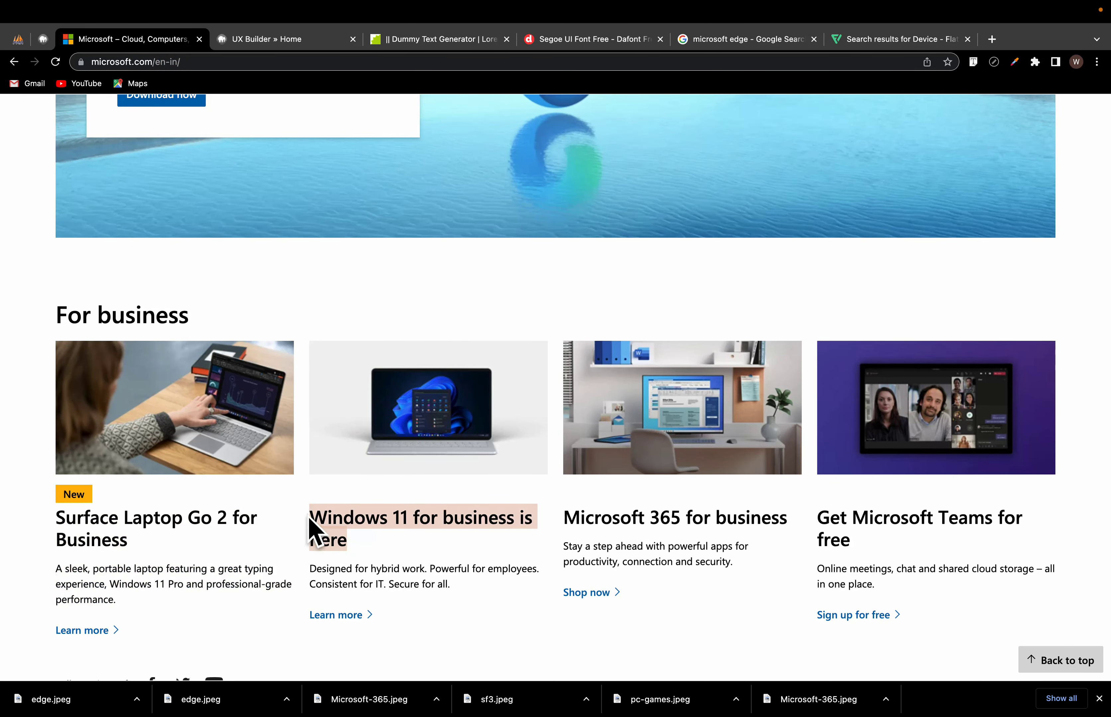
right_click(352, 517)
left_click(386, 541)
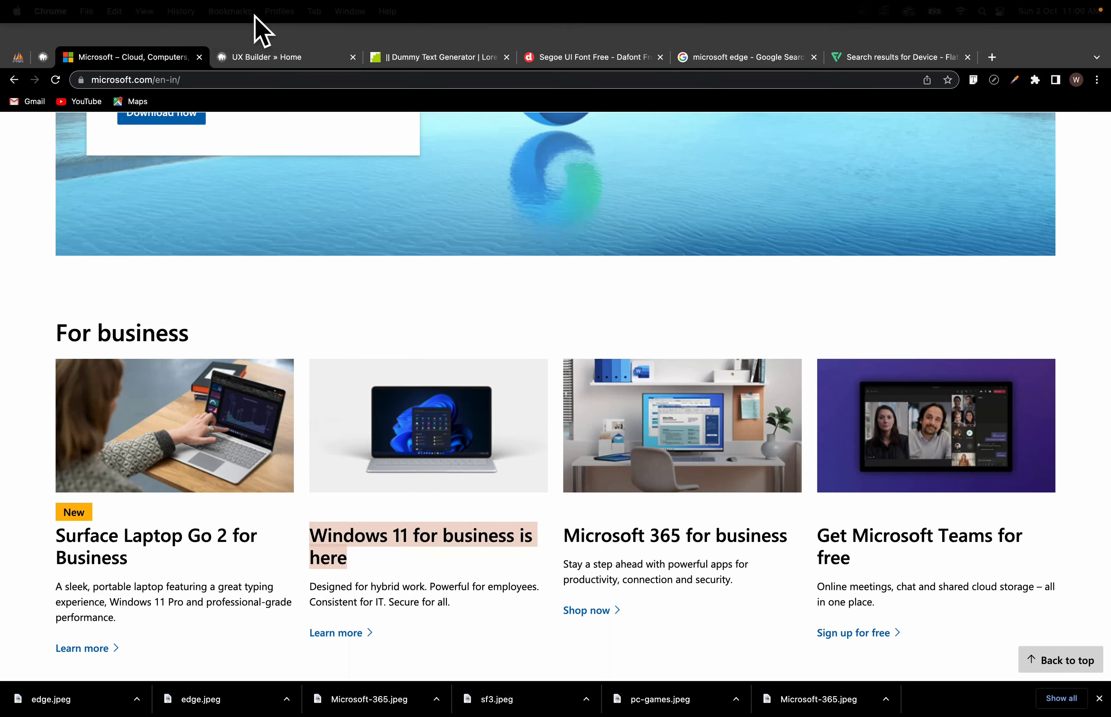
left_click(270, 50)
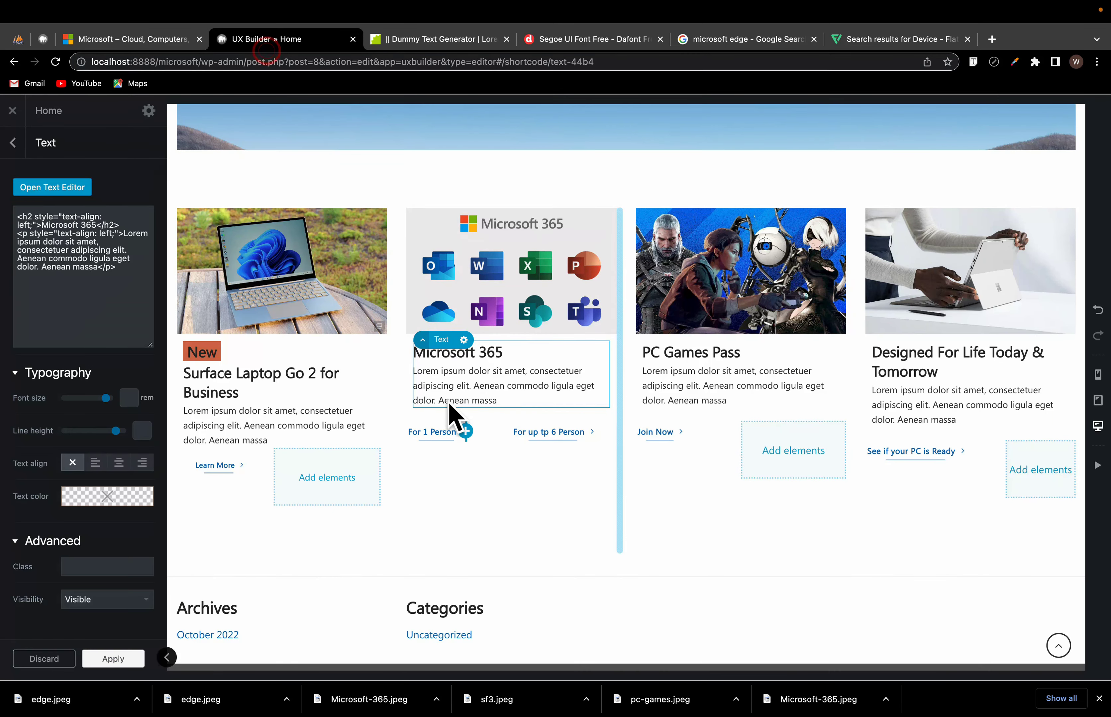
Step: Replace the second card's "Microsoft 365" title with the copied Windows 11 title, left-aligned and formatted as Heading 2
double_click(460, 385)
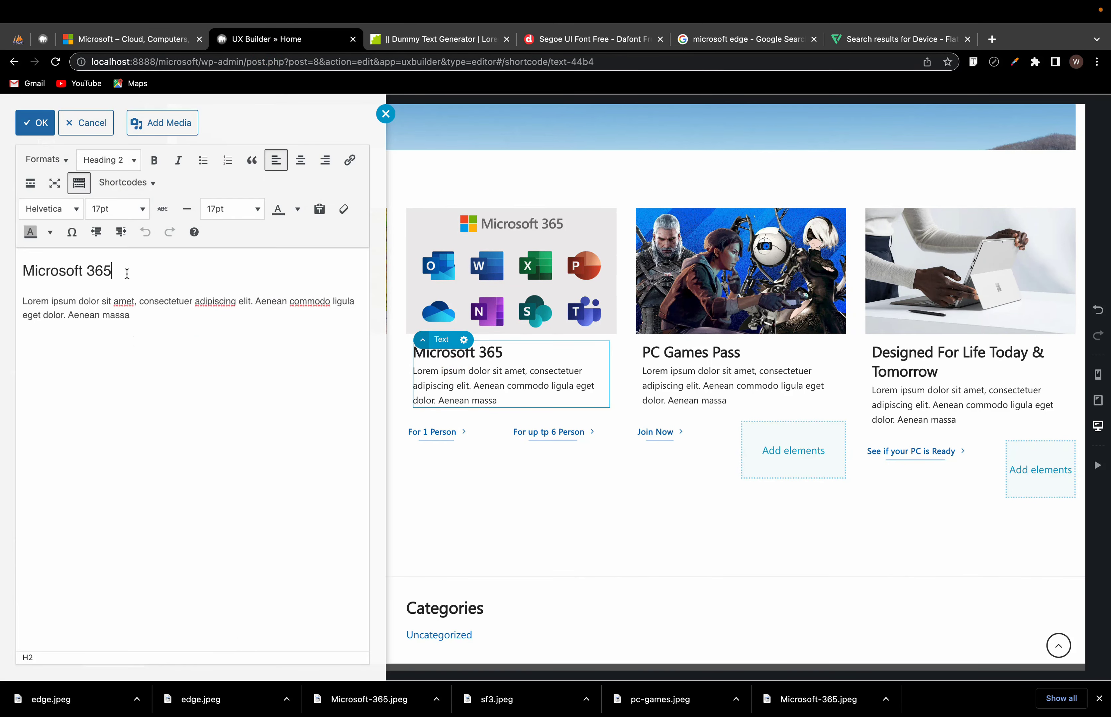
triple_click(127, 274)
key("super+v")
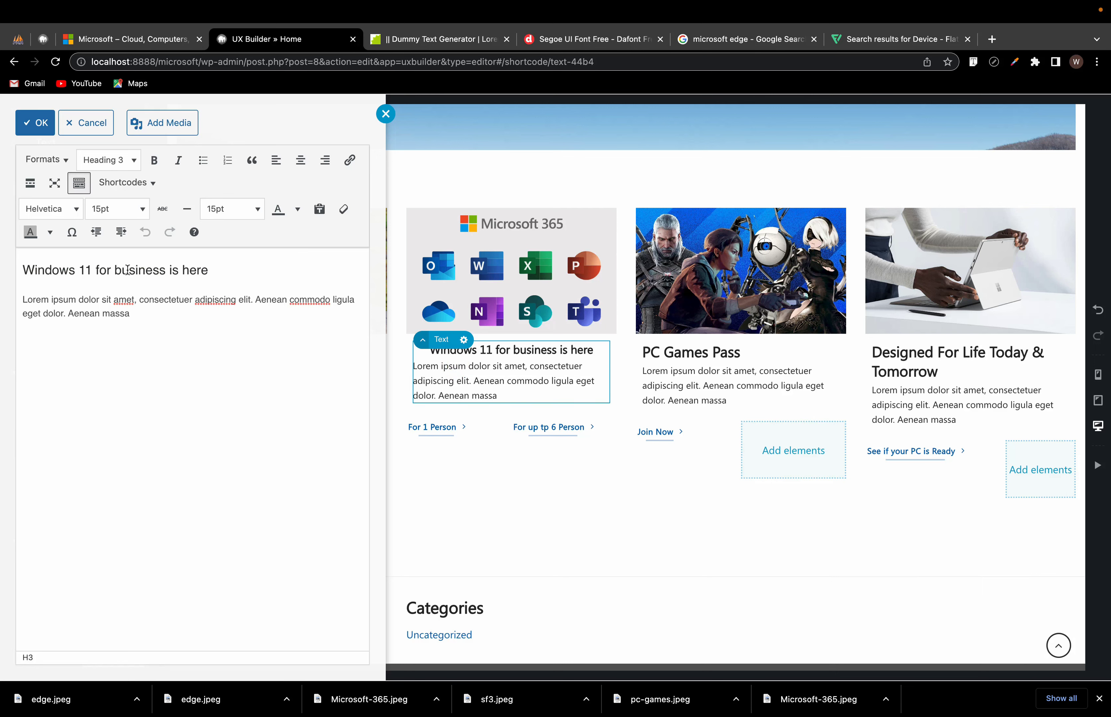
triple_click(128, 270)
left_click(277, 161)
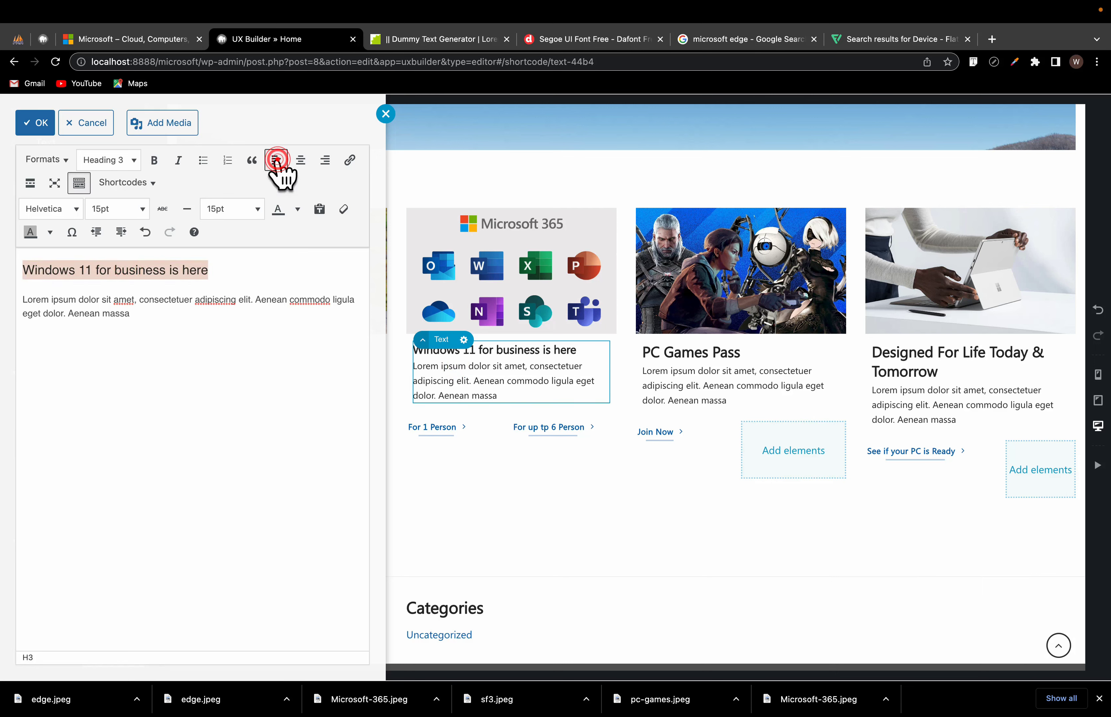
left_click(99, 164)
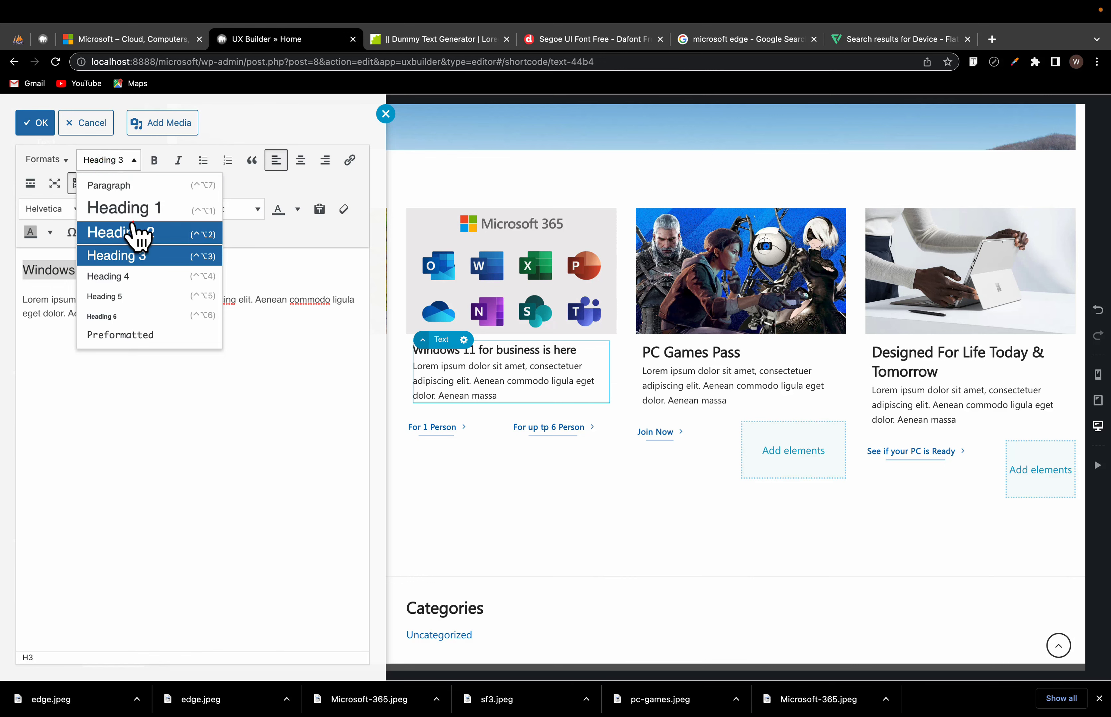
left_click(129, 233)
left_click(497, 400)
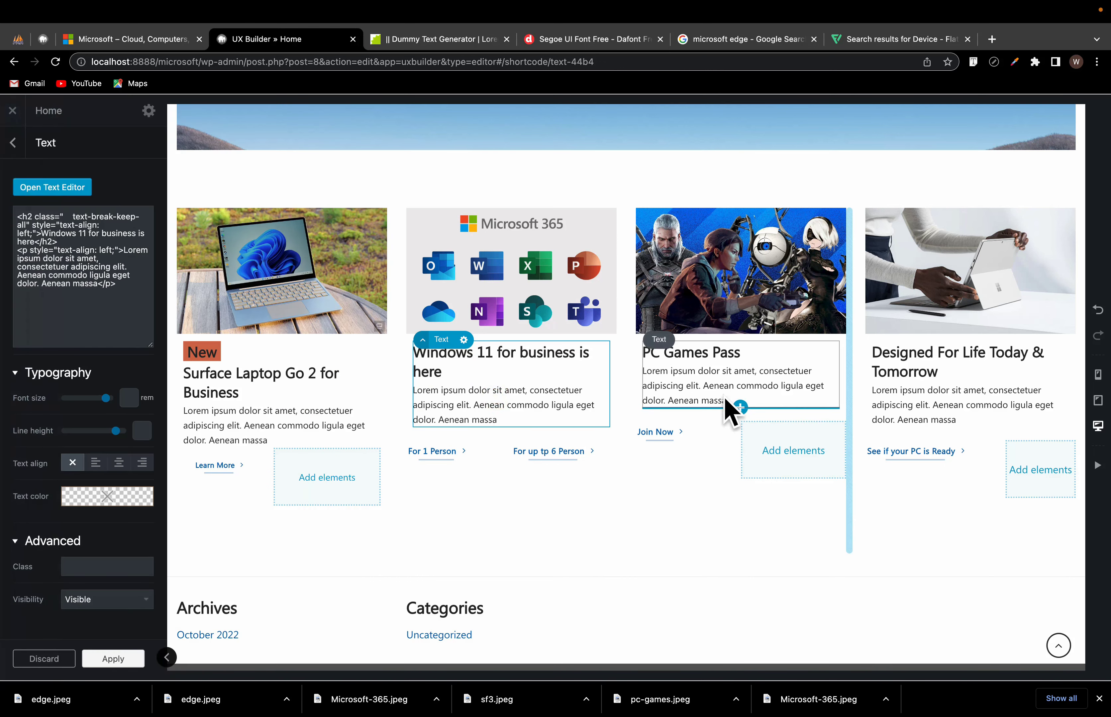
Step: Copy the title "Microsoft 365 for business" from the reference site's For business section and return to UX Builder
left_click(714, 380)
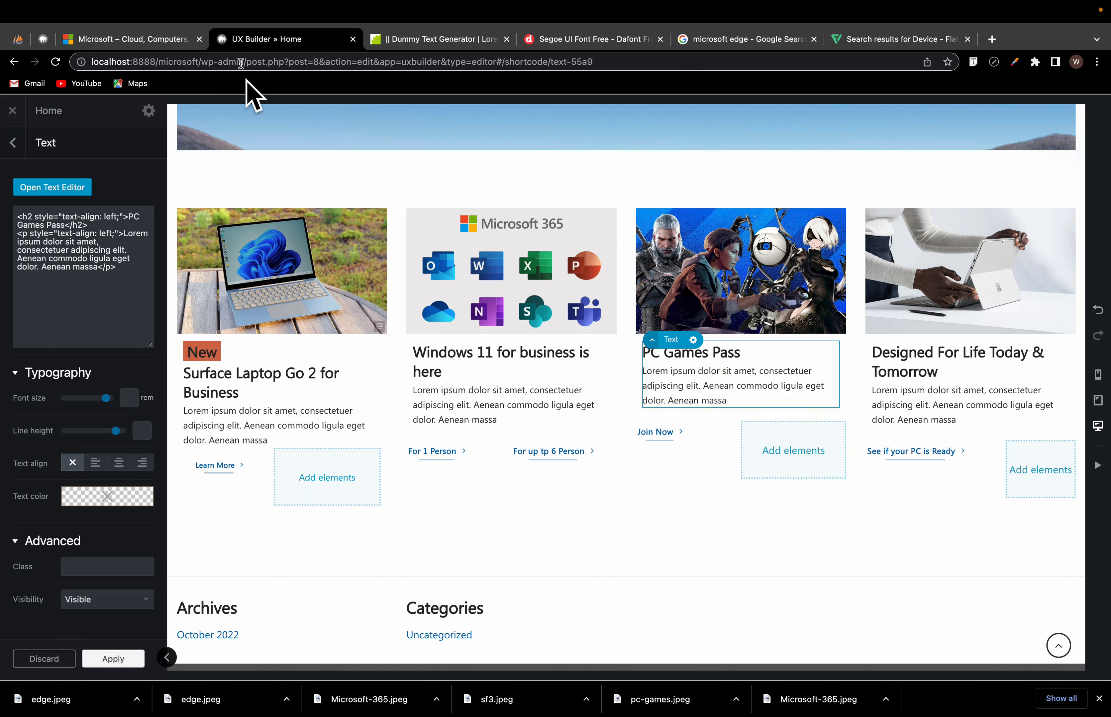
left_click(132, 40)
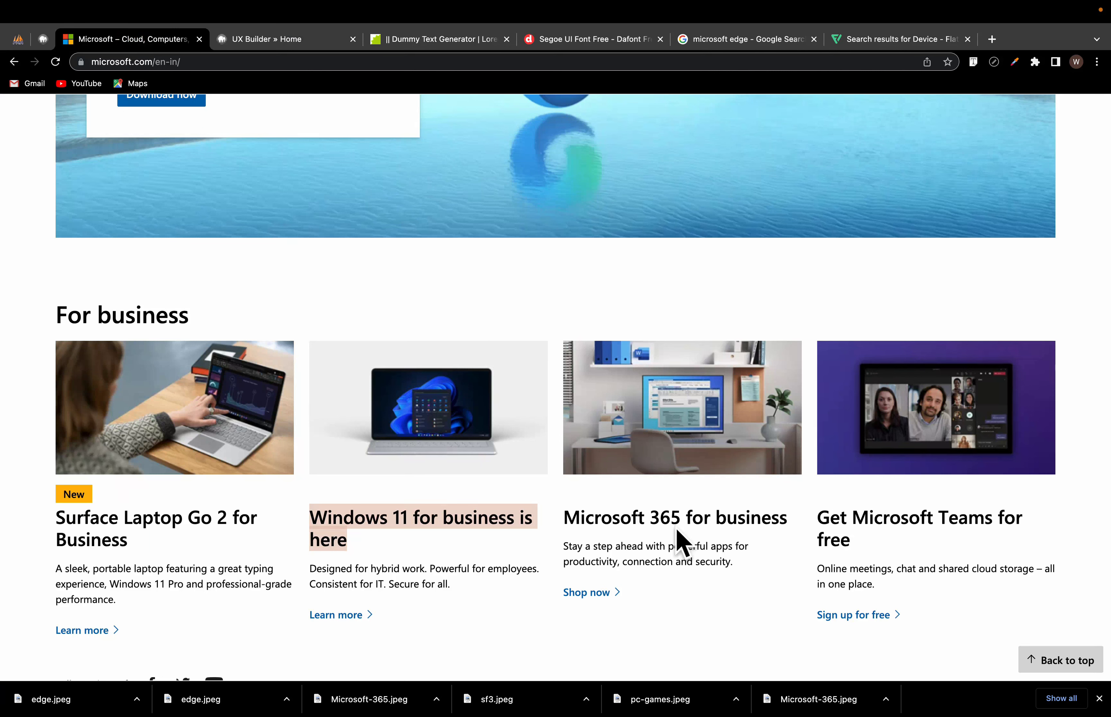
left_click_drag(789, 518, 567, 516)
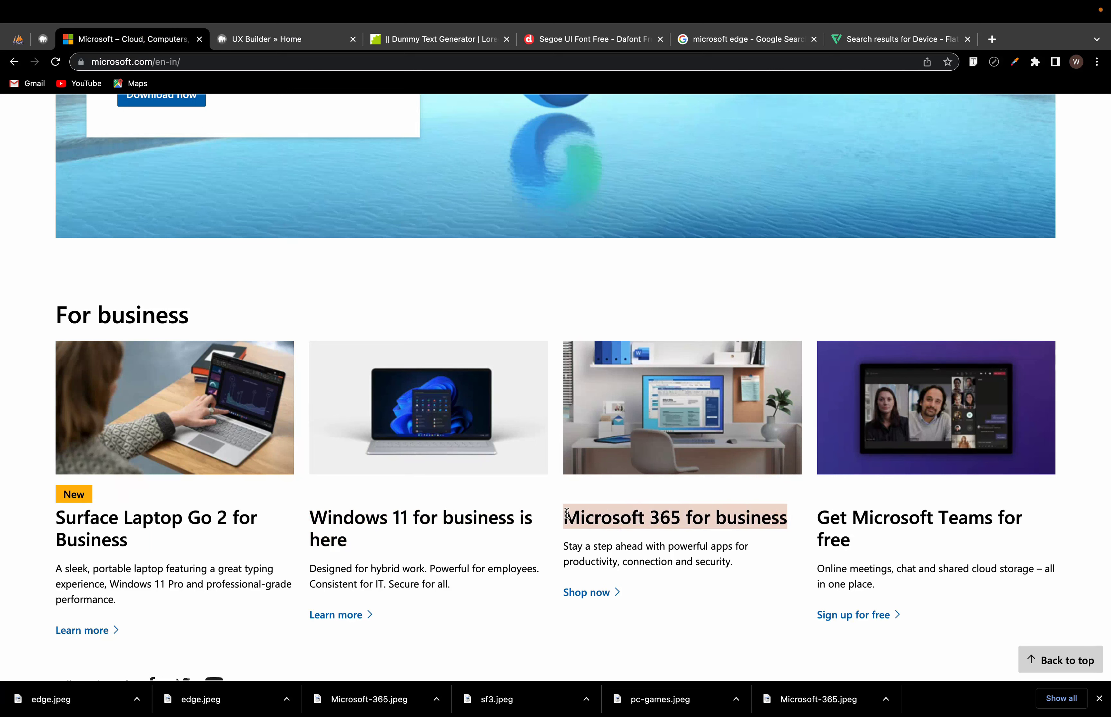
right_click(612, 511)
left_click(639, 549)
left_click(261, 39)
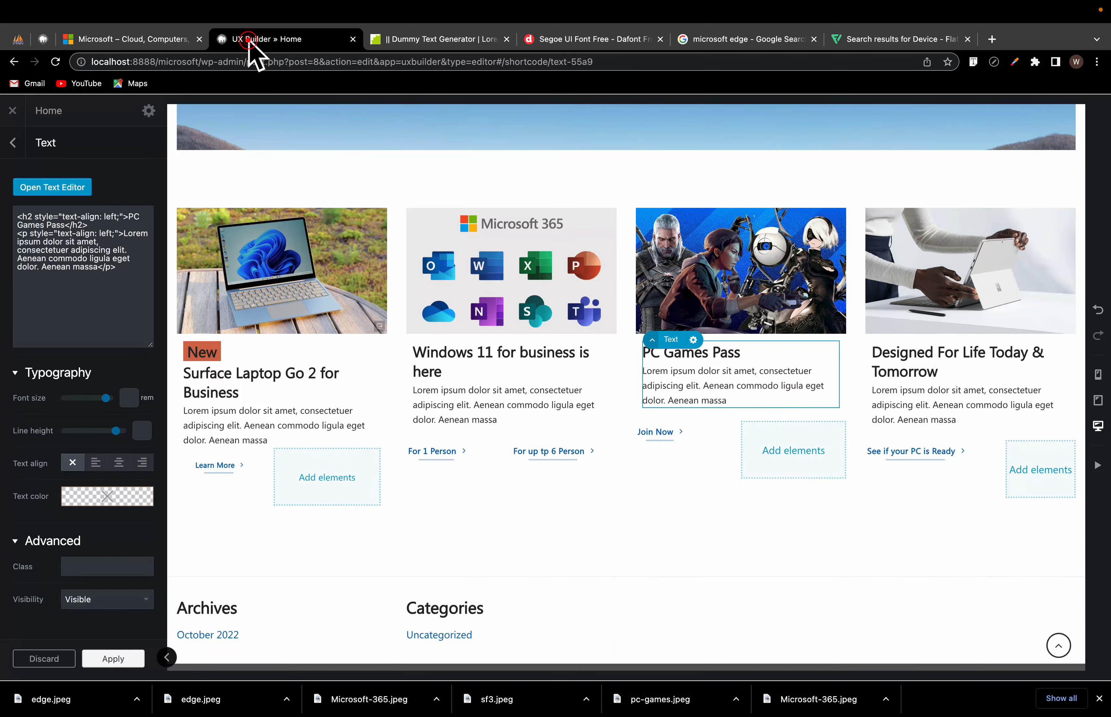
Step: Replace the third card's "PC Games Pass" title with the copied "Microsoft 365 for business" and select it for formatting
double_click(679, 366)
triple_click(177, 272)
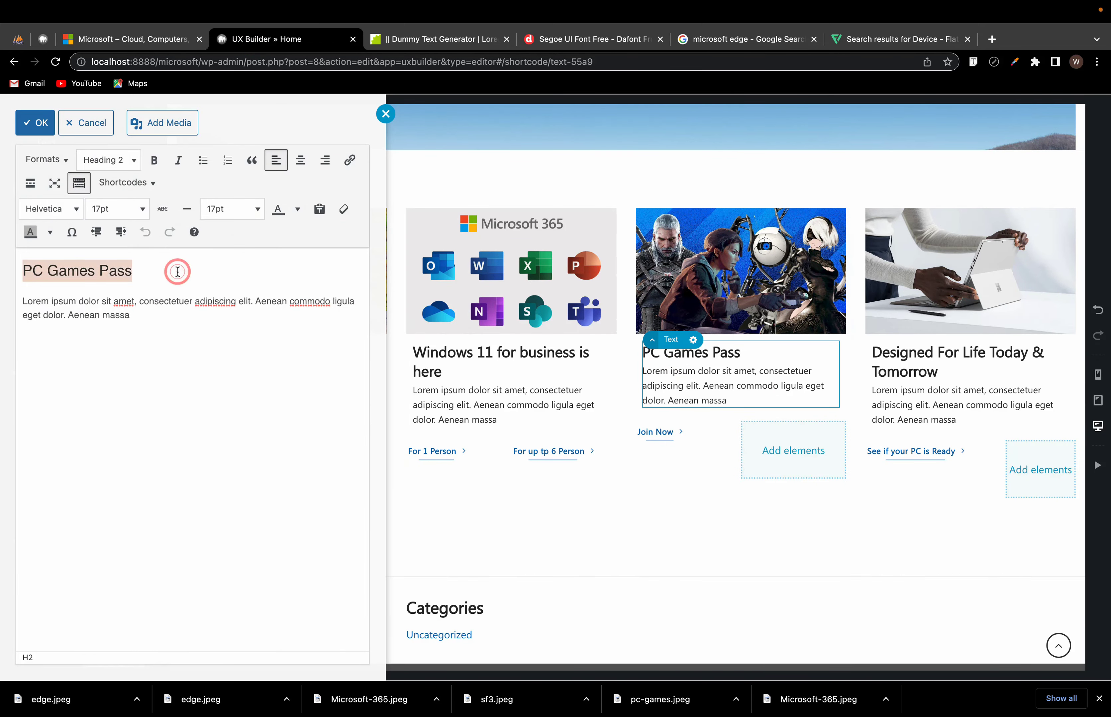
key("super+v")
triple_click(170, 270)
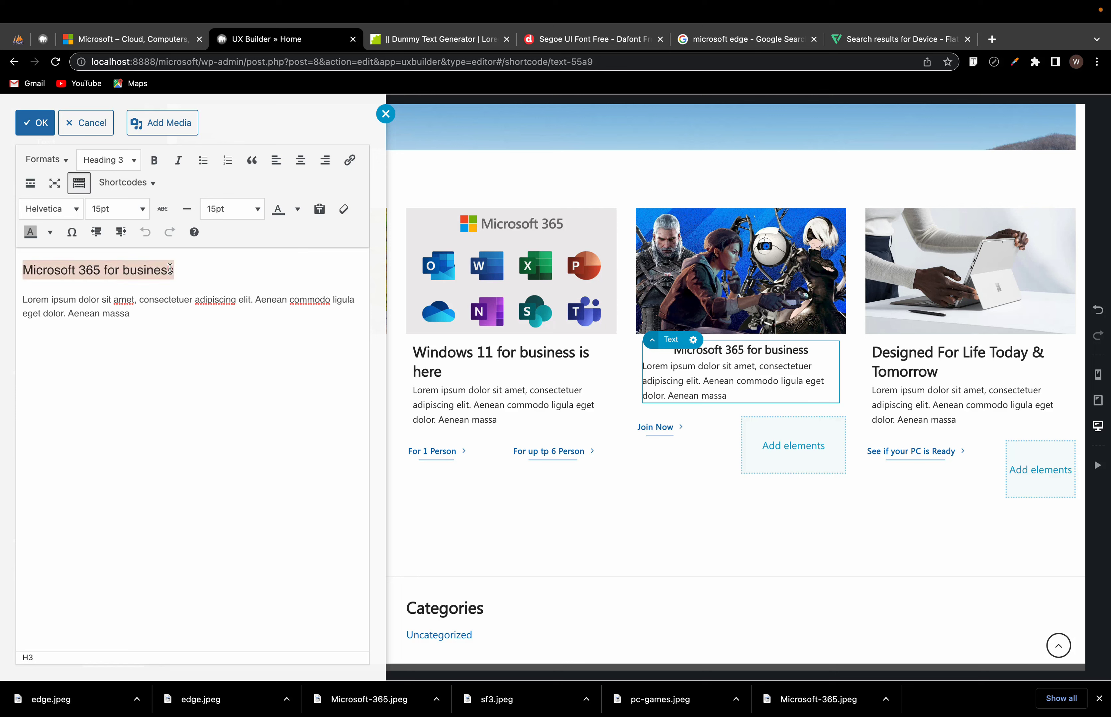
left_click(54, 160)
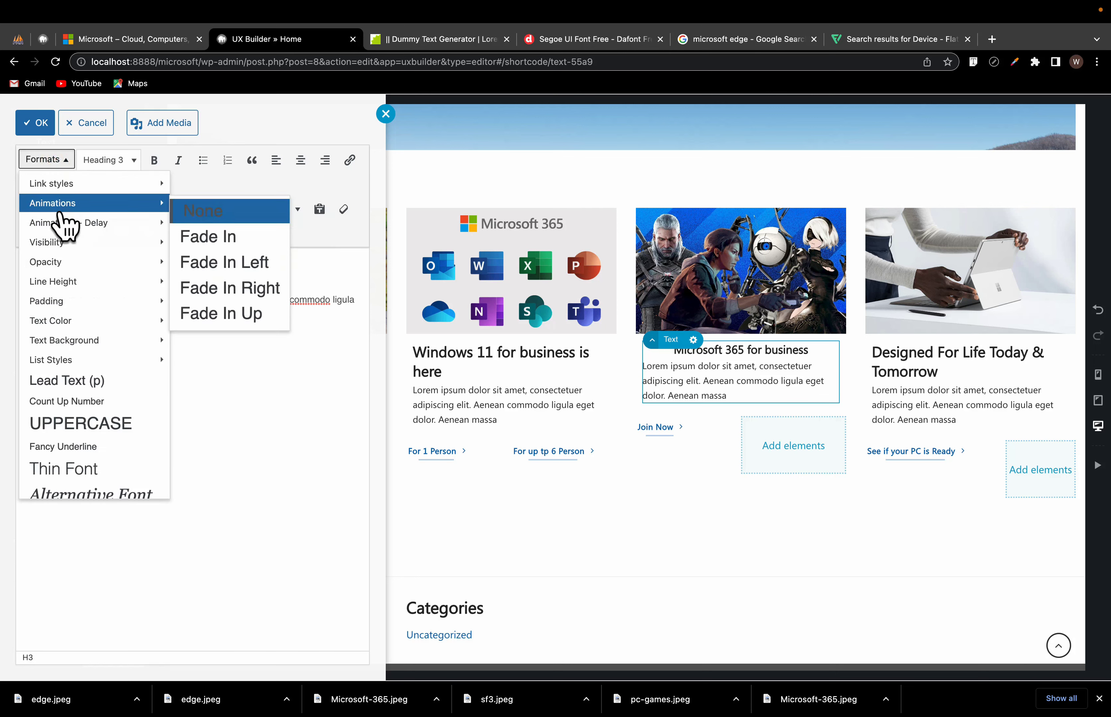
left_click(300, 175)
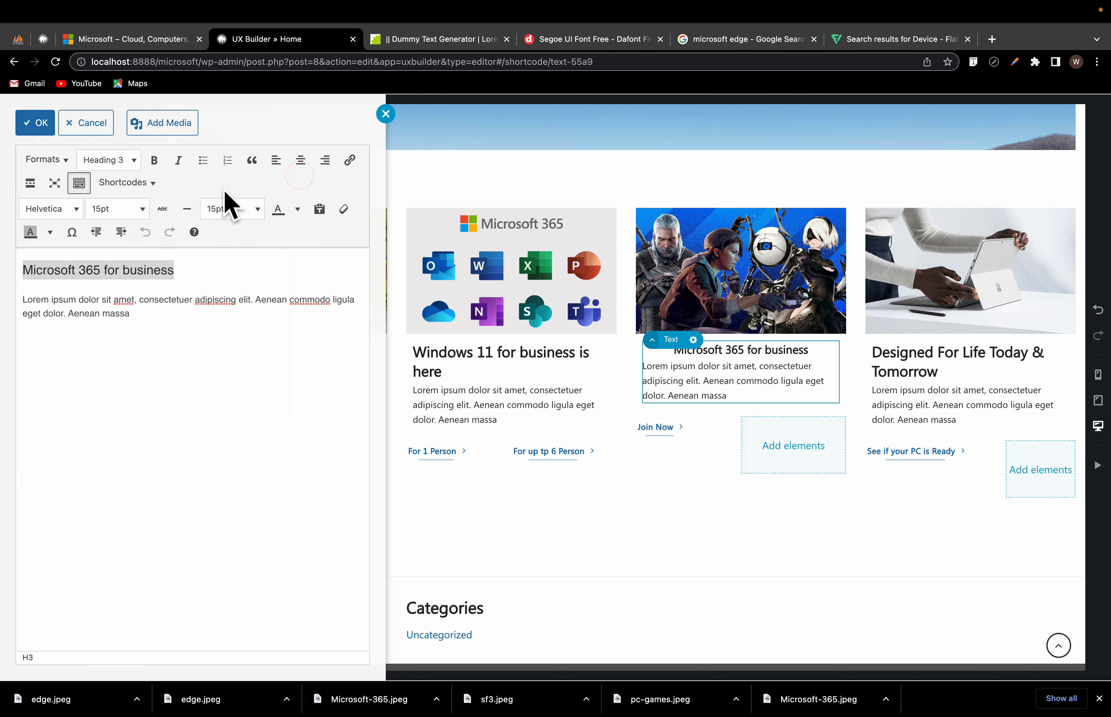
Step: Left-align the "Microsoft 365 for business" heading and format it as Heading 2
left_click(275, 160)
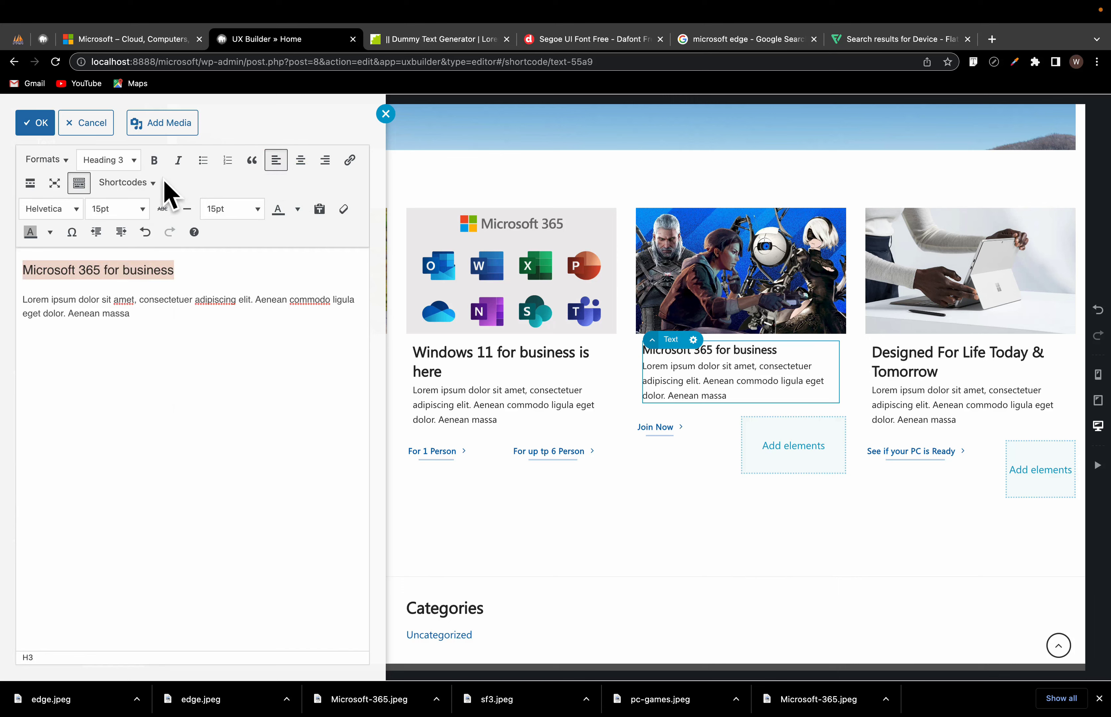
left_click(122, 161)
left_click(135, 230)
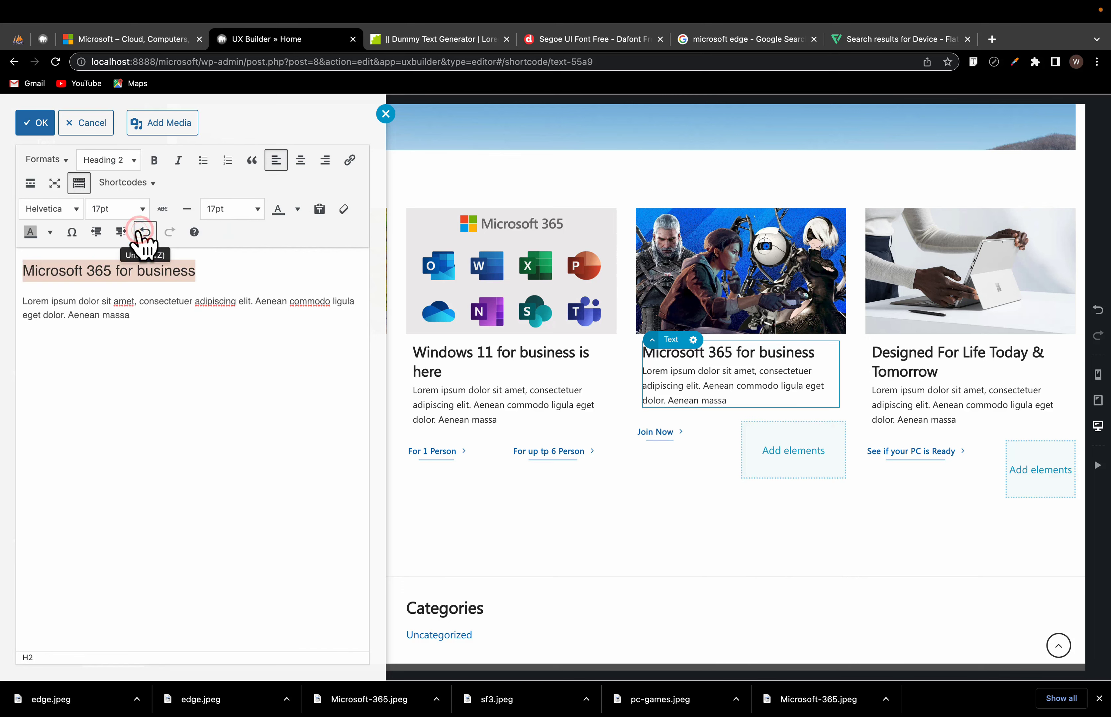
left_click(716, 379)
Step: Copy the heading "Get Microsoft Teams for free" from the For business section of the Microsoft reference page
left_click(921, 396)
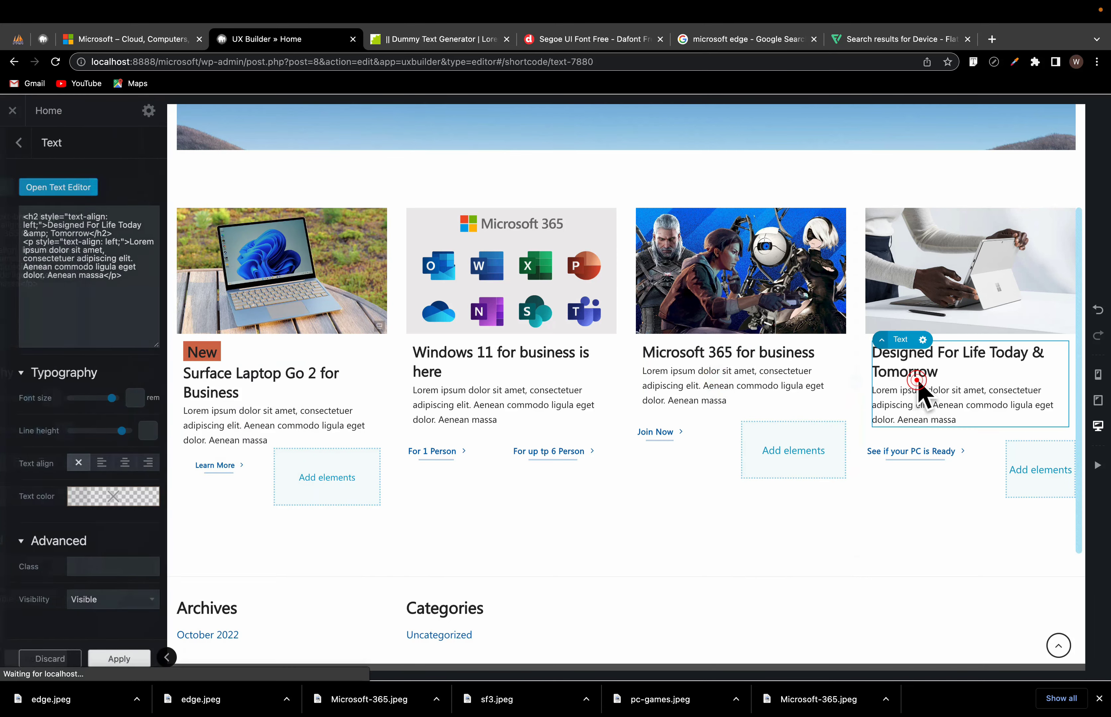
left_click(145, 40)
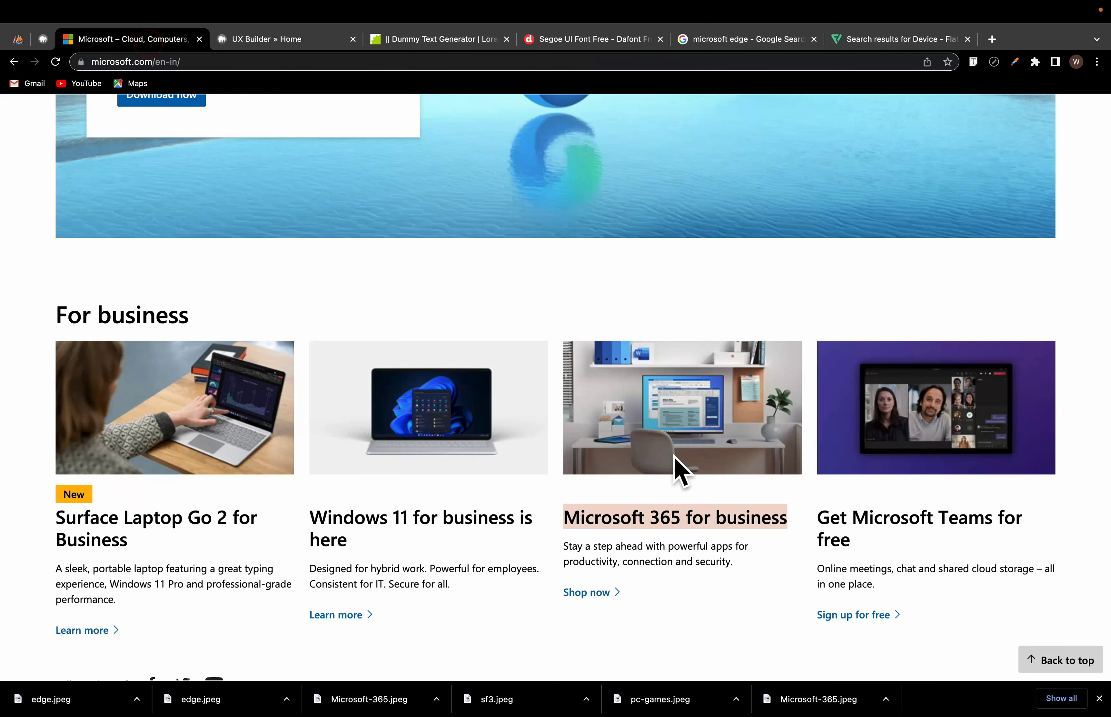
left_click(885, 547)
triple_click(838, 528)
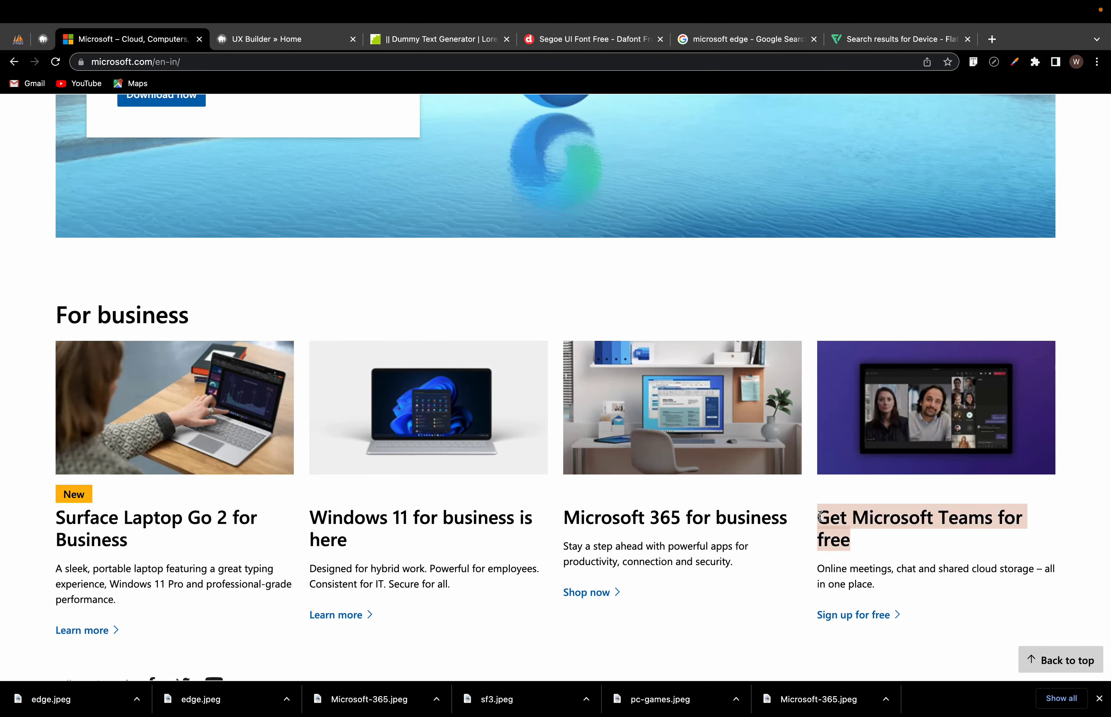
right_click(850, 520)
left_click(874, 565)
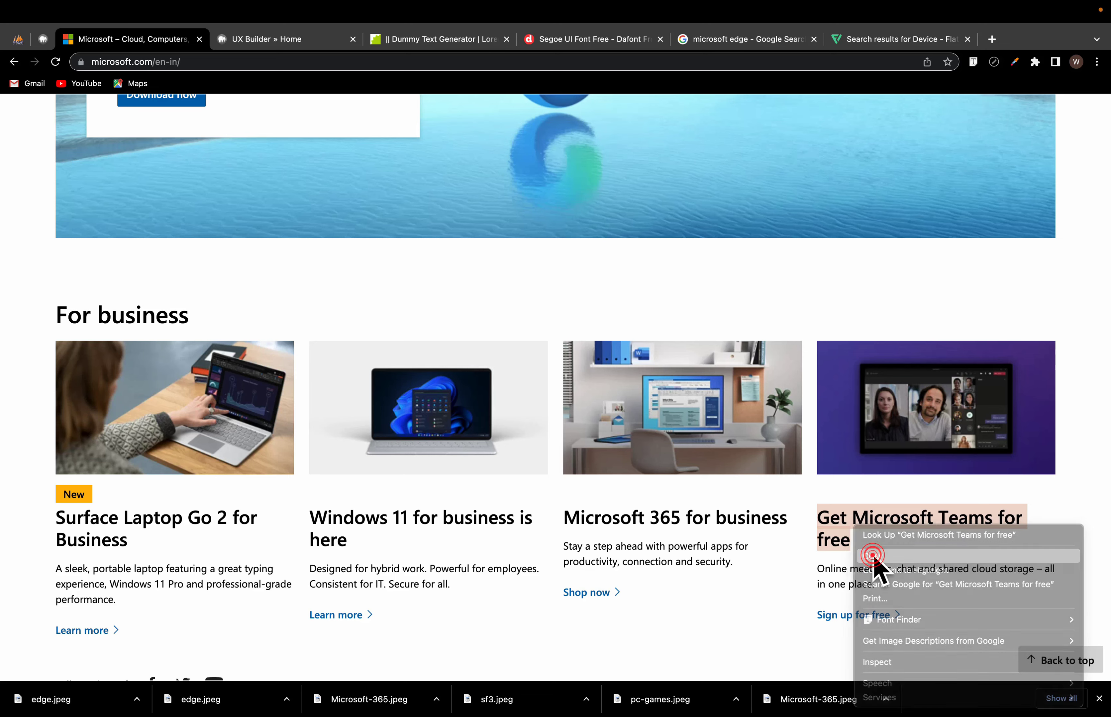
Step: Return to UX Builder and replace the fourth card's heading with the copied "Get Microsoft Teams for free"
left_click(285, 43)
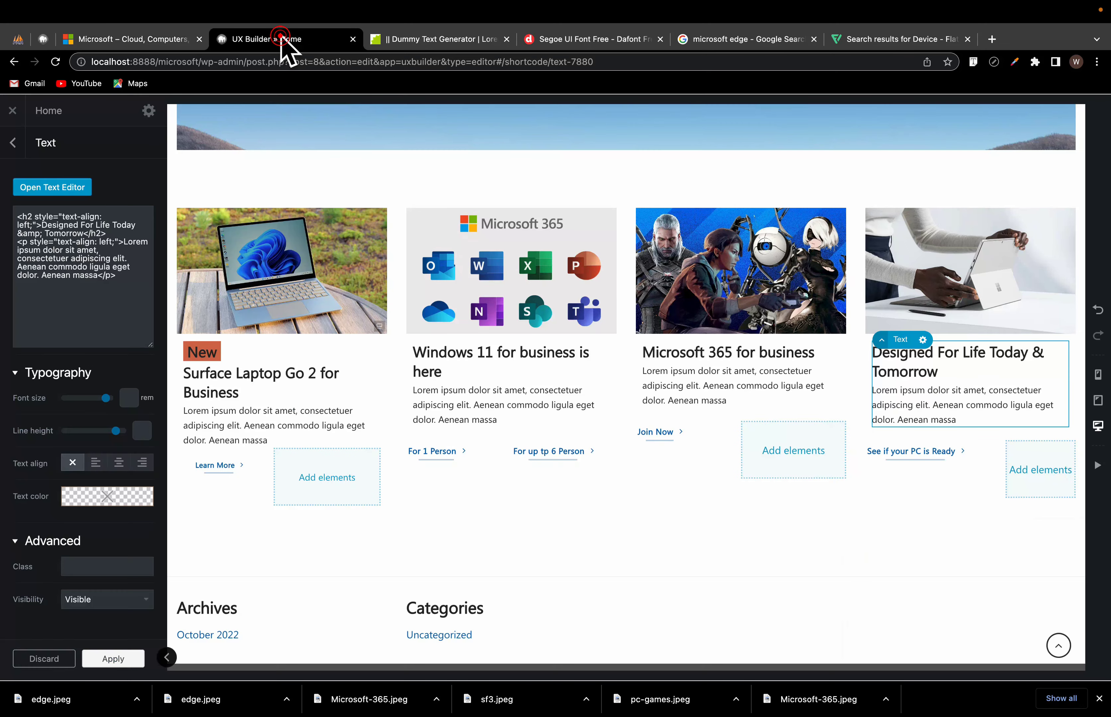
double_click(938, 372)
triple_click(271, 264)
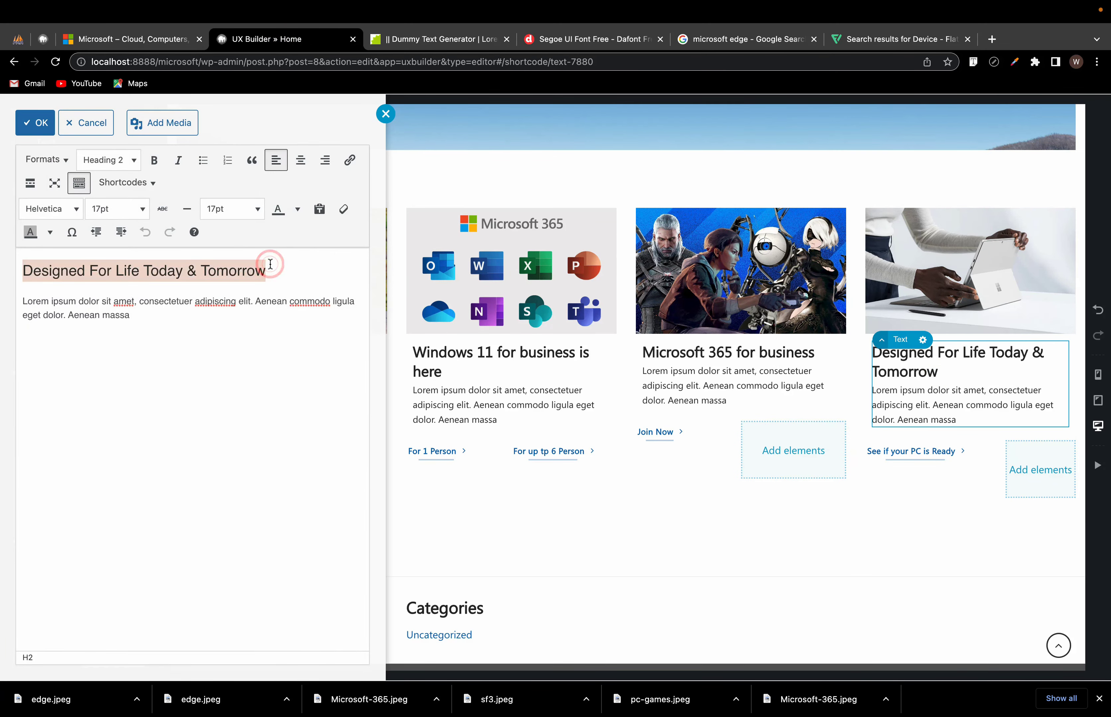
key("super+v")
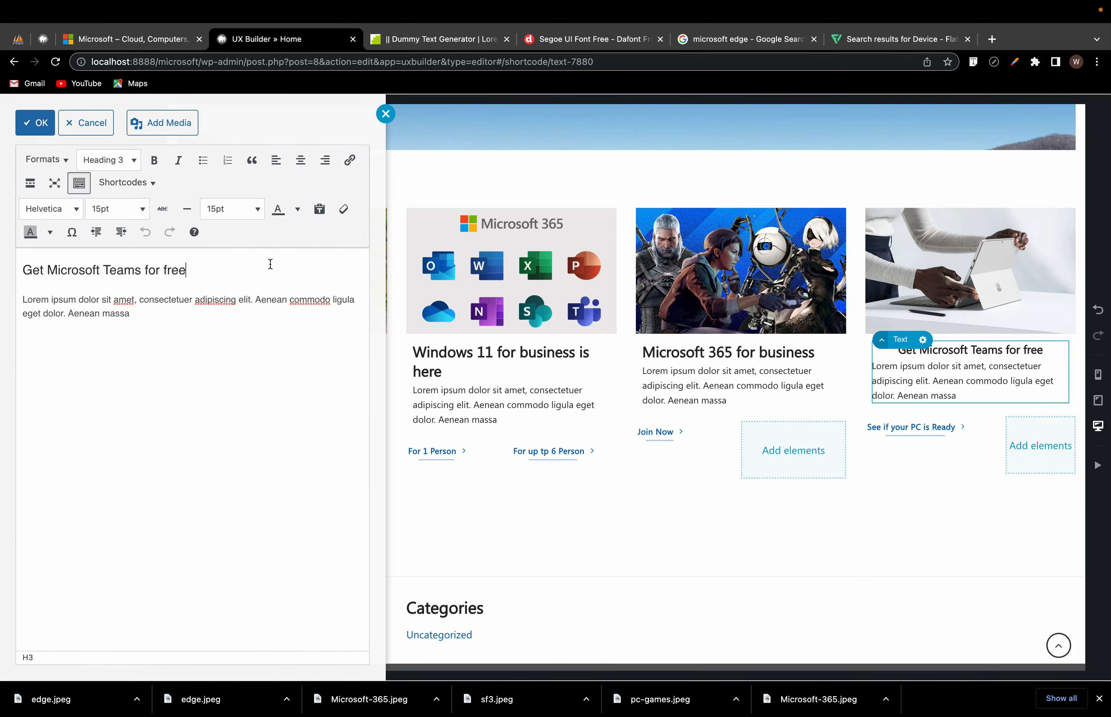
triple_click(197, 262)
left_click(52, 163)
mouse_move(75, 369)
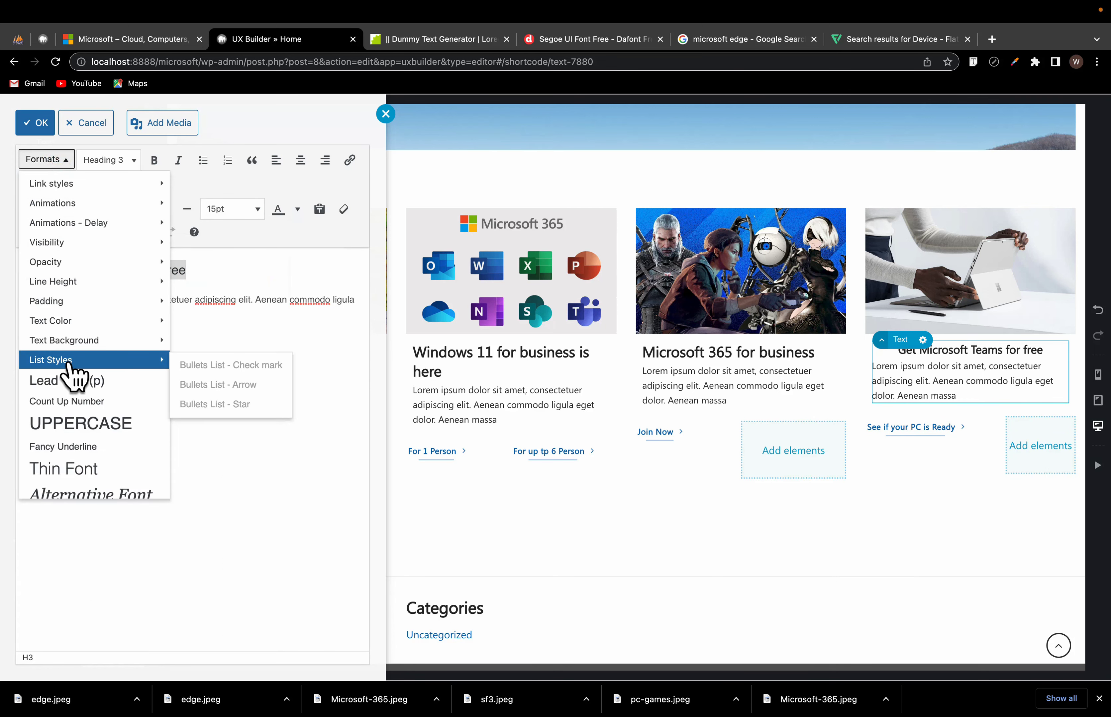
left_click(218, 268)
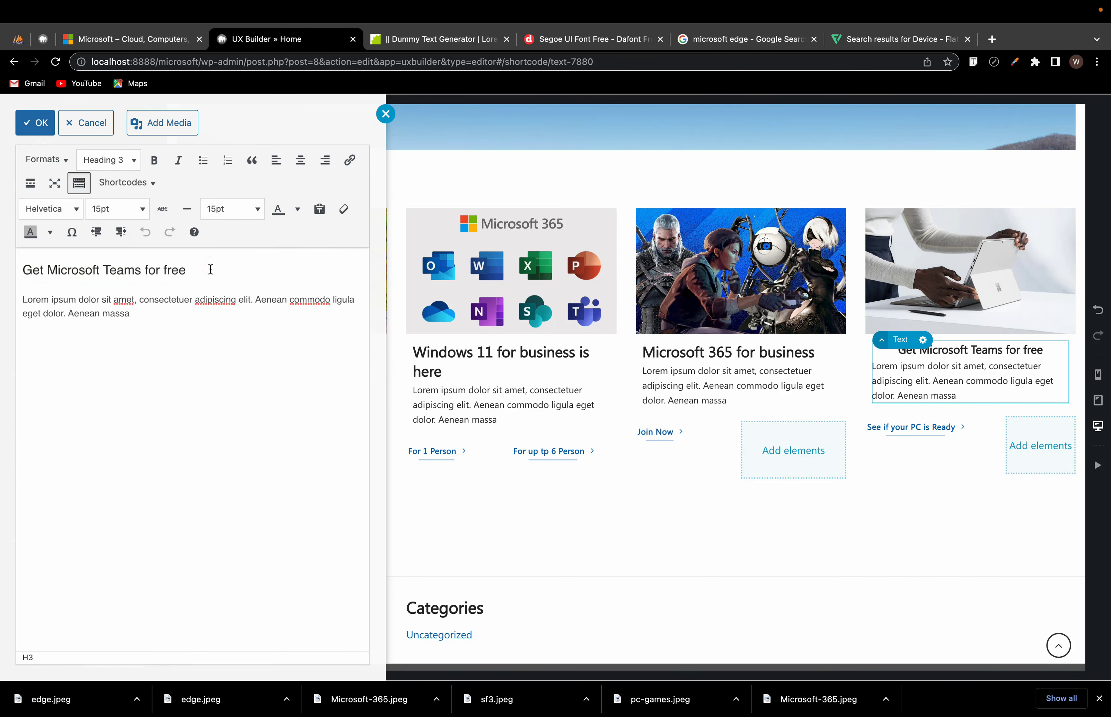
Step: Format the "Get Microsoft Teams for free" heading as Heading 2, left-align it and close the text editor
triple_click(211, 270)
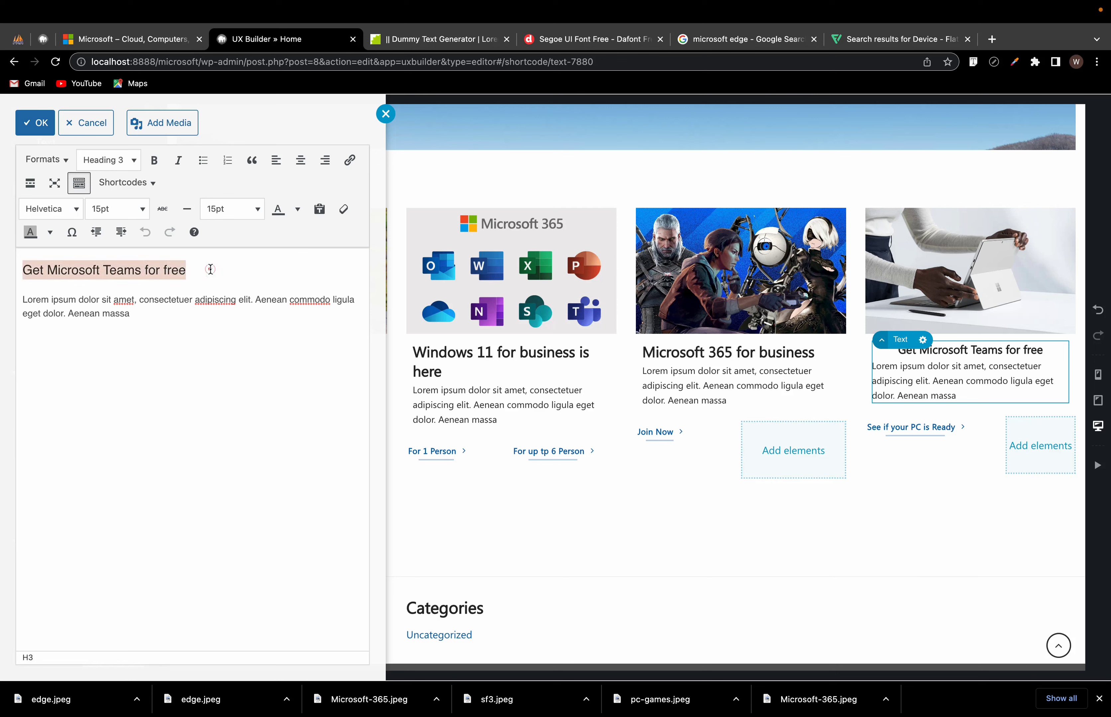
left_click(125, 161)
left_click(124, 231)
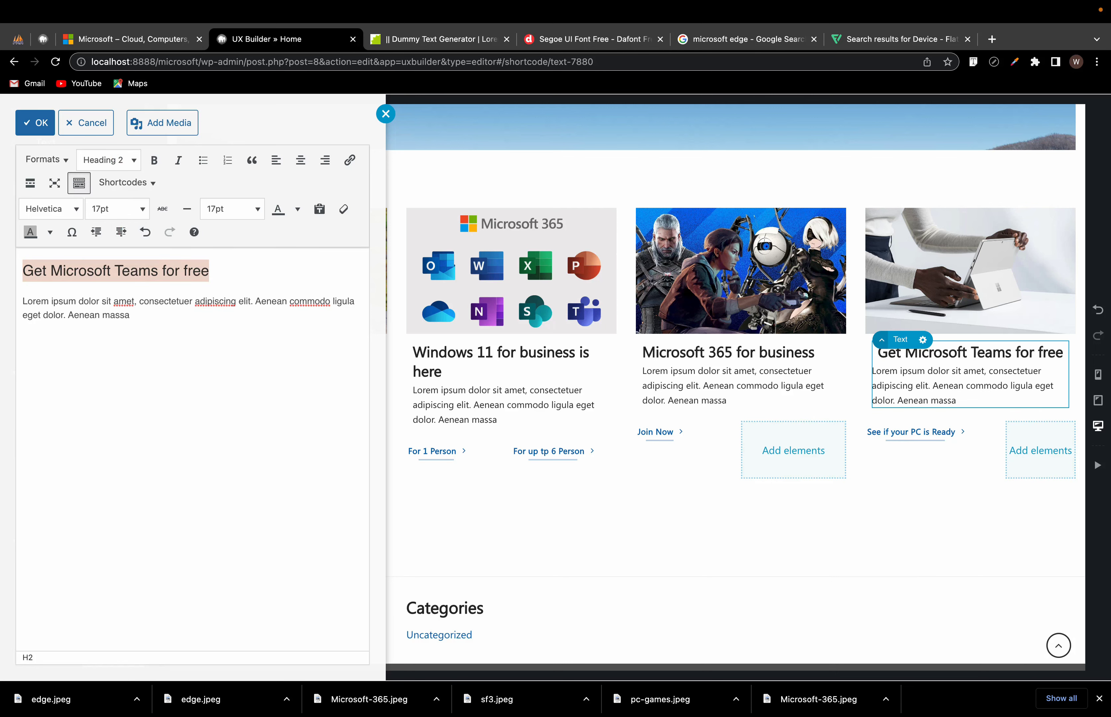
left_click(277, 160)
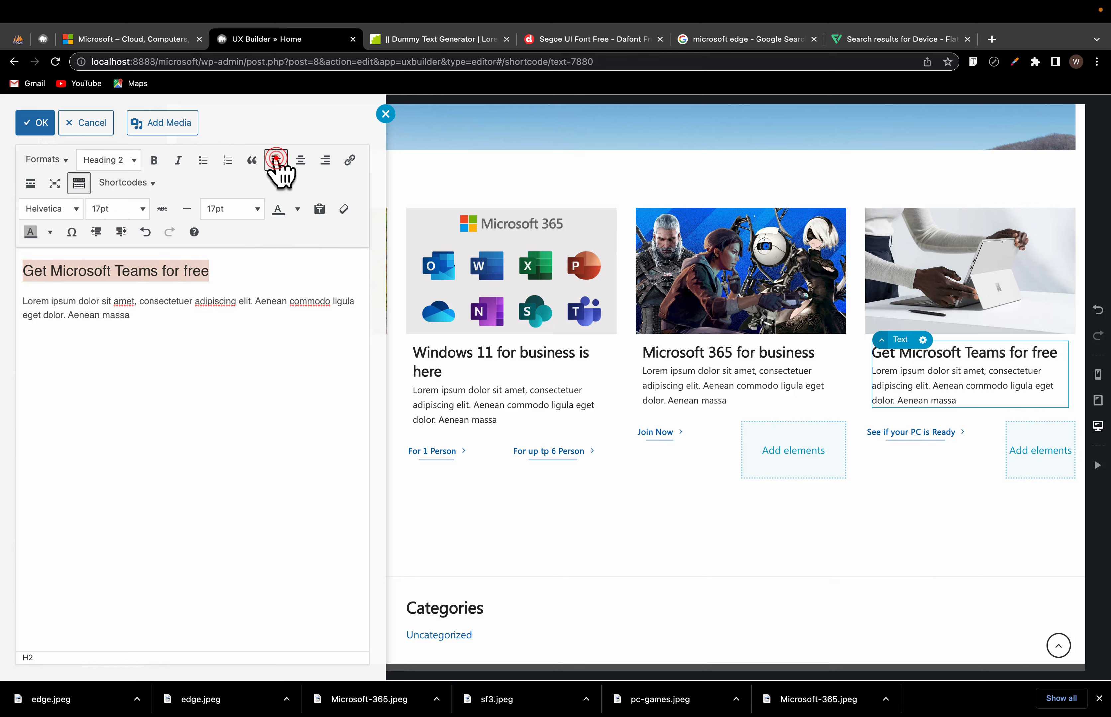
left_click(275, 363)
left_click(739, 388)
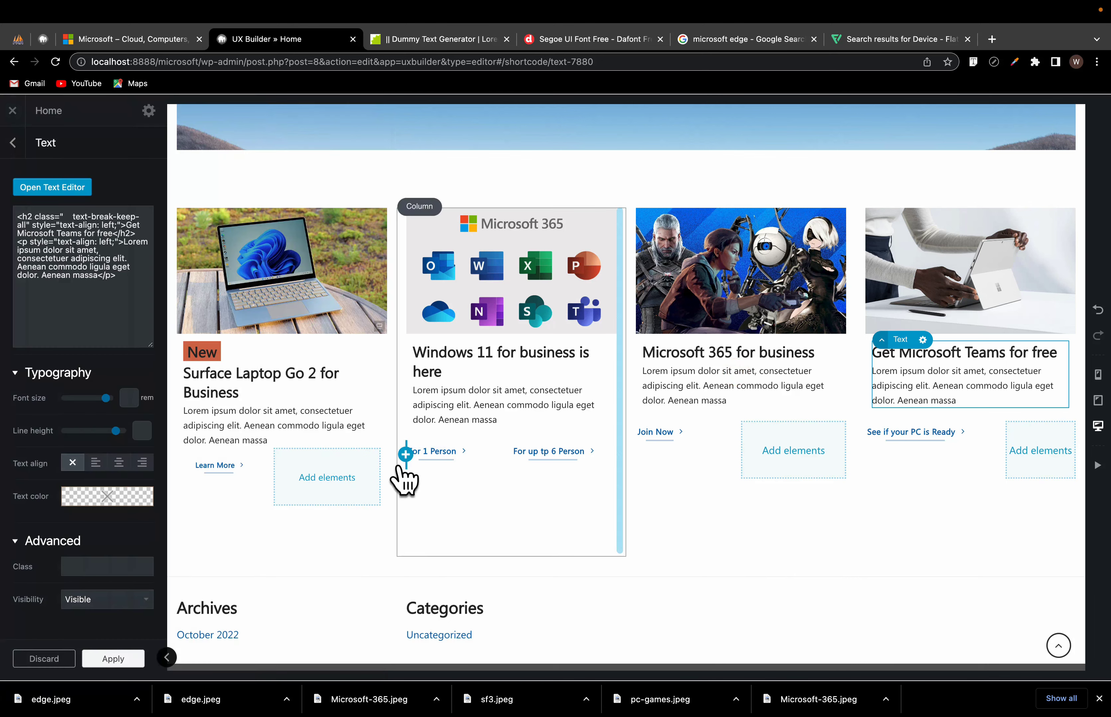
Step: Delete the "For up tp 6 Person" button under the Windows 11 card and set the remaining button's text to "Learn More"
left_click(544, 453)
right_click(573, 450)
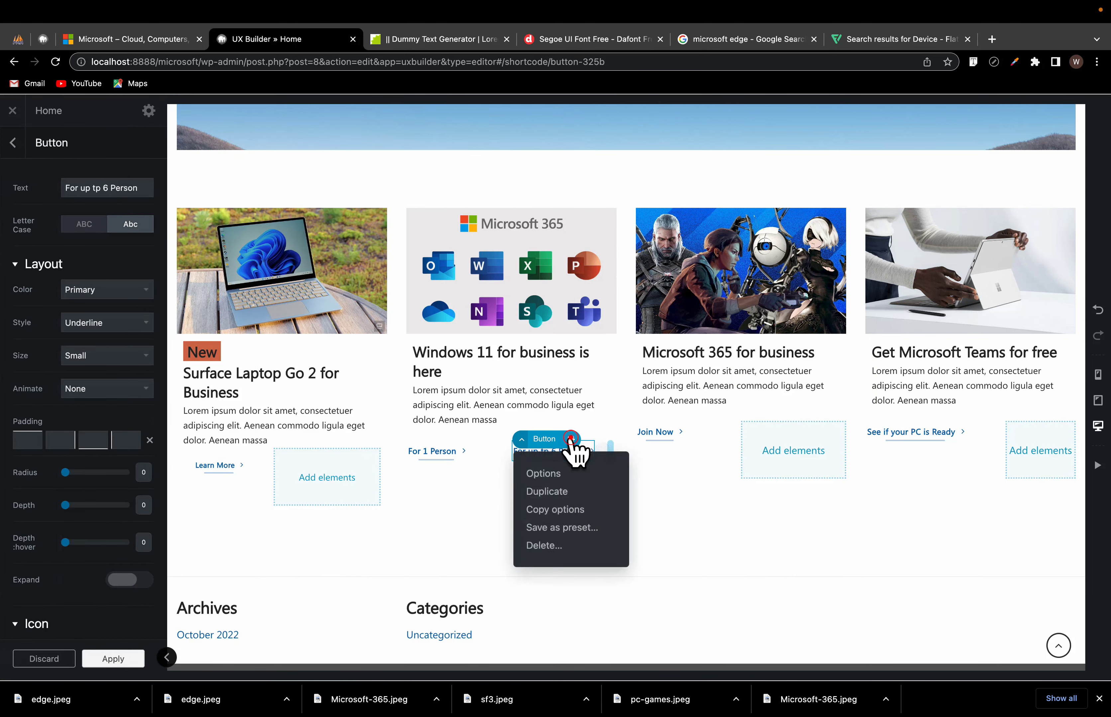
left_click(544, 544)
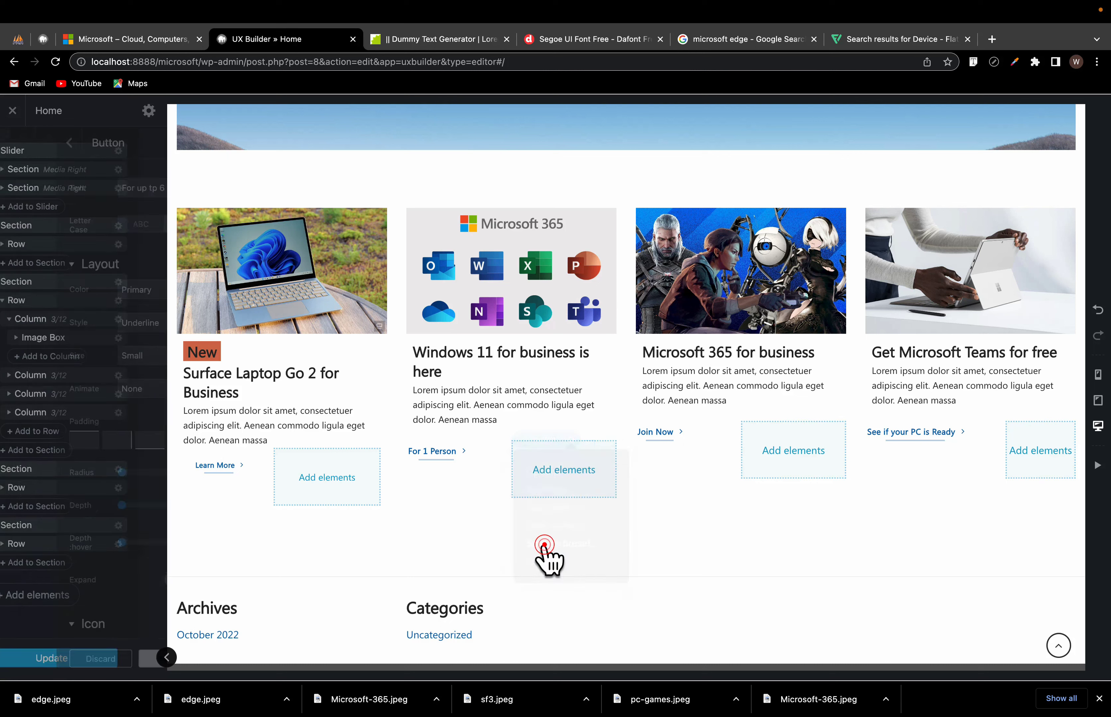
left_click(437, 451)
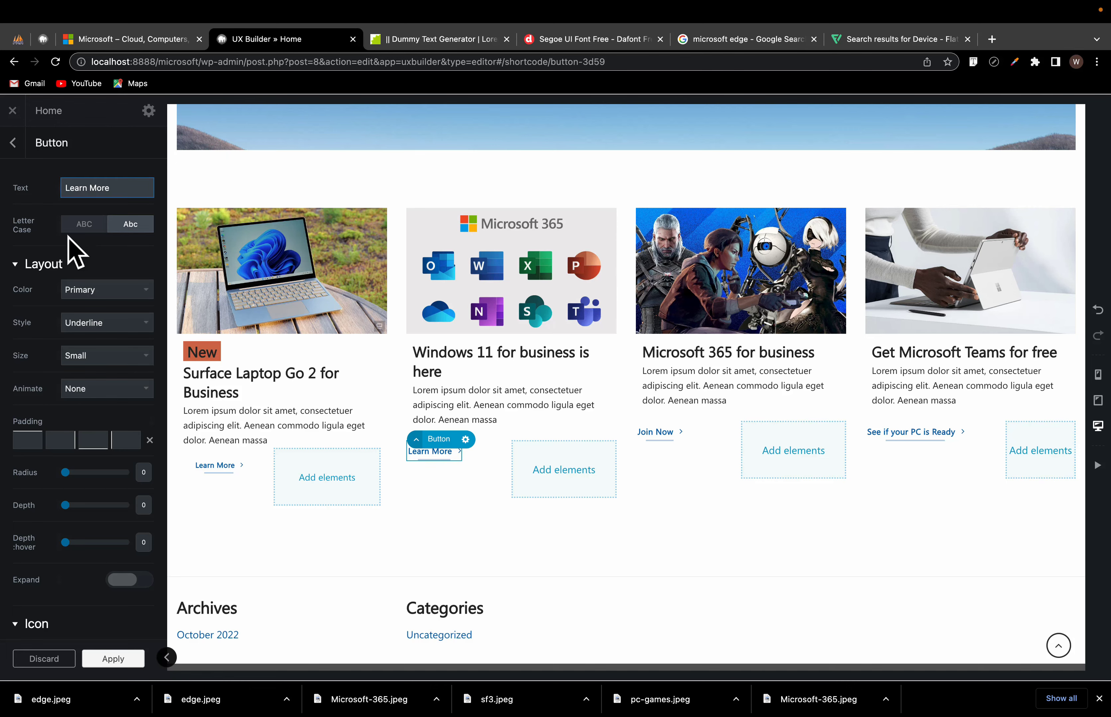
left_click(214, 466)
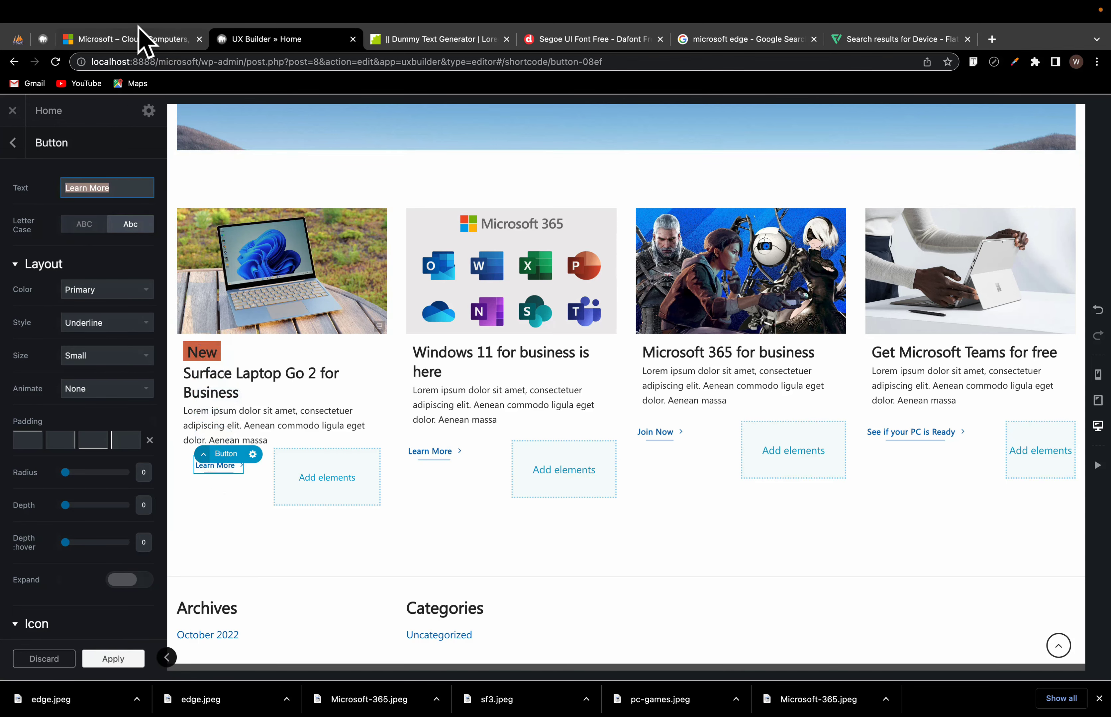
Step: Check the button labels on the Microsoft reference page and set the Microsoft 365 card's button text to "Shop Now"
left_click(138, 37)
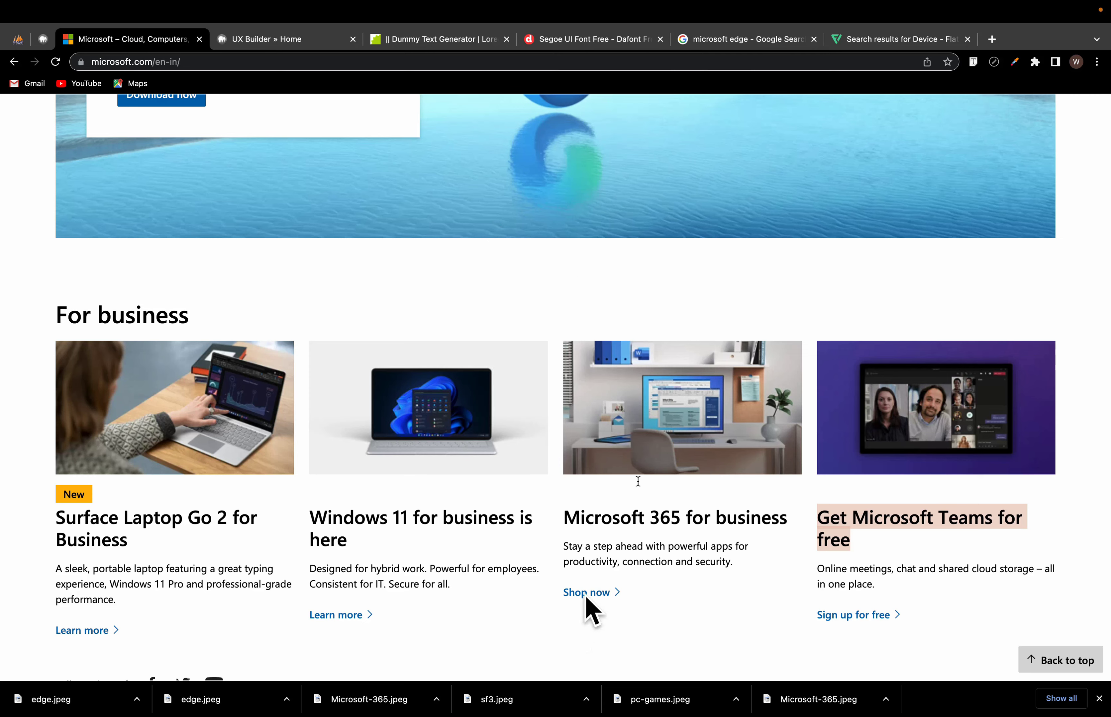
mouse_move(421, 13)
left_click(300, 66)
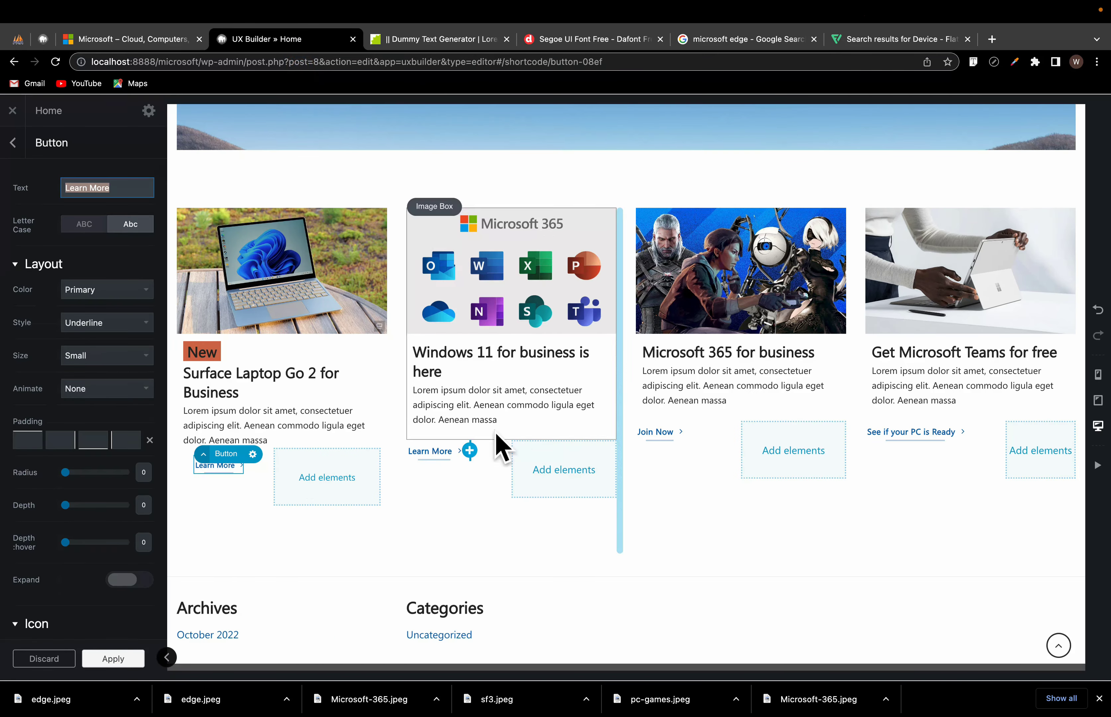
left_click(664, 438)
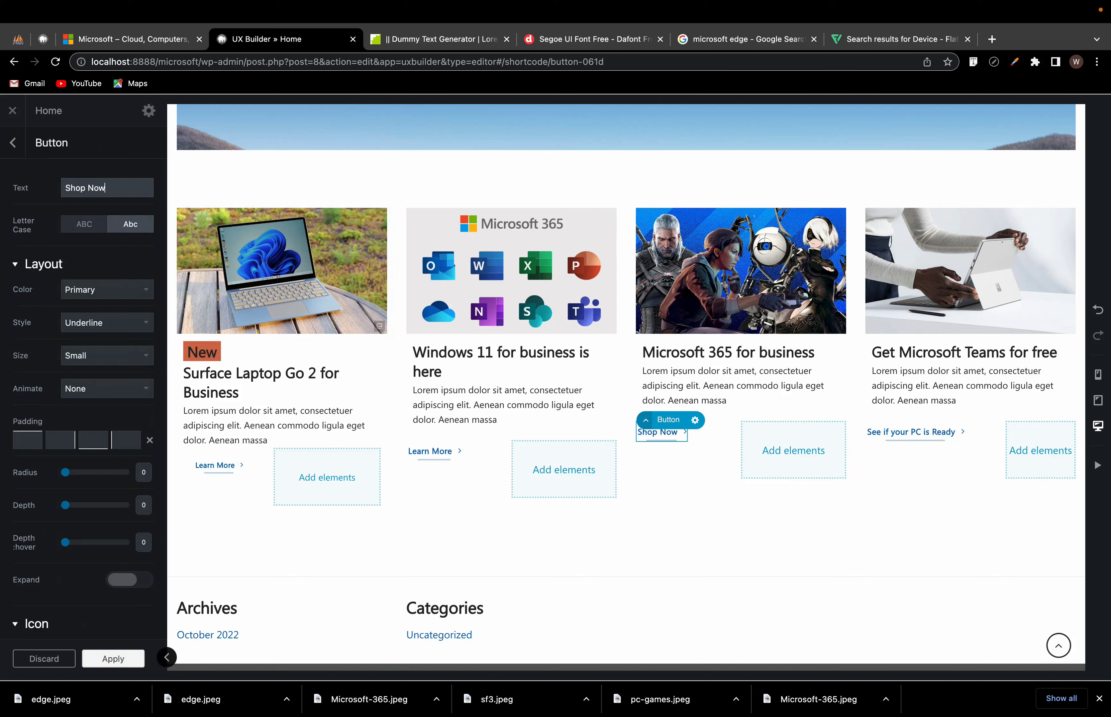
Step: Set the Microsoft Teams card's button text to "Sign up for free", matching the reference page, and apply the change
left_click(903, 433)
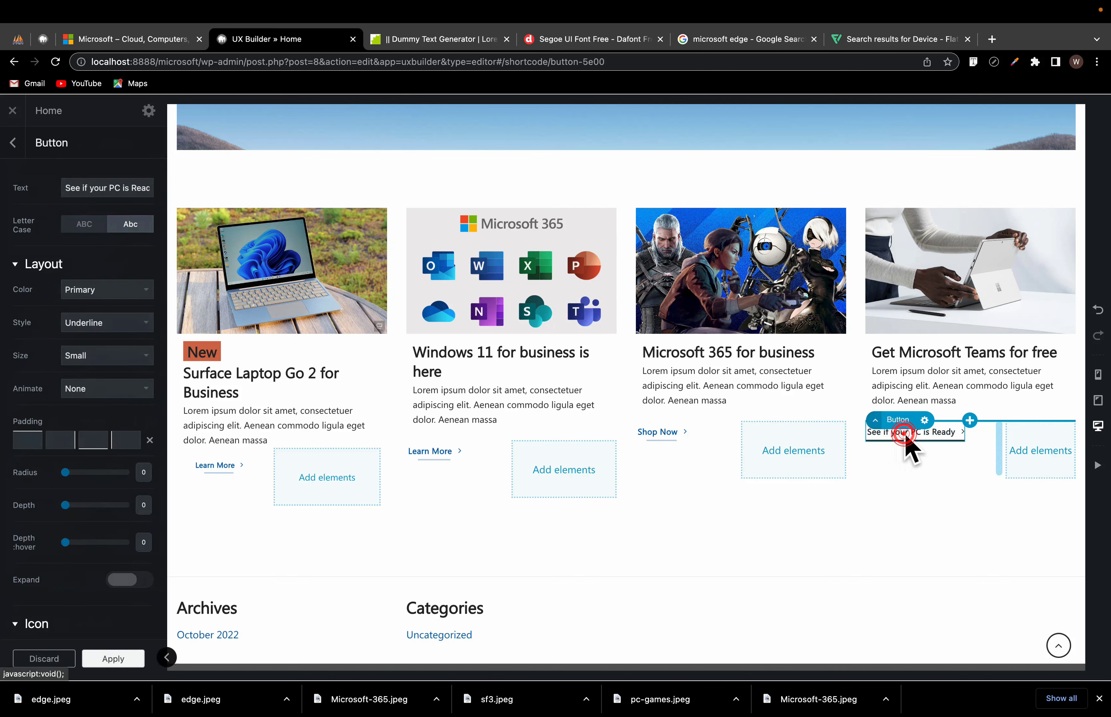
left_click(140, 35)
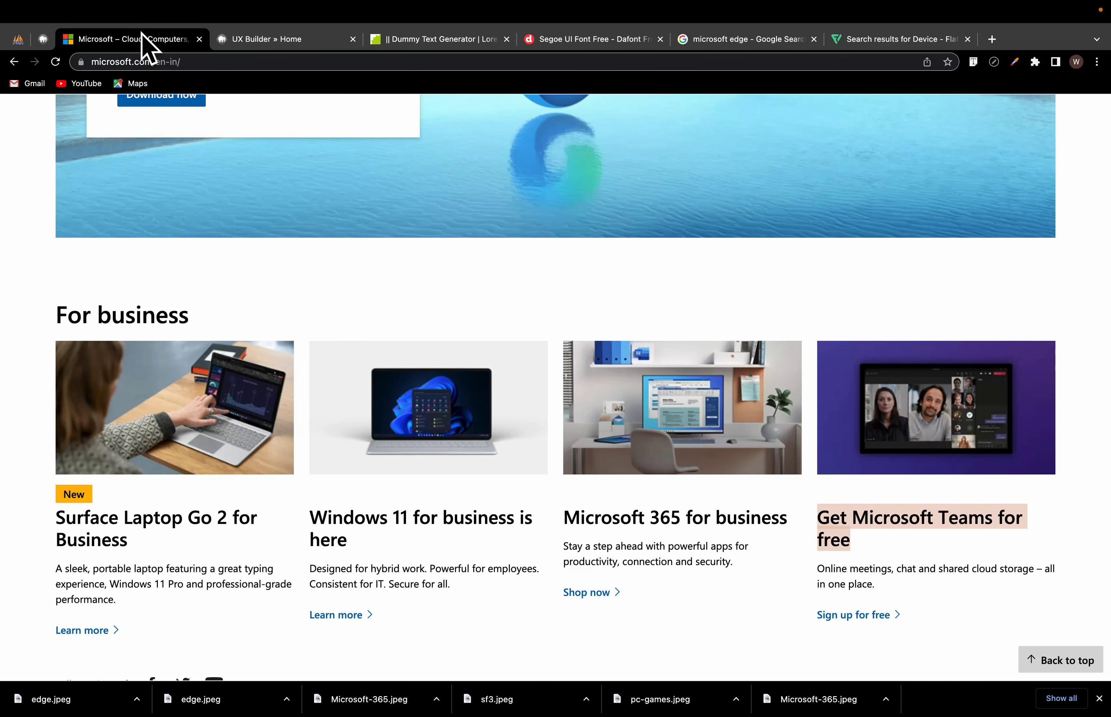
left_click(277, 41)
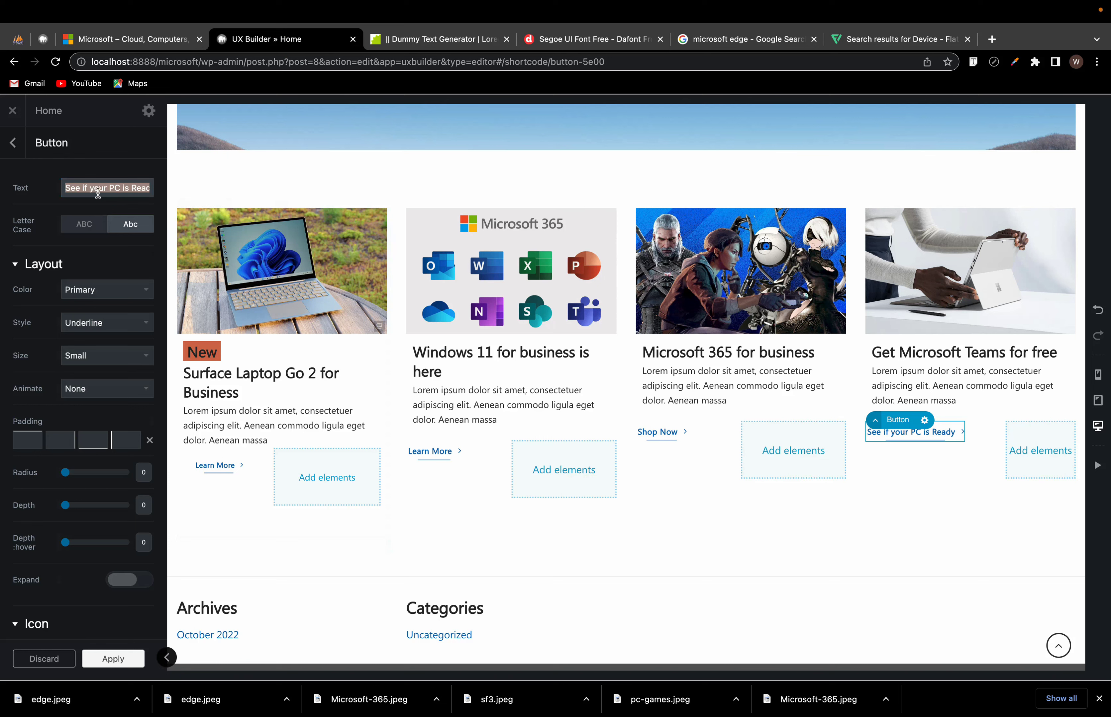
type("Sign up for free")
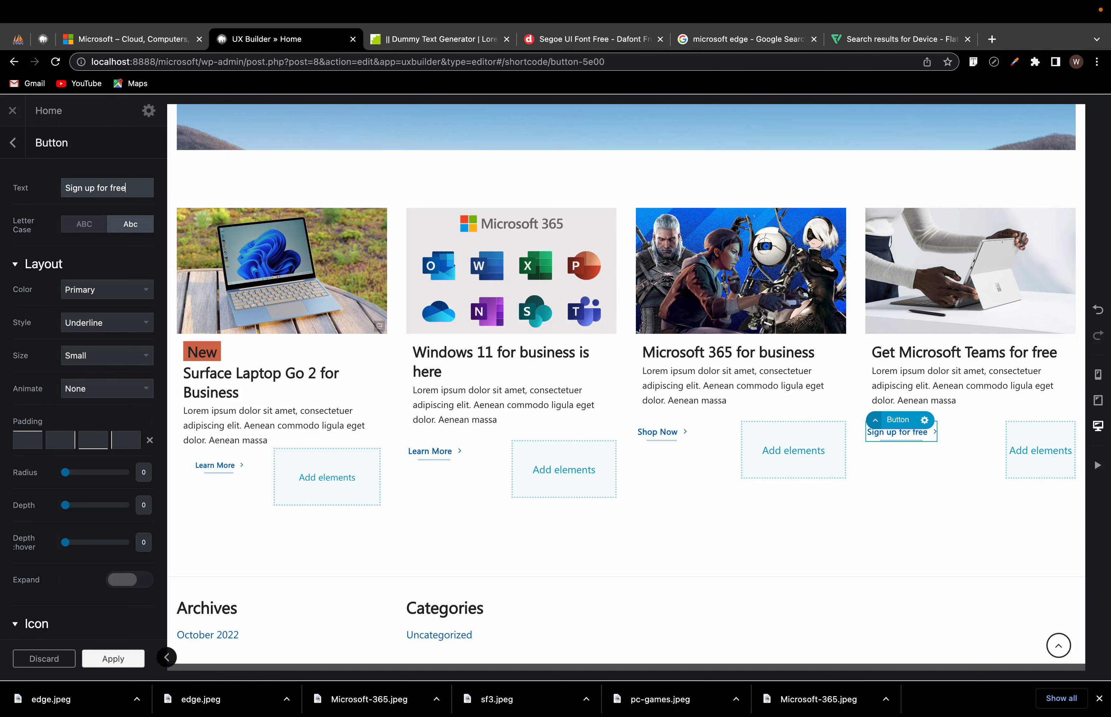
left_click(114, 657)
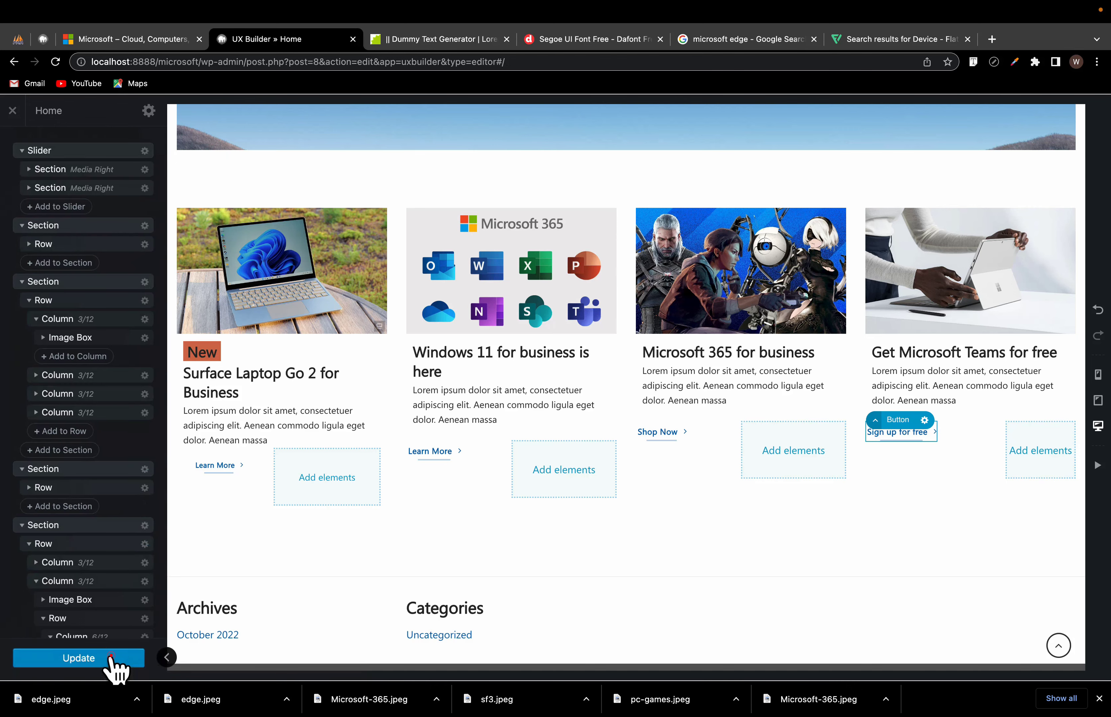
Step: Review the edited row of business cards against the earlier card row and the Microsoft Edge banner
scroll(707, 550, "up", 8)
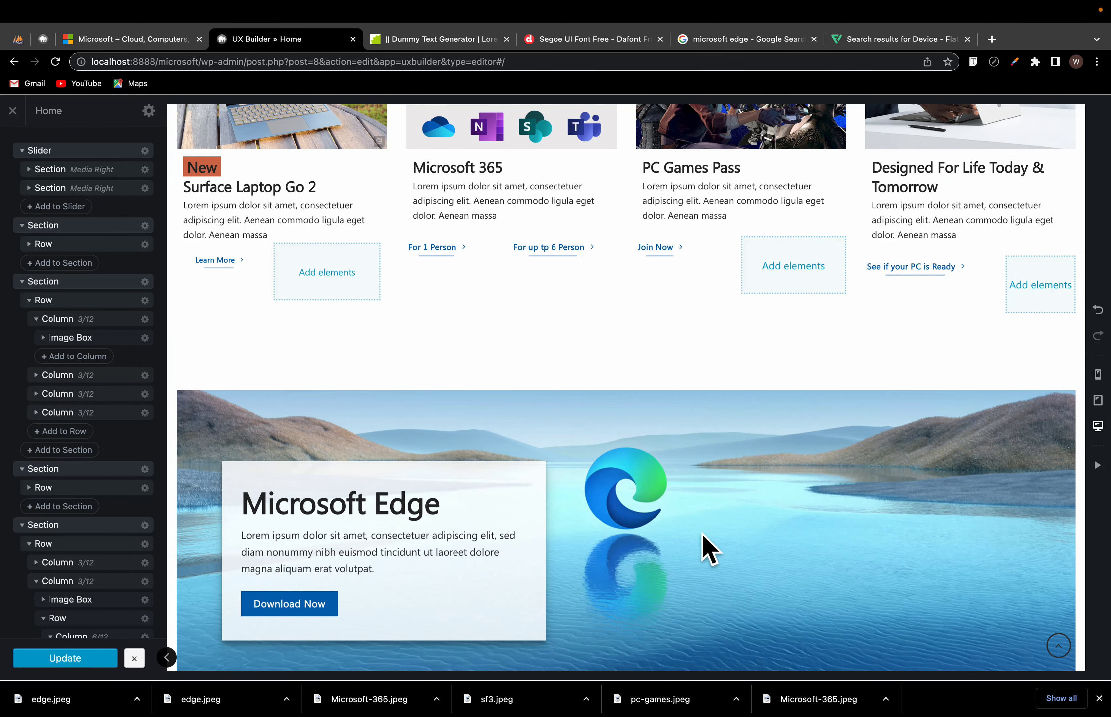
scroll(746, 536, "down", 8)
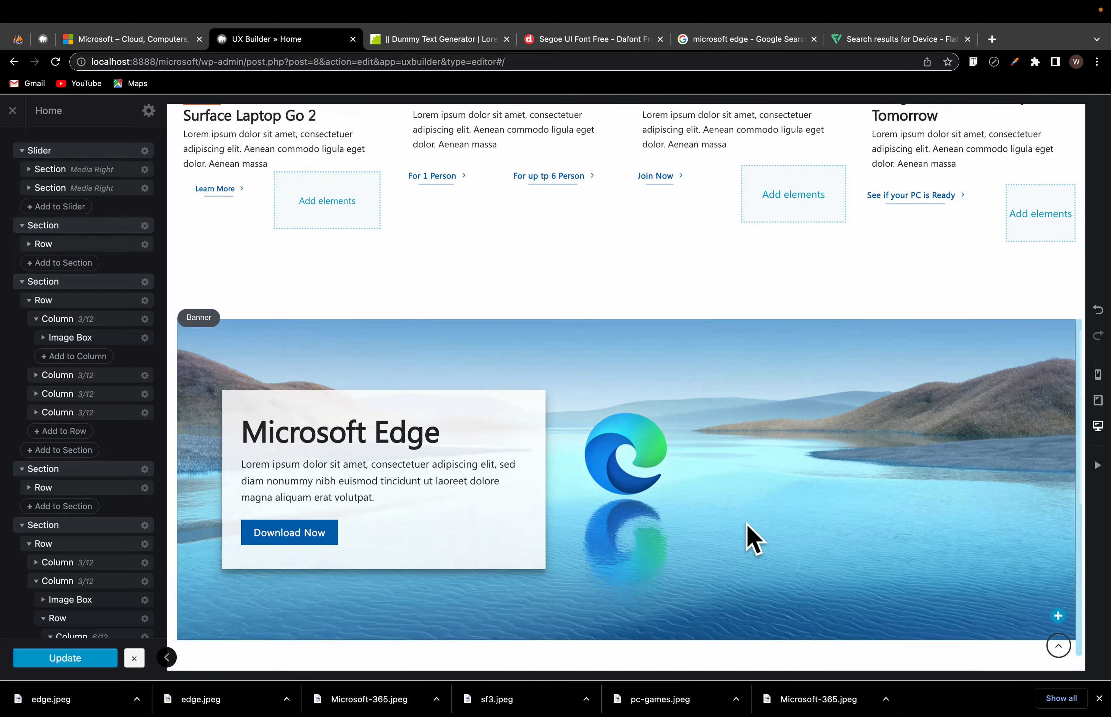
scroll(747, 536, "down", 5)
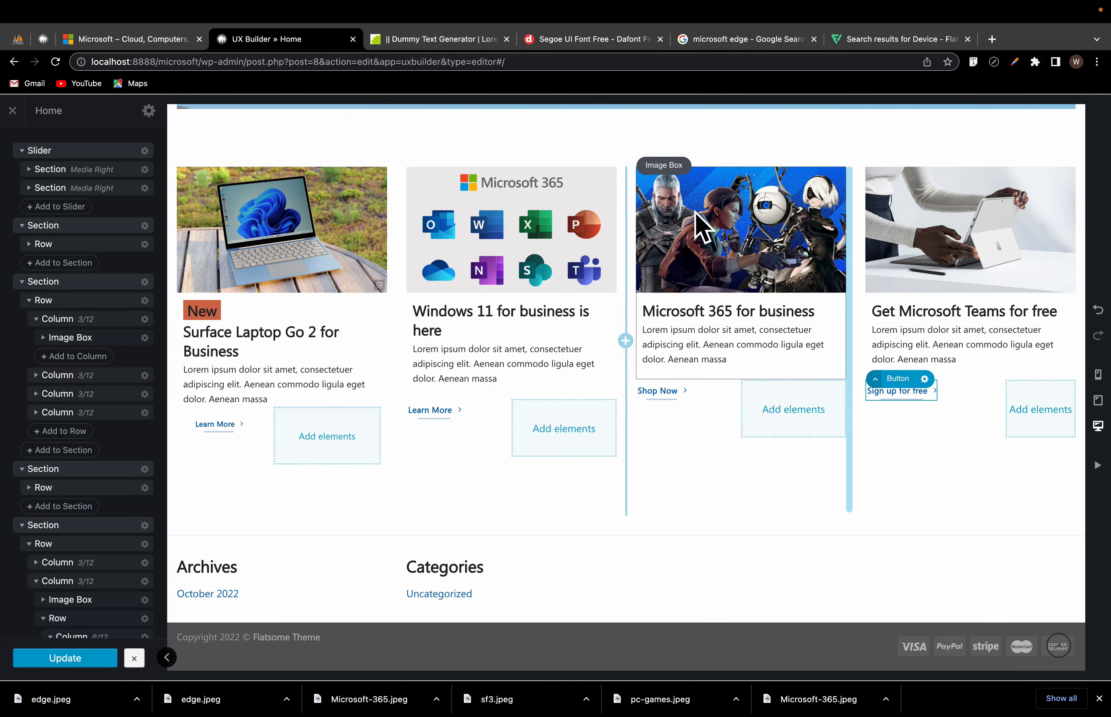
scroll(501, 268, "up", 4)
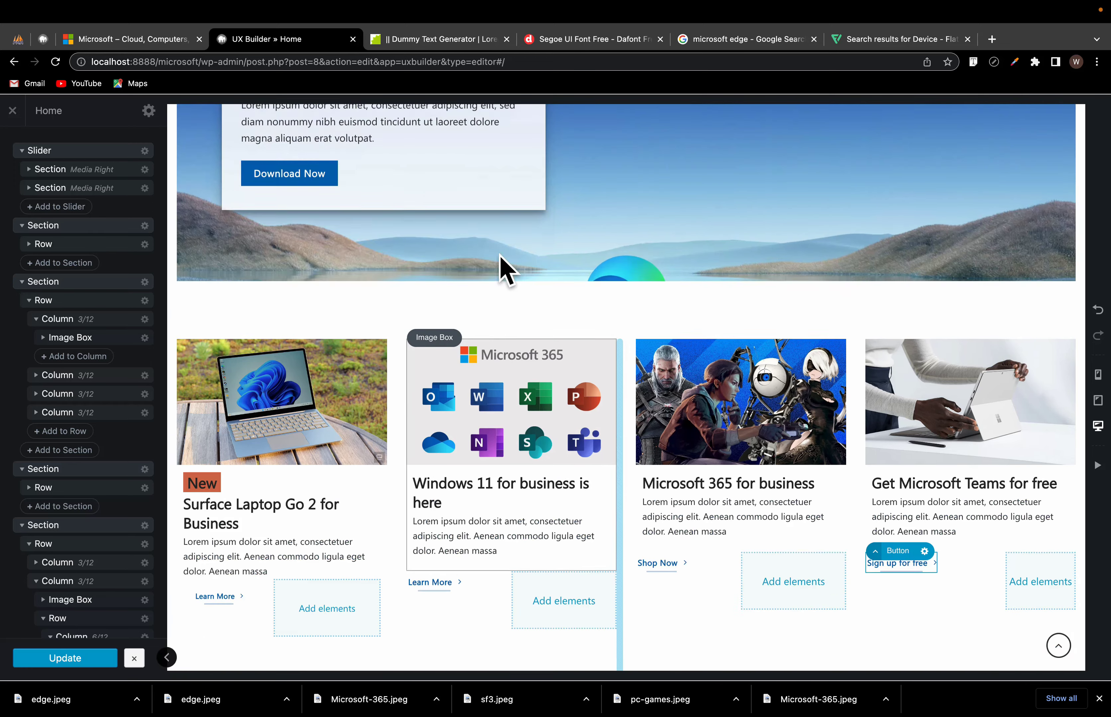
scroll(501, 268, "down", 4)
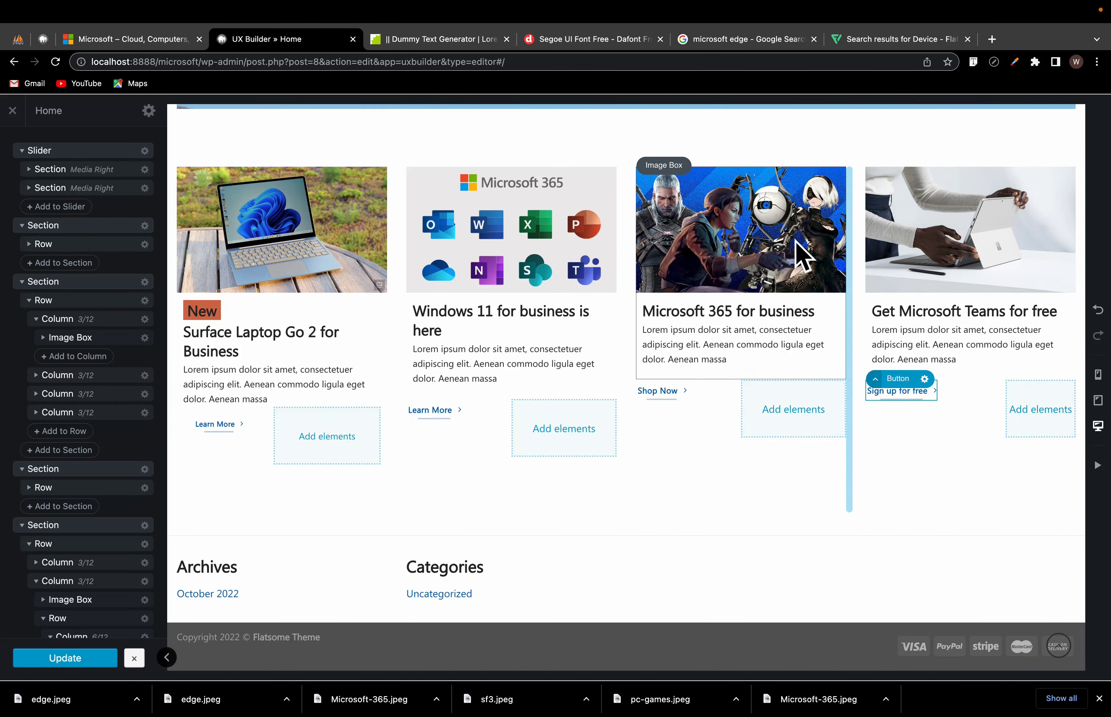
scroll(801, 255, "up", 2)
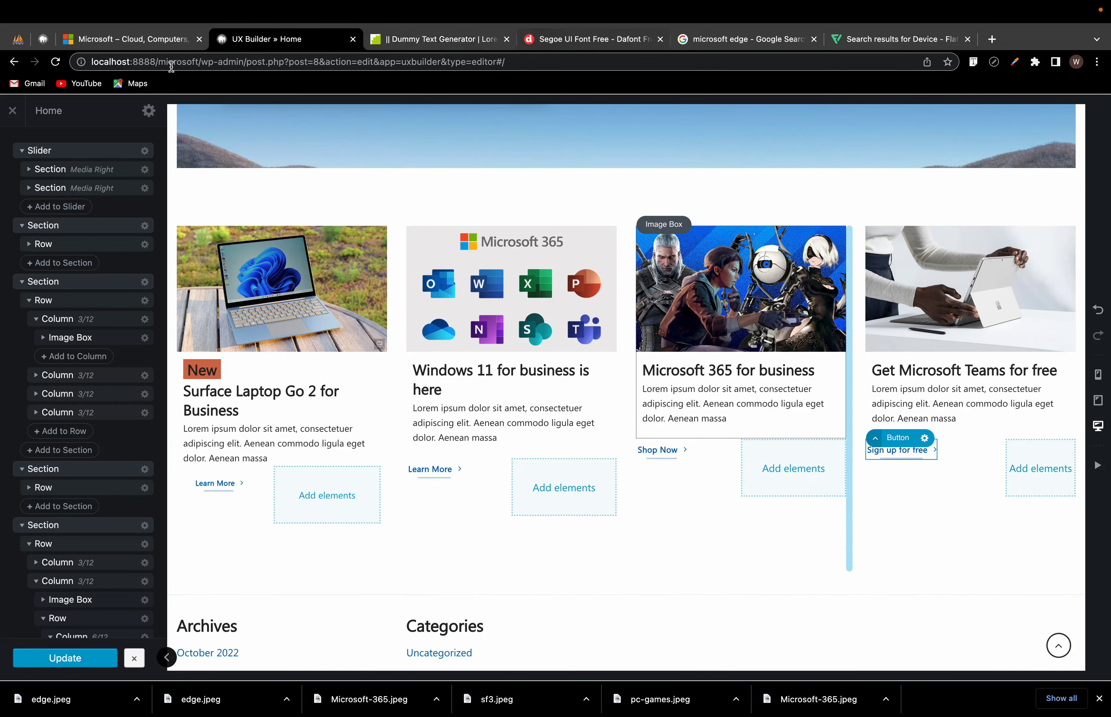
Step: Check the For business images on the Microsoft reference page and search Google Images for "microsoft laptop"
left_click(141, 41)
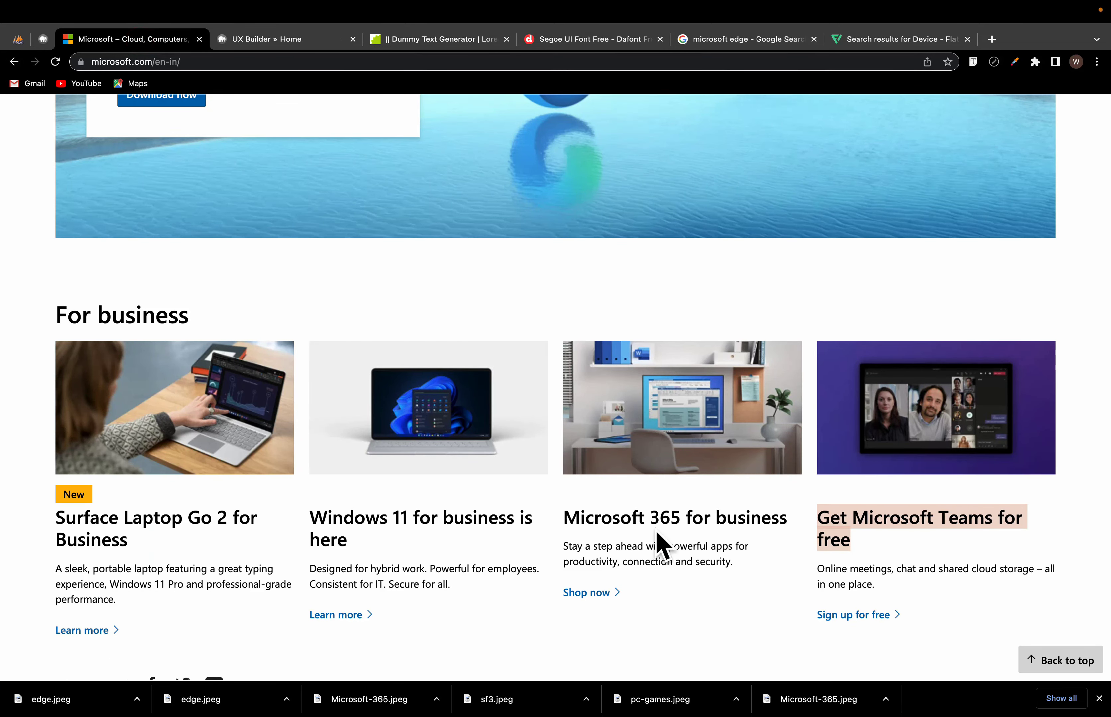
left_click(683, 31)
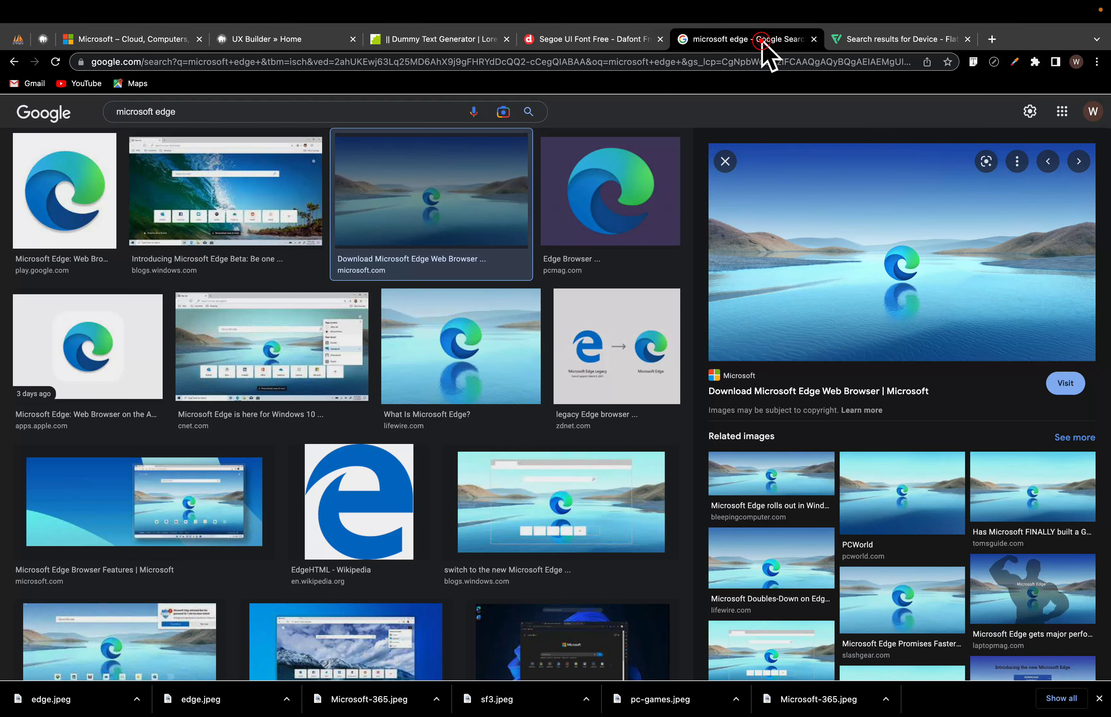
left_click(341, 105)
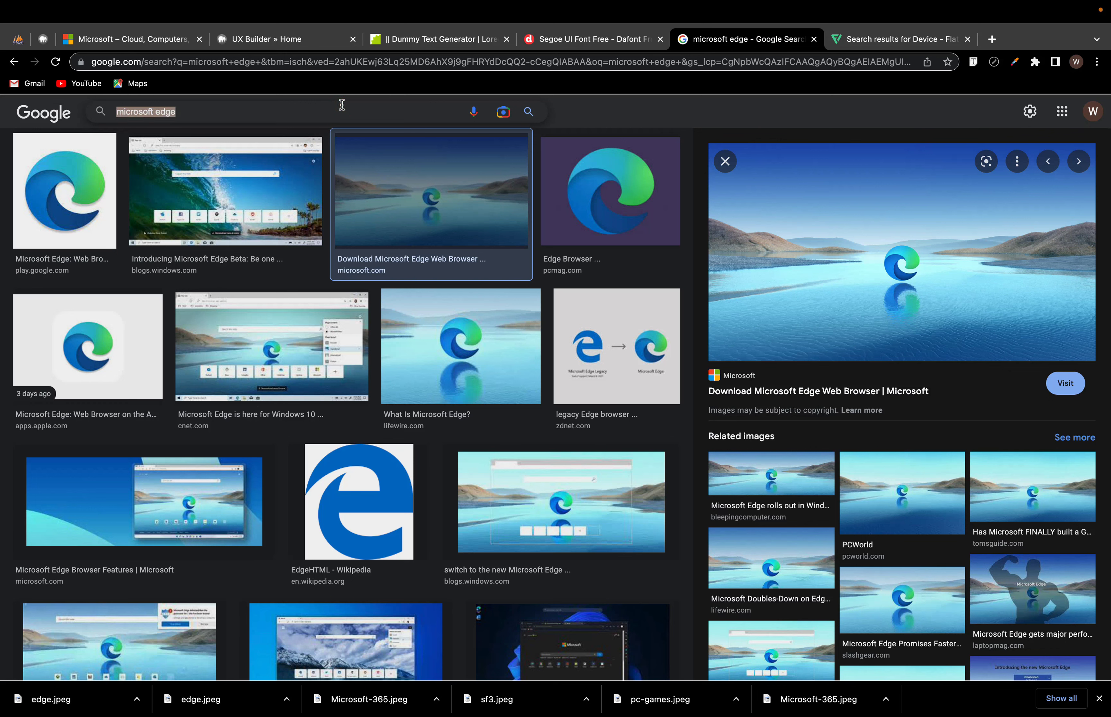
type("micro")
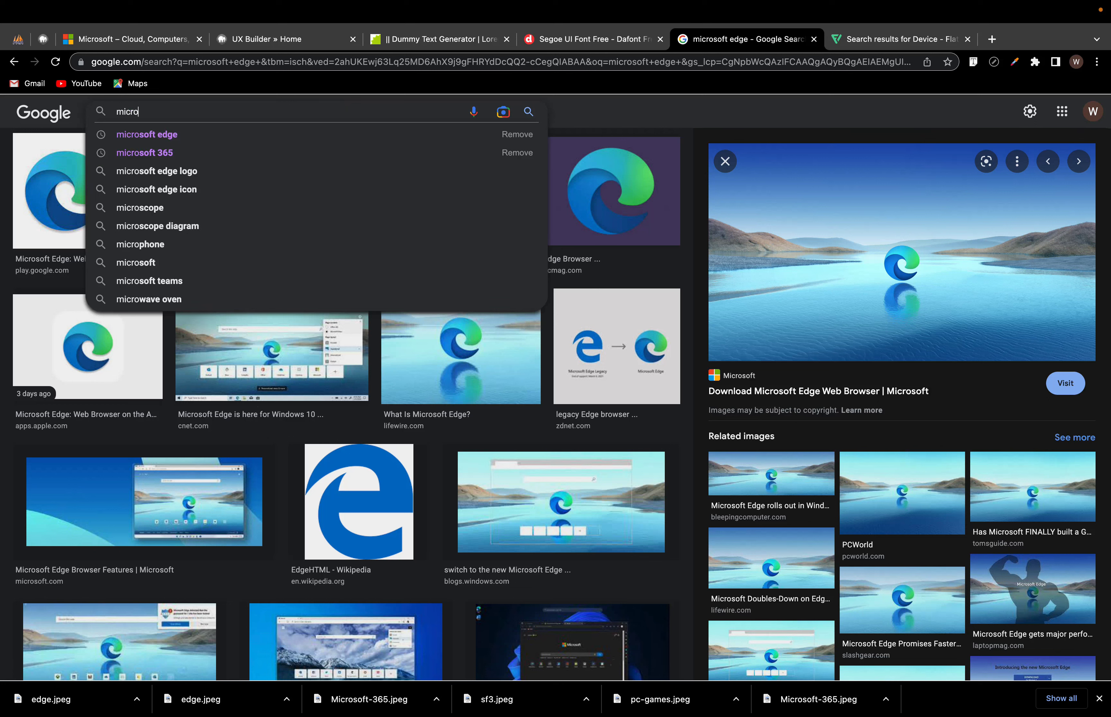
type("soft ")
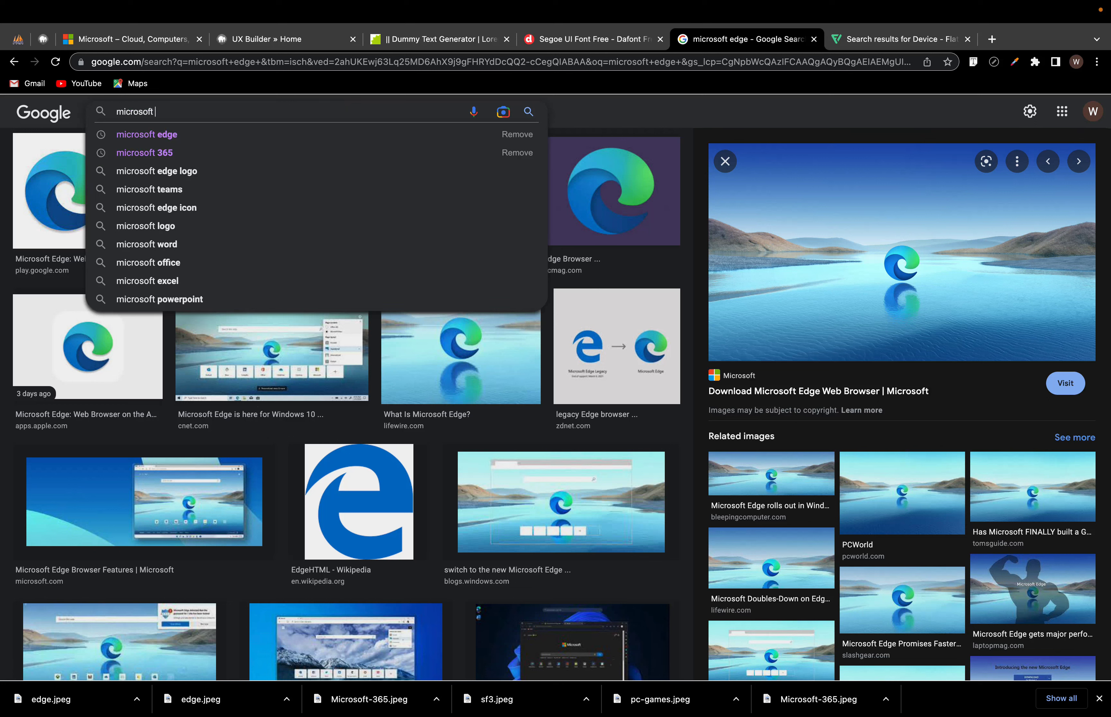
type("laptop")
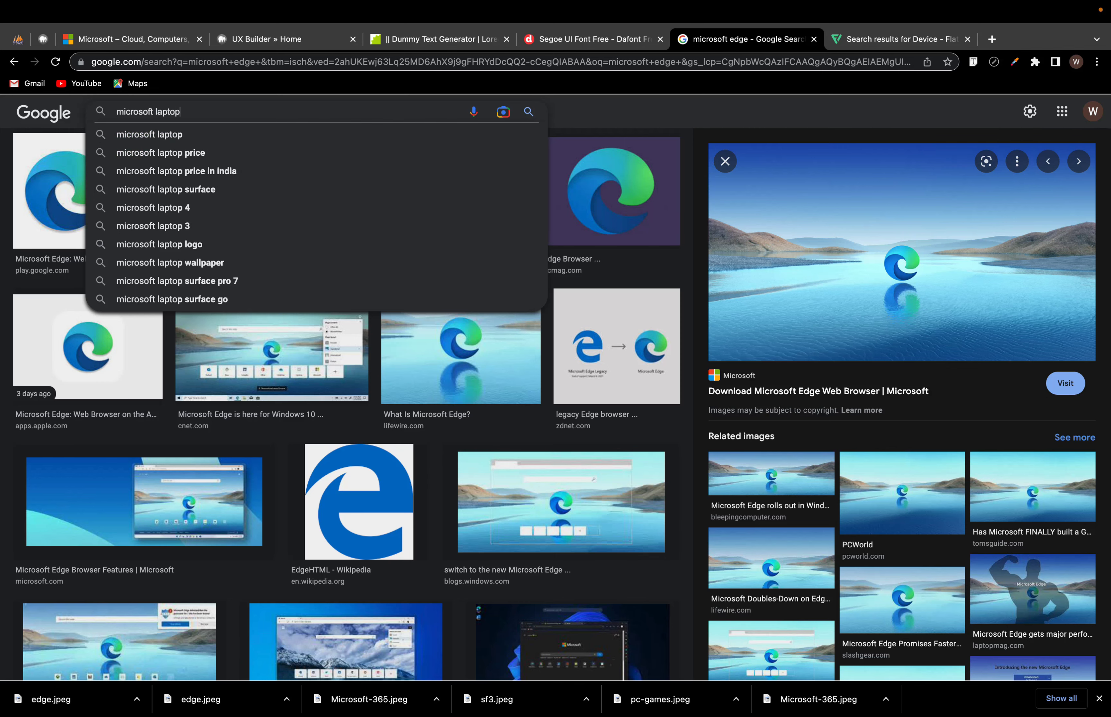
key("Return")
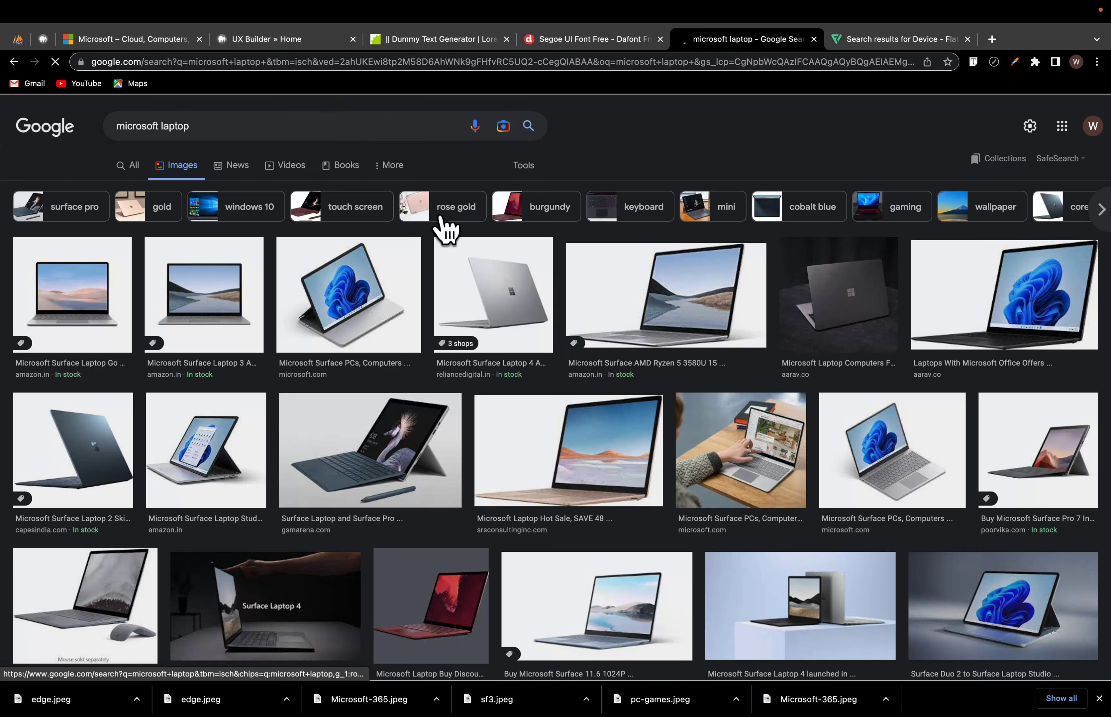
Step: Look through the laptop image results and open the Tech Advisor photo titled "Best Microsoft Surface 2022"
scroll(632, 423, "down", 3)
scroll(626, 410, "down", 2)
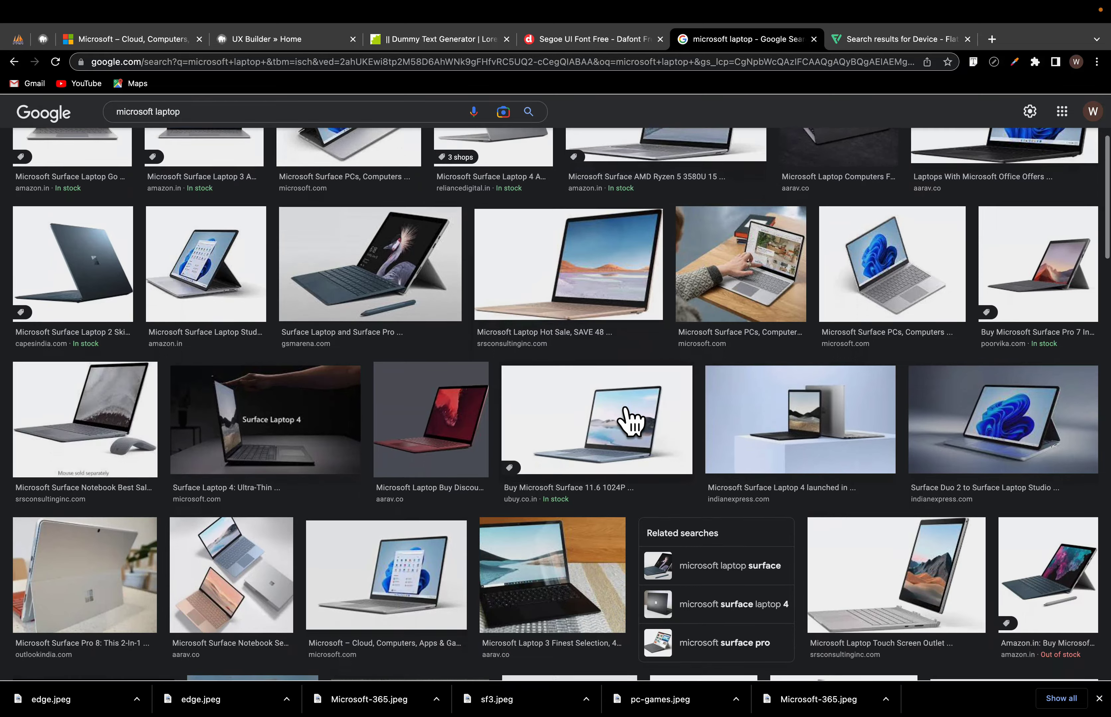
scroll(765, 459, "down", 4)
scroll(770, 471, "down", 4)
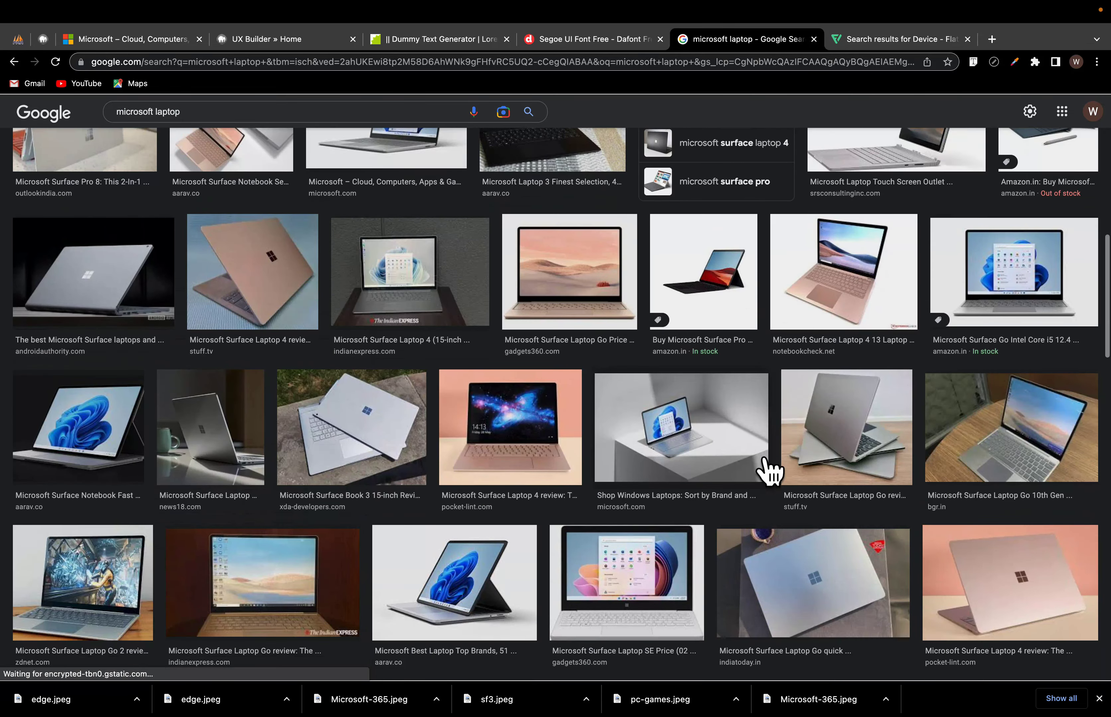
scroll(770, 471, "down", 7)
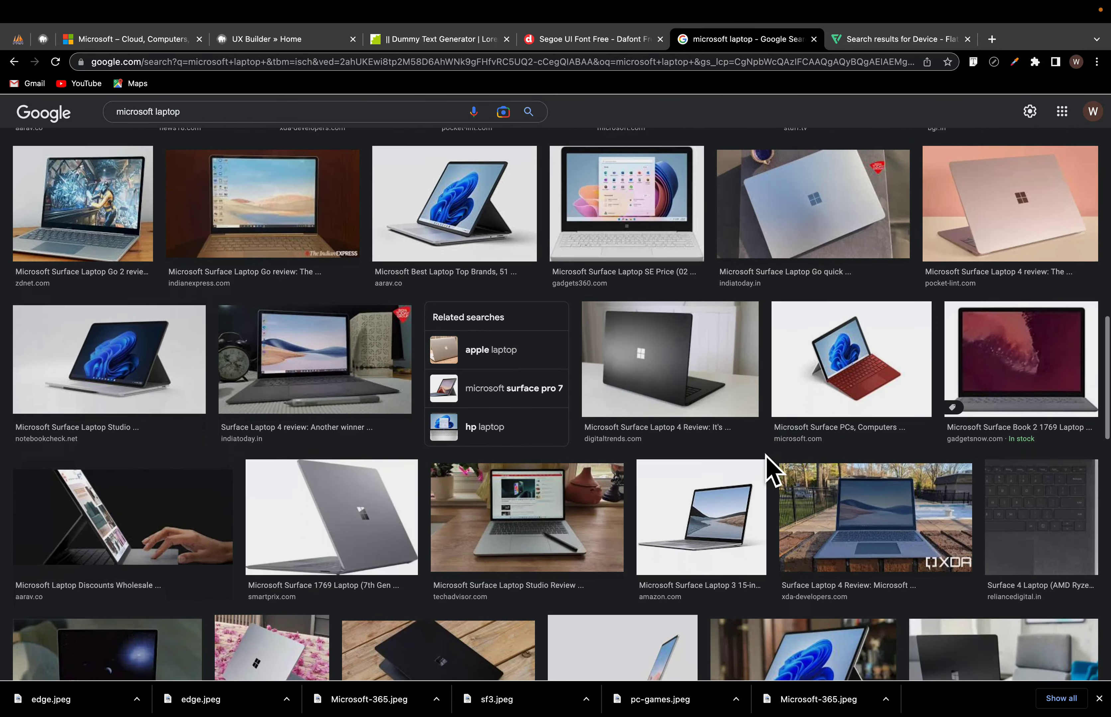
scroll(772, 471, "down", 3)
scroll(768, 469, "down", 4)
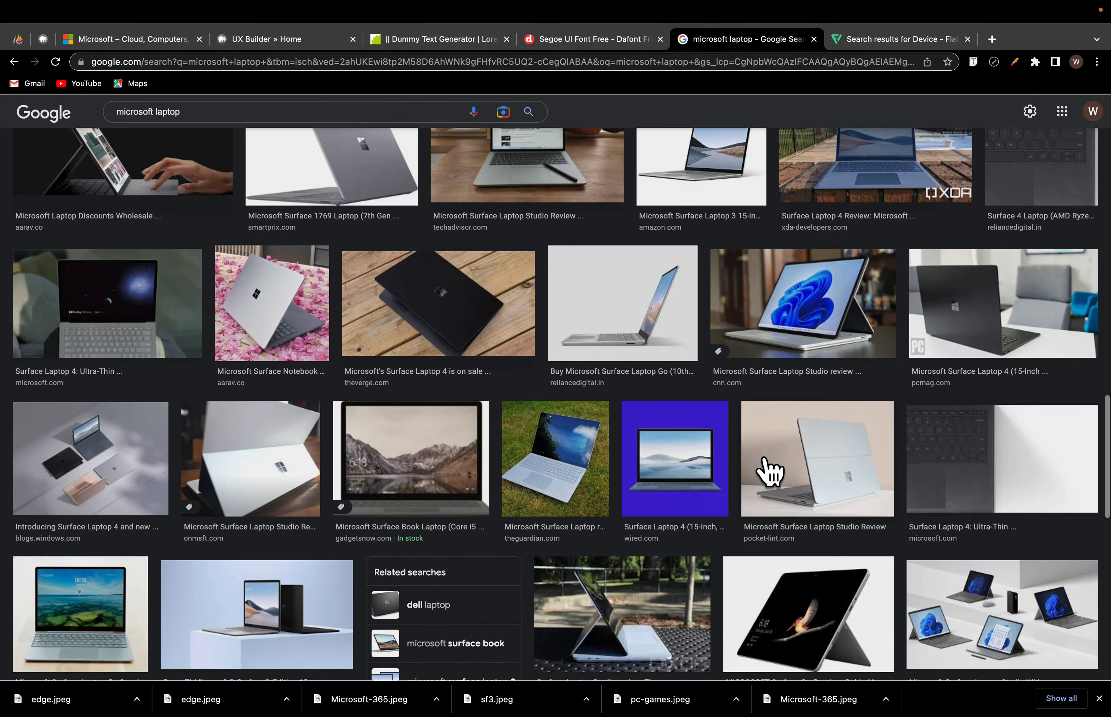
scroll(769, 471, "down", 5)
scroll(770, 471, "down", 4)
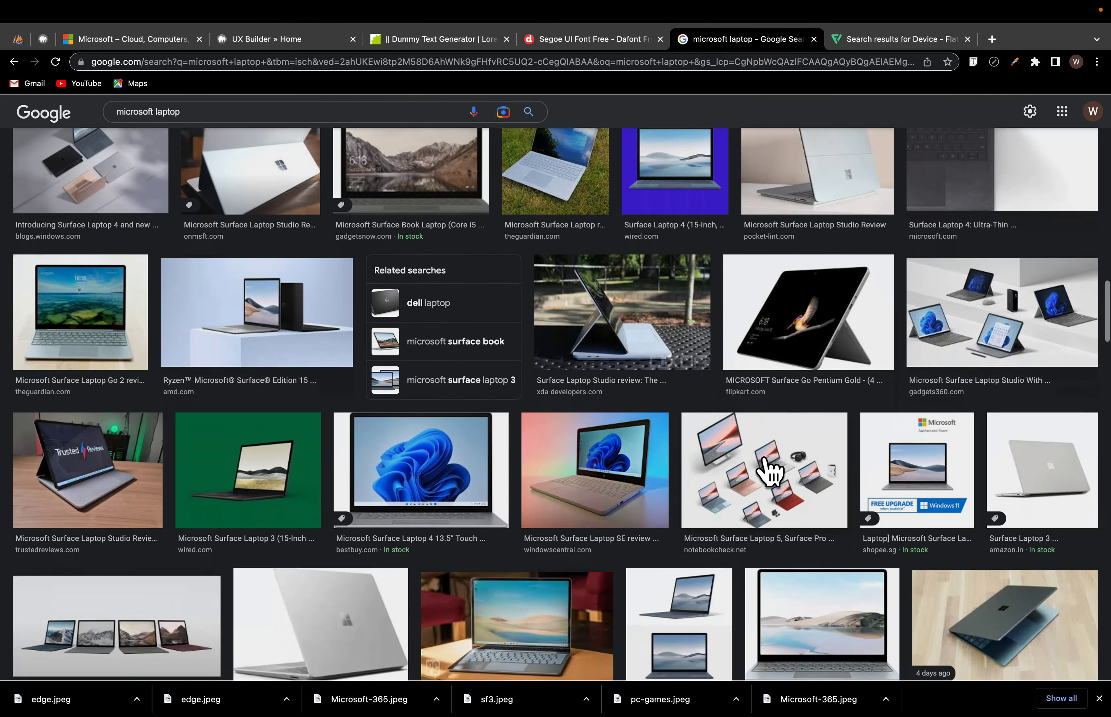
scroll(770, 471, "down", 8)
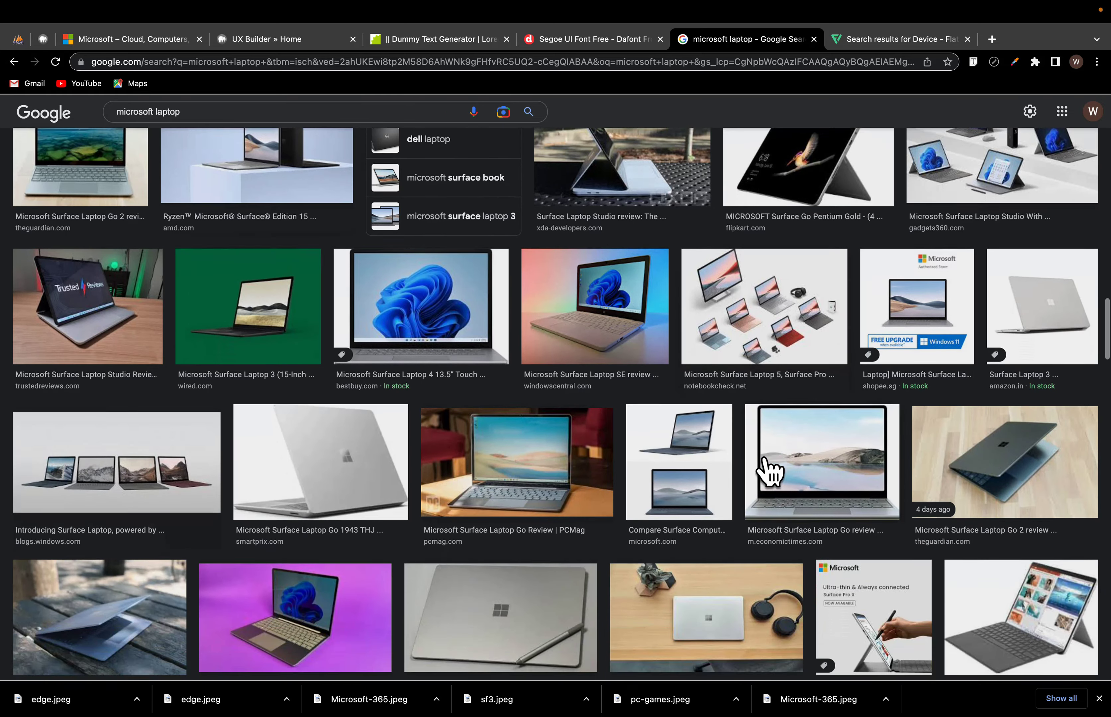
scroll(769, 471, "down", 5)
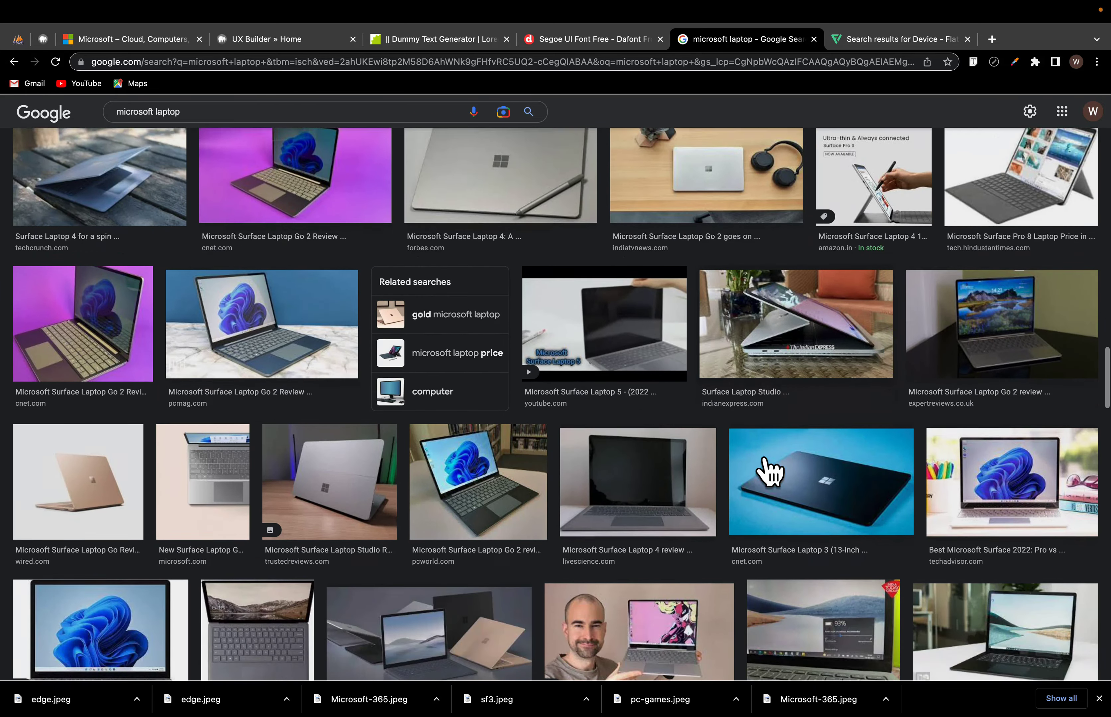
left_click(959, 391)
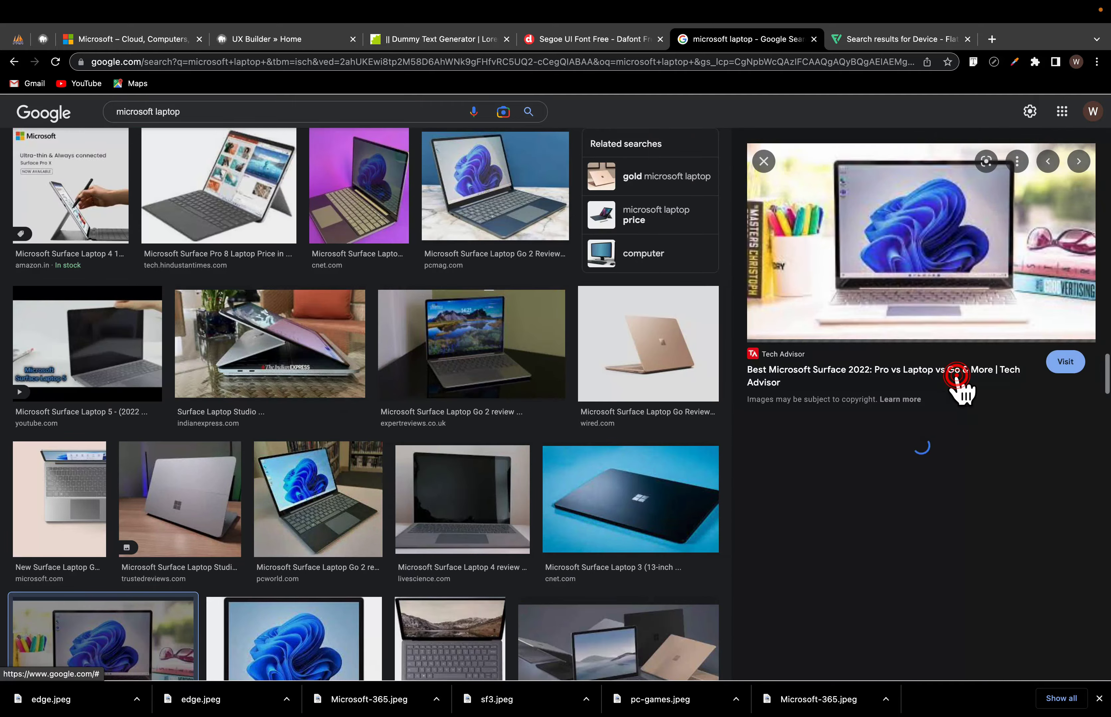
right_click(891, 263)
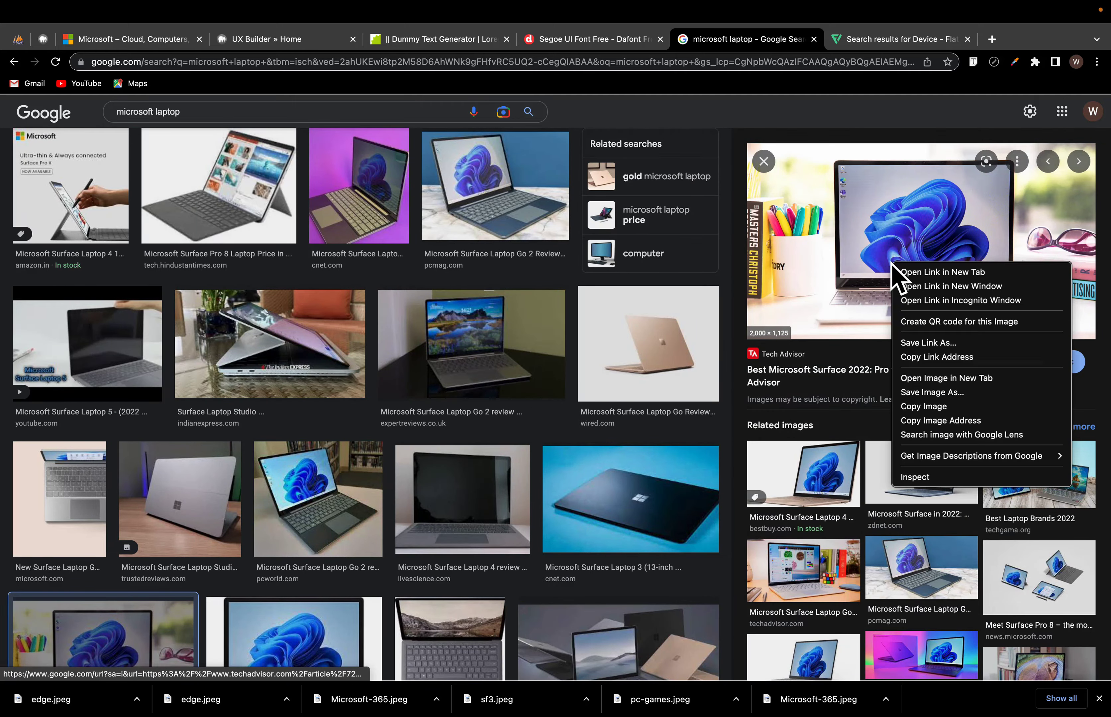
left_click(911, 393)
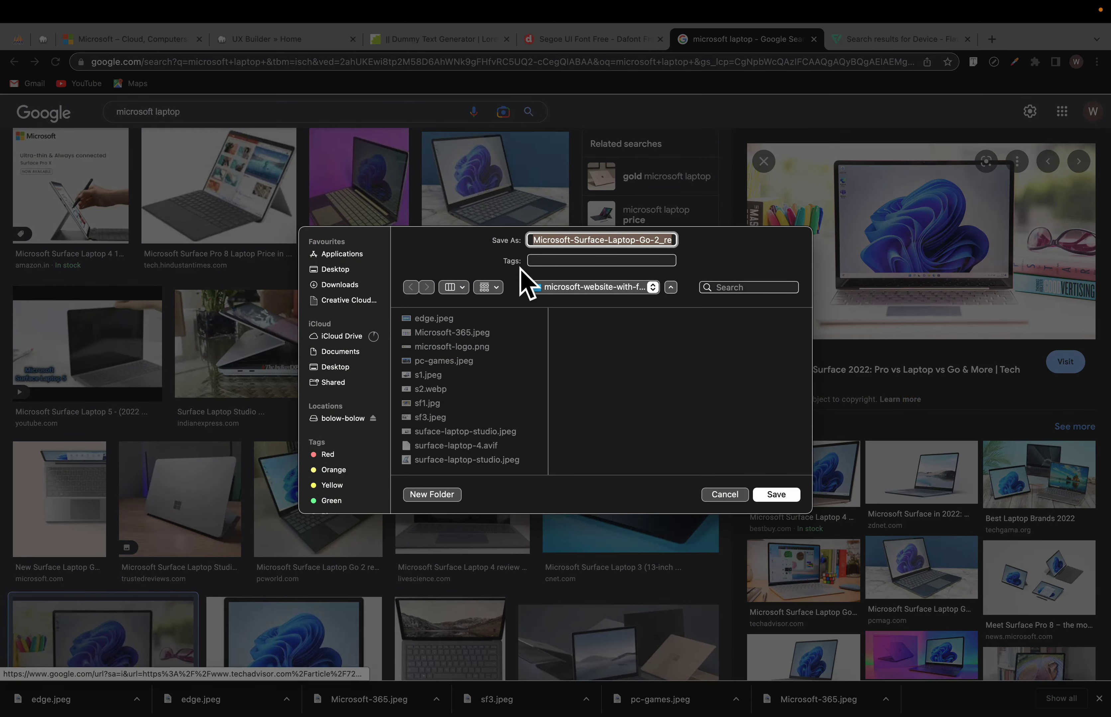
left_click(724, 495)
Step: Open the related Tech Advisor "Microsoft Surface Laptop Go review" image and save it under the file name 1
left_click(798, 562)
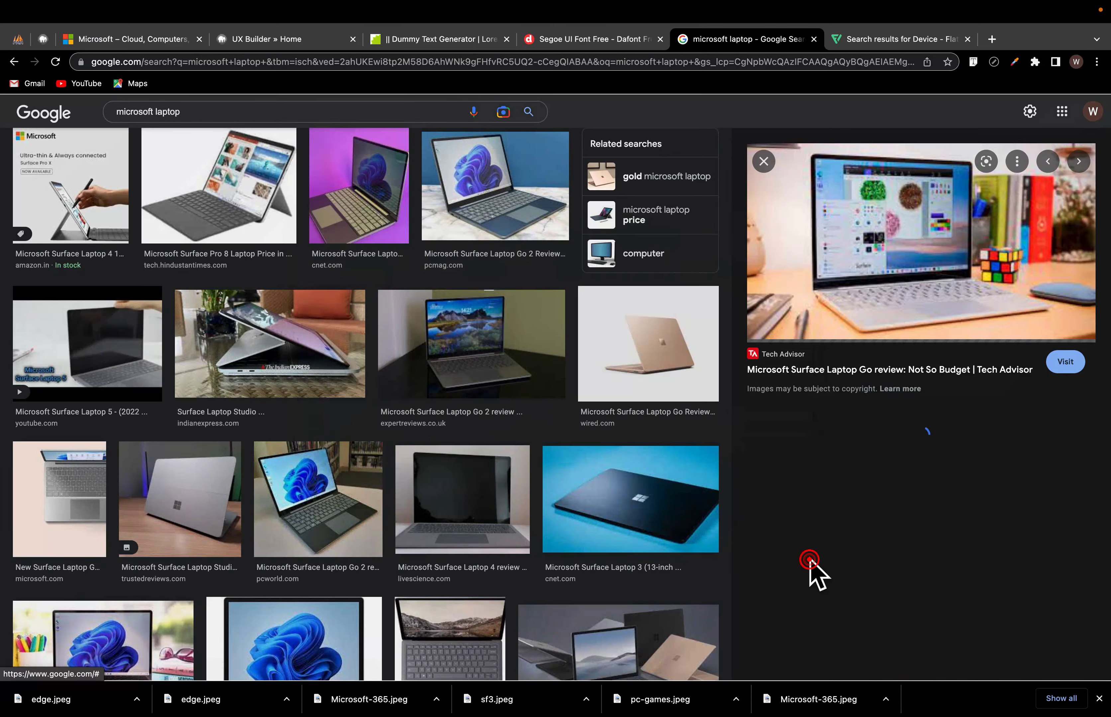
right_click(884, 268)
left_click(907, 389)
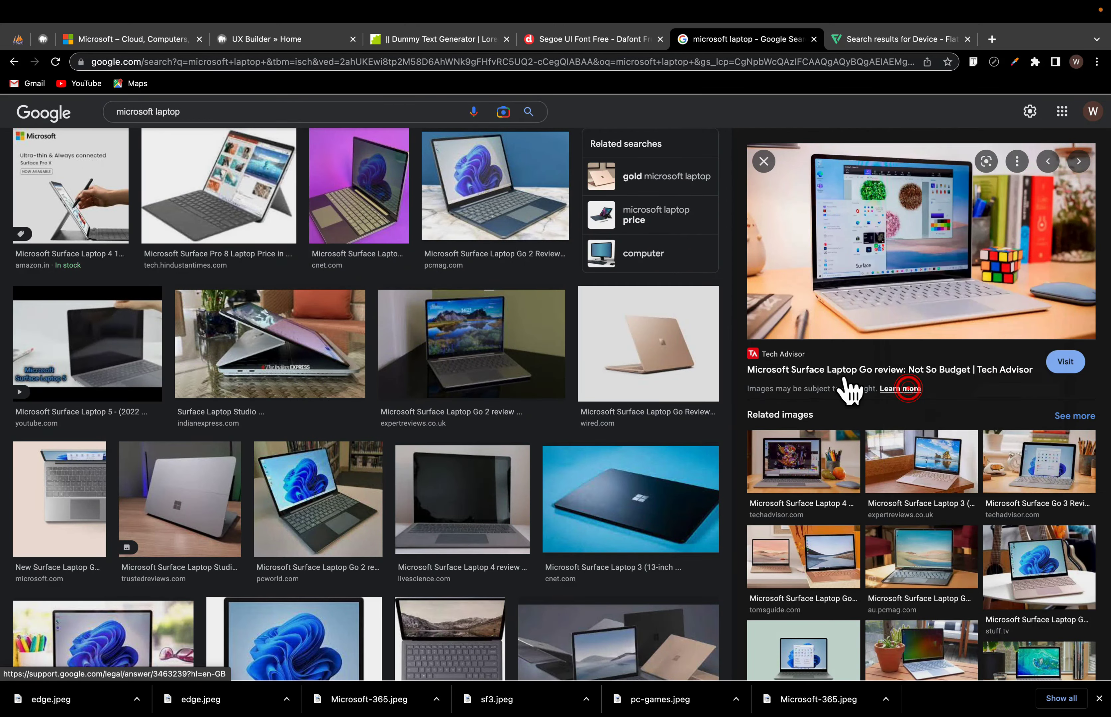
type("1")
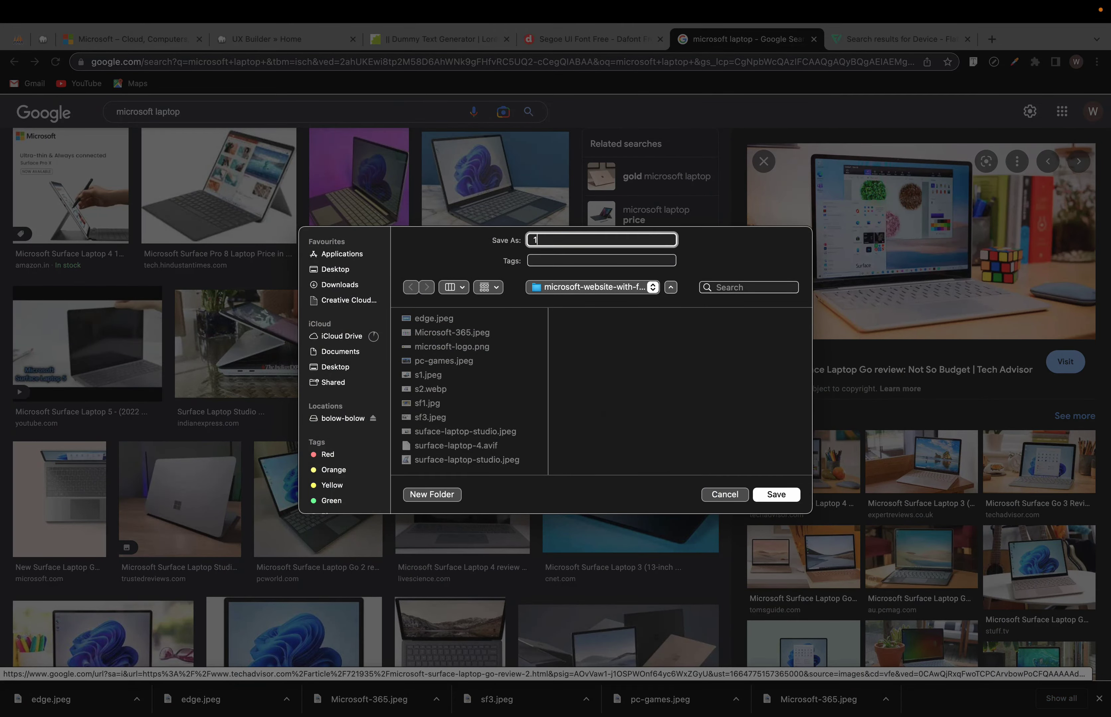
left_click(778, 495)
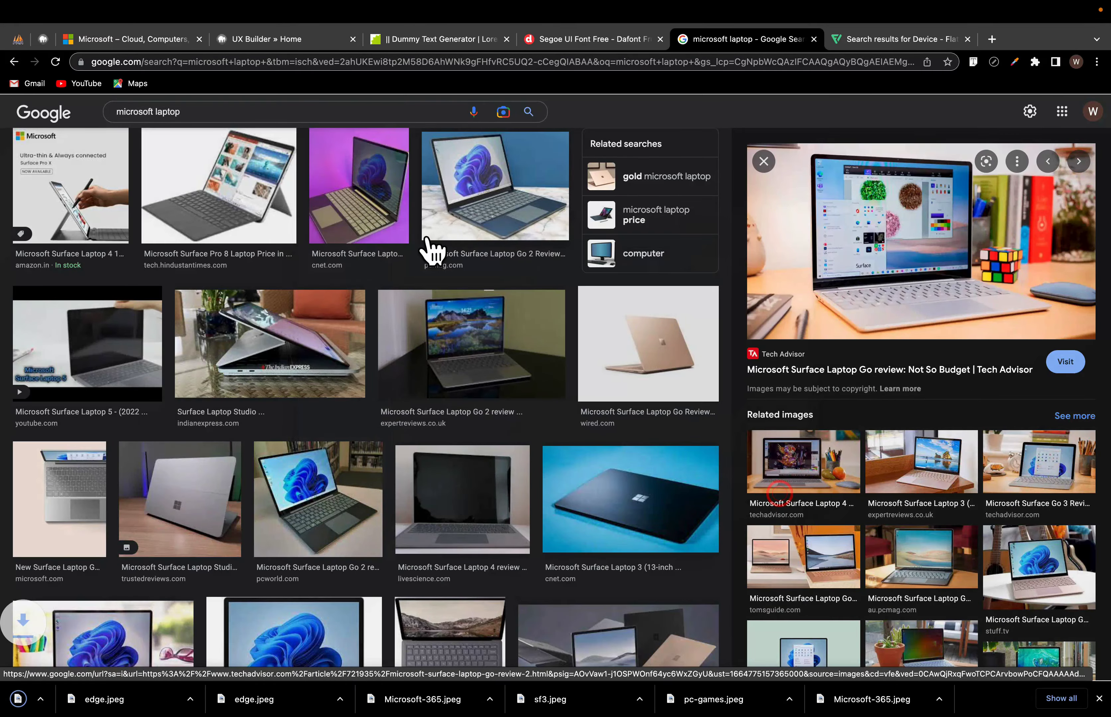
Step: Compare the card images in the page builder with those in the reference page's For business section
left_click(251, 41)
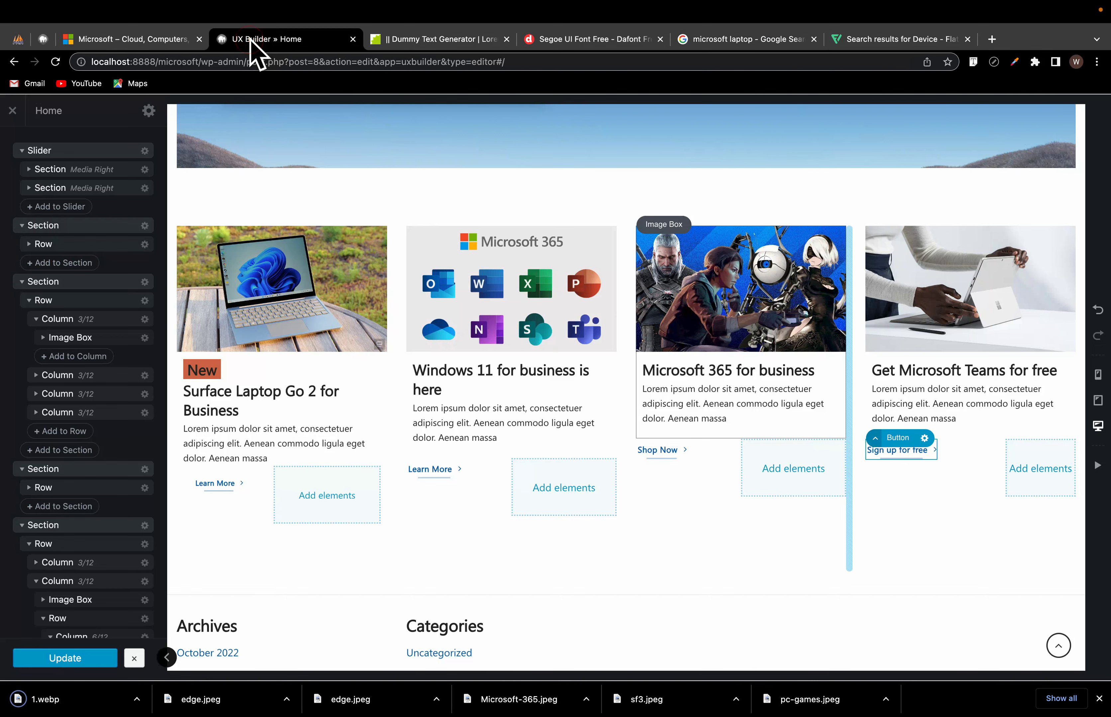
left_click(126, 39)
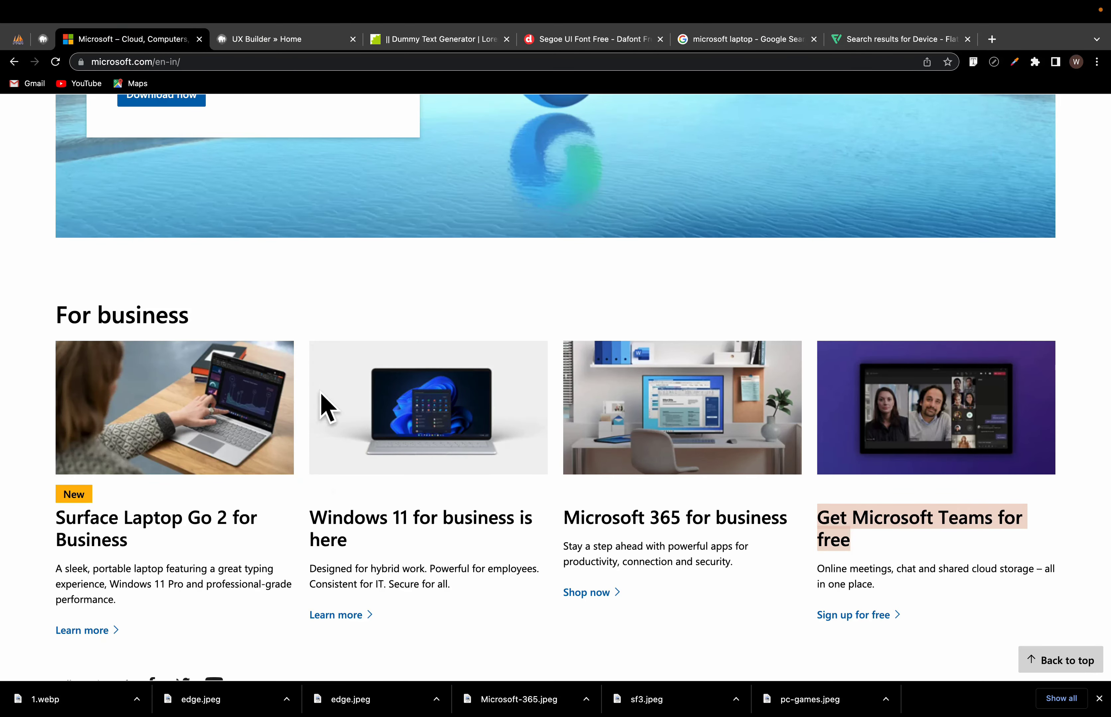
left_click(280, 39)
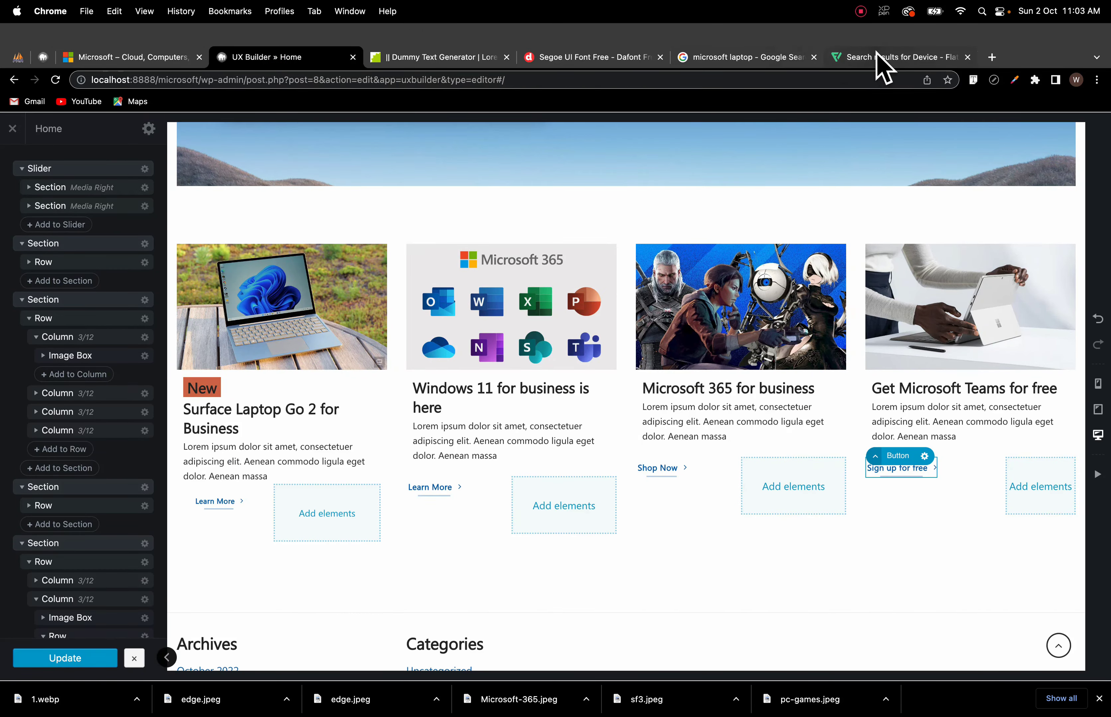
left_click(877, 56)
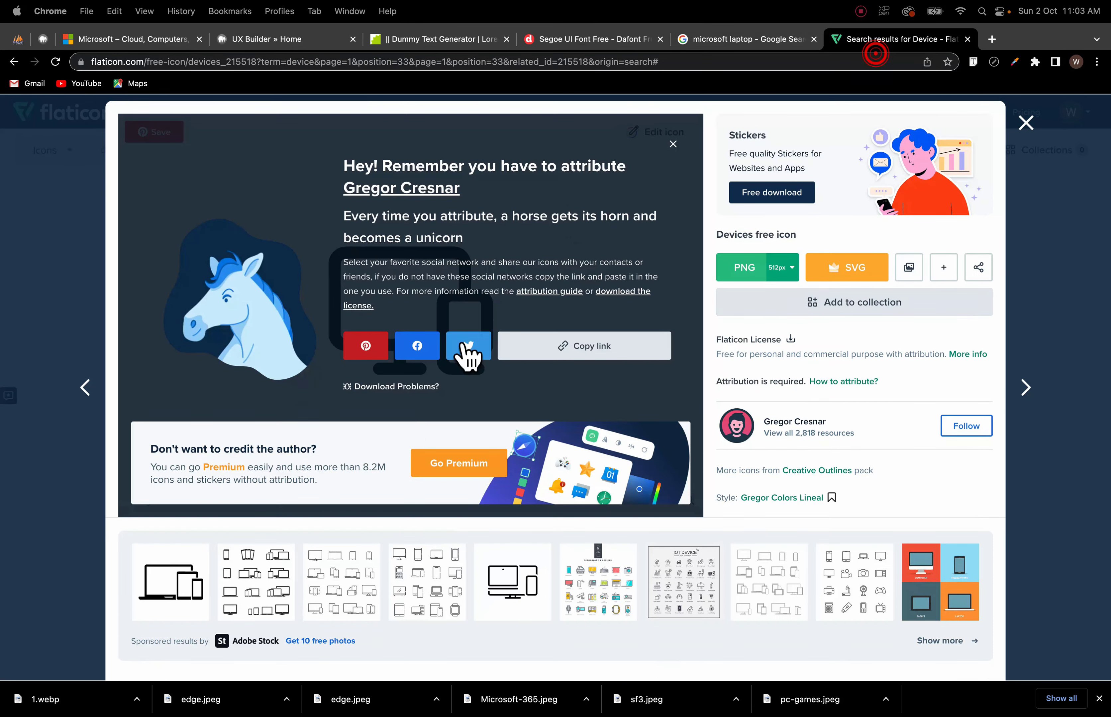
Step: Find the Ars Technica Surface Laptop Go 2 review photo in the image results and save it under the file name 2
left_click(719, 40)
scroll(441, 515, "down", 3)
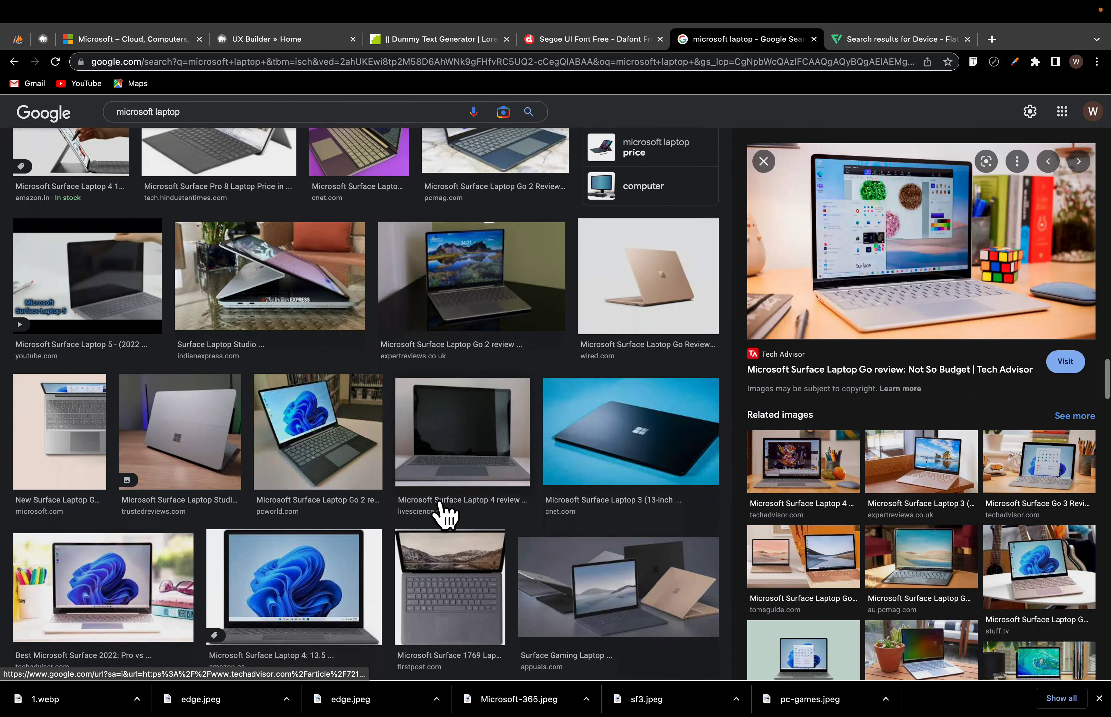
scroll(440, 504, "down", 6)
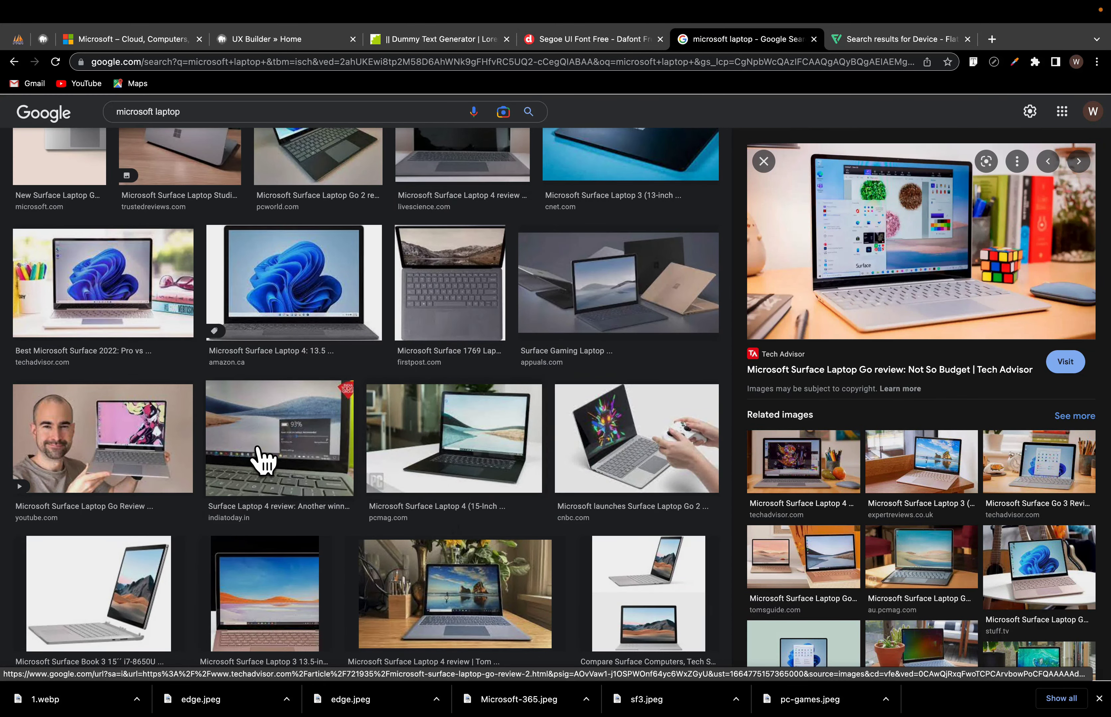
scroll(292, 492, "down", 6)
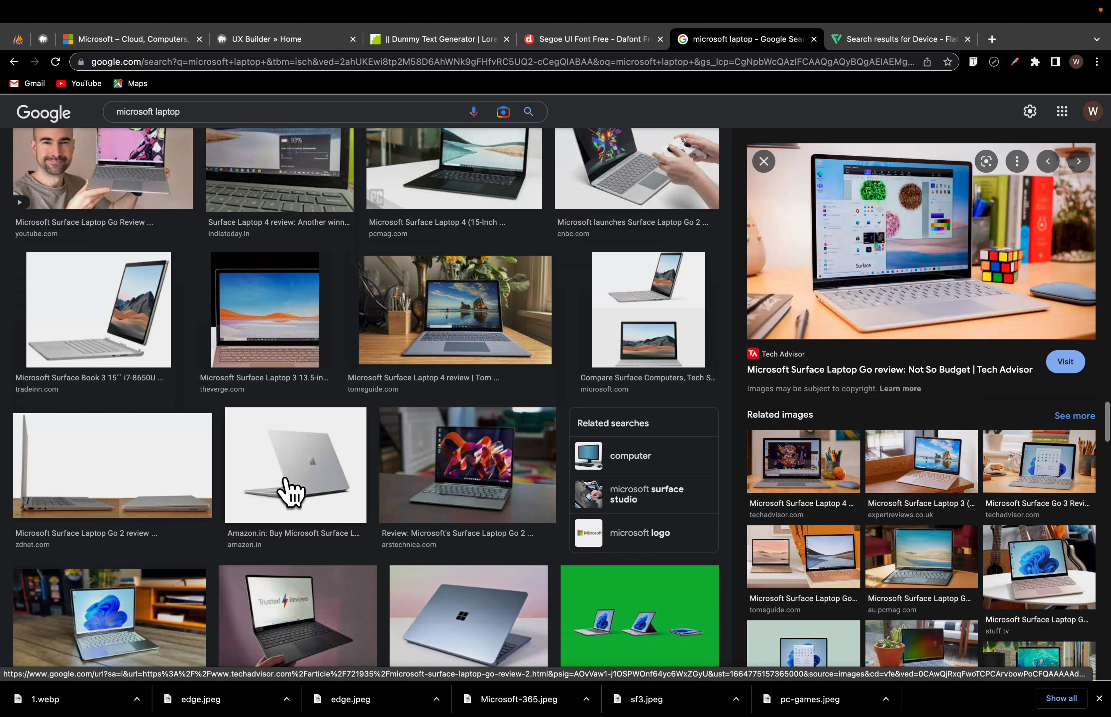
scroll(290, 491, "down", 3)
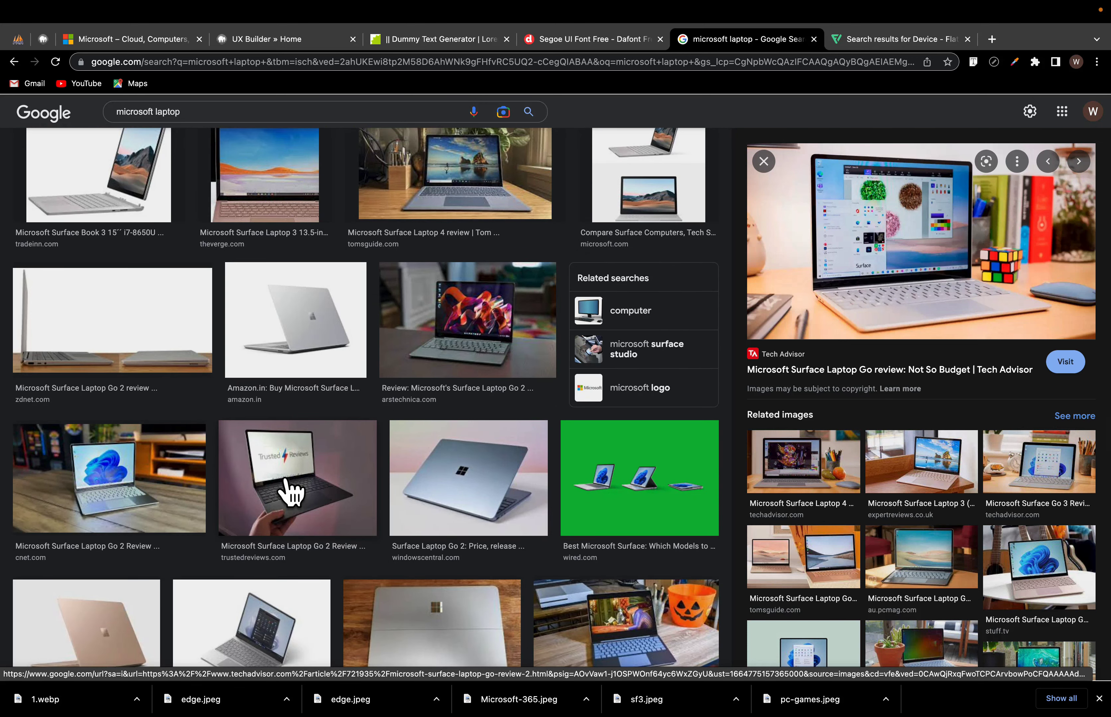
left_click(455, 336)
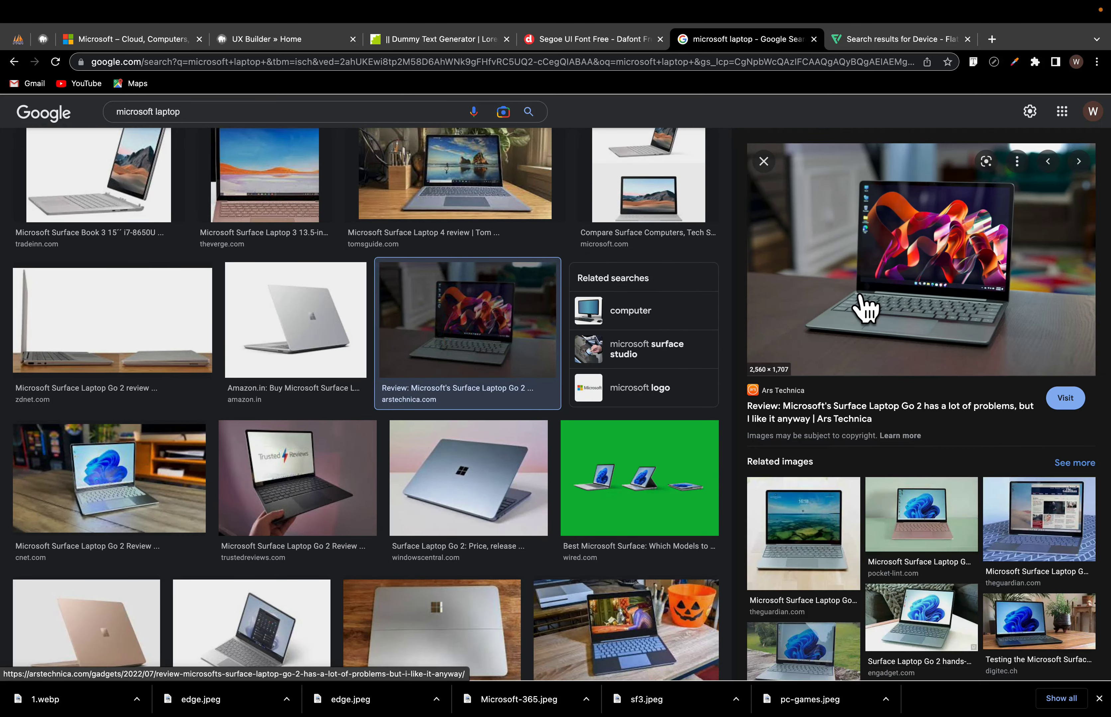
right_click(890, 287)
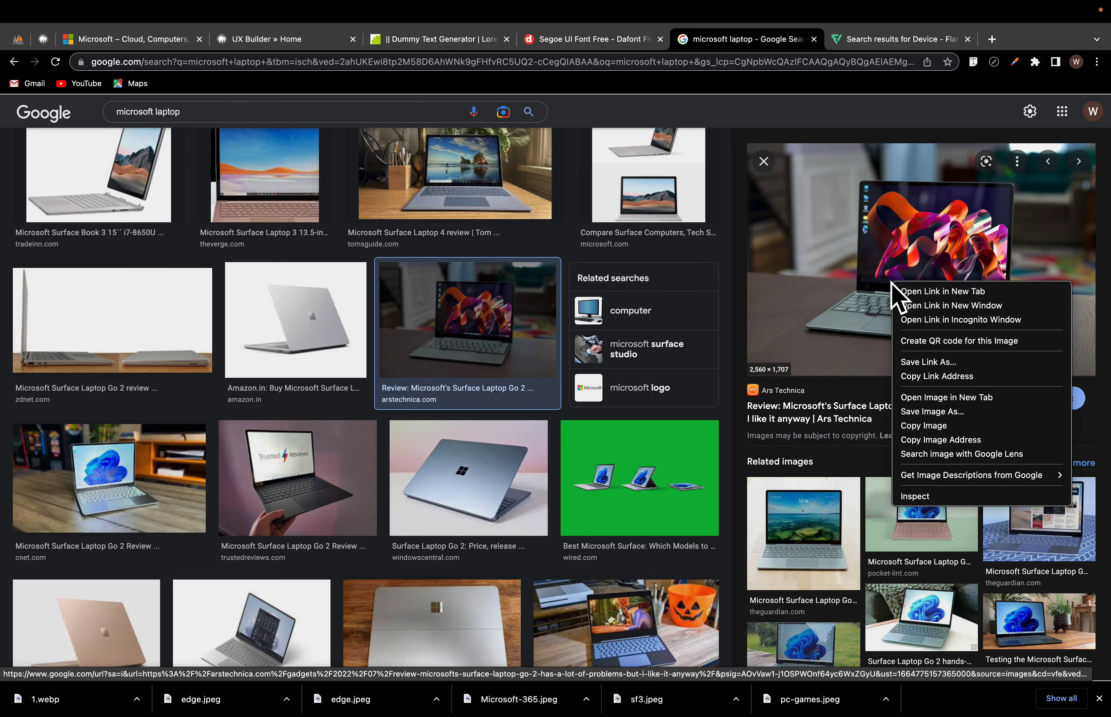
left_click(933, 427)
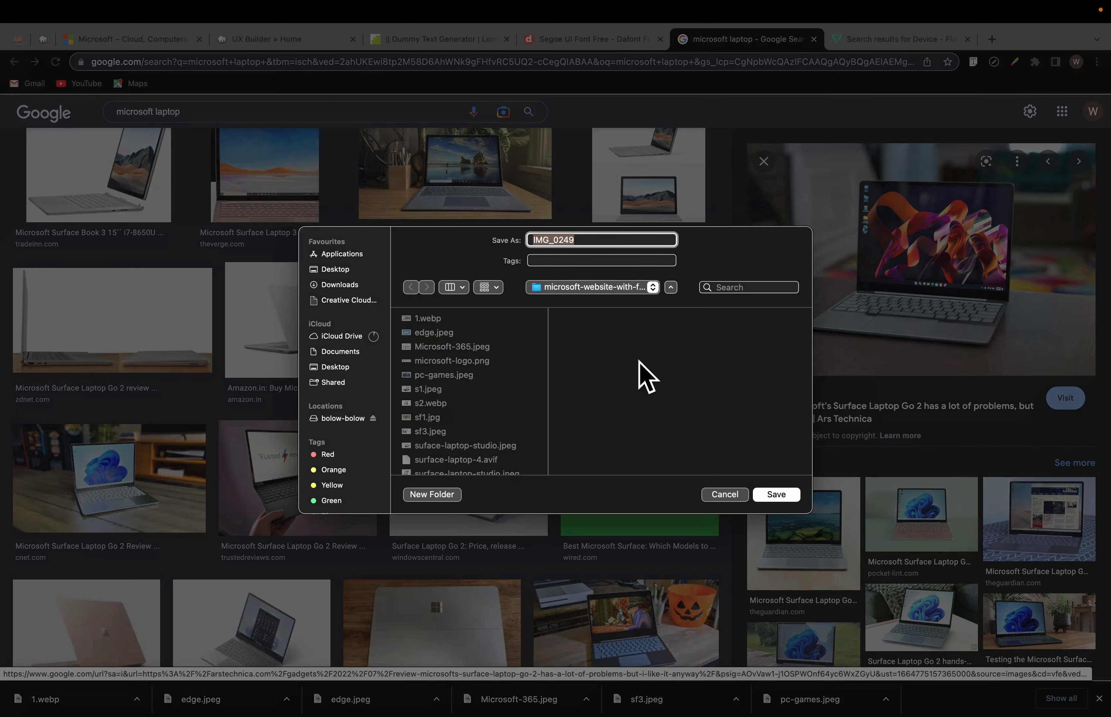
type("2")
key("Return")
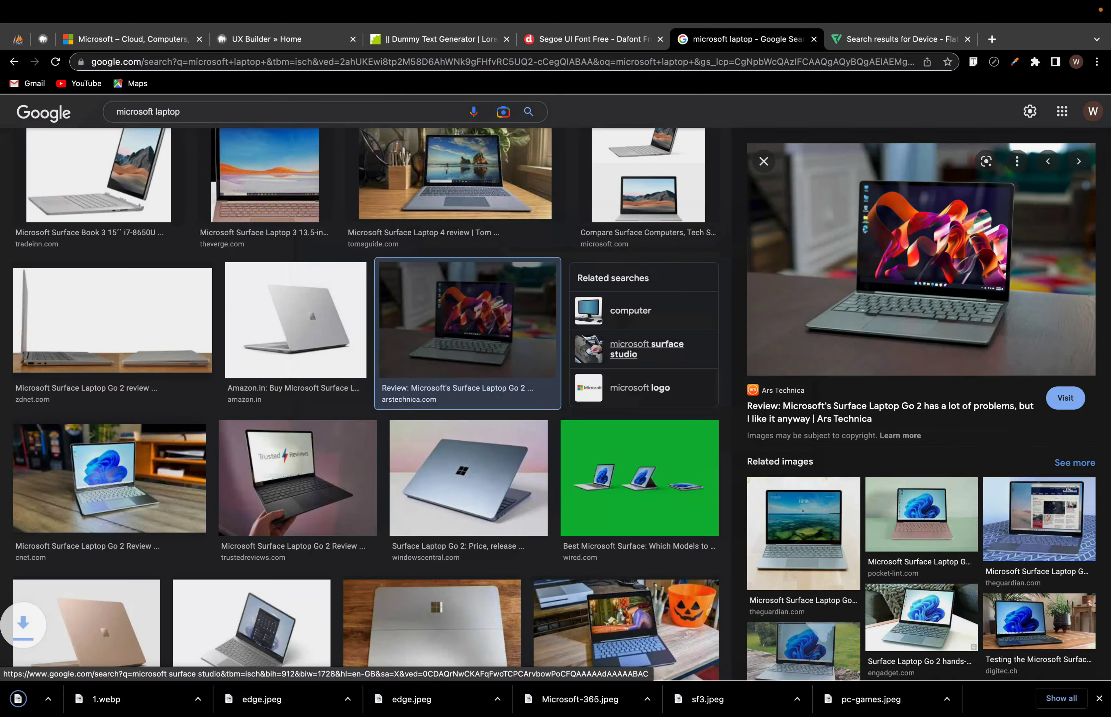
Step: Check the reference page's For business images again and return to the card row in the page builder
left_click(129, 39)
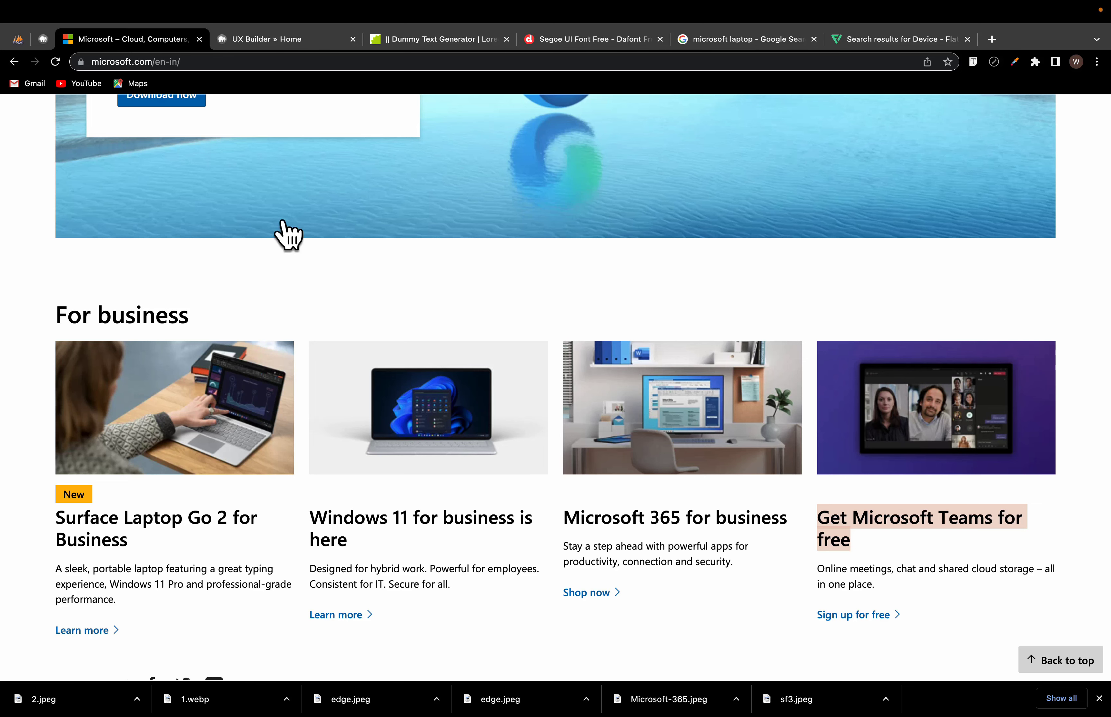
left_click(272, 41)
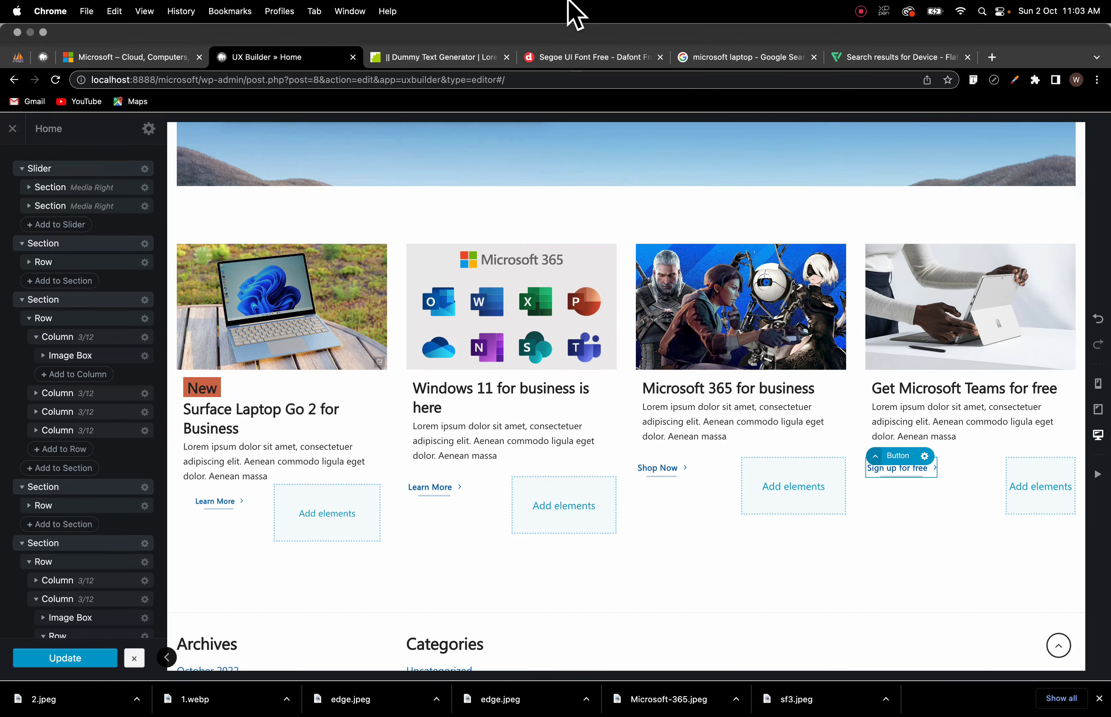
Step: Return to the microsoft laptop image results and look through the images related to the Ars Technica photo
left_click(721, 41)
scroll(700, 420, "down", 6)
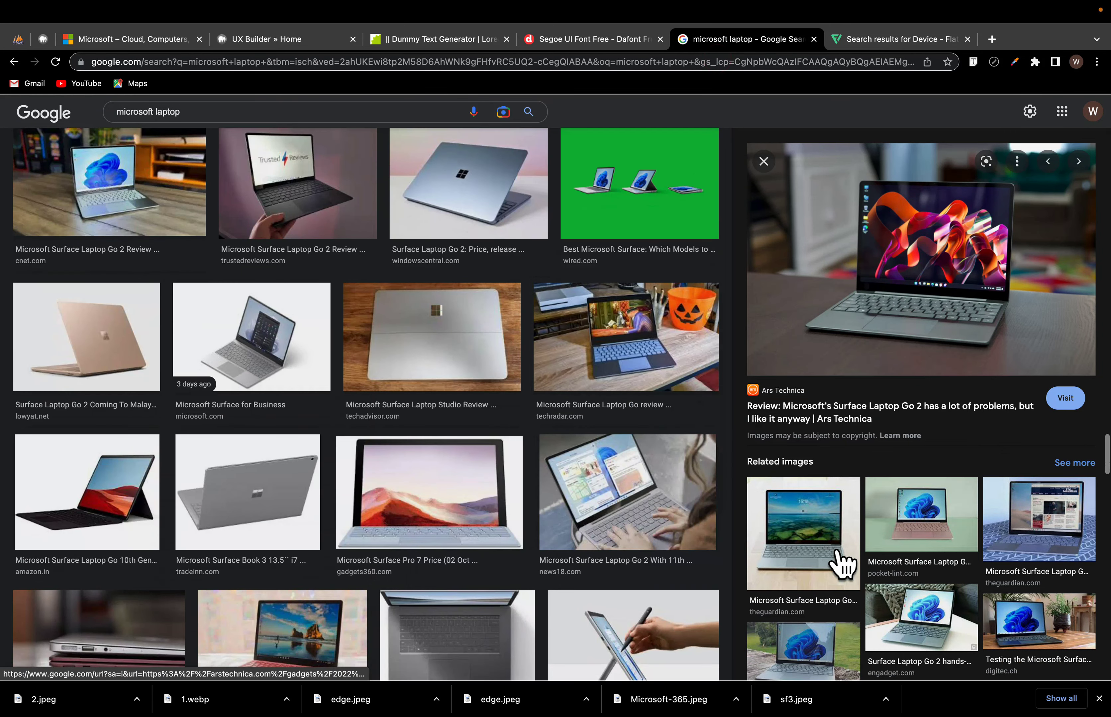
scroll(843, 565, "down", 5)
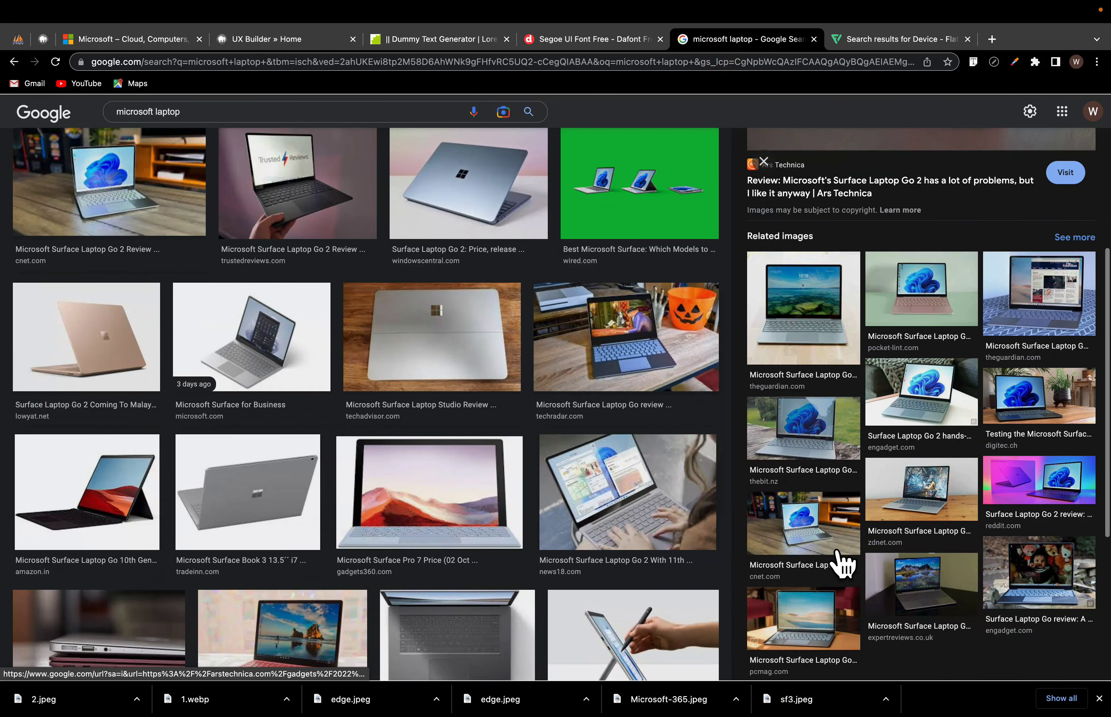
left_click(1041, 319)
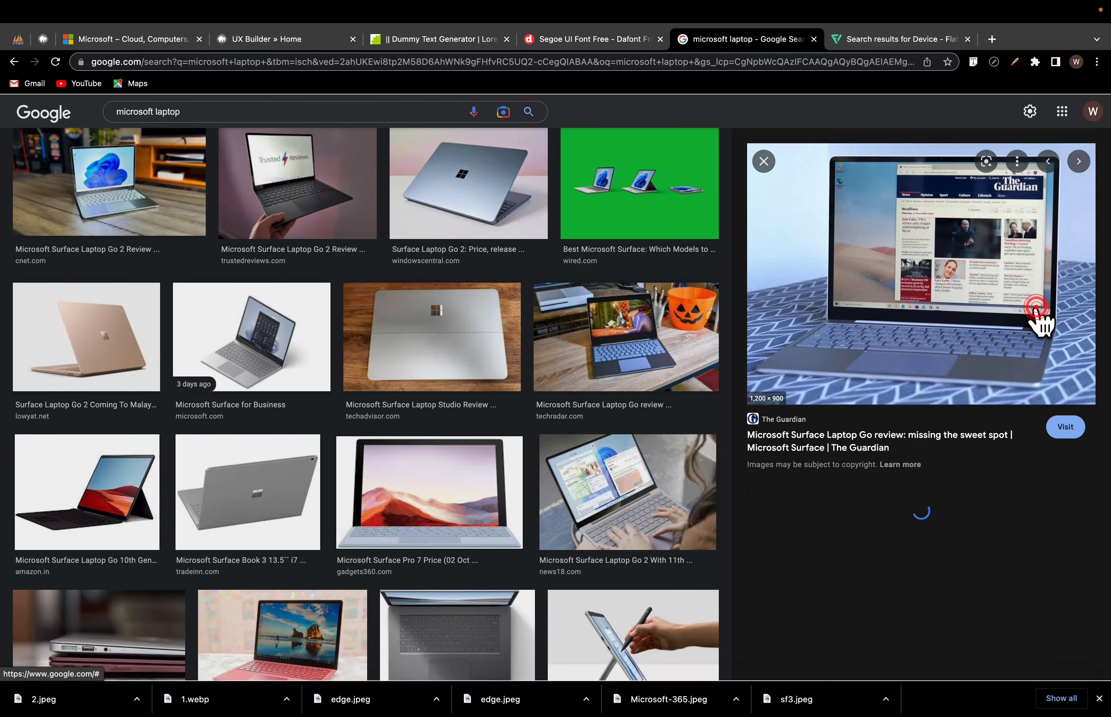
right_click(889, 310)
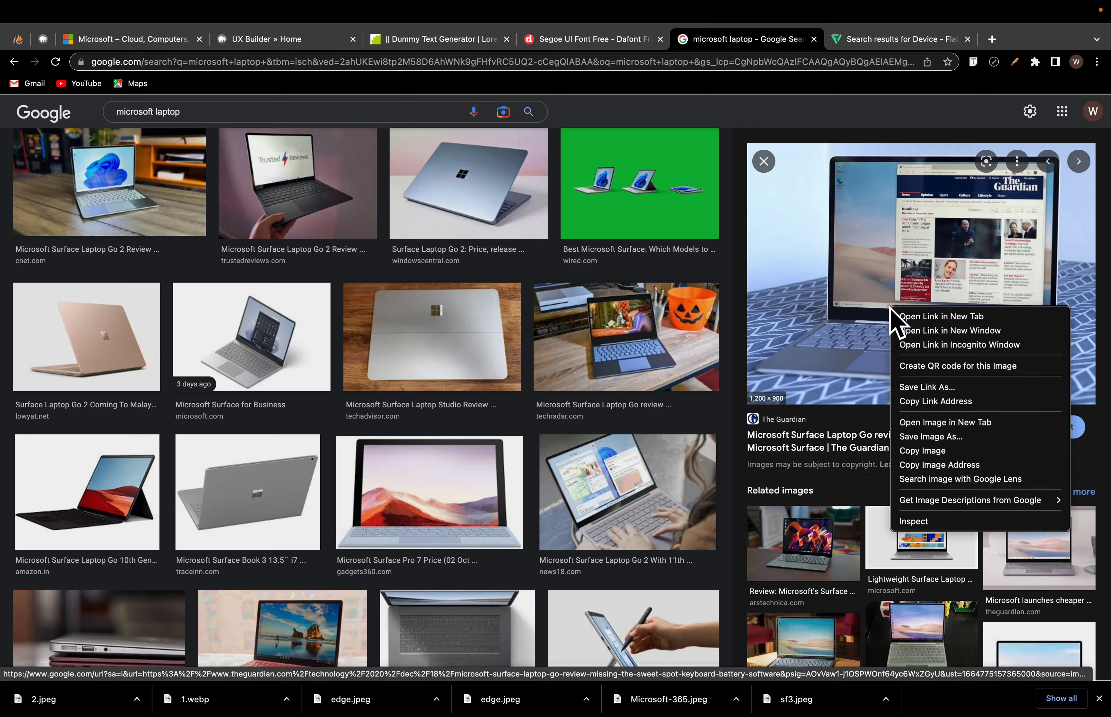
left_click(911, 438)
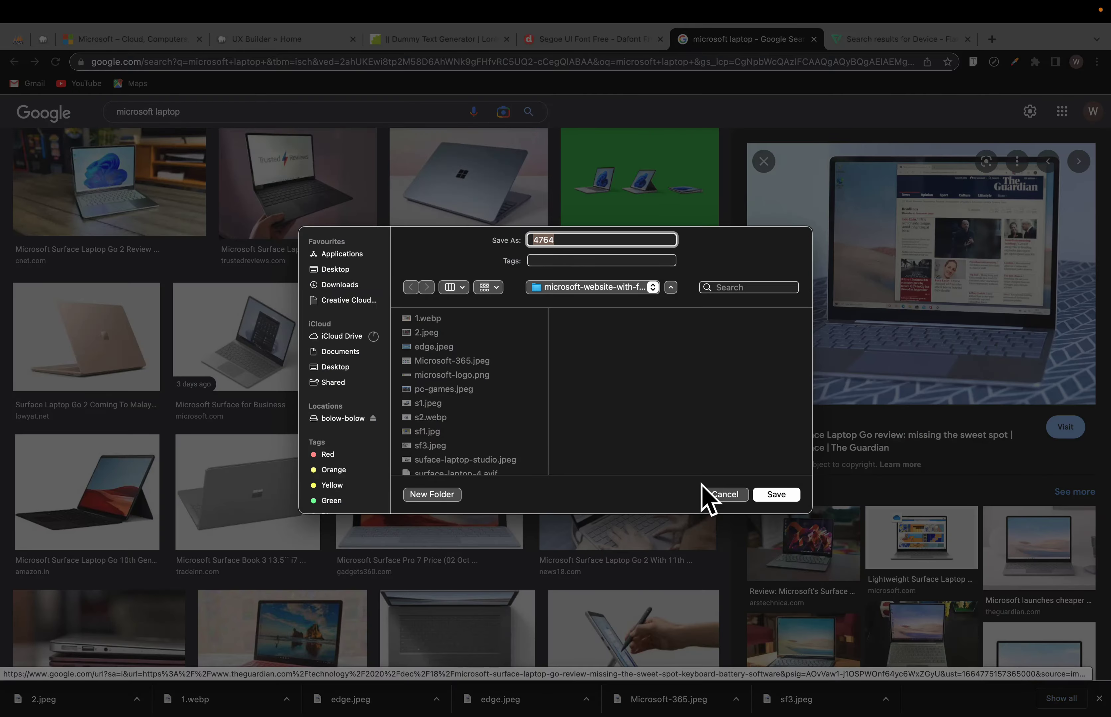
left_click(709, 495)
left_click(627, 519)
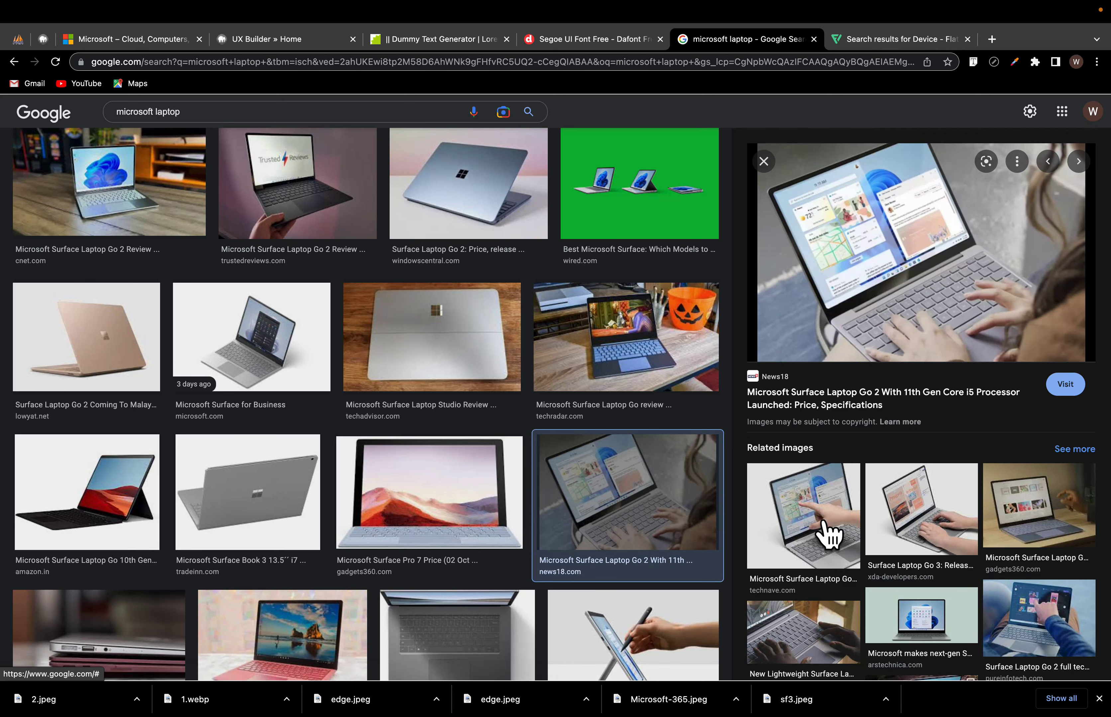
scroll(826, 560, "down", 5)
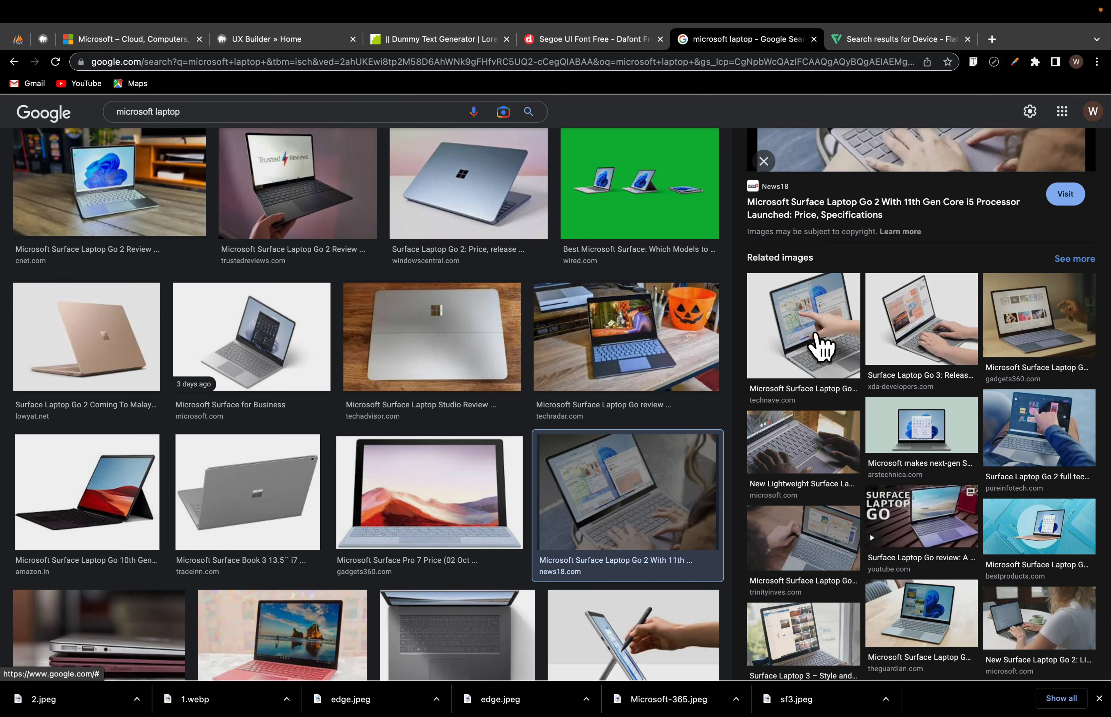
left_click(1017, 443)
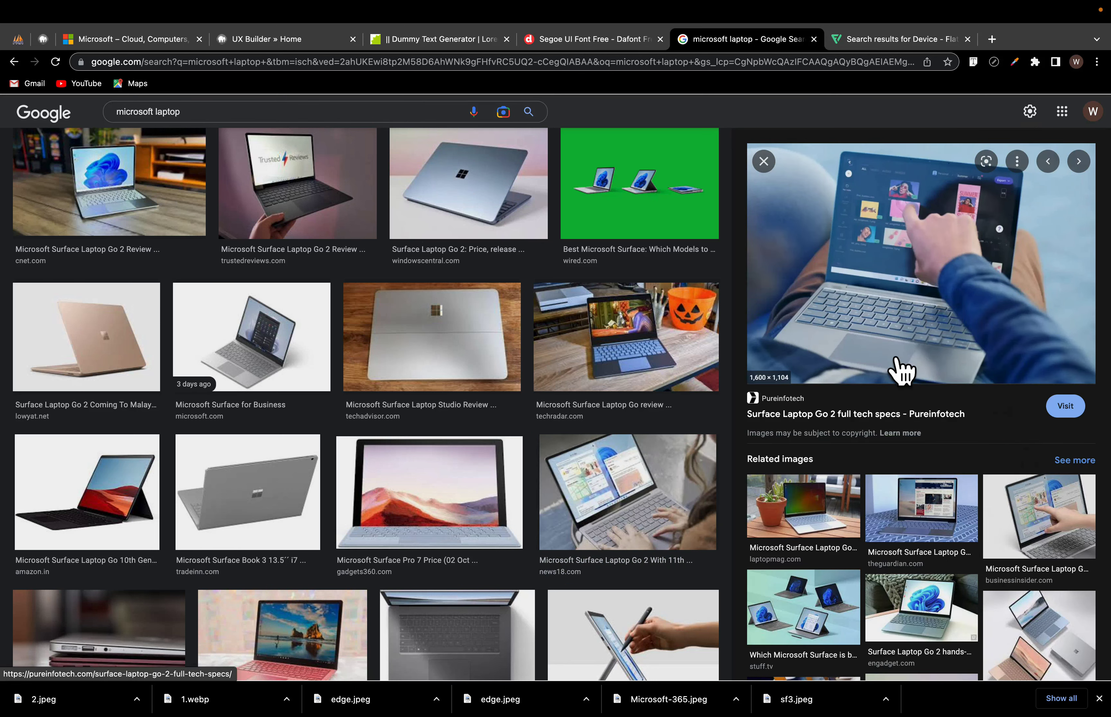
left_click(892, 536)
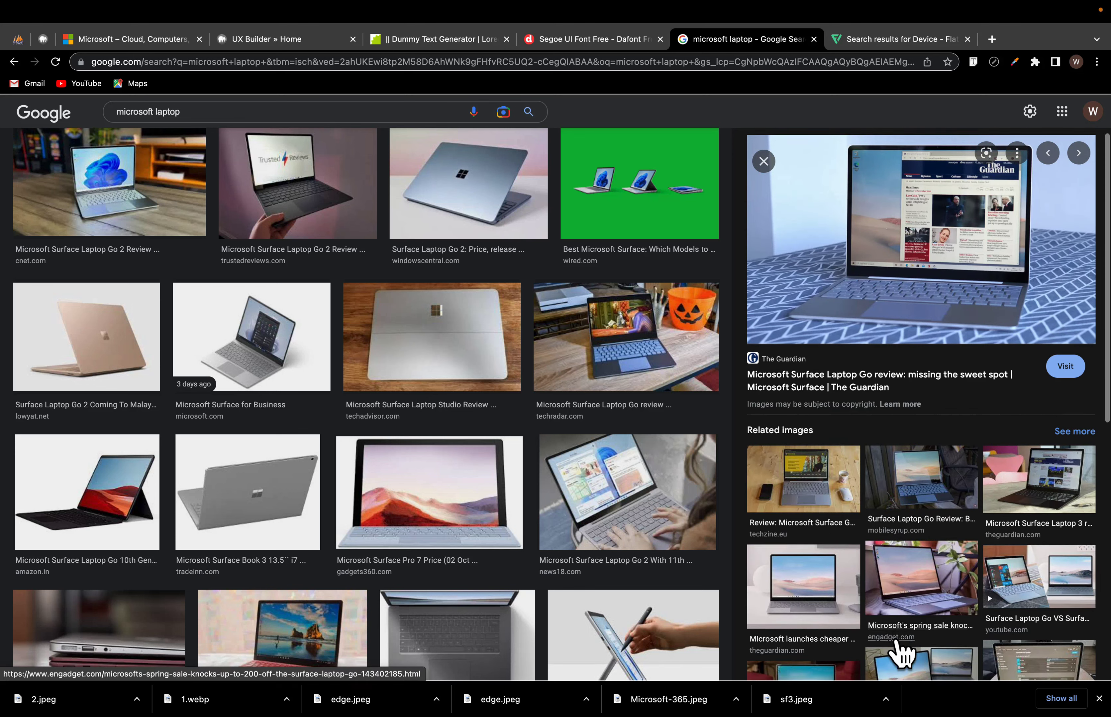
scroll(864, 630, "down", 5)
Step: Open the TrinityInves image related to the News18 Surface Laptop Go 2 photo and save it under the file name 3
left_click(658, 540)
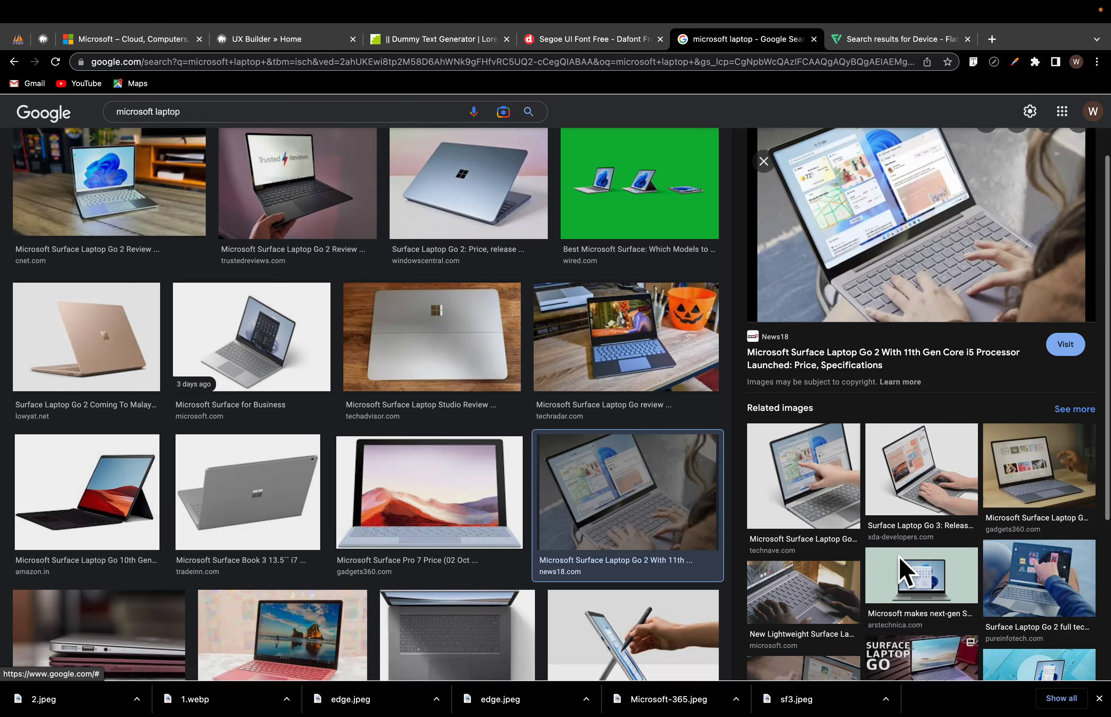
scroll(887, 523, "down", 5)
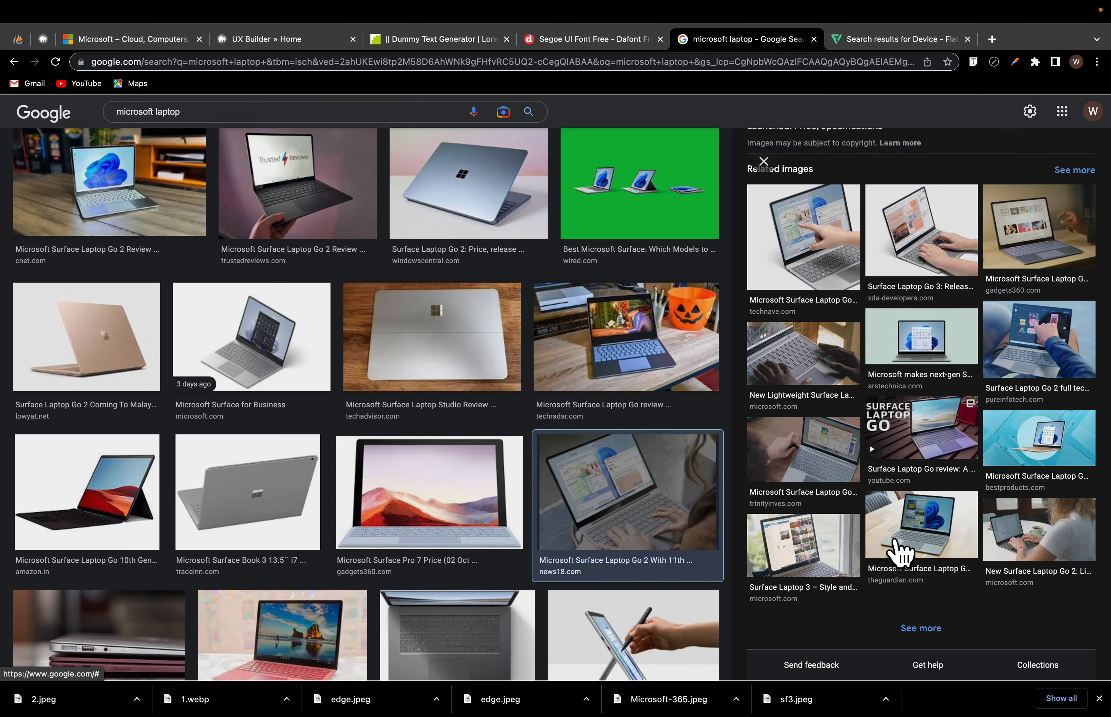
left_click(806, 450)
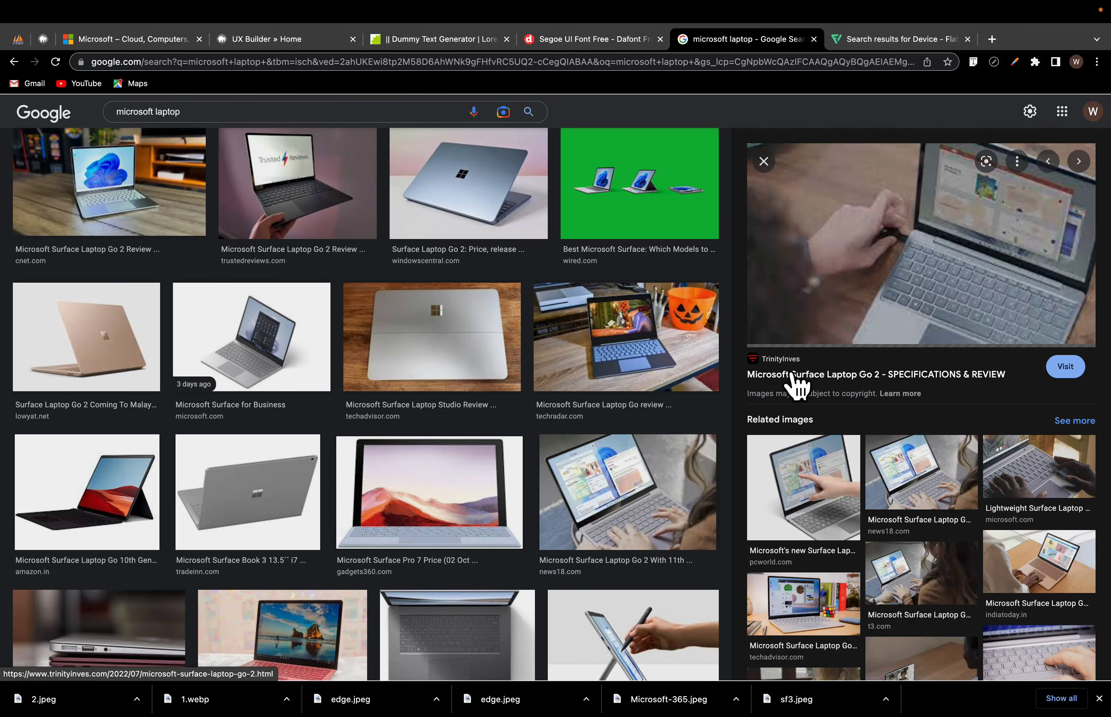
right_click(861, 276)
left_click(884, 413)
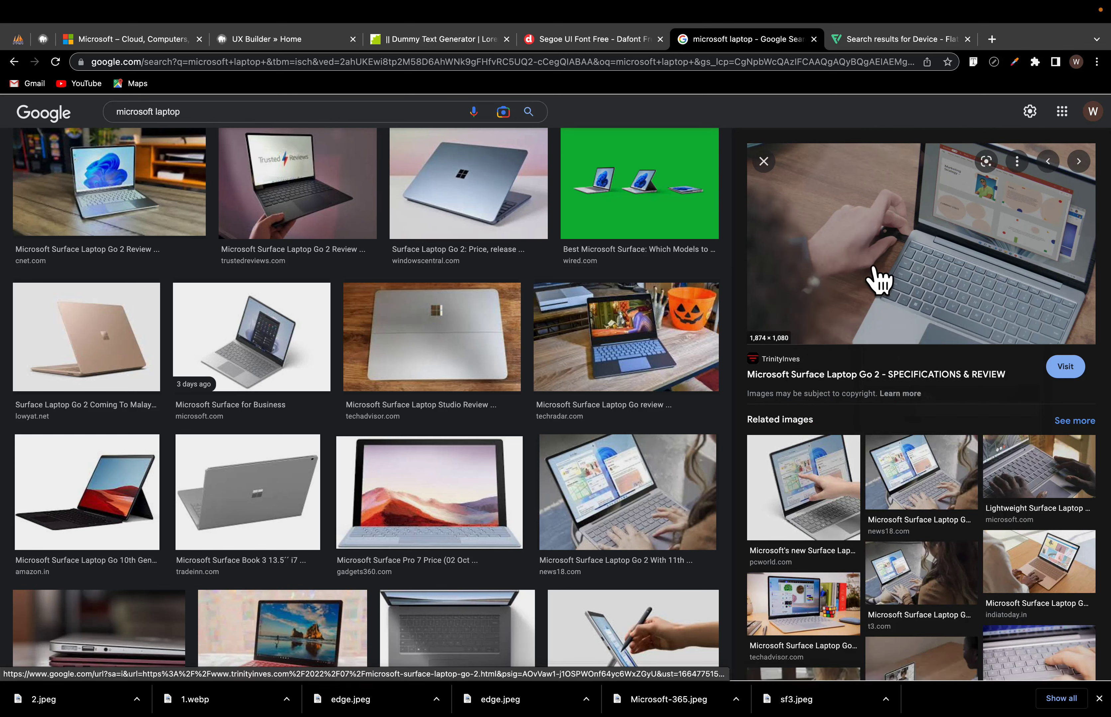
right_click(887, 252)
left_click(917, 389)
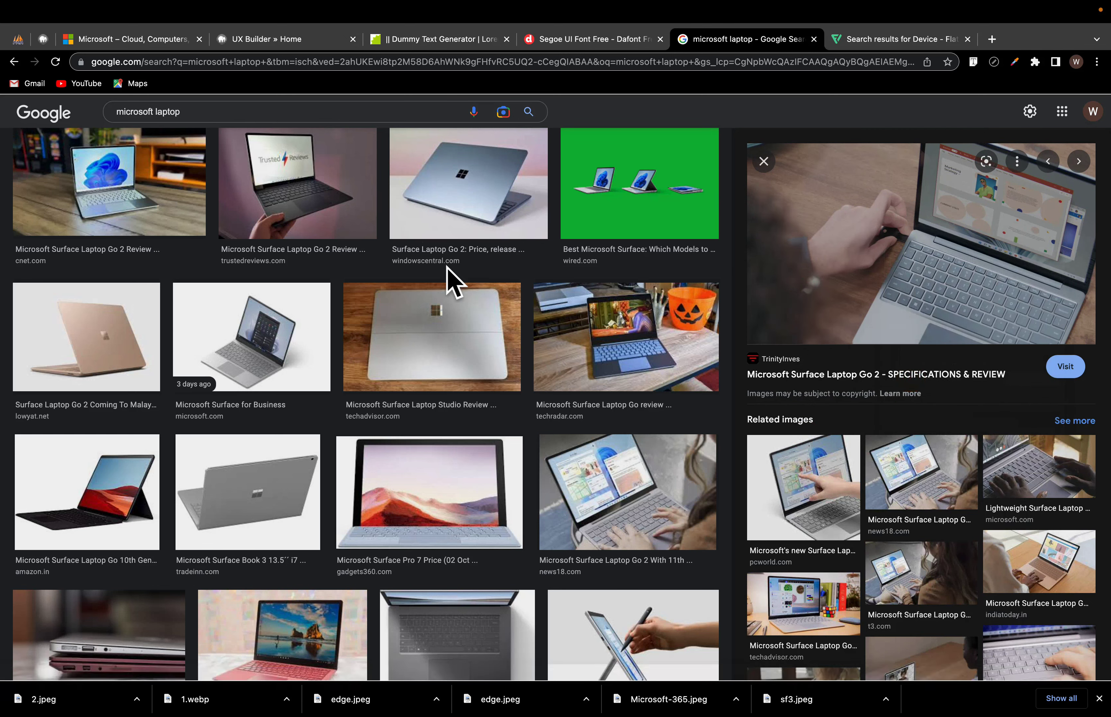
type("3")
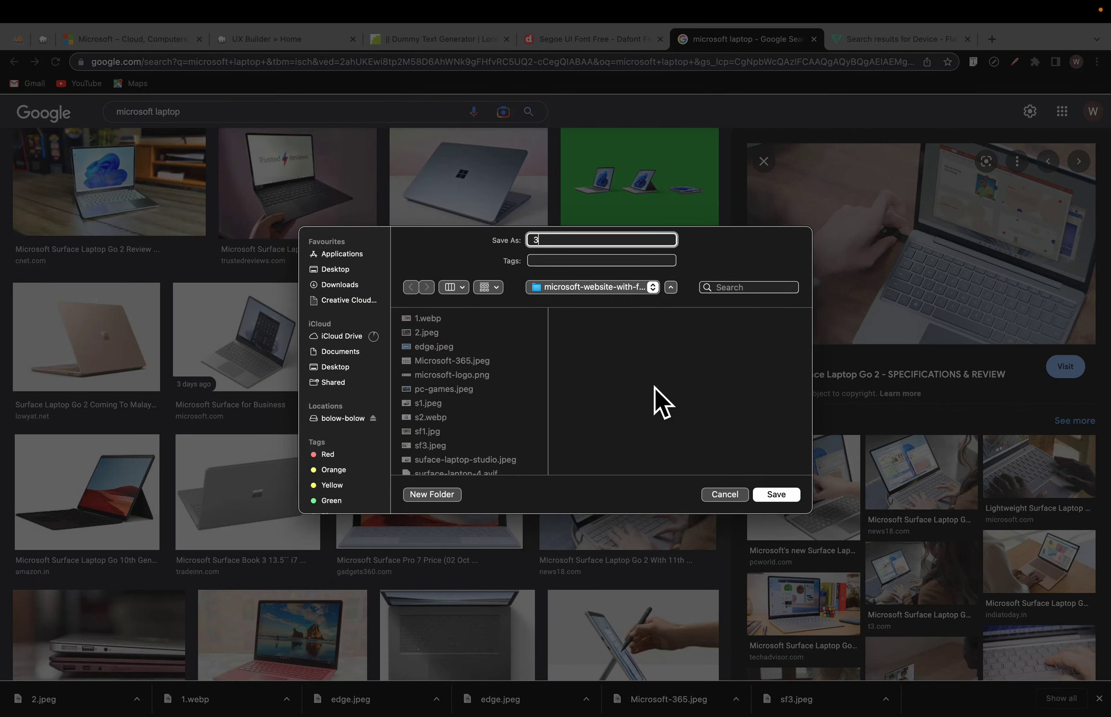
left_click(776, 495)
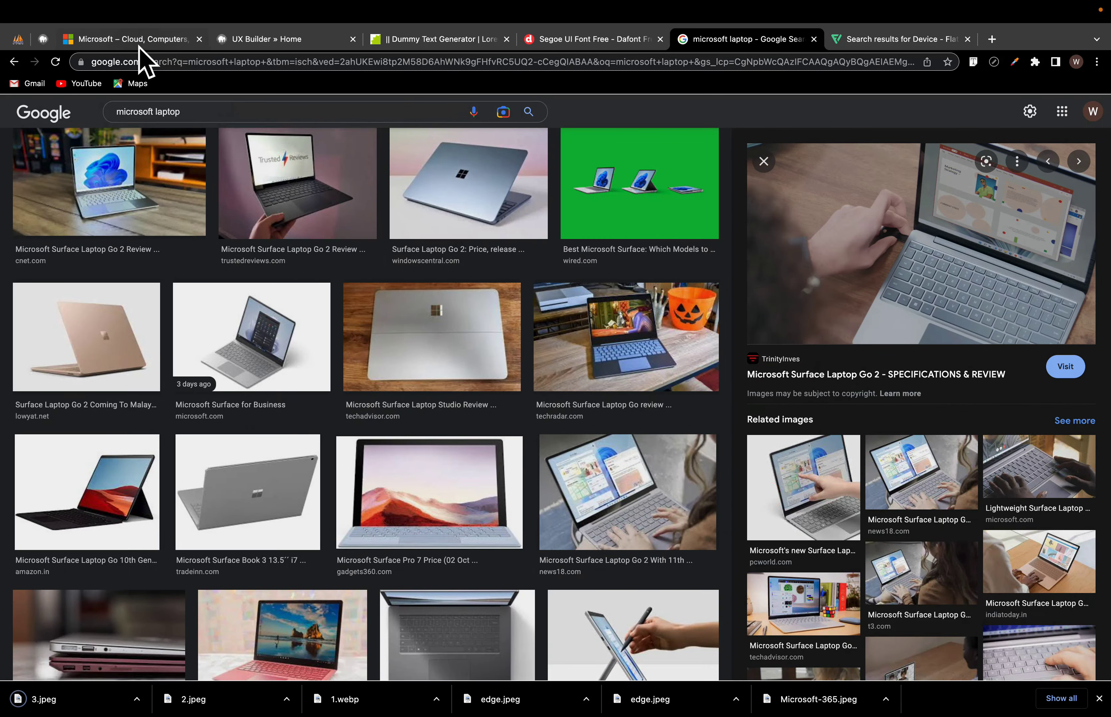
Step: Compare the page builder's card row with the pictures in the reference page's For business section
left_click(138, 40)
left_click(250, 50)
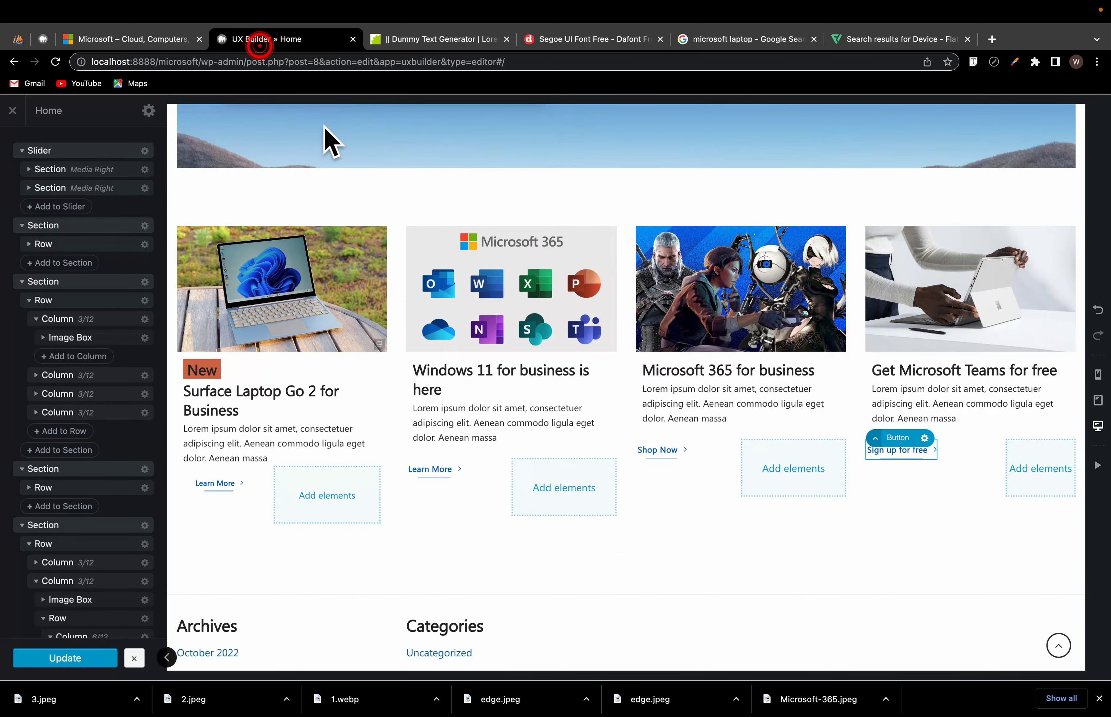
scroll(464, 527, "up", 6)
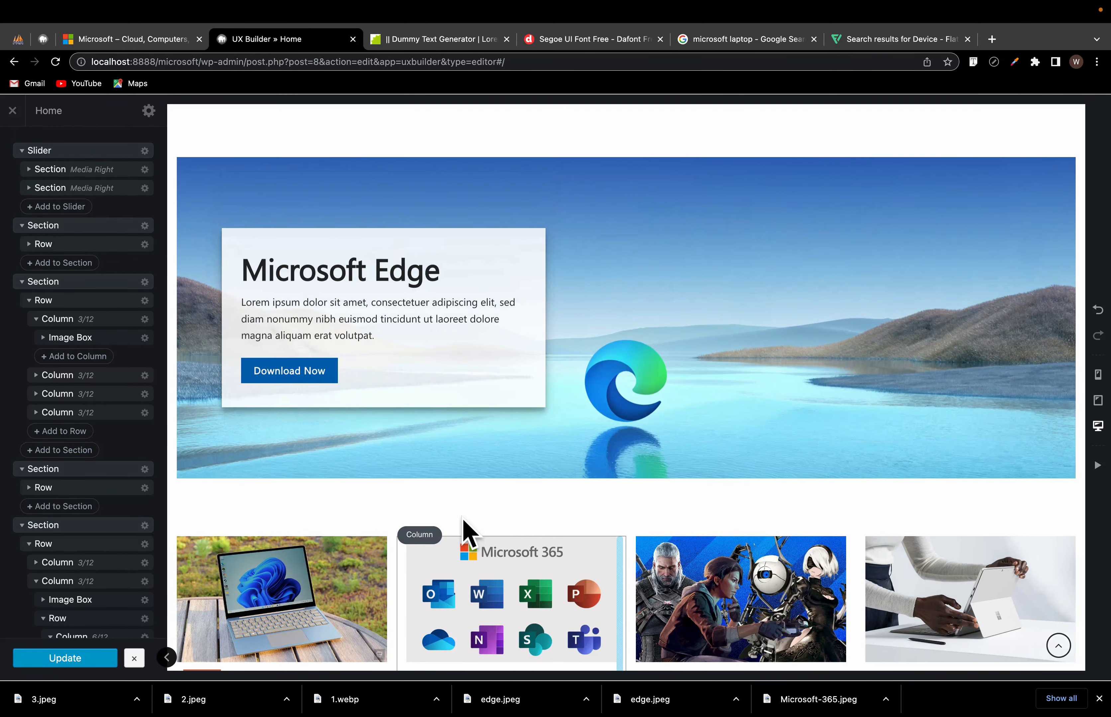
scroll(462, 517, "down", 4)
mouse_move(149, 17)
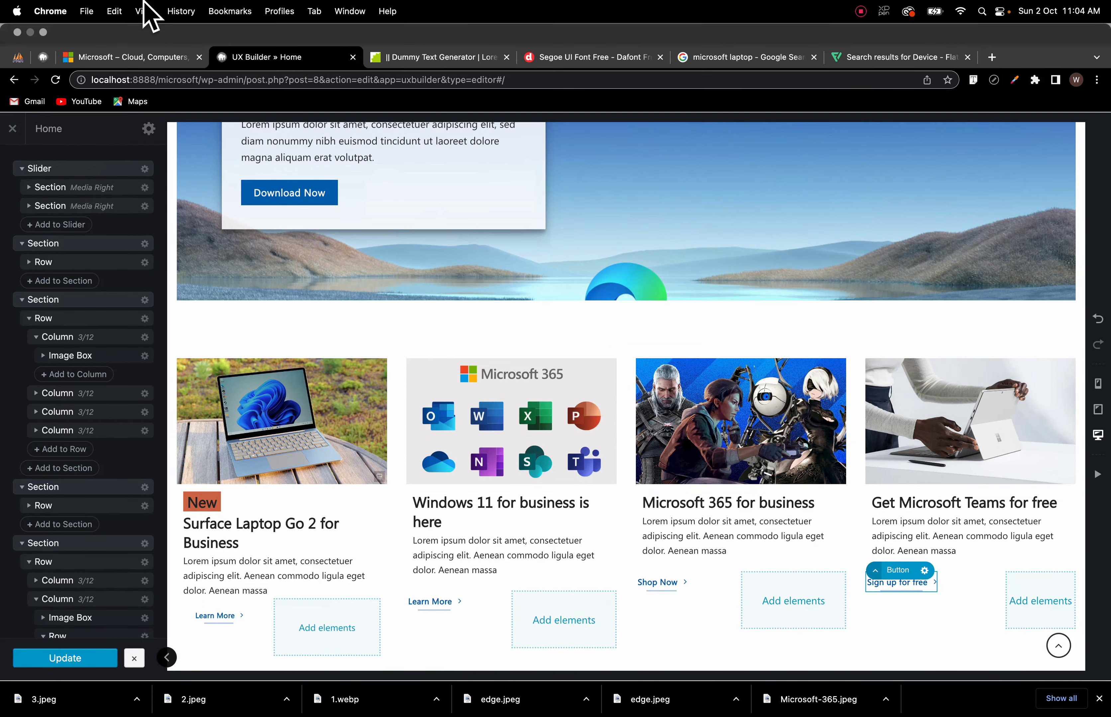
left_click(144, 57)
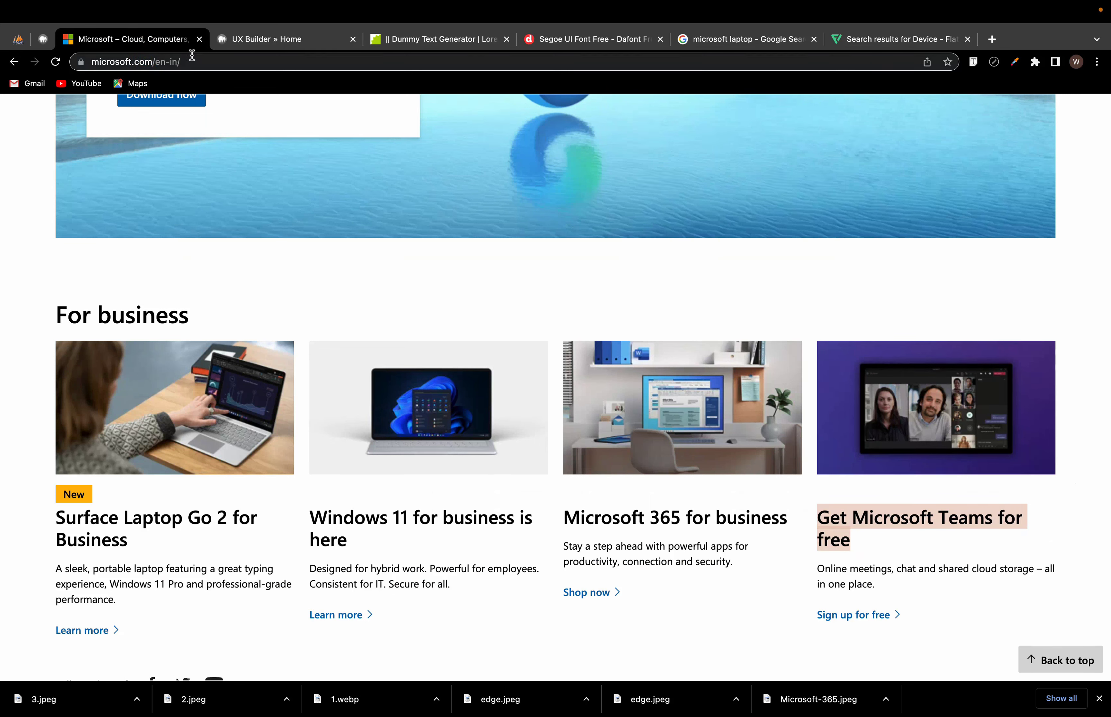
left_click(266, 41)
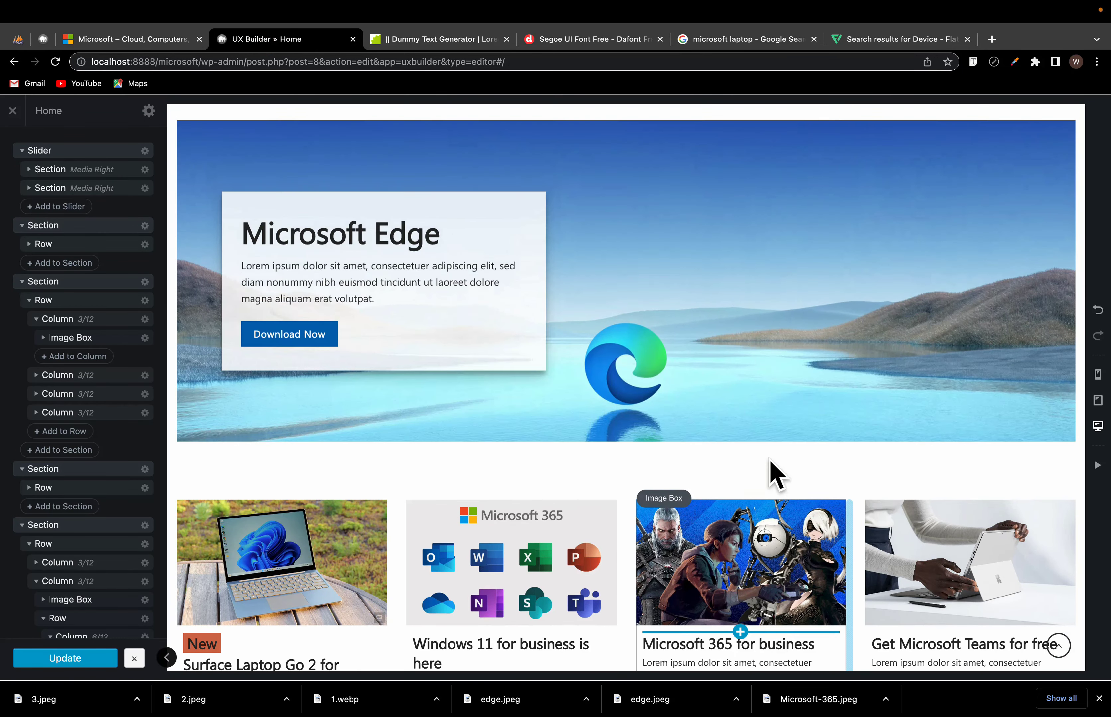
left_click(868, 40)
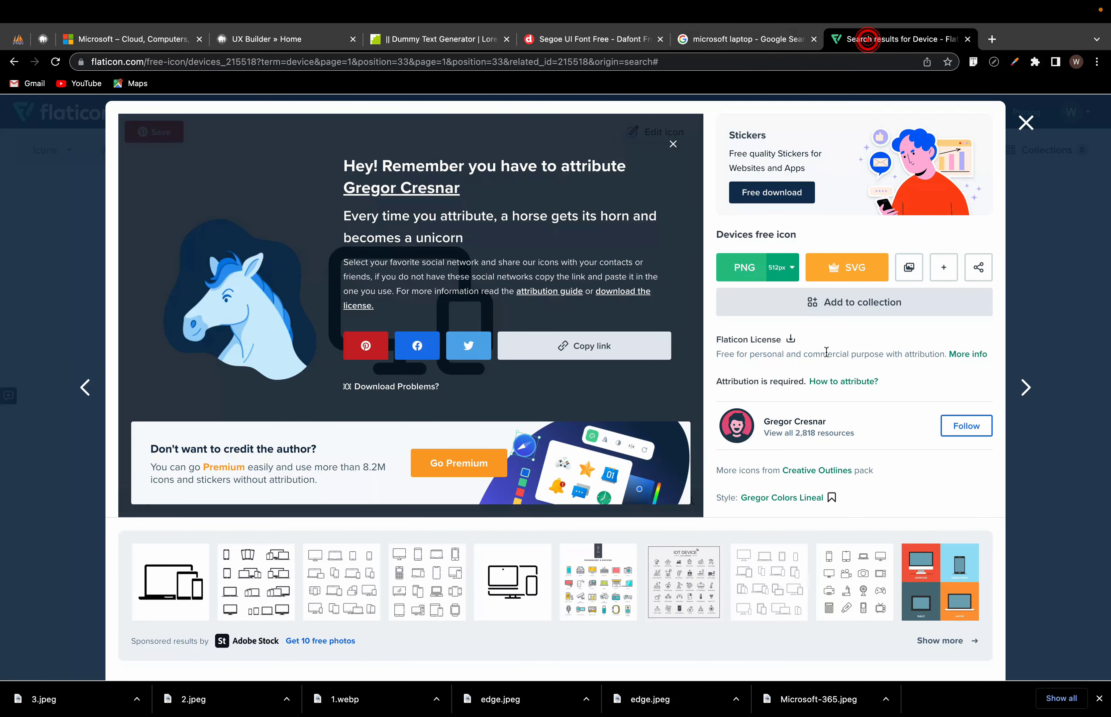
left_click(1026, 123)
Step: Go back to the microsoft laptop image results and open the related PCWorld photo of a video call on a laptop
left_click(718, 41)
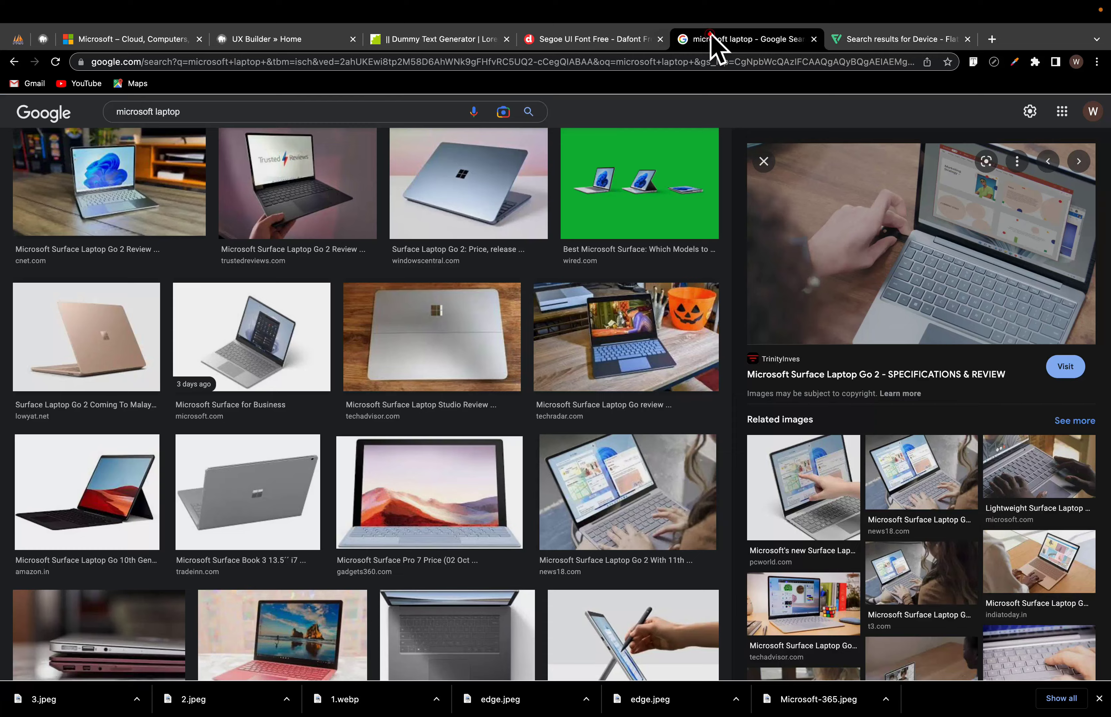
scroll(756, 567, "down", 5)
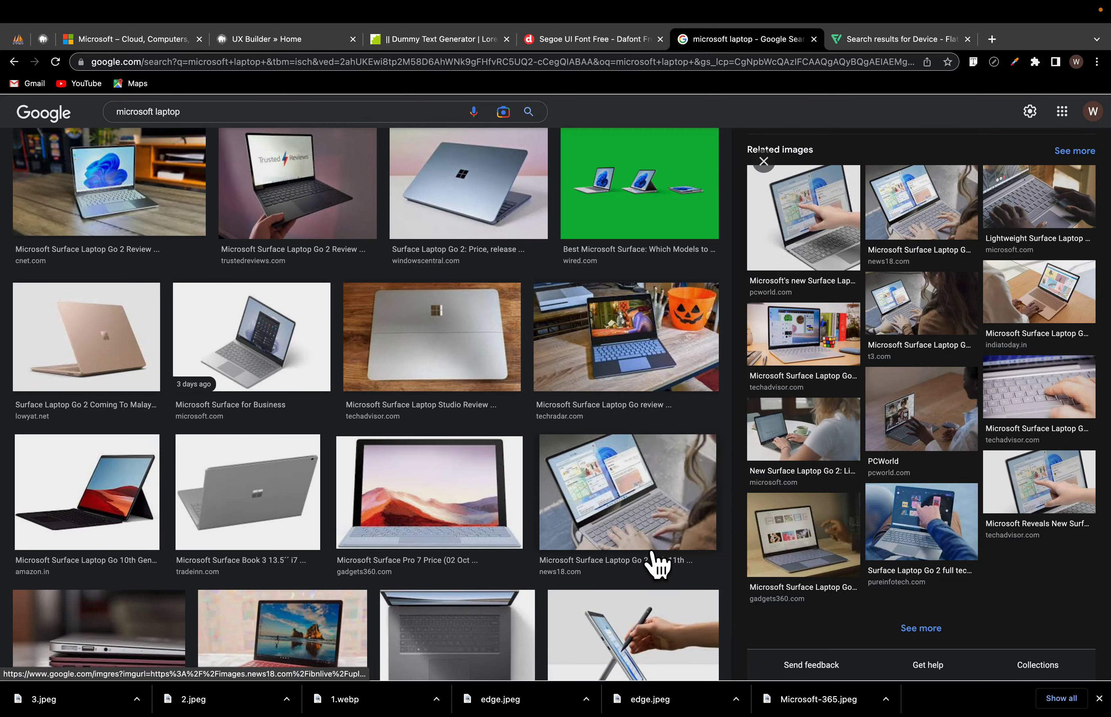
left_click(905, 435)
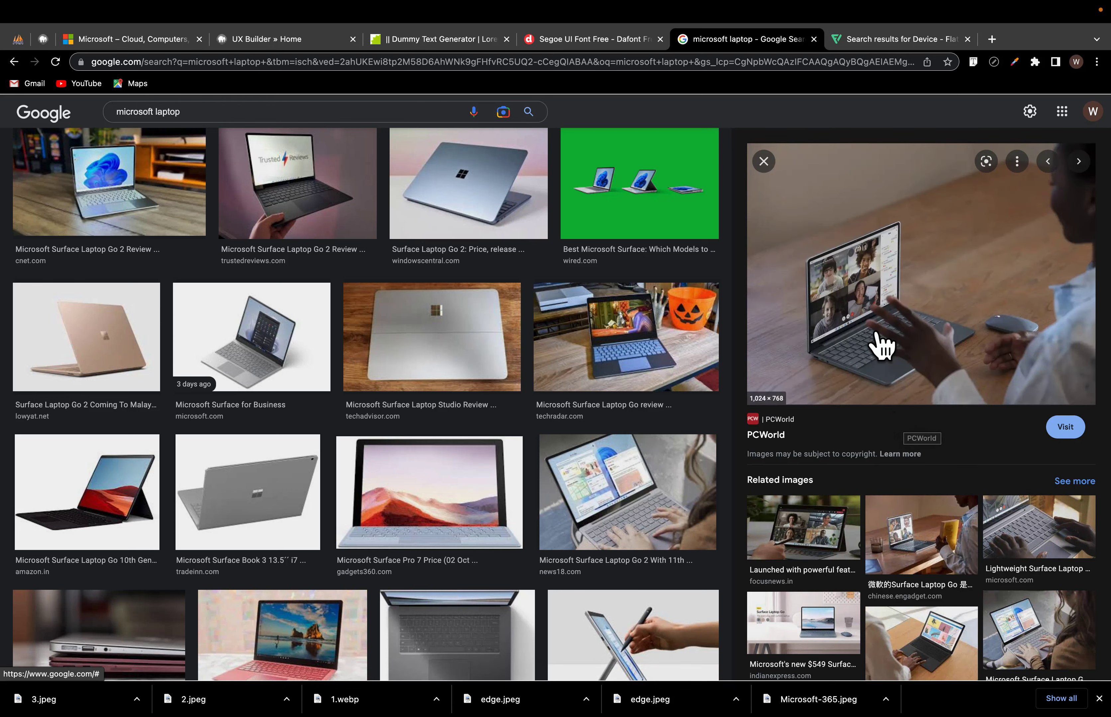
left_click(806, 544)
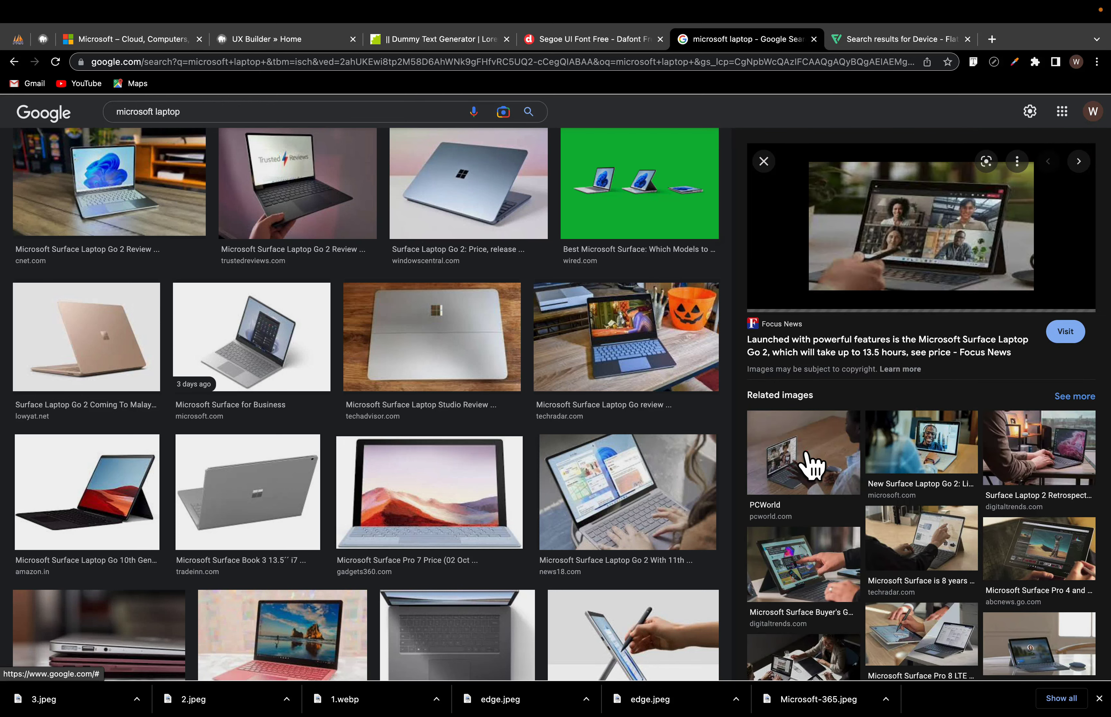
left_click(812, 466)
left_click(903, 296)
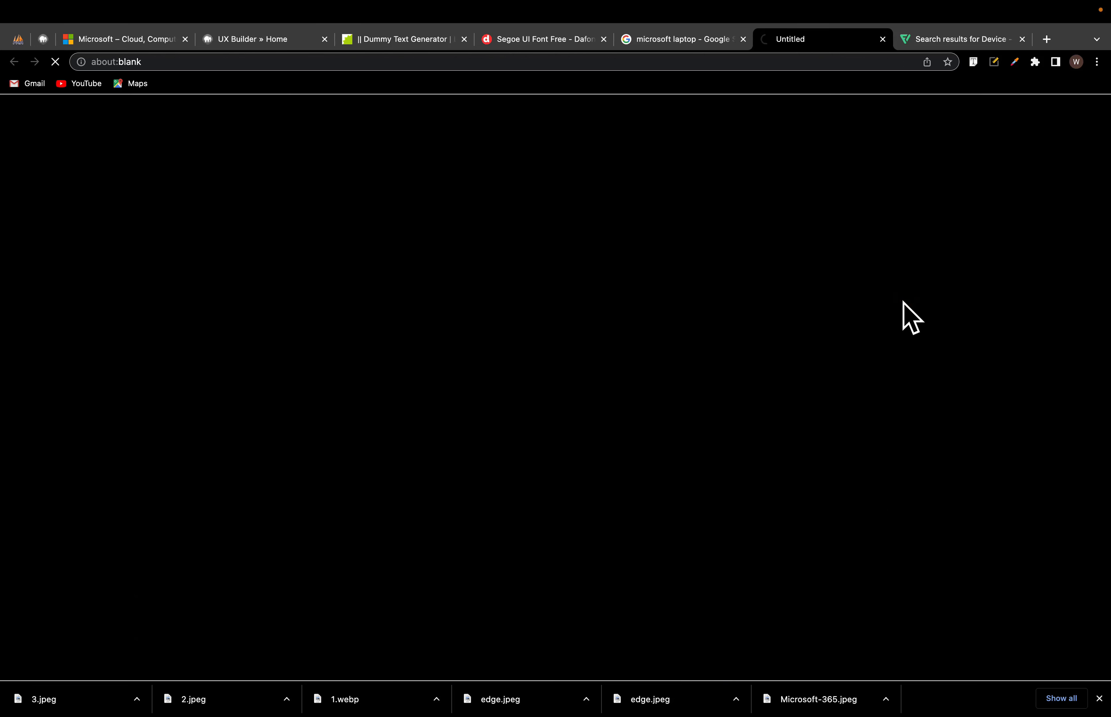
left_click(883, 39)
Step: Save the PCWorld photo under the file name 4 and cancel the duplicate save request
right_click(889, 272)
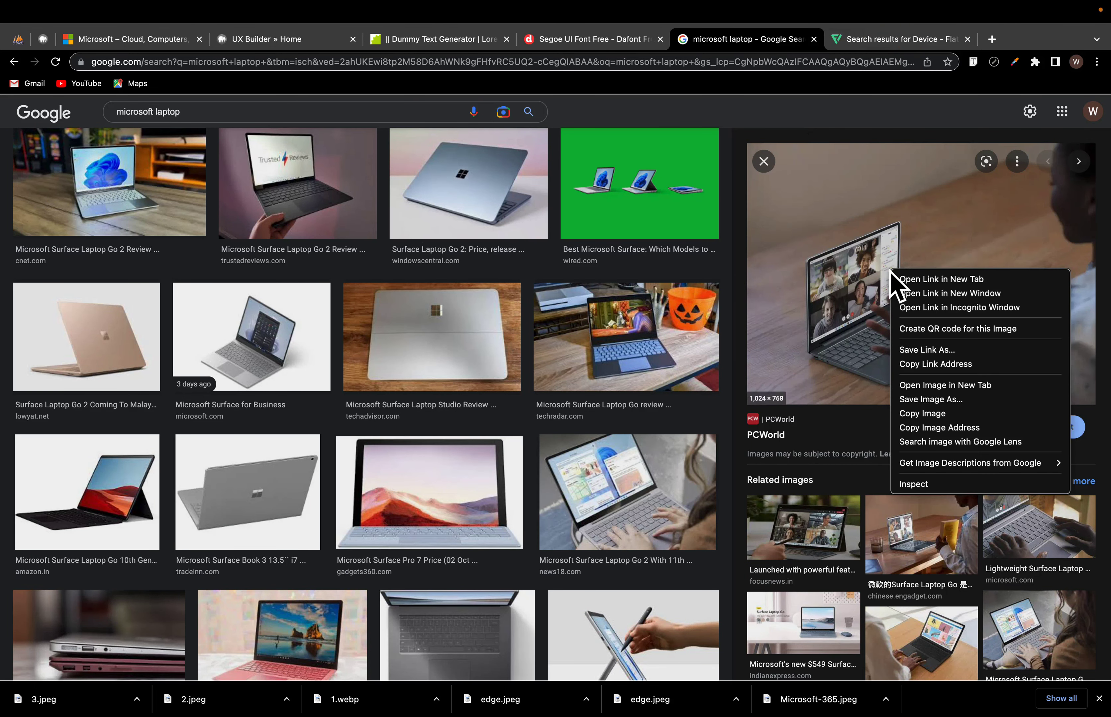
left_click(917, 414)
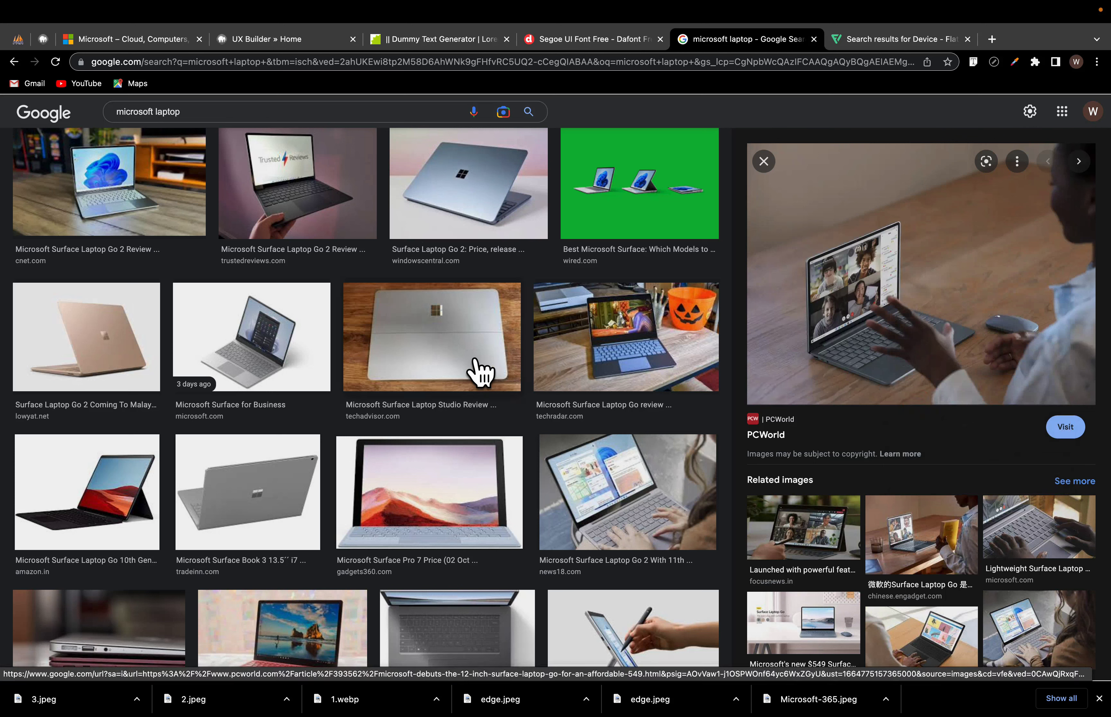
right_click(906, 309)
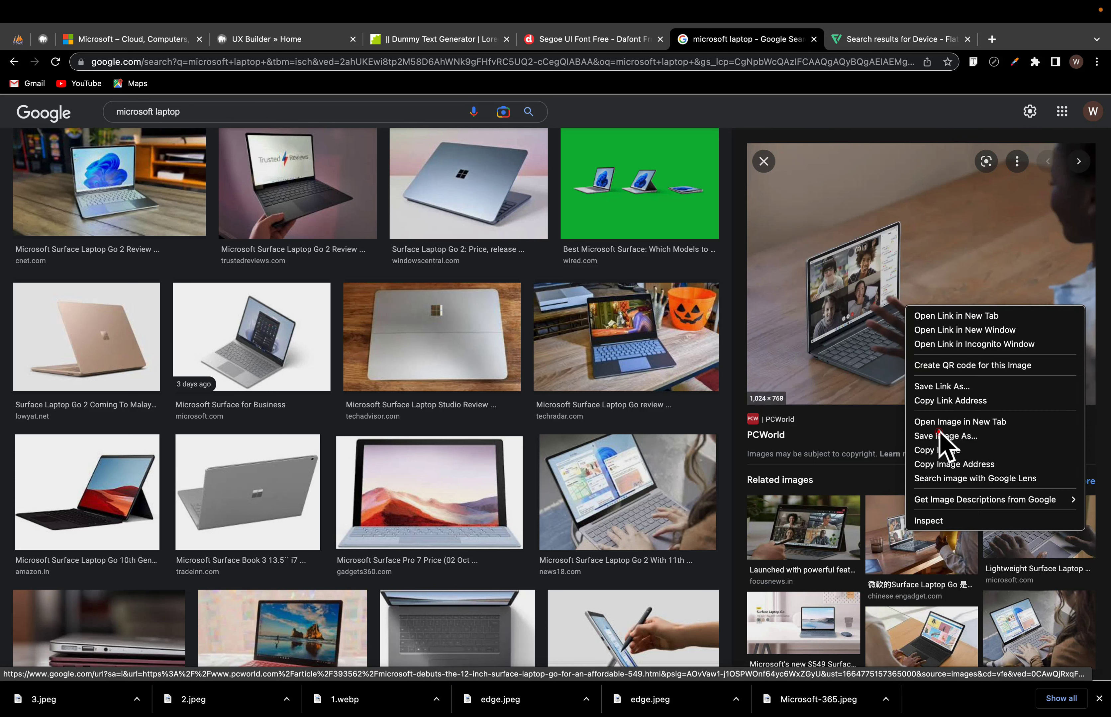
left_click(938, 450)
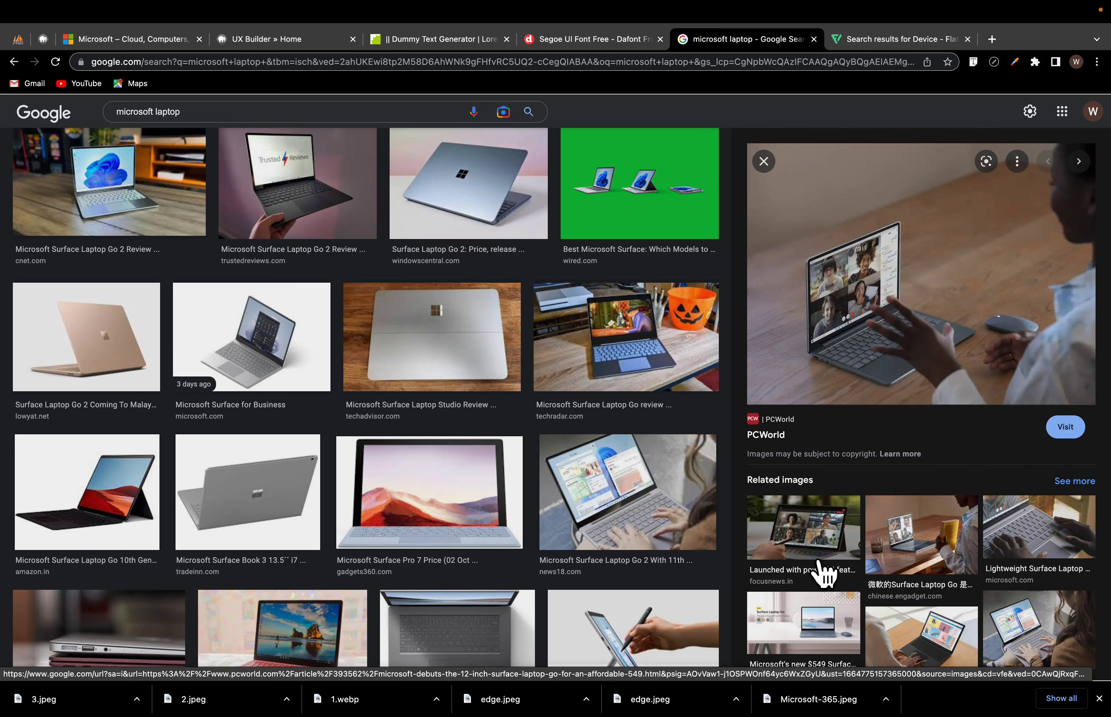
scroll(822, 567, "down", 5)
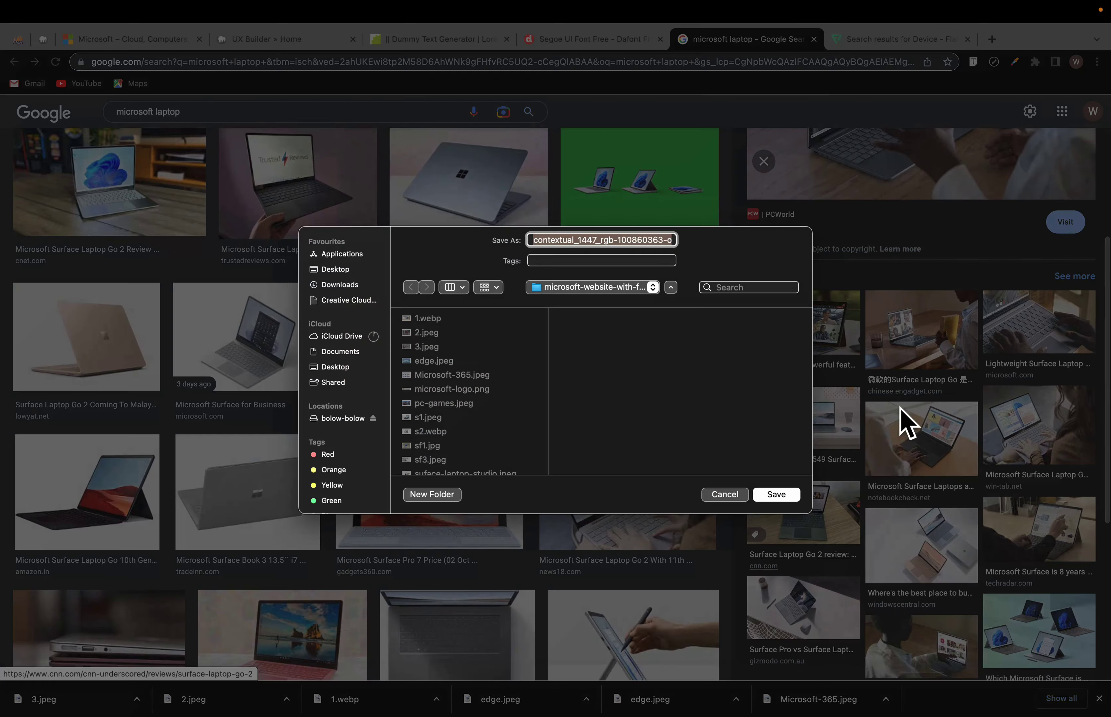
type("4")
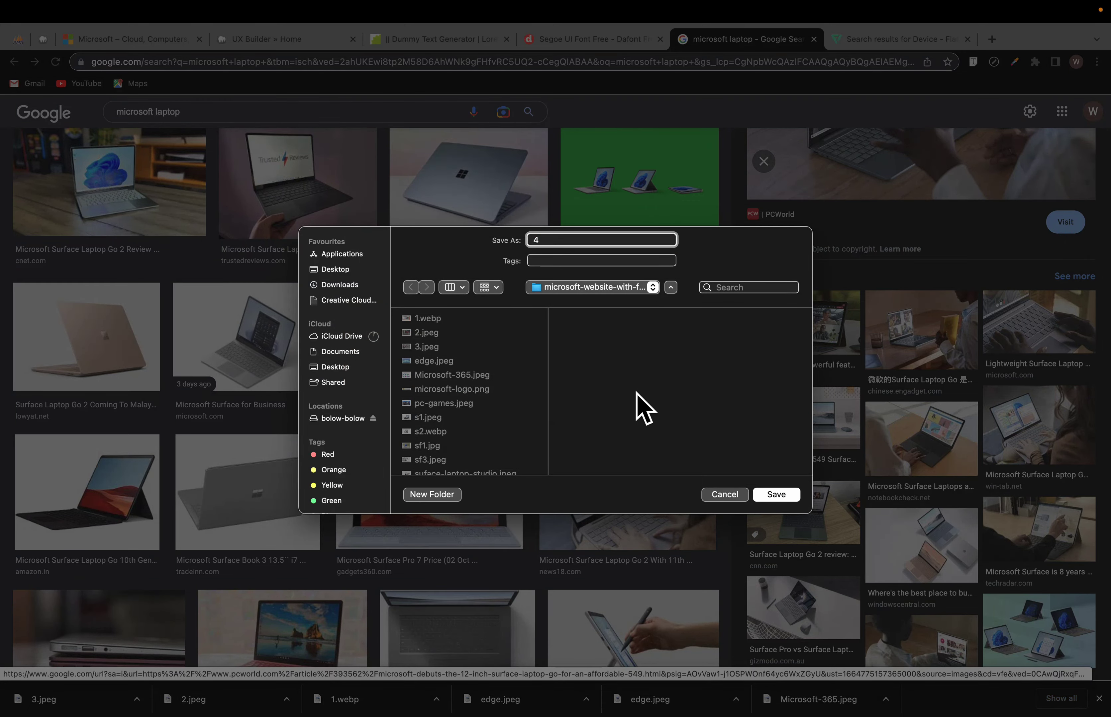
left_click(768, 490)
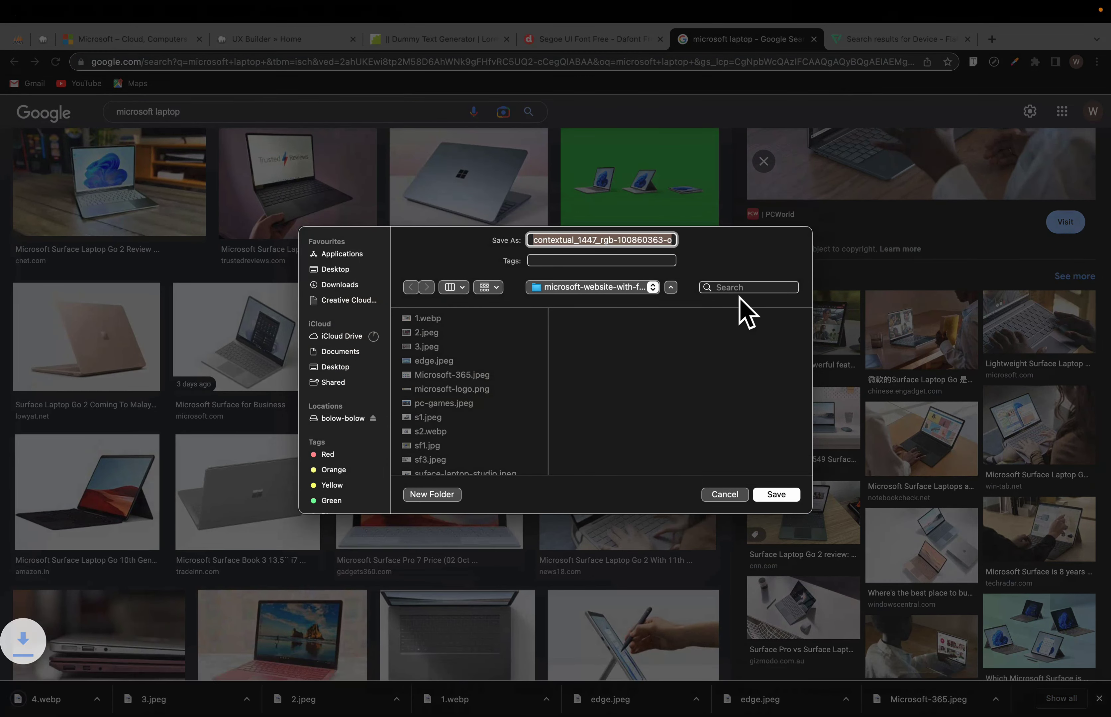
left_click(724, 496)
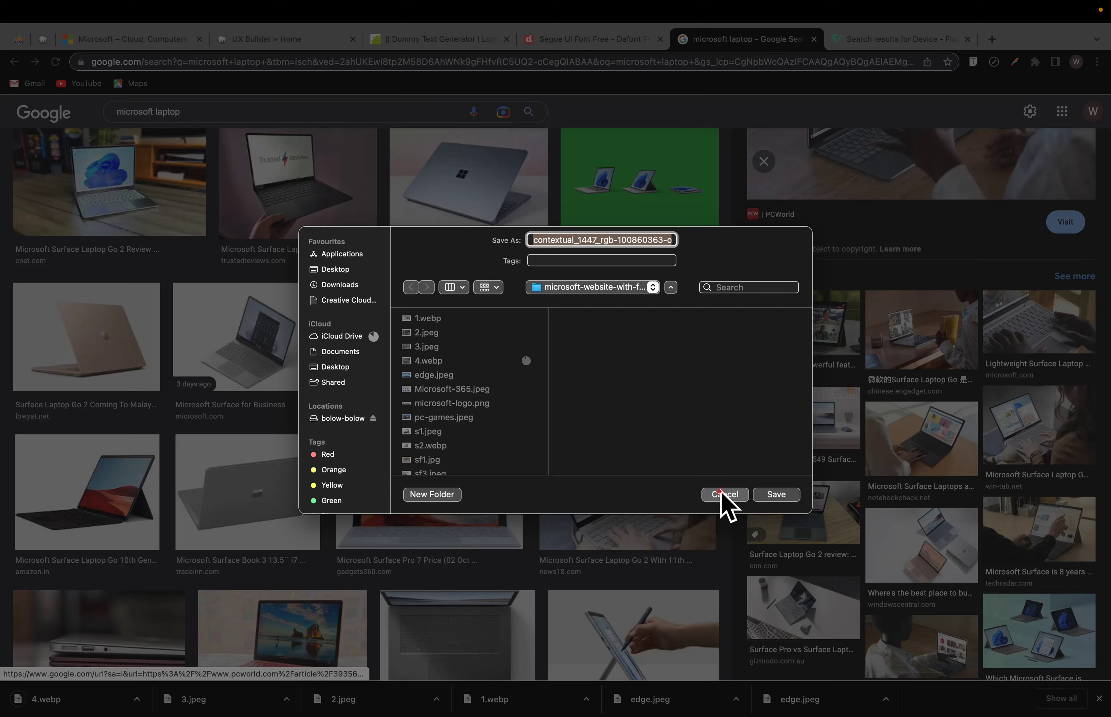
Step: Switch to the UX Builder and, from the Surface Laptop Go 2 for Business card's image chooser, upload 1.webp, 2.jpeg, 3.jpeg and 4.webp
left_click(241, 41)
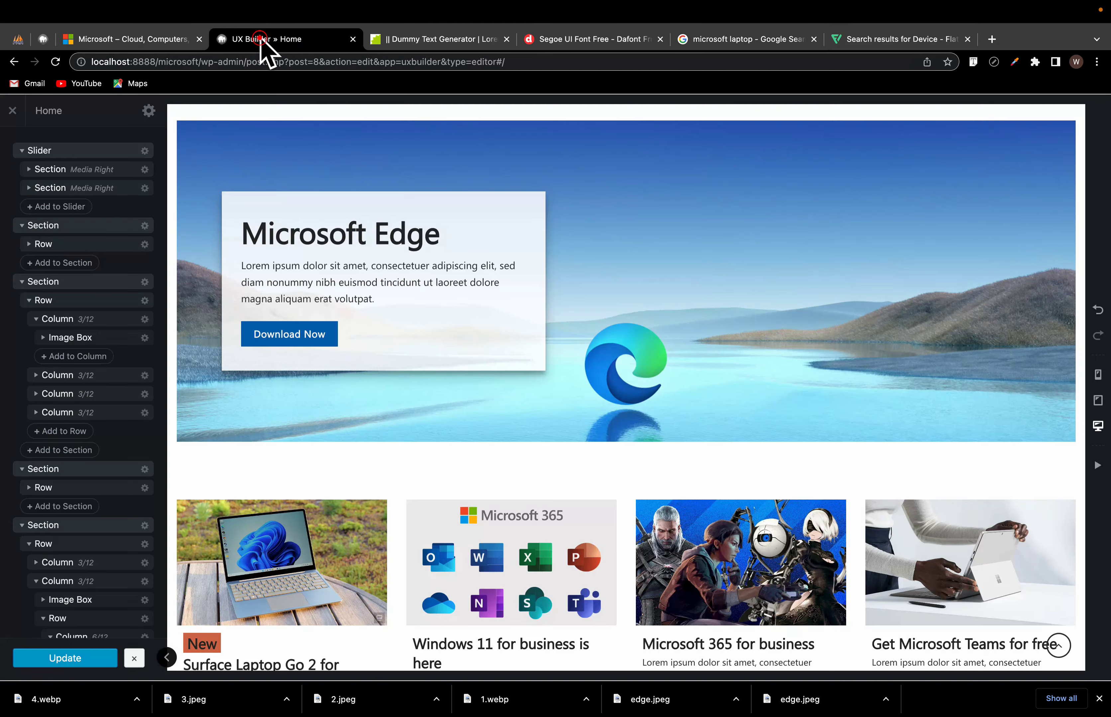
scroll(585, 494, "down", 5)
left_click(240, 237)
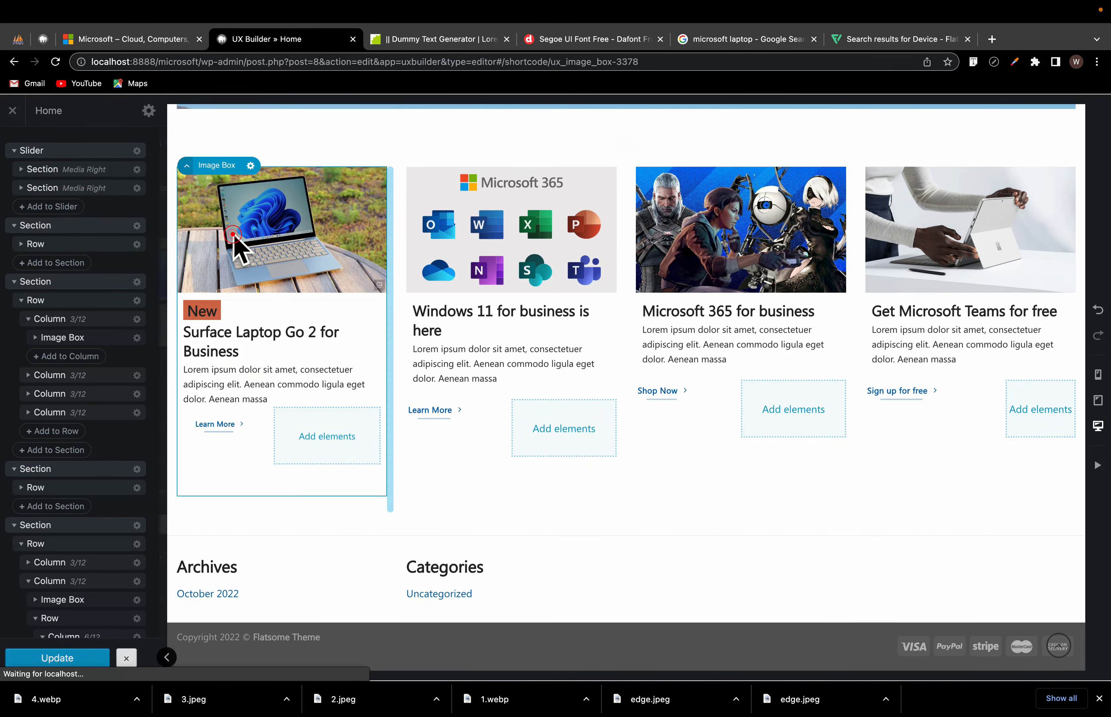
left_click(112, 358)
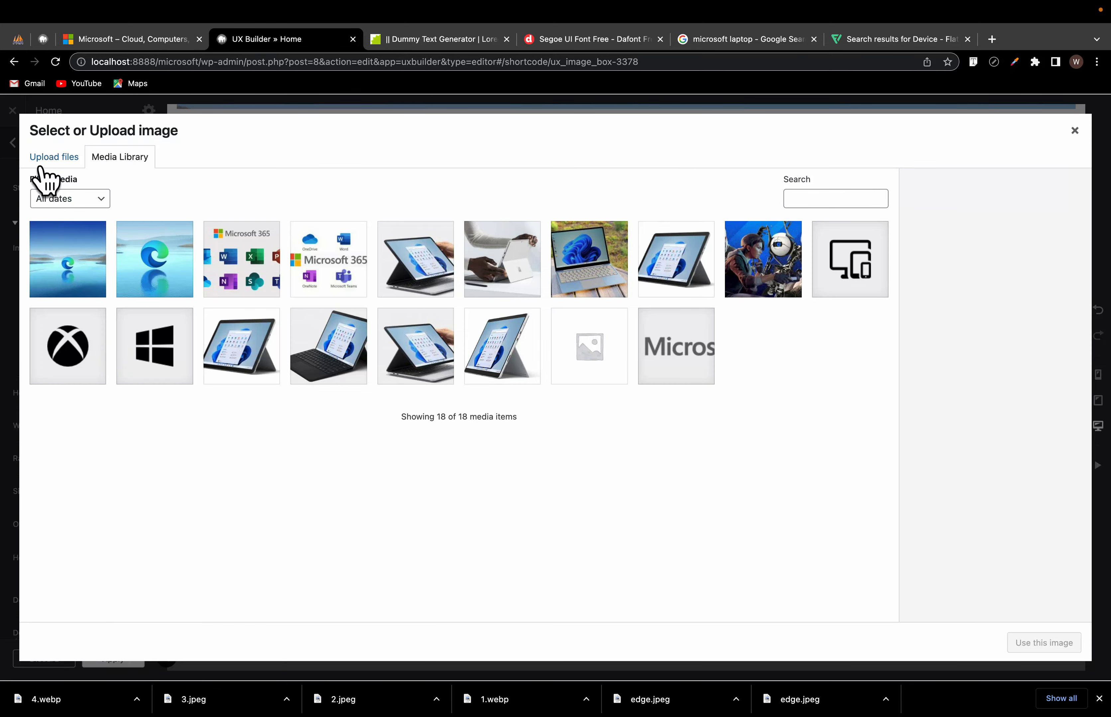
left_click(50, 159)
left_click(539, 363)
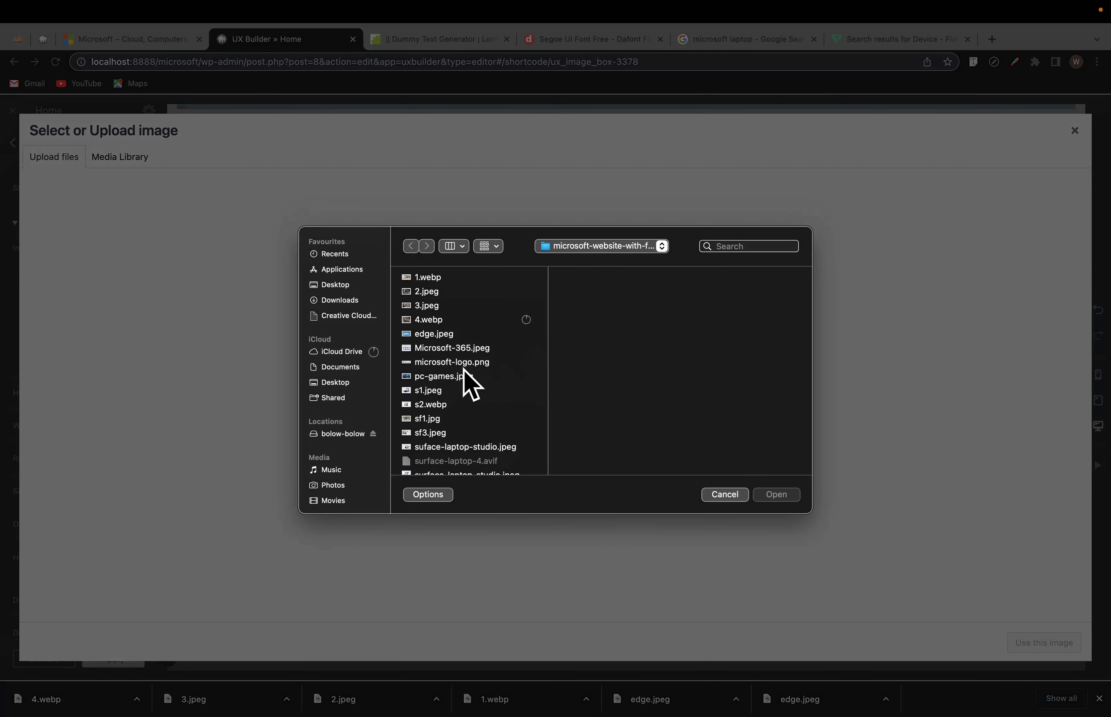
left_click(422, 290)
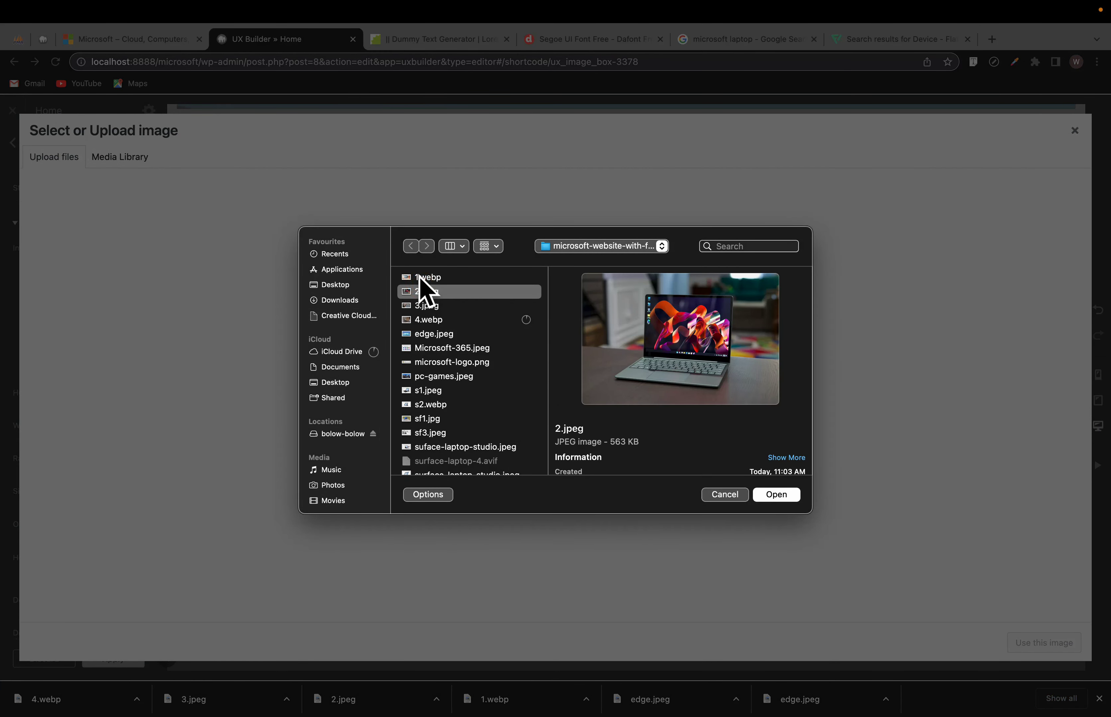
left_click(422, 278)
left_click(422, 291, "super")
left_click(425, 306, "super")
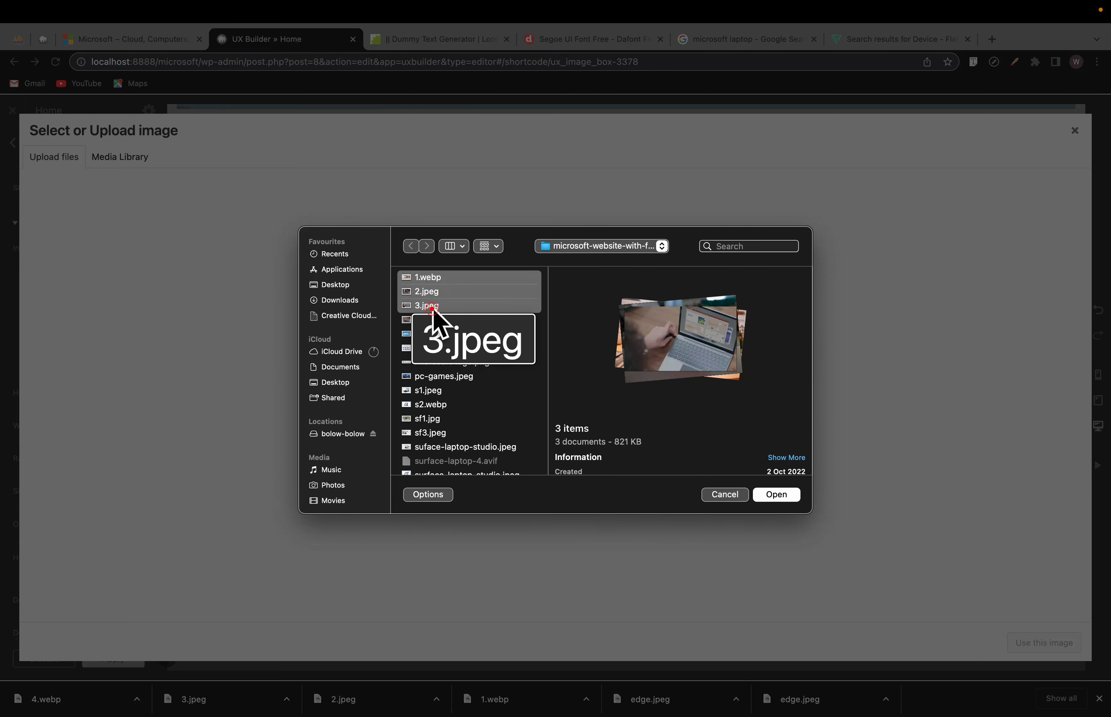
left_click(427, 320, "super")
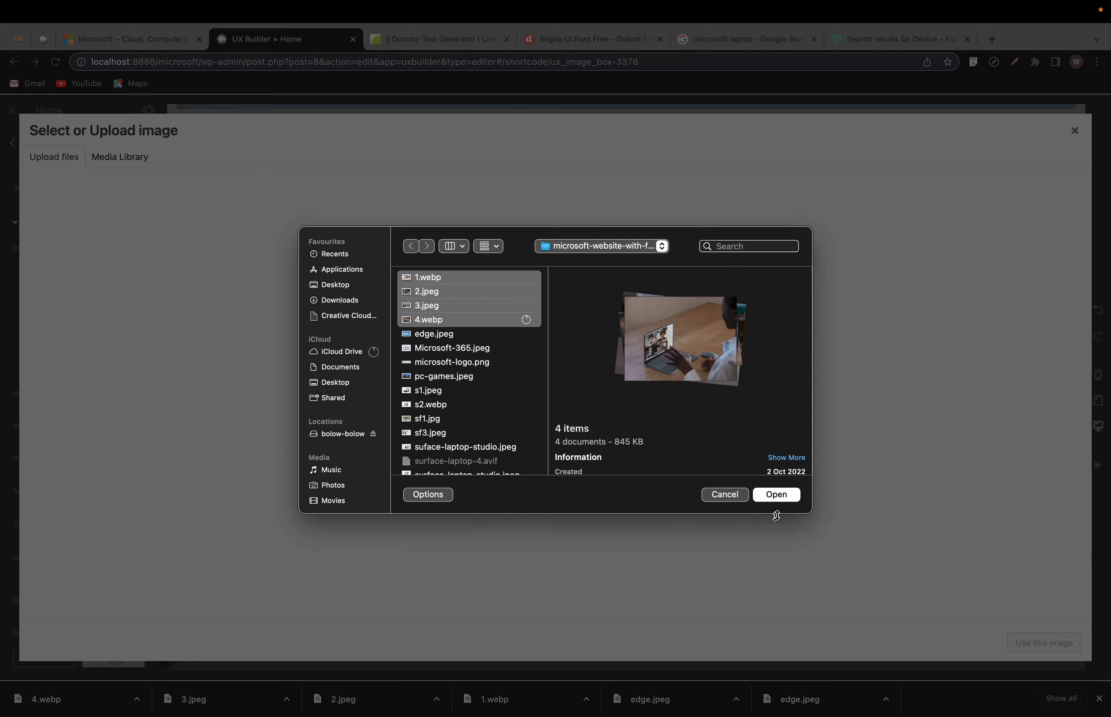
left_click(779, 496)
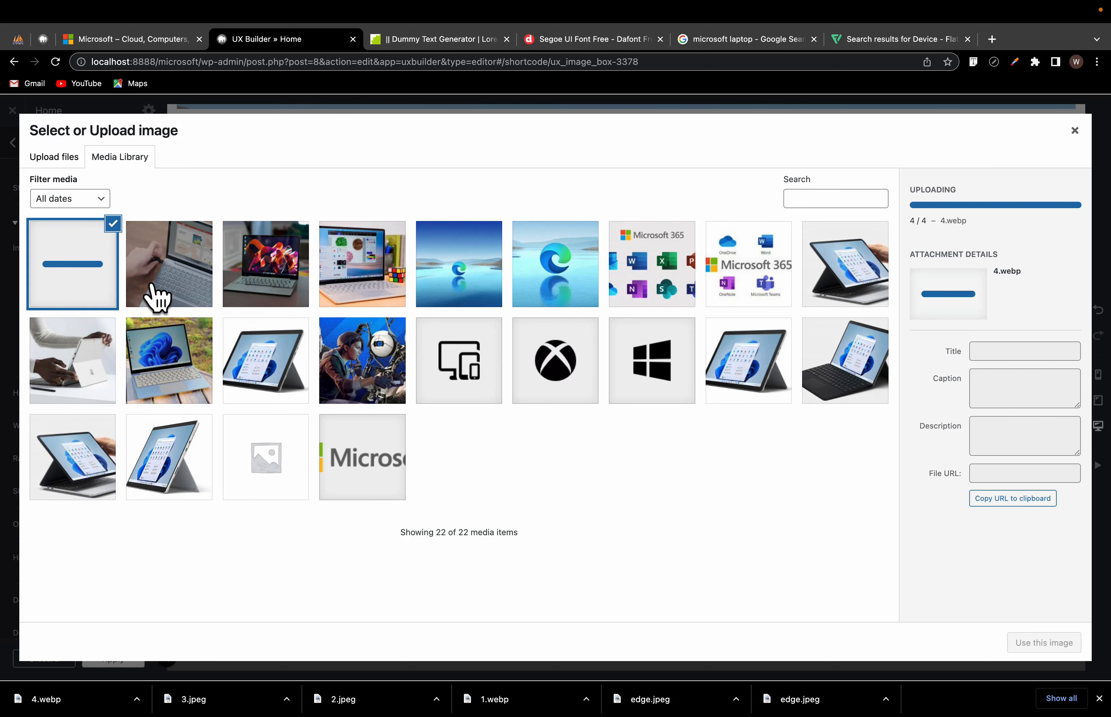
Step: Set the Surface Laptop Go 2 for Business card's picture to 3.jpeg and the Windows 11 for business card's picture to 2.jpeg
left_click(155, 297)
left_click(1057, 644)
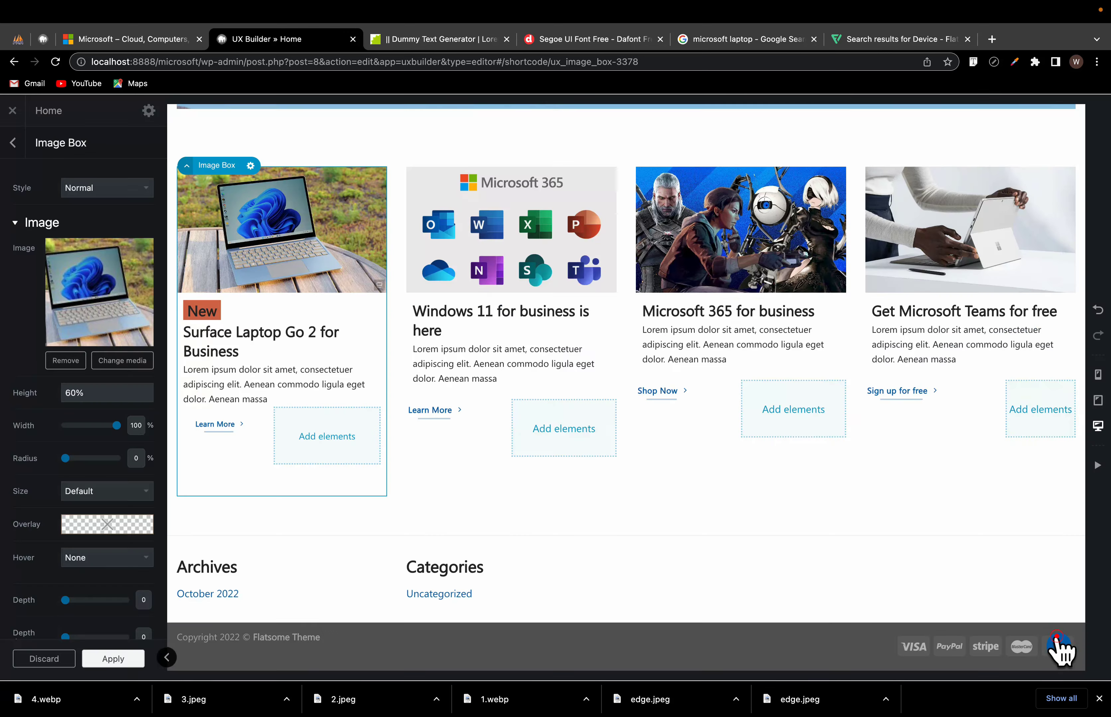
left_click(525, 285)
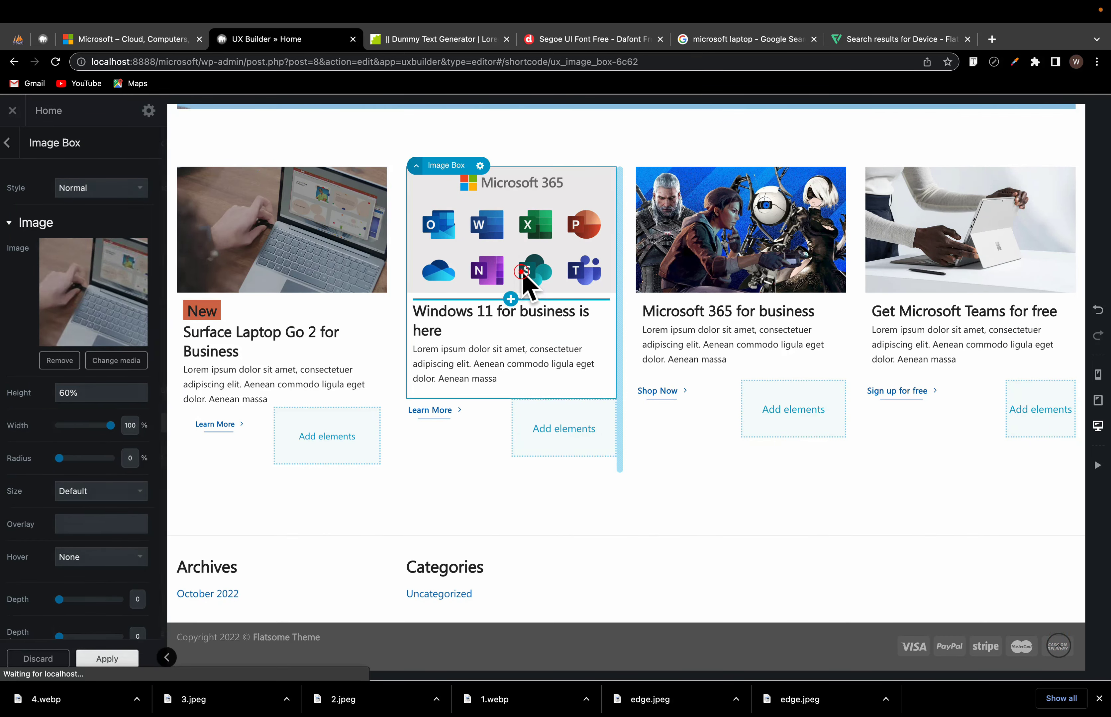
left_click(114, 357)
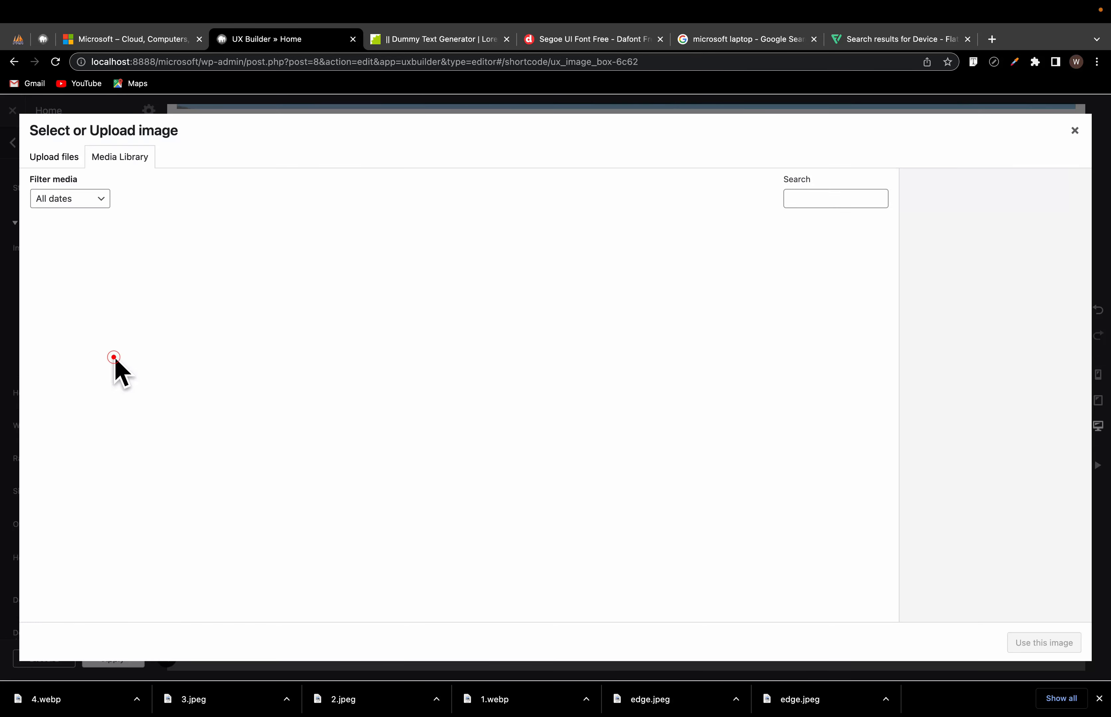
left_click(256, 276)
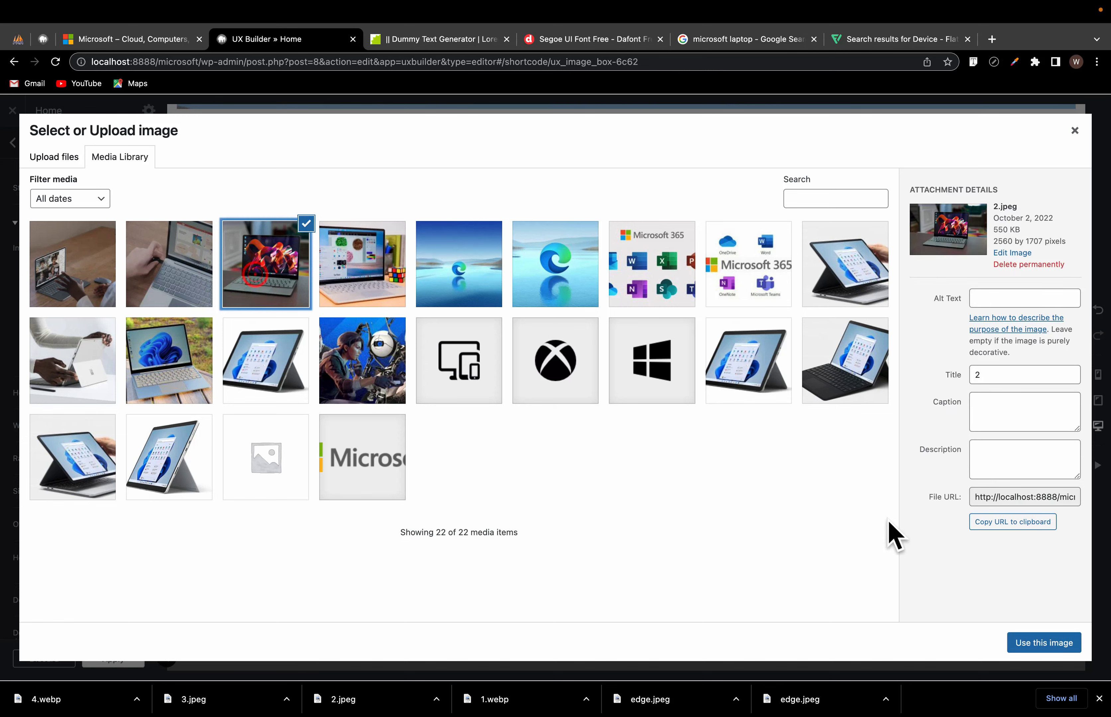
left_click(1032, 649)
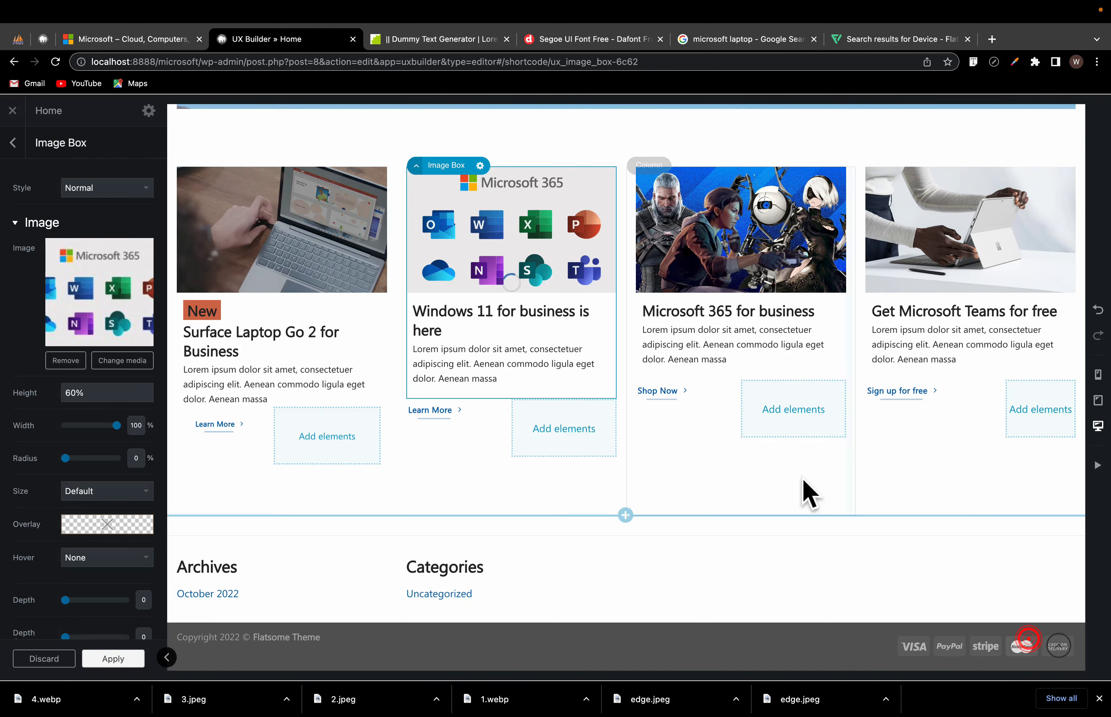
Step: Replace the picture of the Microsoft 365 for business card with the uploaded image 1.webp
left_click(722, 235)
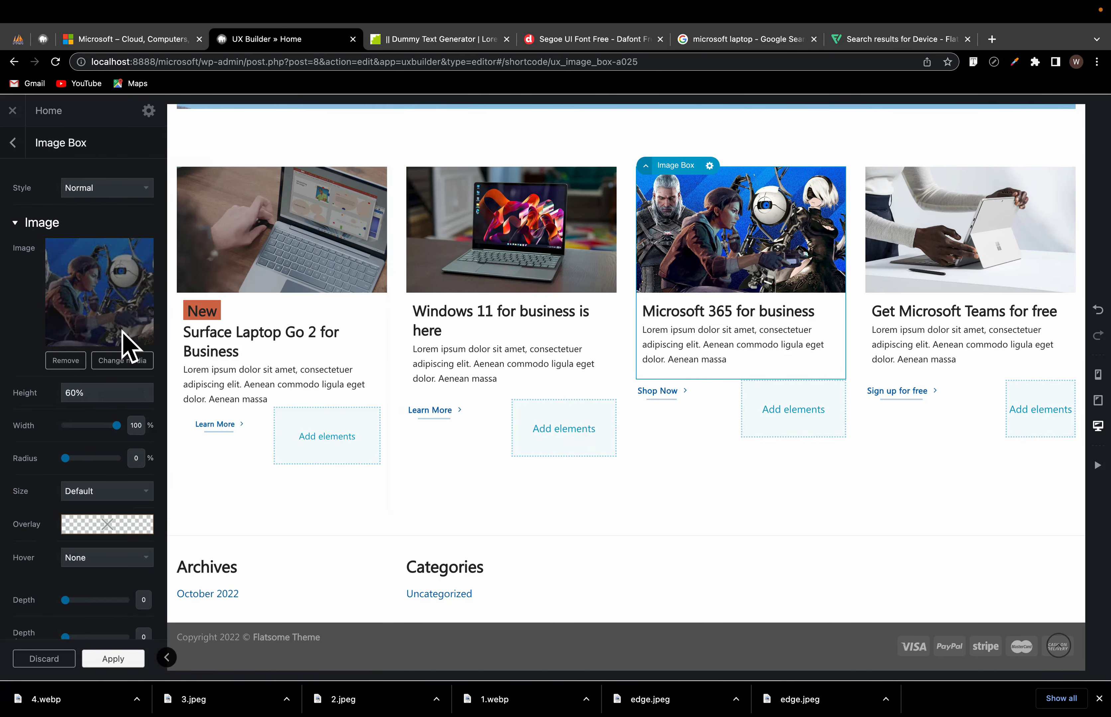
left_click(114, 359)
left_click(331, 270)
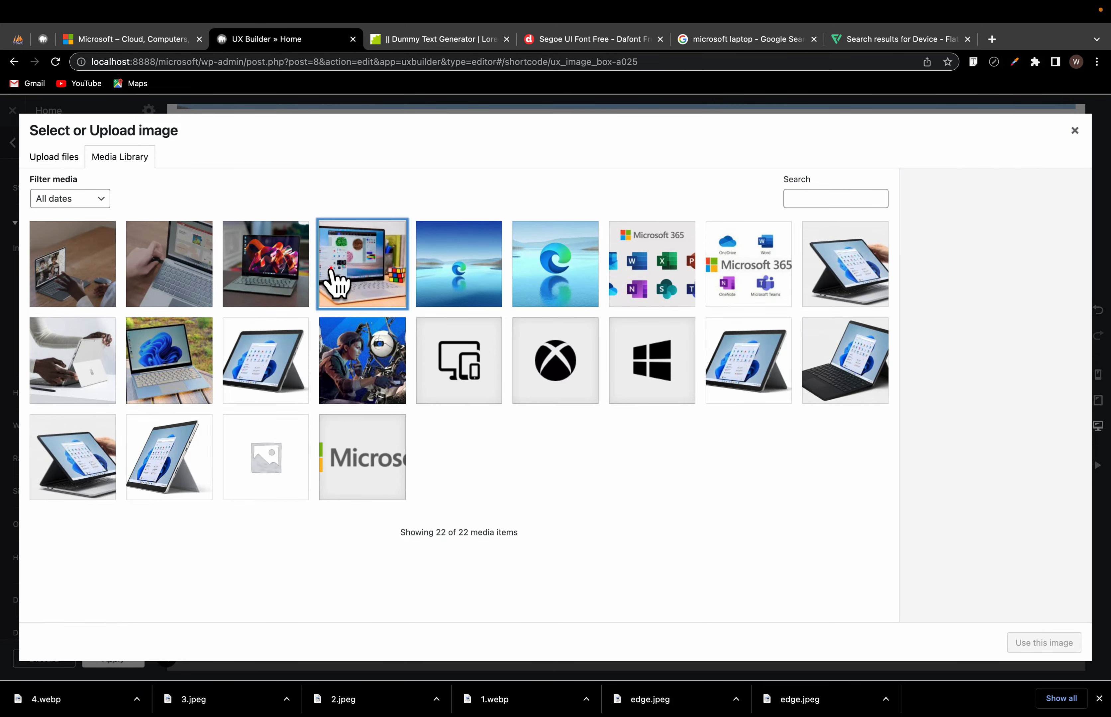
left_click(1044, 643)
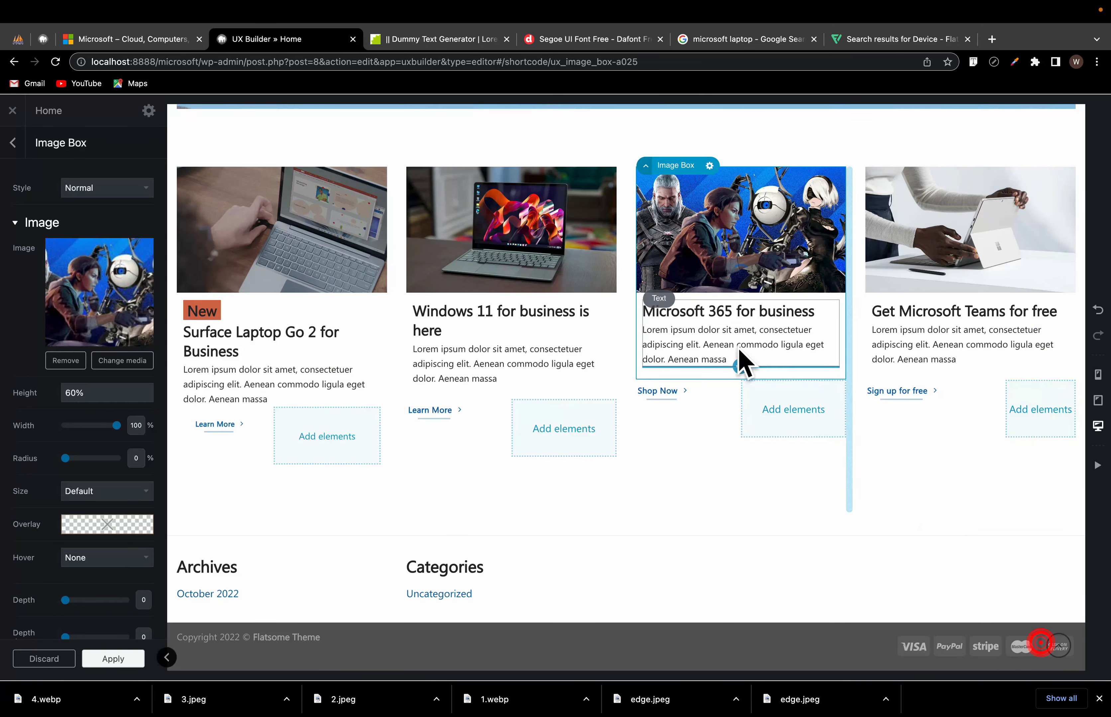
Step: Replace the Get Microsoft Teams for free card's picture with 4.webp, apply the change and update the page
left_click(954, 248)
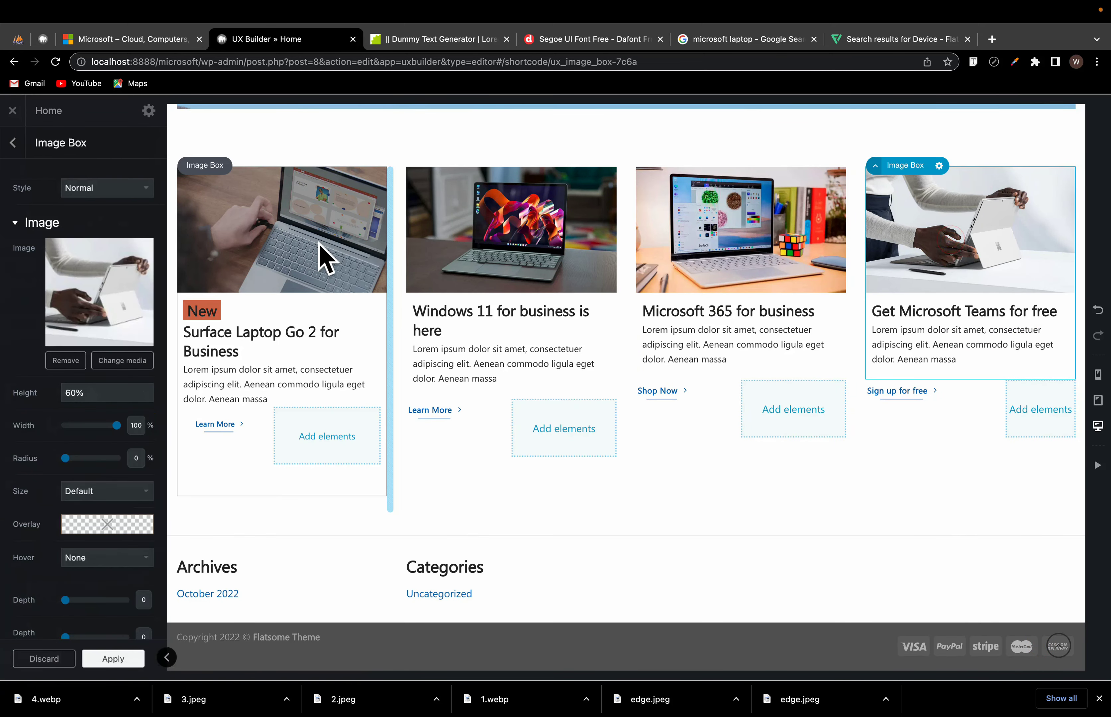
left_click(106, 361)
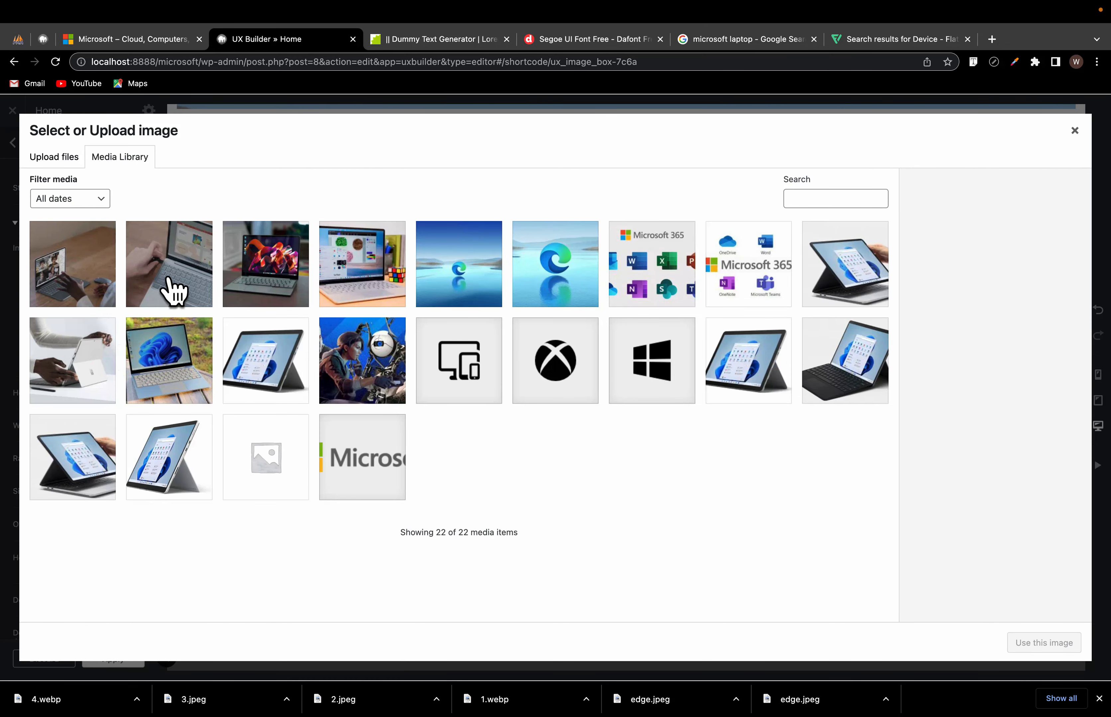
left_click(67, 281)
left_click(1055, 647)
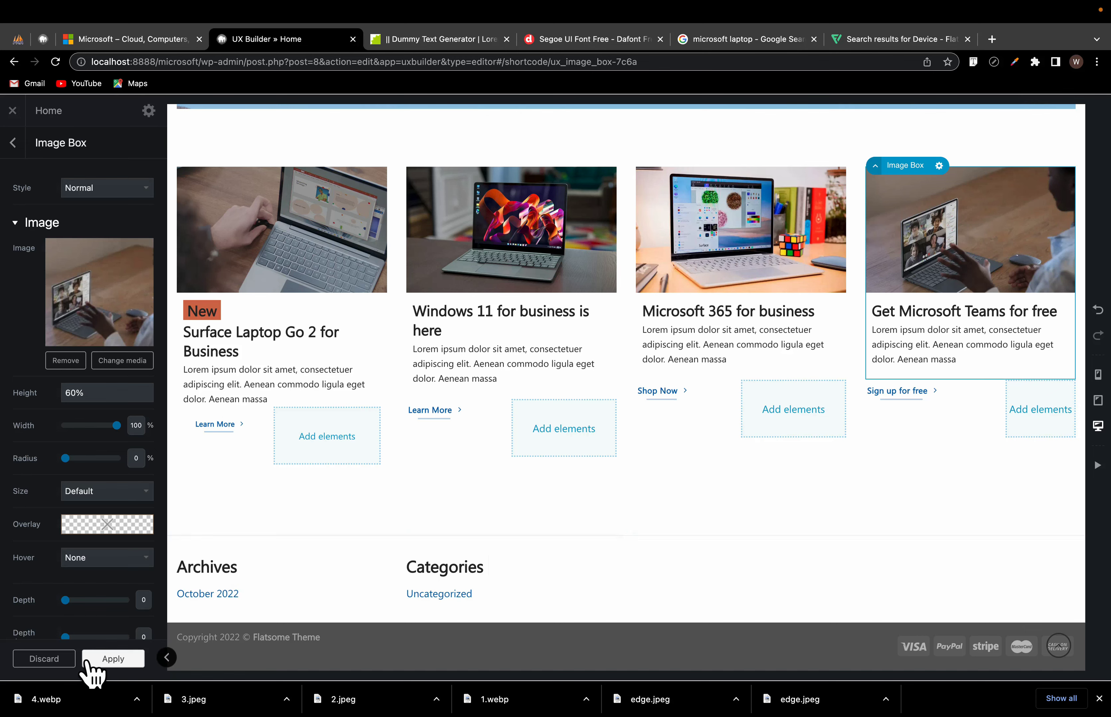
left_click(98, 660)
left_click(83, 658)
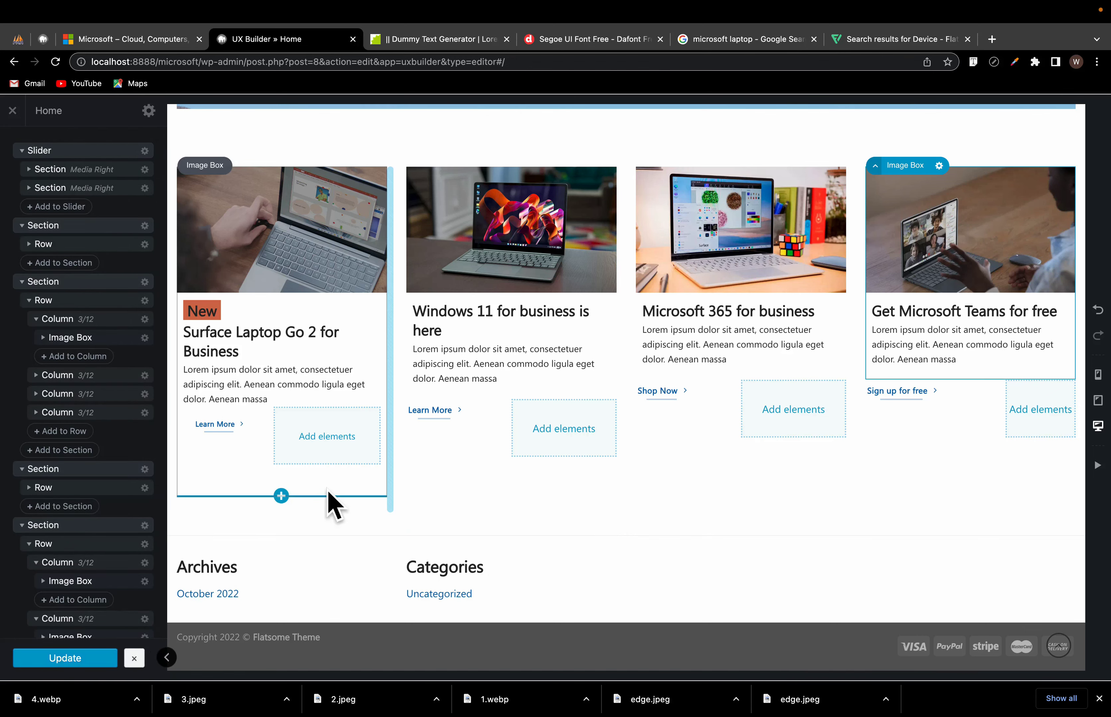
Step: Examine the Follow Microsoft line and its social icons beneath the business cards on the Microsoft reference page
scroll(329, 466, "up", 5)
scroll(439, 457, "up", 5)
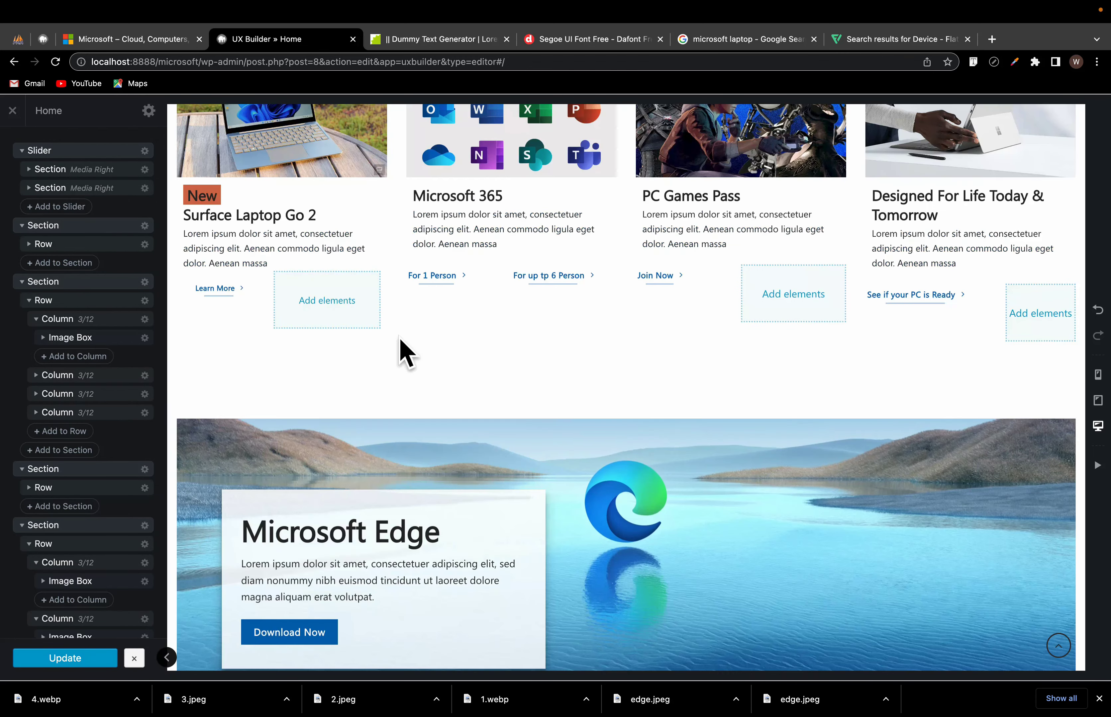
left_click(141, 41)
scroll(488, 488, "down", 6)
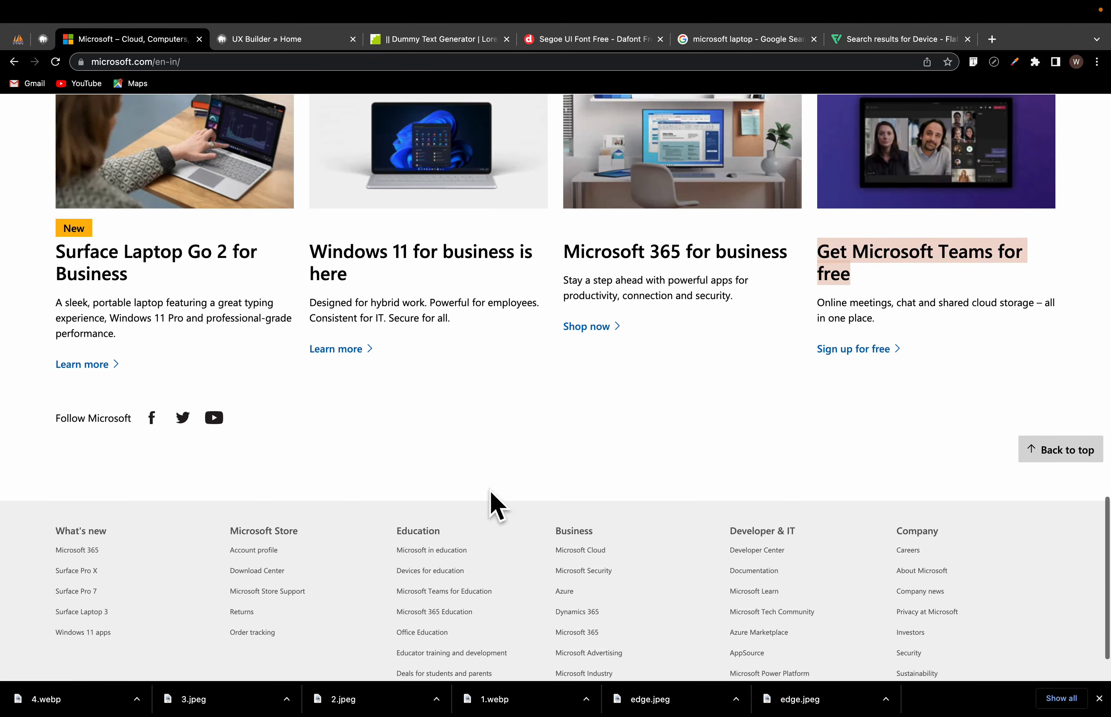
scroll(490, 491, "up", 1)
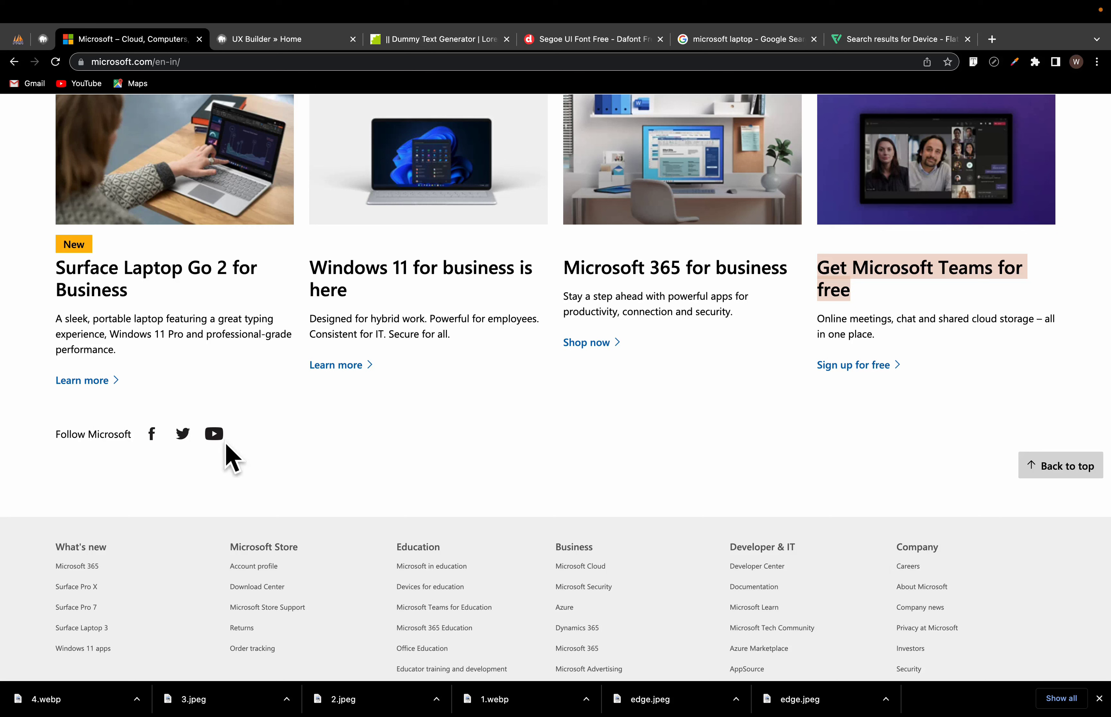
left_click_drag(55, 431, 259, 446)
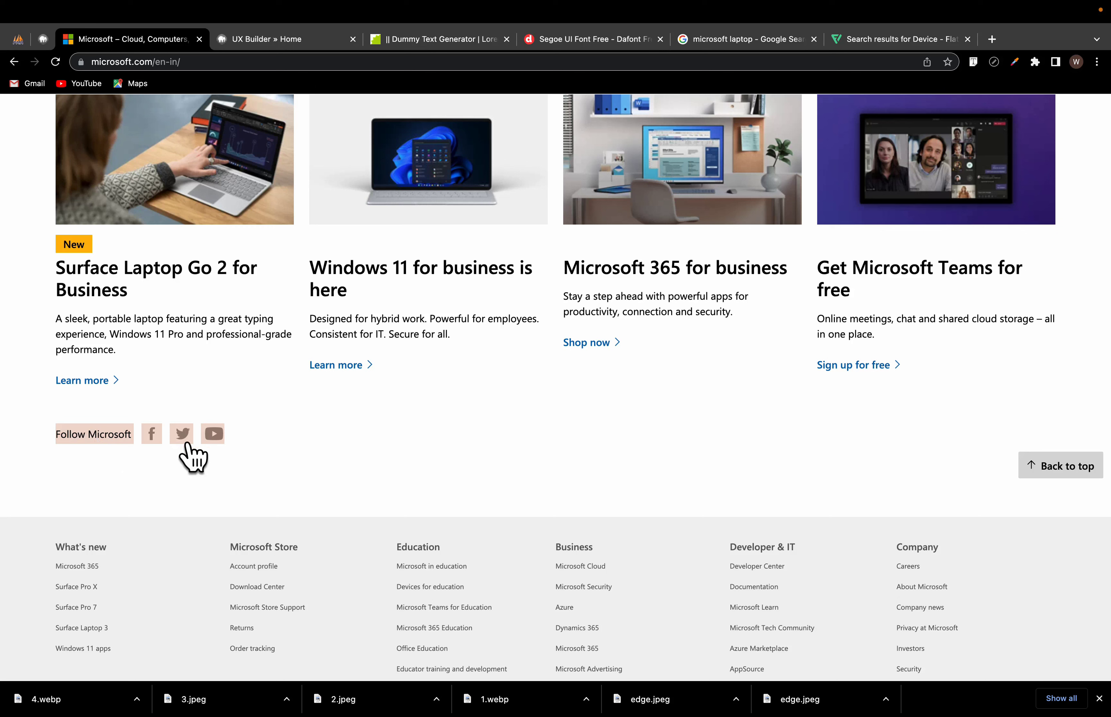
Step: Return to the UX Builder and insert a three-column row below the business cards
left_click(264, 39)
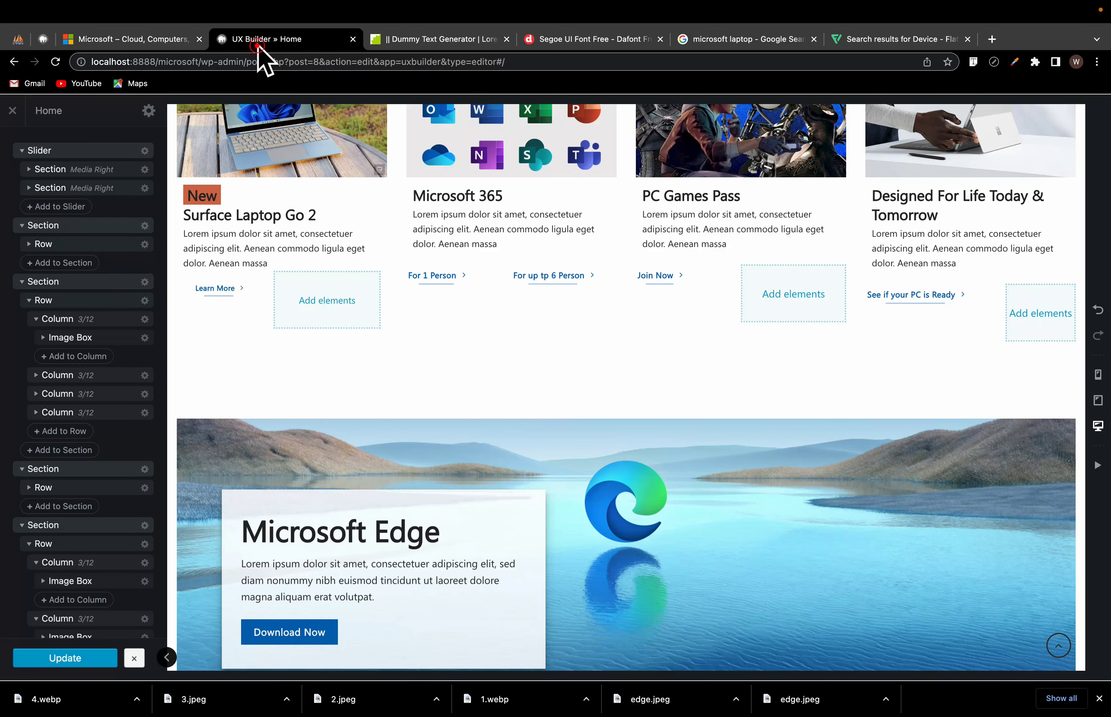
scroll(419, 473, "down", 10)
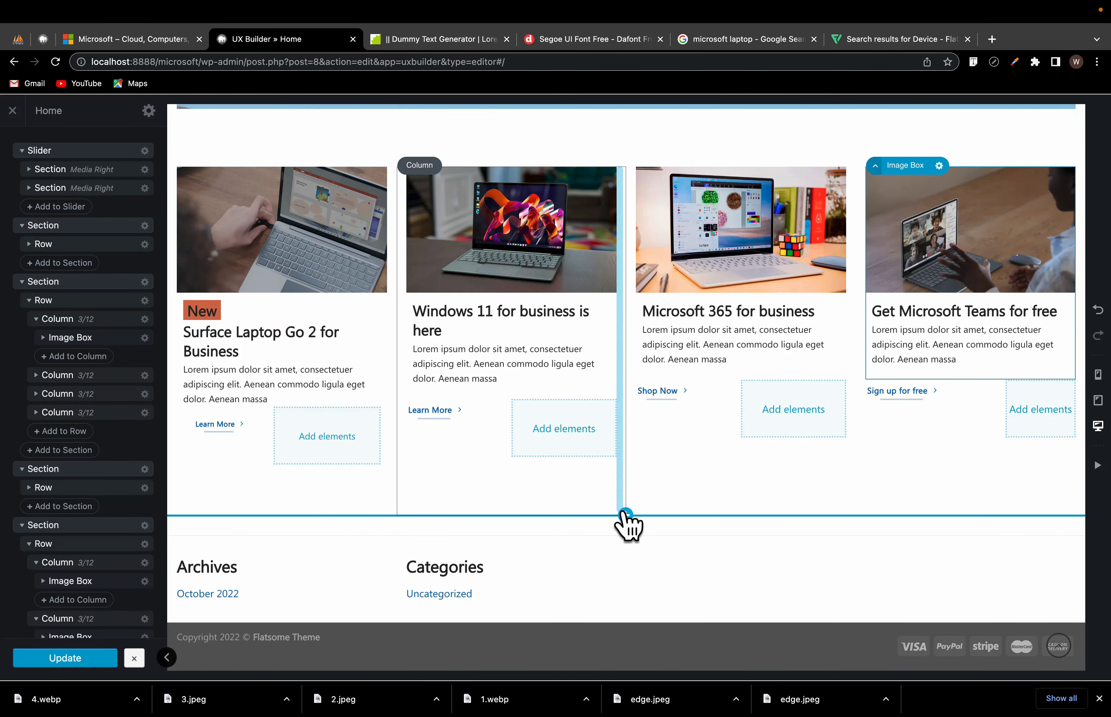
left_click(625, 514)
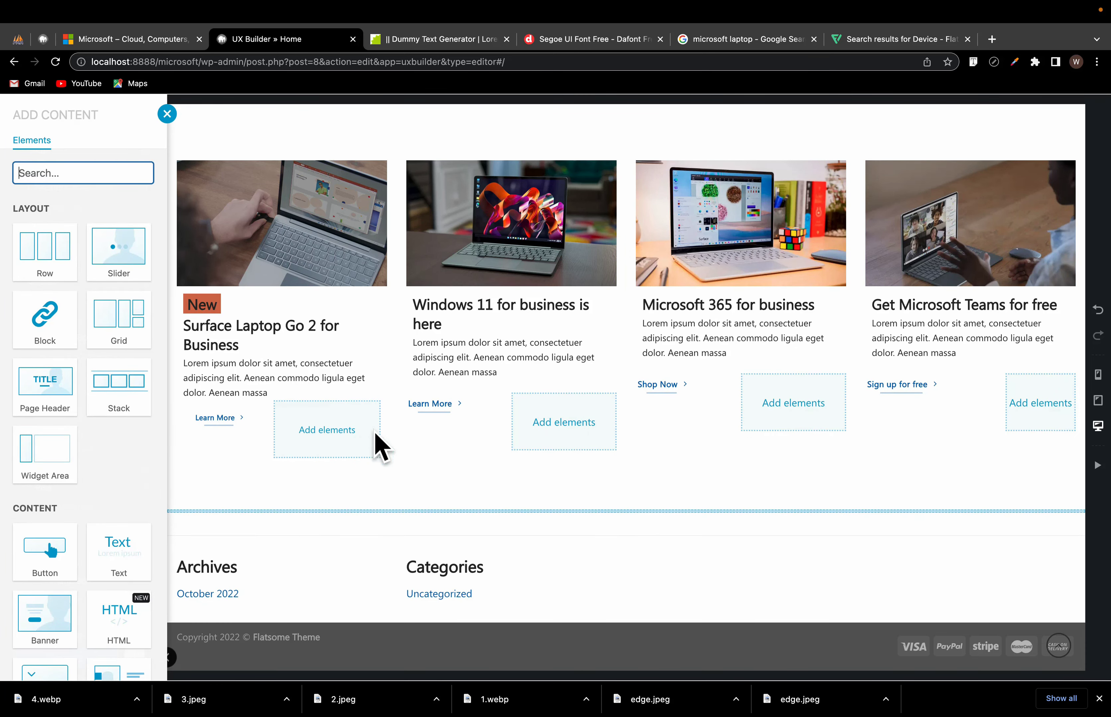
left_click(44, 256)
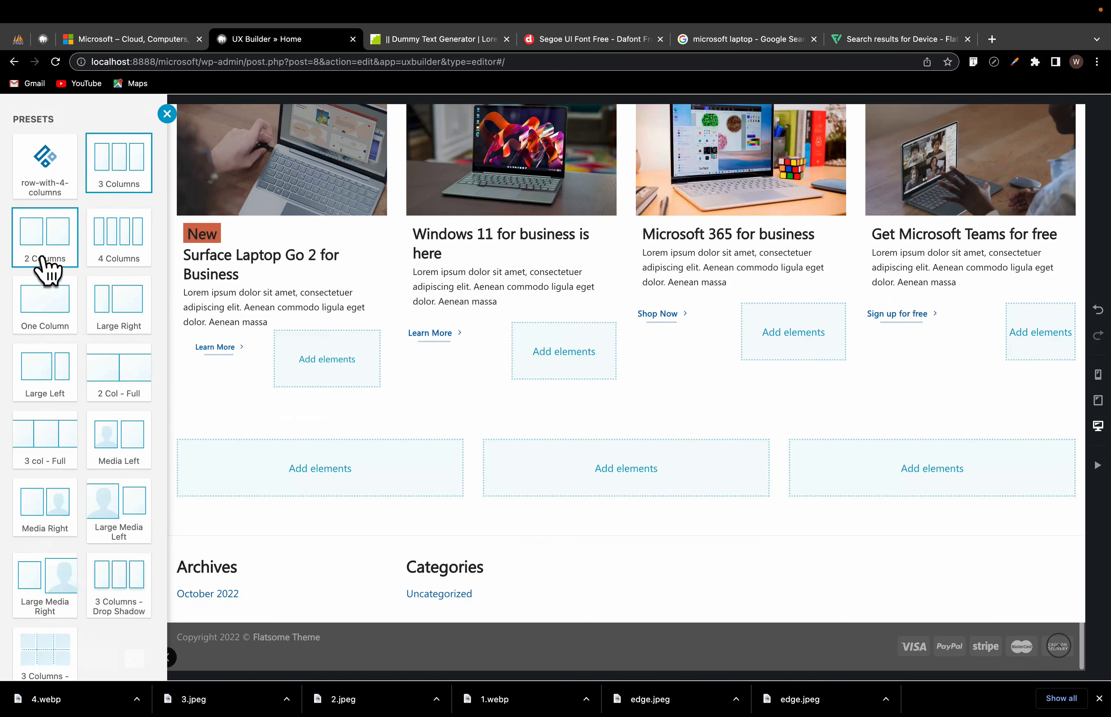
left_click(290, 466)
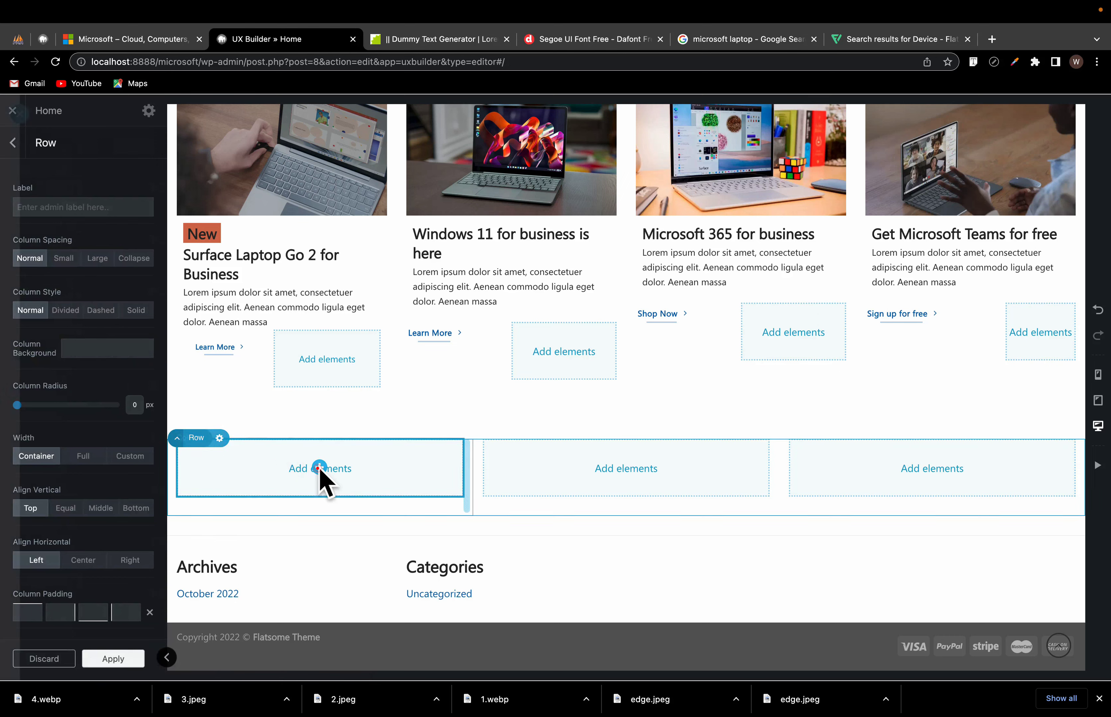
Step: Search the elements for "fol" and add a Follow Icons element to the new row's first column
left_click(320, 468)
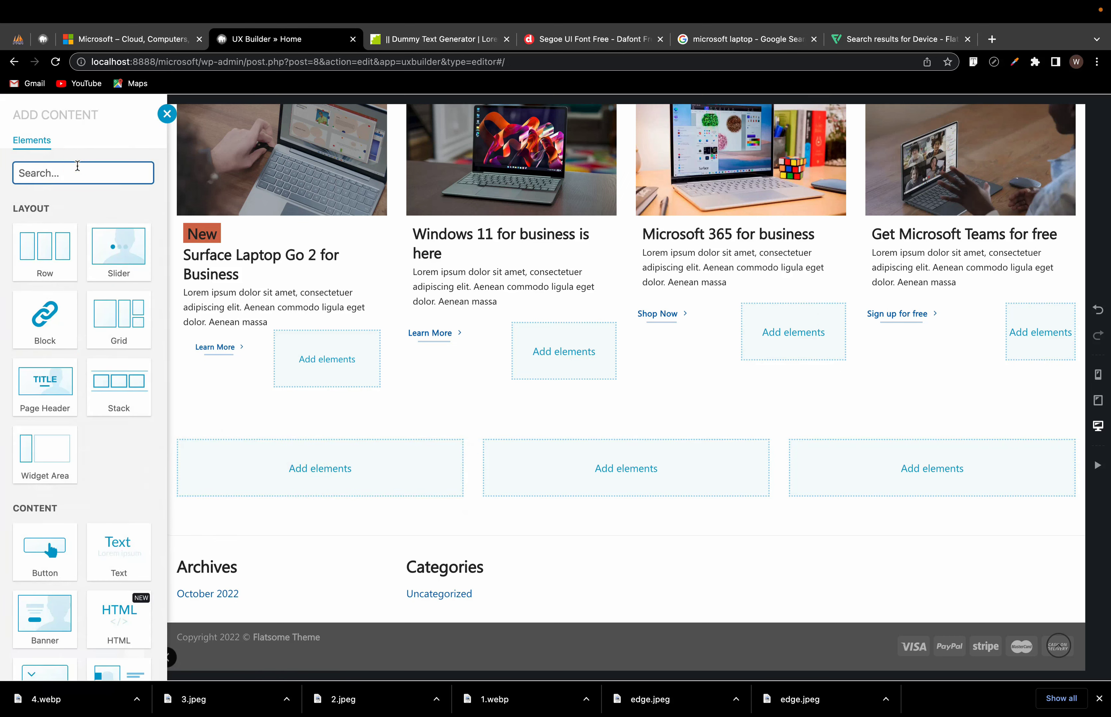
type("fol")
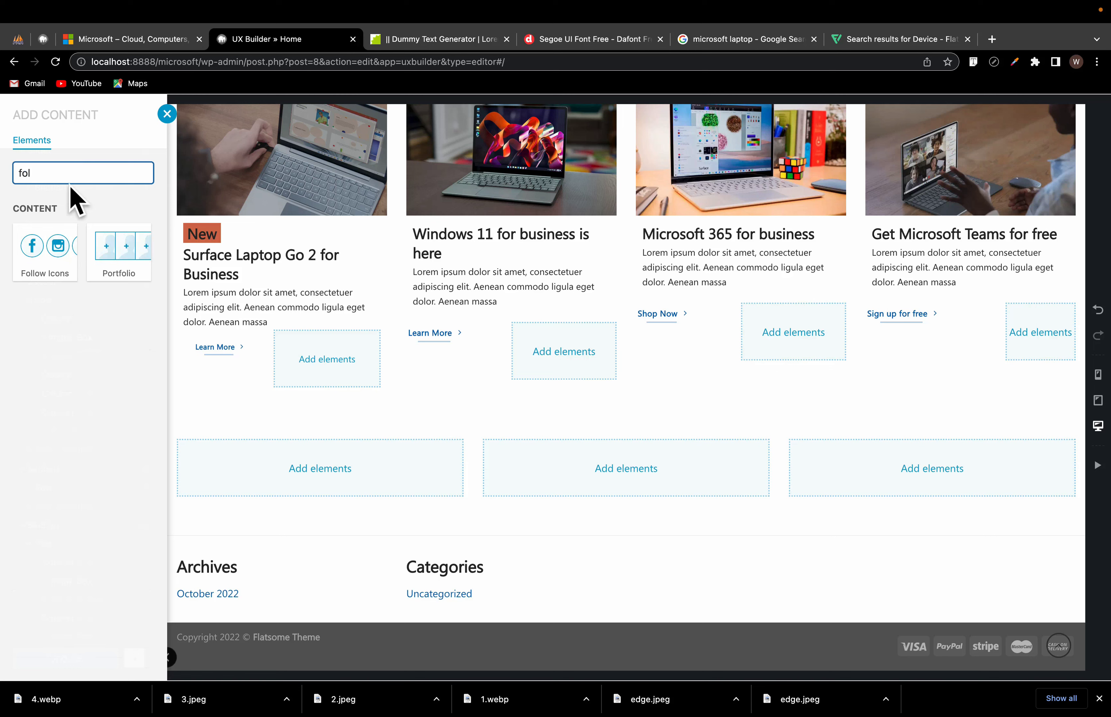
left_click(28, 249)
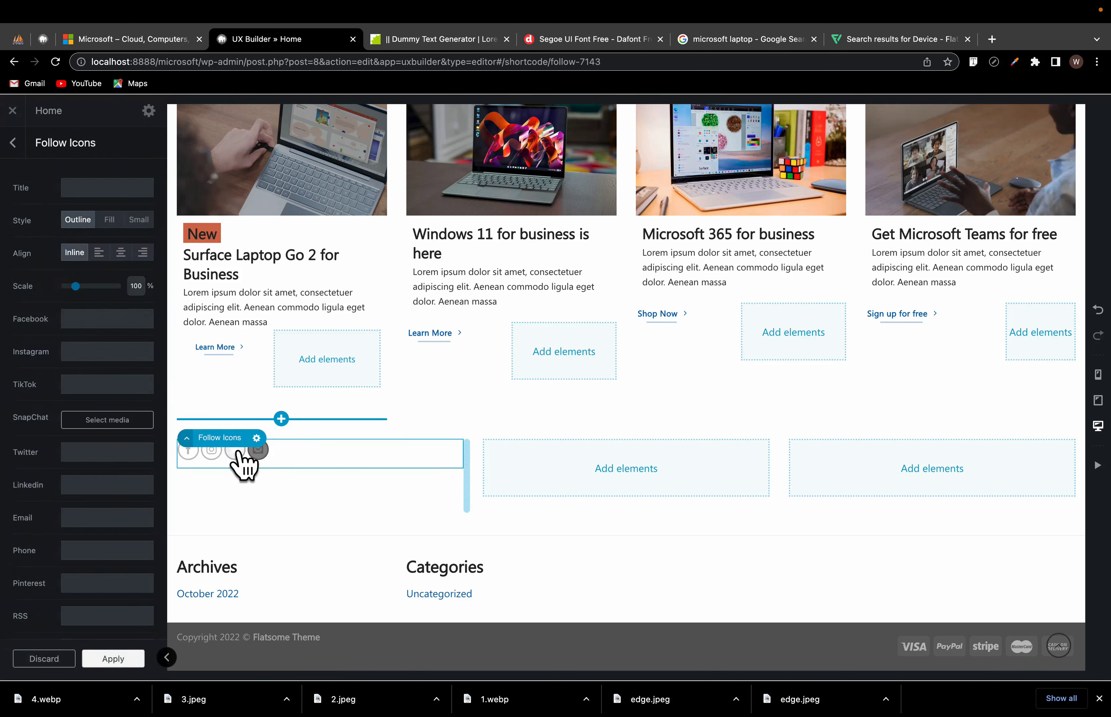
Step: Set the Follow Icons title to "Follow Gate Academy Africa" and choose the Small icon style
mouse_move(194, 441)
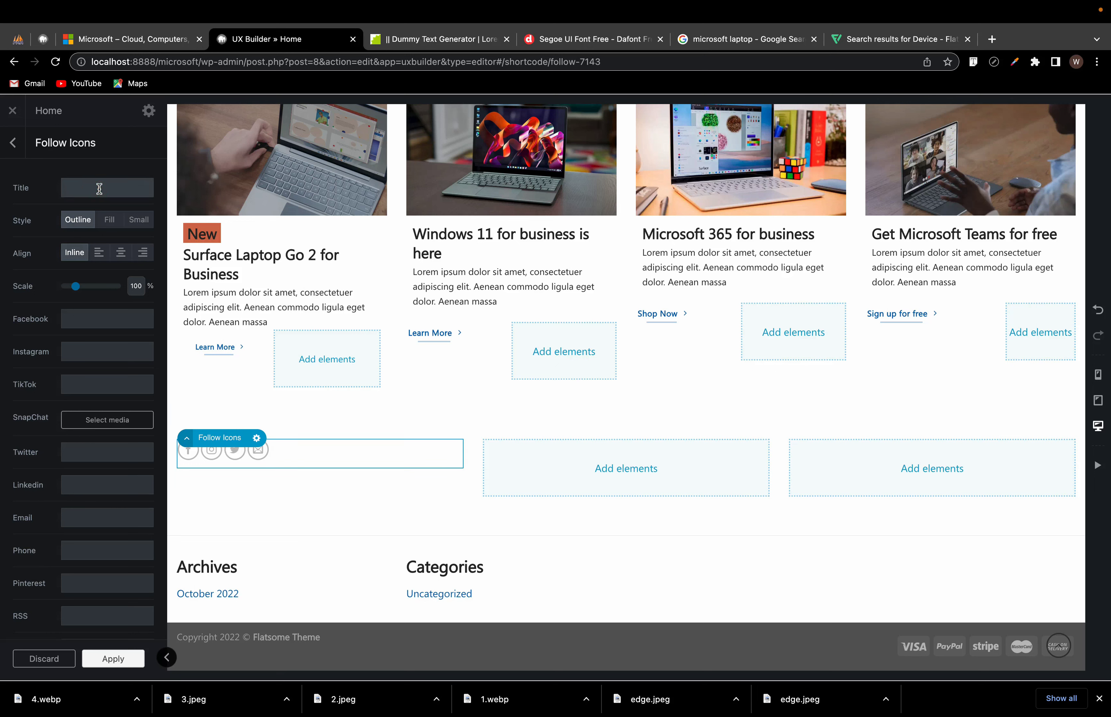
key("BackSpace")
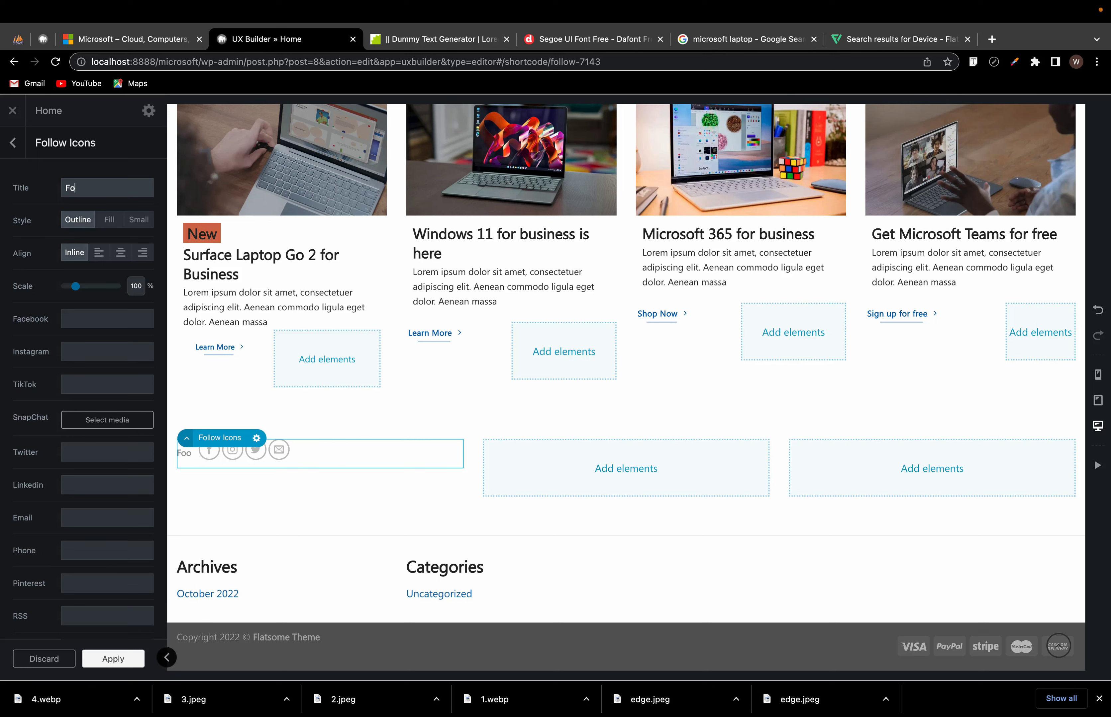
type("llow ")
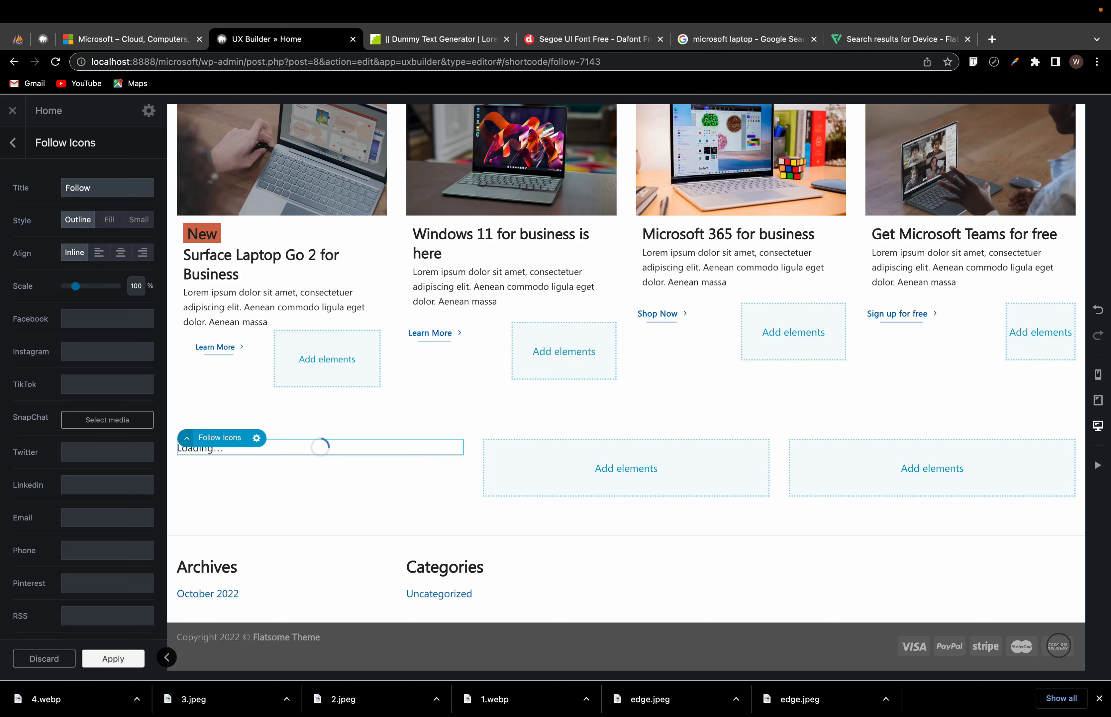
type("Gate Academy Africa")
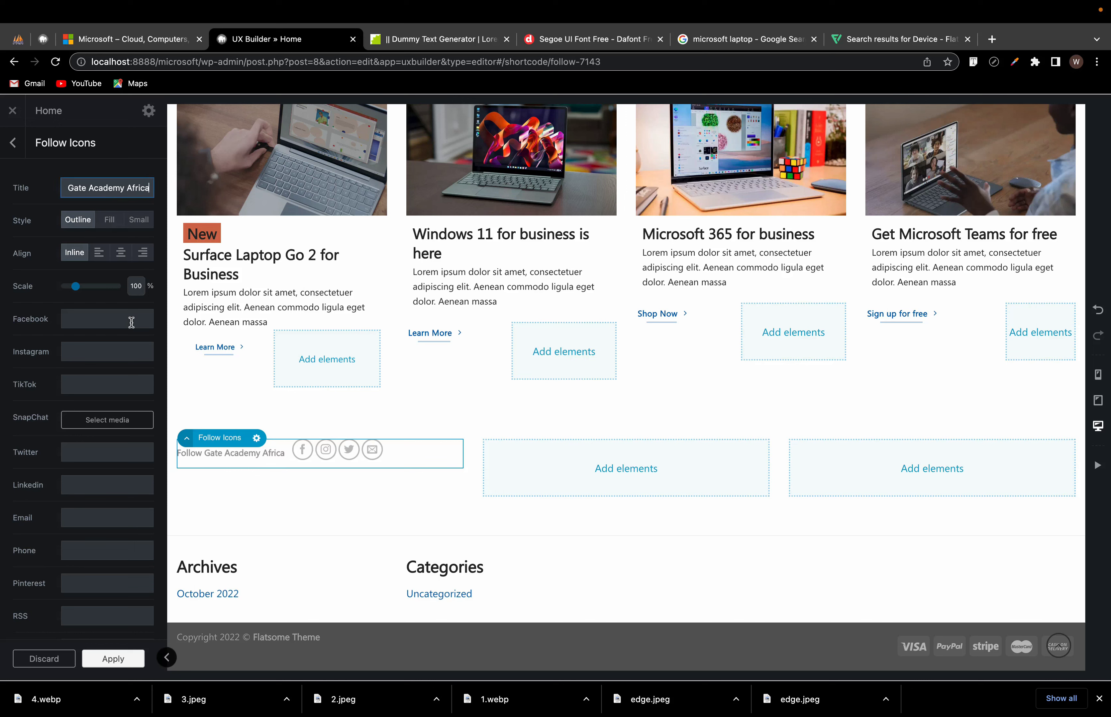
left_click(133, 220)
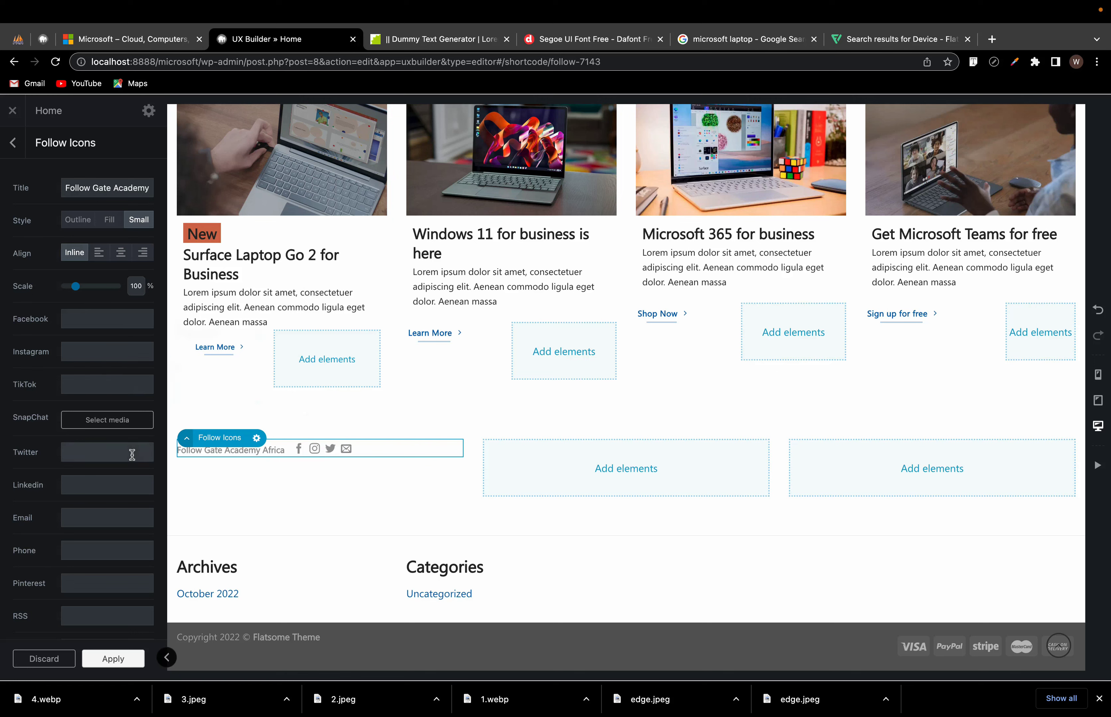
scroll(133, 457, "down", 10)
scroll(136, 464, "up", 10)
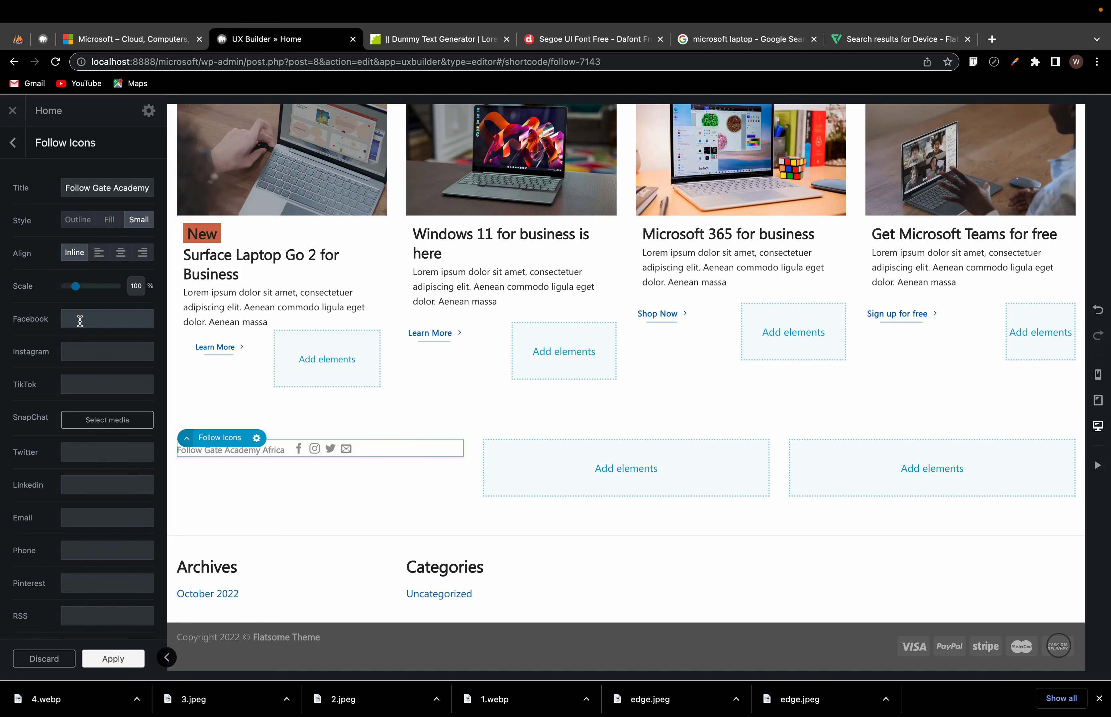
Step: Check the social icons on the Microsoft reference page and enter # as the Facebook and Twitter links of the Follow Icons element
left_click(135, 41)
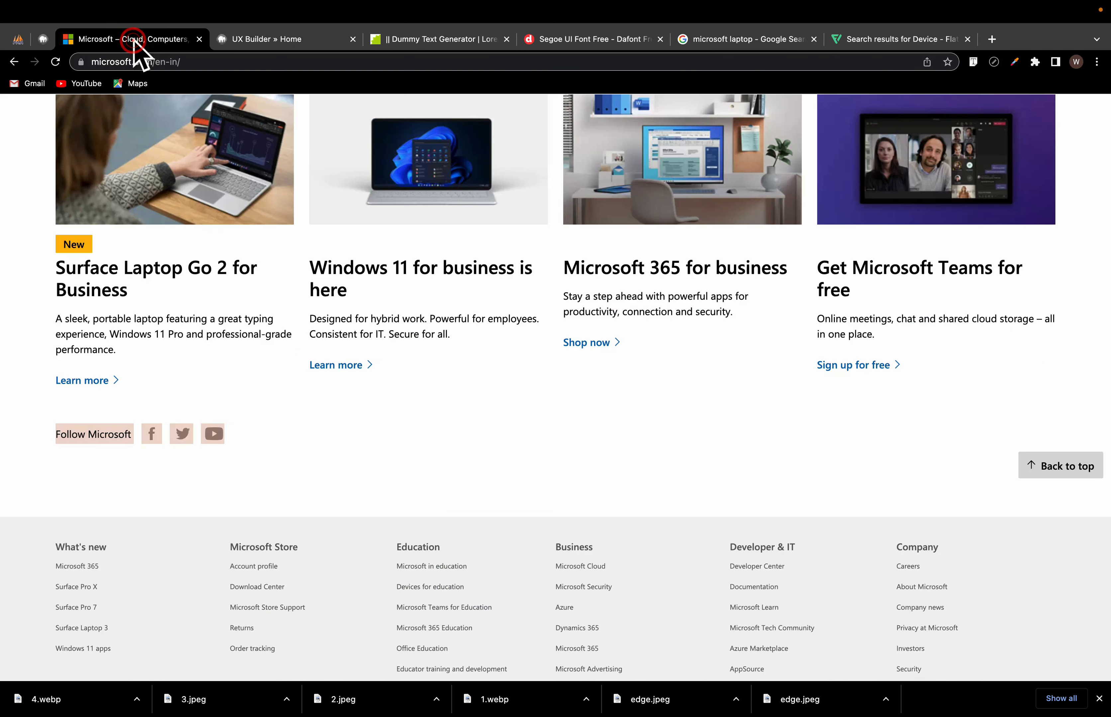
left_click(273, 41)
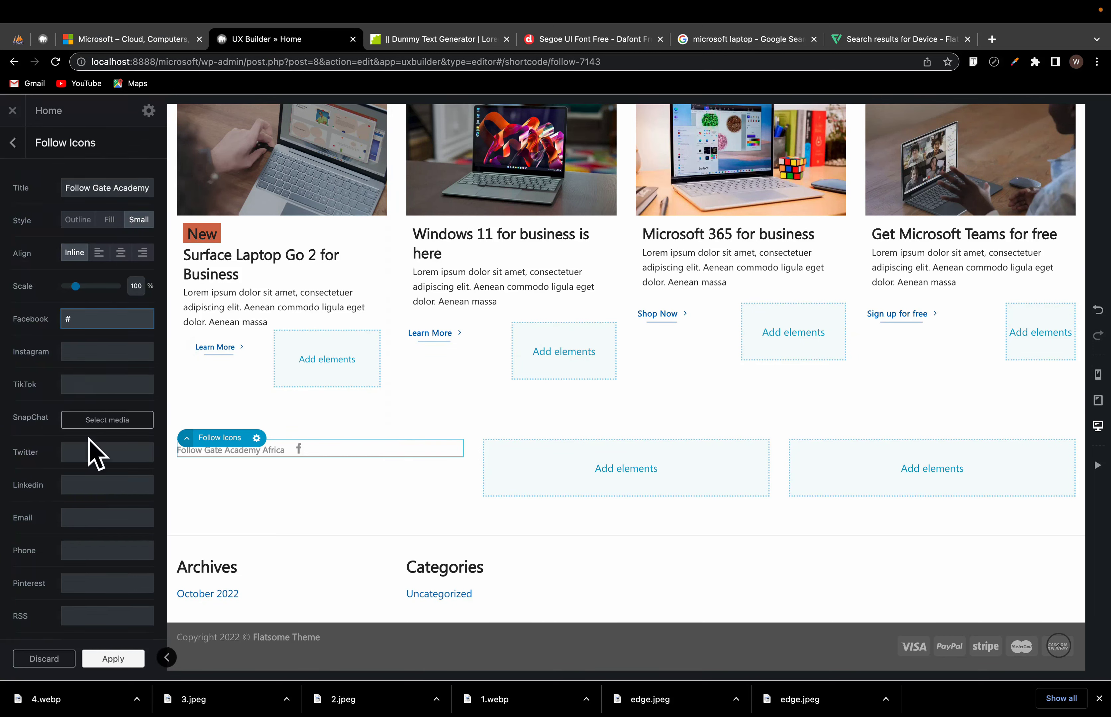
scroll(96, 455, "down", 2)
scroll(88, 500, "down", 4)
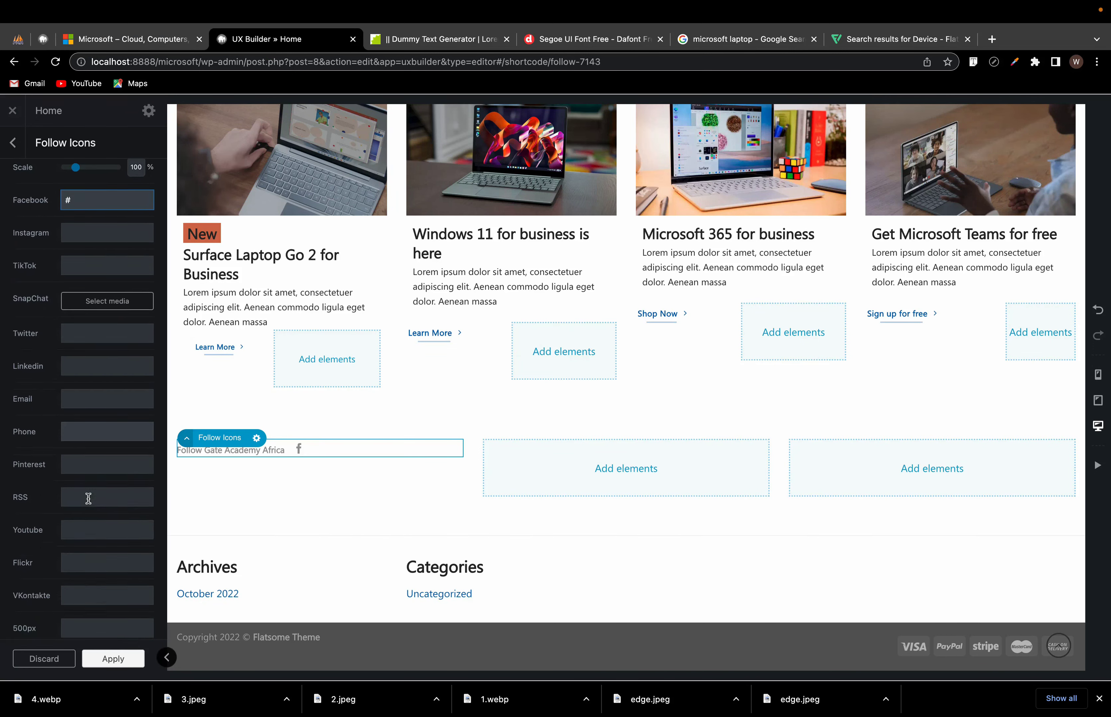
scroll(106, 530, "down", 5)
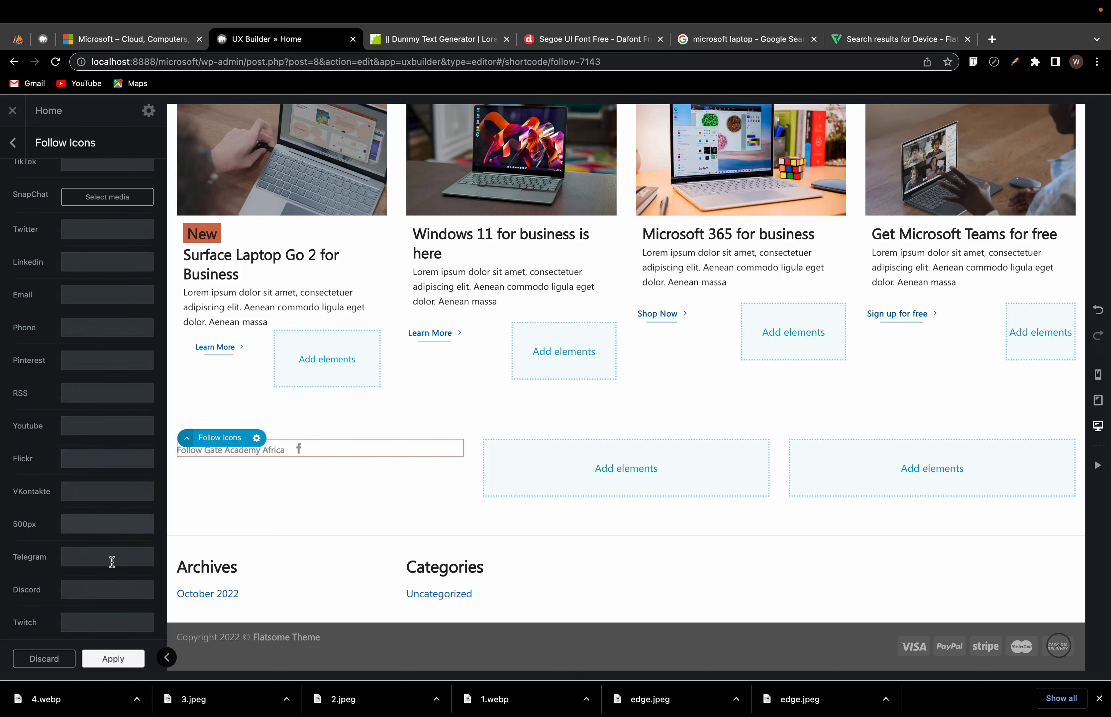
scroll(119, 581, "down", 2)
scroll(109, 560, "up", 11)
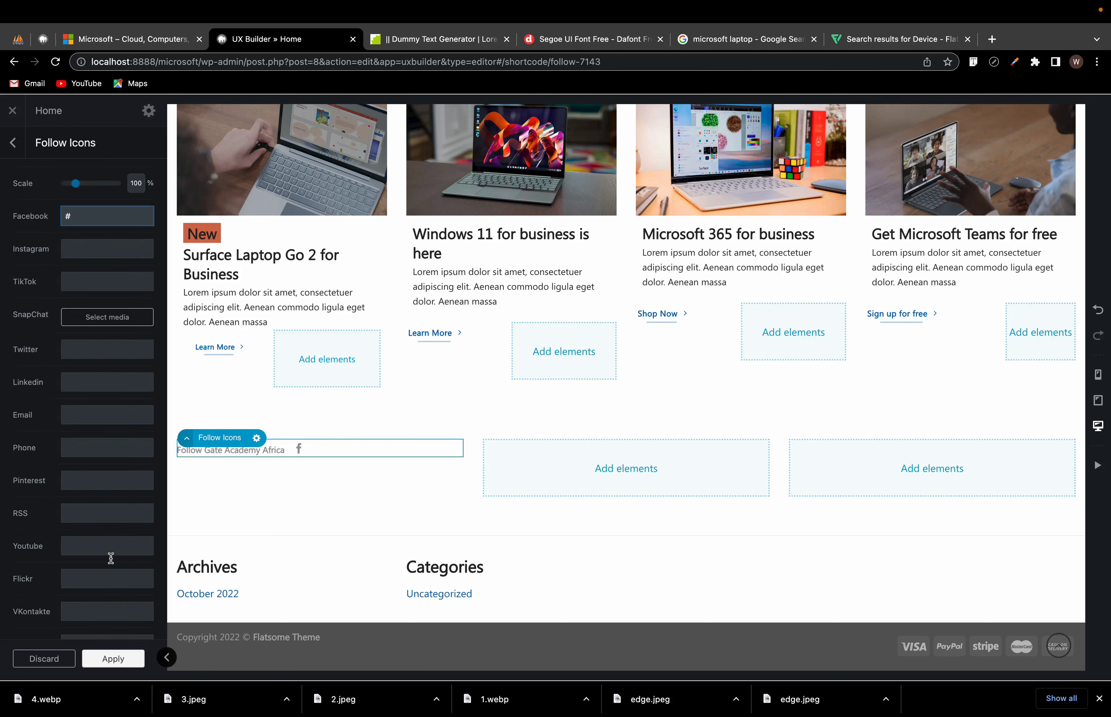
left_click(95, 395)
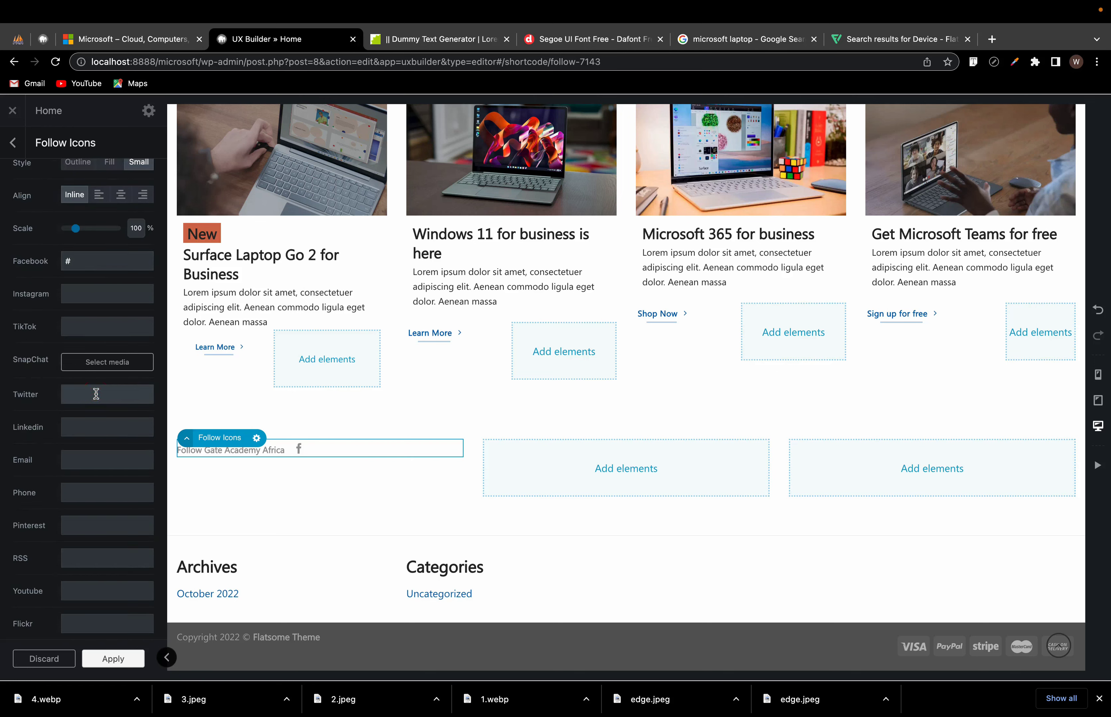
type("#")
Step: Enter # as the Youtube link of the Follow Icons element
scroll(95, 448, "down", 3)
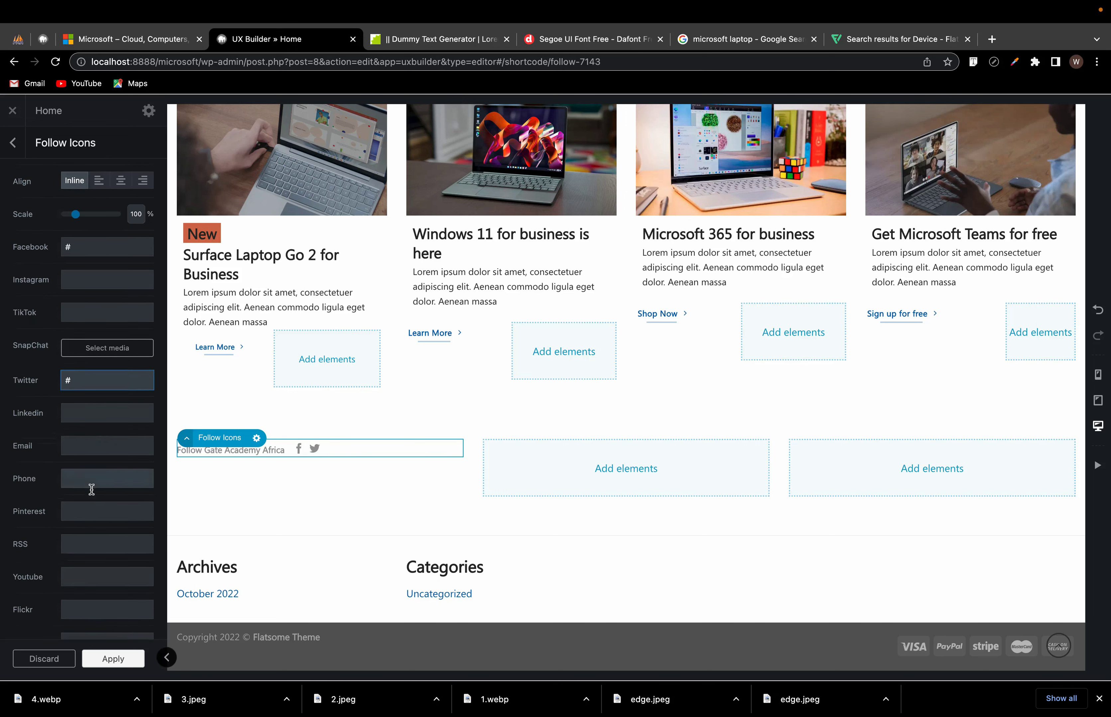
scroll(106, 462, "down", 5)
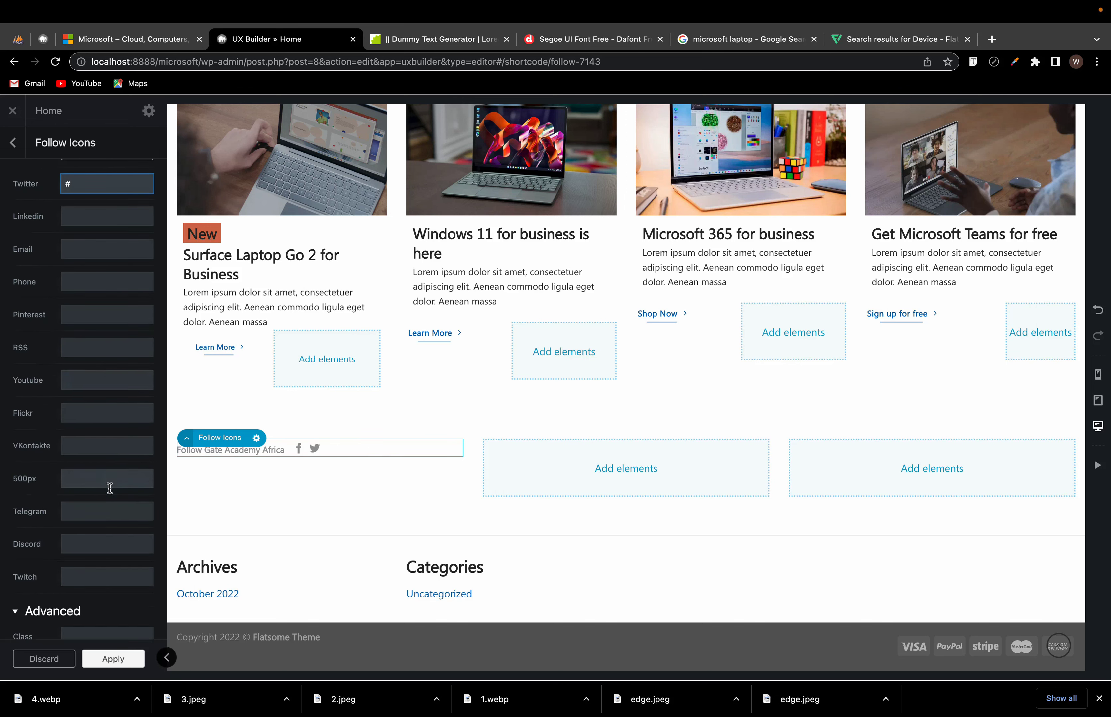
scroll(111, 509, "up", 6)
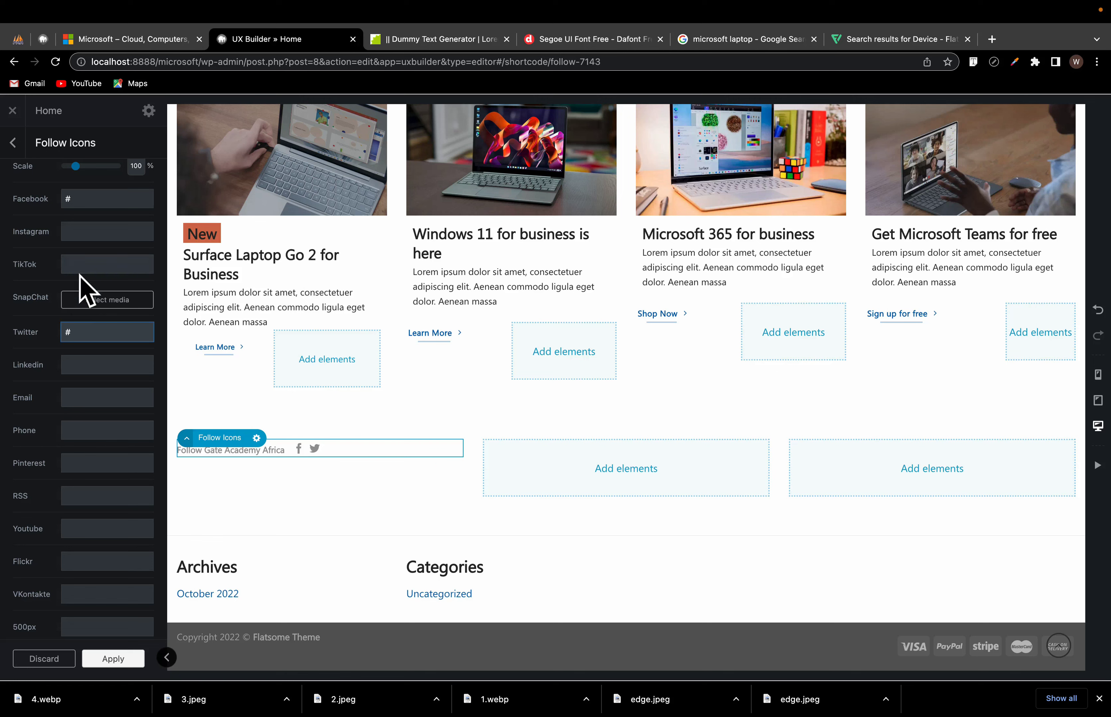
scroll(98, 490, "down", 7)
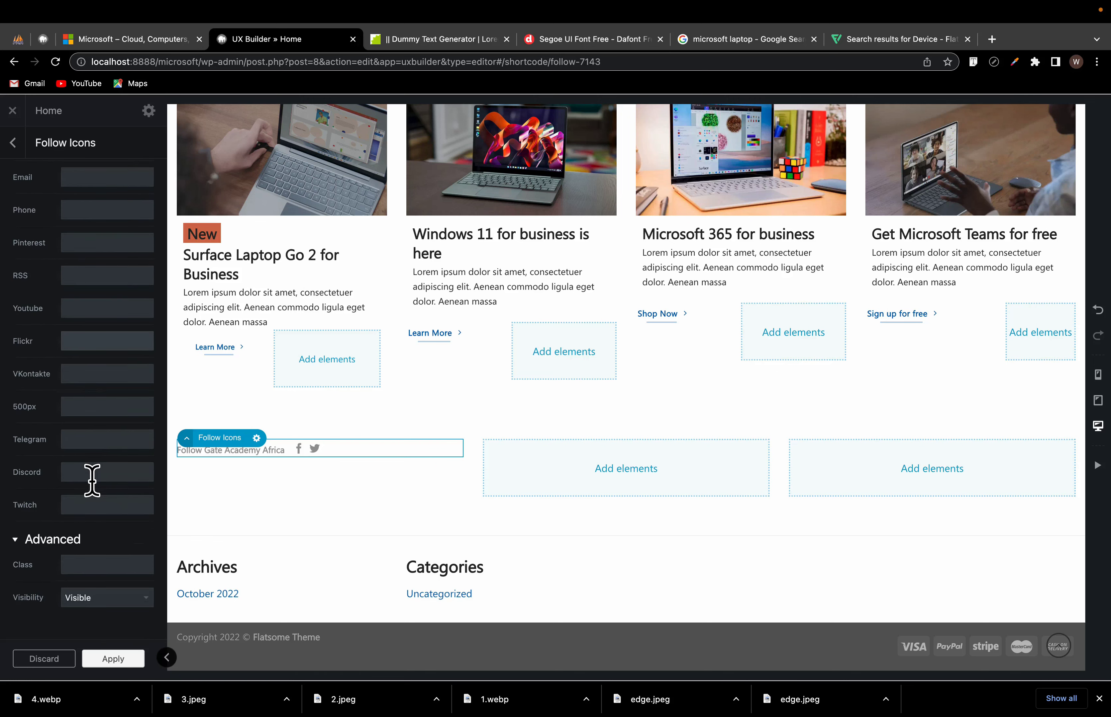
scroll(91, 523, "up", 10)
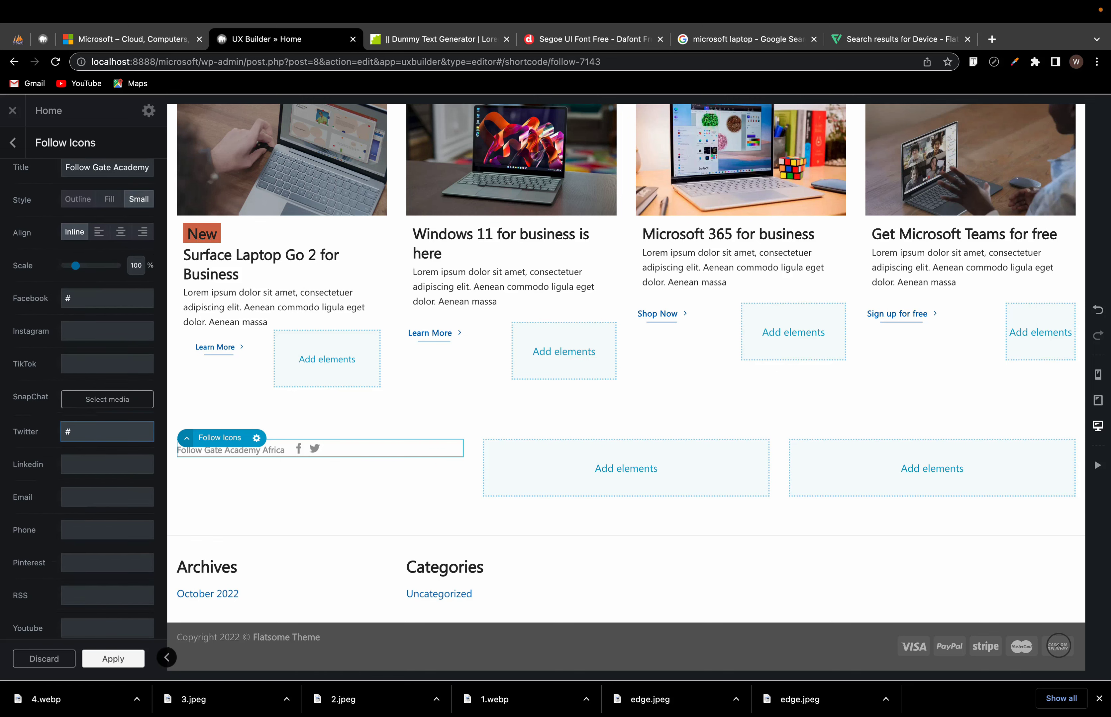
scroll(68, 325, "up", 1)
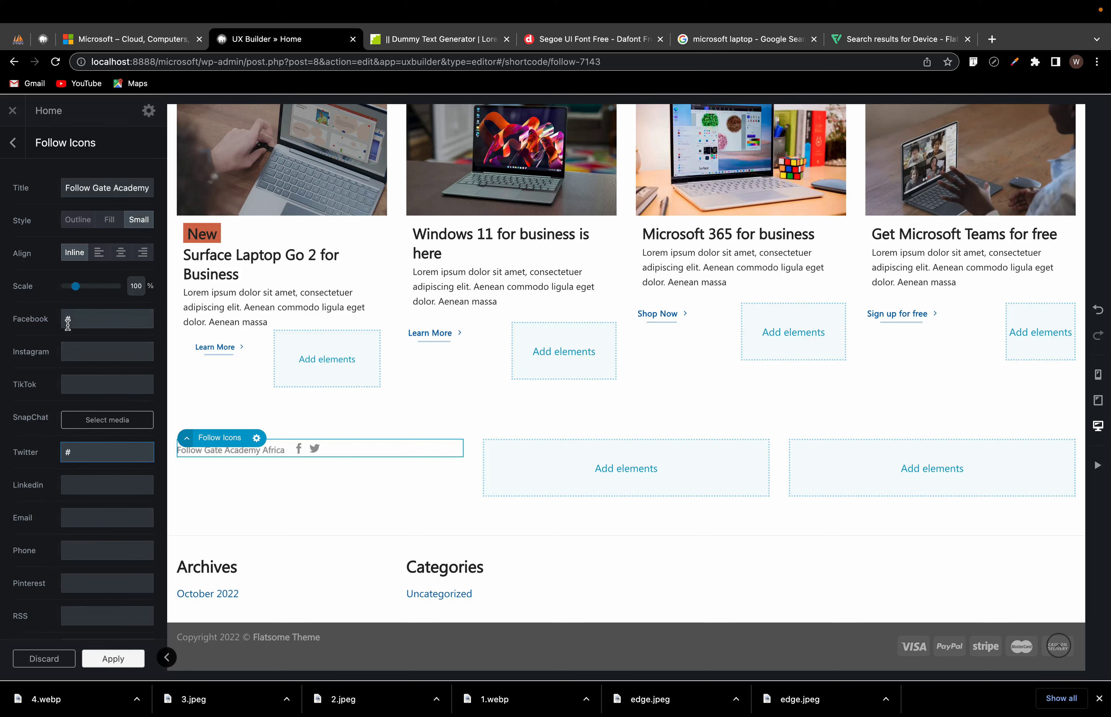
left_click(86, 352)
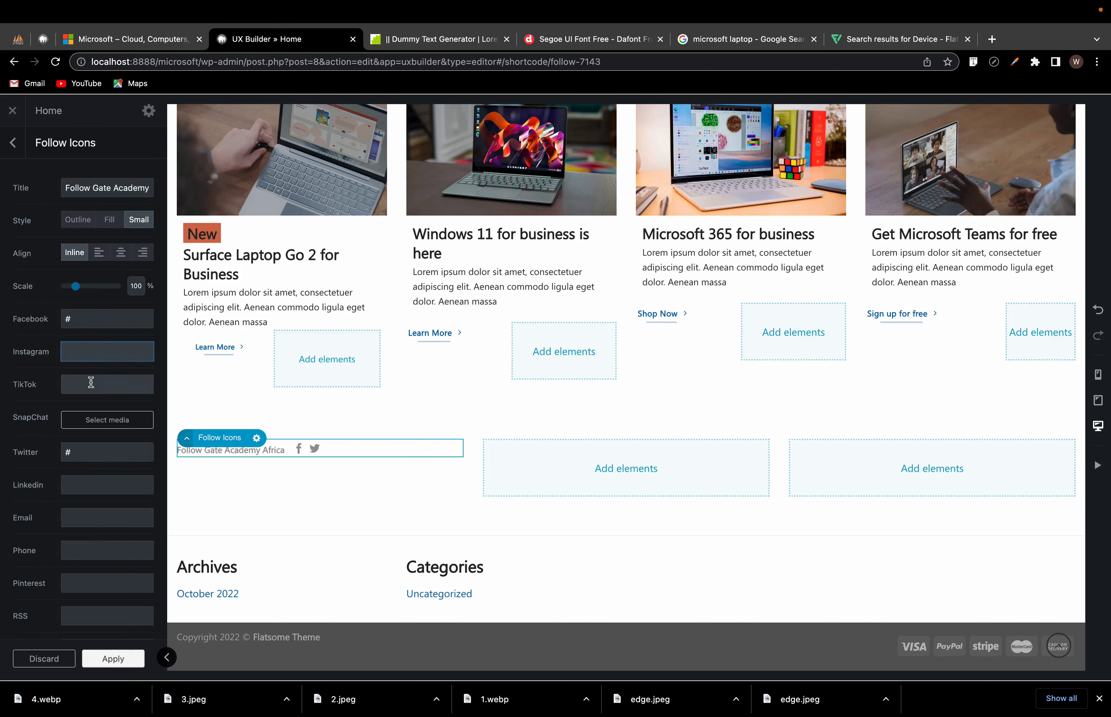
left_click(93, 486)
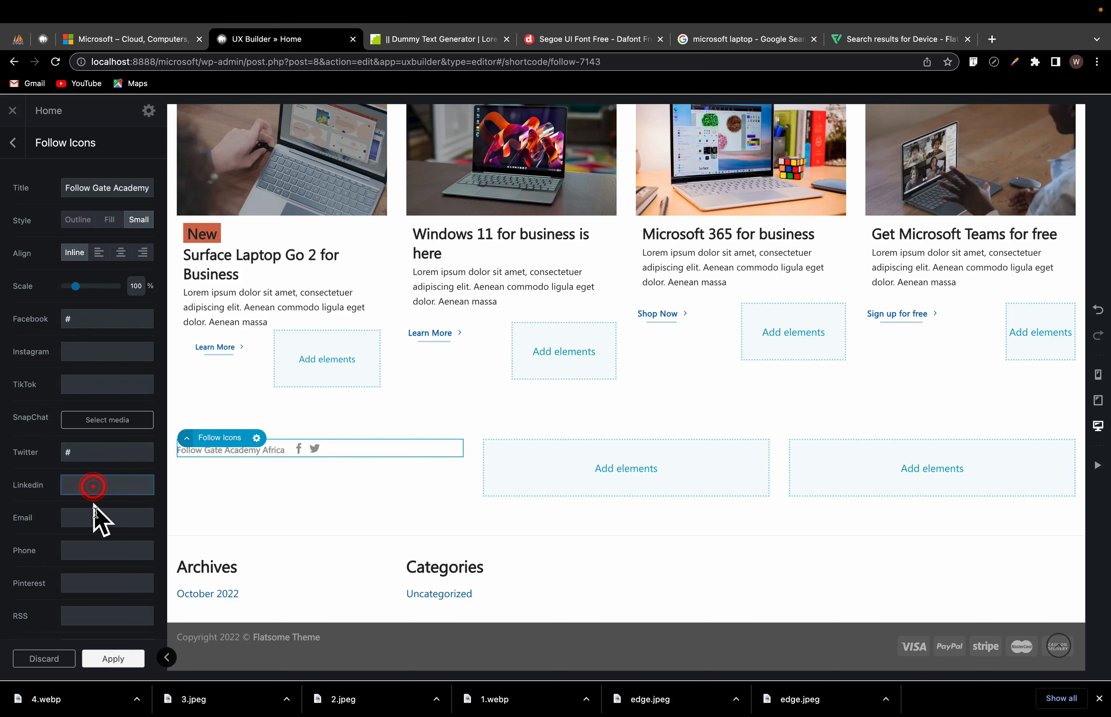
left_click(96, 514)
scroll(96, 550, "down", 3)
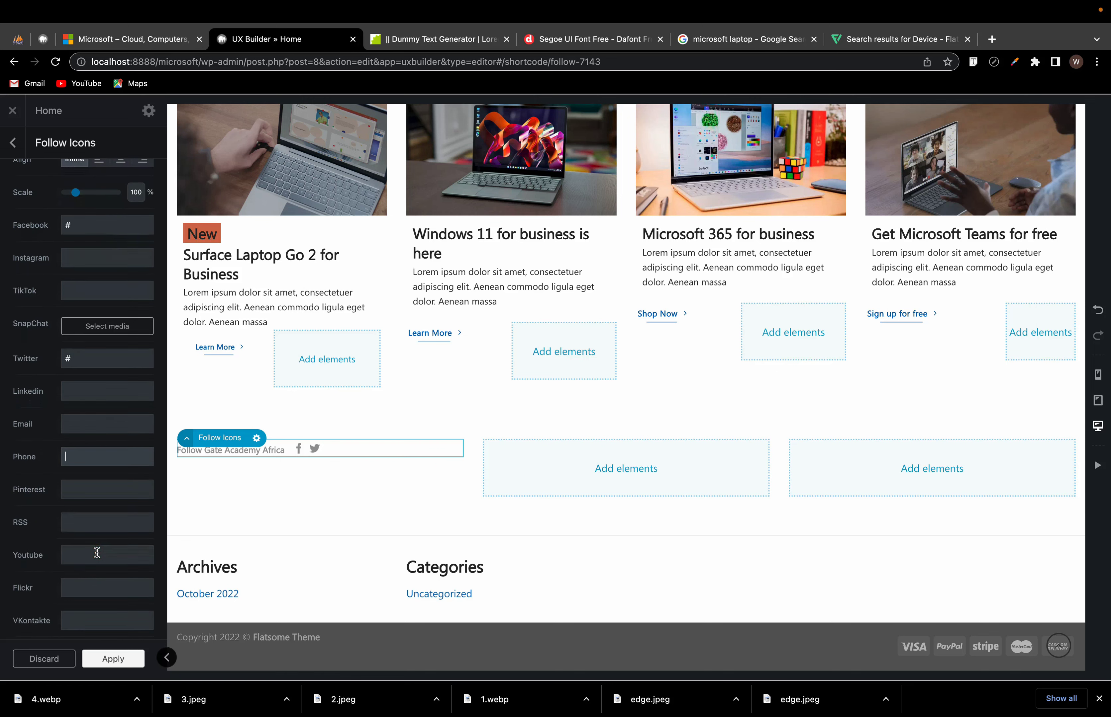
left_click(96, 553)
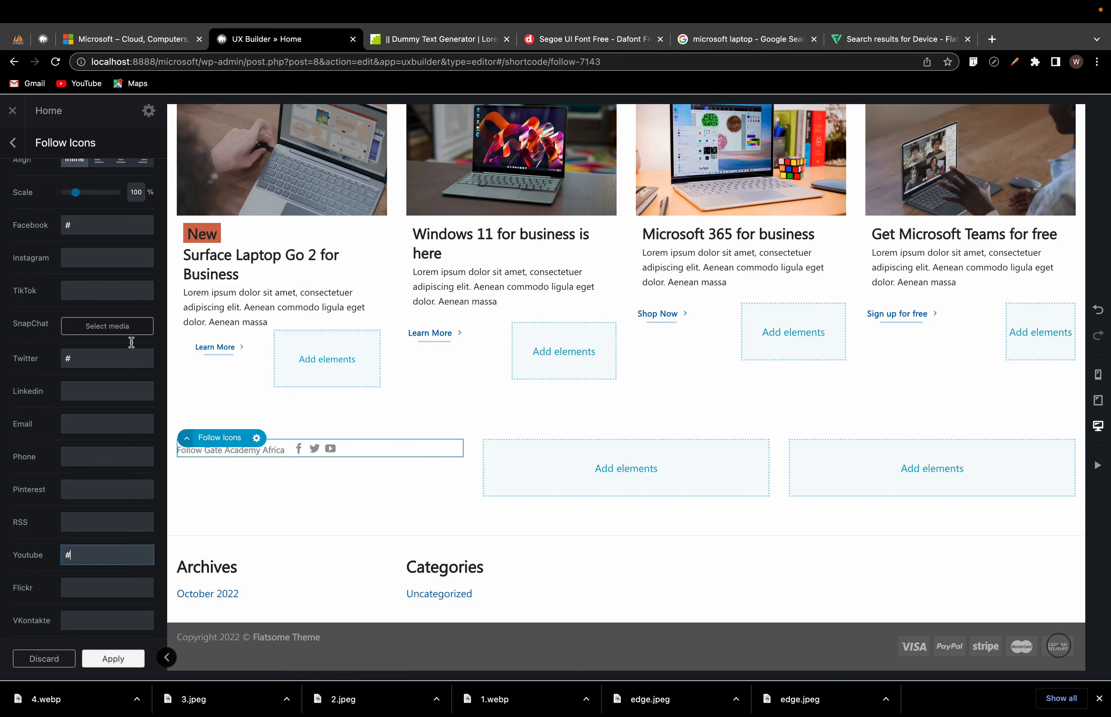
Step: Set the scale of the Follow Icons element to 133%
scroll(96, 261, "up", 1)
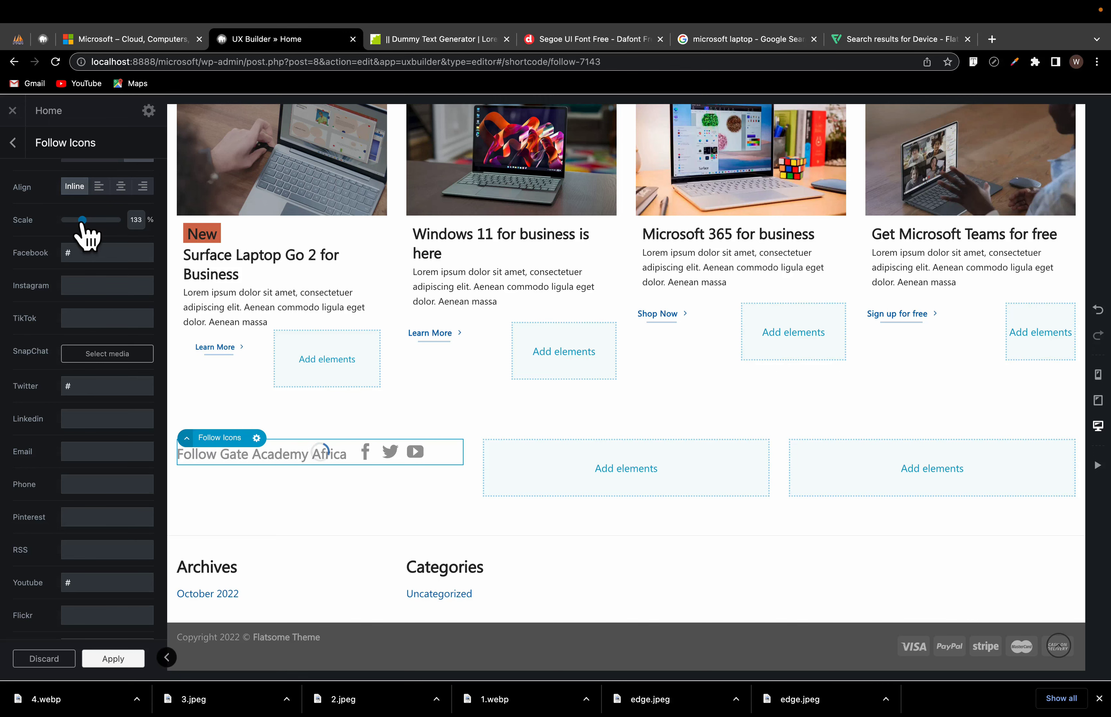
scroll(137, 257, "up", 3)
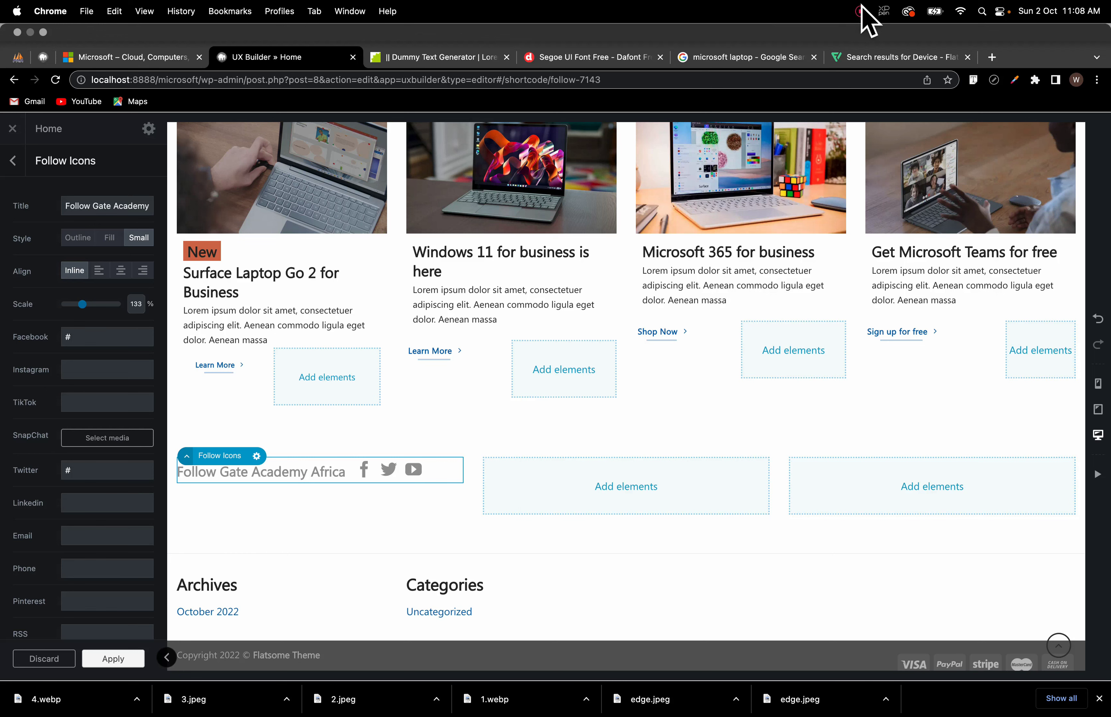
left_click(863, 6)
left_click(877, 62)
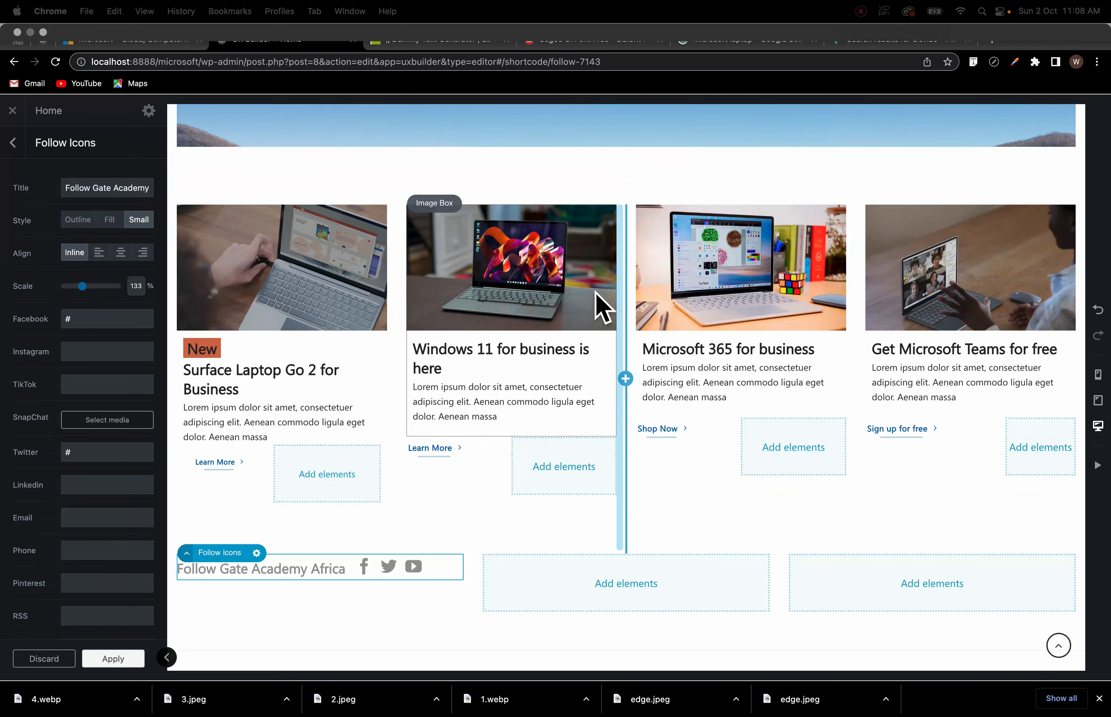
Step: Apply the Follow Icons settings and update the page
scroll(203, 546, "down", 2)
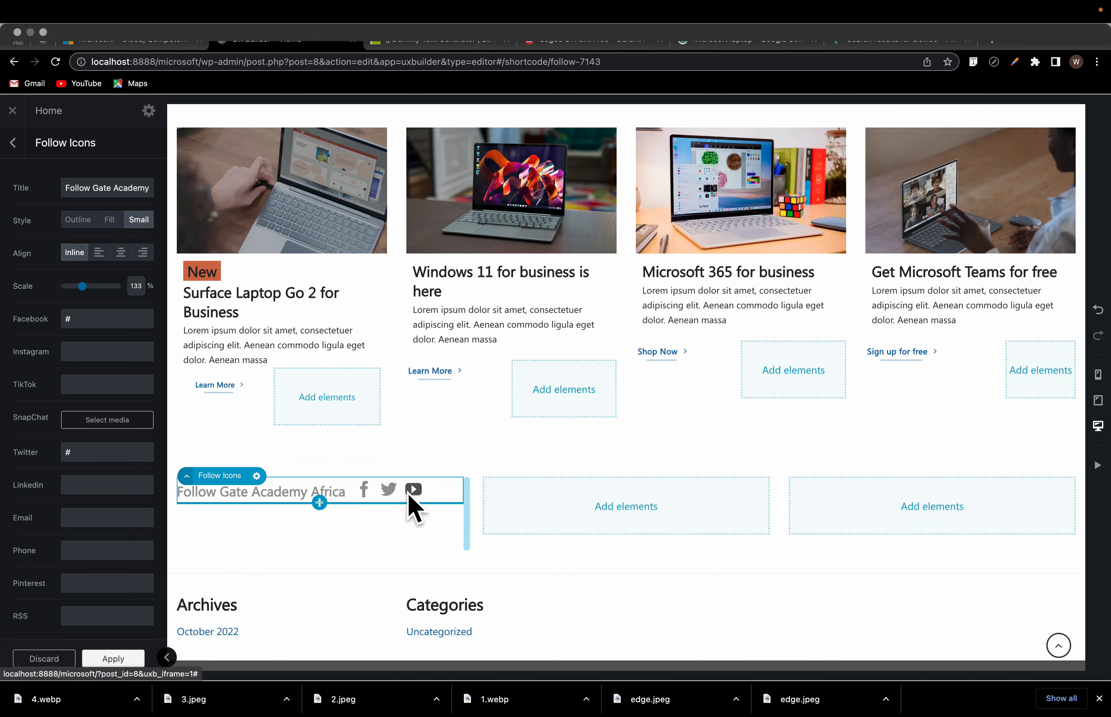
left_click(113, 660)
left_click(76, 657)
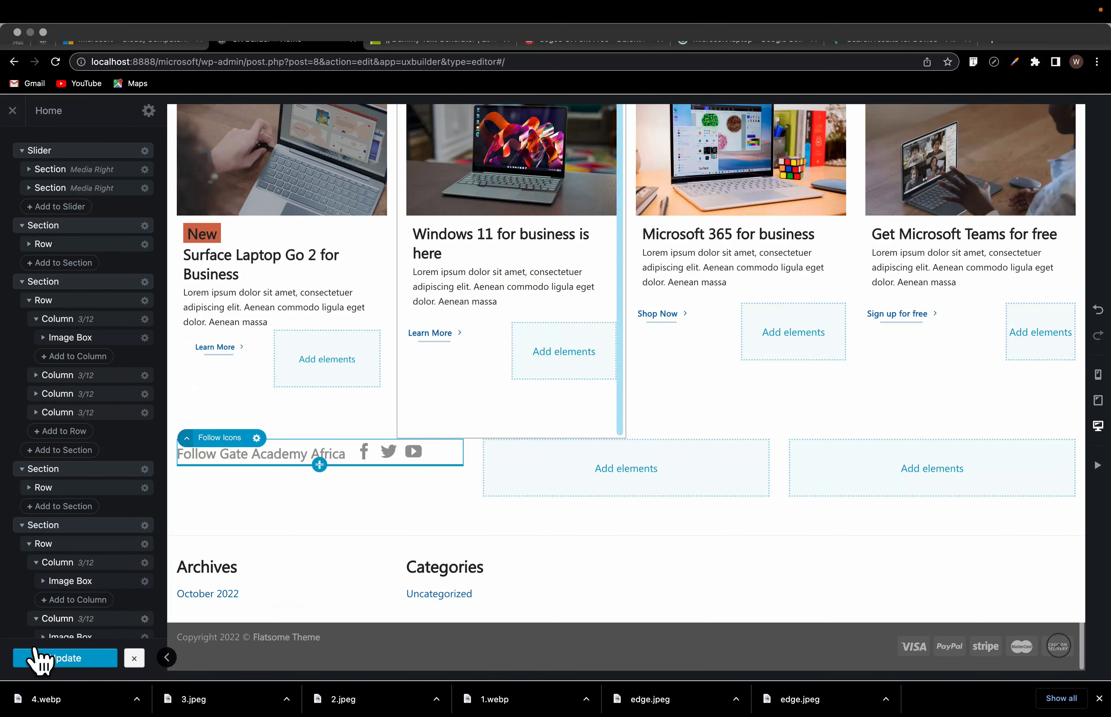
Step: Close the UX Builder and review the live homepage from the slider down to the follow icons row
left_click(13, 111)
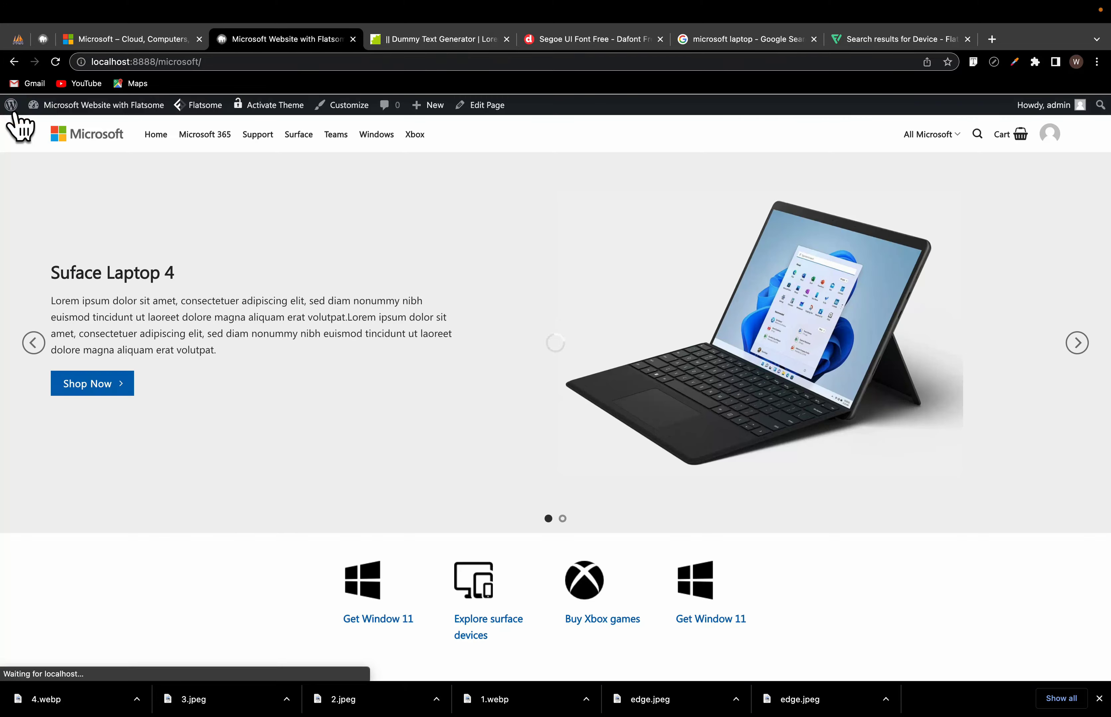
scroll(472, 357, "down", 10)
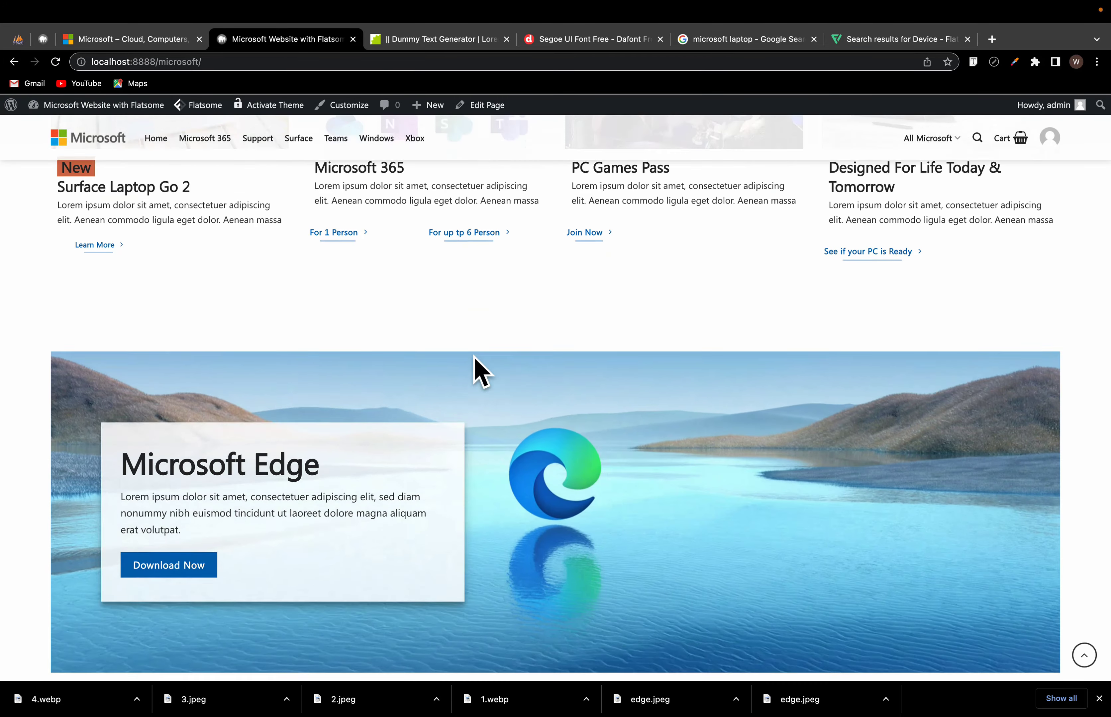
scroll(474, 369, "down", 10)
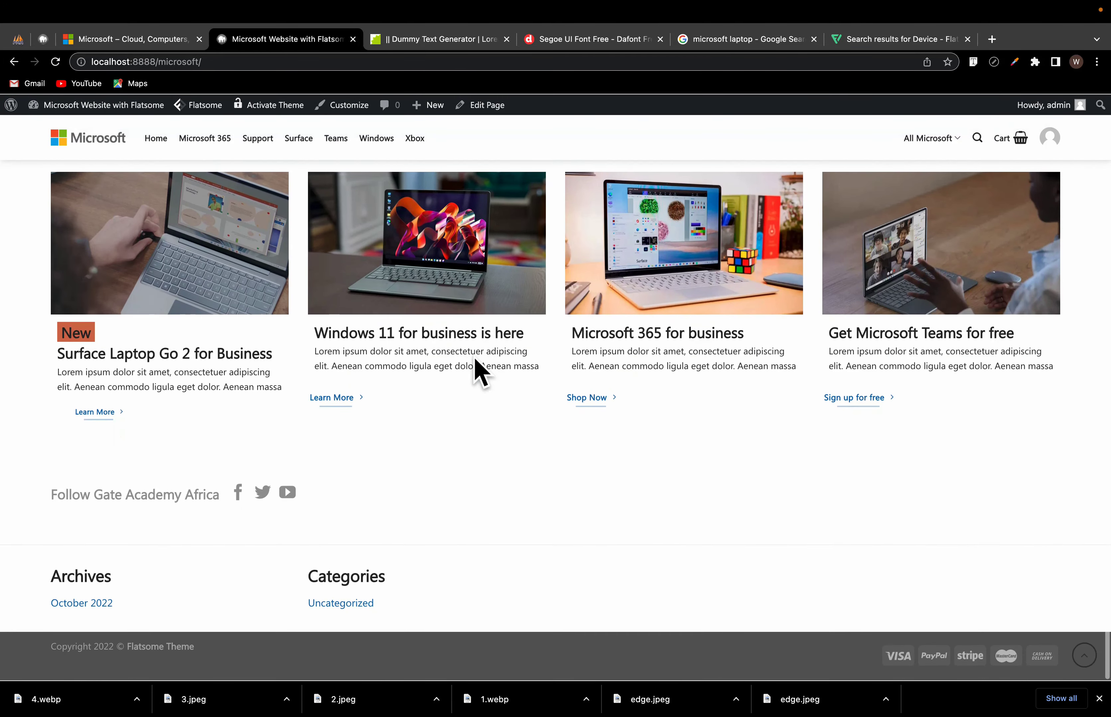
scroll(474, 359, "up", 10)
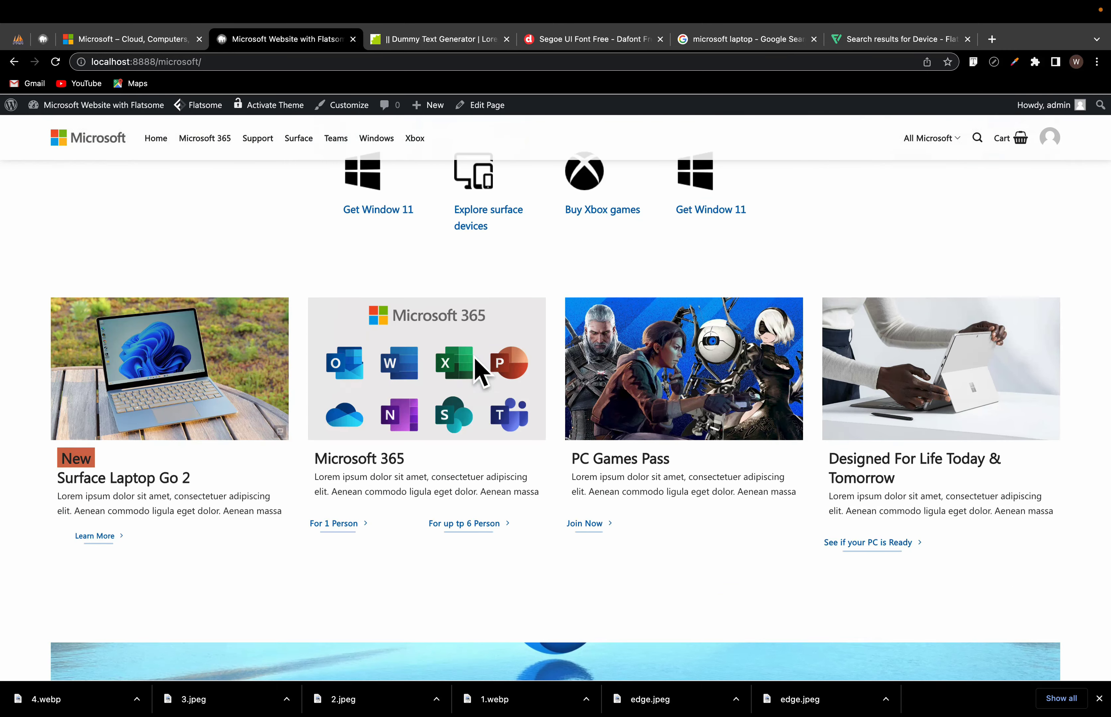
scroll(478, 372, "up", 9)
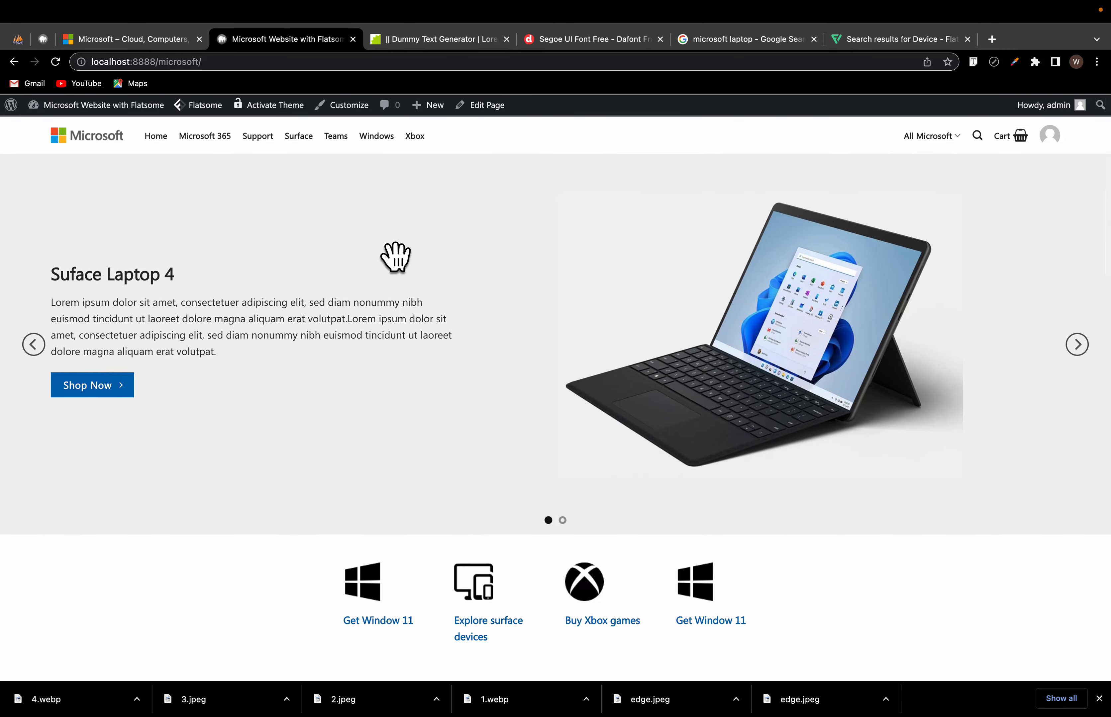
Step: Switch to the Microsoft reference page and look it over from the follow icons and footer up to the header
left_click(160, 41)
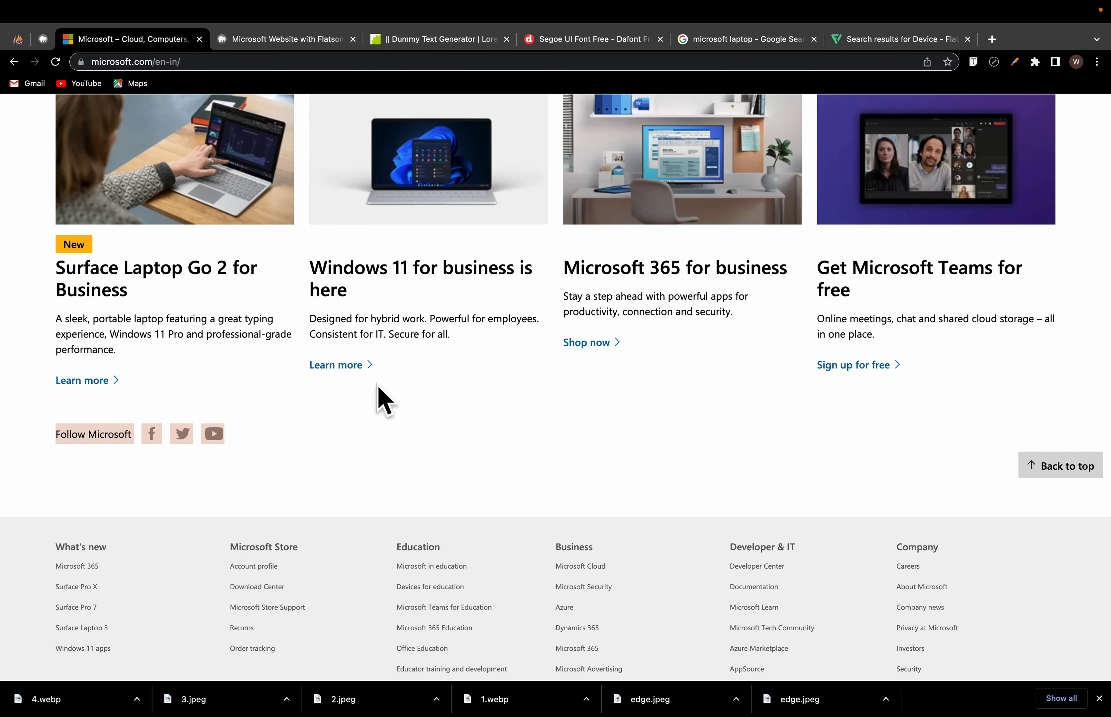
scroll(384, 401, "down", 2)
scroll(384, 401, "up", 15)
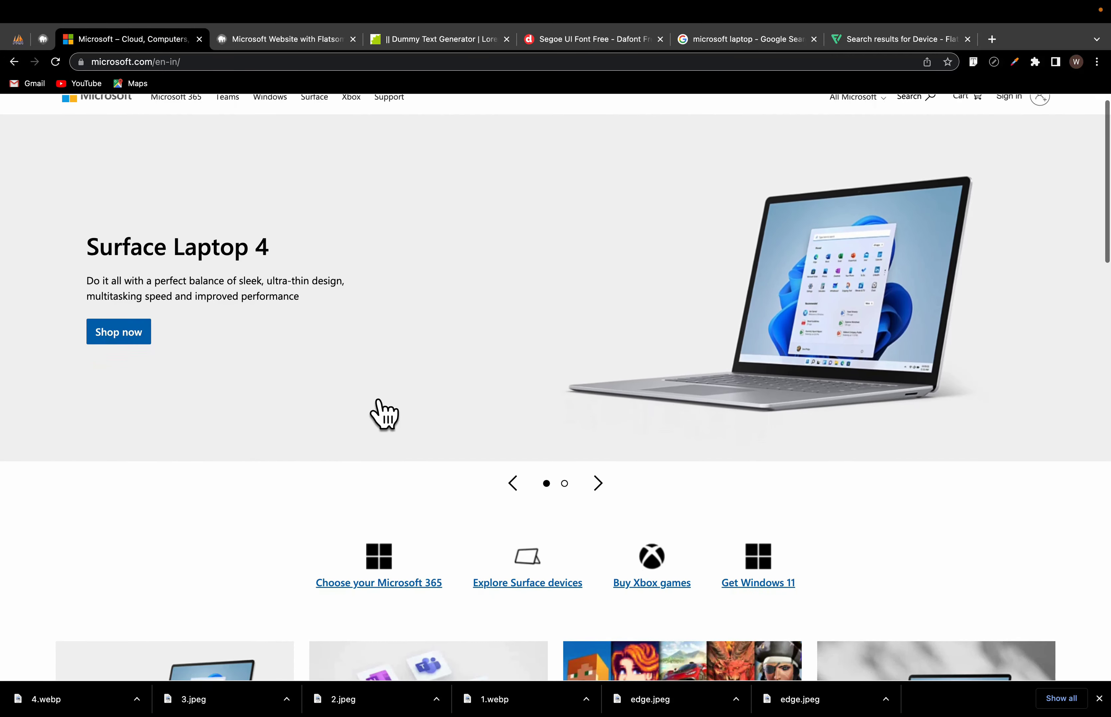
scroll(384, 414, "up", 1)
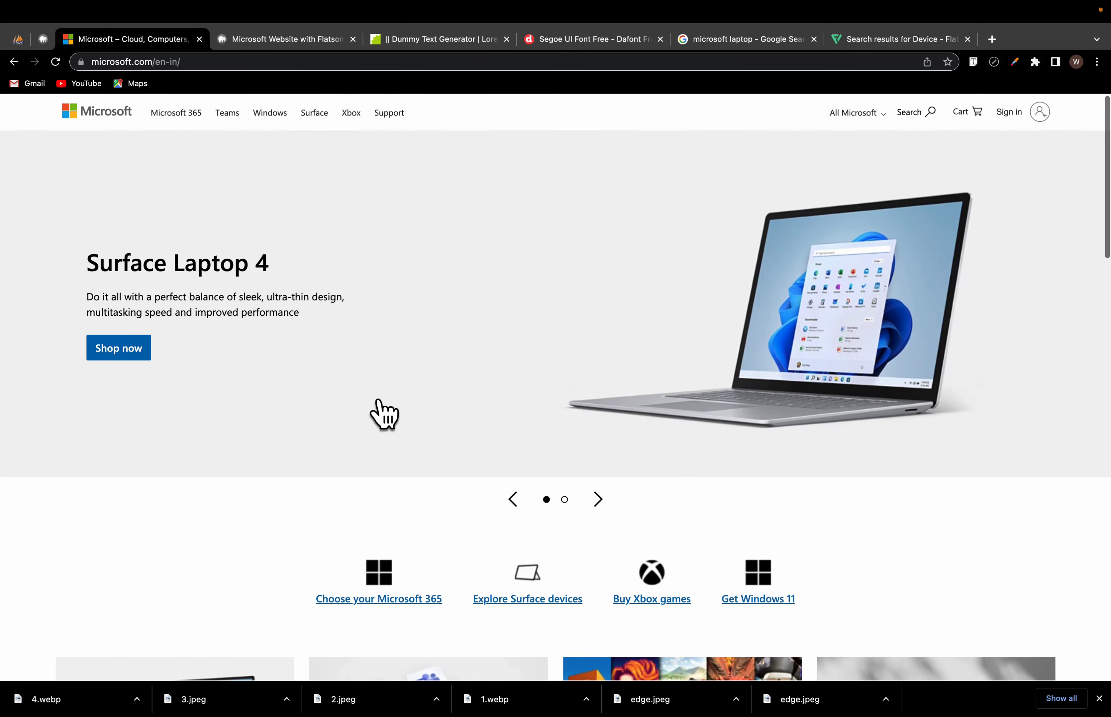
Step: Compare the Microsoft reference page with the homepage copy, from the slider through the cards and Edge banner down to the footer
scroll(384, 414, "down", 12)
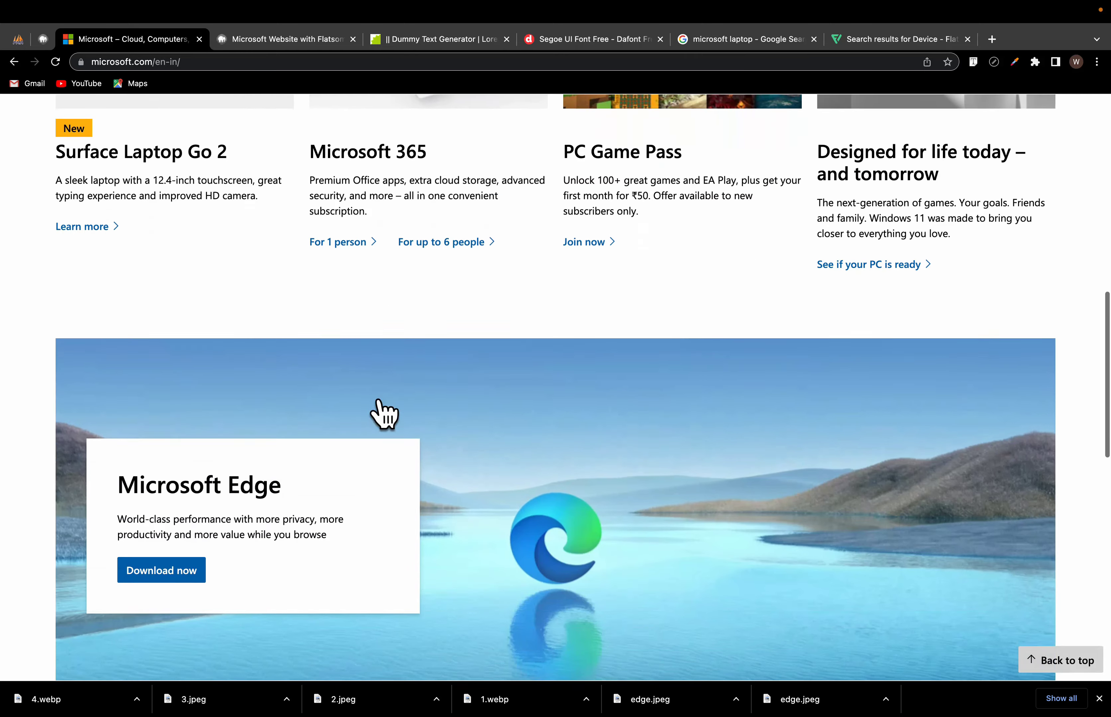
scroll(379, 403, "down", 15)
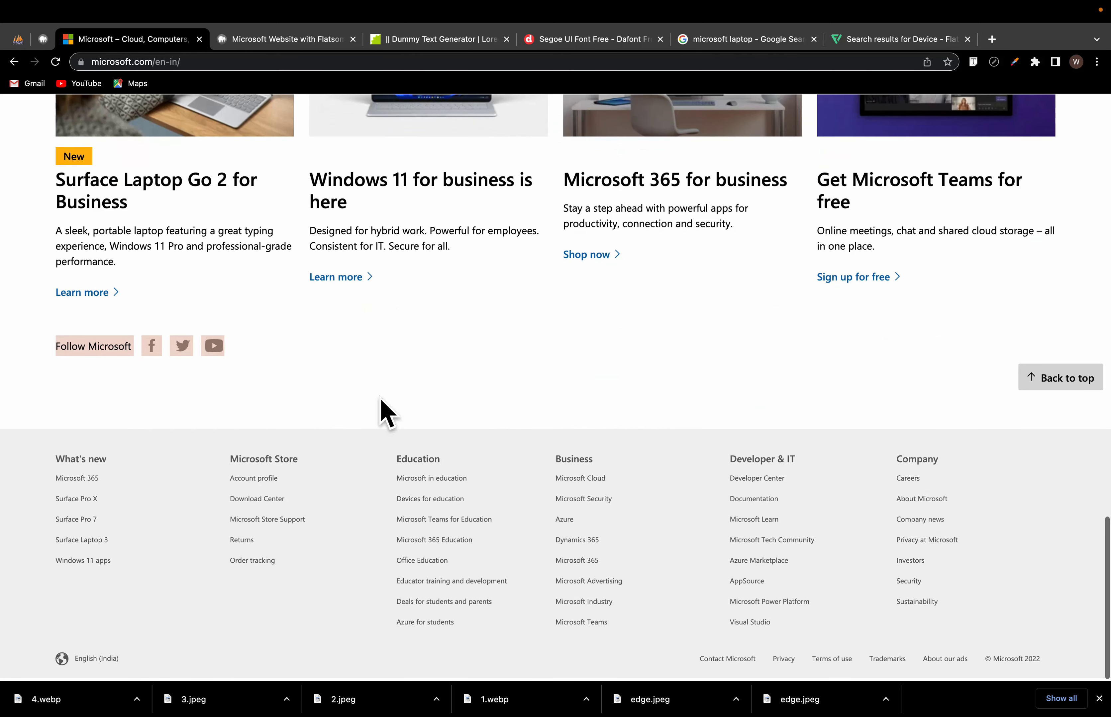
scroll(404, 381, "up", 7)
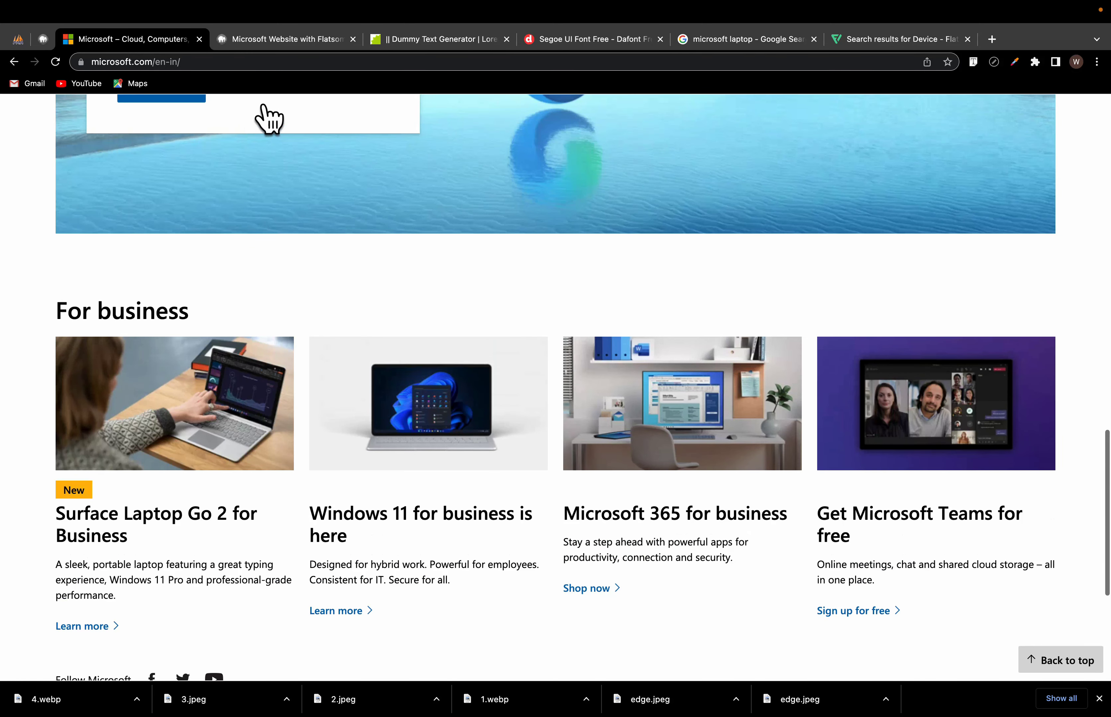
left_click(280, 39)
scroll(455, 471, "down", 5)
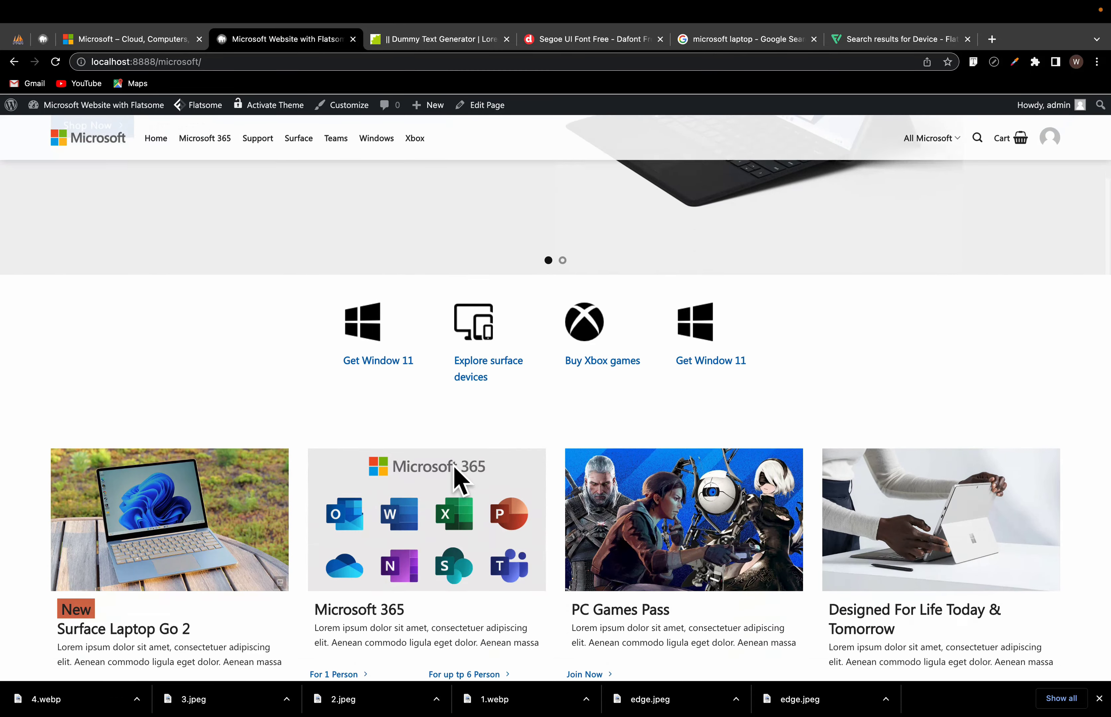
scroll(455, 468, "down", 10)
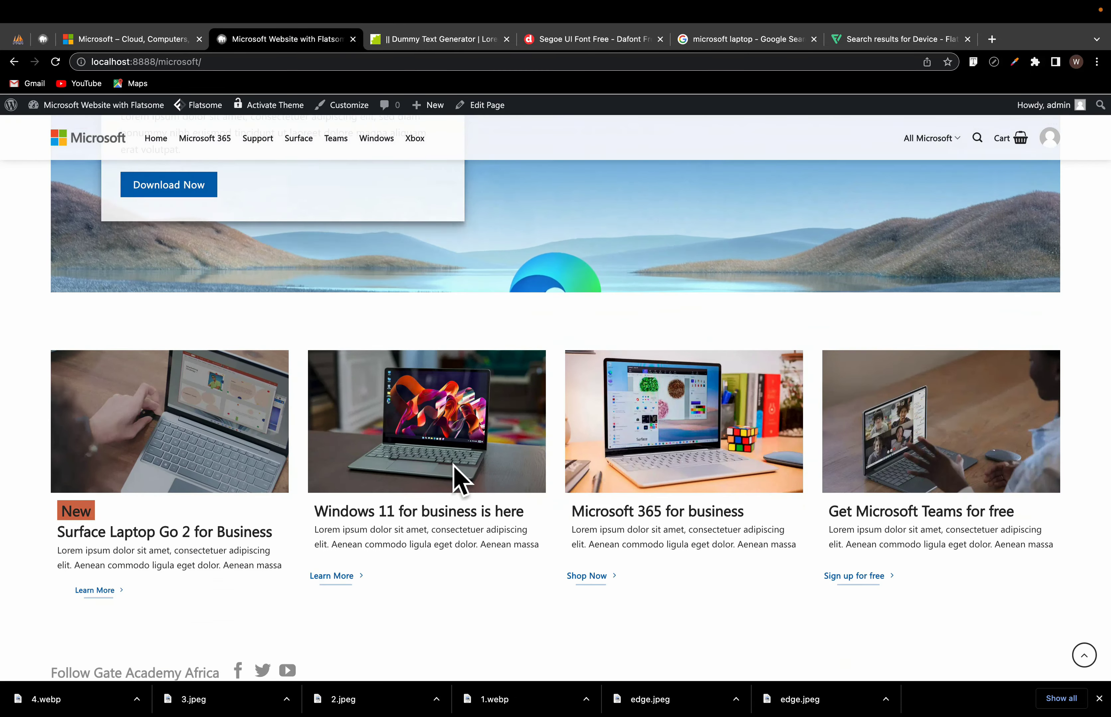
scroll(460, 480, "down", 3)
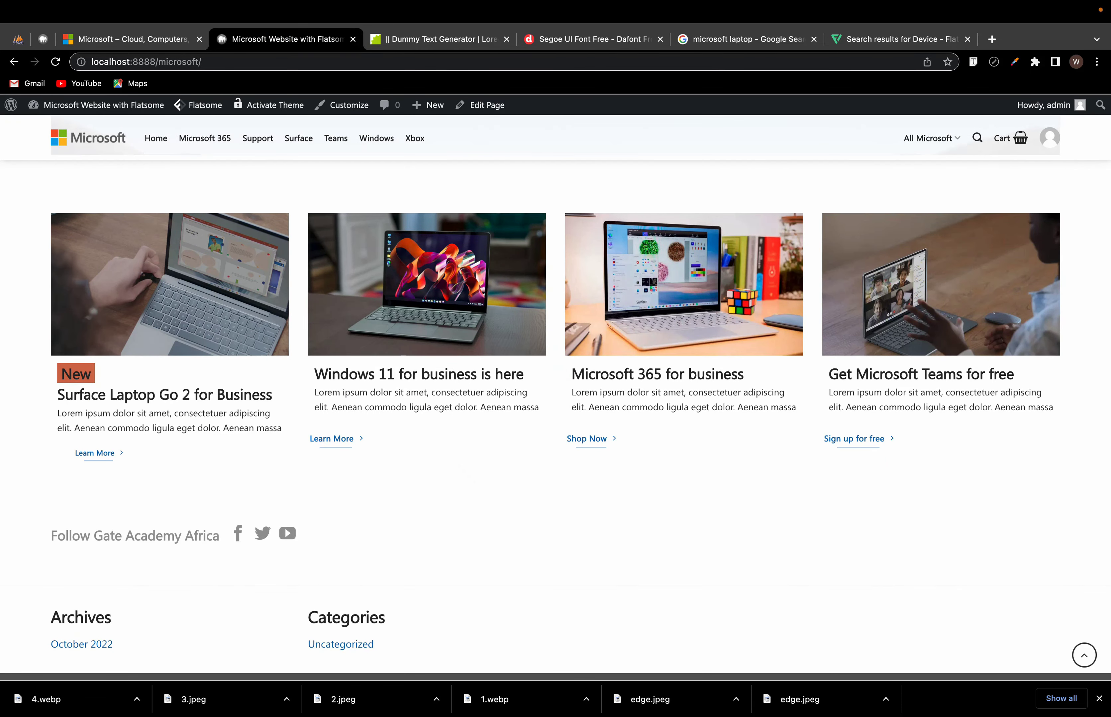
scroll(280, 528, "up", 10)
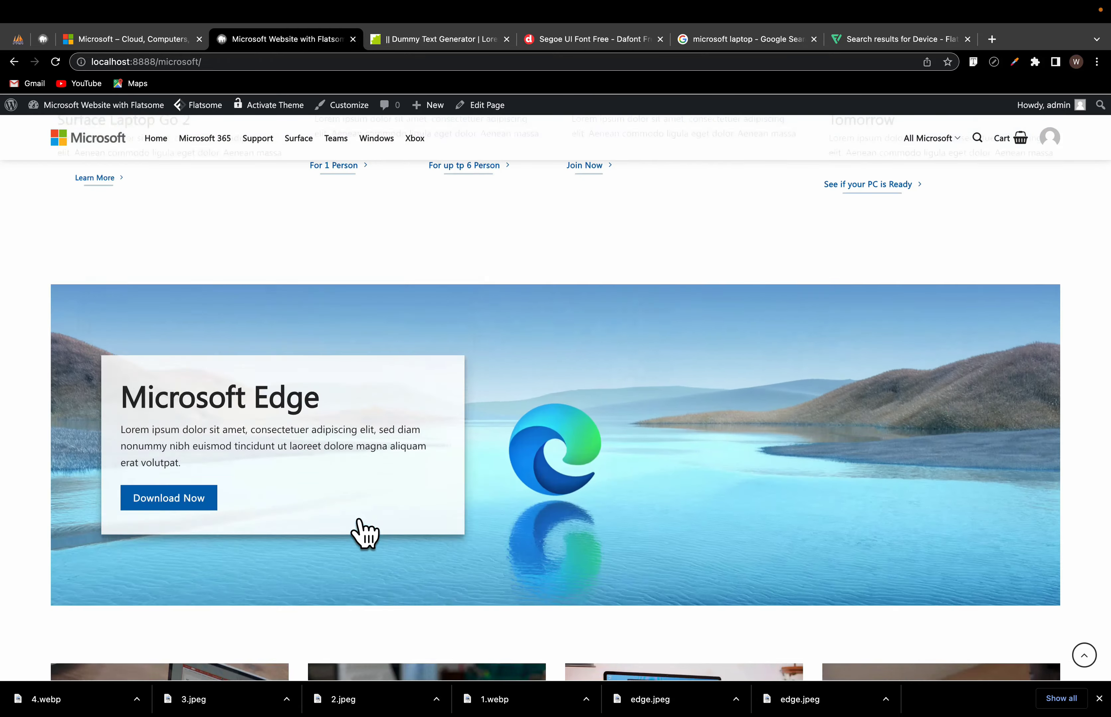
scroll(362, 523, "up", 15)
scroll(367, 533, "down", 20)
scroll(366, 530, "up", 15)
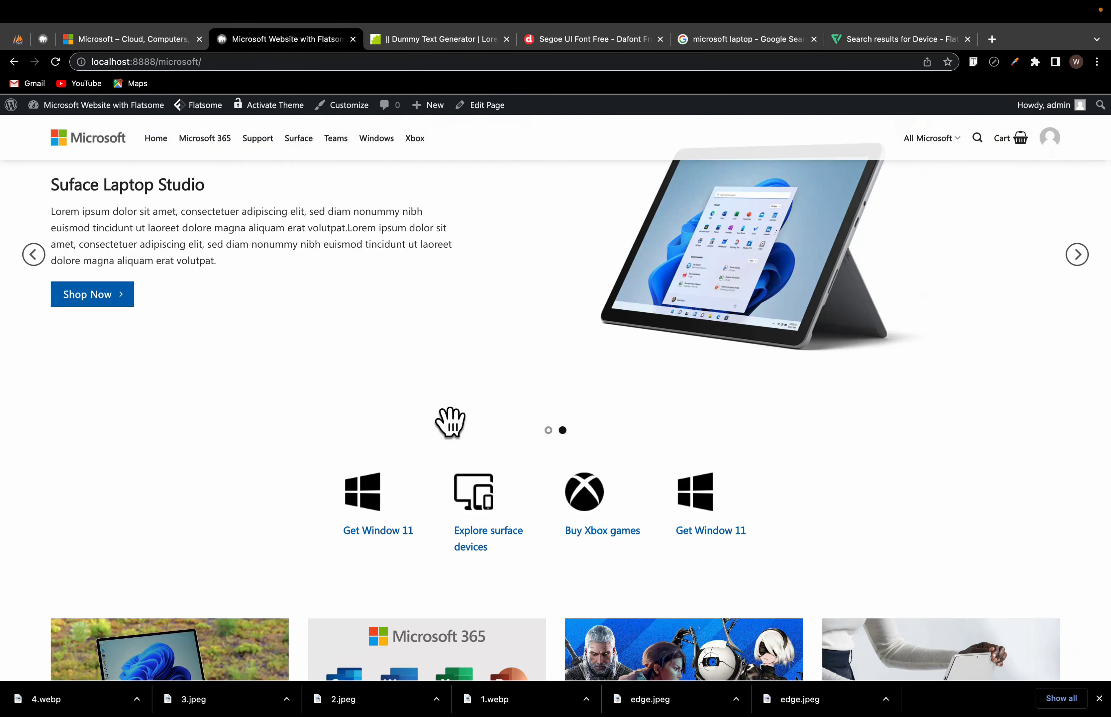
left_click(127, 41)
scroll(615, 486, "down", 7)
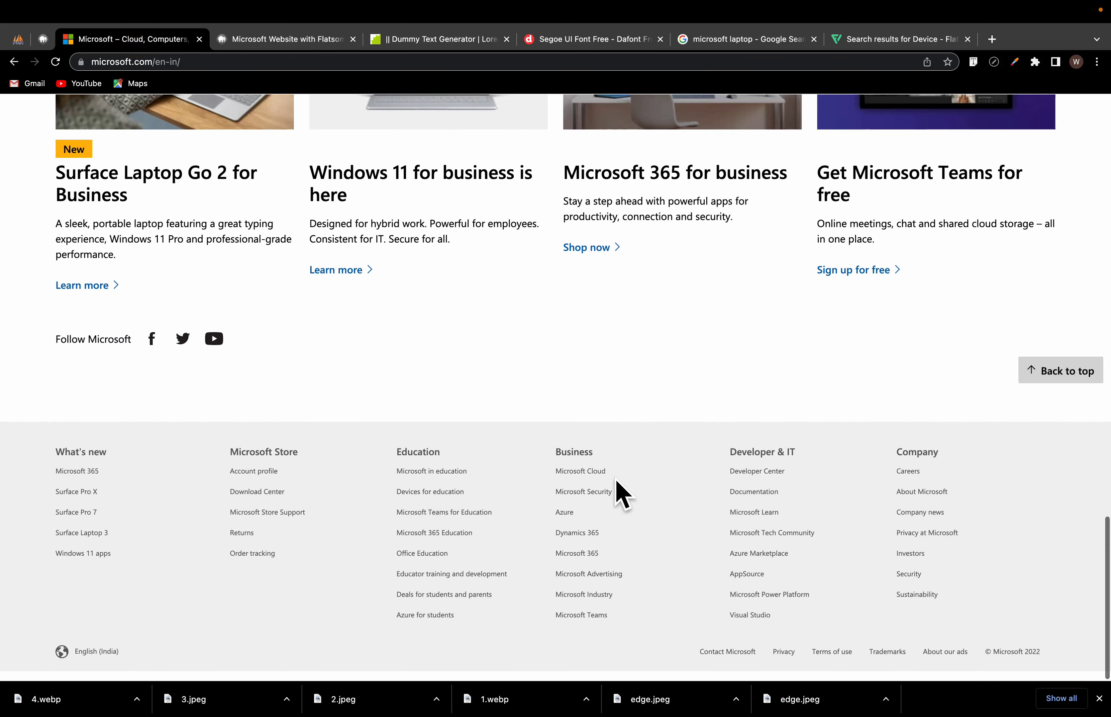
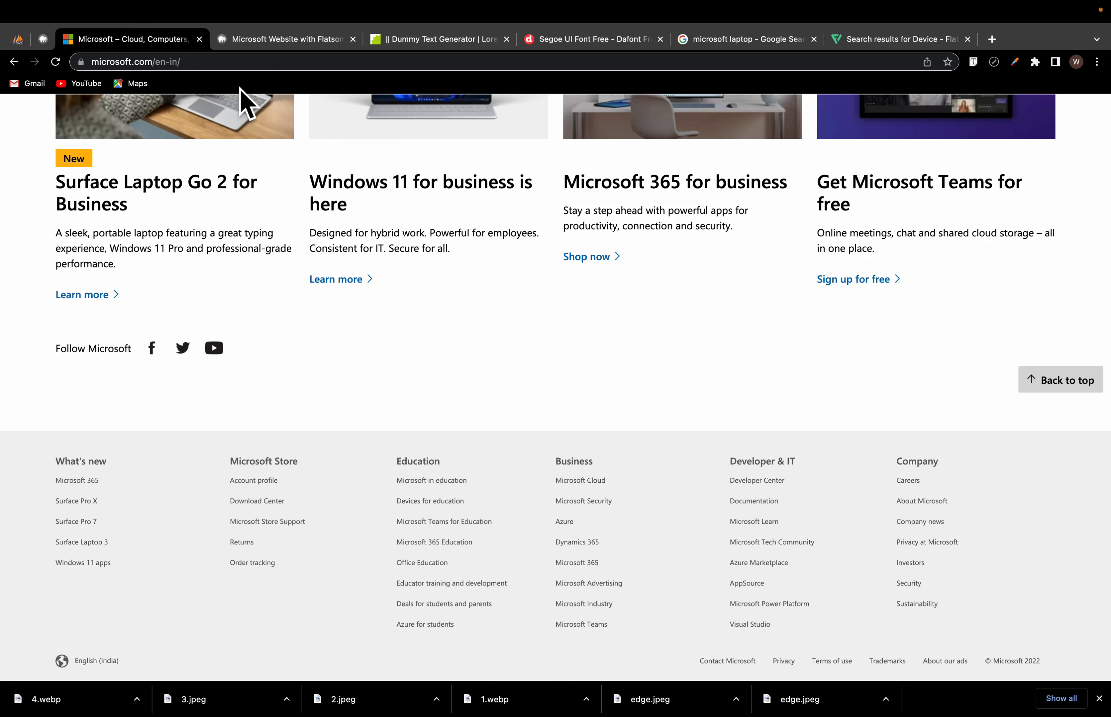
Step: Create a new UX Block titled "Footer Block" in the site's WordPress dashboard and publish it
left_click(263, 41)
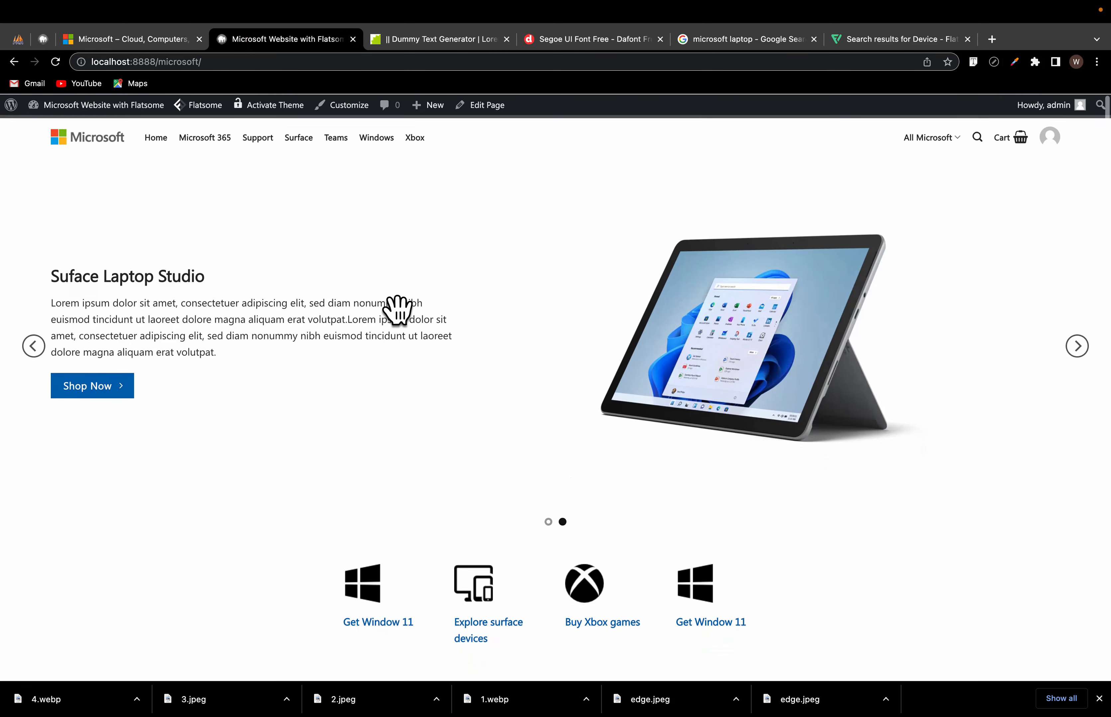
mouse_move(64, 109)
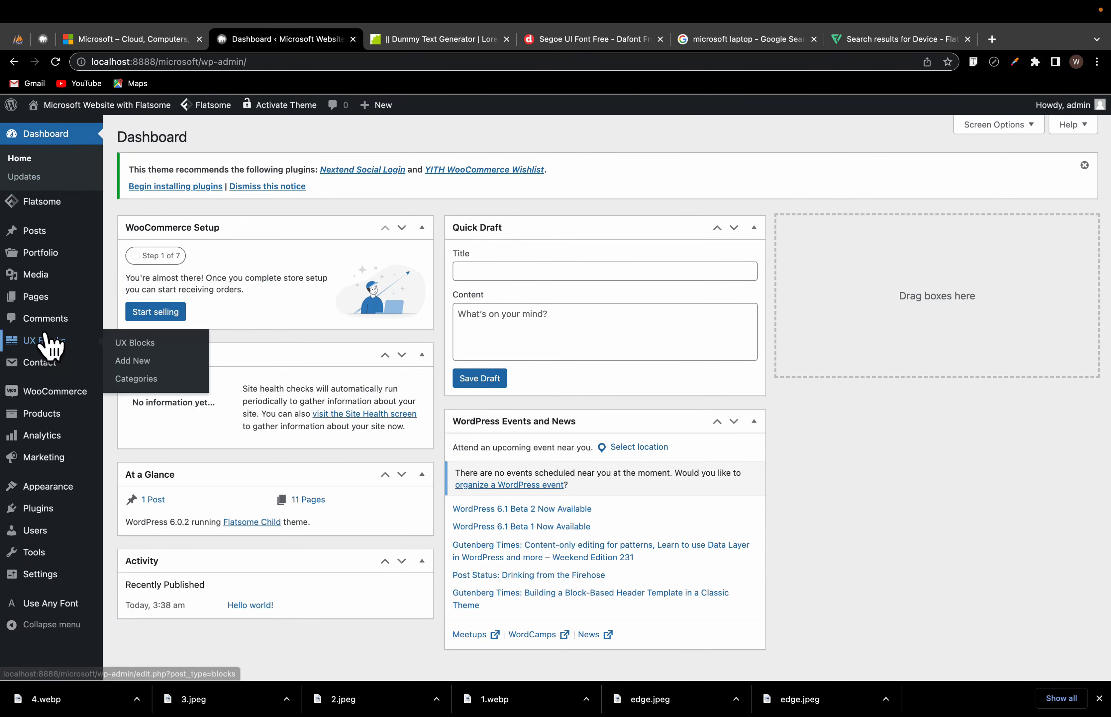
mouse_move(38, 346)
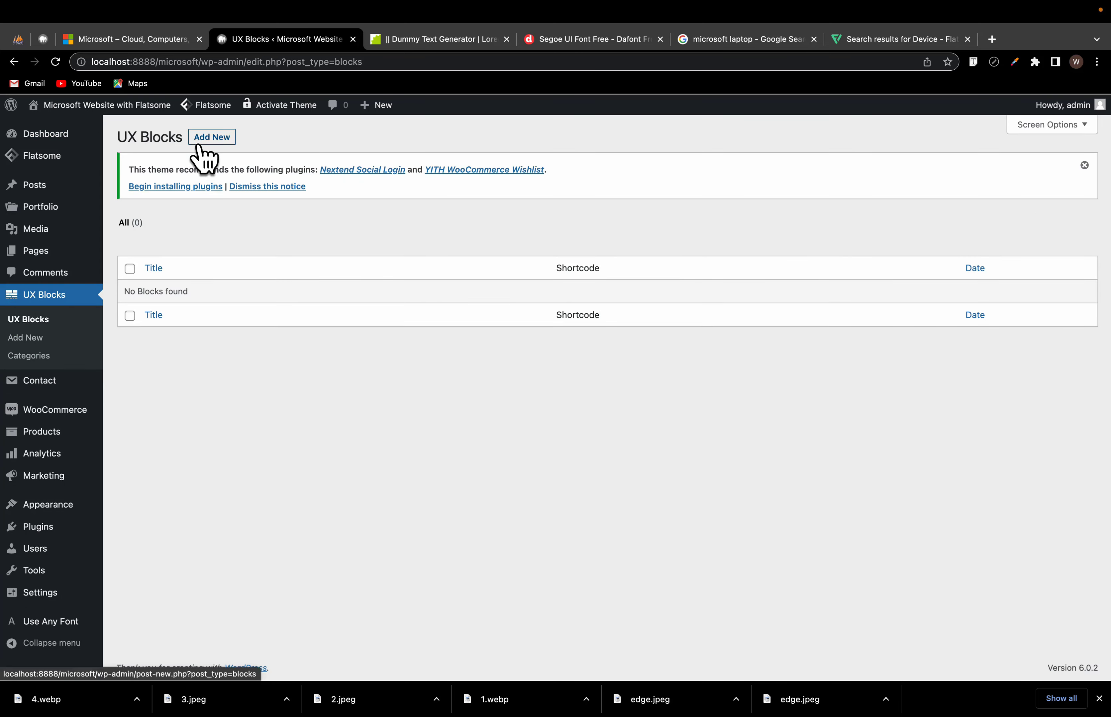
left_click(211, 138)
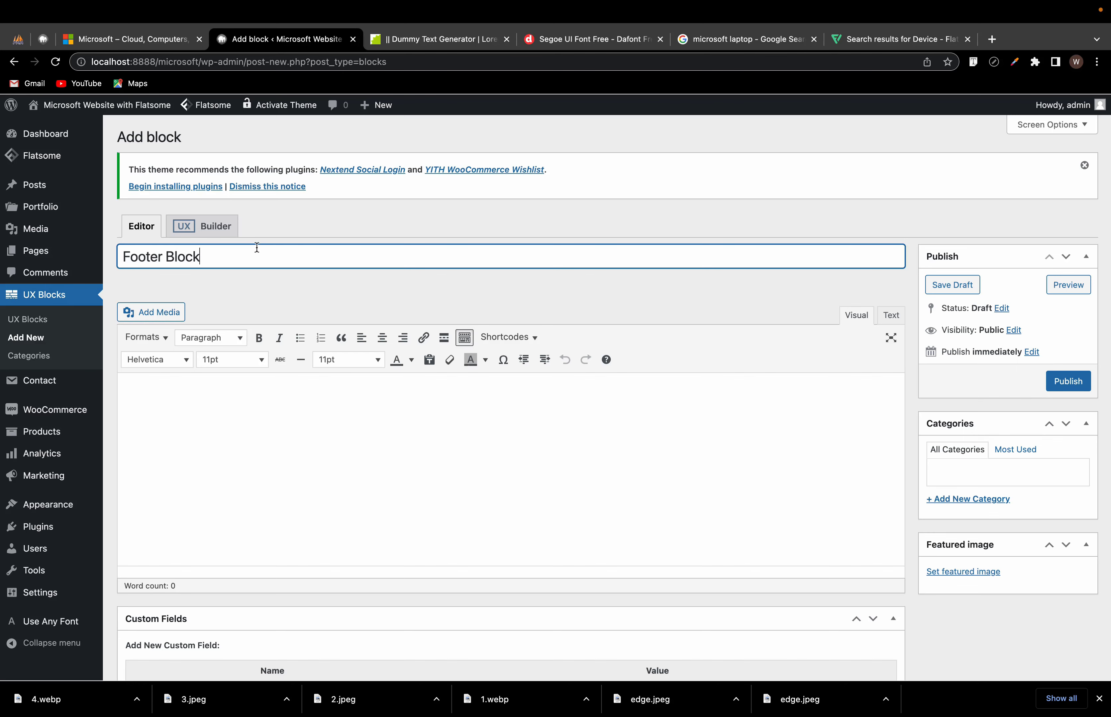
left_click(1061, 381)
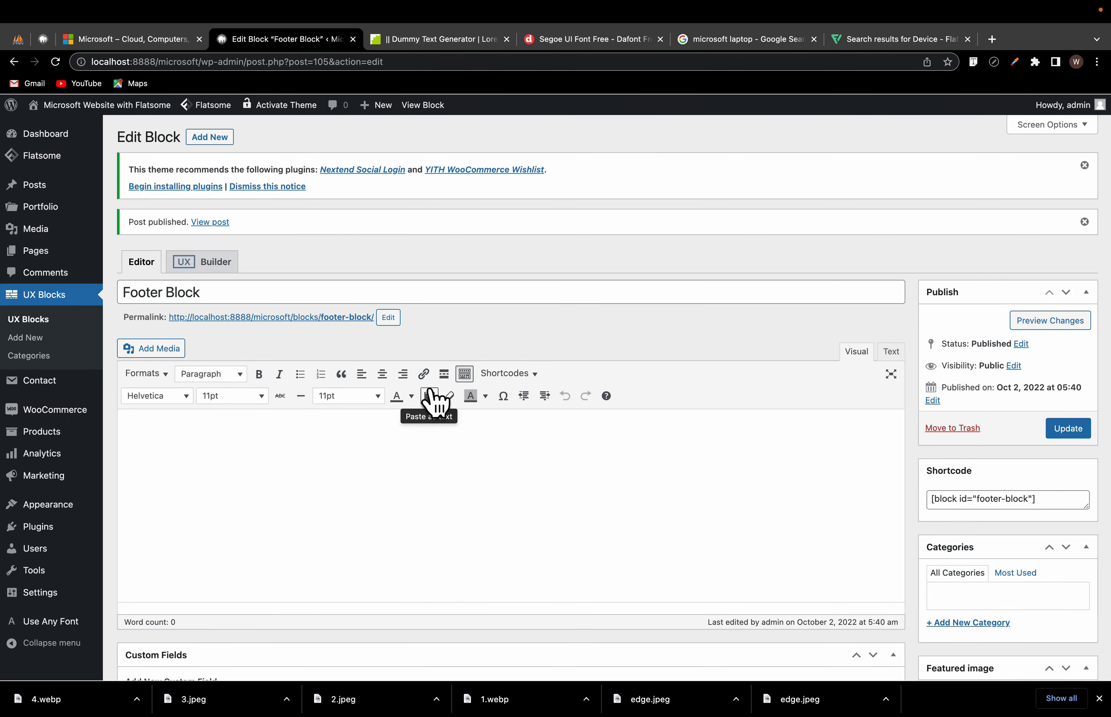
left_click(217, 270)
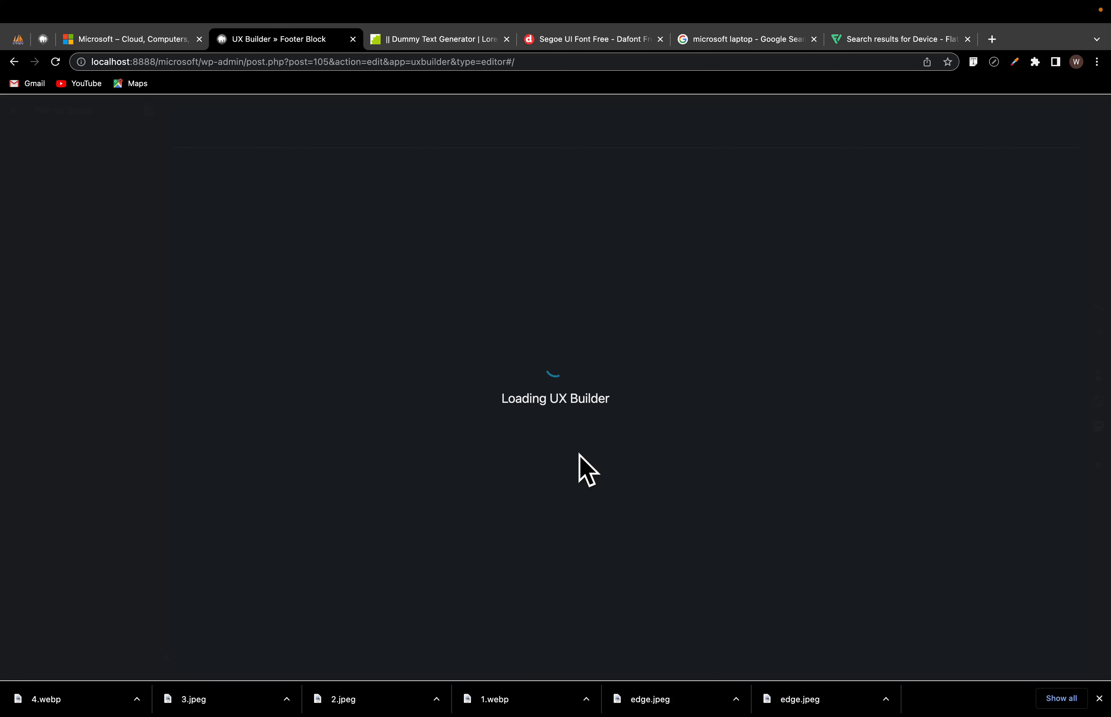
left_click(1098, 699)
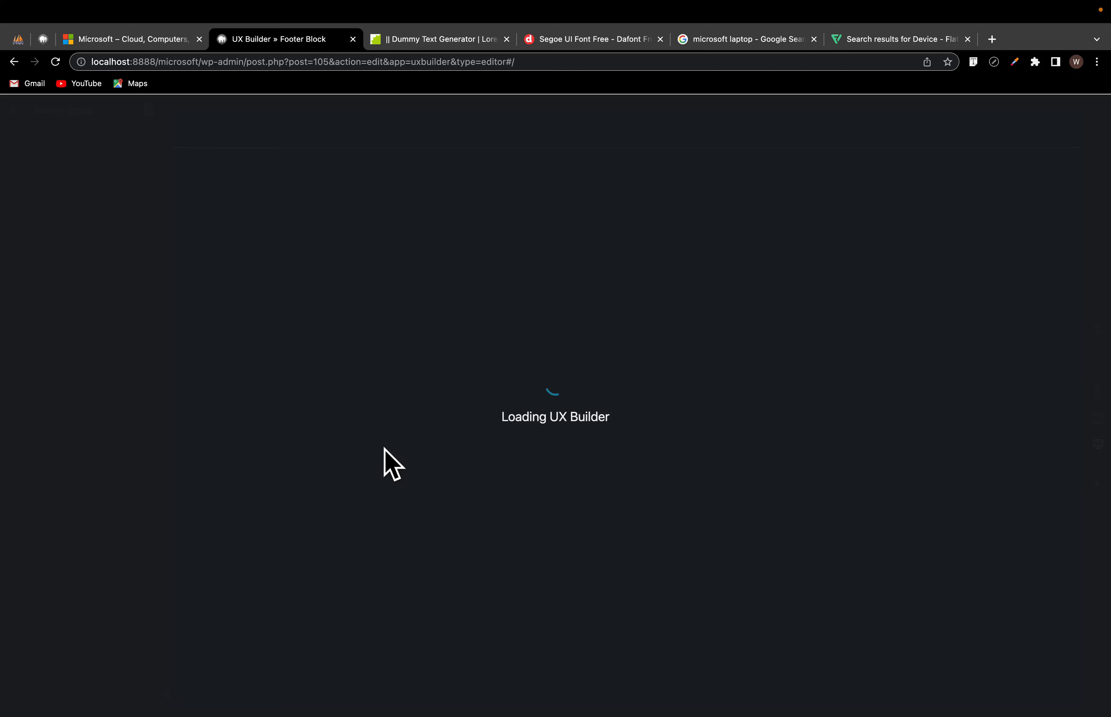
left_click(20, 65)
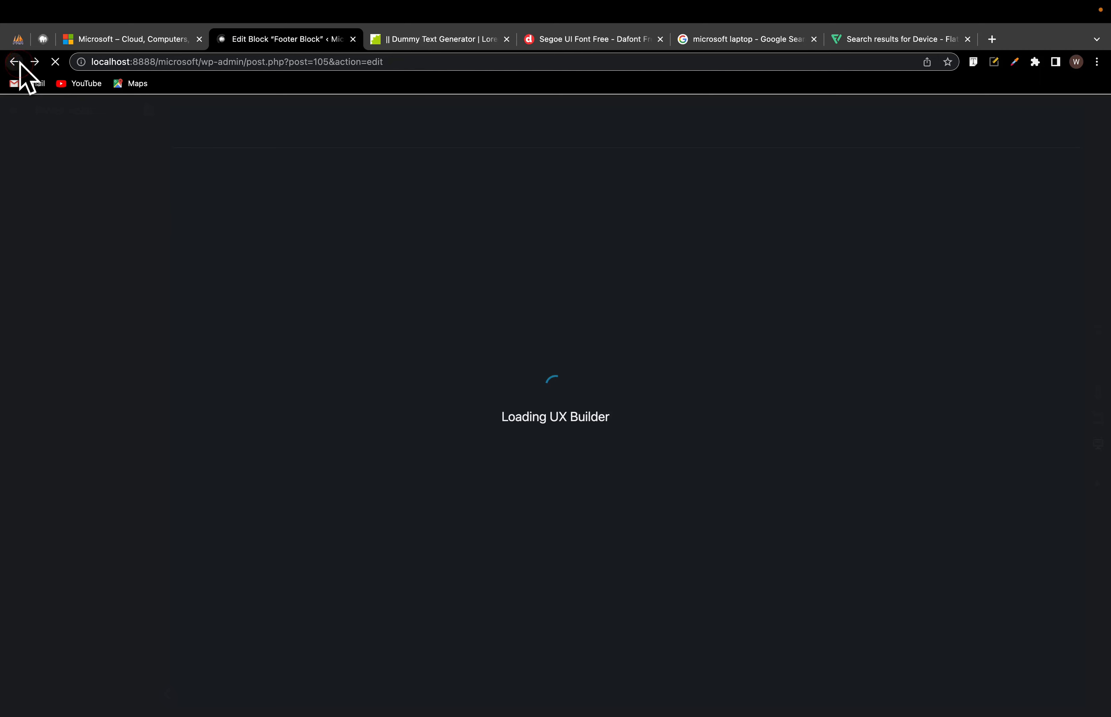
scroll(357, 544, "down", 3)
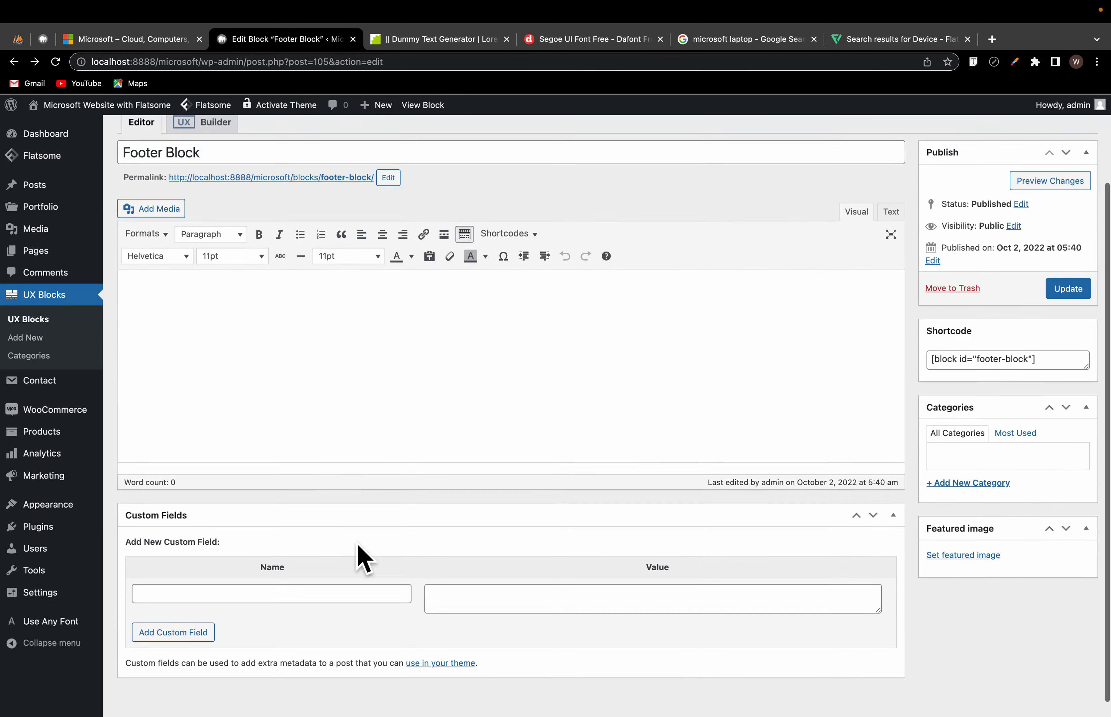
scroll(357, 544, "up", 4)
Step: Set Footer Block as the Custom Footer Block in the theme's footer settings, publish the change and check the preview's footer
mouse_move(37, 109)
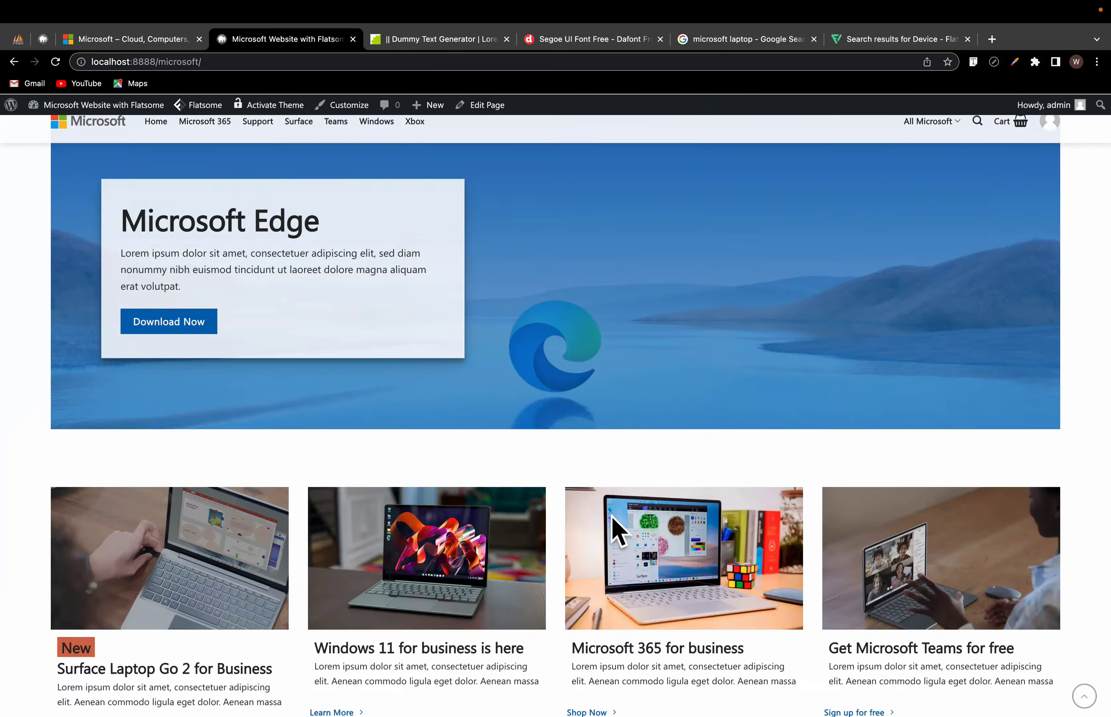
scroll(616, 531, "down", 5)
scroll(612, 531, "up", 15)
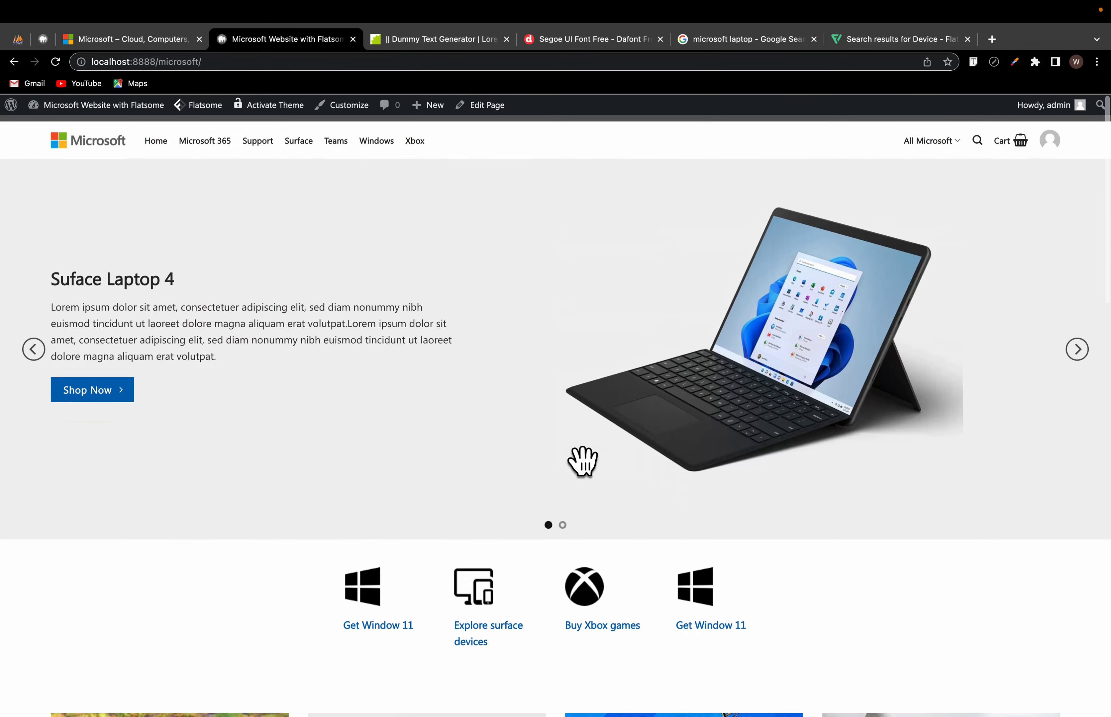
left_click(353, 106)
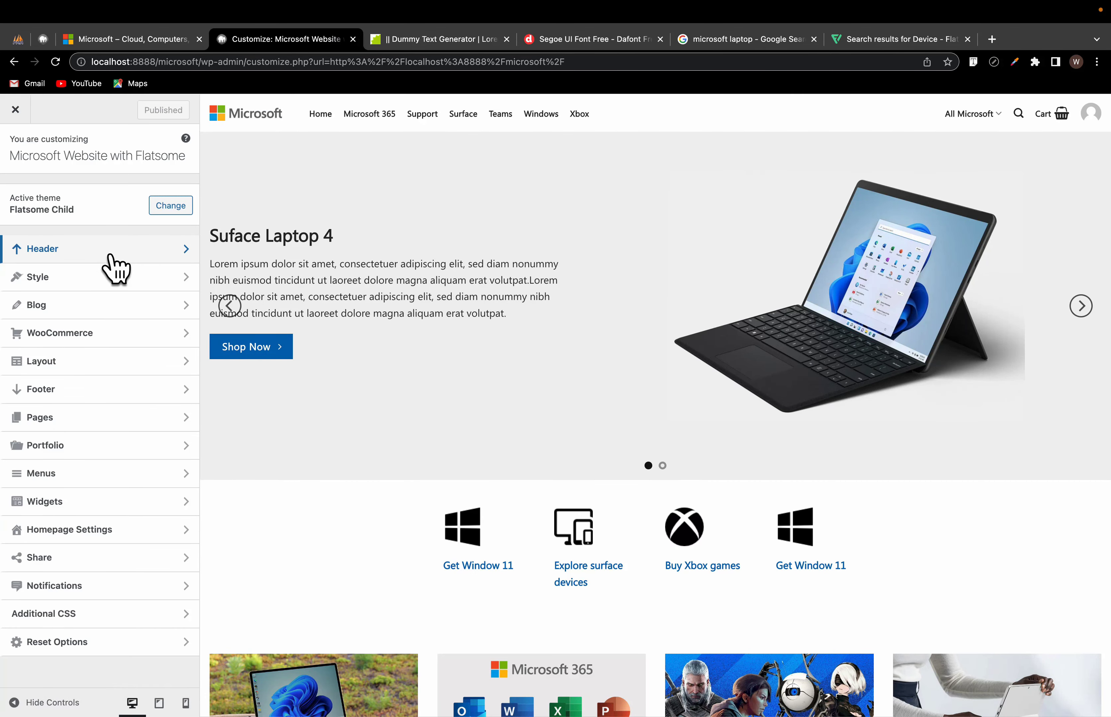
left_click(82, 389)
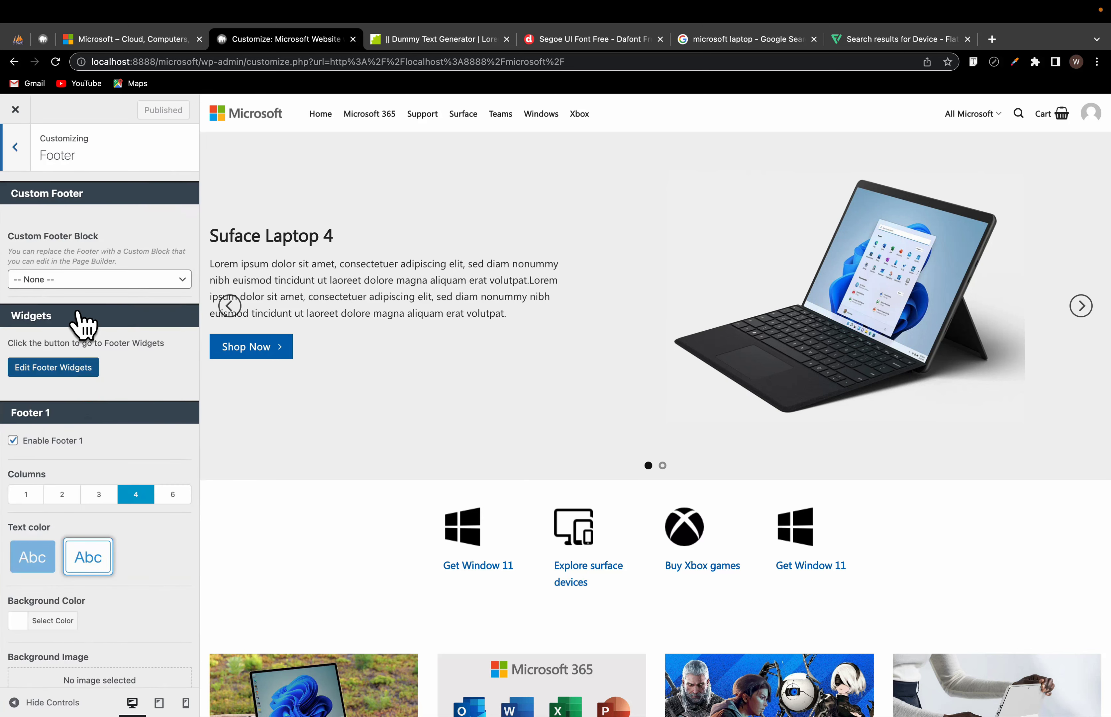
left_click(115, 280)
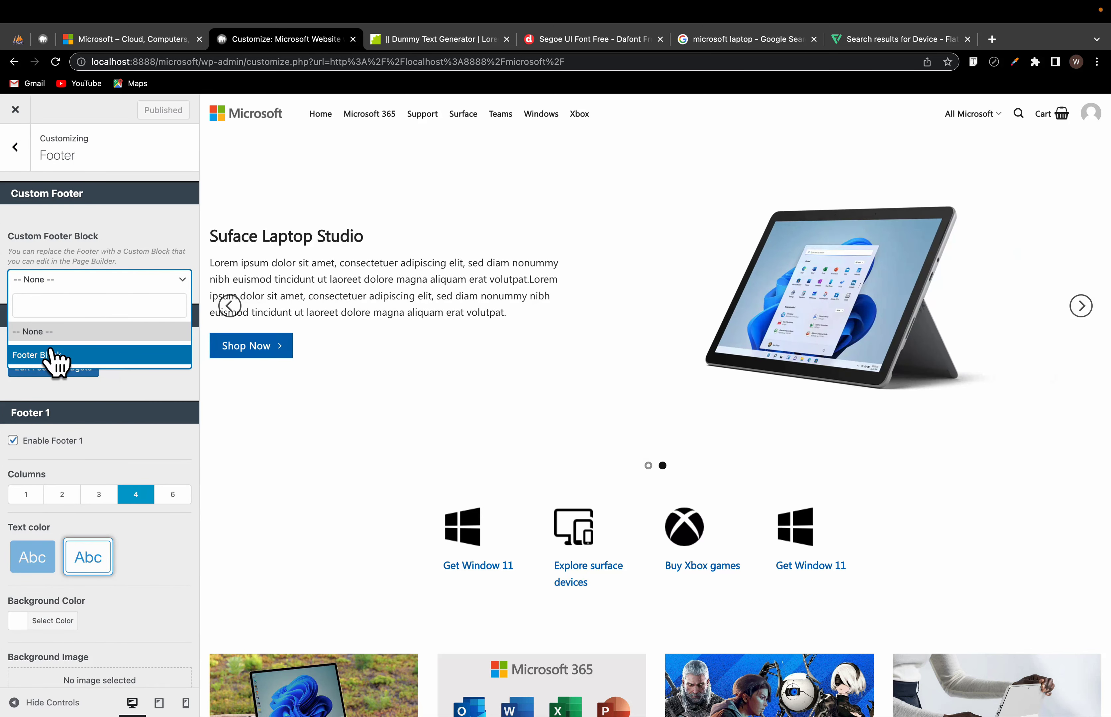
left_click(75, 359)
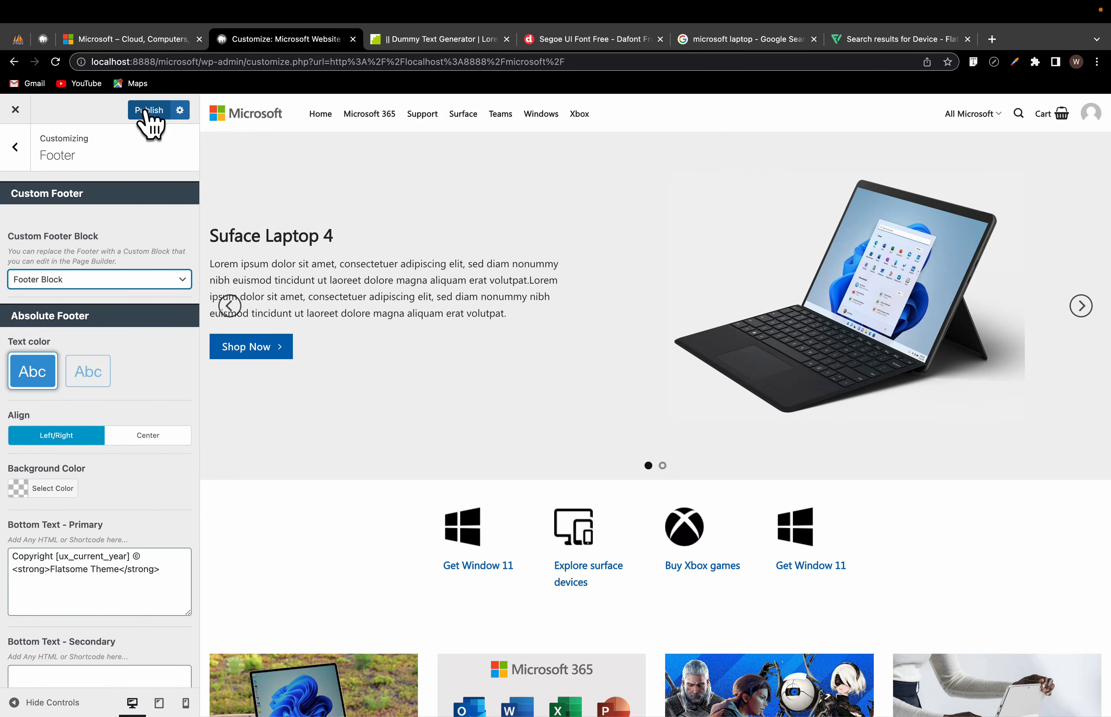
left_click(146, 112)
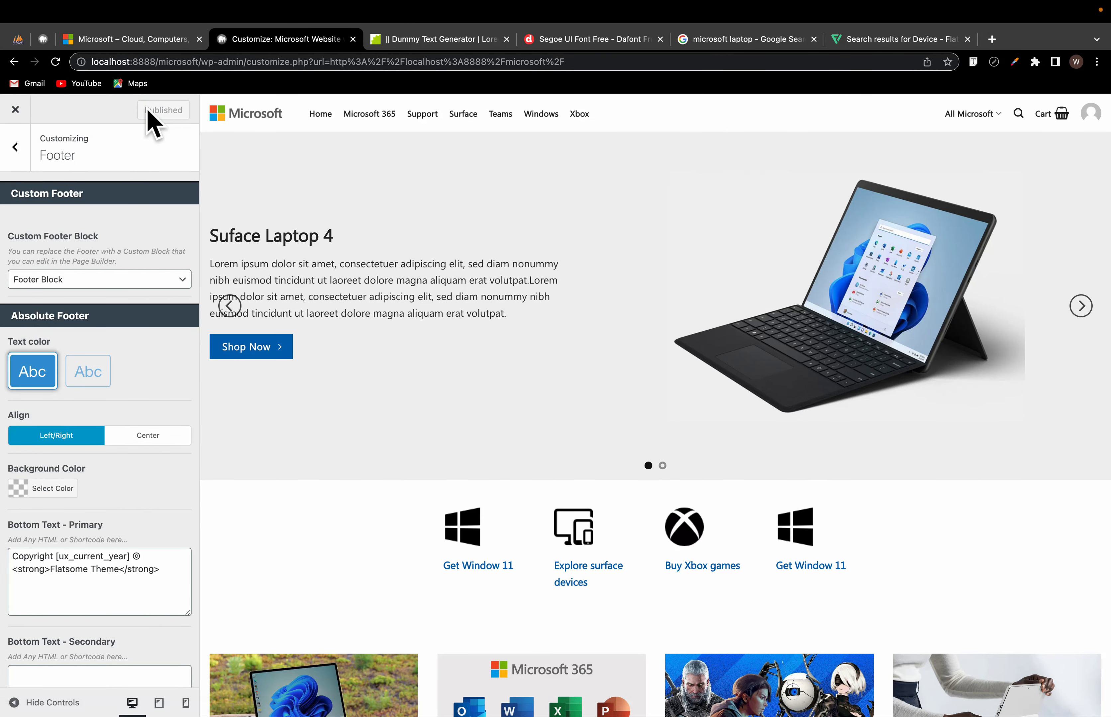
scroll(473, 421, "down", 15)
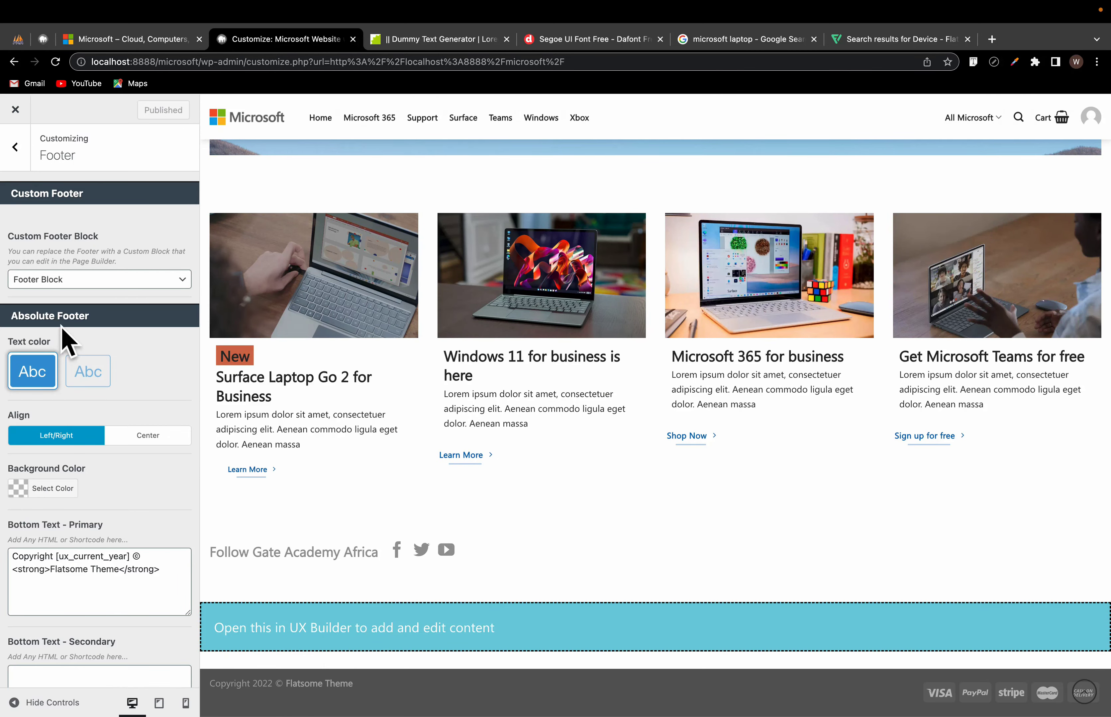
Step: Close the Customizer and open the Footer Block in the UX Builder from the live homepage
left_click(17, 112)
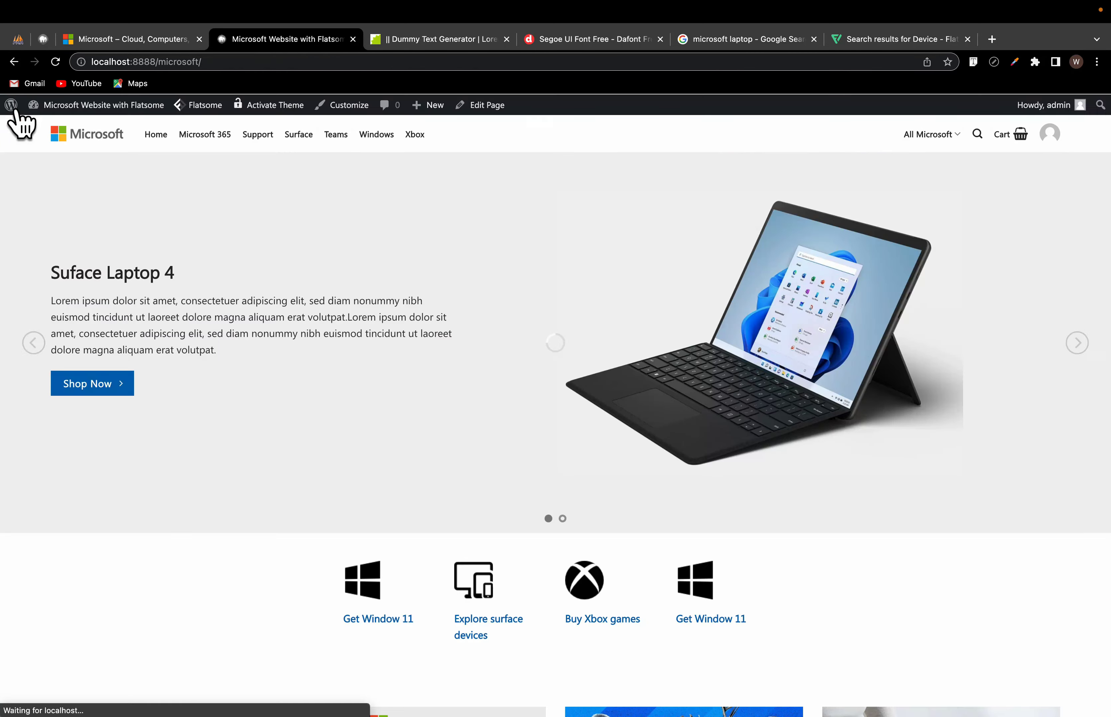
scroll(565, 595, "down", 15)
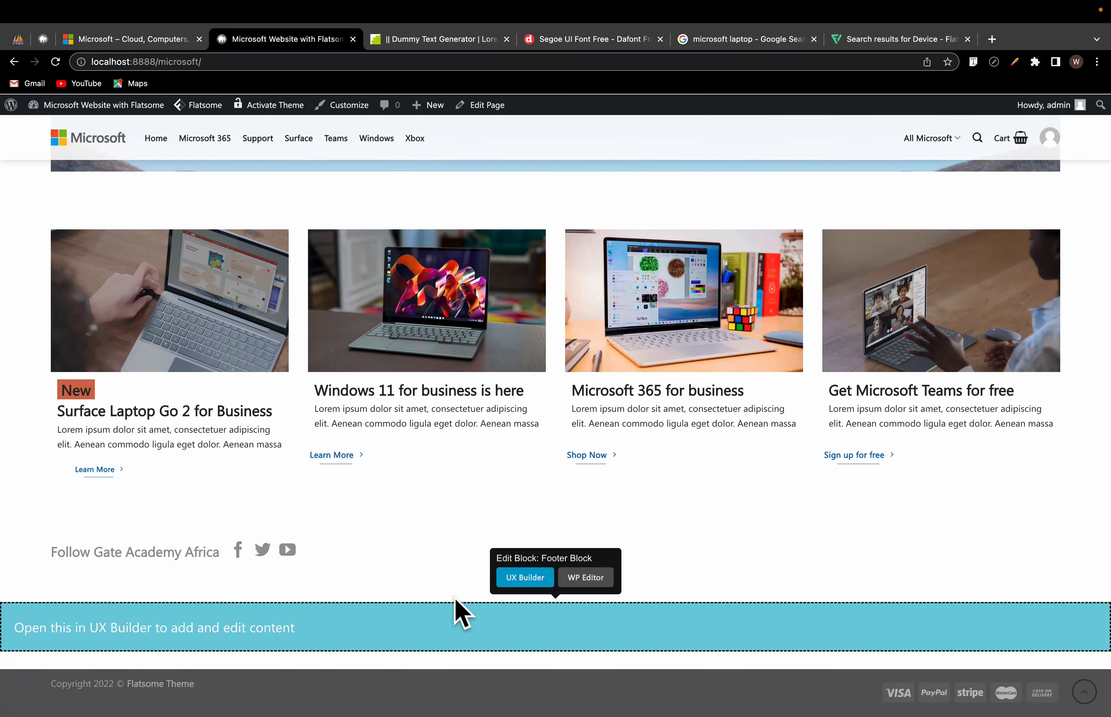
left_click(528, 579)
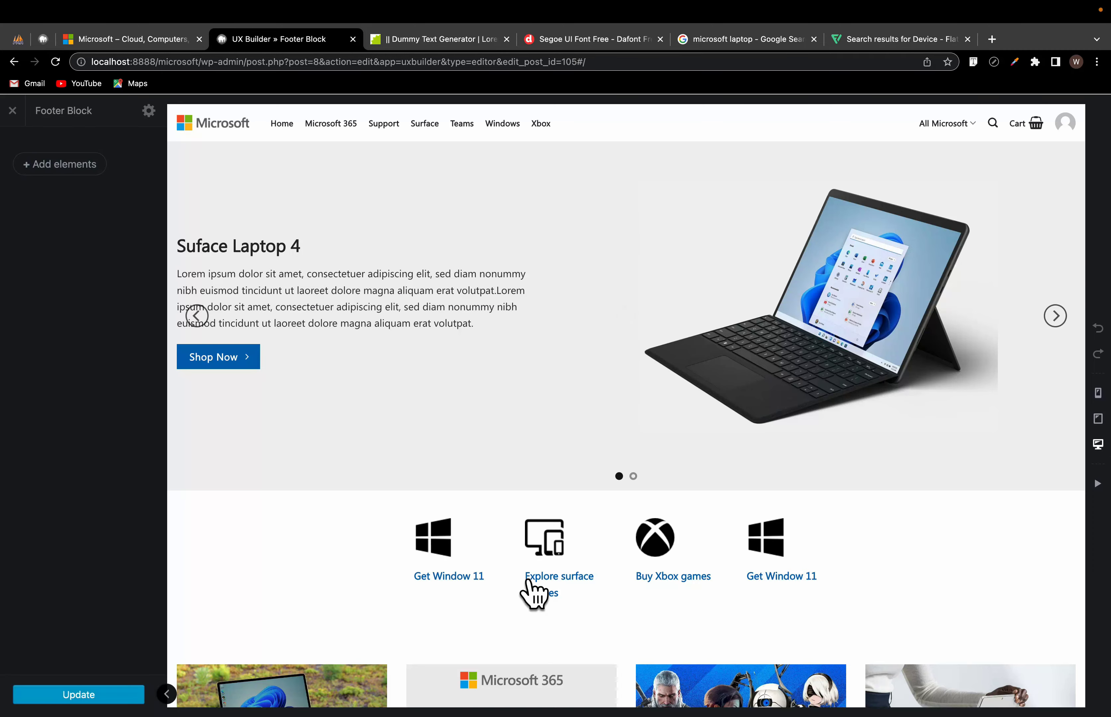
Step: Add an empty Section to the Footer Block and check the footer layout on the Microsoft reference page
scroll(646, 541, "down", 15)
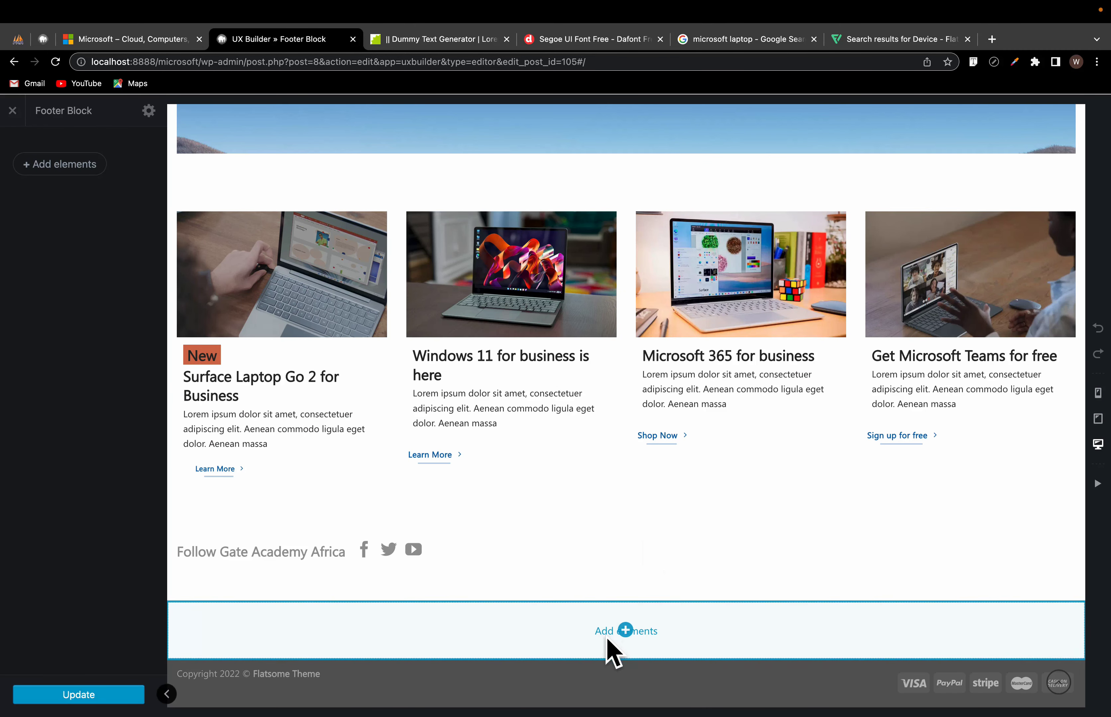
left_click(626, 630)
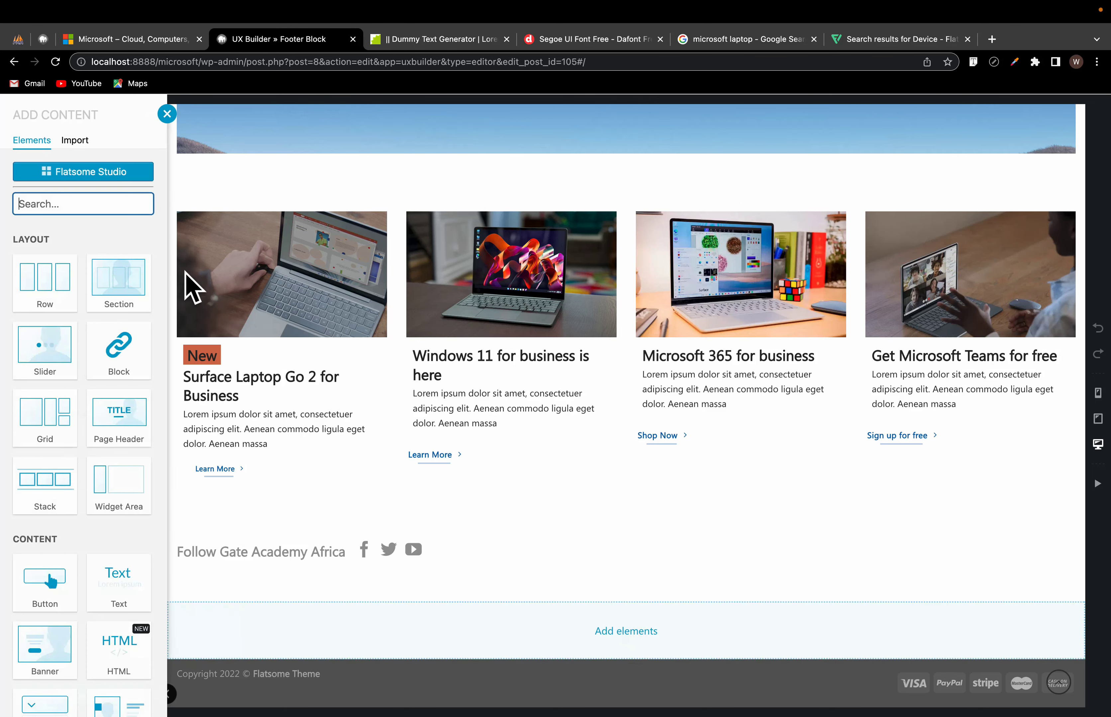
left_click(111, 294)
left_click(523, 605)
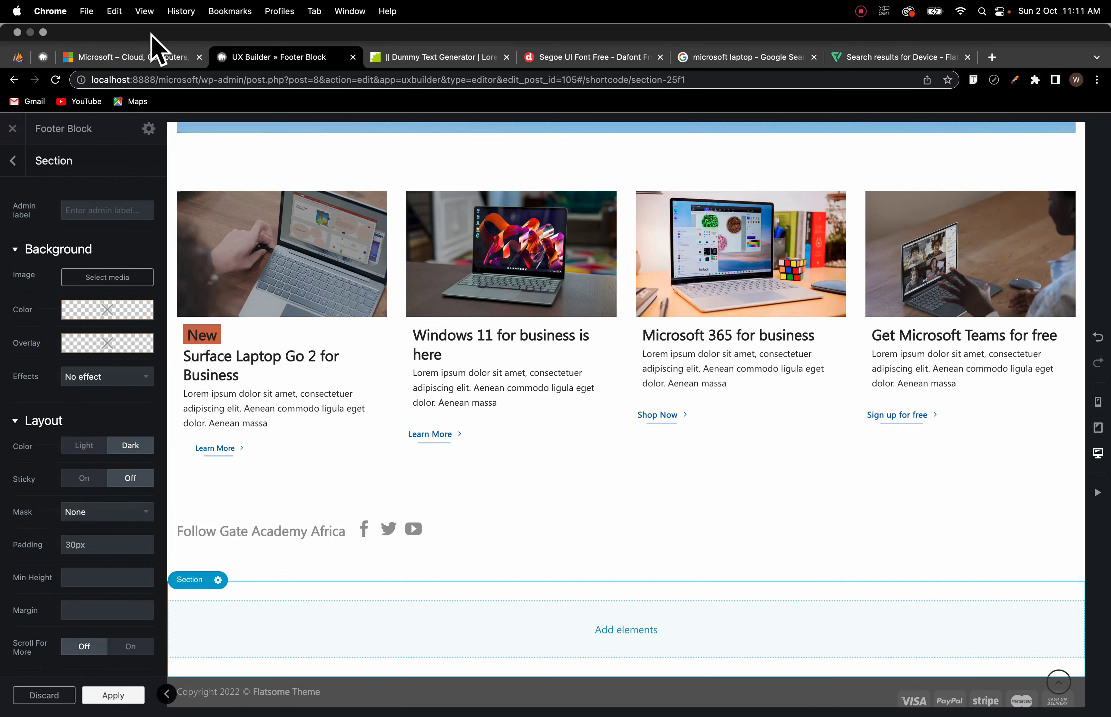
left_click(161, 54)
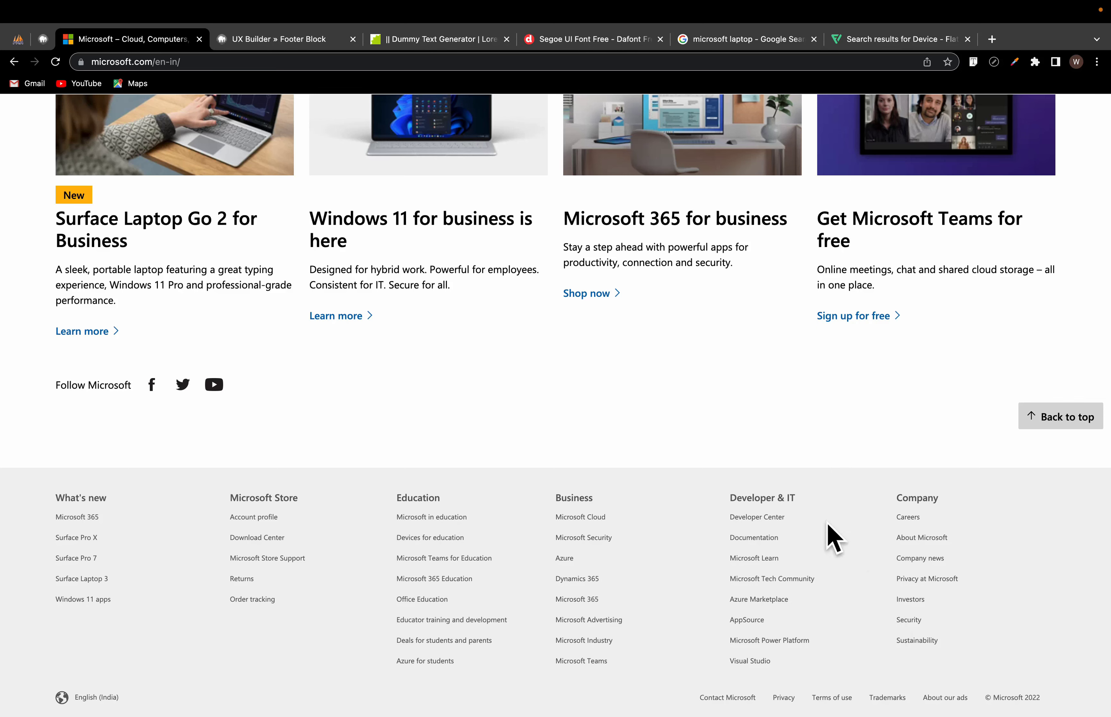
left_click(275, 41)
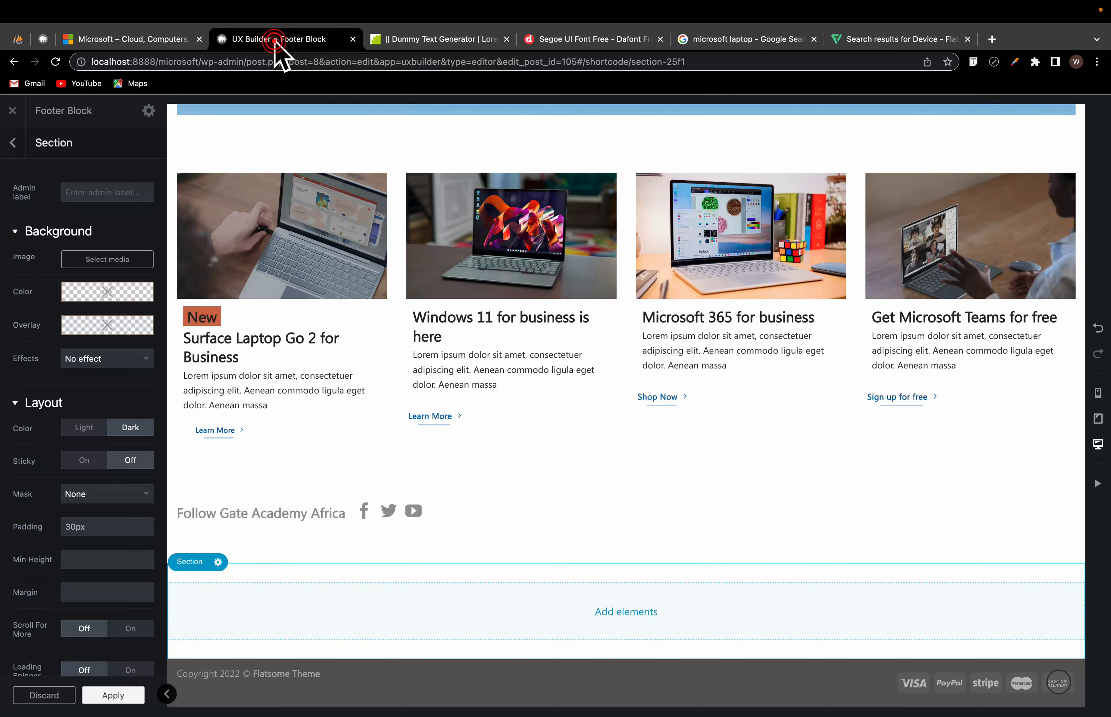
Step: Add a Row with three equal columns inside the Footer Block's empty Section
left_click(625, 610)
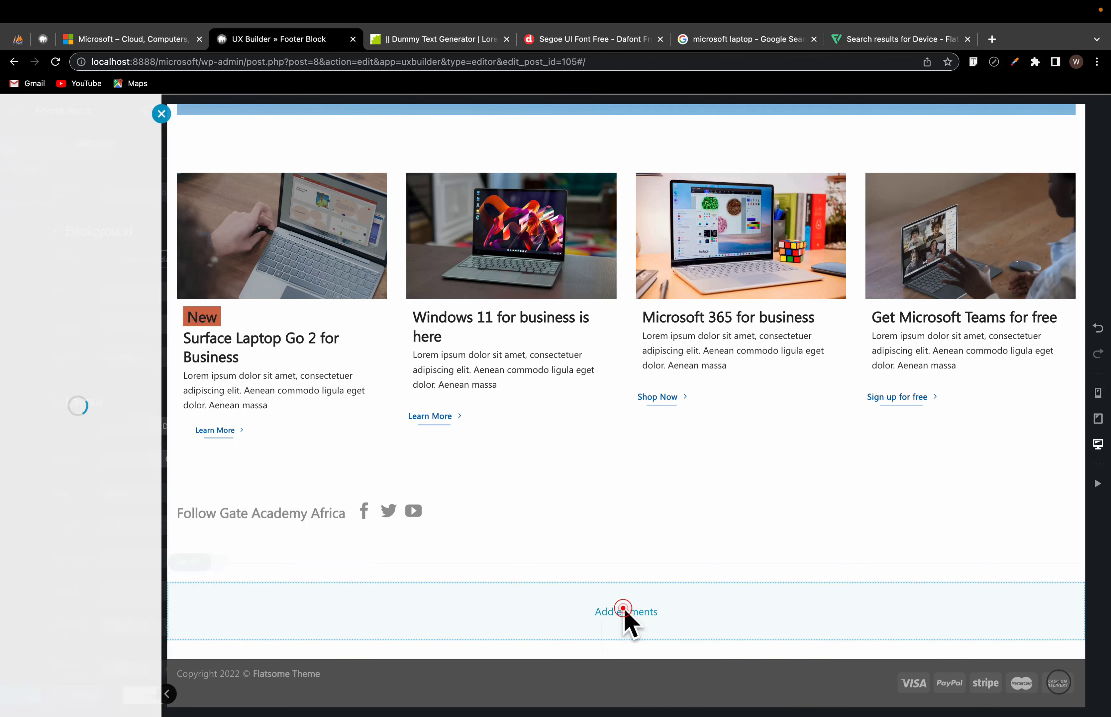
left_click(42, 261)
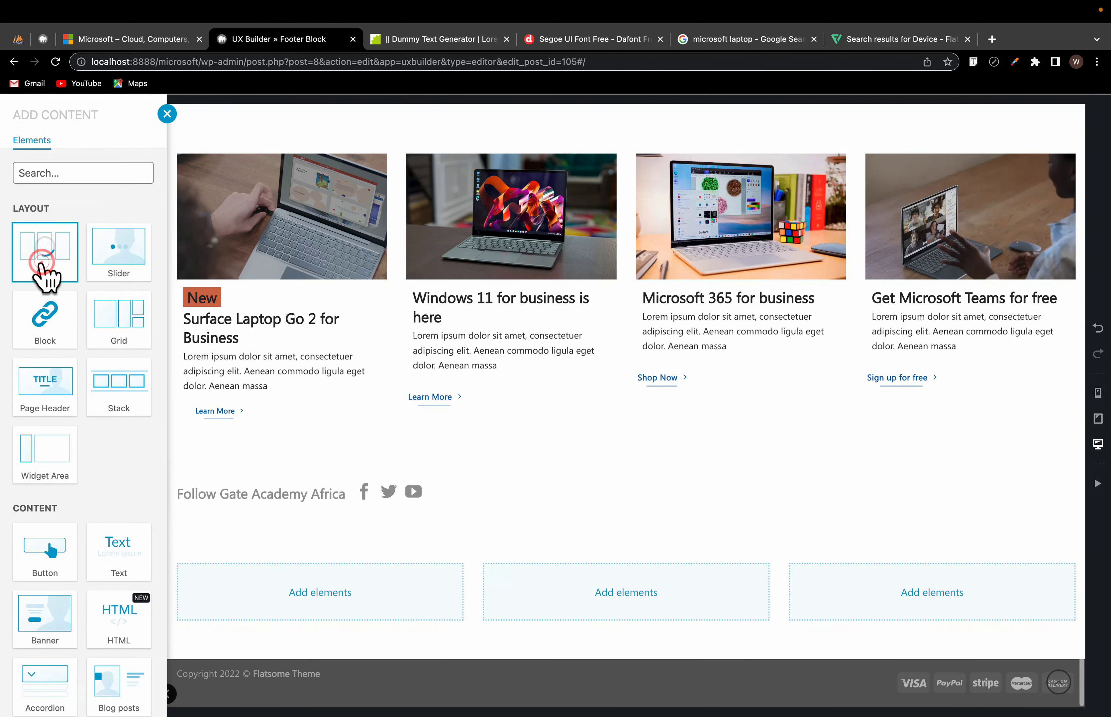
left_click(349, 588)
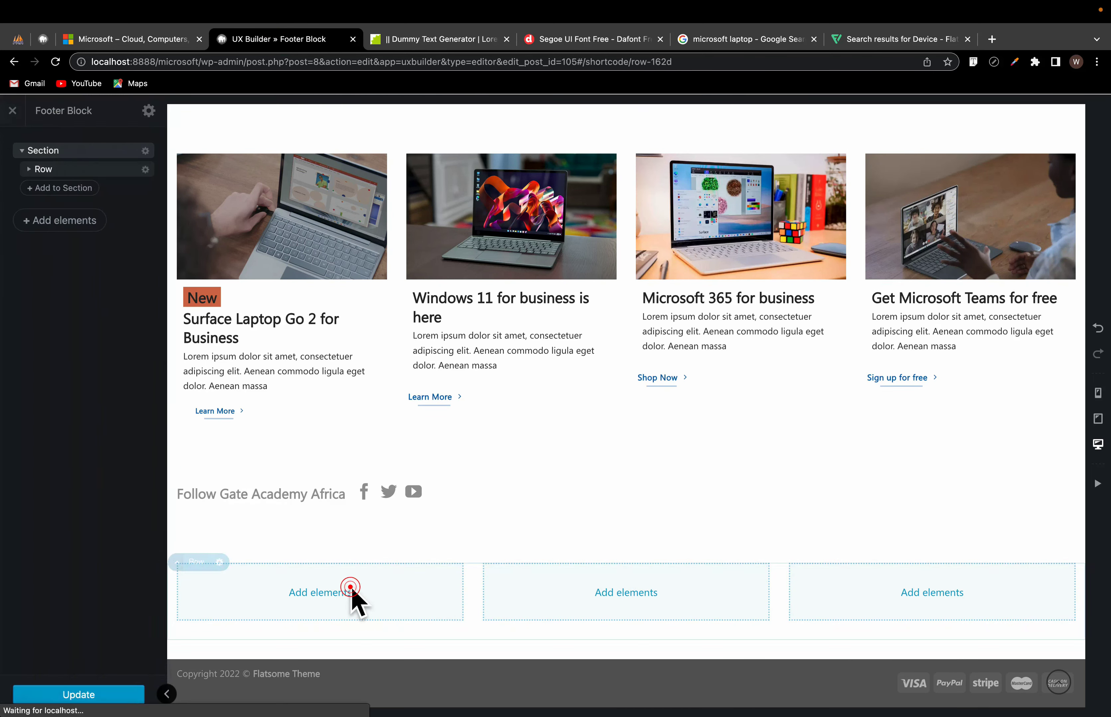
Step: Nest a Row with the 2 Columns preset inside each of the three footer columns, giving six equal slots
left_click(319, 592)
left_click(55, 261)
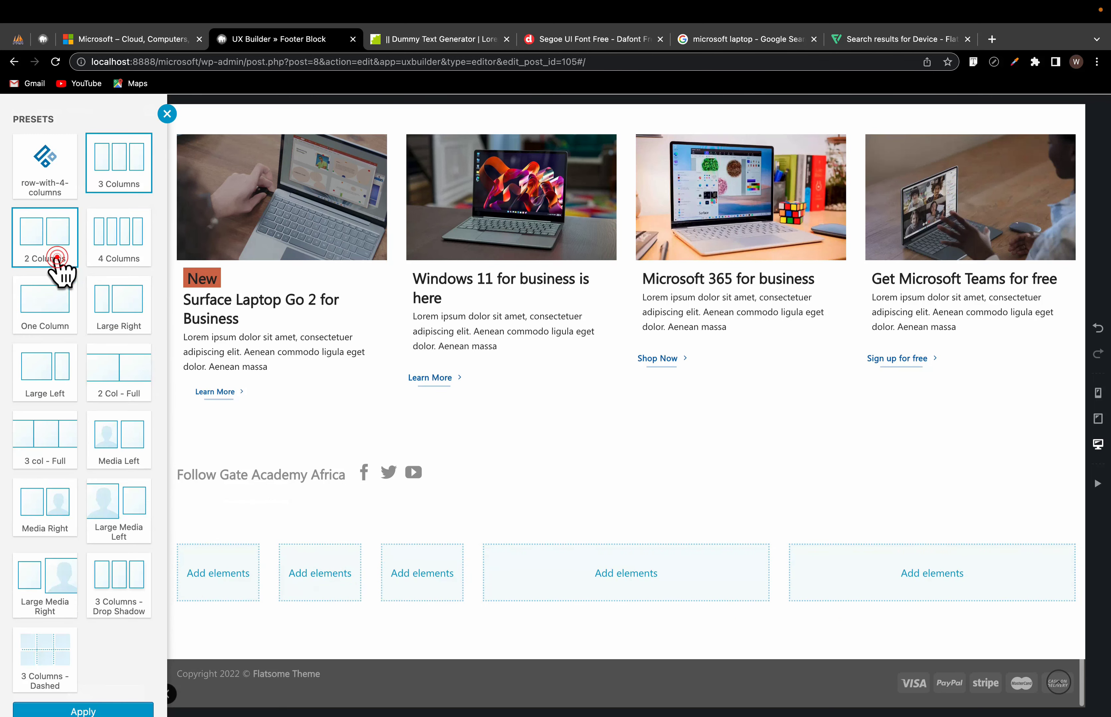
left_click(39, 235)
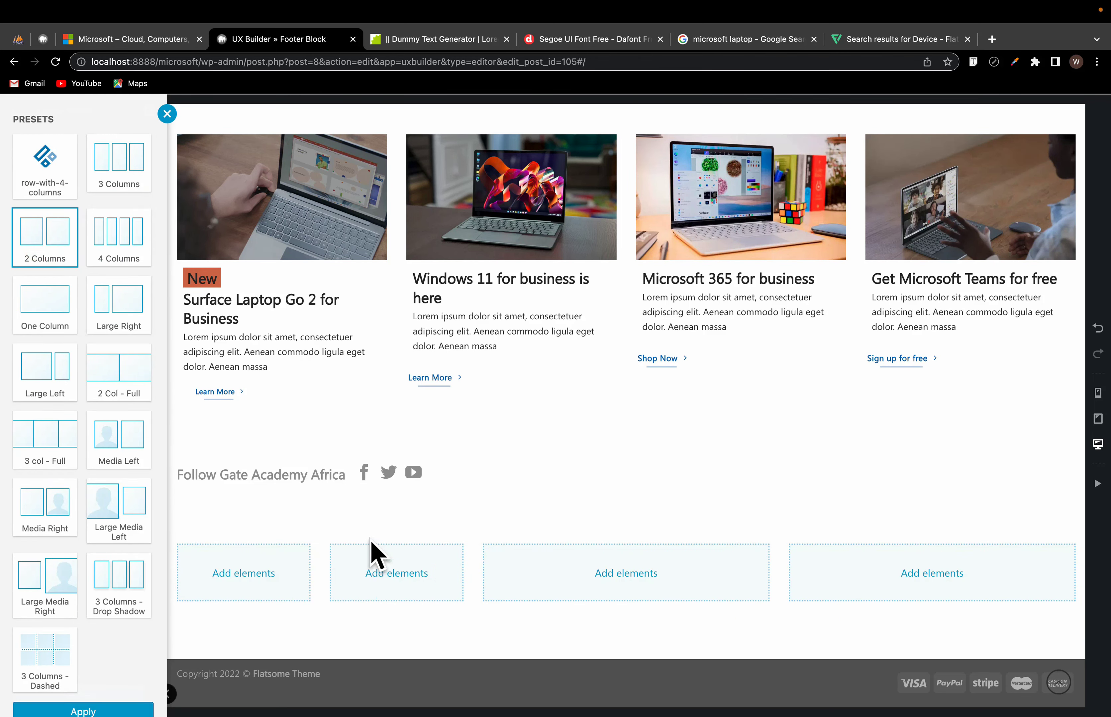
left_click(395, 591)
left_click(626, 569)
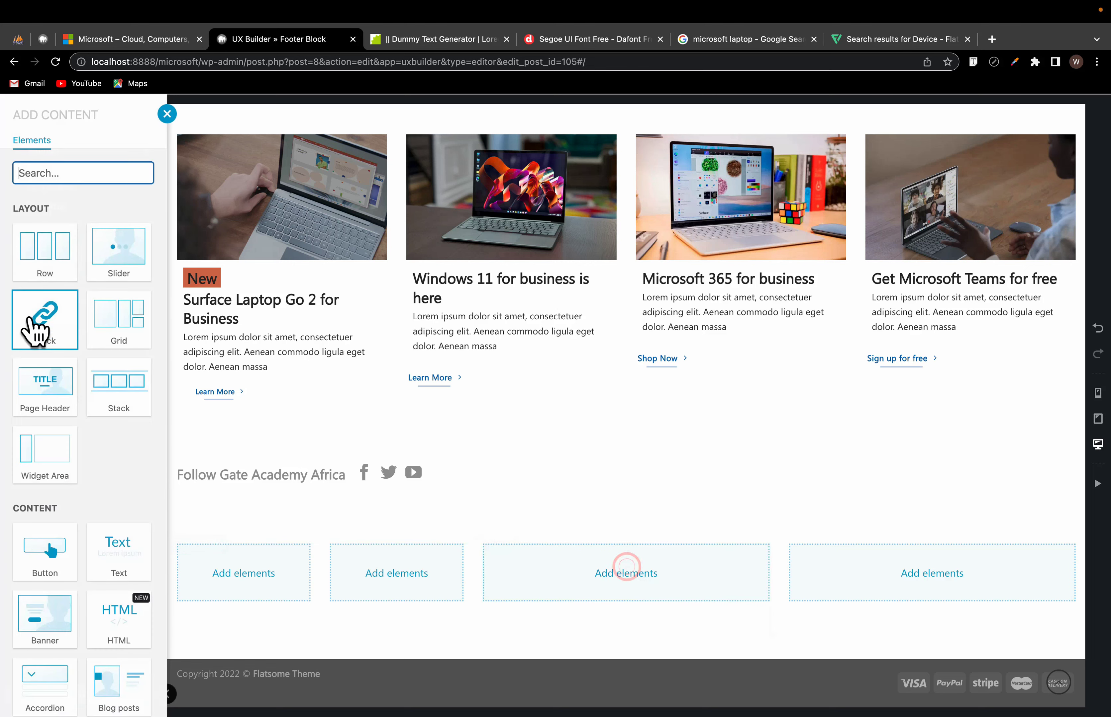
left_click(57, 239)
left_click(43, 238)
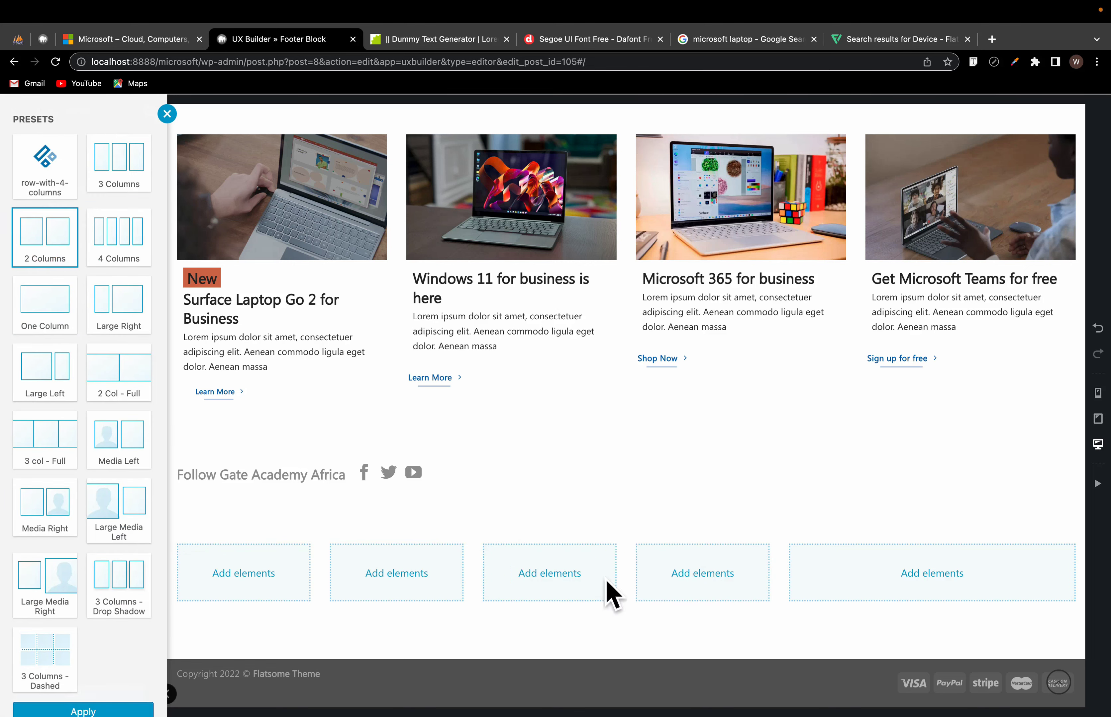
left_click(737, 574)
left_click(931, 575)
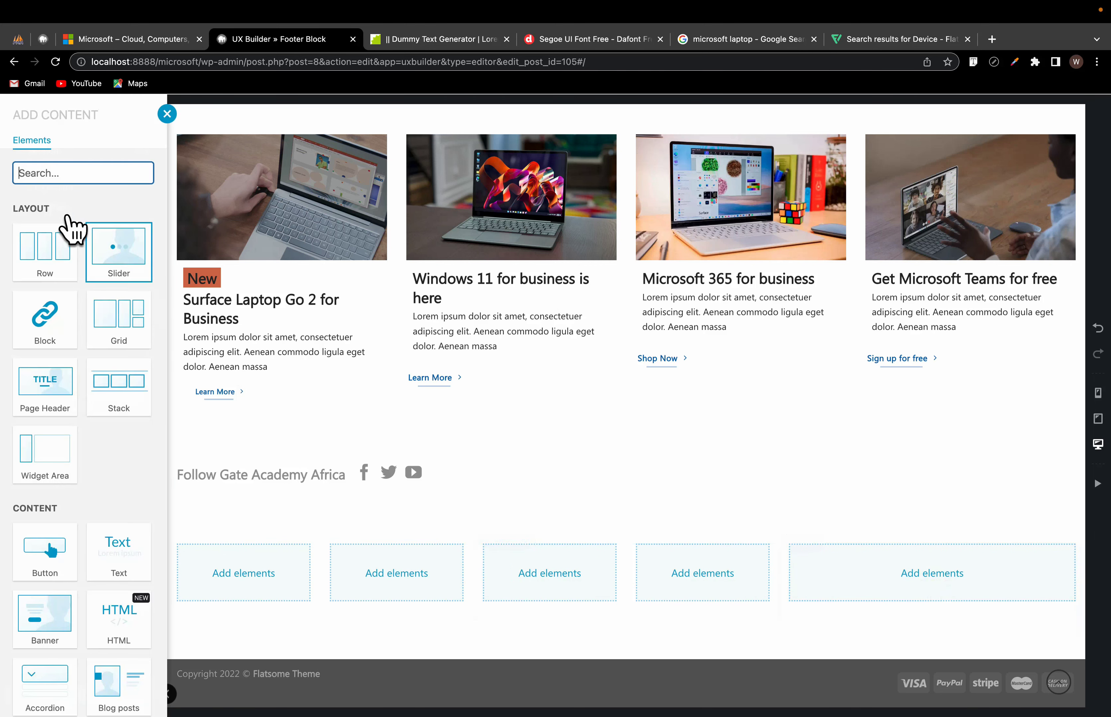
left_click(40, 257)
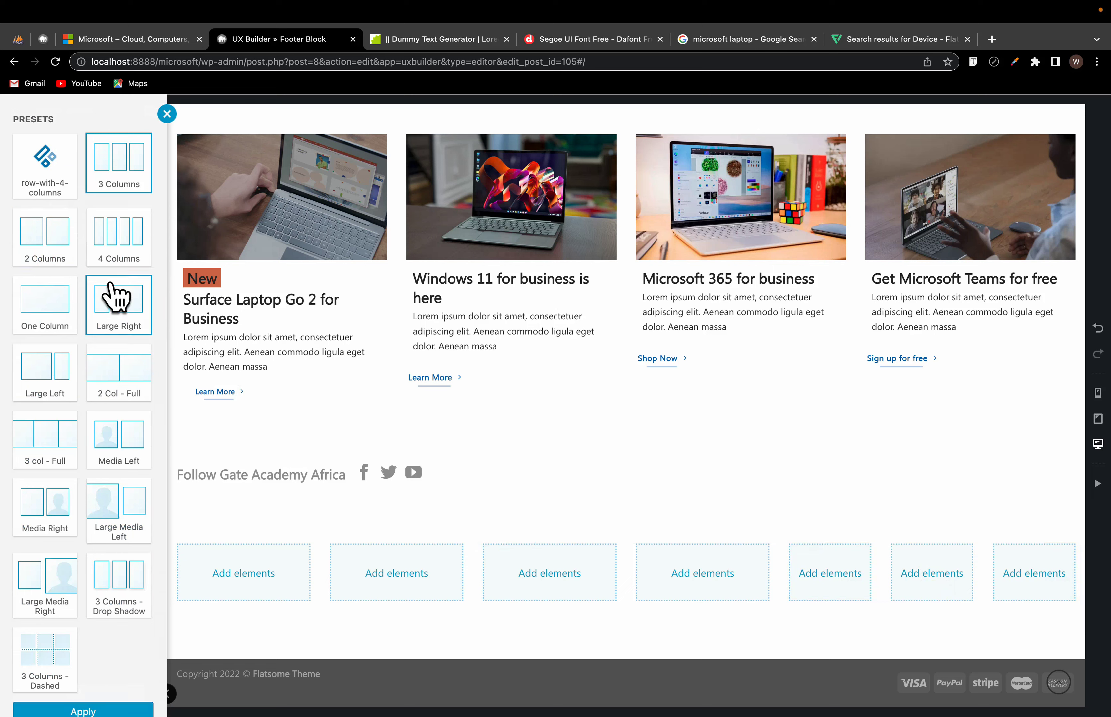
left_click(66, 245)
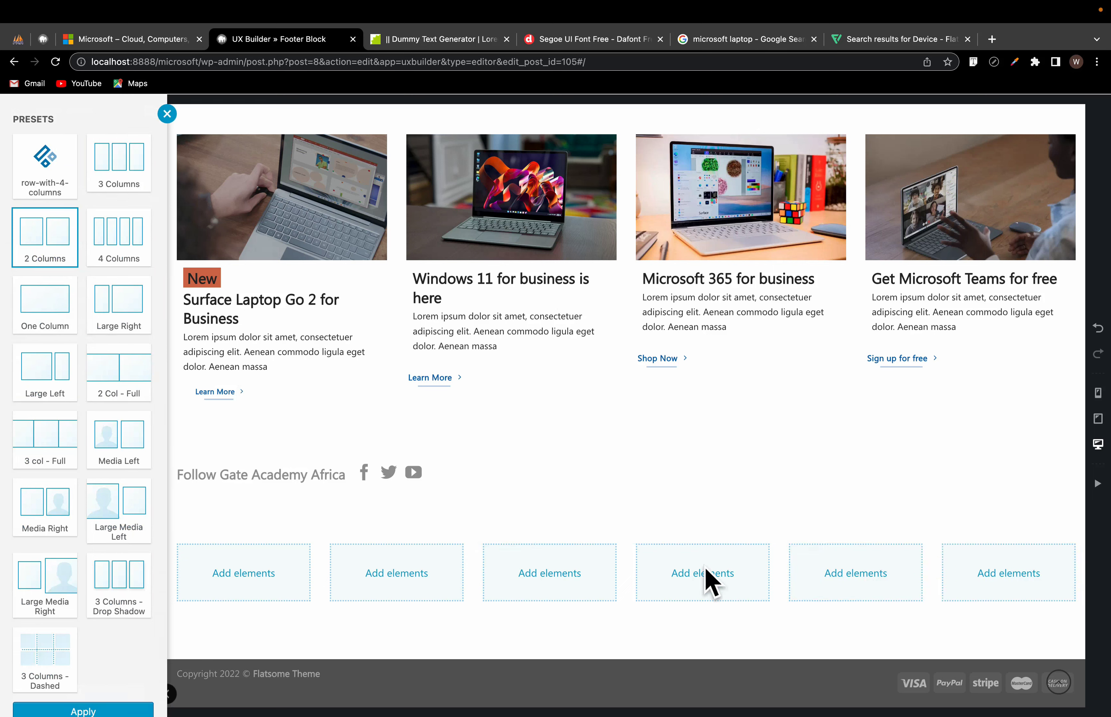
left_click(710, 581)
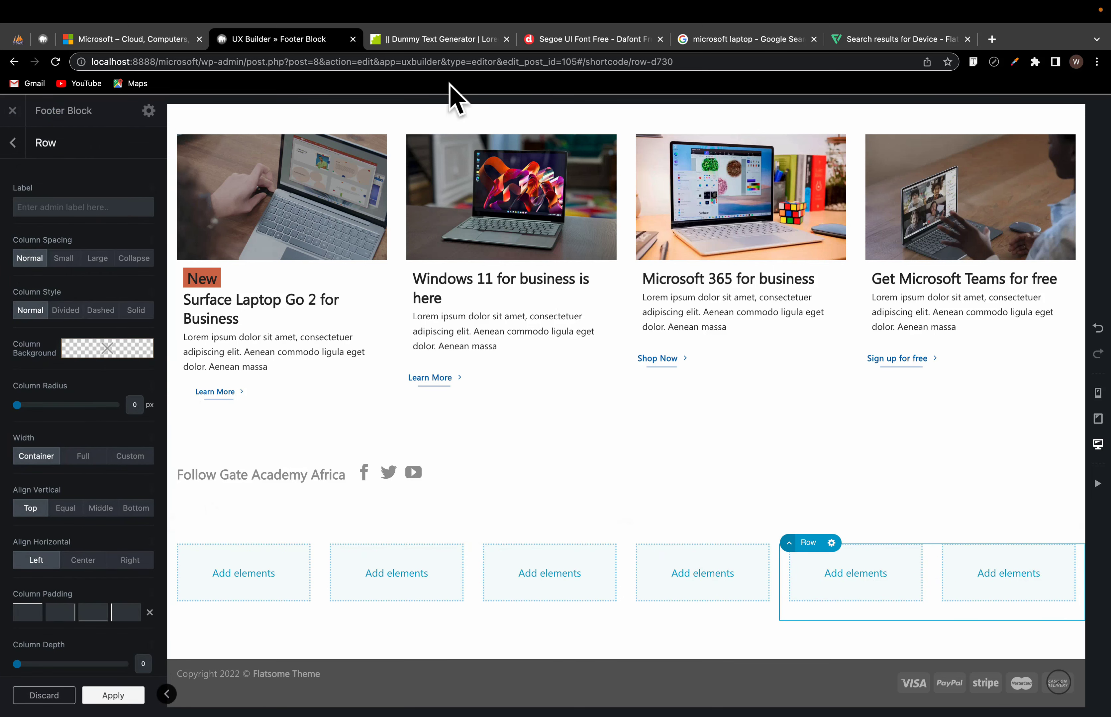
Step: Copy the "What's new" heading and its links, Microsoft 365 through Windows 11 apps, from the Microsoft page's footer
left_click(747, 39)
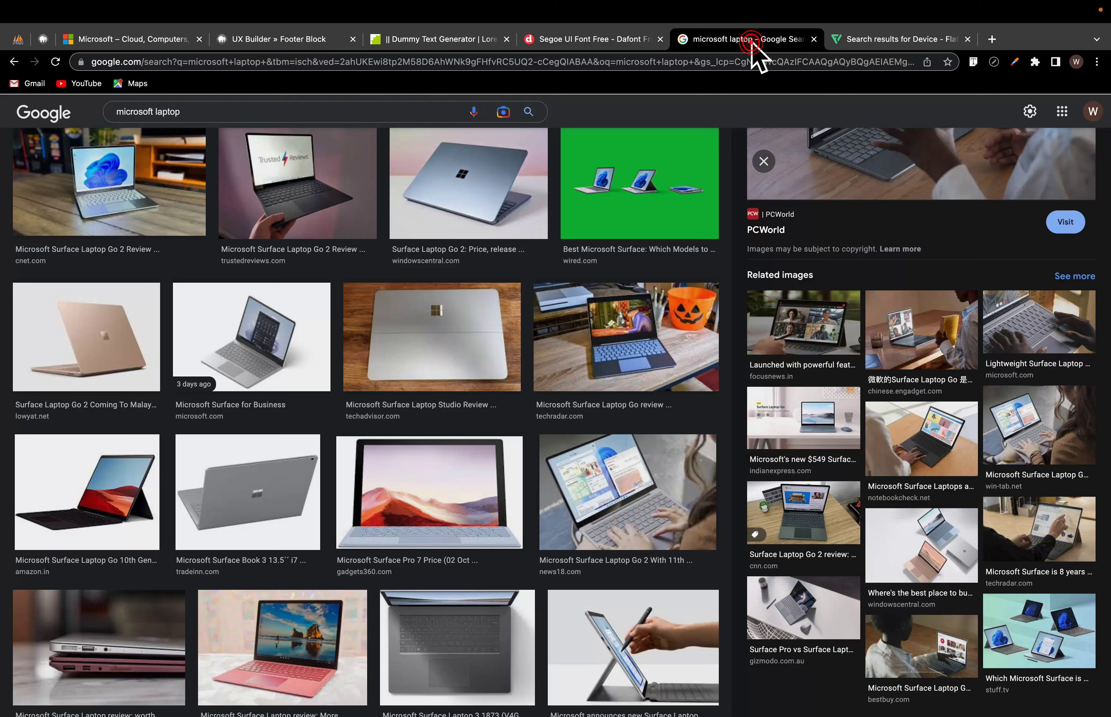
left_click(130, 39)
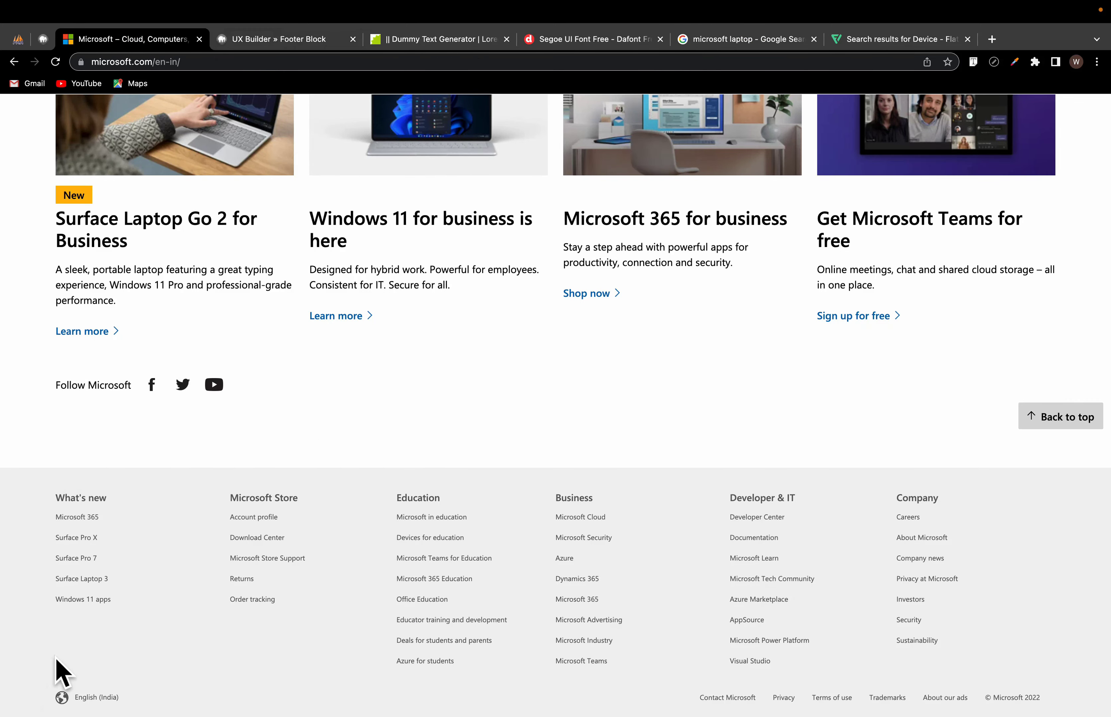
left_click_drag(121, 605, 54, 495)
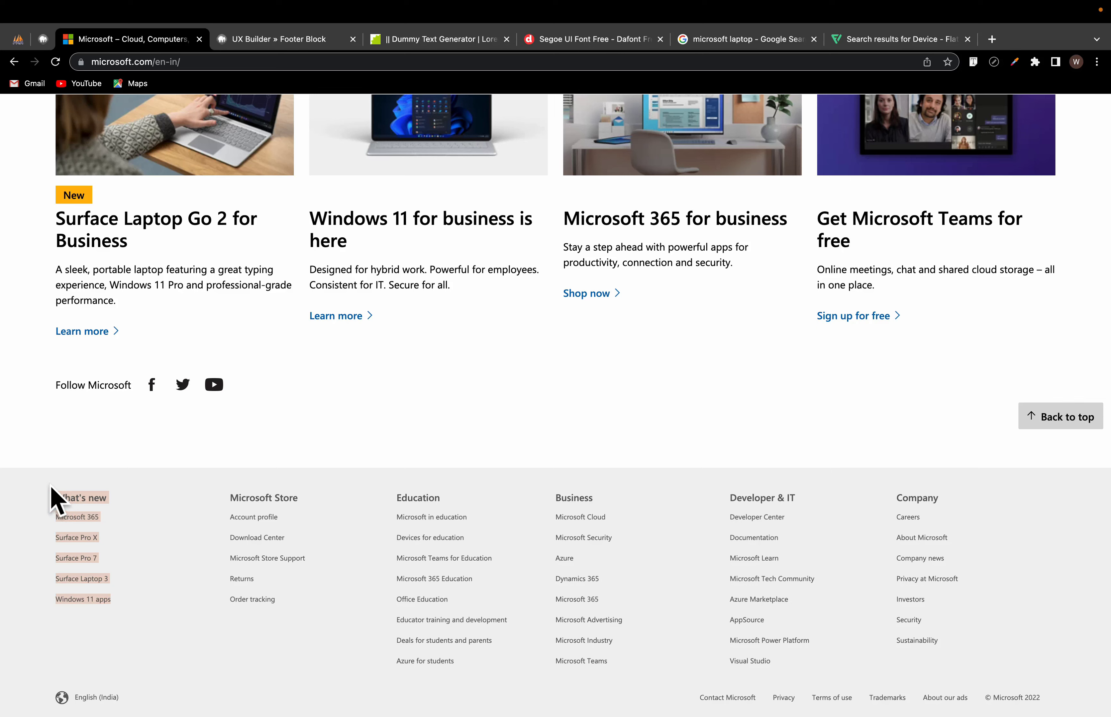
right_click(80, 514)
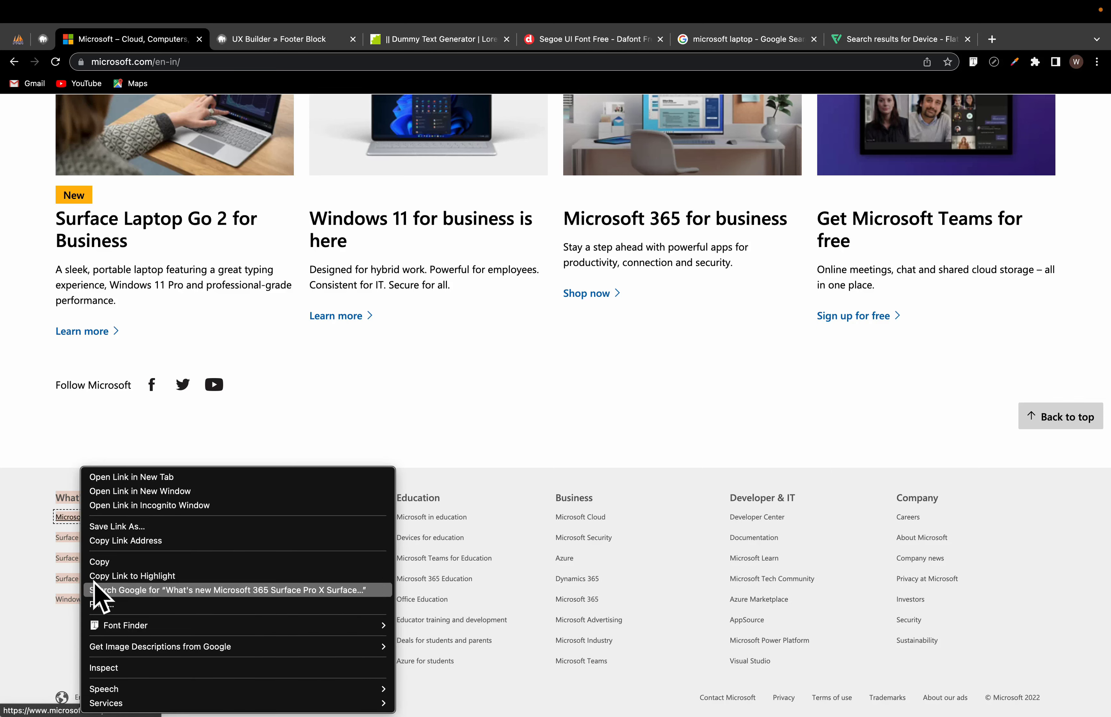
left_click(99, 562)
Step: Add a Text element to the first footer slot in the UX Builder and replace its placeholder with the copied "What's new" list
left_click(248, 39)
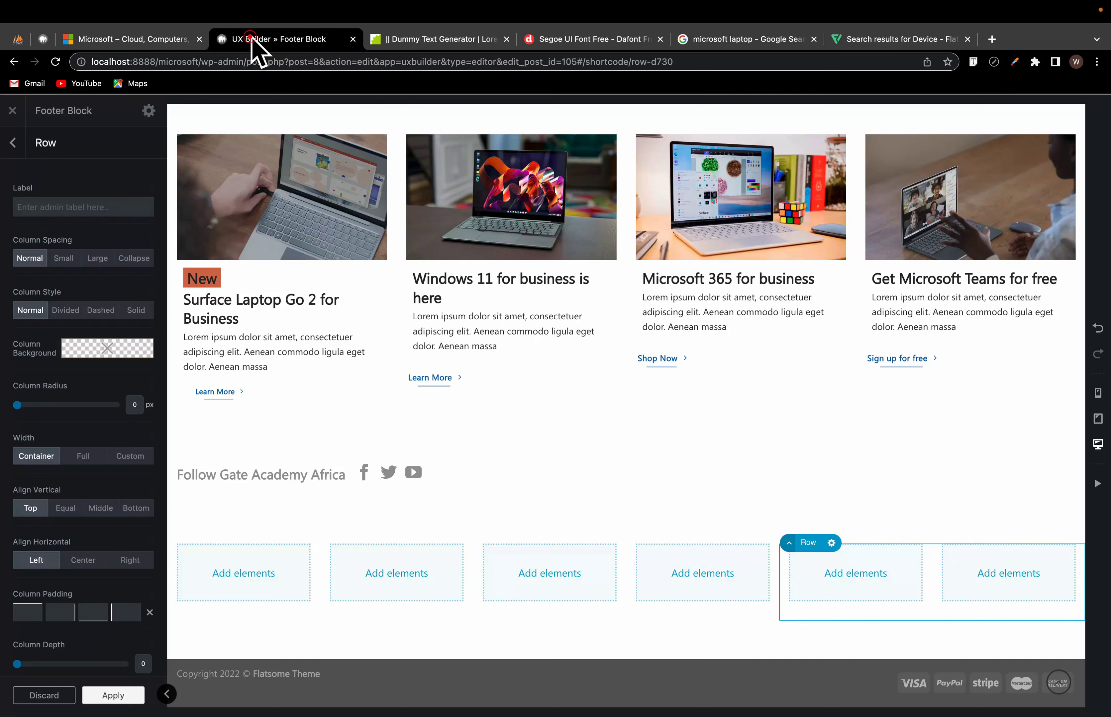
left_click(247, 575)
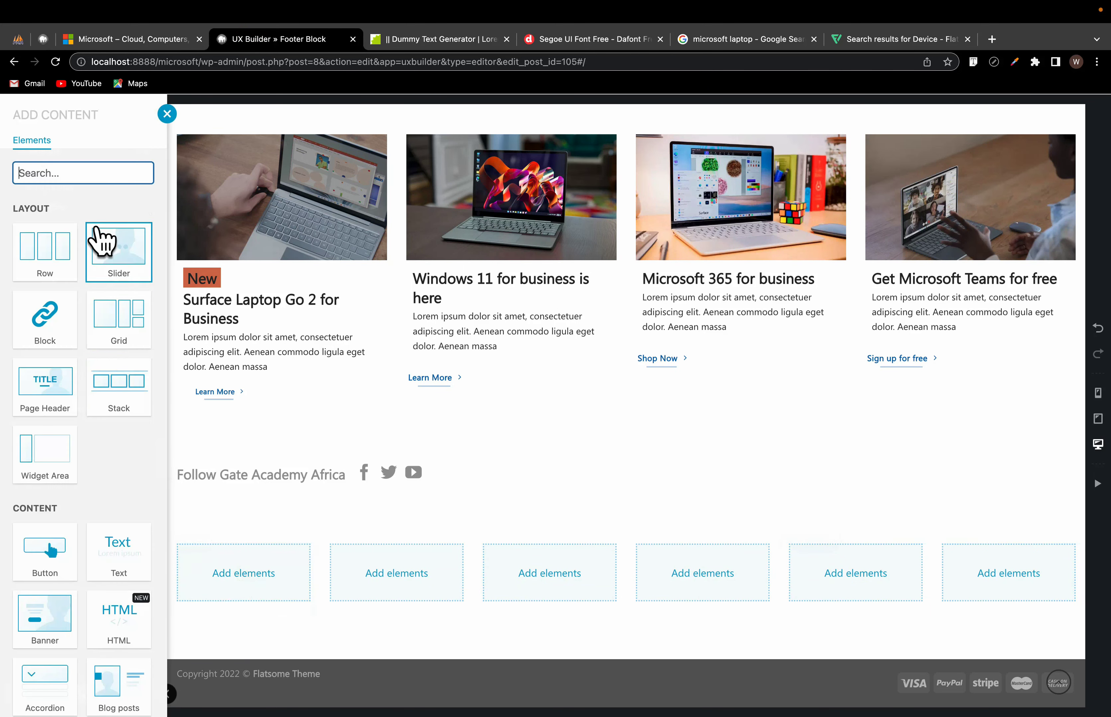
type("tex")
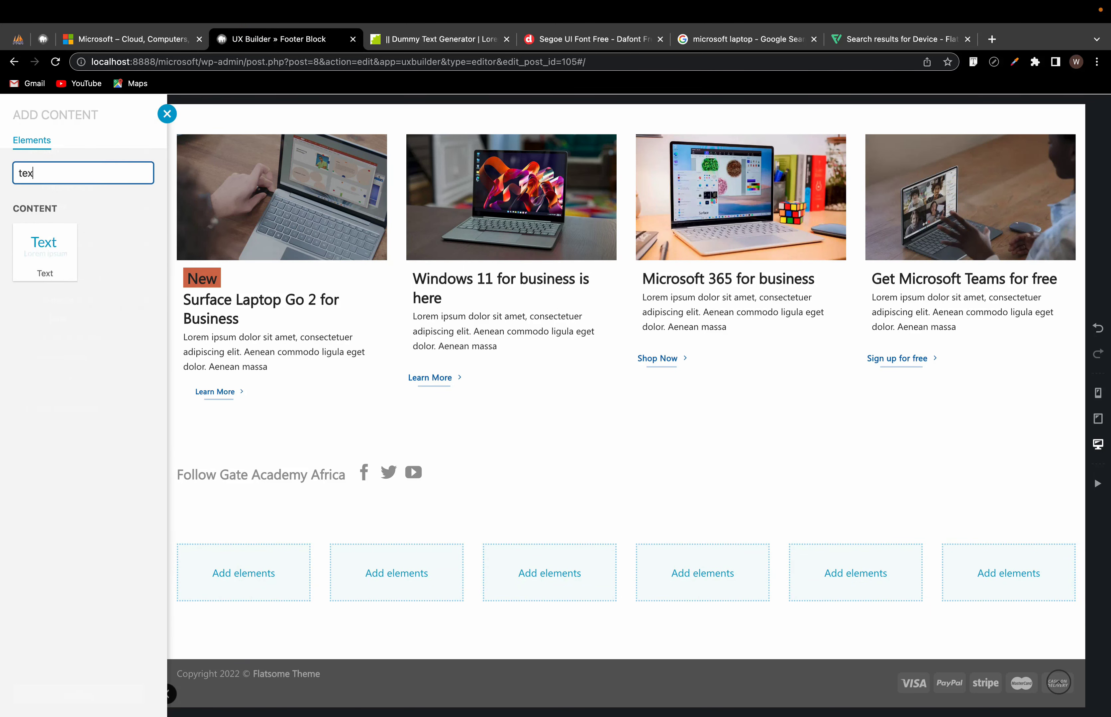
left_click(57, 252)
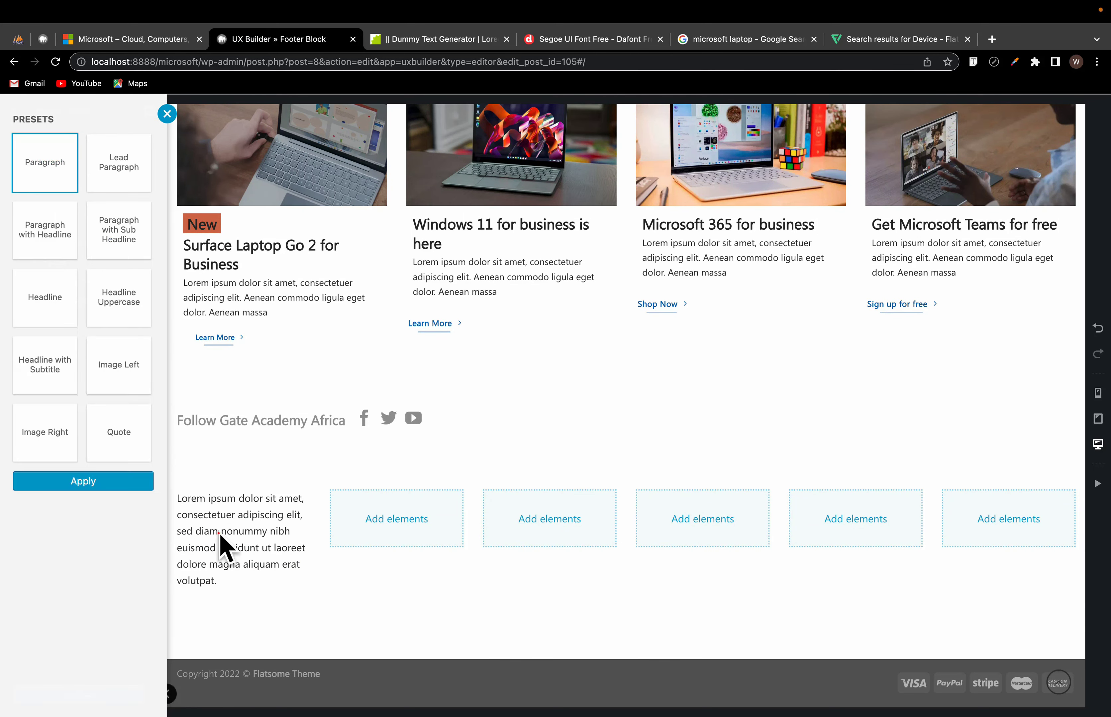
left_click(220, 546)
key("super+a")
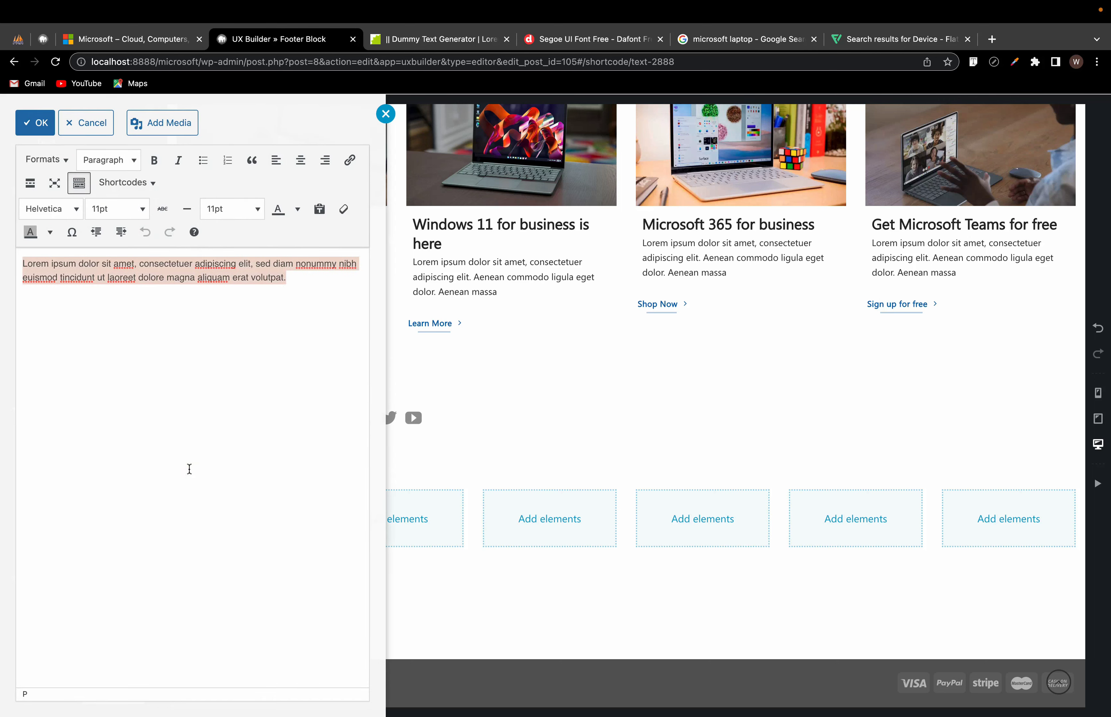
key("super+v")
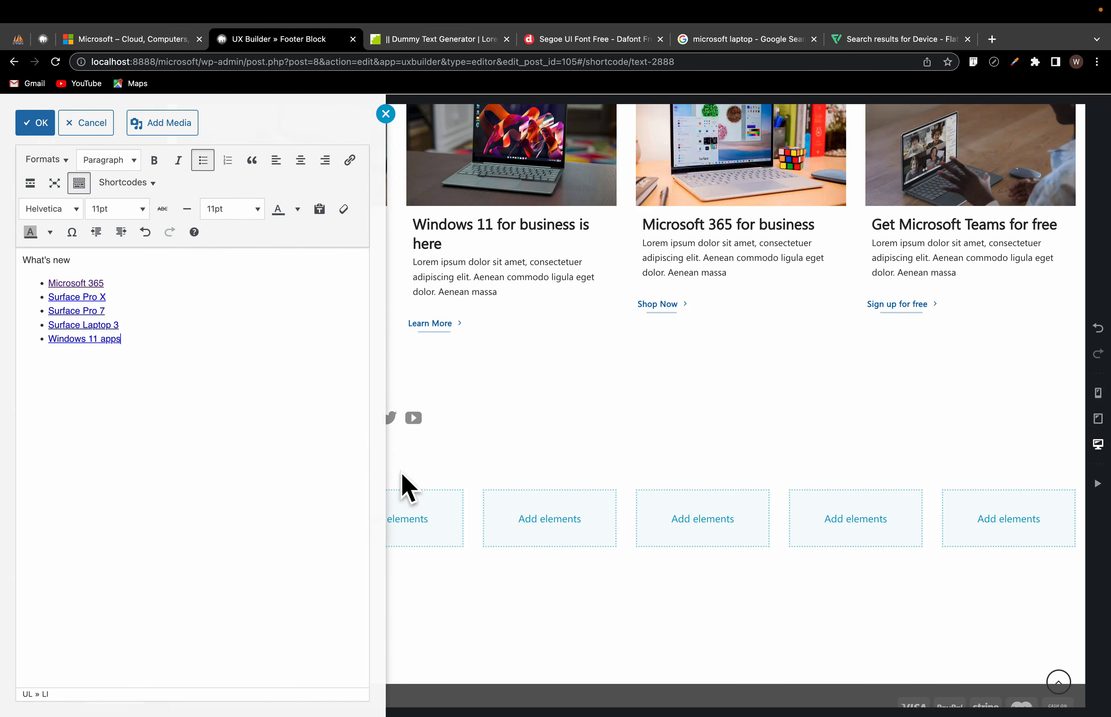
left_click(411, 550)
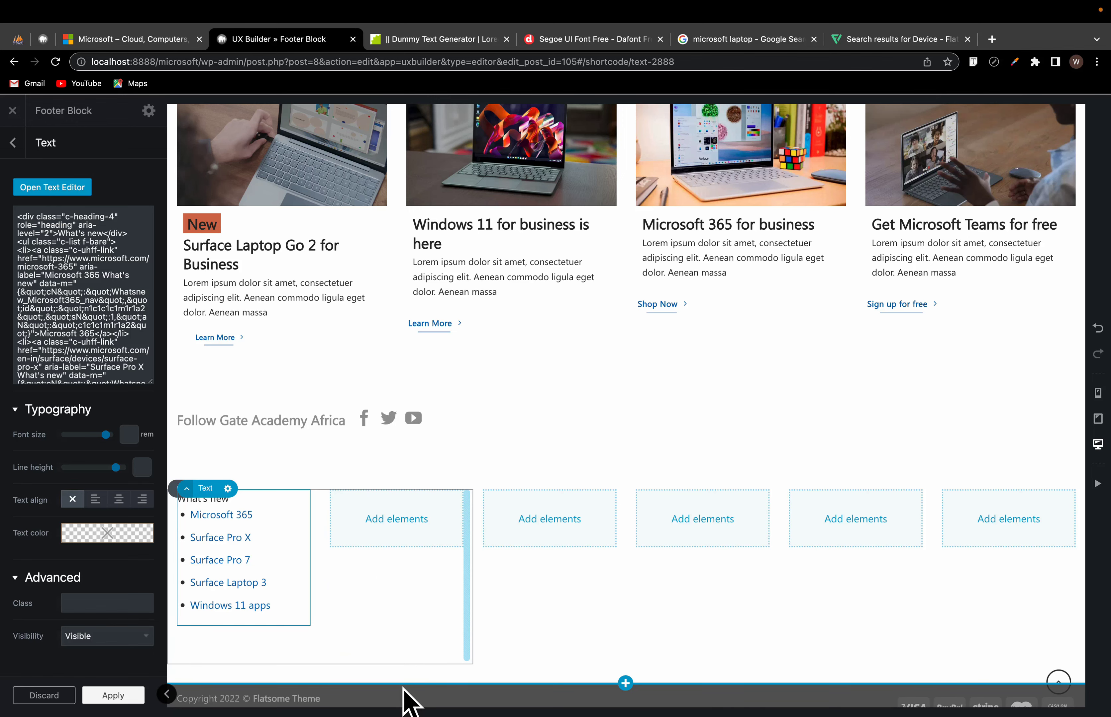
Step: Copy the "Microsoft Store" heading and its links, Account profile through Order tracking, from the Microsoft page's footer
mouse_move(207, 5)
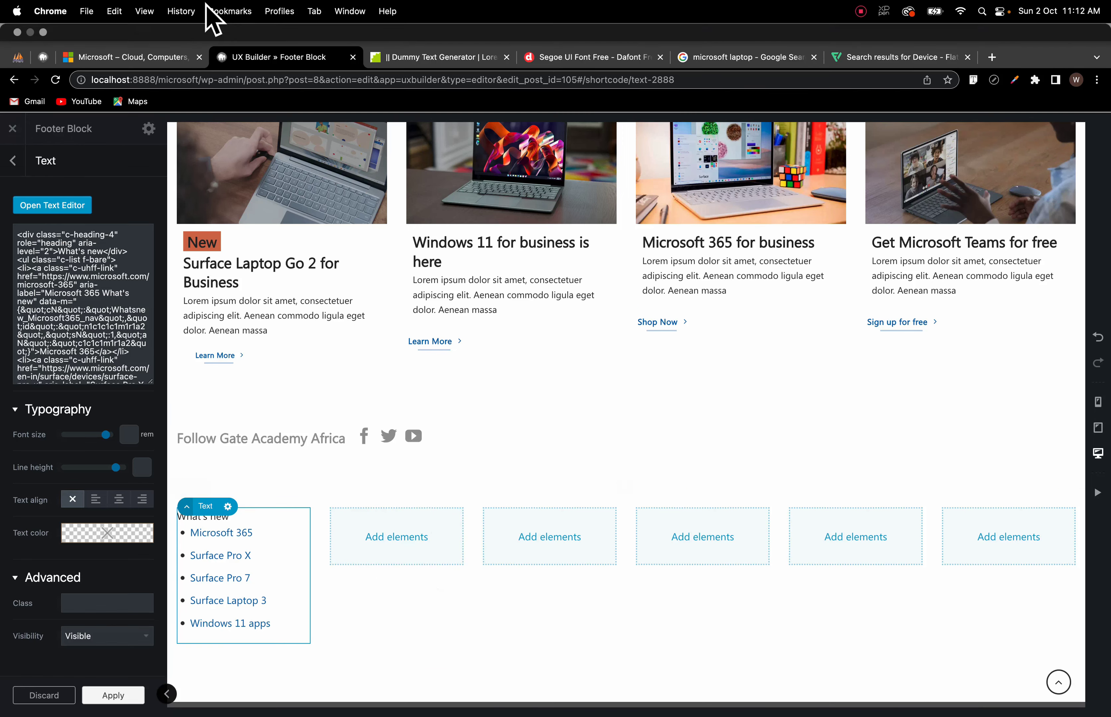
left_click(154, 58)
left_click(286, 603)
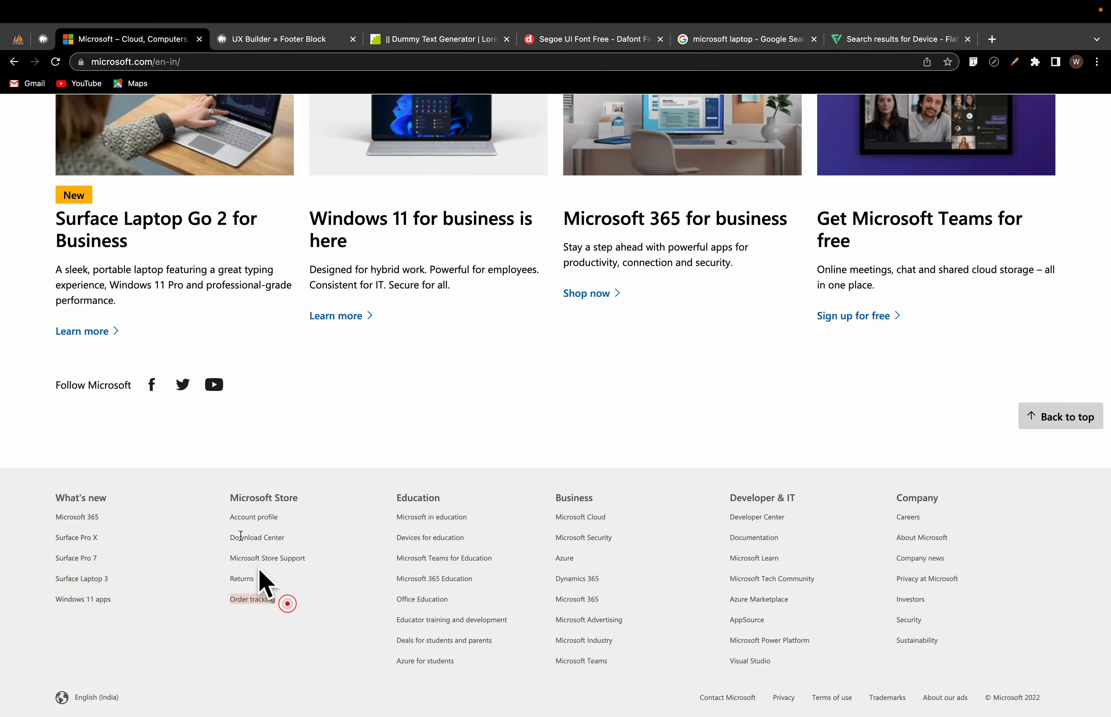
left_click_drag(260, 571, 233, 495)
right_click(247, 539)
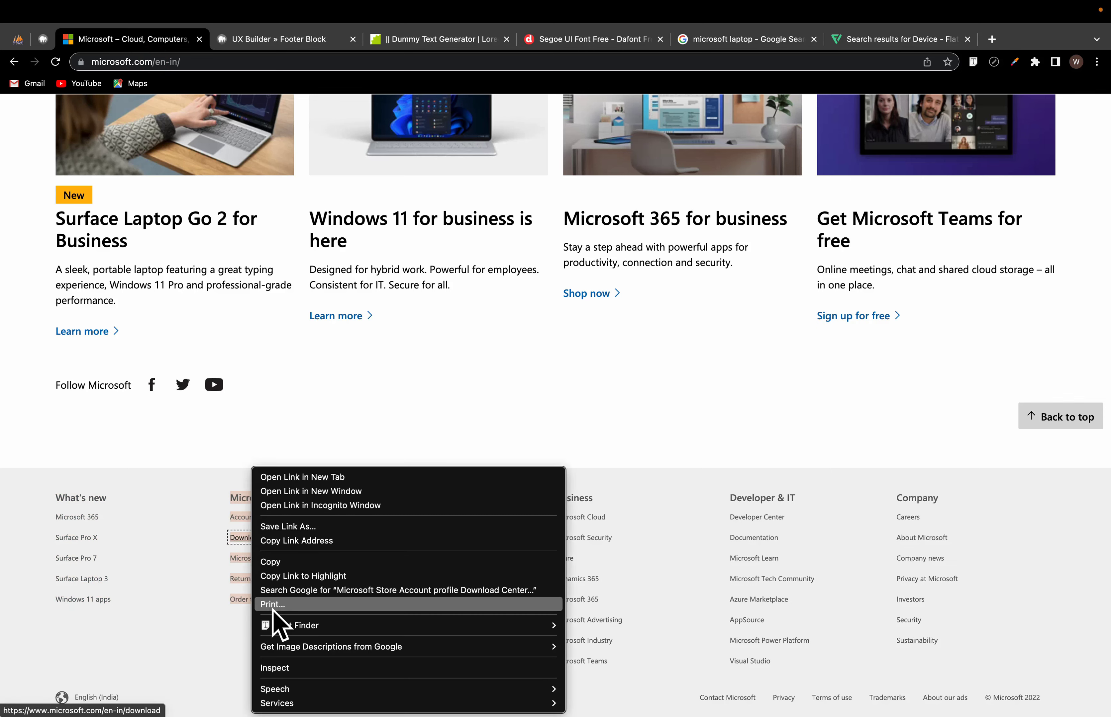
left_click(275, 562)
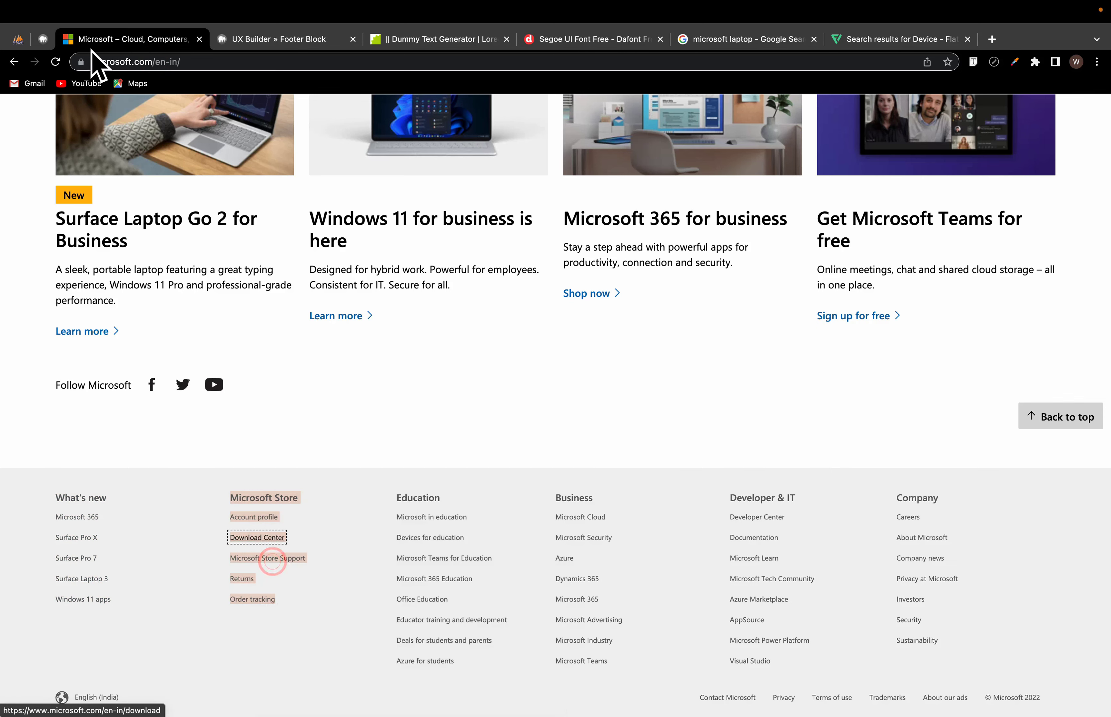
Step: Add a Text element to the second footer slot in the UX Builder and replace its placeholder with the copied "Microsoft Store" list
left_click(264, 41)
left_click(397, 520)
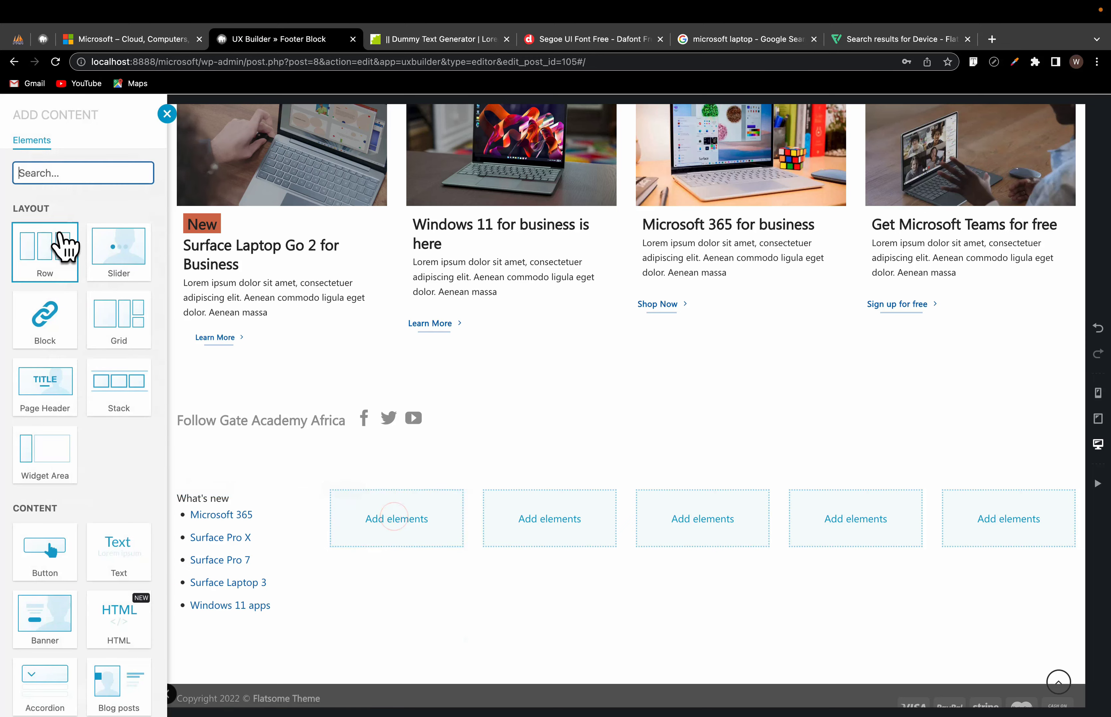
type("text")
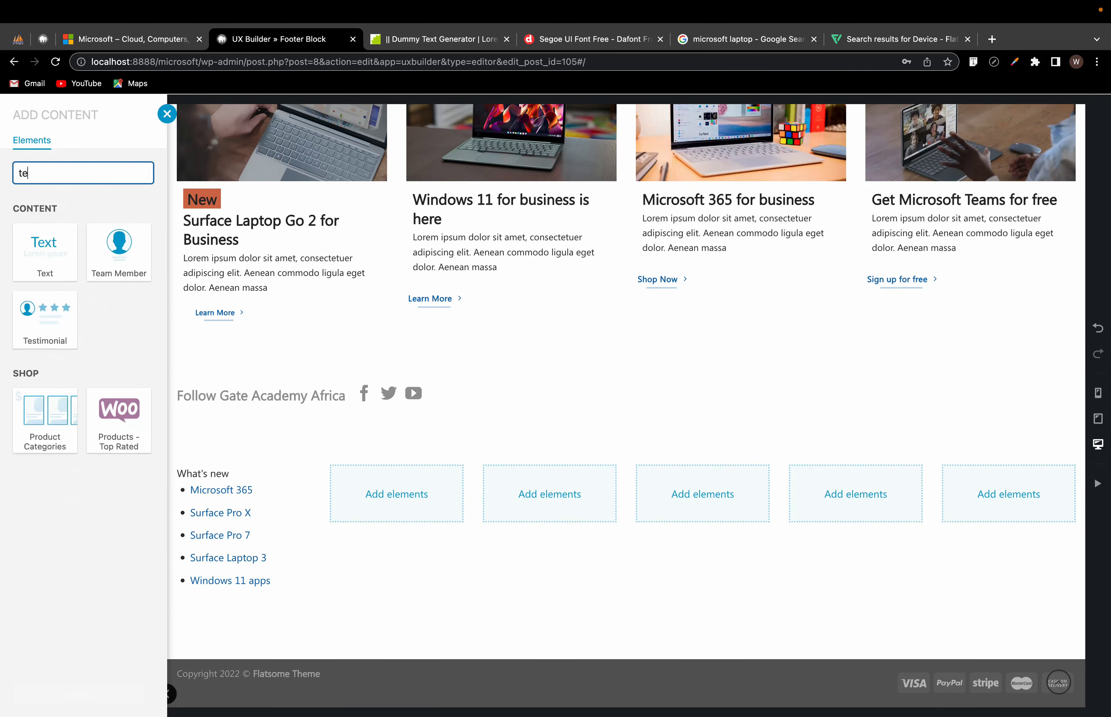
left_click(41, 257)
double_click(384, 540)
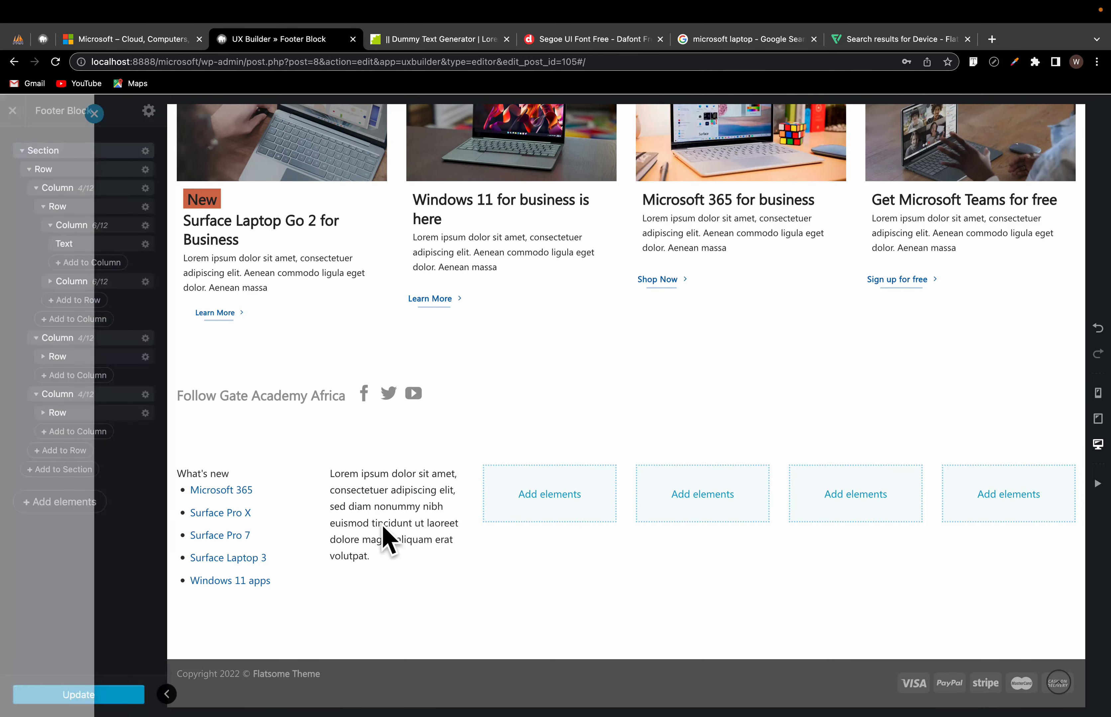
key("super+a")
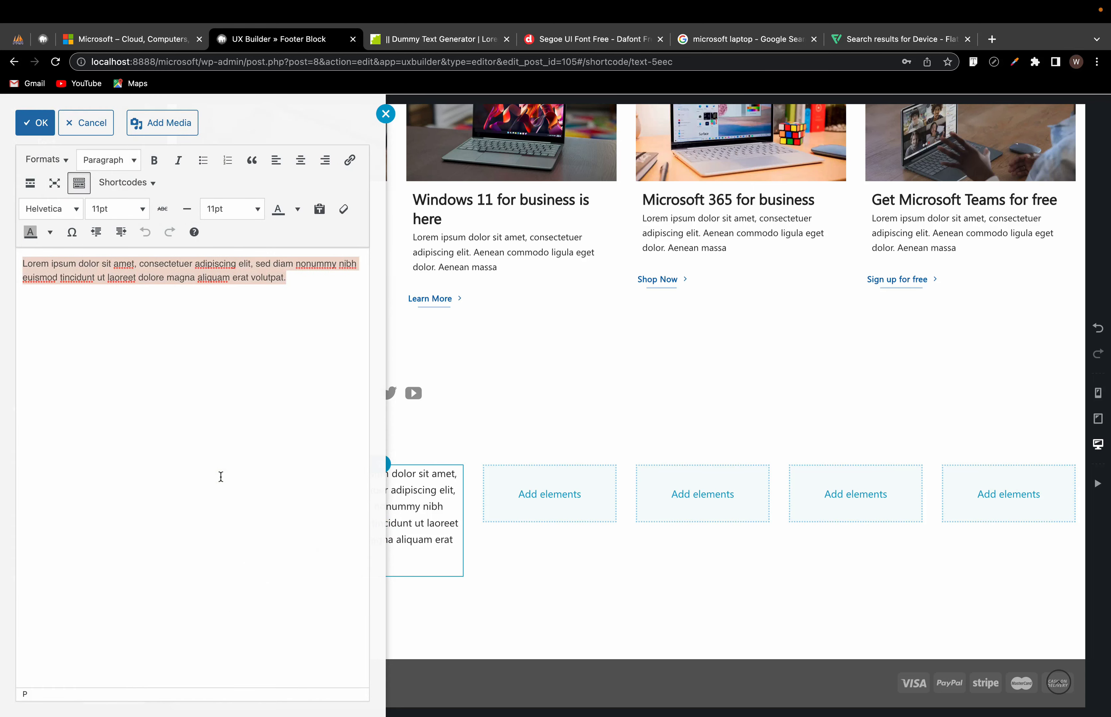
key("super+v")
left_click(434, 564)
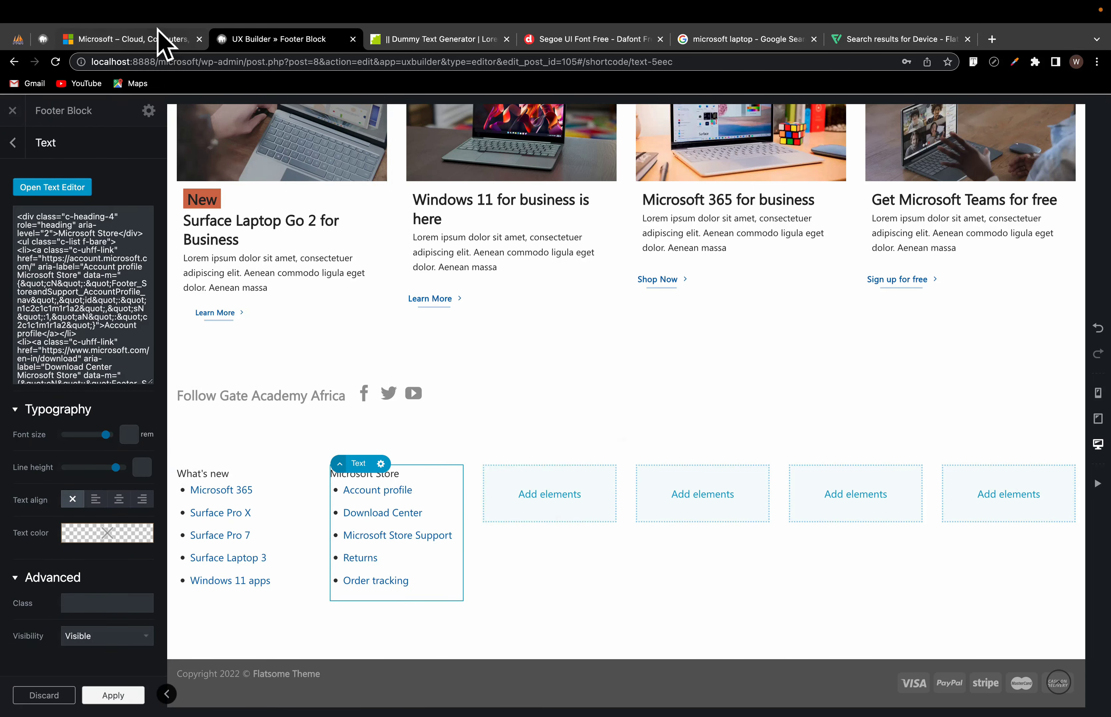
Step: Copy the "Education" heading and its links, Microsoft in education through Azure for students, from the Microsoft page's footer
left_click(161, 40)
left_click_drag(482, 649, 392, 504)
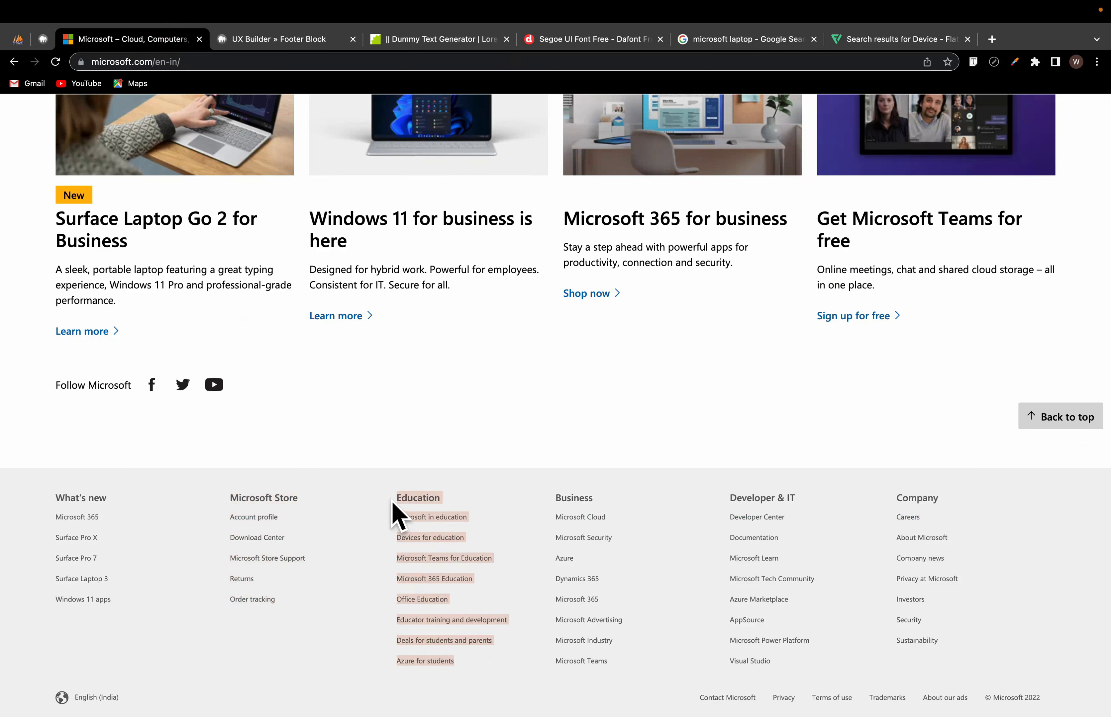
right_click(429, 554)
left_click(462, 562)
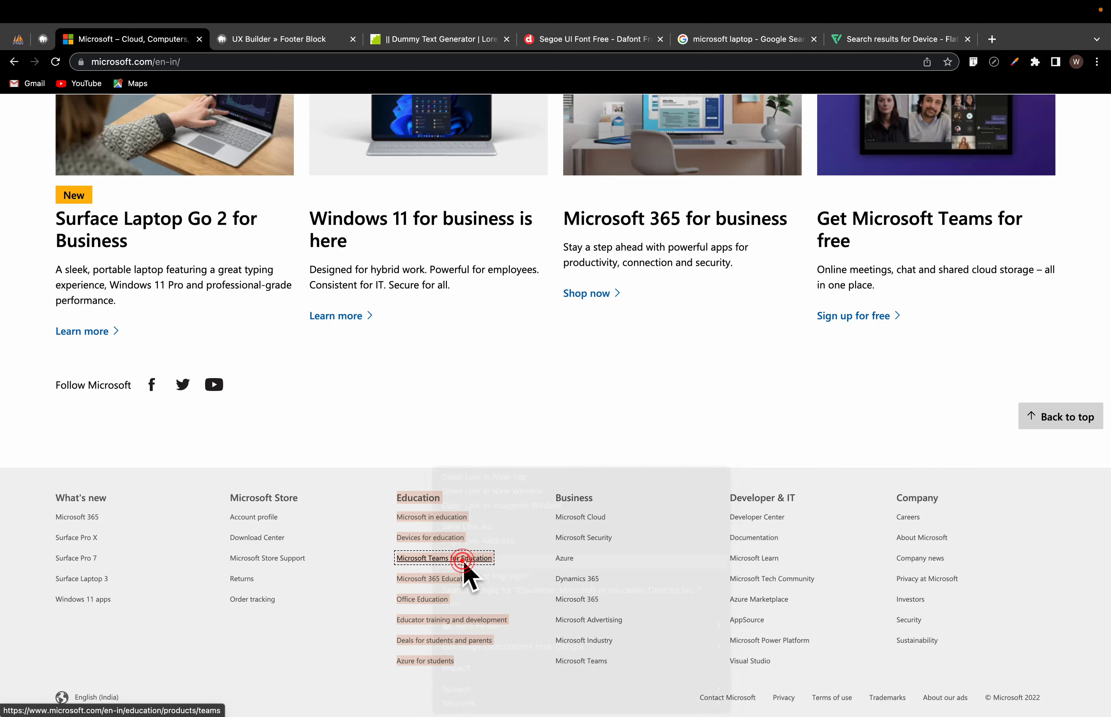
Step: Add a Text element to the third footer slot in the UX Builder and replace its placeholder with the copied "Education" list
left_click(255, 39)
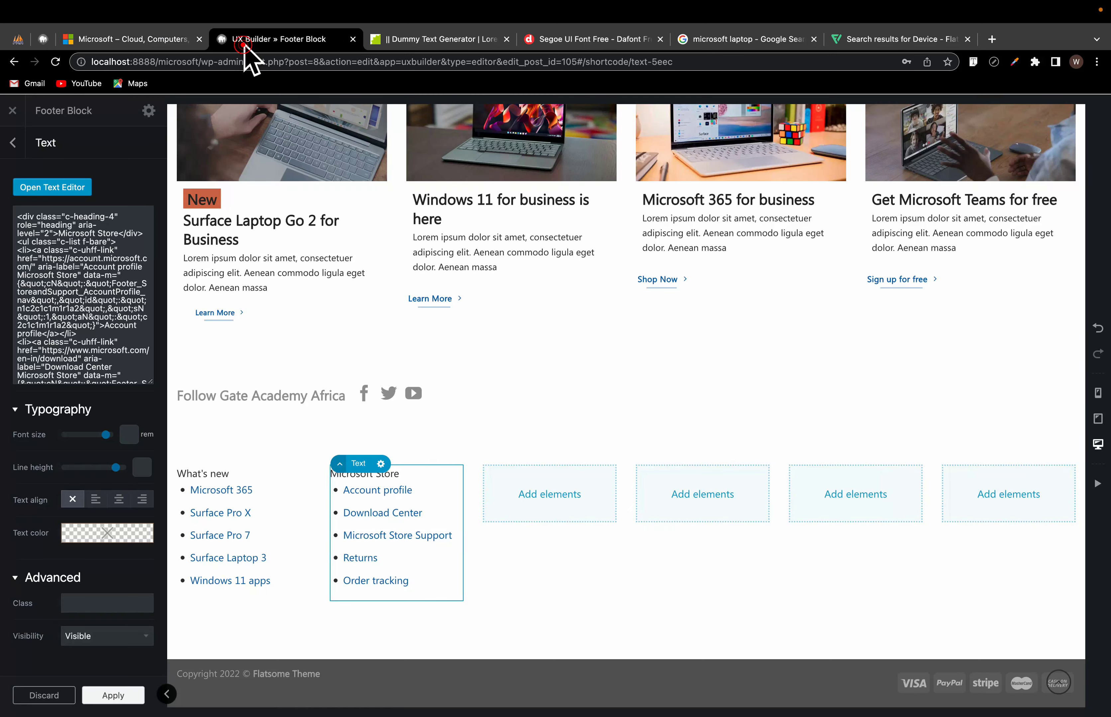
left_click(546, 494)
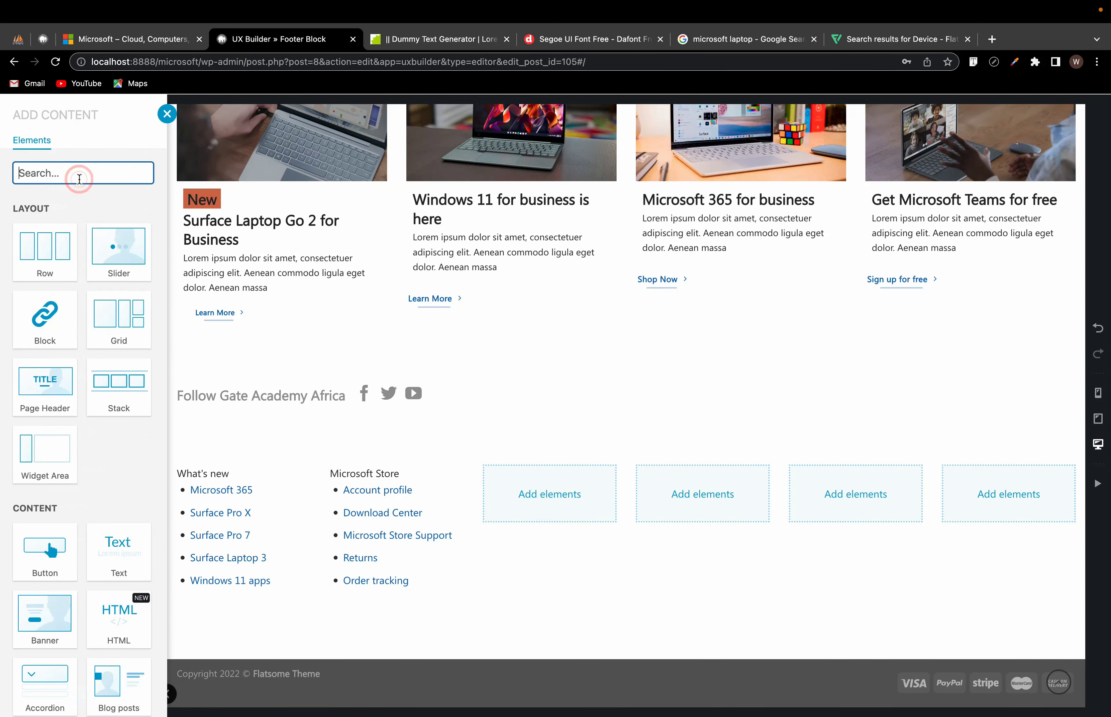
type("twe")
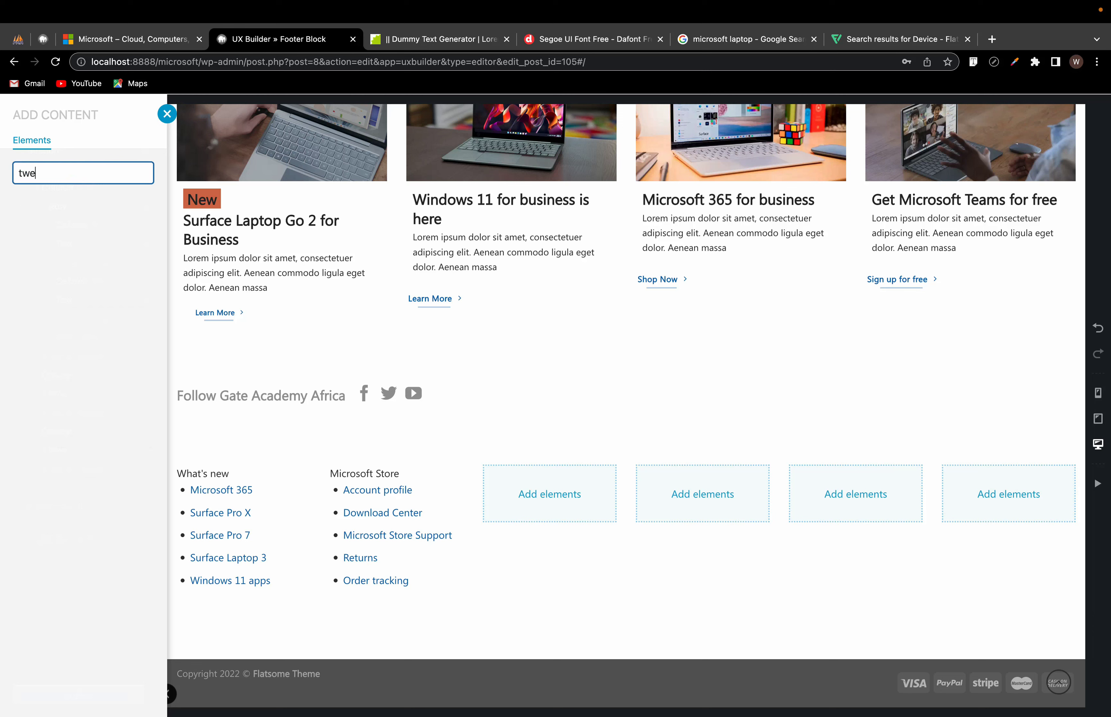
key("BackSpace")
type("ex")
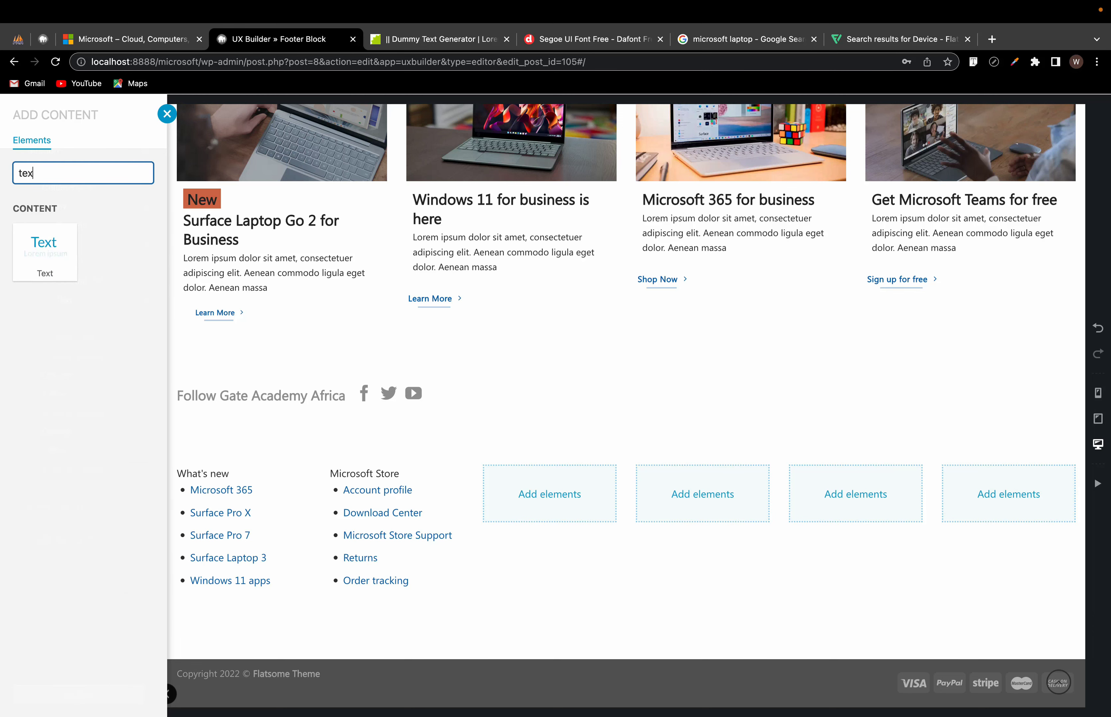
left_click(57, 276)
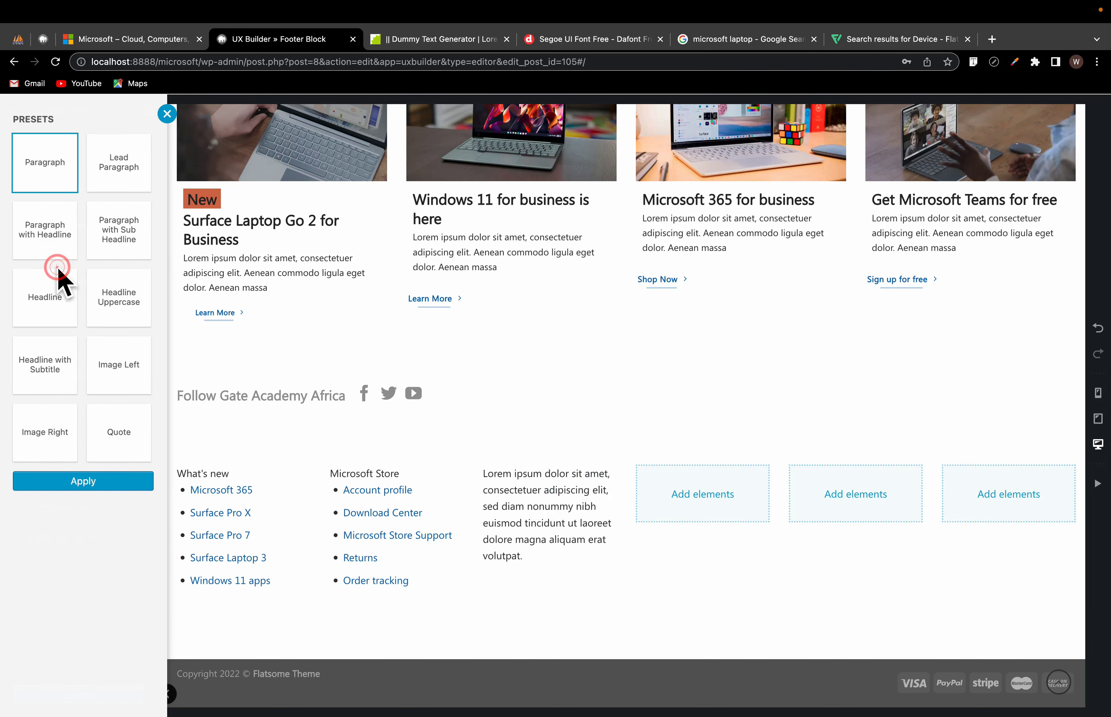
left_click(504, 515)
double_click(504, 516)
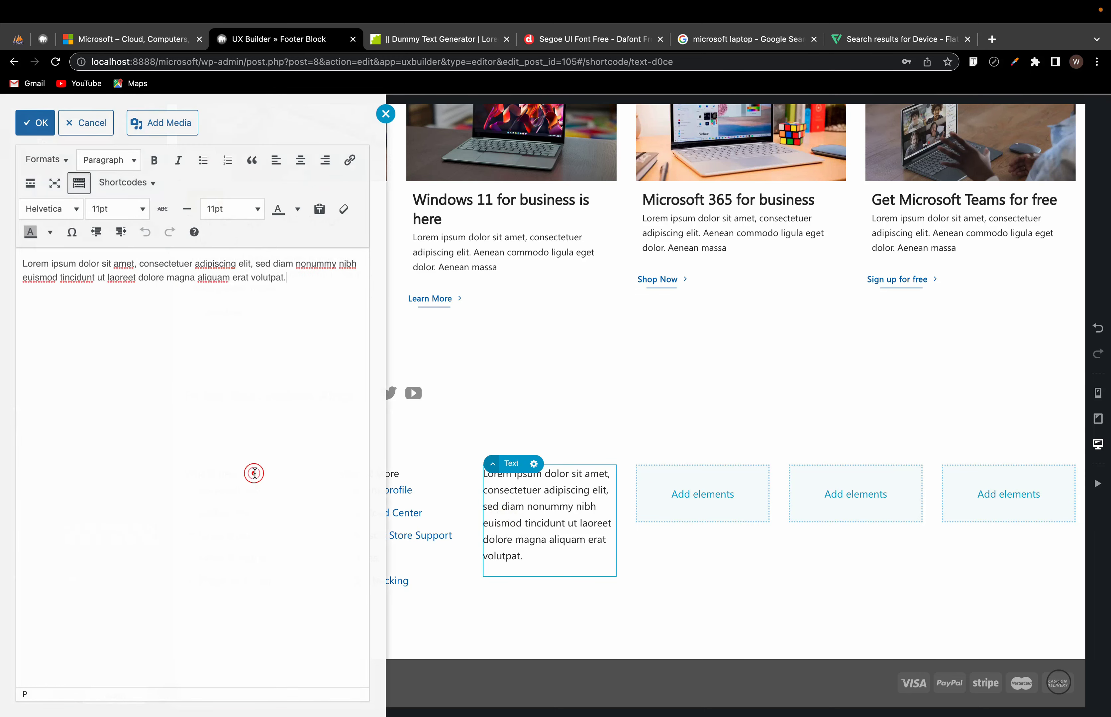
key("ctrl+a")
key("ctrl+v")
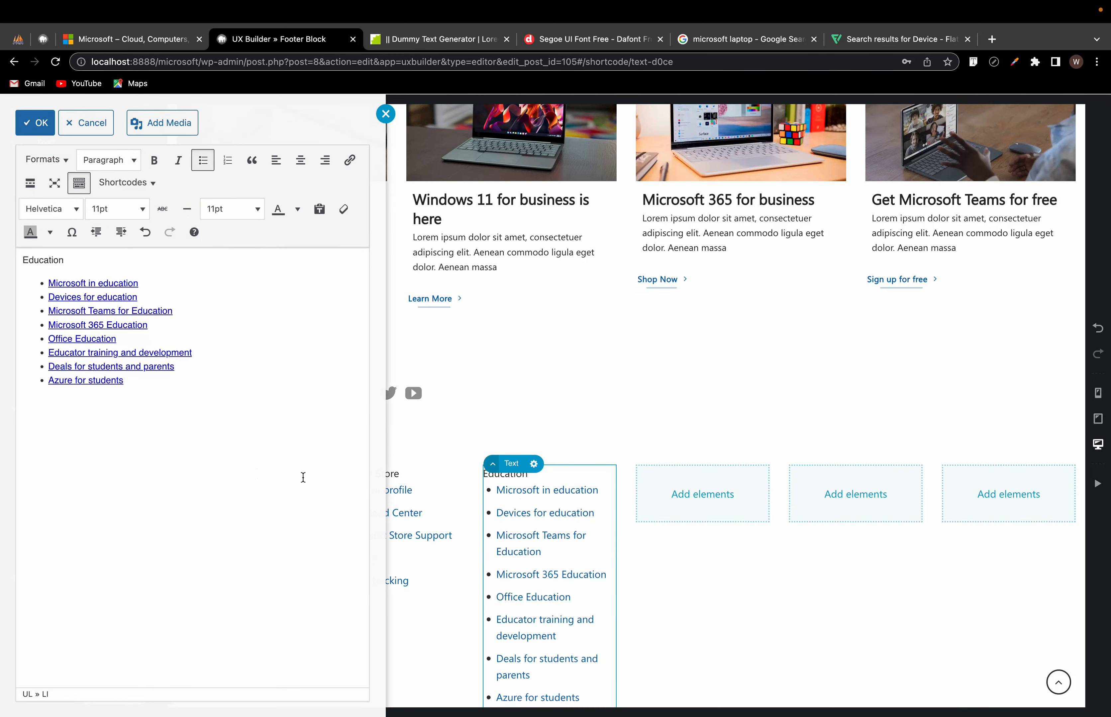
left_click(583, 541)
scroll(583, 541, "down", 3)
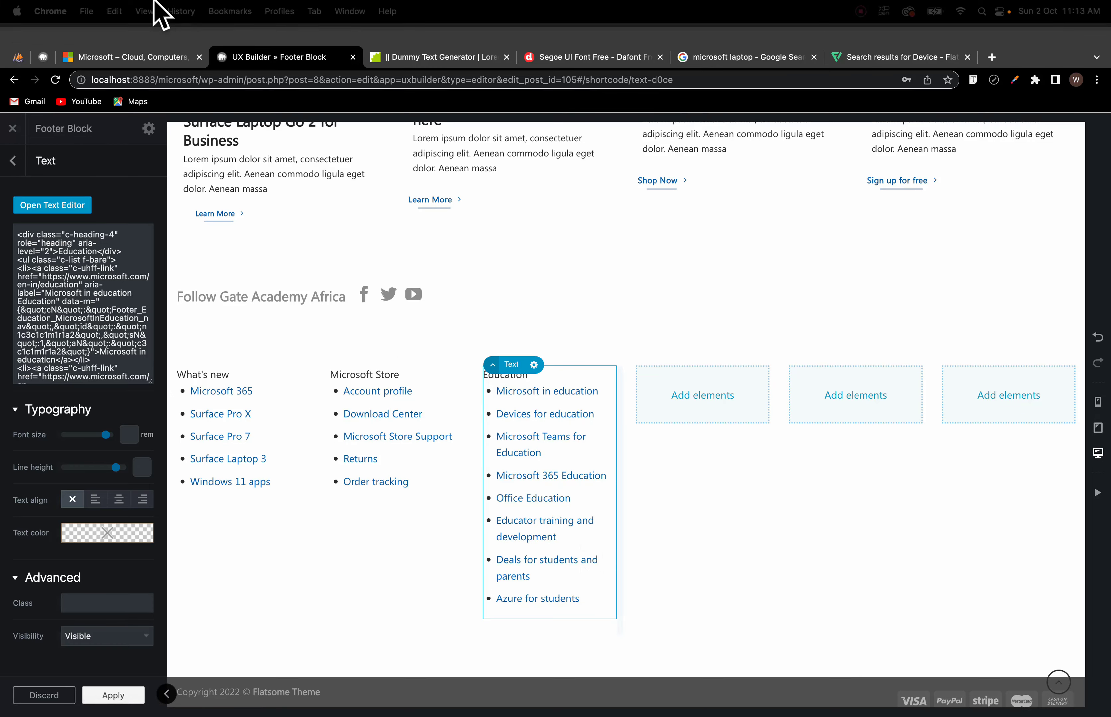
Step: Copy the "Business" heading and its links, Microsoft Cloud through Microsoft Teams, from the Microsoft page's footer
left_click(141, 61)
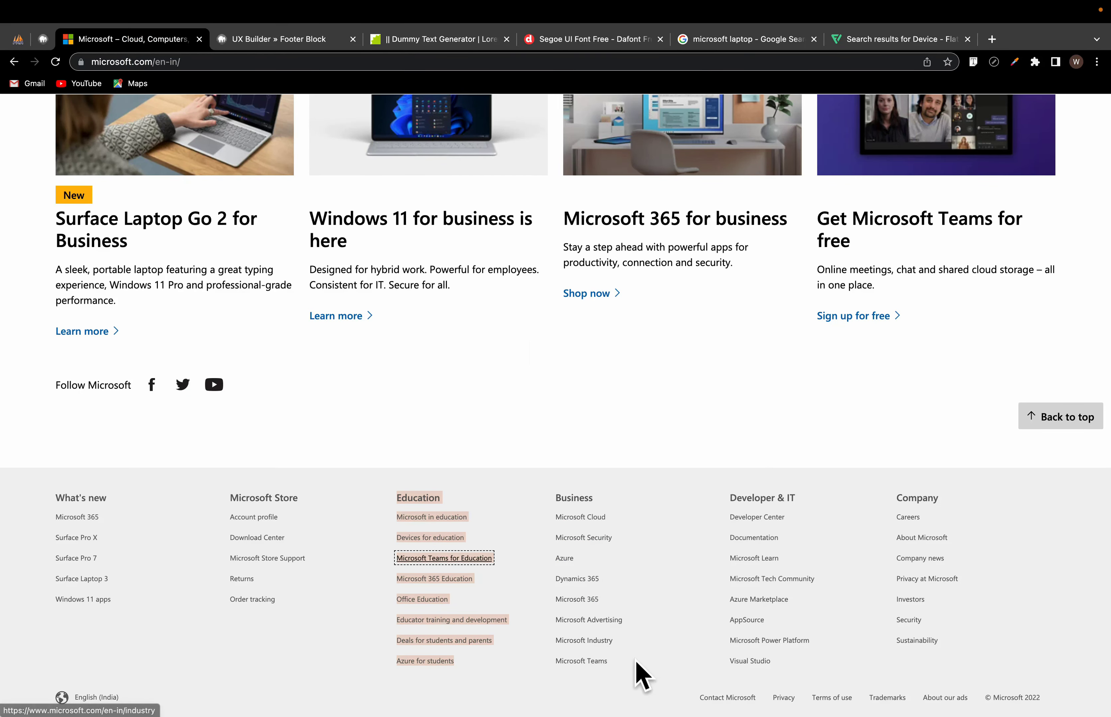
left_click_drag(625, 662, 552, 502)
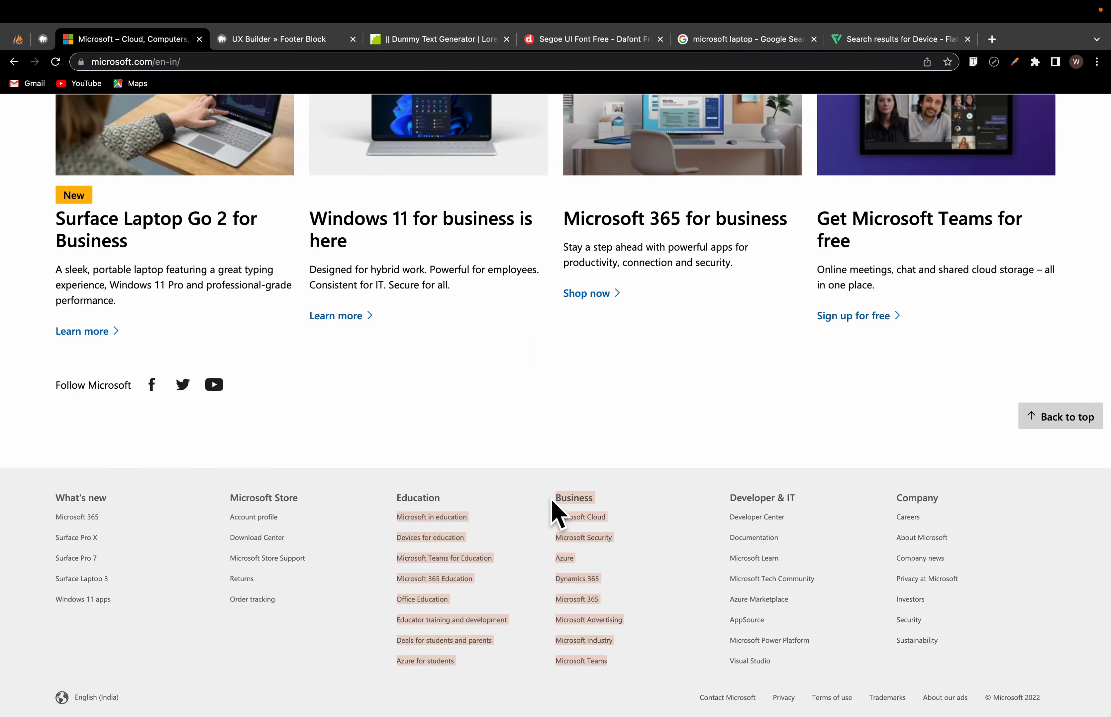
left_click(679, 628)
left_click_drag(619, 666, 554, 516)
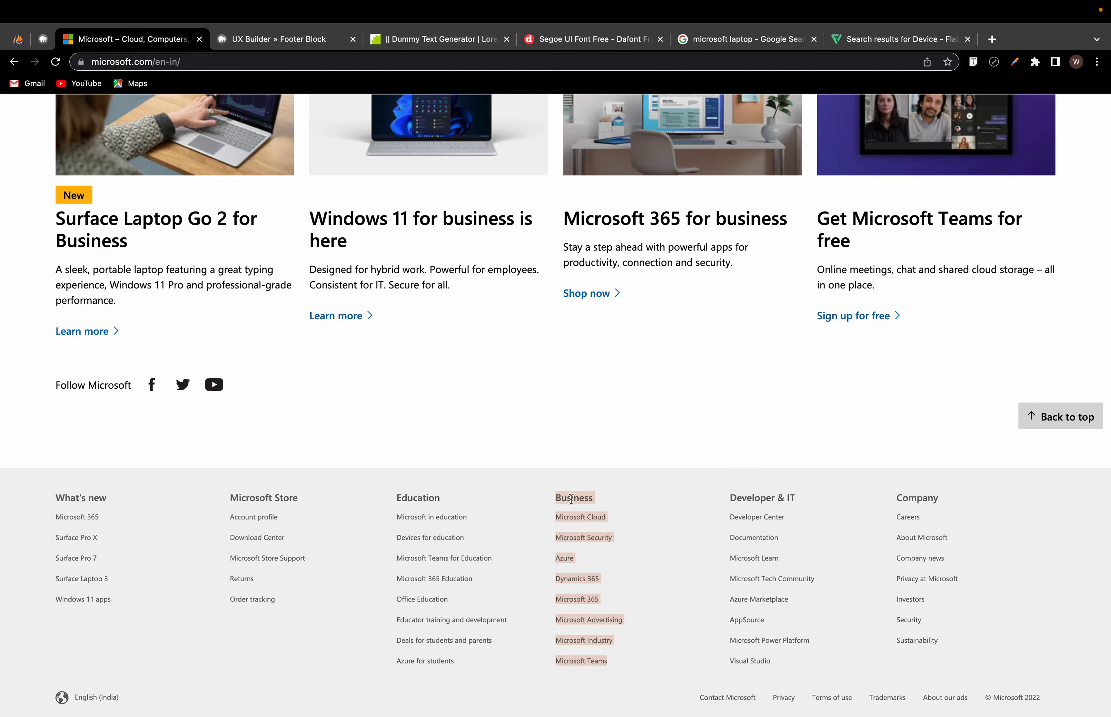
right_click(571, 500)
left_click(588, 526)
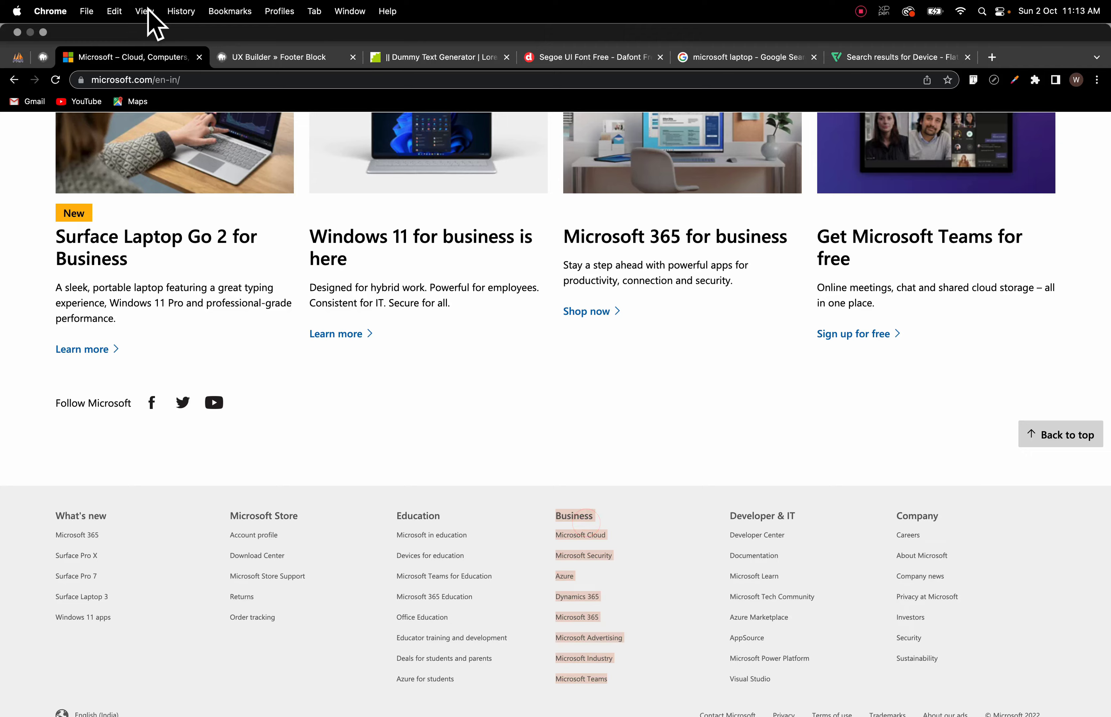
Step: Add a Text element to the fourth footer slot in the UX Builder and replace its placeholder with the copied "Business" list
left_click(262, 58)
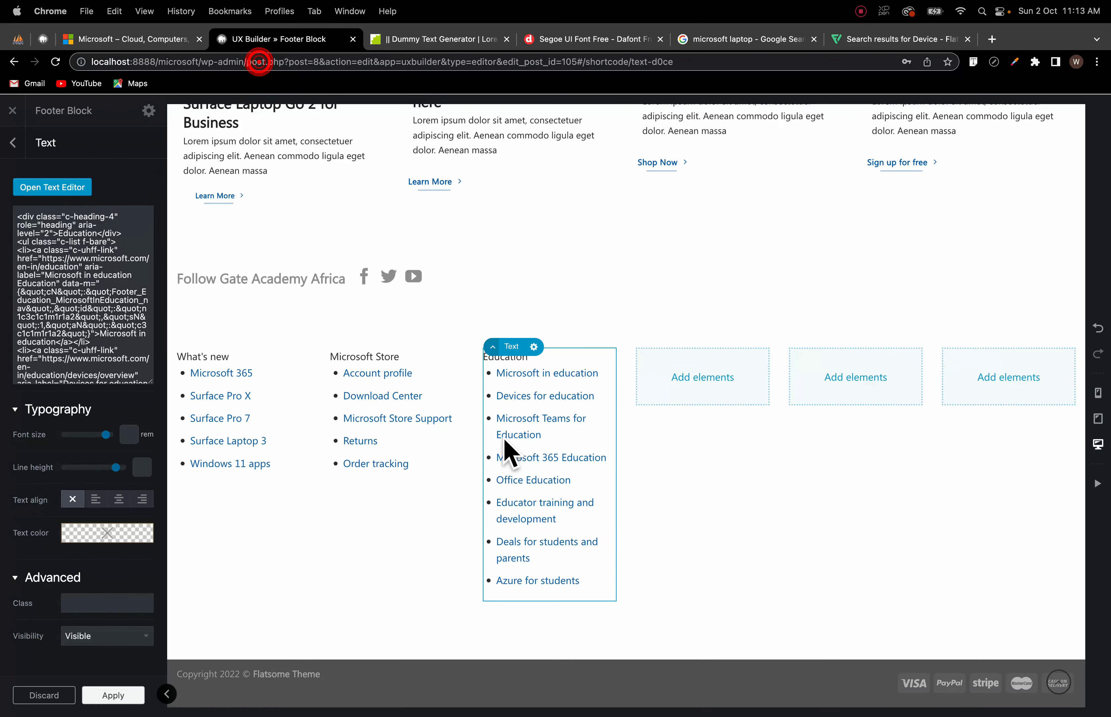
left_click(706, 379)
type("tex")
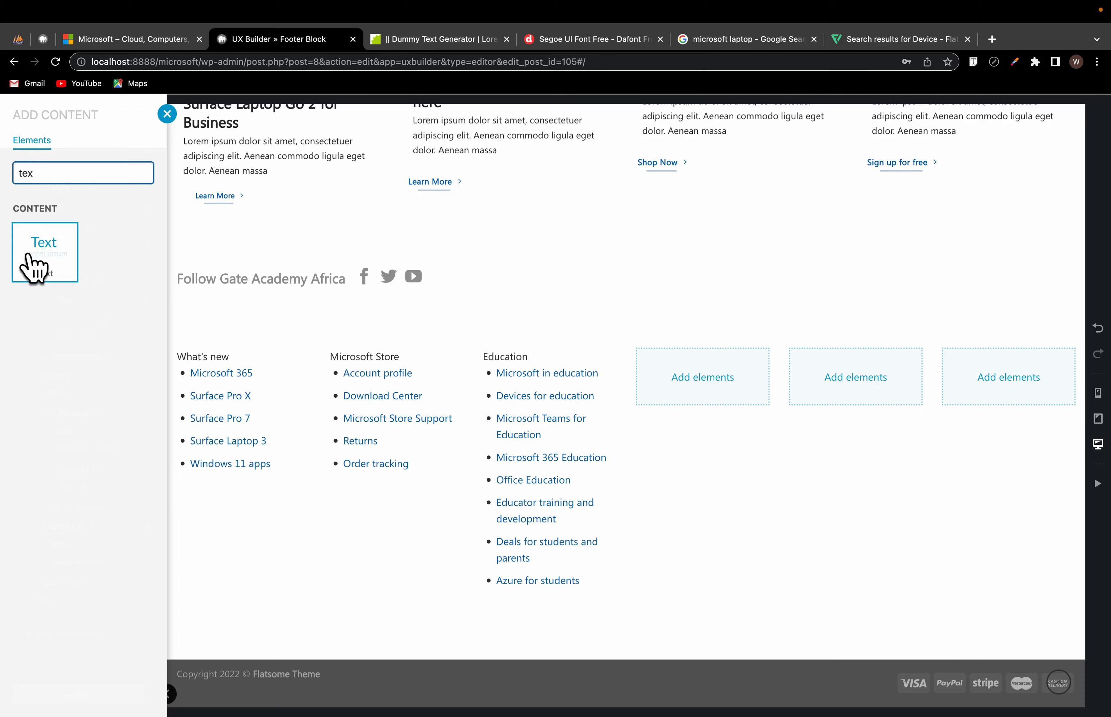
left_click(32, 268)
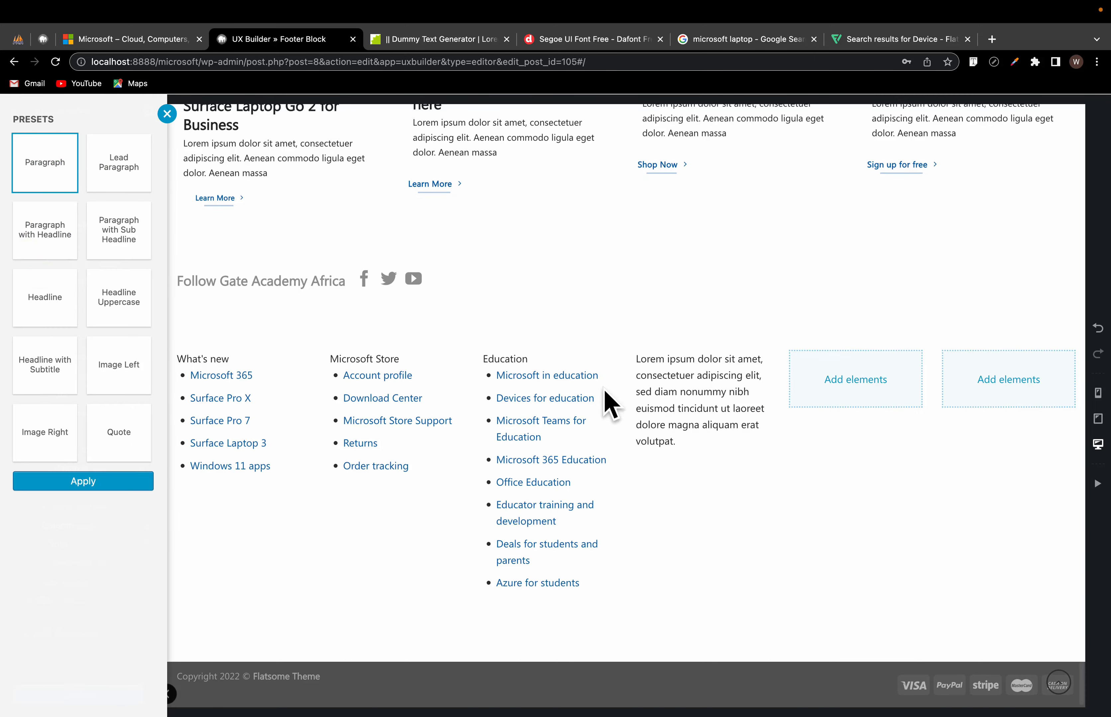
left_click(691, 436)
double_click(690, 436)
left_click(304, 384)
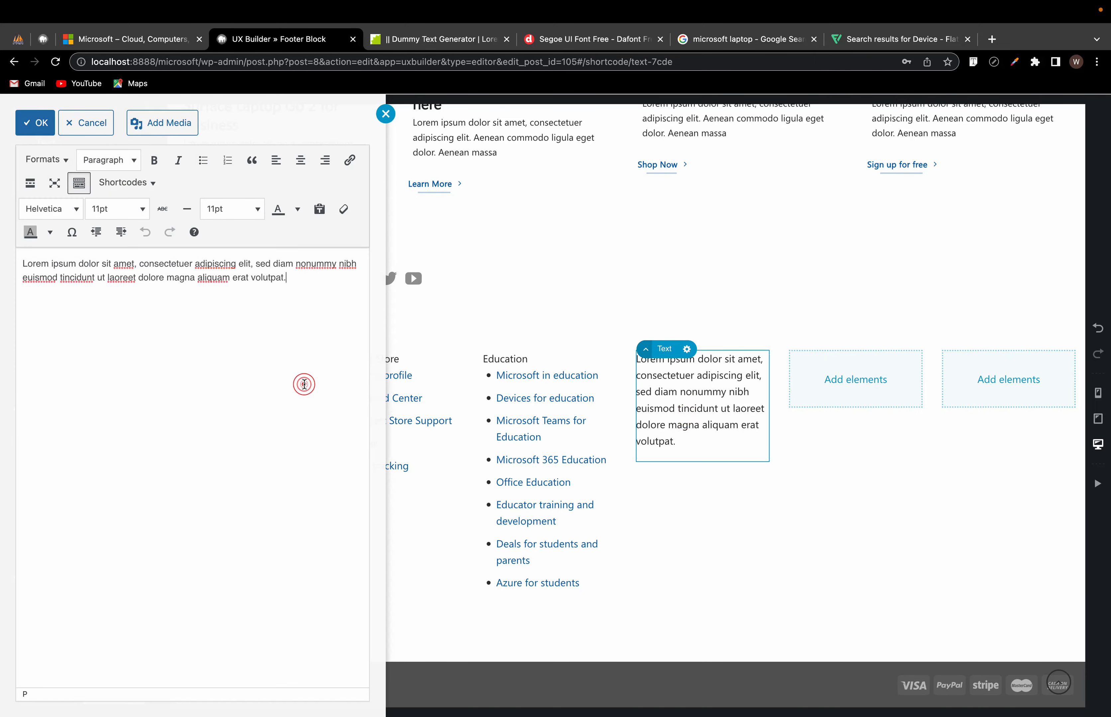
key("ctrl+a")
key("ctrl+v")
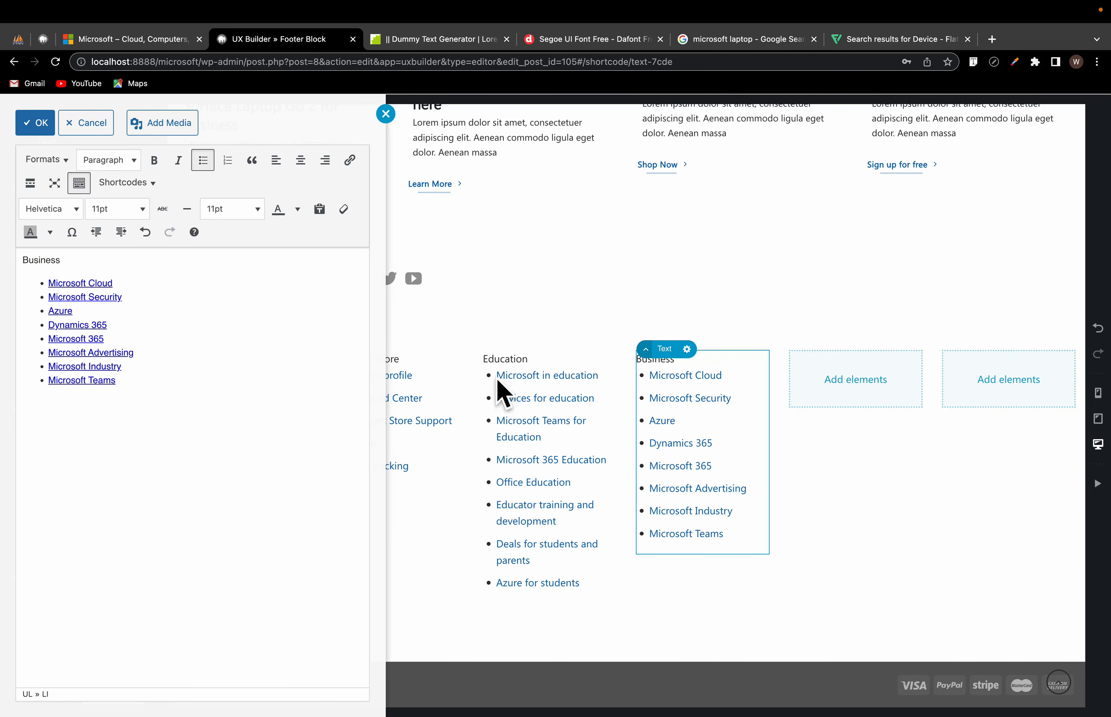
Step: Add a Text element with the default Paragraph preset to the fifth footer slot
left_click(843, 389)
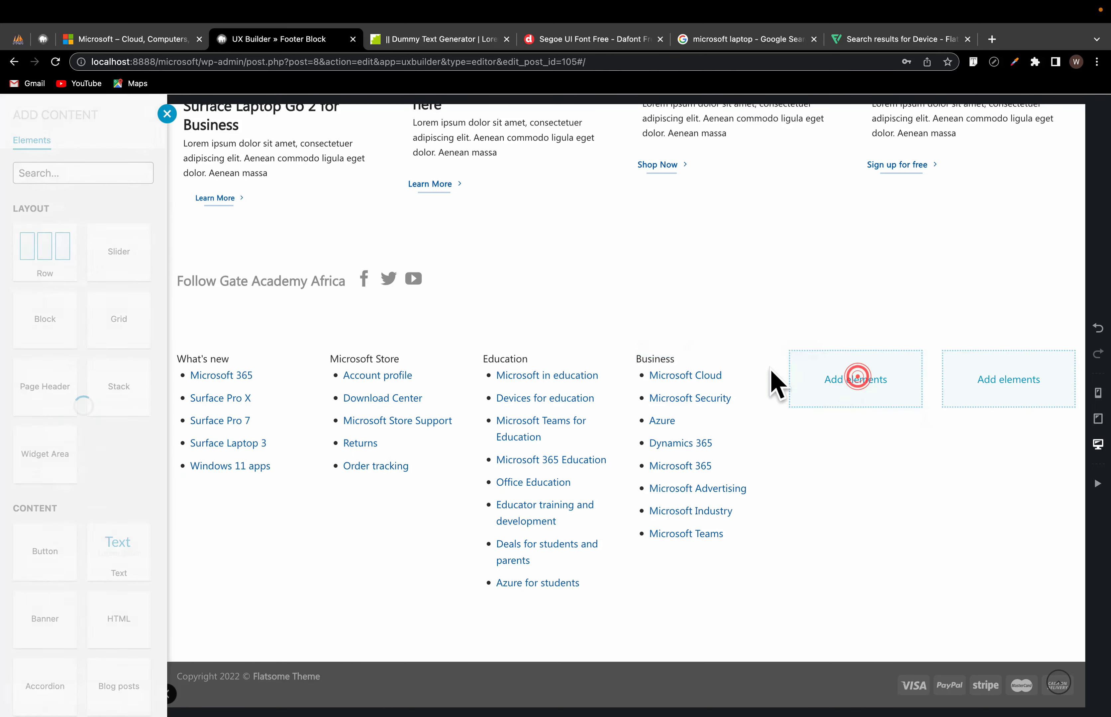
type("tex")
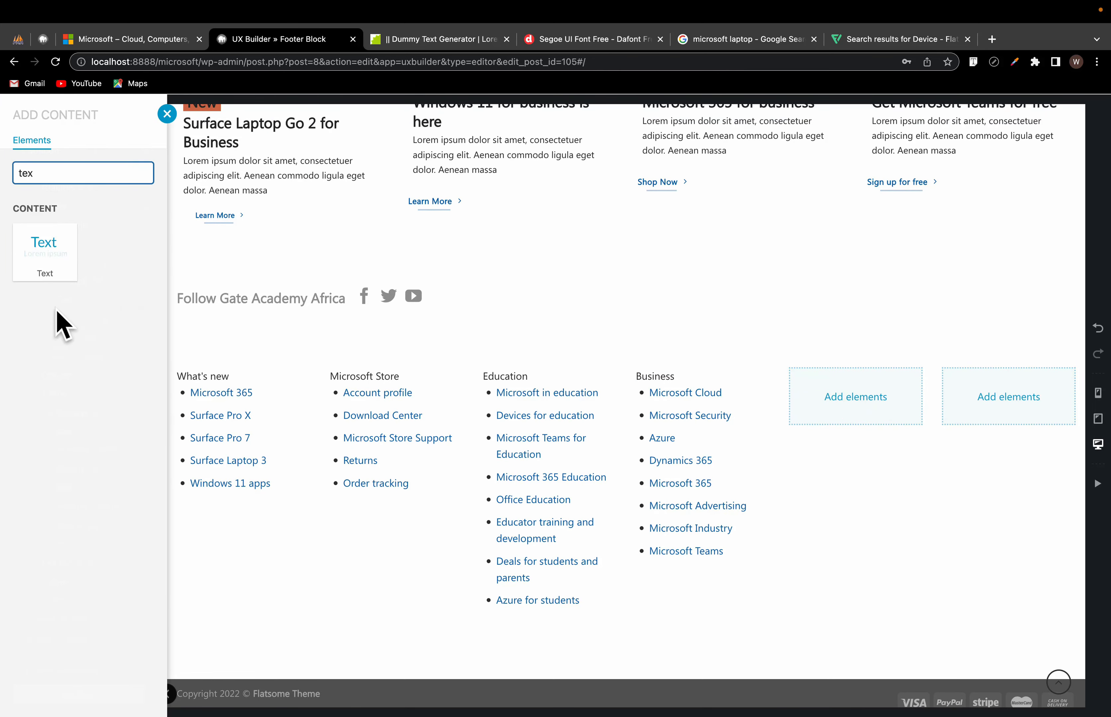
left_click(43, 255)
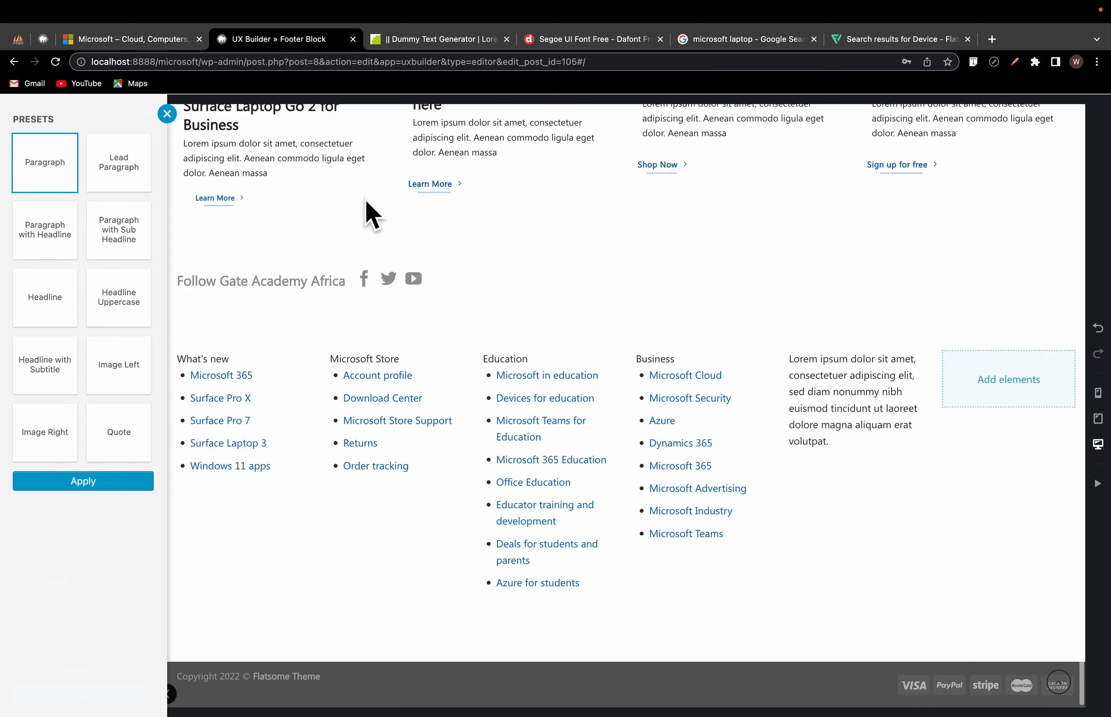
Step: Copy the "Developer & IT" heading and its links, Developer Center through Visual Studio, from the Microsoft page's footer
left_click(132, 57)
left_click(838, 675)
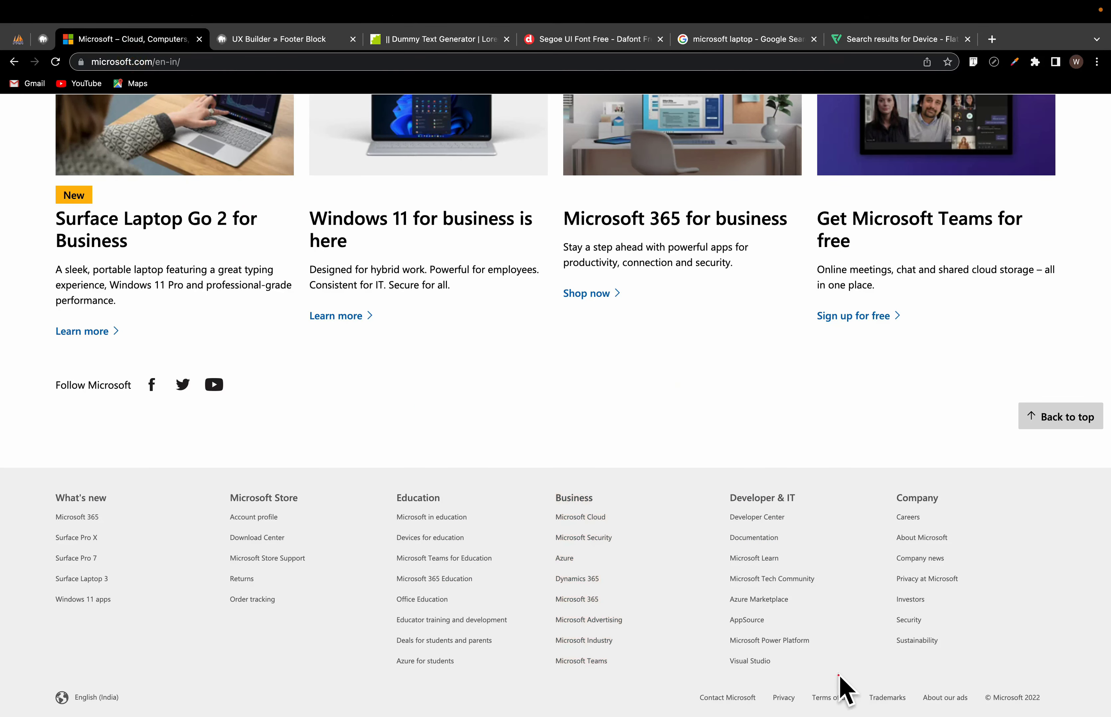
left_click_drag(779, 653, 732, 499)
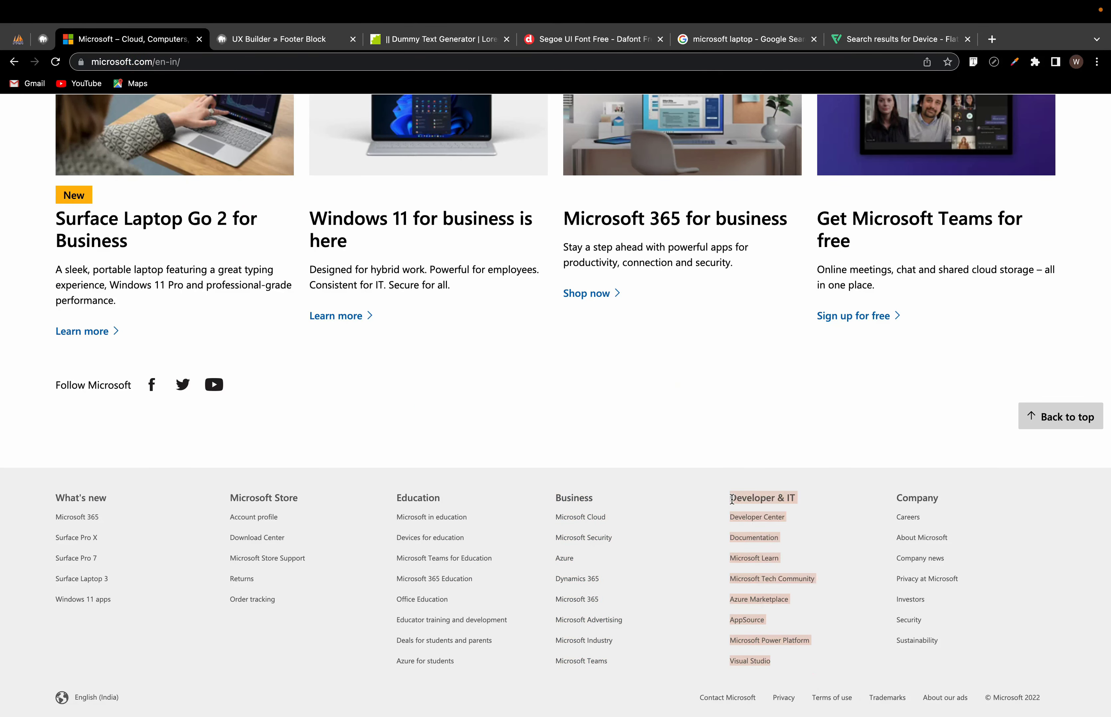
right_click(746, 496)
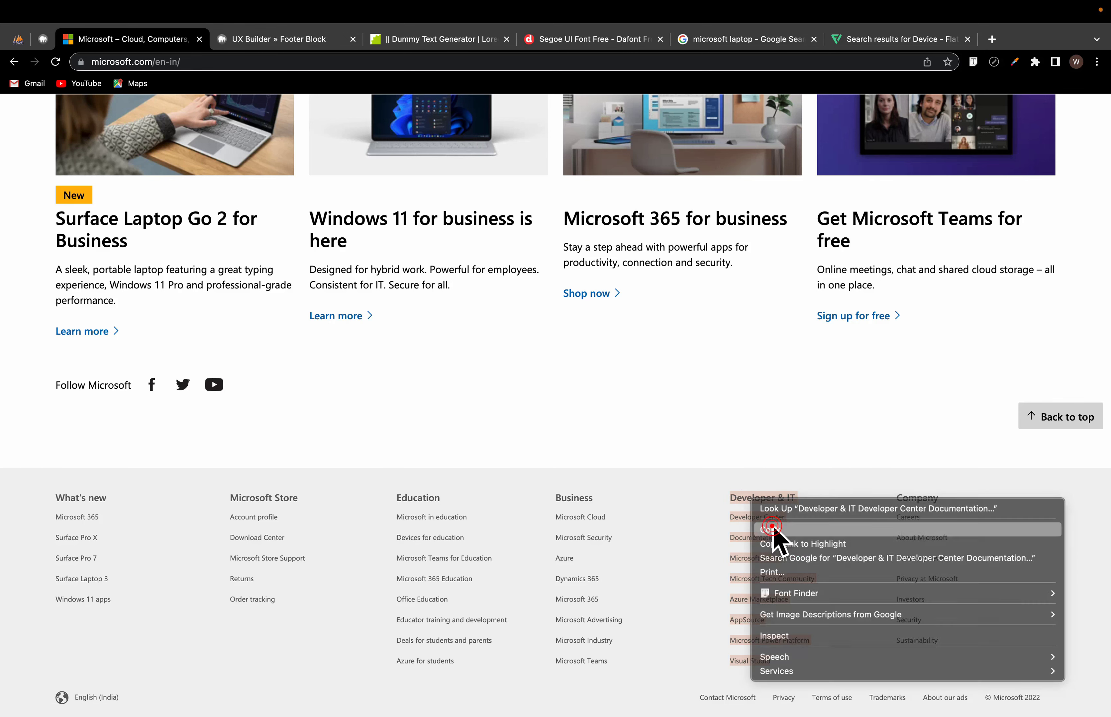
left_click(773, 527)
Step: Replace the placeholder text in the UX Builder's fifth footer slot with the copied "Developer & IT" list
left_click(278, 46)
left_click(838, 401)
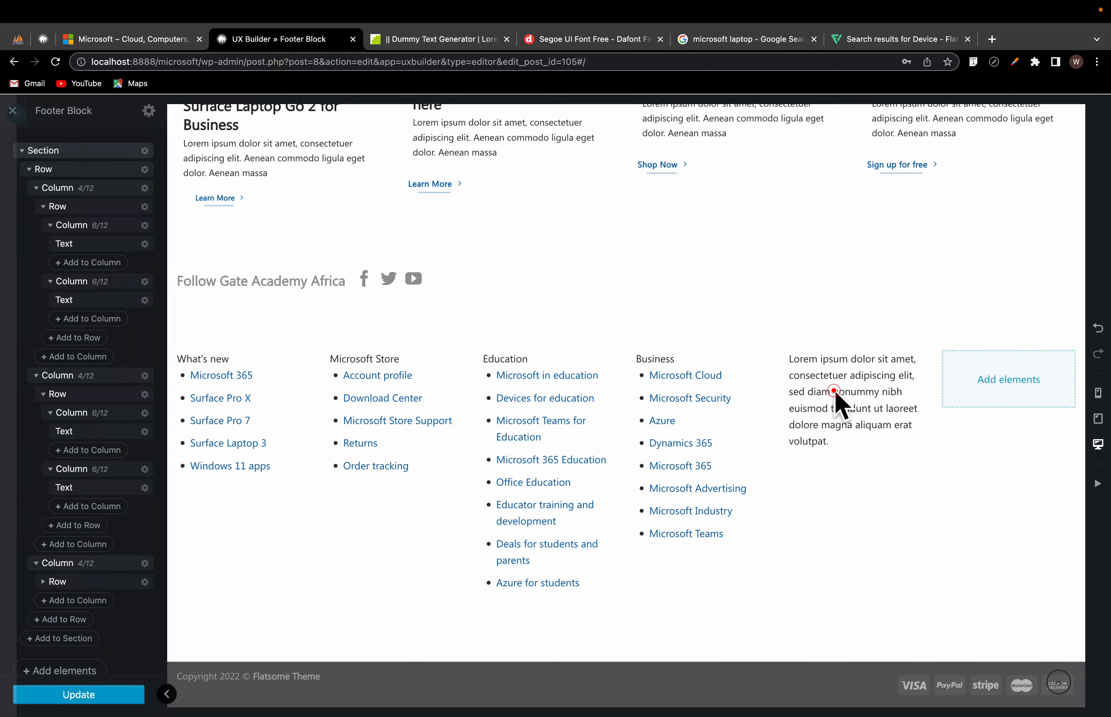
double_click(833, 406)
left_click(273, 381)
key("ctrl+a")
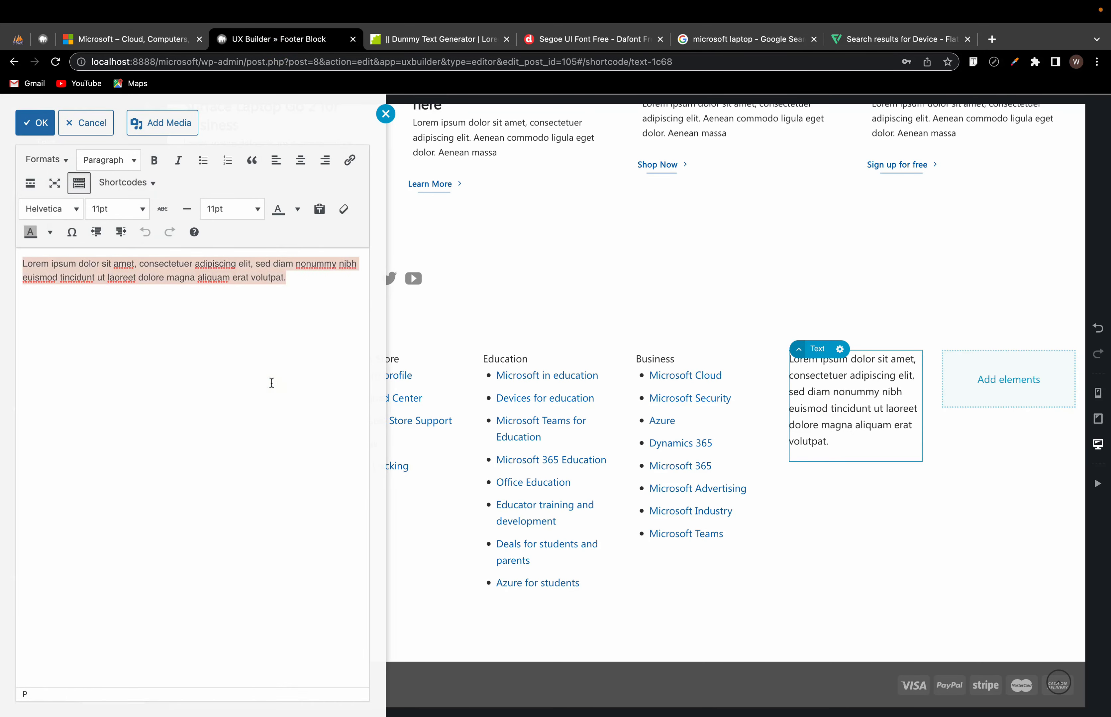
key("ctrl+v")
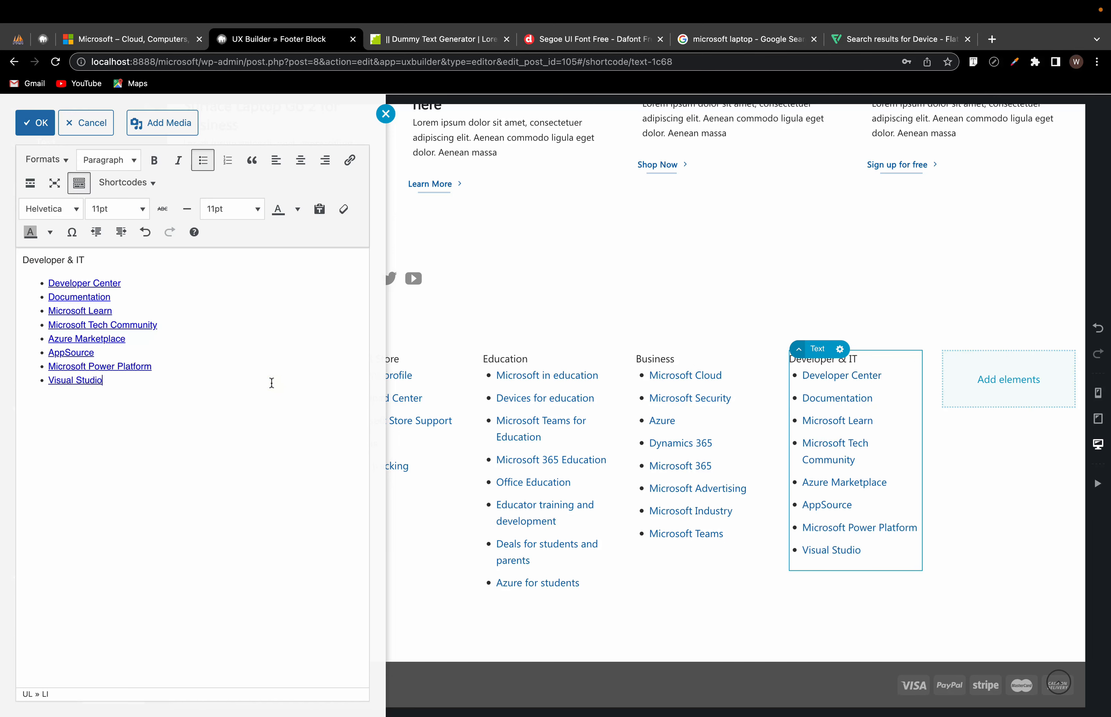
left_click(986, 372)
Step: Add a Text element with the default Paragraph preset to the sixth footer slot and select it
left_click(1012, 382)
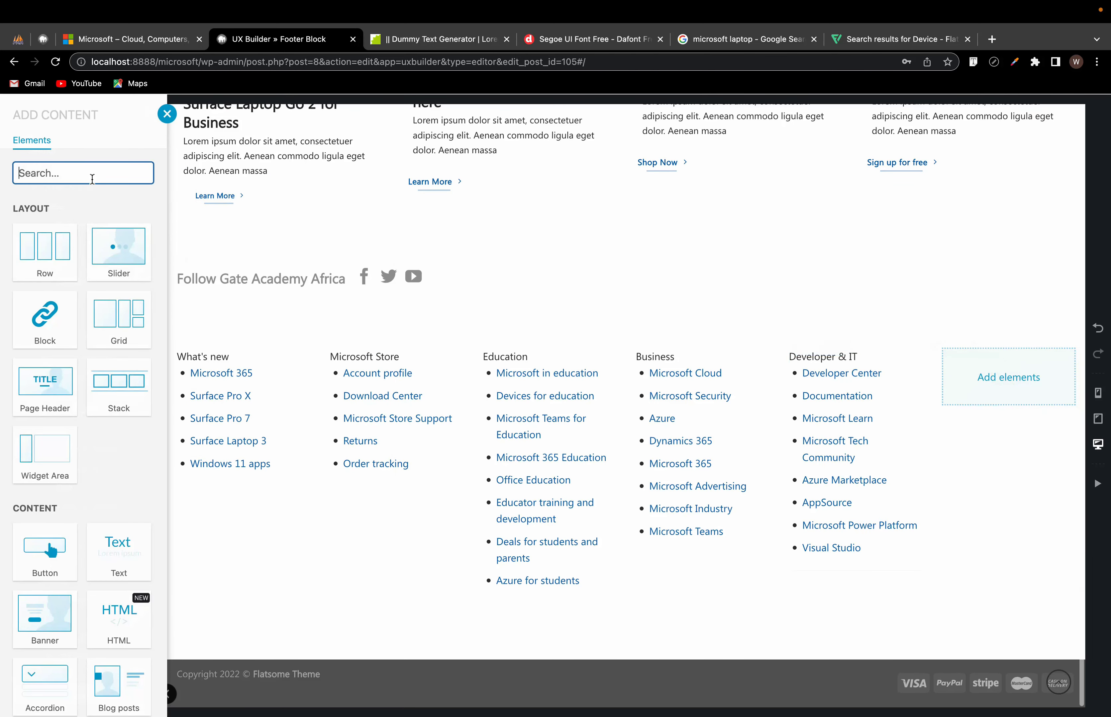
type("text")
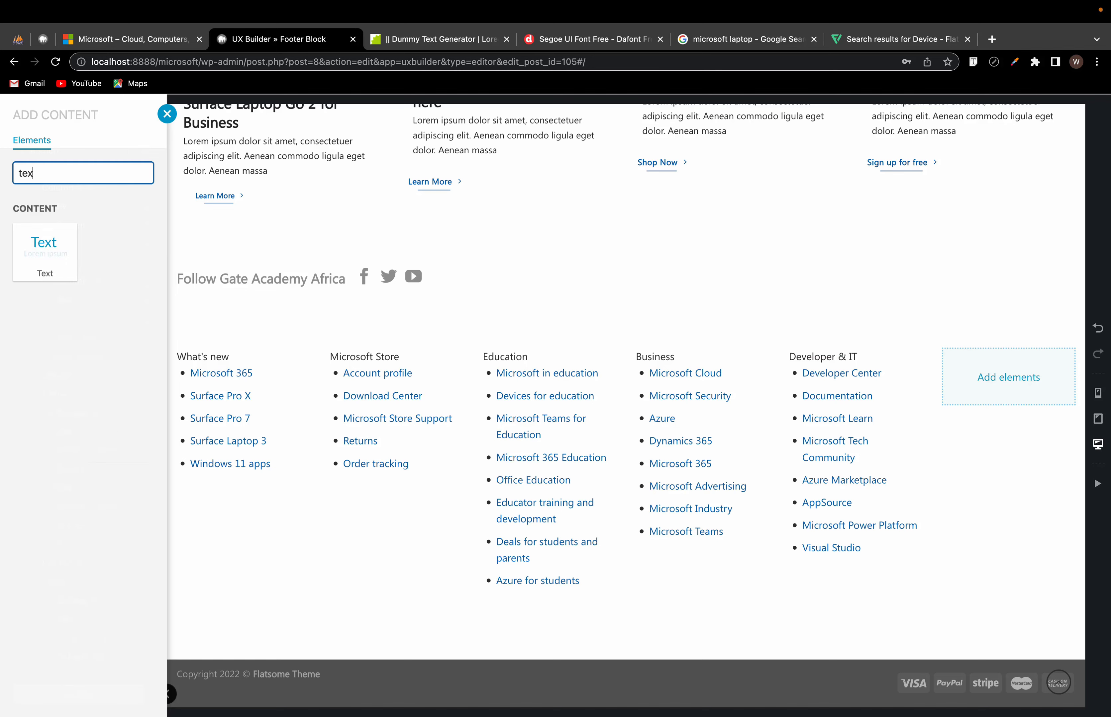
left_click(52, 260)
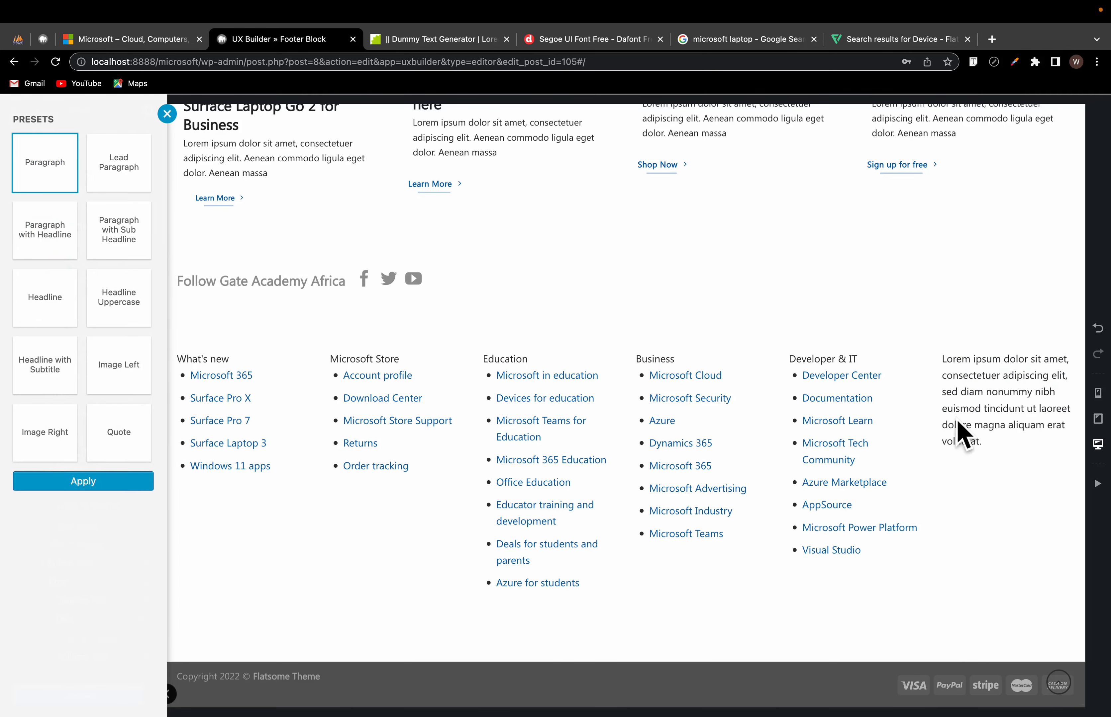
left_click(980, 427)
Step: Copy the "Company" heading and its links, Careers through Sustainability, from the Microsoft page's footer
left_click(125, 38)
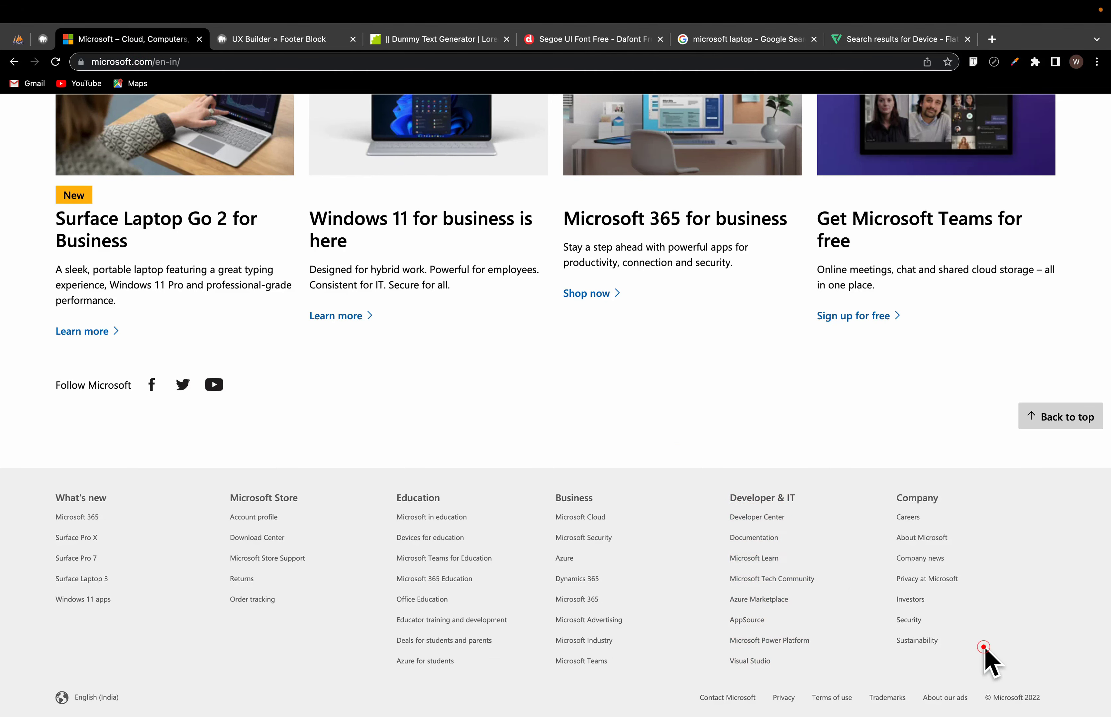
left_click_drag(984, 648, 897, 559)
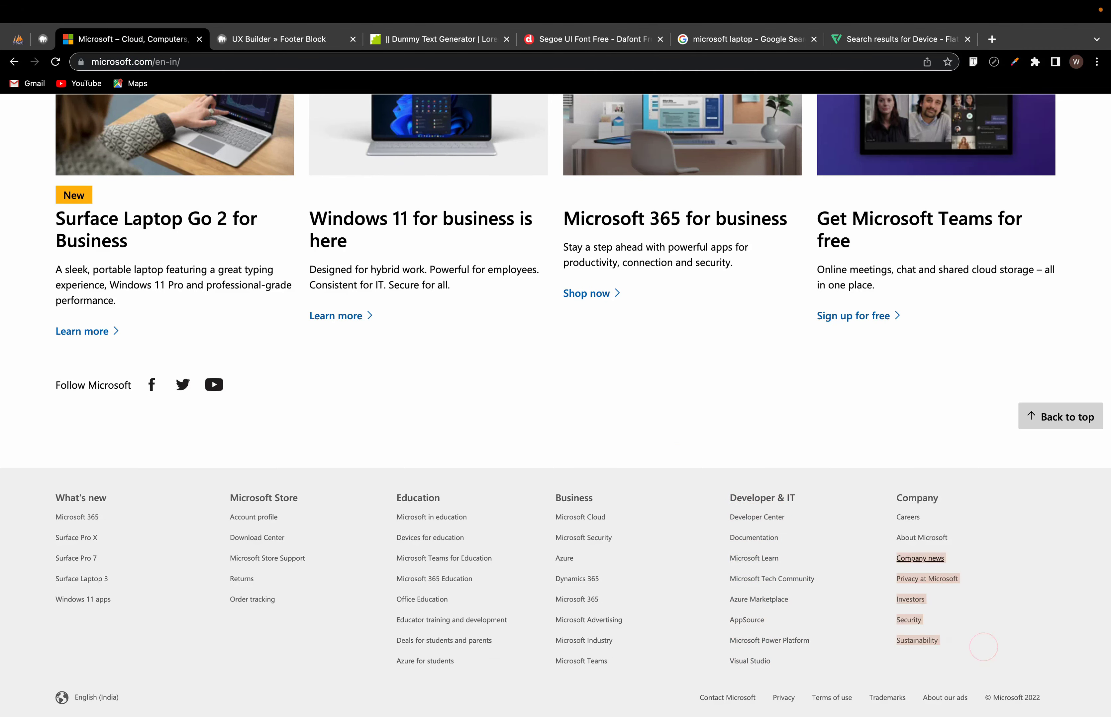
right_click(910, 500)
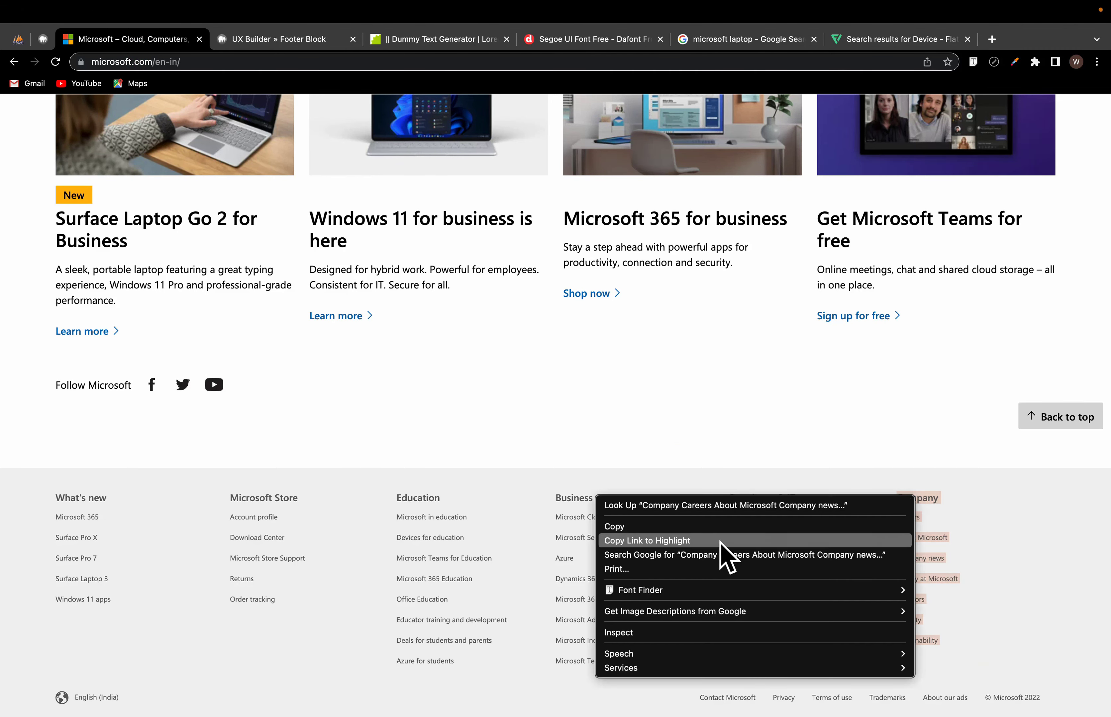
left_click(681, 524)
Step: Replace the placeholder text in the UX Builder's sixth footer slot with the copied "Company" list
left_click(276, 39)
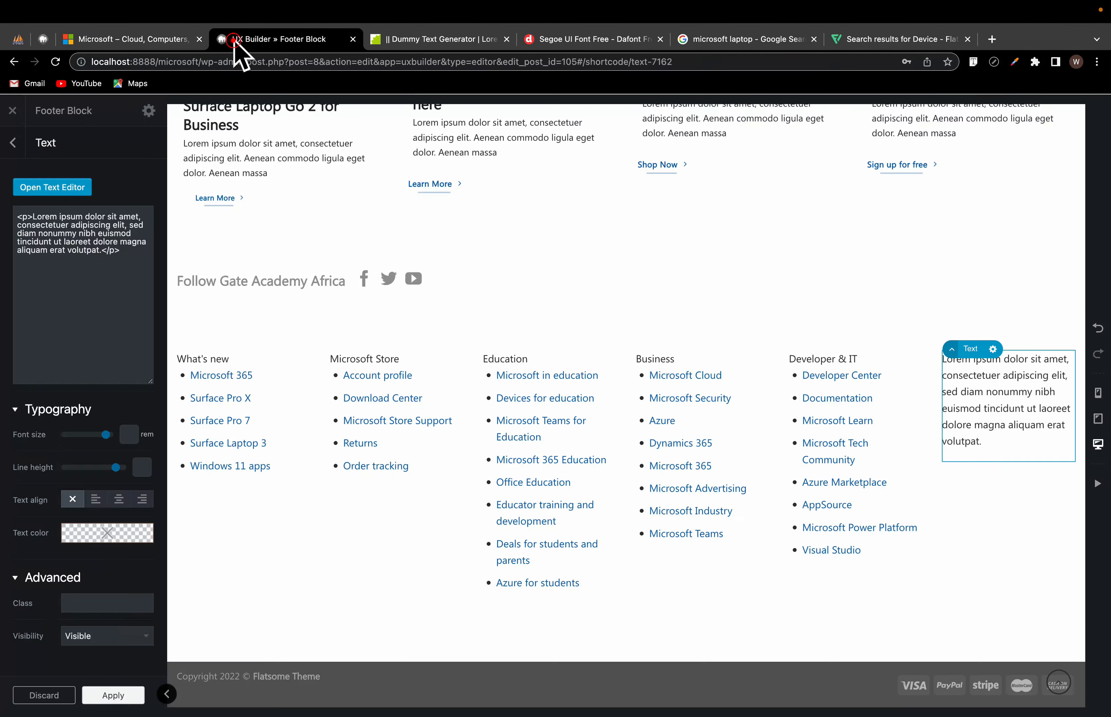
left_click(983, 404)
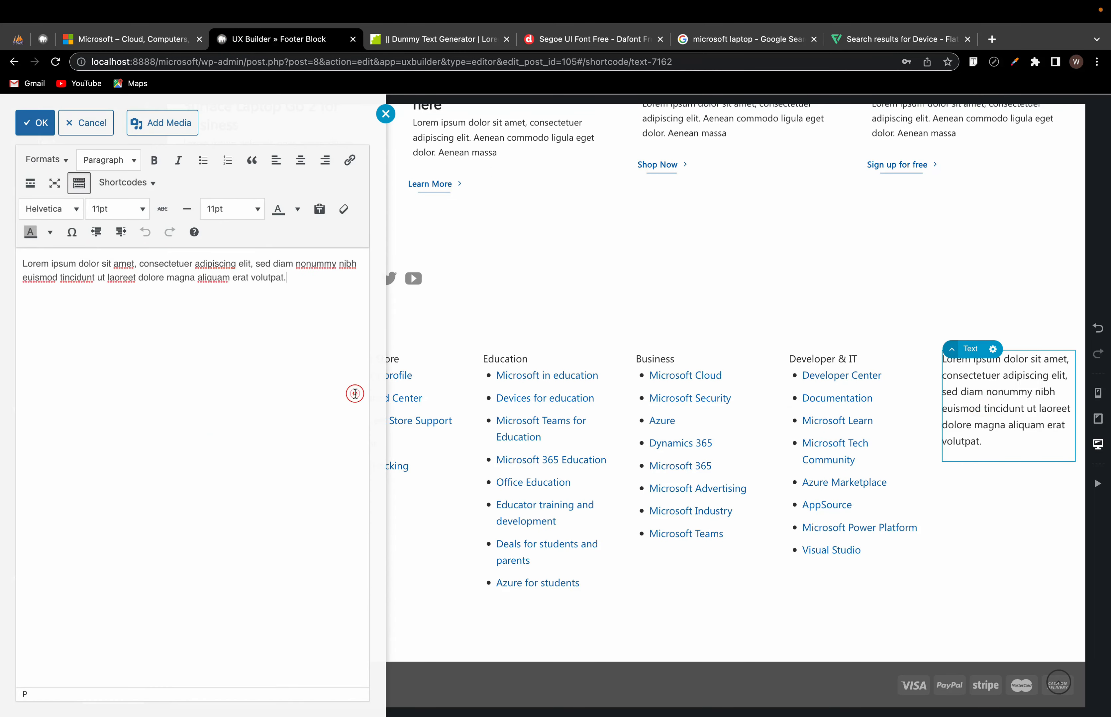
key("ctrl+a")
key("ctrl+v")
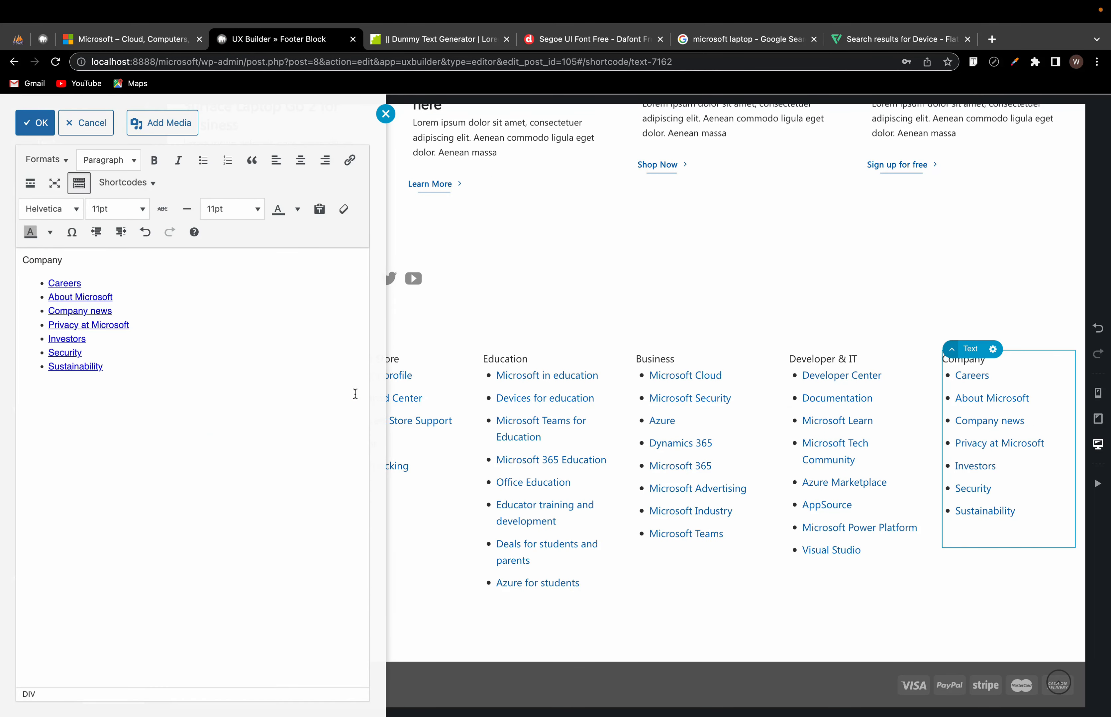
Step: Check the footer list styling on the Microsoft page and remove the bullets from the "What's new" links in the UX Builder
left_click(443, 516)
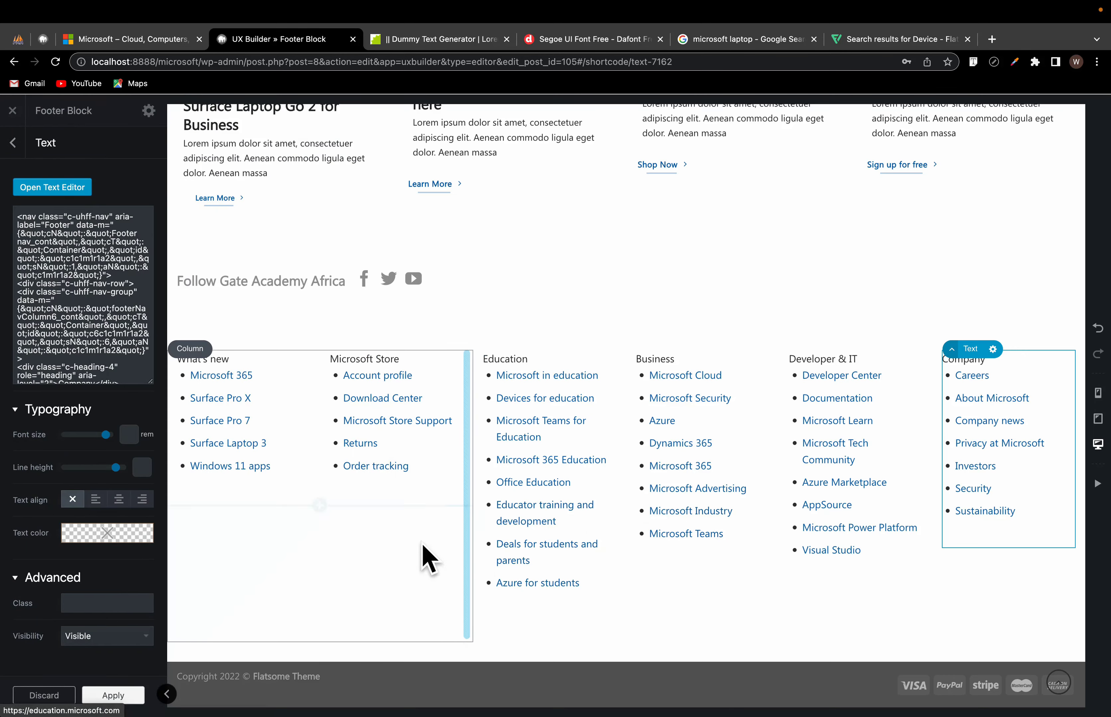
left_click(140, 57)
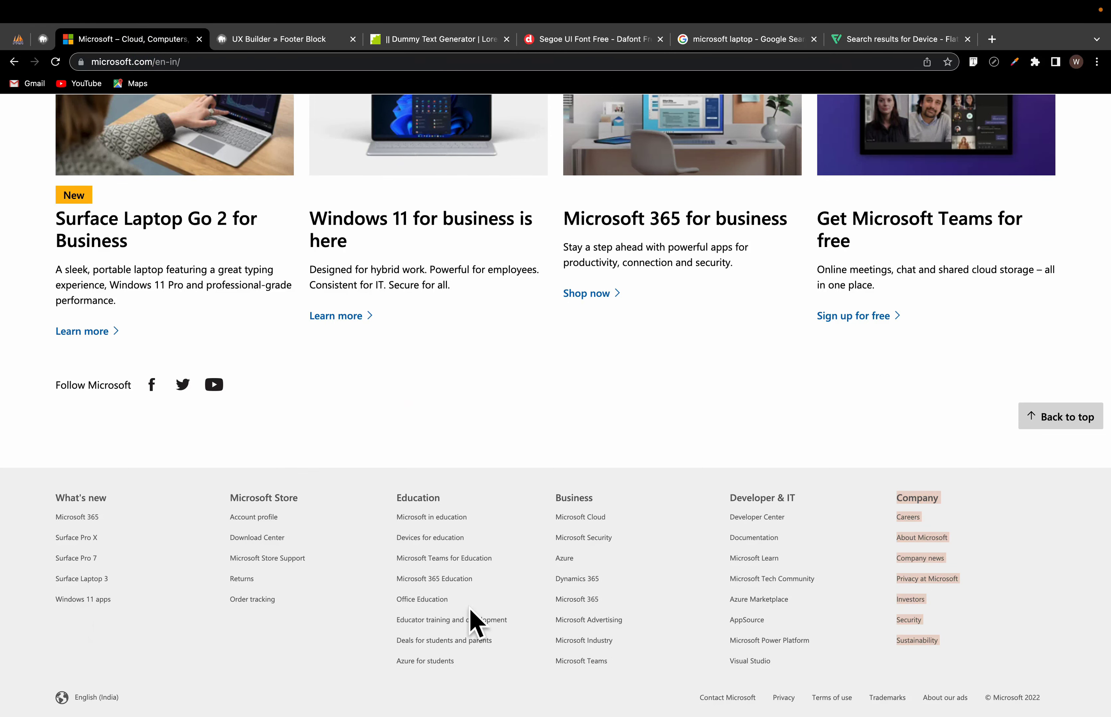
left_click(1059, 532)
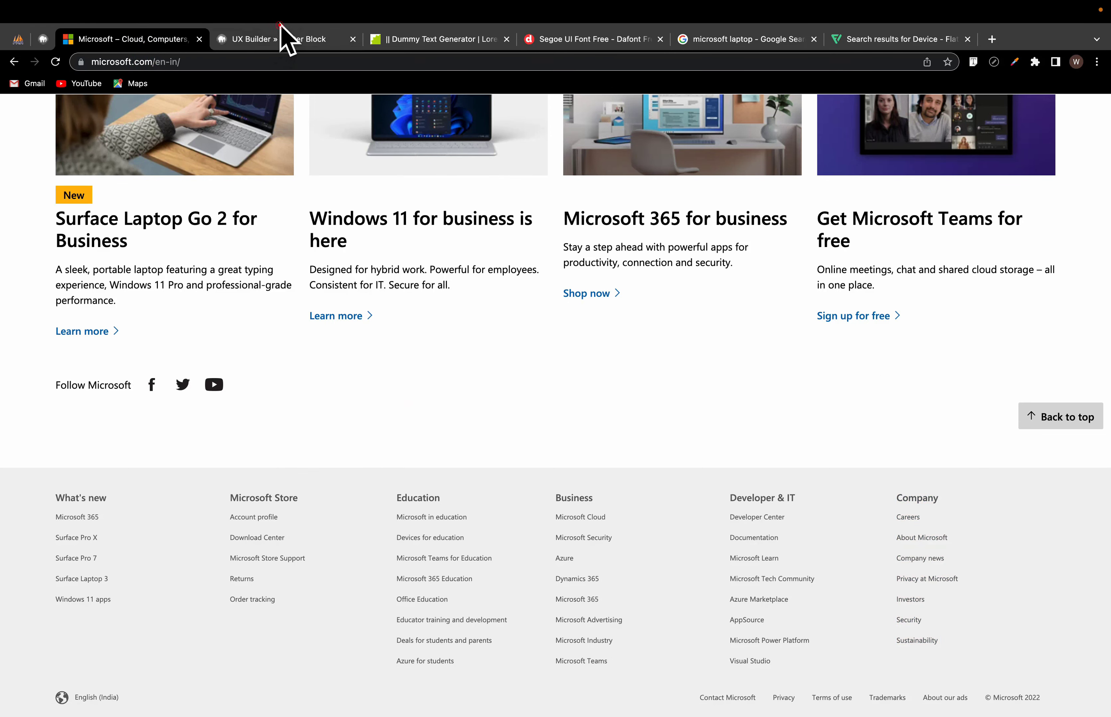
left_click(286, 37)
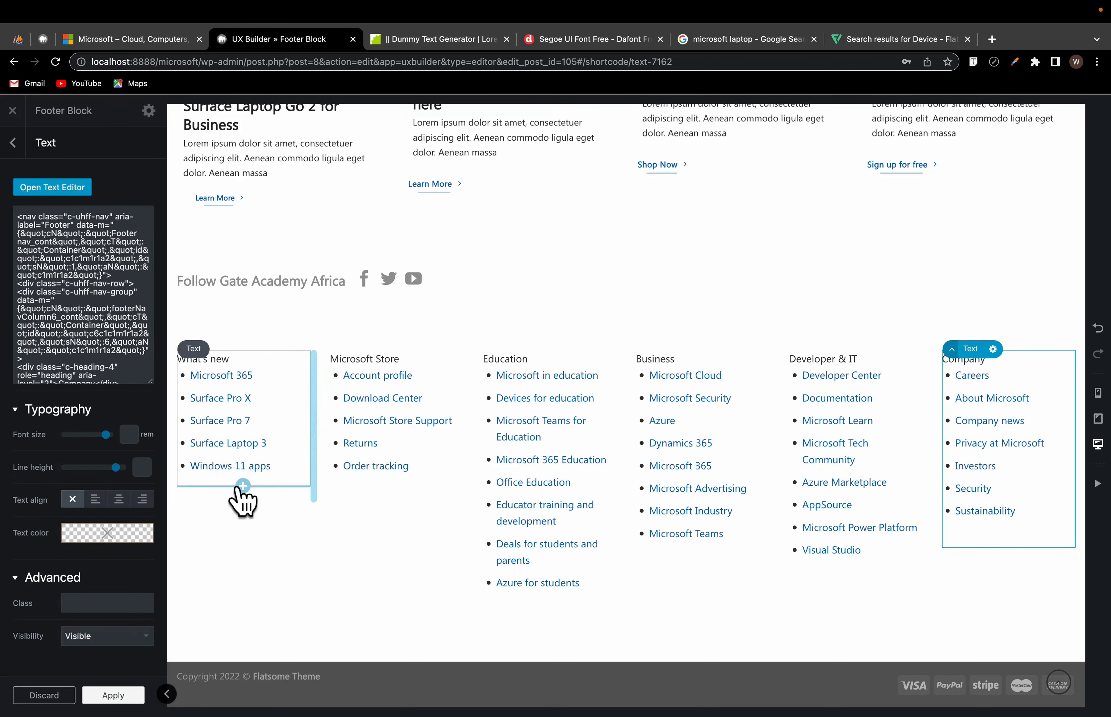
double_click(233, 466)
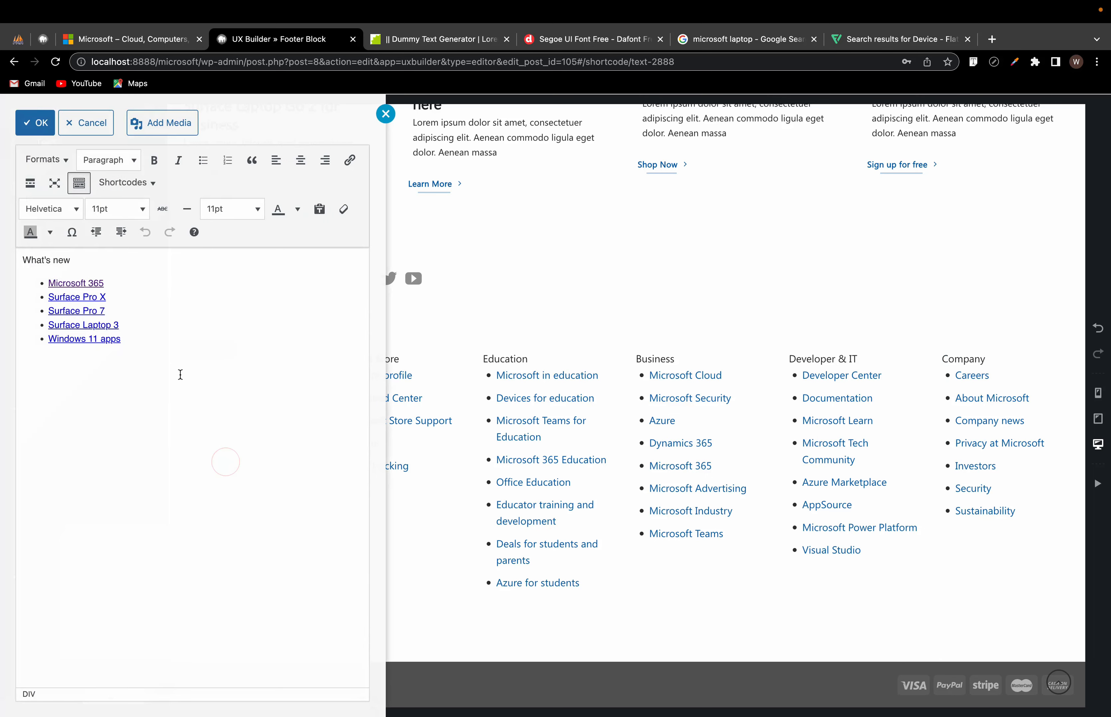
left_click_drag(168, 353, 33, 284)
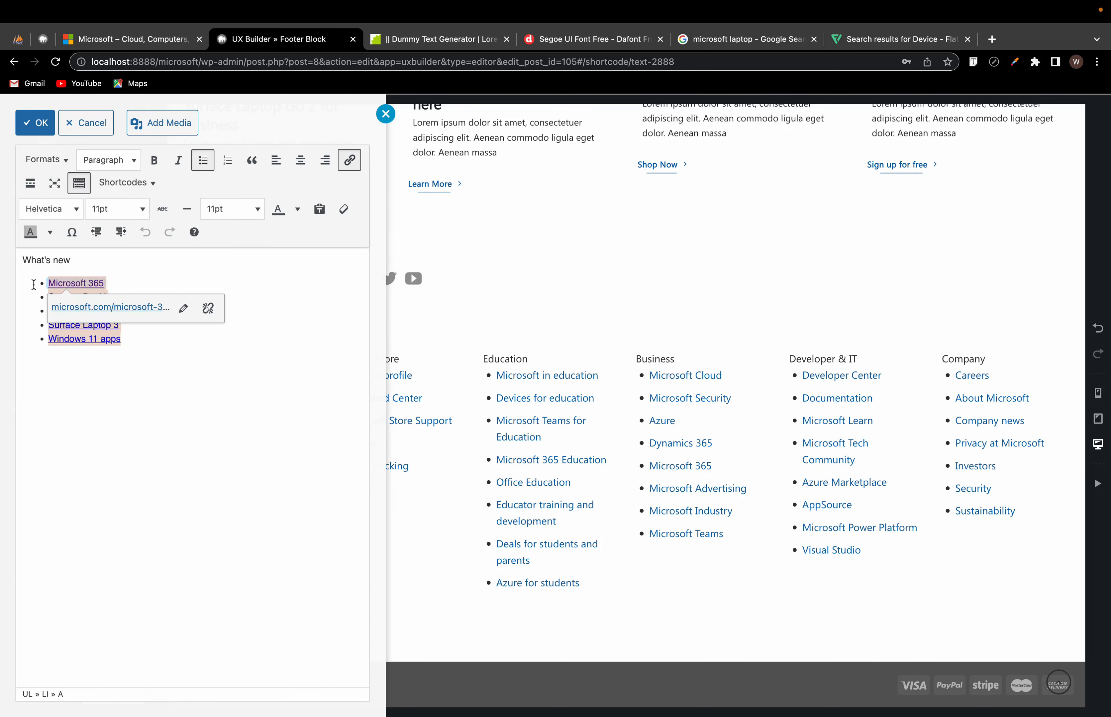
left_click(52, 159)
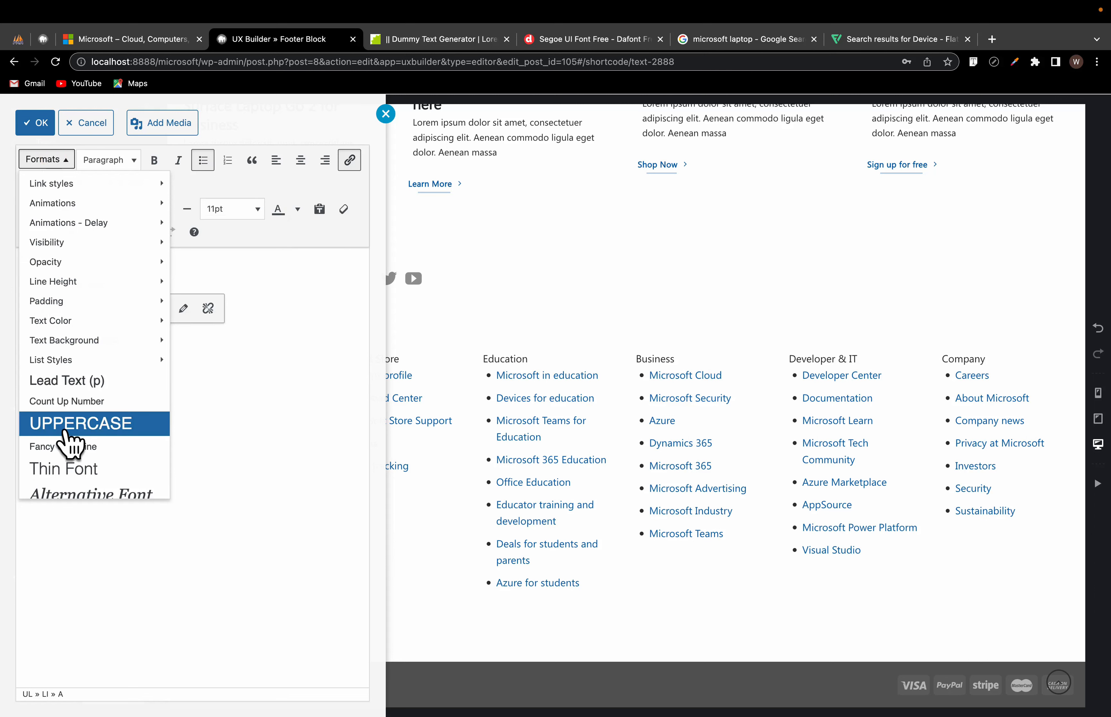
mouse_move(62, 325)
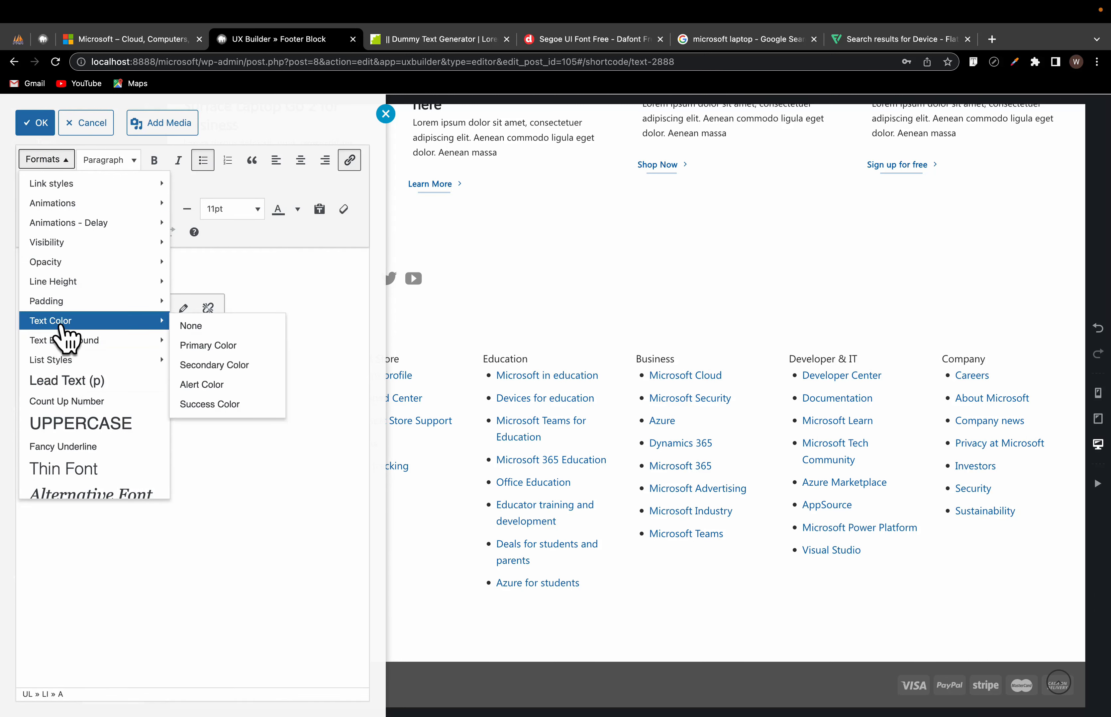
mouse_move(69, 363)
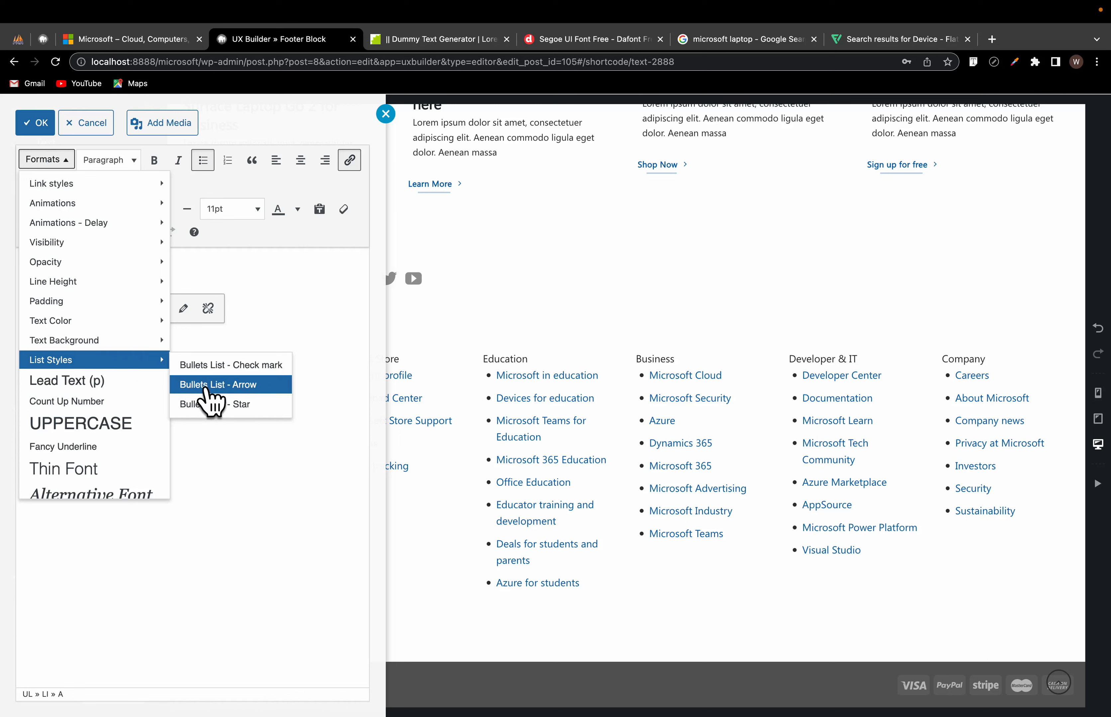
left_click(201, 159)
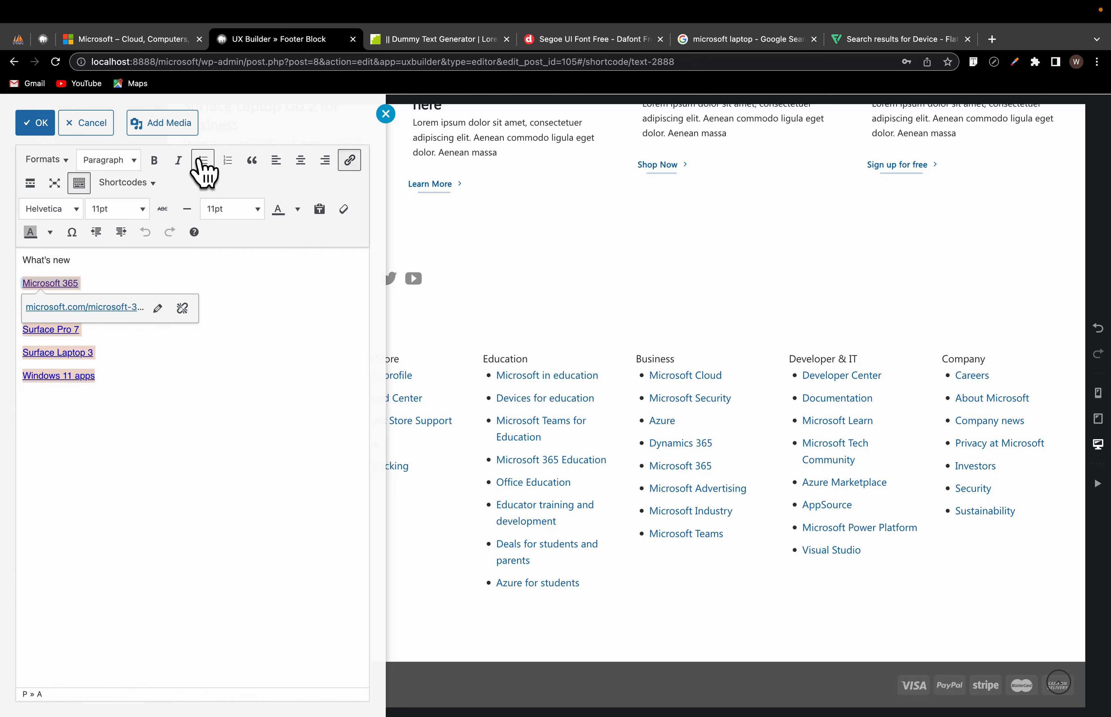
left_click(263, 419)
left_click(387, 517)
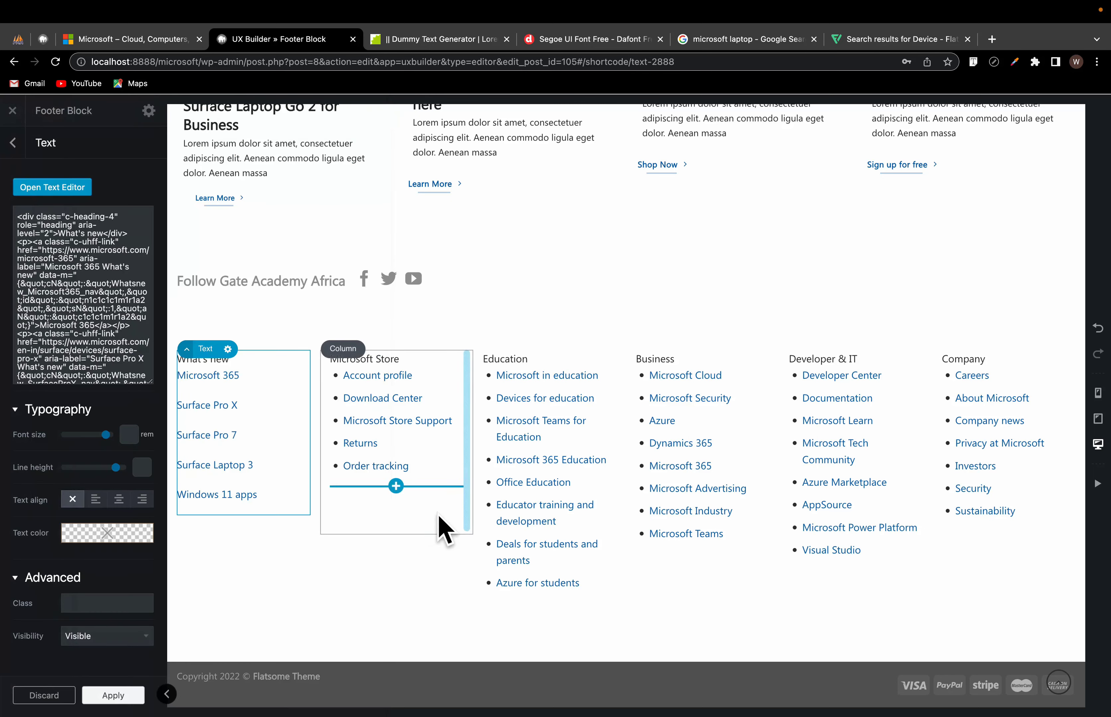
Step: Remove the bullet formatting from the "Microsoft Store" links, Account profile through Order tracking
double_click(426, 464)
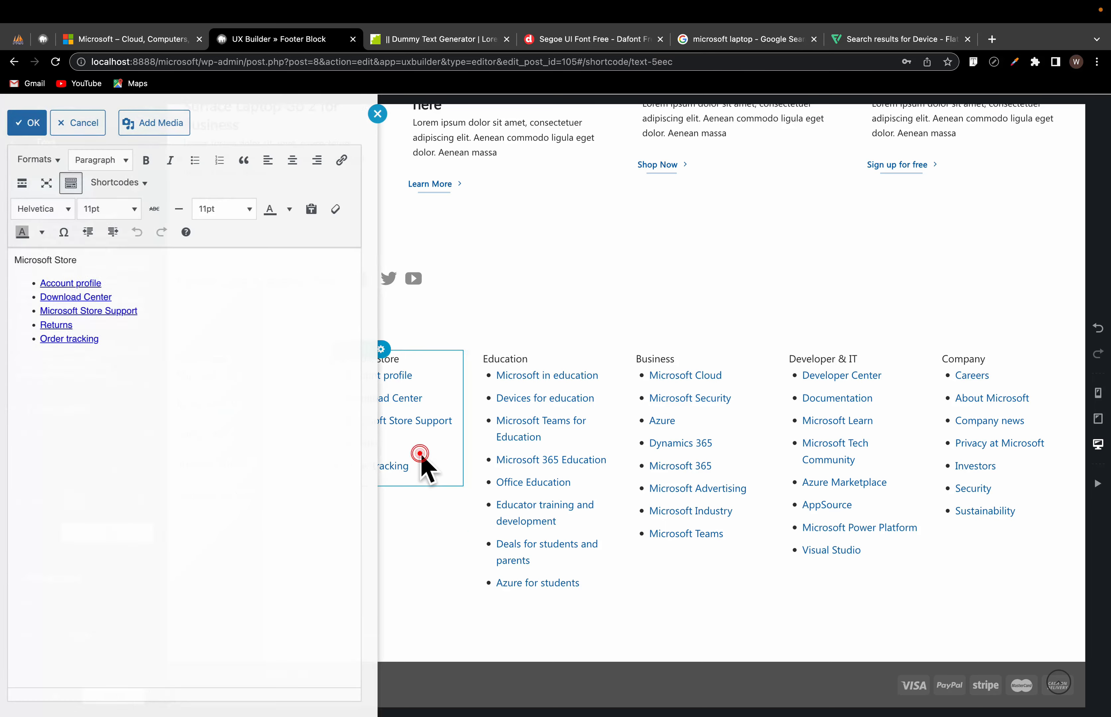
left_click(168, 393)
left_click_drag(169, 393, 33, 285)
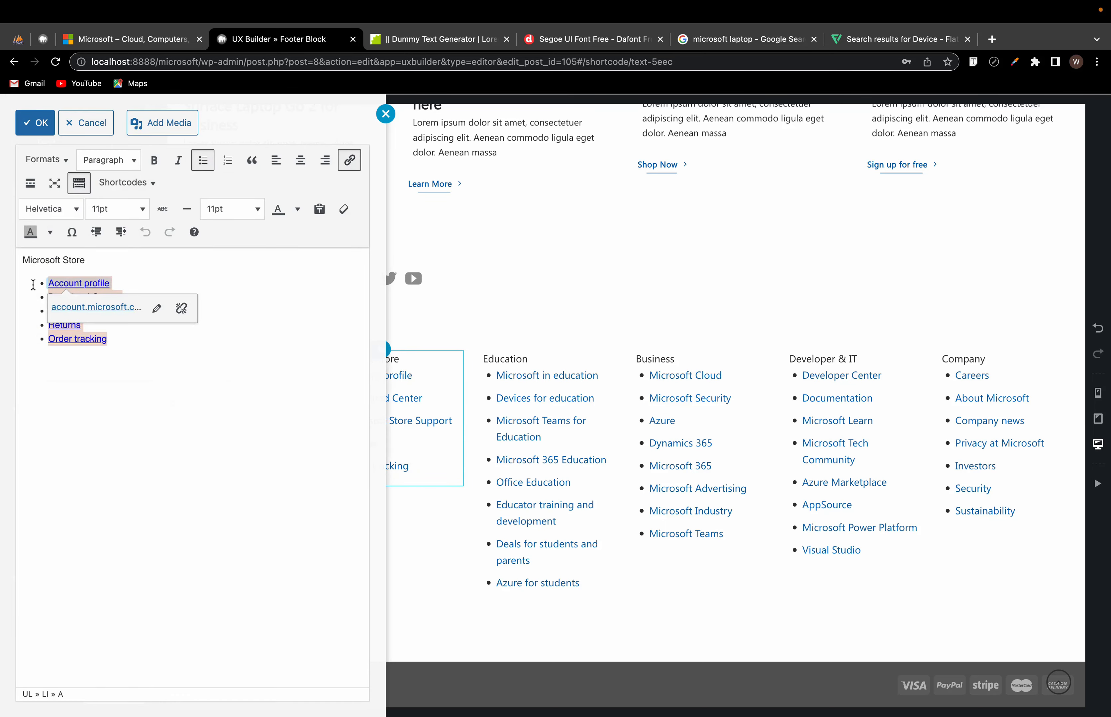
left_click(201, 163)
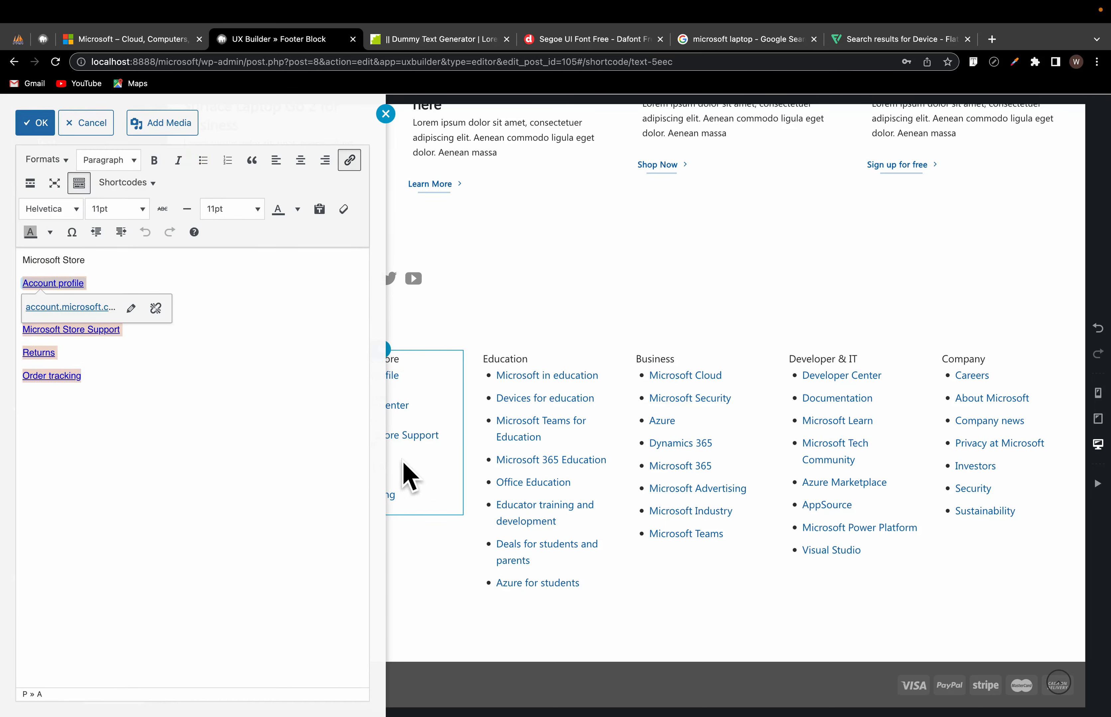
left_click(421, 474)
Step: Remove the bullet formatting from the "Education" links, Microsoft in education through Azure for students
double_click(555, 555)
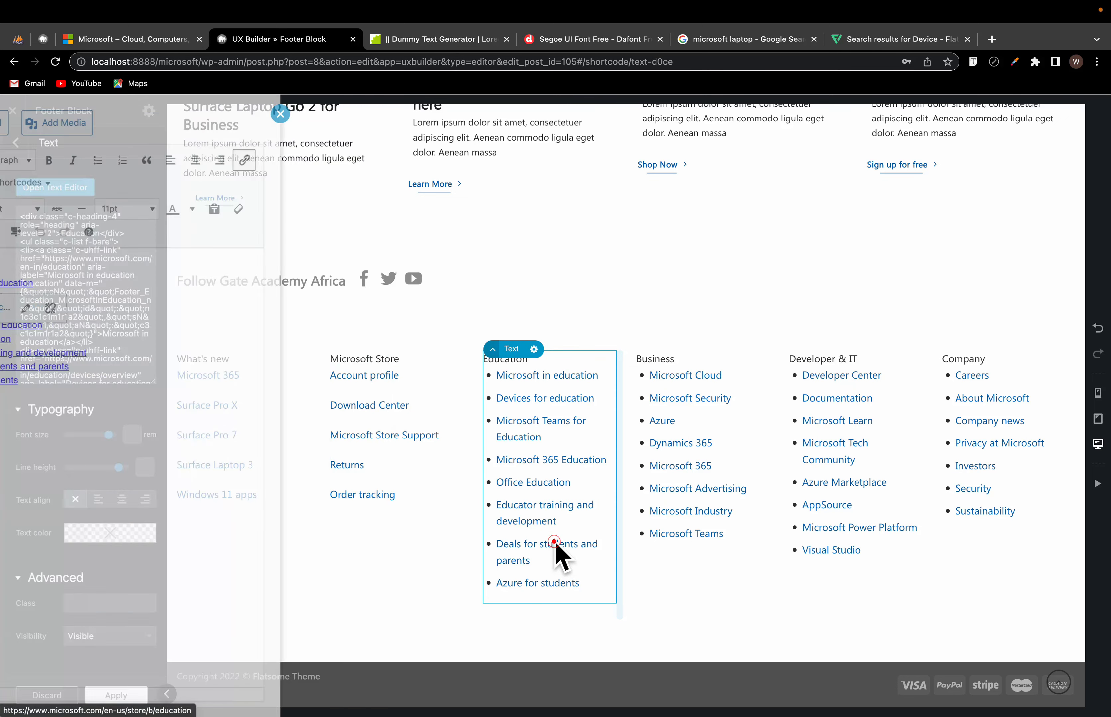
left_click(228, 449)
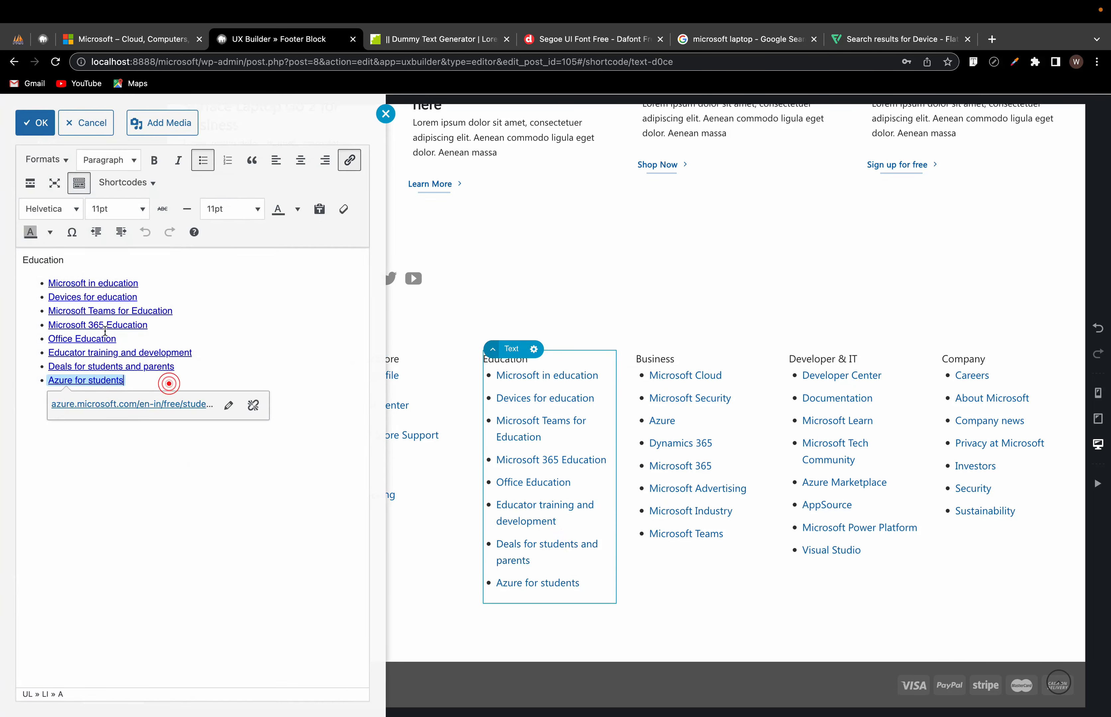
left_click_drag(169, 383, 47, 281)
left_click(203, 160)
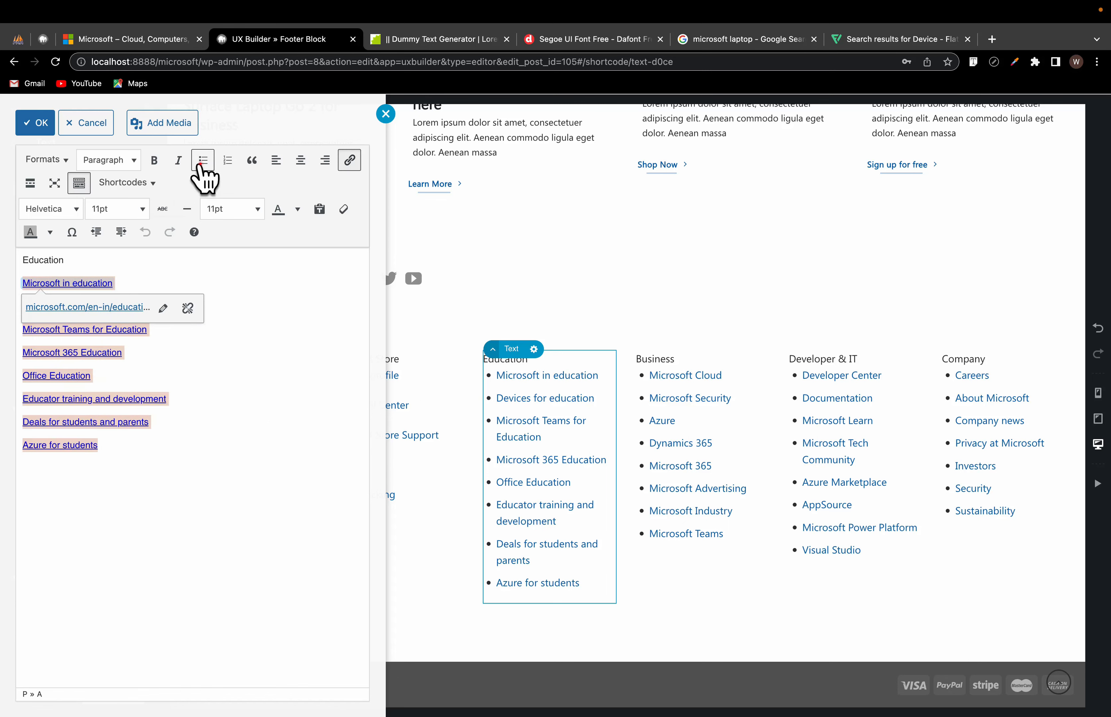
left_click(575, 525)
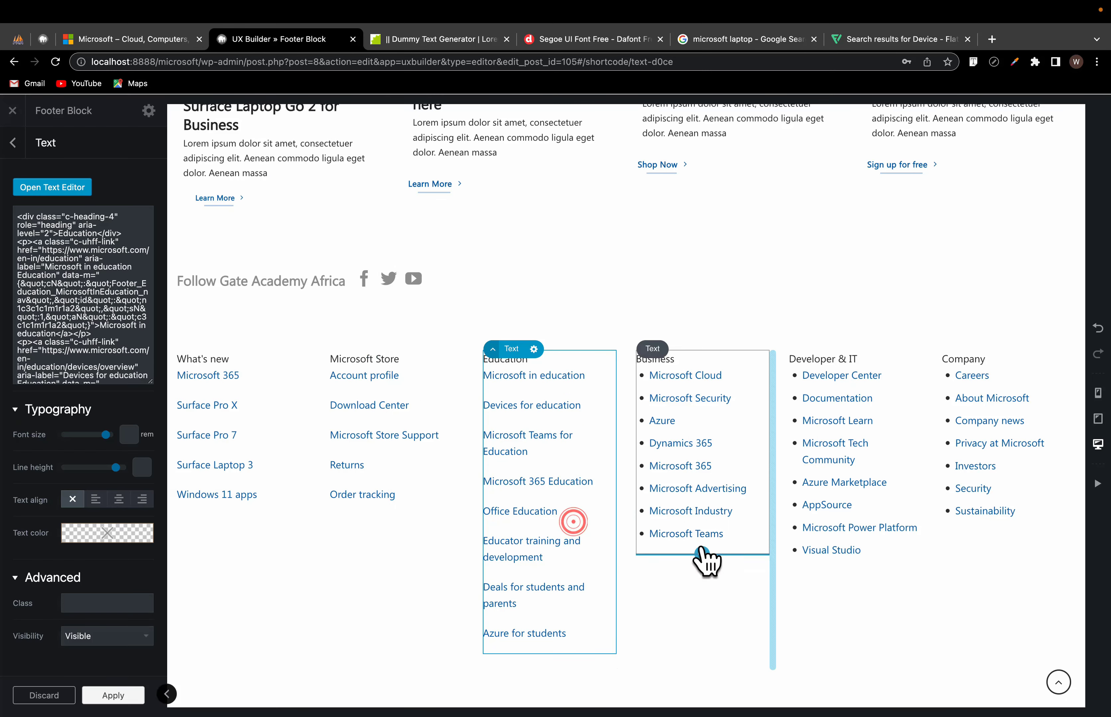
Step: Remove the bullet formatting from the "Business" links, Microsoft Cloud through Microsoft Teams
left_click(753, 548)
double_click(755, 537)
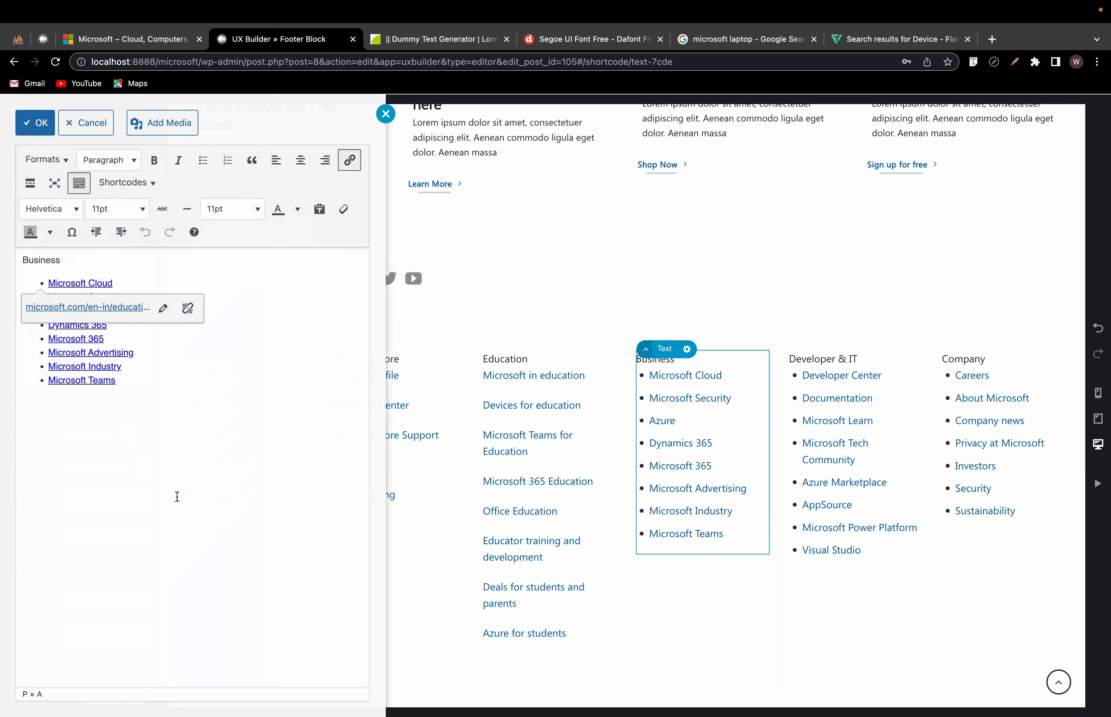
left_click(193, 408)
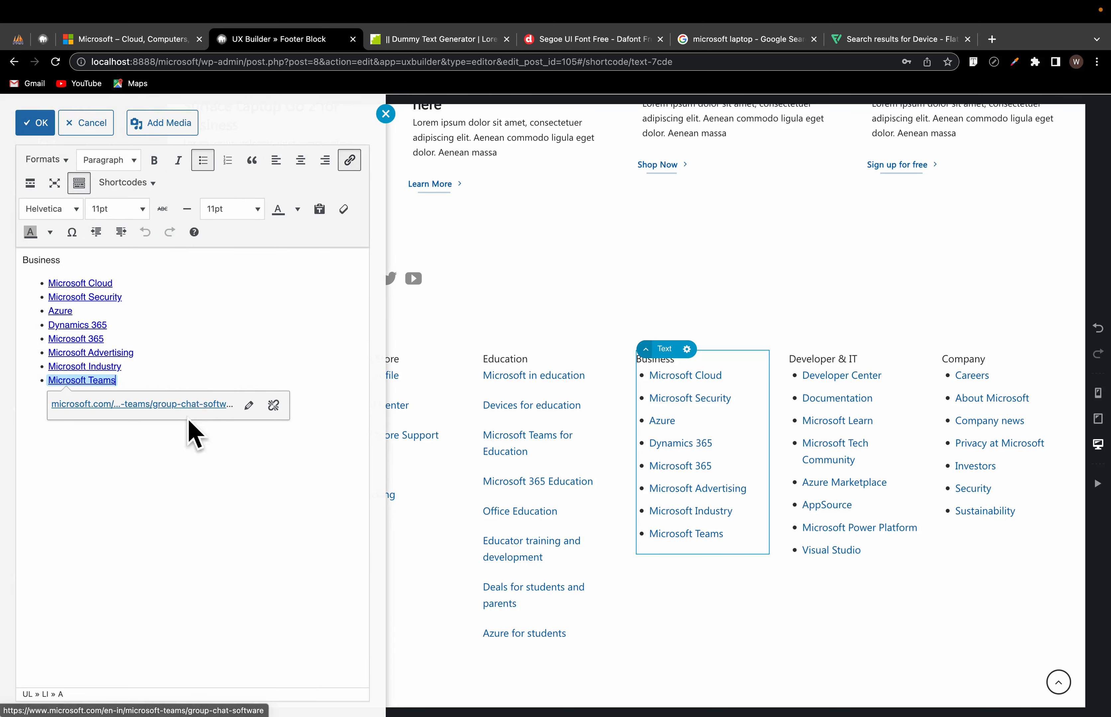
left_click_drag(162, 379, 48, 278)
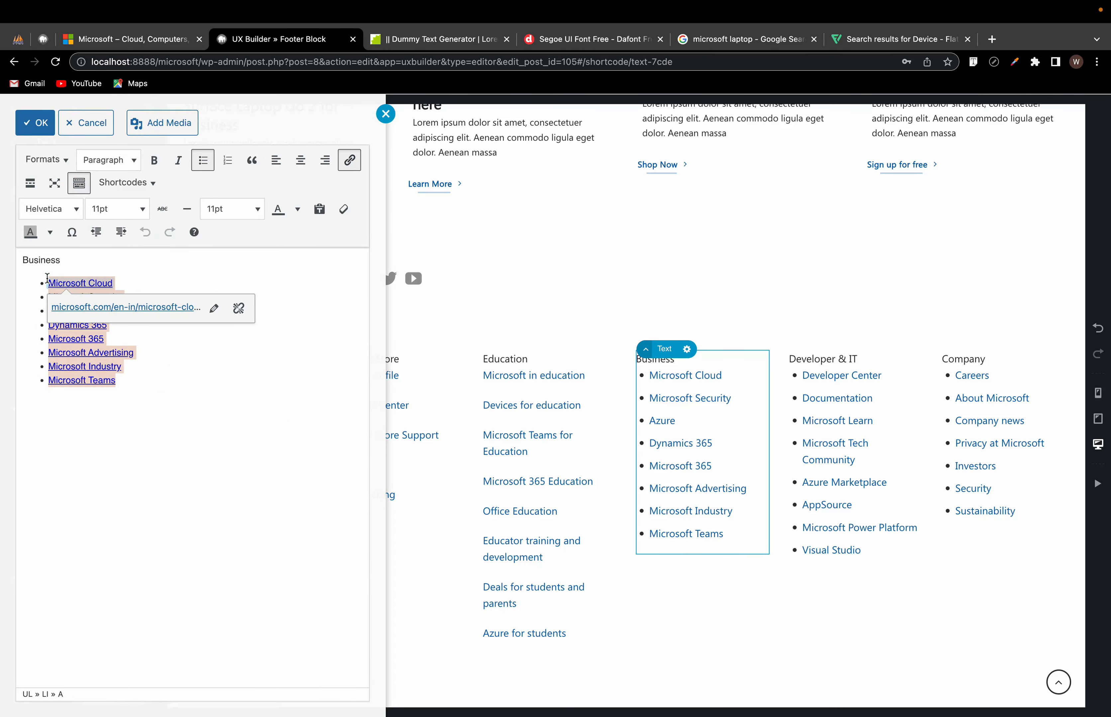
left_click(204, 161)
left_click(812, 490)
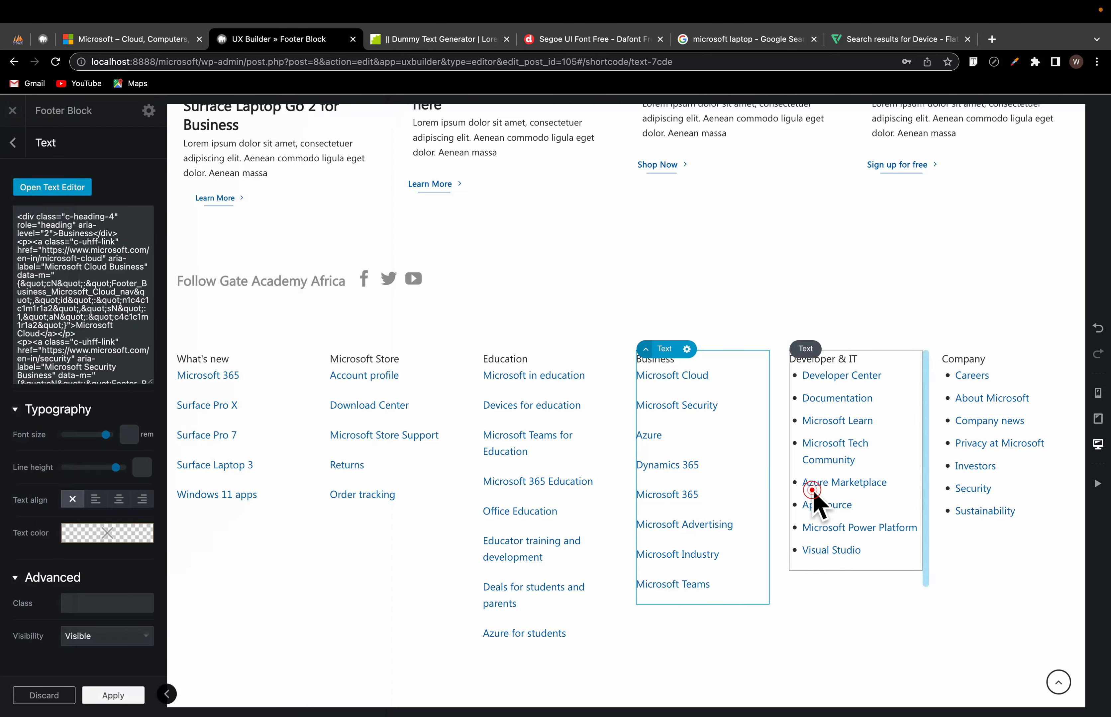
Step: Remove the bullet formatting from the "Developer & IT" links, Developer Center through Visual Studio
double_click(896, 562)
left_click(205, 407)
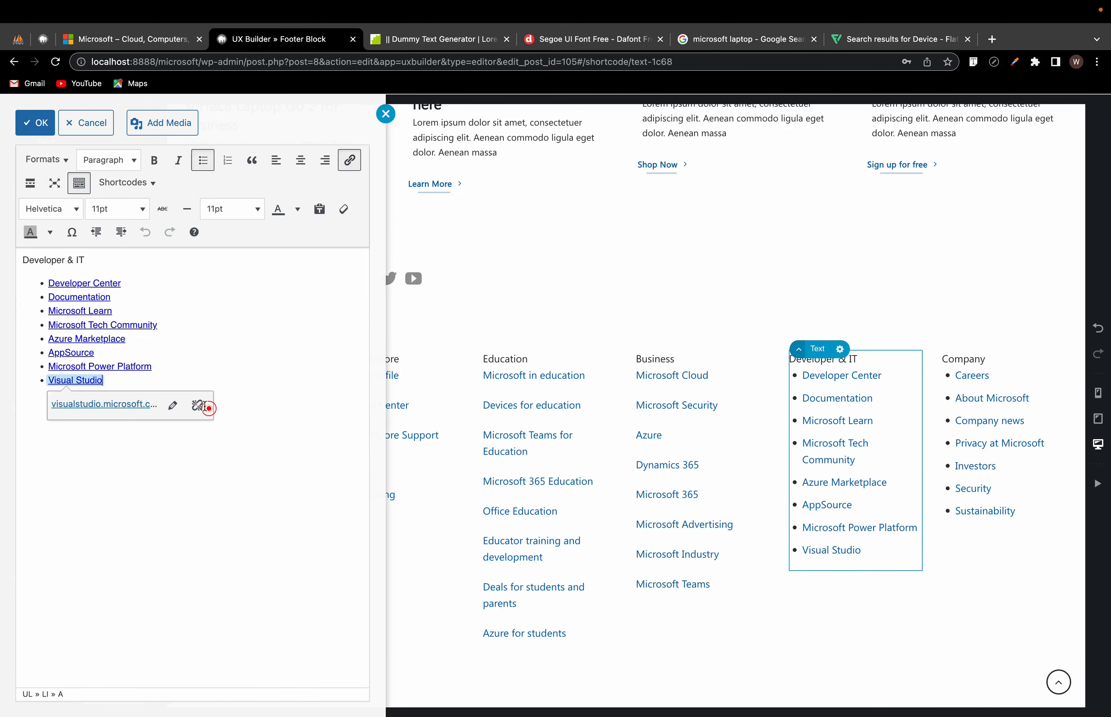
left_click_drag(104, 380, 47, 282)
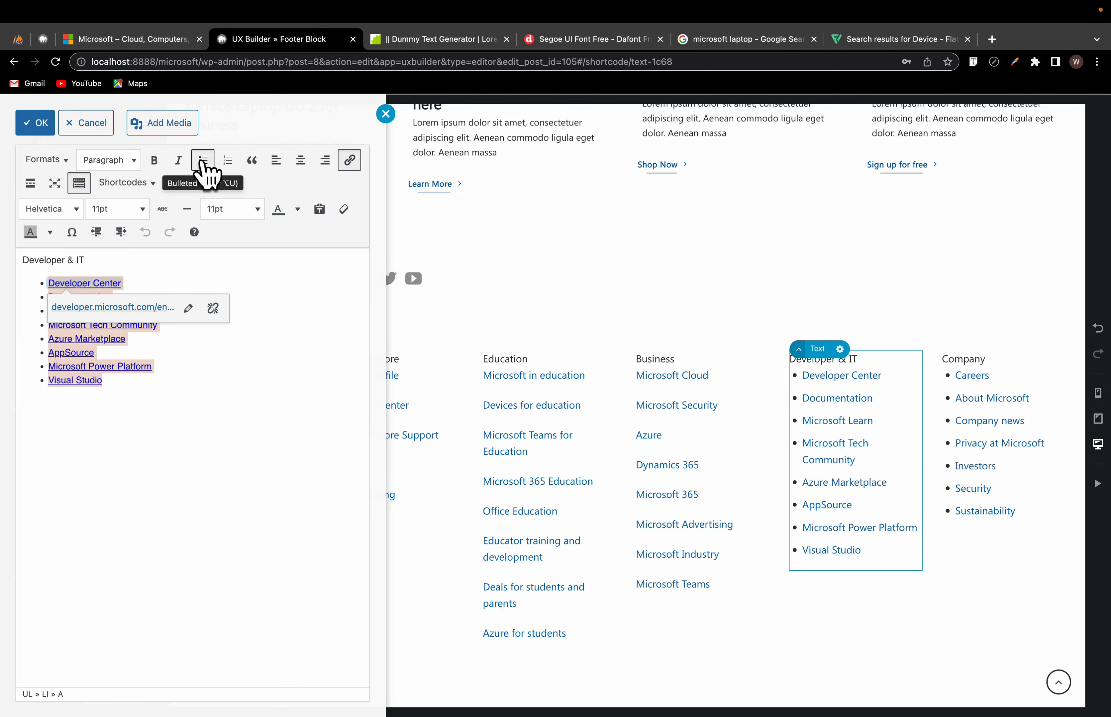
left_click(204, 168)
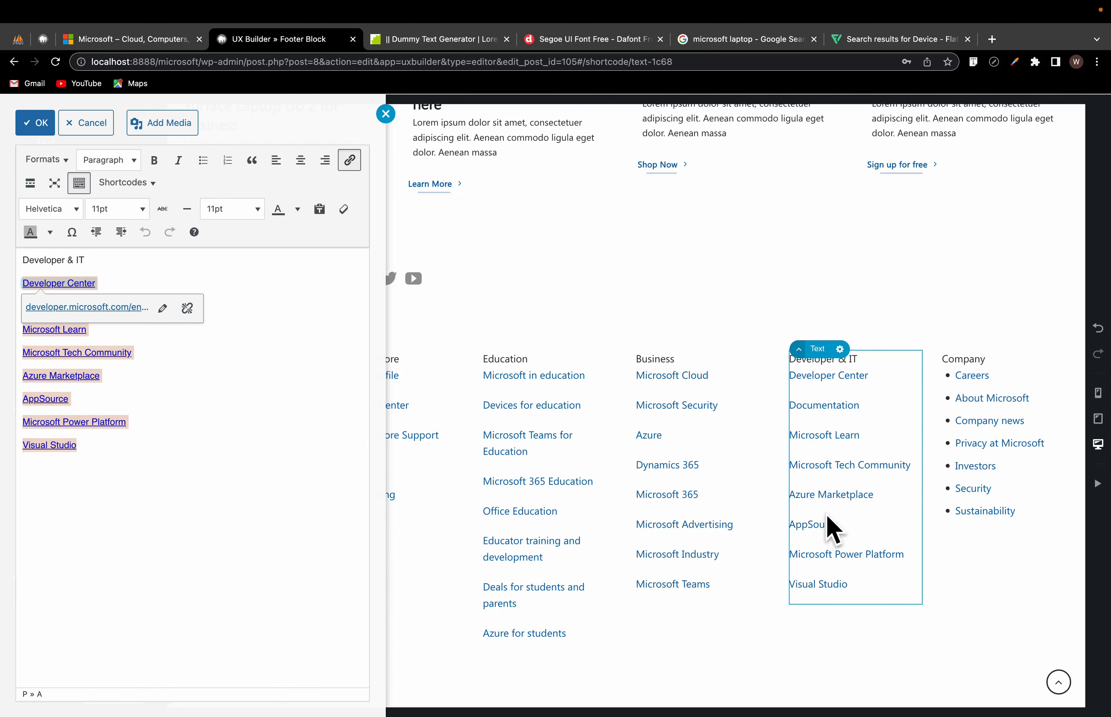
left_click(831, 523)
Step: Remove the bullet formatting from the "Company" links, Careers through Sustainability
double_click(975, 502)
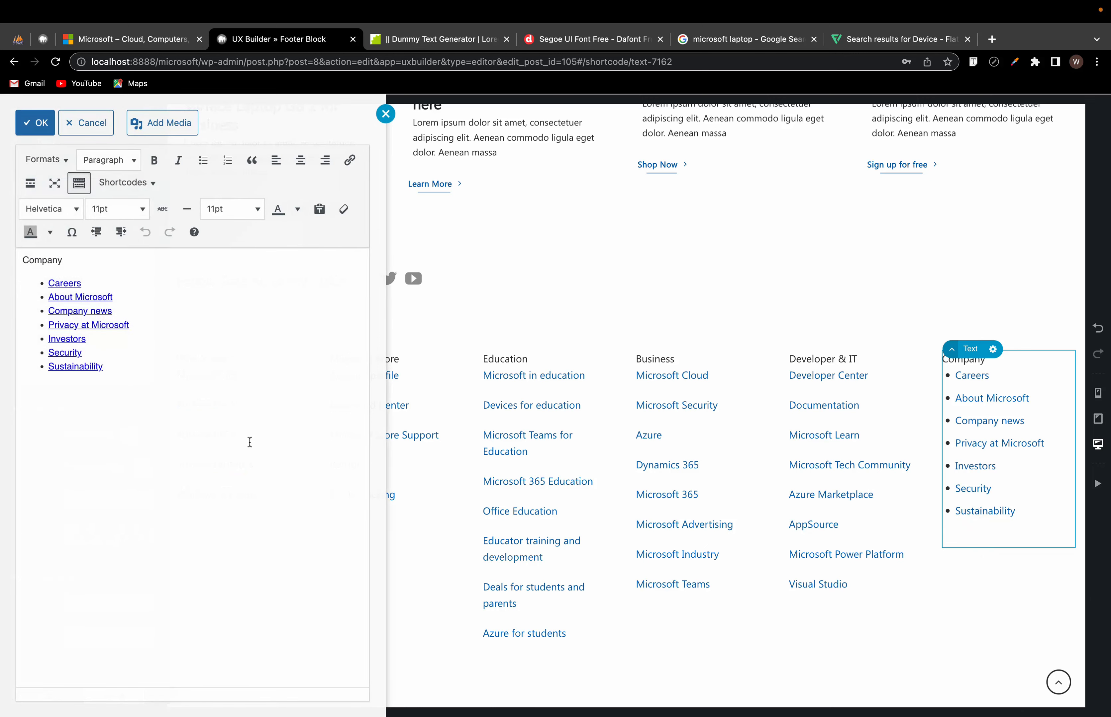
left_click_drag(223, 417, 52, 283)
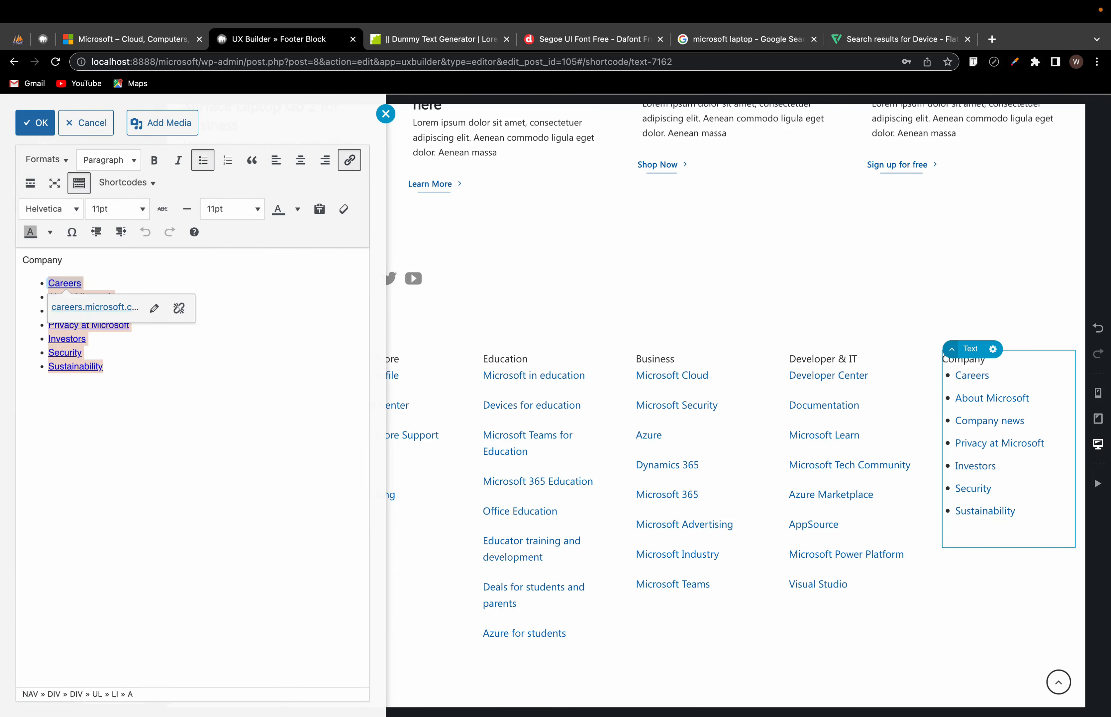
left_click(203, 160)
left_click(780, 485)
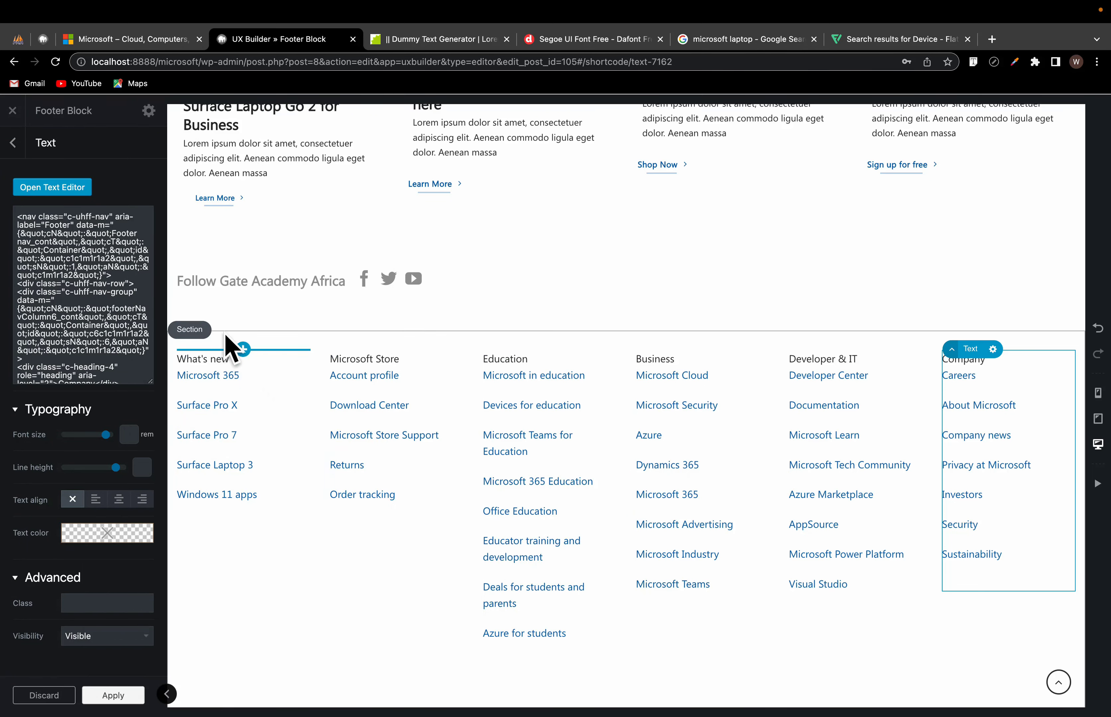
Step: Set the footer section's background to light grey, about rgb(238, 238, 238), matching the Microsoft page's footer, and apply the section settings
left_click(226, 335)
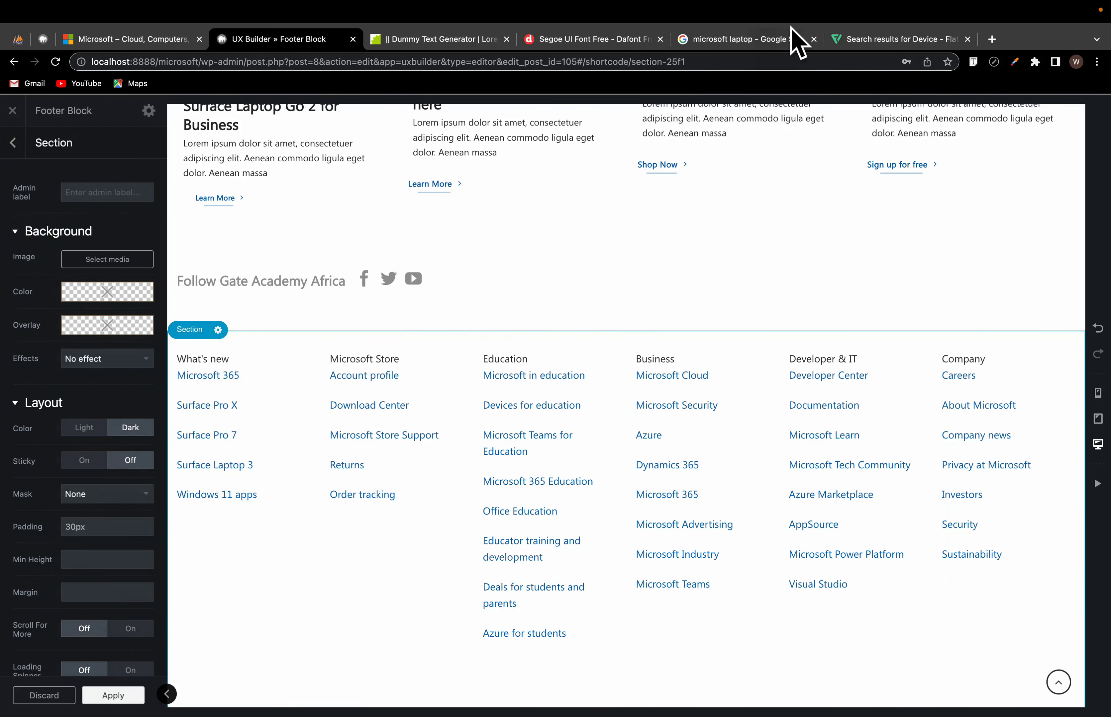
left_click(134, 38)
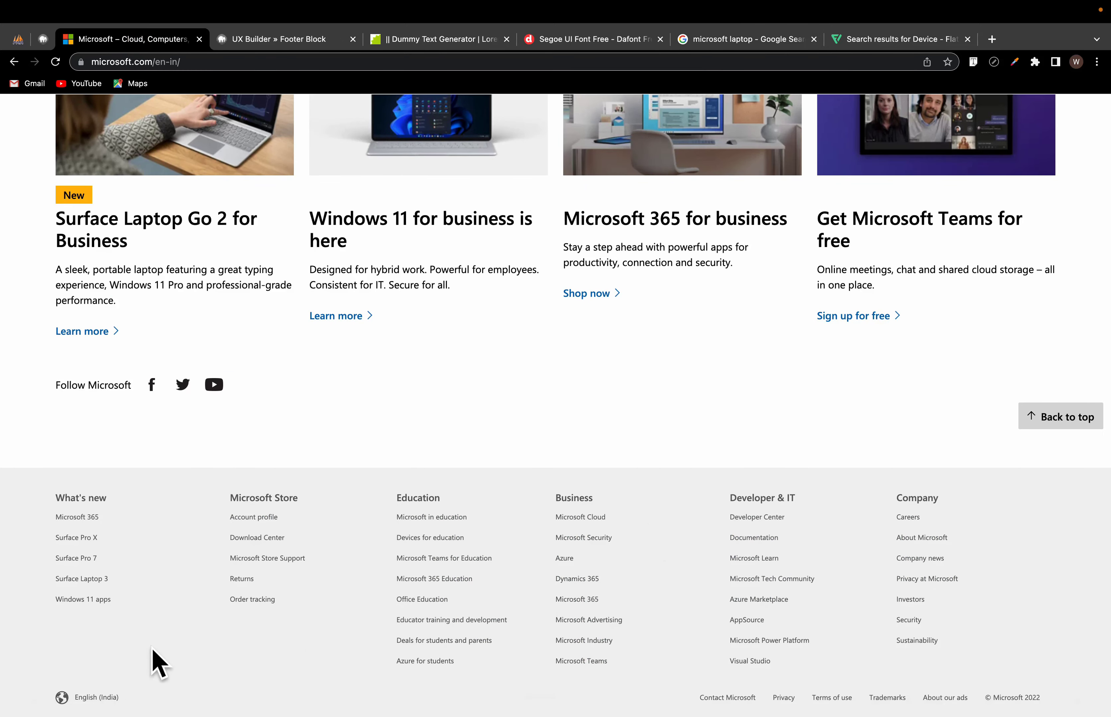
left_click(260, 49)
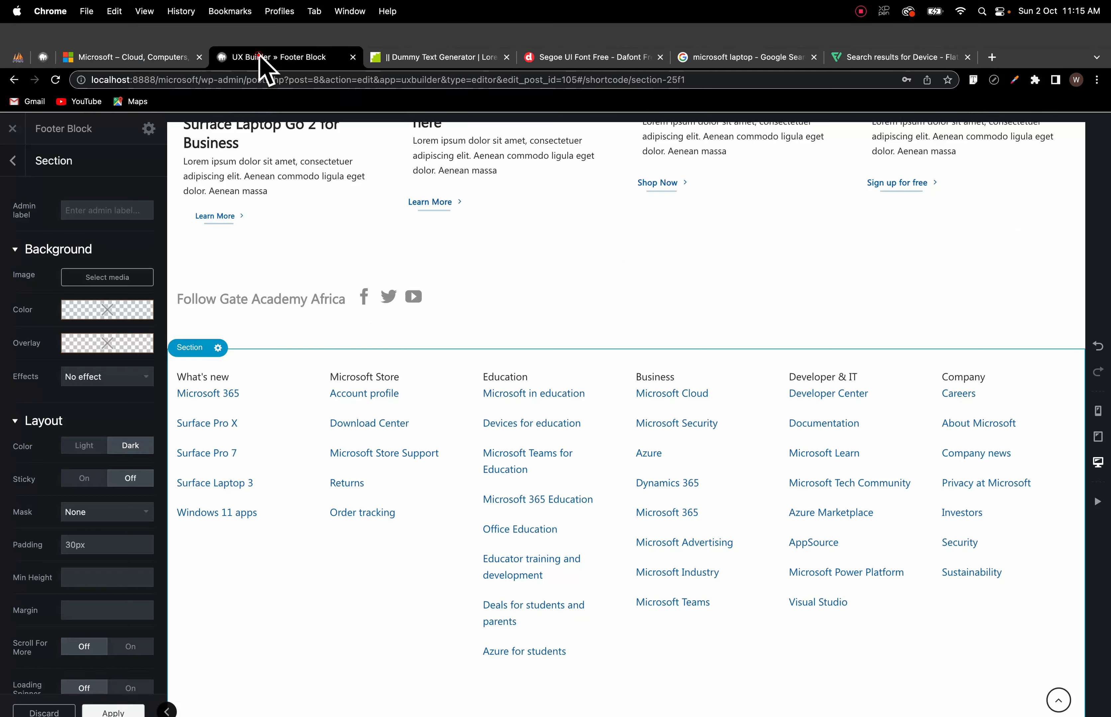
left_click(71, 293)
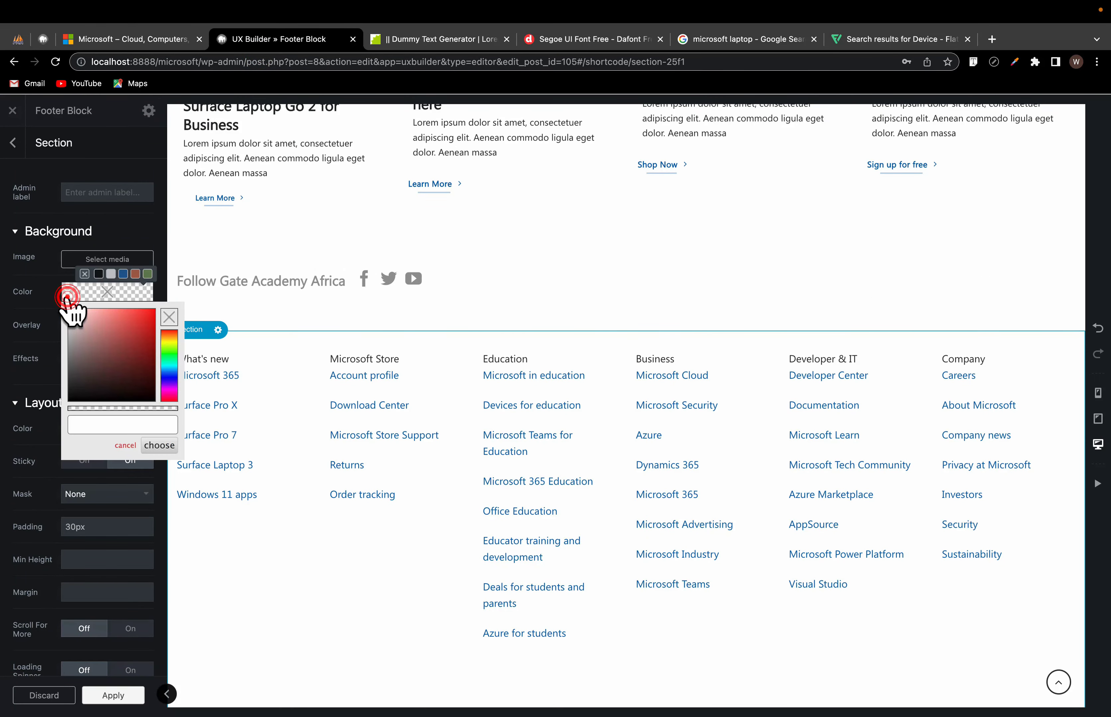
left_click(67, 310)
left_click_drag(66, 313, 68, 319)
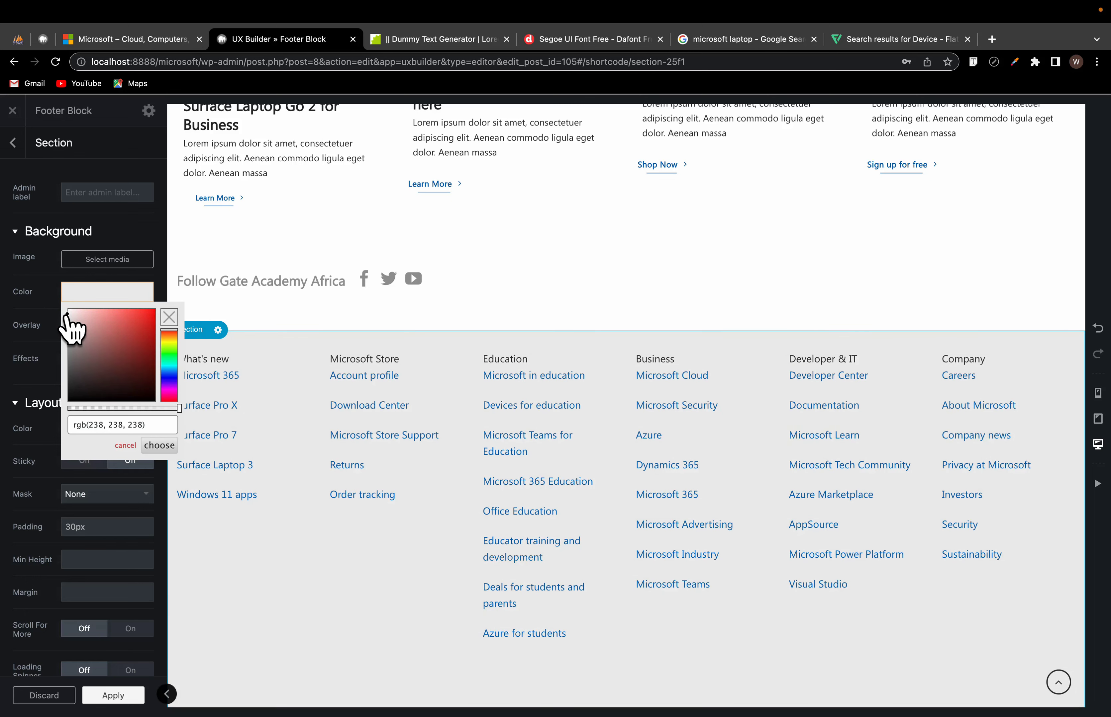
left_click(67, 314)
left_click(50, 335)
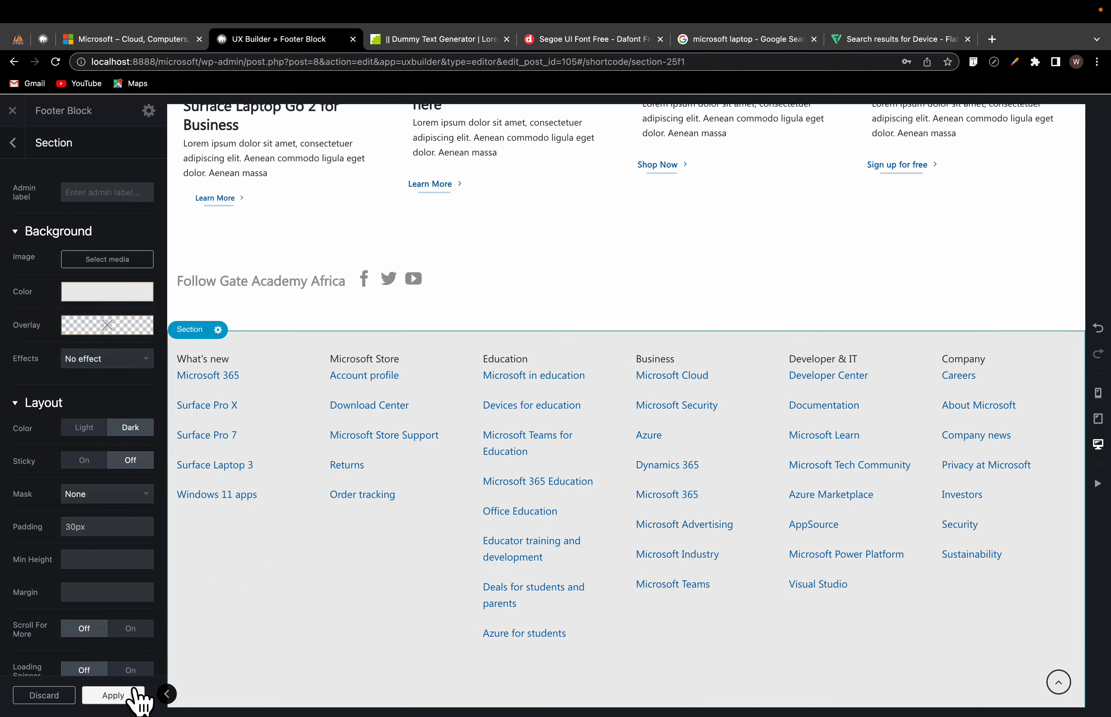
left_click(114, 695)
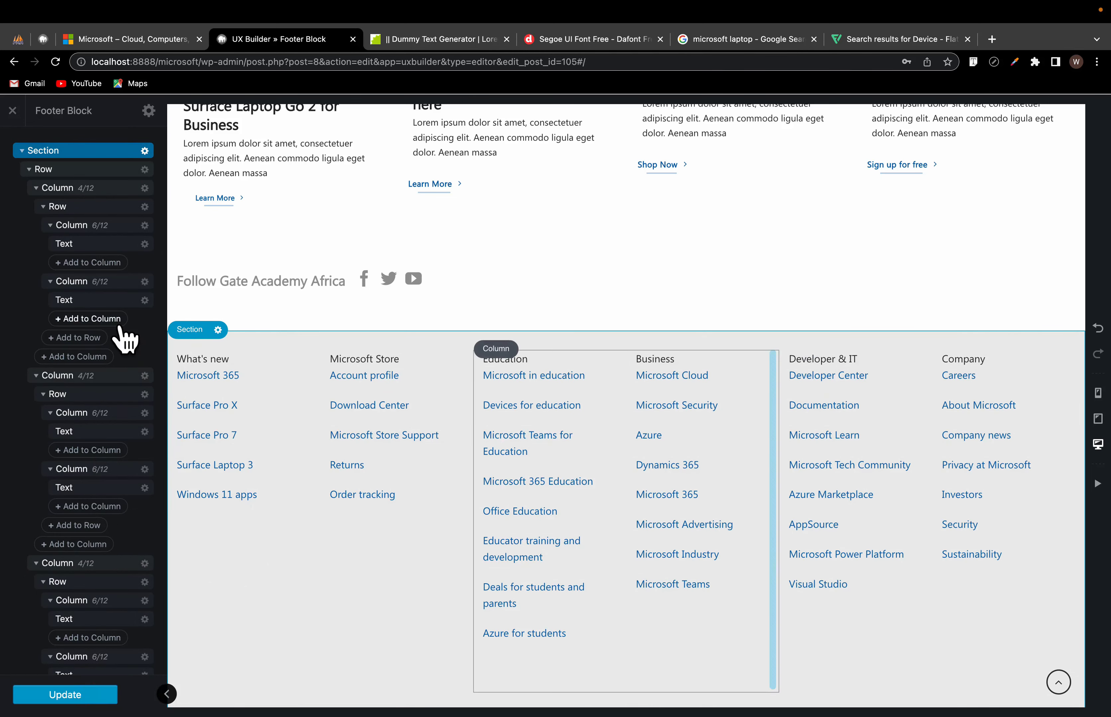
Step: Remove the hyperlinks from "Windows 11 apps" and "Surface Laptop 3" in the footer's "What's new" text, following the Microsoft page's plain-text look
left_click(189, 34)
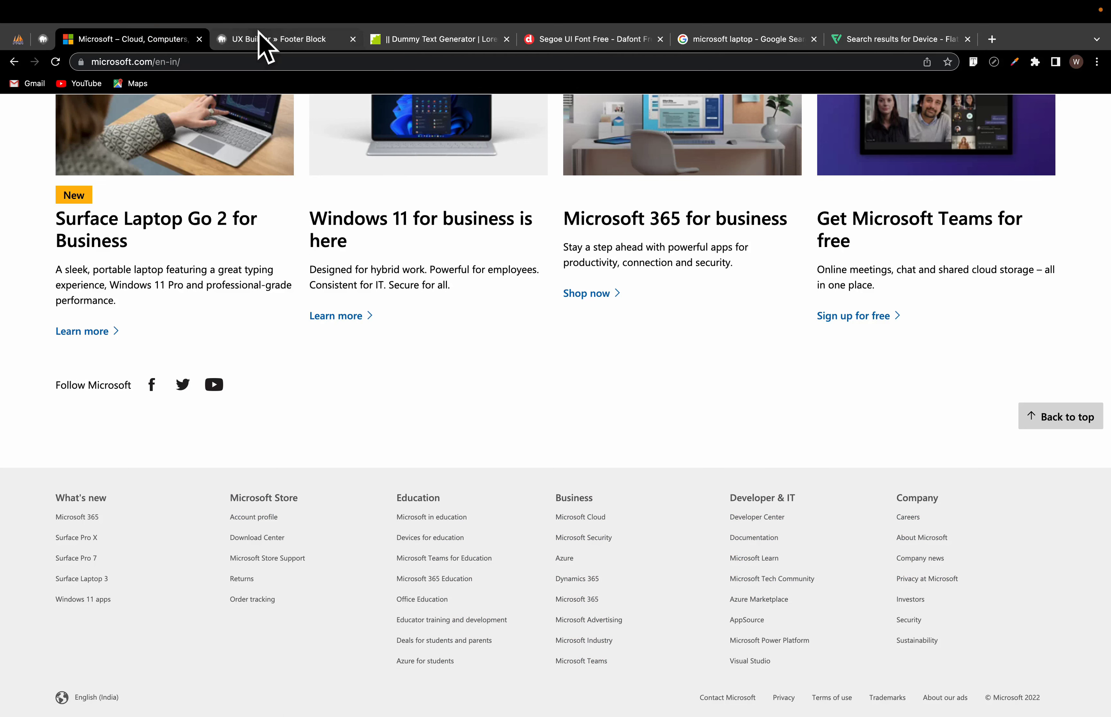
left_click(264, 40)
left_click(237, 433)
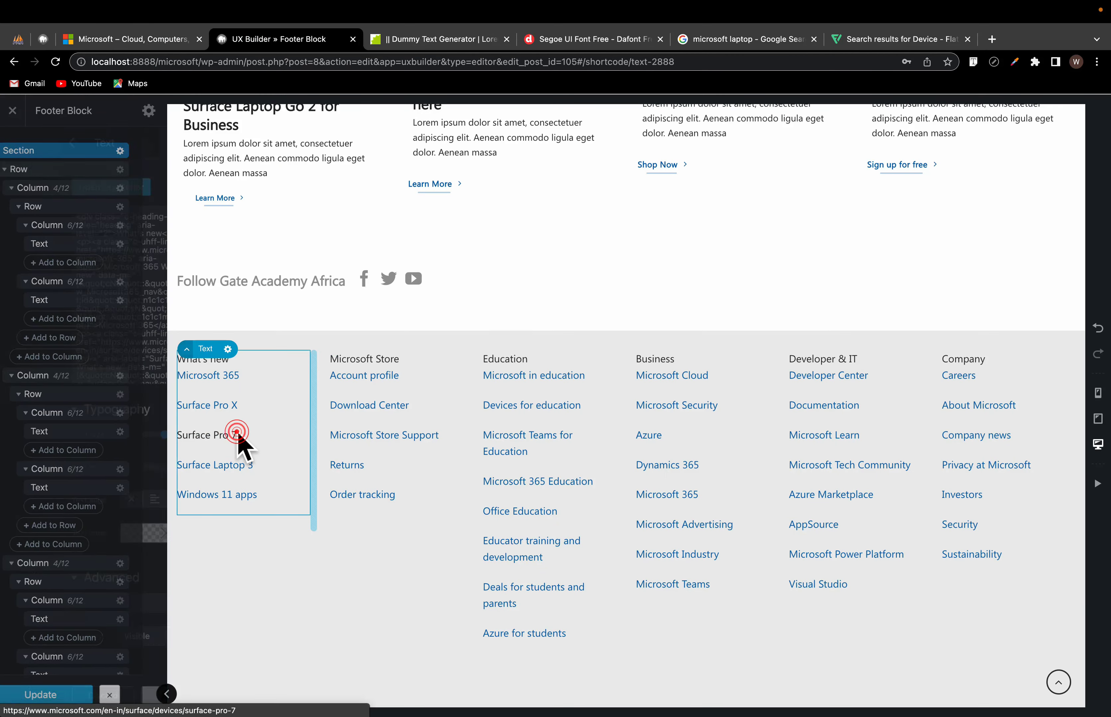
double_click(276, 448)
left_click(164, 394)
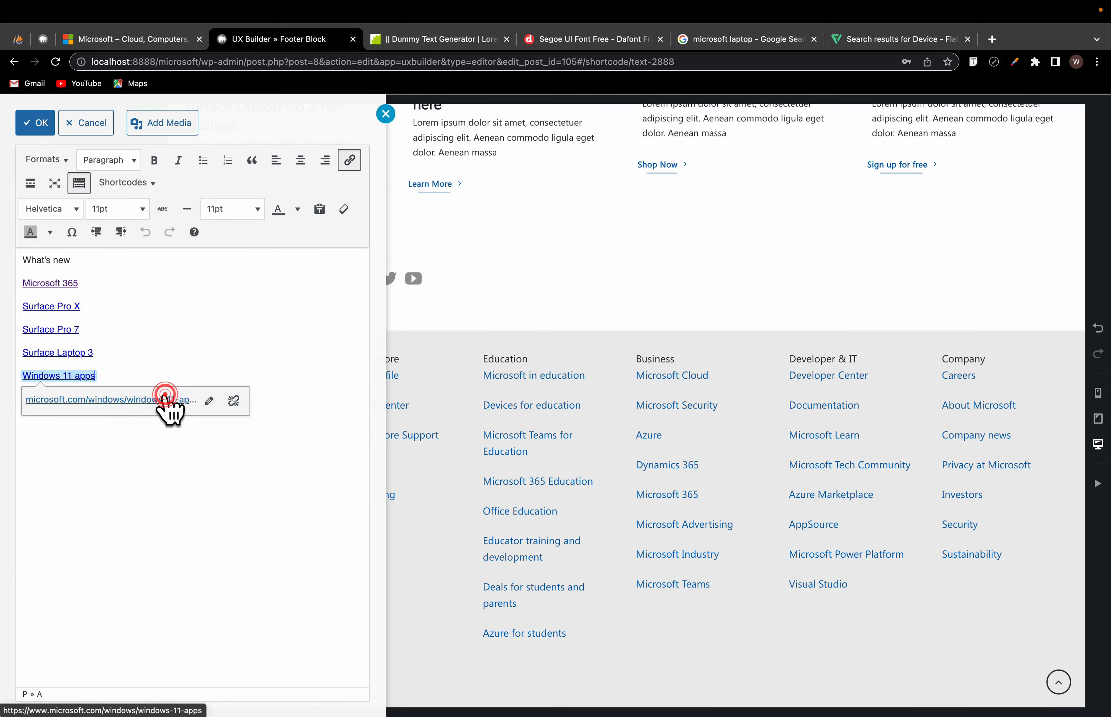
left_click(238, 402)
left_click(151, 354)
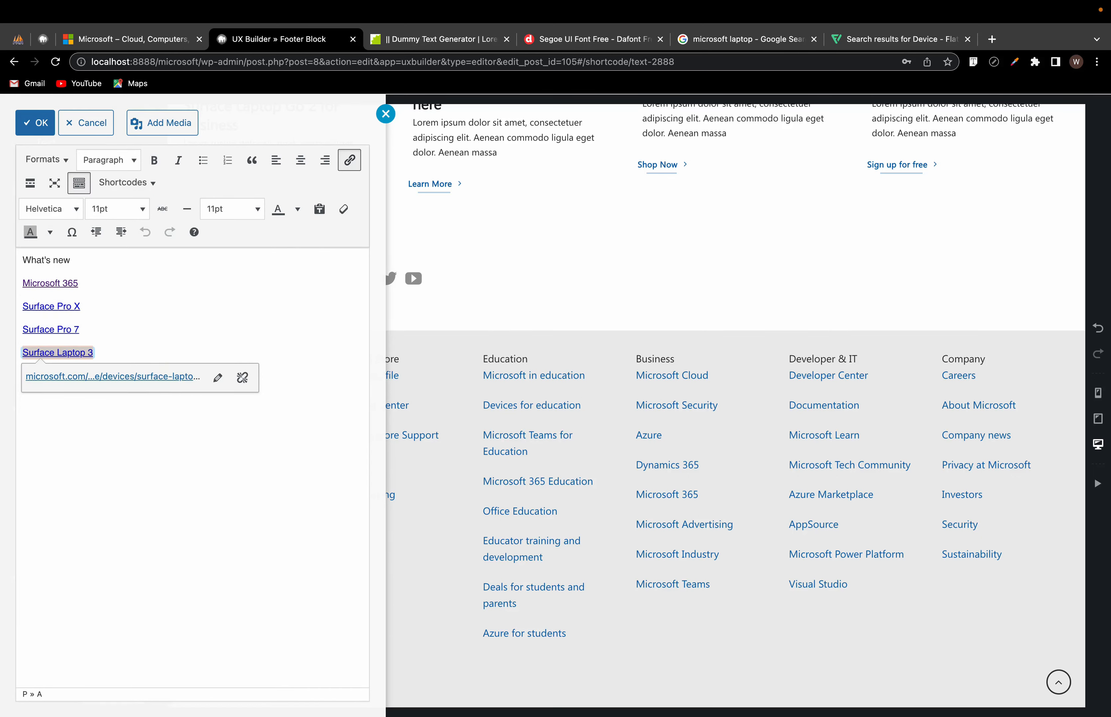
left_click(240, 371)
Step: Remove the hyperlinks from "Surface Pro 7", "Surface Pro X" and "Microsoft 365" in the "What's new" text
left_click(123, 325)
left_click_drag(120, 325, 49, 310)
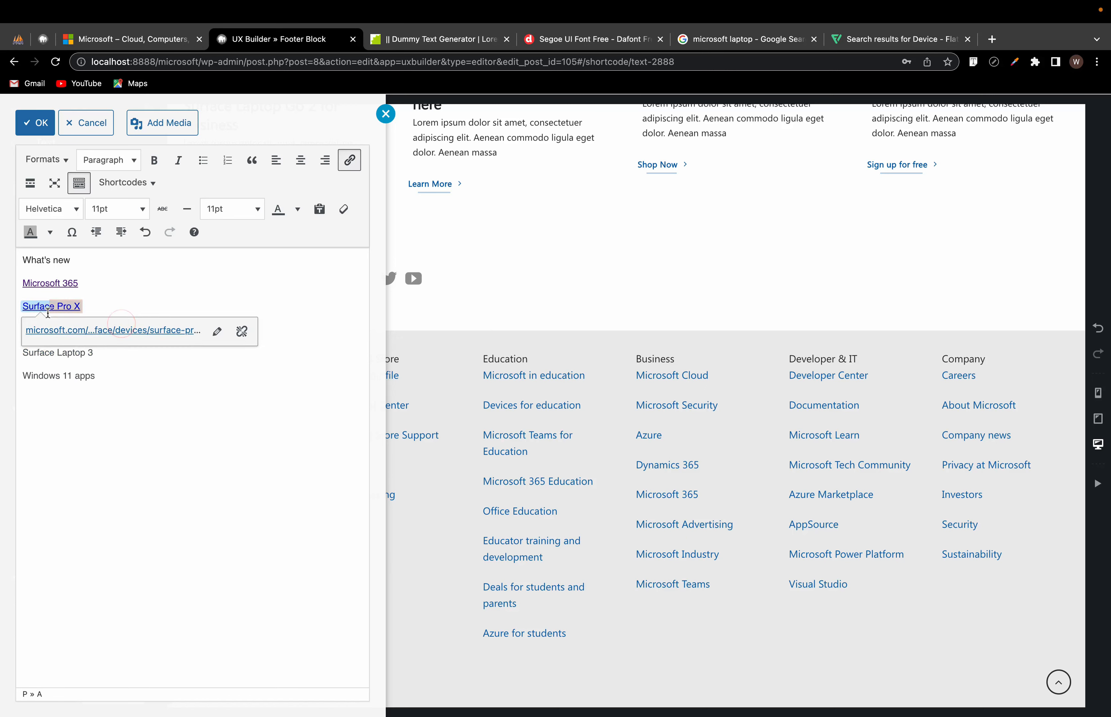
left_click(235, 330)
left_click(128, 304)
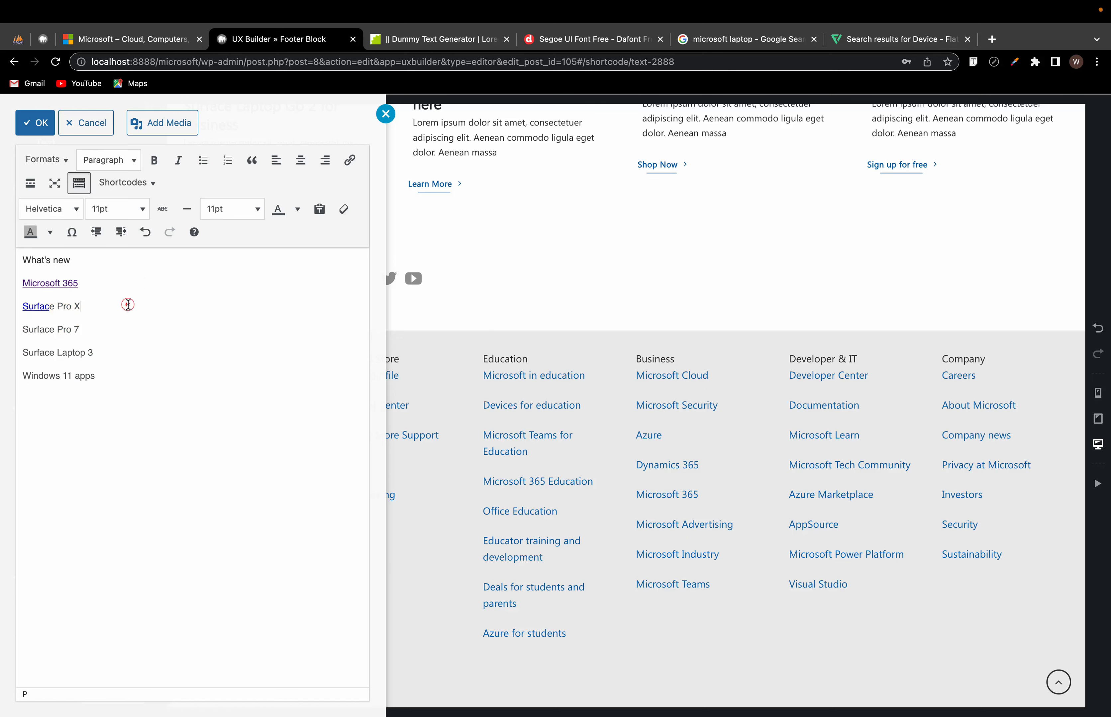
left_click(132, 318)
left_click(67, 278)
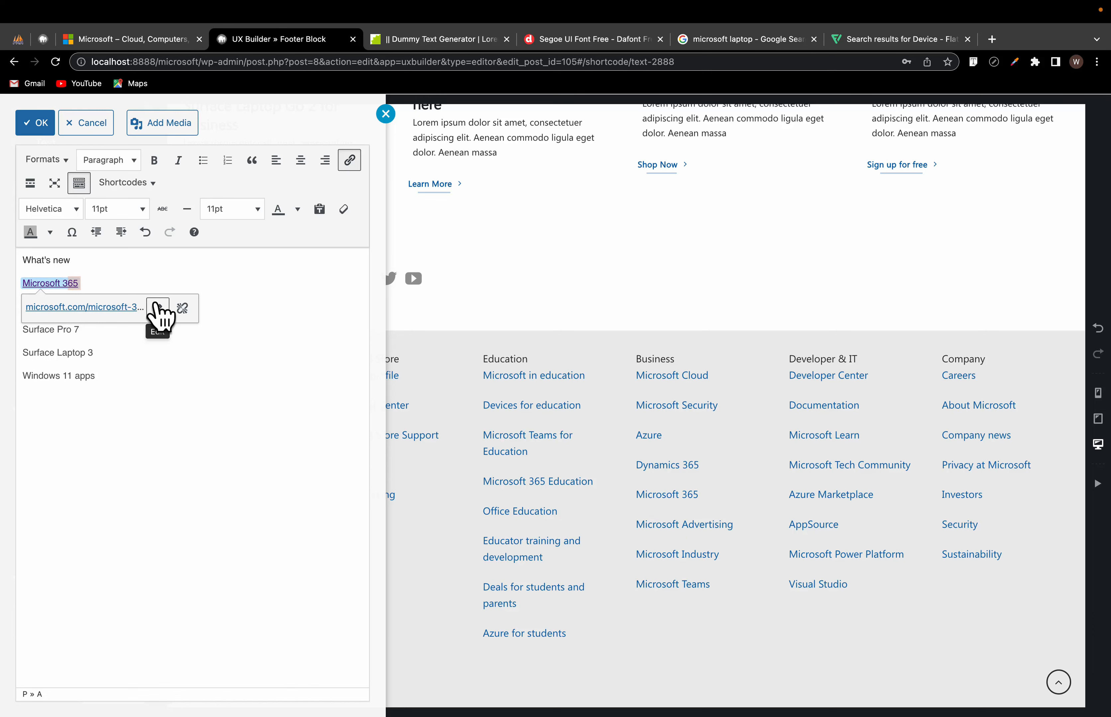
left_click(181, 310)
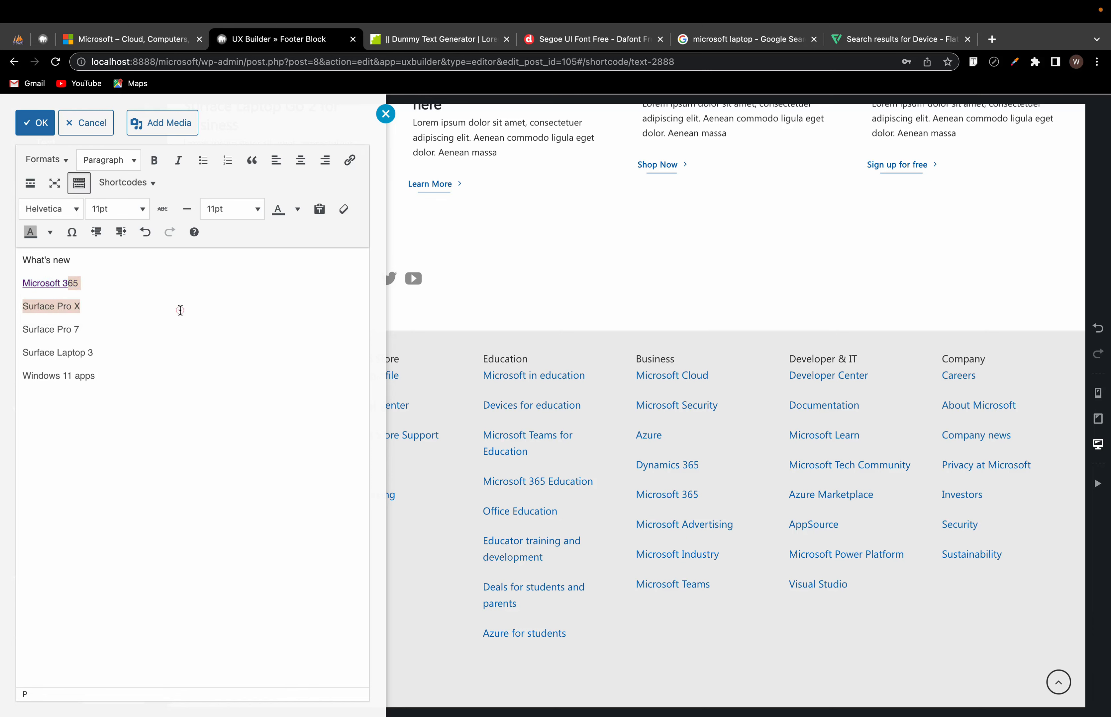
left_click(144, 281)
left_click(183, 309)
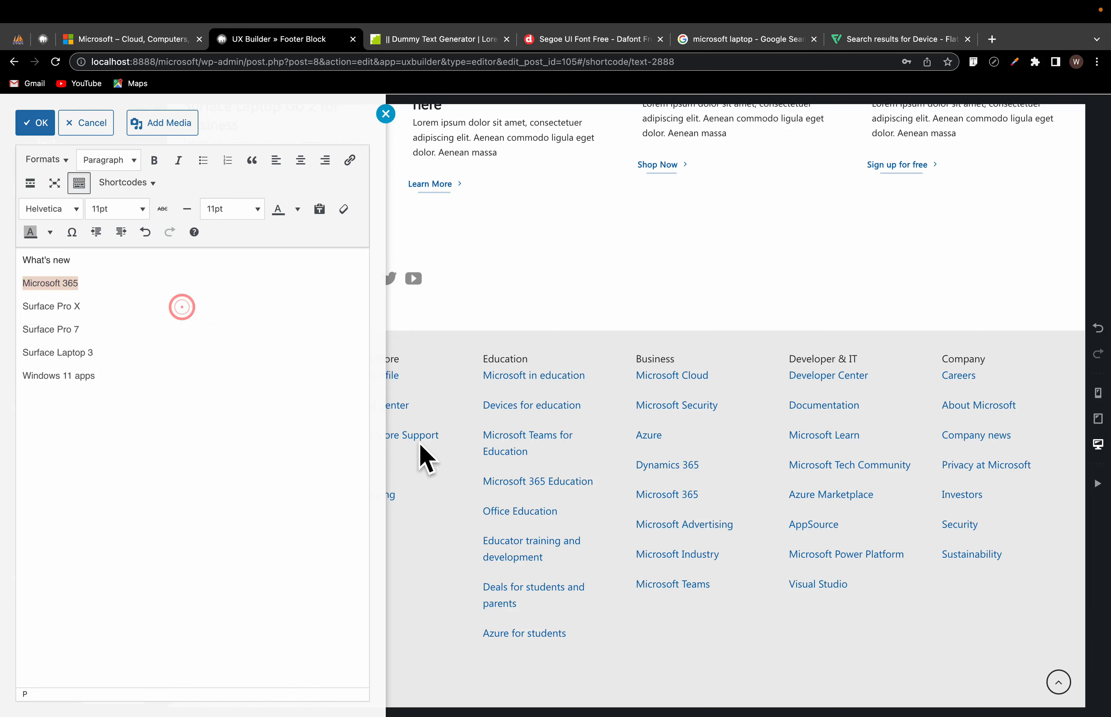
Step: Remove the hyperlinks from all "Microsoft Store" entries, Account profile through Order tracking
left_click(422, 442)
double_click(383, 454)
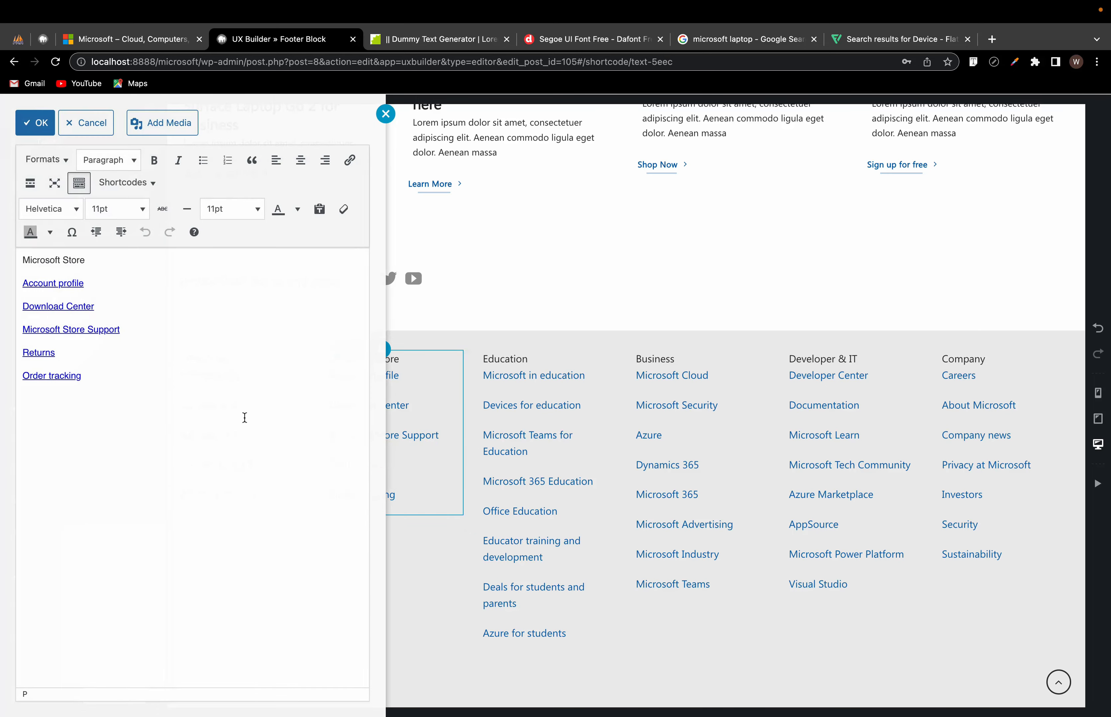
left_click_drag(242, 416, 75, 277)
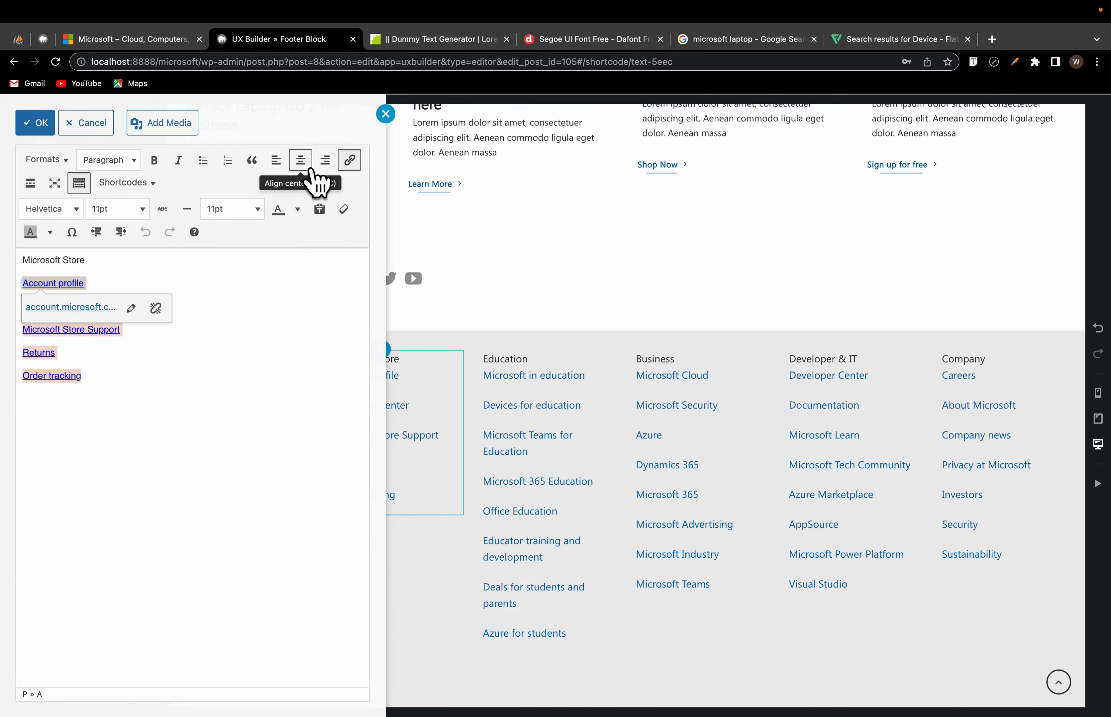
left_click(350, 161)
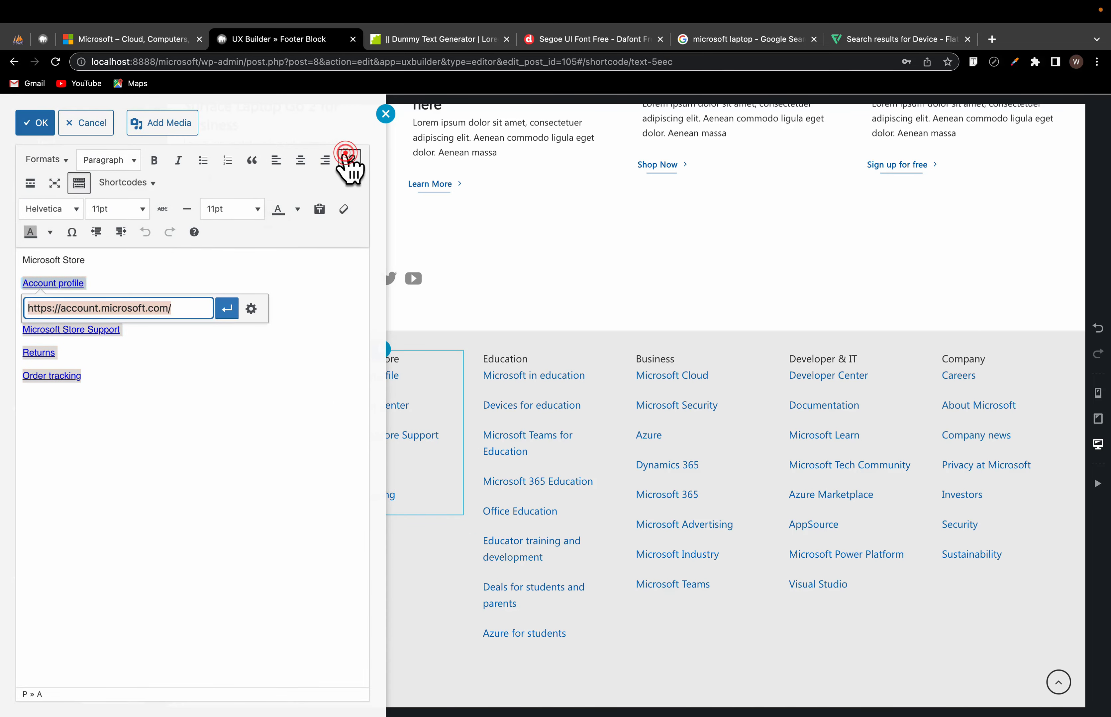
left_click(224, 365)
left_click(186, 401)
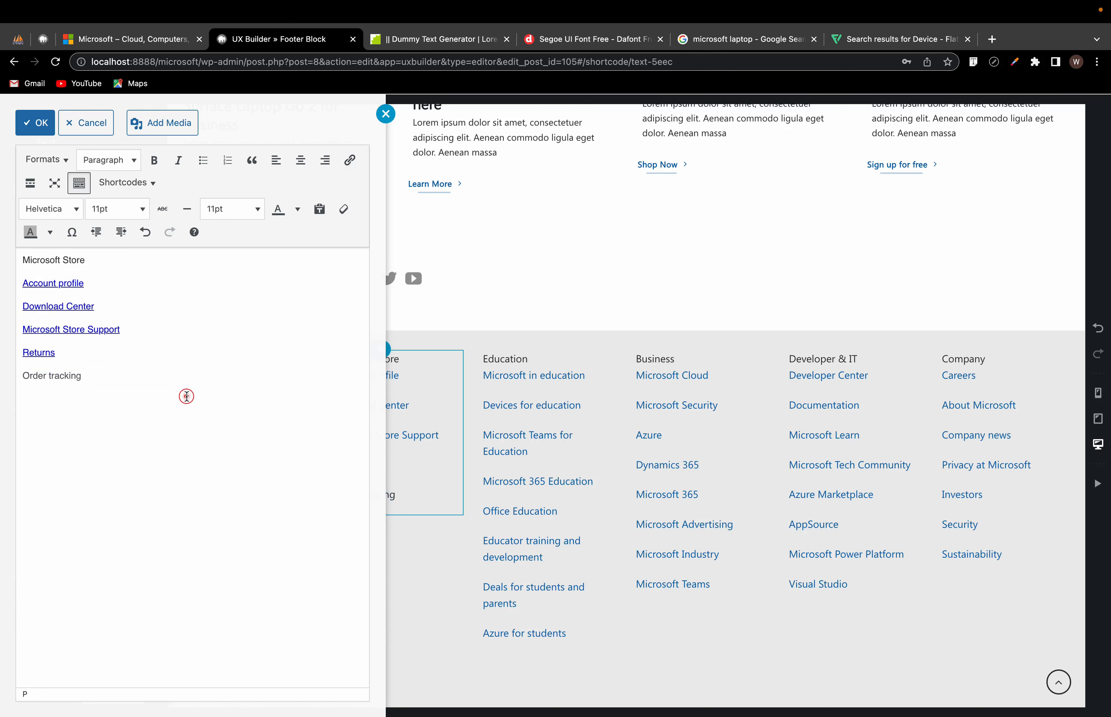
left_click_drag(148, 371, 20, 285)
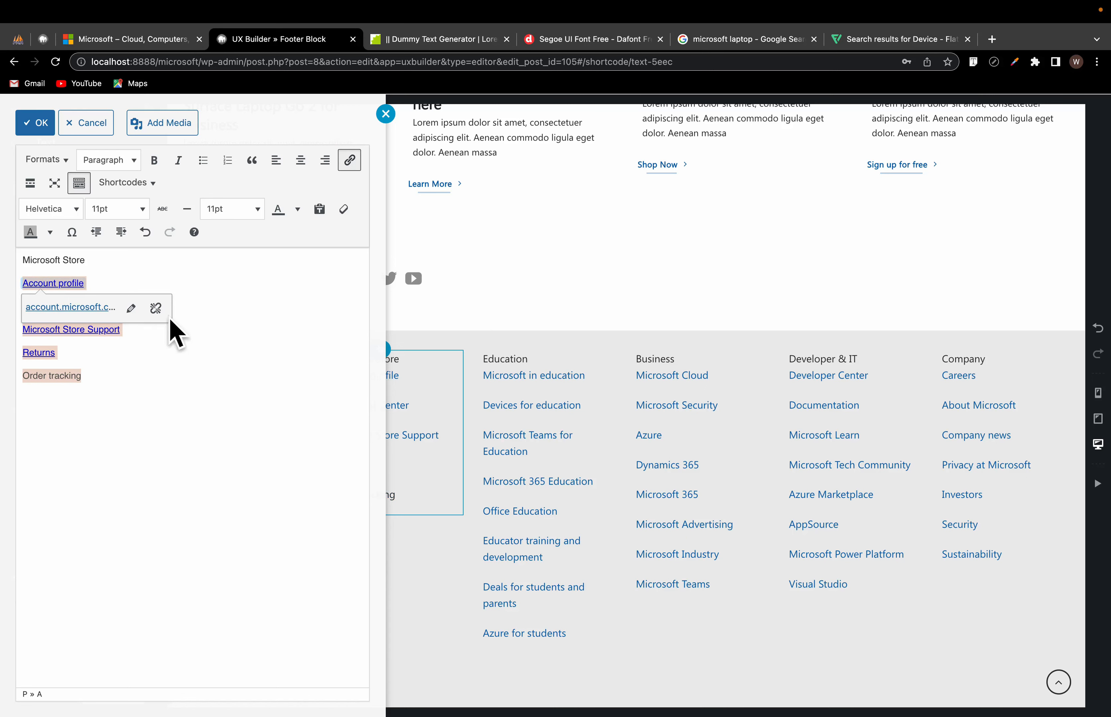
left_click(150, 307)
Step: Remove the hyperlinks from all "Education" entries, Microsoft in education through Azure for students
left_click(553, 506)
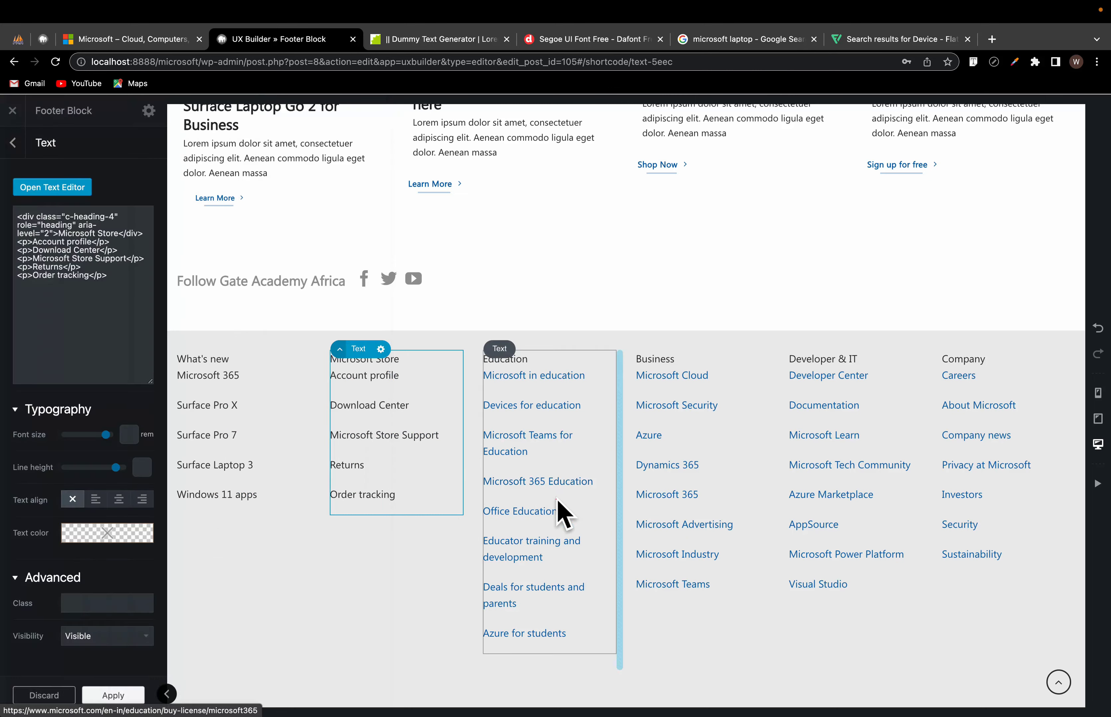
left_click(559, 508)
left_click_drag(154, 463, 26, 278)
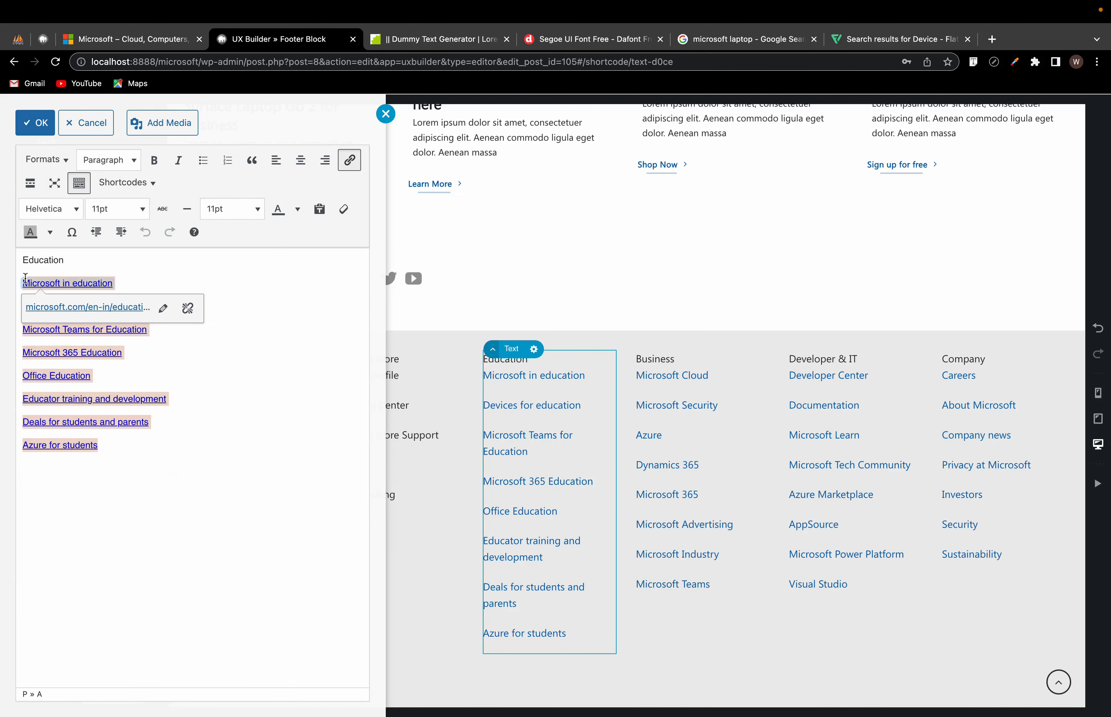
left_click(188, 308)
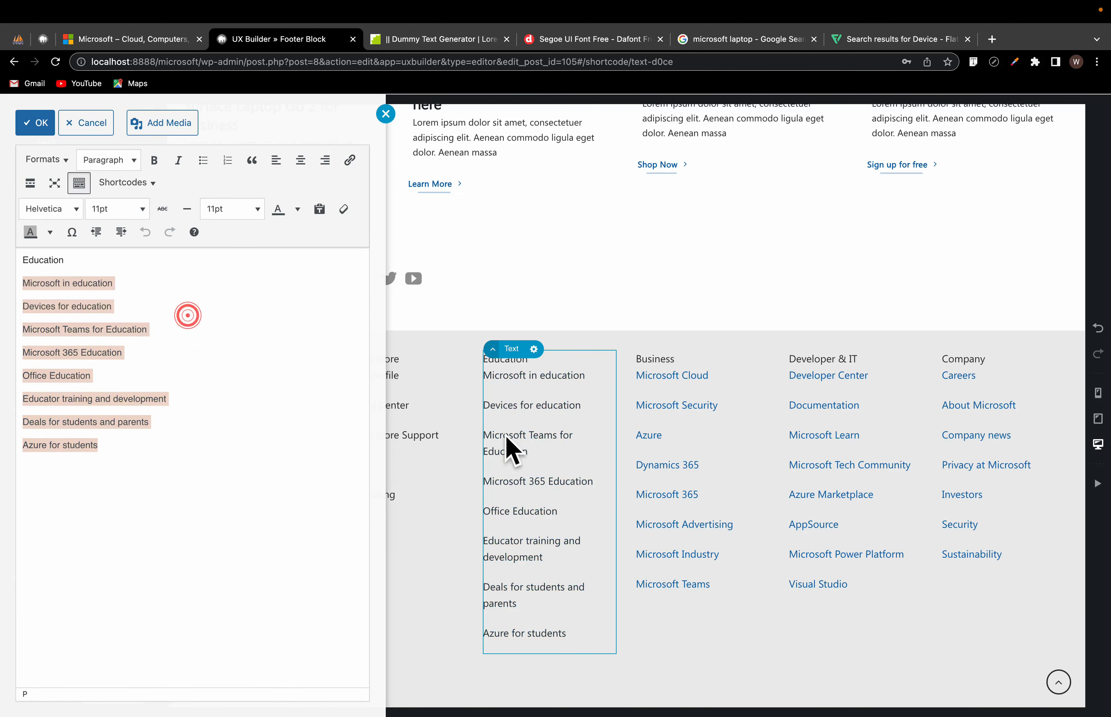
Step: Remove the hyperlinks from all "Business" entries, Microsoft Cloud through Microsoft Teams
left_click(692, 513)
left_click(692, 512)
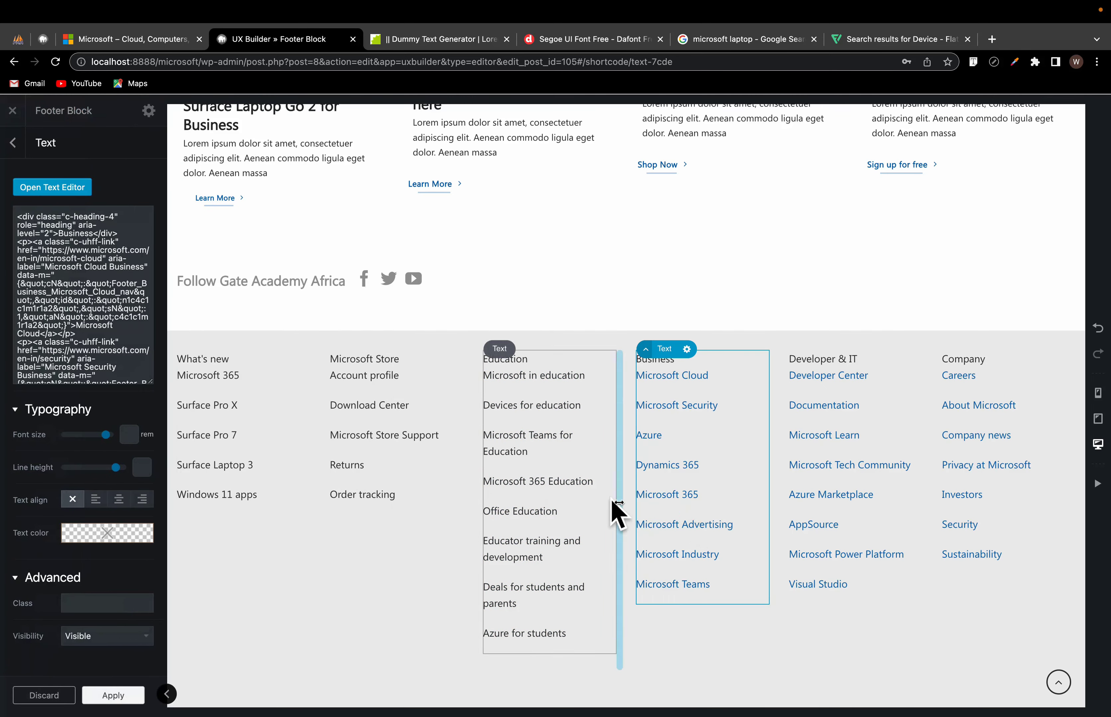
double_click(706, 514)
left_click_drag(156, 453, 2, 289)
left_click(213, 308)
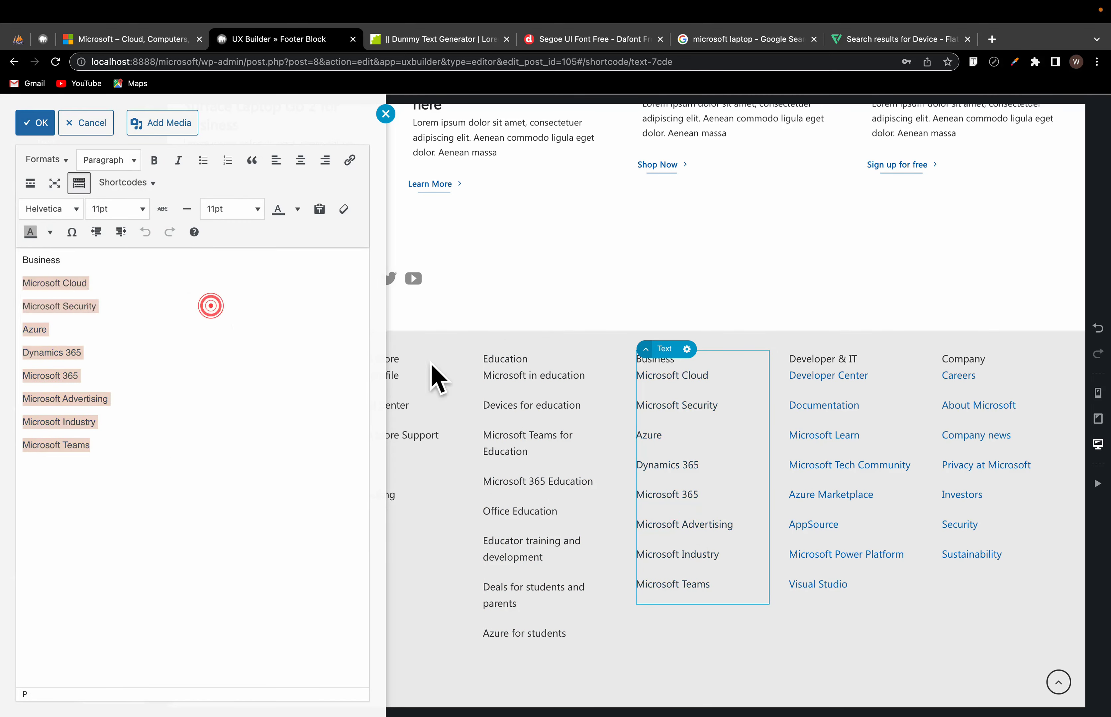
Step: Remove the hyperlinks from all "Developer & IT" entries, Developer Center through Visual Studio
left_click(880, 496)
double_click(892, 527)
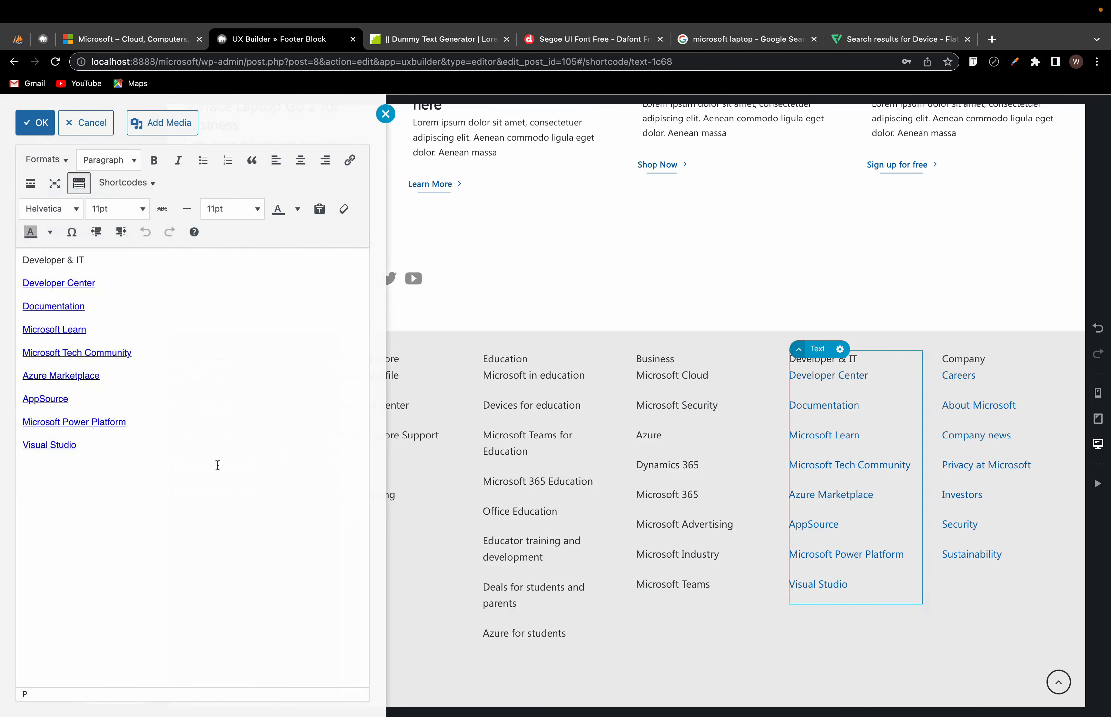
left_click_drag(218, 463, 40, 288)
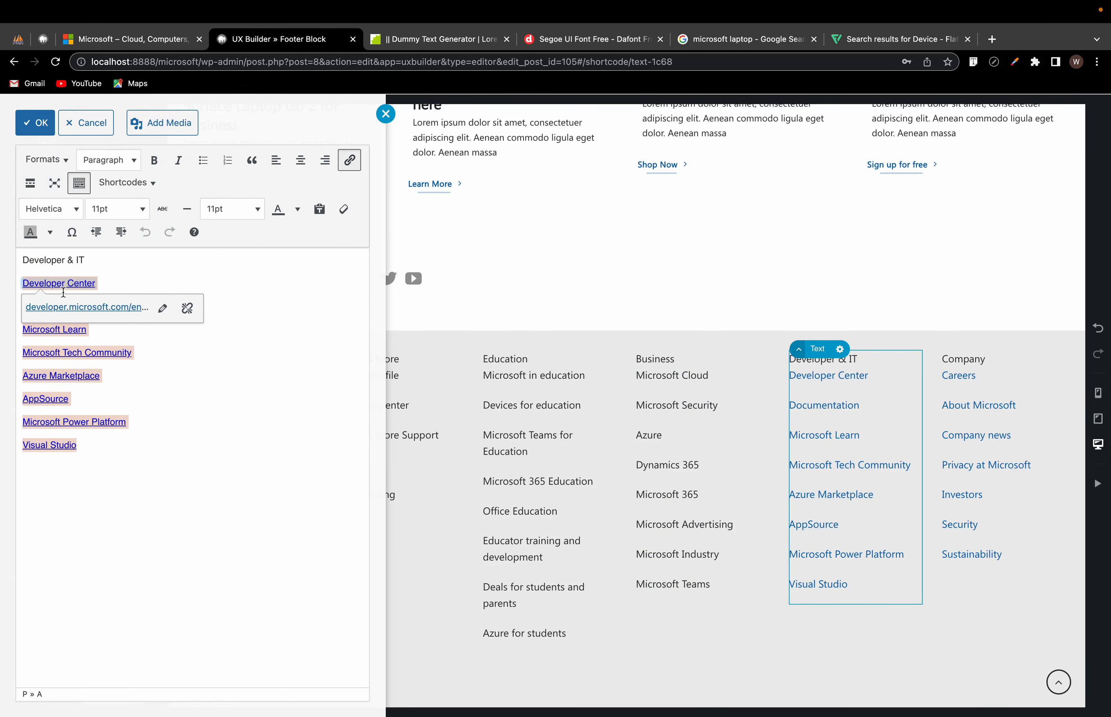
left_click(187, 308)
Step: Remove the hyperlinks from all "Company" entries, Careers through Sustainability, and close the text editor
left_click(718, 525)
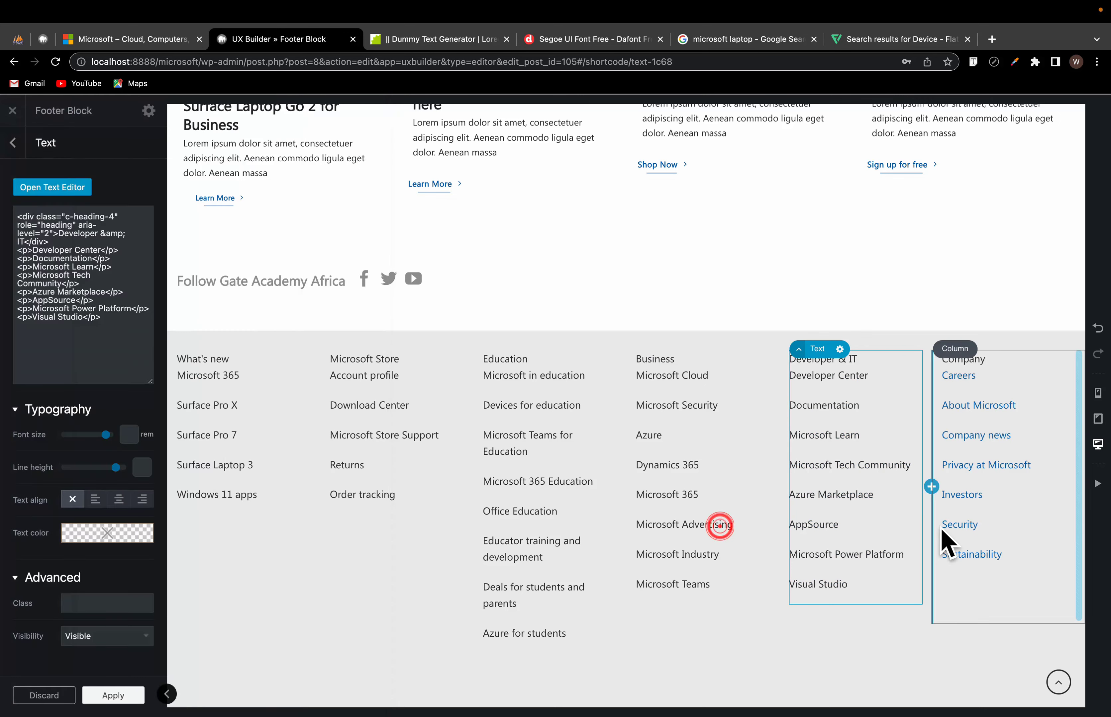
double_click(1007, 516)
left_click_drag(191, 437, 7, 284)
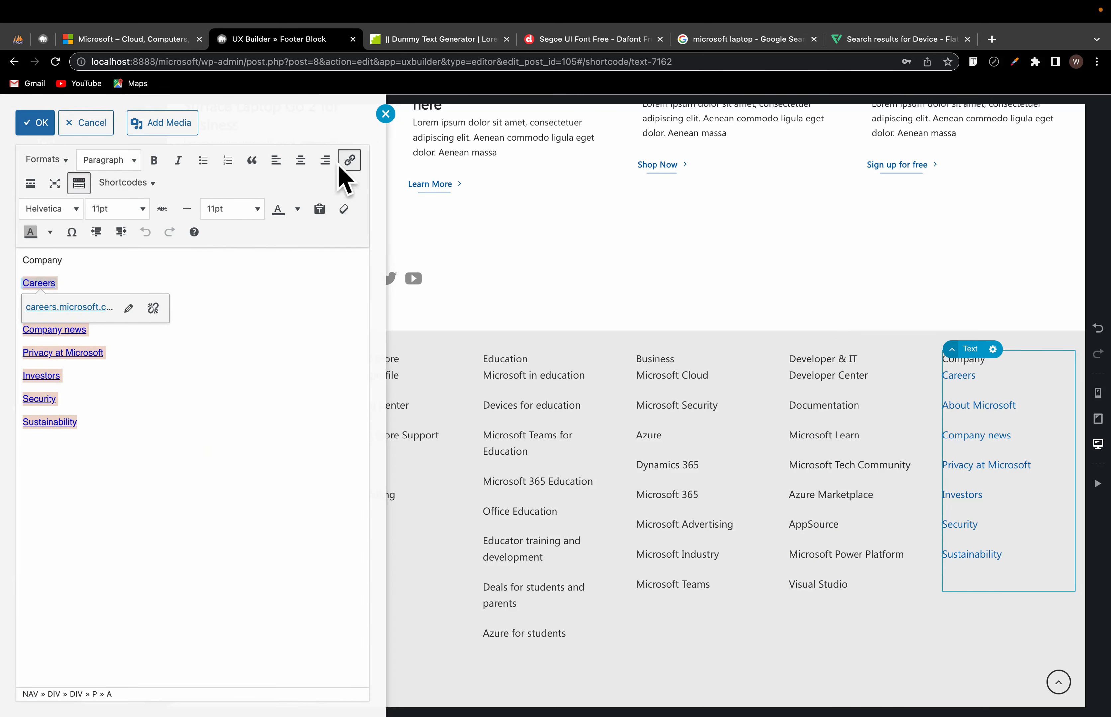
left_click(349, 160)
left_click(363, 461)
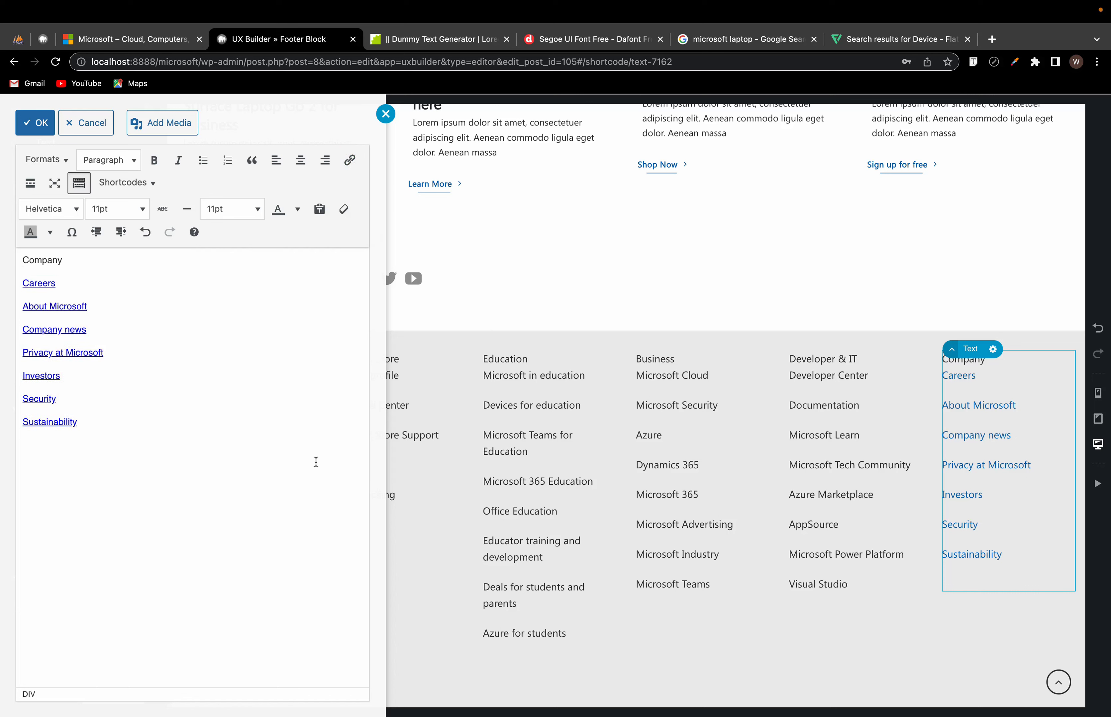
left_click(256, 460)
left_click(113, 425)
left_click_drag(111, 423, 5, 276)
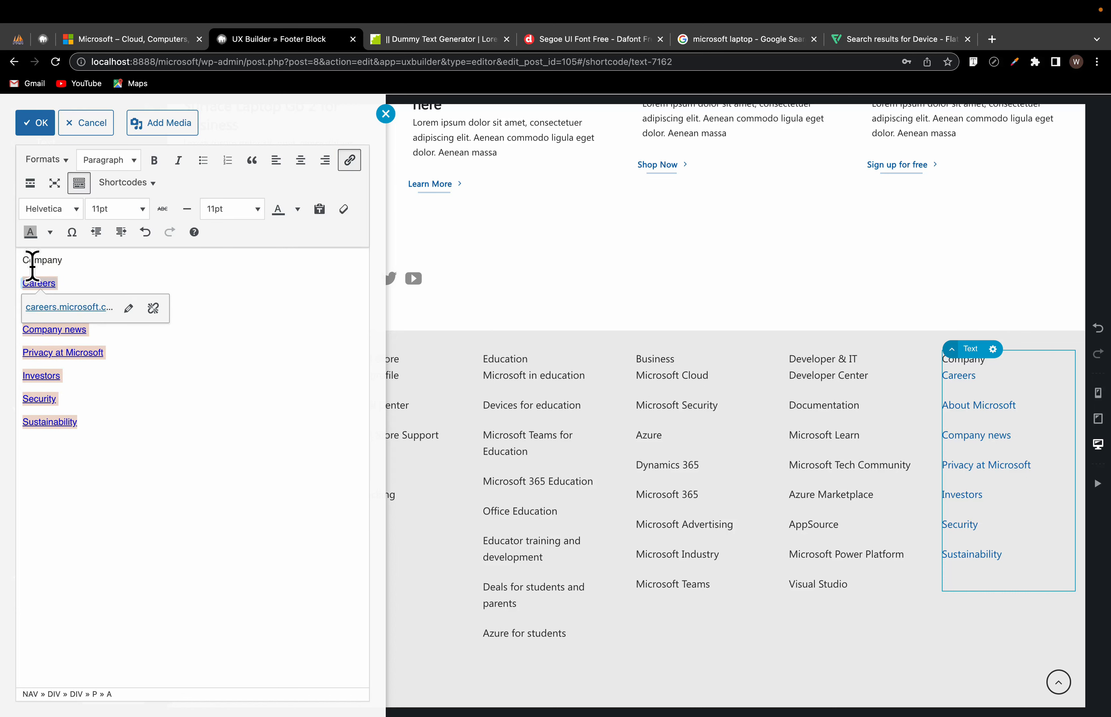
left_click(154, 309)
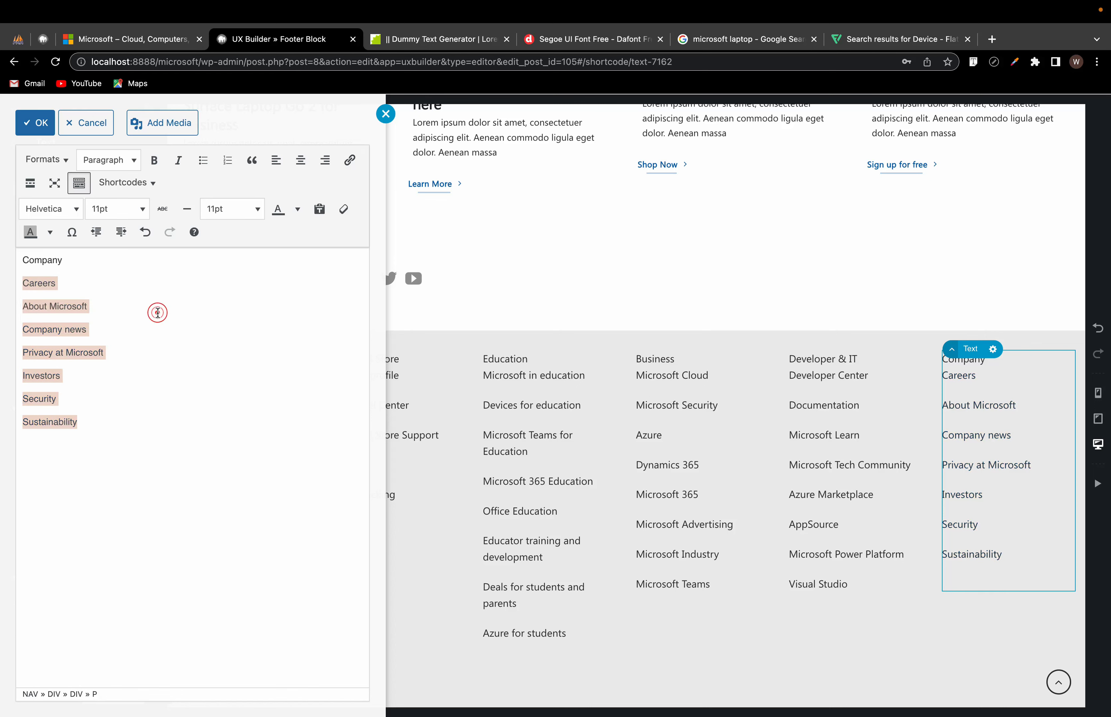
left_click(764, 528)
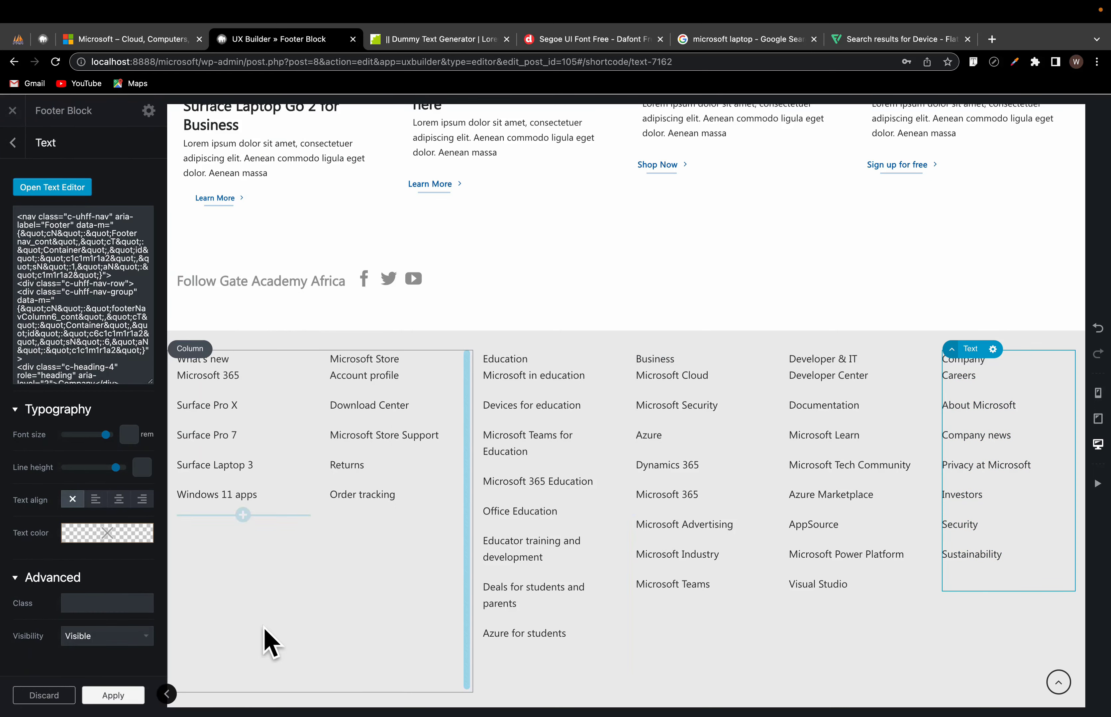
Step: Check the heading style in the Microsoft page's footer and make the "Microsoft Store" heading bold
left_click(148, 39)
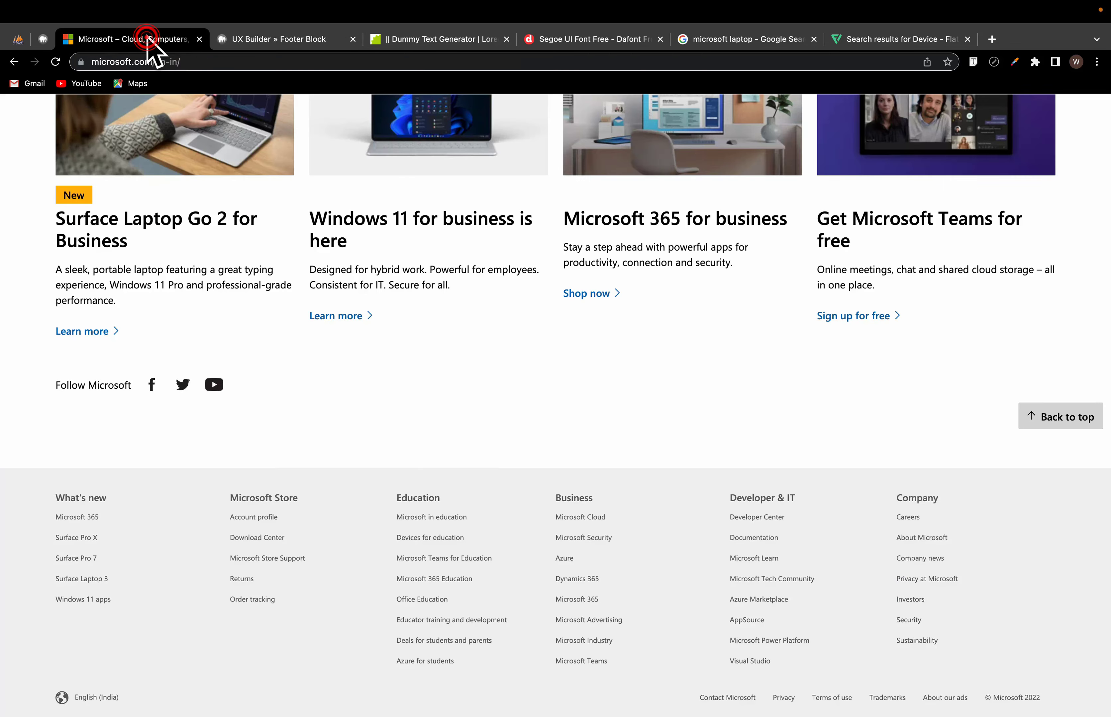
left_click(270, 39)
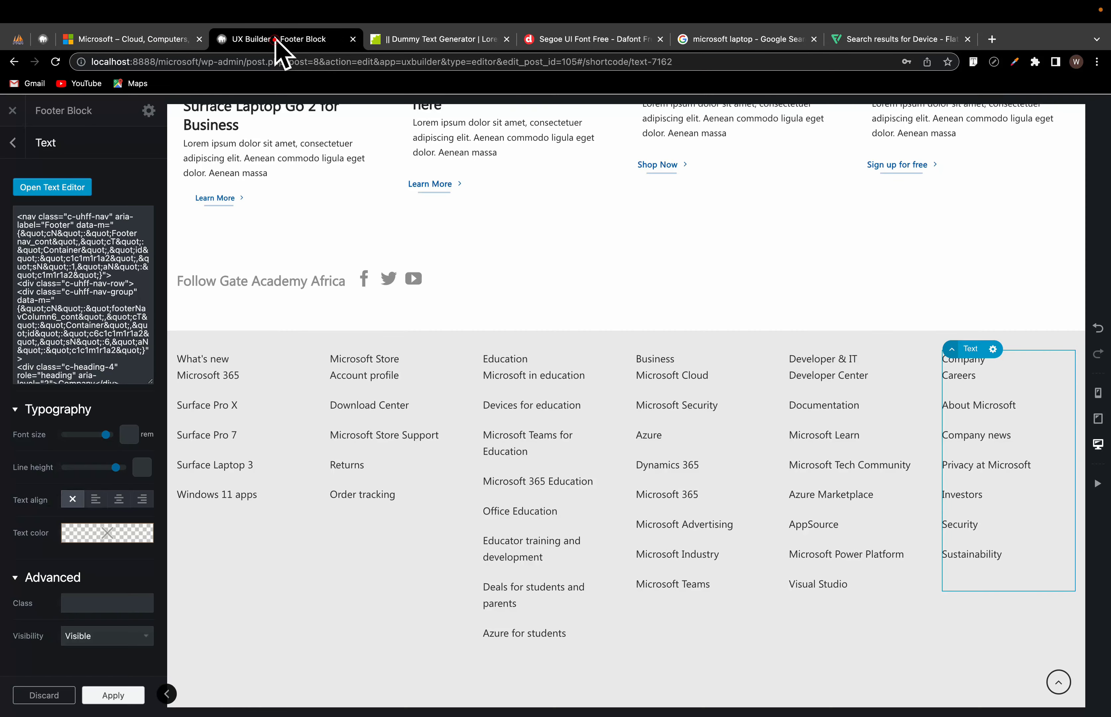
left_click(372, 428)
double_click(372, 429)
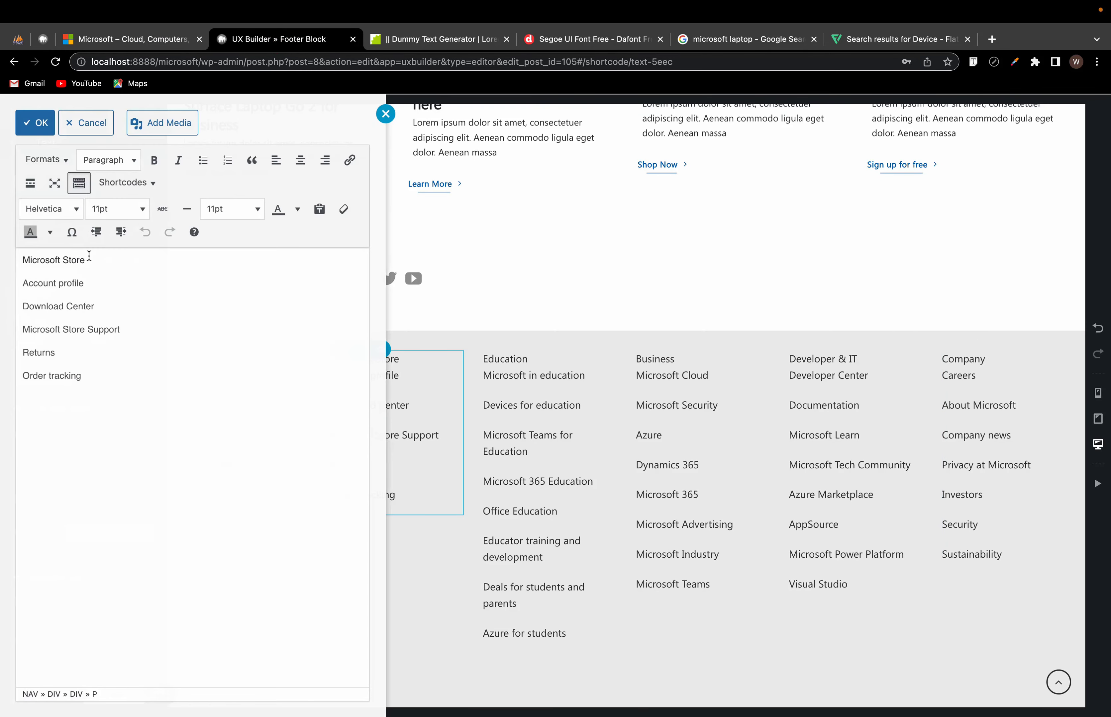
triple_click(88, 256)
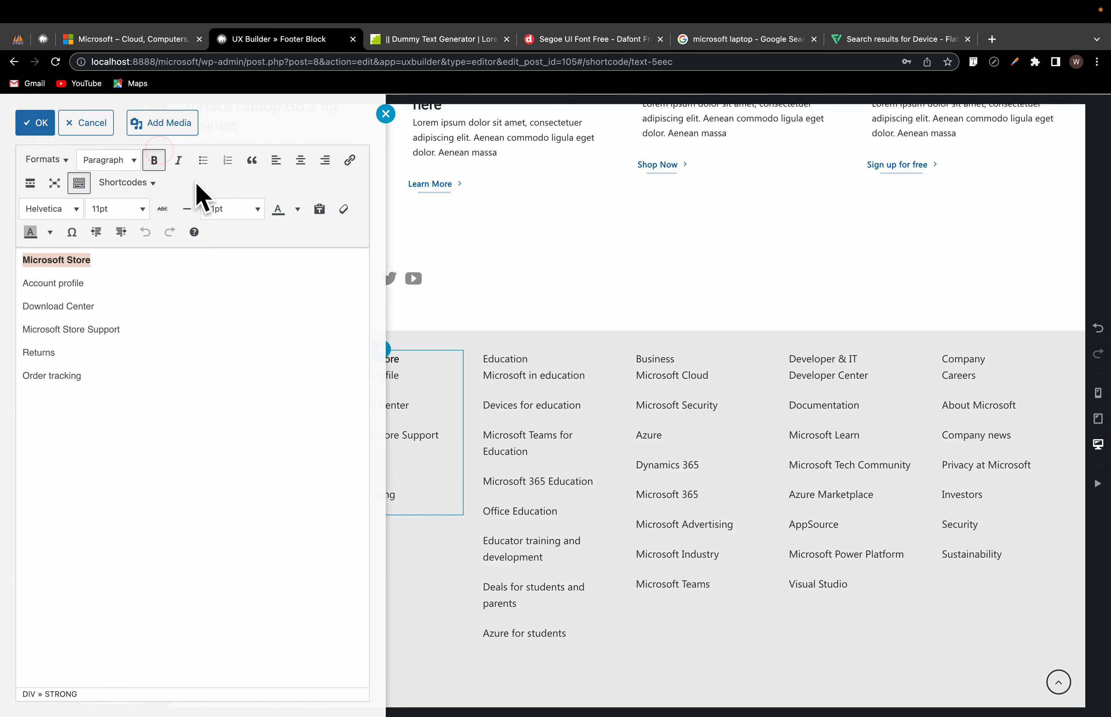
Step: Make the "What's new" heading bold in the first footer column
left_click(478, 432)
double_click(195, 398)
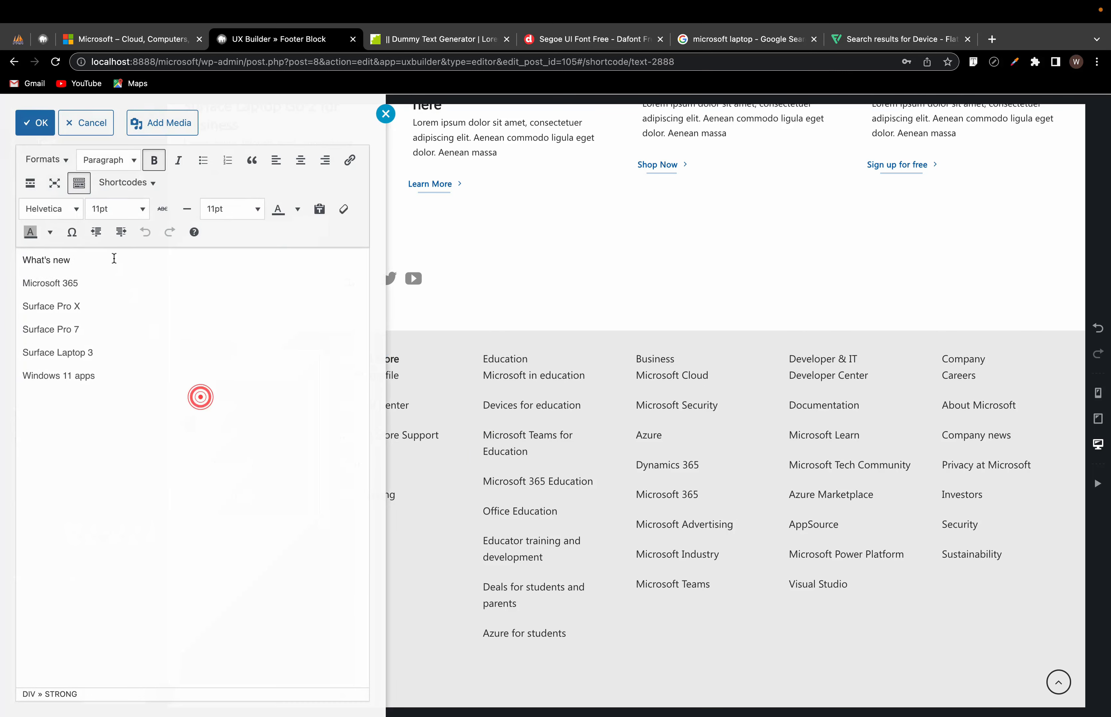
triple_click(92, 264)
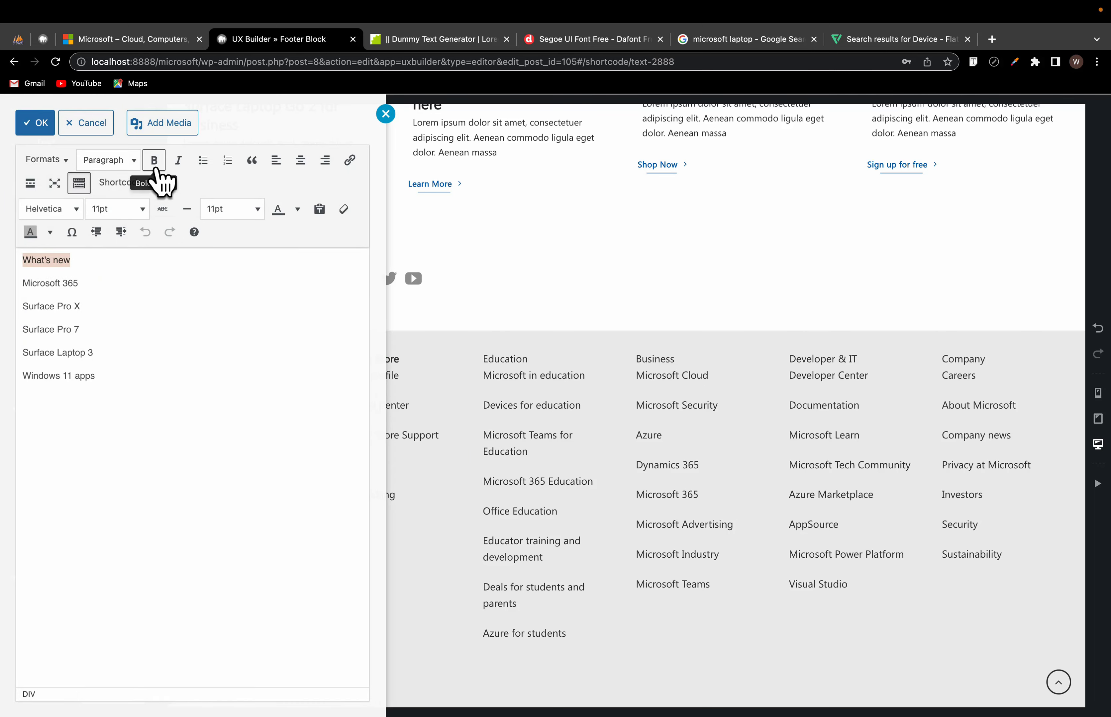
left_click(154, 161)
Step: Make the "Education" heading bold in the third footer column
left_click(505, 423)
double_click(497, 391)
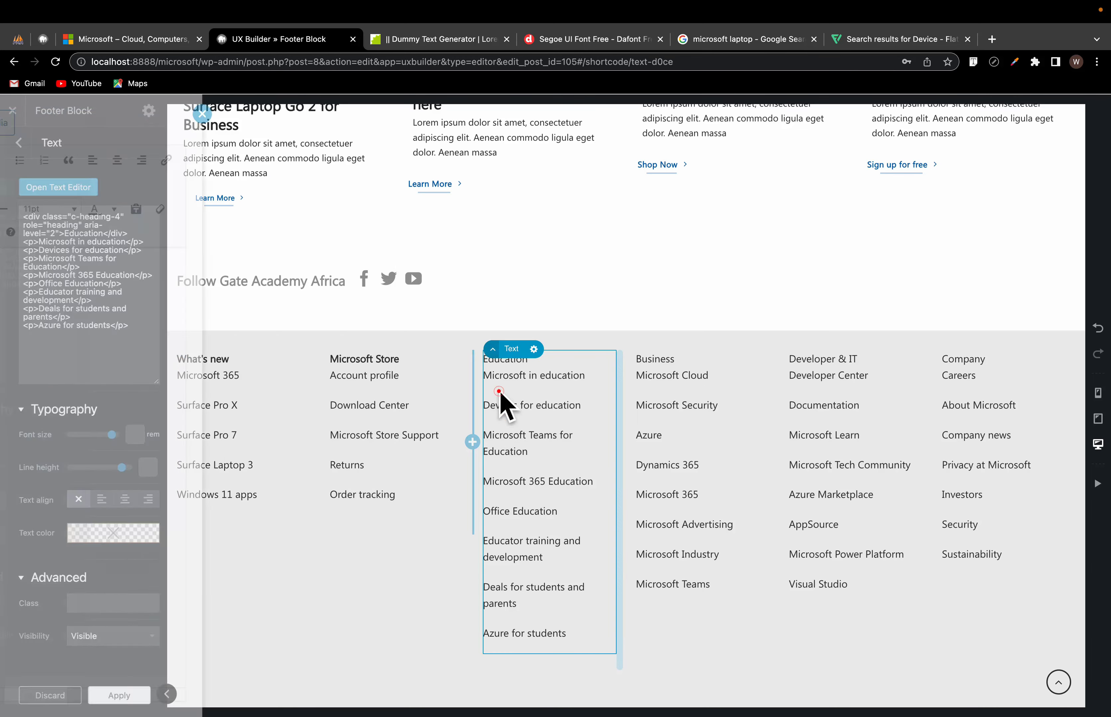
triple_click(103, 264)
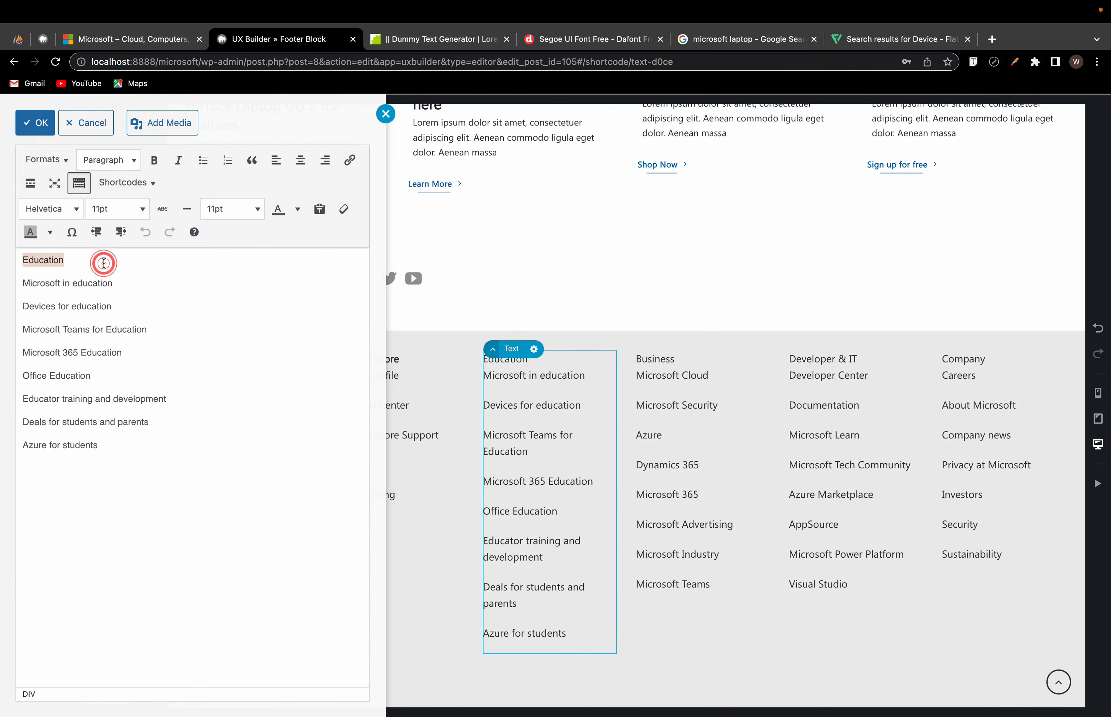
left_click(154, 164)
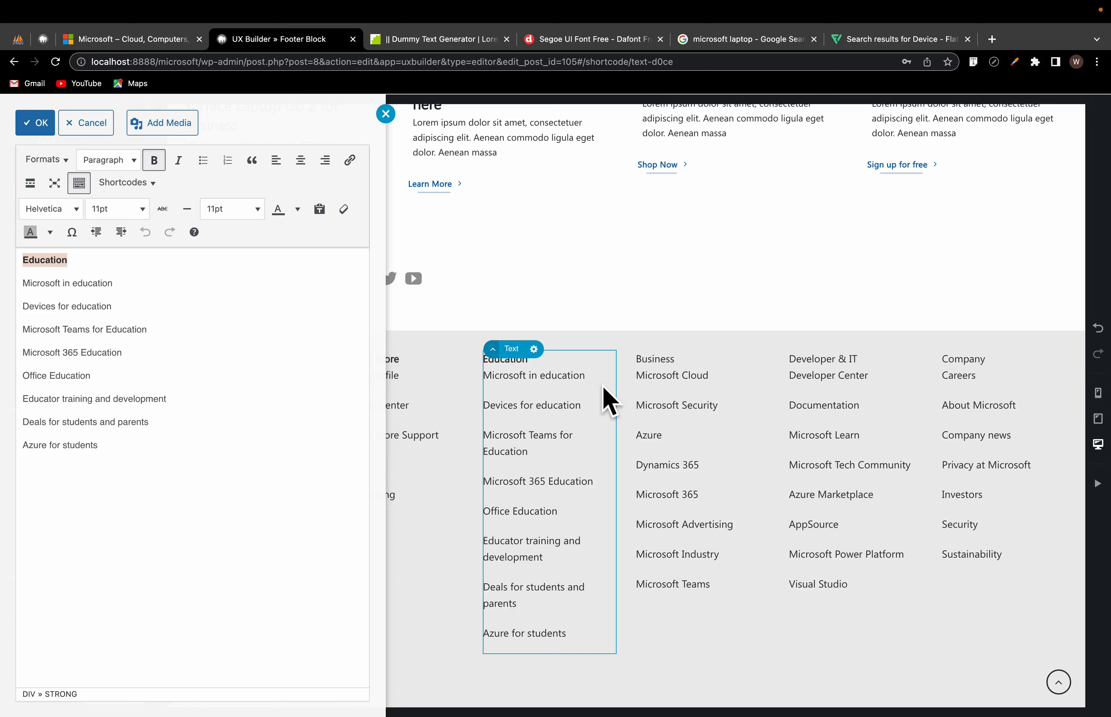
left_click(667, 394)
Step: Make the "Business" heading bold in the fourth footer column
double_click(686, 463)
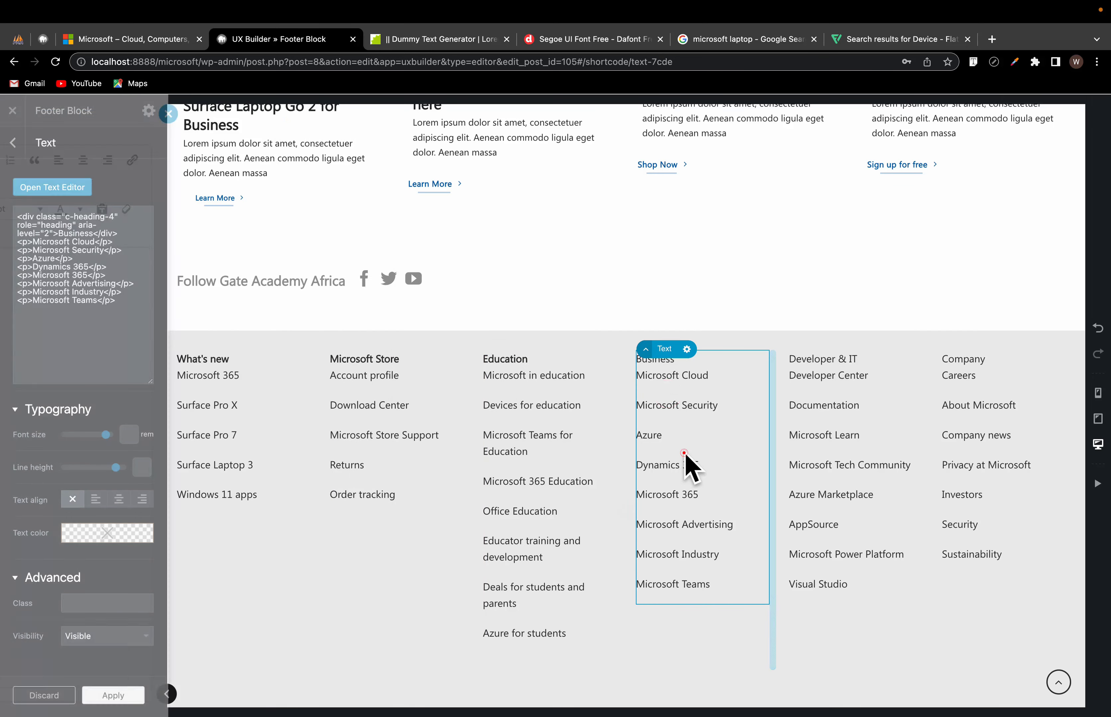
double_click(71, 254)
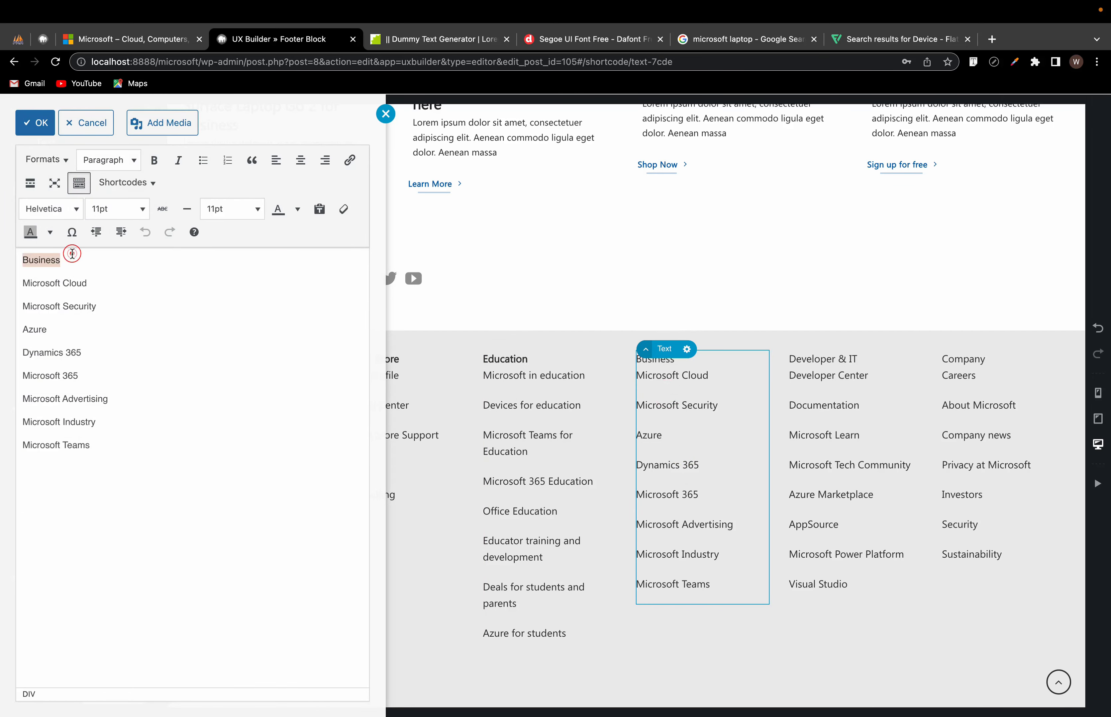
left_click(156, 162)
left_click(845, 458)
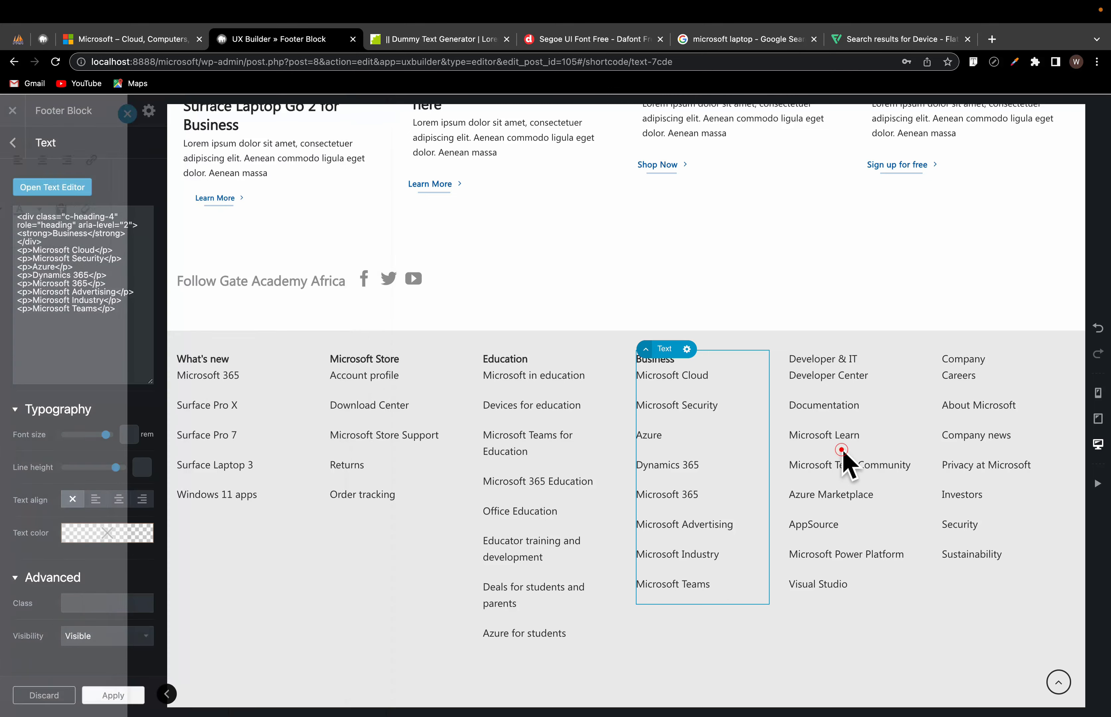
Step: Make the "Developer & IT" heading bold in the fifth footer column
left_click(815, 436)
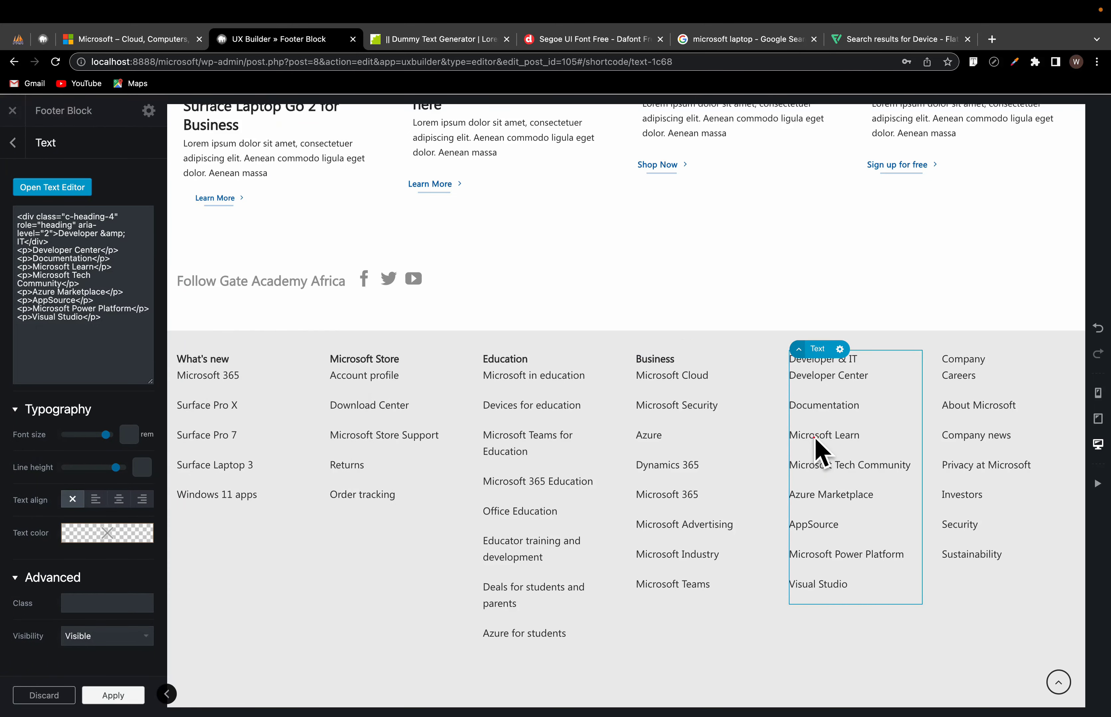
double_click(815, 436)
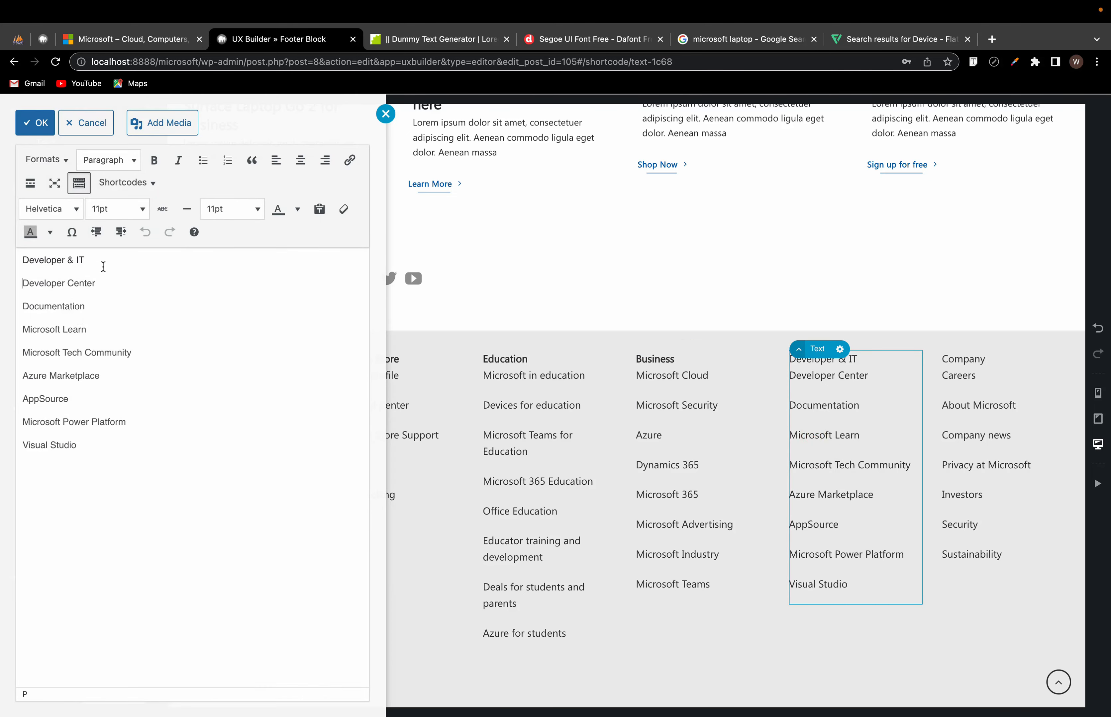
triple_click(103, 266)
triple_click(91, 259)
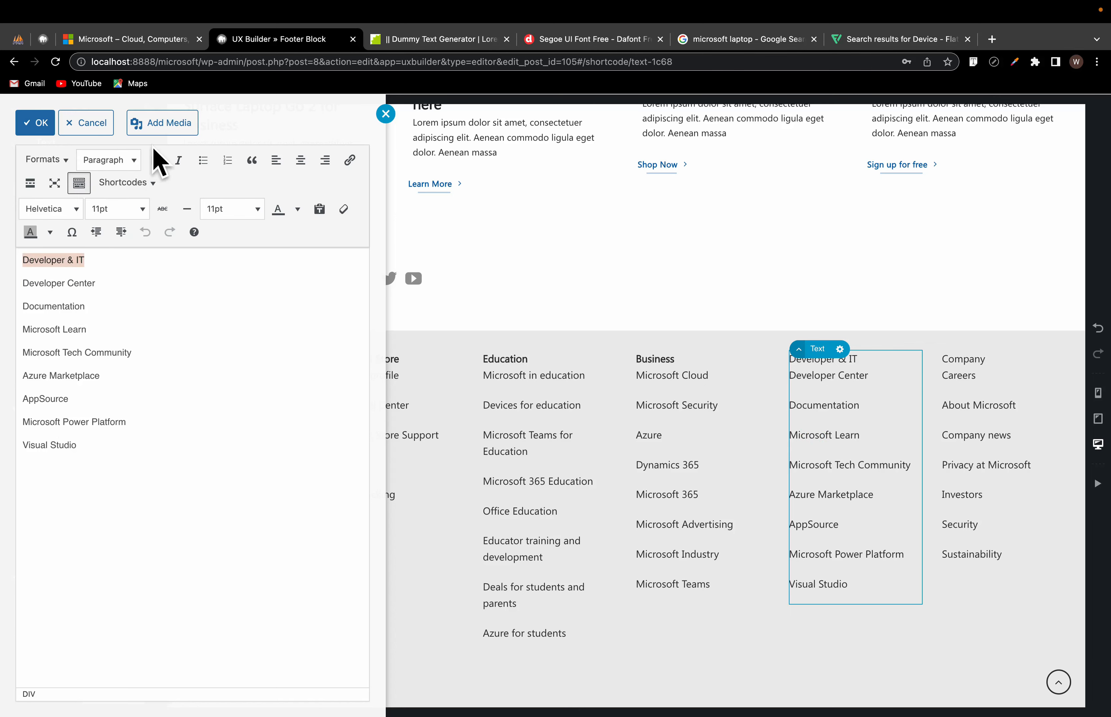
left_click(155, 161)
left_click(963, 416)
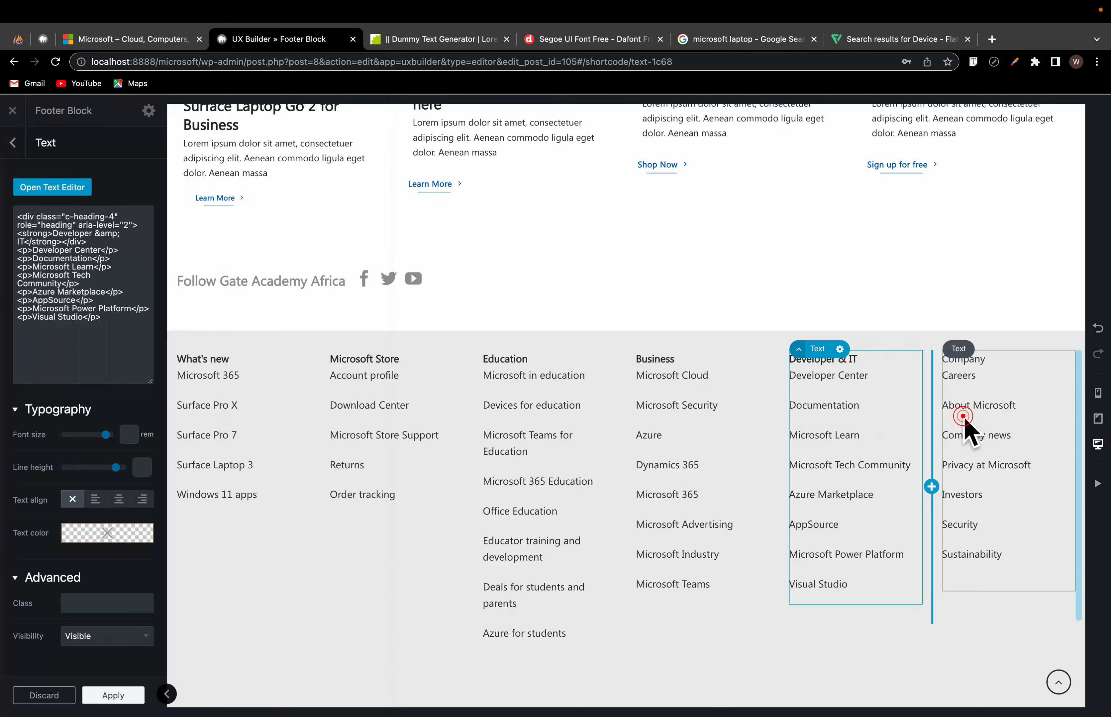
Step: Make the "Company" heading bold in the last footer column
double_click(963, 418)
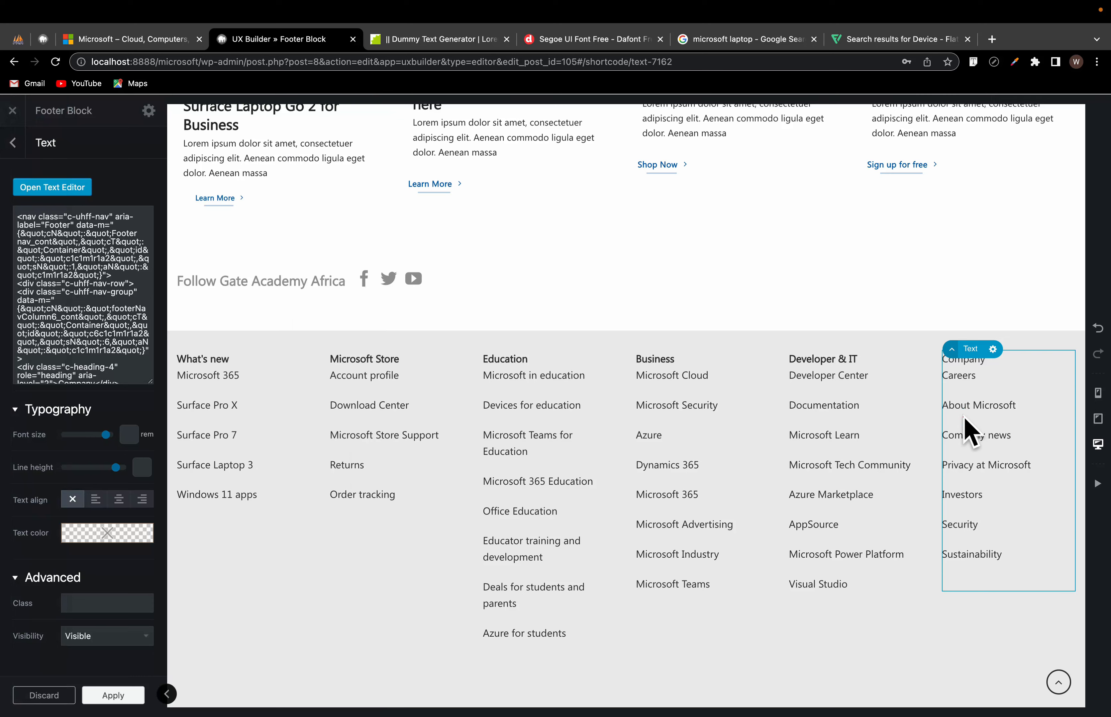
triple_click(125, 260)
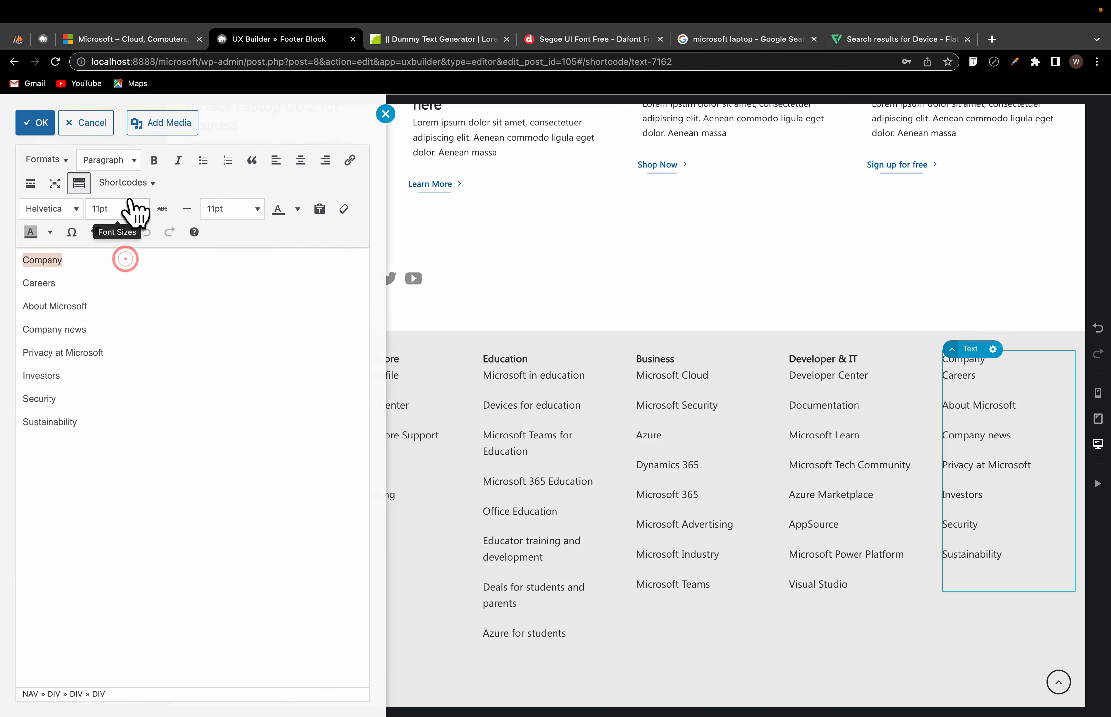
left_click(154, 163)
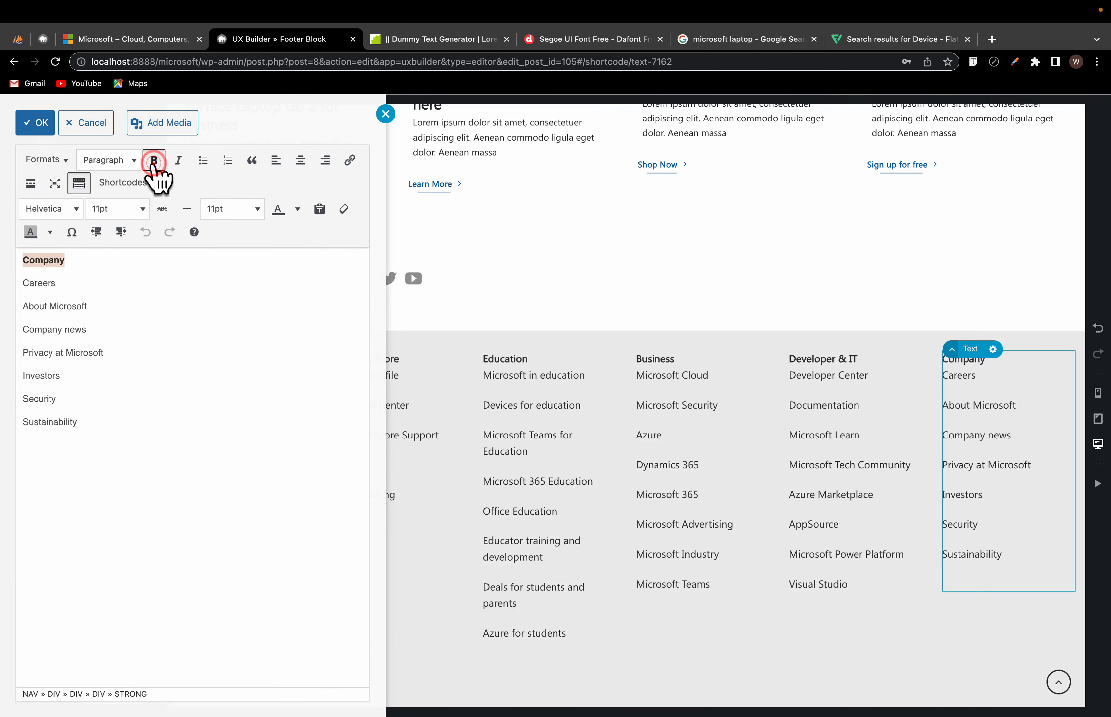
left_click(498, 459)
Step: Replace the paragraph break between "Careers" and "About Microsoft" in the Company column with a single line break
double_click(964, 495)
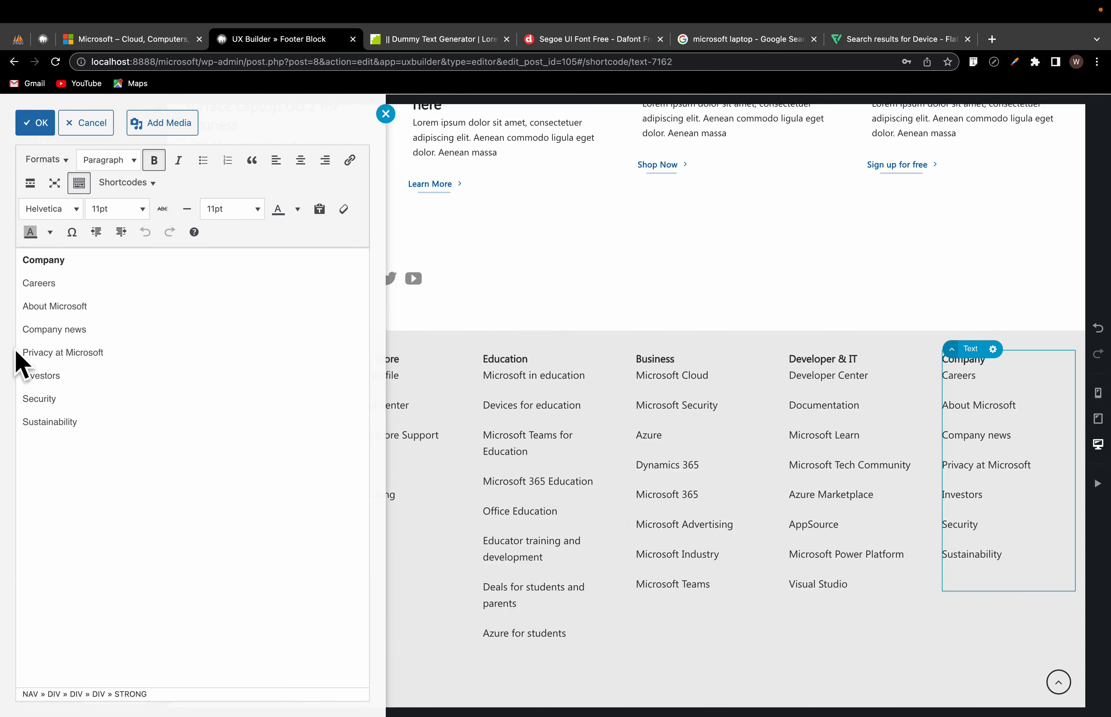
left_click(26, 302)
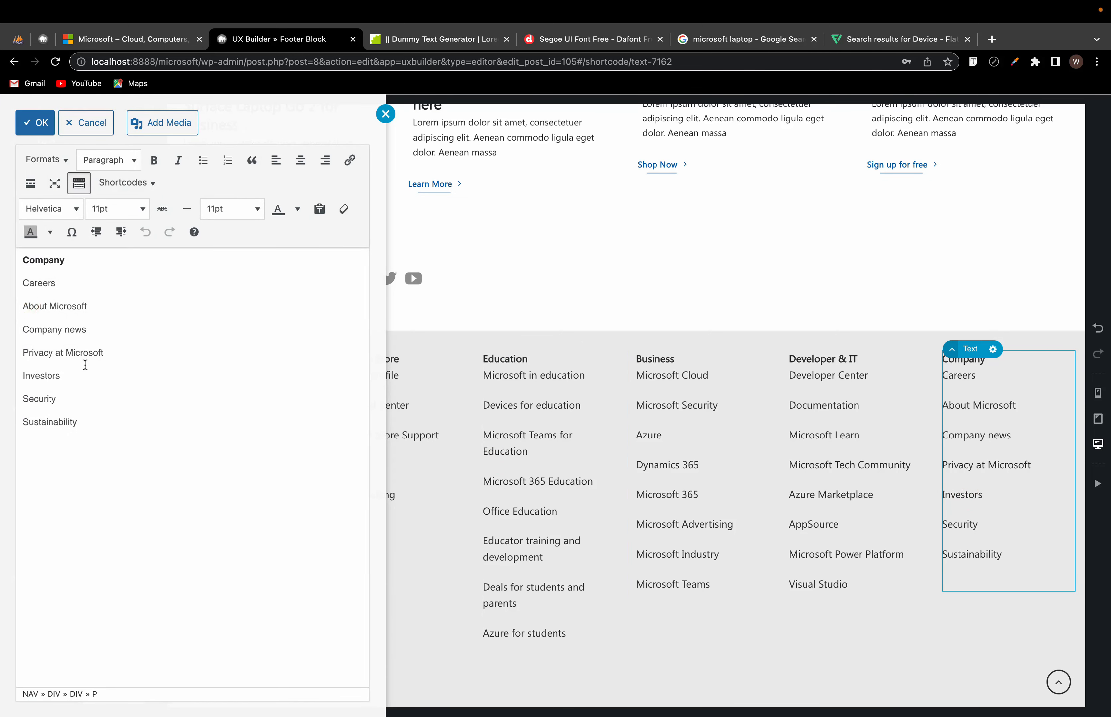
key("BackSpace")
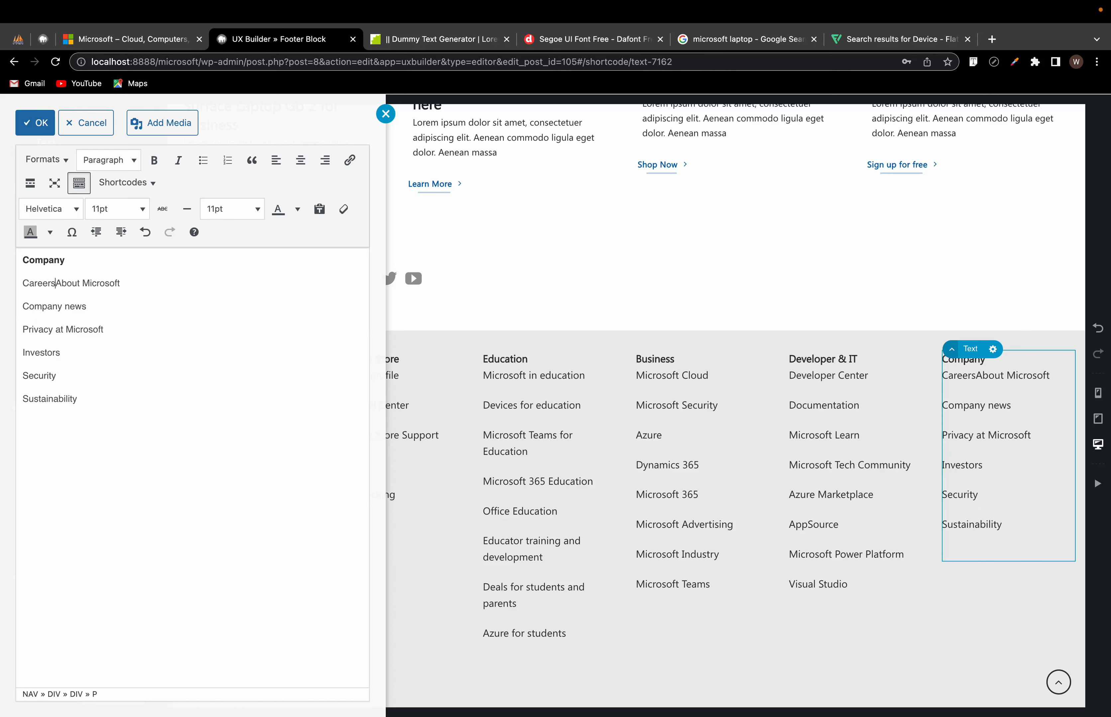
key("shift+Return")
left_click(18, 322)
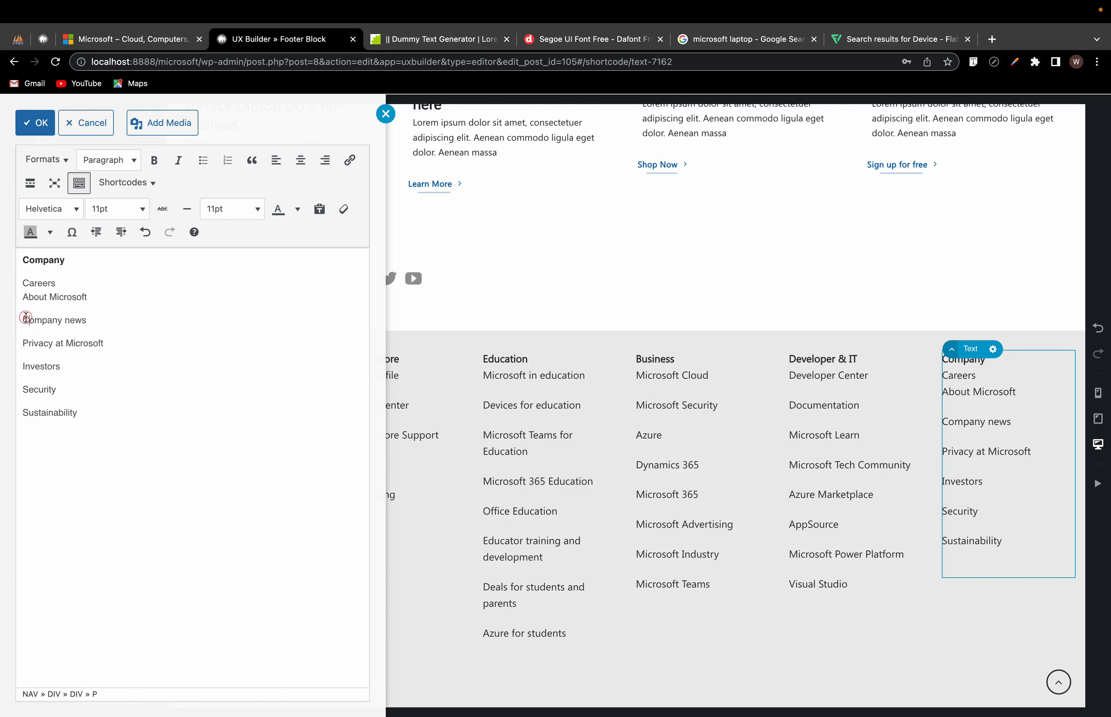
Step: In the footer's Company column, replace the paragraph gaps before Company news and Privacy at Microsoft with single line breaks
left_click(27, 318)
key("BackSpace")
key("shift+Return")
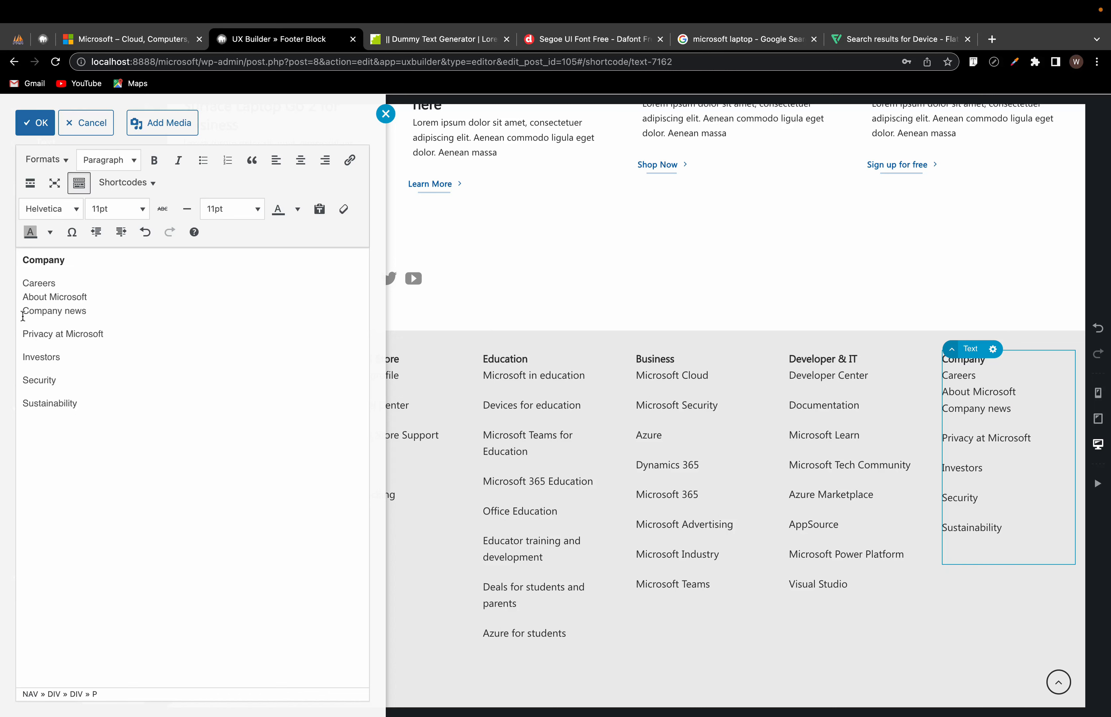
left_click(22, 333)
key("BackSpace")
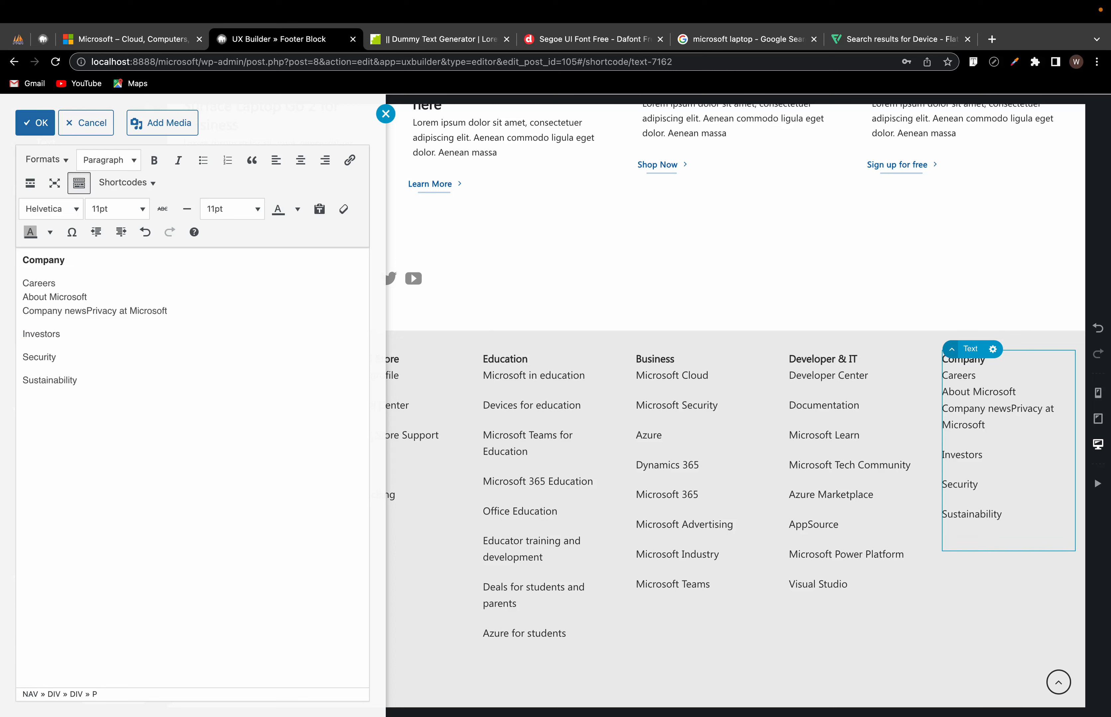
key("shift+Return")
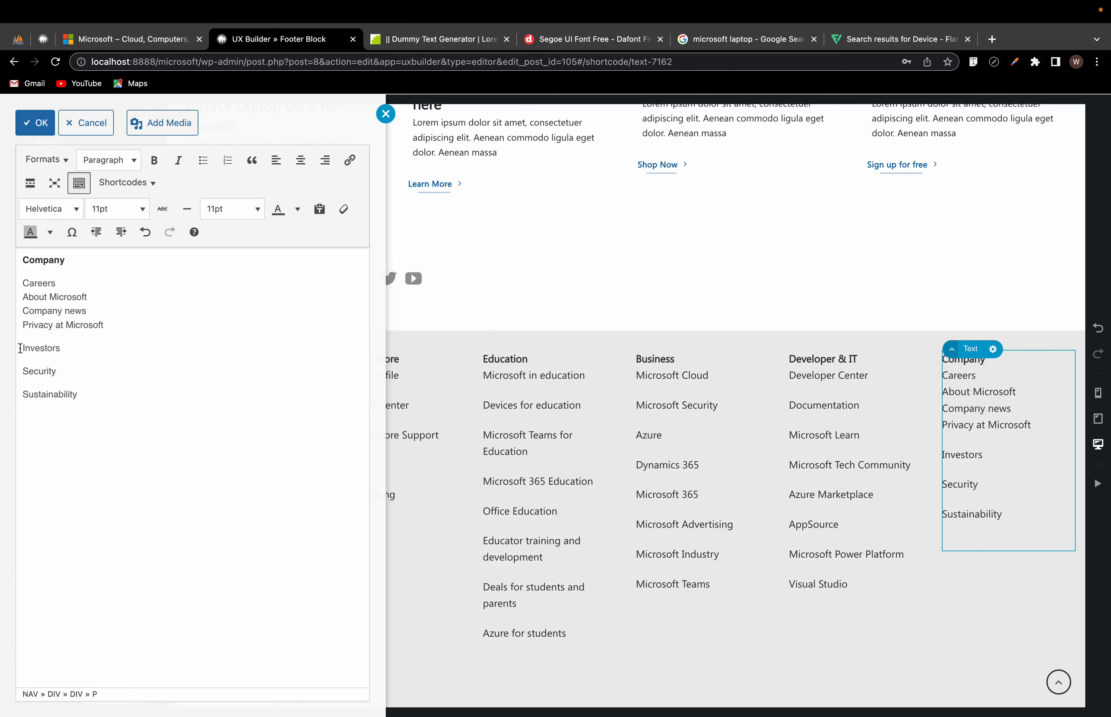
Step: Replace the paragraph gaps before Investors, Security and Sustainability in the Company column with single line breaks
left_click(21, 348)
key("BackSpace")
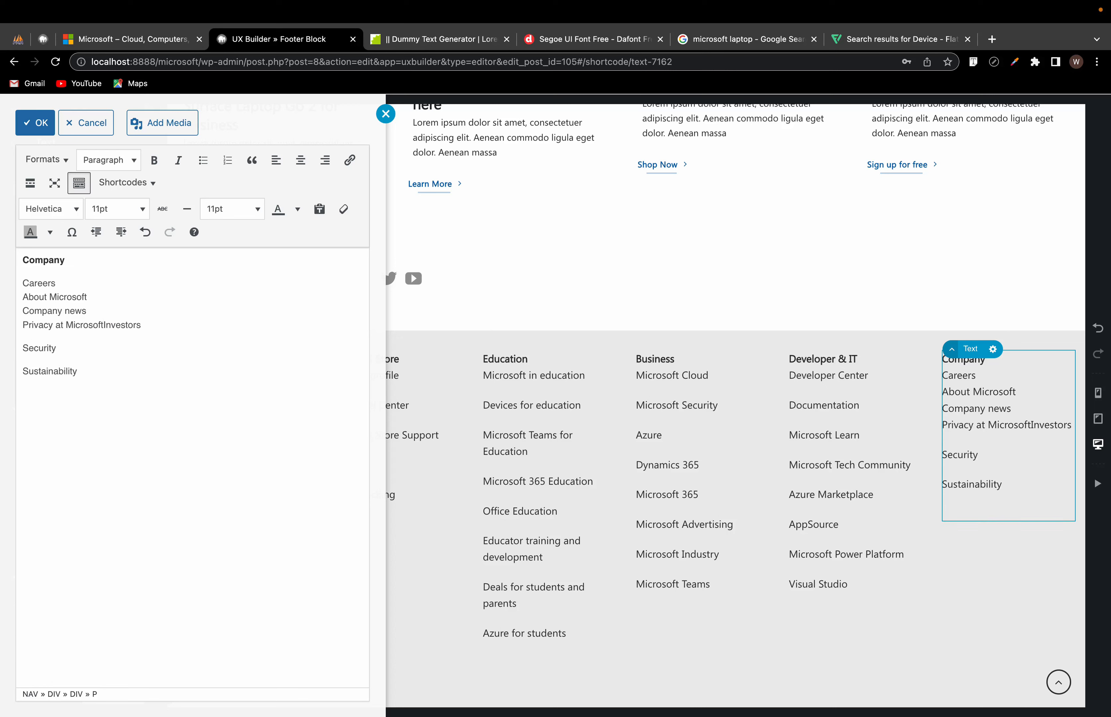
key("shift+Return")
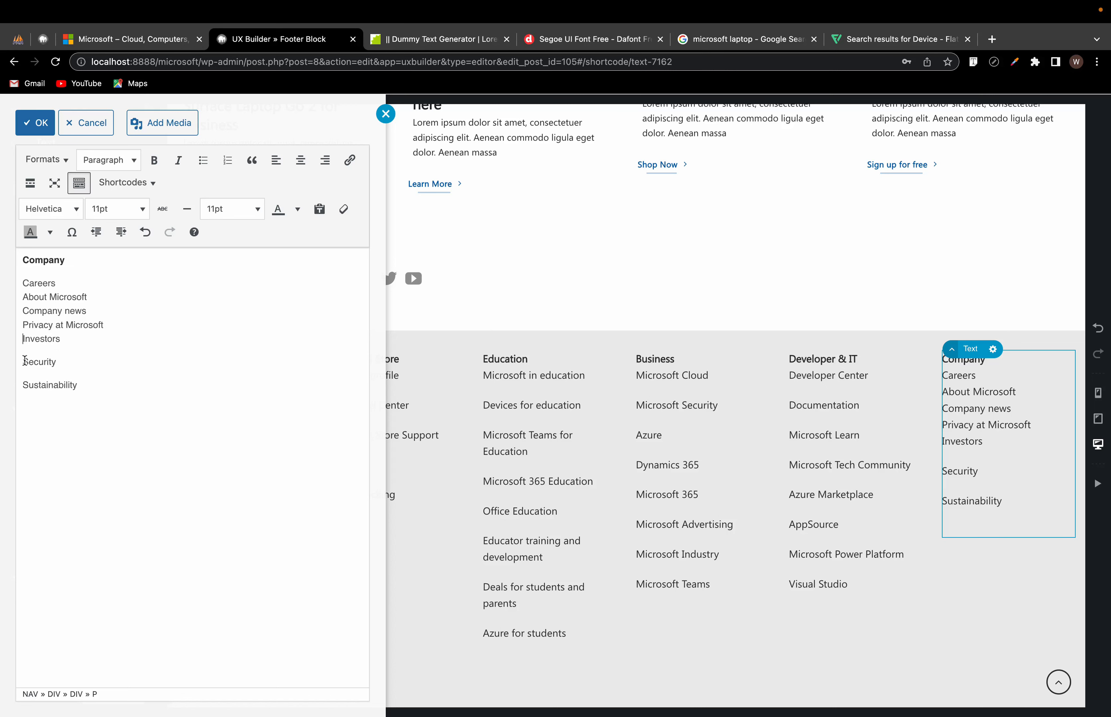
left_click(25, 361)
key("BackSpace")
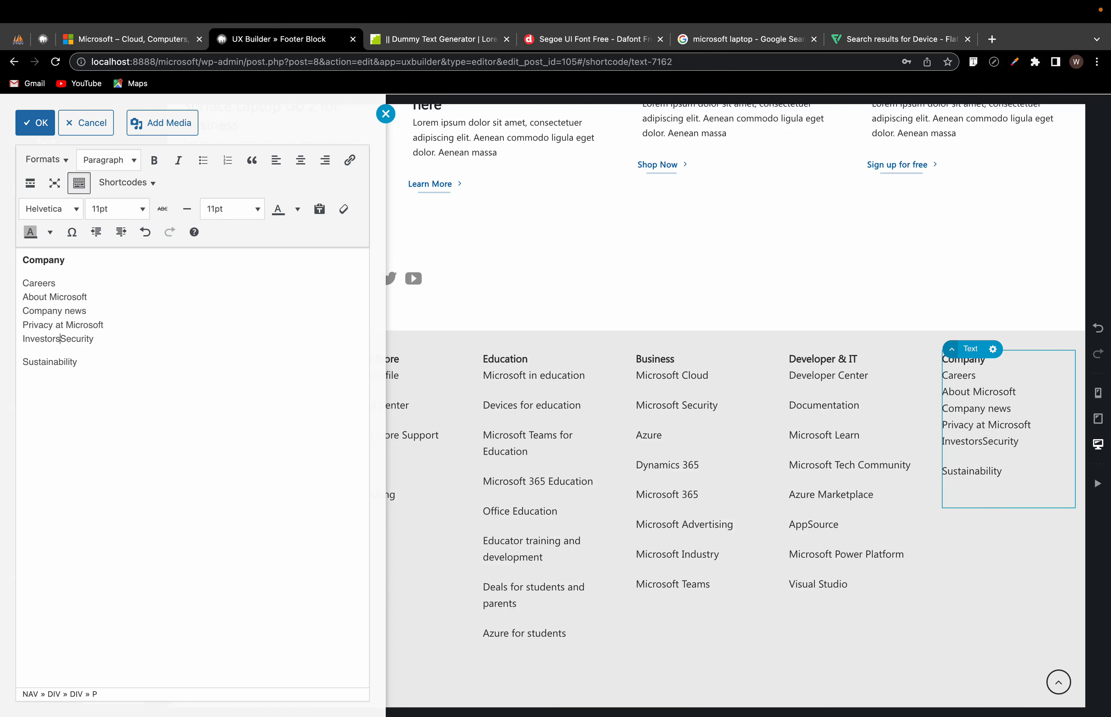
key("shift+Return")
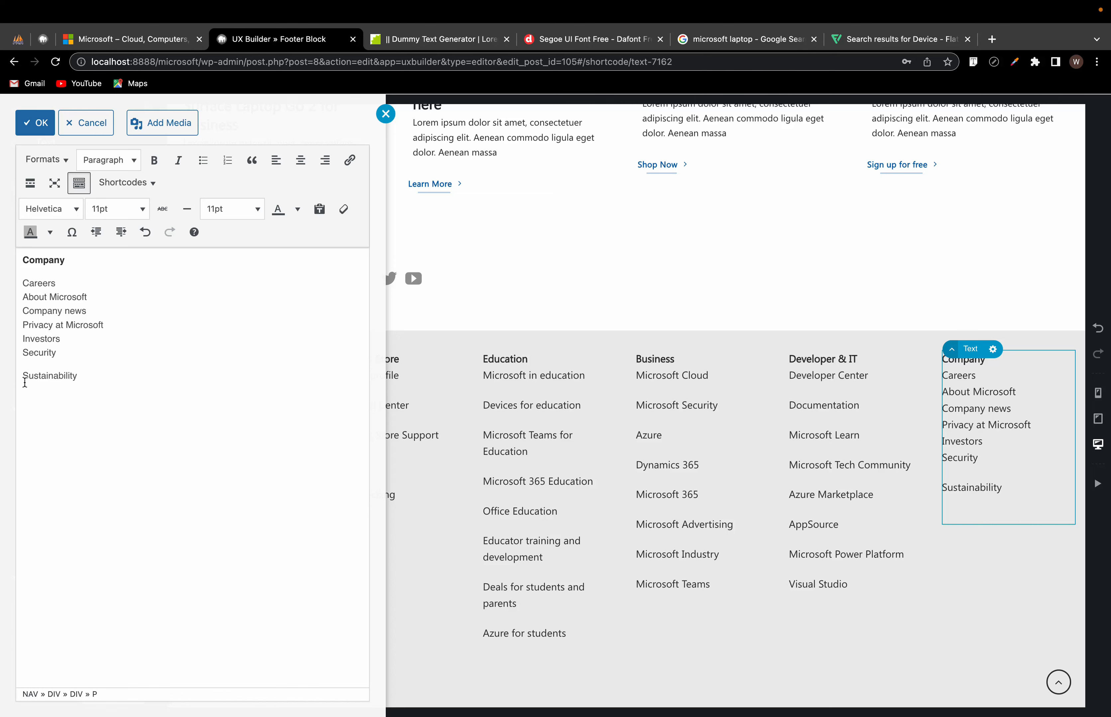
key("BackSpace")
key("shift+Return")
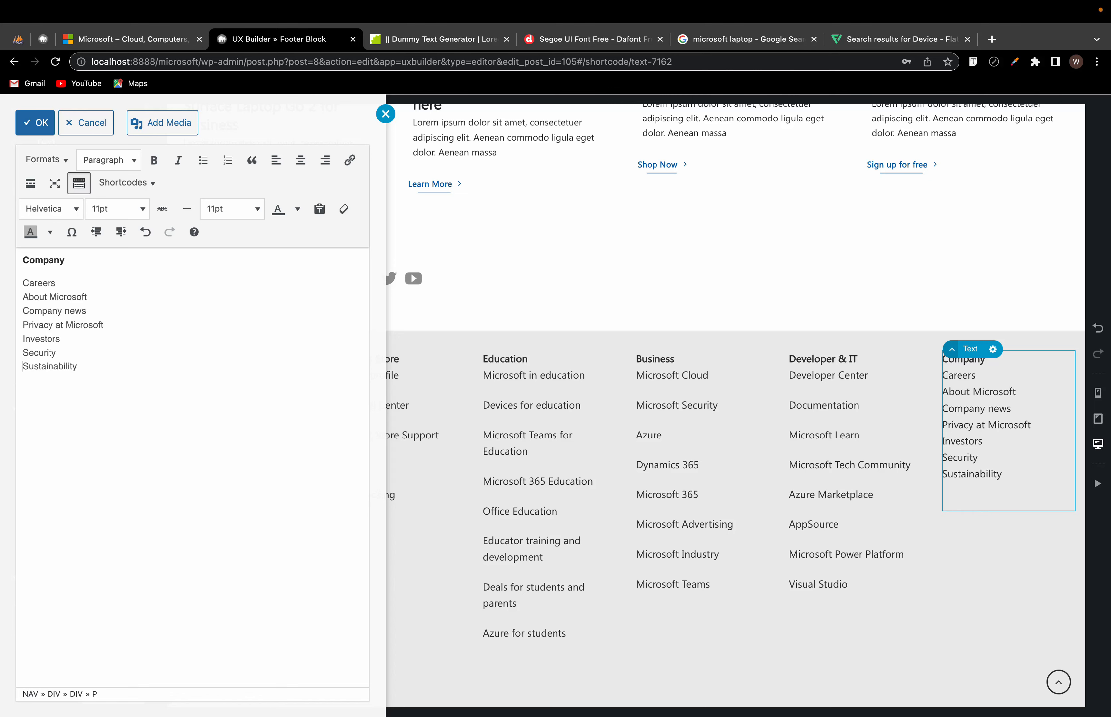
Step: Edit the Developer & IT column's text so Documentation, Microsoft Learn and Microsoft Tech Community follow single line breaks instead of paragraph gaps
left_click(789, 470)
left_click(828, 476)
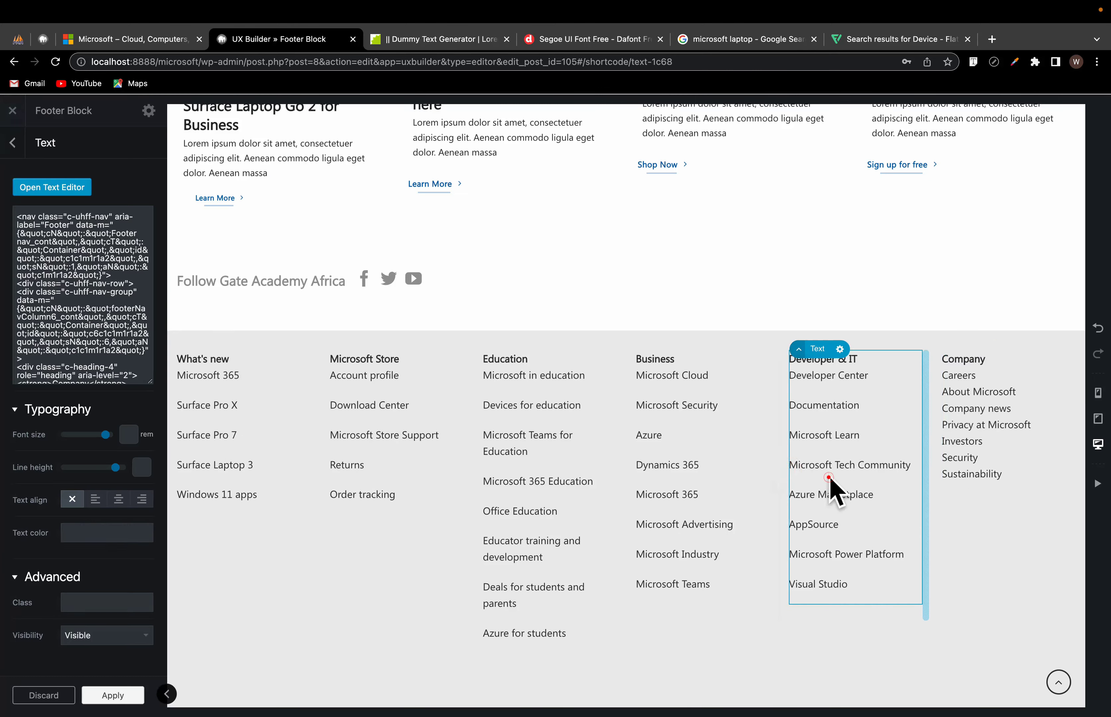
double_click(829, 479)
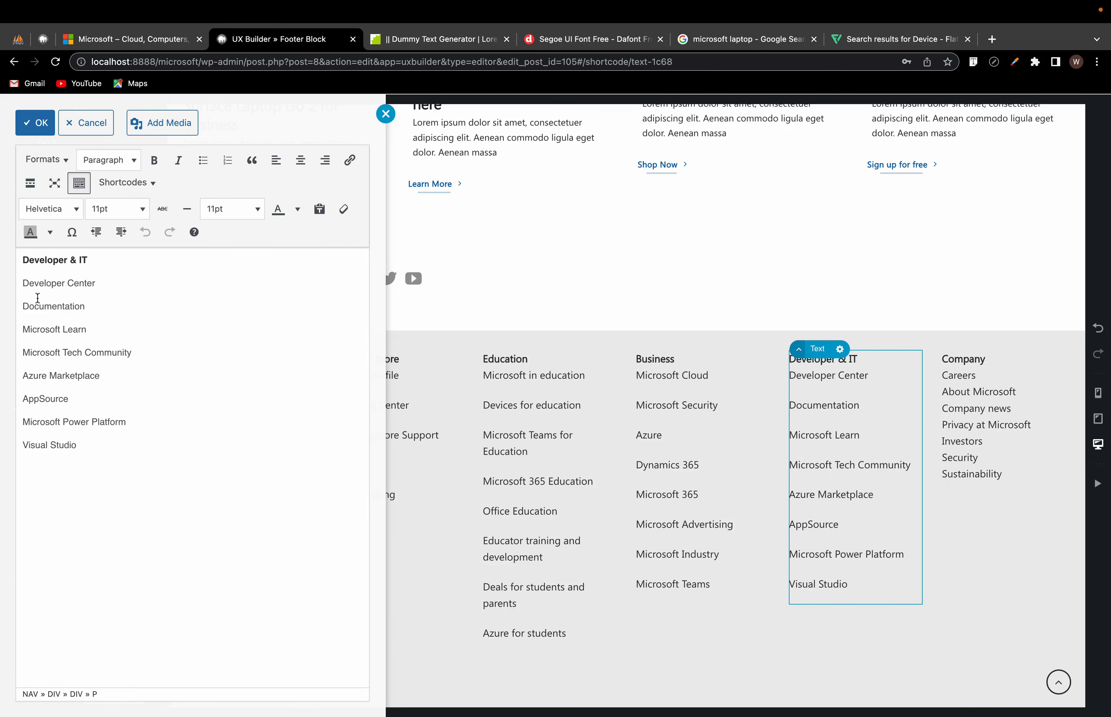
left_click(23, 307)
key("BackSpace")
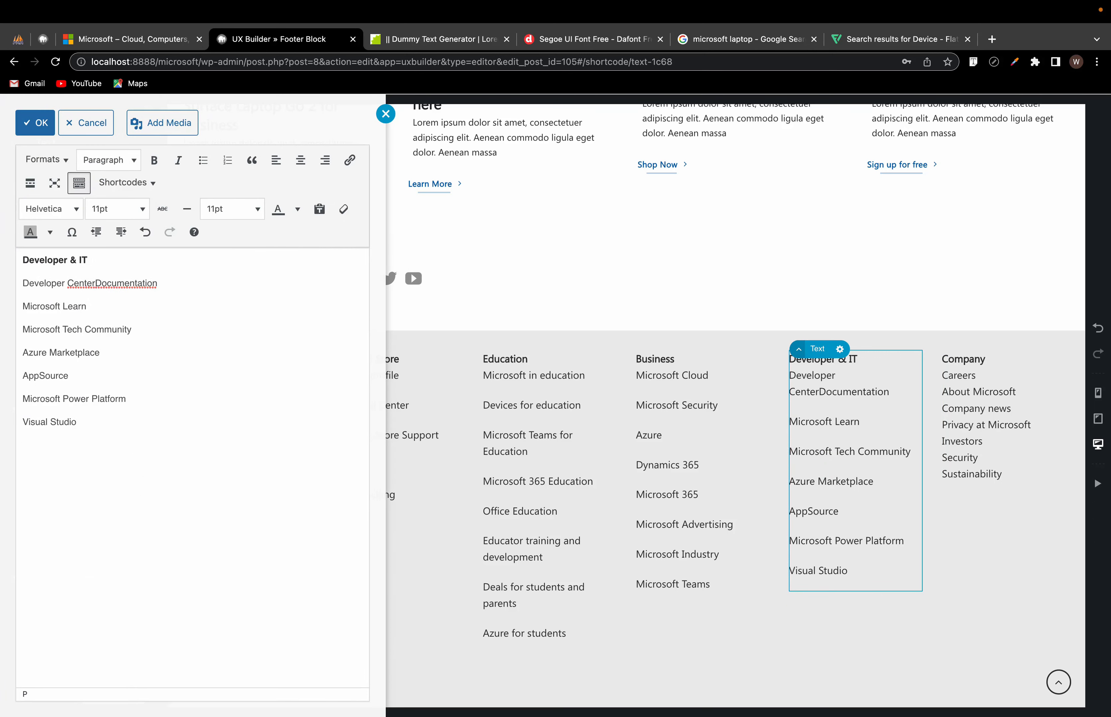
key("shift+Return")
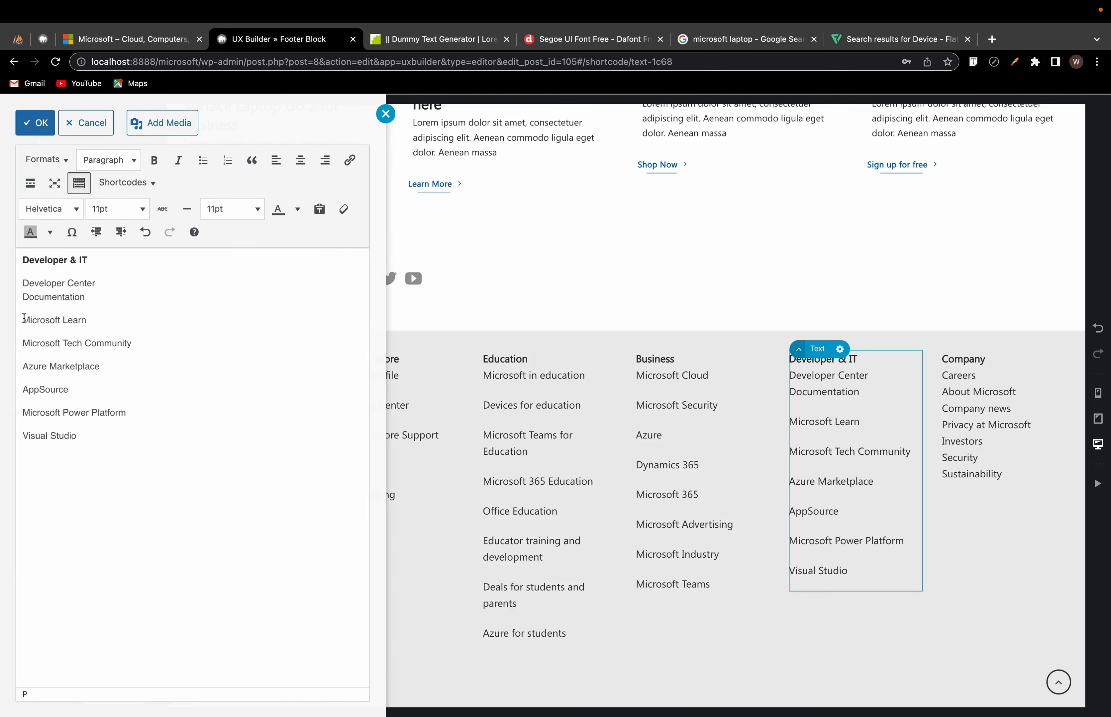
key("BackSpace")
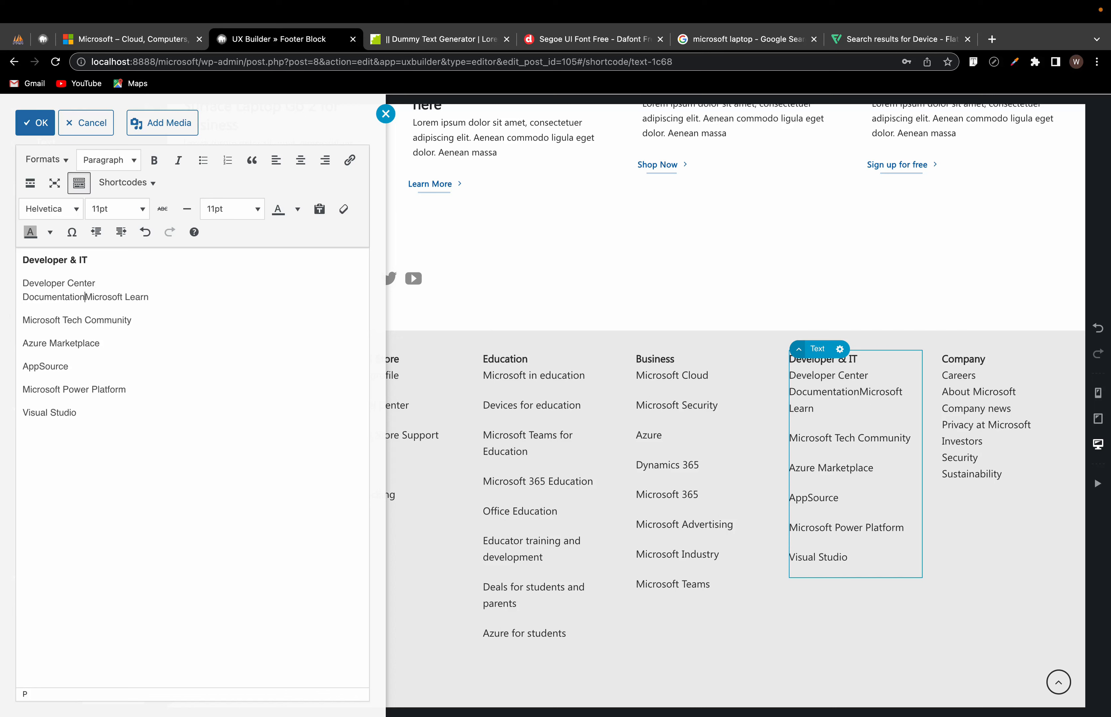
key("shift+Return")
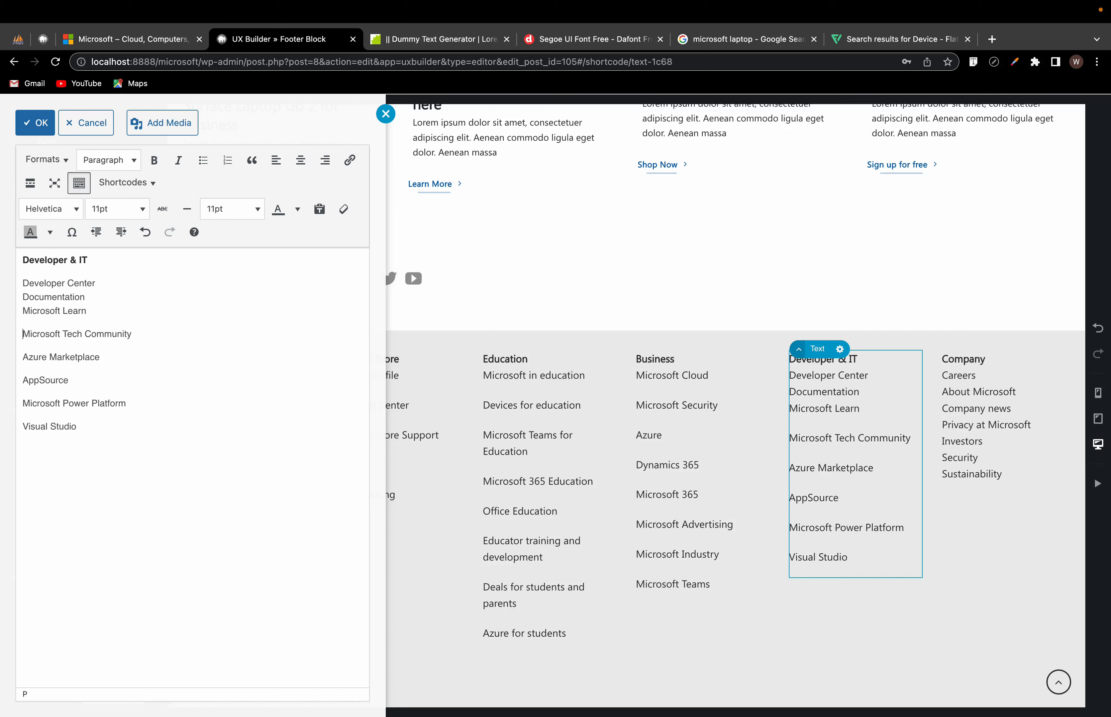
key("BackSpace")
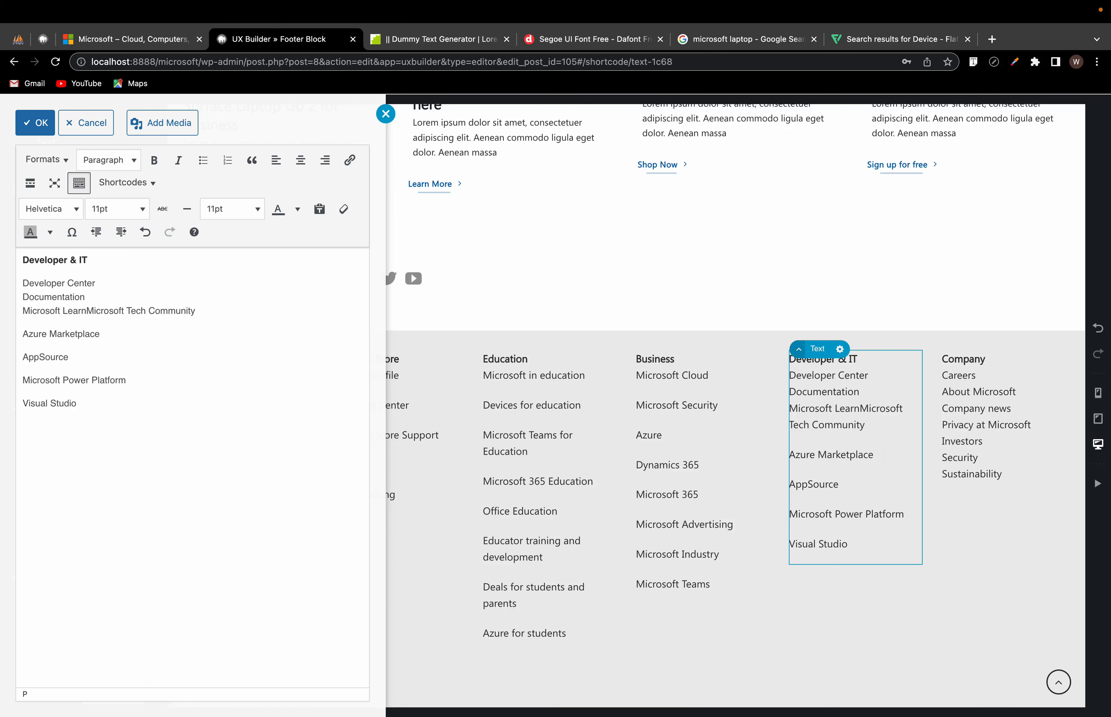
key("shift+Return")
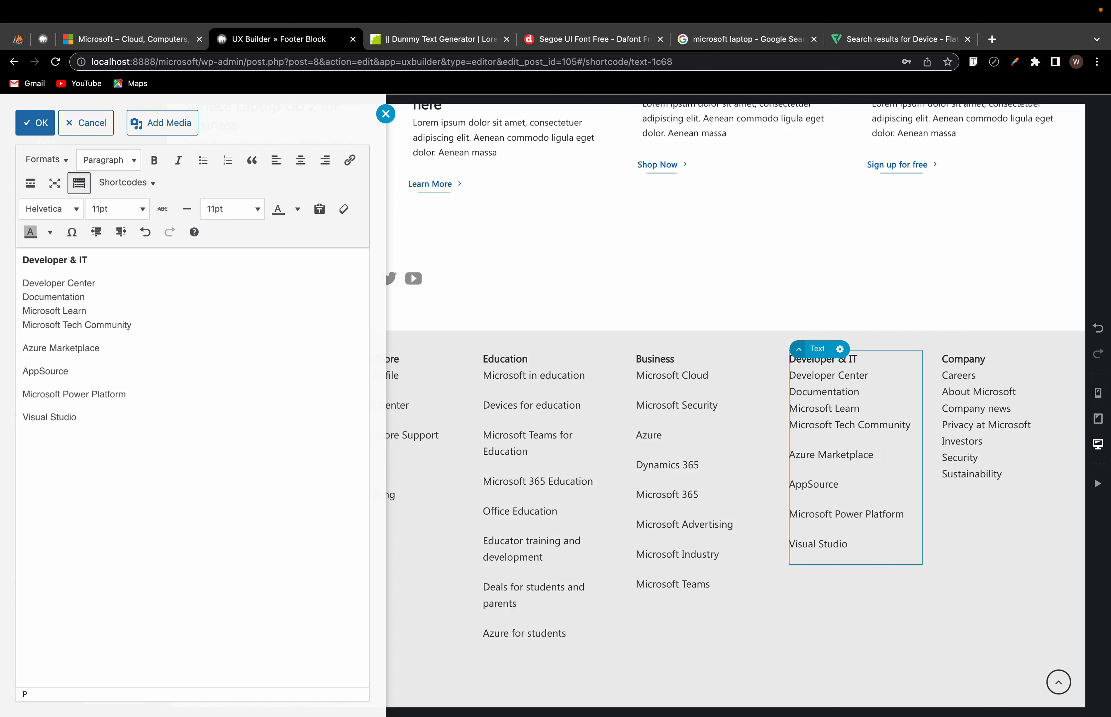
Step: Replace the paragraph gaps before Azure Marketplace, AppSource, Microsoft Power Platform and Visual Studio with single line breaks
key("BackSpace")
key("shift+Return")
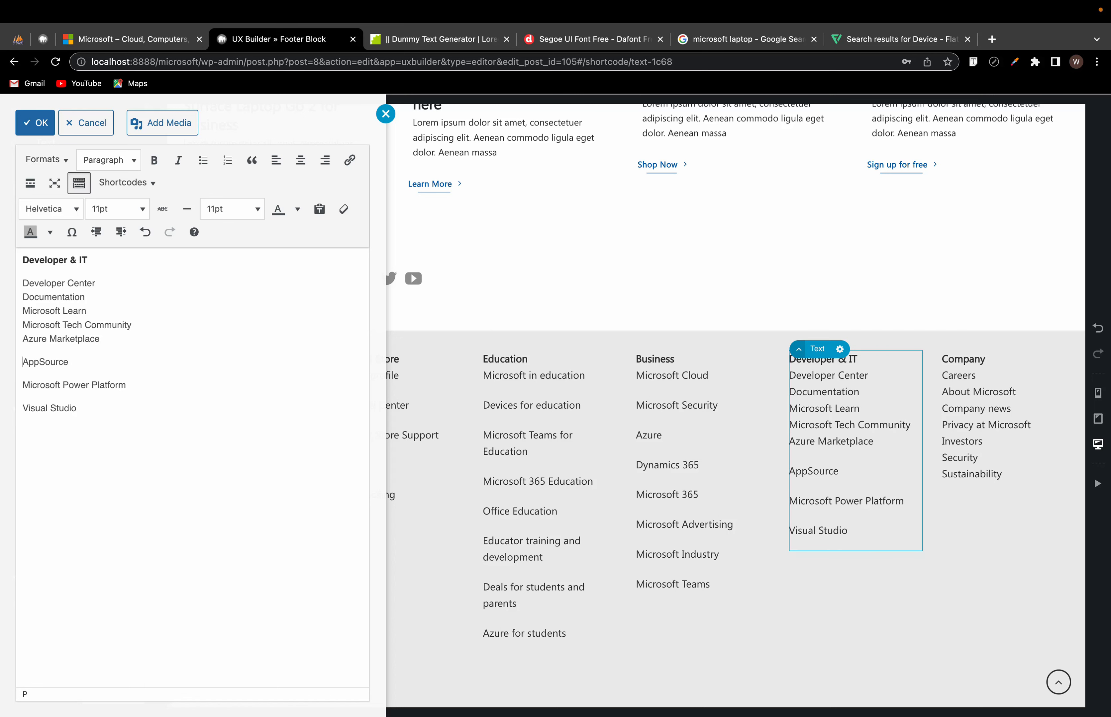
key("BackSpace")
key("shift+Return")
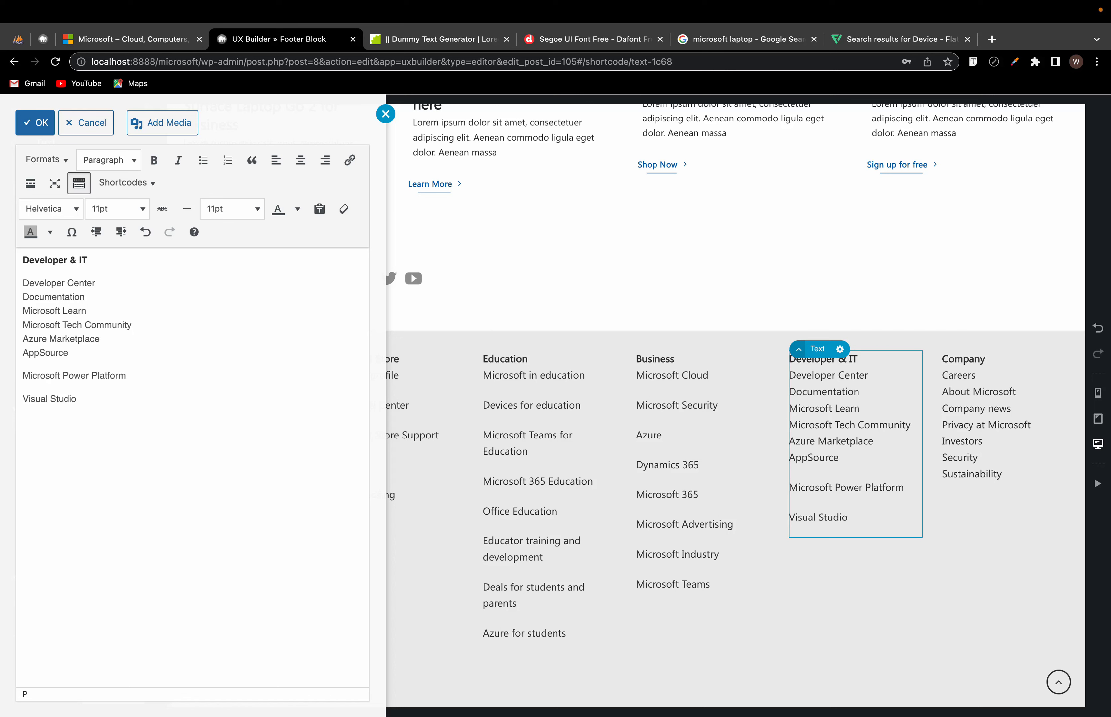
key("BackSpace")
key("shift+Return")
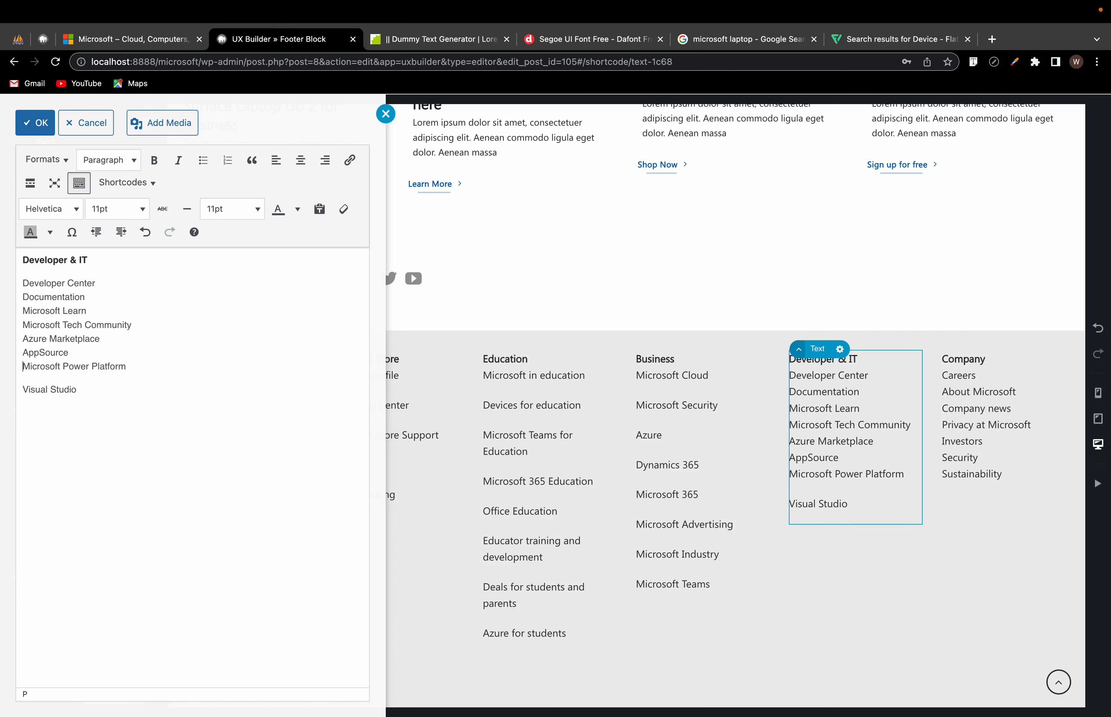
key("BackSpace")
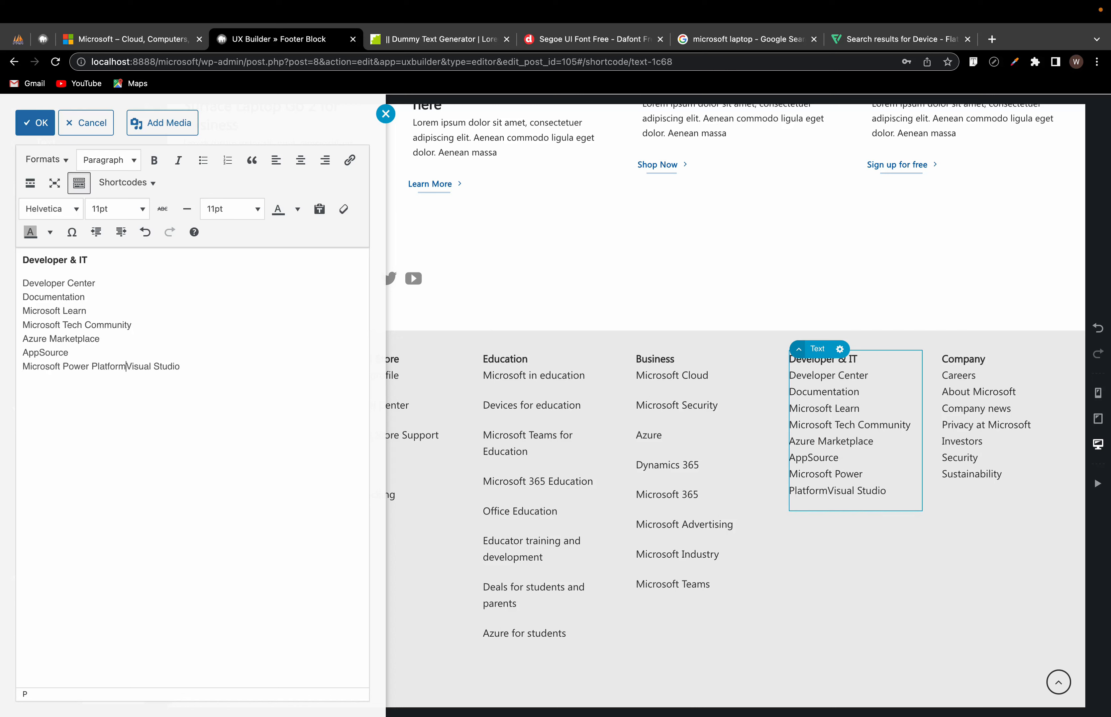
key("shift+Return")
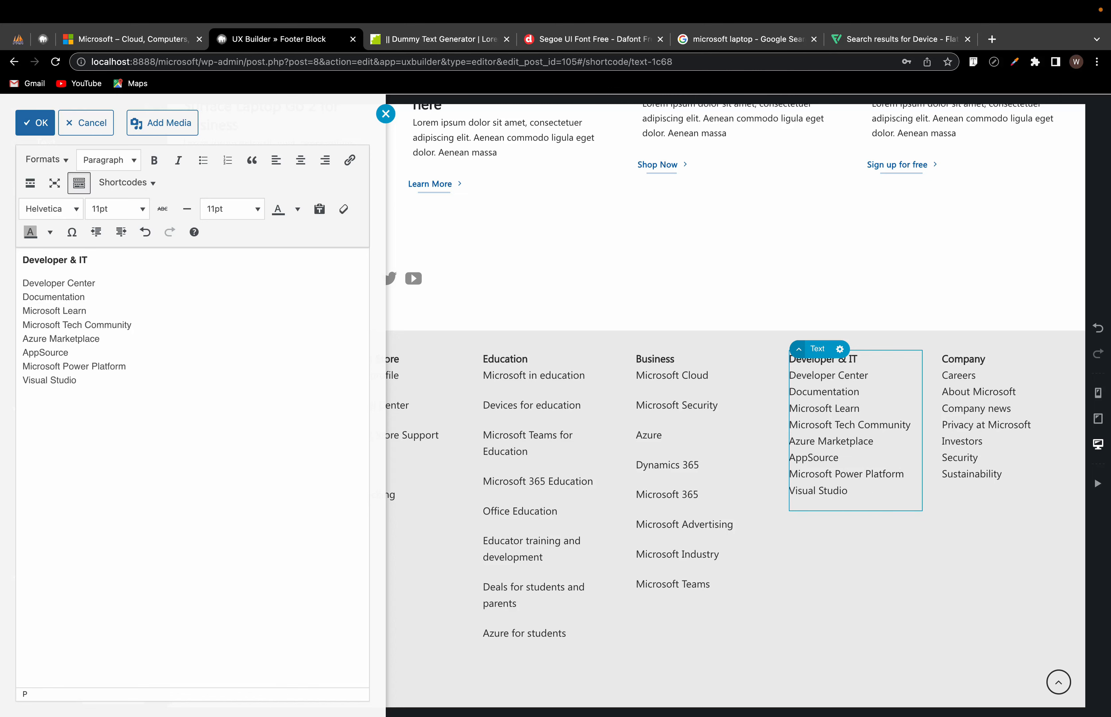
Step: Edit the Business column's text so Microsoft Security, Azure and Dynamics 365 follow single line breaks instead of paragraph gaps
left_click(668, 478)
double_click(664, 431)
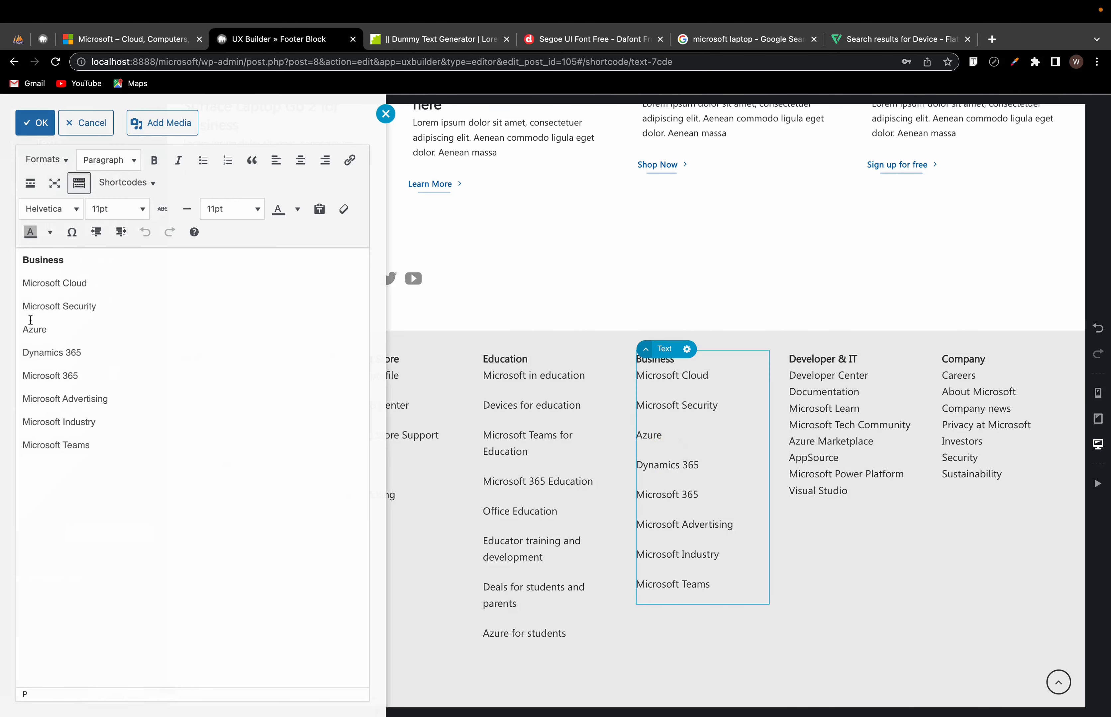
left_click(22, 308)
key("BackSpace")
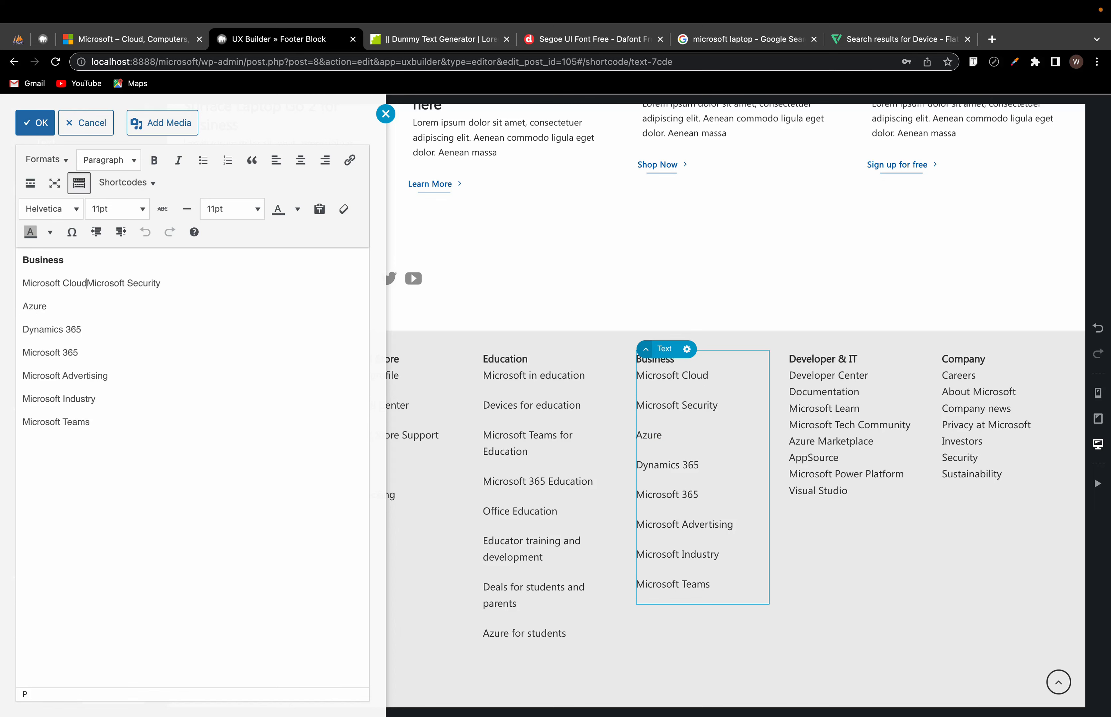
key("shift+Return")
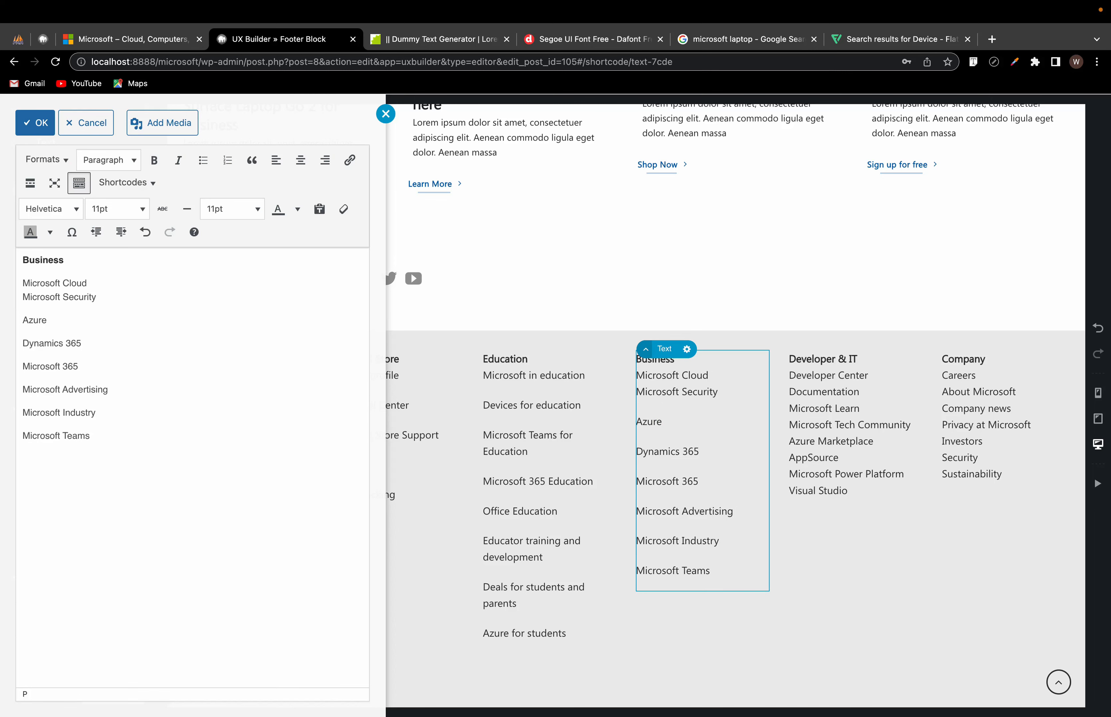
left_click(22, 319)
key("BackSpace")
key("shift+Return")
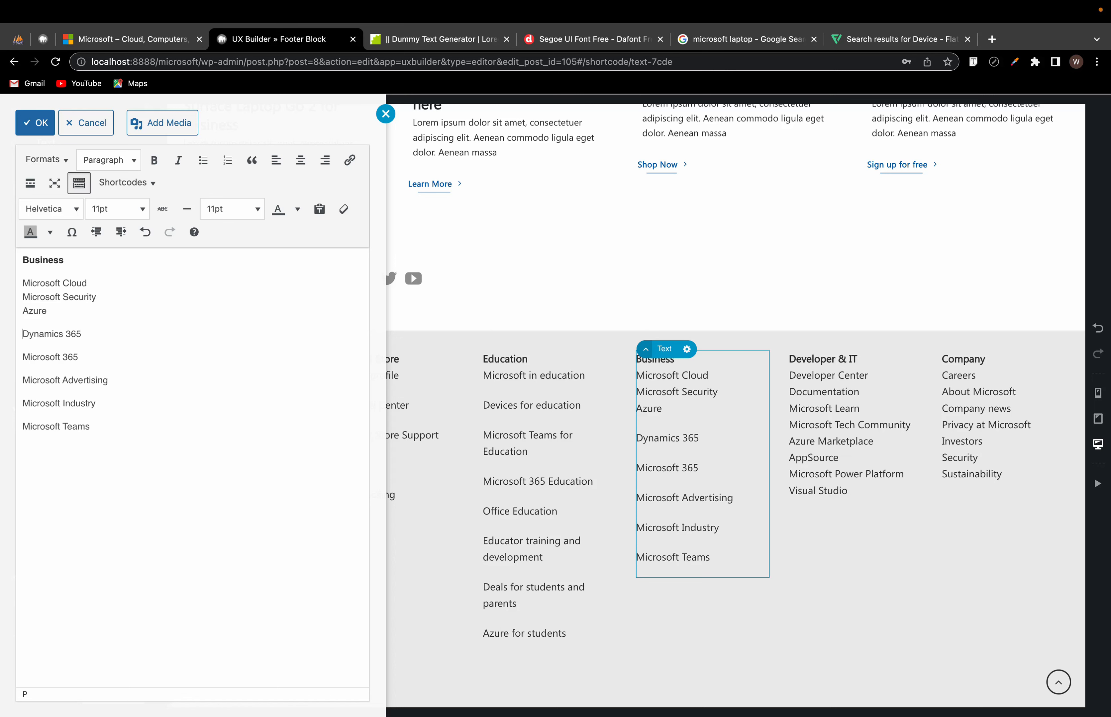
key("BackSpace")
key("shift+Return")
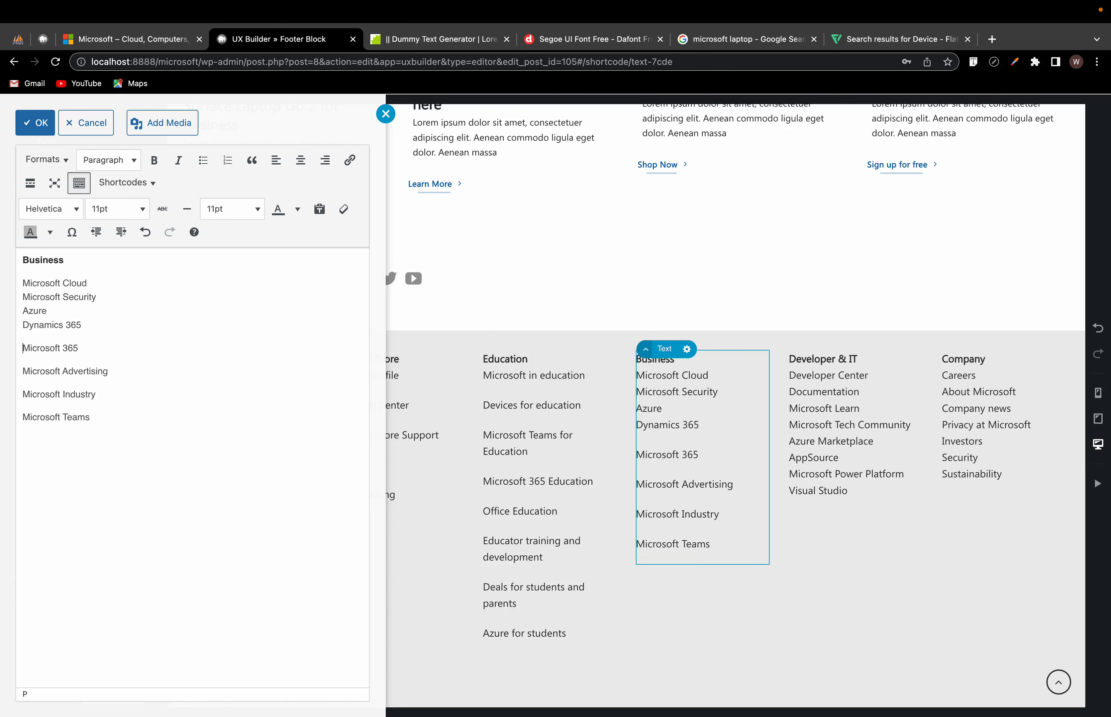
Step: Replace the paragraph gaps before Microsoft 365, Microsoft Advertising, Microsoft Industry and Microsoft Teams in the Business column with single line breaks
key("BackSpace")
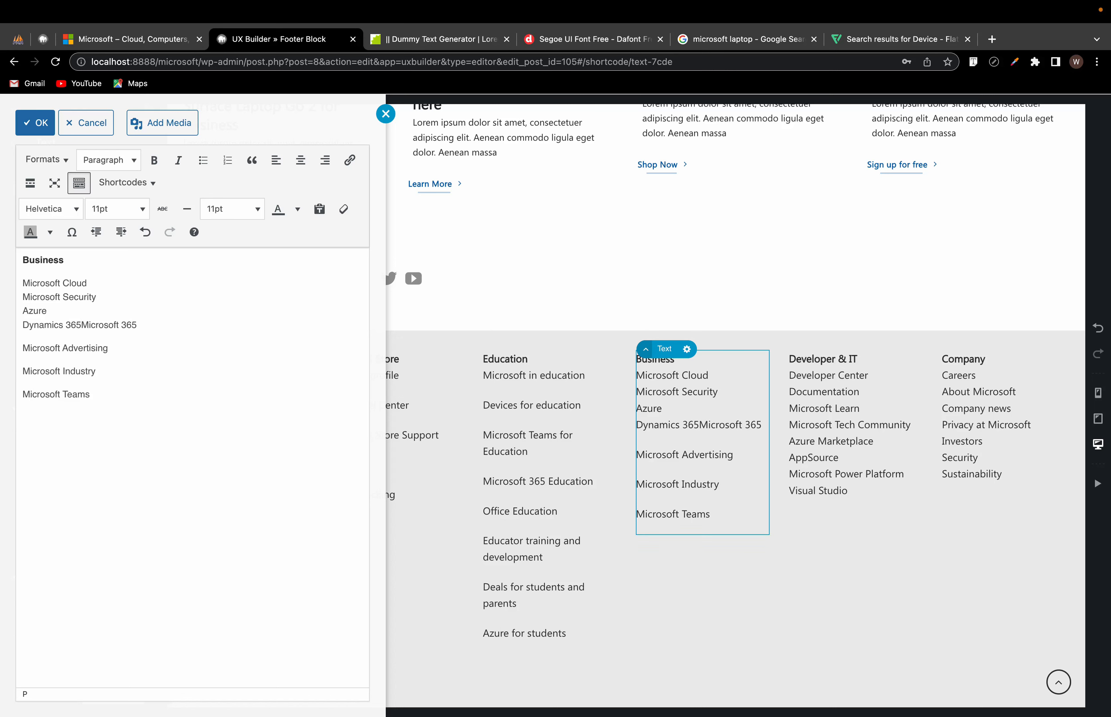
key("shift+Return")
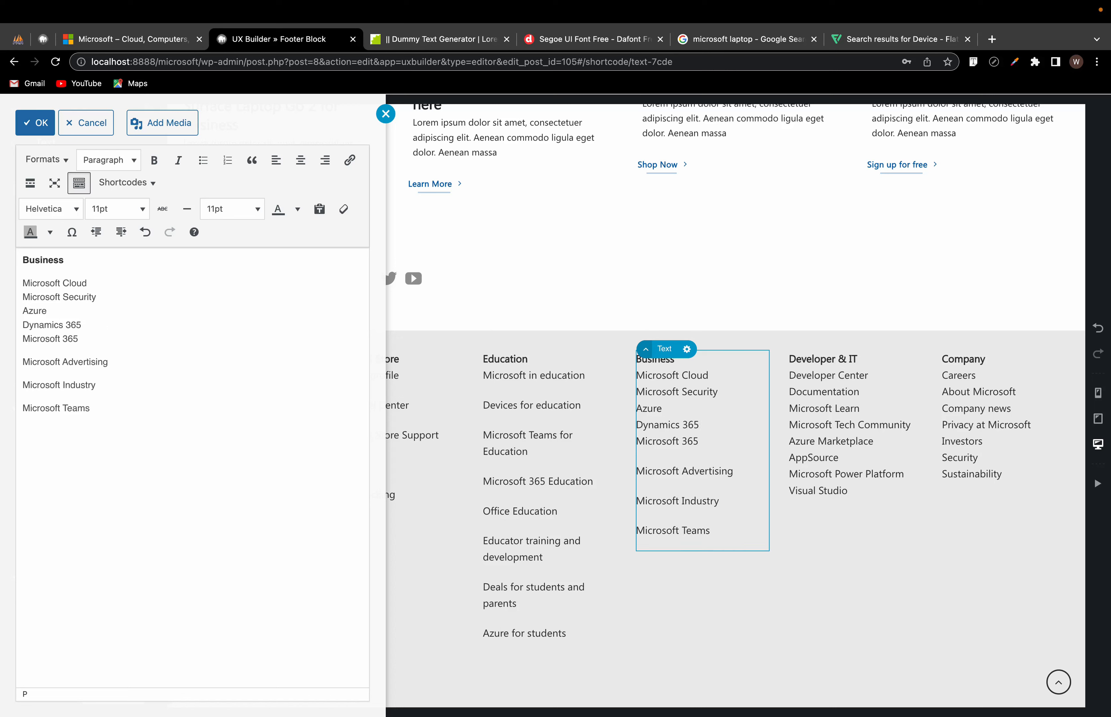
key("BackSpace")
key("shift+Return")
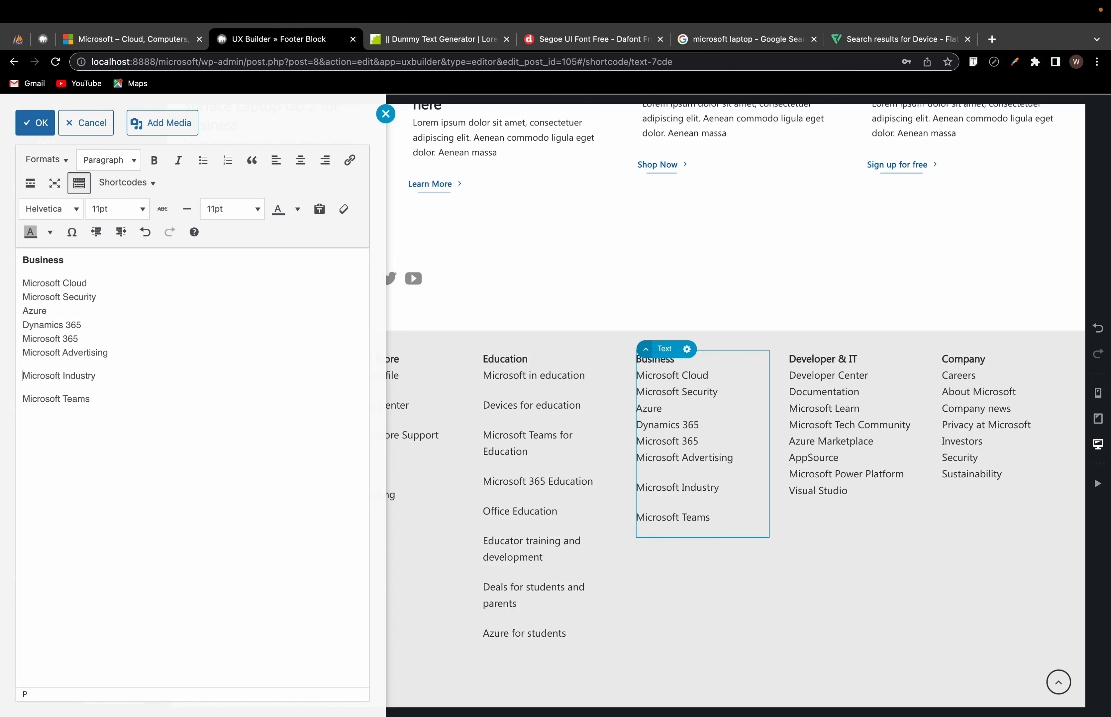
key("BackSpace")
key("shift+Return")
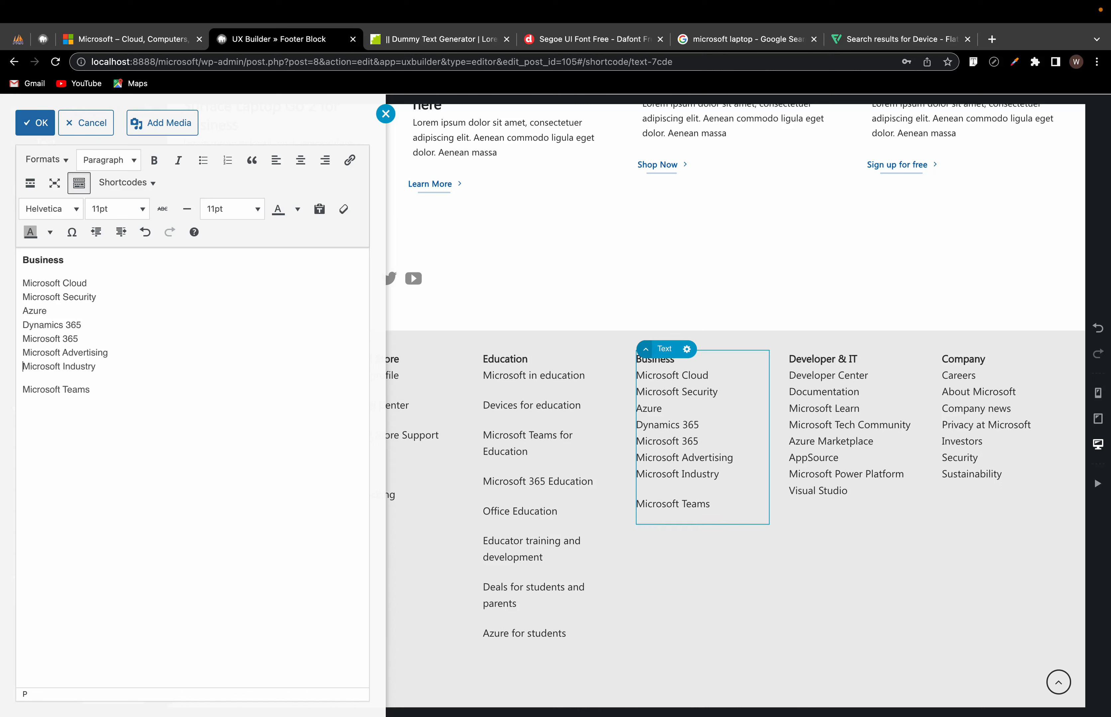
key("shift+Up")
left_click(23, 389)
key("BackSpace")
key("shift+Return")
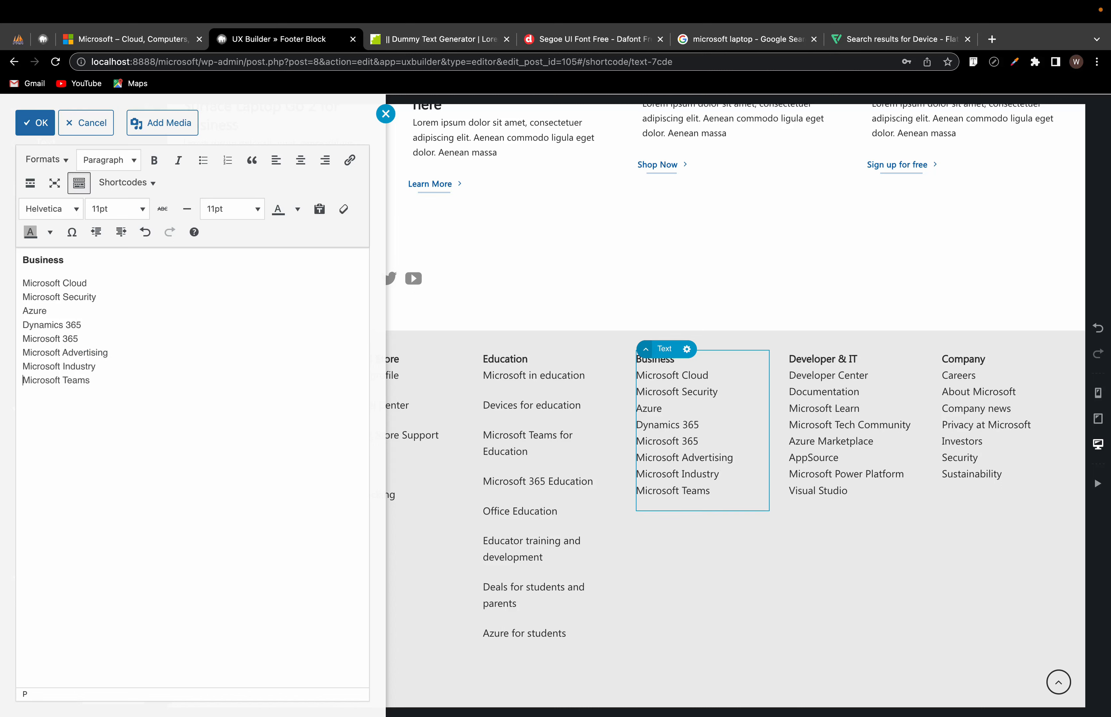
Step: Edit the Education column's text so Devices for education, Microsoft Teams for Education and Microsoft 365 Education follow single line breaks instead of paragraph gaps
double_click(511, 459)
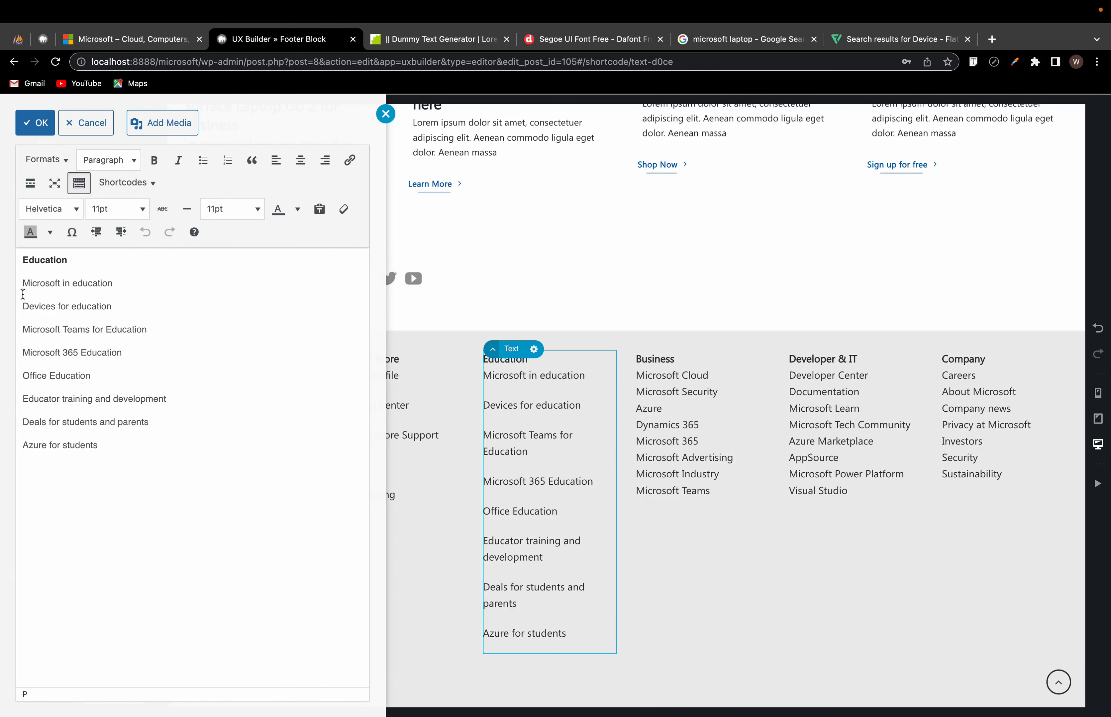
left_click(23, 305)
key("BackSpace")
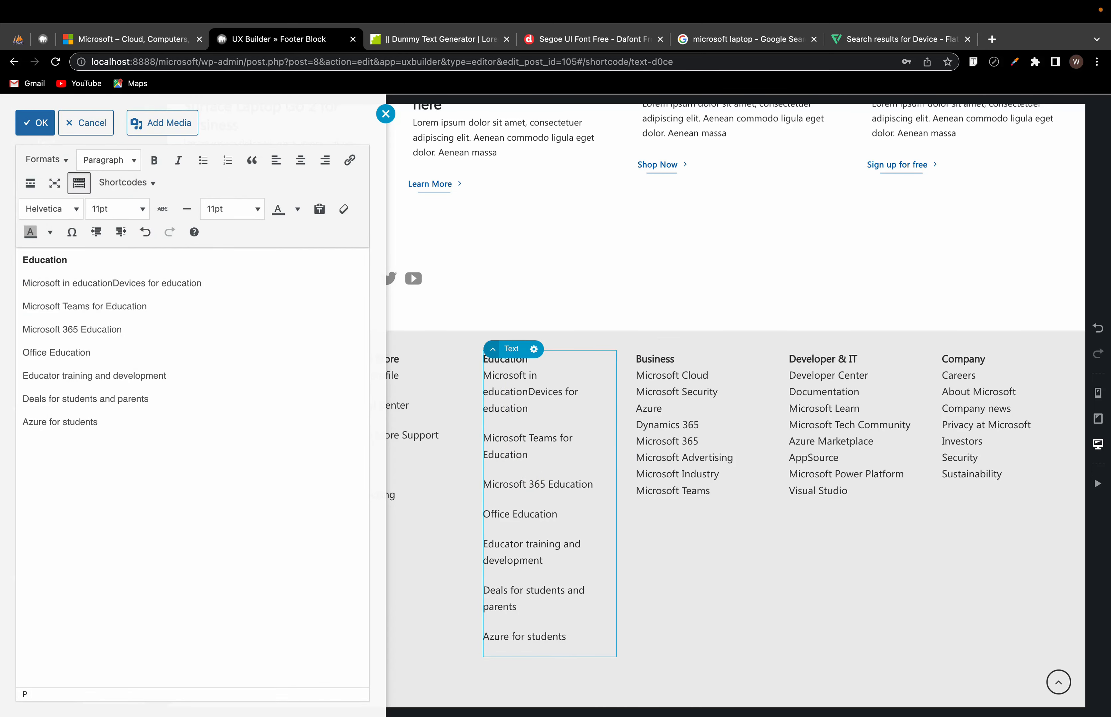
key("shift+Return")
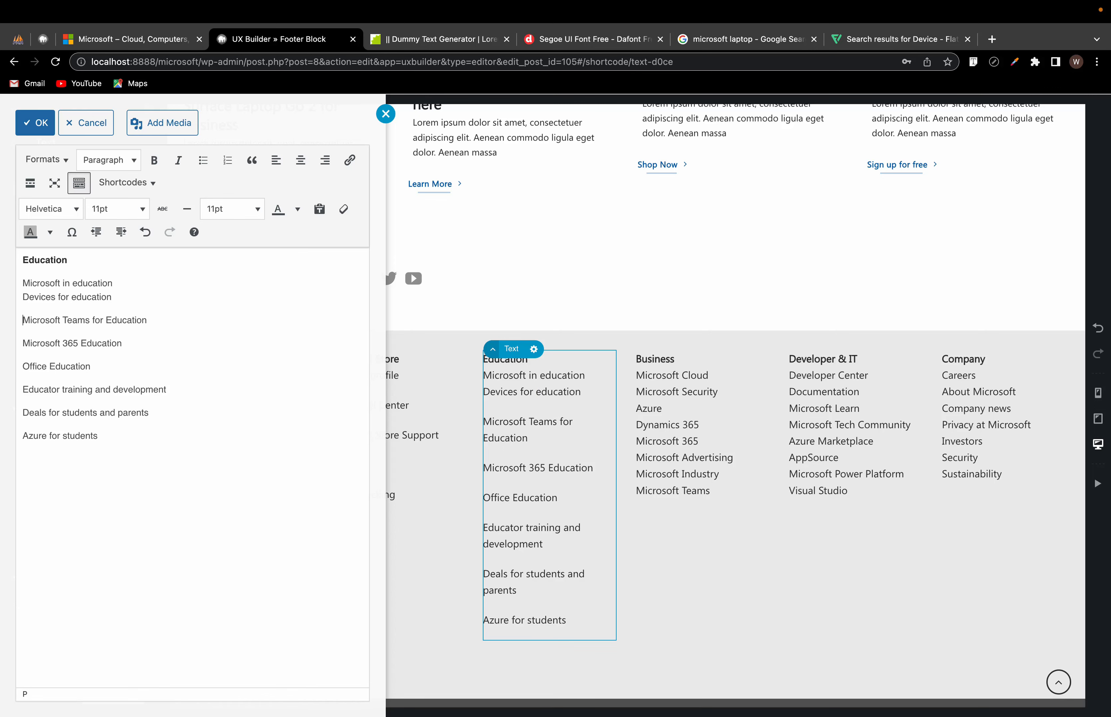
left_click(23, 319)
key("BackSpace")
key("shift+Return")
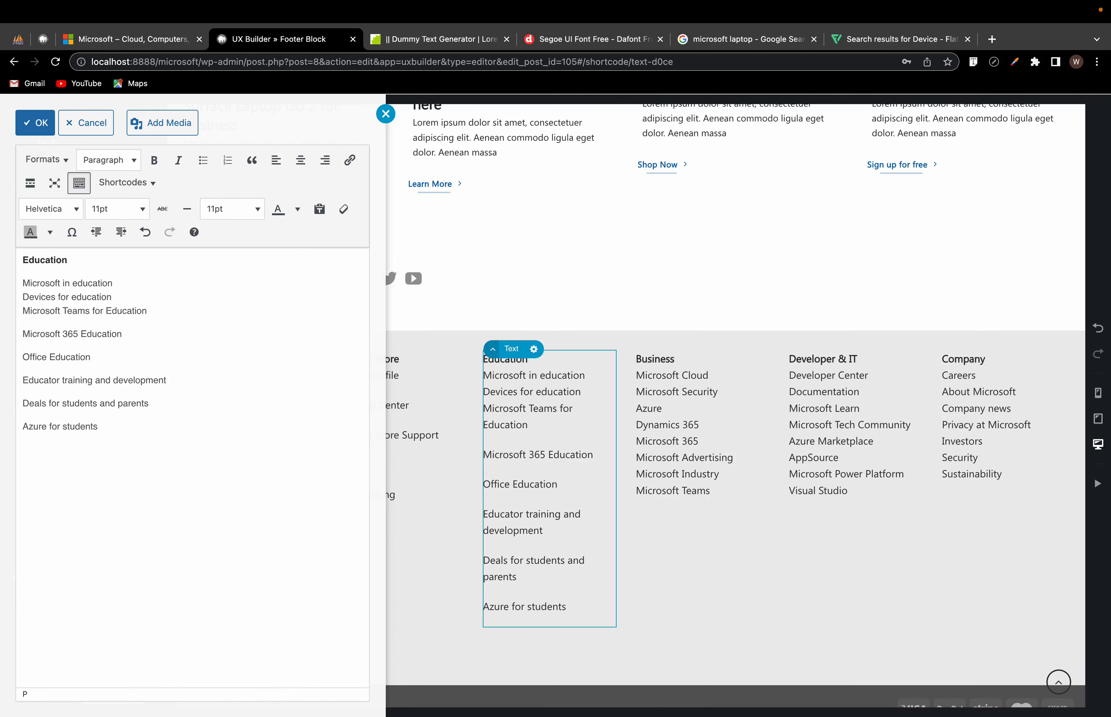
key("BackSpace")
key("shift+Return")
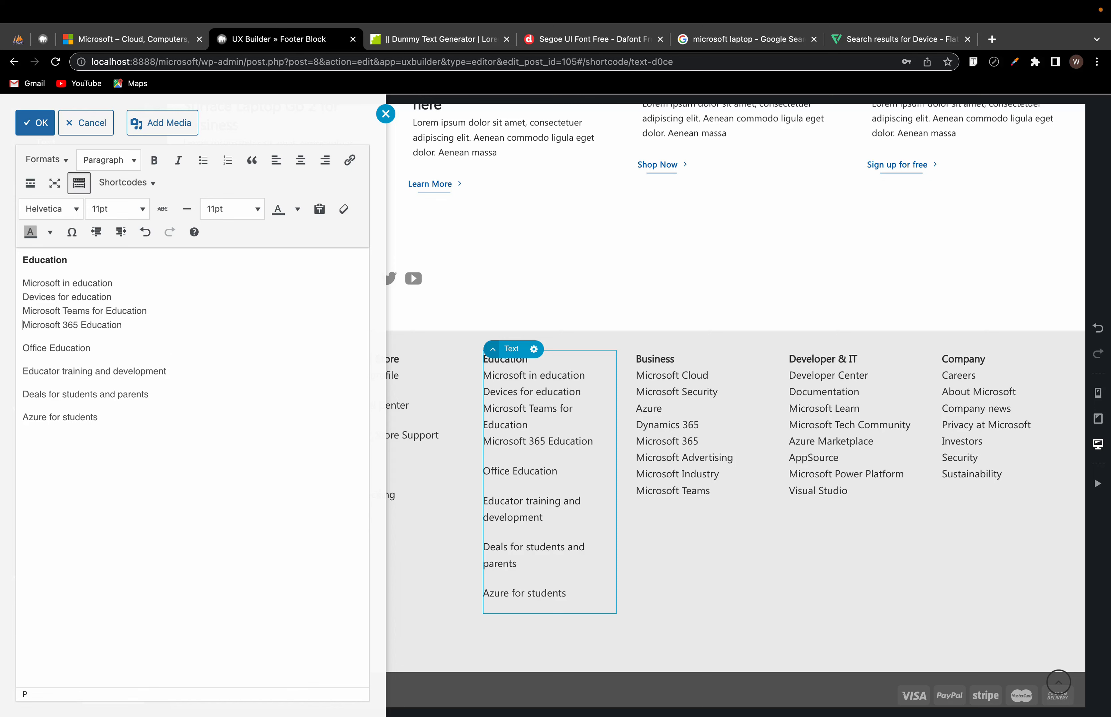
Step: Replace the paragraph gaps before Office Education, Educator training and development, Deals for students and parents, and Azure for students with single line breaks
key("BackSpace")
key("shift+Return")
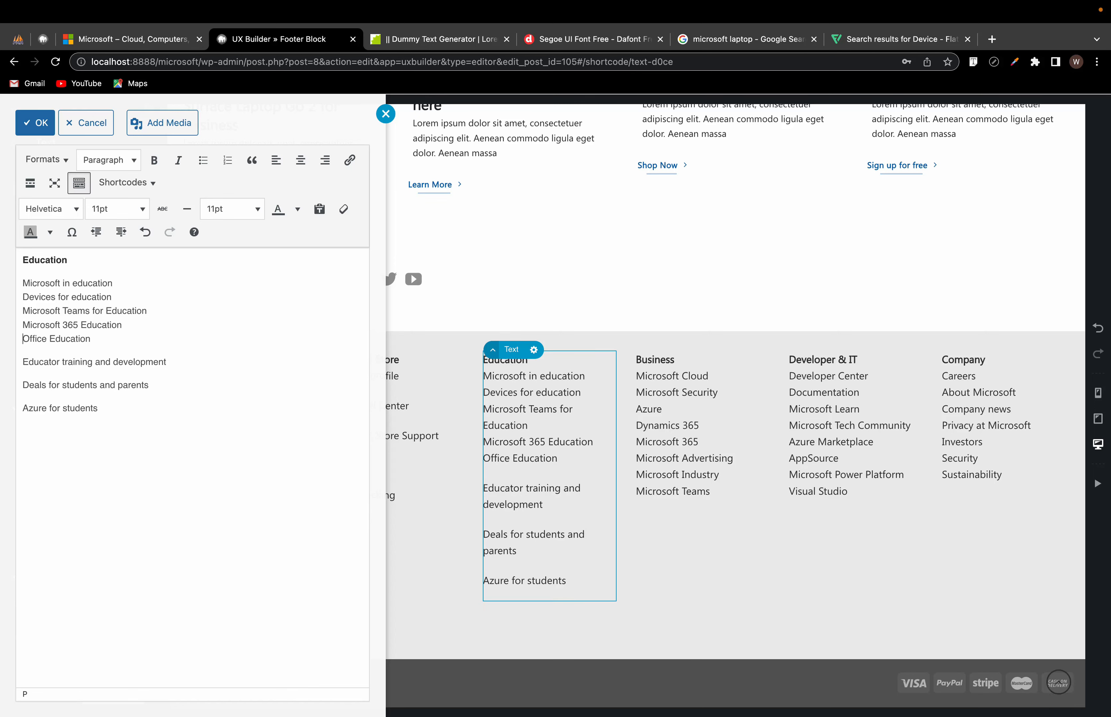
key("BackSpace")
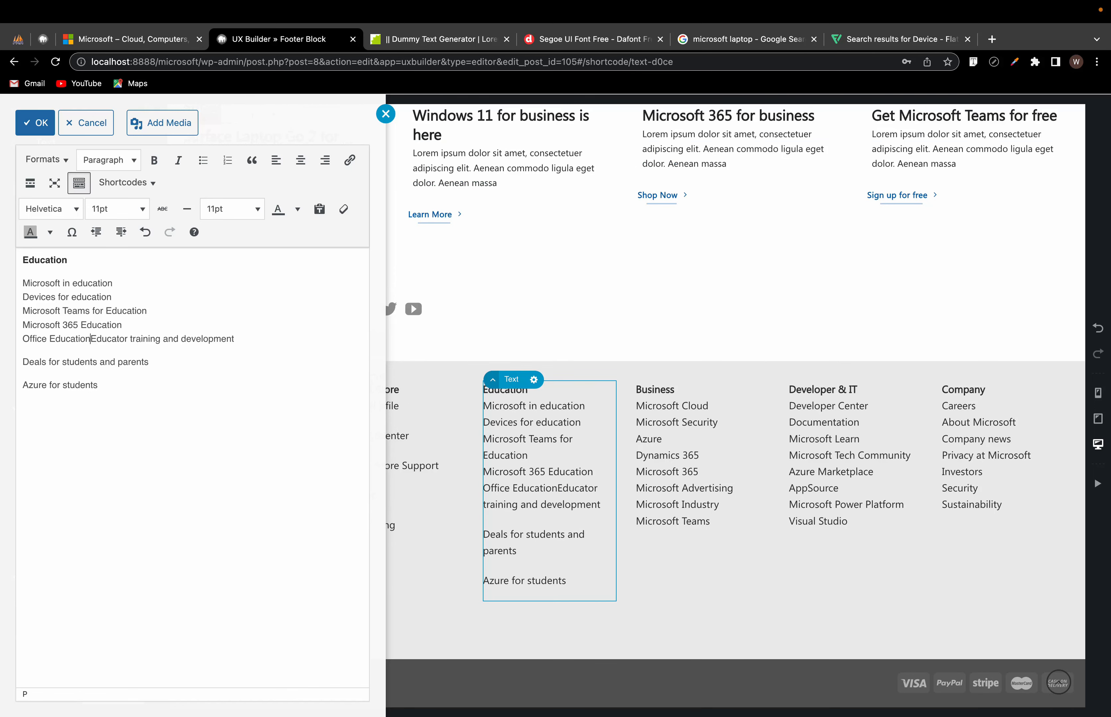
key("shift+Return")
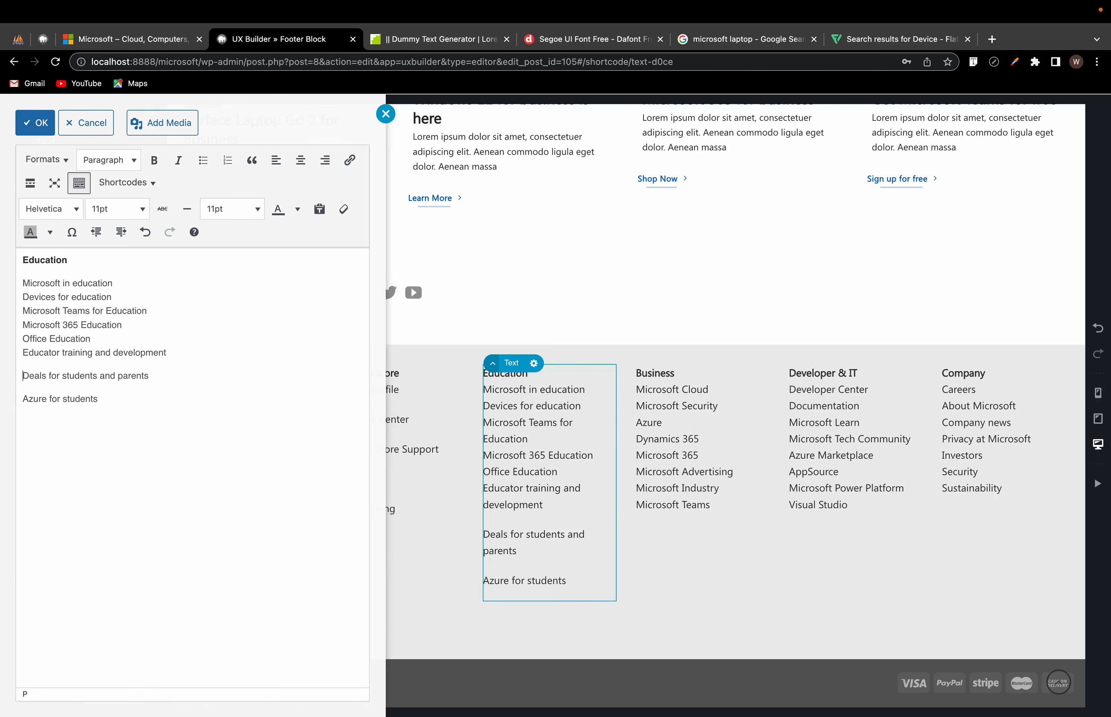
key("BackSpace")
key("shift+Return")
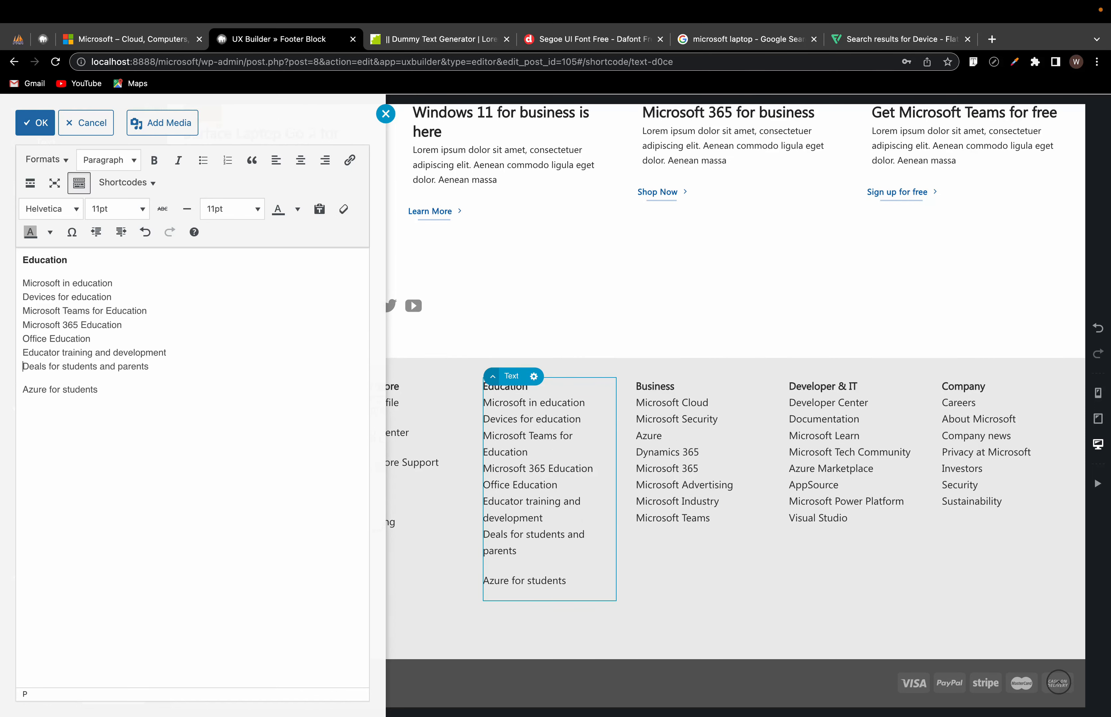
key("BackSpace")
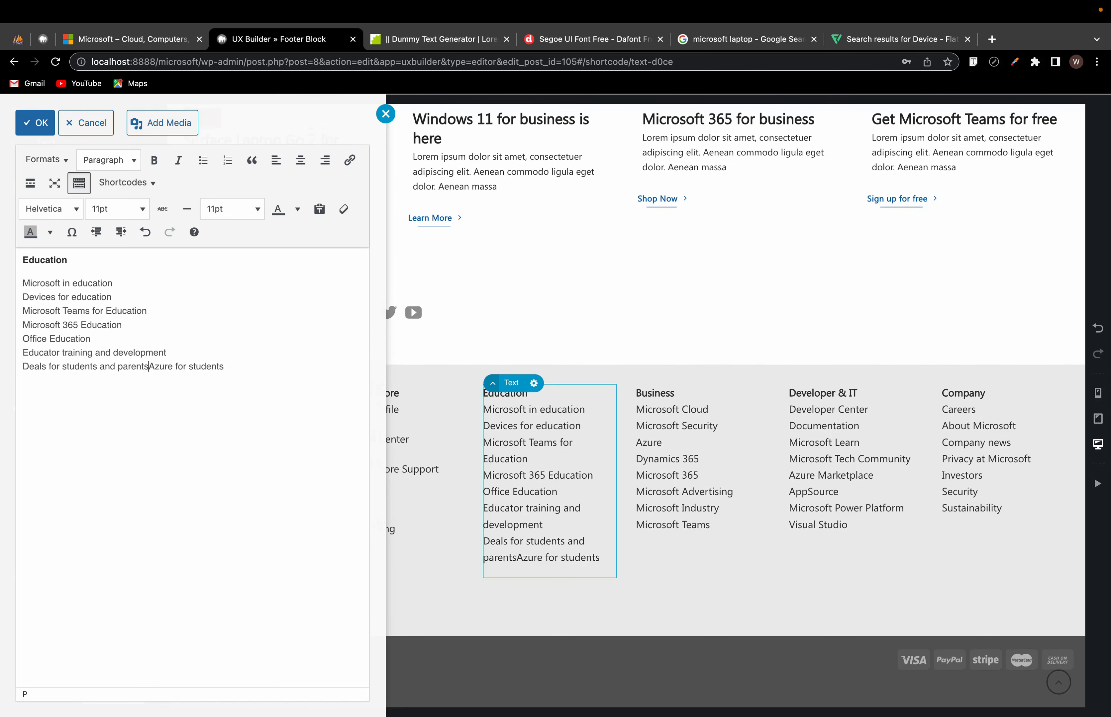
key("shift+Return")
left_click(471, 515)
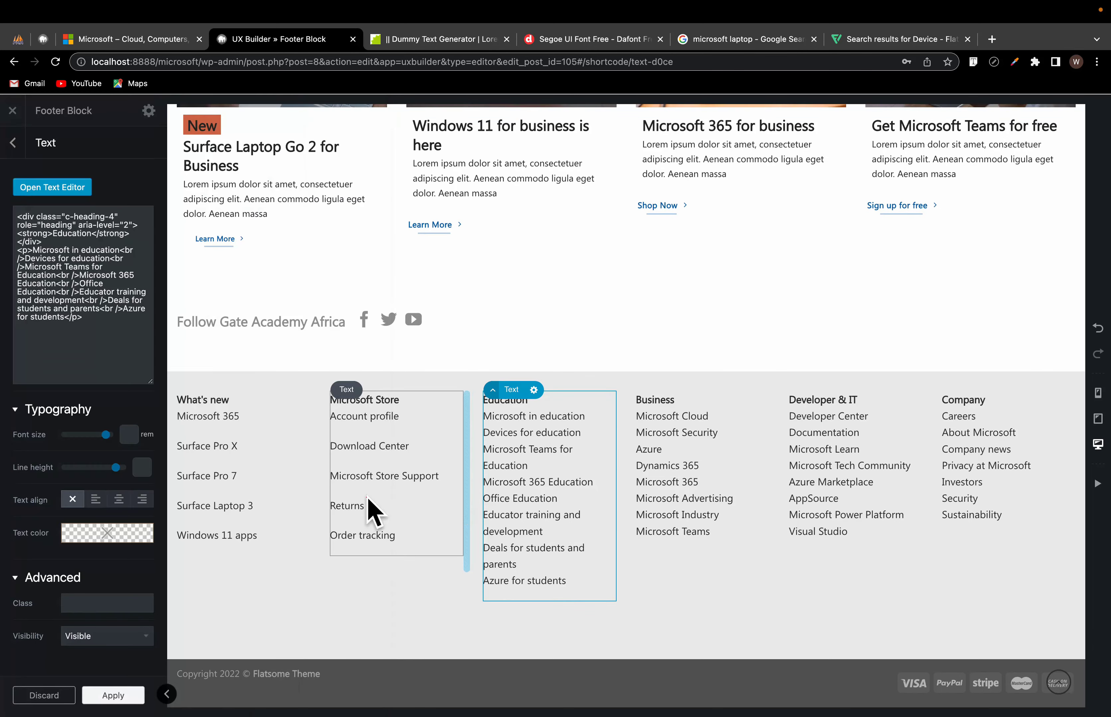
Step: Edit the Microsoft Store column's text so Download Center, Microsoft Store Support, Returns and Order tracking follow single line breaks instead of paragraph gaps
double_click(372, 514)
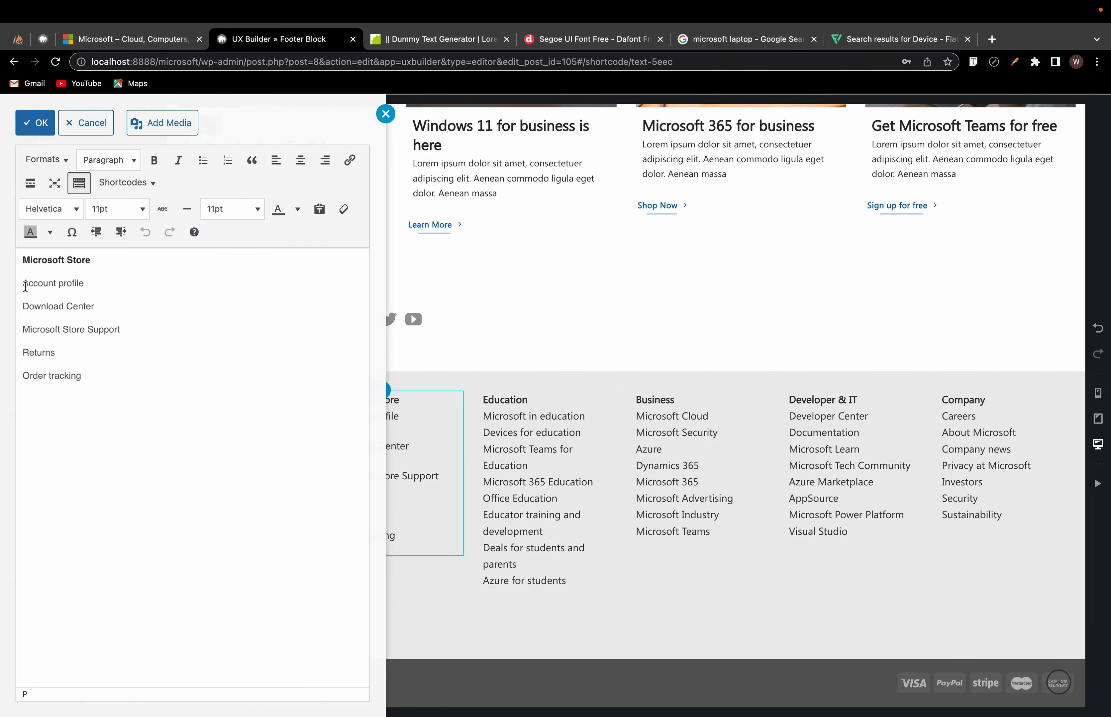
left_click(26, 301)
key("BackSpace")
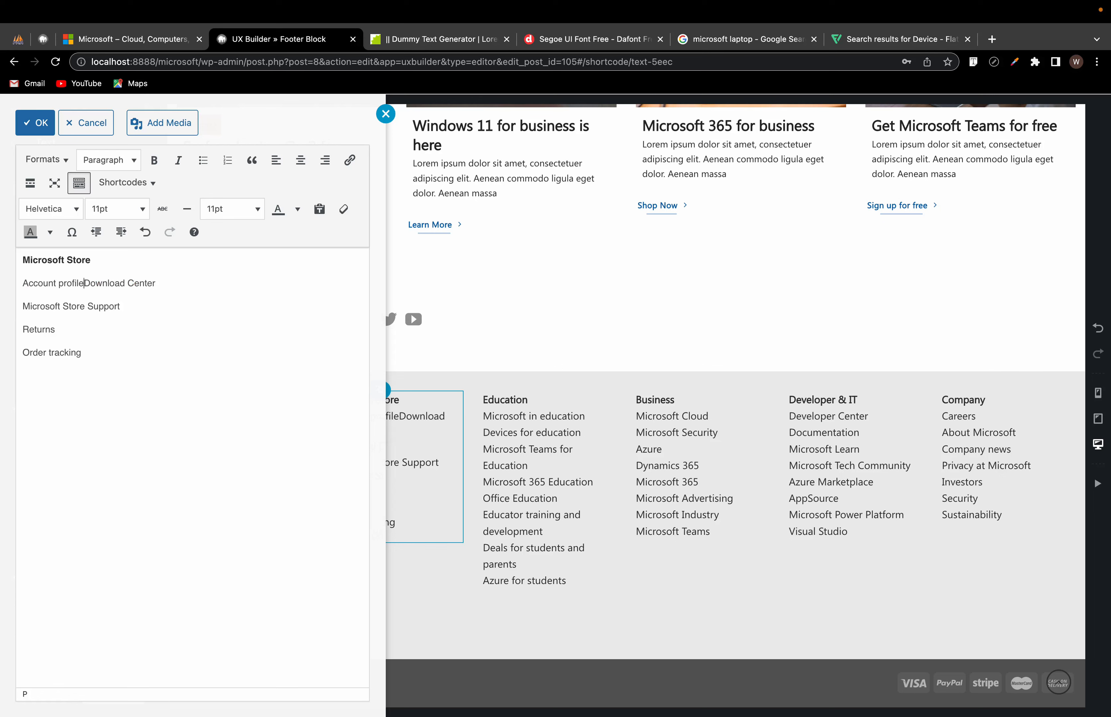
key("shift+Return")
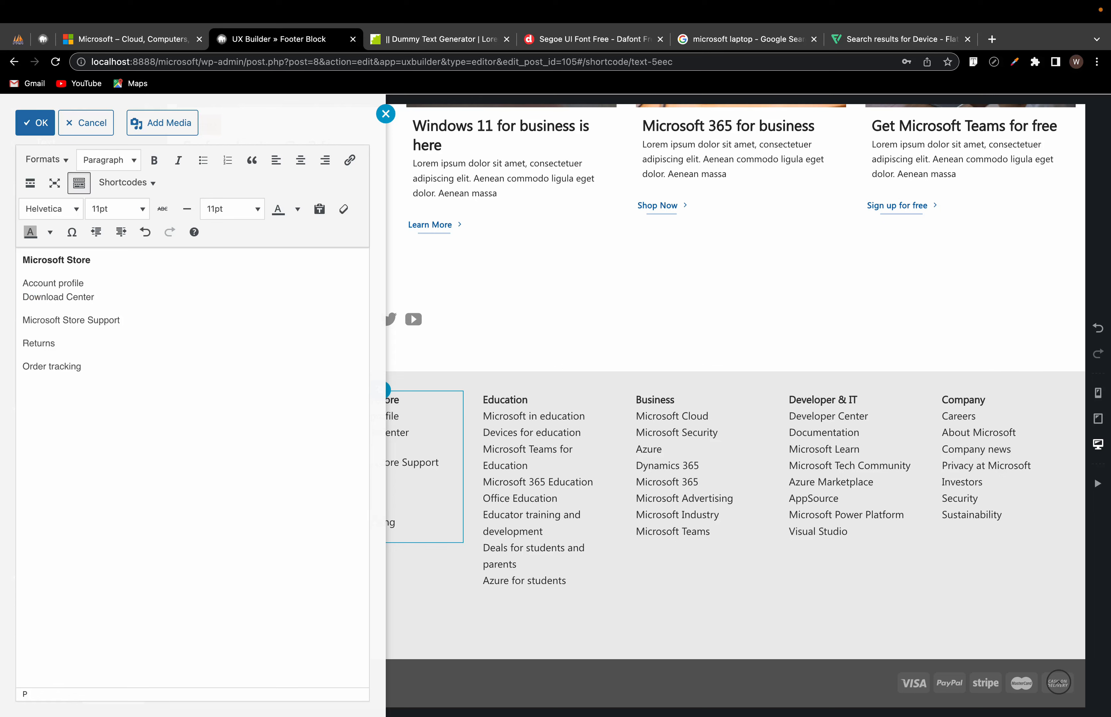
key("BackSpace")
key("shift+Return")
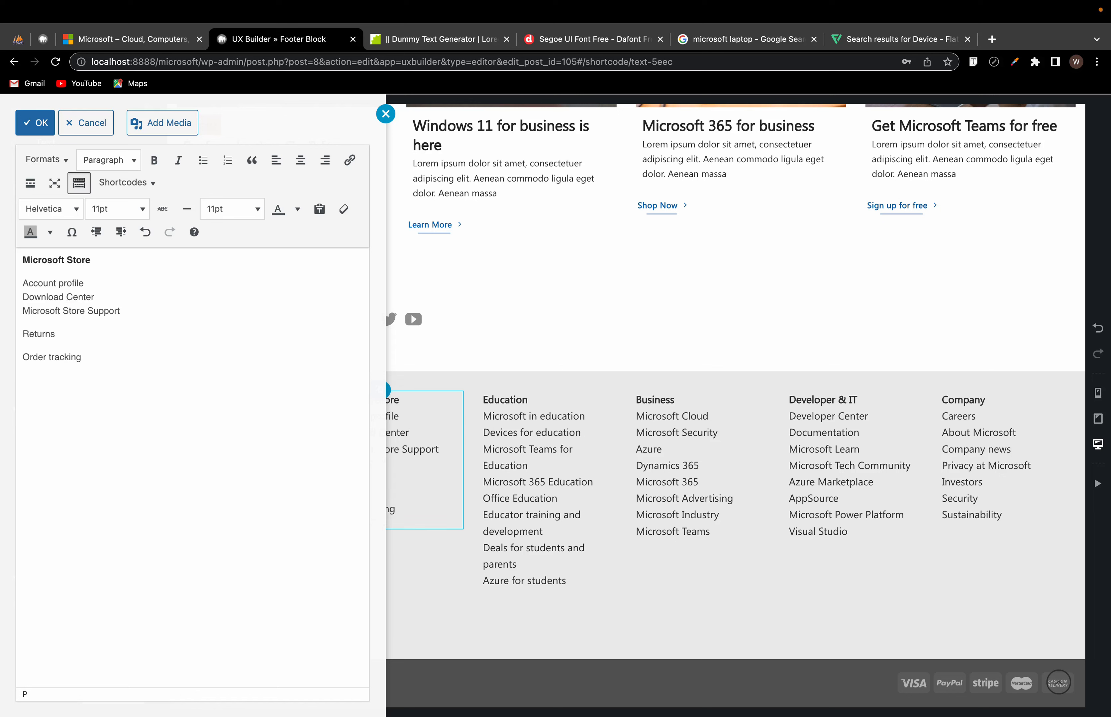
key("BackSpace")
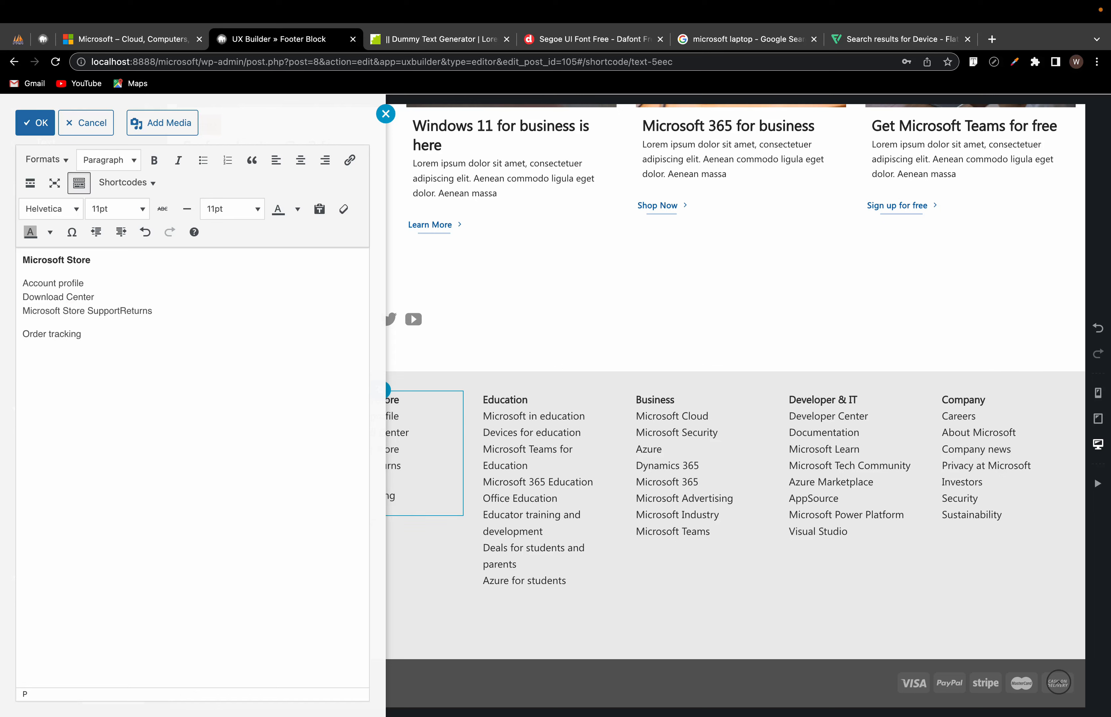
key("shift+Return")
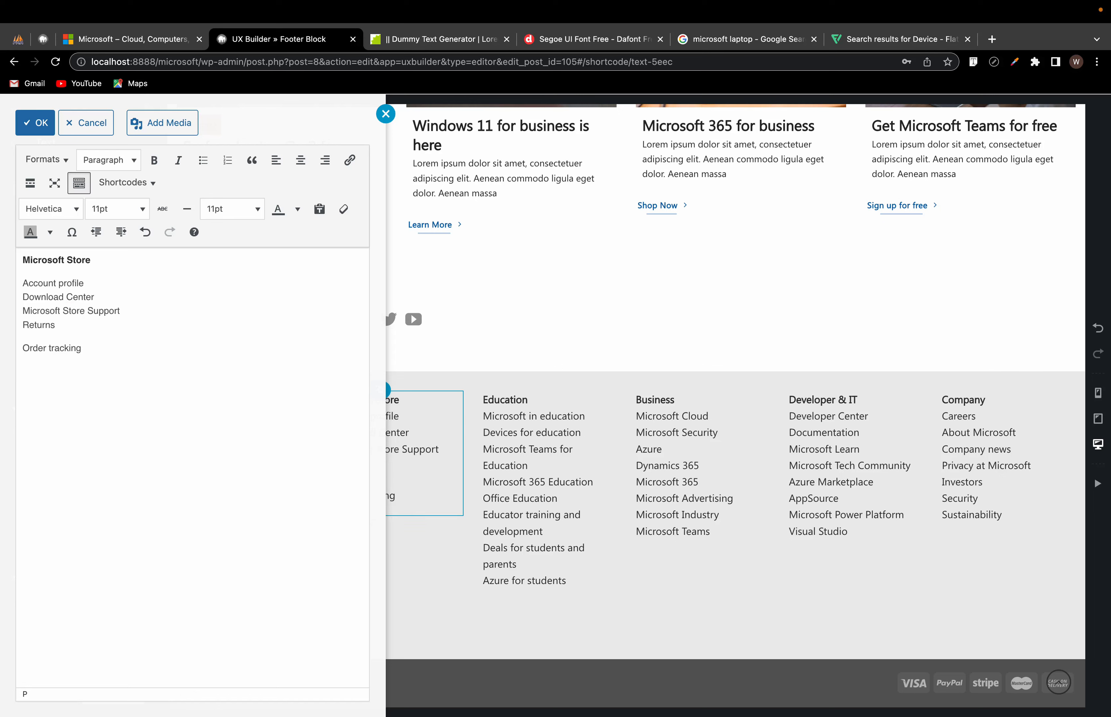
key("BackSpace")
key("shift+Return")
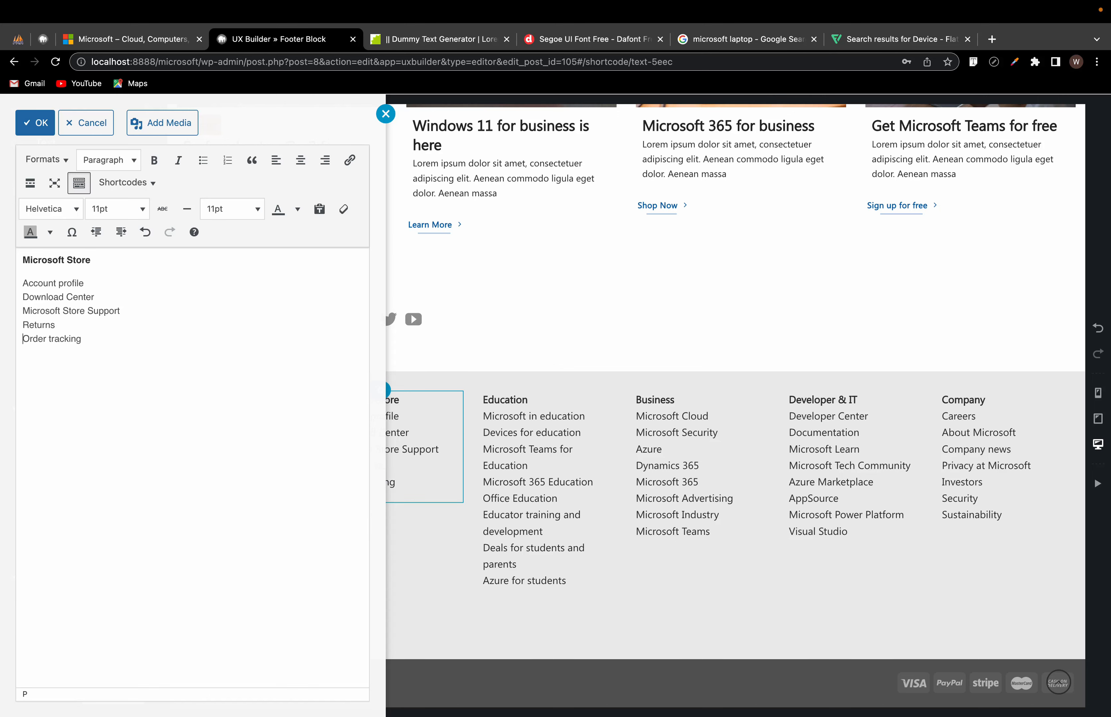
left_click(397, 448)
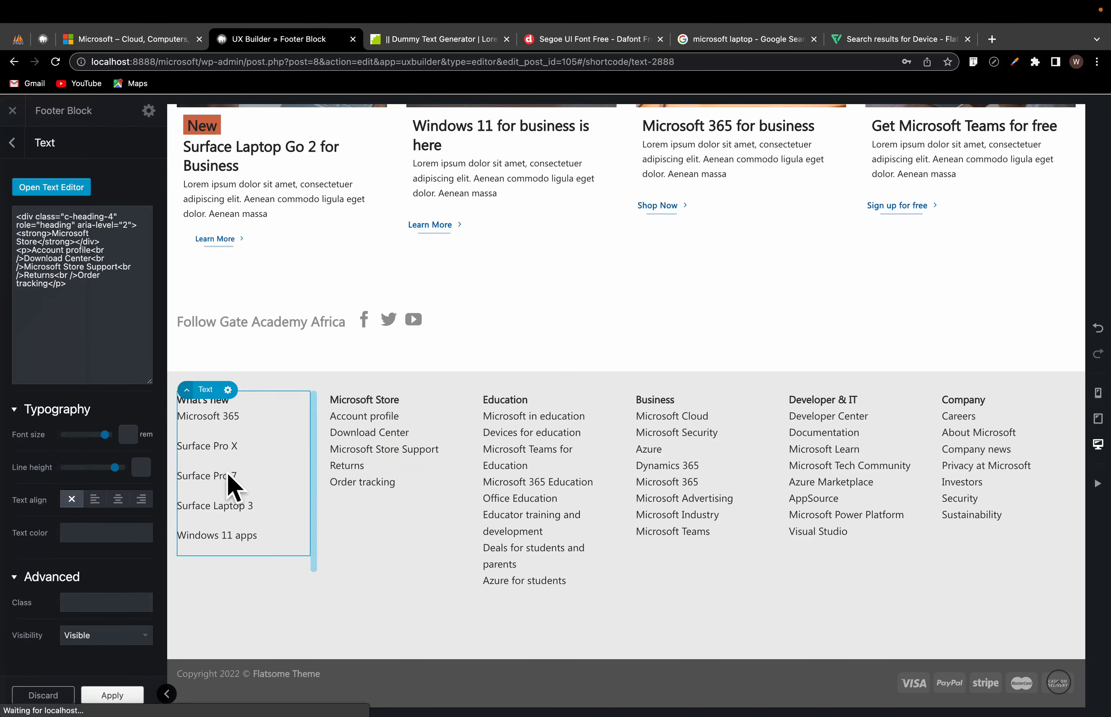
Step: Edit the What's new column's text so Surface Pro X, Surface Pro 7, Surface Laptop 3 and Windows 11 apps follow single line breaks
double_click(227, 475)
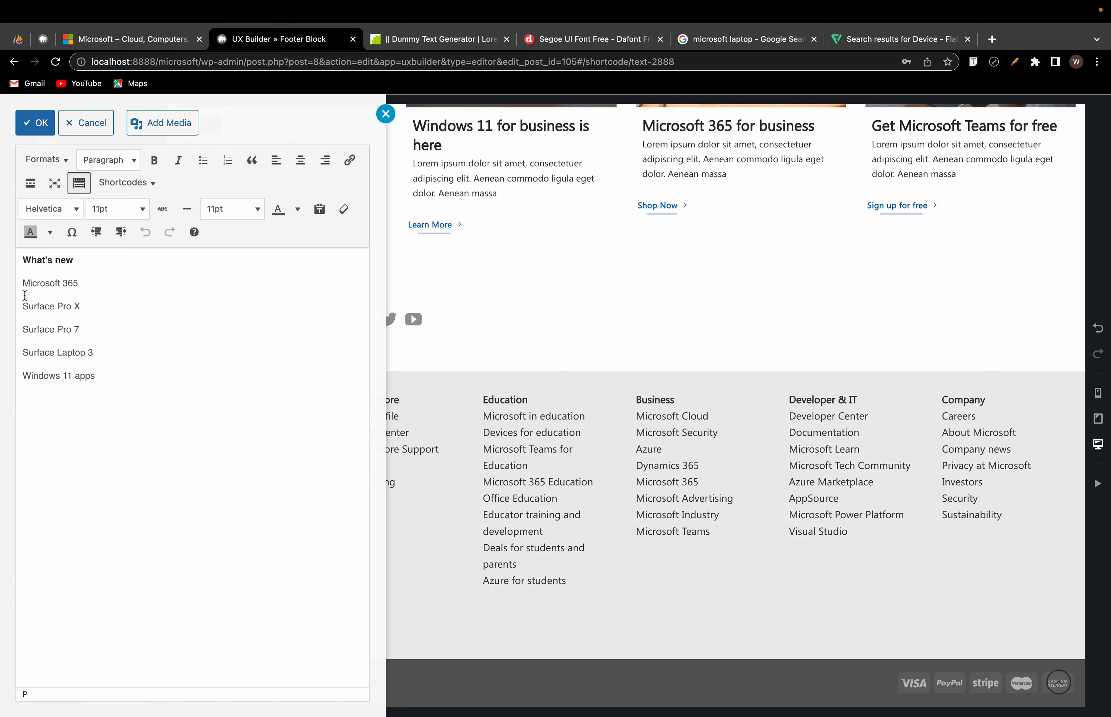
key("BackSpace")
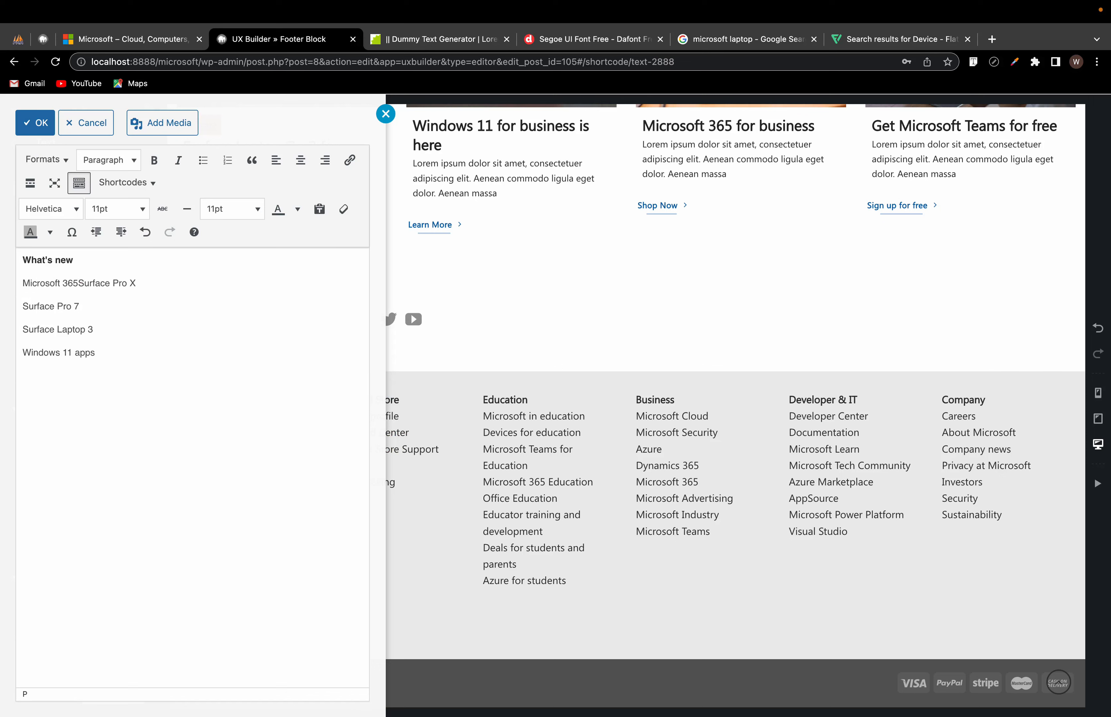
key("shift+Return")
key("BackSpace")
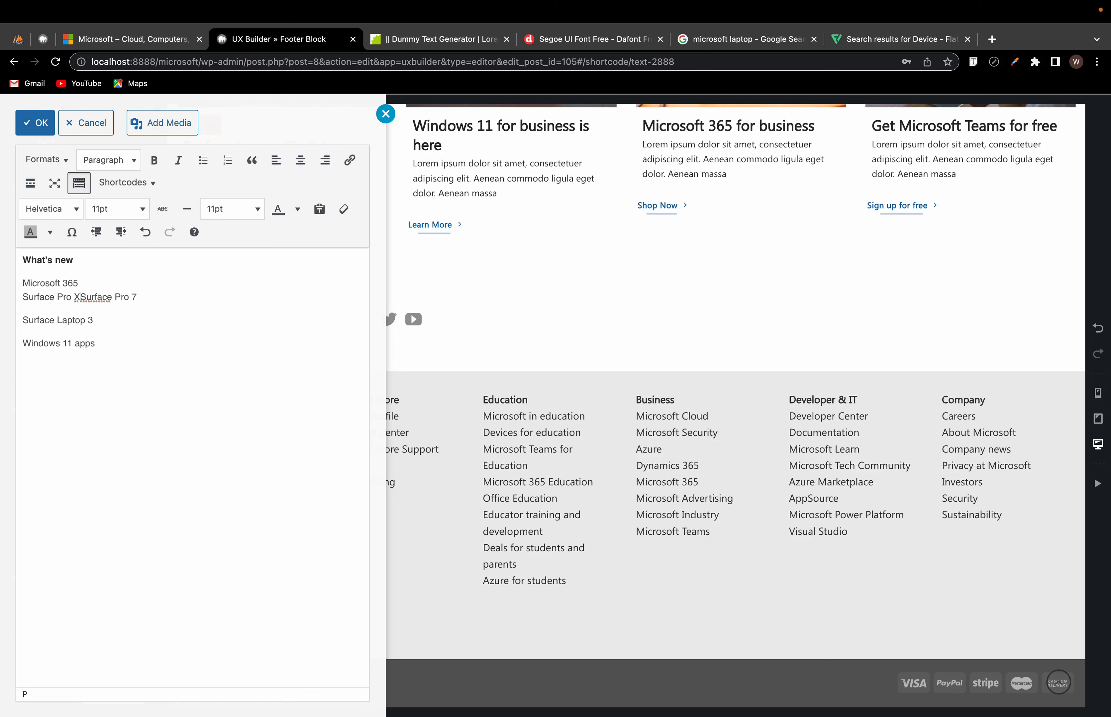
key("shift+Return")
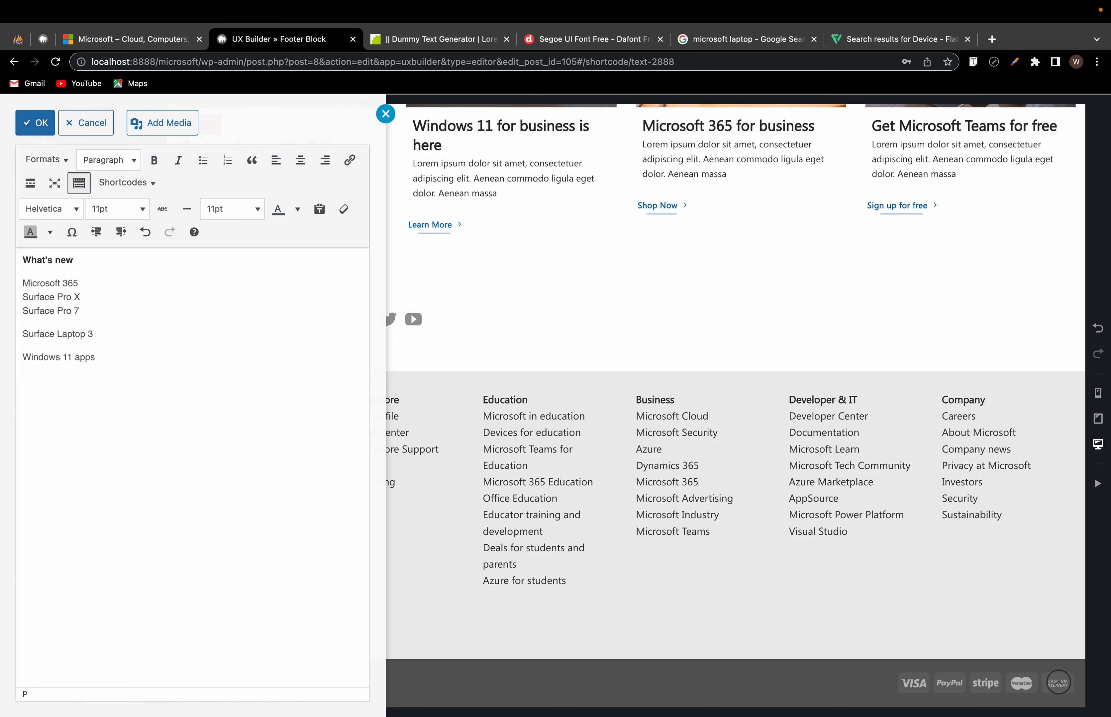
key("BackSpace")
key("shift+Return")
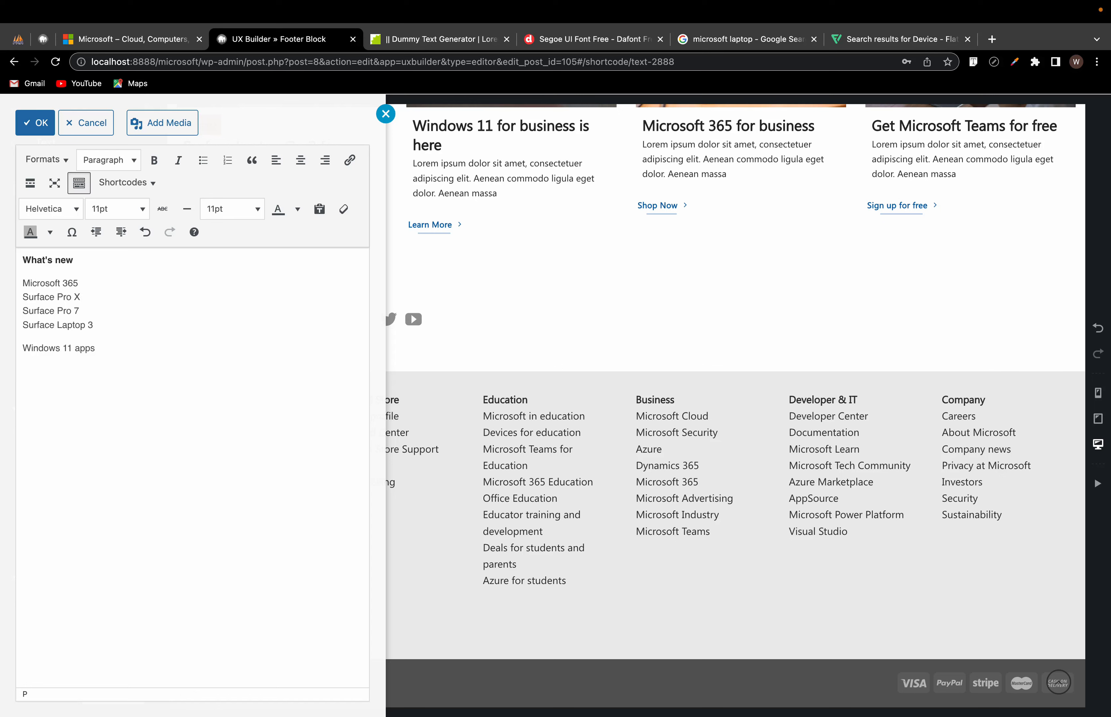
key("BackSpace")
key("shift+Return")
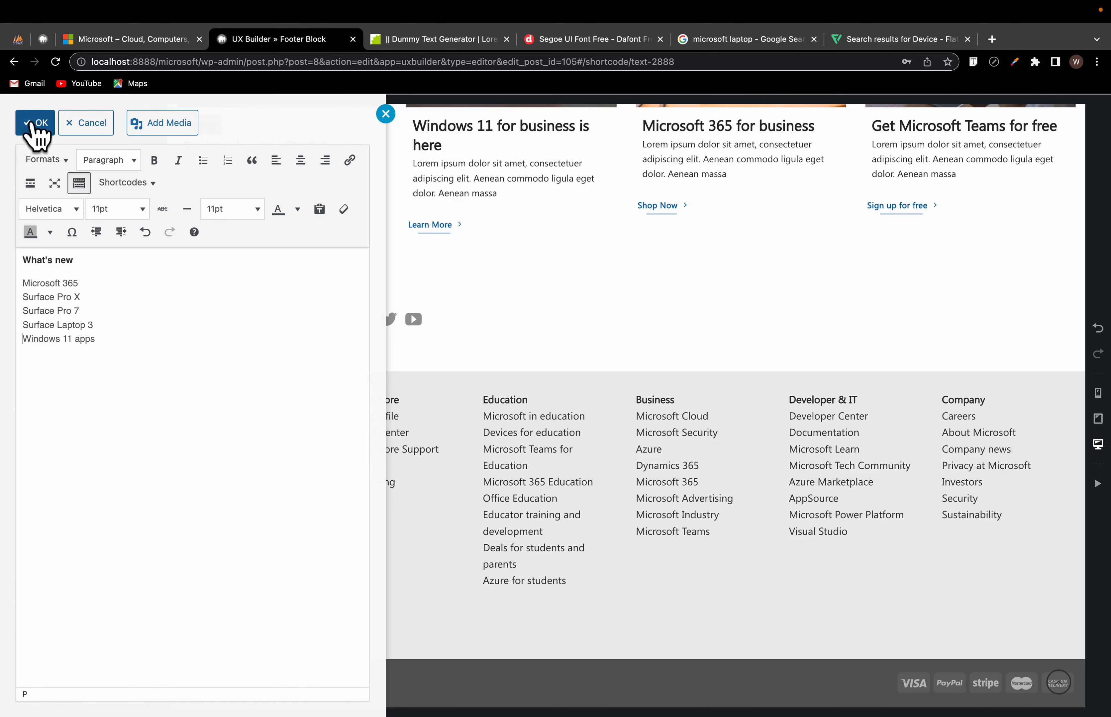
Step: Apply the What's new text changes and save the updated Footer Block
left_click(34, 122)
left_click(113, 696)
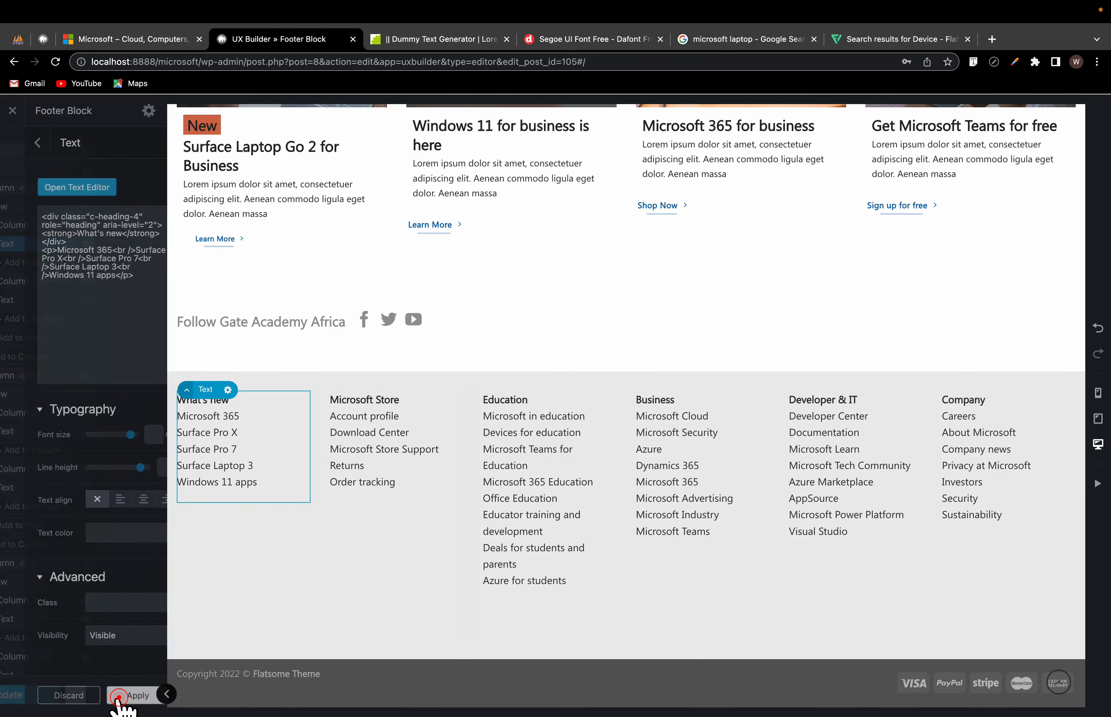
left_click(87, 697)
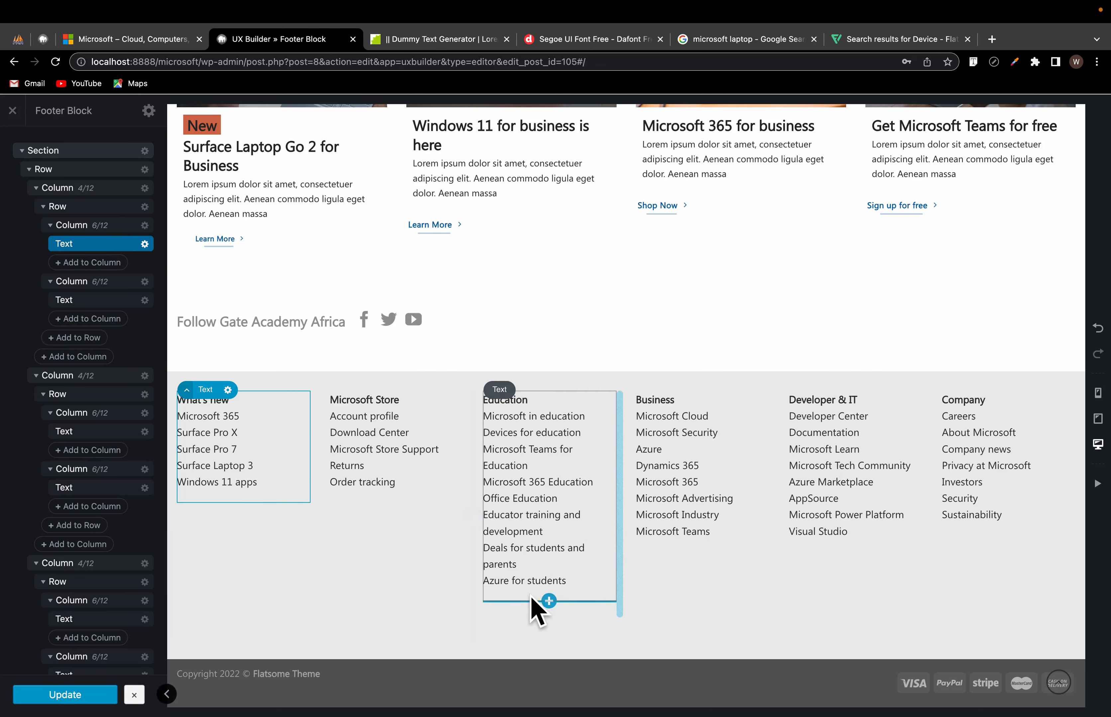
Step: Exit the footer builder and review the spacing of all footer columns on the live home page
scroll(533, 593, "up", 2)
scroll(533, 602, "down", 2)
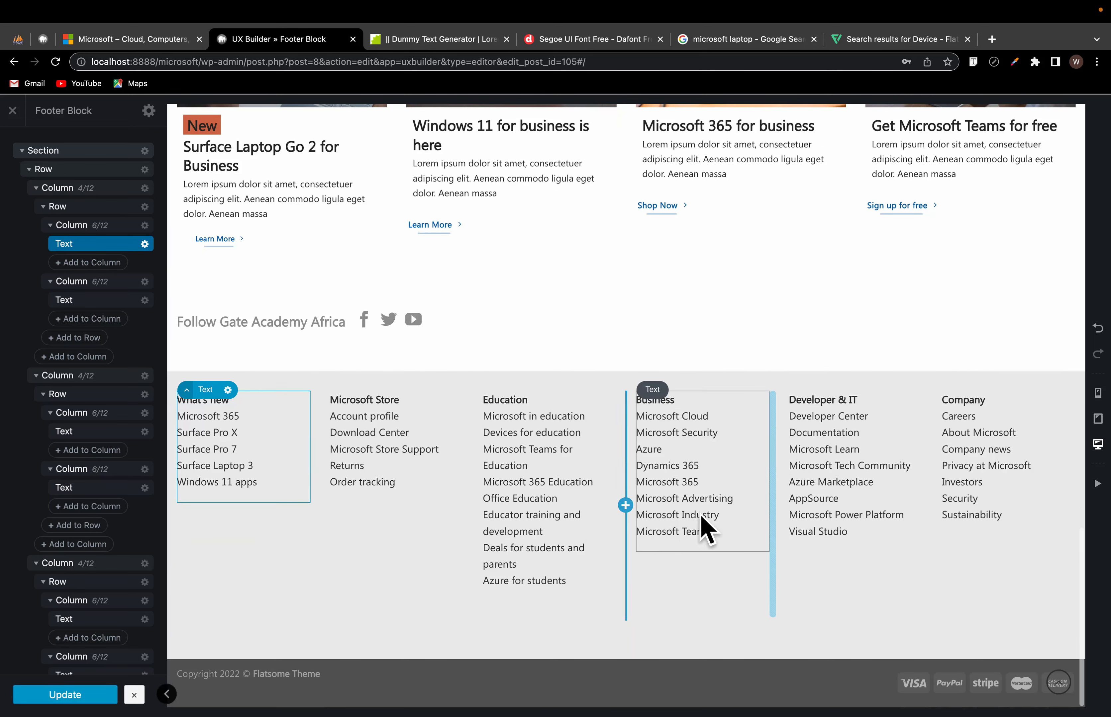
scroll(467, 389, "up", 10)
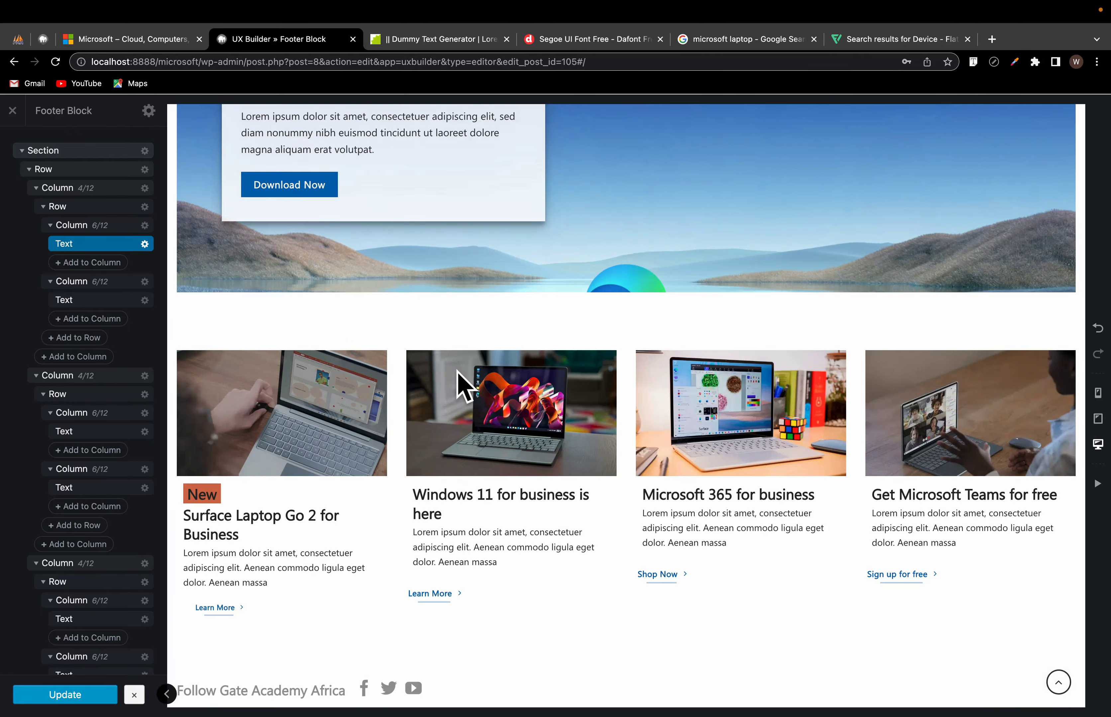
scroll(459, 383, "down", 10)
scroll(459, 385, "up", 11)
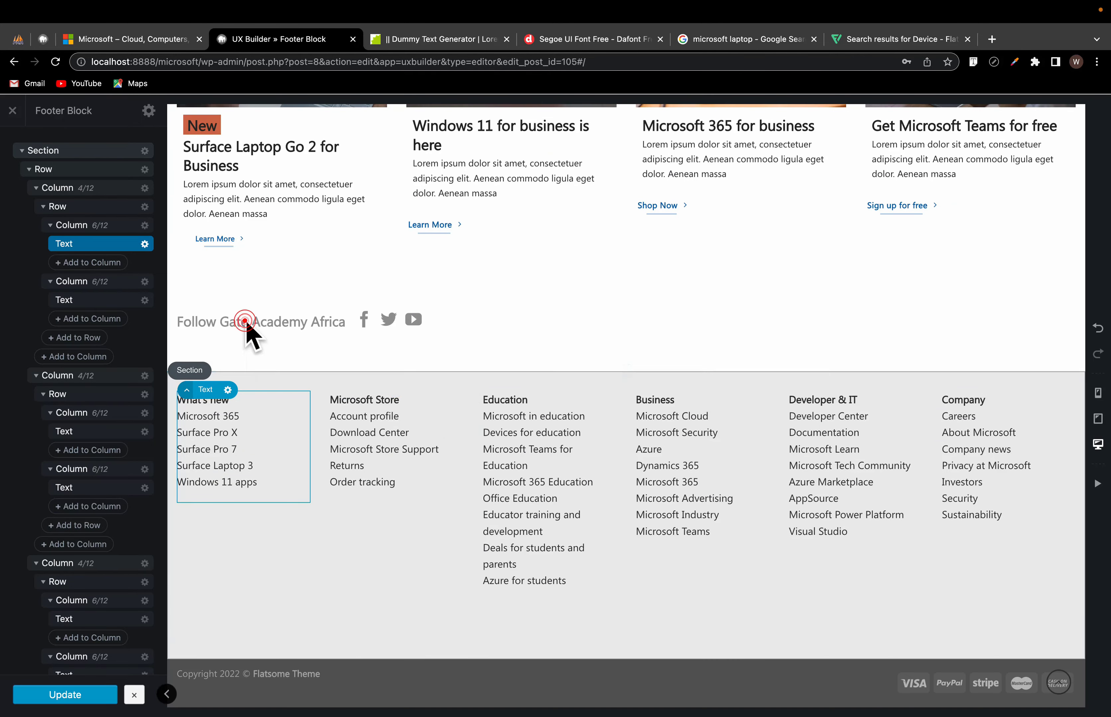
scroll(312, 326, "up", 5)
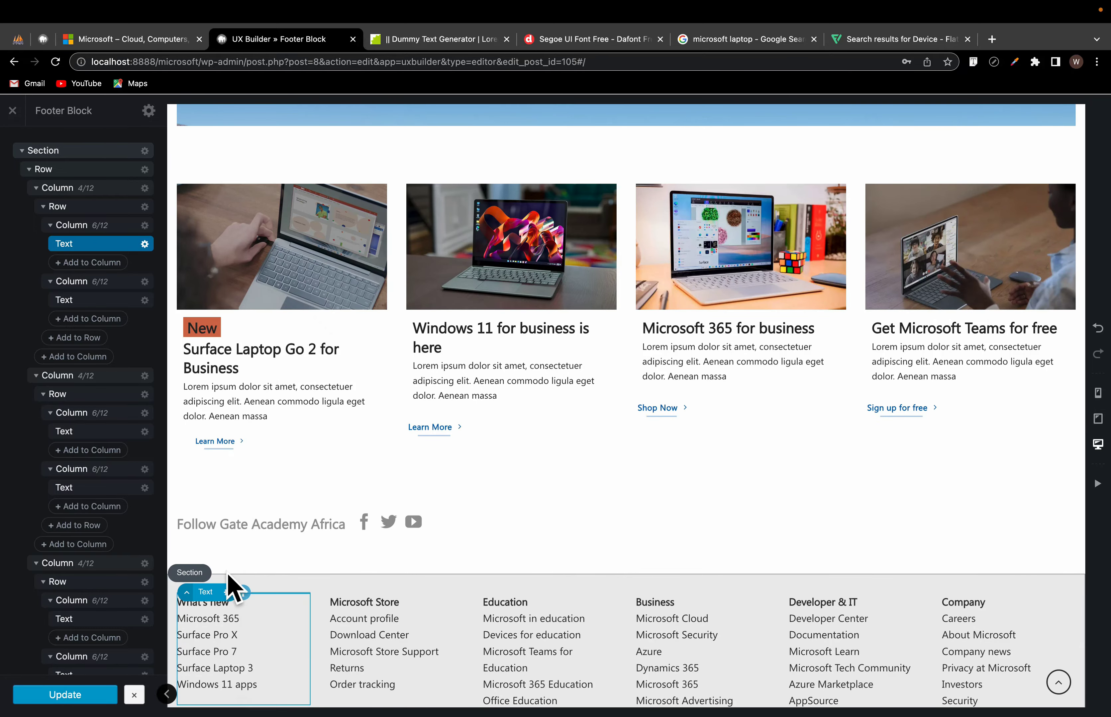
left_click(13, 111)
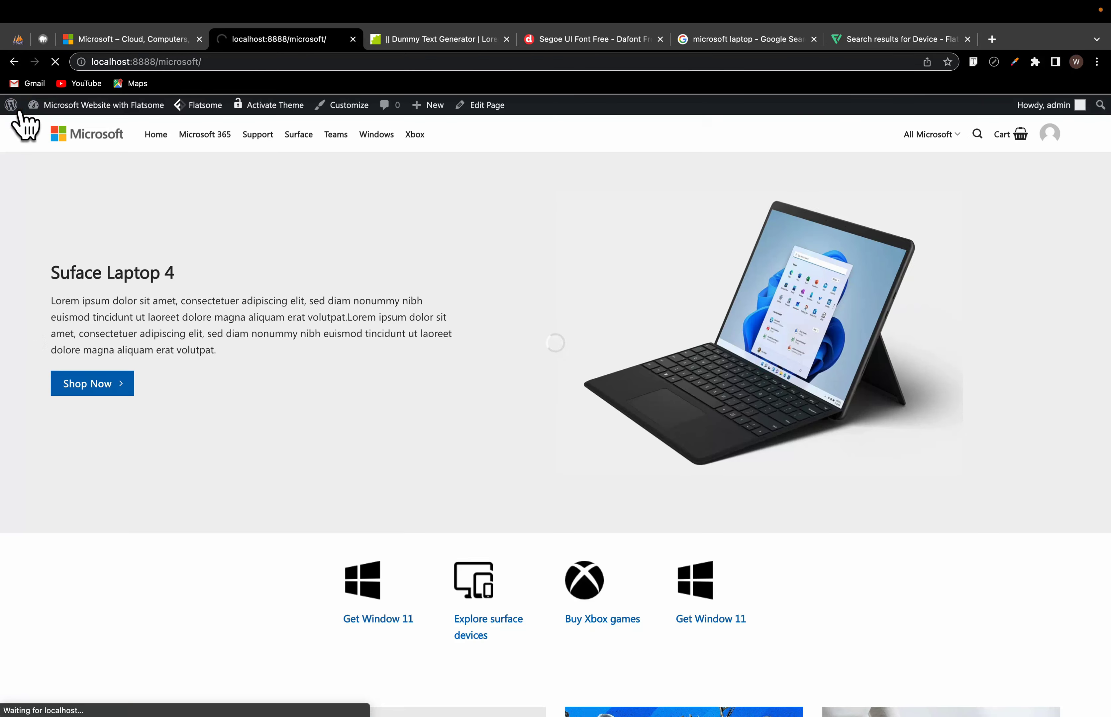
scroll(504, 452, "down", 20)
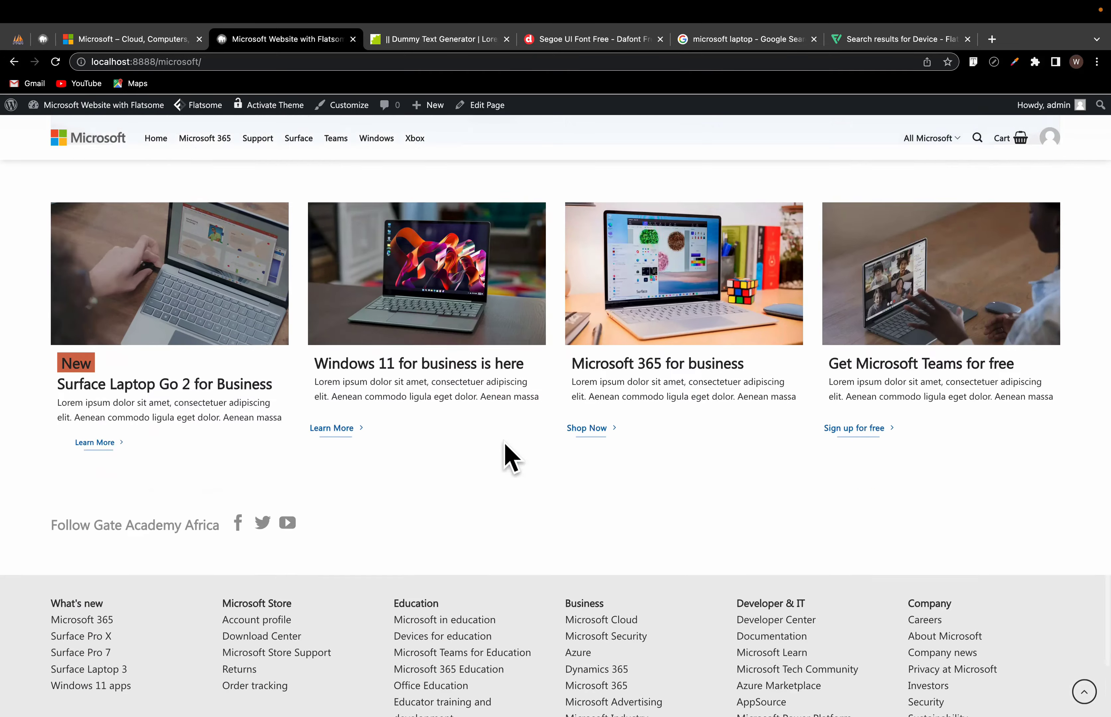
scroll(505, 446, "down", 4)
scroll(480, 656, "up", 6)
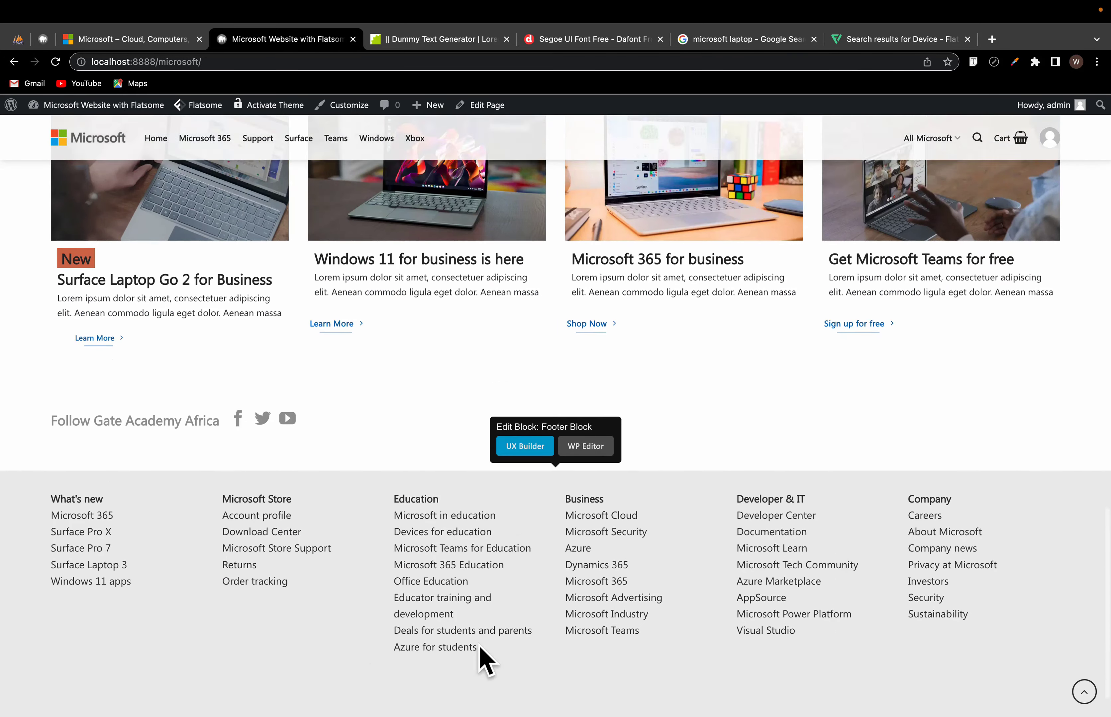
scroll(482, 657, "down", 6)
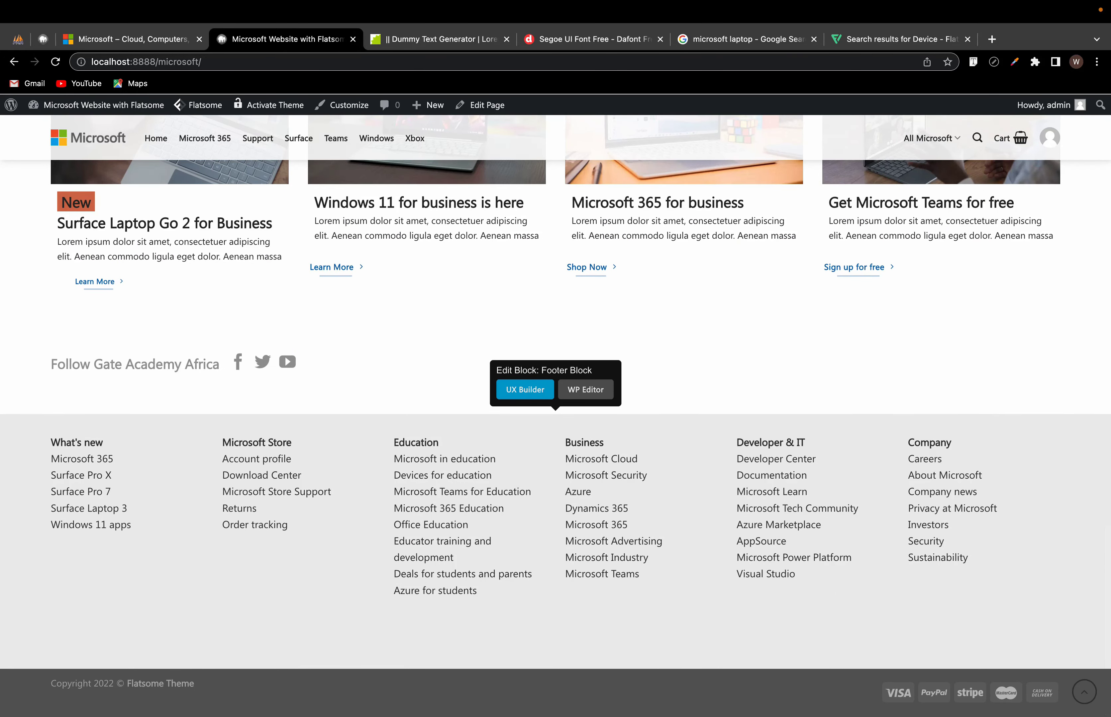
Step: Check the Windows link in the site's header menu and return to the home page
scroll(989, 615, "up", 10)
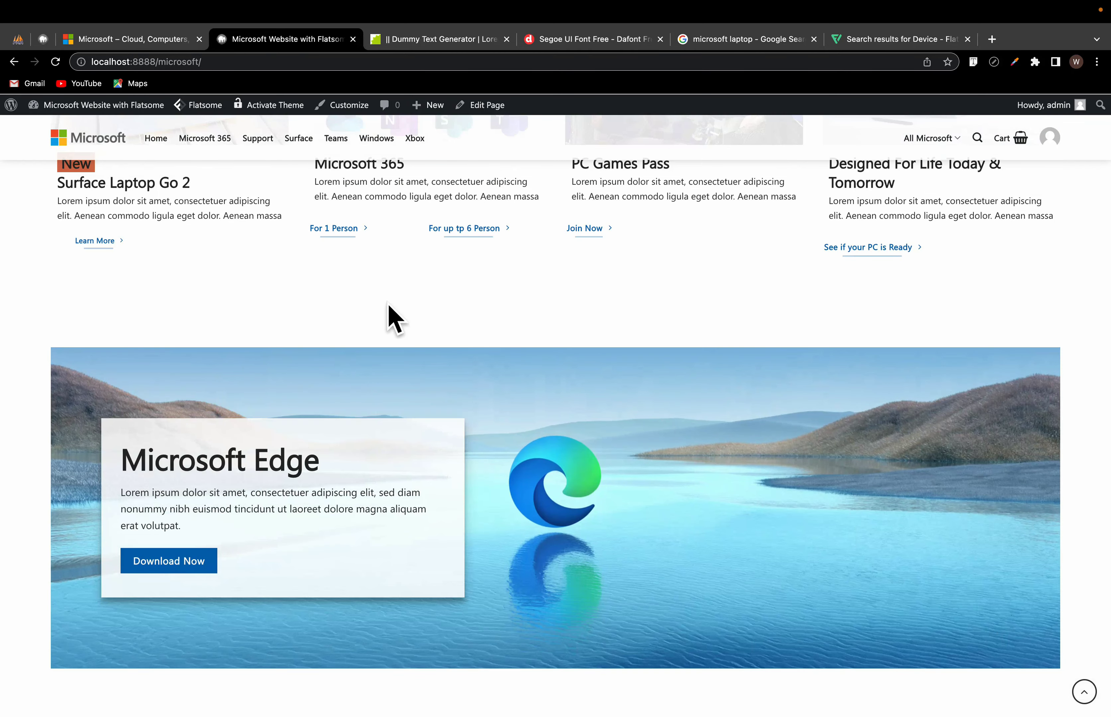
left_click(376, 138)
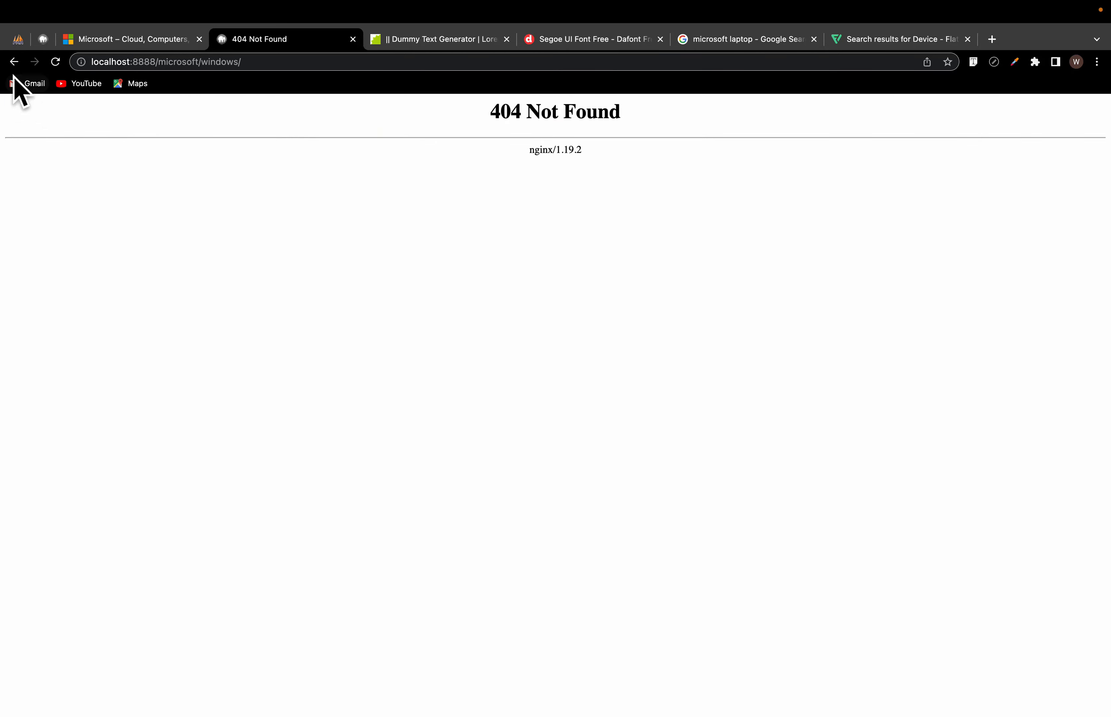
left_click(14, 61)
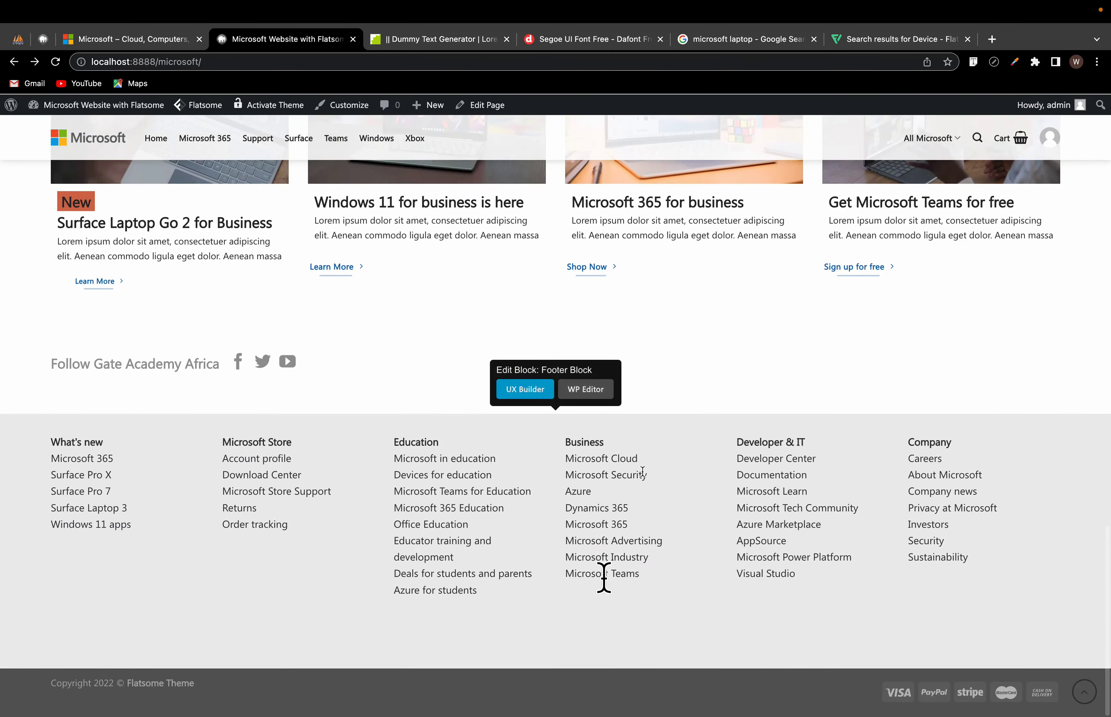
scroll(565, 392, "up", 10)
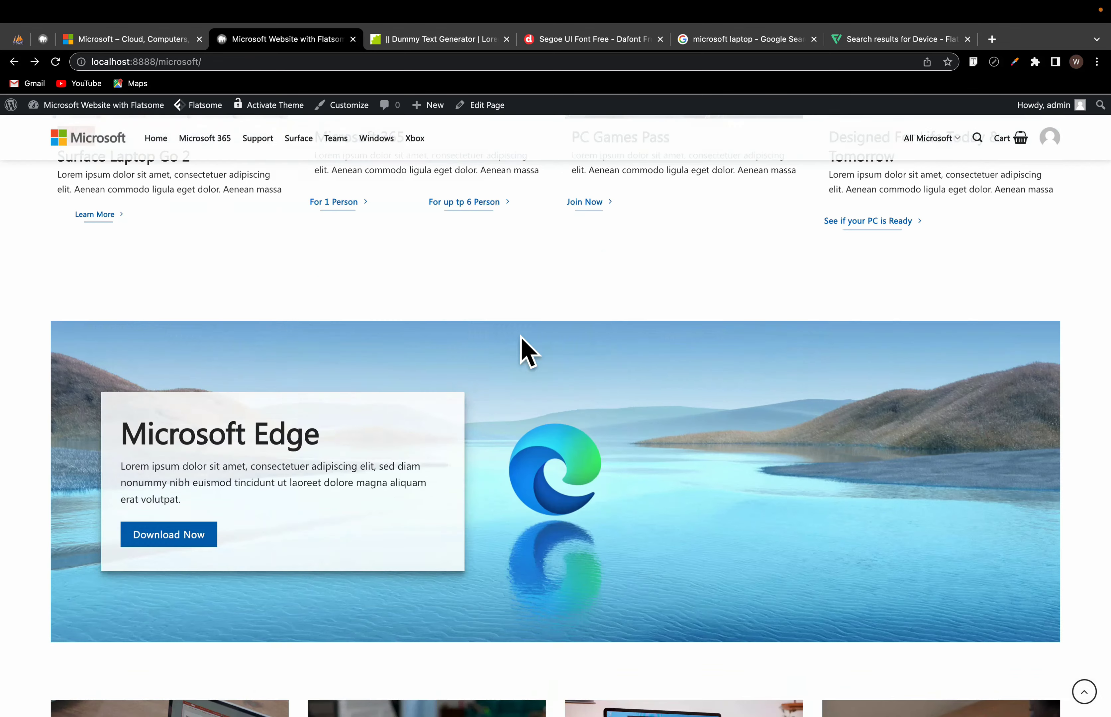
left_click(378, 136)
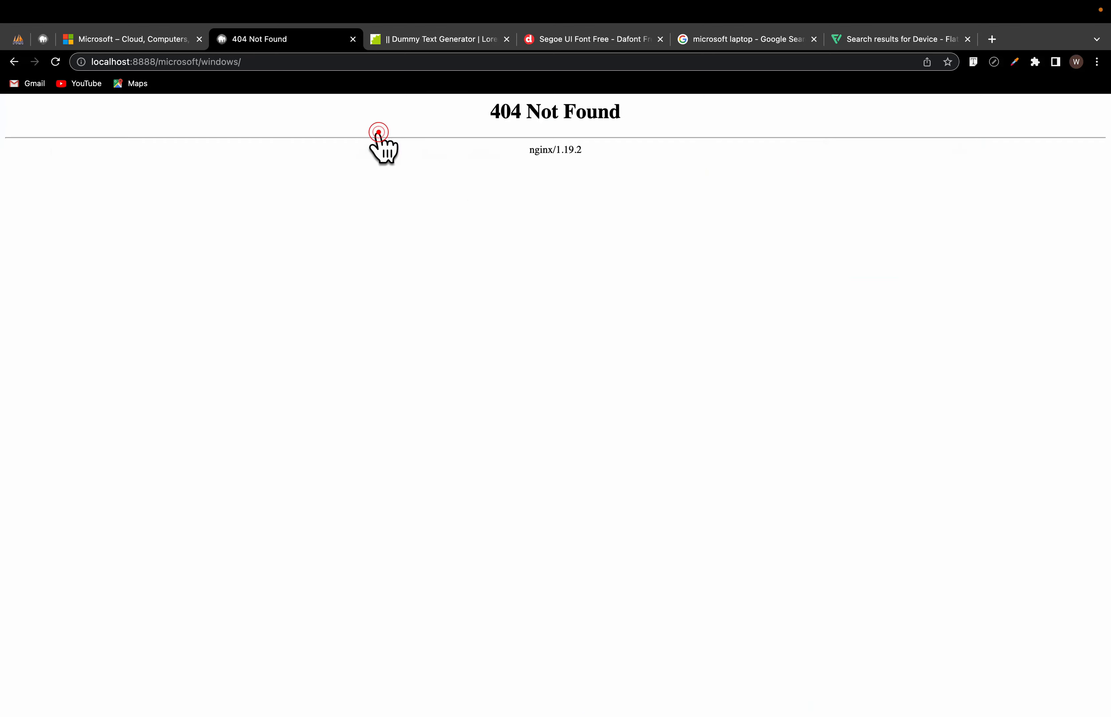
left_click(14, 65)
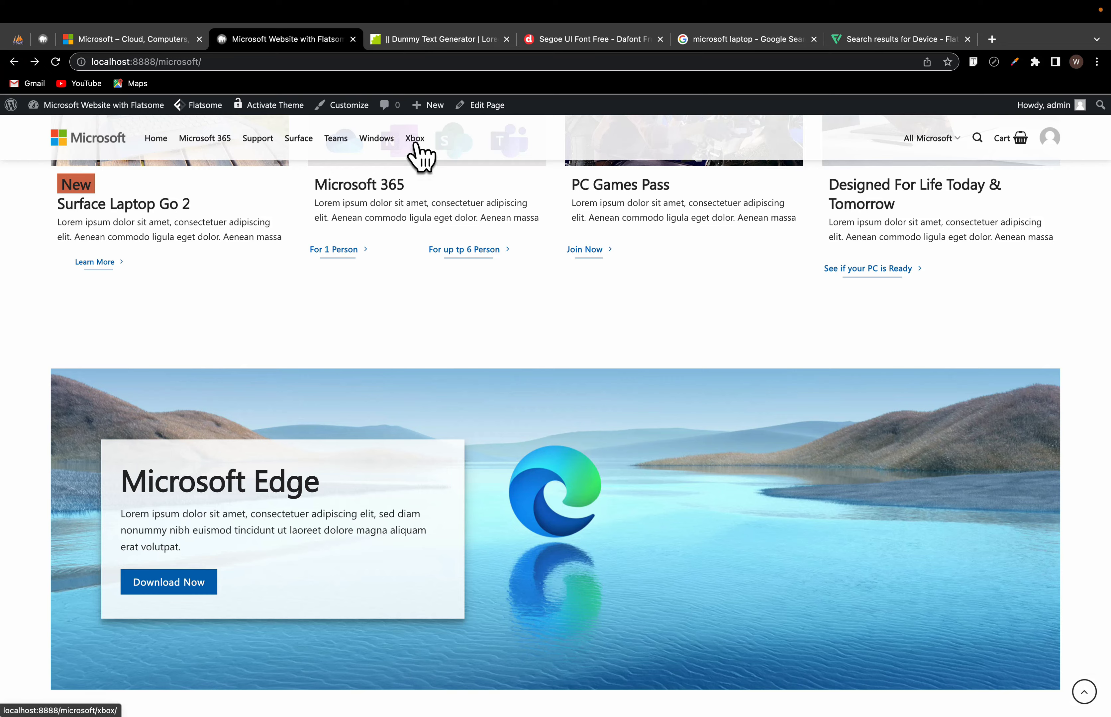
Step: Look up the footer section's background color in the Footer Block's UX Builder, apply it as is and exit the builder
scroll(672, 341, "up", 15)
scroll(672, 332, "down", 20)
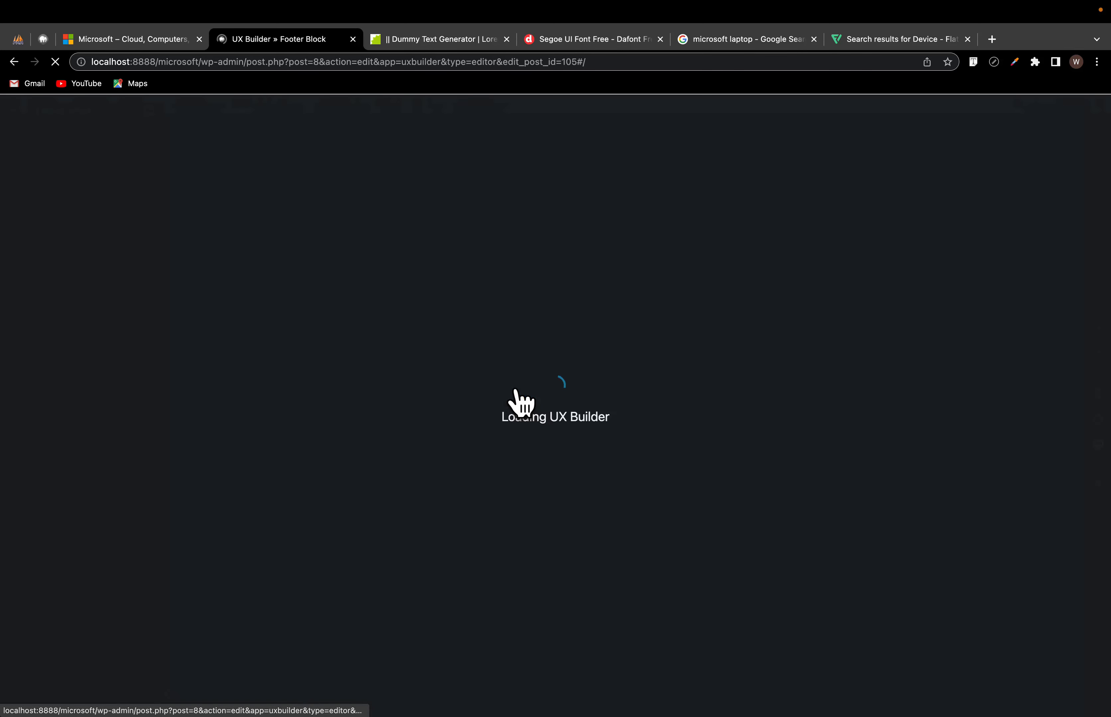
scroll(383, 578, "down", 3)
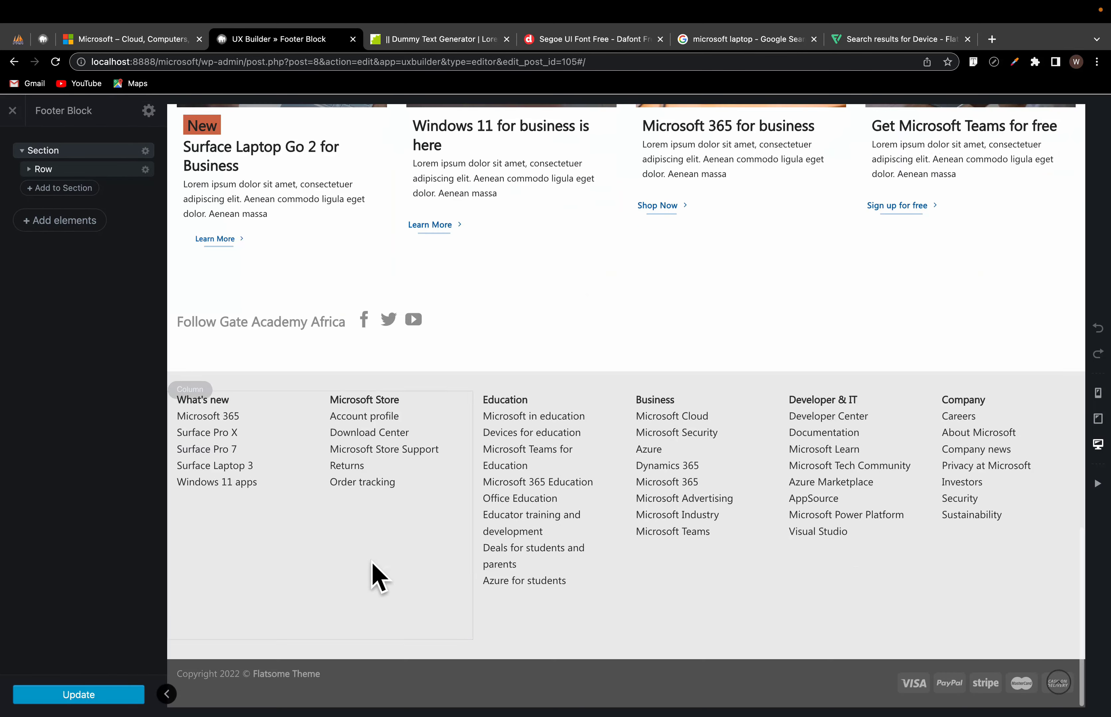
left_click(266, 392)
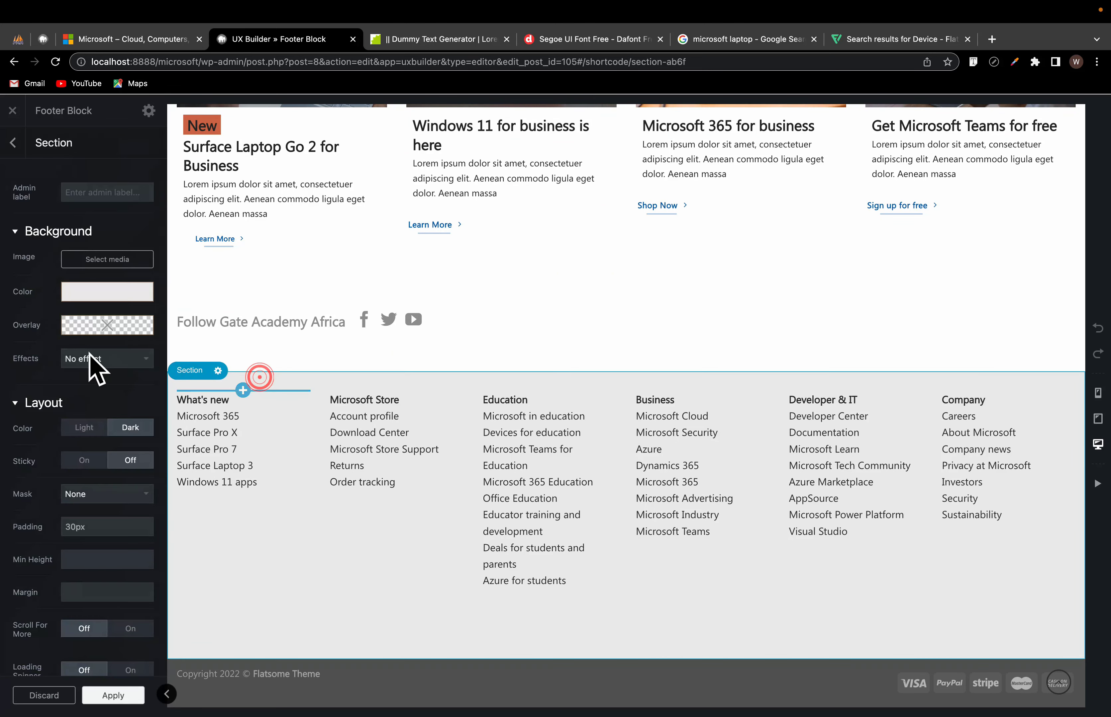
left_click(75, 293)
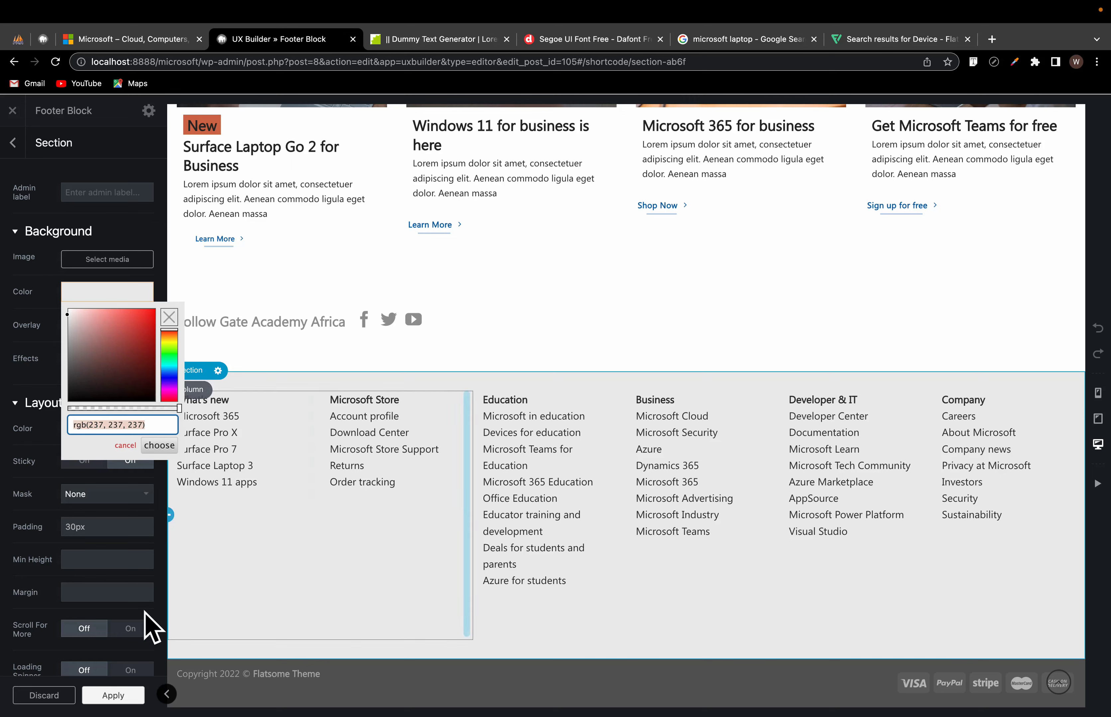
left_click(105, 696)
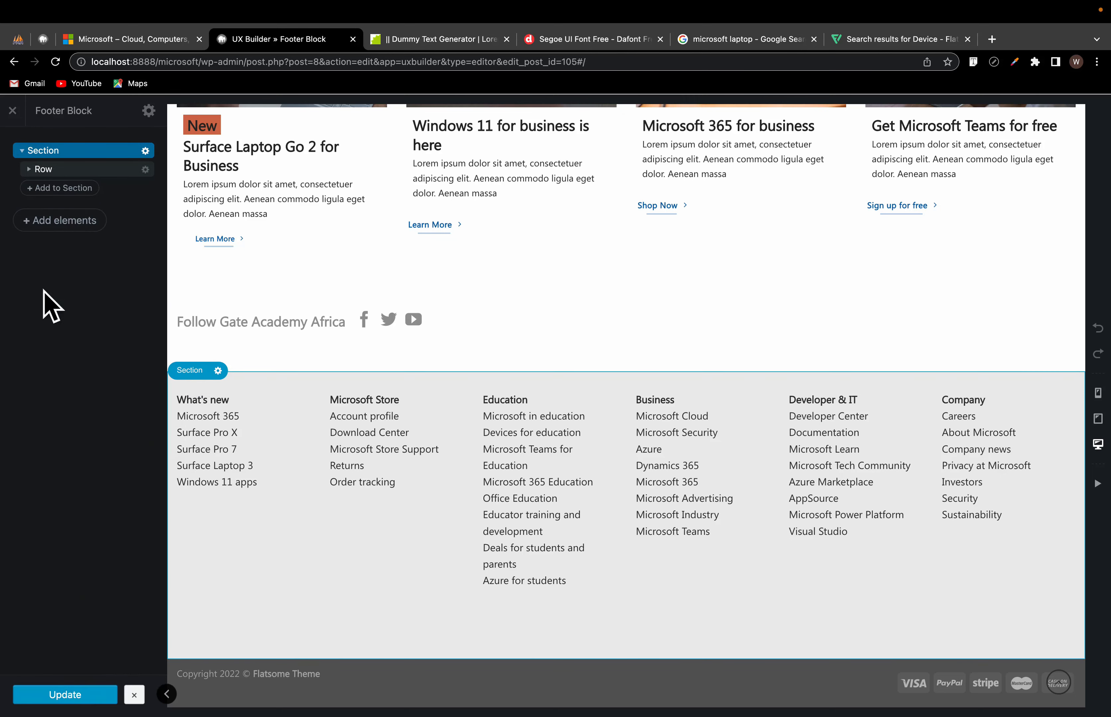
left_click(11, 112)
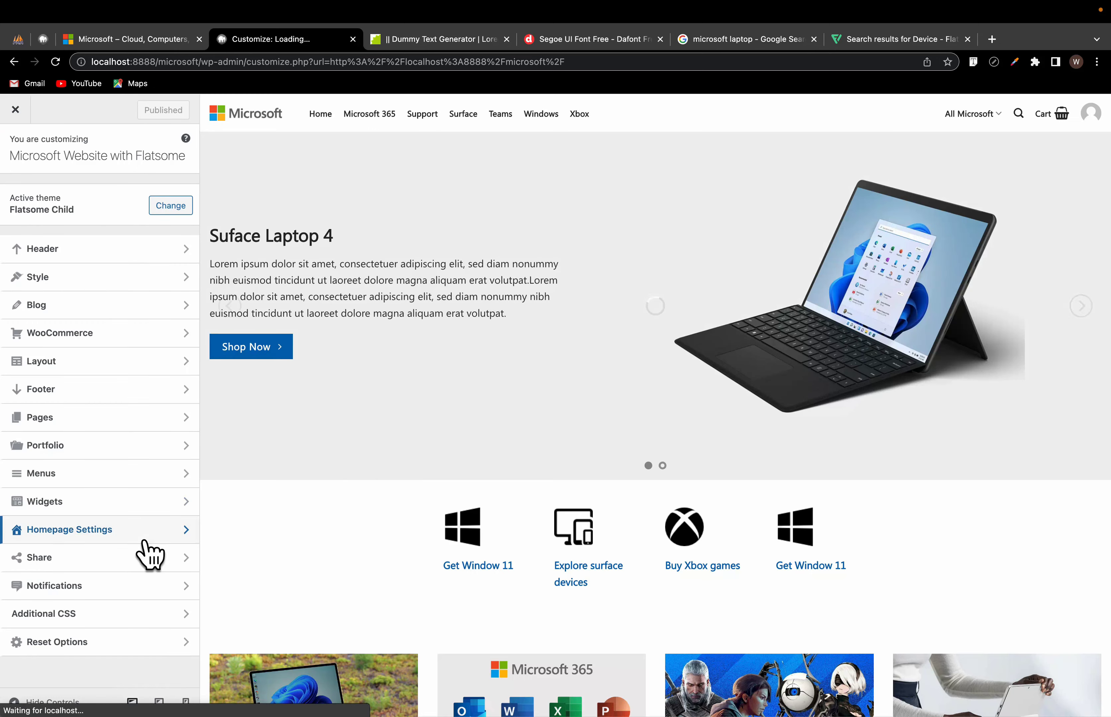
Step: Set the absolute footer's alignment to Center in the theme customizer's Footer settings
scroll(466, 597, "down", 10)
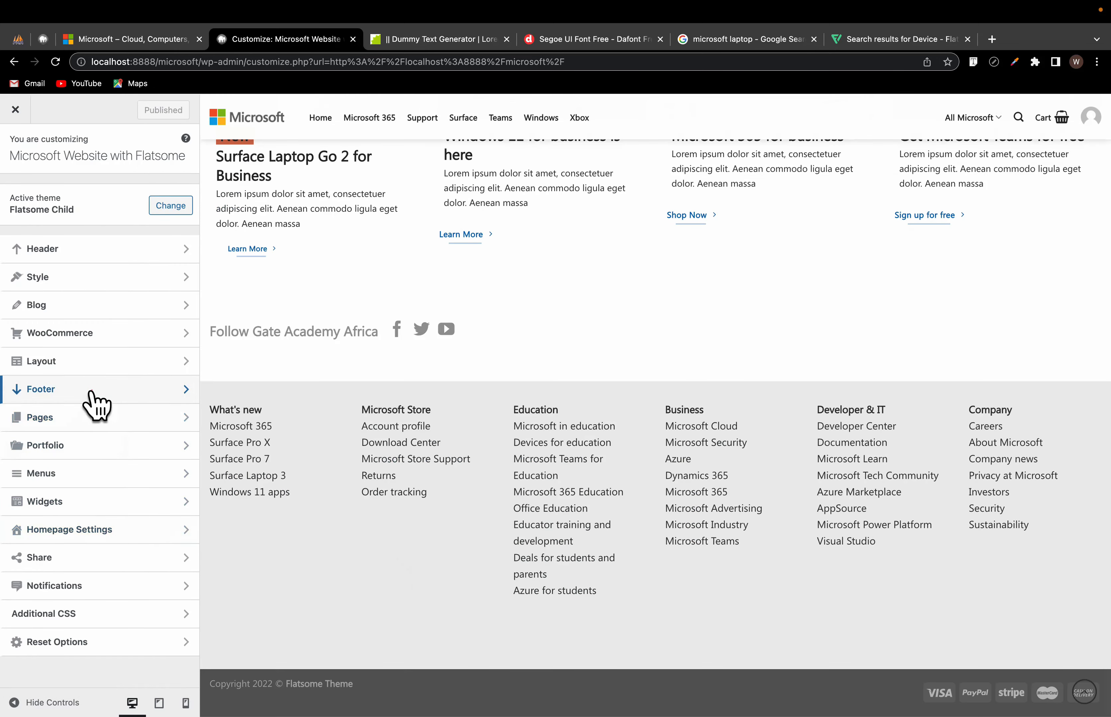
left_click(93, 394)
scroll(117, 513, "down", 6)
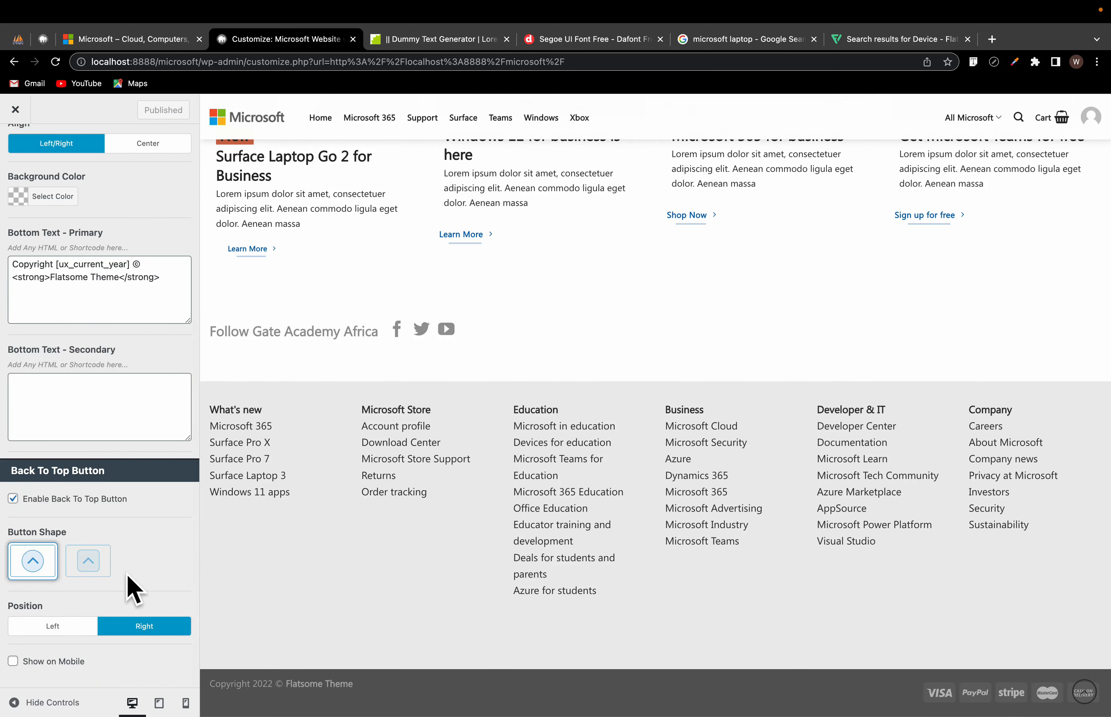
scroll(133, 591, "up", 6)
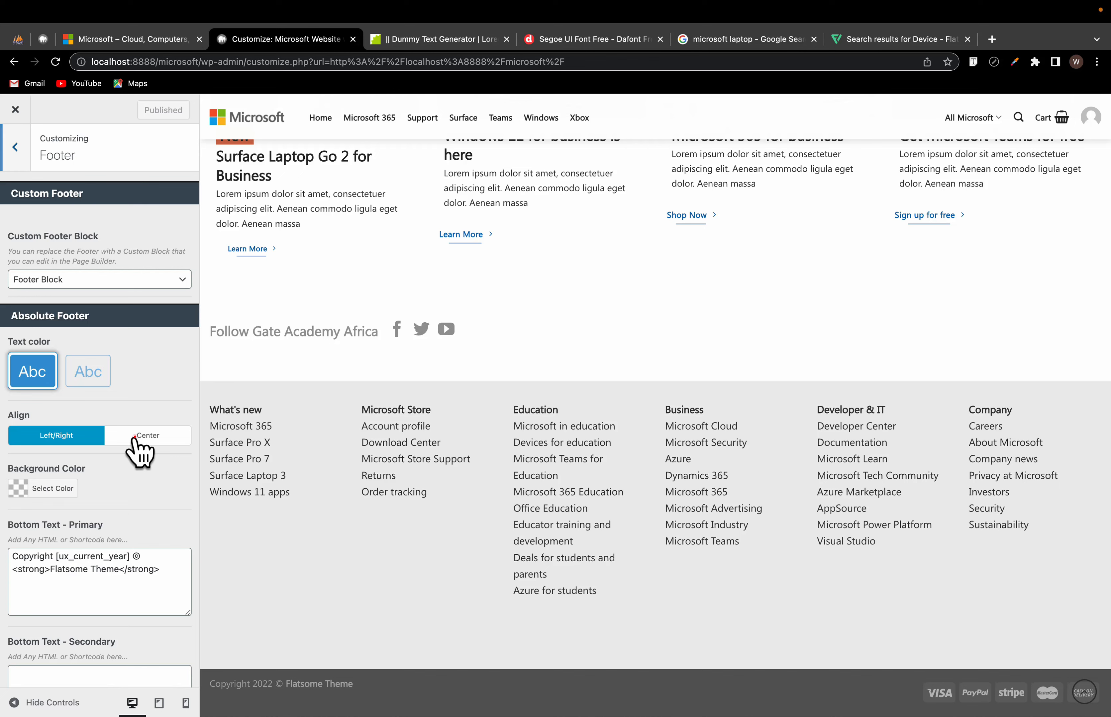
left_click(134, 439)
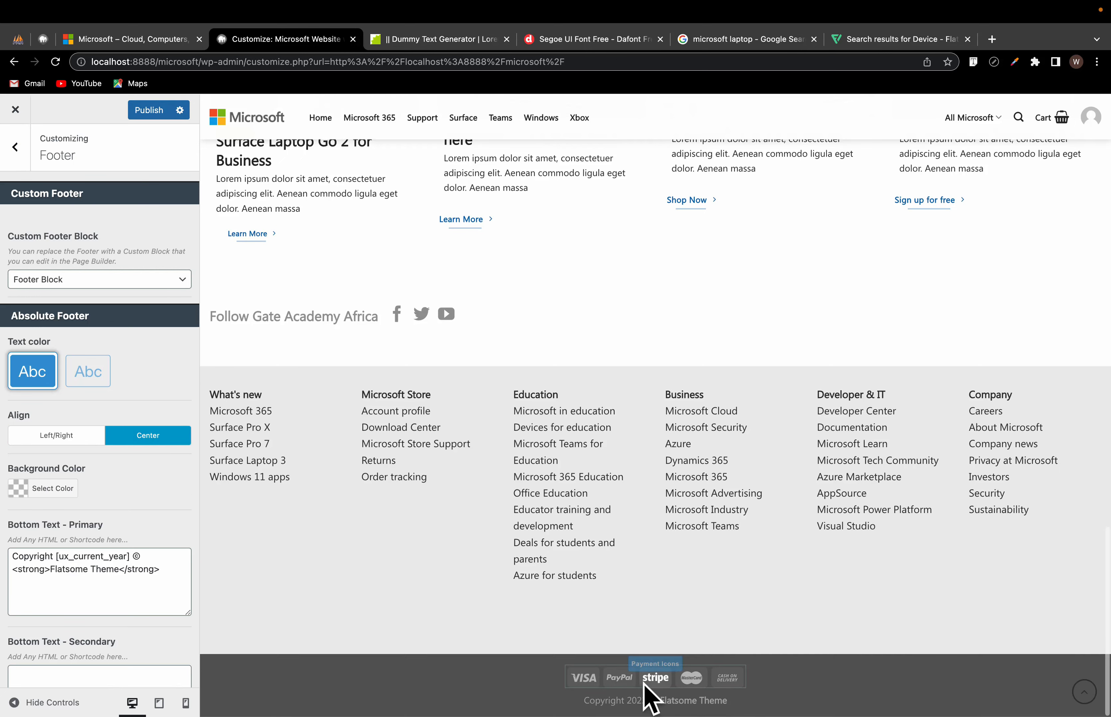
Step: Hide the Visa, PayPal, Stripe, MasterCard and Cash On Delivery payment icons in the footer
left_click(651, 681)
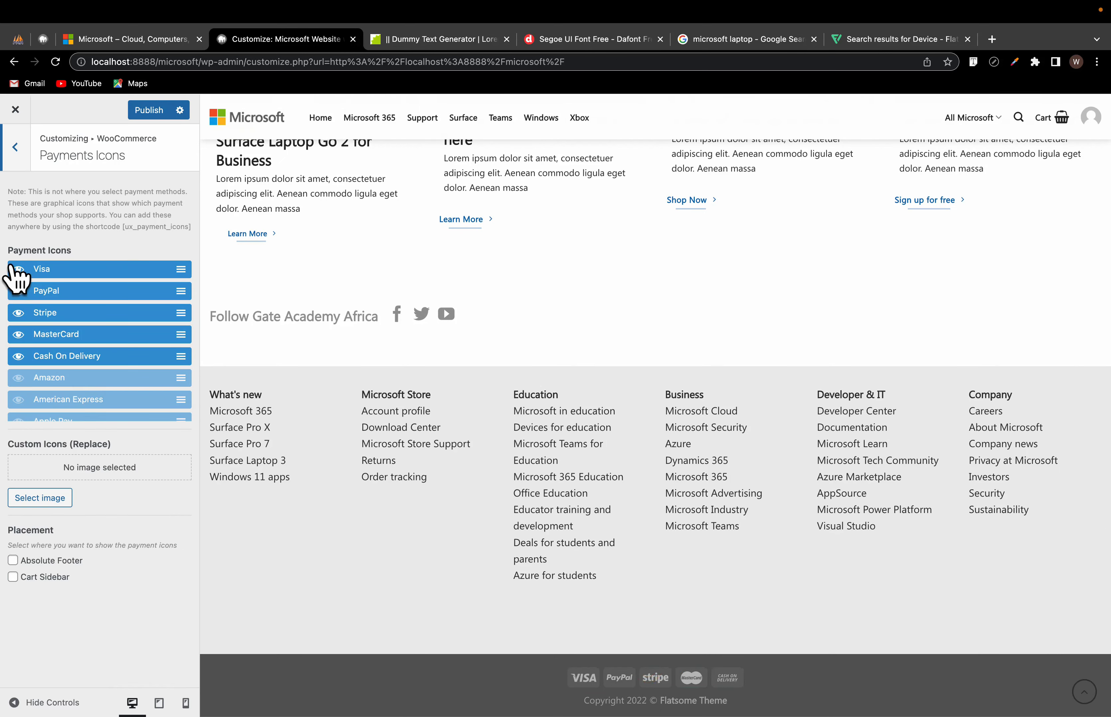
left_click(14, 266)
left_click(17, 290)
left_click(19, 332)
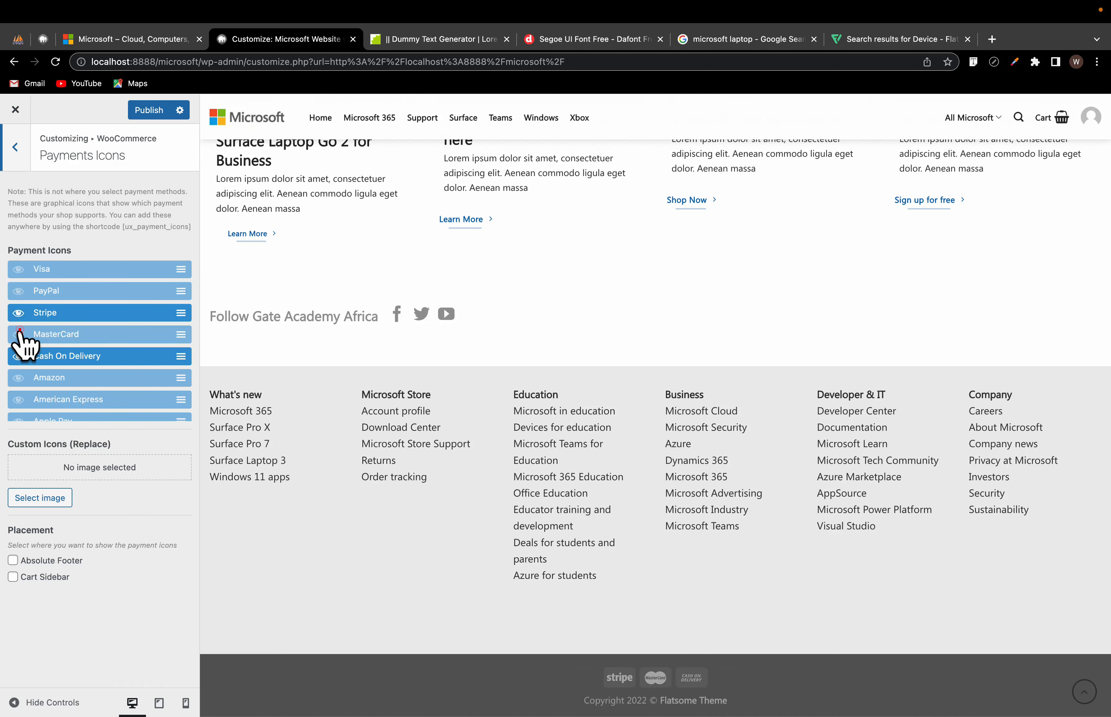
left_click(17, 356)
left_click(17, 313)
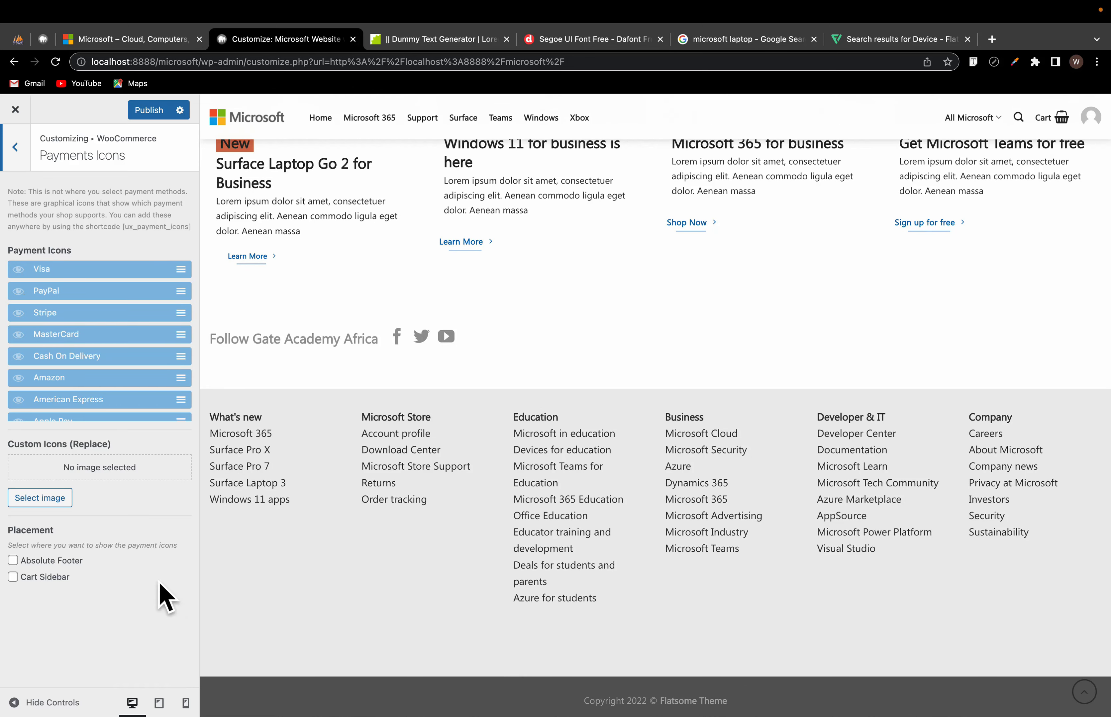
Step: Return to the Footer settings, set the absolute footer's background color to #ededed and its text to the dark style
left_click(16, 150)
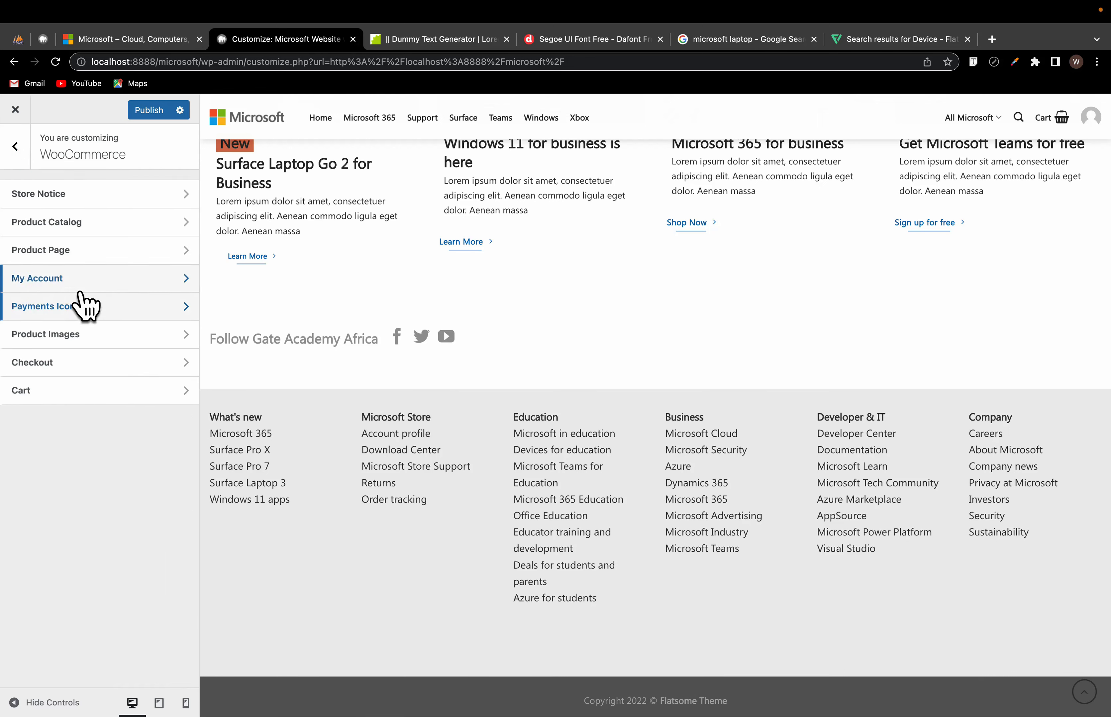
left_click(16, 147)
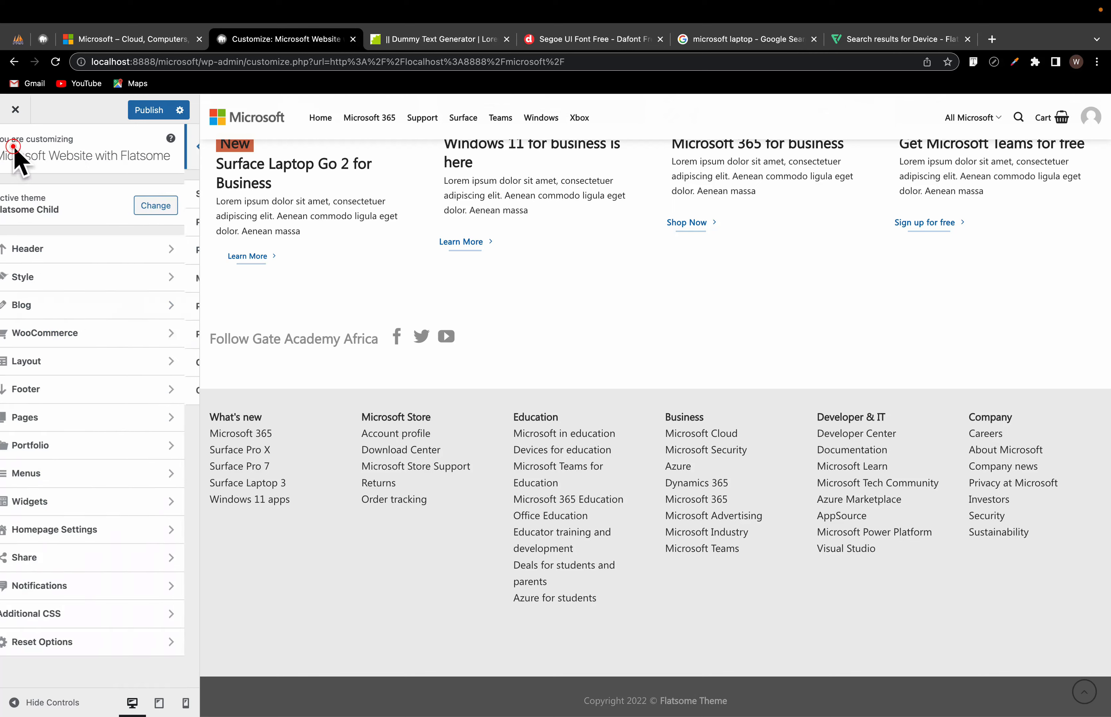
left_click(70, 391)
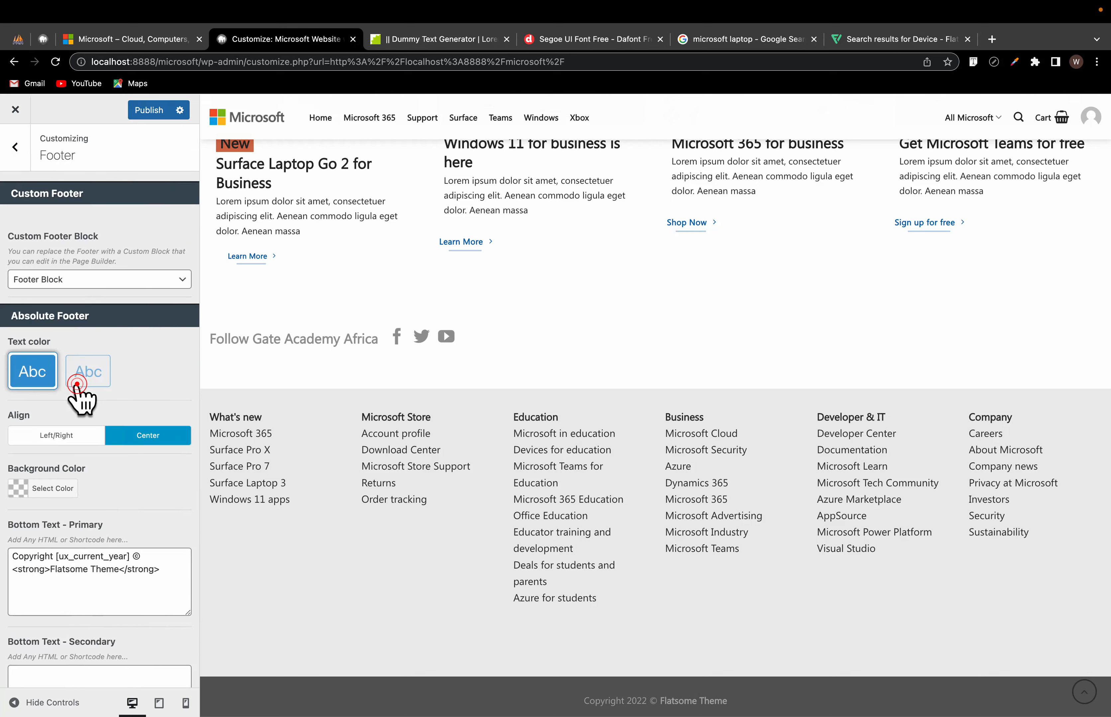
scroll(115, 558, "down", 2)
scroll(115, 557, "down", 2)
left_click(27, 357)
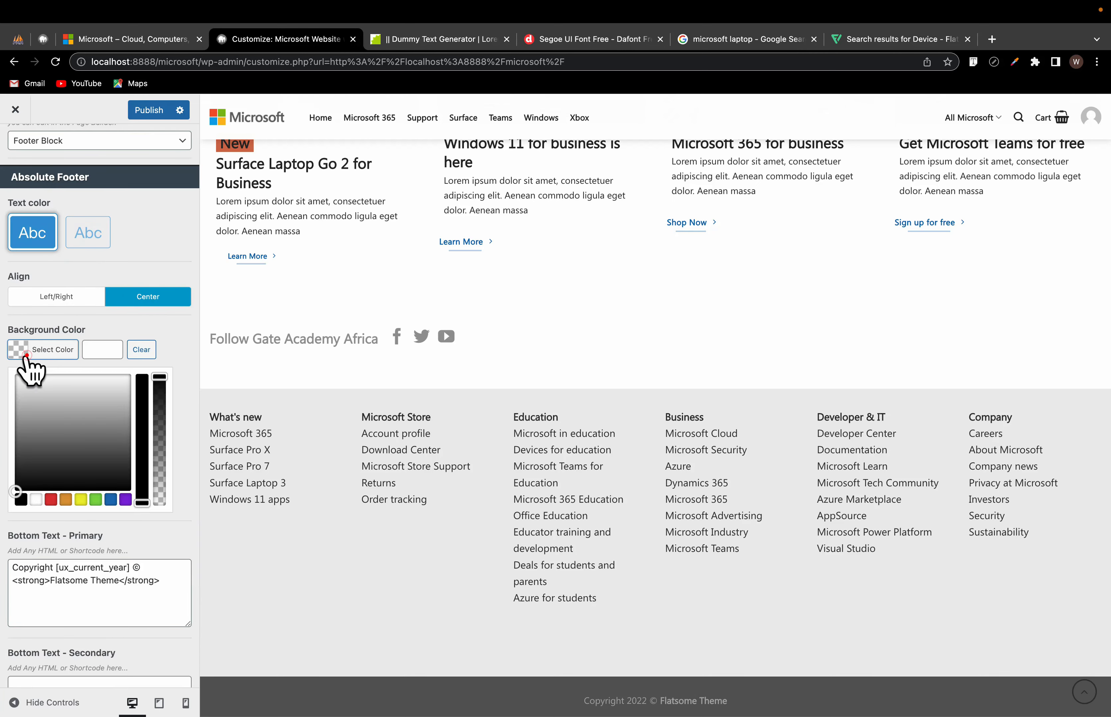
type("#ededed")
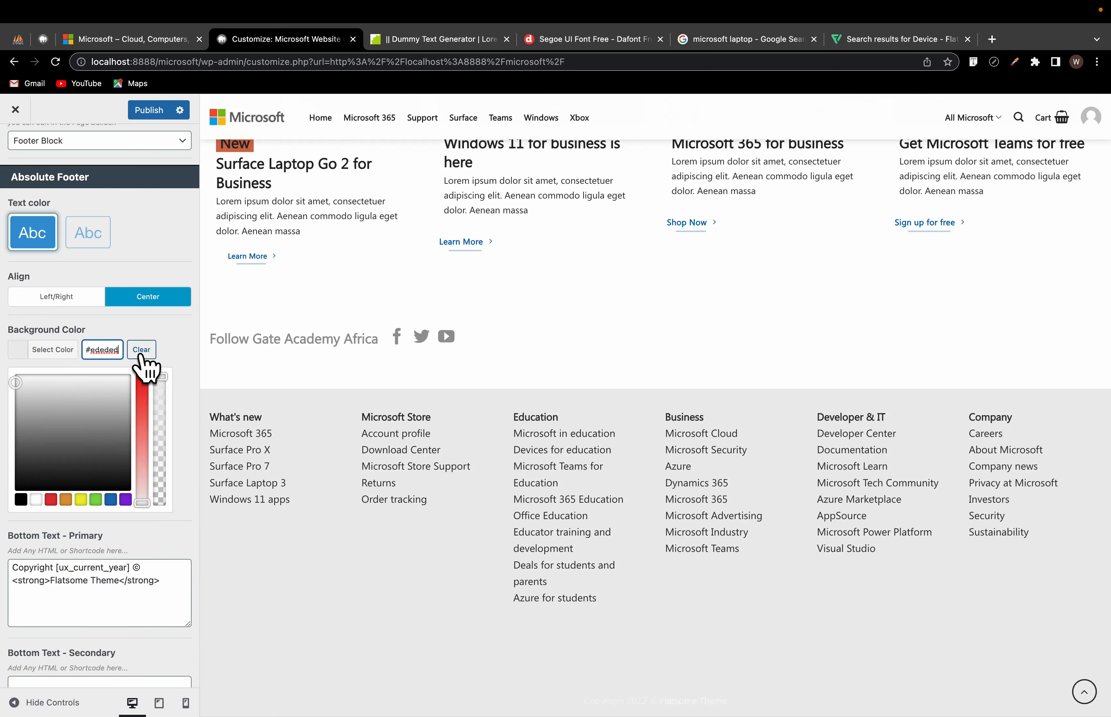
left_click(80, 235)
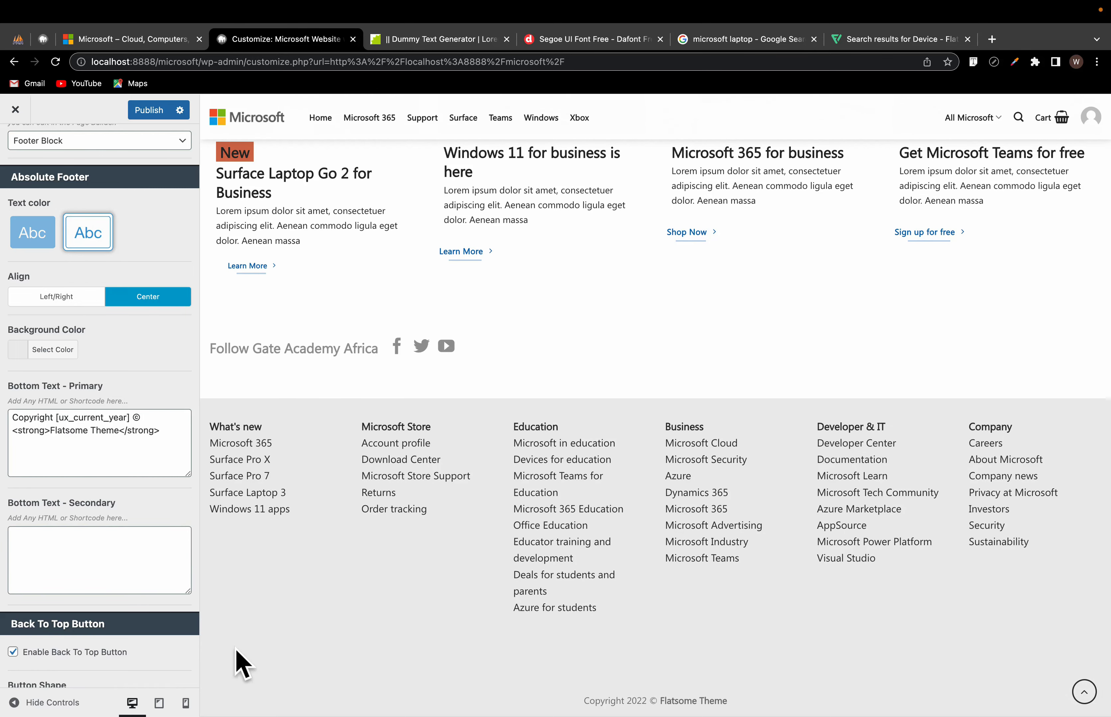
left_click(115, 435)
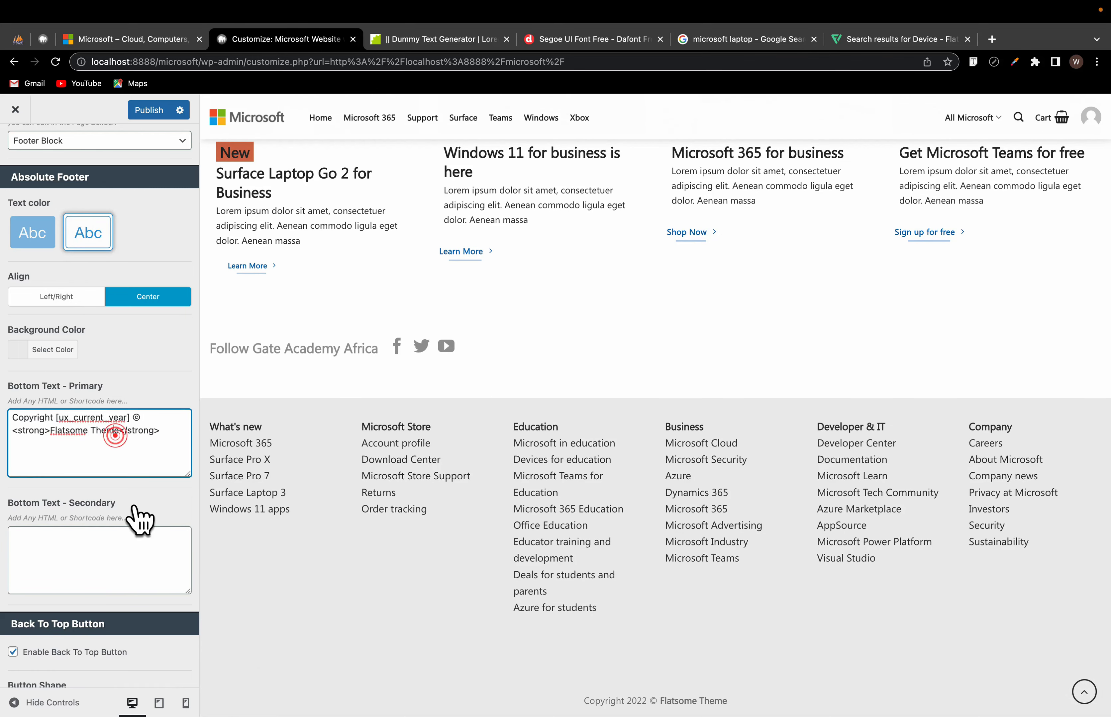
key("BackSpace")
key("BackSpace")
key("BackSpace")
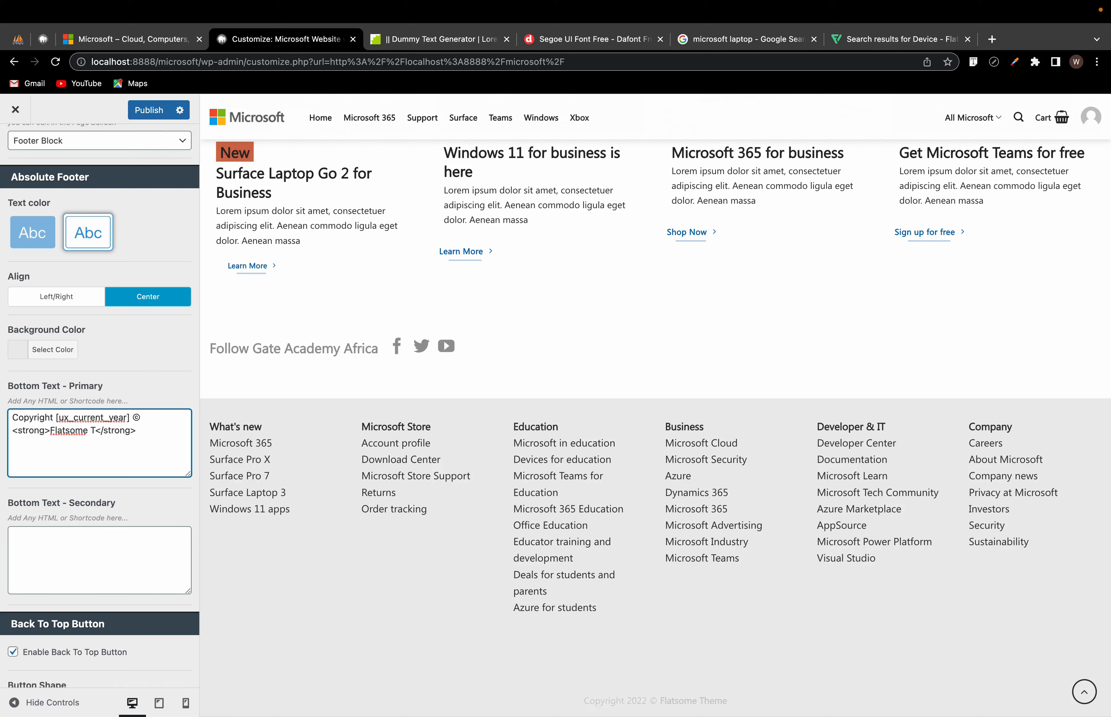
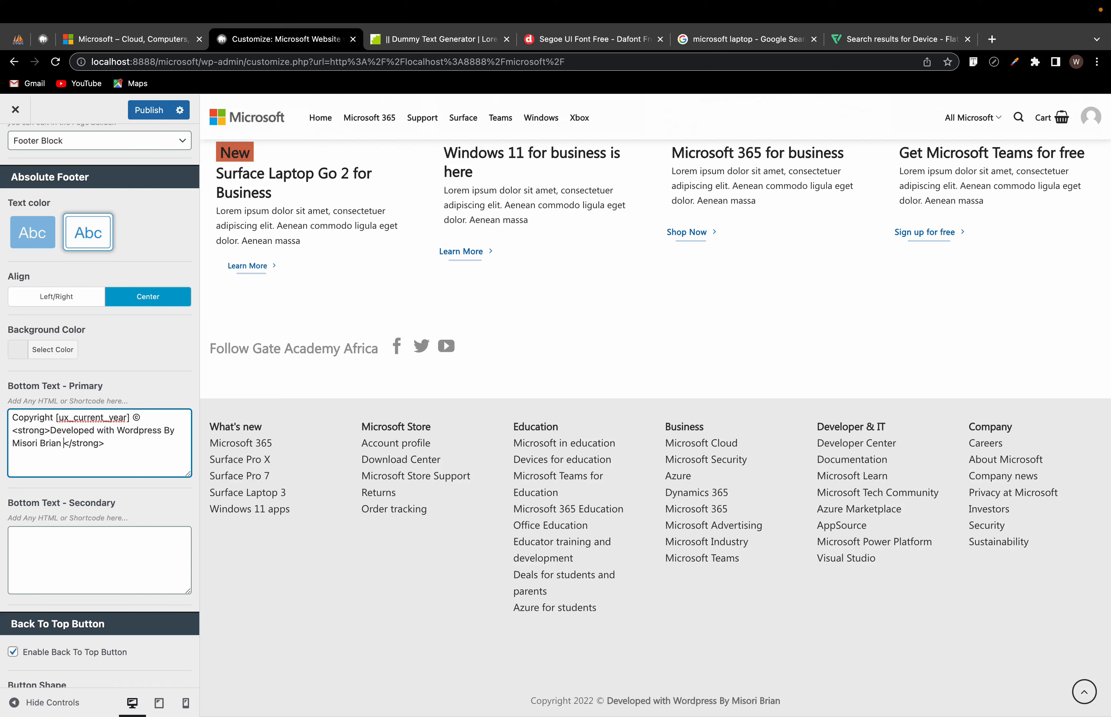
type("@Gate Academy Africa")
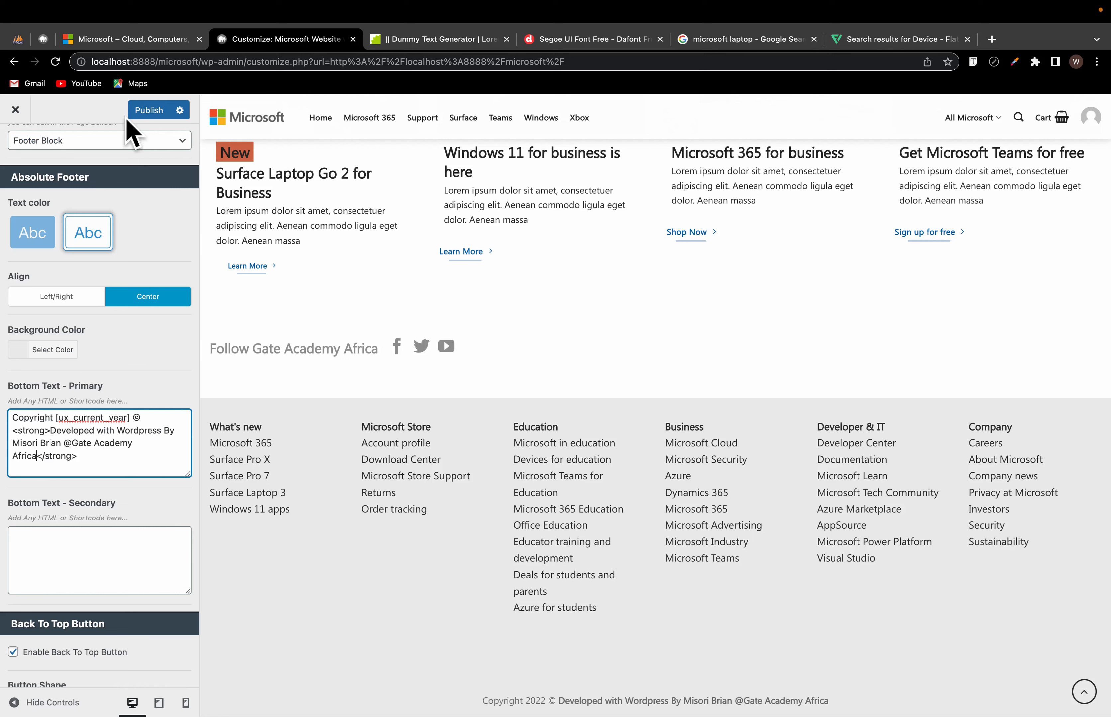
left_click(144, 111)
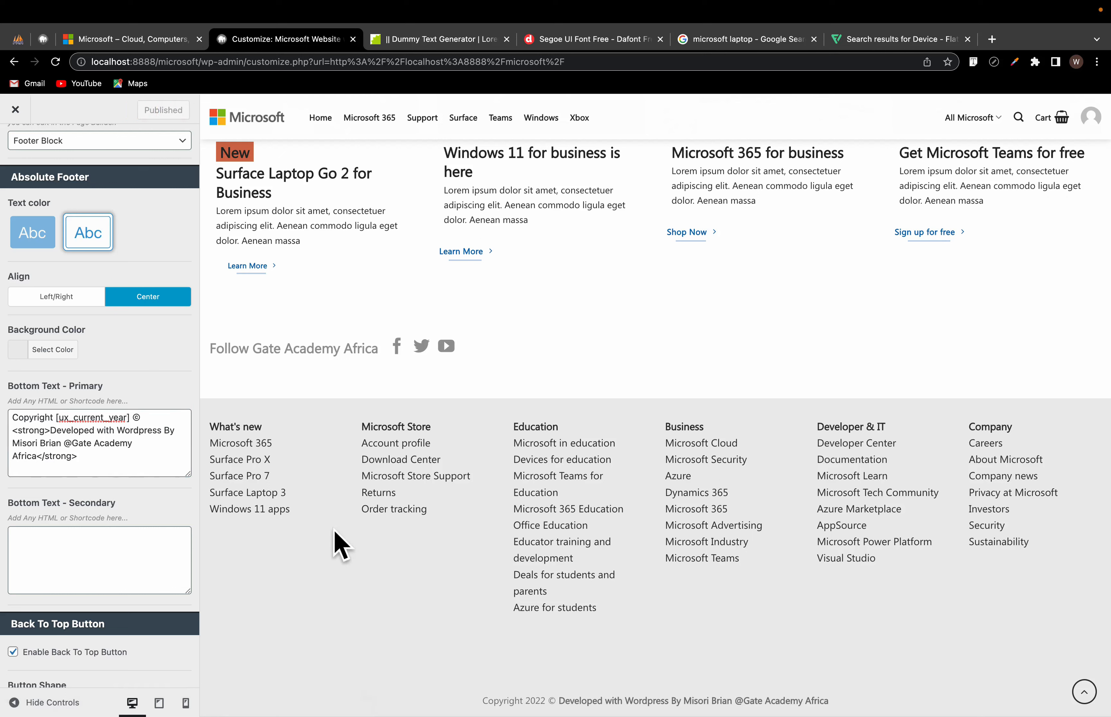
Step: Close the customizer and review the live home page from the footer back up to the banner
scroll(56, 210, "up", 3)
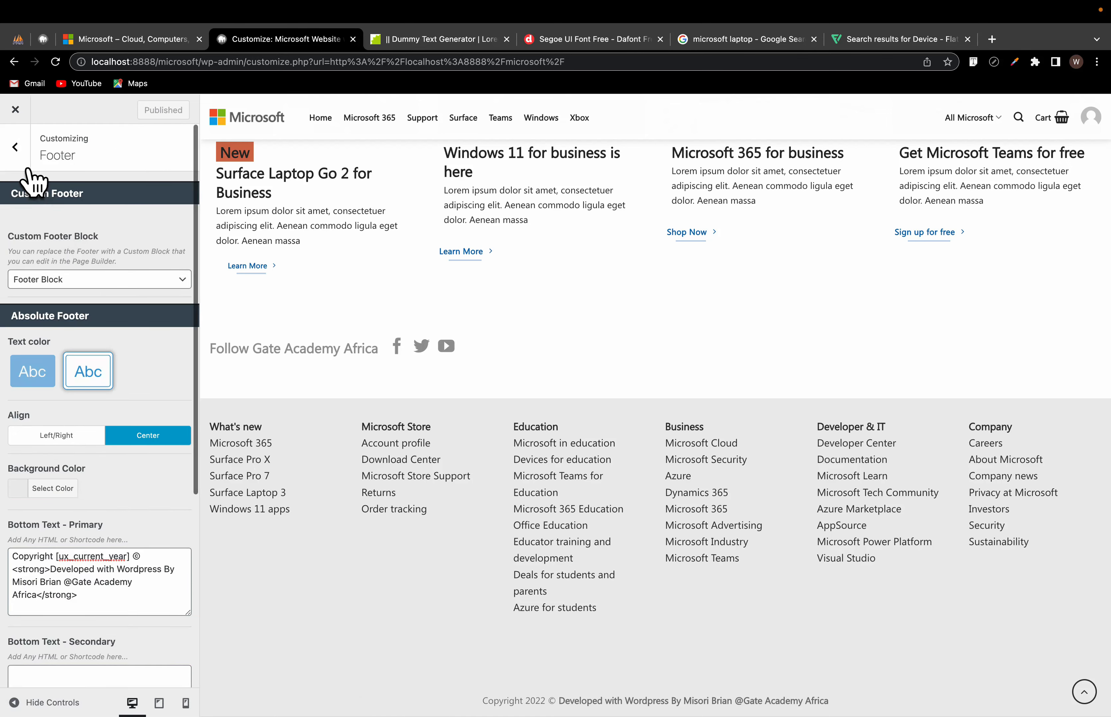
left_click(15, 106)
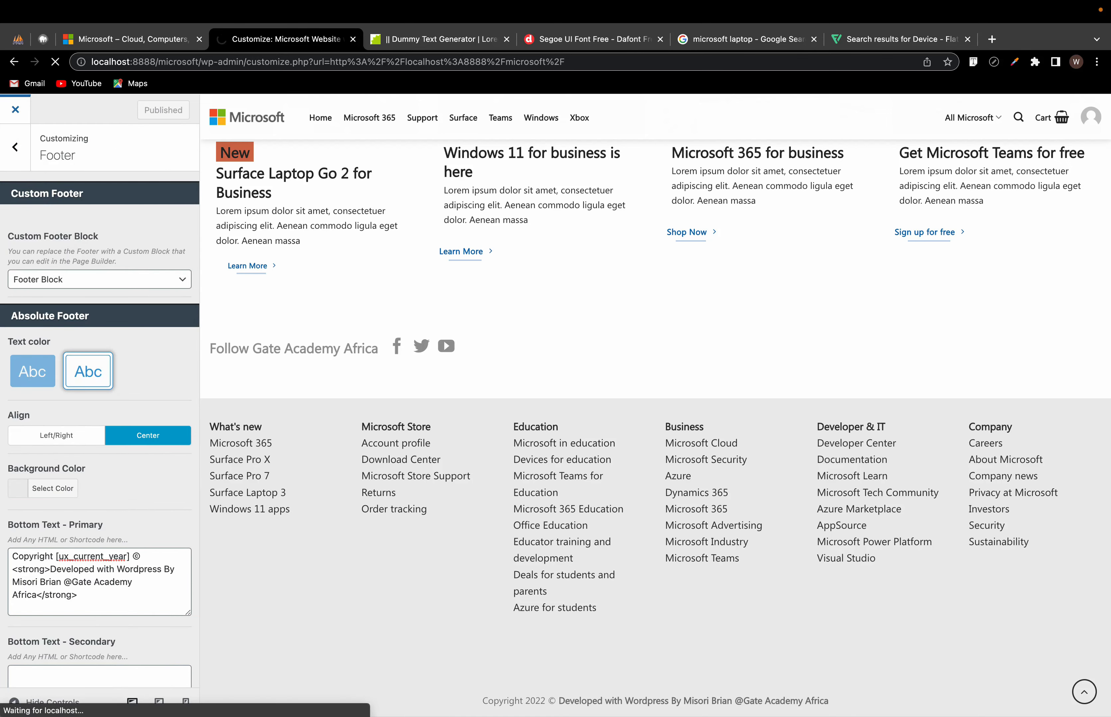
scroll(538, 525, "down", 15)
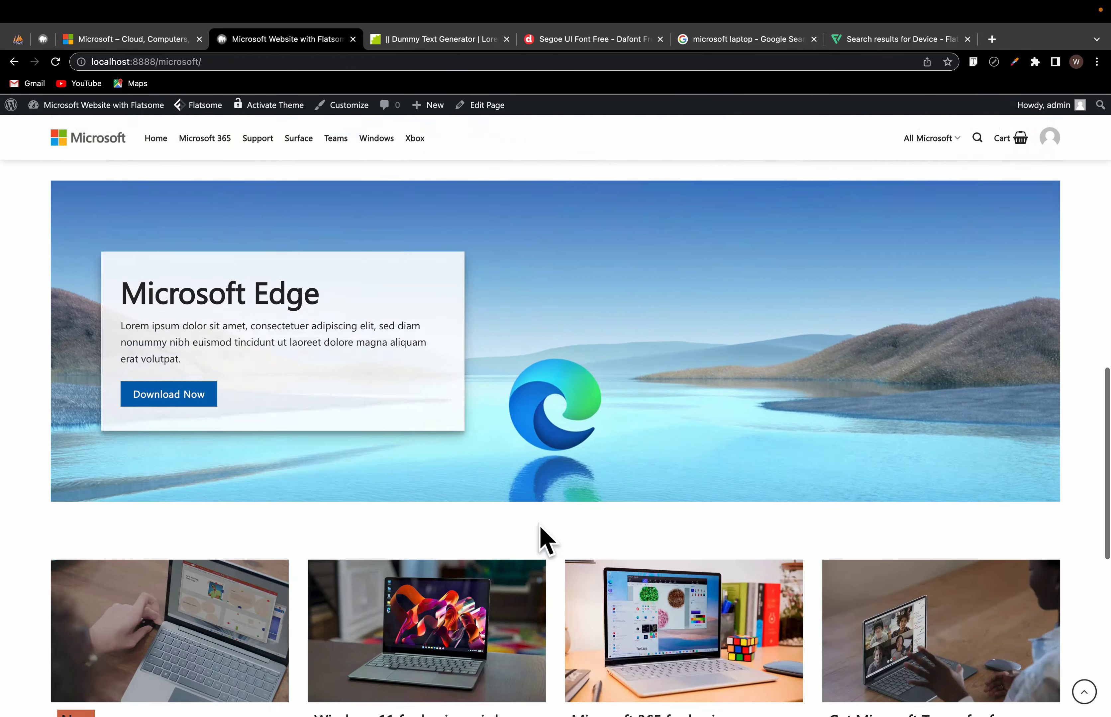
scroll(544, 542, "down", 10)
scroll(544, 541, "up", 4)
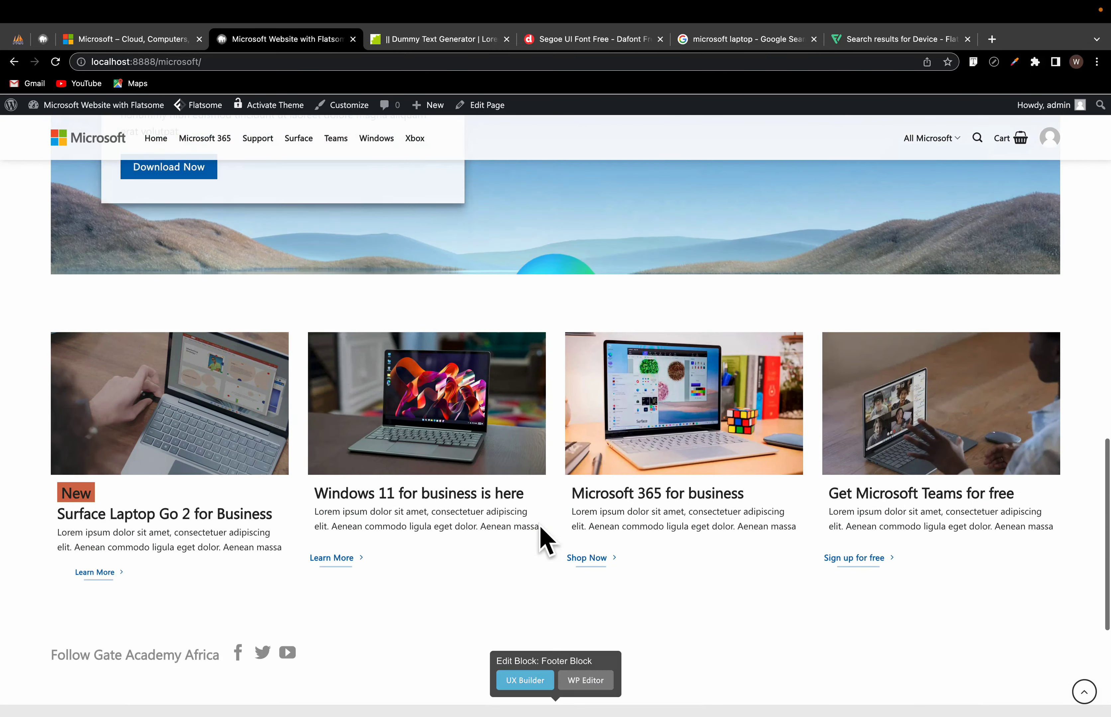
scroll(542, 537, "up", 15)
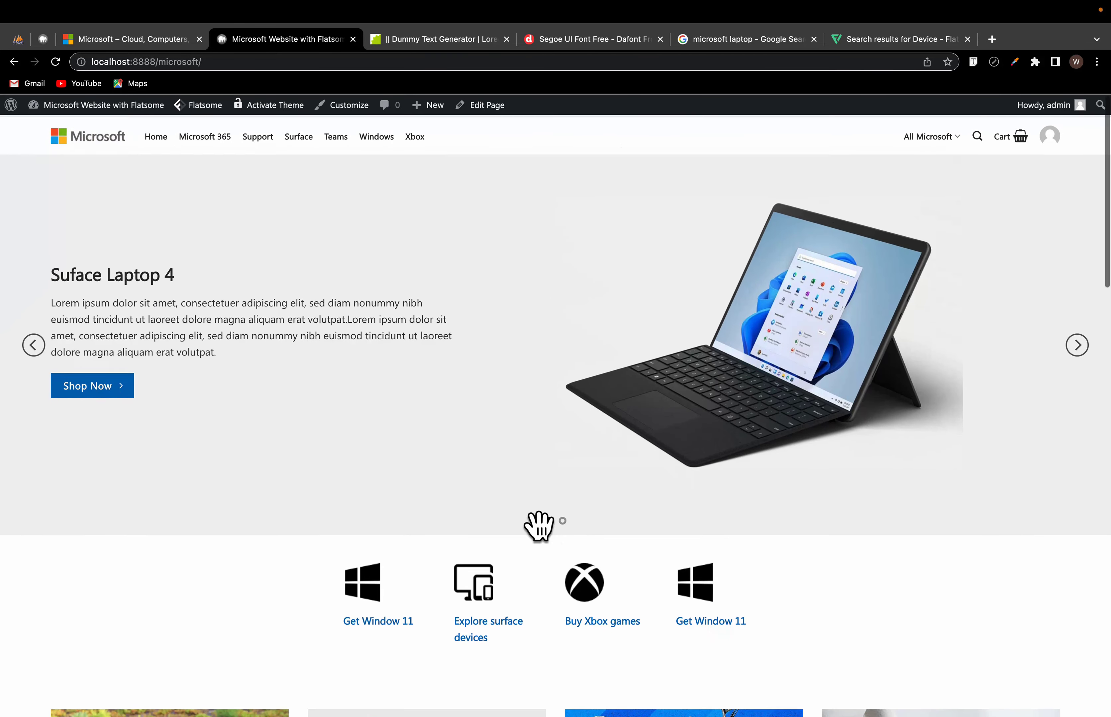
Step: Compare the footer of the original microsoft.com page with the footer of the local WordPress home page
left_click(101, 39)
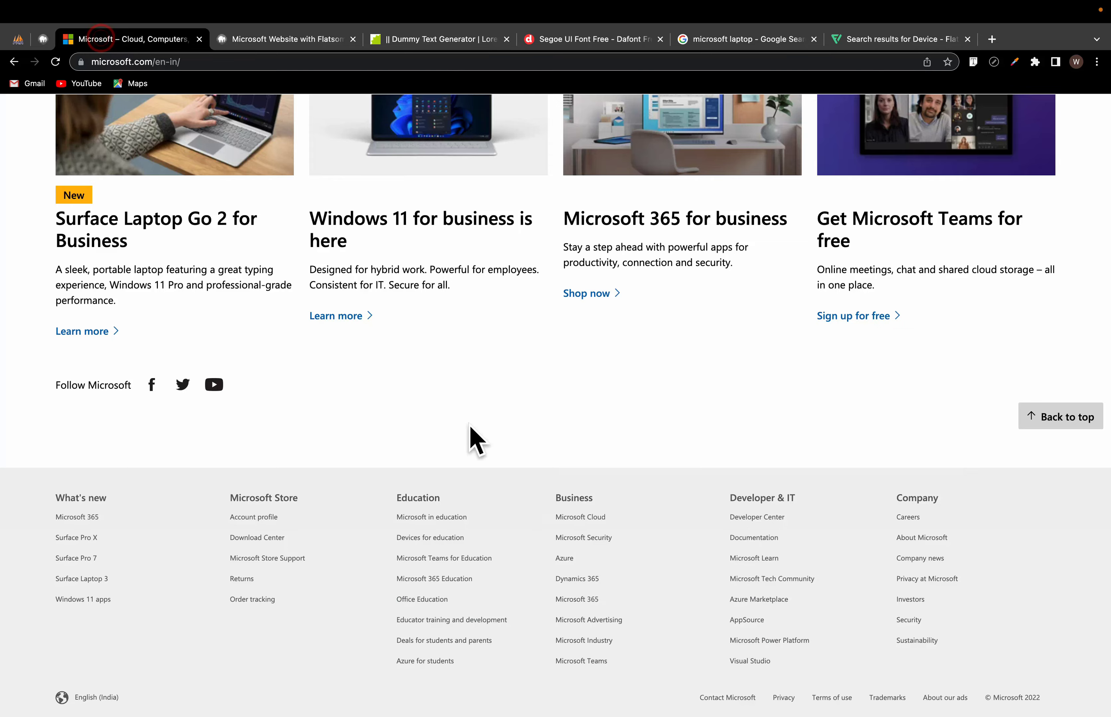
scroll(470, 427, "up", 15)
scroll(470, 427, "down", 15)
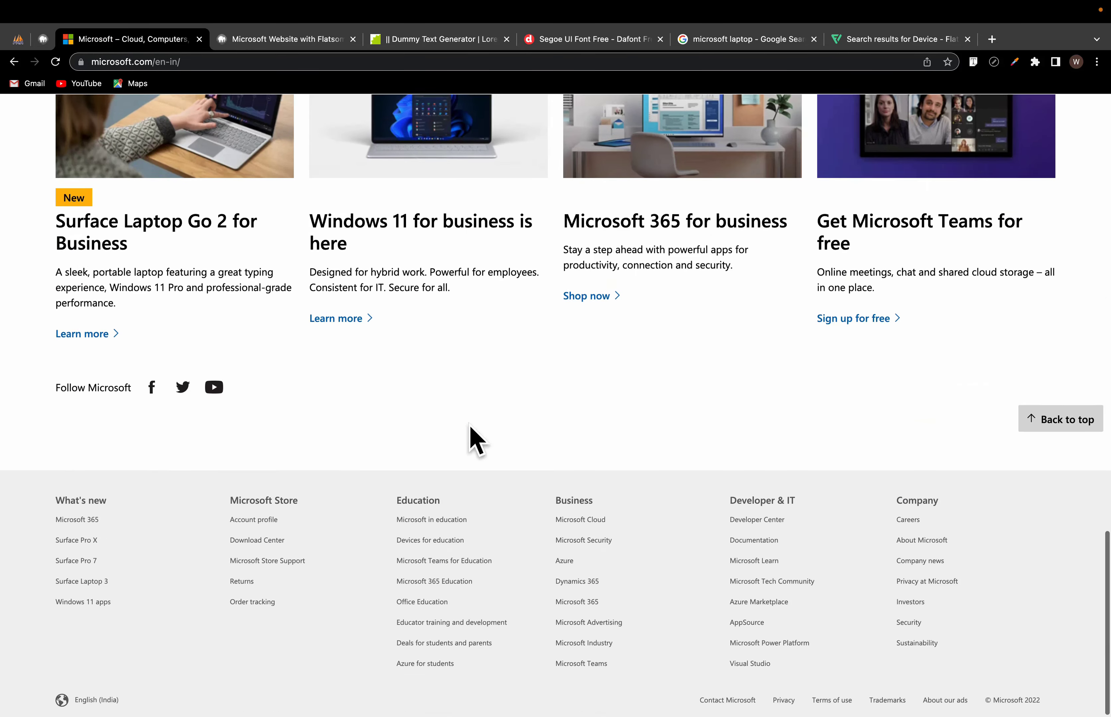
scroll(582, 464, "up", 3)
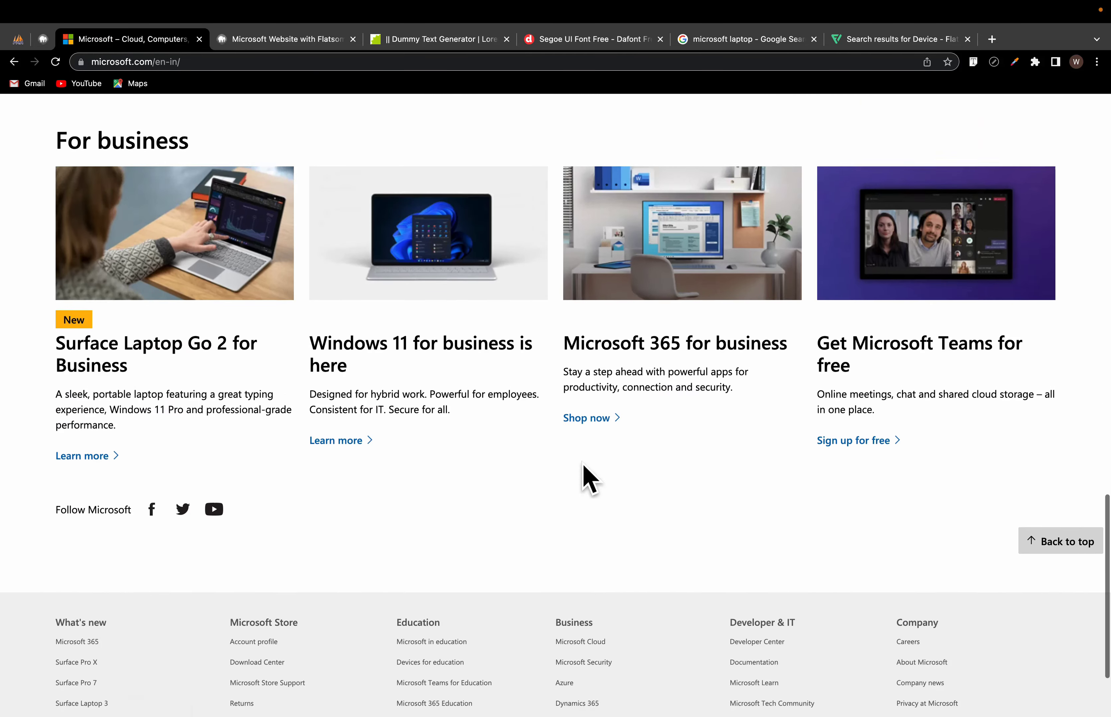
scroll(582, 463, "up", 5)
left_click(286, 42)
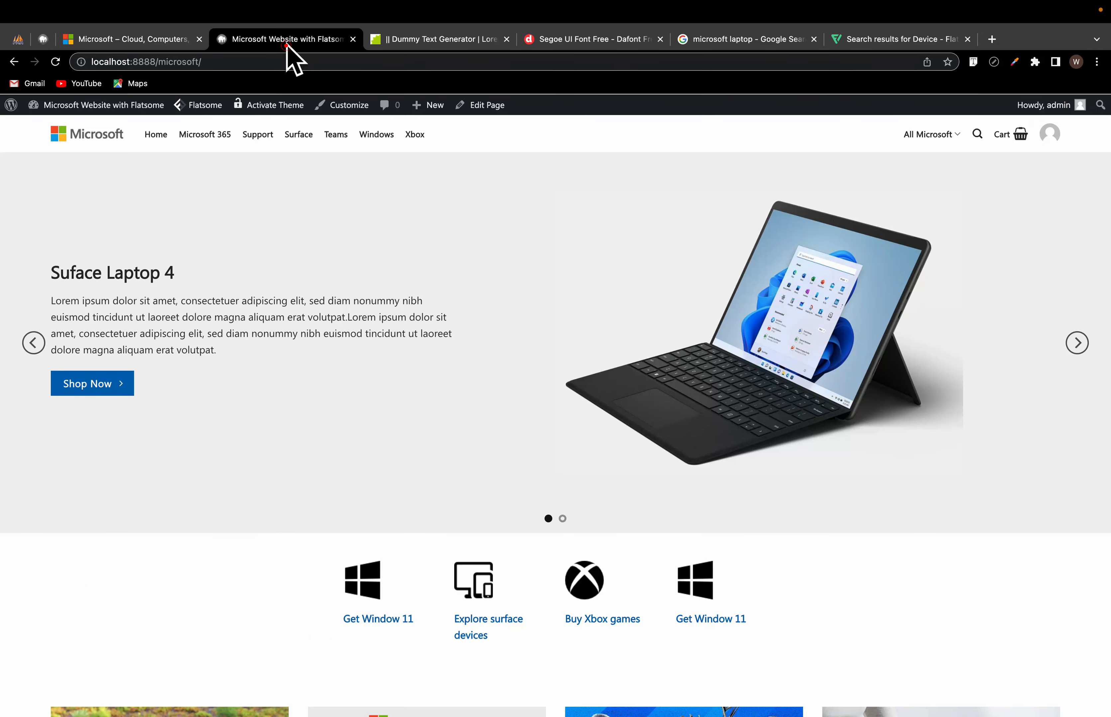
scroll(518, 470, "down", 15)
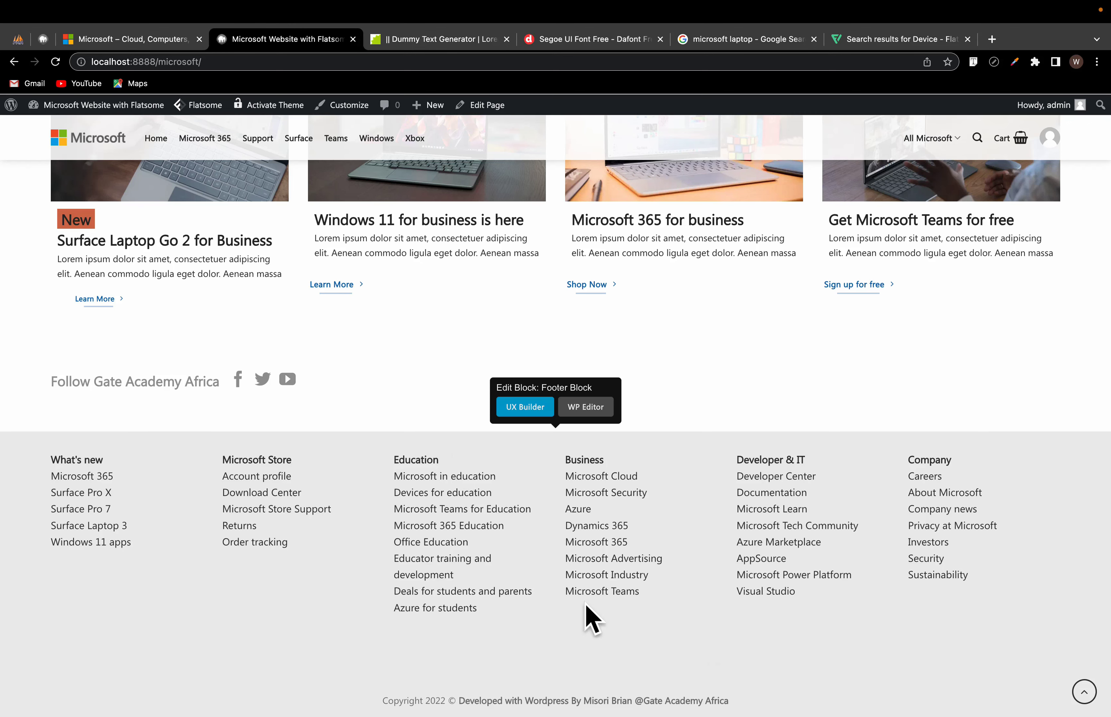
scroll(585, 615, "up", 15)
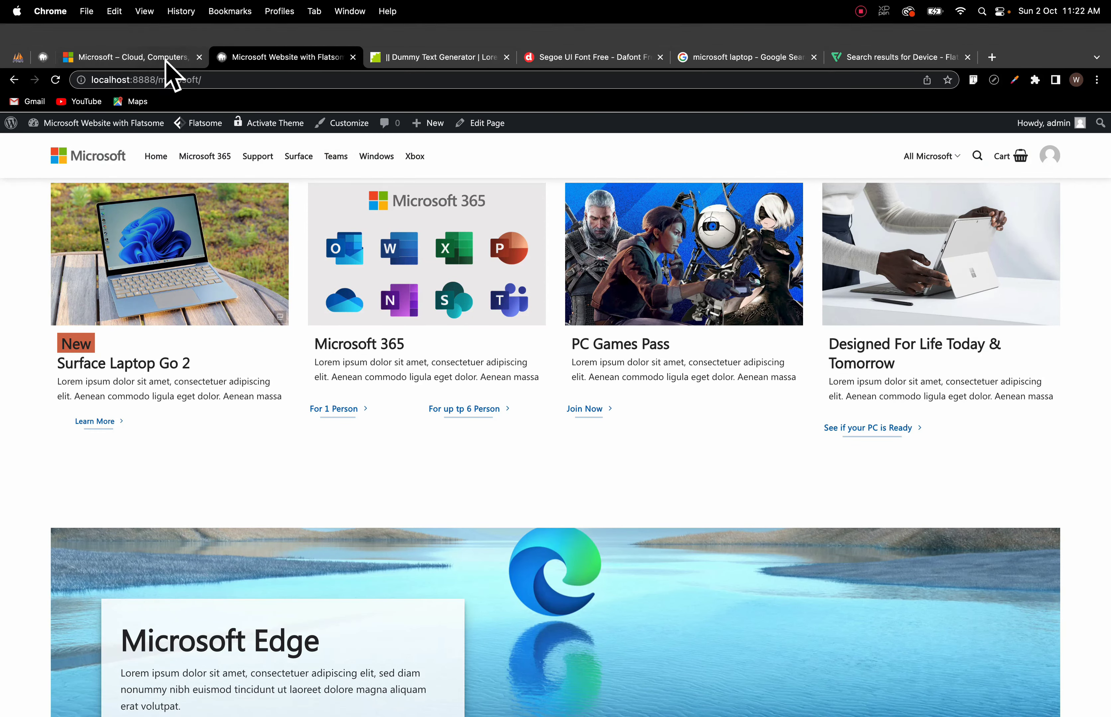
left_click(165, 58)
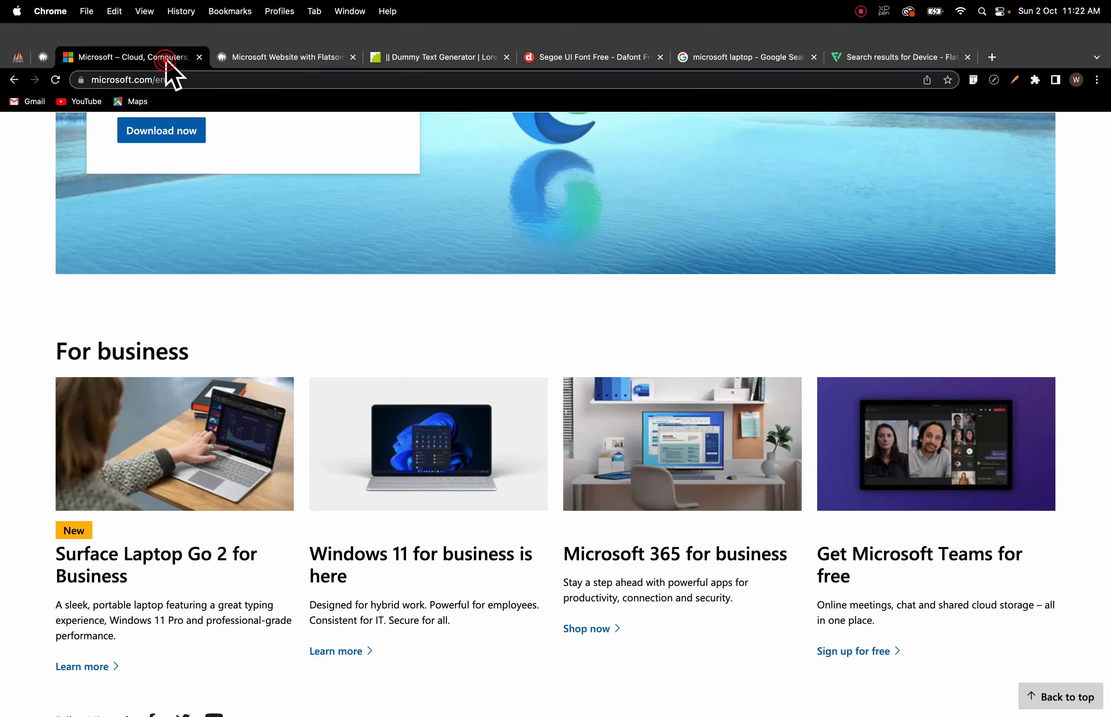
scroll(508, 686, "down", 10)
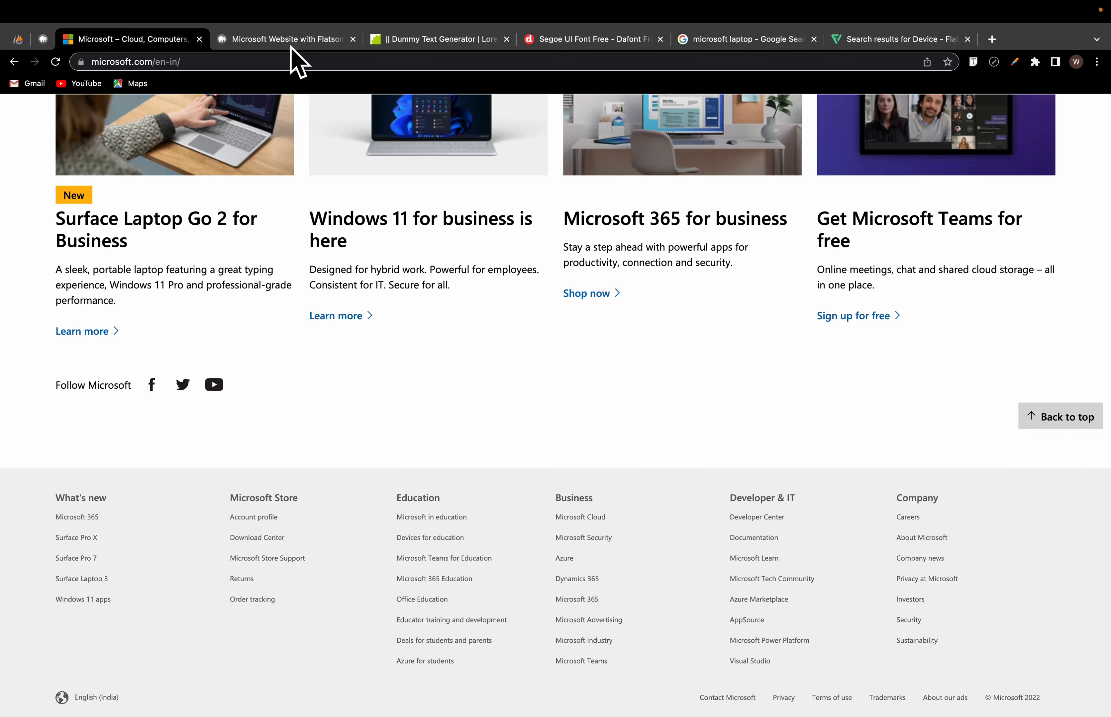
left_click(293, 42)
scroll(575, 672, "down", 10)
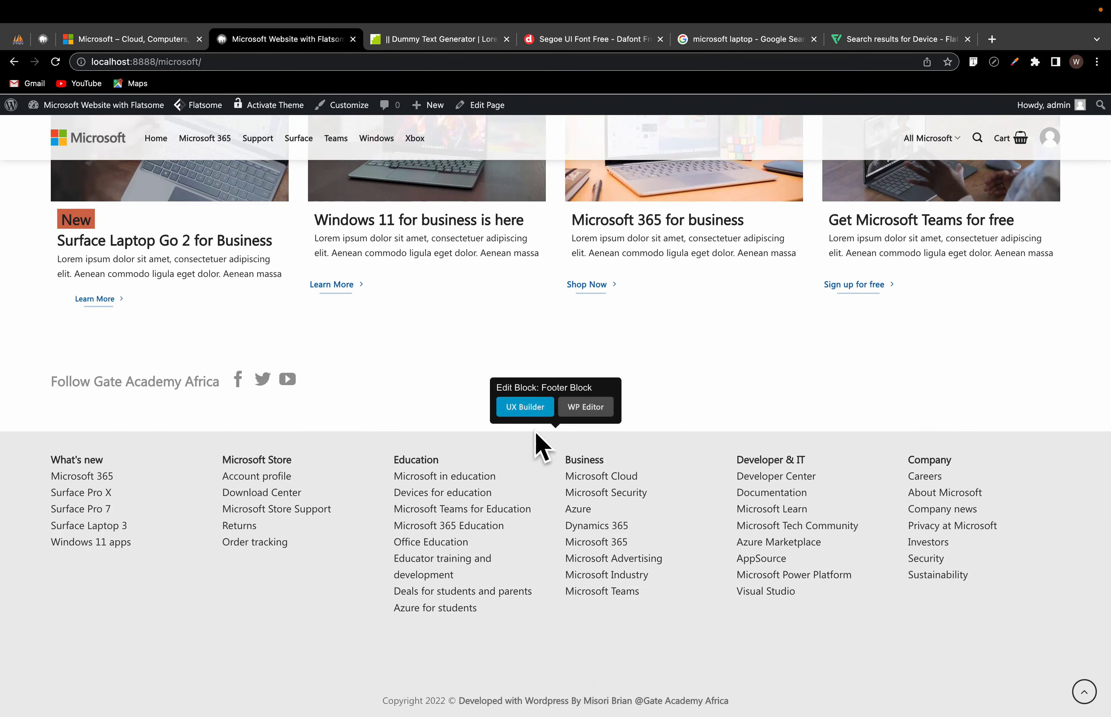
Step: Open the Footer Block in UX Builder and set the links under the Education heading to 75% font size
left_click(530, 409)
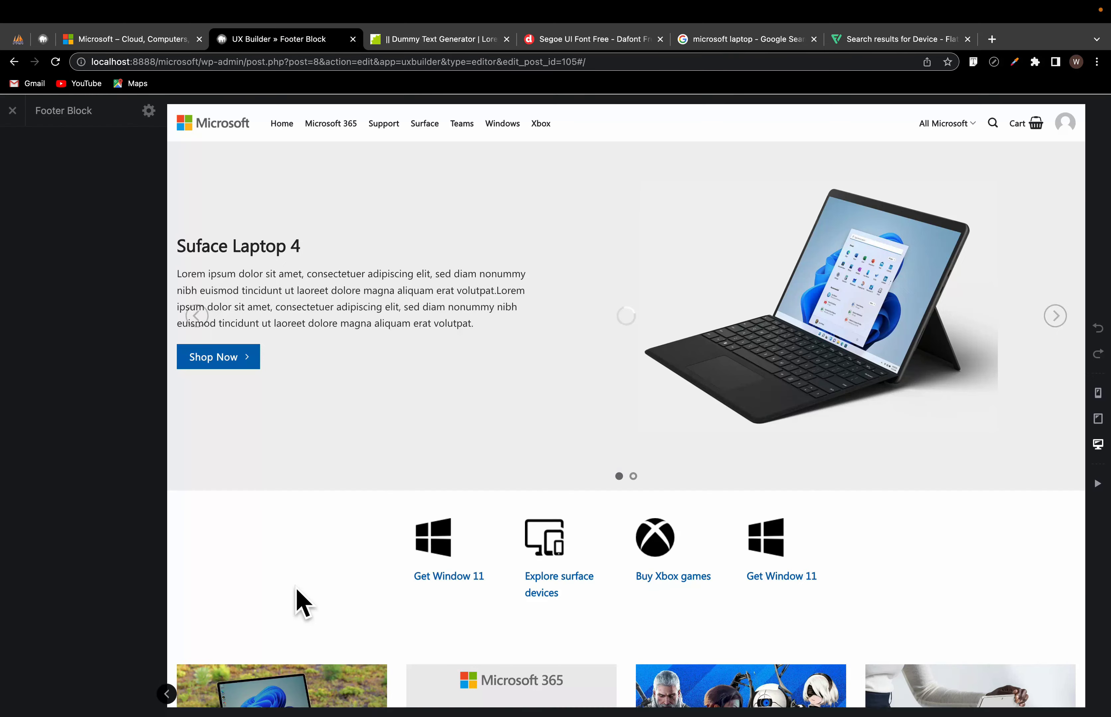
scroll(476, 589, "down", 15)
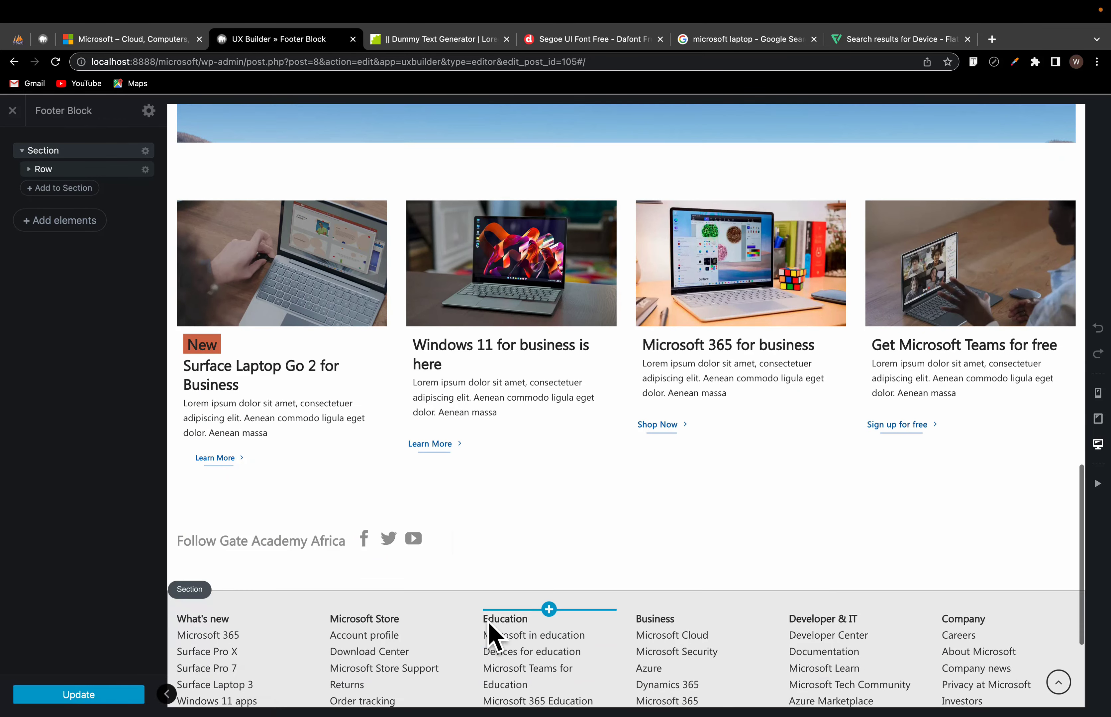
scroll(488, 622, "down", 5)
left_click(521, 537)
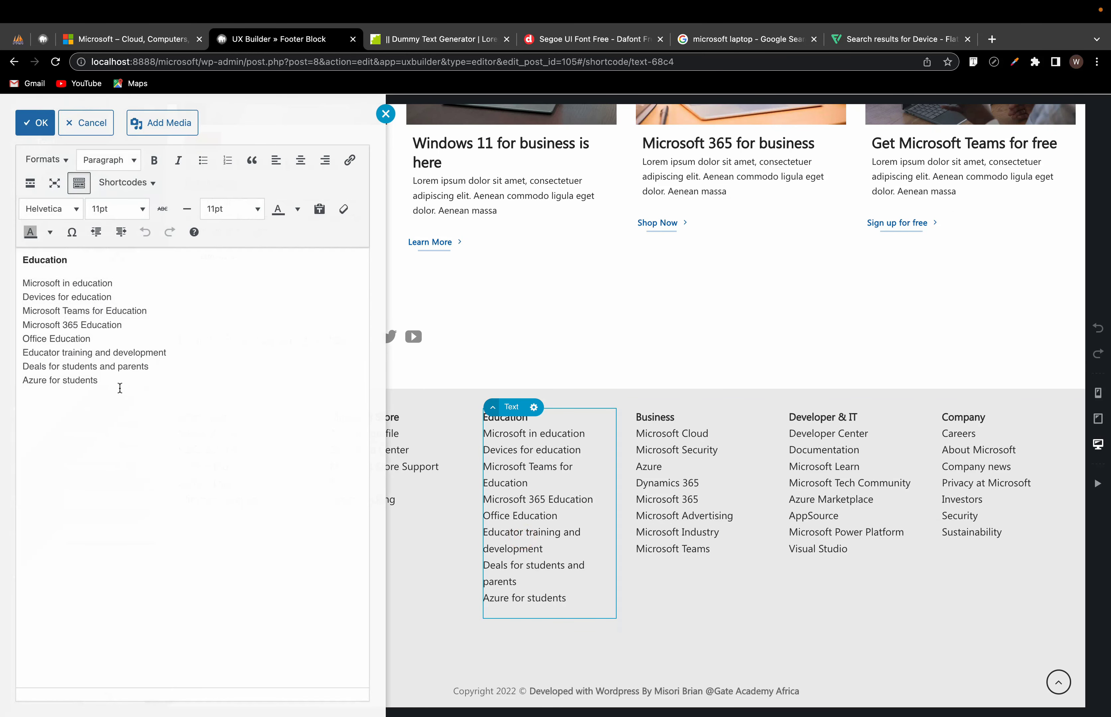
left_click_drag(119, 388, 22, 282)
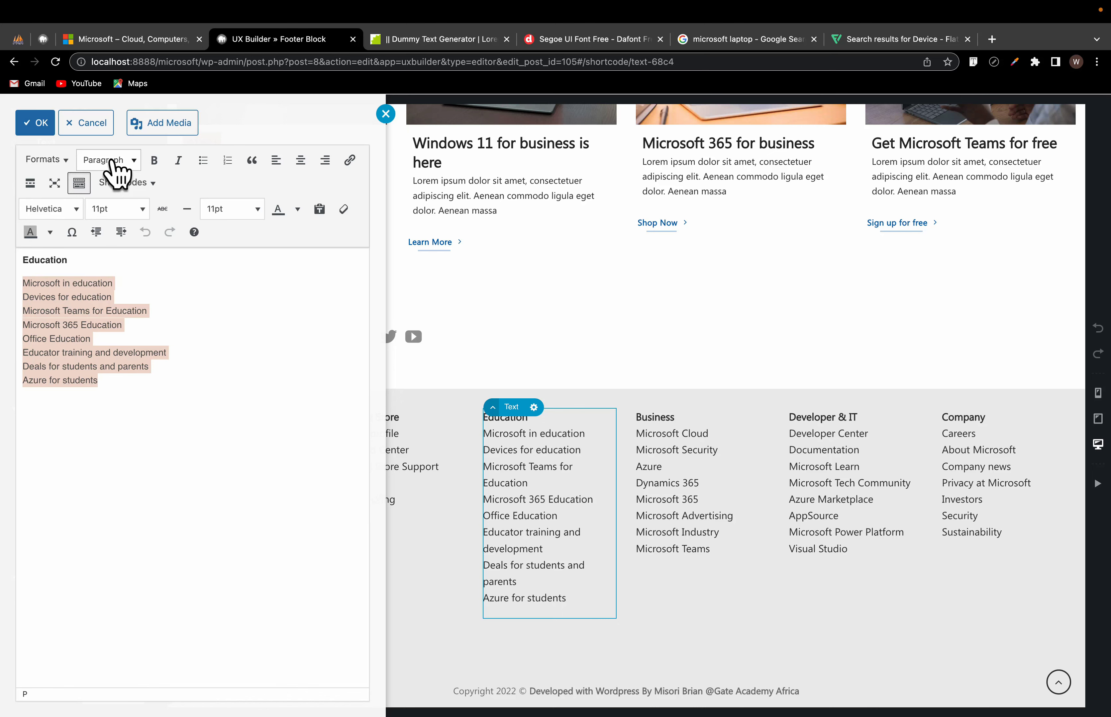
left_click(123, 215)
left_click(125, 230)
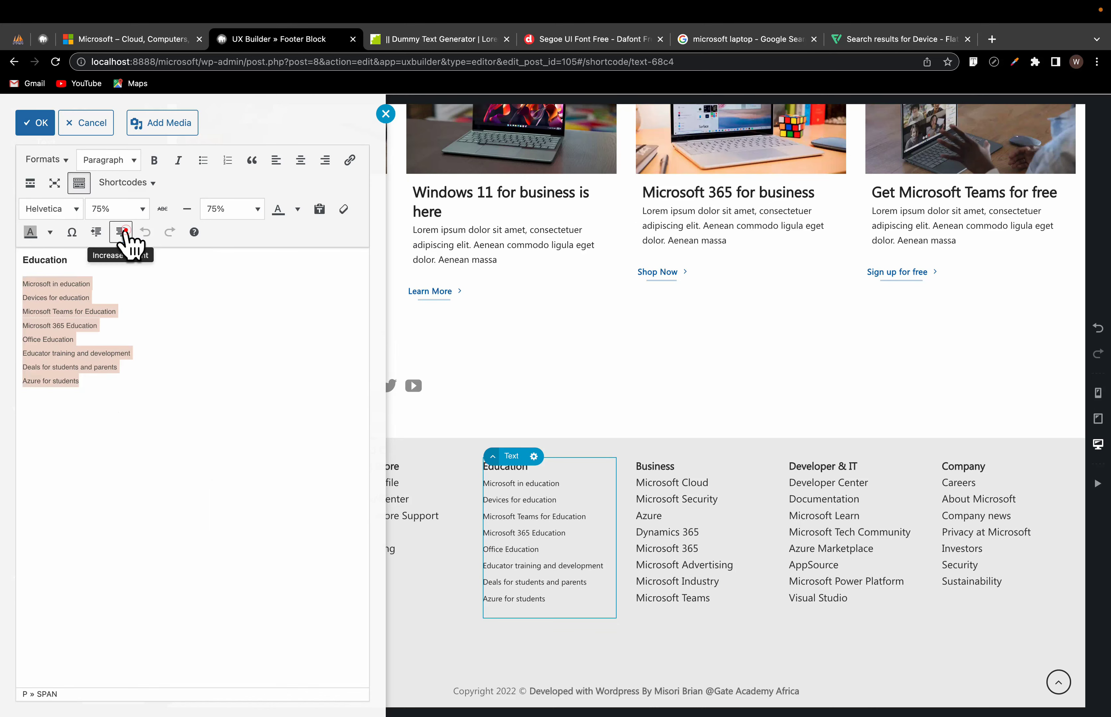
left_click(404, 483)
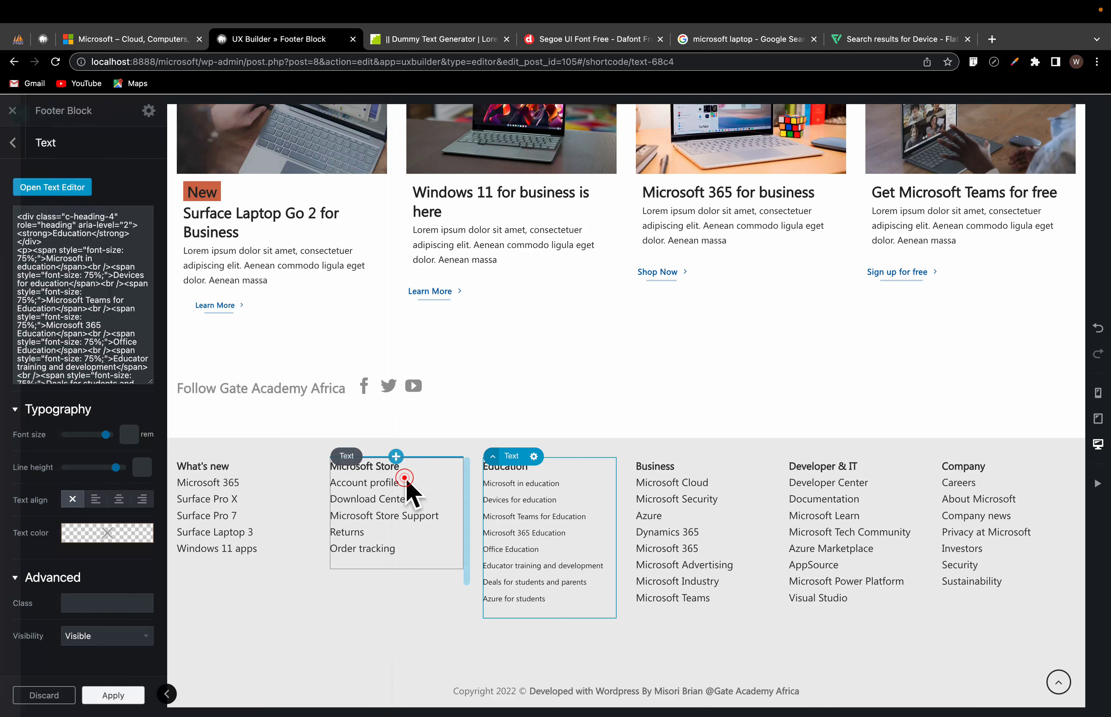
Step: Set the font size of the links under the Microsoft Store heading, Account profile through Order tracking, to 75%
double_click(359, 541)
left_click_drag(116, 354, 20, 284)
left_click(111, 209)
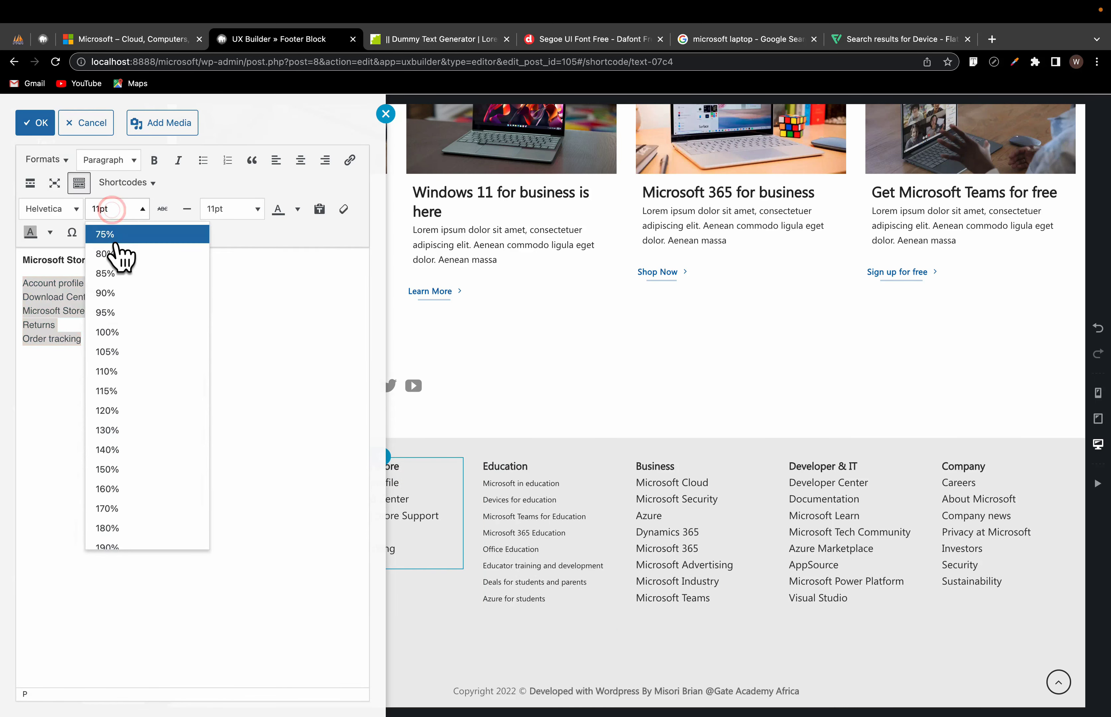
left_click(113, 234)
left_click(448, 565)
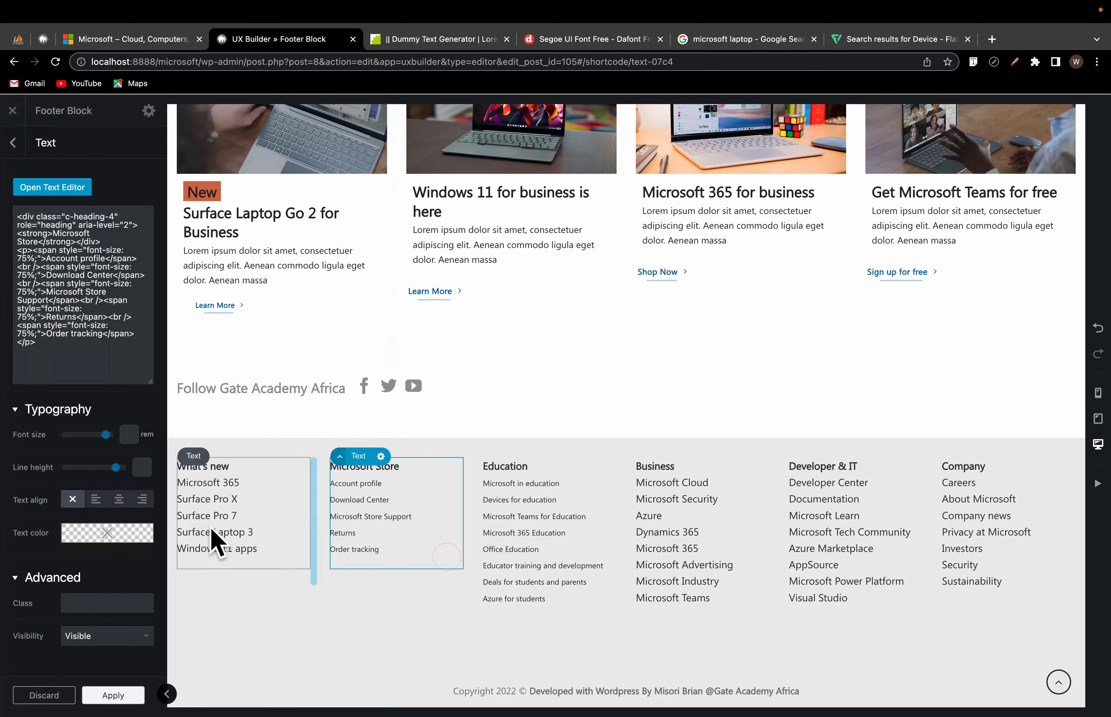
Step: Reduce the What's new column's links, from Microsoft 365 to Windows 11 apps, to 75% font size
double_click(210, 529)
left_click_drag(134, 354, 22, 288)
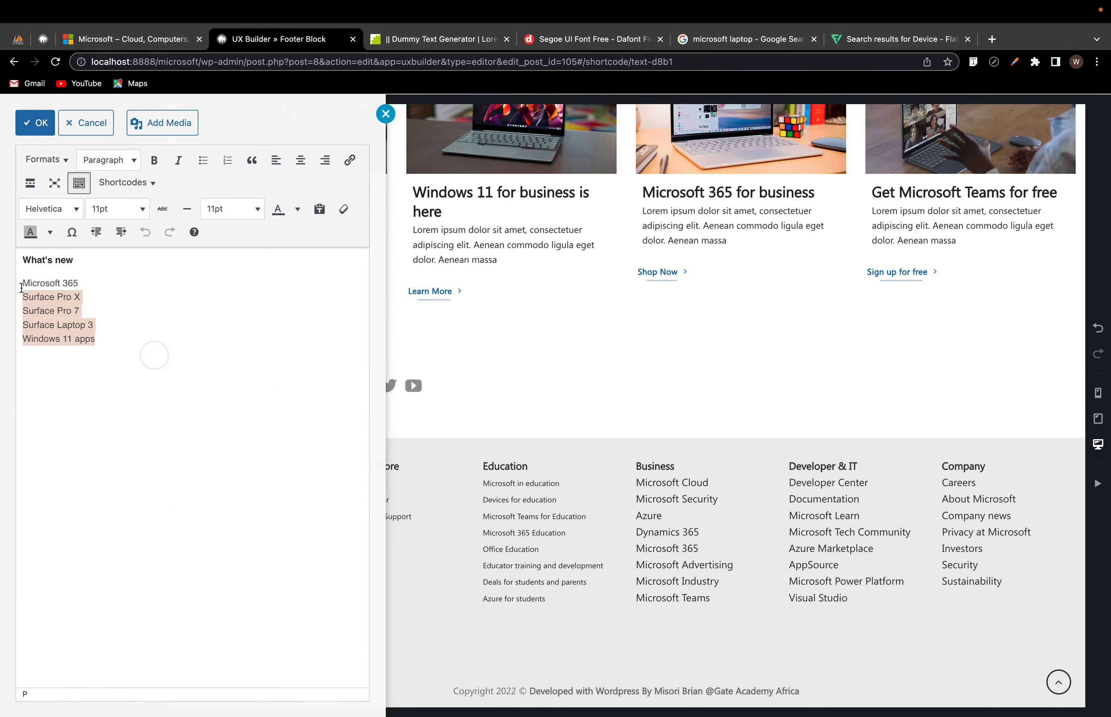
left_click(113, 209)
left_click(114, 235)
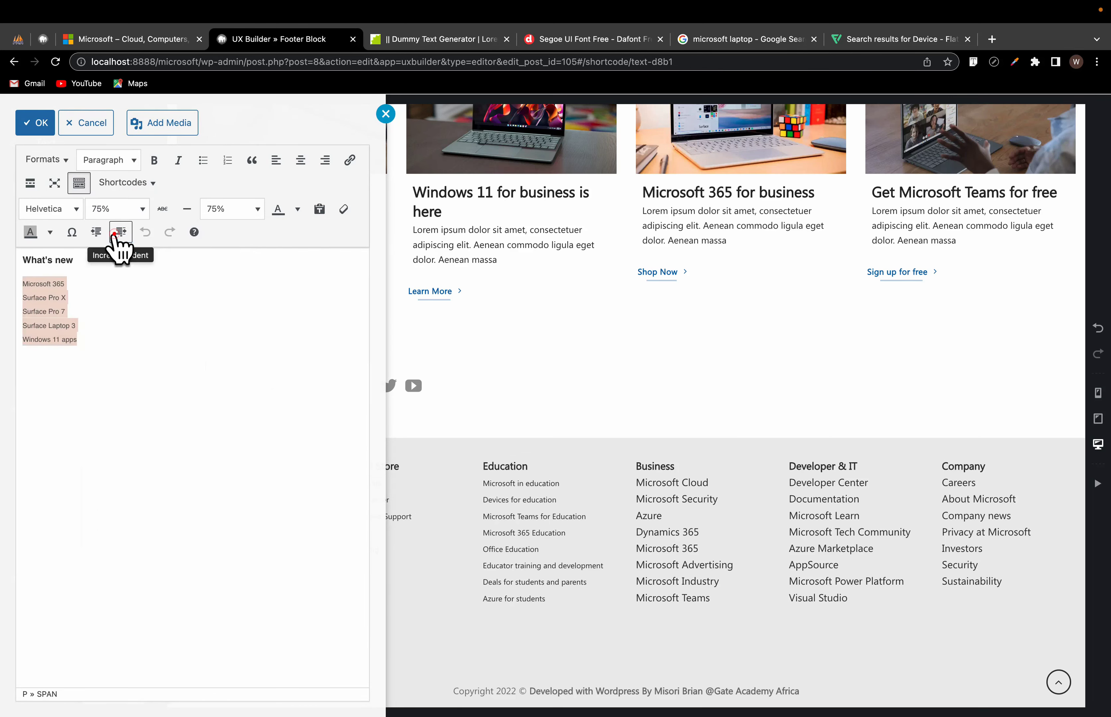
left_click(682, 555)
Step: Set the Business column's links, from Microsoft Cloud to Microsoft Teams, to 75% font size
double_click(682, 555)
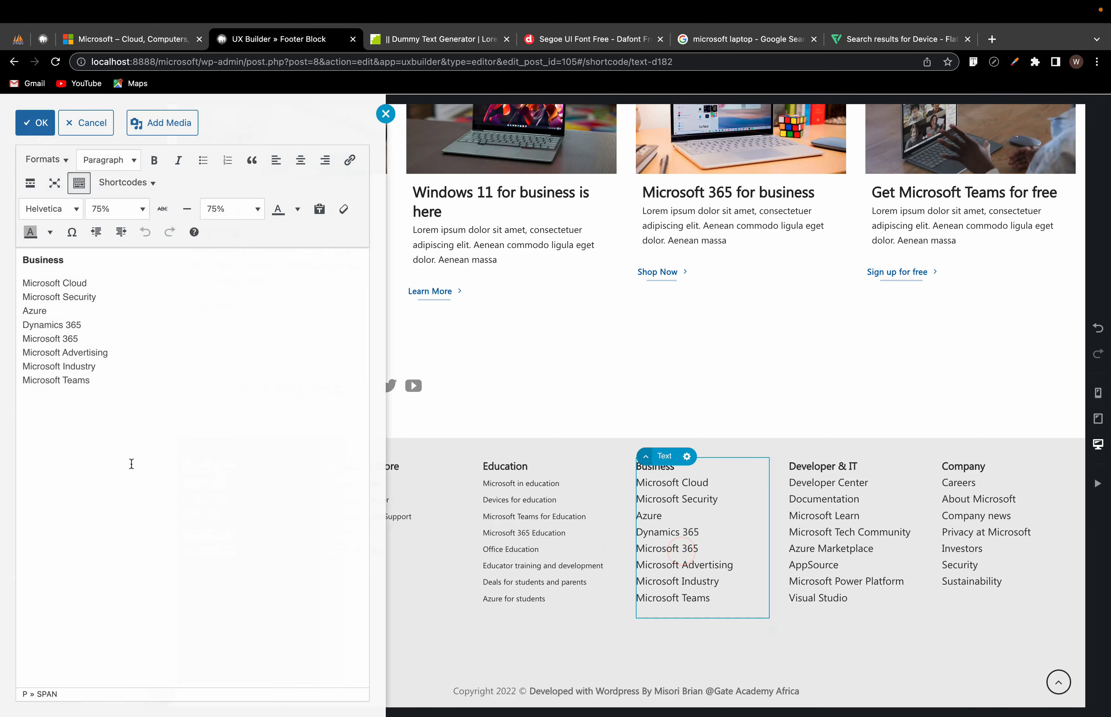
left_click_drag(131, 378, 16, 286)
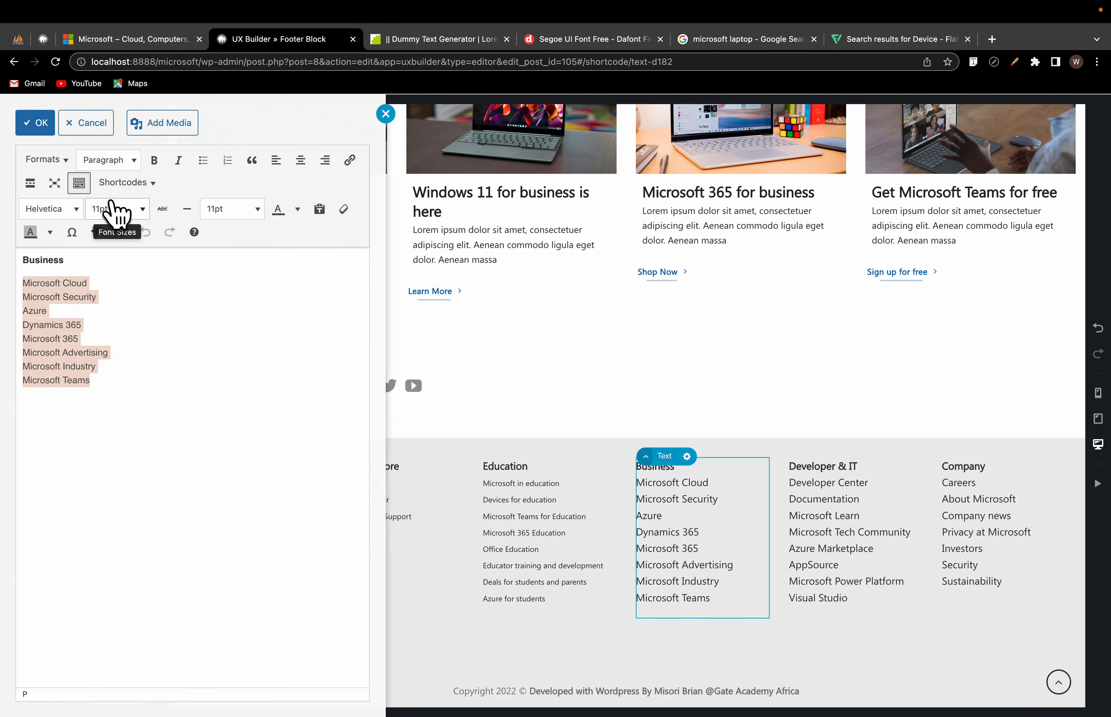
left_click(113, 210)
left_click(113, 237)
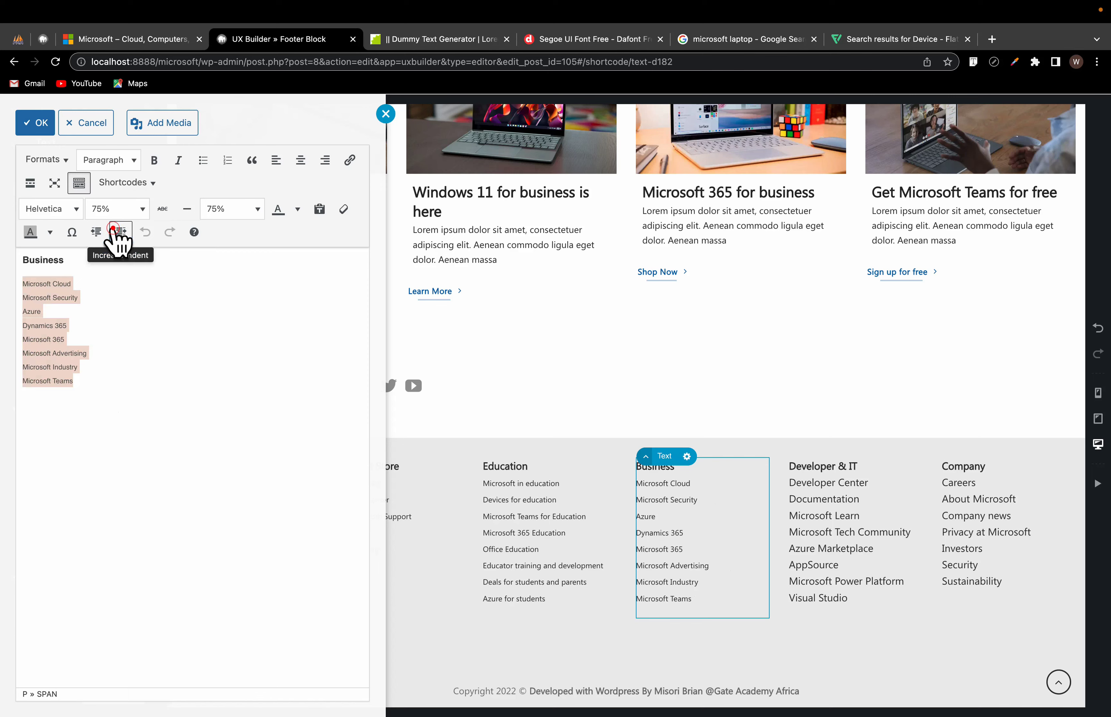
left_click(708, 544)
Step: Set the Developer & IT column's links, from Developer Center to Visual Studio, to 75% font size
left_click(825, 576)
double_click(825, 573)
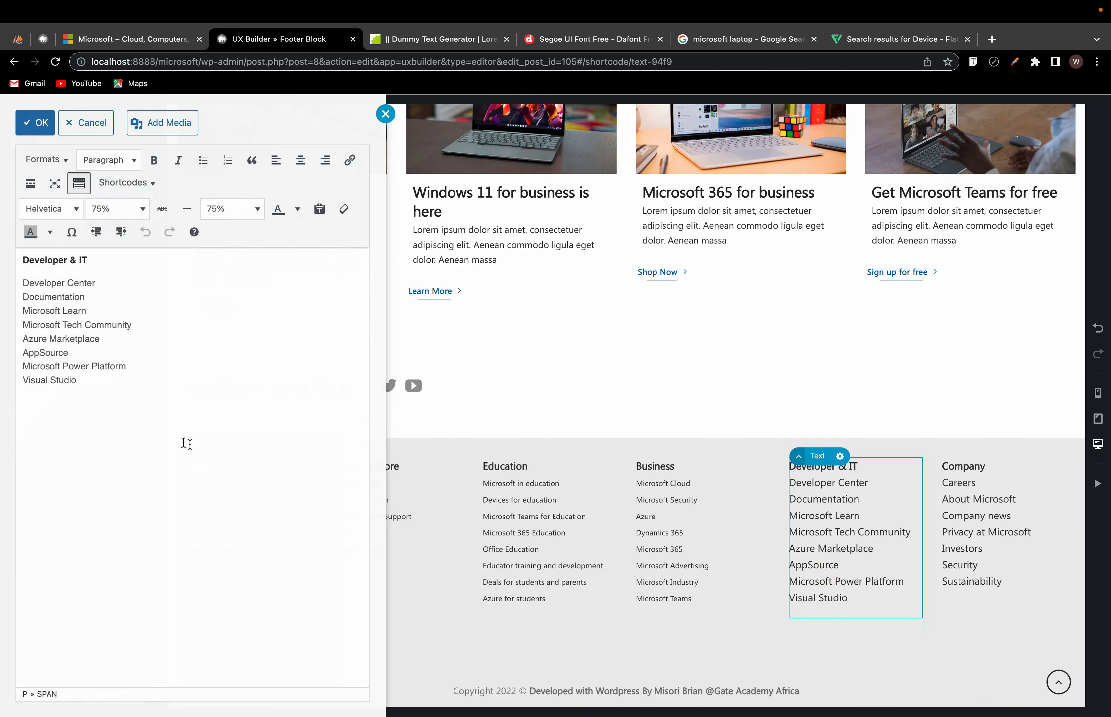
left_click_drag(113, 385, 17, 287)
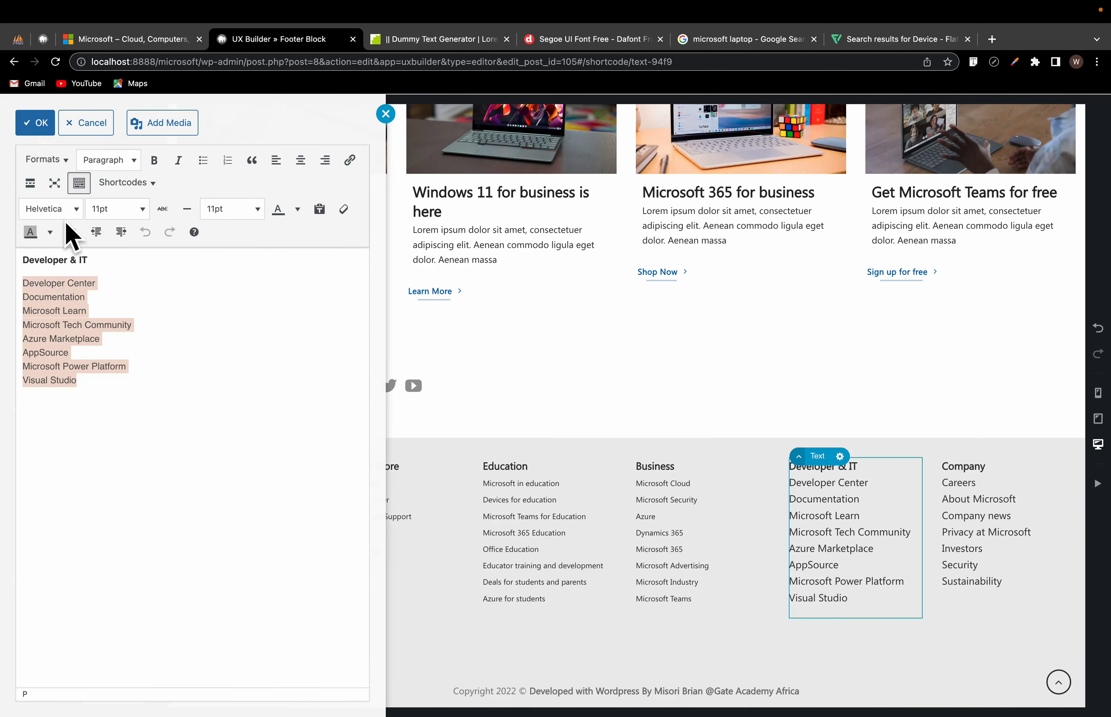
left_click(109, 162)
left_click(66, 420)
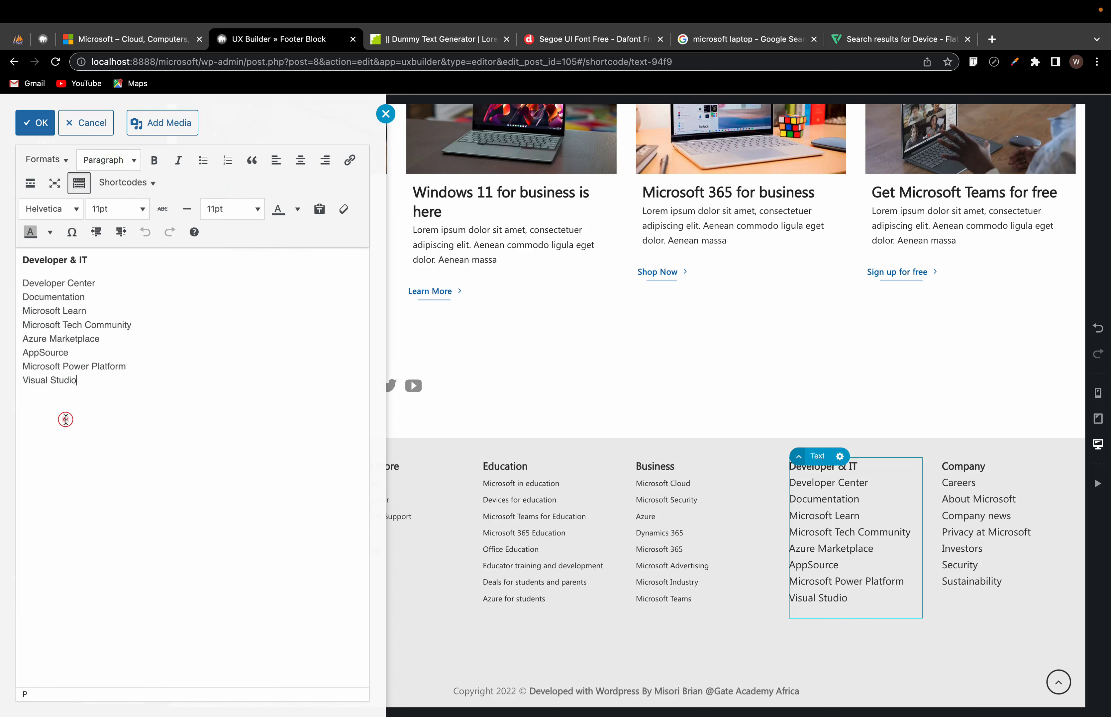
left_click_drag(89, 385, 17, 283)
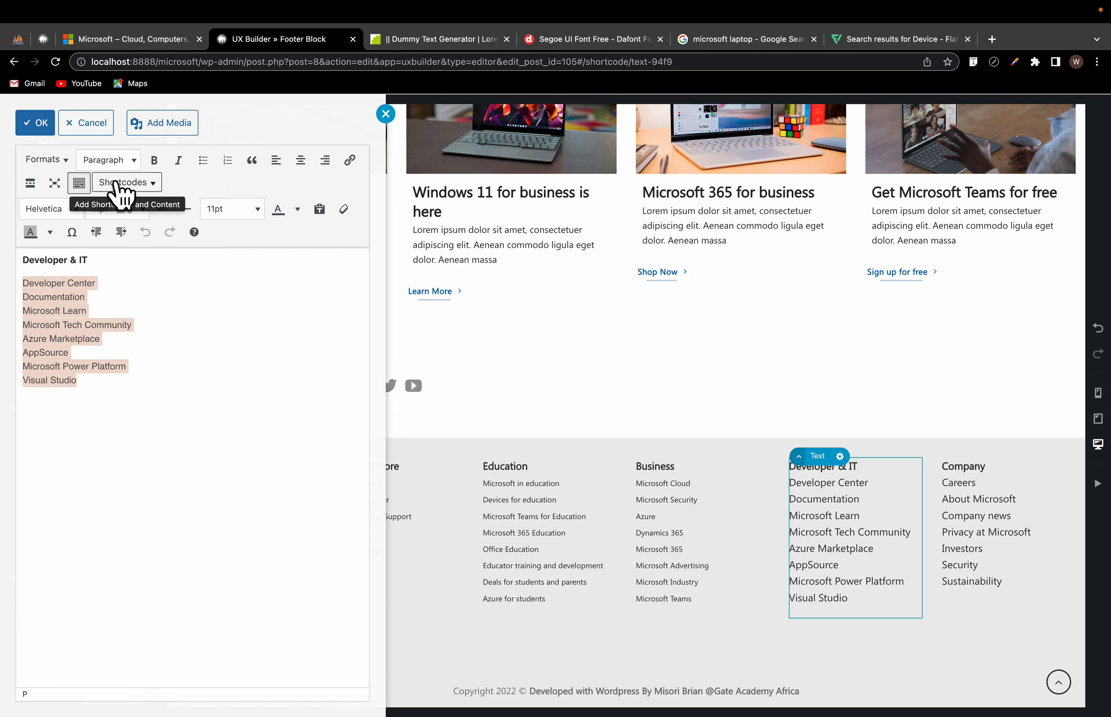
left_click(119, 210)
left_click(116, 233)
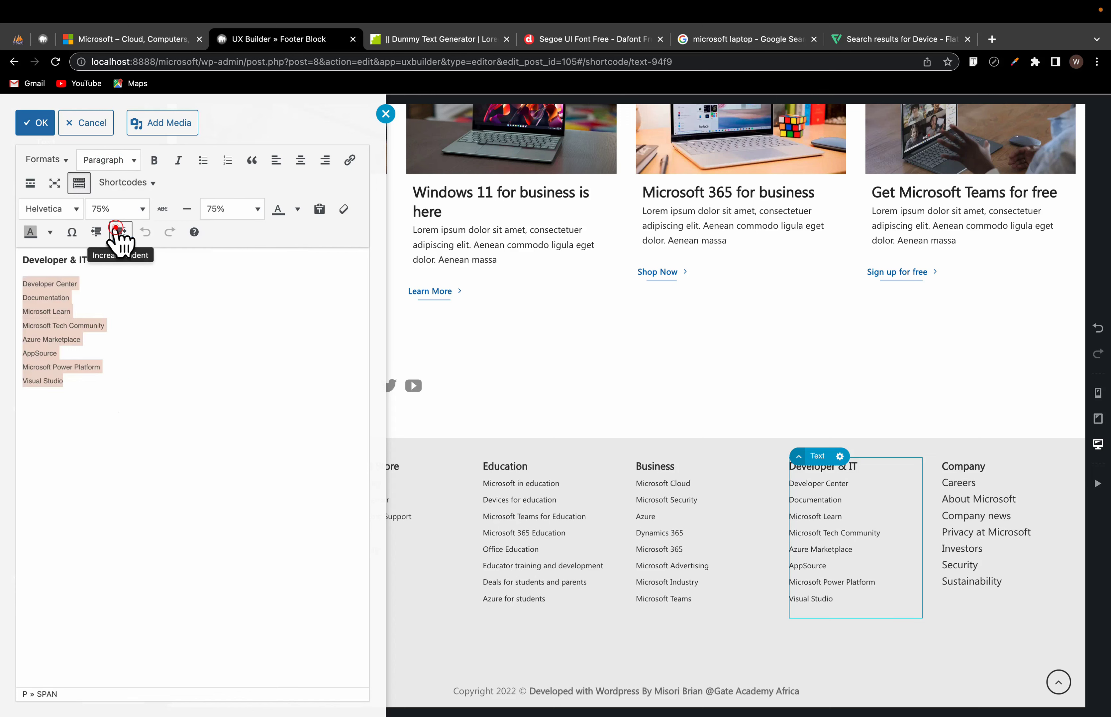
left_click(983, 562)
Step: Set the Company column's links, Careers through Sustainability, to 75% font size, apply the change and update the footer block
double_click(961, 551)
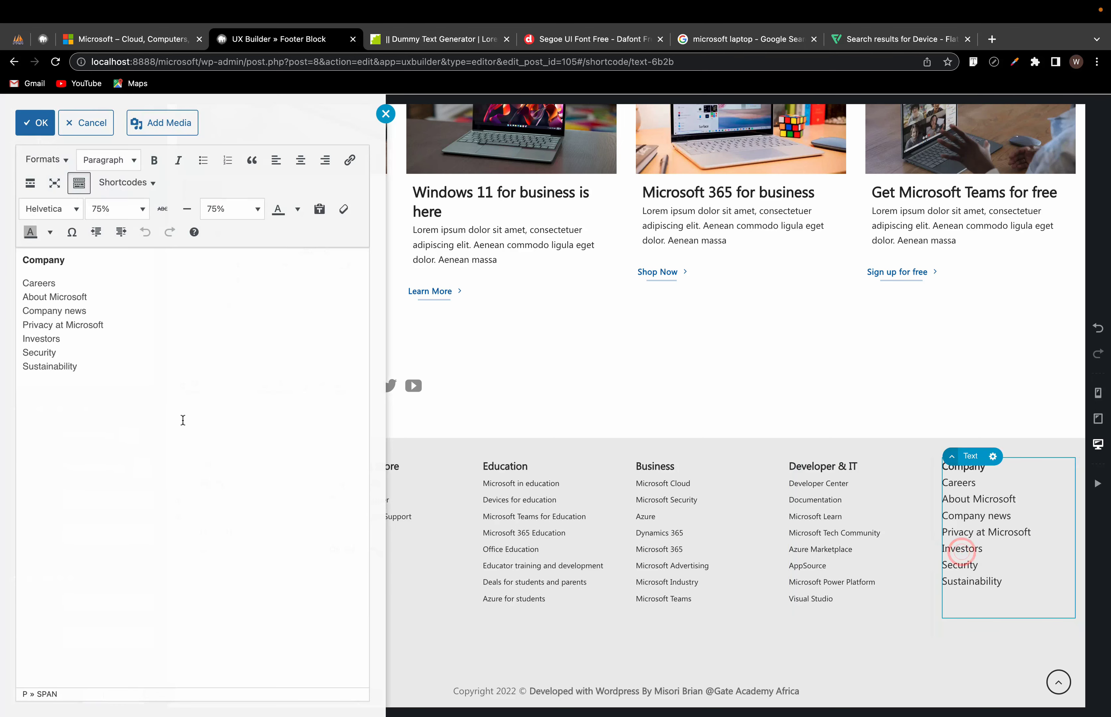
left_click_drag(127, 381, 14, 282)
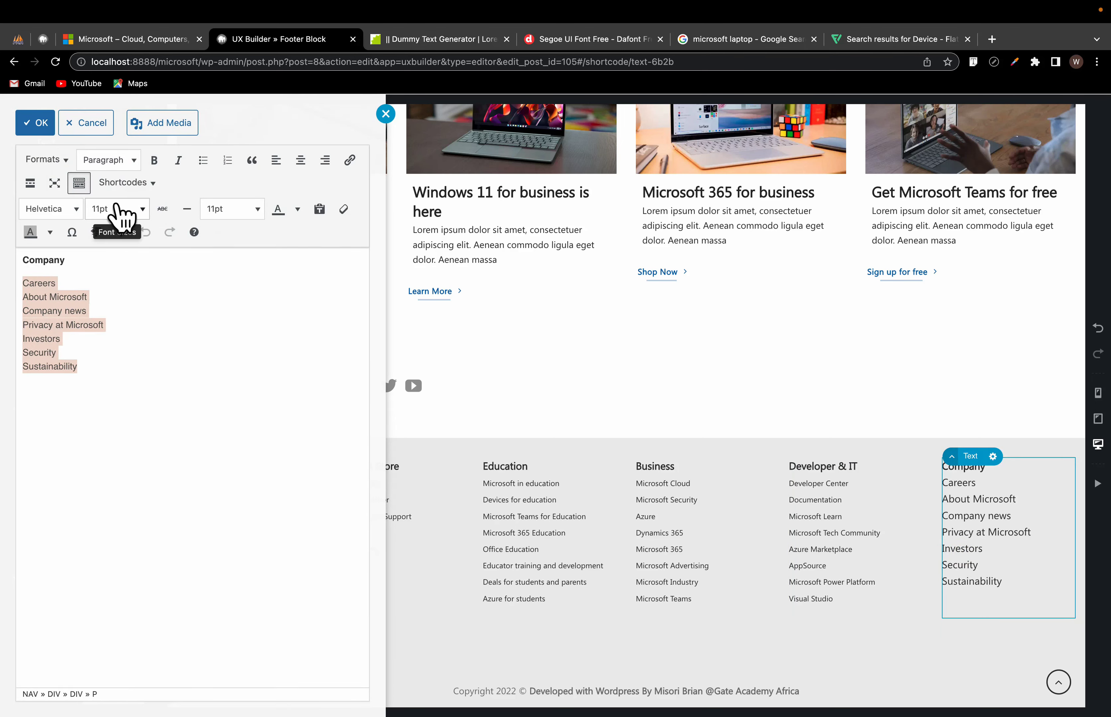
left_click(119, 210)
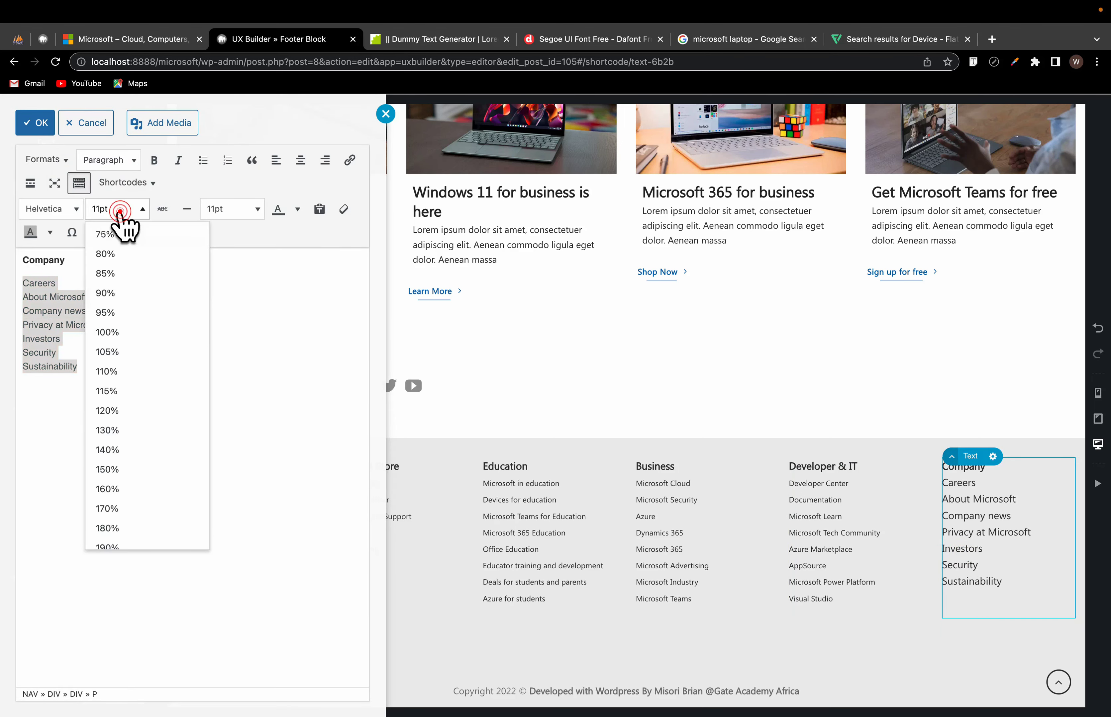
left_click(670, 536)
left_click(114, 696)
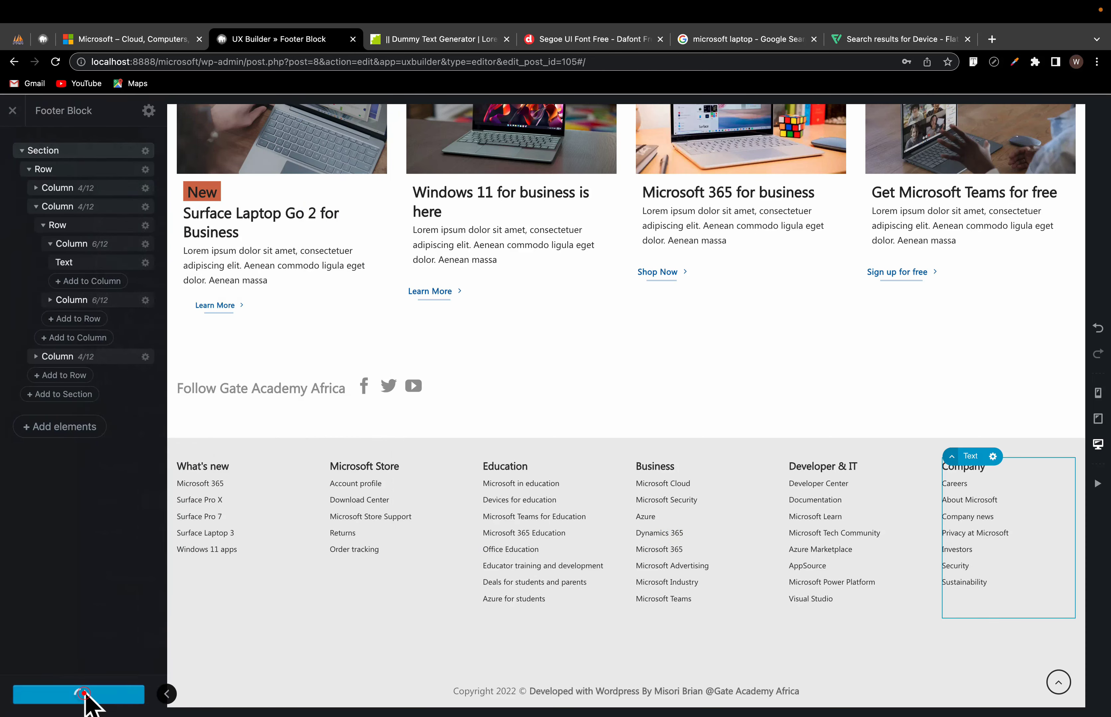
Step: Review the page preview in the builder, checking the resized footer columns and the sections up to the banner
scroll(564, 592, "up", 10)
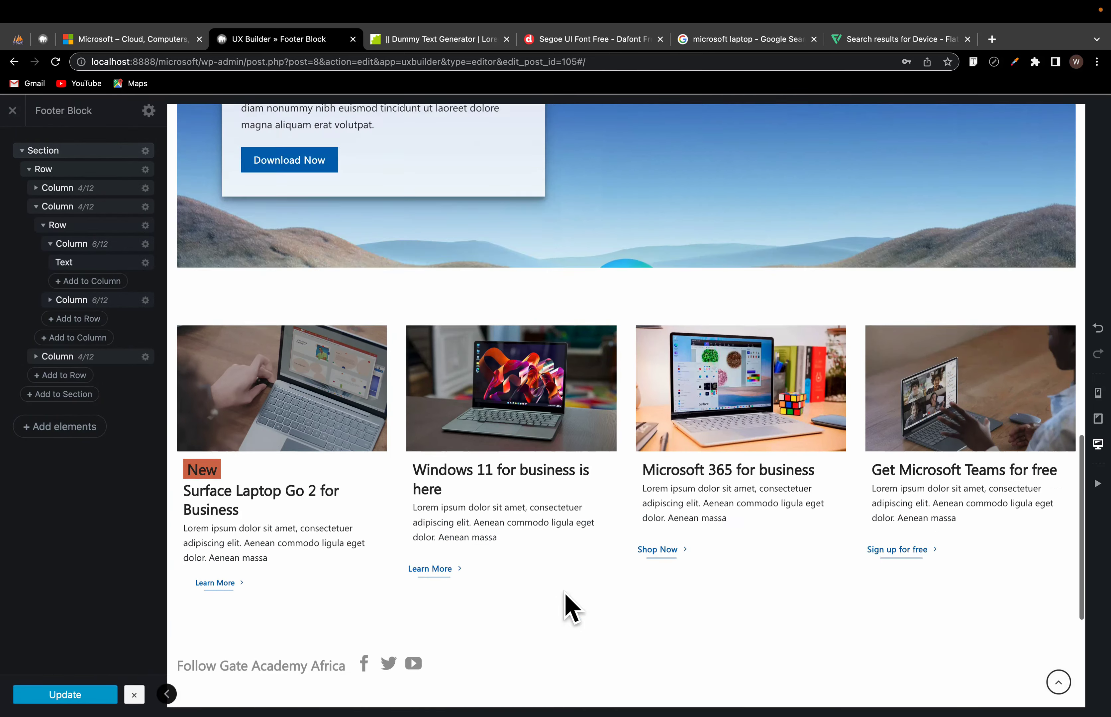
scroll(564, 592, "up", 10)
scroll(565, 602, "down", 15)
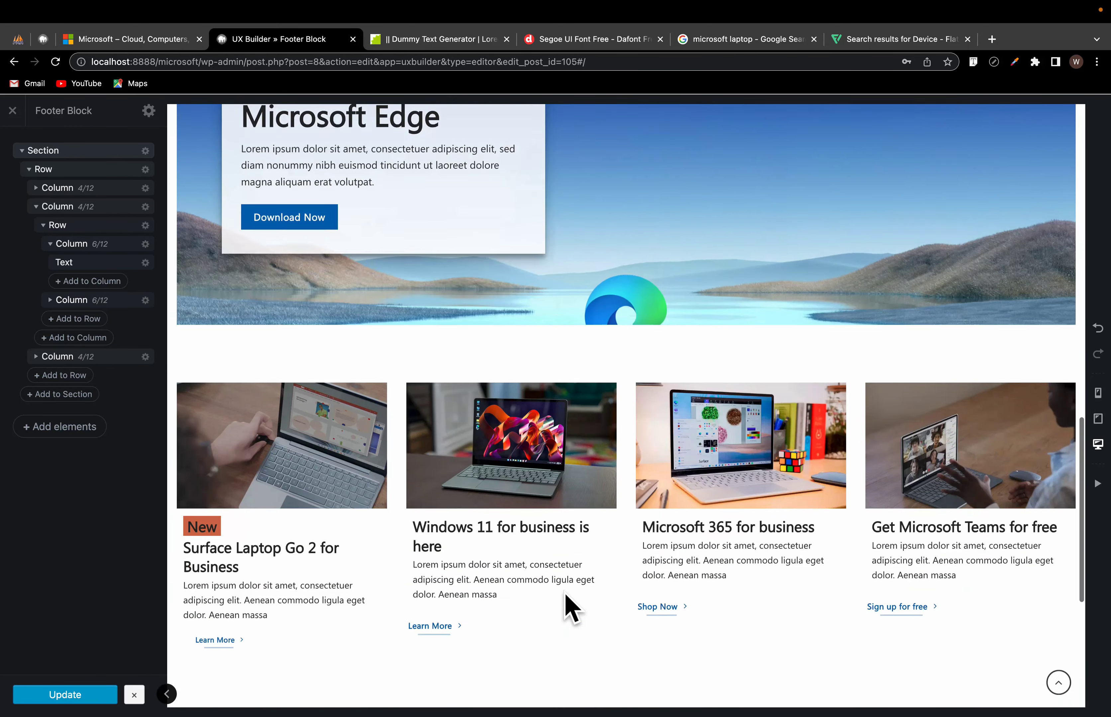
scroll(681, 529, "down", 5)
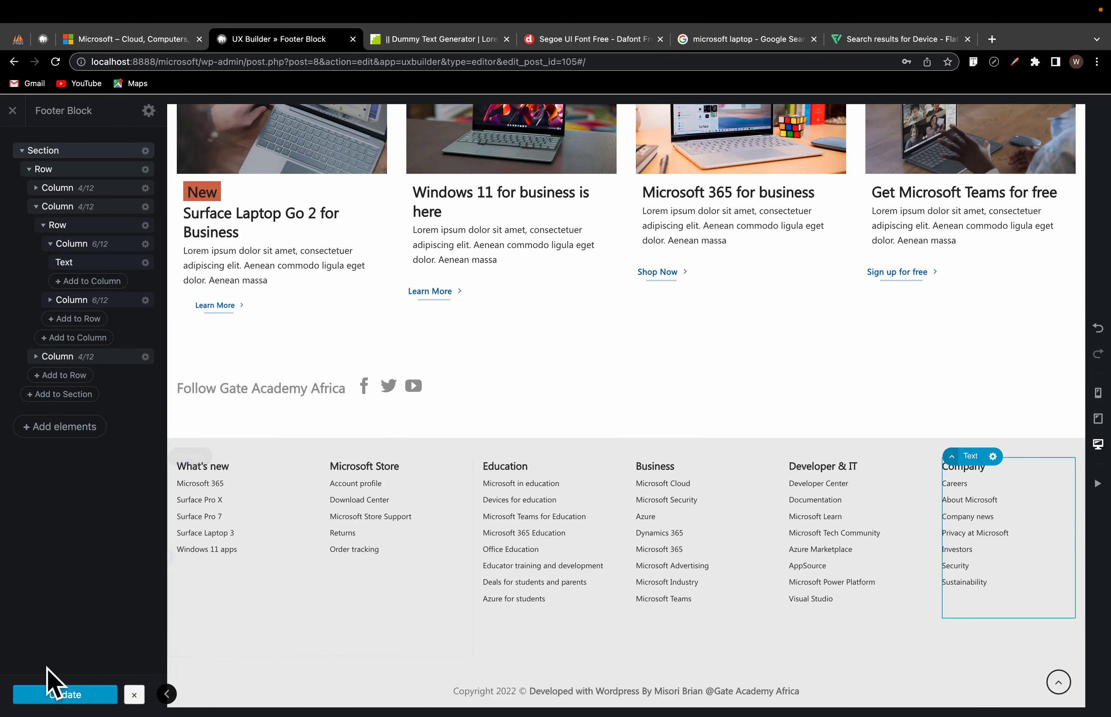
scroll(551, 456, "up", 20)
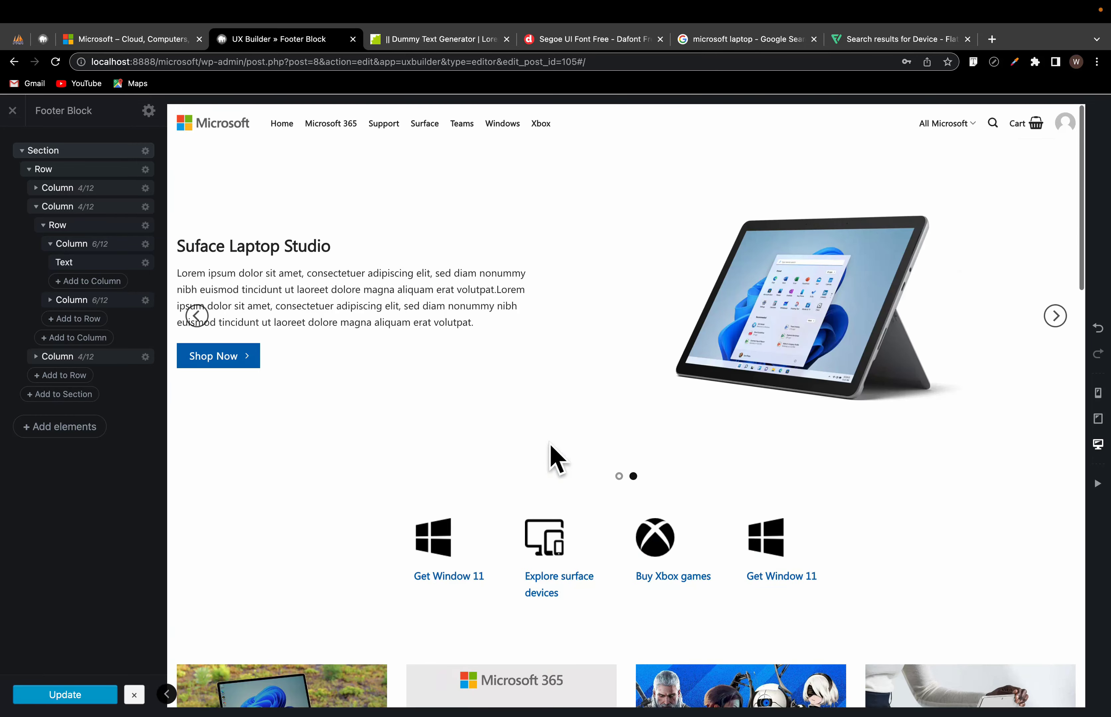
Step: Exit the footer block builder and review the published home page from the banner slider down to the footer columns
left_click(13, 111)
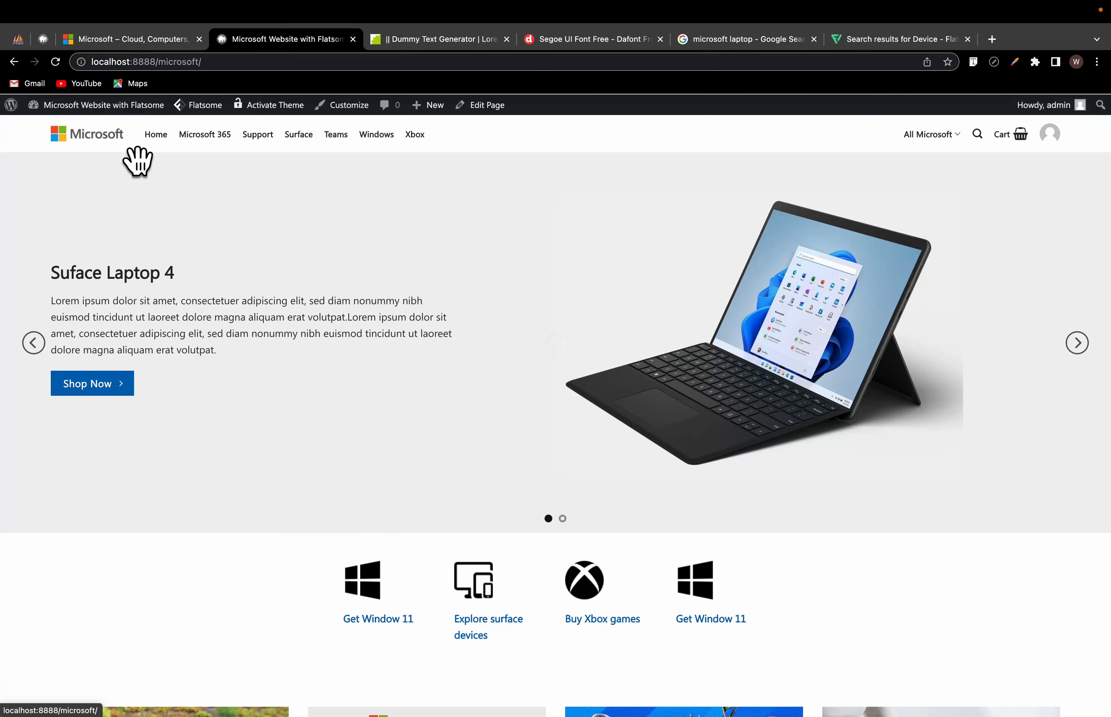
scroll(668, 511, "down", 1)
scroll(669, 511, "down", 20)
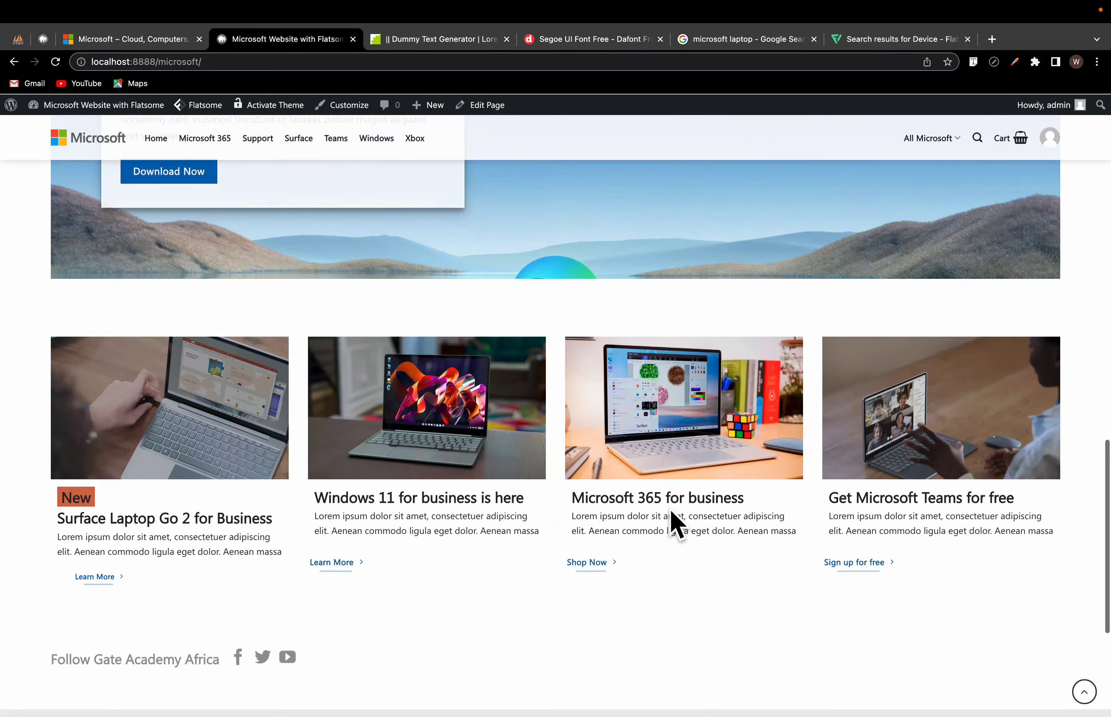
scroll(670, 511, "up", 5)
scroll(670, 511, "up", 20)
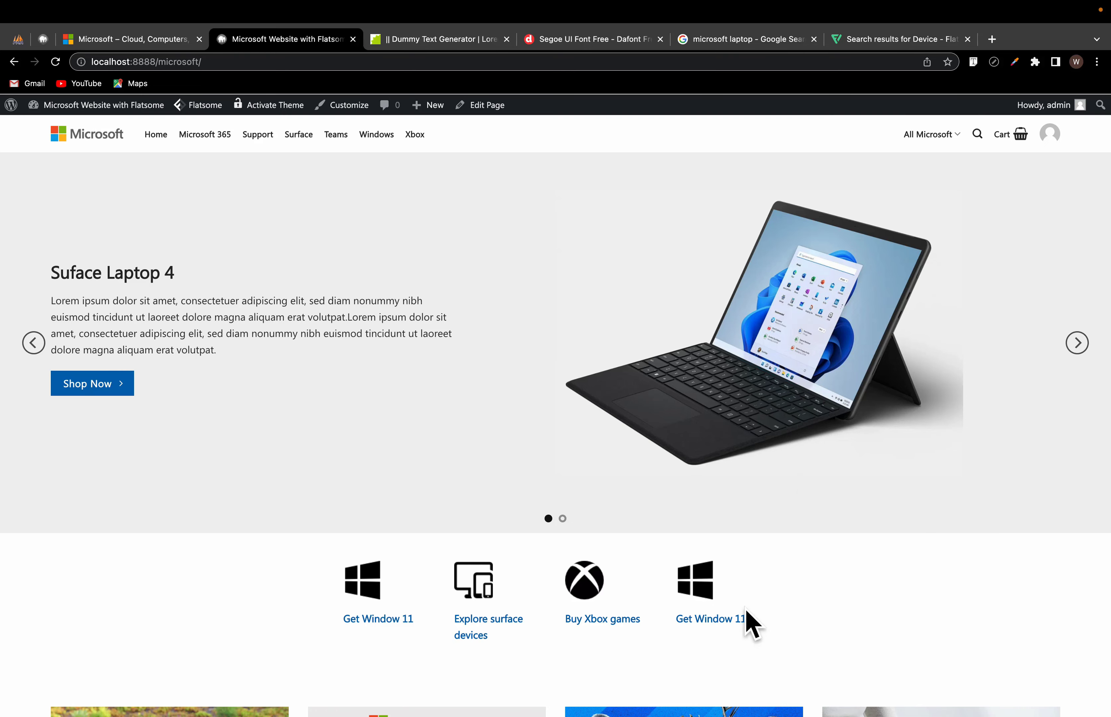
scroll(753, 625, "down", 15)
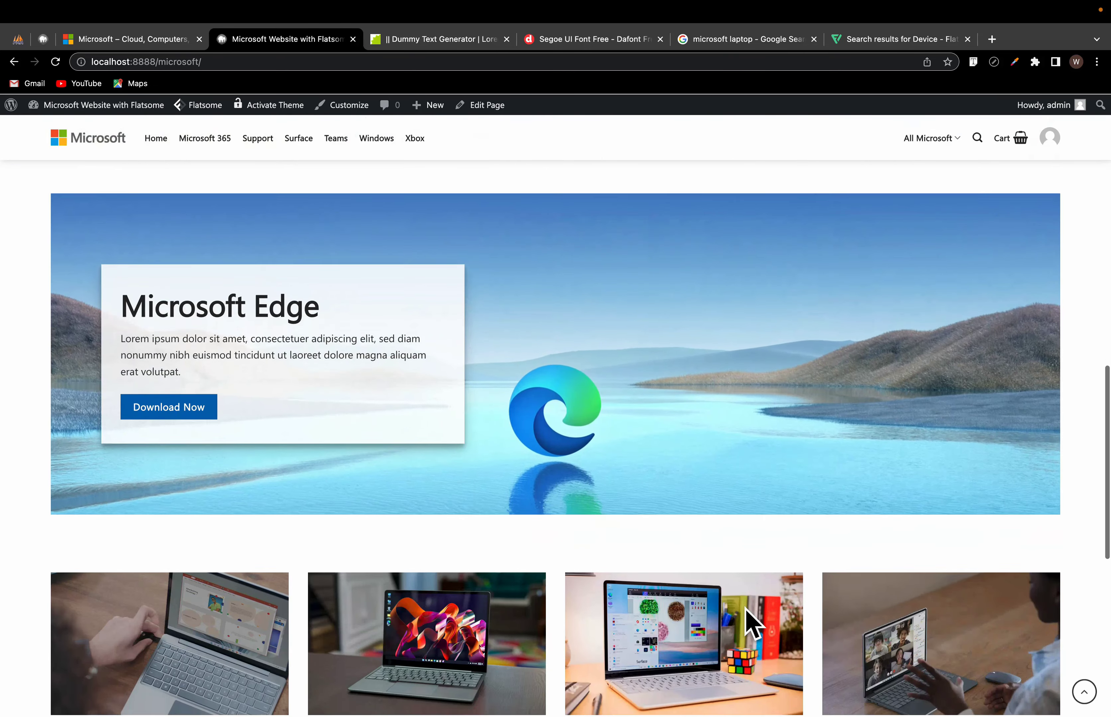
scroll(752, 625, "down", 10)
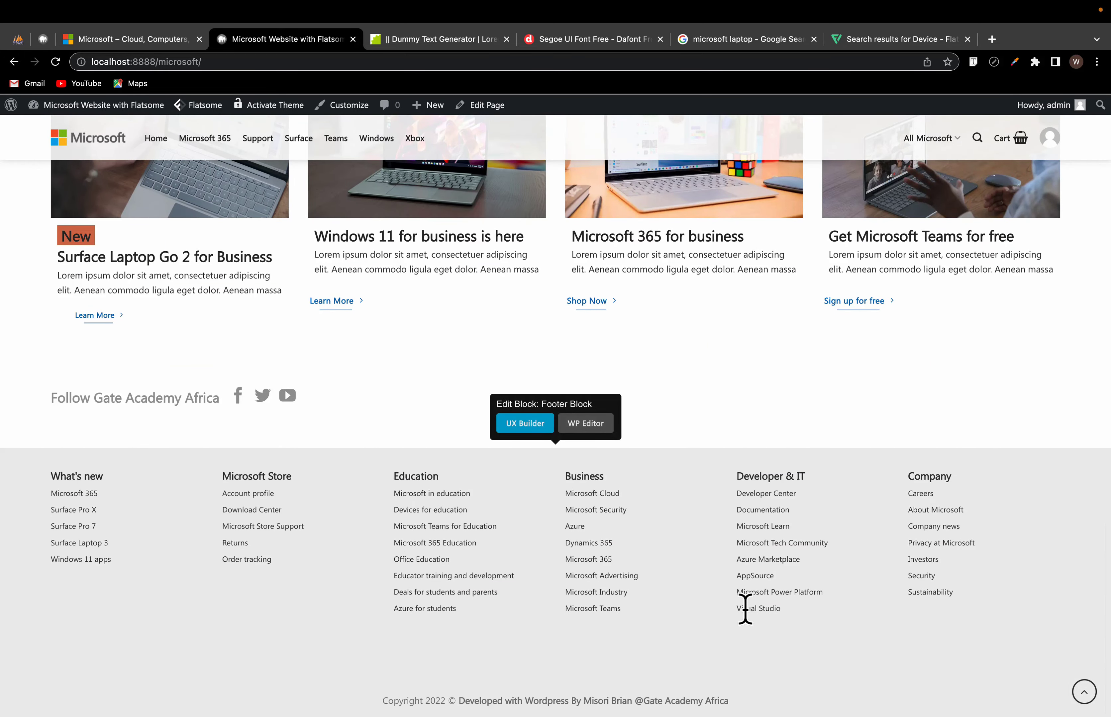
scroll(746, 609, "up", 12)
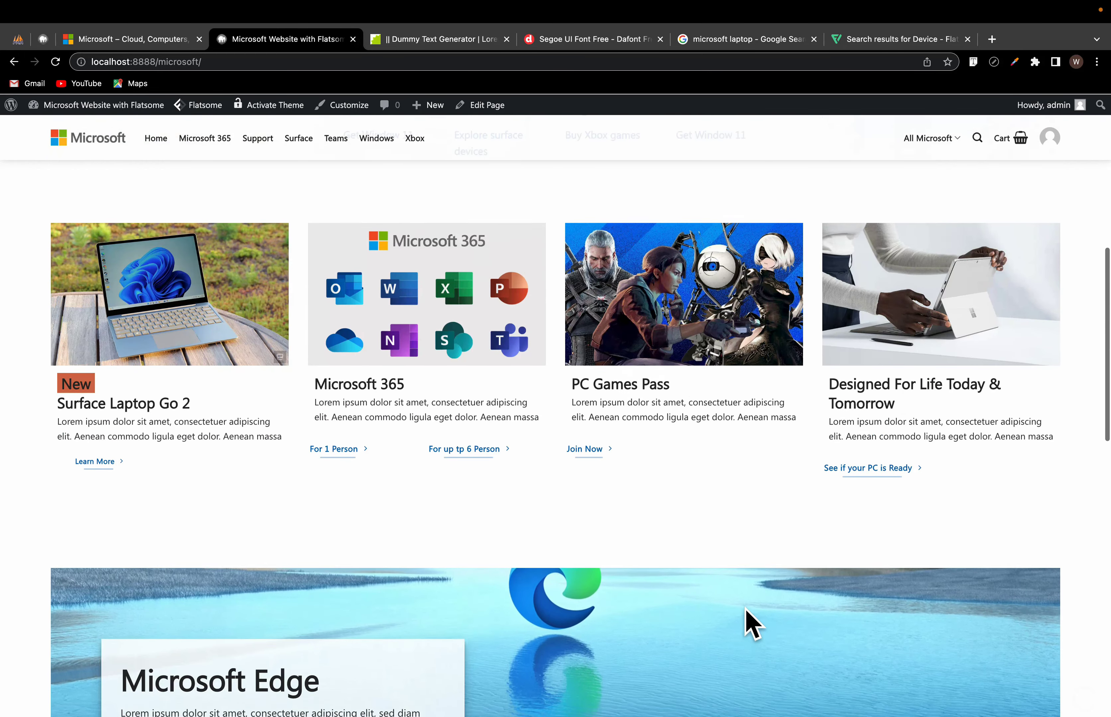
scroll(745, 609, "up", 10)
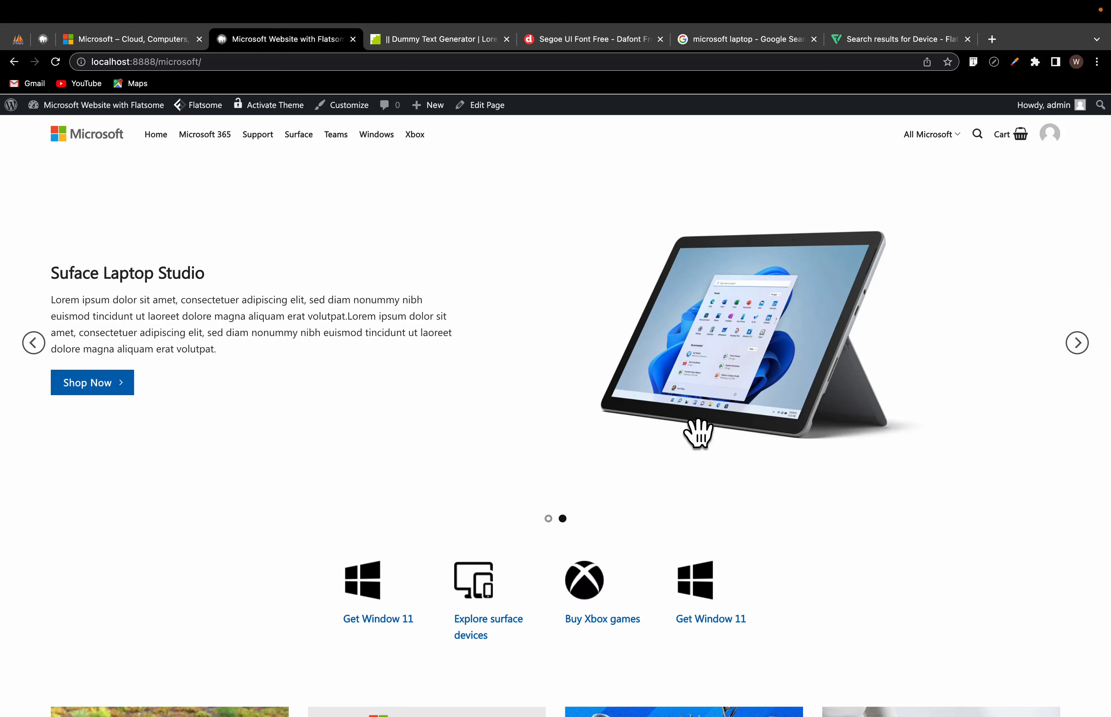
Step: Advance the home page's banner slides and recheck the product cards, Microsoft Edge banner and resized footer links
left_click(1083, 351)
left_click(1082, 350)
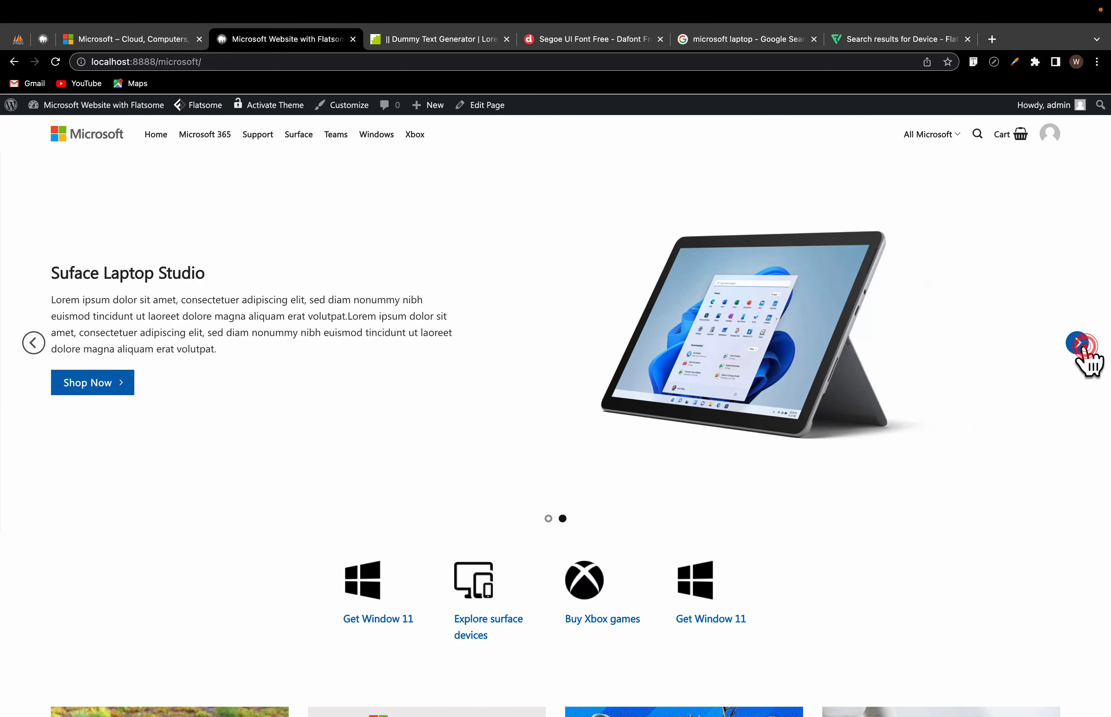
left_click(1082, 351)
scroll(701, 425, "down", 10)
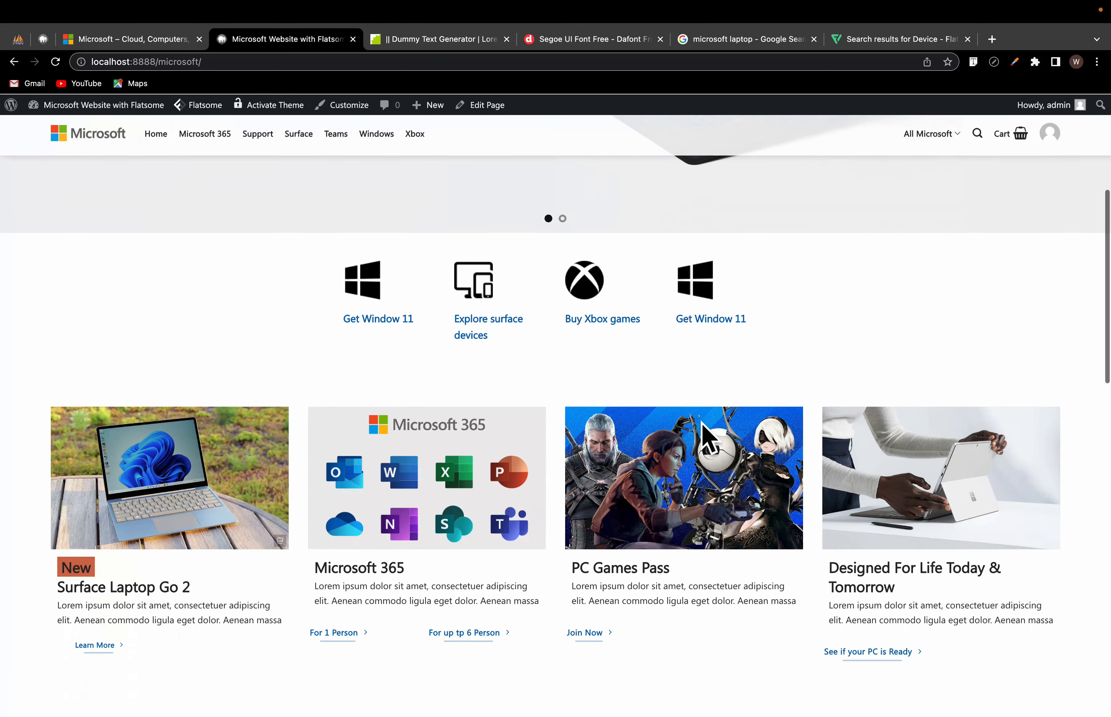
scroll(704, 439, "down", 4)
scroll(705, 438, "up", 14)
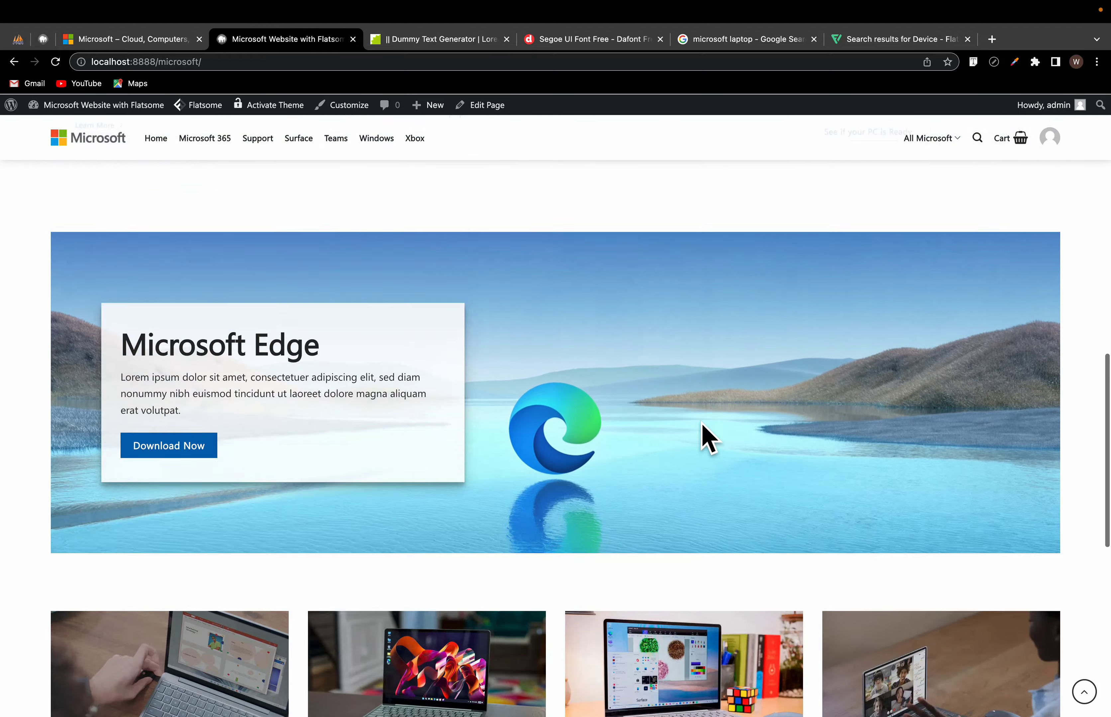
scroll(705, 439, "down", 15)
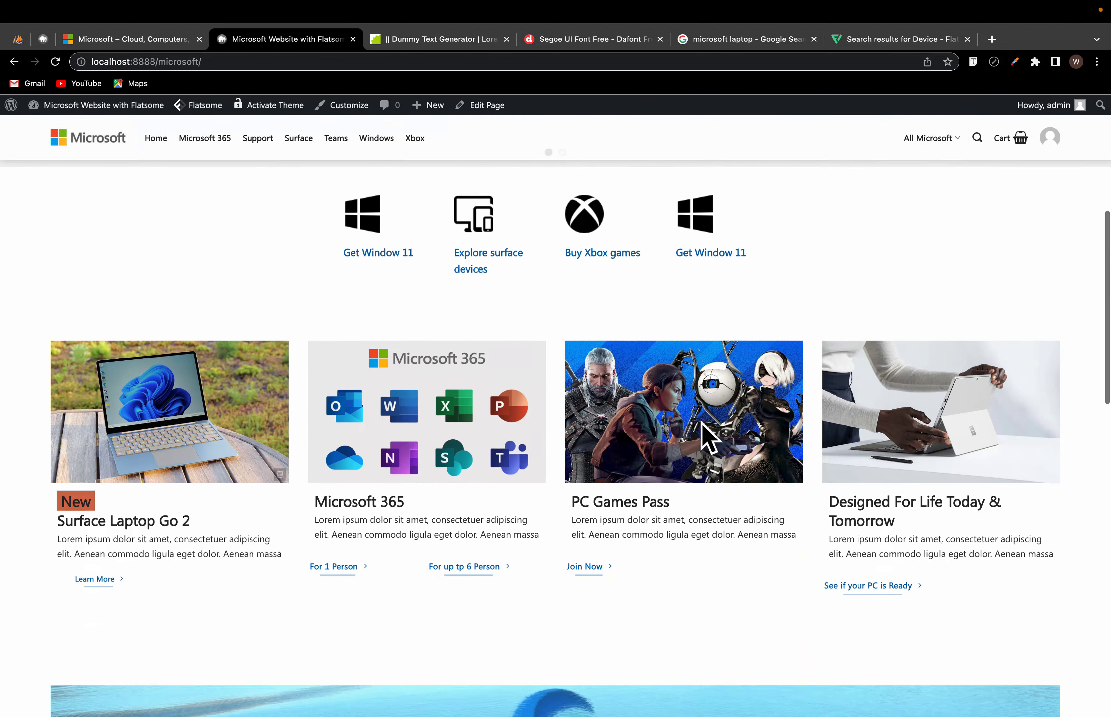
scroll(702, 425, "down", 5)
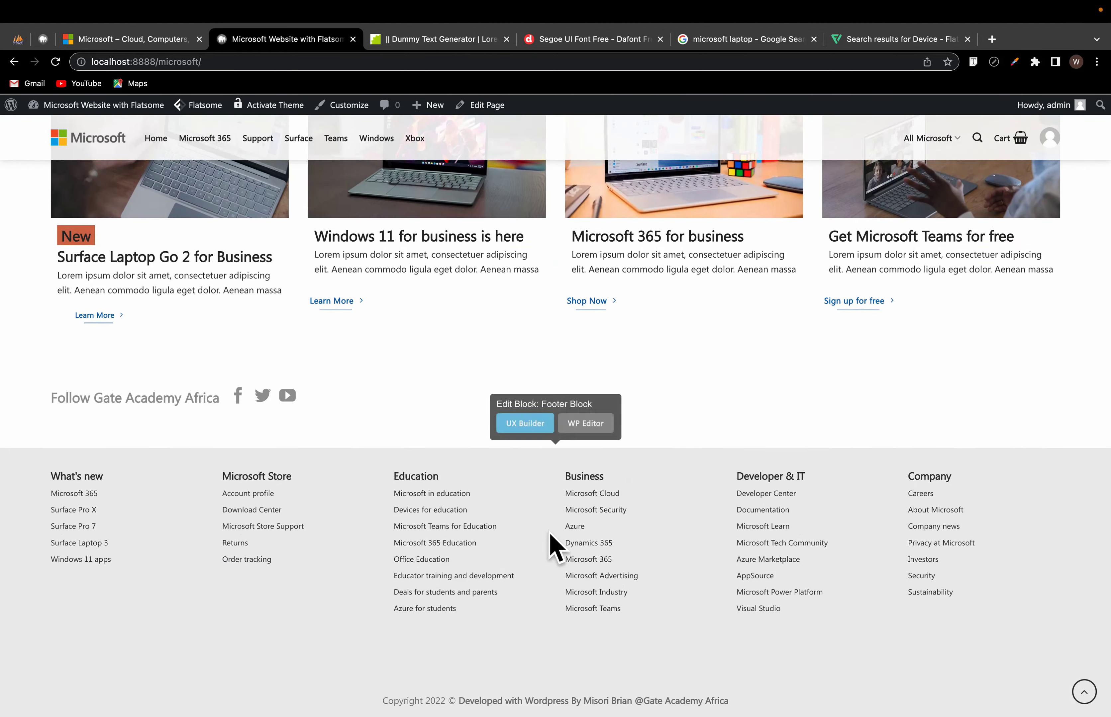
scroll(835, 596, "up", 1)
scroll(835, 596, "down", 1)
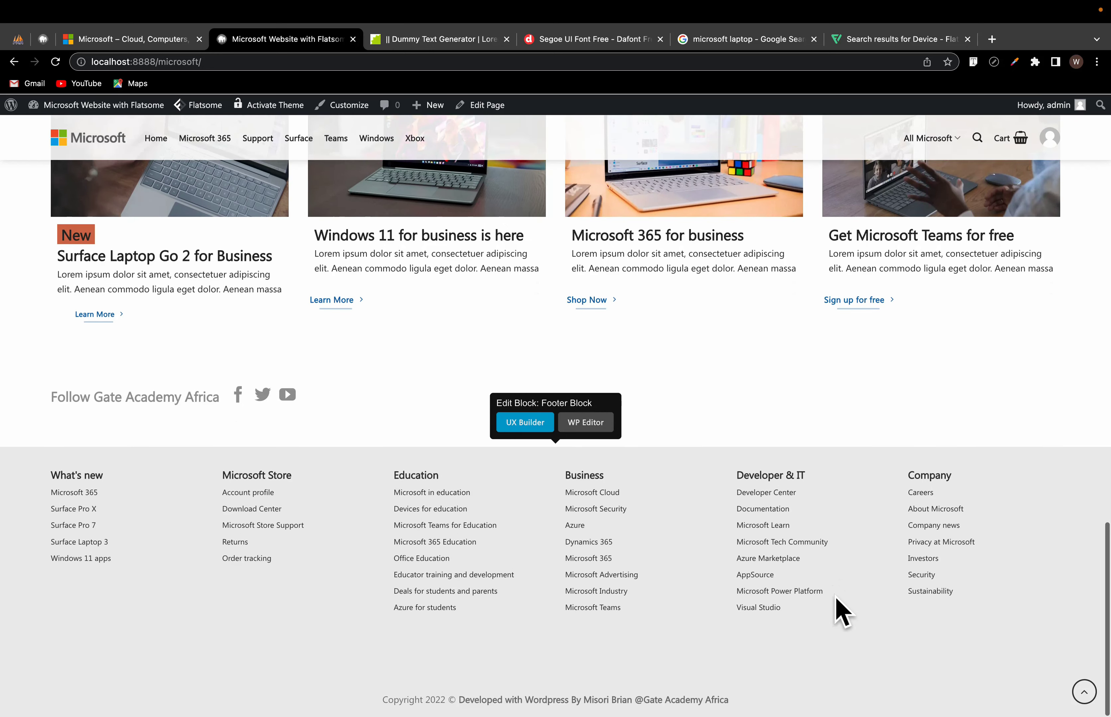
scroll(644, 466, "up", 10)
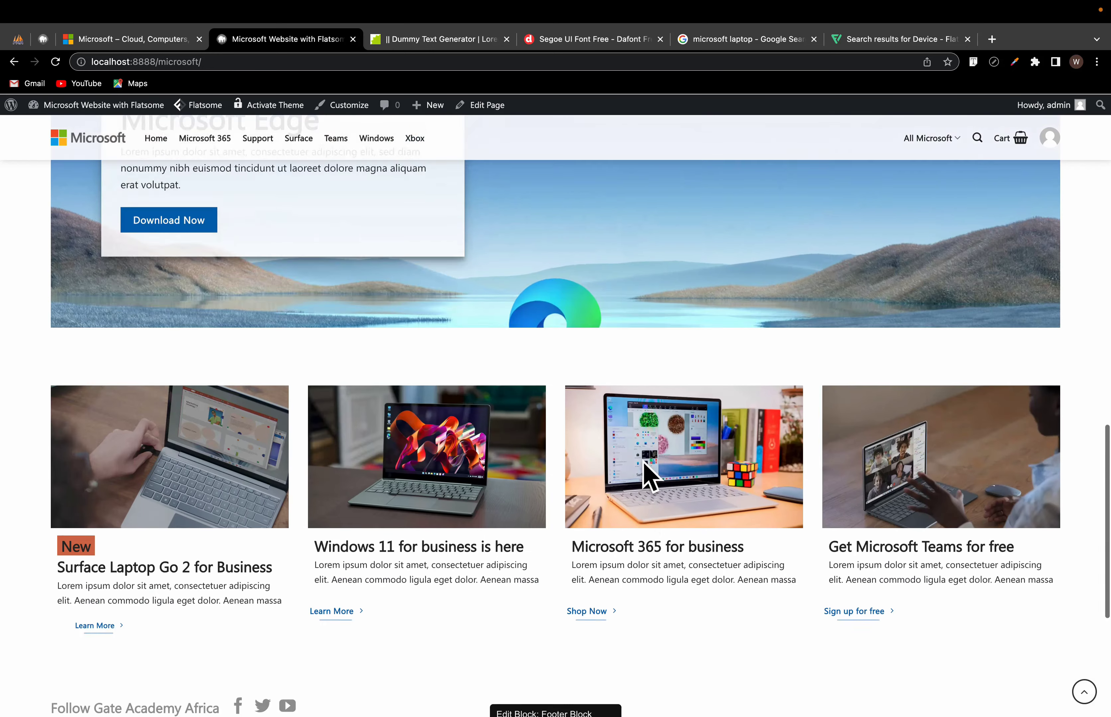
scroll(645, 464, "up", 12)
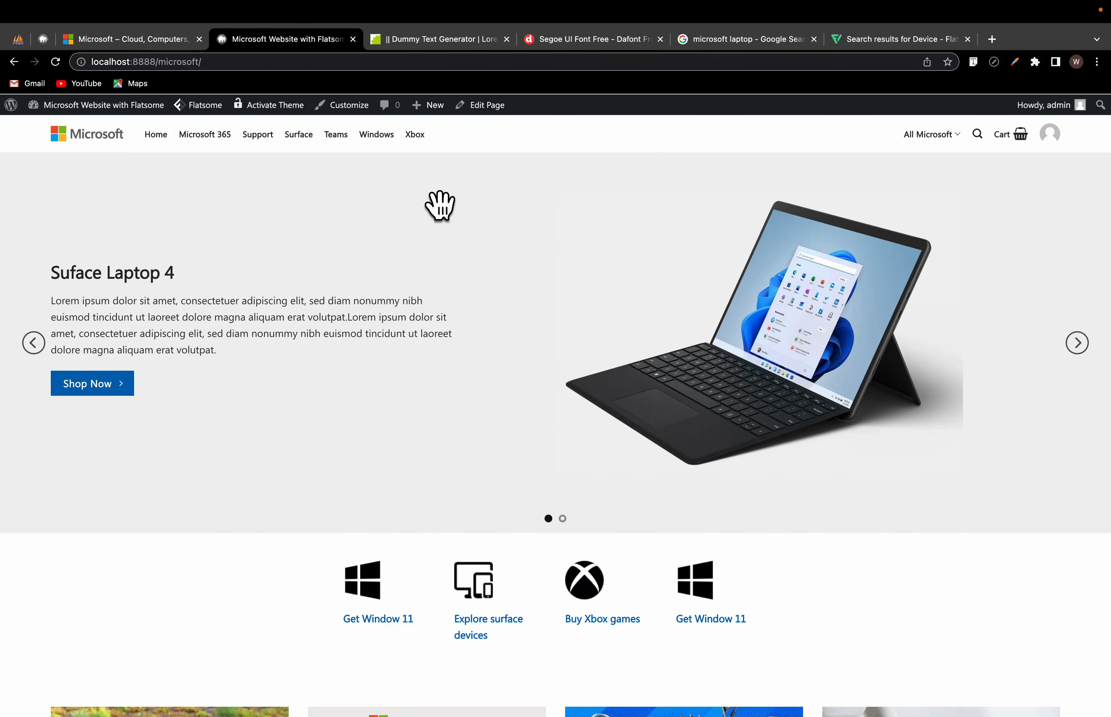
Step: Open the Support page of microsoft.com and look through its sections down to the Microsoft 365 trial offer
left_click(157, 40)
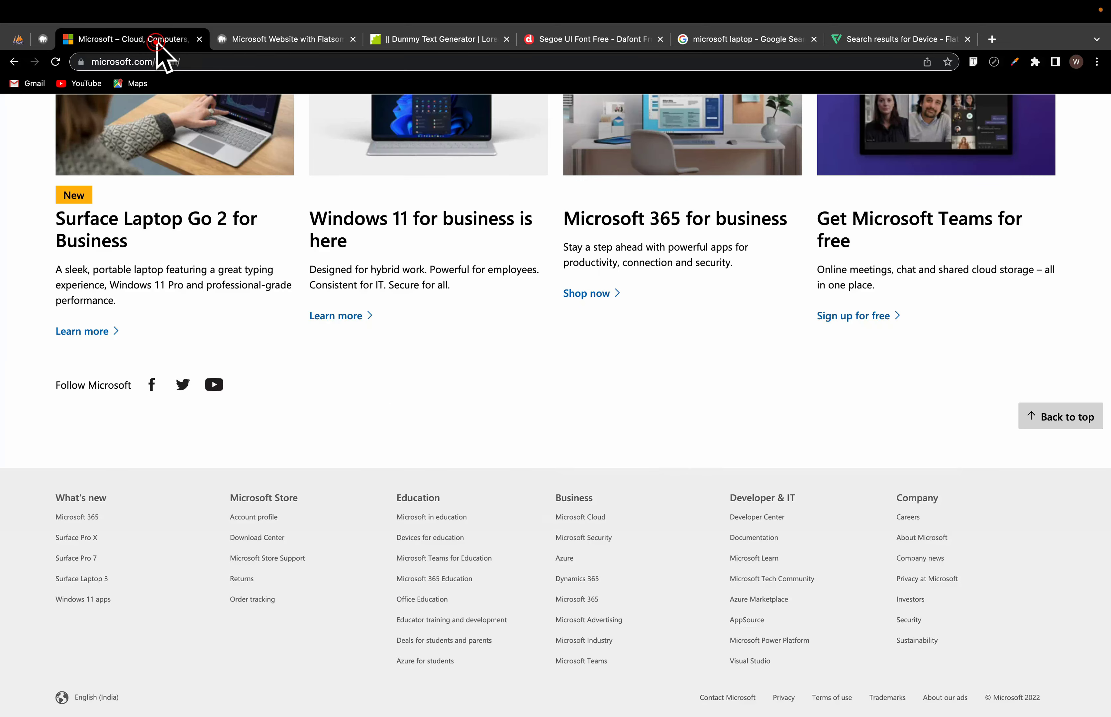
scroll(392, 260, "up", 20)
left_click(387, 122)
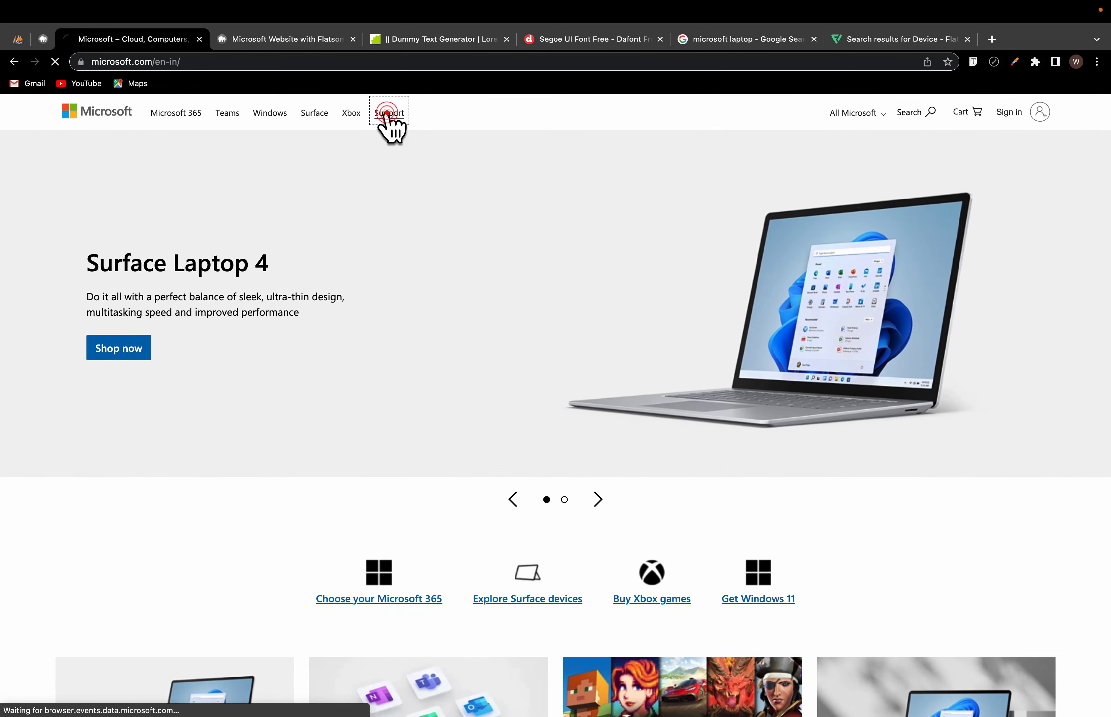
scroll(578, 466, "down", 10)
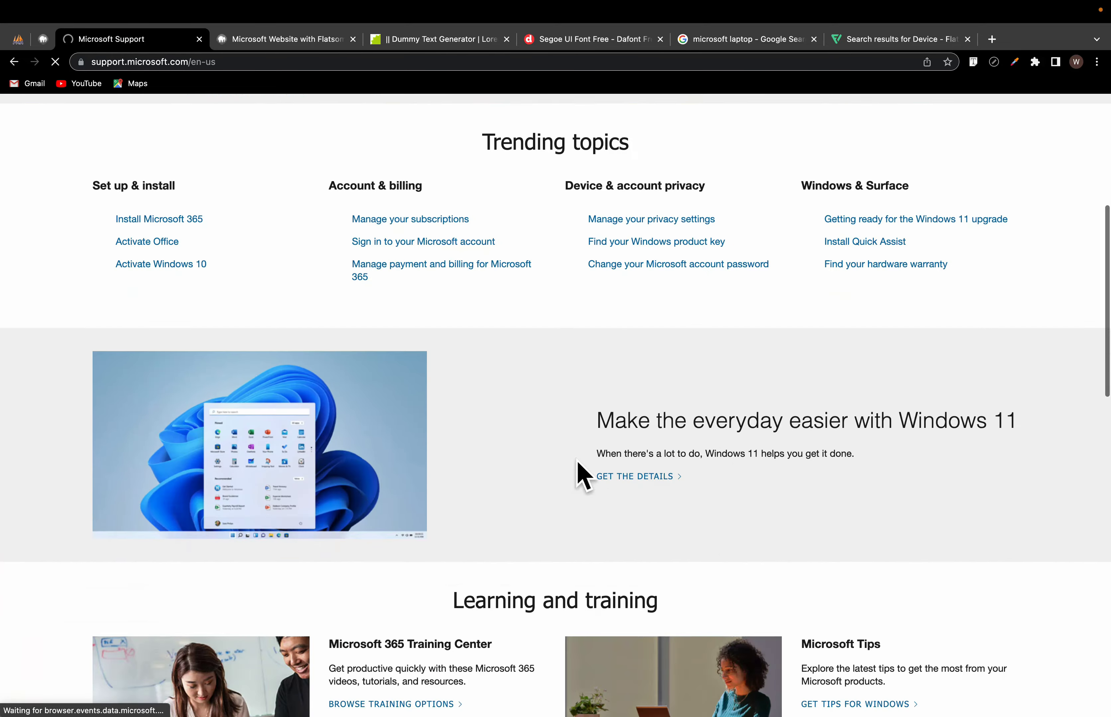
scroll(577, 467, "down", 15)
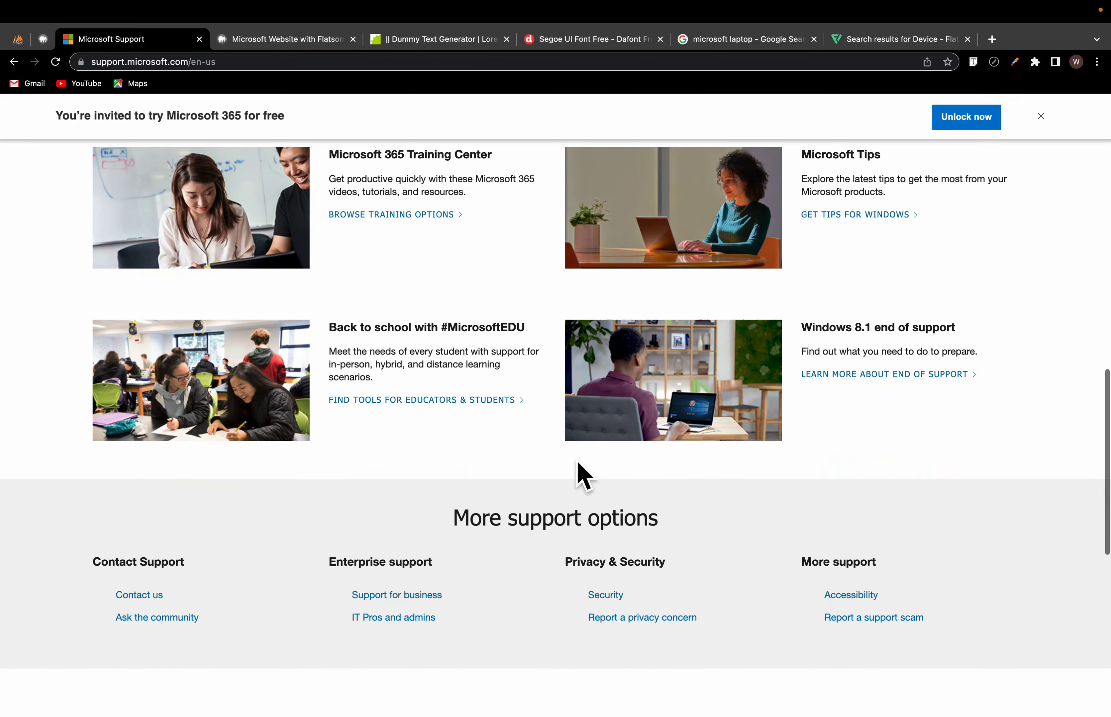
scroll(583, 476, "up", 15)
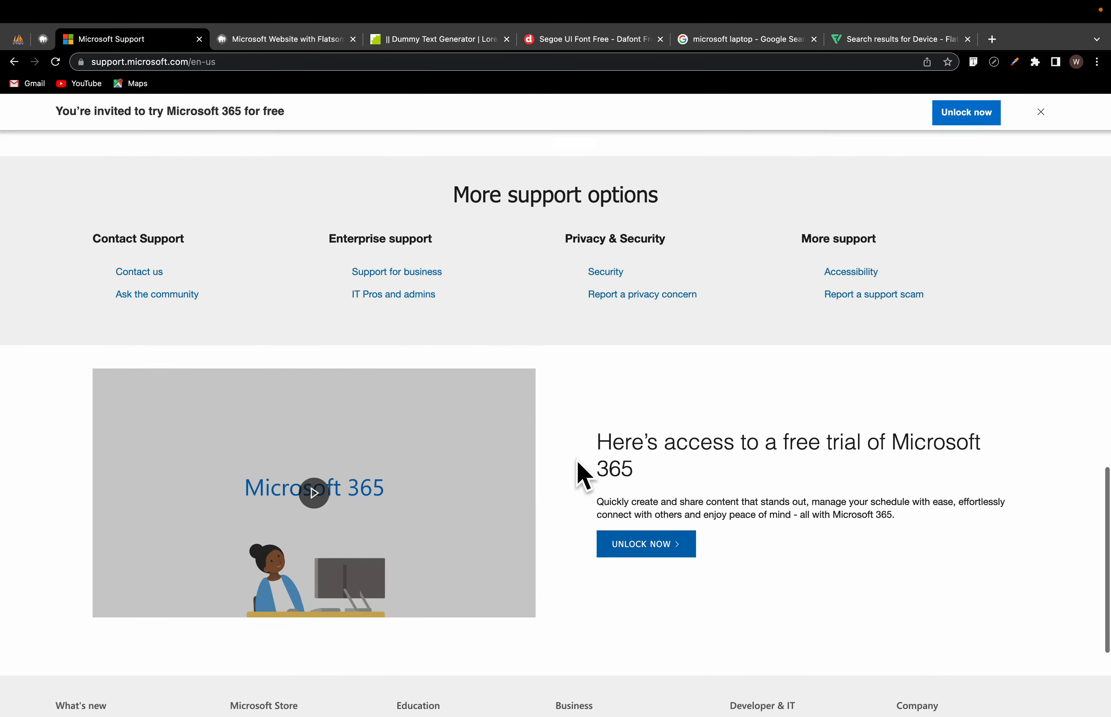
scroll(583, 476, "up", 5)
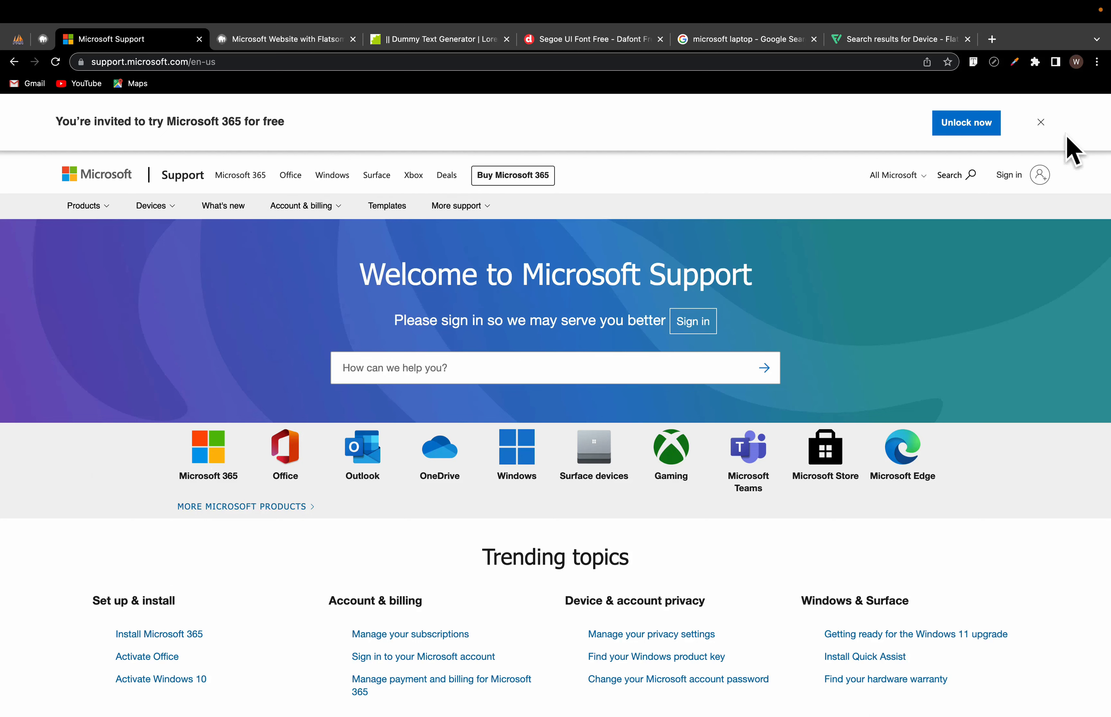
Step: Dismiss the Microsoft 365 invitation banner and examine the Support page's product icons, trending topics, Windows 11 and learning sections
left_click(1041, 122)
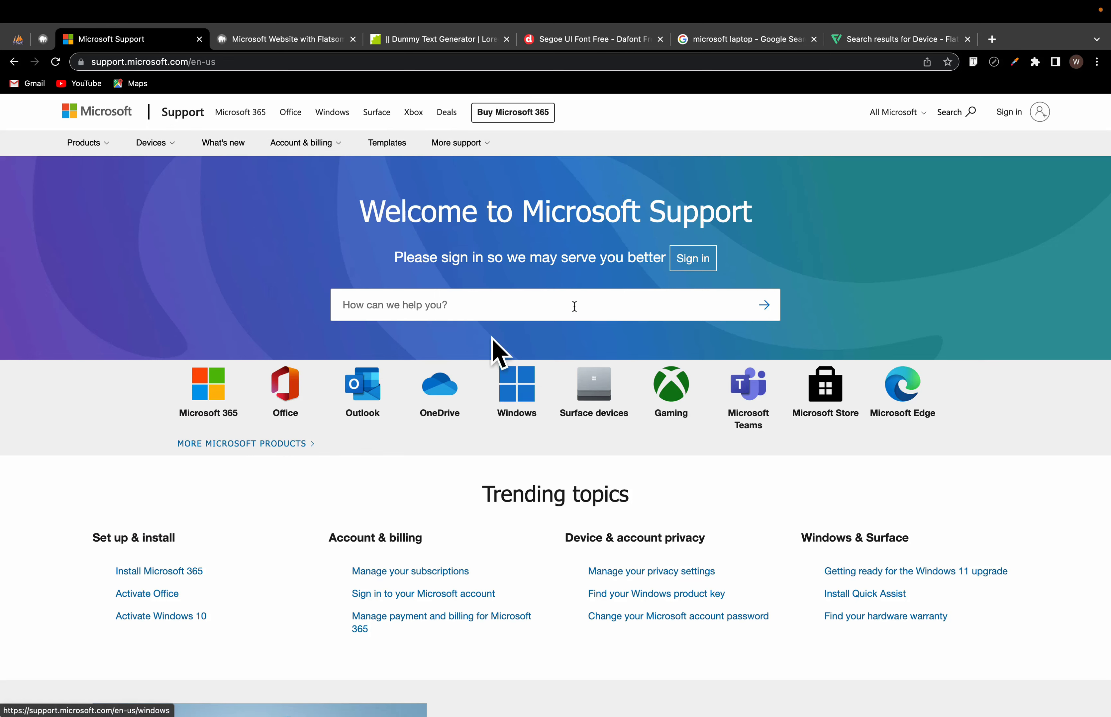
scroll(496, 354, "down", 10)
scroll(669, 317, "up", 6)
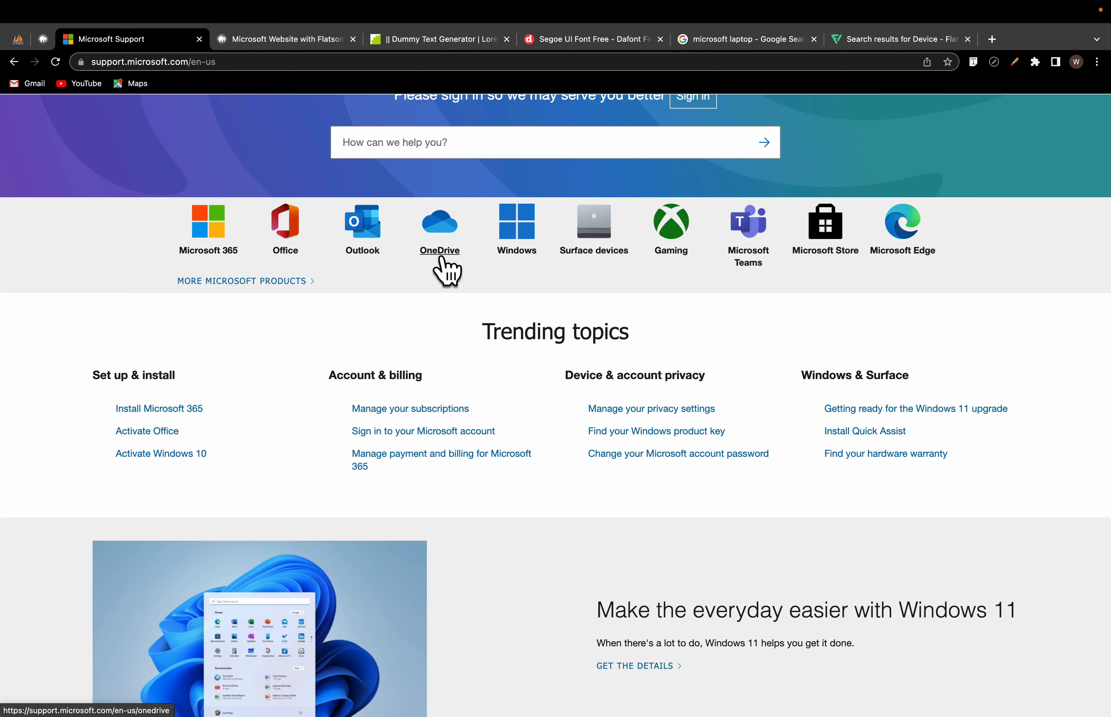
scroll(552, 325, "down", 10)
scroll(554, 327, "up", 3)
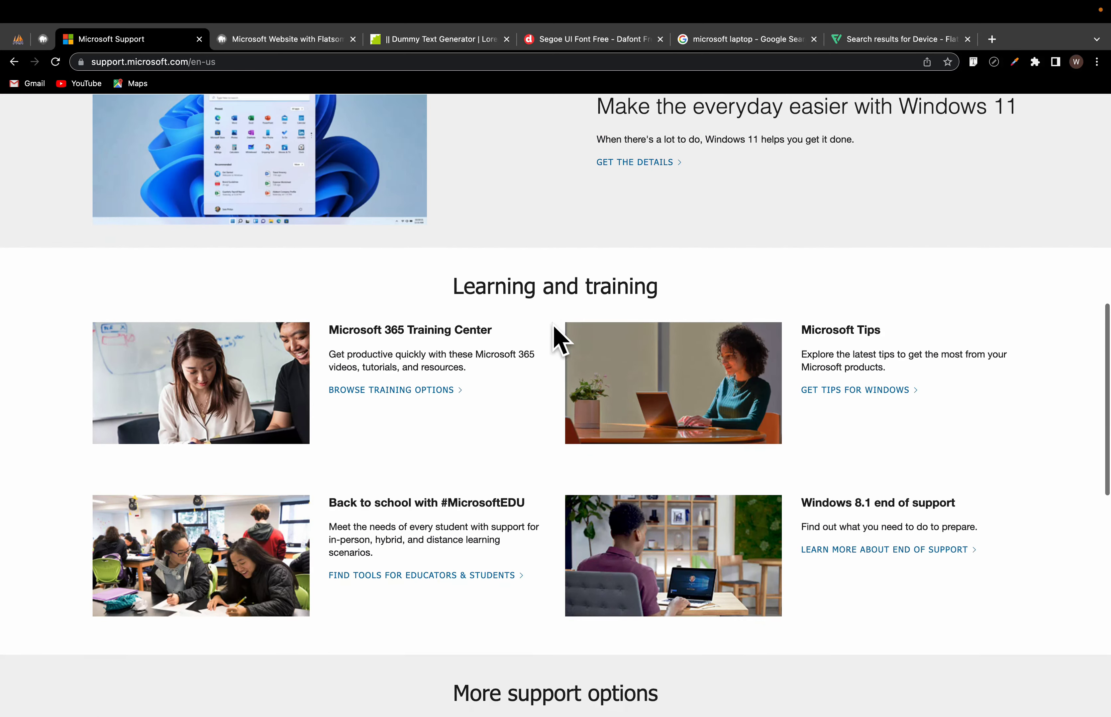
scroll(553, 324, "up", 3)
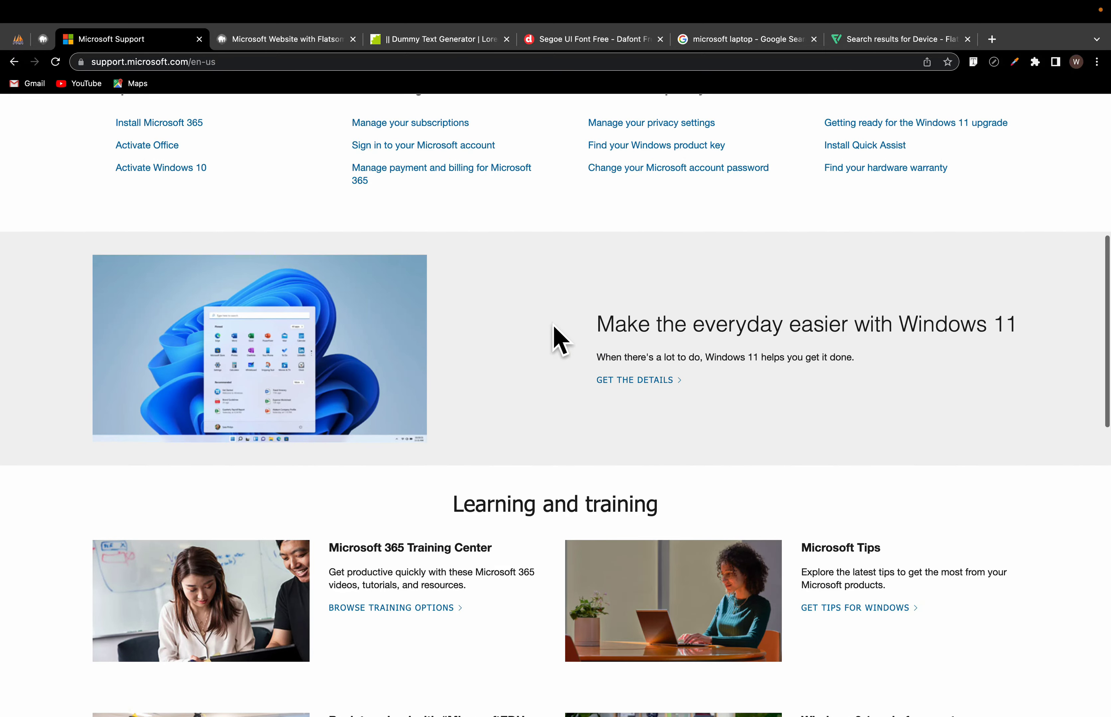
scroll(553, 325, "down", 15)
scroll(553, 324, "up", 15)
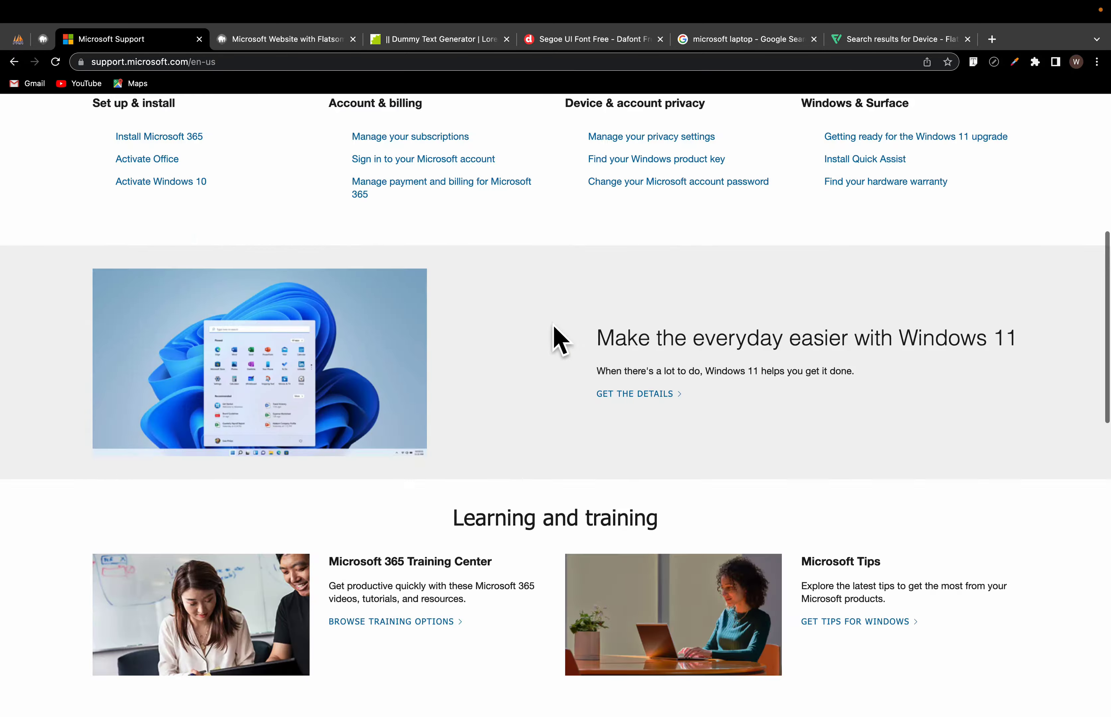
scroll(553, 324, "up", 10)
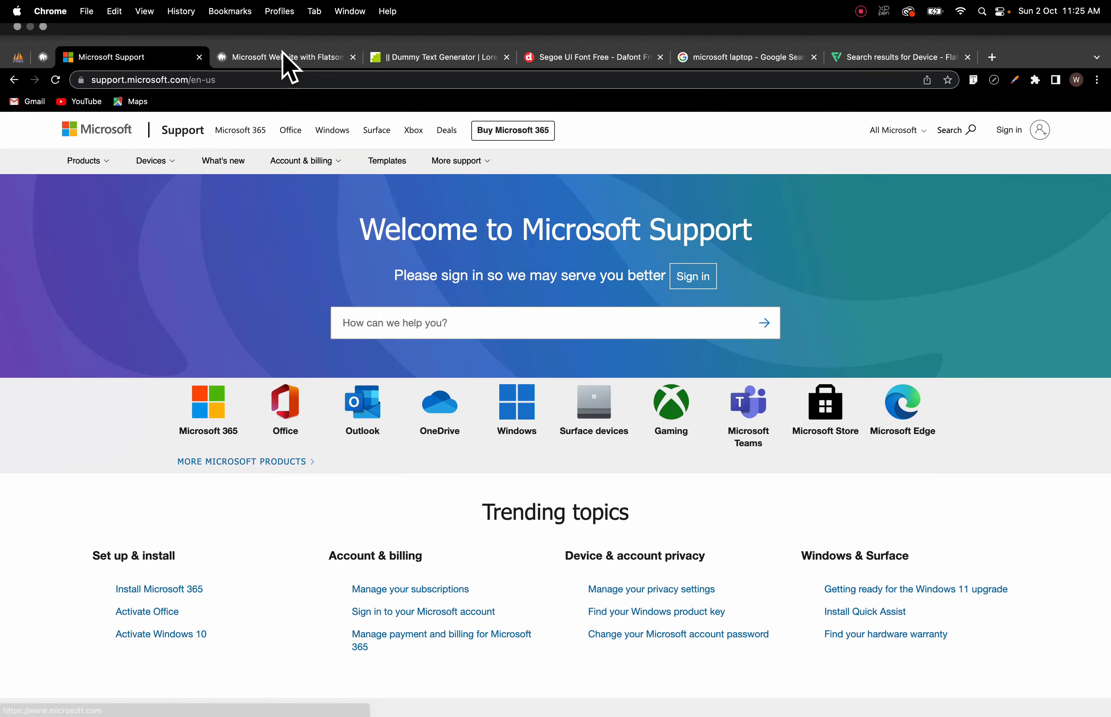
Step: Return to the local WordPress site, go to its dashboard and open the Support page from all pages in UX Builder
left_click(287, 58)
left_click(446, 65)
left_click(300, 63)
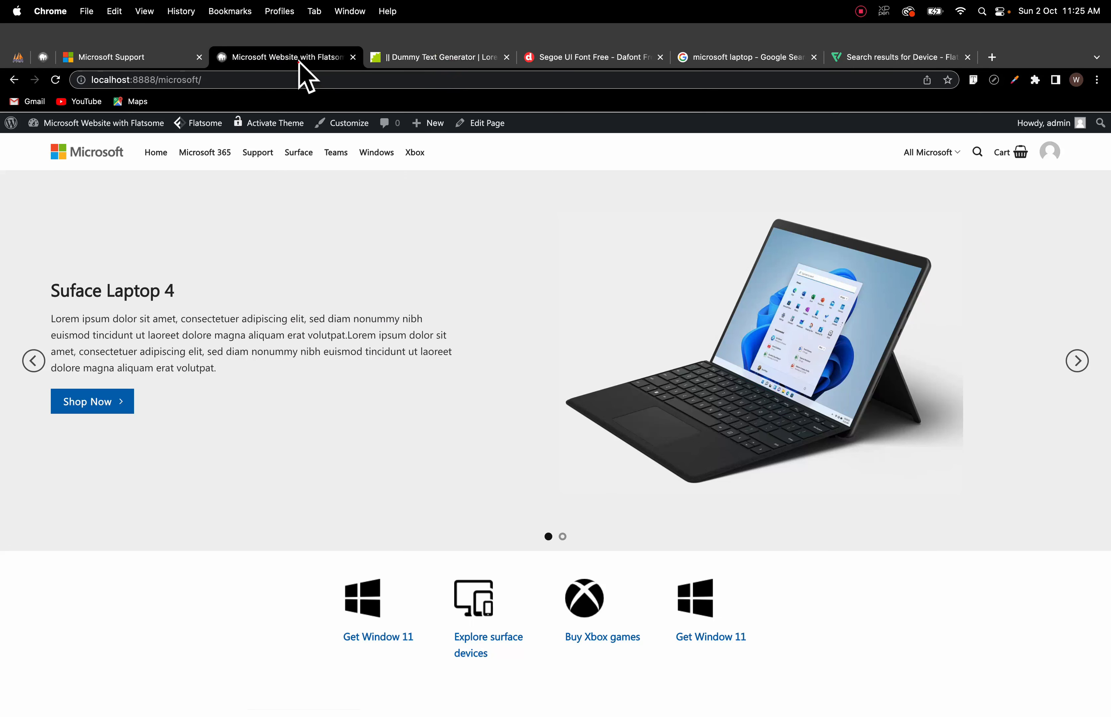
mouse_move(67, 125)
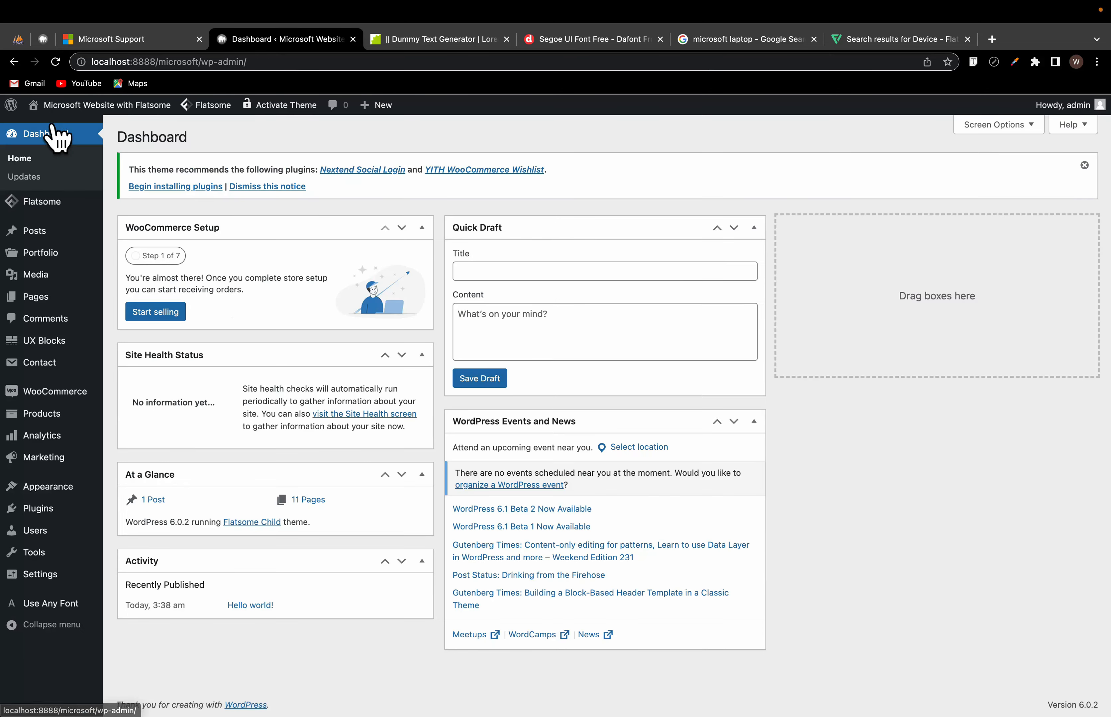
mouse_move(42, 300)
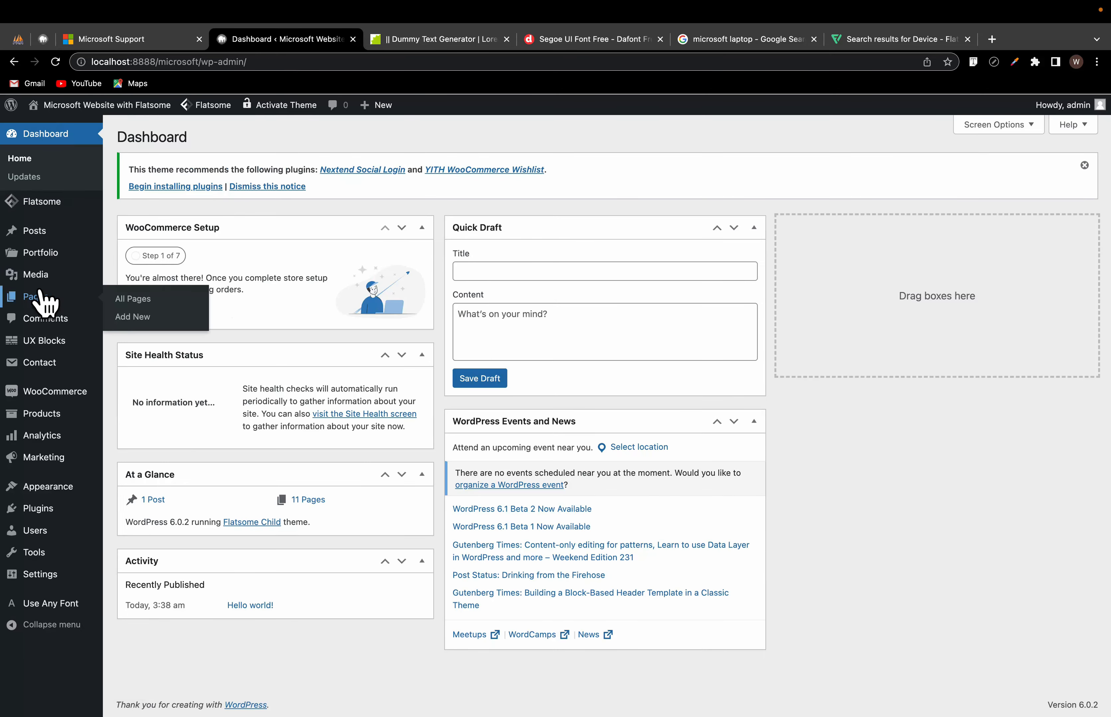
left_click(145, 299)
scroll(161, 555, "down", 3)
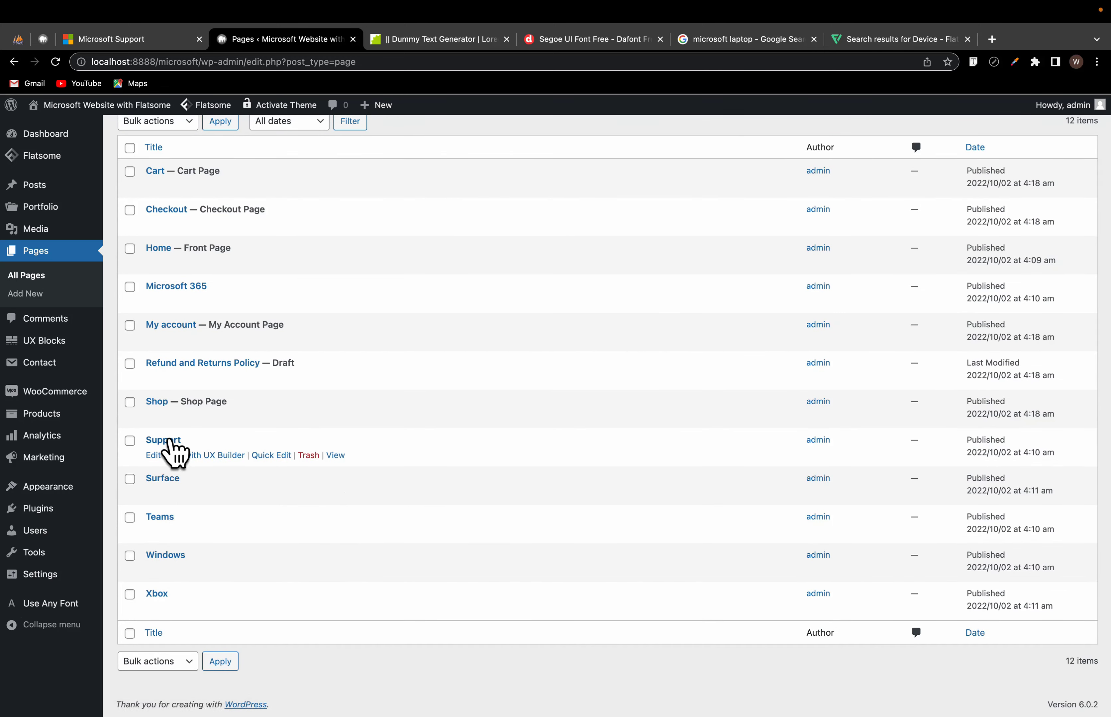
left_click(205, 457)
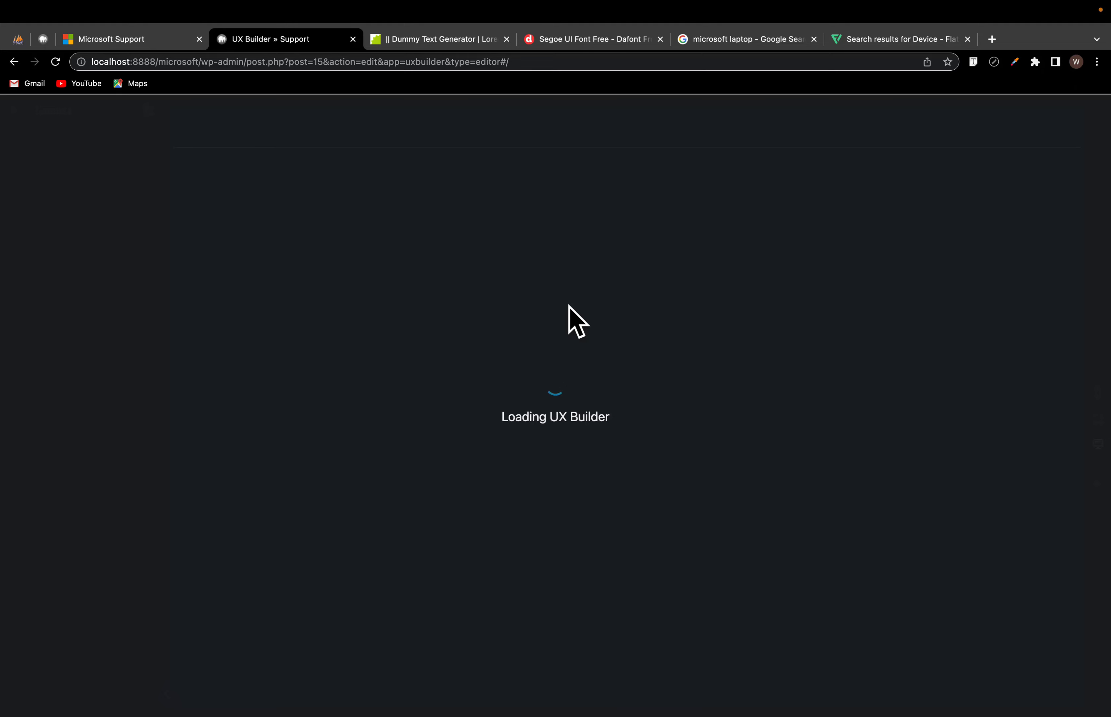
Step: Leave the Support page's builder for the pages list and open the site's navigation menu editor
left_click(14, 61)
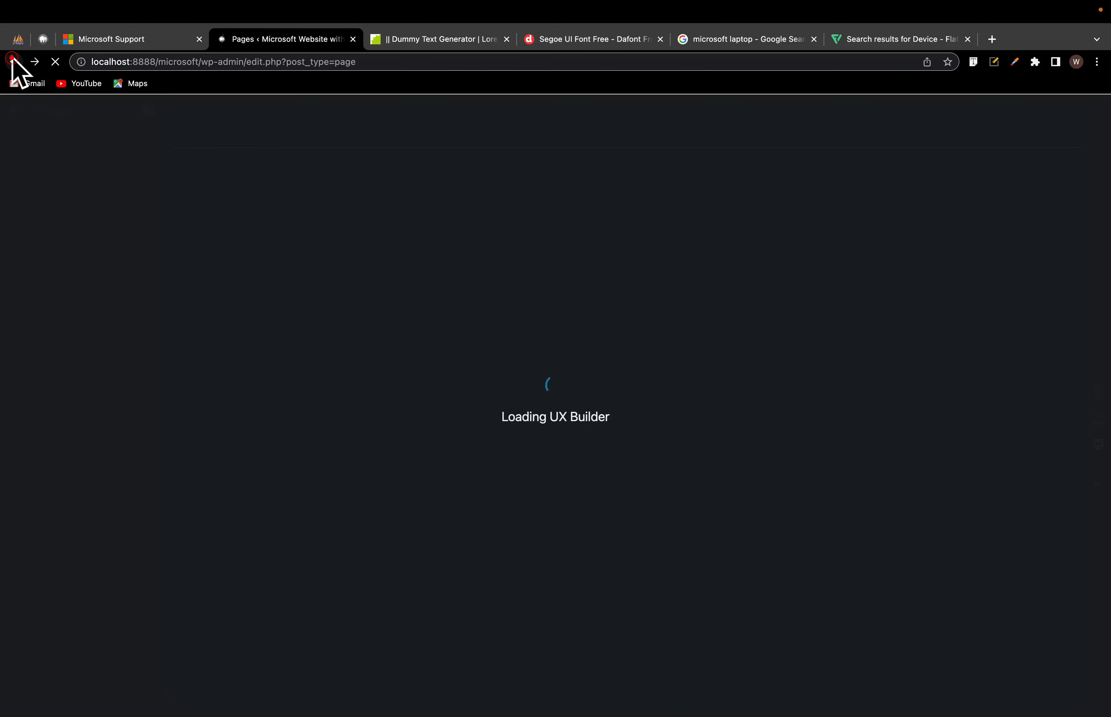
scroll(448, 513, "down", 1)
scroll(481, 615, "up", 3)
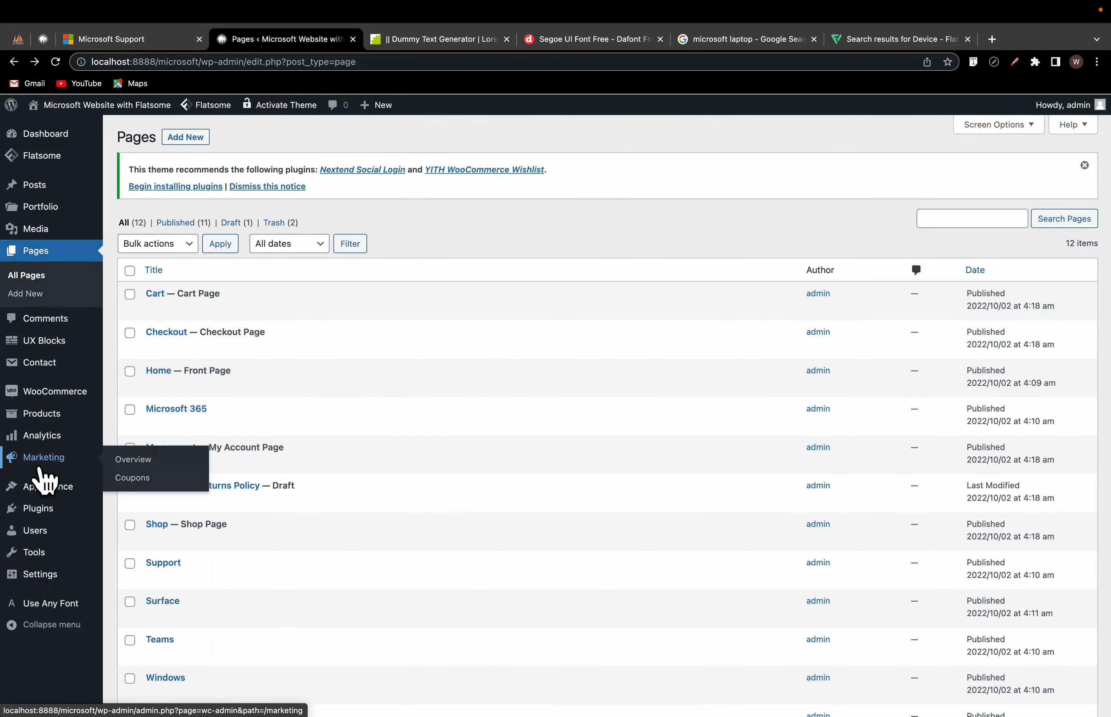
left_click(126, 544)
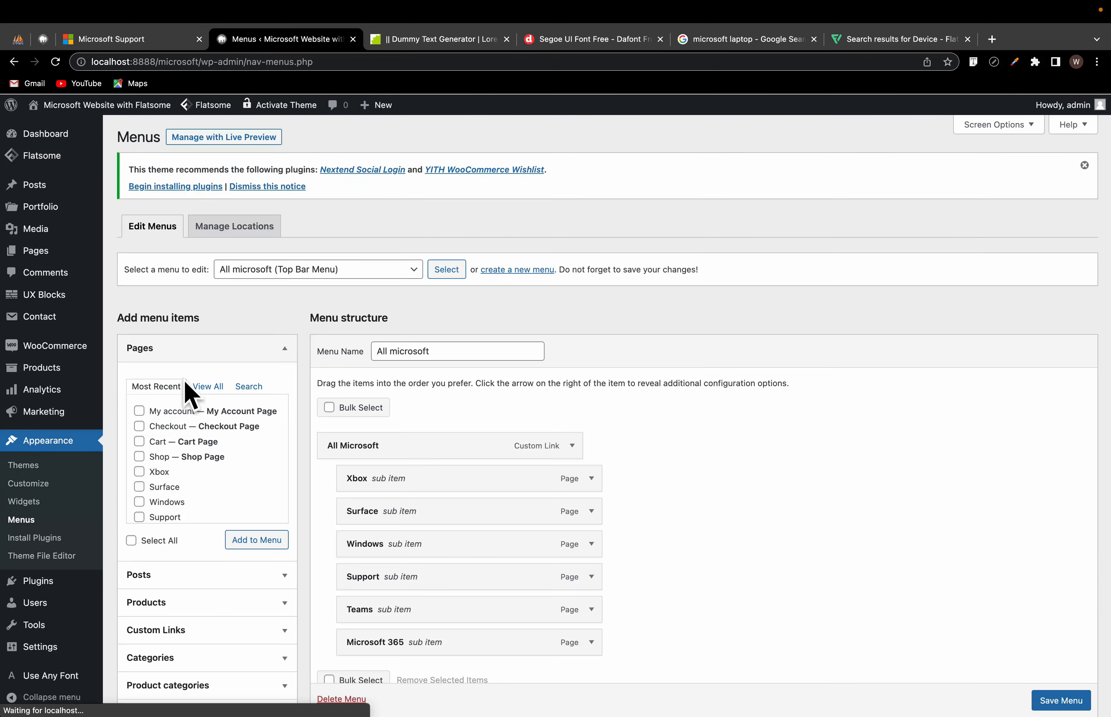
Step: Add the Support page to the All microsoft menu as a sub item of All Microsoft, placed directly after Windows
scroll(182, 507, "down", 2)
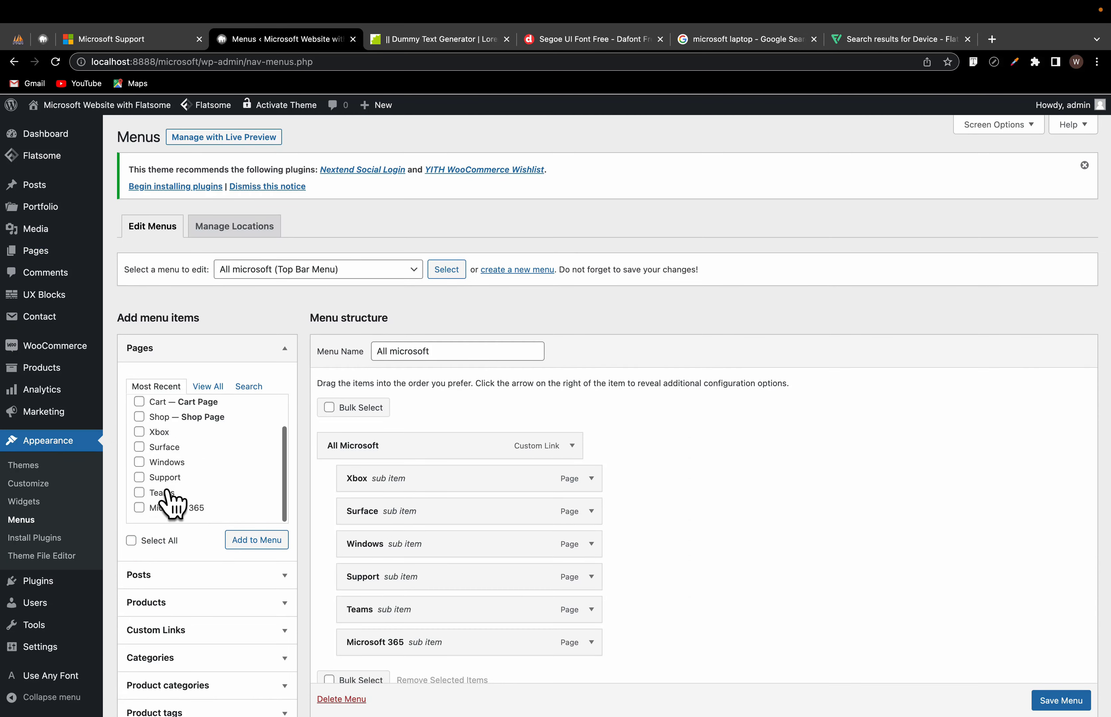
left_click(140, 477)
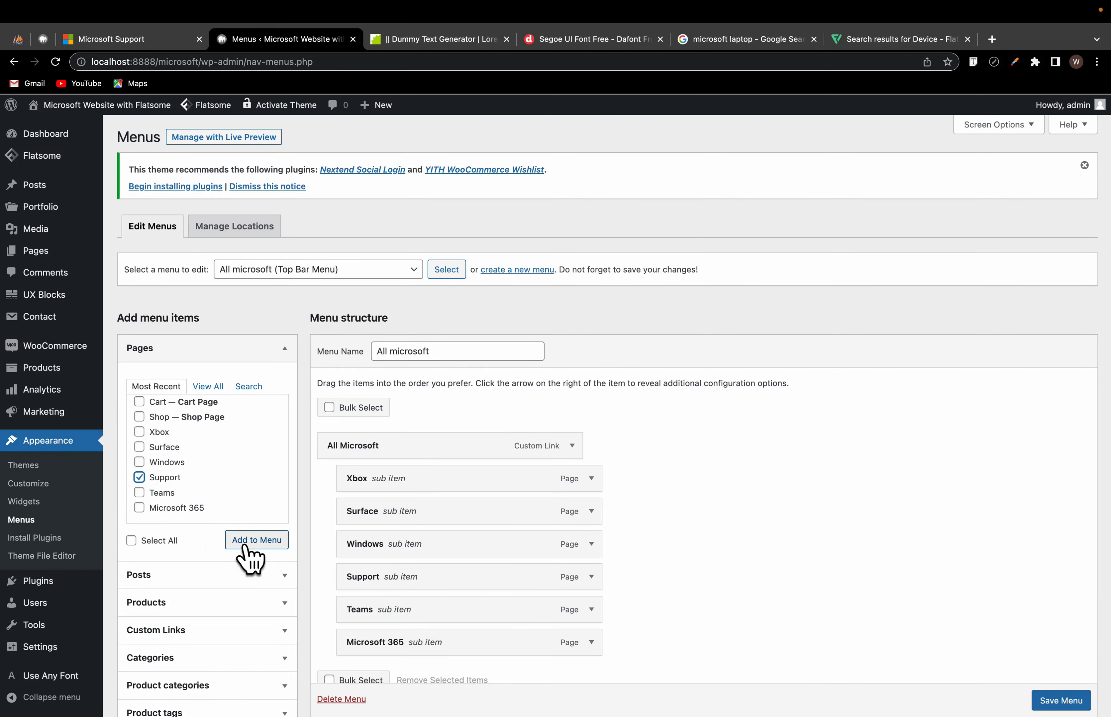
scroll(442, 597, "down", 3)
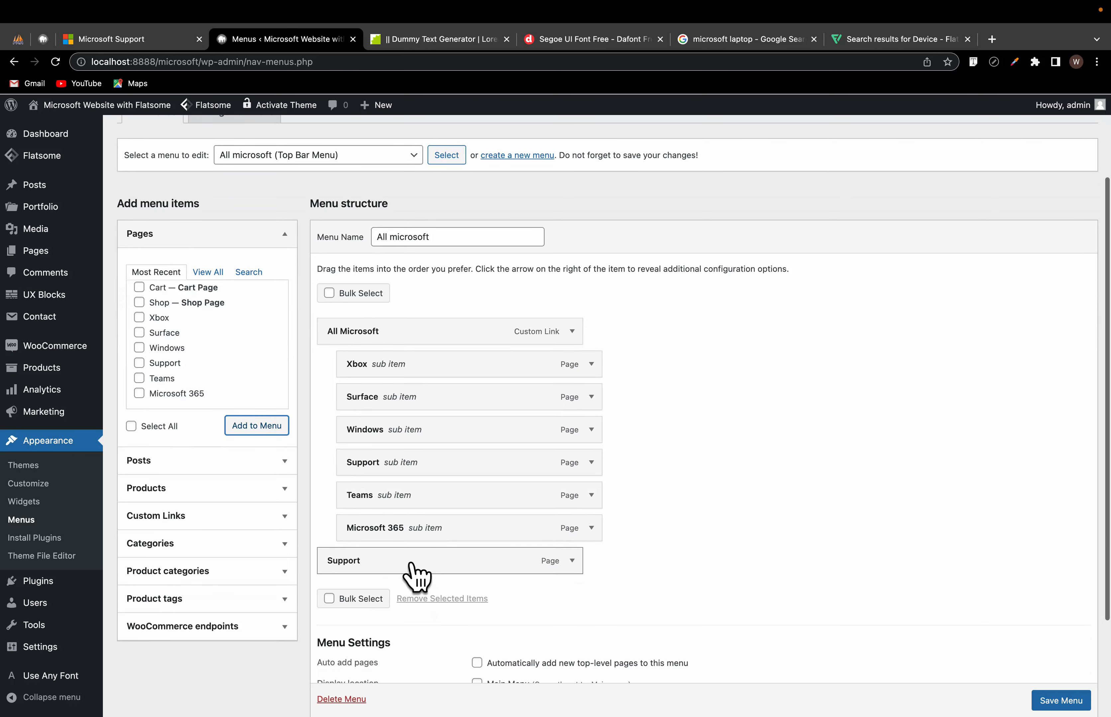
left_click_drag(409, 561, 436, 477)
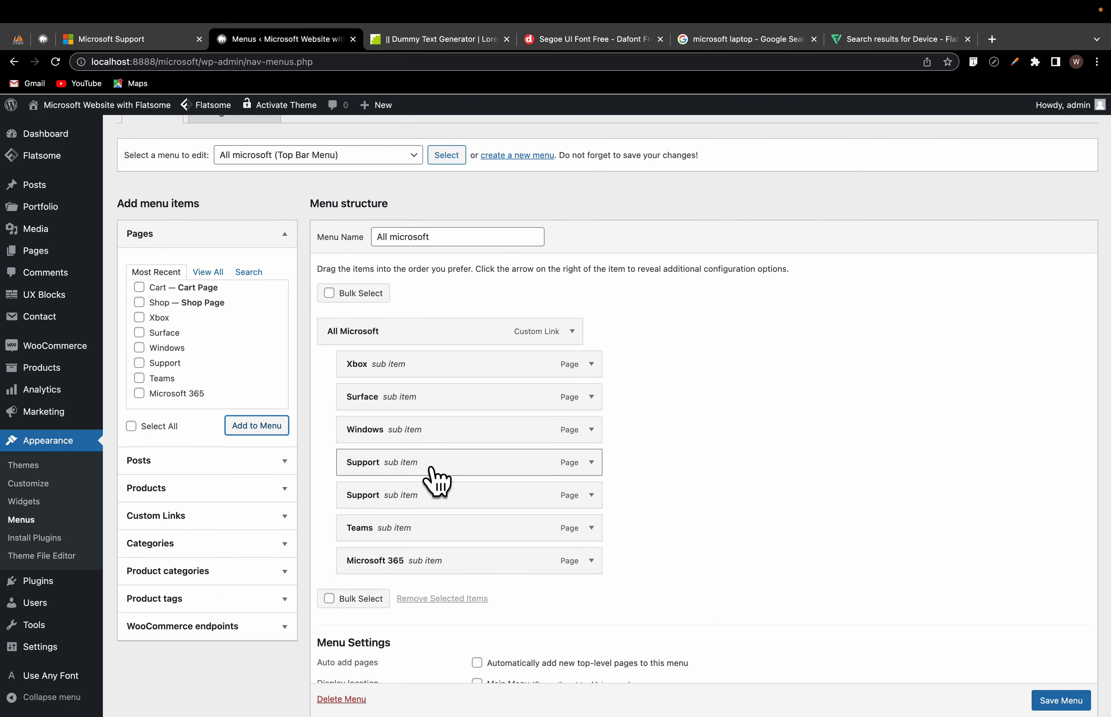
Step: Remove the lower duplicate Support sub item from the All microsoft menu and save the menu
left_click(592, 495)
scroll(601, 508, "down", 7)
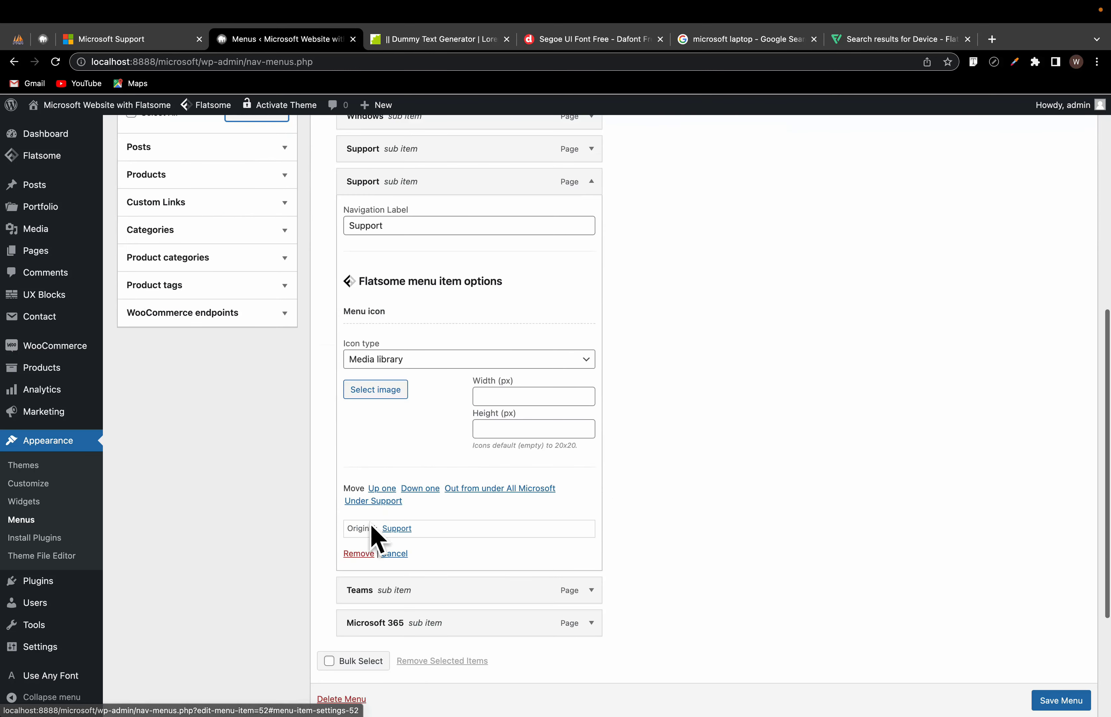
left_click(363, 555)
left_click(1067, 645)
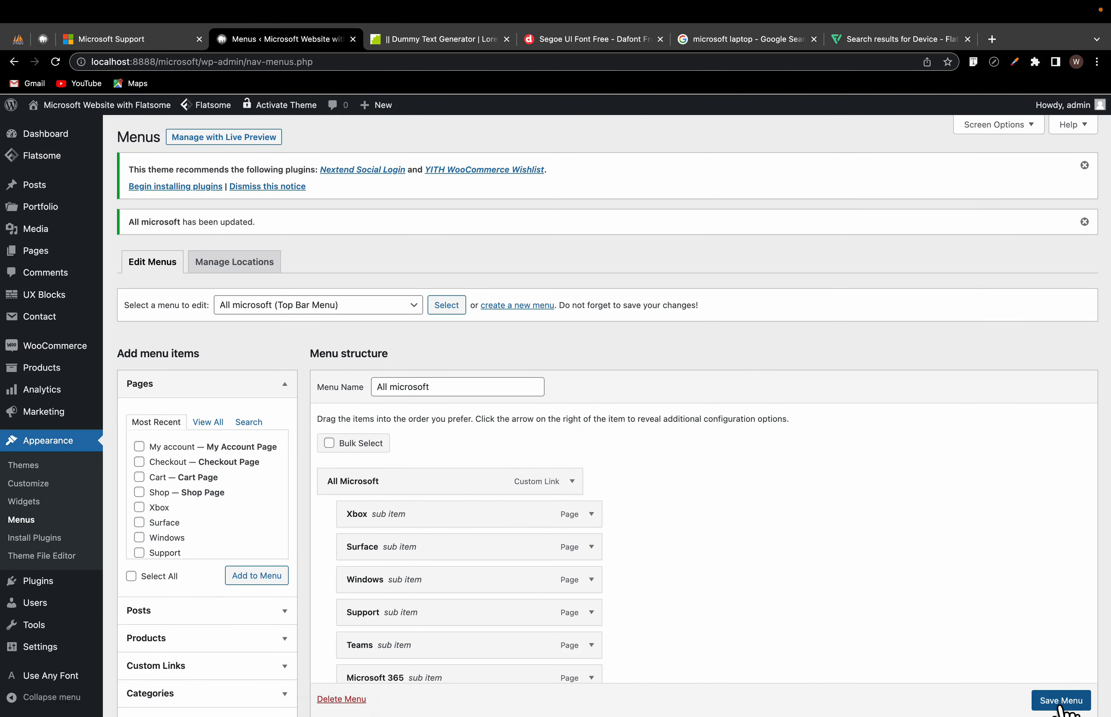
Step: Visit the site's home page, test the Support link in the header, and return to the home page
mouse_move(51, 108)
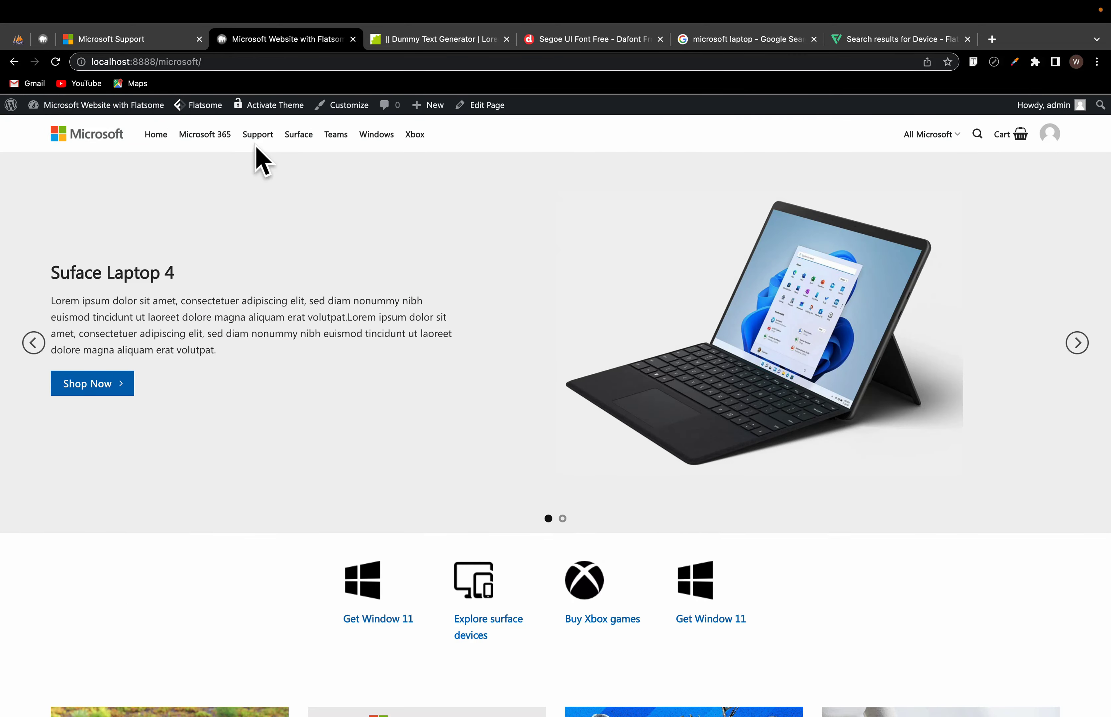
left_click(257, 135)
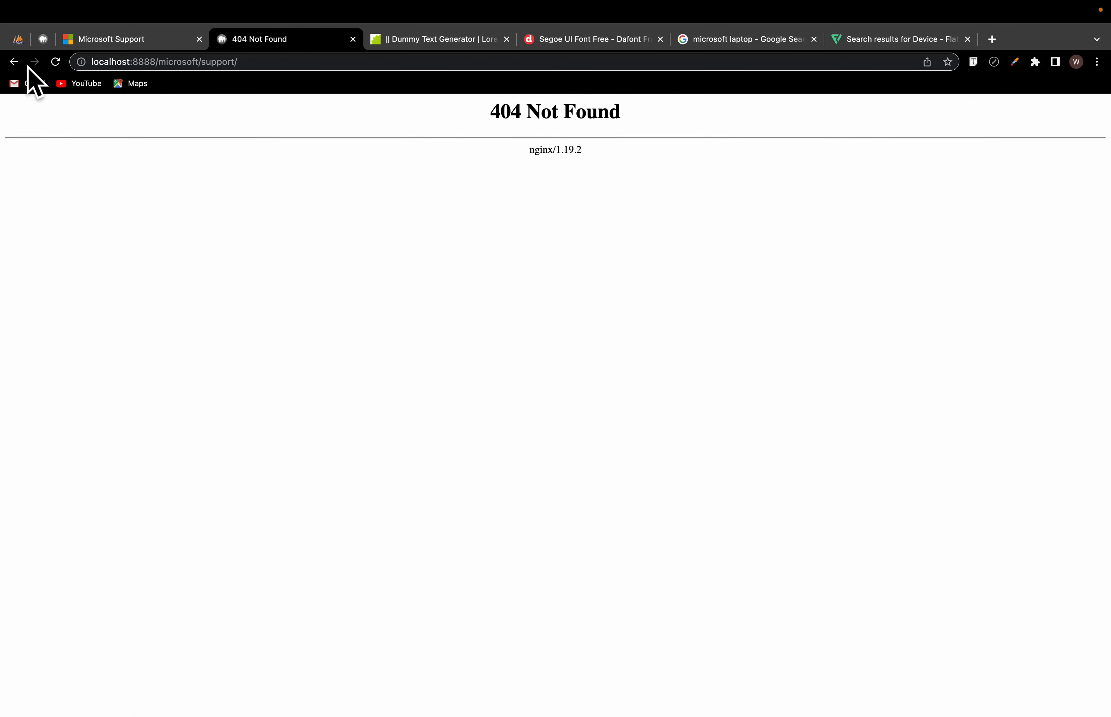
left_click(14, 62)
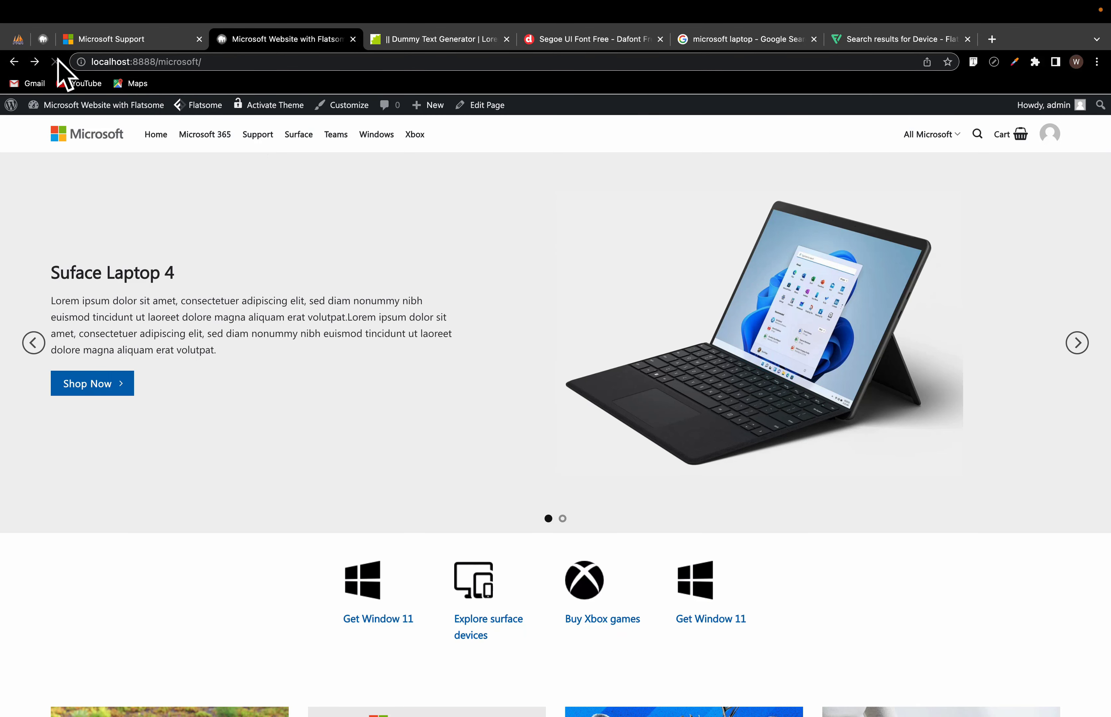
Step: Open the Main menu for editing in the site's menu editor, review its items and save it
mouse_move(82, 112)
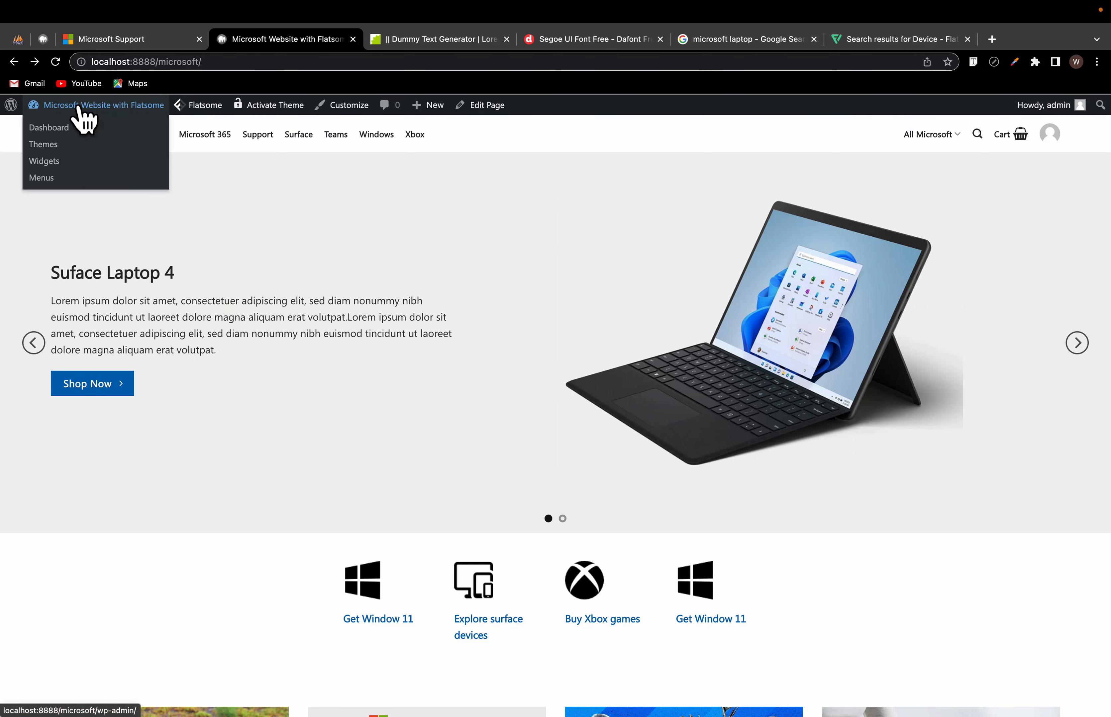
left_click(52, 178)
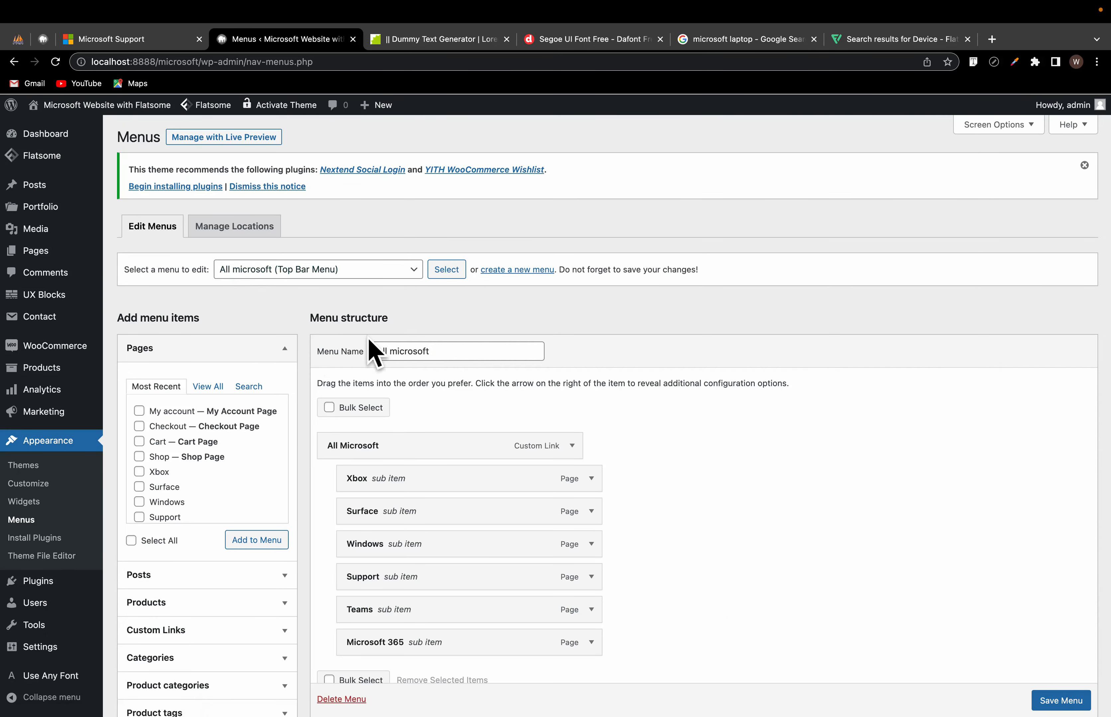
left_click(322, 272)
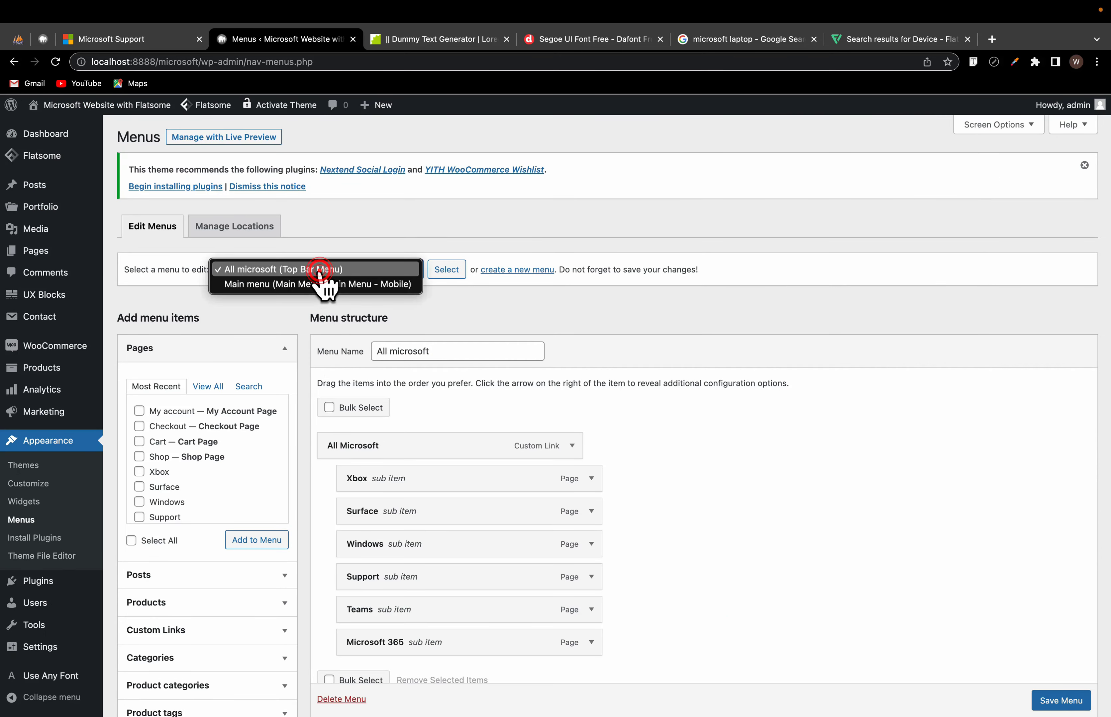
left_click(292, 290)
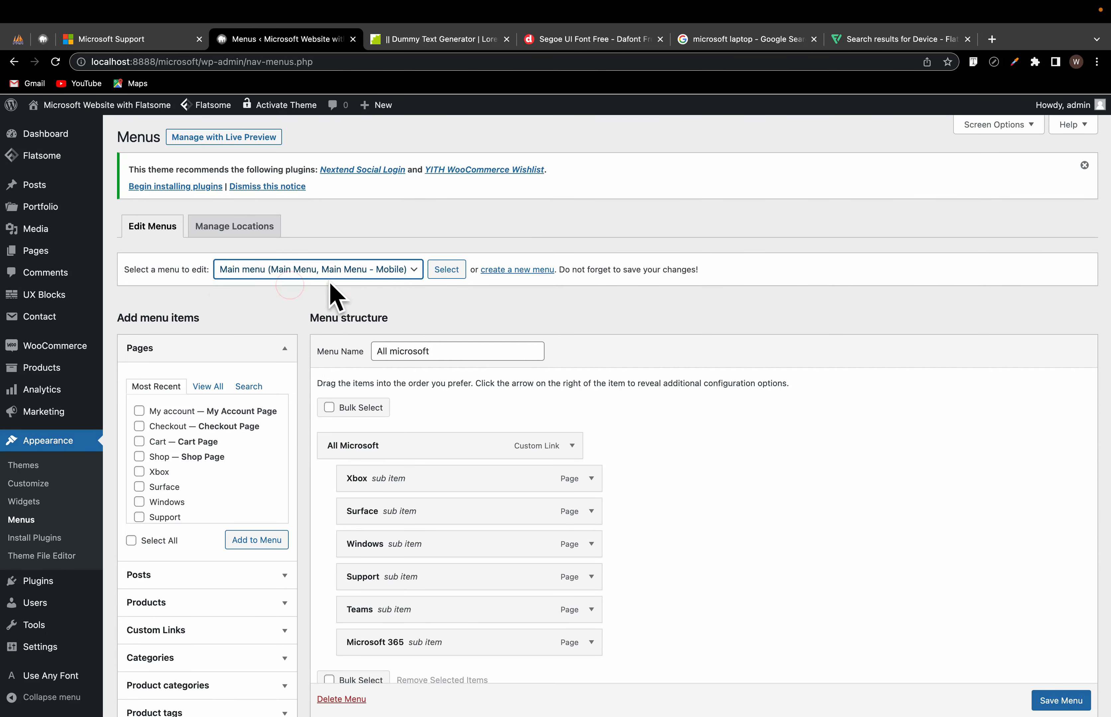
left_click(441, 271)
scroll(483, 492, "down", 5)
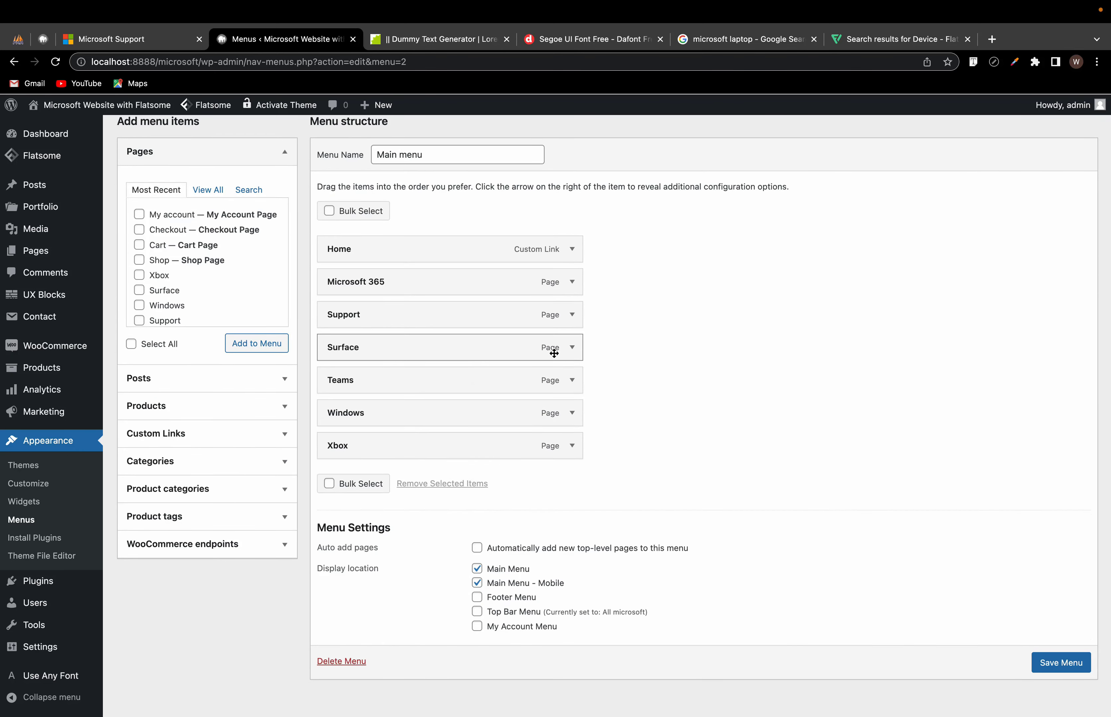
scroll(554, 353, "up", 3)
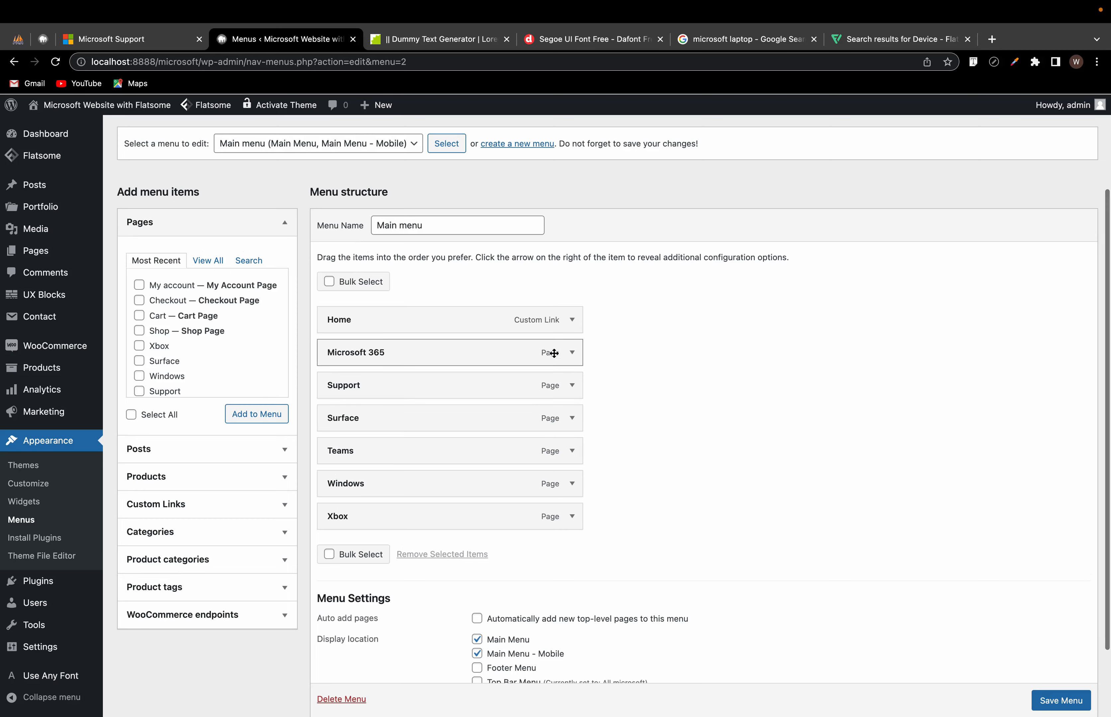
scroll(803, 578, "down", 3)
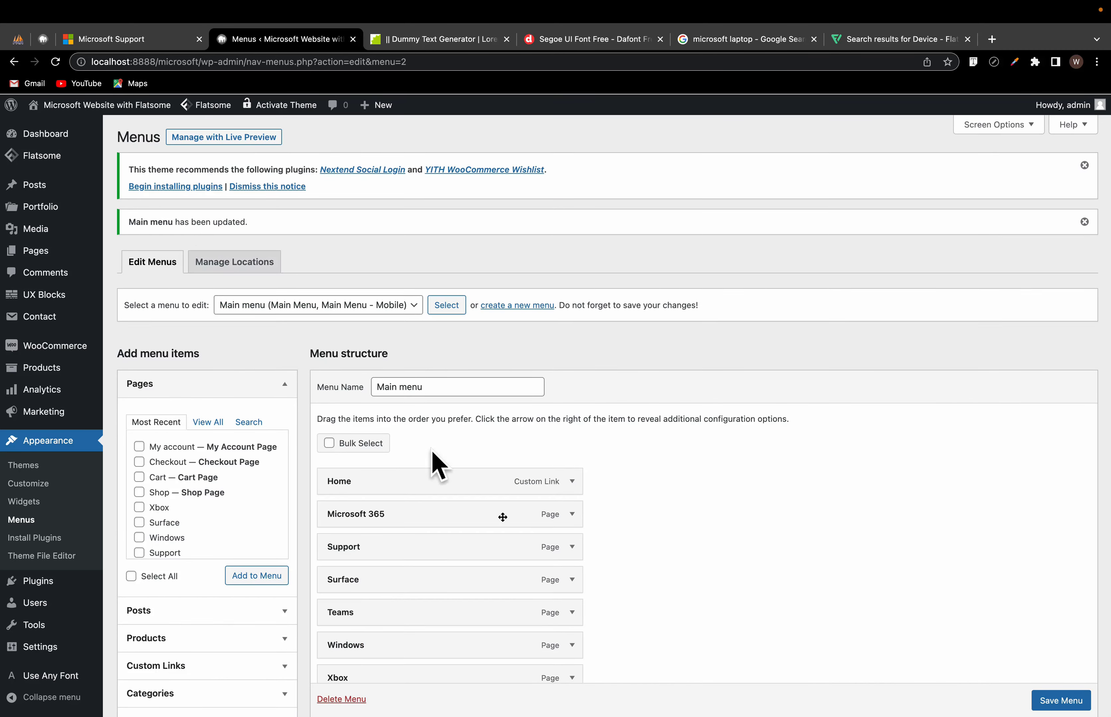
Step: Remove the Home item from the Main menu and save the menu
left_click(572, 483)
scroll(420, 551, "down", 10)
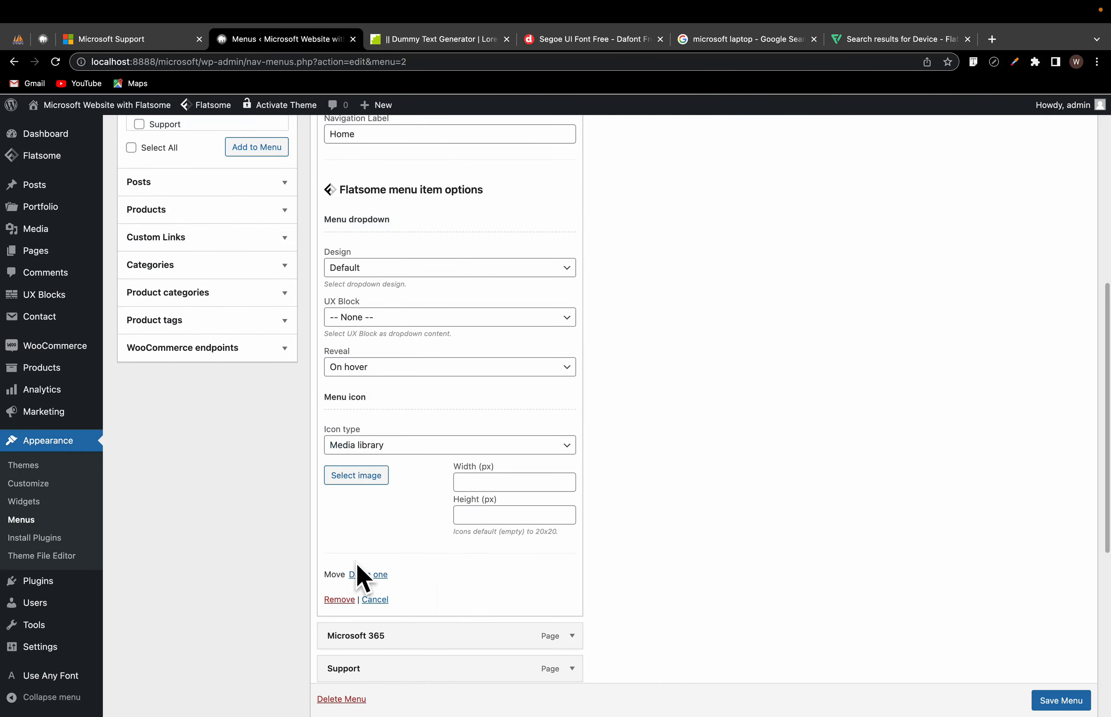
left_click(343, 600)
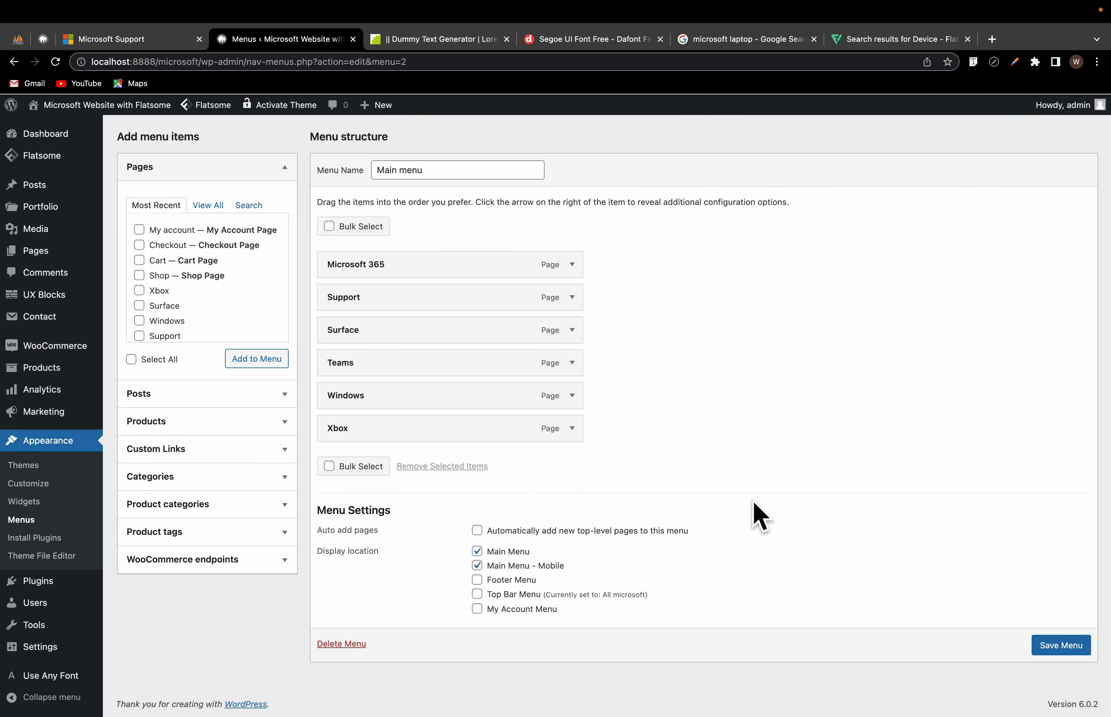
left_click(1063, 648)
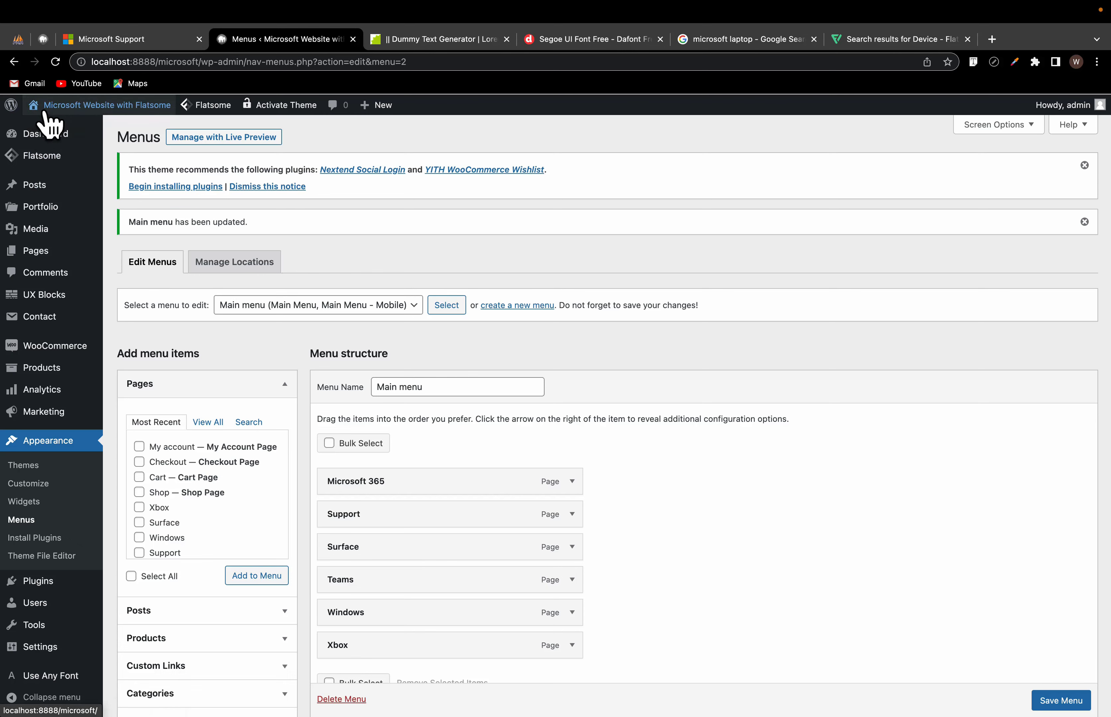
Step: View the site's header navigation, try its Support link again, and go back to the home page
mouse_move(48, 117)
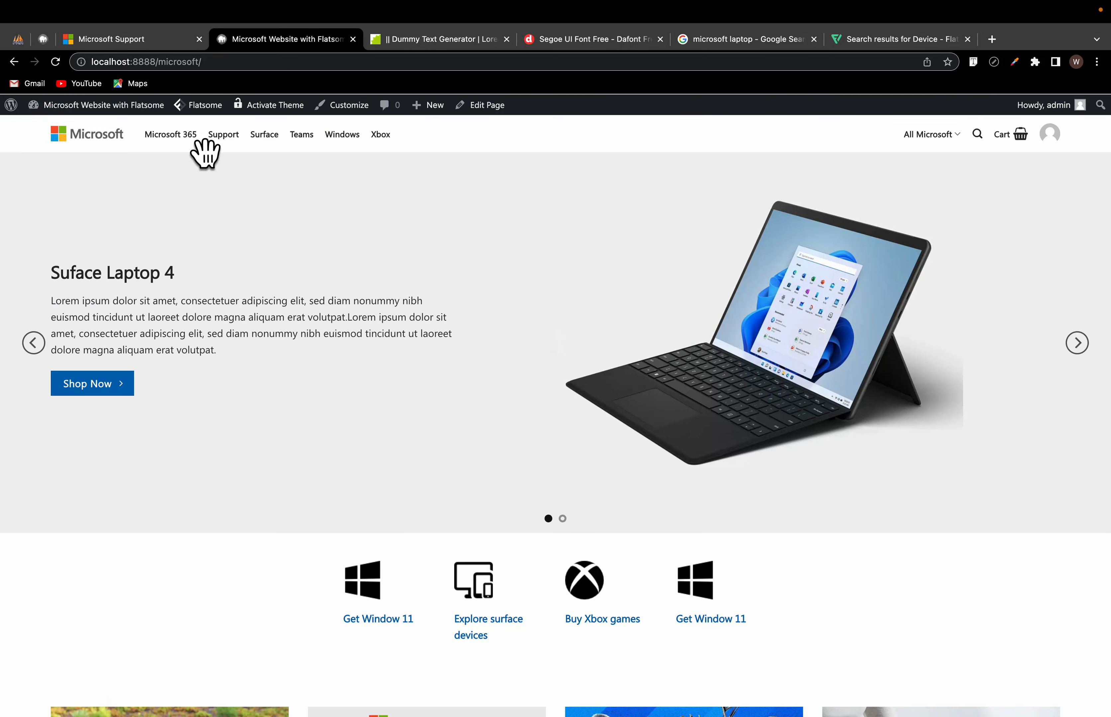
left_click(225, 136)
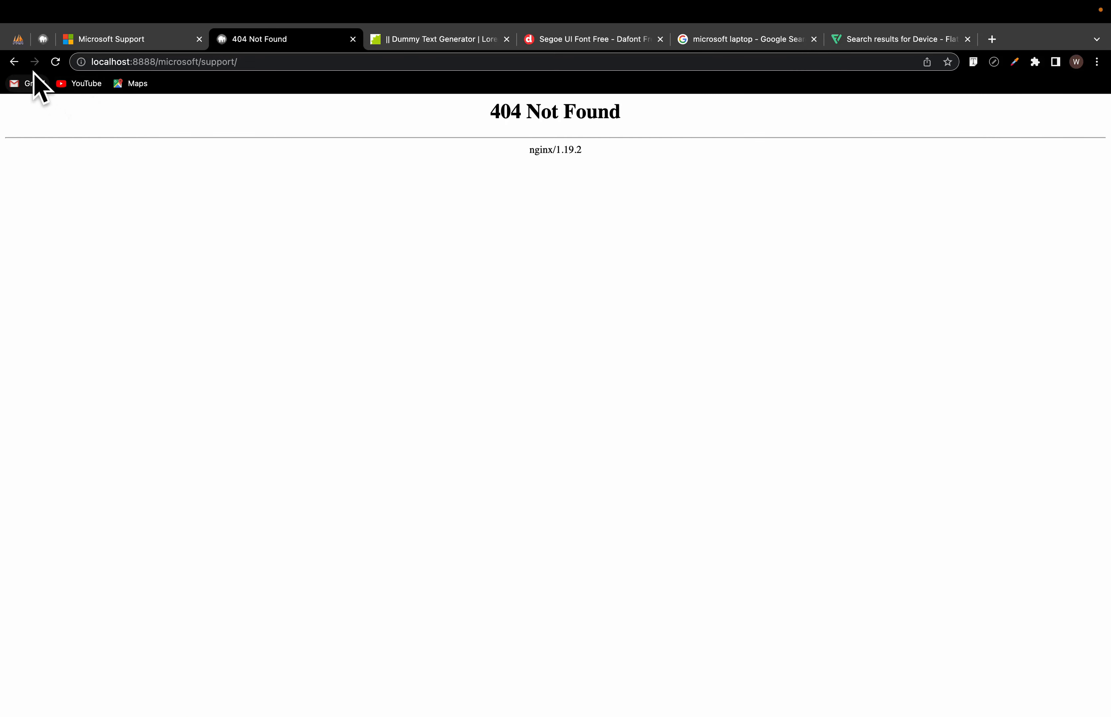
left_click(14, 61)
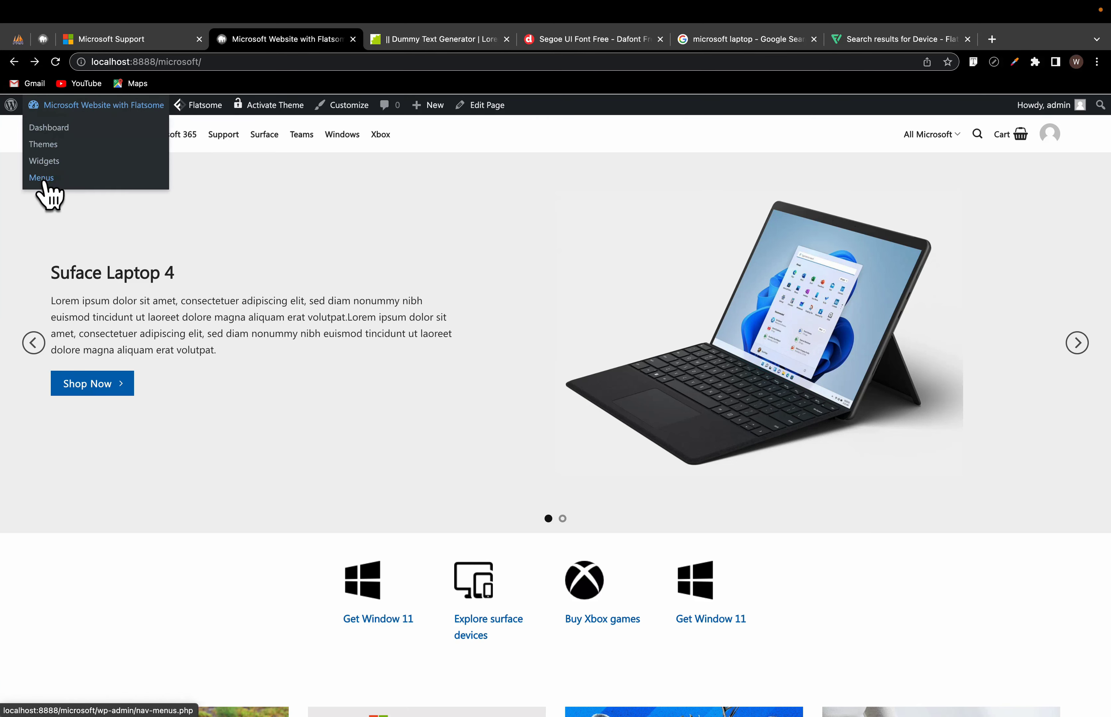
Step: Reorder the Main menu to Microsoft 365, Teams, Windows, Surface, Xbox, Support, using microsoft.com's home page header as reference
left_click(44, 181)
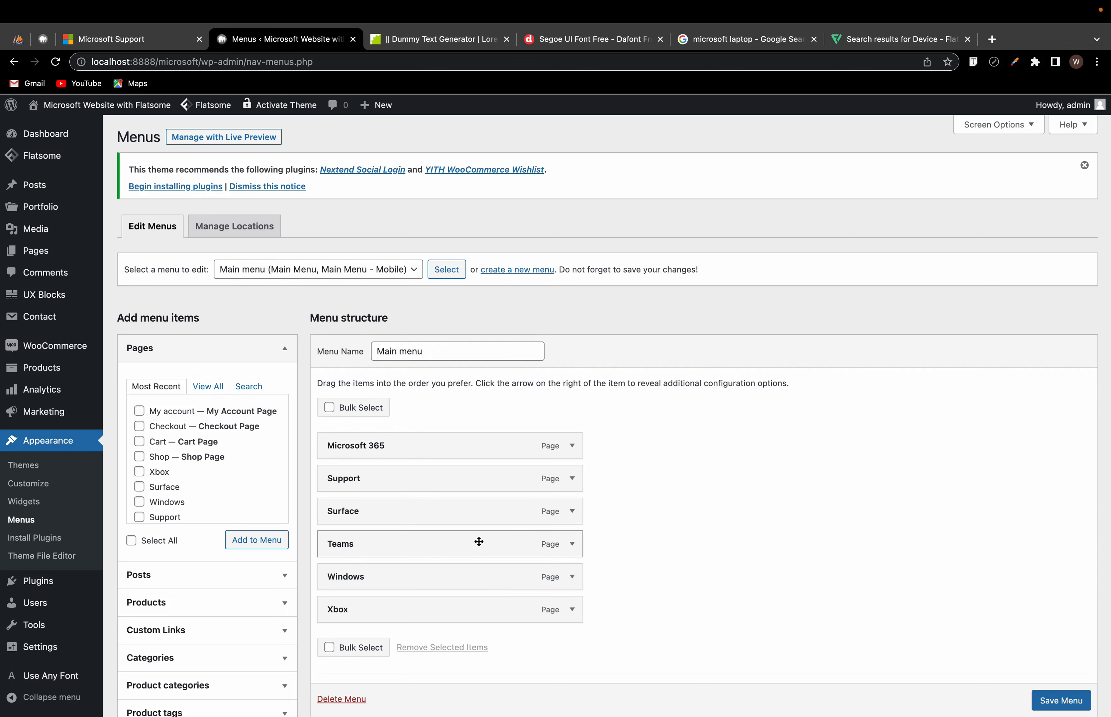
left_click(149, 40)
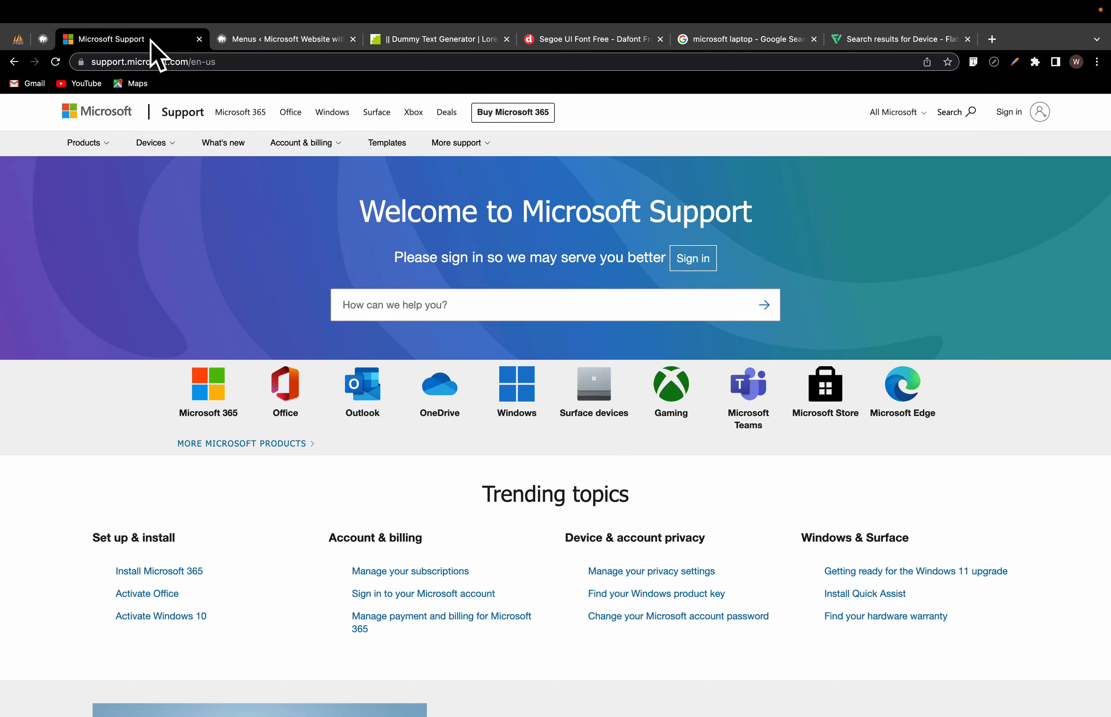
left_click(102, 112)
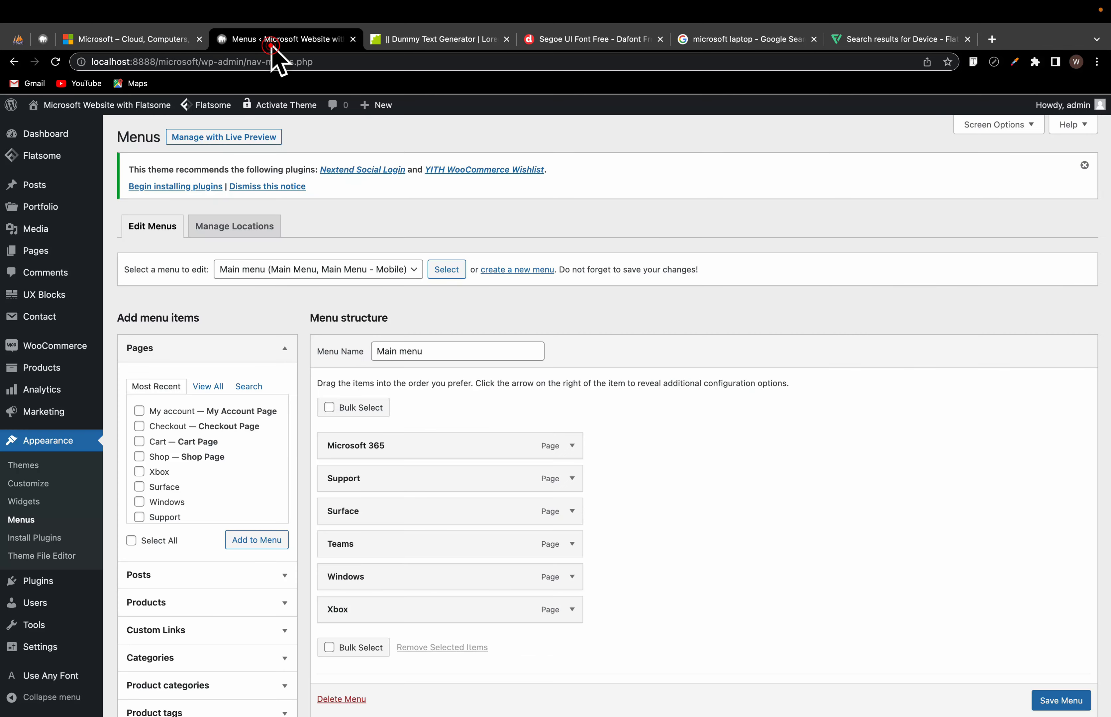
left_click(280, 39)
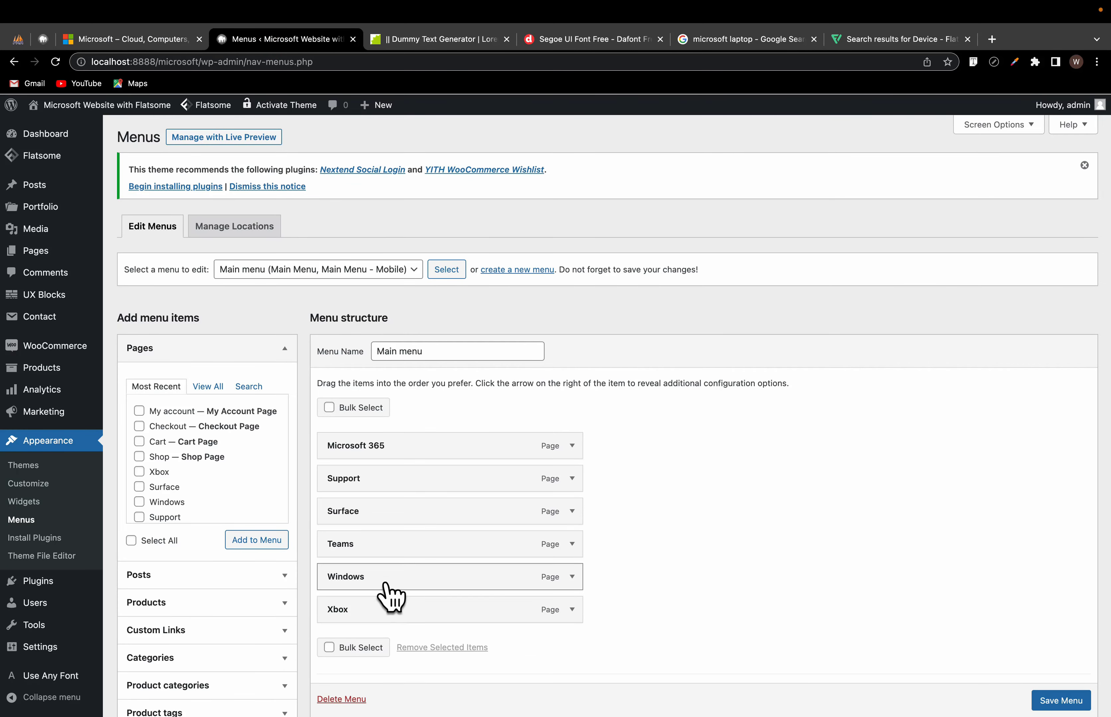
left_click_drag(408, 542, 414, 491)
left_click_drag(420, 570, 444, 554)
mouse_move(456, 614)
left_mouse_down()
mouse_move(471, 589)
mouse_move(458, 595)
left_mouse_up()
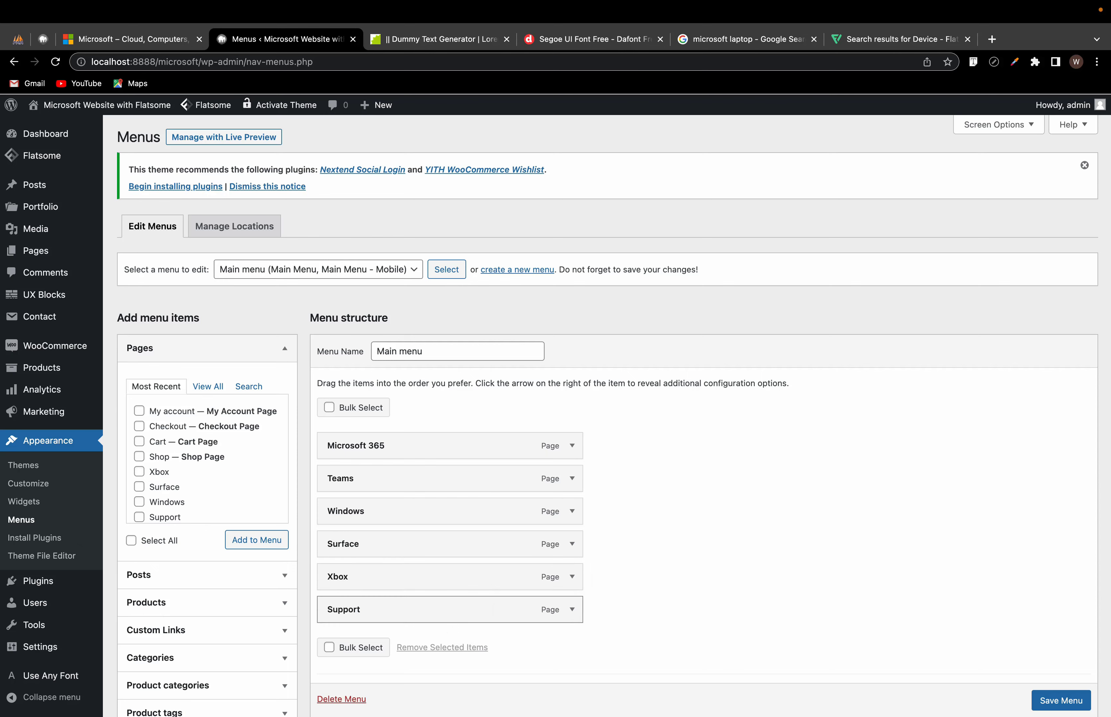
Step: Replace the Main menu's Support item with a newly added Support page entry at the end and save the menu
left_click(572, 611)
scroll(575, 612, "down", 5)
scroll(427, 627, "down", 4)
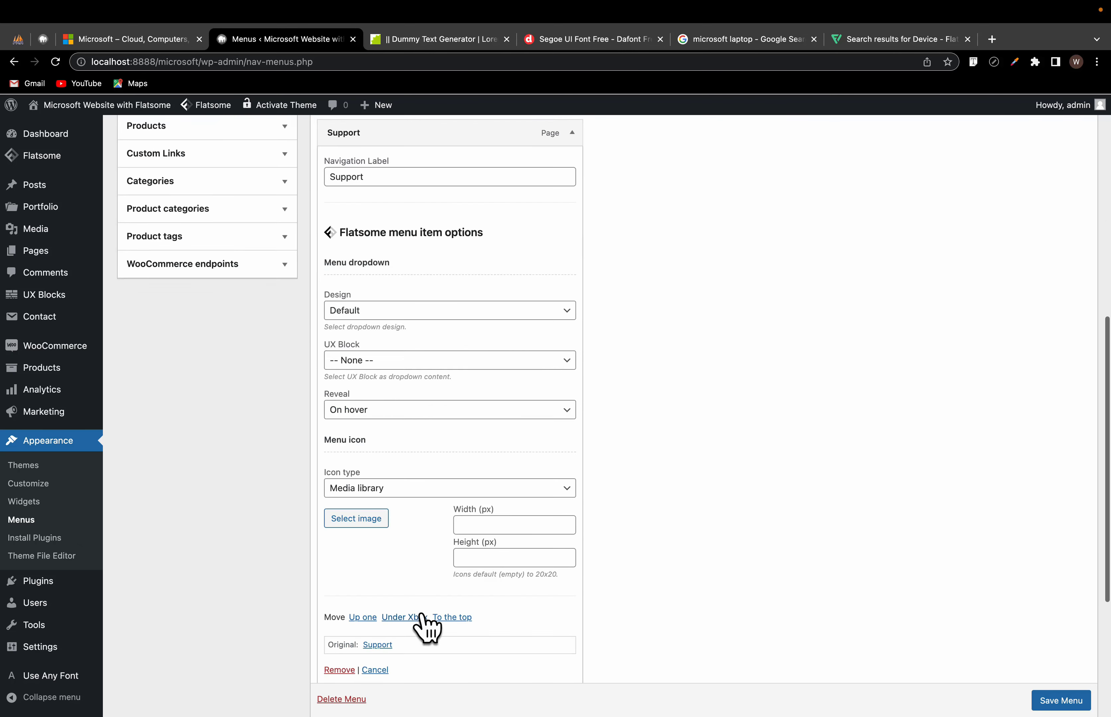
left_click(343, 670)
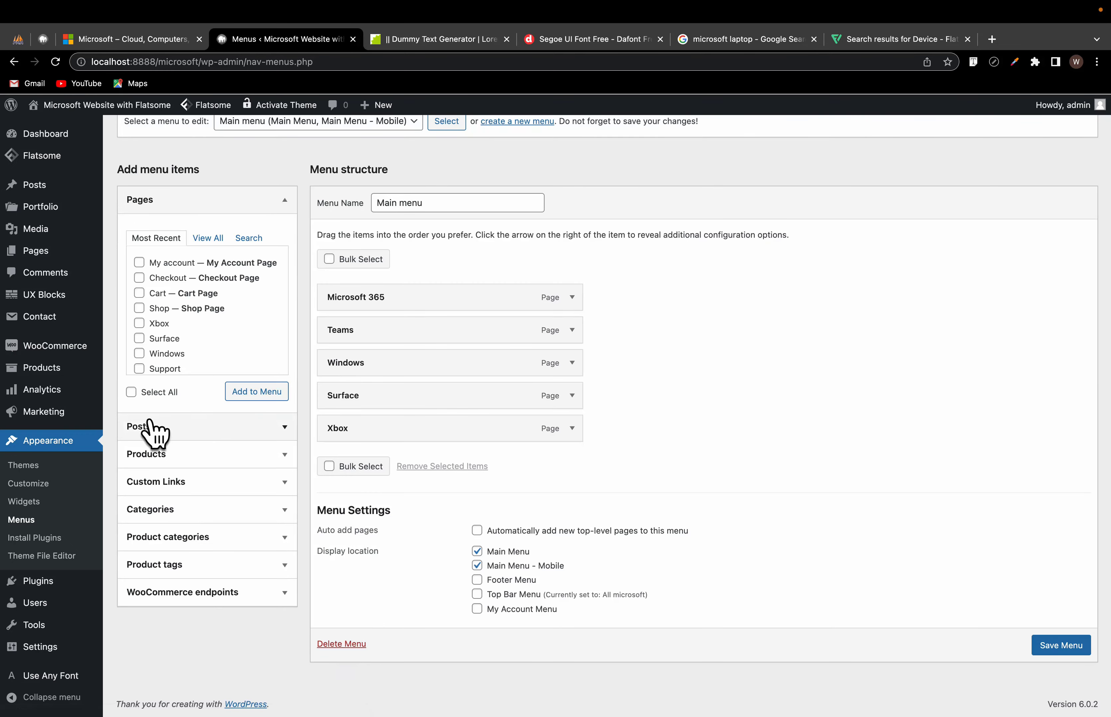
scroll(182, 365, "down", 2)
left_click(139, 330)
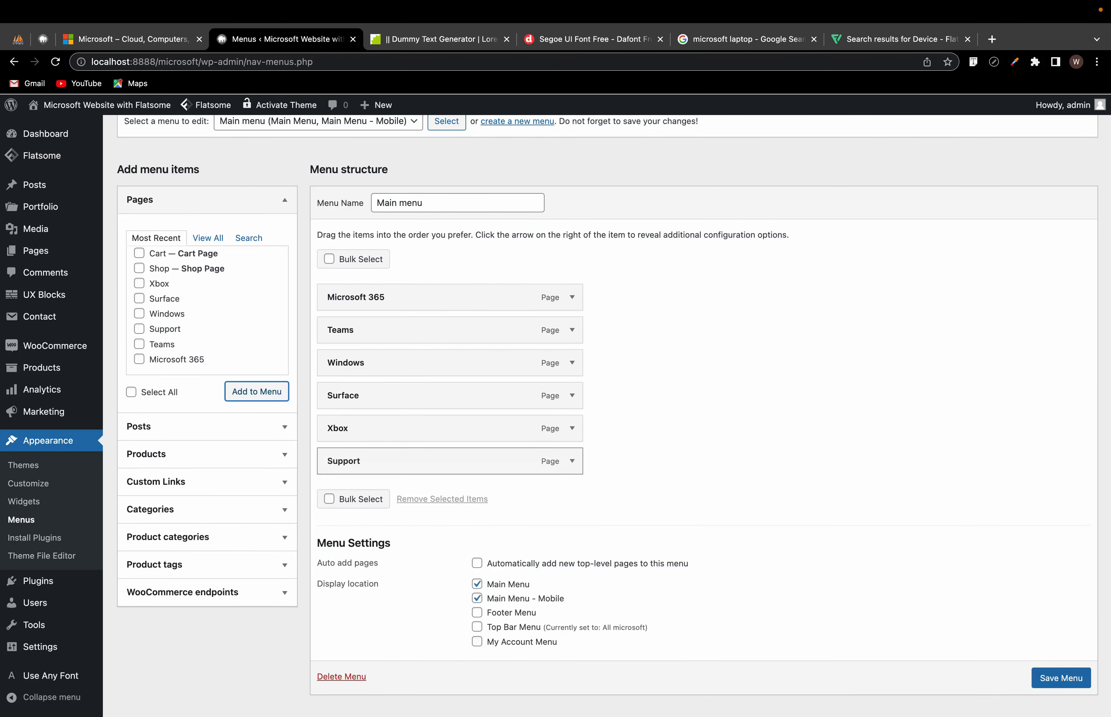
scroll(1052, 685, "down", 1)
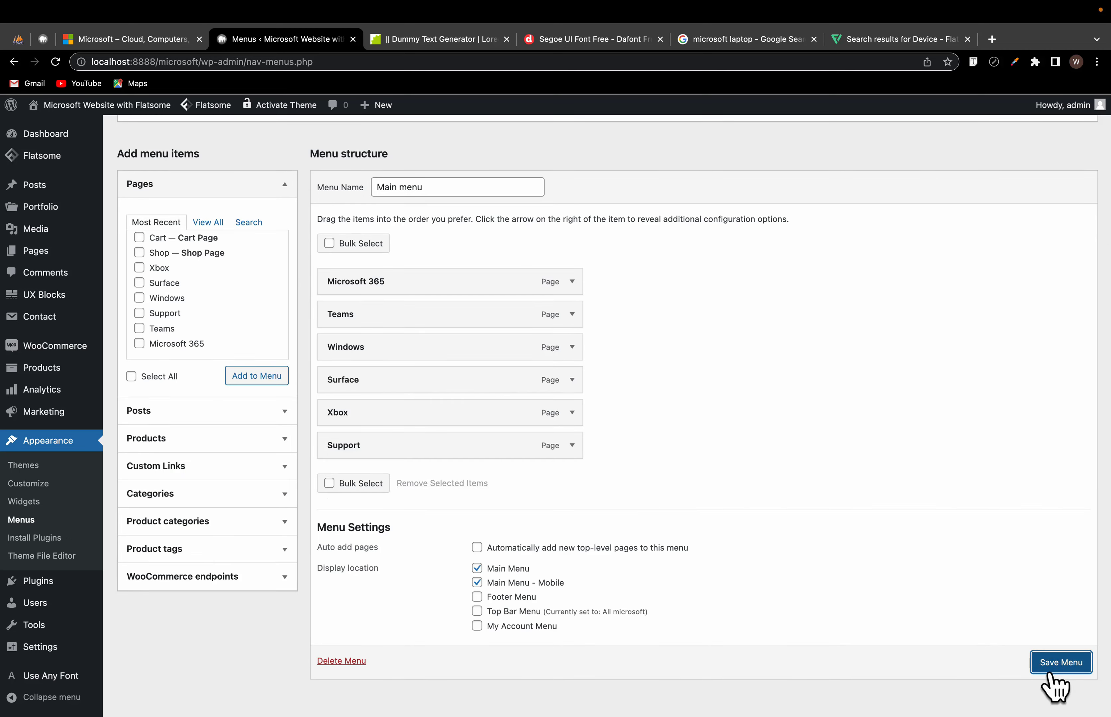
left_click(1051, 670)
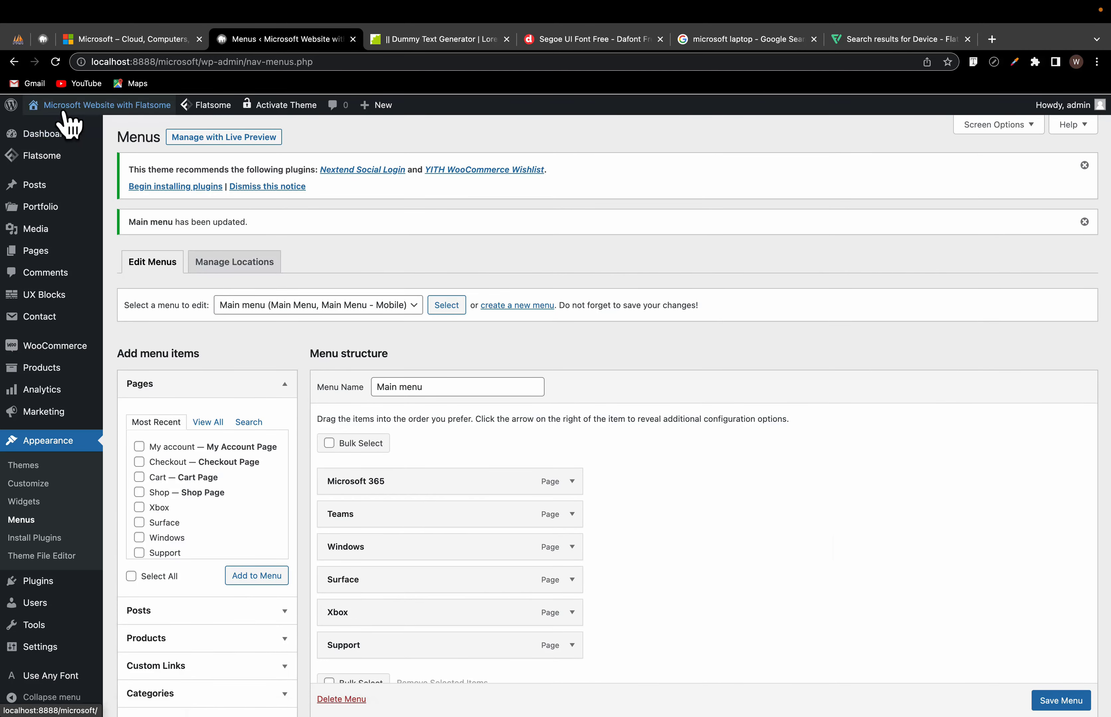
Step: Visit the site, test the re-added Support link in the header, and return to the home page
left_click(52, 128)
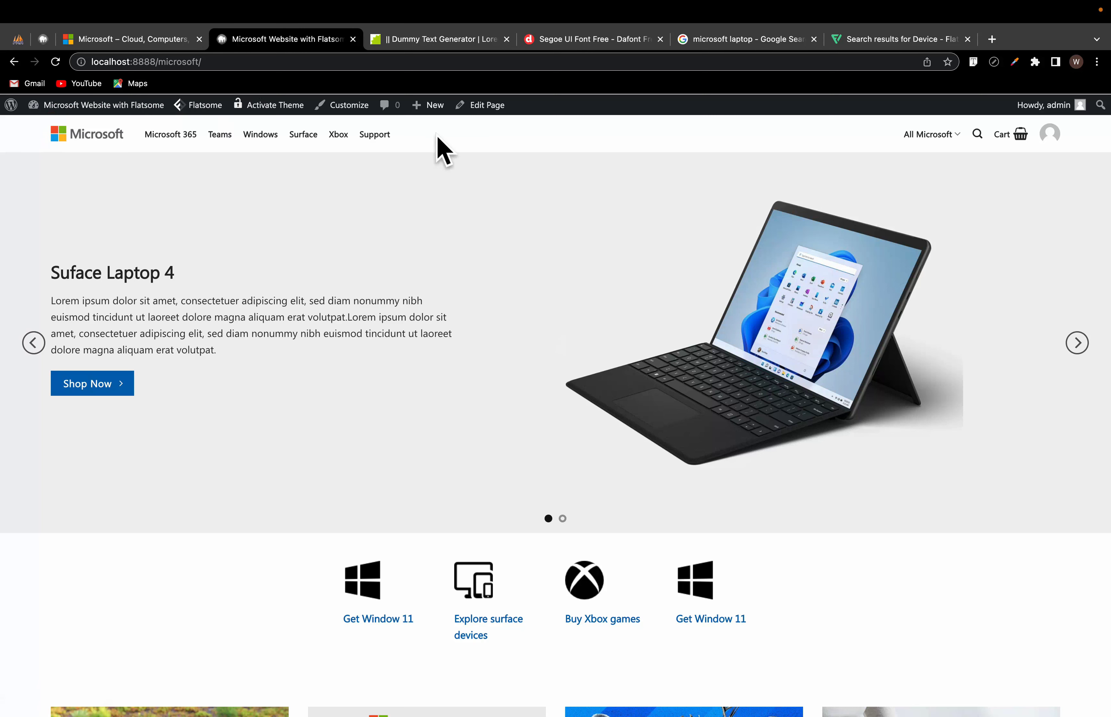
left_click(372, 134)
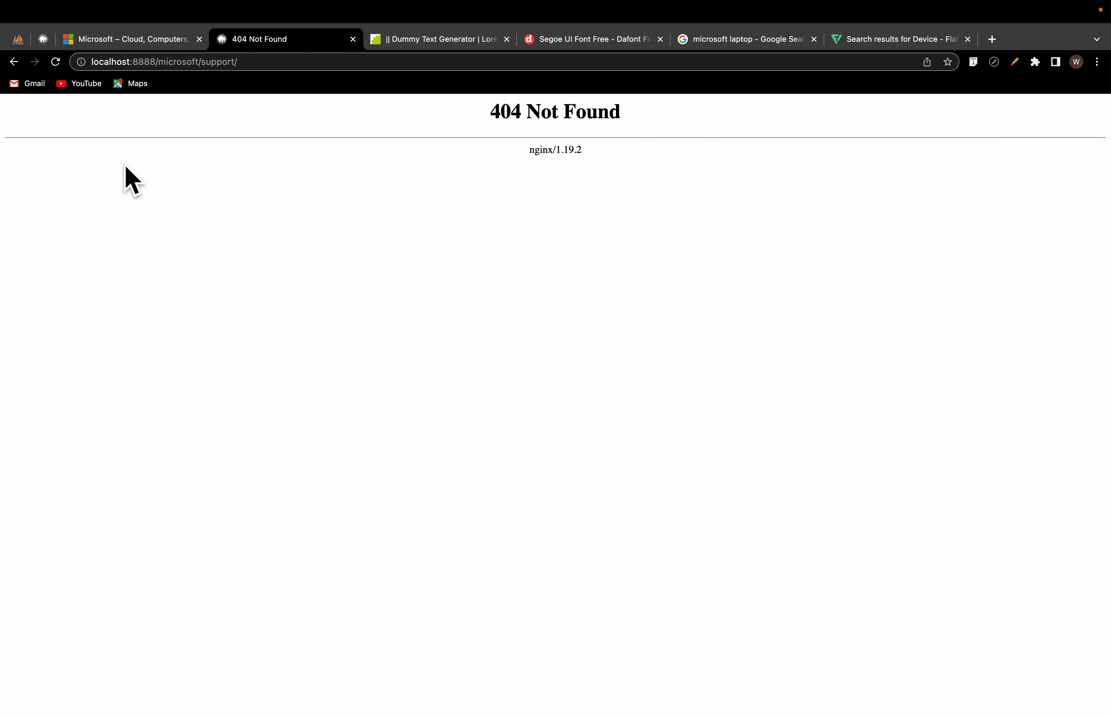
left_click(14, 61)
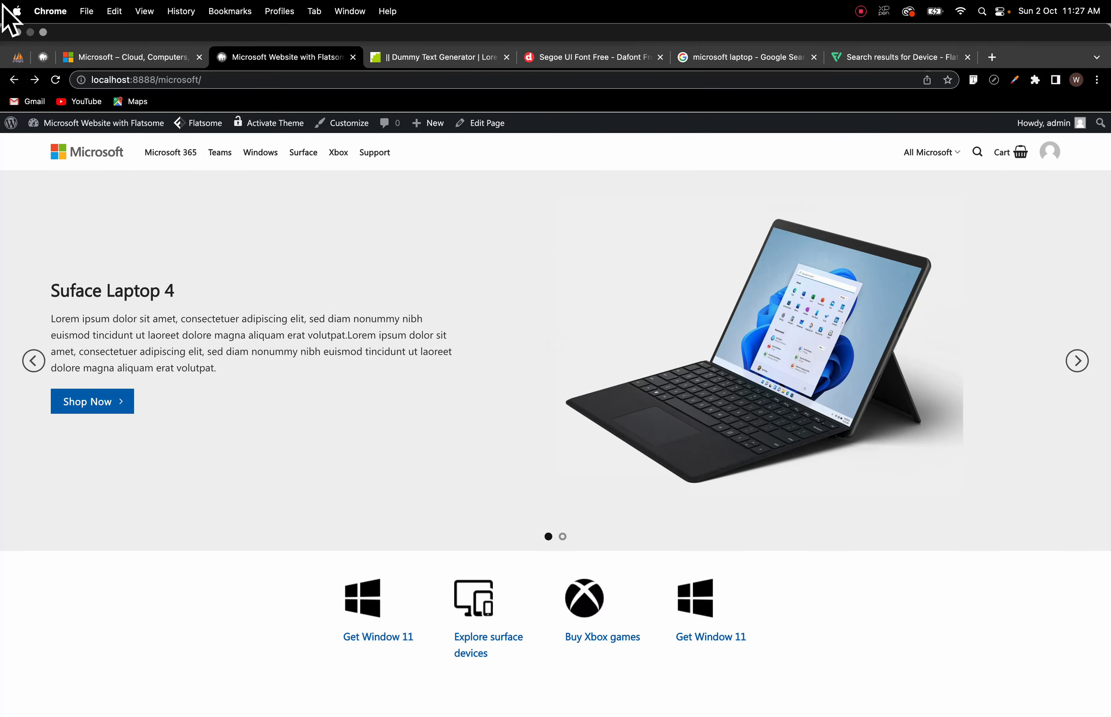
Step: Switch to MAMP, change the web server from Nginx to Apache, and authorise the helper tool with the account password
left_click(43, 39)
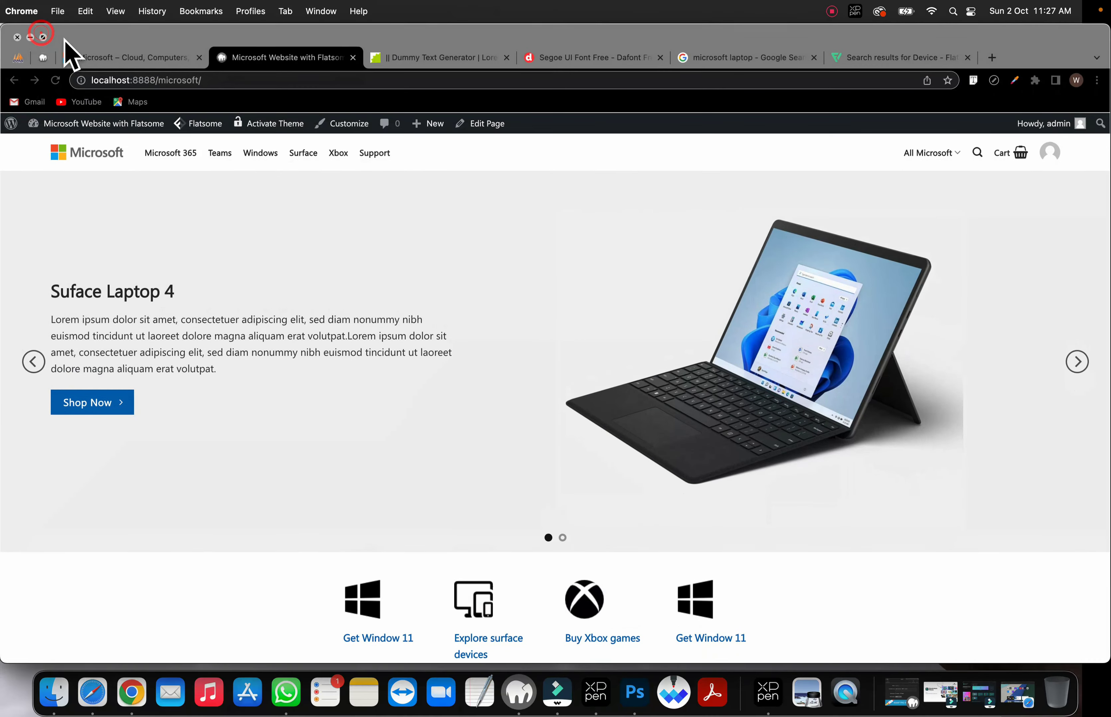
left_click(29, 37)
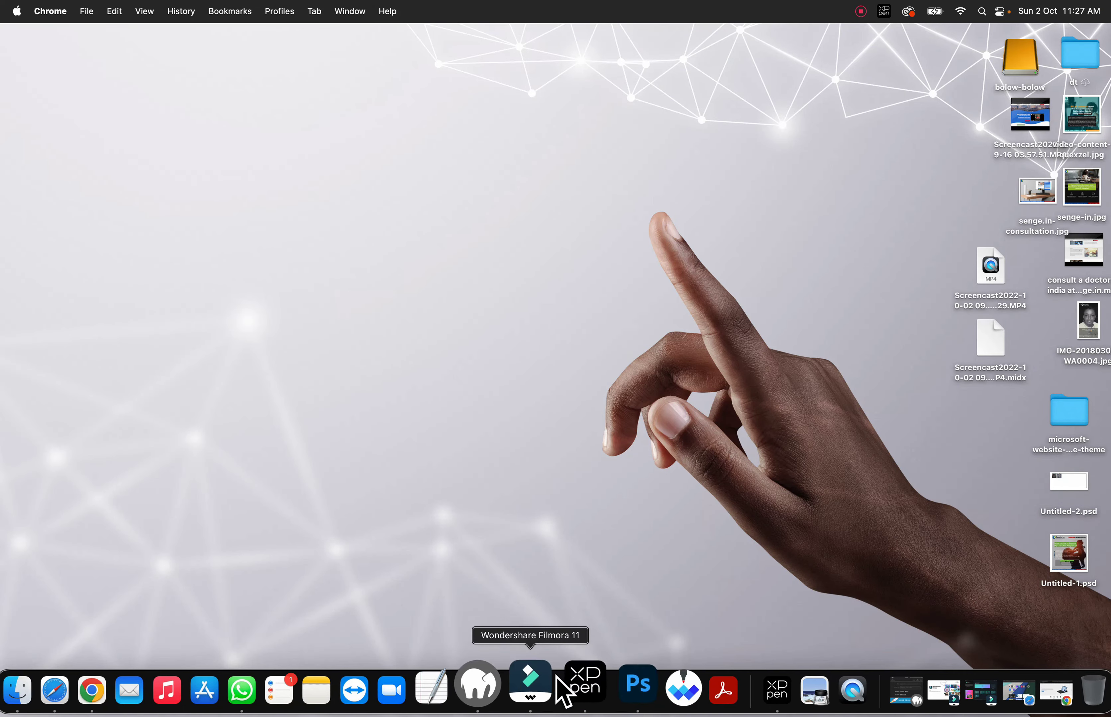
left_click(495, 694)
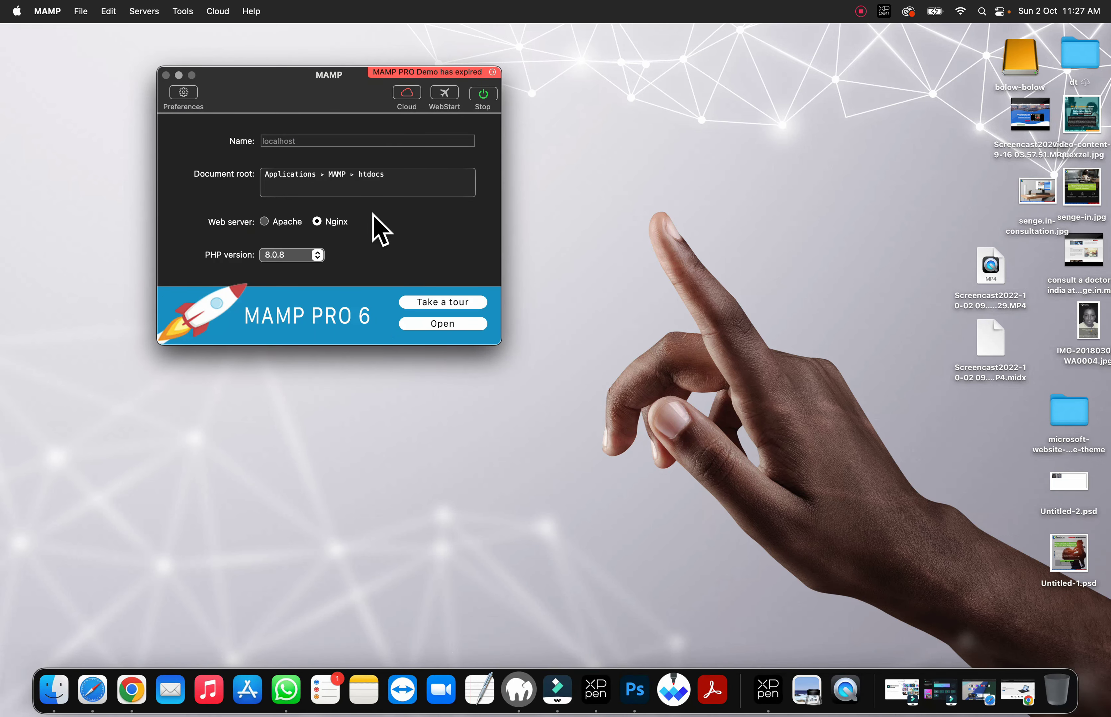
left_click_drag(278, 91, 446, 176)
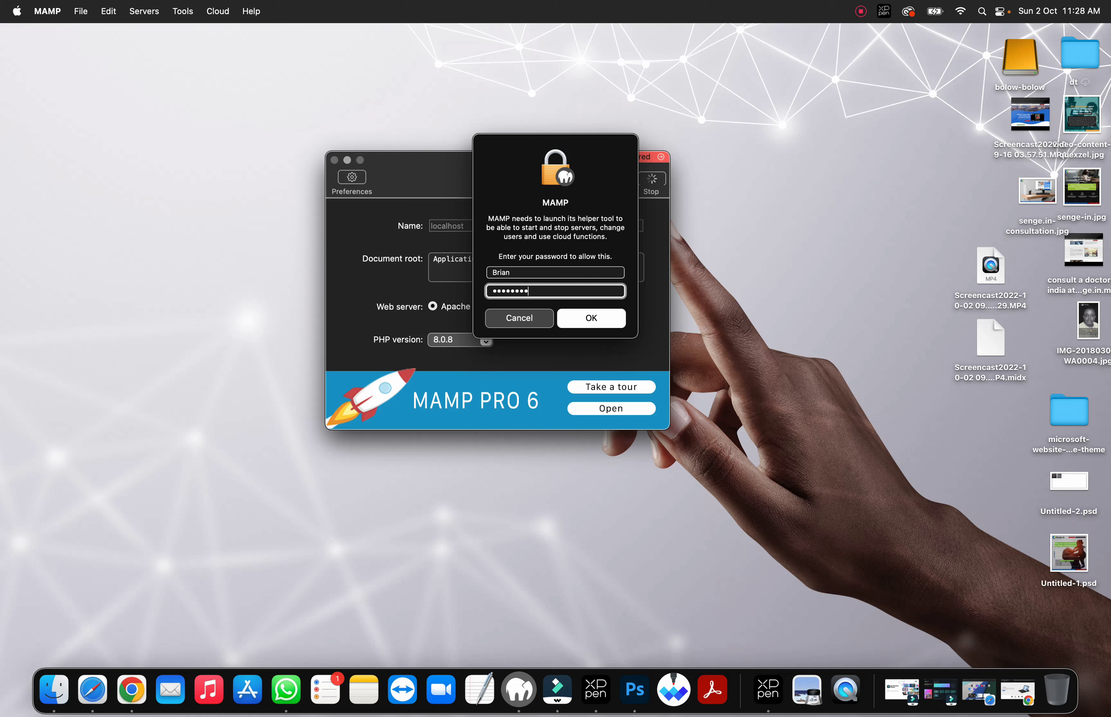
left_click(604, 318)
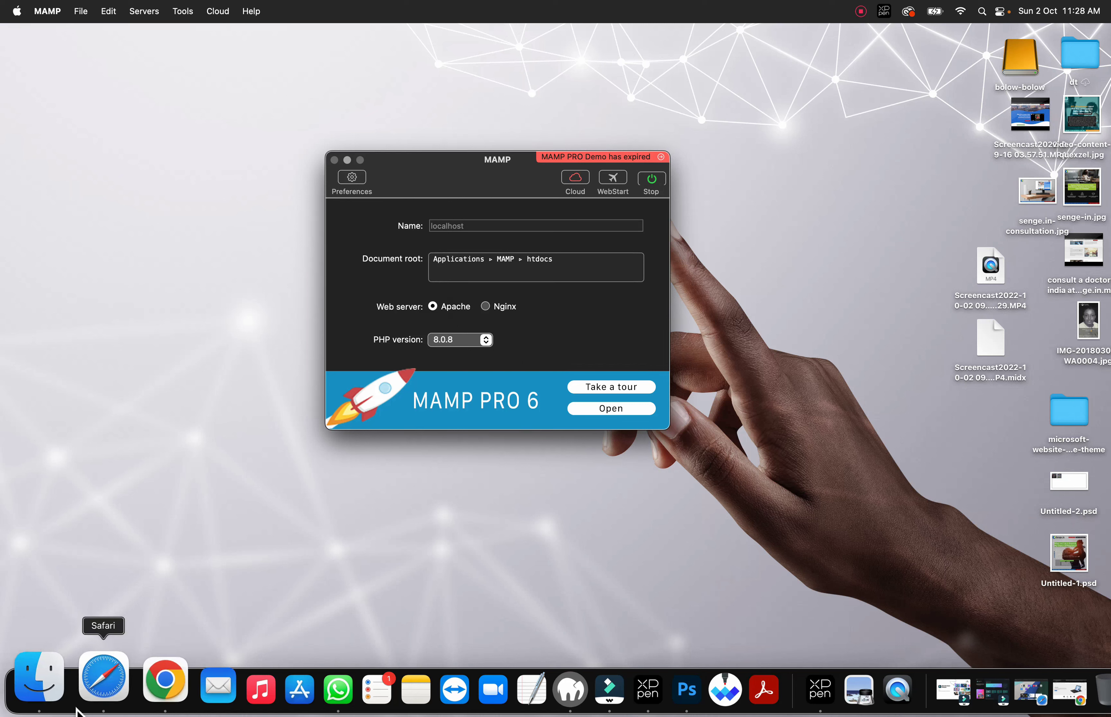
Step: Return to Chrome, reload the site's home page, and test the Support link in the header
left_click(93, 691)
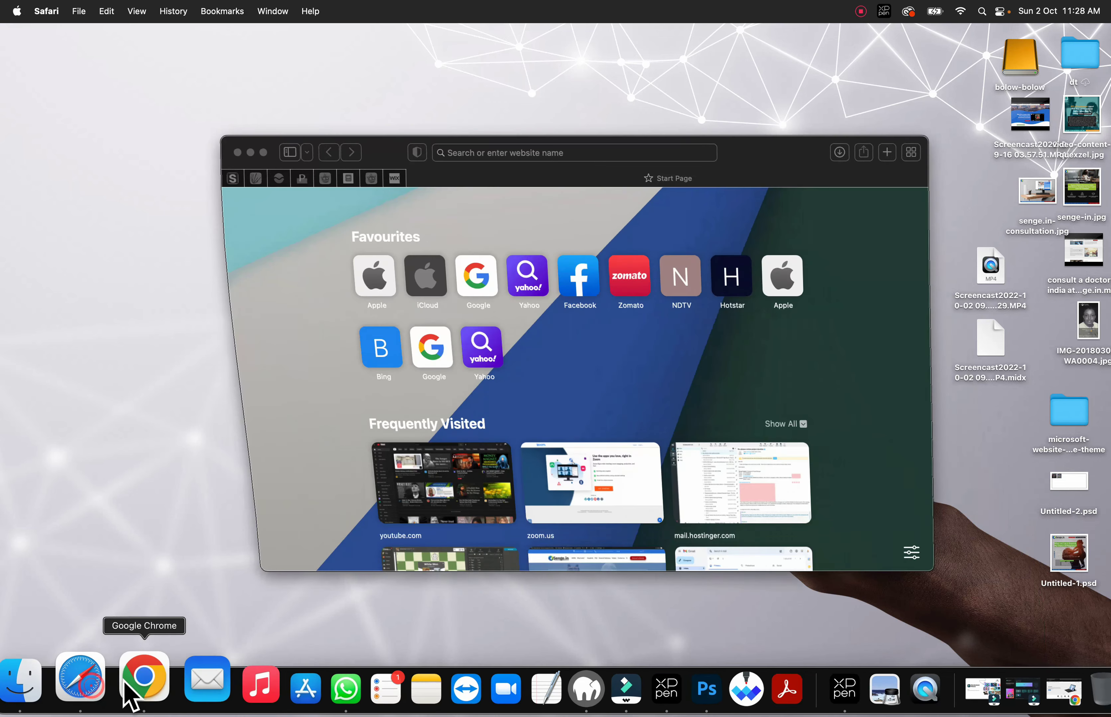
left_click(135, 688)
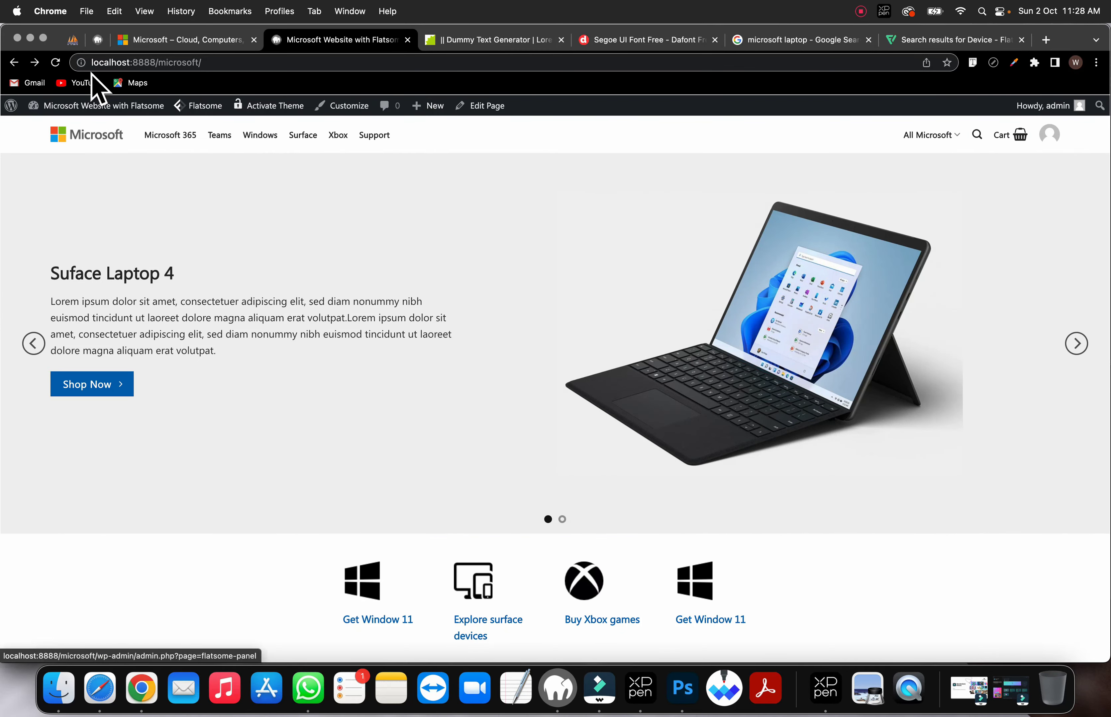
left_click(54, 63)
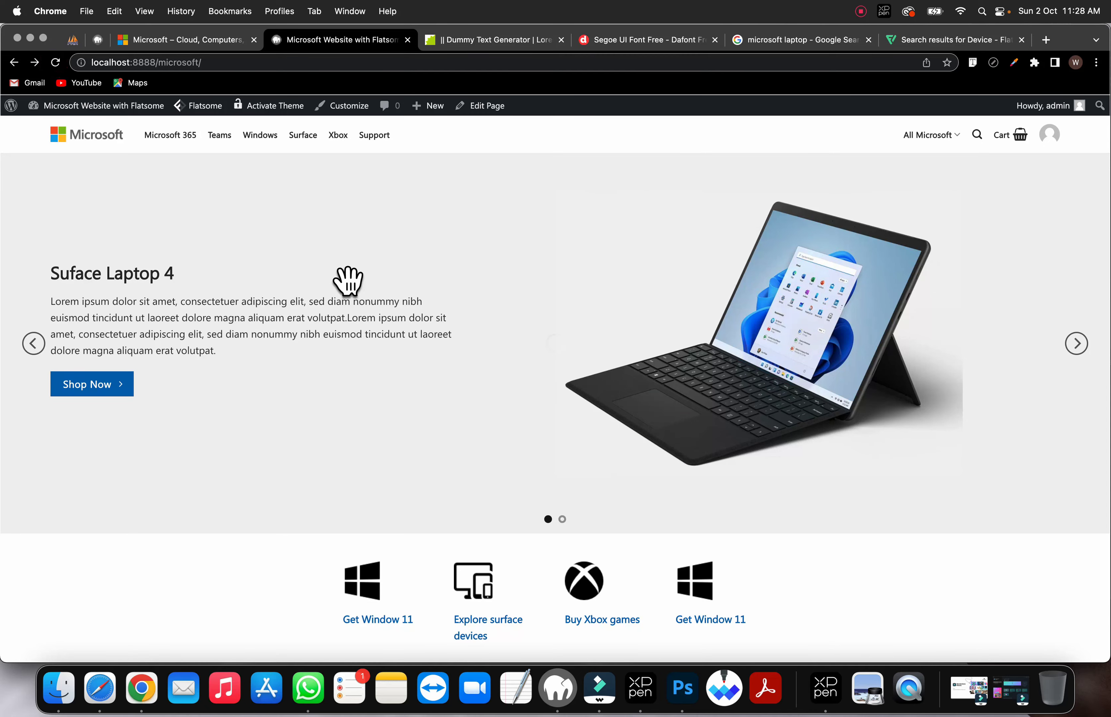
left_click(375, 136)
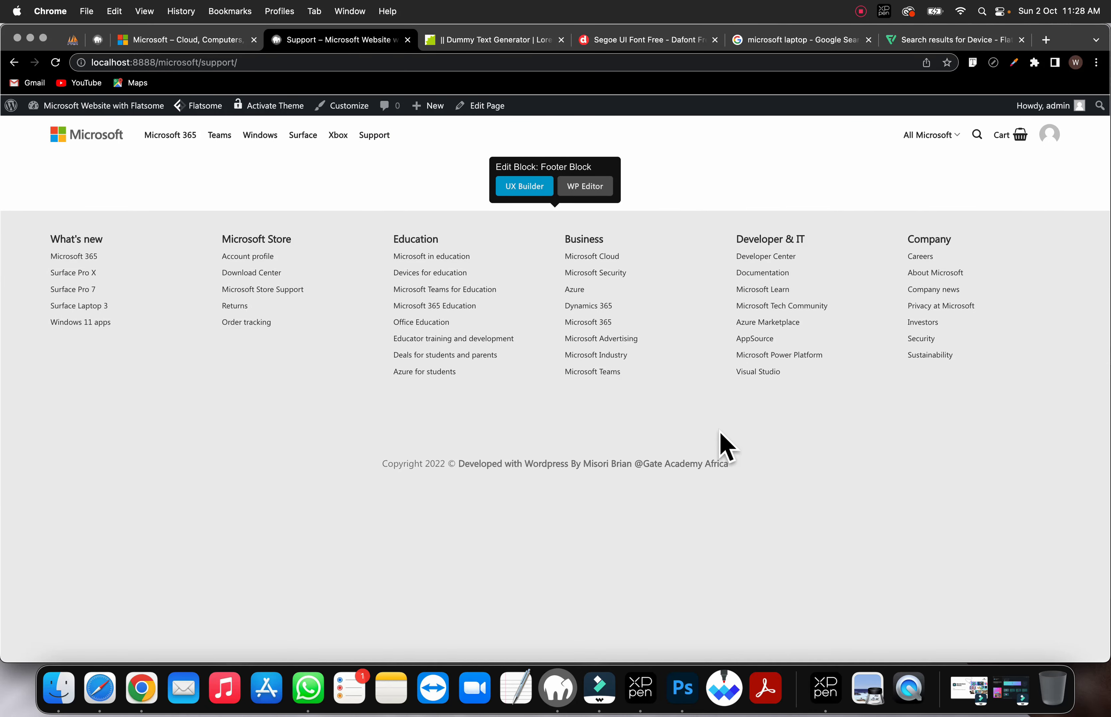
Step: Open the Support page in UX Builder and insert the Flatsome template with the saxophone player banner
mouse_move(480, 105)
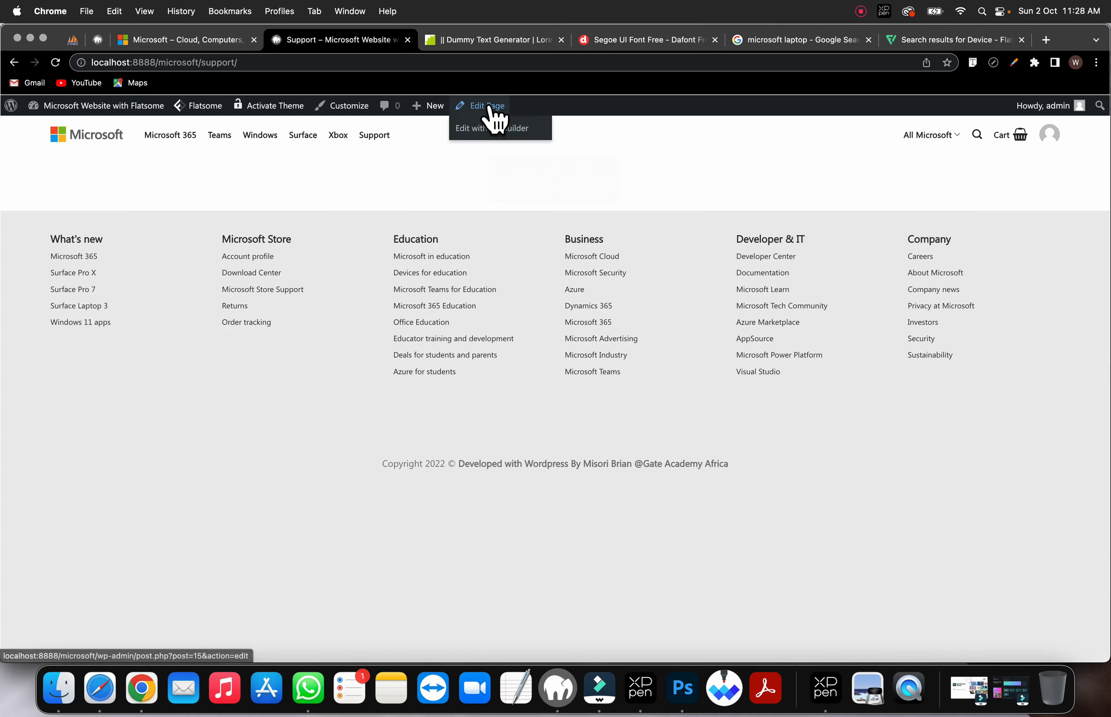
left_click(488, 131)
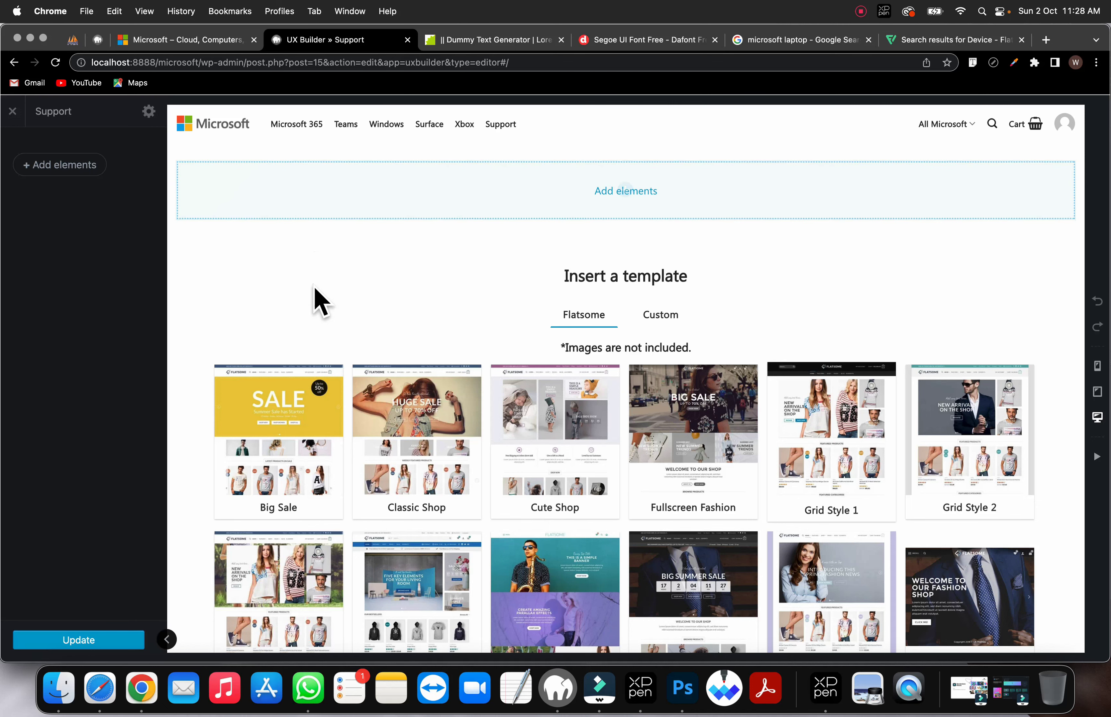
left_click(530, 634)
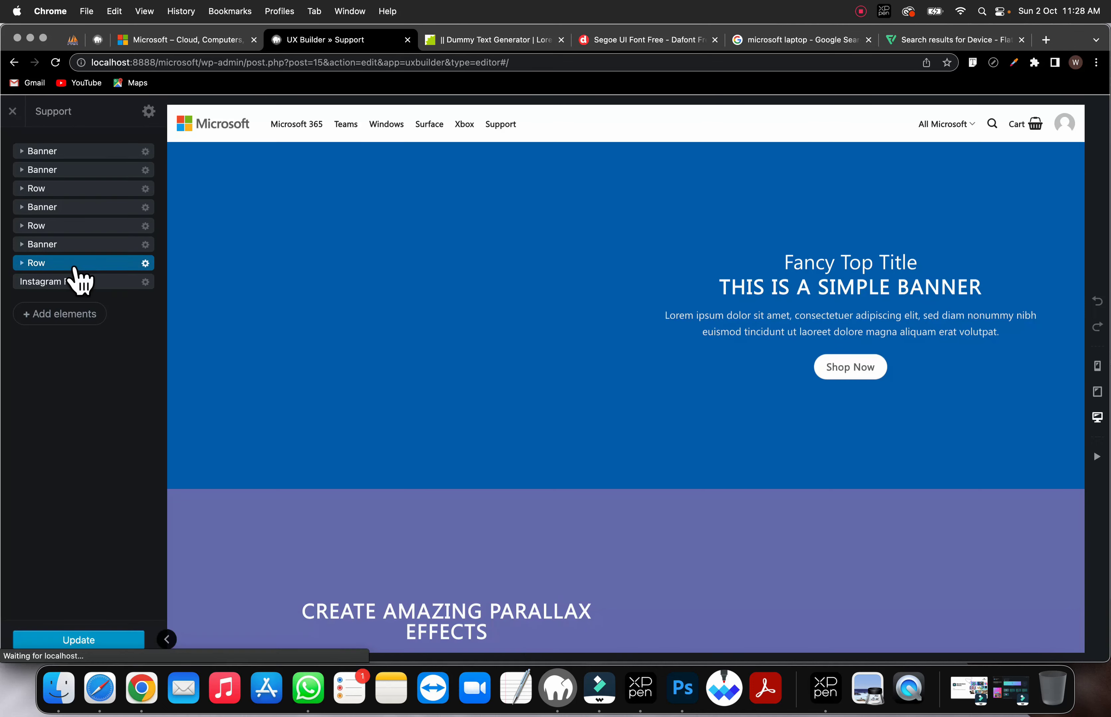
Step: Delete all of the template's elements except the first banner, including the other banners, the rows and the Instagram Feed
left_click(146, 170)
left_click(119, 275)
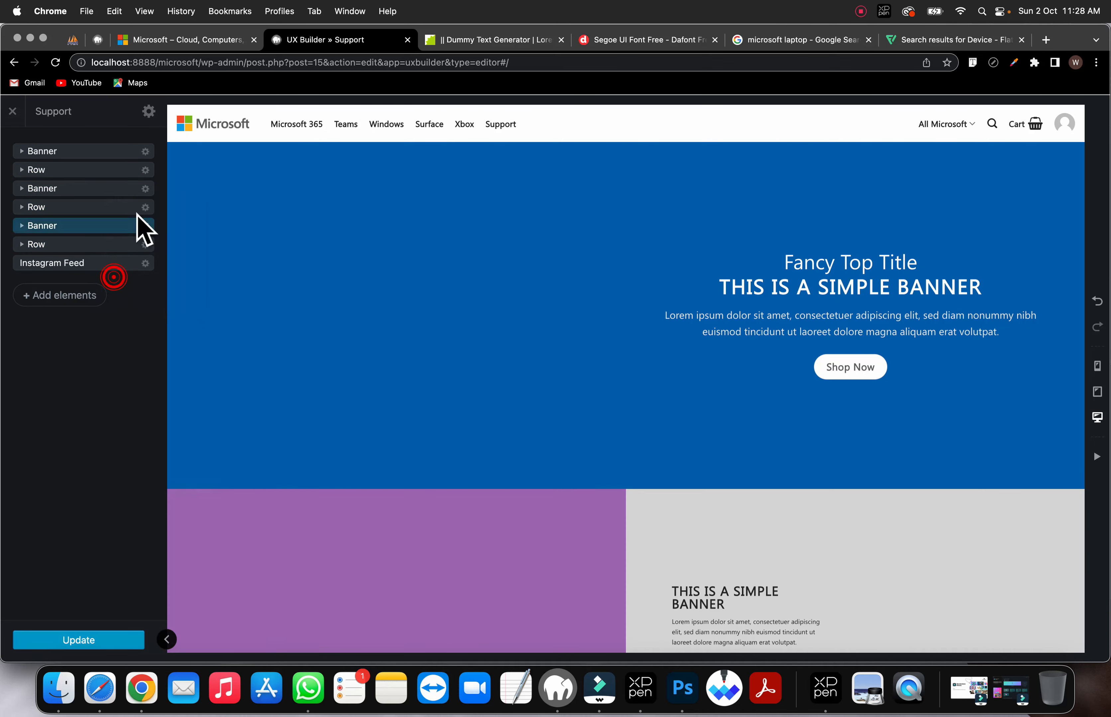
left_click(145, 188)
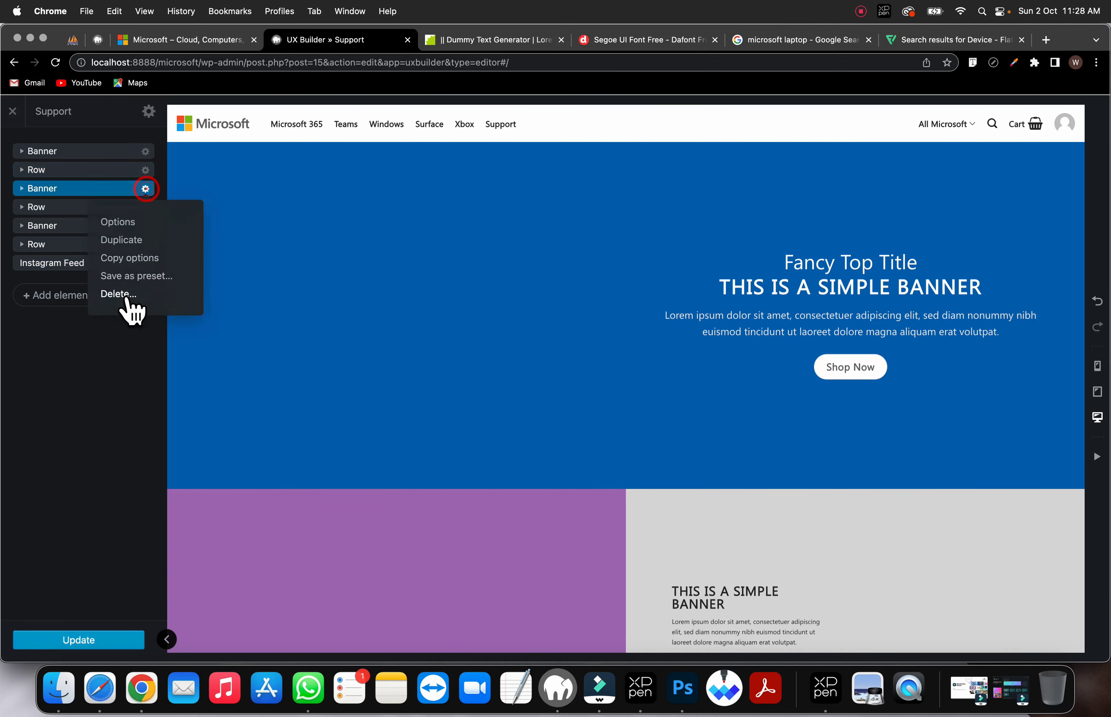
left_click(123, 294)
left_click(145, 188)
left_click(121, 294)
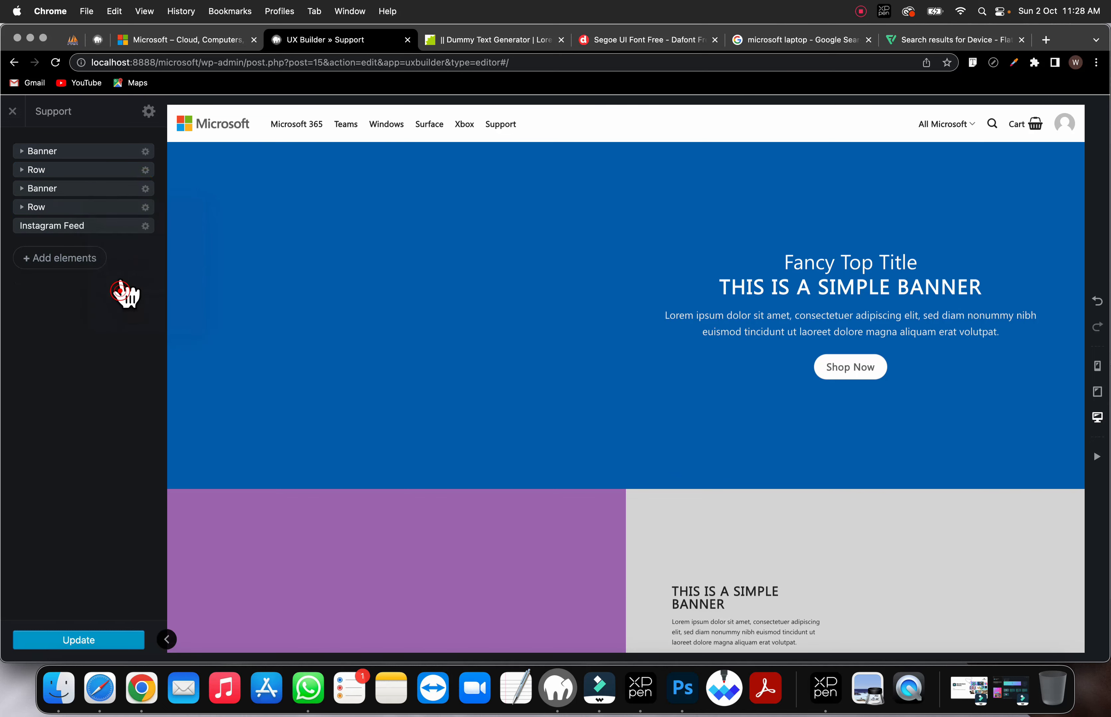
left_click(146, 207)
left_click(121, 312)
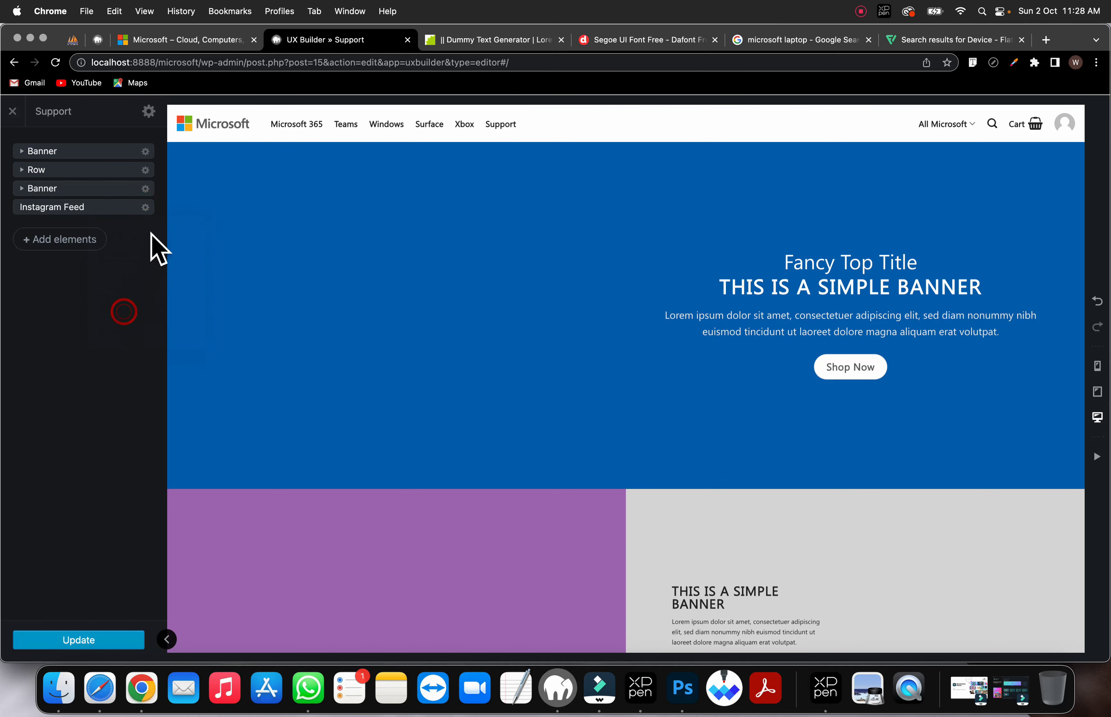
left_click(147, 207)
left_click(116, 310)
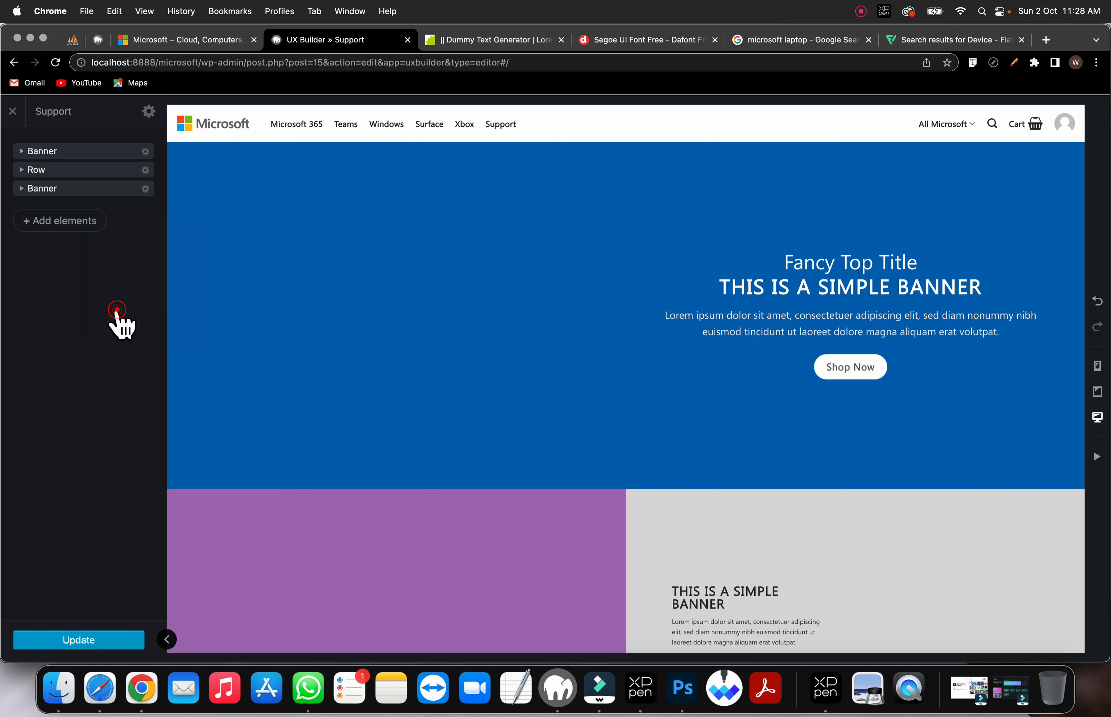
left_click(145, 188)
left_click(119, 294)
left_click(145, 170)
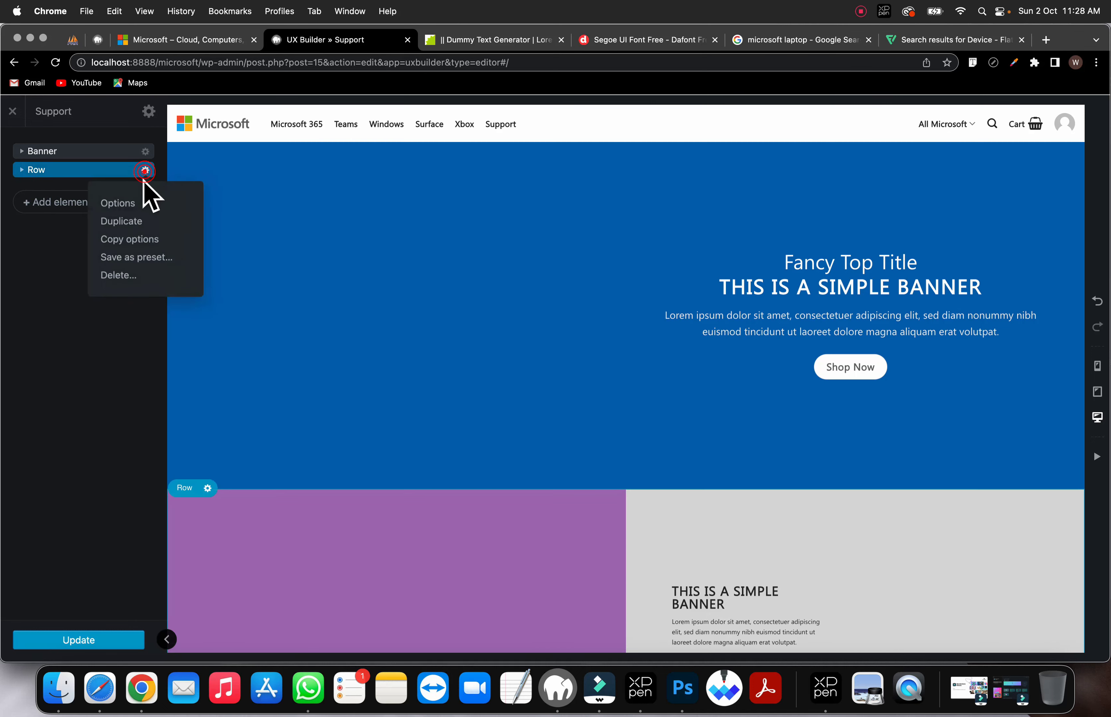
left_click(117, 273)
Step: Open Microsoft's own Support page from microsoft.com and copy its heading "Welcome to Microsoft Support"
left_click(180, 40)
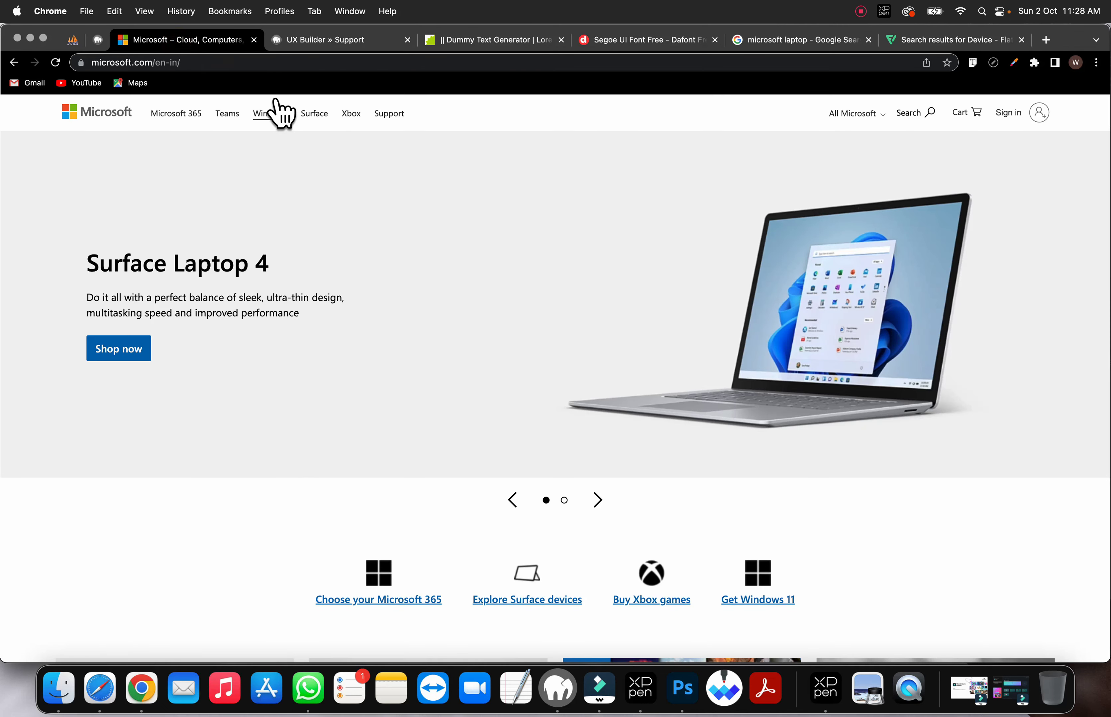
left_click(385, 115)
left_click(384, 114)
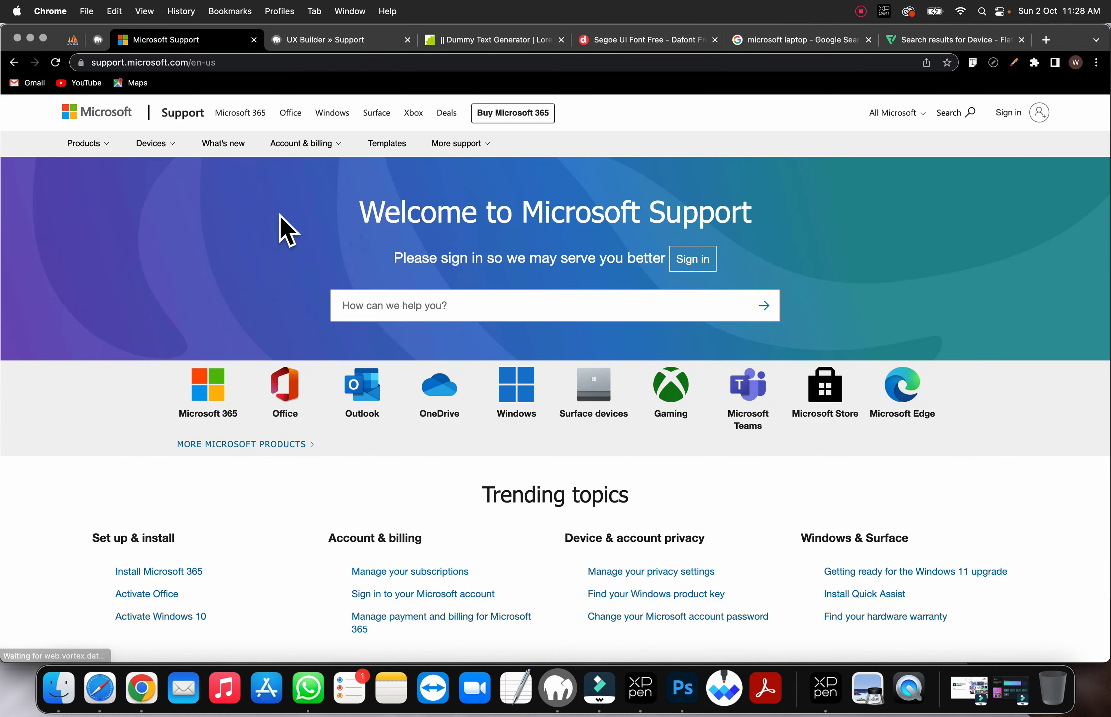
triple_click(512, 206)
right_click(494, 211)
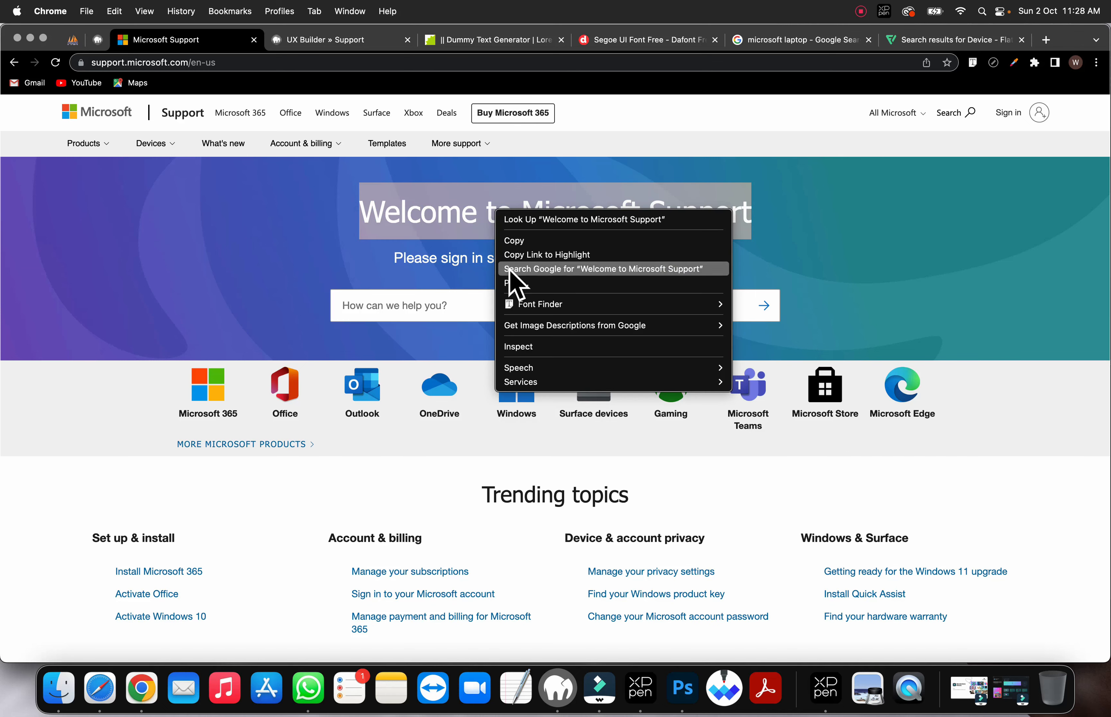
left_click(508, 239)
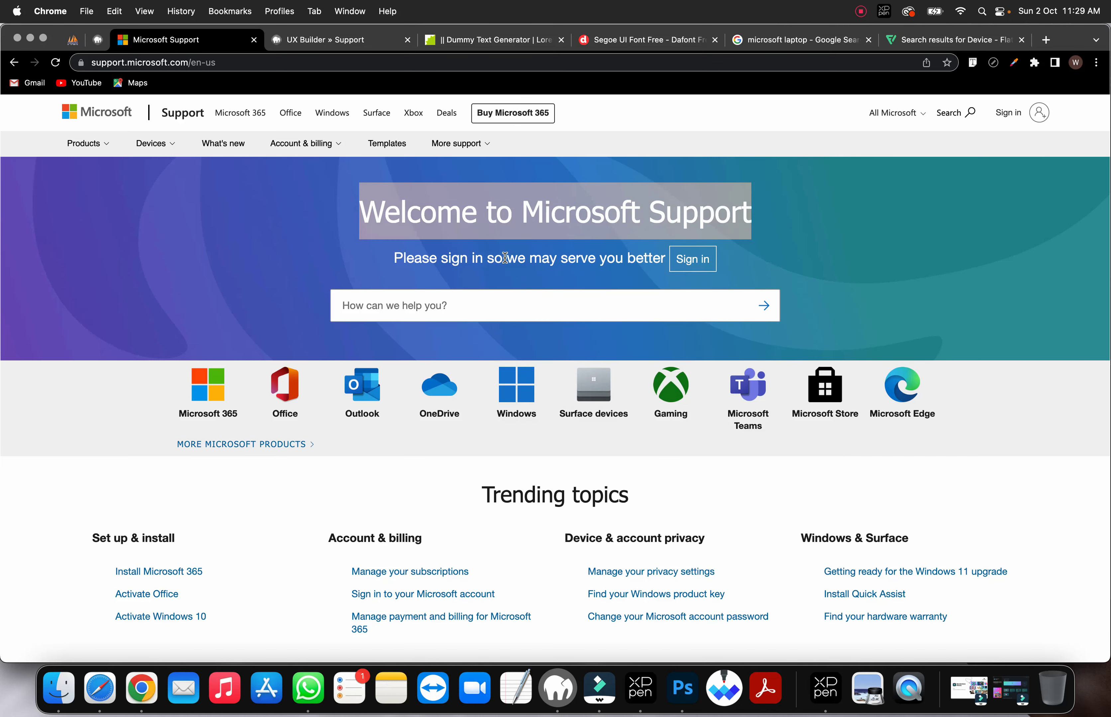
Step: In the Support page's banner, move the text box to the horizontal centre and delete the Shop Now button
left_click(293, 42)
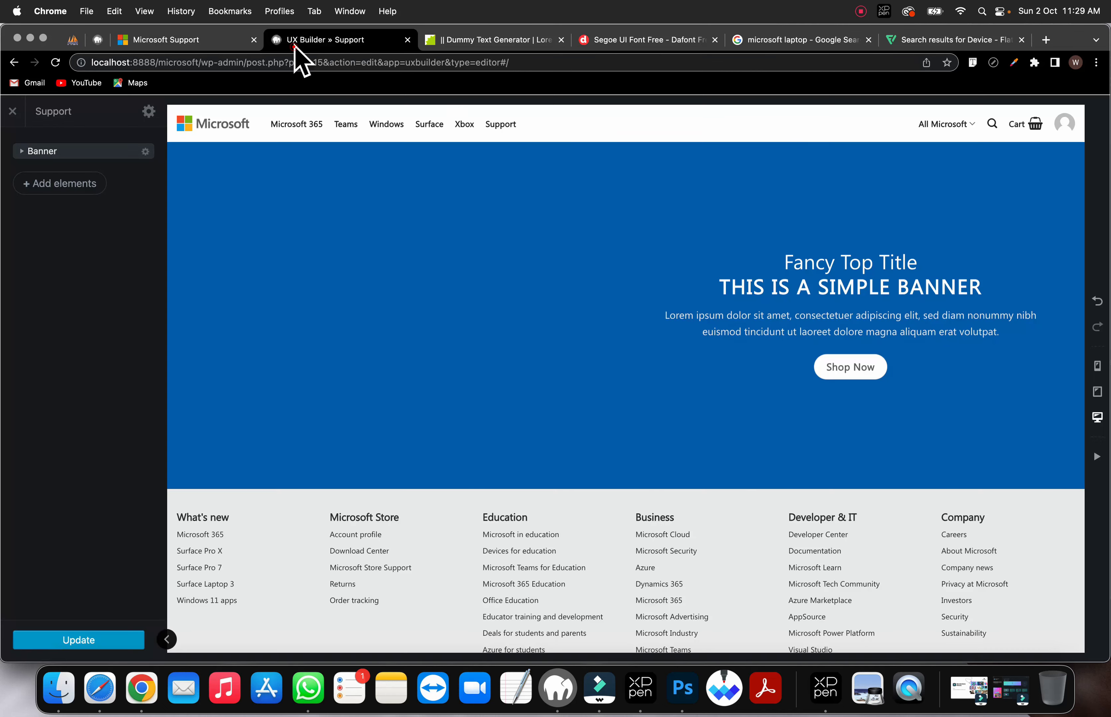
left_click(712, 312)
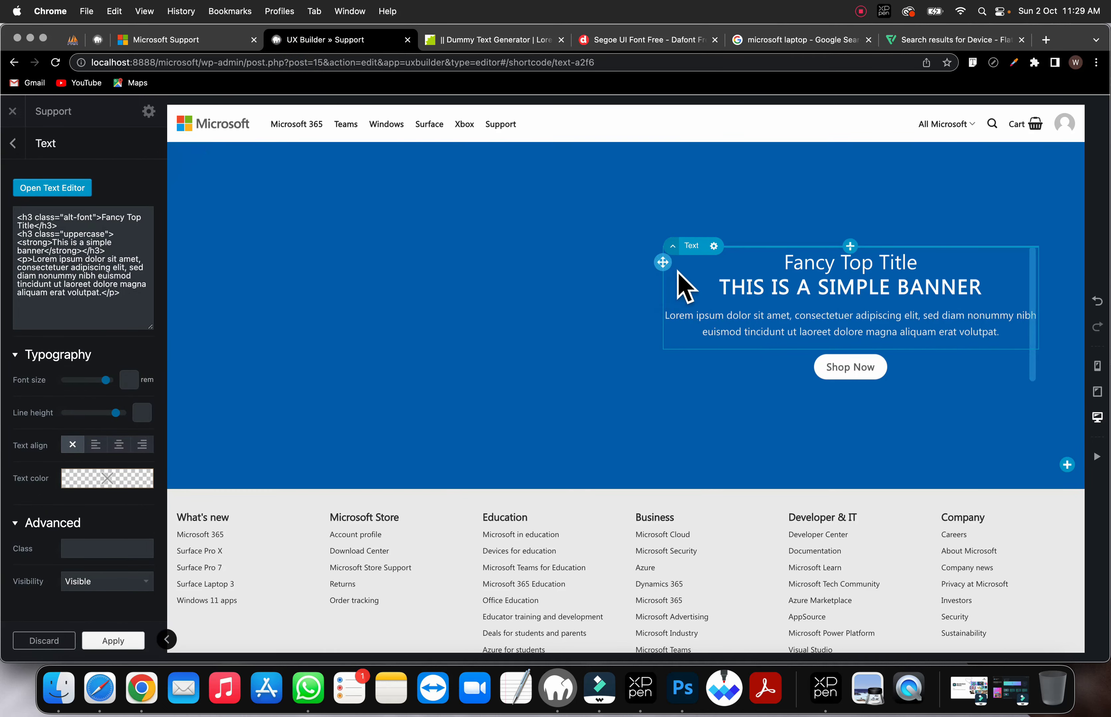
left_click_drag(667, 267, 448, 273)
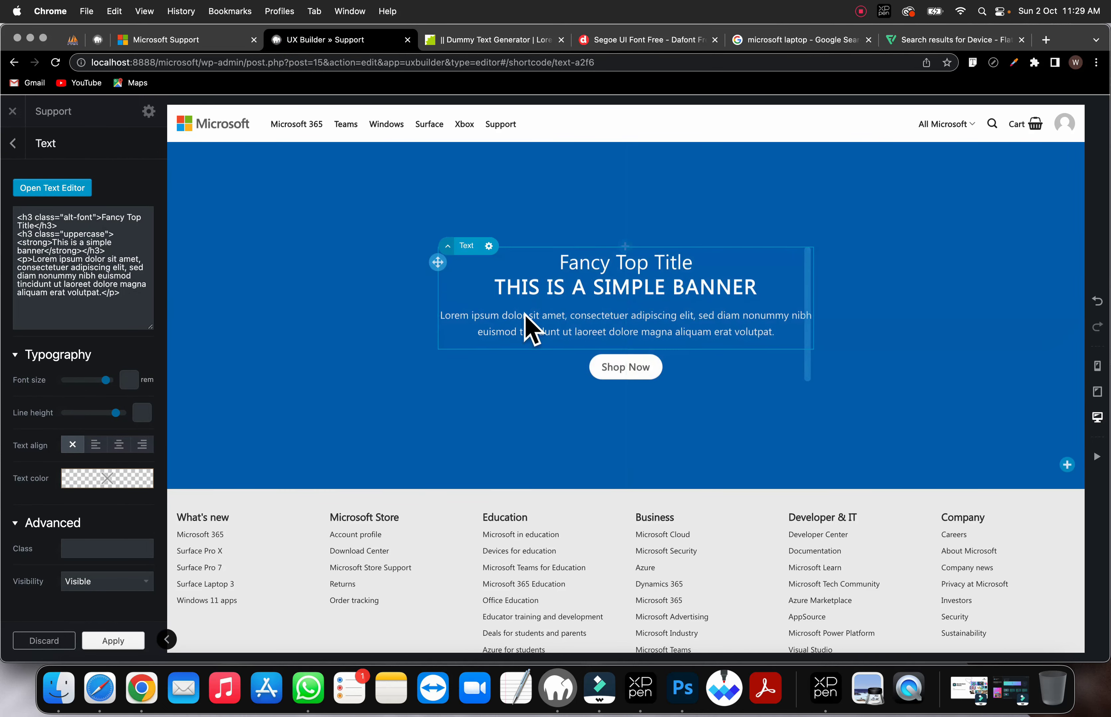
left_click(625, 371)
left_click(648, 353)
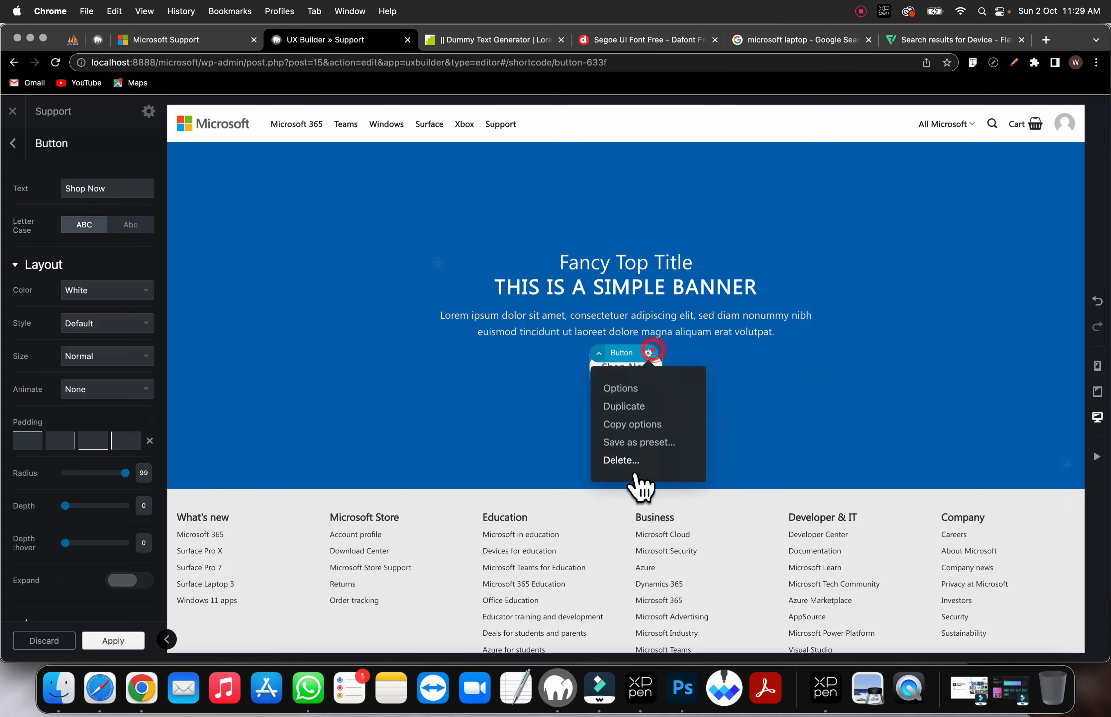
left_click(625, 462)
Step: Reduce the banner's height to 301px
left_click(255, 275)
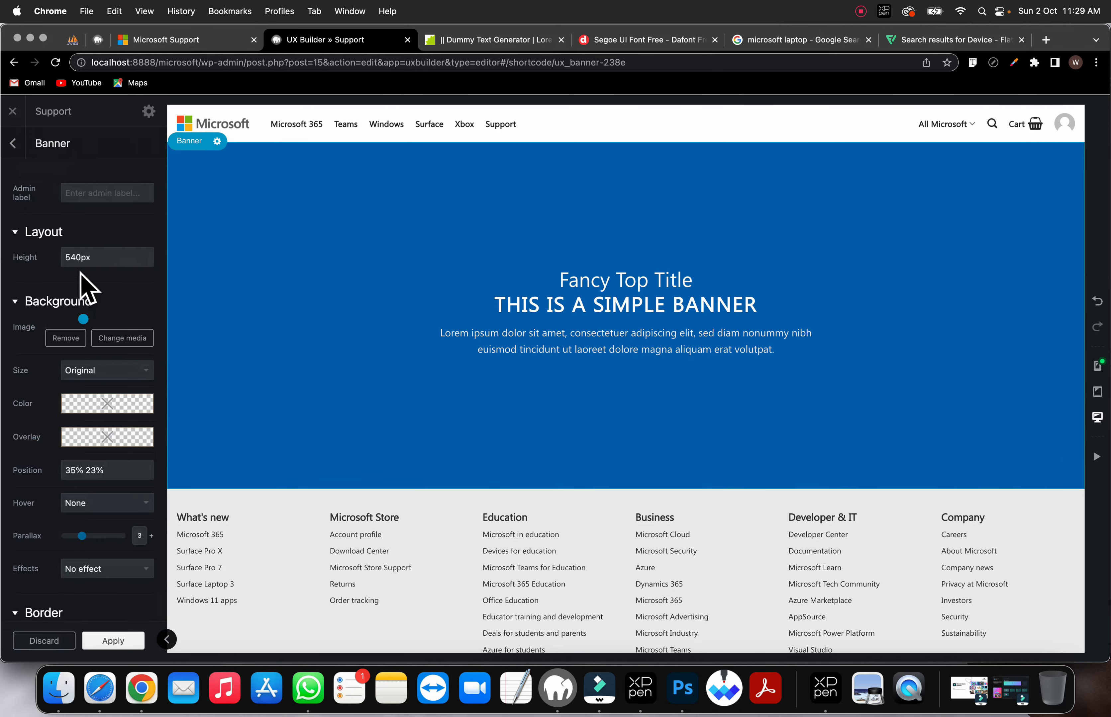
left_click(86, 259)
left_click_drag(86, 259, 2, 255)
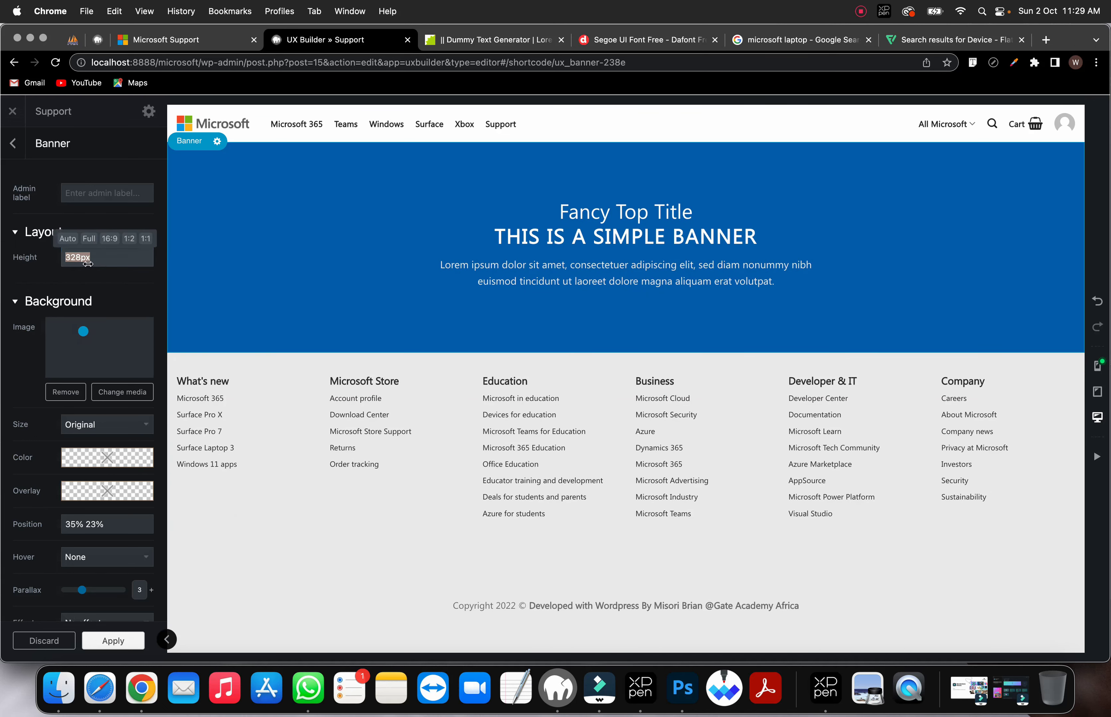
left_click_drag(81, 264, 59, 264)
Step: Replace all of the banner's text with the copied heading "Welcome to Microsoft Support"
double_click(573, 232)
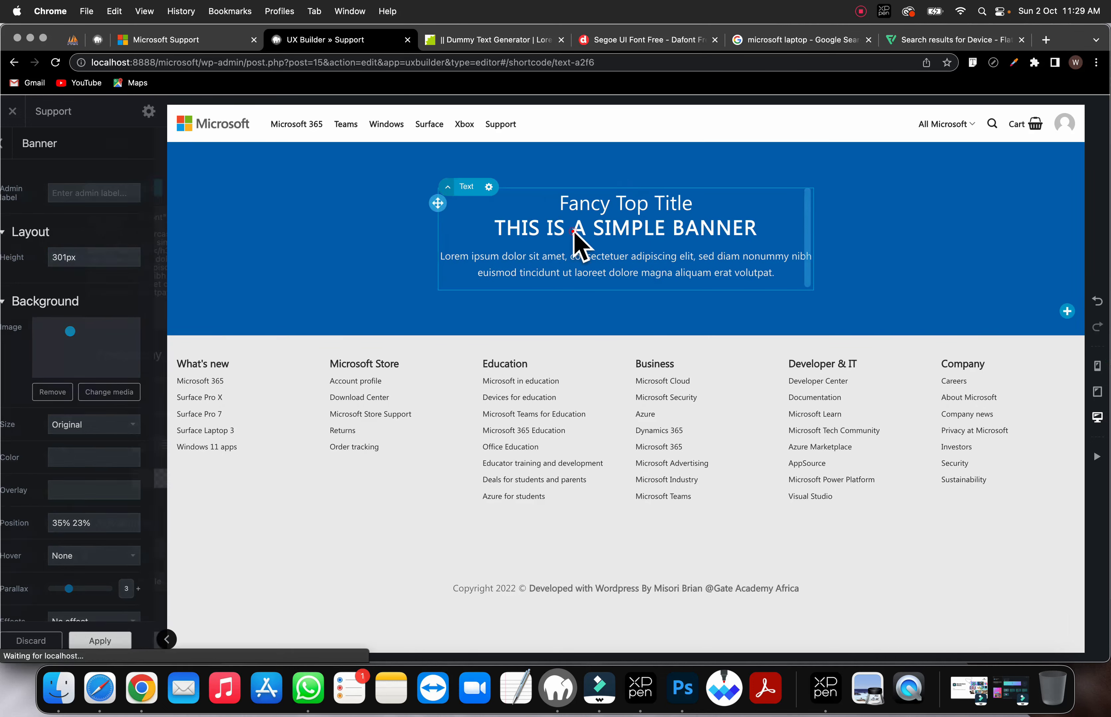
key("super+a")
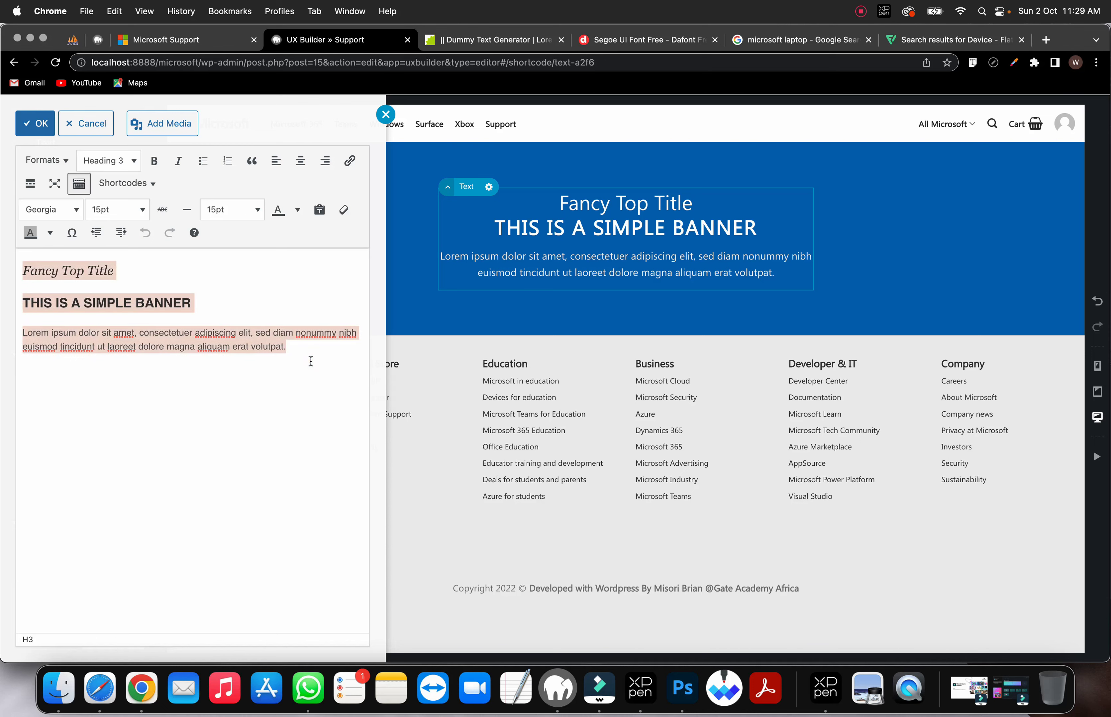
key("super+v")
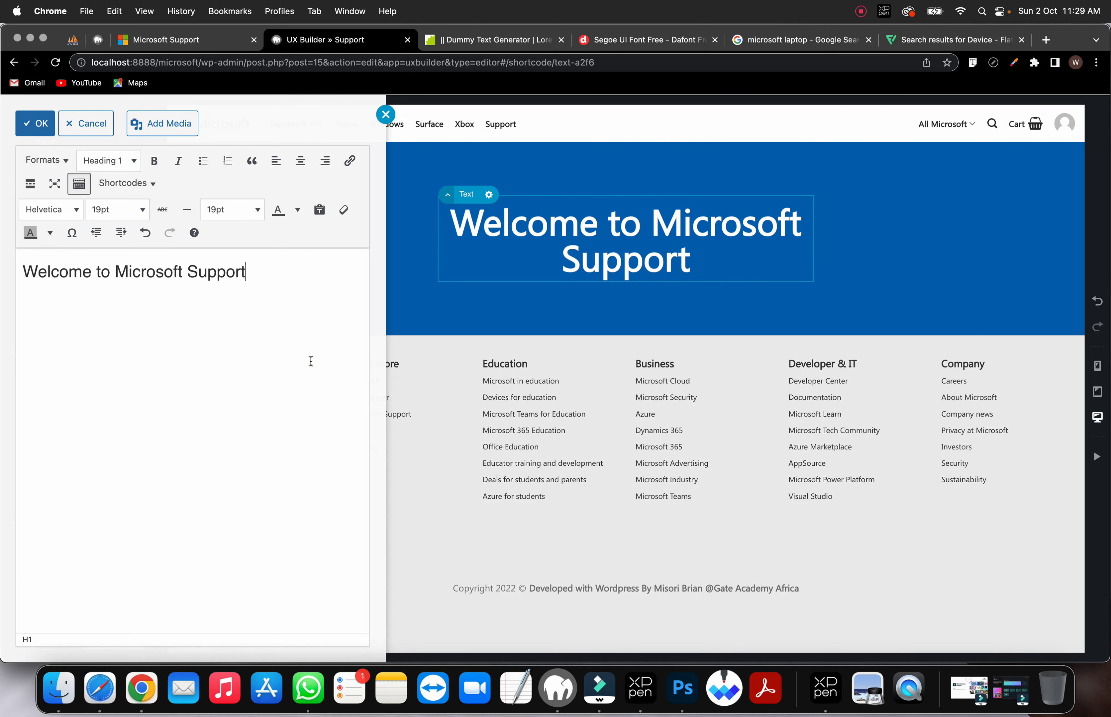
Step: Copy the line "Please sign in so we may serve you better Sign in" from Microsoft's Support page and paste it below the banner heading
left_click(184, 40)
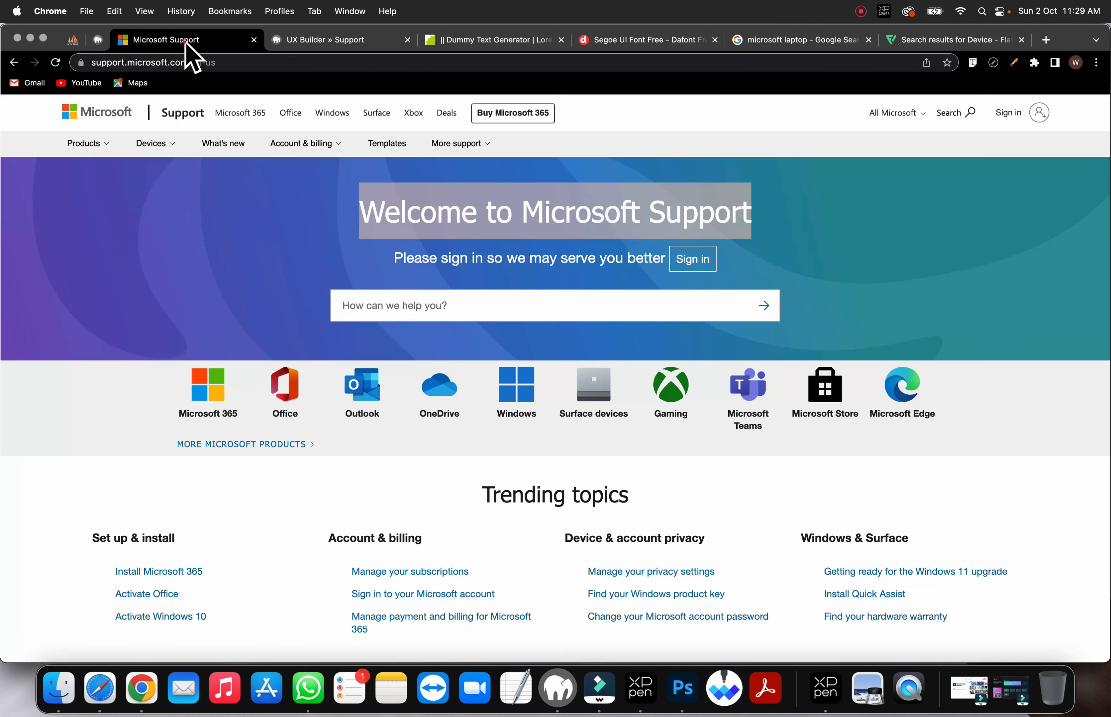
triple_click(389, 258)
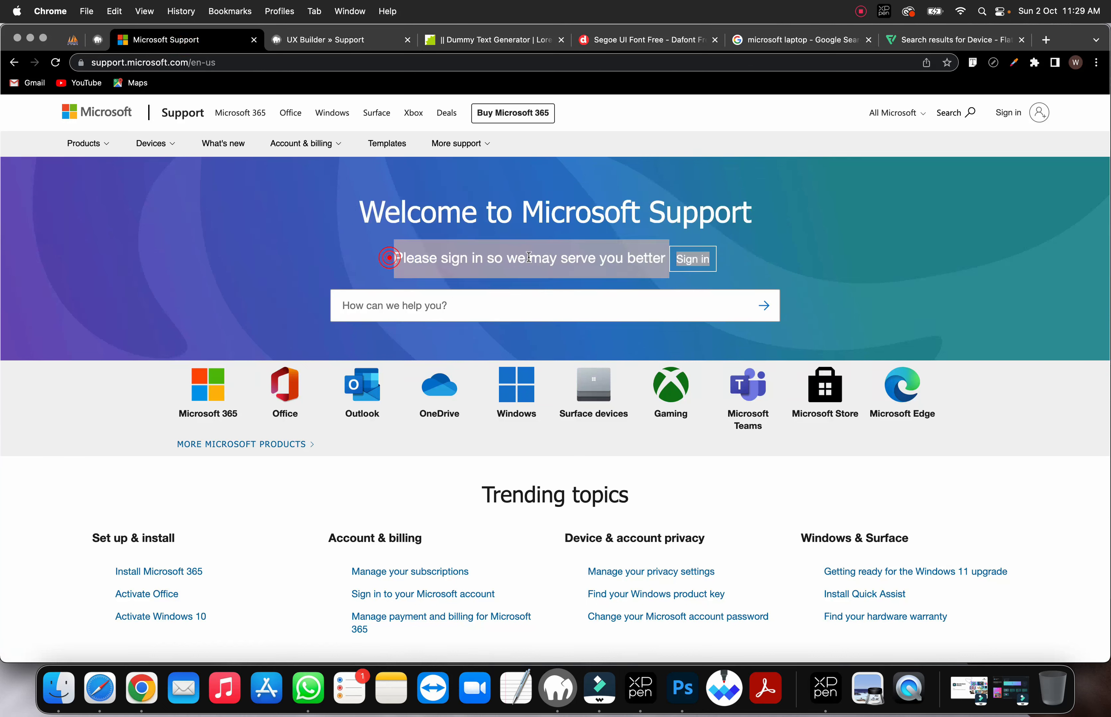
left_click(604, 260)
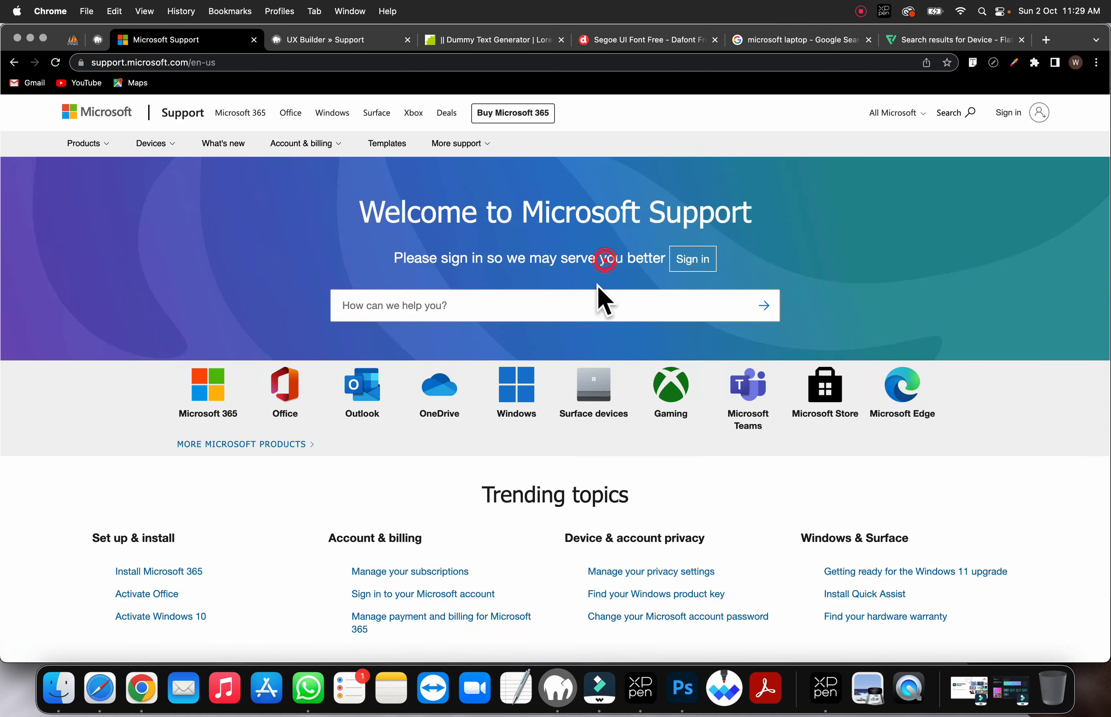
triple_click(575, 258)
right_click(575, 259)
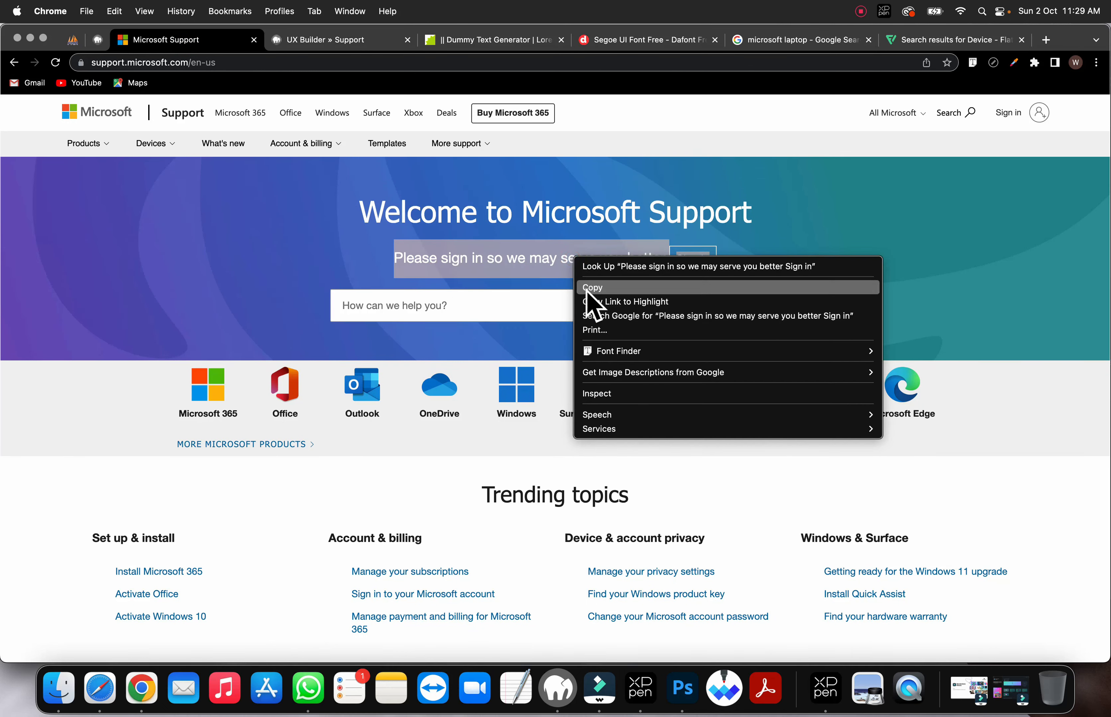
left_click(593, 288)
left_click(307, 39)
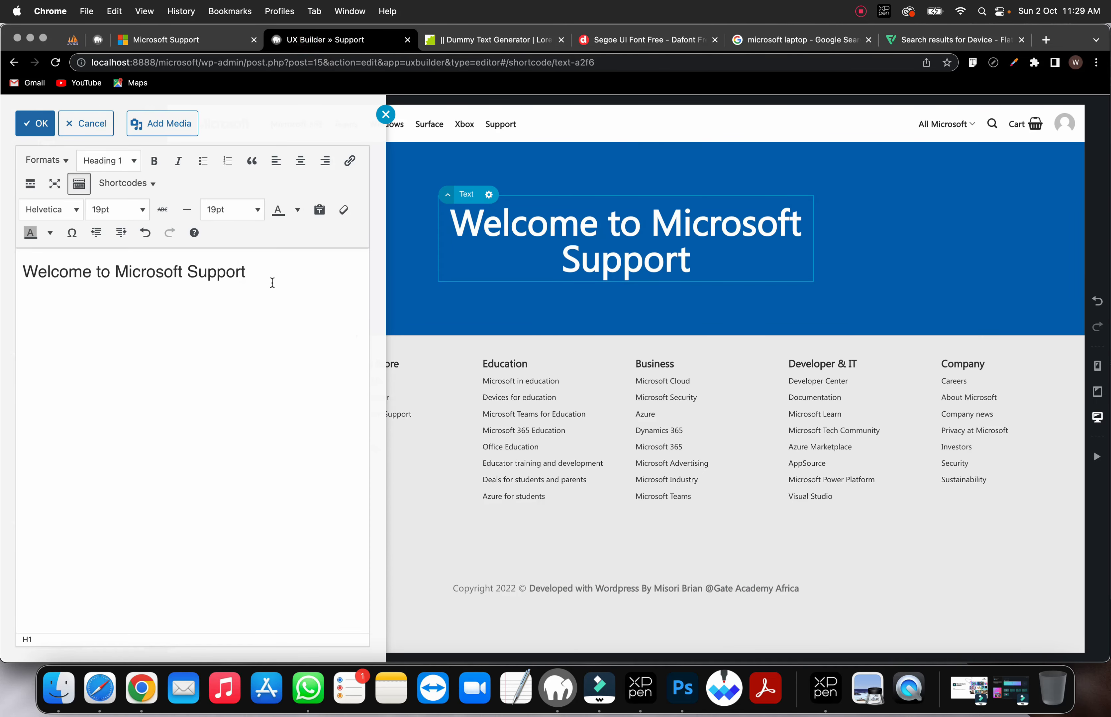
key("super+v")
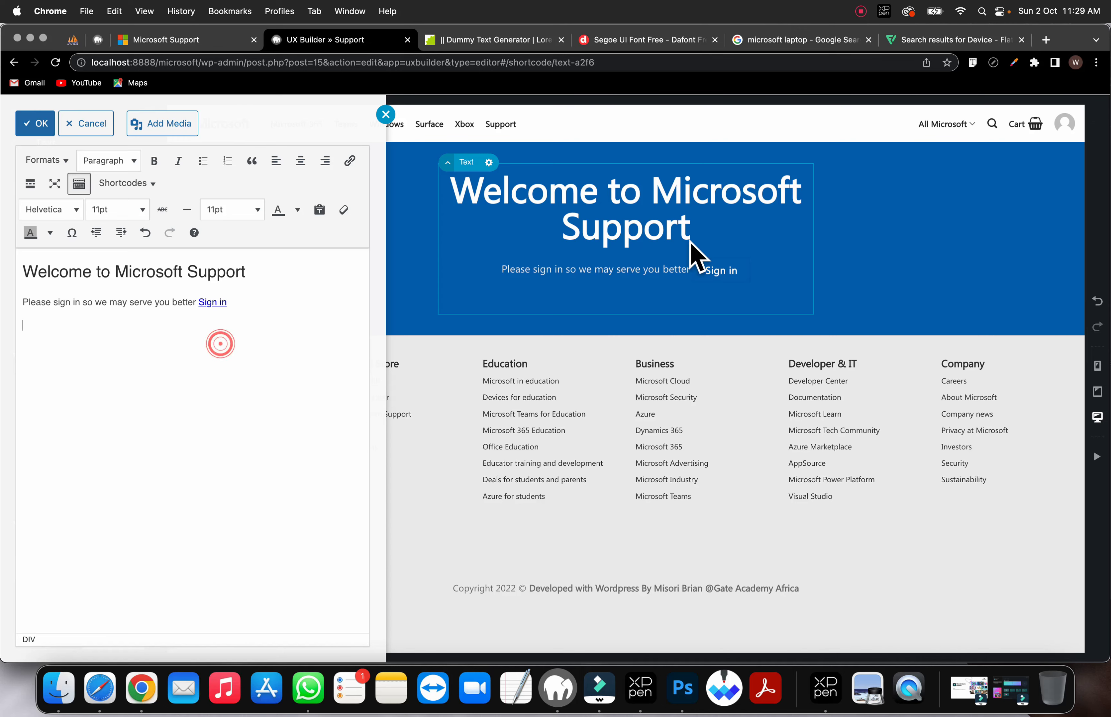
Step: Widen the banner's text box so the heading fits on one line, and add a Search Box element below the text
left_click(696, 257)
left_click_drag(807, 239, 957, 228)
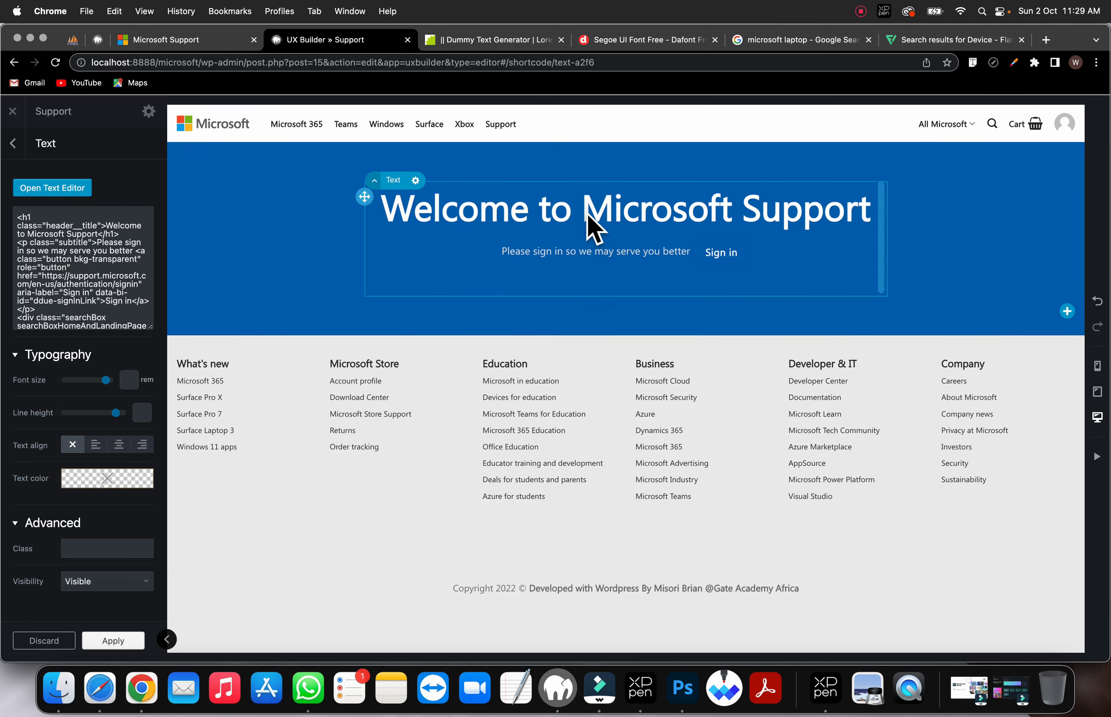
left_click(624, 295)
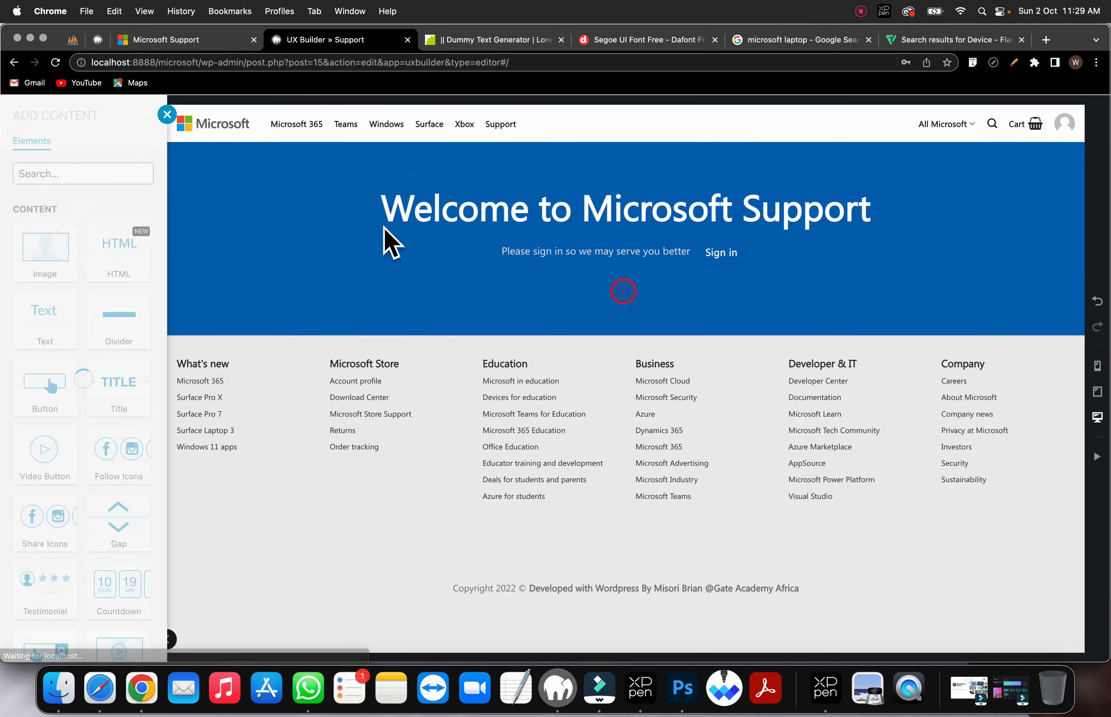
type("se")
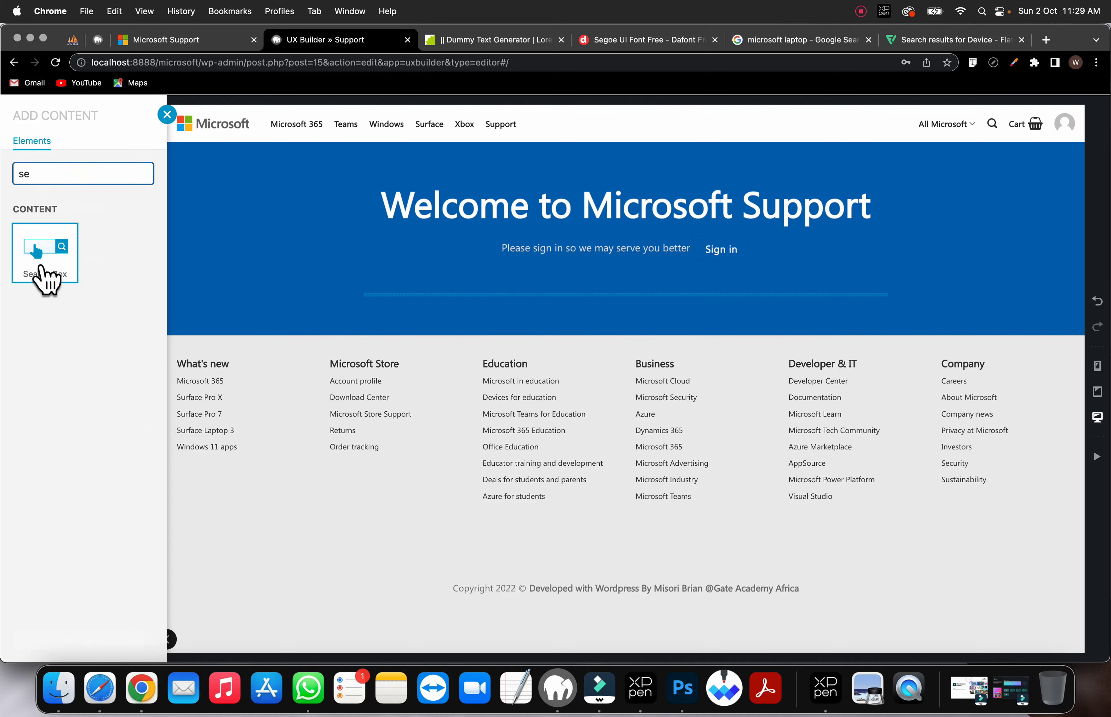
left_click(32, 274)
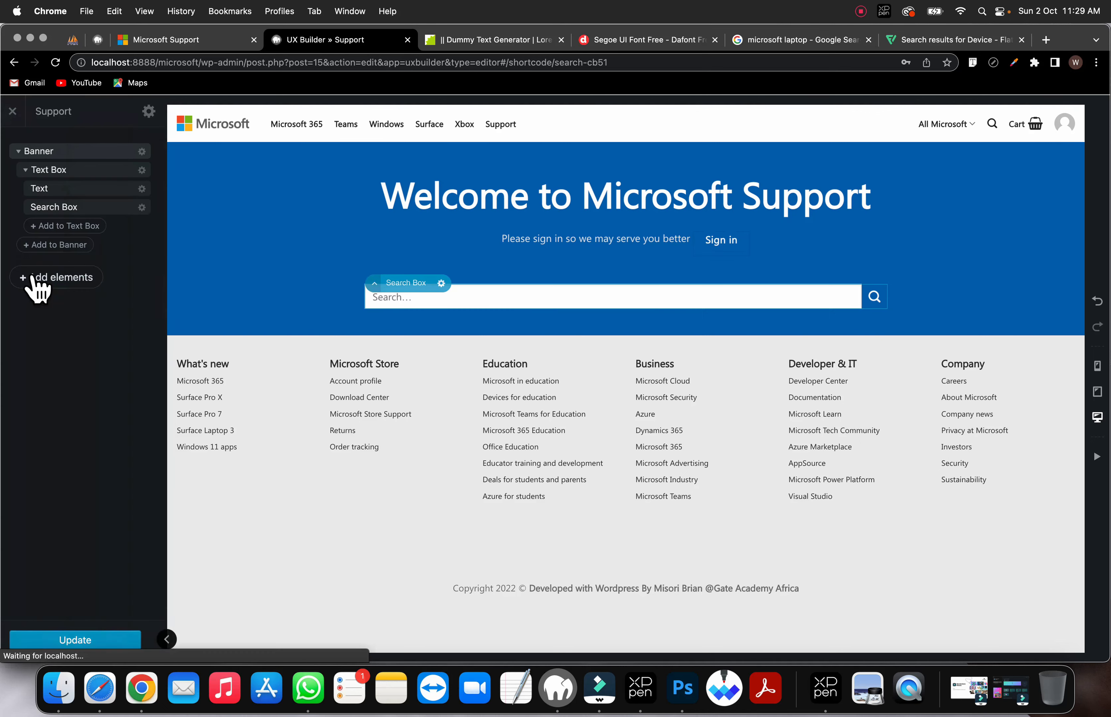
Step: Set the banner's height to 330px and apply the change
left_click(312, 229)
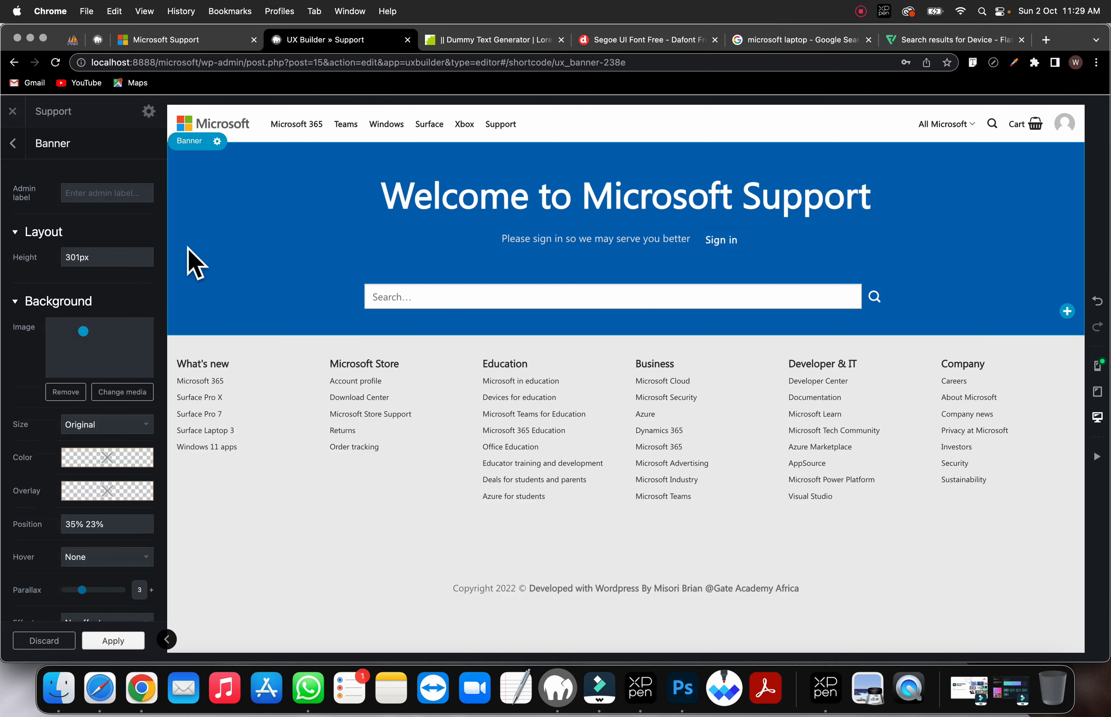
left_click_drag(86, 261, 113, 264)
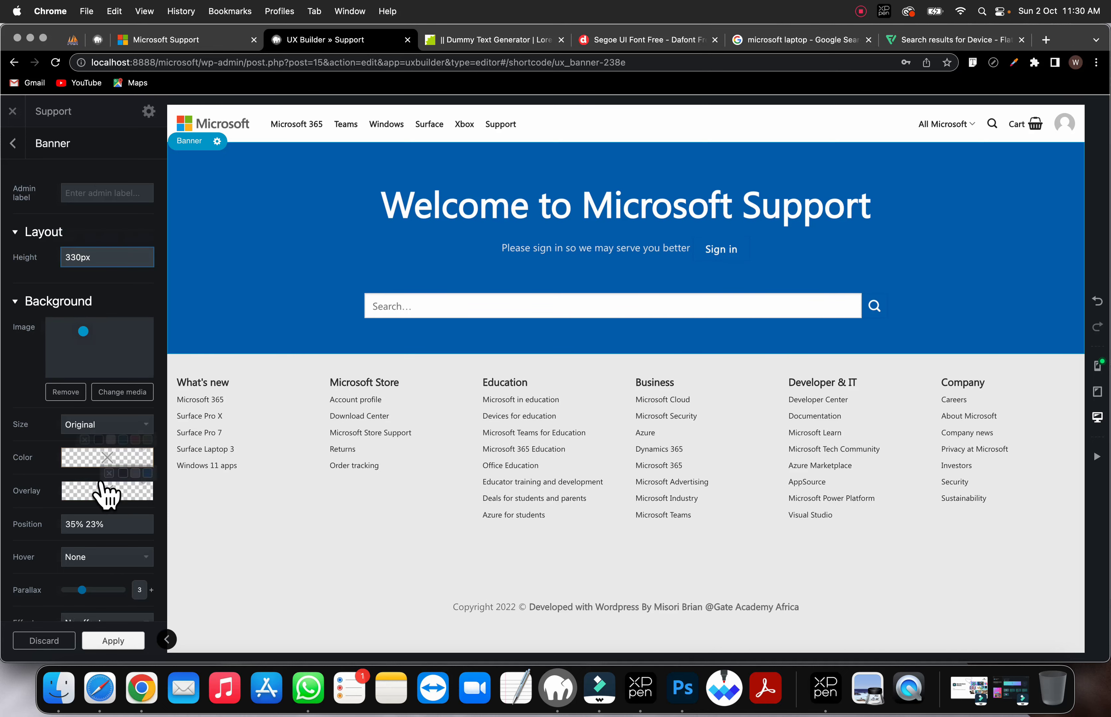
left_click(105, 638)
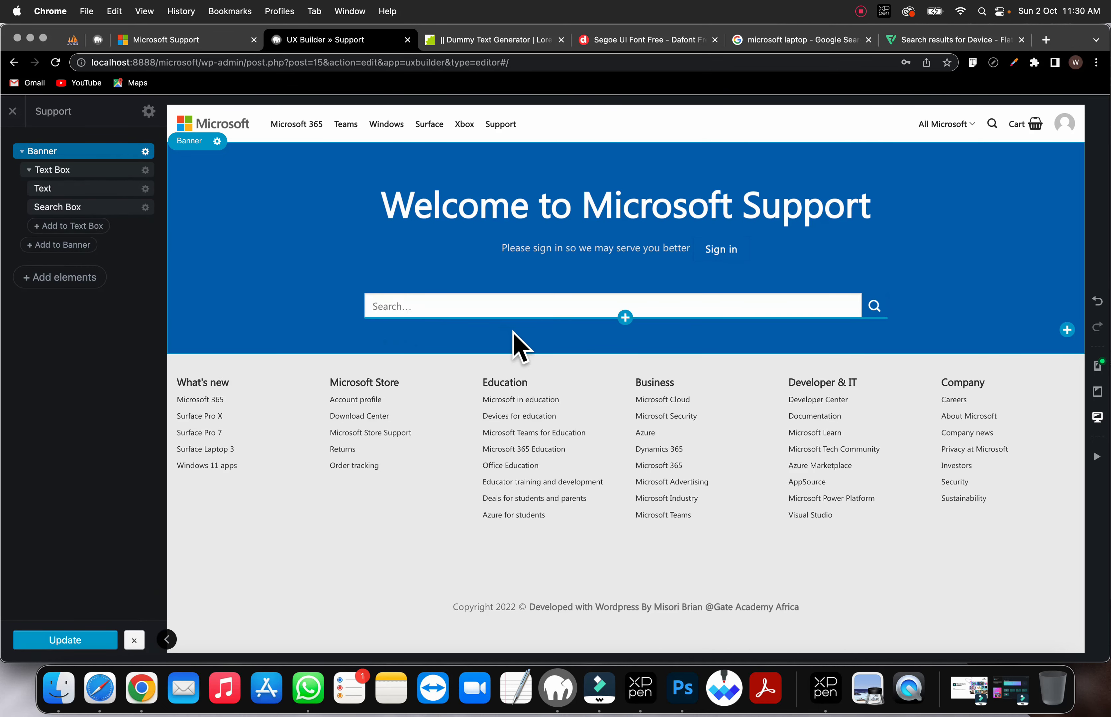
Step: Check the layout of Microsoft's Support page and add a Section element directly below the banner
left_click(176, 37)
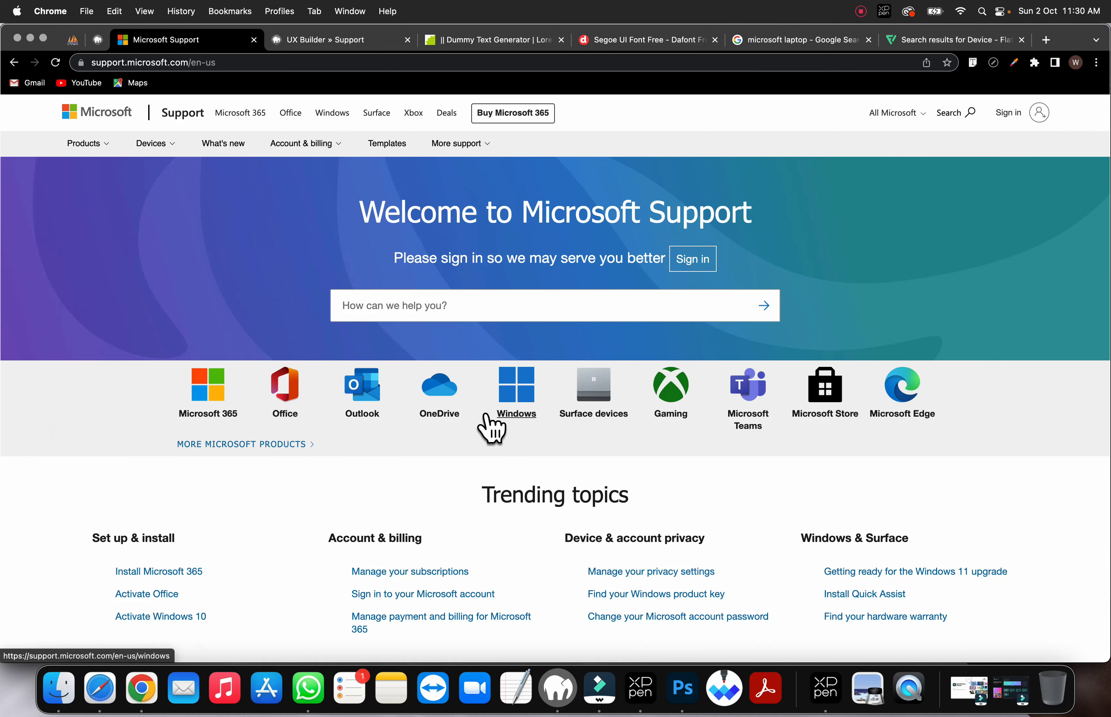
left_click(336, 42)
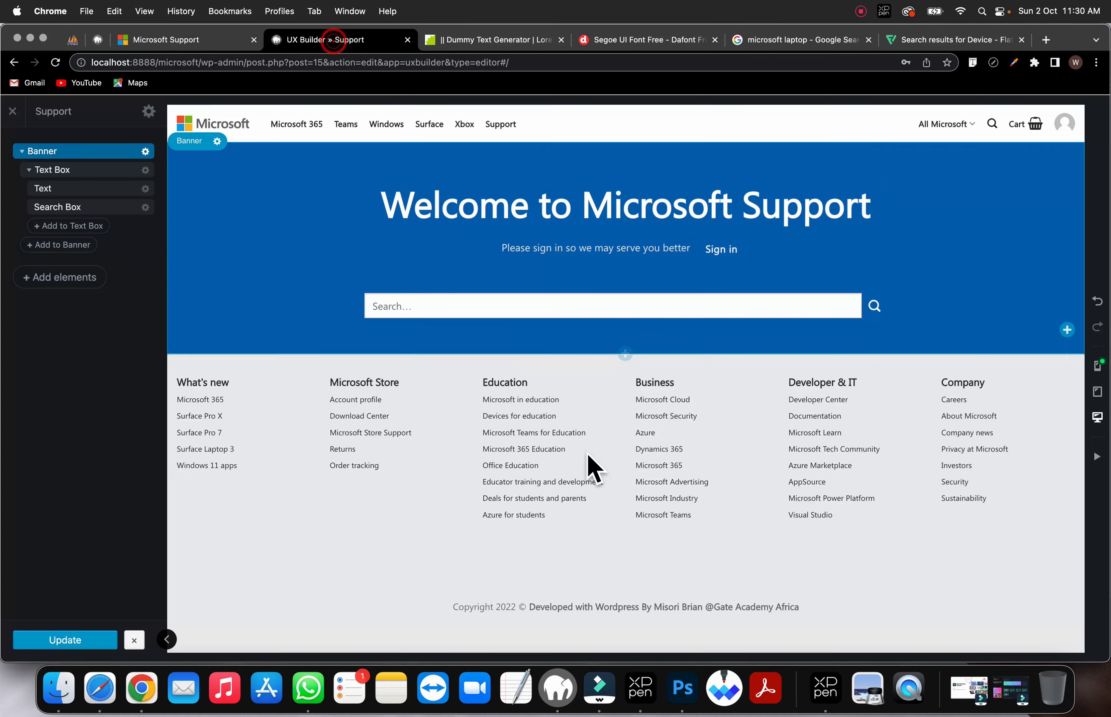
left_click(625, 353)
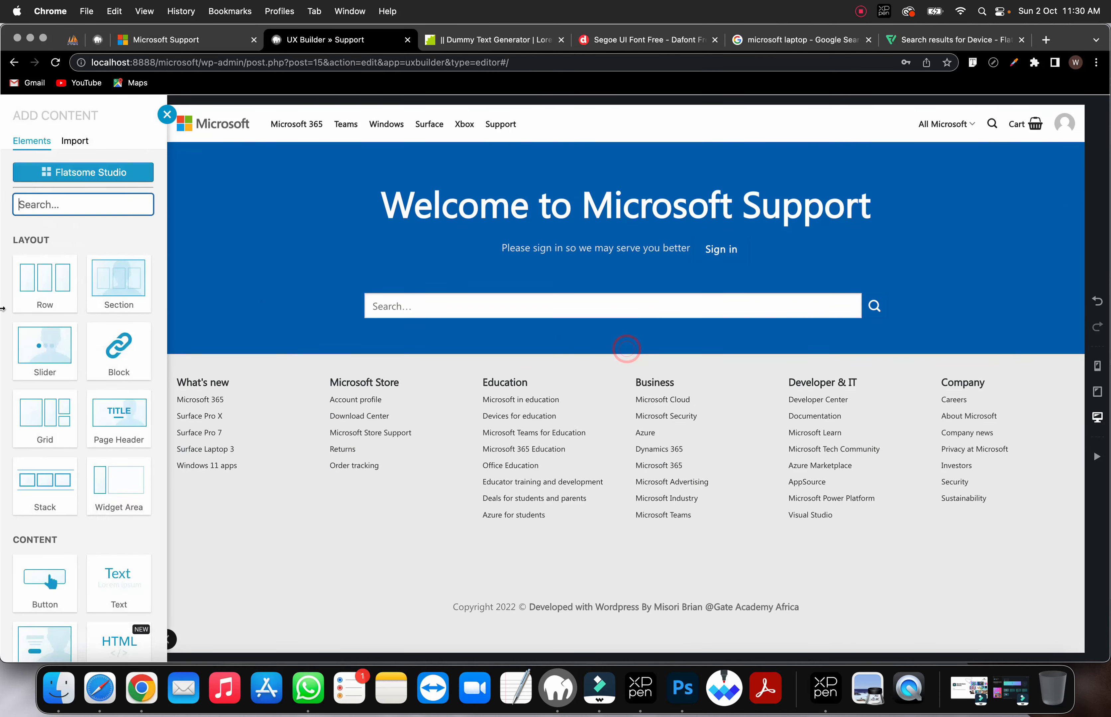
left_click(127, 298)
left_click(378, 370)
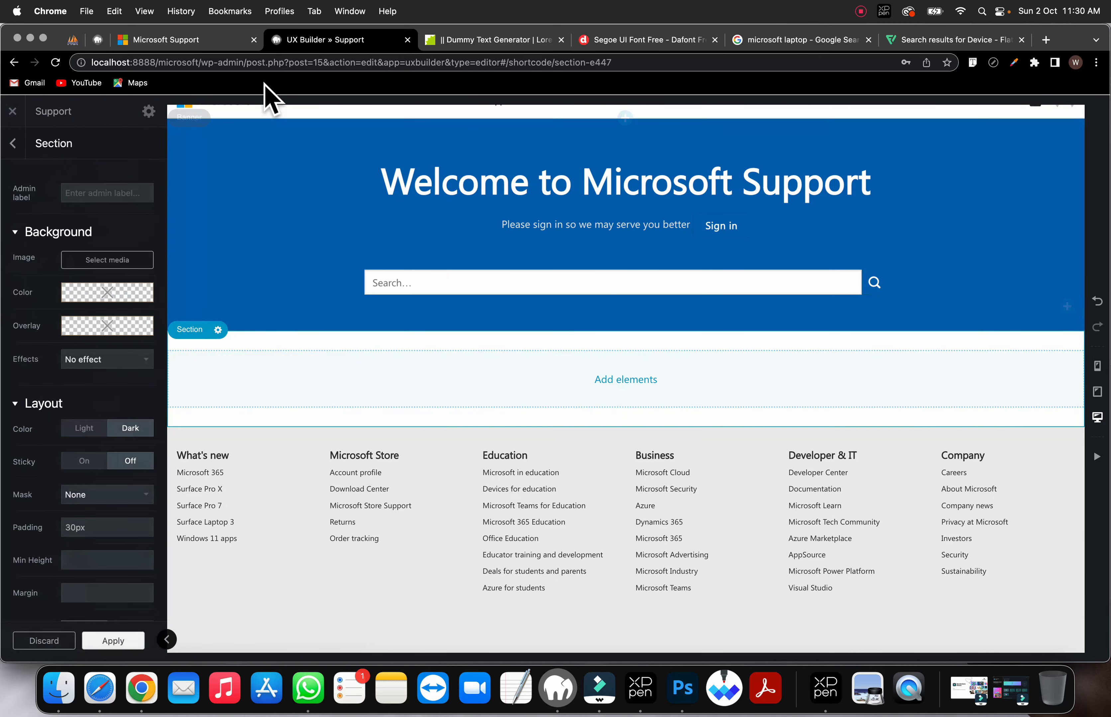
Step: Recheck the product icons on Microsoft's Support page and insert a row with the 2 Columns preset in the new section
left_click(168, 40)
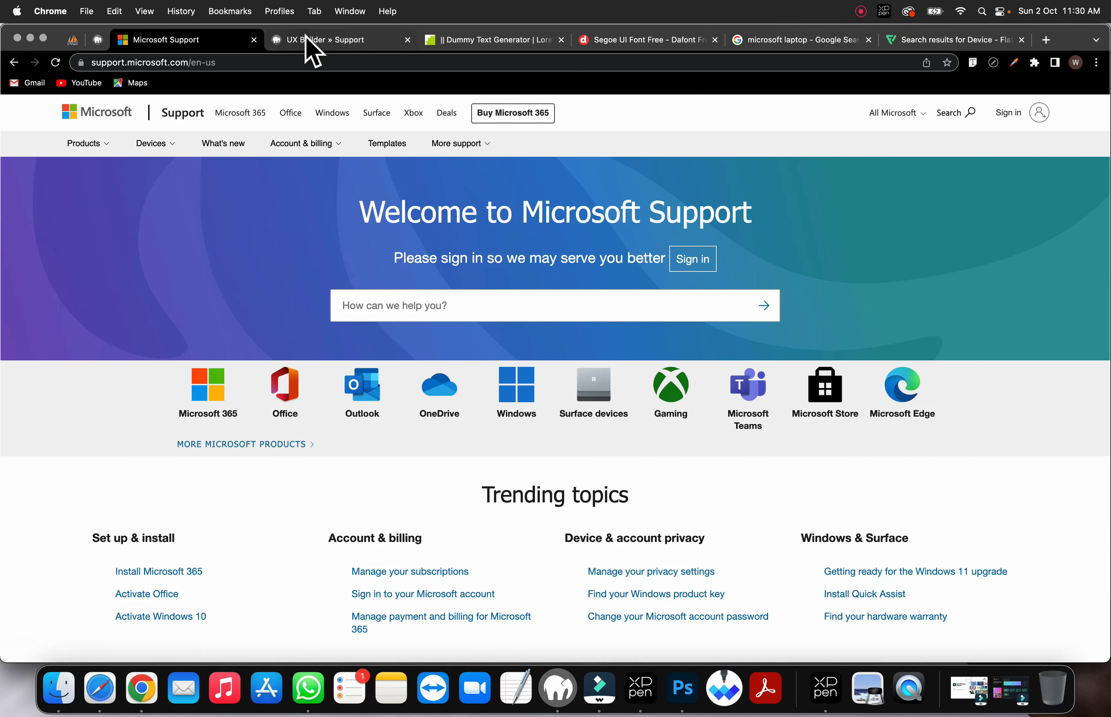
left_click(314, 39)
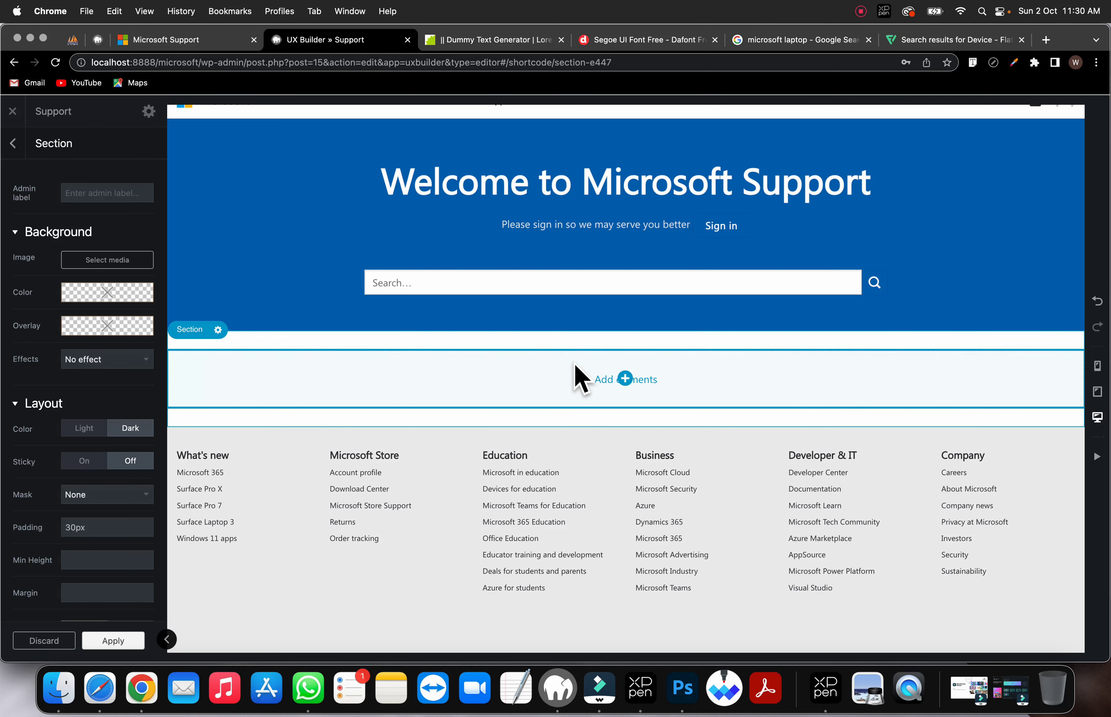
left_click(626, 378)
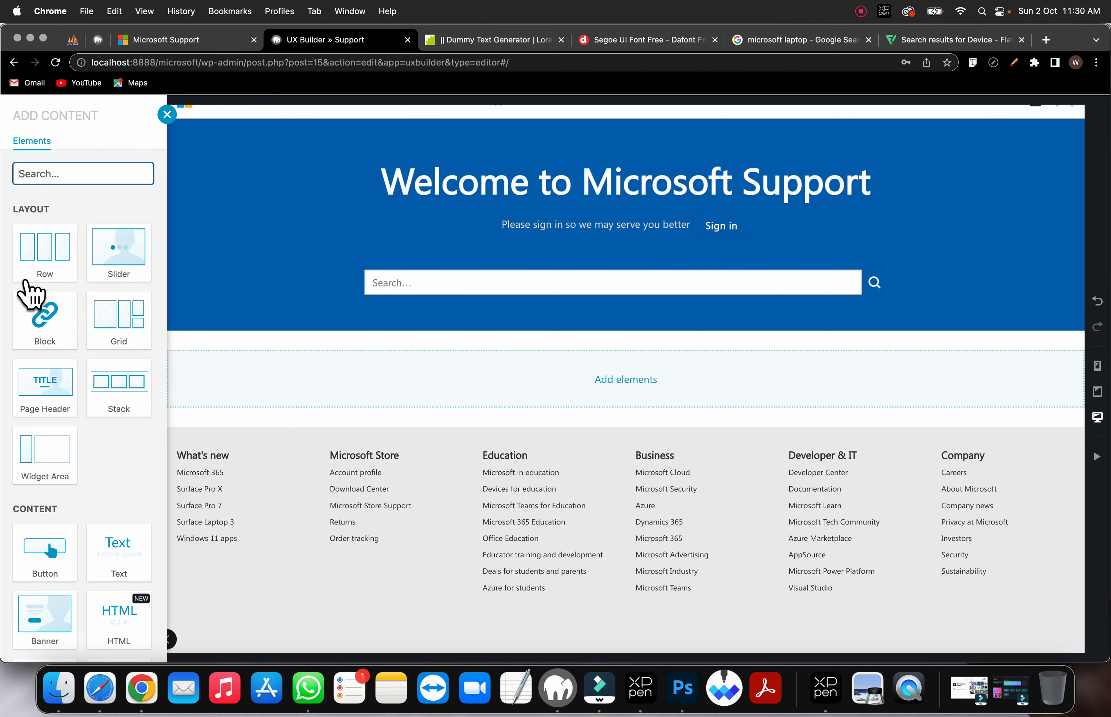
left_click(39, 263)
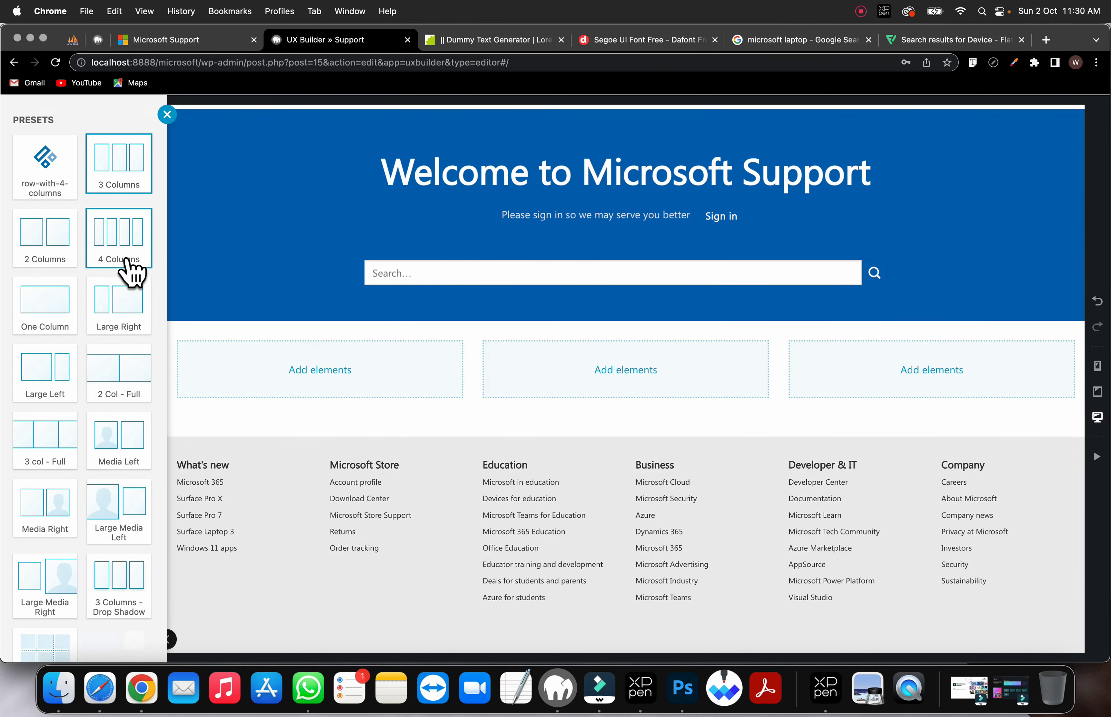
left_click(50, 238)
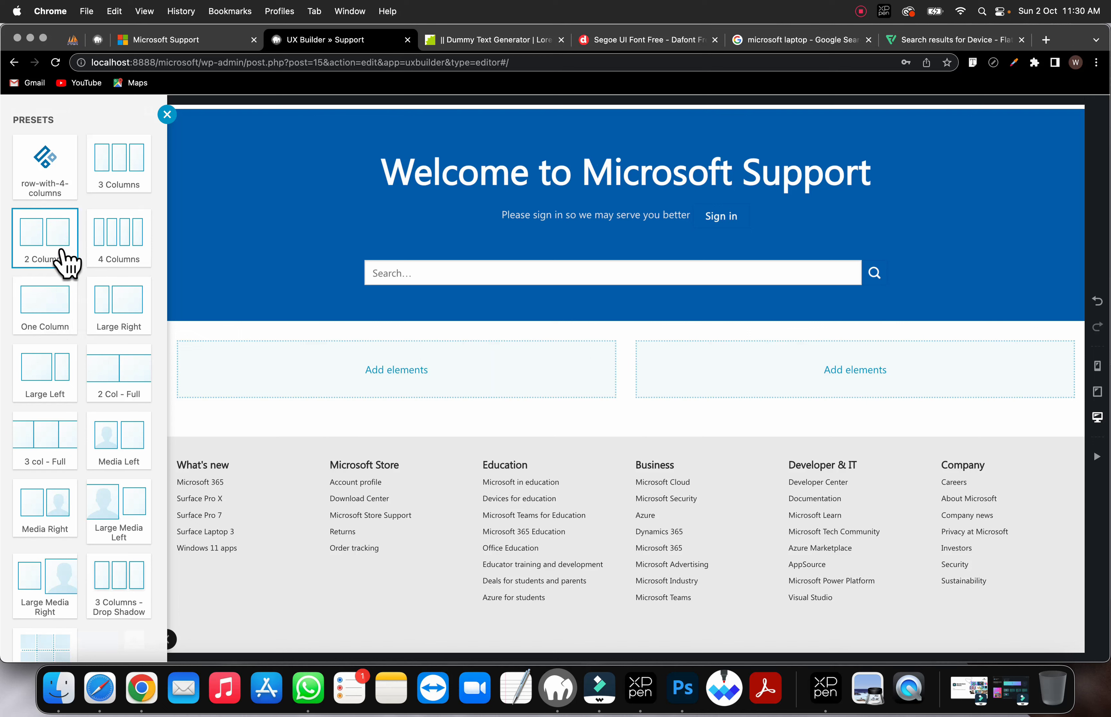
left_click(468, 401)
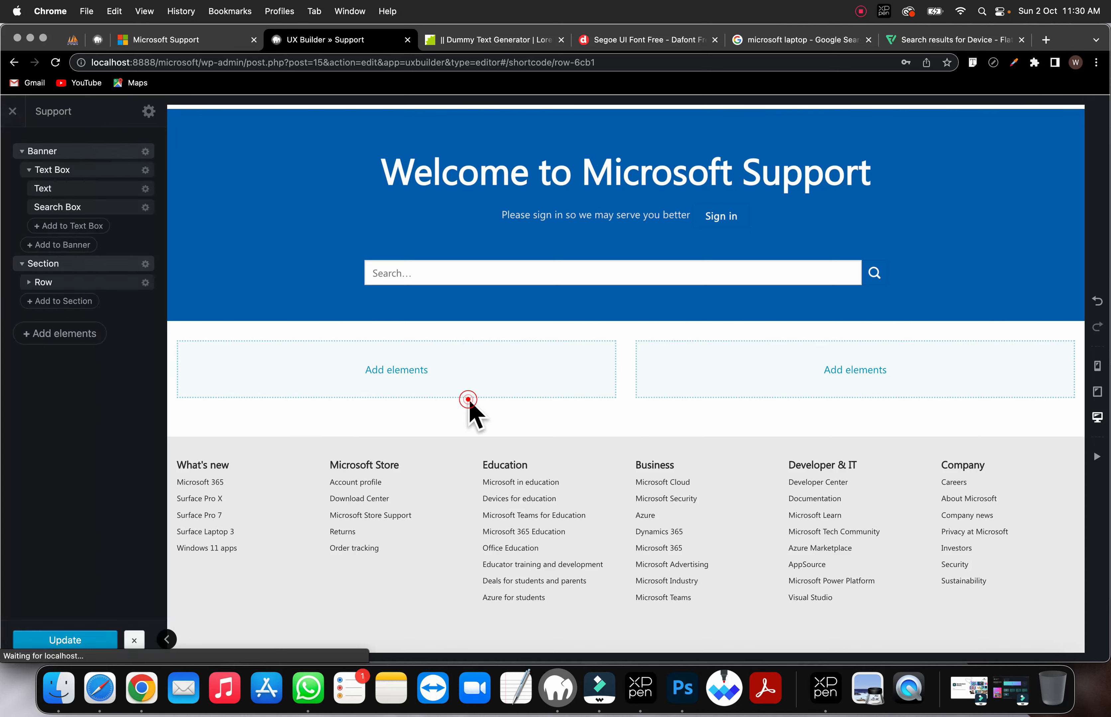
Step: Insert a nested row with the 4 Columns preset inside each of the section's two columns
left_click(396, 369)
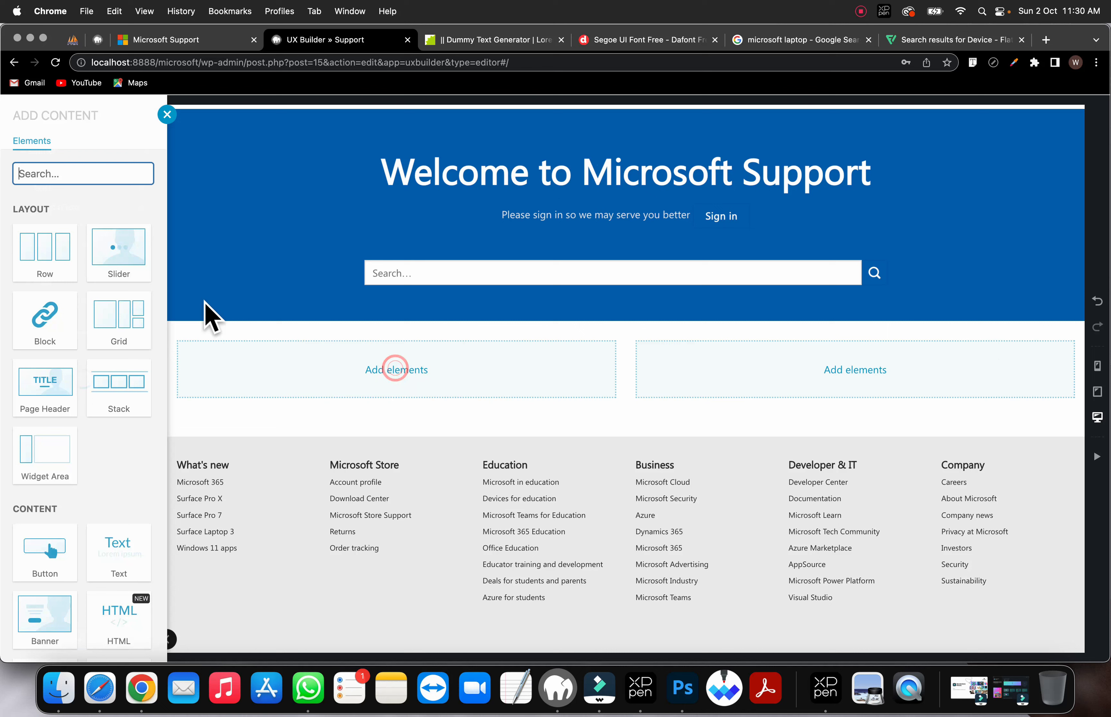
left_click(49, 279)
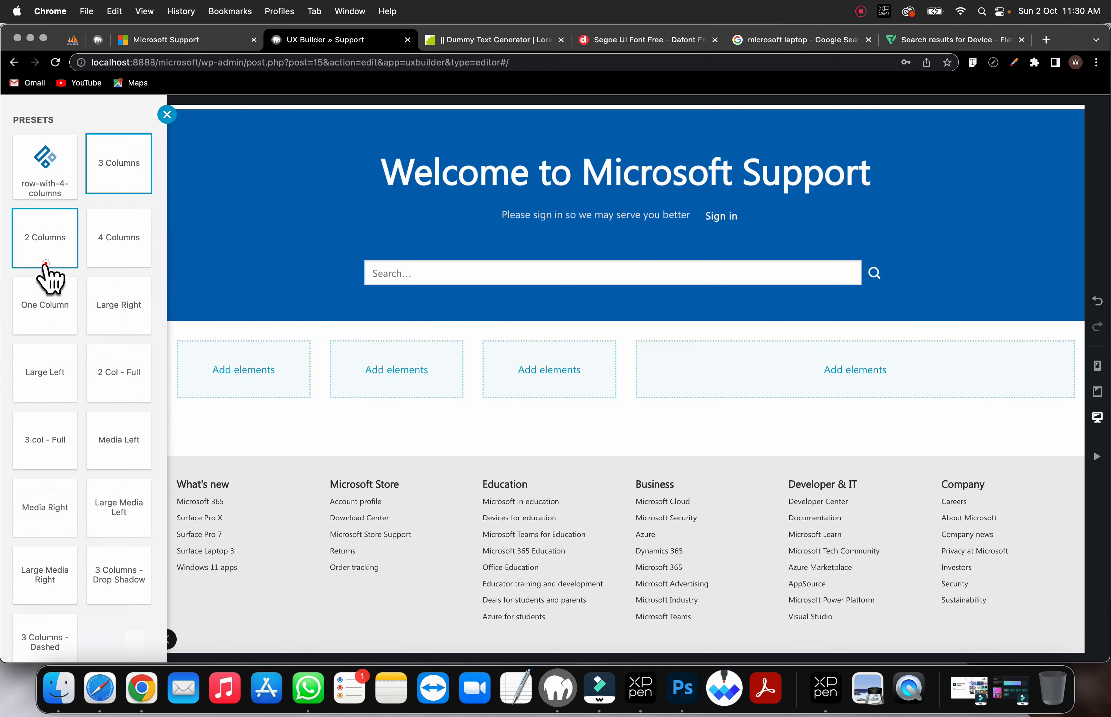
left_click(123, 236)
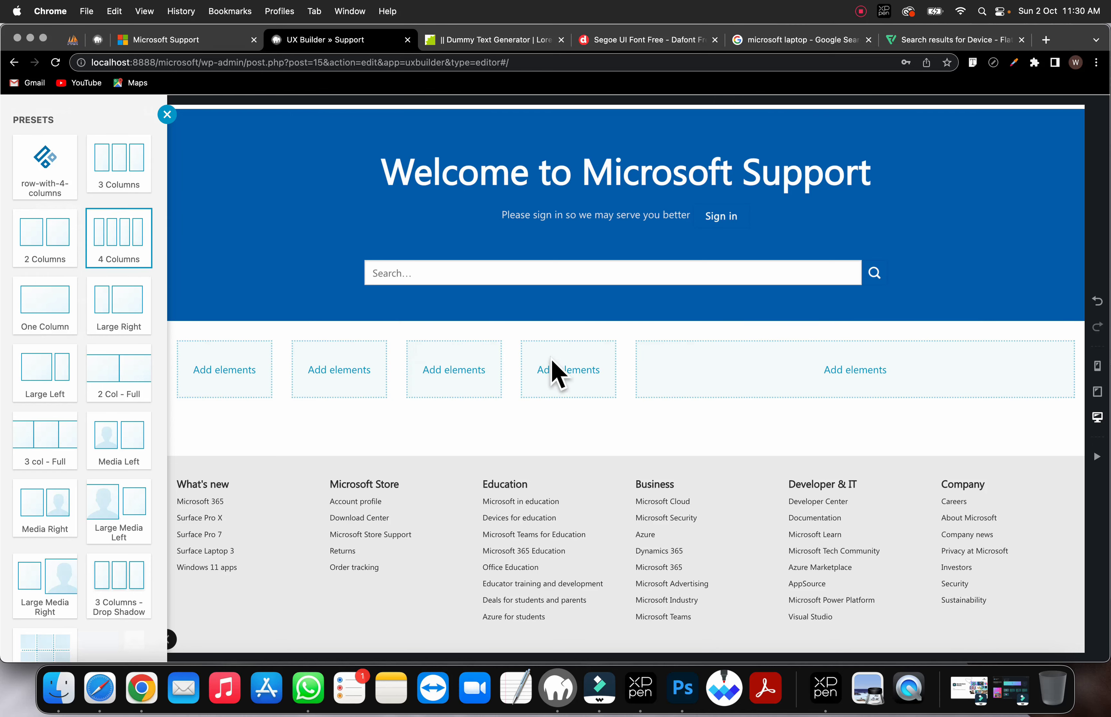
left_click(863, 378)
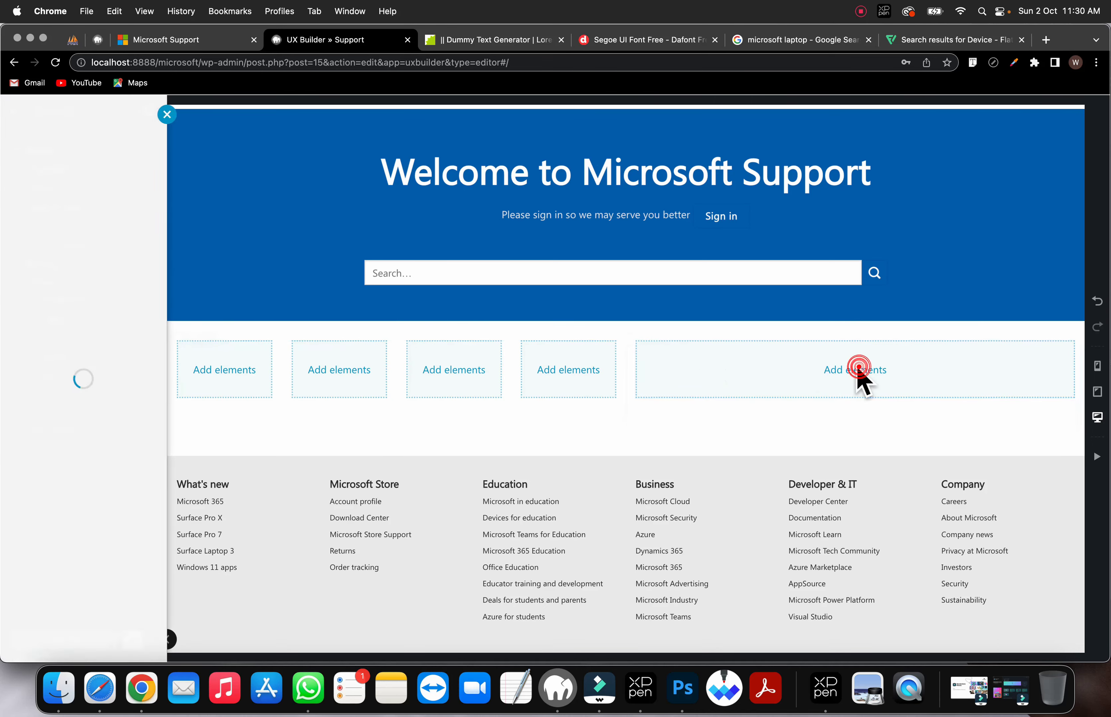
left_click(47, 271)
left_click(124, 256)
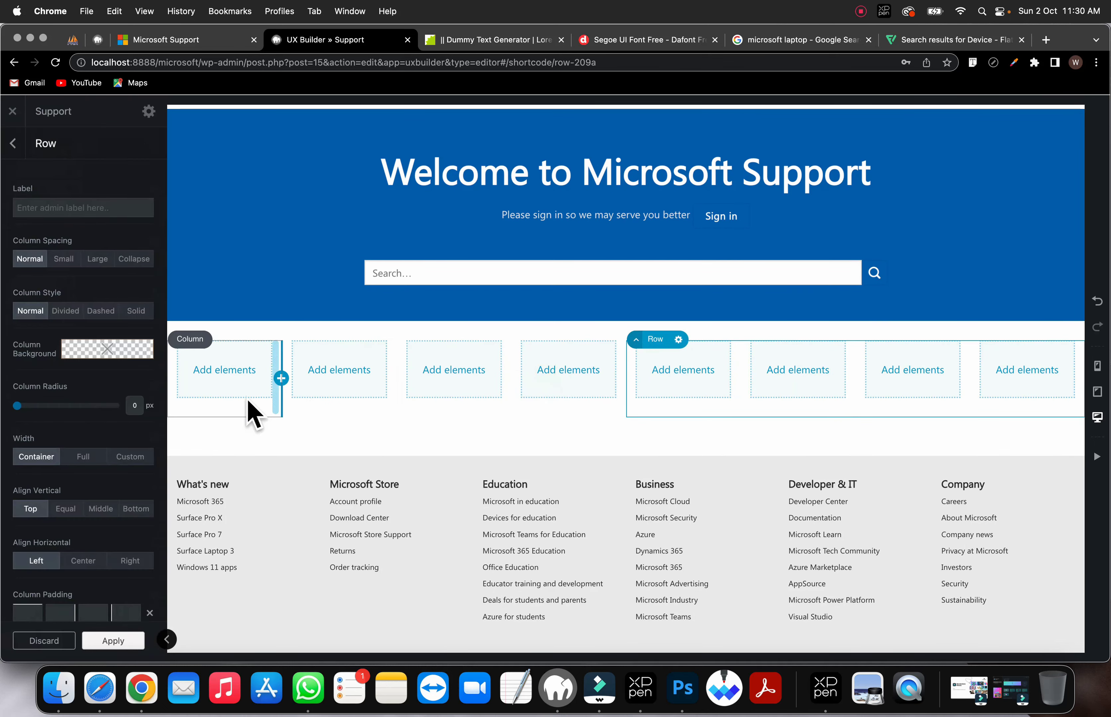
left_click(225, 372)
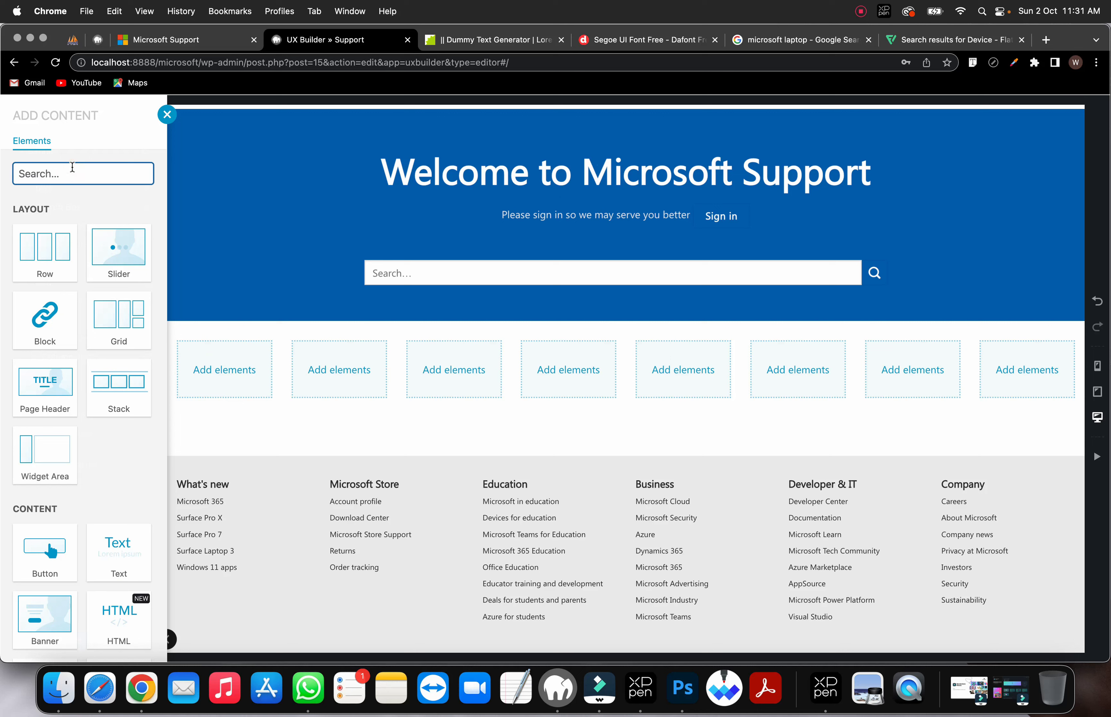
type("i")
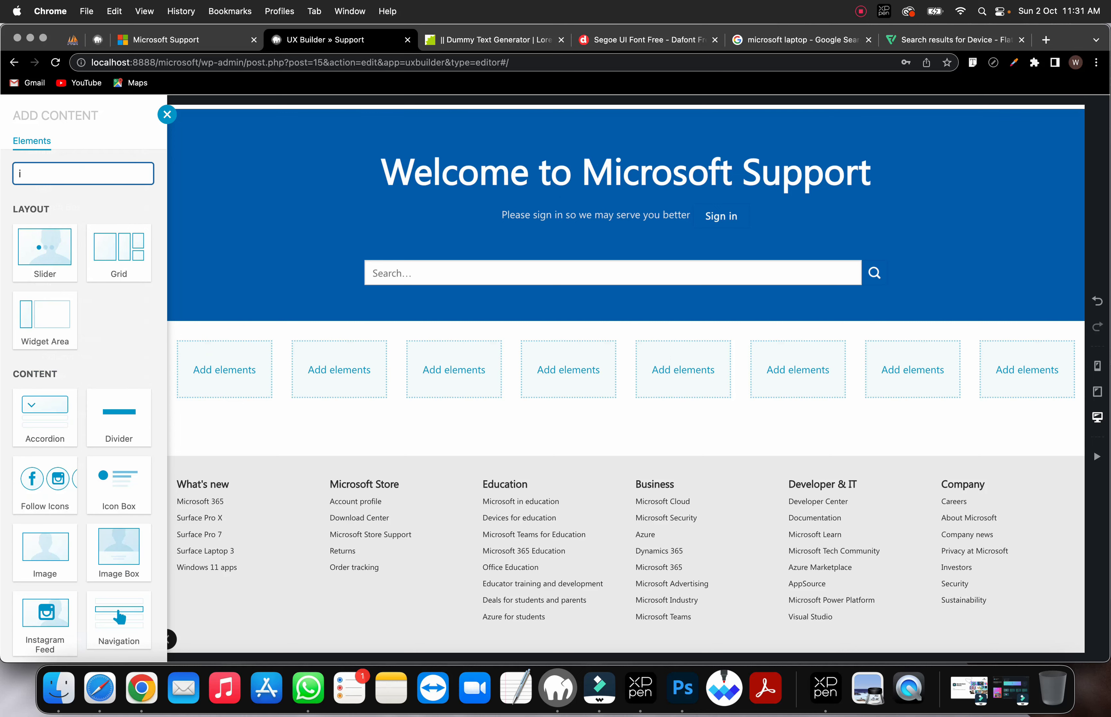
type("n")
key("BackSpace")
key("BackSpace")
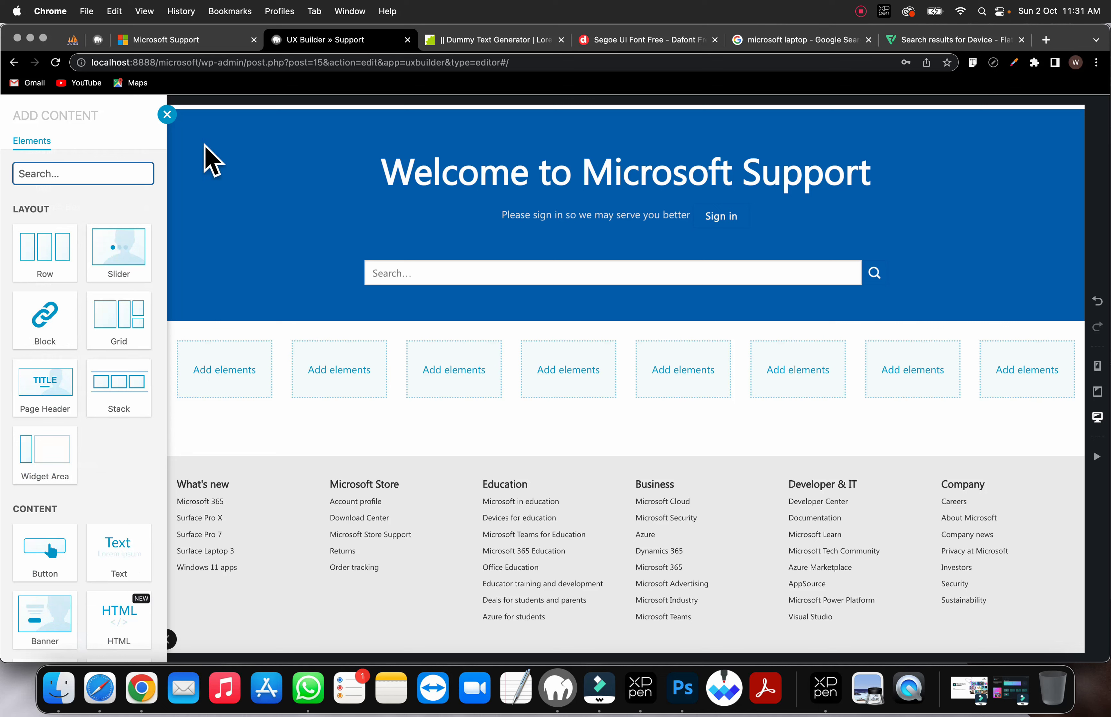
key("Escape")
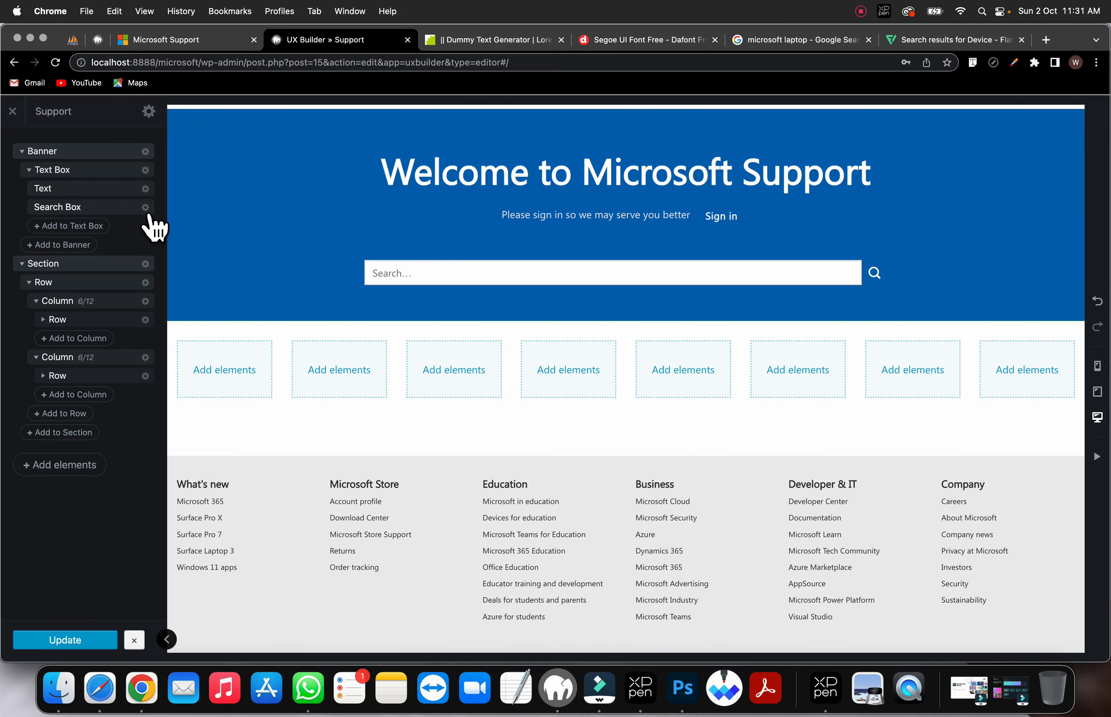
Step: Leave the page builder, open the site's home page and examine the row of icon links below the slider
left_click(13, 111)
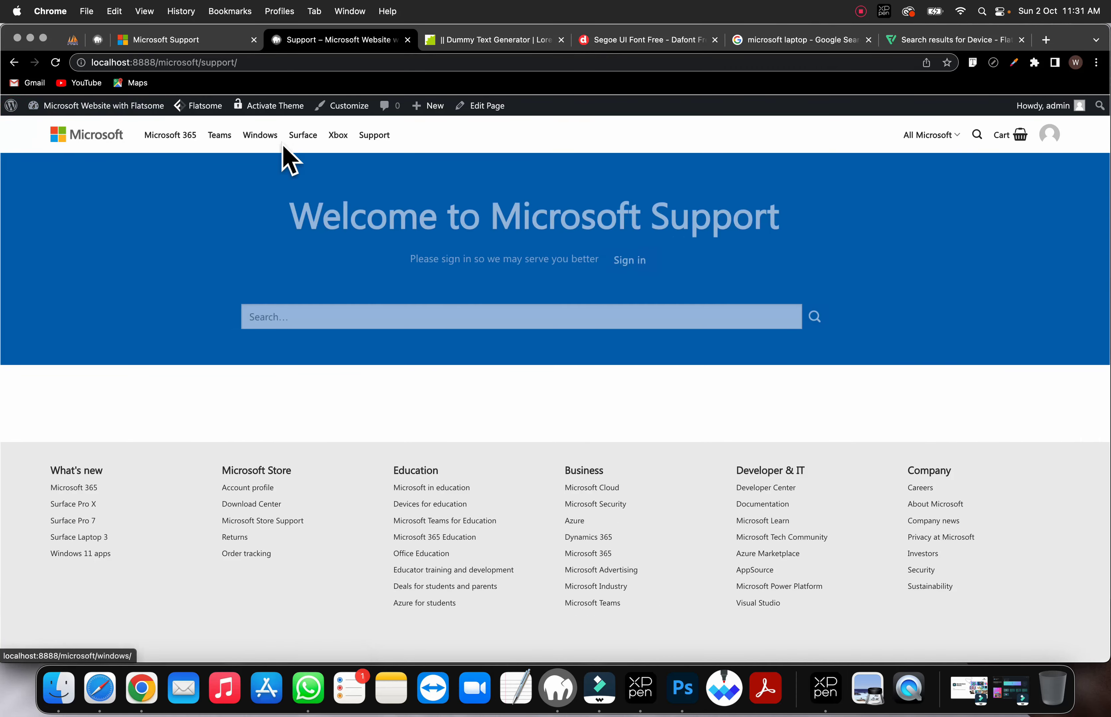
left_click(101, 131)
scroll(465, 369, "down", 10)
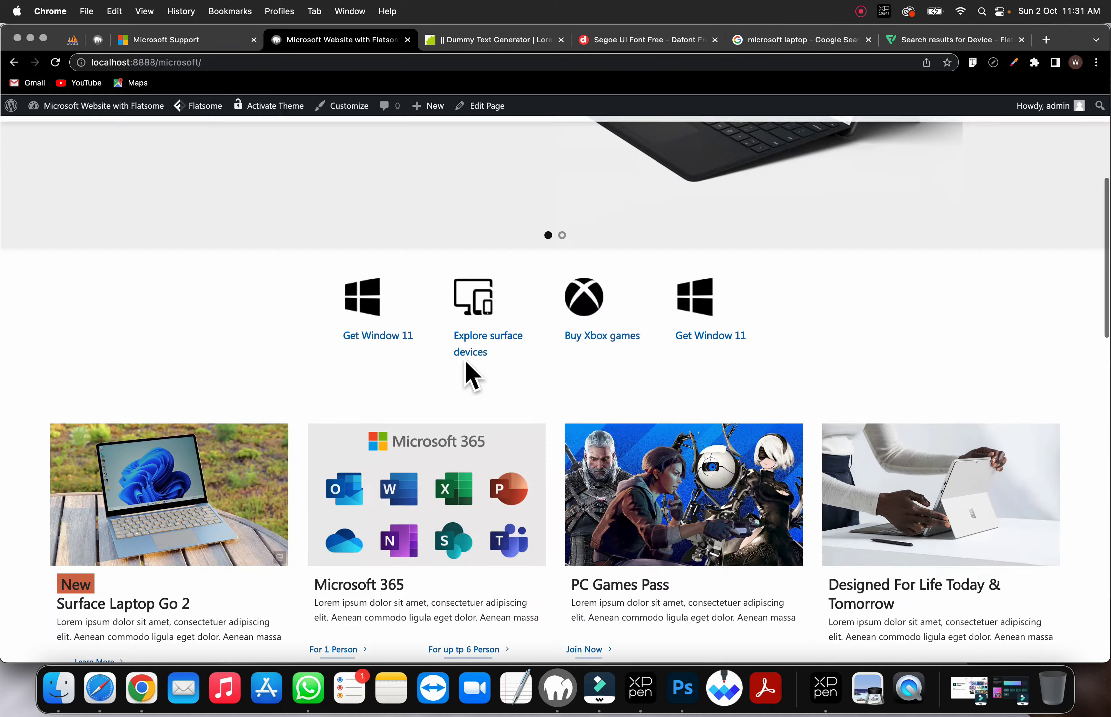
scroll(463, 372, "up", 8)
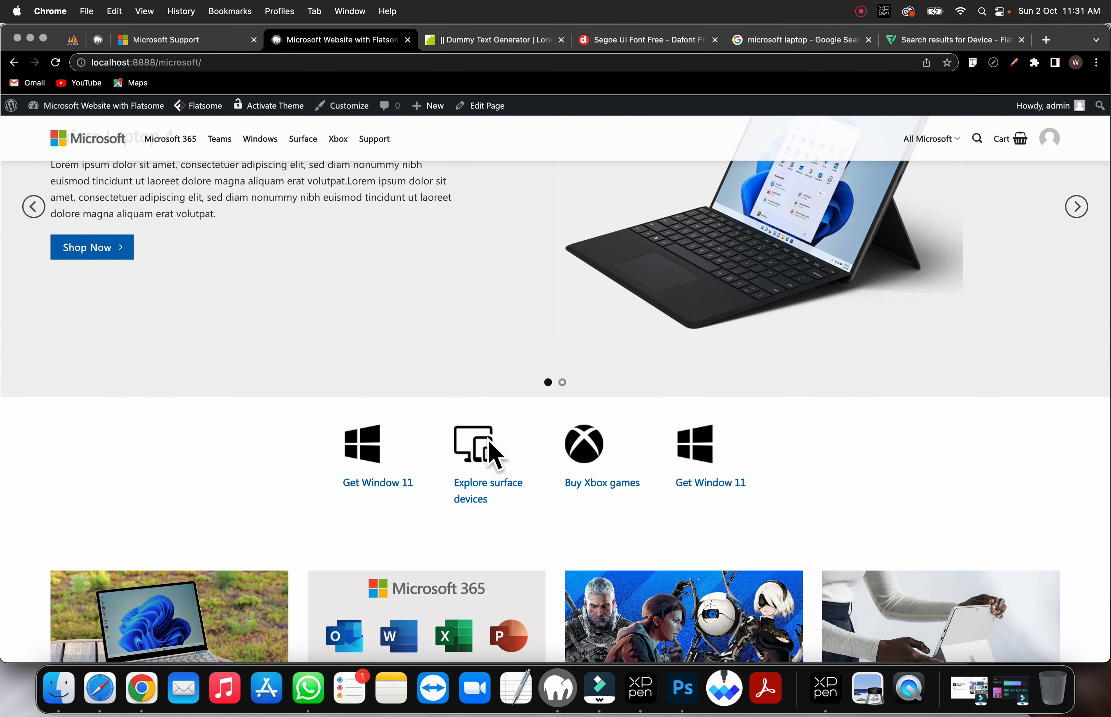
Step: Edit the home page in UX Builder and save its first "Get Window 11" icon box as a preset named icon-box
scroll(602, 486, "up", 3)
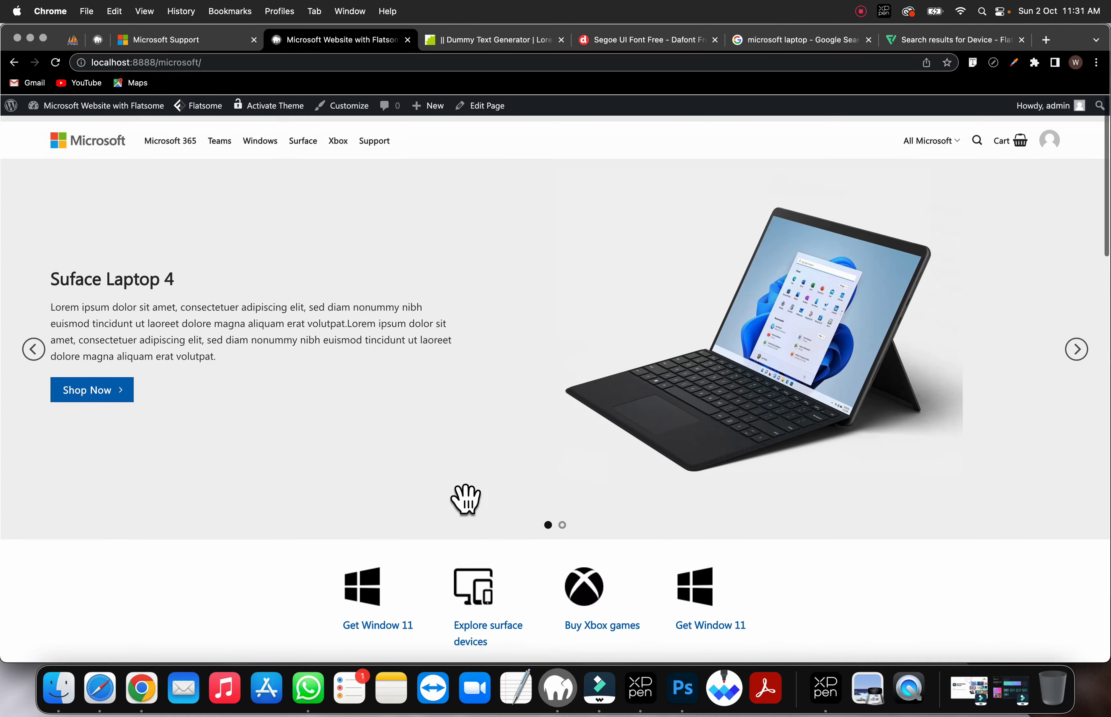
scroll(439, 594, "down", 1)
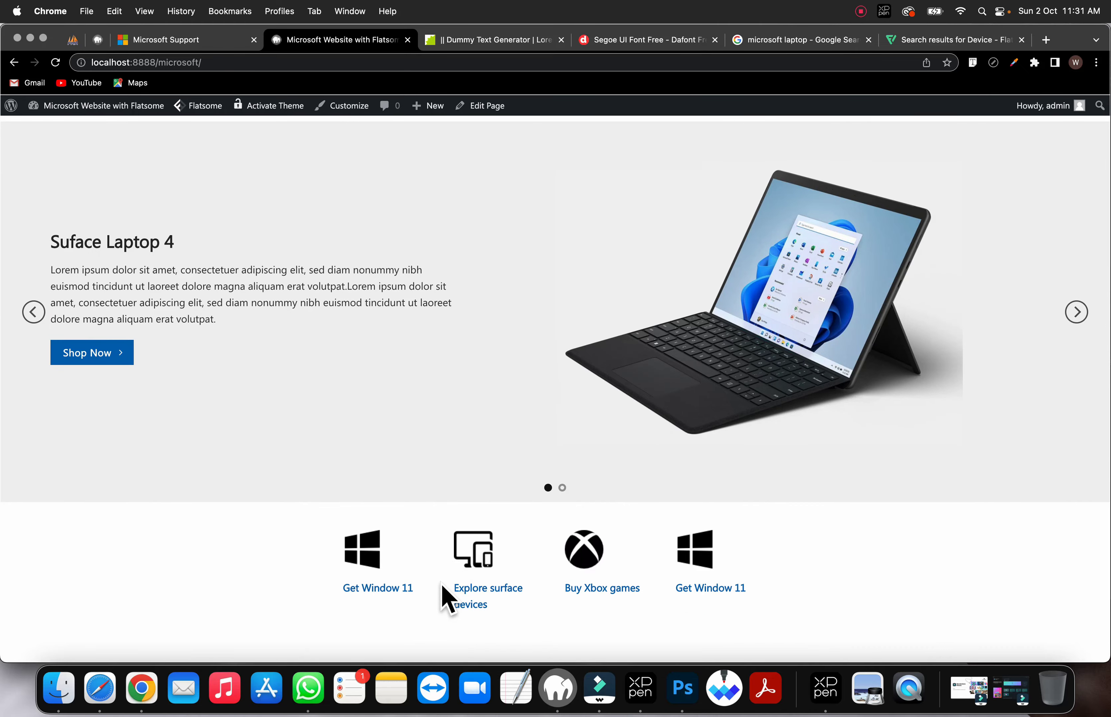
mouse_move(488, 112)
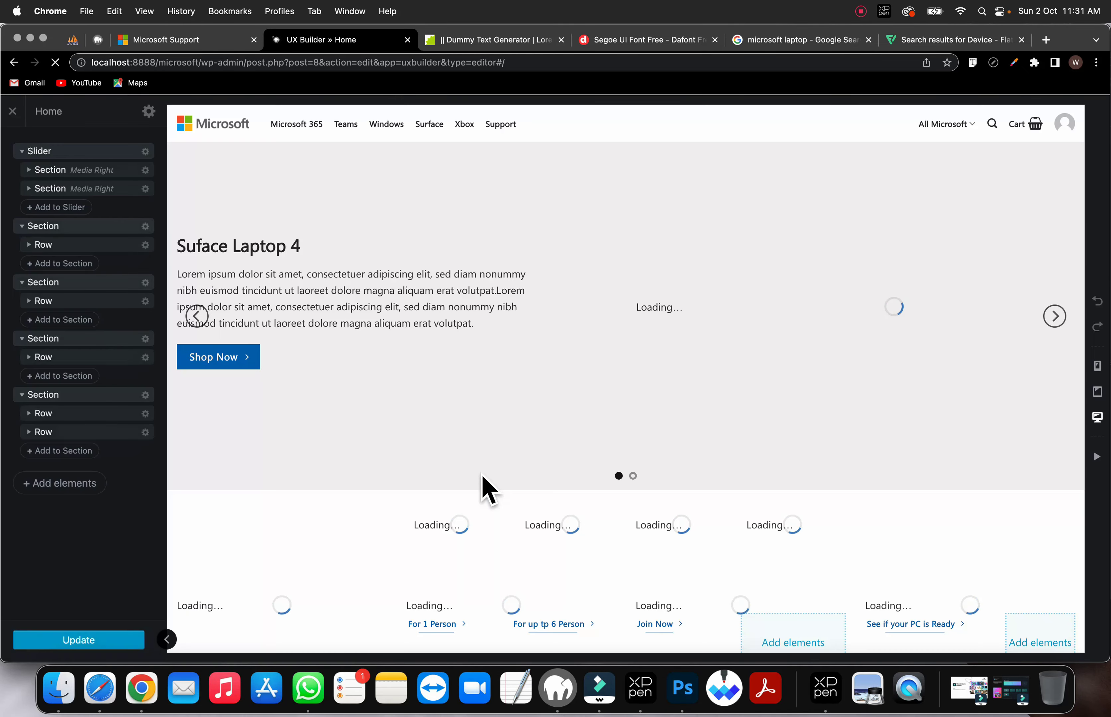
scroll(485, 488, "down", 5)
left_click(434, 299)
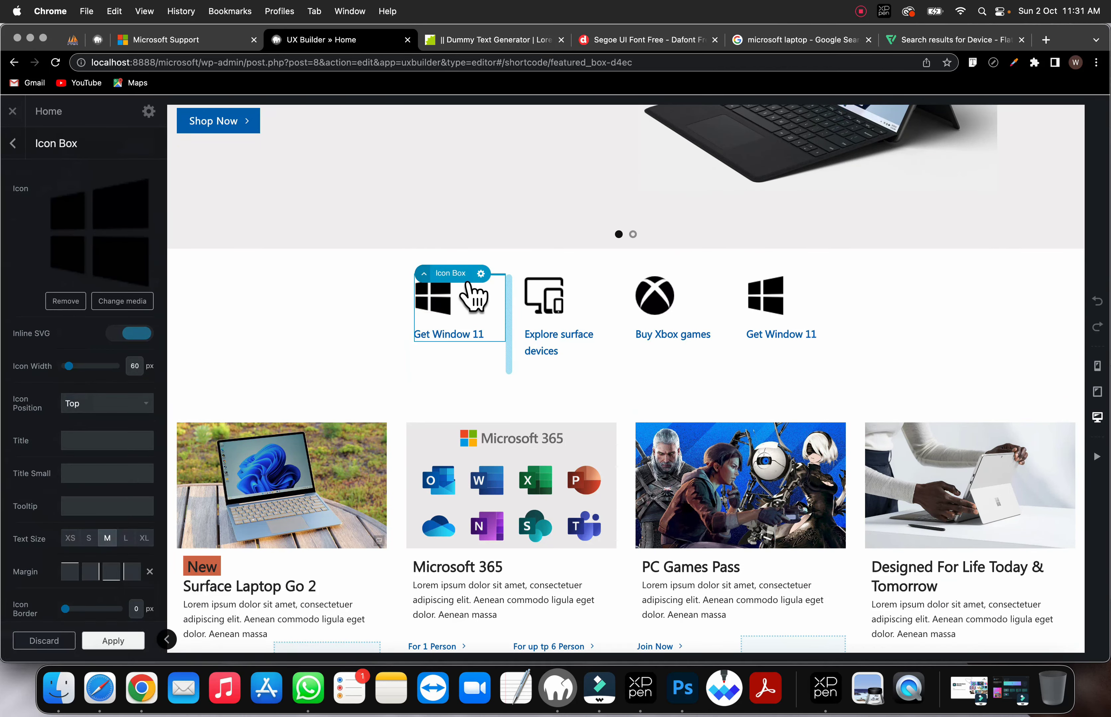
left_click(481, 273)
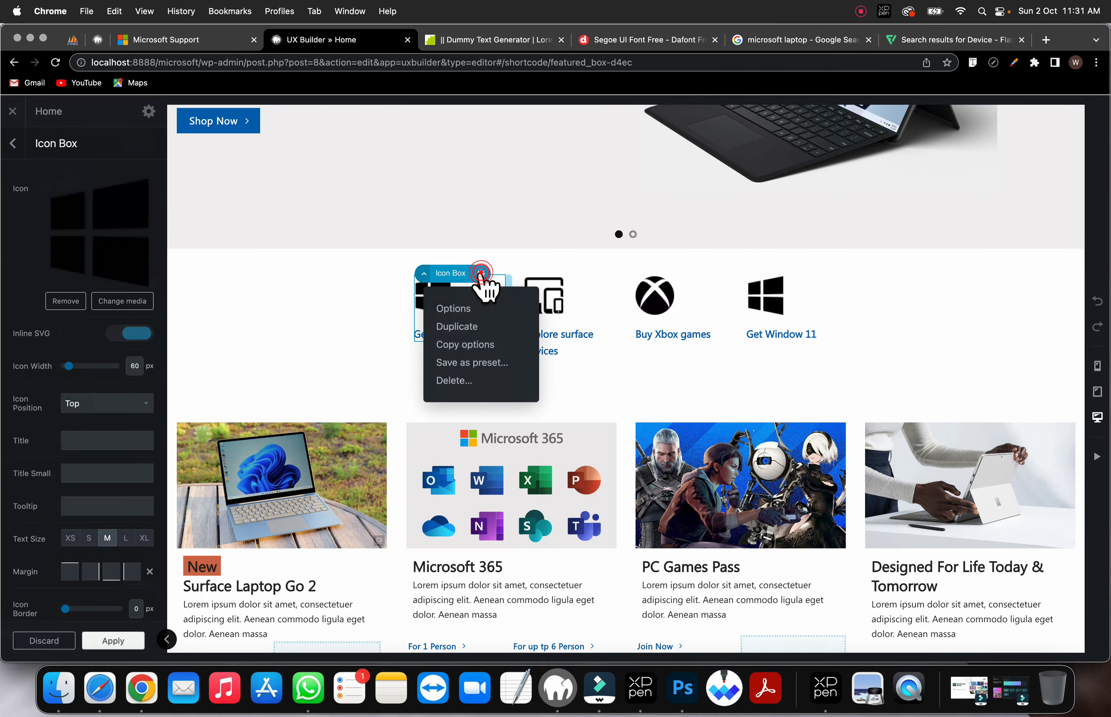
left_click(464, 363)
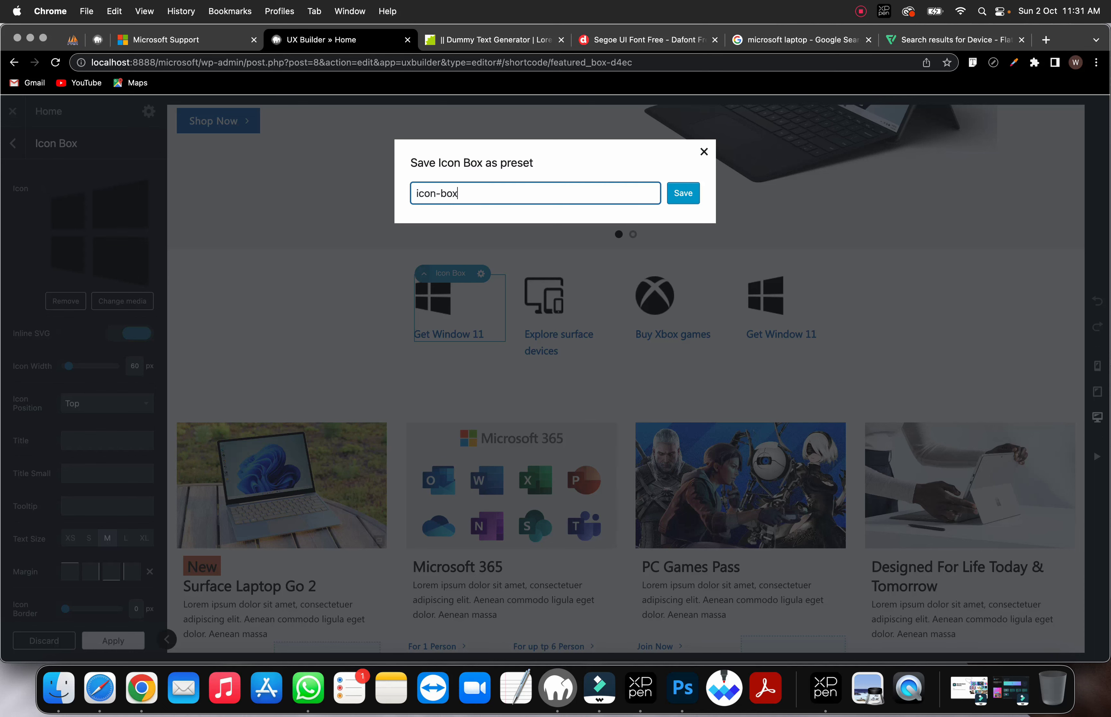
left_click(684, 194)
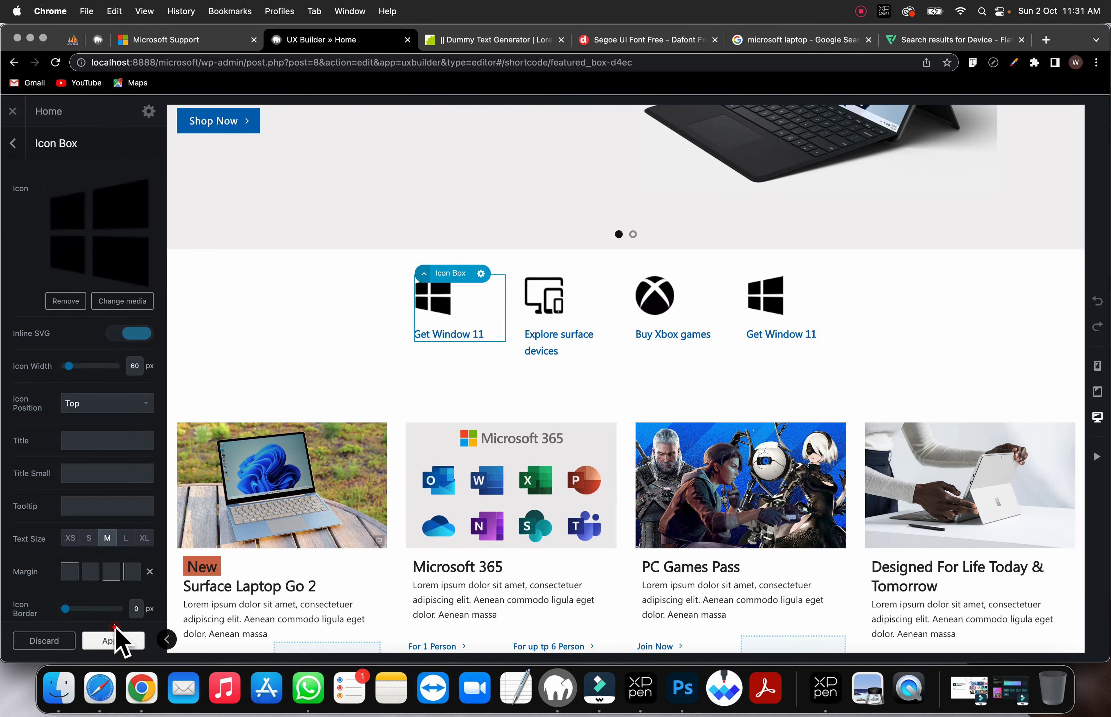
left_click(111, 640)
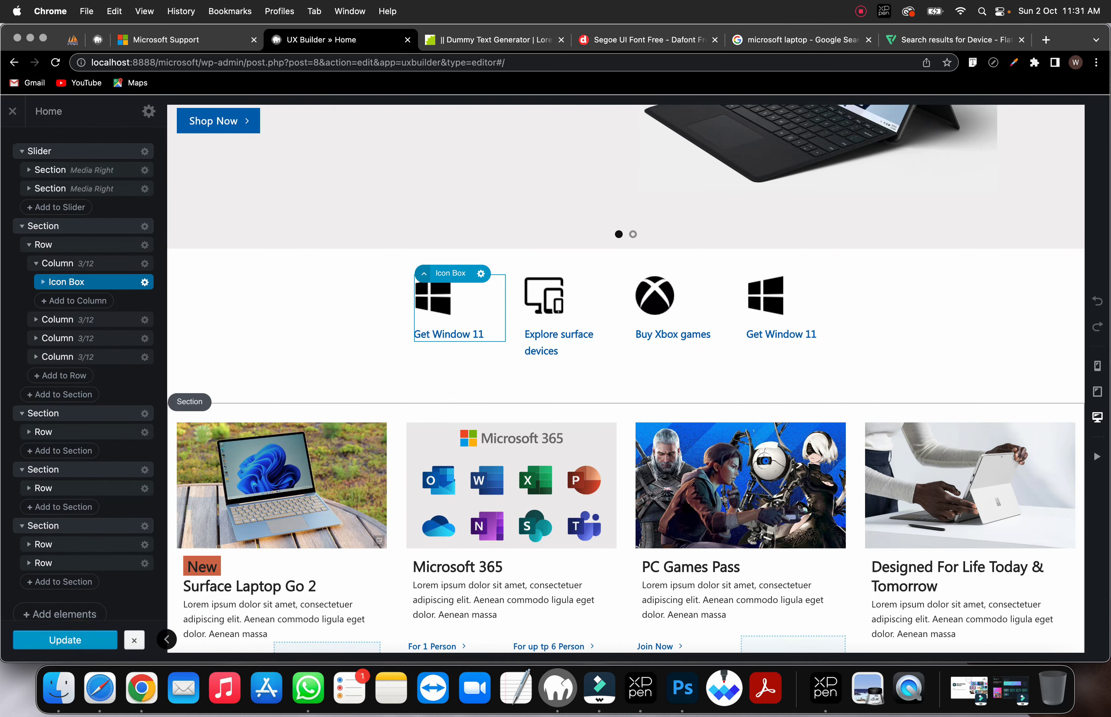
Step: Leave the home page editor and open the site's Support page in UX Builder
left_click(14, 112)
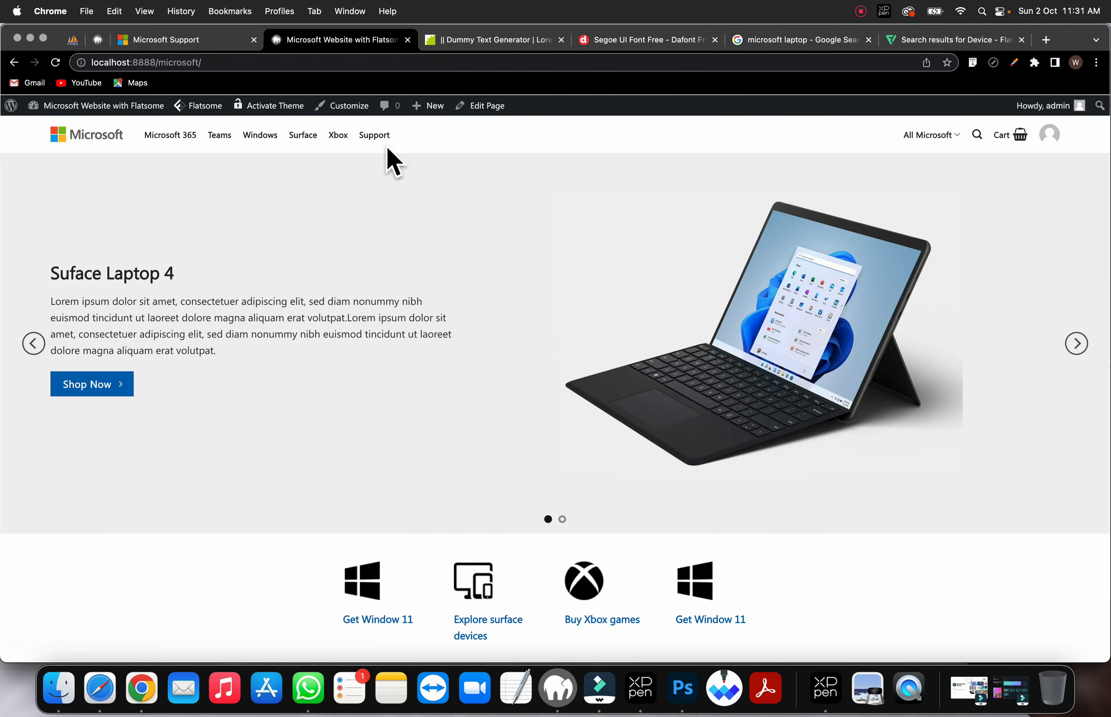
left_click(387, 147)
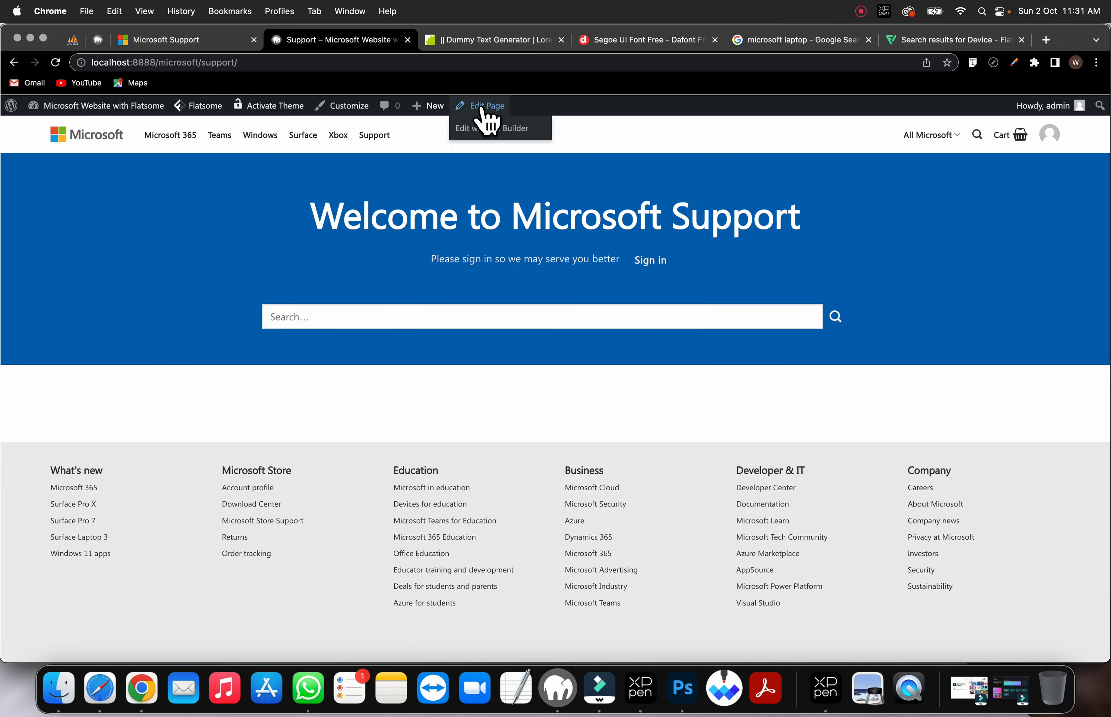
left_click(484, 127)
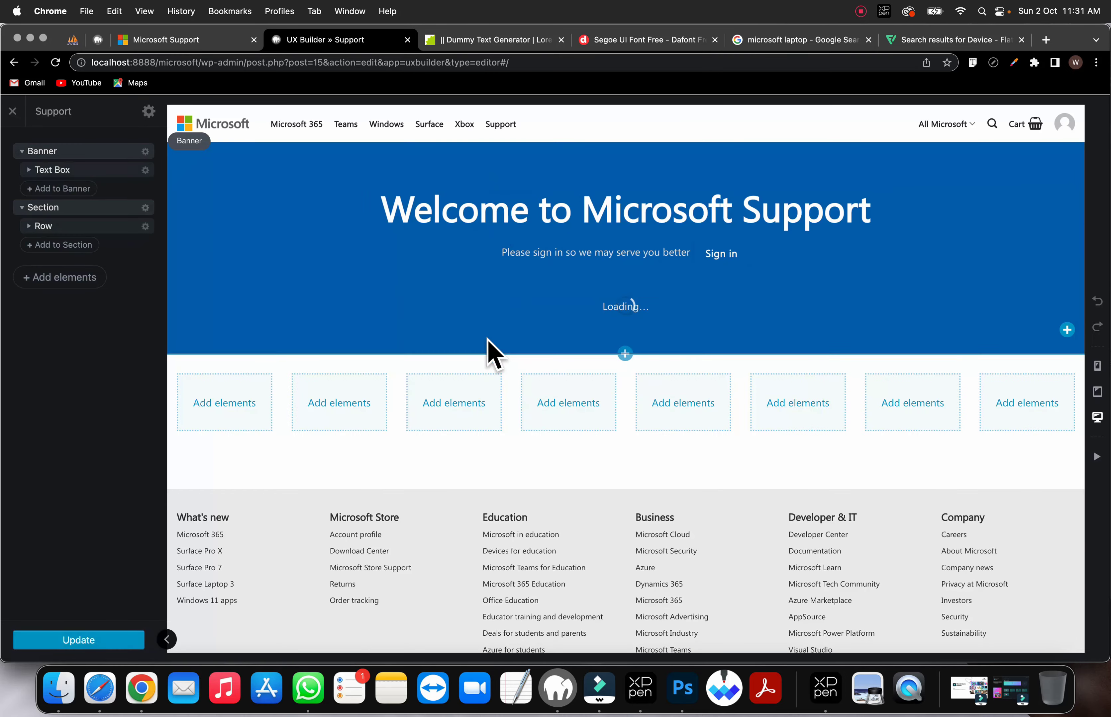
Step: Add an Icon Box element with the icon-box preset to the first empty column below the banner
left_click(223, 402)
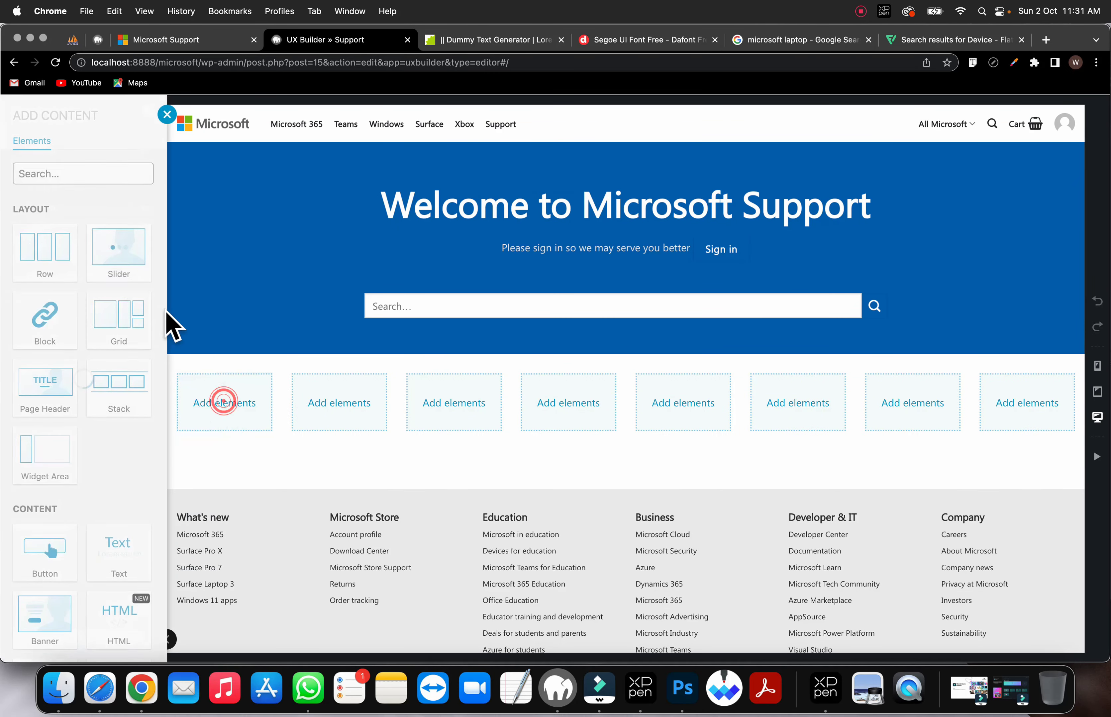
left_click(77, 171)
type("ic")
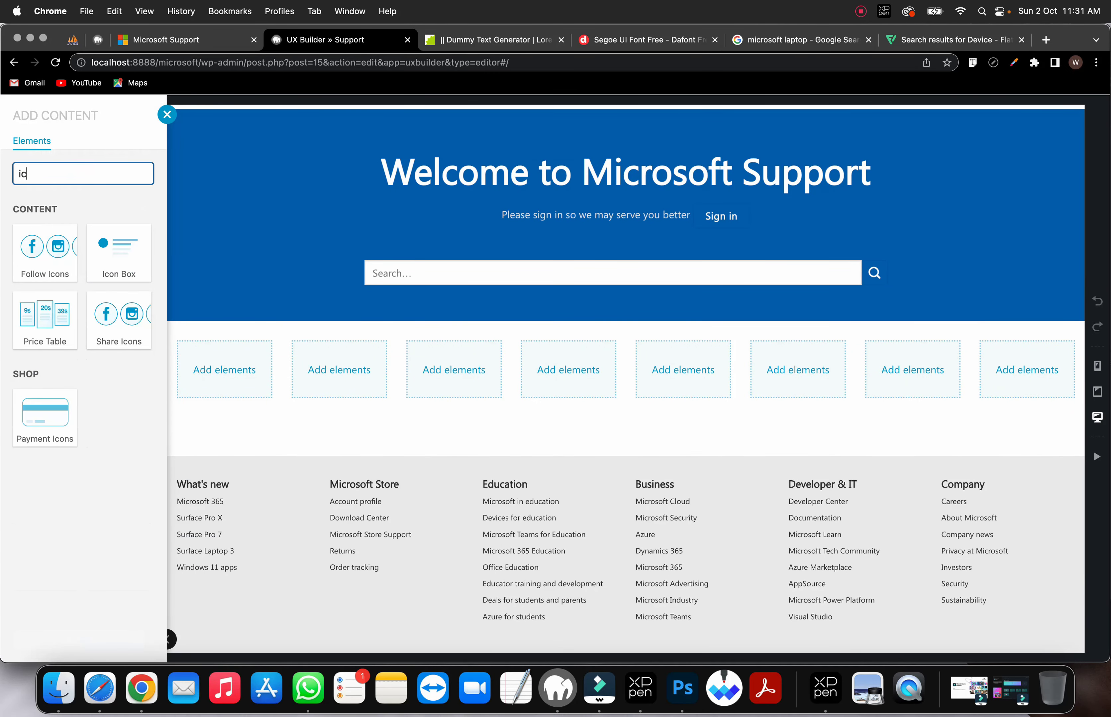
left_click(112, 256)
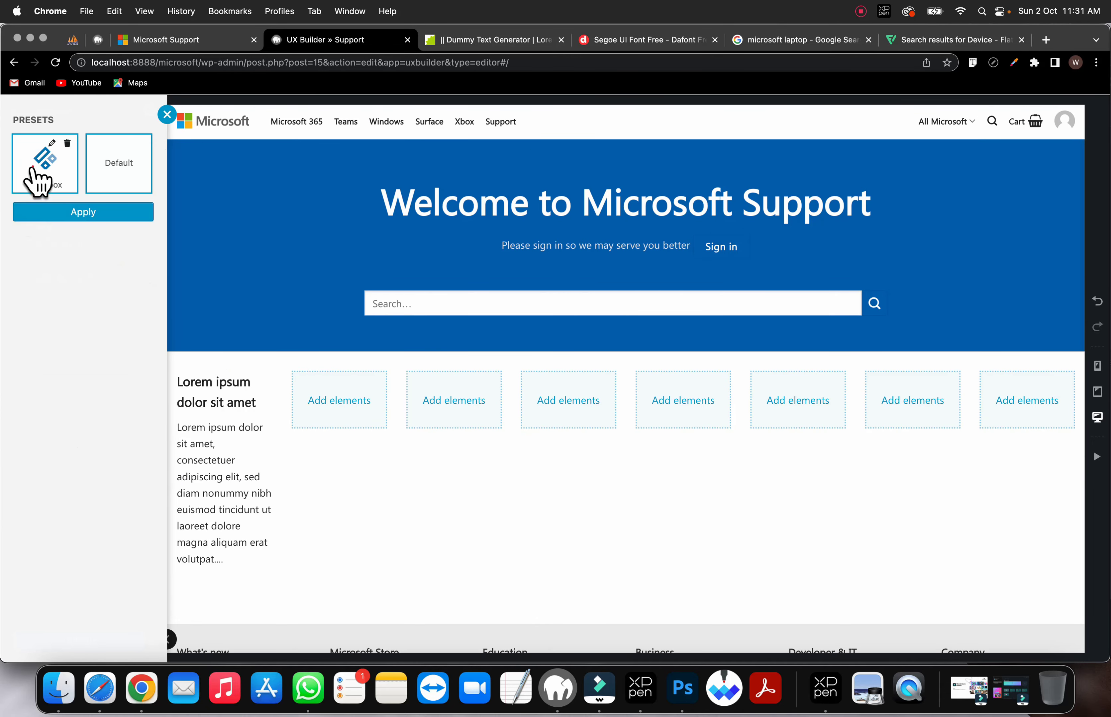
left_click(35, 173)
Step: Duplicate the "Get Window 11" icon box and move the copies into the second, third and fourth columns
left_click(219, 420)
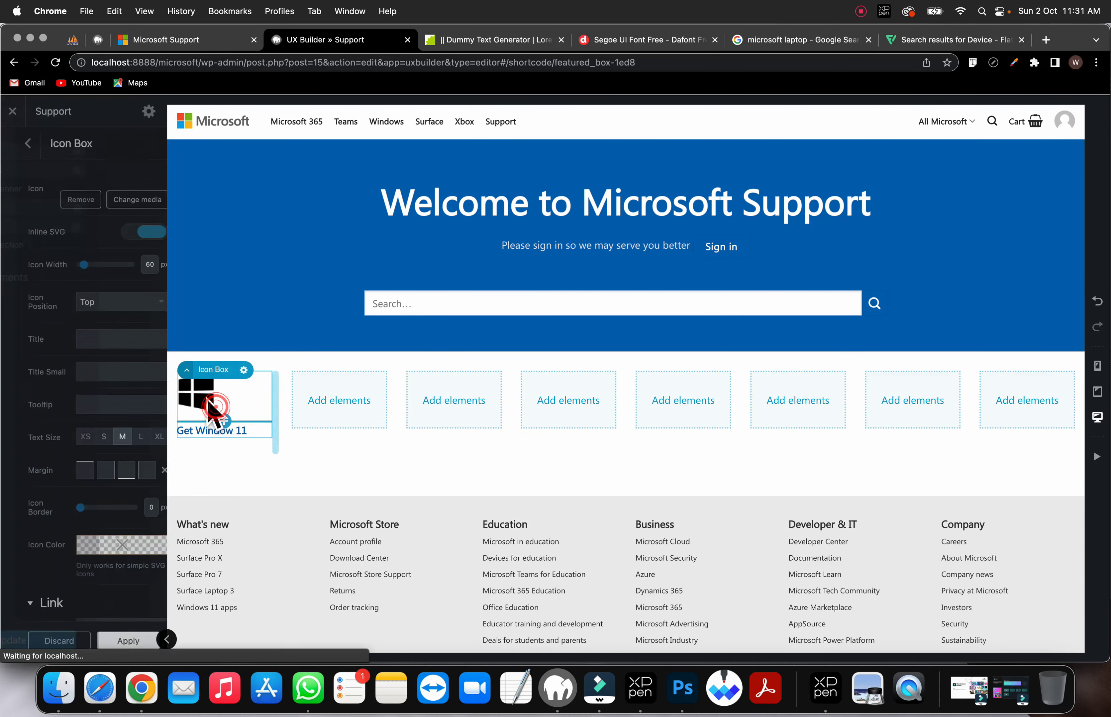
left_click(243, 369)
left_click(220, 423)
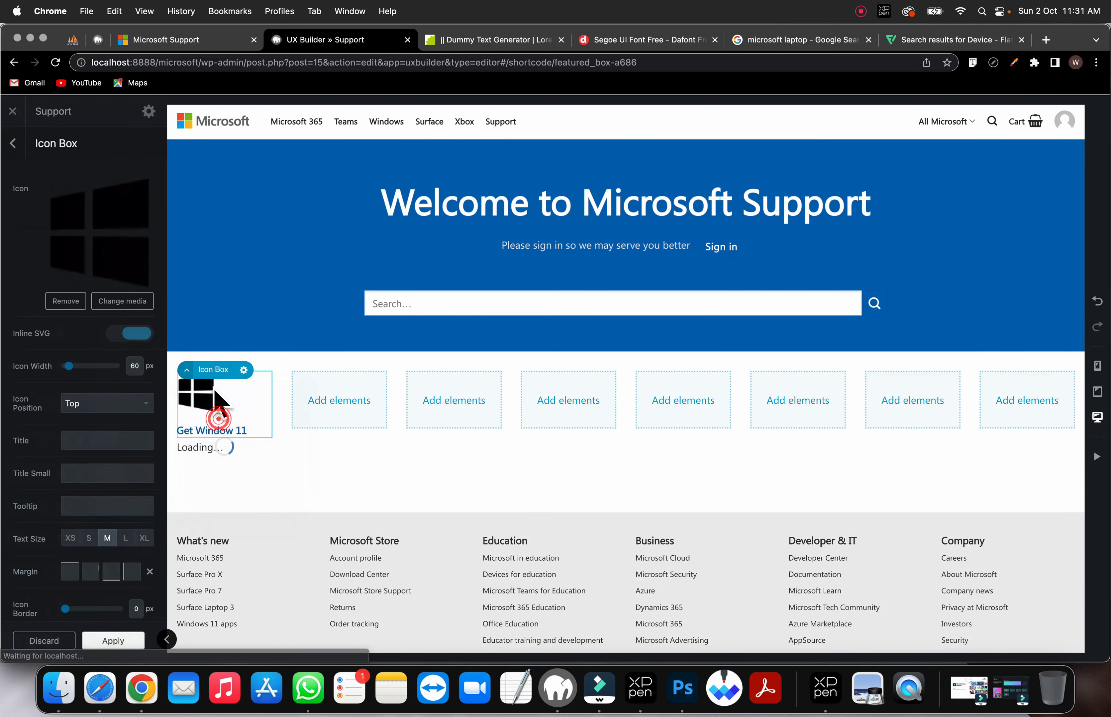
left_click_drag(211, 366, 343, 404)
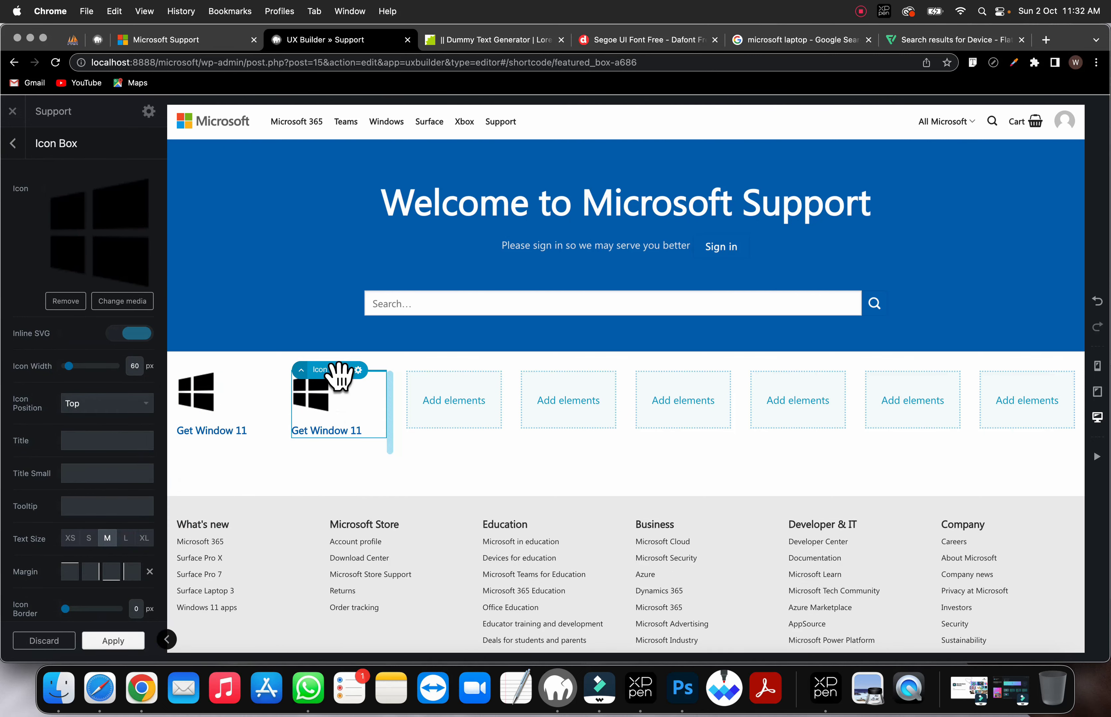
left_click(359, 370)
left_click(354, 422)
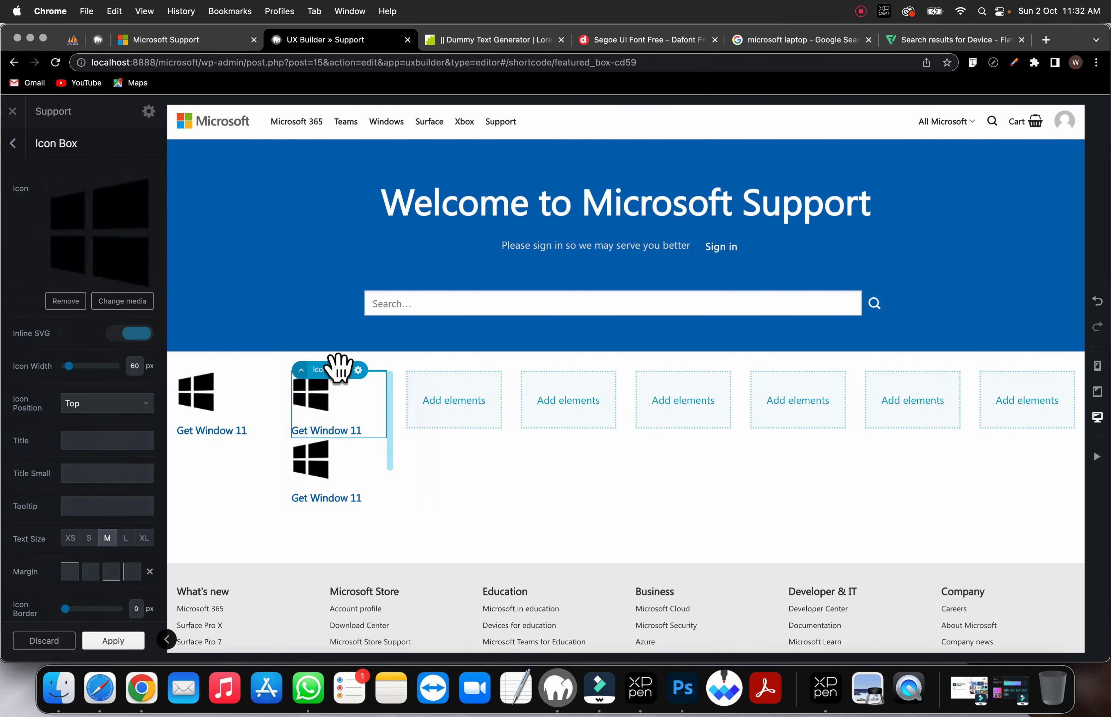
left_click_drag(338, 367, 452, 403)
left_click(472, 370)
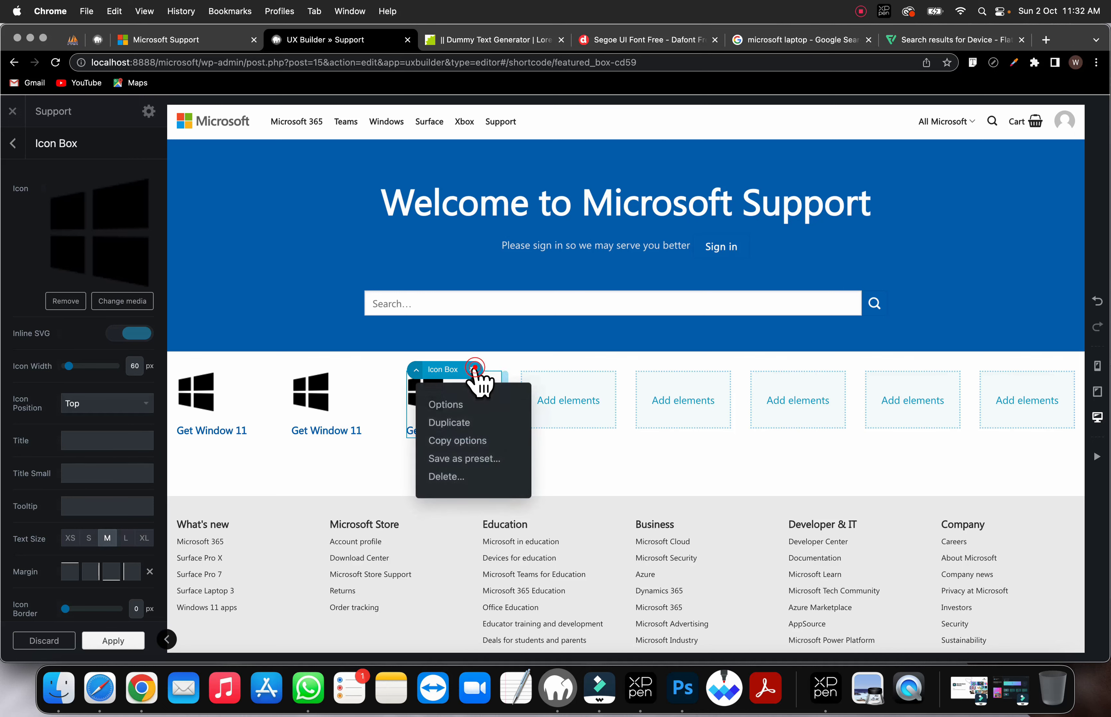
left_click(449, 423)
left_click_drag(459, 383, 558, 401)
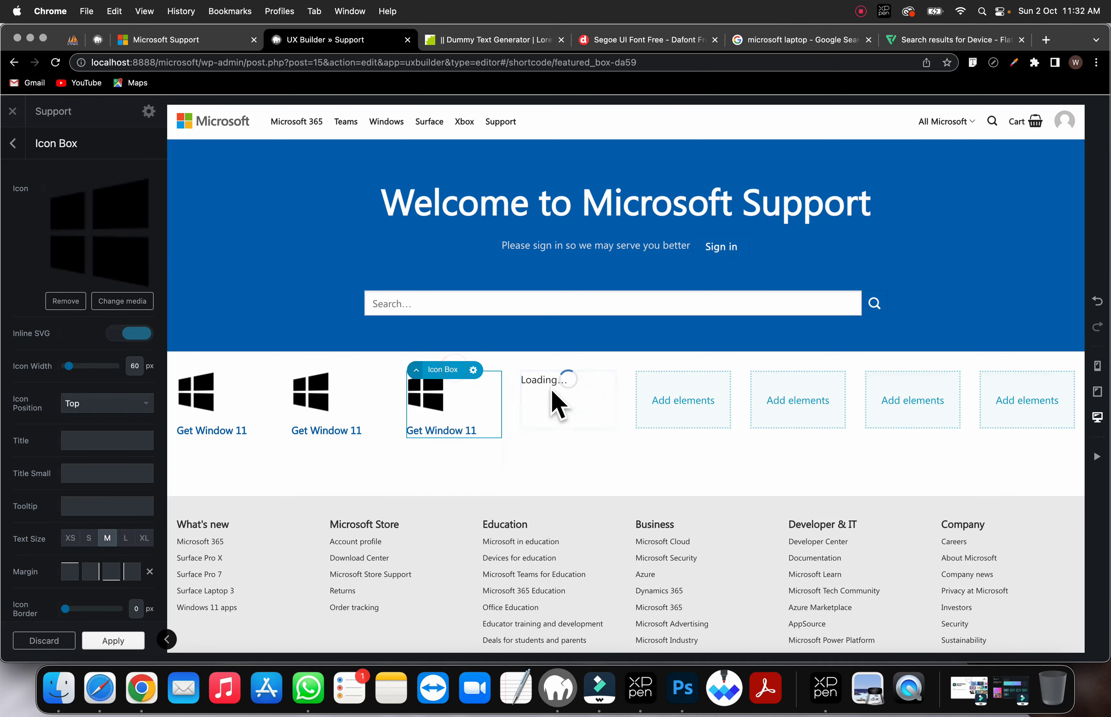
Step: Fill the fifth to eighth columns with further duplicates of the "Get Window 11" icon box
left_click(588, 370)
left_click(583, 423)
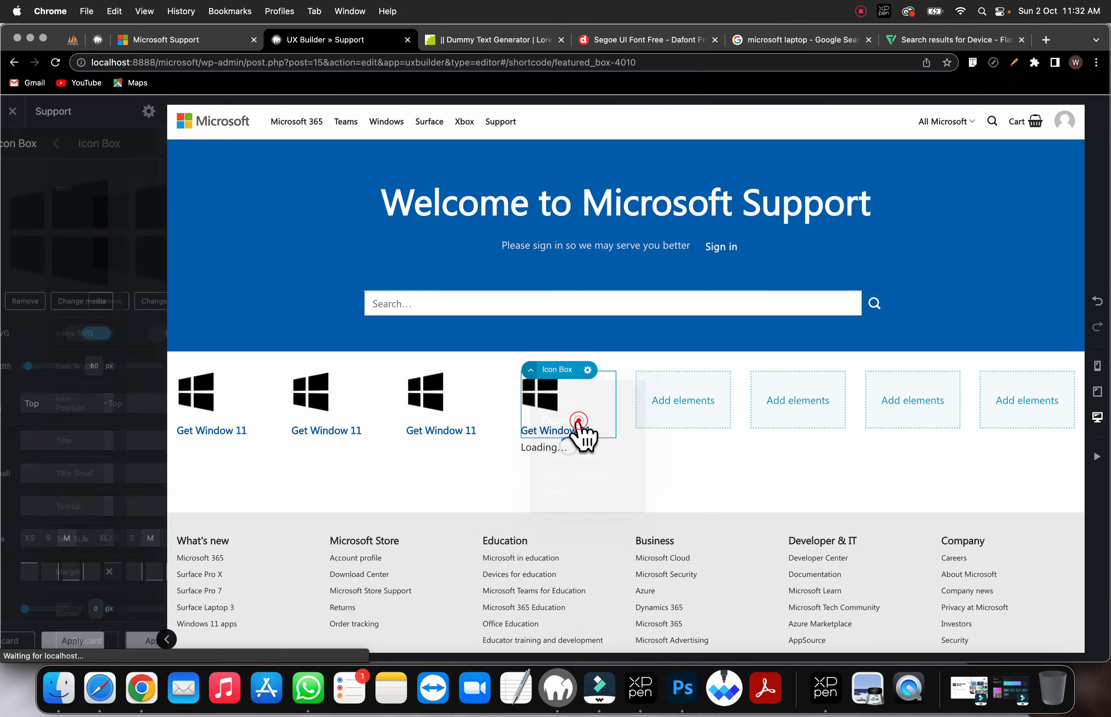
left_click_drag(566, 367, 657, 401)
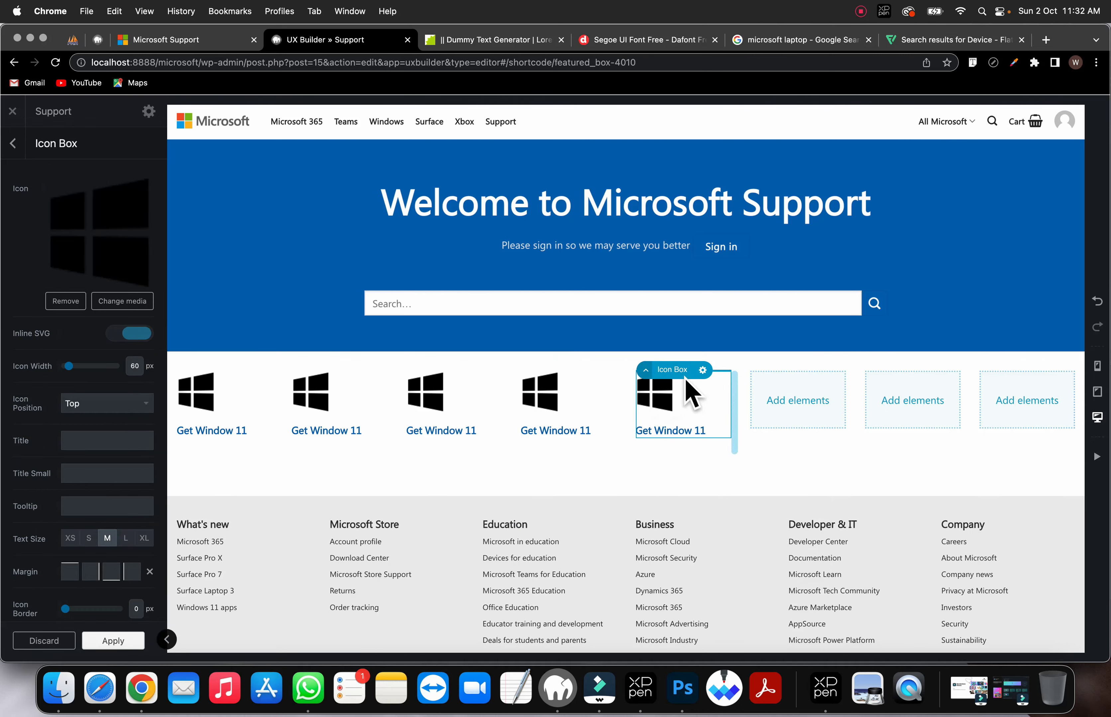
left_click(702, 371)
left_click(701, 422)
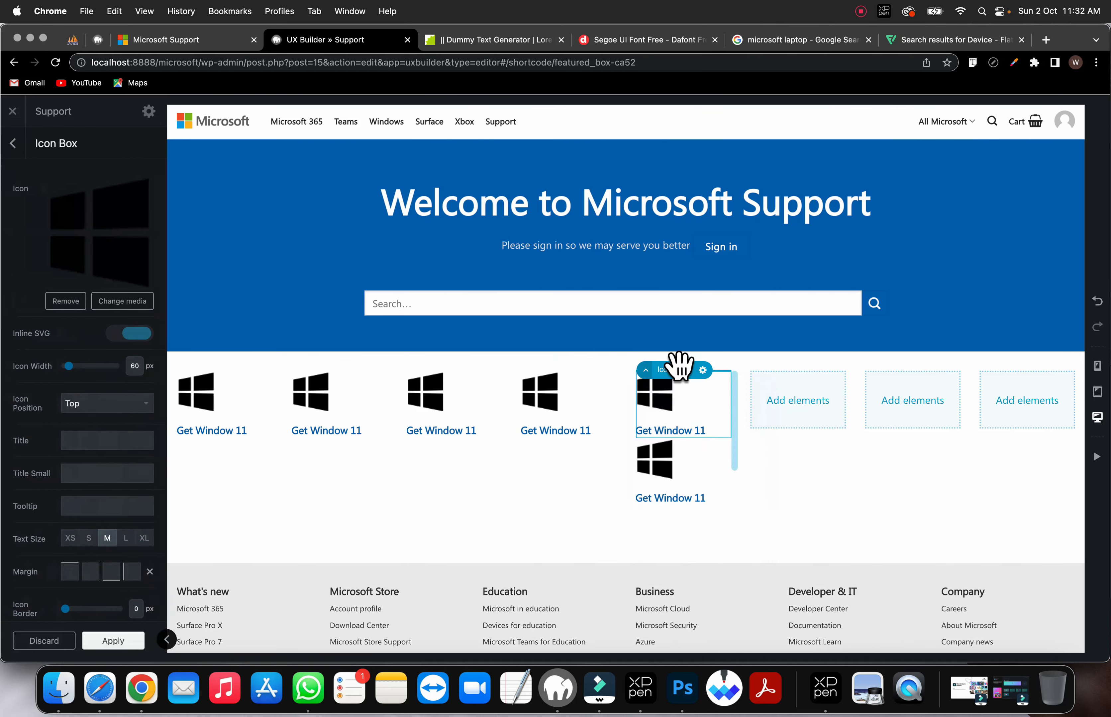
left_click_drag(678, 365, 897, 403)
left_click(817, 370)
left_click(805, 423)
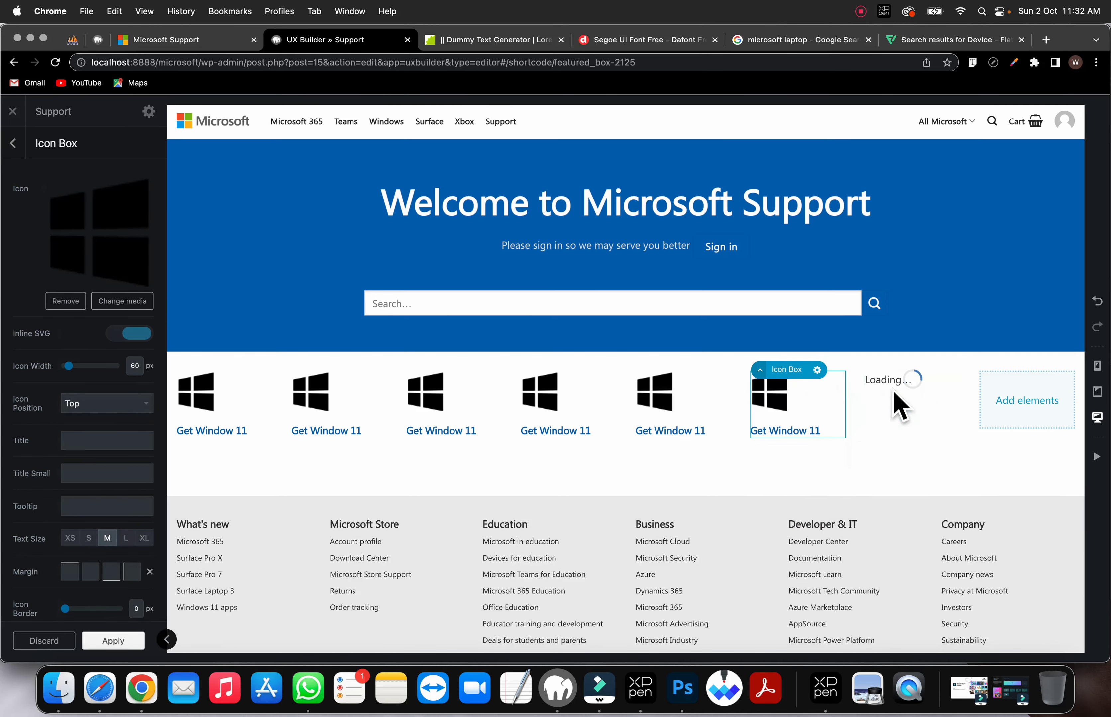
left_click(931, 371)
left_click(933, 424)
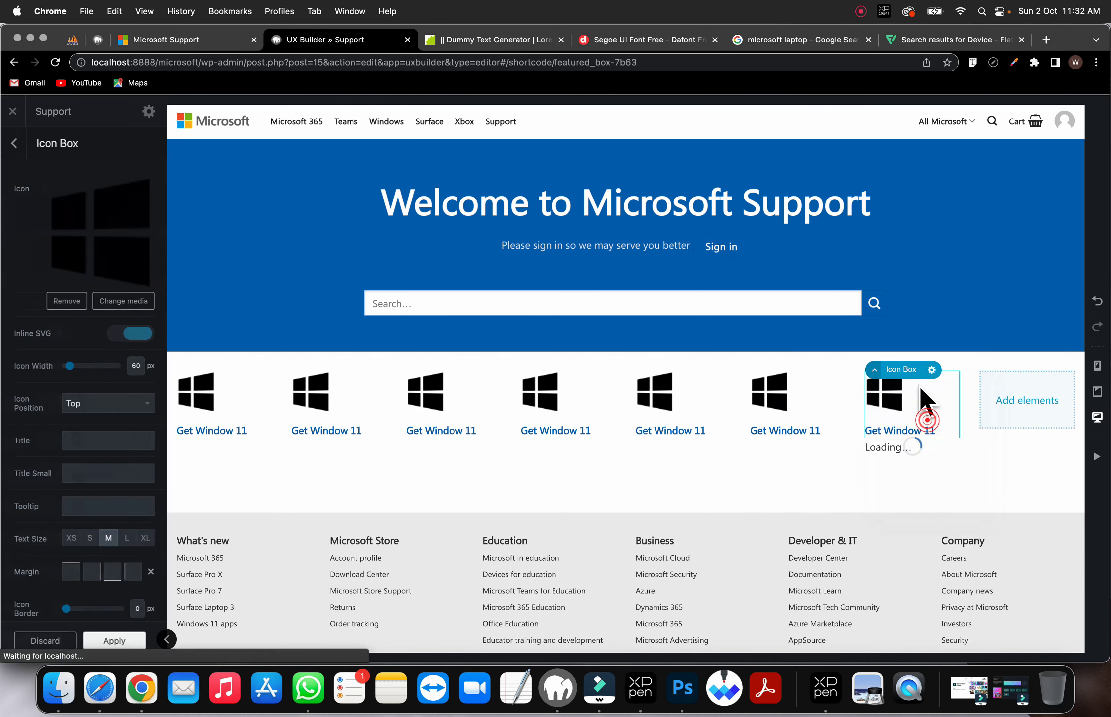
left_click_drag(917, 362, 1014, 404)
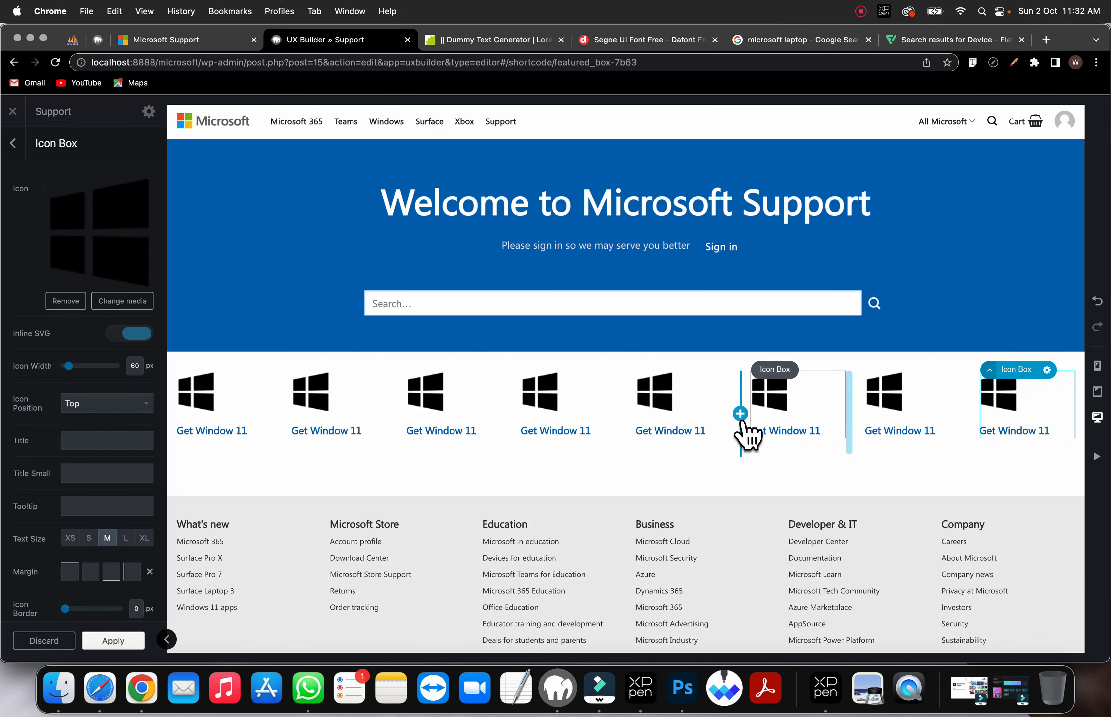
Step: Switch to Microsoft's Support page and save the Microsoft 365 icon image as i1 in the website's image folder
scroll(397, 419, "down", 3)
scroll(397, 419, "up", 3)
scroll(392, 413, "down", 3)
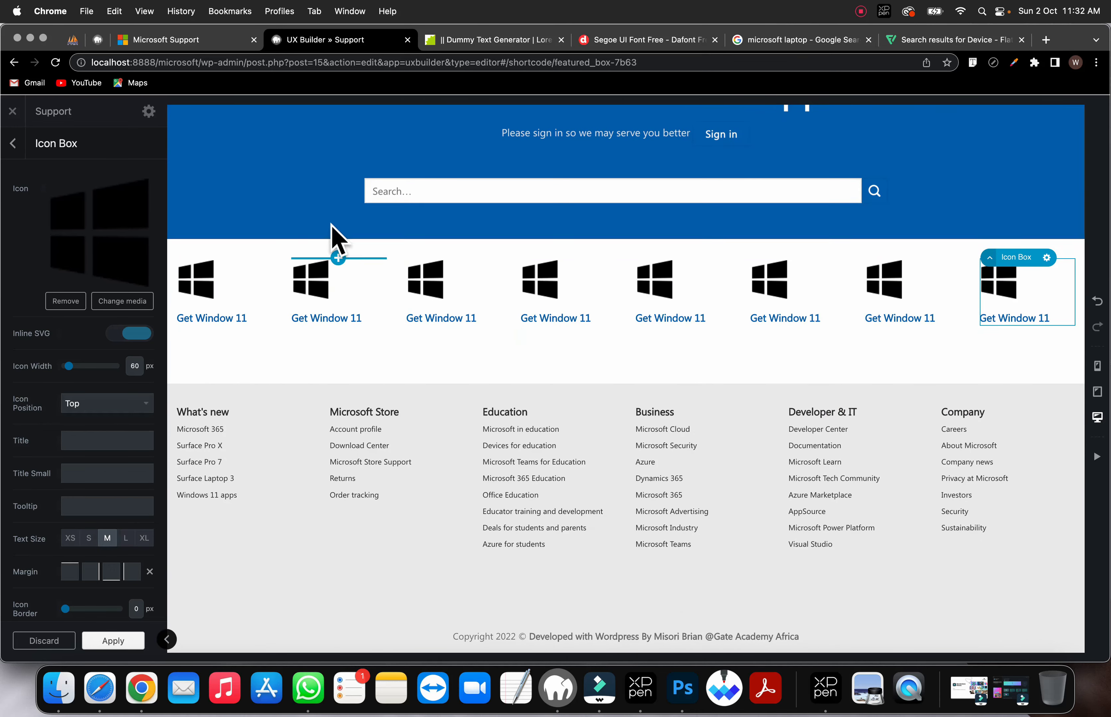
left_click(182, 40)
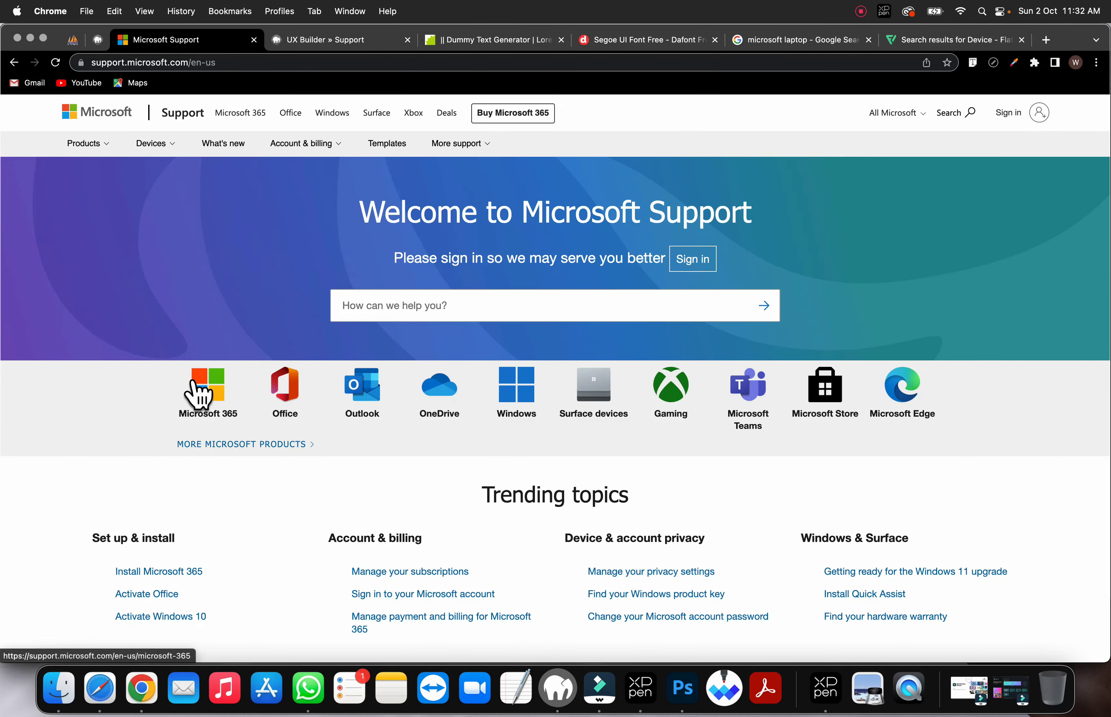
right_click(216, 382)
left_click(257, 509)
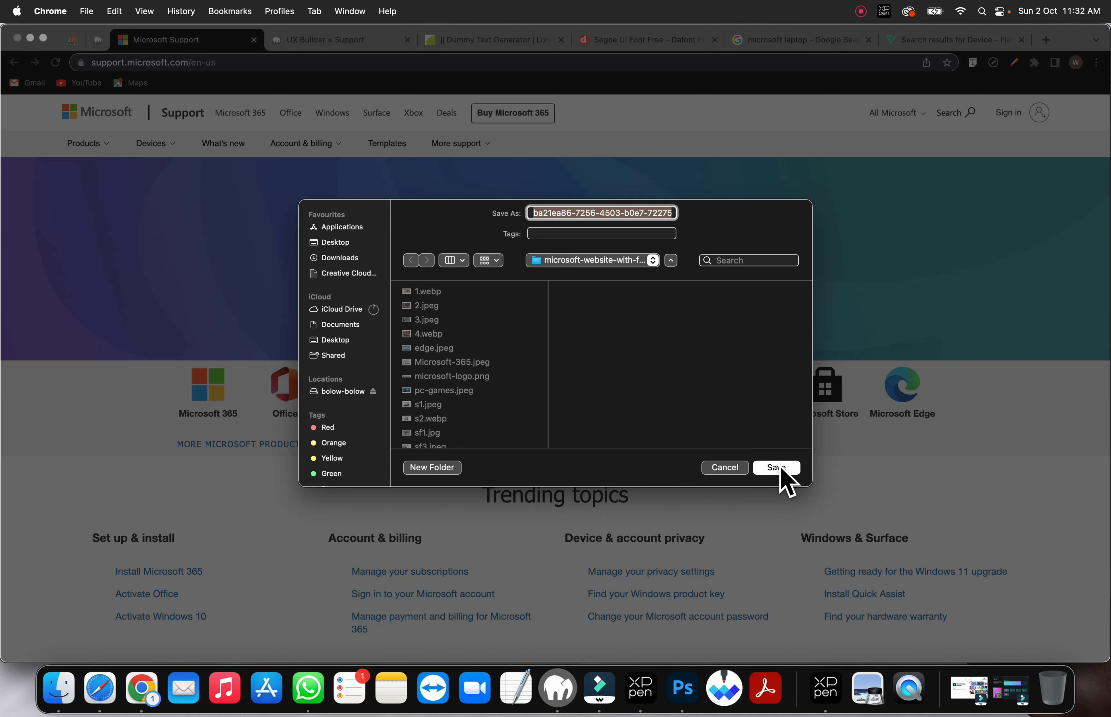
type("m")
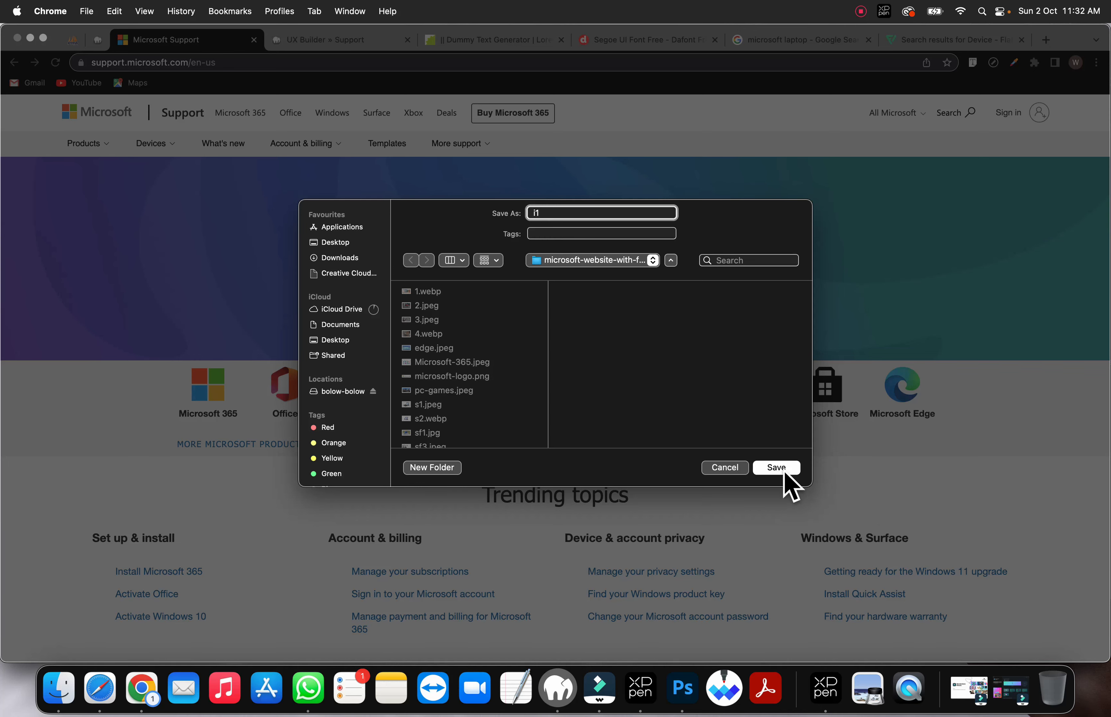
left_click(786, 473)
Step: Save the Office icon image from Microsoft's Support page as i2 in the same folder
right_click(290, 388)
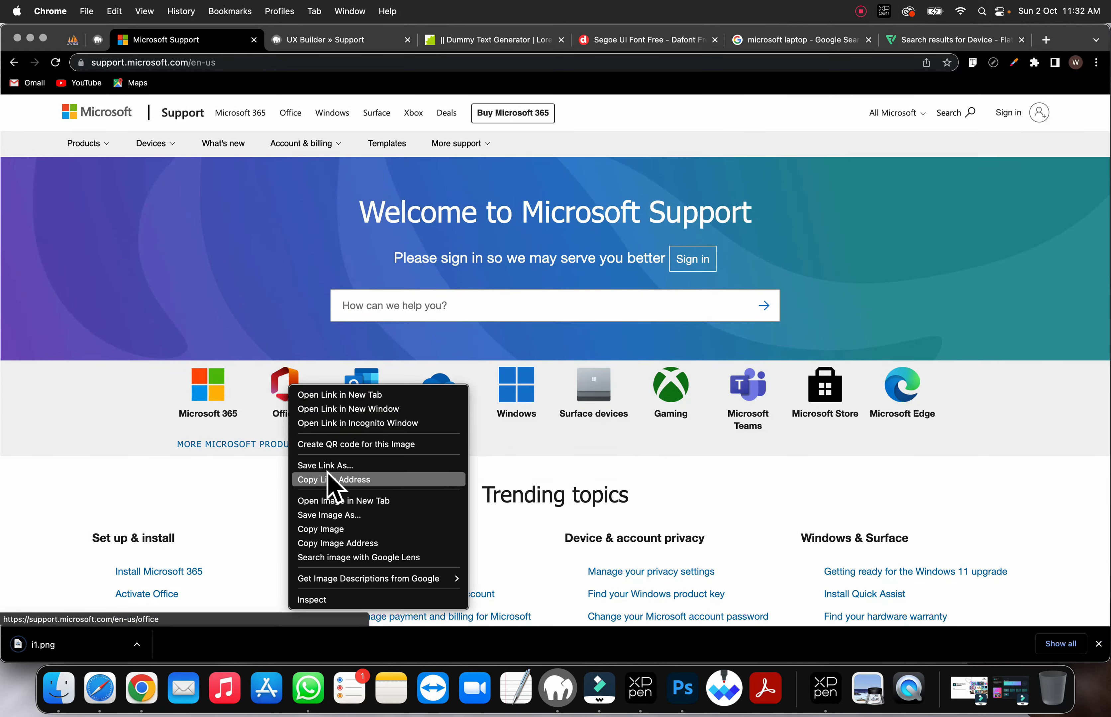
left_click(327, 515)
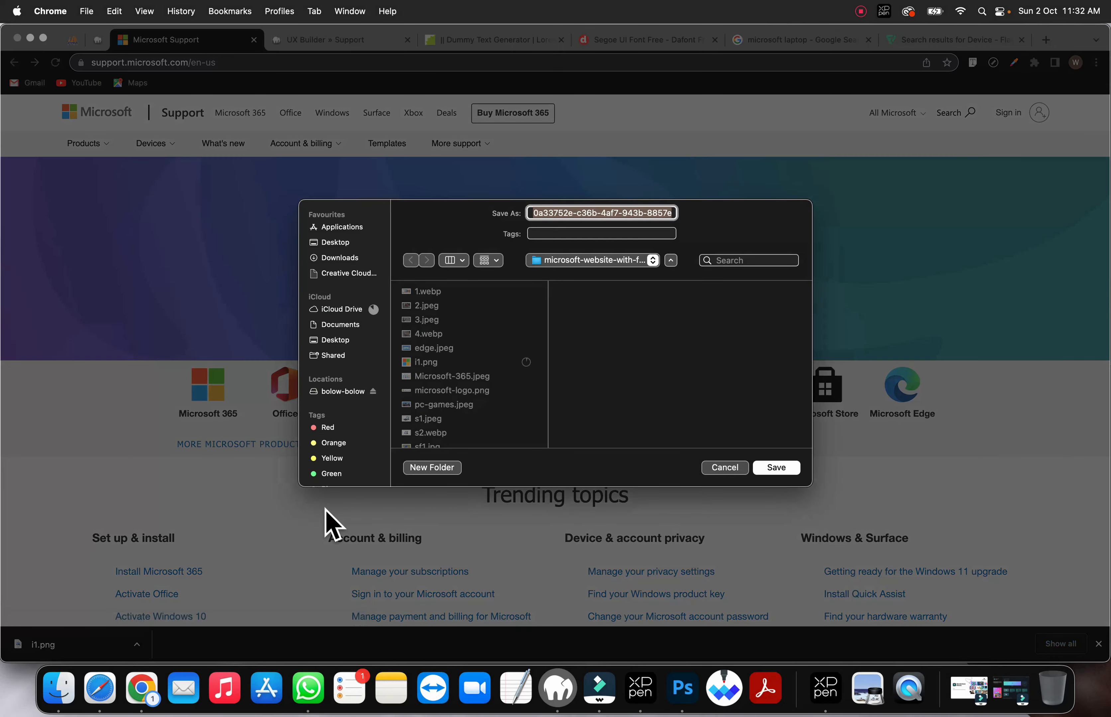
type("i2")
key("Return")
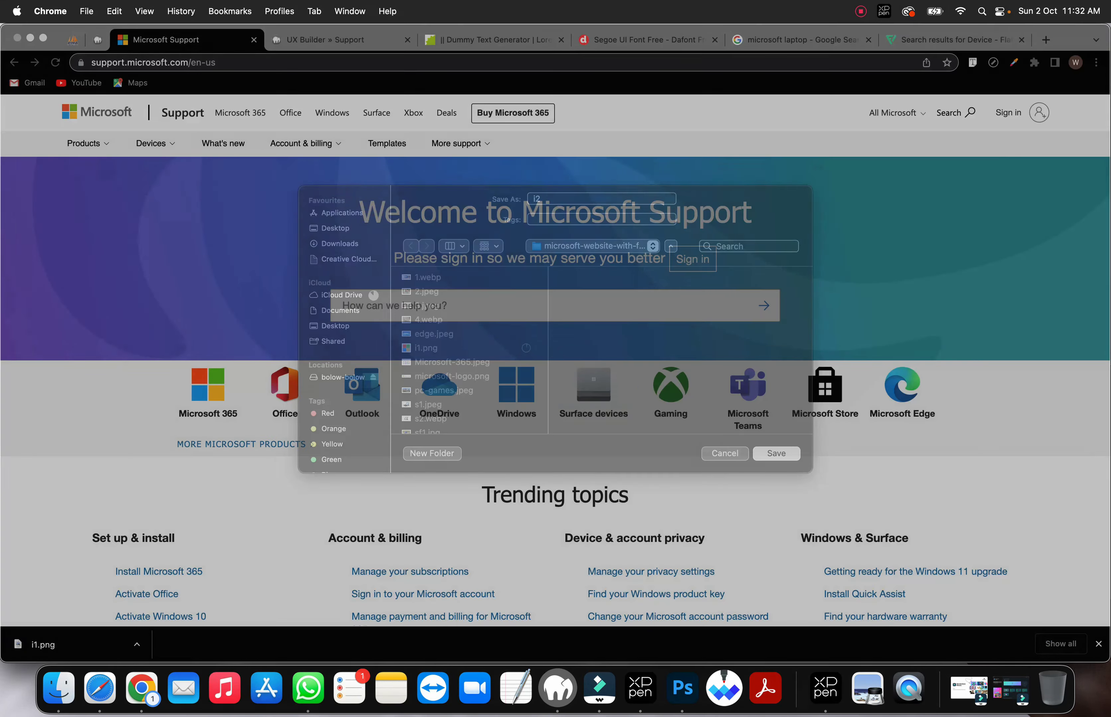
Step: Save the Outlook icon image as i3 and the OneDrive icon image as i4 in the website's image folder
right_click(373, 383)
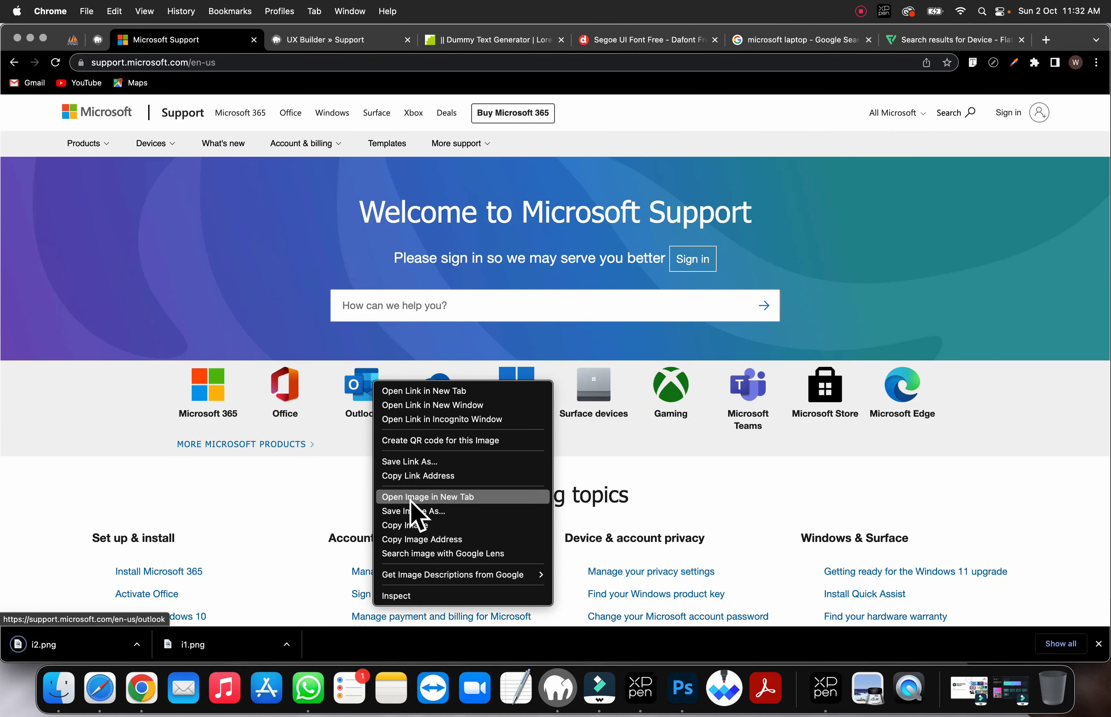
left_click(410, 512)
type("i")
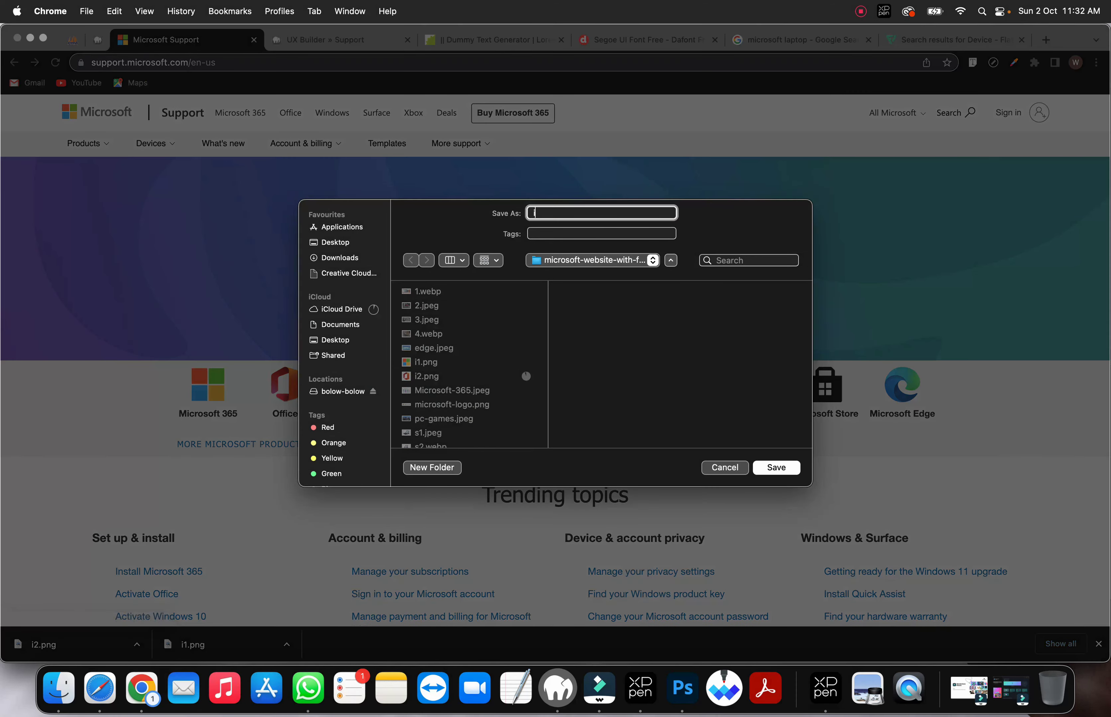
type("3")
key("Return")
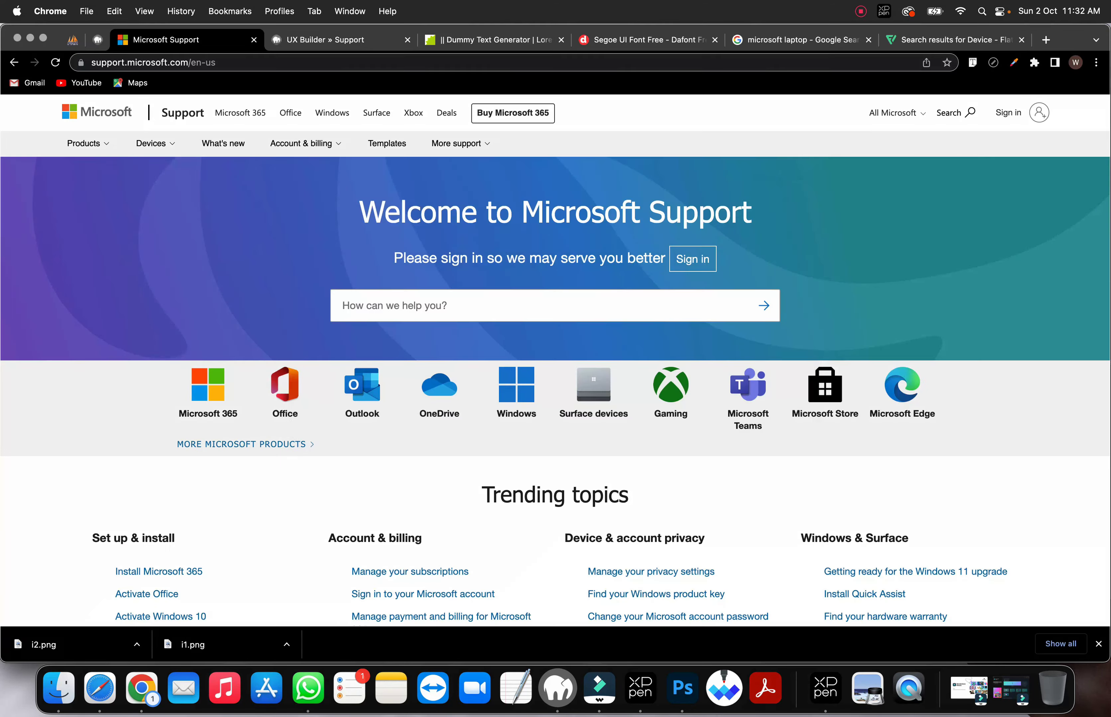
right_click(441, 388)
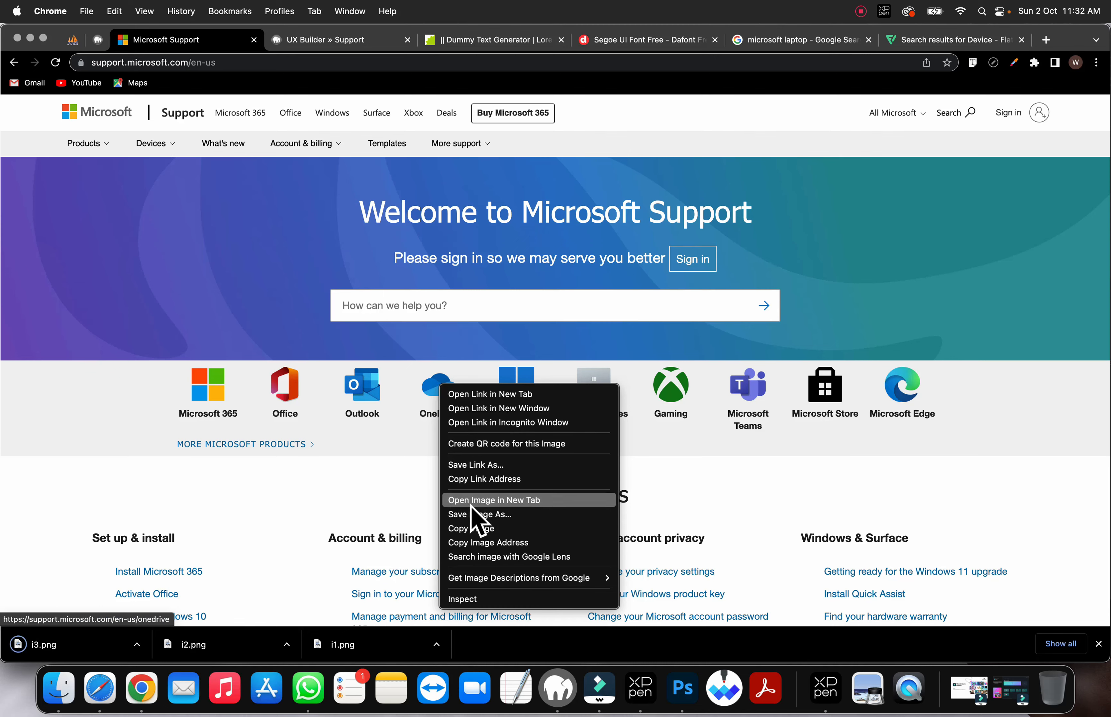
left_click(464, 514)
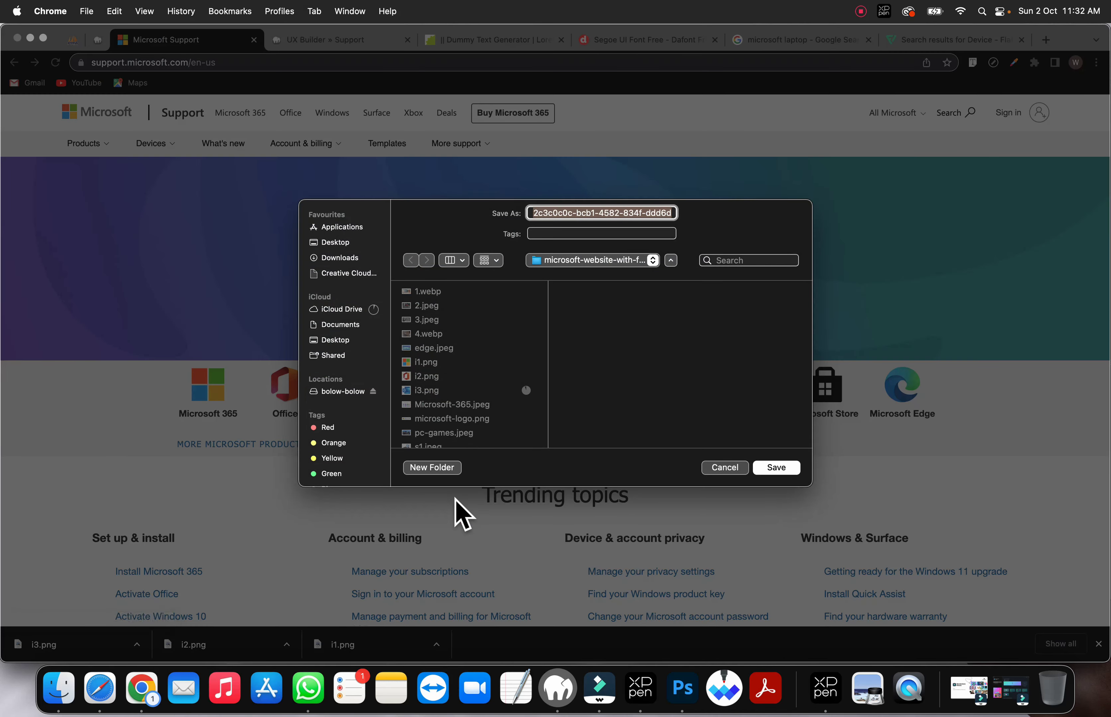
type("i4")
key("Return")
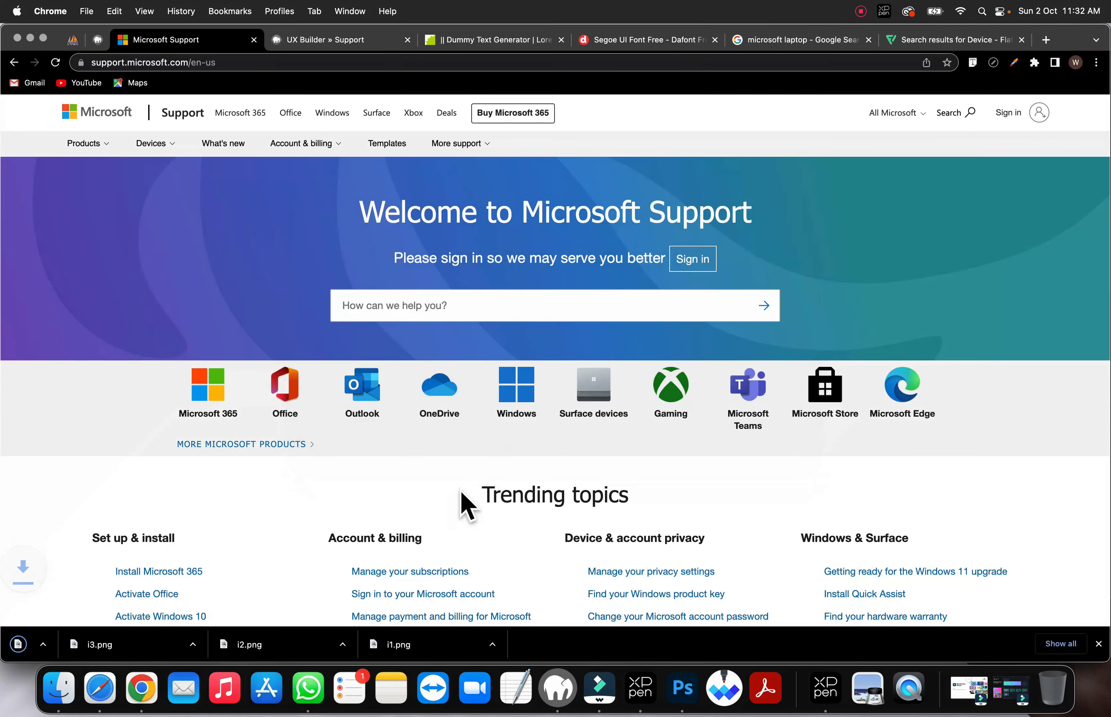
Step: Save the Windows icon image as i5 and the Surface devices icon image as i6 in the same folder
right_click(519, 384)
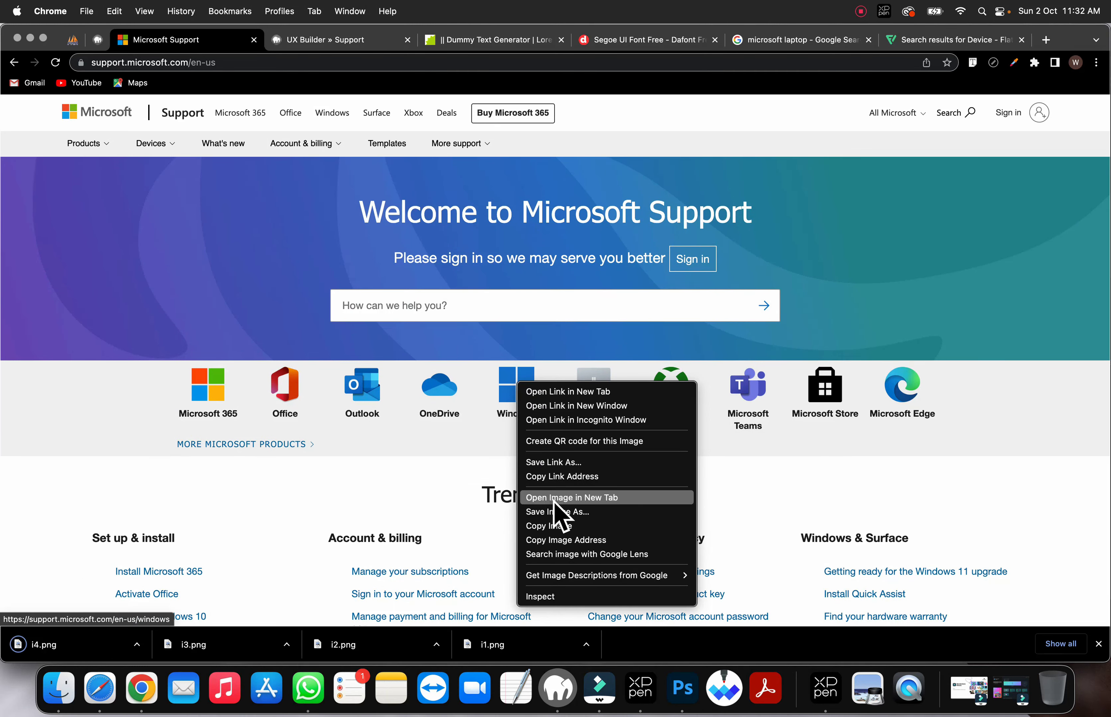
left_click(557, 512)
type("i5")
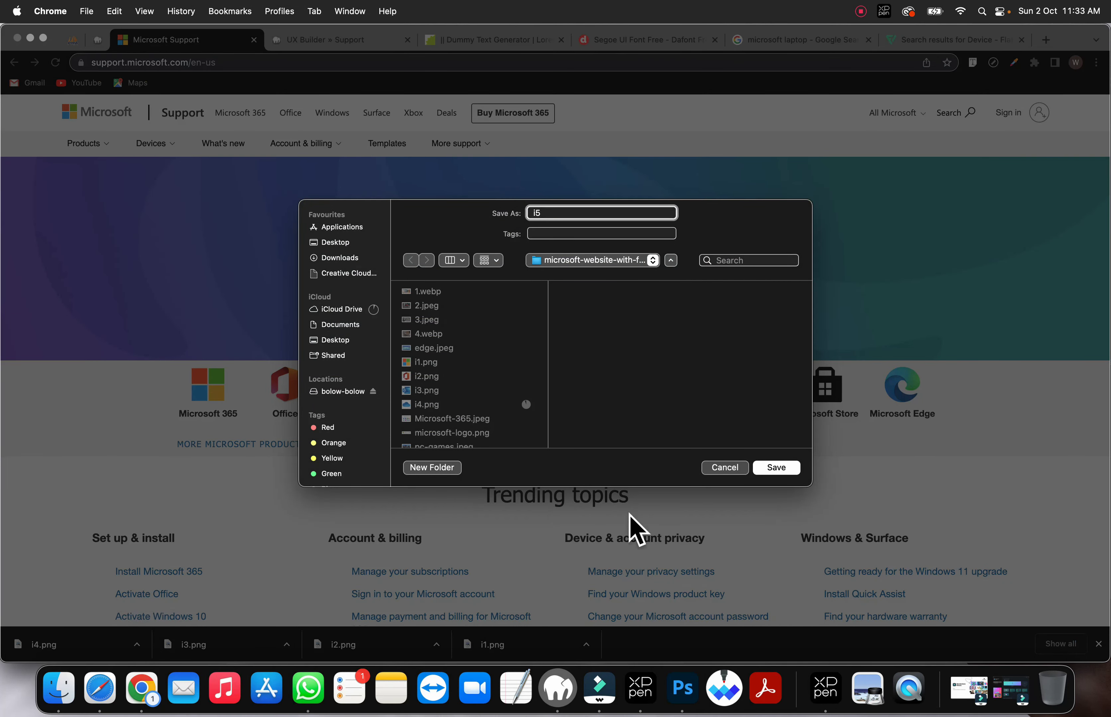
left_click(783, 463)
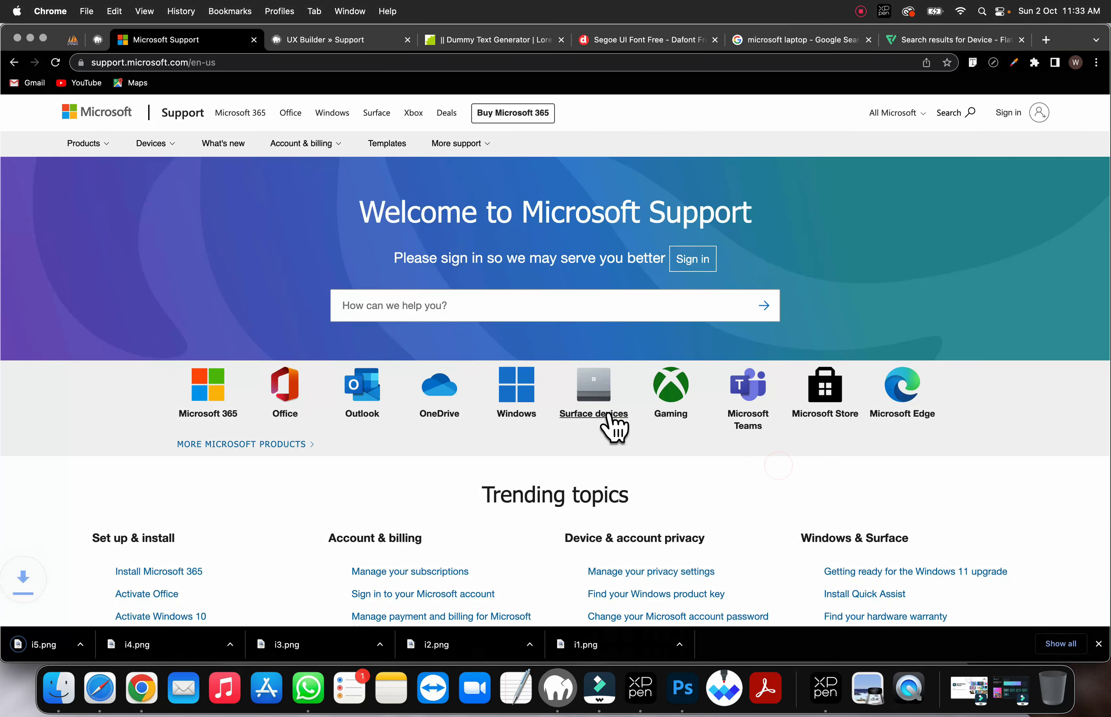
right_click(588, 388)
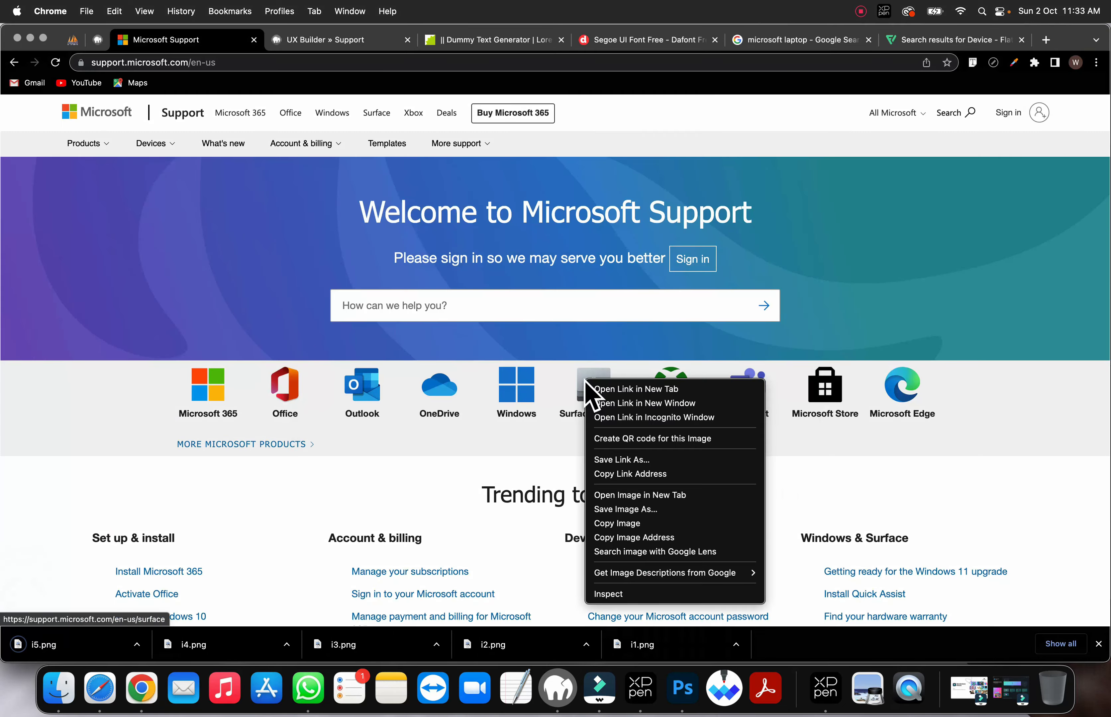
left_click(627, 511)
type("i6")
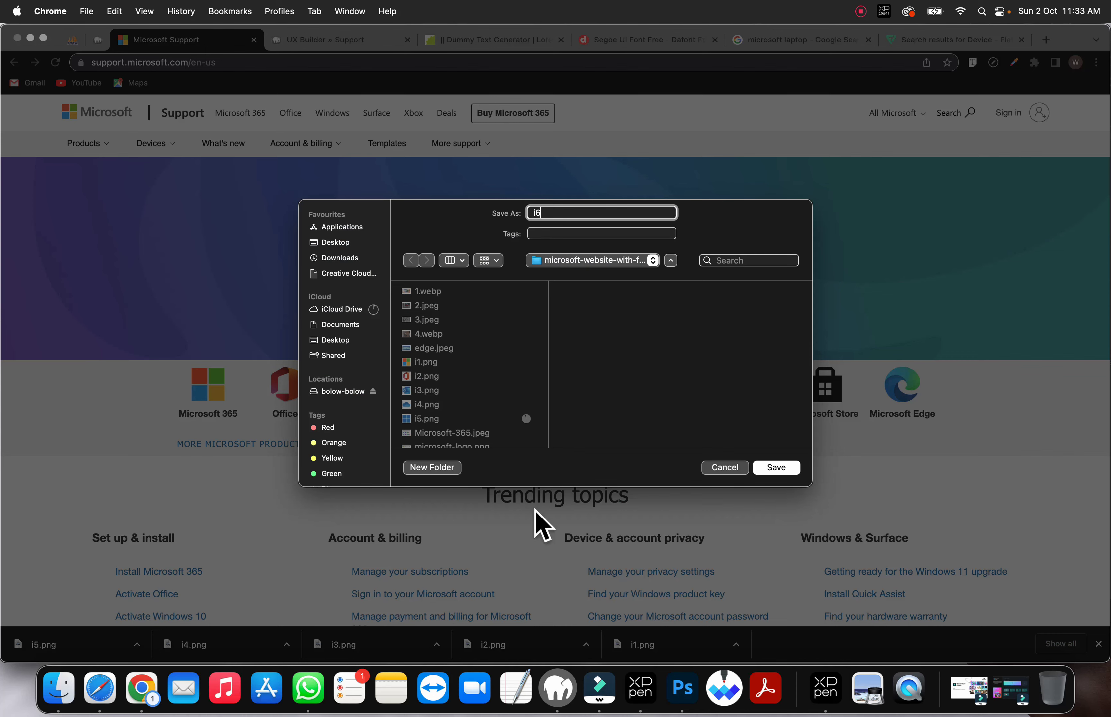
left_click(776, 468)
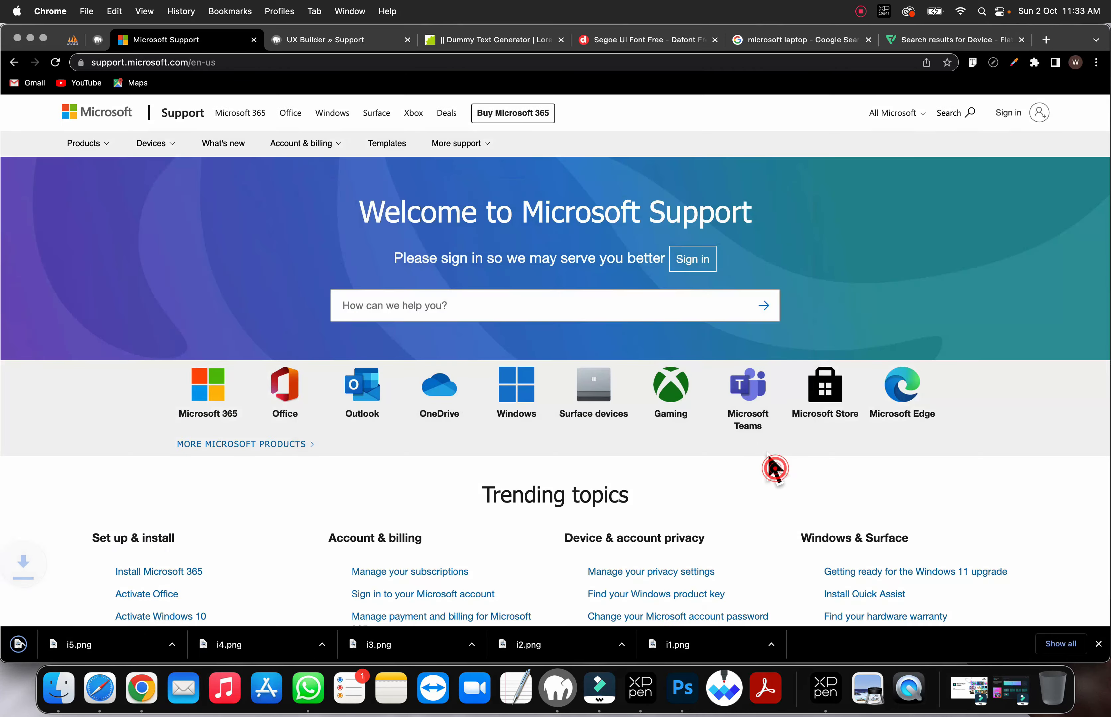
Step: Save the Gaming icon image as i7 and the Microsoft Teams icon image as i8, and dismiss the finished downloads
right_click(671, 379)
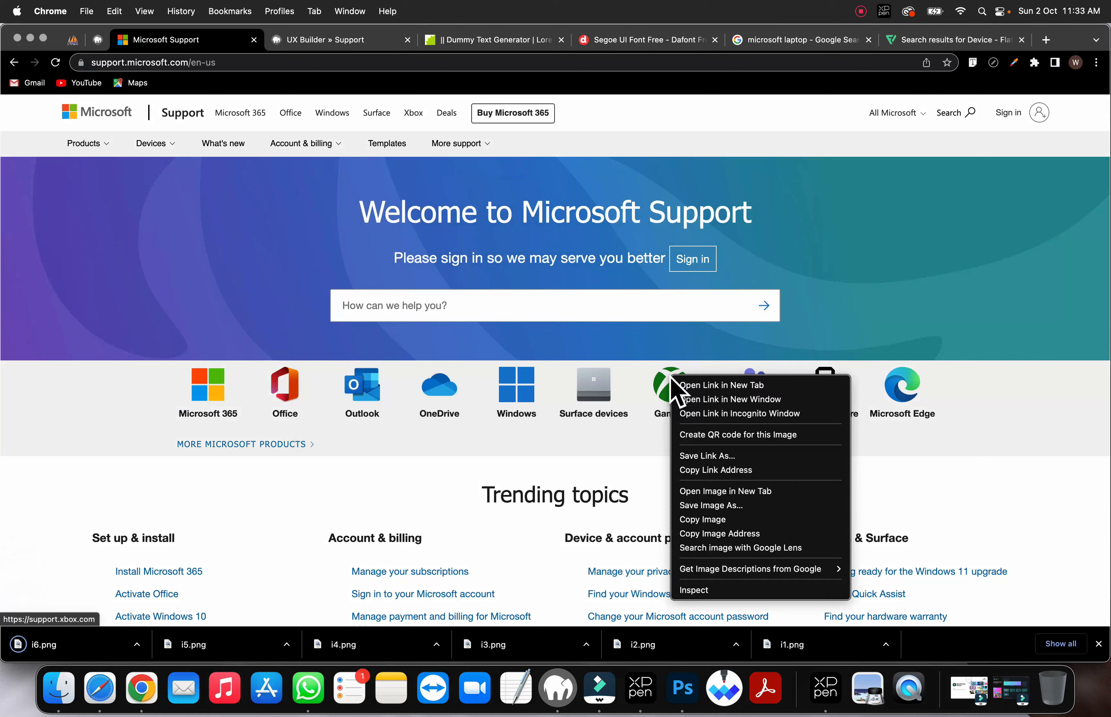
left_click(709, 505)
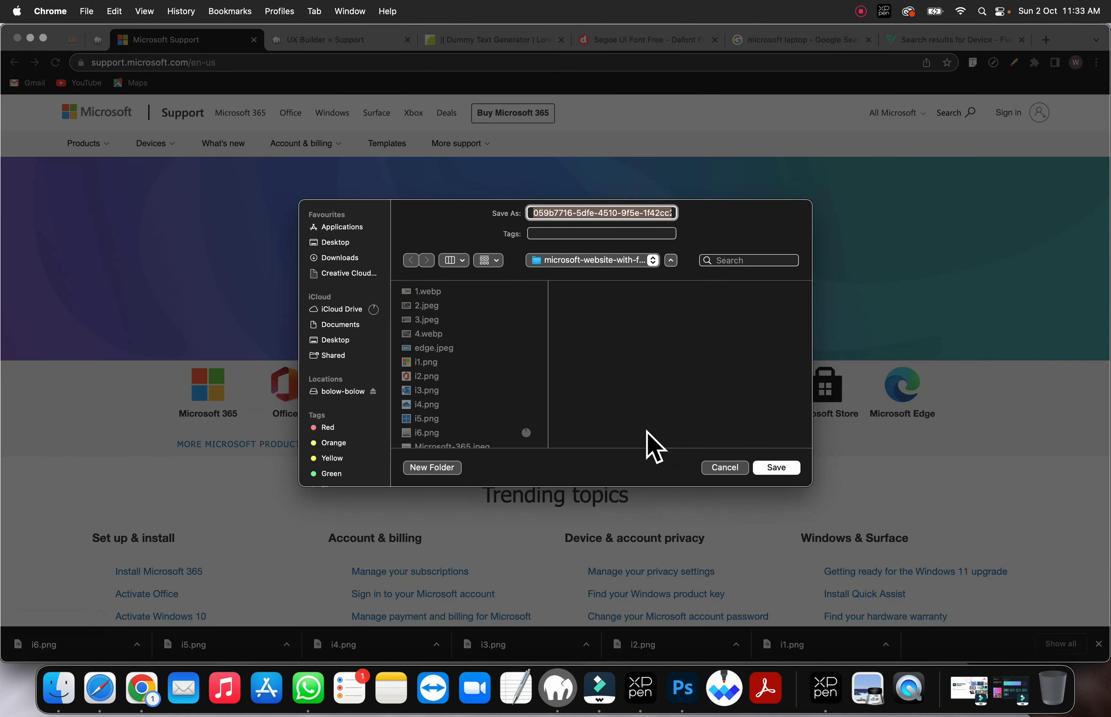
type("i7")
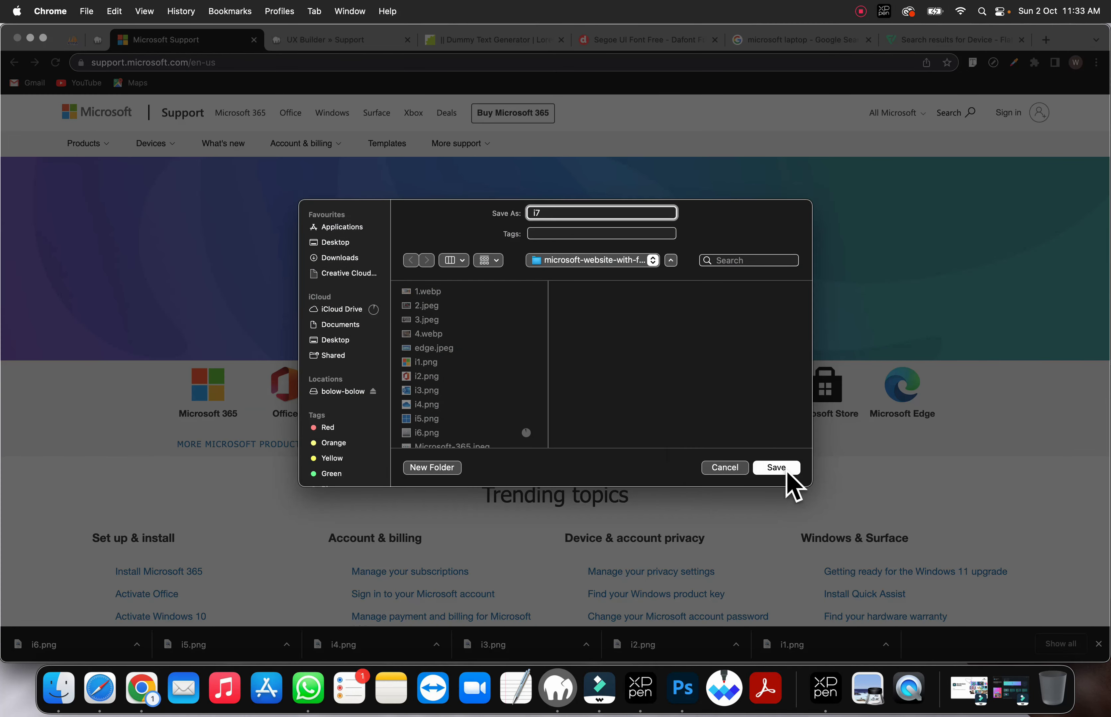
left_click(776, 468)
right_click(751, 391)
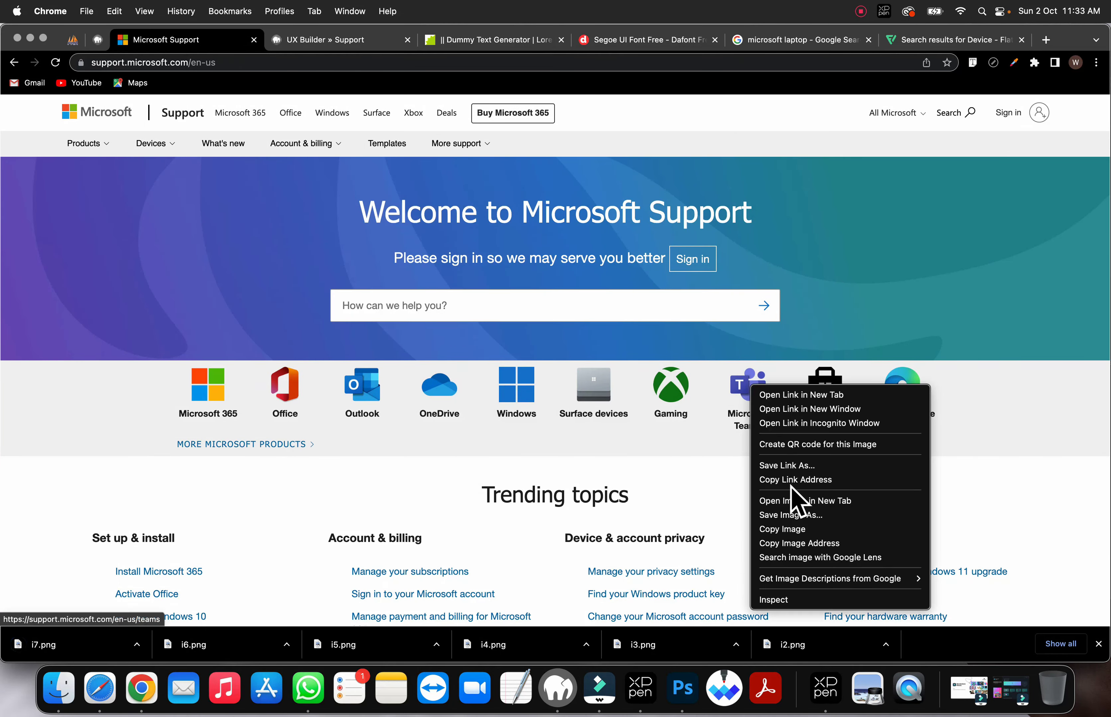
left_click(792, 516)
type("i8")
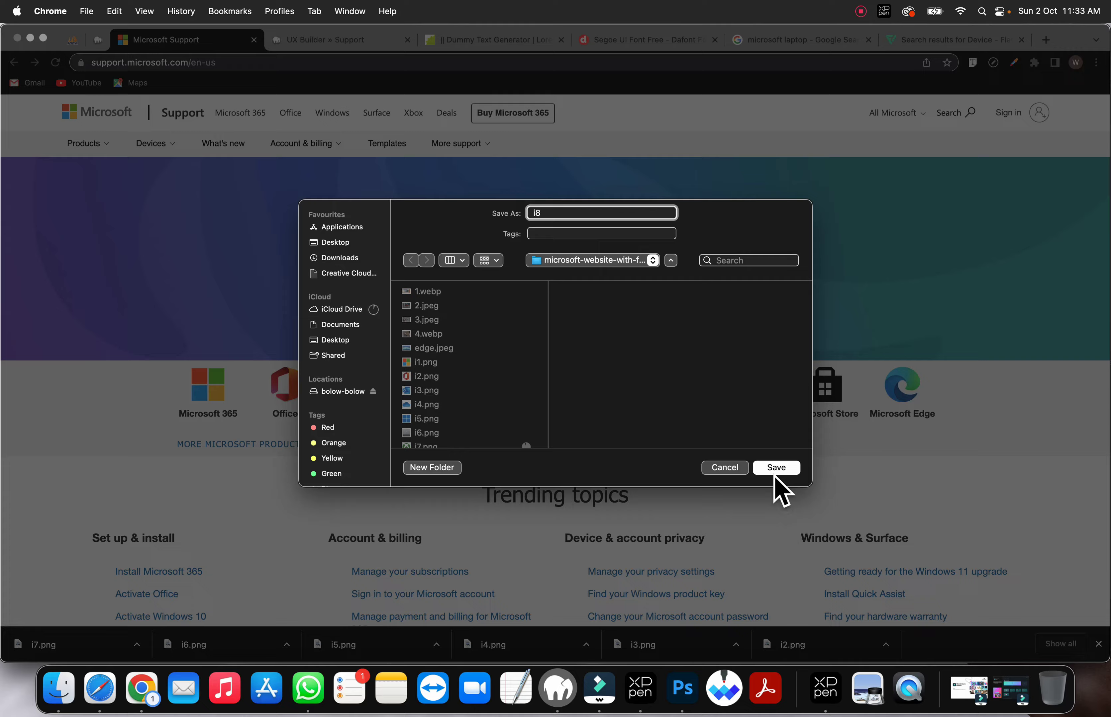
left_click(777, 468)
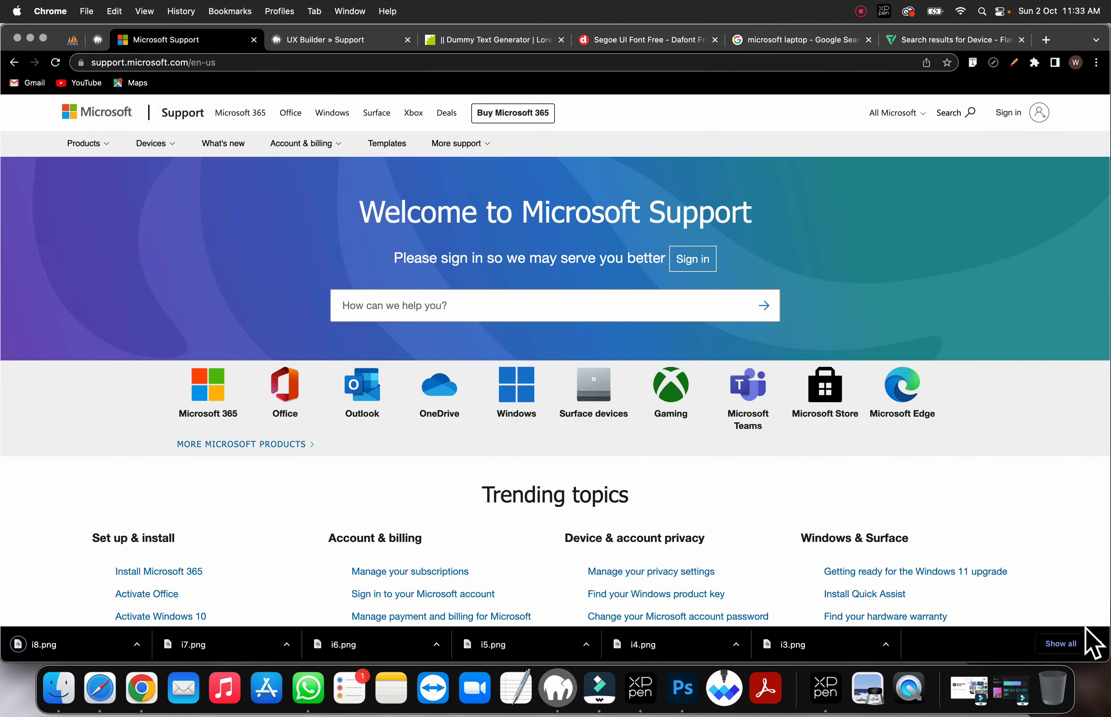
left_click(1096, 644)
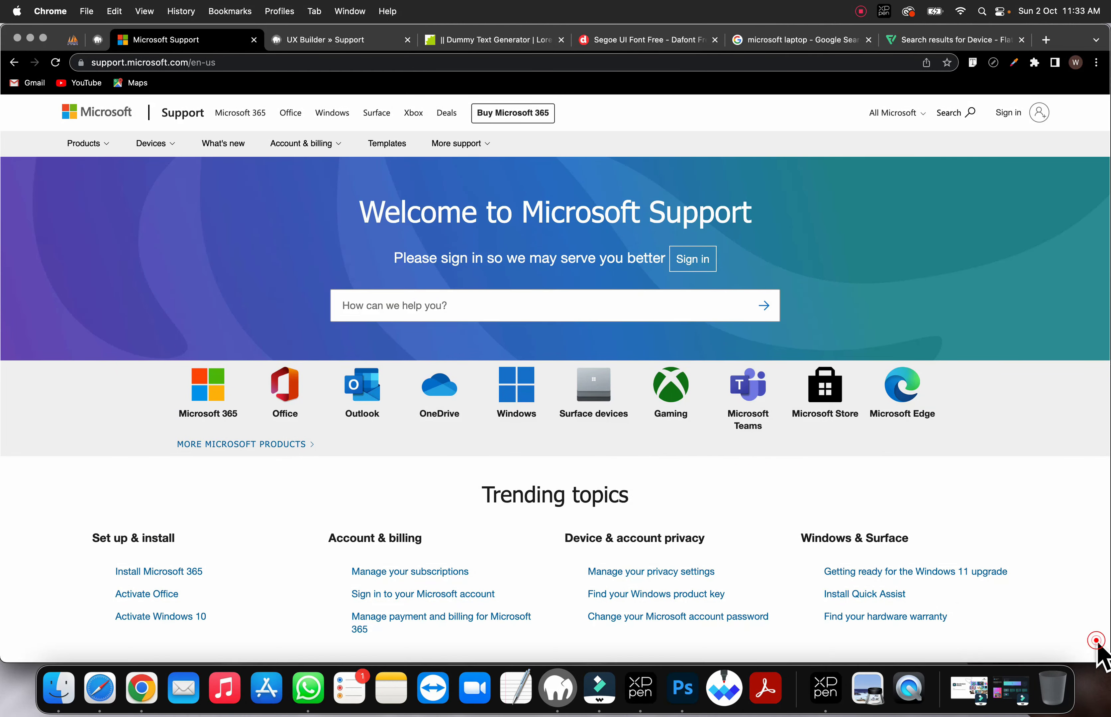
Step: Return to the Support page in UX Builder and, while changing the first icon box's image, upload i1.png through i8.png to the site's media
left_click(303, 44)
left_click(199, 286)
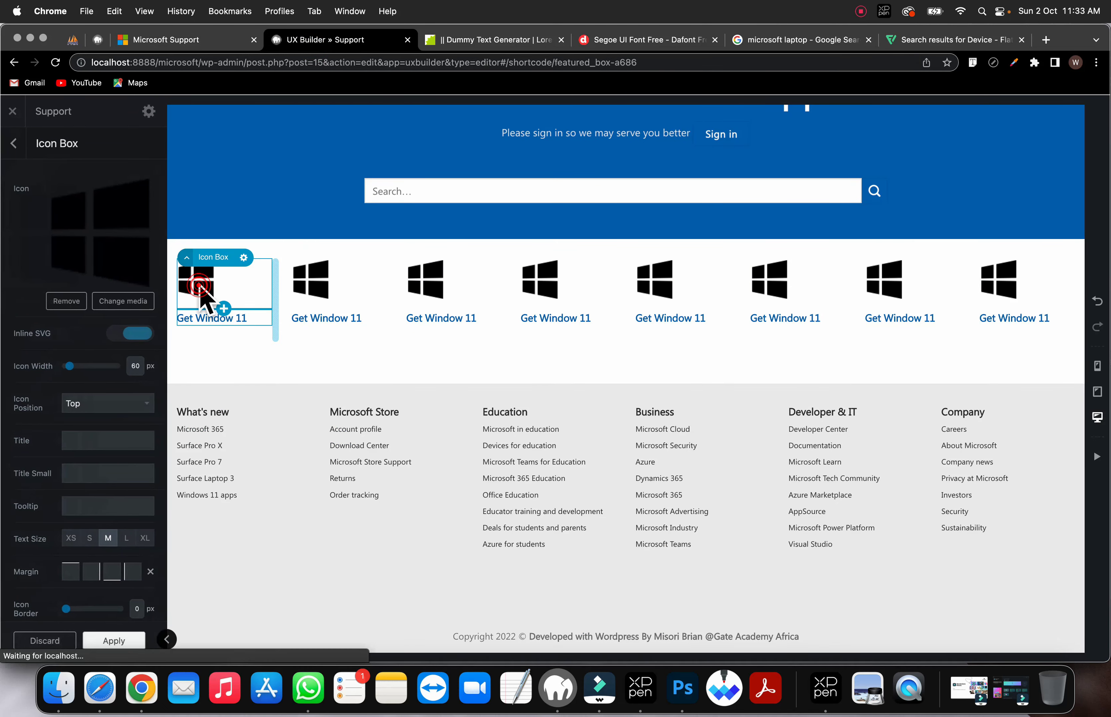
left_click(302, 283)
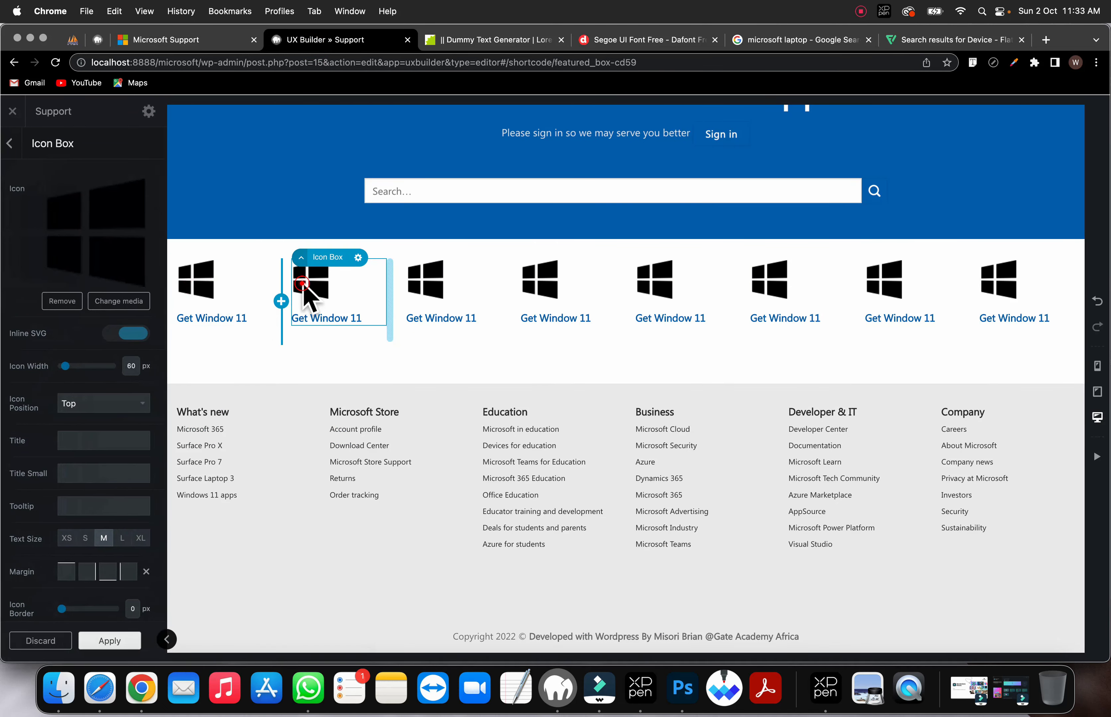
left_click(200, 294)
left_click(122, 301)
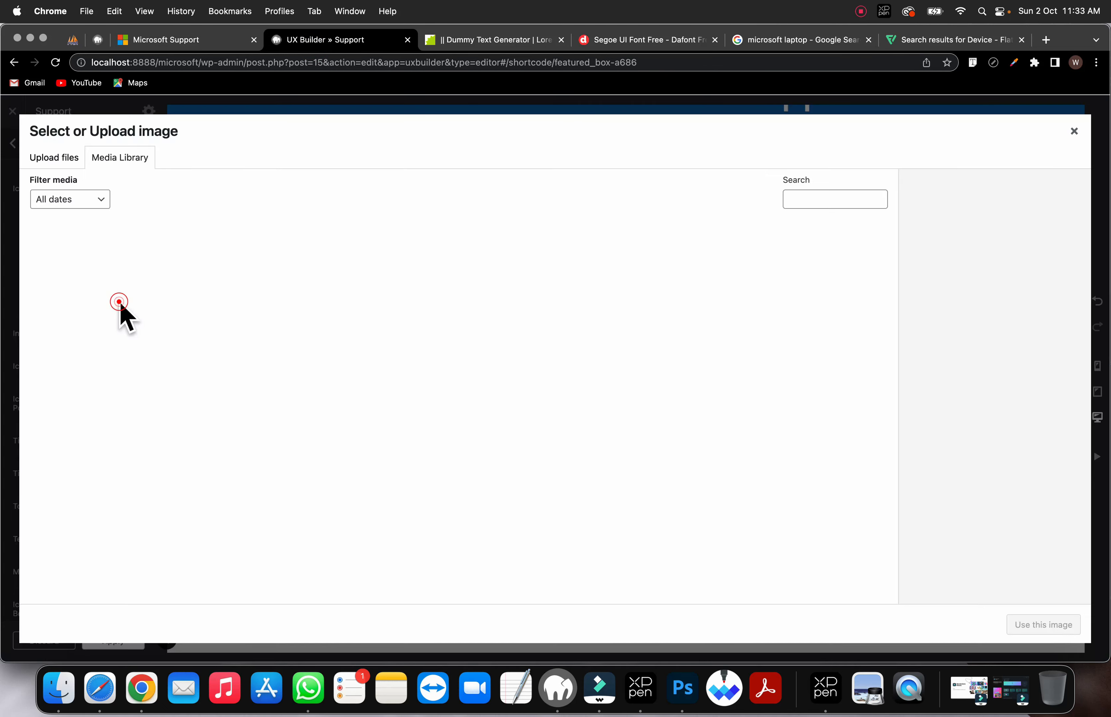
left_click(46, 158)
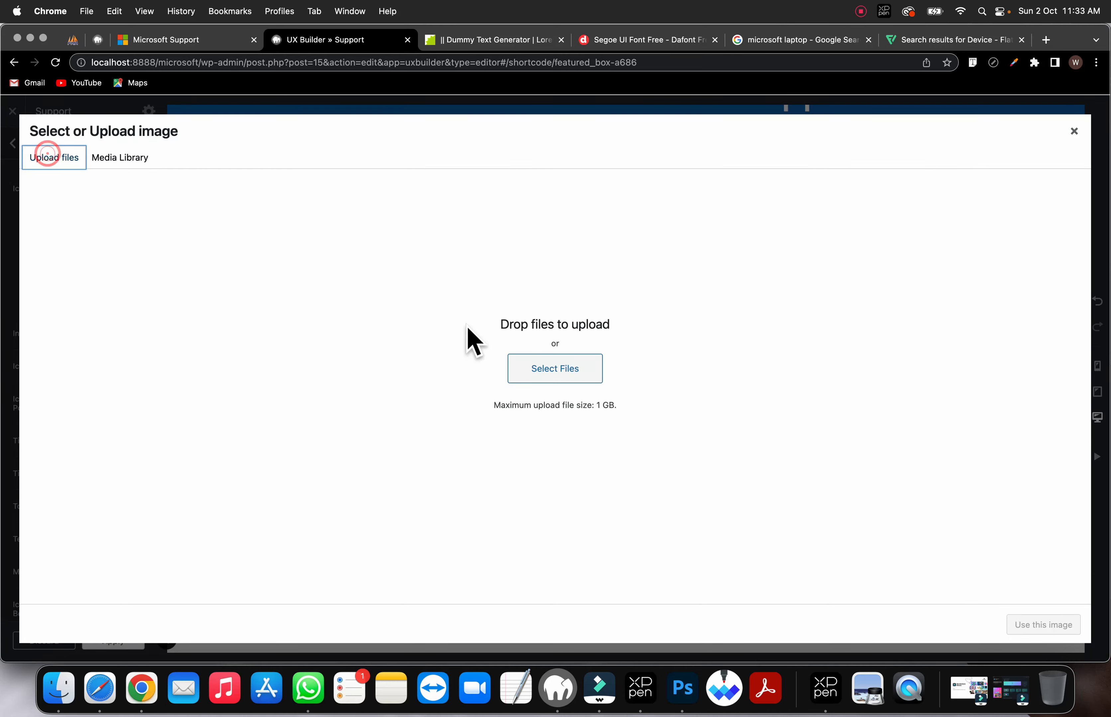
left_click(551, 368)
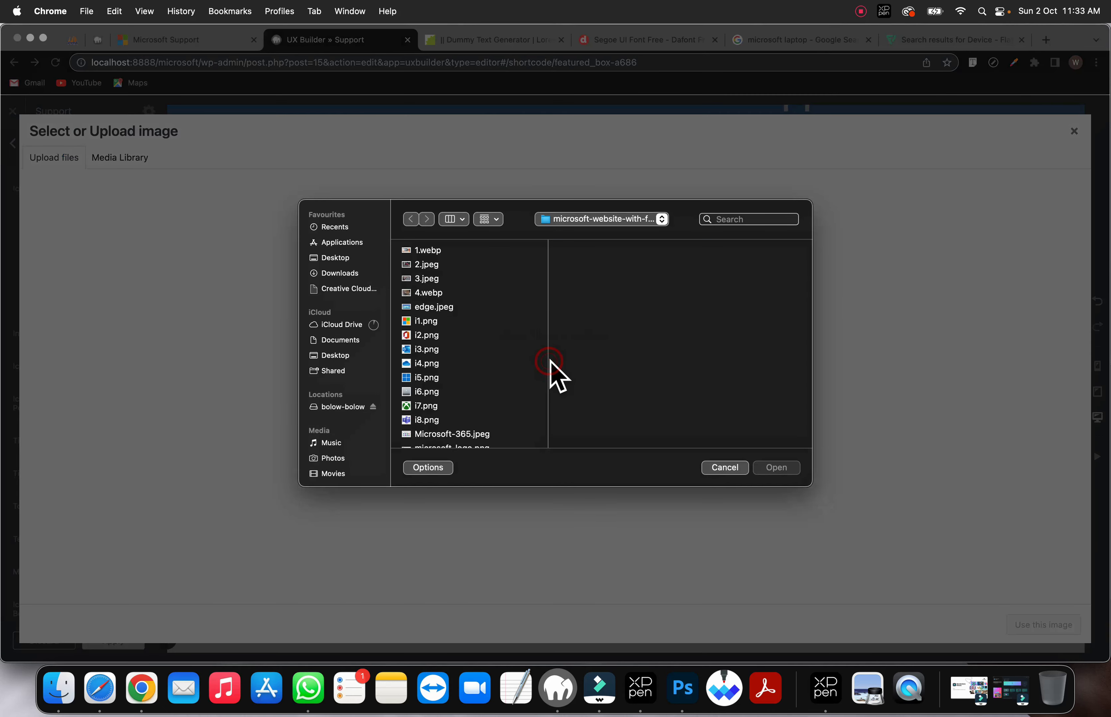
left_click(435, 335)
left_click(430, 322, "super")
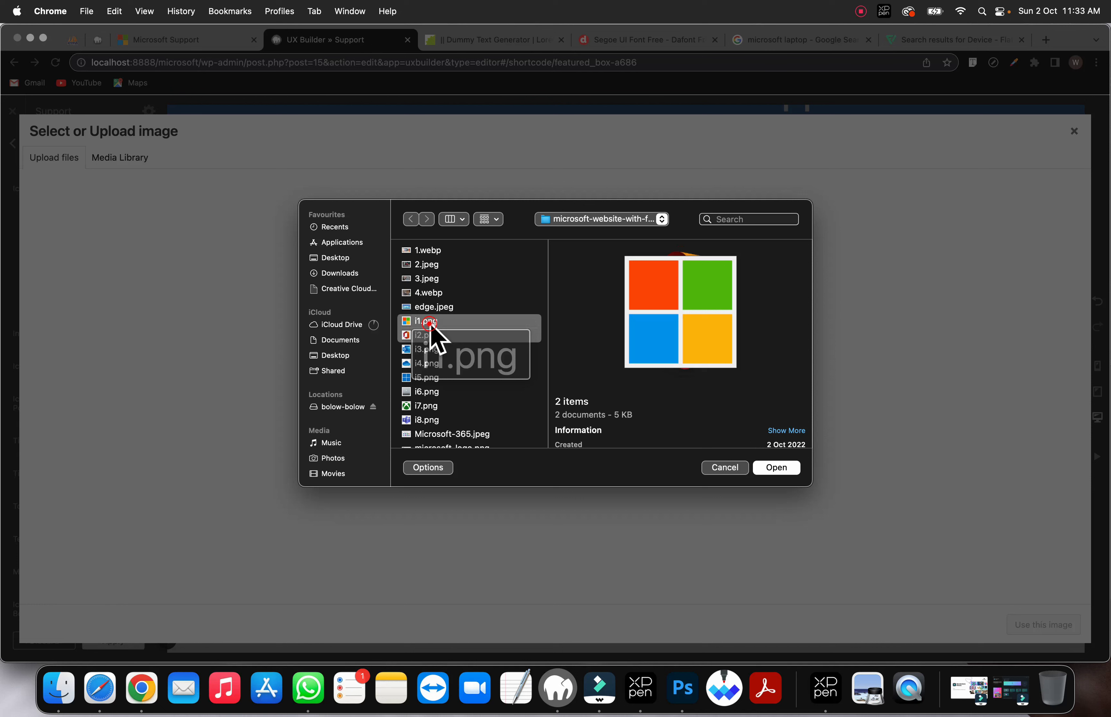
left_click(423, 349, "super")
left_click(422, 363, "super")
left_click(421, 378, "super")
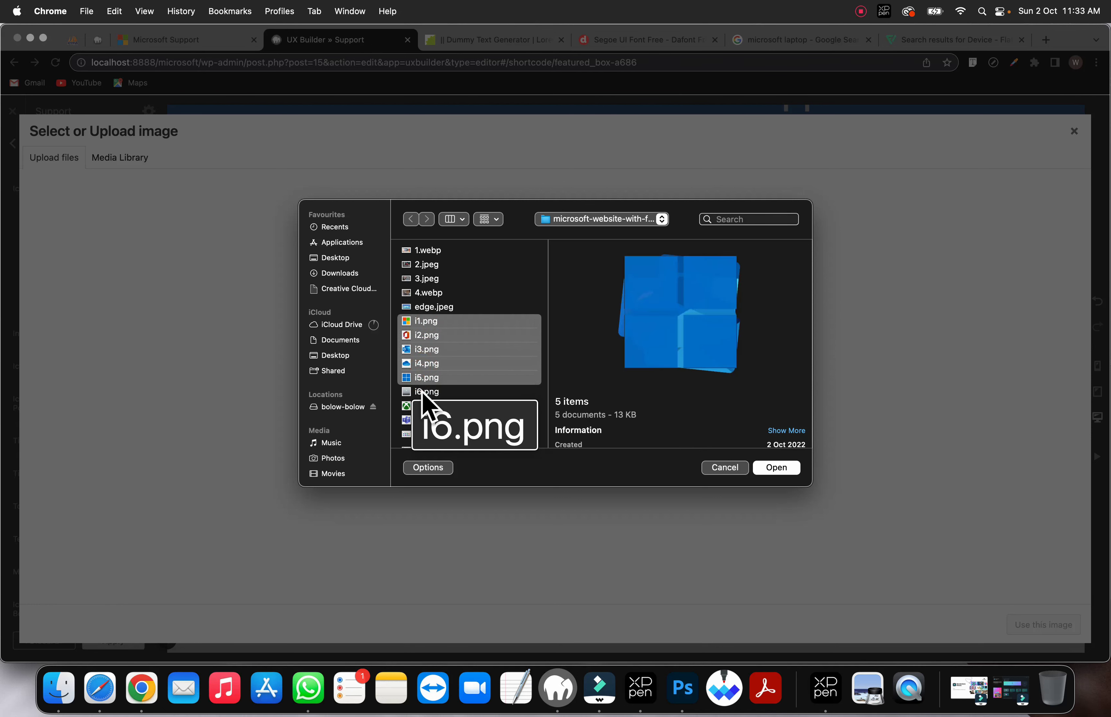
left_click(421, 392, "super")
left_click(422, 406, "super")
left_click(424, 420, "super")
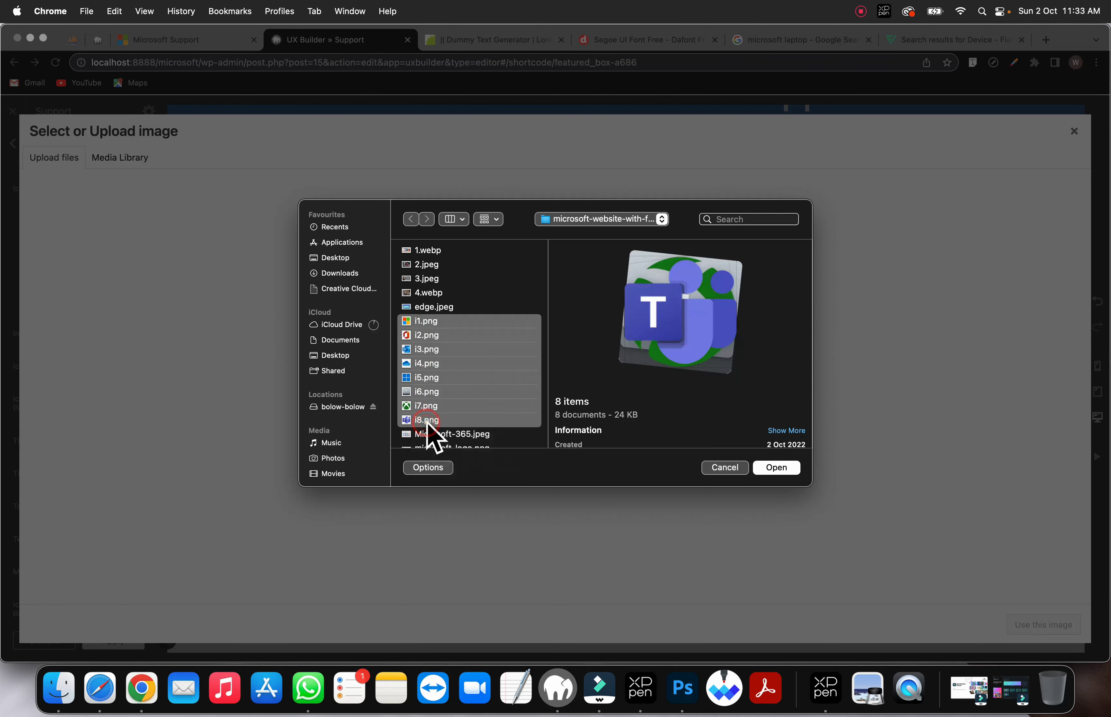
left_click(777, 468)
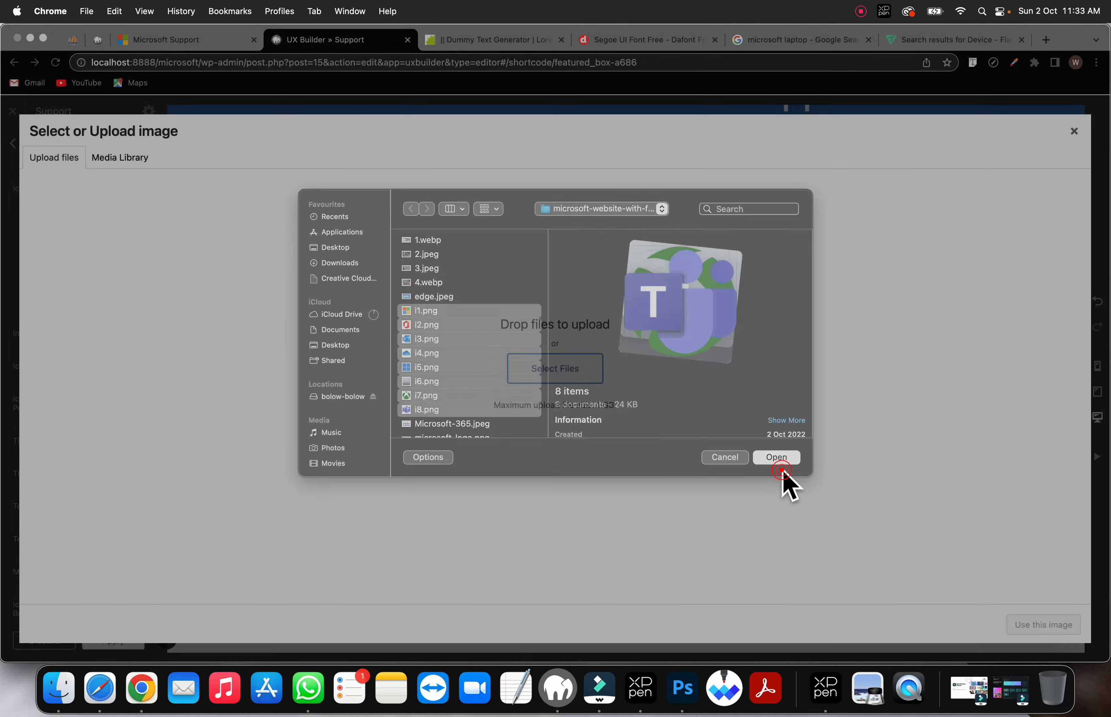
Step: Set the first icon box's image to the four-colour Microsoft icon i1.png and the second's to the Office icon i2.png
left_click(758, 289)
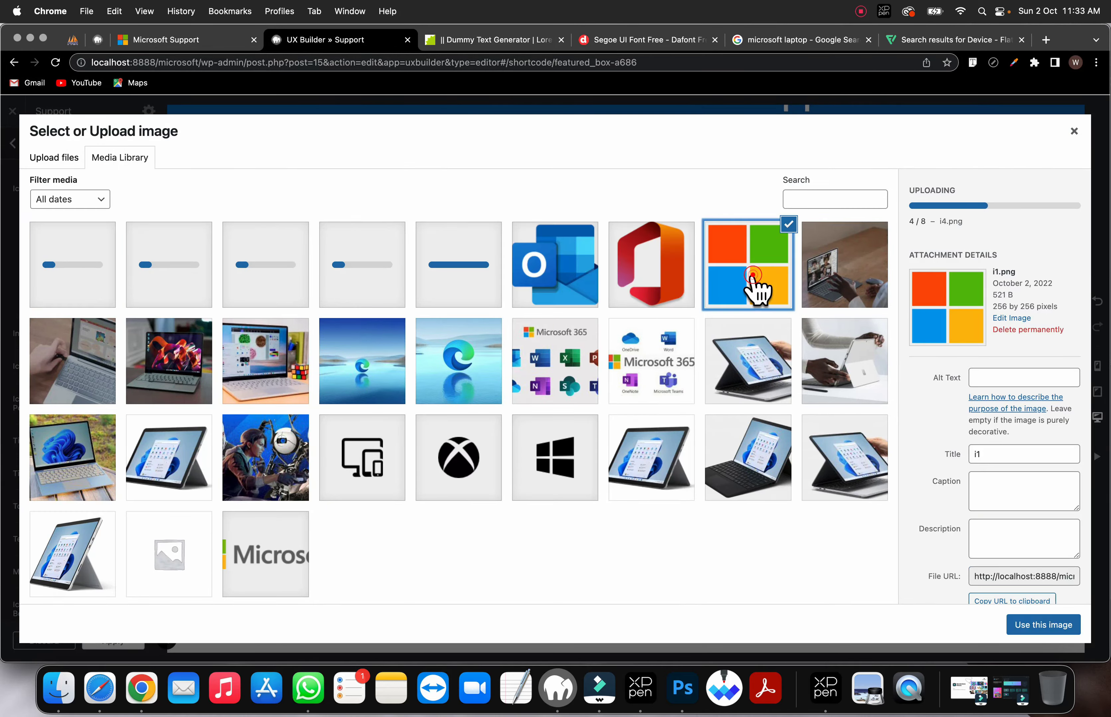
left_click(1018, 625)
left_click(299, 268)
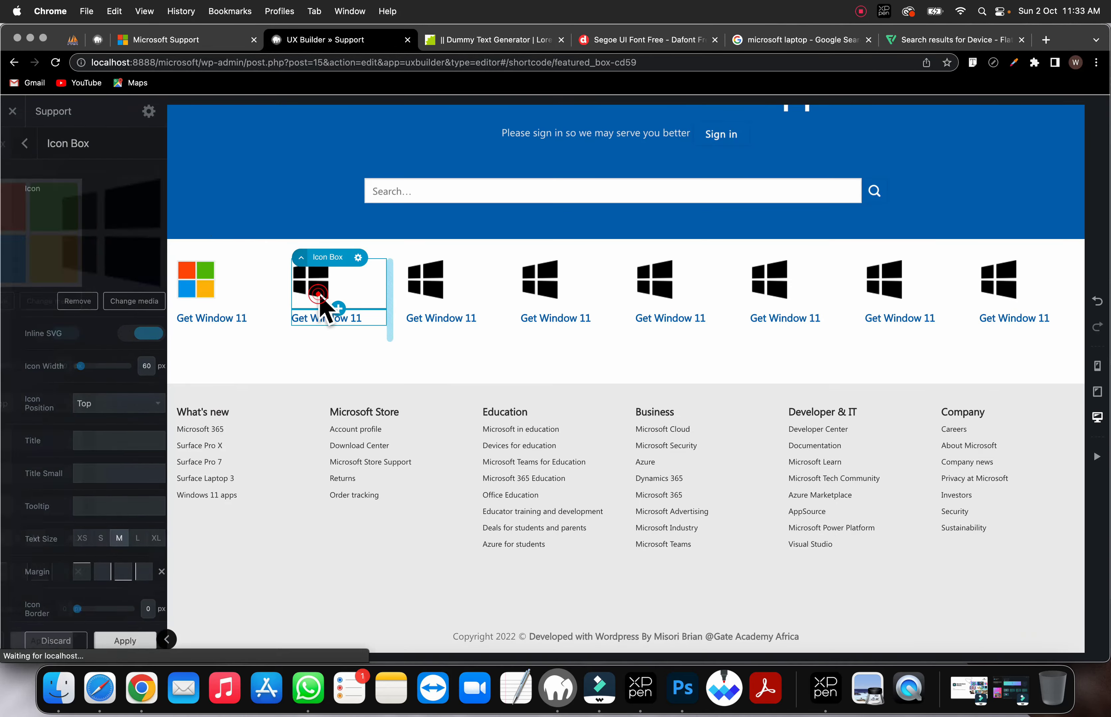
left_click(112, 303)
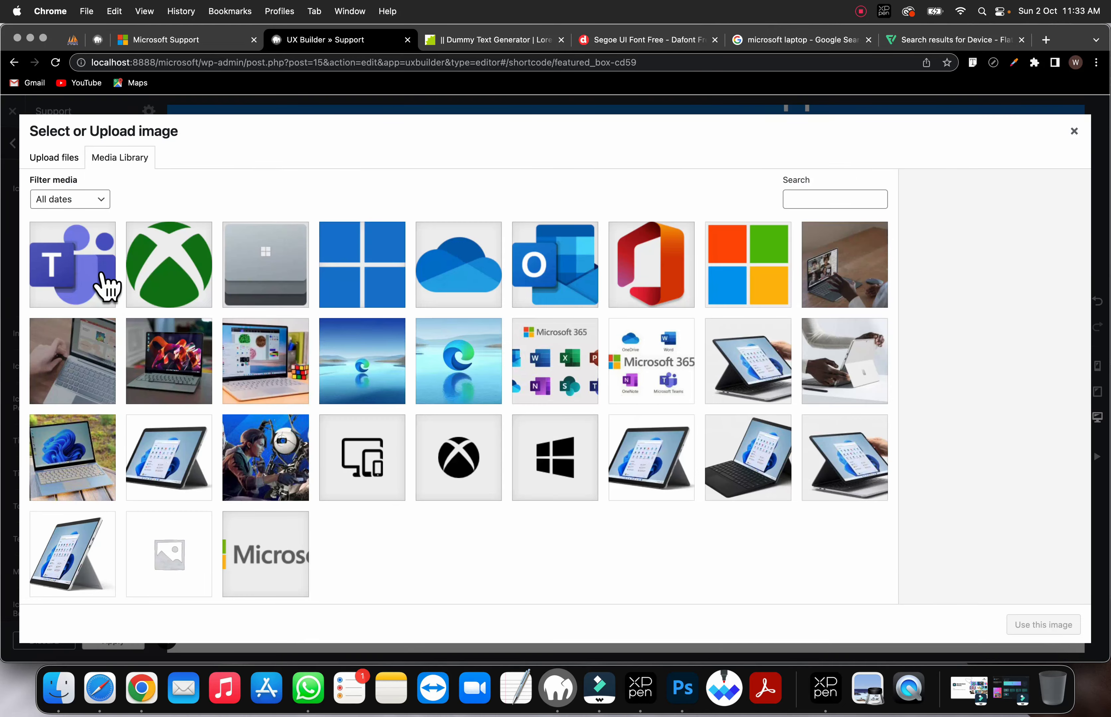
left_click(655, 264)
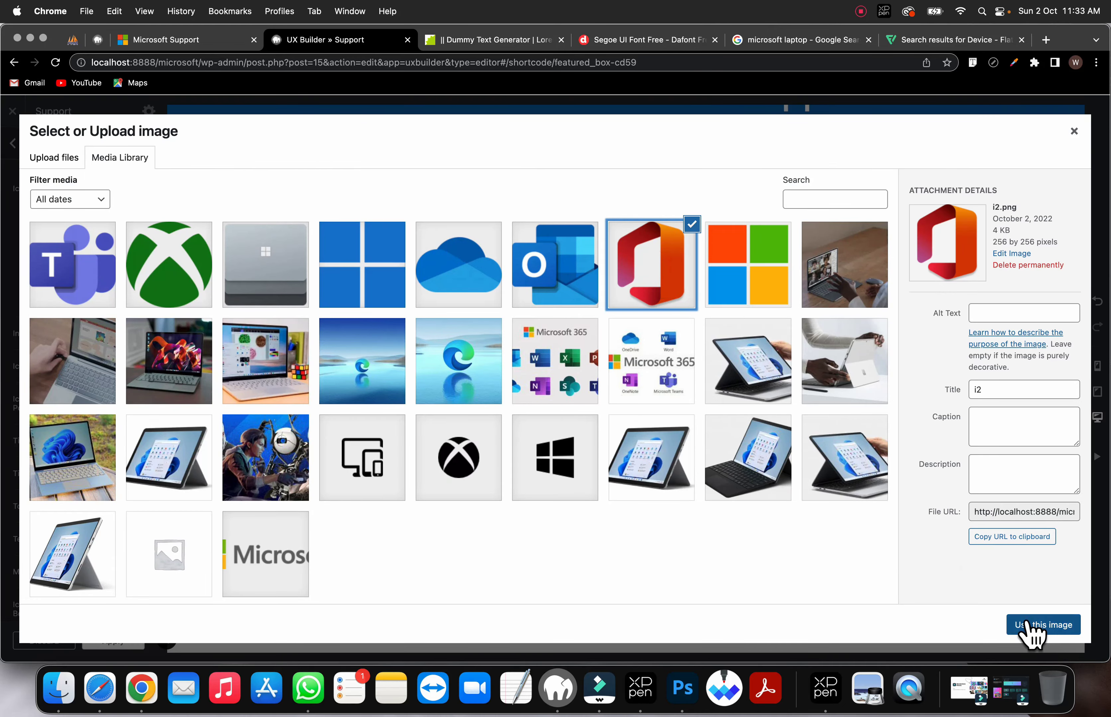
left_click(1040, 626)
Step: Replace the third icon box's image with the Outlook icon from the media library
left_click(449, 280)
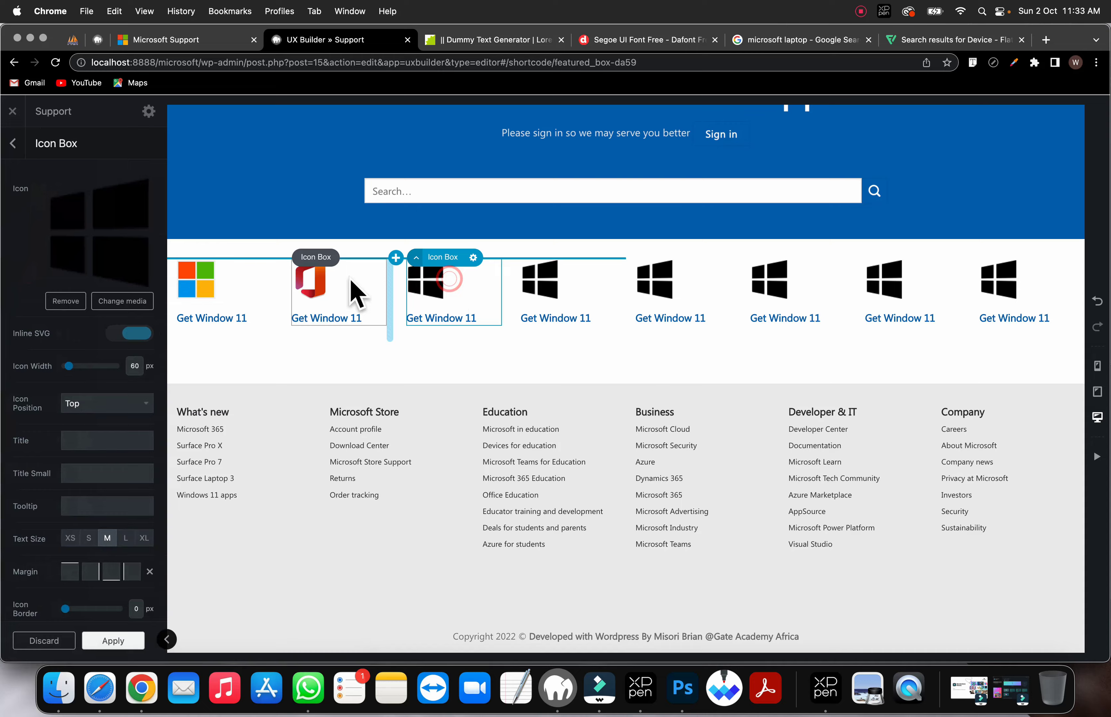
left_click(121, 301)
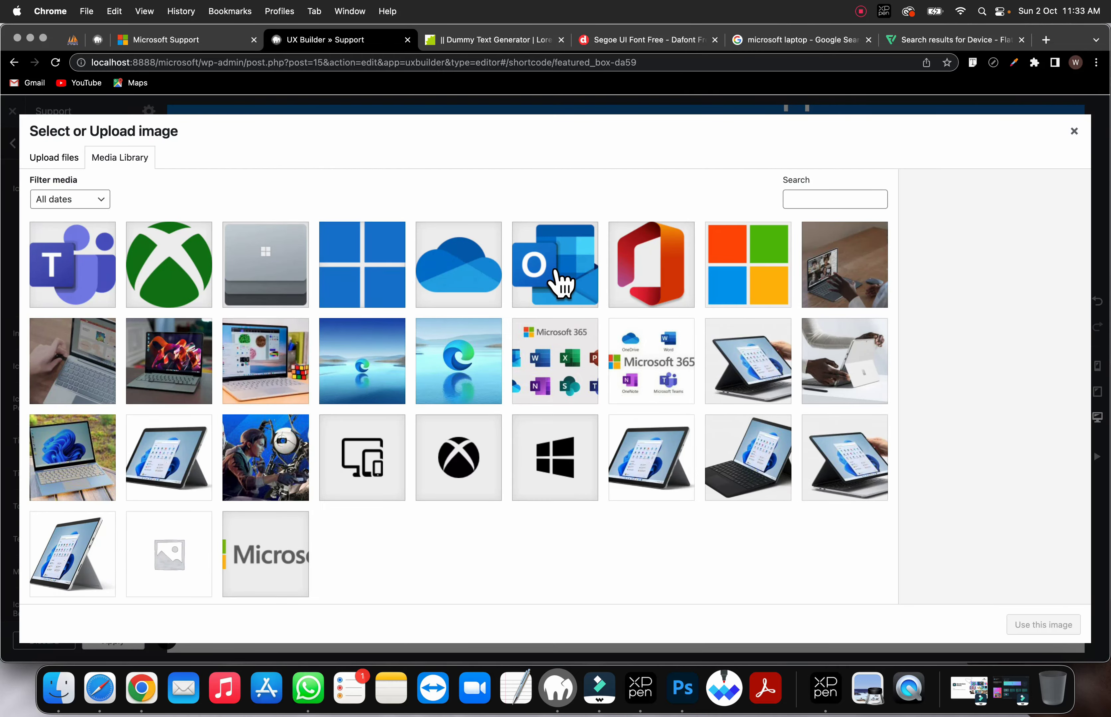
left_click(556, 284)
left_click(1043, 625)
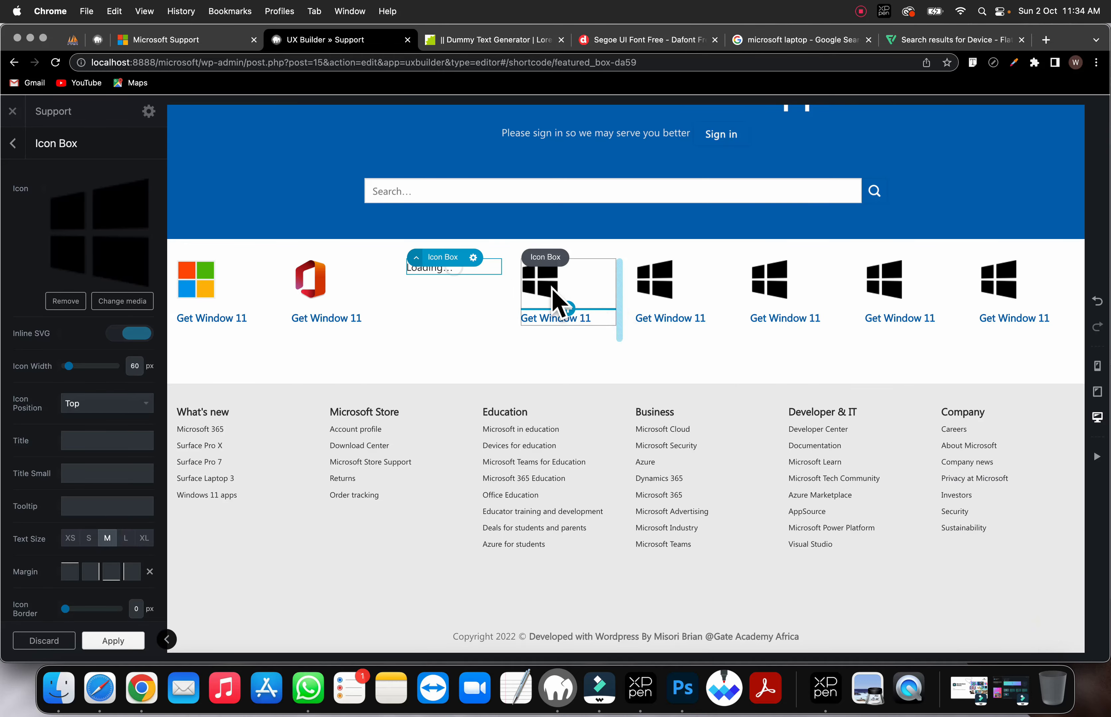
Step: Set the fourth icon box's image to the OneDrive cloud icon i4.png and the fifth's to the blue Windows icon i5.png
left_click(559, 301)
left_click(108, 303)
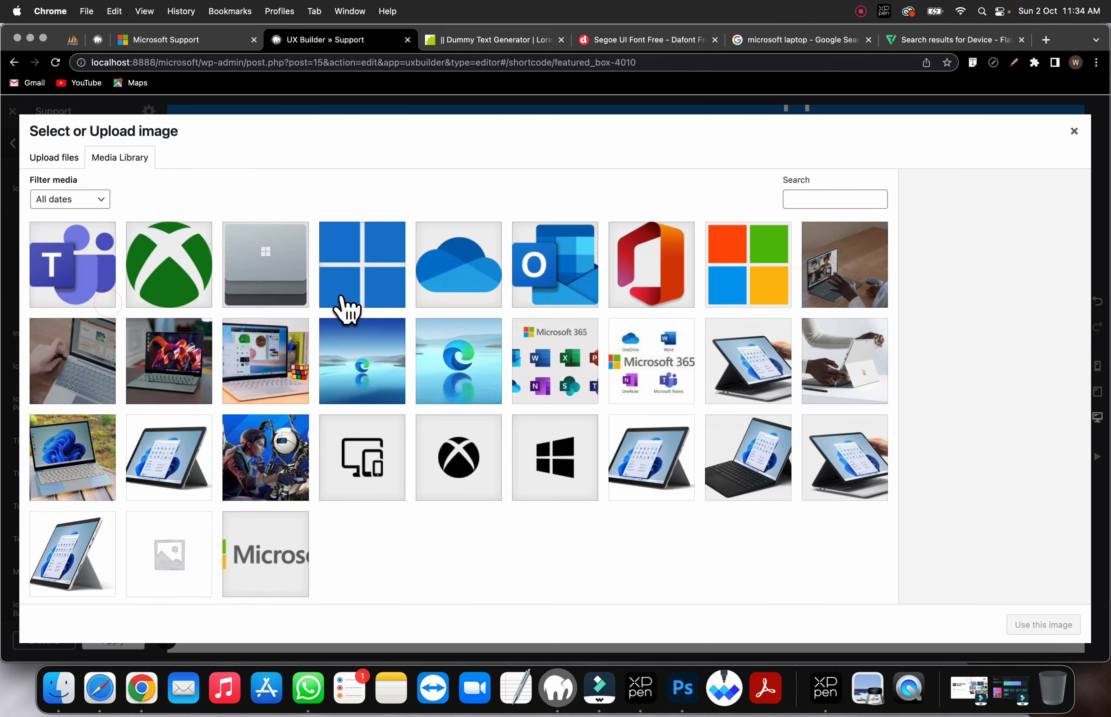
left_click(500, 277)
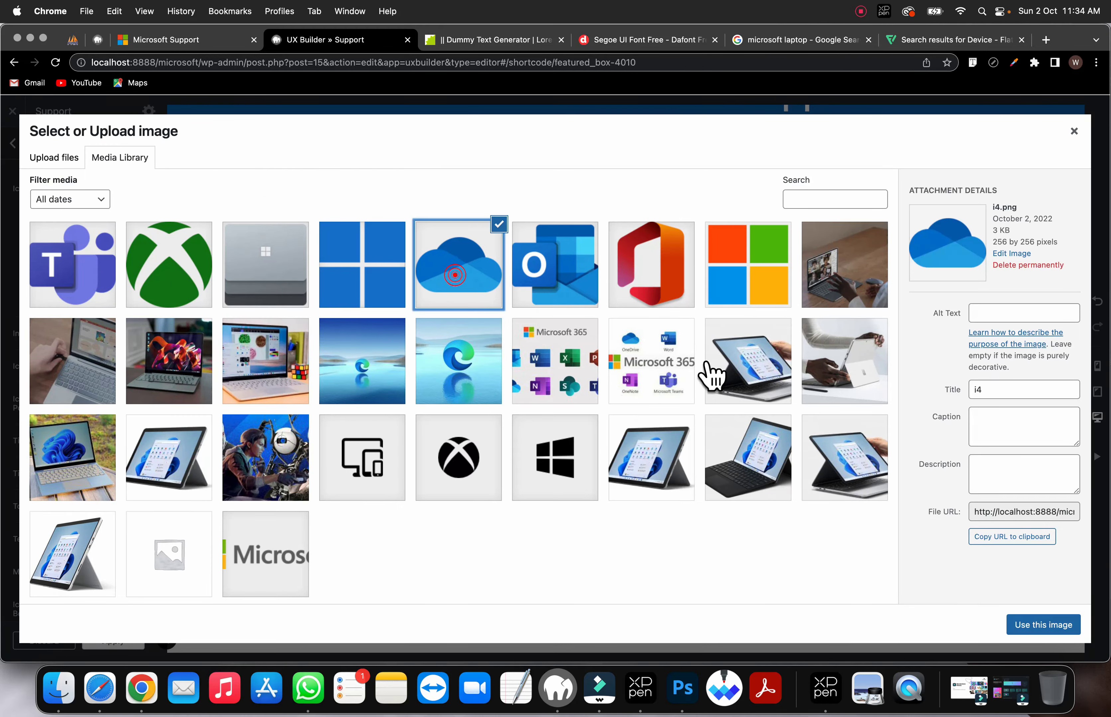
left_click(1042, 626)
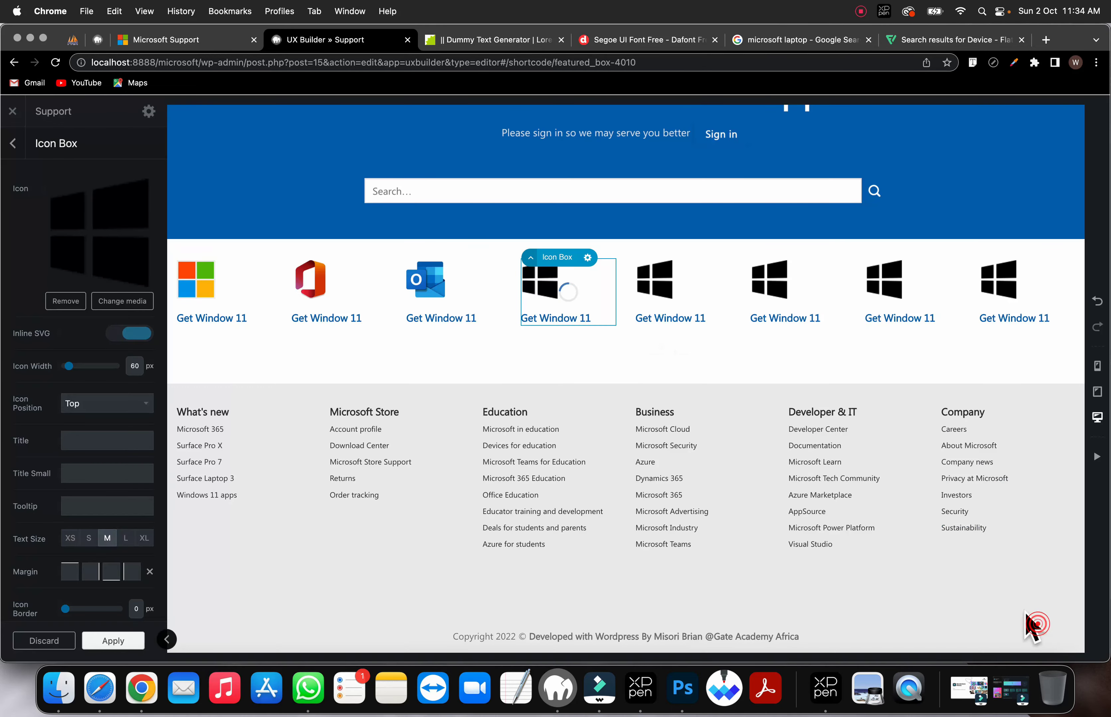
left_click(663, 295)
left_click(126, 304)
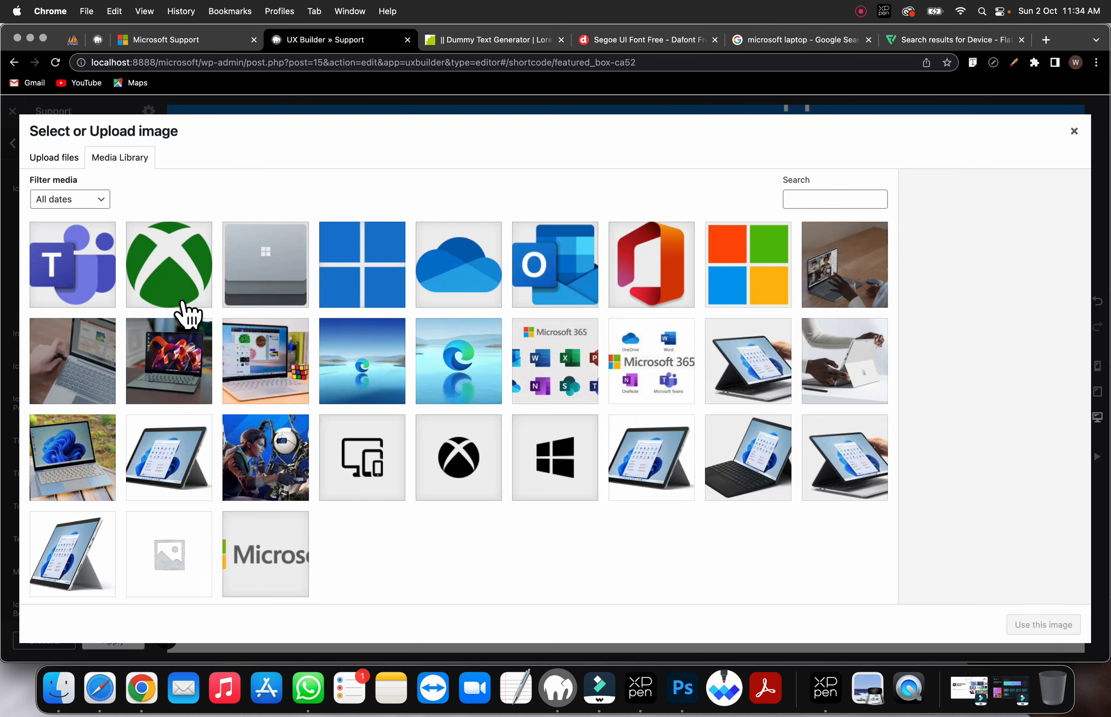
left_click(329, 281)
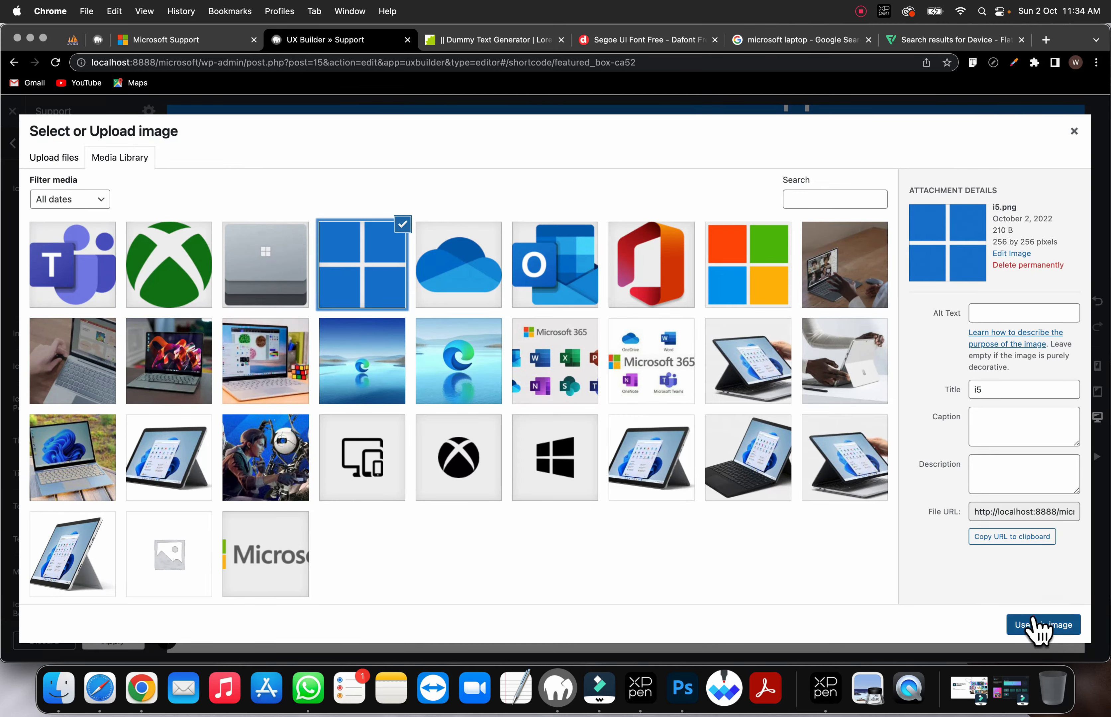
left_click(1038, 625)
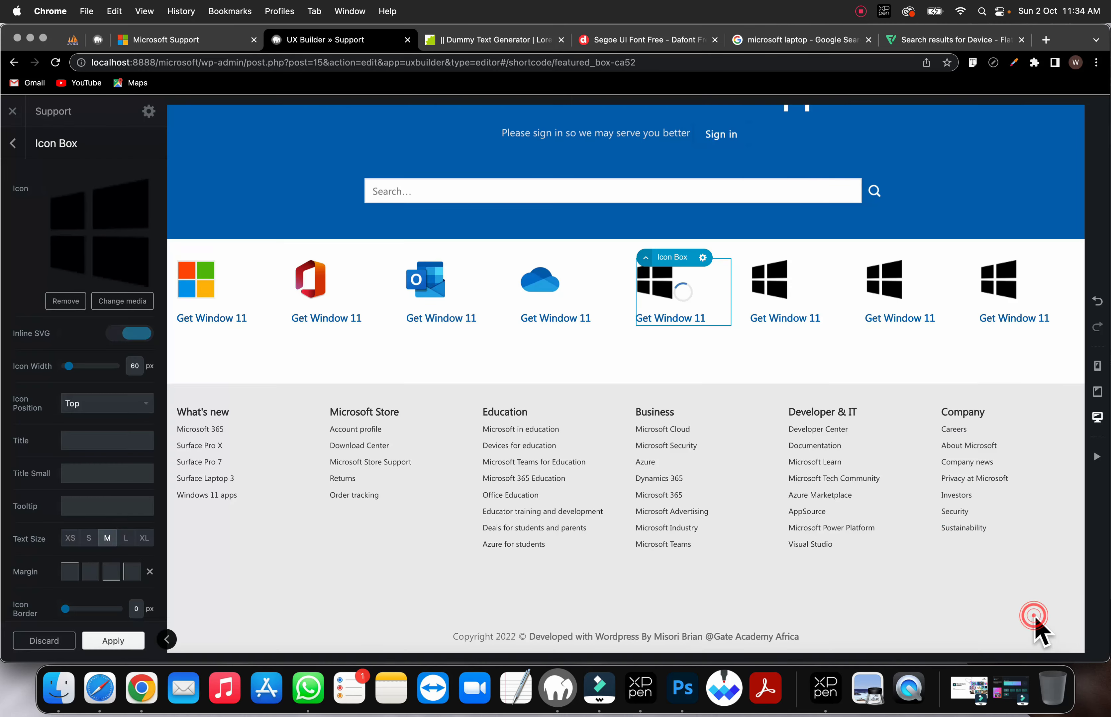
Step: Set the sixth icon box's image to the grey Surface device icon and the seventh's to the green Xbox icon
left_click(772, 294)
left_click(123, 302)
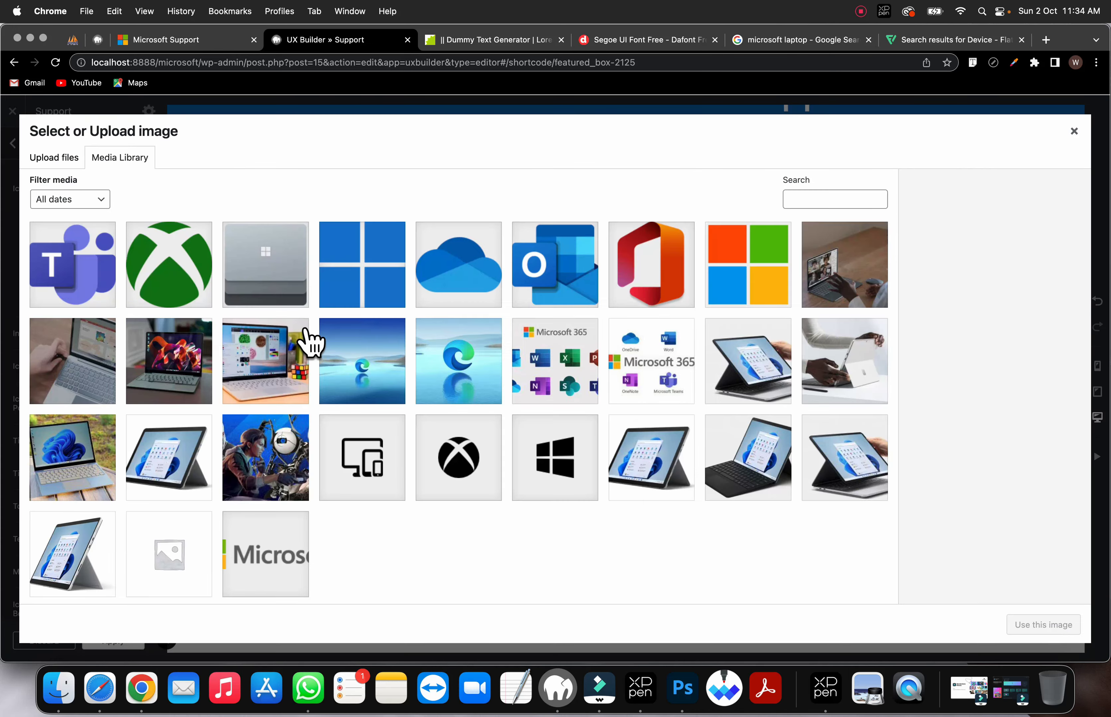
left_click(273, 282)
left_click(1023, 628)
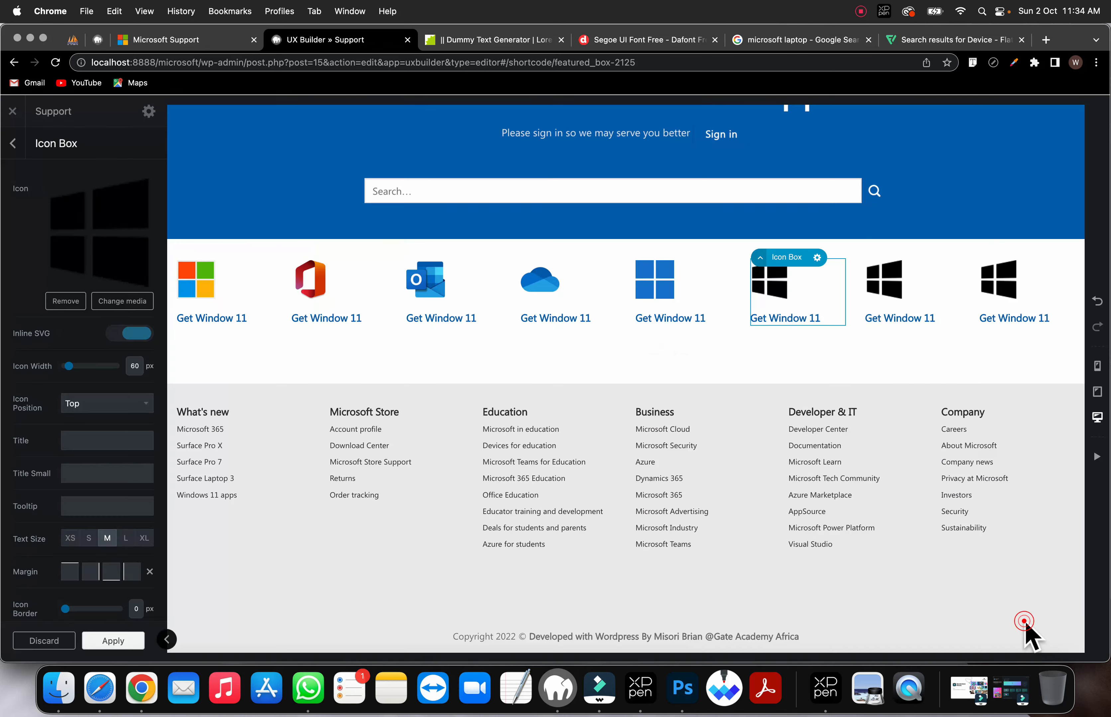
left_click(880, 297)
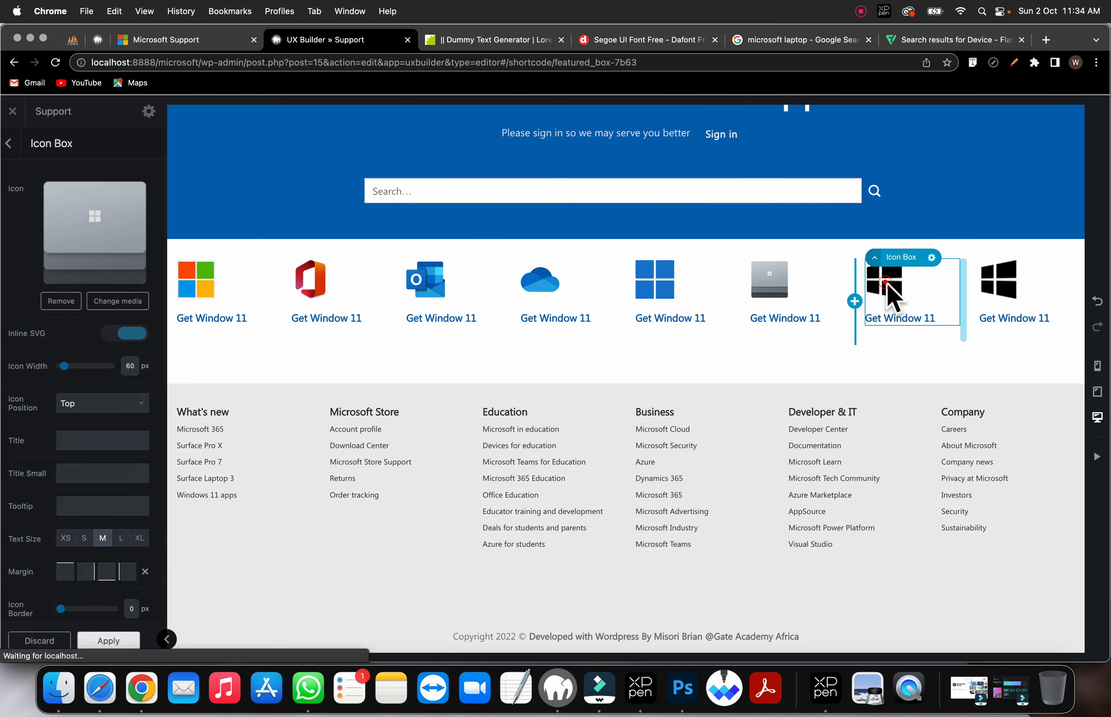
left_click(120, 303)
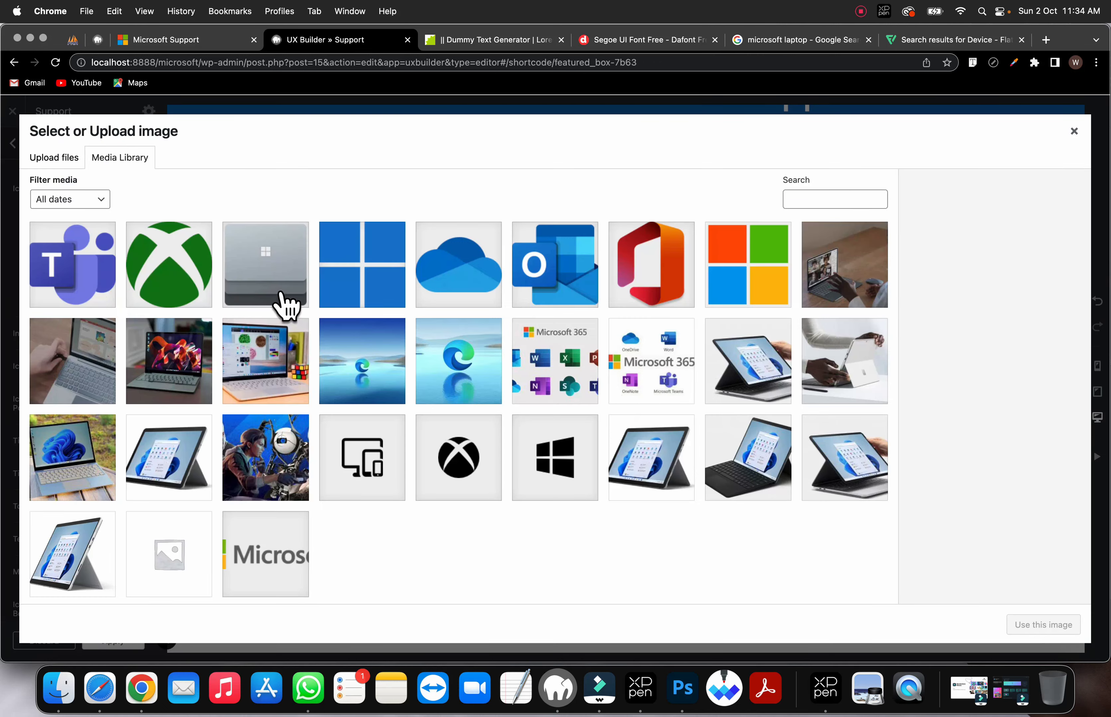
left_click(191, 293)
left_click(1041, 627)
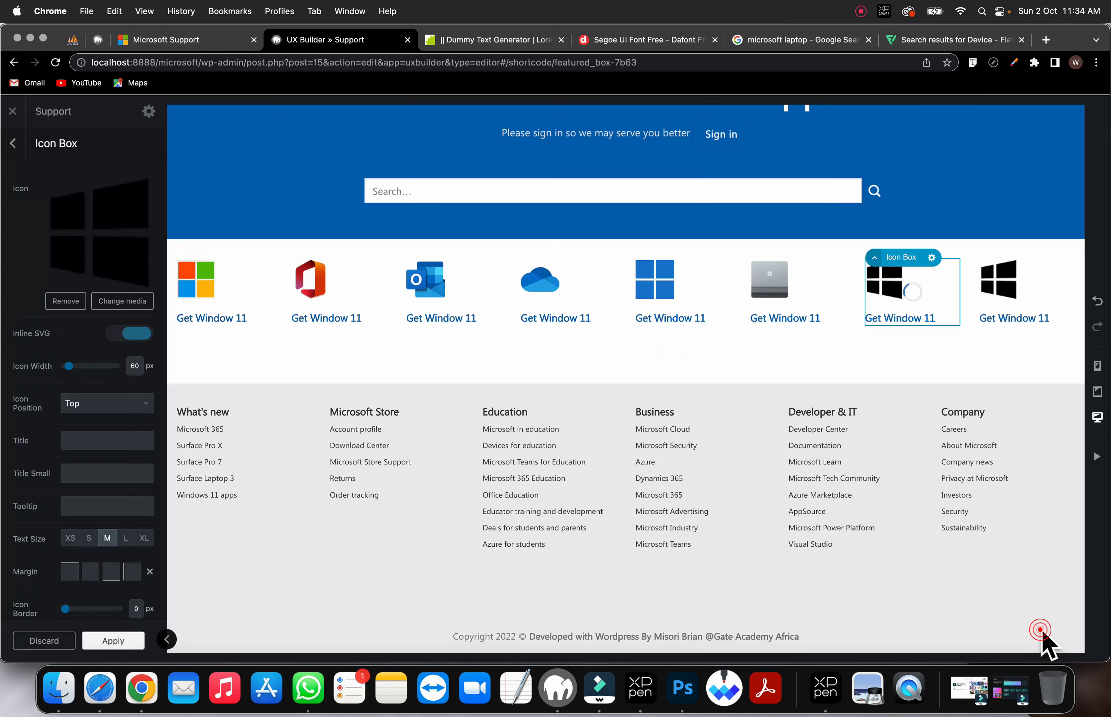
Step: Replace the eighth icon box's image with the Microsoft Teams icon i8.png from the media library
left_click(997, 287)
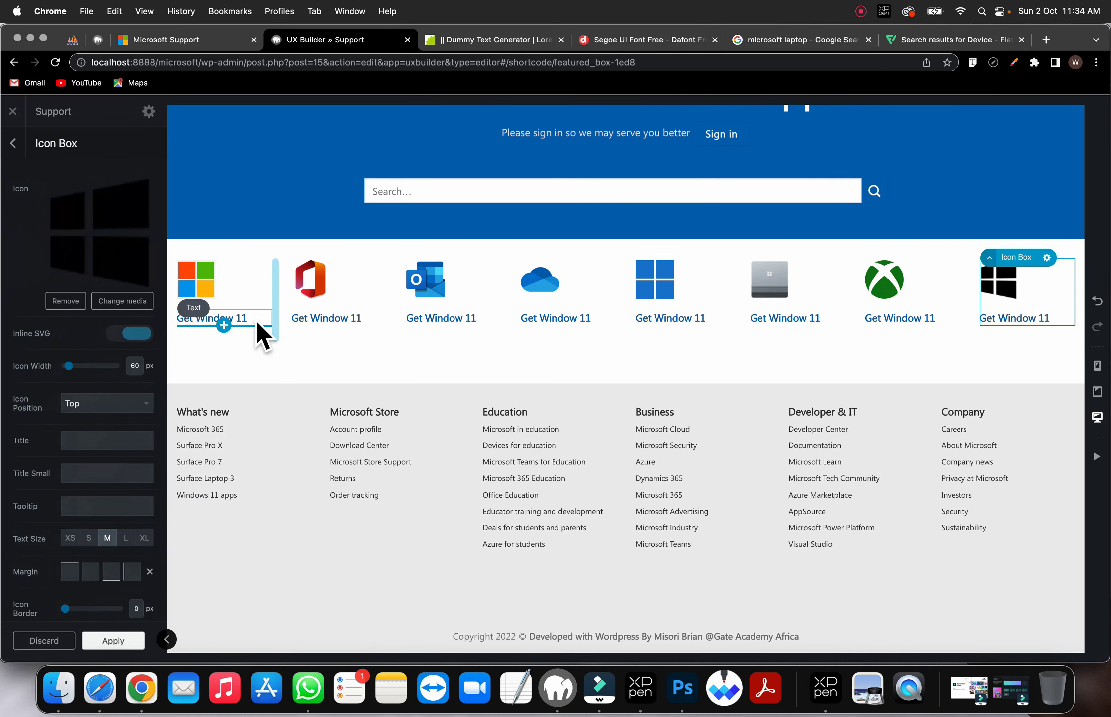
left_click(120, 303)
left_click(57, 280)
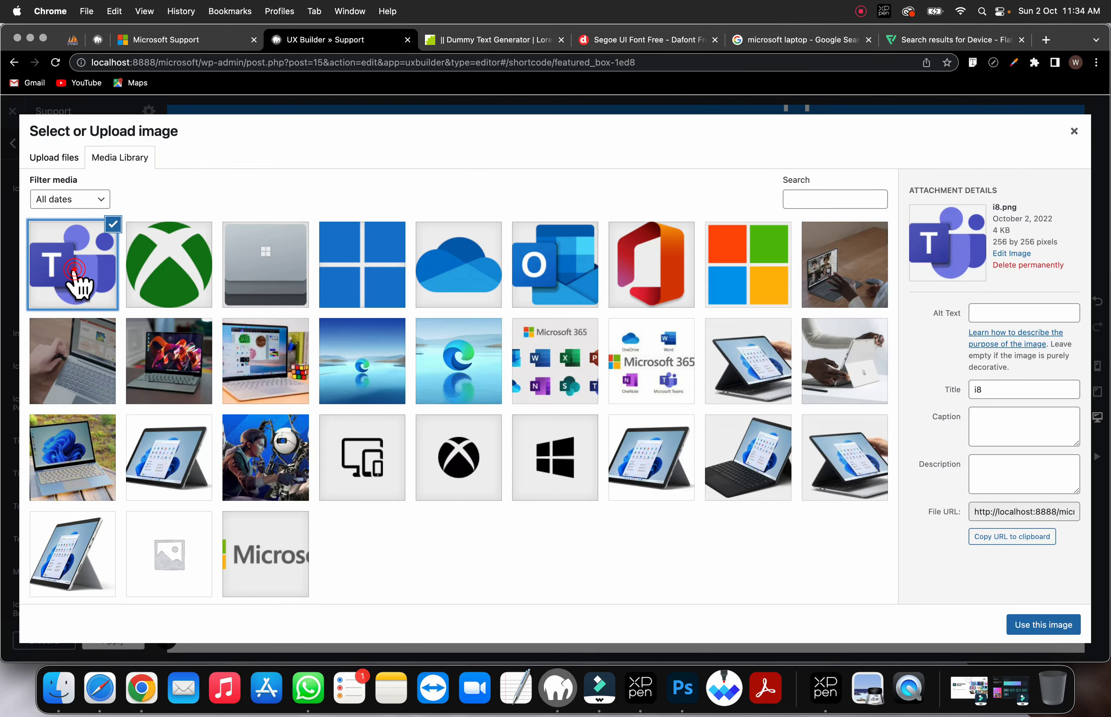
left_click(1037, 627)
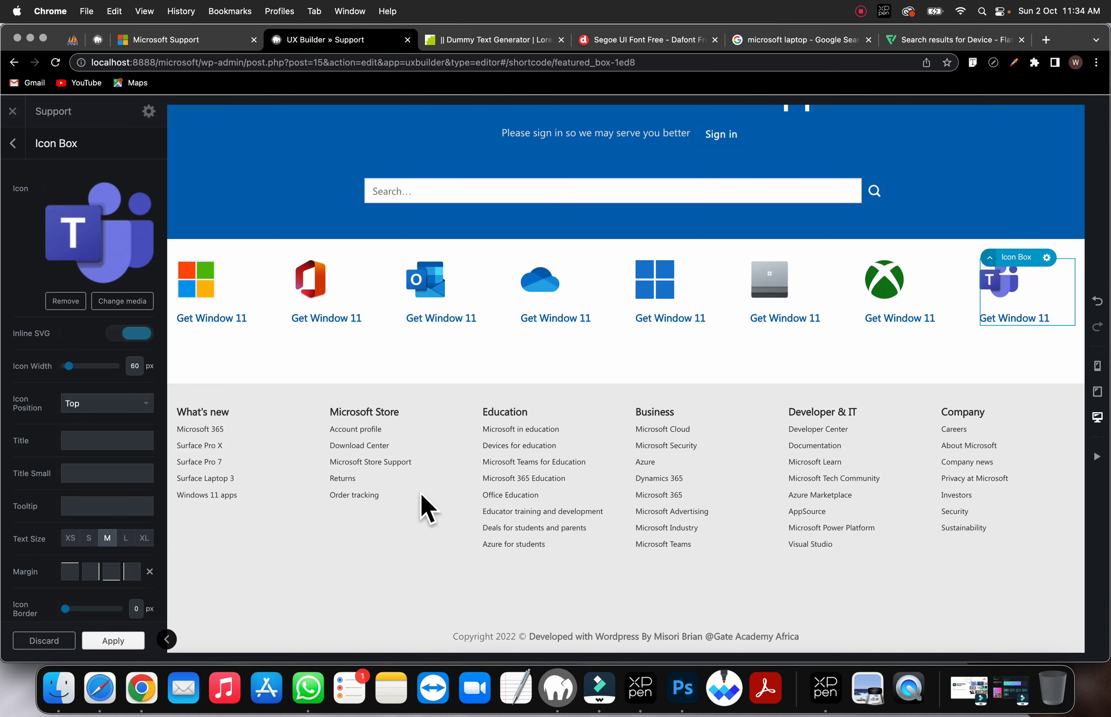
Step: Check the product names on the Microsoft Support reference page, then return to UX Builder and open the first icon's label text for editing
scroll(682, 479, "up", 5)
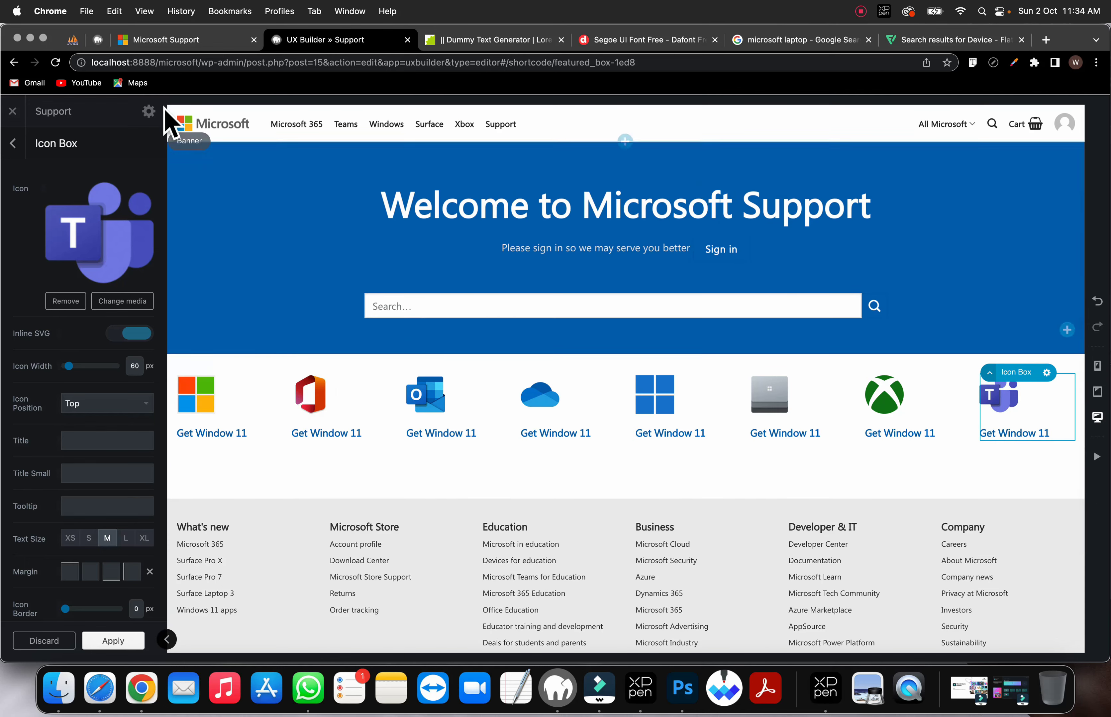
left_click(172, 42)
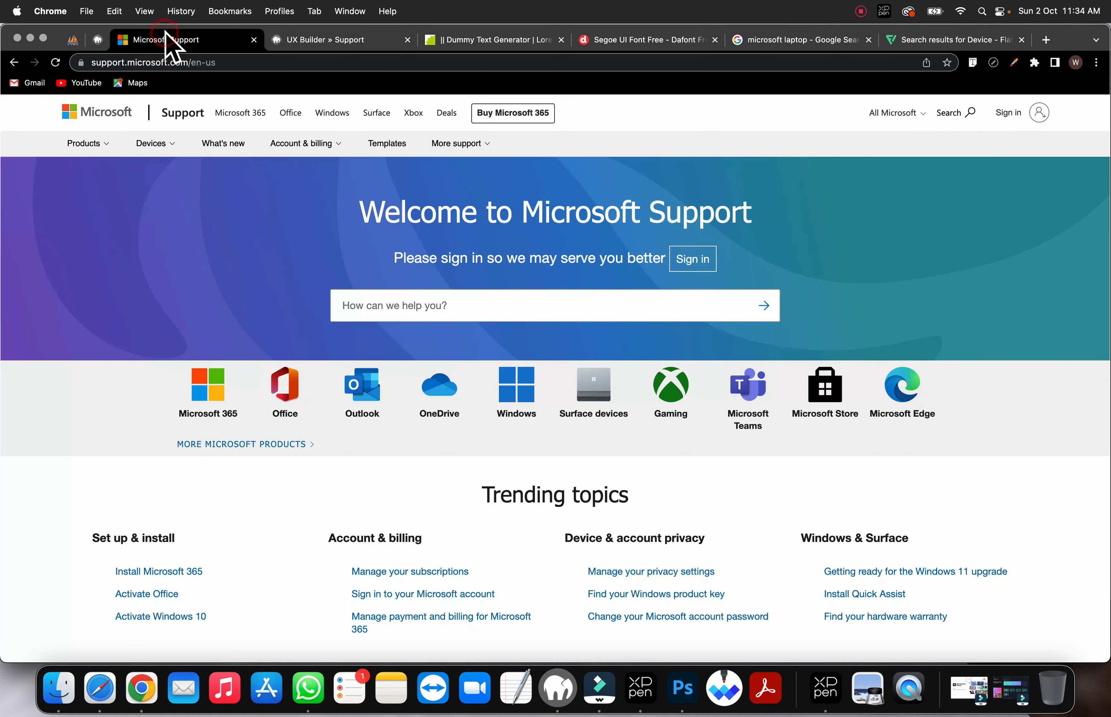
left_click(294, 41)
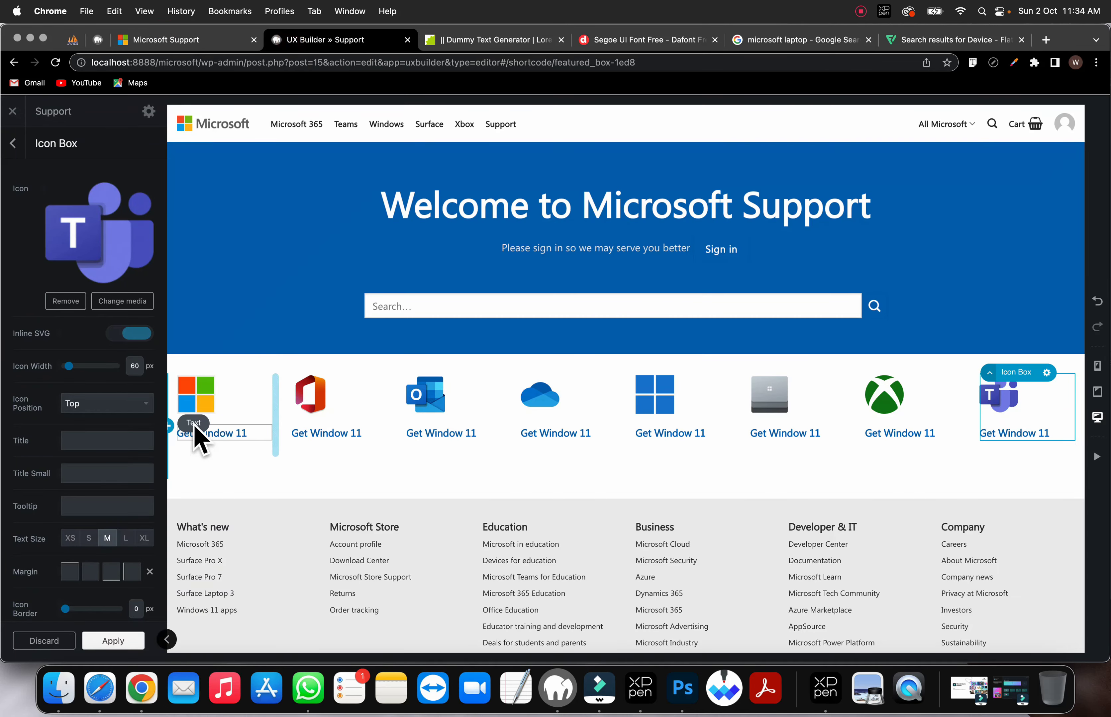
left_click(205, 450)
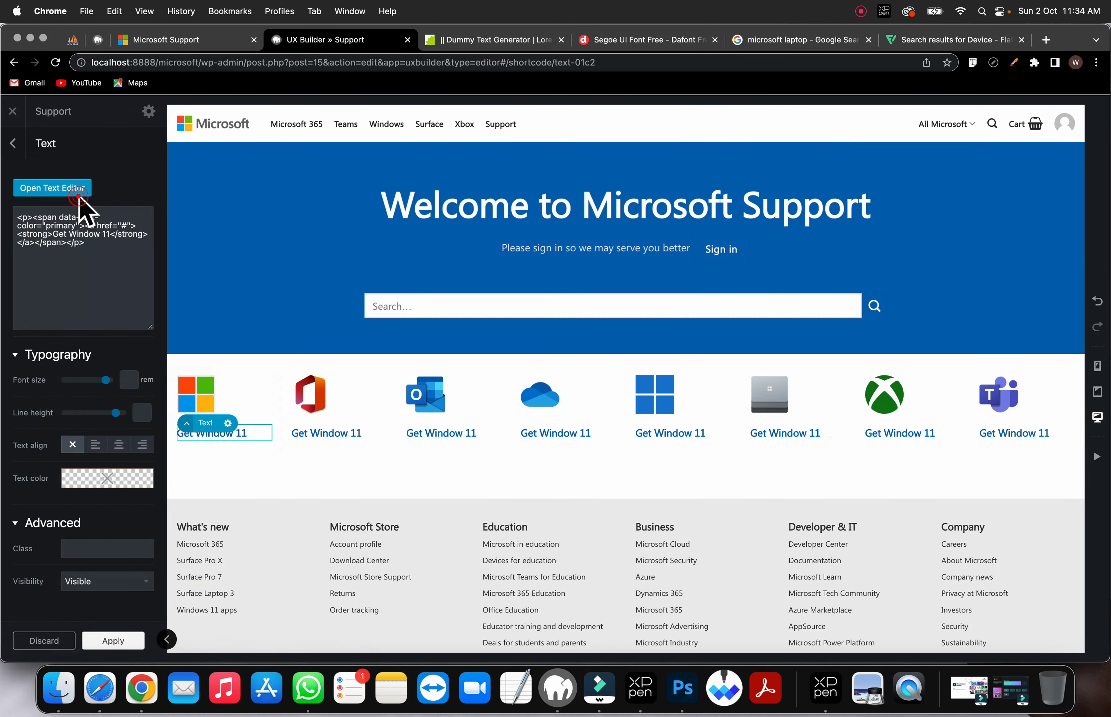
Step: Replace the "Get Window 11" caption under the four-colour Microsoft logo with "Microsoft 365" in bold, without the link
left_click(67, 183)
left_click(116, 273)
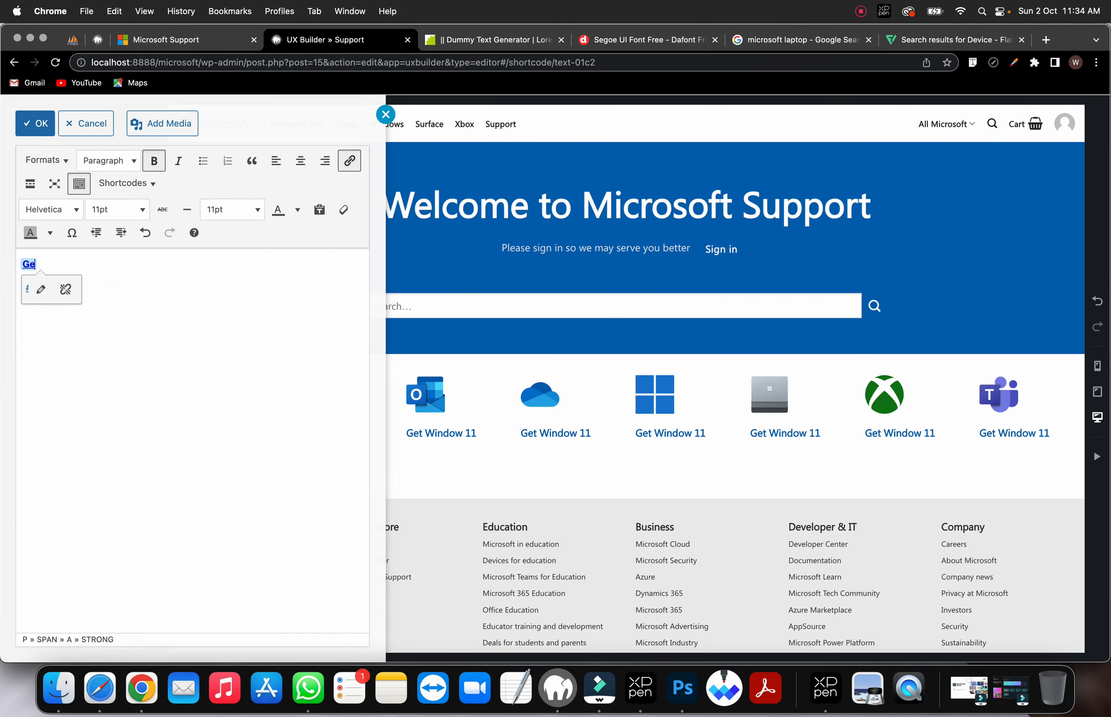
key("BackSpace")
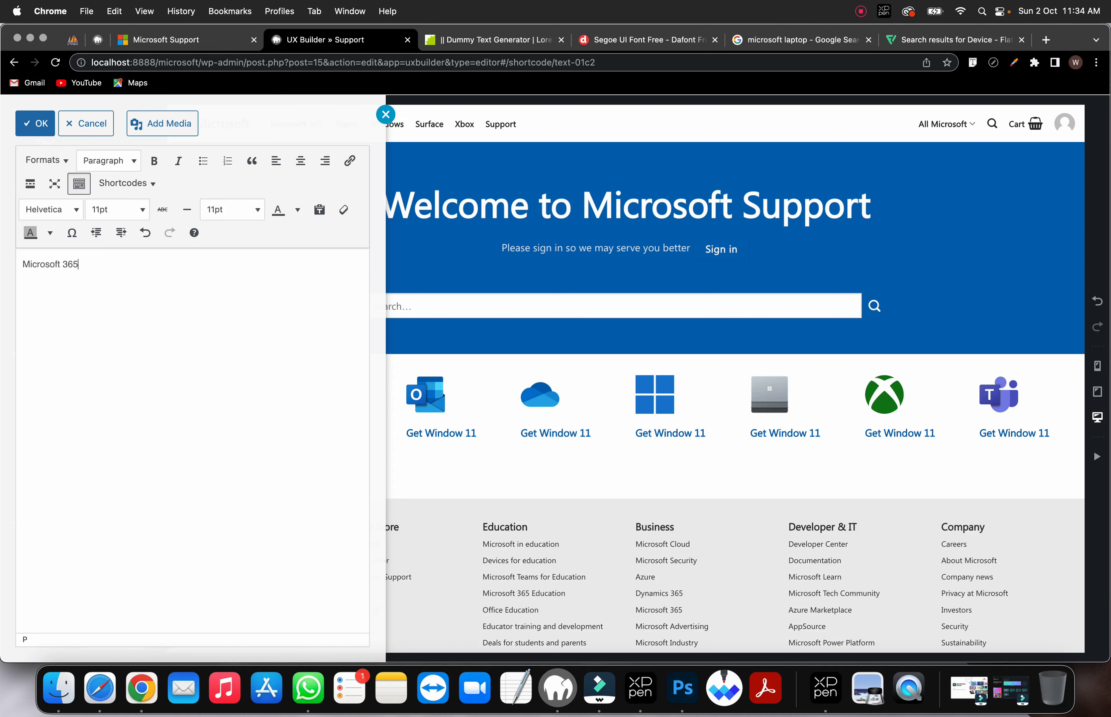
left_click(154, 162)
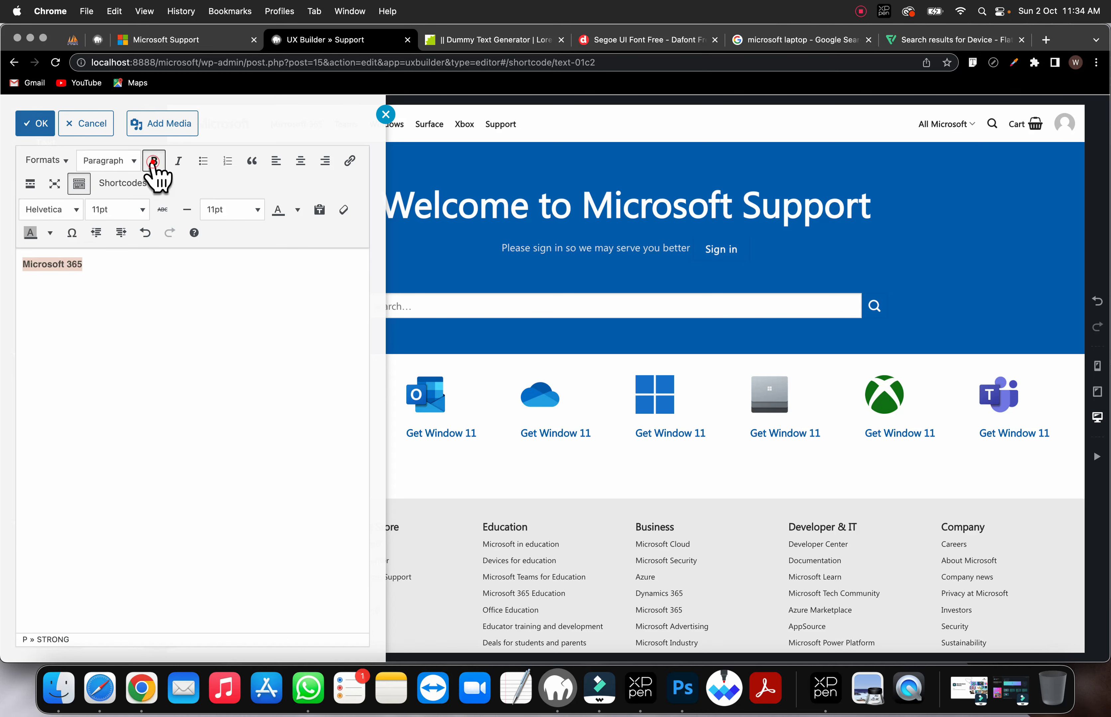
left_click(459, 457)
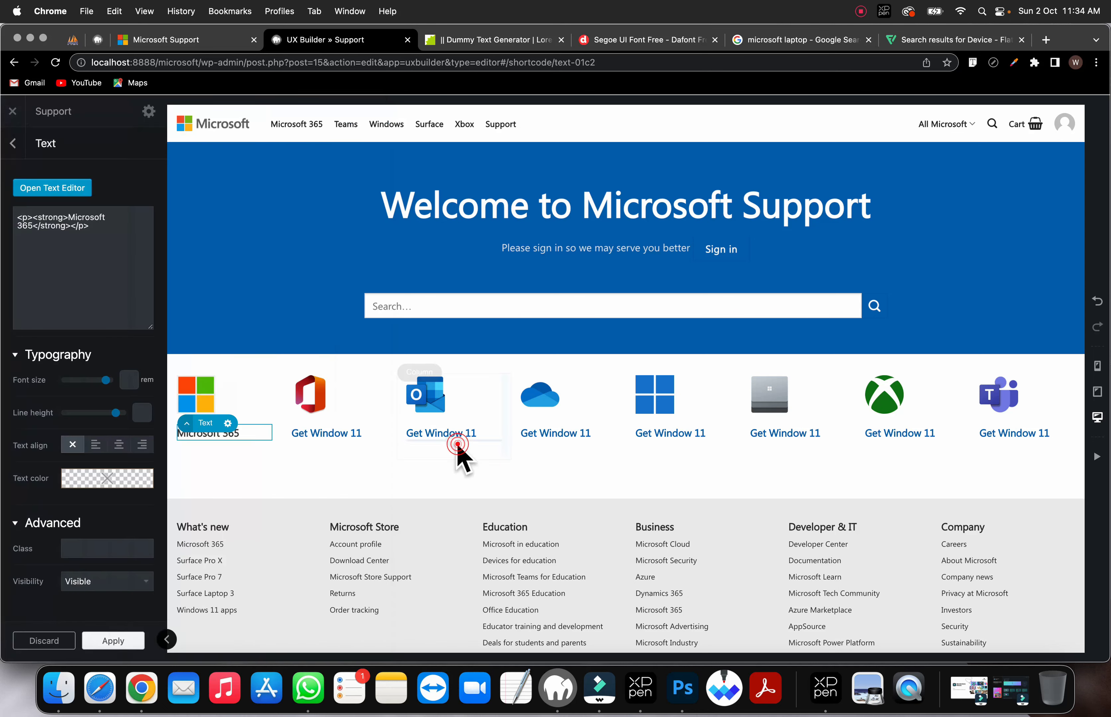
Step: Check the original Microsoft Support page and replace the caption under the Office icon with "Office"
left_click(317, 438)
left_click(182, 43)
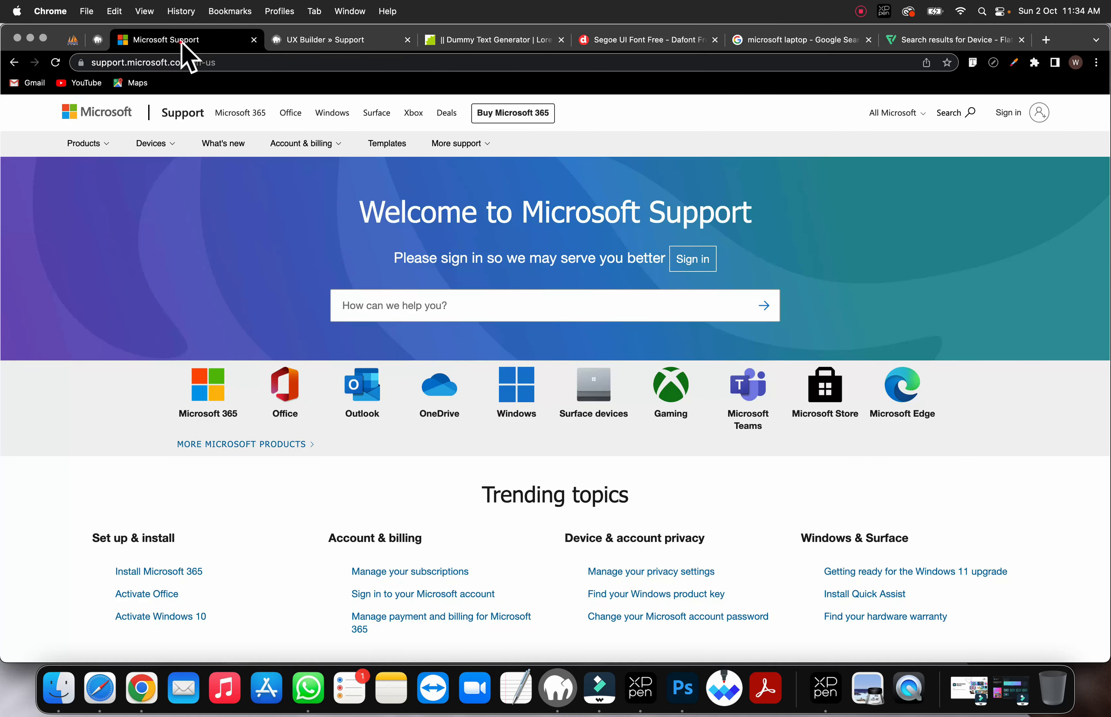
left_click(349, 41)
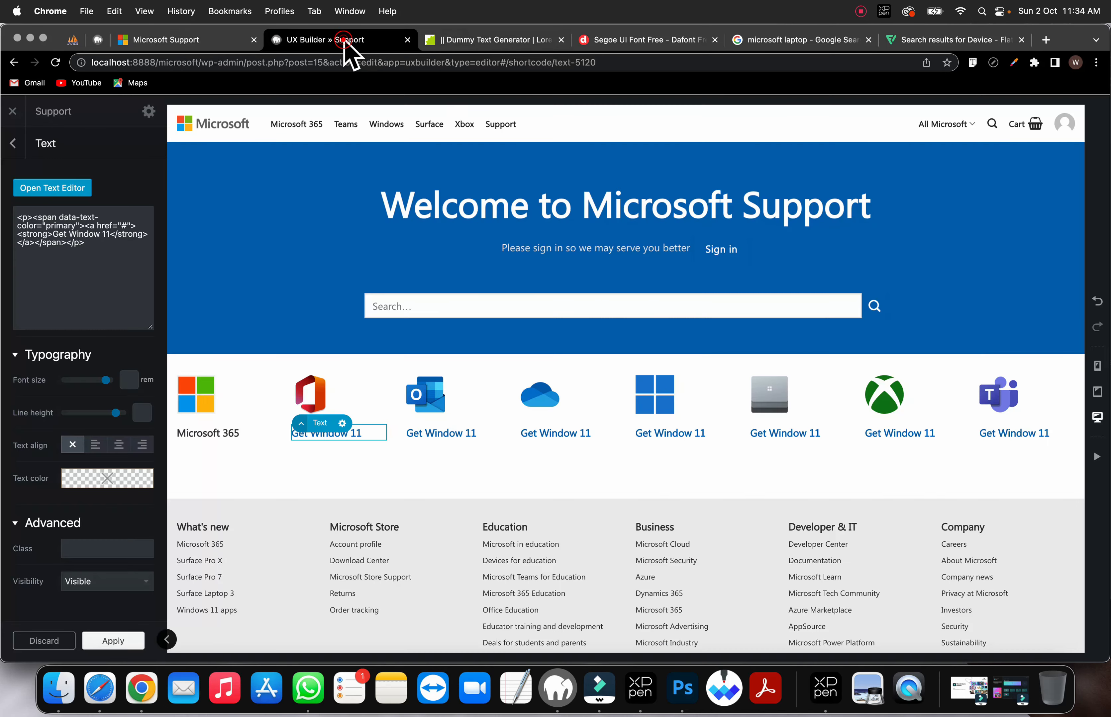
double_click(356, 437)
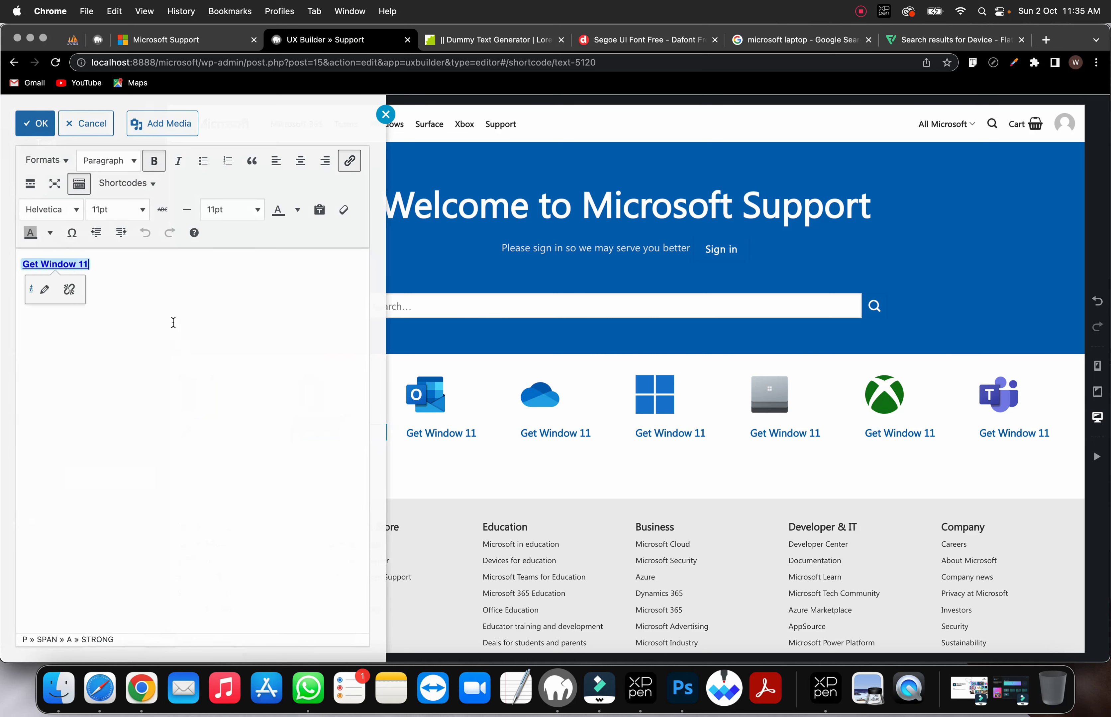
type("Office")
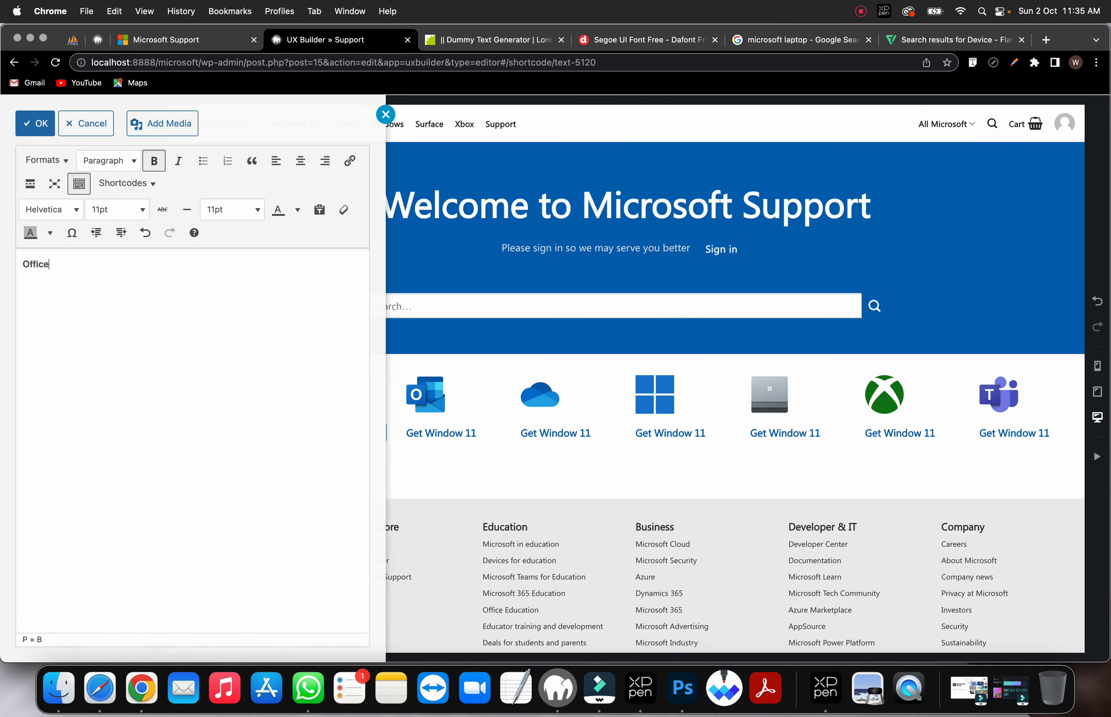
left_click(460, 422)
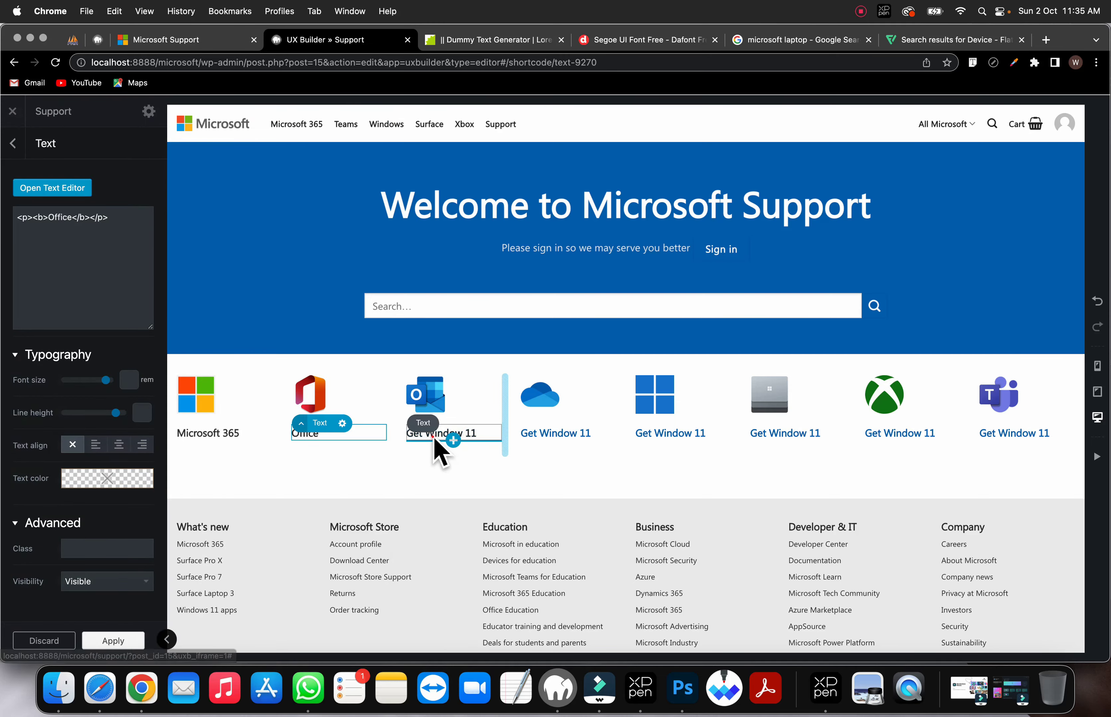
Step: Replace the "Get Window 11" caption under the Outlook icon with "Outlook"
left_click(433, 437)
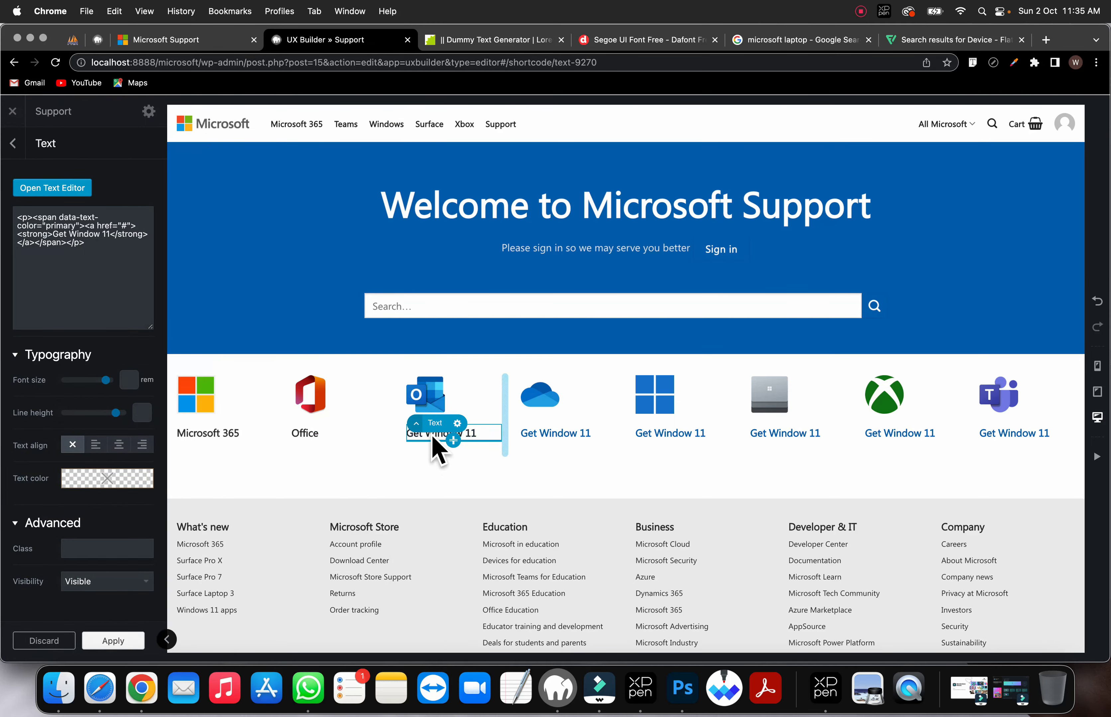
double_click(432, 436)
left_click(169, 295)
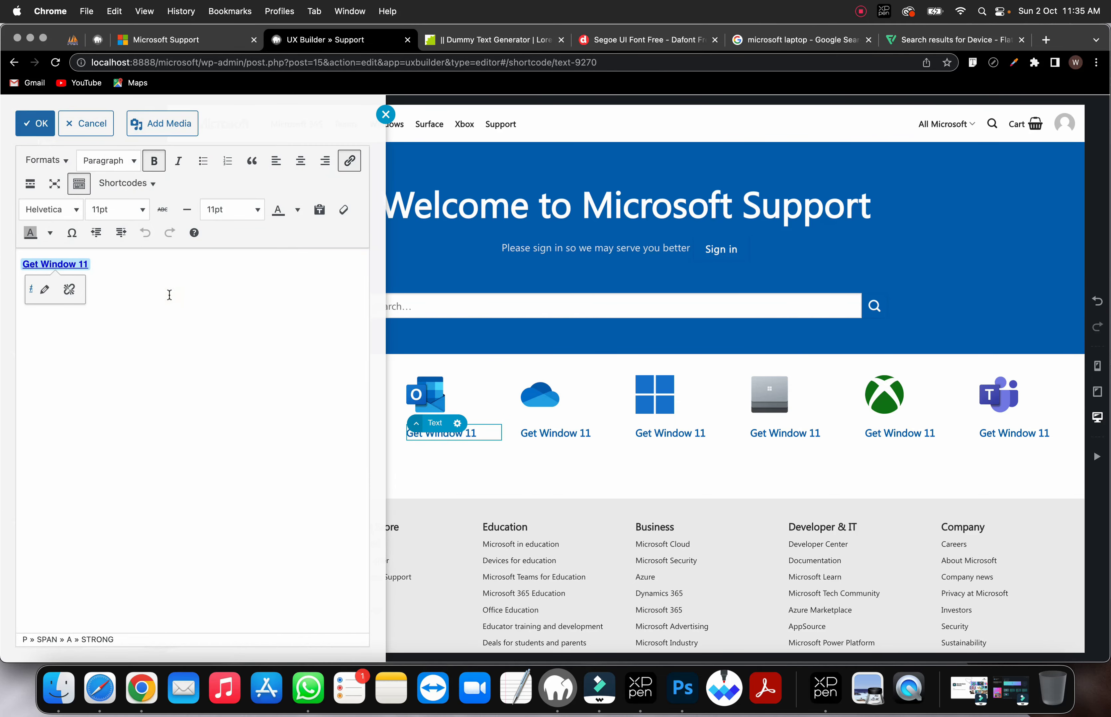
type("Outlook")
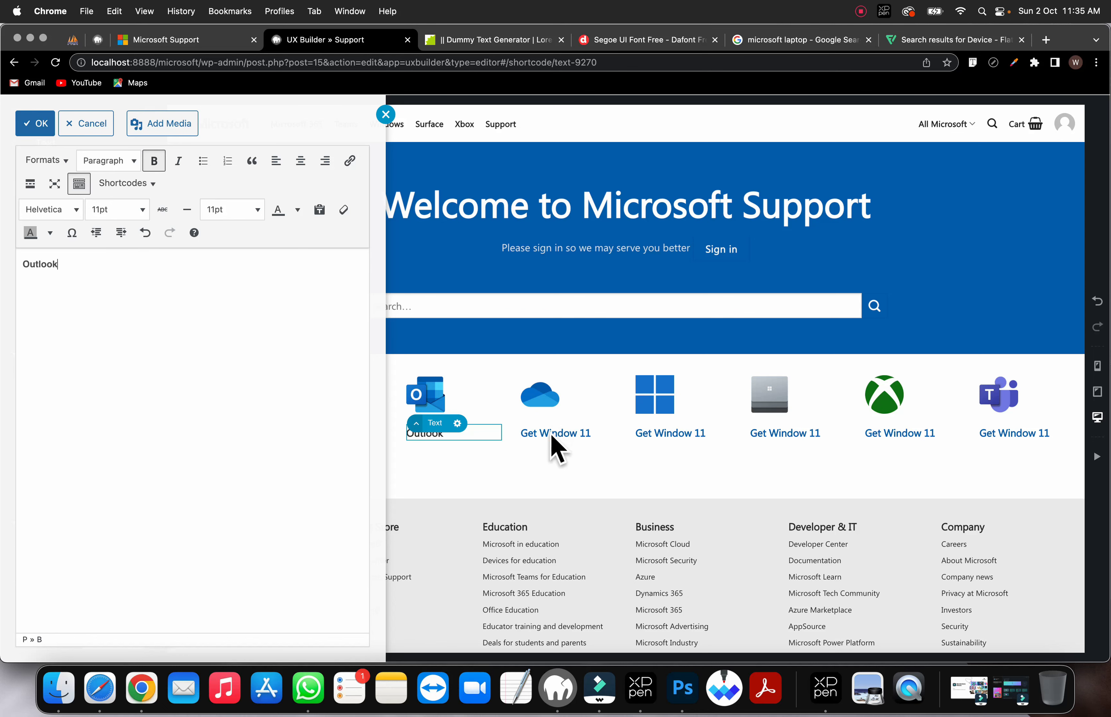
left_click(555, 448)
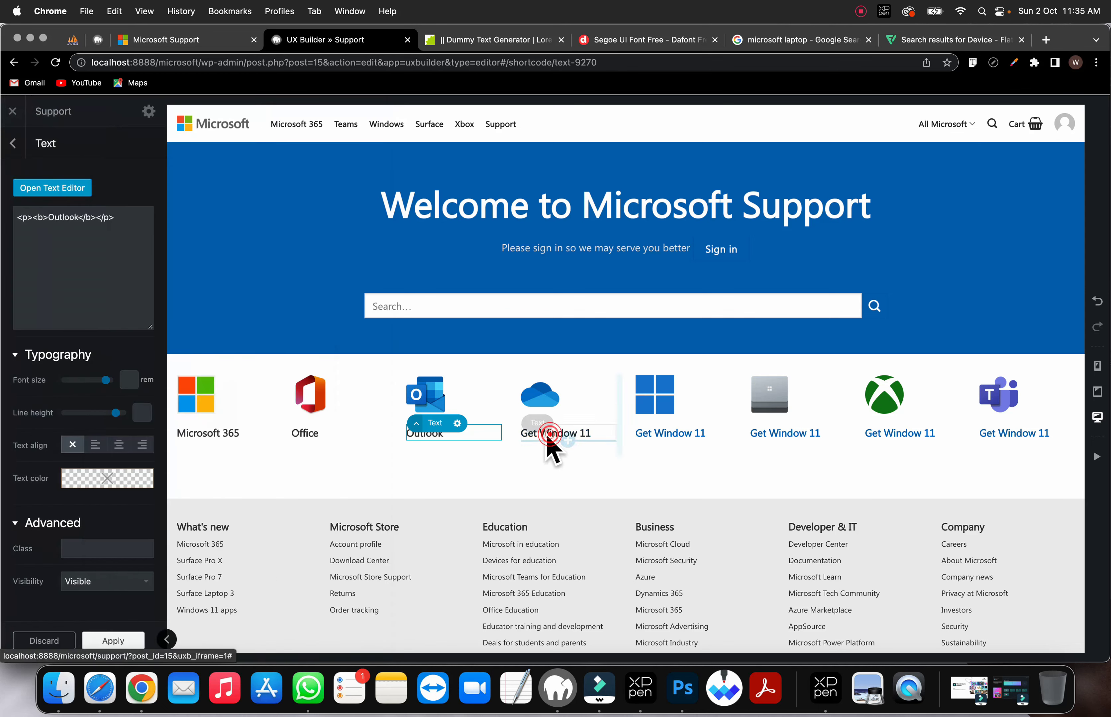
Step: Check the original Microsoft Support page and change the caption under the blue cloud icon to "OneDrive"
left_click(541, 446)
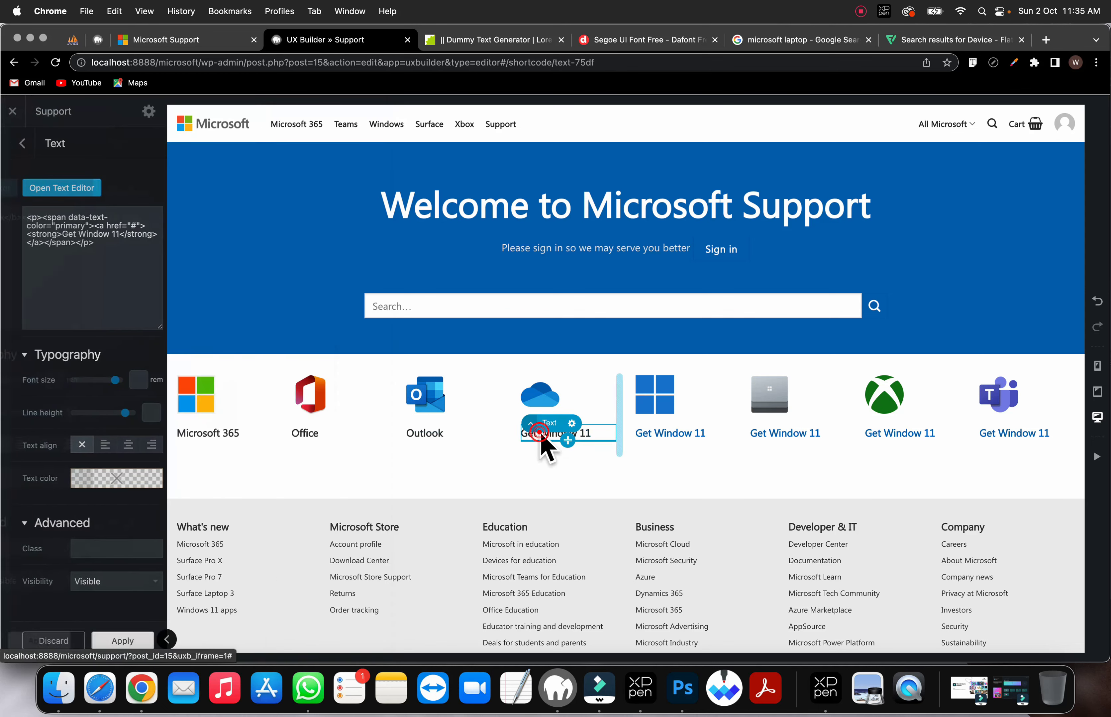
left_click(220, 41)
left_click(310, 46)
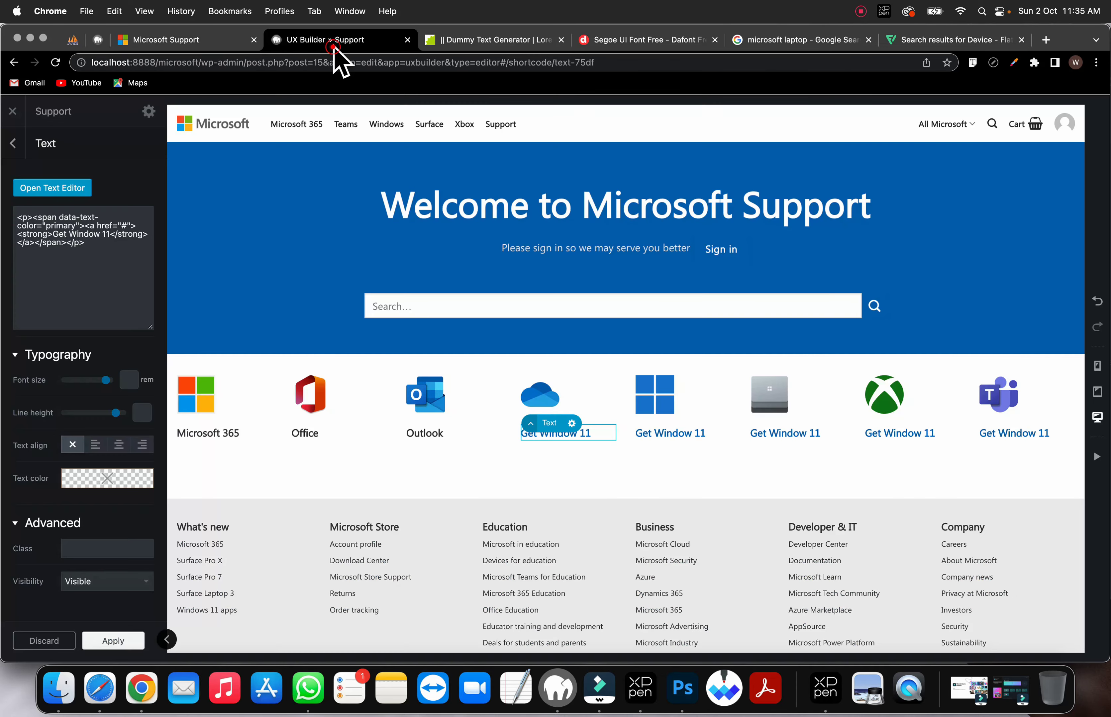
double_click(540, 434)
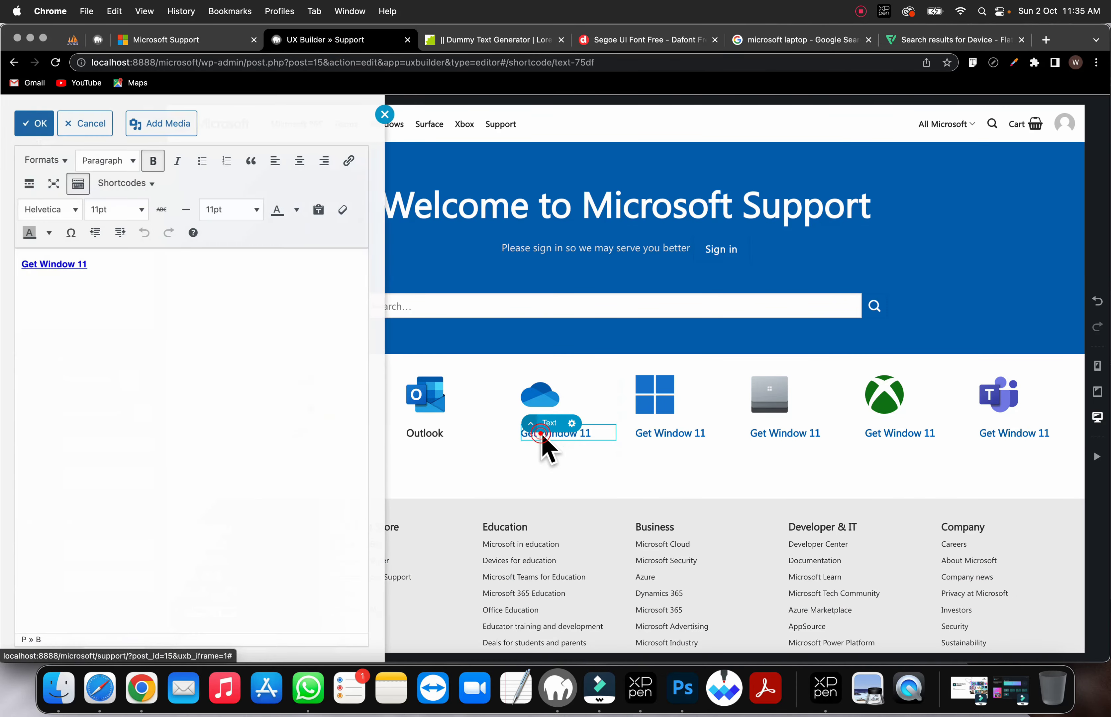
left_click(106, 283)
type("OneDrive</b></p>")
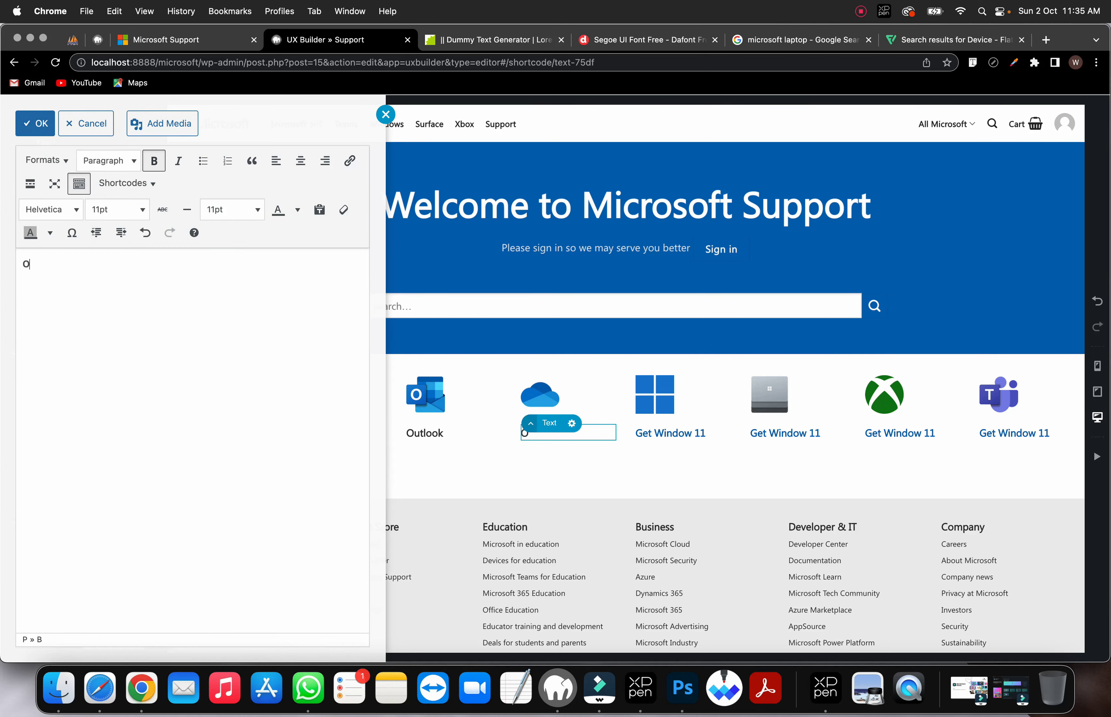
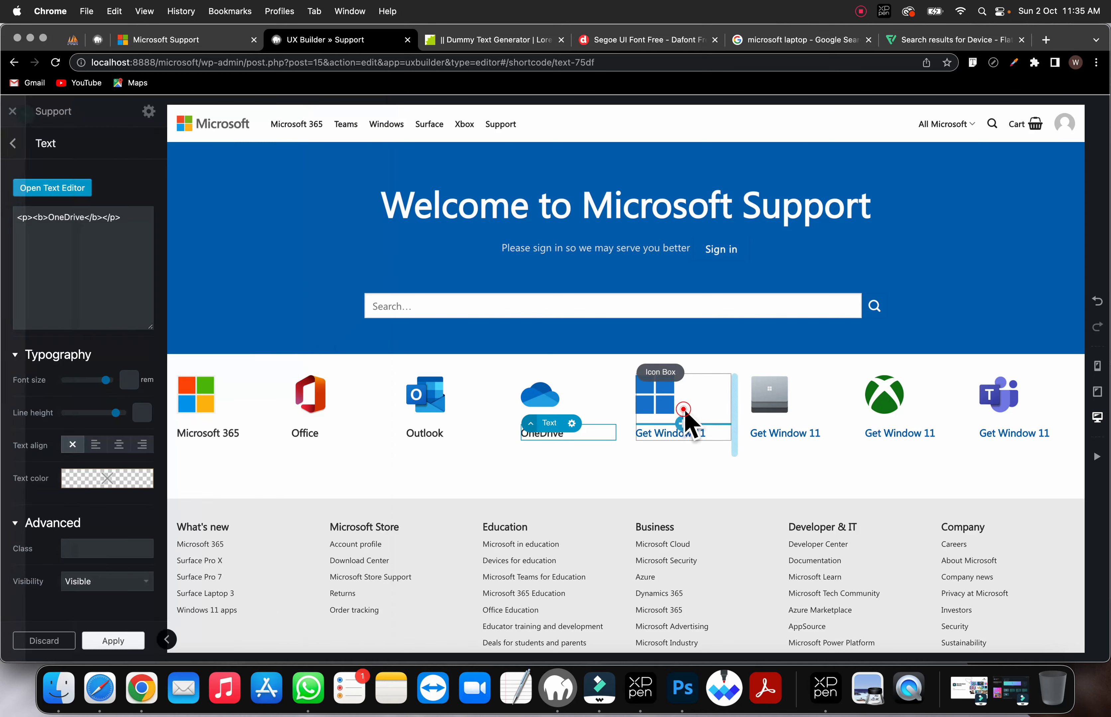
left_click(684, 421)
Step: Check the original Microsoft Support page and change the caption under the blue Windows logo to "Windows"
left_click(657, 433)
left_click(200, 41)
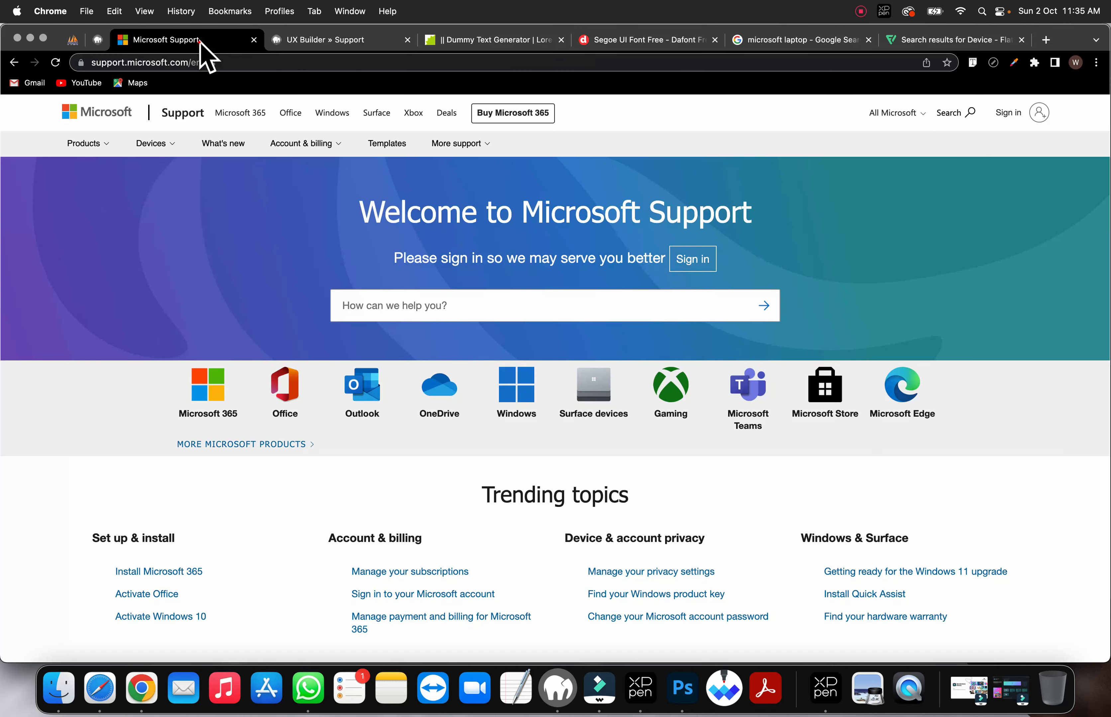
left_click(350, 42)
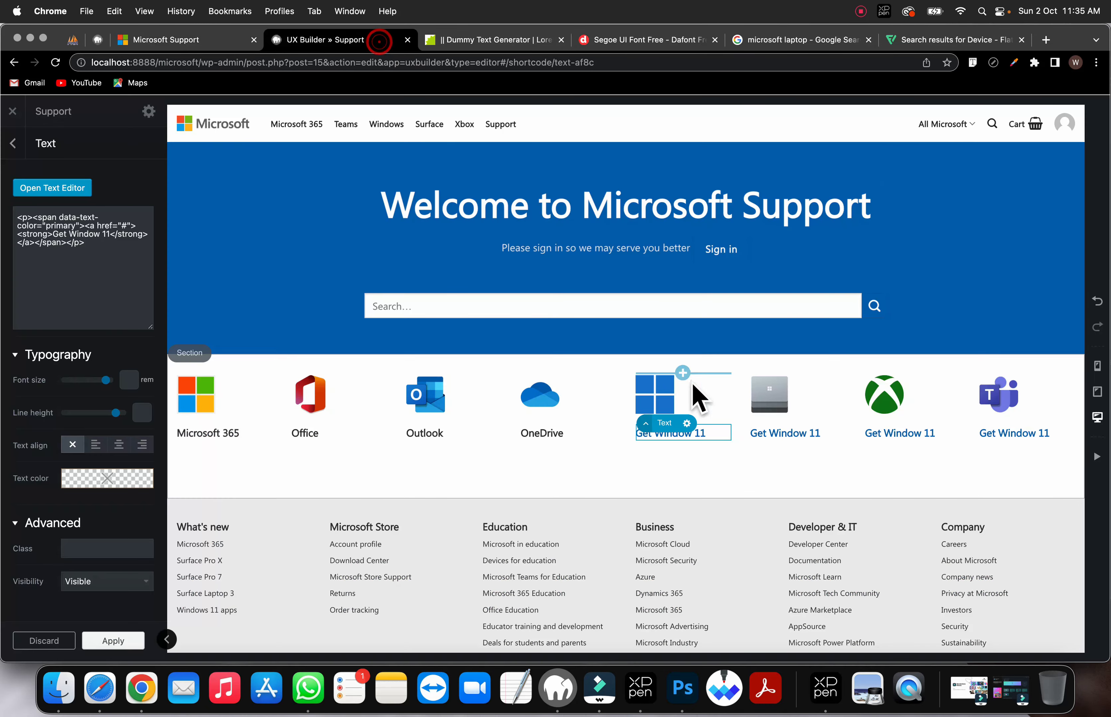
double_click(666, 440)
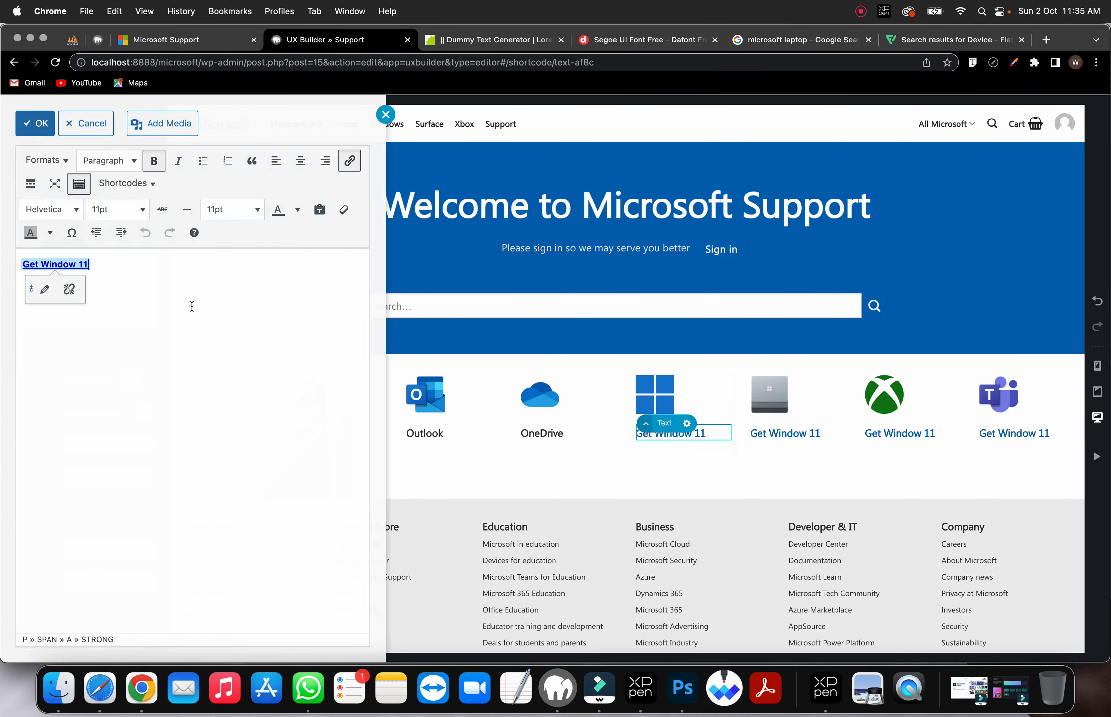
type("w")
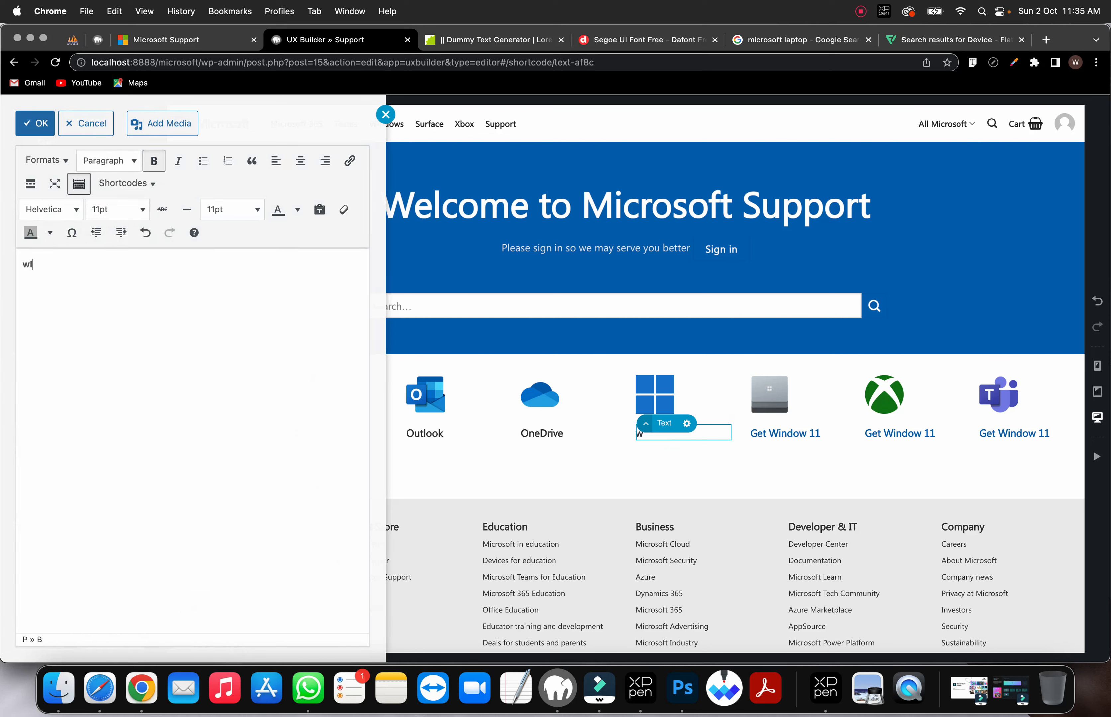
key("BackSpace")
key("BackSpace")
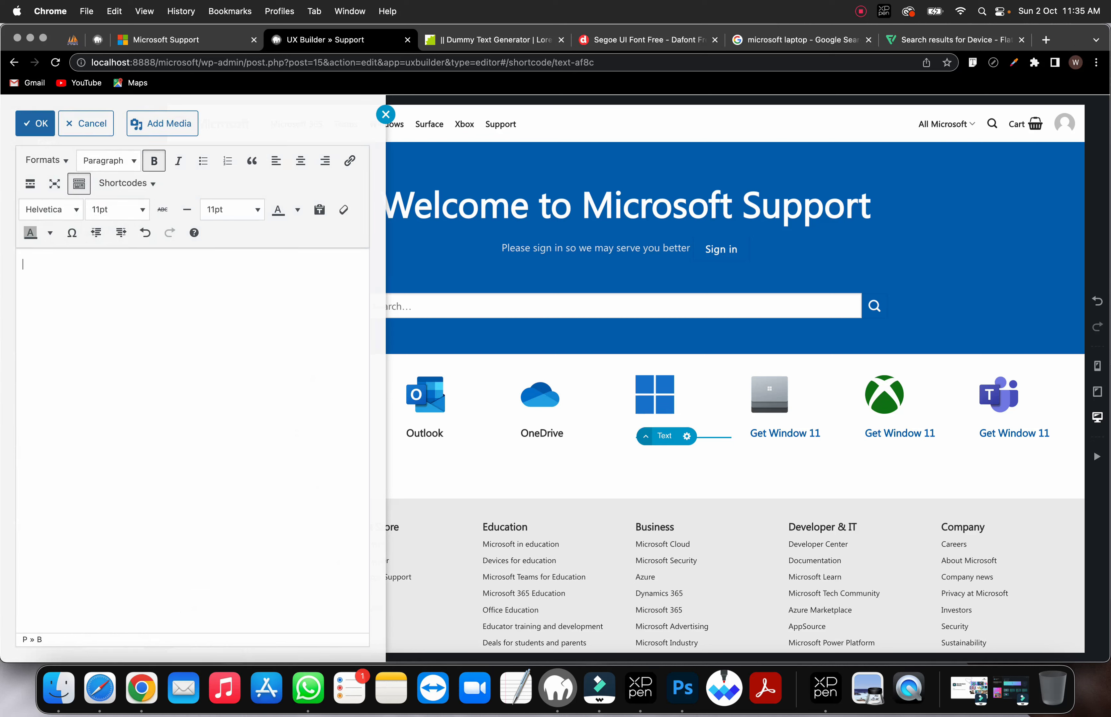
type("Windows")
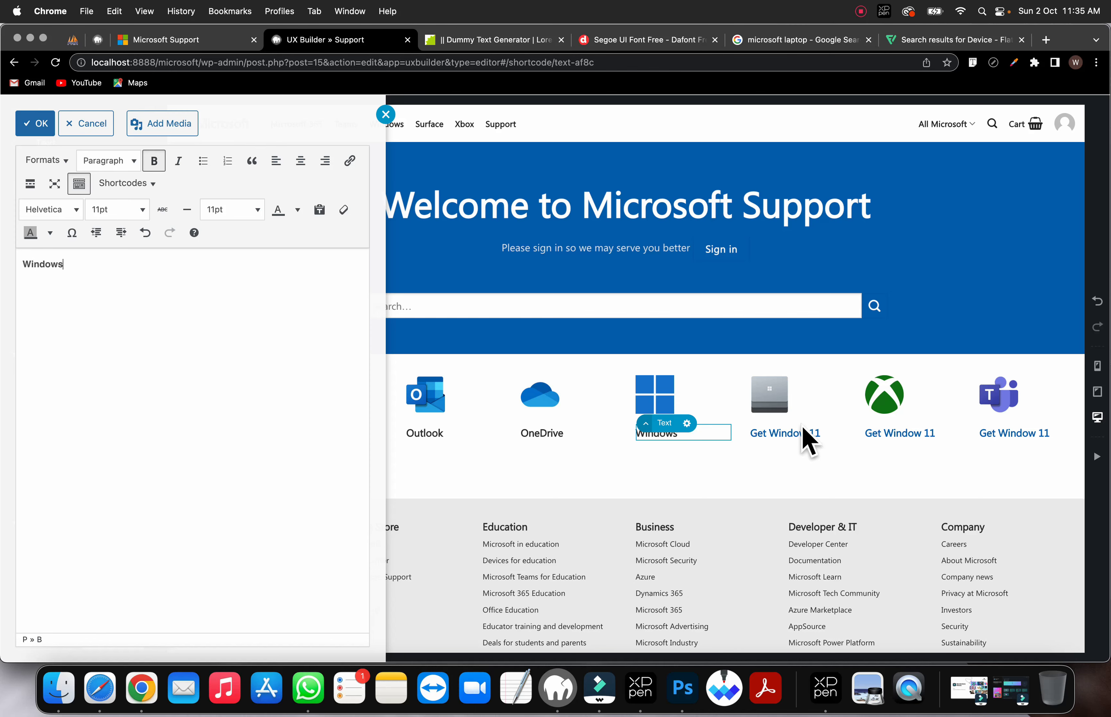
left_click(803, 428)
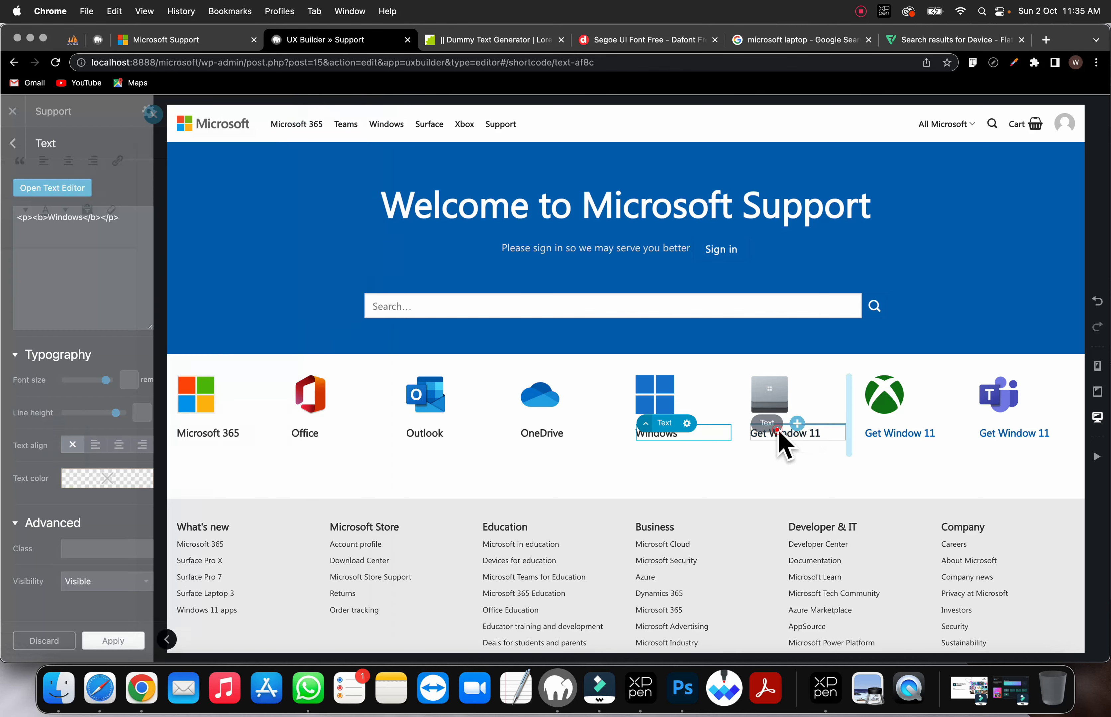
Step: Check the original Microsoft Support page and change the caption under the grey Surface icon to "Surface Deivces"
left_click(204, 47)
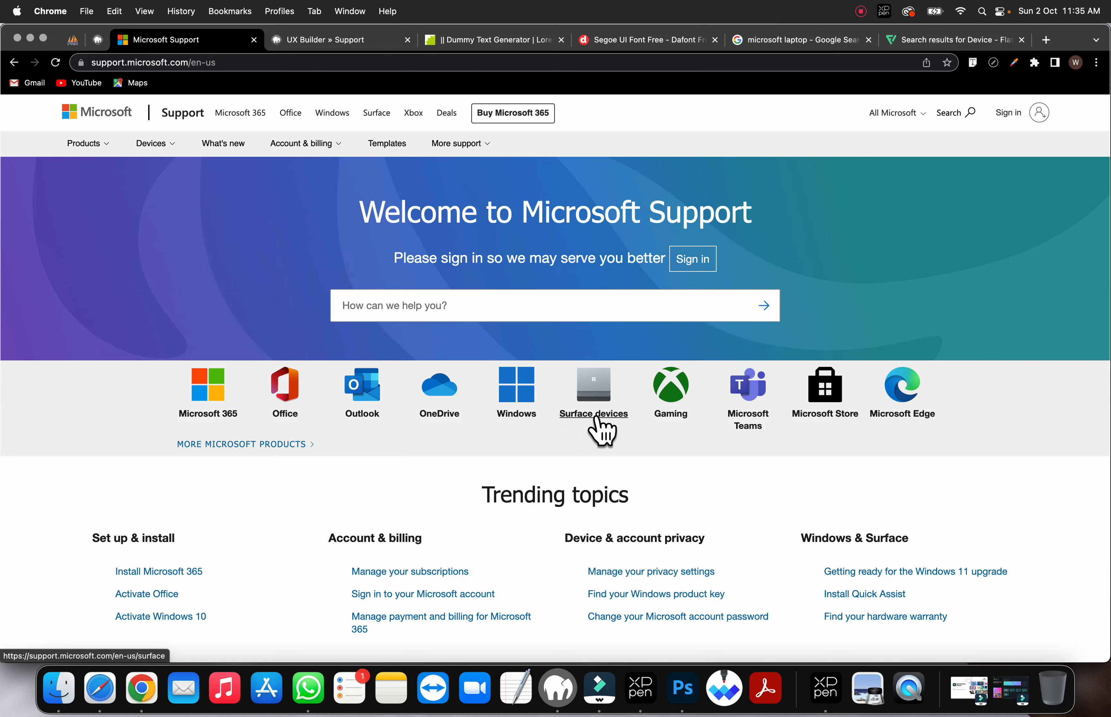
left_click(318, 47)
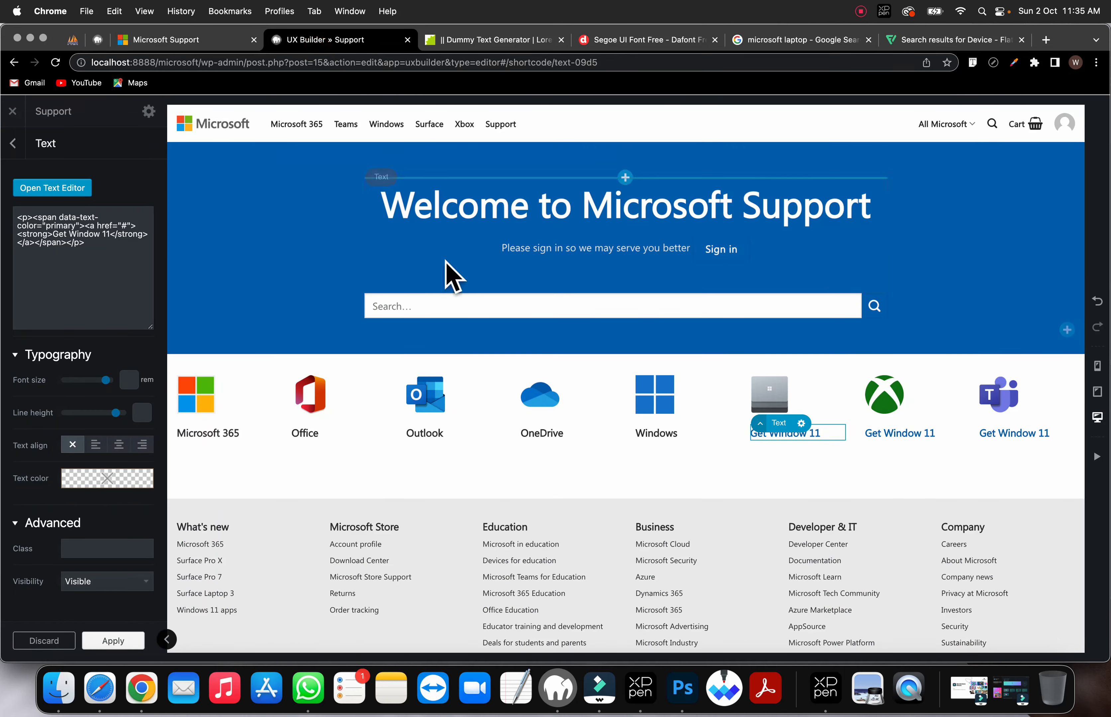
double_click(774, 438)
left_click(148, 282)
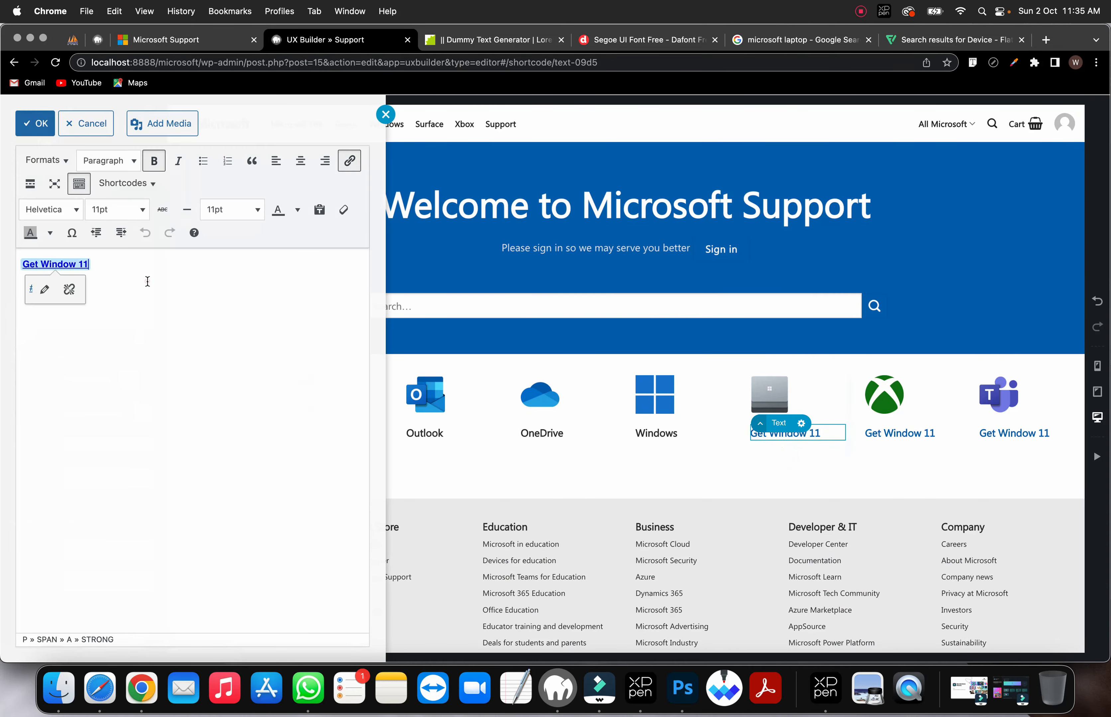
type("Surface Deivces</b></p>")
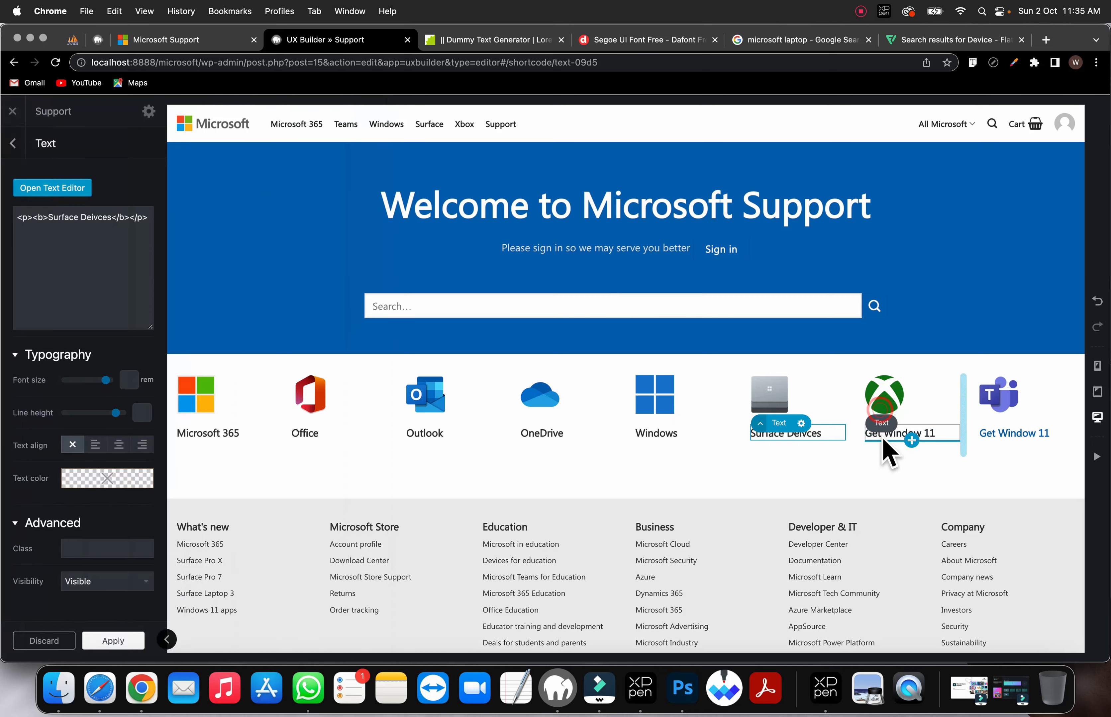
Step: Check the original Microsoft Support page and change the caption under the Xbox icon to "Gaming"
left_click(881, 437)
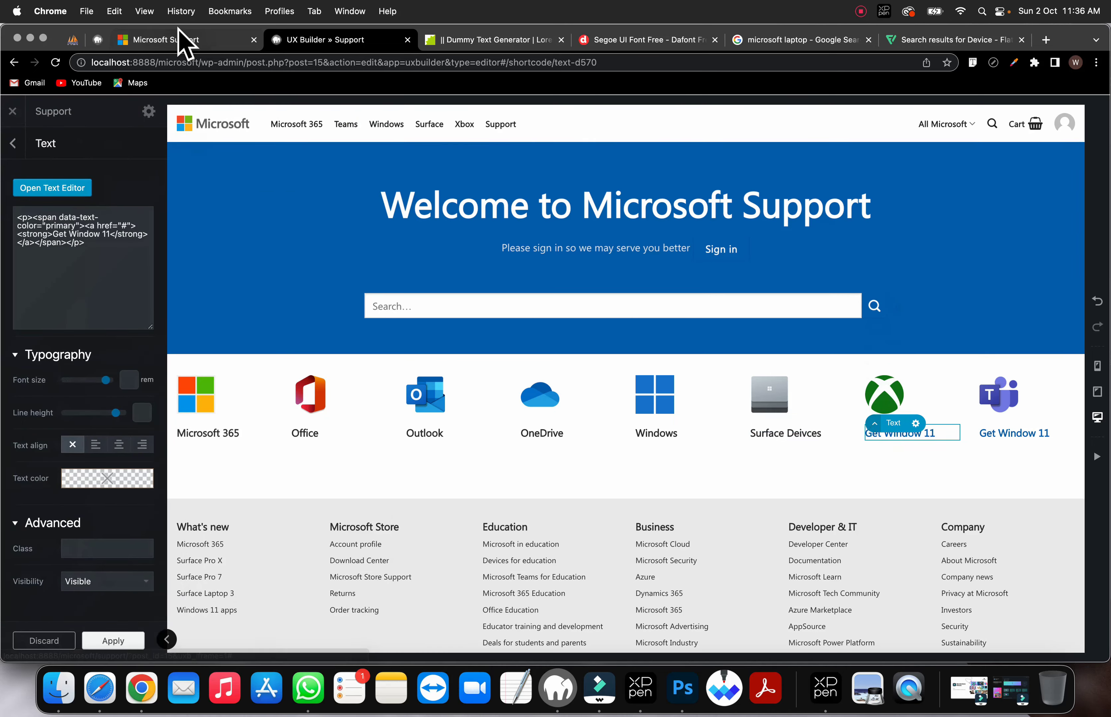
left_click(179, 33)
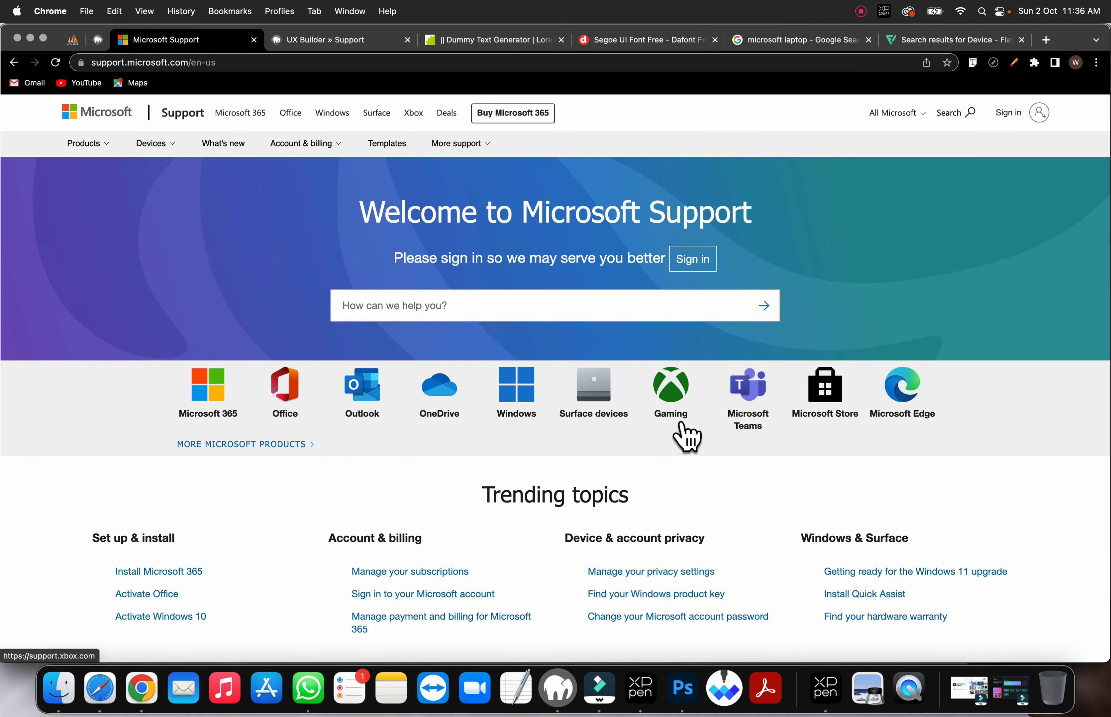
left_click(317, 40)
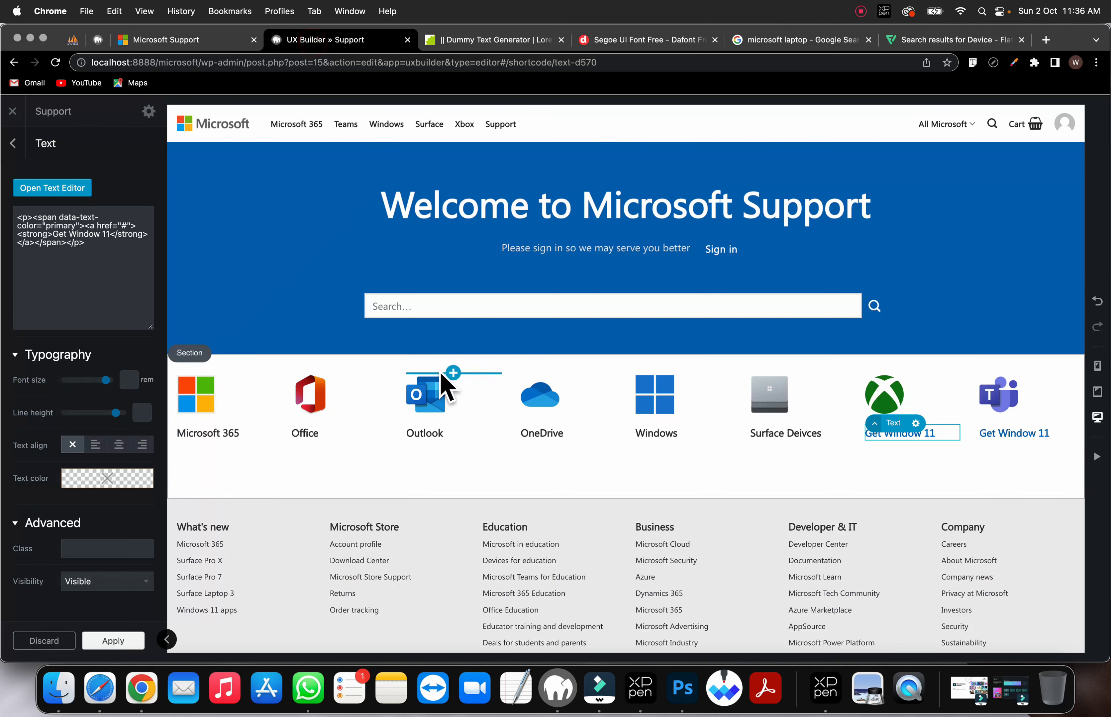
left_click(37, 188)
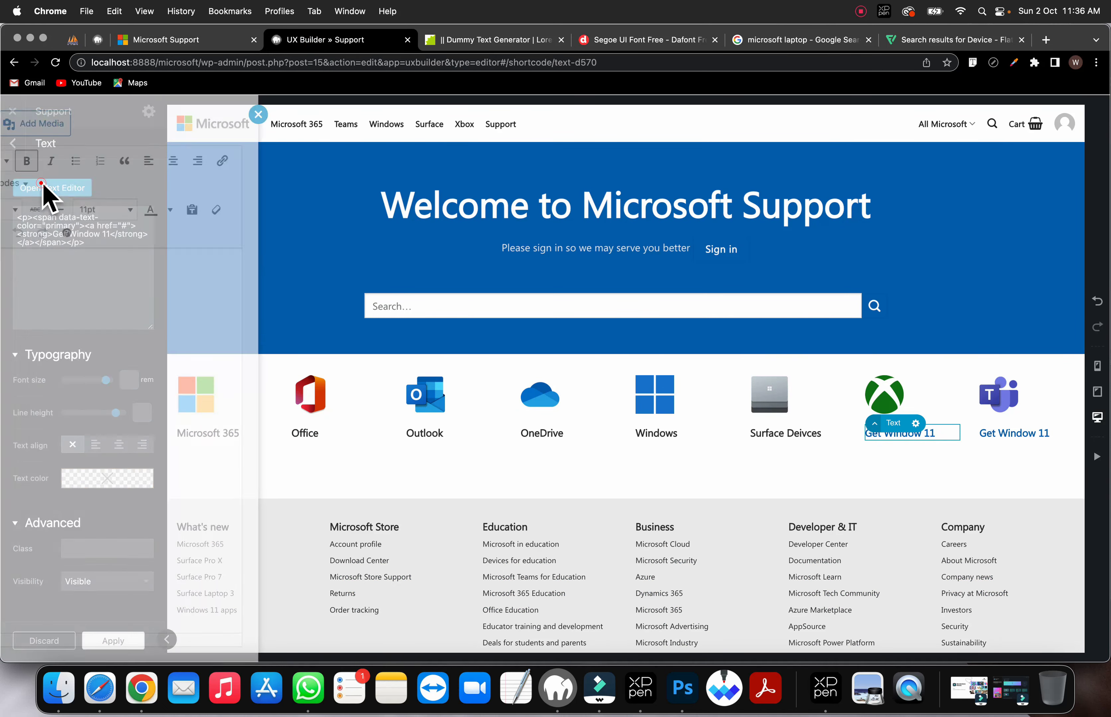
left_click(117, 273)
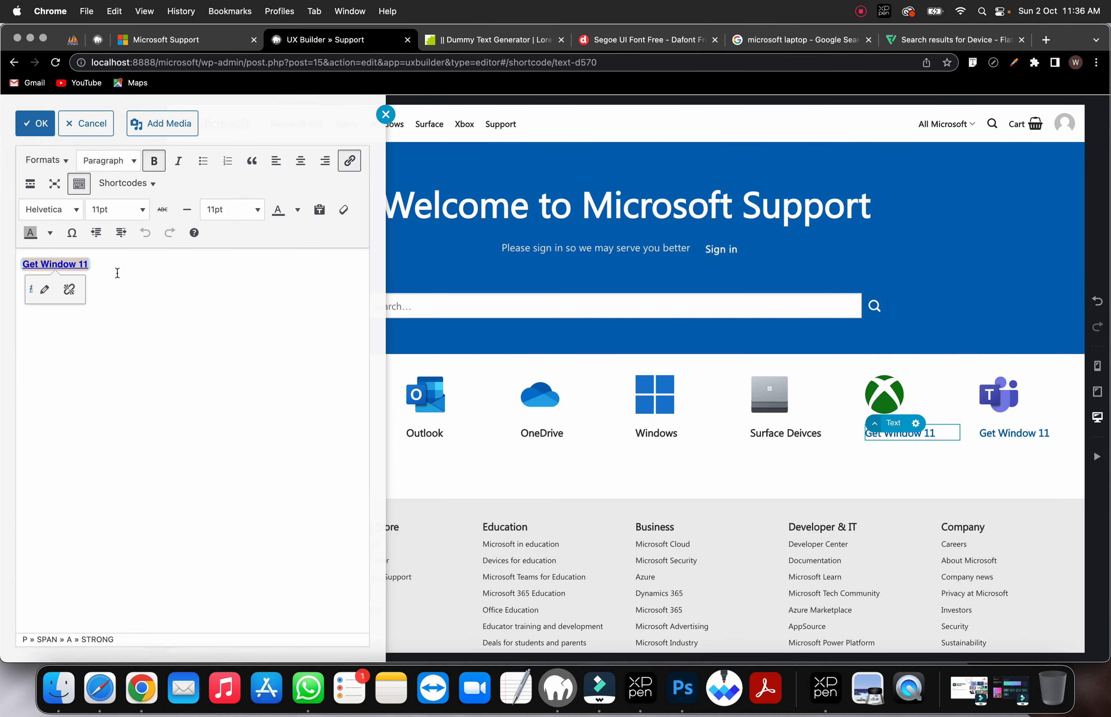
type("Gaming")
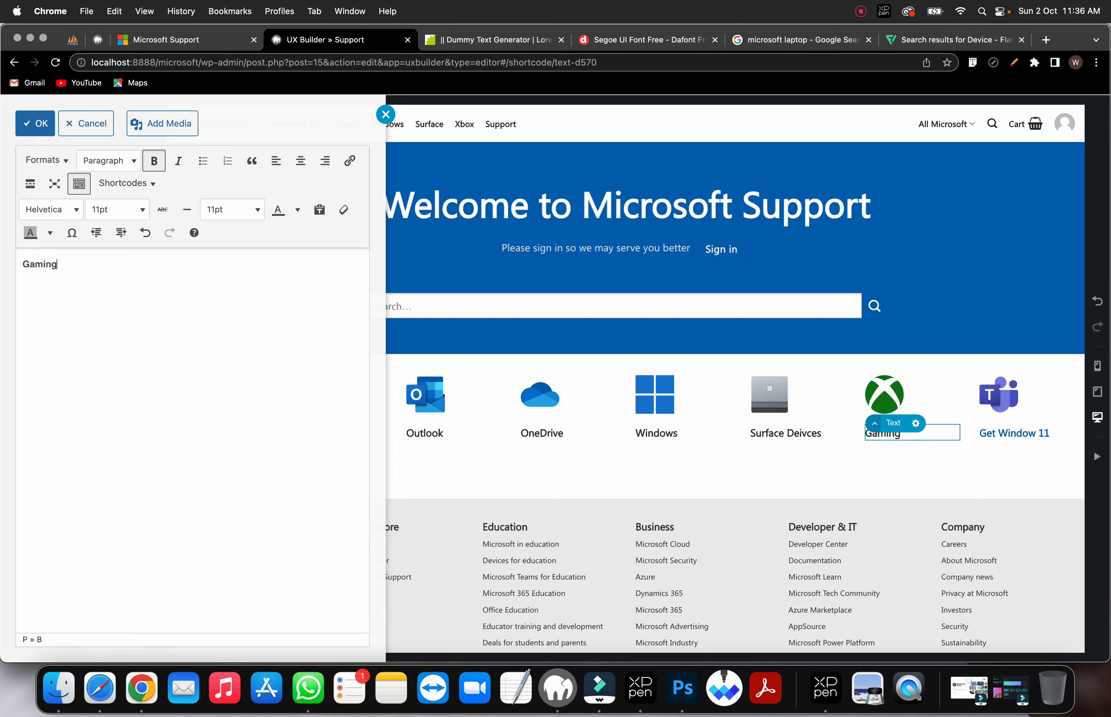
Step: Check the original Microsoft Support page and change the caption under the Teams icon to "Microsoft Teams"
left_click(994, 426)
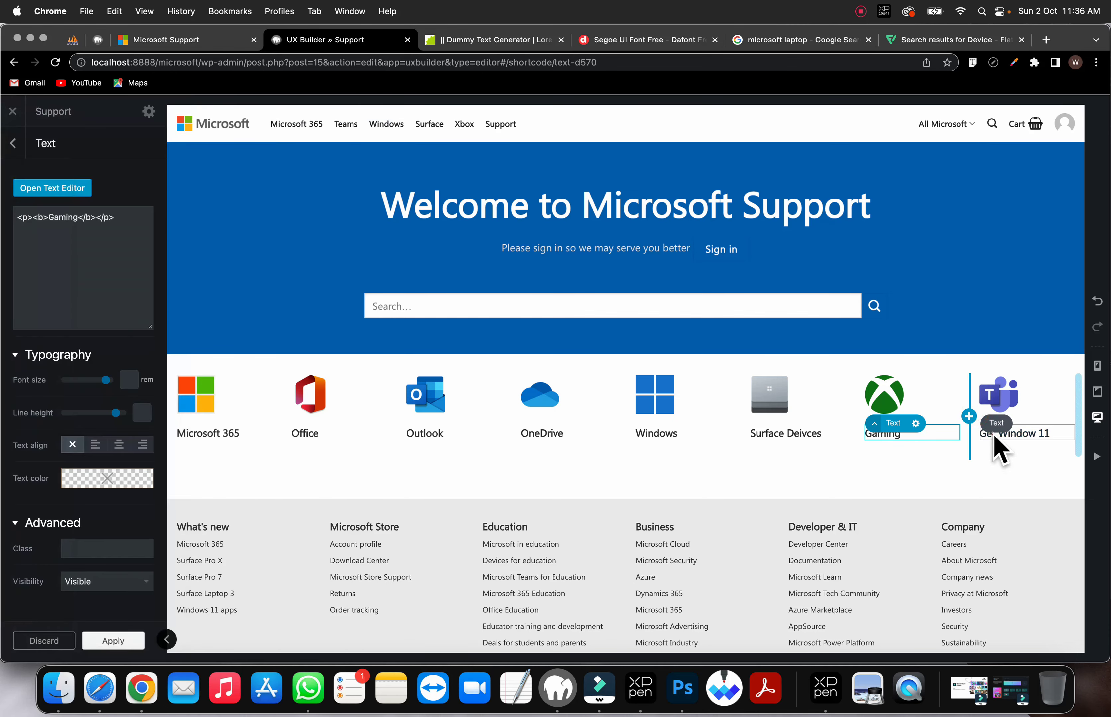
left_click(994, 443)
left_click(203, 34)
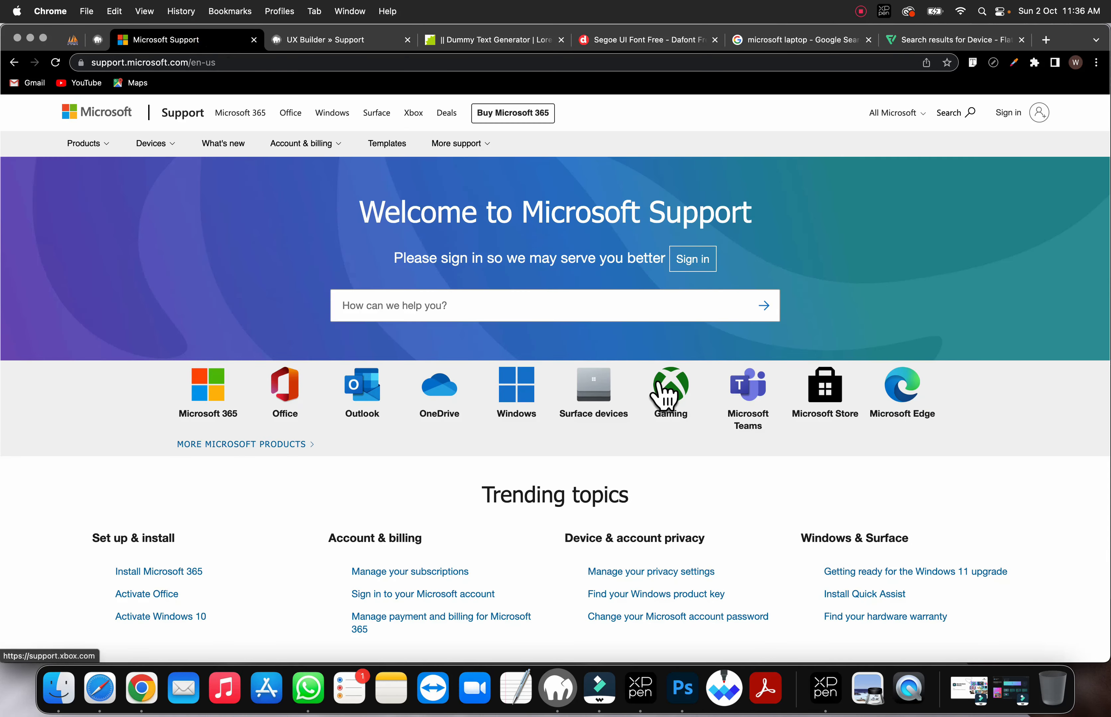
left_click(301, 41)
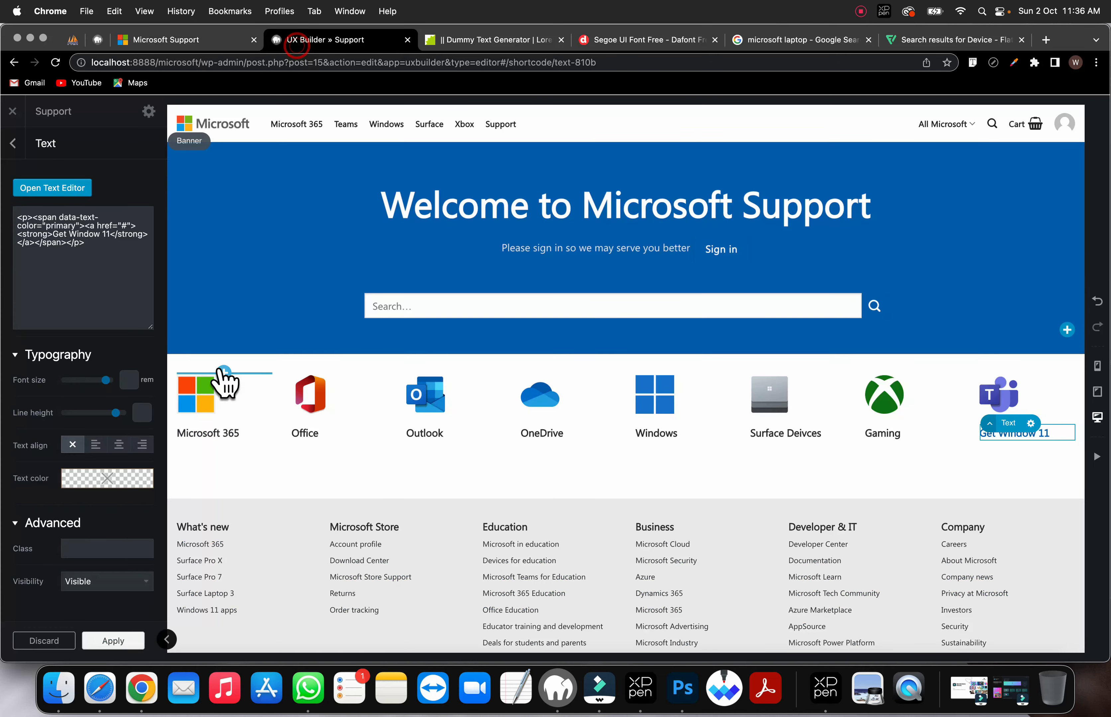
left_click(40, 186)
left_click(174, 312)
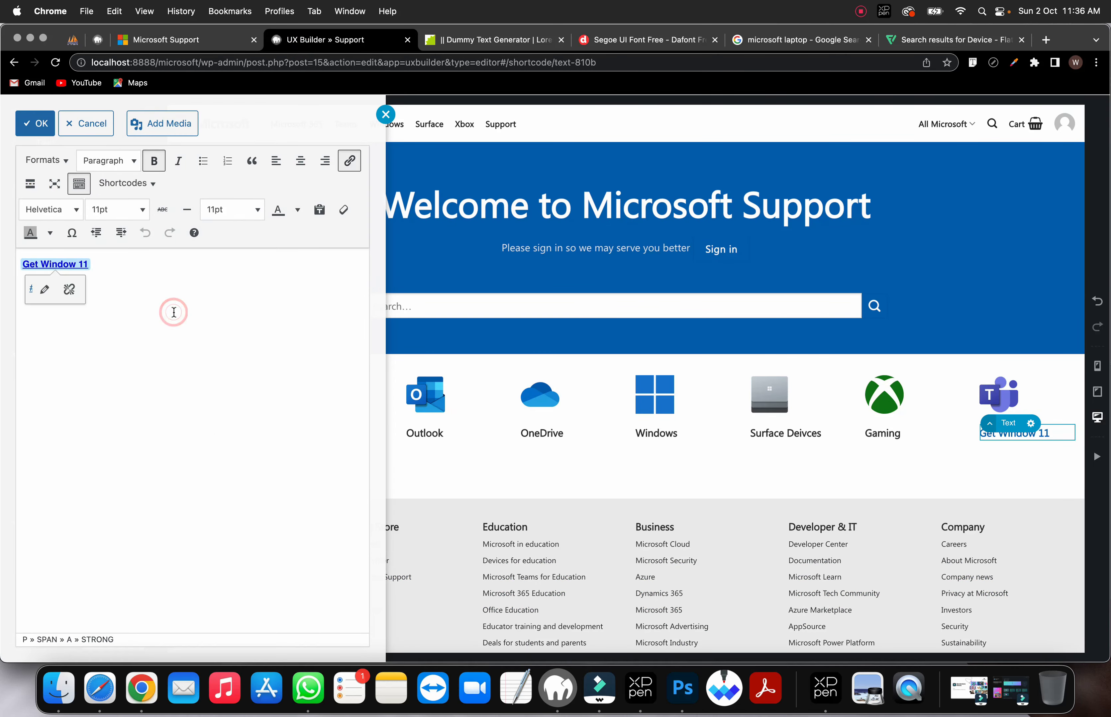
key("super+a")
type("M")
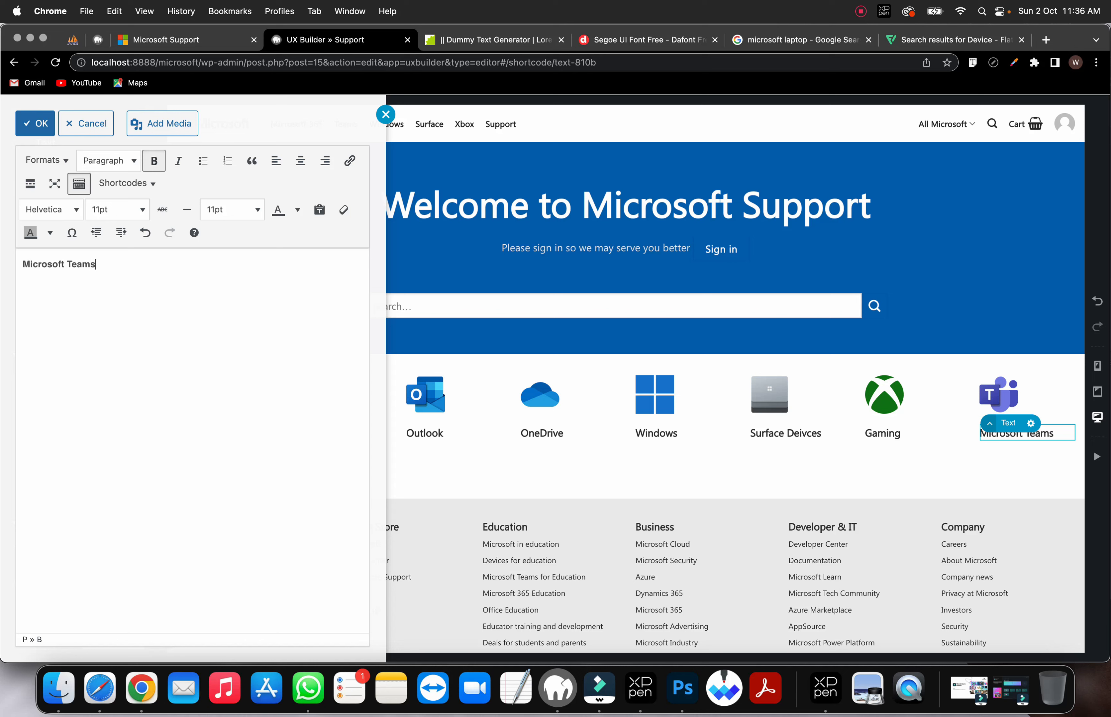
left_click(521, 433)
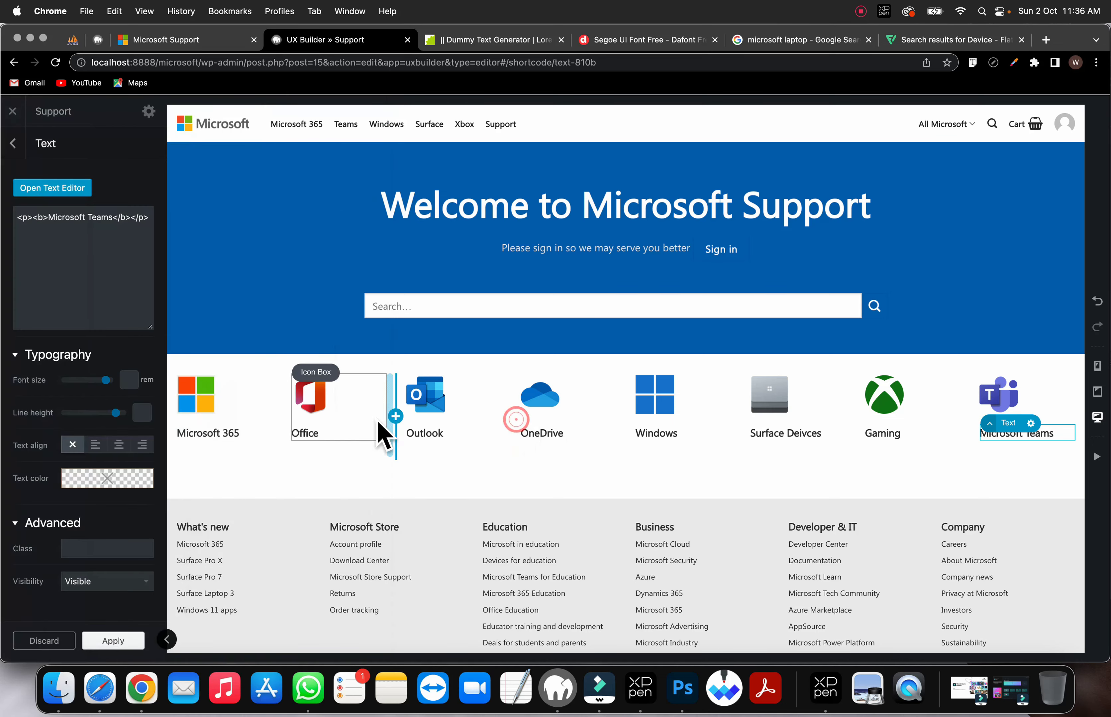
left_click(215, 436)
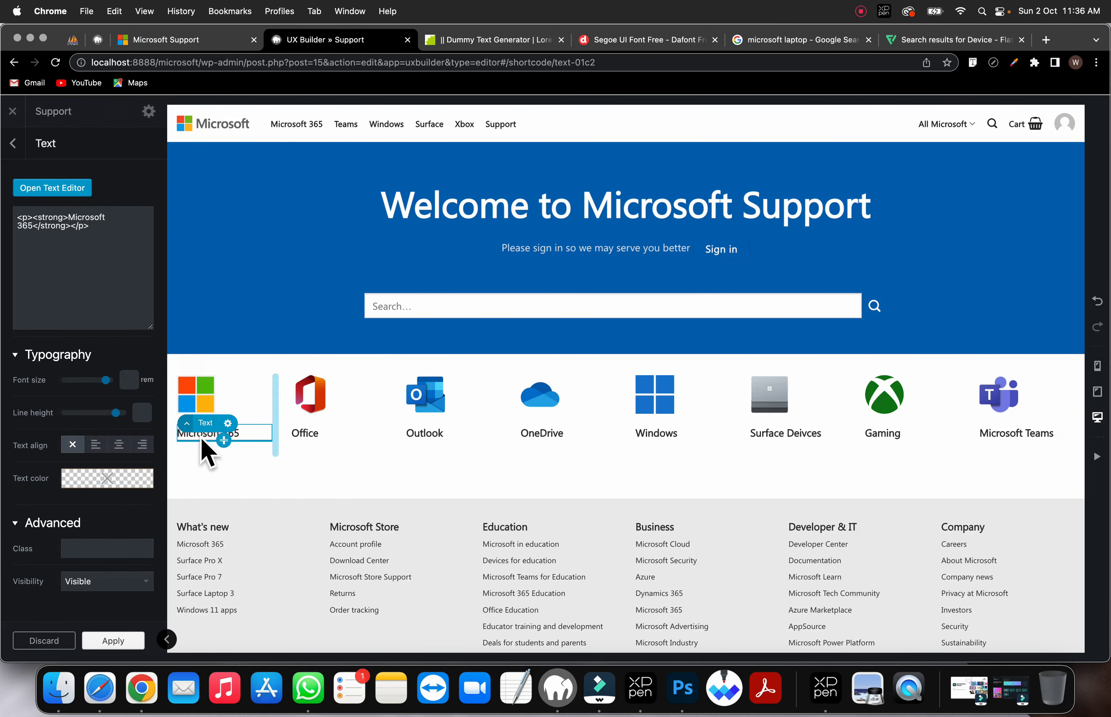
double_click(201, 435)
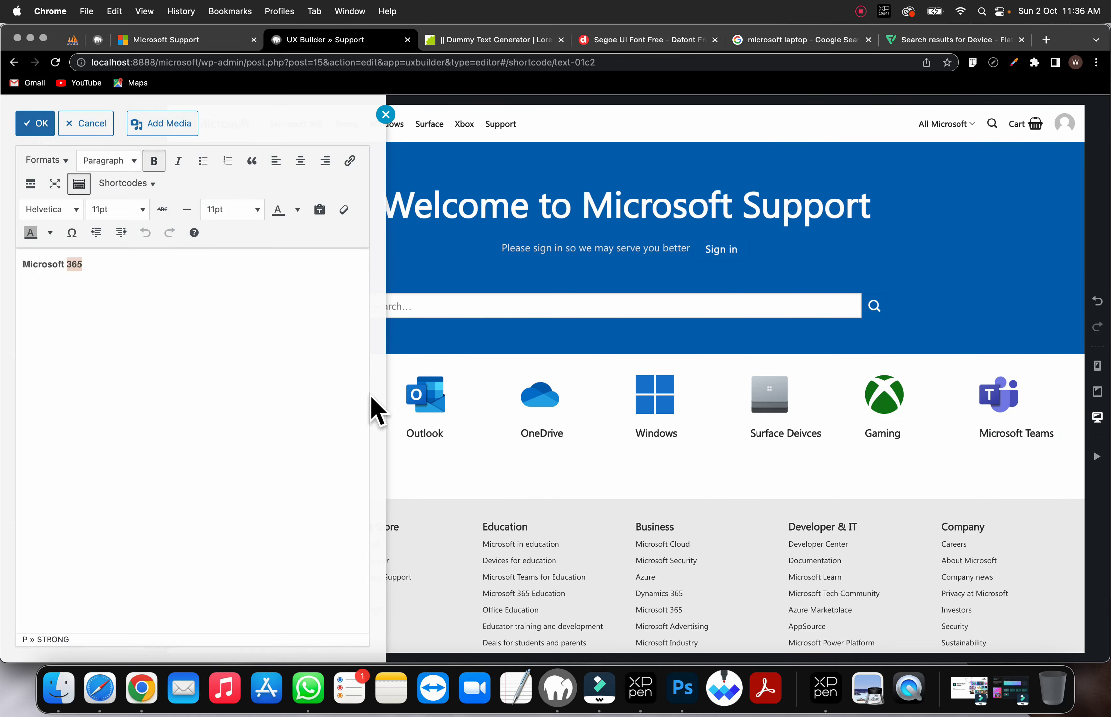
left_click(408, 425)
left_click(430, 436)
double_click(428, 435)
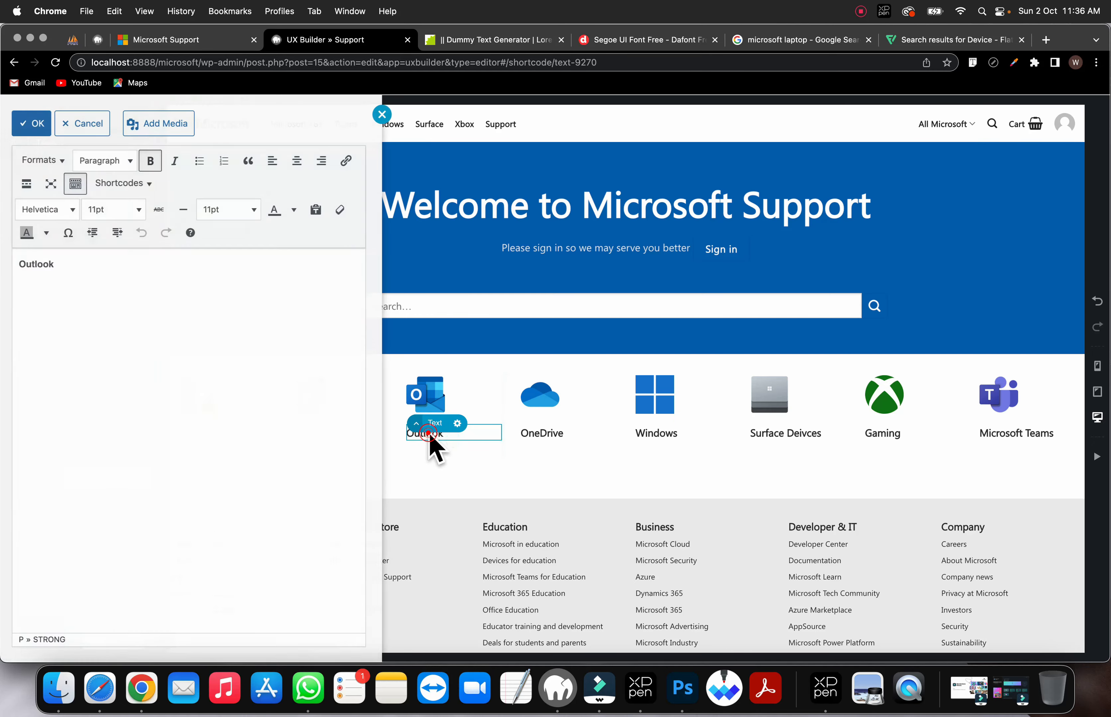
left_click(502, 412)
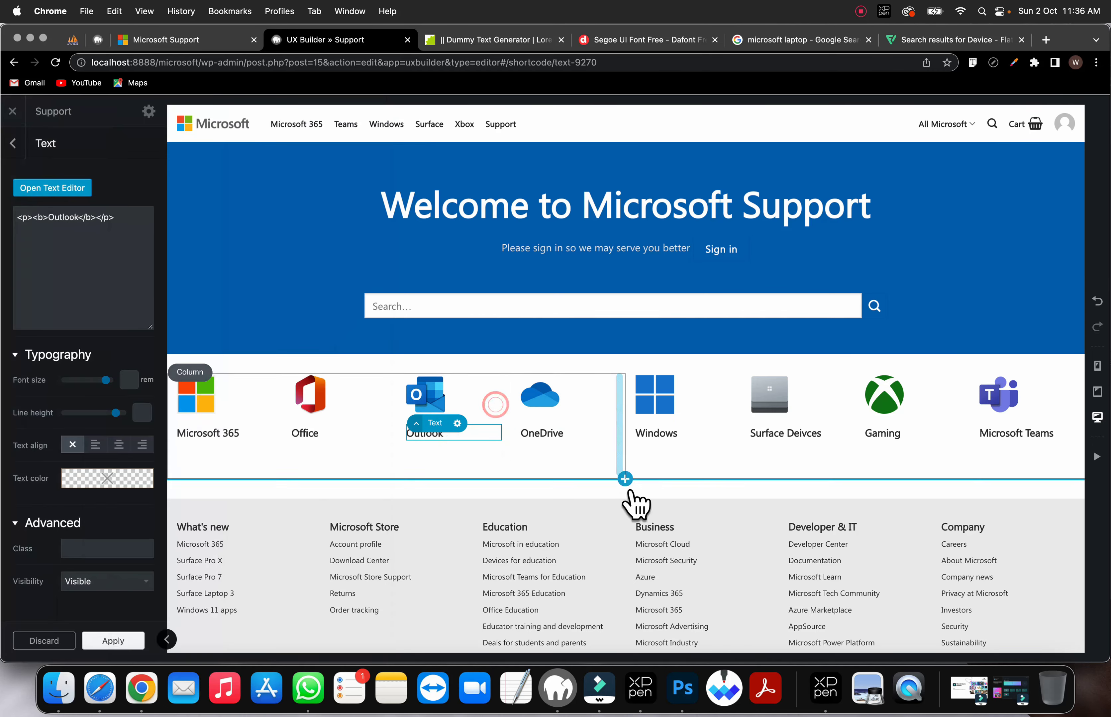
Step: Set the column spacing of the outer row containing all the product icons to Collapse
left_click(205, 408)
mouse_move(187, 373)
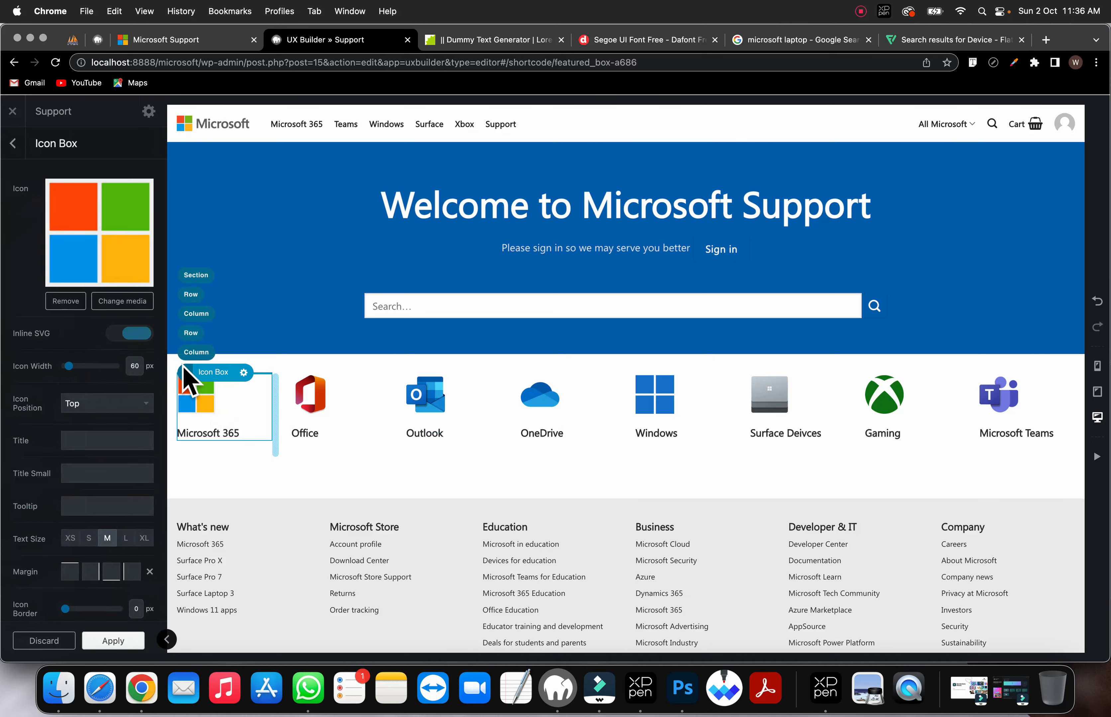
left_click(193, 313)
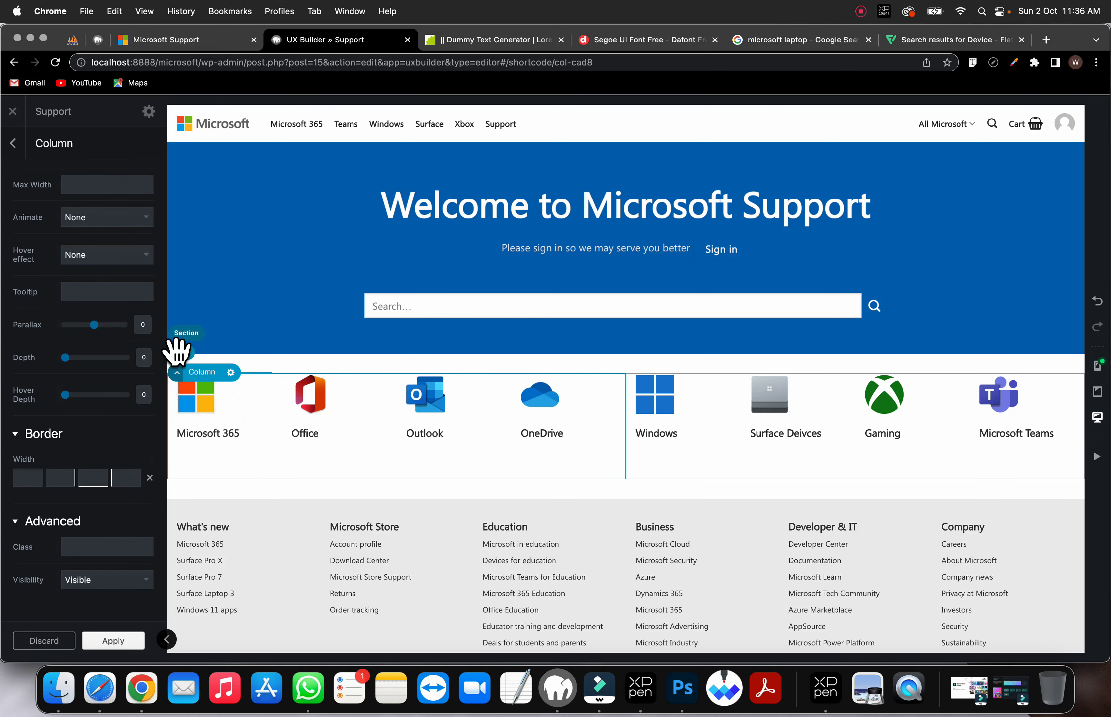
left_click(177, 352)
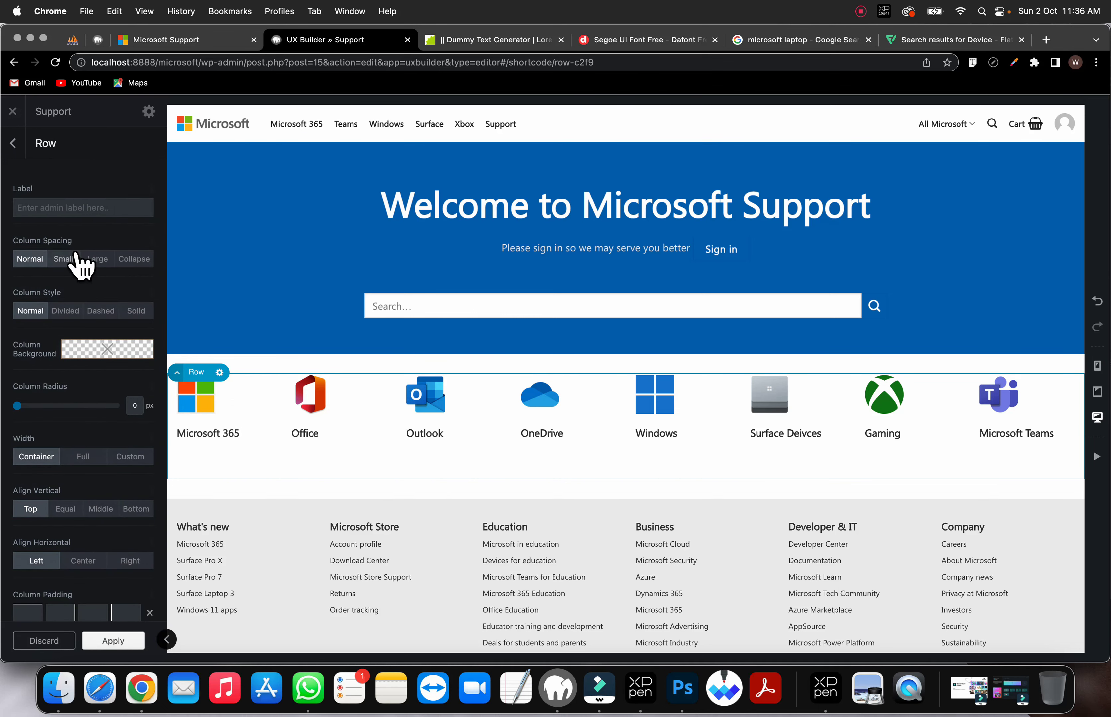
left_click(127, 260)
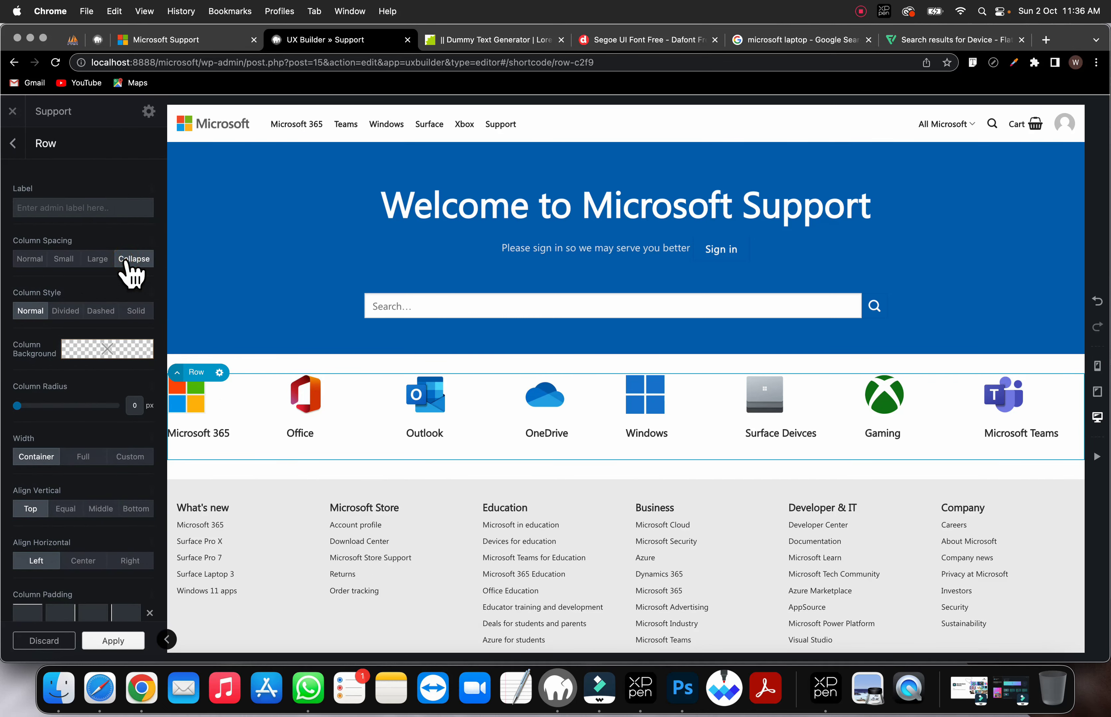
Step: Set the column spacing of the nested row holding the Microsoft 365 to OneDrive icons to Collapse
left_click(204, 413)
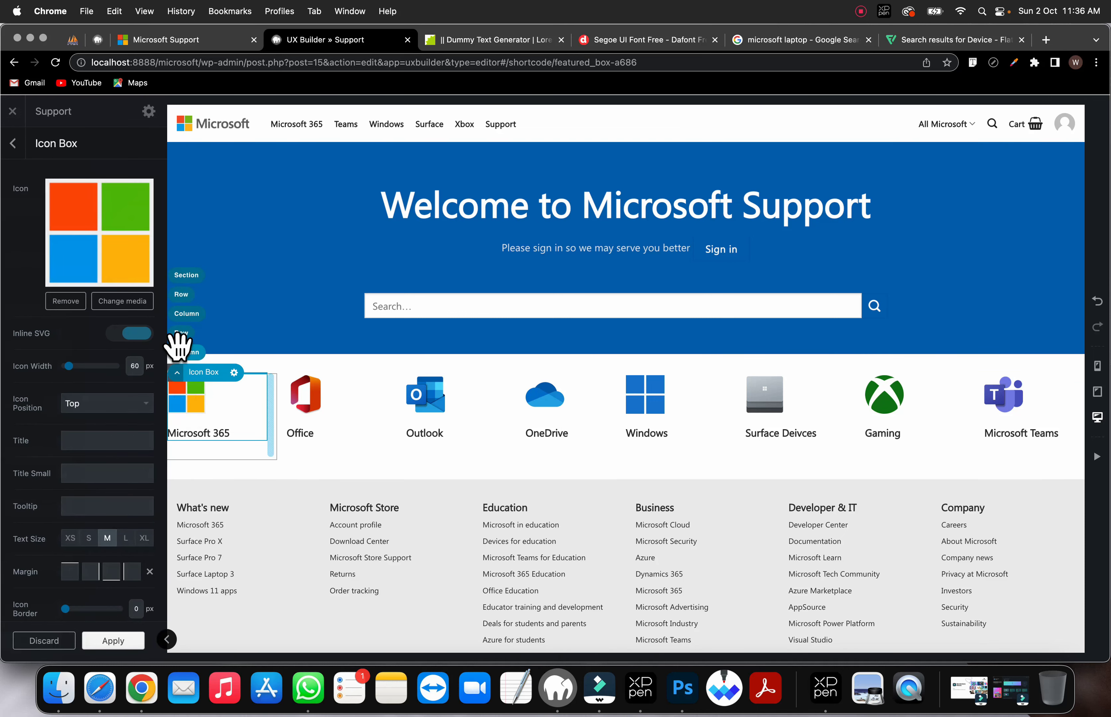
left_click(178, 334)
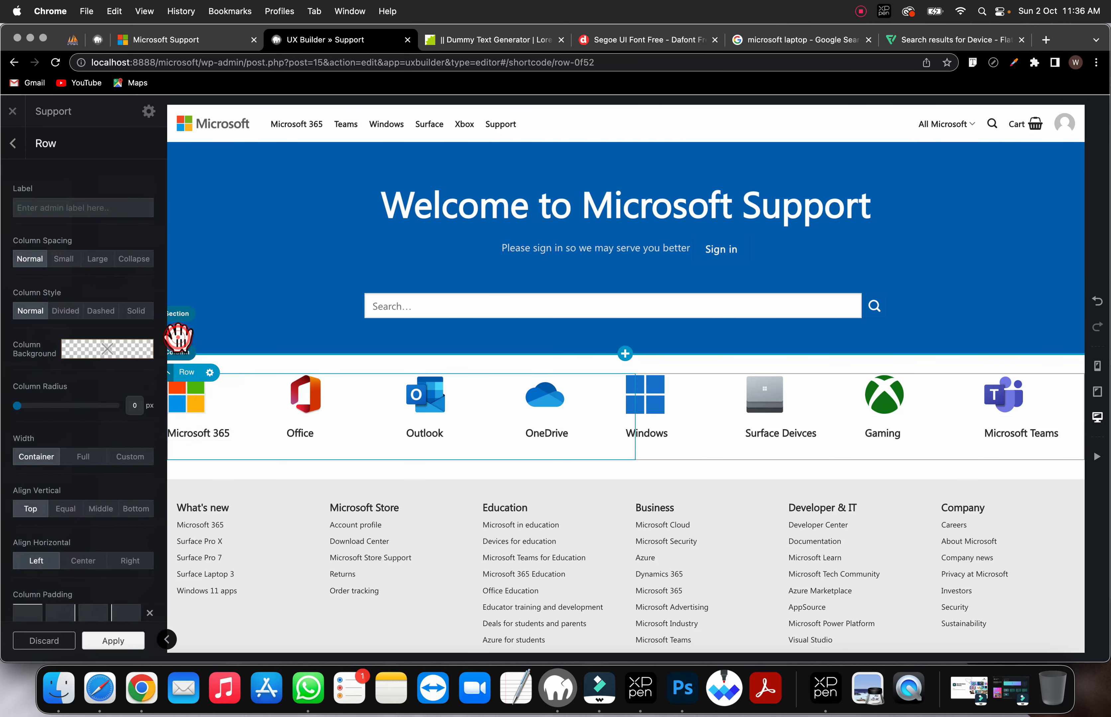
left_click(135, 259)
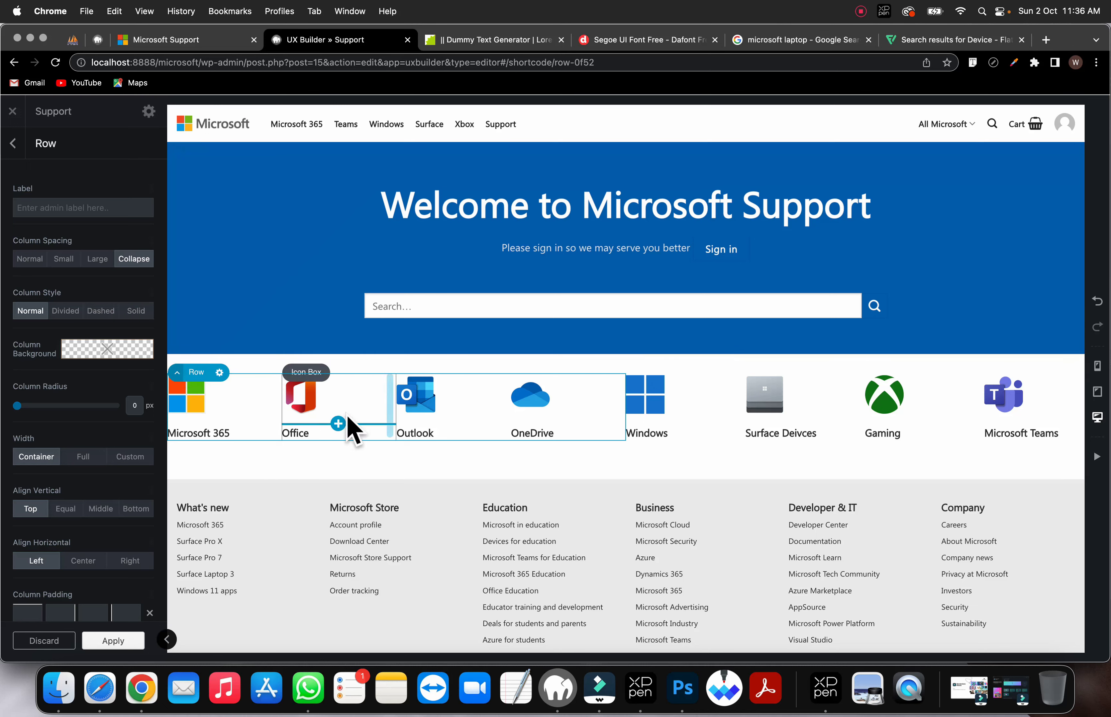
Step: Set the column spacing of the nested row holding the Windows to Microsoft Teams icons to Collapse
left_click(638, 387)
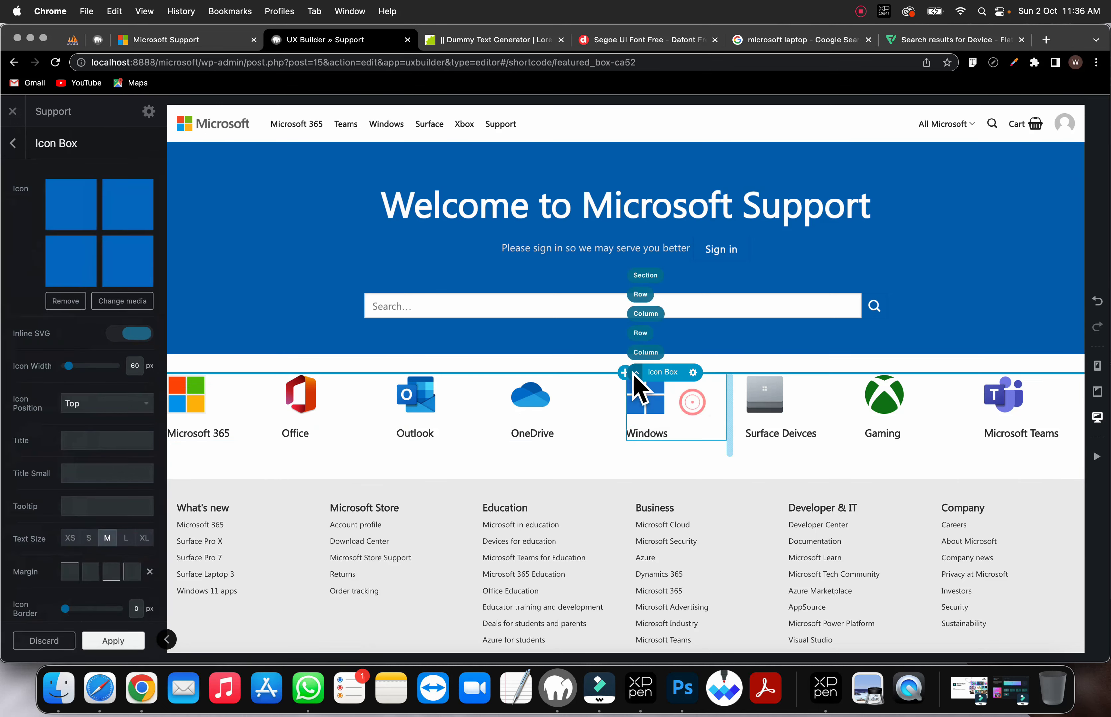
left_click(640, 326)
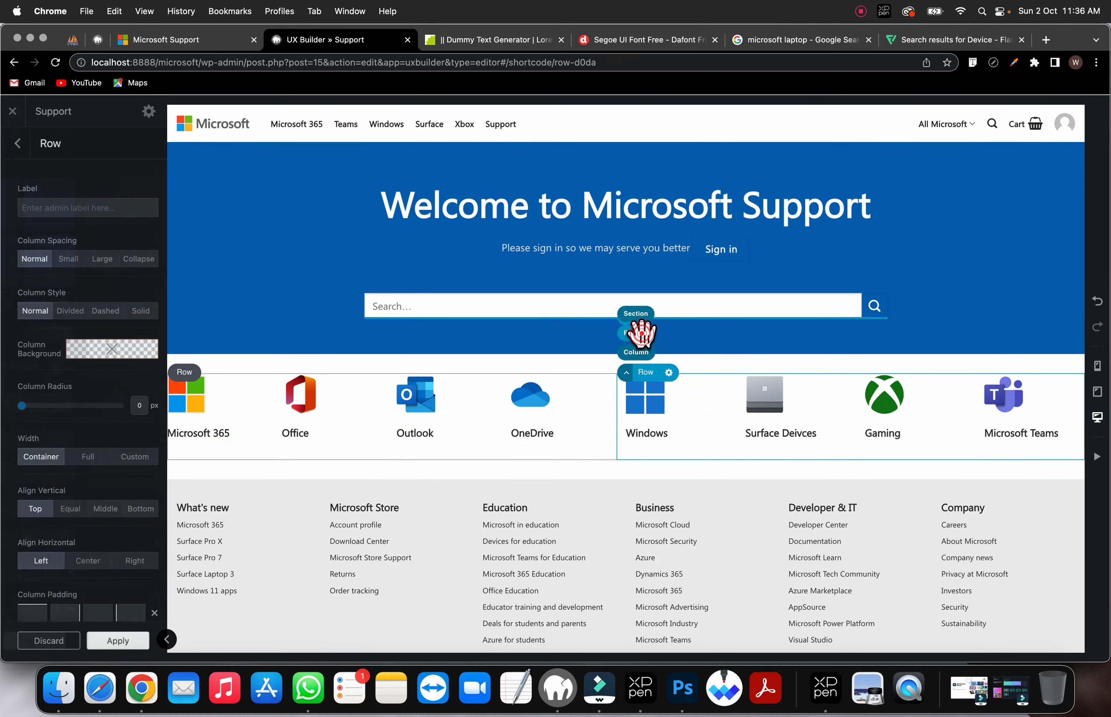
left_click(133, 260)
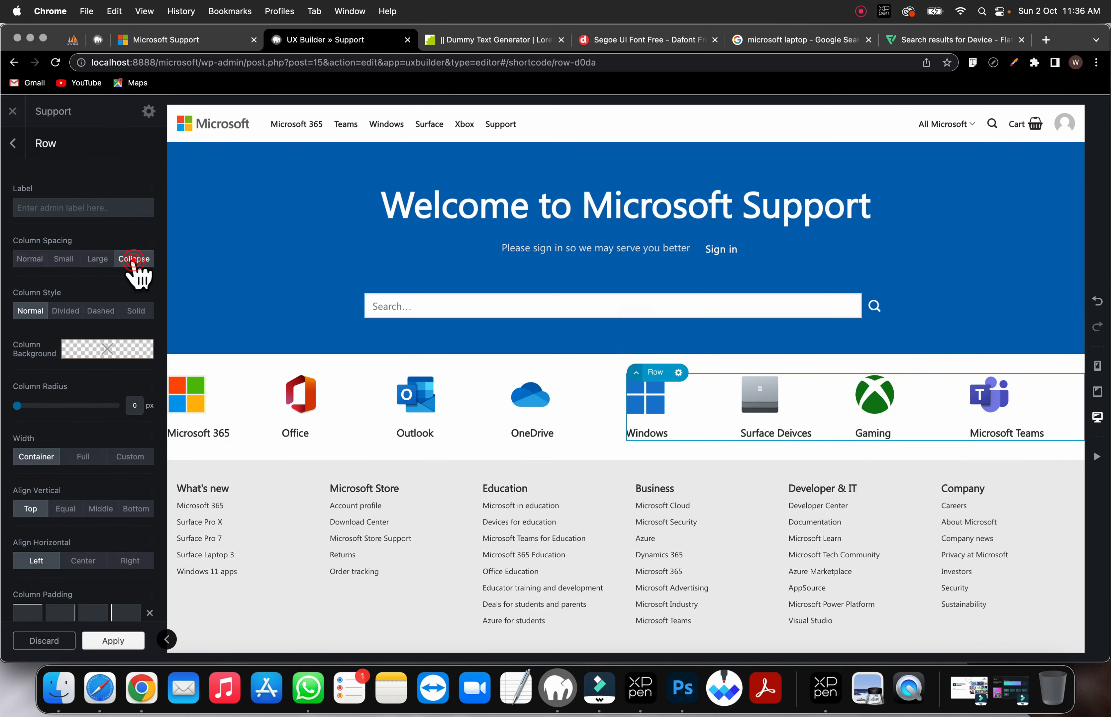
Step: Try Large column spacing on the nested row of Microsoft 365 to OneDrive icons and return it to Collapse
left_click(312, 408)
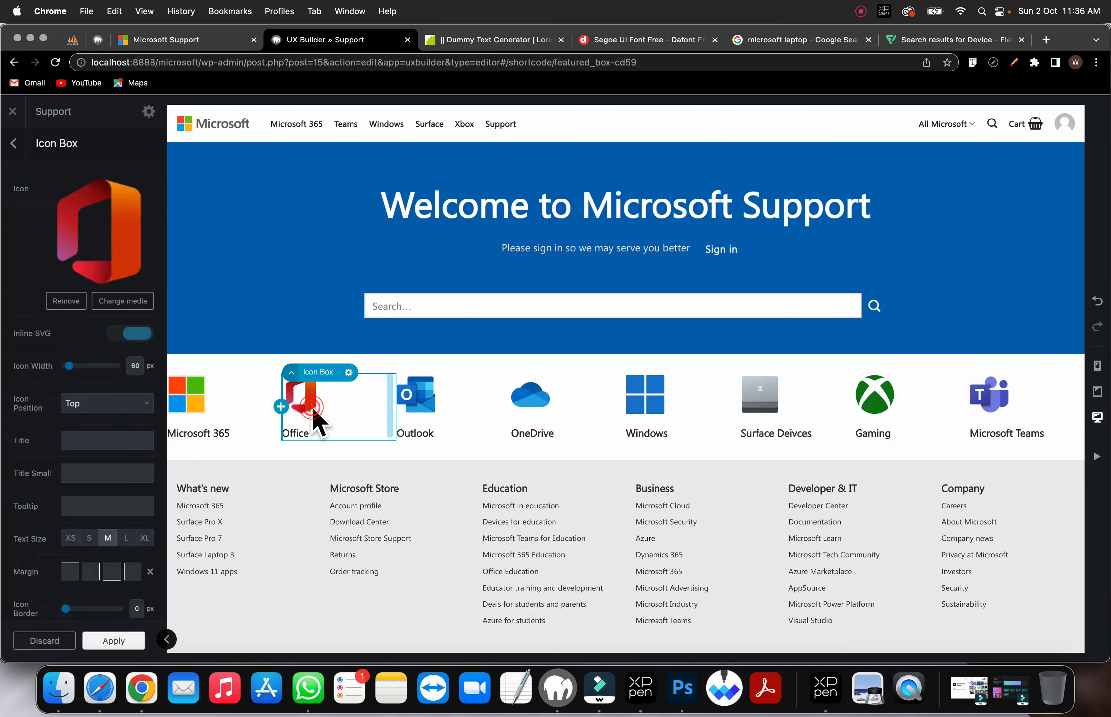
left_click(196, 413)
mouse_move(177, 373)
left_click(181, 333)
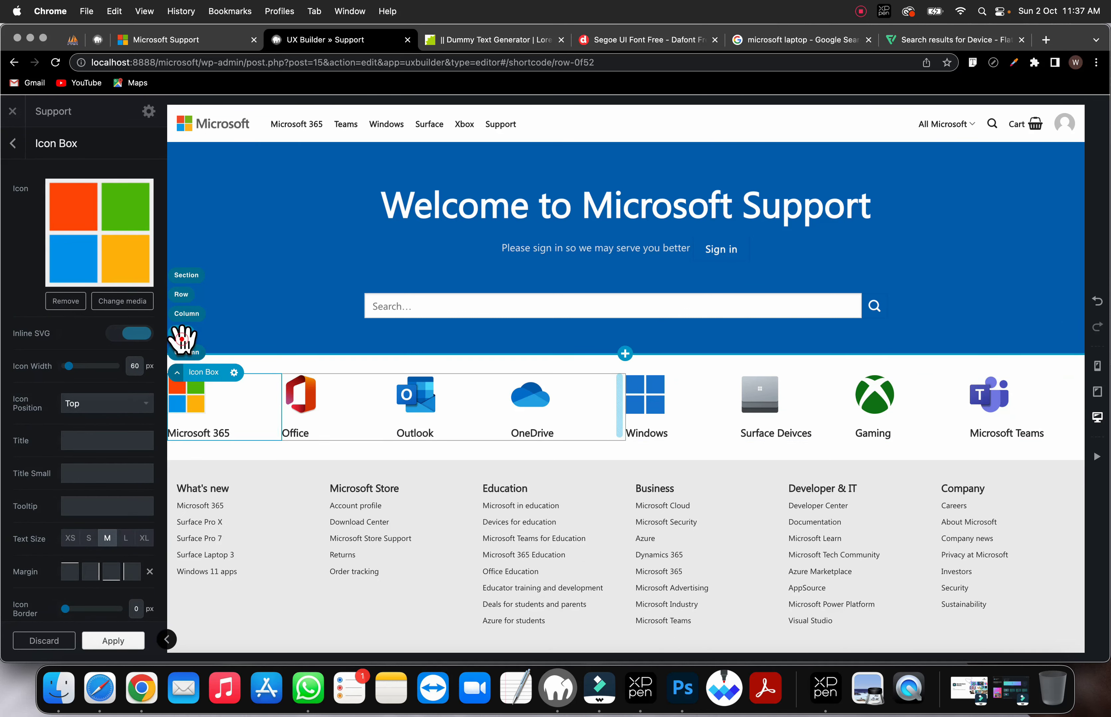
left_click(98, 259)
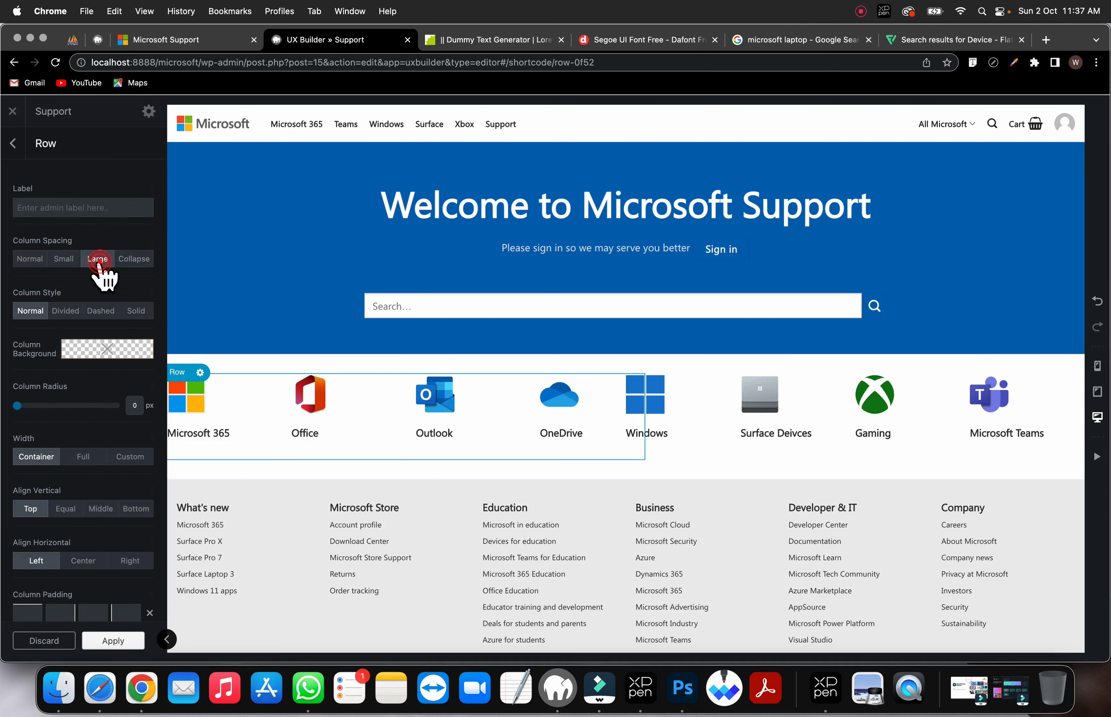
left_click(126, 262)
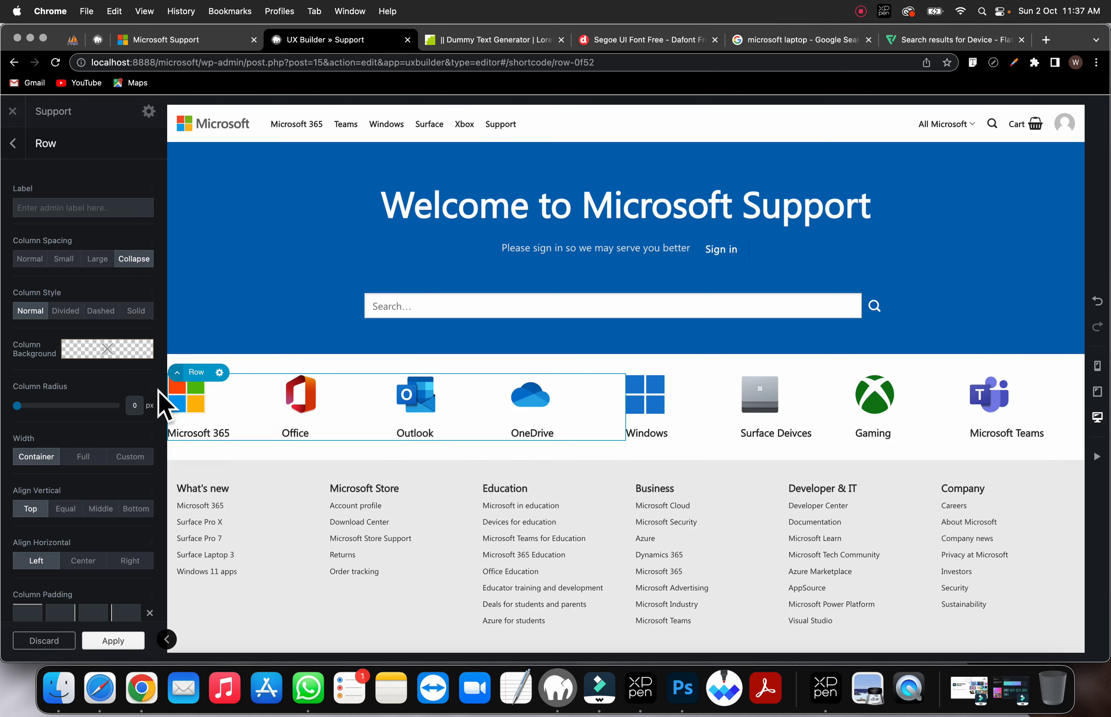
Step: Set the icon position of the Microsoft 365 and Office icon boxes to Center
left_click(188, 405)
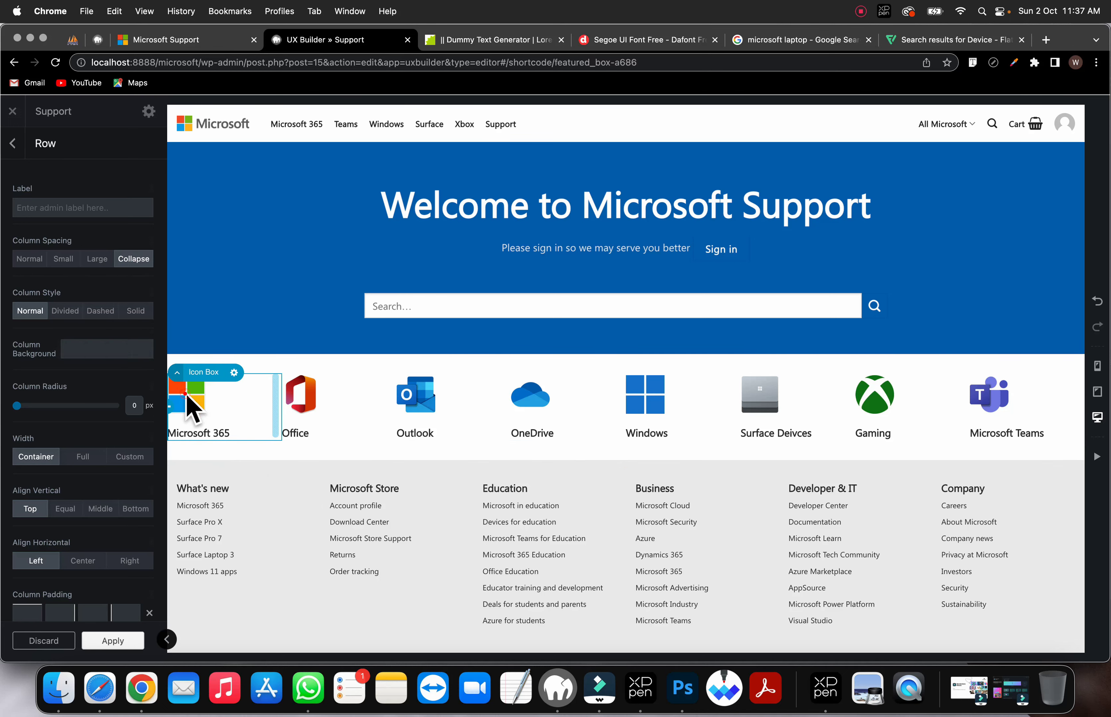
left_click(99, 402)
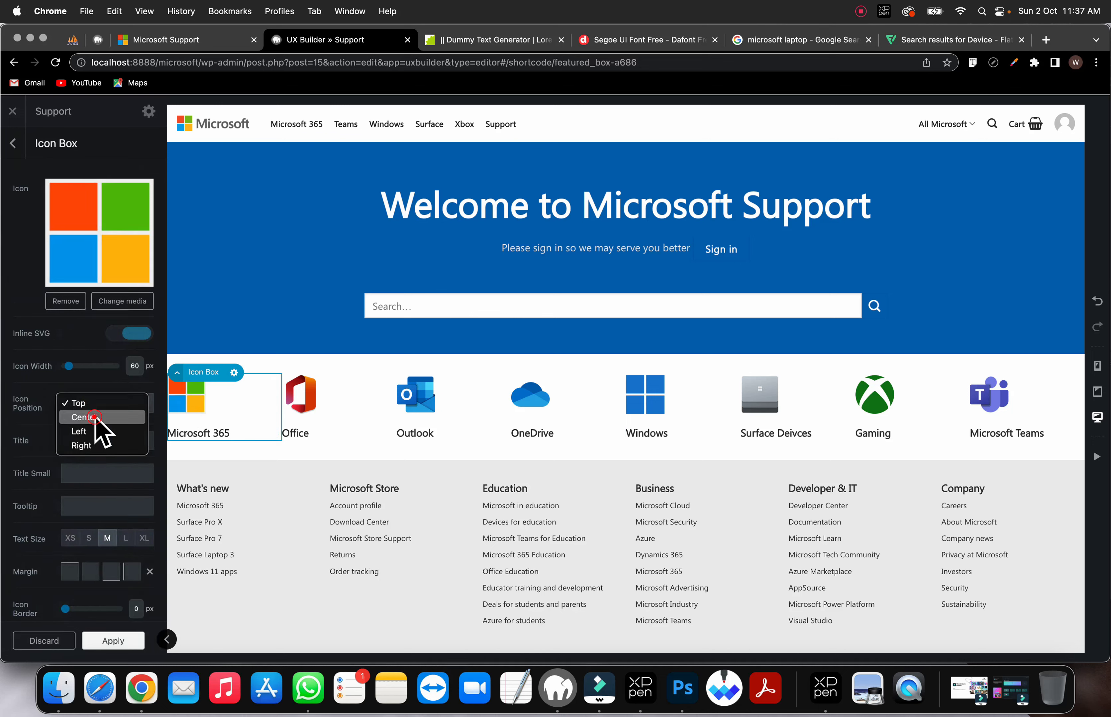
left_click(94, 417)
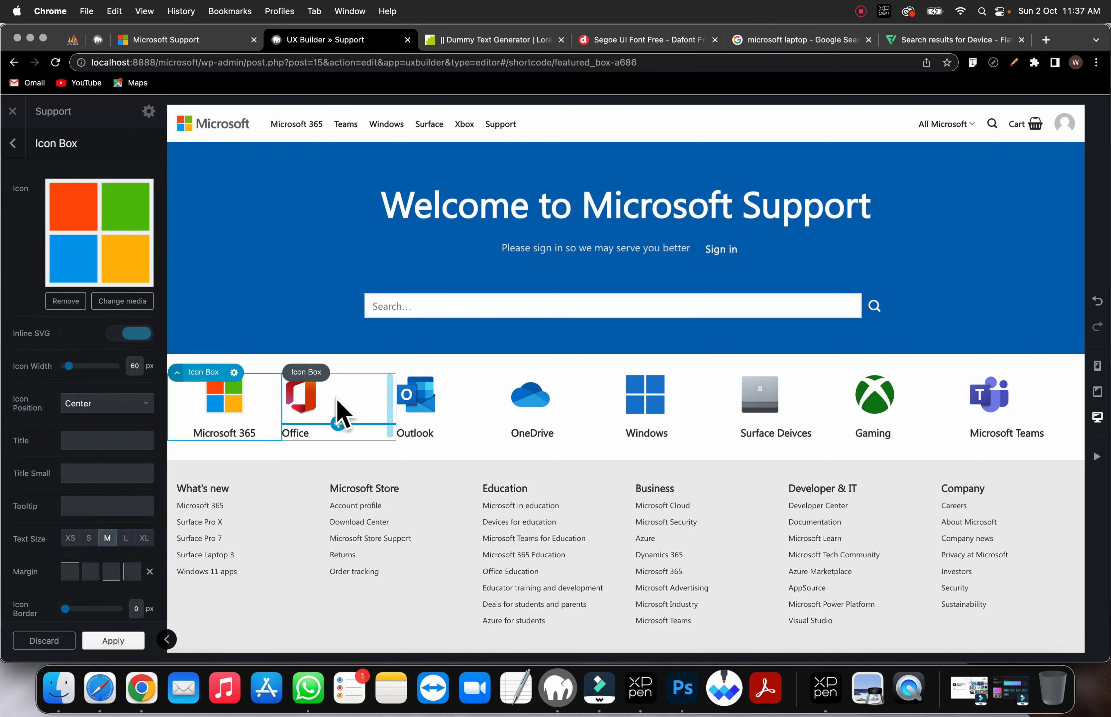
left_click(343, 415)
left_click(64, 398)
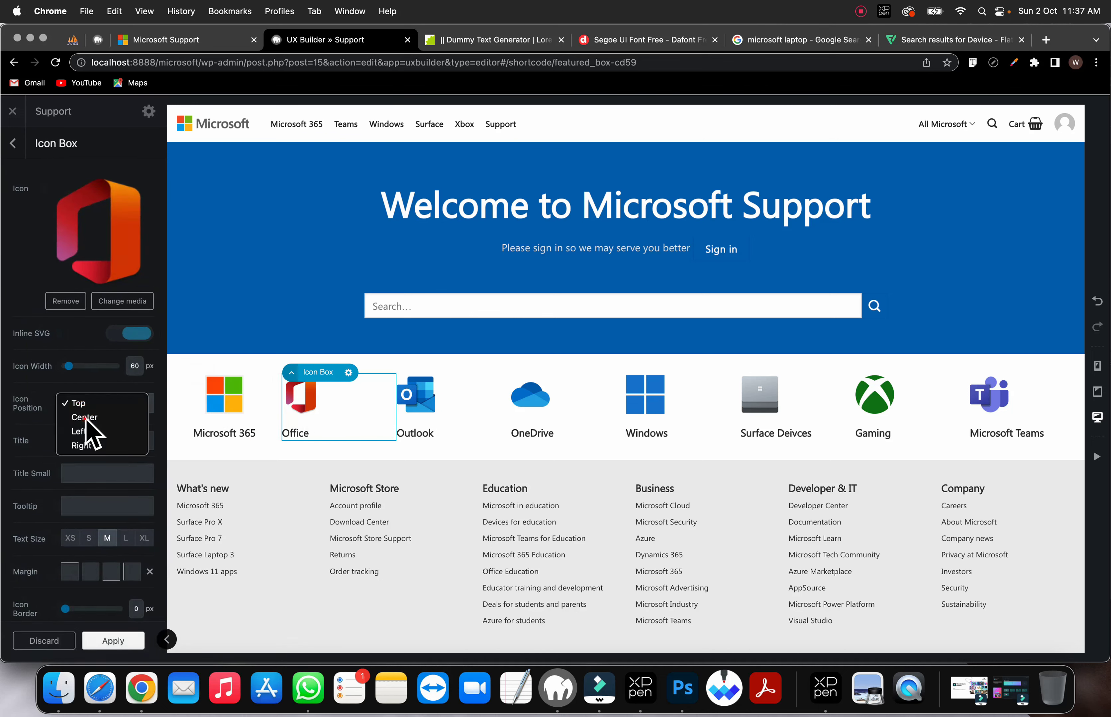
Step: Set the icon position of the Outlook and OneDrive icon boxes to Center
left_click(451, 406)
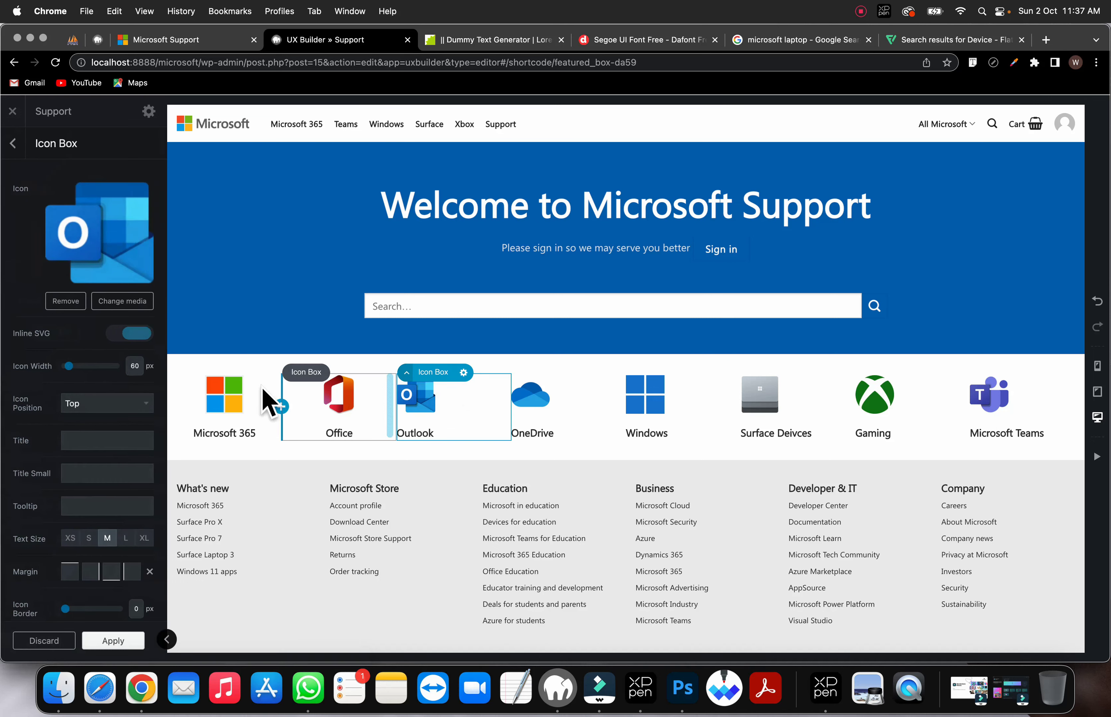
left_click(115, 409)
left_click(105, 418)
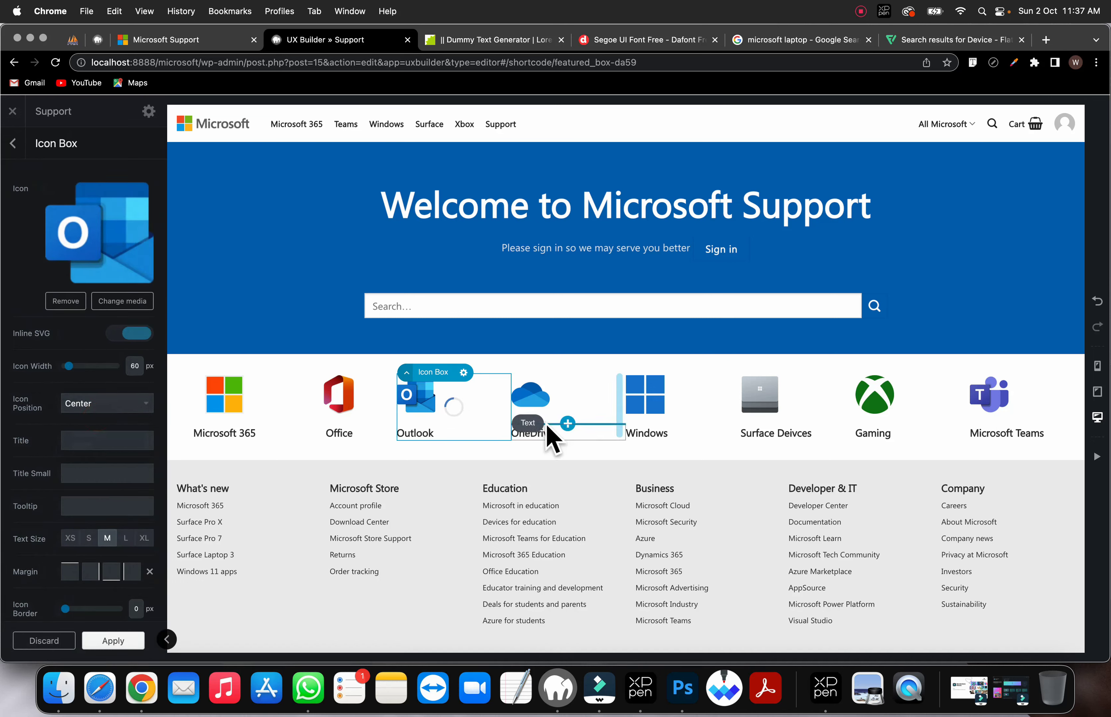
left_click(563, 419)
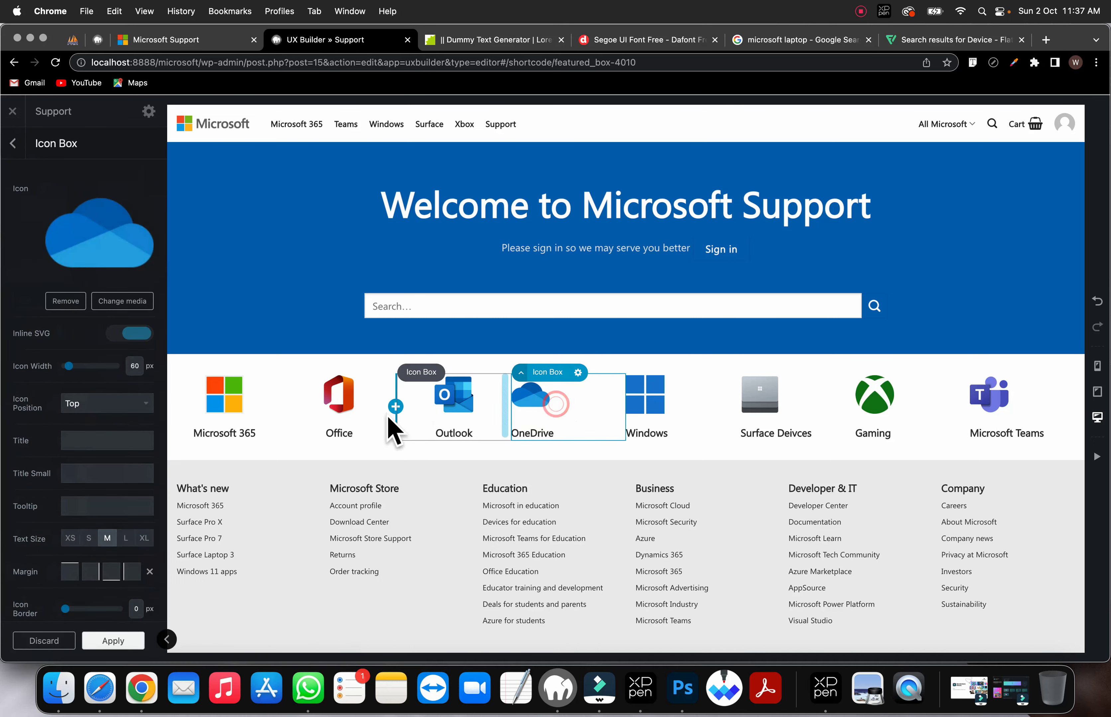
left_click(76, 393)
left_click(100, 418)
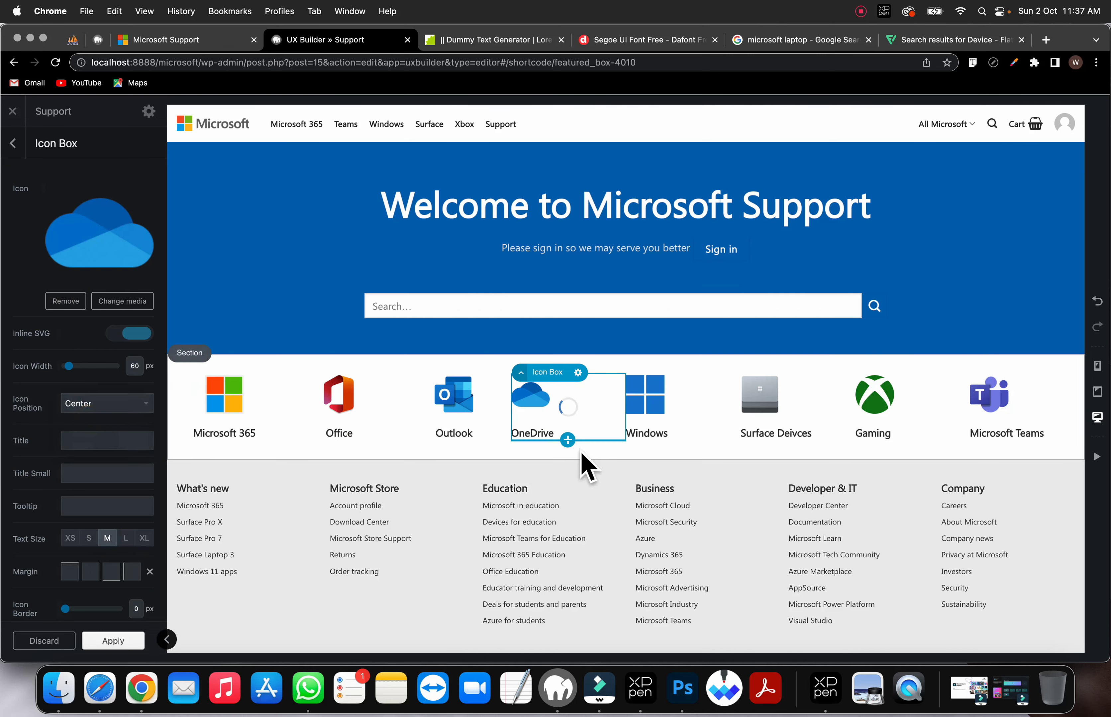
Step: Set the icon position of the Windows and Surface devices icon boxes to Center
left_click(654, 413)
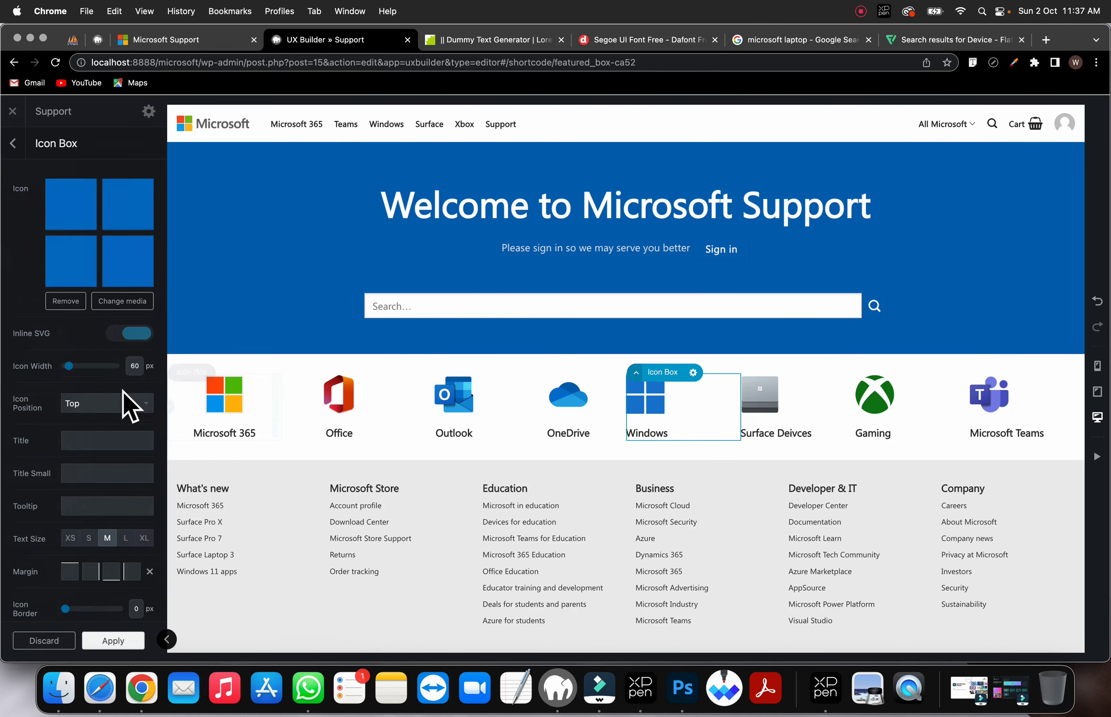
left_click(131, 406)
left_click(99, 418)
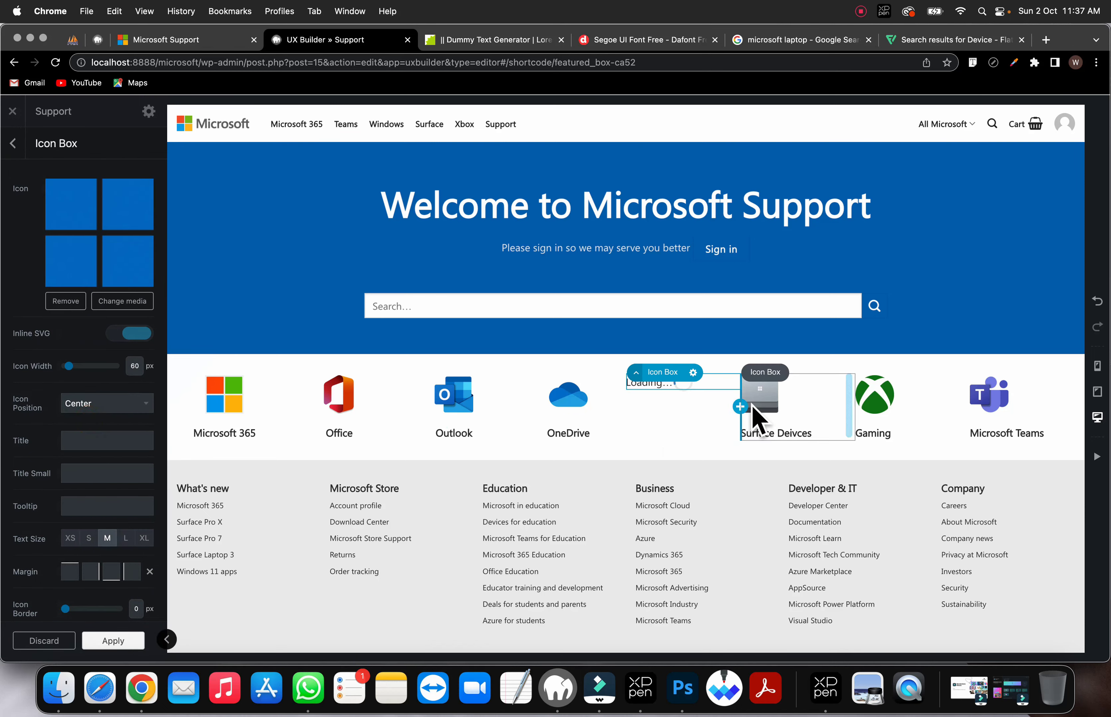
left_click(782, 414)
left_click(107, 394)
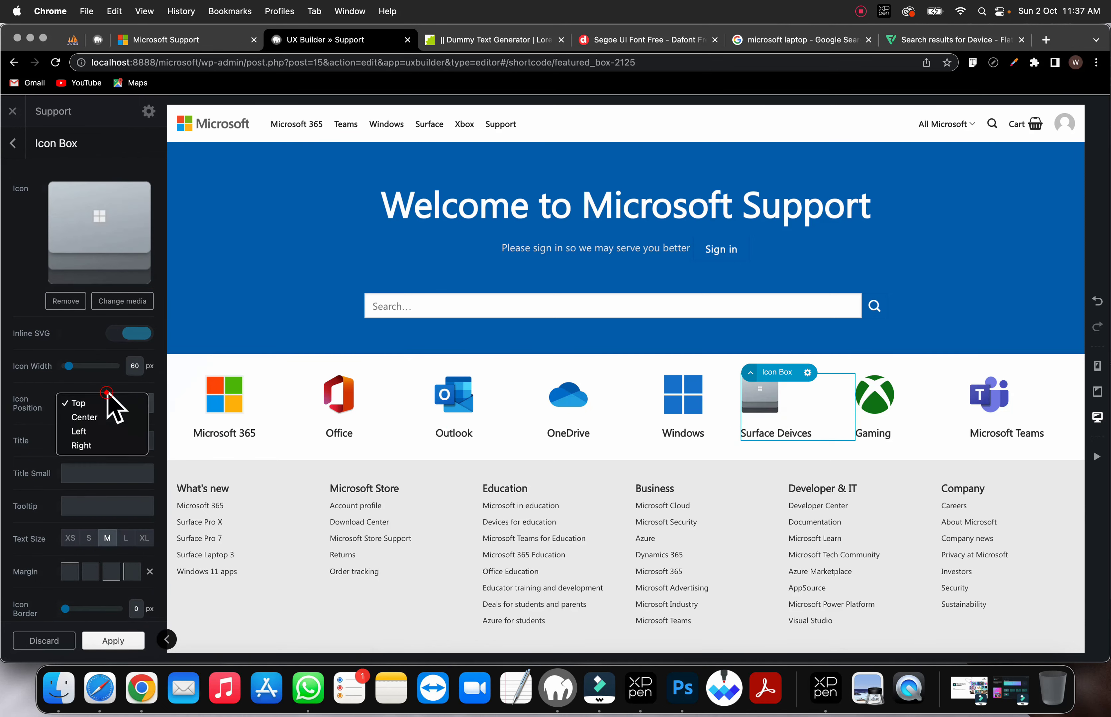
left_click(93, 418)
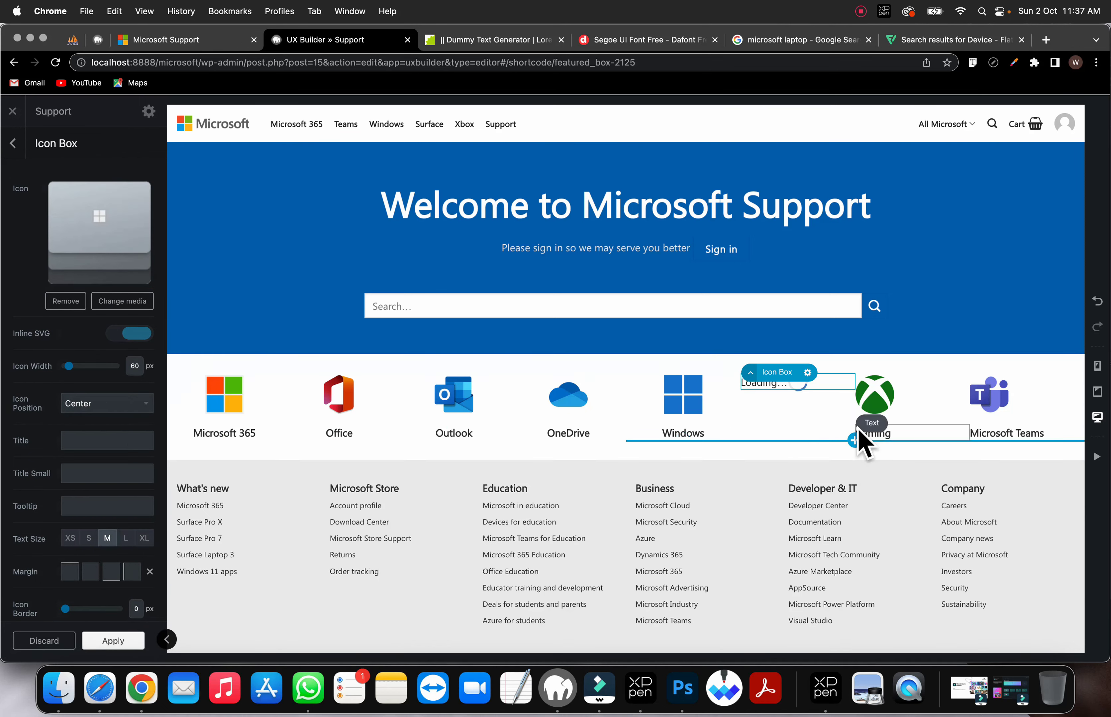
Step: Set the icon position of the Gaming and Microsoft Teams icon boxes to Center
left_click(907, 421)
left_click(101, 398)
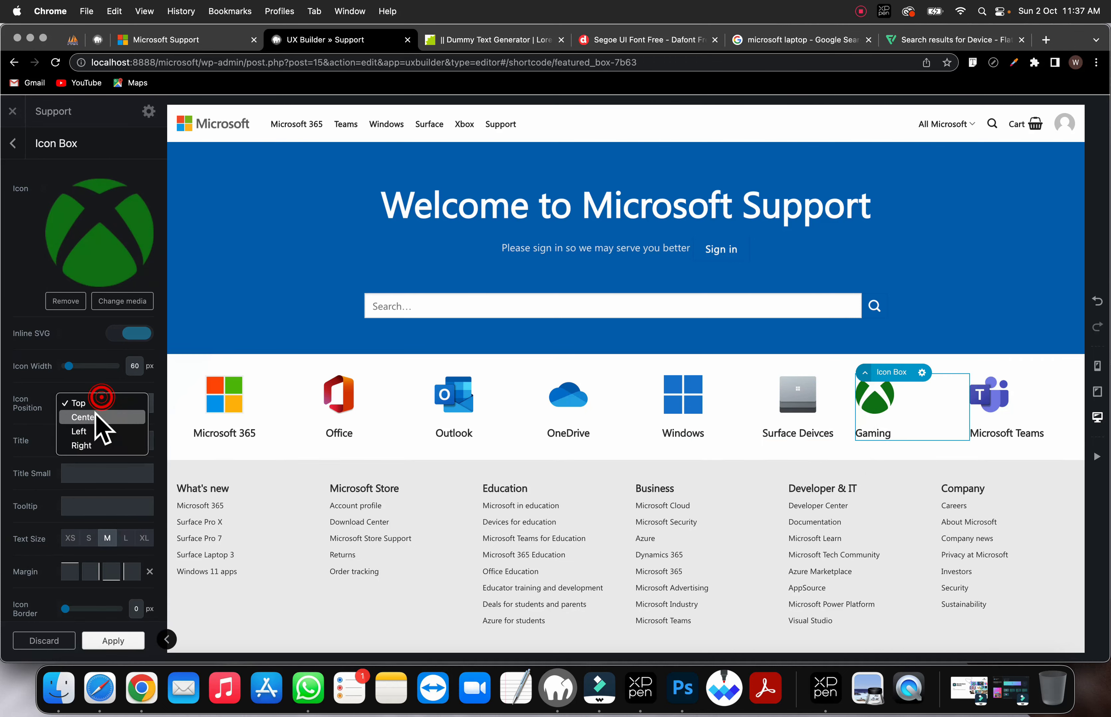
left_click(97, 417)
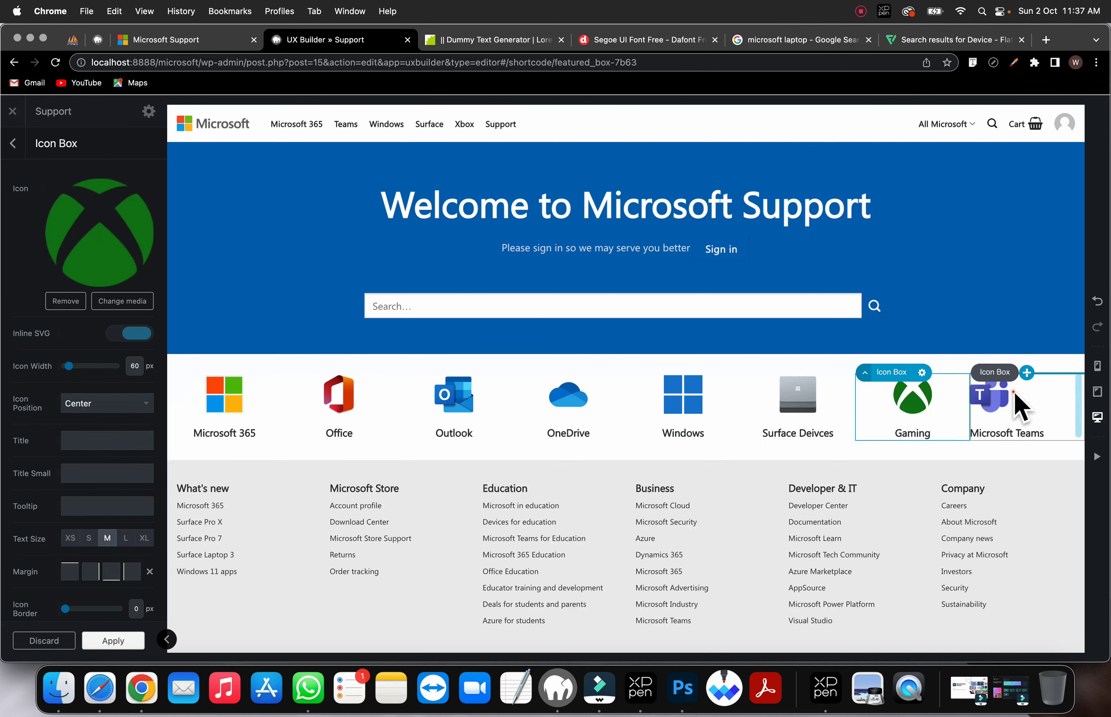
left_click(1019, 406)
left_click(104, 405)
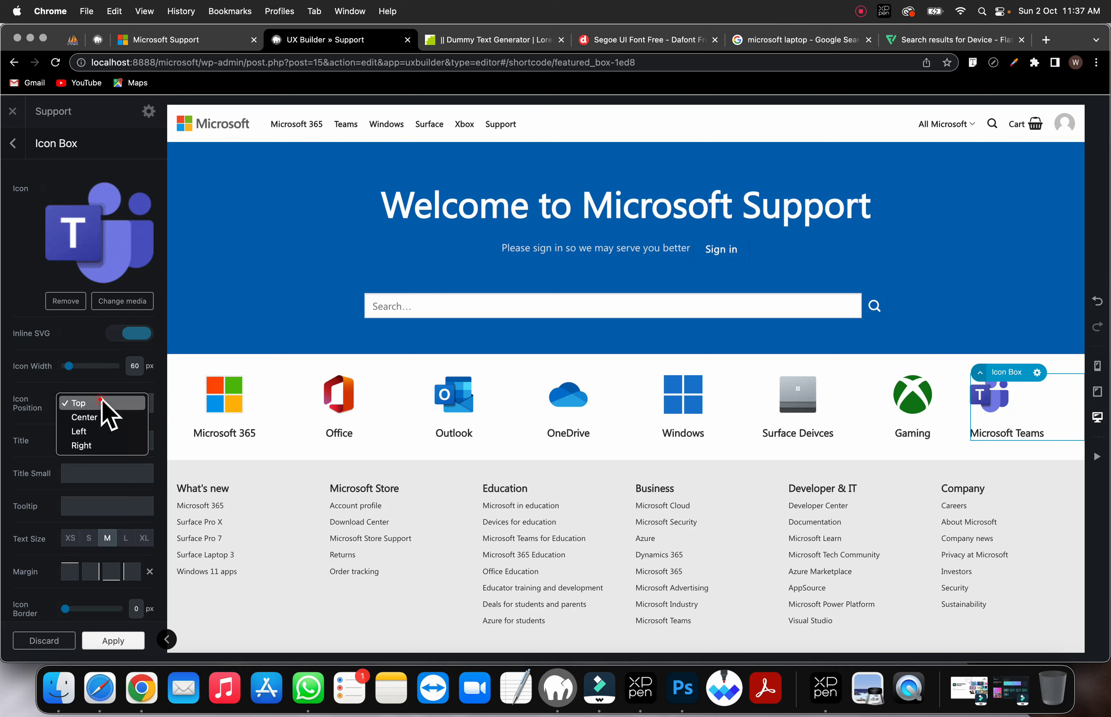
left_click(76, 417)
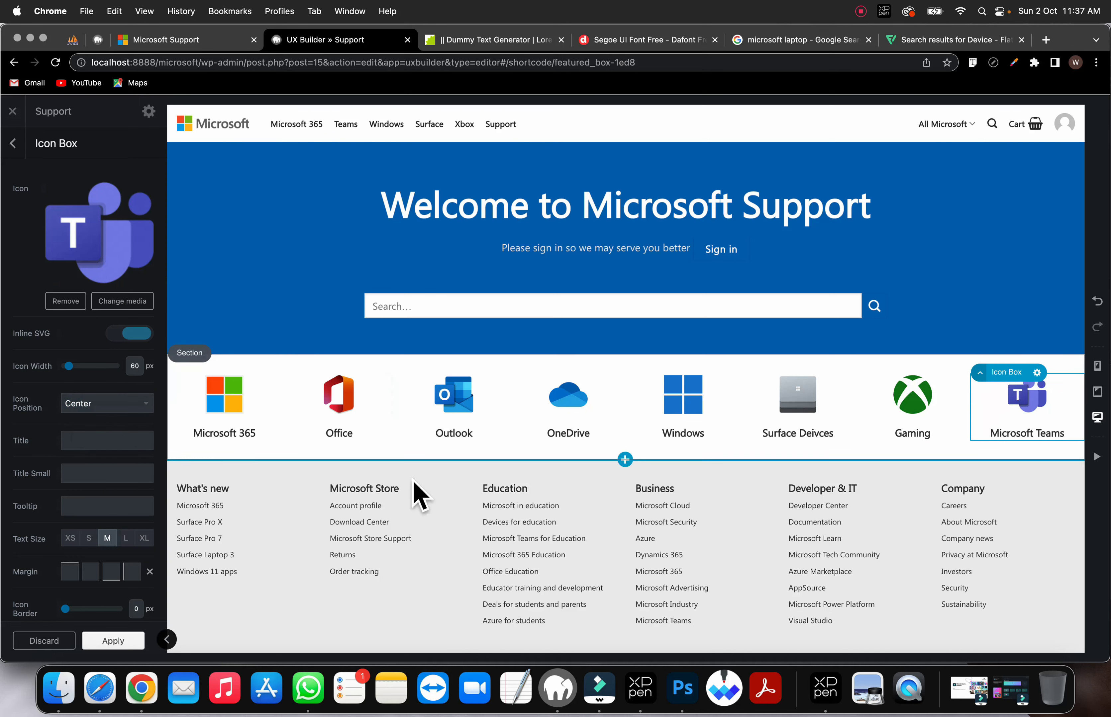
Step: Apply the icon box changes, update the page, and exit the builder to check the published Support page
left_click(111, 640)
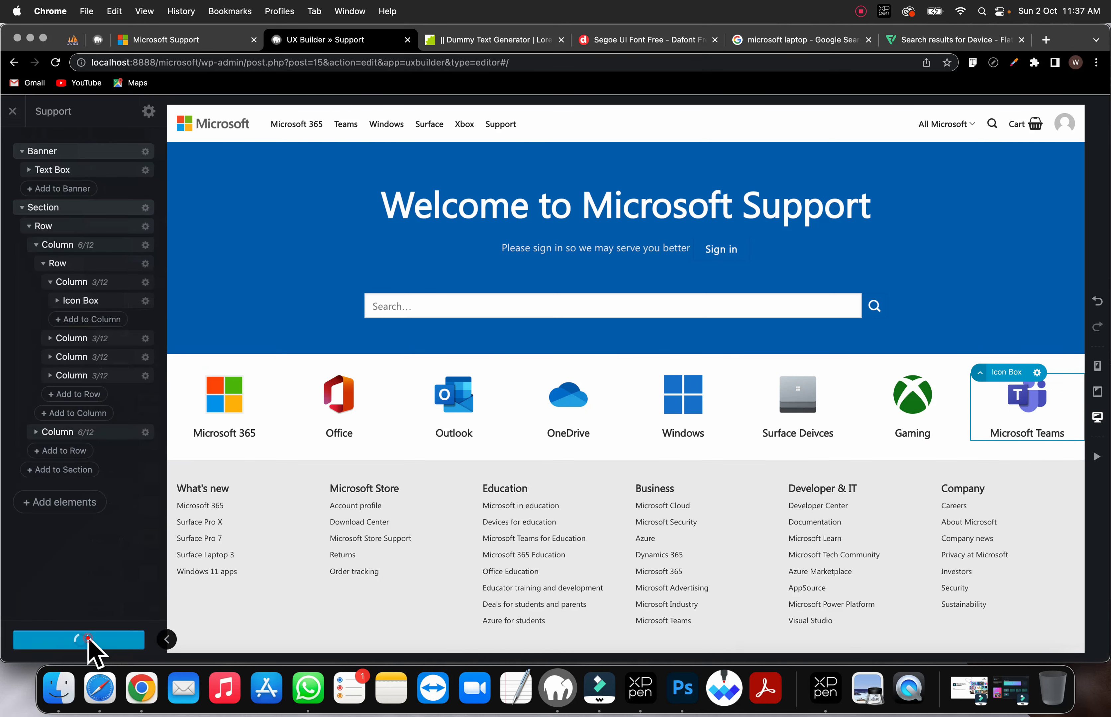
scroll(516, 508, "down", 3)
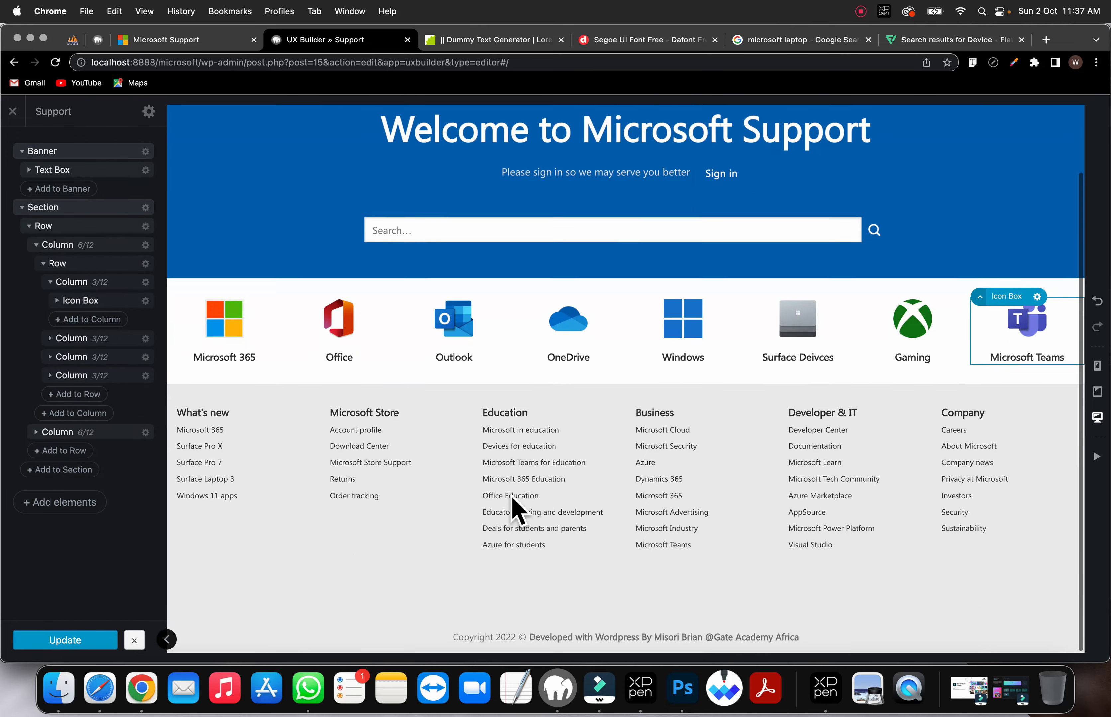
left_click(12, 111)
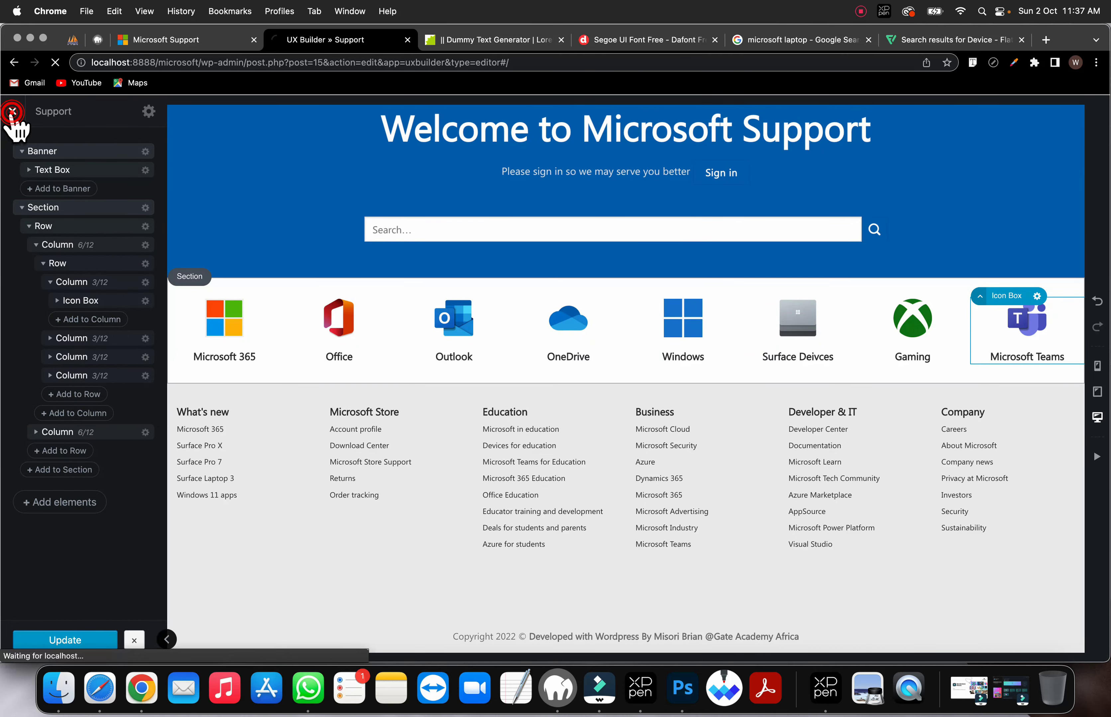
scroll(560, 502, "up", 3)
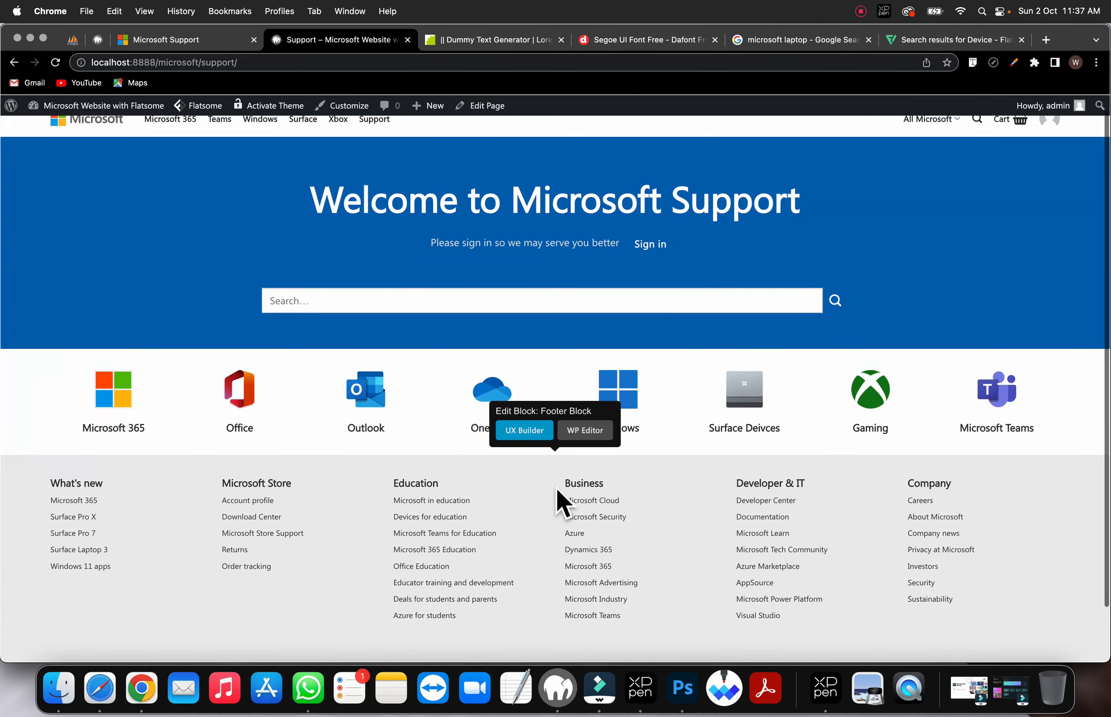
scroll(614, 434, "down", 3)
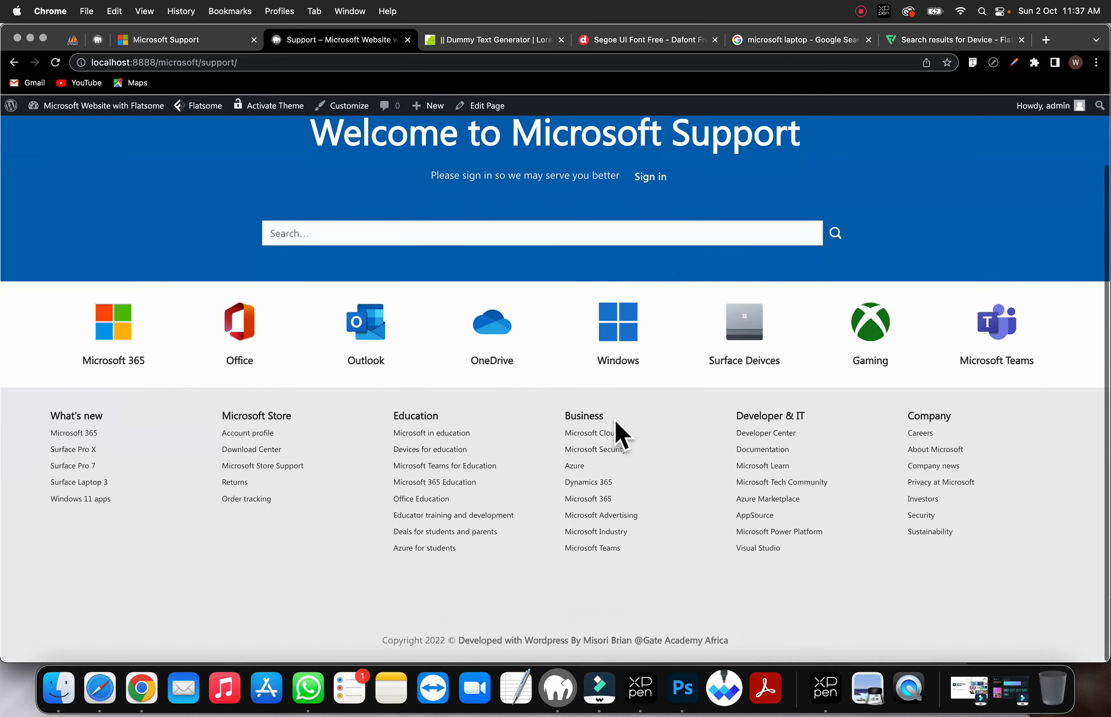
scroll(615, 434, "up", 3)
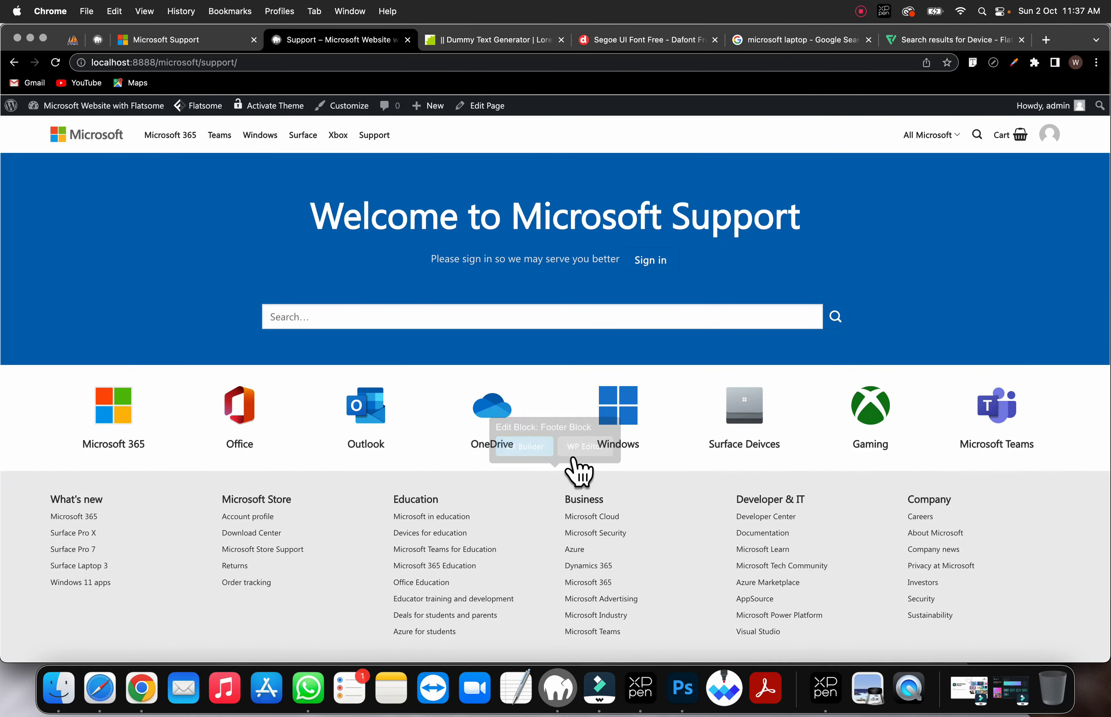
Step: Reopen the Support page in UX Builder and review the Trending topics section on the original Microsoft Support site
mouse_move(487, 107)
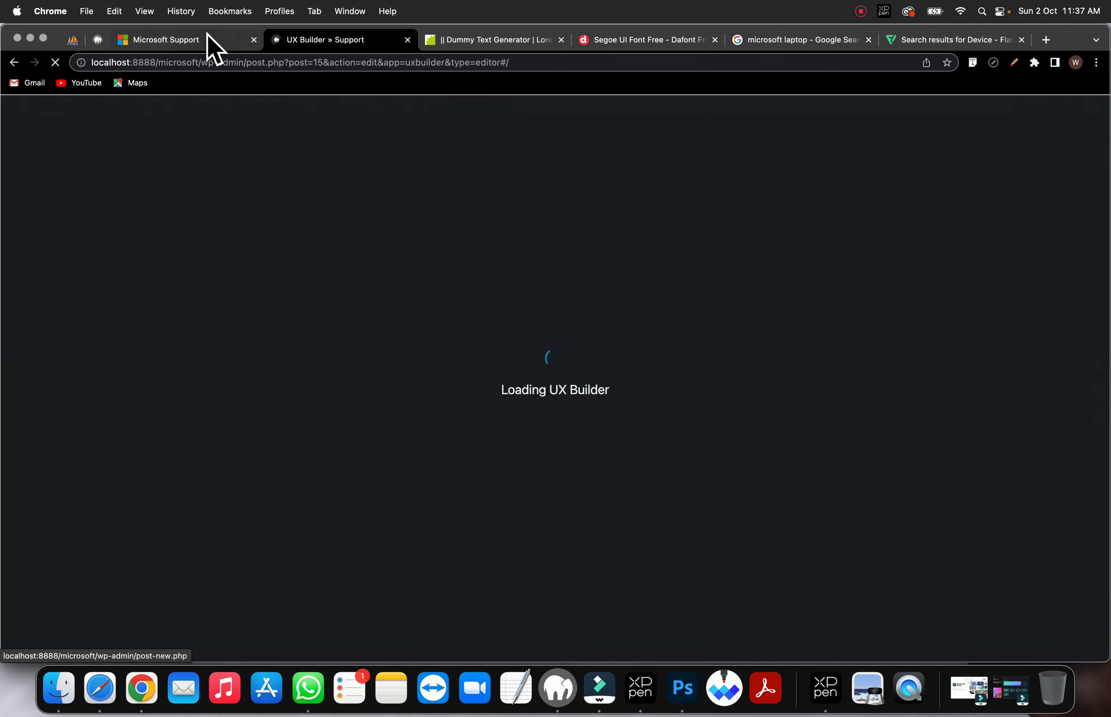
left_click(206, 37)
scroll(447, 471, "down", 6)
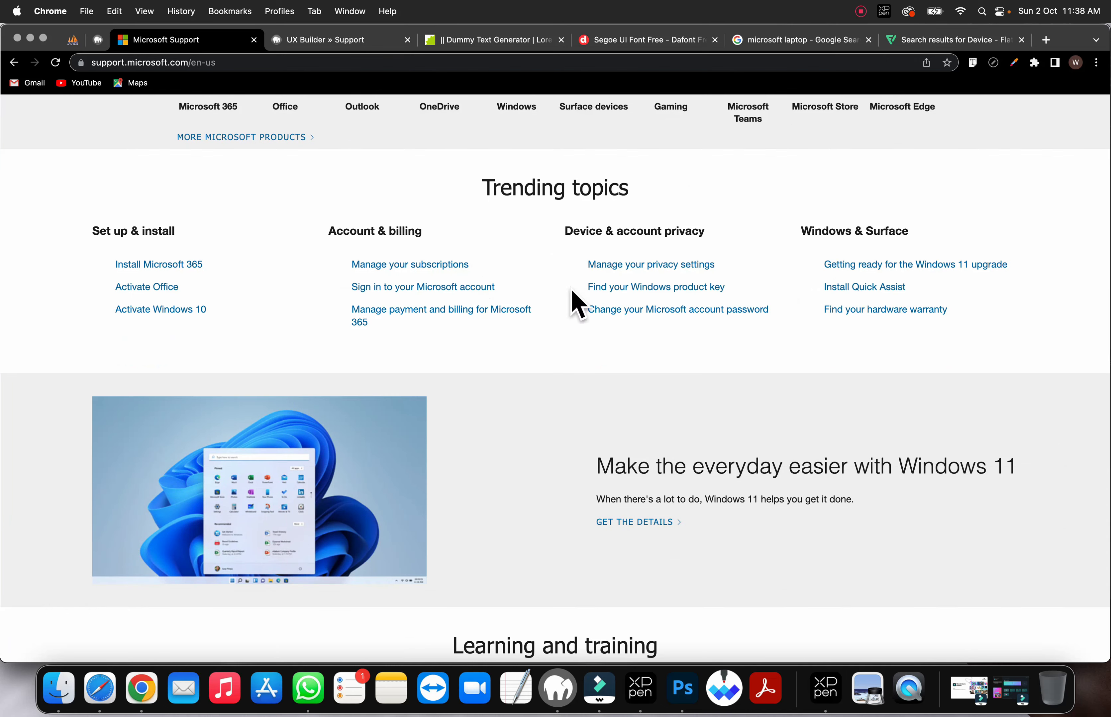
scroll(719, 448, "up", 4)
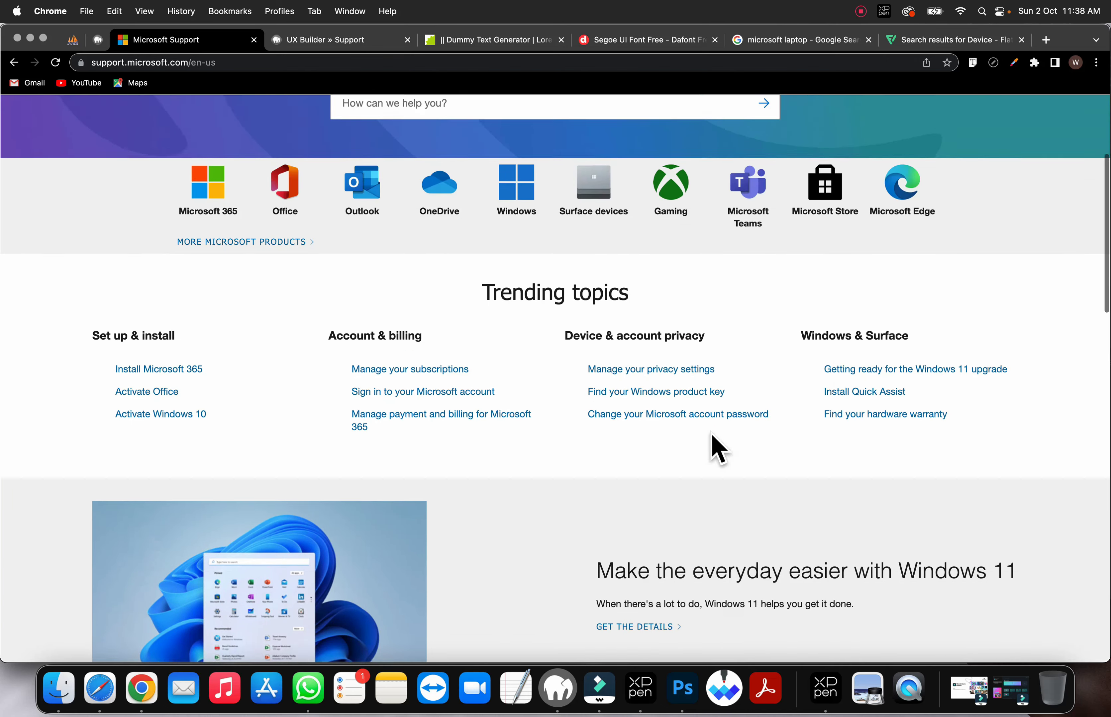
left_click(341, 41)
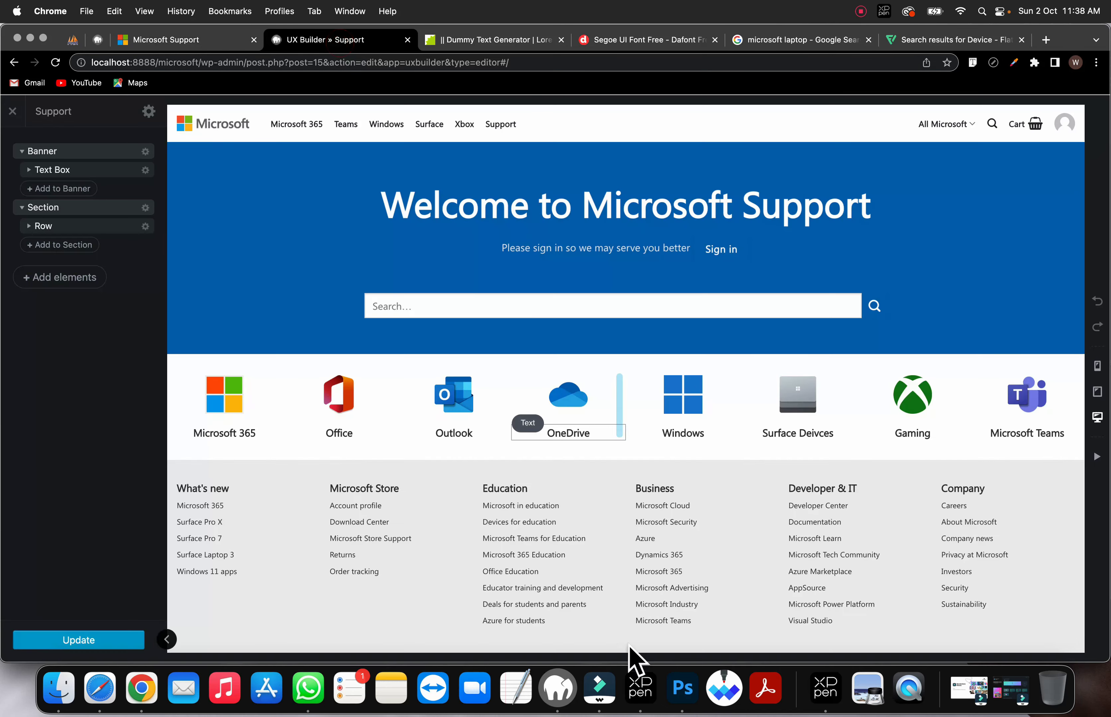
Step: Add a new section below the product icons and insert a row with the 4 Columns preset in it
left_click(625, 460)
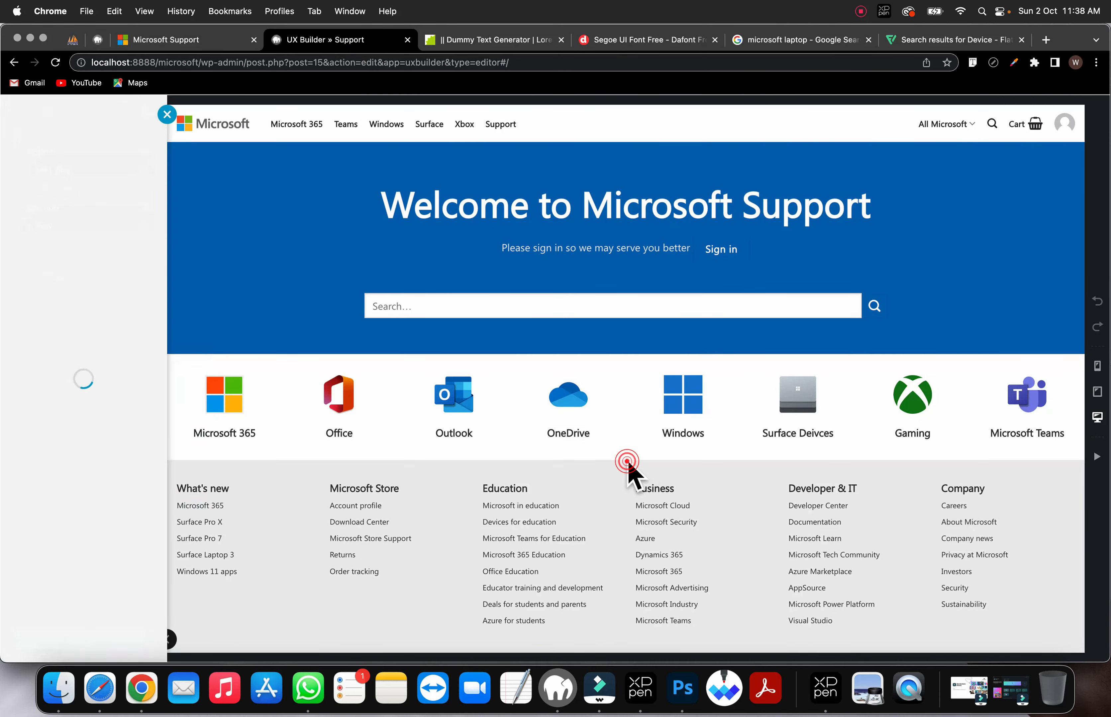
left_click(123, 289)
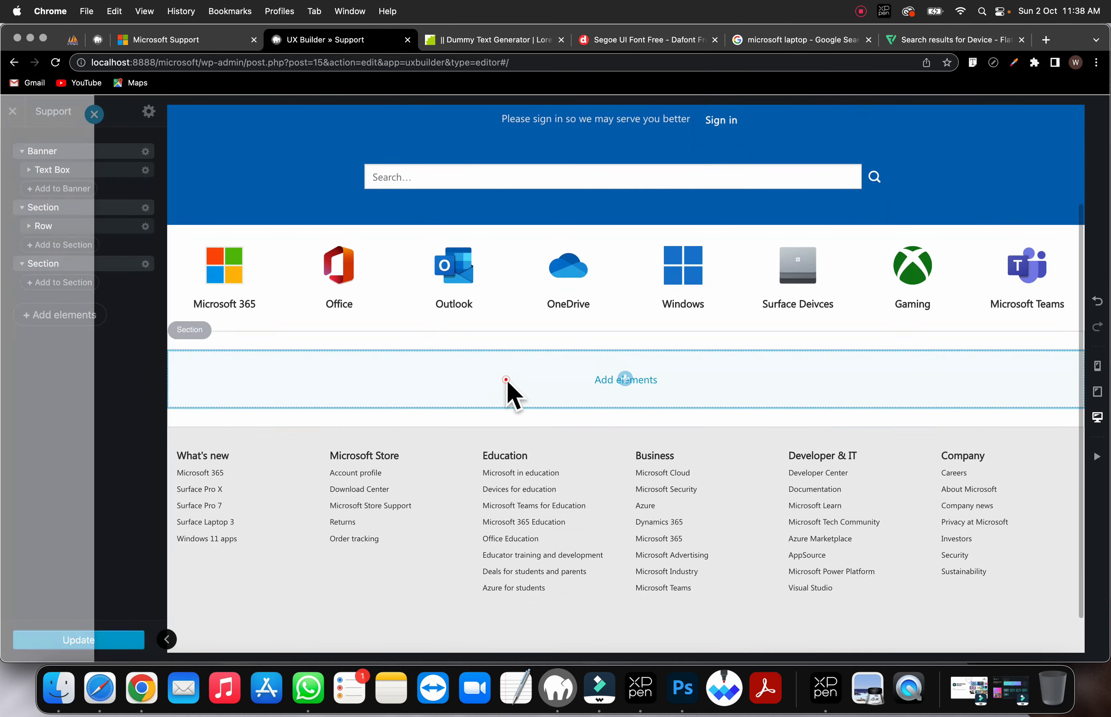
left_click(505, 379)
left_click(628, 380)
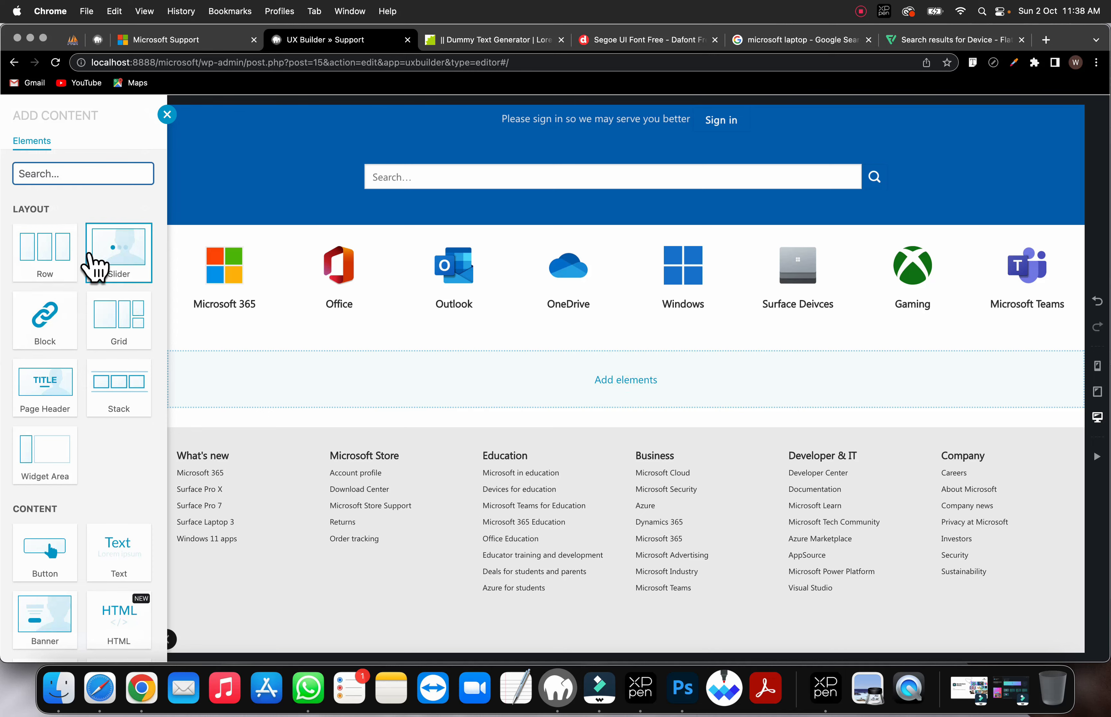
left_click(44, 259)
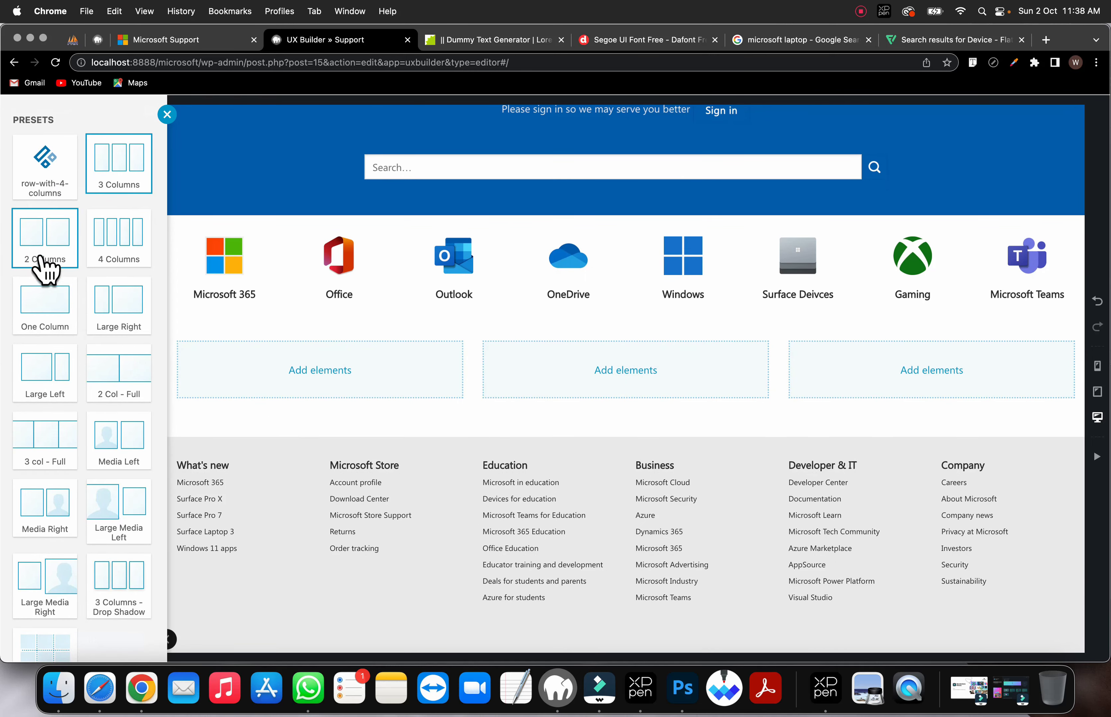
left_click(119, 243)
left_click(351, 388)
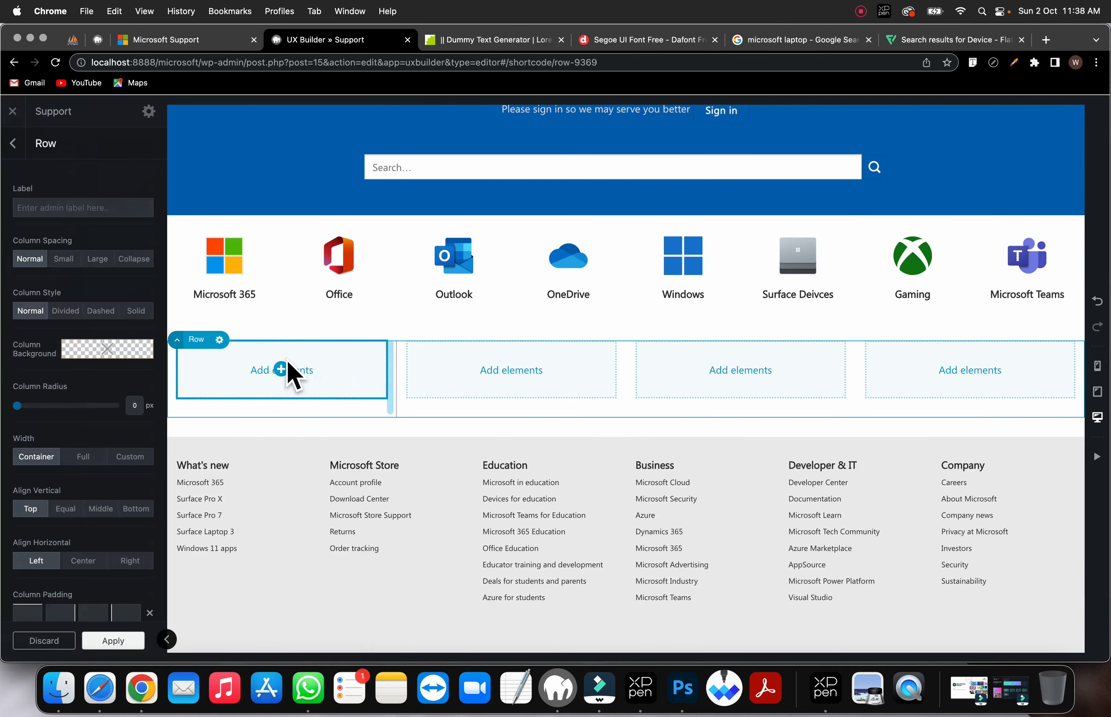
Step: Add a Text element to the first column of the new four-column row
left_click(283, 373)
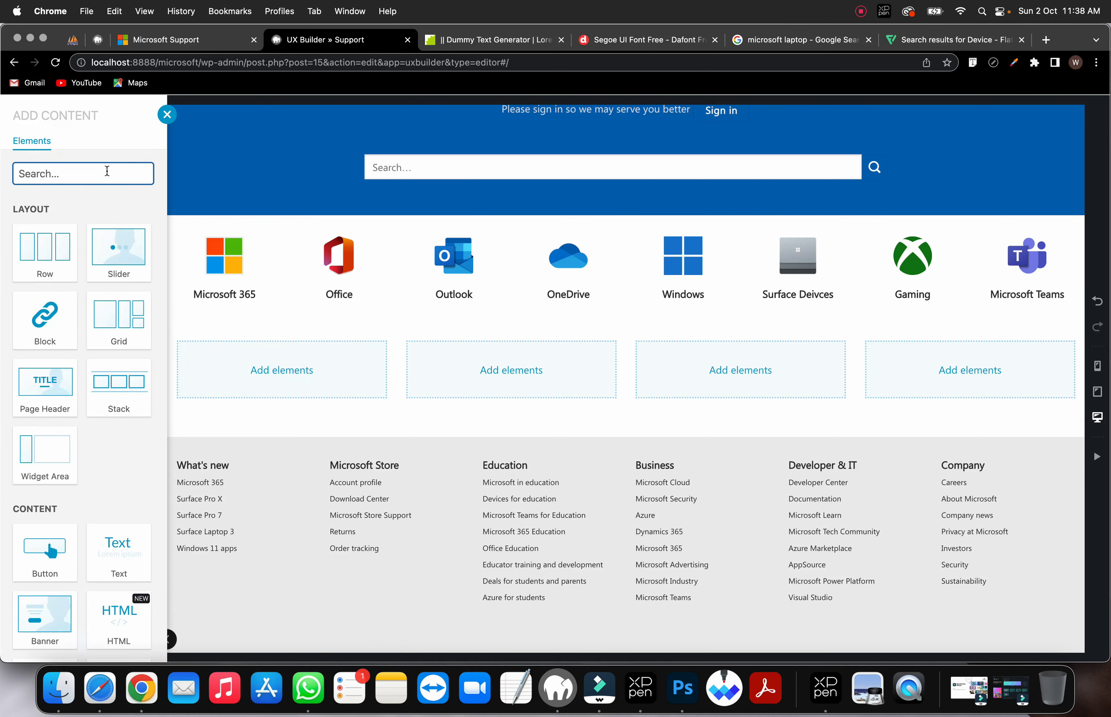
type("tex")
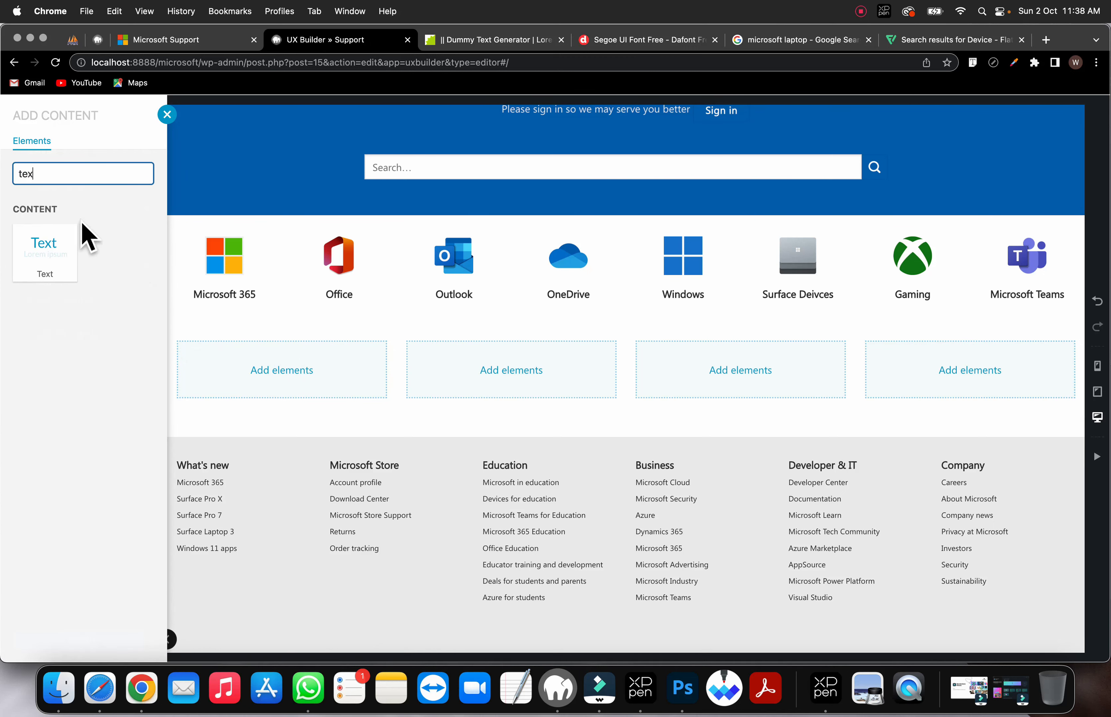
left_click(59, 245)
Step: Copy the "Set up & install" heading and its links from Trending topics on the original Microsoft Support page
left_click(180, 39)
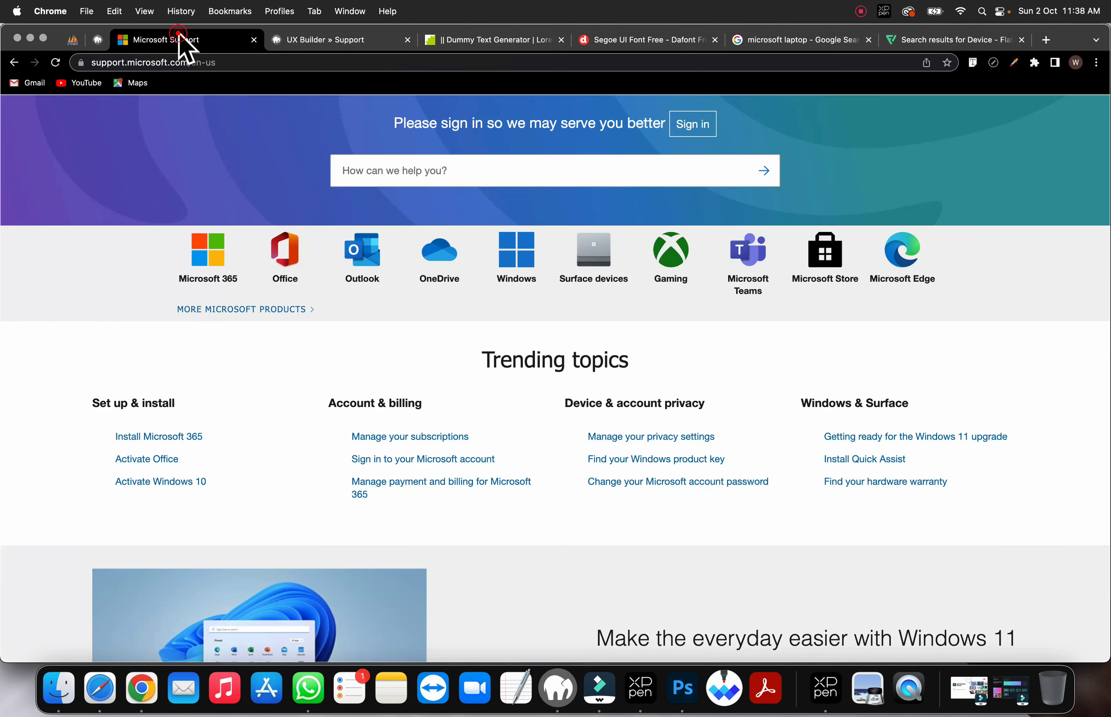
left_click_drag(247, 490, 72, 392)
right_click(129, 395)
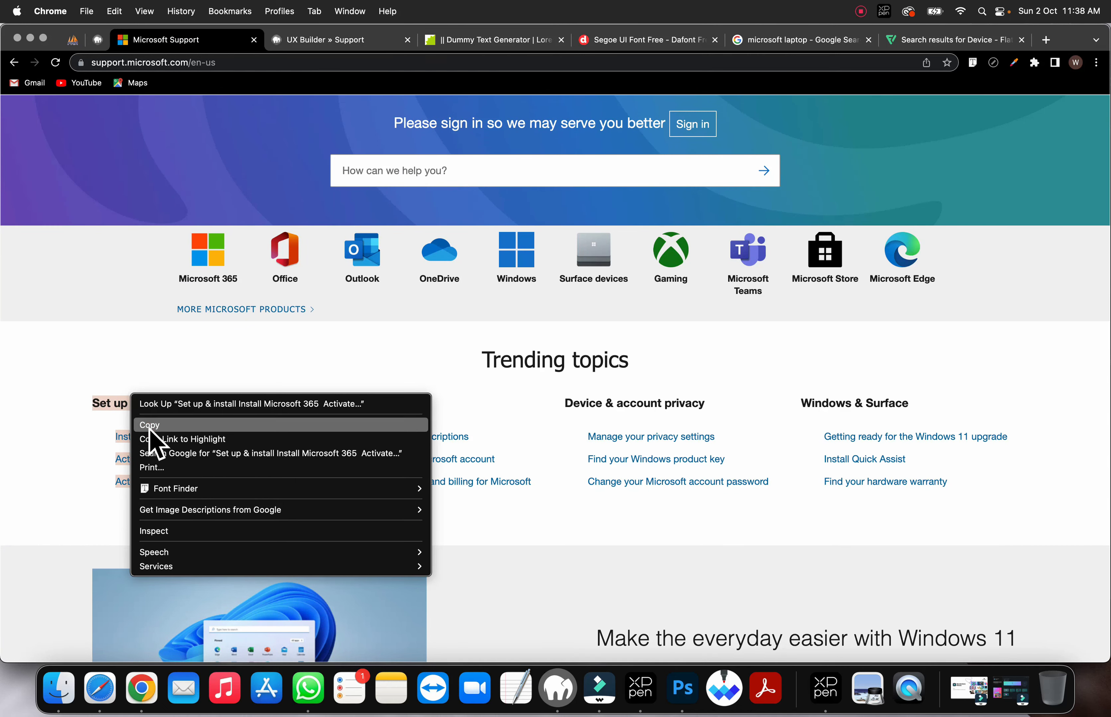
left_click(148, 435)
Step: Replace the placeholder paragraph in the first column with the copied "Set up & install" heading and links
left_click(309, 38)
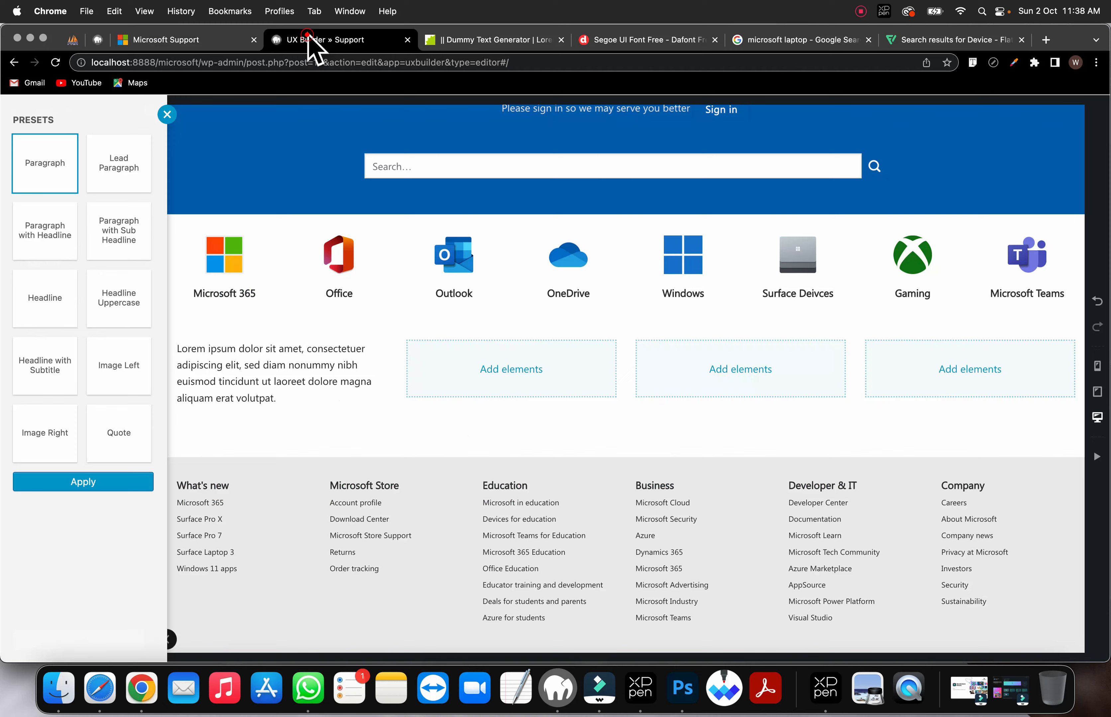
double_click(249, 381)
left_click(246, 377)
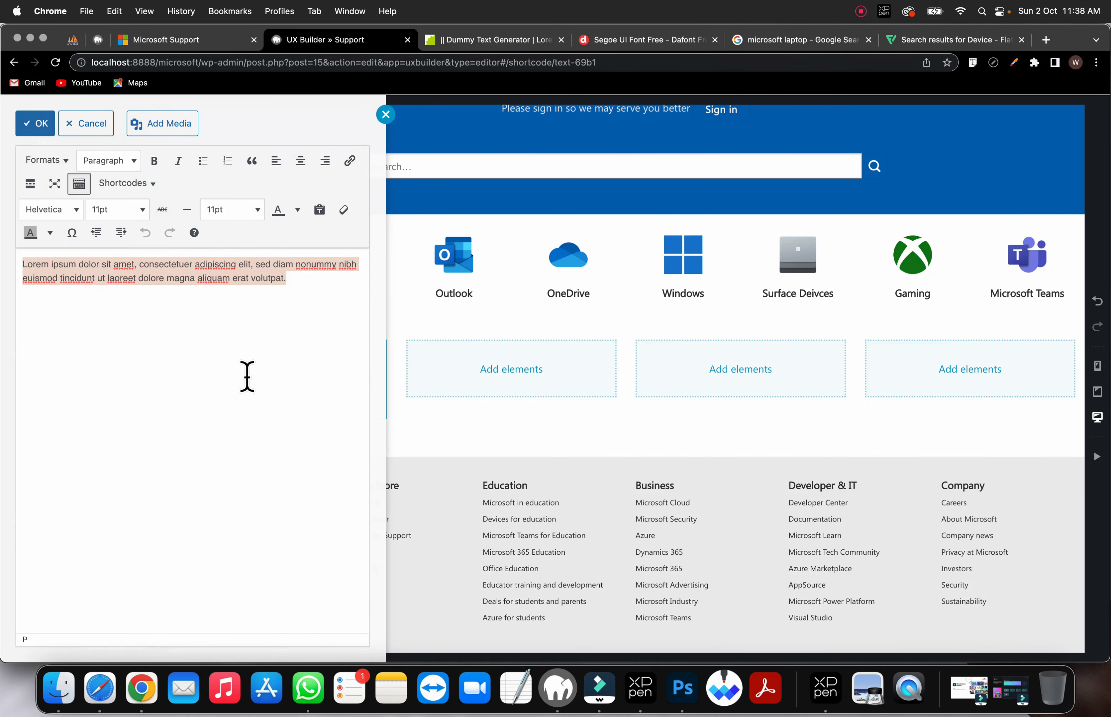
key("super+v")
left_click(456, 366)
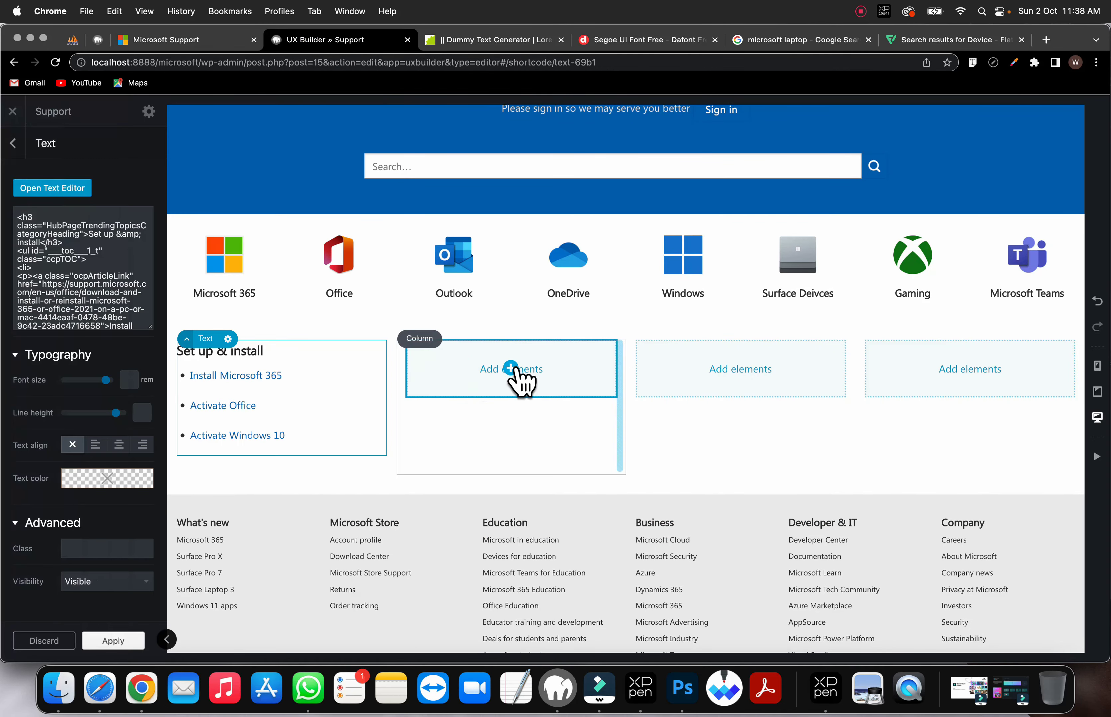
Step: Add a Text element to the second column of the four-column row
left_click(511, 368)
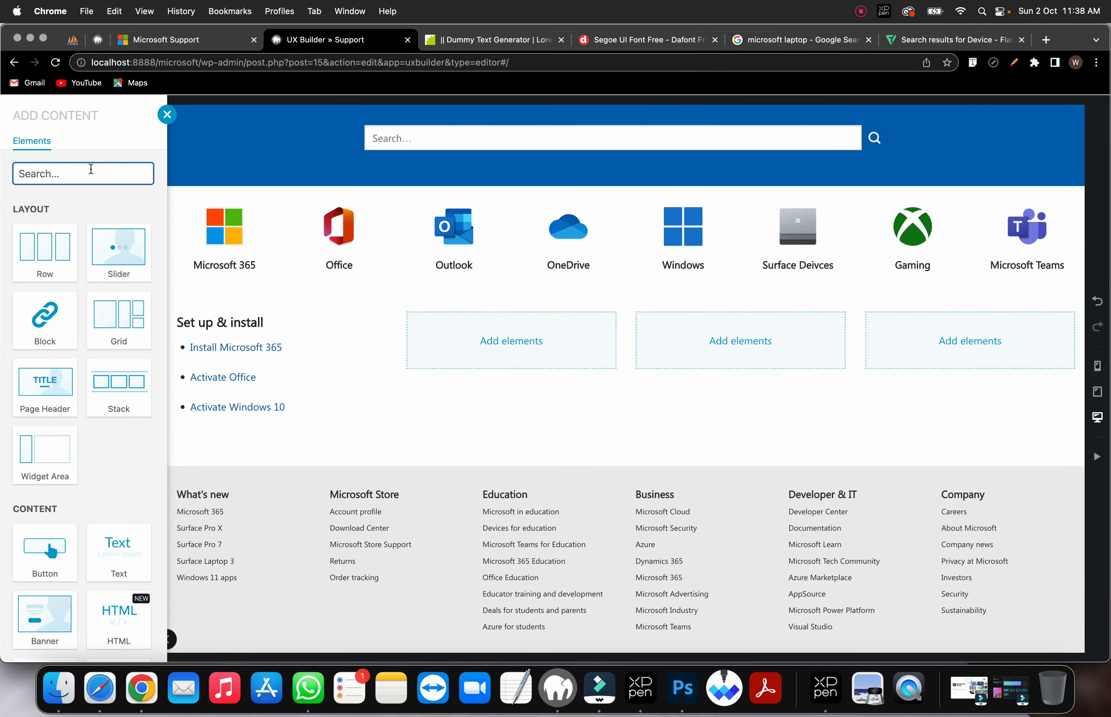
type("text")
left_click(37, 269)
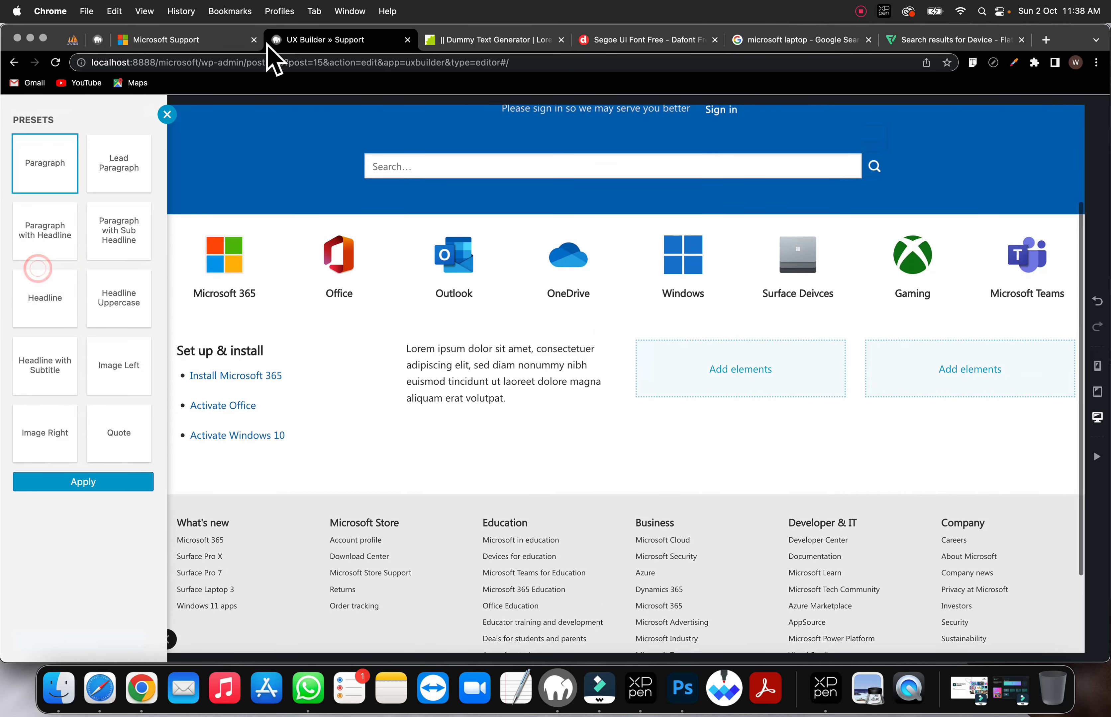
Step: Copy the "Account & billing" heading and its links from the original Microsoft Support page and return to the builder
left_click(211, 37)
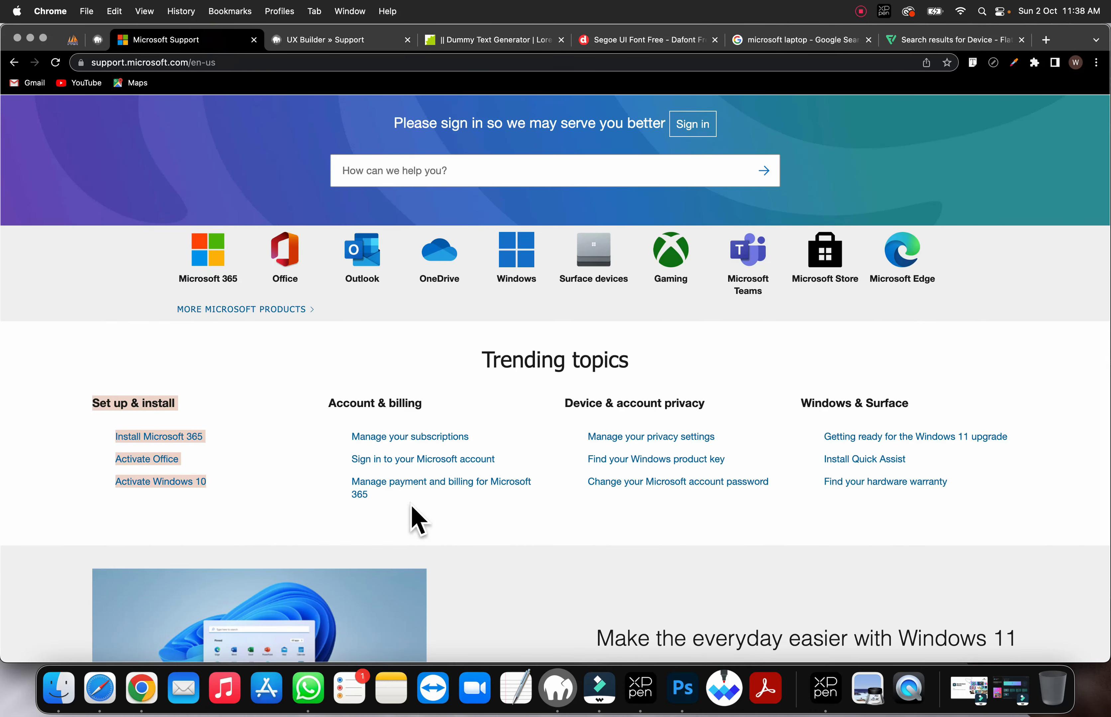
left_click_drag(410, 504, 330, 402)
right_click(367, 405)
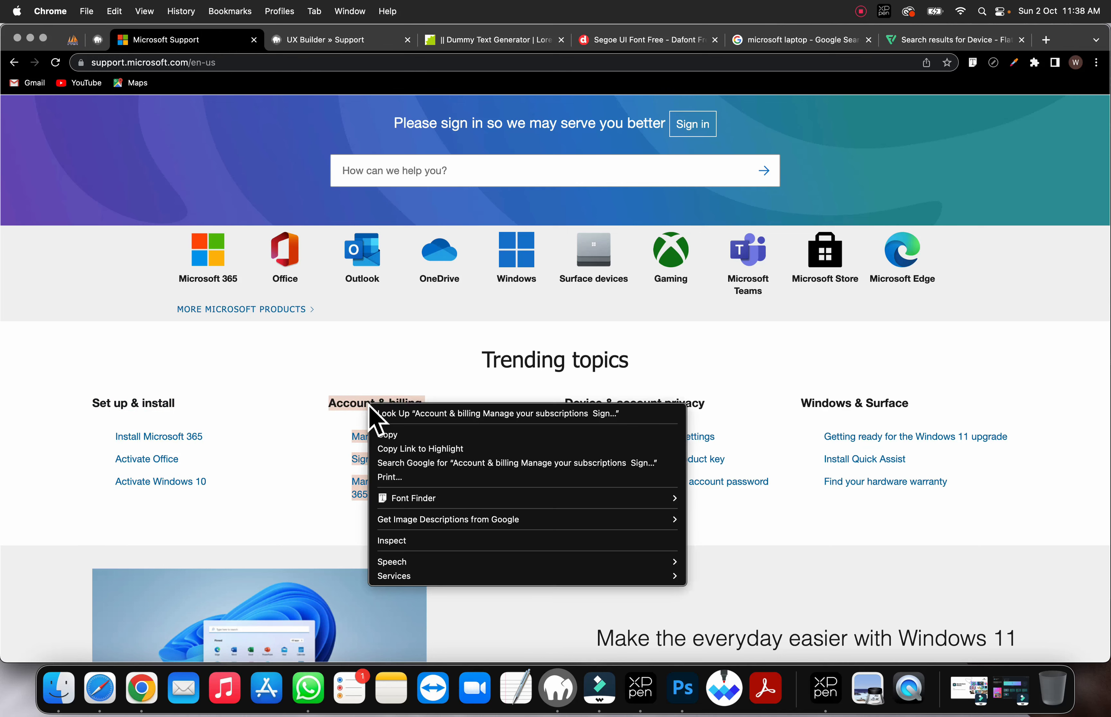
left_click(397, 450)
left_click(298, 39)
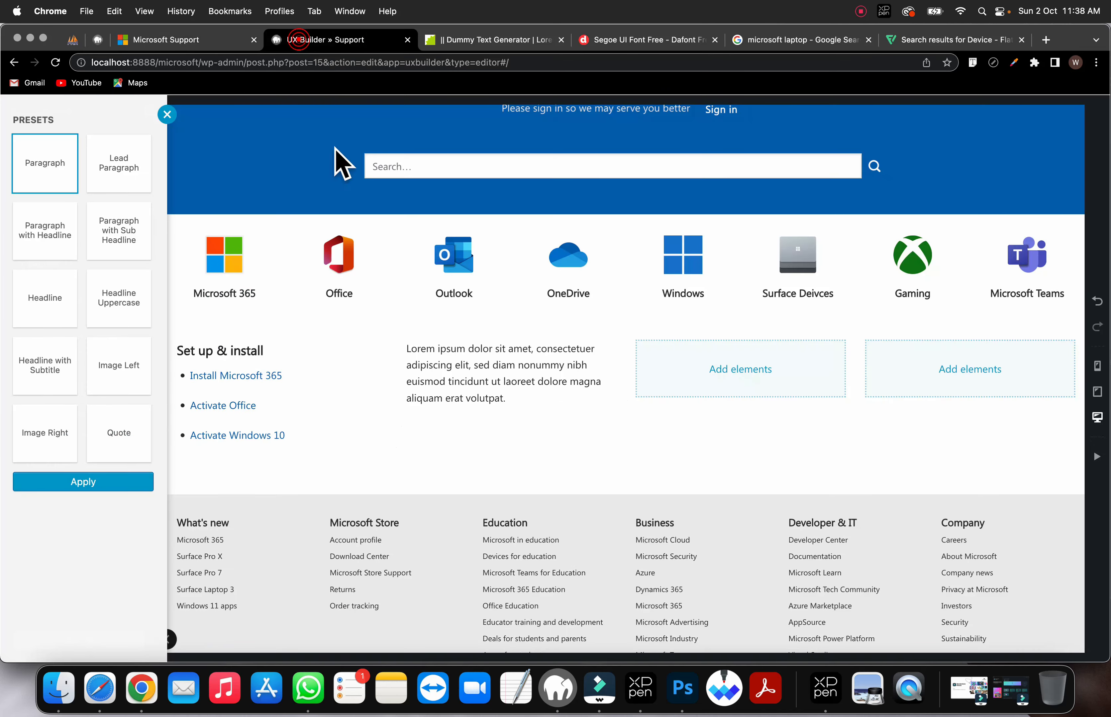
Step: Replace the placeholder paragraph in the second column with the copied "Account & billing" heading and links
left_click(448, 402)
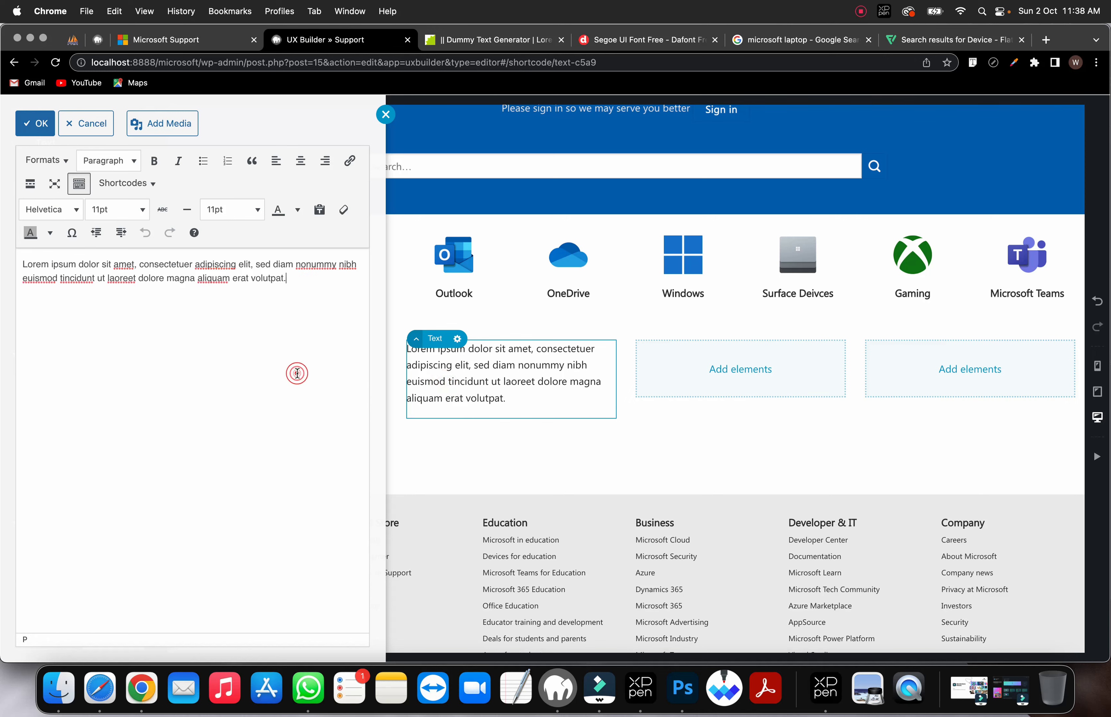
key("super+a")
key("super+v")
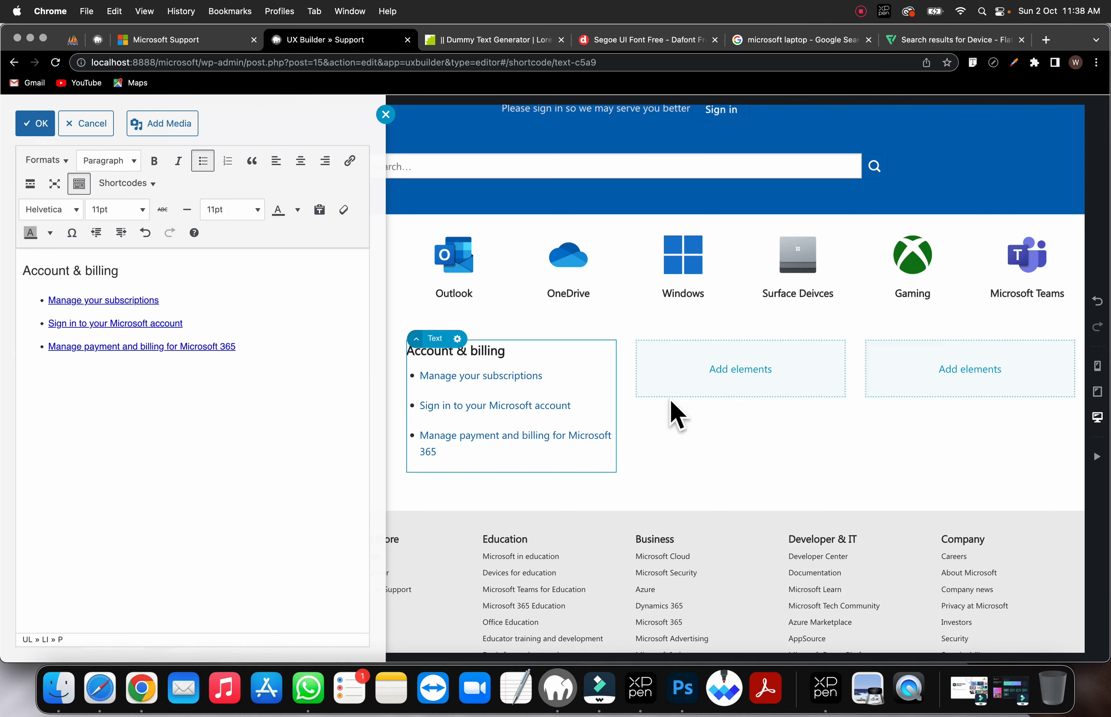
Step: Add a Text element with the default paragraph to the third column of the four-column row
left_click(726, 379)
left_click(746, 376)
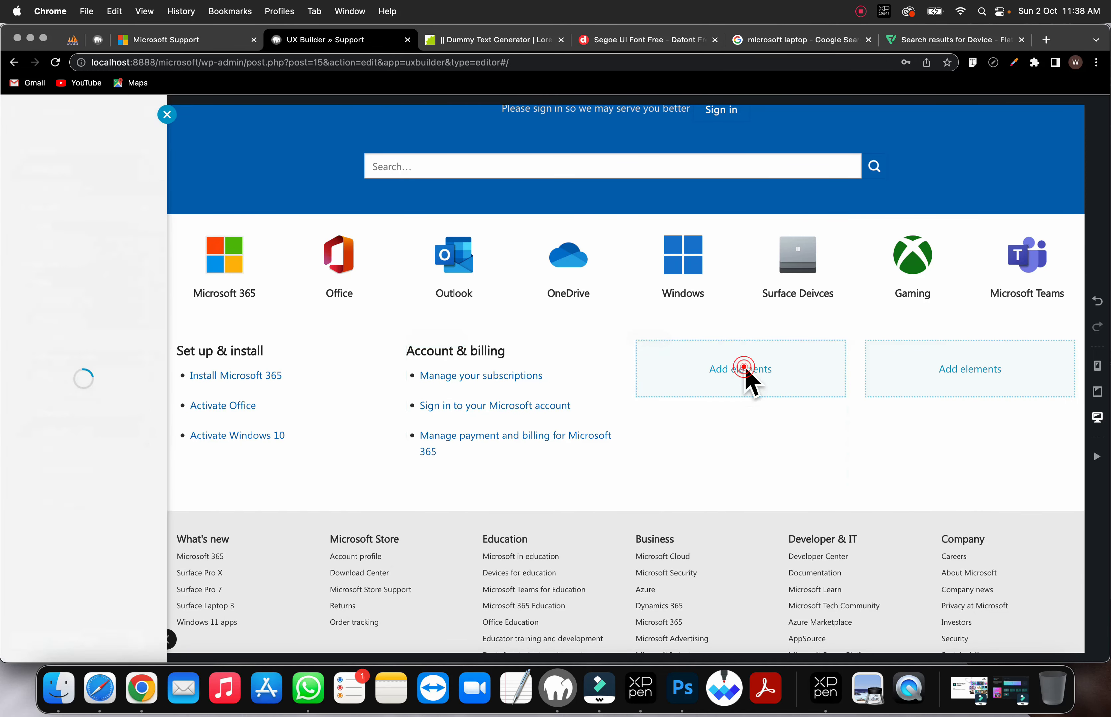
left_click(82, 171)
type("text")
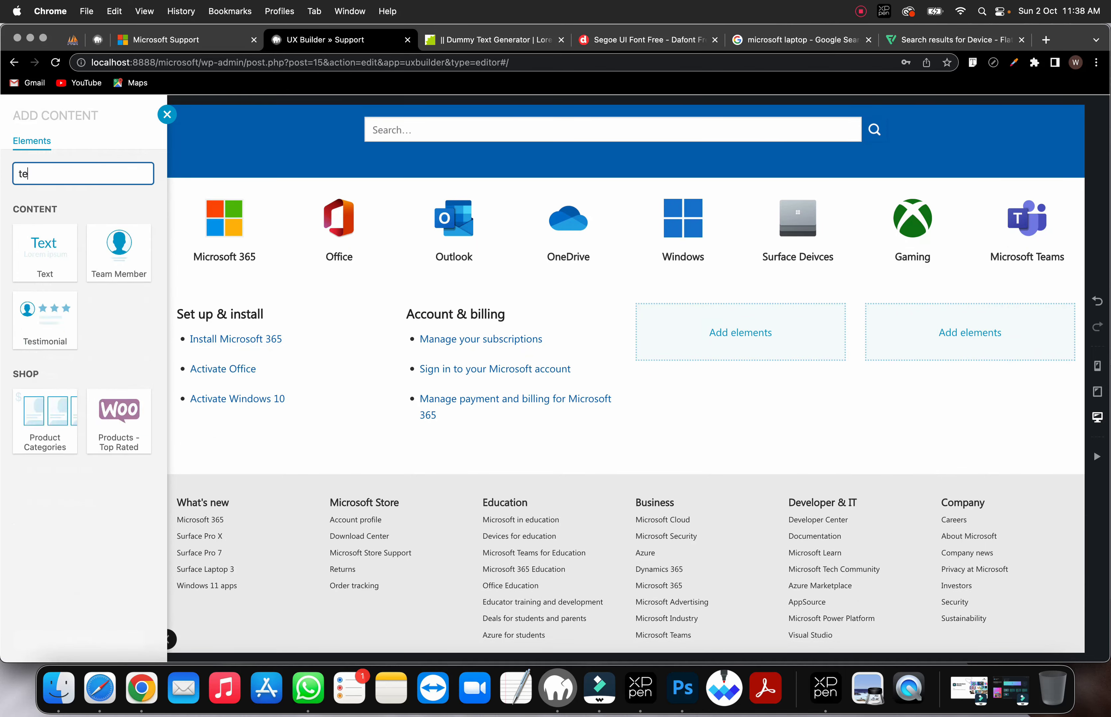
left_click(63, 247)
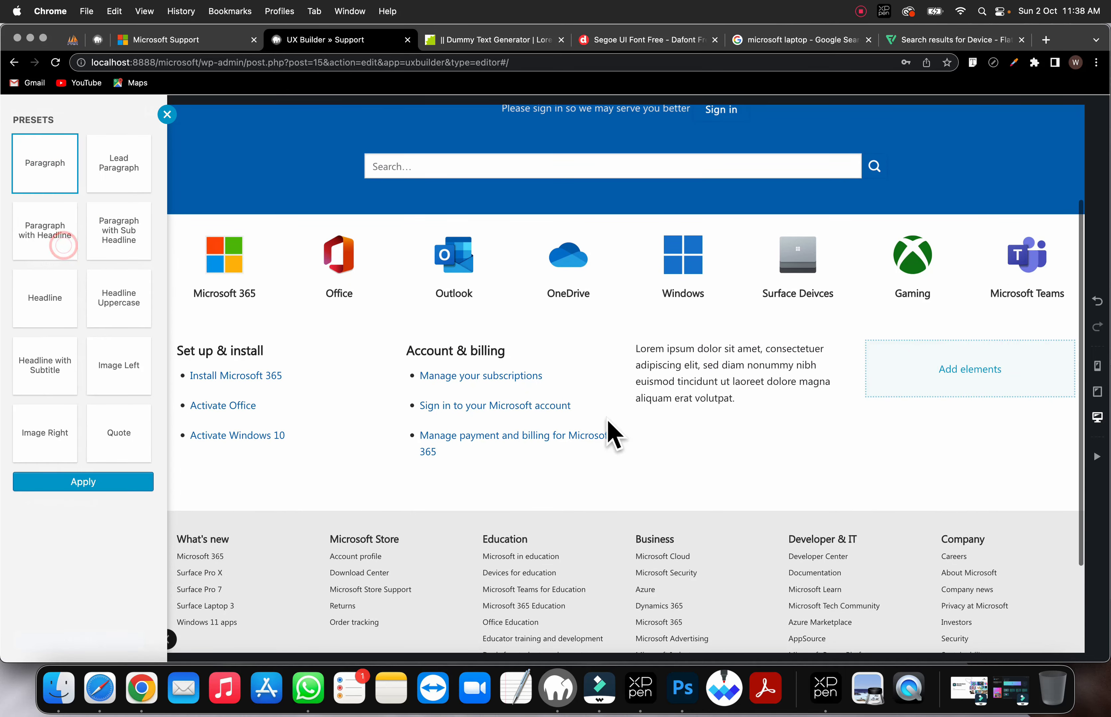
left_click(657, 389)
Step: Copy the "Device & account privacy" heading and its links from the original Microsoft Support page and return to the builder
left_click(192, 39)
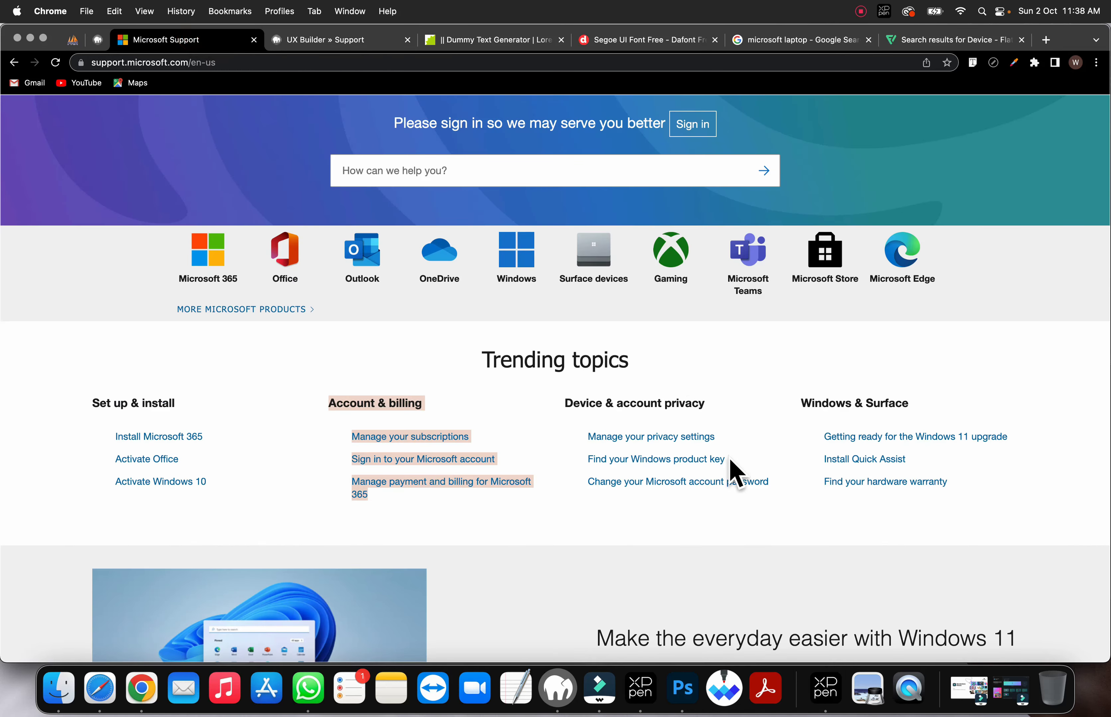
left_click_drag(786, 482, 564, 397)
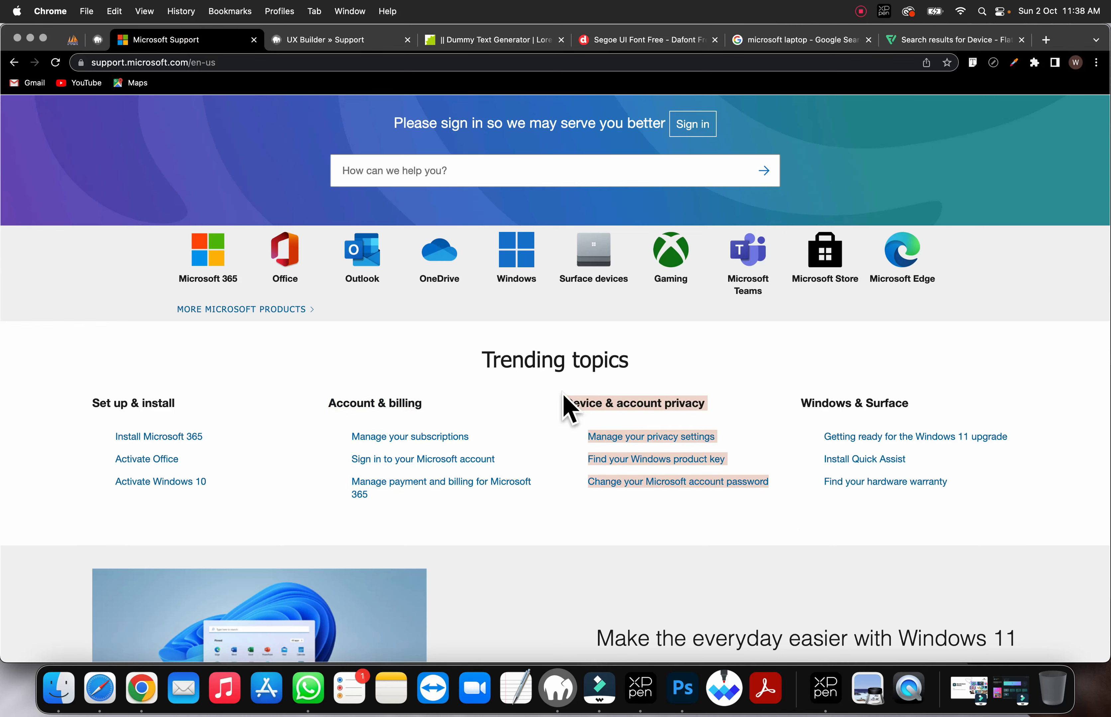
right_click(608, 399)
left_click(628, 437)
left_click(306, 47)
Step: Replace the placeholder paragraph in the third column with the copied "Device & account privacy" heading and links
double_click(698, 396)
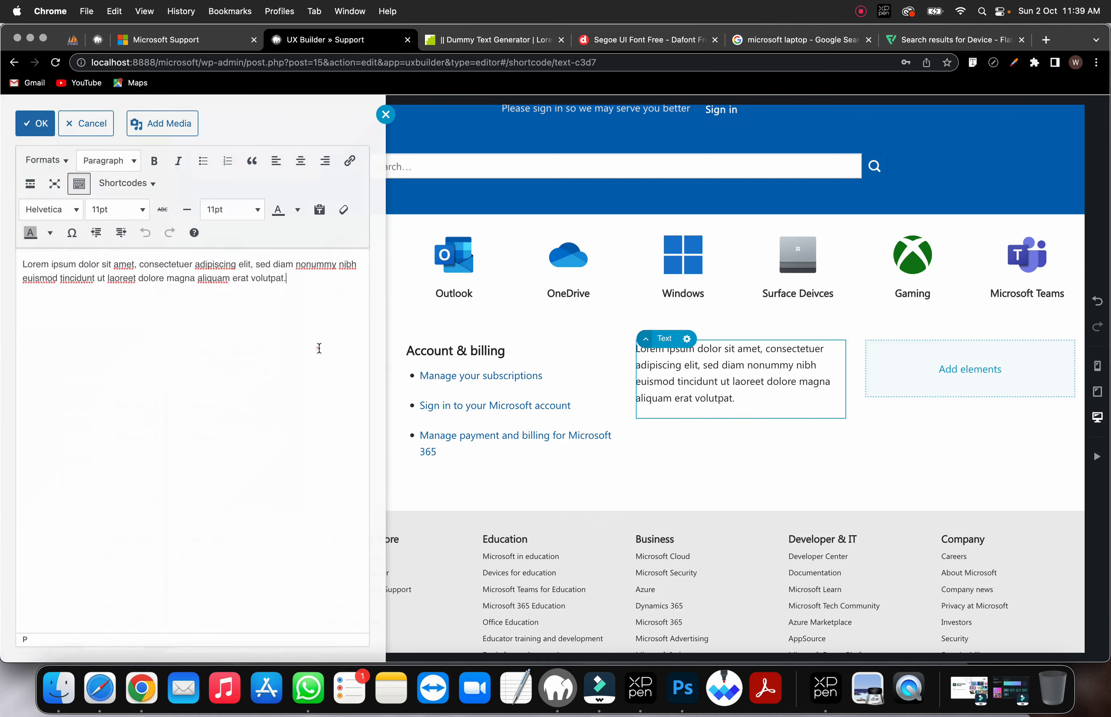
key("super+a")
key("super+v")
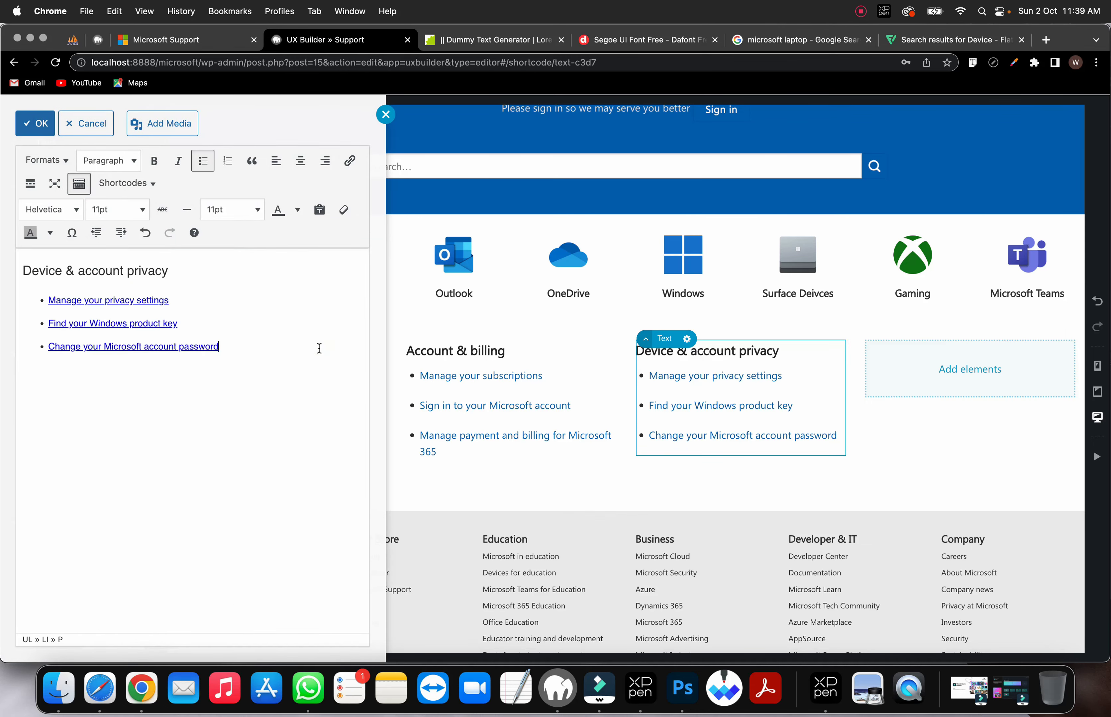
Step: Add a Text element to the fourth column of the four-column row
left_click(980, 390)
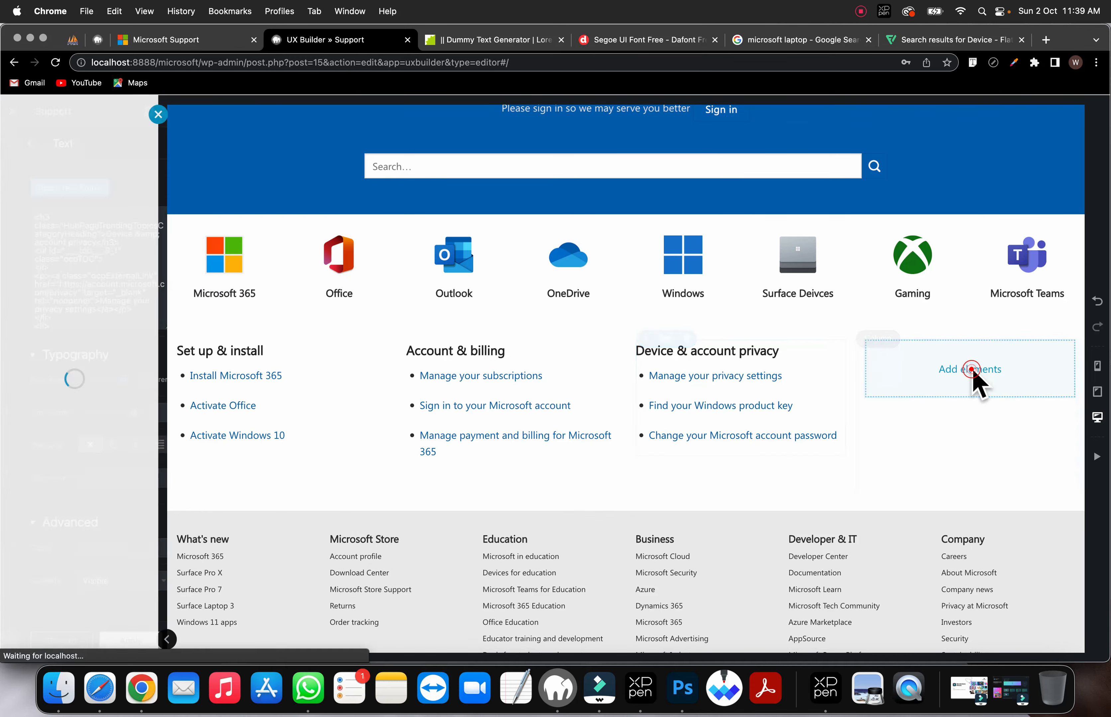
left_click(94, 172)
type("tex")
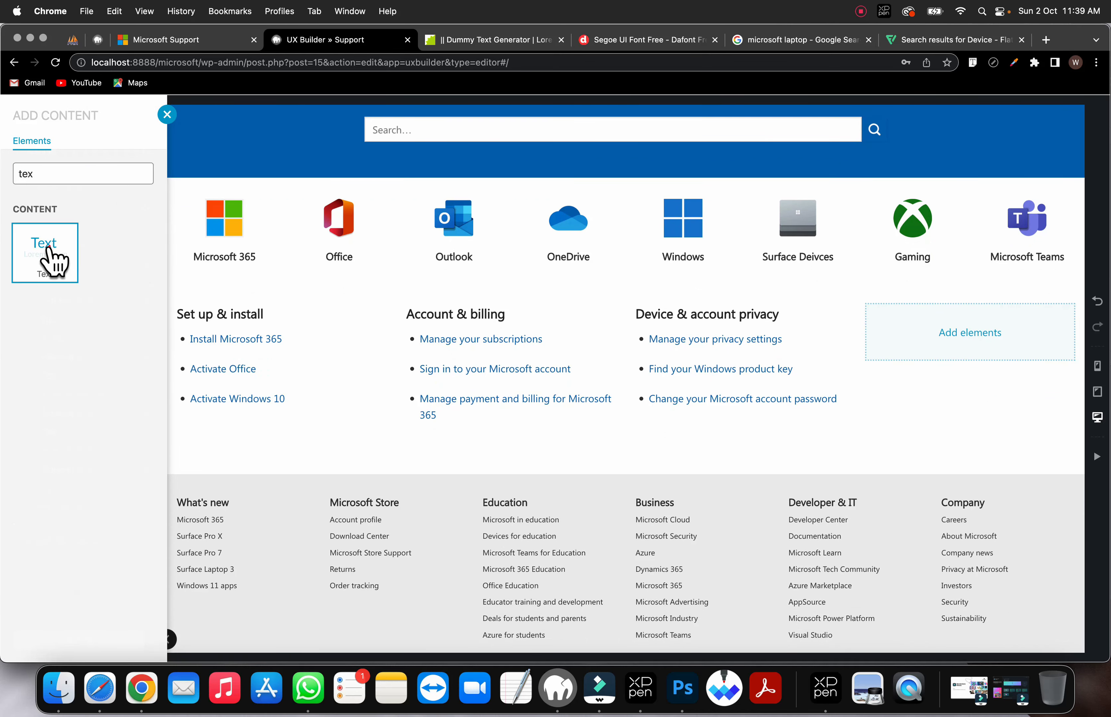
left_click(52, 262)
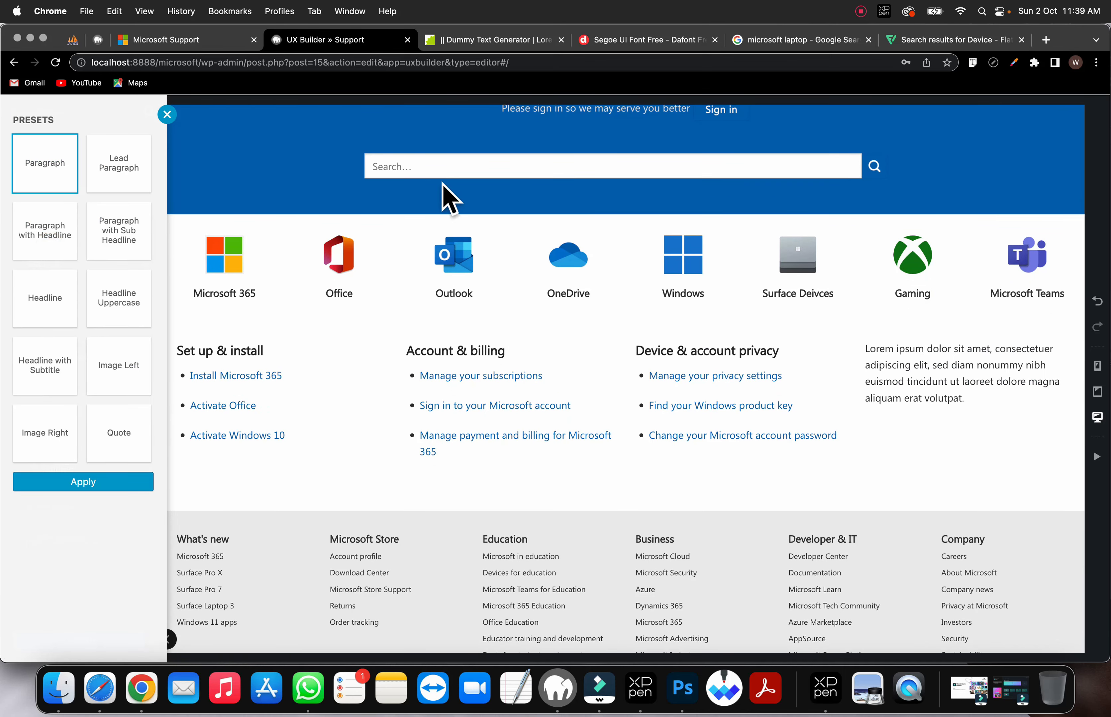
Step: Copy the "Windows & Surface" heading and its links from the original Microsoft Support page and return to the builder
left_click(223, 41)
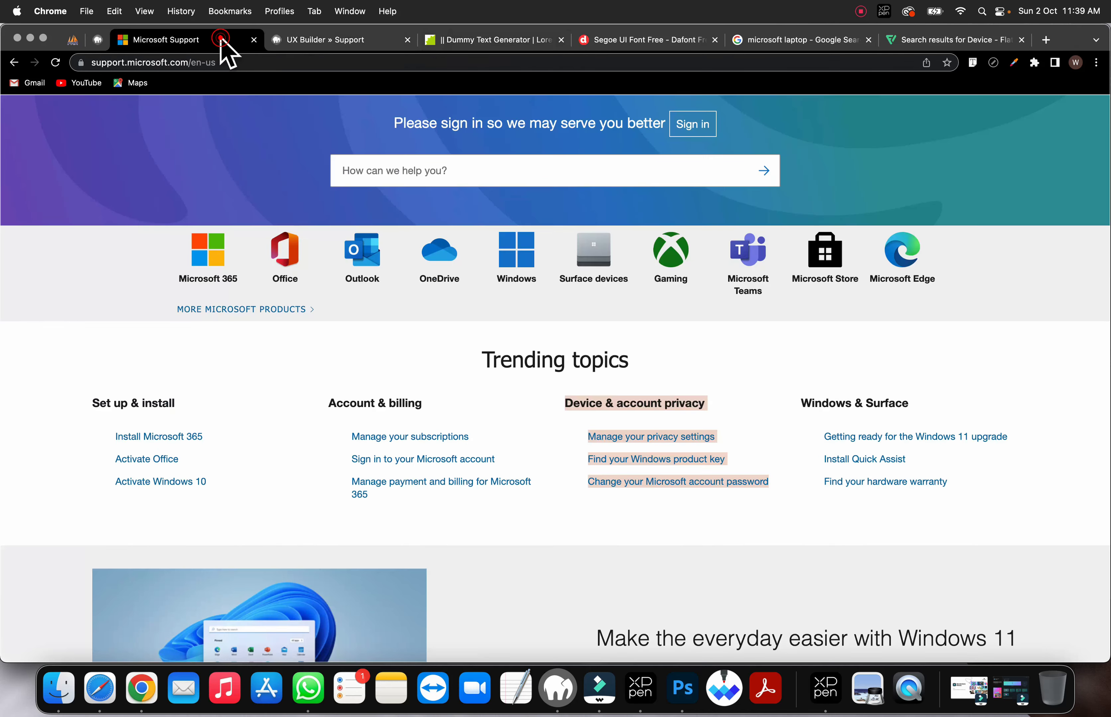
left_click_drag(976, 485, 789, 406)
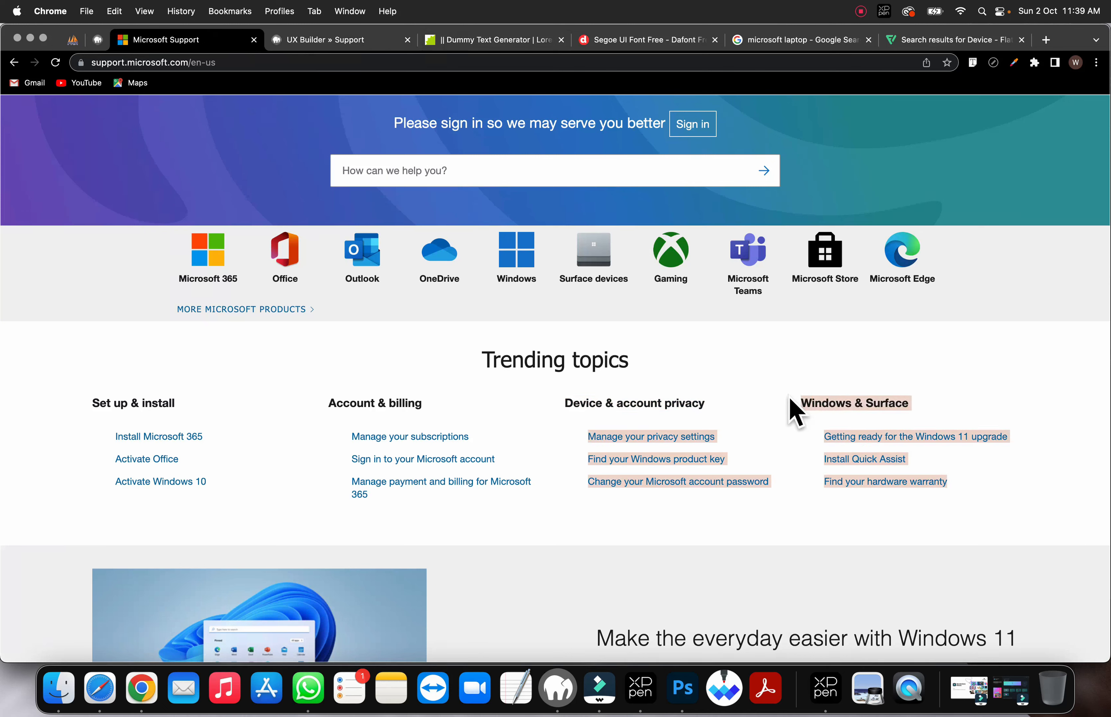
left_click_drag(958, 483, 808, 391)
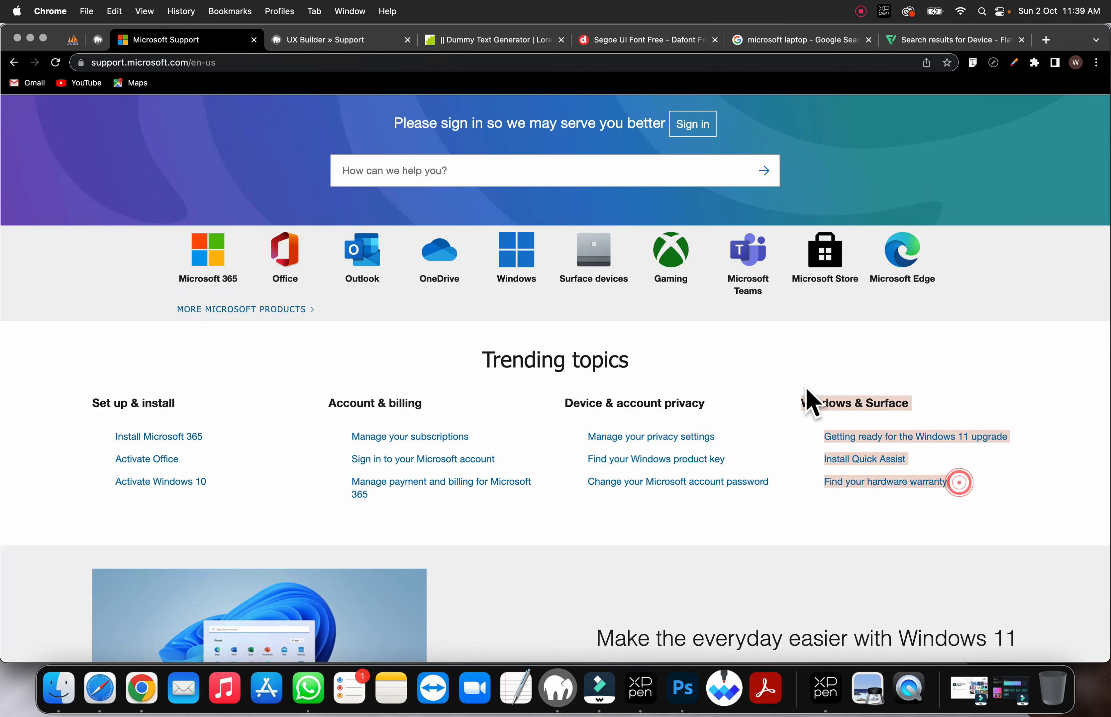
right_click(827, 401)
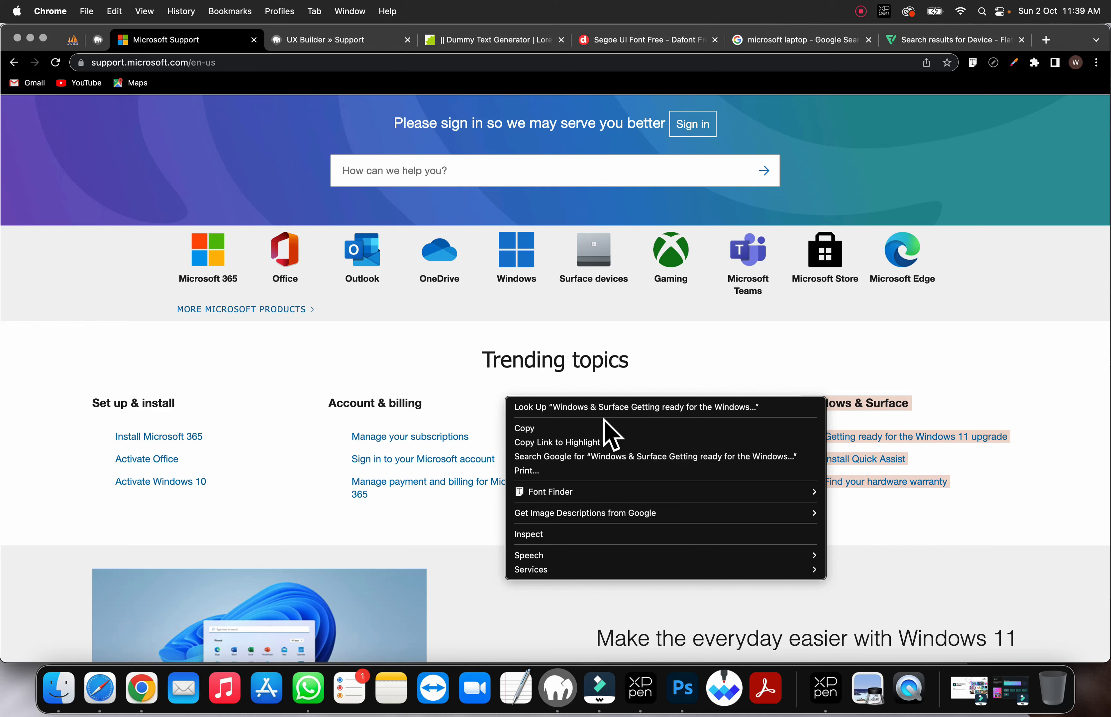
left_click(606, 428)
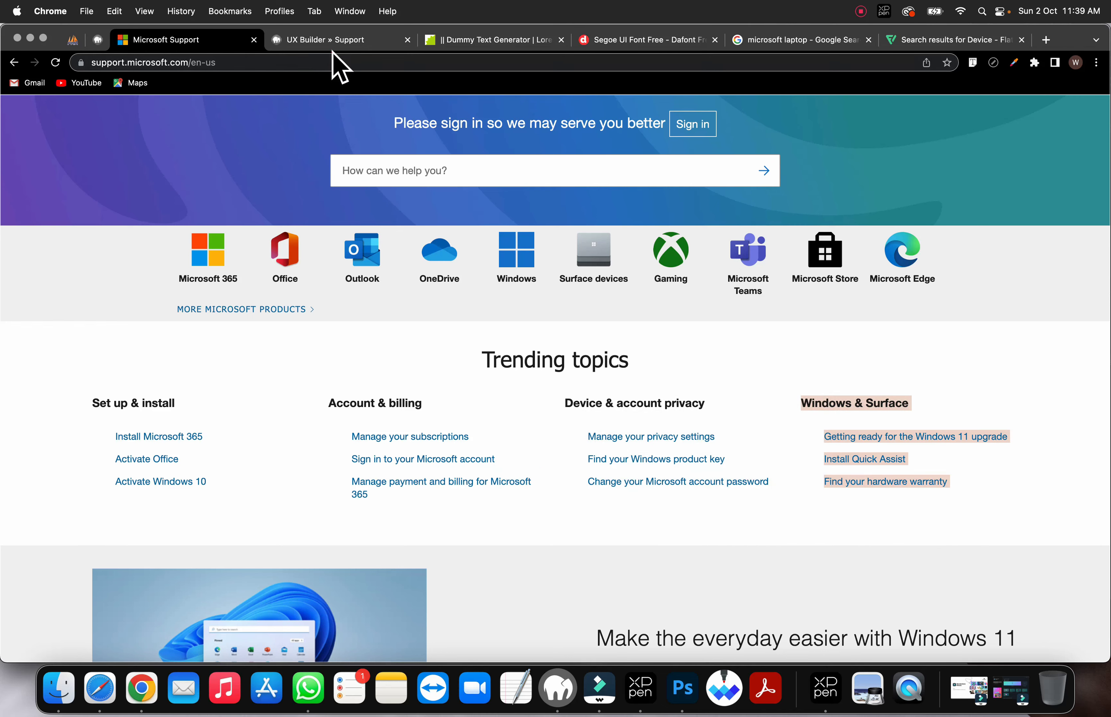
left_click(332, 52)
Step: Replace the placeholder paragraph in the fourth column with the copied "Windows & Surface" heading and links
left_click(912, 397)
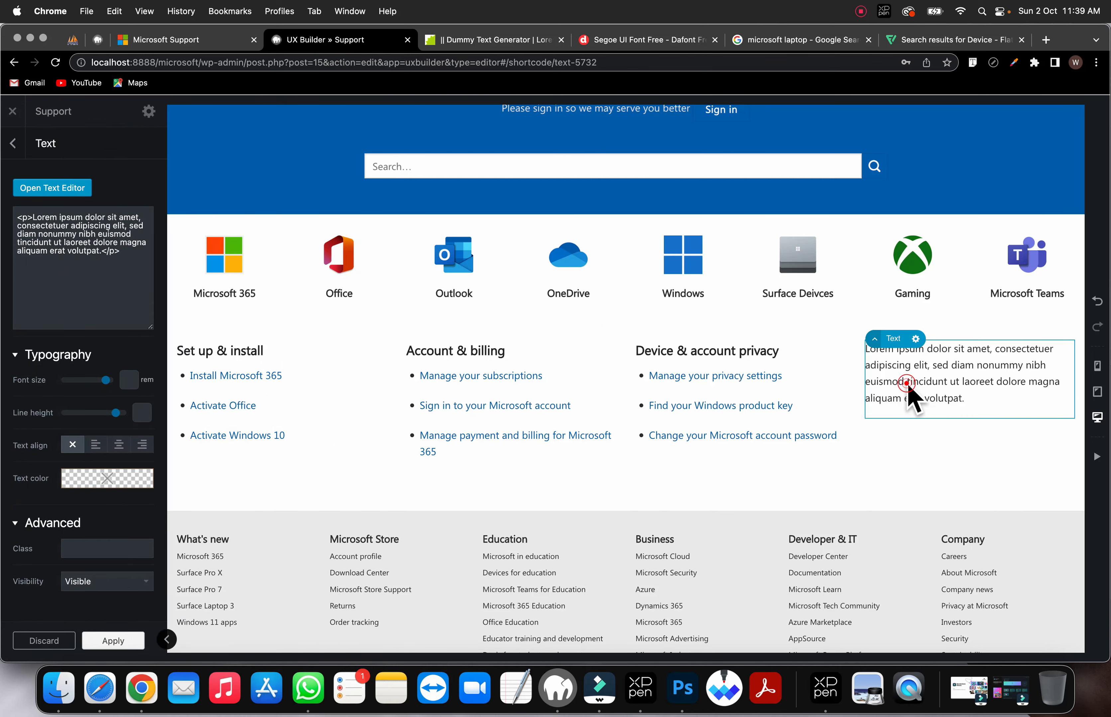
double_click(906, 385)
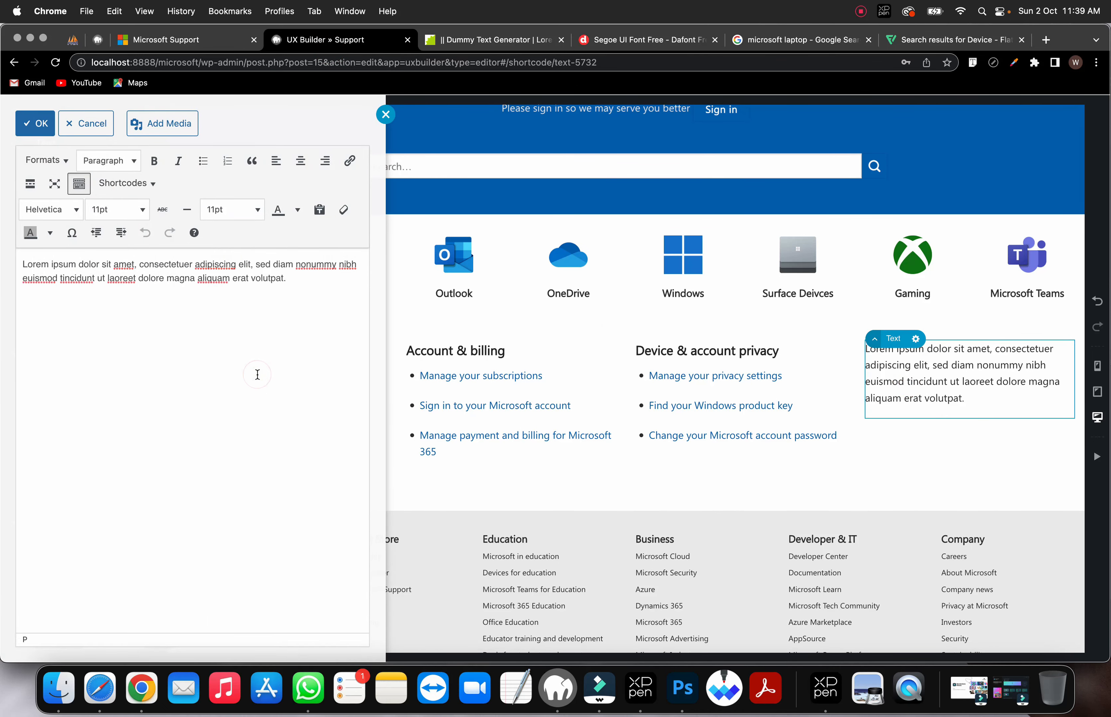
key("super+a")
key("super+v")
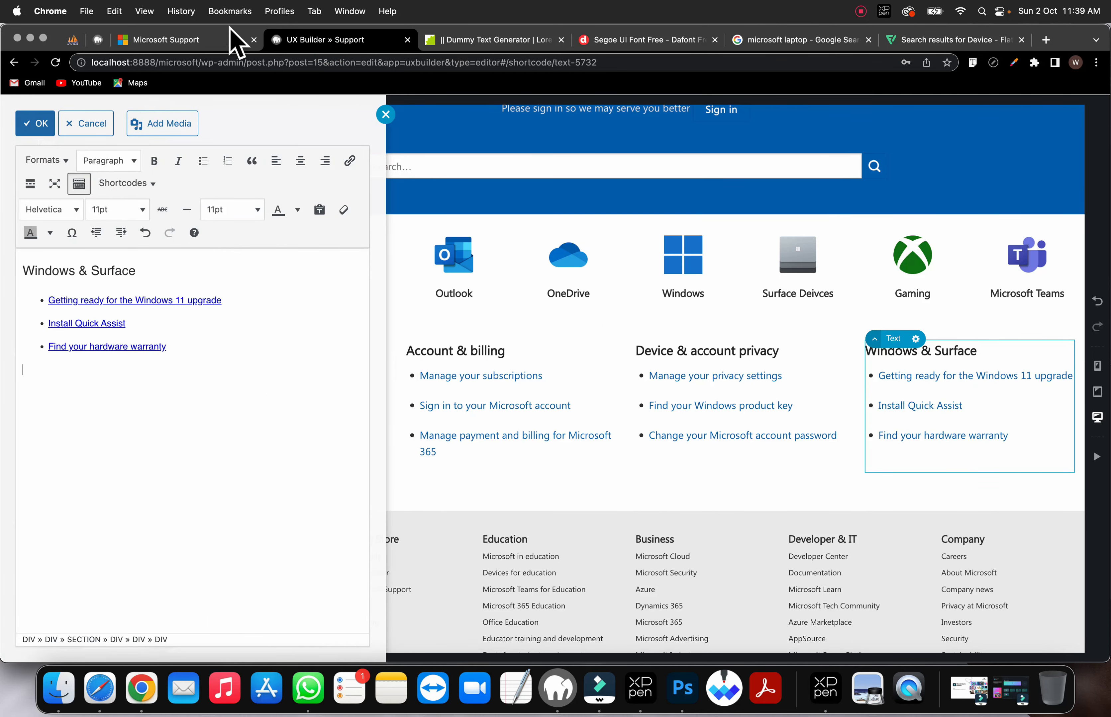
Step: Compare with the original page and set the product icons section's background color to light gray, rgb(247, 247, 247)
left_click(203, 41)
left_click(304, 353)
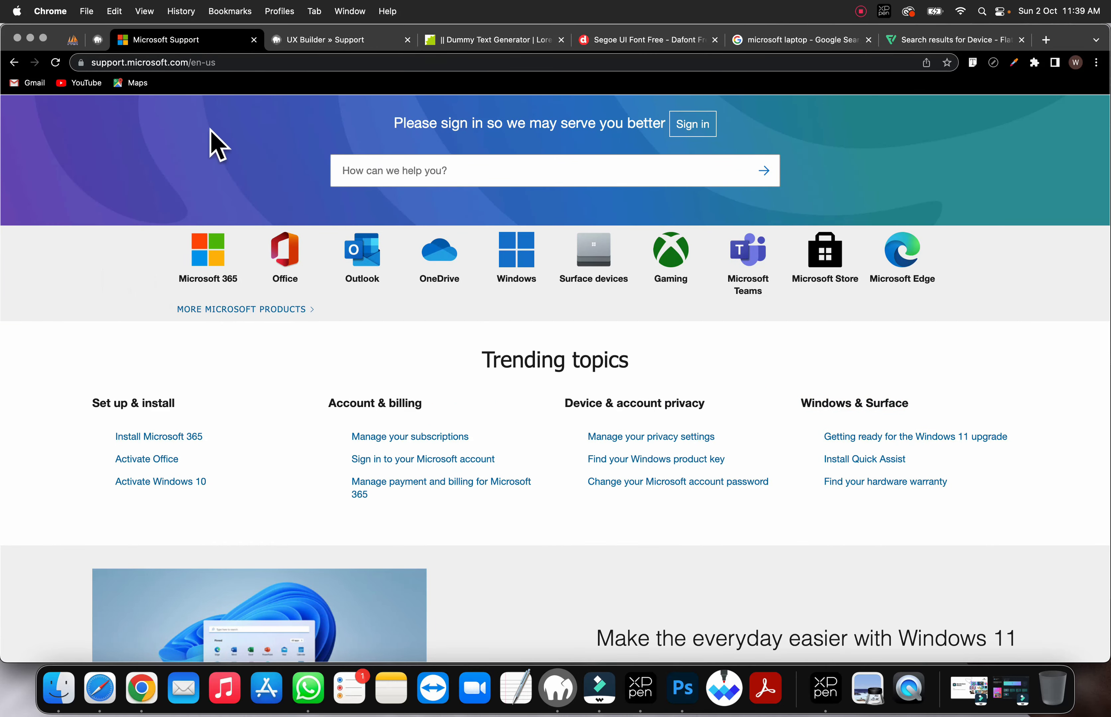
left_click(317, 40)
left_click(441, 316)
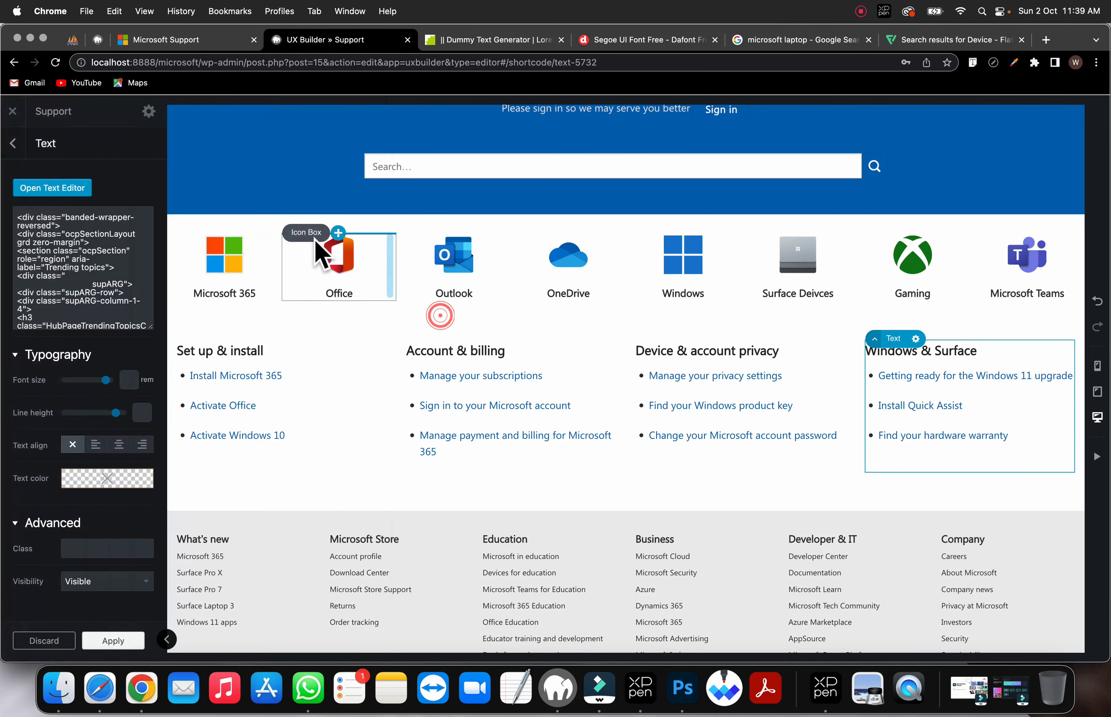
left_click(189, 214)
left_click(67, 296)
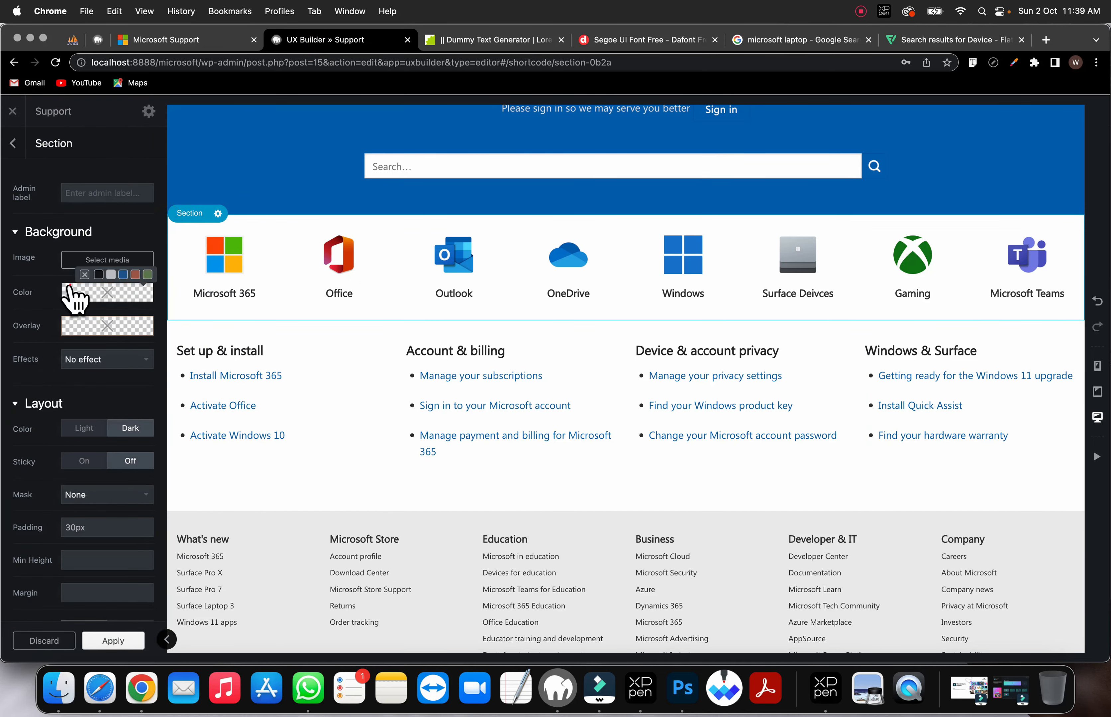
left_click_drag(68, 311, 68, 316)
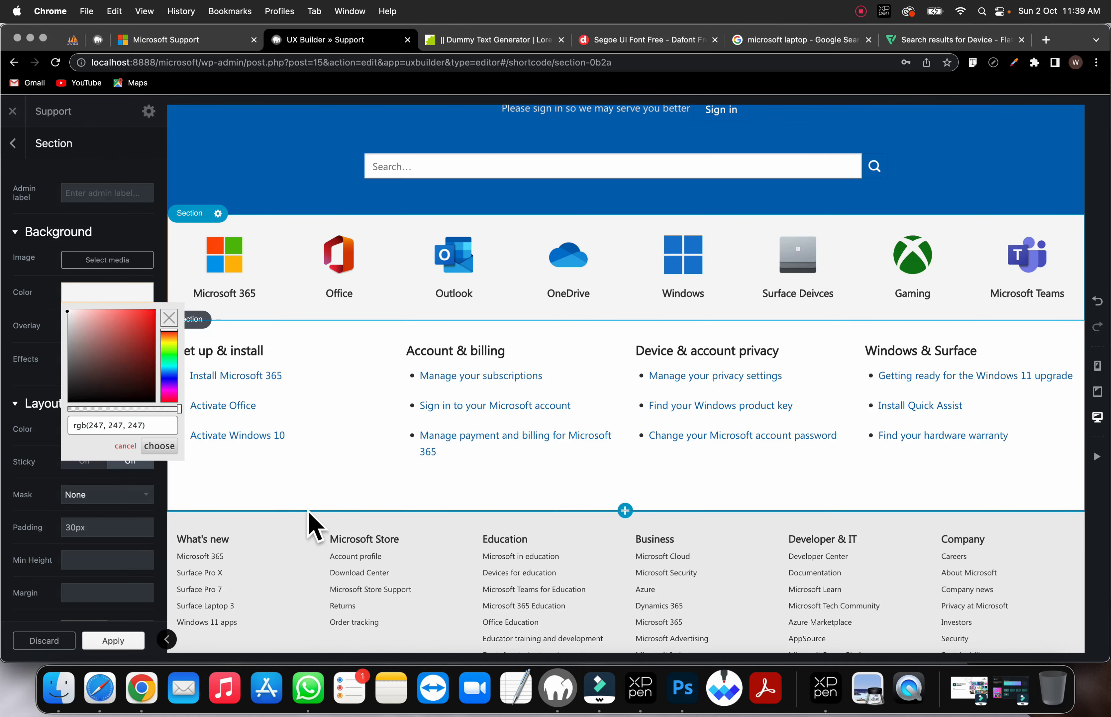
left_click(290, 494)
Step: Apply the changes and update the Support page
scroll(287, 490, "down", 3)
scroll(292, 500, "up", 5)
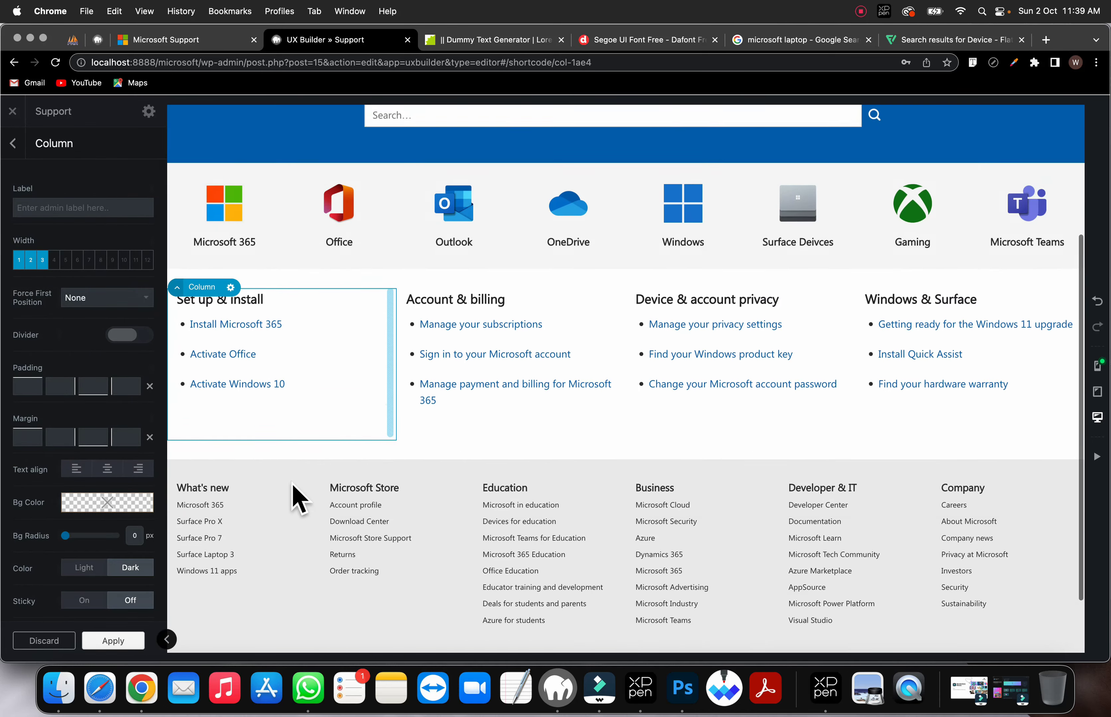
left_click(113, 641)
left_click(59, 637)
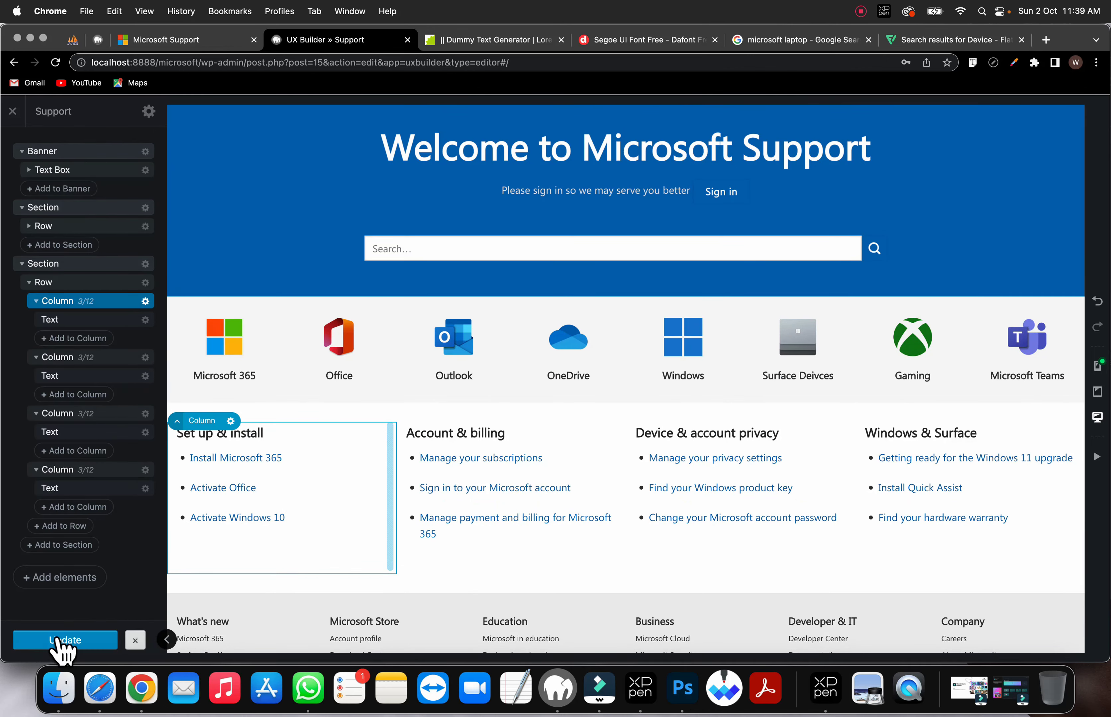
Step: Check the Windows 11 banner on the original page and add a Media Left preset section below the link columns
left_click(189, 38)
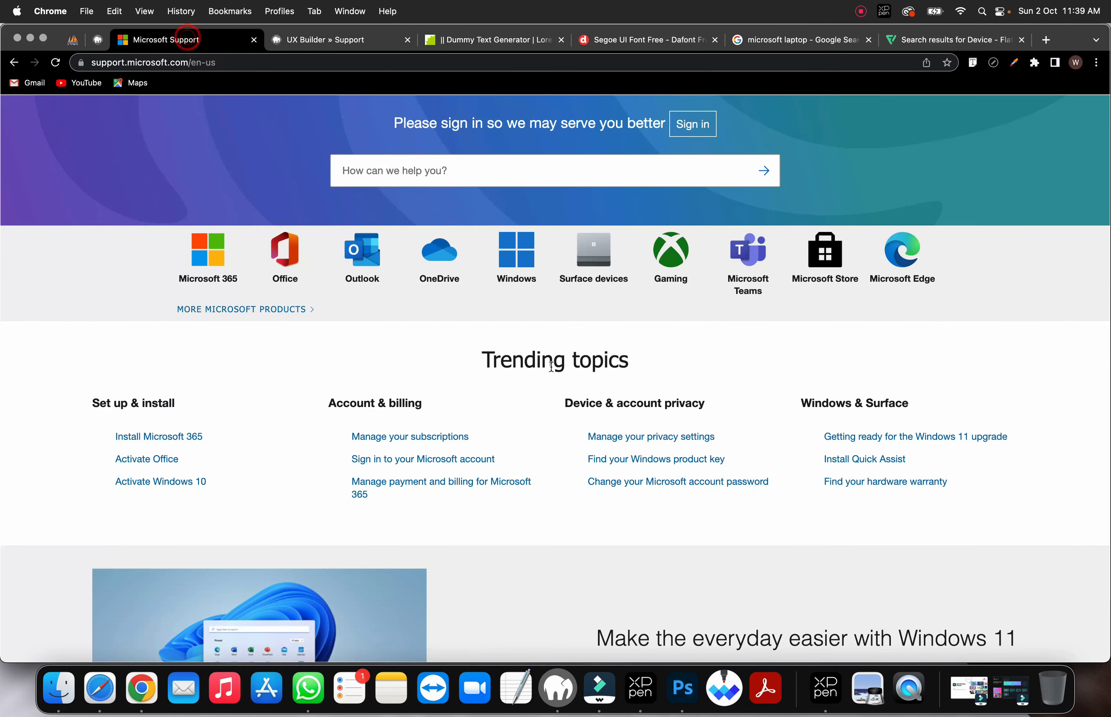
scroll(546, 457, "down", 10)
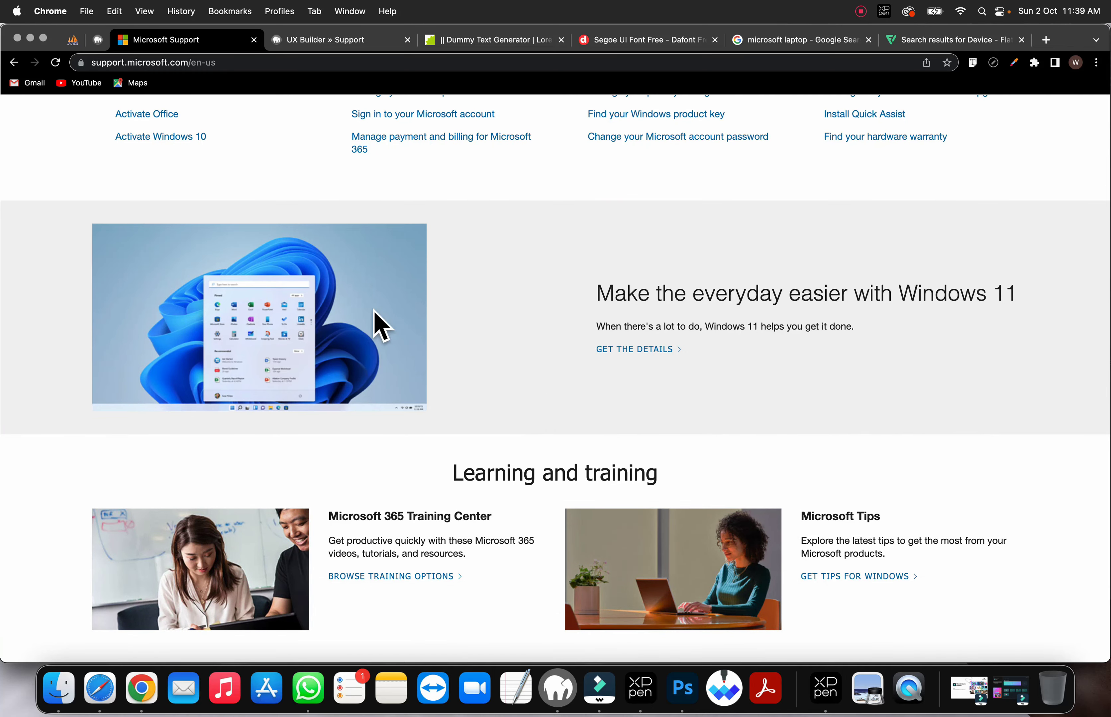
left_click(314, 41)
scroll(580, 409, "down", 5)
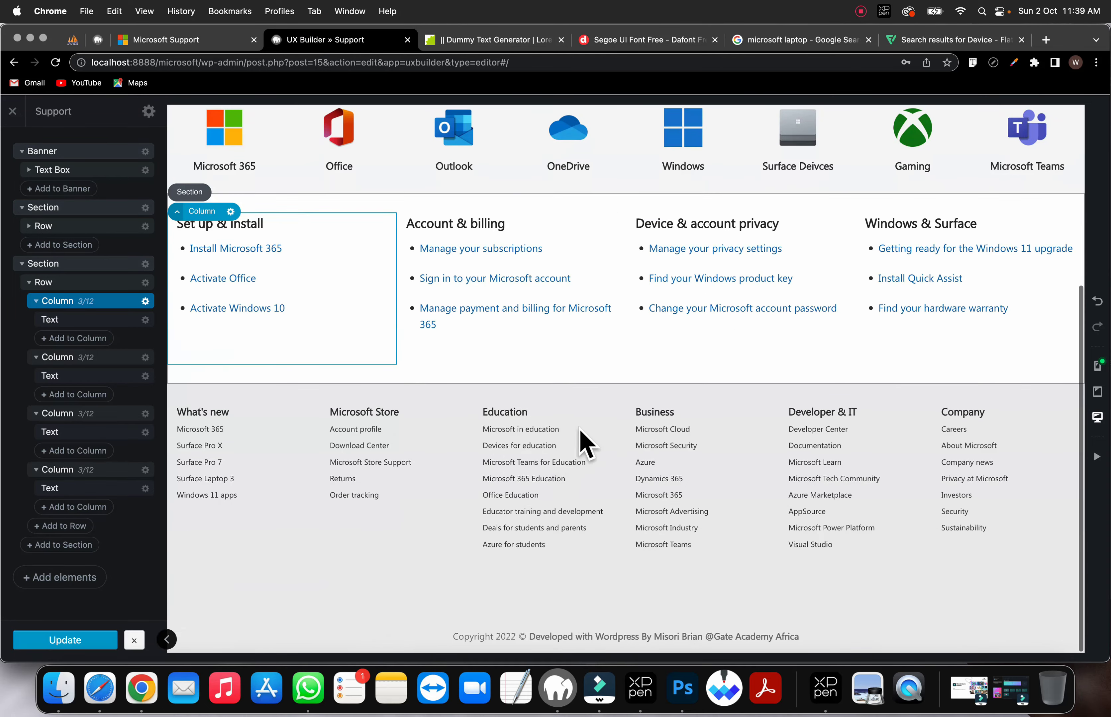
left_click(626, 376)
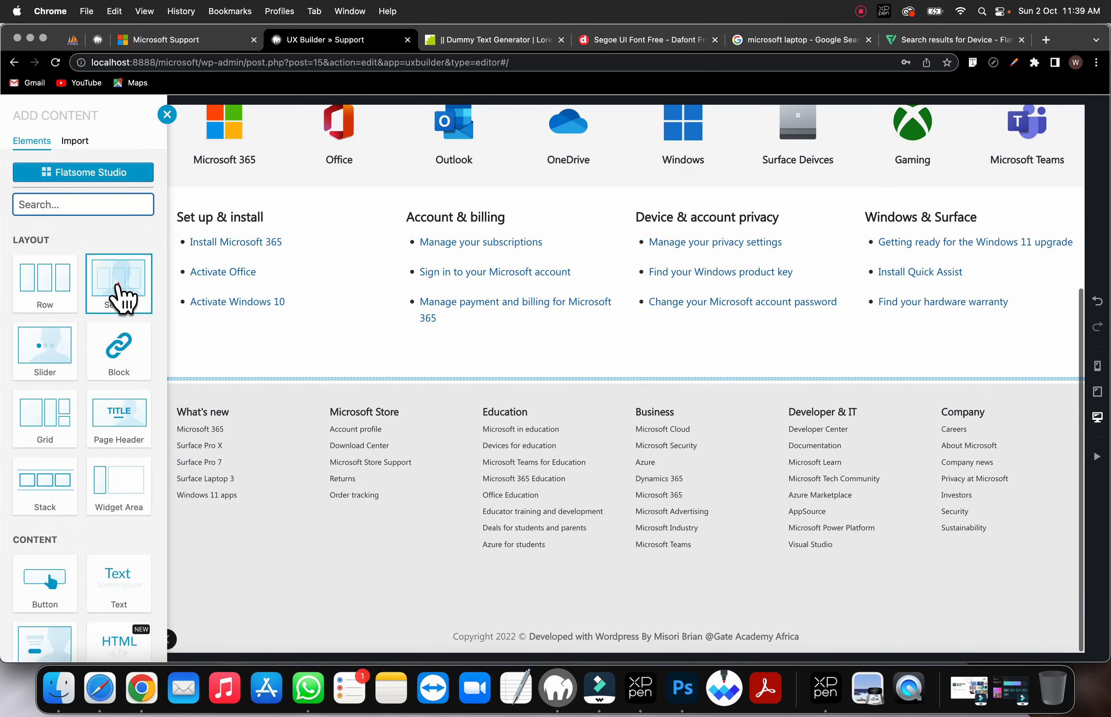
left_click(120, 298)
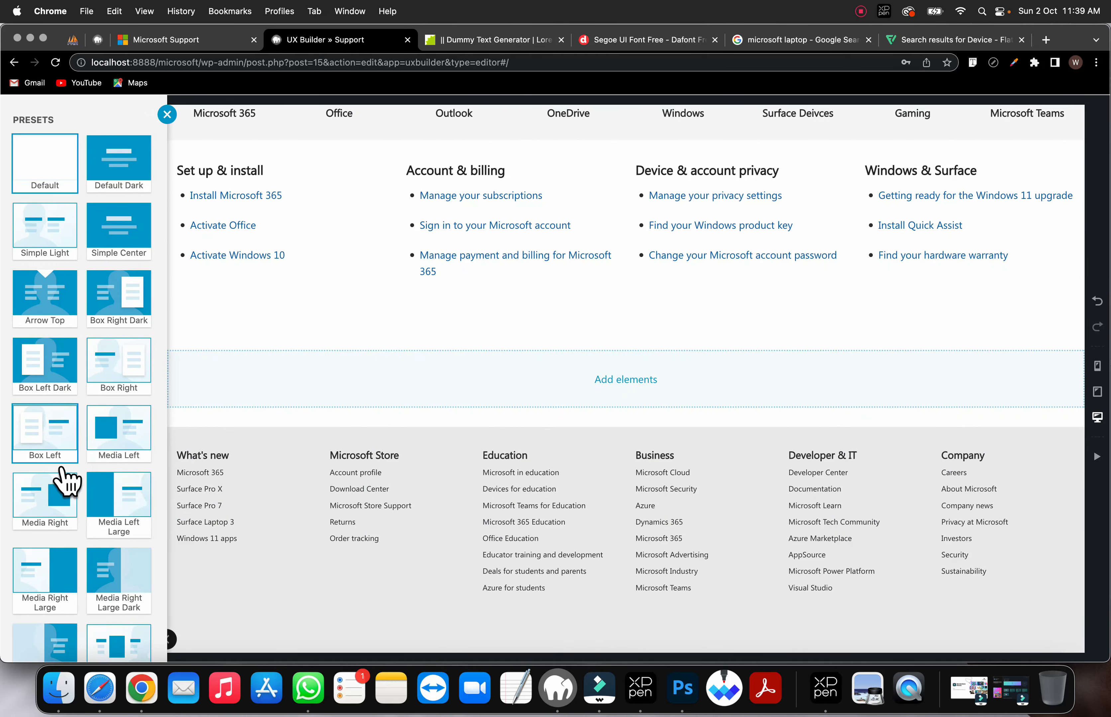
left_click(143, 425)
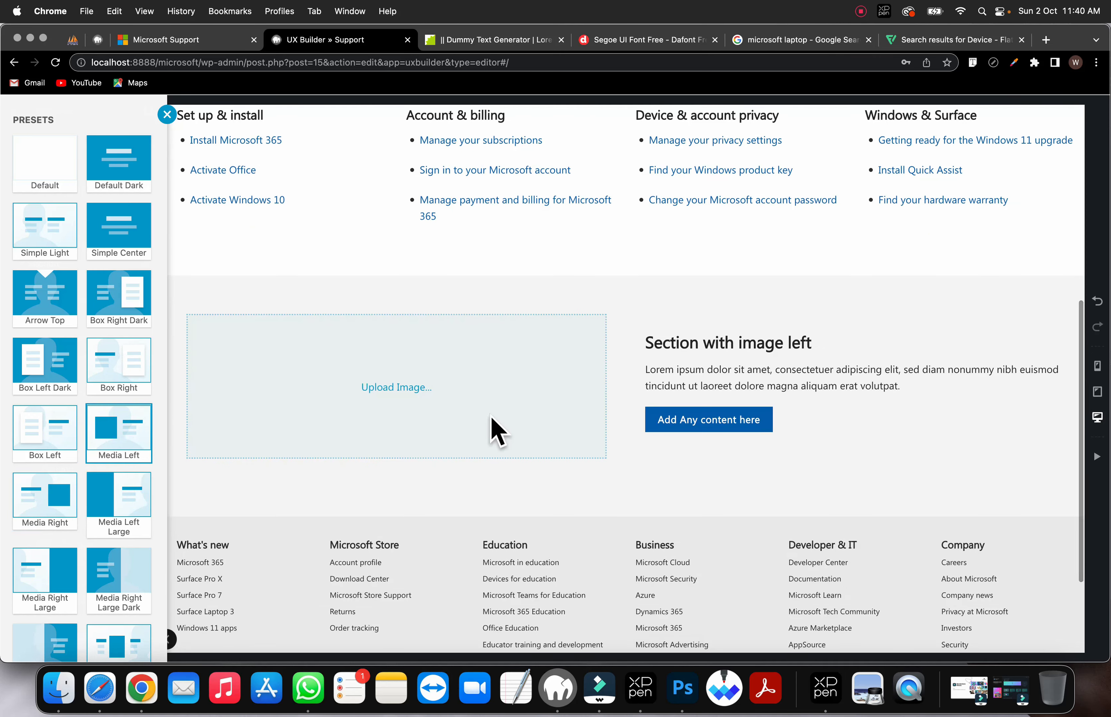
Step: Set the image of the new Media Left section to sf3.jpeg from the media library
left_click(494, 425)
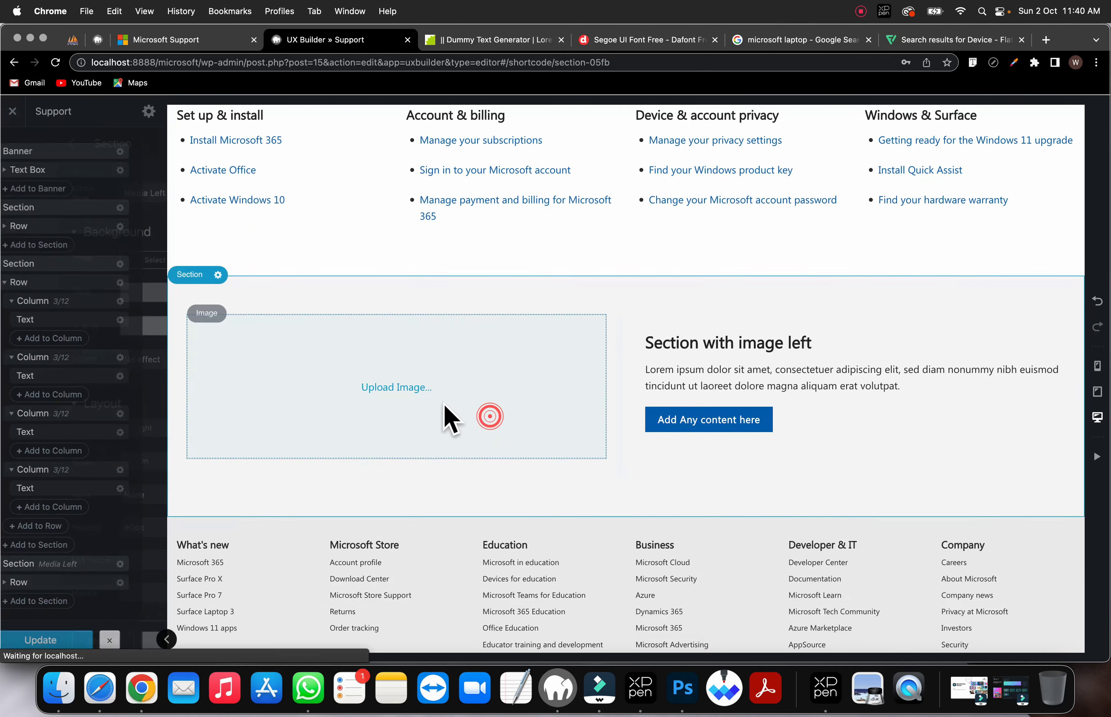
left_click(399, 394)
left_click(96, 196)
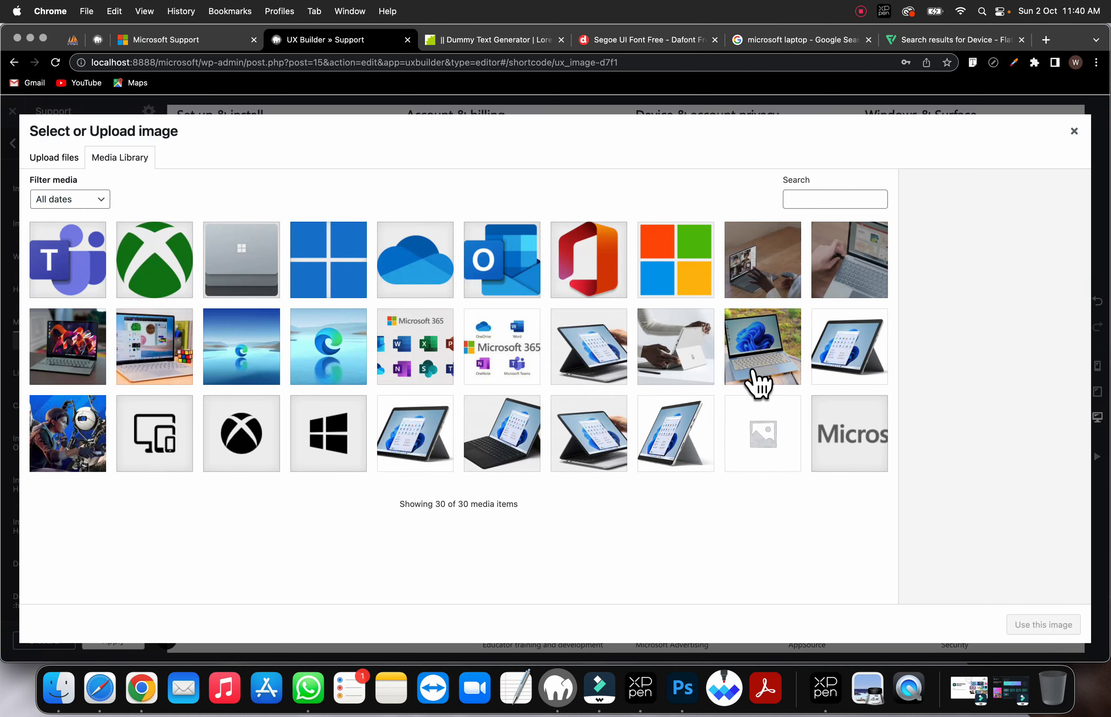
left_click(674, 367)
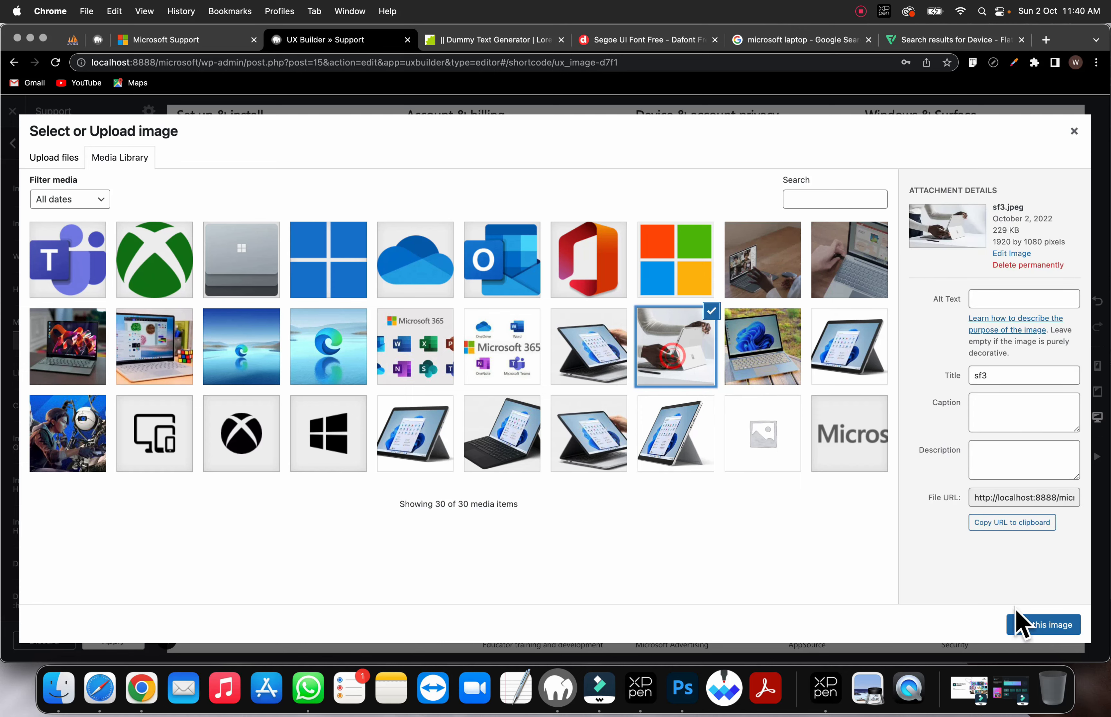
left_click(1032, 625)
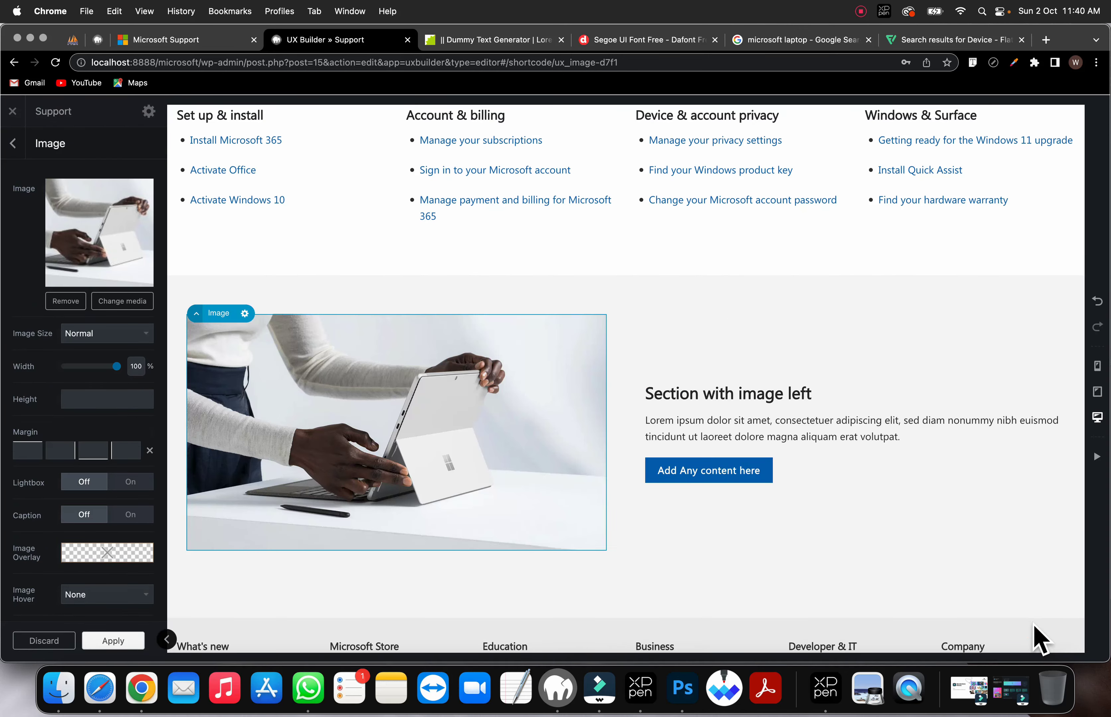
Step: Copy the "Make the everyday easier with Windows 11" heading, its description and the "GET THE DETAILS" link from the original page
scroll(719, 471, "down", 5)
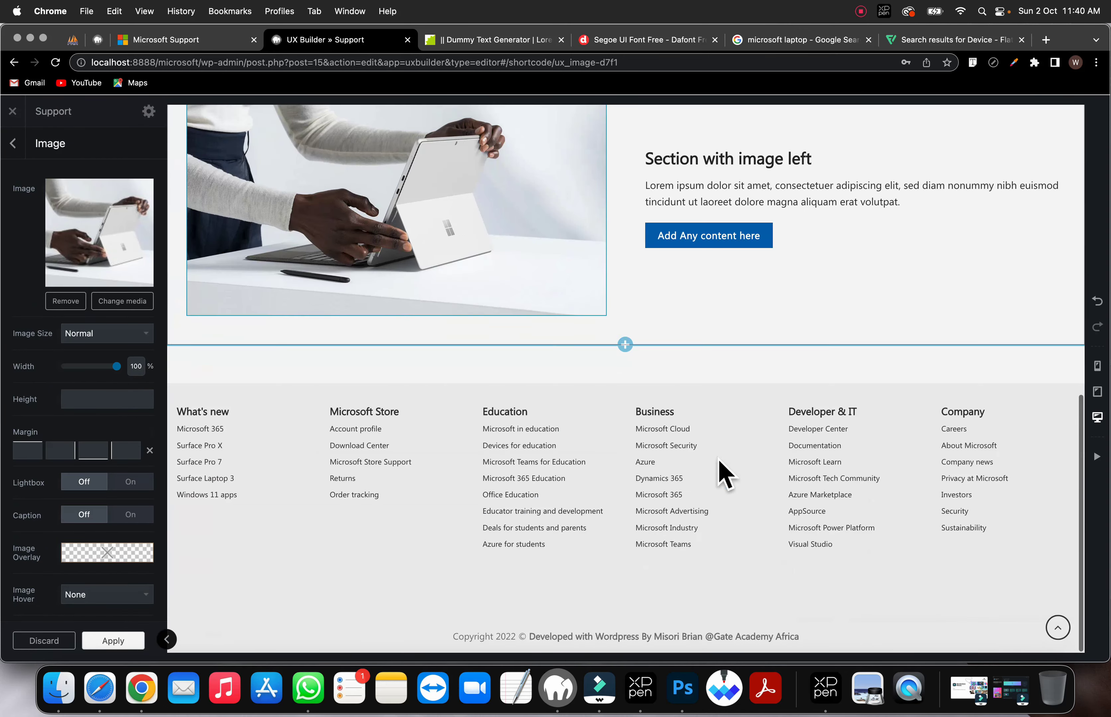
left_click(187, 41)
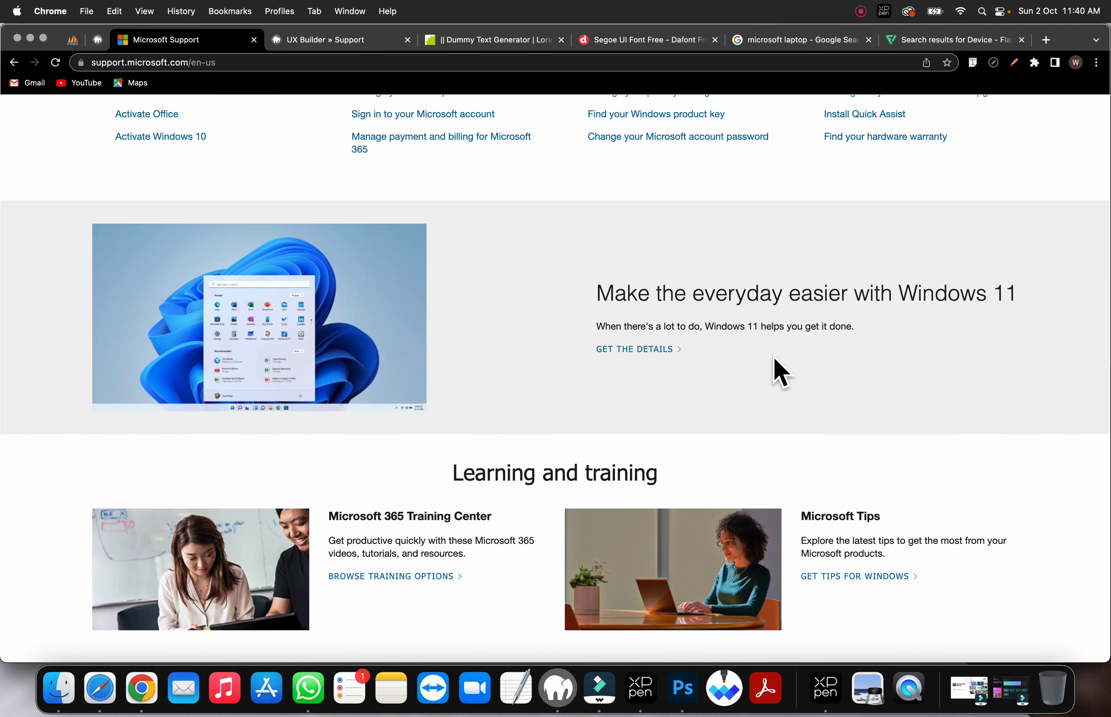
left_click_drag(709, 359, 596, 292)
right_click(658, 291)
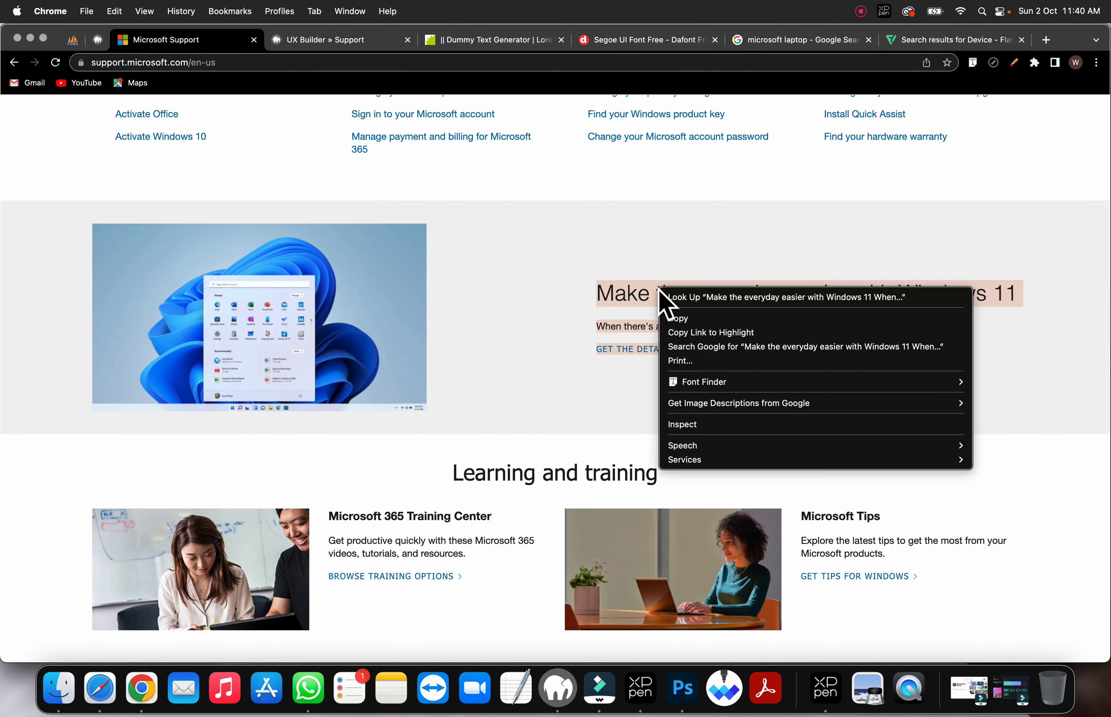
left_click(671, 317)
left_click(325, 55)
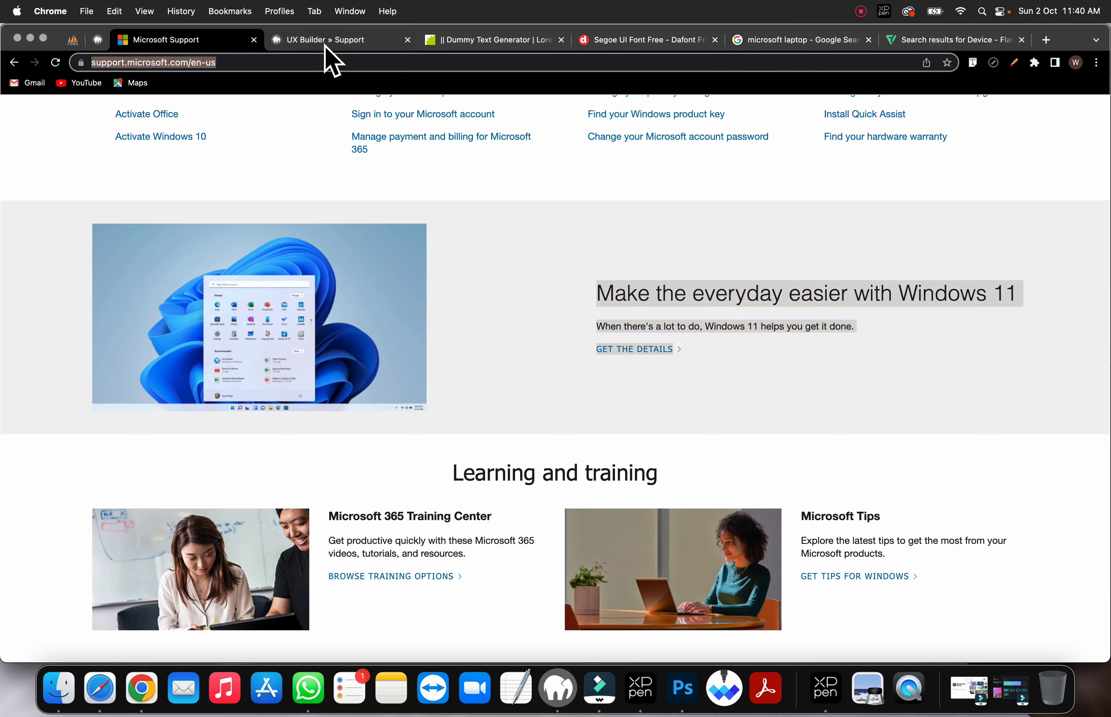
Step: Replace the placeholder text beside the image in the UX Builder page with the copied Windows 11 text
left_click(327, 41)
left_click(679, 183)
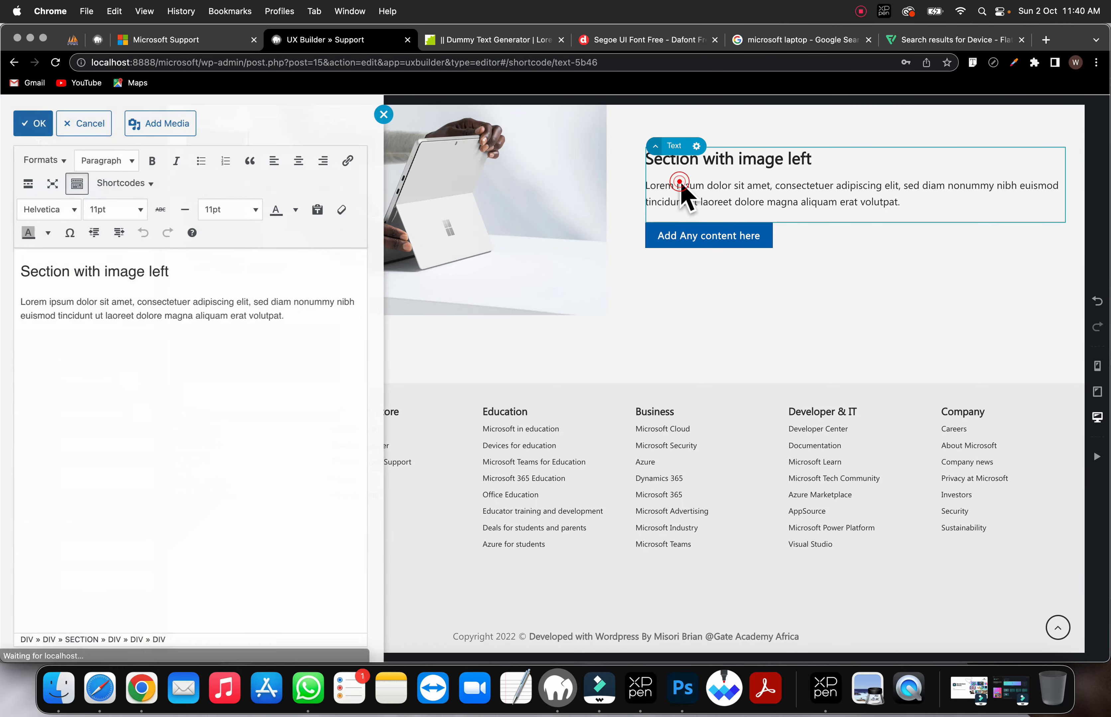
left_click(292, 314)
key("super+a")
key("super+v")
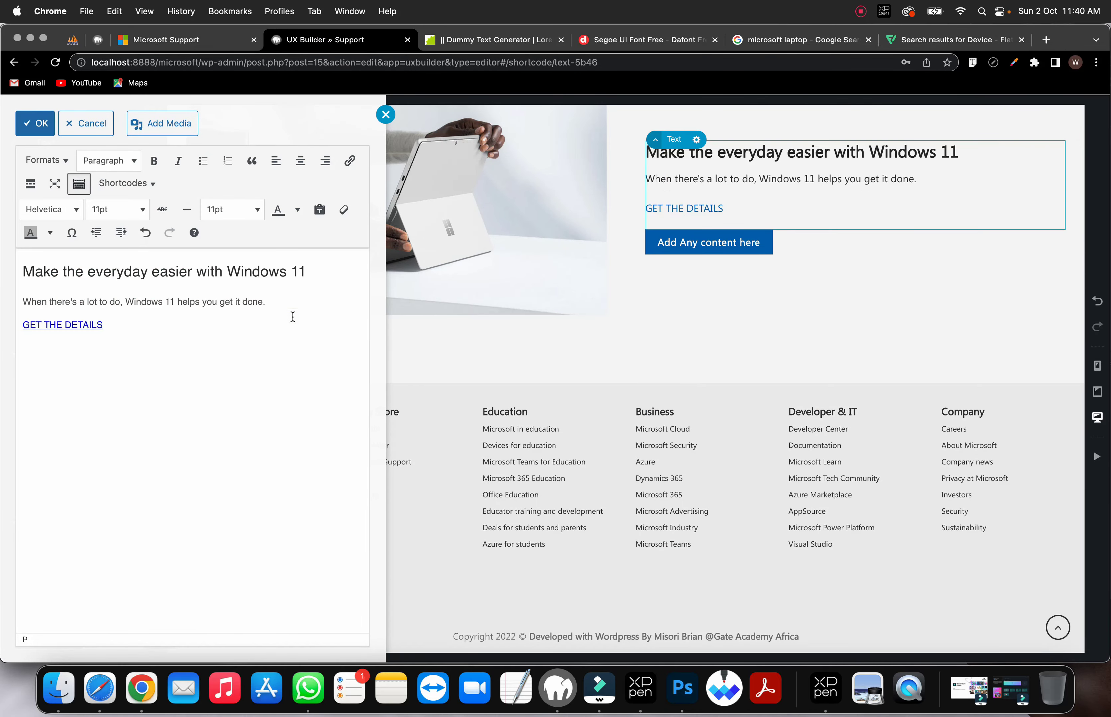
left_click(635, 273)
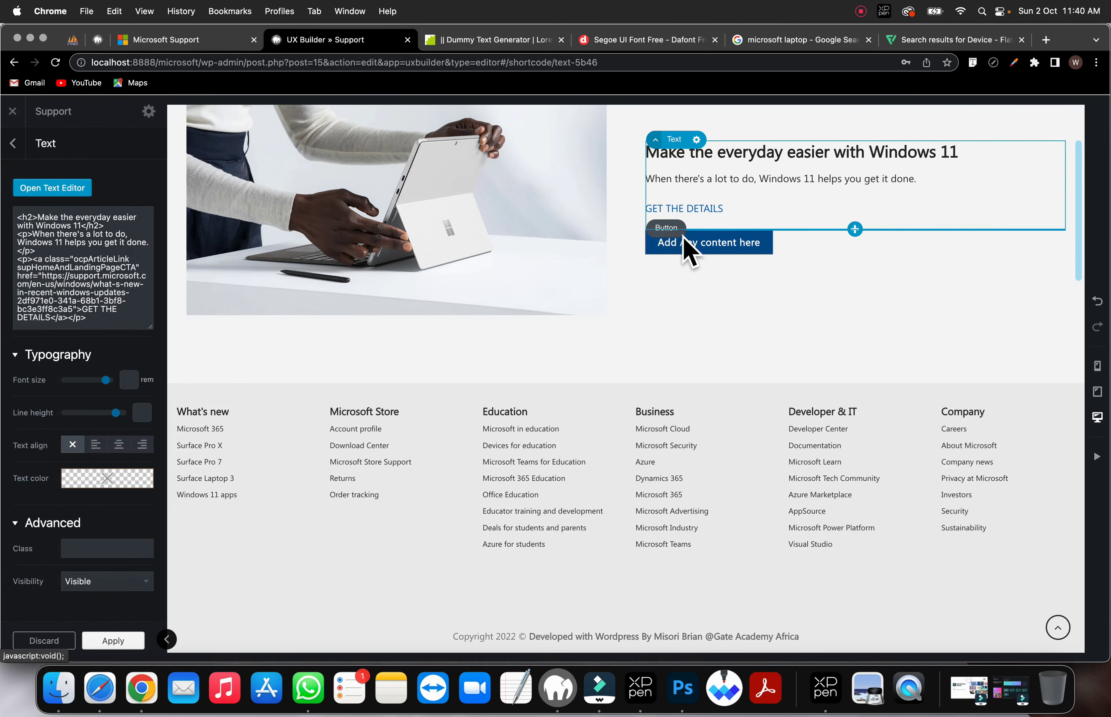
Step: Delete the "Add Any content here" button below the Windows 11 text
left_click(683, 238)
left_click(704, 228)
left_click(681, 335)
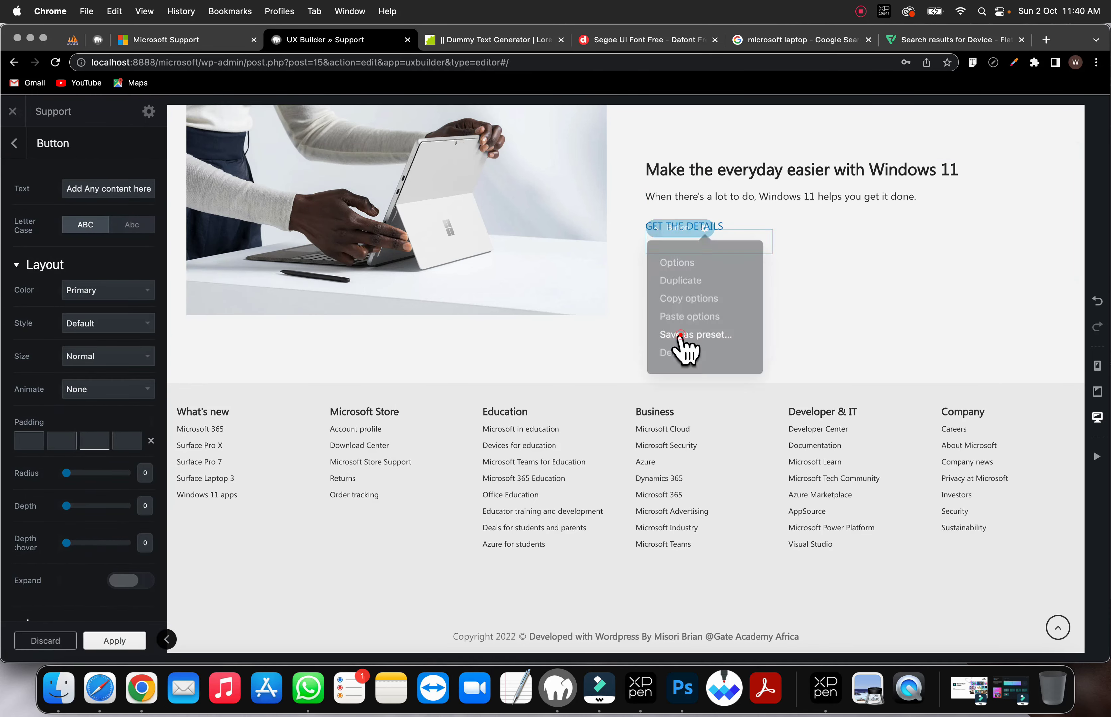
scroll(681, 345, "up", 5)
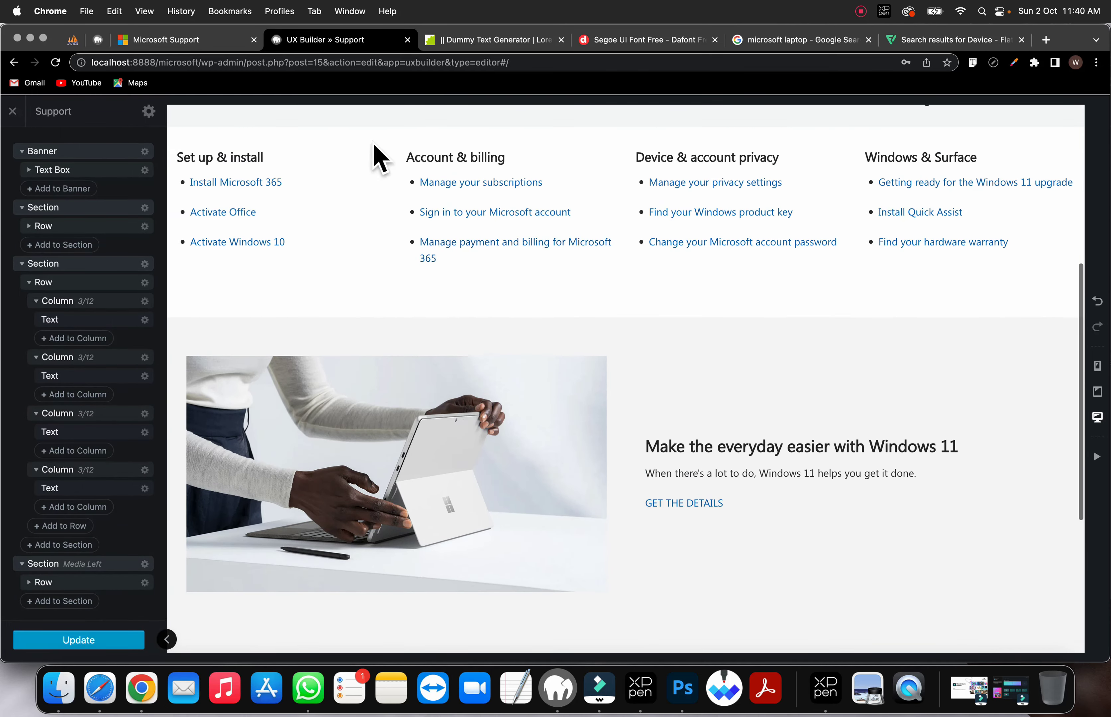
Step: Examine the original page's remaining sections, from the Windows 11 banner through Learning and training to the Microsoft 365 trial
left_click(157, 41)
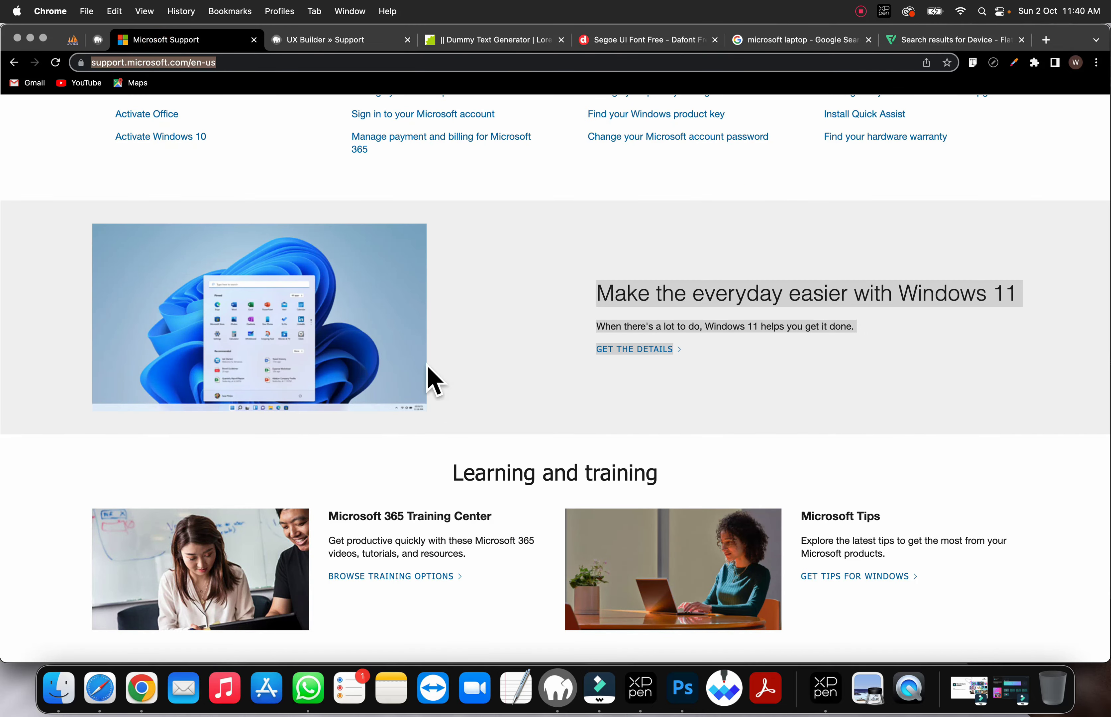
scroll(435, 381, "up", 1)
left_click(514, 378)
scroll(516, 383, "down", 8)
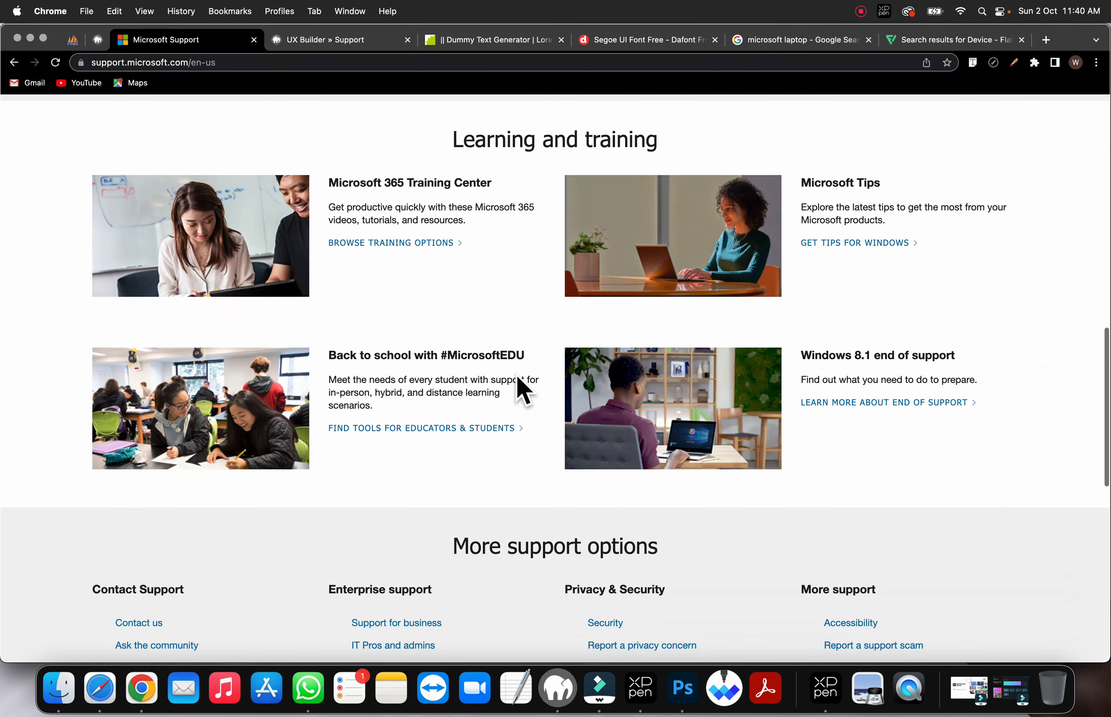
scroll(519, 383, "up", 2)
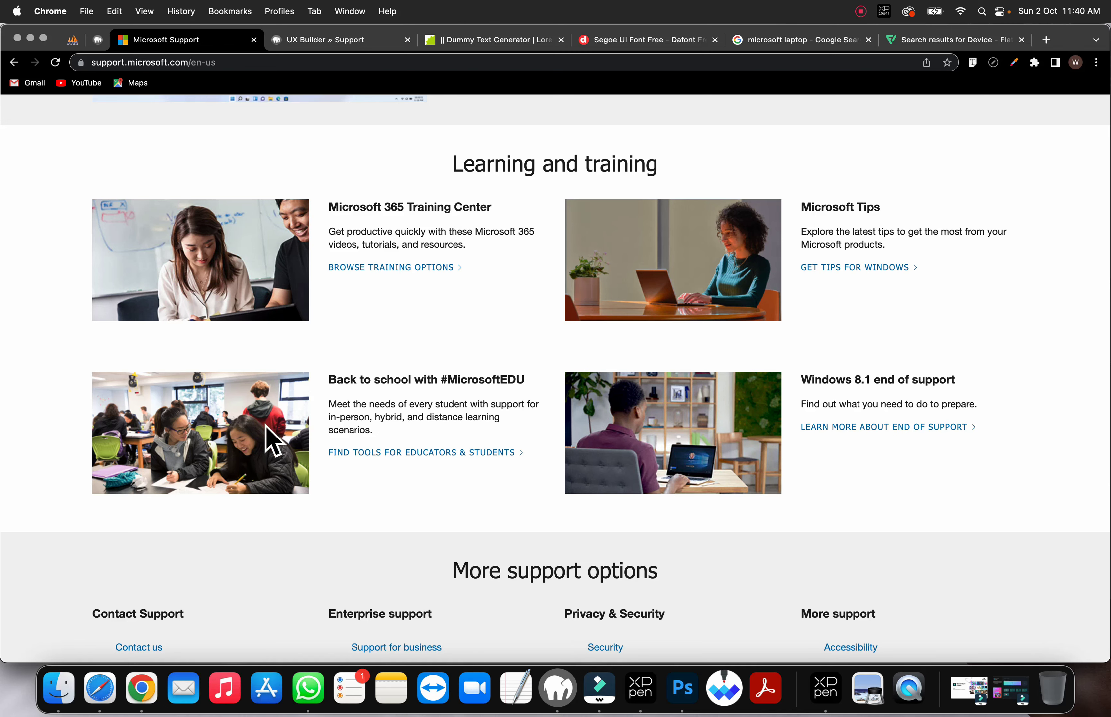
scroll(627, 490, "down", 10)
scroll(628, 491, "up", 15)
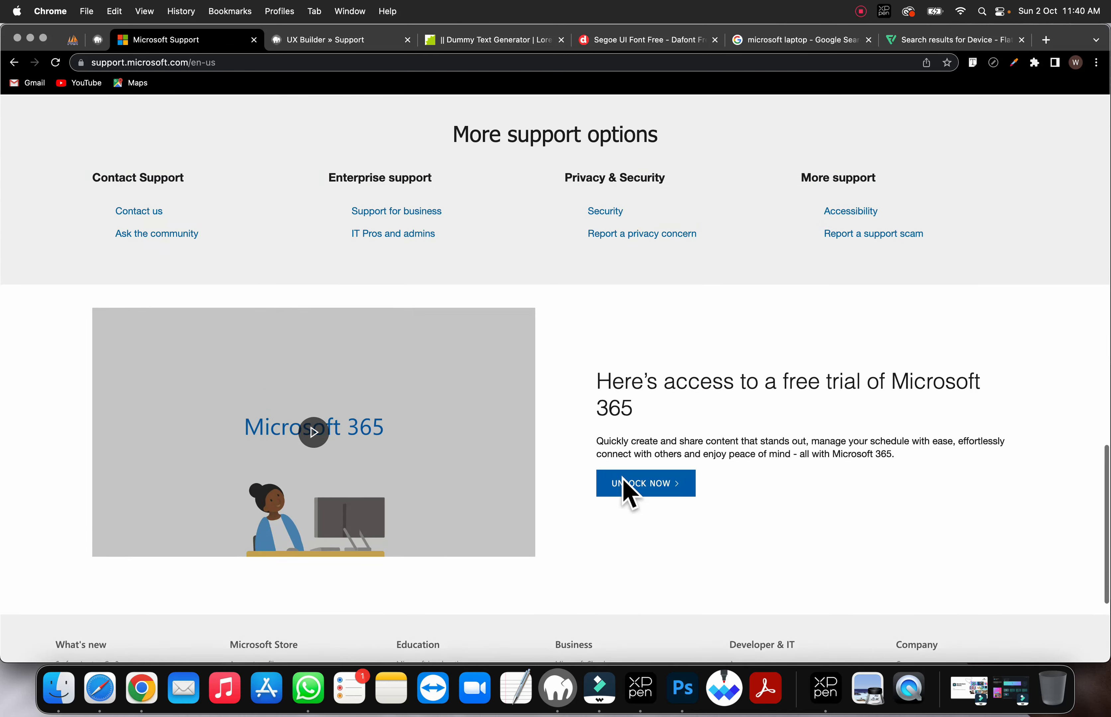
scroll(630, 495, "up", 2)
scroll(512, 498, "down", 4)
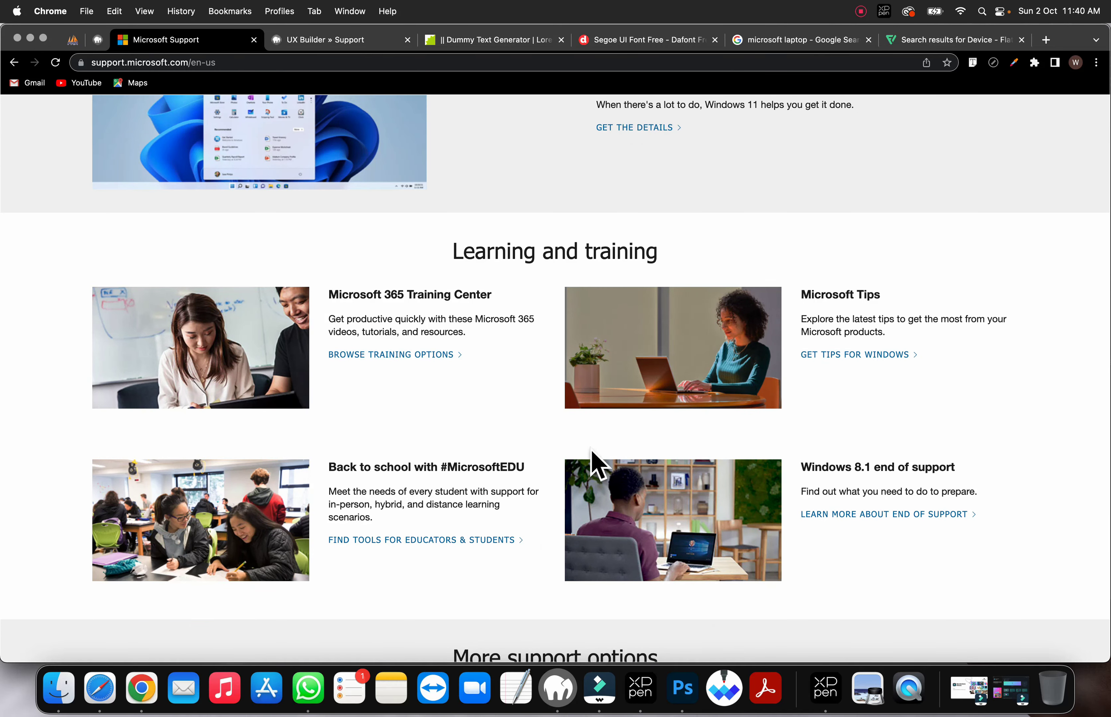
Step: Add an empty section below the Windows 11 section in the UX Builder page
left_click(318, 45)
scroll(612, 426, "down", 6)
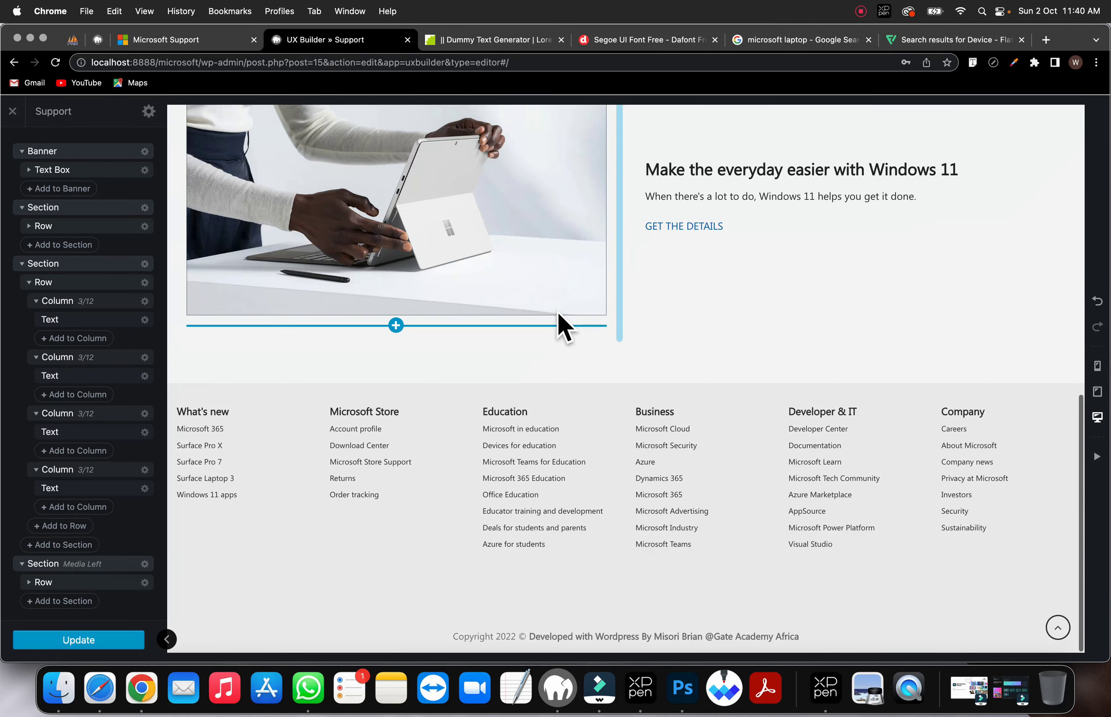
scroll(655, 453, "up", 3)
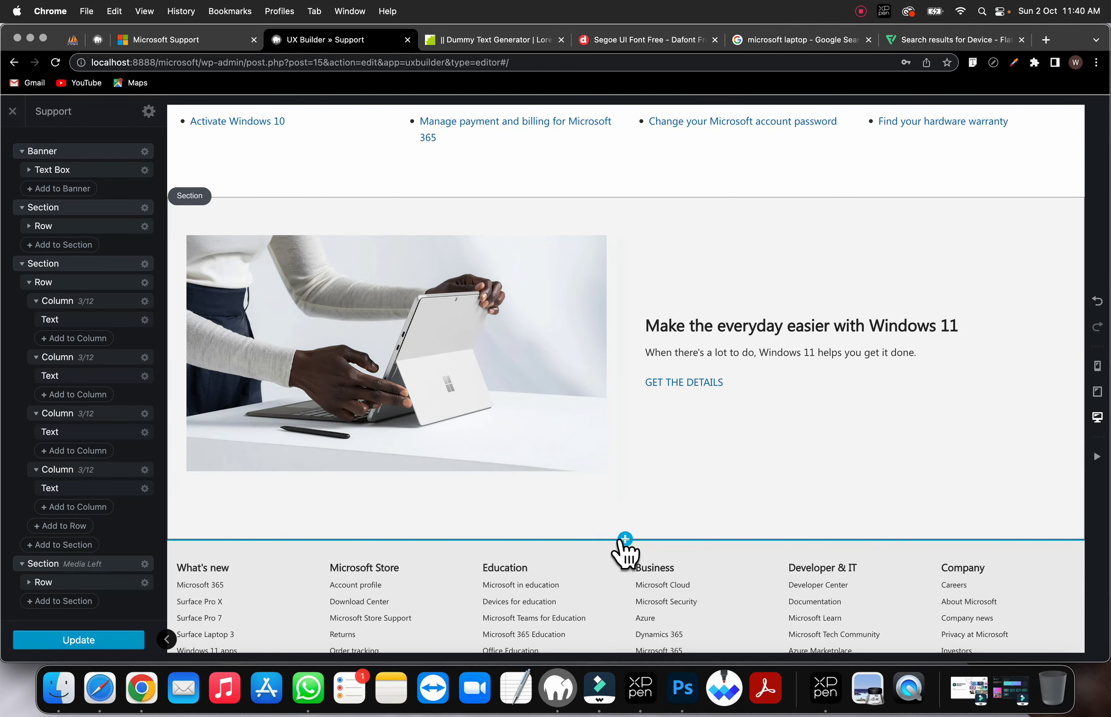
left_click(625, 540)
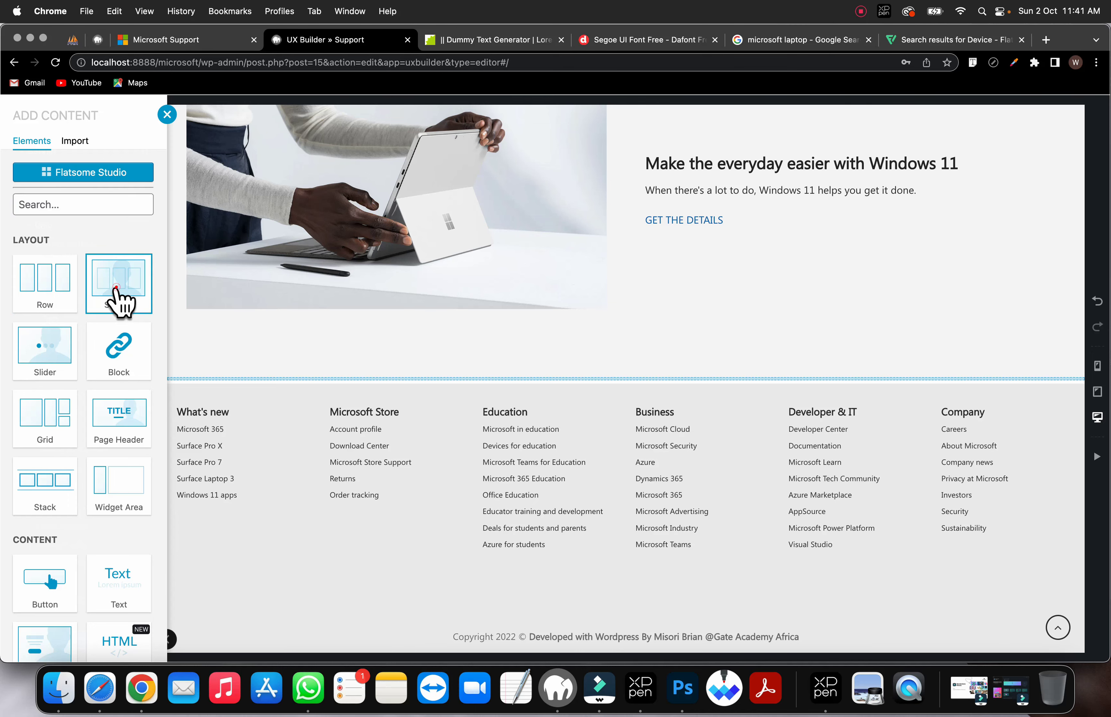
left_click(119, 301)
left_click(575, 390)
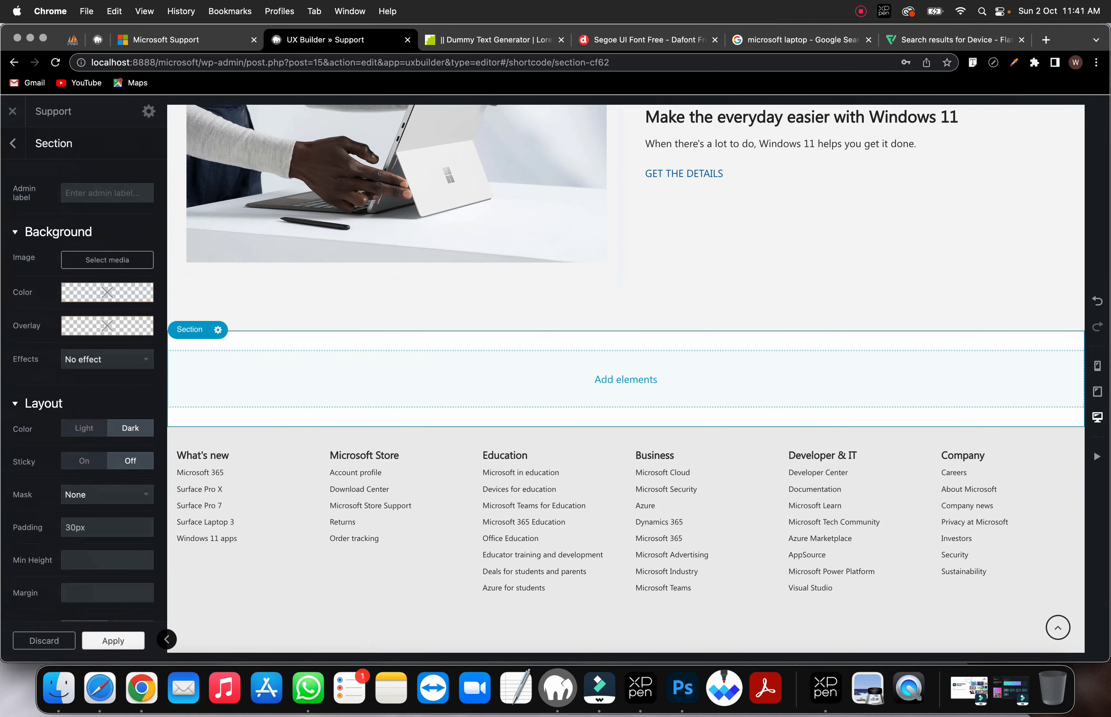
Step: Check the original's Learning and training layout and add a 2 Columns row inside the new section
left_click(181, 45)
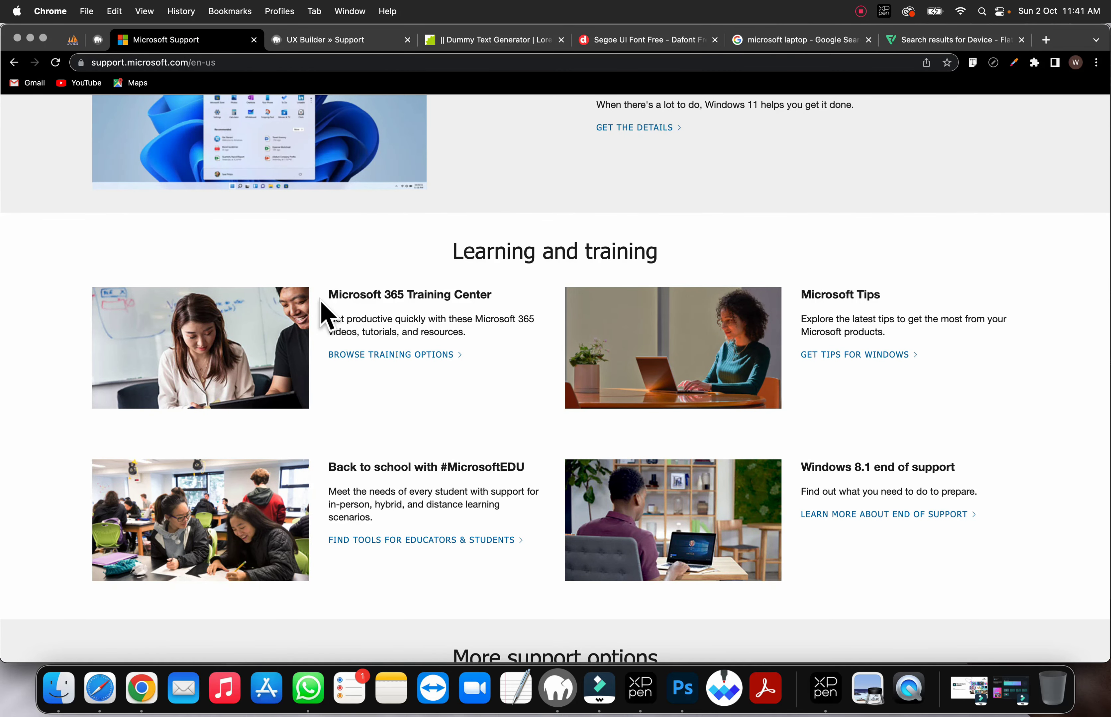
left_click(347, 44)
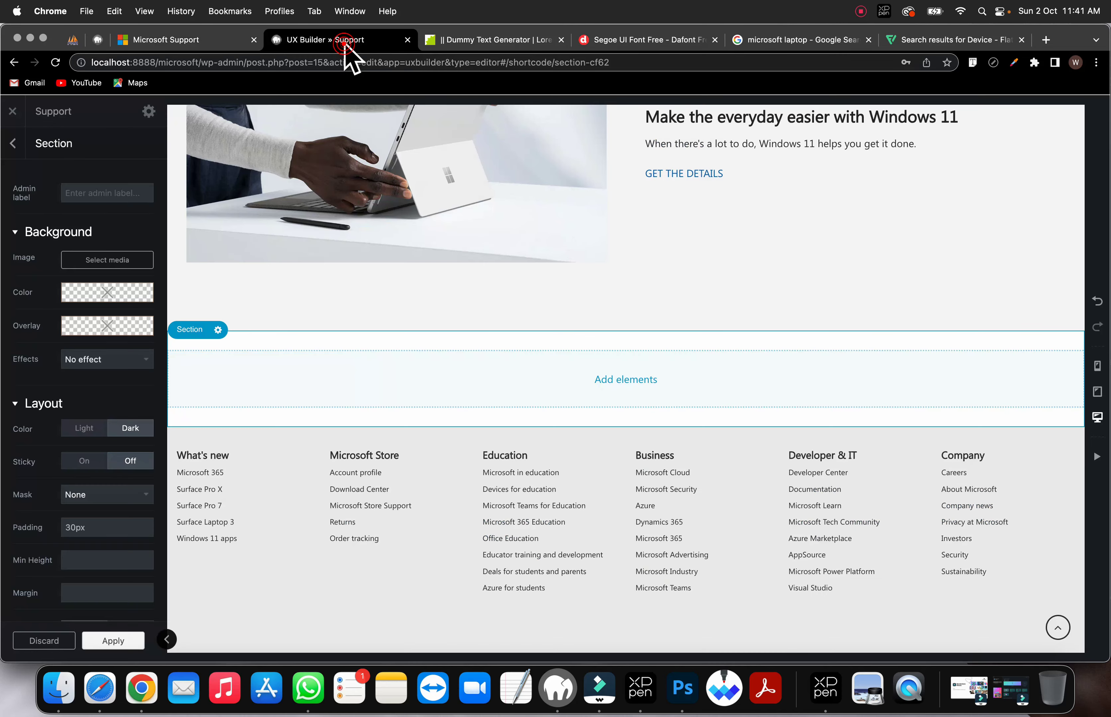
left_click(625, 378)
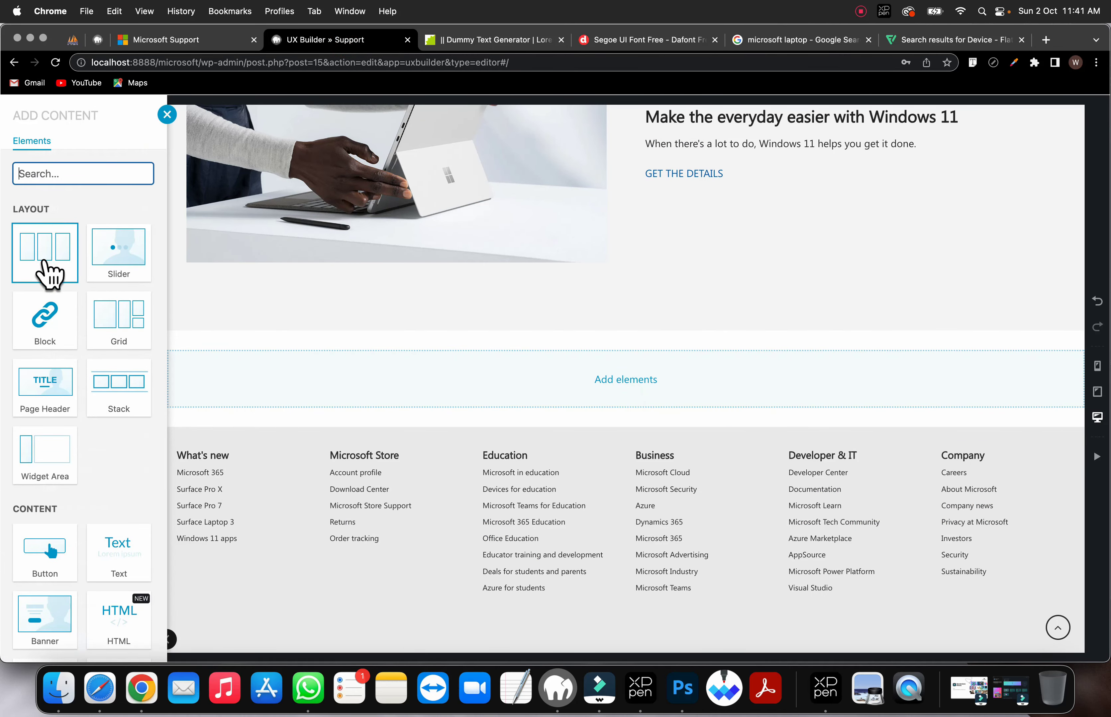
left_click(49, 279)
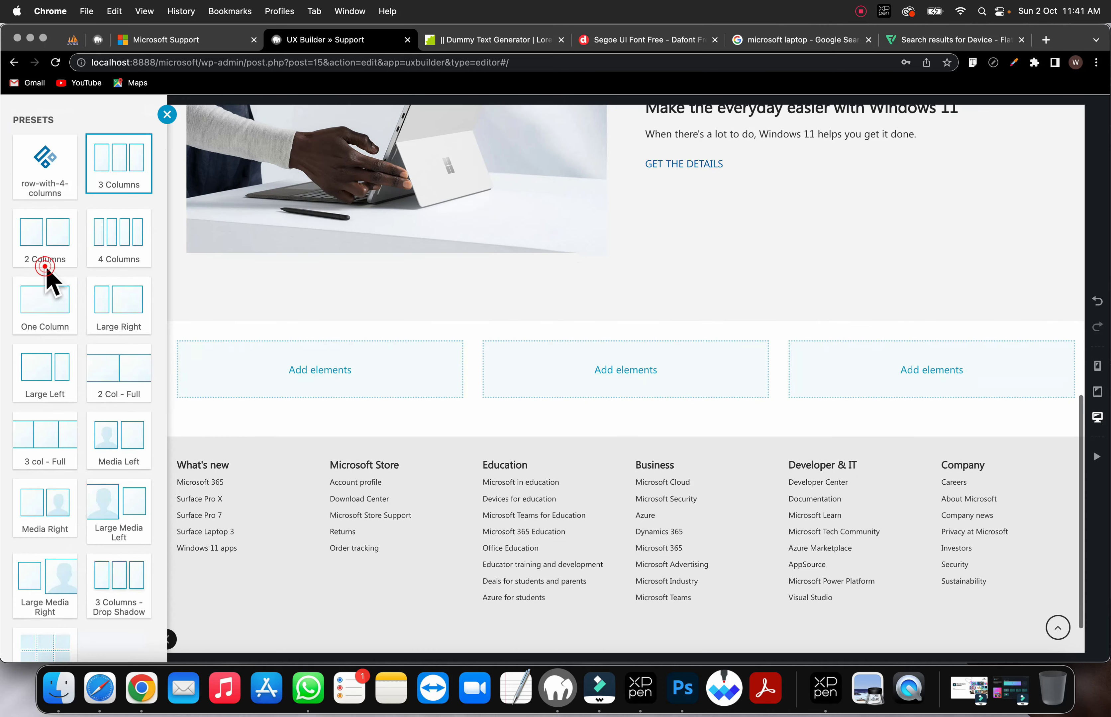
left_click(42, 238)
left_click(402, 371)
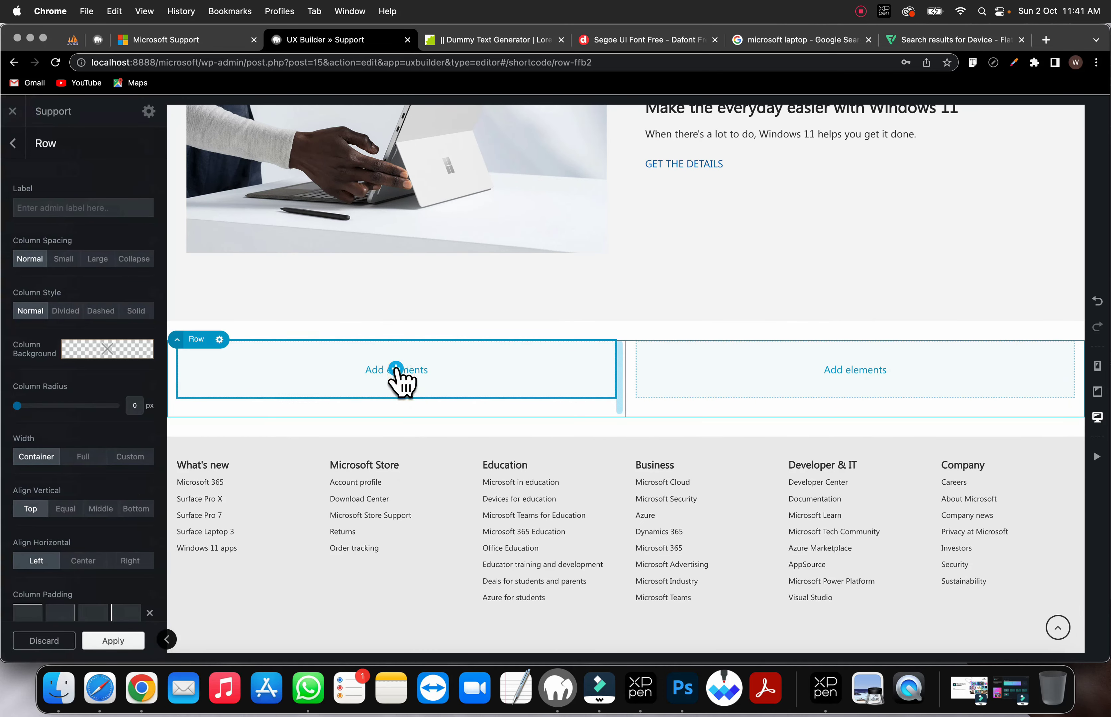
Step: Nest a 2 Columns row inside each of the new row's two columns
left_click(399, 371)
left_click(52, 252)
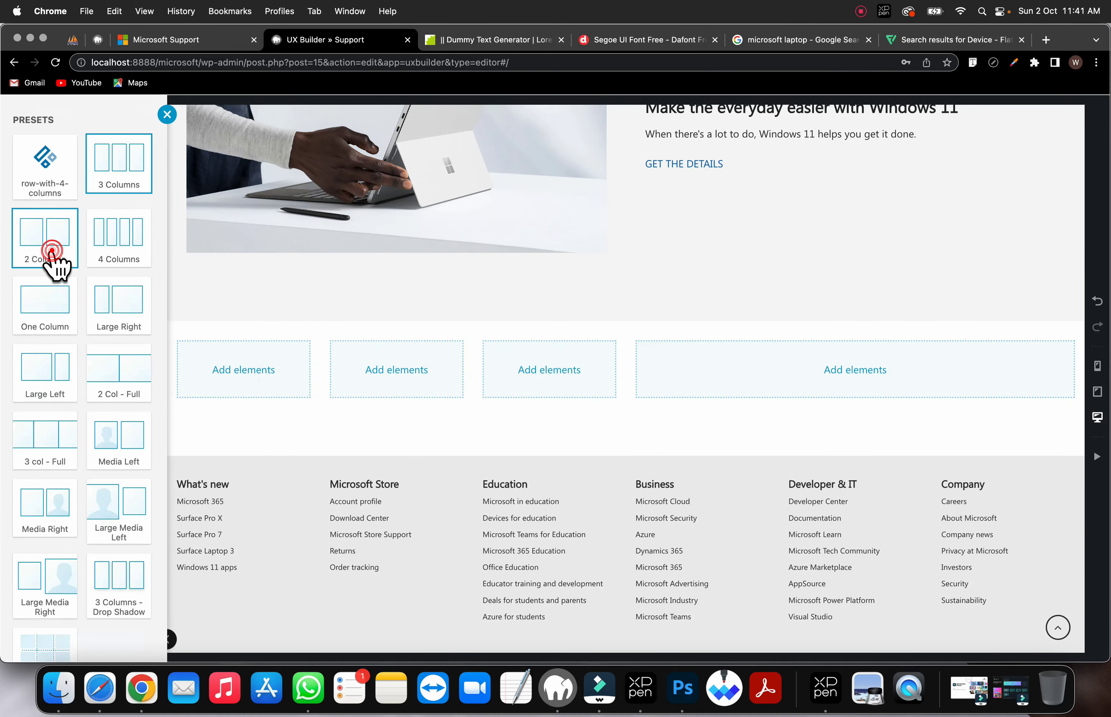
left_click(53, 256)
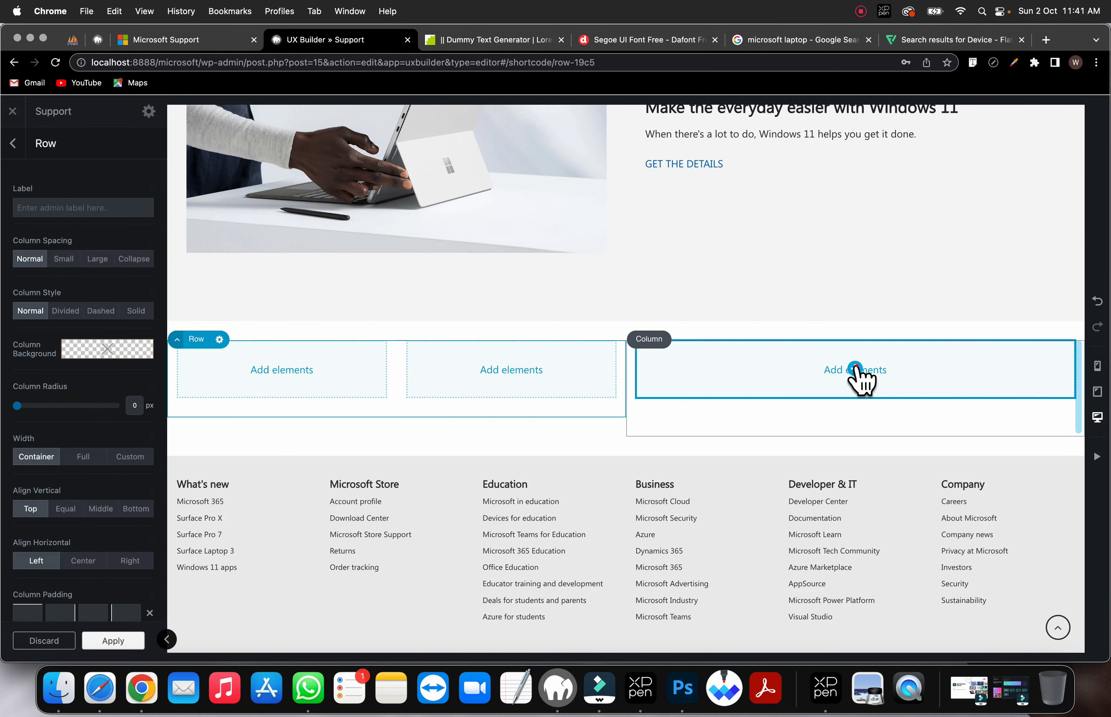
left_click(861, 378)
left_click(46, 249)
left_click(49, 254)
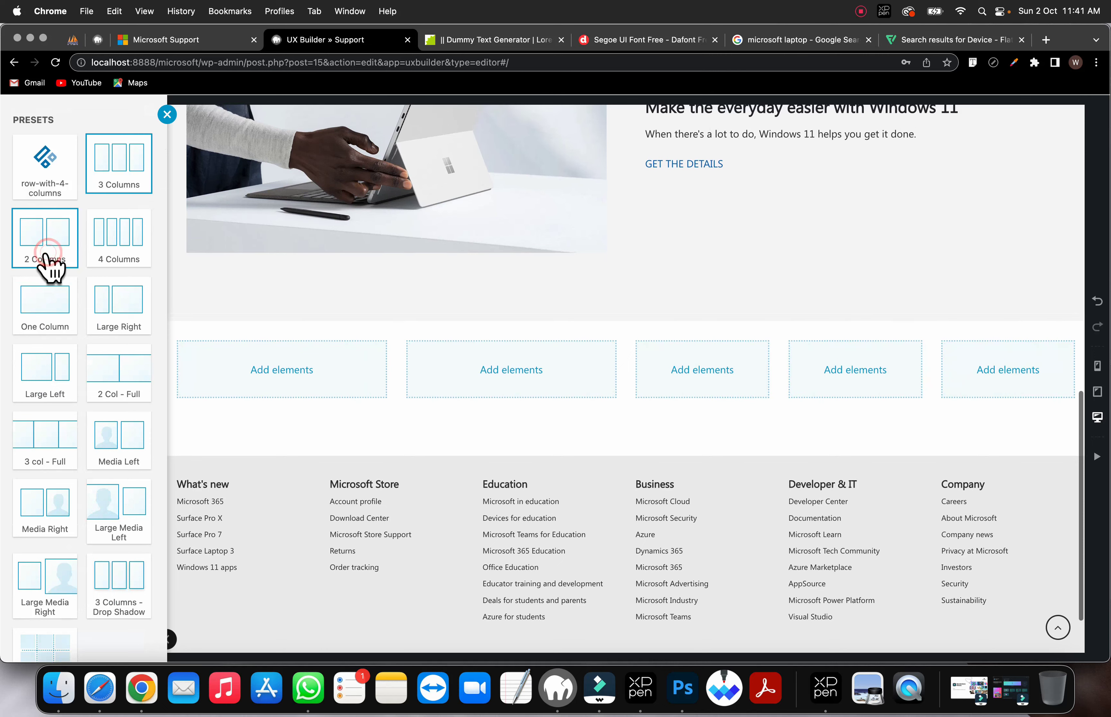
Step: Add an Image element to the first nested column and assign it a picture from the media library
left_click(282, 369)
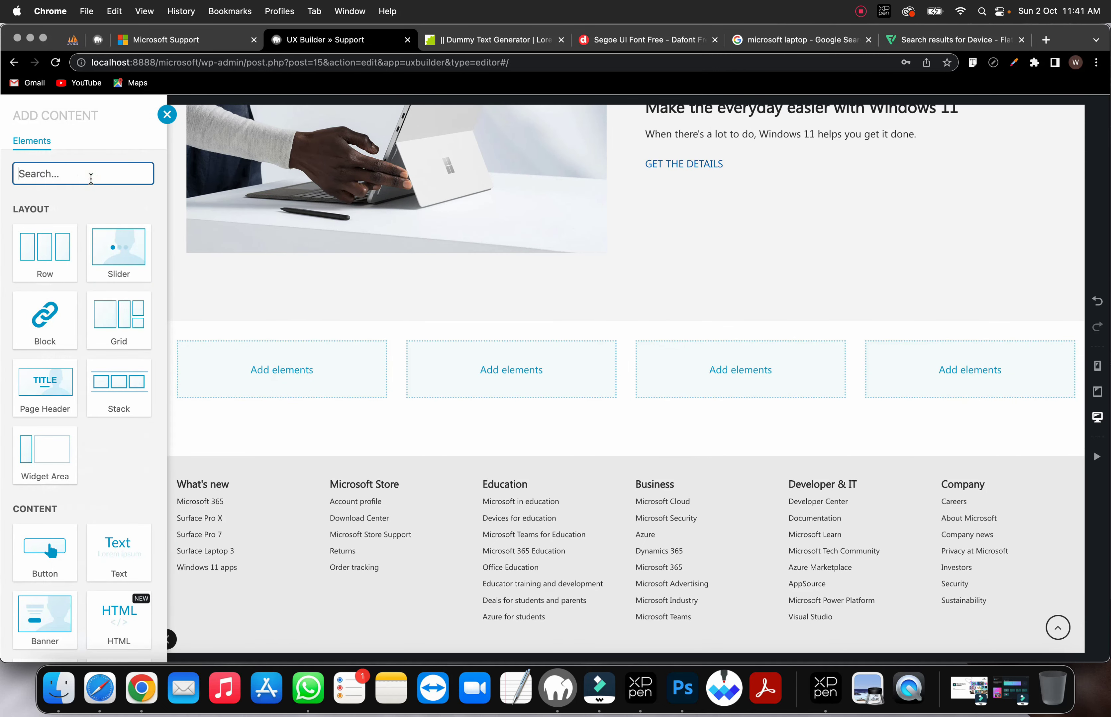
type("im")
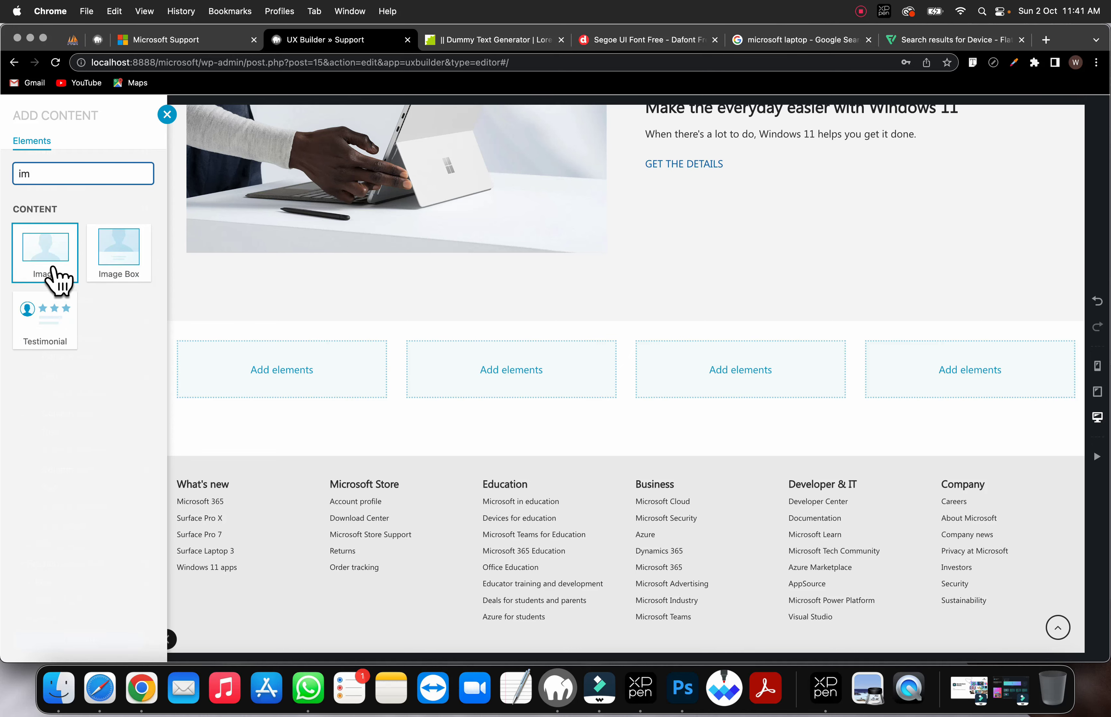
left_click(51, 264)
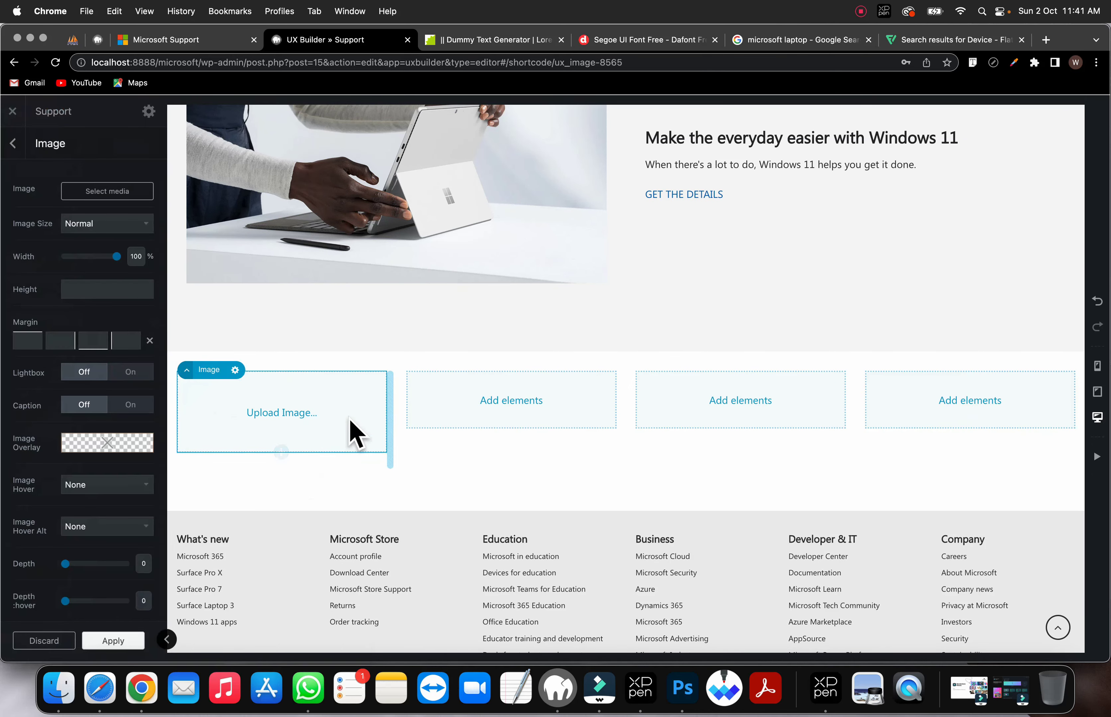
left_click(100, 192)
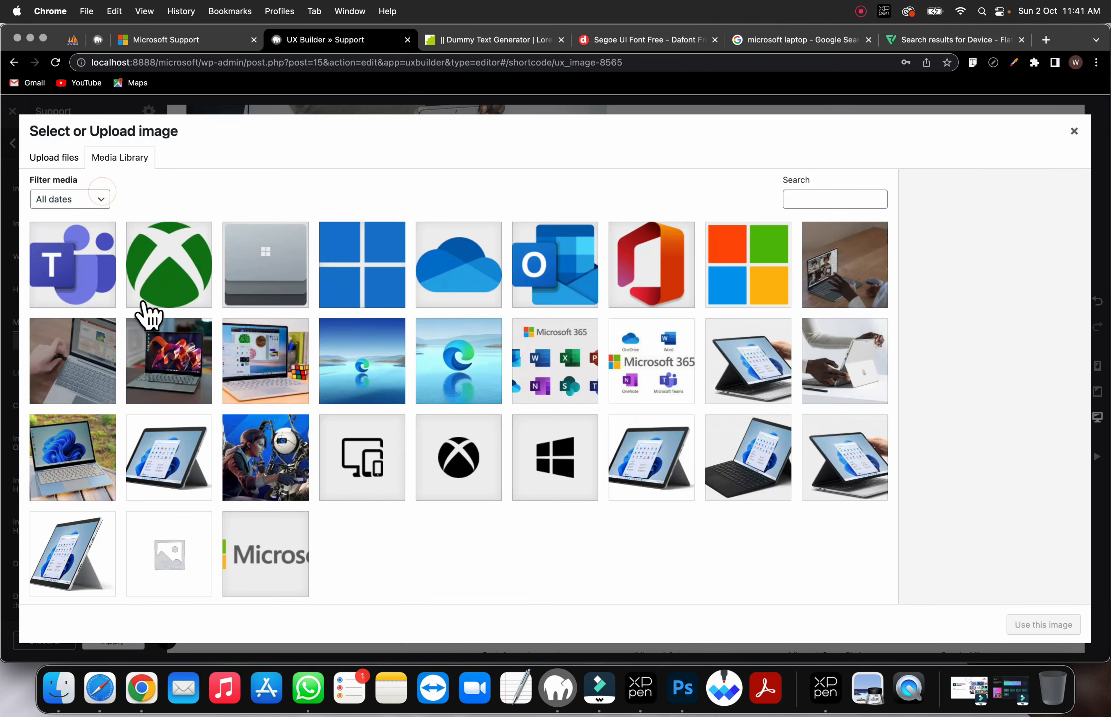
left_click(238, 385)
left_click(1029, 627)
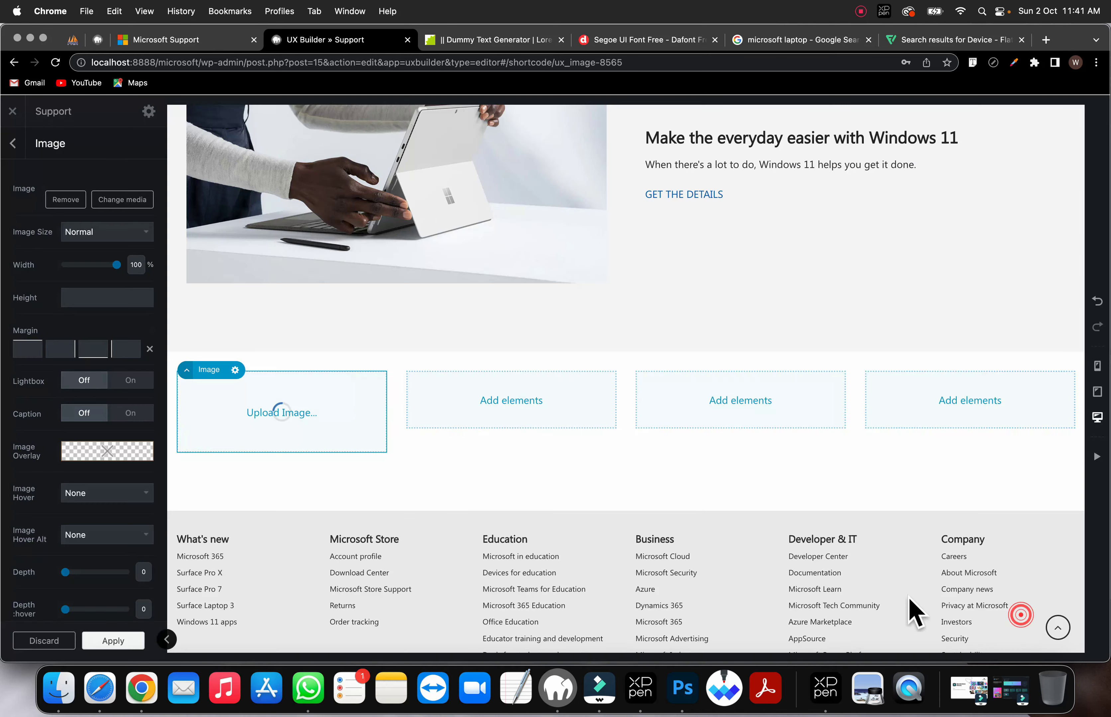
Step: Add a Text element to the empty column beside the laptop picture
left_click(511, 400)
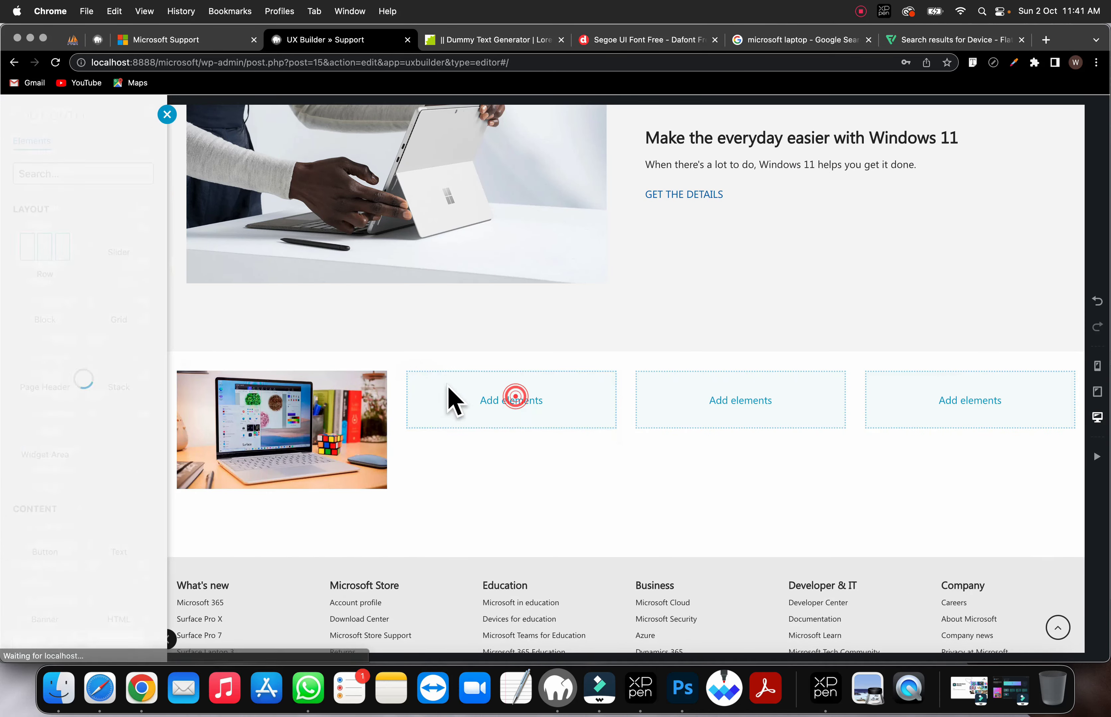
type("tex")
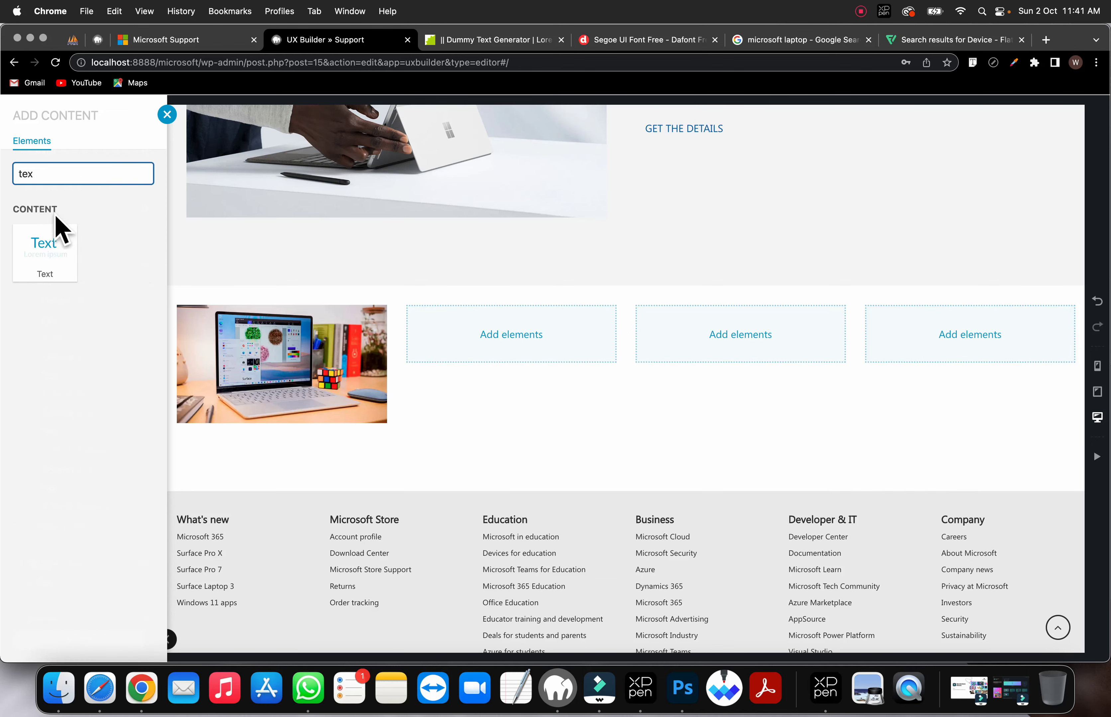
left_click(55, 242)
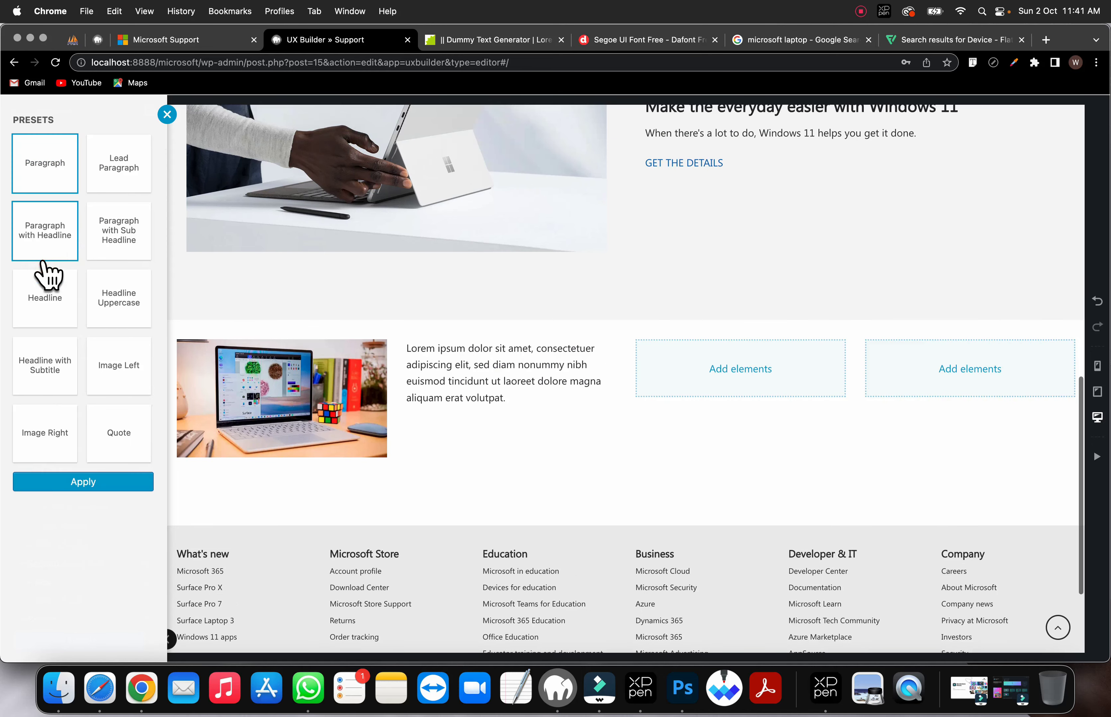
Step: Copy the Microsoft 365 Training Center heading, description and link from the original Microsoft Support page
left_click(185, 42)
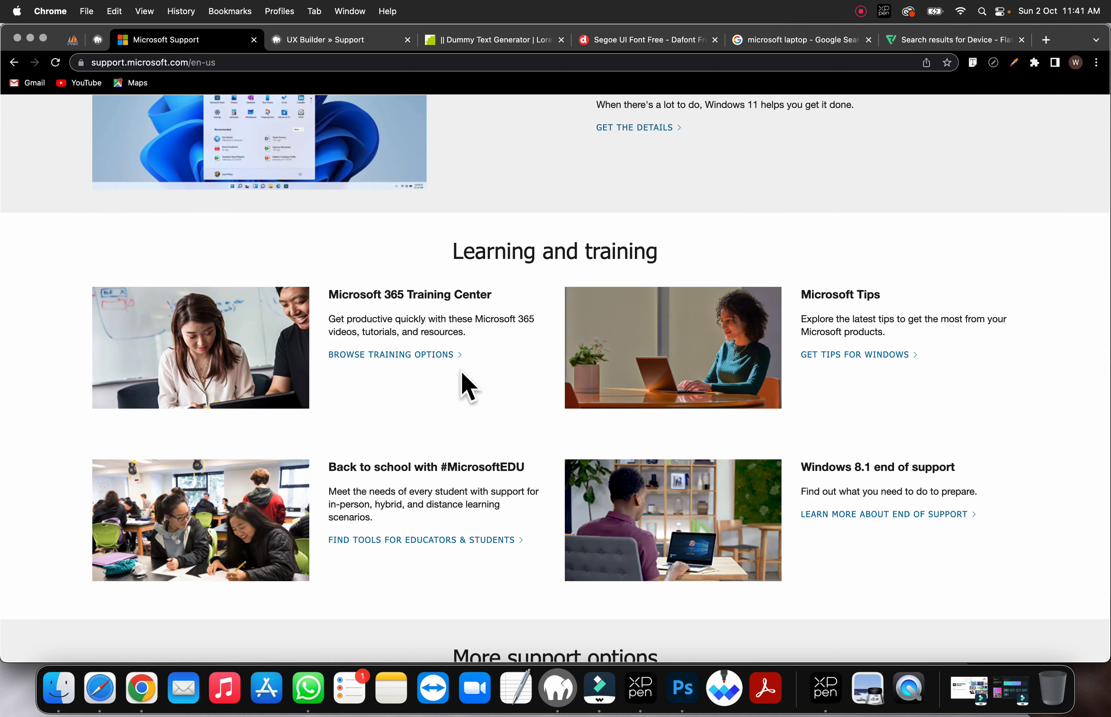
left_click_drag(476, 360, 332, 295)
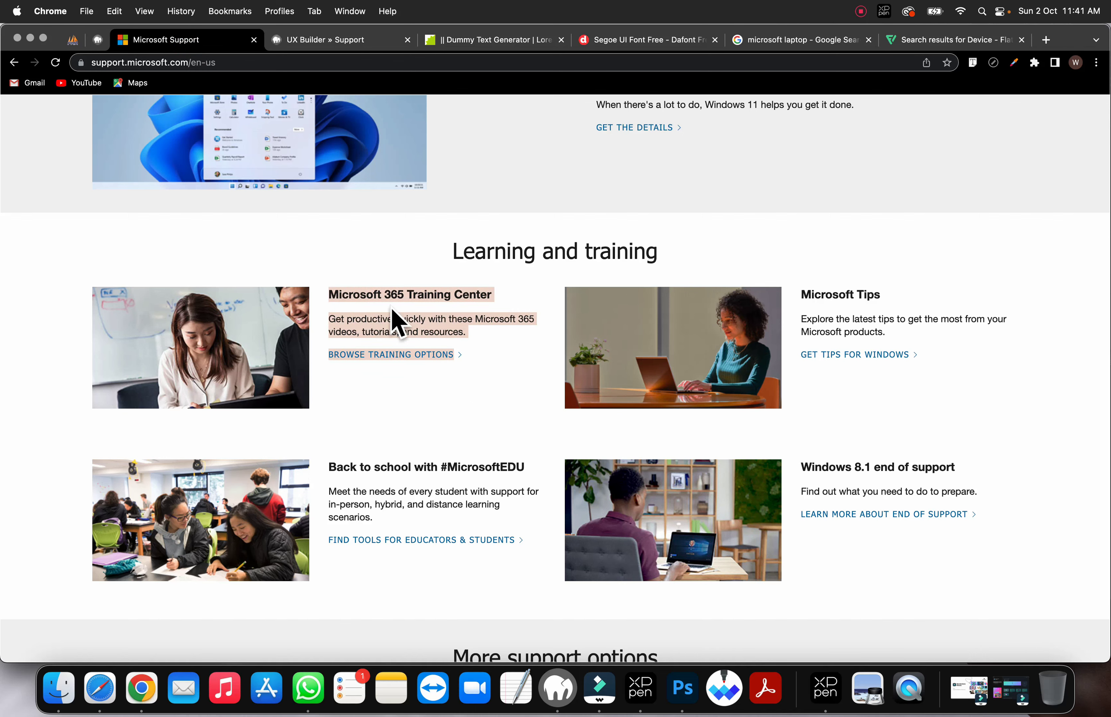
right_click(397, 317)
left_click(411, 346)
Step: Replace the placeholder in the new UX Builder text element with the copied Microsoft 365 Training Center content
left_click(323, 39)
double_click(440, 373)
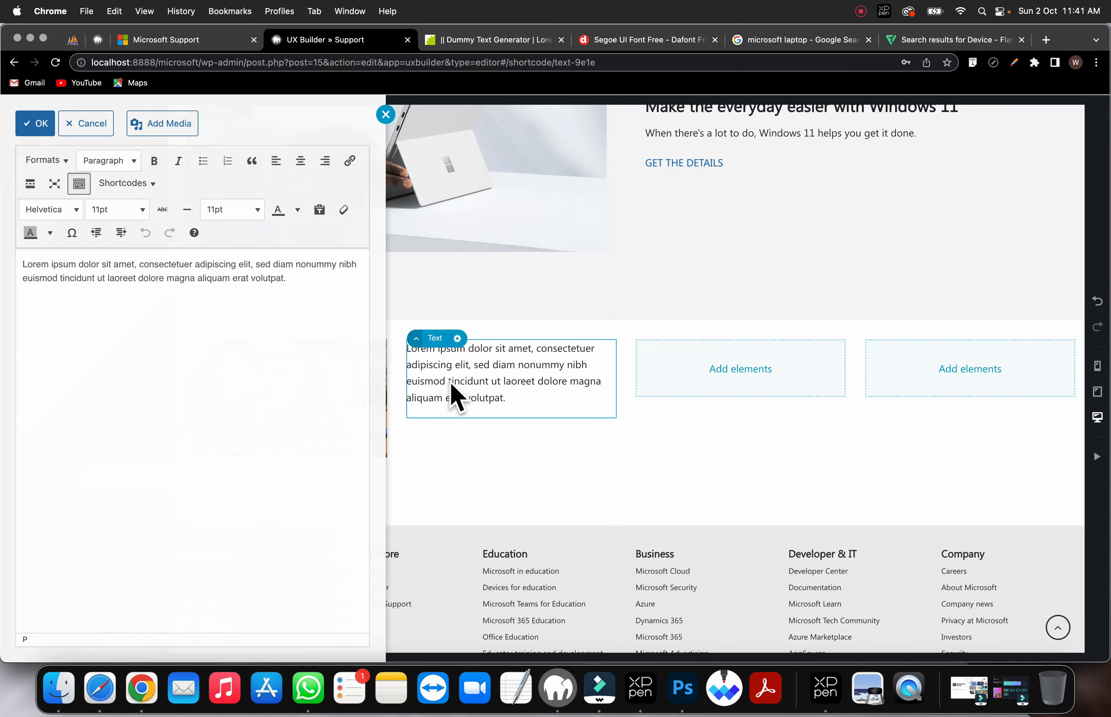
double_click(451, 383)
left_click(450, 382)
double_click(449, 382)
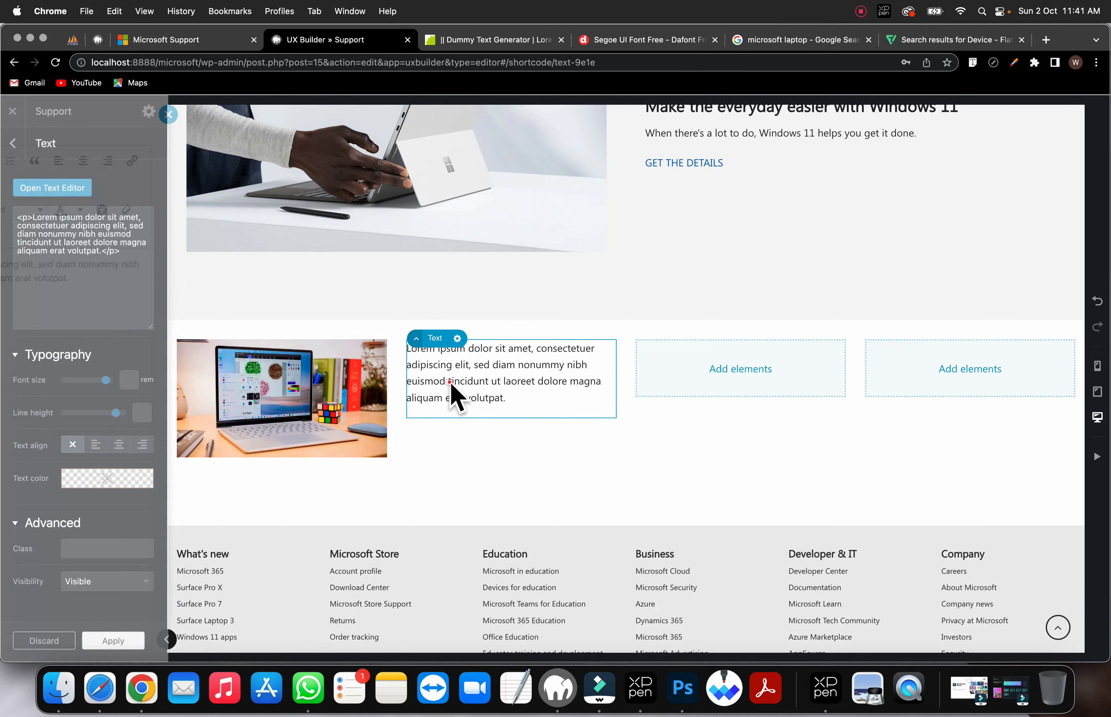
key("super+a")
key("super+v")
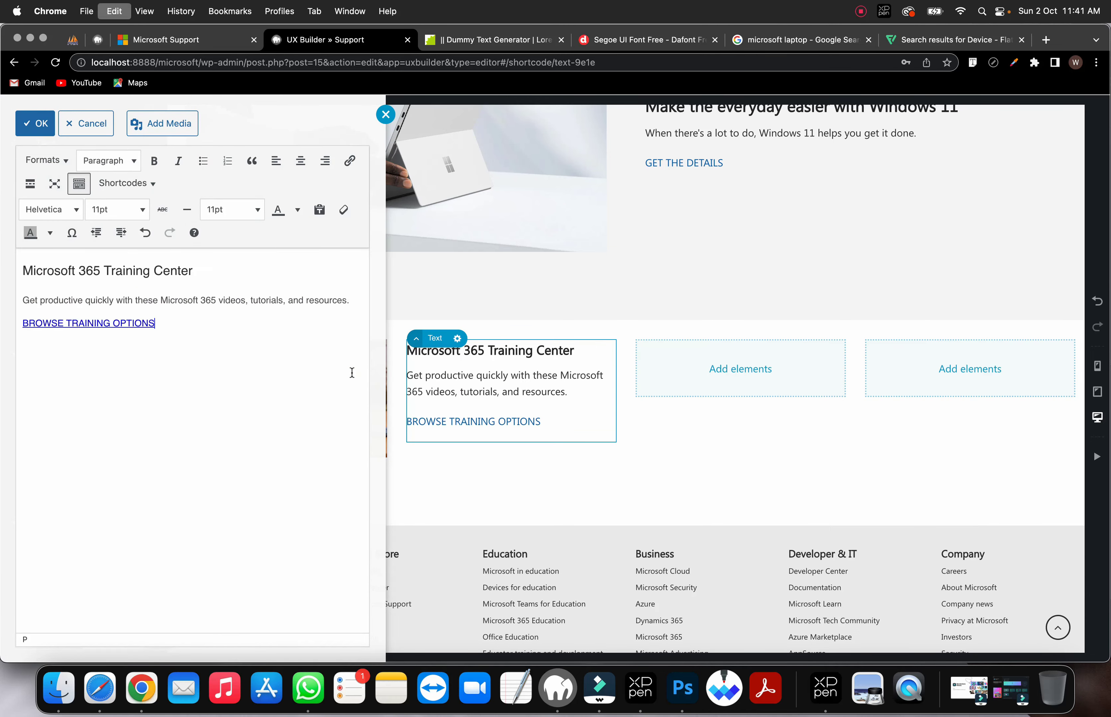
left_click(508, 363)
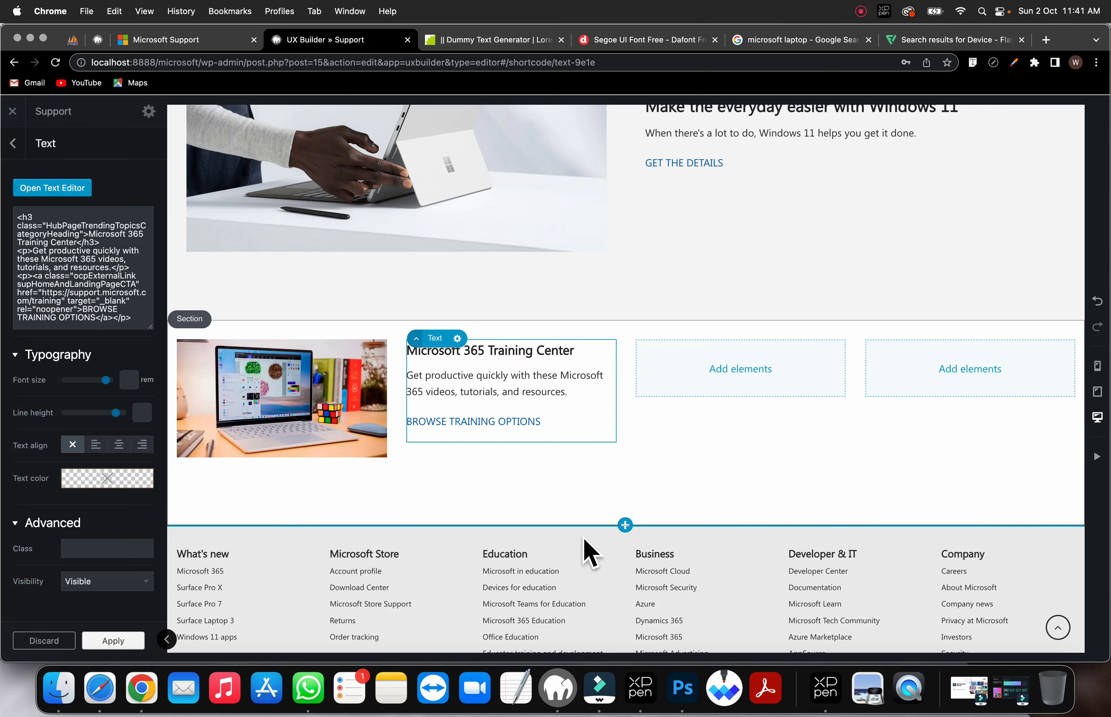
Step: Add an Image element to the third column and assign it s2-1.webp from the media library
left_click(742, 374)
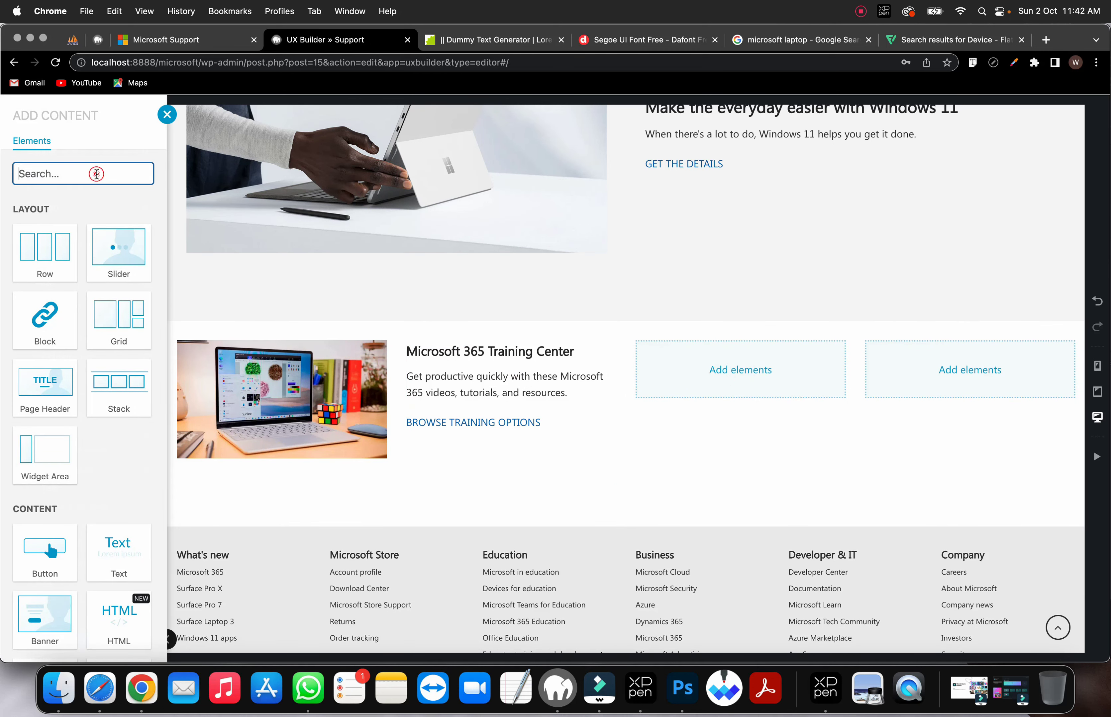
type("im")
left_click(41, 252)
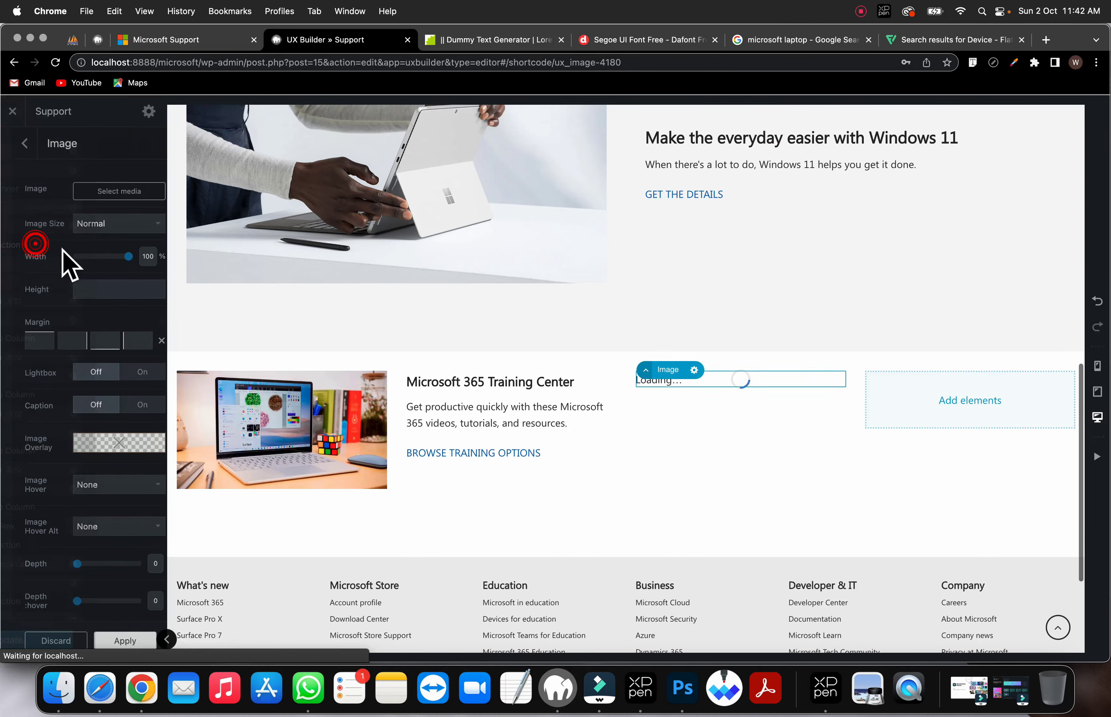
left_click(103, 192)
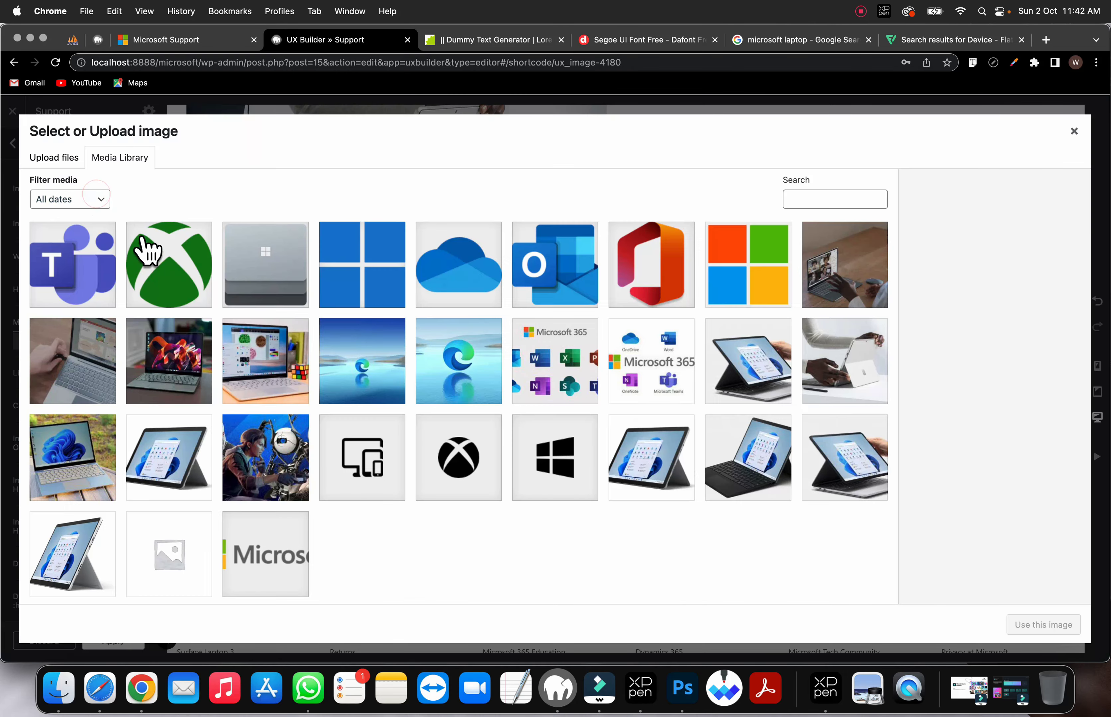
left_click(186, 475)
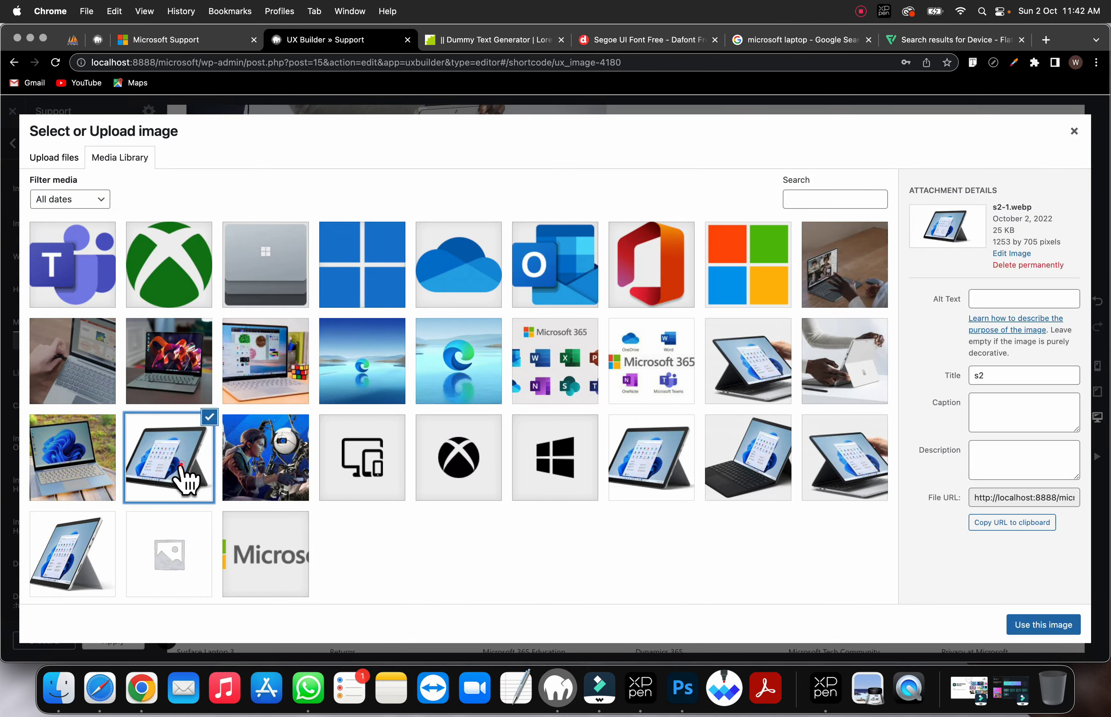
left_click(1037, 627)
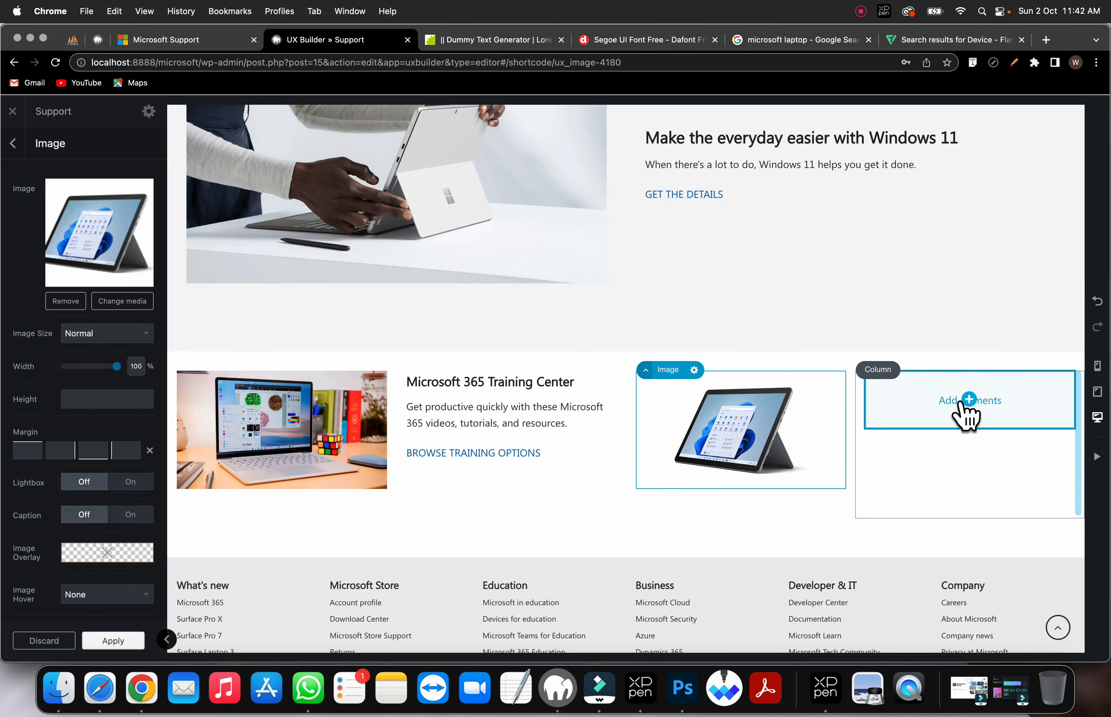
Step: Change the third column's picture to pc-games.jpeg from the media library
left_click(122, 301)
left_click(292, 462)
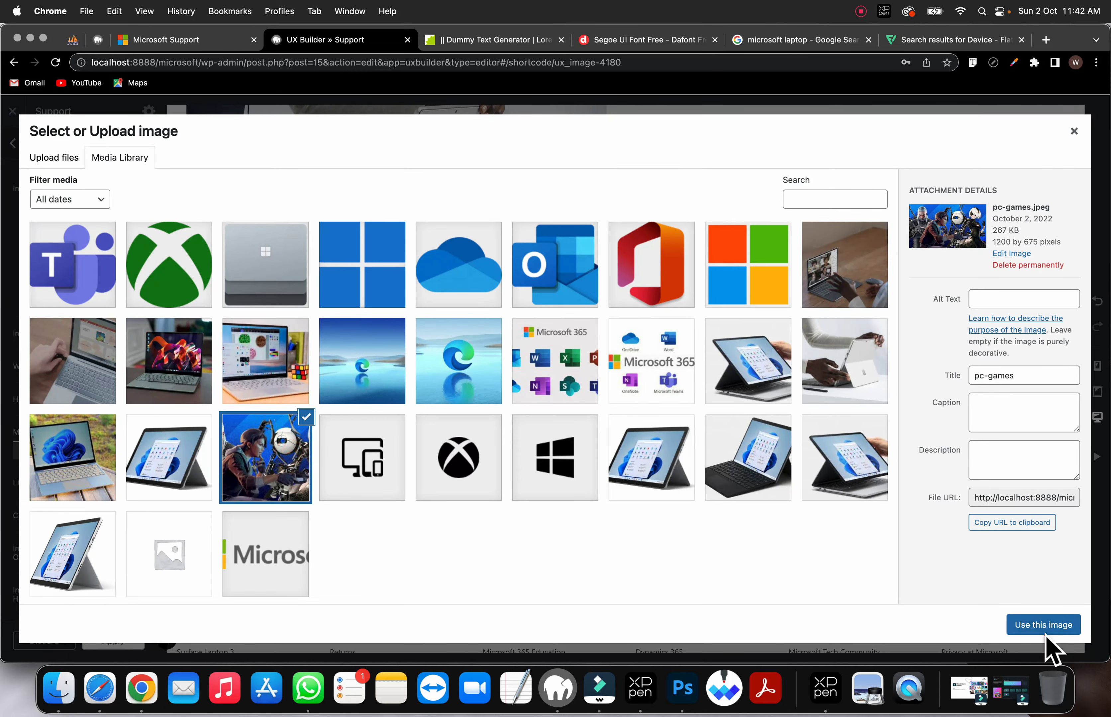
left_click(1036, 625)
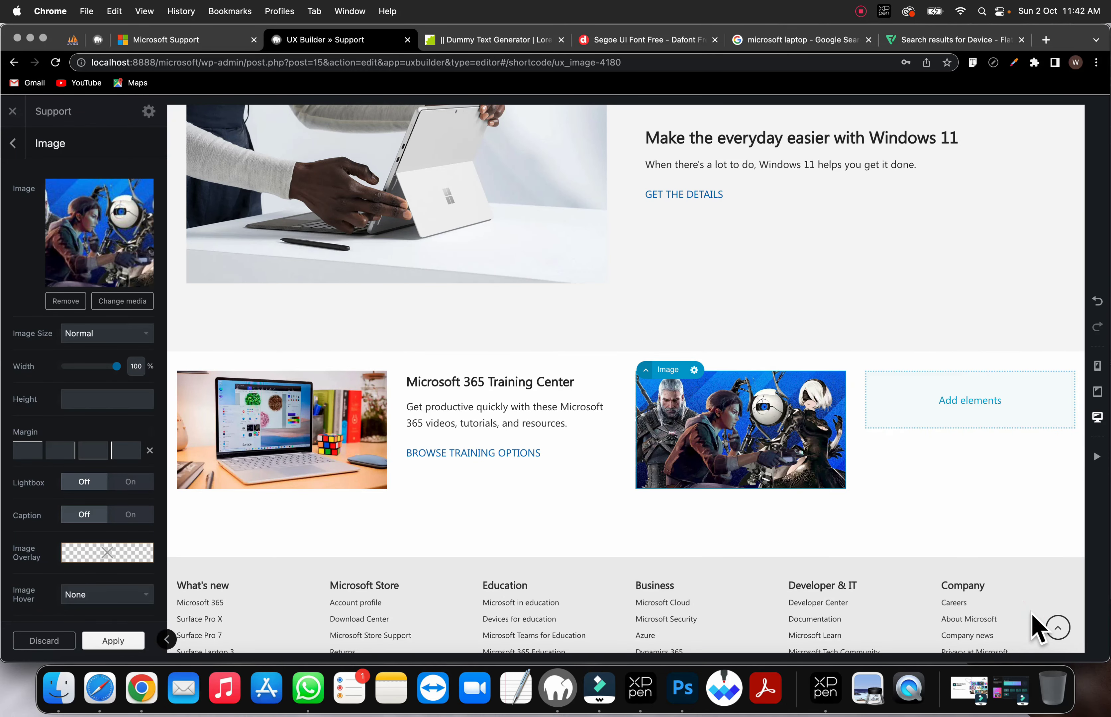
Step: Add a Text element to the fourth column, beside the games picture
left_click(978, 400)
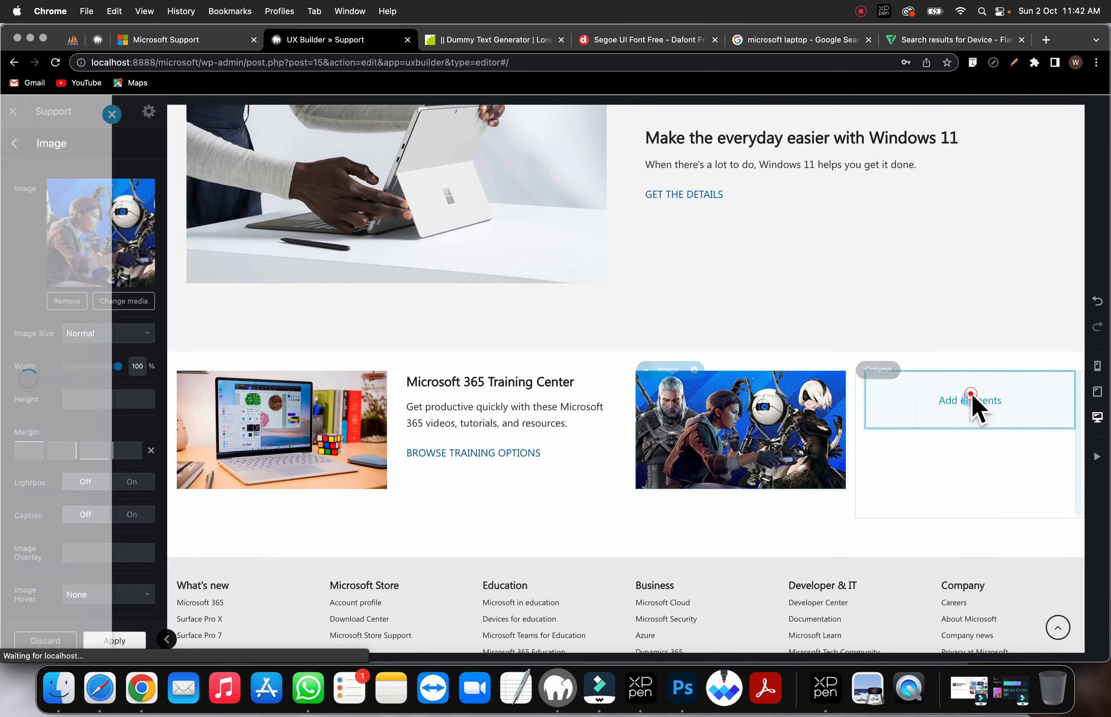
scroll(184, 335, "down", 2)
left_click(85, 174)
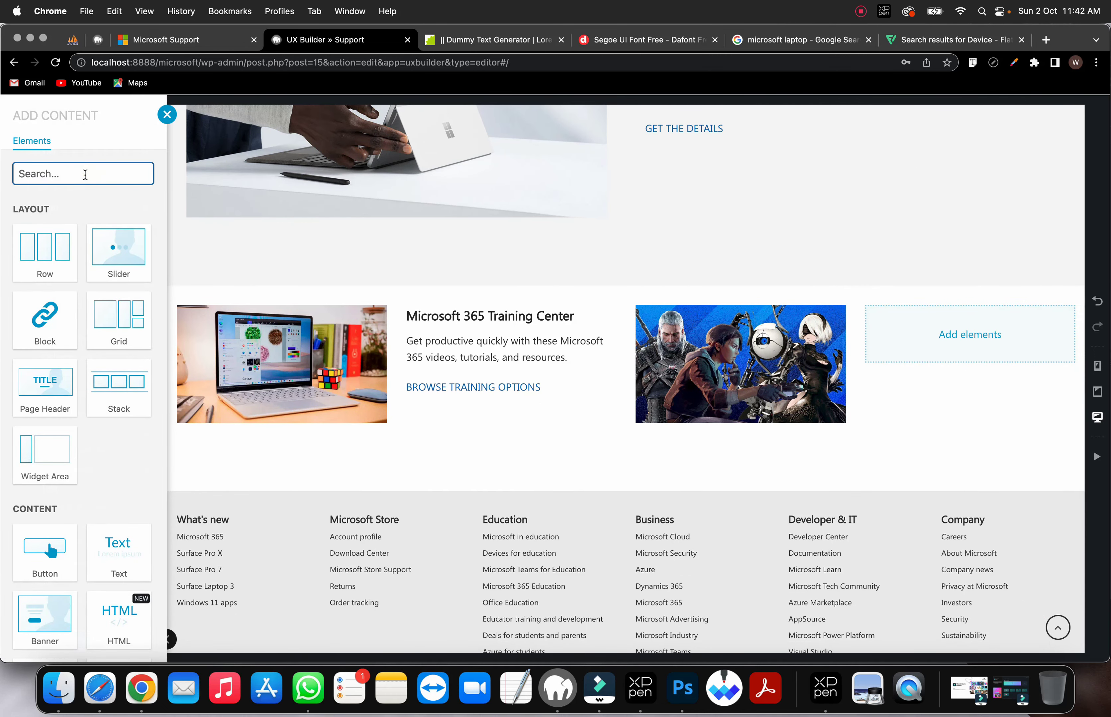
type("text")
left_click(48, 247)
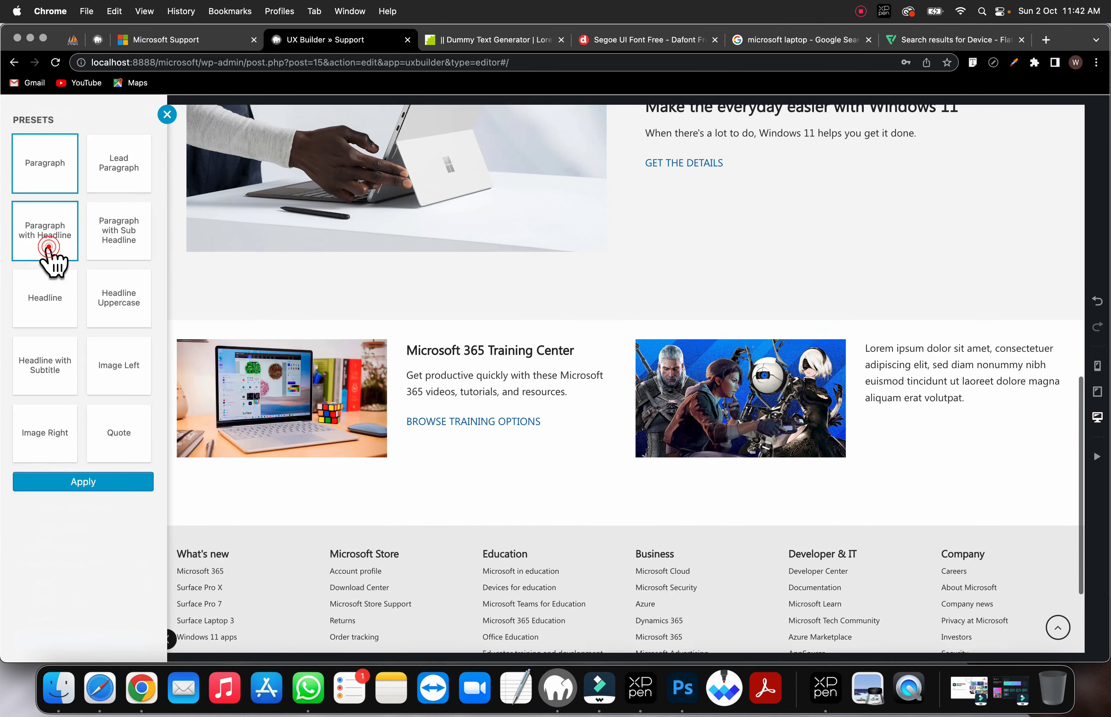
Step: Copy the Microsoft Tips heading, description and link from the original Microsoft Support page
left_click(181, 39)
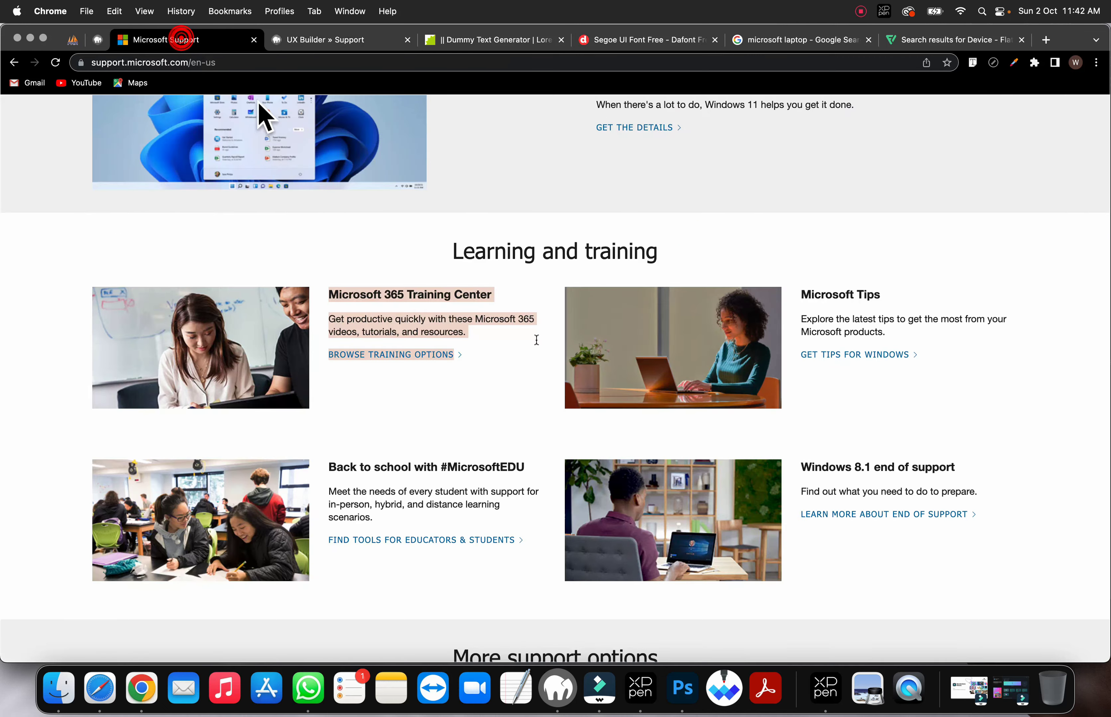
left_click_drag(950, 356, 797, 293)
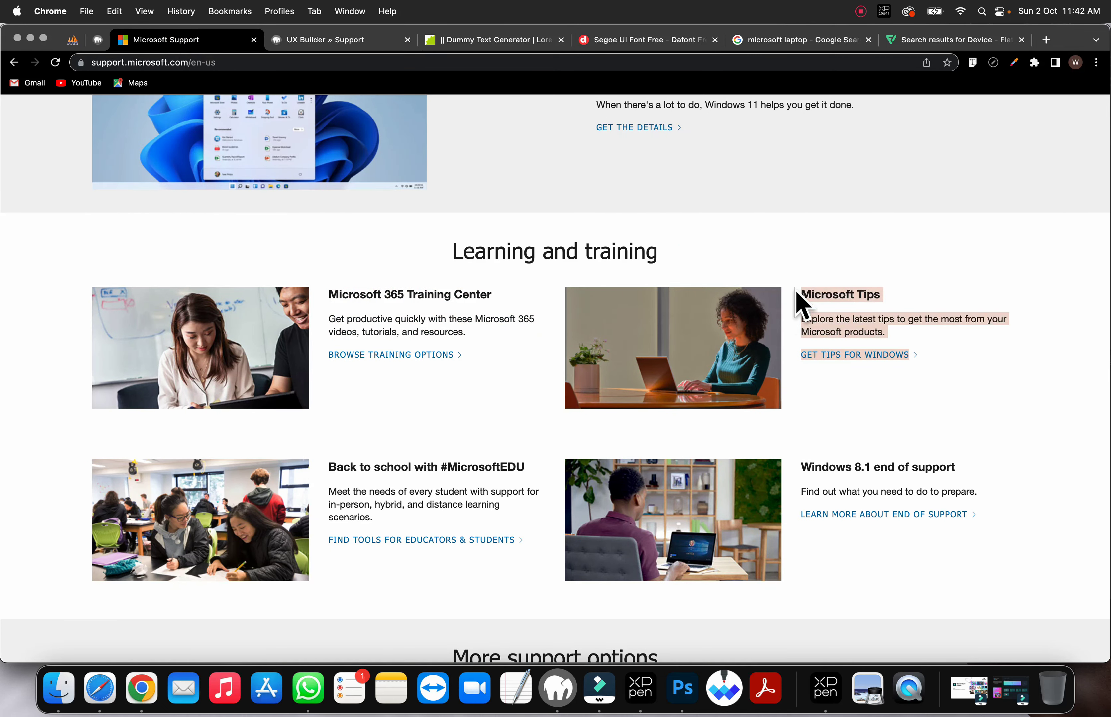
right_click(820, 296)
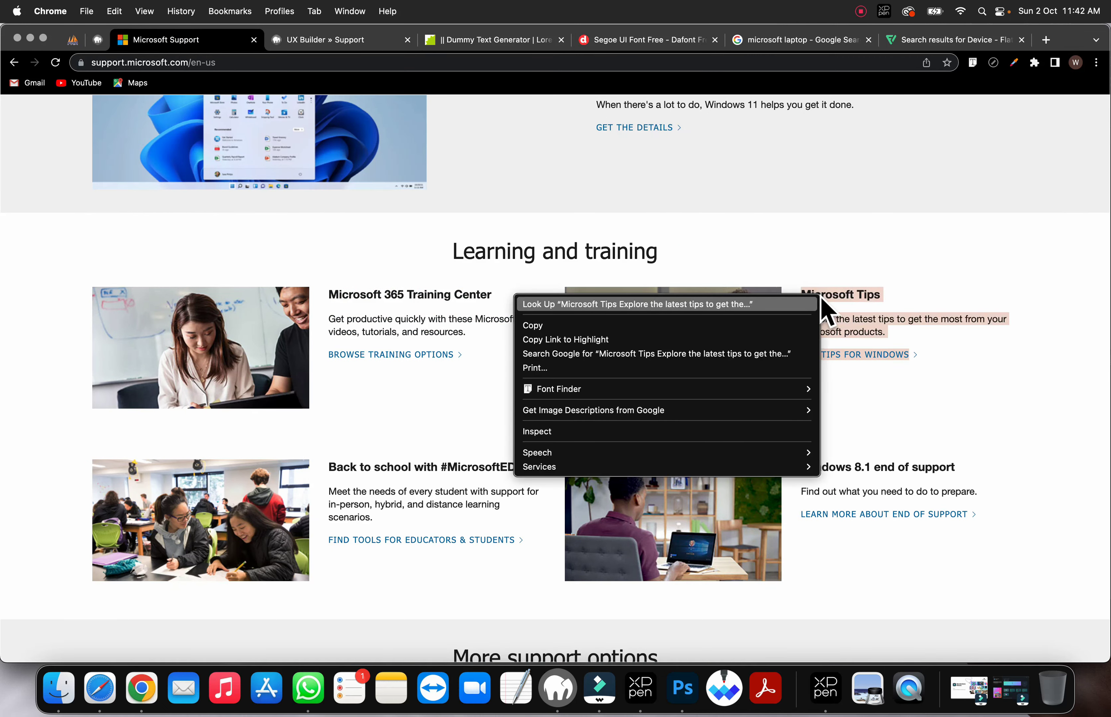
left_click(615, 323)
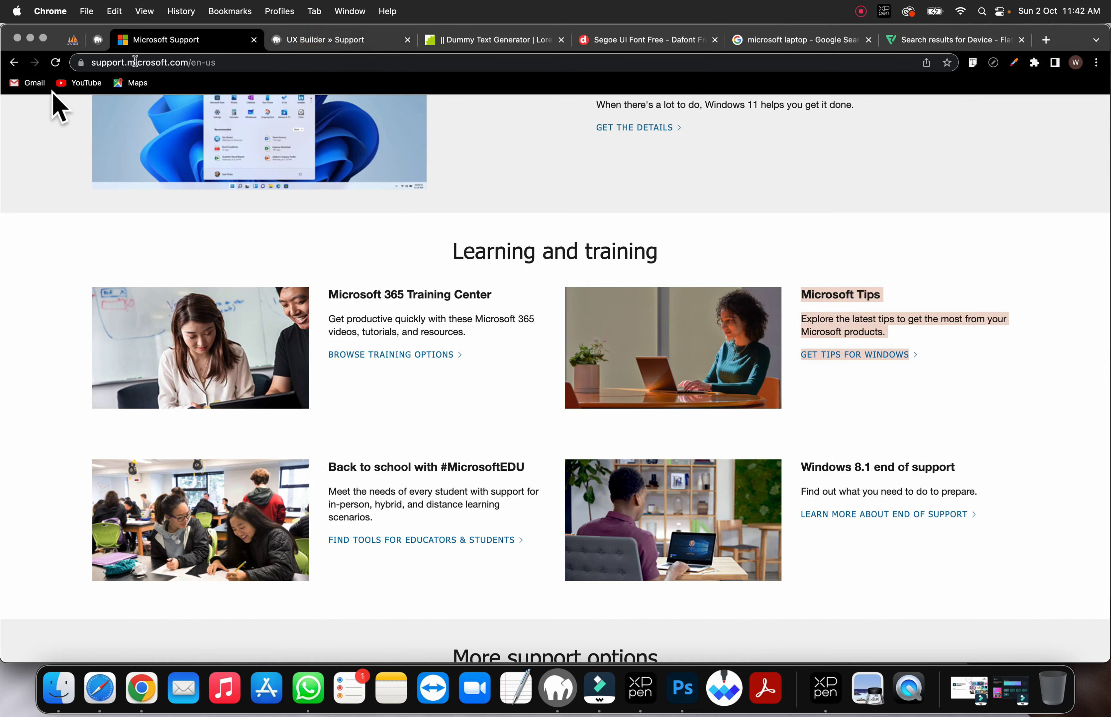
Step: Replace the placeholder in the fourth column's text element in UX Builder with the copied Microsoft Tips content
left_click(327, 40)
double_click(952, 392)
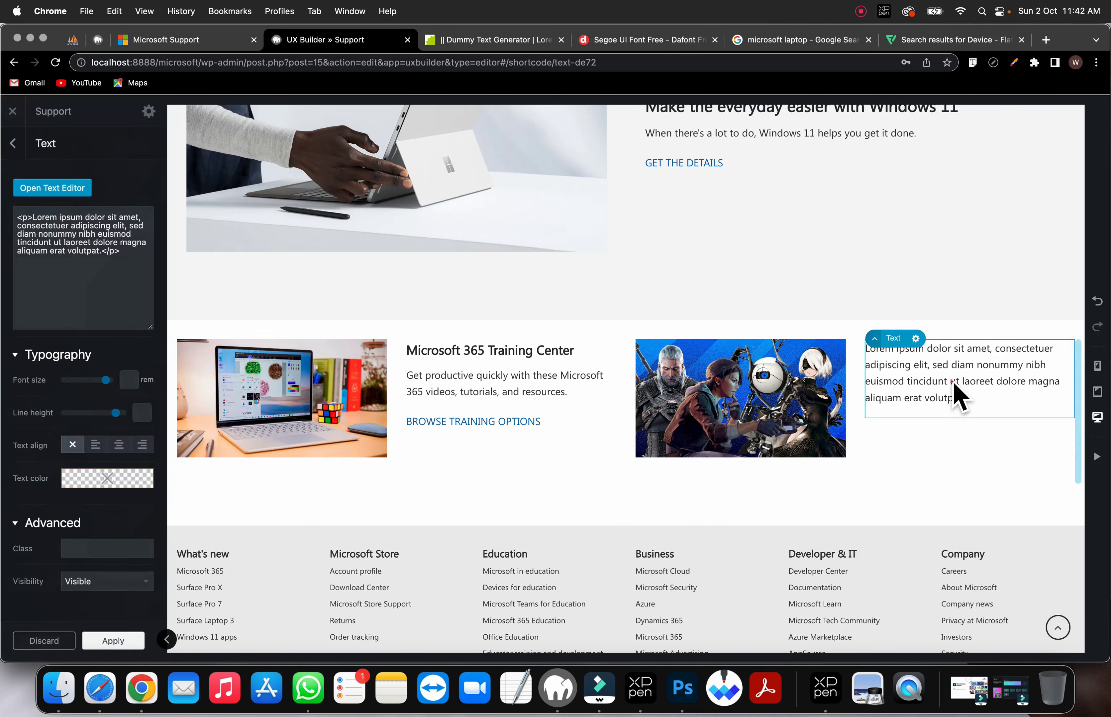
left_click(259, 296)
key("super+a")
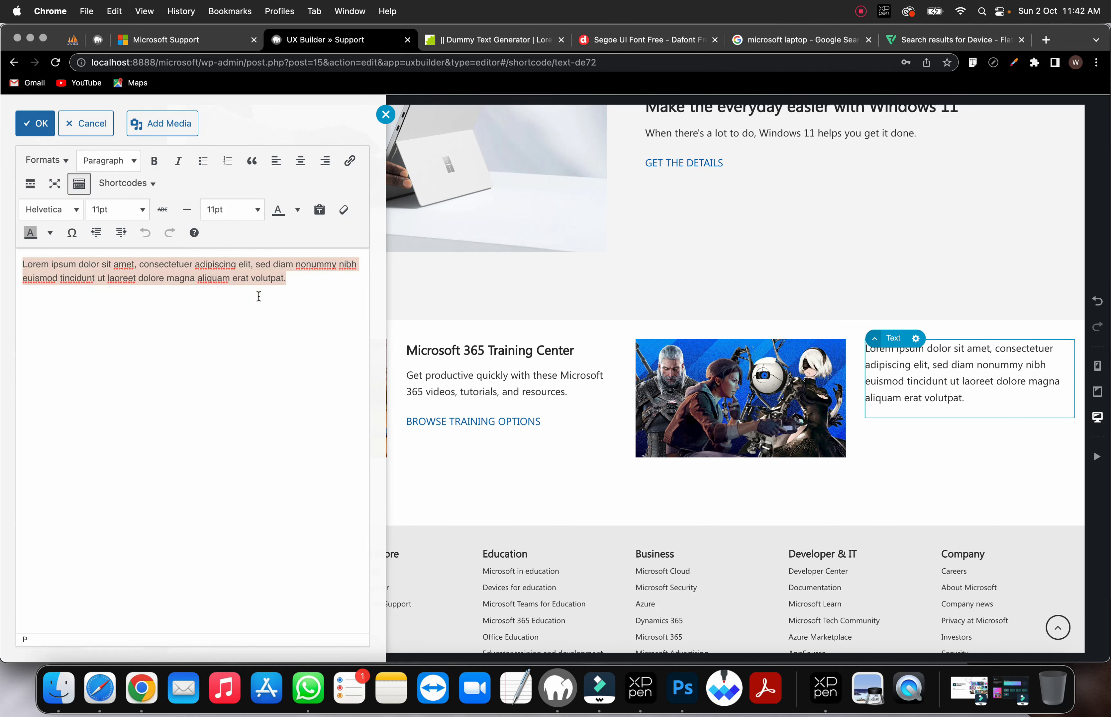
key("super+v")
left_click(766, 443)
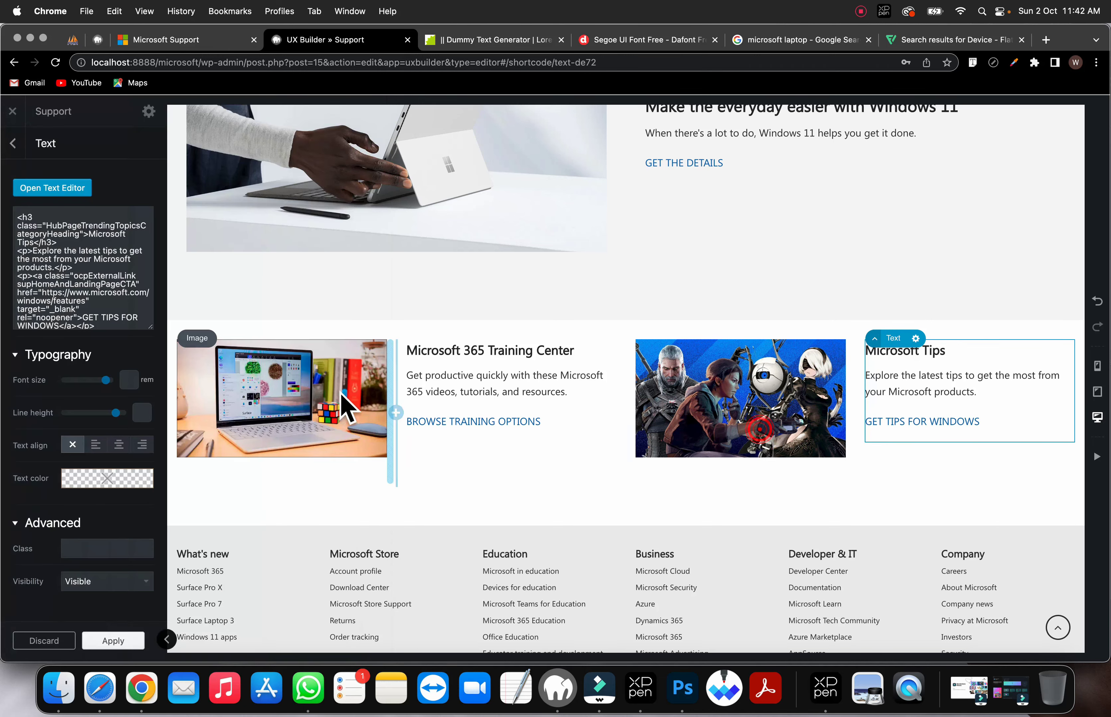
Step: Duplicate the outer row that holds the Microsoft 365 Training Center and Microsoft Tips blocks
left_click(285, 414)
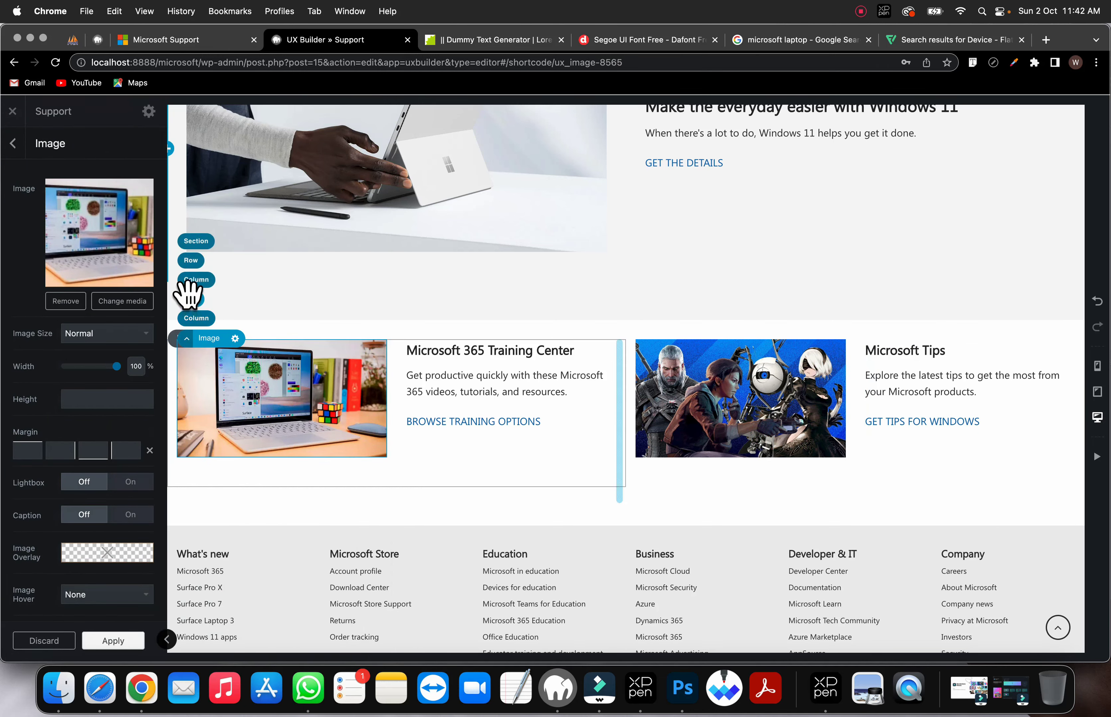
left_click(192, 260)
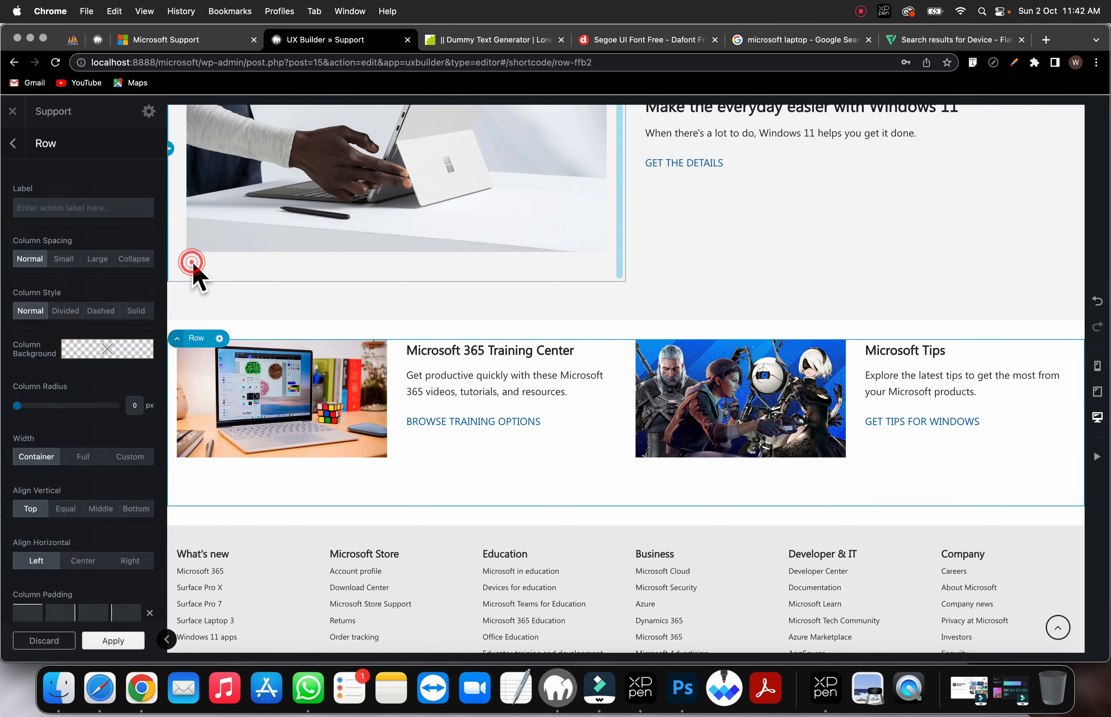
left_click(219, 338)
left_click(196, 393)
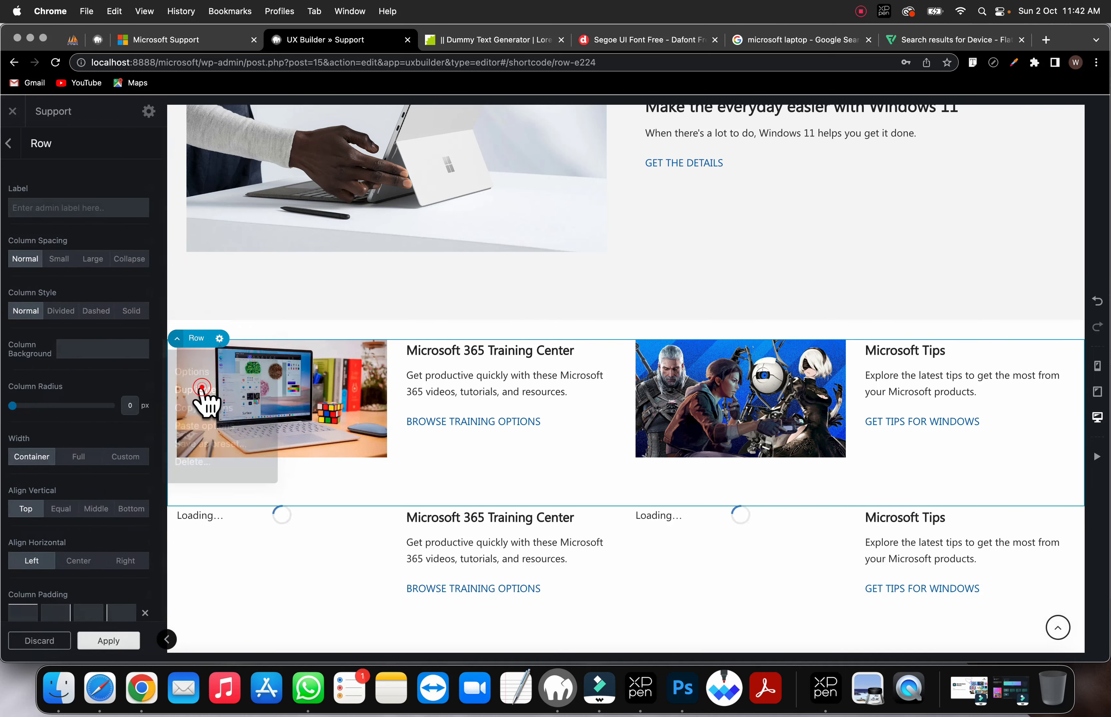
scroll(541, 526, "down", 3)
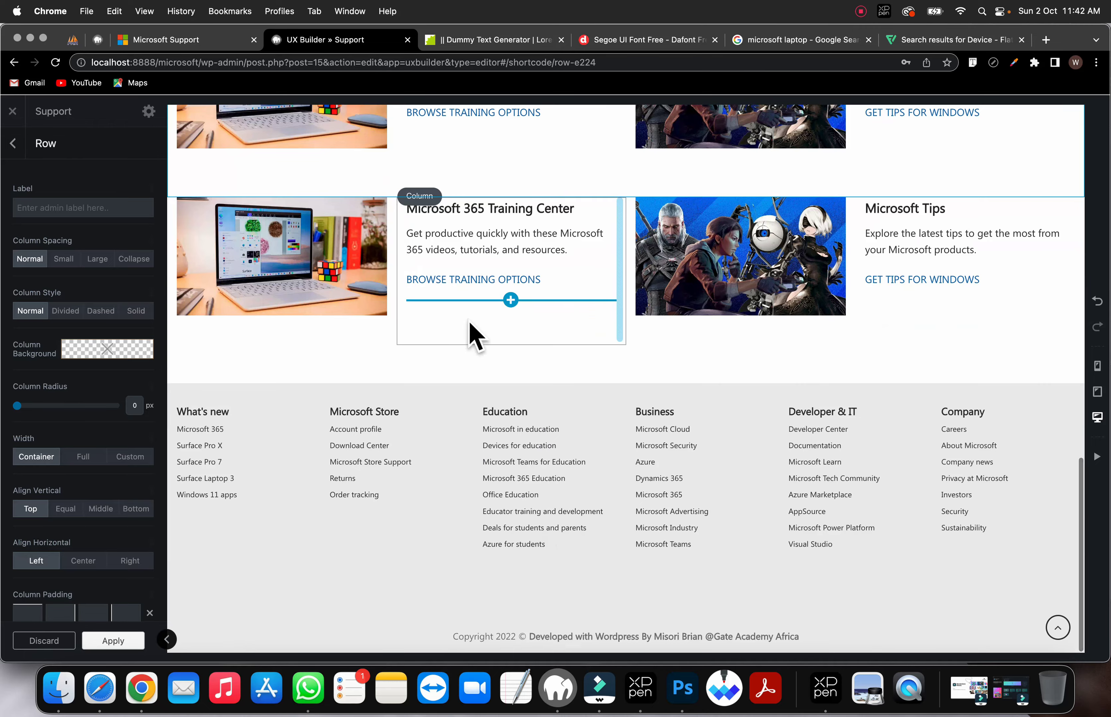
scroll(373, 233, "up", 3)
Step: Add a three-column row above the Microsoft 365 Training Center row, after checking the section layout on the original Microsoft Support page
left_click(186, 39)
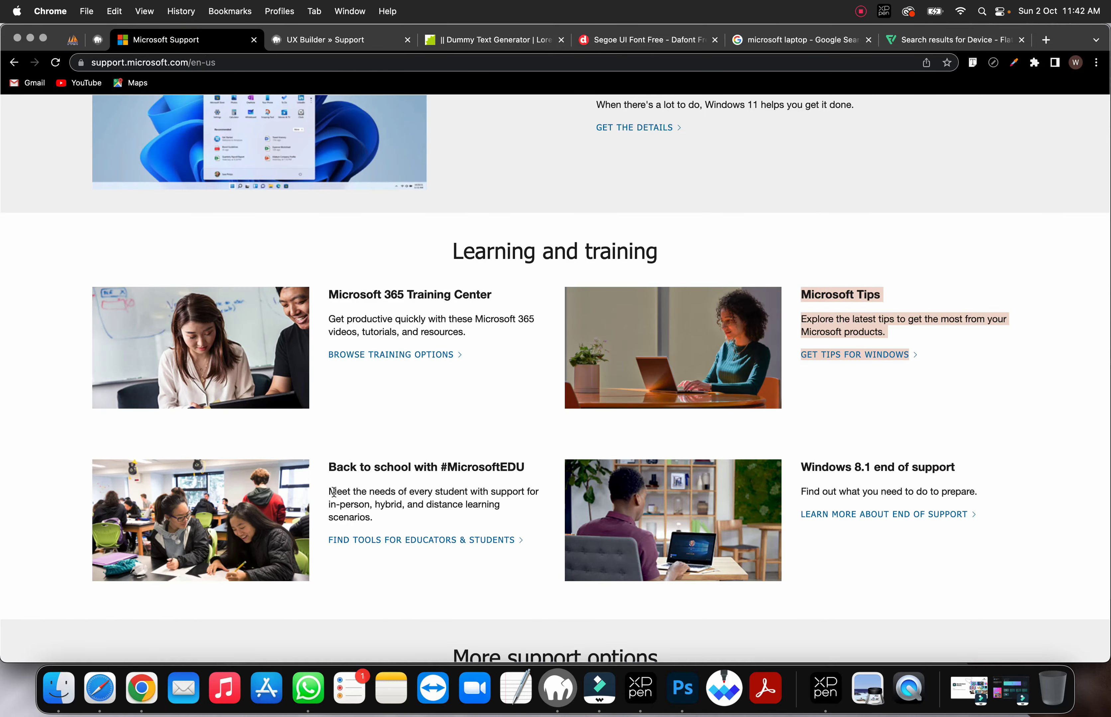
left_click(343, 44)
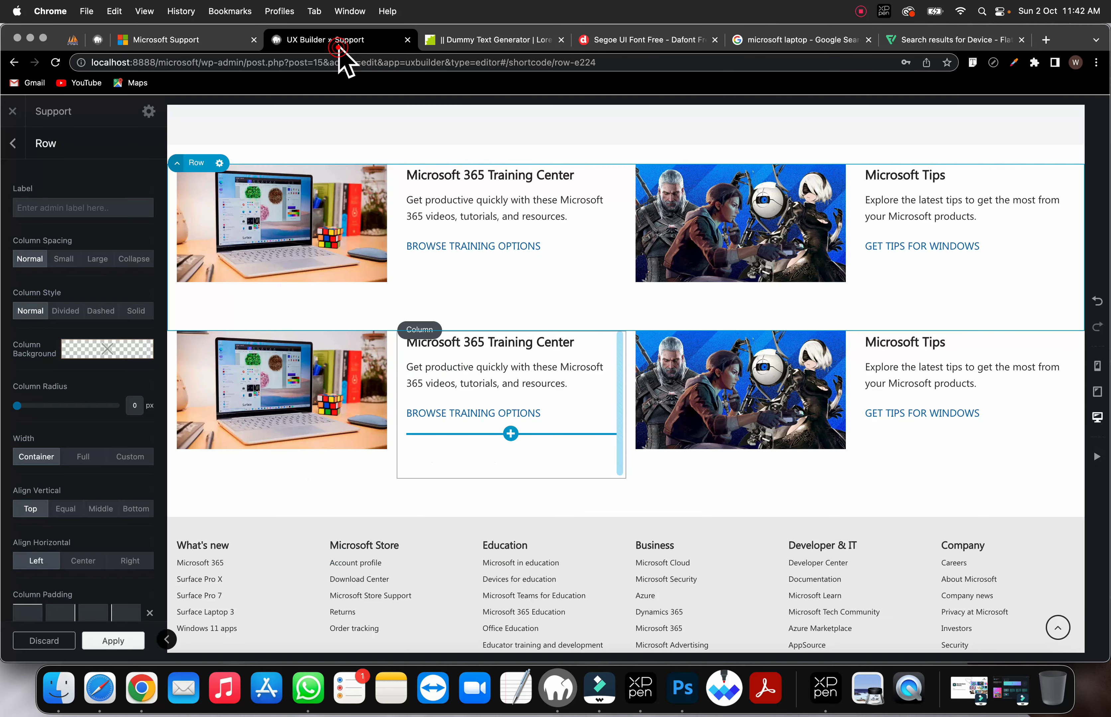
scroll(537, 418, "down", 3)
scroll(537, 417, "up", 5)
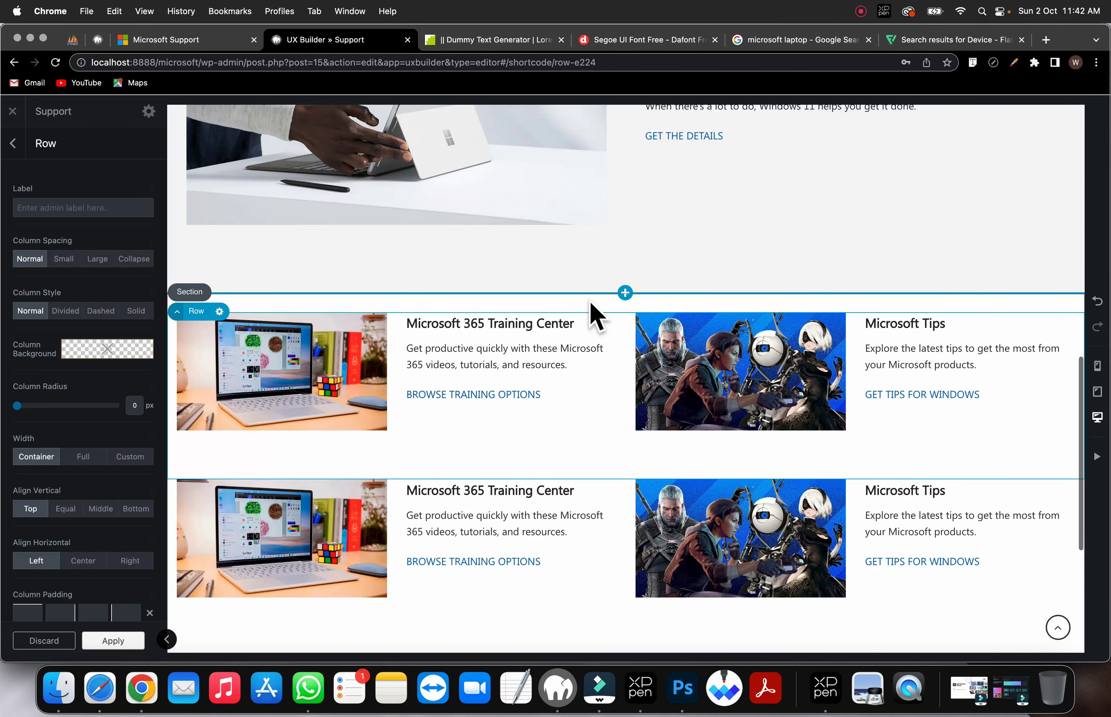
left_click(626, 310)
scroll(342, 310, "up", 2)
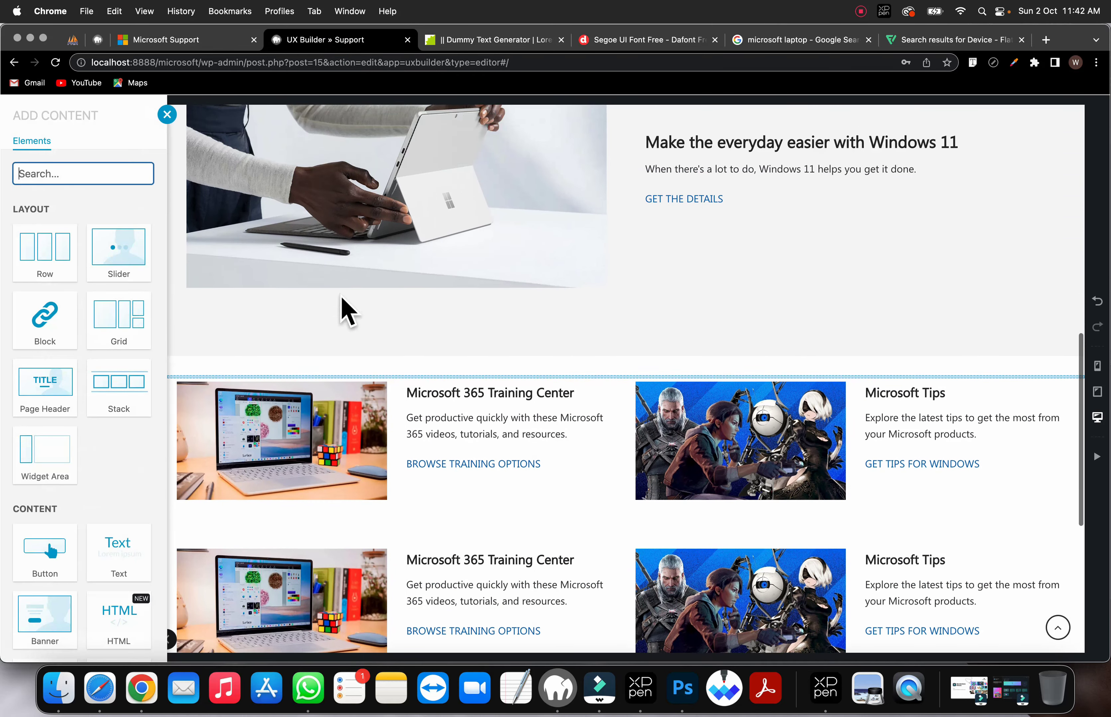
left_click(42, 242)
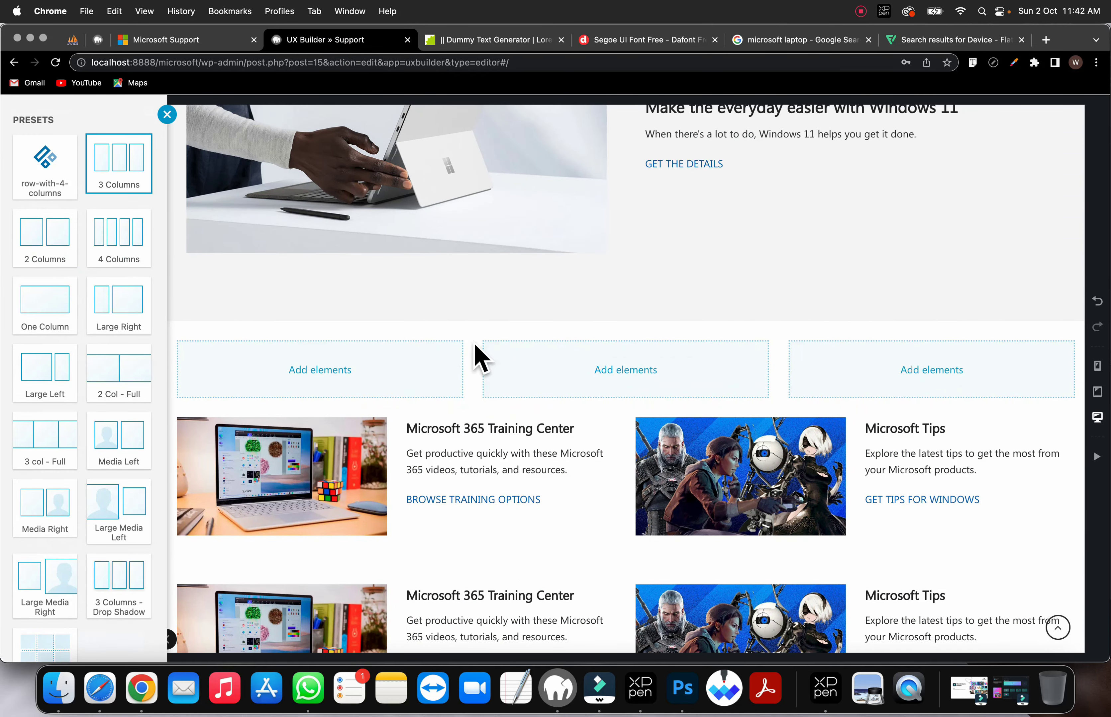
left_click(538, 383)
Step: Add a Text element with the Headline preset to the middle column of the new three-column row
left_click(625, 370)
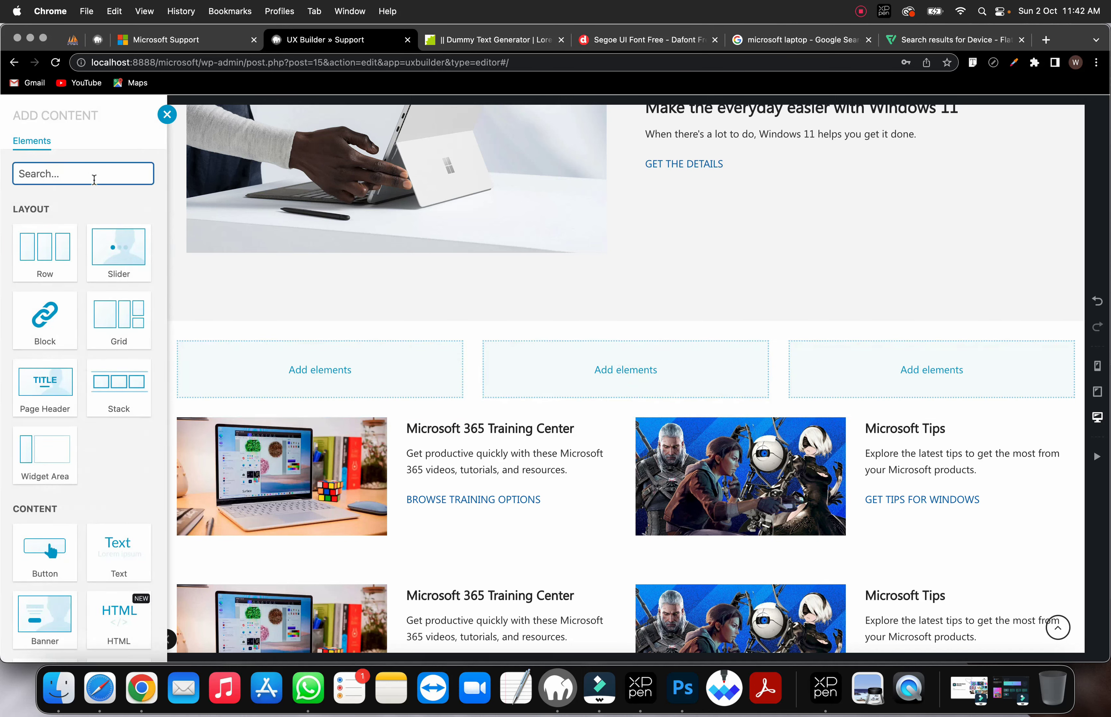
type("h")
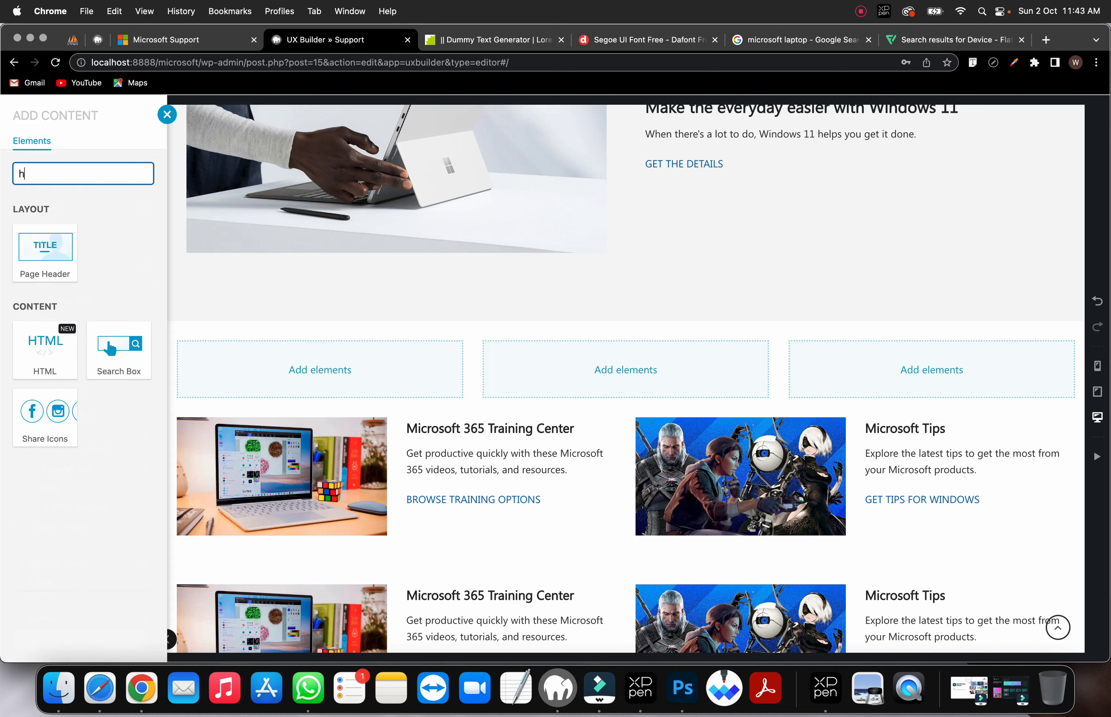
key("BackSpace")
type("h")
key("BackSpace")
type("tex")
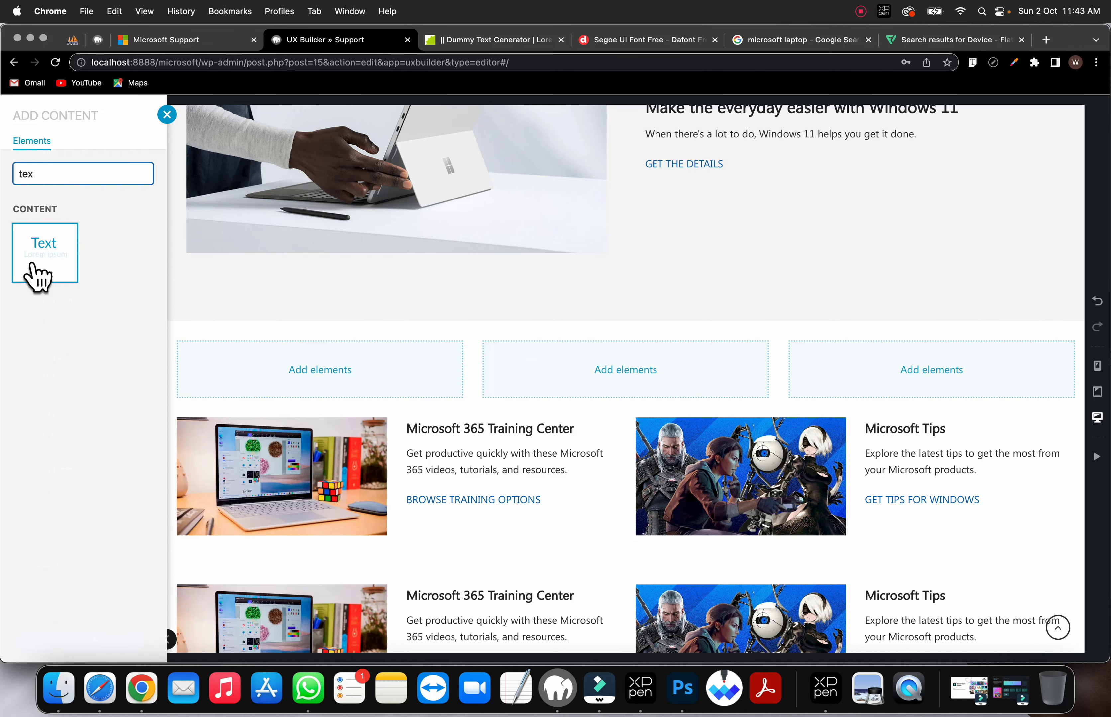
left_click(38, 277)
left_click(39, 301)
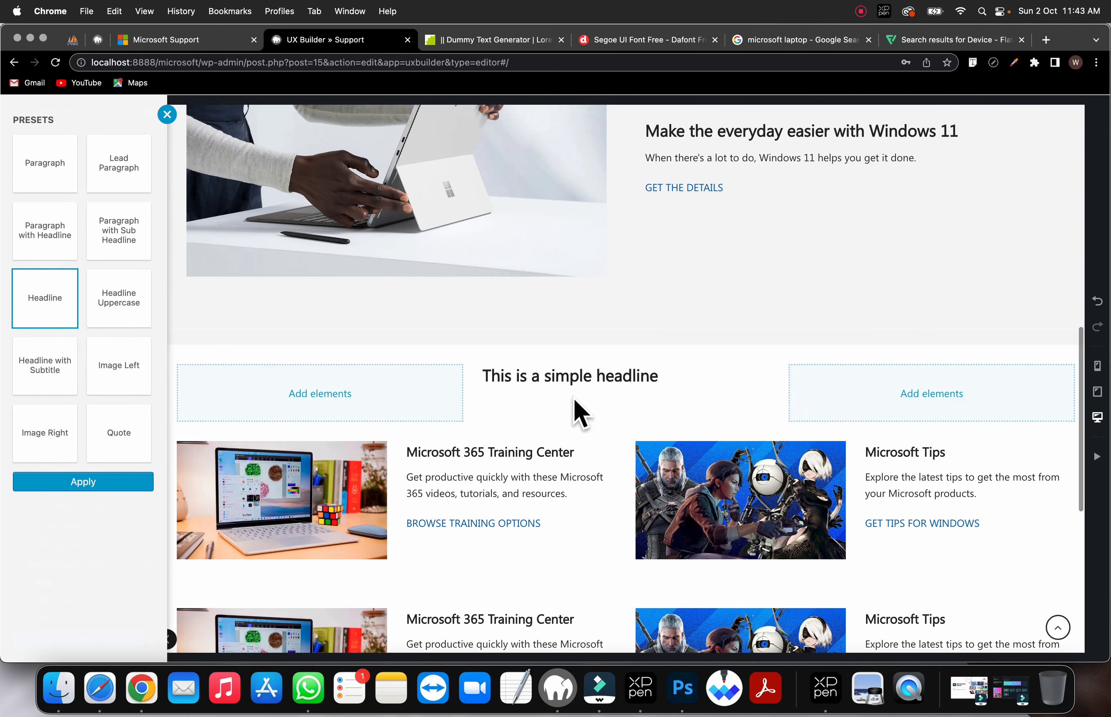
left_click(541, 387)
Step: Copy the "Learning and training" heading from the original Microsoft Support page
left_click(187, 41)
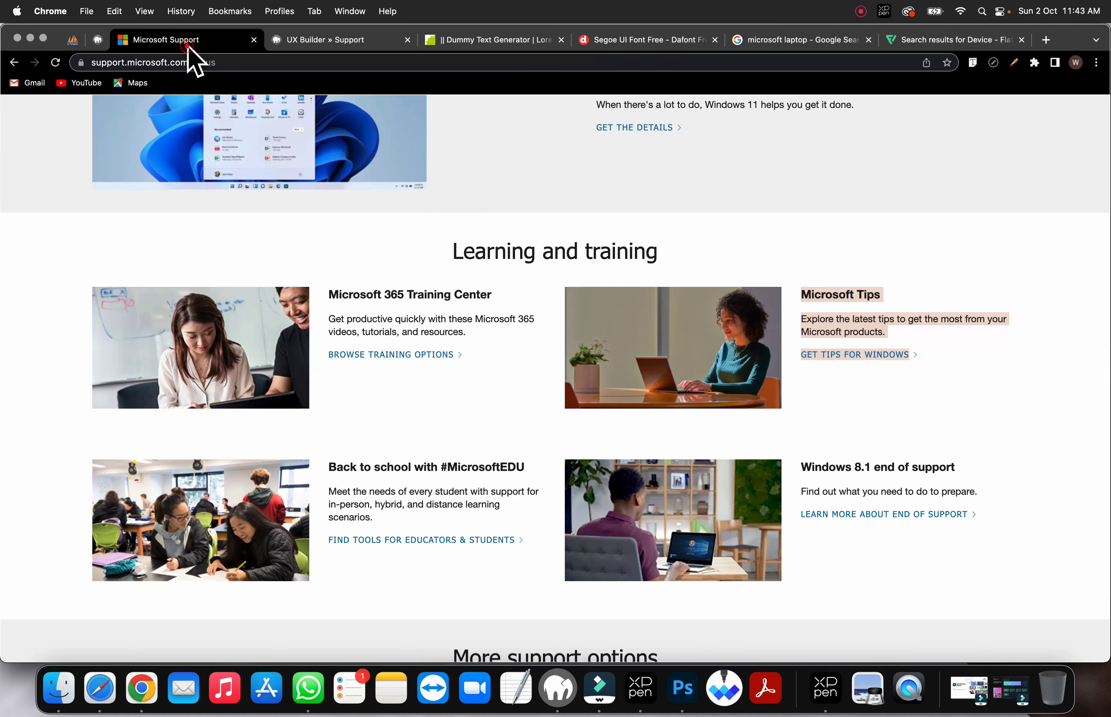
triple_click(613, 243)
right_click(607, 248)
left_click(619, 277)
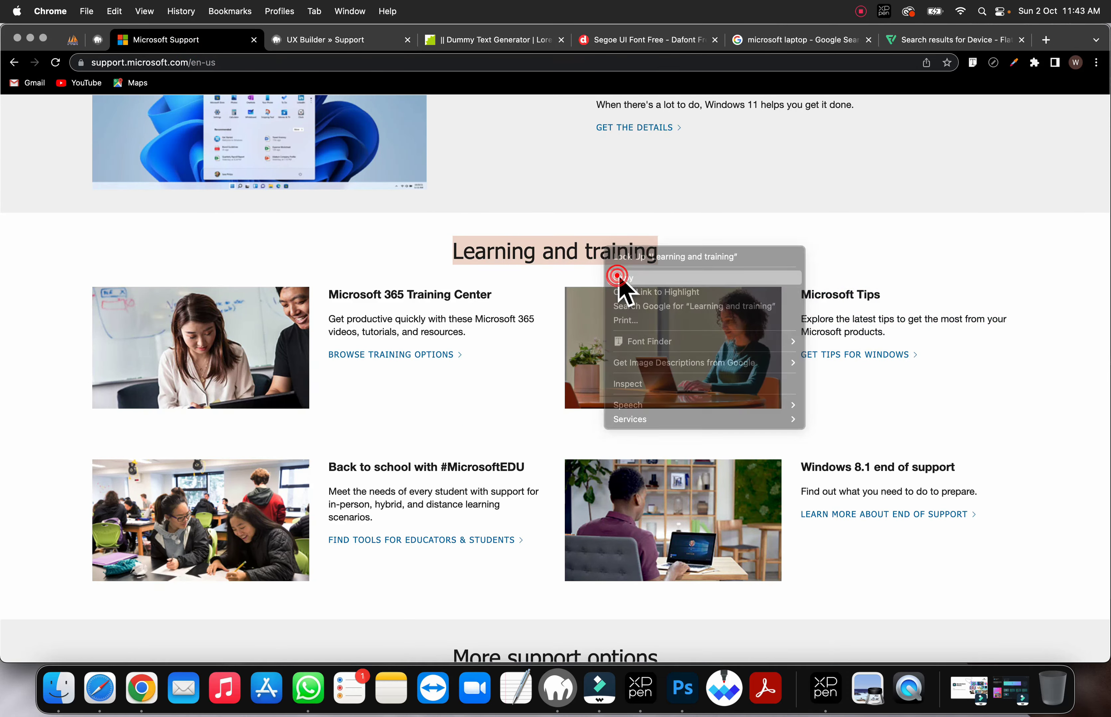
Step: Replace the middle column's placeholder headline in UX Builder with the copied "Learning and training" heading
left_click(308, 41)
double_click(528, 378)
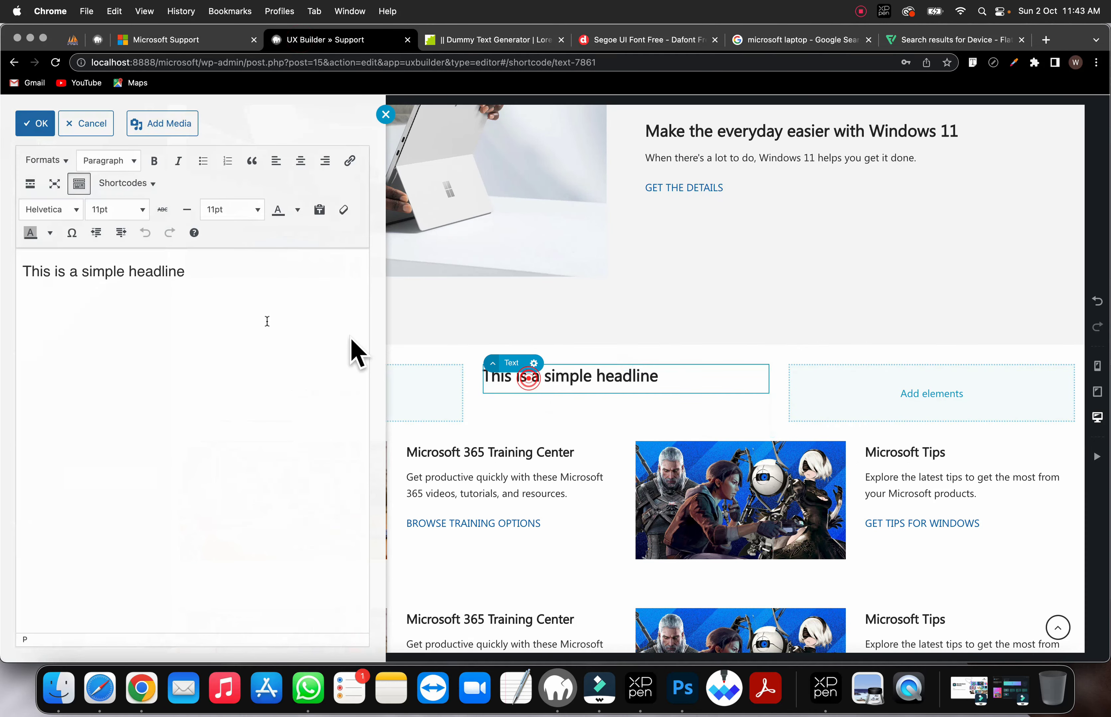
triple_click(265, 321)
key("super+v")
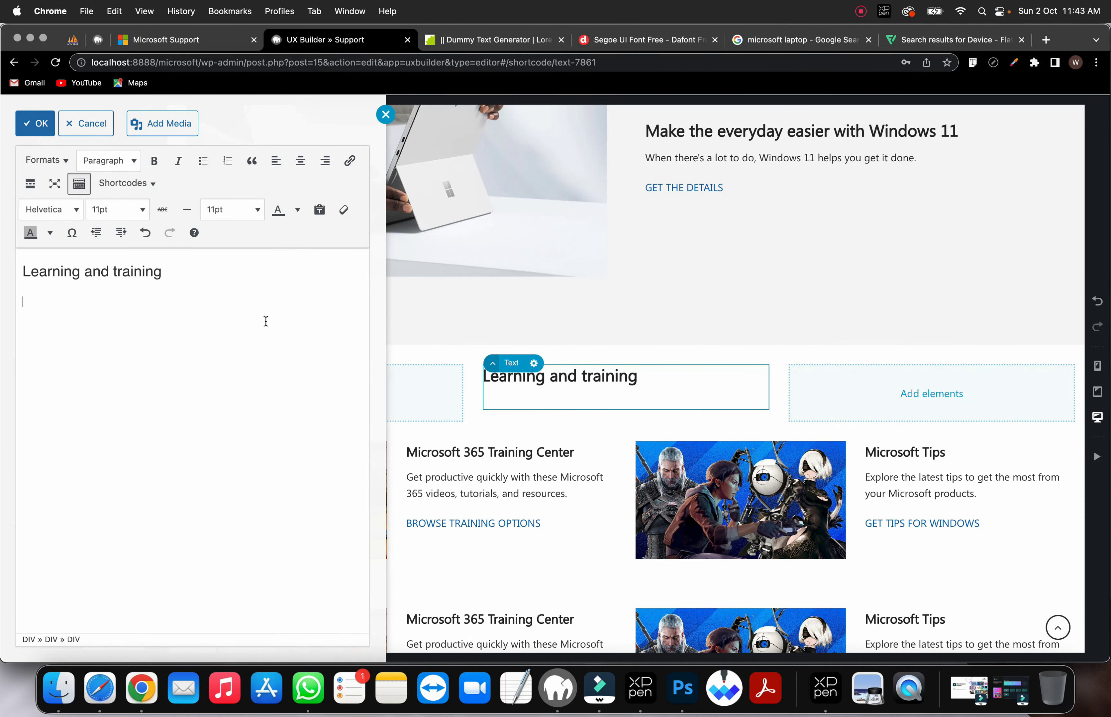
Step: Centre the "Learning and training" heading, format it as Heading 1 and remove the blank line below it
triple_click(266, 320)
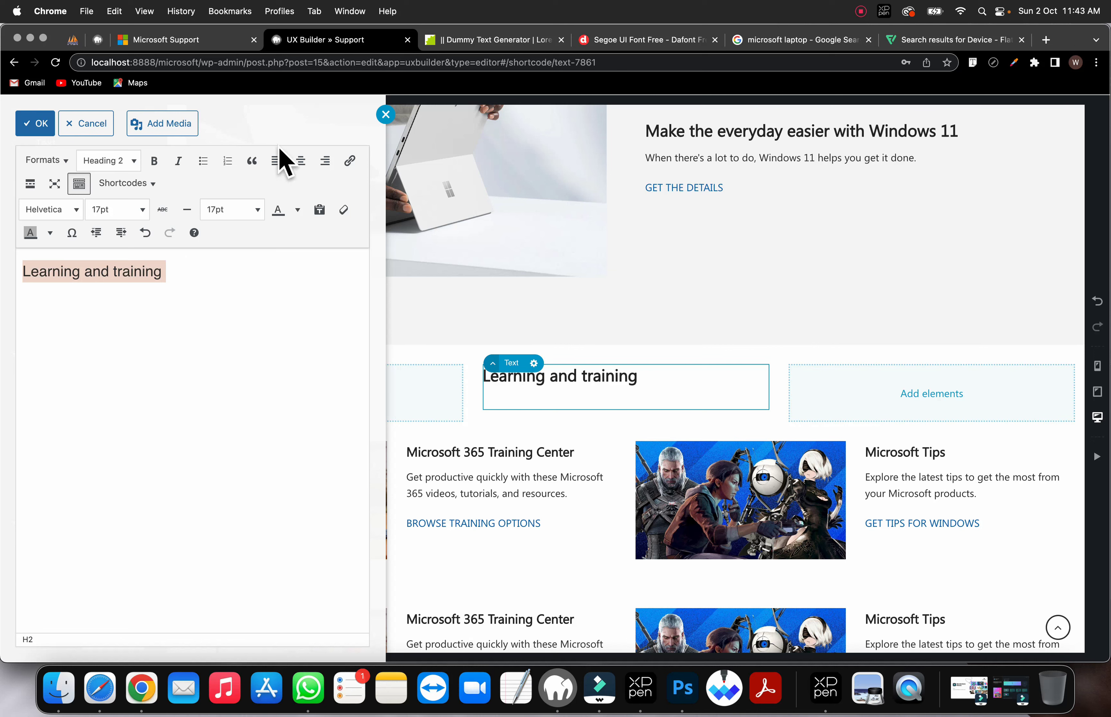
left_click(301, 162)
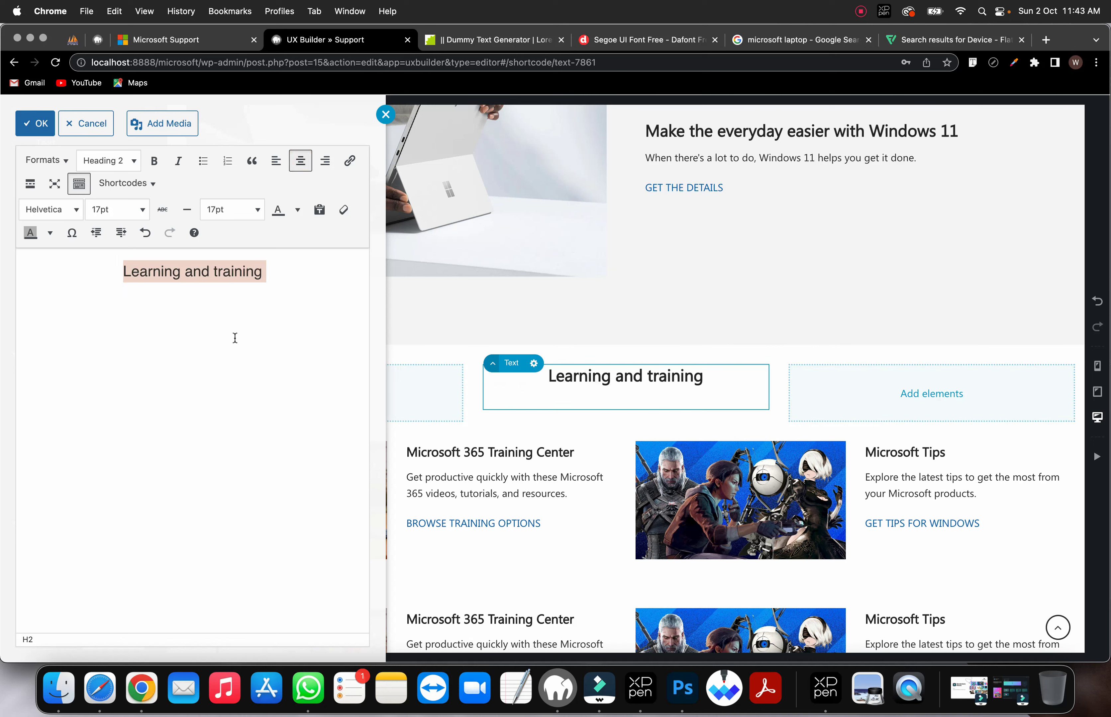
left_click(109, 161)
left_click(123, 210)
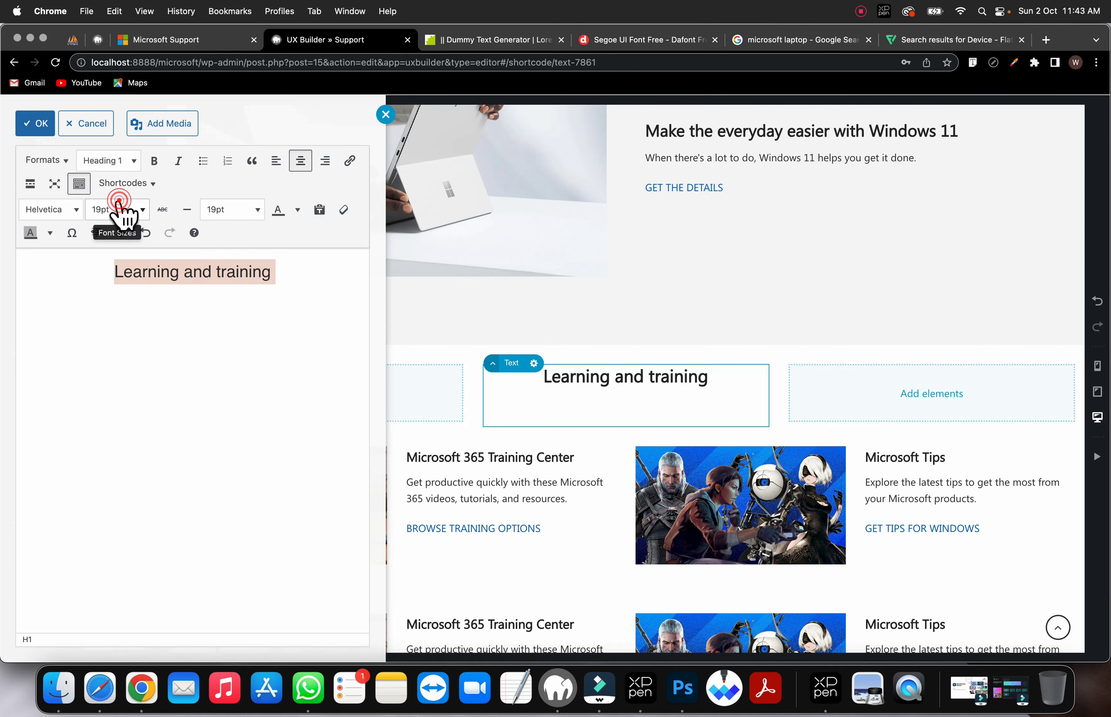
left_click(212, 315)
key("BackSpace")
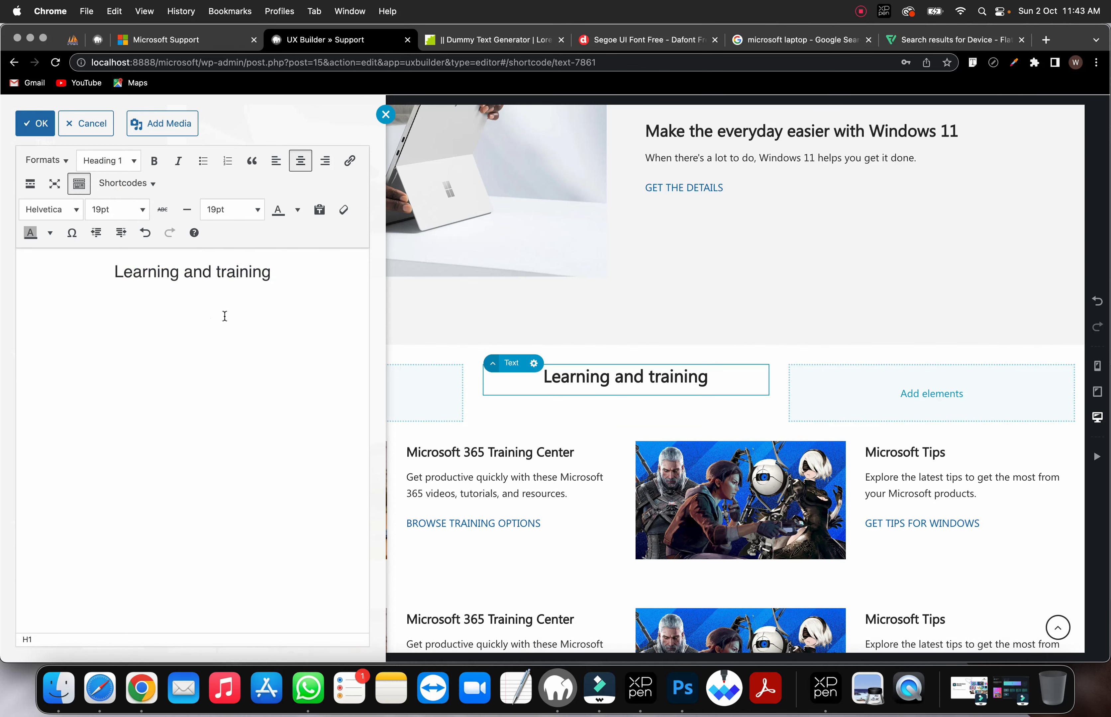
left_click(522, 462)
Step: Apply the heading changes and update the Support page
scroll(522, 459, "down", 7)
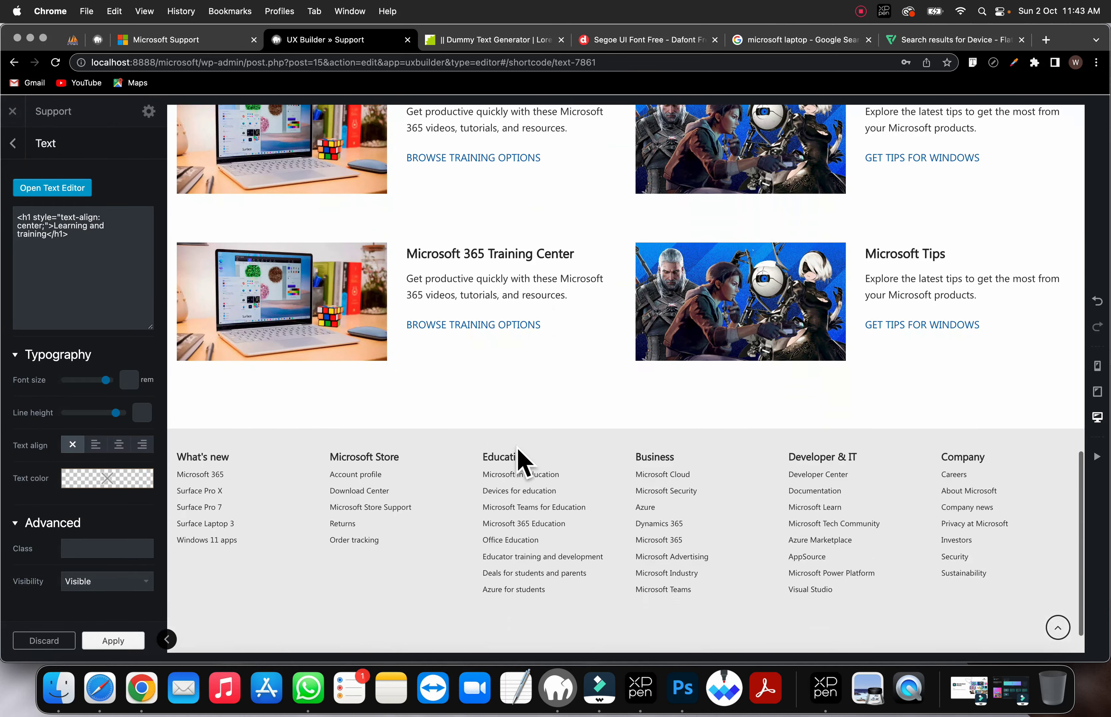
scroll(304, 404, "up", 15)
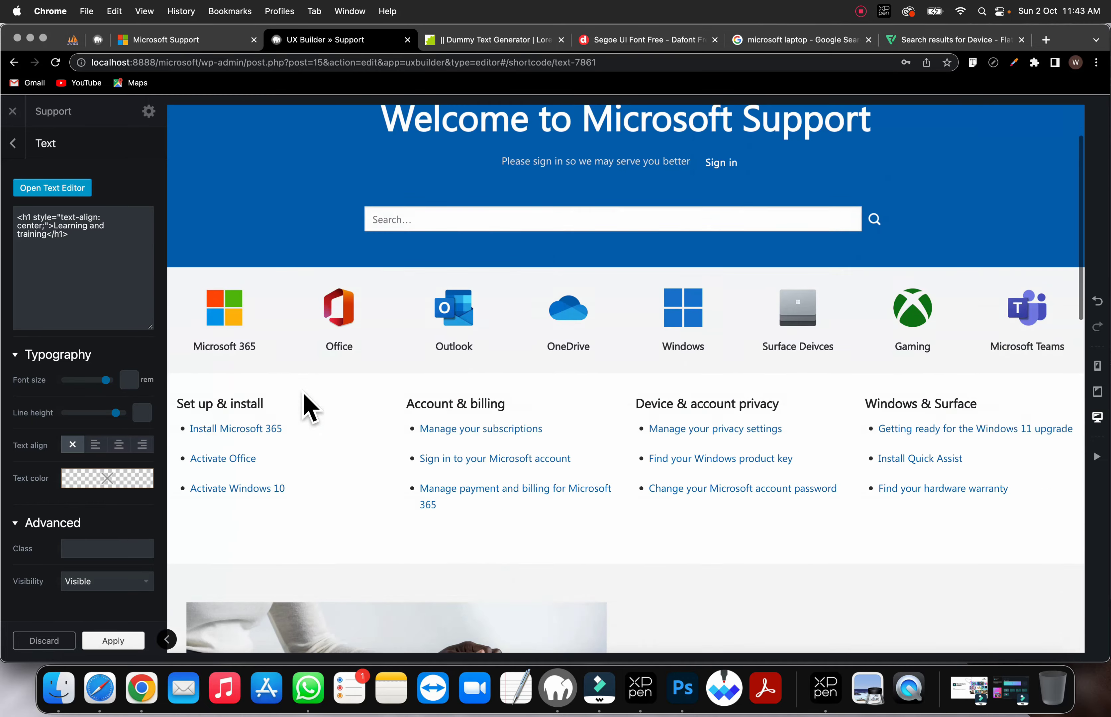
scroll(303, 404, "down", 10)
left_click(114, 641)
left_click(89, 643)
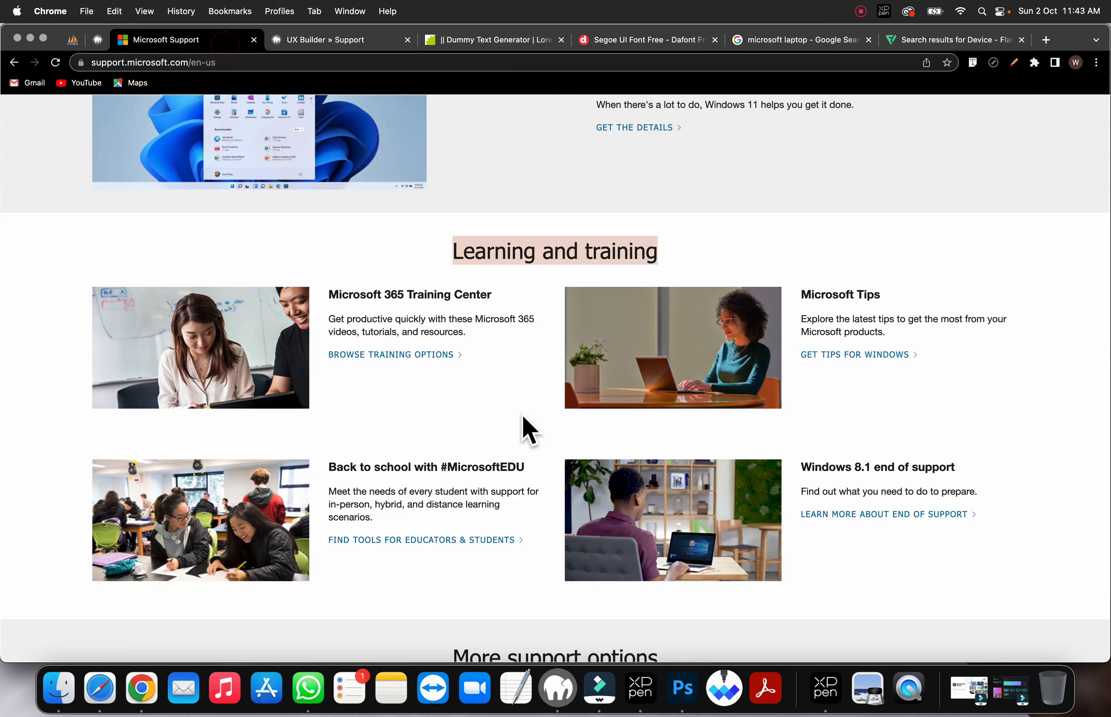
Step: Review the remaining sections of the original page and add a Section with the Default preset directly above the footer in UX Builder
scroll(524, 419, "down", 10)
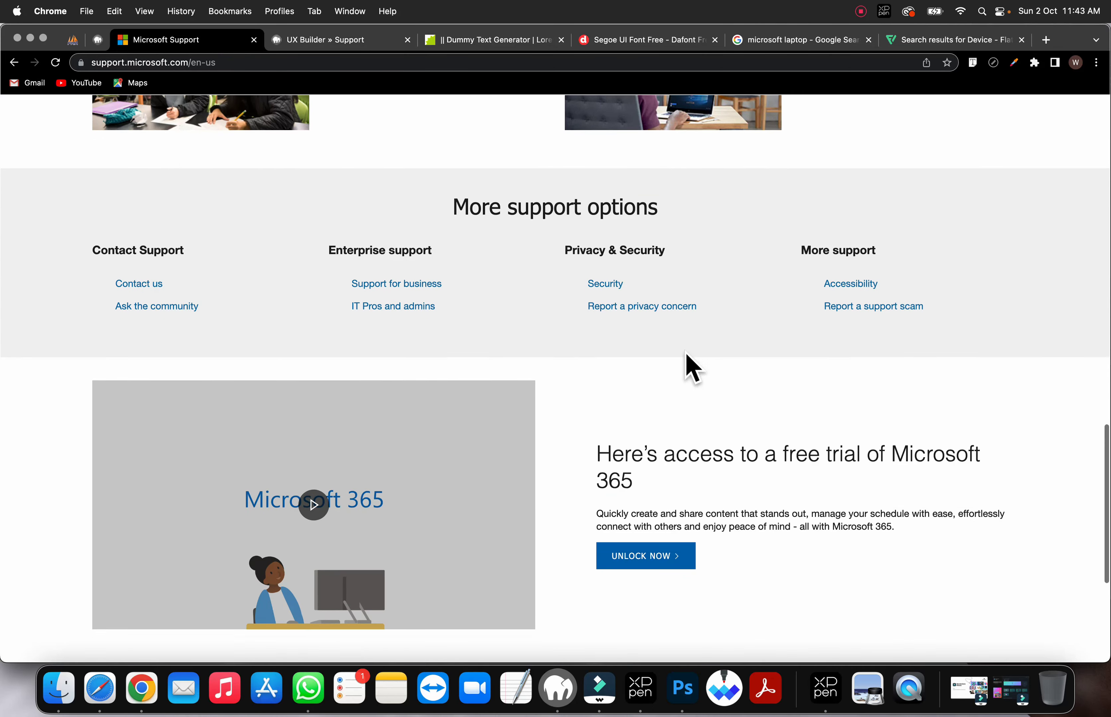
scroll(693, 368, "down", 3)
scroll(686, 366, "up", 1)
scroll(652, 452, "down", 4)
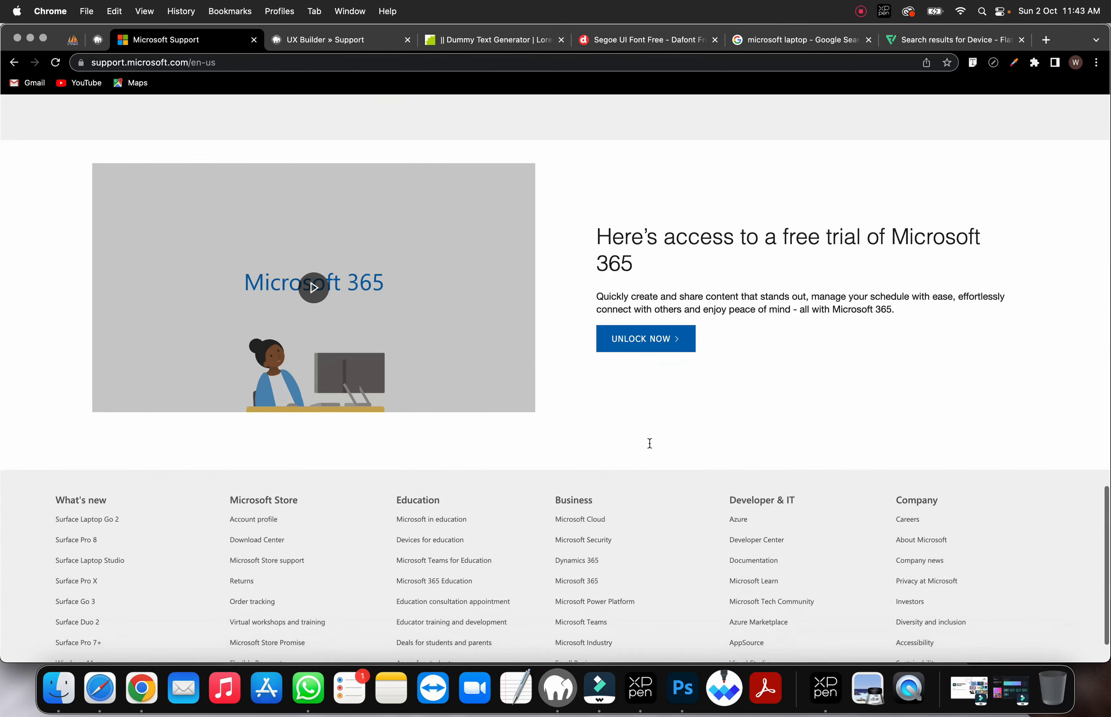
scroll(650, 444, "up", 5)
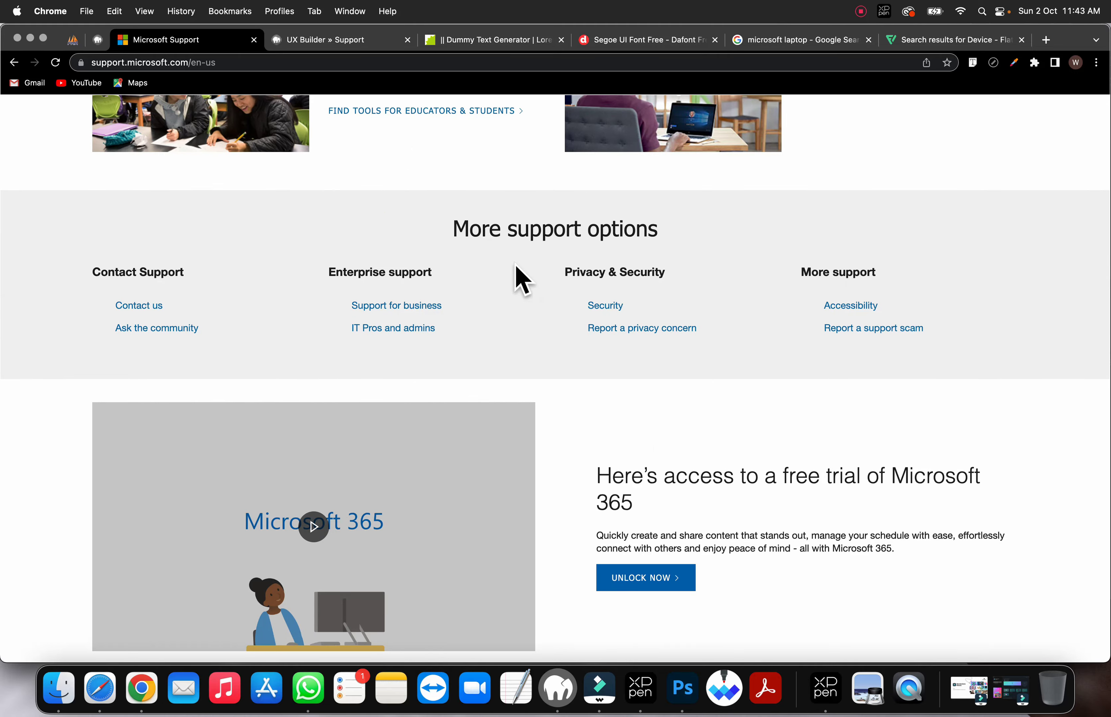
left_click(322, 39)
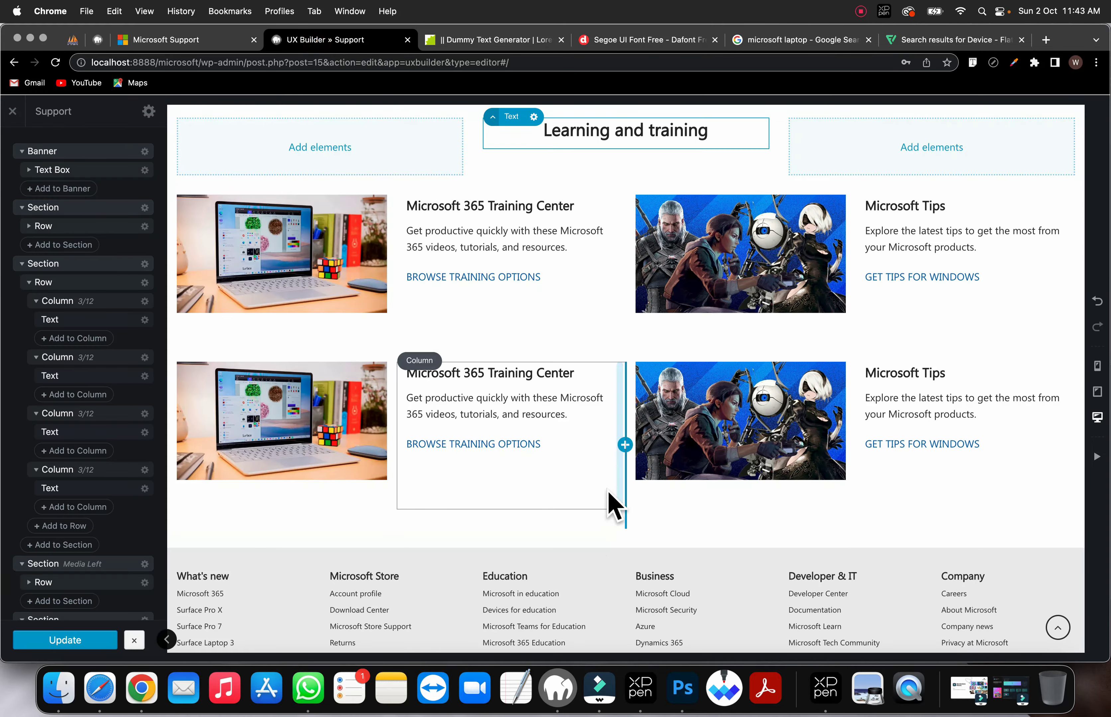
scroll(611, 506, "down", 3)
left_click(627, 383)
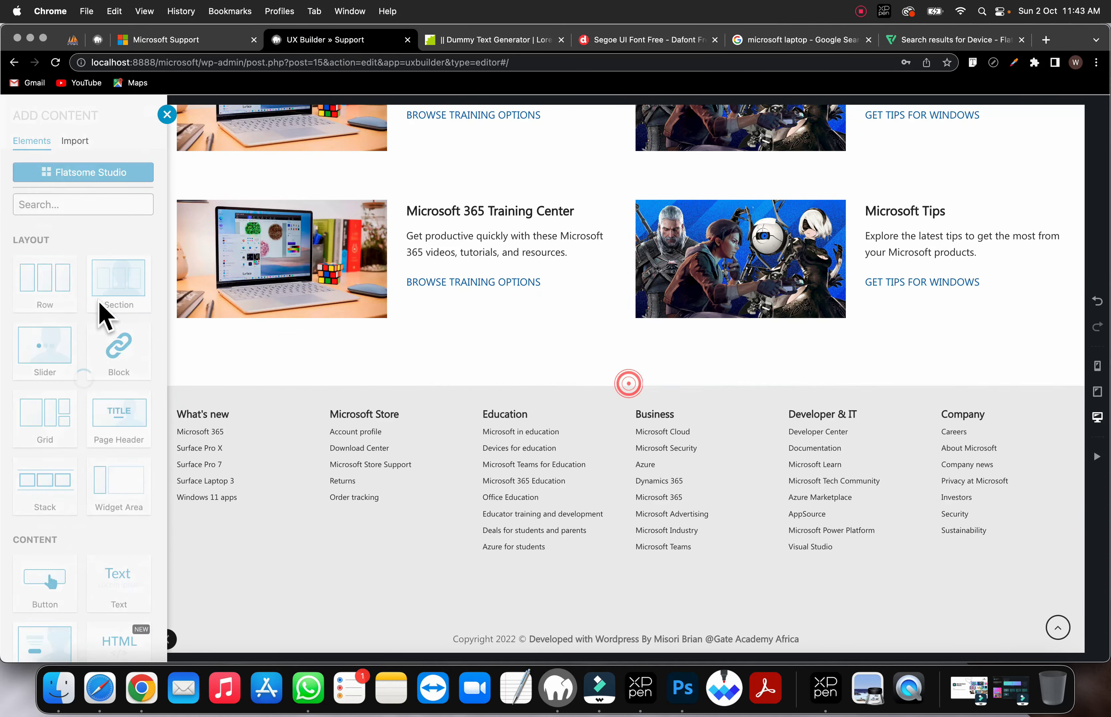
left_click(74, 291)
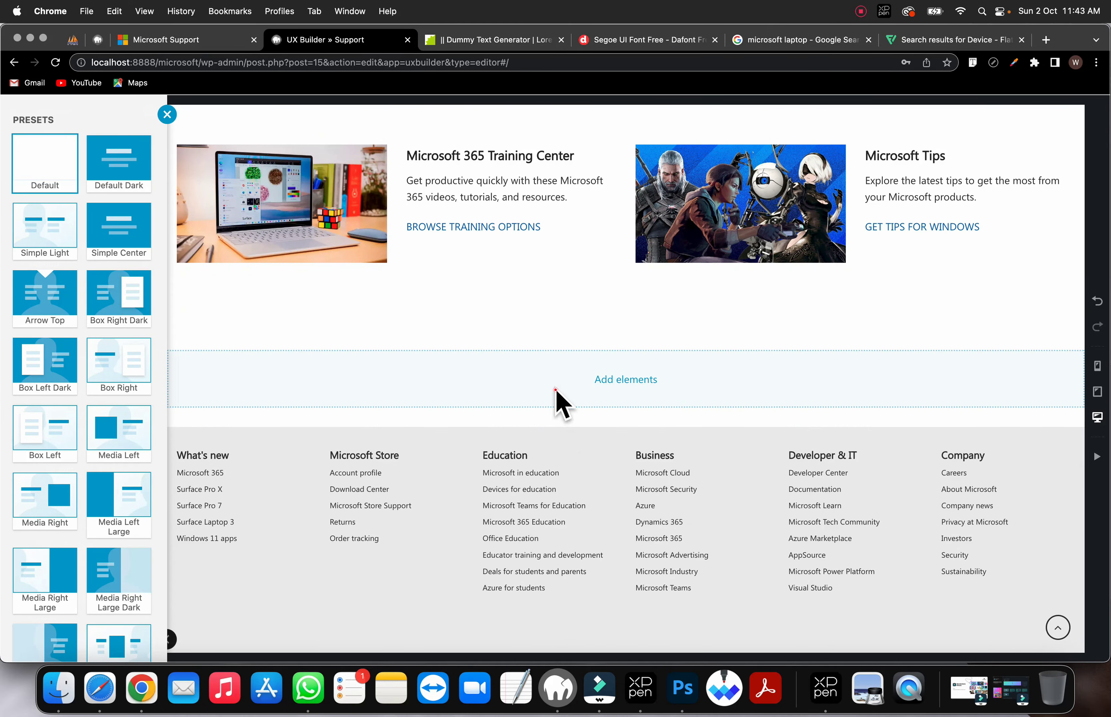
left_click(555, 390)
Step: Insert a row with the 4 Columns preset into the new section above the footer
left_click(625, 381)
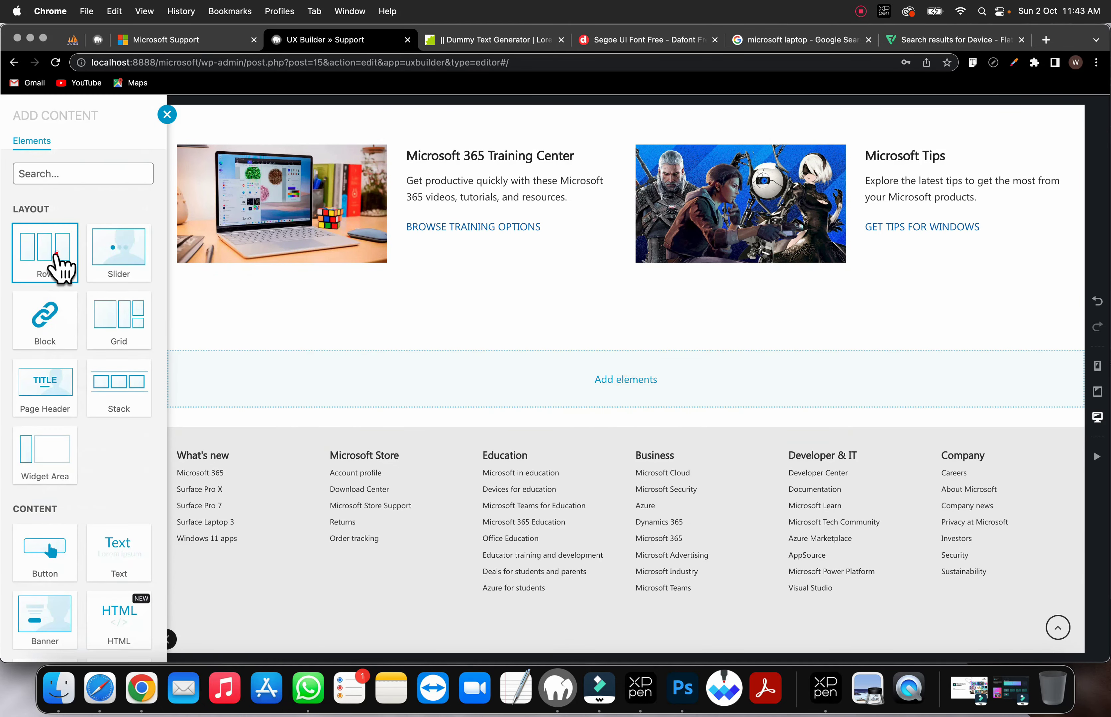
left_click(56, 269)
left_click(115, 244)
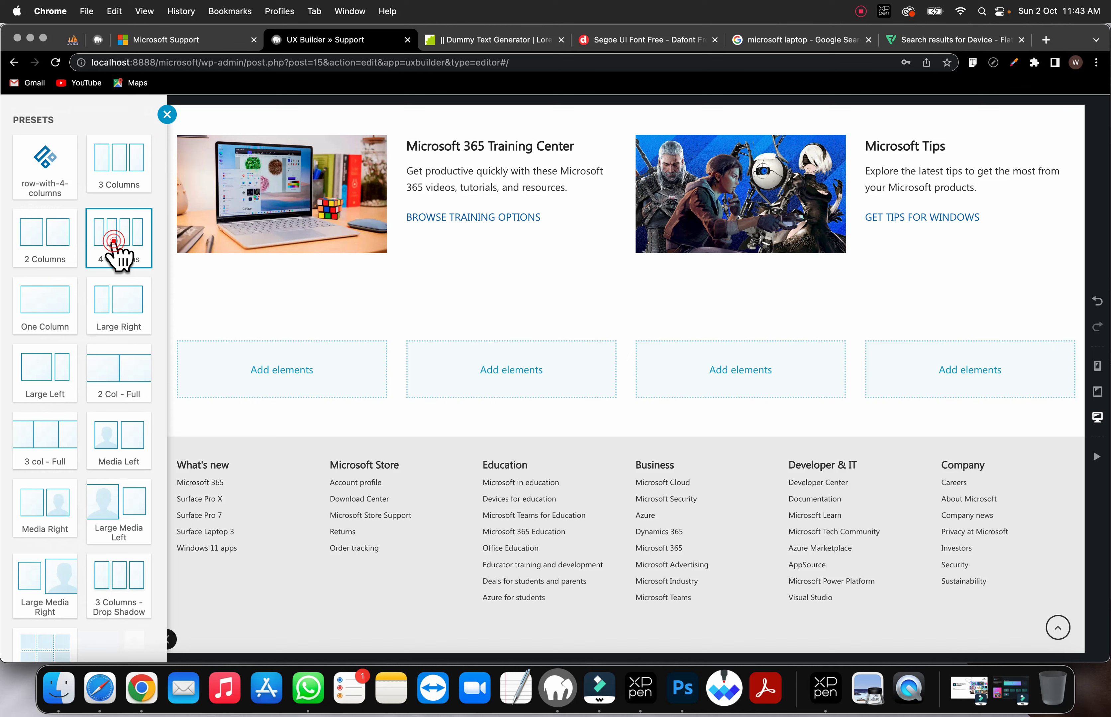
left_click(447, 356)
Step: Set the new section's background color to light grey, rgb(247, 247, 247)
left_click(456, 327)
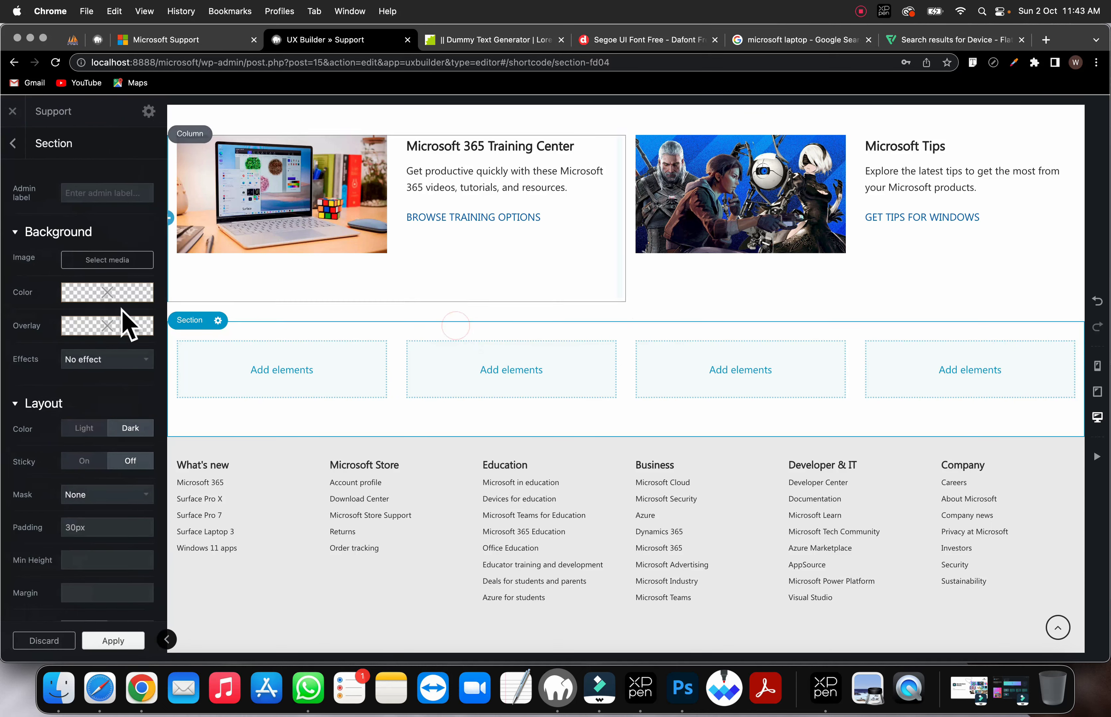
left_click(75, 299)
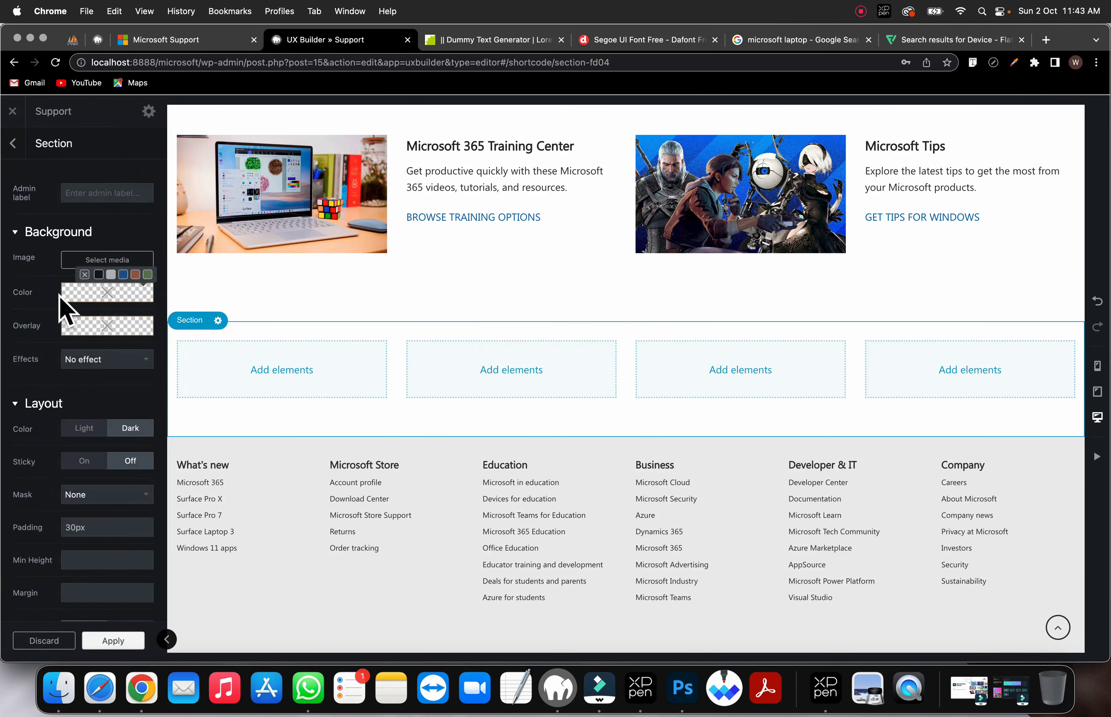
left_click(61, 288)
left_click_drag(71, 324, 62, 316)
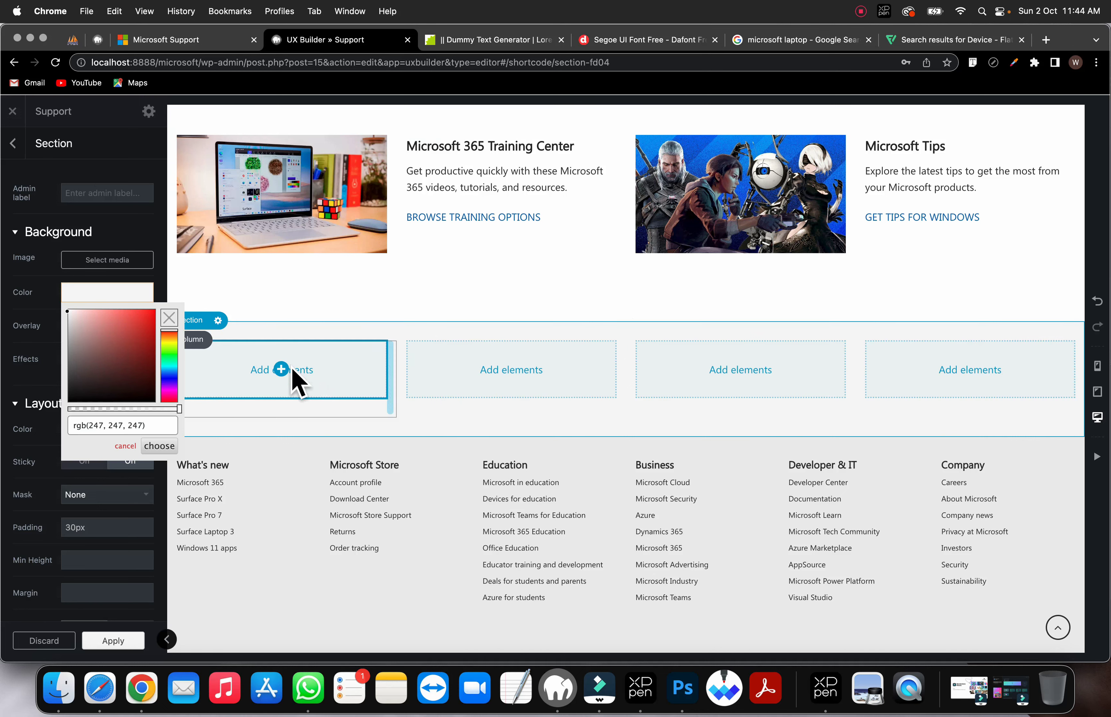
Step: Copy the Contact Support heading with its two links from the original Microsoft Support page and return to UX Builder
left_click(200, 32)
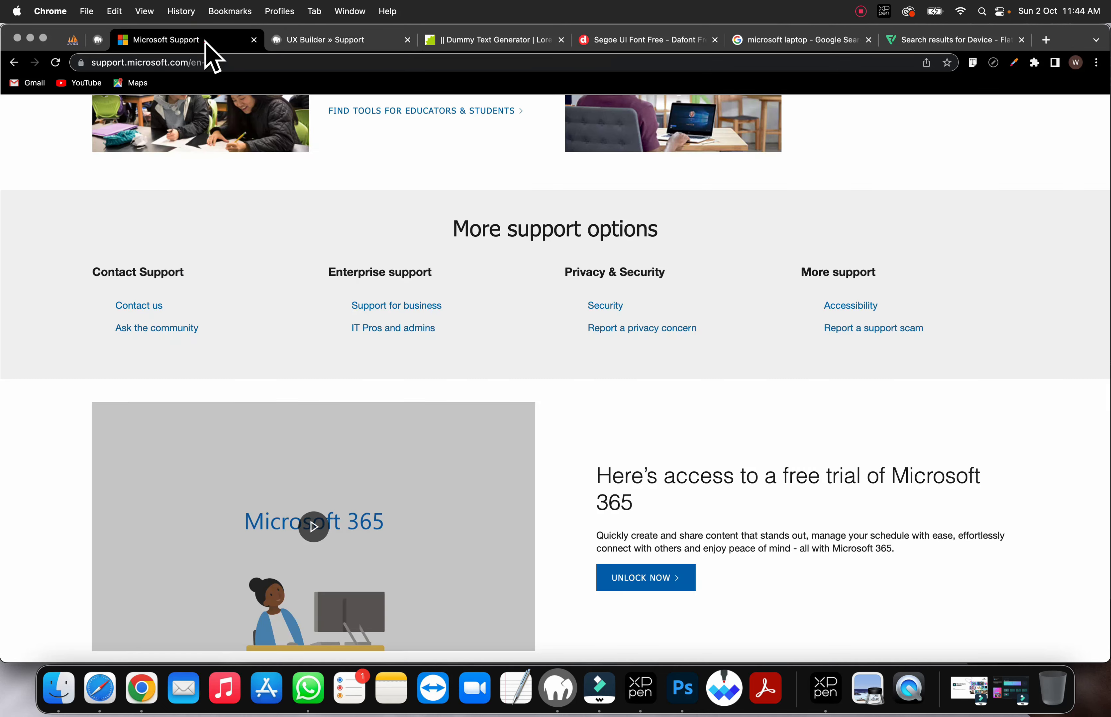
left_click_drag(222, 332, 83, 256)
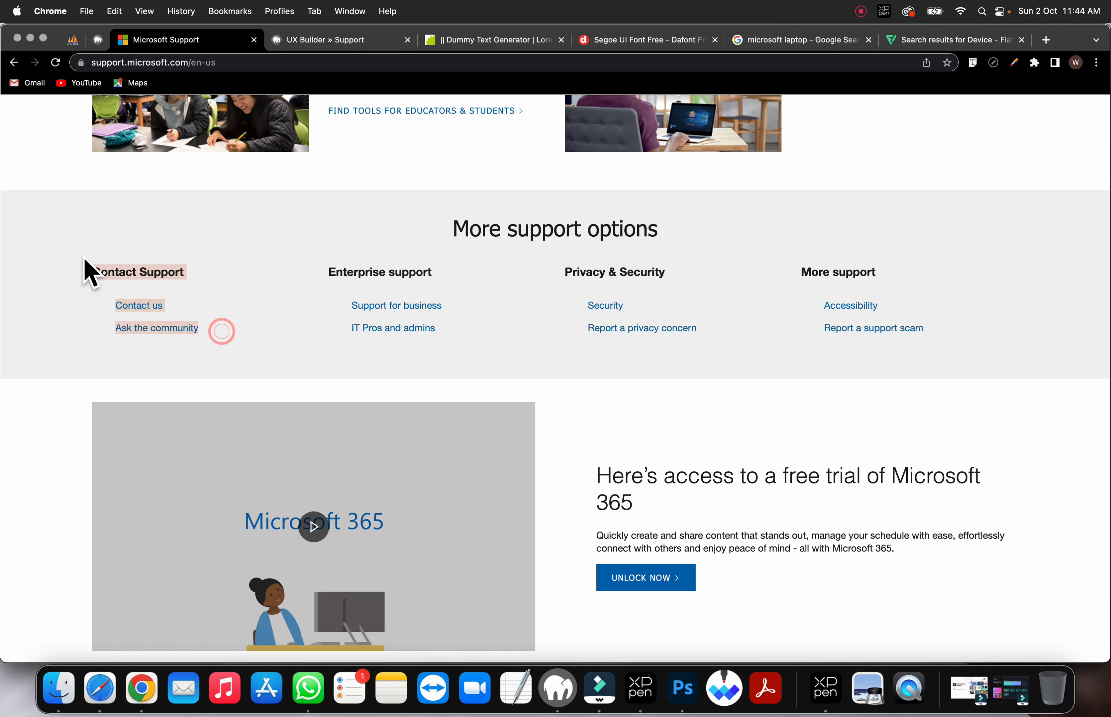
right_click(116, 264)
left_click(131, 289)
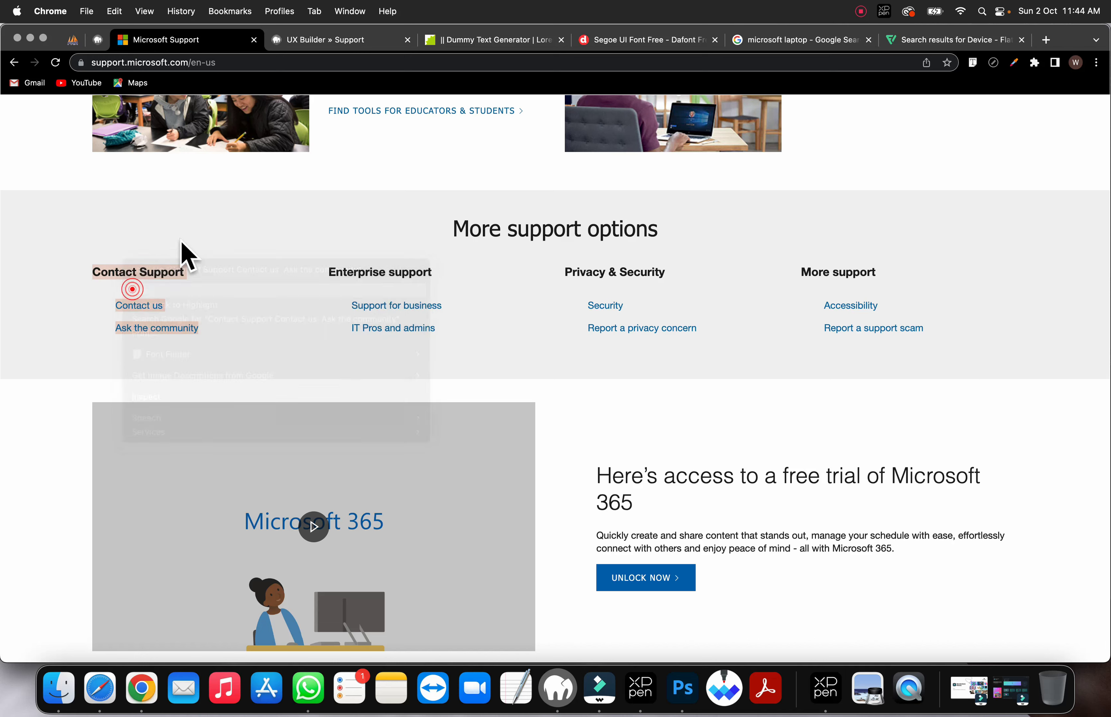
left_click(317, 41)
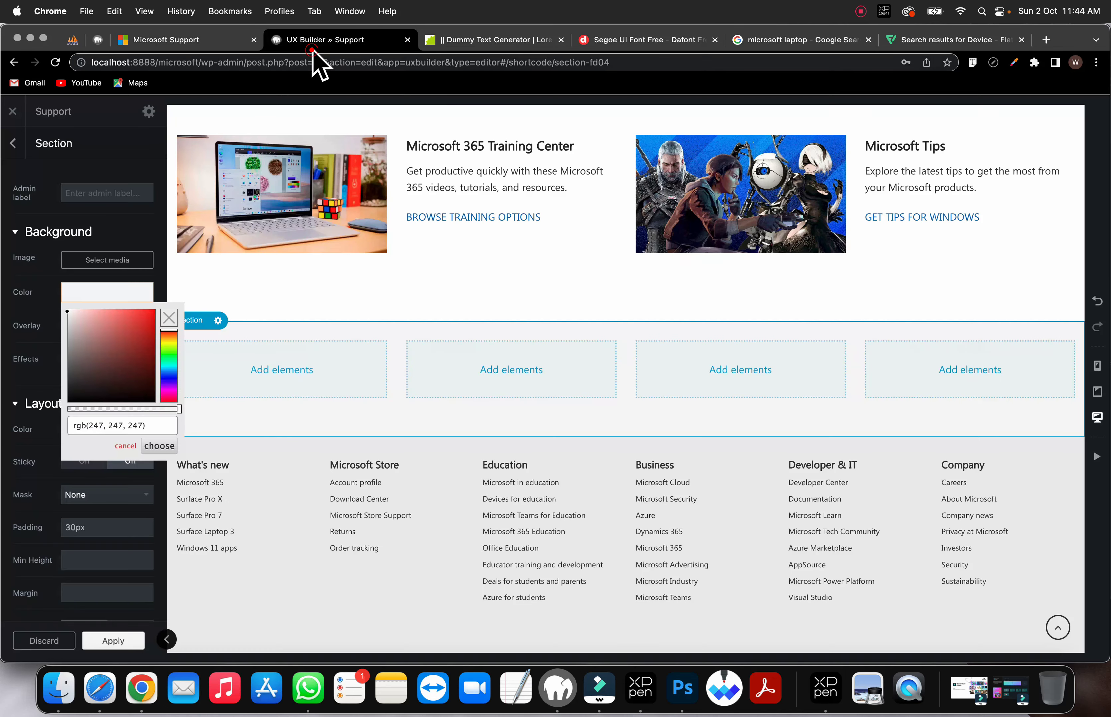
Step: Add a Text element to the first column and replace its placeholder with the copied Contact Support heading and links
left_click(282, 368)
type("text")
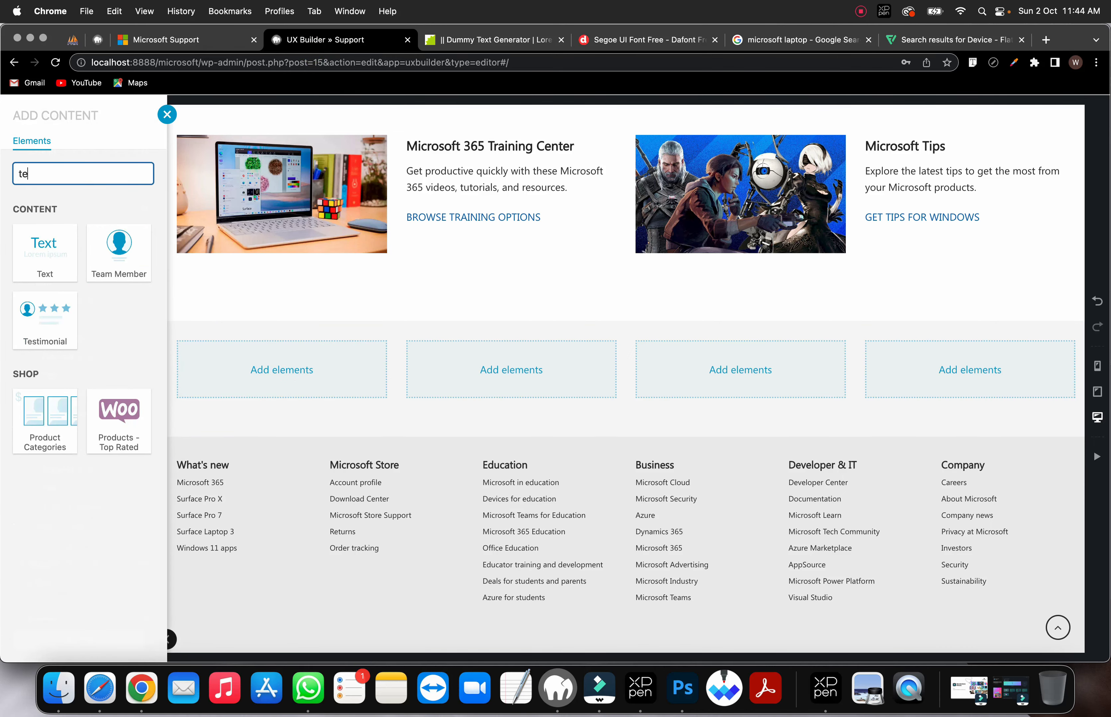
left_click(37, 278)
left_click(221, 352)
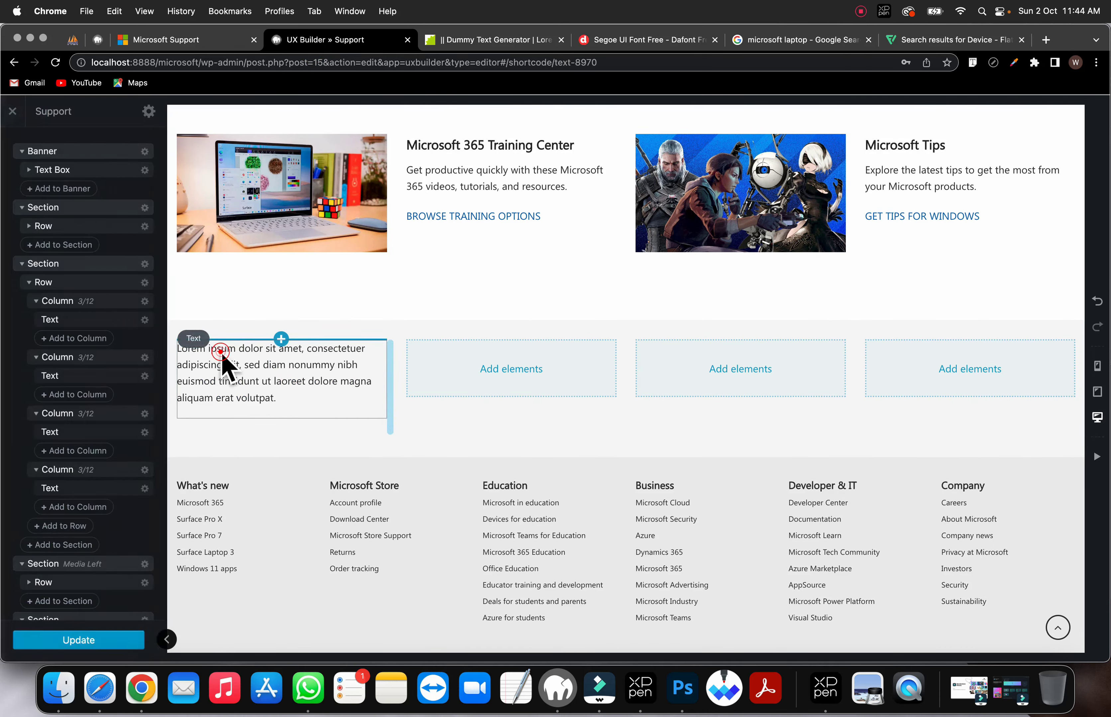
double_click(240, 385)
key("super+a")
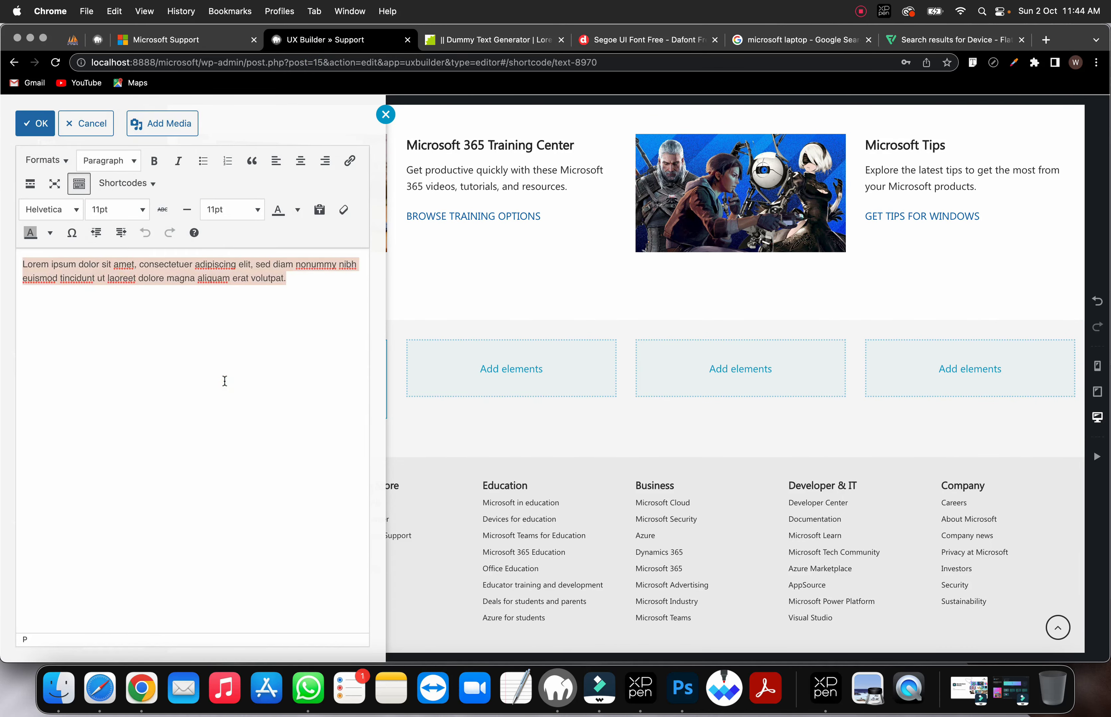
key("super+v")
left_click(514, 373)
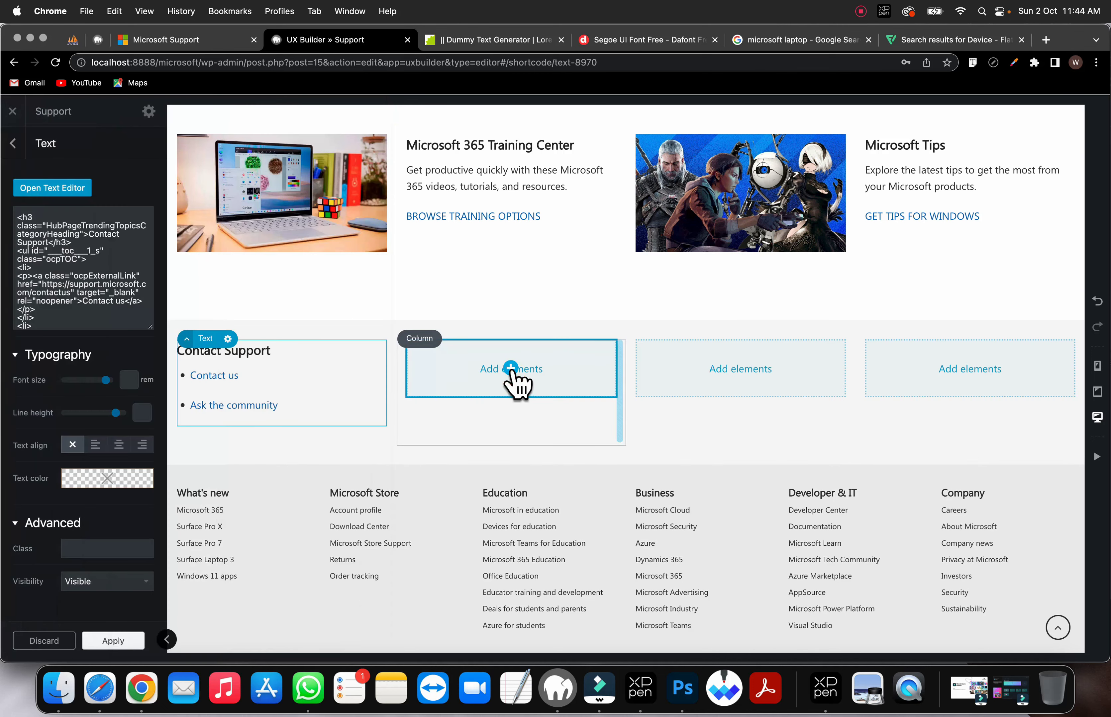
Step: Add a Text element to the second column of the grey section
left_click(514, 371)
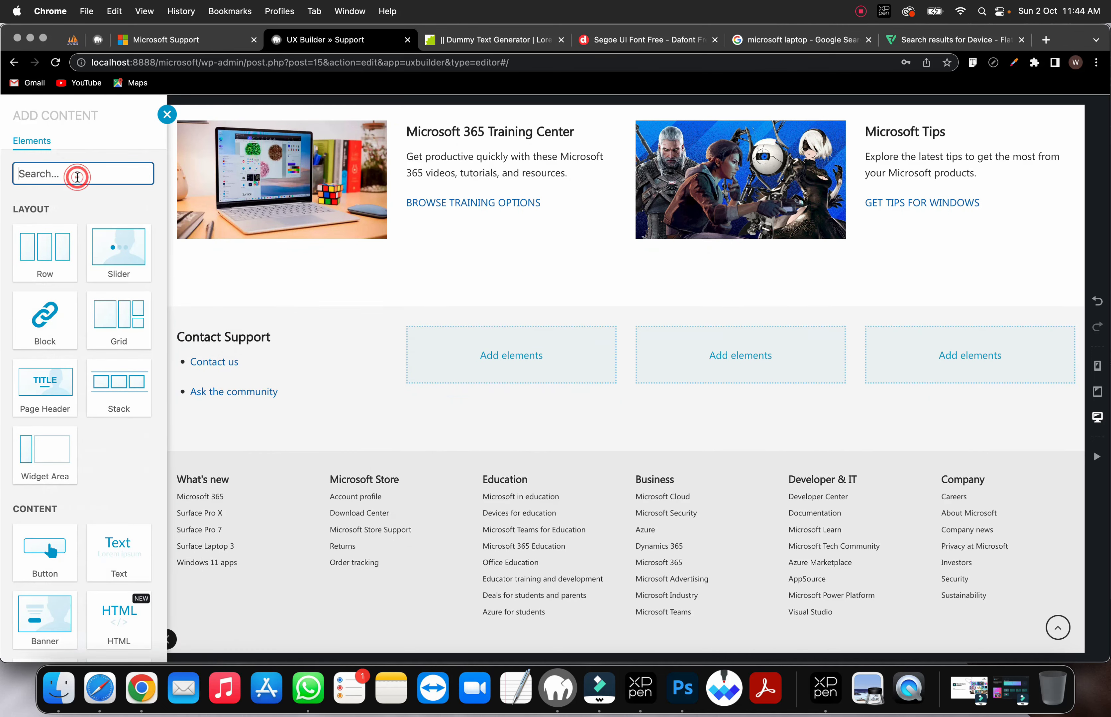
type("text")
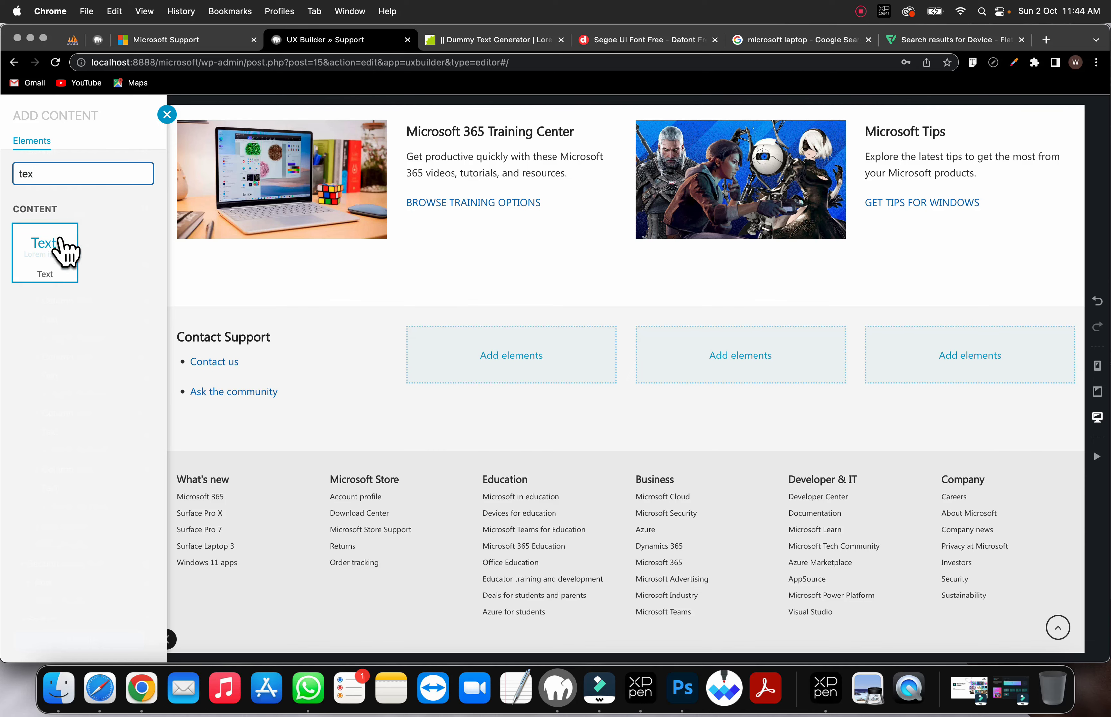
left_click(57, 249)
Step: Copy the Enterprise support heading with its two links from the original Microsoft Support page and return to UX Builder
left_click(162, 44)
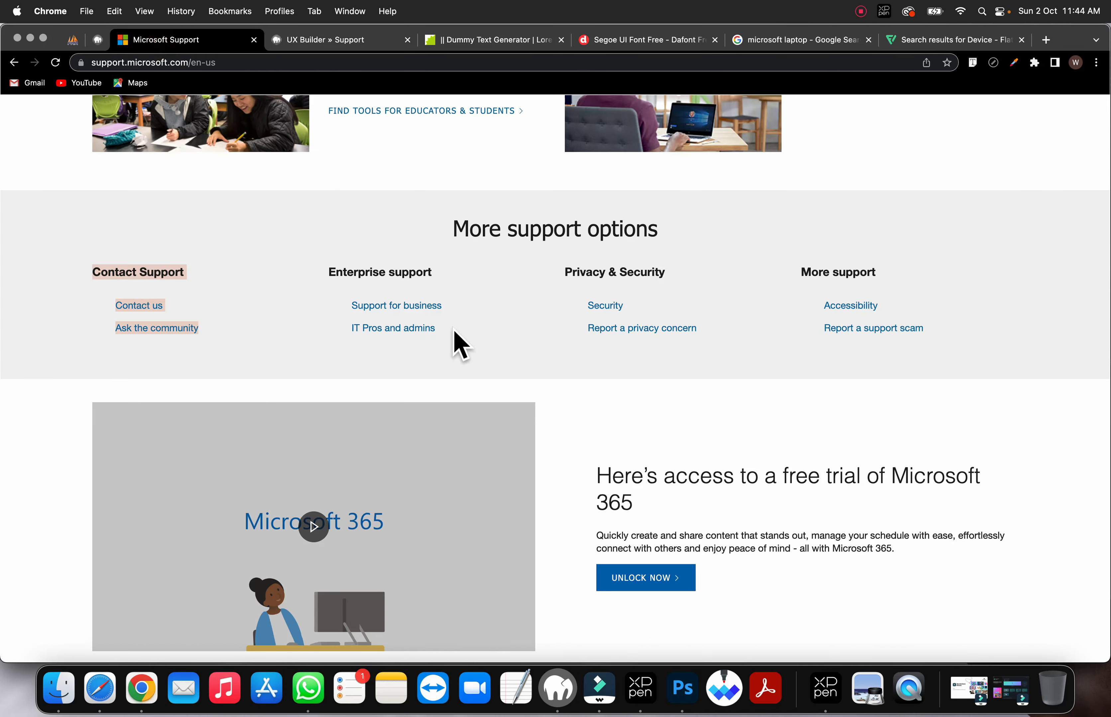
left_click_drag(454, 341, 336, 276)
right_click(357, 270)
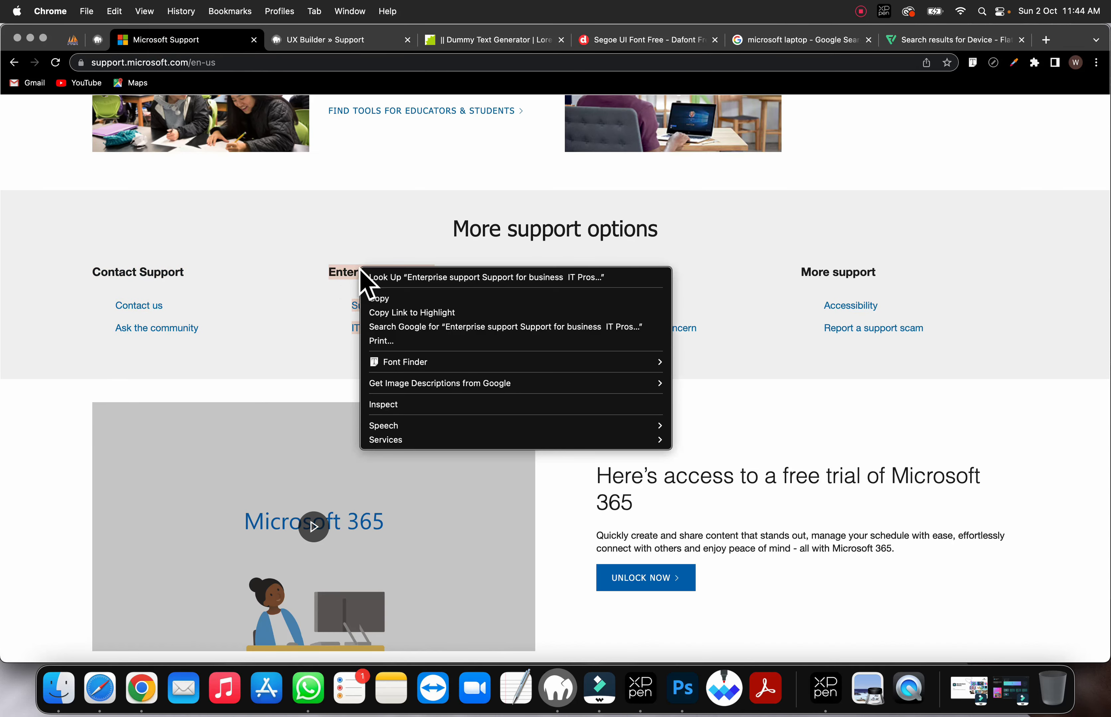
left_click(387, 298)
left_click(314, 41)
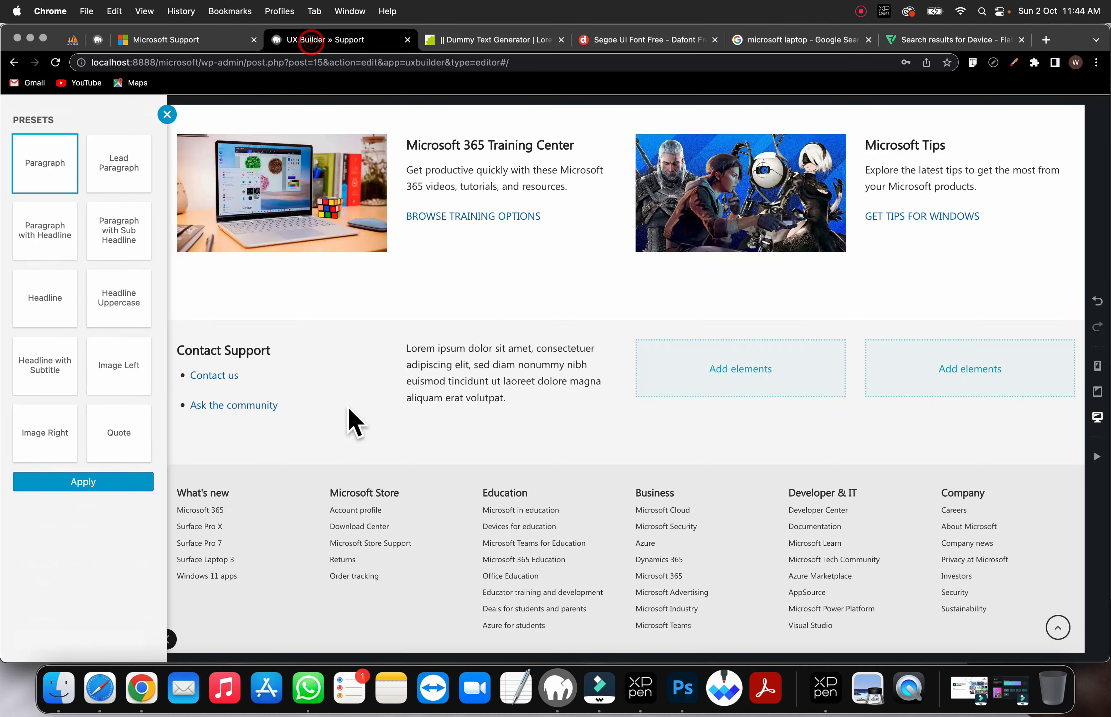
Step: Replace the second column's placeholder text with the copied Enterprise support heading and links
left_click(450, 376)
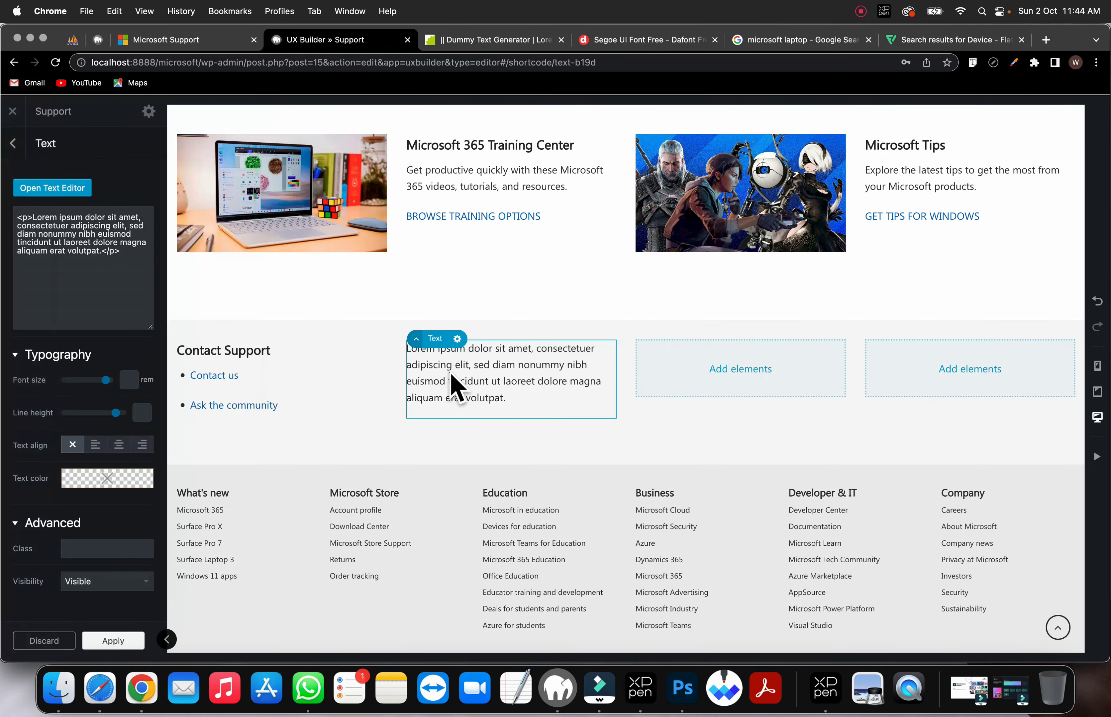
double_click(449, 373)
key("super+a")
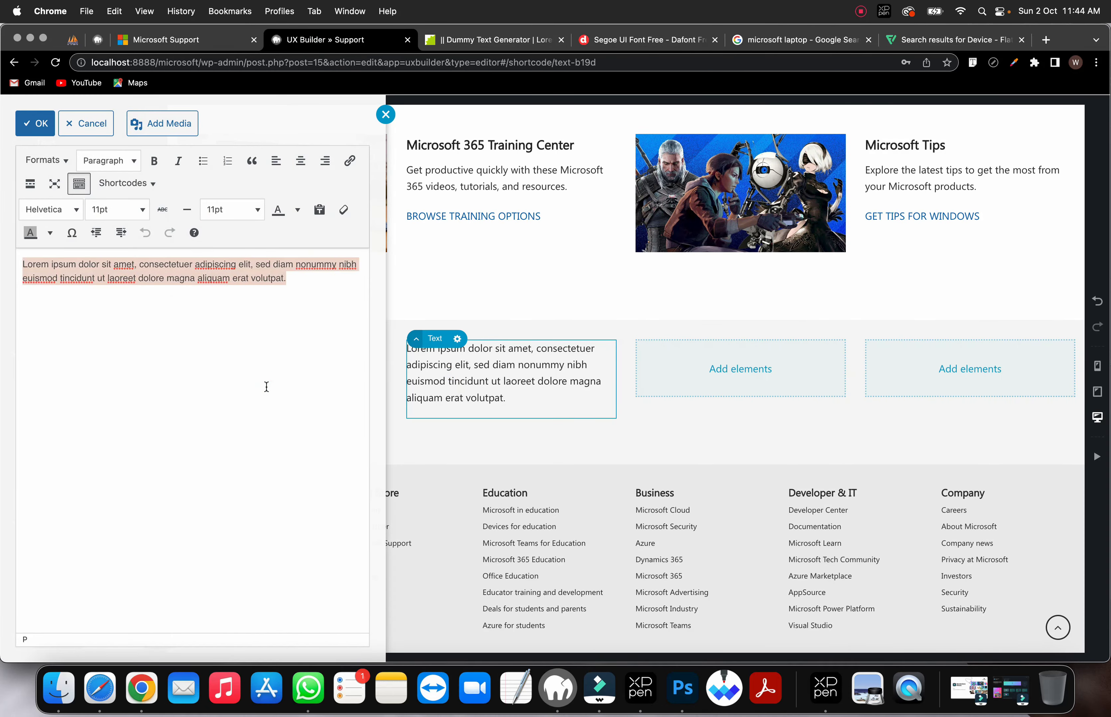
key("super+v")
left_click(685, 395)
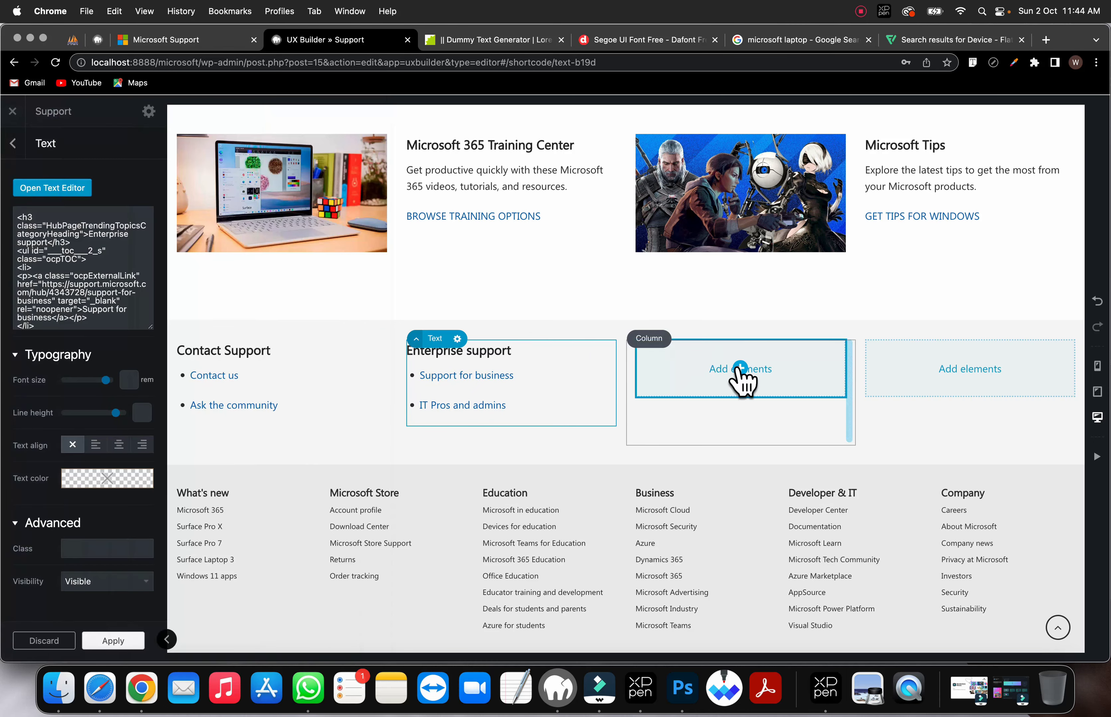
Step: Add a Text element to the third column of the grey section
left_click(735, 367)
type("tex")
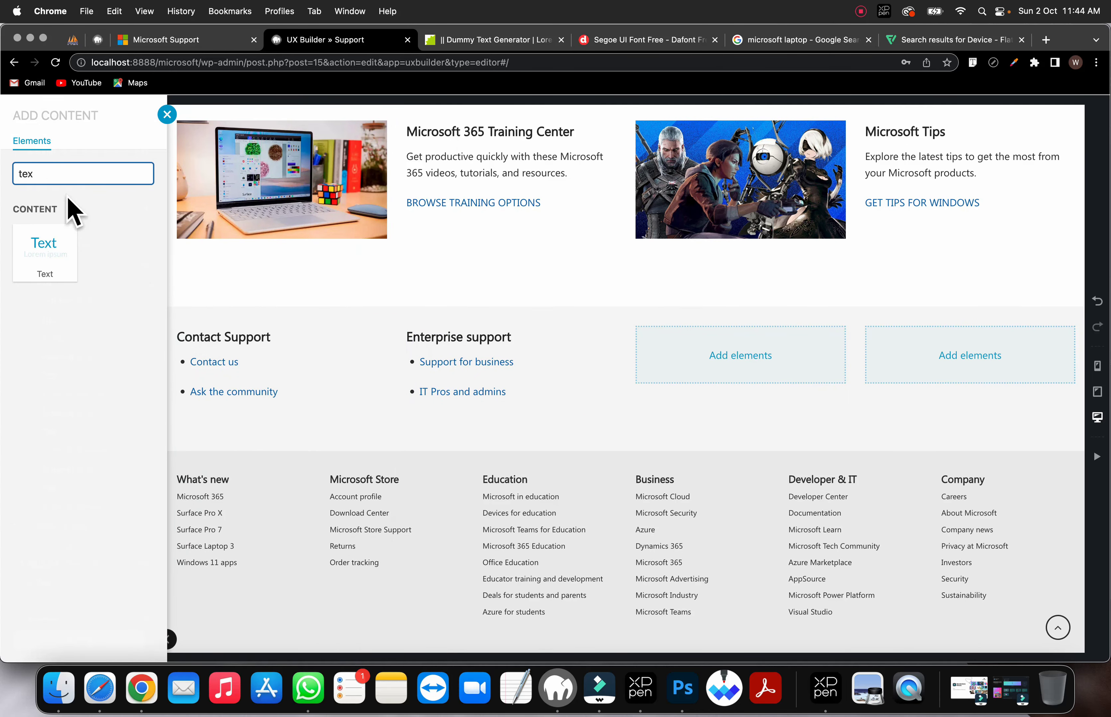
left_click(46, 247)
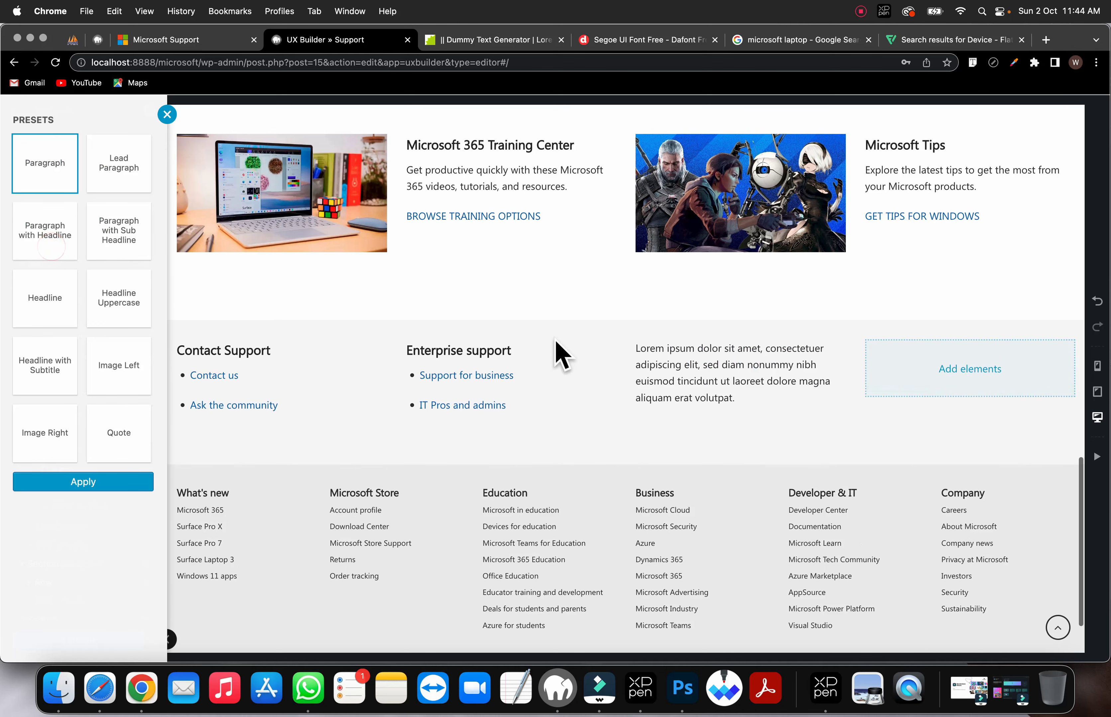
left_click(722, 366)
Step: Copy the Privacy & Security heading with its two links from the original Microsoft Support page and return to UX Builder
left_click(180, 41)
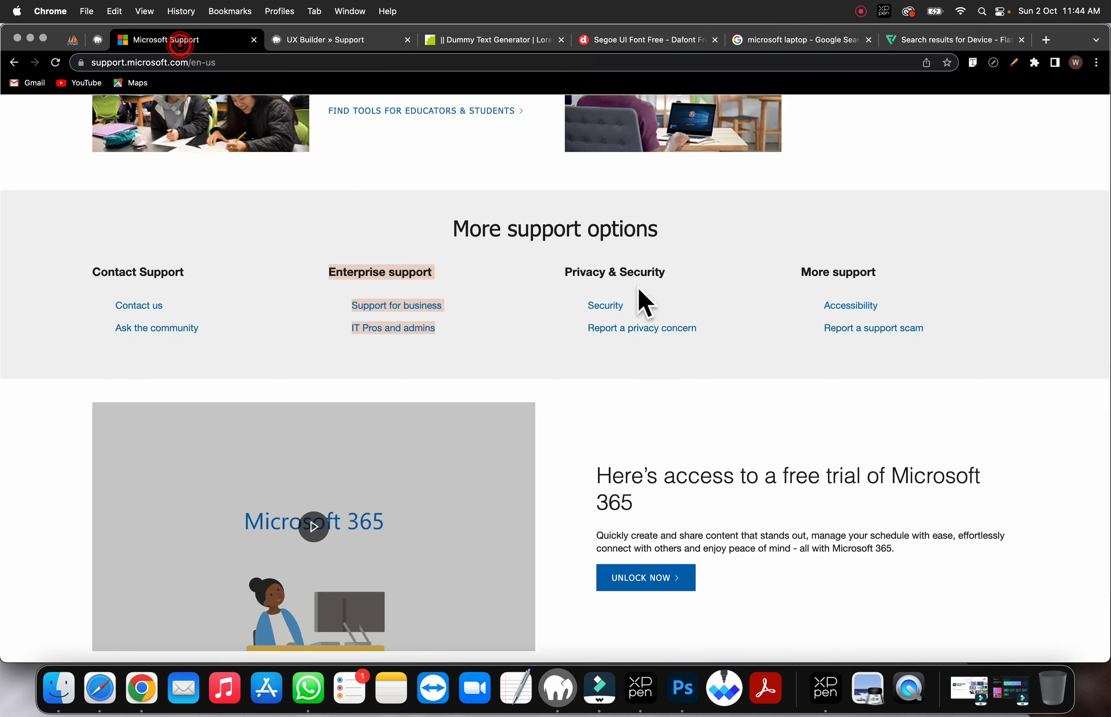
left_click_drag(706, 309, 572, 263)
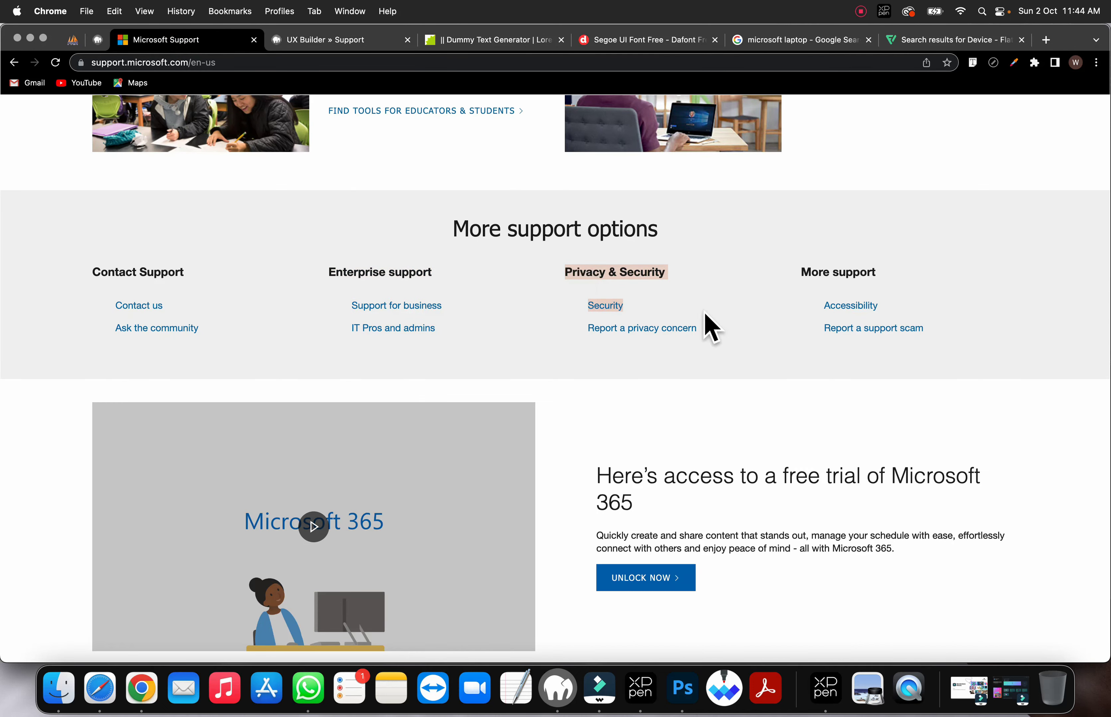
left_click(737, 337)
left_click_drag(722, 333, 577, 273)
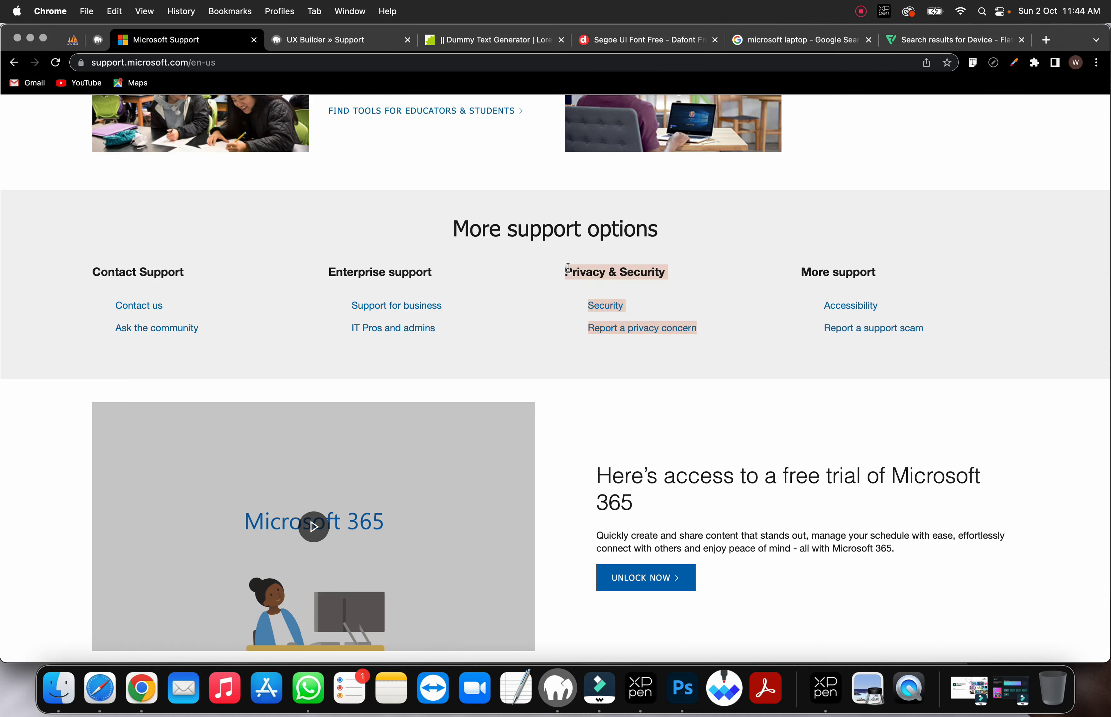
right_click(593, 279)
left_click(615, 308)
left_click(295, 43)
Step: Replace the third column's placeholder text with the copied Privacy & Security heading and links
double_click(696, 387)
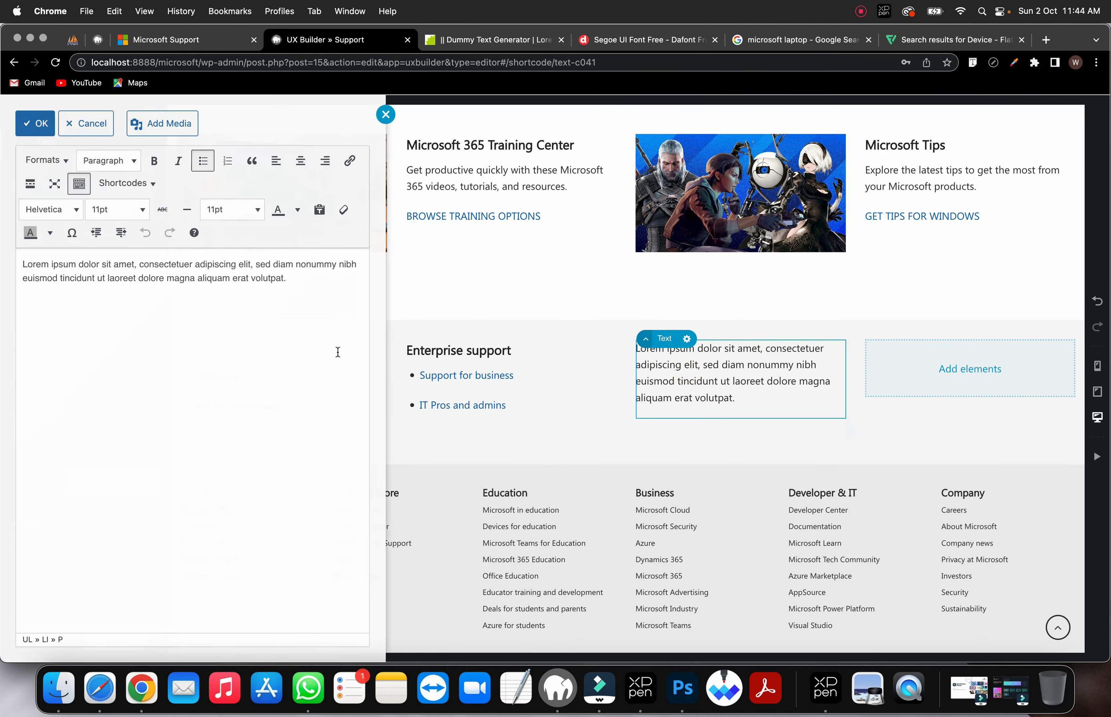
key("super+a")
key("super+v")
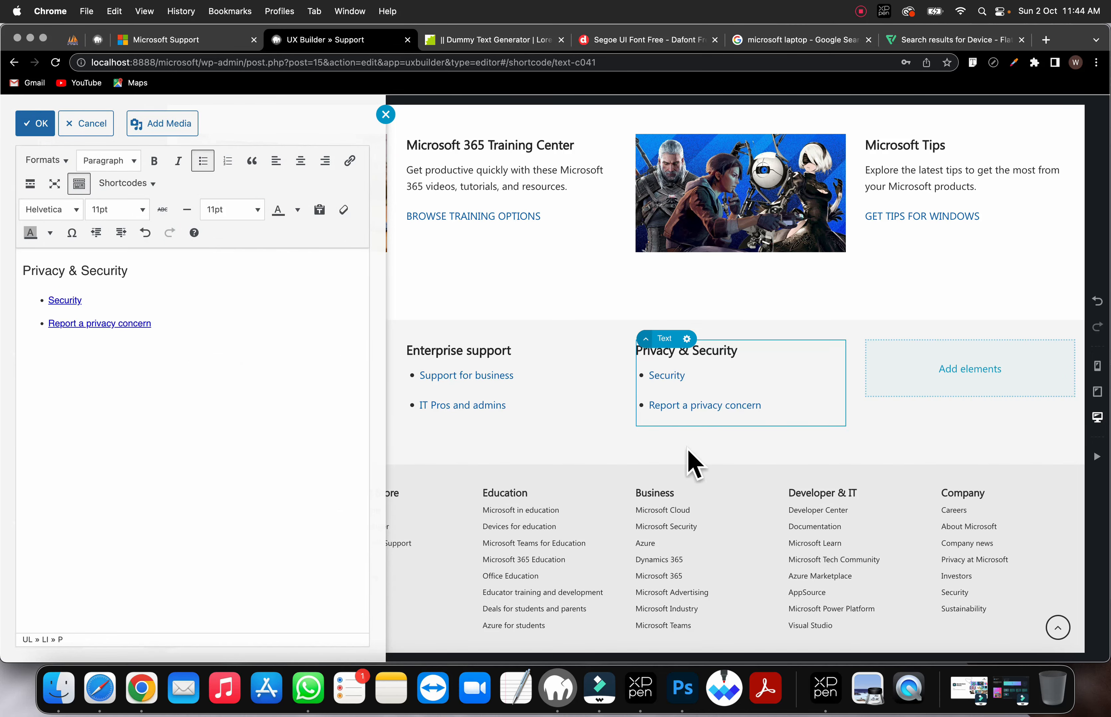
left_click(845, 384)
Step: Add a Text element to the fourth column of the grey section
left_click(969, 369)
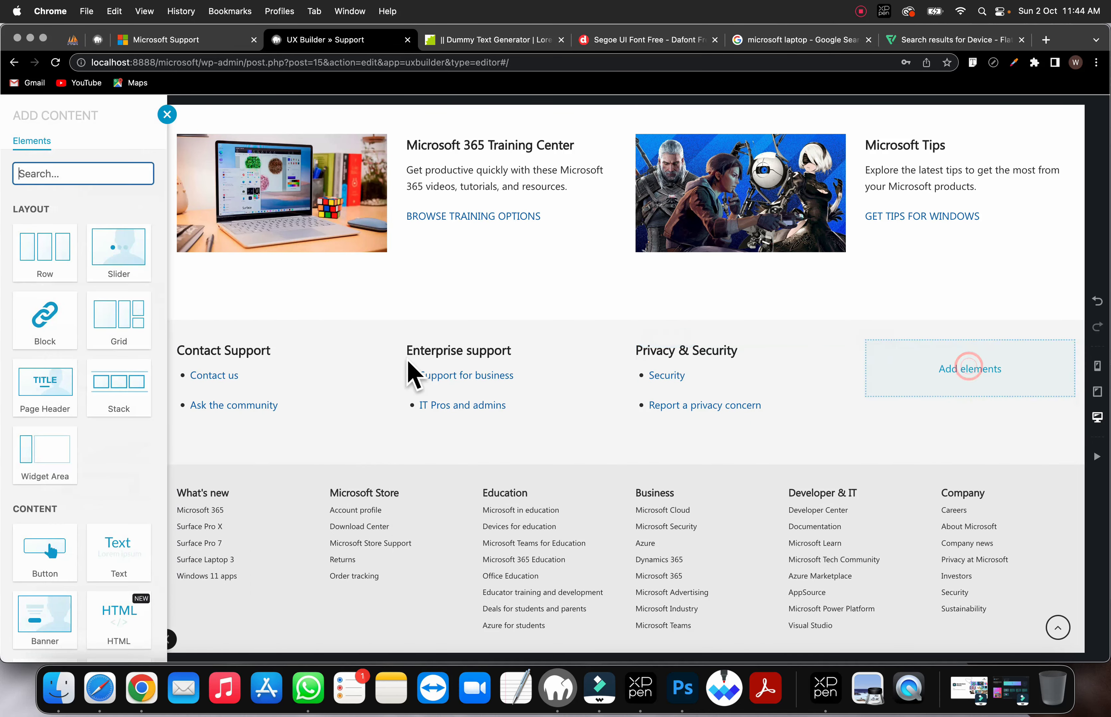
type("tex")
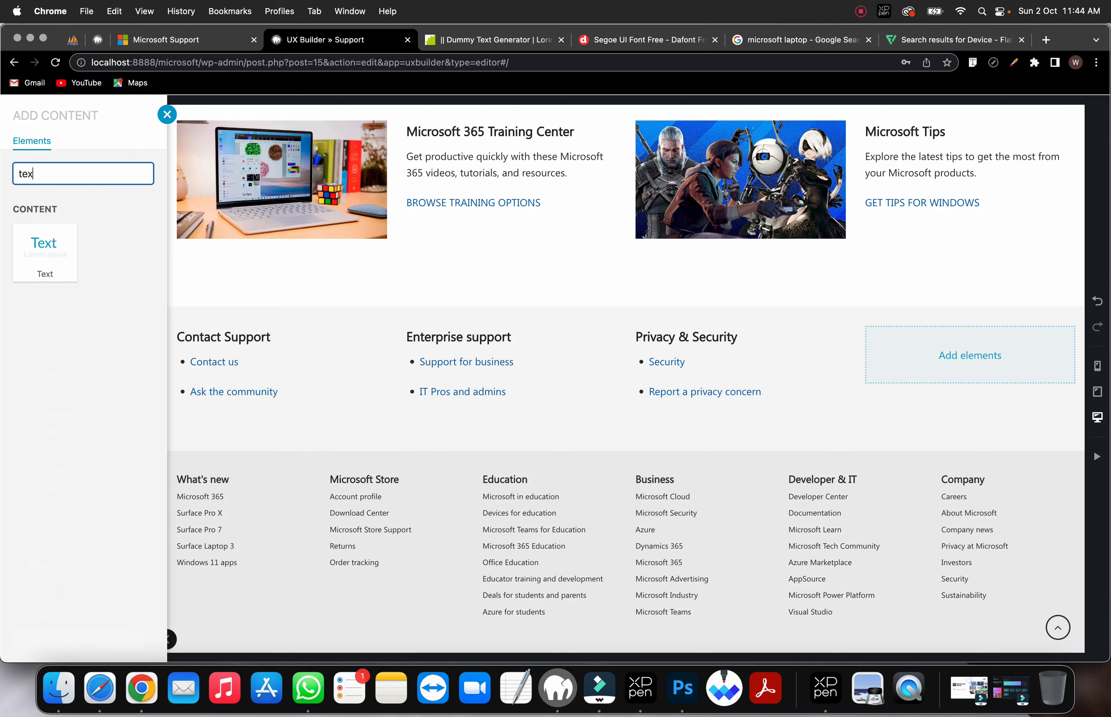
left_click(69, 227)
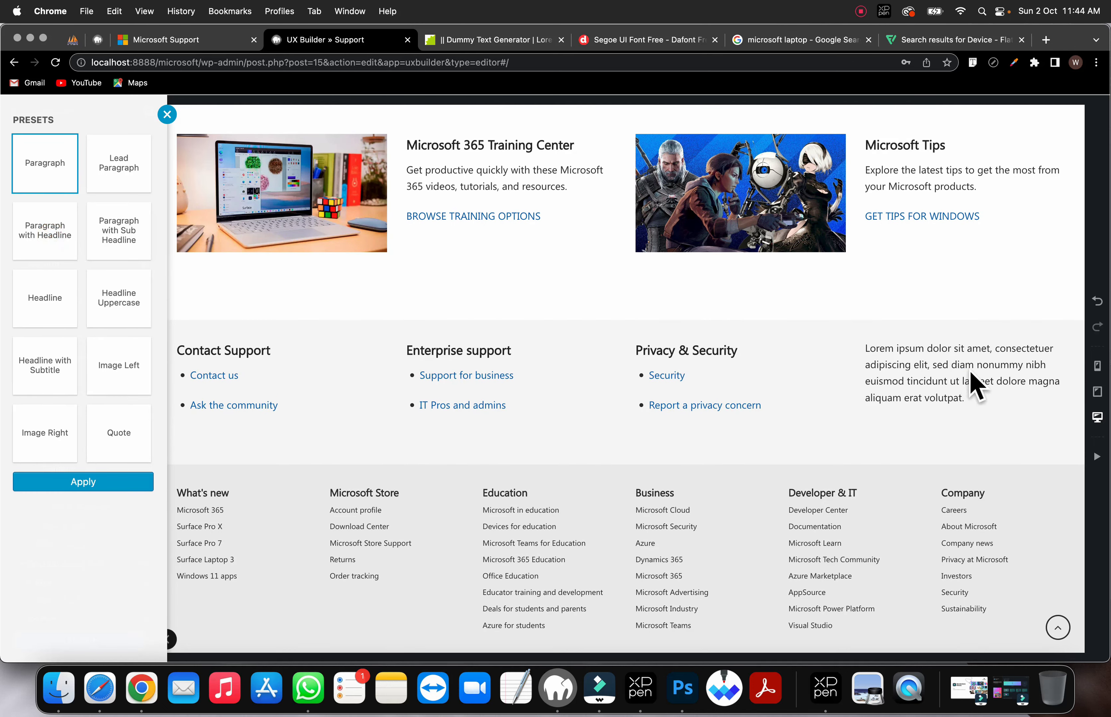
left_click(952, 381)
Step: Copy the More support heading with its two links from the original Microsoft Support page and return to UX Builder
left_click(201, 42)
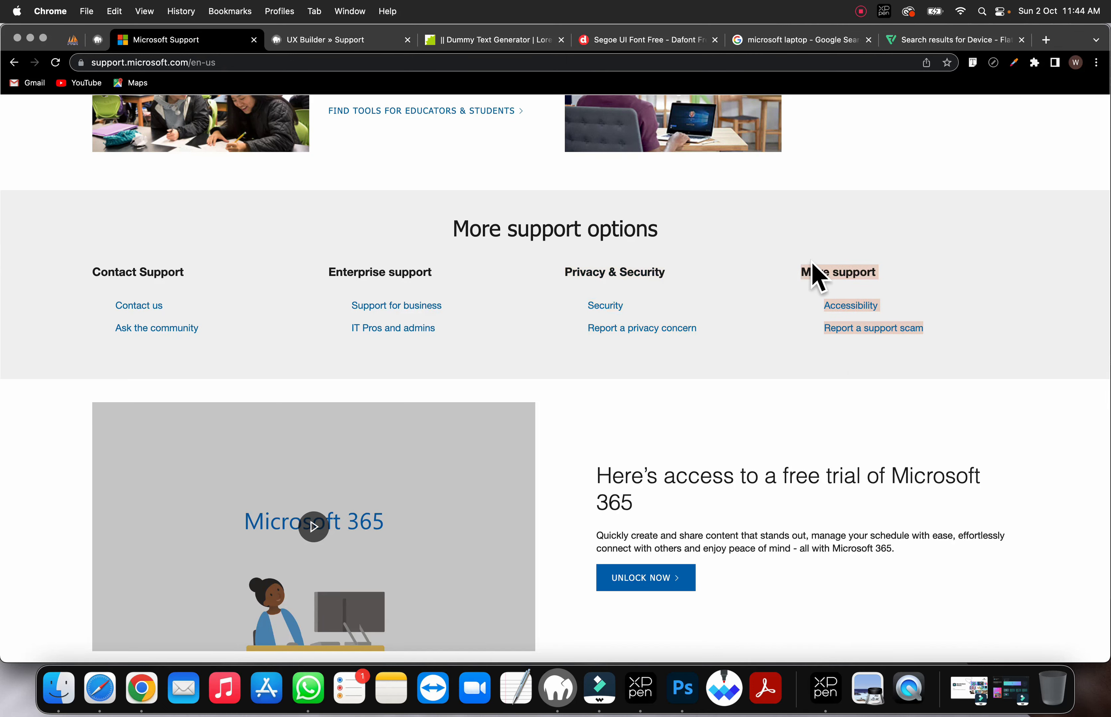
right_click(833, 269)
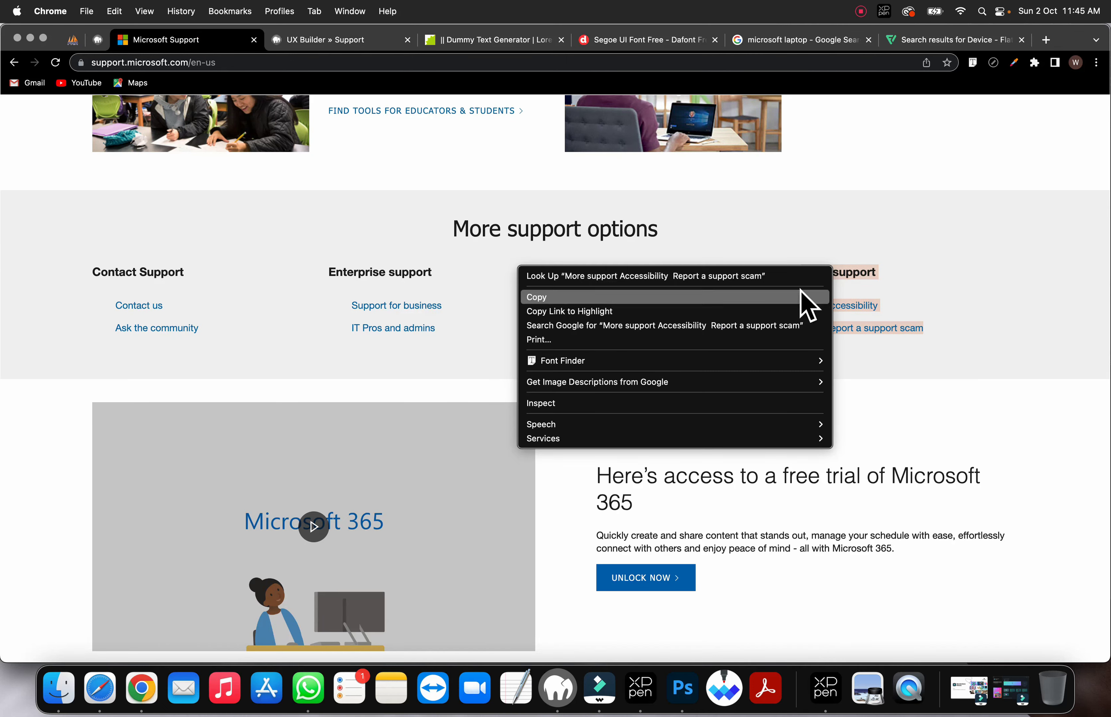
left_click(605, 295)
left_click(286, 41)
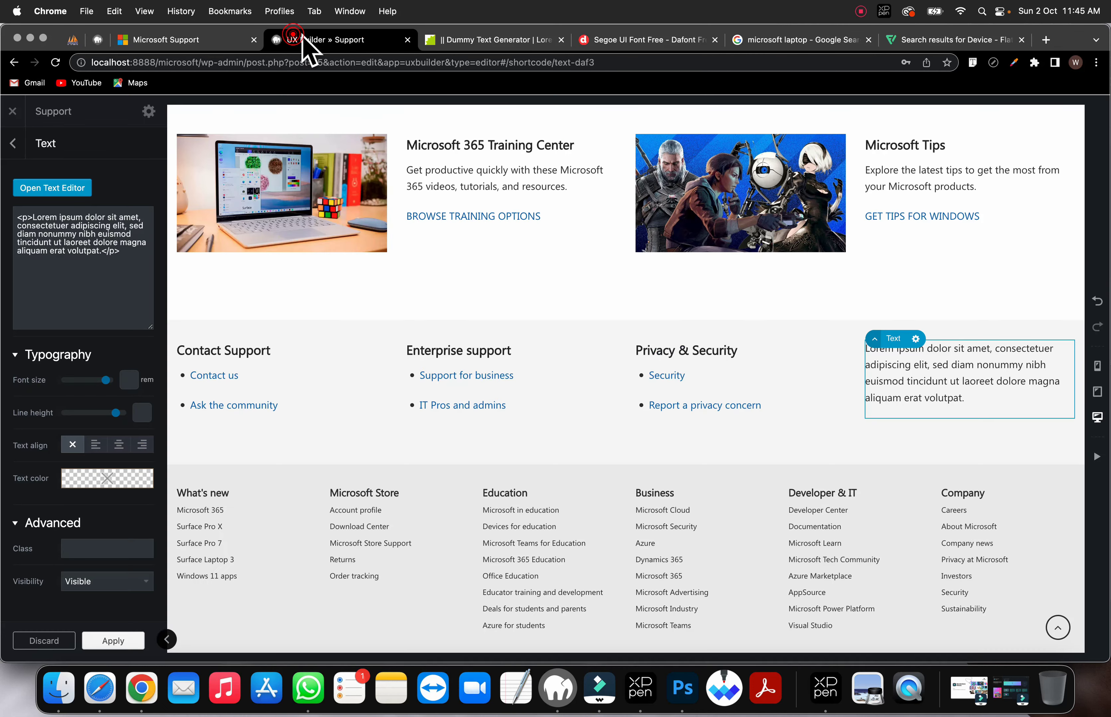
Step: Replace the fourth column's placeholder text with the copied More support heading and links
double_click(987, 385)
key("super+a")
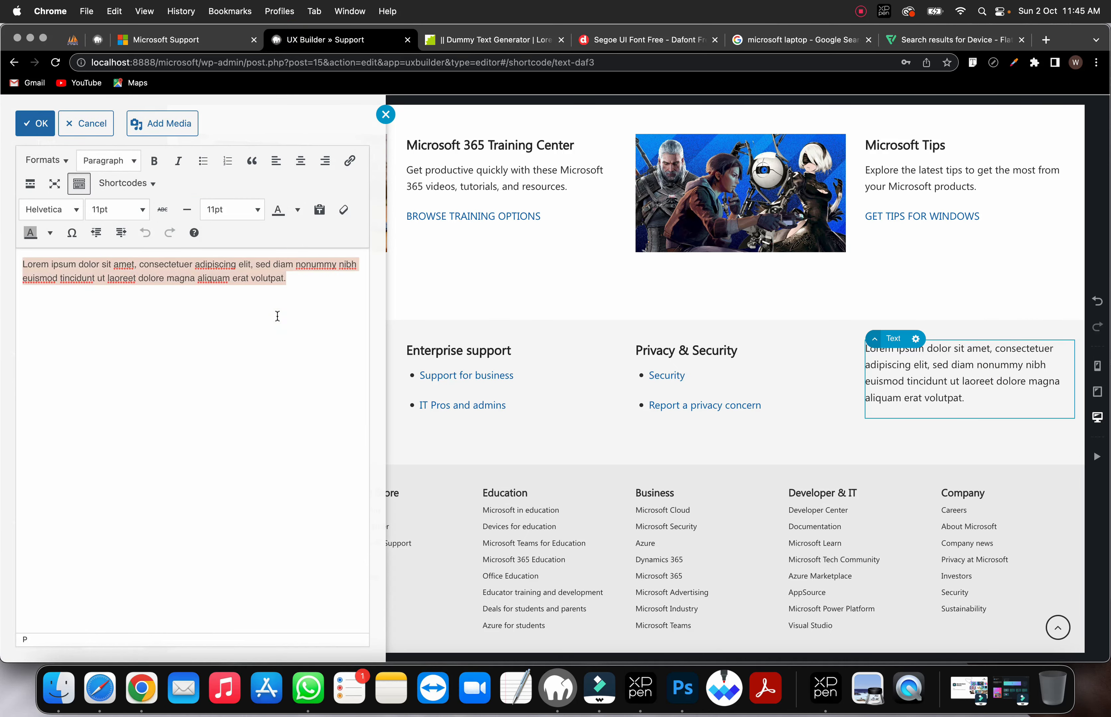
key("super+v")
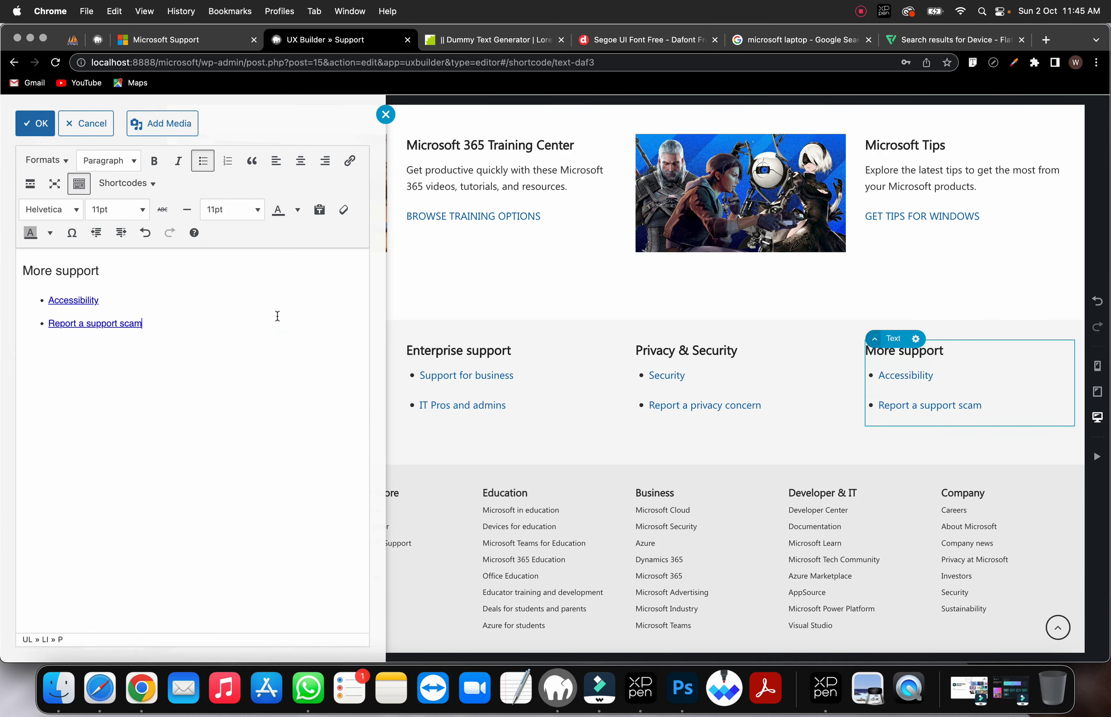
left_click(822, 424)
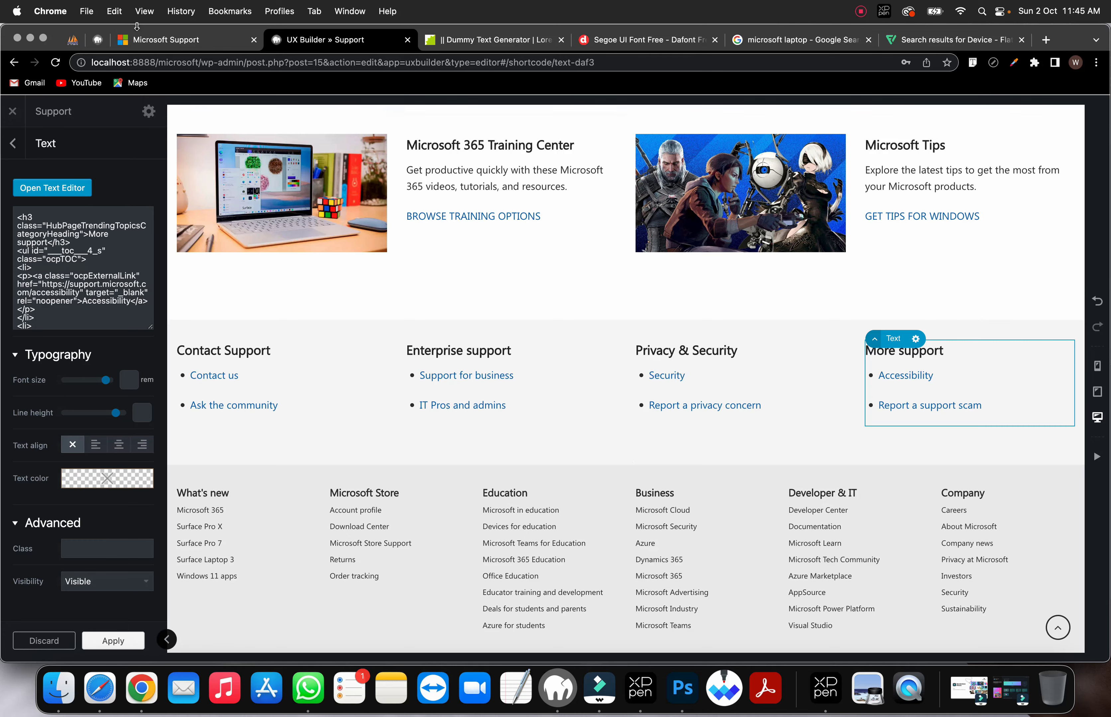
Step: Check what follows More support options on the original page and add a new Section directly above the footer in UX Builder
left_click(196, 41)
left_click(705, 441)
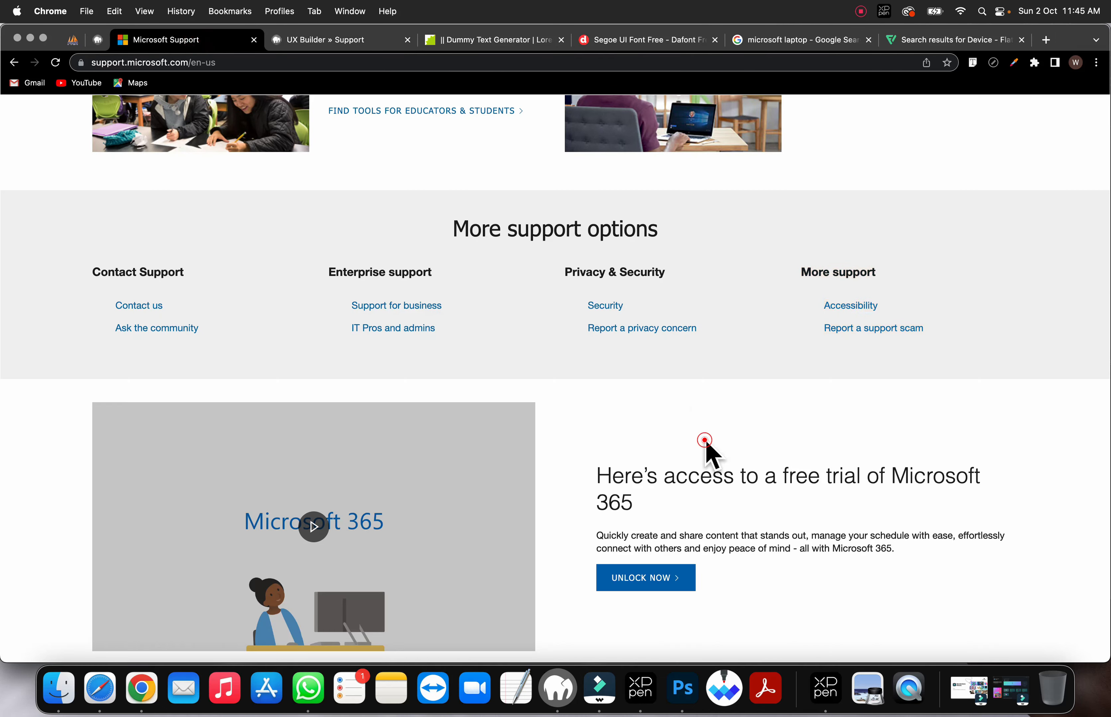
left_click(331, 42)
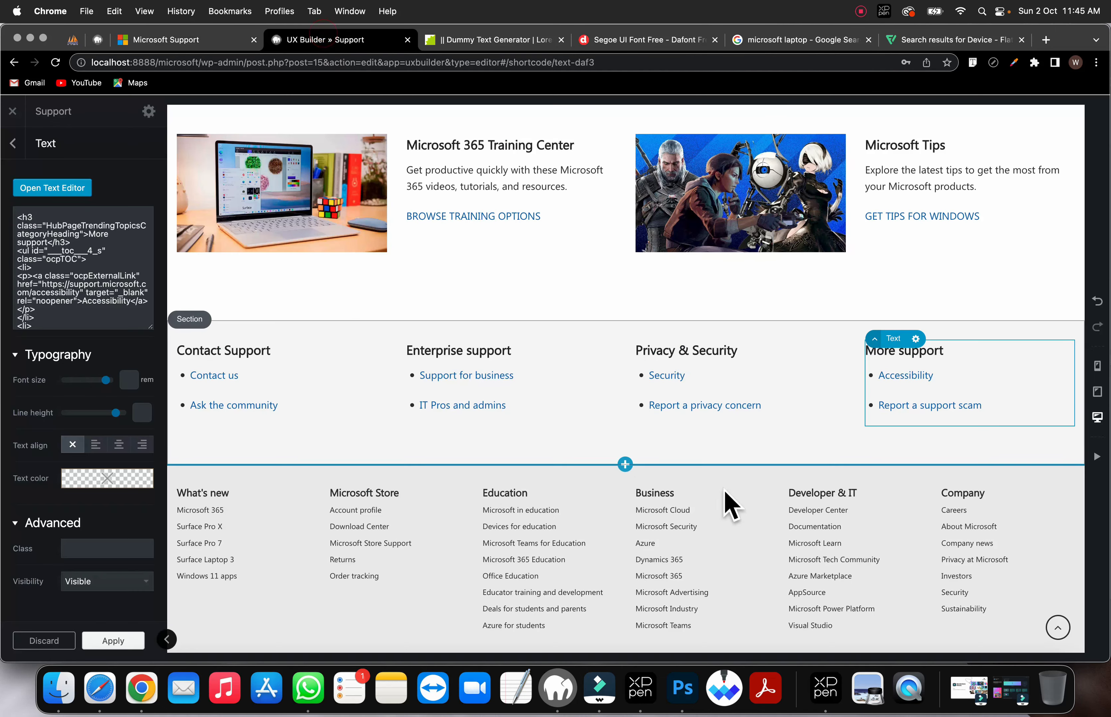
left_click(625, 464)
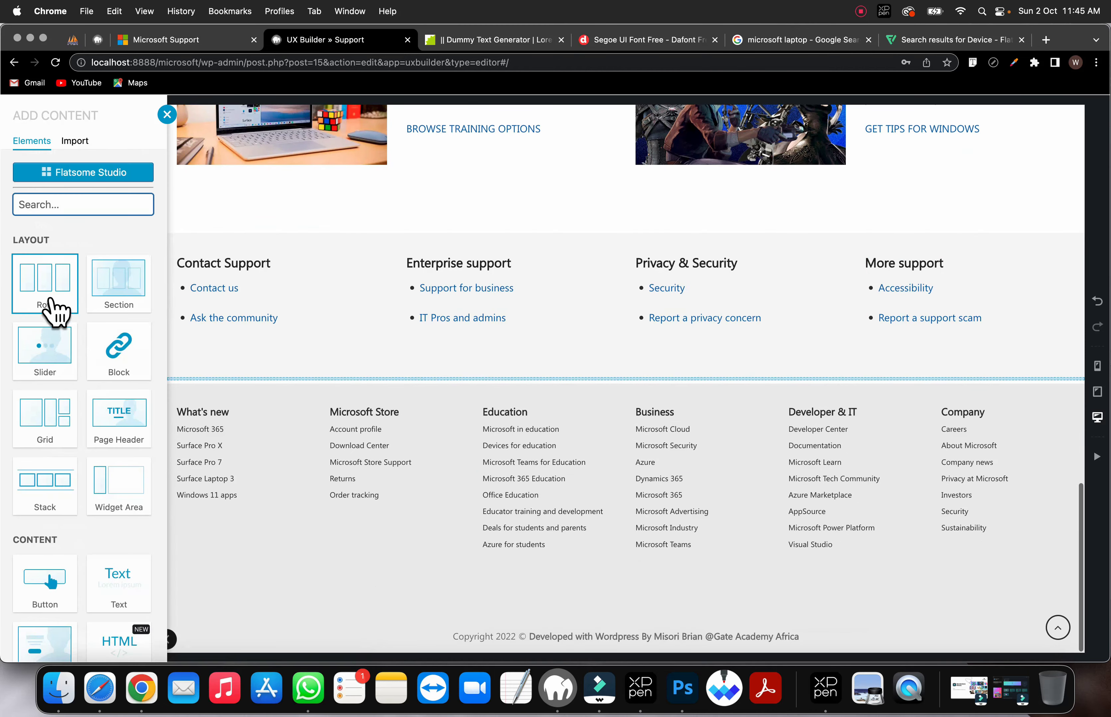
left_click(124, 278)
left_click(560, 462)
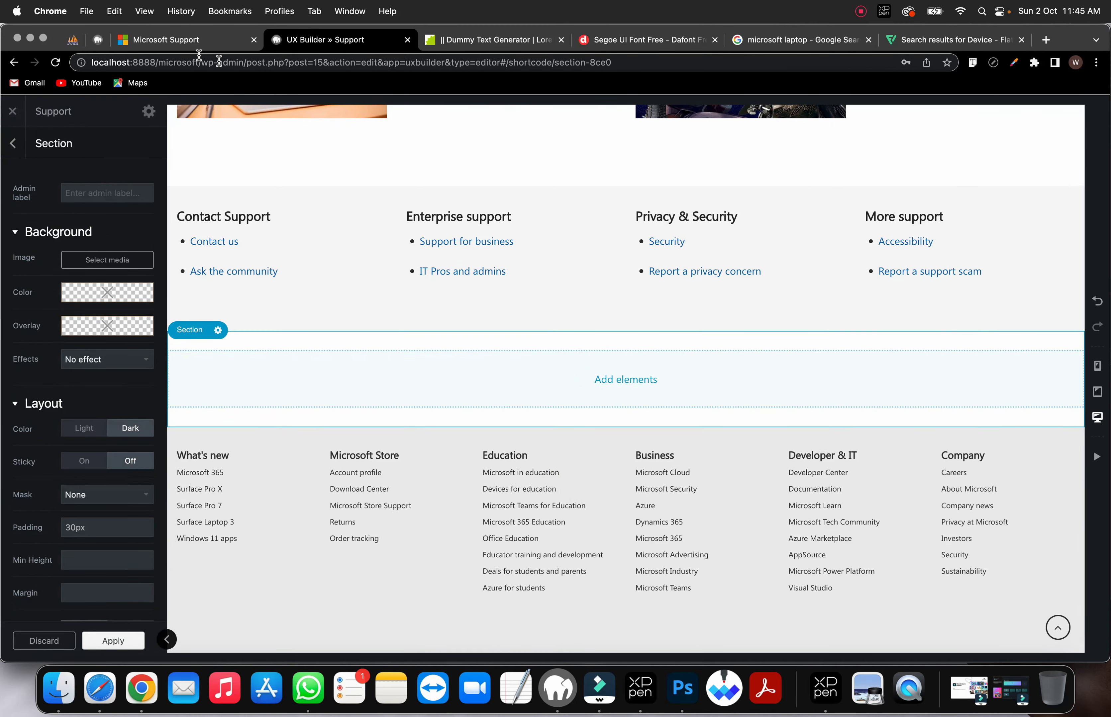
Step: Copy the "More support options" heading from the original Microsoft Support page and return to UX Builder
left_click(185, 46)
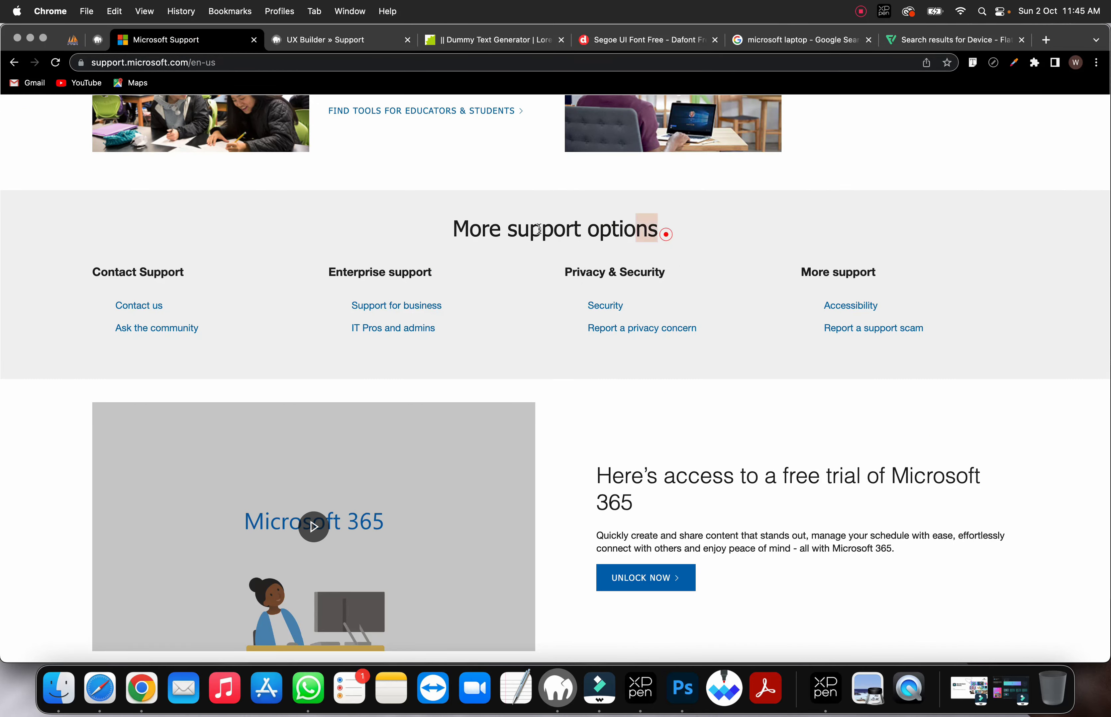
left_click_drag(539, 230, 431, 245)
right_click(497, 227)
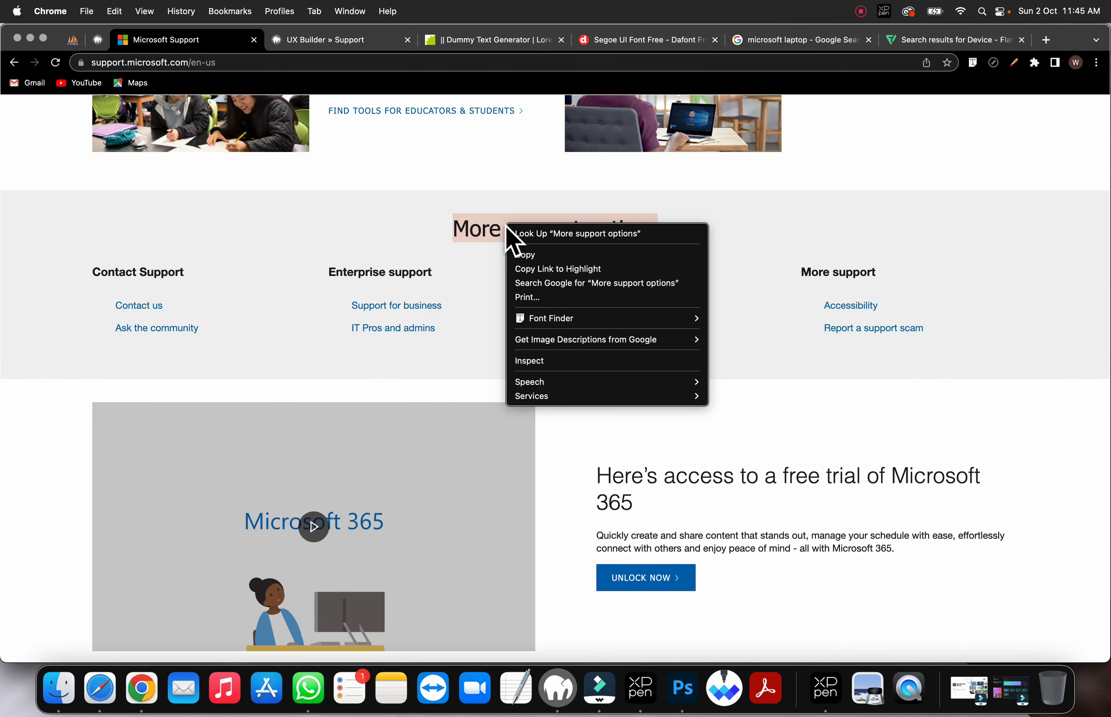
left_click(519, 251)
left_click(337, 40)
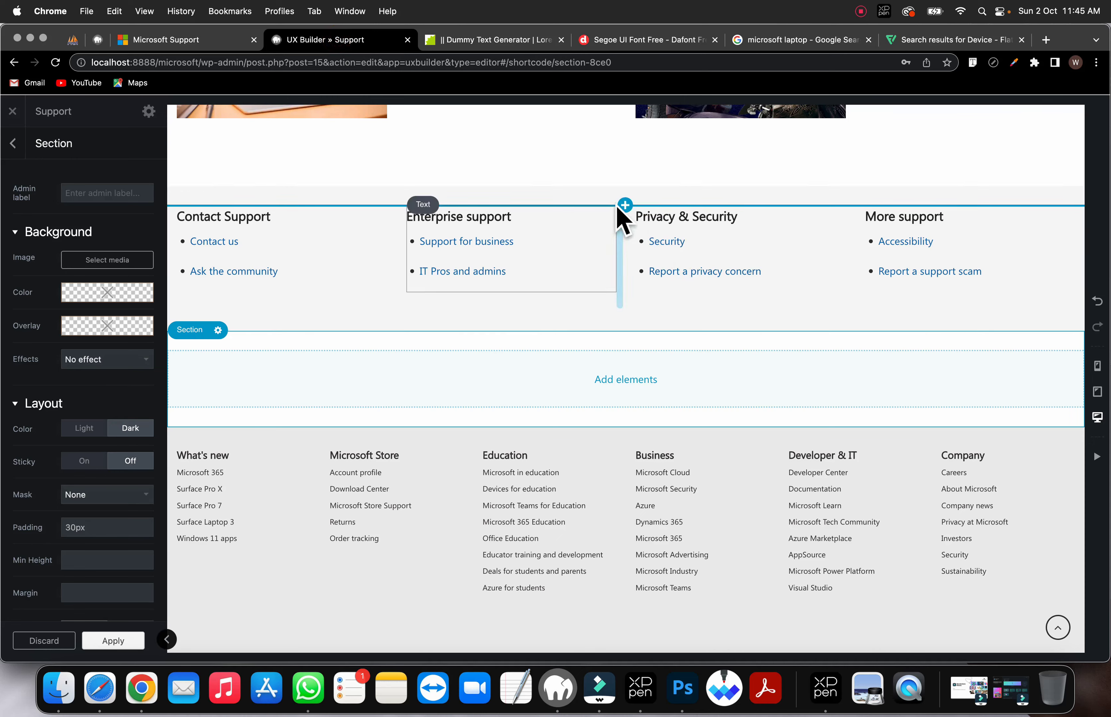
Step: Insert a Row with the 3 Columns preset above the four support columns in the grey section
left_click(625, 204)
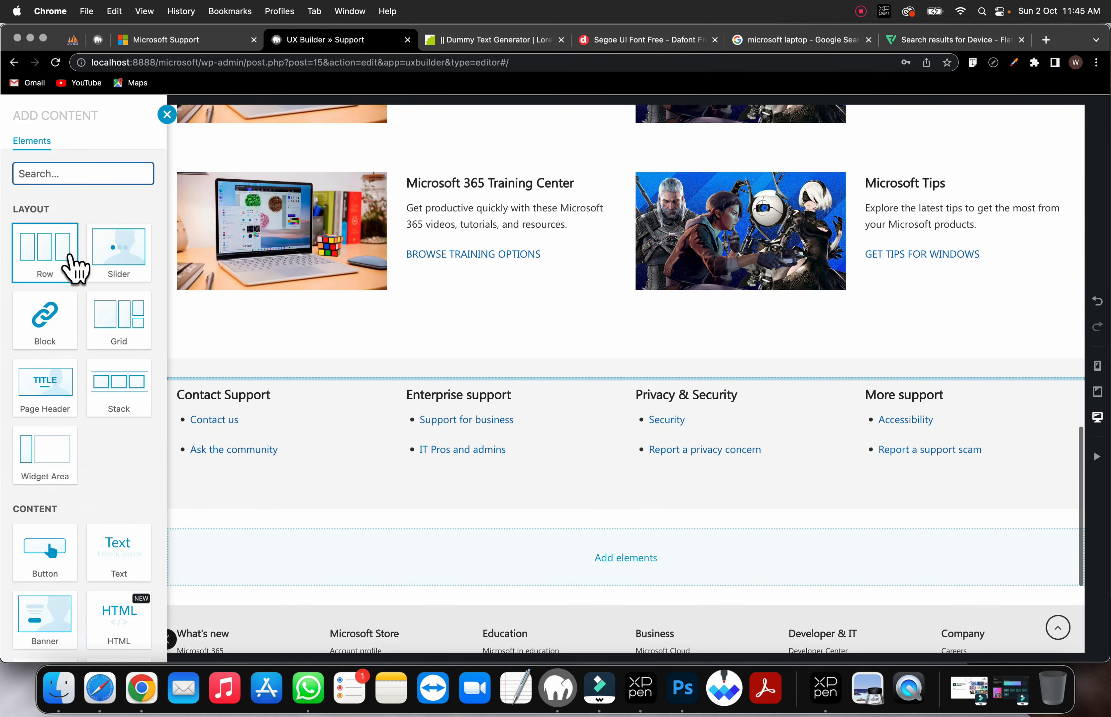
left_click(65, 257)
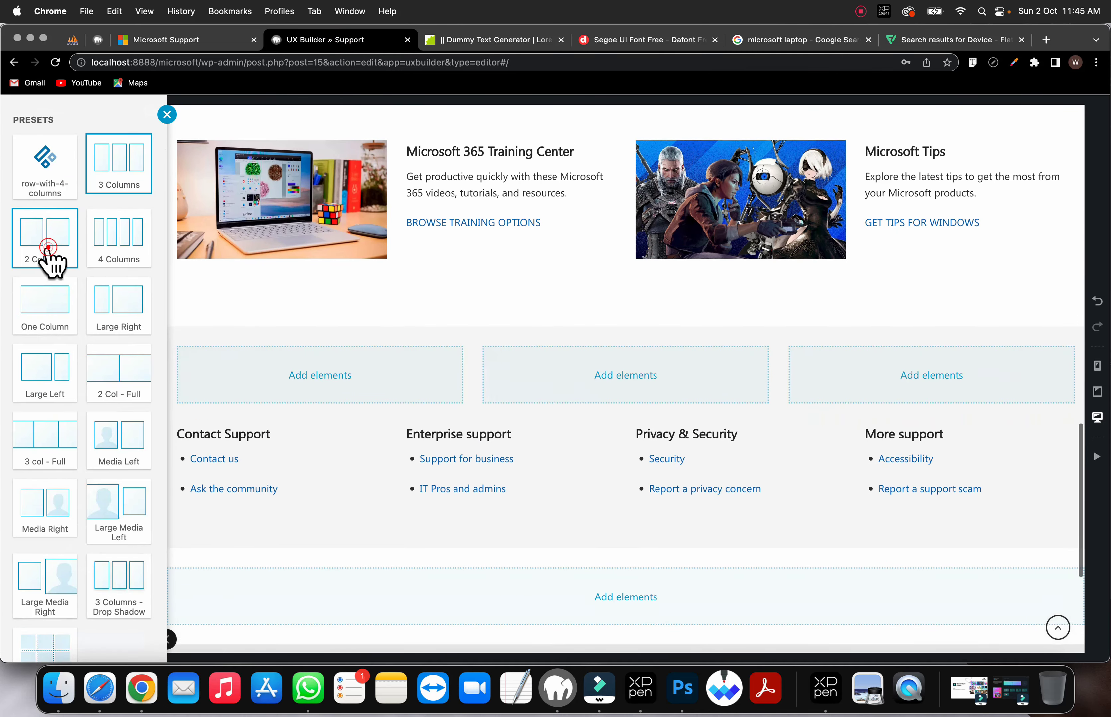
left_click(543, 380)
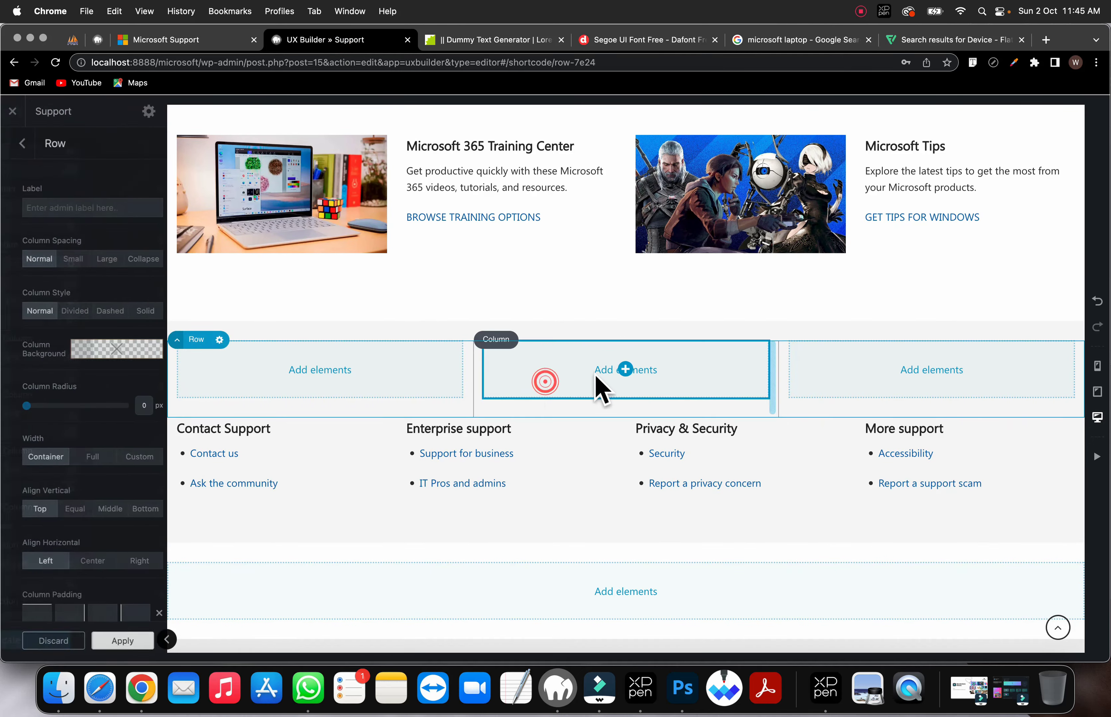
Step: Add a Text element to the new row's middle column and replace its placeholder with the copied "More support options" heading
left_click(623, 368)
type("tex")
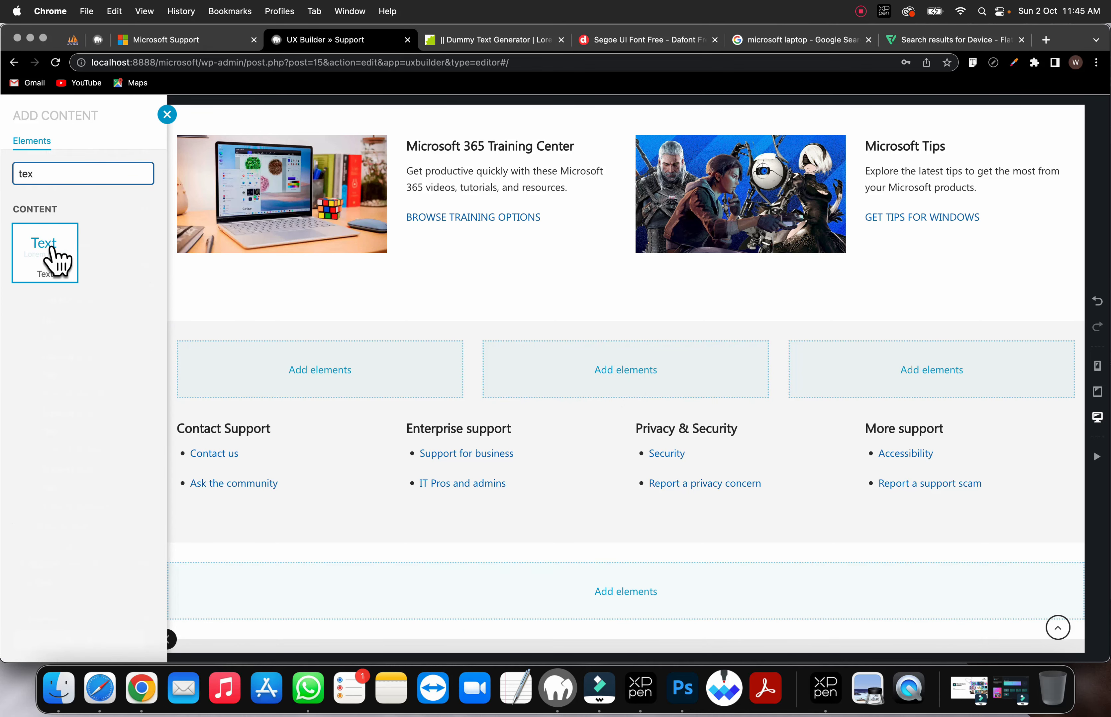
left_click(56, 261)
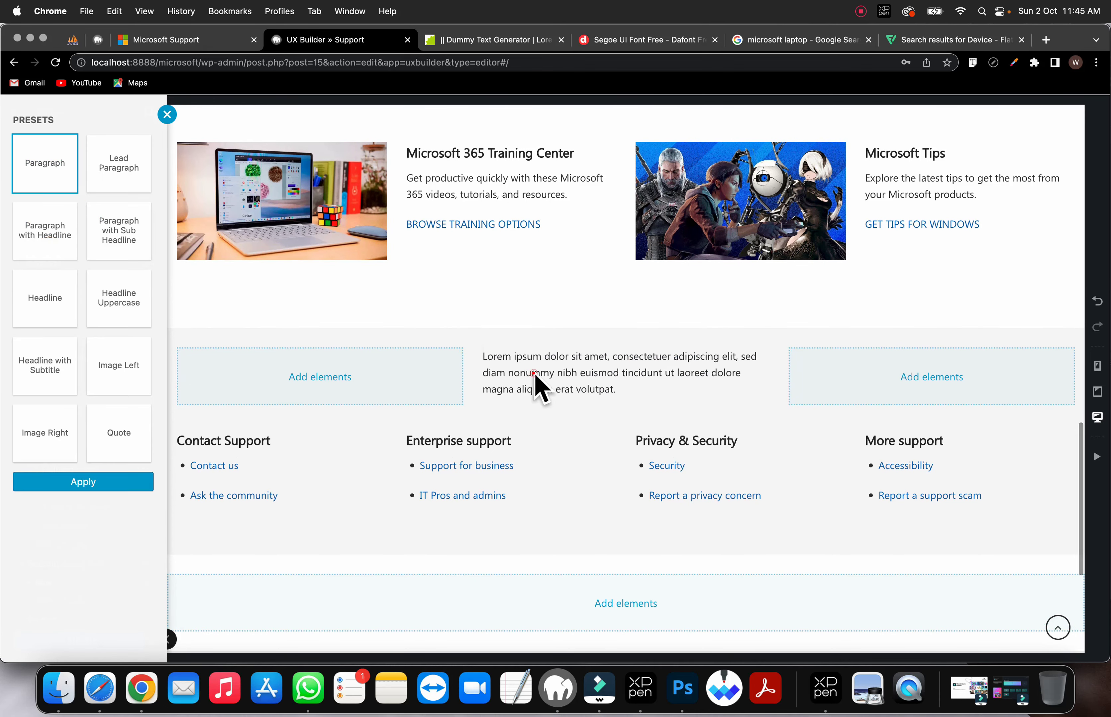
left_click(575, 379)
left_click(569, 372)
key("super+a")
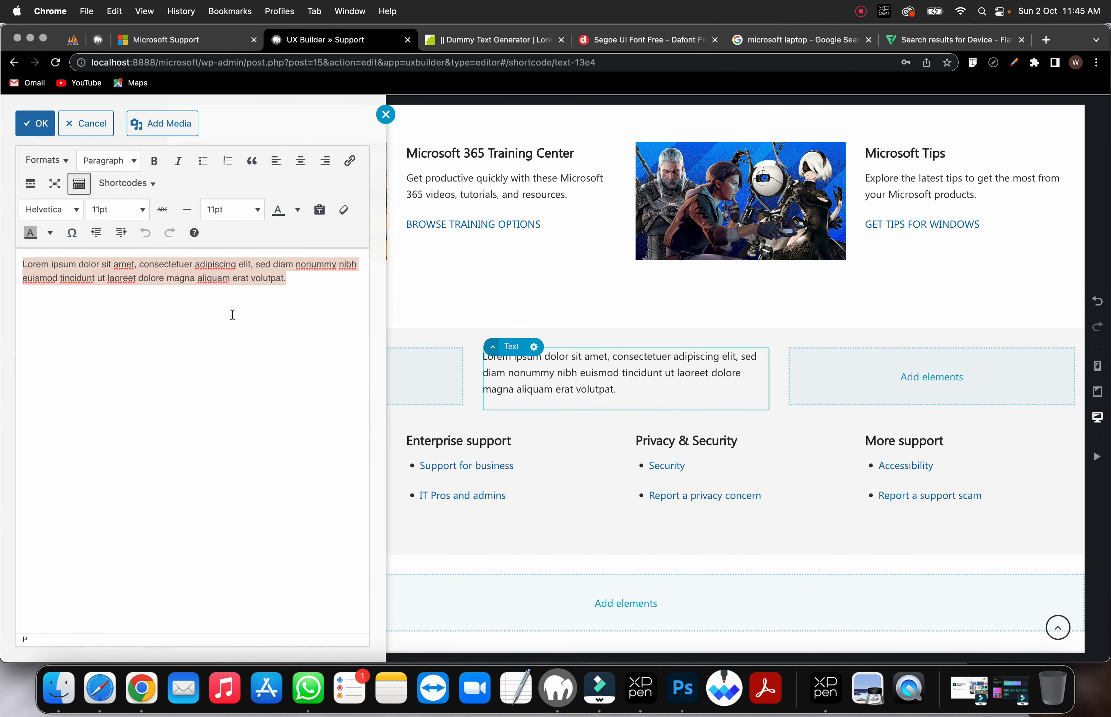
key("super+v")
left_click(571, 391)
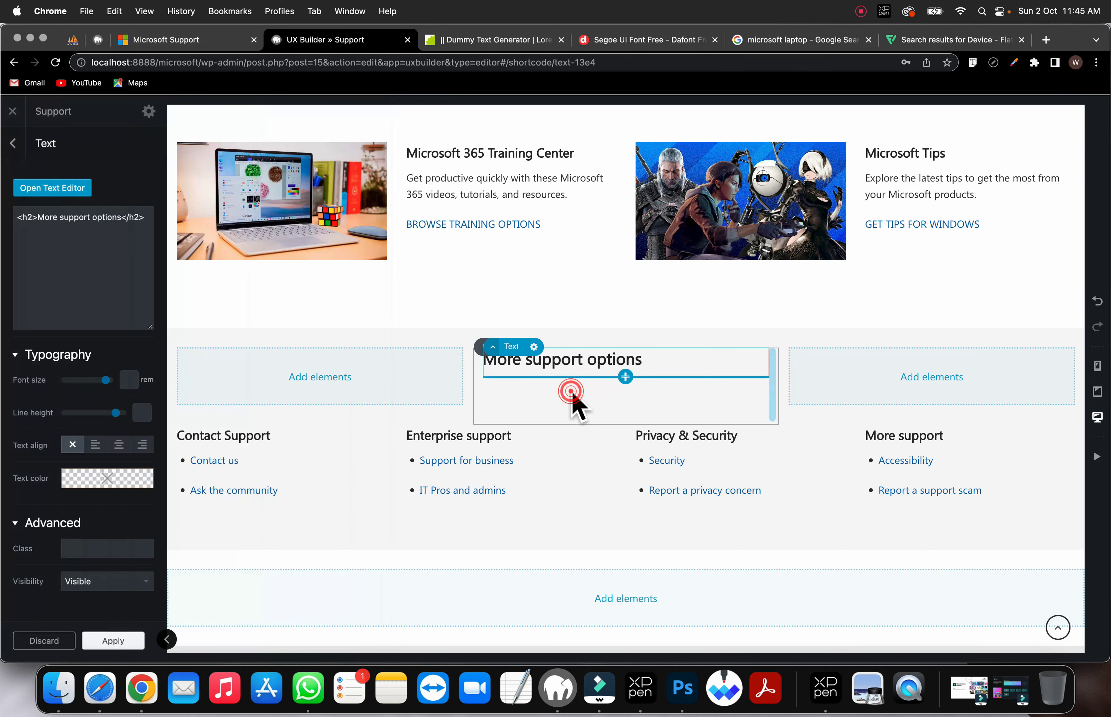
scroll(636, 555, "down", 5)
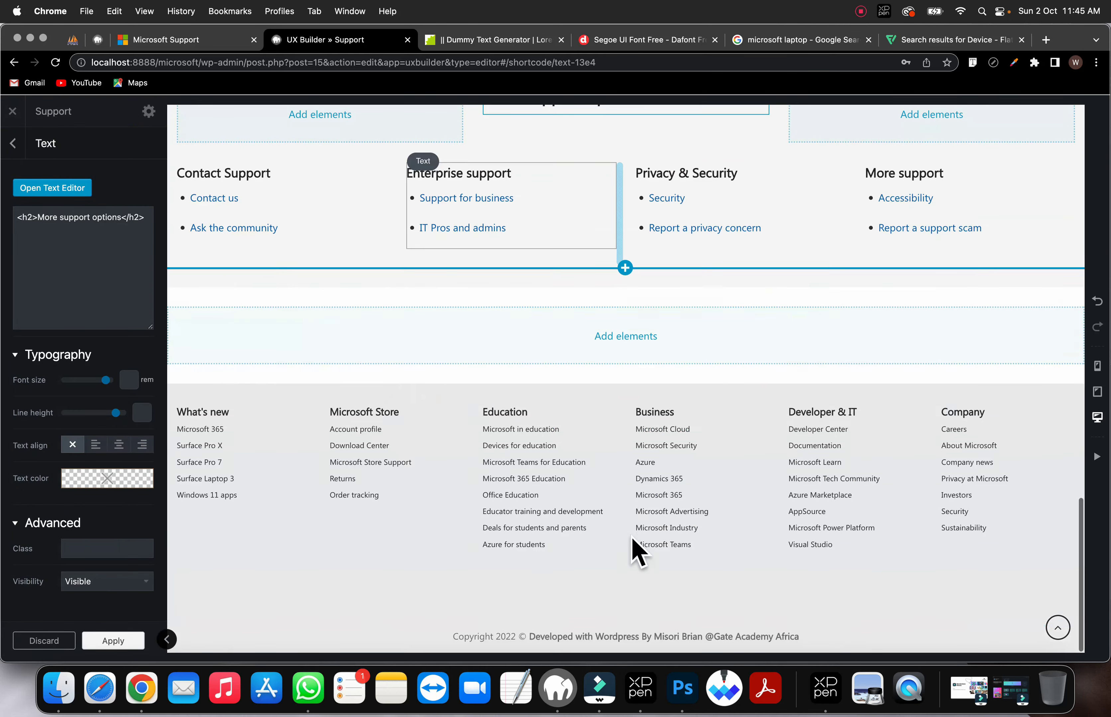
left_click(540, 353)
left_click(625, 336)
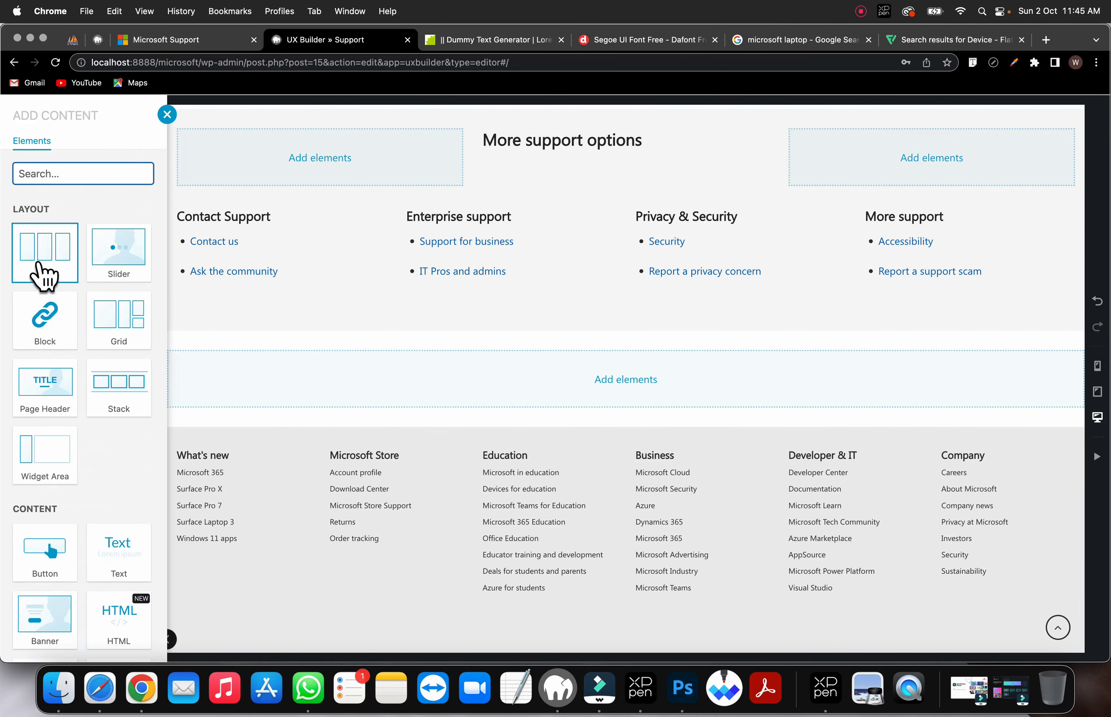
left_click(408, 352)
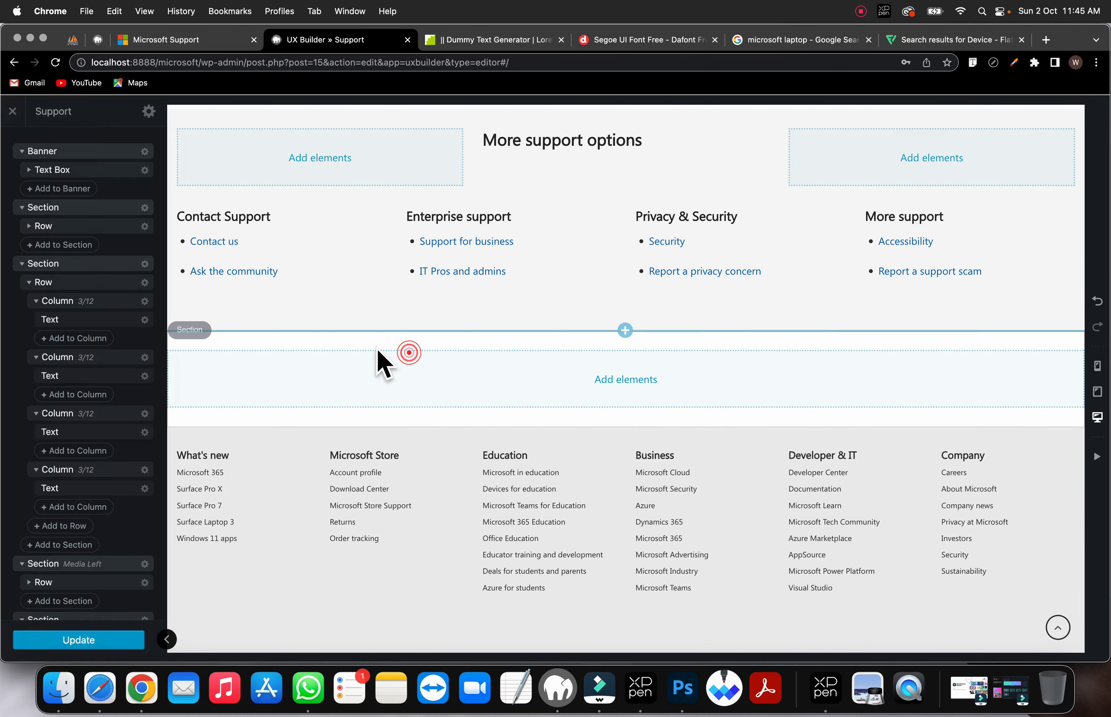
Step: Delete the empty Section directly above the footer
left_click(278, 345)
left_click(218, 329)
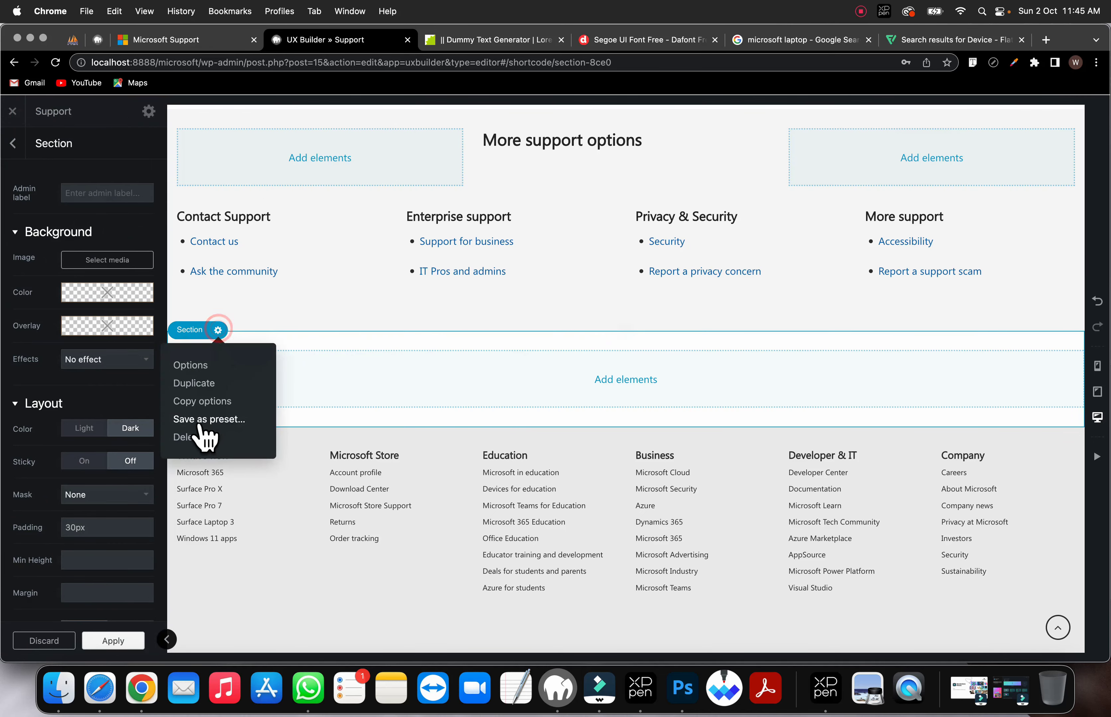
left_click(226, 435)
Step: Add a Section with the Media Left preset above the footer and set its background color to white
left_click(625, 384)
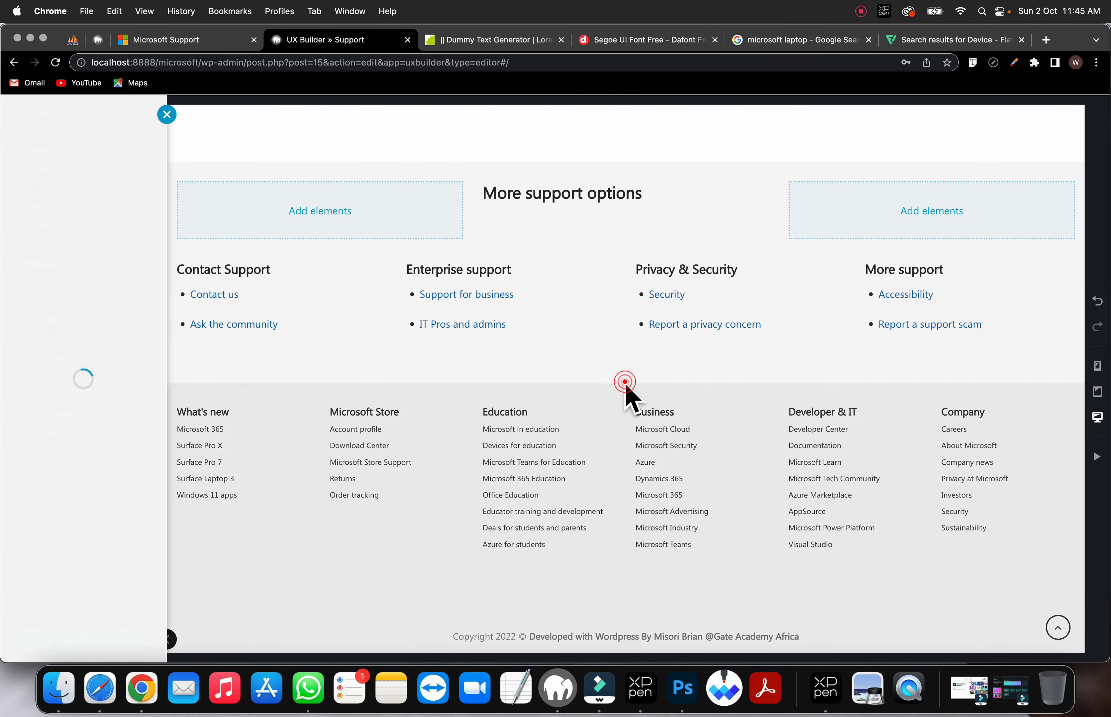
left_click(106, 303)
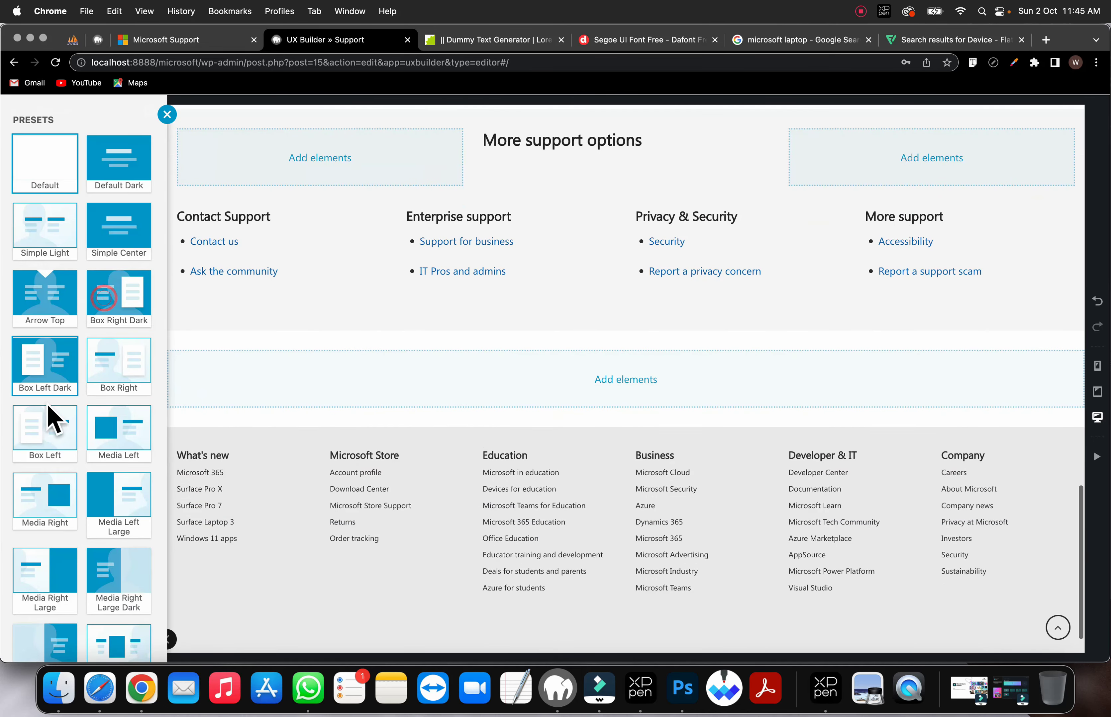
left_click(116, 450)
left_click(450, 307)
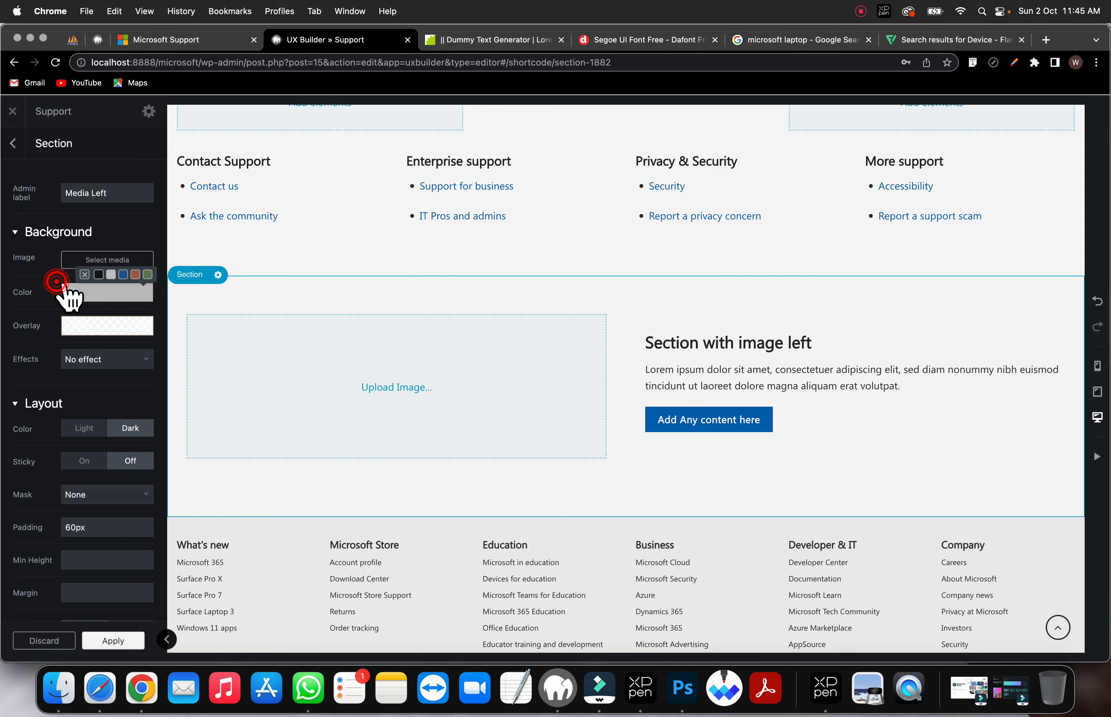
left_click(111, 274)
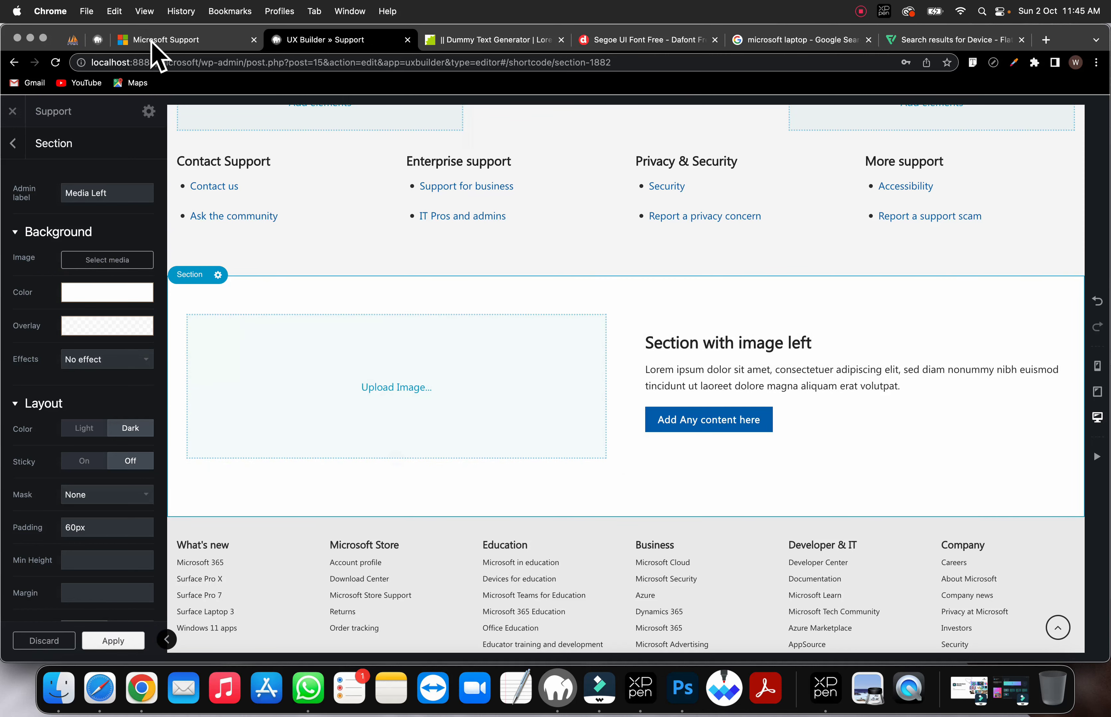
Step: Fill the new section's image placeholder with the media library photo of a person on a laptop video call
left_click(398, 400)
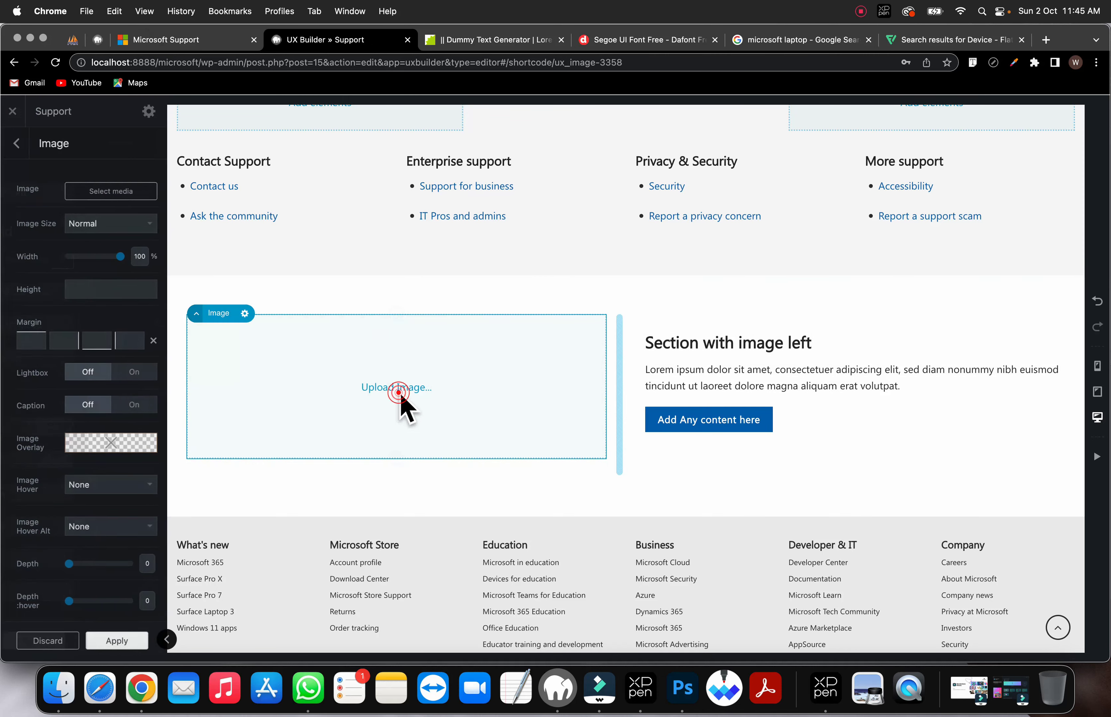
left_click(91, 196)
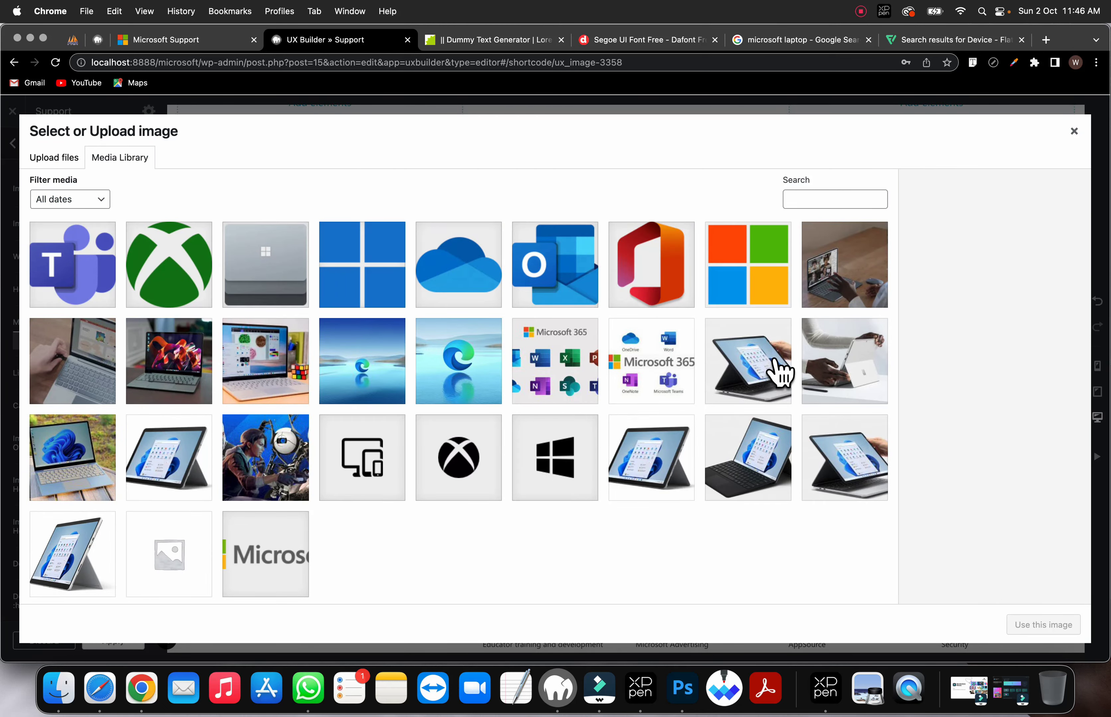
left_click(820, 282)
left_click(1018, 628)
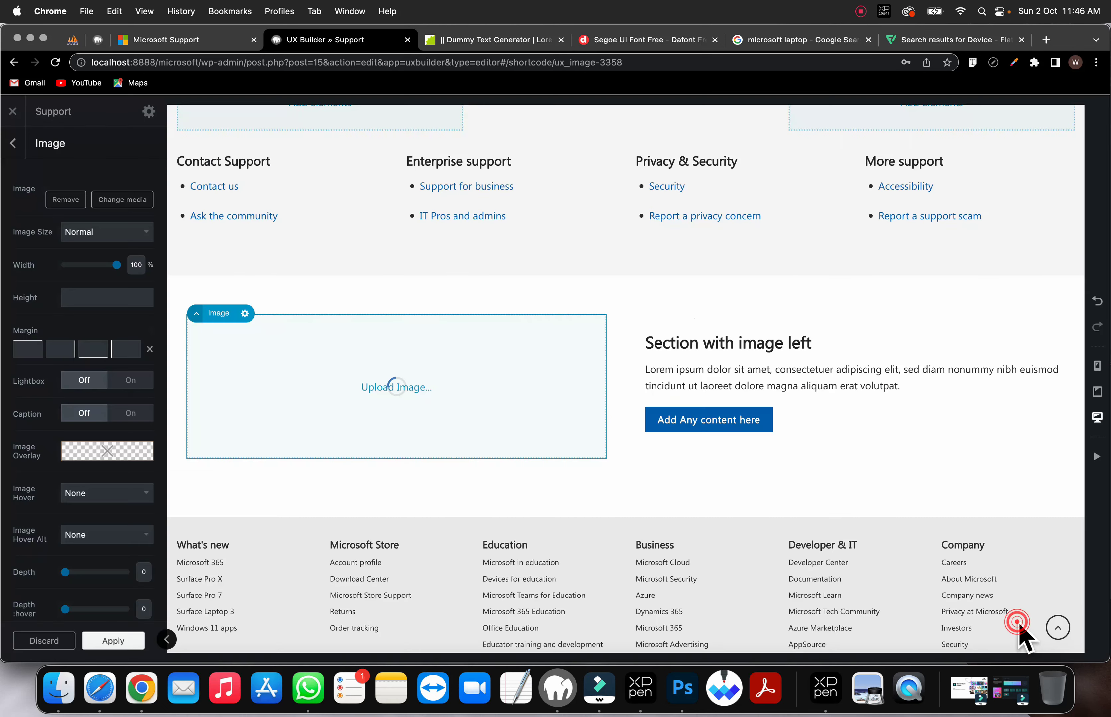
scroll(364, 461, "down", 5)
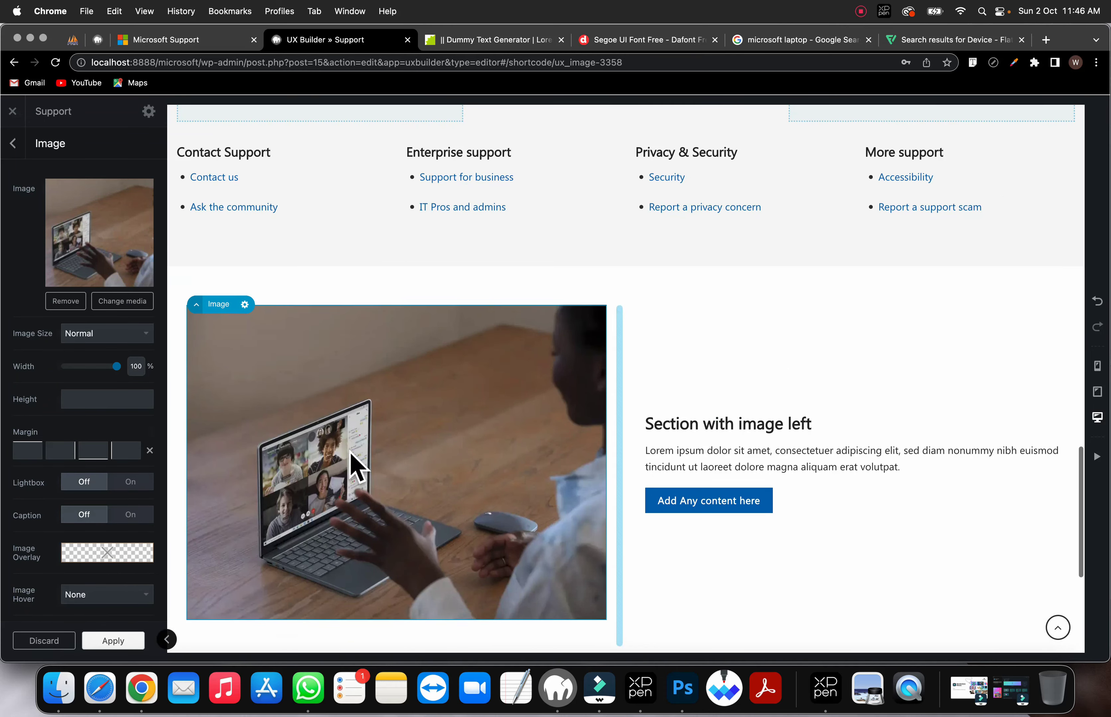
scroll(357, 466, "up", 3)
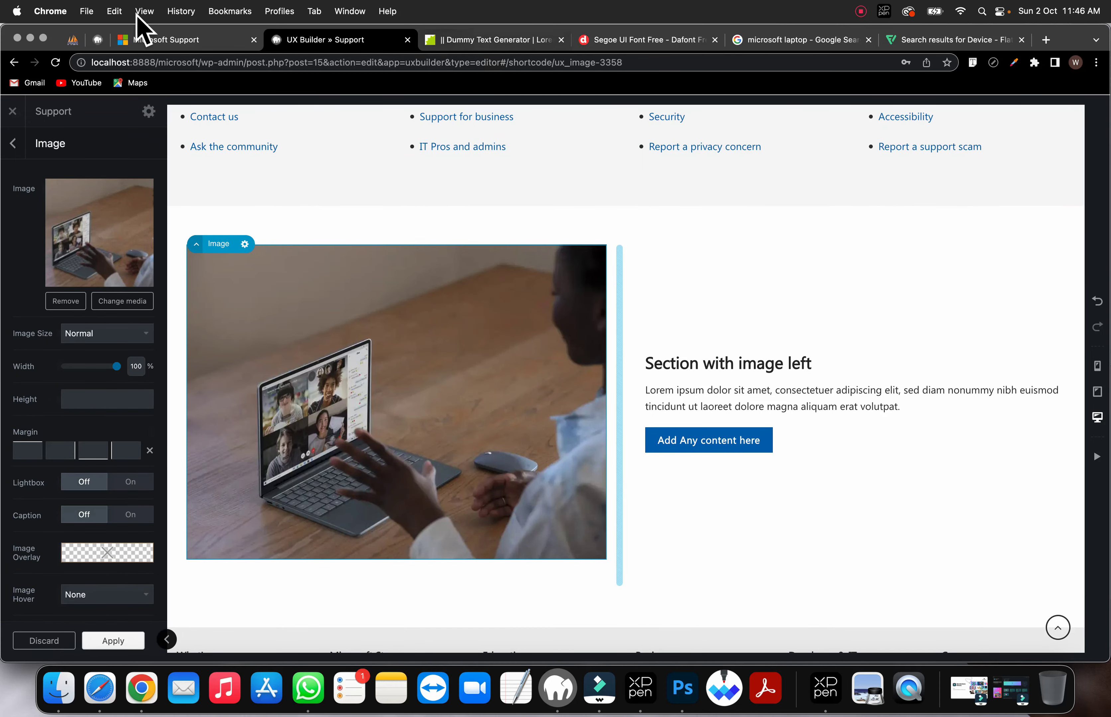
Step: Copy the Microsoft 365 free trial heading and paragraph from the original Microsoft Support page and return to UX Builder
left_click(168, 41)
scroll(789, 577, "down", 3)
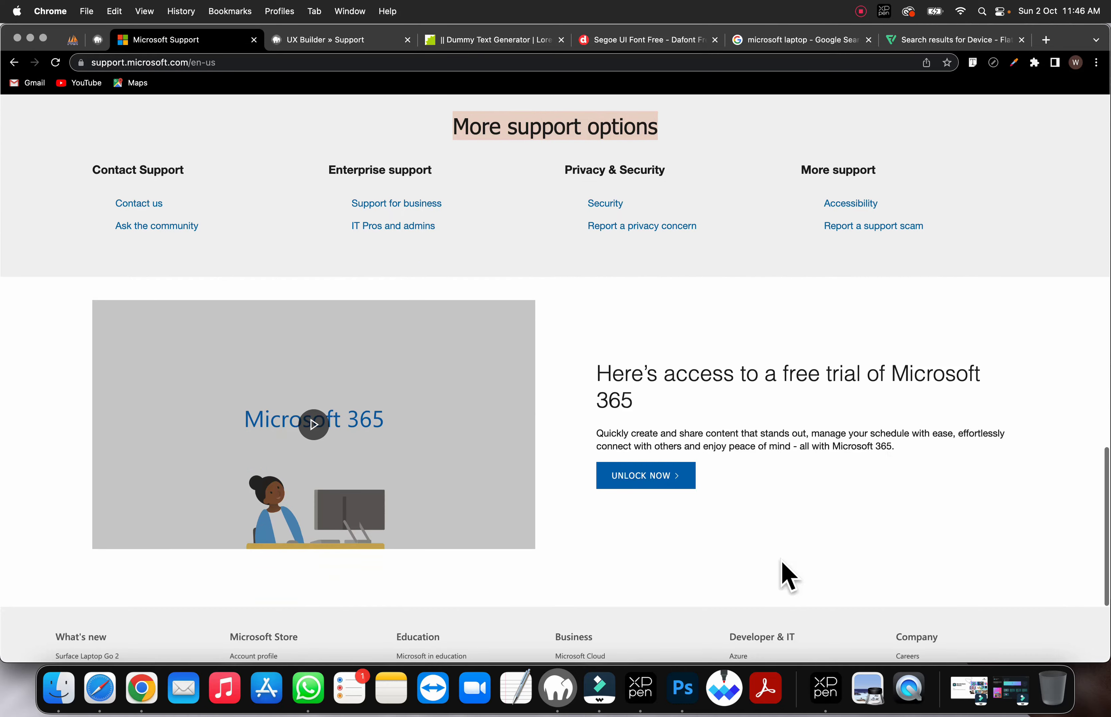
left_click_drag(922, 452, 599, 373)
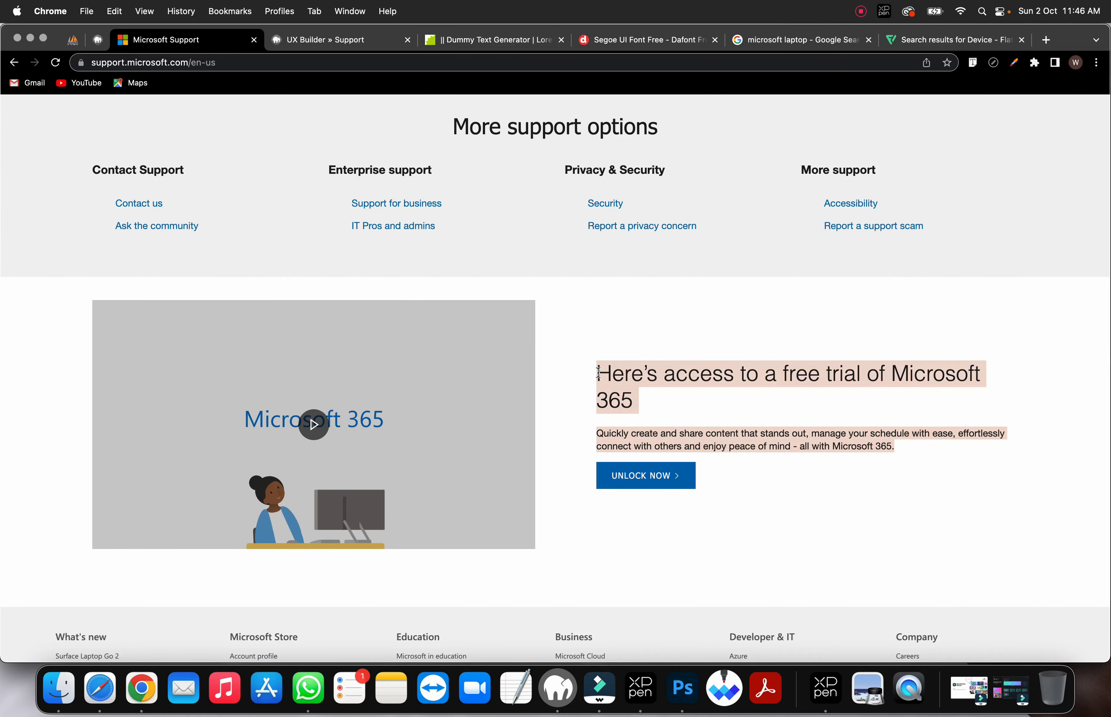
right_click(607, 376)
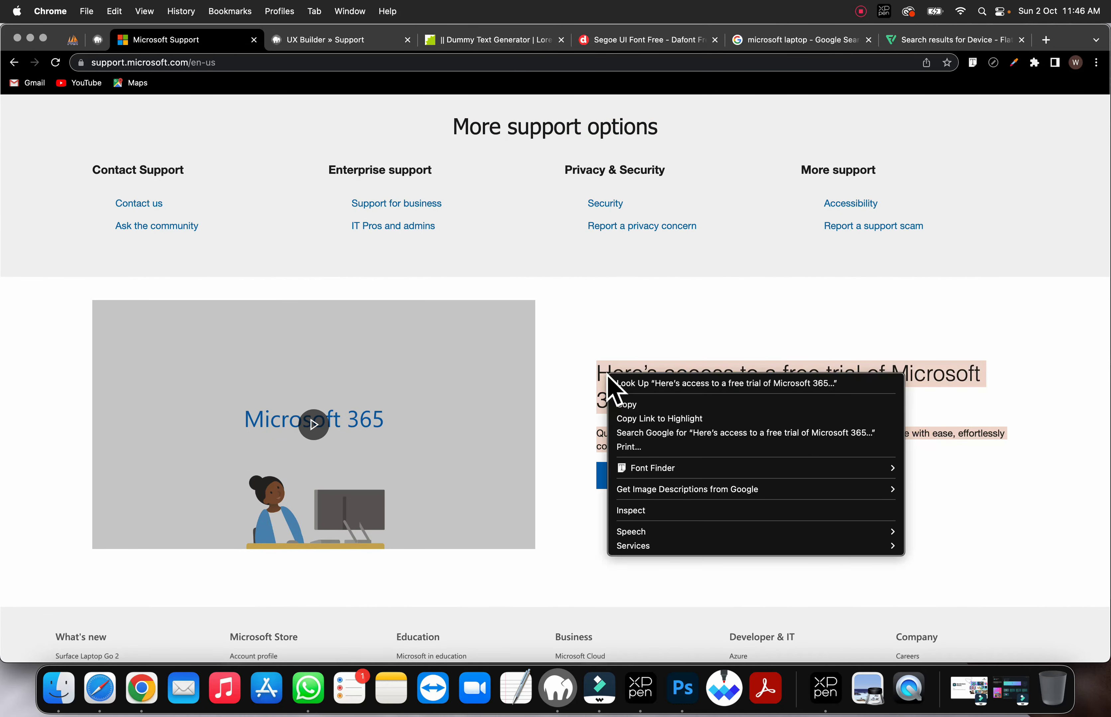
left_click(626, 404)
left_click(301, 41)
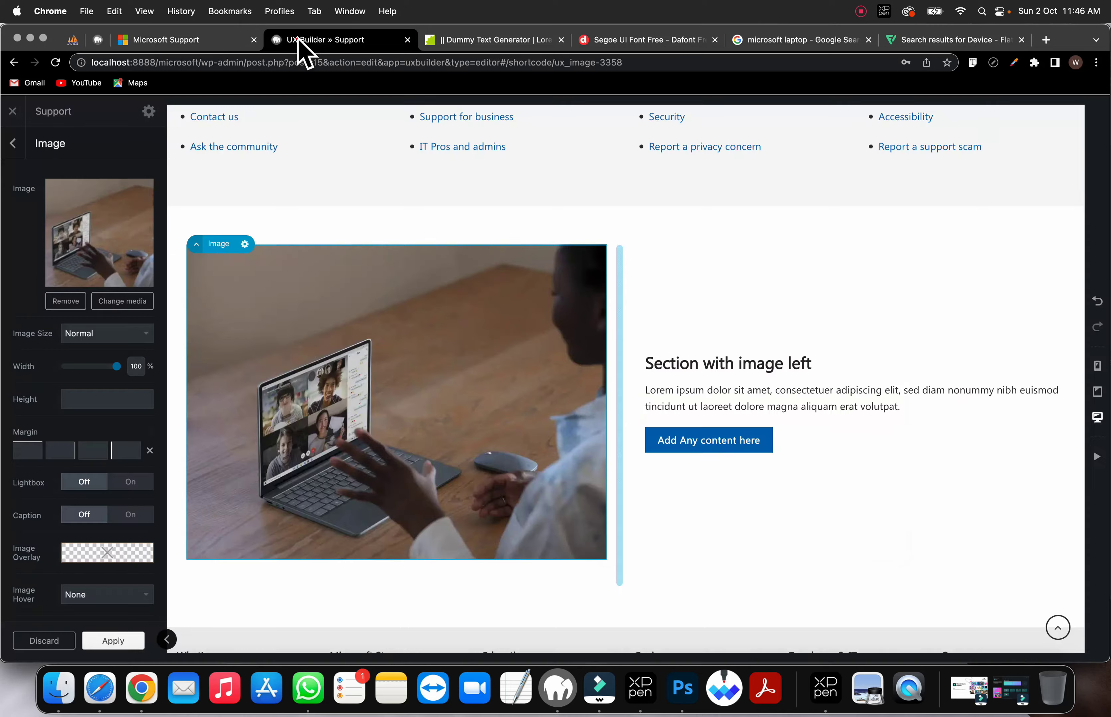
Step: Replace the "Section with image left" placeholder text with the copied Microsoft 365 free trial heading and paragraph
left_click(708, 395)
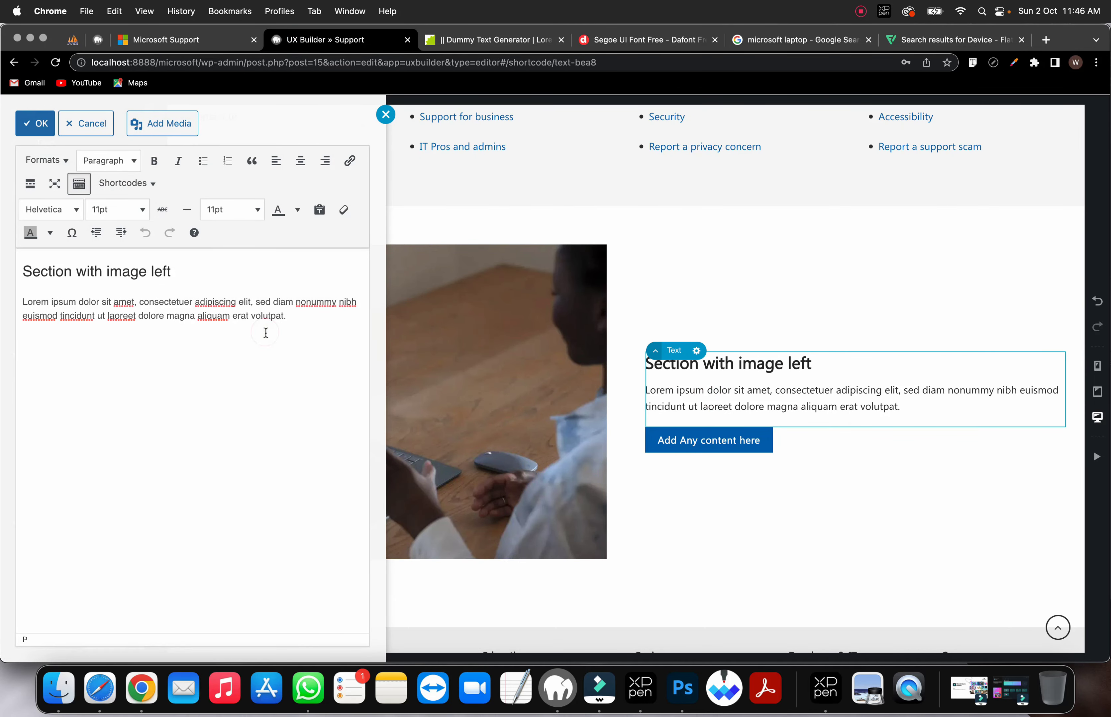
key("super+a")
key("super+v")
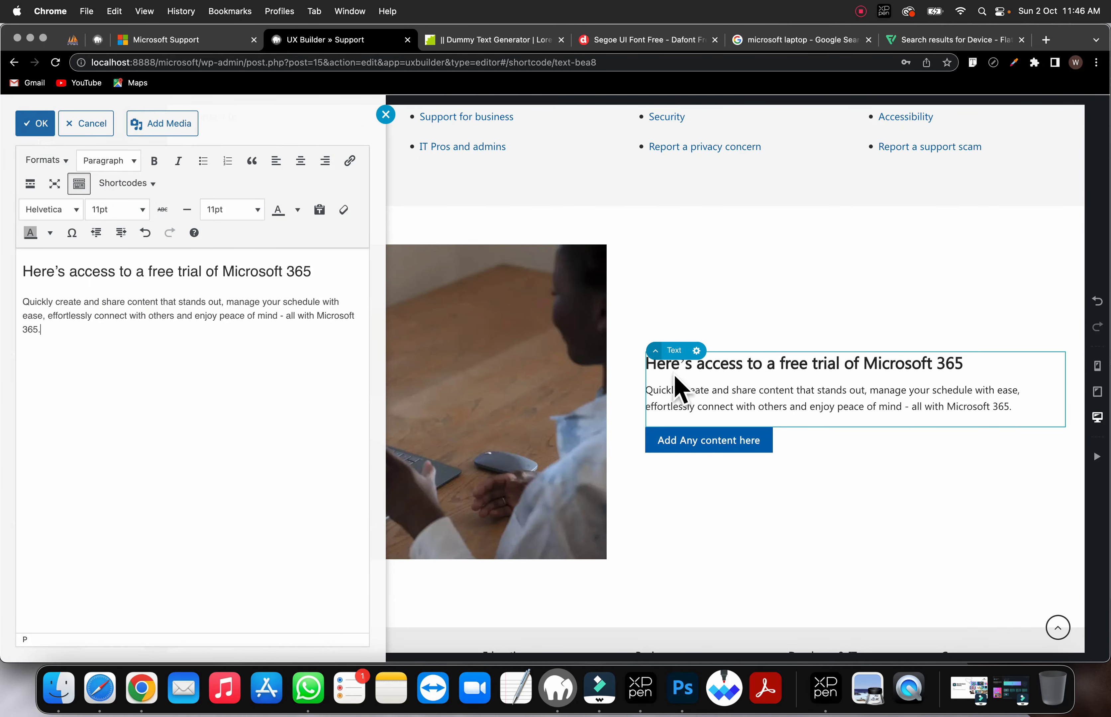
left_click(560, 452)
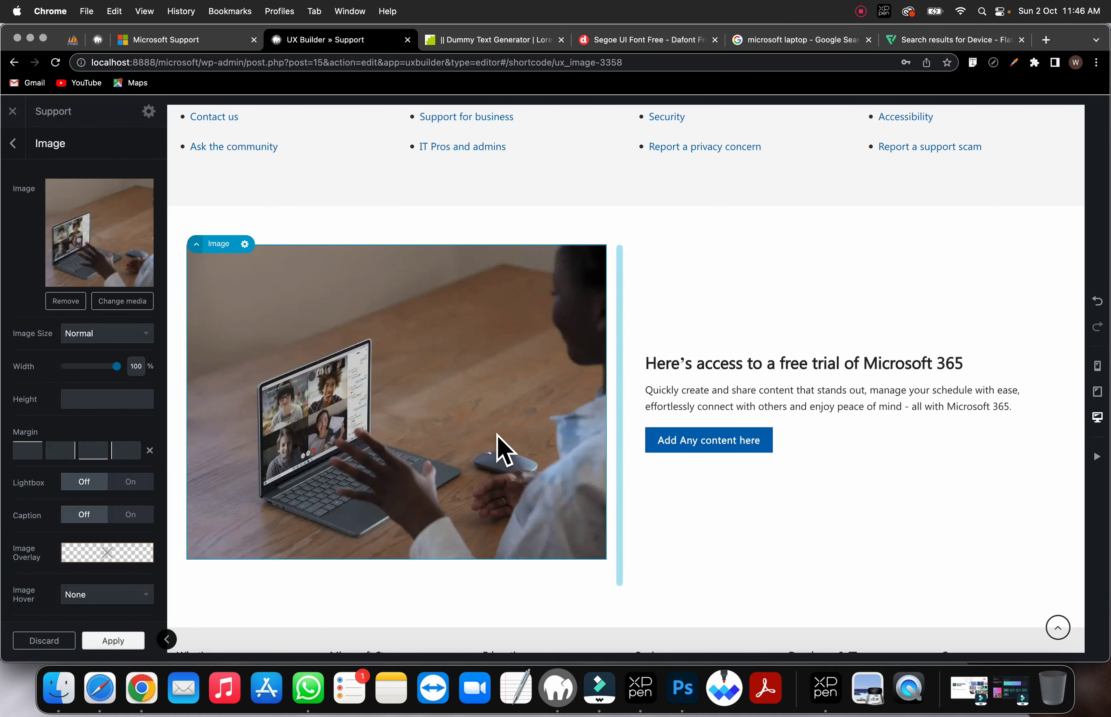
Step: Delete the image beside the Microsoft 365 trial text and add a Video element in its column
right_click(395, 369)
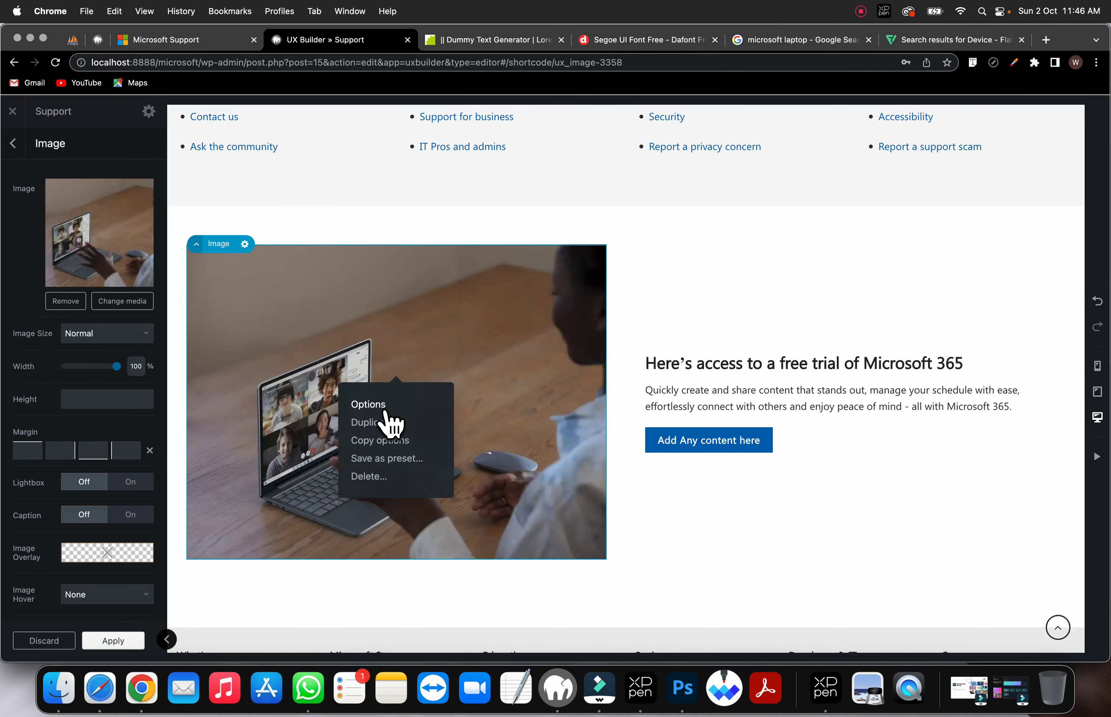
left_click(380, 476)
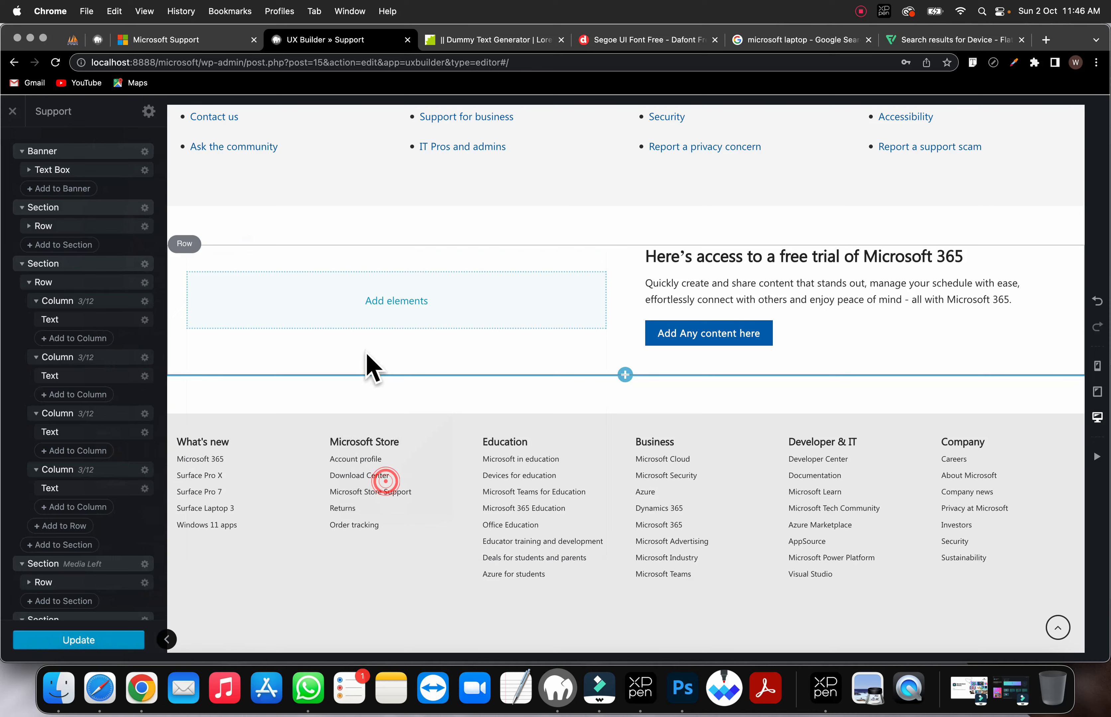
left_click(393, 300)
left_click(75, 171)
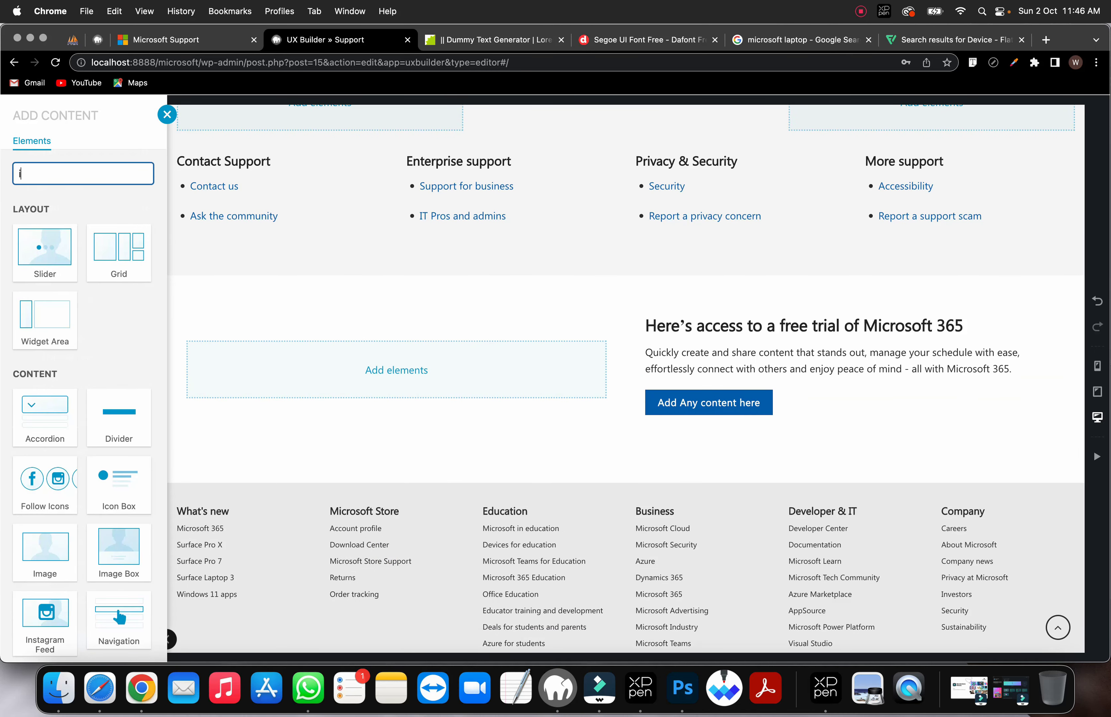
type("v")
key("BackSpace")
type("vi")
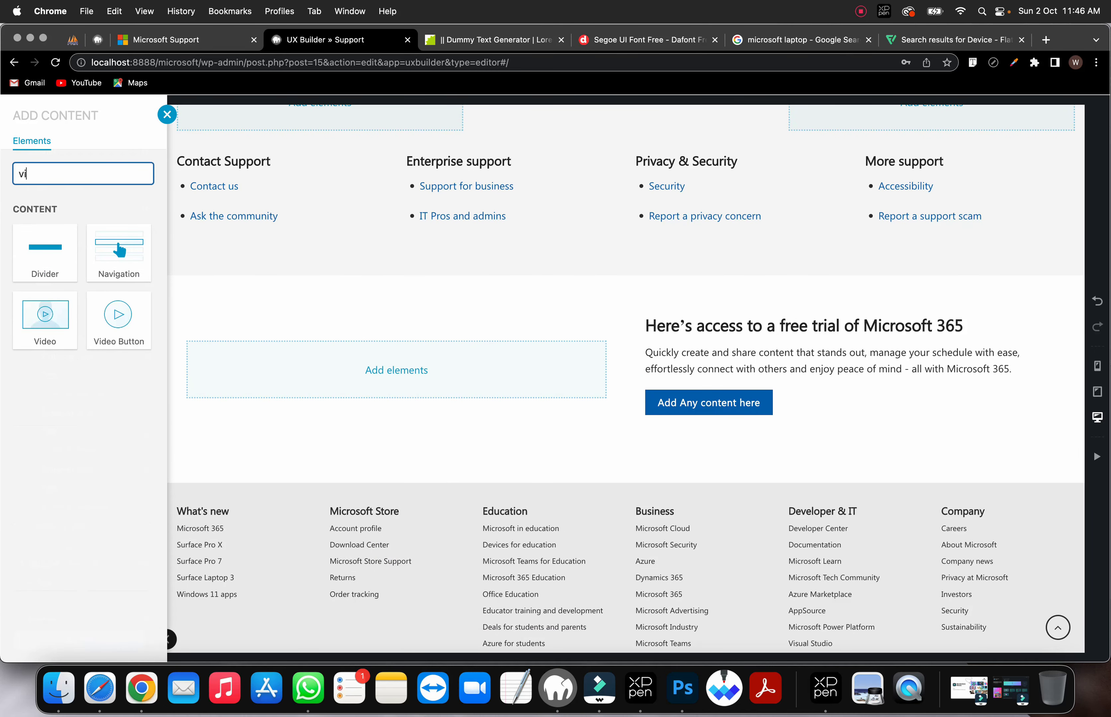
left_click(26, 332)
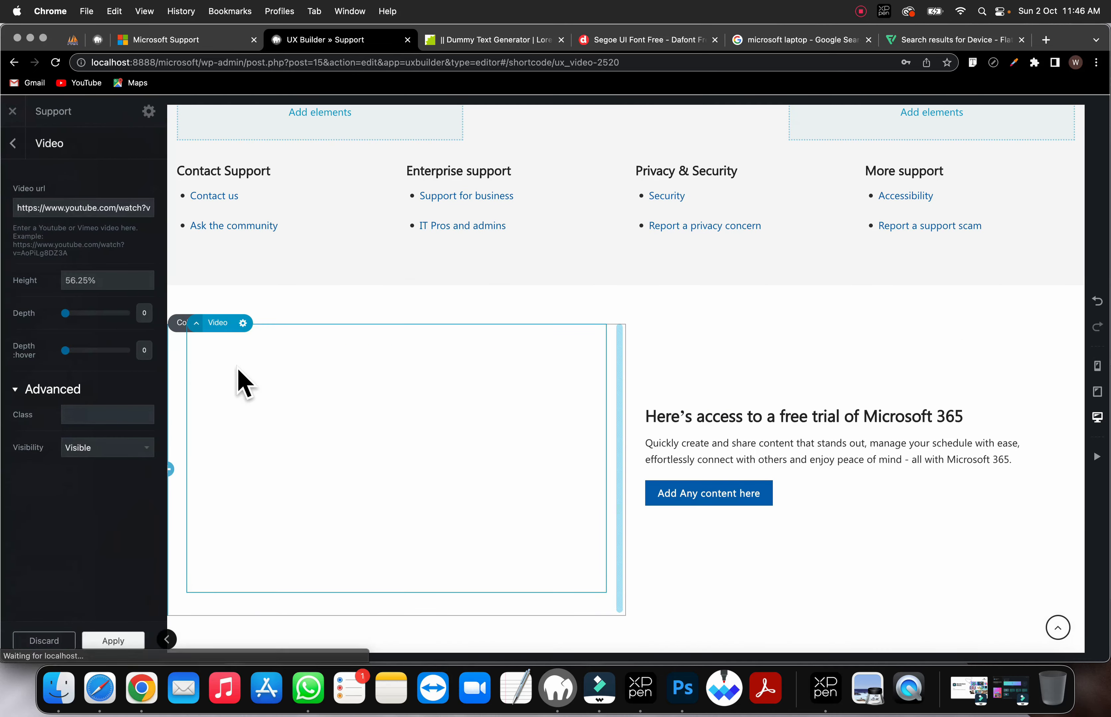
Step: Change the Microsoft 365 trial button's text to "Join Gate Academy Now" and give it the Arrow Right icon
left_click(714, 500)
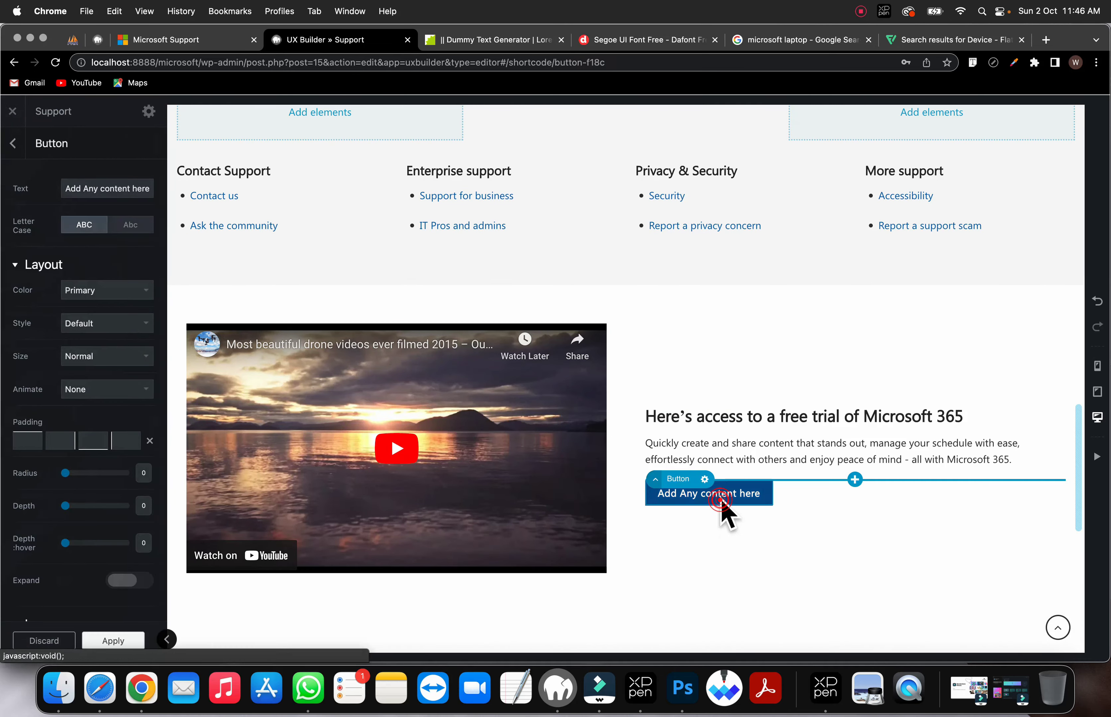
left_click(155, 40)
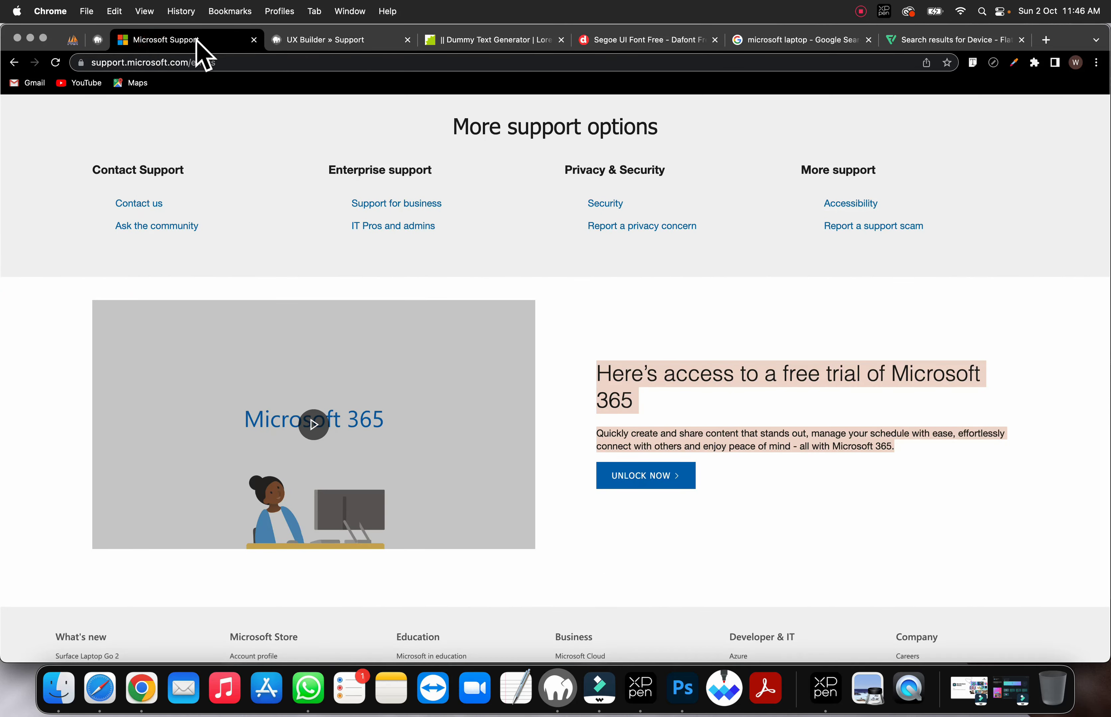
left_click(306, 40)
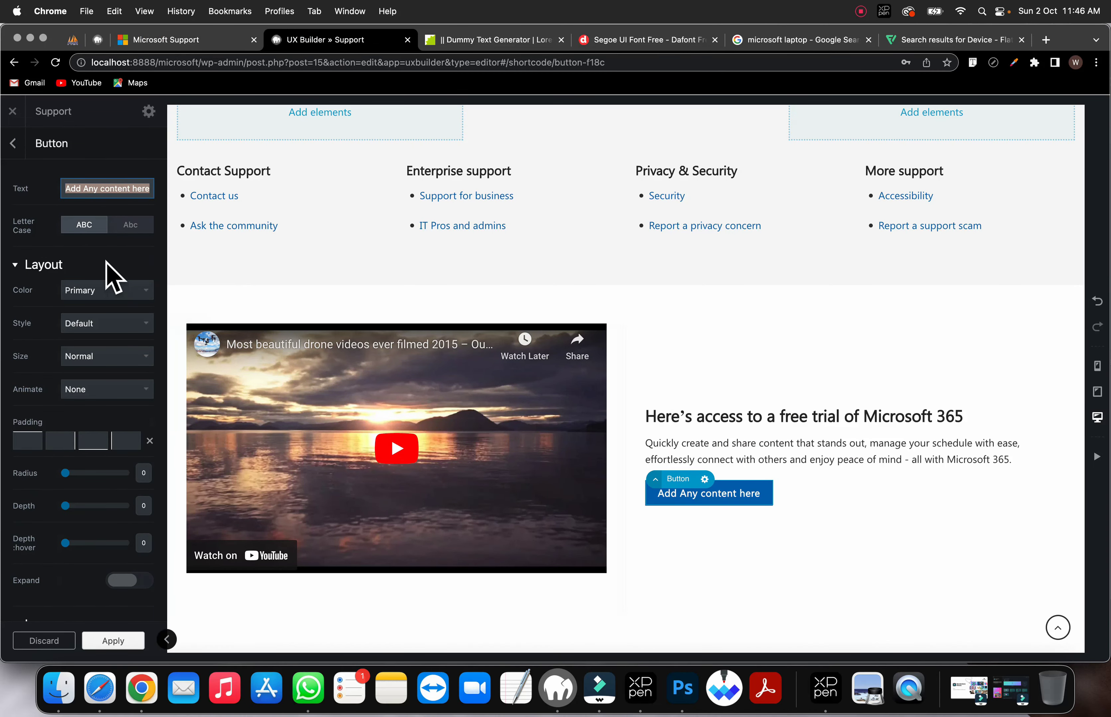
type("Join")
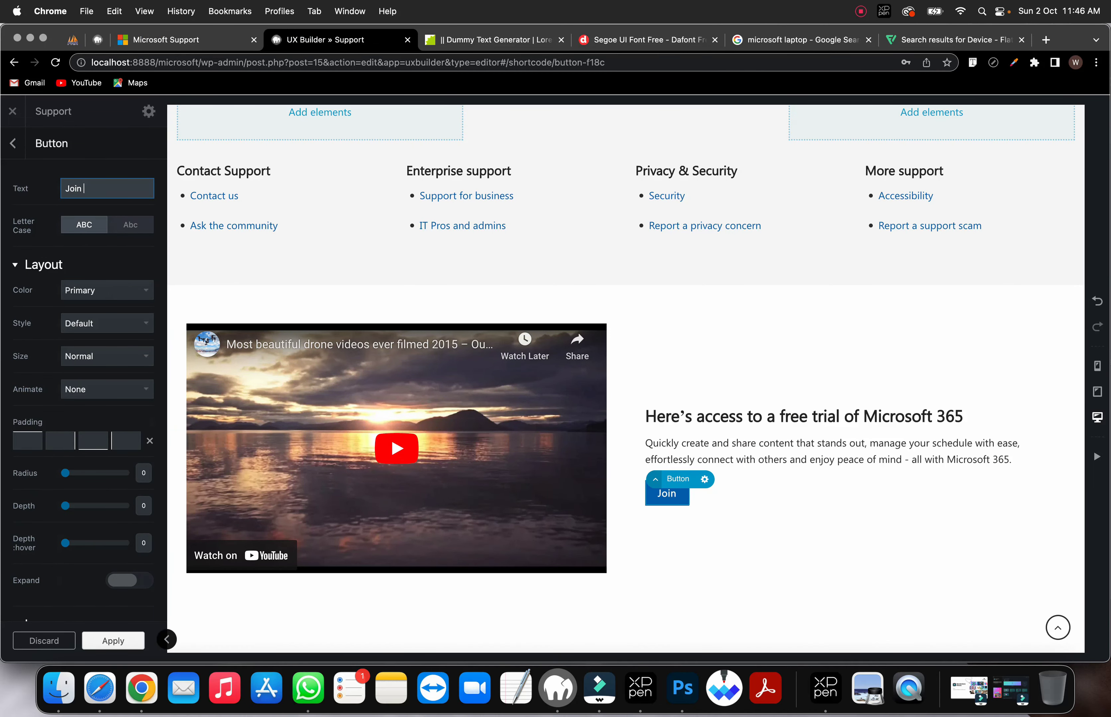
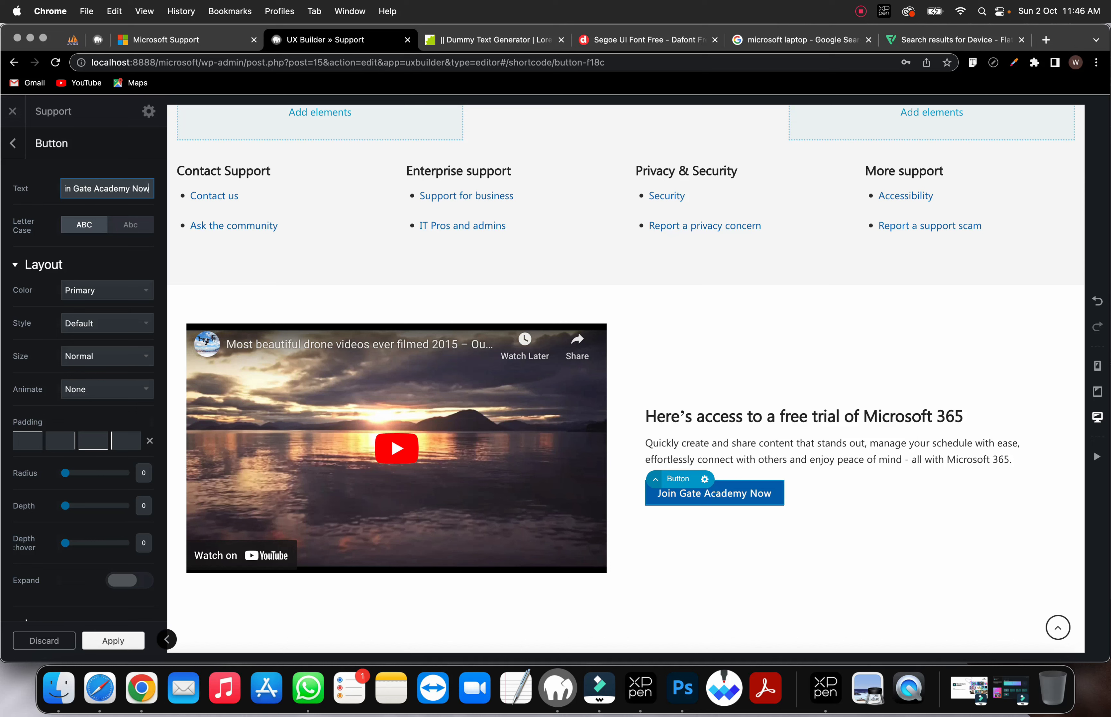
scroll(92, 468, "down", 5)
left_click(91, 439)
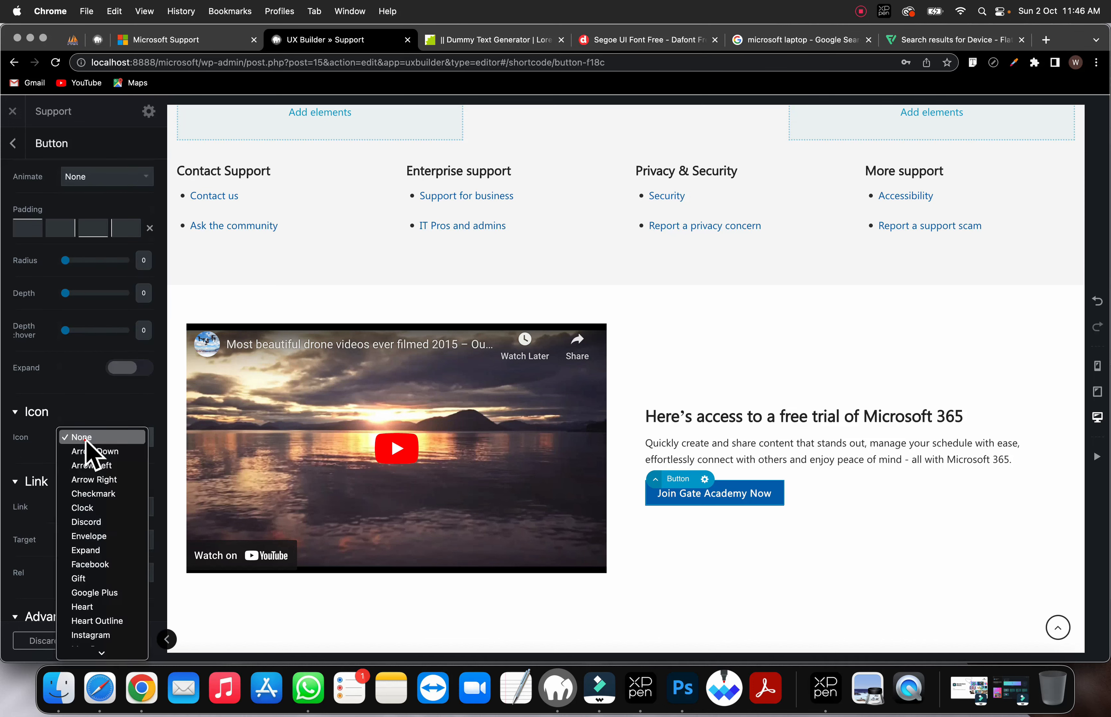
left_click(105, 480)
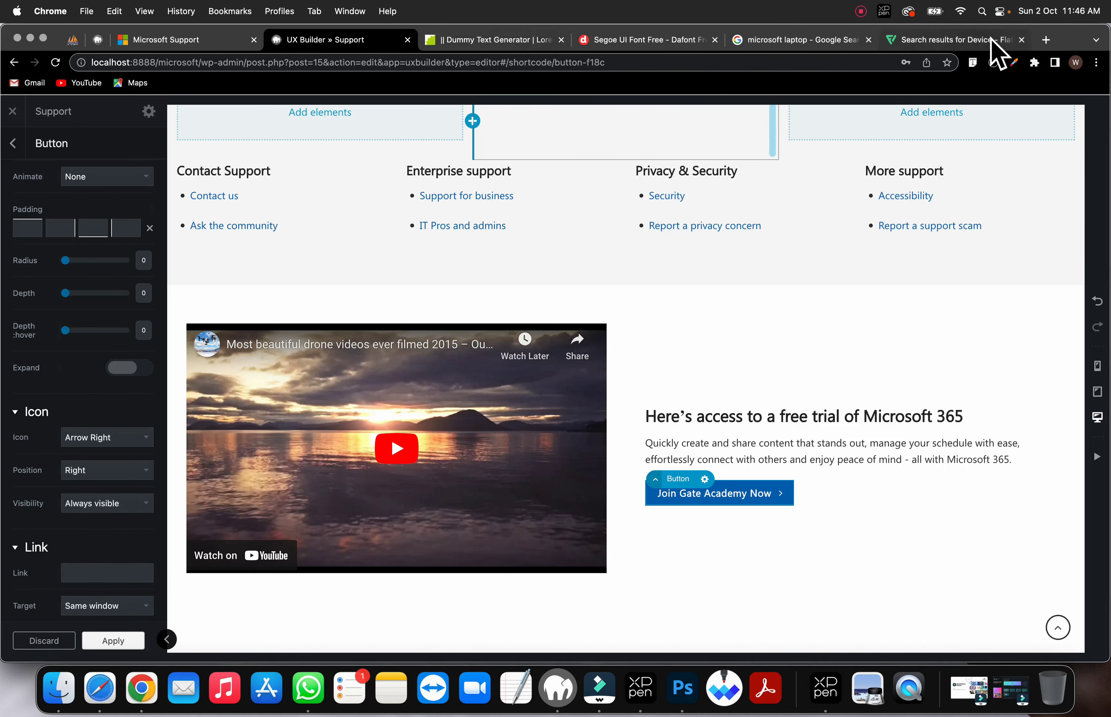
Step: Open youtube.com in a new browser tab and search for "gate academy africa"
left_click(1047, 41)
left_click(834, 58)
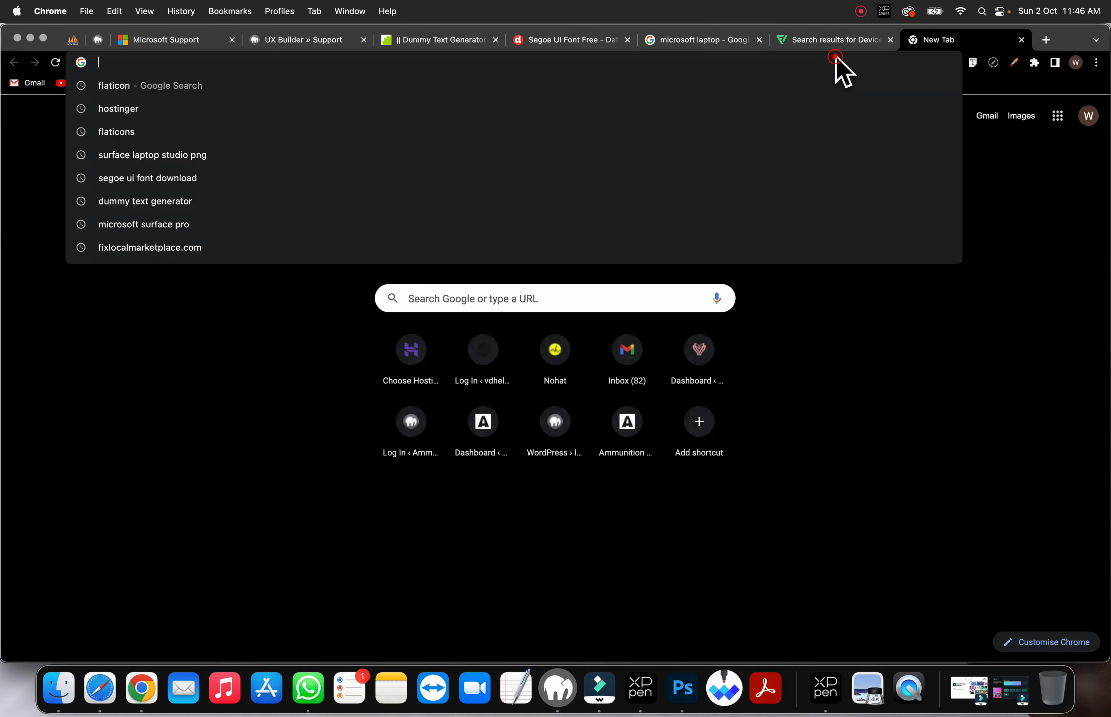
type("youtube.com")
key("Return")
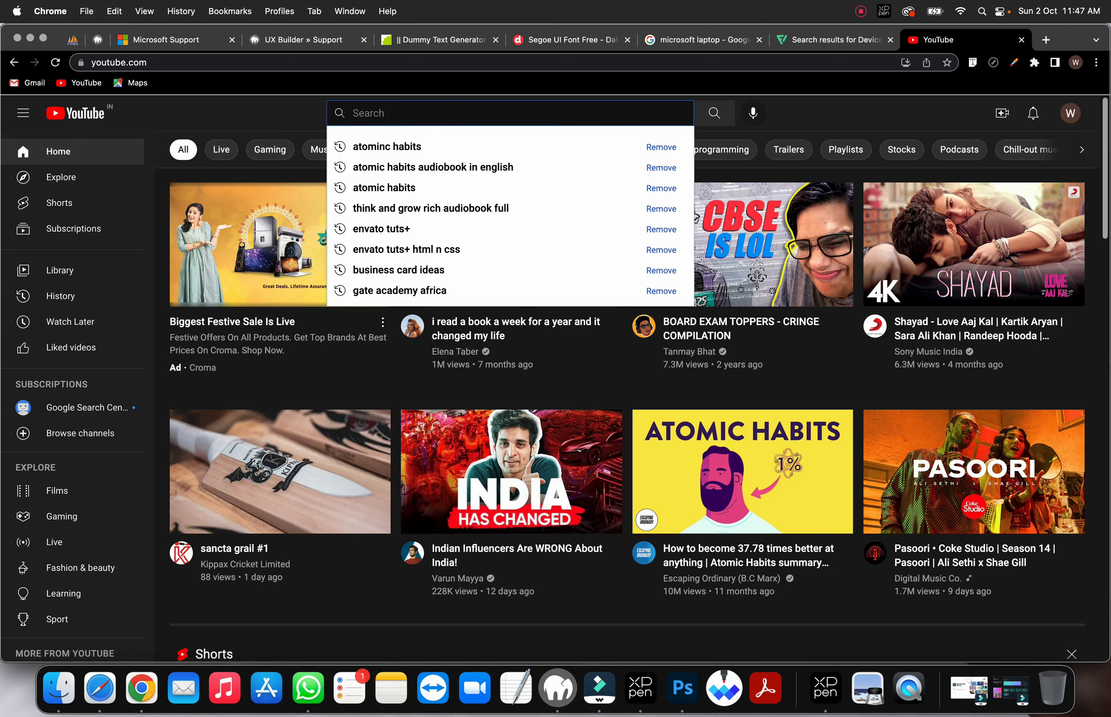
type("ga")
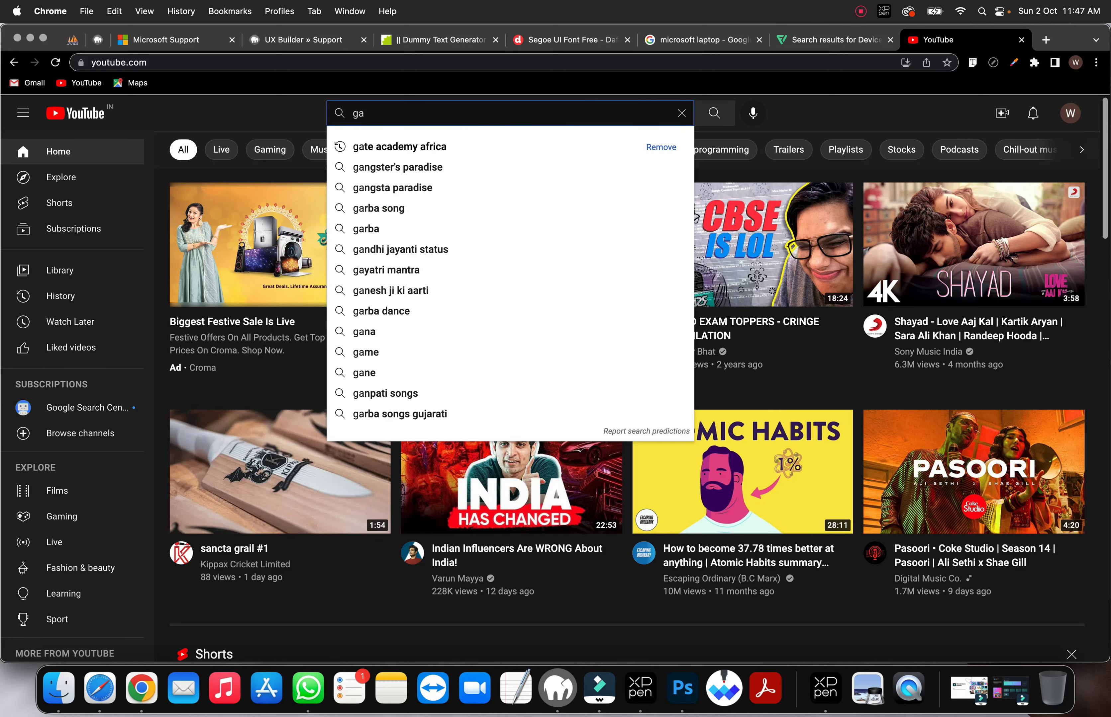
key("Down")
key("Return")
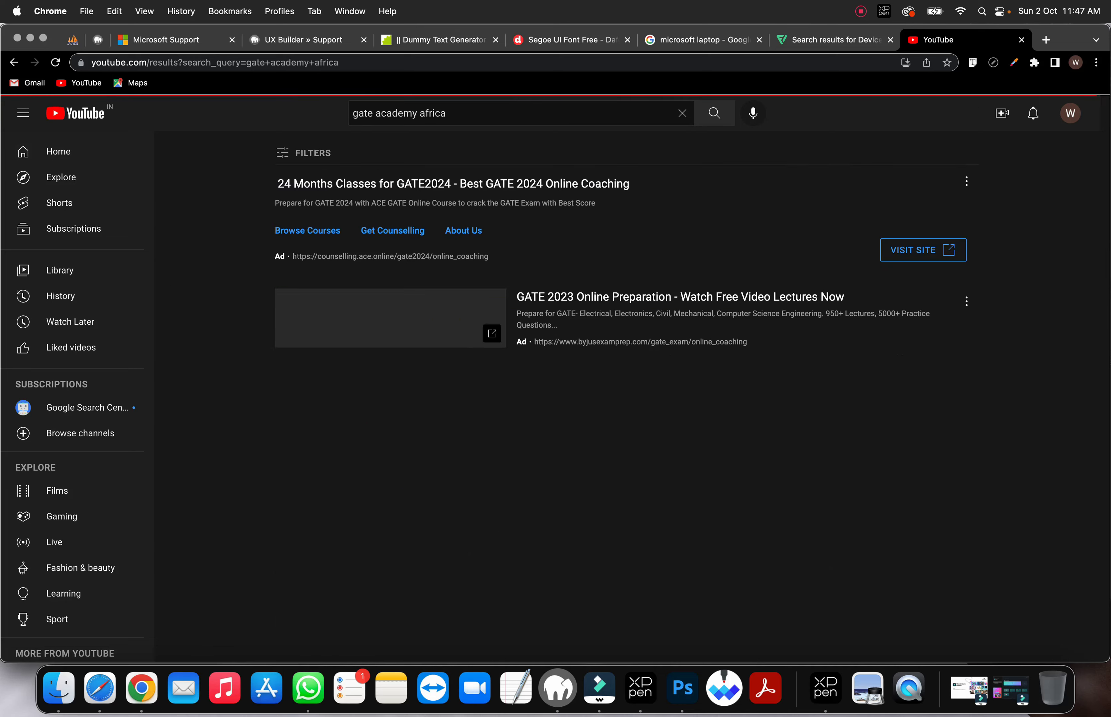
Step: Open the Gate-Academy-Africa channel from the search results and go to its uploads
scroll(567, 532, "down", 5)
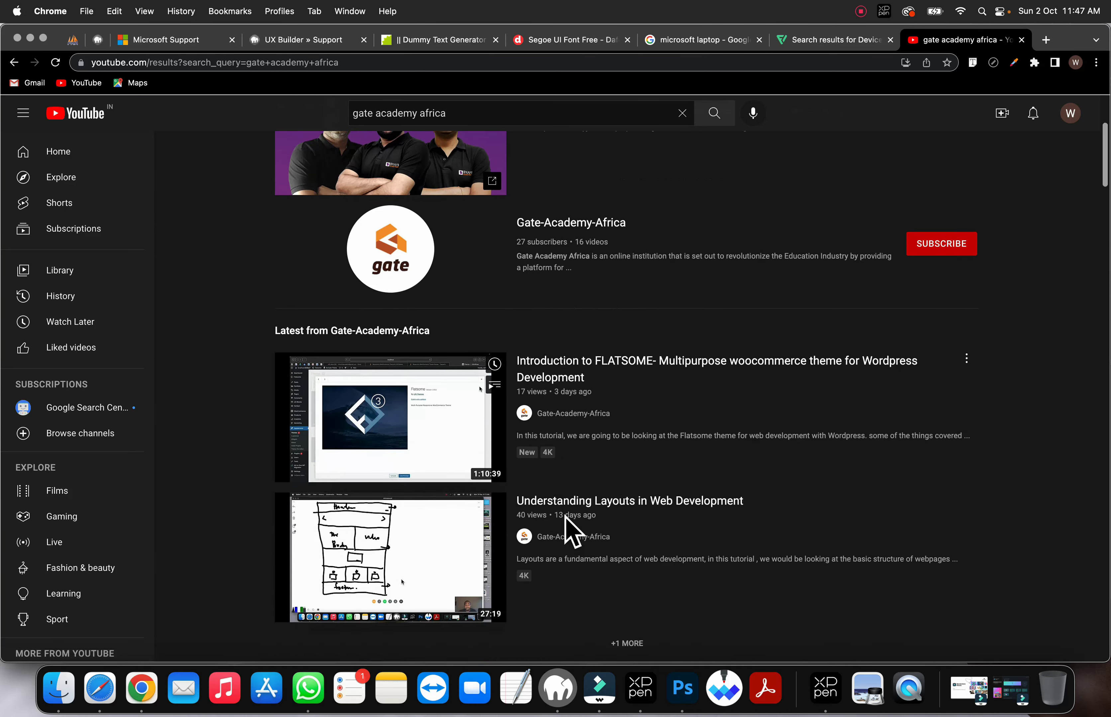
scroll(567, 532, "down", 1)
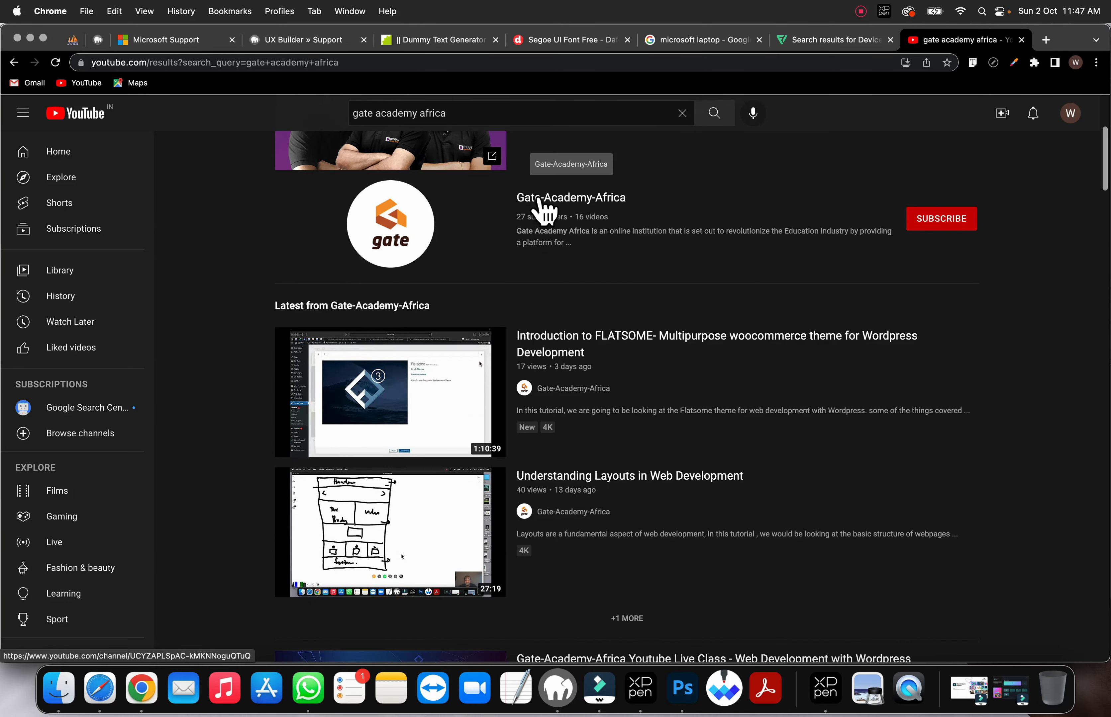
left_click(560, 201)
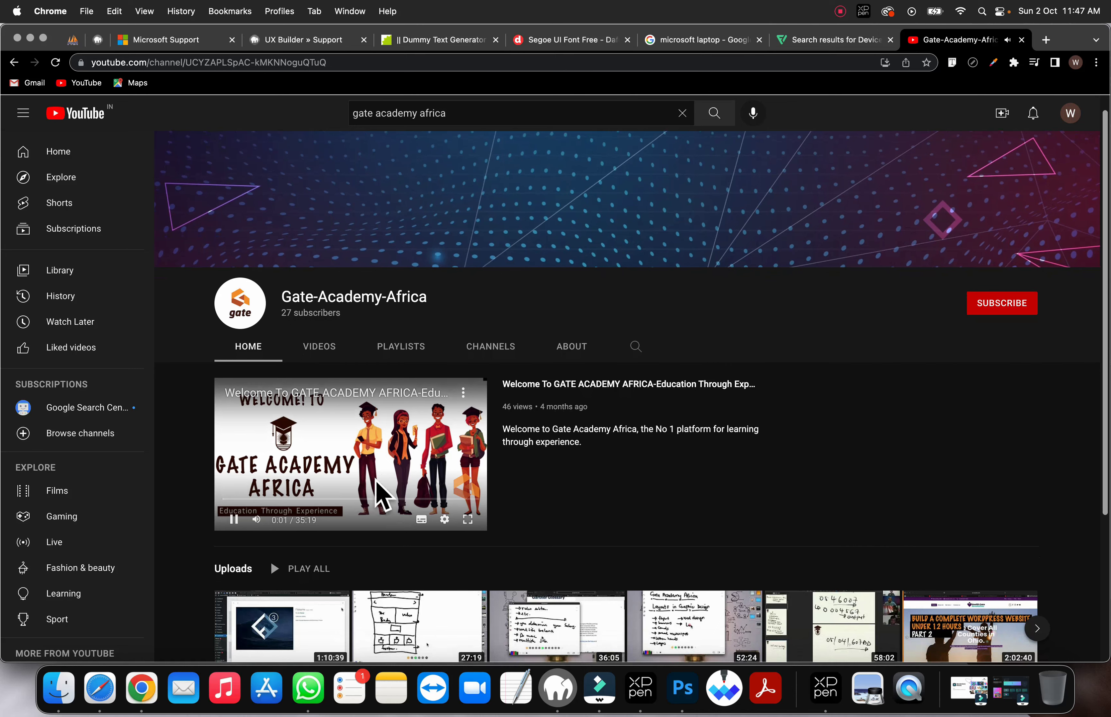
scroll(386, 483, "down", 5)
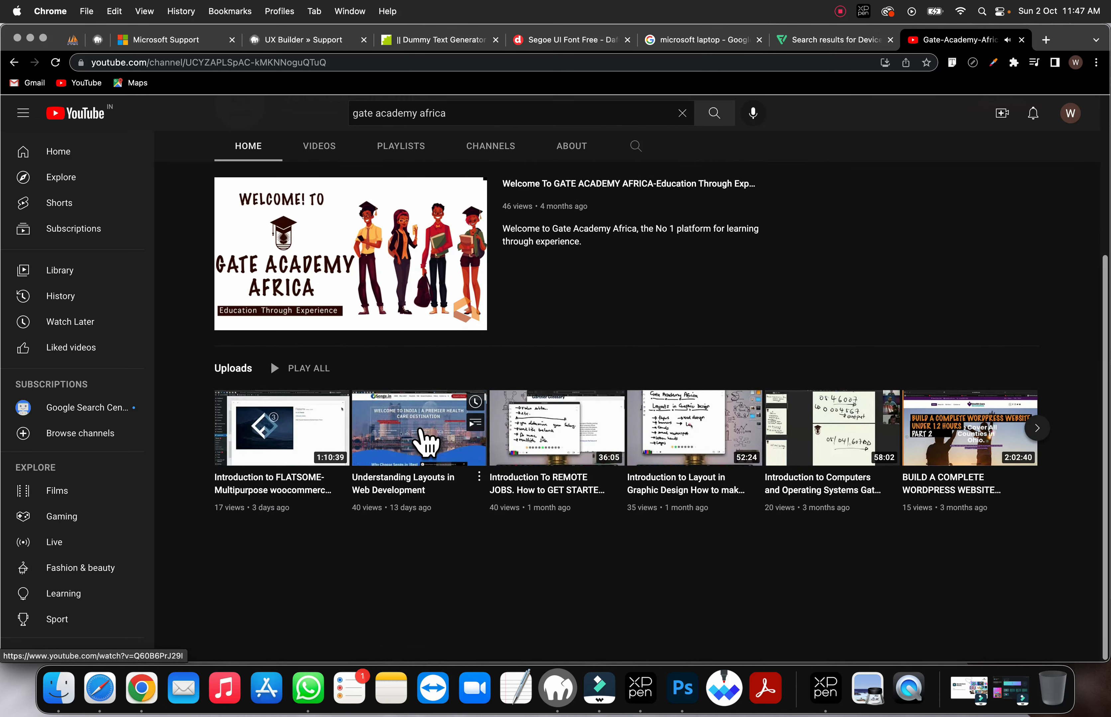
left_click(272, 443)
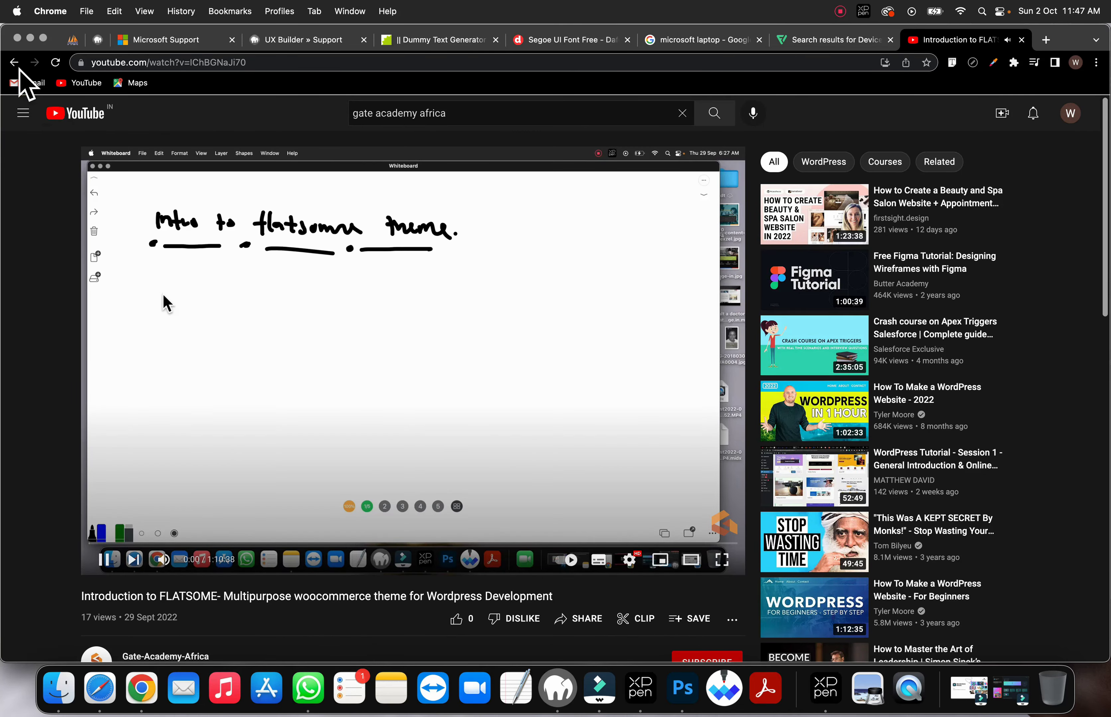
left_click(15, 63)
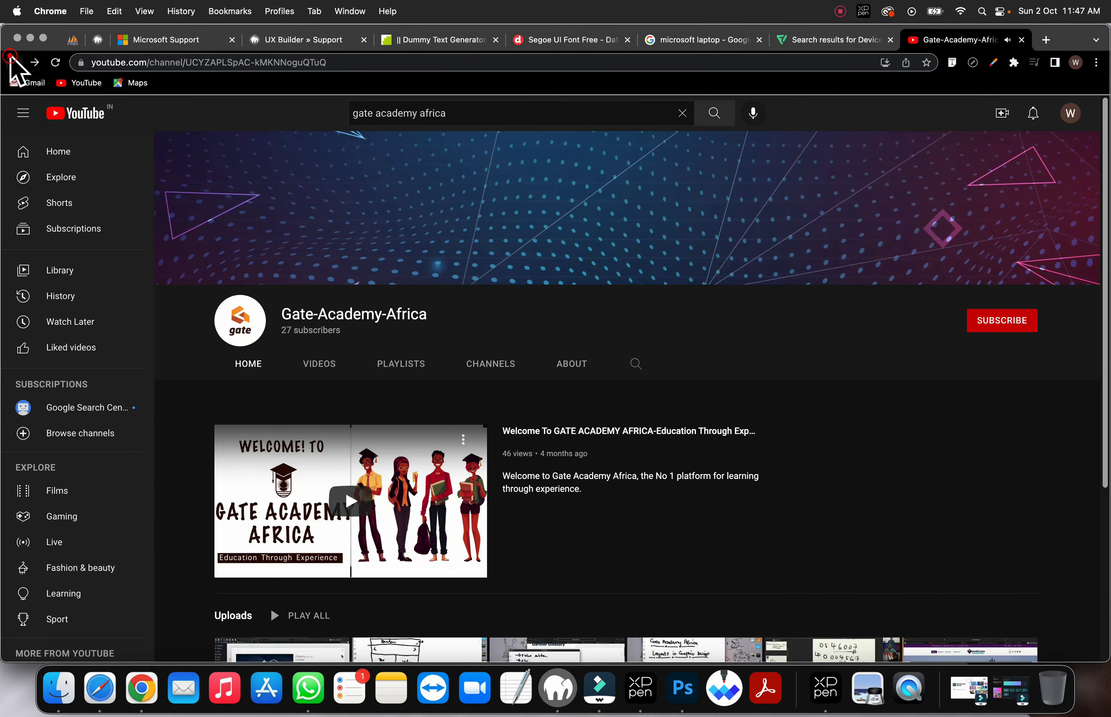
scroll(310, 436, "down", 5)
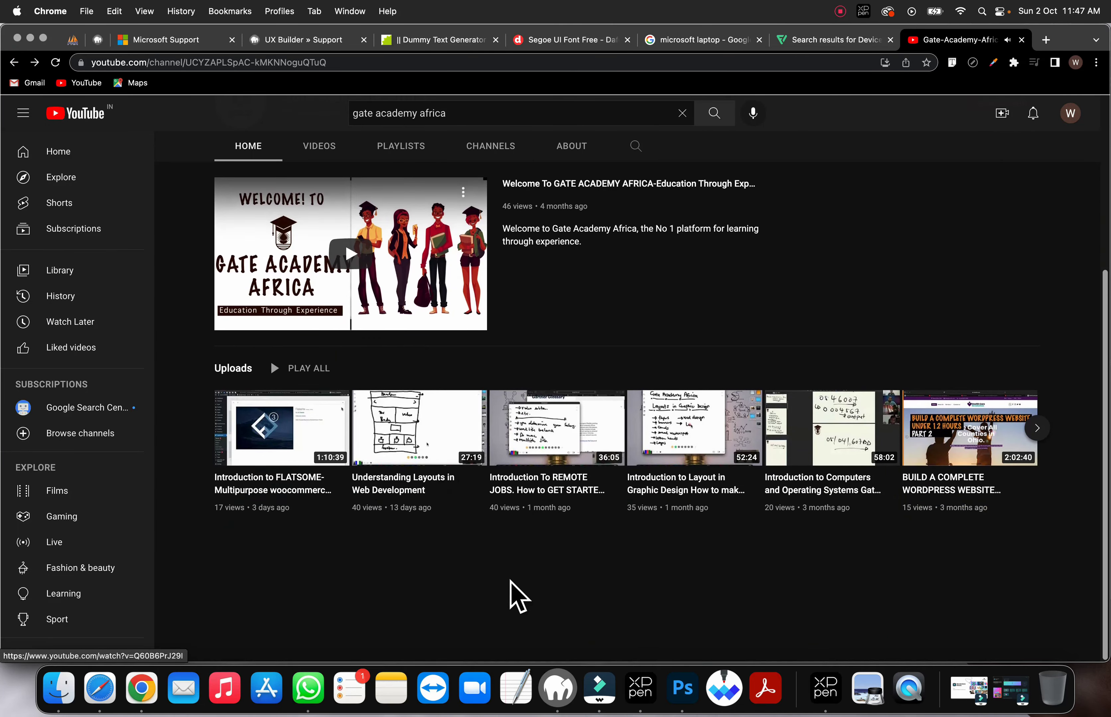
Step: Open the "Understanding Layouts in Web Development" video, copy its web address and return to UX Builder
left_click(414, 447)
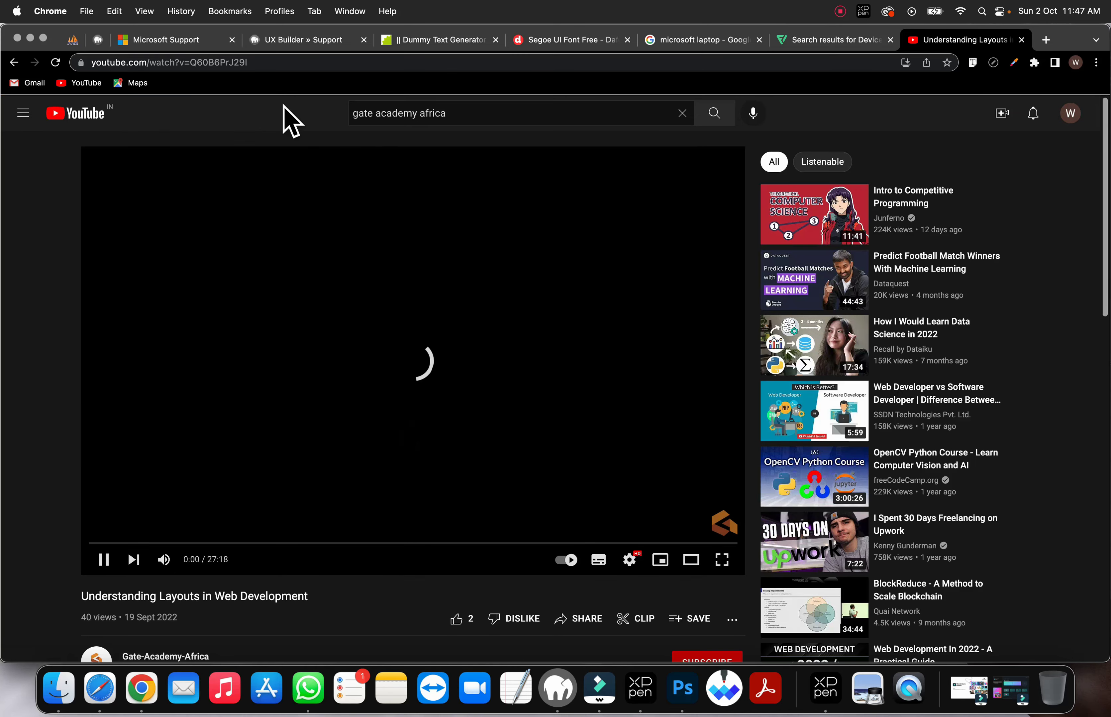
left_click(303, 64)
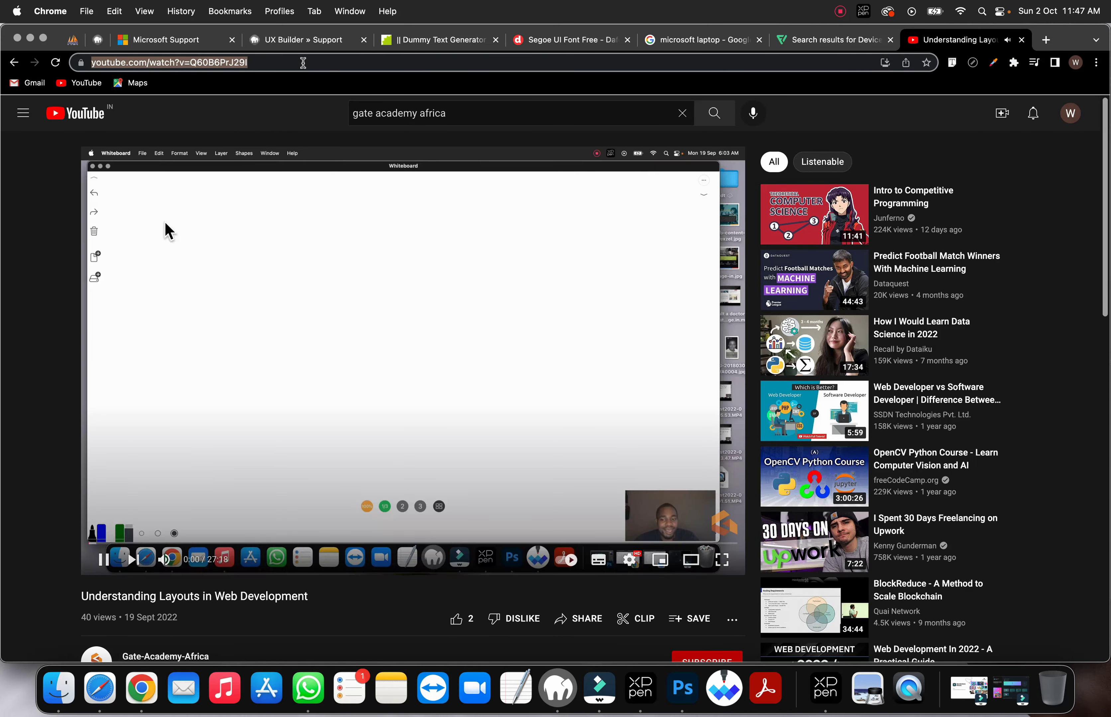
left_click(483, 238)
left_click(301, 41)
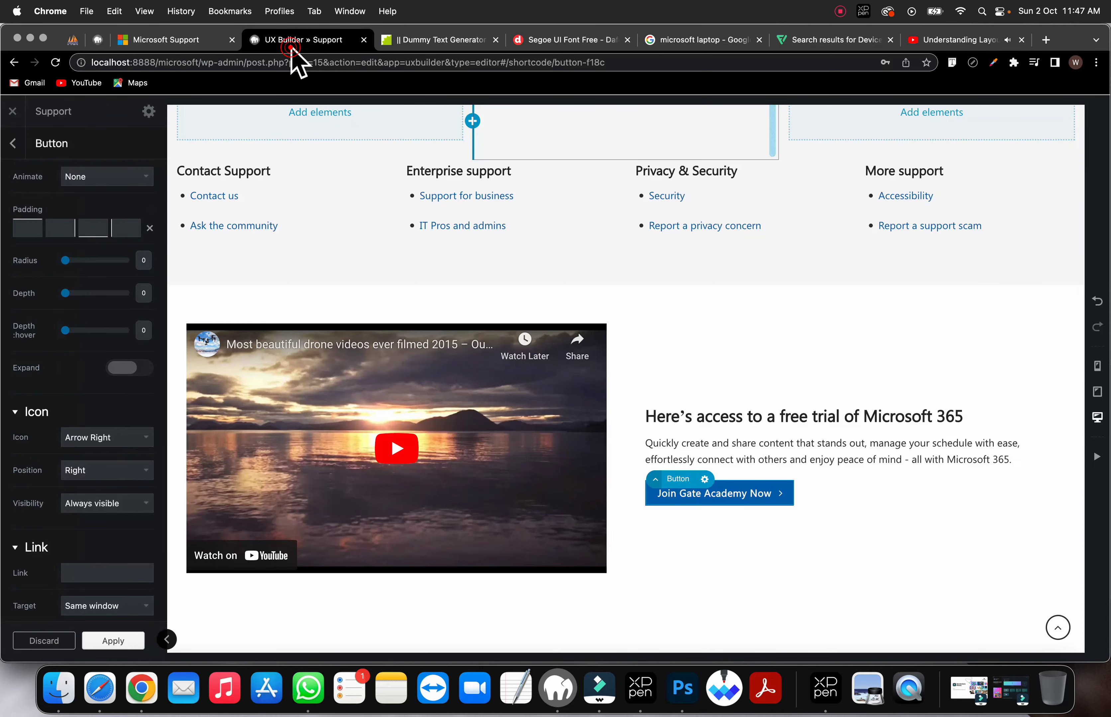
Step: Replace the Video element's URL with the copied YouTube address and apply the change
left_click(403, 529)
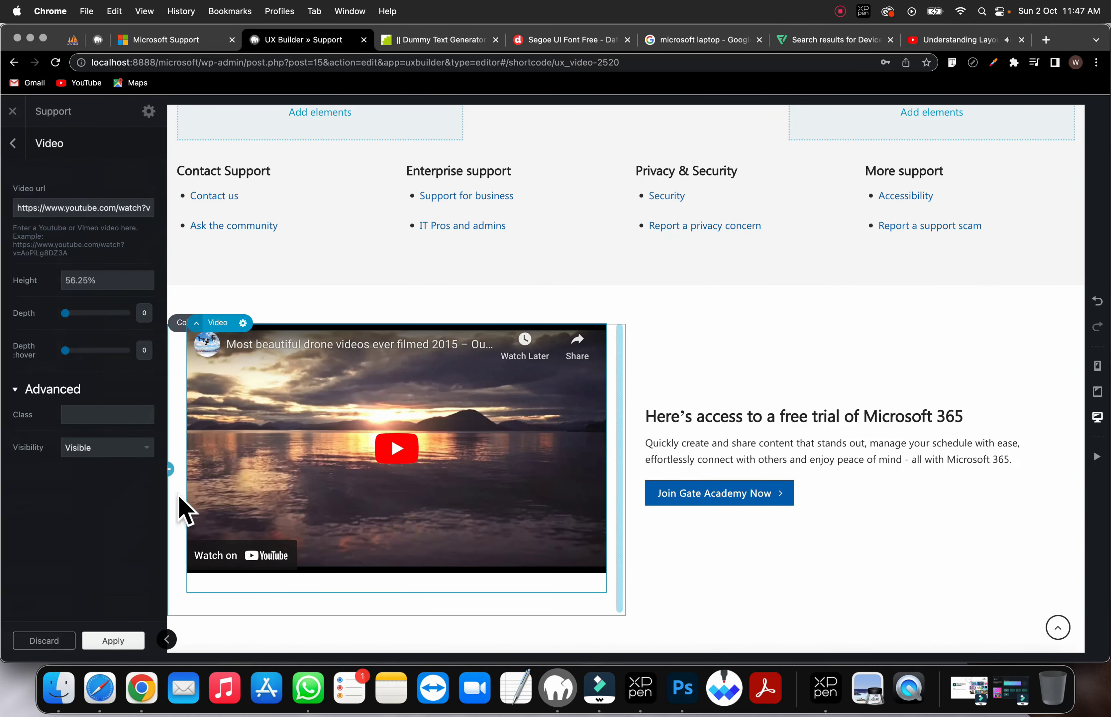
triple_click(78, 208)
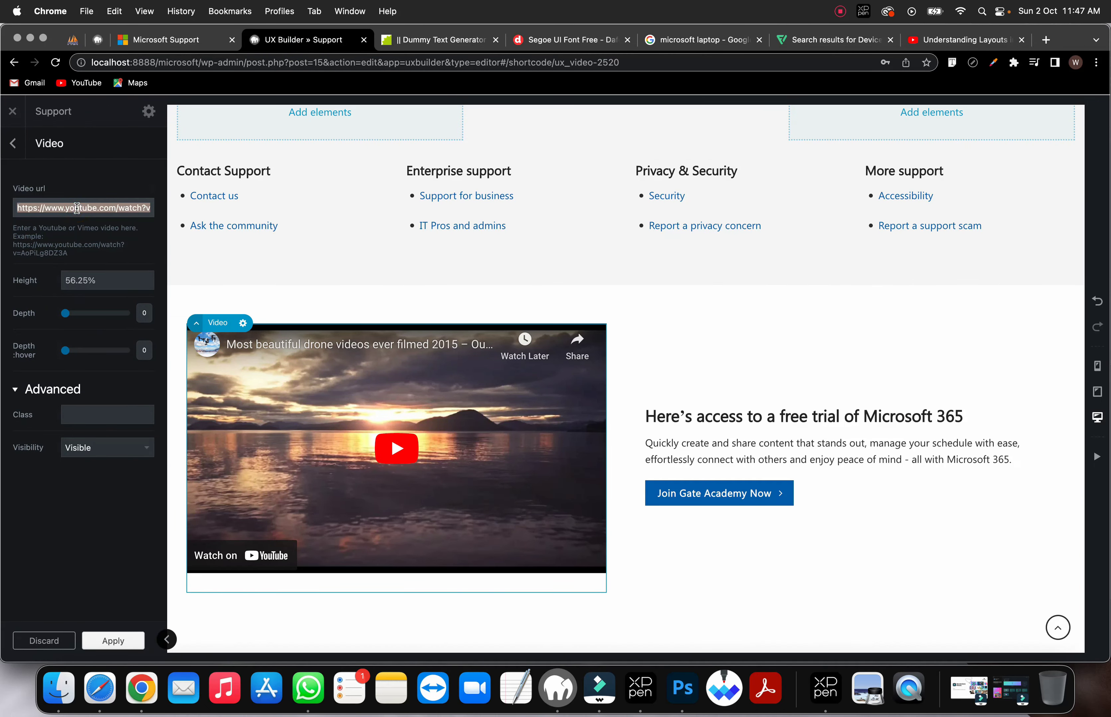
key("super+v")
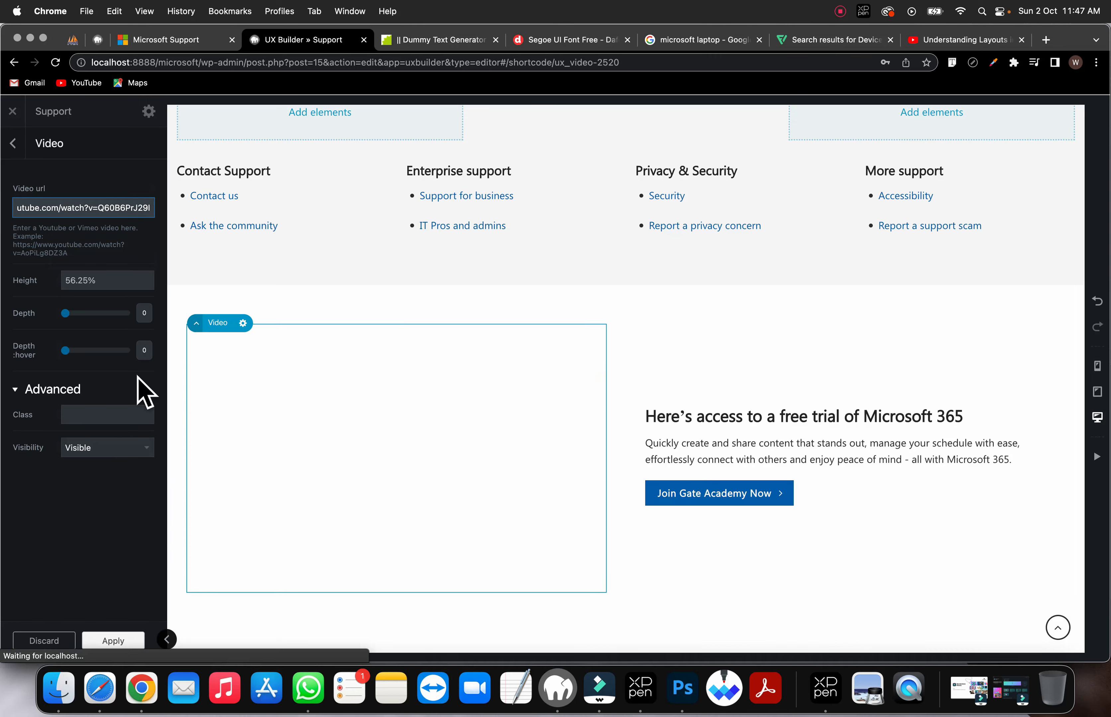
scroll(595, 527, "down", 3)
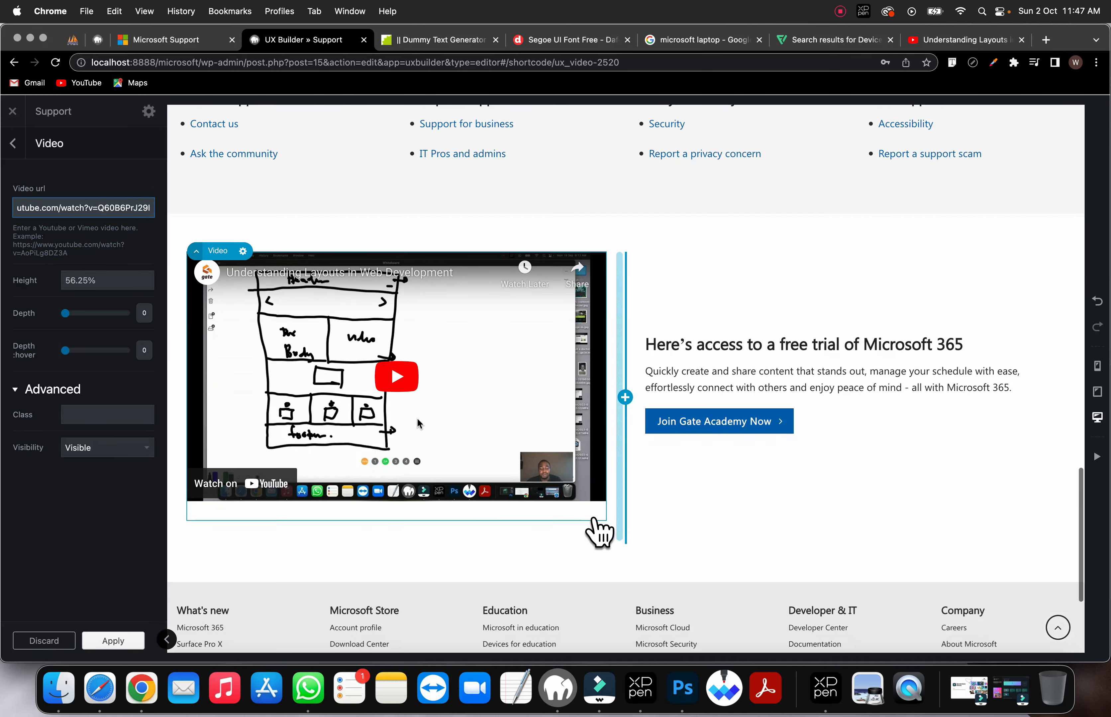
scroll(526, 519, "down", 6)
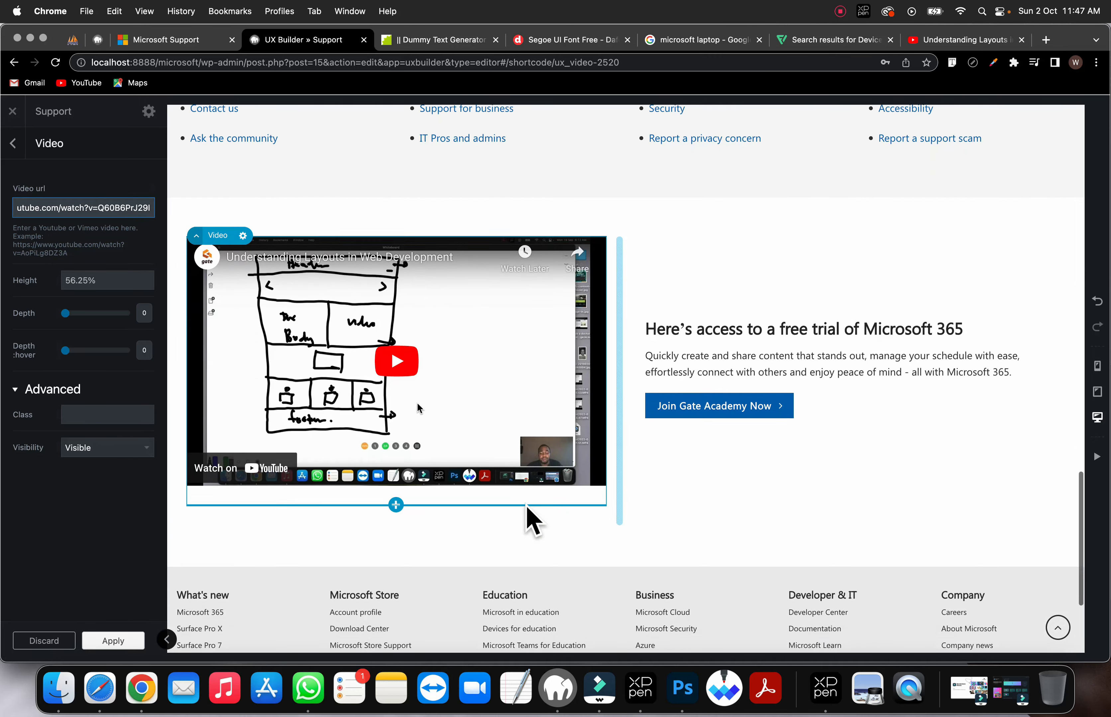
left_click(117, 641)
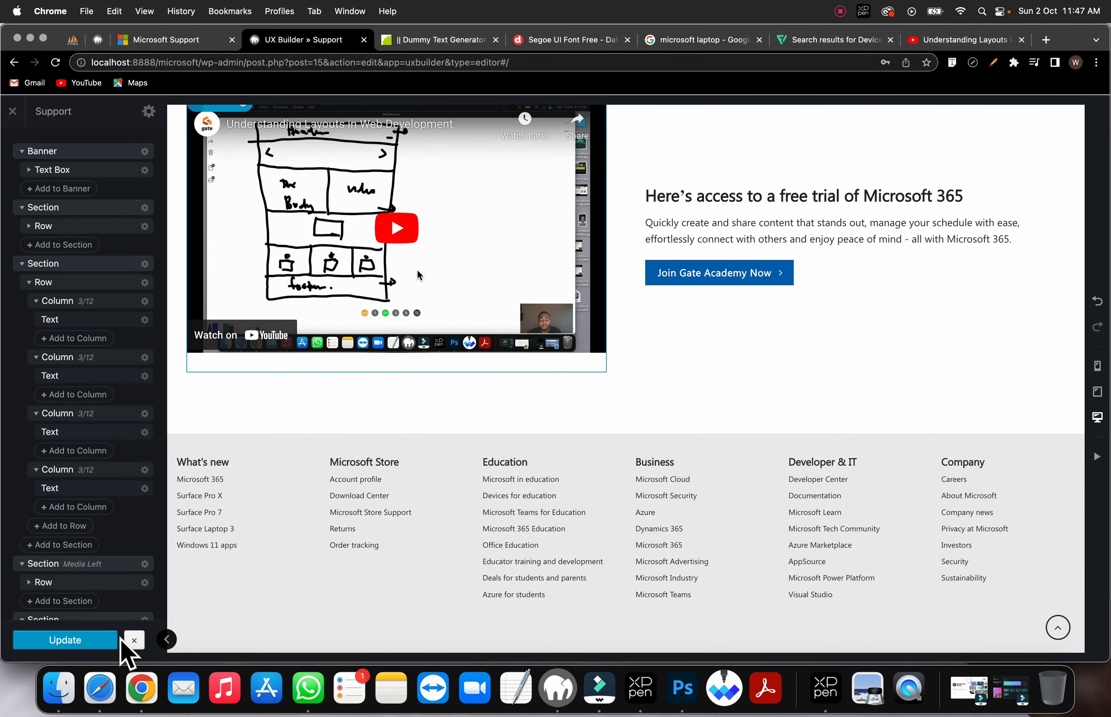
Step: Exit UX Builder and review the Support page on the site, from the banner to the Microsoft 365 trial section
scroll(359, 479, "up", 20)
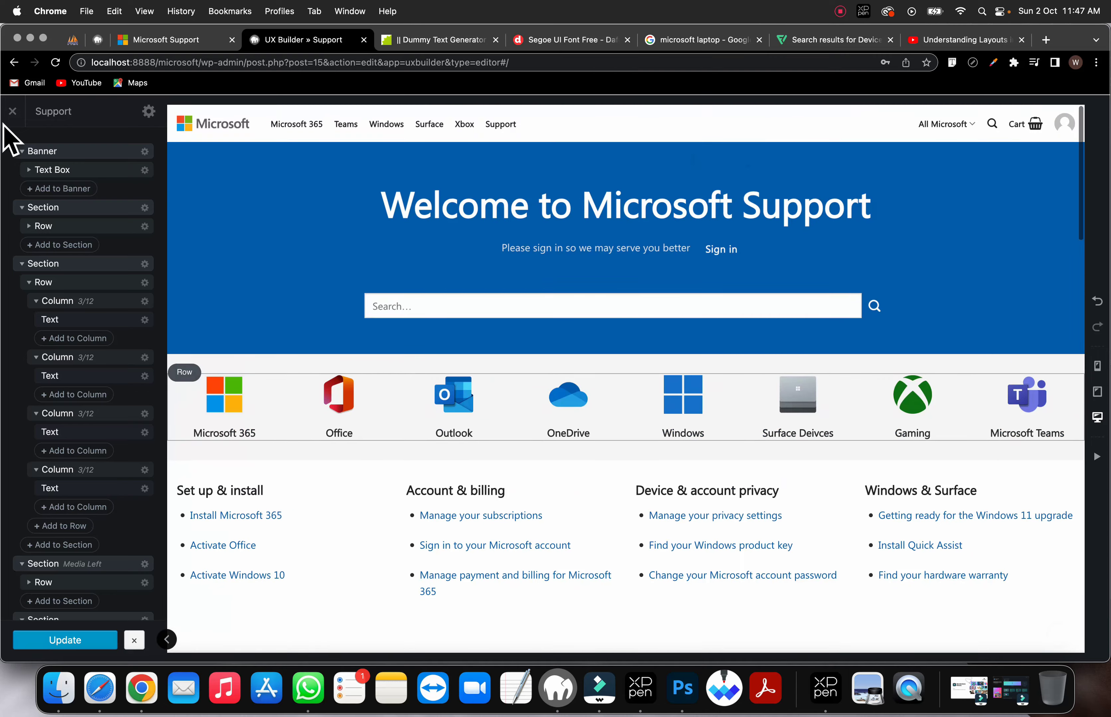
left_click(13, 112)
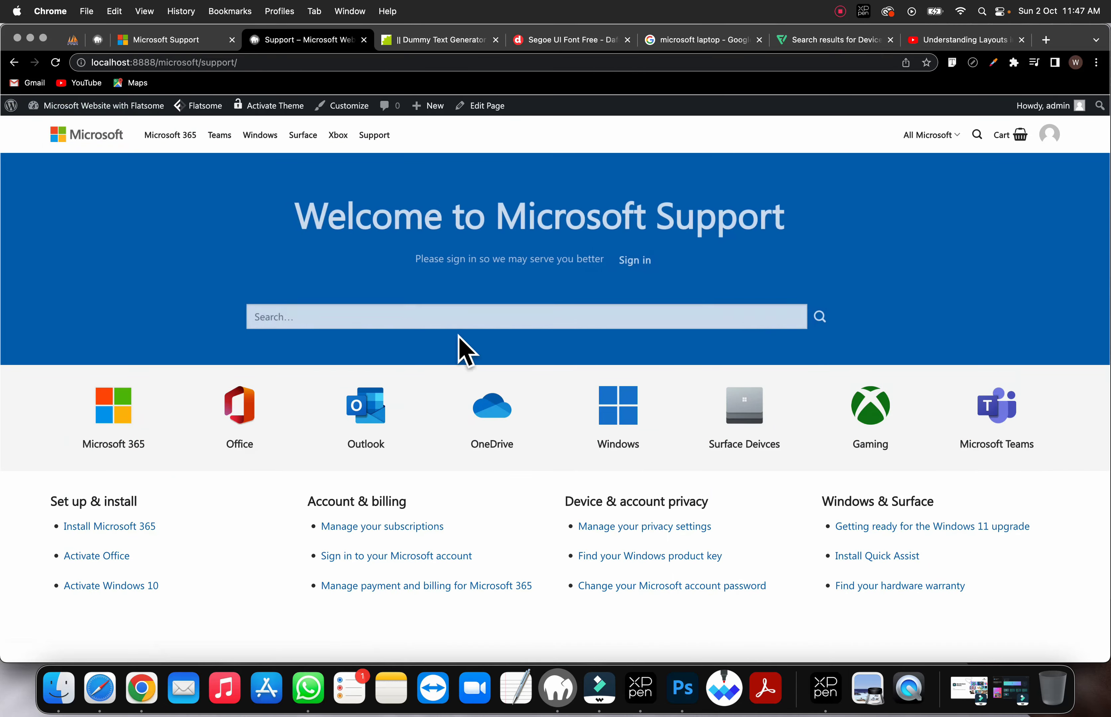
scroll(458, 337, "down", 10)
scroll(458, 336, "down", 15)
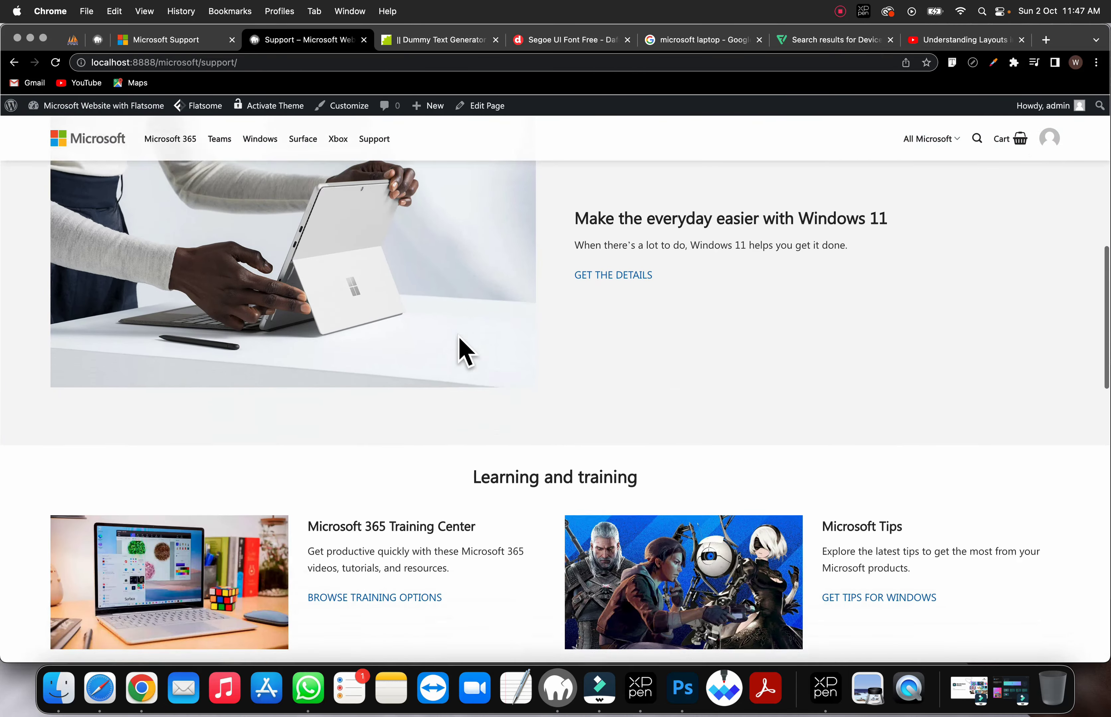
scroll(459, 337, "down", 10)
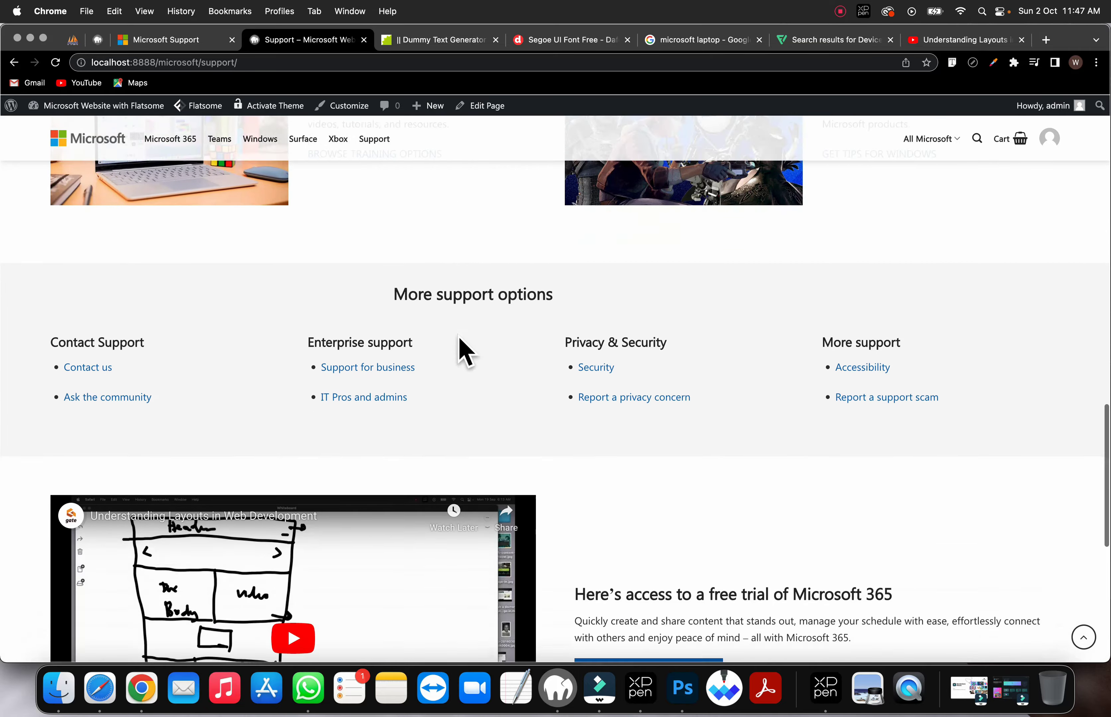
scroll(458, 336, "up", 14)
scroll(458, 336, "up", 12)
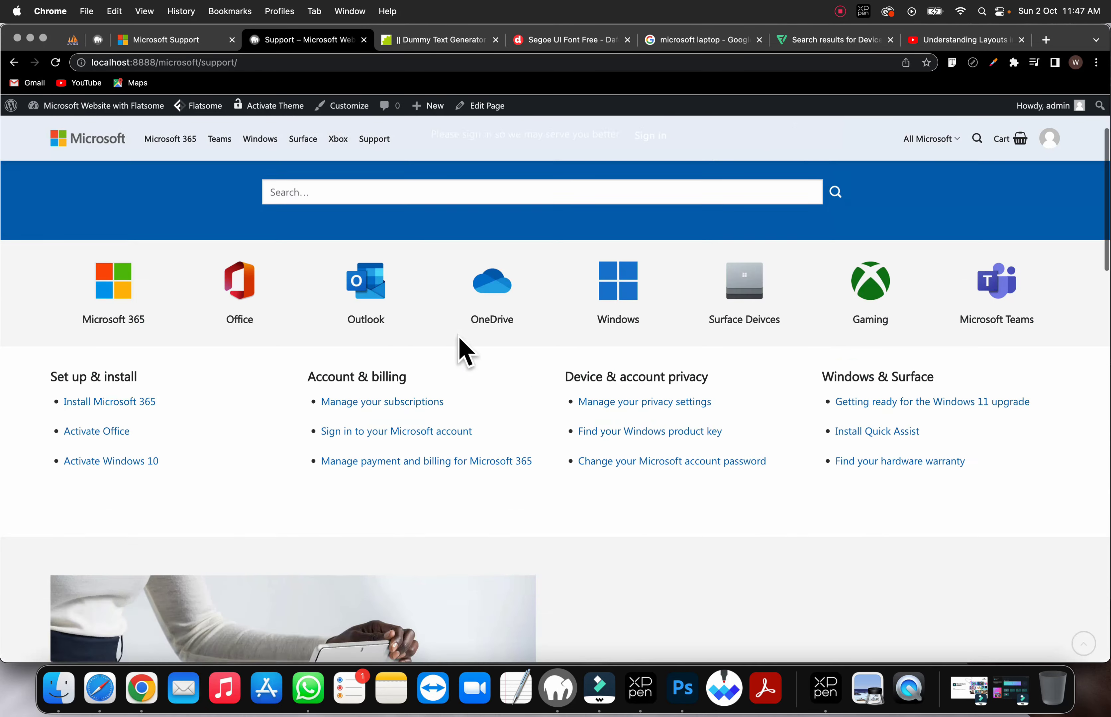
Step: Open the site's home page and review its sections from the slider to the business product cards
left_click(69, 140)
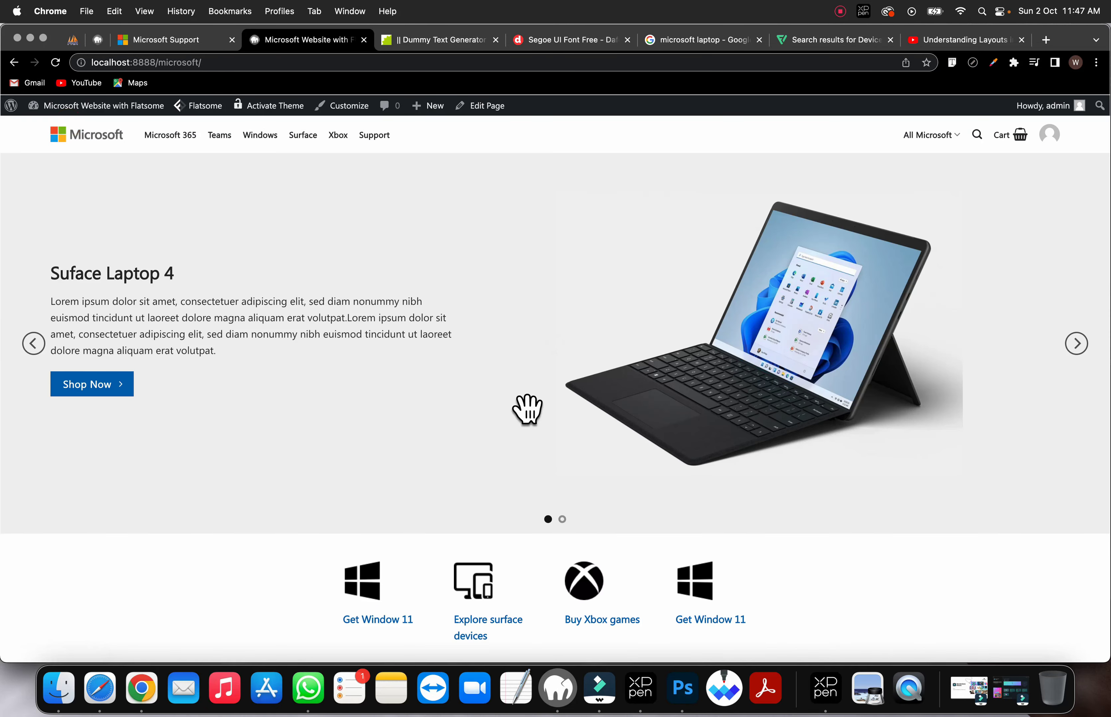
scroll(526, 410, "down", 8)
scroll(535, 424, "down", 10)
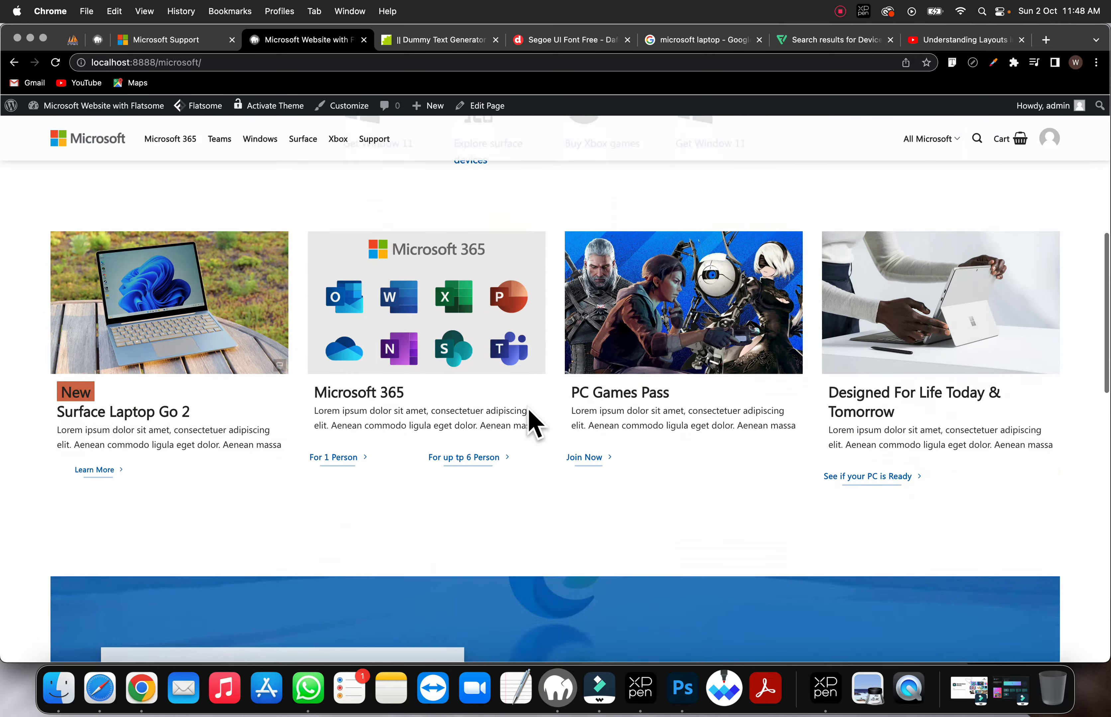
scroll(528, 410, "down", 8)
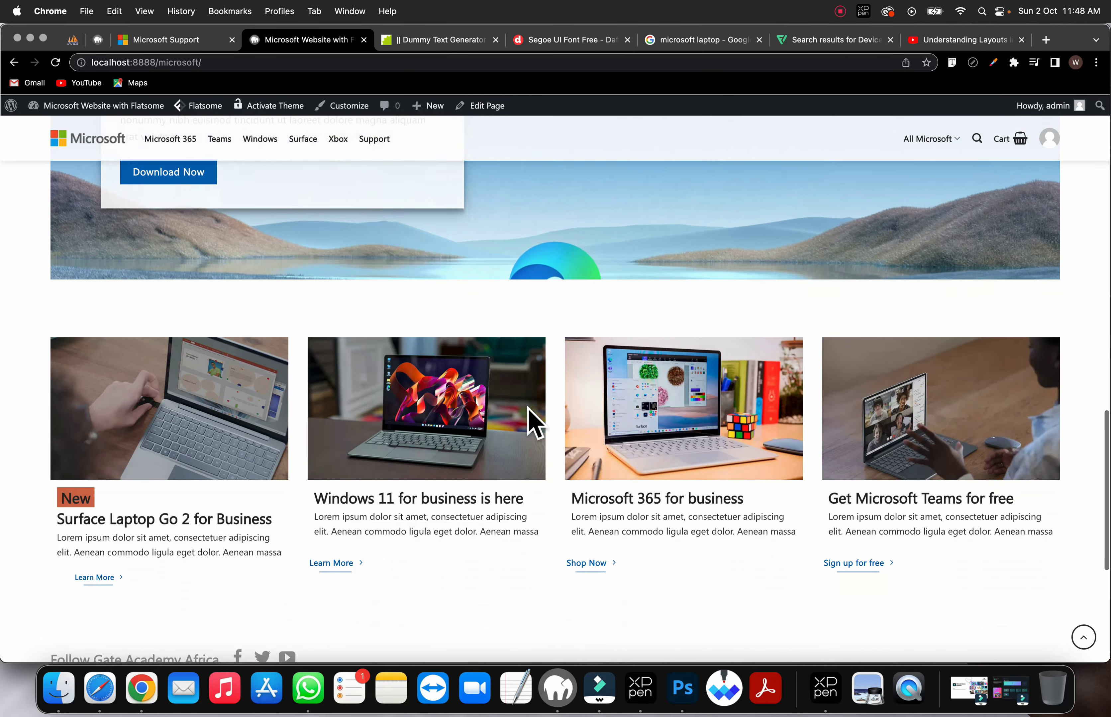
Step: Return to the home page's slider and cycle through its laptop slides
scroll(529, 411, "up", 20)
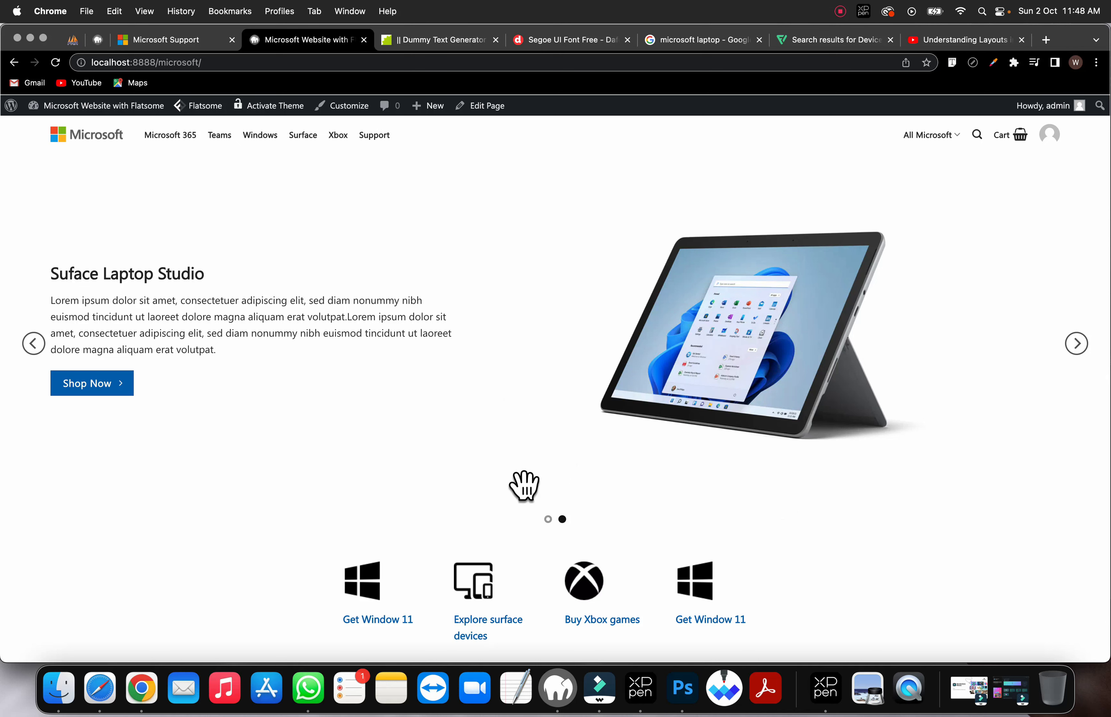
left_click(32, 350)
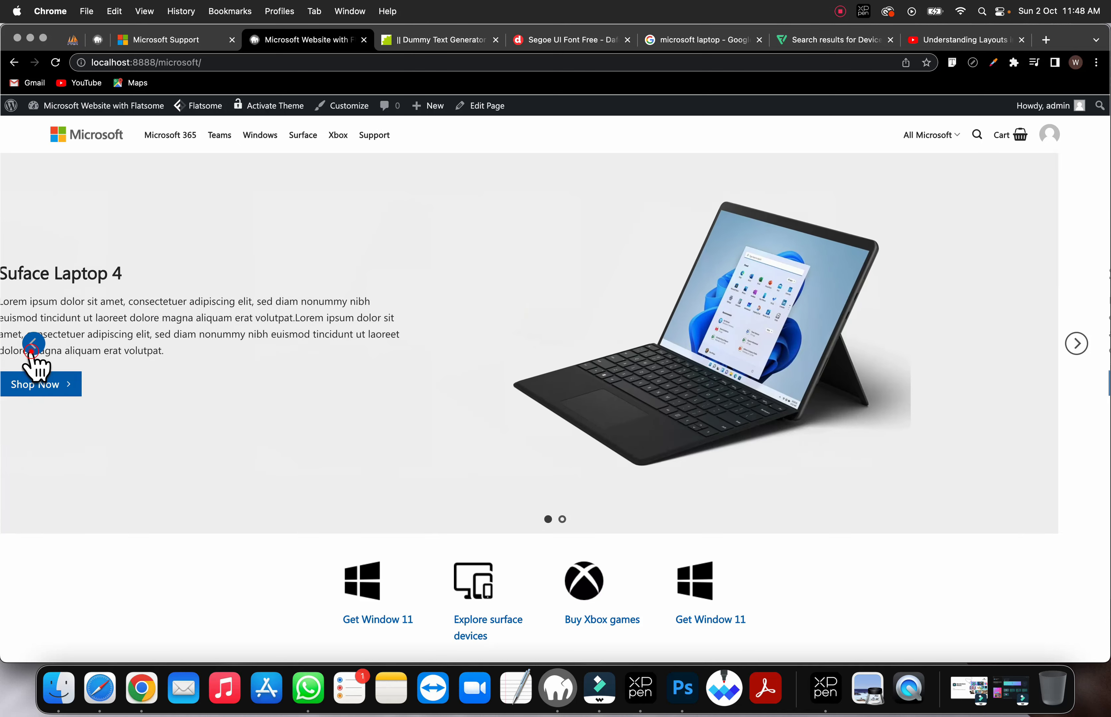
left_click(32, 350)
left_click(32, 350)
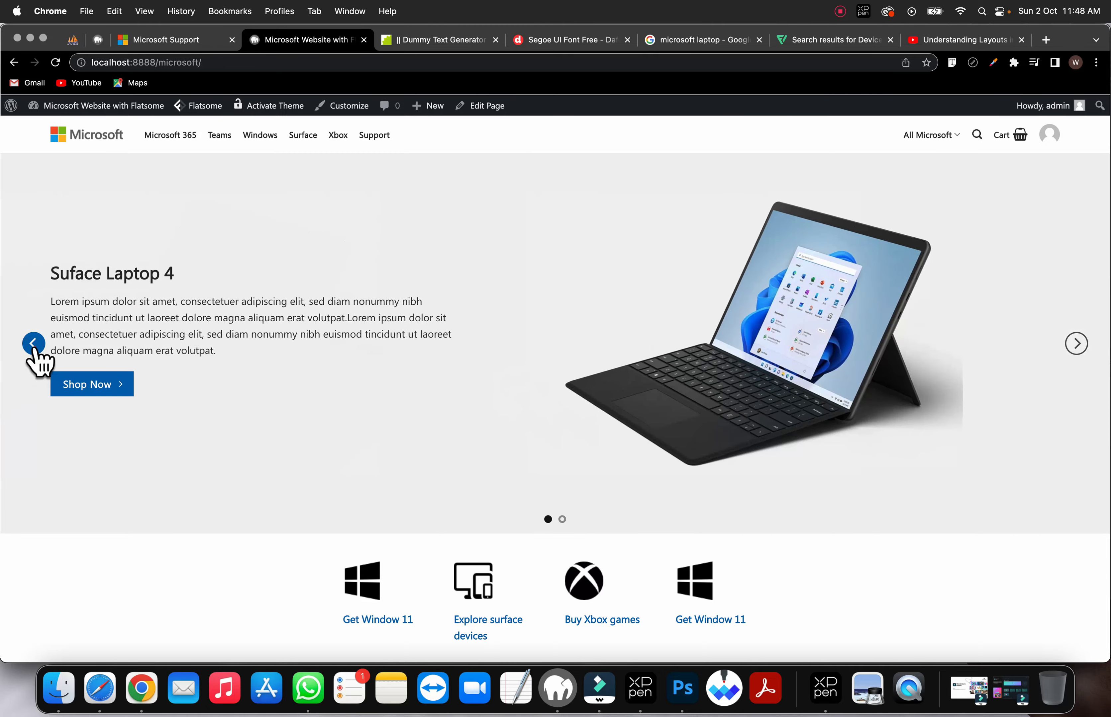
left_click(32, 346)
left_click(32, 345)
left_click(33, 346)
left_click(33, 345)
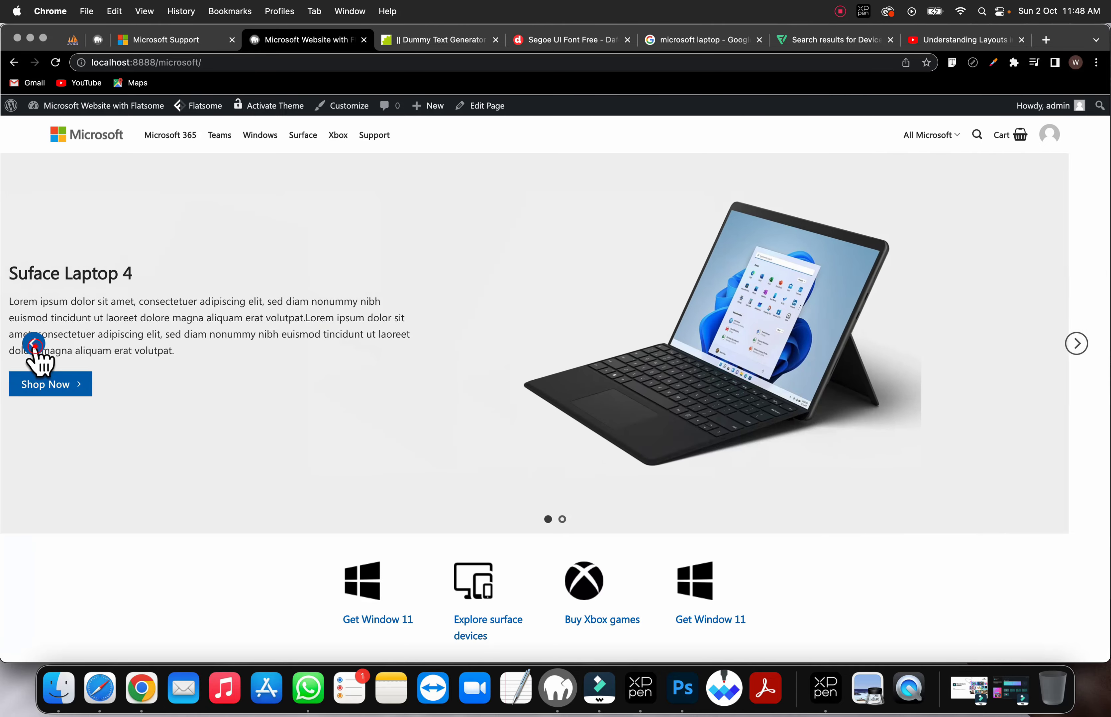
Step: Review the home page from the icon links and product cards through the Microsoft Edge banner and business cards to the footer
scroll(665, 392, "down", 5)
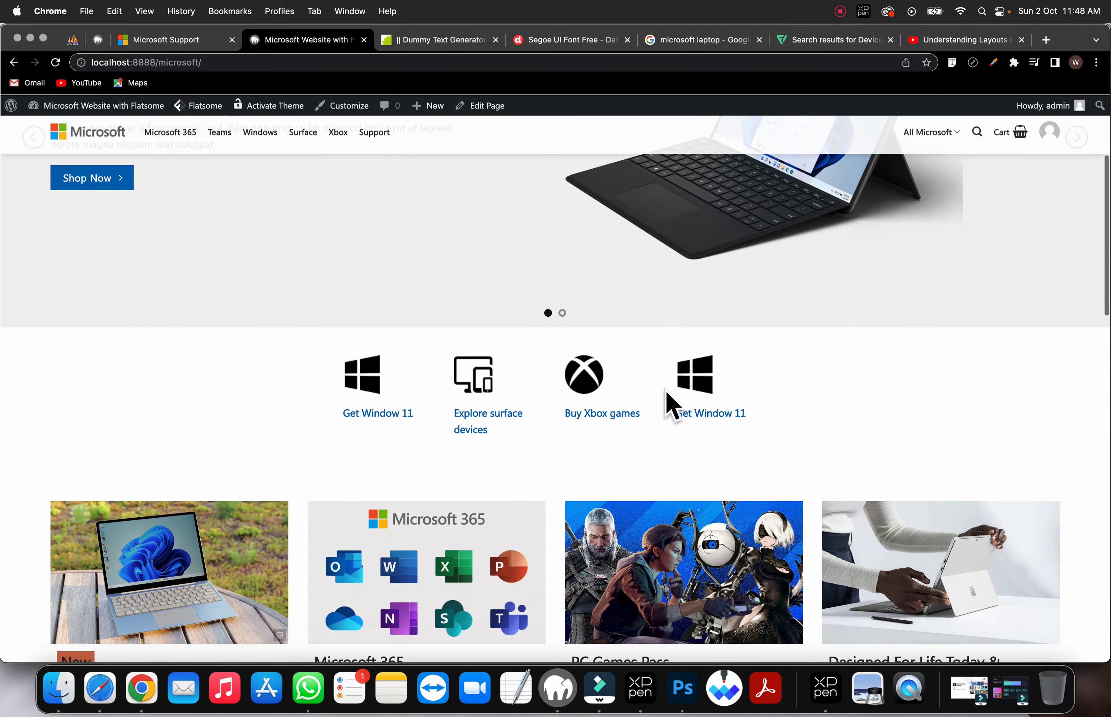
scroll(567, 464, "down", 15)
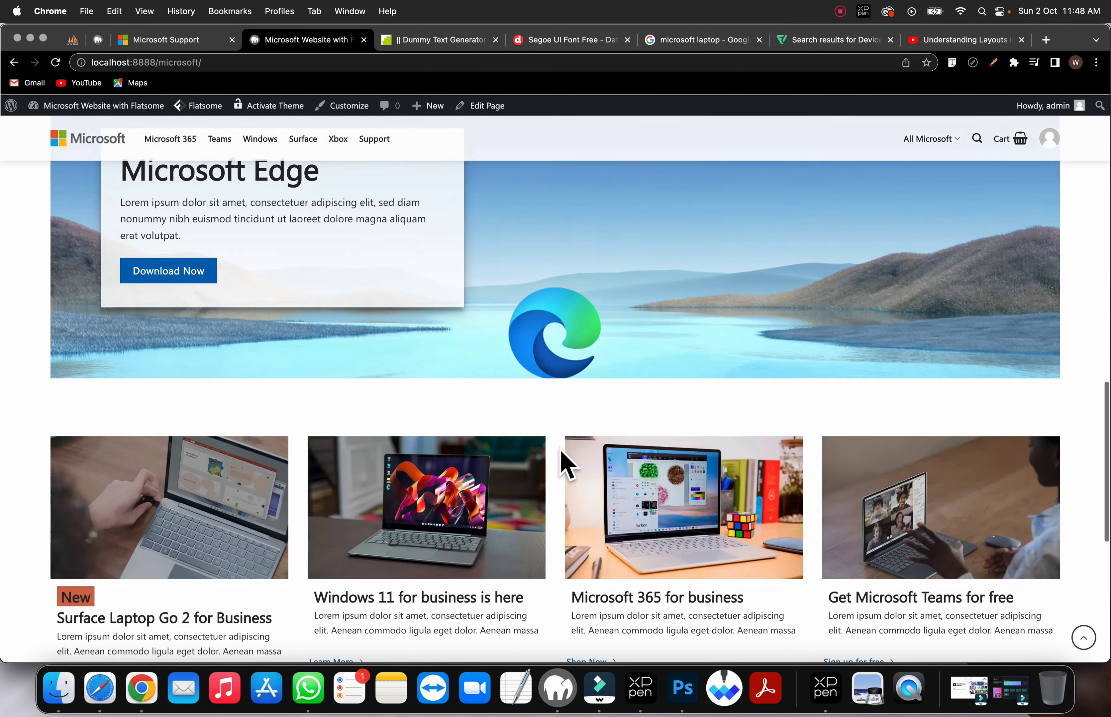
scroll(566, 464, "up", 5)
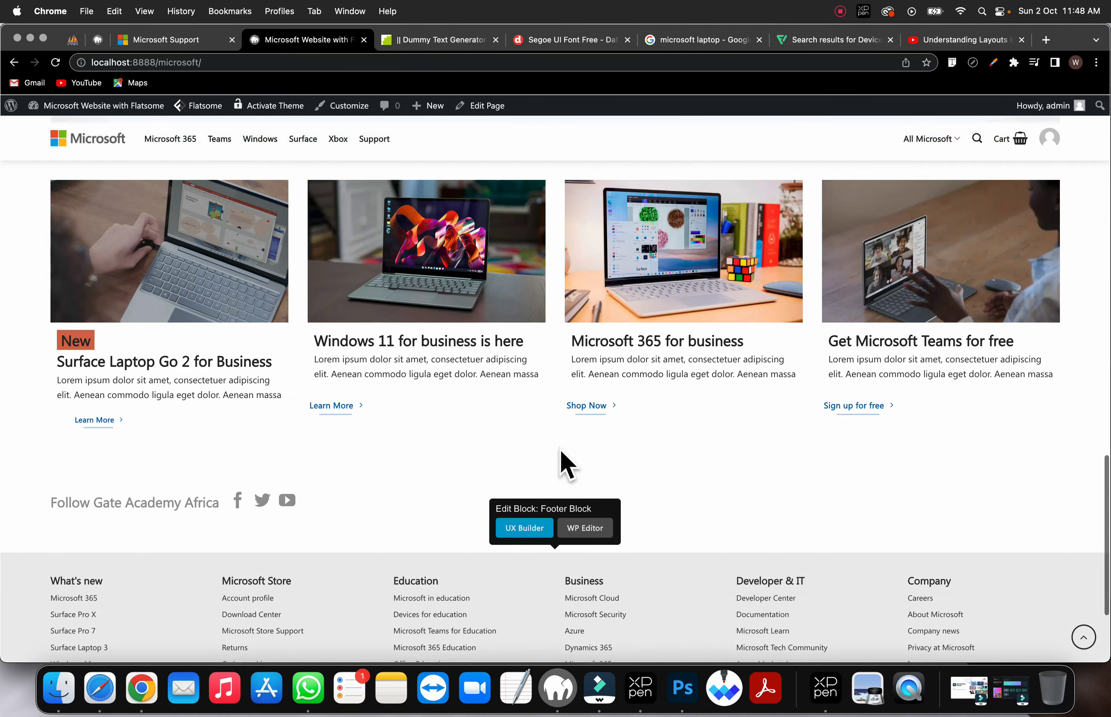
scroll(566, 464, "up", 6)
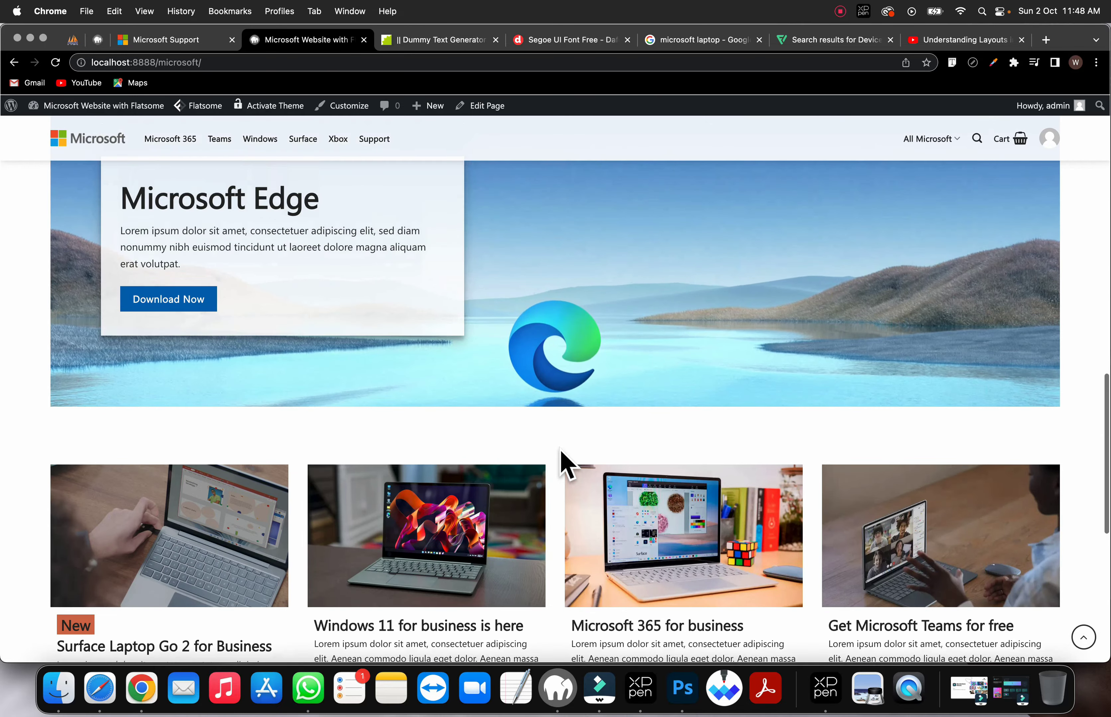
scroll(566, 464, "down", 6)
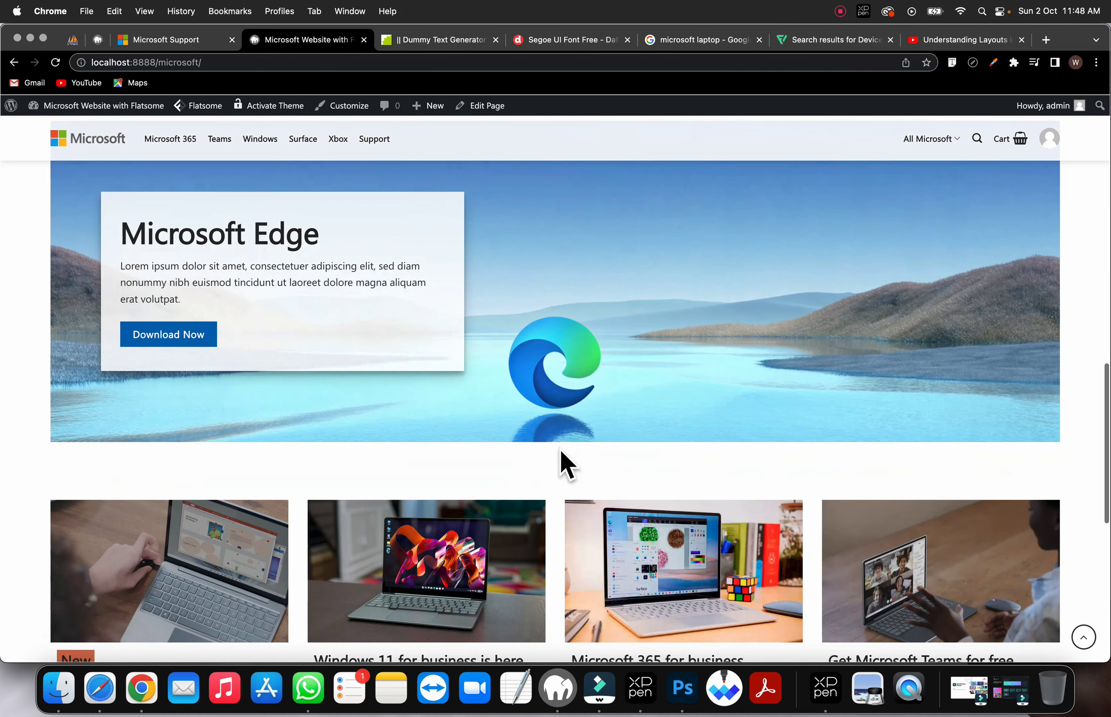
scroll(650, 491, "down", 1)
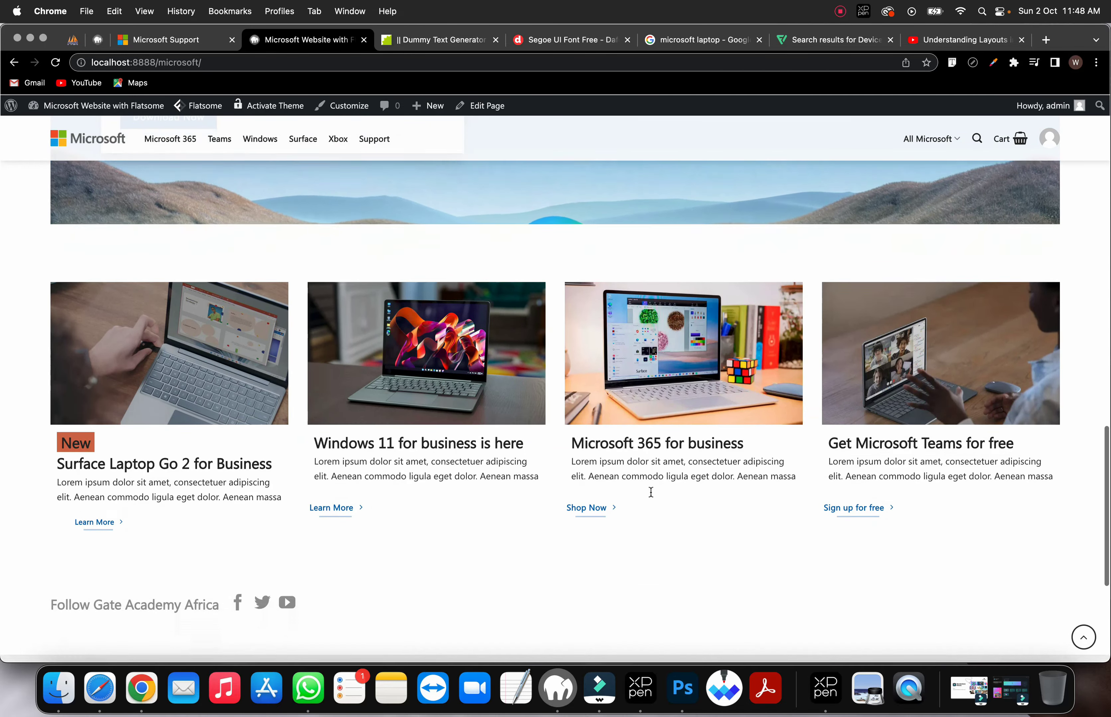
scroll(657, 507, "up", 1)
scroll(657, 507, "up", 1)
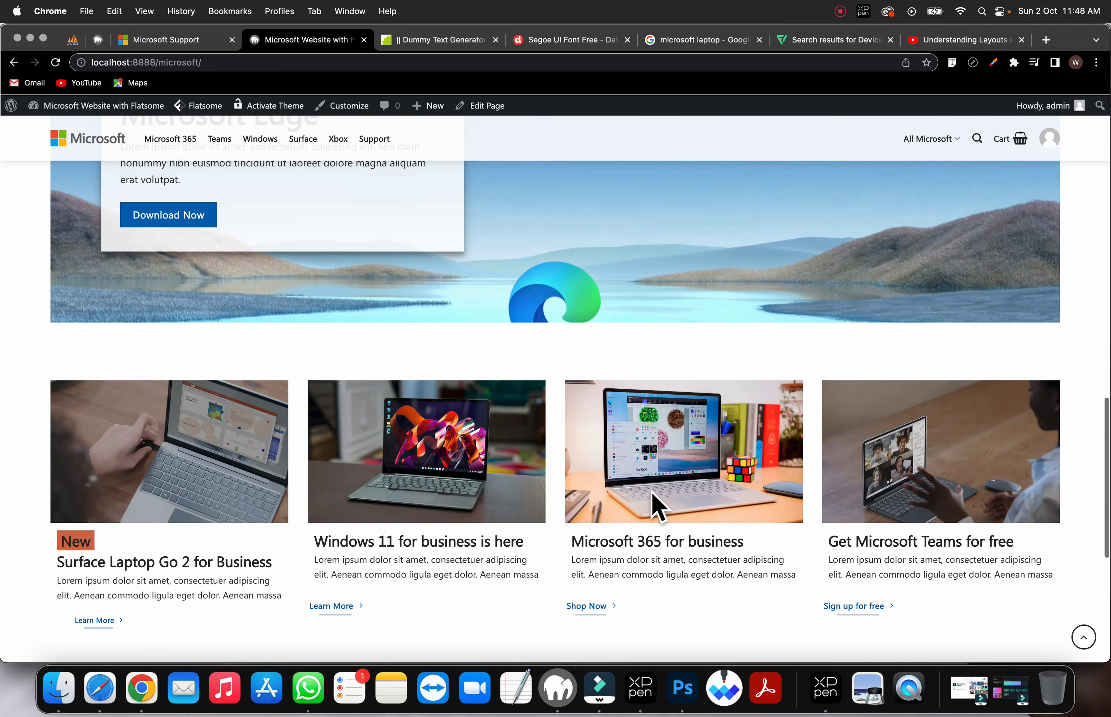
scroll(657, 508, "up", 5)
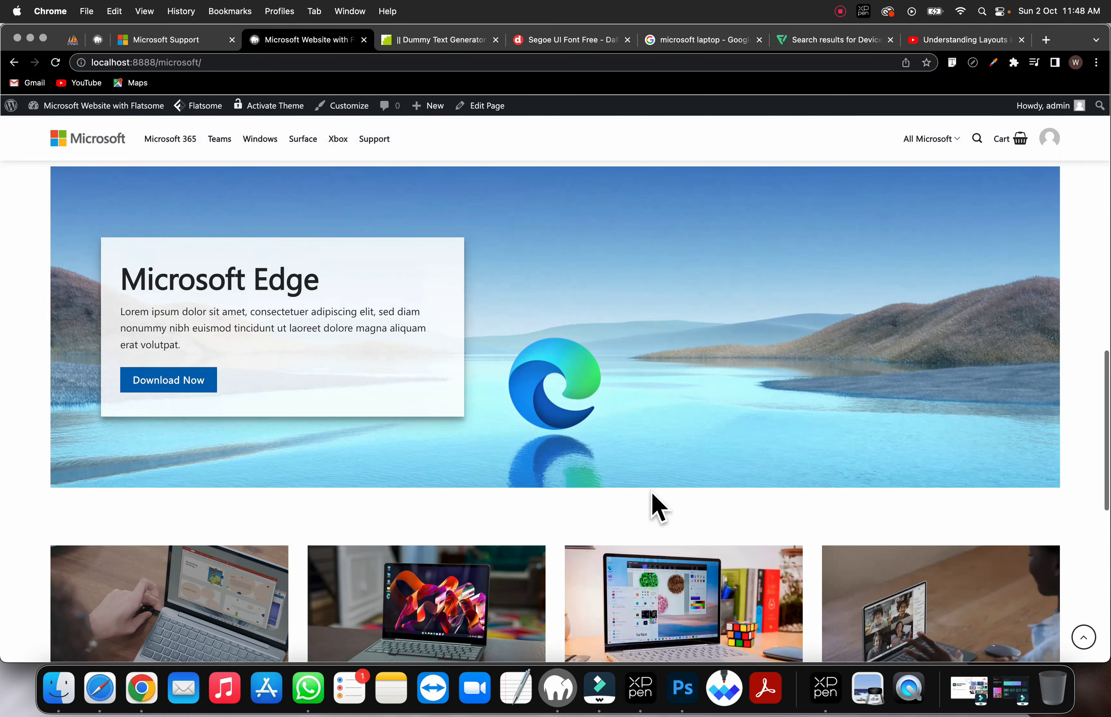
scroll(657, 507, "up", 1)
scroll(657, 507, "down", 9)
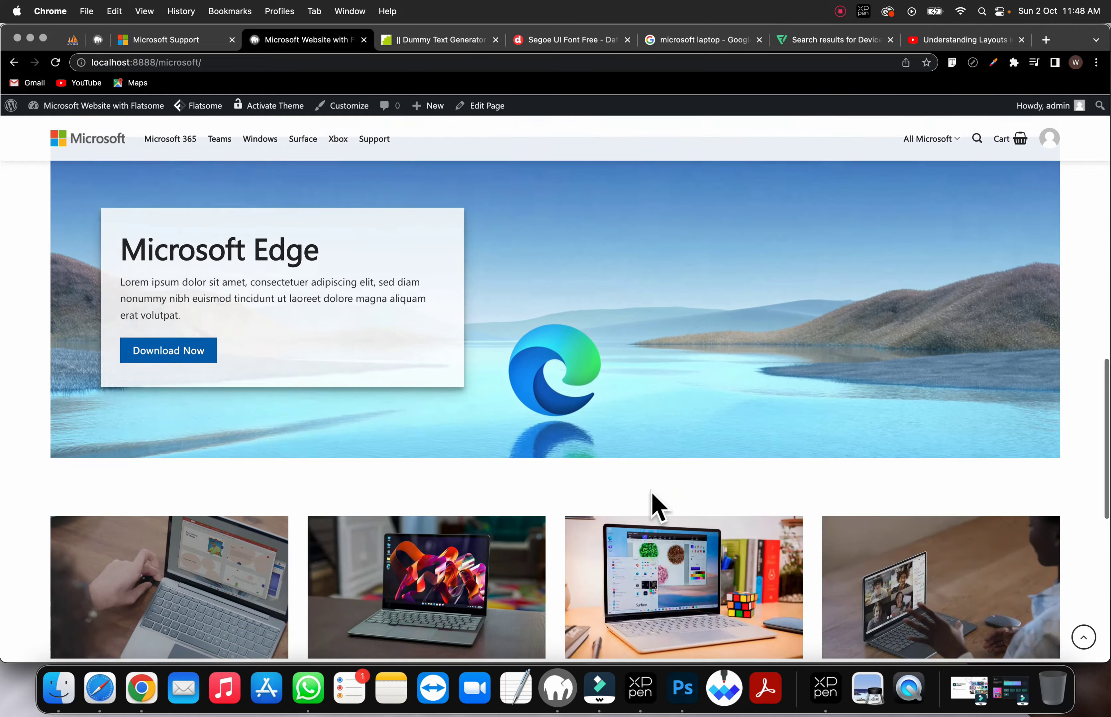
scroll(657, 507, "up", 10)
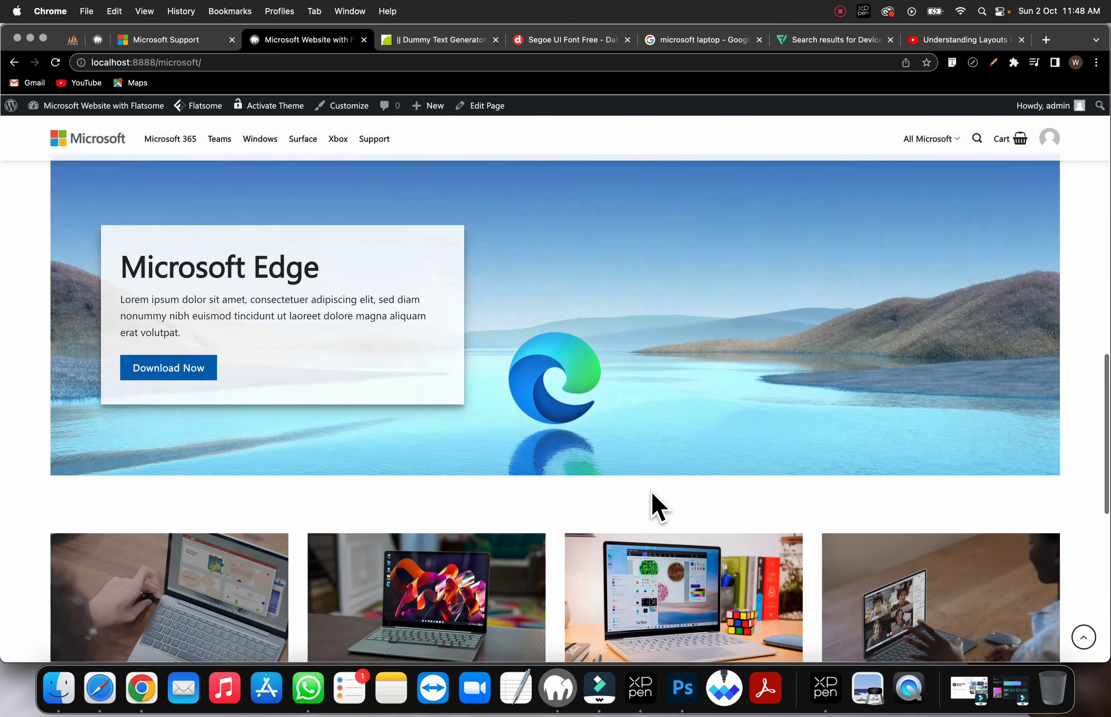
scroll(657, 508, "up", 12)
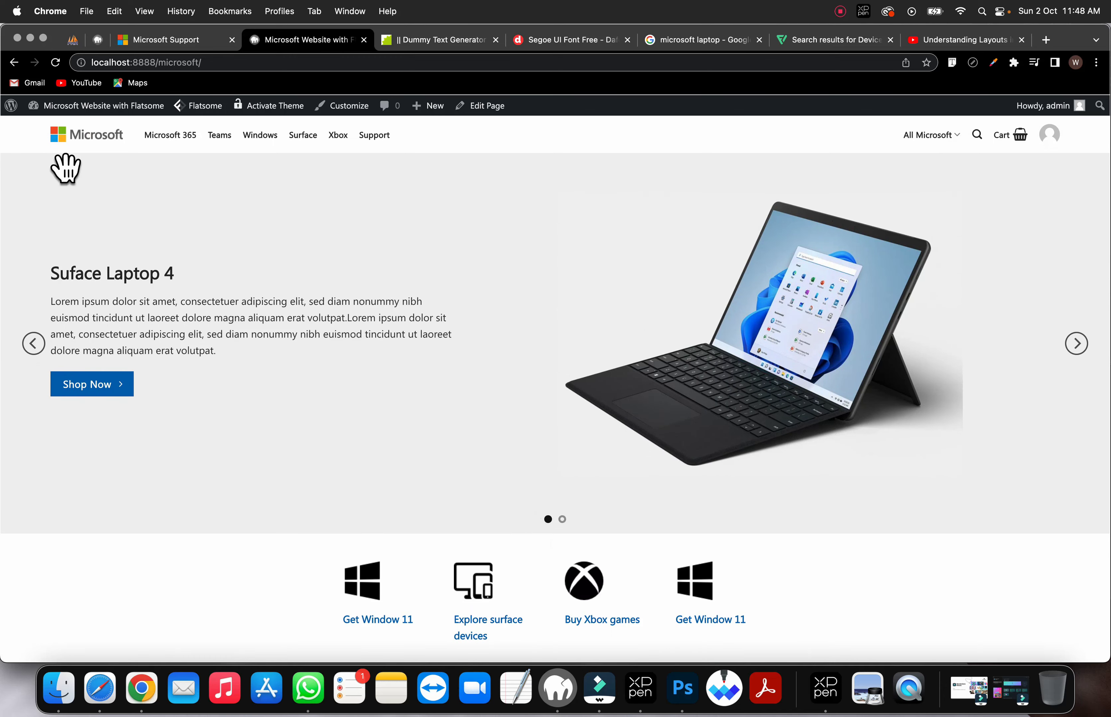
Step: Minimize the Chrome, Safari and MAMP windows to clear the desktop
left_click(30, 38)
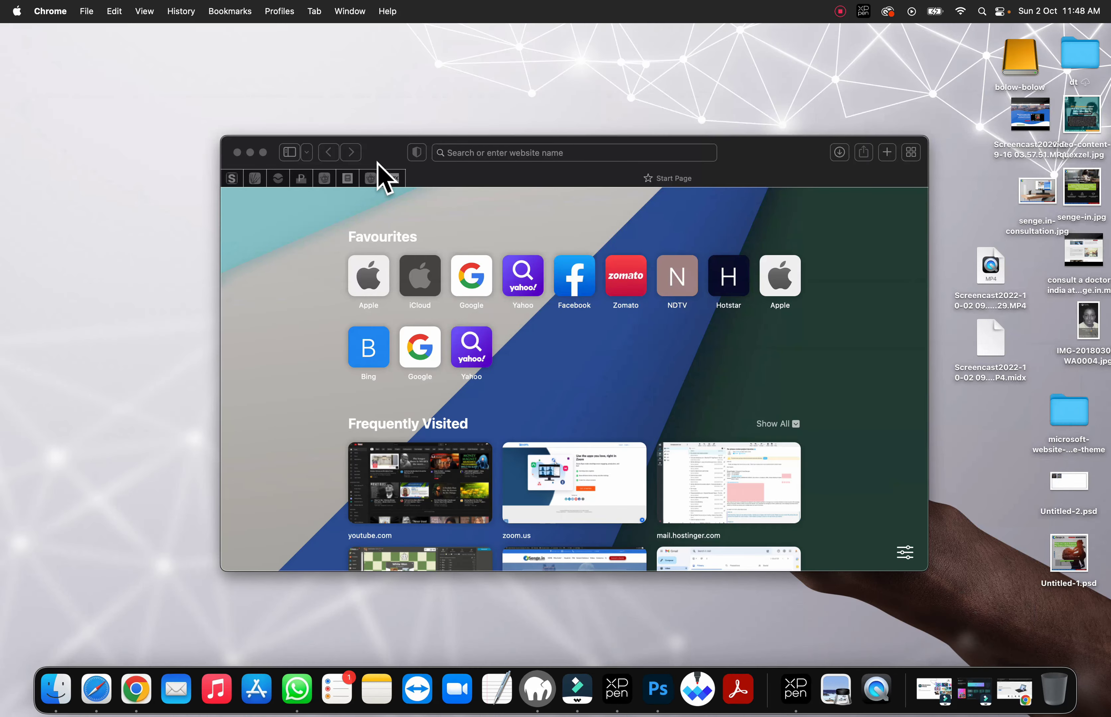
left_click(238, 153)
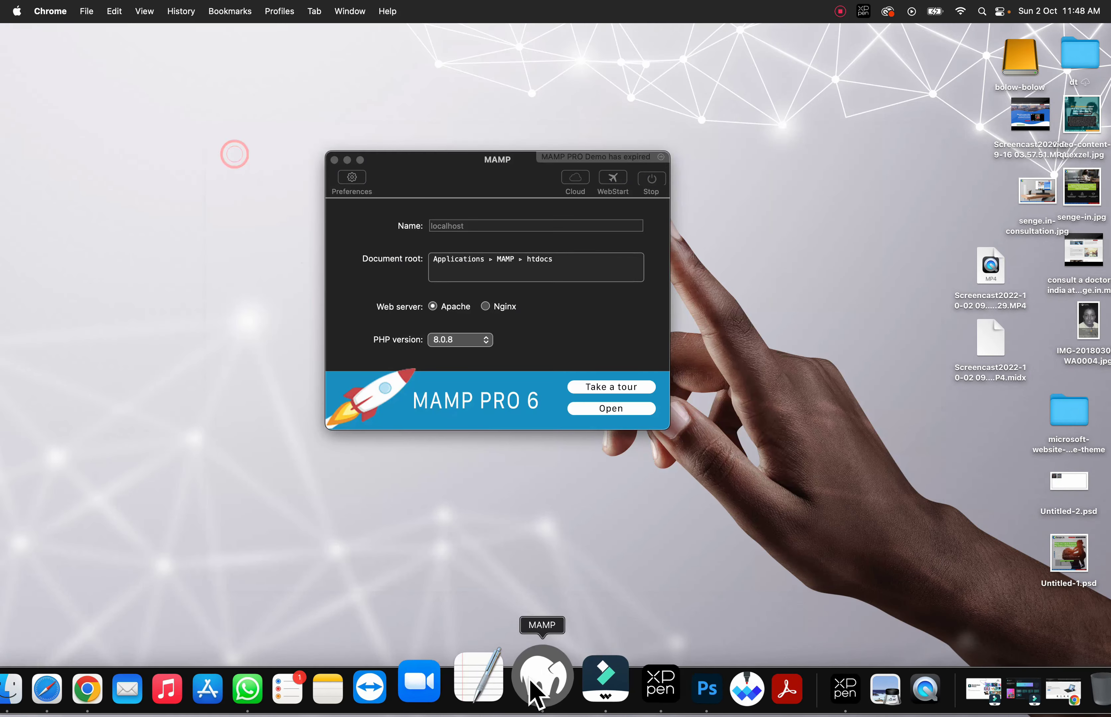
left_click(347, 160)
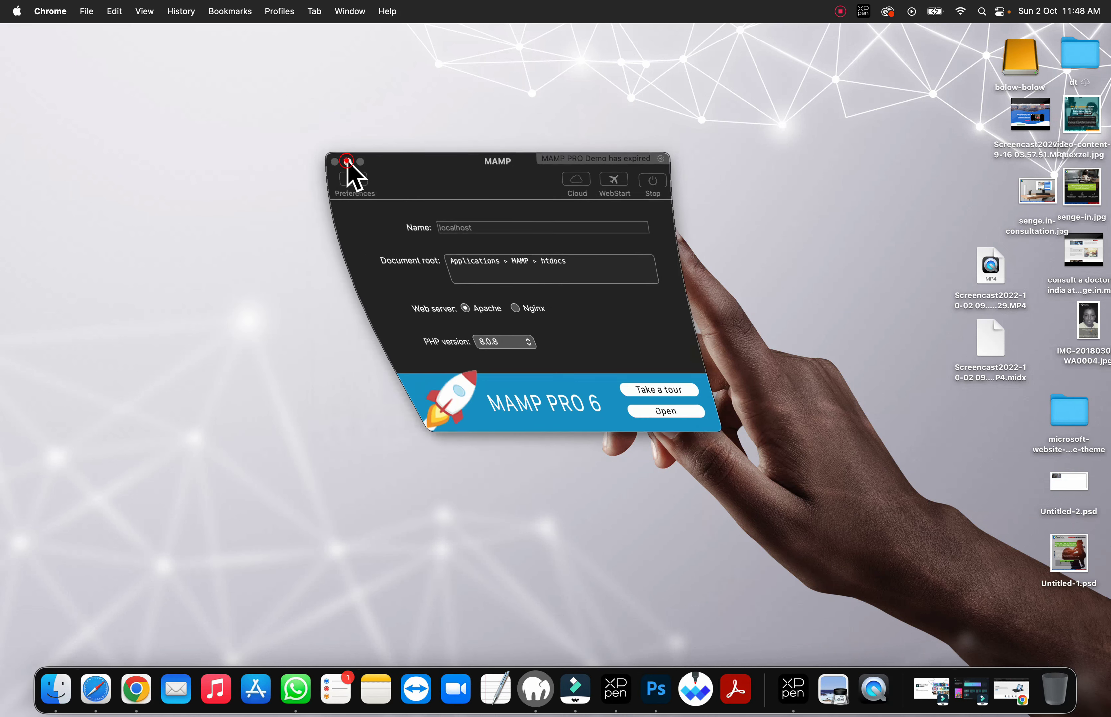
Step: Switch to Whiteboard and erase the layout sketch on page 4, then save the Star G640 configuration in PenTablet
left_click(689, 683)
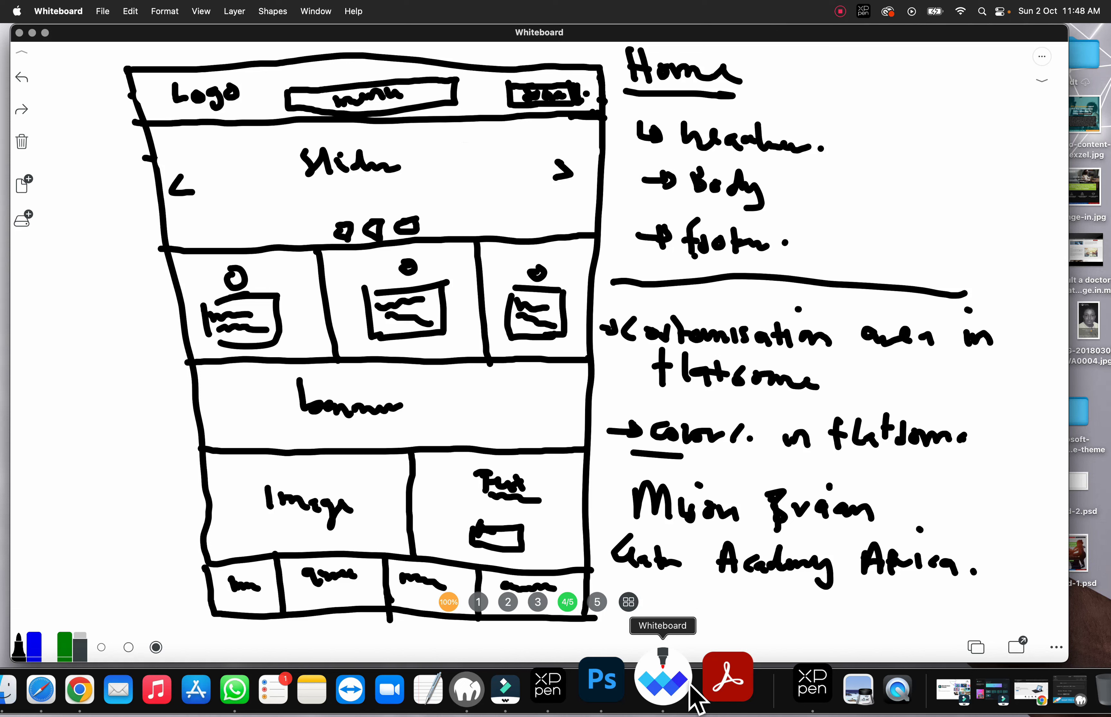
left_click(22, 141)
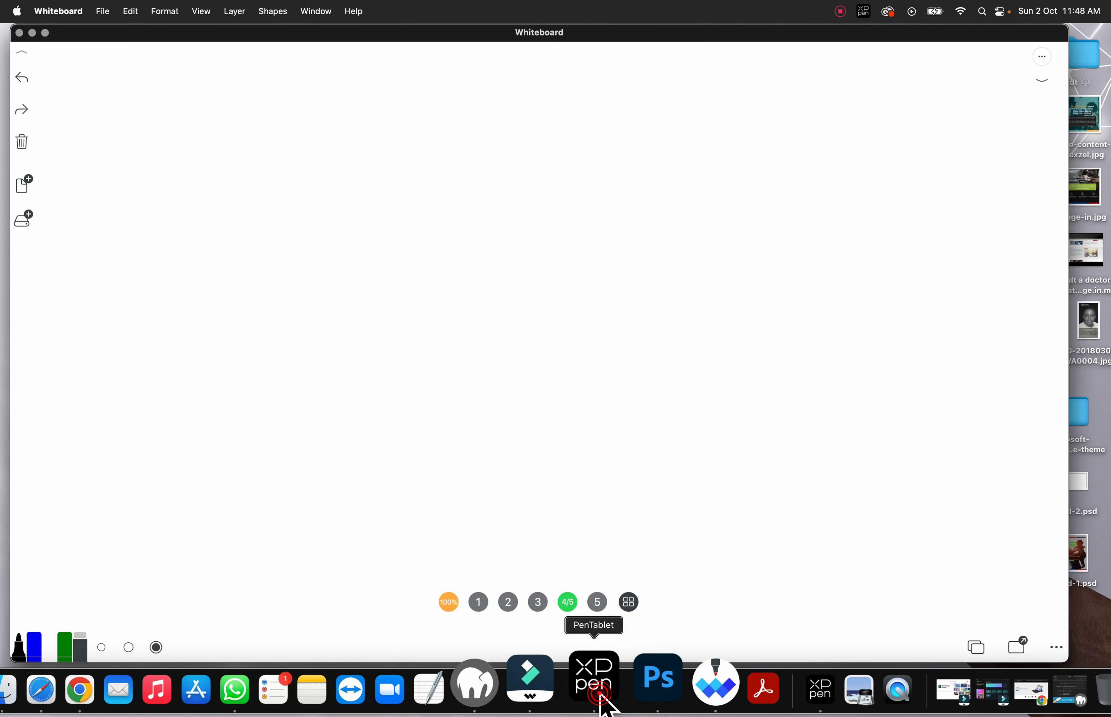
left_click(593, 674)
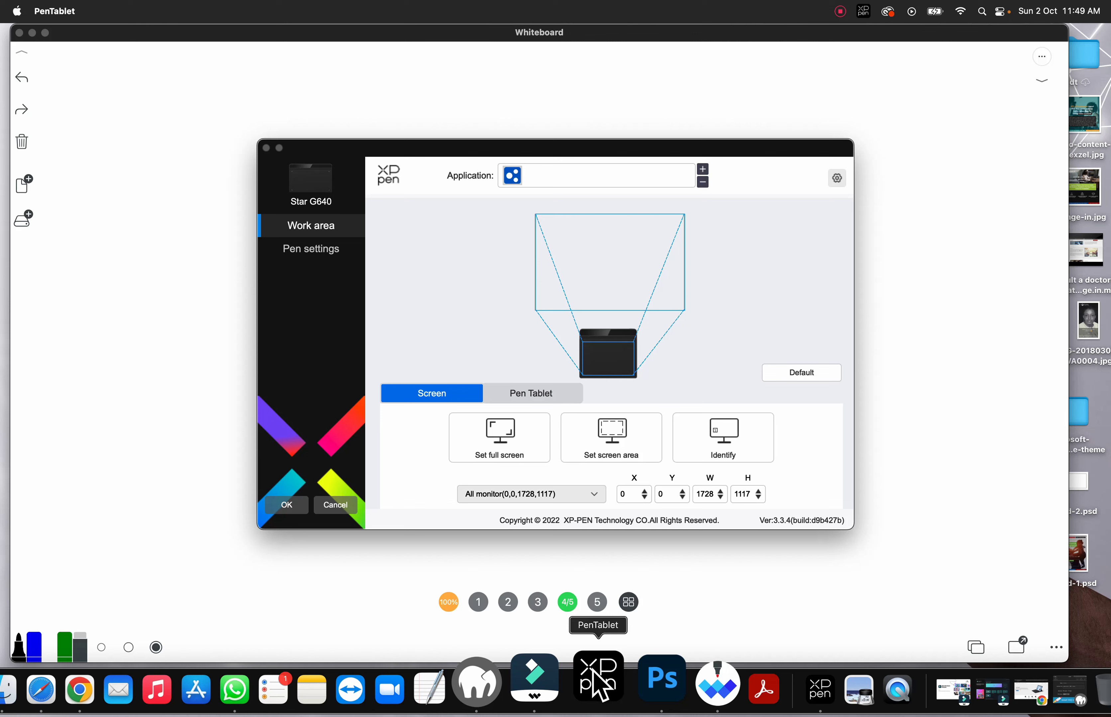
left_click(286, 505)
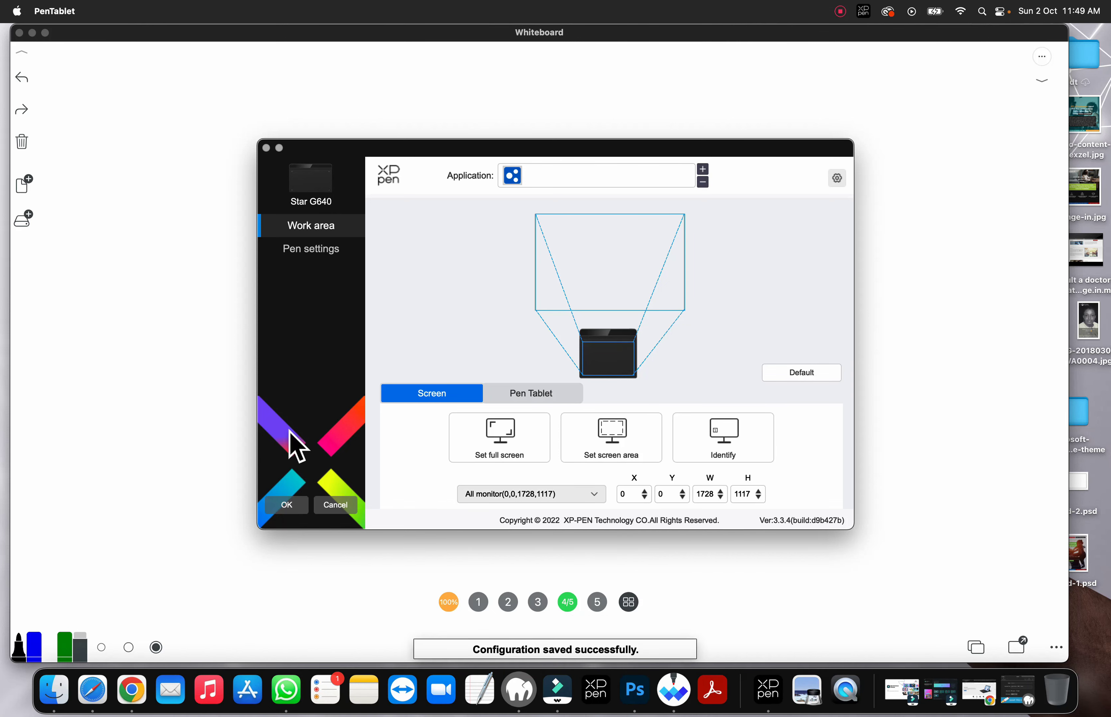